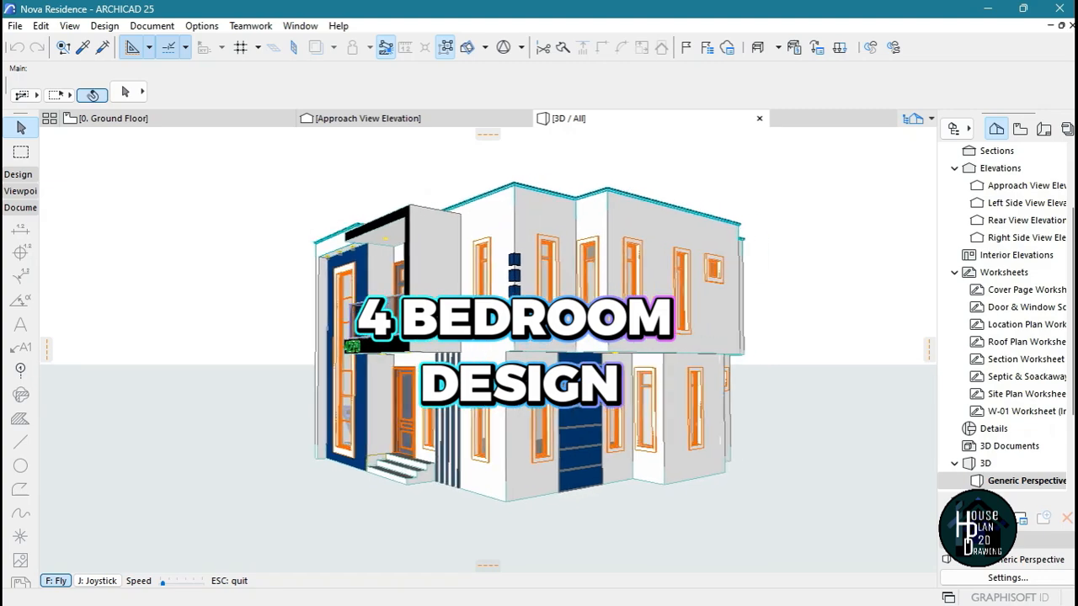
# Examine all exterior sides of the two-storey house in 3D, circling from the front corner past the rear entrance and back to the front
pyautogui.press('Right')
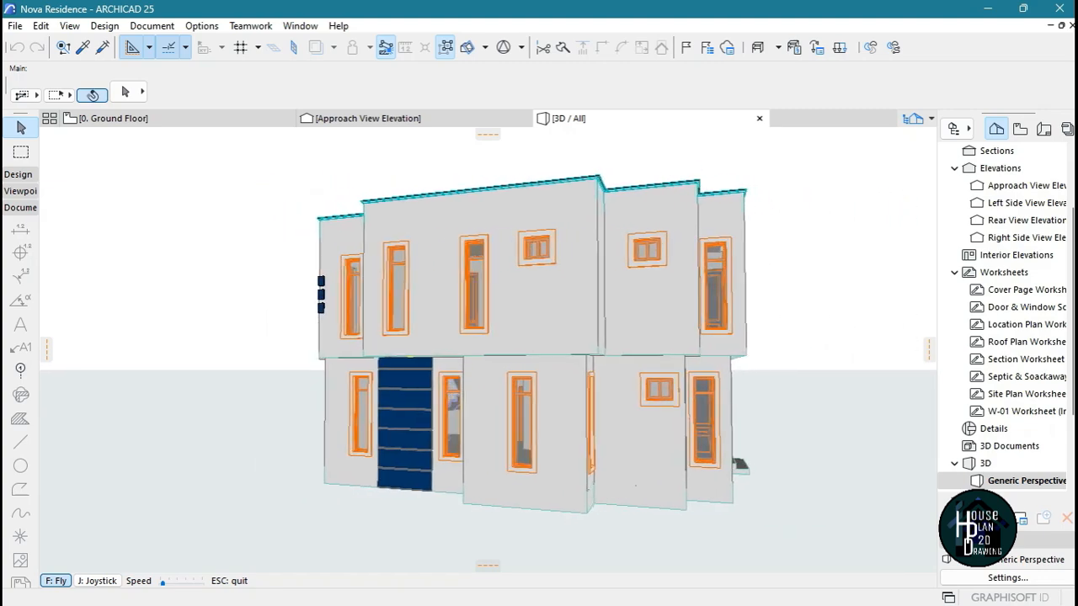
pyautogui.press('Right')
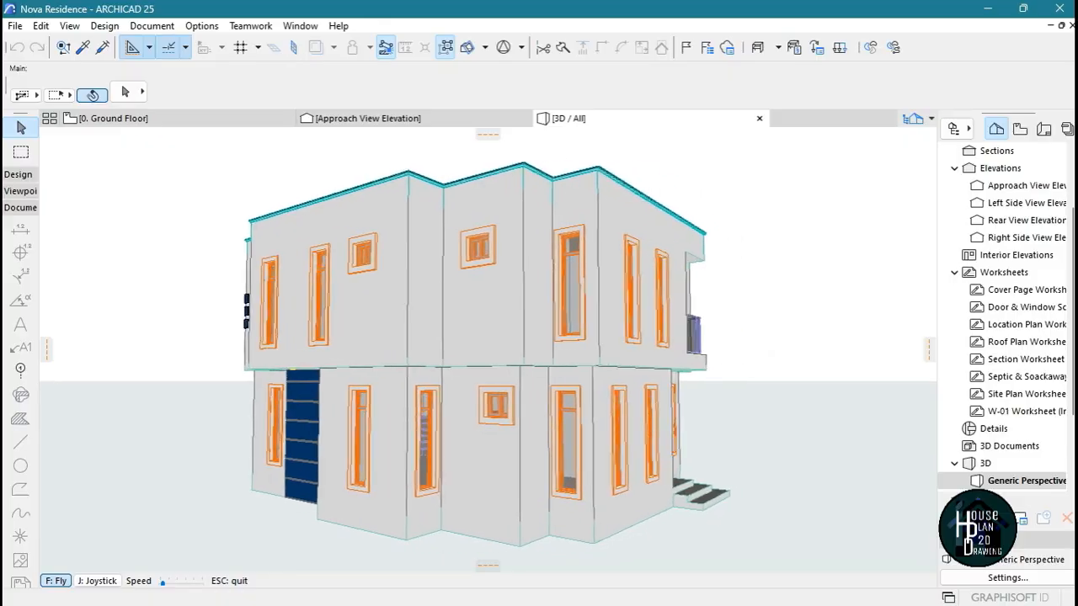
pyautogui.press('Right')
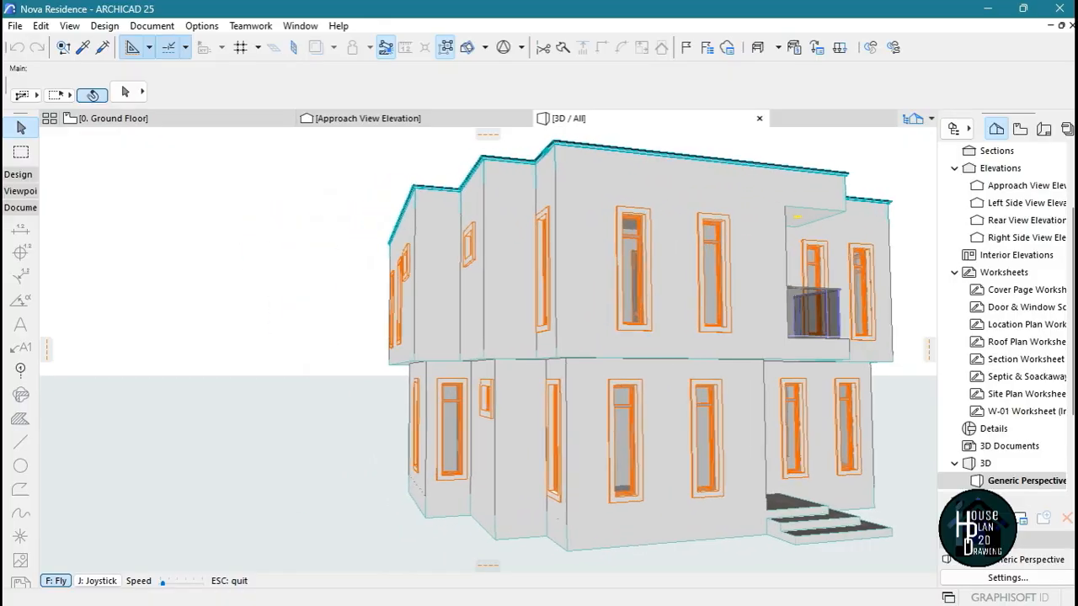
pyautogui.press('Right')
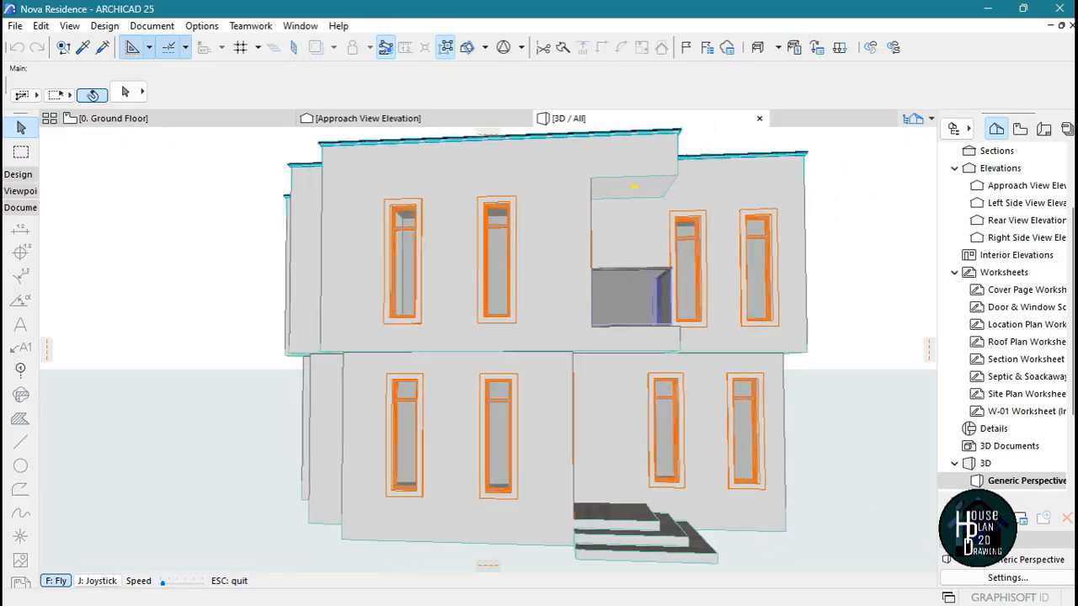
pyautogui.press('Right')
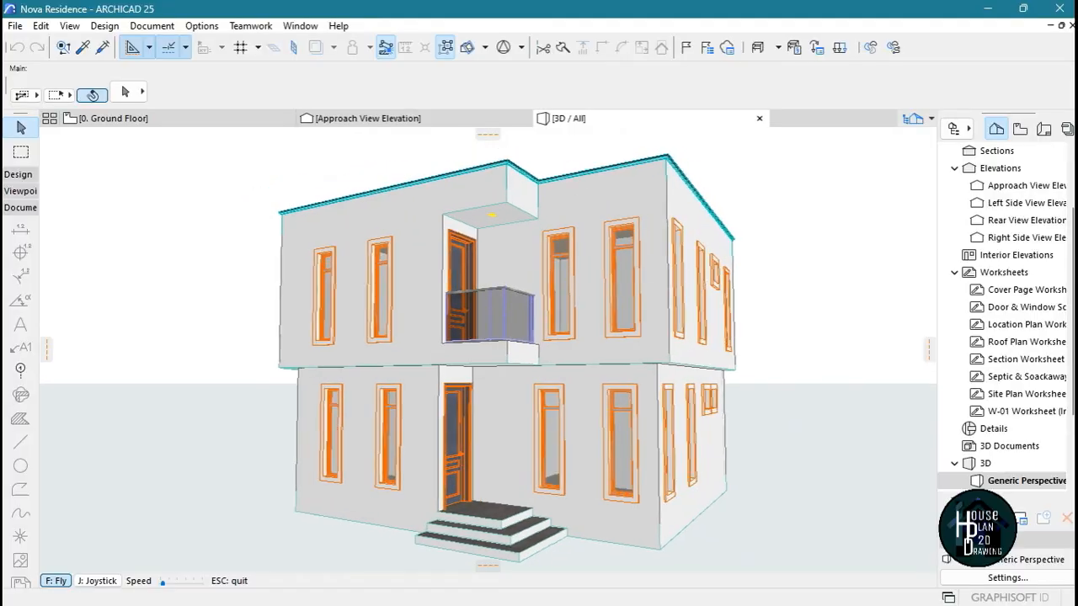
pyautogui.press('Right')
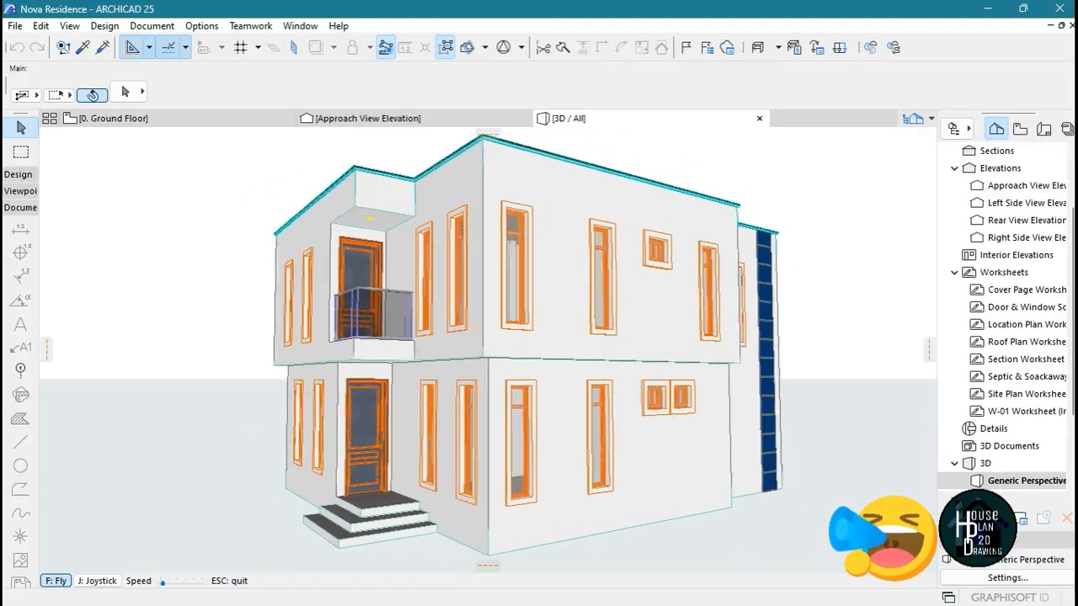
pyautogui.press('Right')
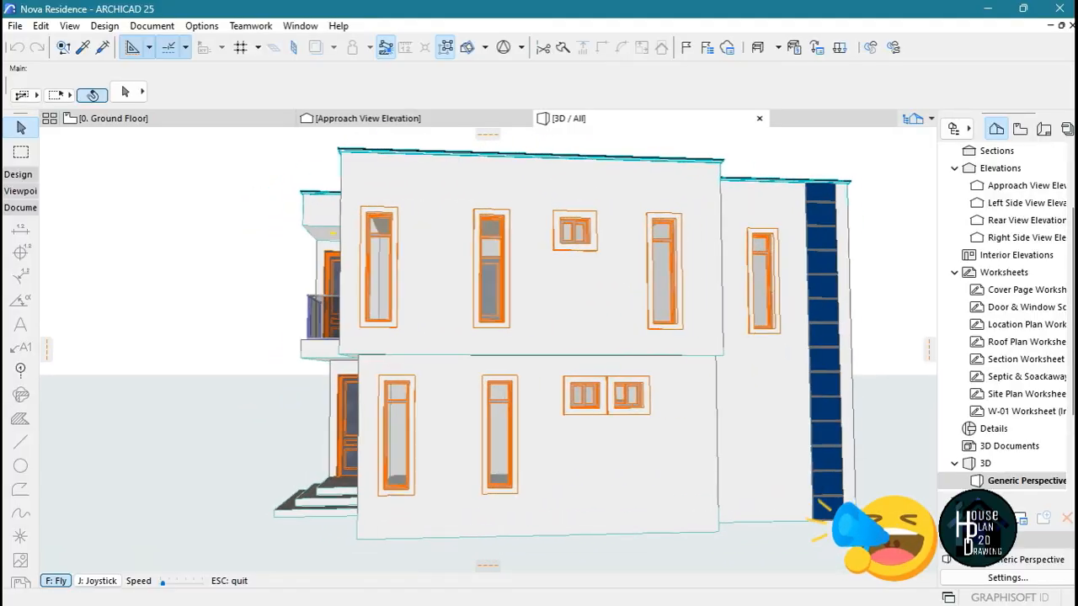
pyautogui.press('Right')
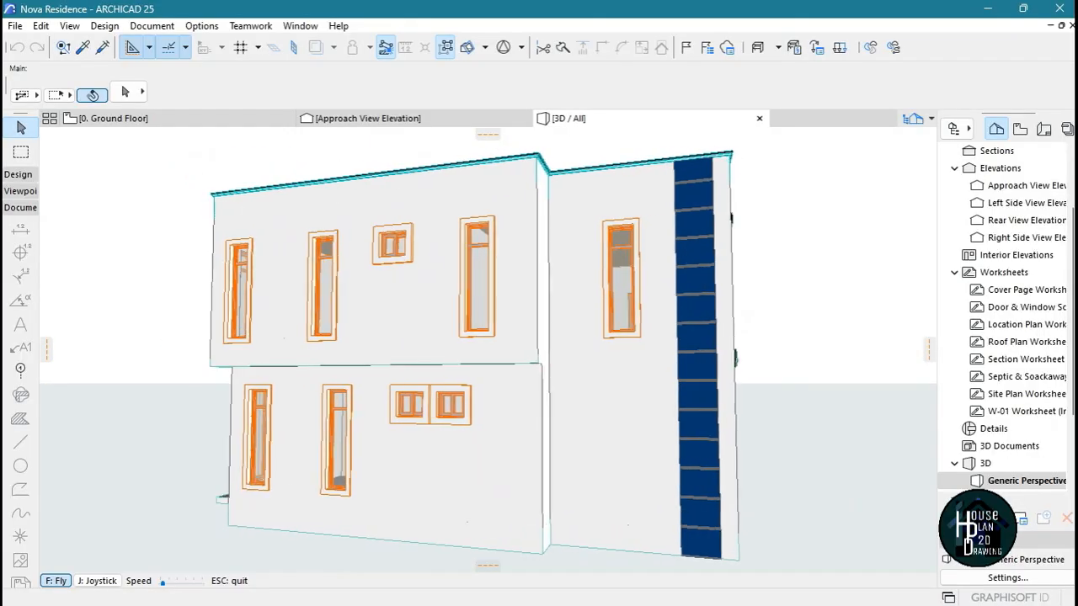
pyautogui.press('Right')
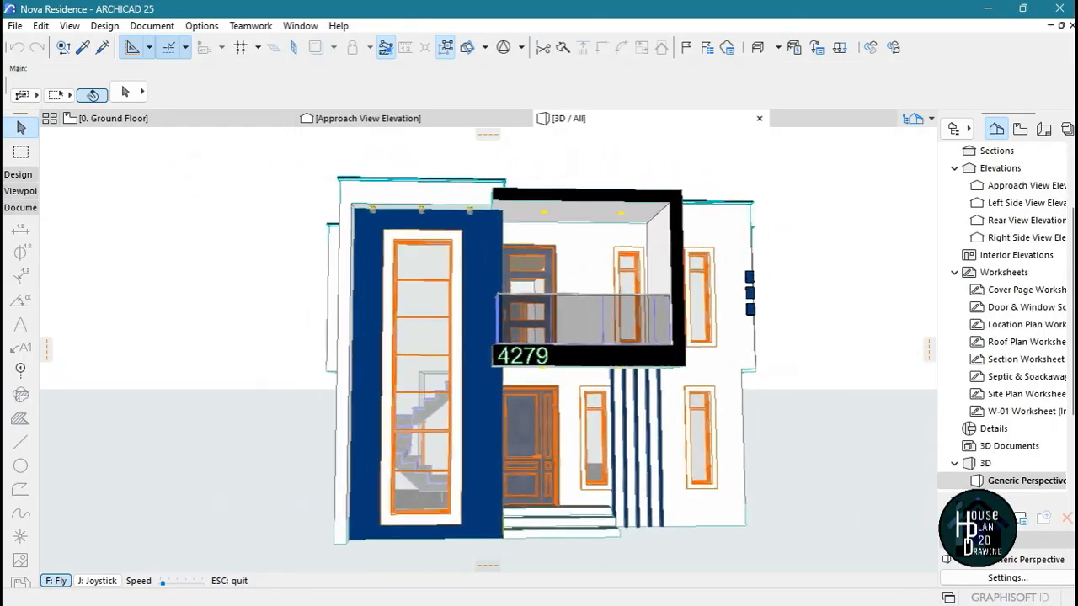
# Inspect the flat roof and its surrounding parapet from above in the 3D model
pyautogui.press('pageup')
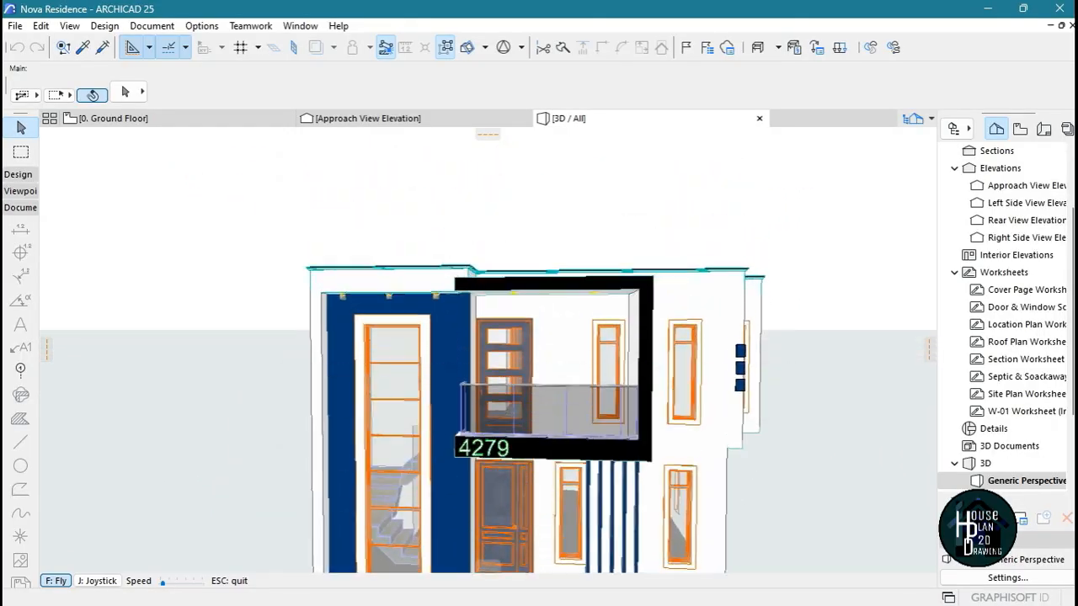
pyautogui.press('Left')
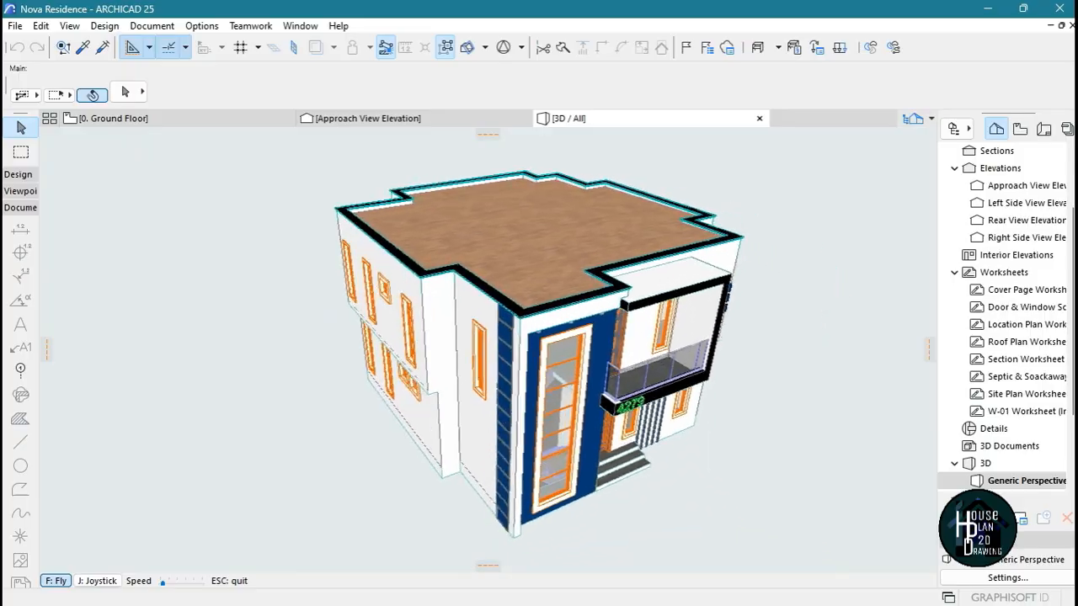
pyautogui.press('Up')
pyautogui.press('Up')
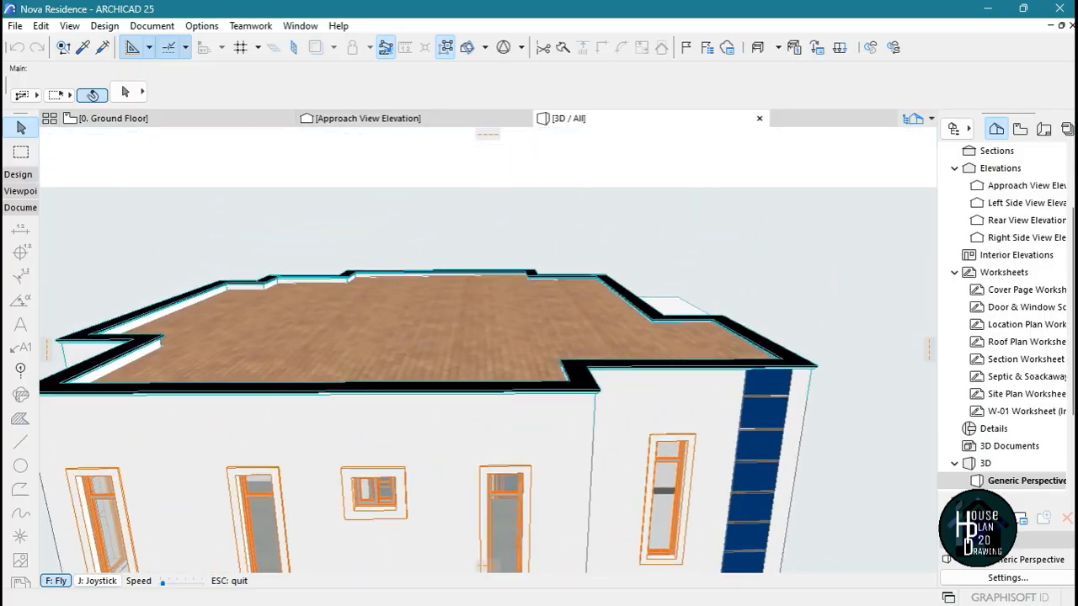
pyautogui.press('Escape')
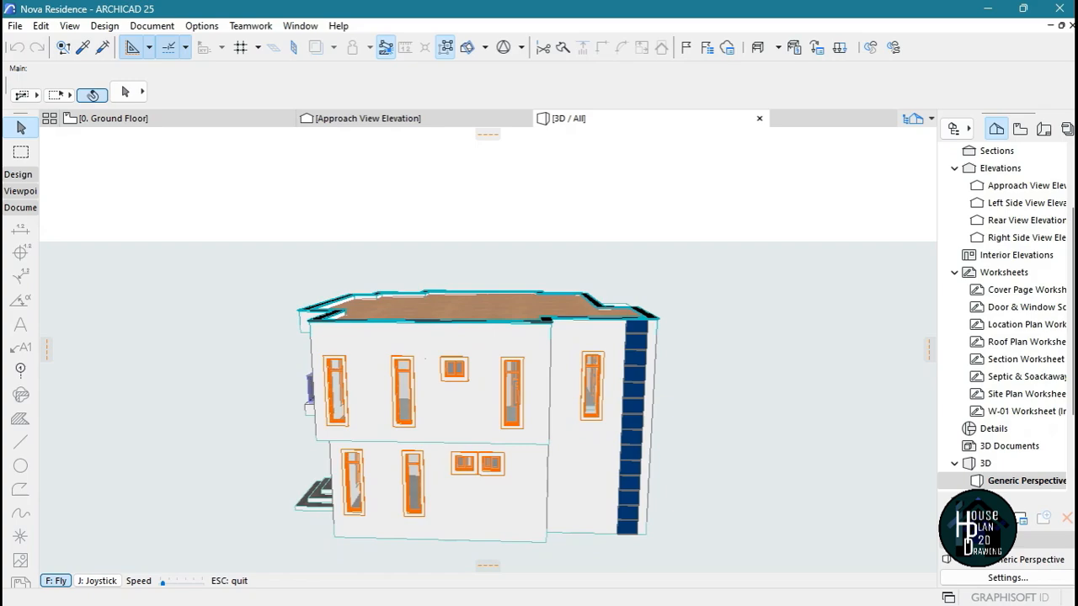
# Examine the windows and wall offsets of the side facade beside the blue cladding strip at close range
pyautogui.press('pagedown')
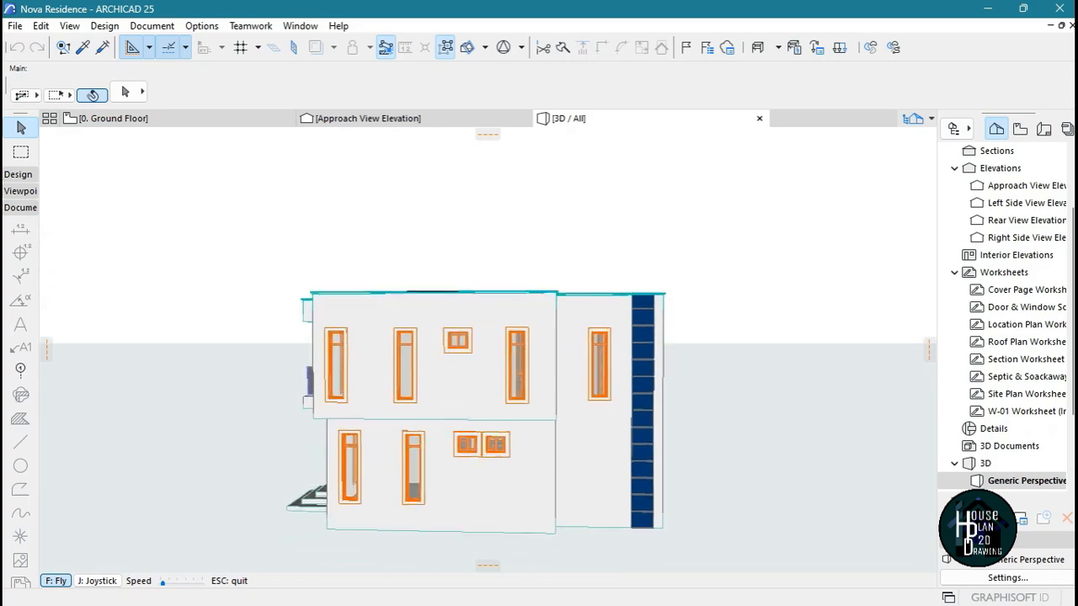
pyautogui.press('Up')
pyautogui.press('Left')
pyautogui.press('Up')
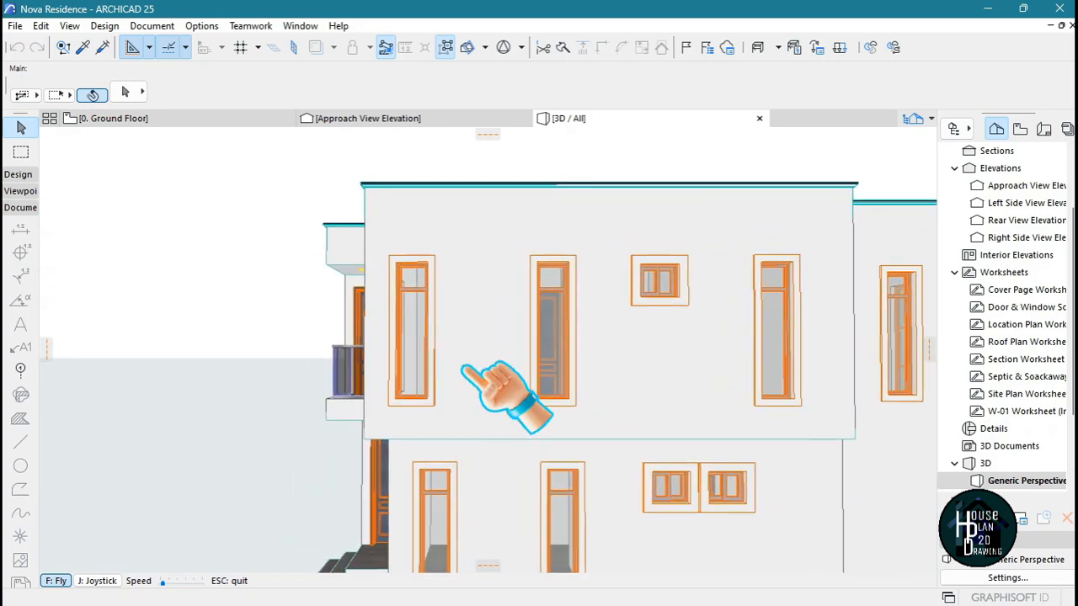
pyautogui.press('Down')
pyautogui.press('pagedown')
pyautogui.press('Up')
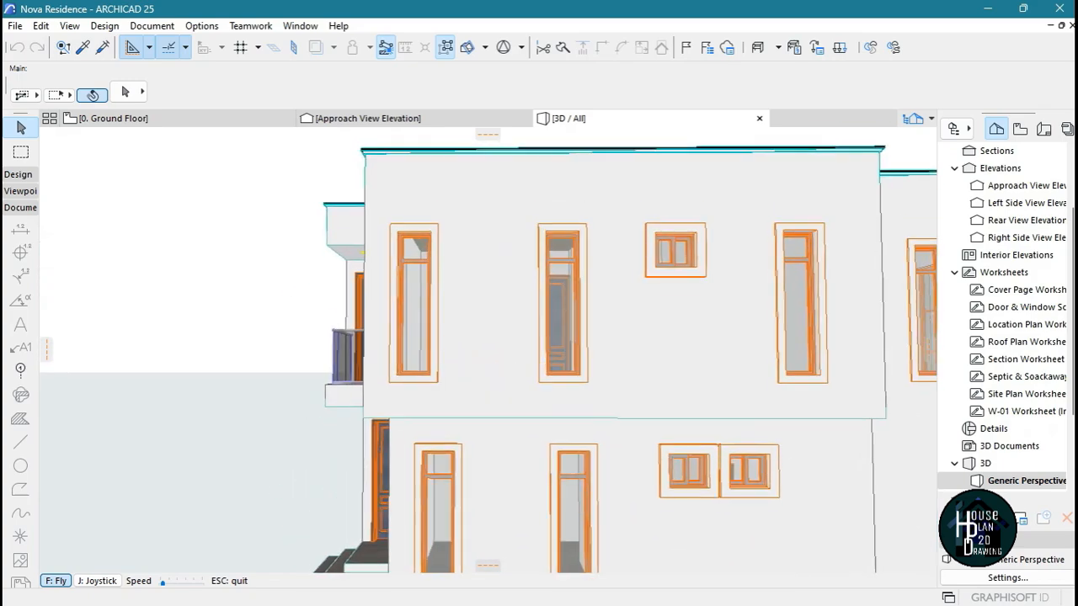
pyautogui.press('Down')
pyautogui.press('Up')
pyautogui.press('Right')
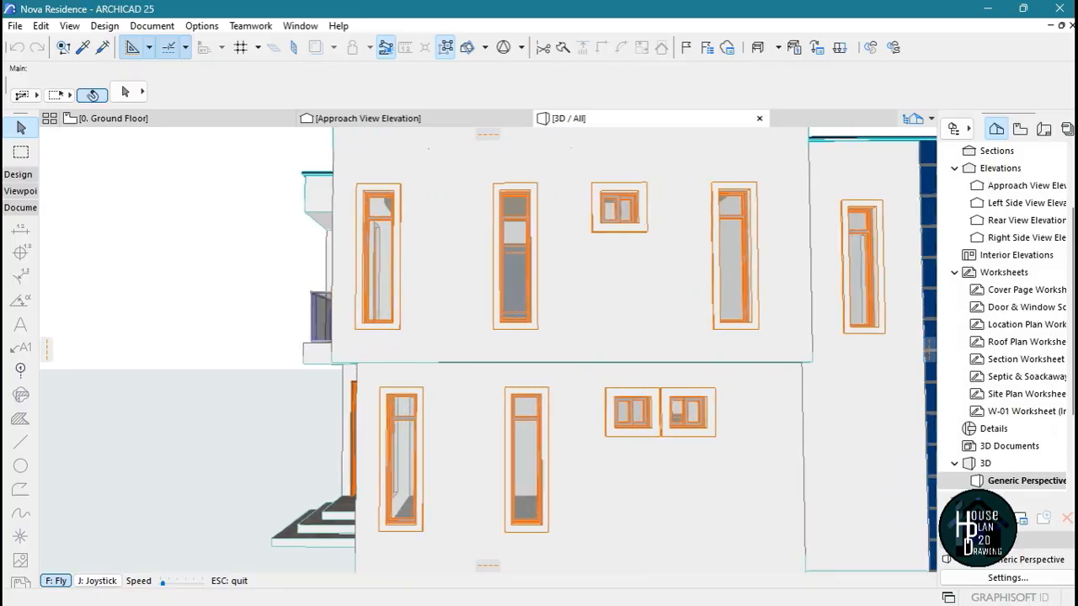
# Review the front facade with its stair window, balcony and entrance, along with the adjoining side with the blue wall panel
pyautogui.press('Right')
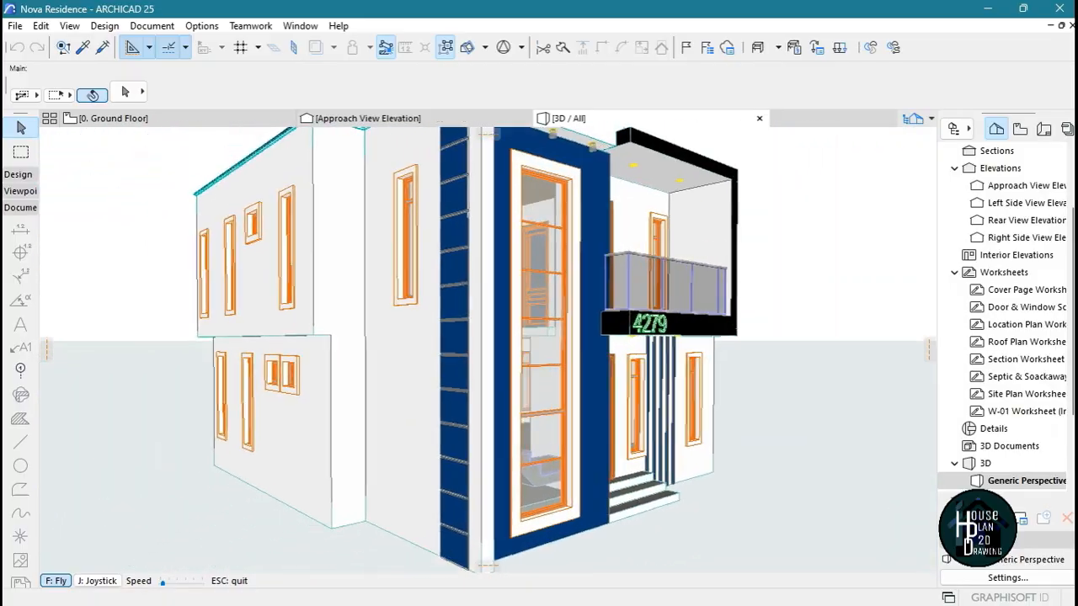
pyautogui.press('Down')
pyautogui.press('Right')
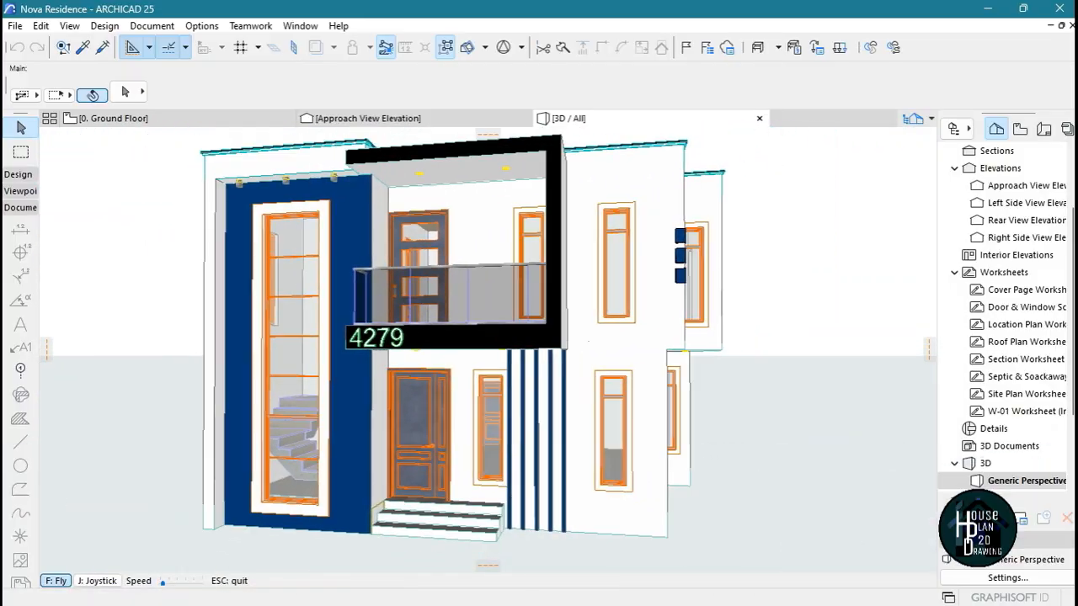
pyautogui.press('Right')
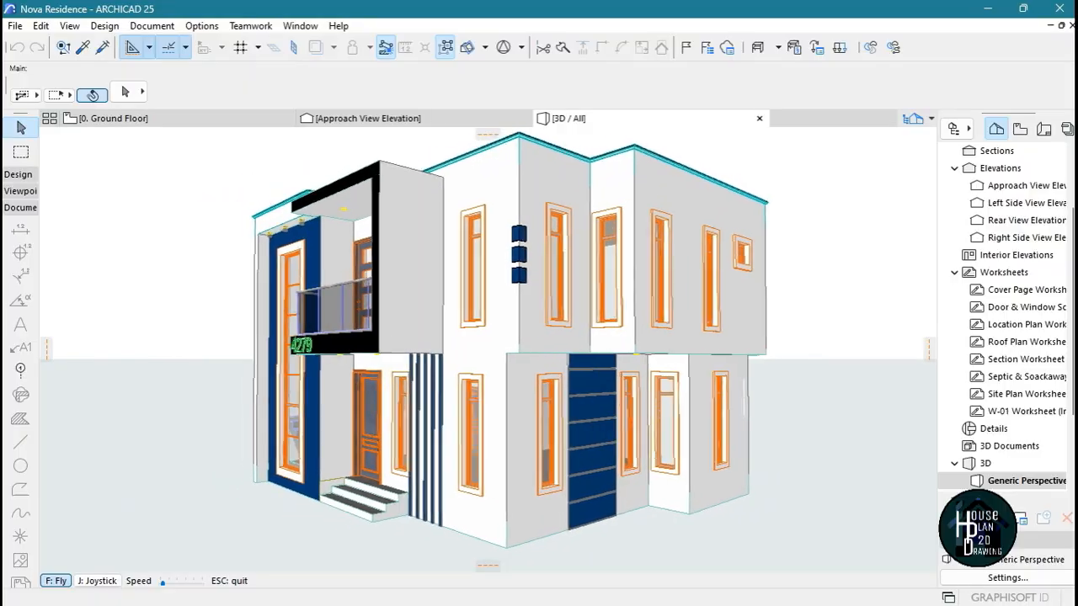
pyautogui.press('Right')
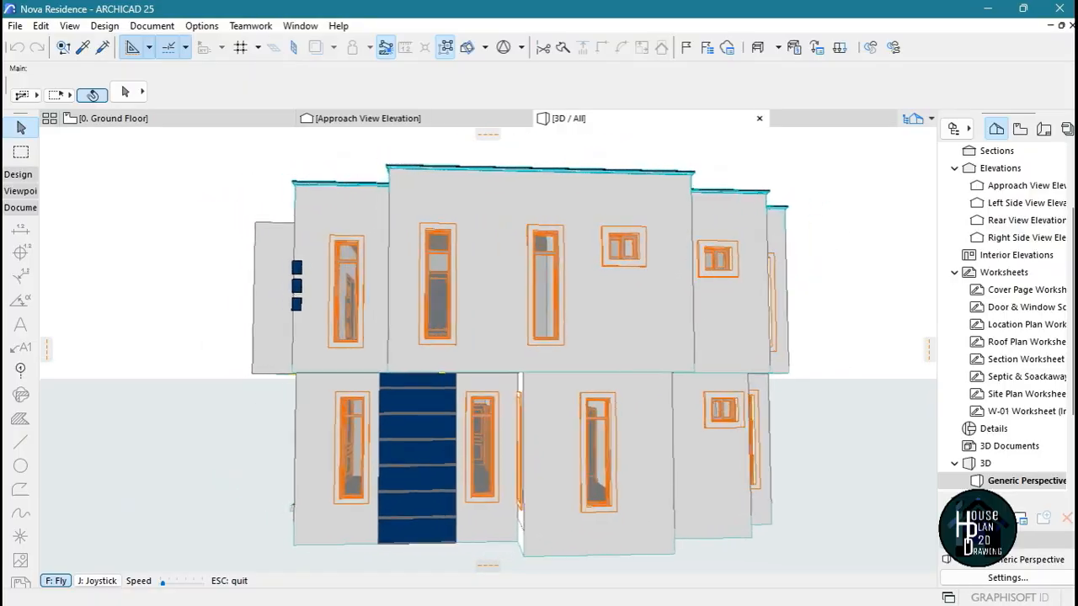
pyautogui.press('Right')
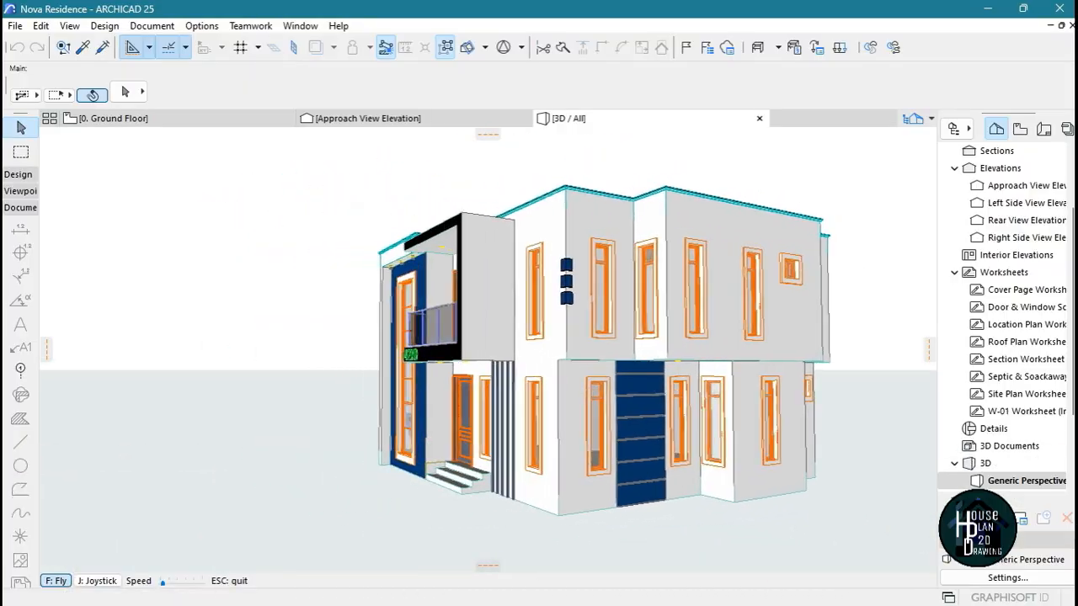
pyautogui.press('Right')
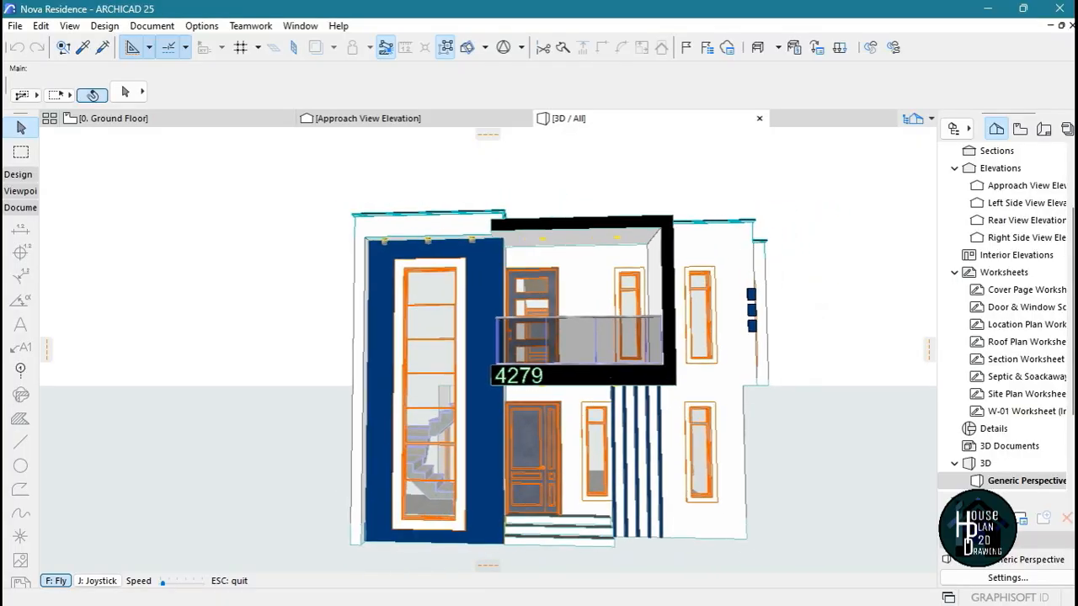
pyautogui.press('Right')
pyautogui.press('Left')
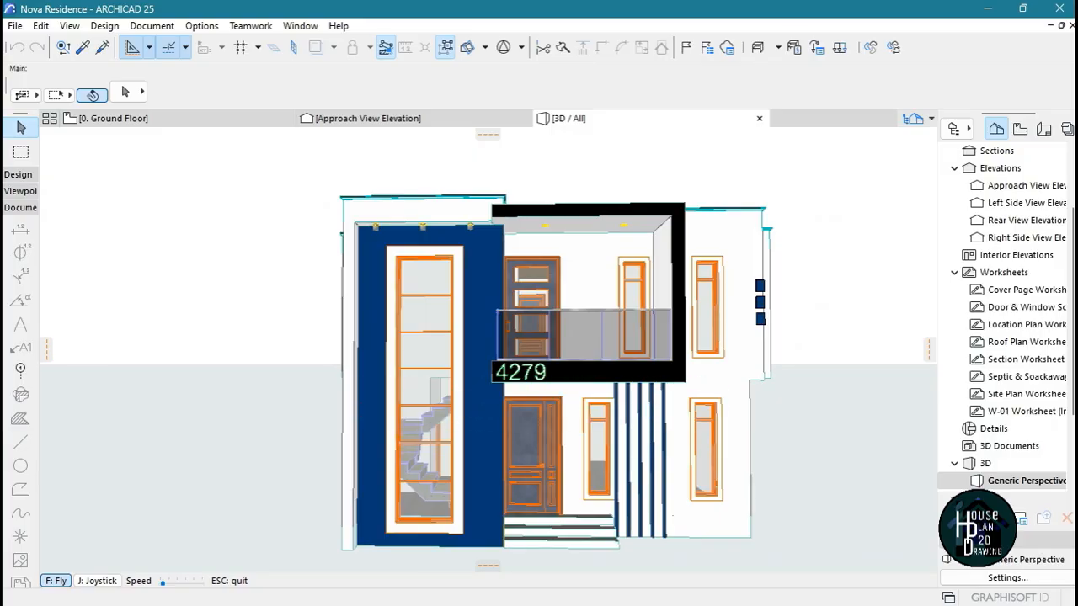
pyautogui.press('Right')
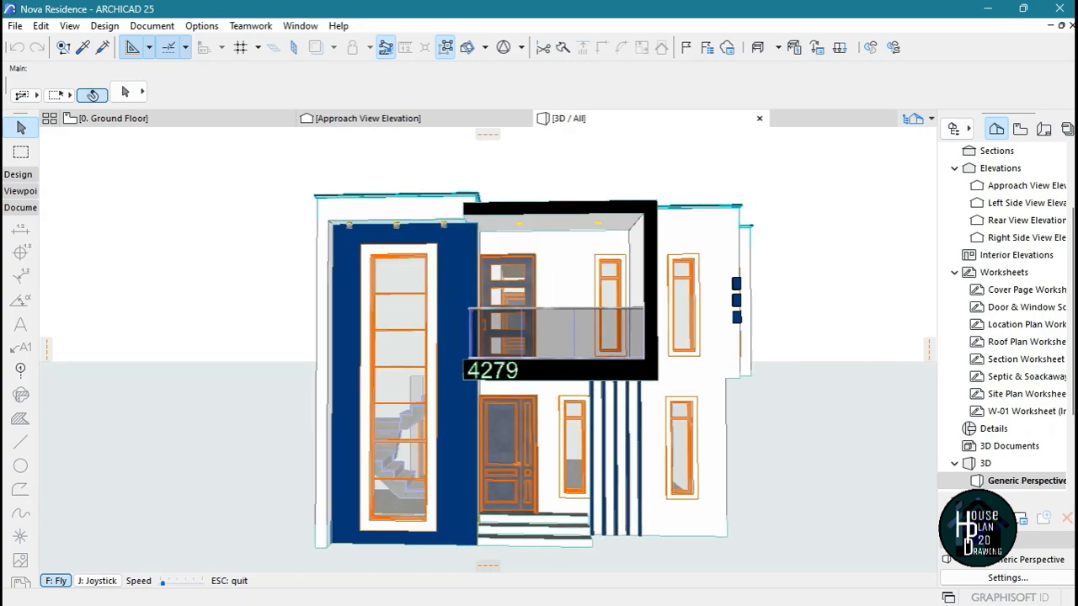
pyautogui.press('Right')
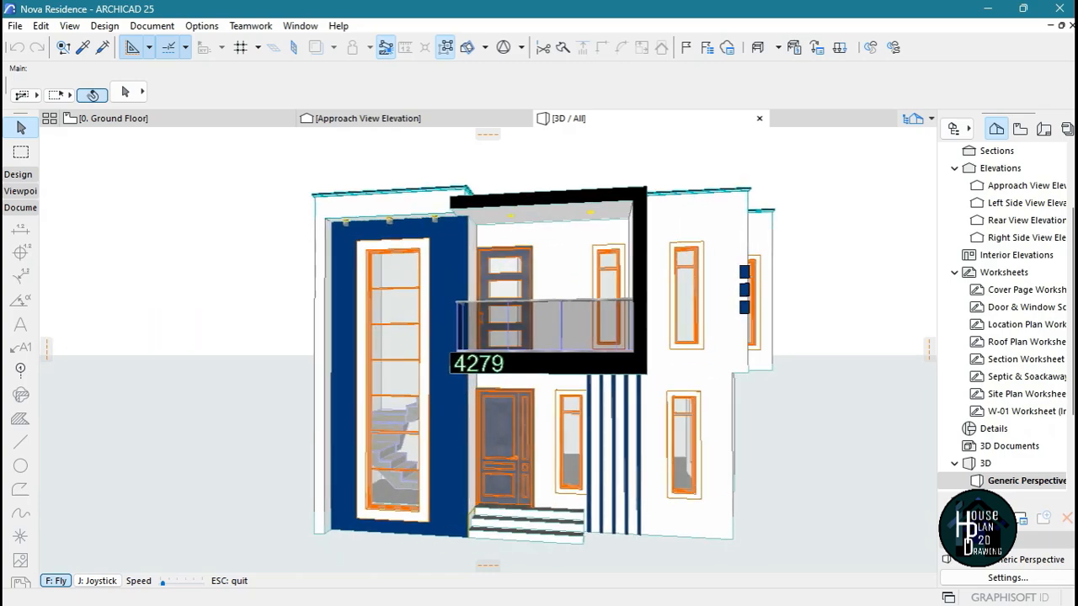
# View the house front and roof together from a raised viewpoint, comparing both front corners of the building
pyautogui.press('Down')
pyautogui.press('pageup')
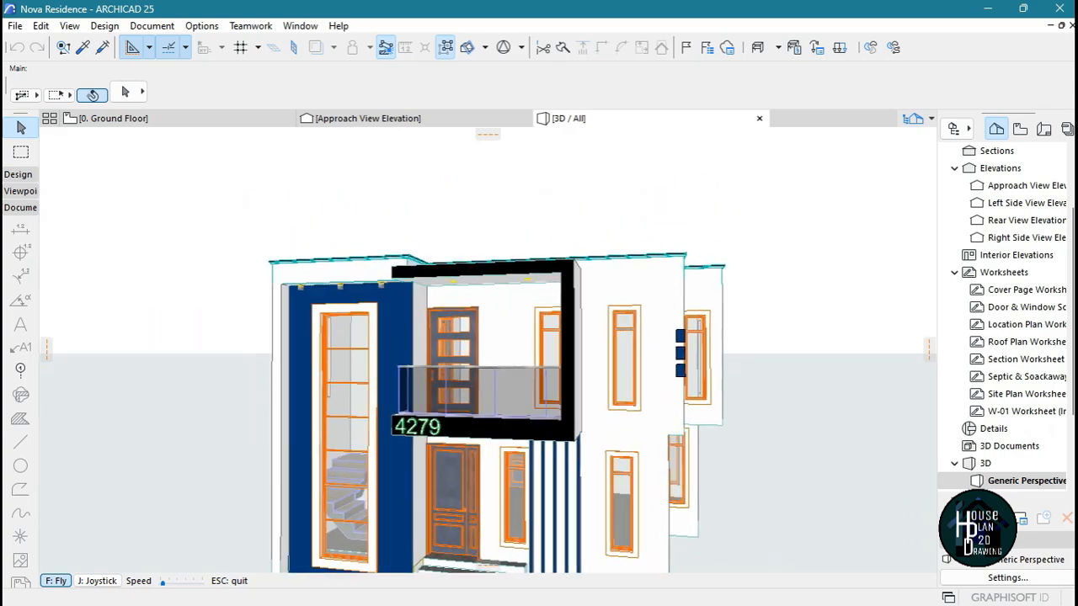
pyautogui.press('pageup')
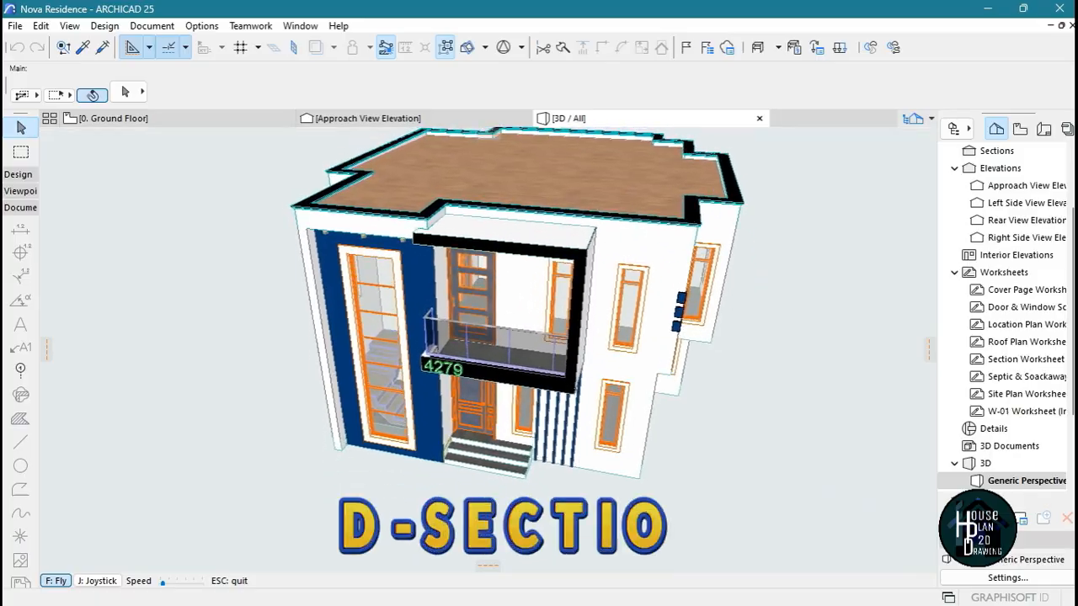
pyautogui.press('Left')
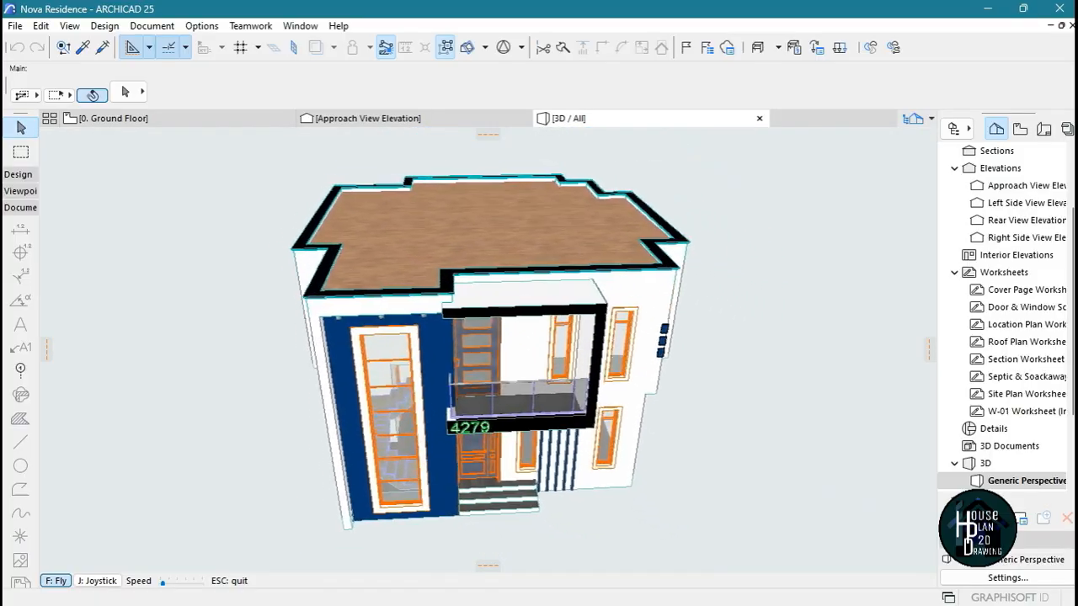
pyautogui.press('Left')
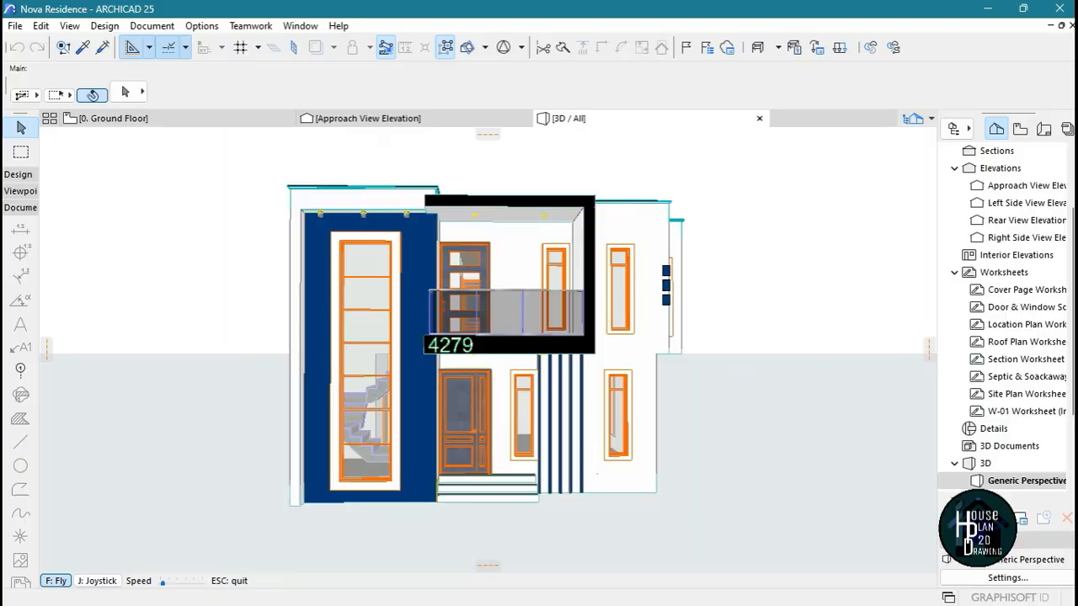
pyautogui.press('Right')
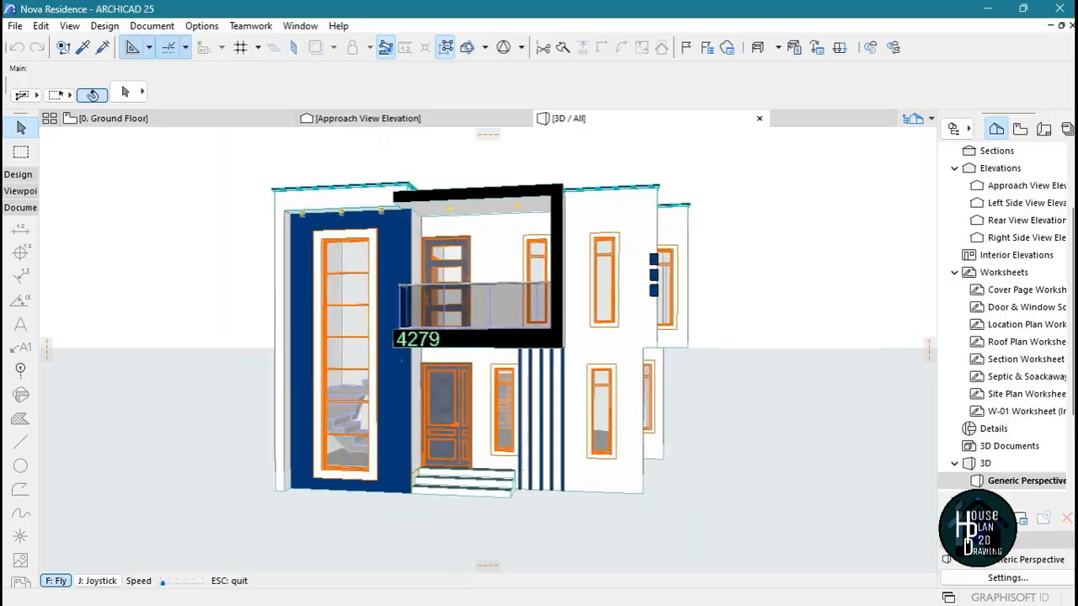
pyautogui.press('Left')
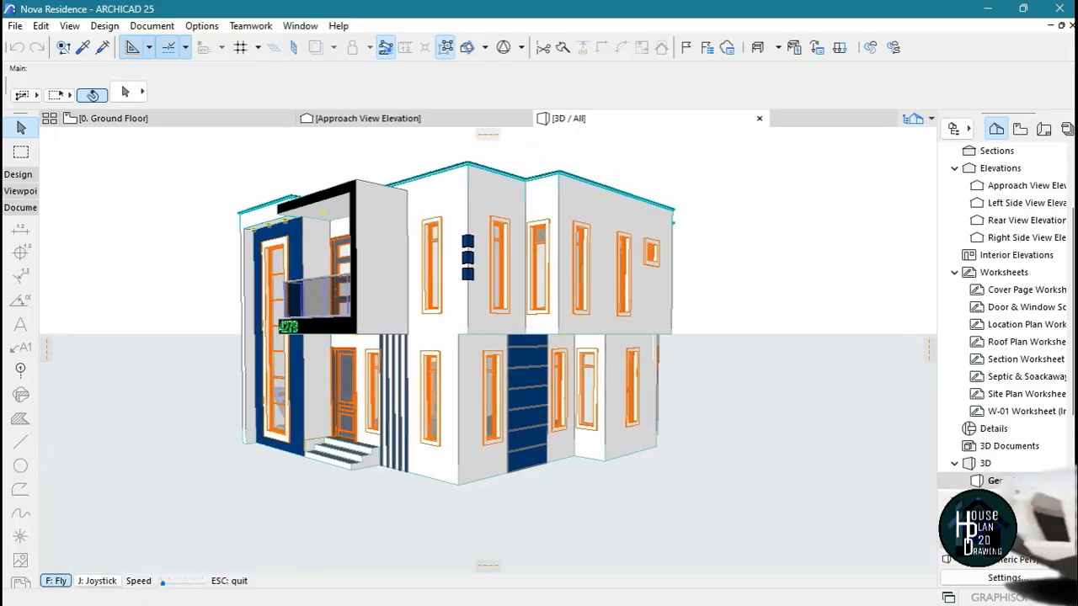
pyautogui.press('Left')
pyautogui.press('pageup')
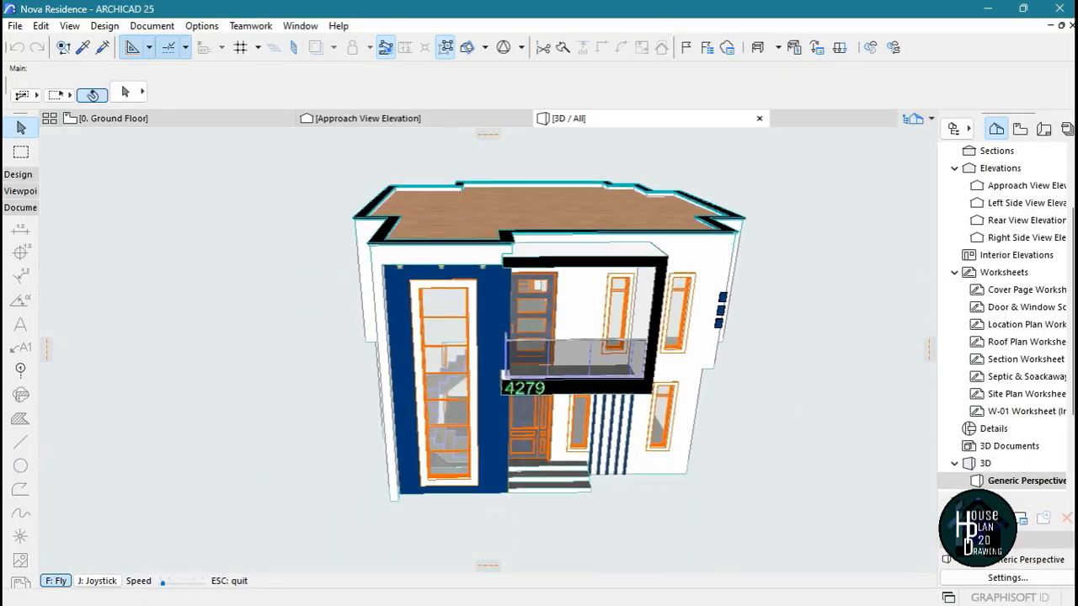
pyautogui.press('Left')
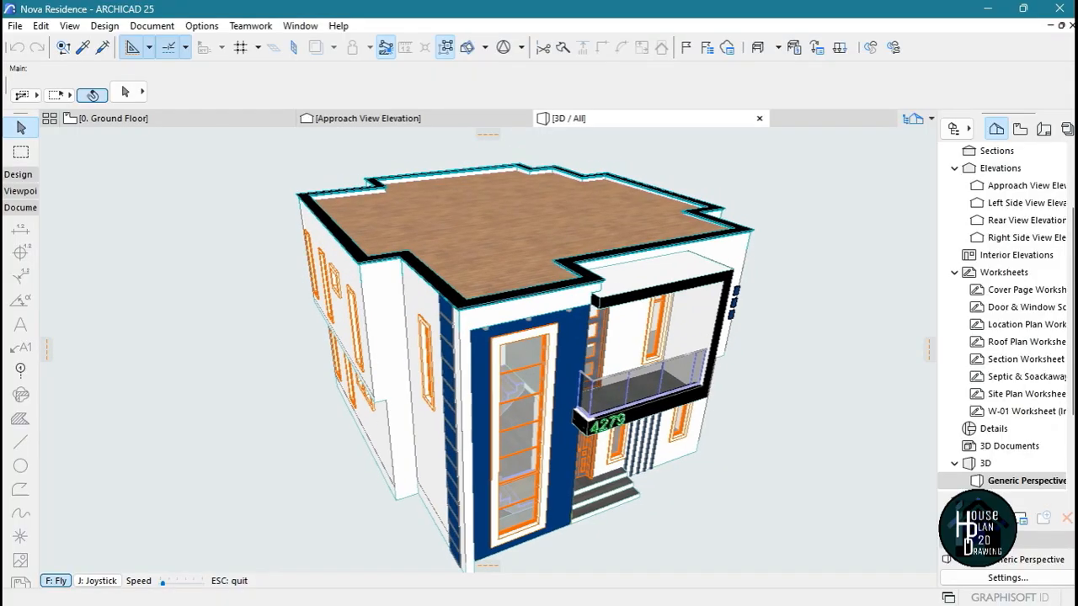
pyautogui.press('Down')
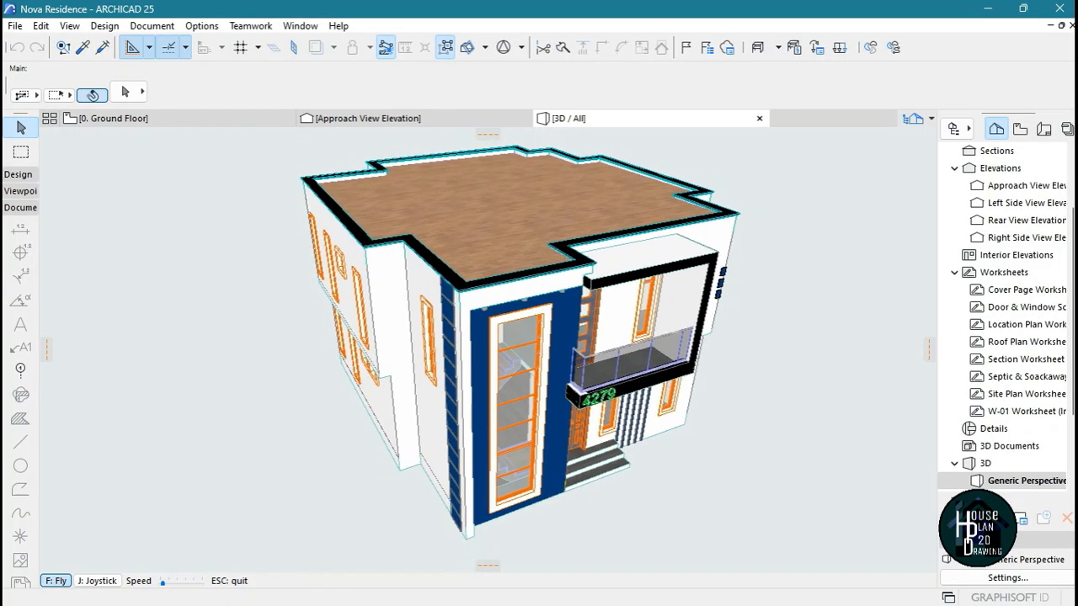
# Circle the house at roof height in fly mode to view its front, the blue-panelled side and the stair-window corner
pyautogui.press('Escape')
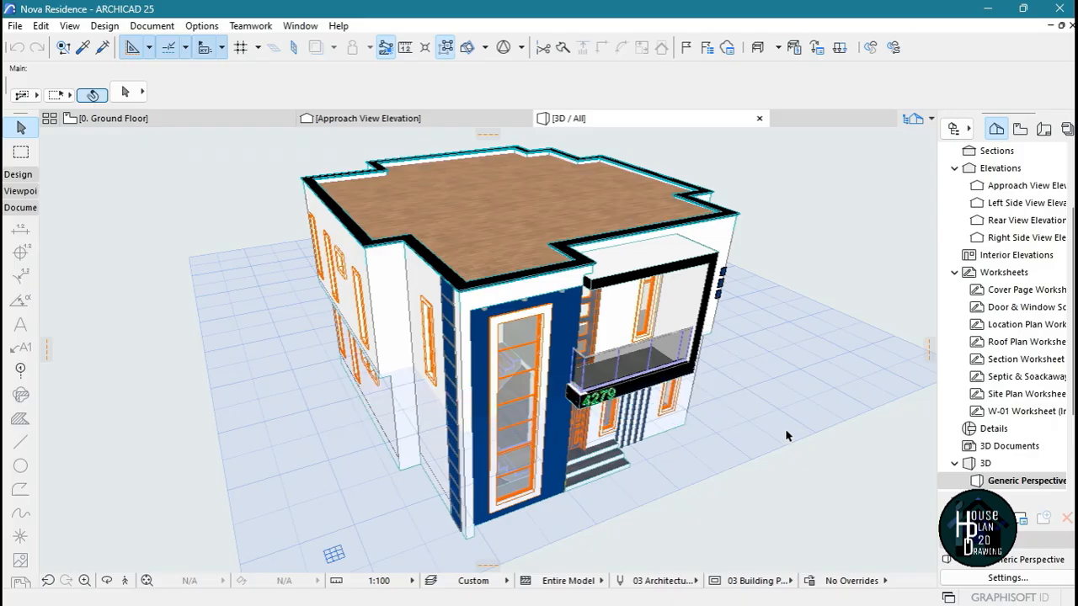
pyautogui.click(122, 580)
pyautogui.press('Right')
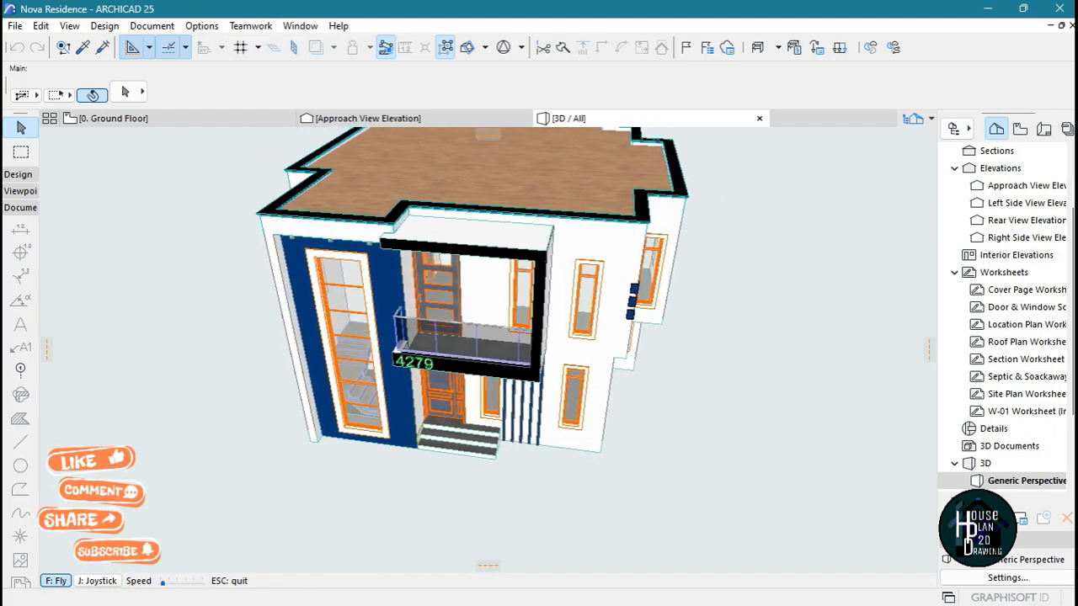
pyautogui.press('Right')
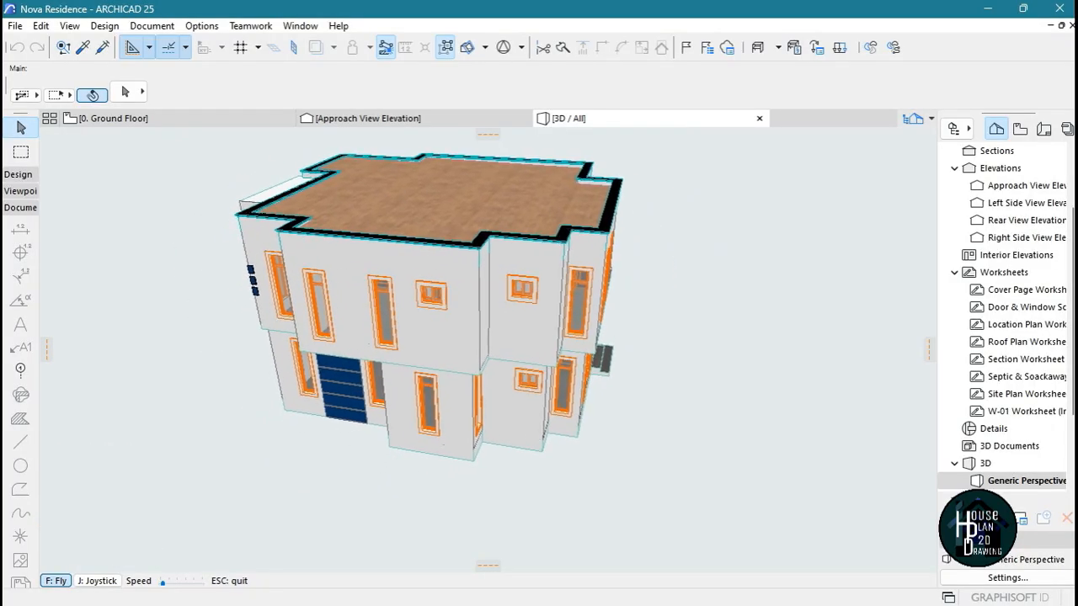
pyautogui.press('Left')
pyautogui.press('Left')
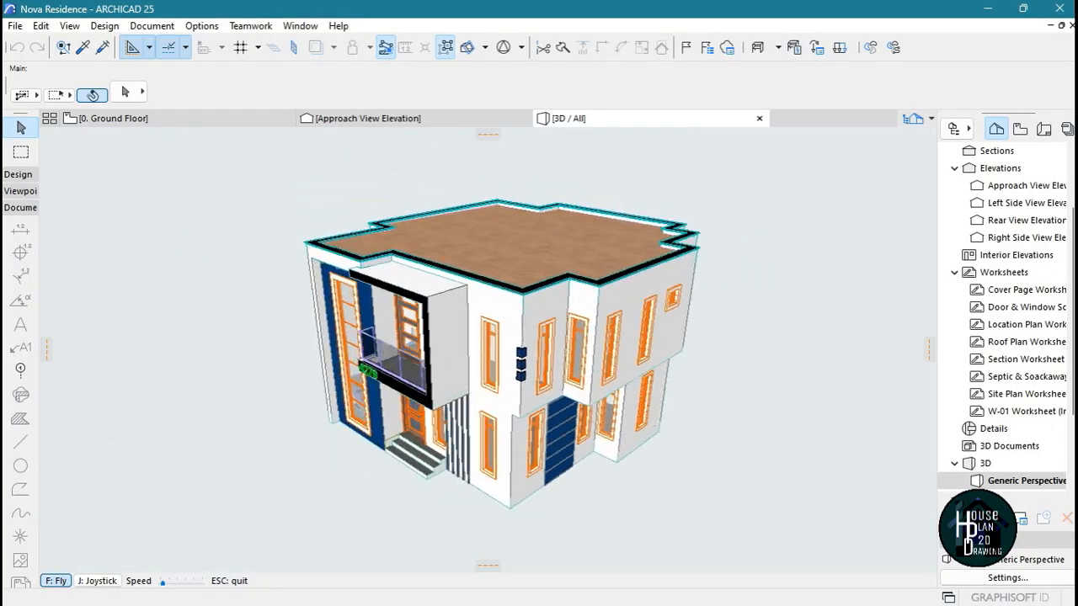
pyautogui.press('Left')
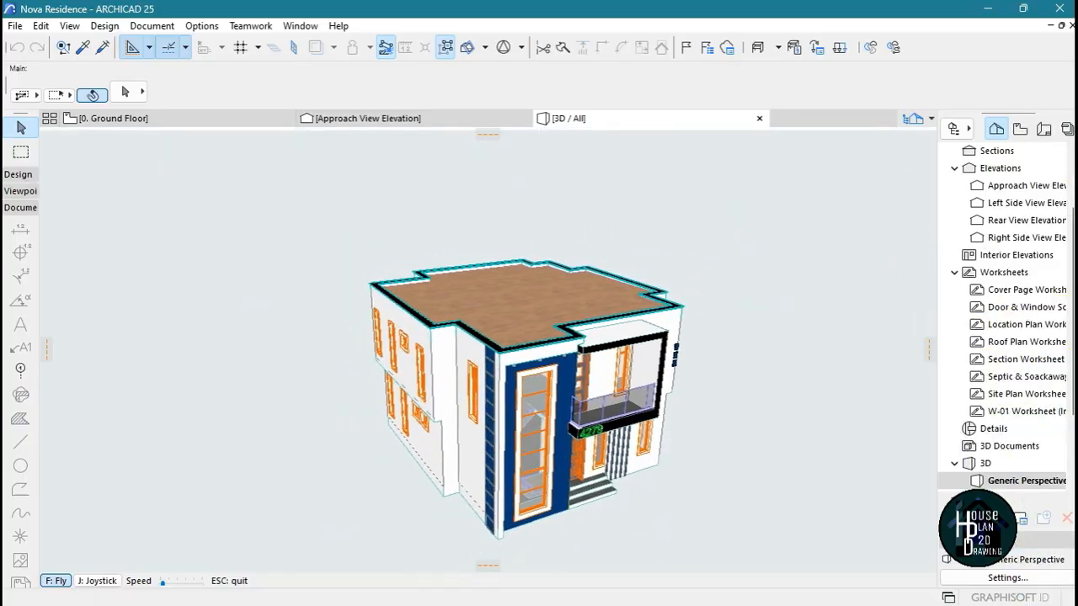
pyautogui.press('Escape')
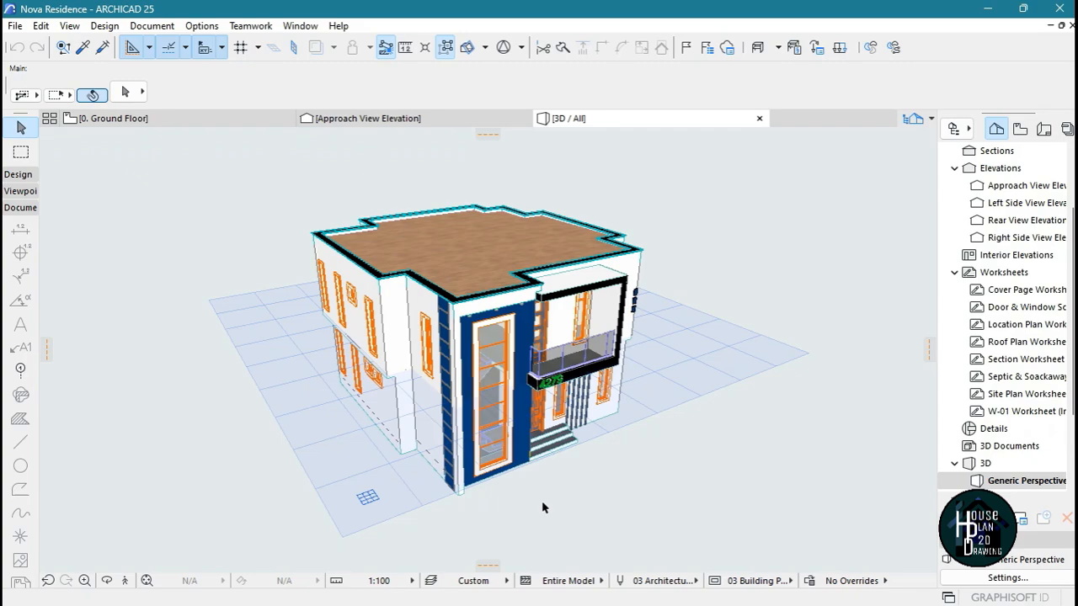
# Inspect the exterior from near eye level, moving from the stair-window corner across the front to the opposite corner
pyautogui.hotkey('shift', 'F3')
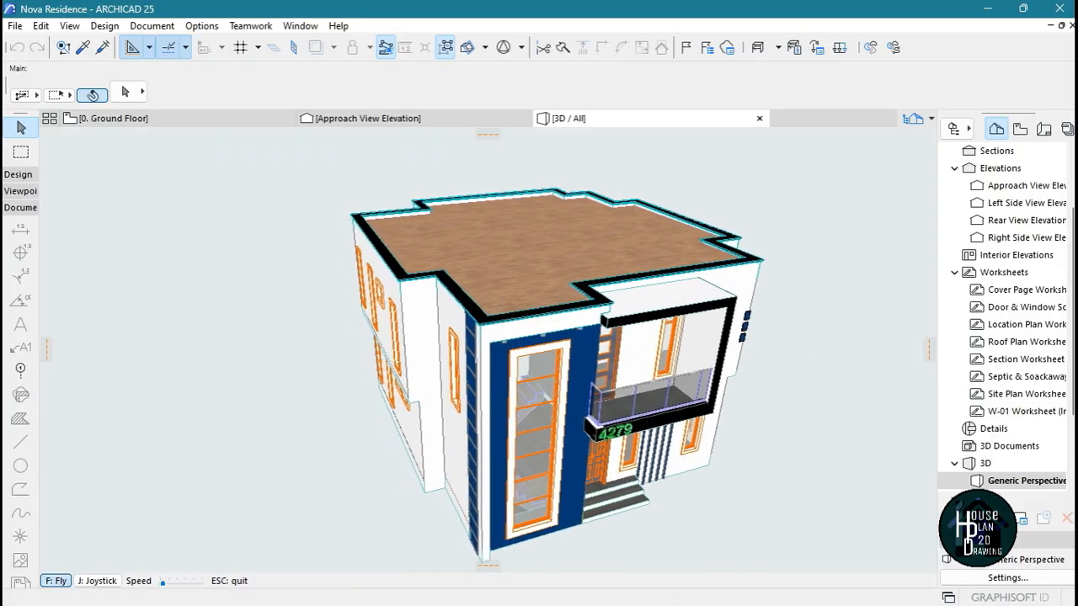
pyautogui.press('Left')
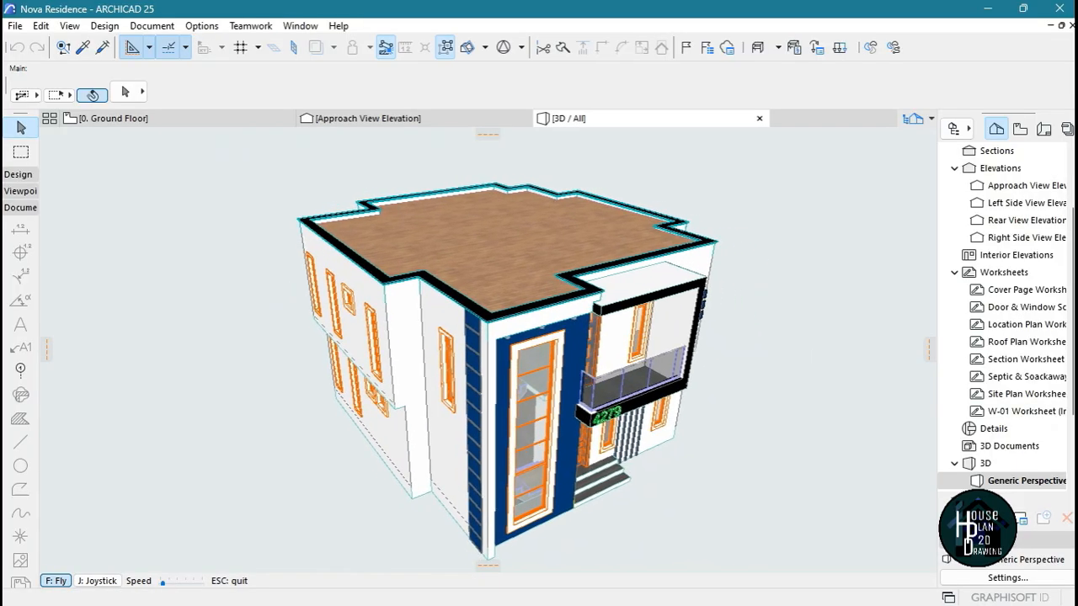
pyautogui.press('pagedown')
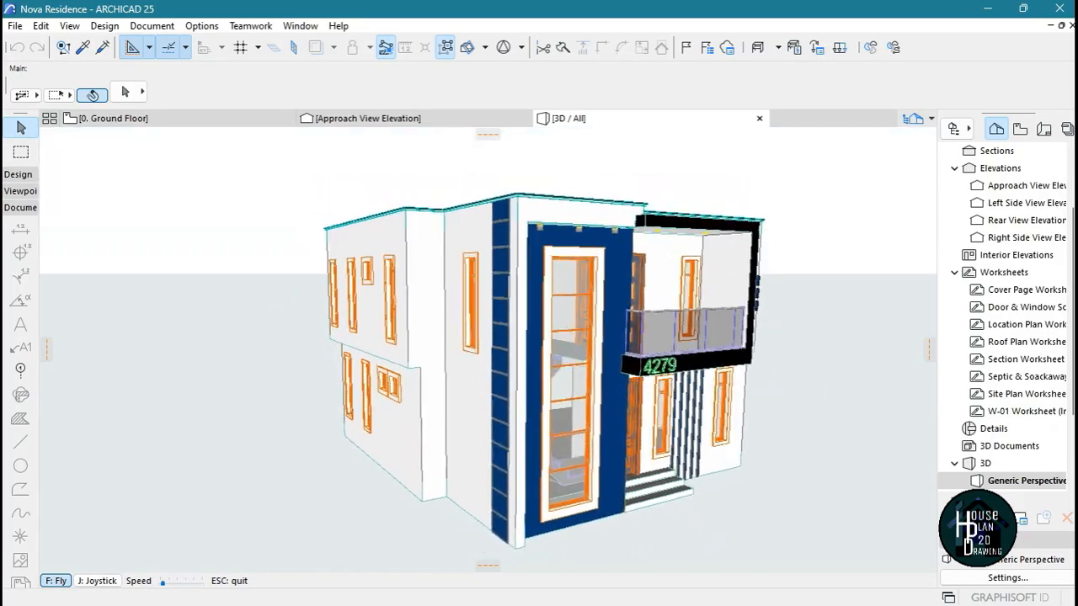
pyautogui.press('pagedown')
pyautogui.press('Right')
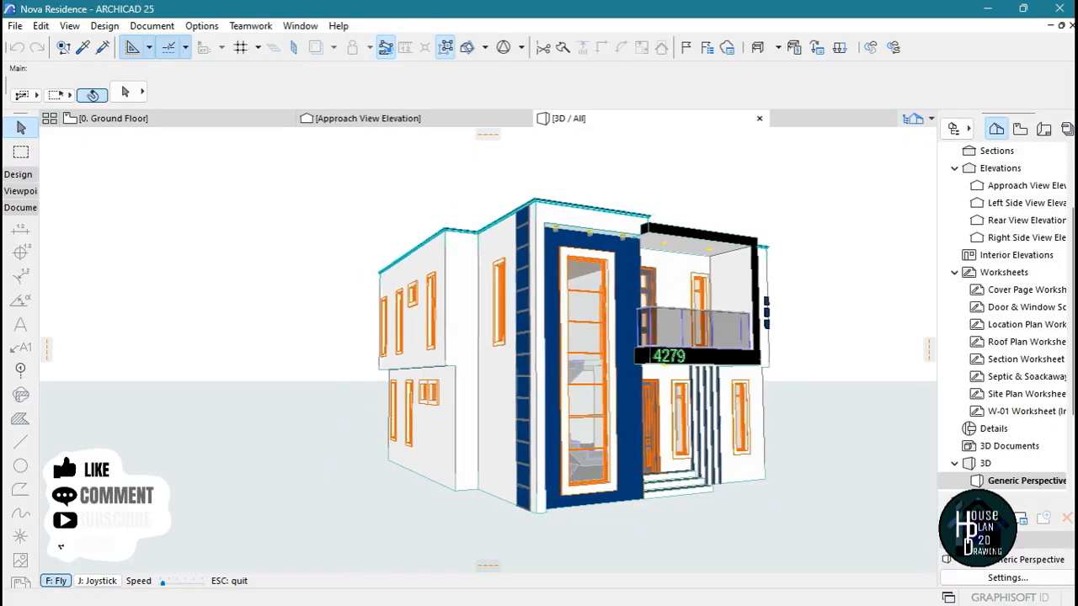
pyautogui.press('Right')
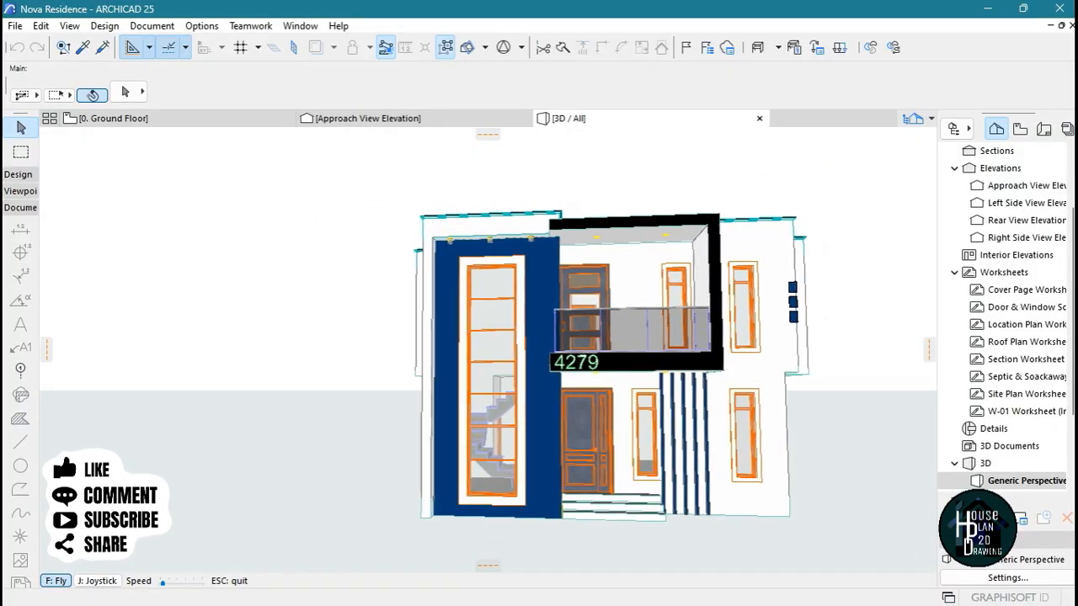
pyautogui.press('Right')
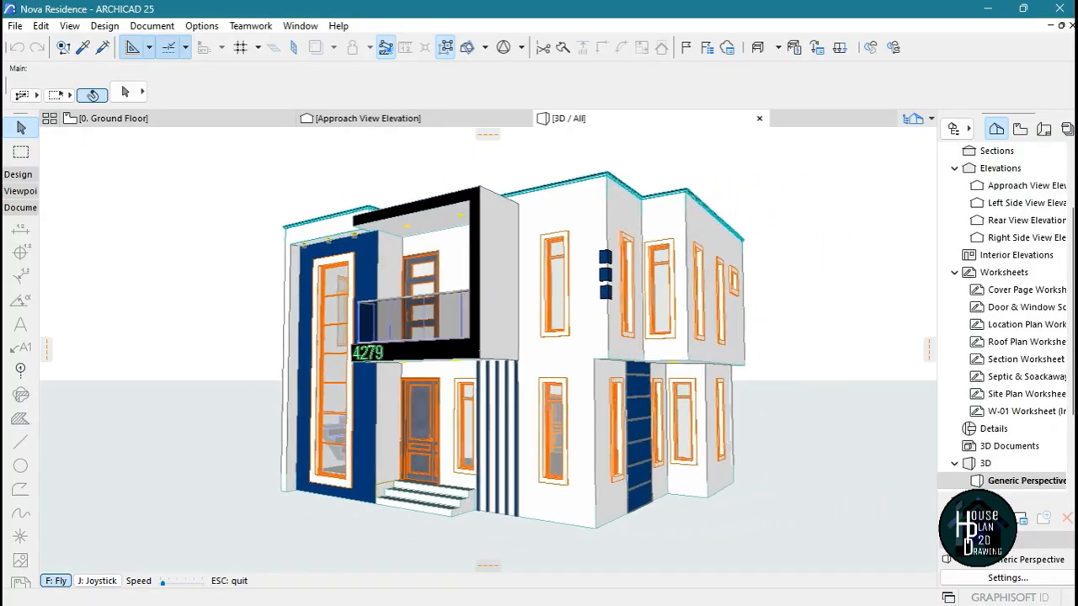
# View the balcony-side corner from above and near eye level, finishing with the front facade seen head-on
pyautogui.press('pageup')
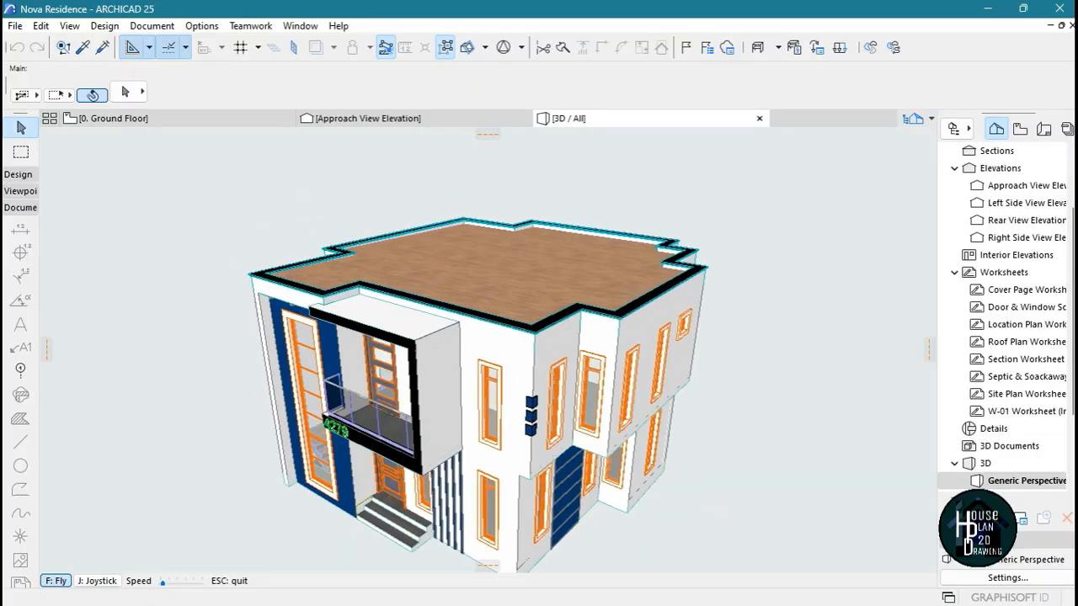
pyautogui.press('Up')
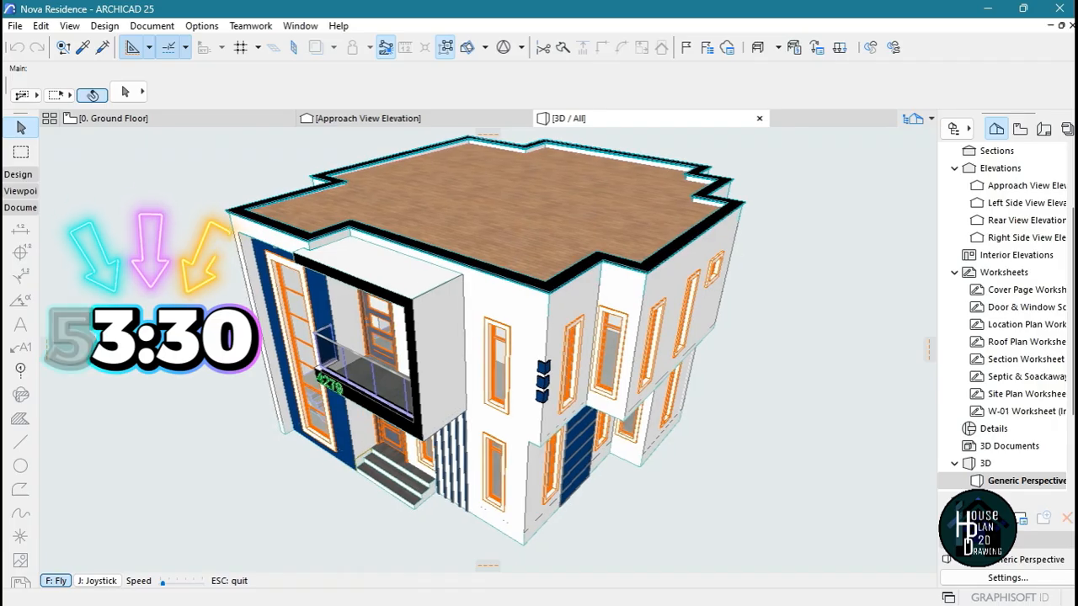
pyautogui.press('pagedown')
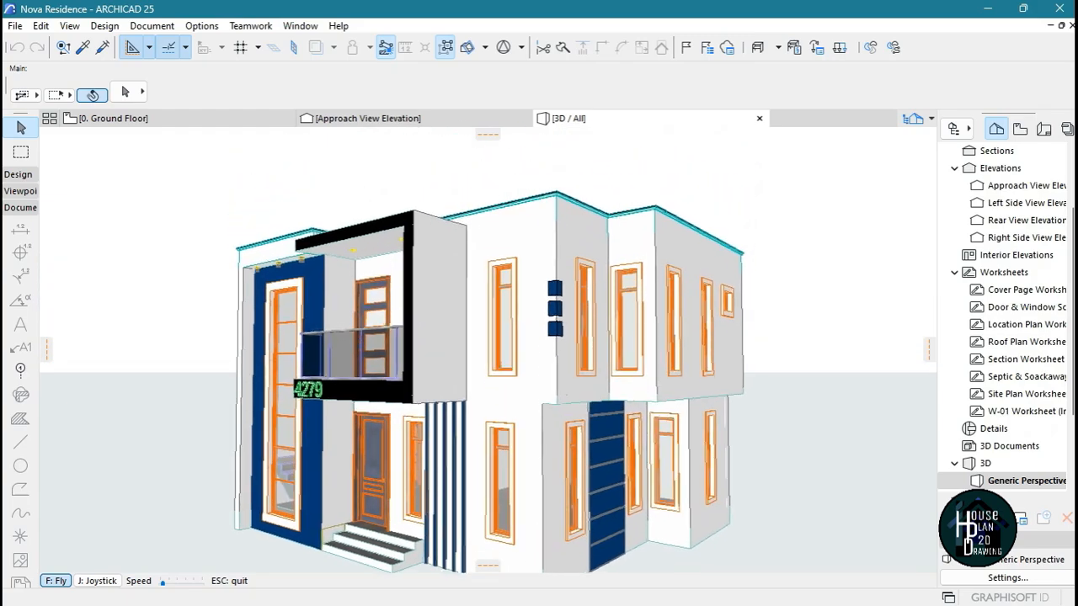
pyautogui.press('pagedown')
pyautogui.press('Down')
pyautogui.press('pageup')
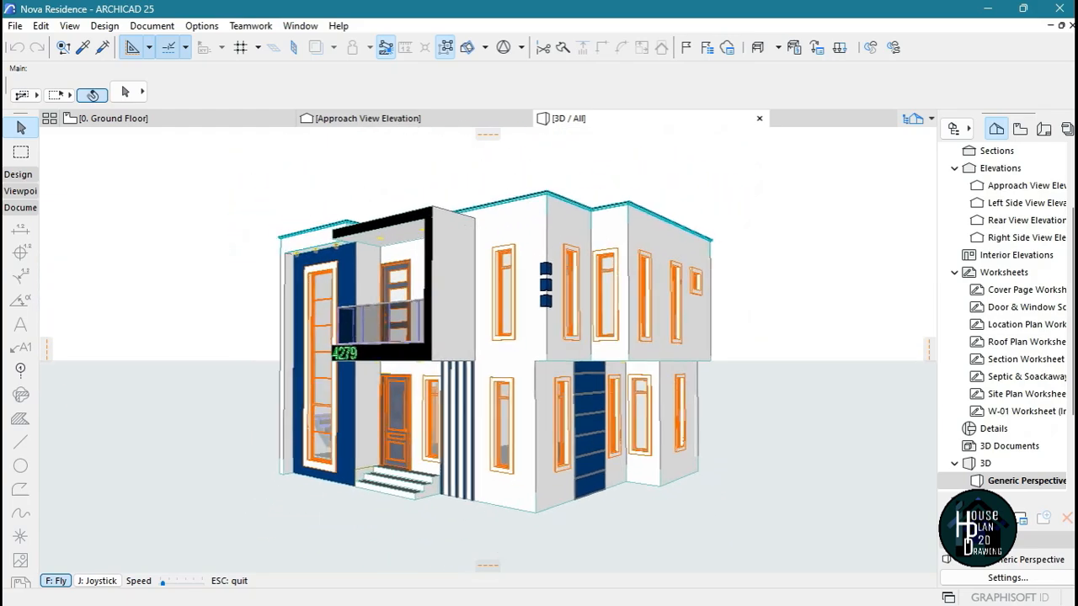
pyautogui.press('Left')
pyautogui.press('Up')
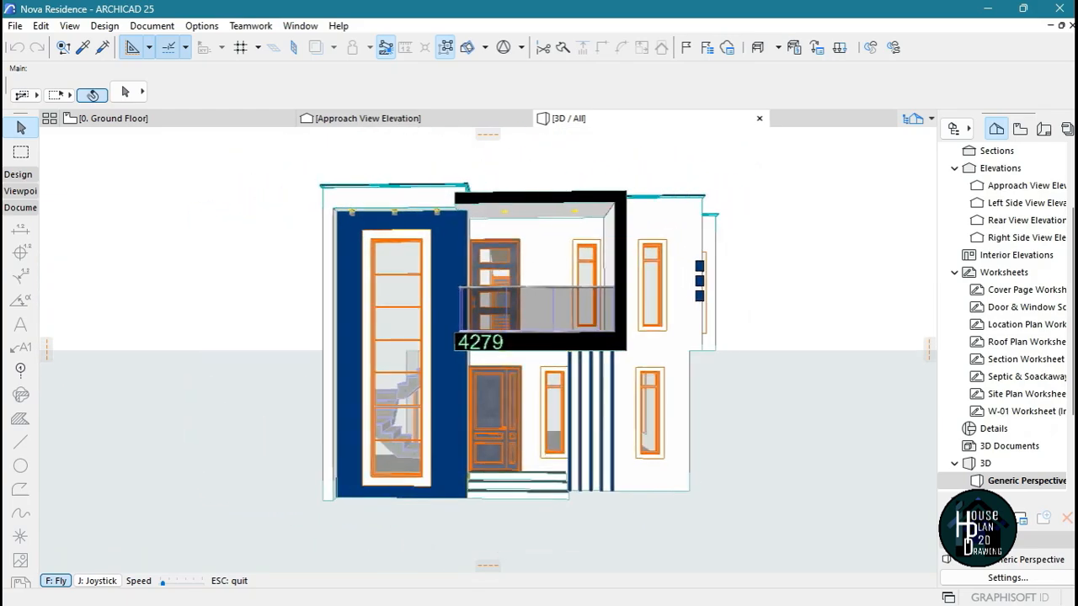
pyautogui.press('Escape')
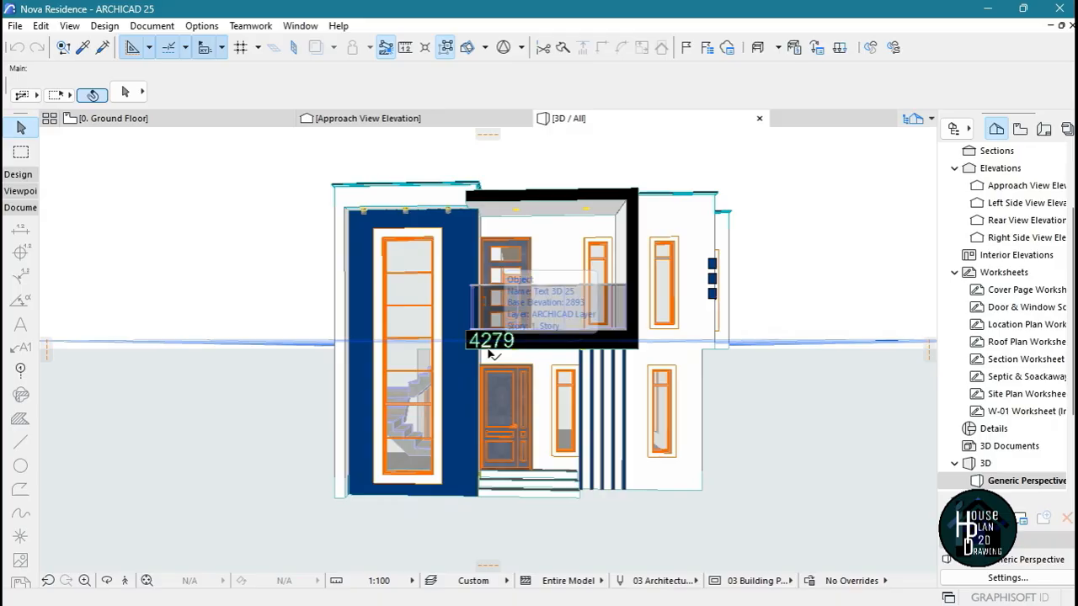
# Switch to the Untitled project in Archicad 28 and view its empty ground floor plan at closer range
pyautogui.moveTo(717, 598)
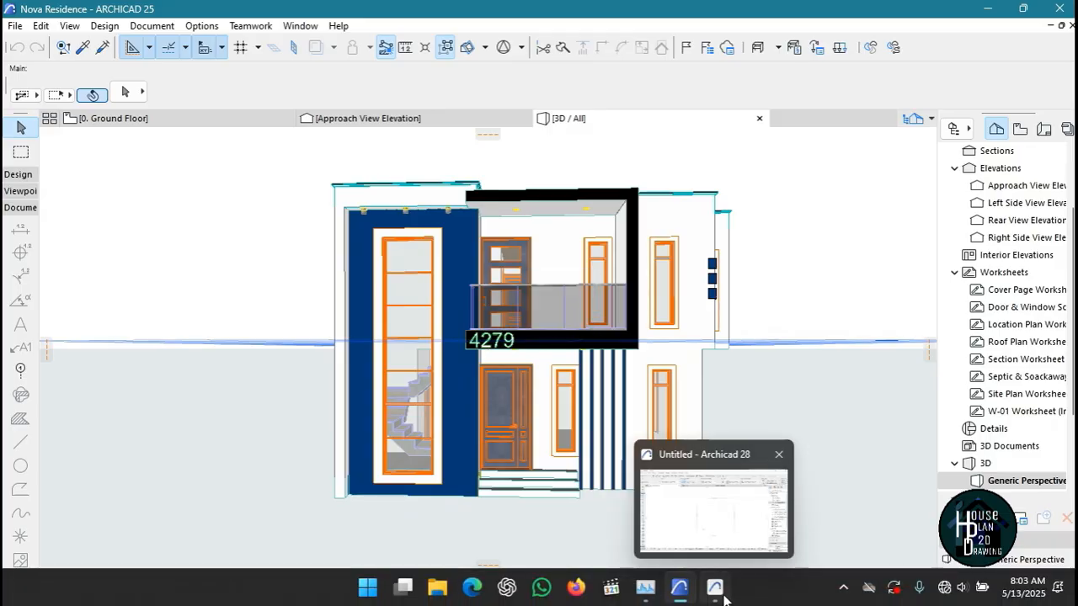
pyautogui.click(723, 595)
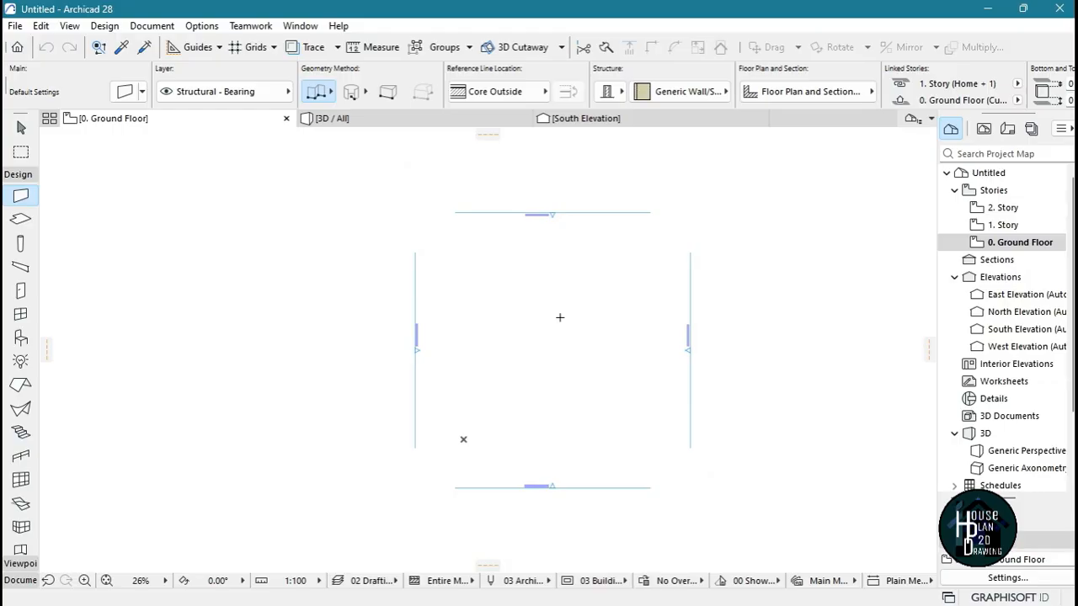
pyautogui.scroll(2, 569, 290)
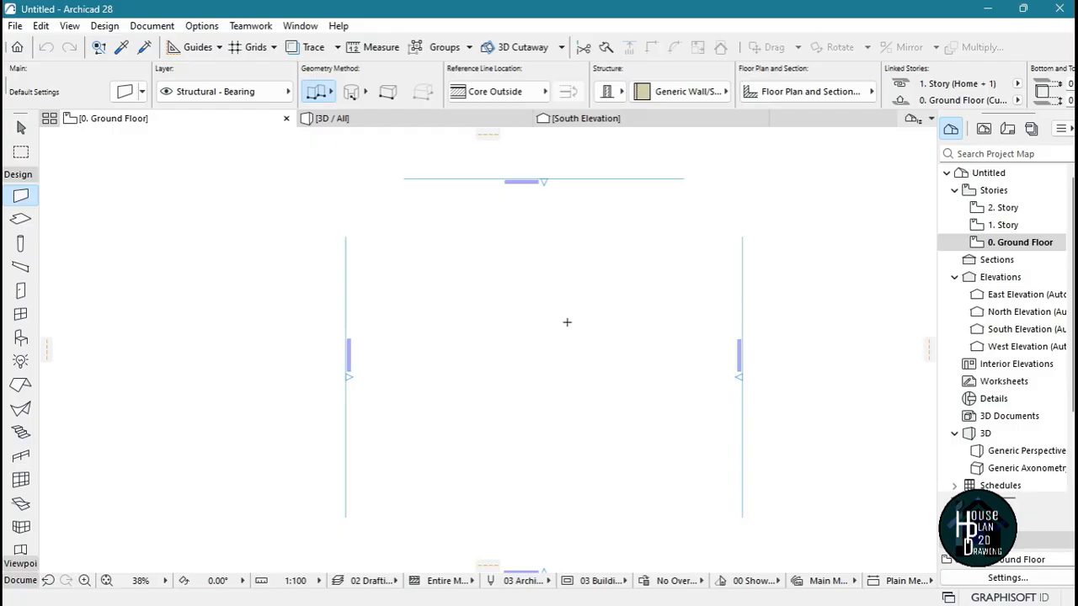
pyautogui.scroll(1, 566, 323)
pyautogui.scroll(-2, 564, 317)
pyautogui.scroll(1, 562, 323)
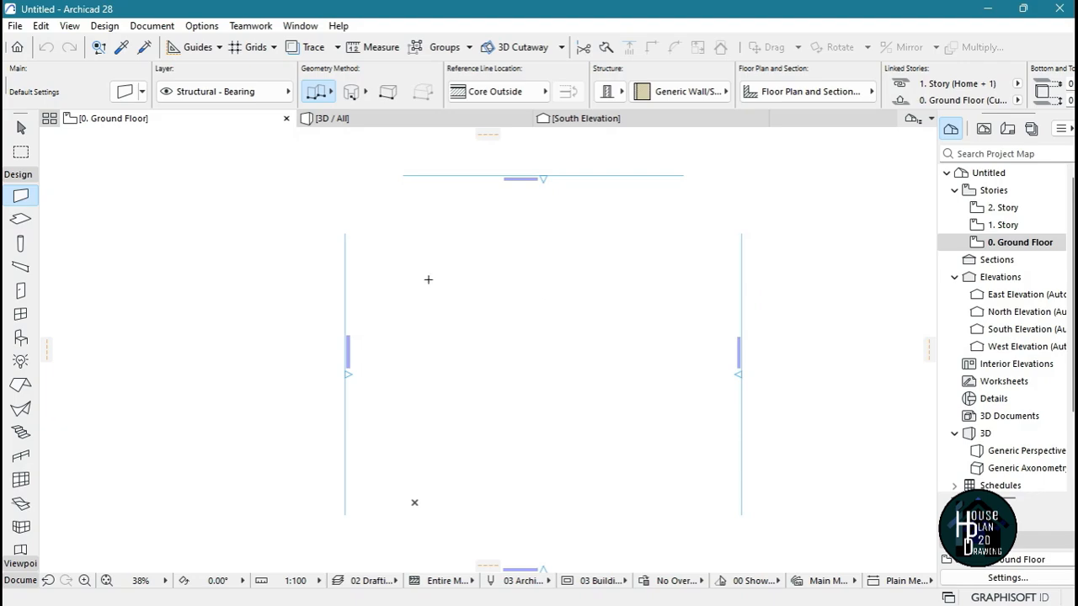
# Collapse and expand the toolbox's Design group and look through its modelling tools
pyautogui.click(18, 175)
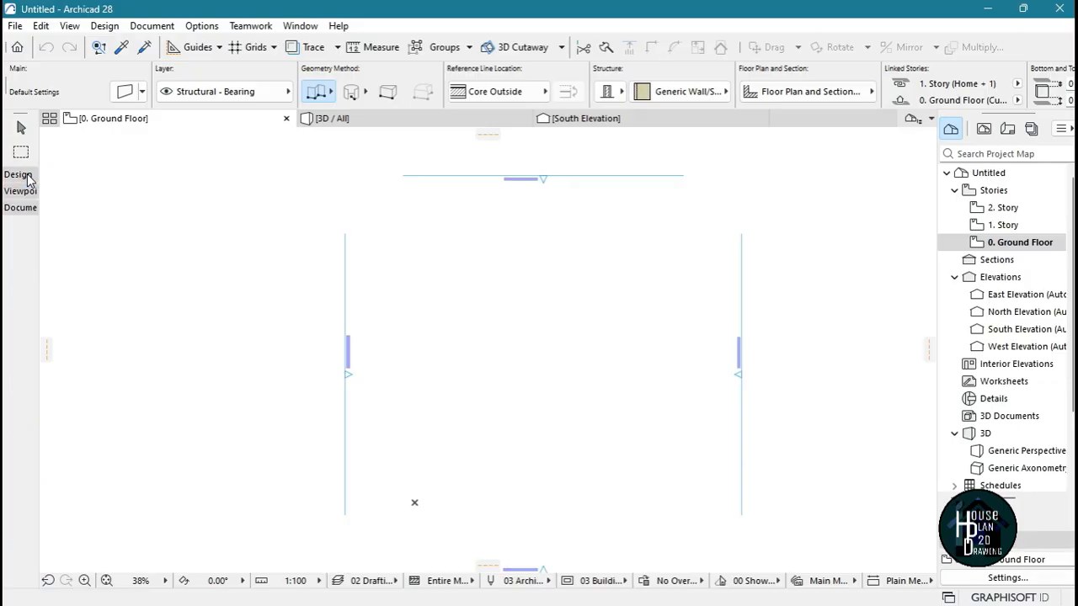
pyautogui.click(19, 175)
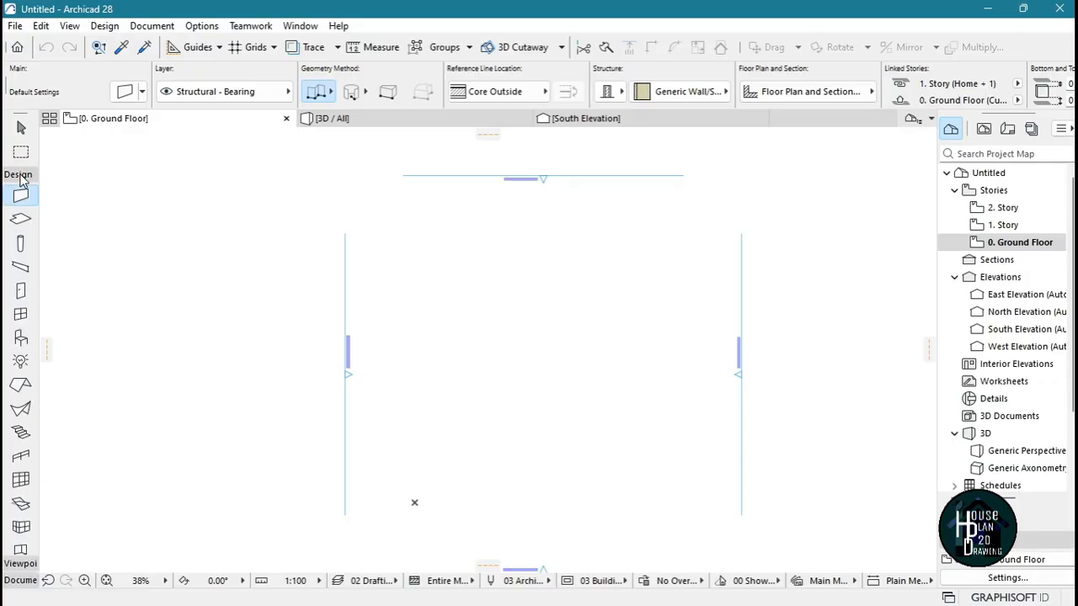
pyautogui.click(21, 177)
pyautogui.click(21, 176)
pyautogui.scroll(-1, 25, 435)
pyautogui.scroll(1, 25, 442)
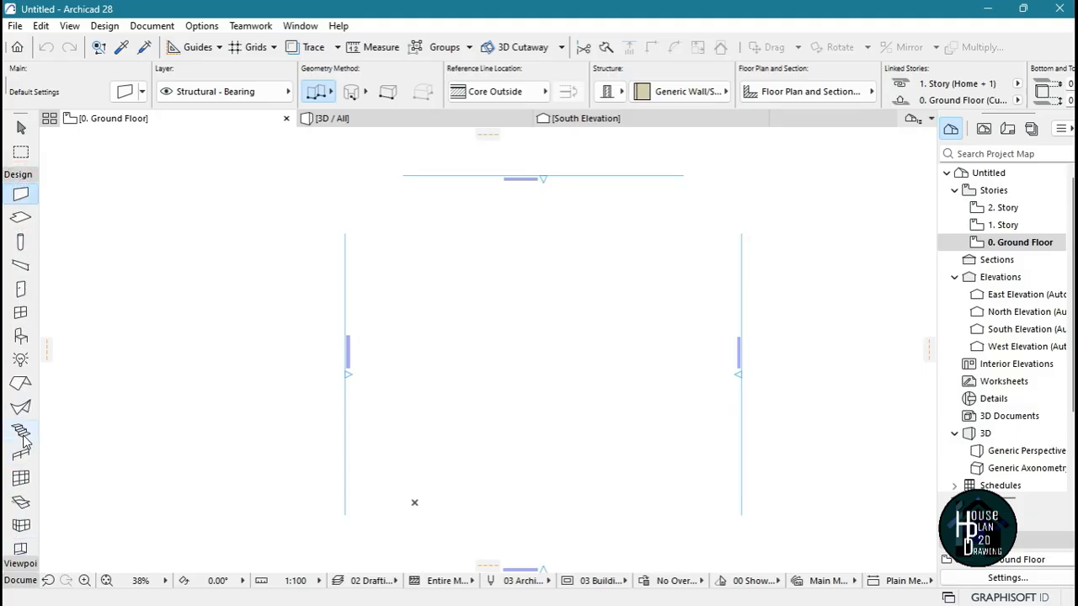
# Look through the tools in the toolbox's Viewpoint and Document groups
pyautogui.click(19, 176)
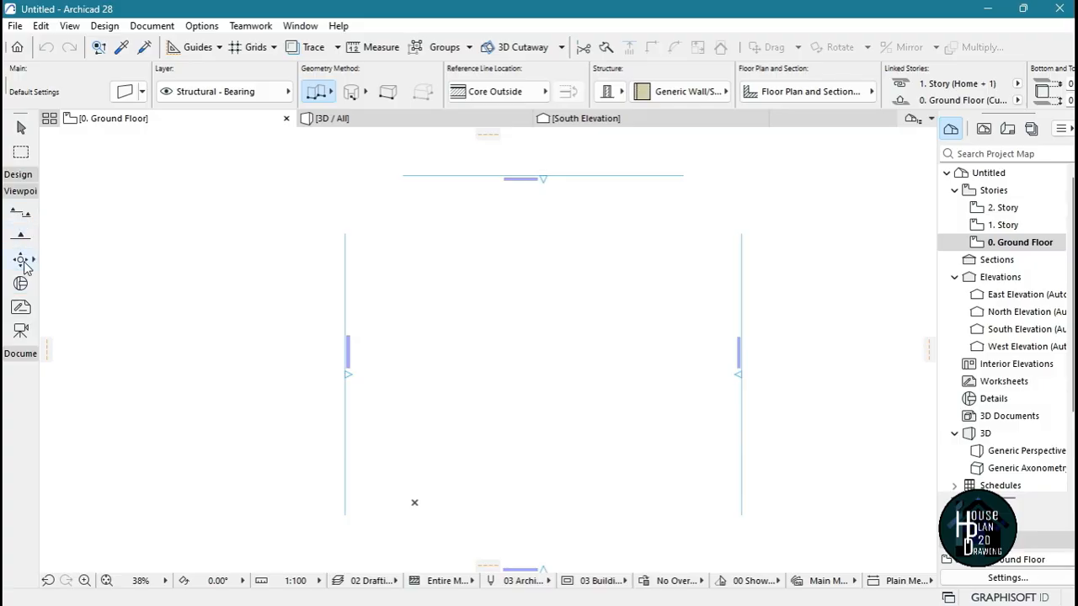
pyautogui.click(26, 194)
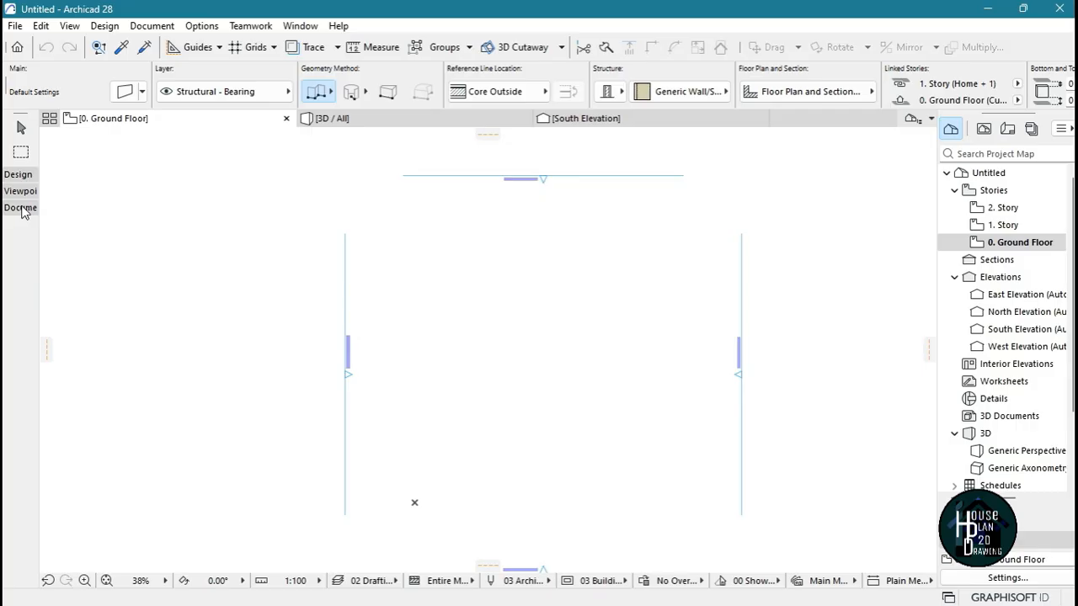
pyautogui.click(22, 208)
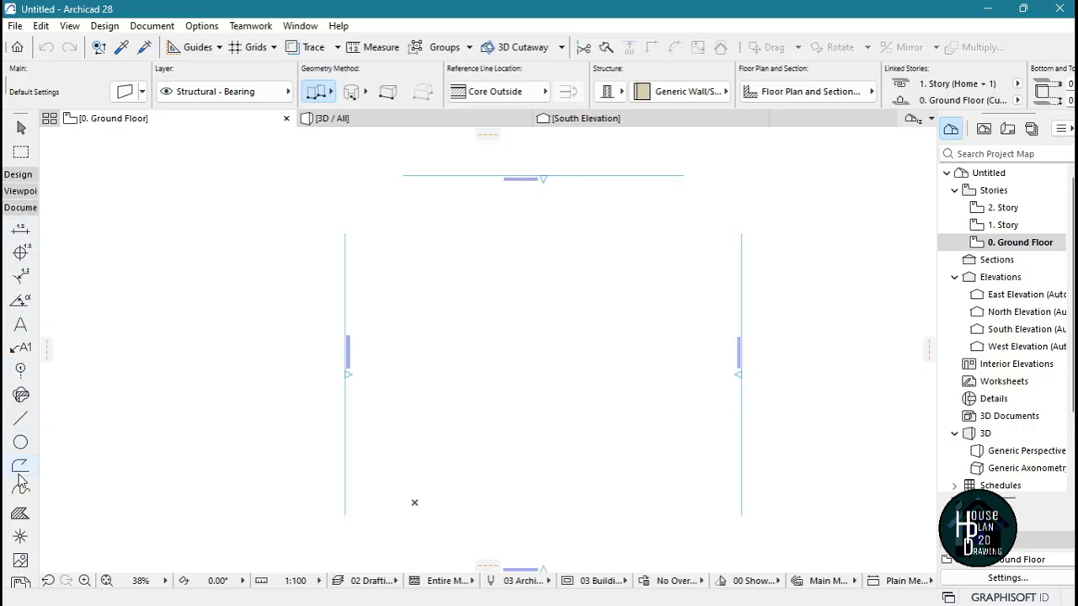
pyautogui.scroll(-1, 22, 505)
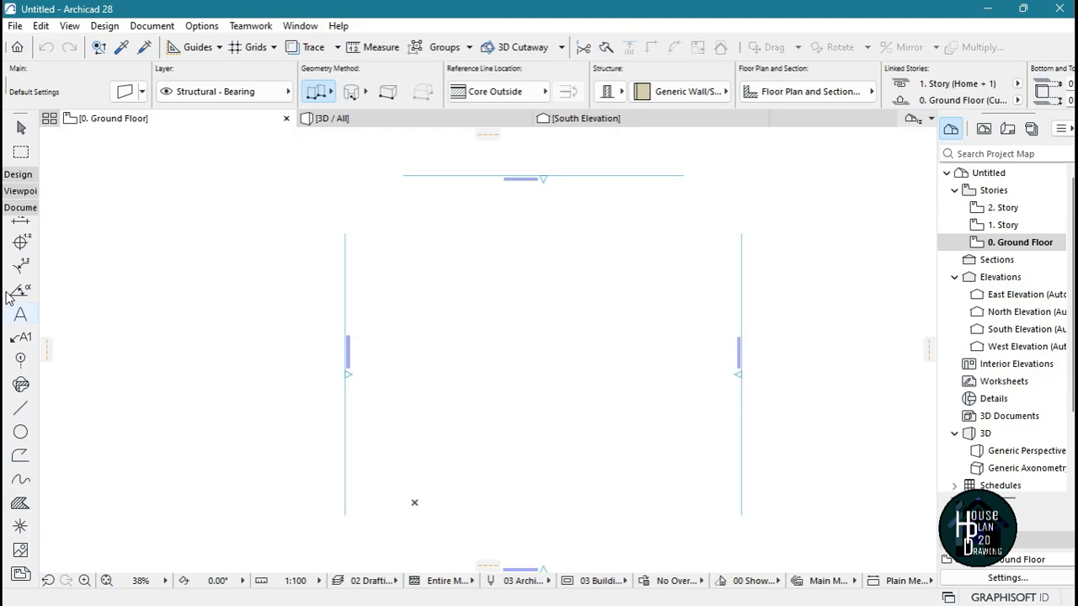
pyautogui.click(21, 209)
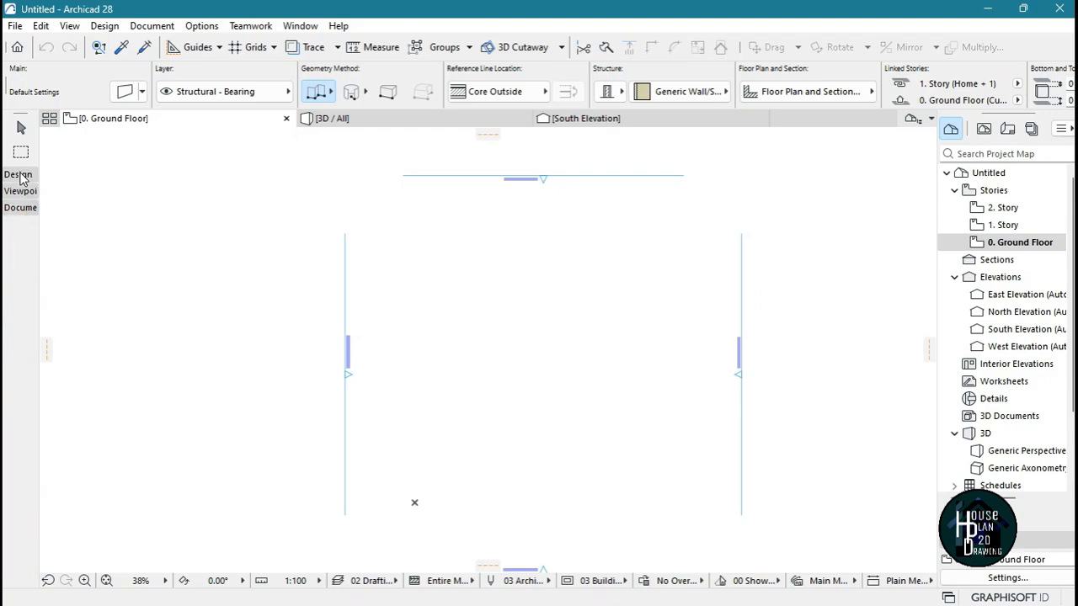
# Draw a chained wall of five perpendicular segments on the ground floor, the first about 8.6 m and the last about 3.3 m long
pyautogui.click(19, 175)
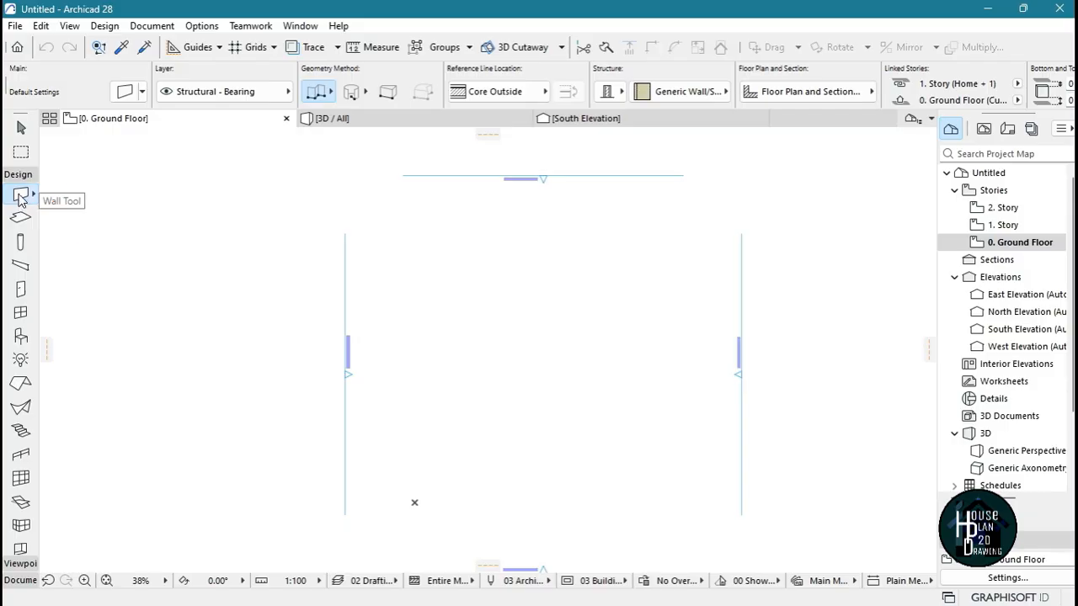
pyautogui.click(462, 271)
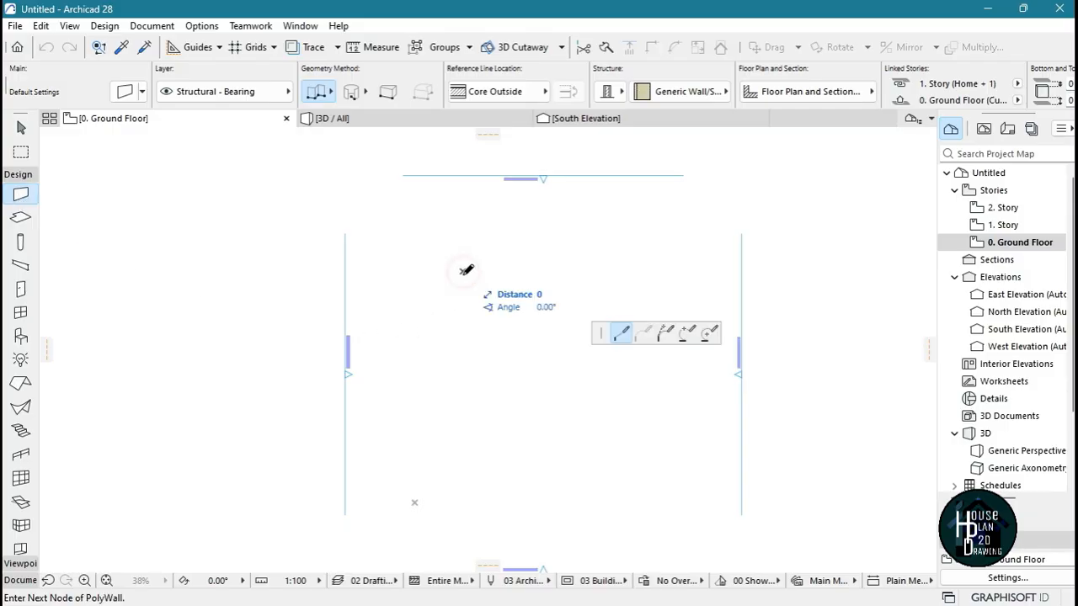
pyautogui.click(462, 375)
pyautogui.click(548, 375)
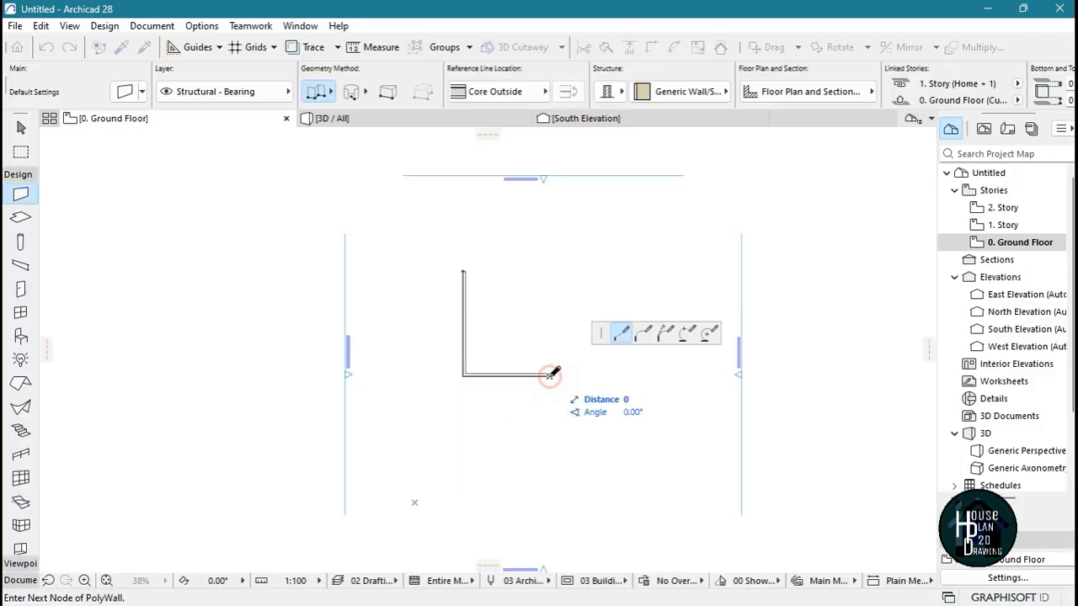
pyautogui.click(548, 328)
pyautogui.click(576, 330)
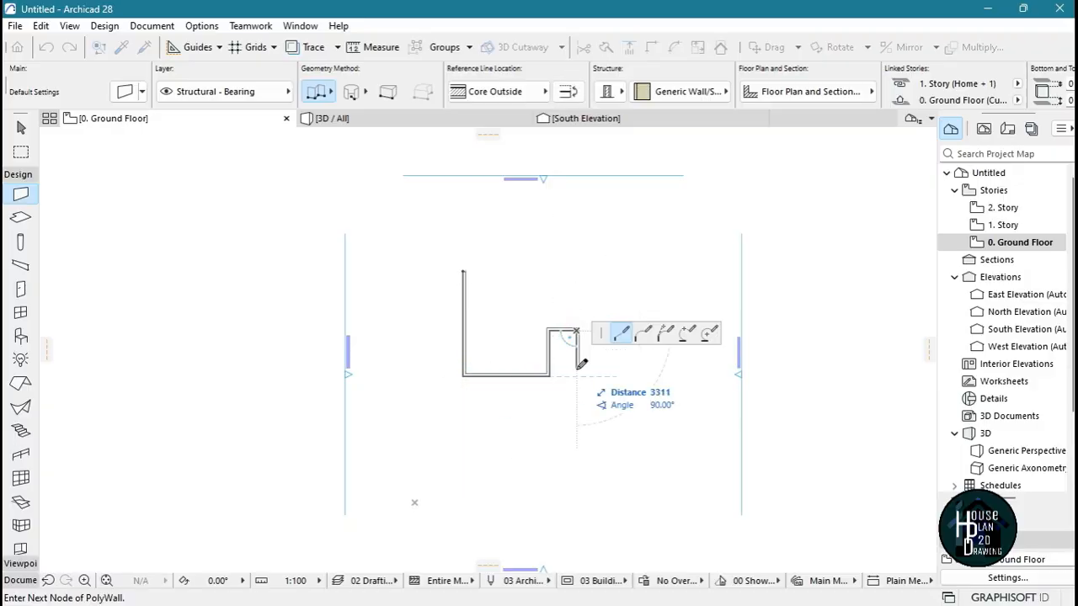
pyautogui.doubleClick(577, 369)
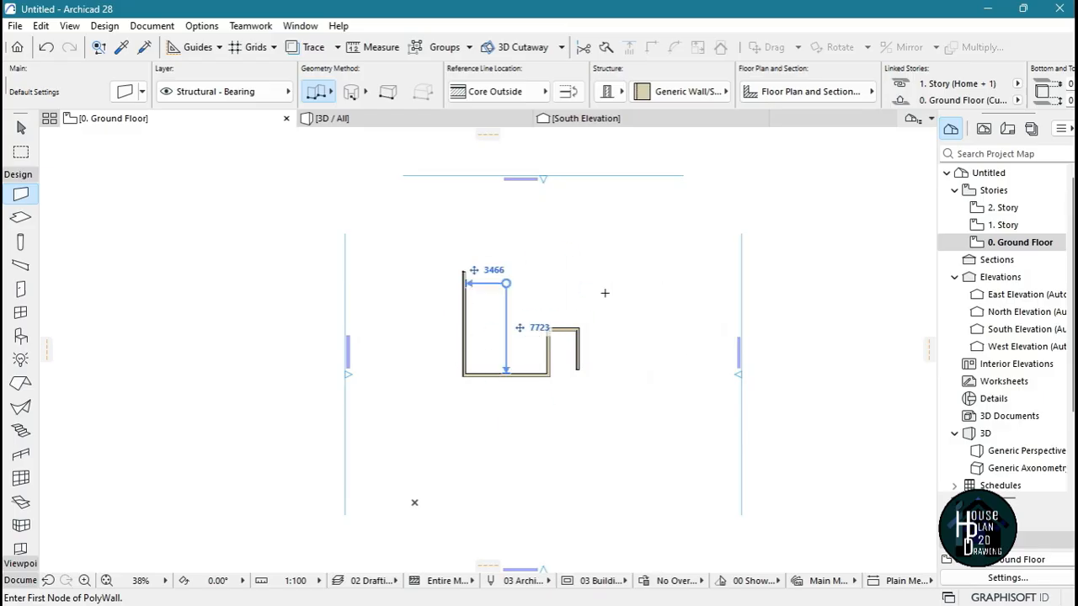
# Select all five segments of the chained wall on the ground floor and delete them
pyautogui.scroll(6, 604, 293)
pyautogui.scroll(-3, 666, 332)
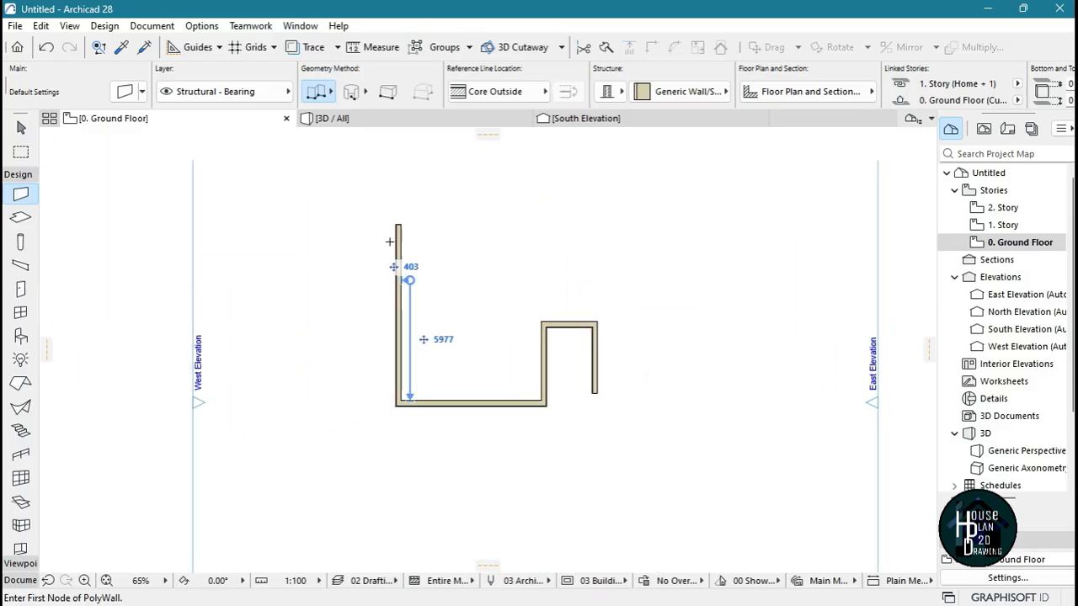
pyautogui.scroll(1, 610, 337)
pyautogui.press('Escape')
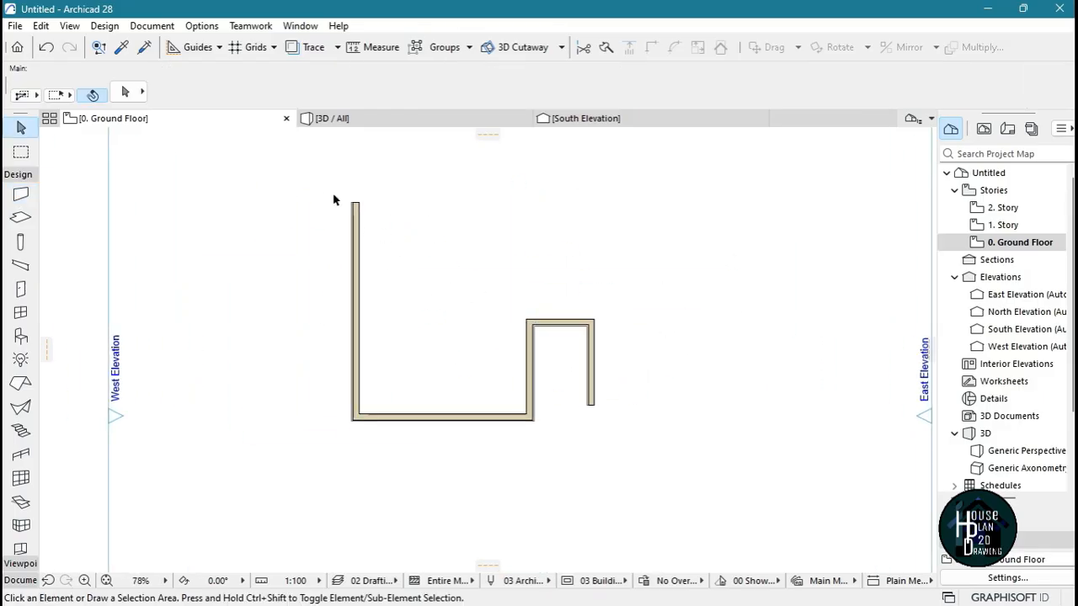
pyautogui.moveTo(322, 187); pyautogui.dragTo(645, 462)
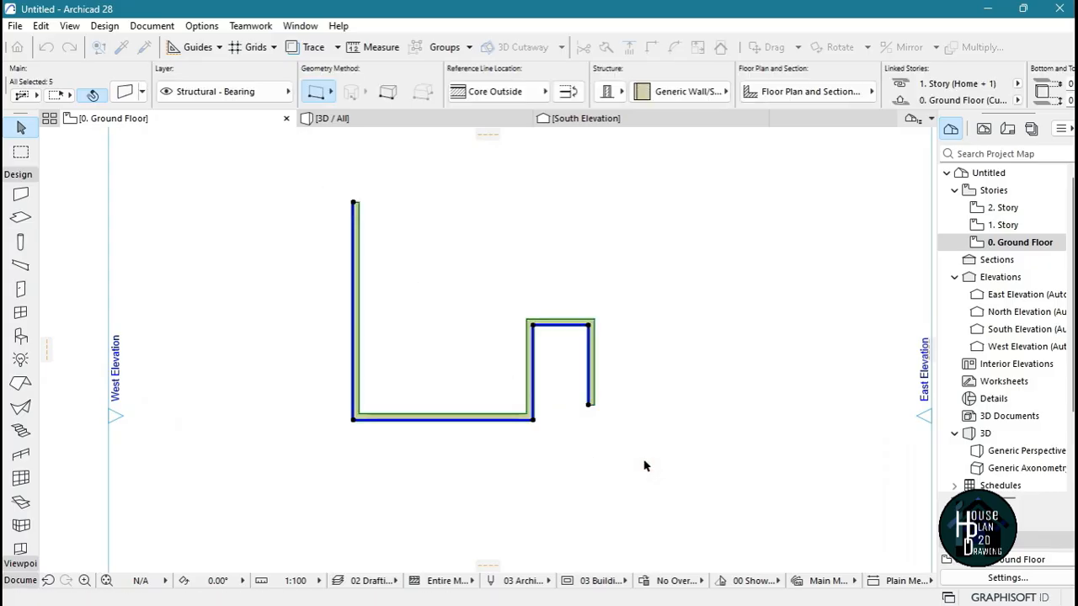
pyautogui.press('Delete')
pyautogui.scroll(-3, 505, 370)
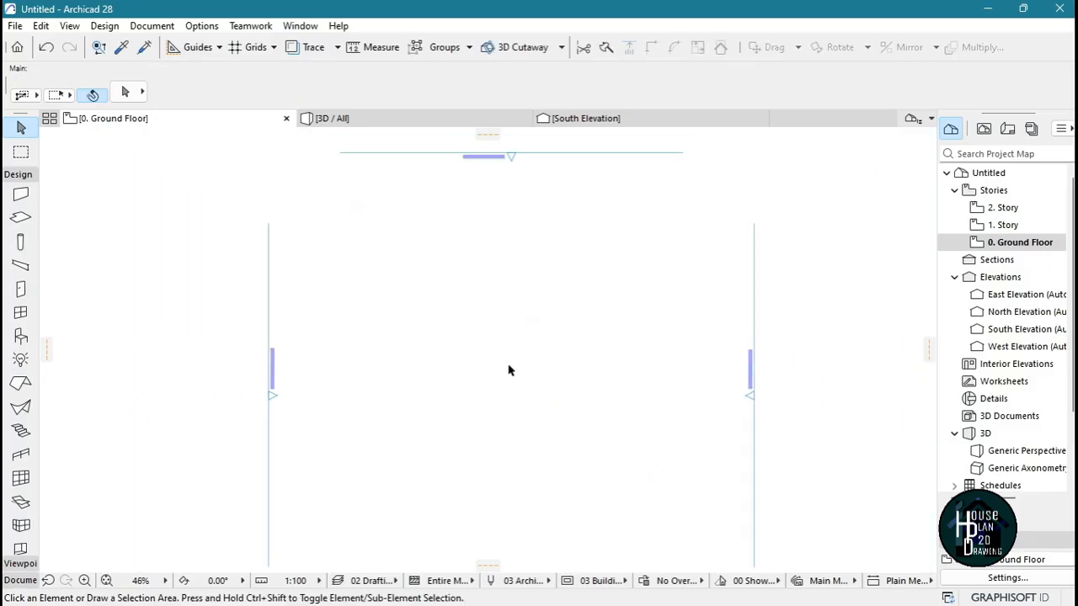
# Set the Wall tool's default structure to GENERIC - STRUCTURAL and enter a new wall thickness in the wall default settings
pyautogui.scroll(1, 509, 371)
pyautogui.click(24, 195)
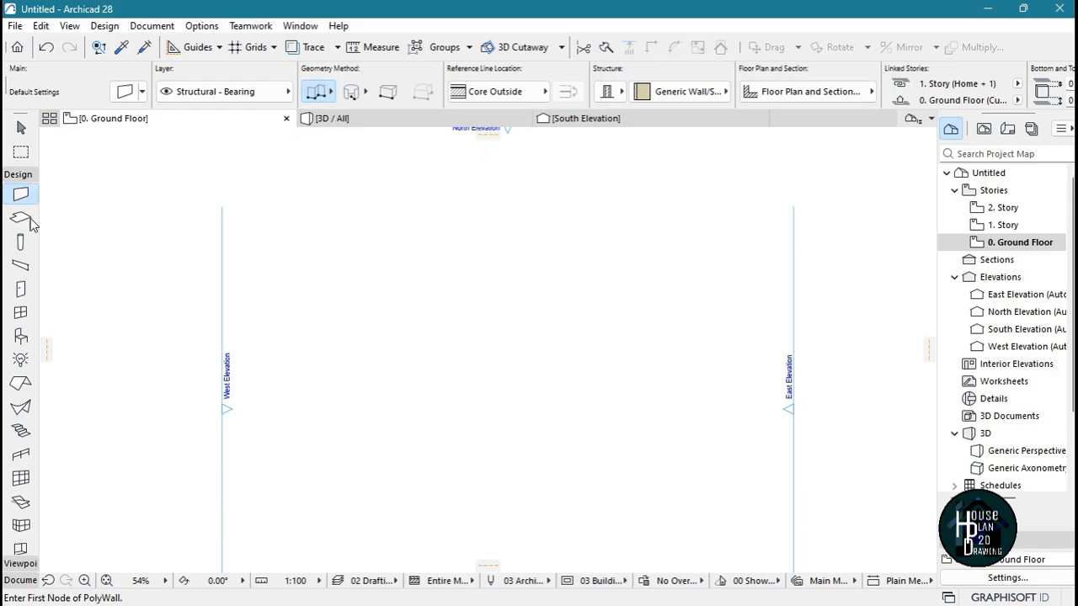
pyautogui.click(621, 92)
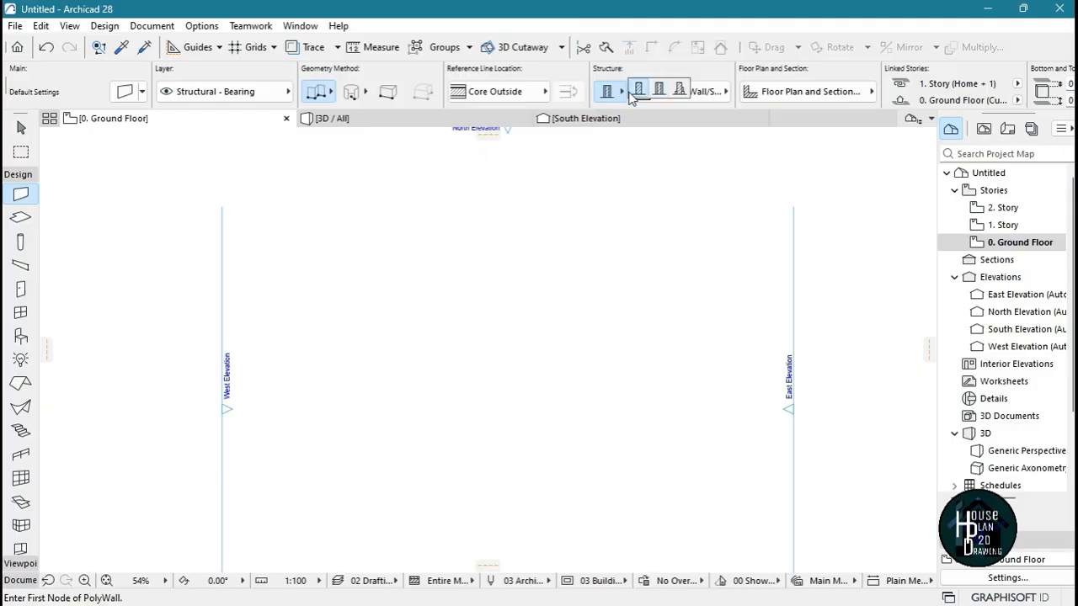
pyautogui.click(639, 91)
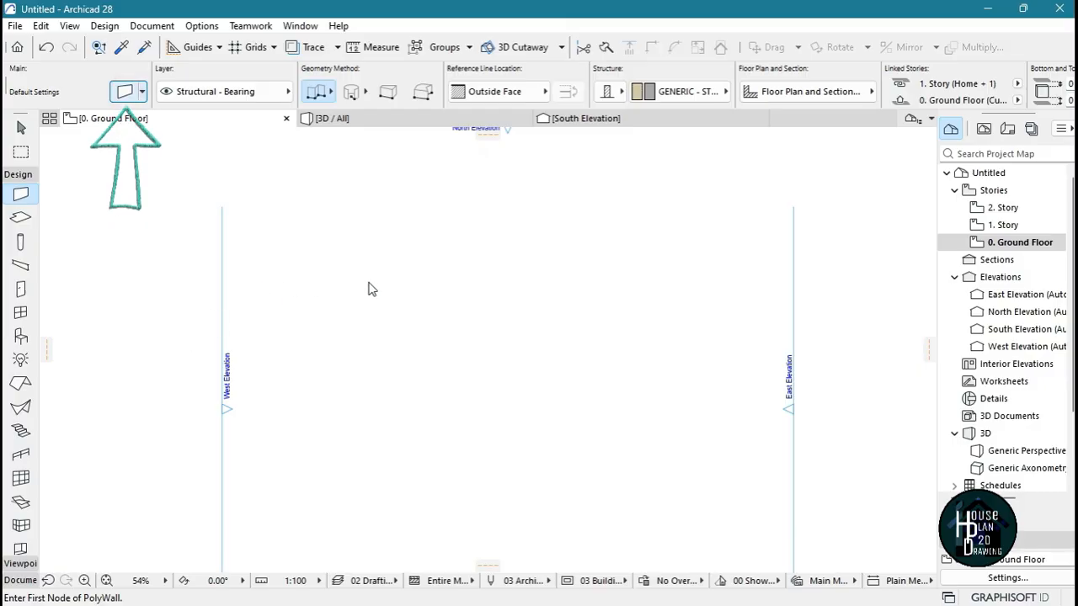
pyautogui.hotkey('ctrl', 't')
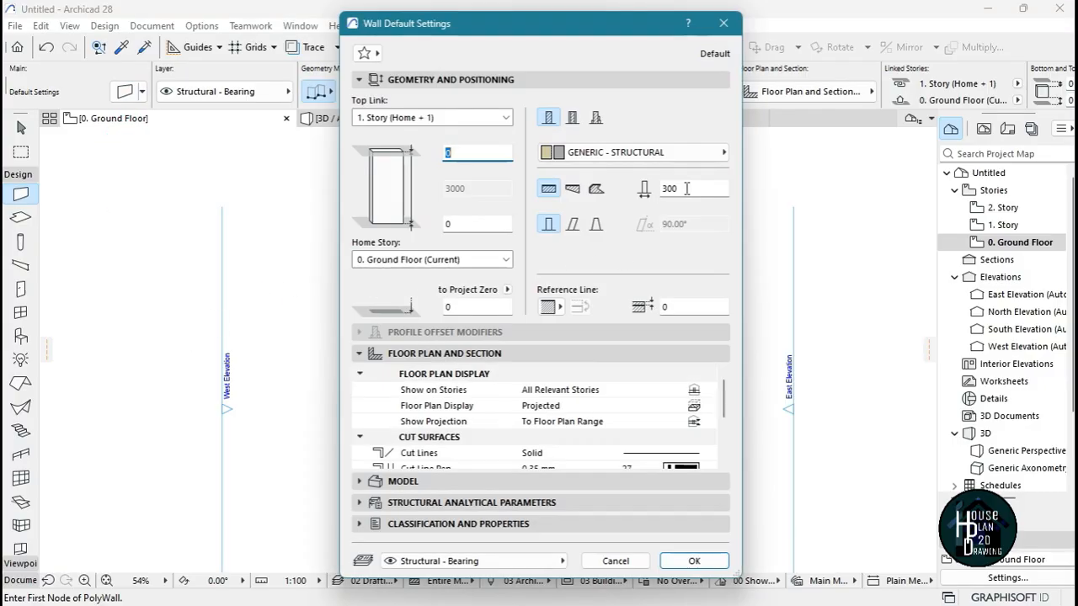
pyautogui.doubleClick(668, 190)
pyautogui.write('225')
pyautogui.click(694, 560)
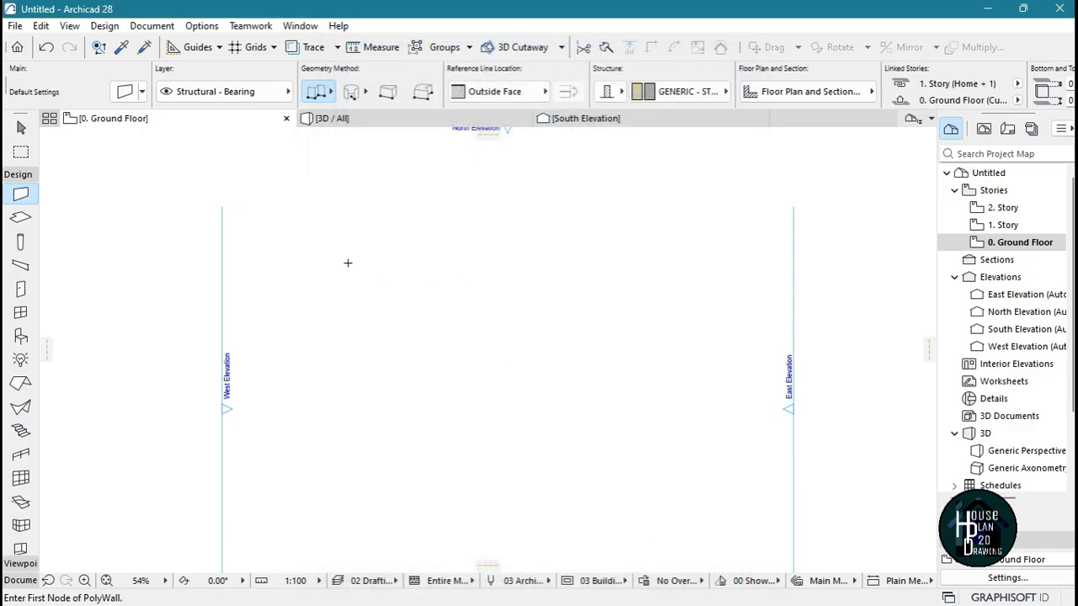
# Draw a near-vertical wall about 16.8 m long inside the elevation markers, tilted about 1° off vertical
pyautogui.click(363, 243)
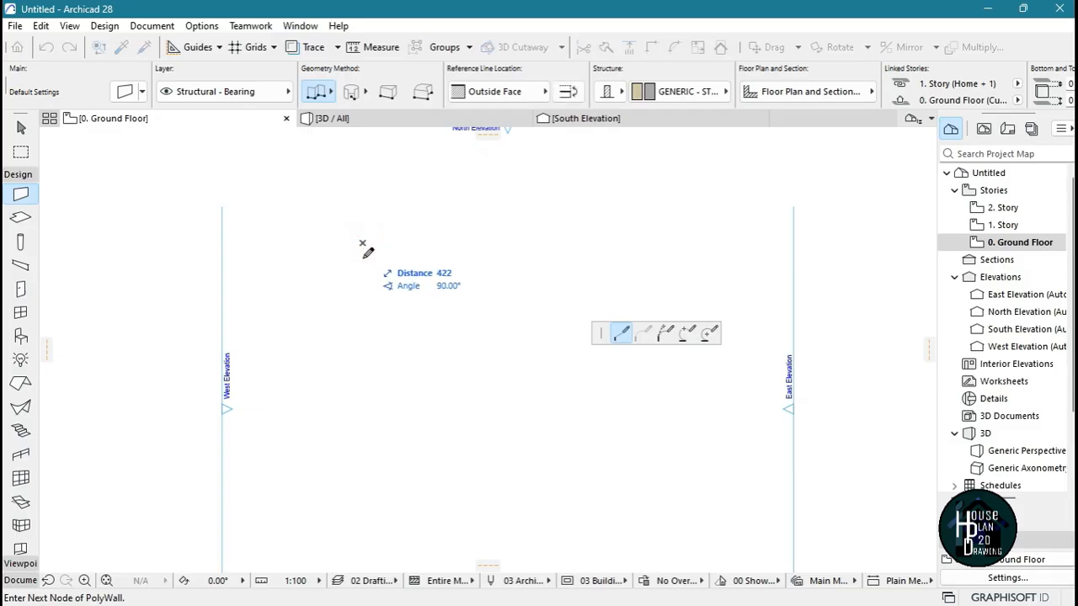
pyautogui.click(360, 522)
pyautogui.click(358, 525)
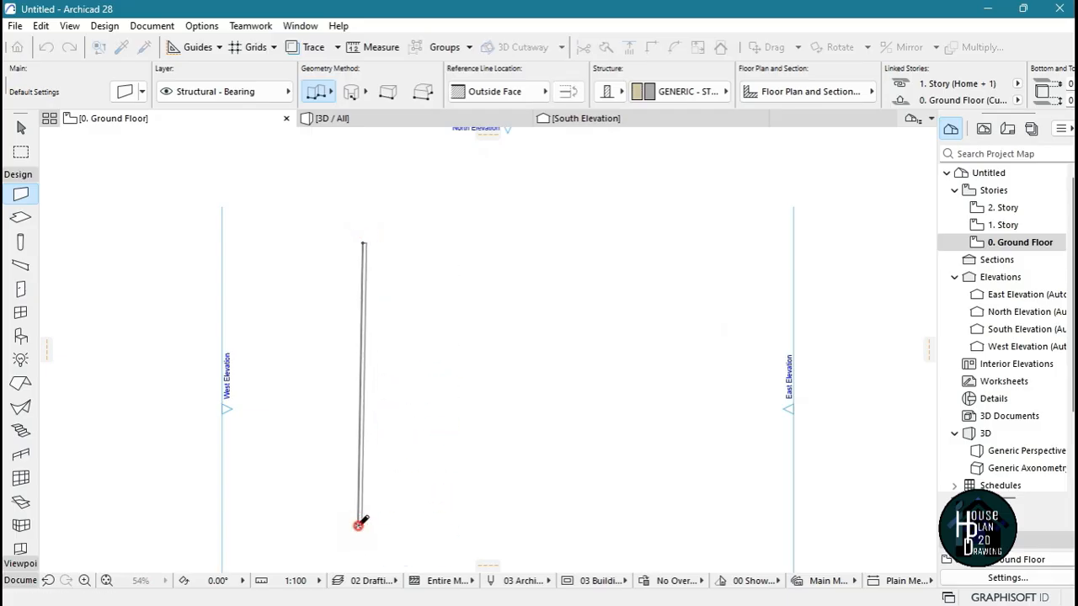
# Examine the new wall along its length for alignment, comparing it close up and in the overall plan
pyautogui.scroll(-3, 483, 290)
pyautogui.scroll(4, 402, 378)
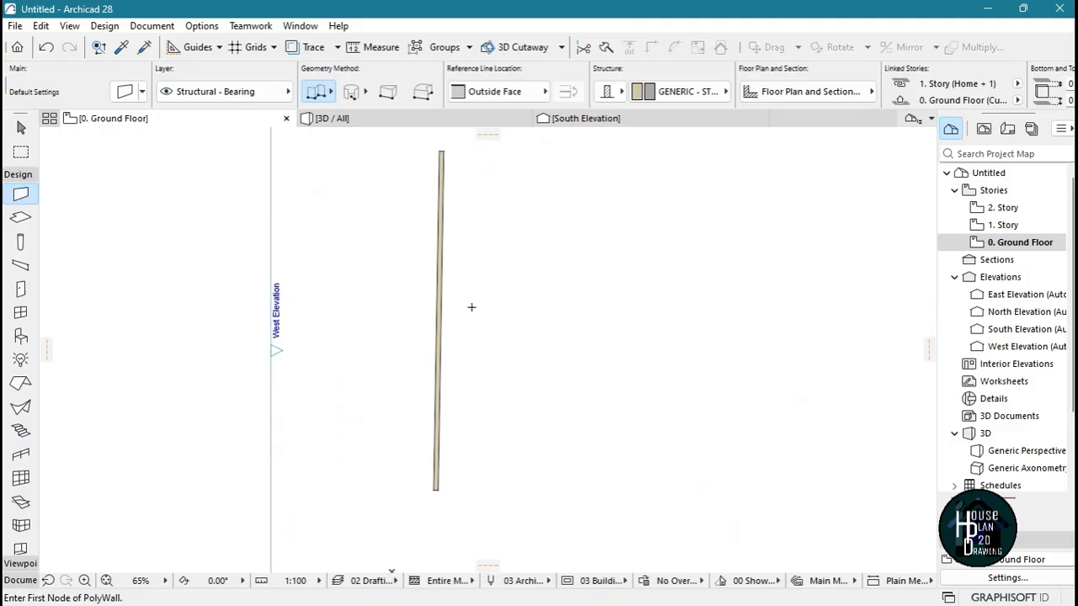
pyautogui.scroll(5, 433, 155)
pyautogui.scroll(-5, 431, 155)
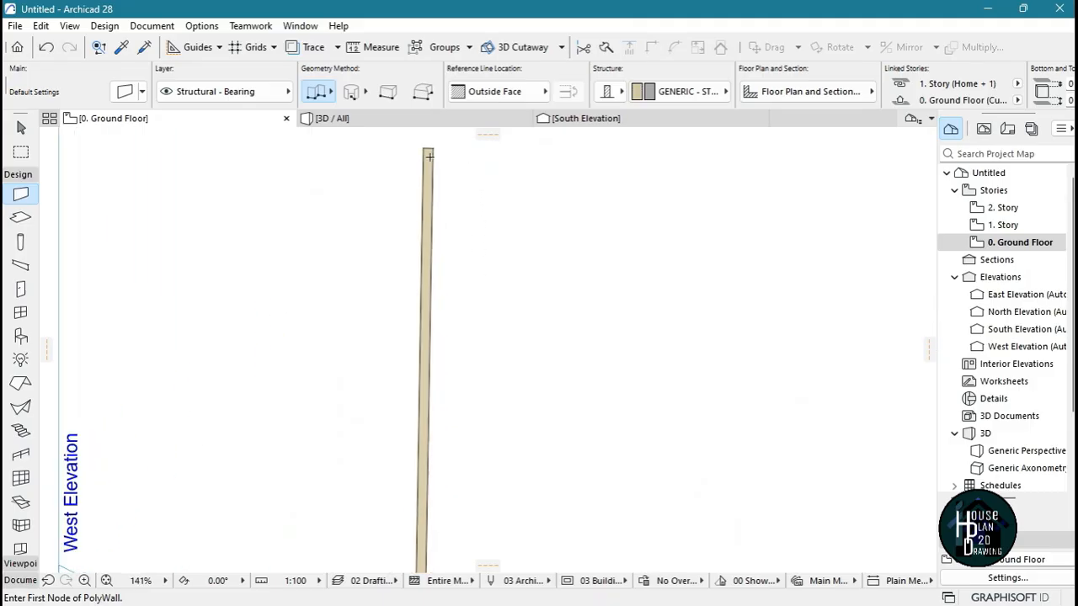
pyautogui.scroll(4, 427, 144)
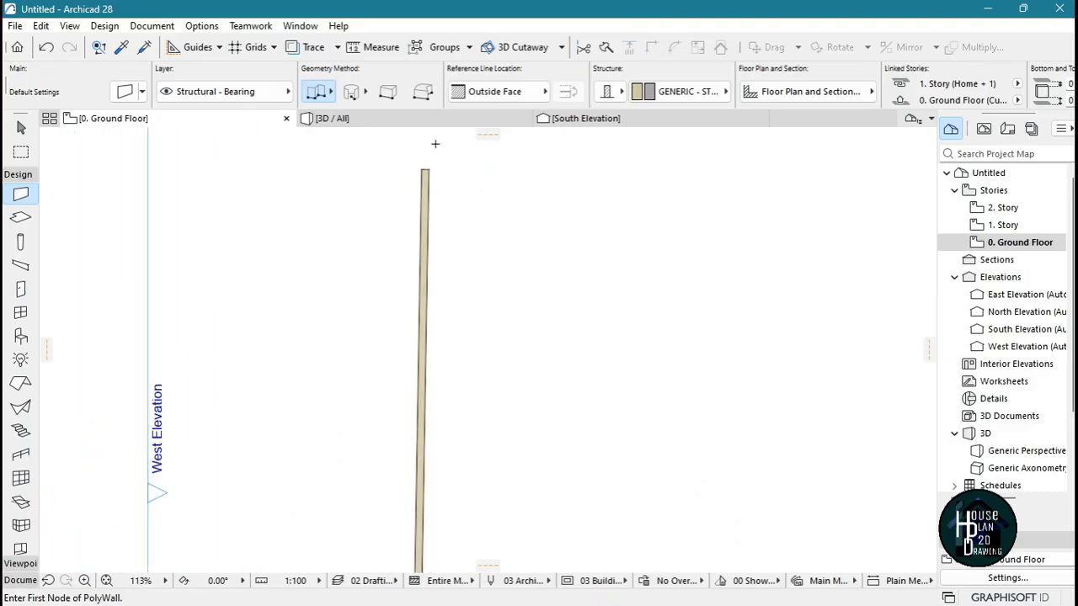
pyautogui.scroll(-5, 420, 168)
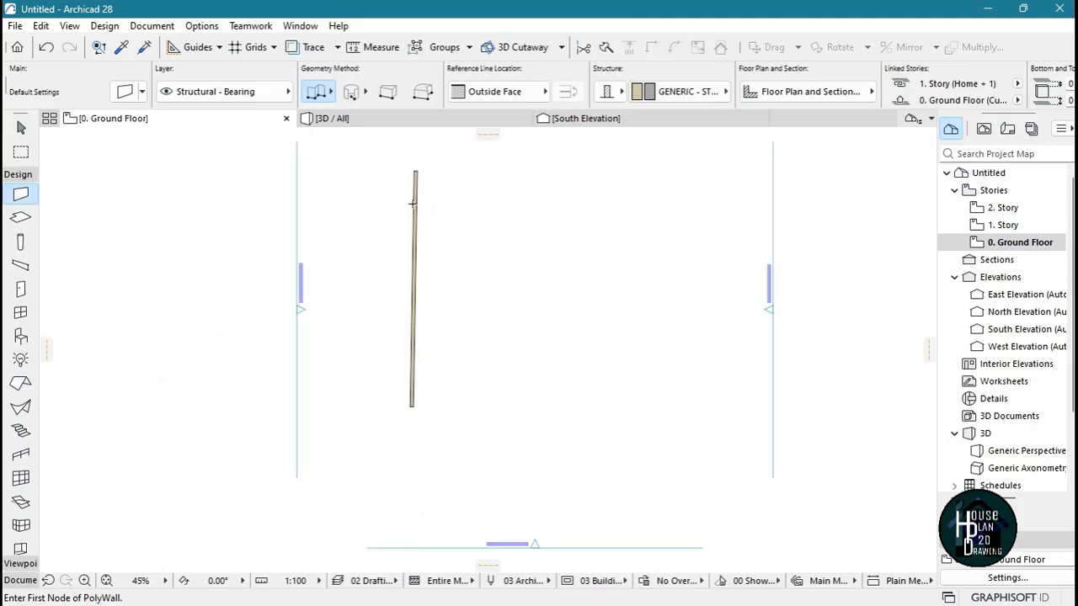
pyautogui.scroll(2, 413, 287)
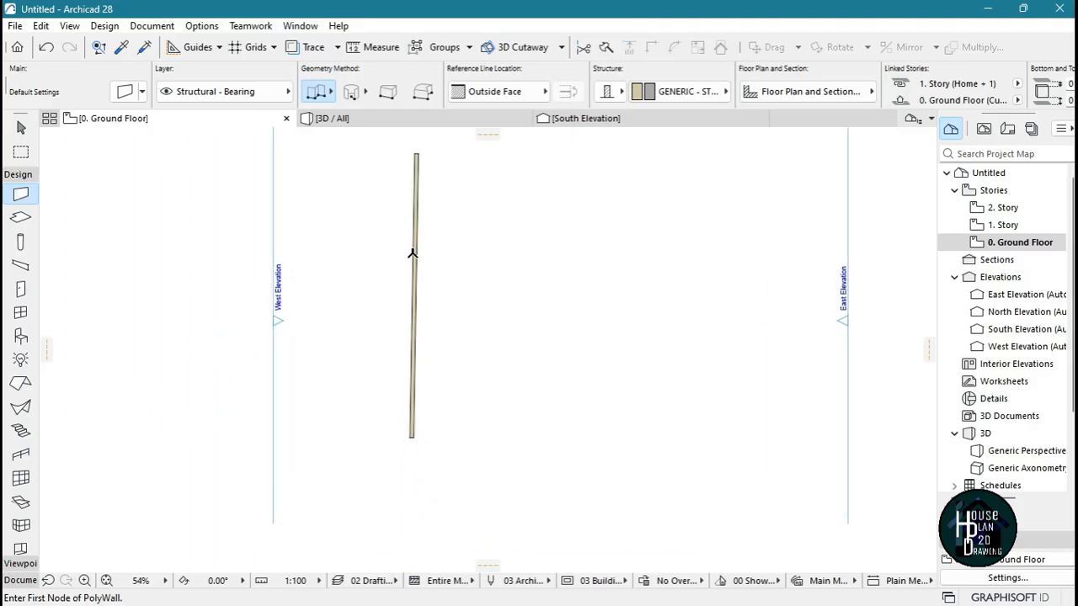
pyautogui.scroll(-1, 457, 320)
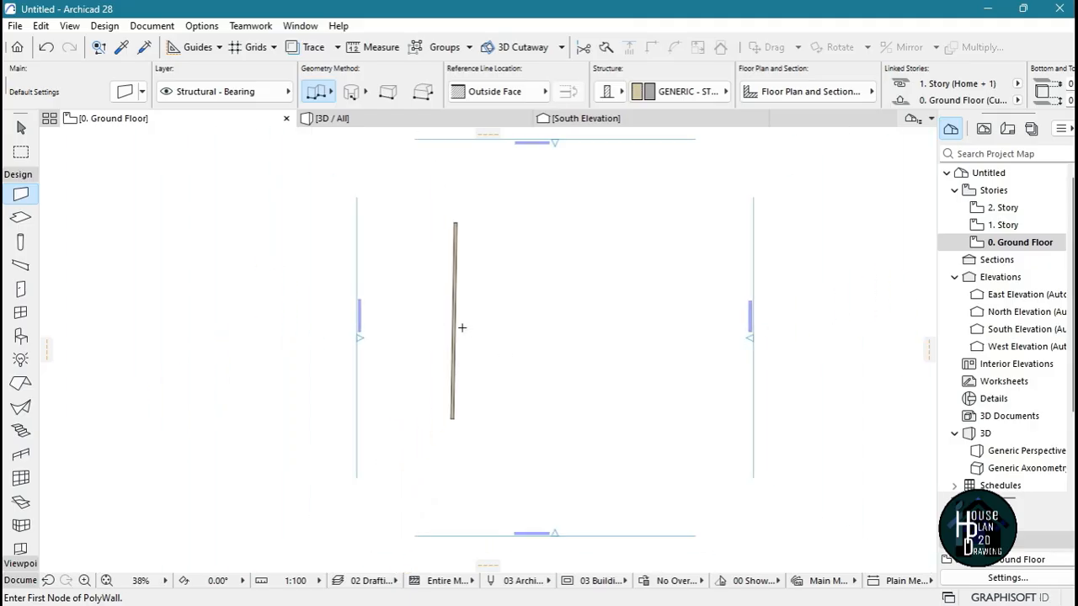
pyautogui.scroll(2, 462, 368)
pyautogui.scroll(-3, 457, 370)
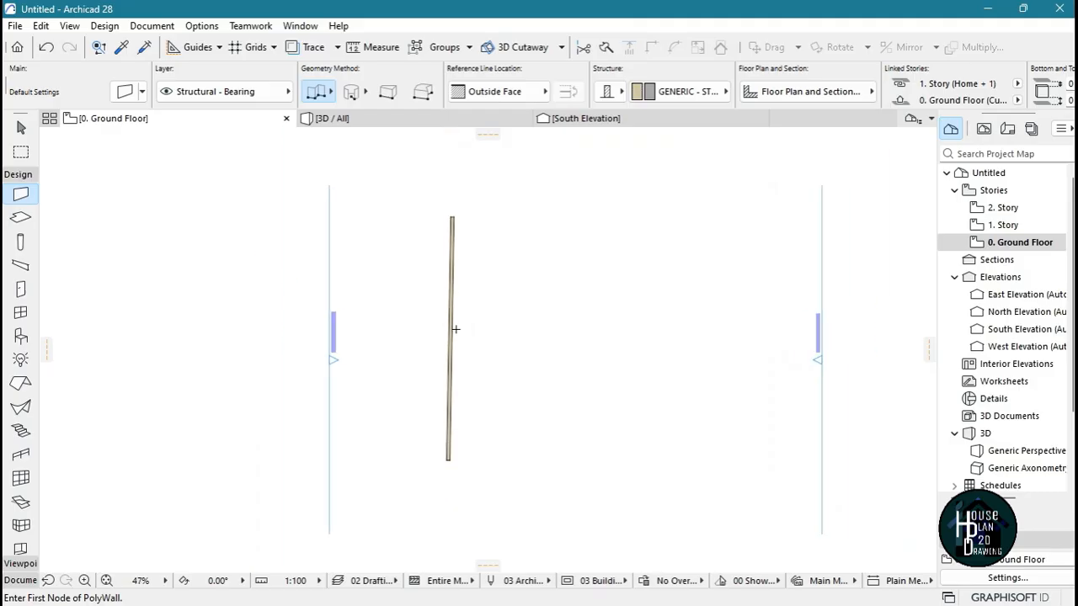
pyautogui.scroll(2, 454, 329)
# Straighten the tilted wall by moving its lower endpoint so the wall runs exactly at 90°
pyautogui.press('Escape')
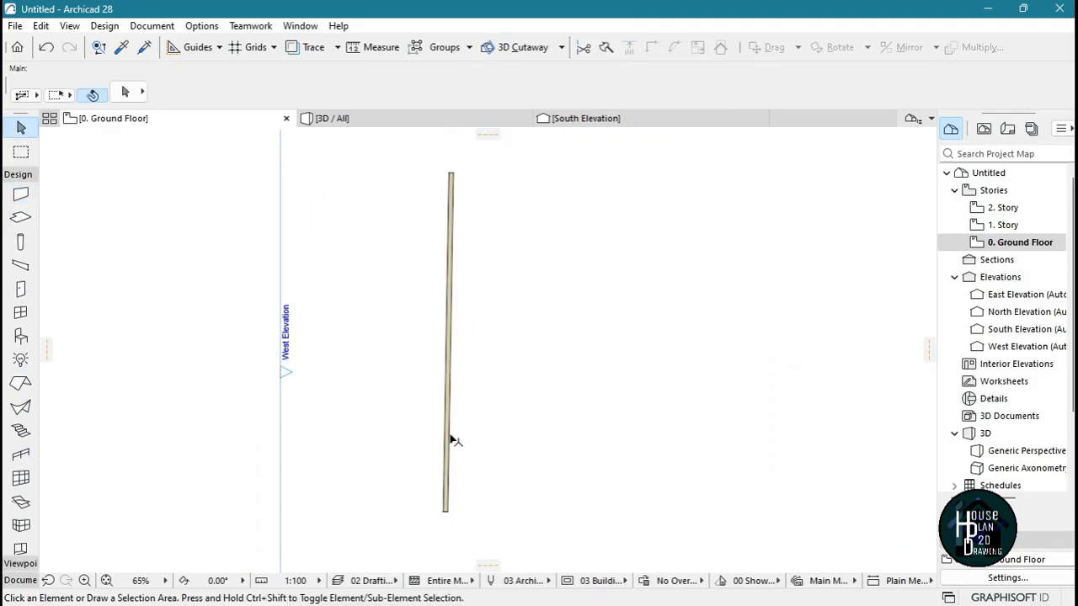
pyautogui.click(446, 485)
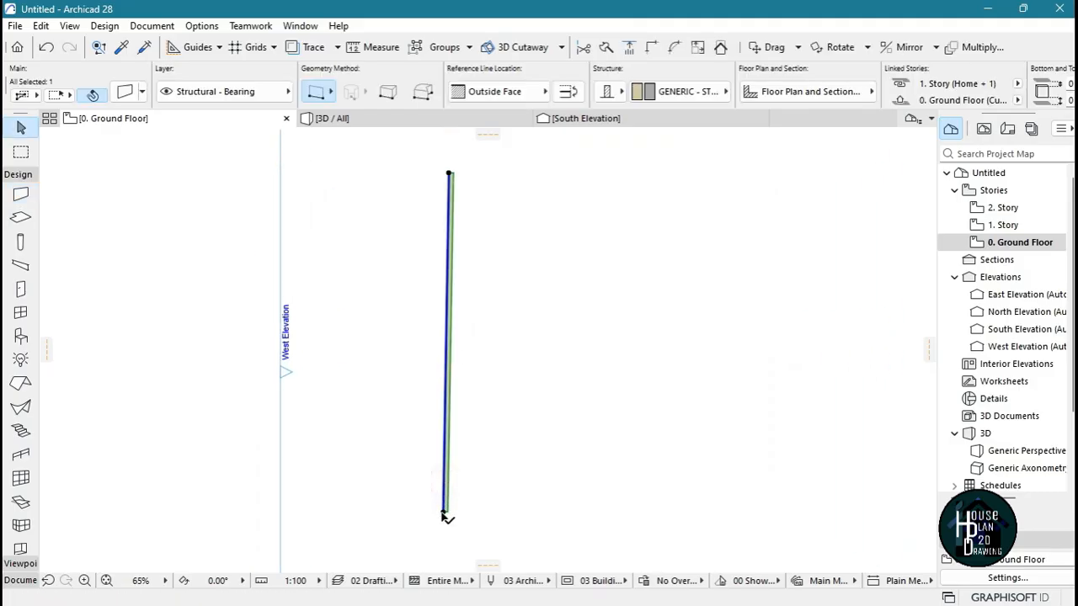
pyautogui.scroll(5, 447, 517)
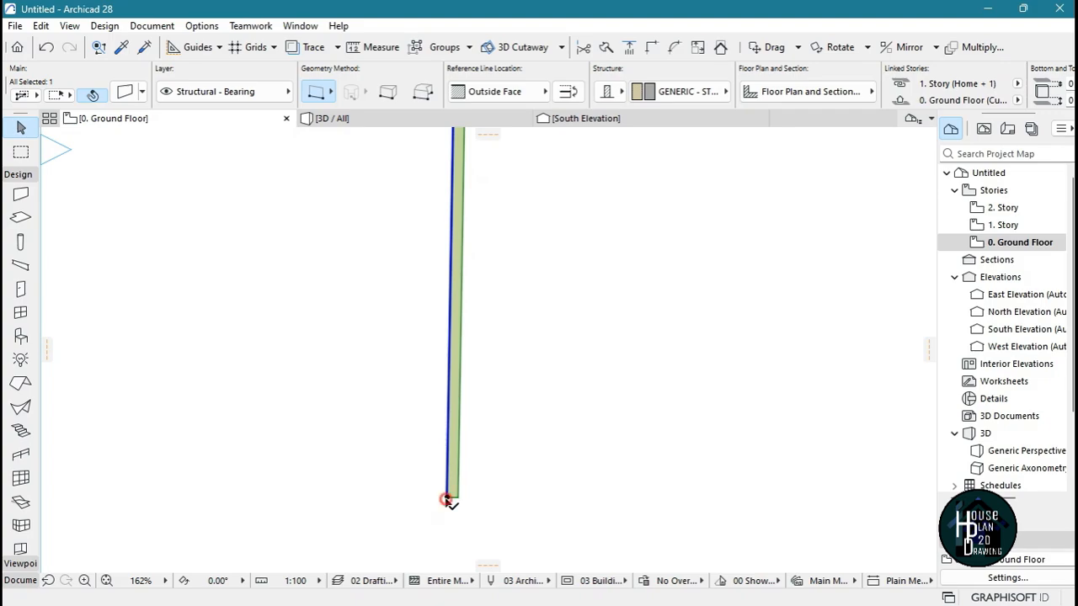
pyautogui.click(446, 500)
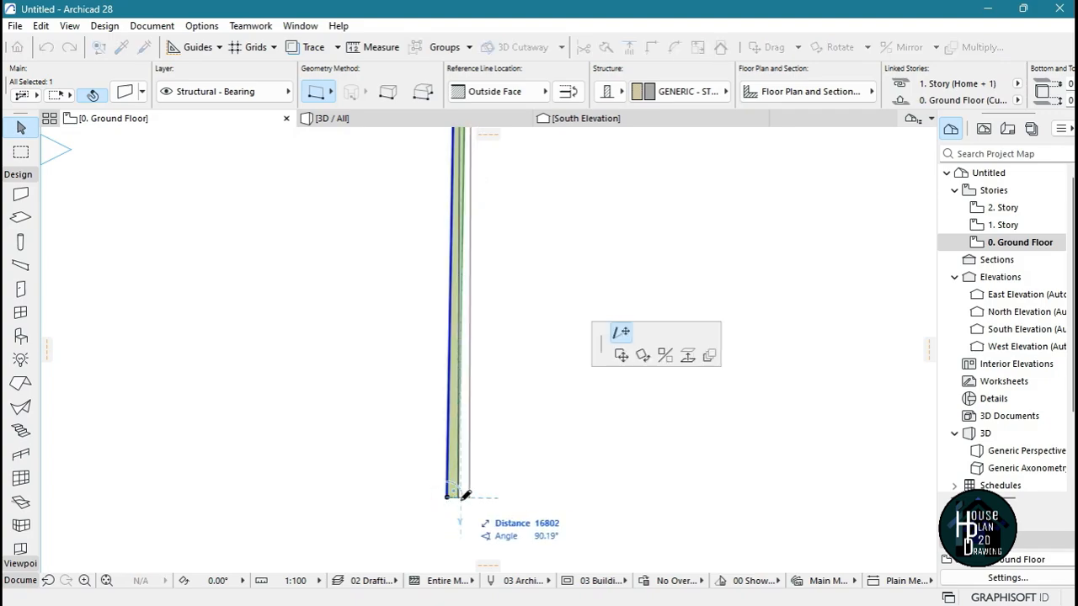
pyautogui.scroll(3, 465, 495)
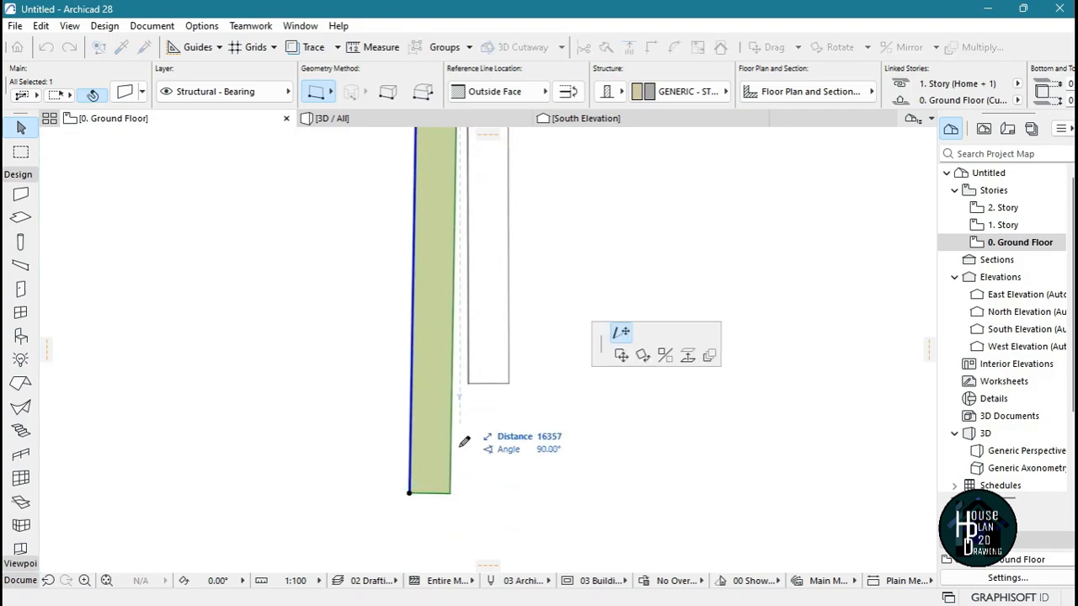
pyautogui.click(464, 493)
pyautogui.scroll(-4, 459, 471)
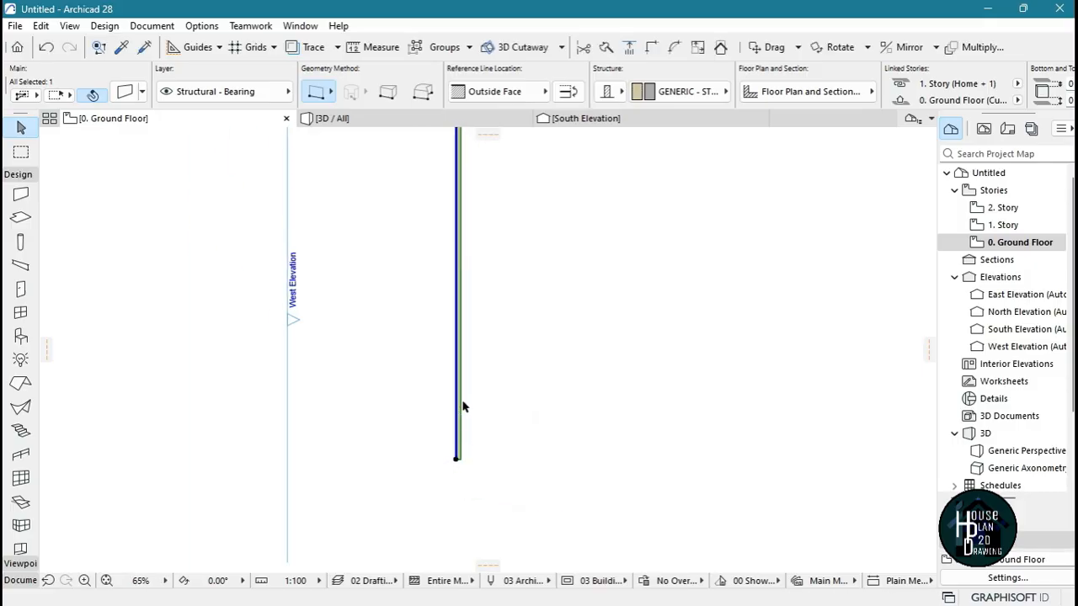
# Delete the straightened wall from the ground floor plan
pyautogui.scroll(-2, 463, 413)
pyautogui.click(455, 348)
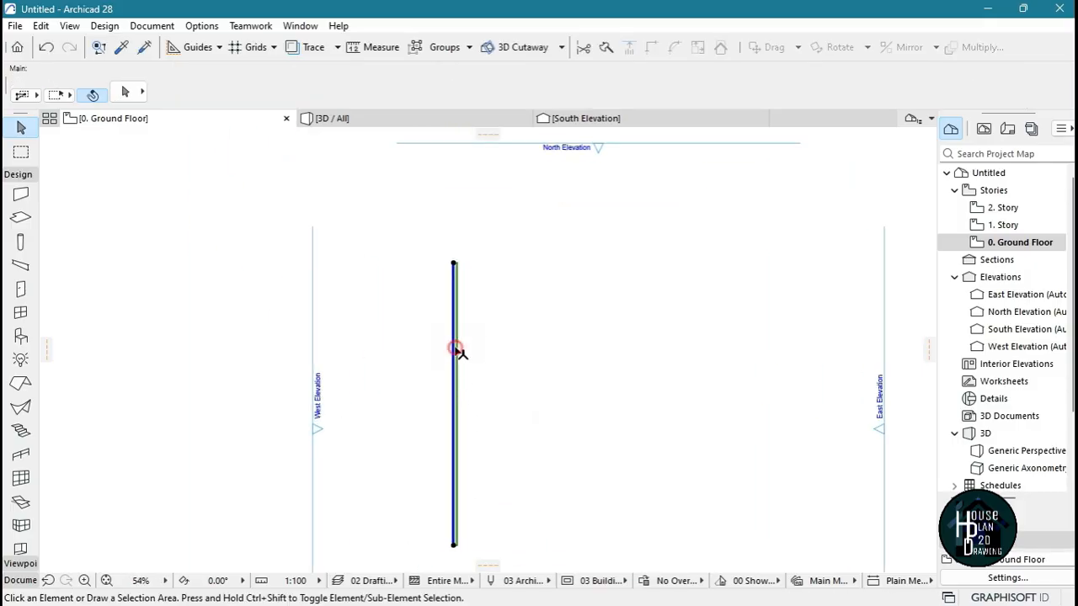
pyautogui.click(455, 350)
pyautogui.press('Delete')
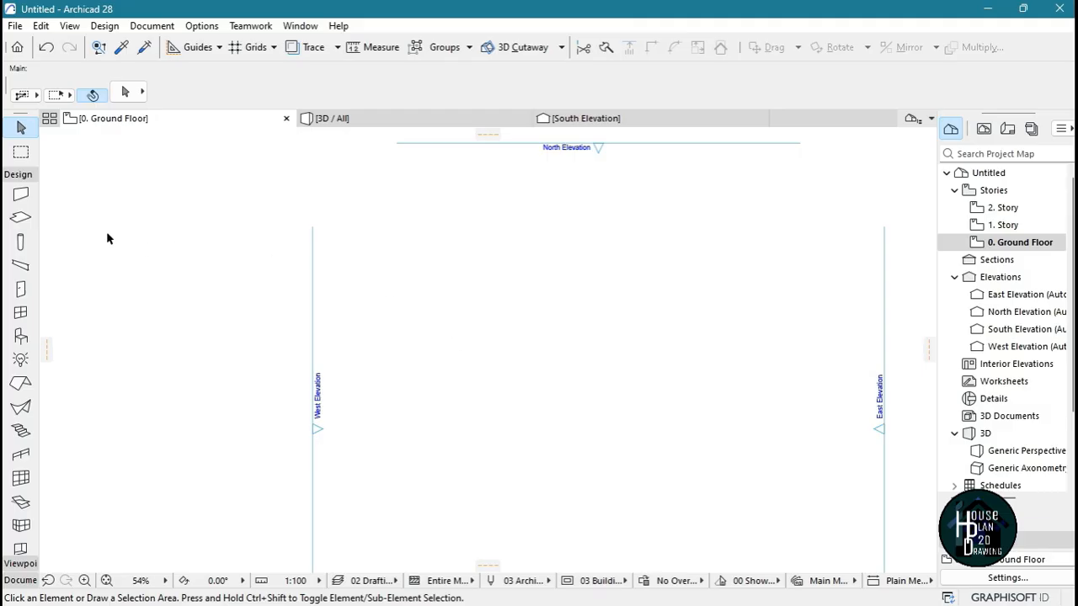
# Draw an exactly vertical wall about 13.8 m long at 90° near the west side of the plan
pyautogui.click(21, 194)
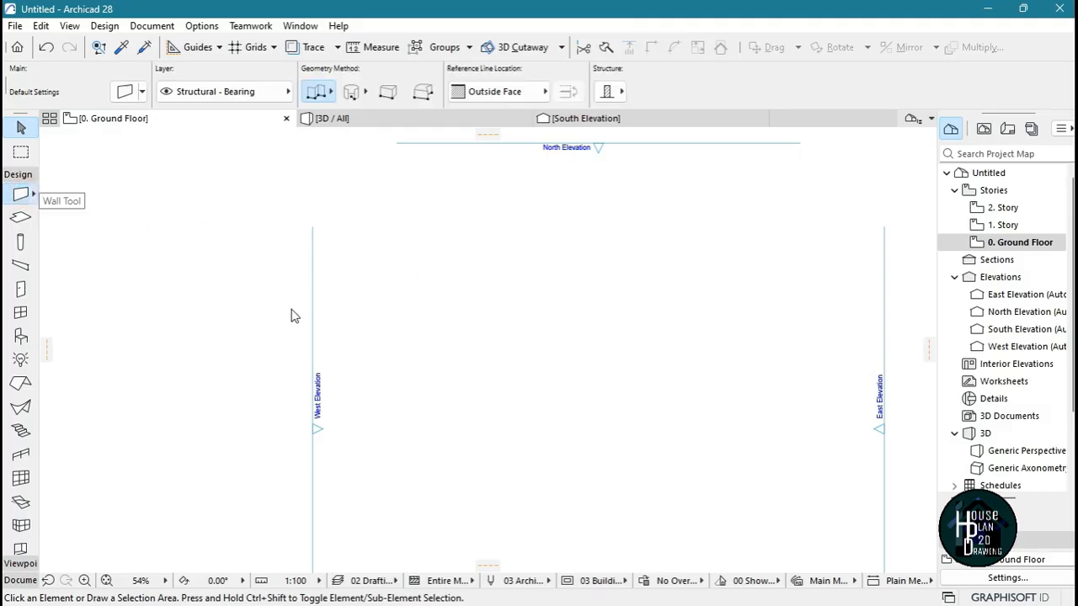
pyautogui.click(465, 233)
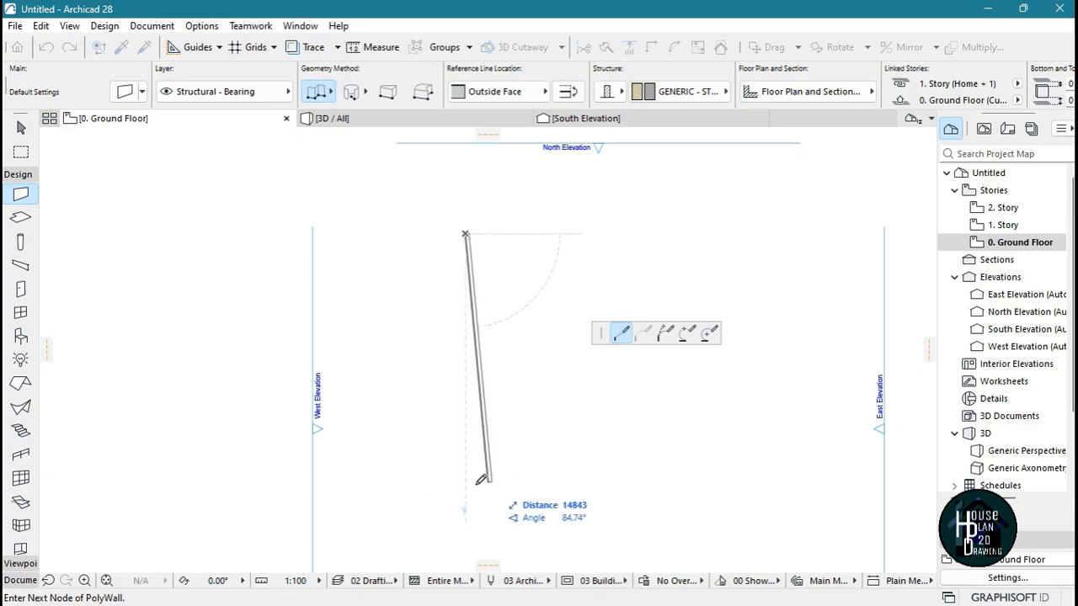
pyautogui.scroll(2, 473, 506)
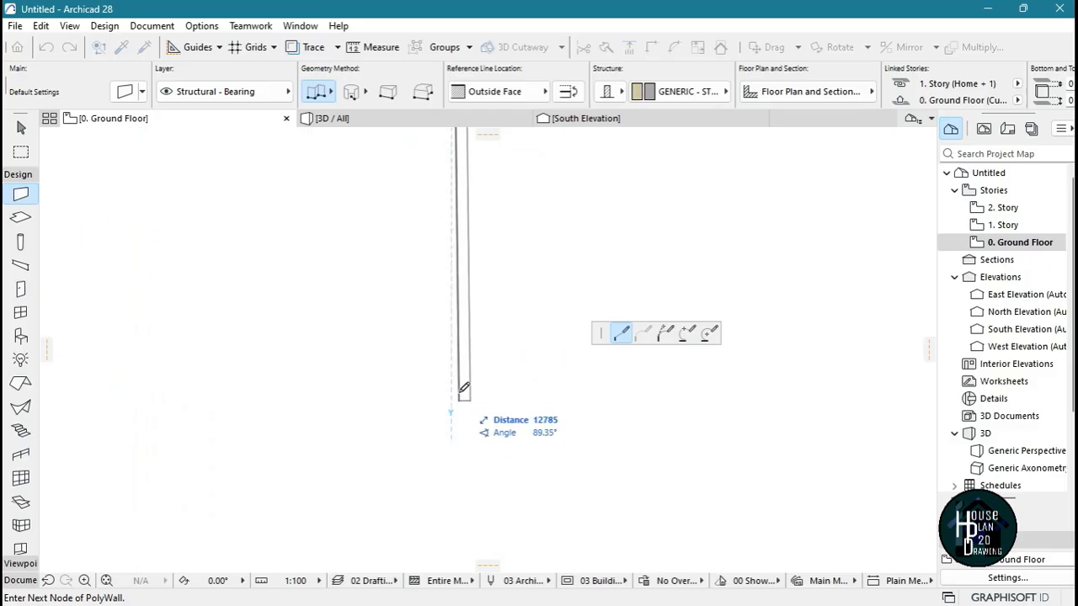
pyautogui.doubleClick(452, 452)
pyautogui.scroll(-4, 446, 438)
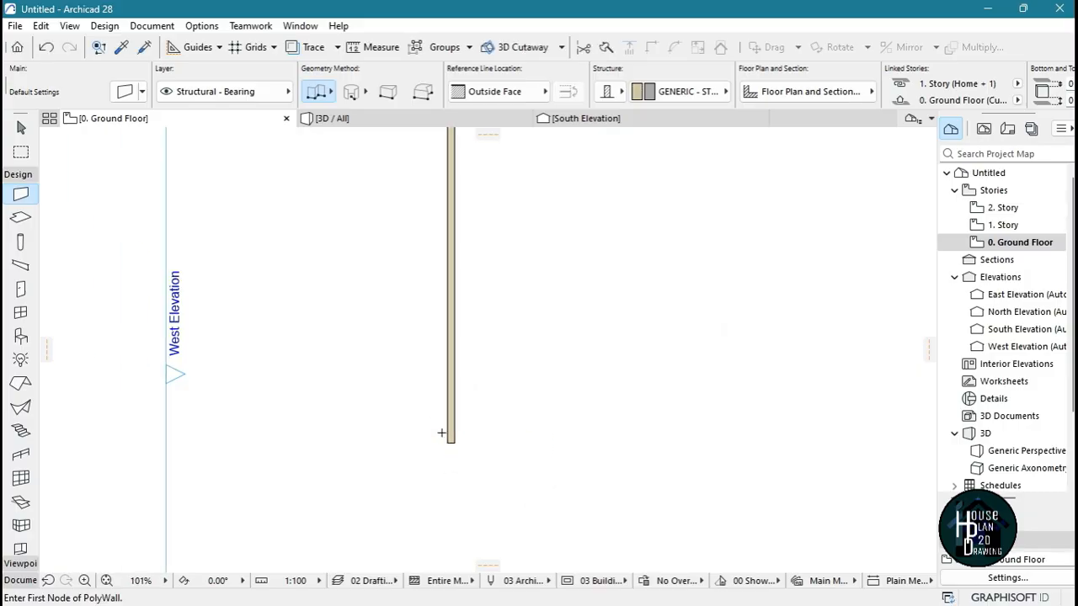
pyautogui.scroll(4, 446, 387)
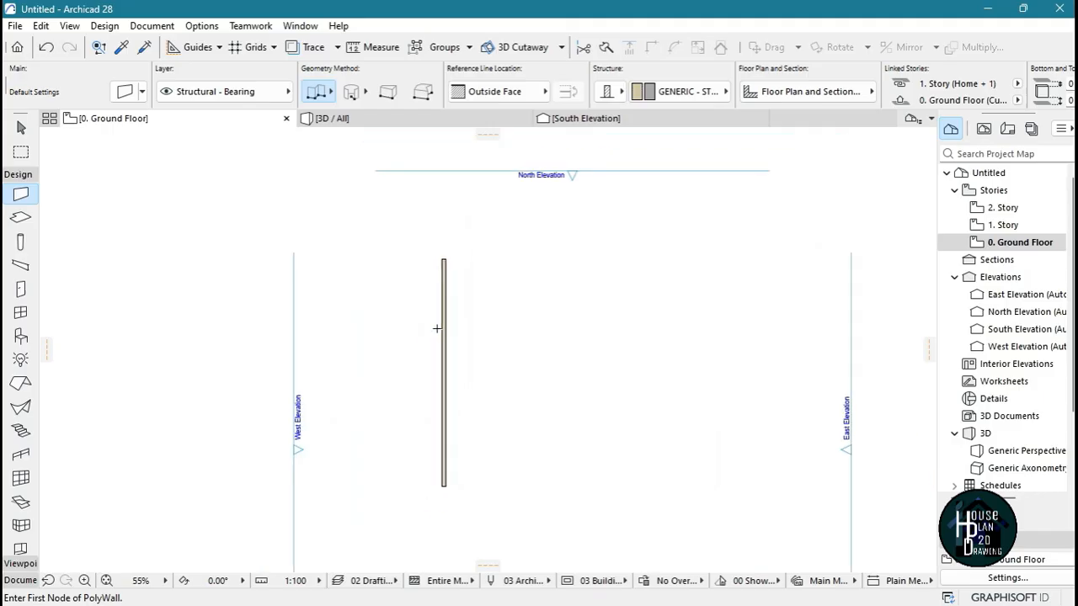
pyautogui.scroll(2, 440, 356)
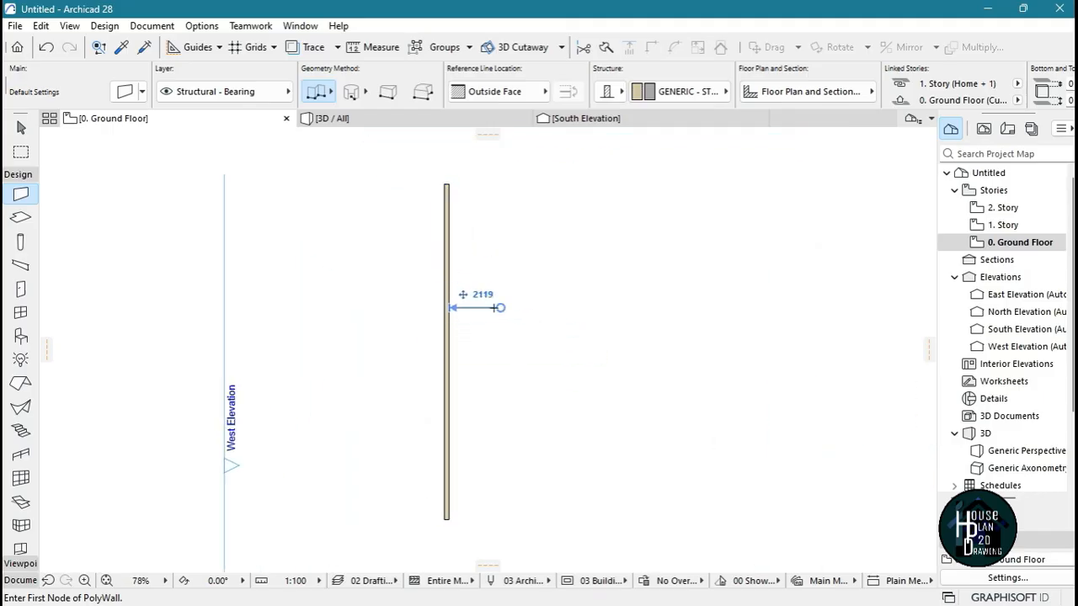
# Draw a shorter vertical wall about 4.7 m east of the first one, using the single straight geometry method
pyautogui.click(319, 94)
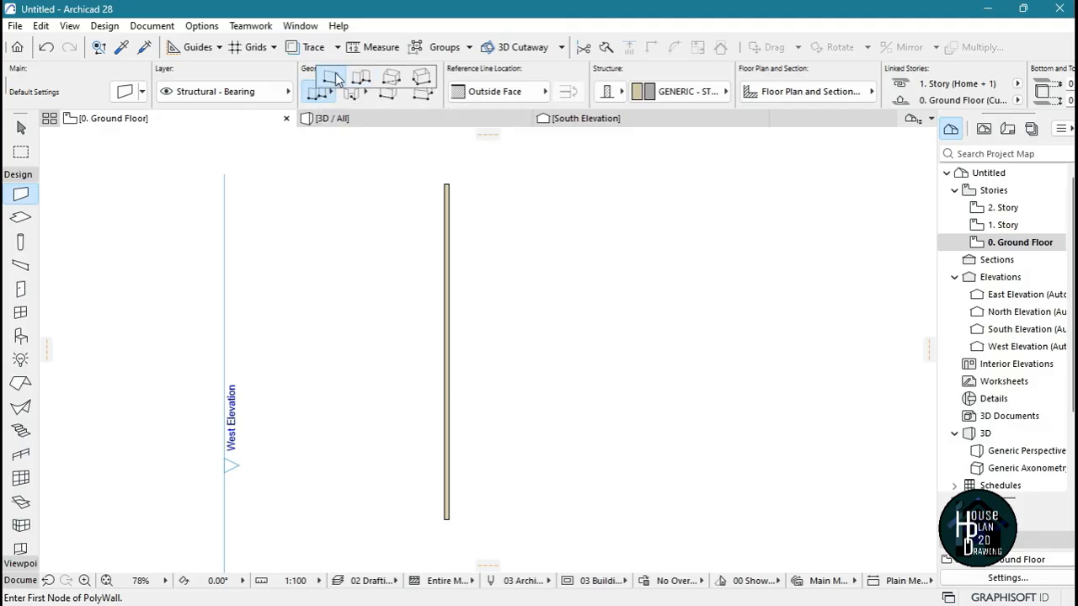
pyautogui.click(335, 77)
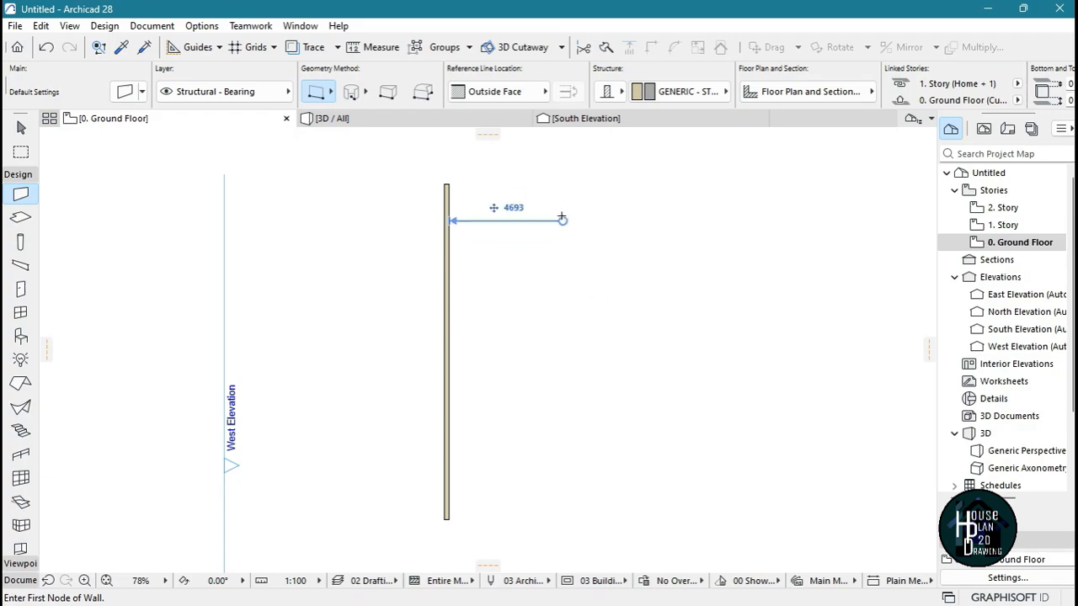
pyautogui.click(561, 200)
pyautogui.click(562, 370)
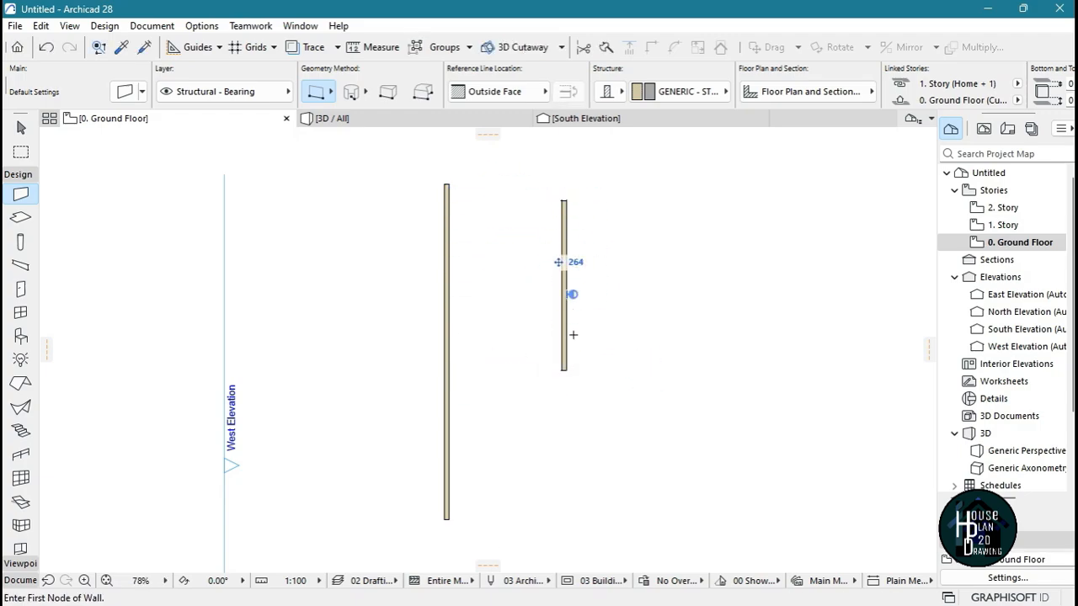
# Draw a stair-stepped run of six connected walls east of the shorter vertical wall using the chained straight geometry method
pyautogui.click(322, 93)
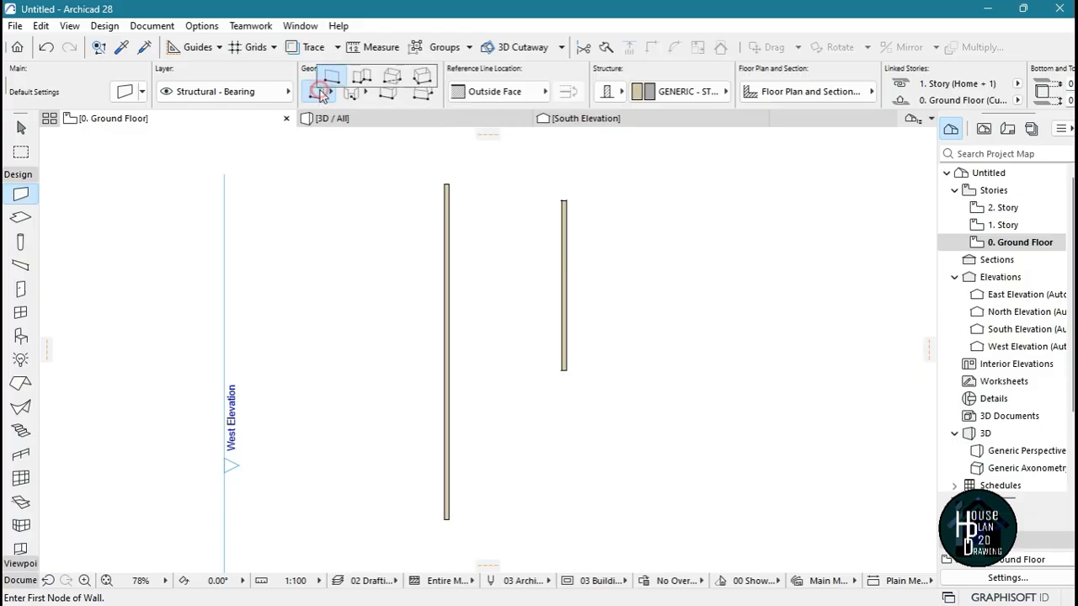
pyautogui.click(364, 80)
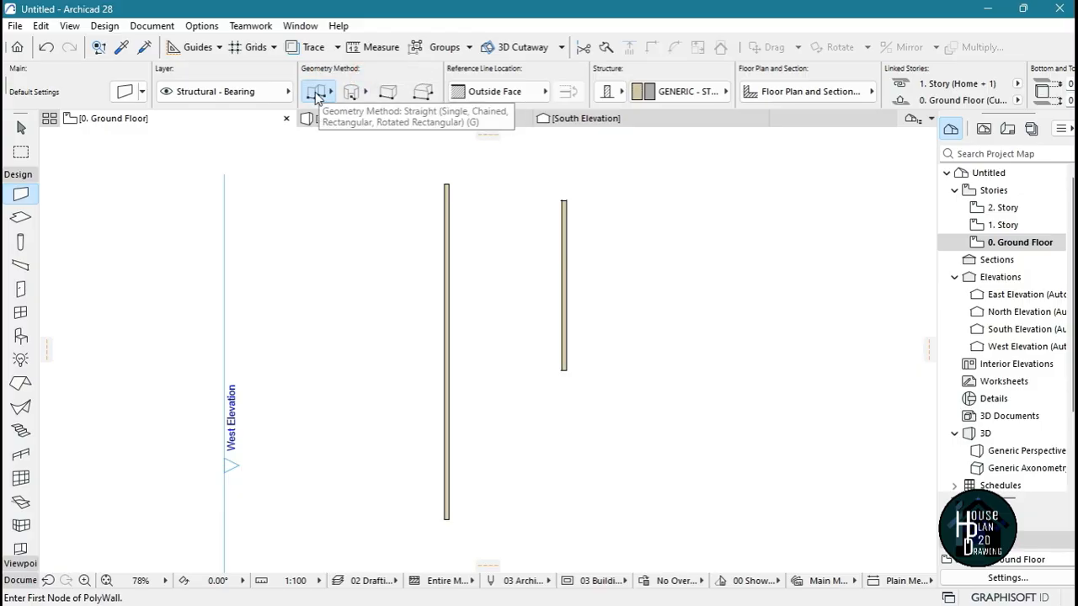
pyautogui.click(636, 207)
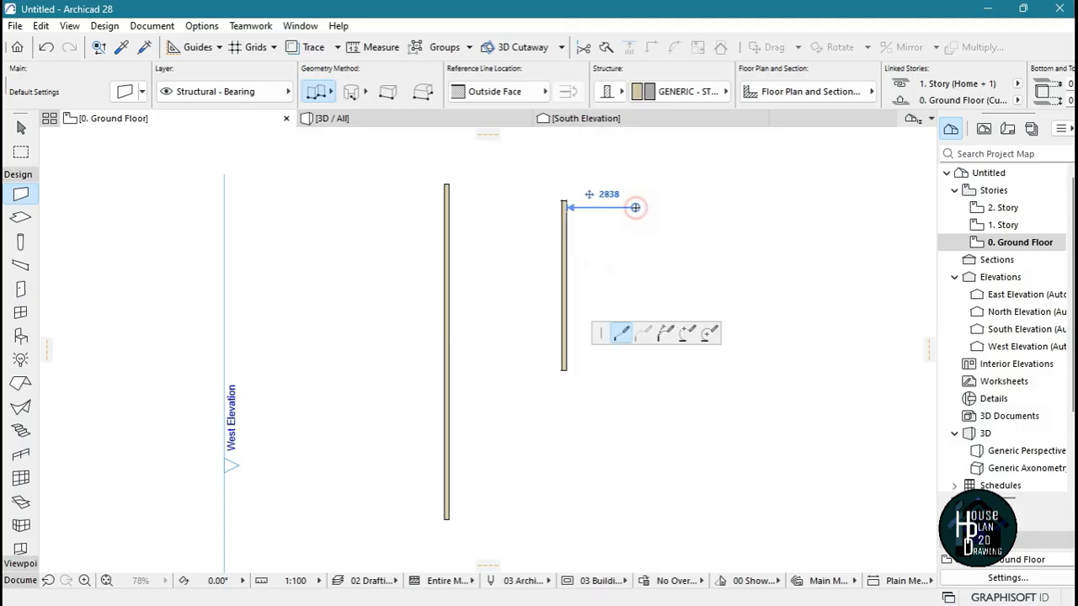
pyautogui.click(637, 264)
pyautogui.click(698, 264)
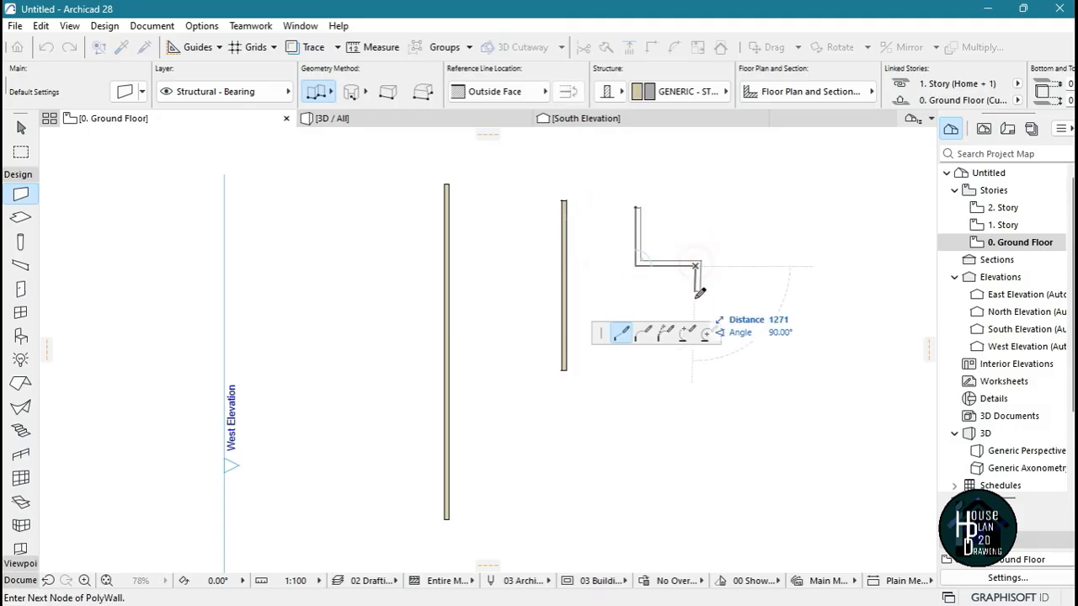
pyautogui.click(697, 304)
pyautogui.click(766, 304)
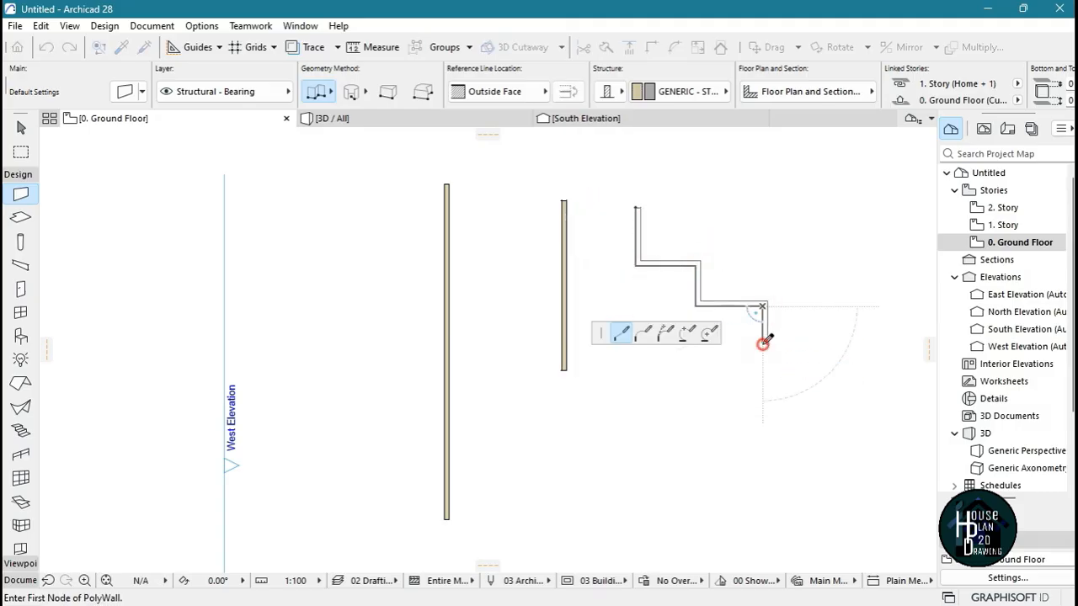
pyautogui.click(766, 341)
pyautogui.click(812, 343)
pyautogui.click(812, 343)
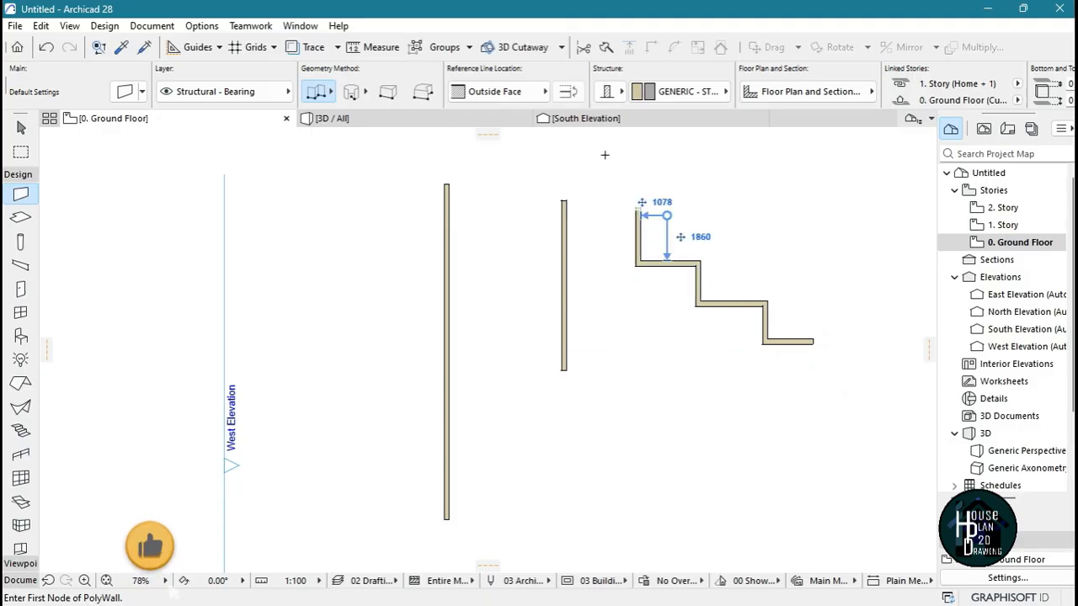
# Delete the stair-stepped chained walls and the shorter vertical wall, keeping only the long vertical wall
pyautogui.press('Escape')
pyautogui.click(638, 212)
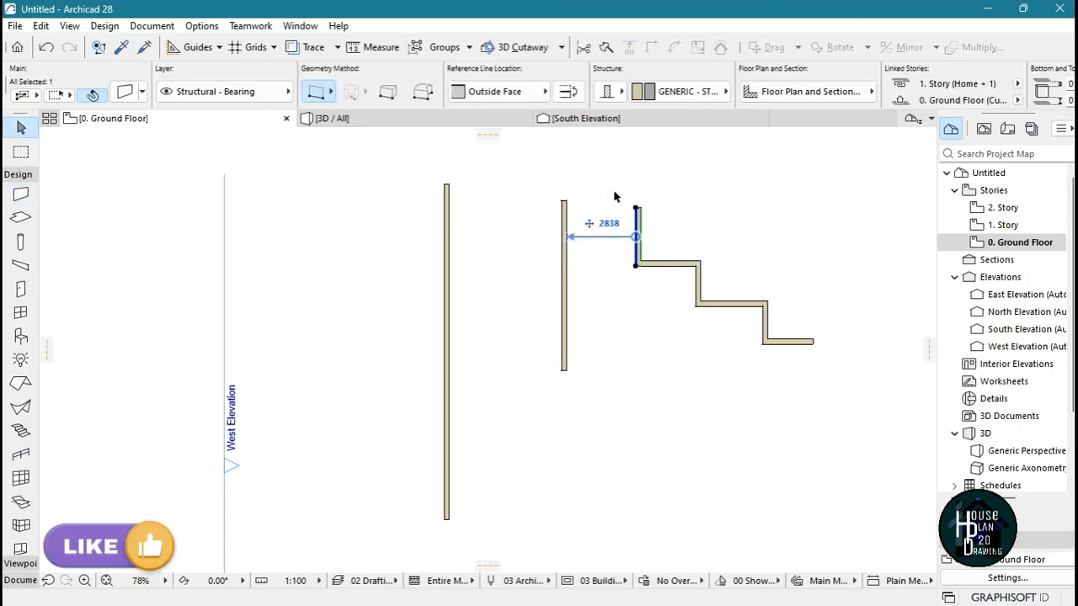
pyautogui.click(615, 197)
pyautogui.moveTo(615, 197); pyautogui.dragTo(847, 388)
pyautogui.press('Delete')
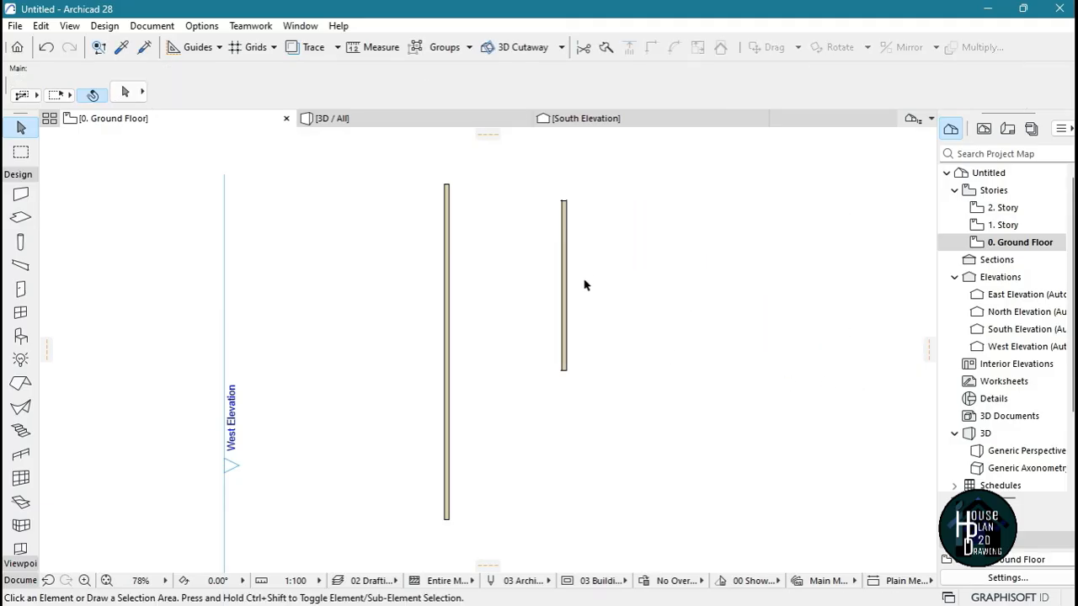
pyautogui.click(565, 243)
pyautogui.press('Delete')
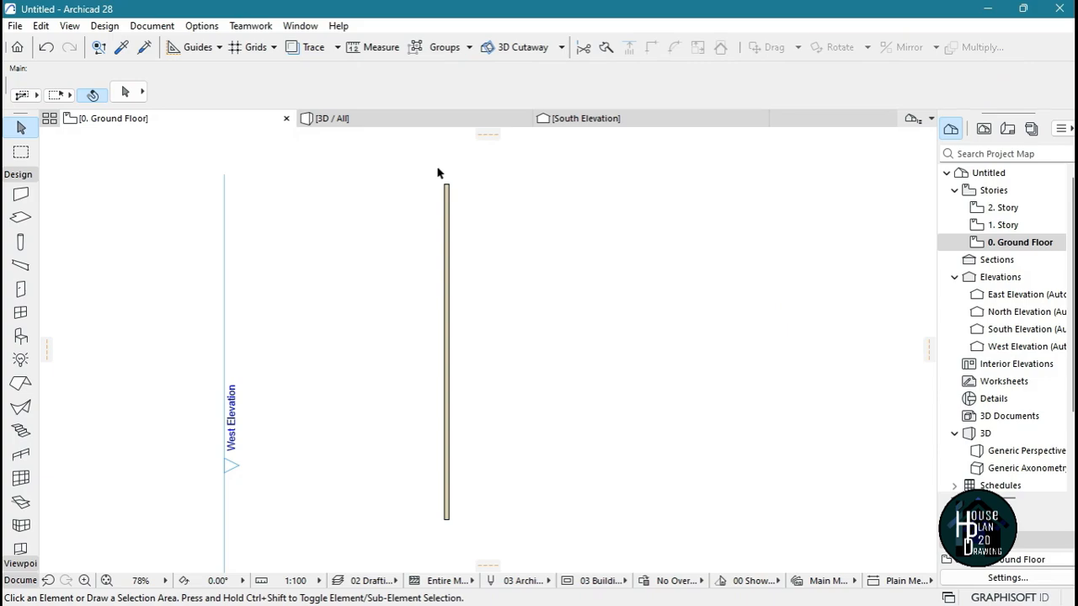
# Draw a horizontal wall about 10.2 m long at 0° eastward from the upper end of the long vertical wall
pyautogui.scroll(4, 484, 152)
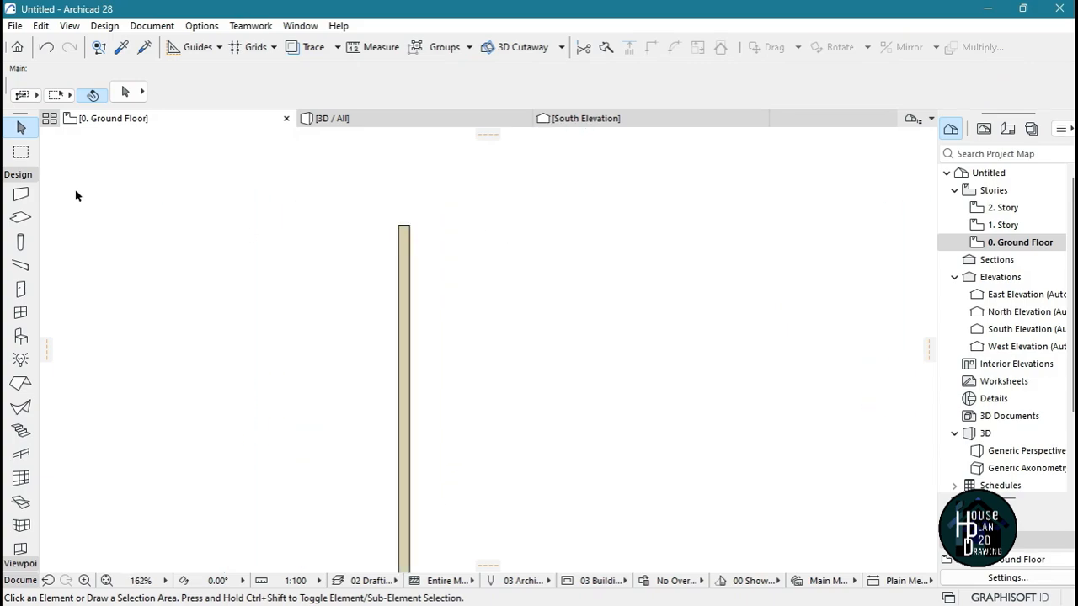
pyautogui.click(21, 195)
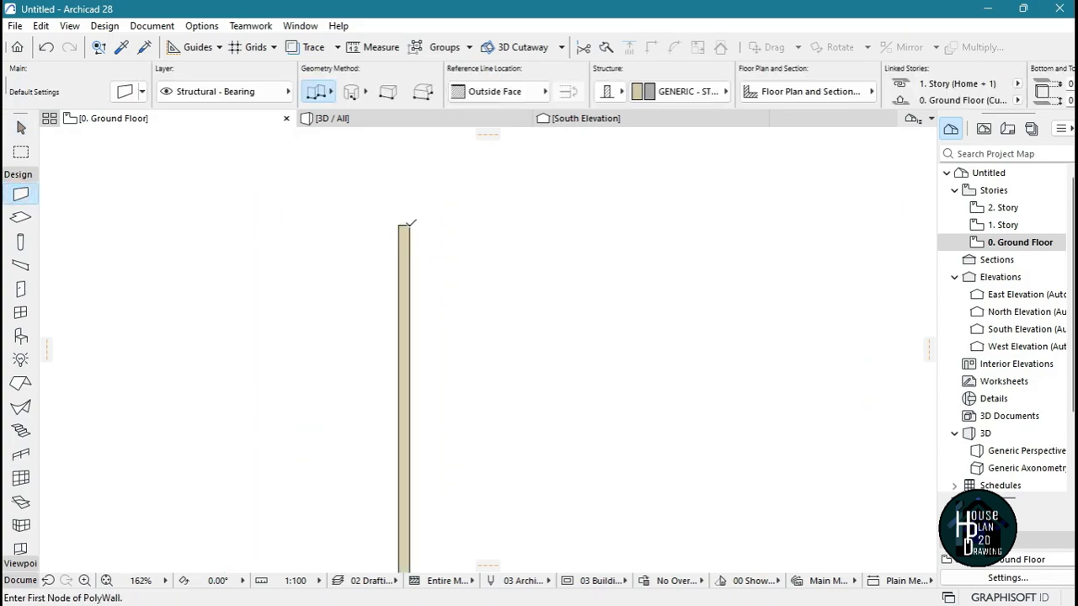
pyautogui.click(409, 224)
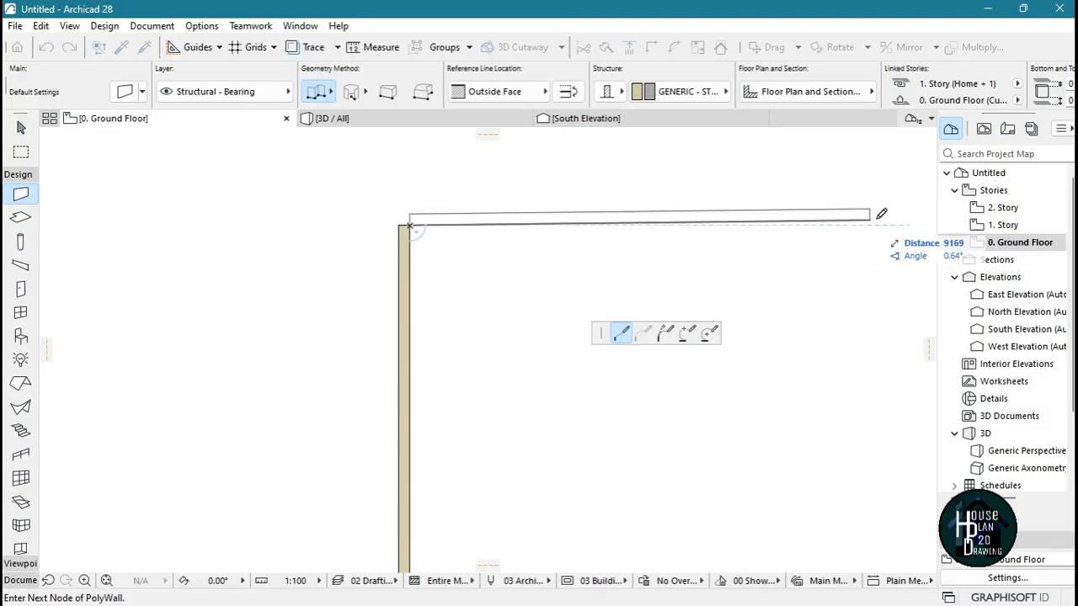
pyautogui.doubleClick(924, 223)
# Draw a vertical wall down from the horizontal wall, starting 3725 mm from the inner northwest corner
pyautogui.scroll(2, 656, 212)
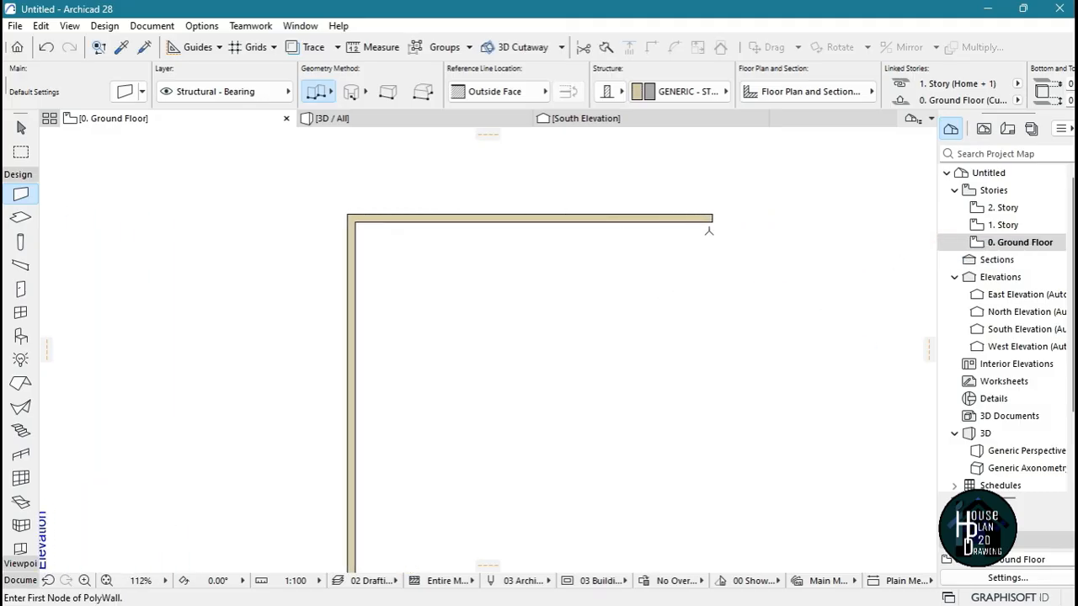
pyautogui.scroll(4, 463, 333)
pyautogui.scroll(-4, 464, 362)
pyautogui.scroll(3, 472, 269)
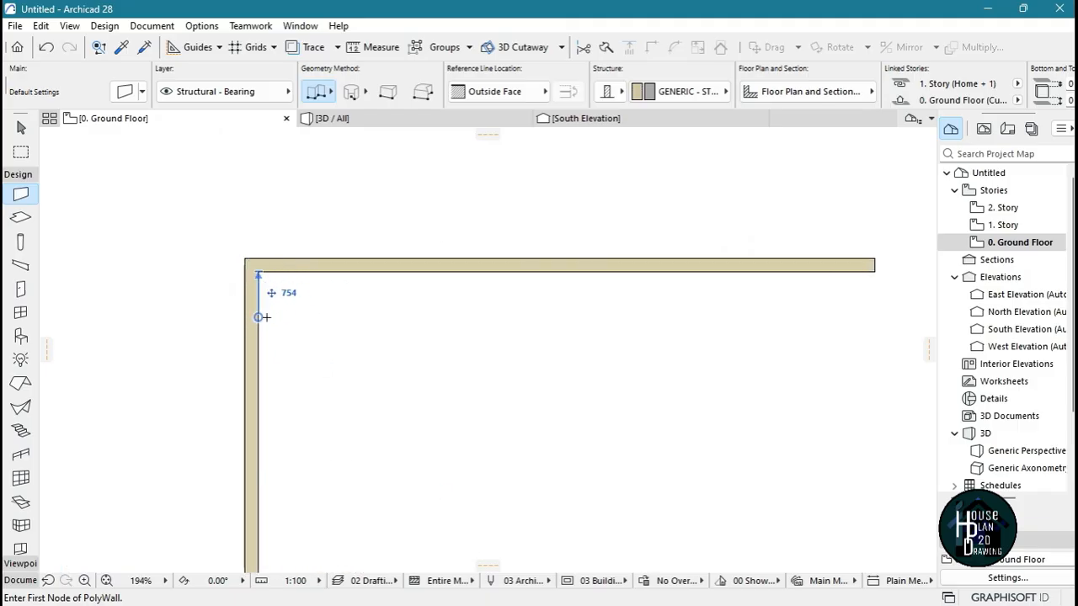
pyautogui.scroll(3, 290, 300)
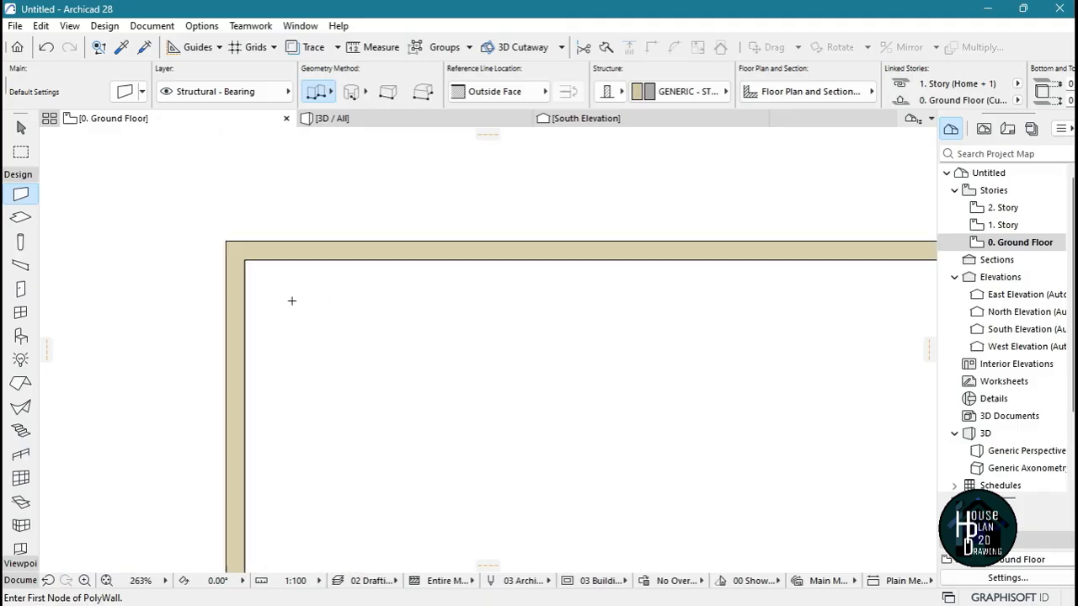
pyautogui.click(233, 250)
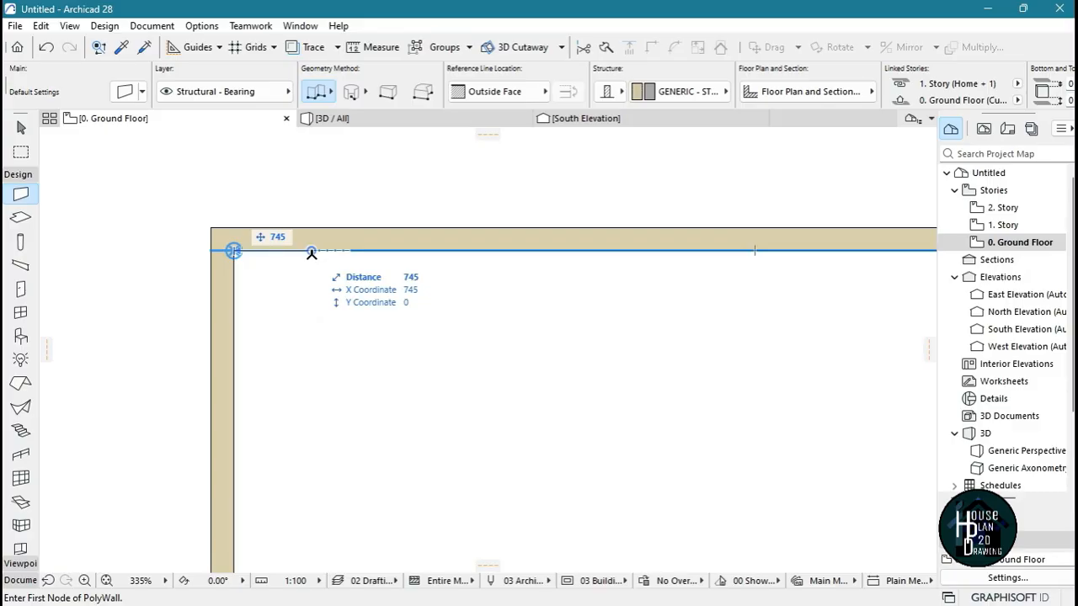
pyautogui.click(233, 250)
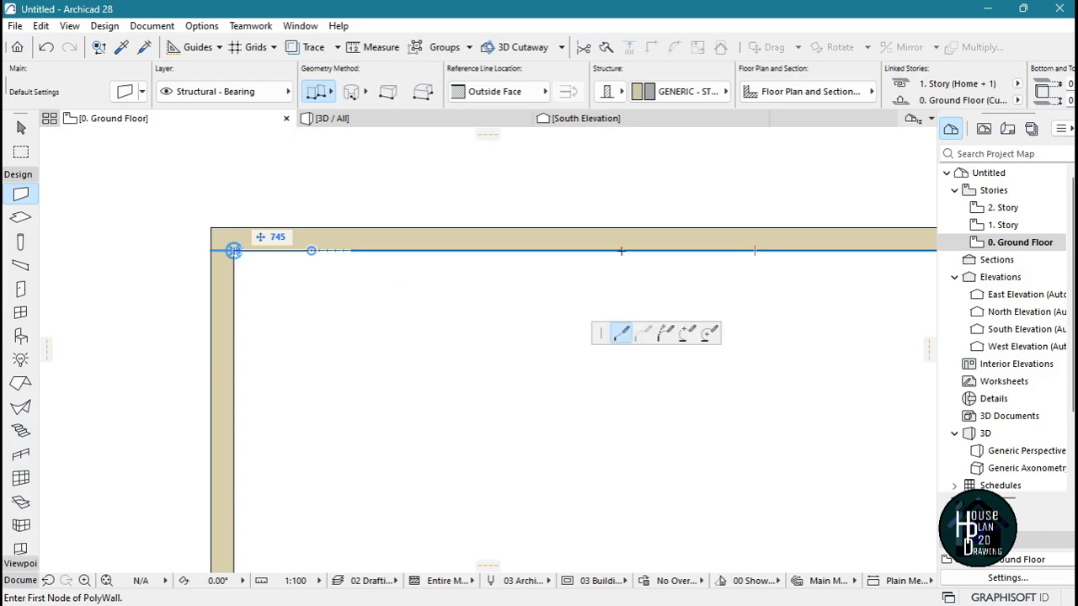
pyautogui.click(621, 249)
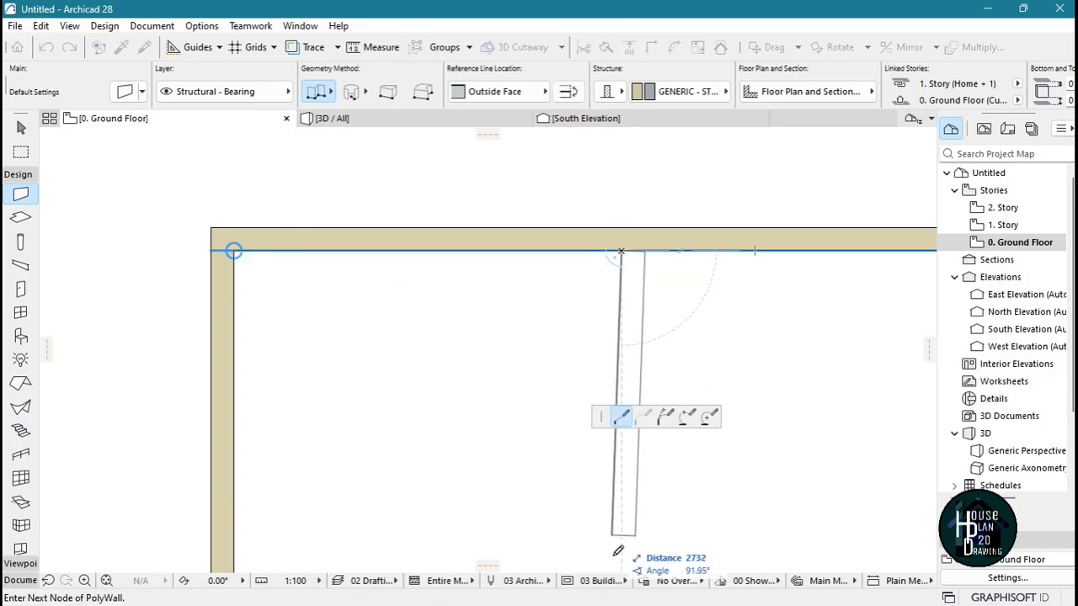
pyautogui.scroll(-5, 603, 173)
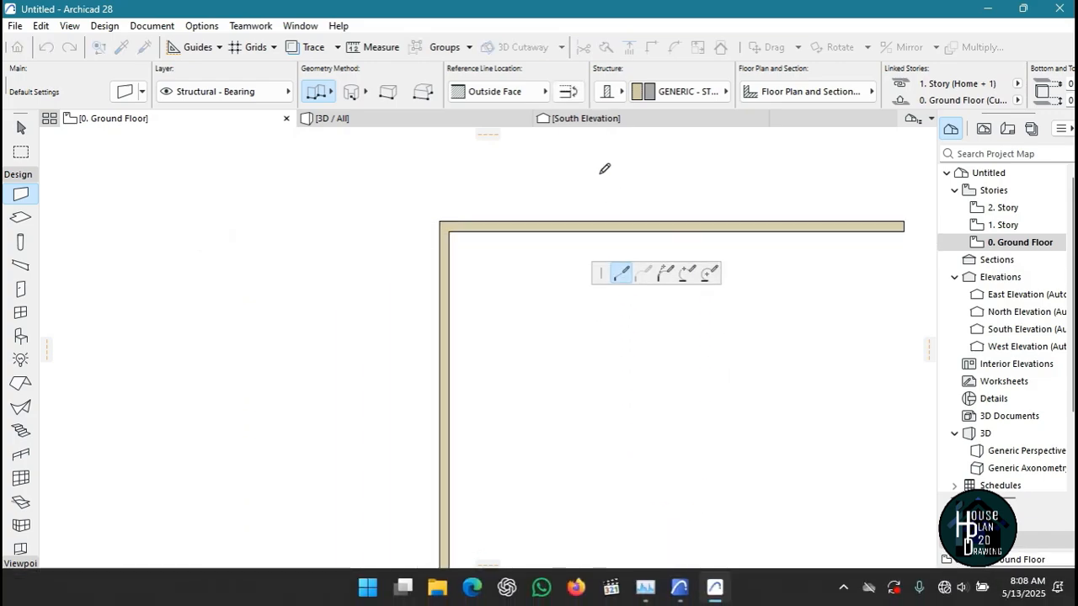
pyautogui.click(609, 445)
pyautogui.click(609, 445)
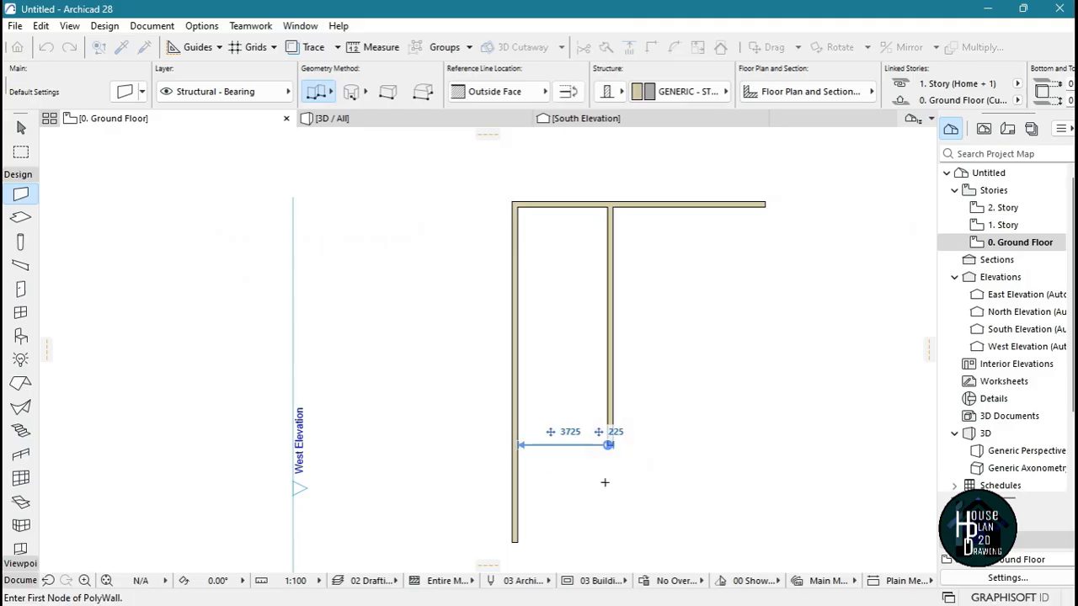
# Draw another vertical wall about 5.7 m long at 90°, starting 3600 mm east of the middle wall's inner corner
pyautogui.scroll(6, 648, 224)
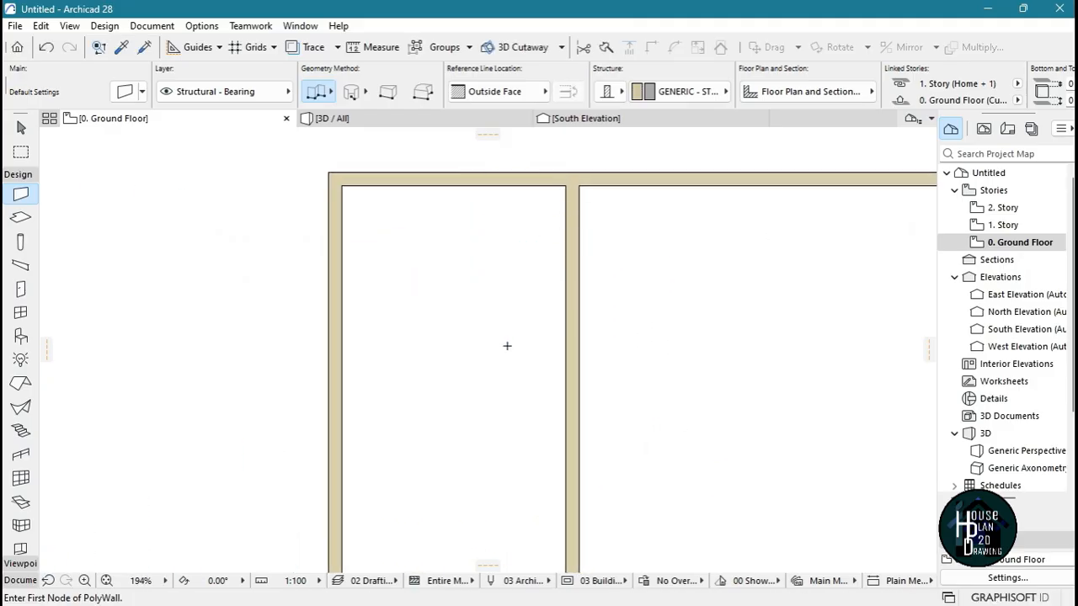
pyautogui.scroll(-5, 575, 305)
pyautogui.scroll(6, 607, 338)
pyautogui.scroll(4, 608, 339)
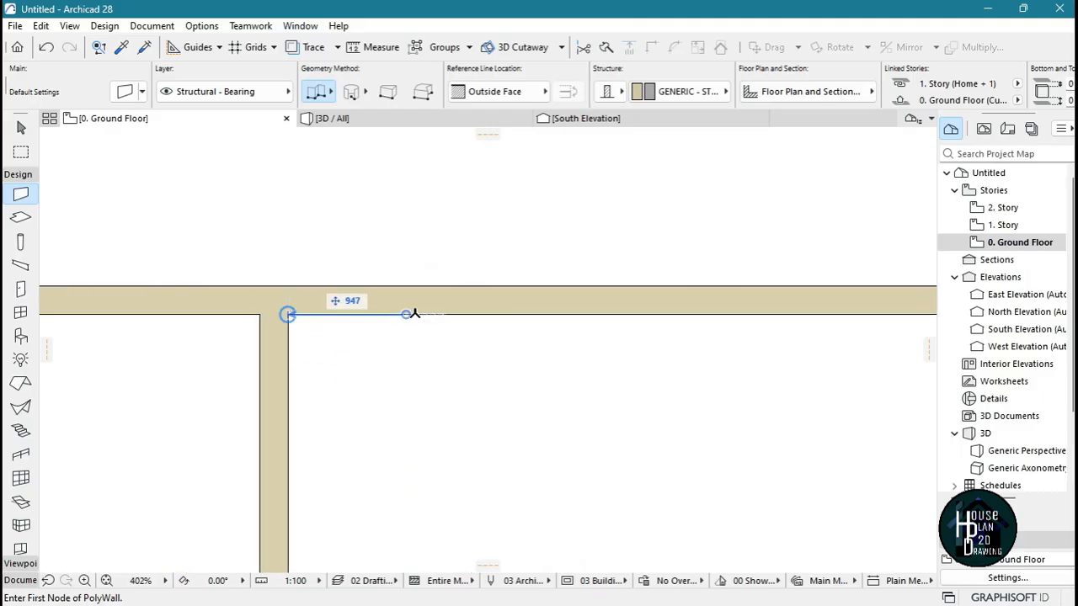
pyautogui.write('3600')
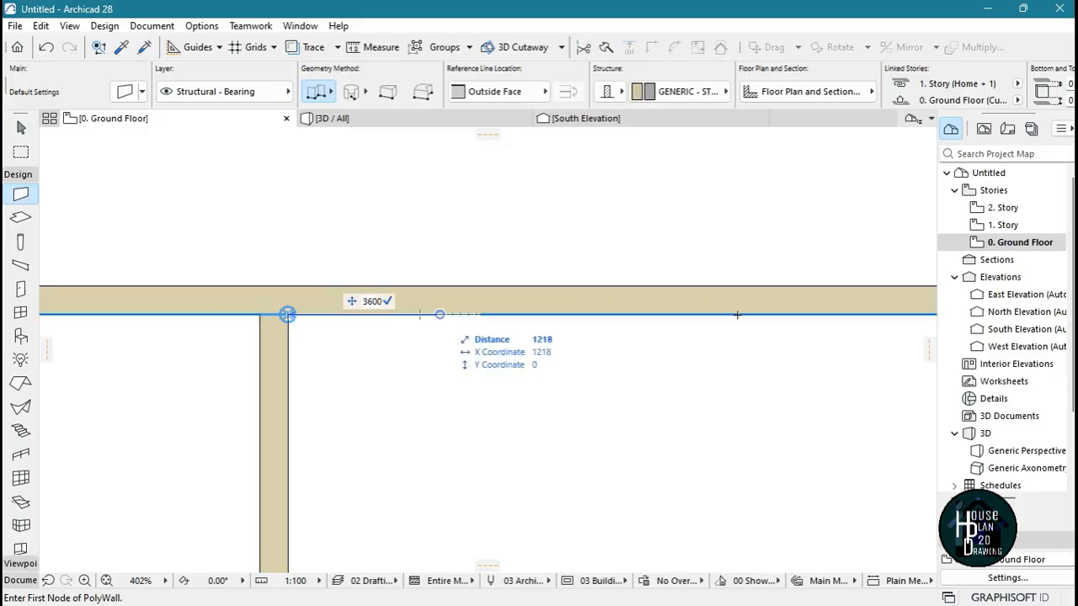
pyautogui.press('Return')
pyautogui.scroll(-8, 741, 309)
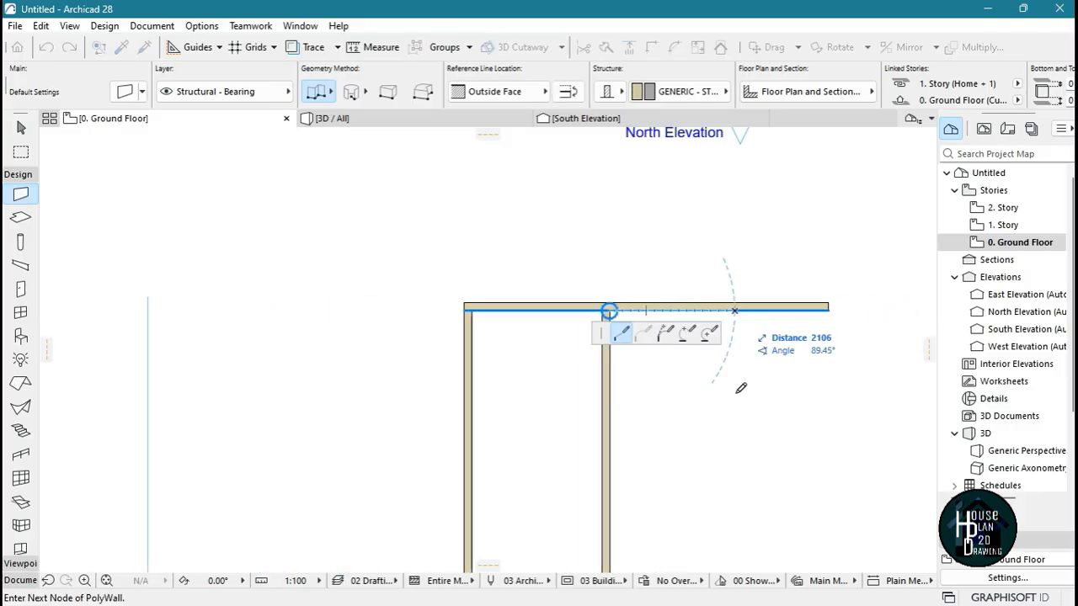
pyautogui.doubleClick(735, 511)
# Draw a 3725 mm horizontal wall between the two western vertical walls, starting 2800 mm below the inner northwest corner
pyautogui.scroll(-3, 644, 370)
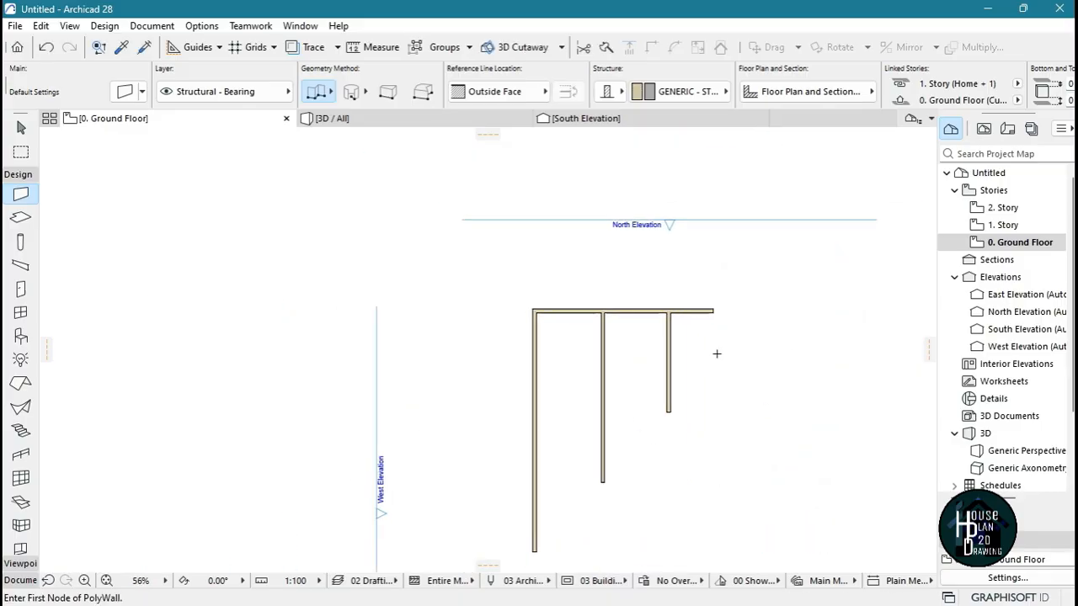
pyautogui.scroll(4, 693, 330)
pyautogui.scroll(-2, 606, 260)
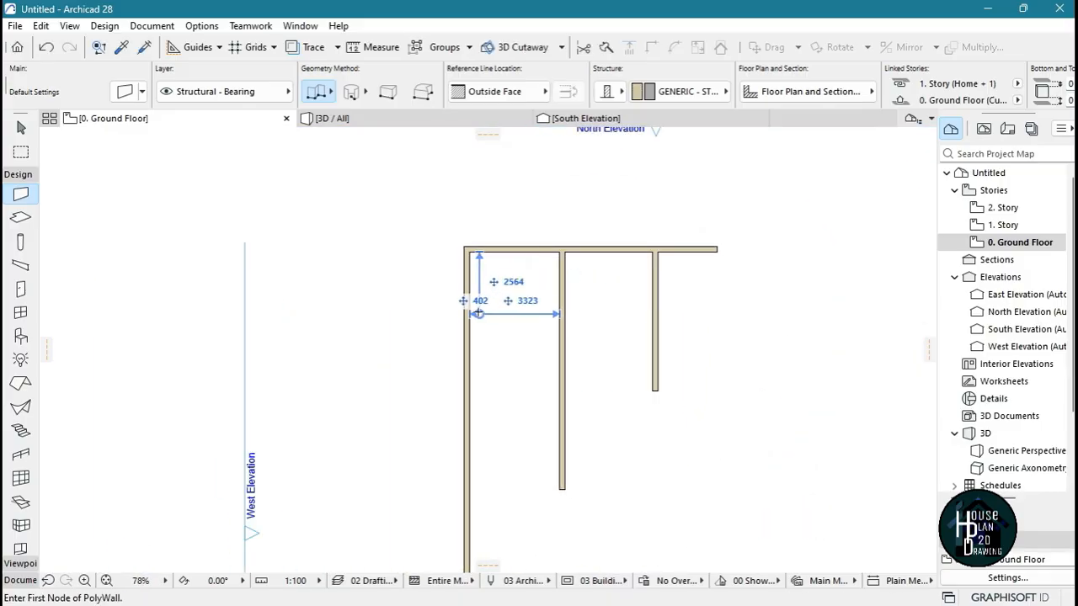
pyautogui.scroll(5, 464, 312)
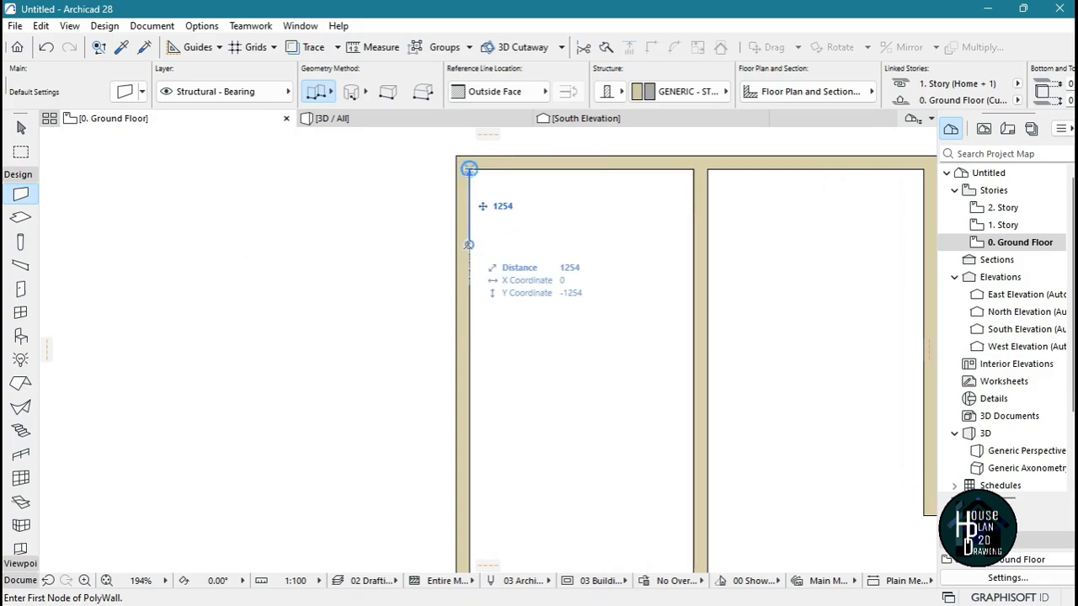
pyautogui.write('2800')
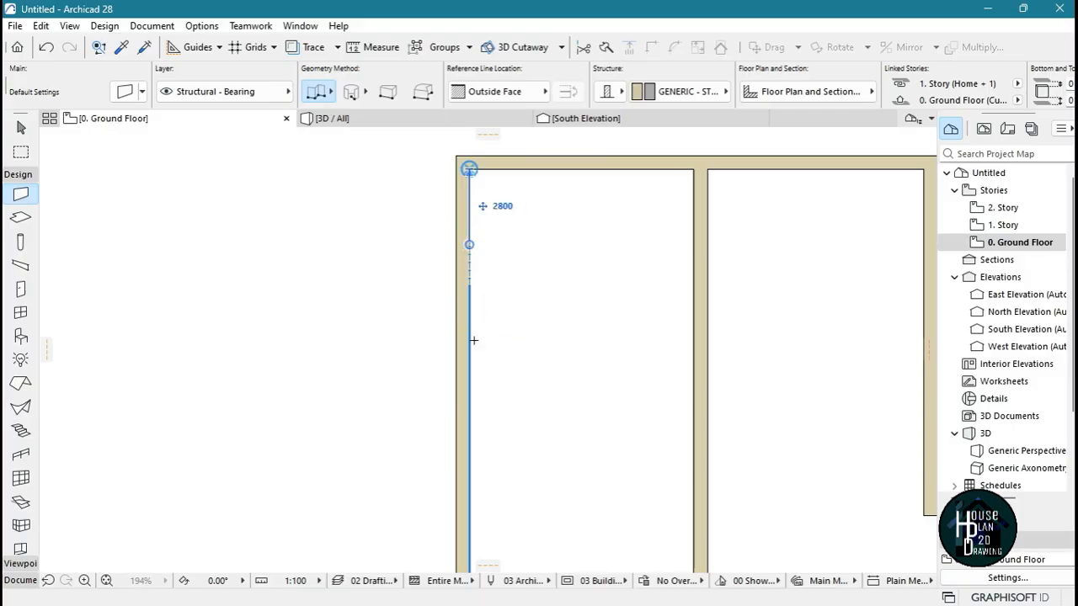
pyautogui.press('Return')
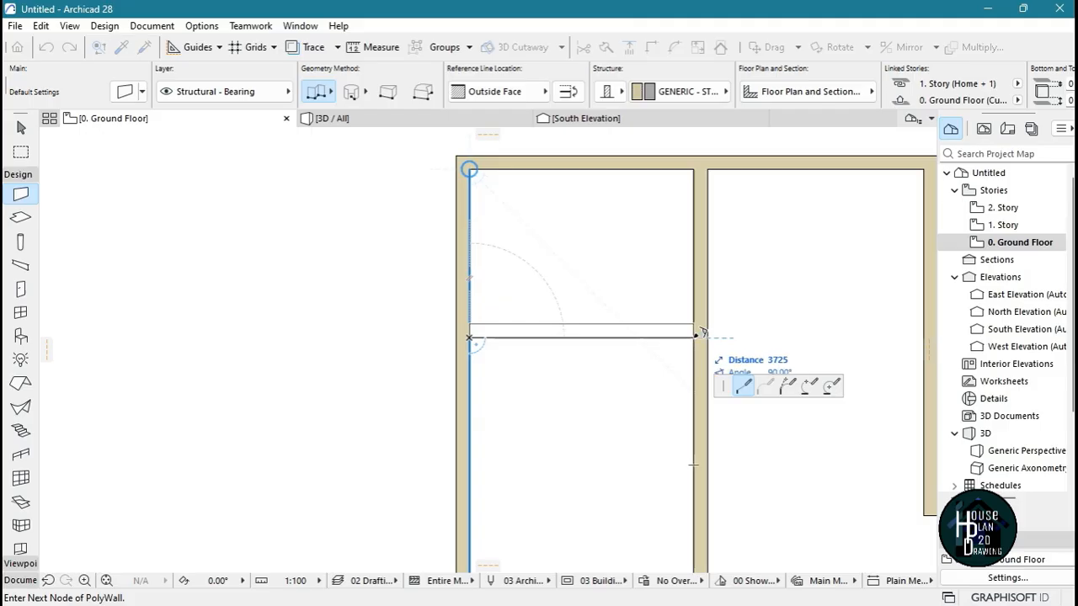
pyautogui.click(697, 336)
pyautogui.click(697, 336)
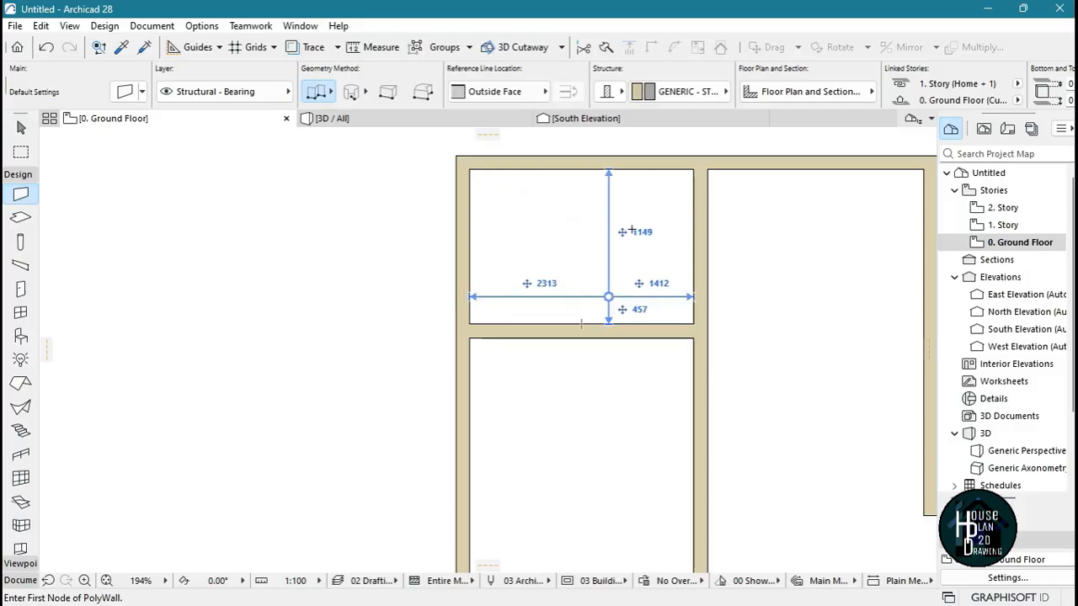
# Measure the northwest room's clear inside height along its west wall, from the upper inner corner to the partition
pyautogui.scroll(3, 645, 323)
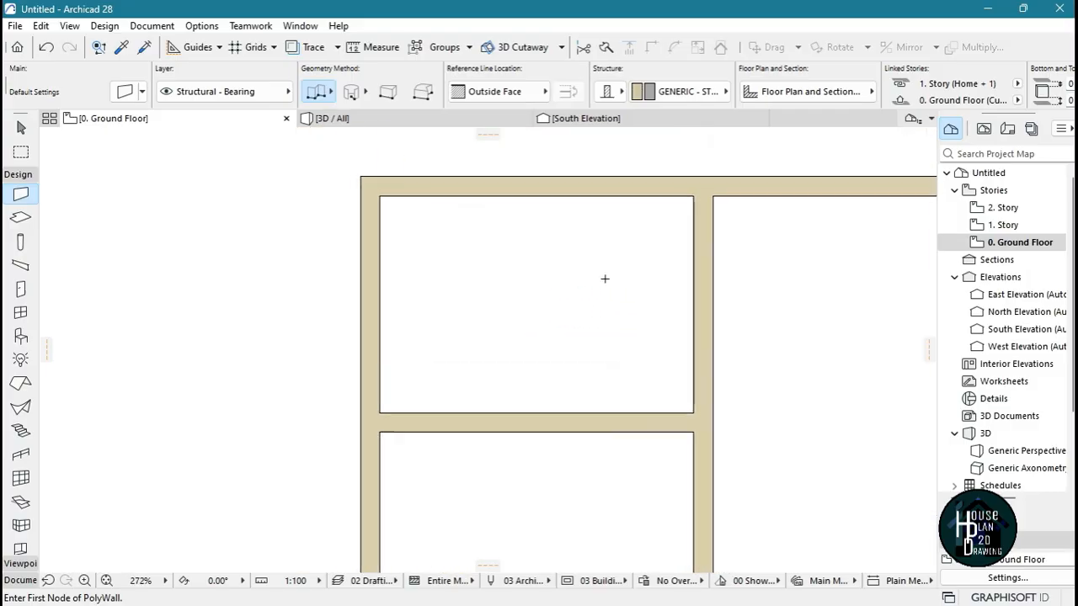
pyautogui.press('Escape')
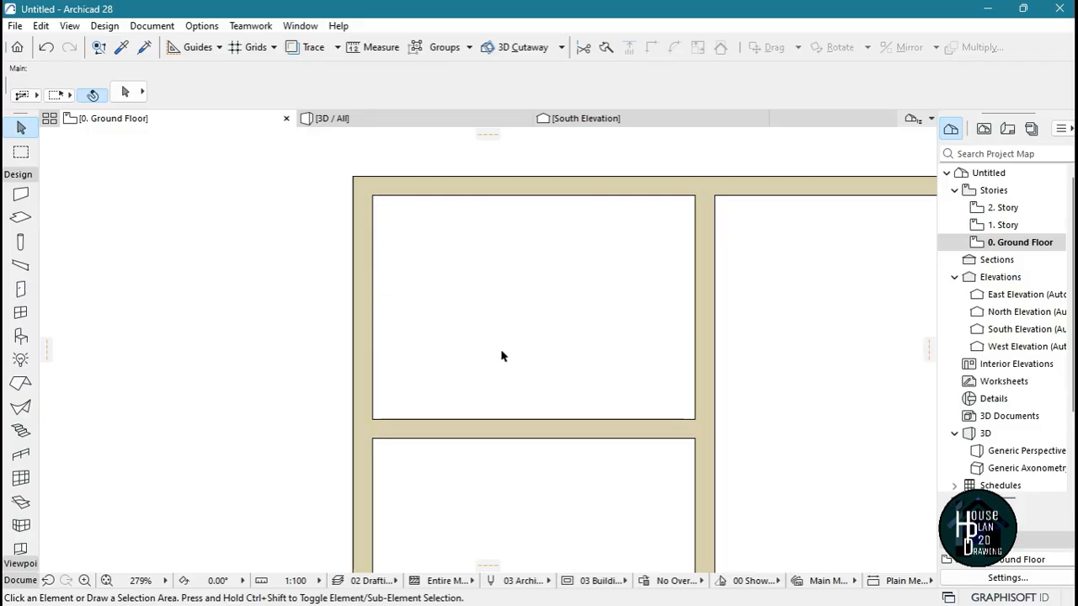
pyautogui.click(378, 48)
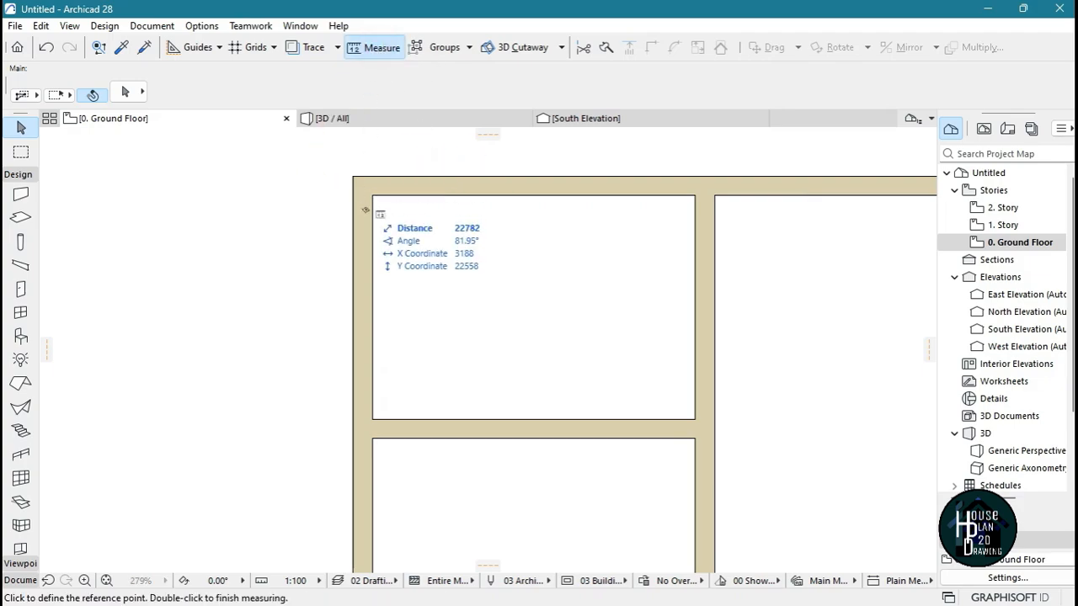
pyautogui.click(372, 196)
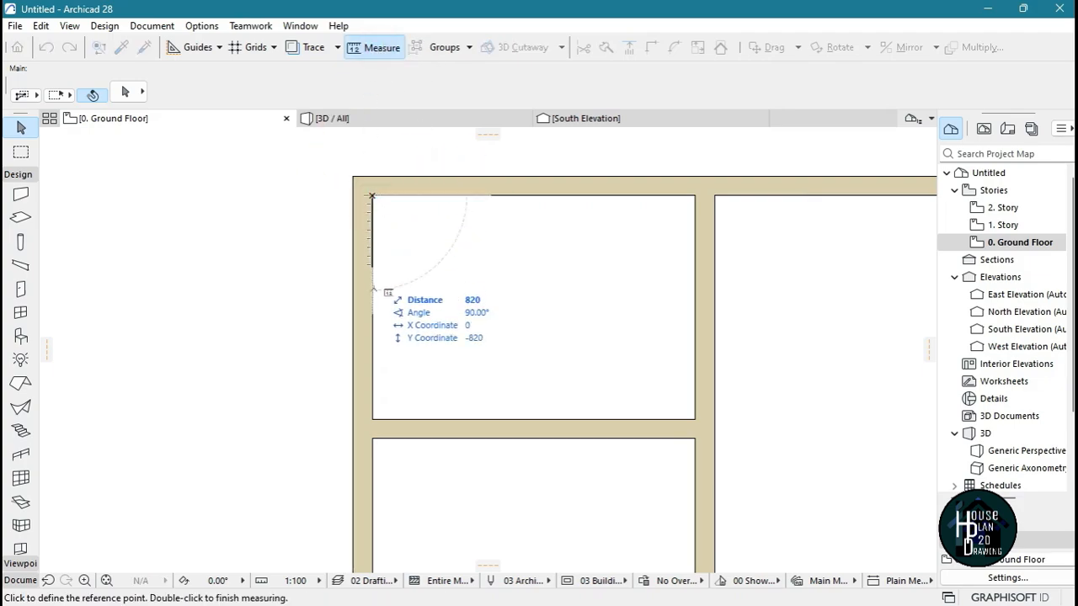
pyautogui.click(372, 418)
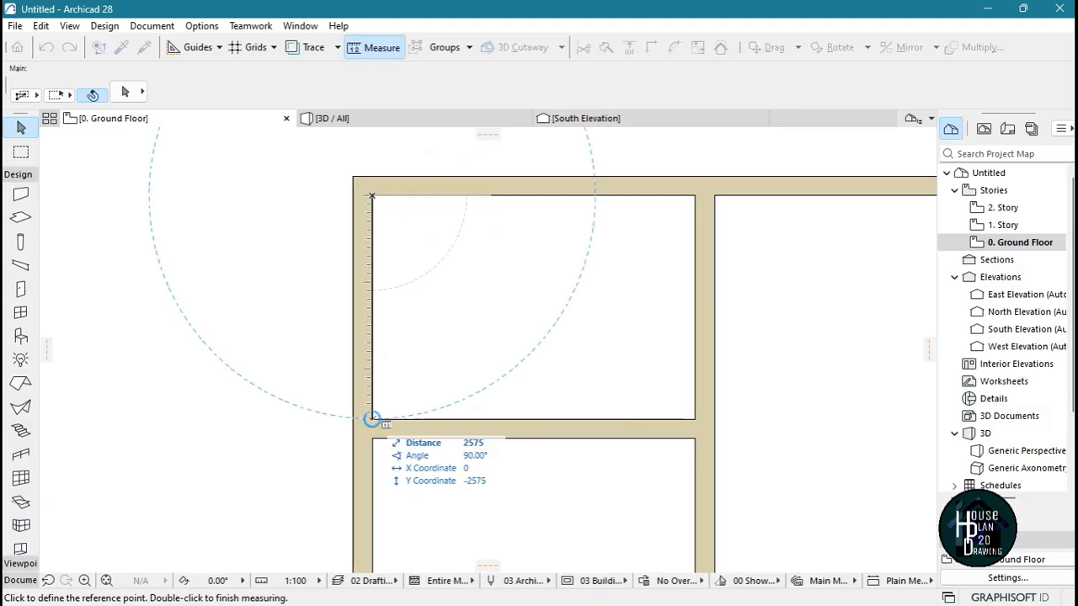
# Flip the northwest room's lower partition wall to the south side of its reference line
pyautogui.press('Escape')
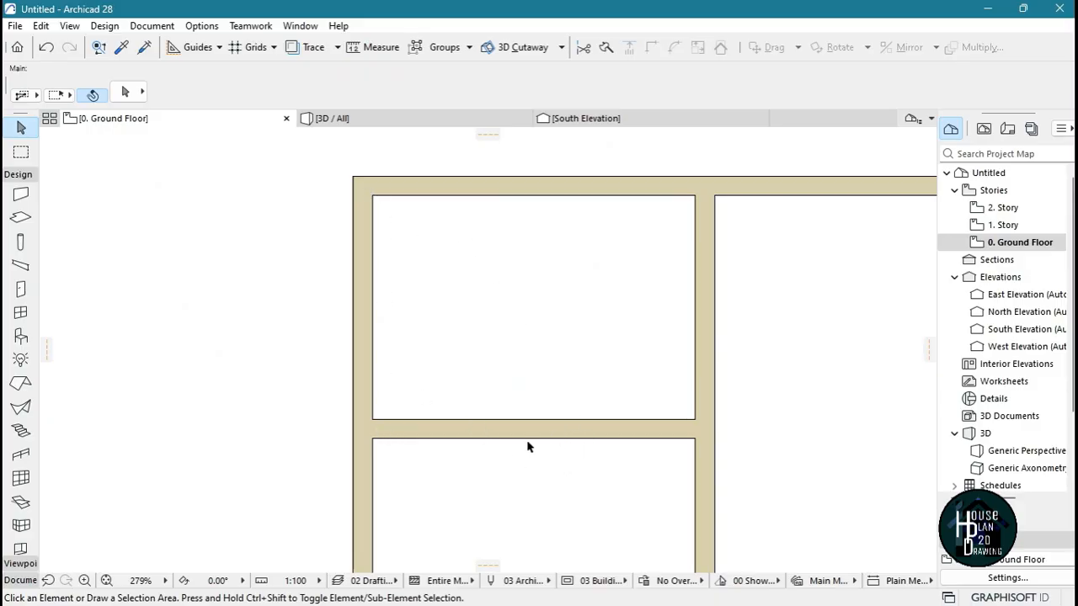
pyautogui.click(573, 436)
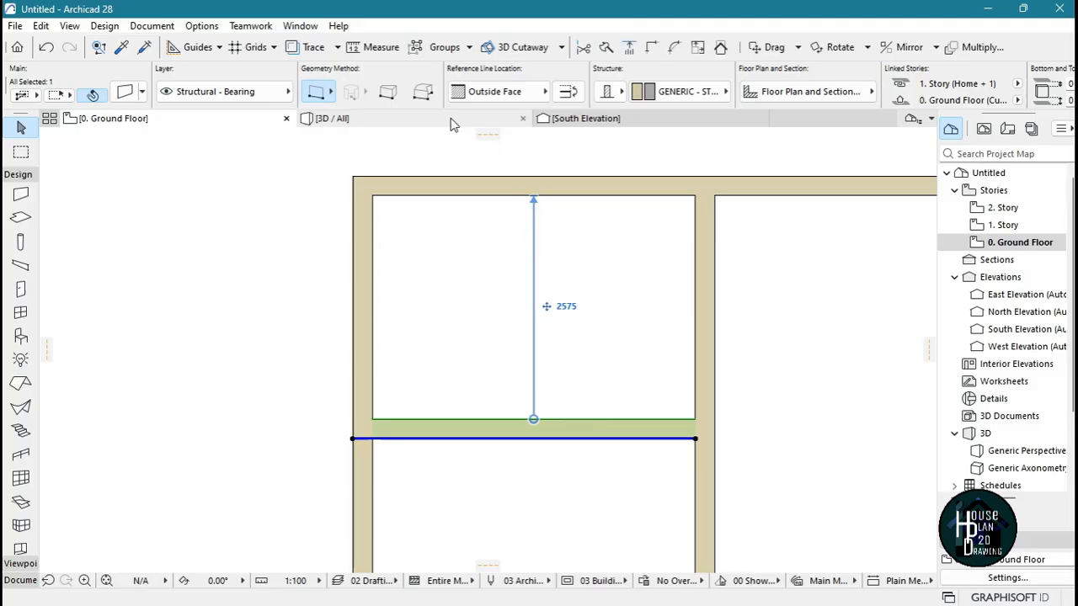
pyautogui.click(572, 92)
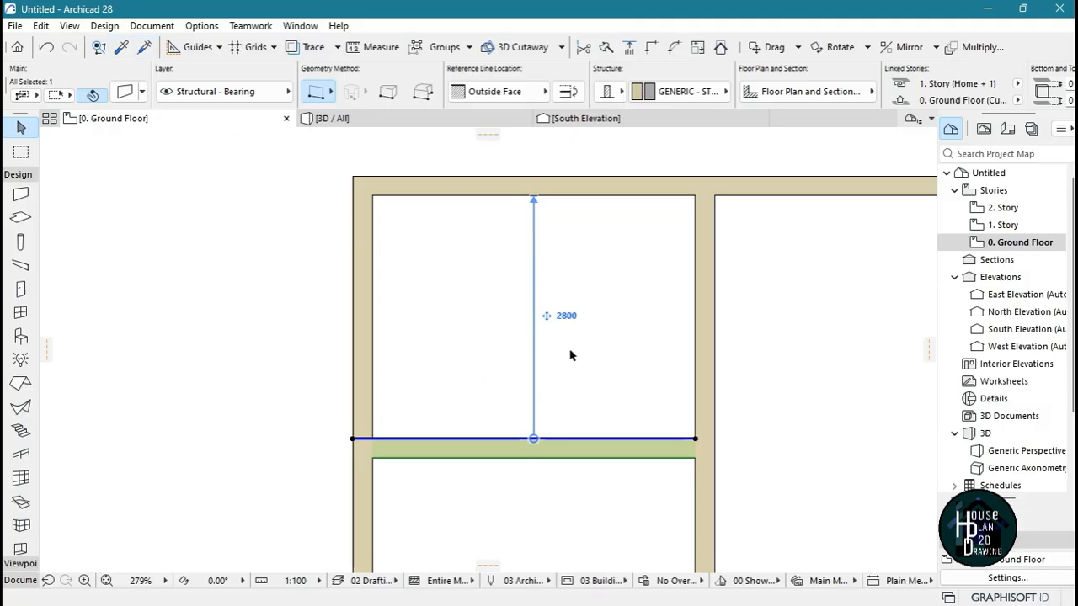
pyautogui.click(565, 307)
# Draw a matching horizontal wall between the two western vertical walls, starting 1200 mm below the partition's lower west corner
pyautogui.scroll(-4, 562, 293)
pyautogui.scroll(3, 504, 515)
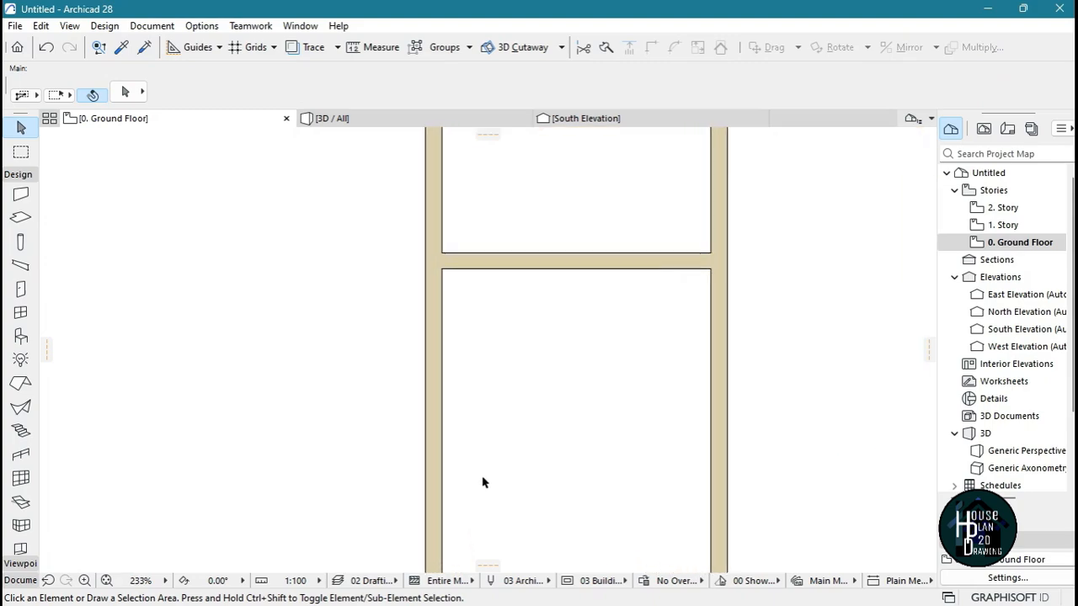
pyautogui.scroll(3, 548, 320)
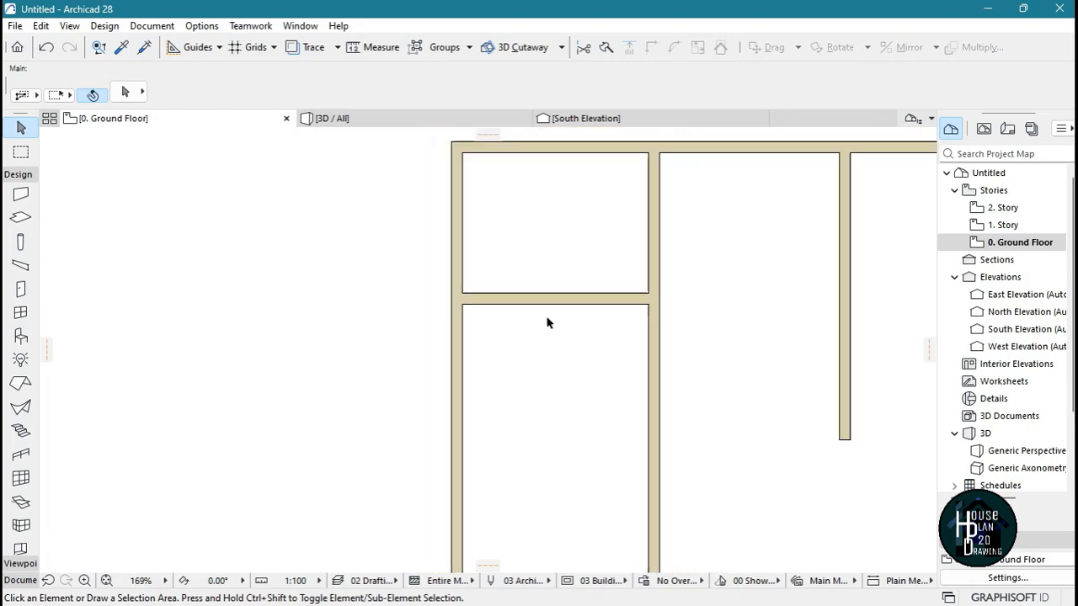
pyautogui.keyDown('alt'); pyautogui.click(505, 284); pyautogui.keyUp('alt')
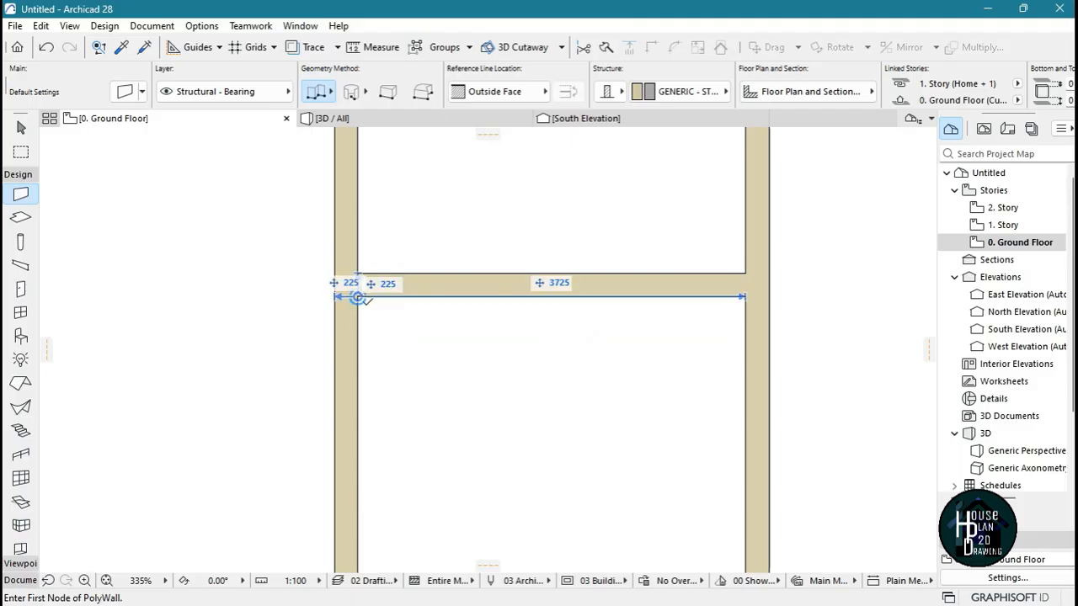
pyautogui.click(358, 296)
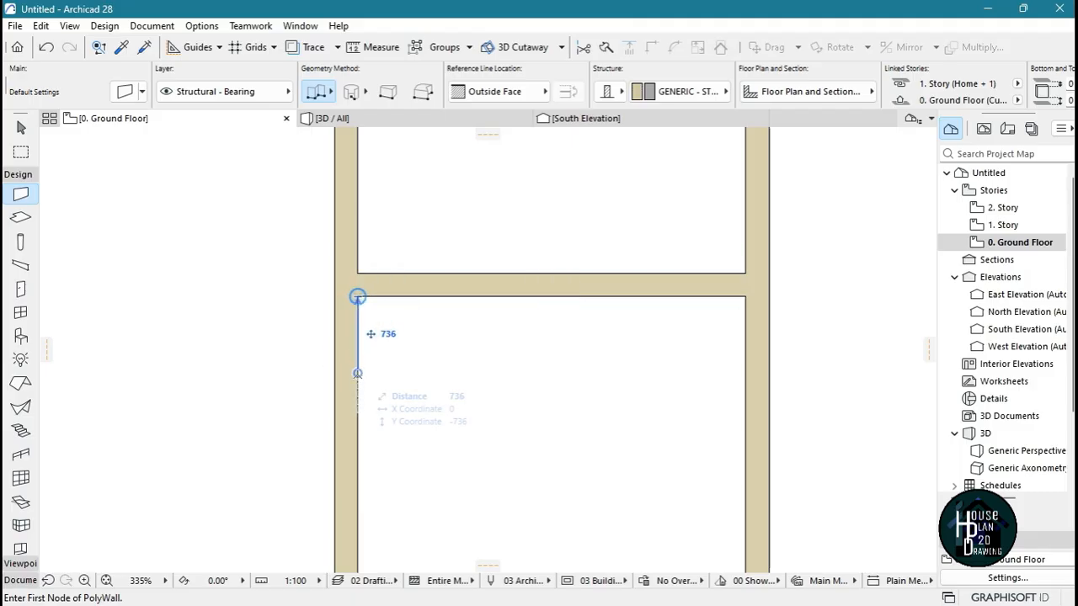
pyautogui.write('1200')
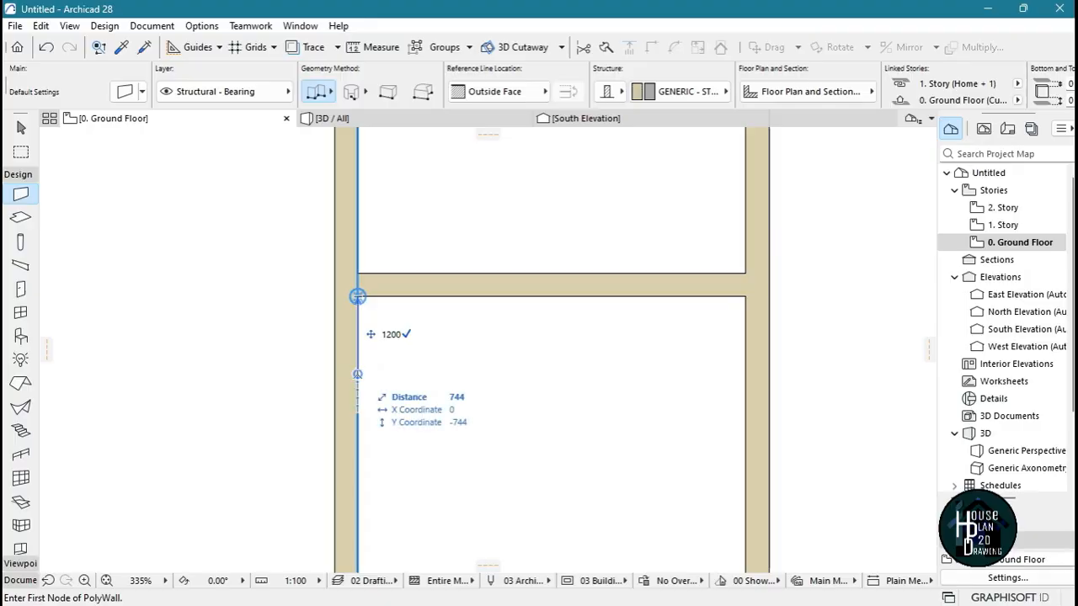
pyautogui.press('Return')
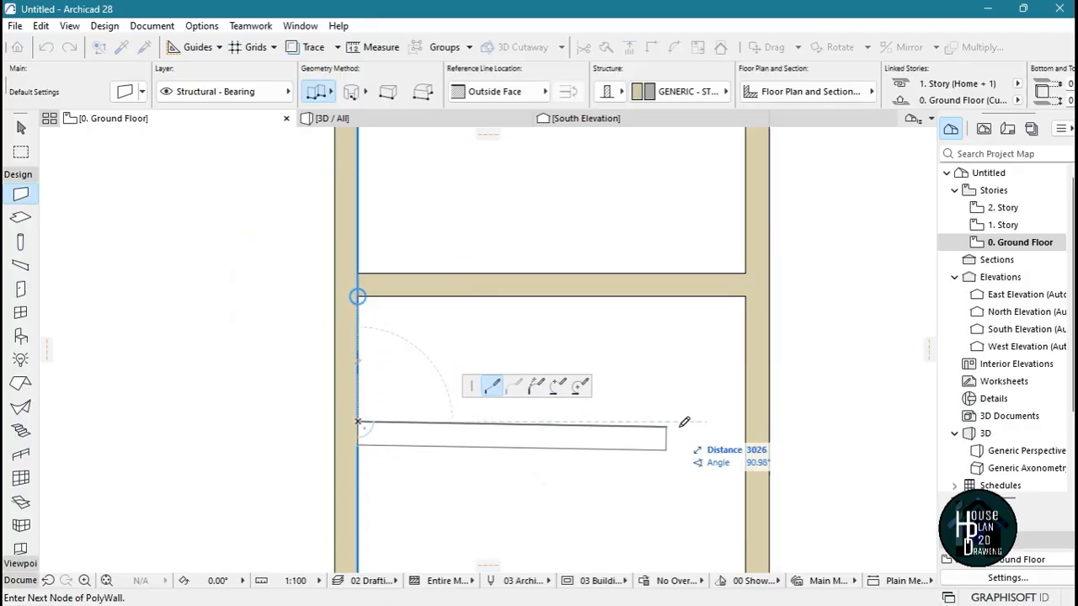
pyautogui.doubleClick(746, 422)
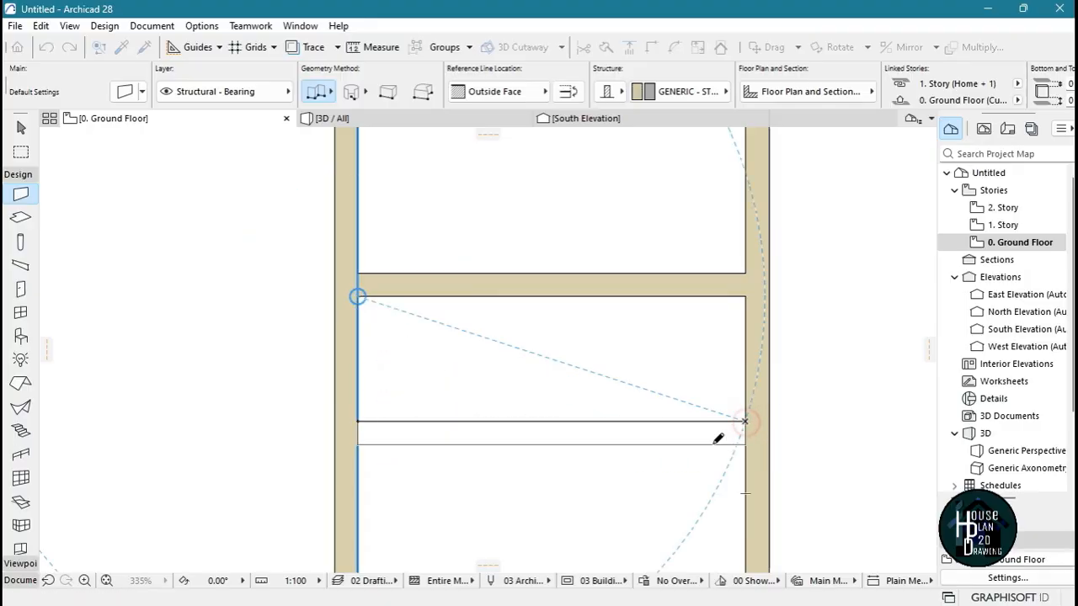
# Draw another horizontal wall between the two western vertical walls, starting 1788 mm below the newest partition's lower face
pyautogui.scroll(-4, 493, 308)
pyautogui.scroll(3, 459, 400)
pyautogui.moveTo(459, 399); pyautogui.dragTo(416, 276, button='middle')
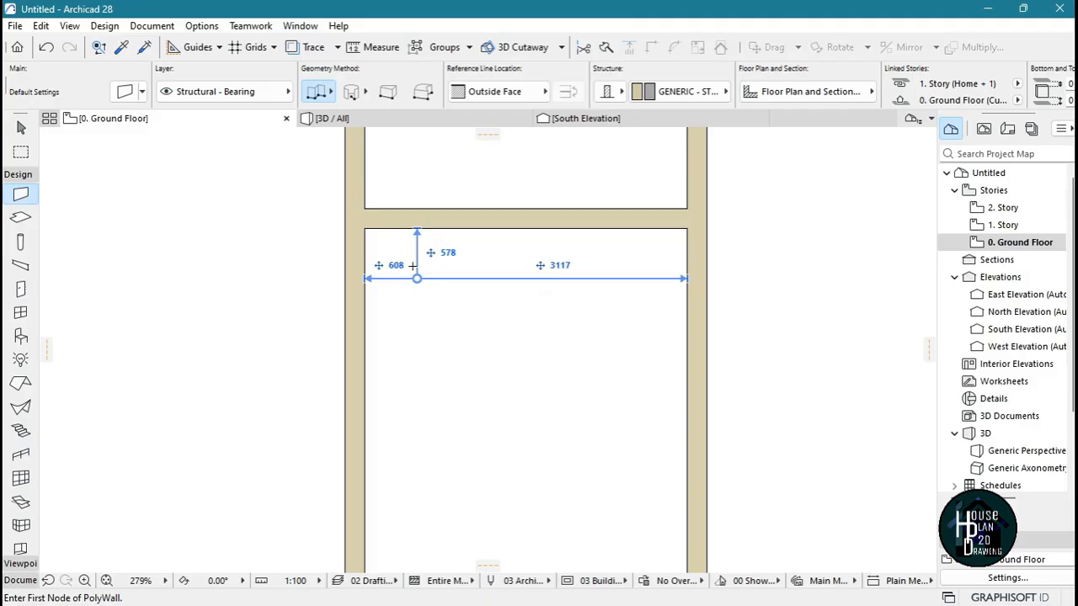
pyautogui.click(363, 228)
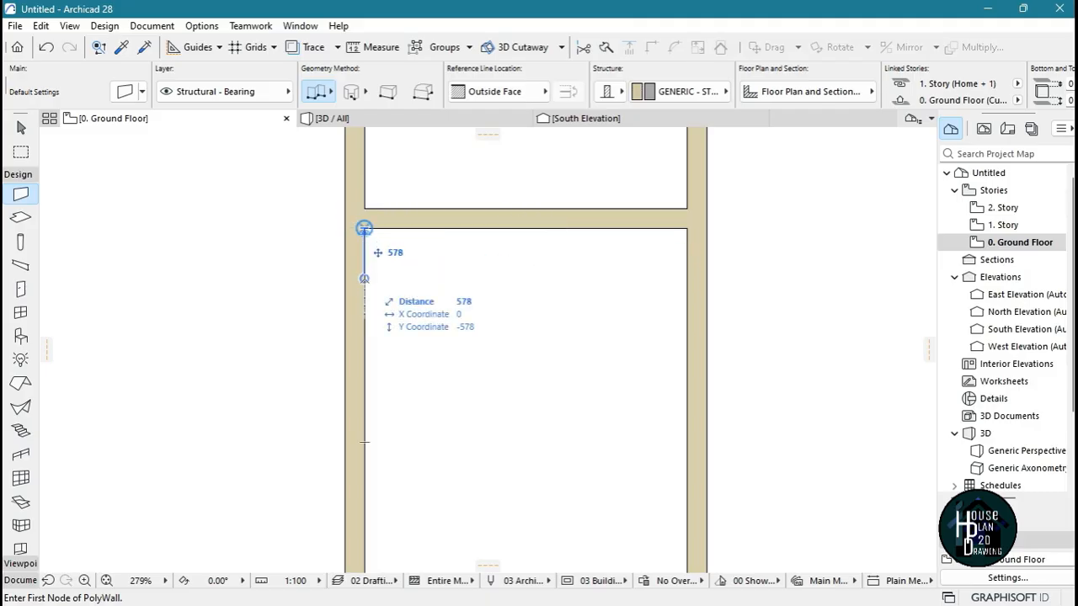
pyautogui.write('1780')
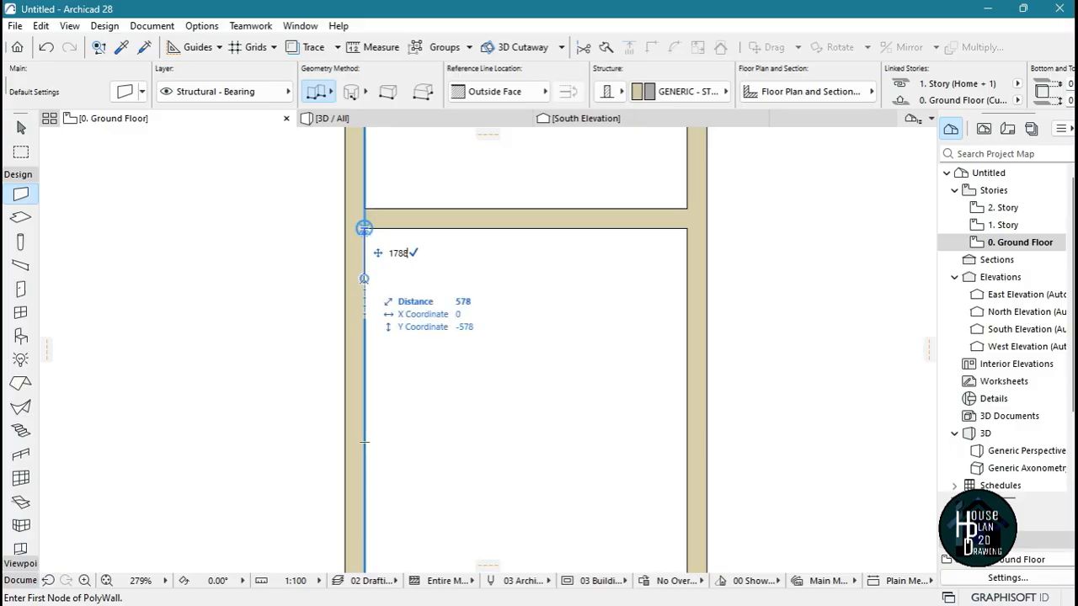
pyautogui.press('Return')
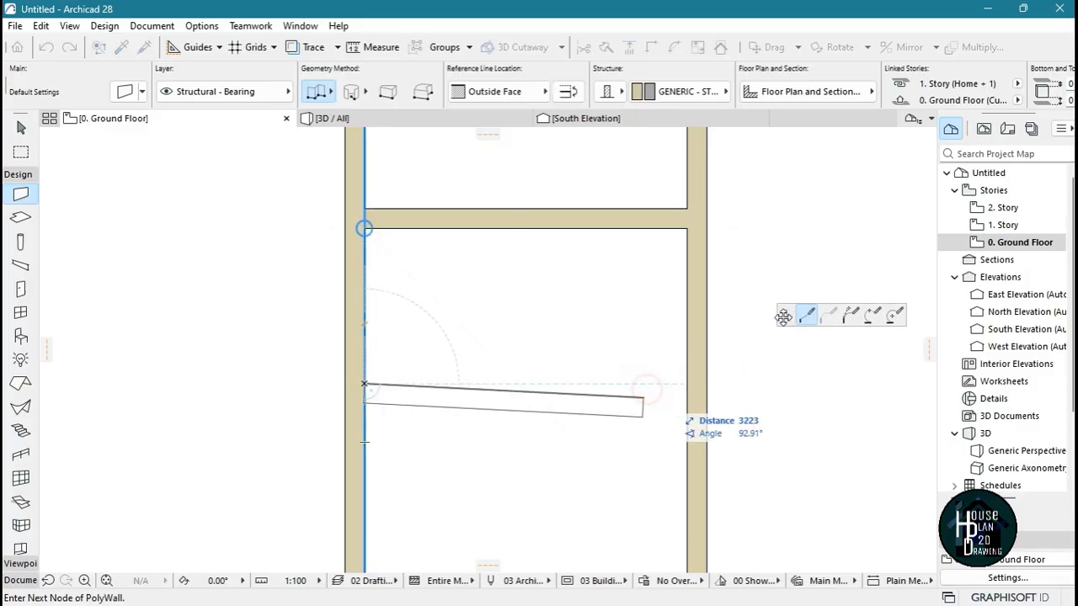
pyautogui.doubleClick(687, 384)
# Draw a vertical partition between the two lowest horizontal walls, 1500 mm east of the inner west corner, with its body flipped east
pyautogui.scroll(2, 524, 212)
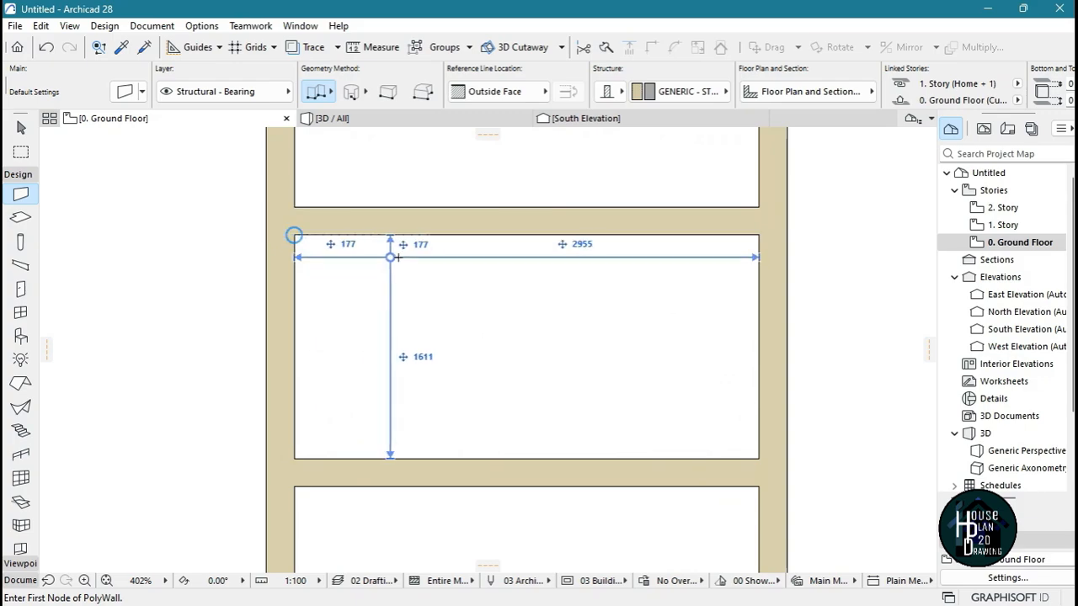
pyautogui.write('1500')
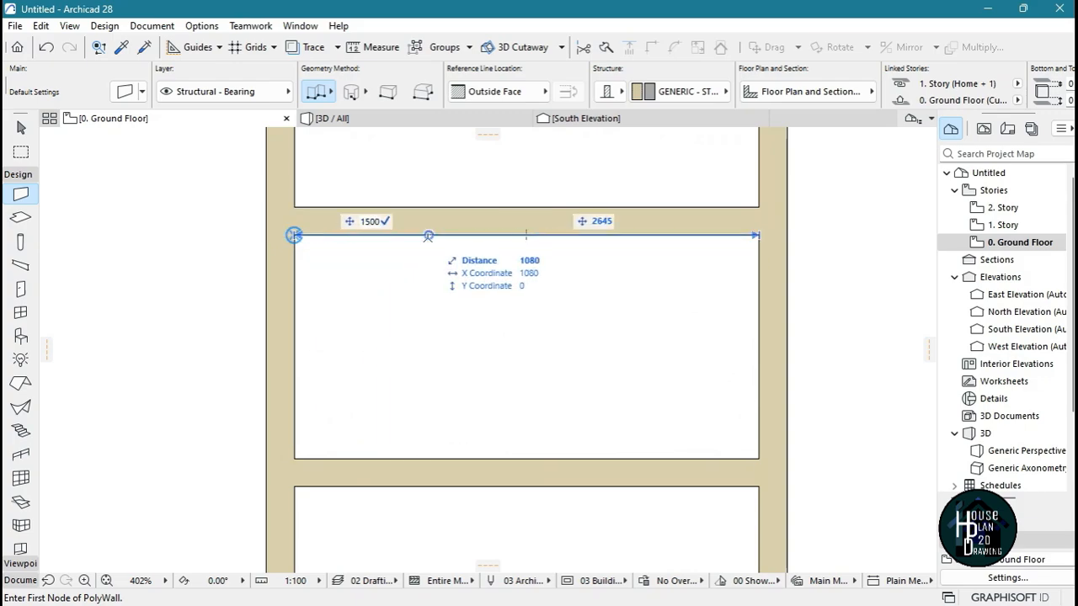
pyautogui.press('Return')
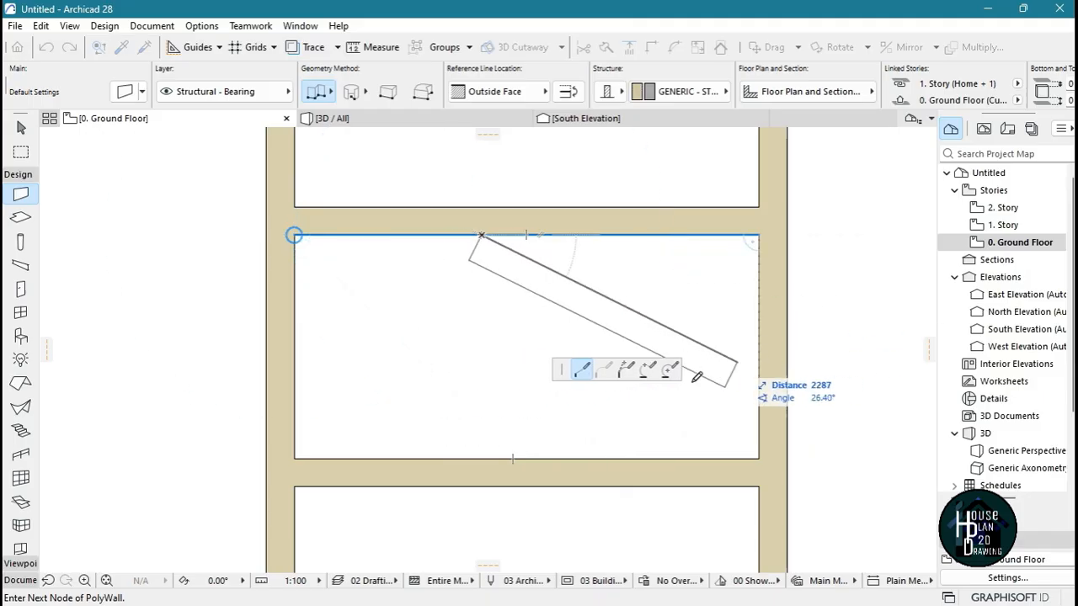
pyautogui.click(568, 91)
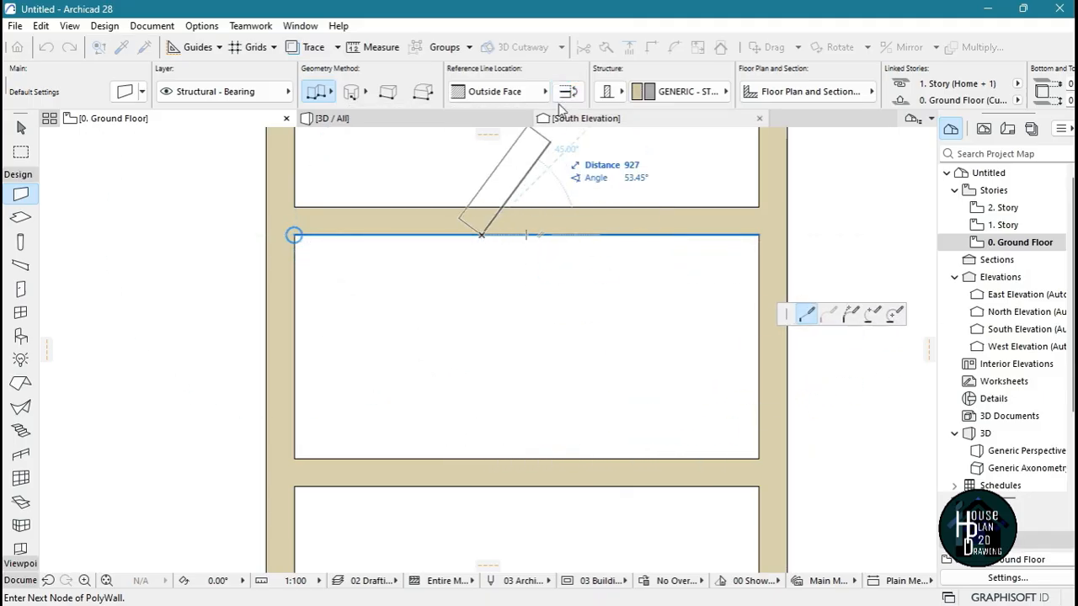
pyautogui.doubleClick(483, 455)
# Trim off the wall ends extending below the lowest horizontal wall, plus the south and east wall segments enclosing the small southeast room
pyautogui.scroll(-2, 471, 307)
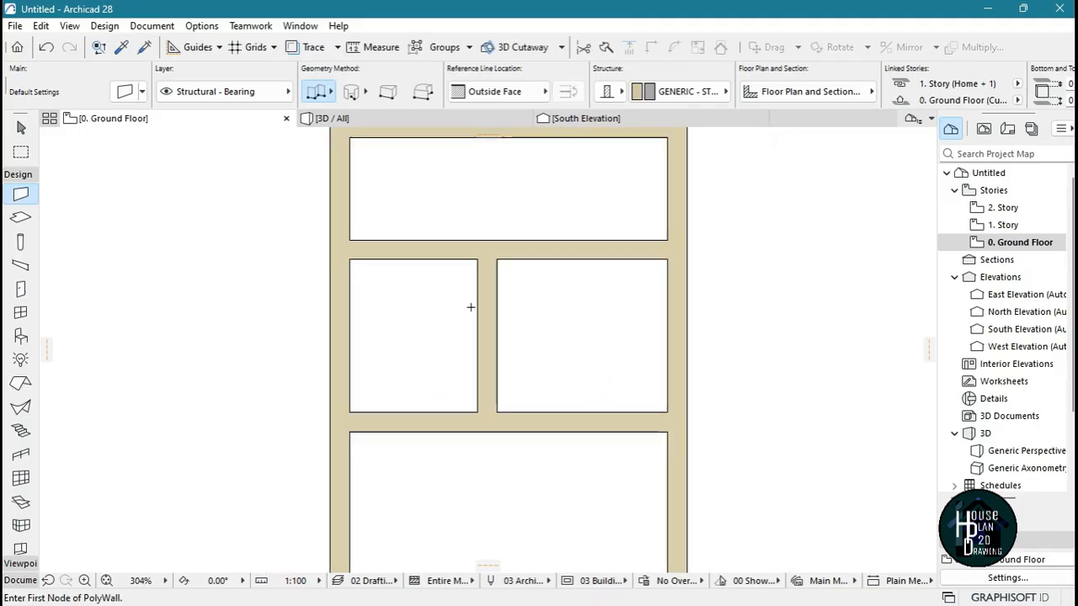
pyautogui.scroll(-5, 470, 307)
pyautogui.press('Escape')
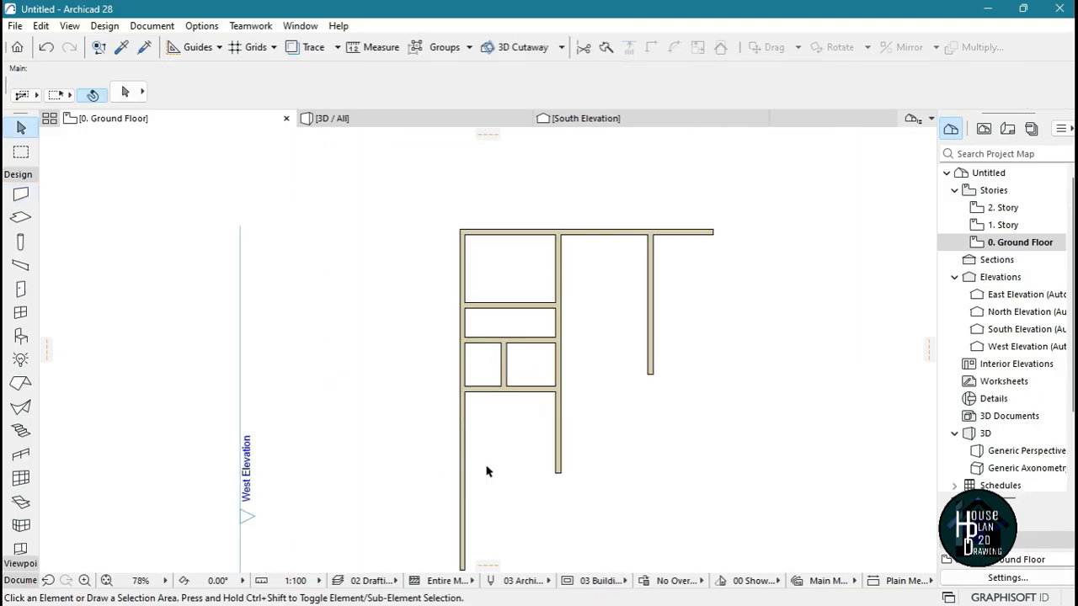
pyautogui.scroll(2, 471, 484)
pyautogui.scroll(-3, 474, 429)
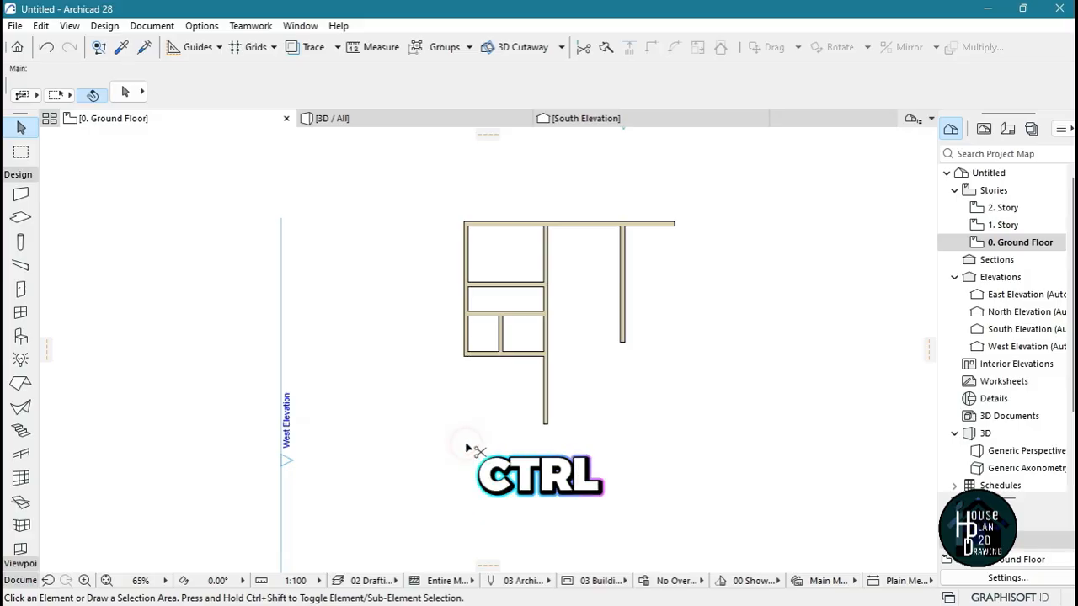
pyautogui.scroll(4, 477, 450)
pyautogui.scroll(-2, 444, 362)
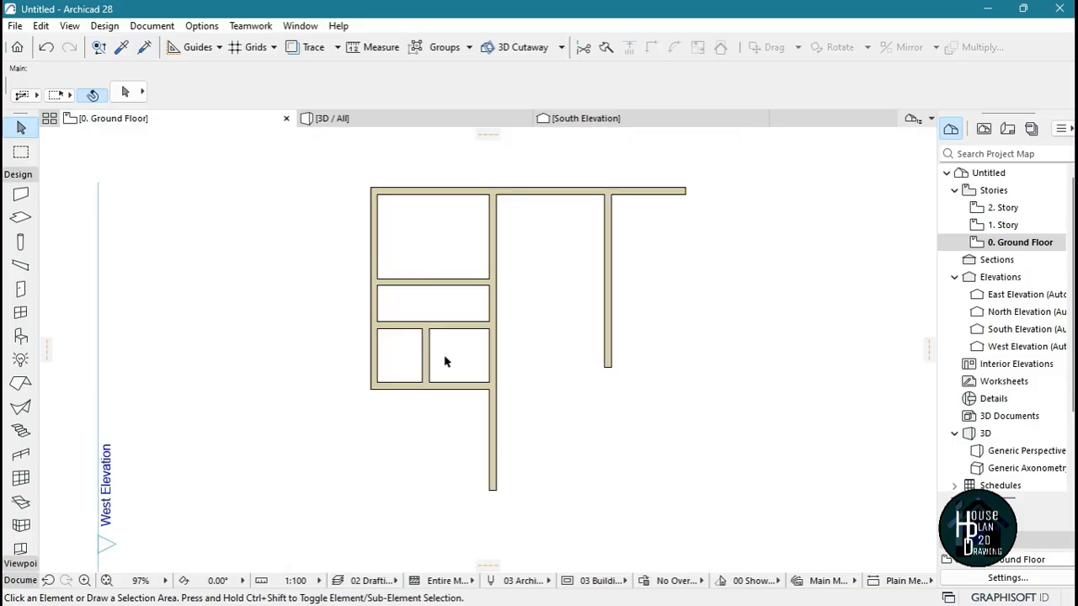
pyautogui.scroll(1, 505, 416)
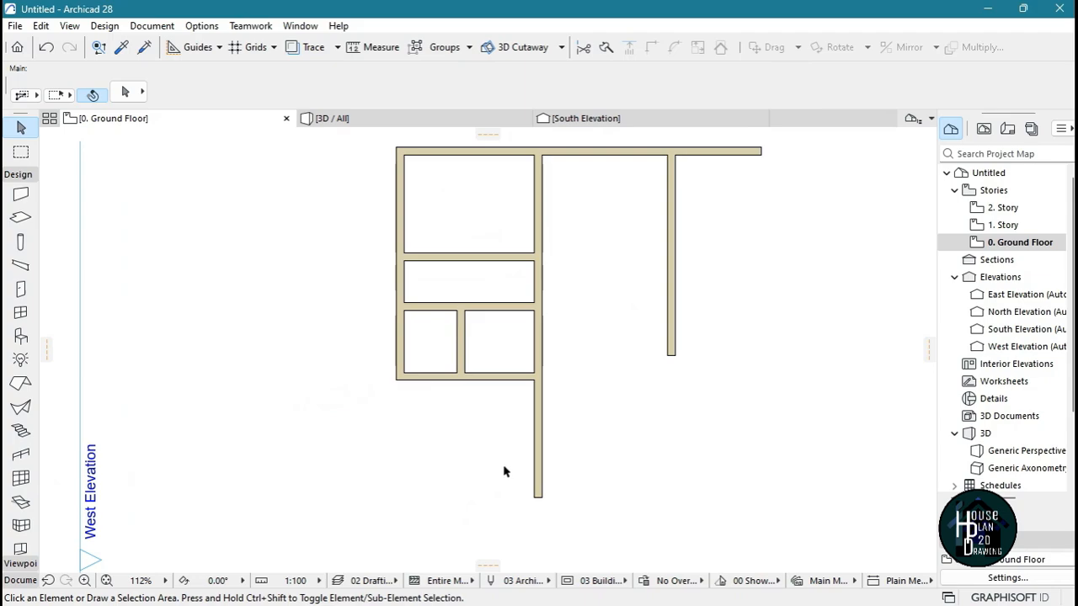
pyautogui.keyDown('ctrl'); pyautogui.click(537, 473); pyautogui.keyUp('ctrl')
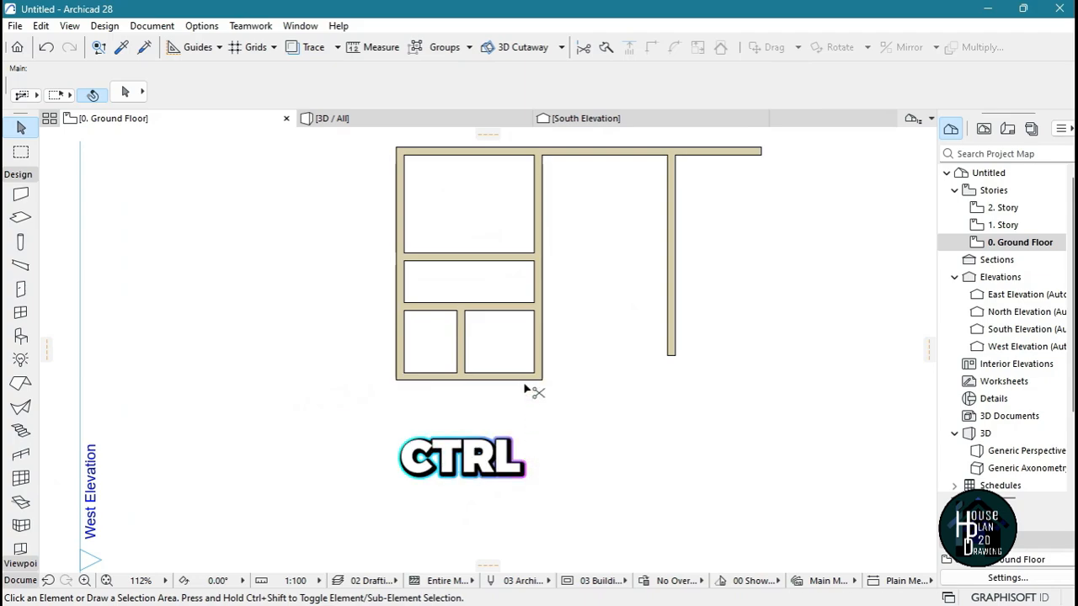
pyautogui.keyDown('ctrl'); pyautogui.click(522, 376); pyautogui.keyUp('ctrl')
pyautogui.keyDown('ctrl'); pyautogui.click(540, 367); pyautogui.keyUp('ctrl')
# Draw a vertical wall southward, starting 6825 mm east of the small southwest room's upper outer corner with the picked-up wall settings
pyautogui.scroll(-2, 543, 391)
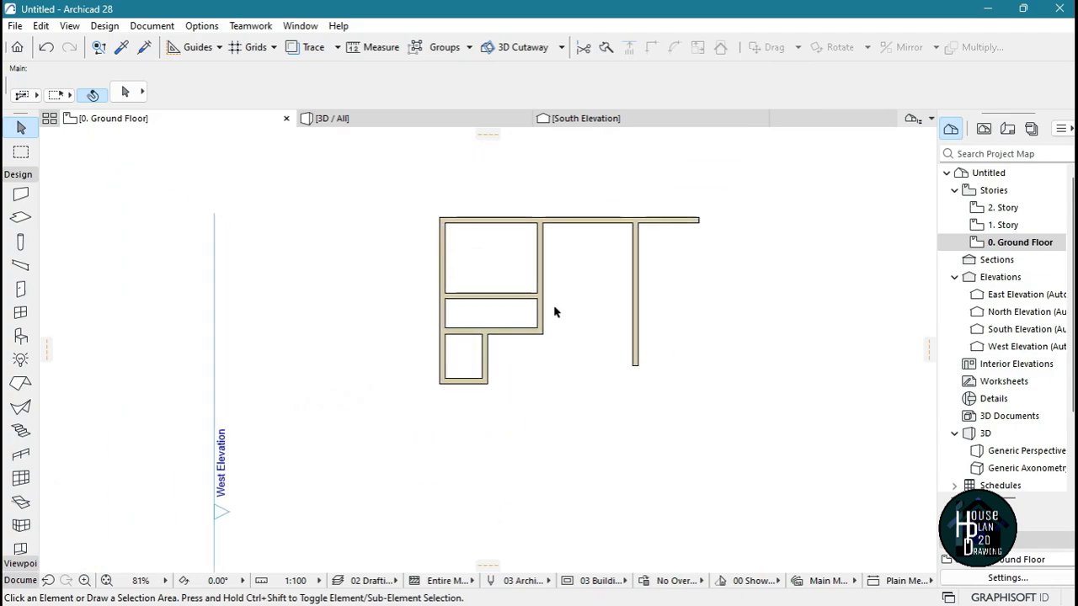
pyautogui.scroll(3, 555, 311)
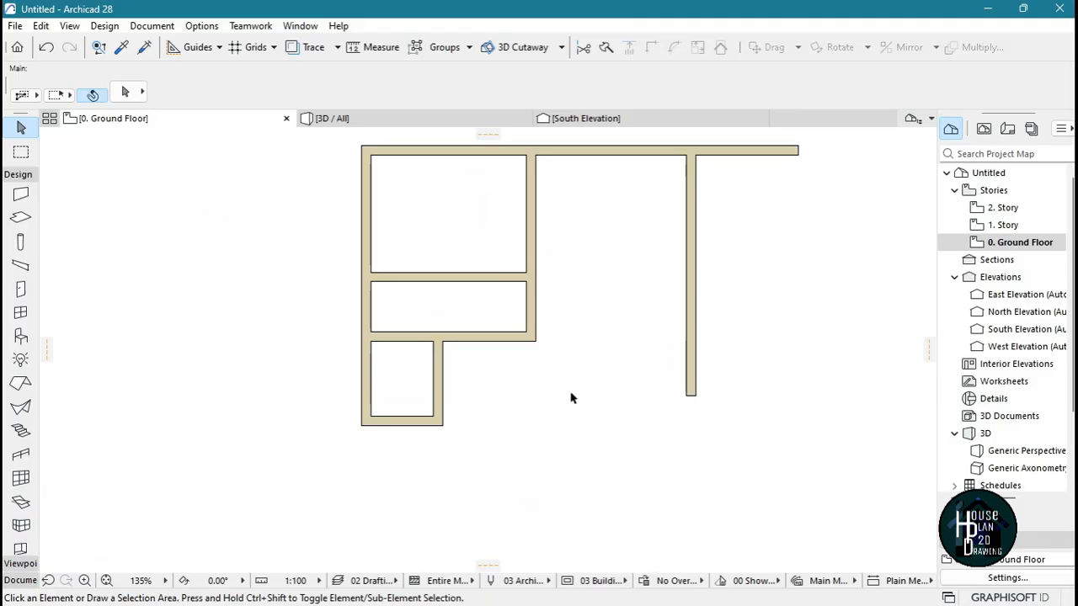
pyautogui.scroll(3, 548, 431)
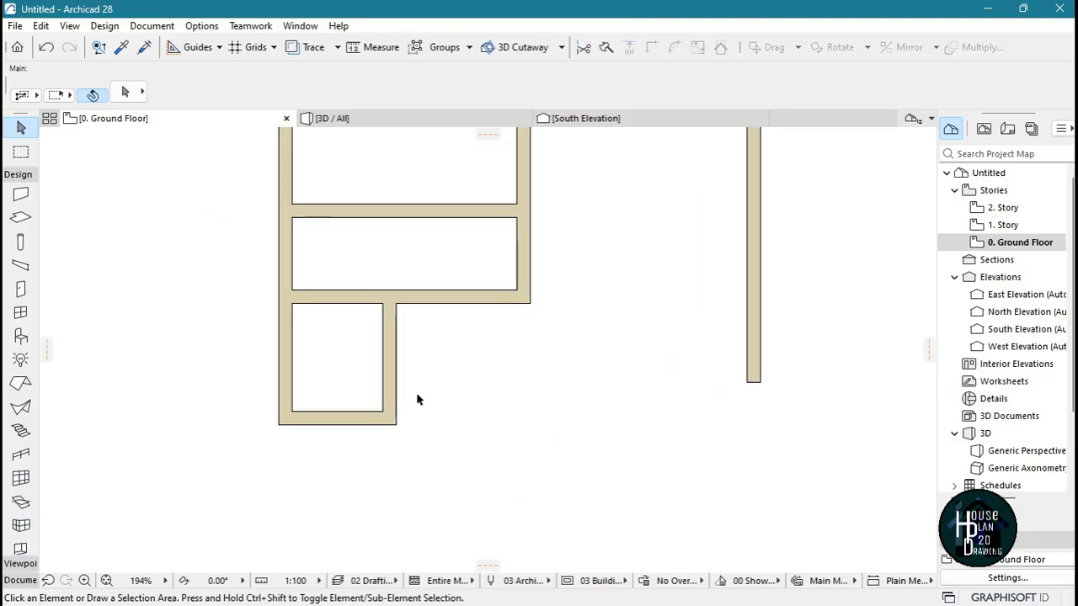
pyautogui.keyDown('alt'); pyautogui.click(387, 349); pyautogui.keyUp('alt')
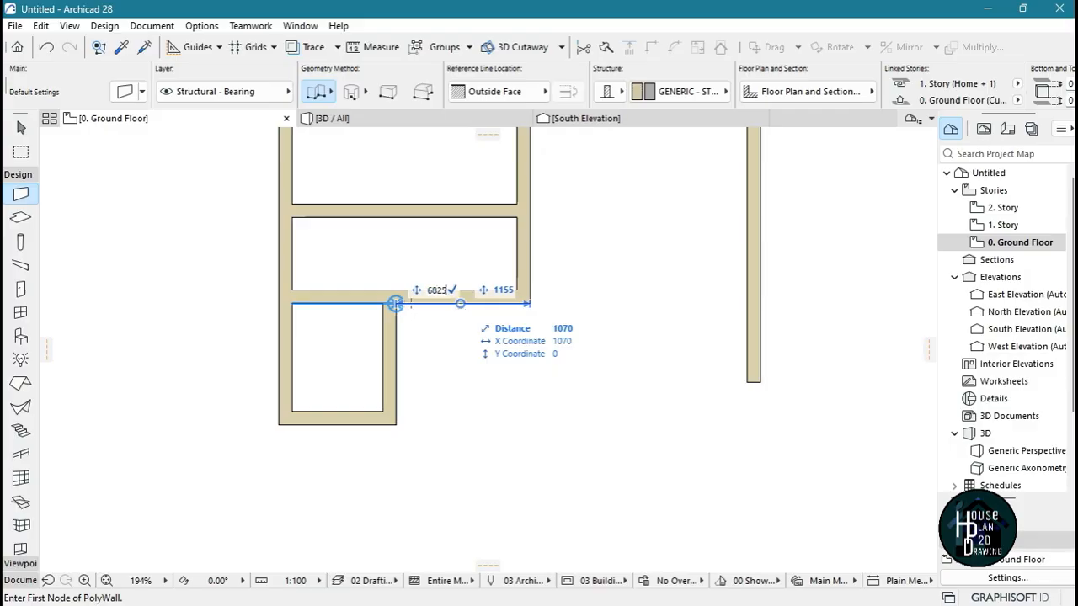
pyautogui.click(805, 304)
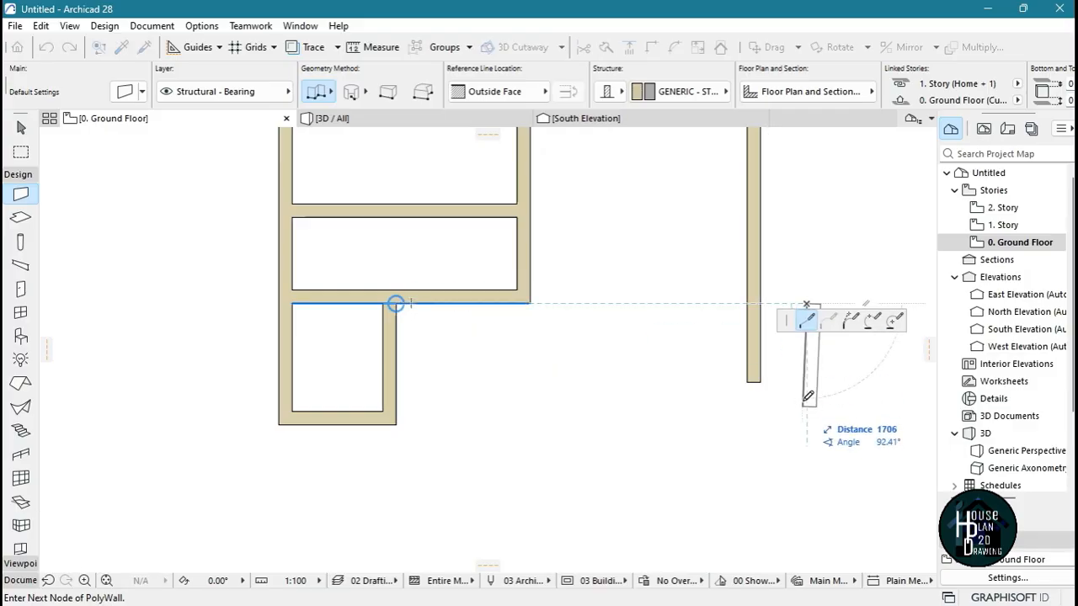
pyautogui.scroll(-3, 809, 395)
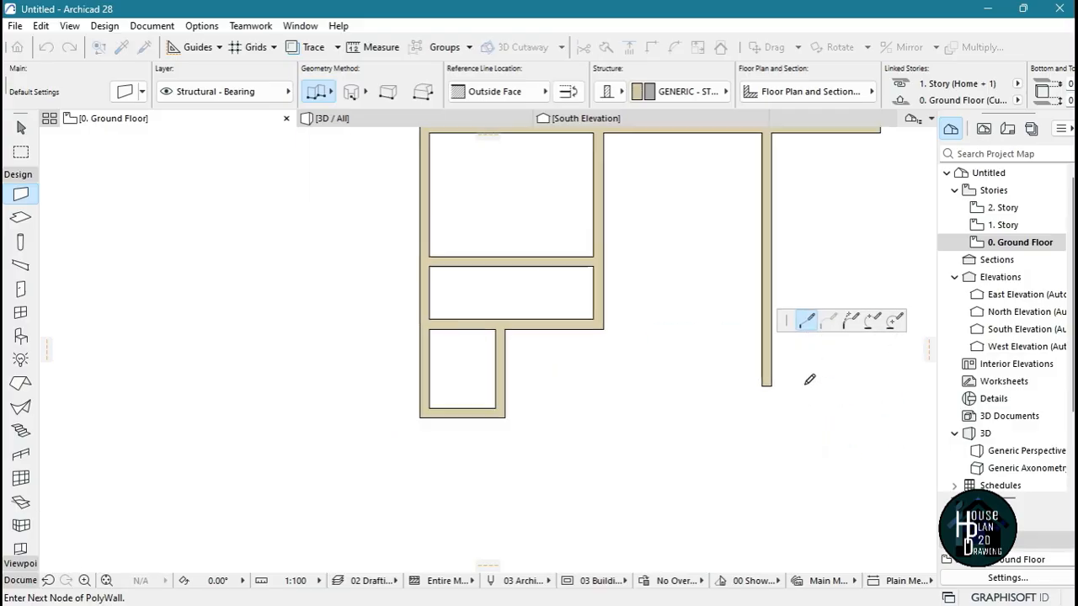
pyautogui.doubleClick(810, 554)
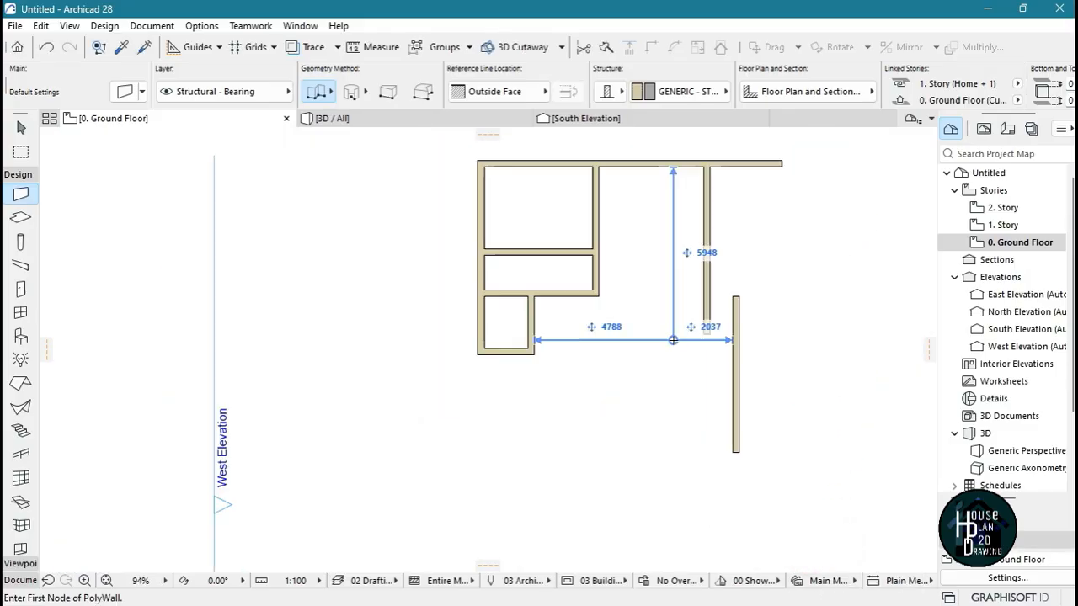
# Draw a vertical wall southward from 650 mm east of the small southwest room's outer southwest corner, reusing that room's wall settings, body flipped east
pyautogui.scroll(-2, 561, 218)
pyautogui.scroll(-3, 581, 290)
pyautogui.scroll(11, 544, 333)
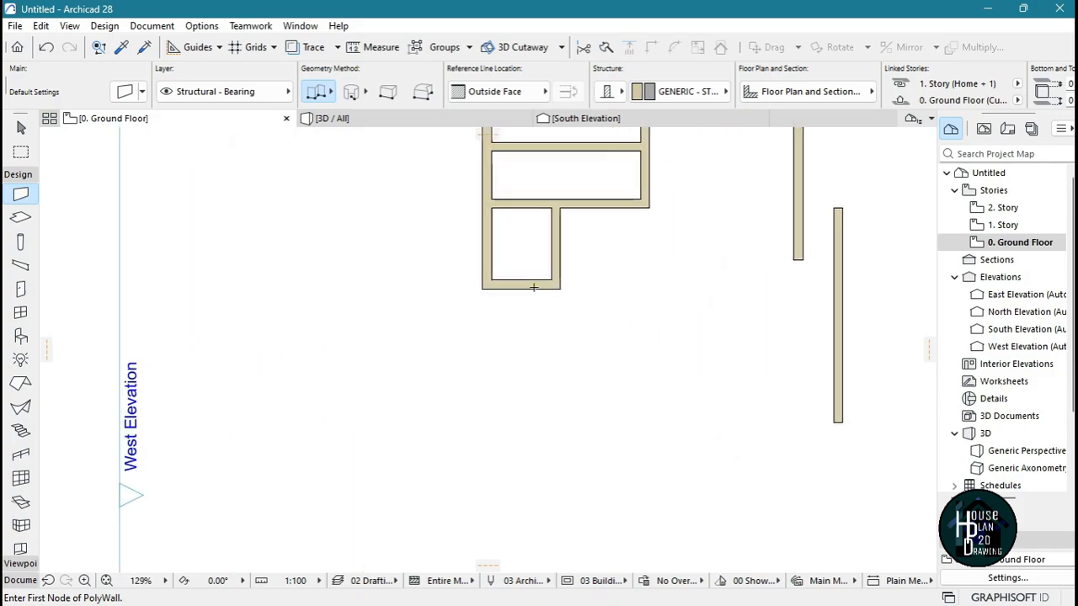
pyautogui.moveTo(522, 315); pyautogui.dragTo(524, 436, button='middle')
pyautogui.press('Escape')
pyautogui.scroll(1, 453, 343)
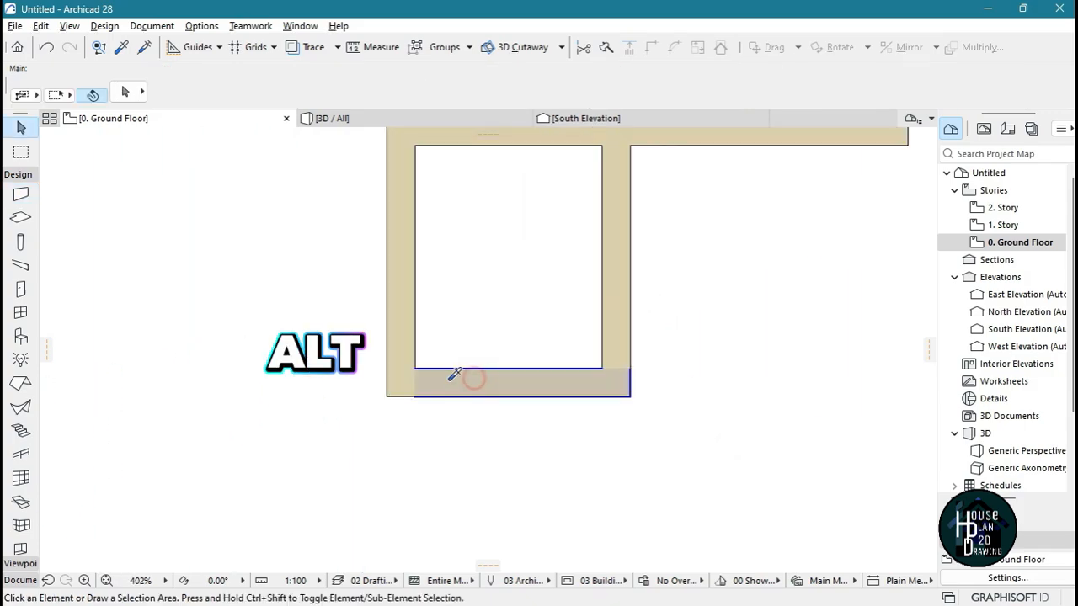
pyautogui.keyDown('alt'); pyautogui.click(471, 380); pyautogui.keyUp('alt')
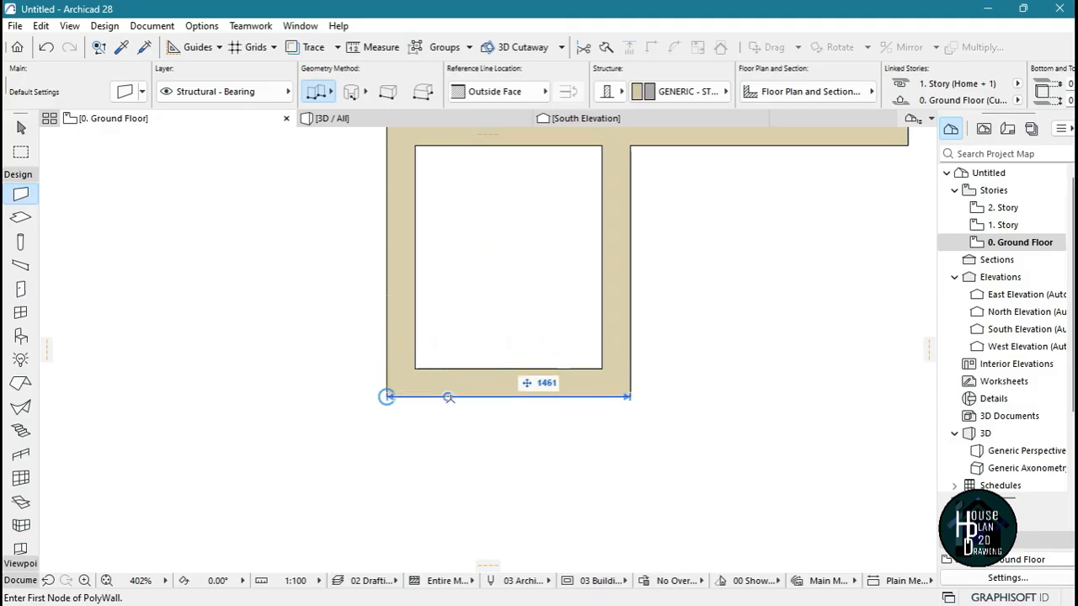
pyautogui.write('653')
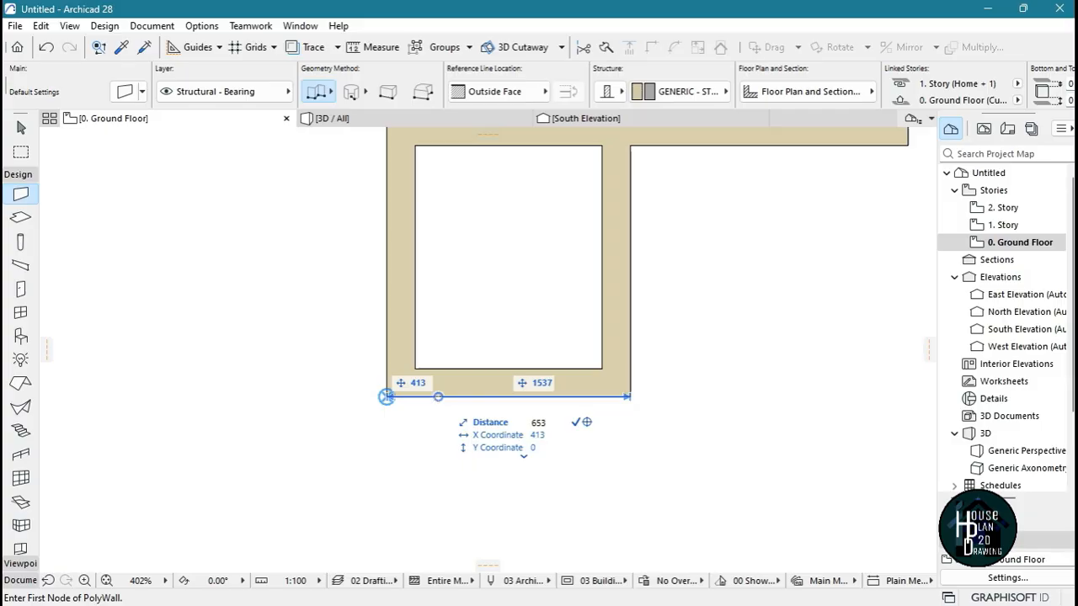
pyautogui.press('Return')
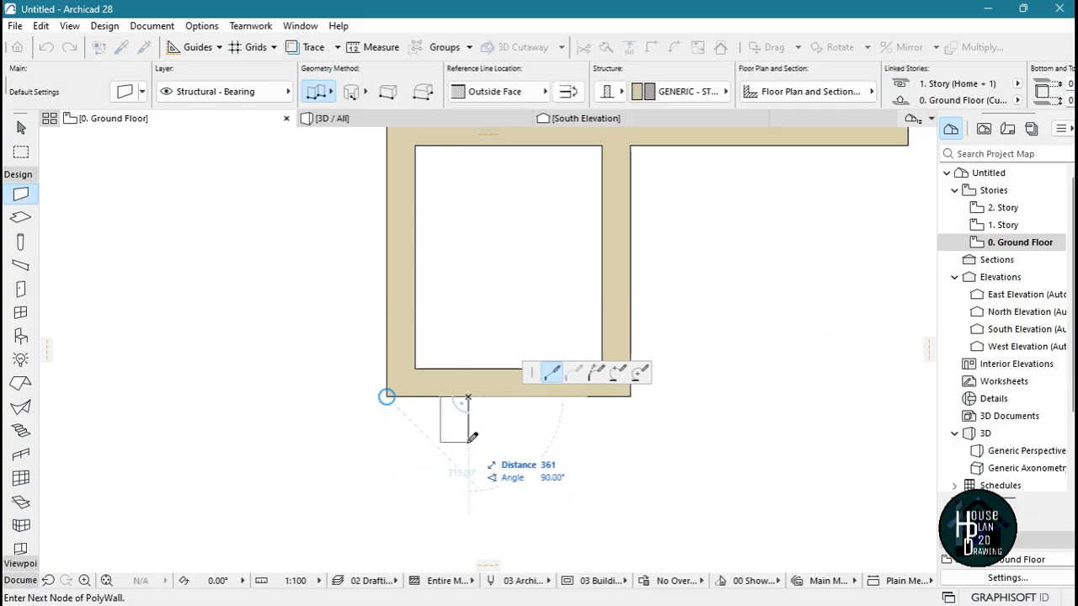
pyautogui.click(568, 91)
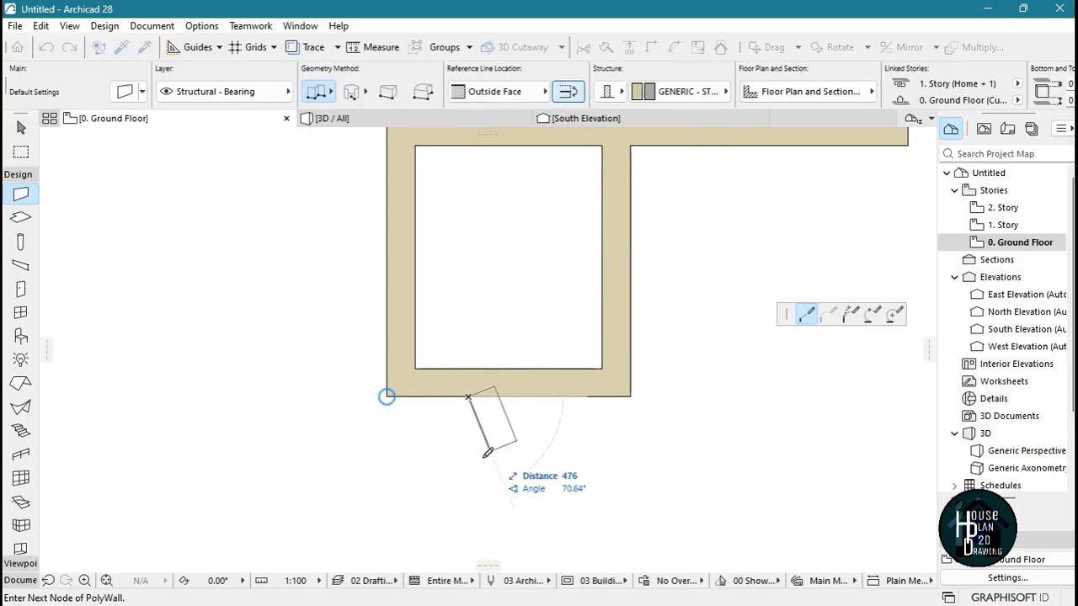
pyautogui.scroll(-3, 485, 397)
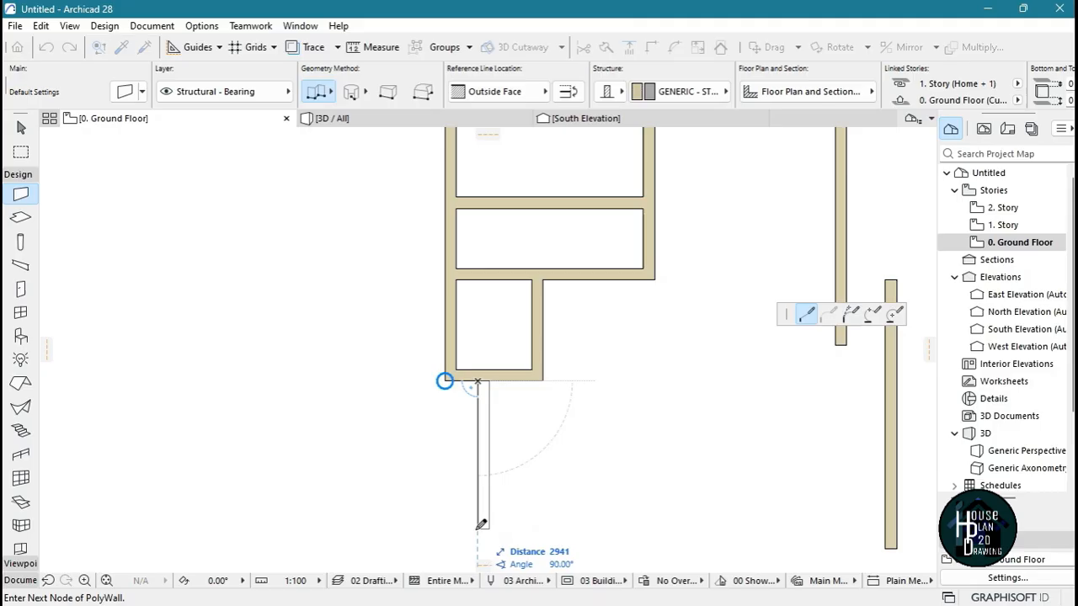
pyautogui.scroll(-3, 491, 445)
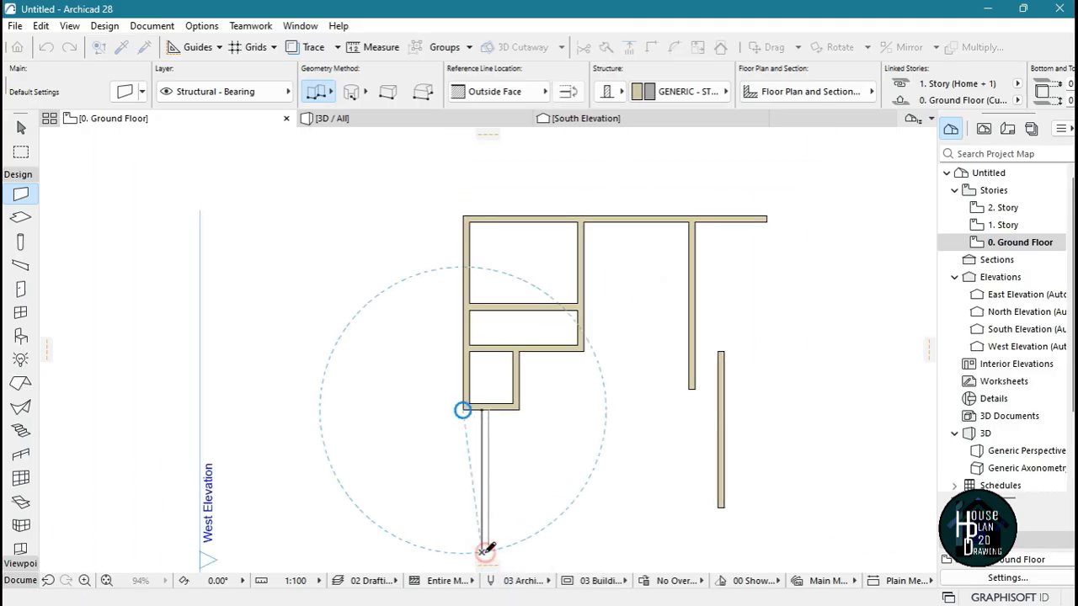
pyautogui.doubleClick(485, 552)
# Draw a wall eastward from 2675 mm below the small room with an about 923 mm southward return, and trim the vertical wall's excess below it
pyautogui.scroll(5, 397, 224)
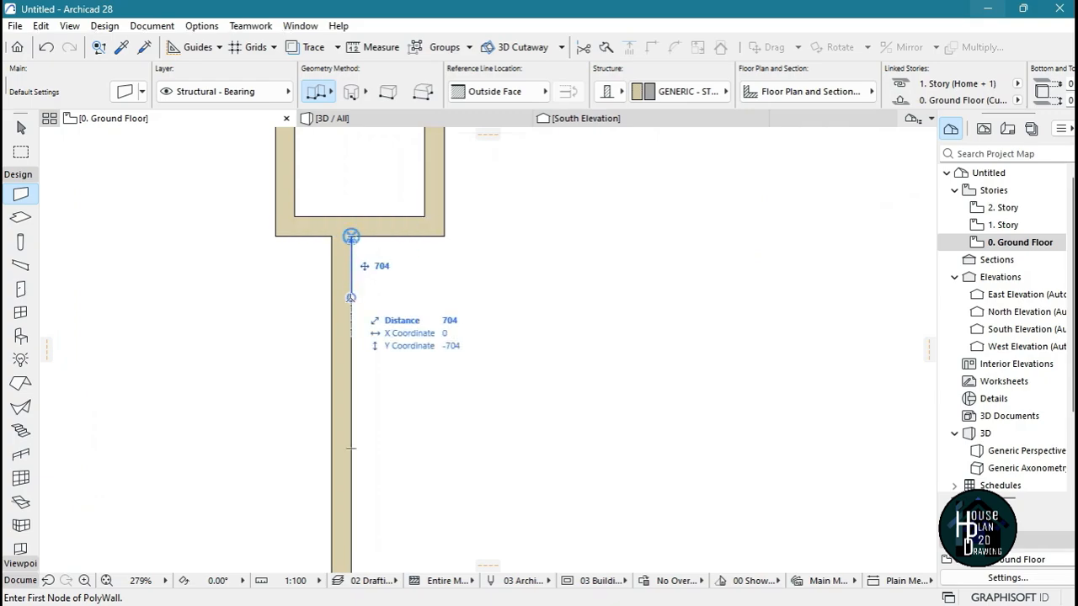
pyautogui.click(351, 471)
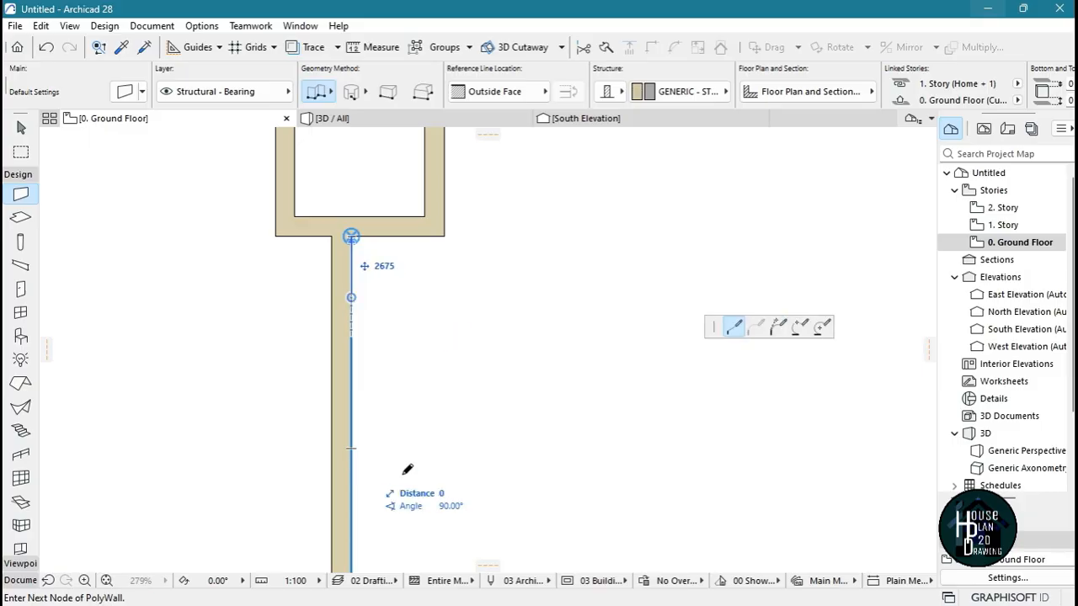
pyautogui.scroll(-4, 404, 433)
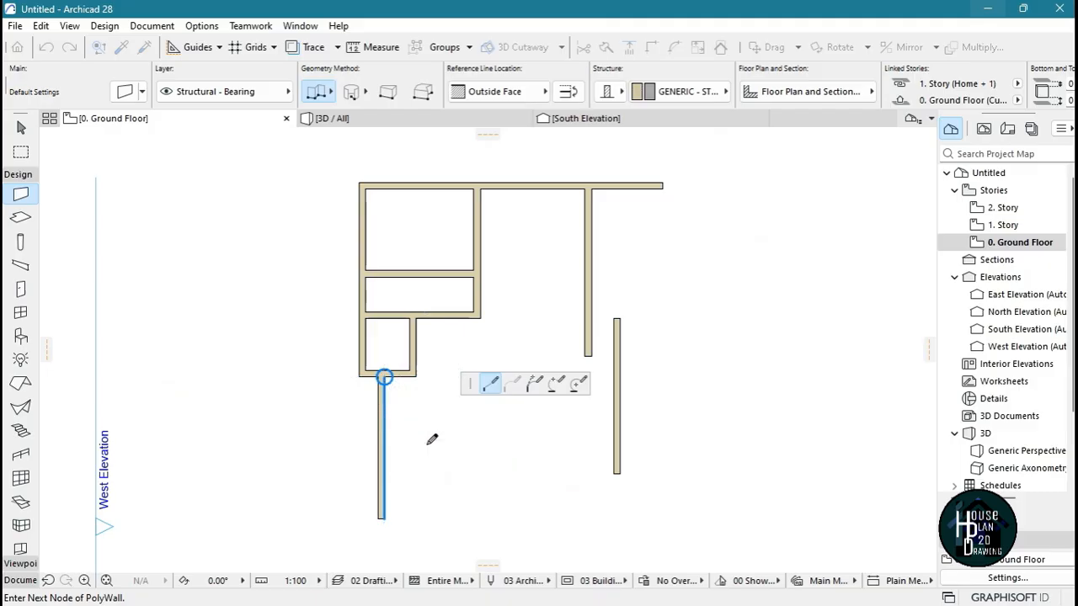
pyautogui.scroll(2, 430, 438)
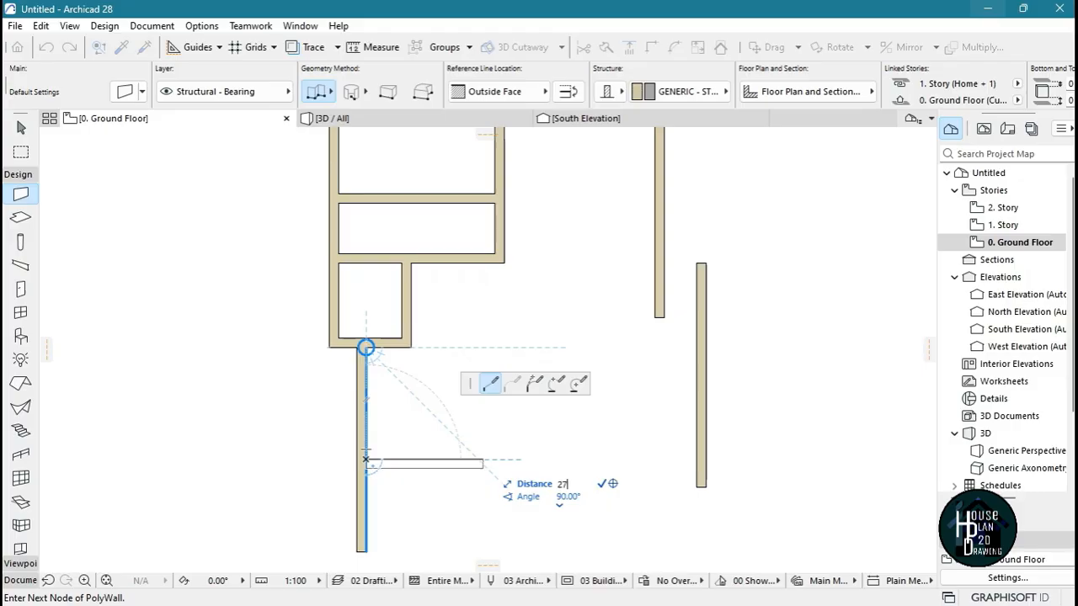
pyautogui.click(484, 460)
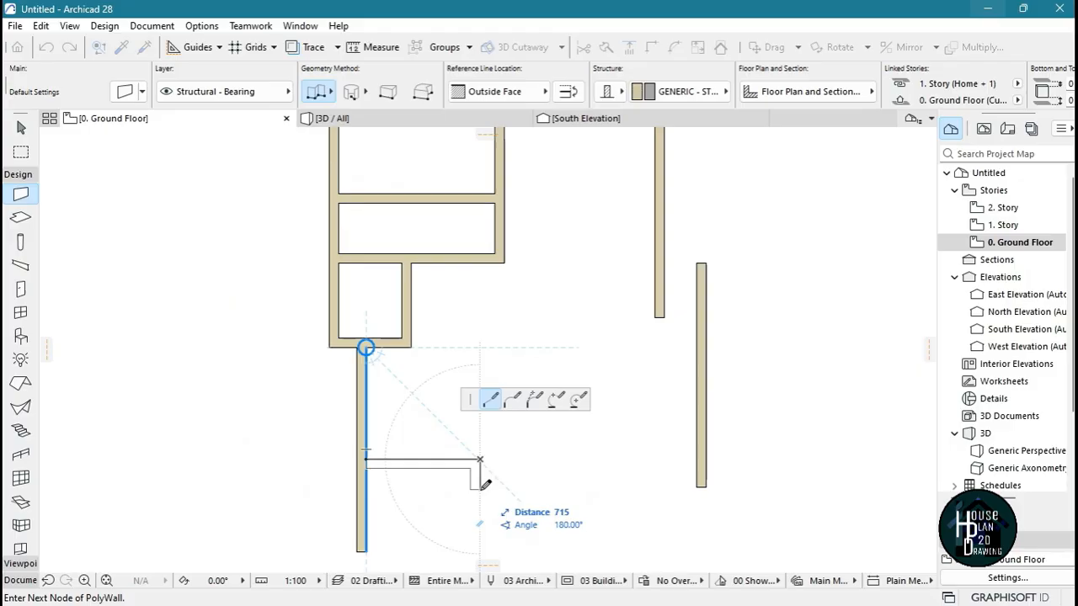
pyautogui.doubleClick(480, 498)
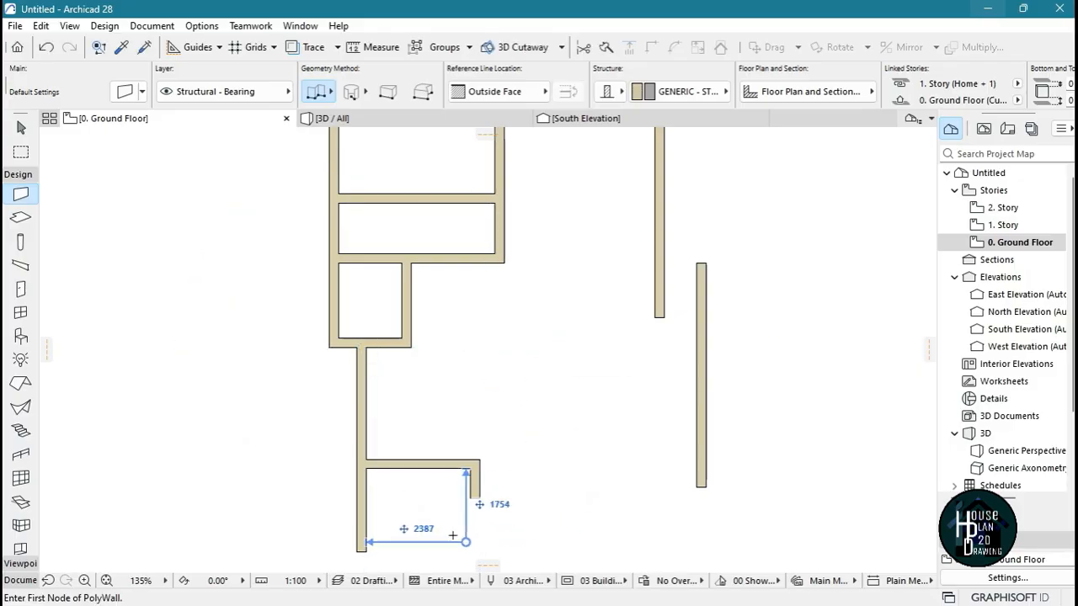
pyautogui.keyDown('ctrl'); pyautogui.click(361, 516); pyautogui.keyUp('ctrl')
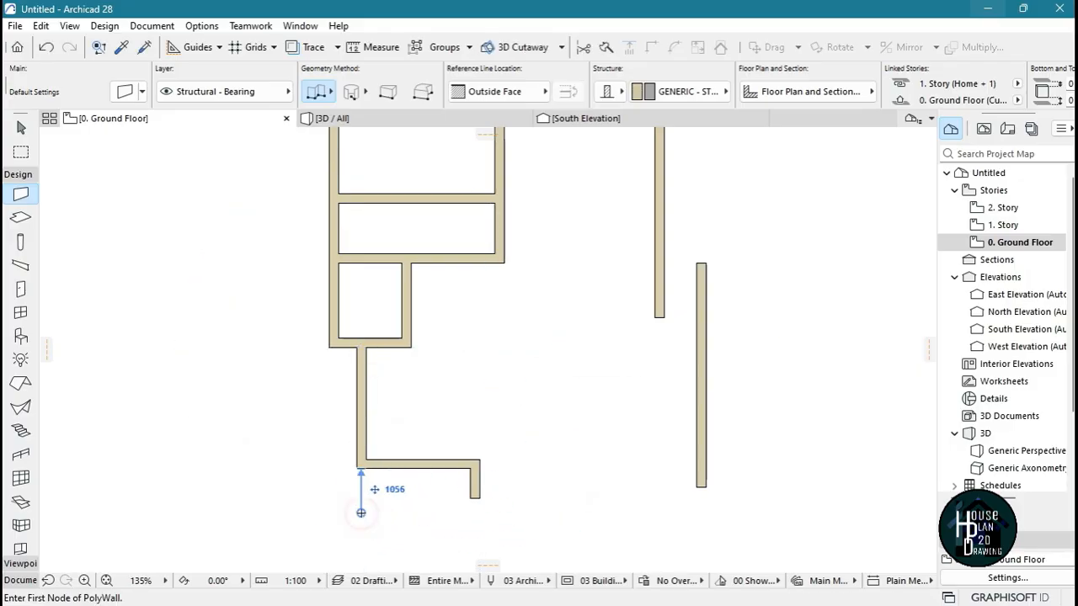
# Stretch the short return wall's upper end northward past the horizontal wall, and trim off its stub below that wall
pyautogui.click(476, 482)
pyautogui.press('Escape')
pyautogui.press('Escape')
pyautogui.click(477, 486)
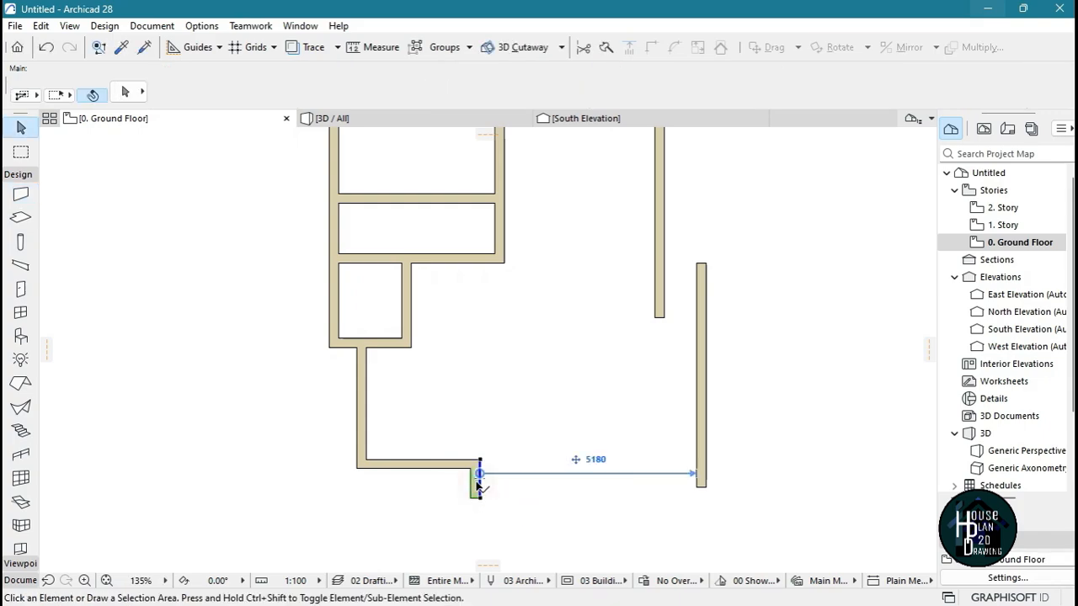
pyautogui.click(480, 462)
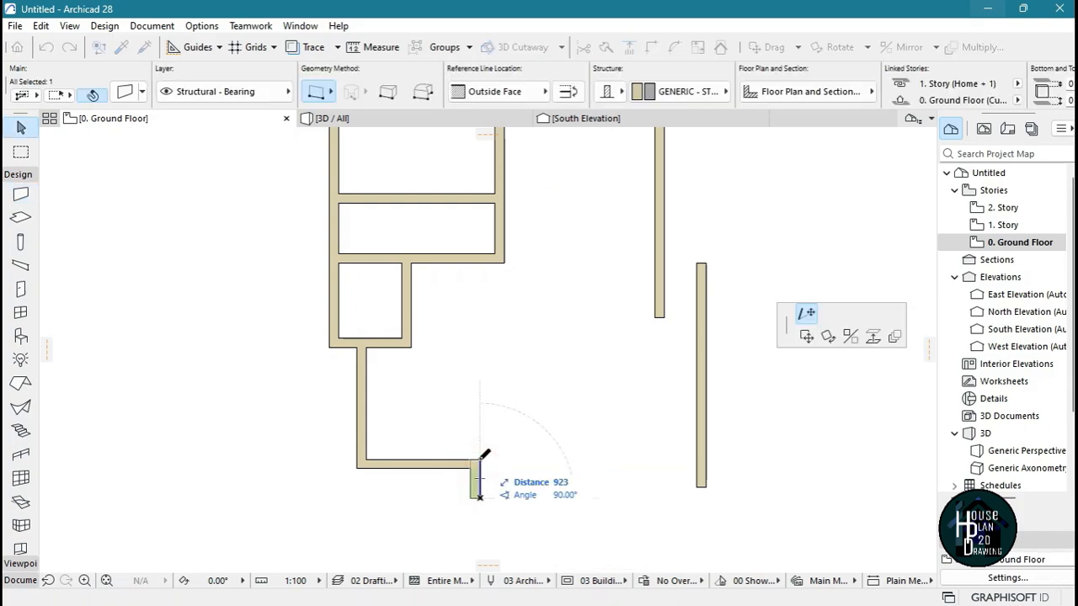
pyautogui.click(480, 371)
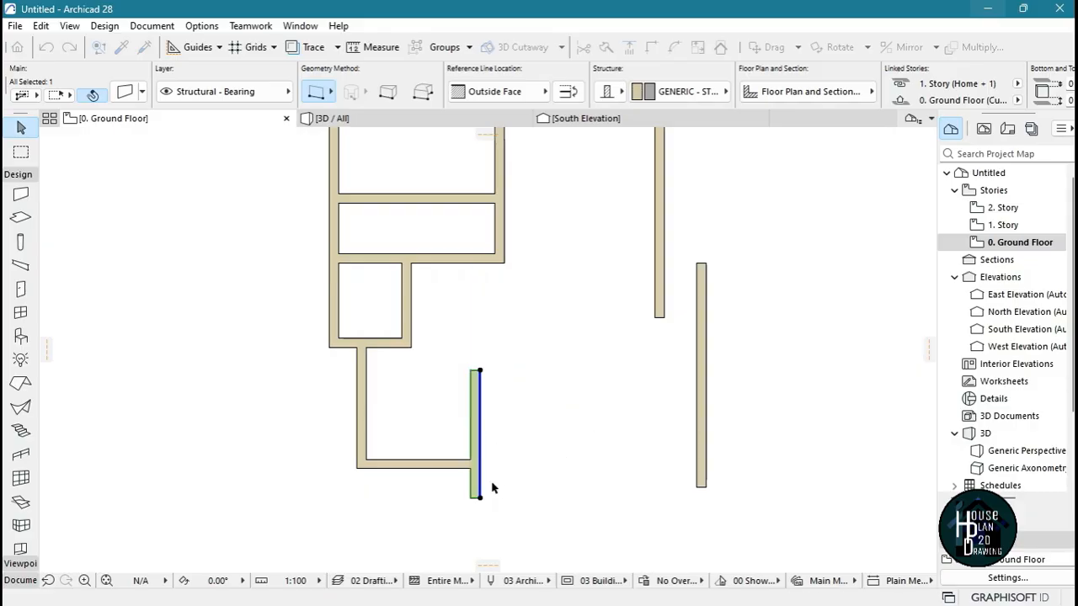
pyautogui.press('Escape')
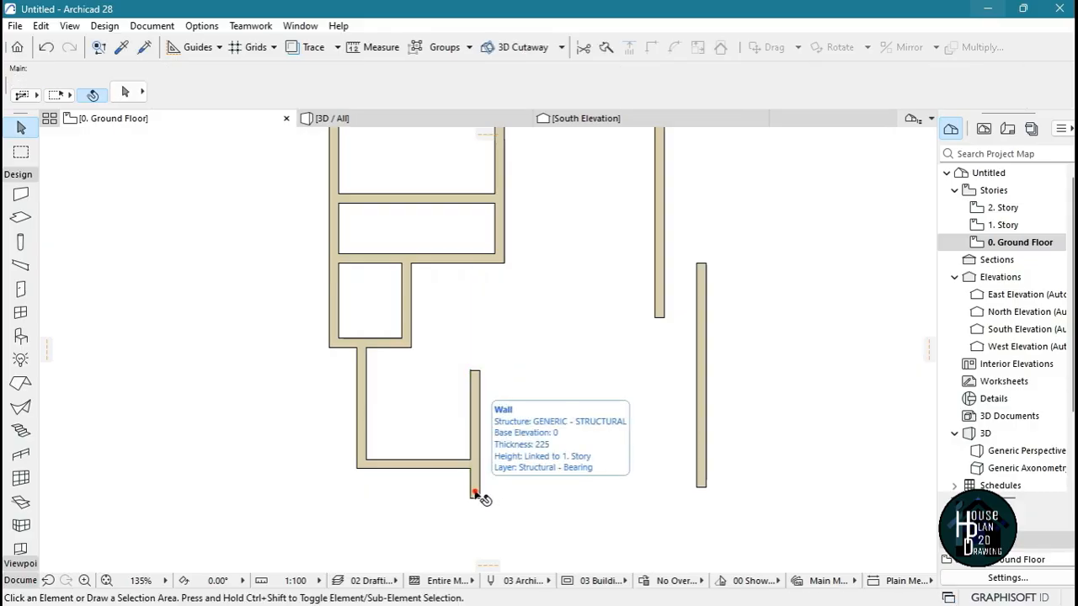
pyautogui.scroll(3, 625, 474)
# Draw a horizontal wall from the stretched wall's east face to the eastern vertical wall, about 800 mm above its lower end, body flipped north
pyautogui.press('w')
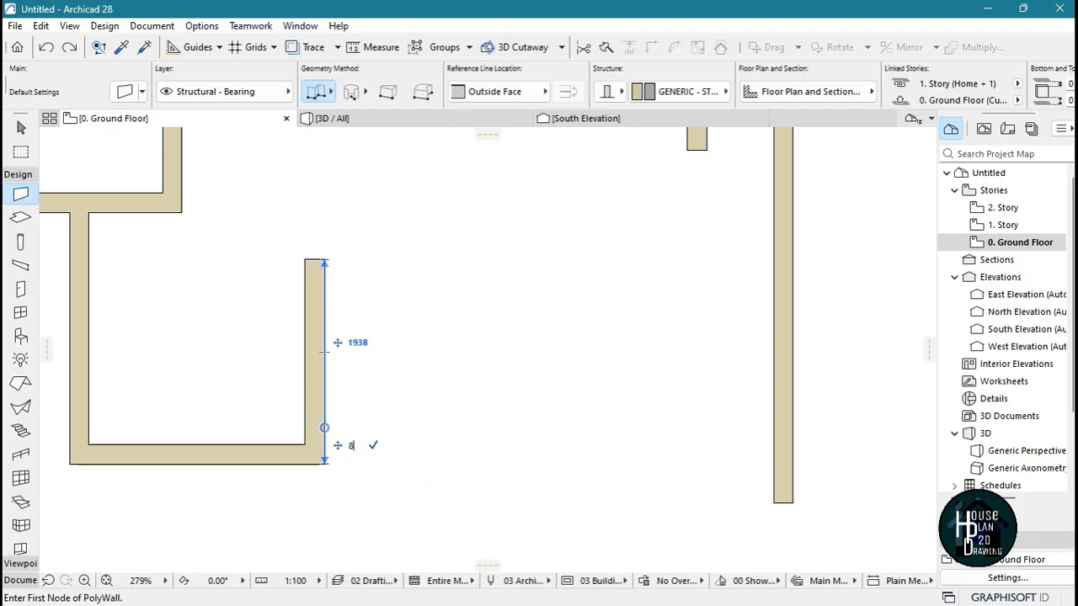
pyautogui.click(324, 394)
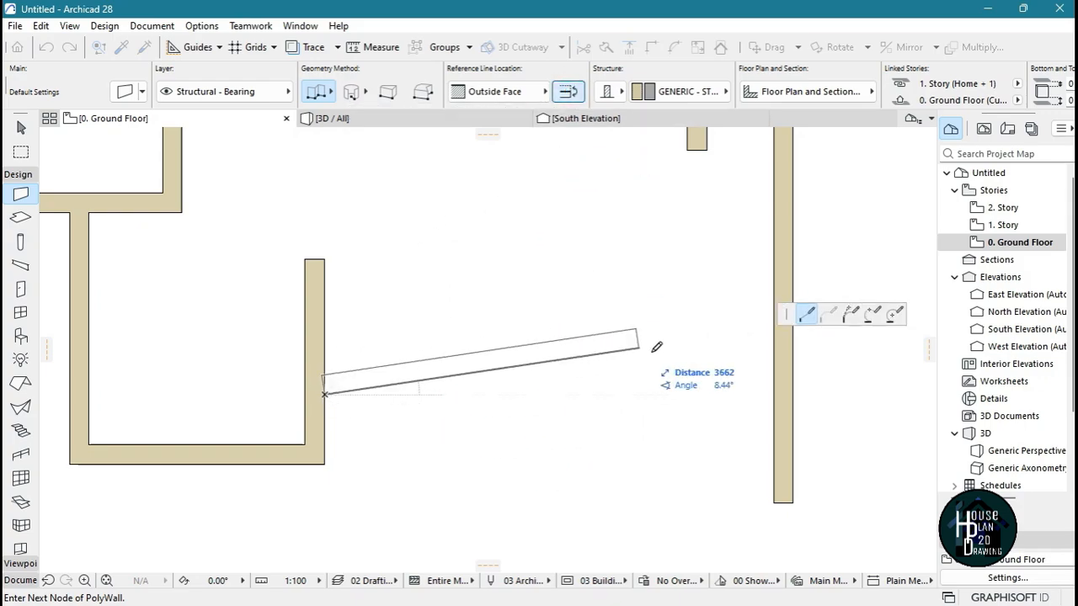
pyautogui.click(773, 393)
pyautogui.click(772, 394)
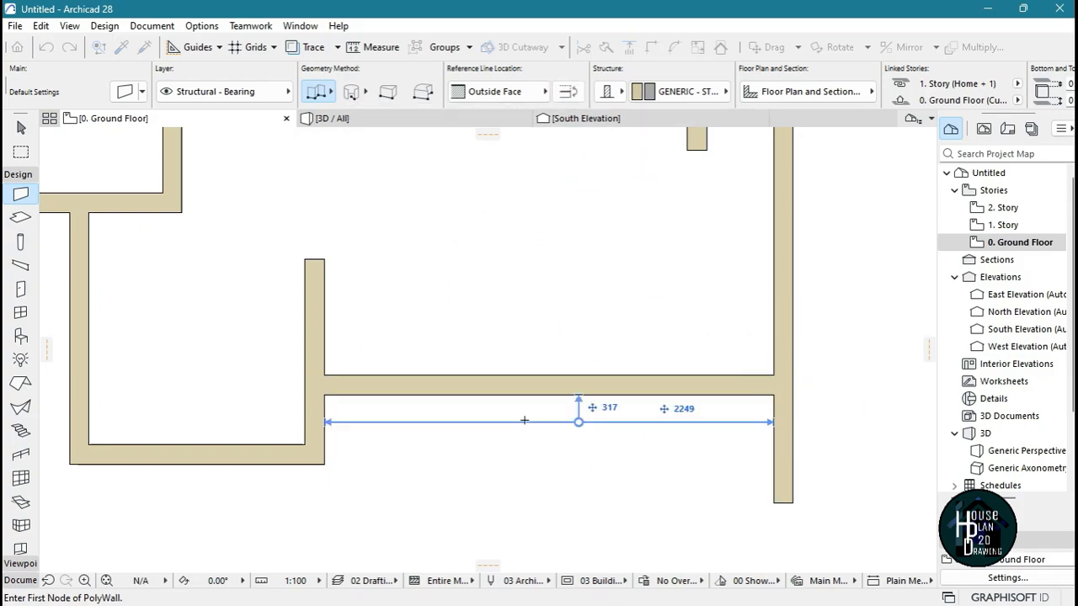
# Trim off the short wall's end above the new horizontal wall and the eastern vertical wall's end below it
pyautogui.press('Escape')
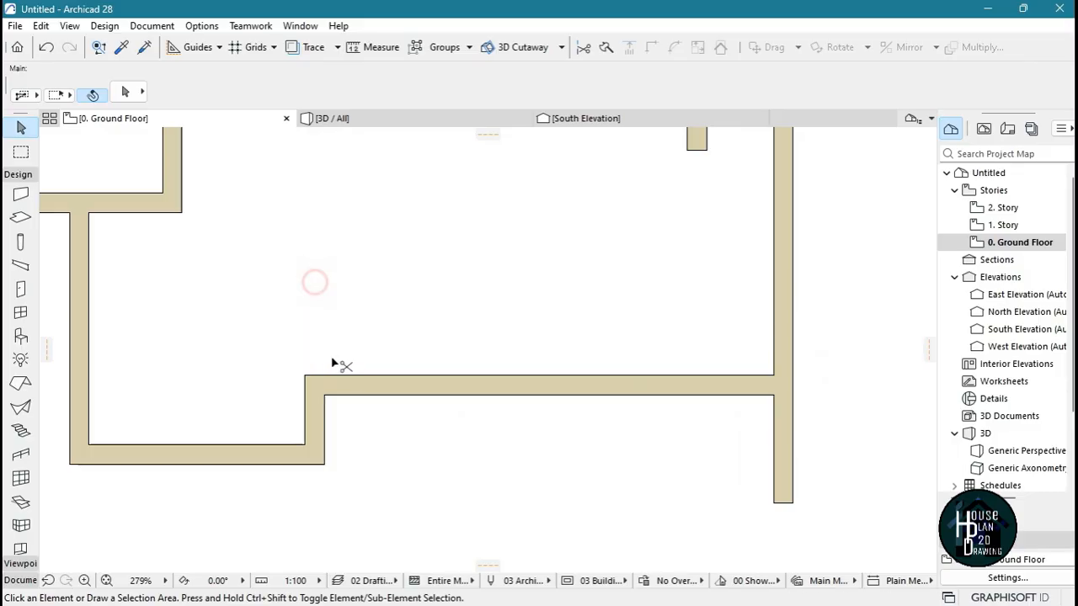
pyautogui.scroll(-5, 539, 511)
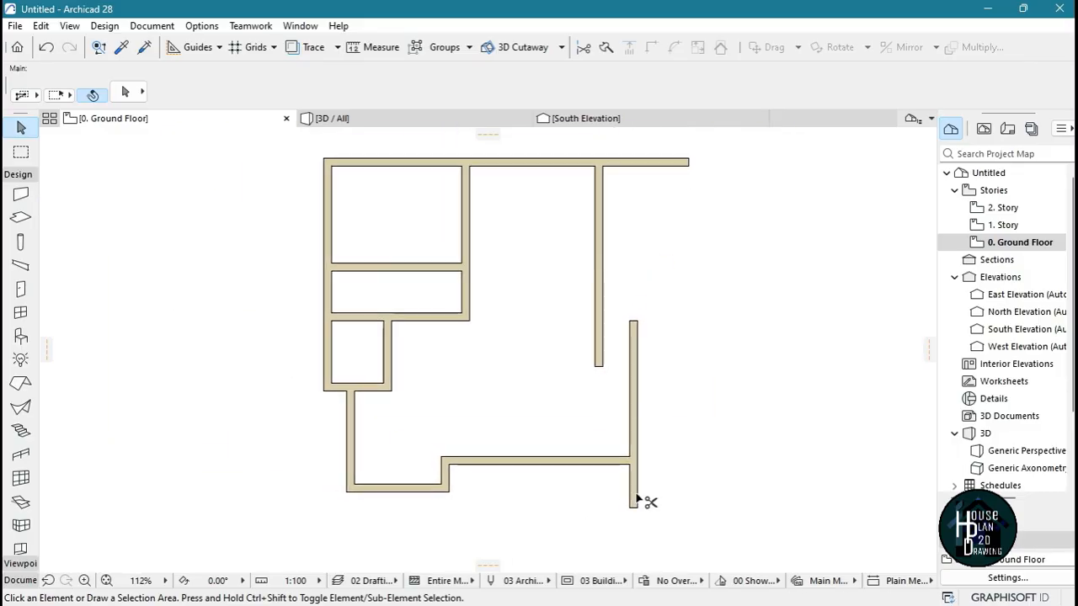
pyautogui.scroll(2, 580, 396)
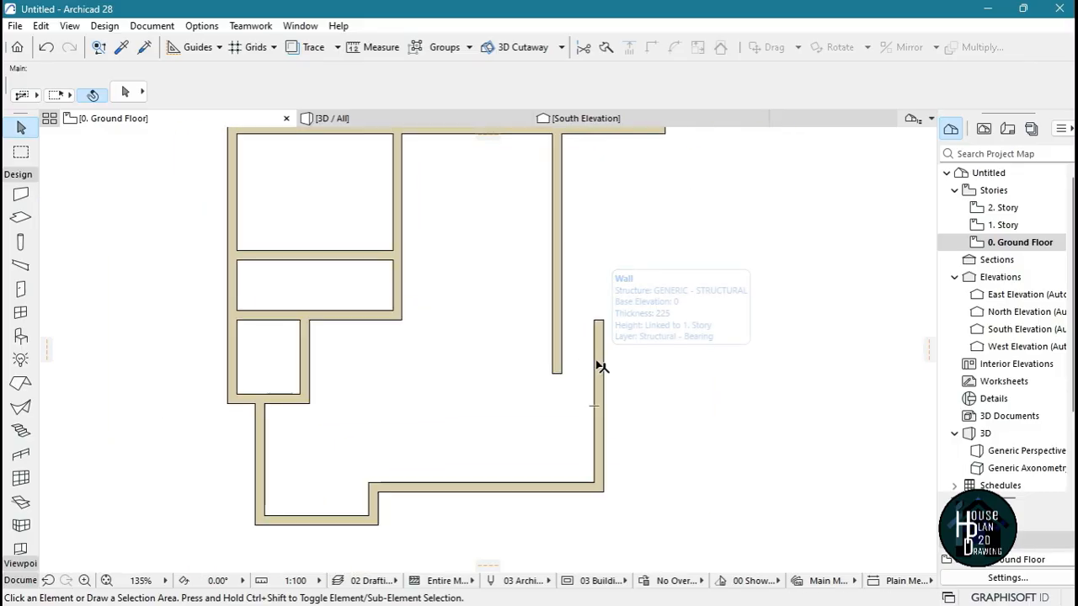
# Stretch the eastern vertical wall's upper end northward to about 1940 mm below the north wall
pyautogui.click(596, 335)
pyautogui.click(595, 320)
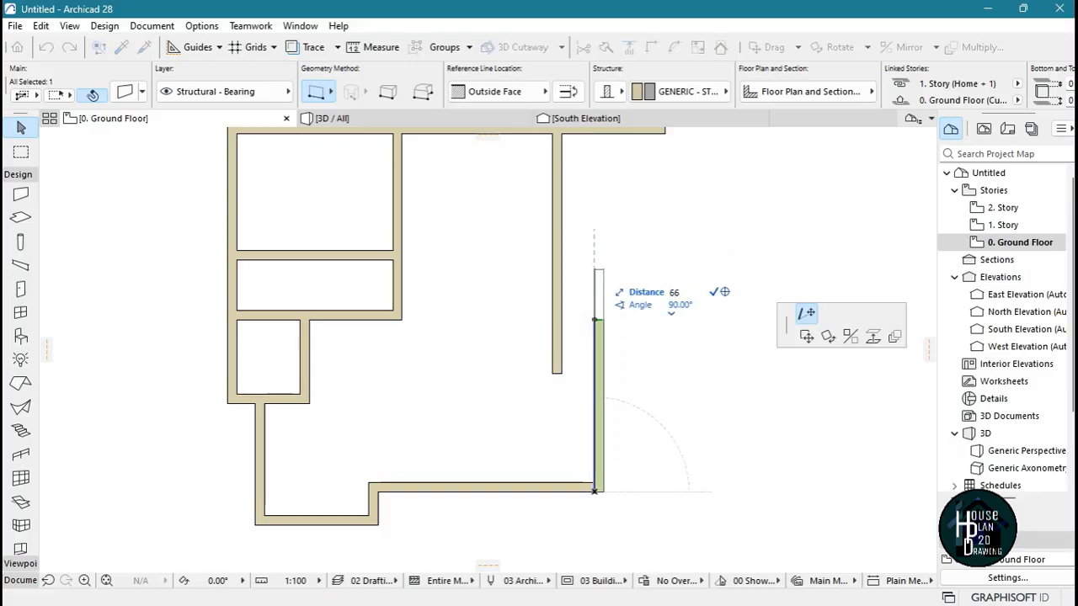
pyautogui.click(601, 234)
pyautogui.scroll(-3, 603, 236)
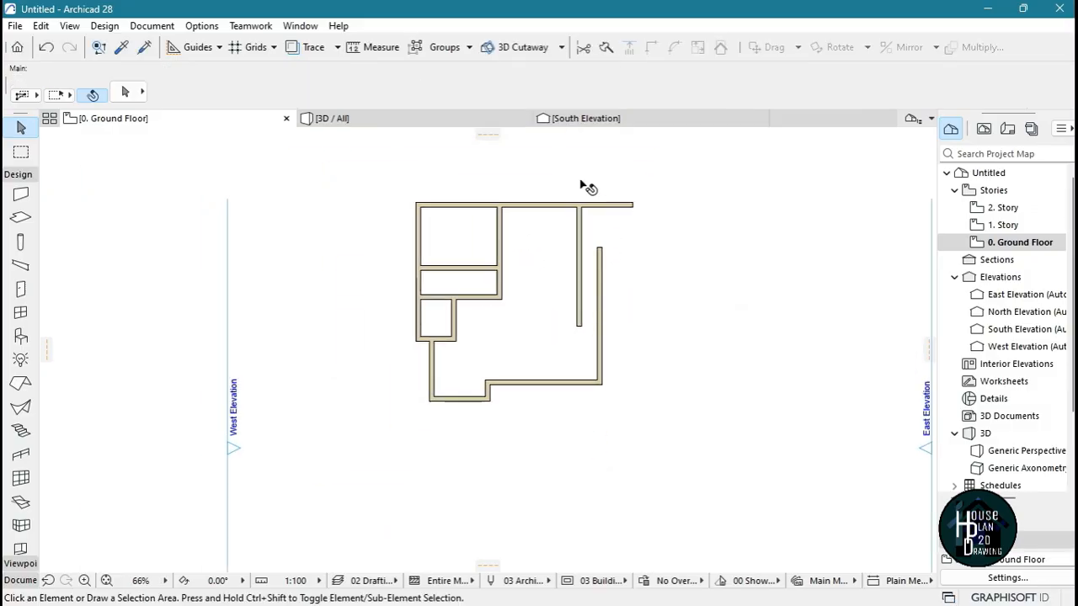
# Draw a horizontal wall from the eastern wall's upper end westward to the north-central partition, using the picked-up wall settings with its body flipped north
pyautogui.scroll(4, 582, 185)
pyautogui.scroll(-3, 594, 303)
pyautogui.scroll(4, 630, 329)
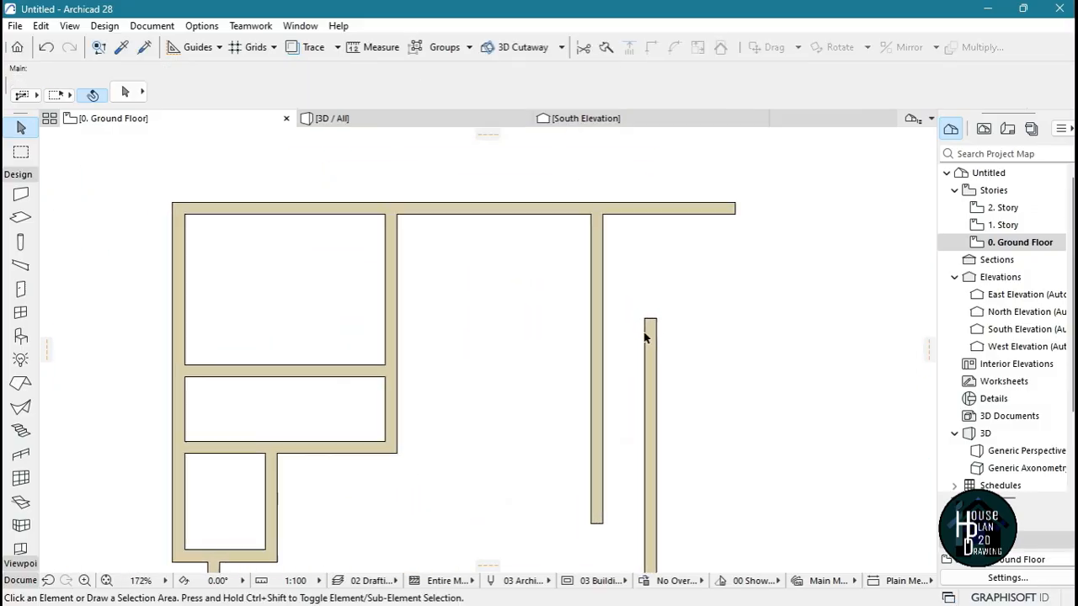
pyautogui.scroll(3, 670, 354)
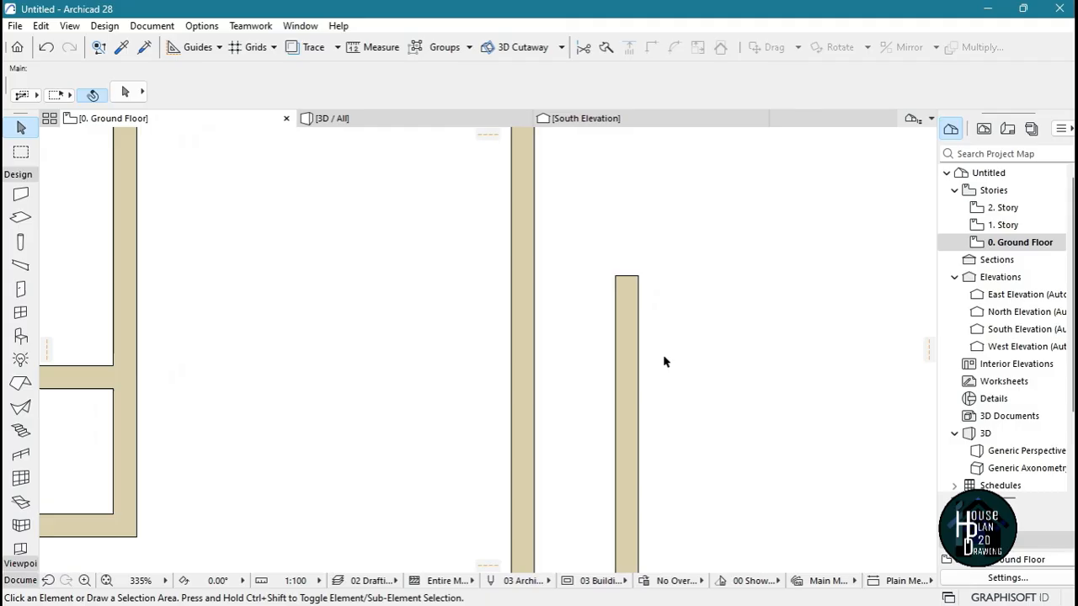
pyautogui.keyDown('alt'); pyautogui.click(628, 298); pyautogui.keyUp('alt')
pyautogui.click(616, 274)
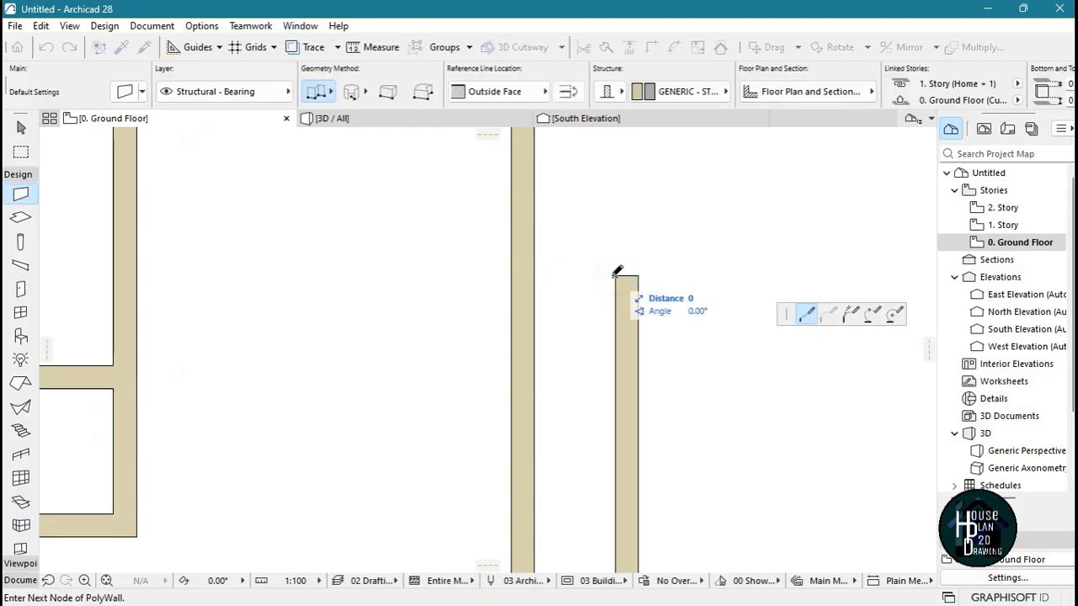
pyautogui.scroll(-4, 433, 262)
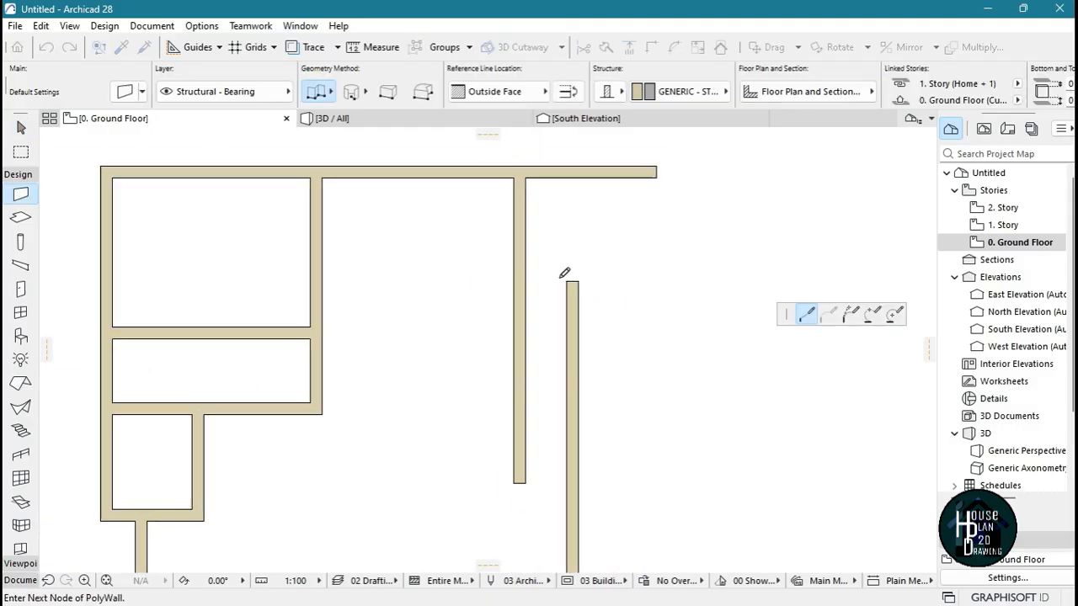
pyautogui.scroll(4, 564, 273)
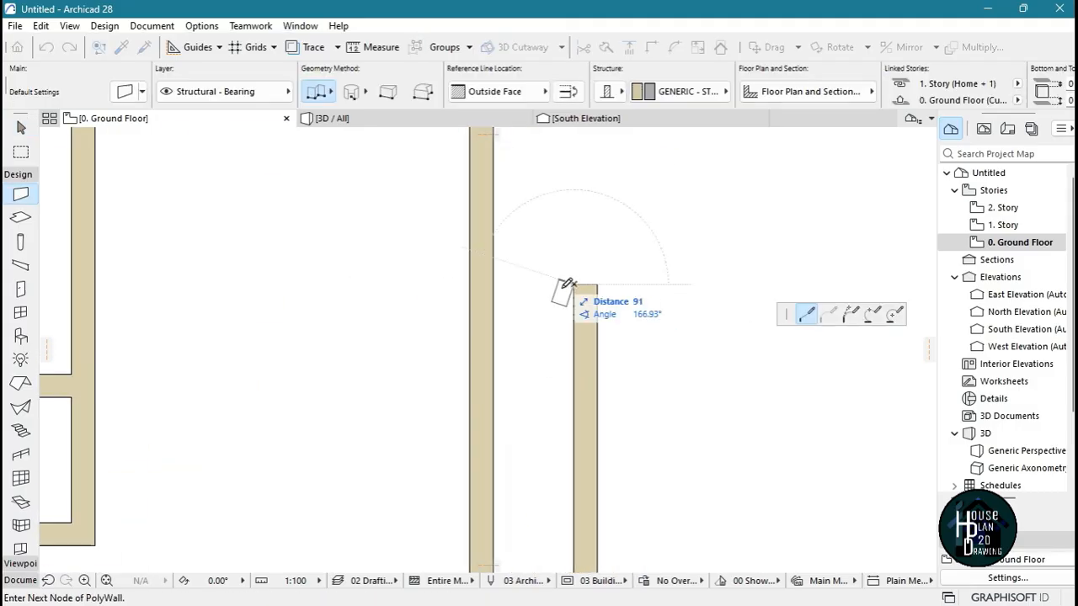
pyautogui.click(573, 97)
pyautogui.scroll(-3, 537, 272)
pyautogui.scroll(3, 403, 267)
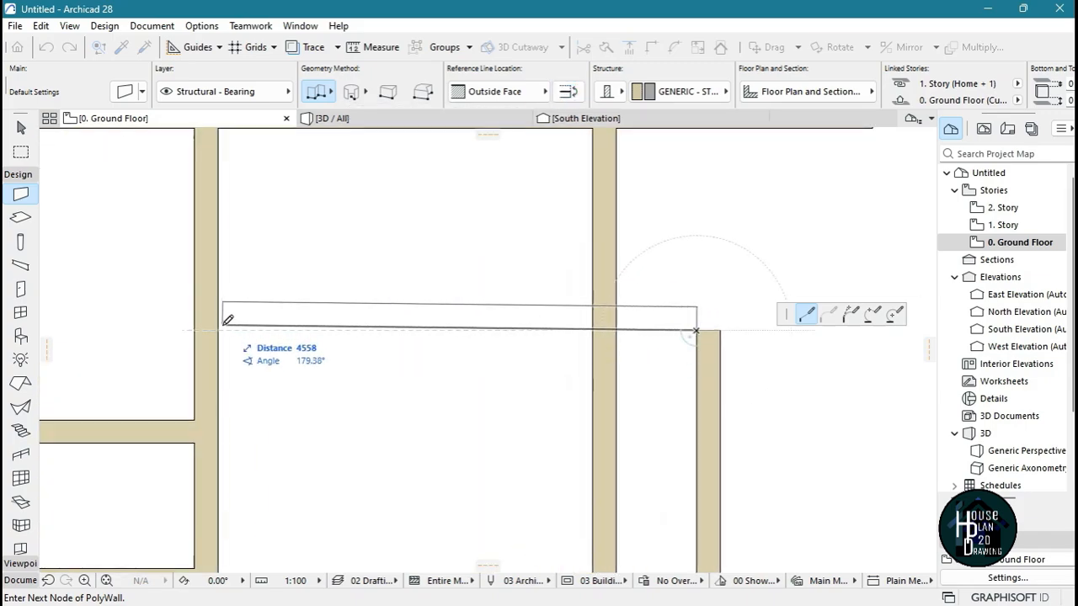
pyautogui.doubleClick(219, 330)
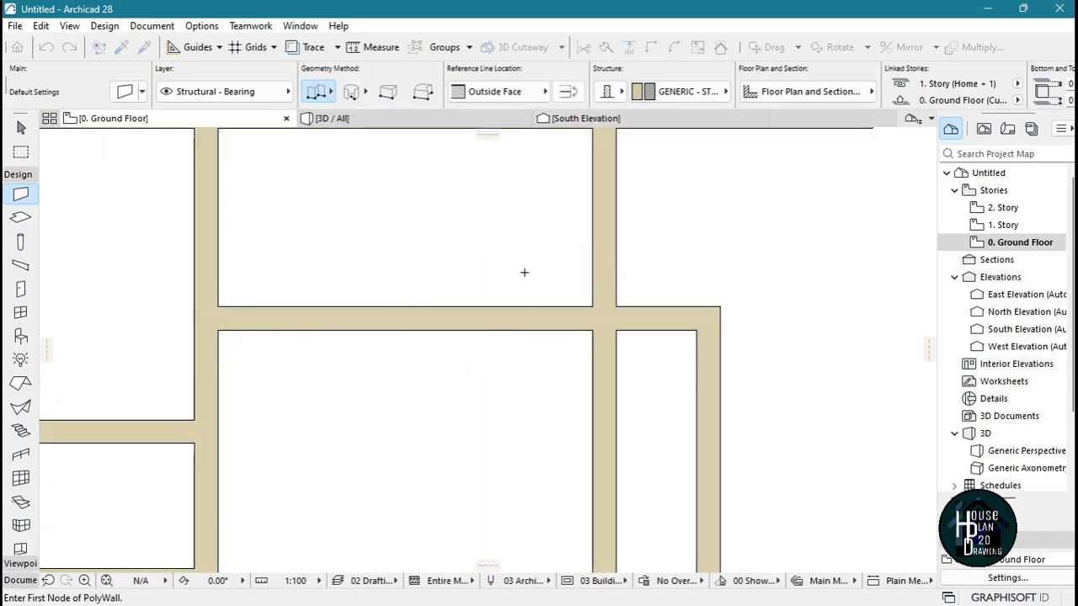
pyautogui.scroll(-4, 524, 272)
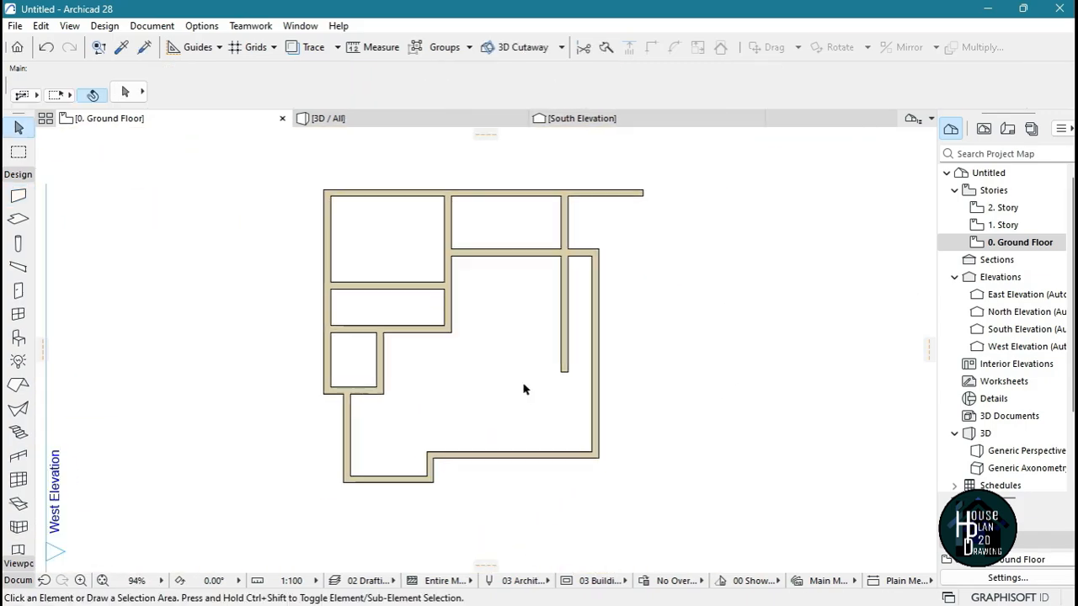
pyautogui.scroll(-1, 527, 325)
pyautogui.scroll(2, 513, 317)
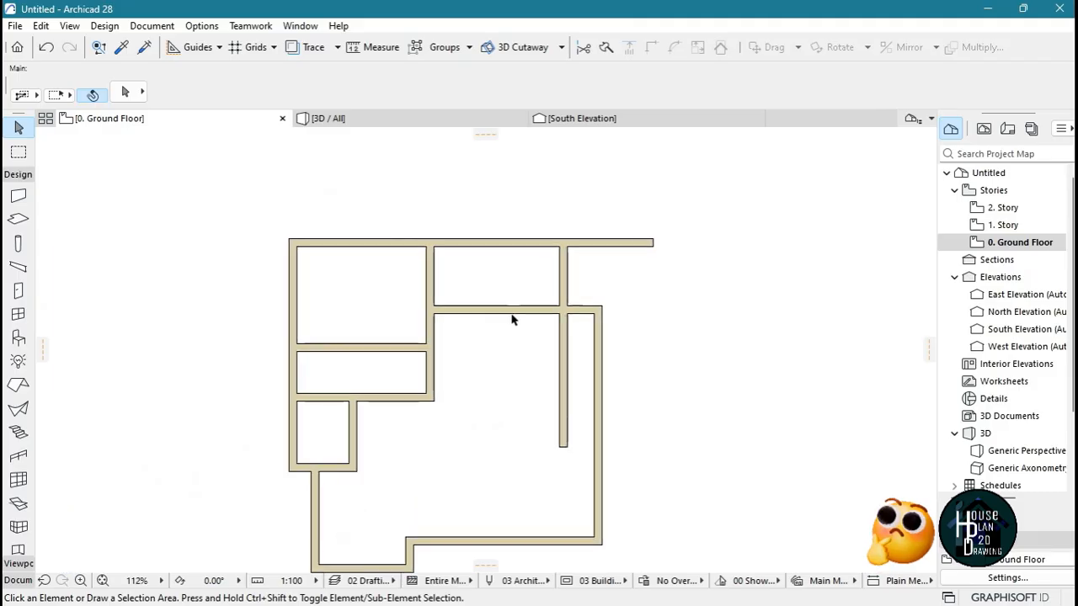
# Start the Line tool and set its pen to 1, 0.13 mm General - Drafting
pyautogui.scroll(-3, 497, 261)
pyautogui.scroll(4, 498, 261)
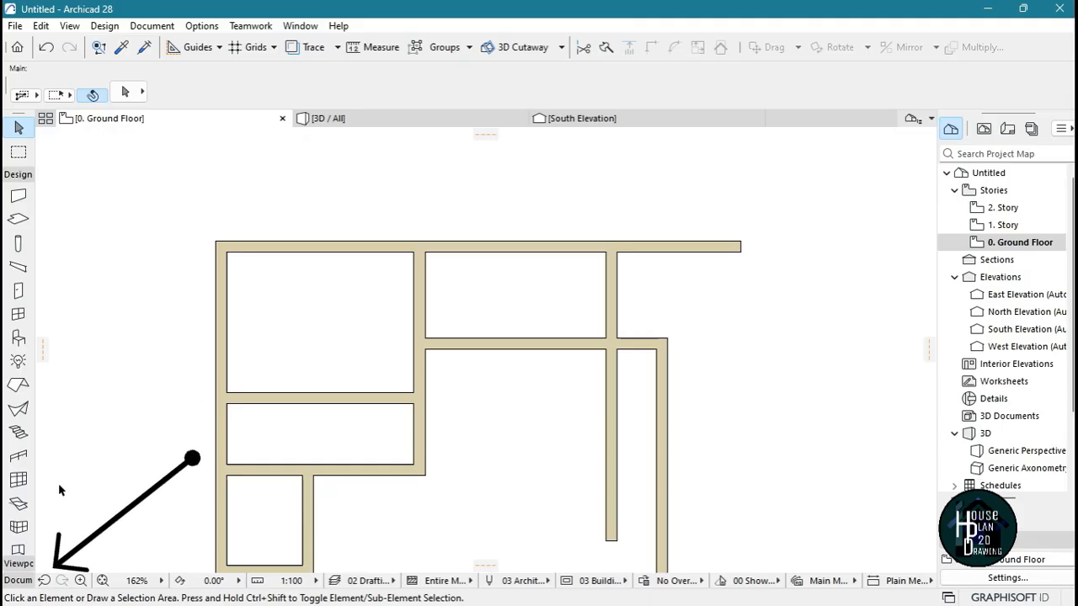
pyautogui.click(19, 580)
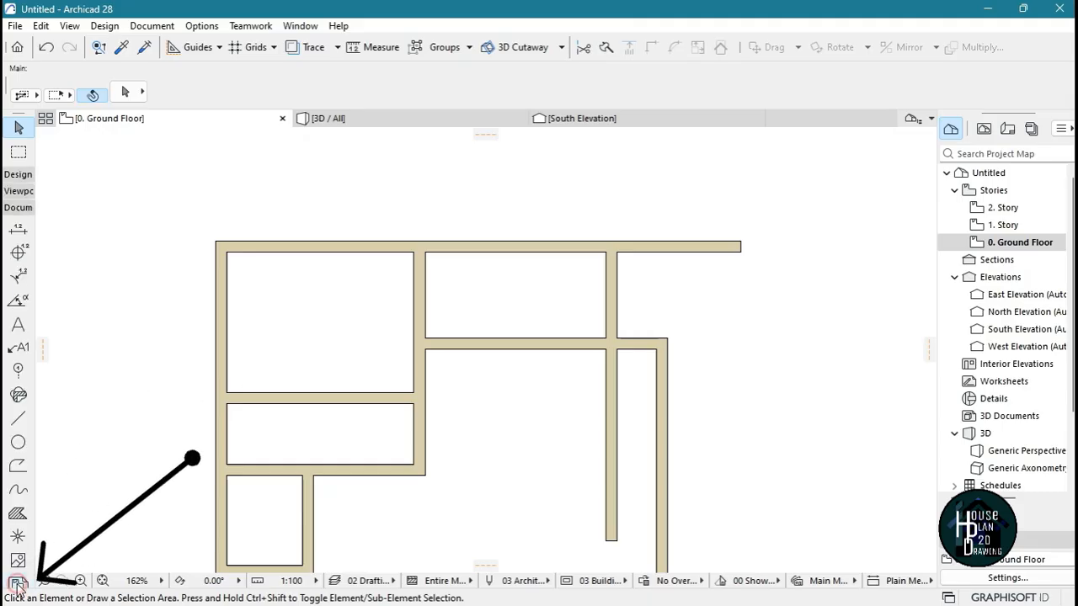
pyautogui.click(18, 421)
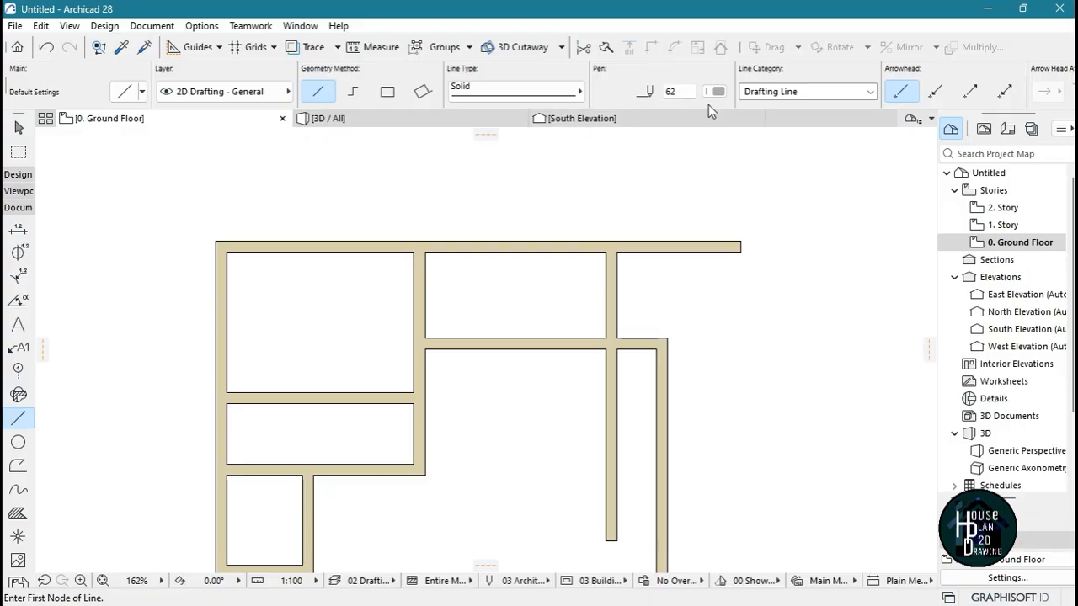
pyautogui.click(715, 91)
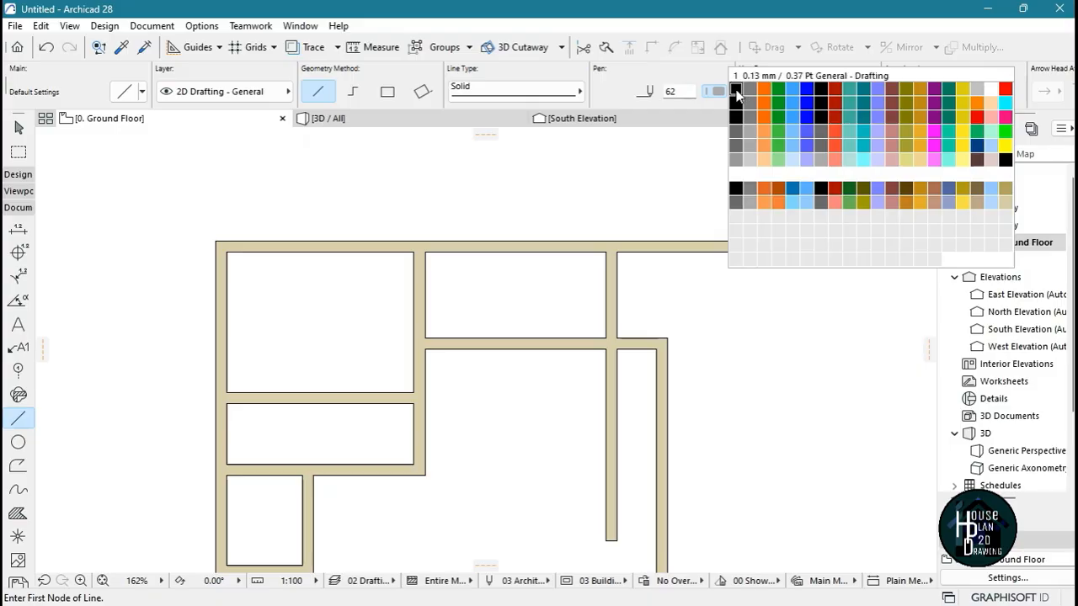
pyautogui.click(736, 92)
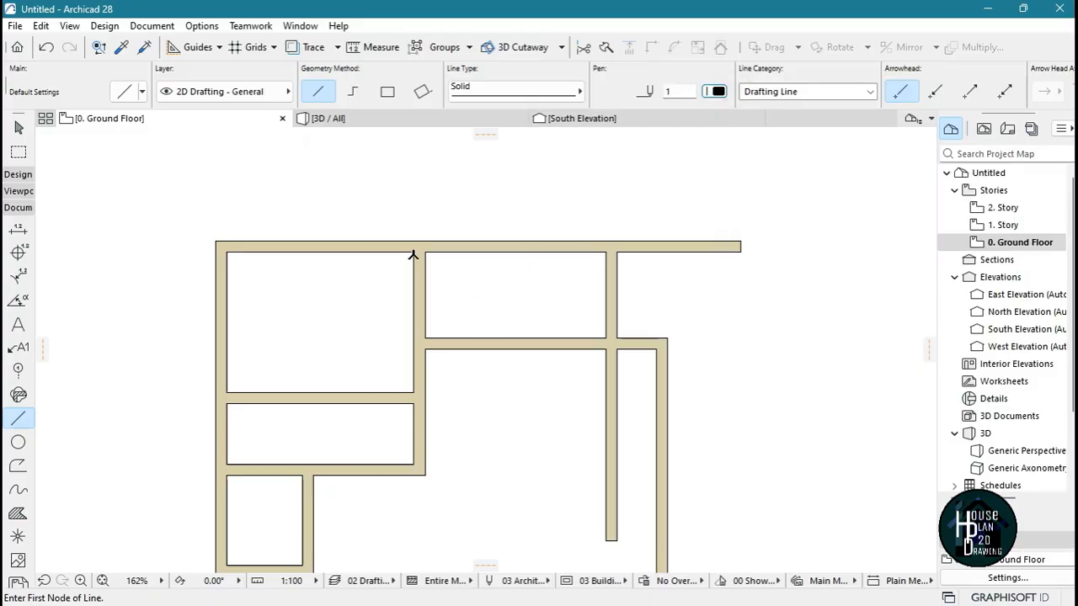
# Draw a 2700 mm vertical line northward from the newest horizontal wall's upper face, just east of the north-central partition
pyautogui.scroll(2, 413, 254)
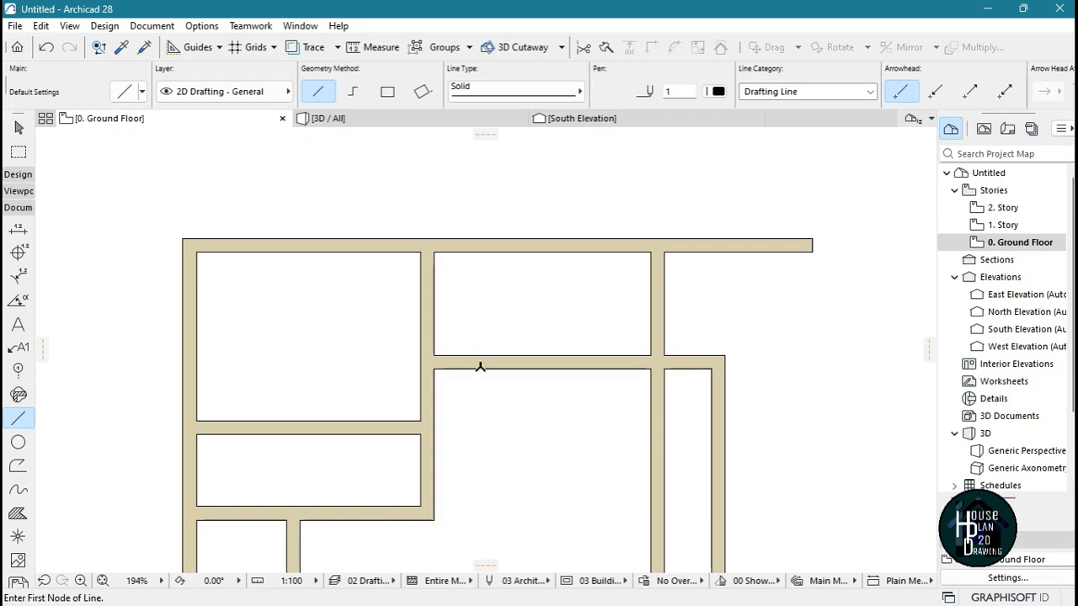
pyautogui.scroll(-2, 501, 240)
pyautogui.scroll(4, 522, 224)
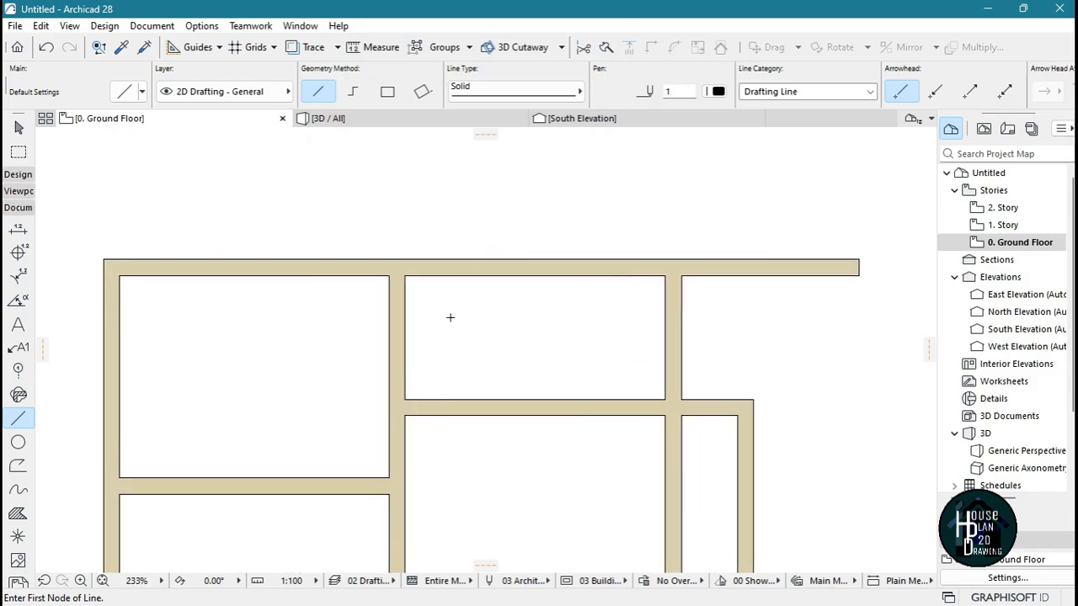
pyautogui.click(443, 399)
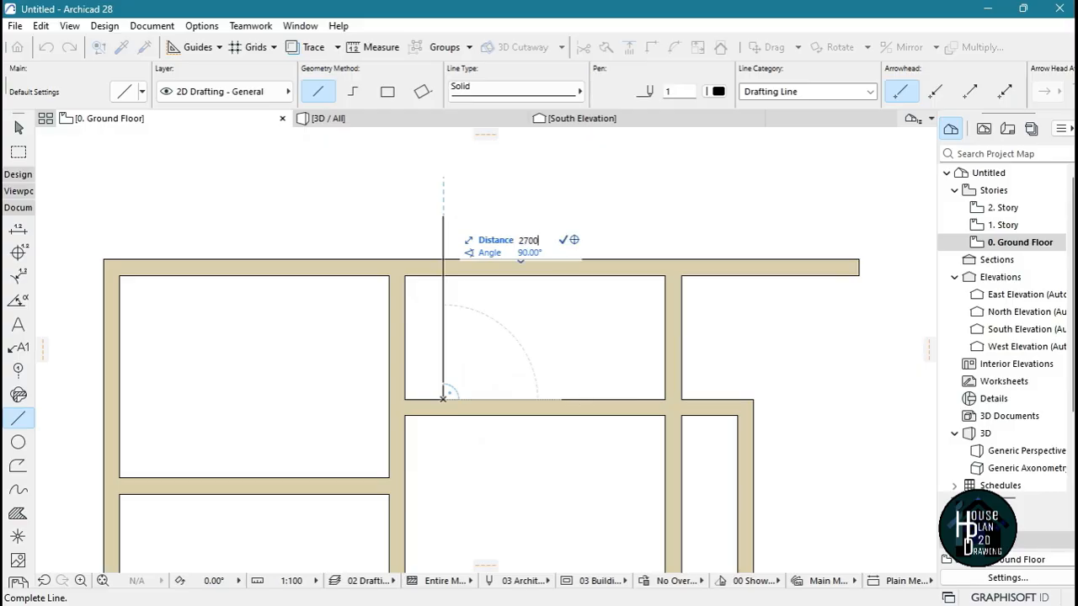
pyautogui.press('Return')
pyautogui.click(444, 203)
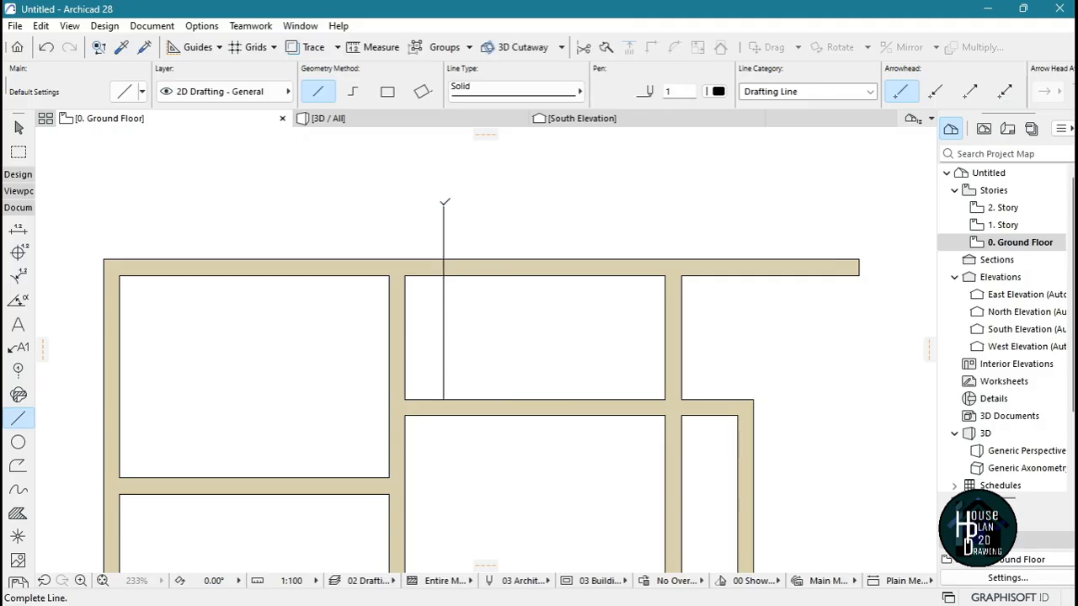
pyautogui.press('Escape')
pyautogui.press('Escape')
# Pick up the north wall's settings and draw a wall about 6488 mm long eastward from the vertical line's upper end
pyautogui.scroll(4, 474, 204)
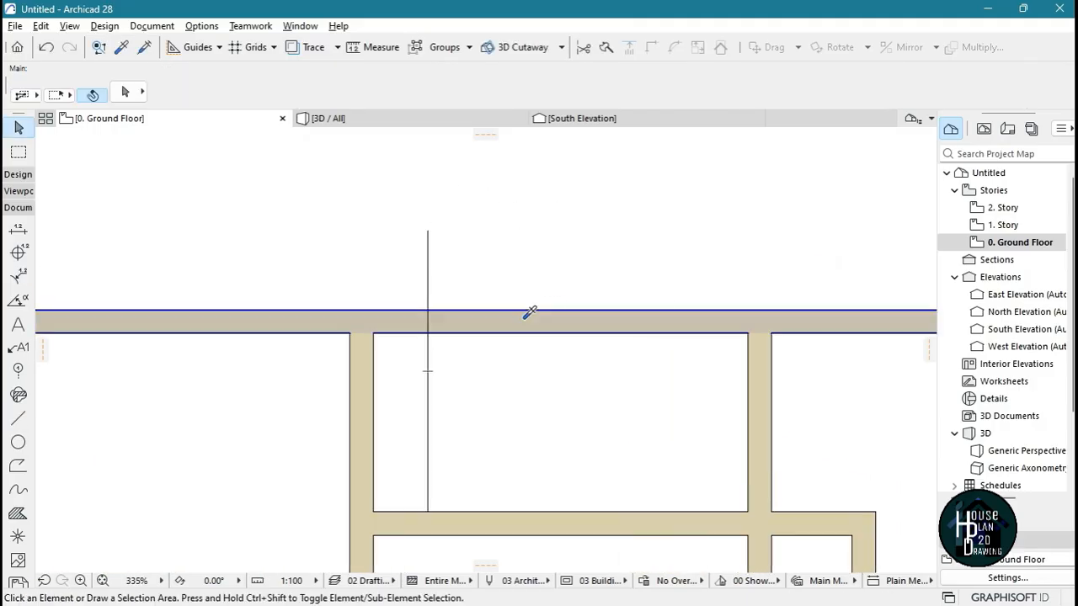
pyautogui.keyDown('alt'); pyautogui.click(527, 311); pyautogui.keyUp('alt')
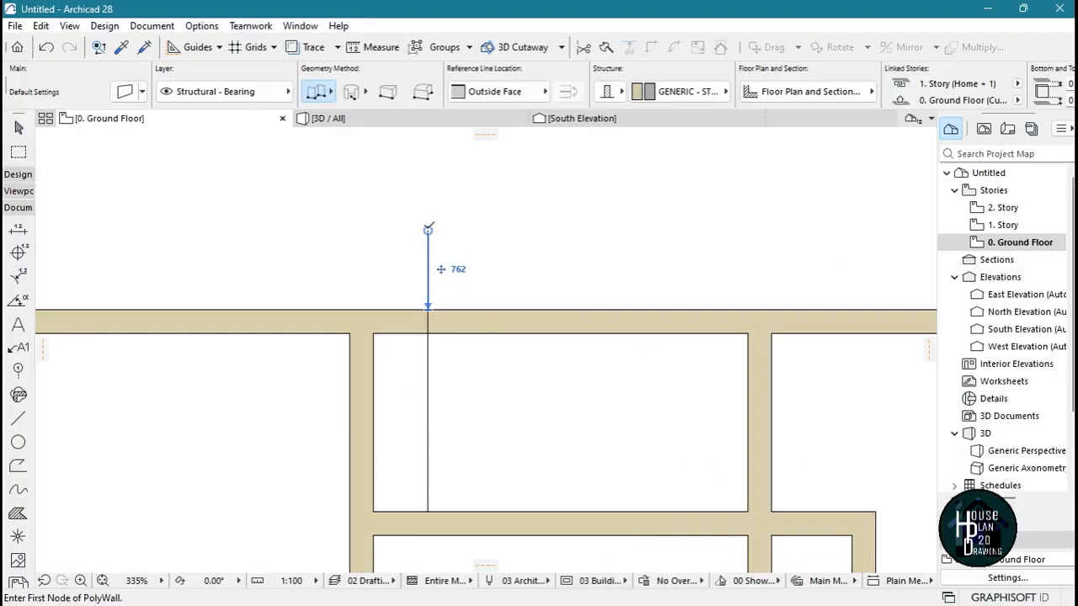
pyautogui.click(428, 228)
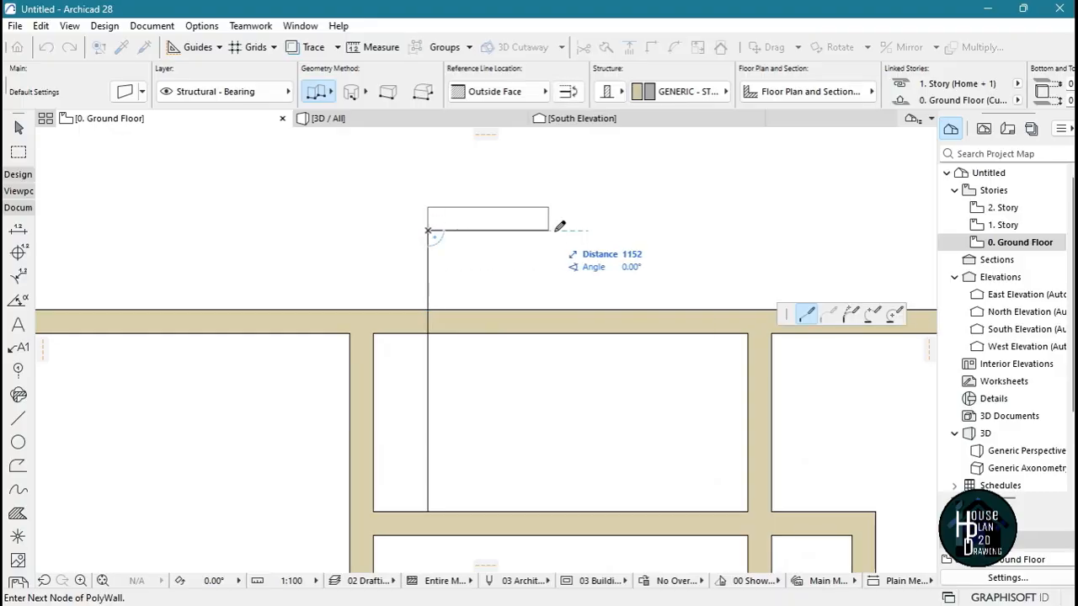
pyautogui.scroll(-3, 517, 224)
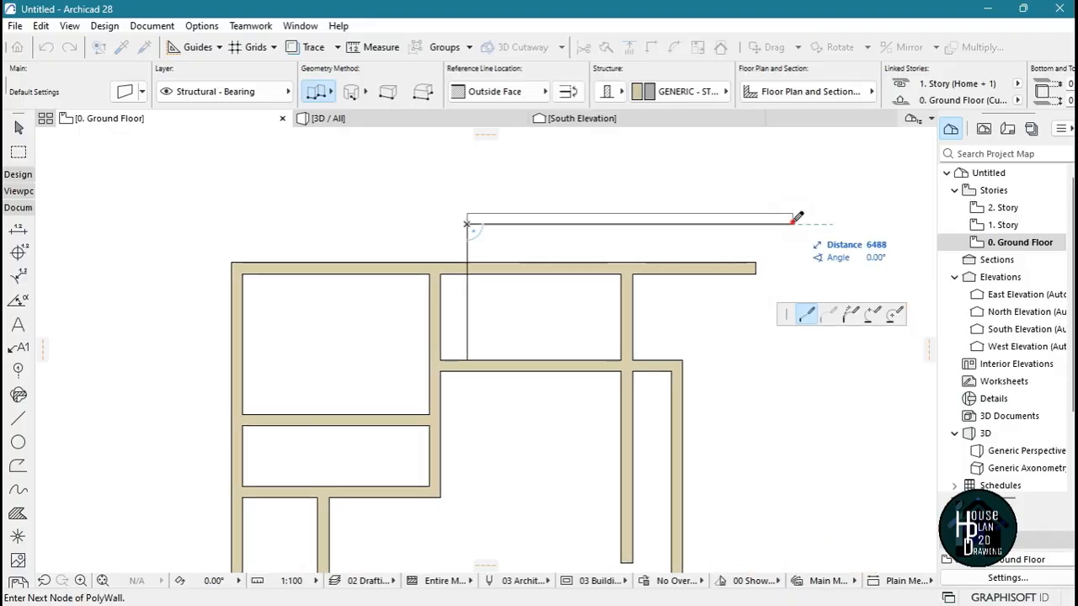
pyautogui.doubleClick(792, 223)
pyautogui.press('Escape')
# Stretch the north-central partition's upper end northward past the level of the new top wall
pyautogui.scroll(3, 450, 211)
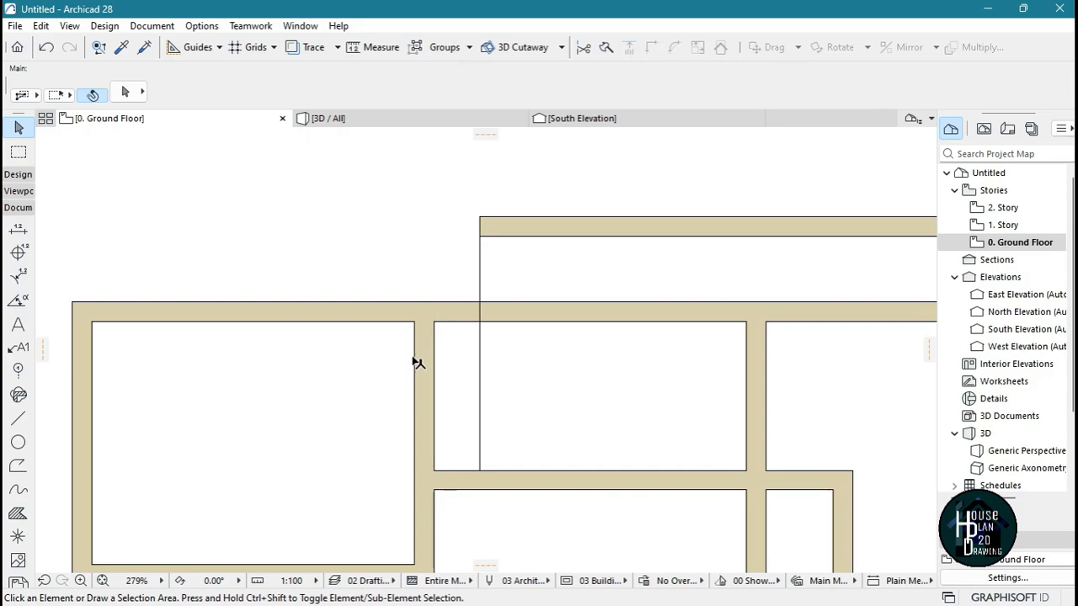
pyautogui.click(421, 332)
pyautogui.click(415, 321)
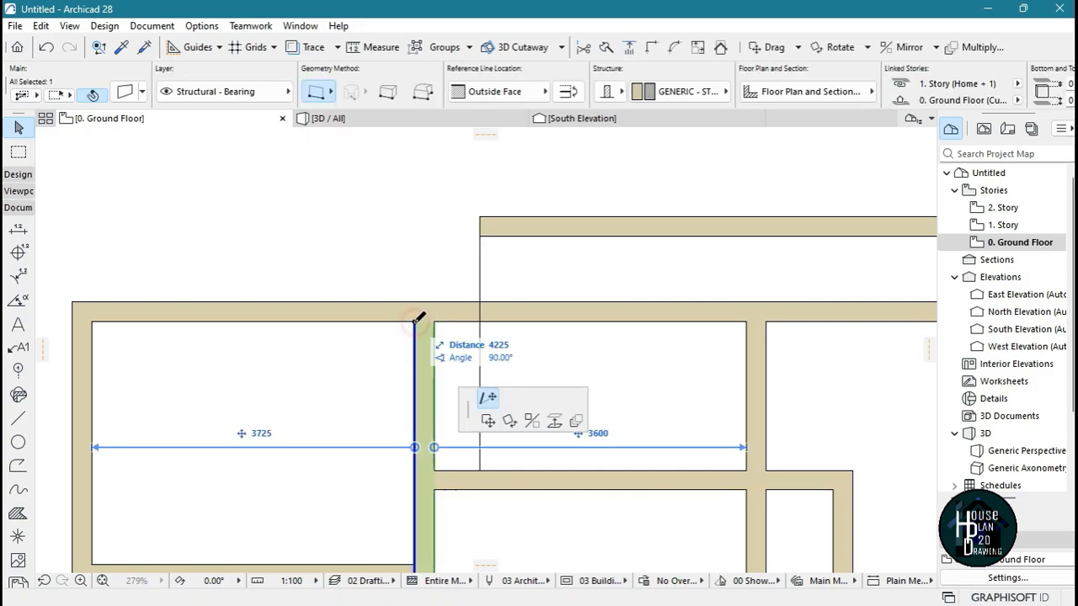
pyautogui.click(422, 145)
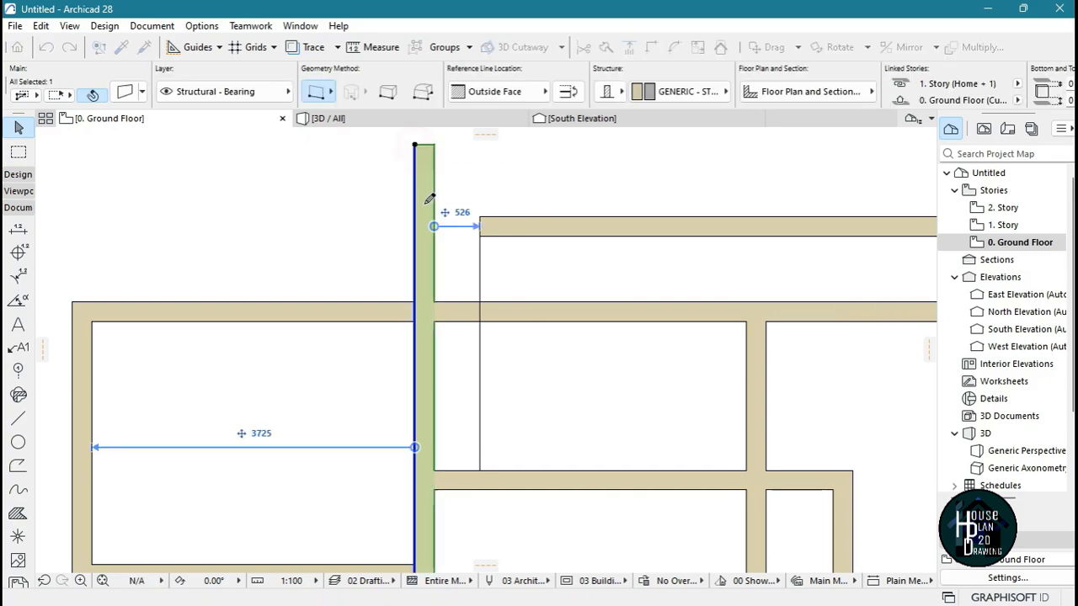
# Stretch the new top wall's west end to the west face of the extended north-central partition
pyautogui.click(506, 227)
pyautogui.click(480, 238)
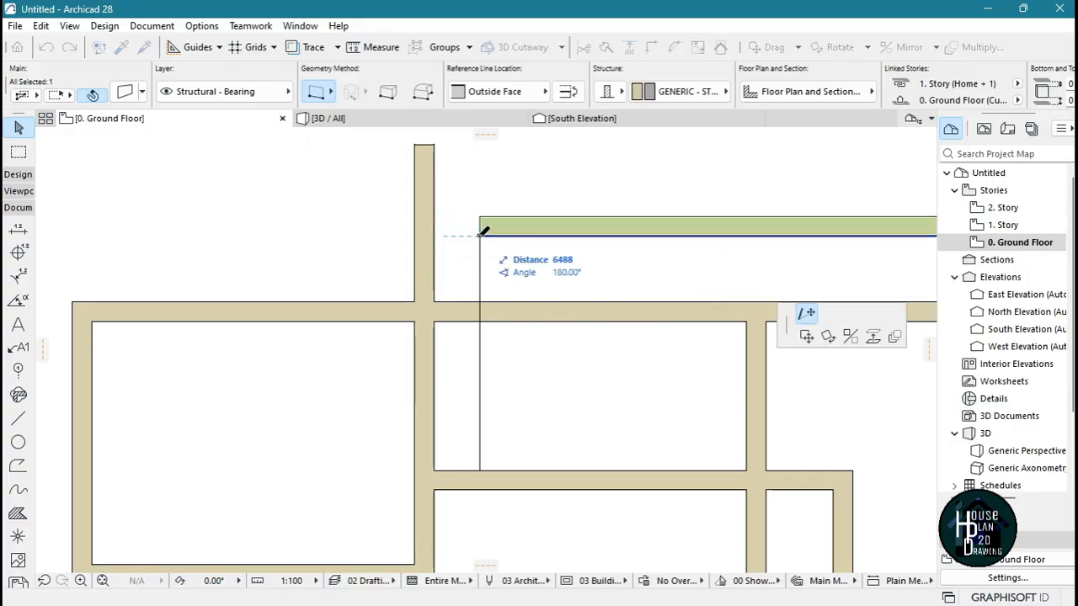
pyautogui.click(414, 236)
pyautogui.press('Escape')
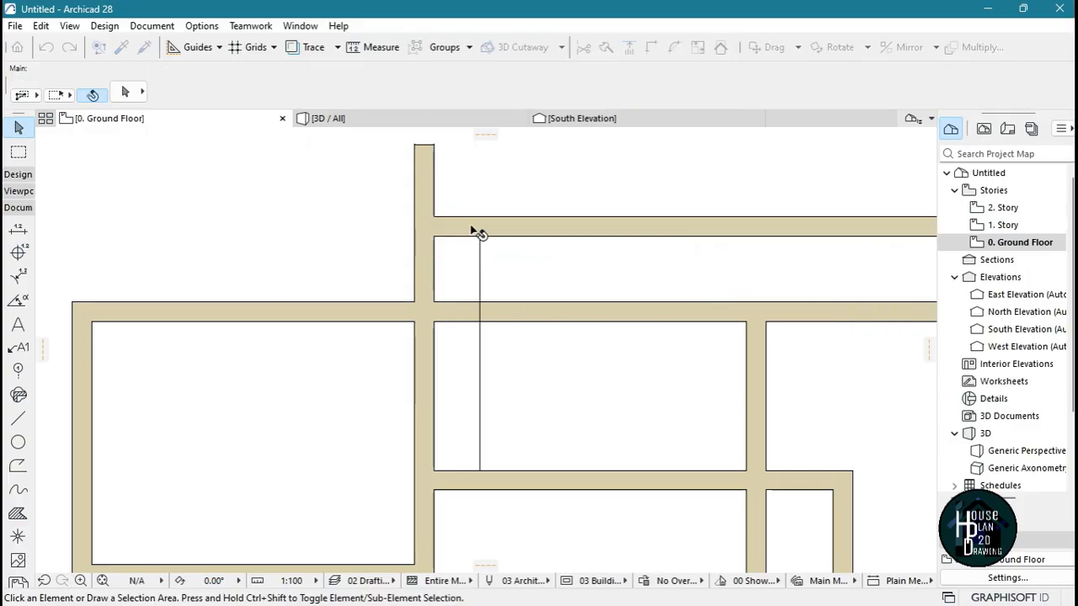
# Stretch the upper end of the partition east of the central room northward to the new top wall's lower face
pyautogui.scroll(-4, 468, 227)
pyautogui.scroll(3, 572, 241)
pyautogui.click(629, 321)
pyautogui.click(622, 296)
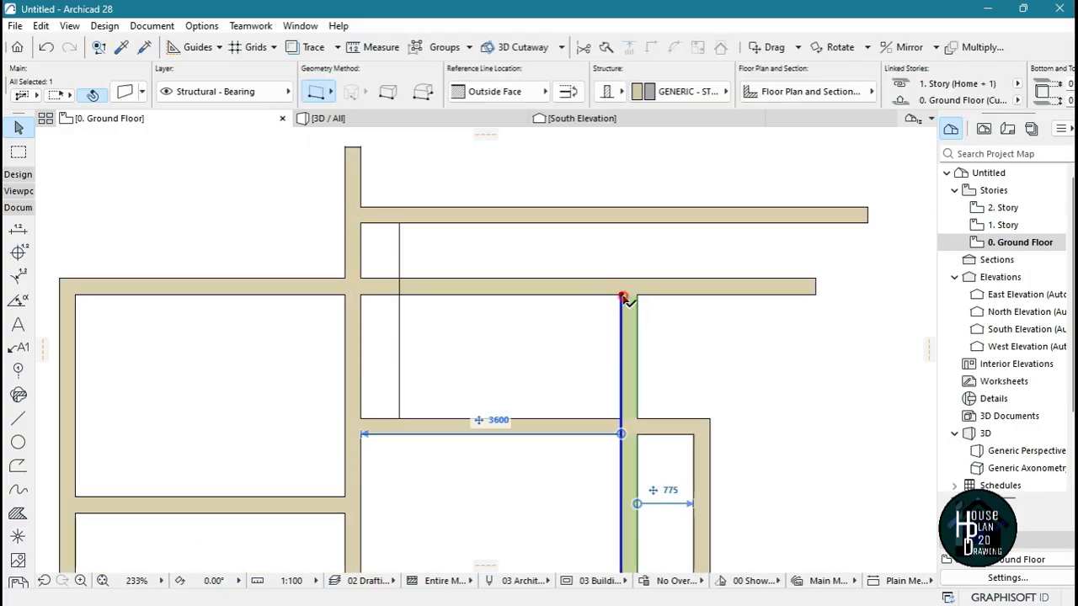
pyautogui.click(622, 222)
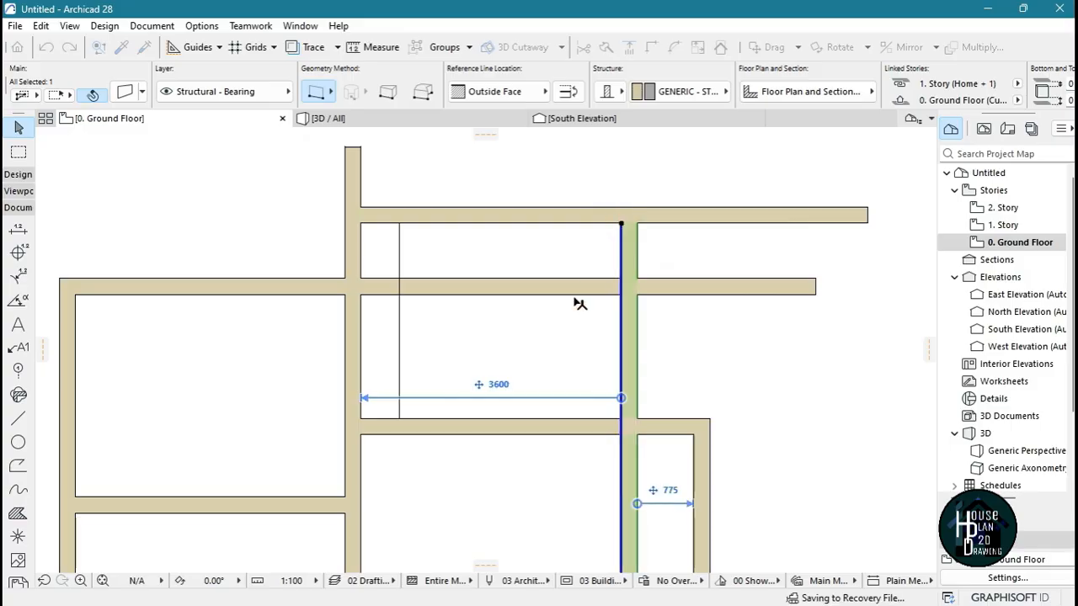
pyautogui.press('Escape')
# Trim off both wall ends overshooting the new room's upper corners and the old north wall segment crossing the room
pyautogui.scroll(-4, 618, 205)
pyautogui.scroll(2, 459, 232)
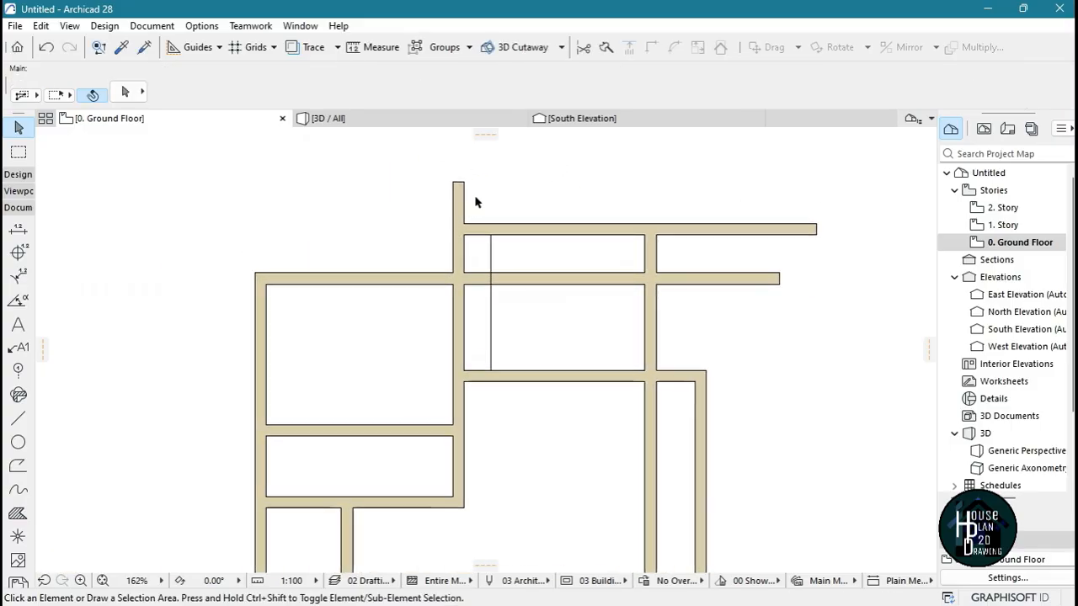
pyautogui.keyDown('ctrl'); pyautogui.click(459, 199); pyautogui.keyUp('ctrl')
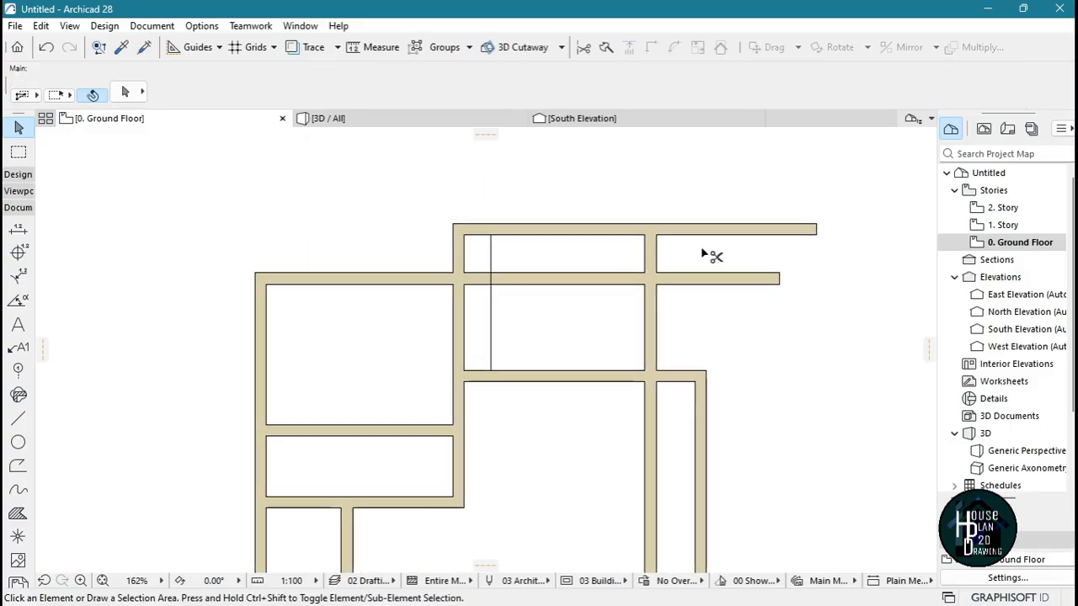
pyautogui.keyDown('ctrl'); pyautogui.click(774, 228); pyautogui.keyUp('ctrl')
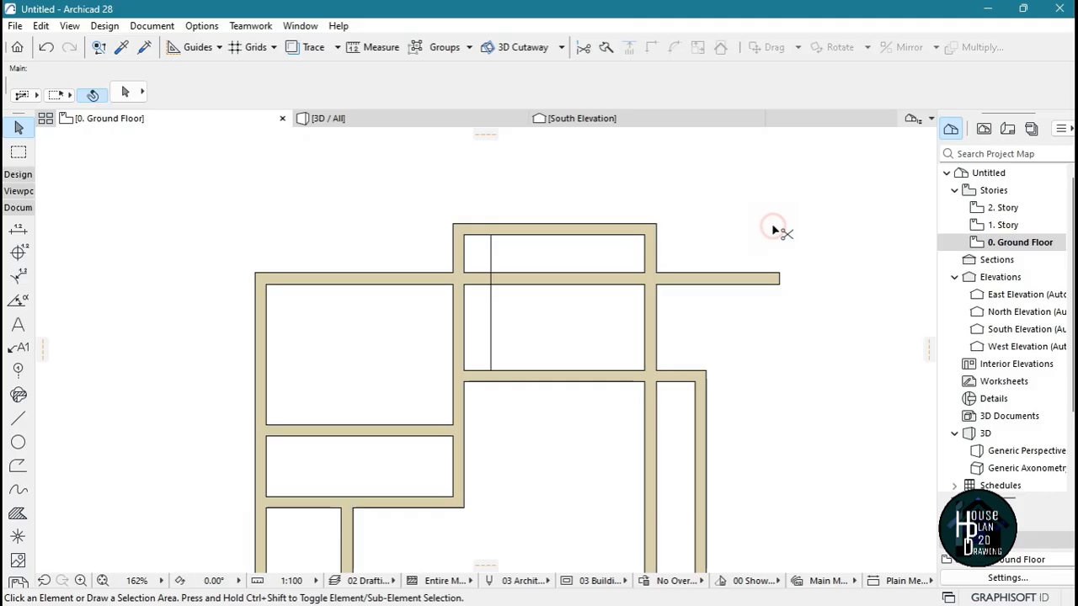
pyautogui.keyDown('ctrl'); pyautogui.click(558, 278); pyautogui.keyUp('ctrl')
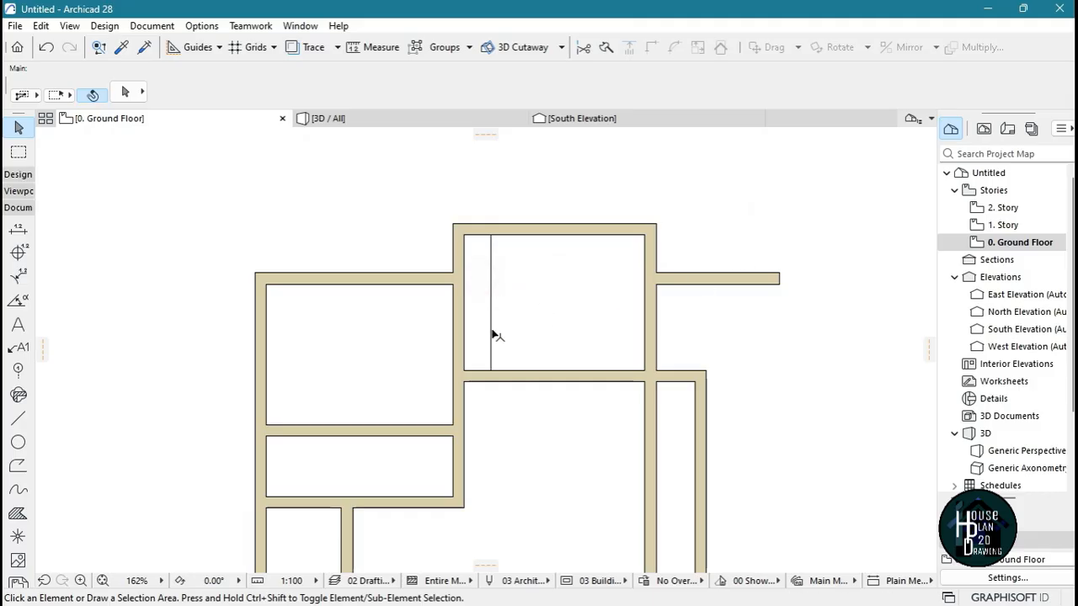
# Delete the vertical guide line inside the enlarged northern room
pyautogui.click(490, 311)
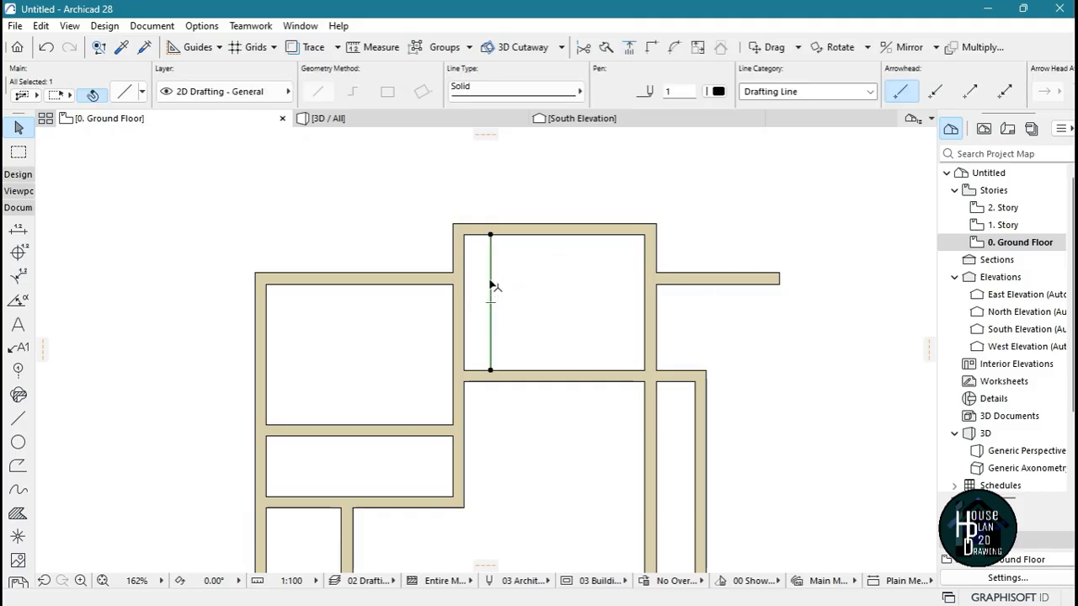
pyautogui.press('Delete')
pyautogui.scroll(-3, 564, 278)
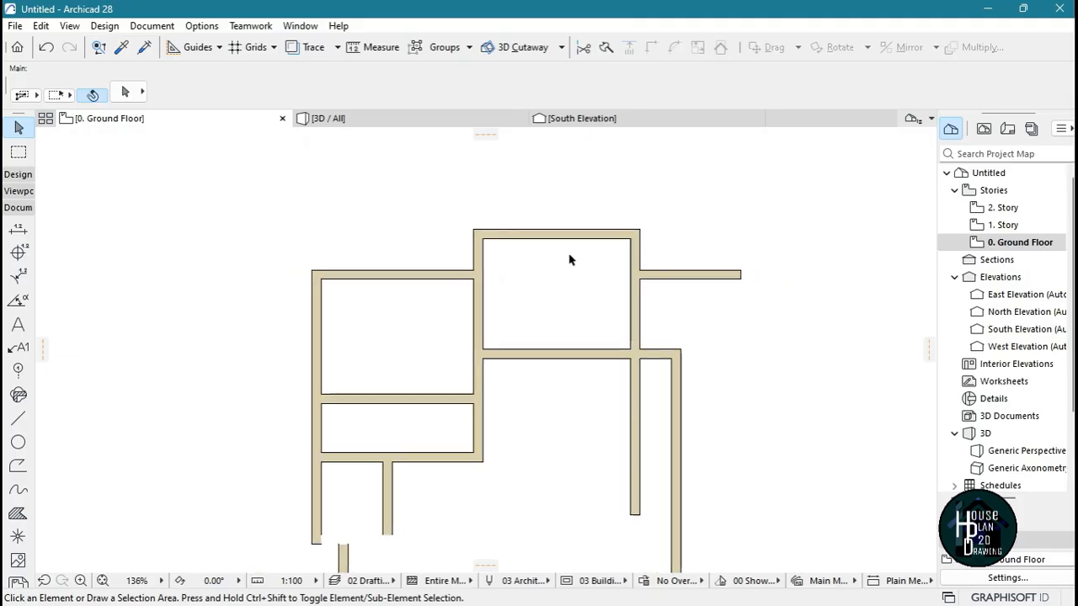
# Trim off the part of the northern room's east partition that hangs below the horizontal wall
pyautogui.scroll(1, 627, 358)
pyautogui.scroll(2, 627, 353)
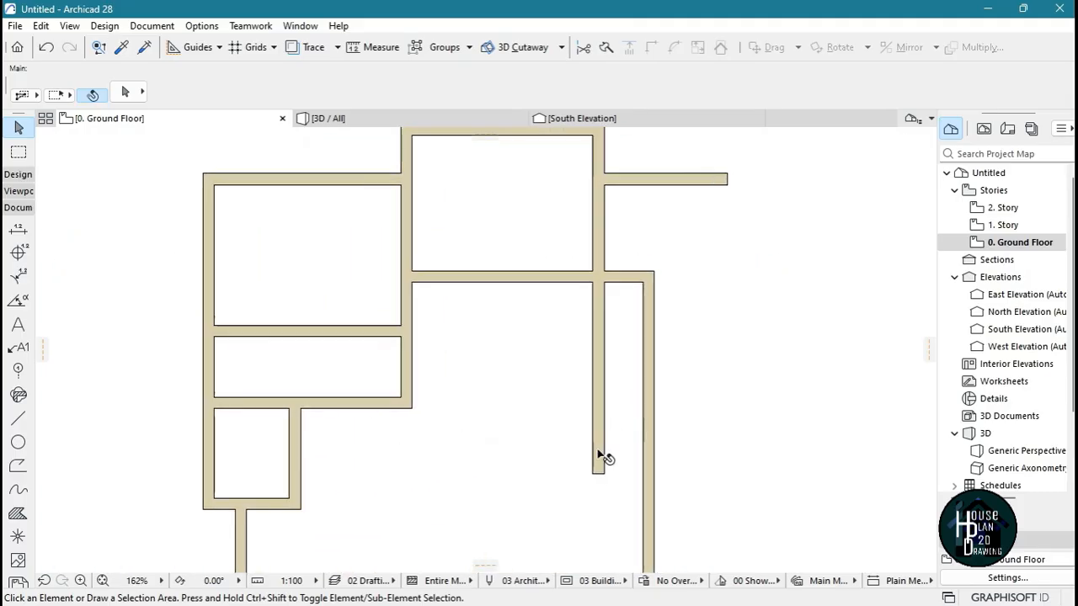
pyautogui.keyDown('ctrl'); pyautogui.click(599, 455); pyautogui.keyUp('ctrl')
# Draw a vertical line about 2310 mm long downward from the horizontal wall's lower face, near the large room's east side
pyautogui.scroll(-5, 601, 258)
pyautogui.scroll(1, 542, 314)
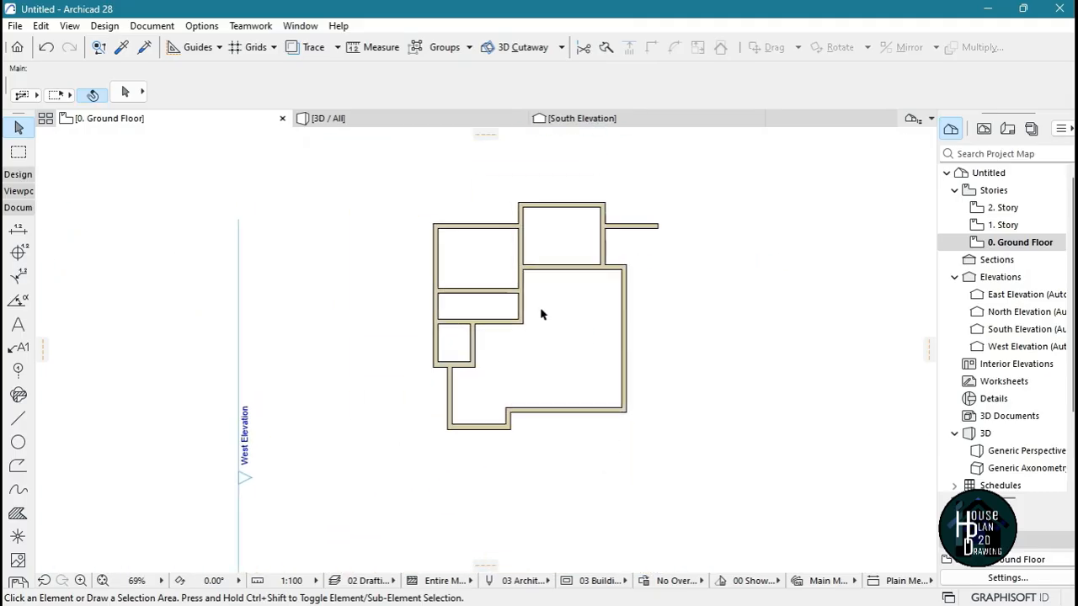
pyautogui.scroll(2, 541, 314)
pyautogui.scroll(2, 545, 340)
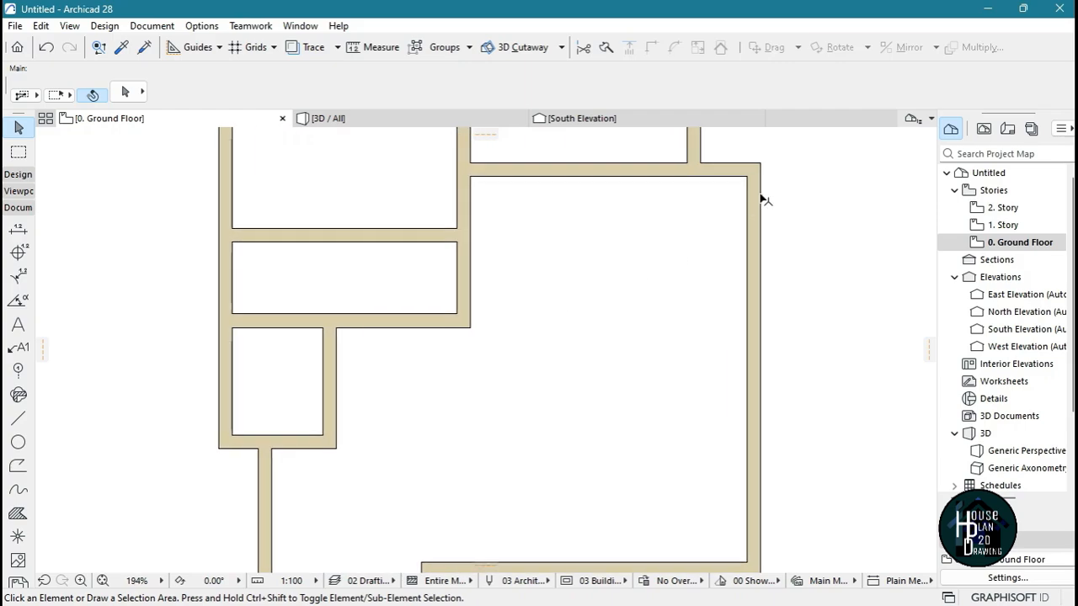
pyautogui.scroll(-2, 649, 353)
pyautogui.scroll(3, 751, 284)
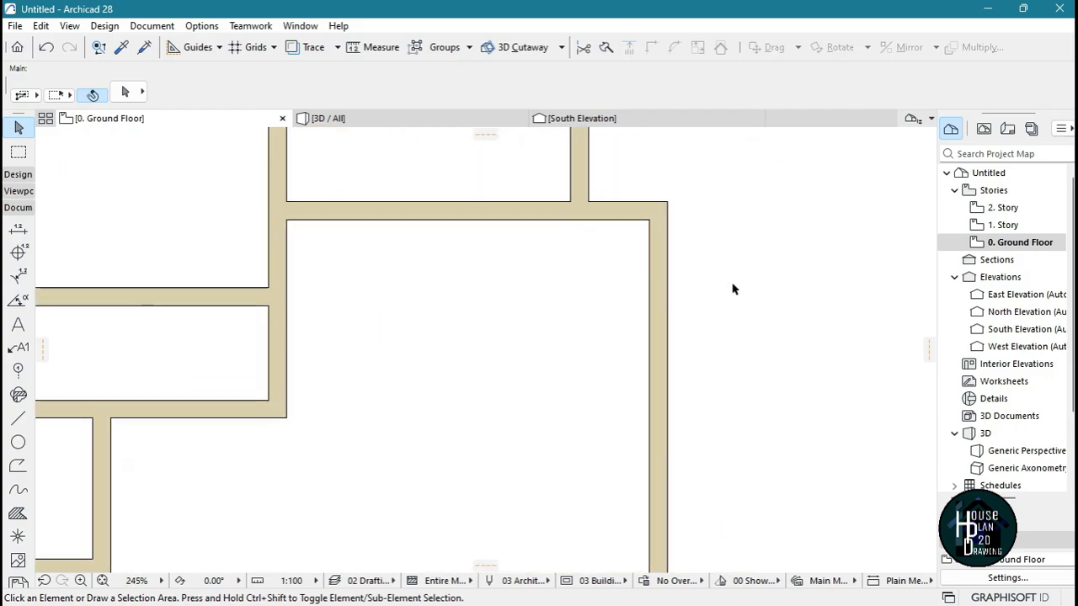
pyautogui.scroll(-3, 799, 220)
pyautogui.scroll(2, 688, 257)
pyautogui.scroll(1, 750, 244)
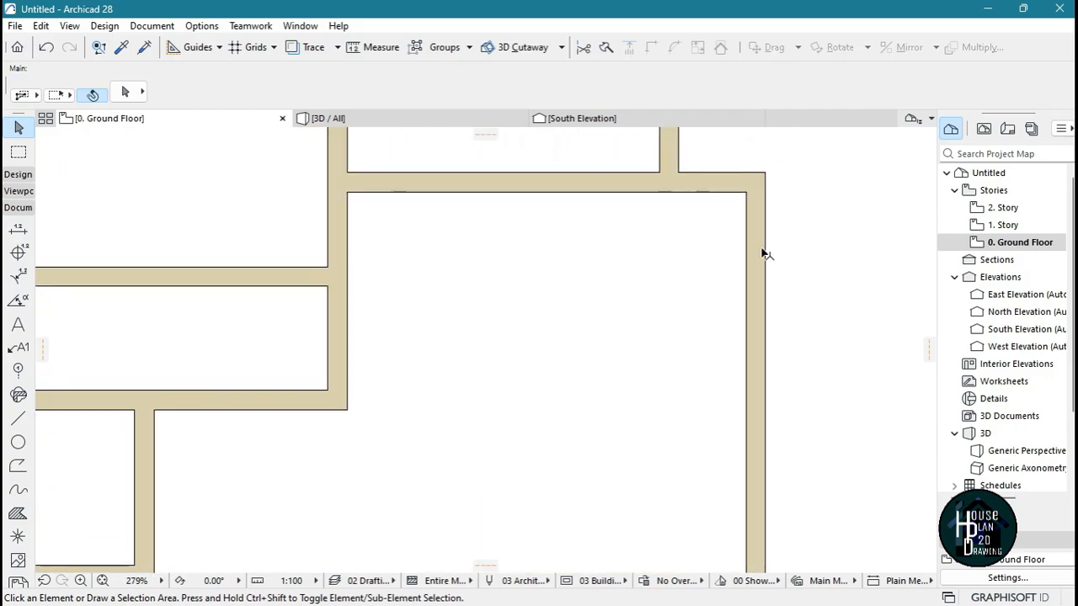
pyautogui.scroll(-2, 673, 253)
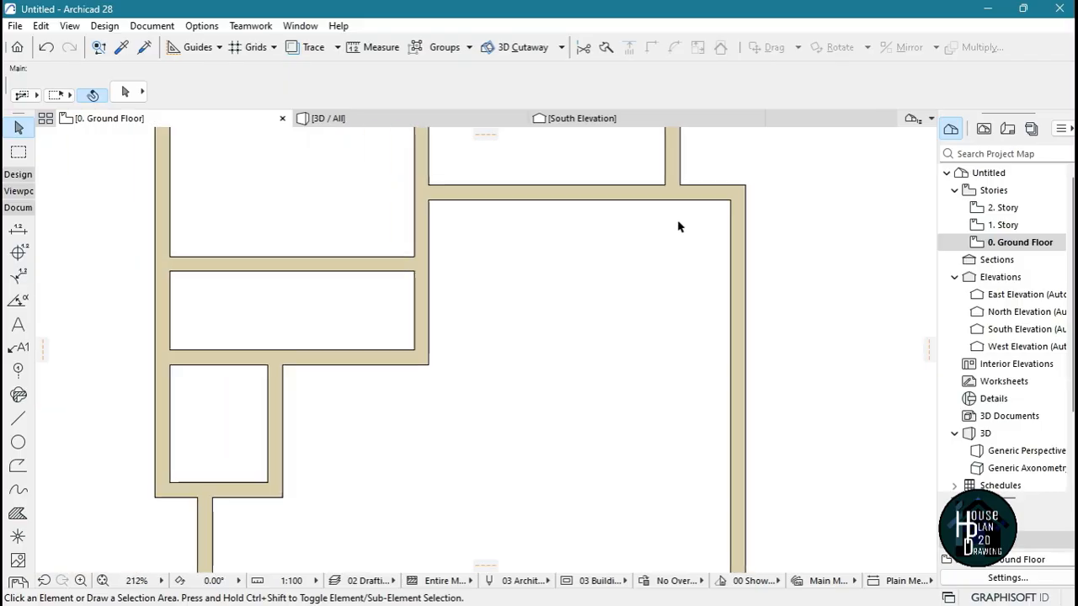
pyautogui.scroll(1, 377, 353)
pyautogui.click(19, 420)
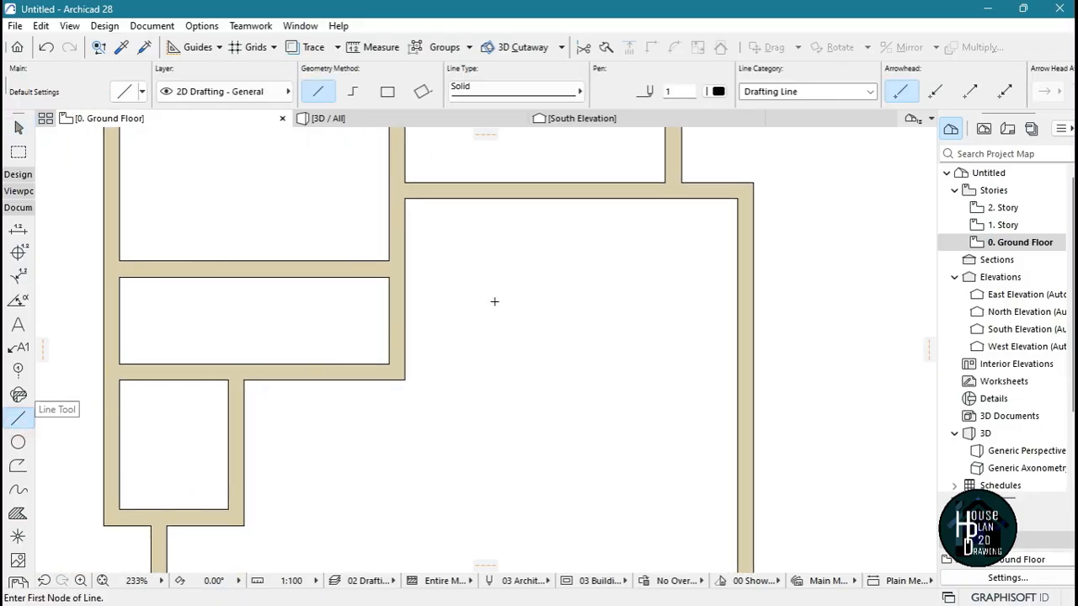
pyautogui.click(636, 201)
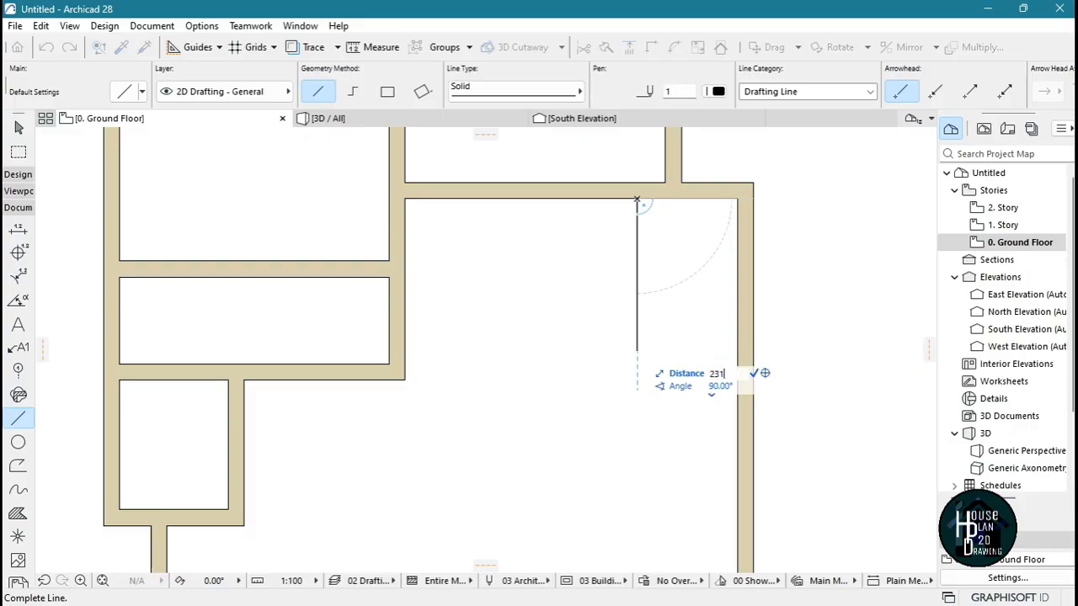
pyautogui.click(638, 362)
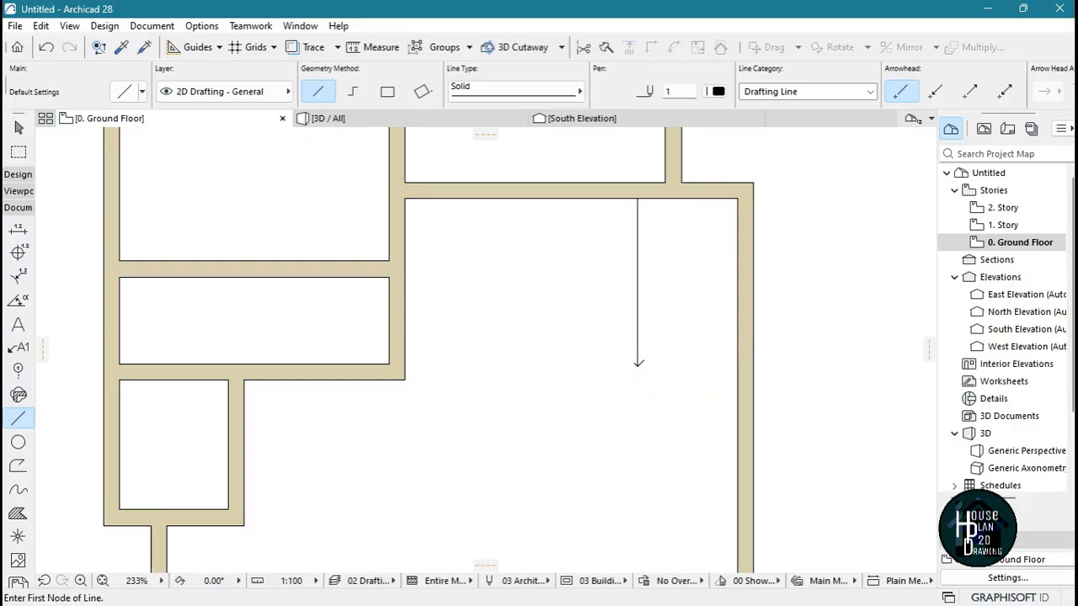
# Draw a horizontal wall about 1389 mm long from the guide line's lower end to the east wall, using the east wall's settings
pyautogui.press('Escape')
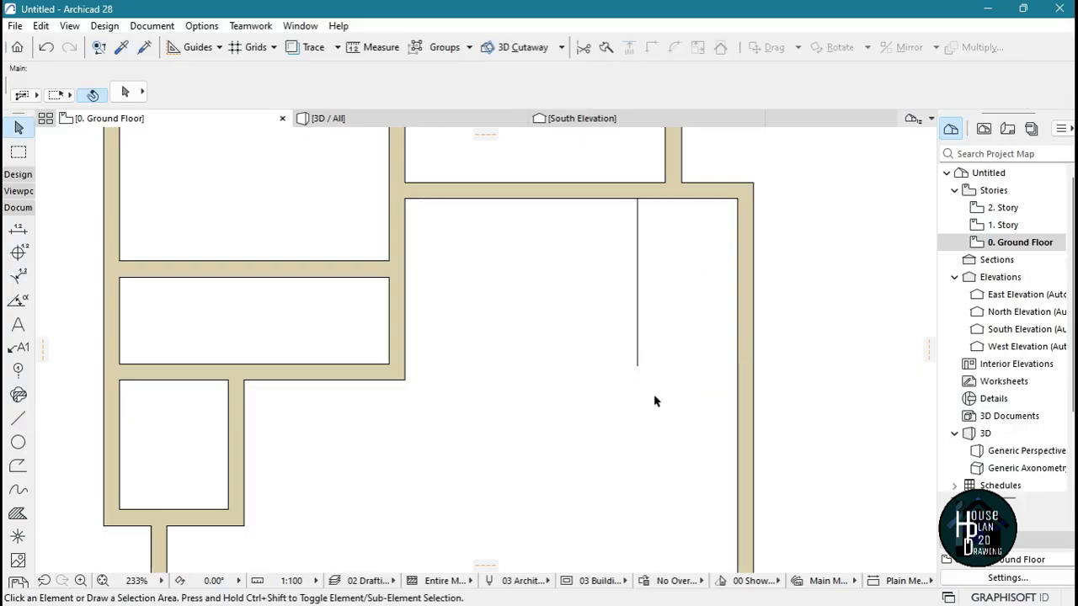
pyautogui.keyDown('alt'); pyautogui.click(748, 256); pyautogui.keyUp('alt')
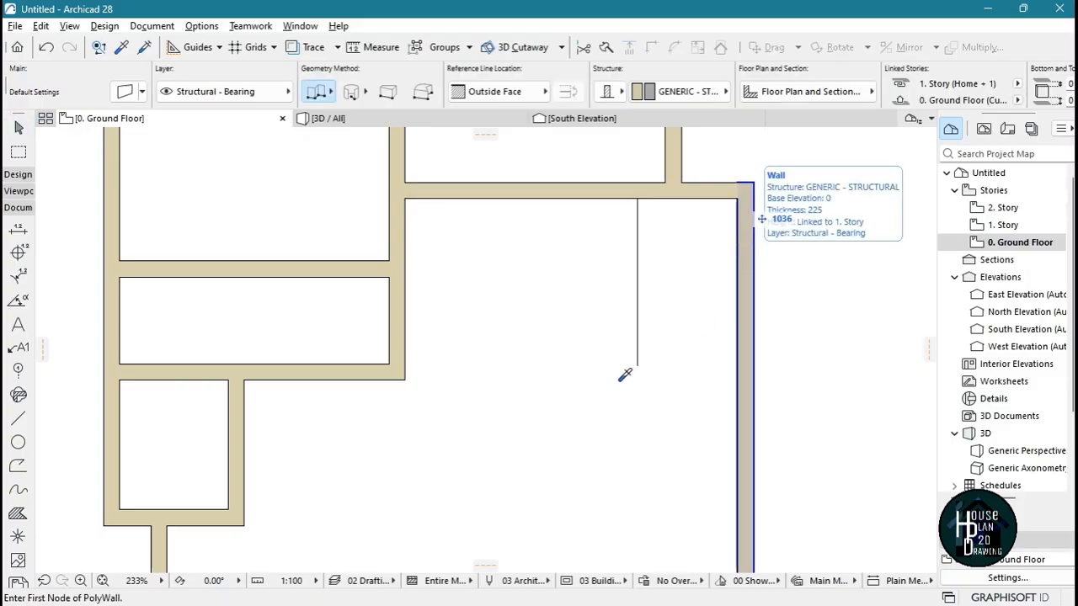
pyautogui.click(636, 366)
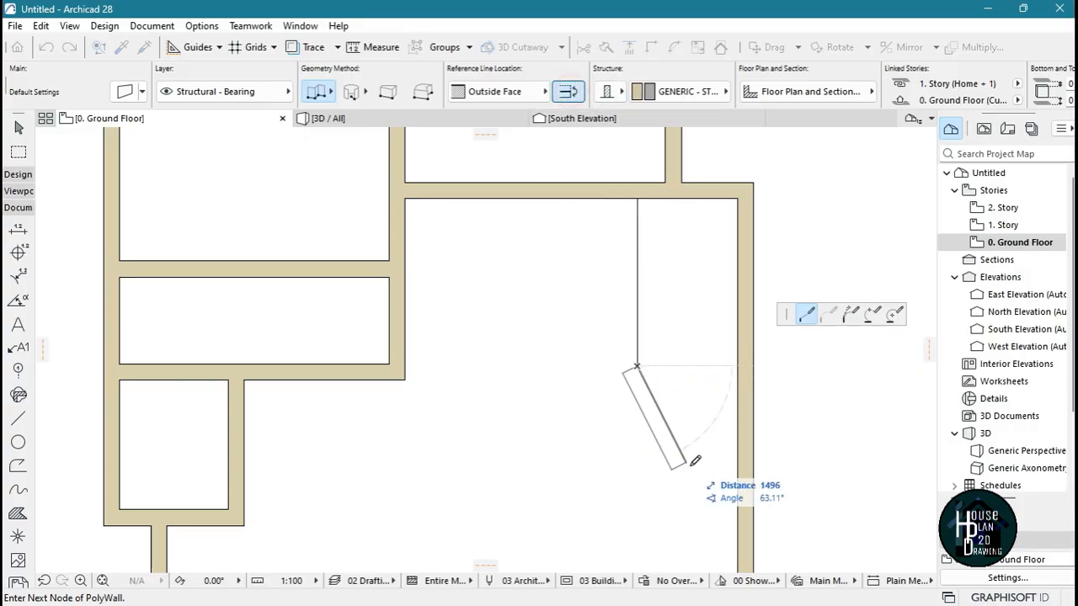
pyautogui.doubleClick(739, 364)
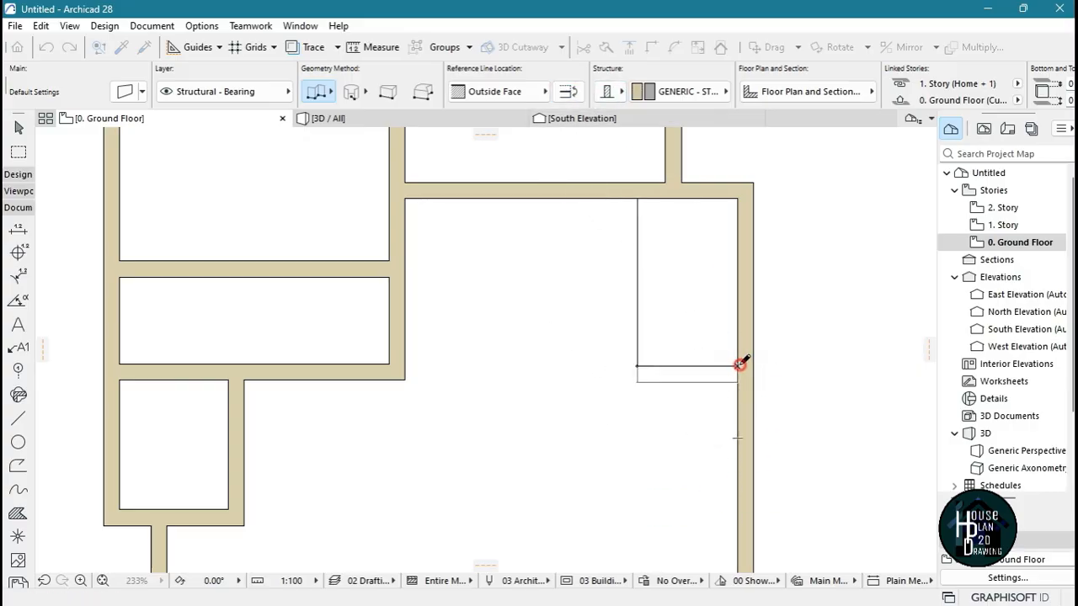
pyautogui.press('Escape')
pyautogui.scroll(-3, 733, 402)
pyautogui.moveTo(733, 402); pyautogui.dragTo(578, 398, button='middle')
pyautogui.click(555, 389)
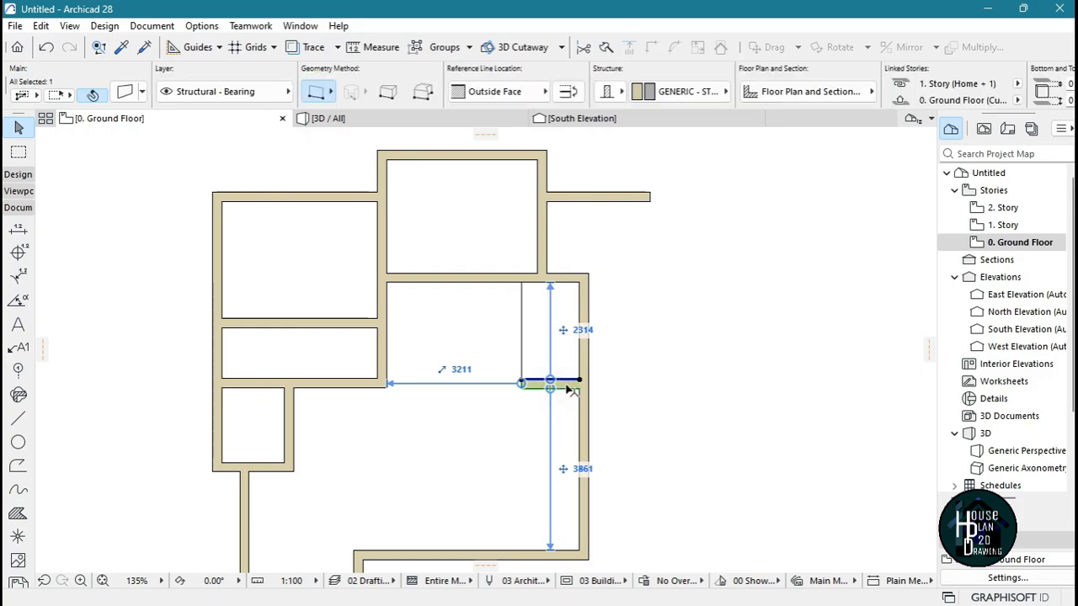
pyautogui.click(581, 382)
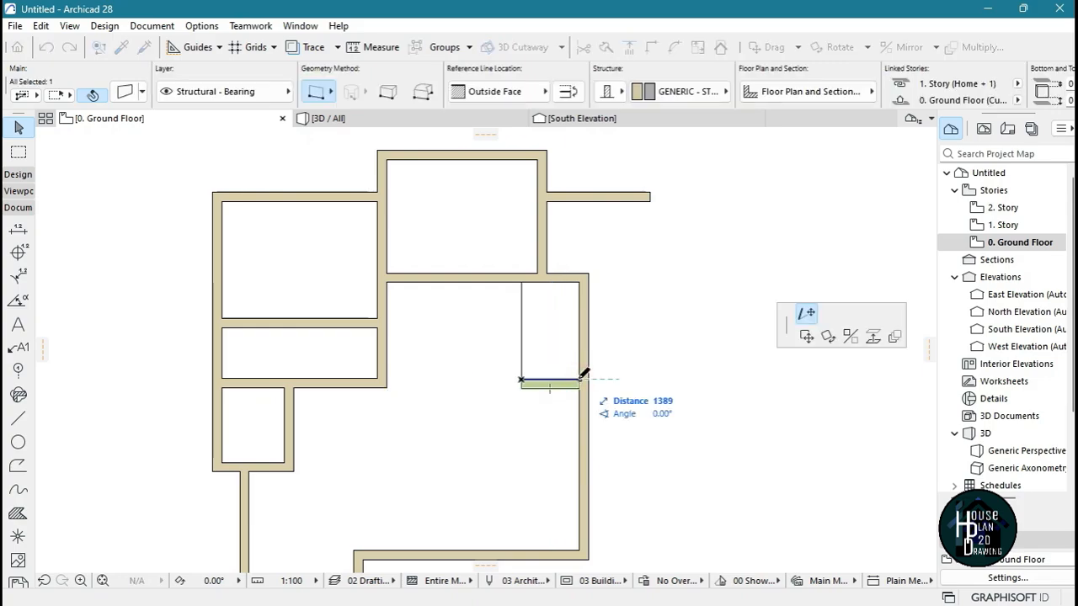
pyautogui.press('Escape')
pyautogui.press('Escape')
pyautogui.scroll(4, 588, 363)
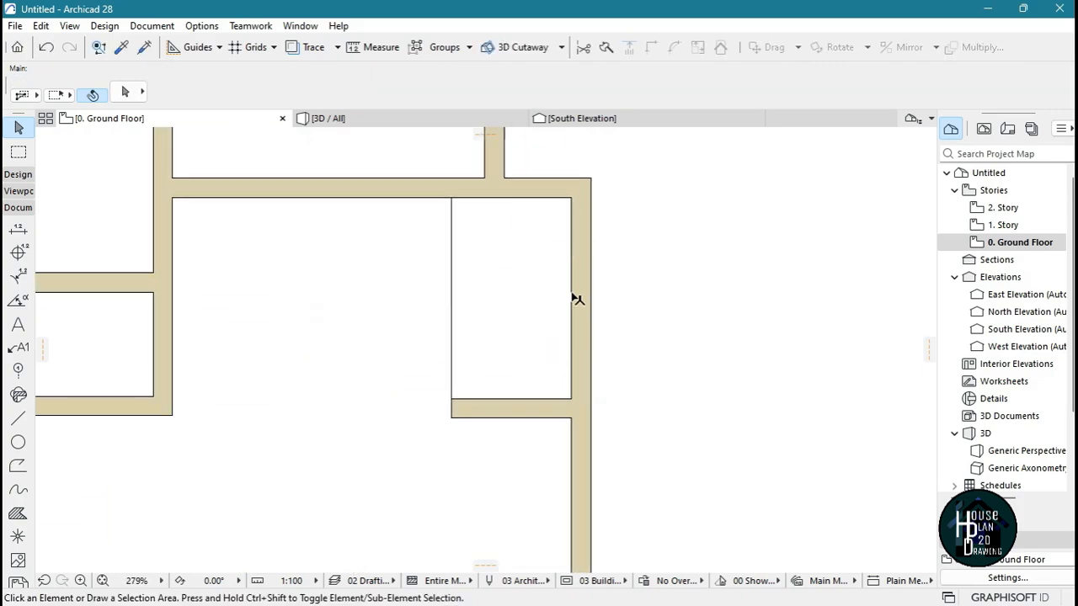
pyautogui.click(571, 288)
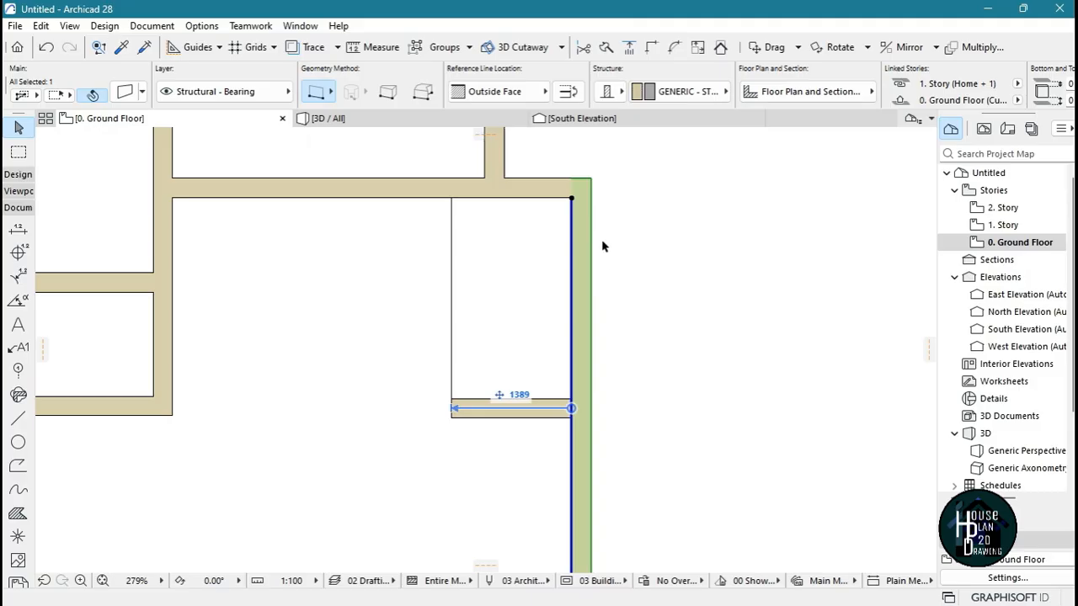
pyautogui.scroll(-5, 571, 202)
pyautogui.scroll(4, 606, 402)
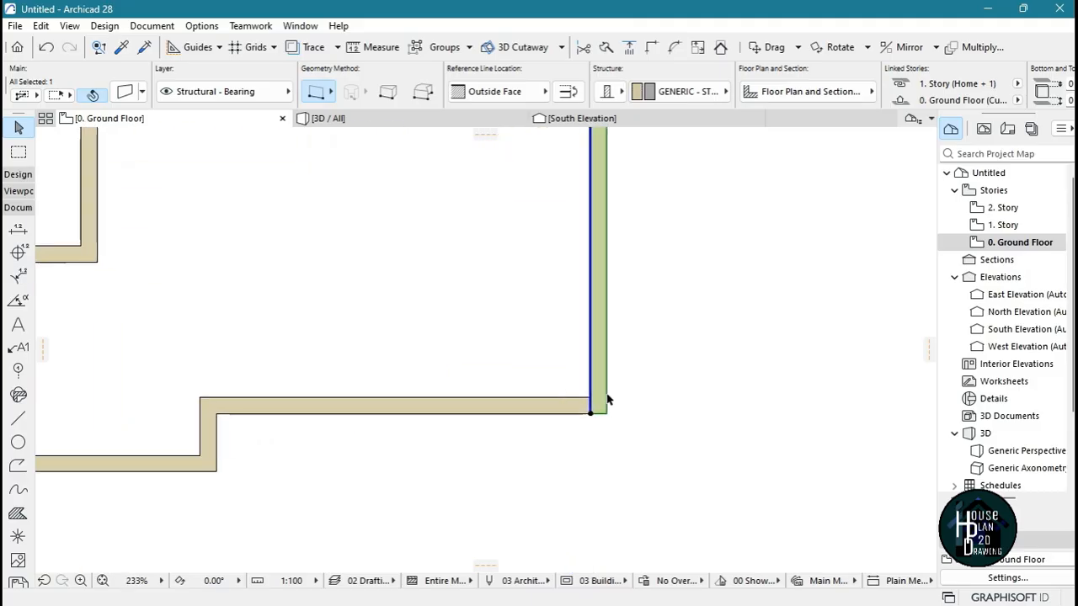
pyautogui.scroll(-2, 597, 426)
pyautogui.scroll(3, 579, 243)
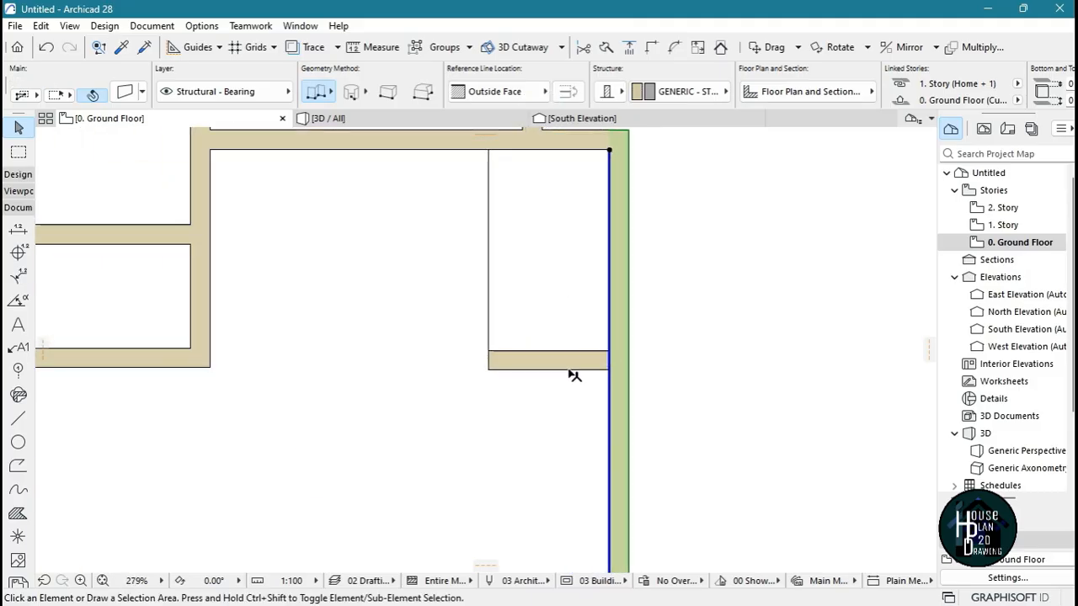
# Stretch the short wall eastward to about 4339 mm, then pull its west end back to the east wall's inner face
pyautogui.click(570, 362)
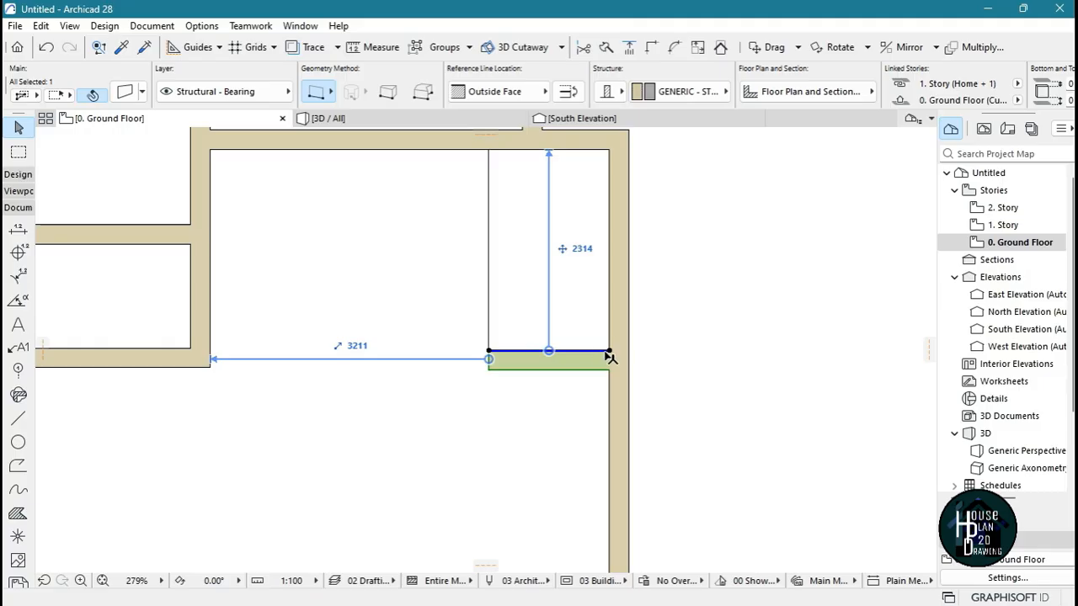
pyautogui.click(608, 352)
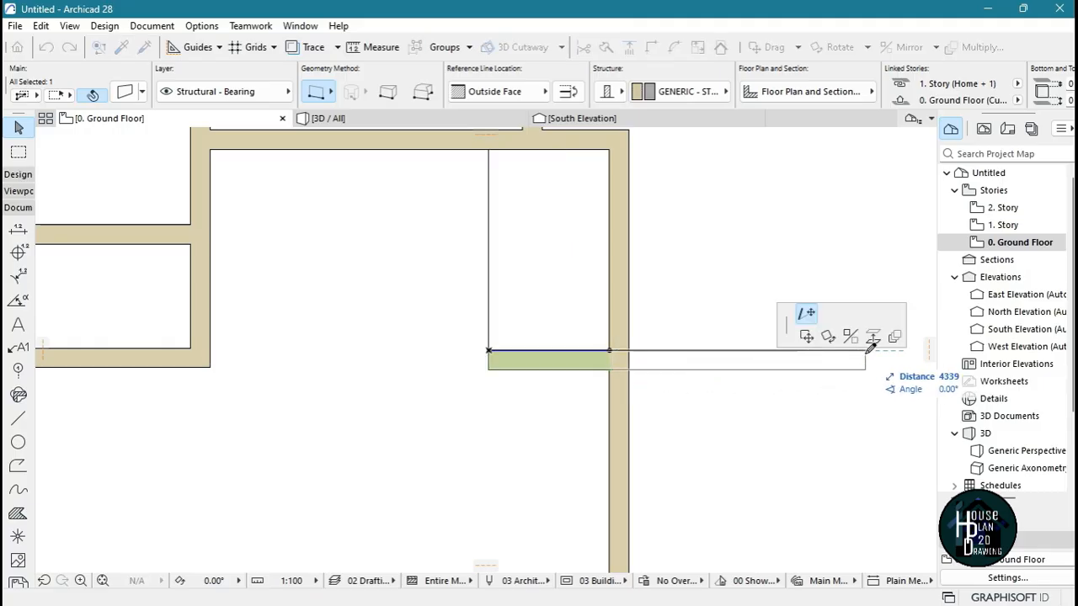
pyautogui.click(864, 352)
pyautogui.click(489, 351)
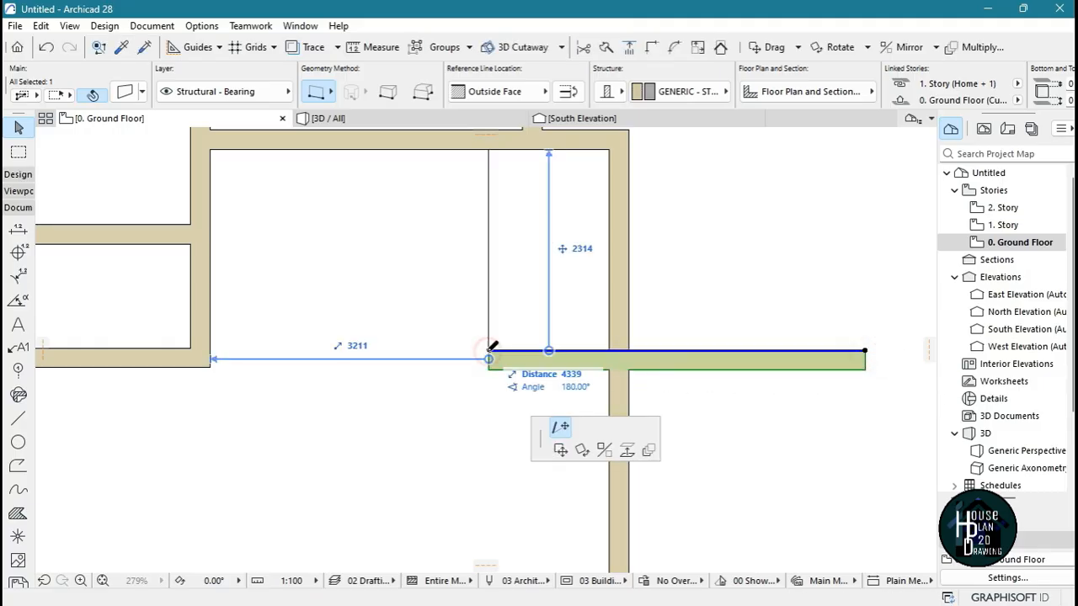
pyautogui.click(610, 352)
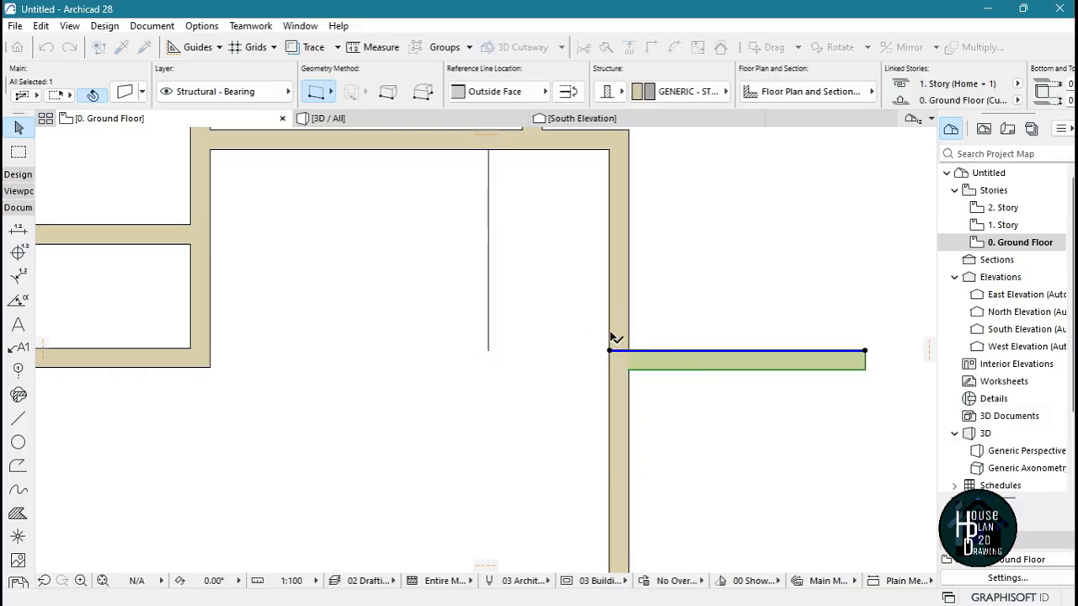
# Delete the vertical guide line inside the large room
pyautogui.scroll(-4, 621, 361)
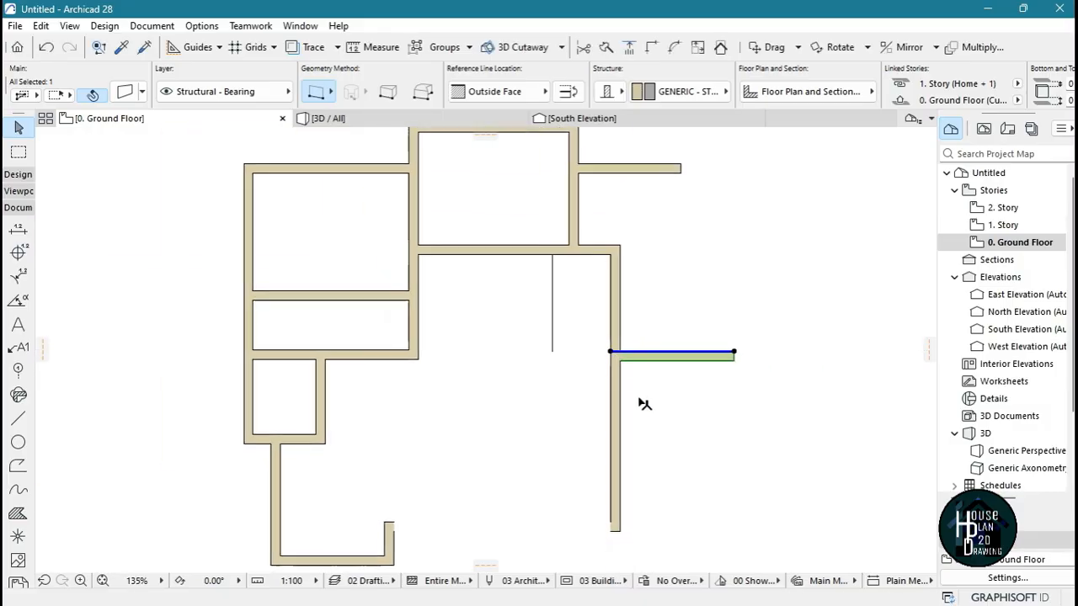
pyautogui.scroll(1, 567, 325)
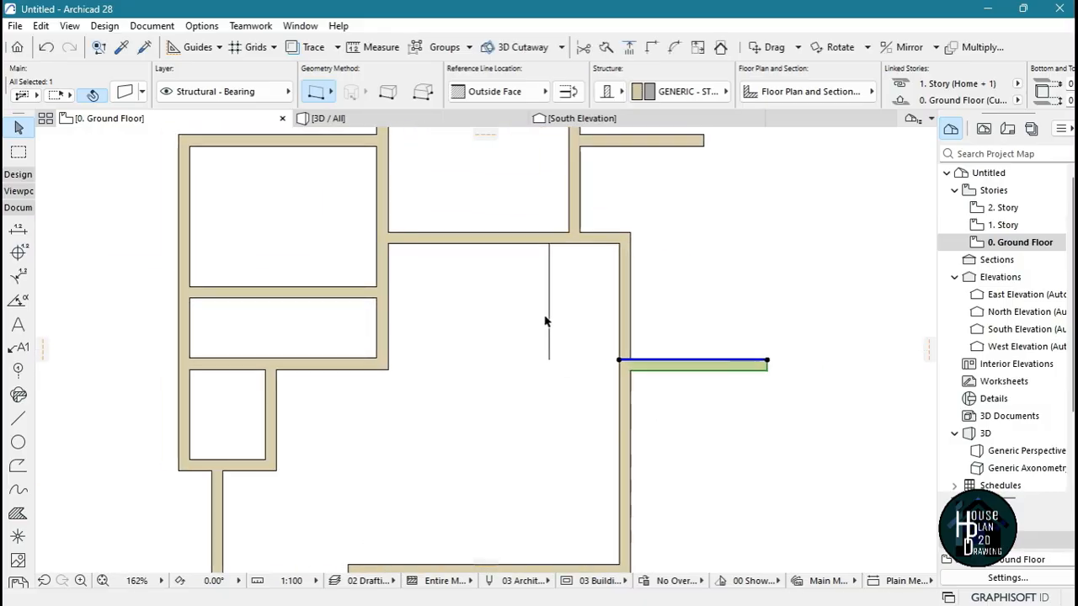
pyautogui.click(550, 328)
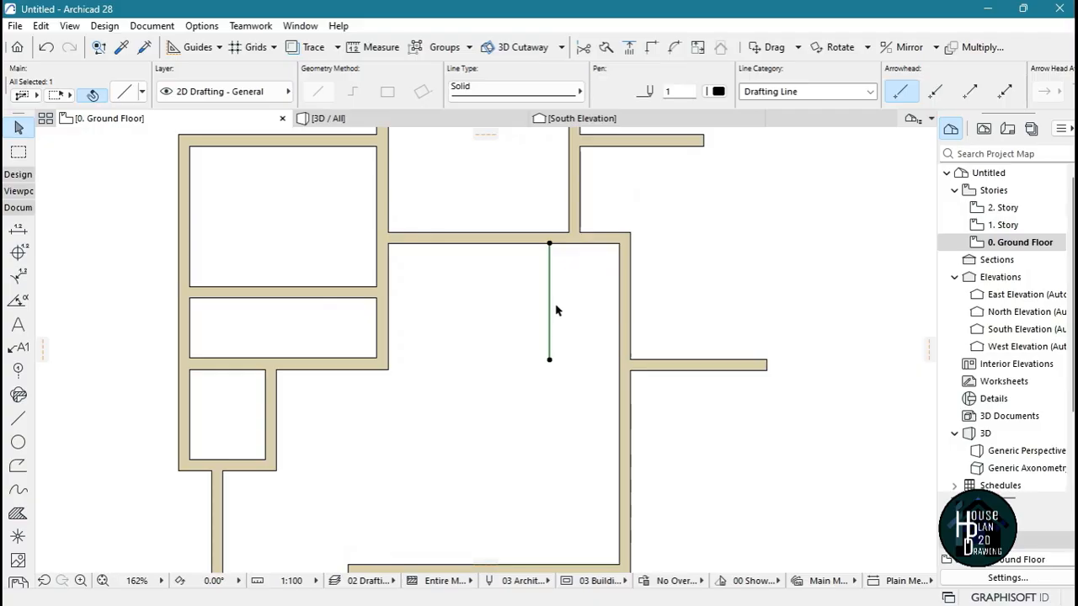
pyautogui.press('Delete')
pyautogui.scroll(-3, 558, 303)
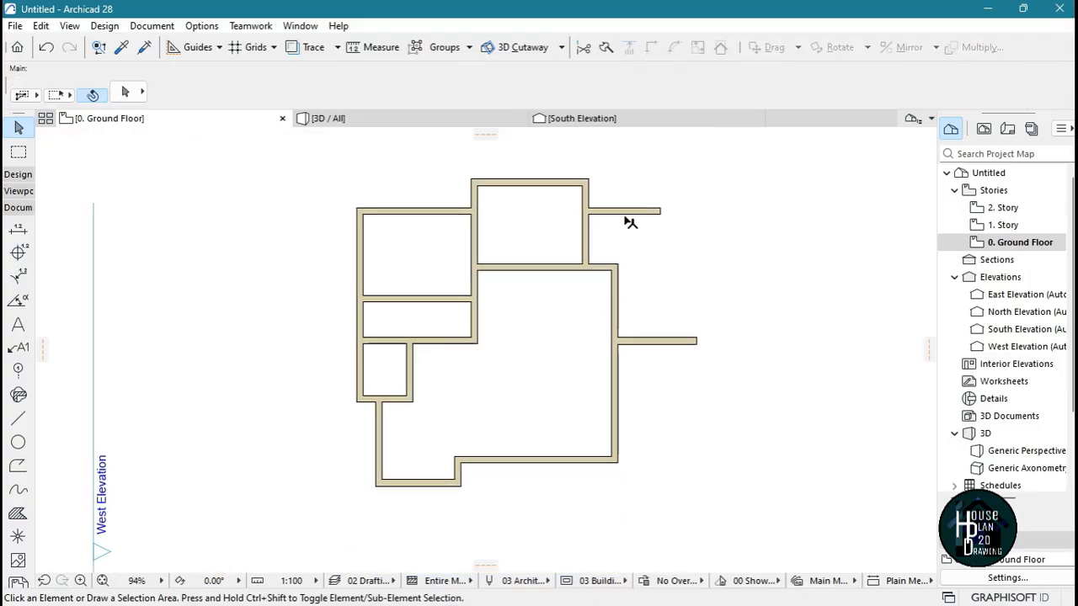
# Extend the large room's east wall up to the northern wall stub and trim off the stub's overhang past it
pyautogui.scroll(2, 629, 222)
pyautogui.scroll(2, 648, 253)
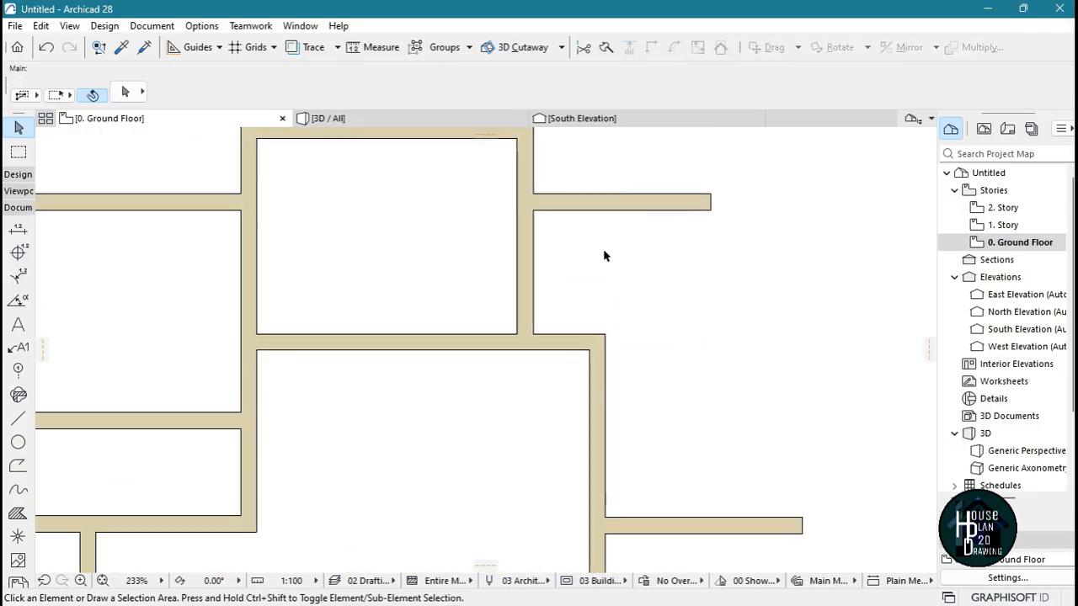
pyautogui.click(572, 373)
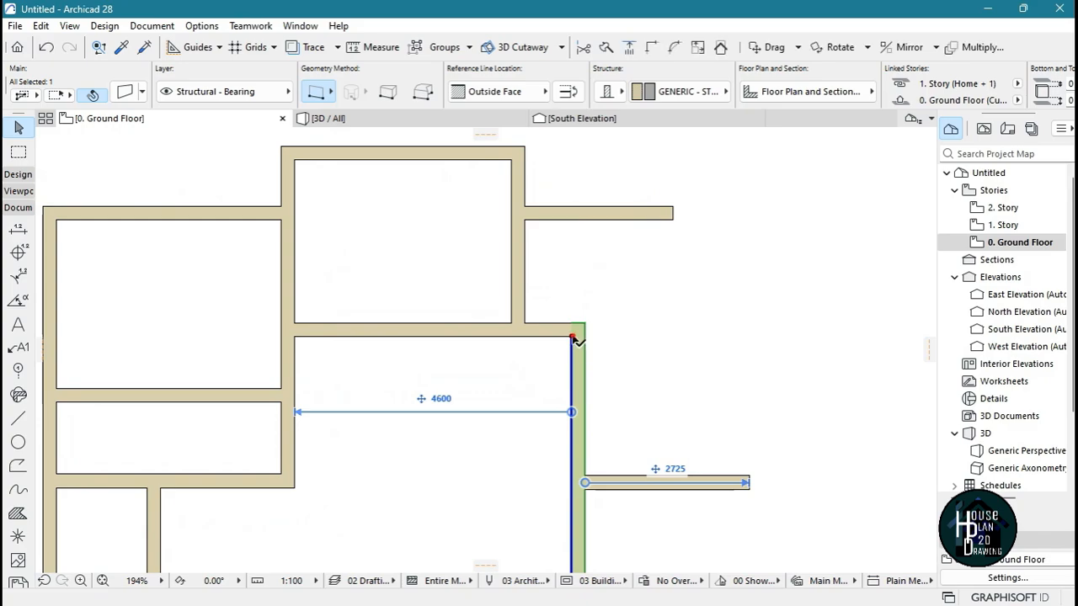
pyautogui.click(571, 337)
pyautogui.click(572, 219)
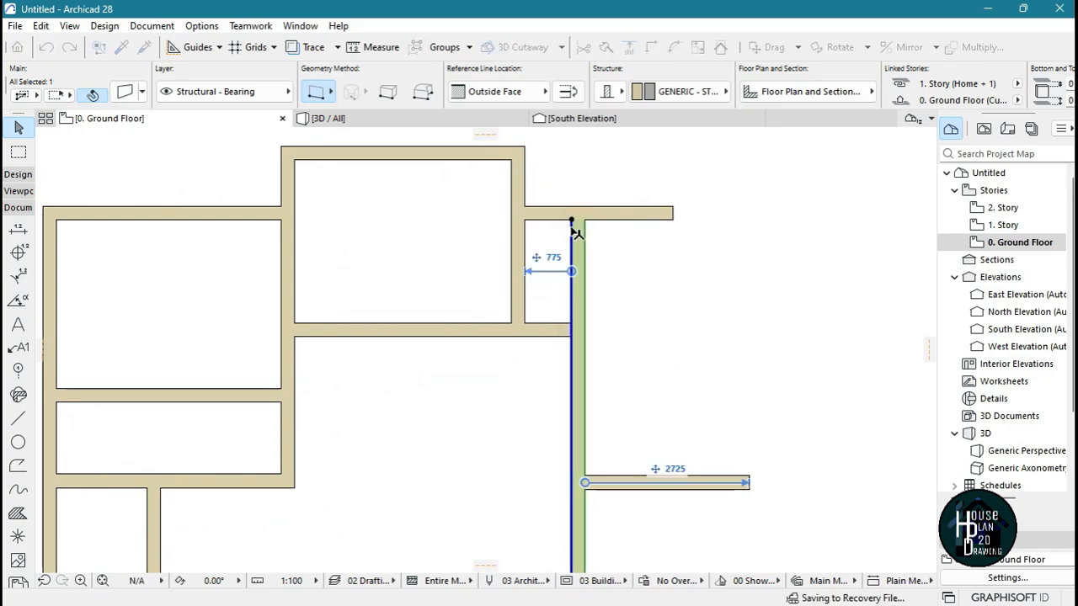
pyautogui.click(630, 238)
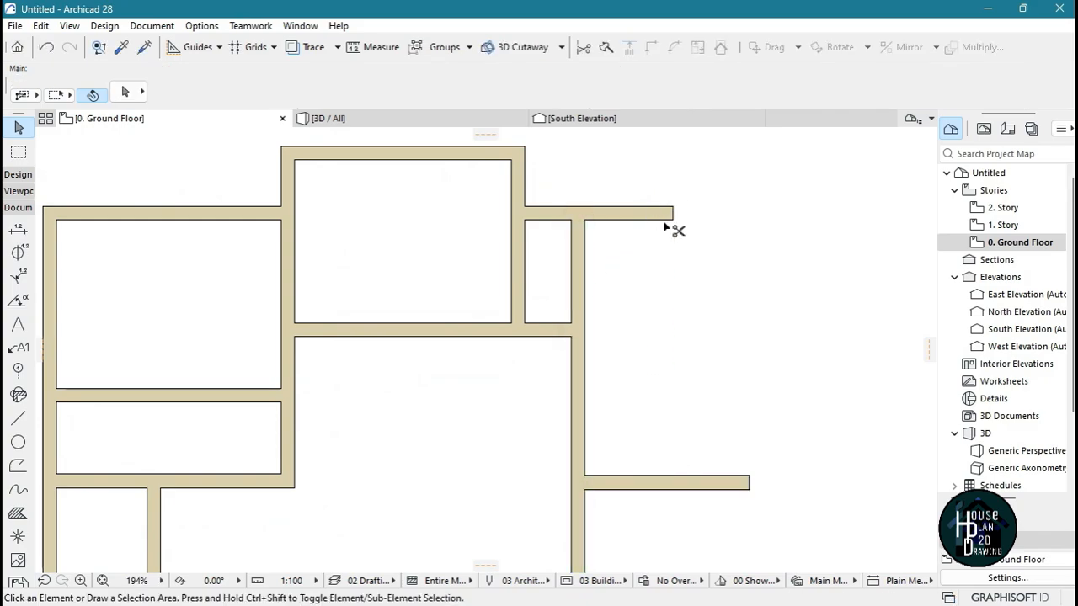
pyautogui.keyDown('ctrl'); pyautogui.click(664, 212); pyautogui.keyUp('ctrl')
# Stretch the large room's north wall eastward through the east wall, beyond the end of the short wall below it
pyautogui.scroll(3, 651, 258)
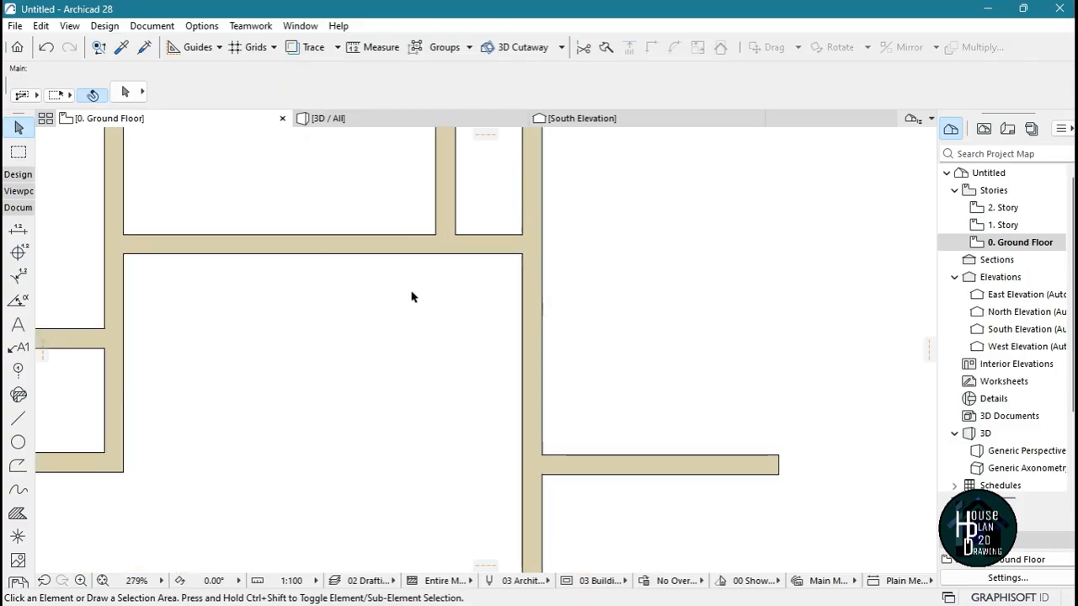
pyautogui.click(404, 246)
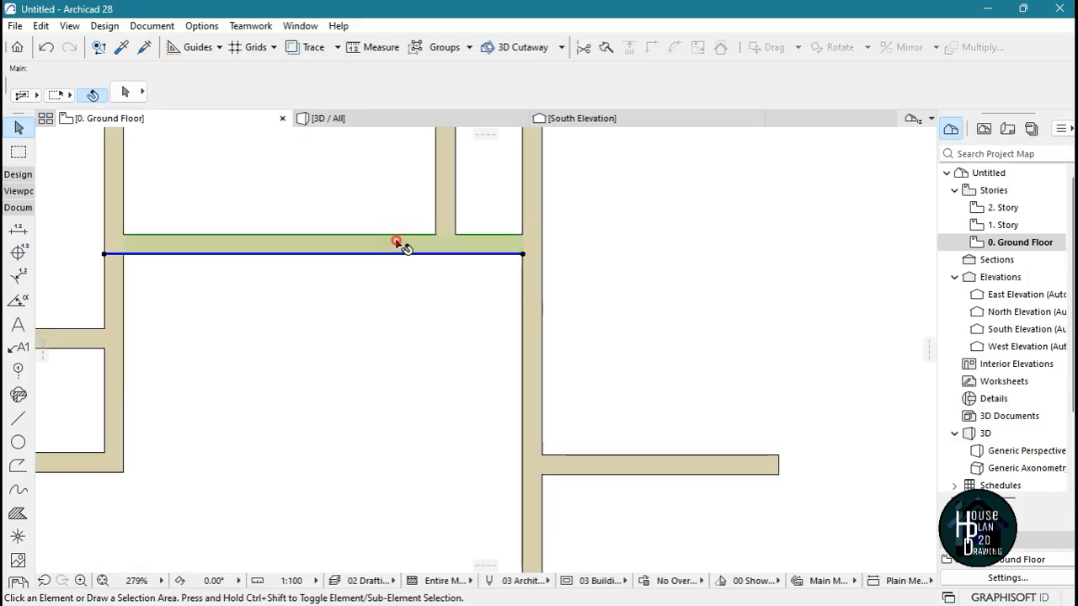
pyautogui.click(523, 254)
pyautogui.click(829, 245)
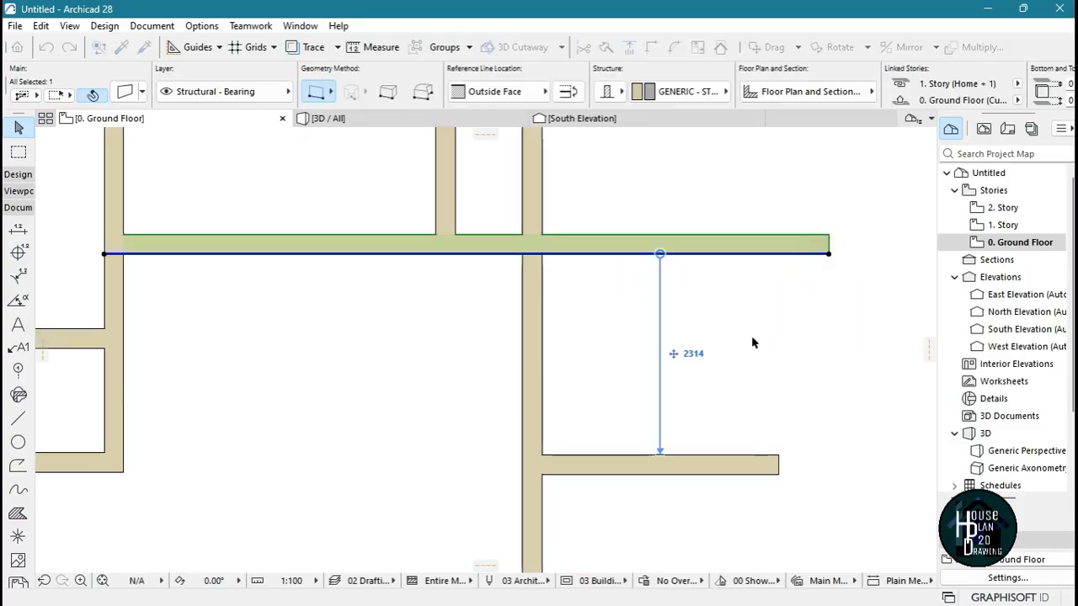
pyautogui.click(707, 313)
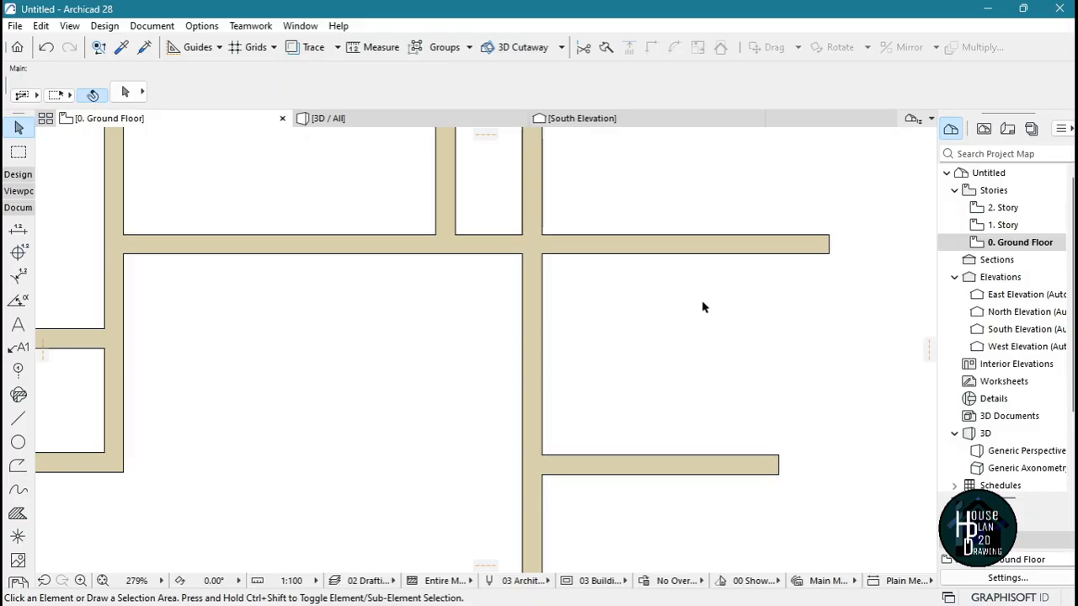
# Trim off the east wall segment between the extended north wall and the short horizontal wall below it
pyautogui.scroll(-5, 601, 286)
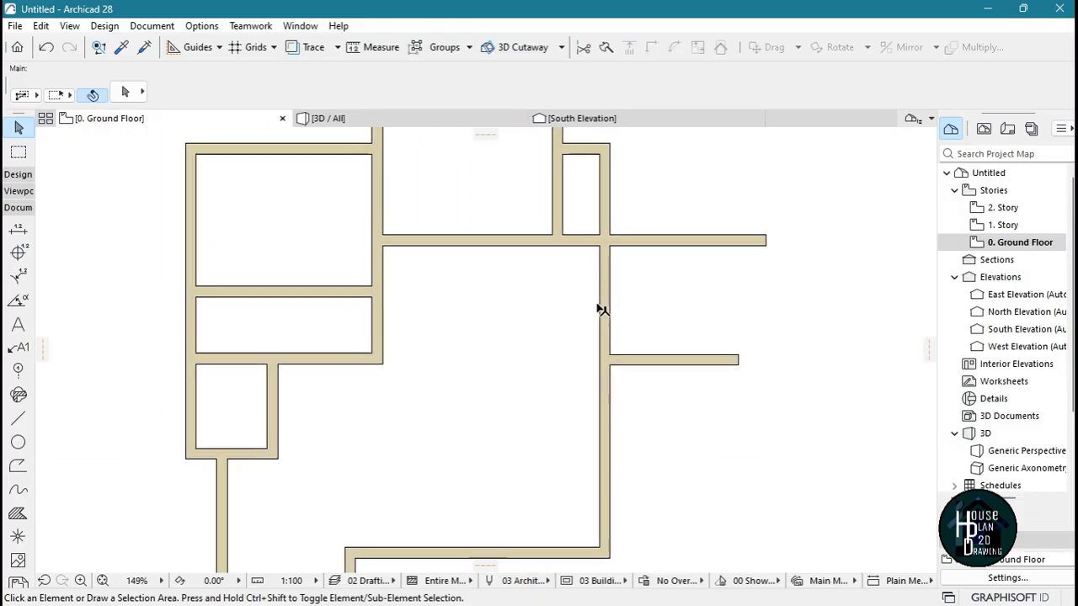
pyautogui.scroll(4, 599, 301)
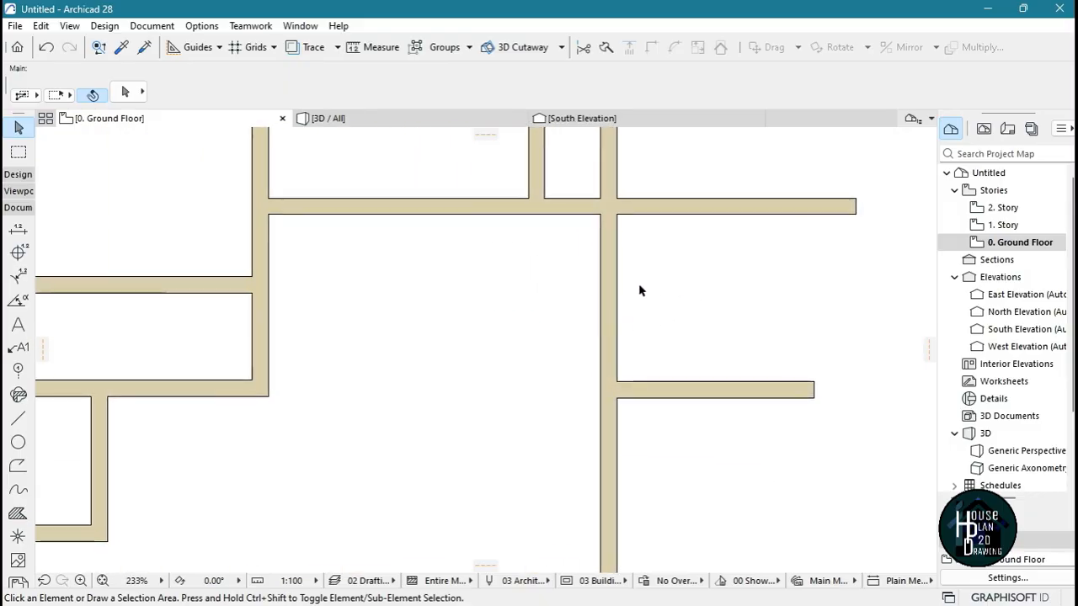
pyautogui.keyDown('ctrl'); pyautogui.click(615, 278); pyautogui.keyUp('ctrl')
# Draw a horizontal line 5575 mm long eastward from the large room's west wall, just below its north wall
pyautogui.scroll(-4, 590, 289)
pyautogui.scroll(6, 596, 325)
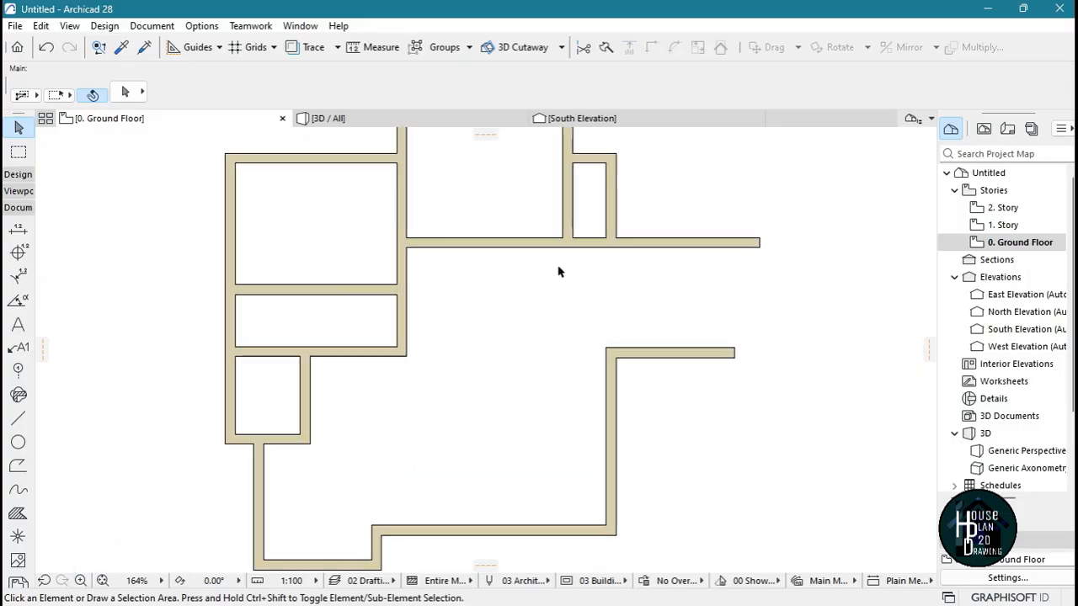
pyautogui.click(18, 418)
pyautogui.click(263, 284)
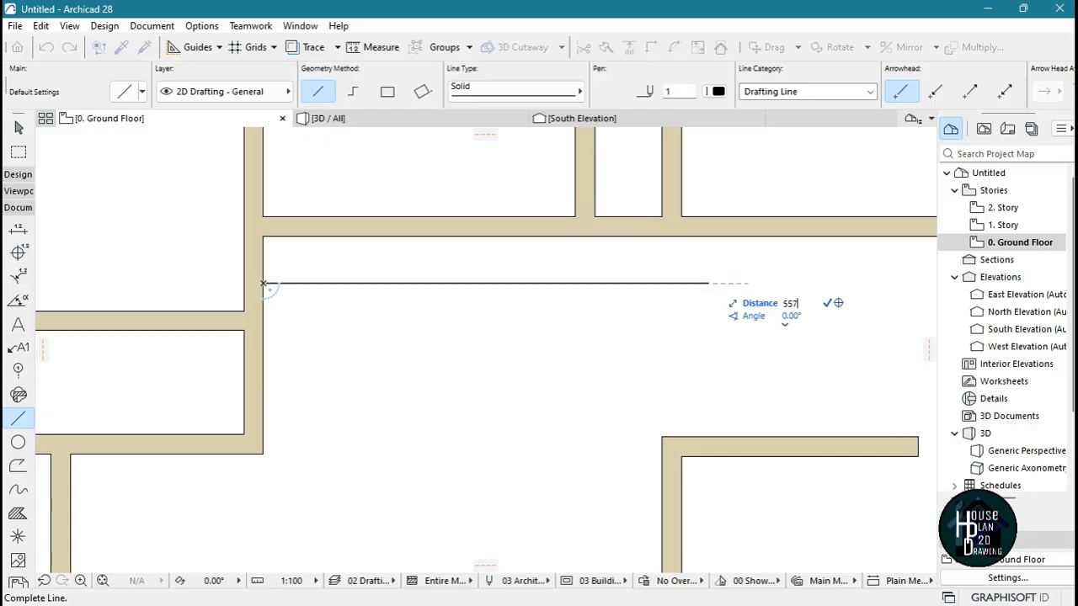
pyautogui.press('Return')
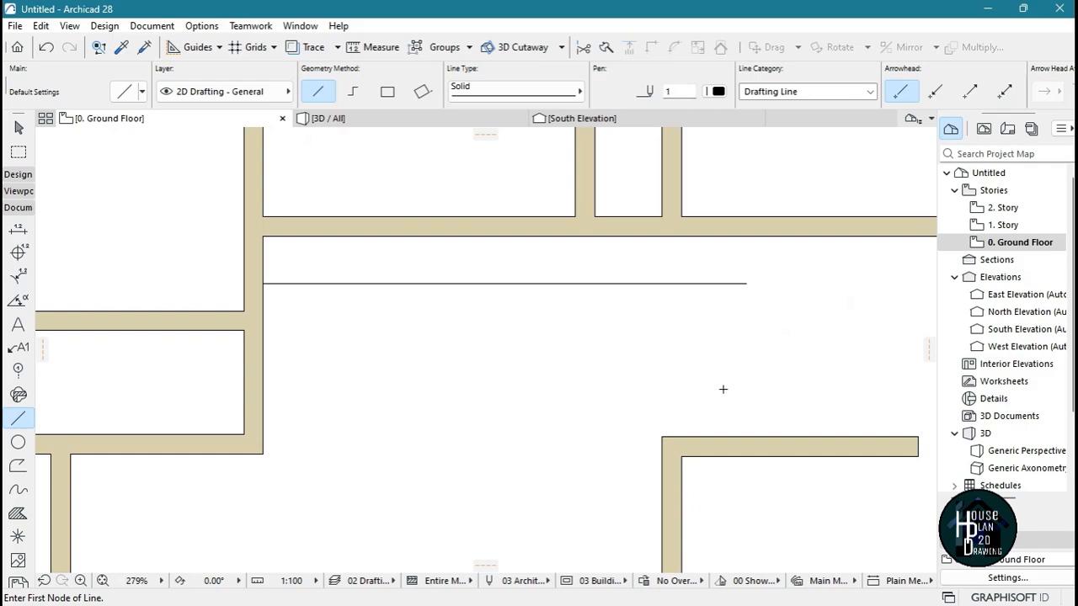
pyautogui.press('Escape')
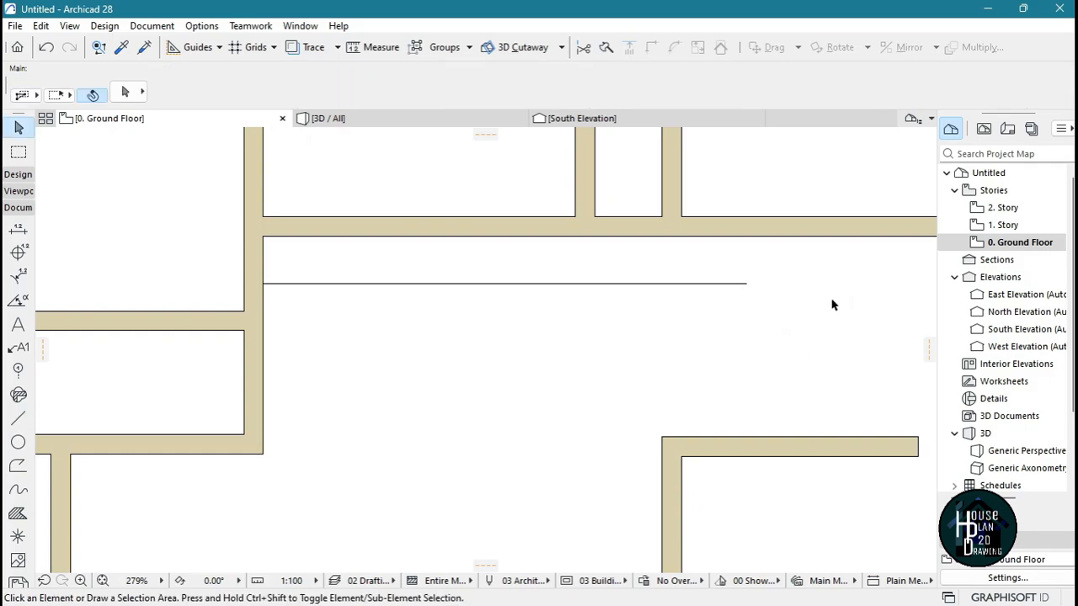
# Draw a wall from the guide line's east end down to the short horizontal wall, with its thickness flipped to the east side
pyautogui.keyDown('alt'); pyautogui.click(837, 223); pyautogui.keyUp('alt')
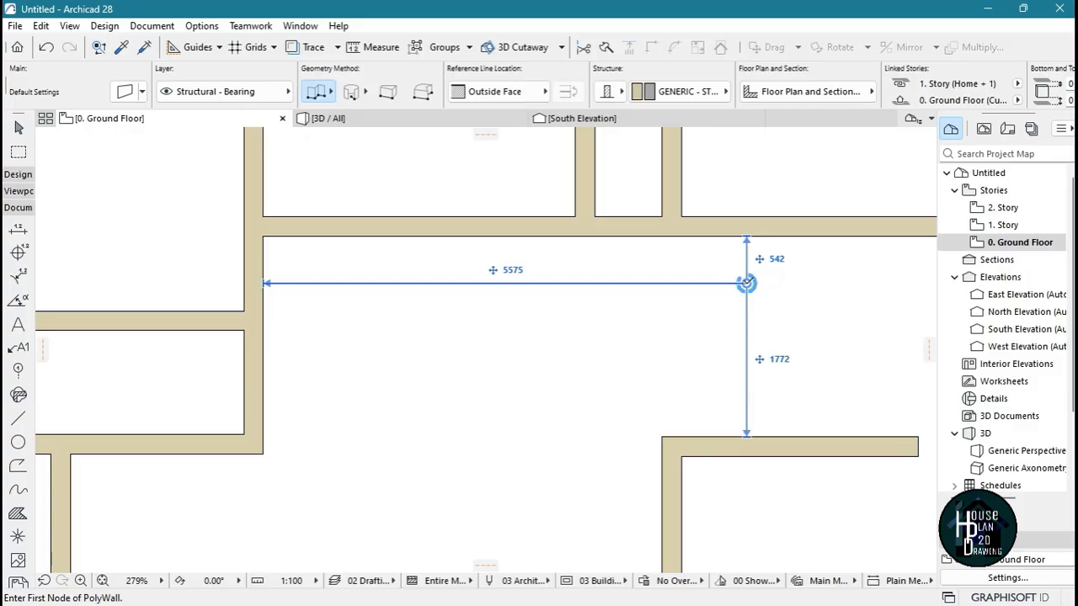
pyautogui.click(746, 283)
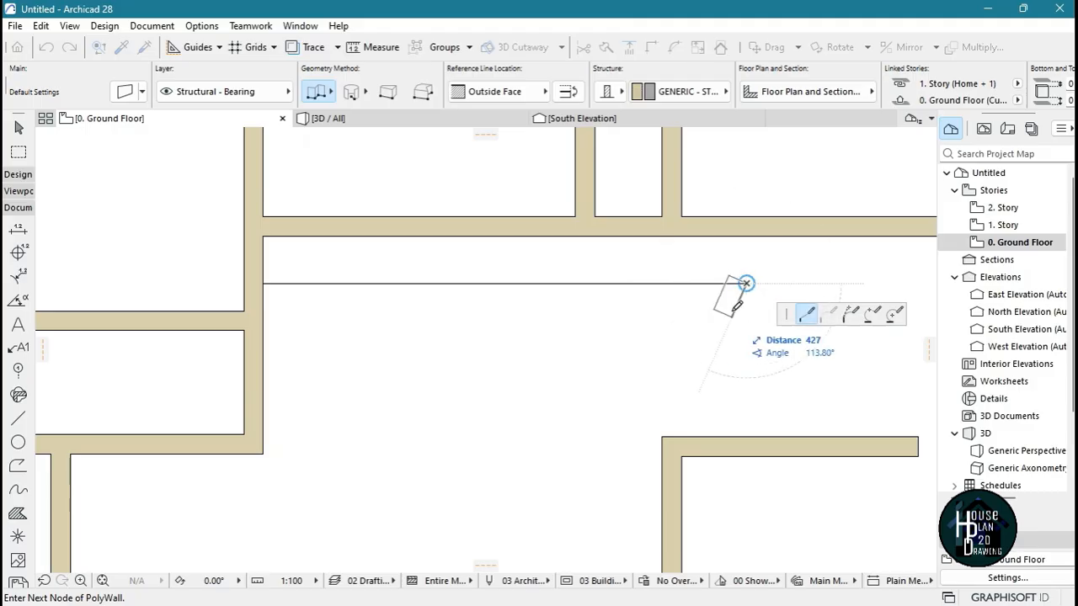
pyautogui.click(564, 91)
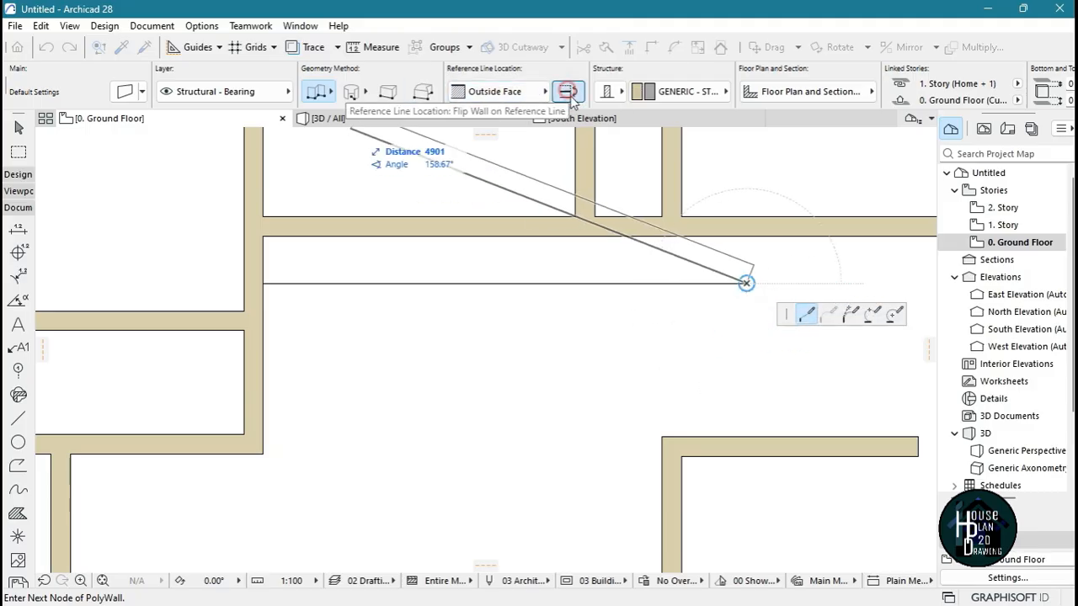
pyautogui.doubleClick(747, 436)
pyautogui.press('Escape')
# Stretch the new east wall's upper end northward to meet the large room's north wall
pyautogui.click(753, 331)
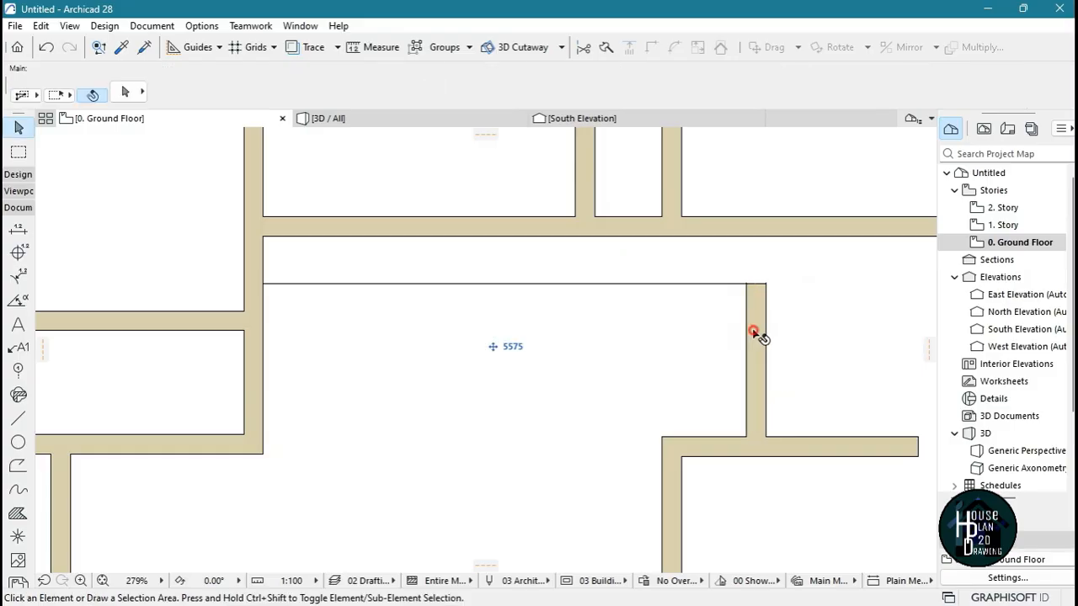
pyautogui.click(747, 284)
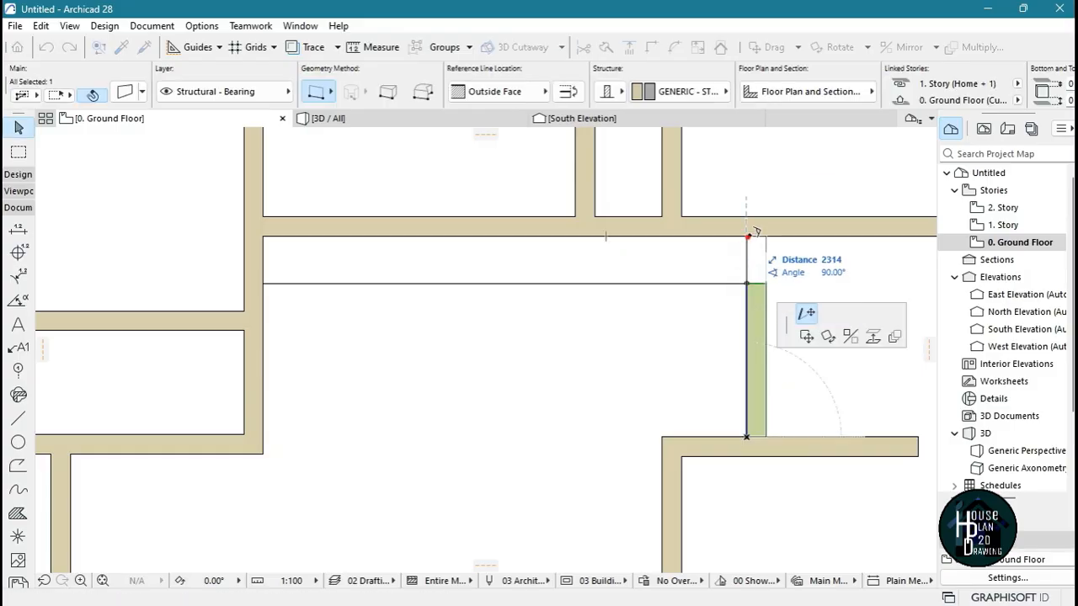
pyautogui.click(755, 231)
pyautogui.press('Escape')
# Trim off both horizontal walls' overhangs east of the new wall and delete the horizontal guide line
pyautogui.scroll(-5, 661, 288)
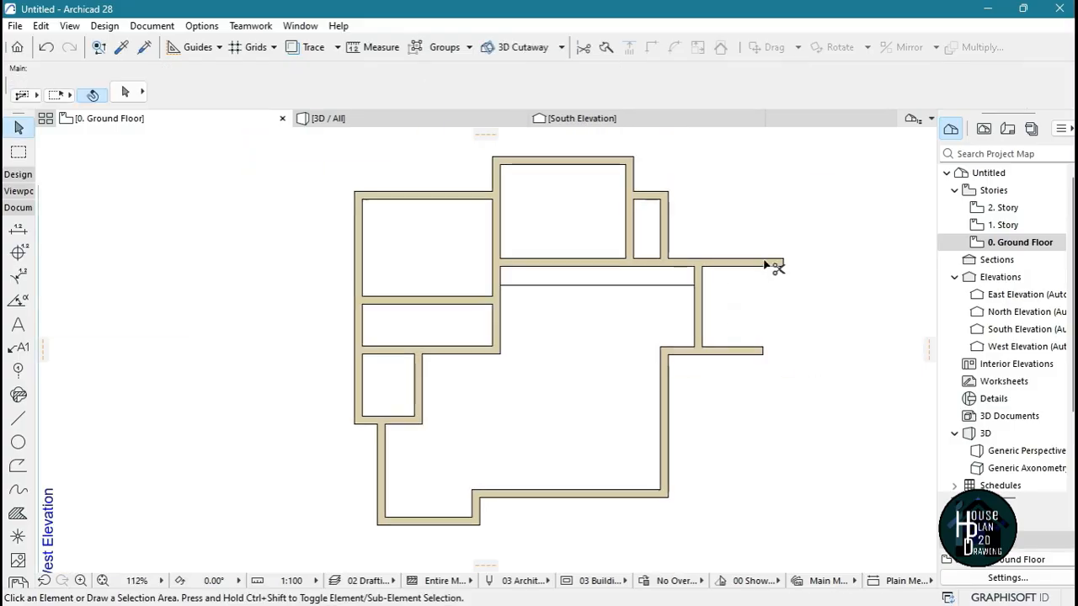
pyautogui.keyDown('ctrl'); pyautogui.click(764, 262); pyautogui.keyUp('ctrl')
pyautogui.keyDown('ctrl'); pyautogui.click(744, 350); pyautogui.keyUp('ctrl')
pyautogui.click(638, 286)
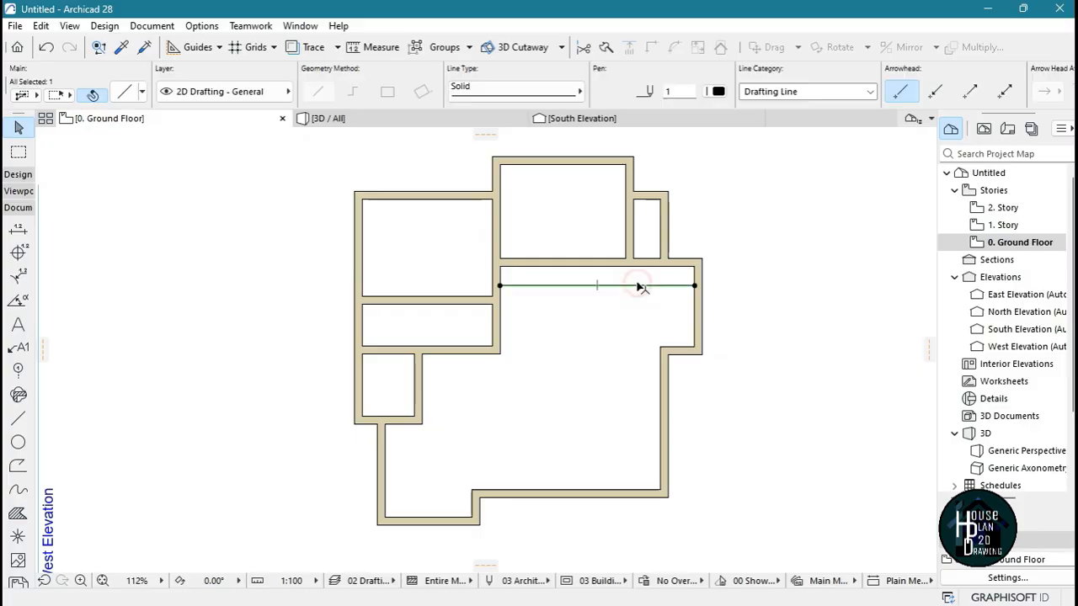
pyautogui.press('Delete')
pyautogui.scroll(-5, 611, 393)
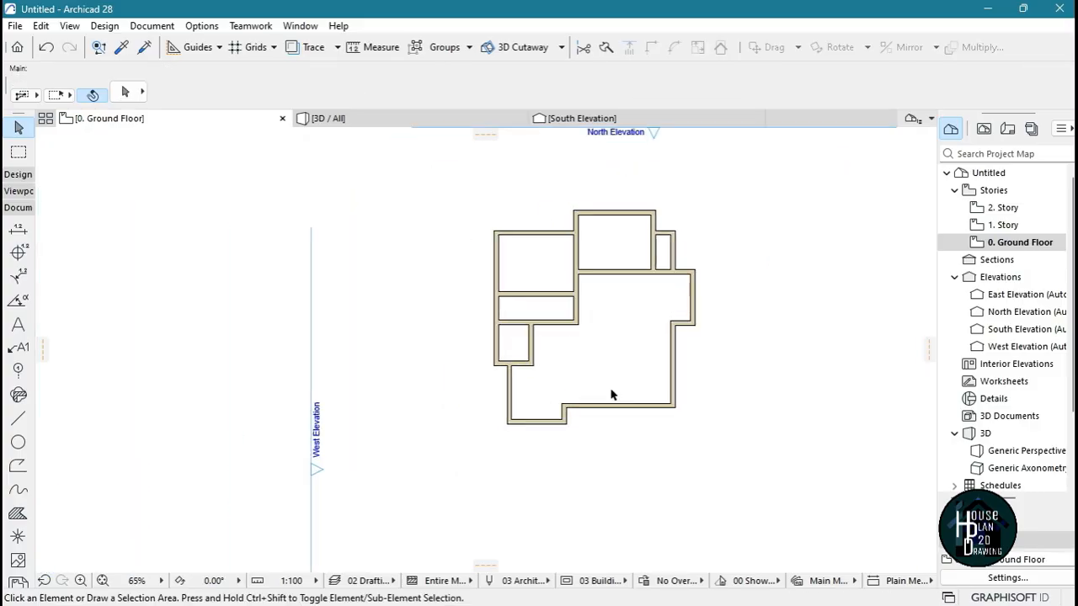
pyautogui.scroll(4, 611, 392)
pyautogui.scroll(-1, 616, 358)
pyautogui.scroll(2, 616, 359)
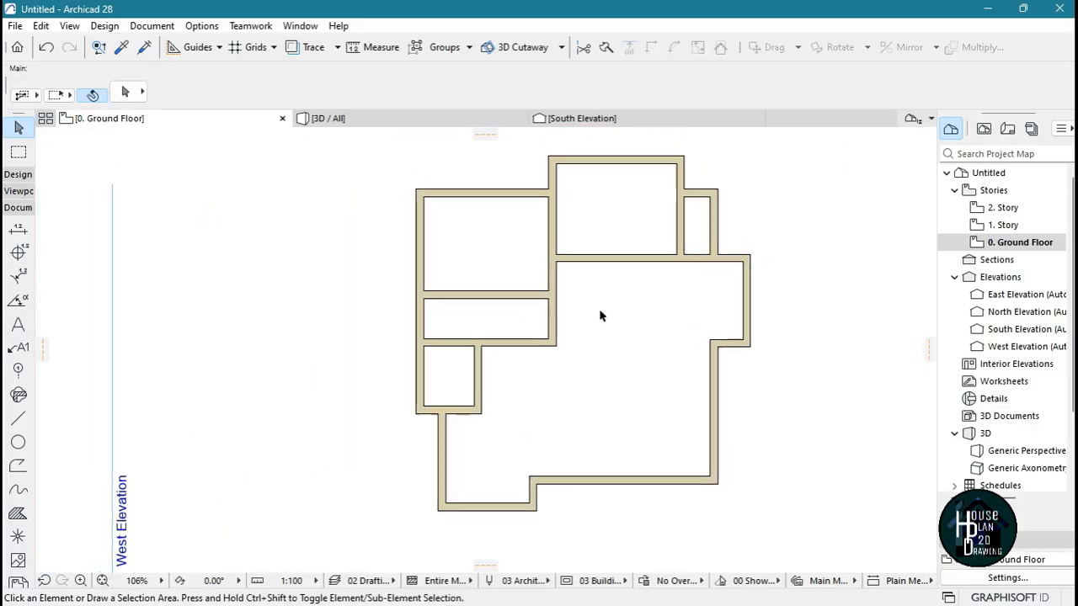
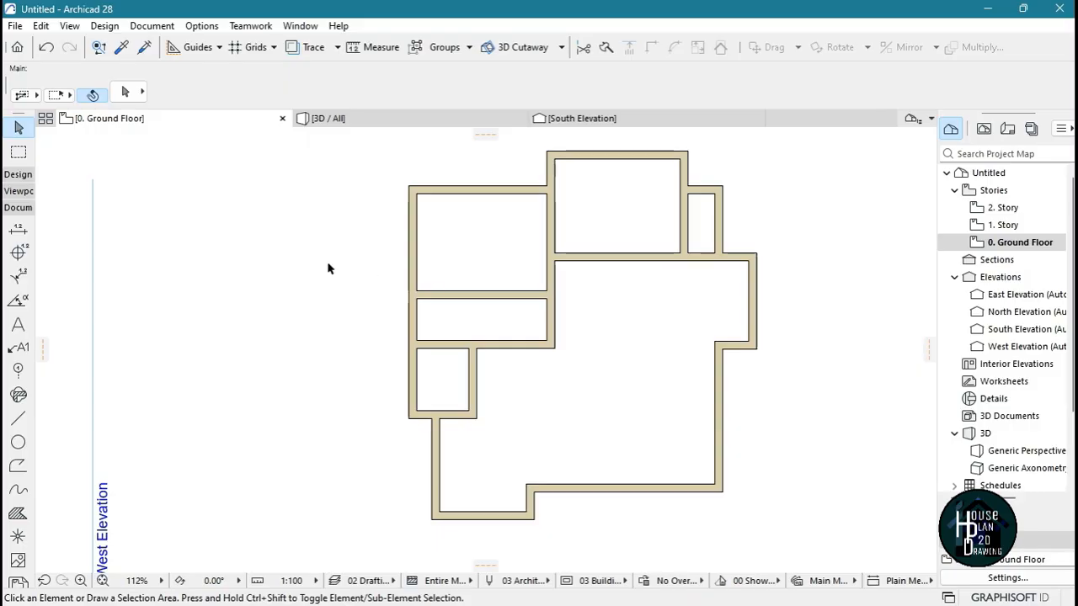
# Place a 900 × 2100 door near the west end of the north room's south wall, hinged west and opening into the room
pyautogui.click(20, 174)
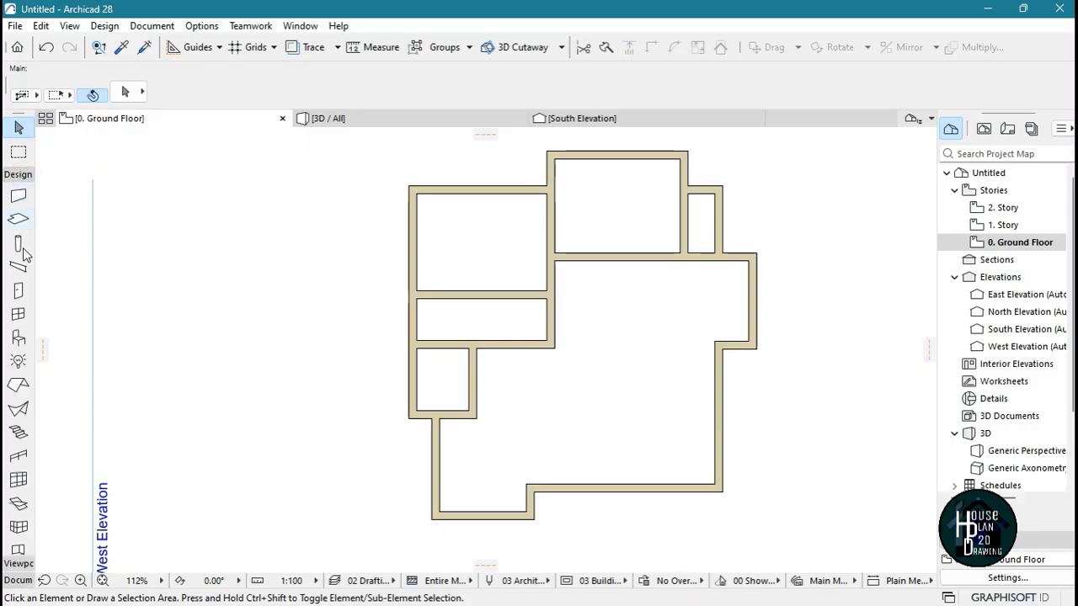
pyautogui.click(18, 291)
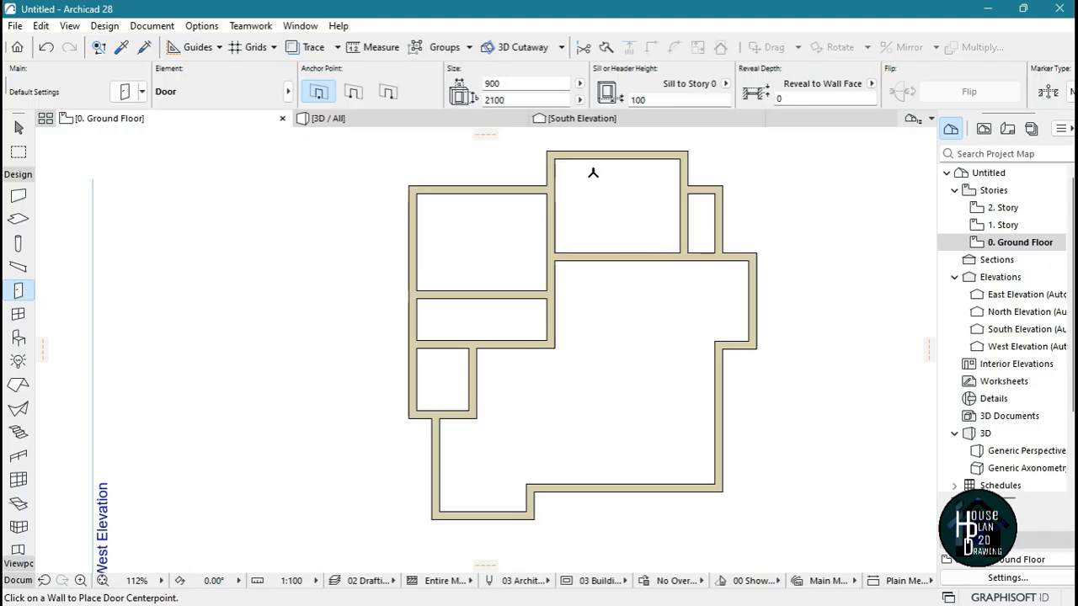
pyautogui.scroll(2, 572, 307)
pyautogui.scroll(2, 576, 333)
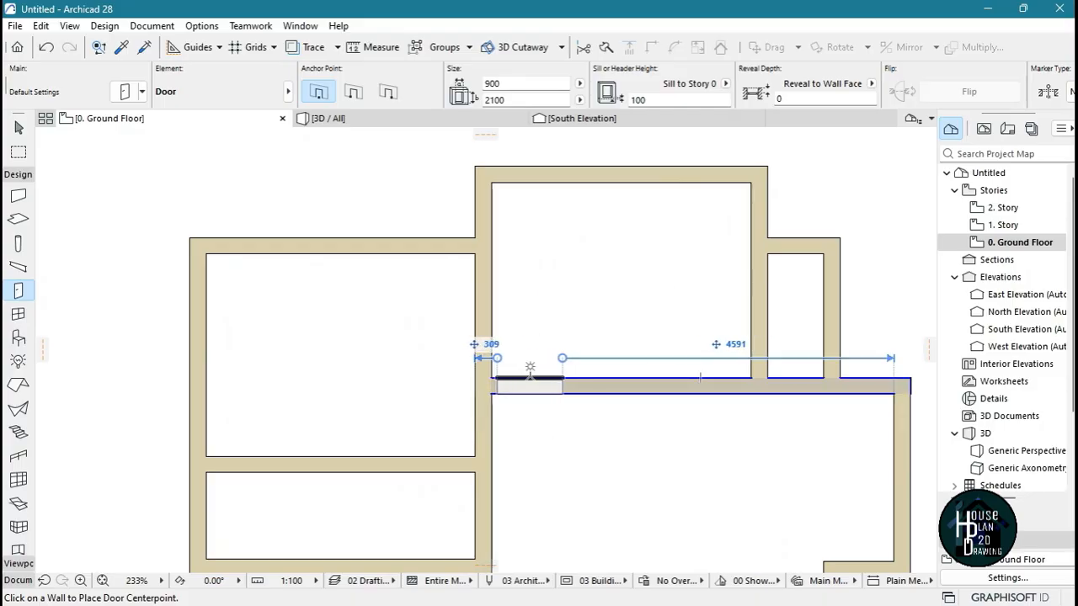
pyautogui.click(526, 372)
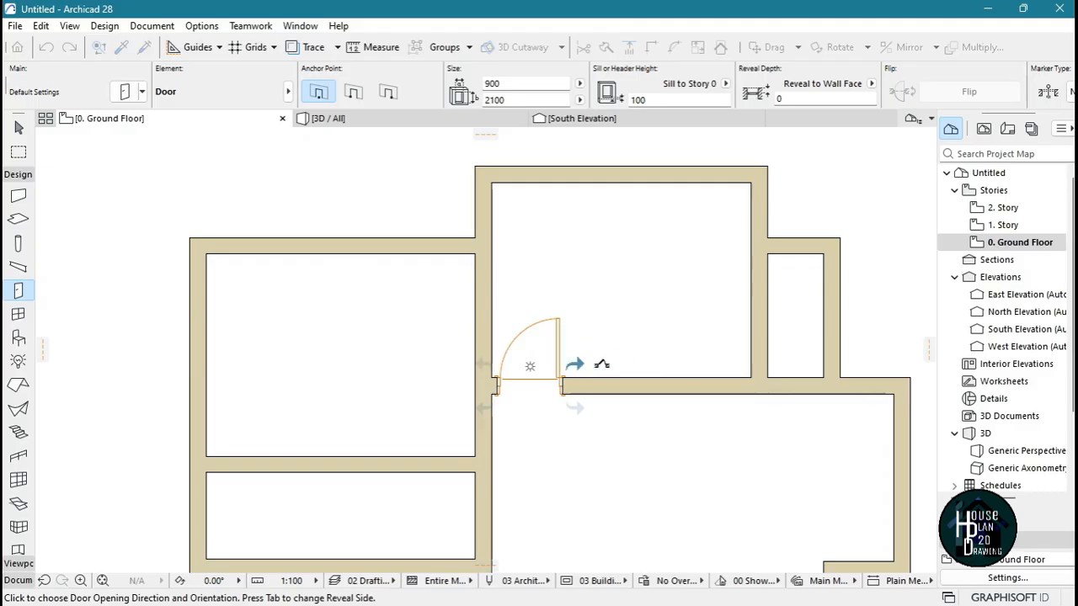
pyautogui.click(446, 348)
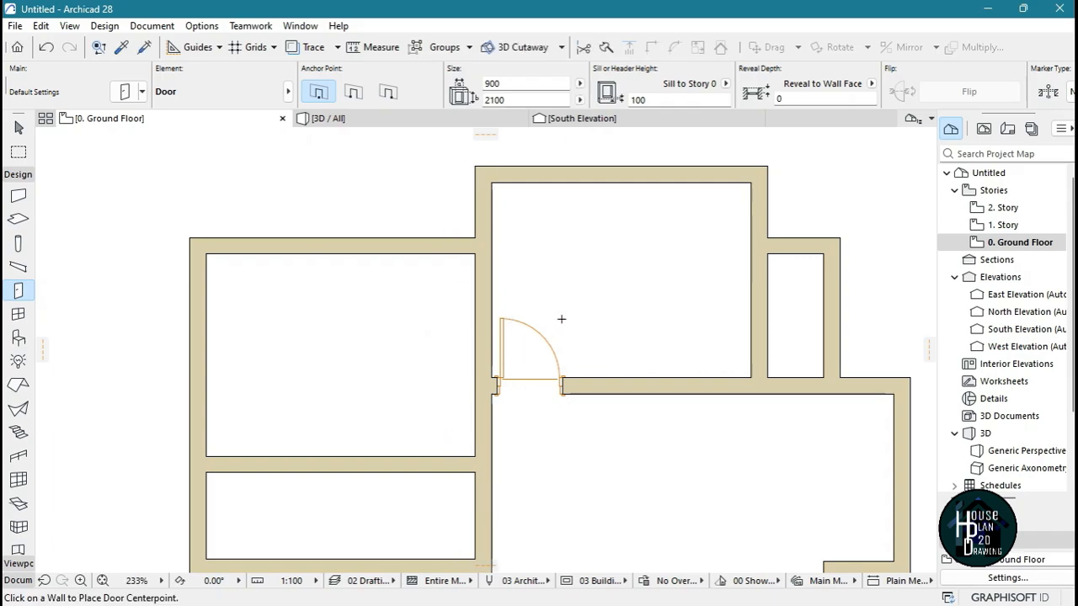
# Place a door at the south end of the wall between the north room and the narrow east room, hinged south and opening east
pyautogui.scroll(-5, 561, 319)
pyautogui.scroll(7, 705, 208)
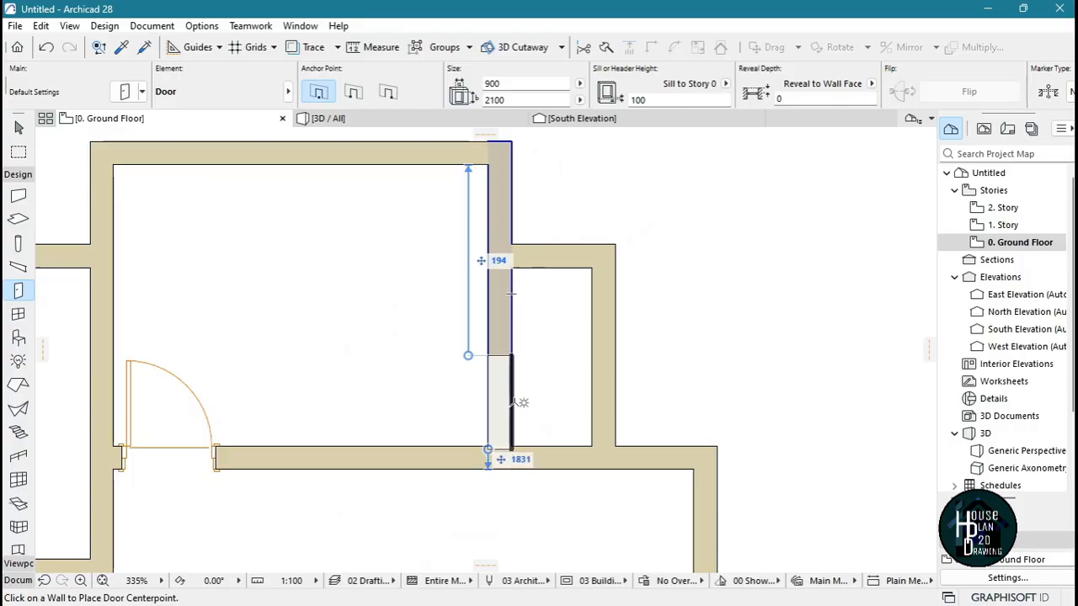
pyautogui.click(519, 396)
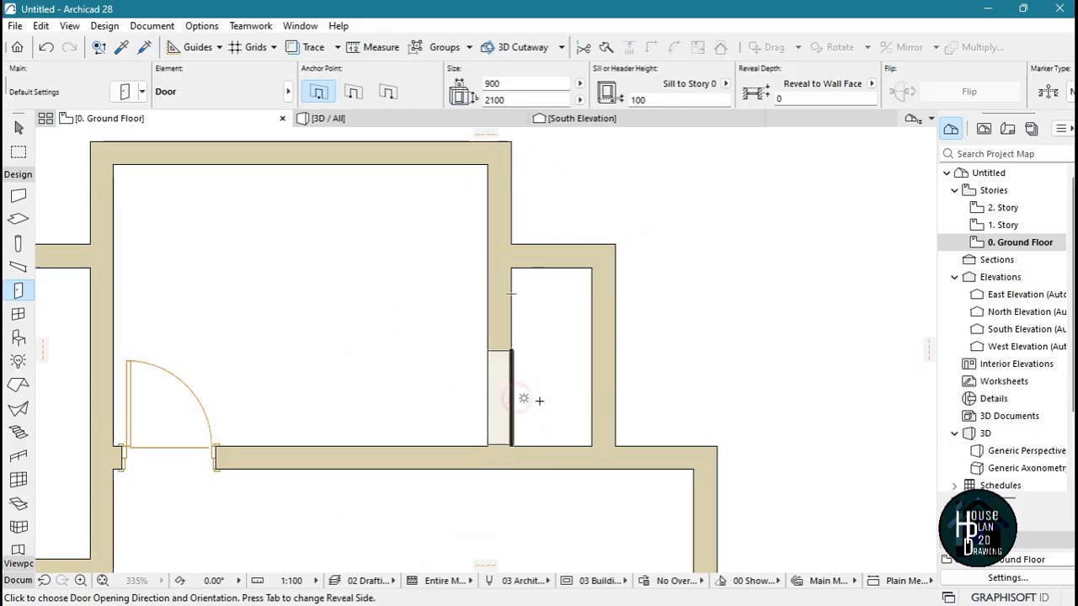
pyautogui.click(567, 388)
pyautogui.scroll(2, 557, 361)
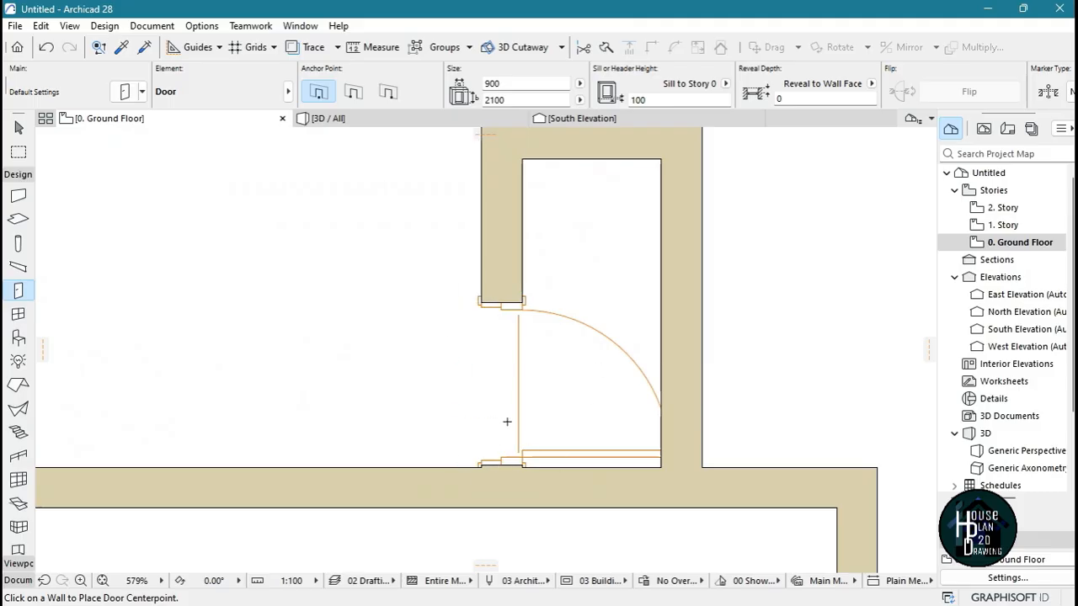
pyautogui.scroll(-2, 537, 363)
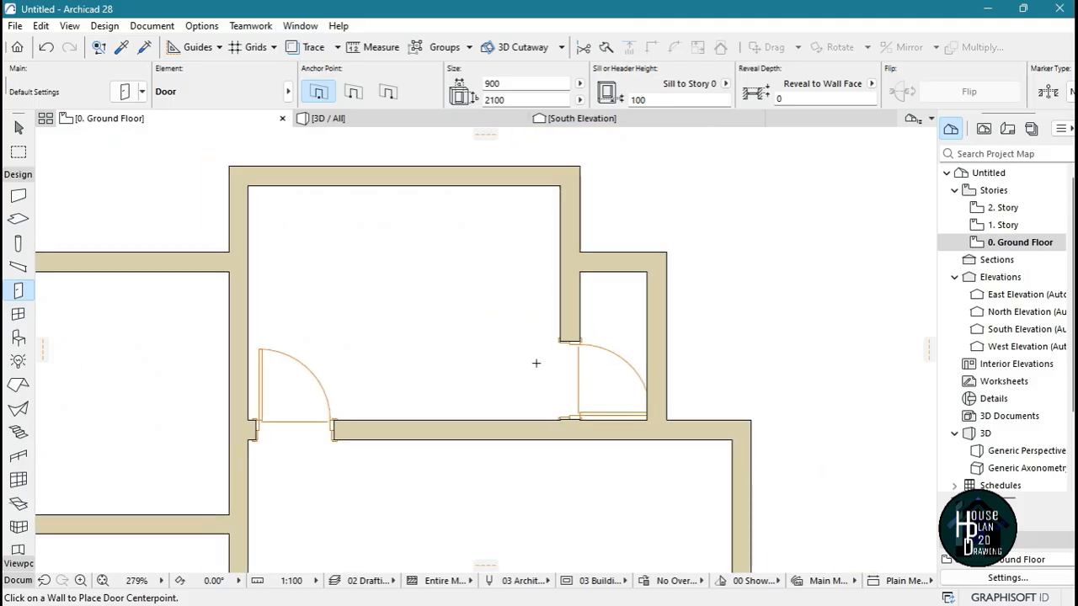
pyautogui.scroll(2, 593, 381)
pyautogui.press('Escape')
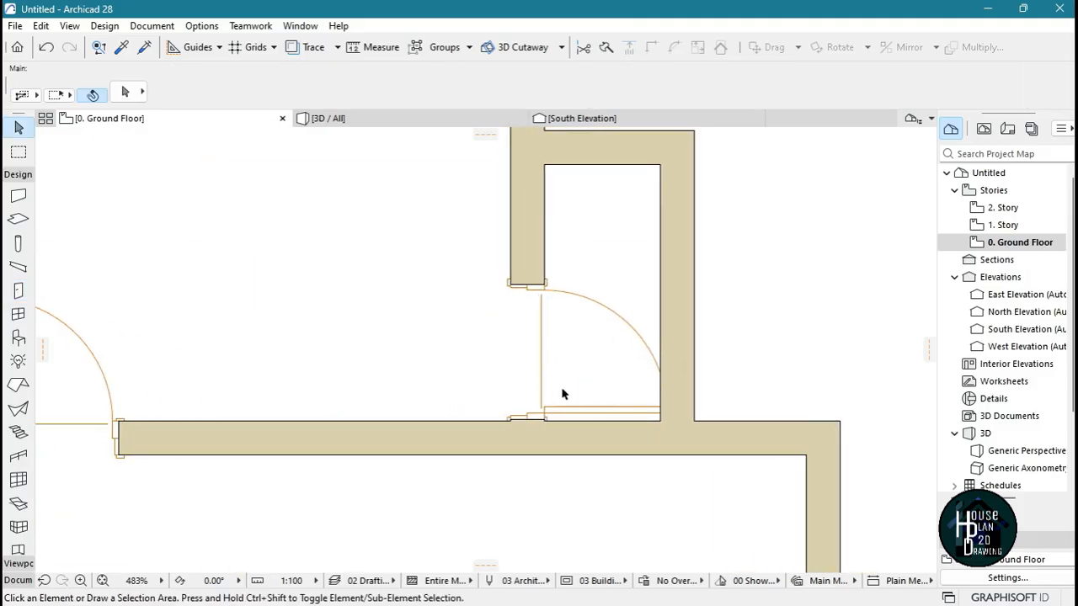
# Set the narrow east room's door width to 750 mm
pyautogui.click(540, 296)
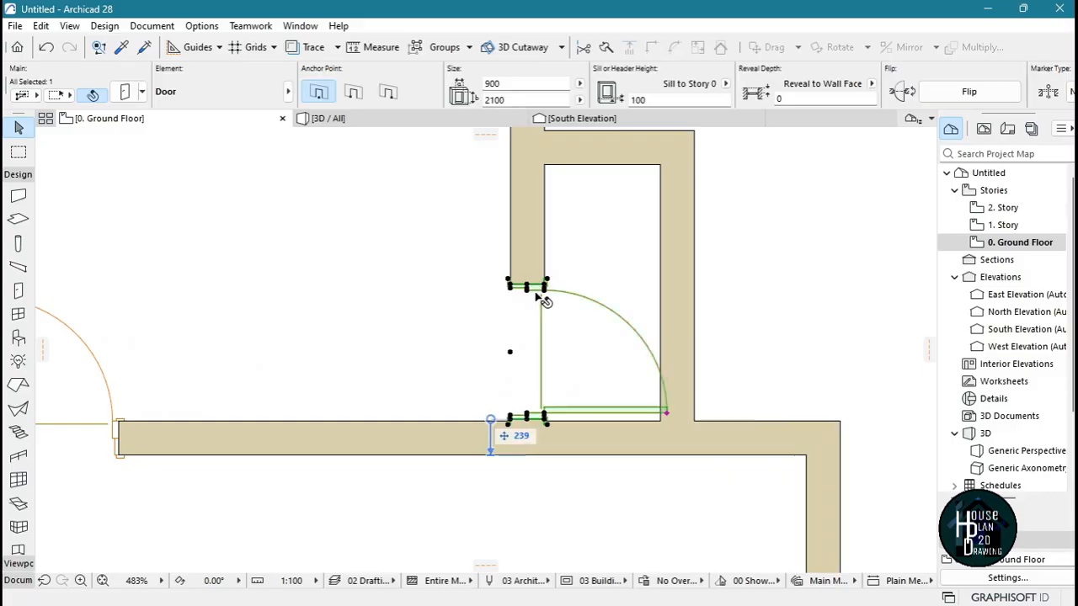
pyautogui.click(500, 82)
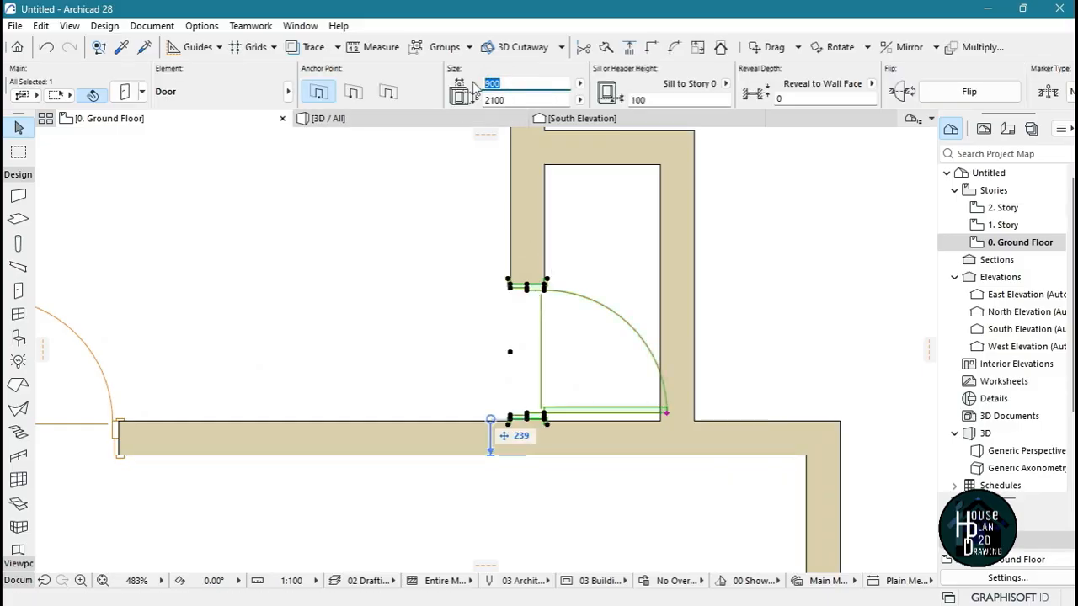
pyautogui.write('750')
pyautogui.press('Return')
pyautogui.click(590, 309)
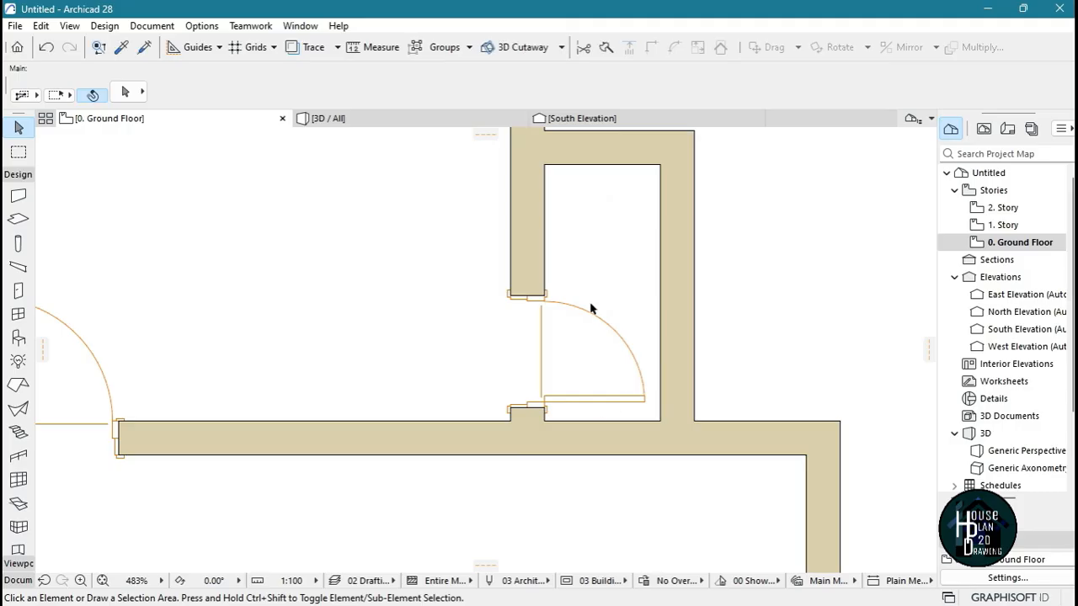
# Draw a vertical partition wall across the wide, shallow west room, starting 2300 mm east of its west wall and ending at its north wall
pyautogui.scroll(-3, 603, 260)
pyautogui.scroll(-3, 515, 306)
pyautogui.scroll(5, 455, 315)
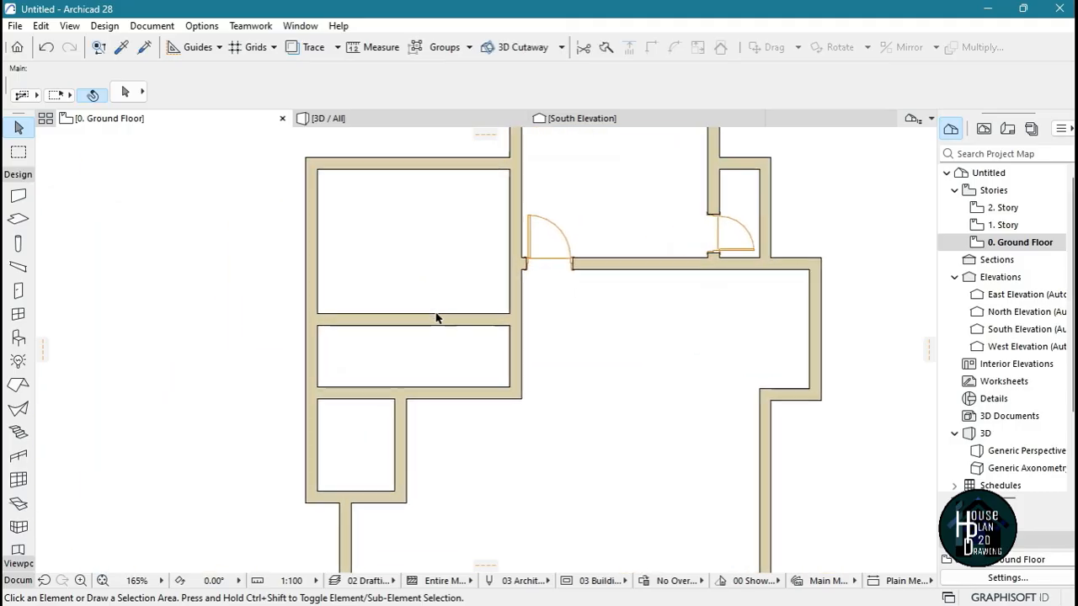
pyautogui.scroll(-3, 522, 337)
pyautogui.scroll(5, 509, 370)
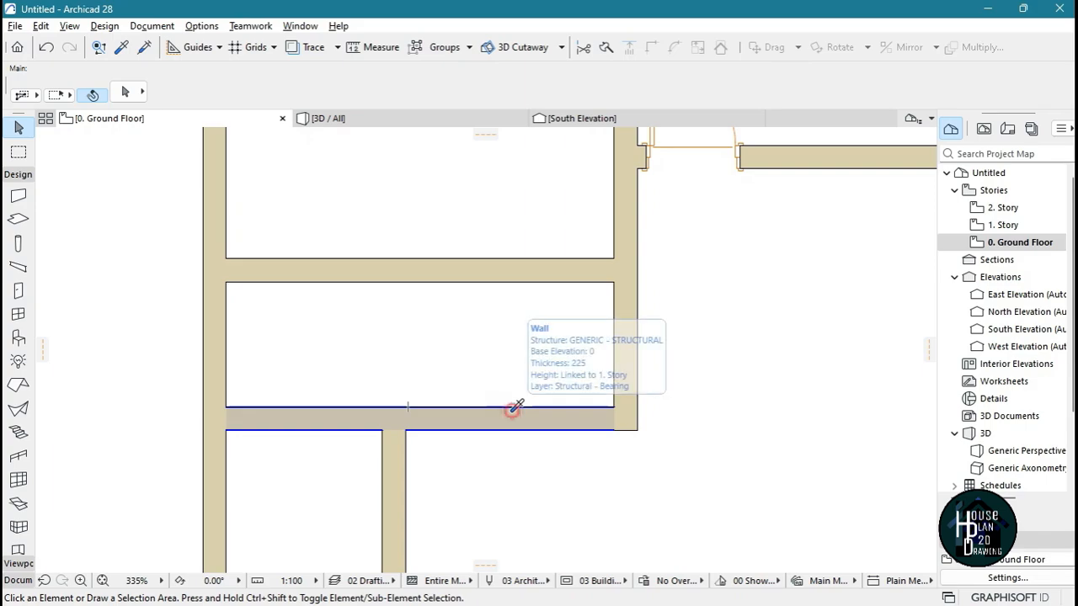
pyautogui.keyDown('alt'); pyautogui.click(512, 408); pyautogui.keyUp('alt')
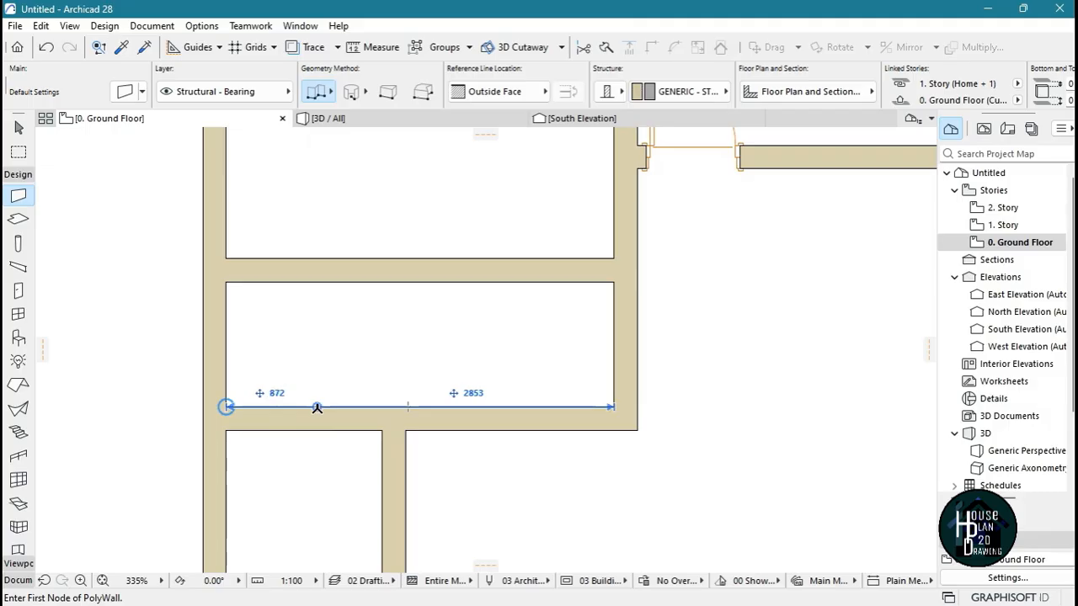
pyautogui.write('2300')
pyautogui.press('Return')
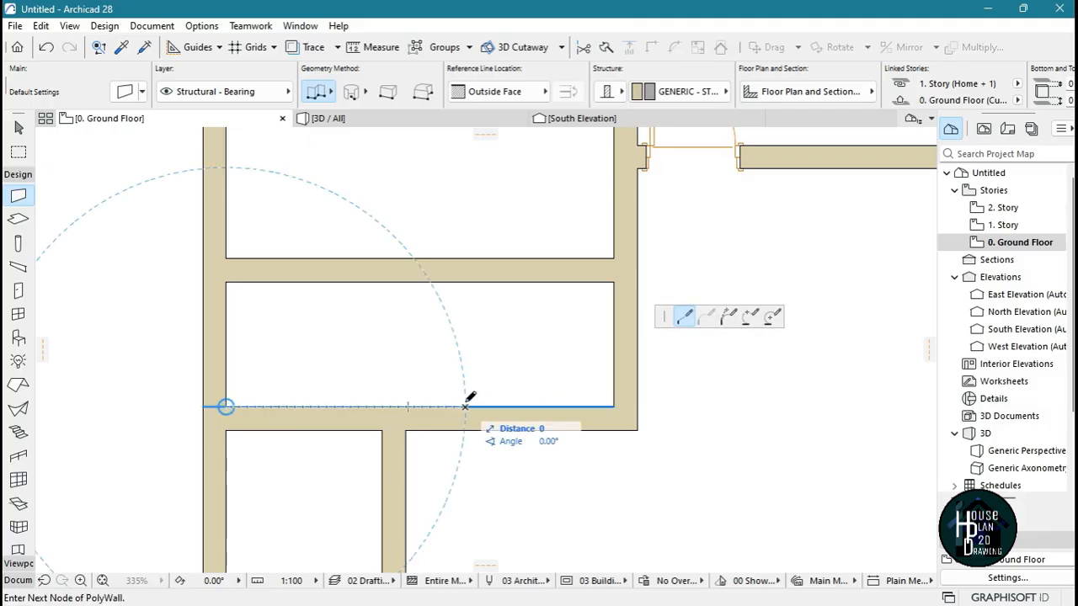
pyautogui.click(466, 284)
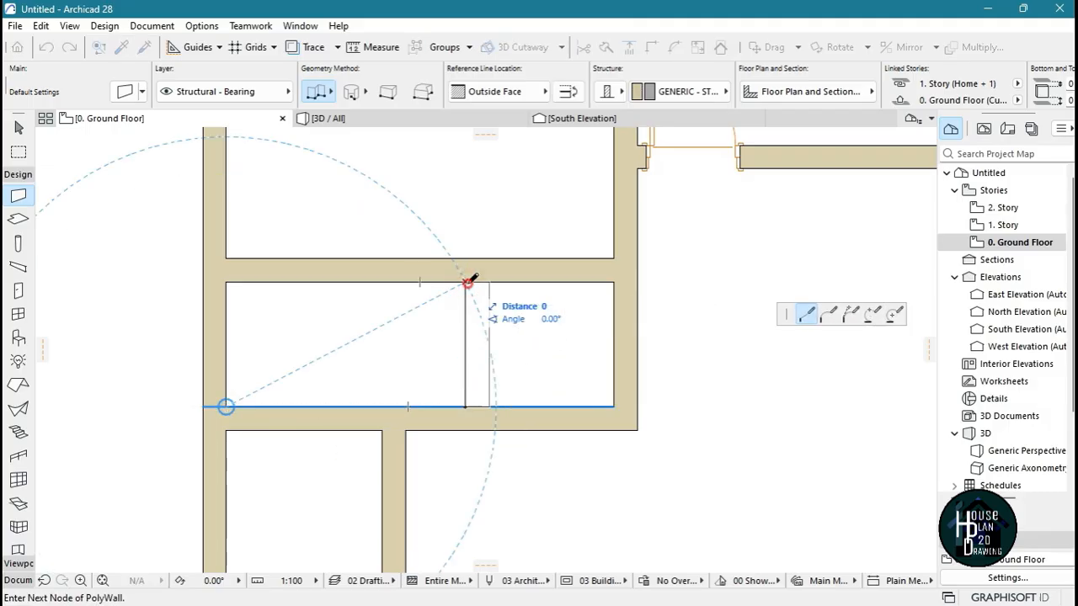
pyautogui.click(465, 284)
pyautogui.scroll(-4, 465, 288)
pyautogui.press('Escape')
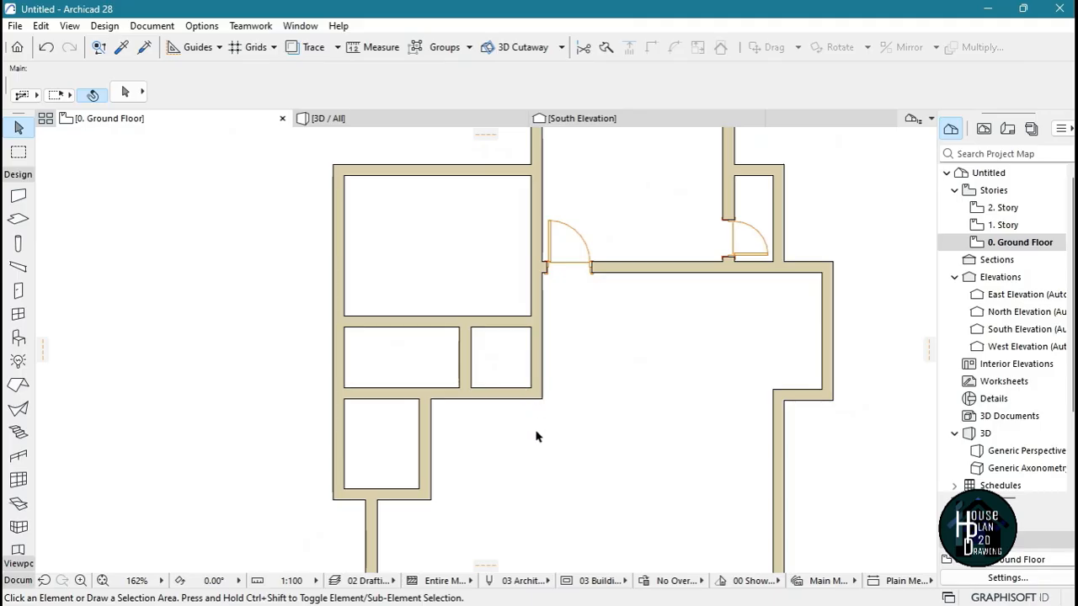
# Copy the 900 mm door's settings and place a door in the south wall of the small space east of the partition, hinged east and opening north
pyautogui.scroll(-2, 519, 357)
pyautogui.scroll(6, 554, 300)
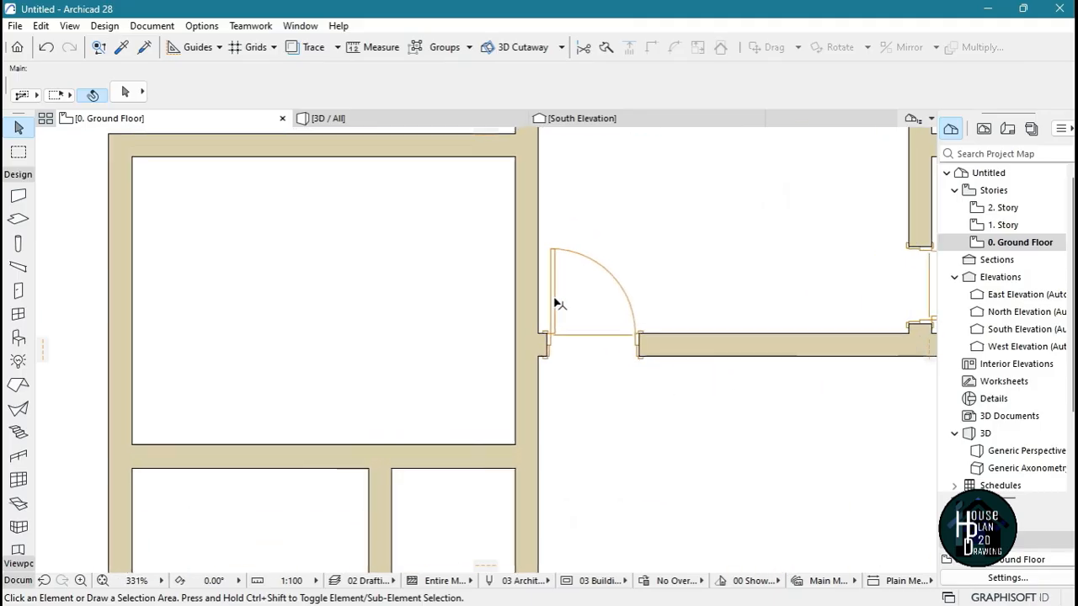
pyautogui.keyDown('alt'); pyautogui.click(560, 242); pyautogui.keyUp('alt')
pyautogui.scroll(-8, 556, 253)
pyautogui.scroll(8, 539, 370)
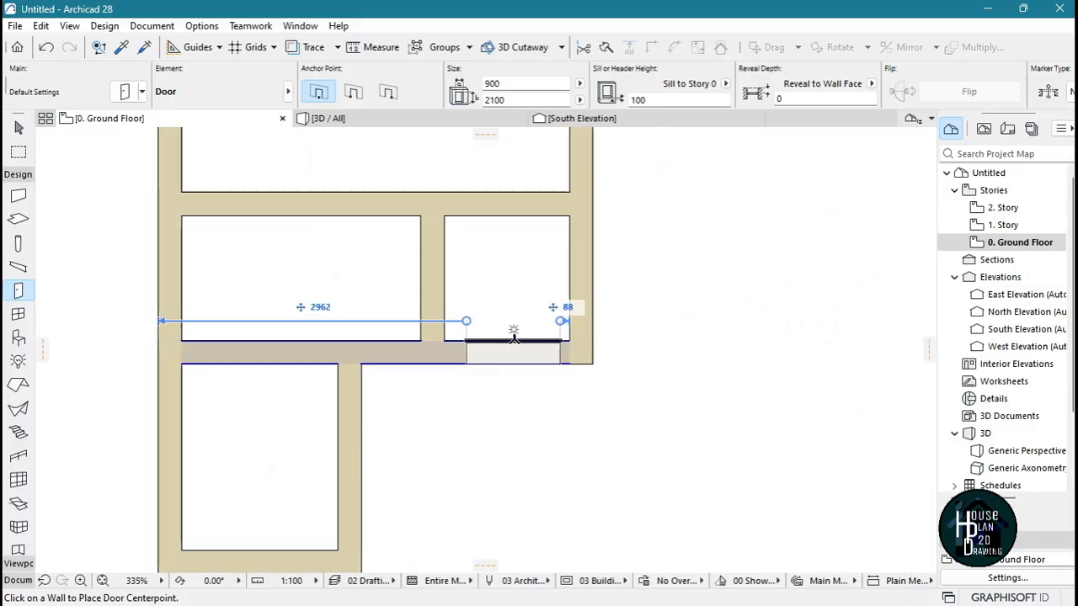
pyautogui.click(519, 339)
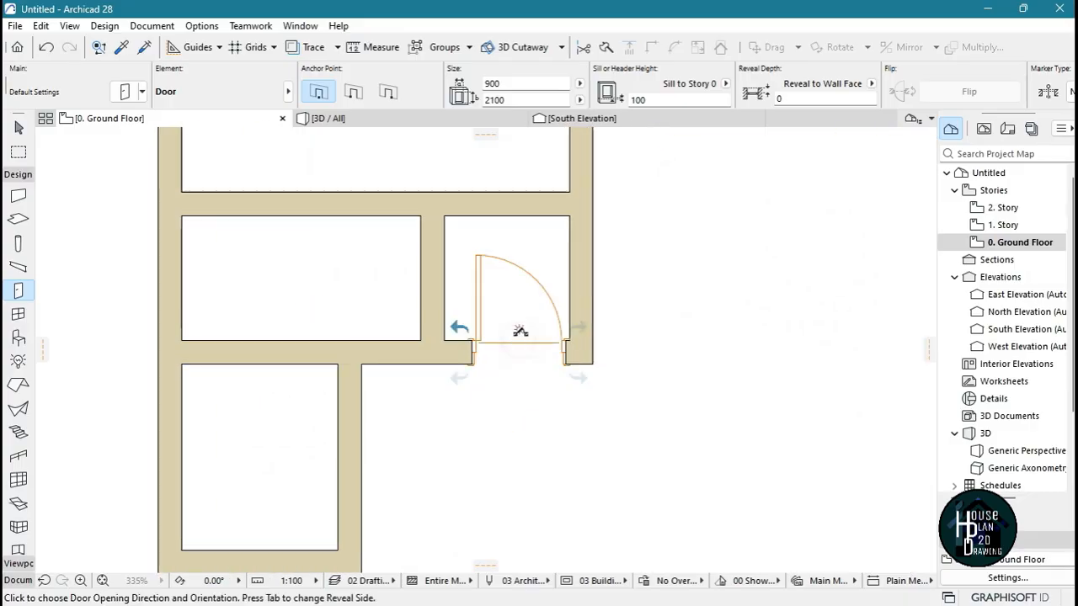
pyautogui.click(591, 251)
# Trim away the horizontal wall segment east of the new partition, opening the door space to the large northwest room
pyautogui.scroll(-4, 587, 341)
pyautogui.moveTo(587, 329); pyautogui.dragTo(583, 387, button='middle')
pyautogui.scroll(1, 583, 387)
pyautogui.keyDown('ctrl'); pyautogui.click(551, 325); pyautogui.keyUp('ctrl')
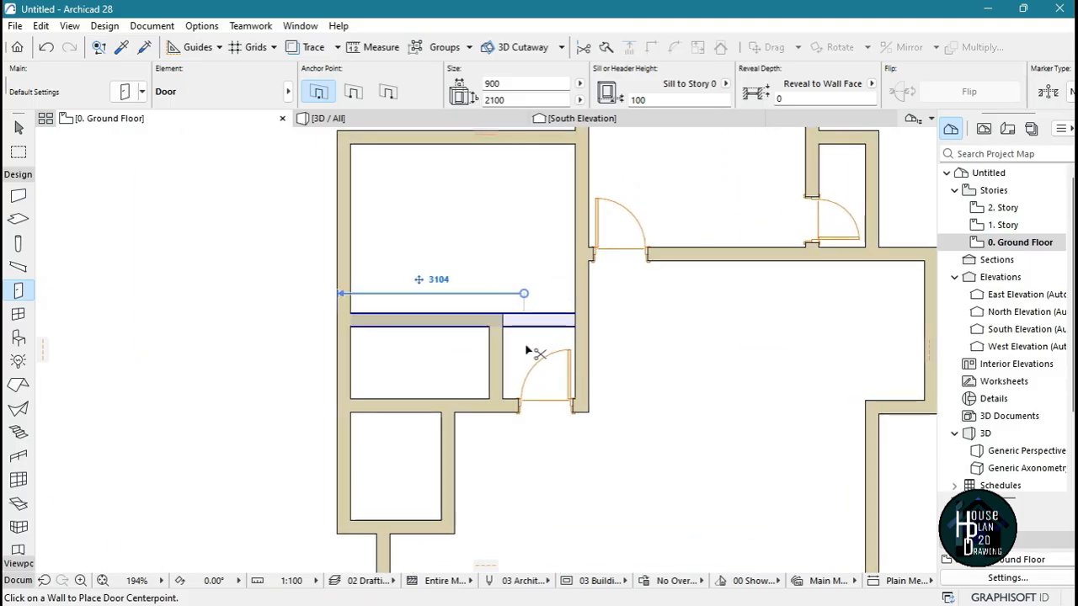
pyautogui.press('Escape')
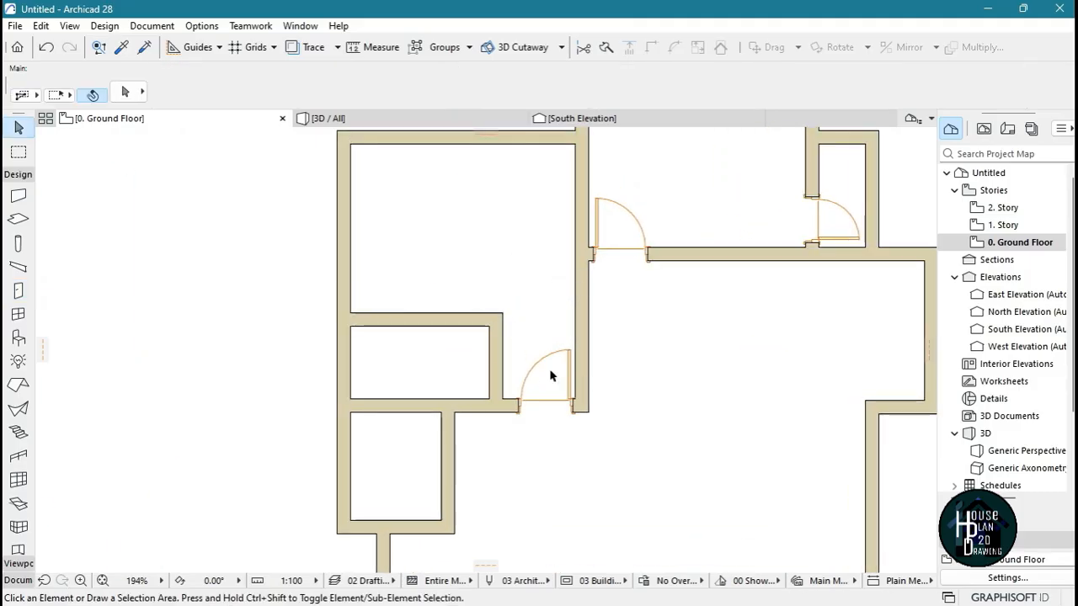
# Copy the 750 mm door's settings and place a door in the partition's north end, hinged north and opening west into the shallow room
pyautogui.scroll(-3, 599, 358)
pyautogui.scroll(5, 702, 312)
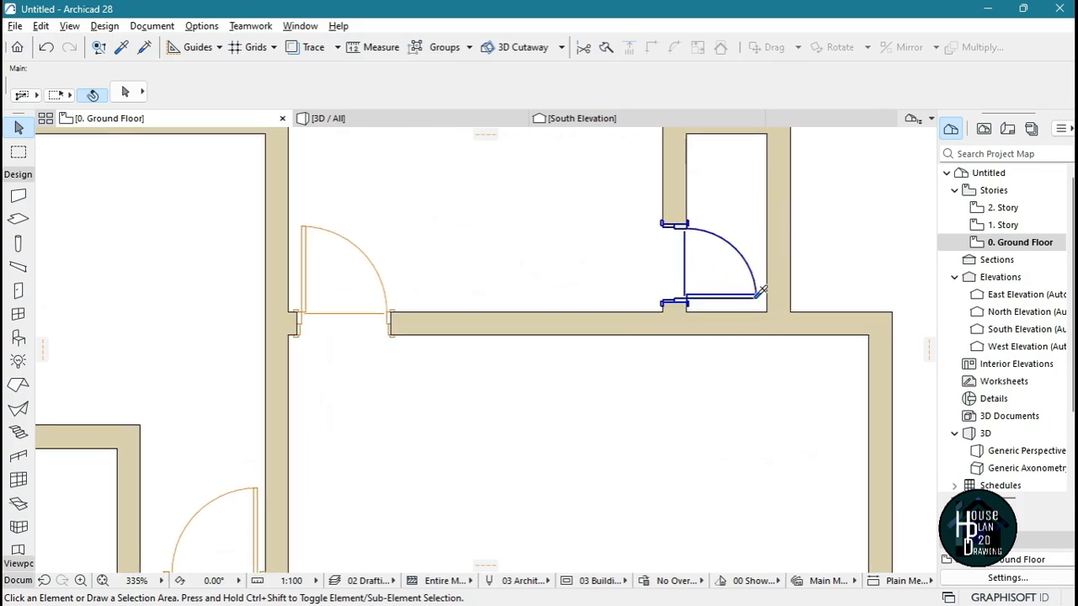
pyautogui.keyDown('alt'); pyautogui.click(758, 294); pyautogui.keyUp('alt')
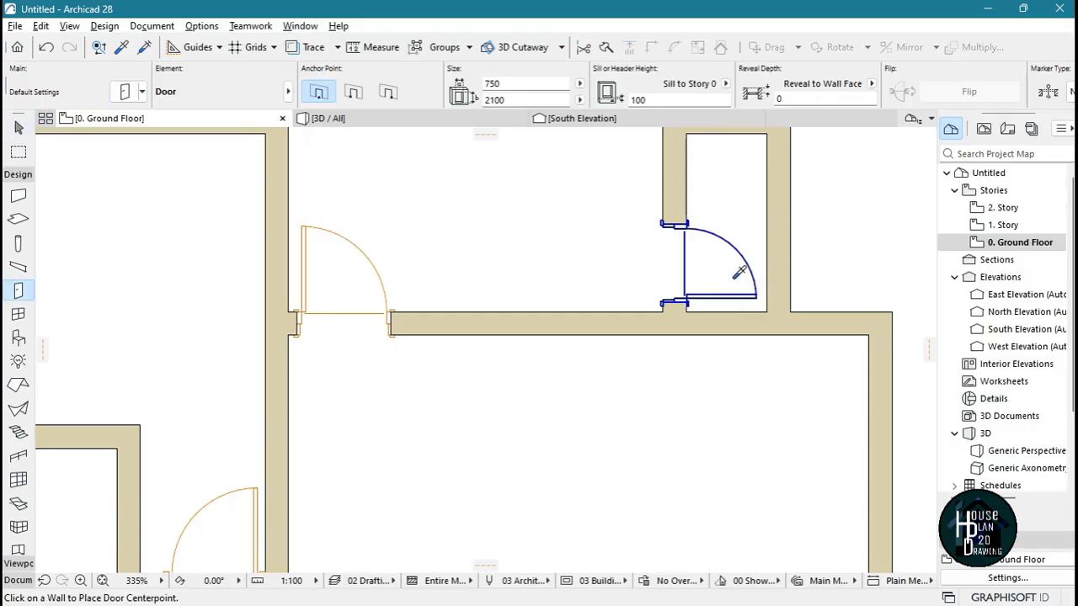
pyautogui.scroll(-8, 722, 247)
pyautogui.scroll(3, 599, 292)
pyautogui.scroll(5, 599, 291)
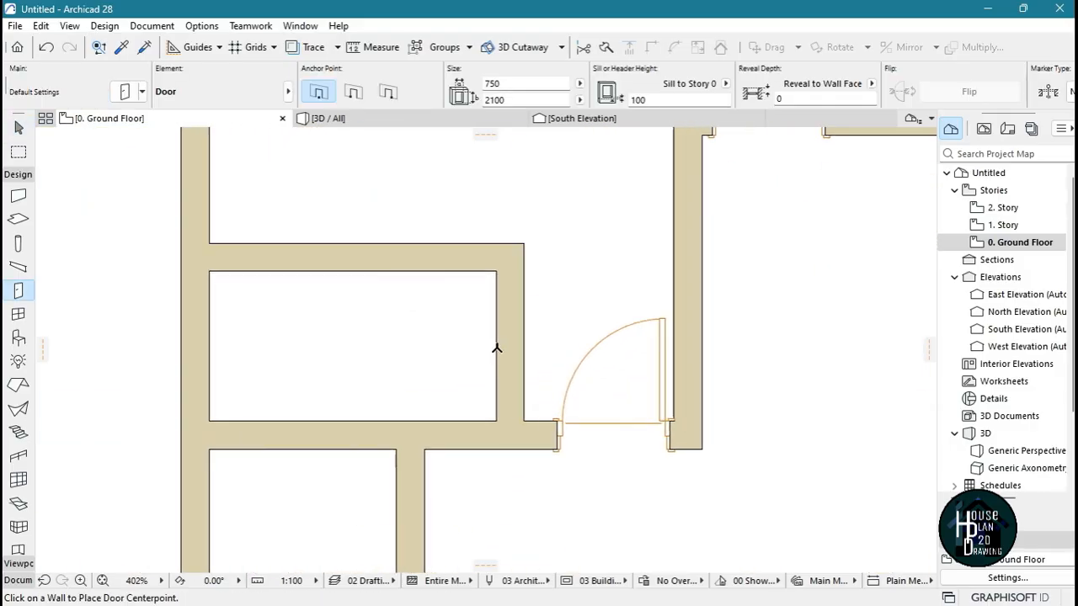
pyautogui.click(497, 314)
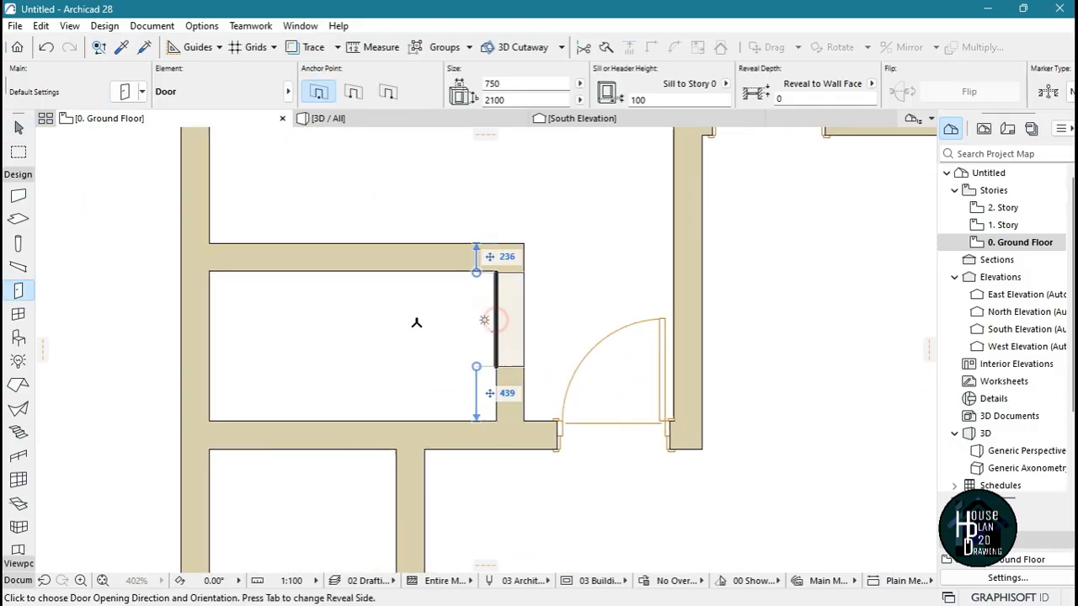
pyautogui.click(335, 278)
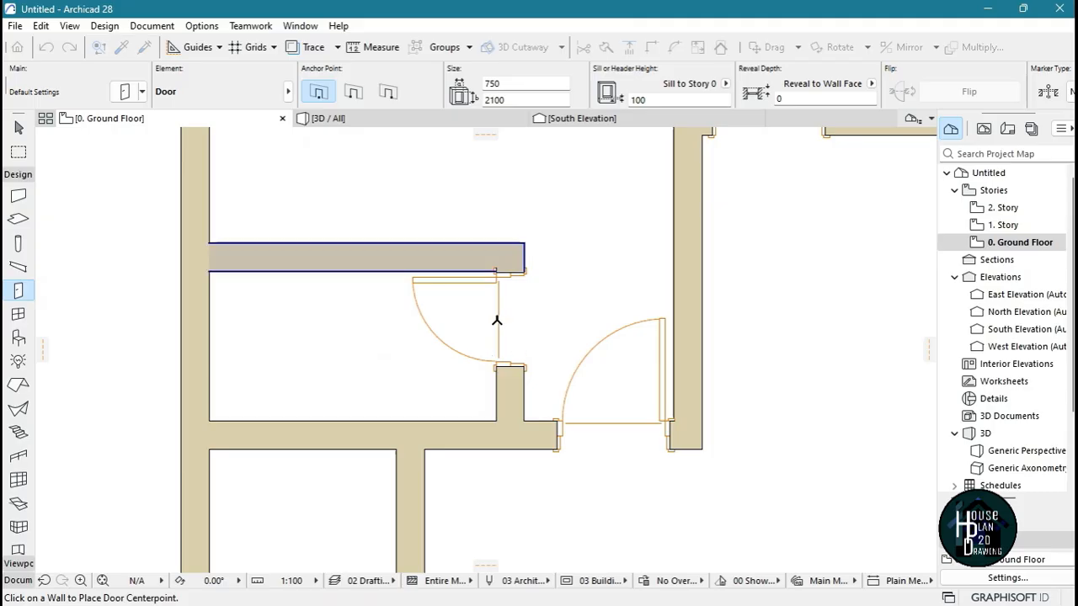
# Place another 750 mm door at the north end of the small southwest room's east wall, hinged north and opening west into the room
pyautogui.scroll(-7, 493, 312)
pyautogui.scroll(10, 493, 393)
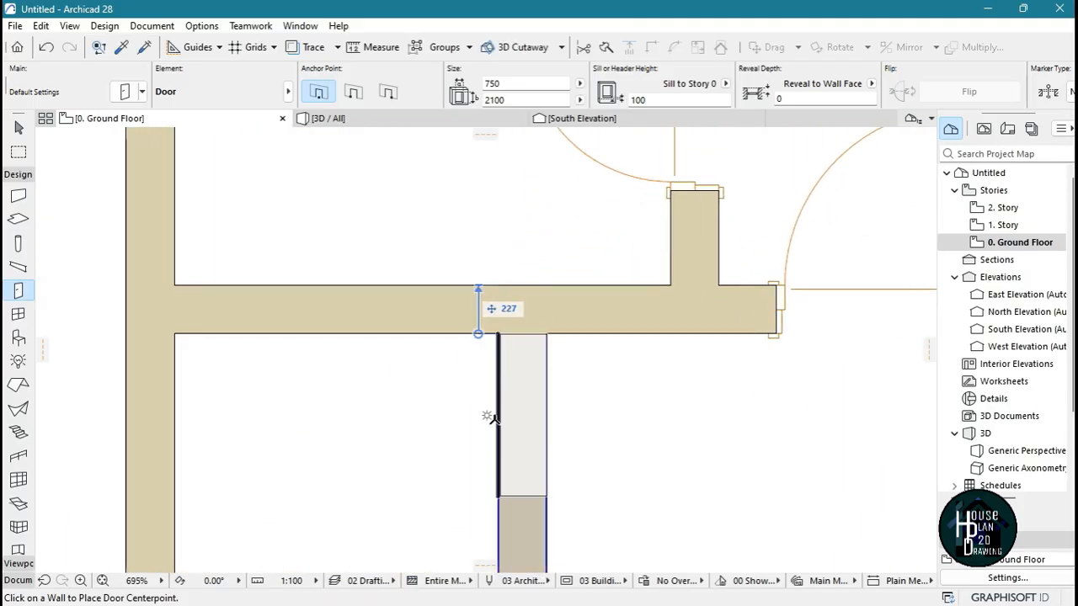
pyautogui.click(497, 418)
pyautogui.click(370, 335)
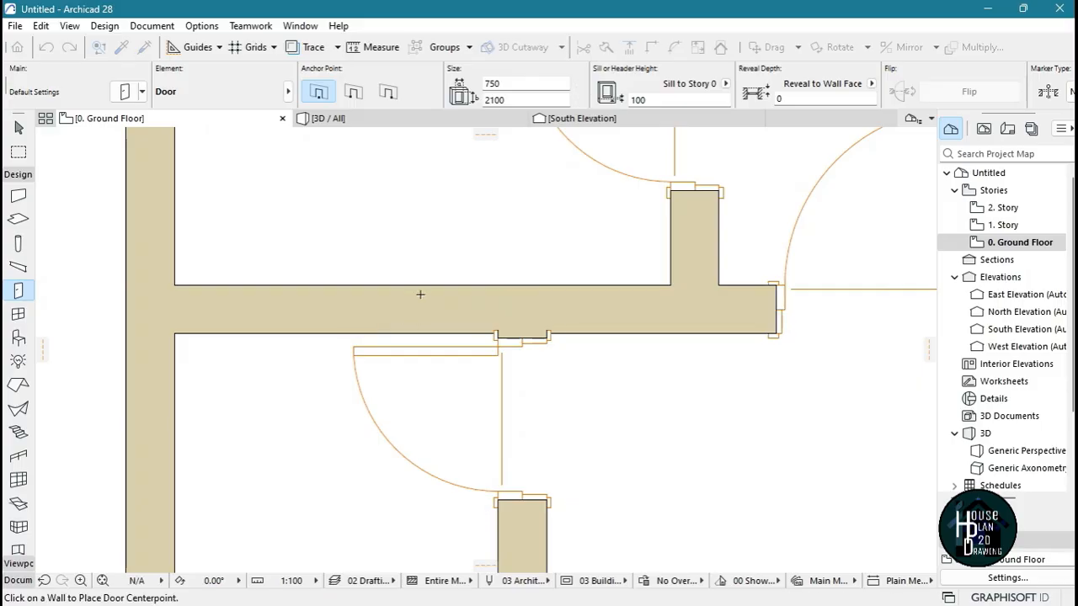
pyautogui.scroll(-10, 444, 332)
pyautogui.press('Escape')
# Flip the short vertical wall at the southern step of the plan eastward about its reference line
pyautogui.scroll(2, 464, 443)
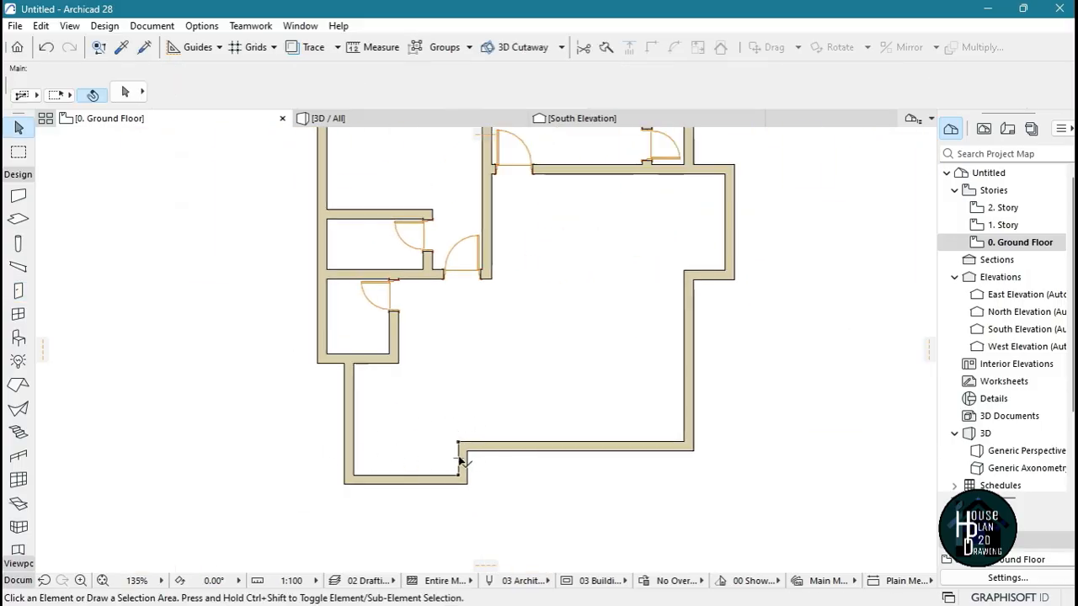
pyautogui.scroll(4, 407, 460)
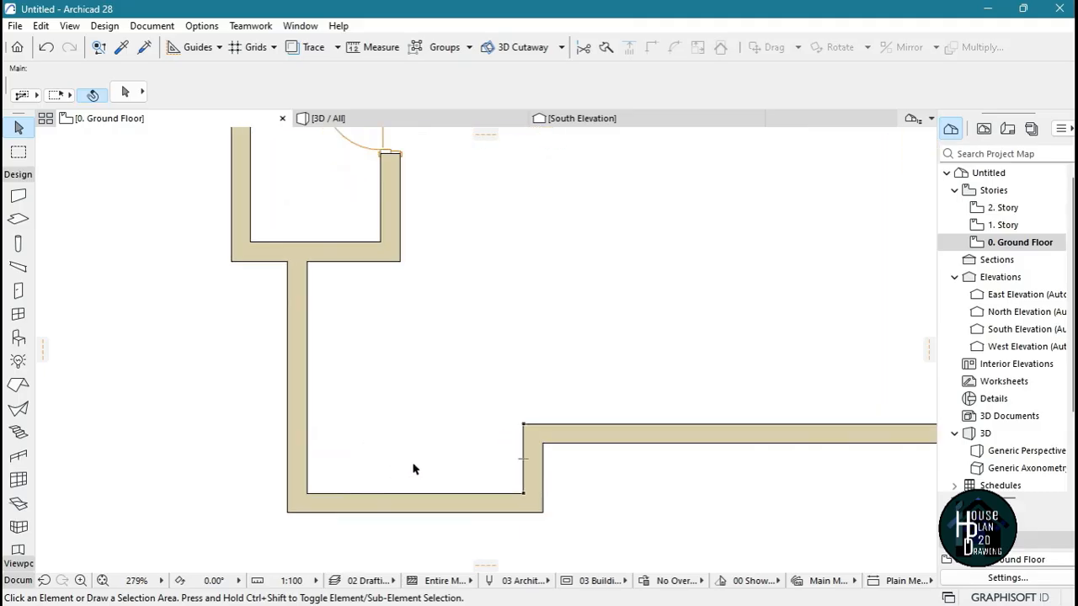
pyautogui.click(532, 469)
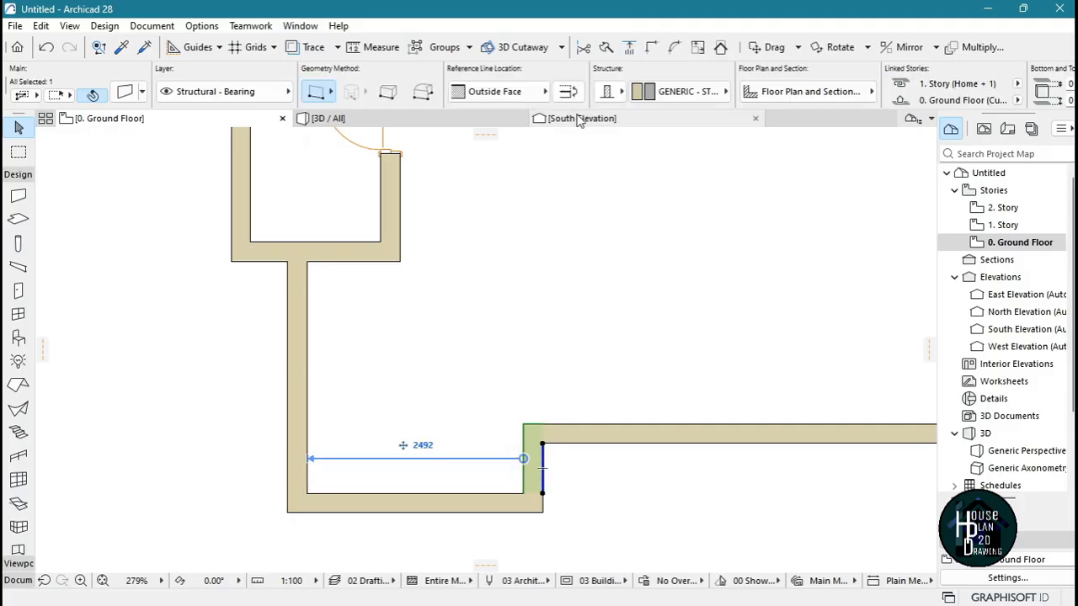
pyautogui.click(567, 91)
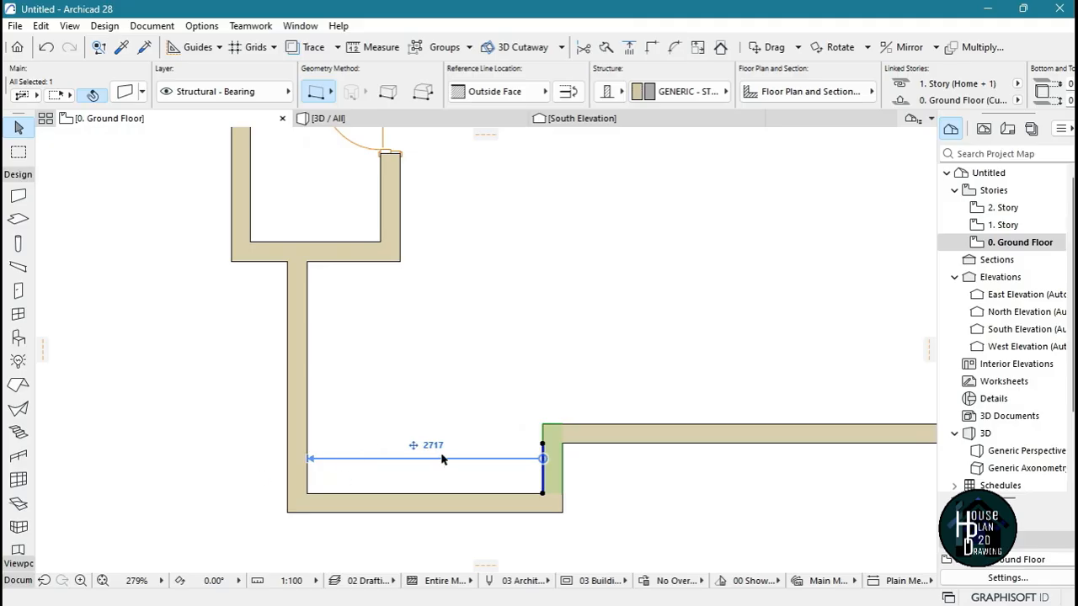
# Measure the inner width of the southwest recess from its west wall to the short step wall
pyautogui.press('Escape')
pyautogui.scroll(-4, 455, 421)
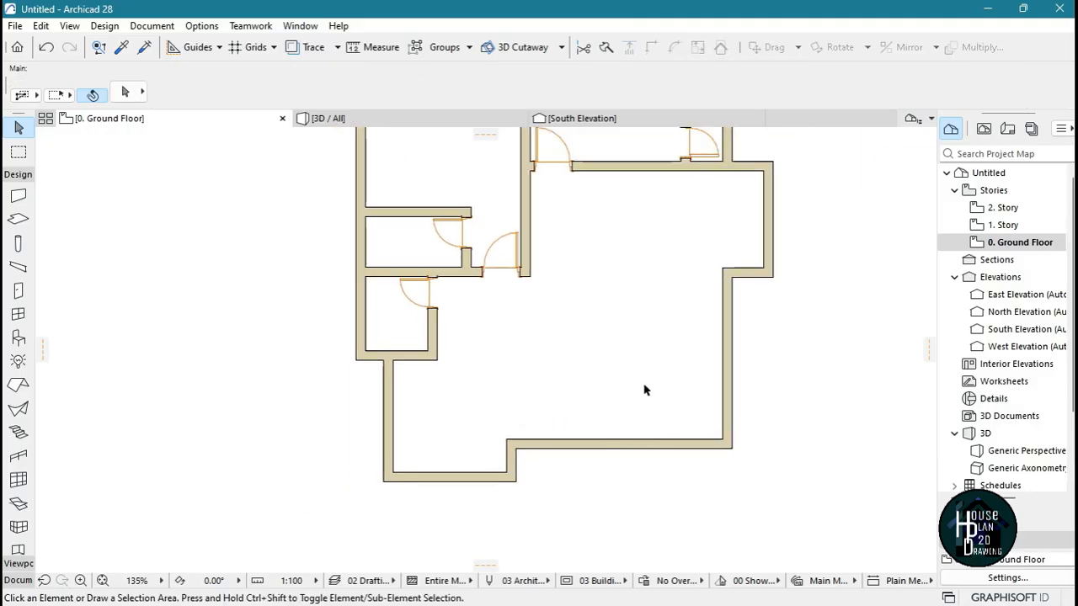
pyautogui.scroll(8, 645, 390)
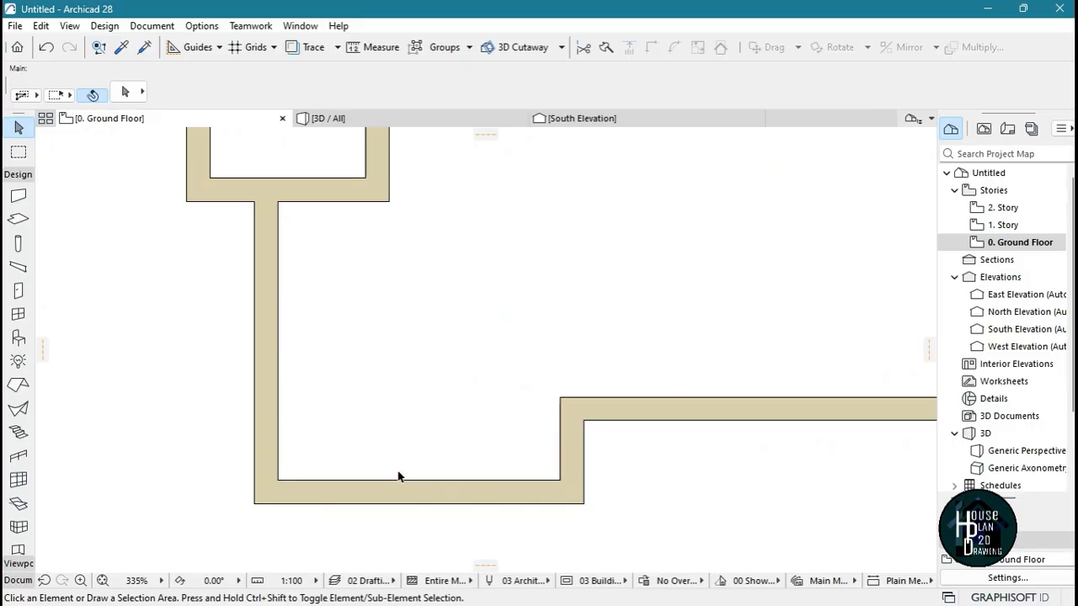
pyautogui.press('m')
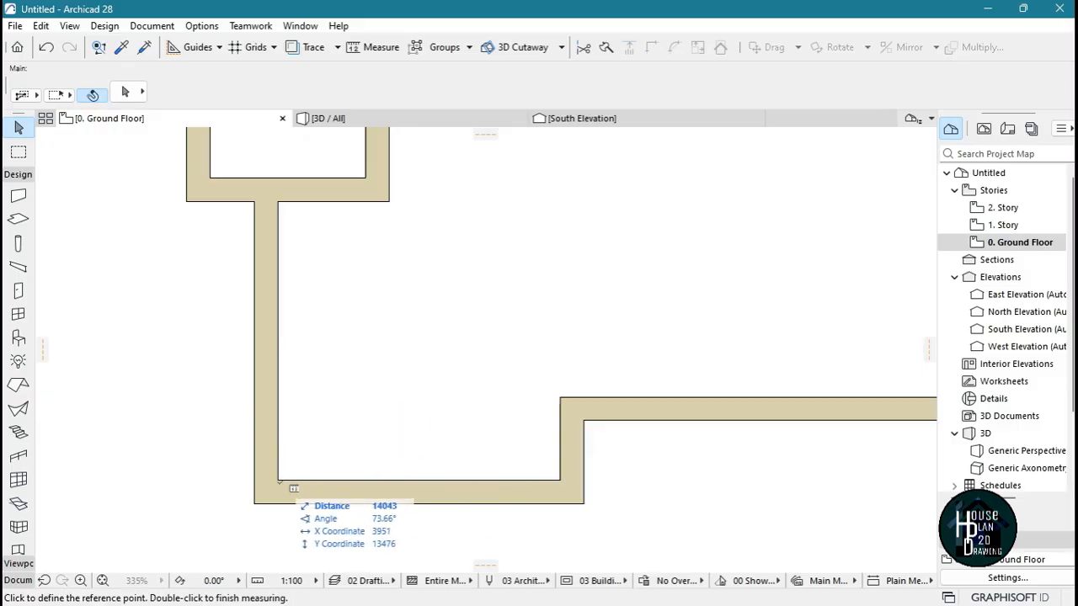
pyautogui.click(279, 482)
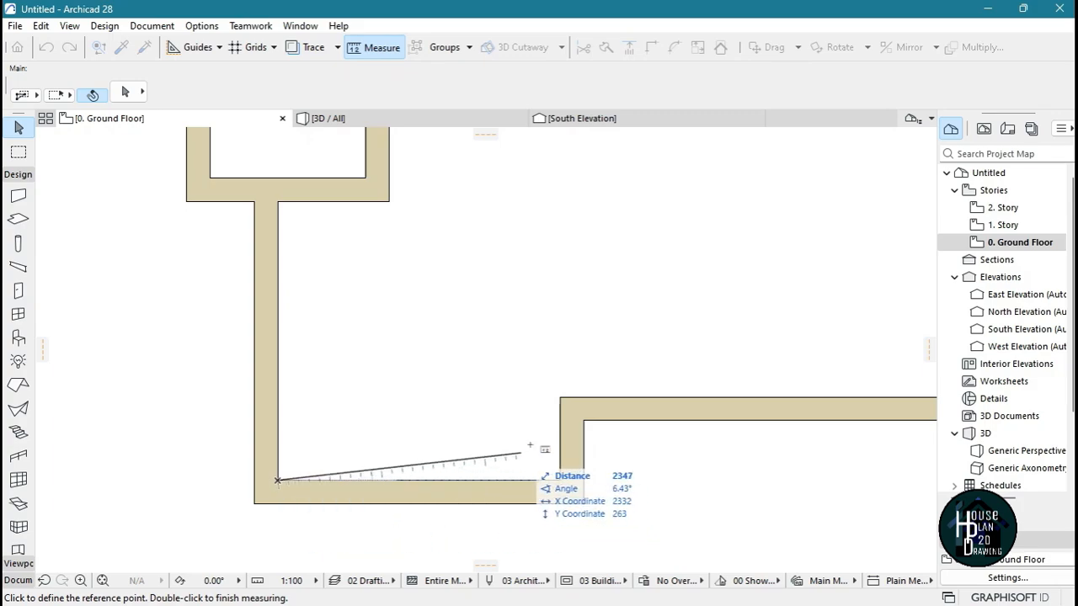
pyautogui.press('Escape')
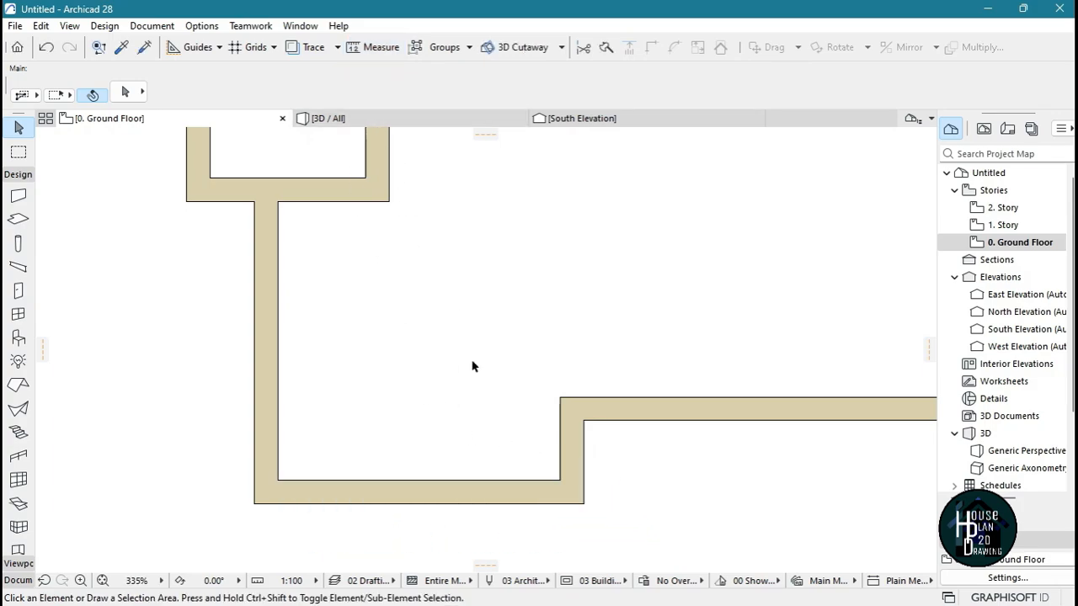
pyautogui.click(379, 48)
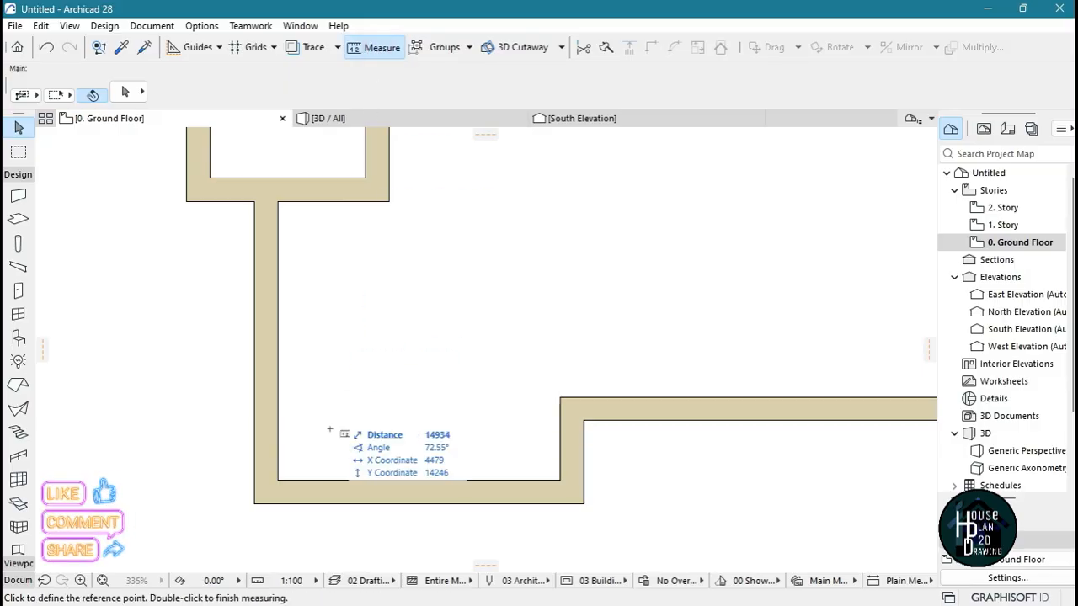
pyautogui.click(278, 481)
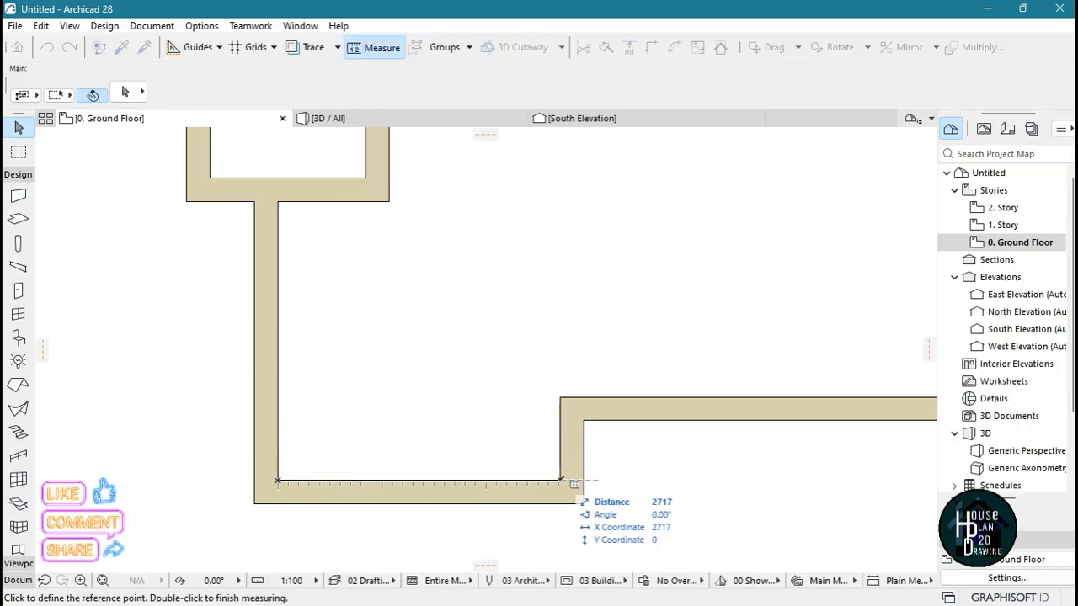
pyautogui.press('Escape')
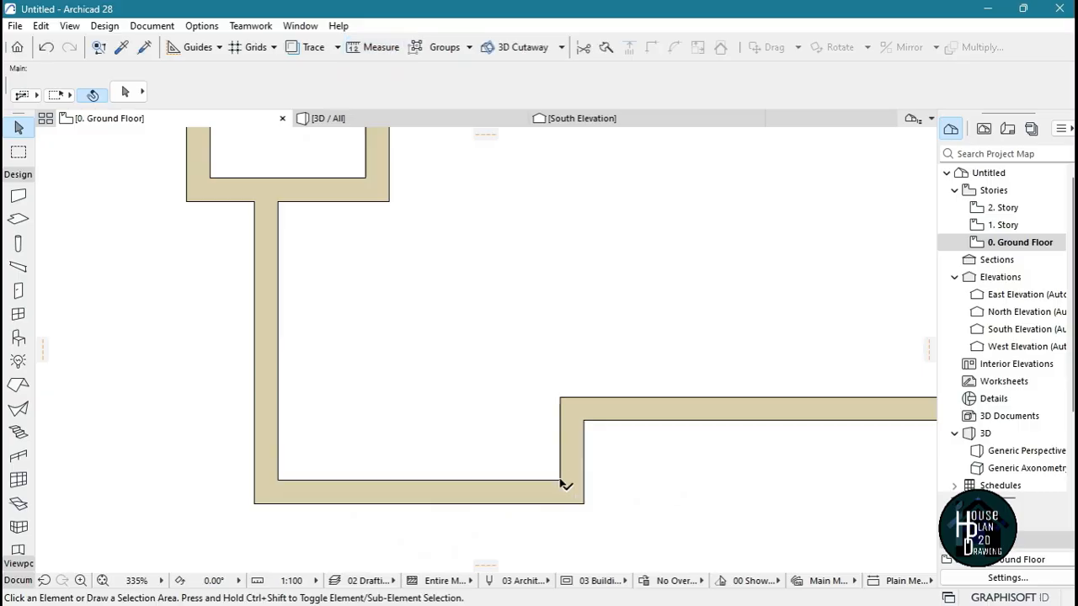
# Copy the 900 mm door's settings and place a door in the south wall just east of the step, hinged west and opening north
pyautogui.scroll(-2, 565, 483)
pyautogui.moveTo(618, 494); pyautogui.dragTo(507, 485, button='middle')
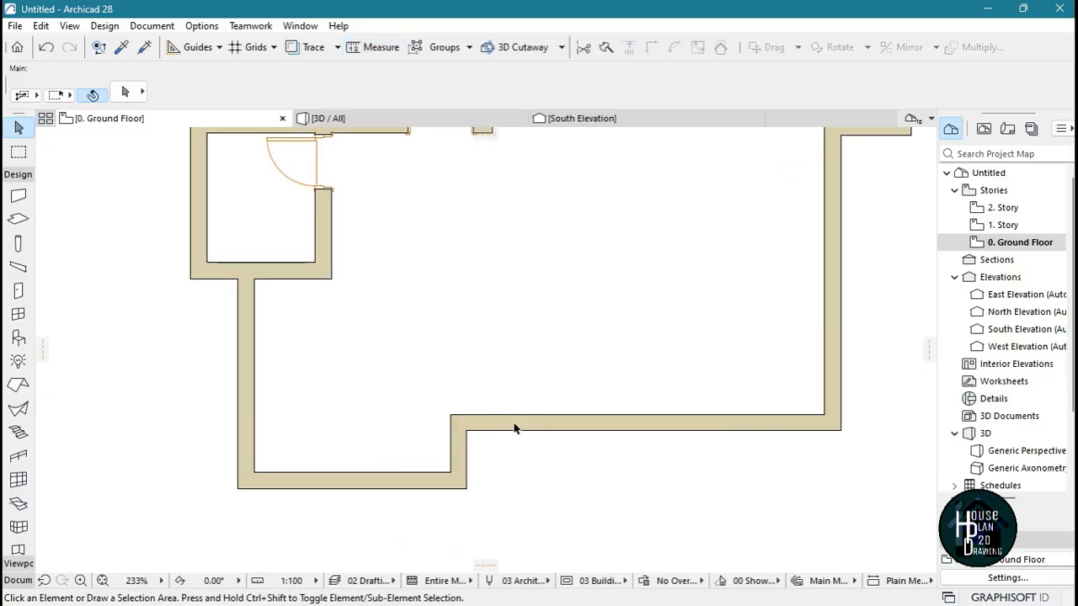
pyautogui.scroll(-4, 526, 404)
pyautogui.scroll(4, 522, 270)
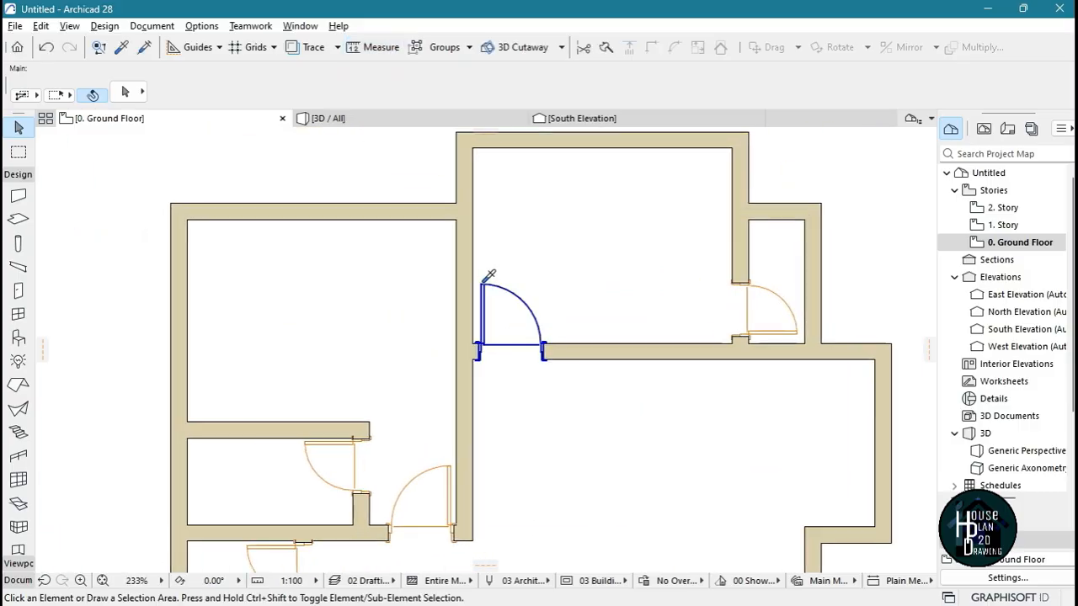
pyautogui.keyDown('alt'); pyautogui.click(517, 296); pyautogui.keyUp('alt')
pyautogui.scroll(-5, 540, 401)
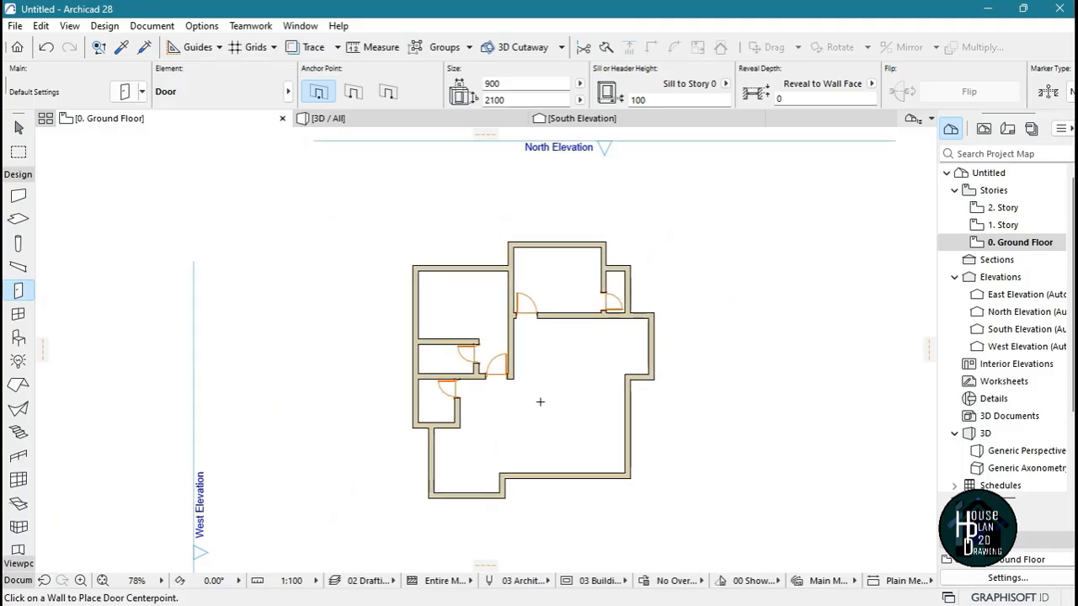
pyautogui.scroll(7, 505, 492)
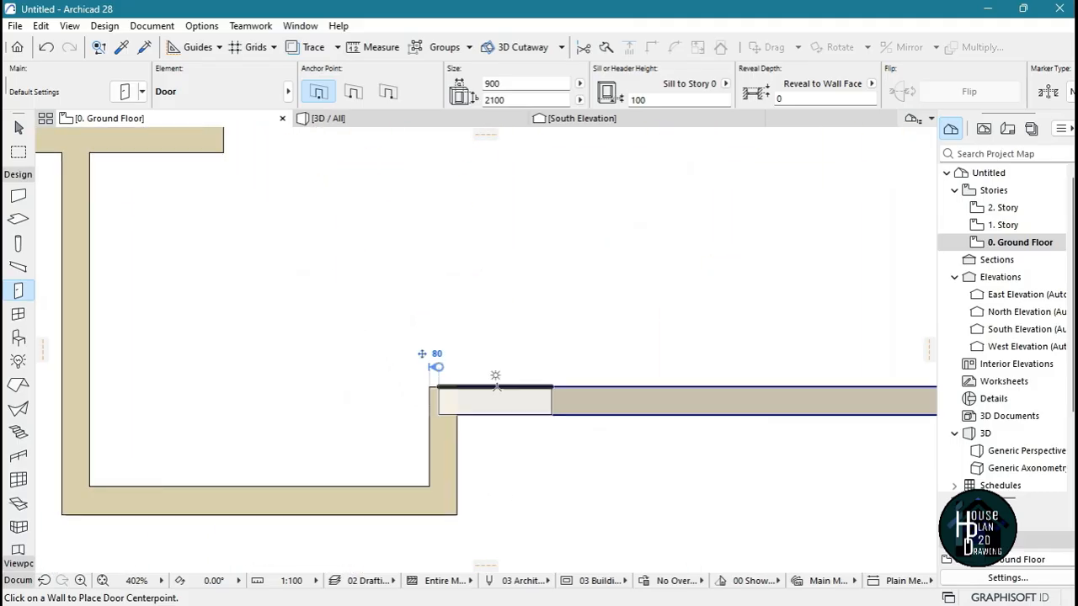
pyautogui.click(534, 387)
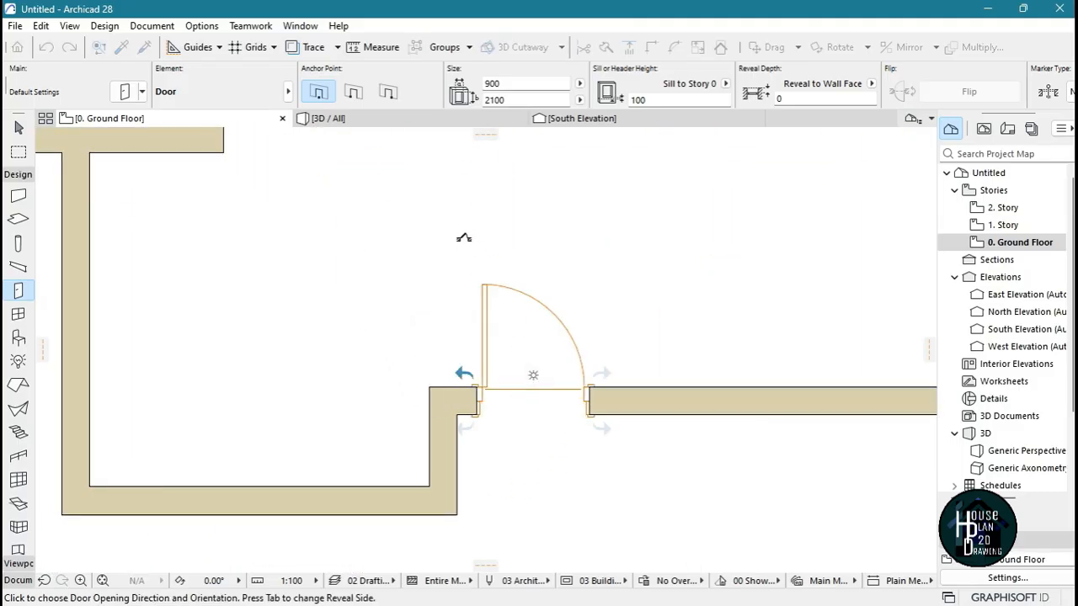
pyautogui.click(464, 238)
pyautogui.press('Escape')
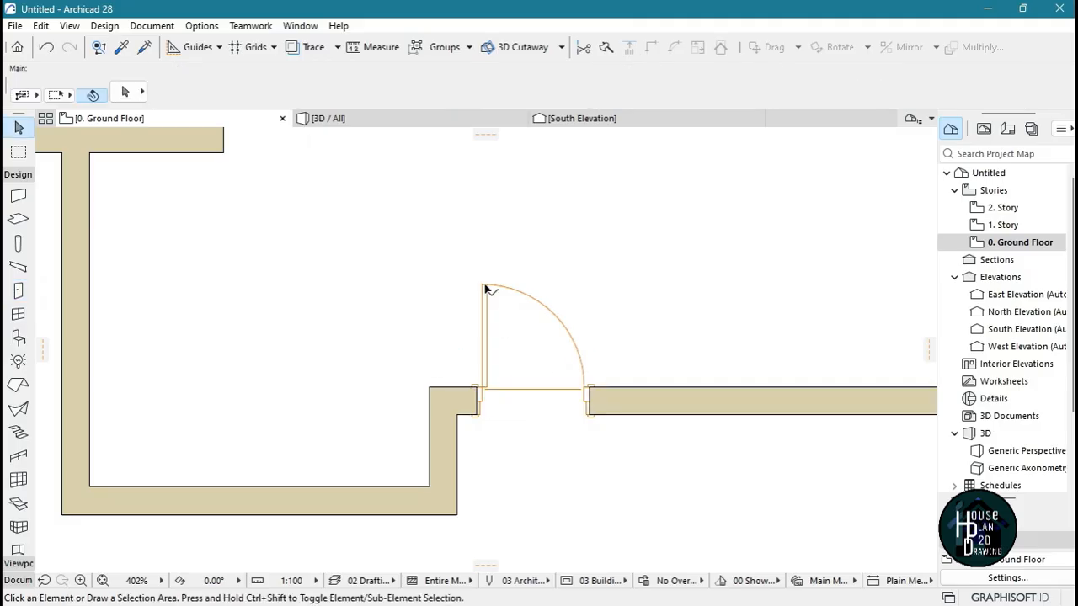
# Change the new south wall door to the Double Door Asymmetric type from the Hinged Doors library
pyautogui.scroll(-3, 486, 295)
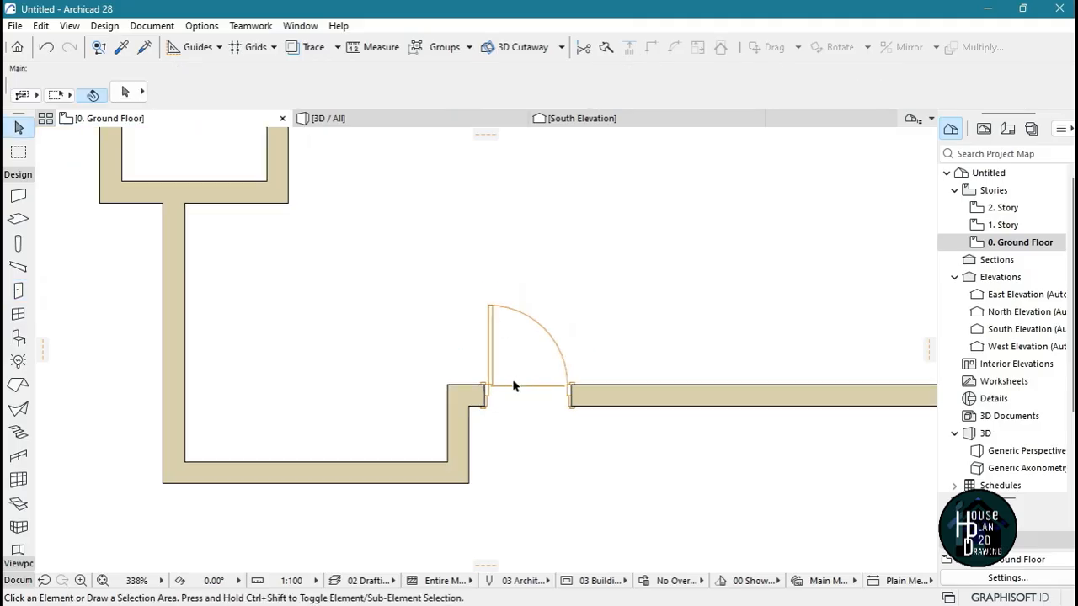
pyautogui.click(497, 336)
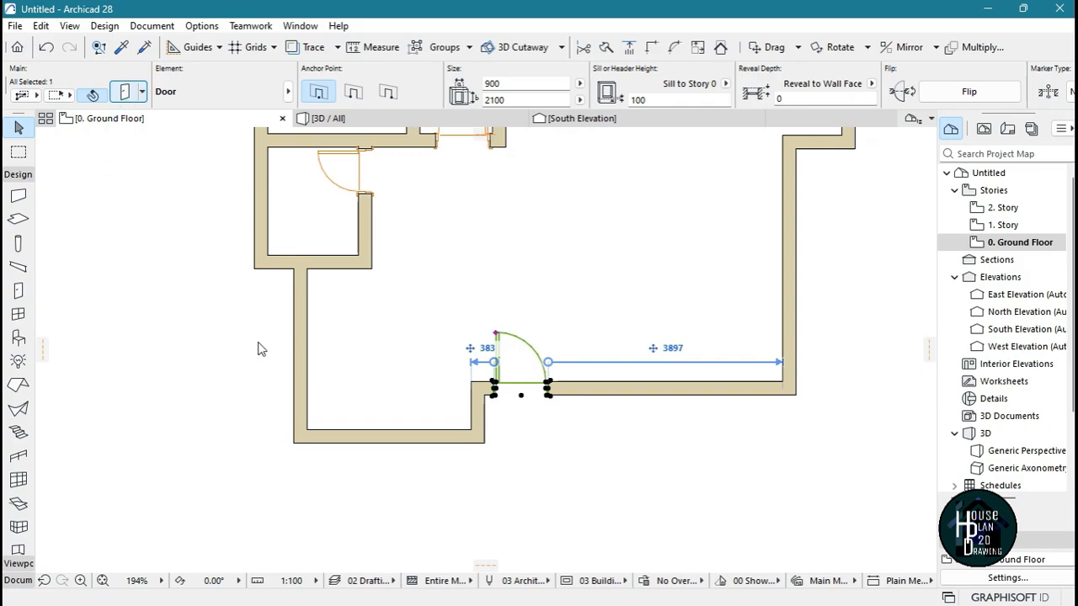
pyautogui.hotkey('ctrl', 't')
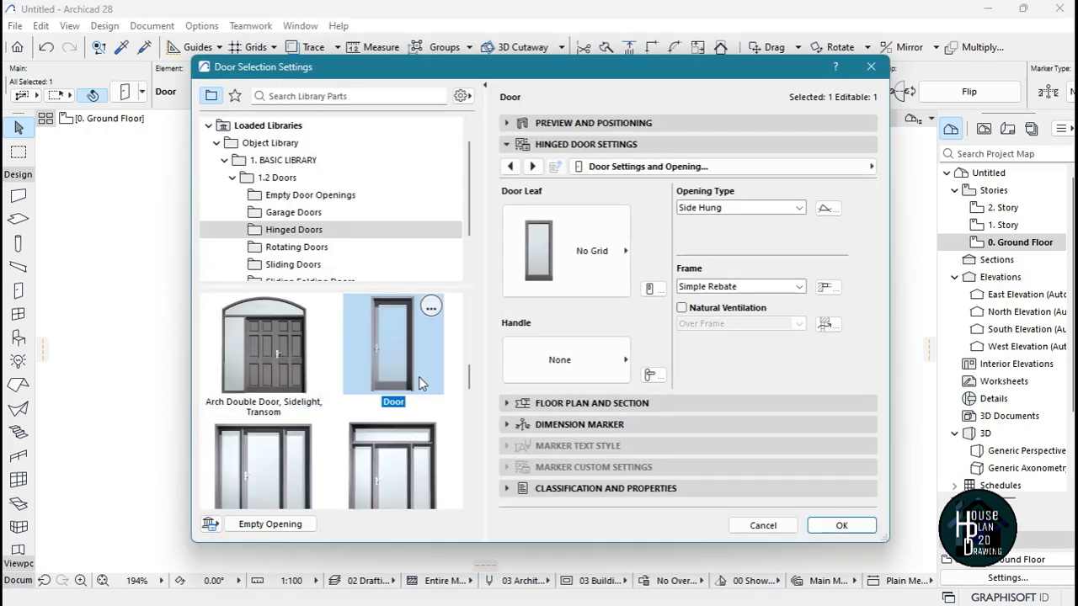
pyautogui.click(328, 230)
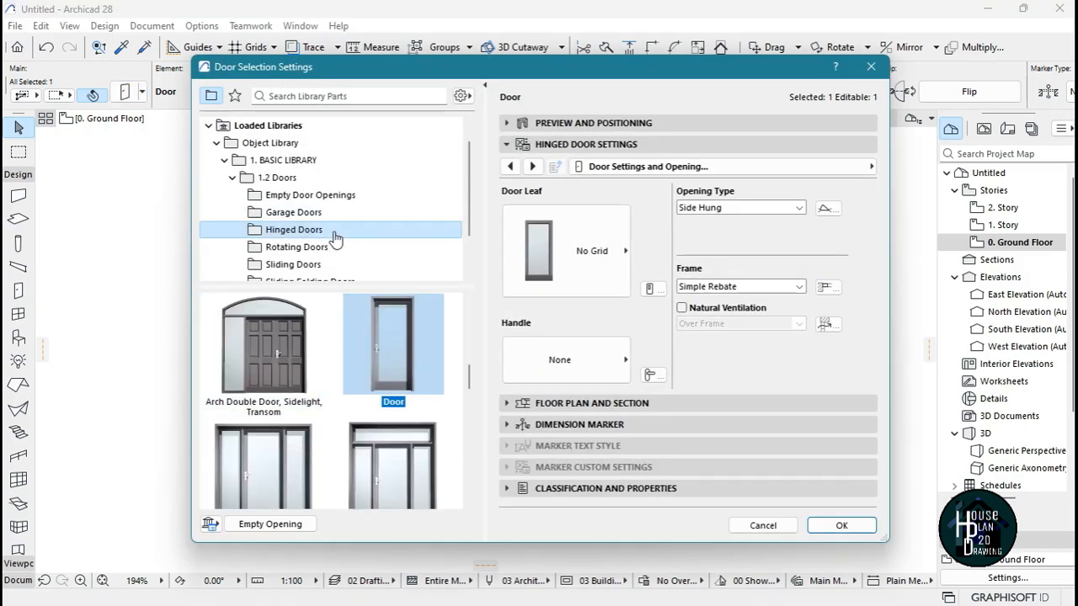
pyautogui.scroll(-5, 400, 421)
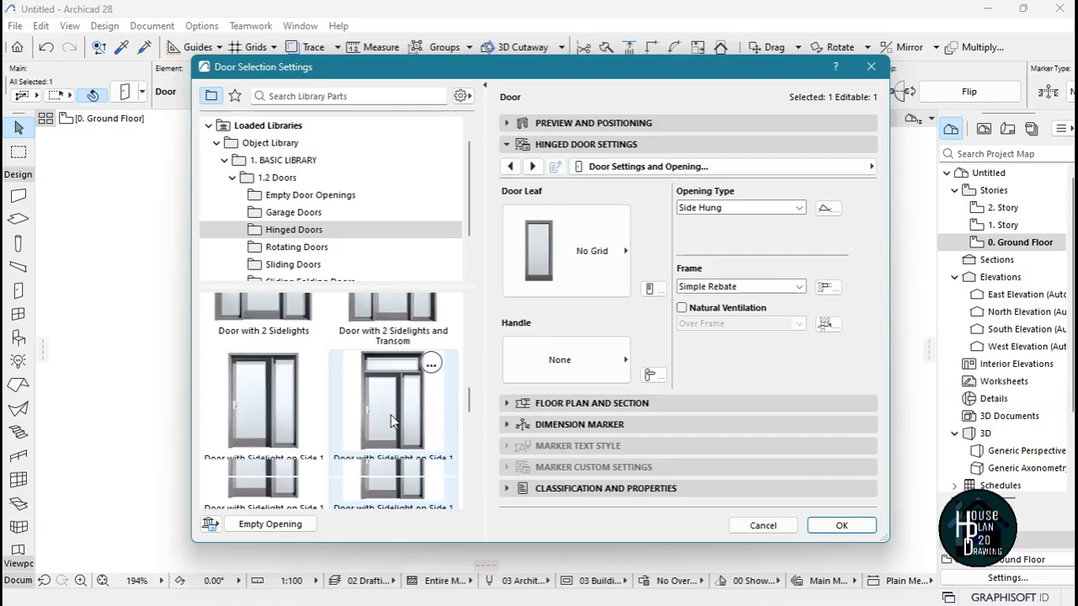
pyautogui.scroll(-4, 393, 421)
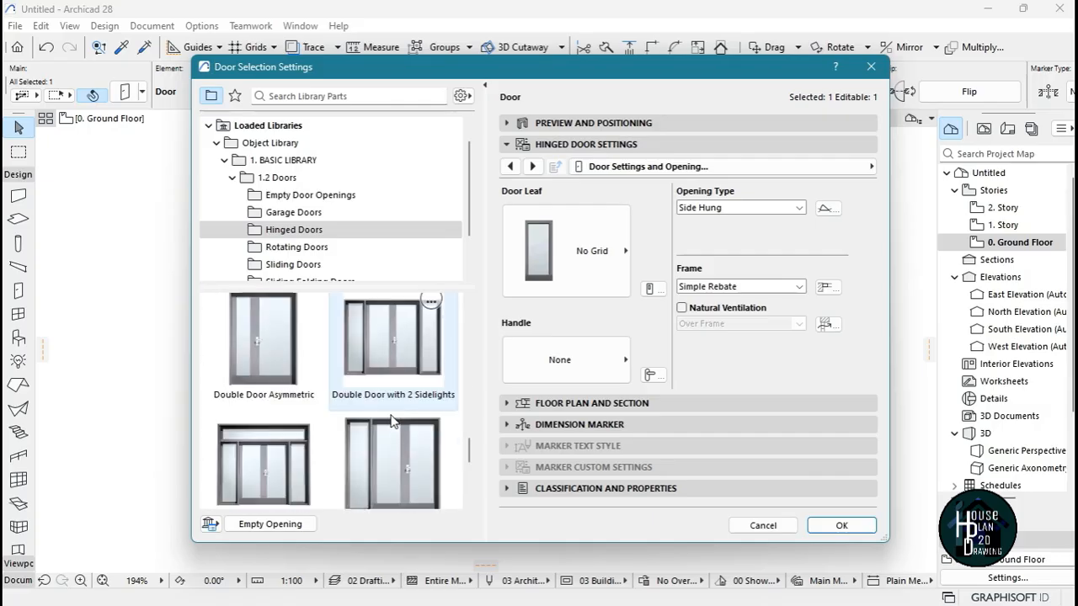
pyautogui.click(259, 347)
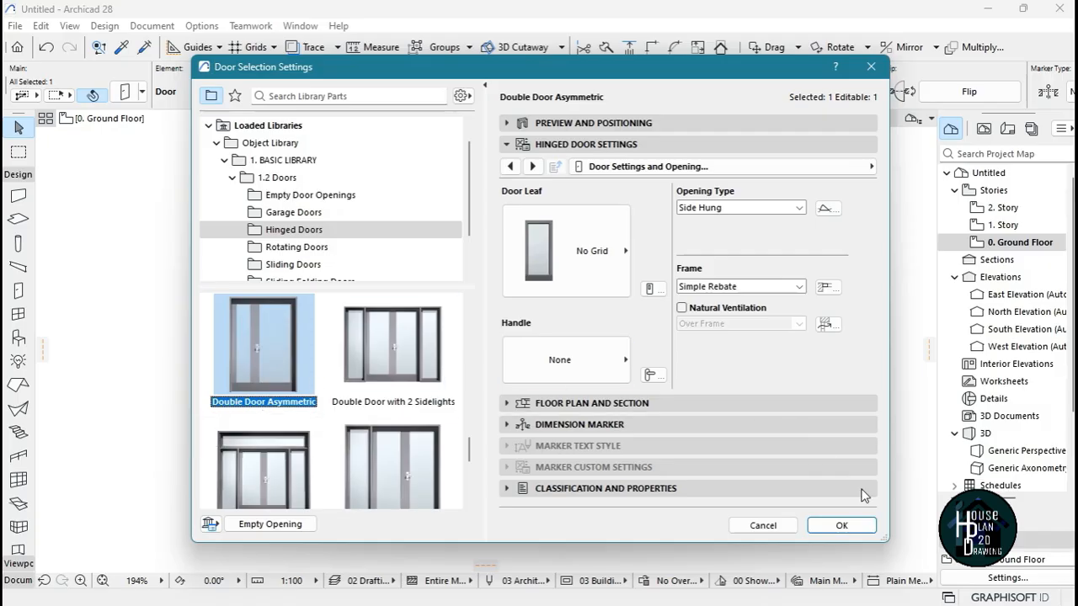
pyautogui.click(867, 525)
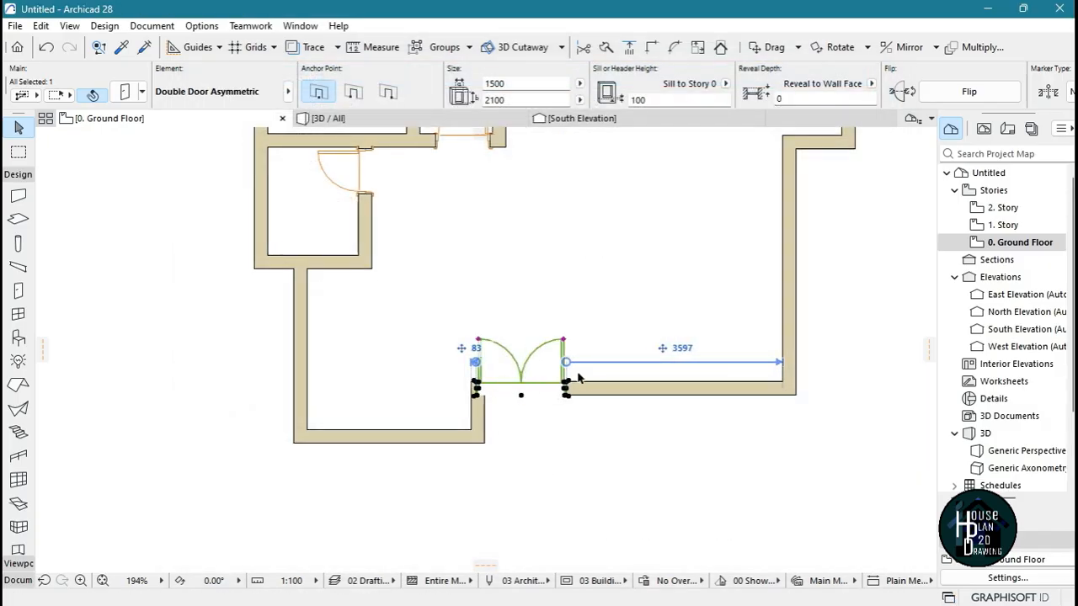
# Move the double door east so its west edge aligns with the outer corner of the short step wall
pyautogui.scroll(5, 488, 416)
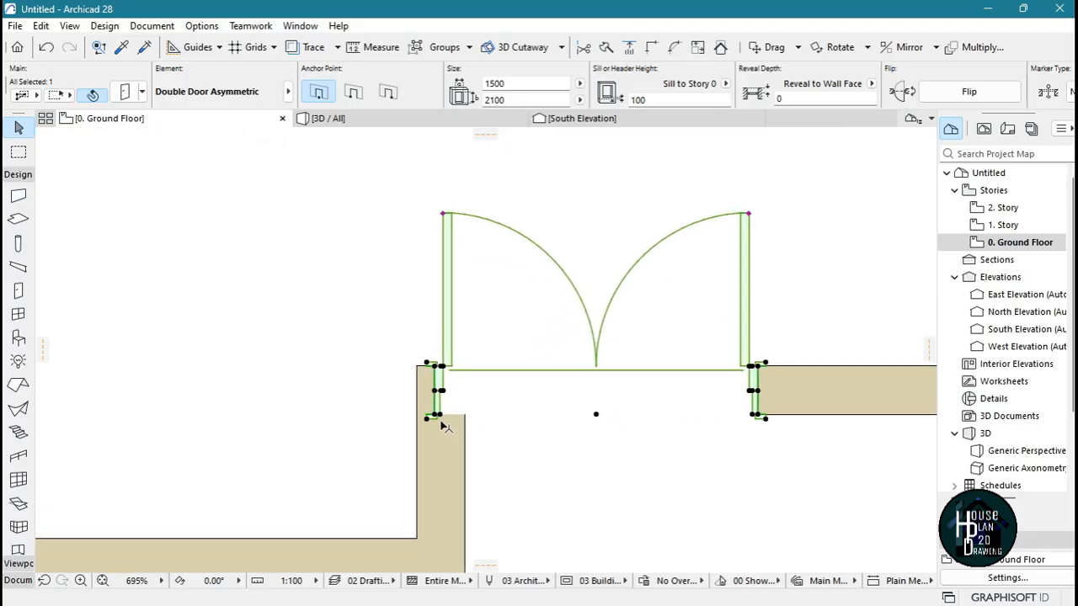
pyautogui.scroll(4, 446, 429)
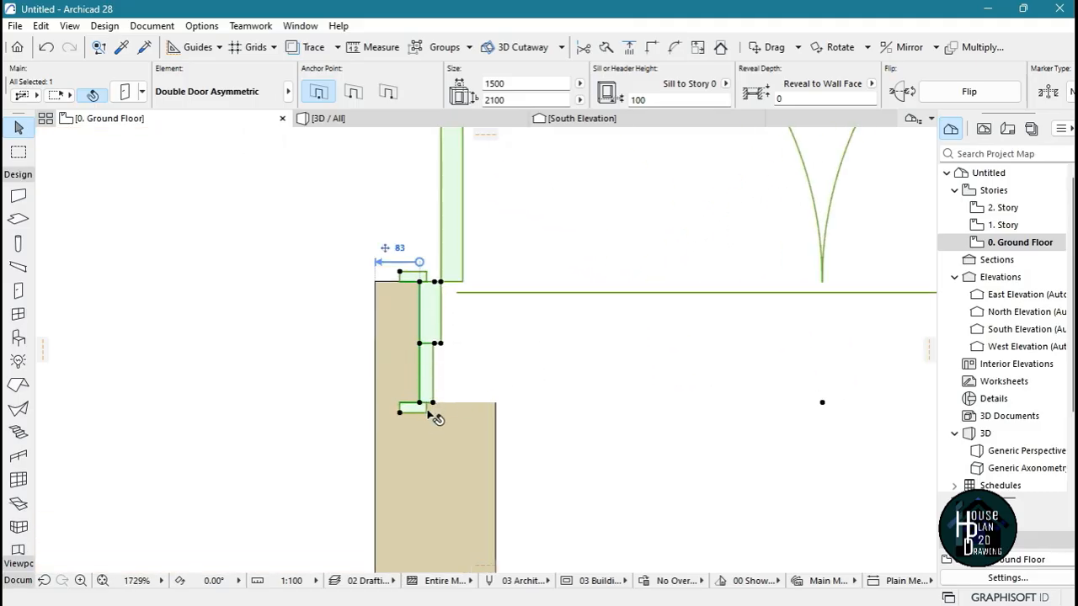
pyautogui.click(421, 407)
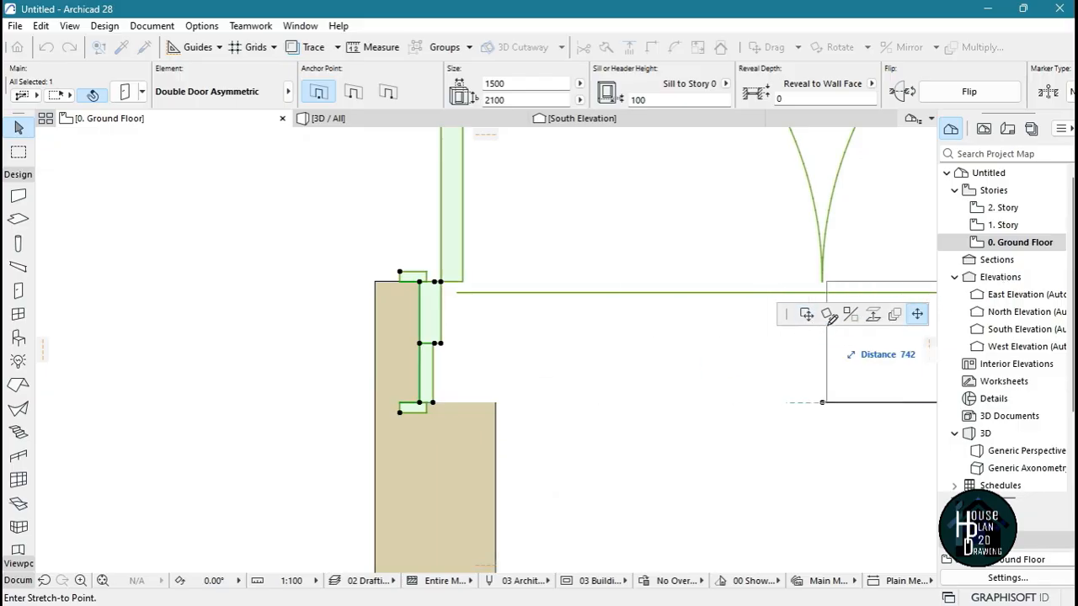
pyautogui.click(806, 316)
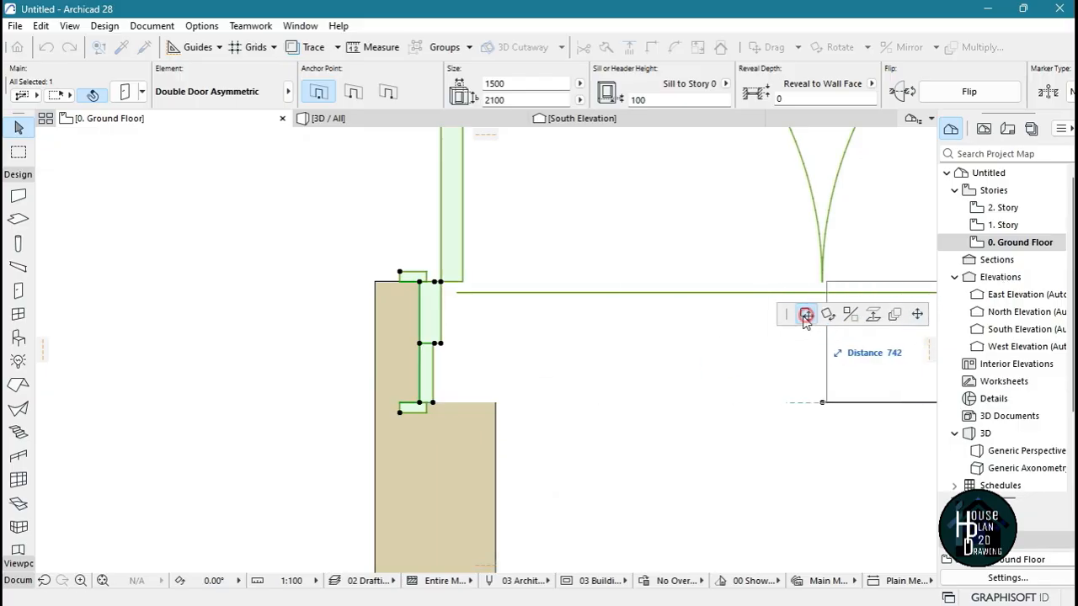
pyautogui.click(497, 405)
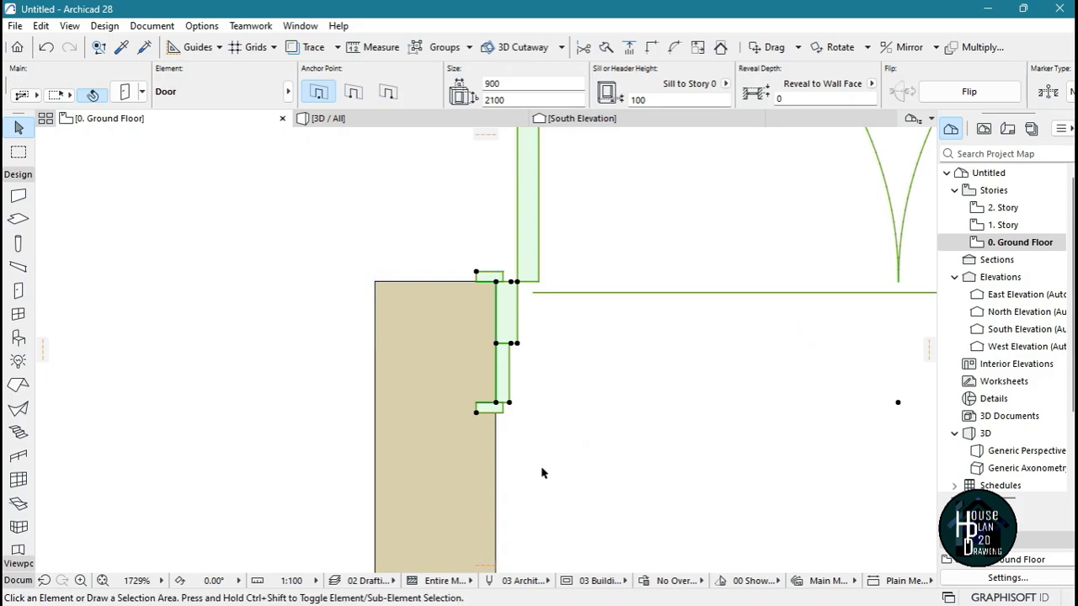
pyautogui.click(546, 469)
pyautogui.scroll(-10, 467, 392)
pyautogui.scroll(-5, 635, 392)
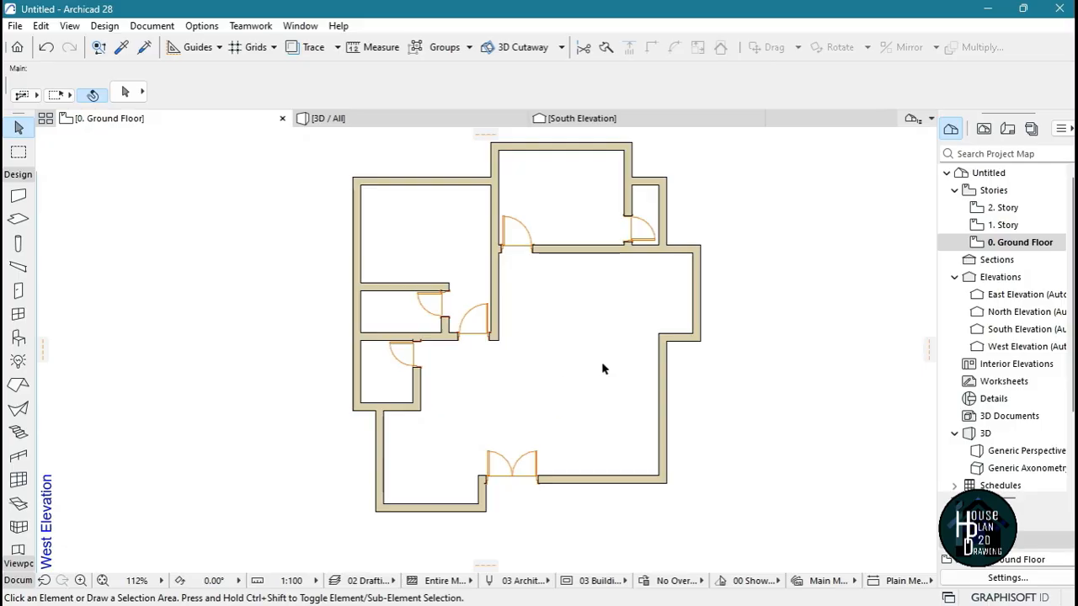
# Start a new window and choose the Inside-Outside Historic Window type from the Historic Windows library
pyautogui.scroll(-4, 556, 377)
pyautogui.scroll(3, 547, 357)
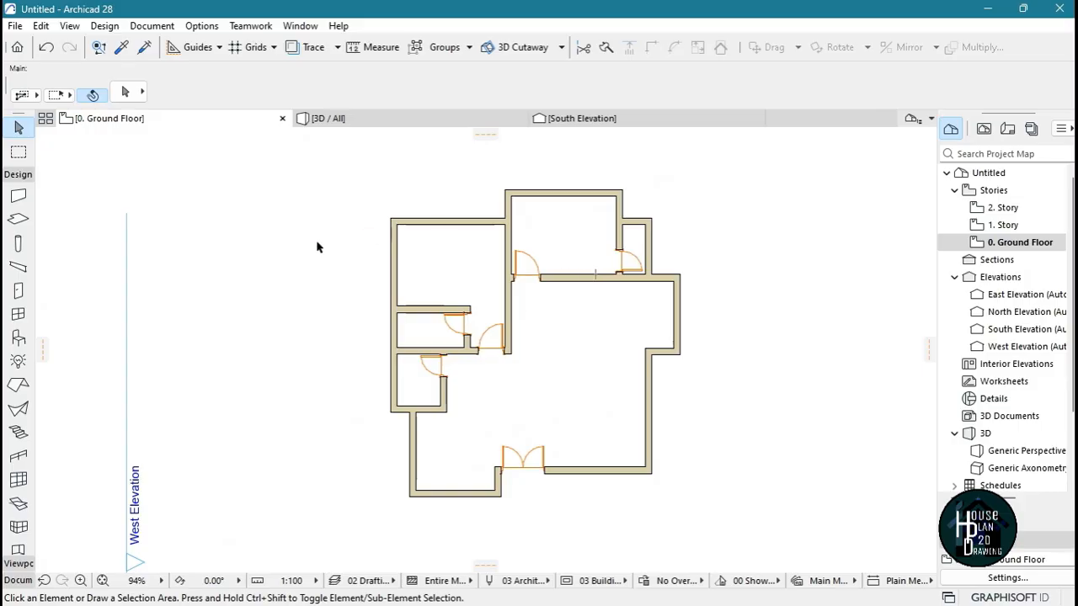
pyautogui.click(18, 313)
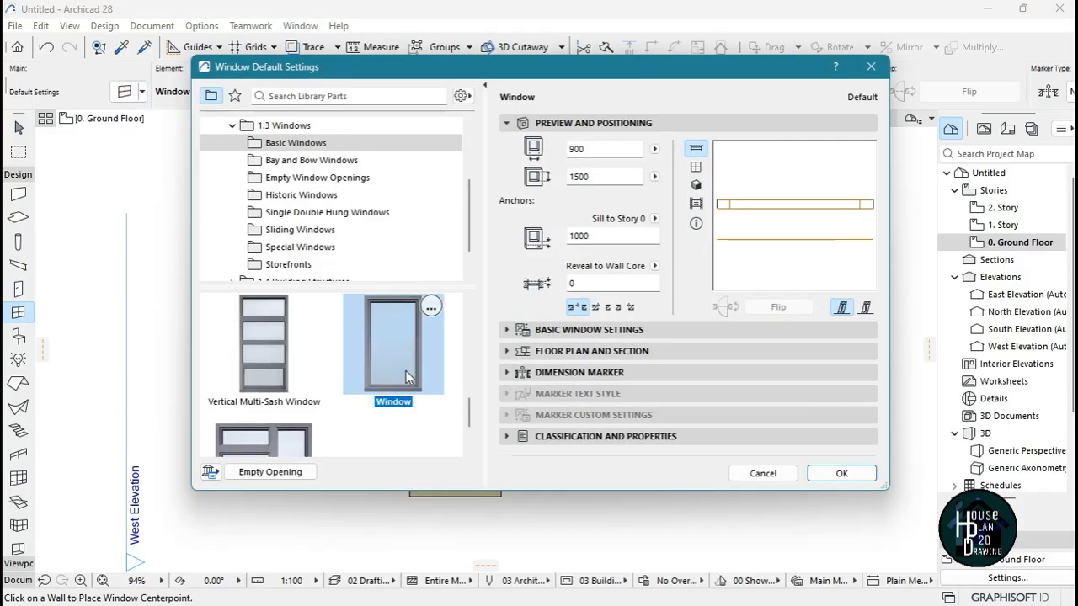
pyautogui.click(301, 231)
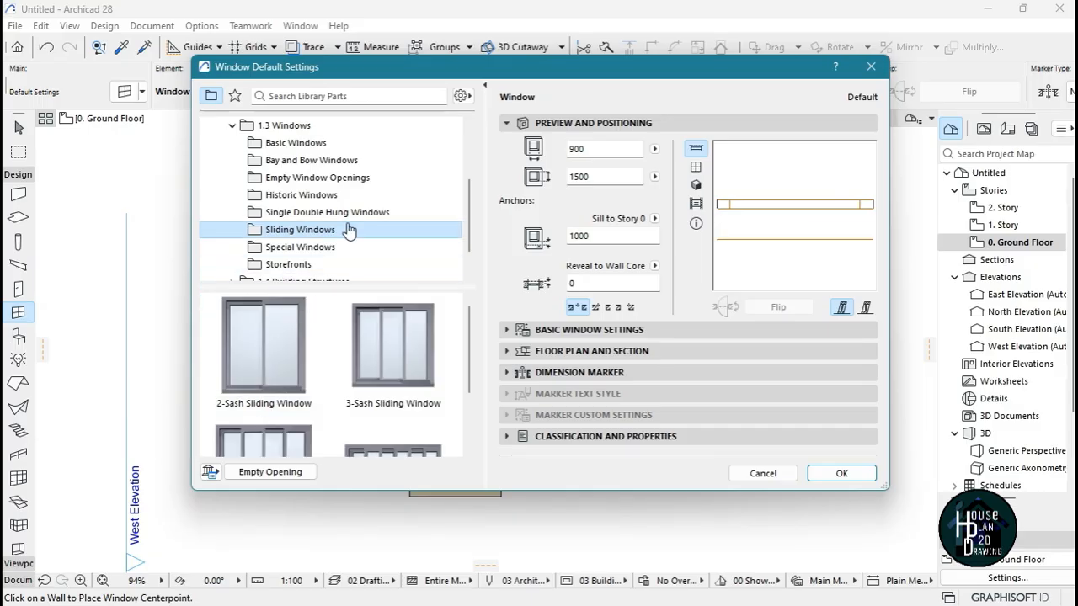
pyautogui.click(360, 197)
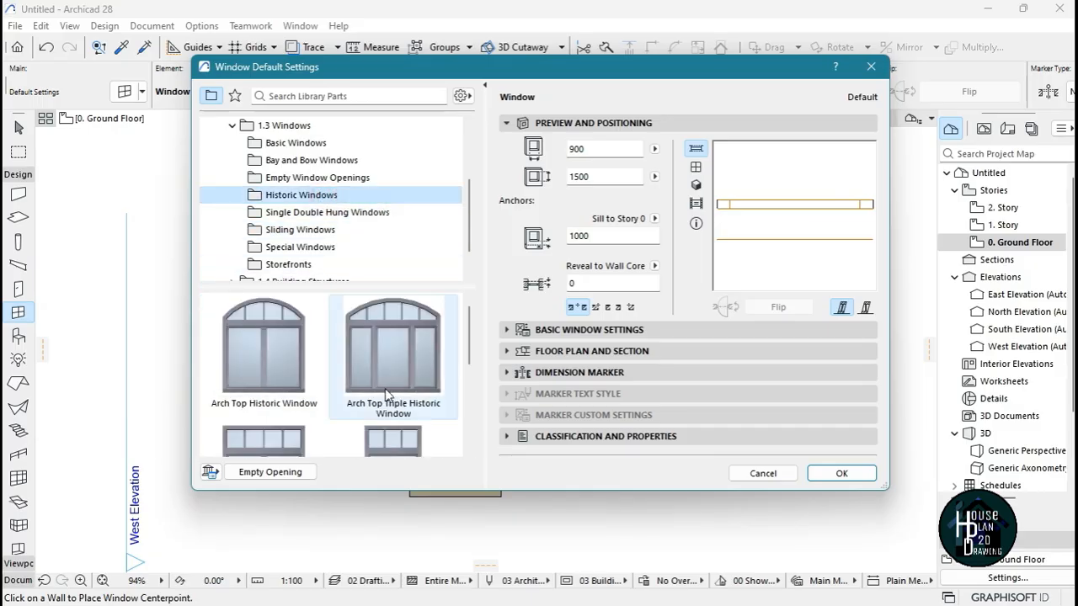
pyautogui.scroll(-3, 319, 394)
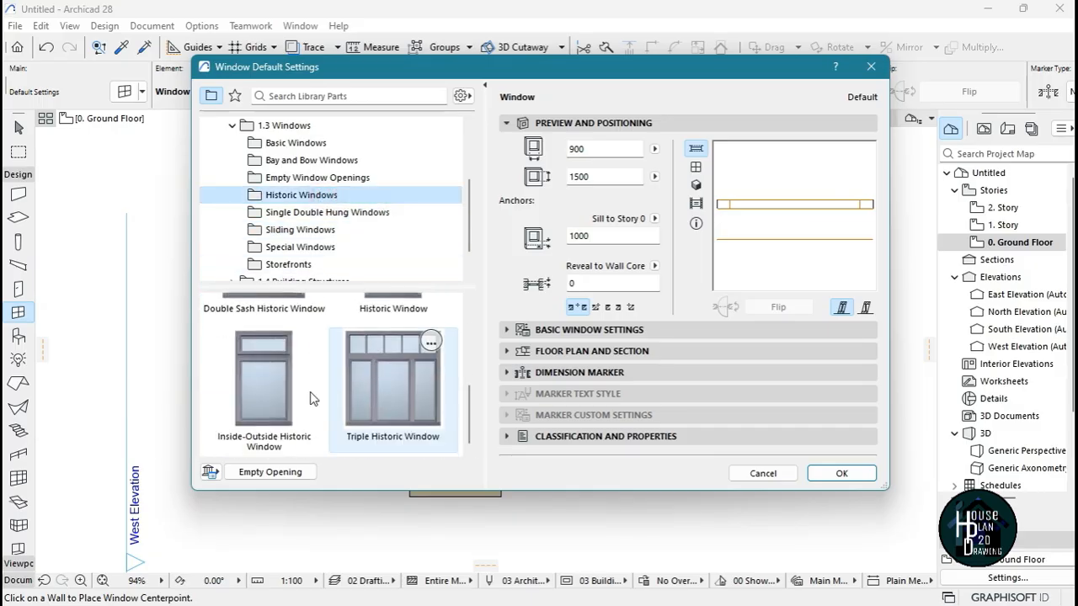
pyautogui.click(262, 409)
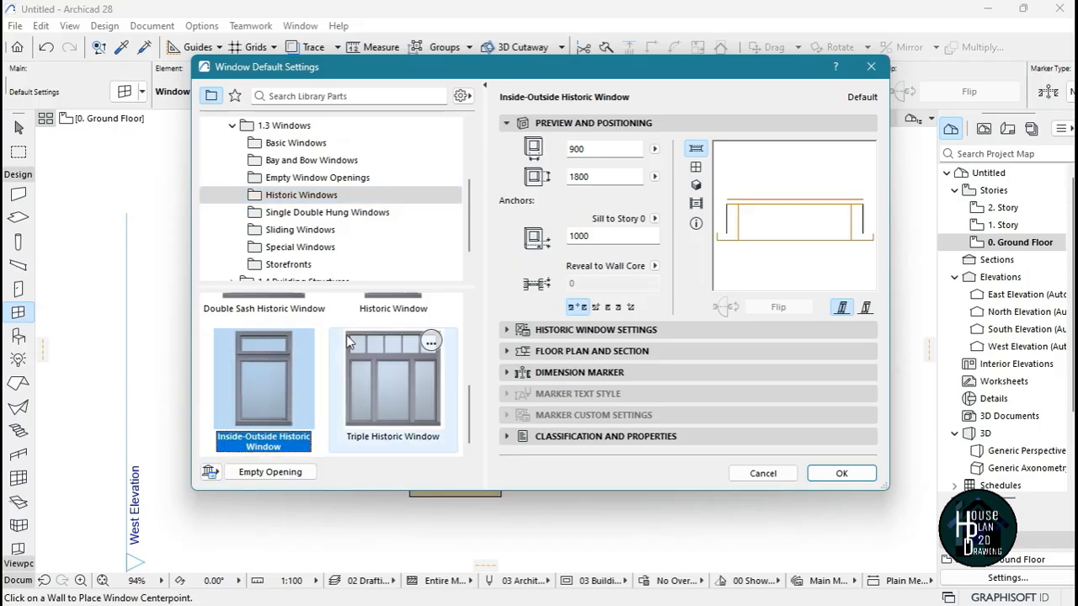
# Set the default window width to 500 mm and accept the window settings
pyautogui.scroll(3, 349, 221)
pyautogui.scroll(-4, 349, 210)
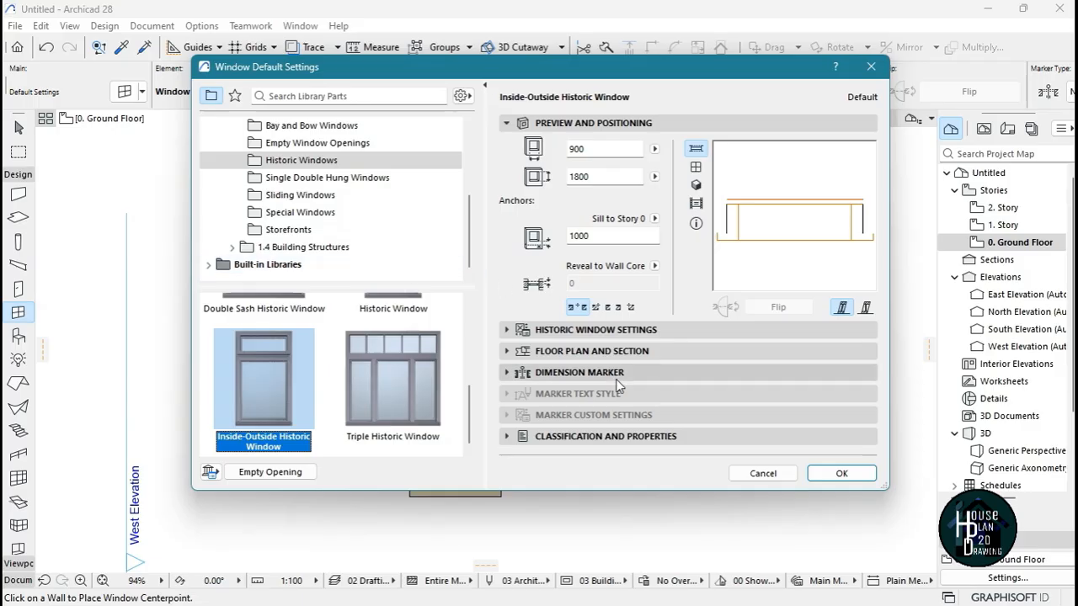
pyautogui.doubleClick(590, 149)
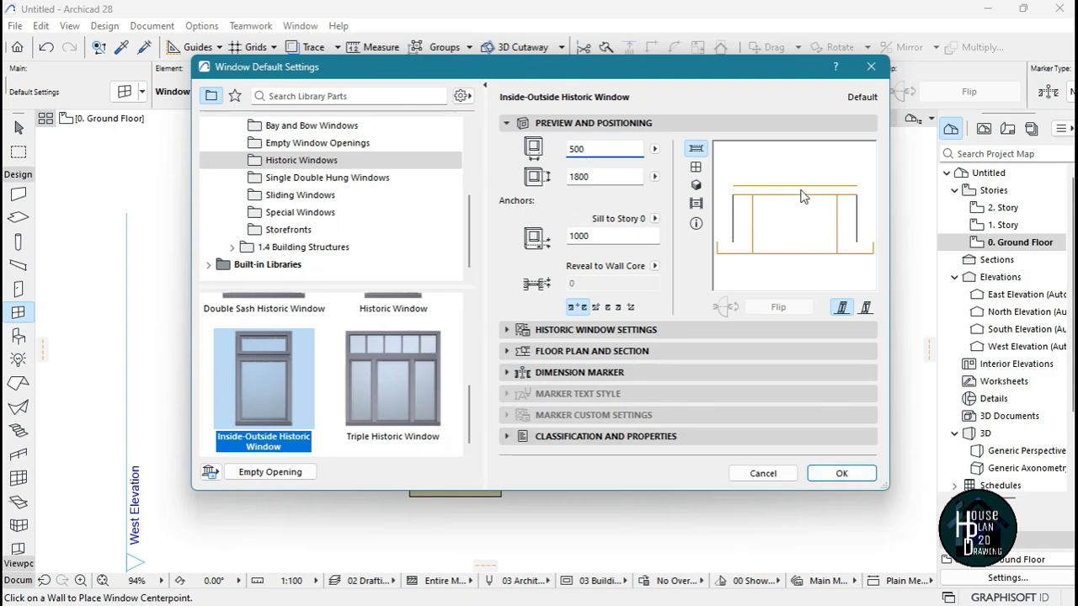
pyautogui.click(836, 474)
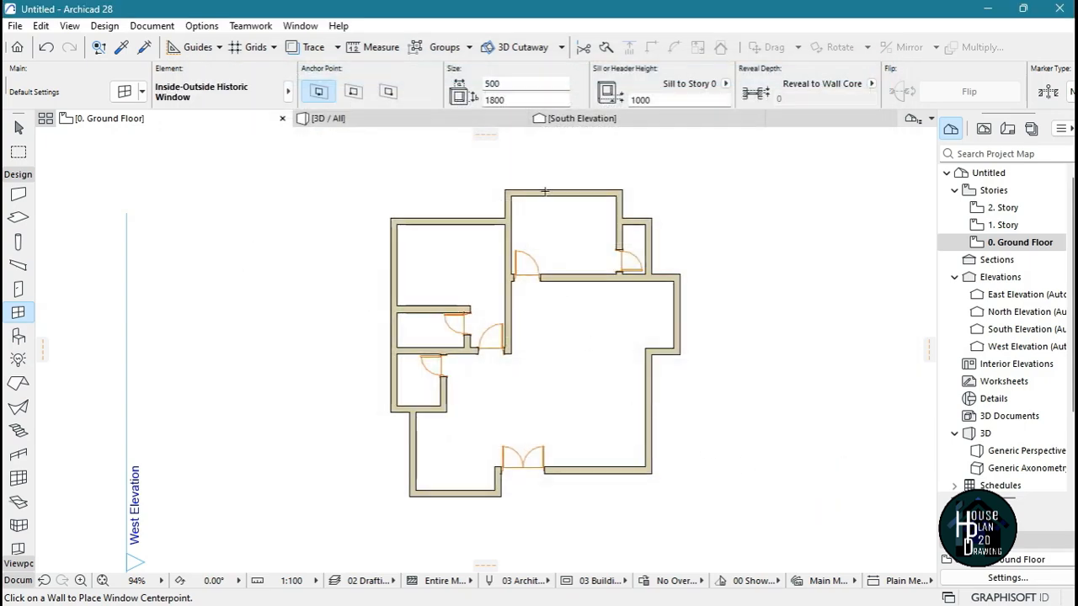
# Place two windows in the north room's north wall and one near the upper end of its east wall
pyautogui.scroll(5, 566, 163)
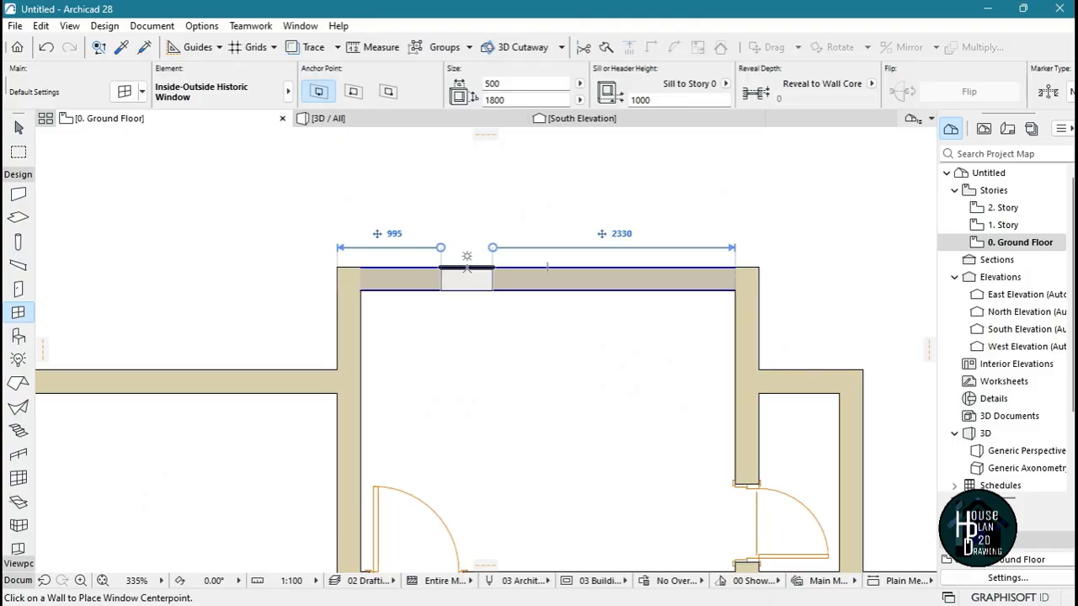
pyautogui.click(466, 268)
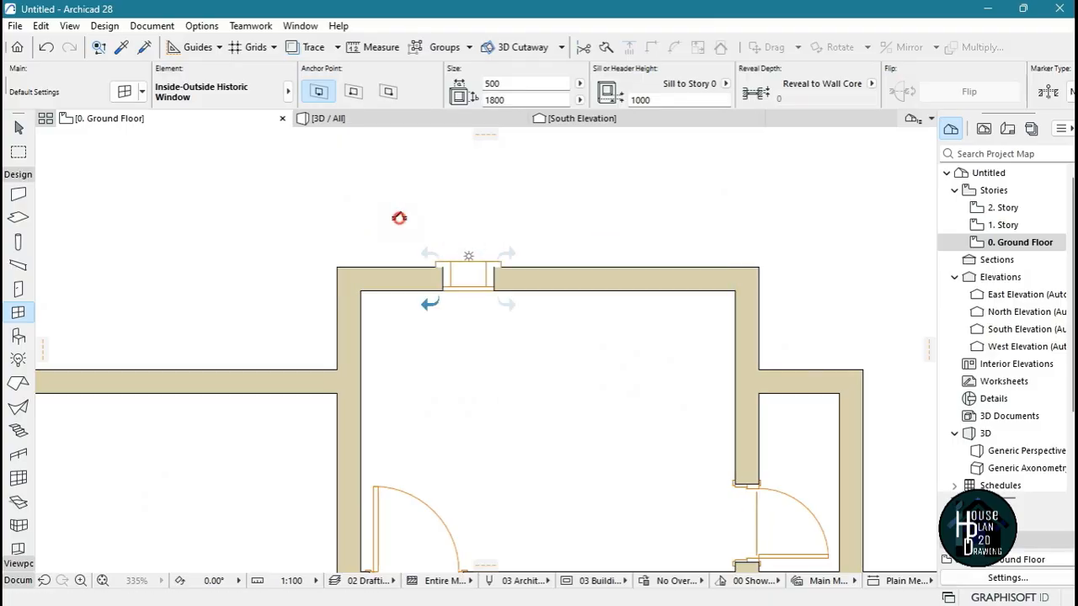
pyautogui.click(645, 268)
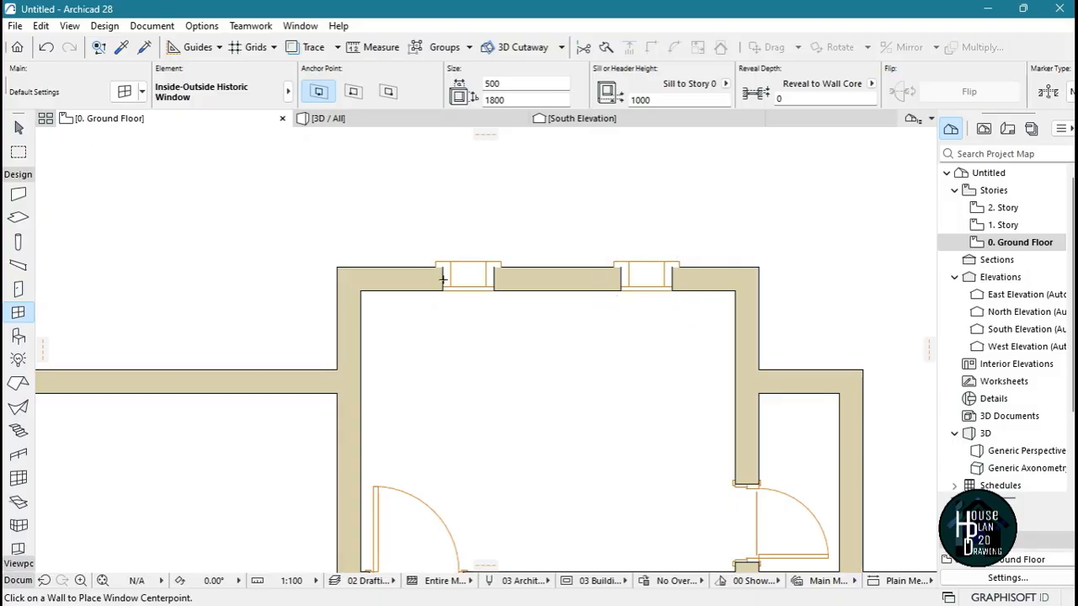
pyautogui.scroll(-4, 474, 215)
pyautogui.scroll(5, 599, 252)
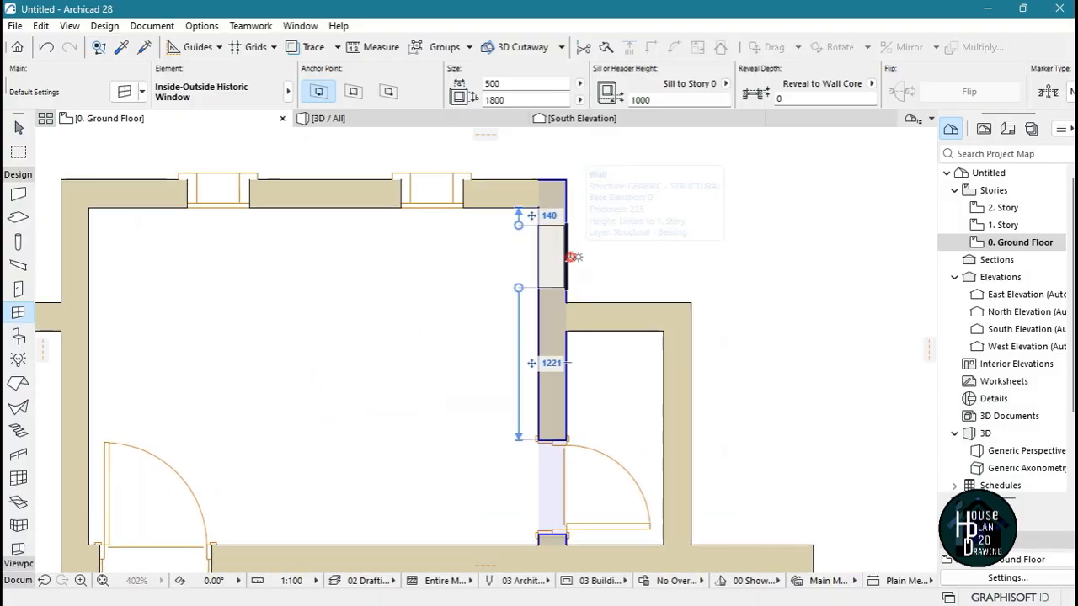
pyautogui.click(569, 256)
pyautogui.scroll(-4, 621, 205)
pyautogui.scroll(4, 673, 328)
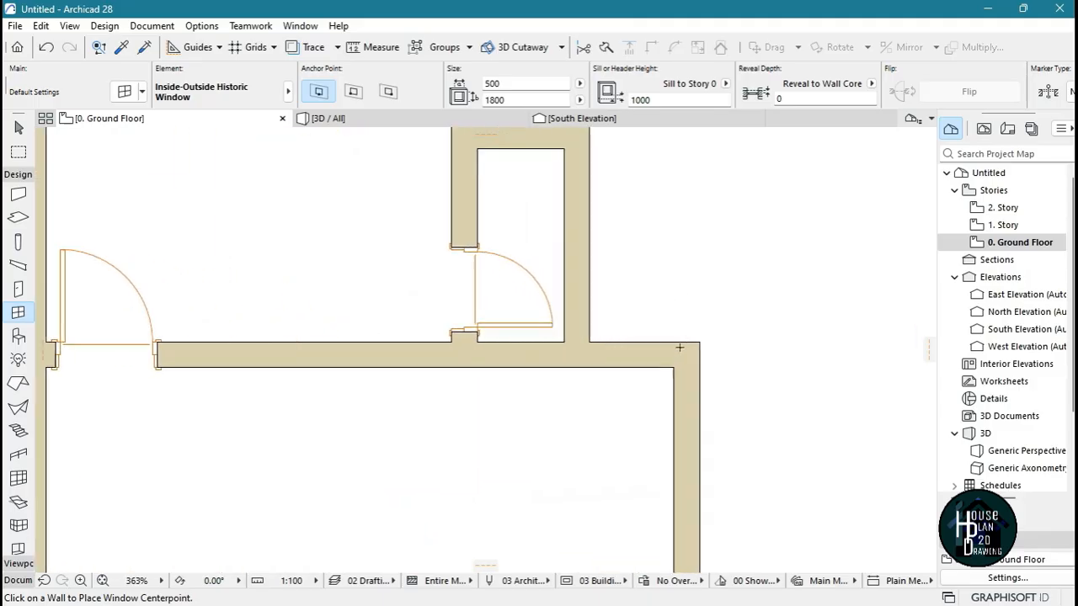
# Place a window facing outward in each of the short north and south walls of the eastern projection
pyautogui.click(624, 331)
pyautogui.click(606, 228)
pyautogui.scroll(-4, 642, 196)
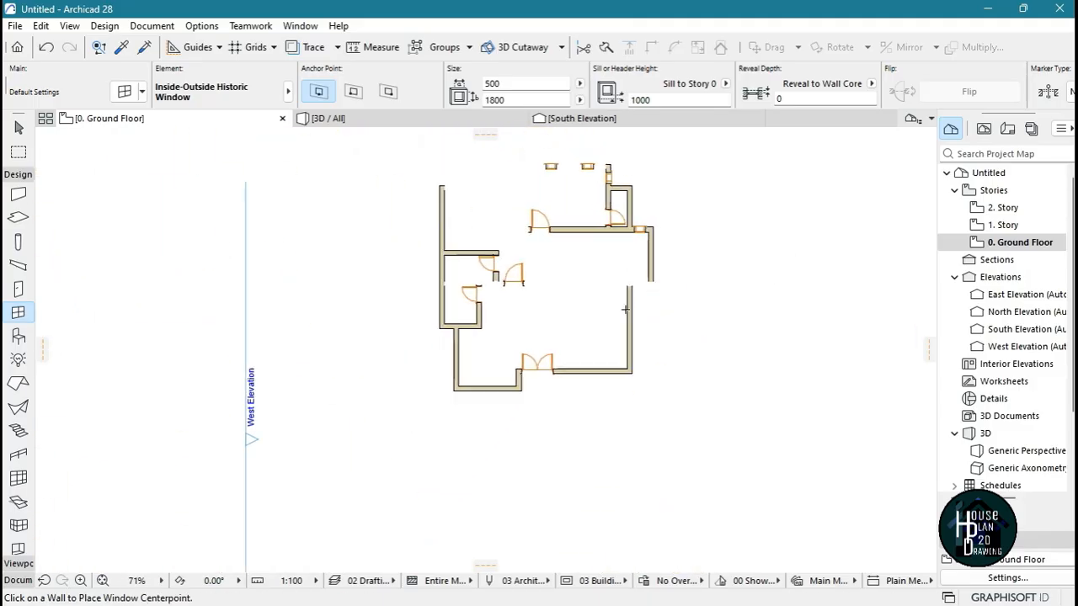
pyautogui.scroll(3, 639, 200)
pyautogui.scroll(4, 639, 200)
pyautogui.click(615, 272)
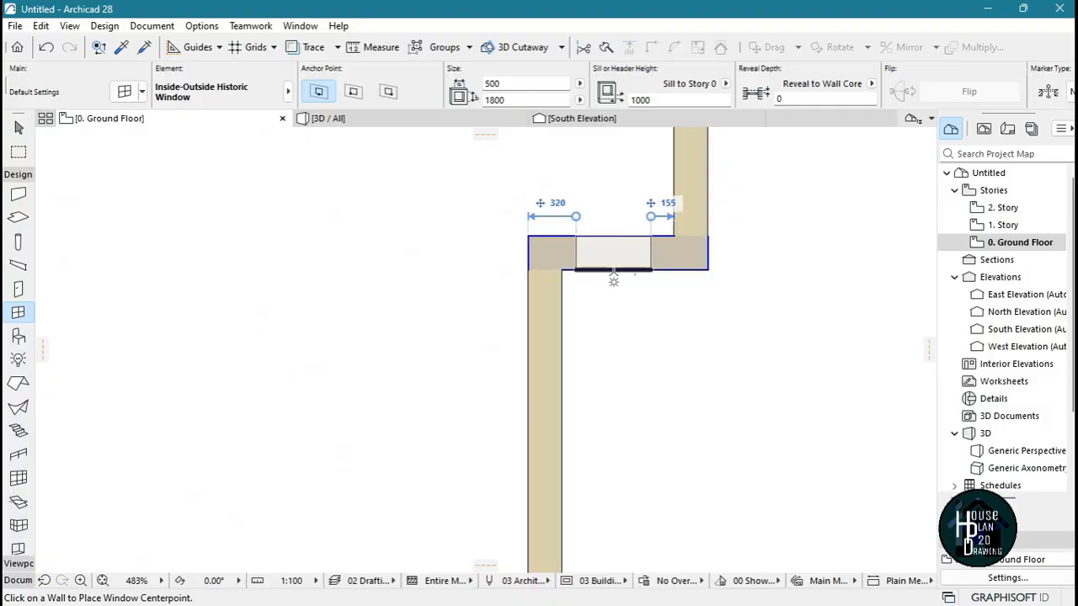
pyautogui.click(641, 370)
# Try placing a window midway along the eastern projection's east wall from its inner face, then undo the placement
pyautogui.scroll(-5, 688, 238)
pyautogui.scroll(4, 632, 344)
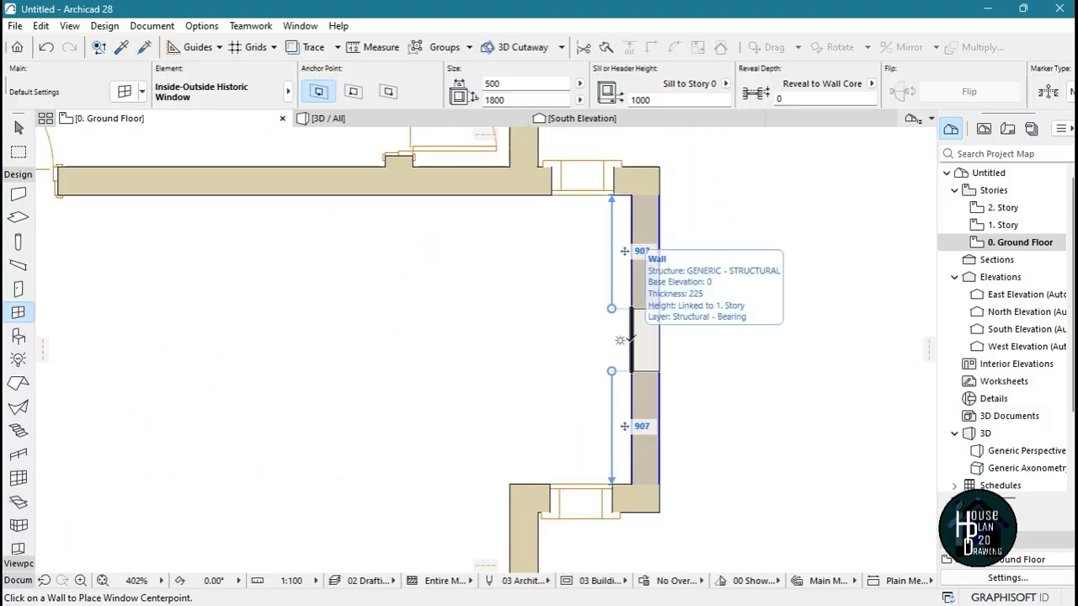
pyautogui.click(632, 341)
pyautogui.click(571, 386)
pyautogui.scroll(-5, 699, 250)
pyautogui.scroll(4, 693, 264)
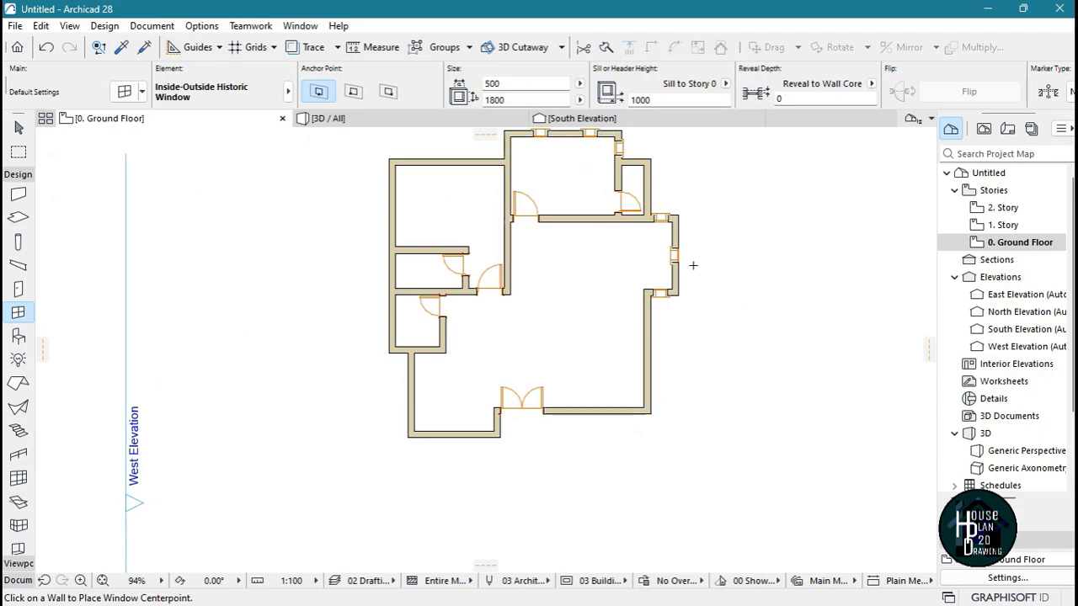
pyautogui.scroll(1, 695, 268)
pyautogui.hotkey('ctrl', 'z')
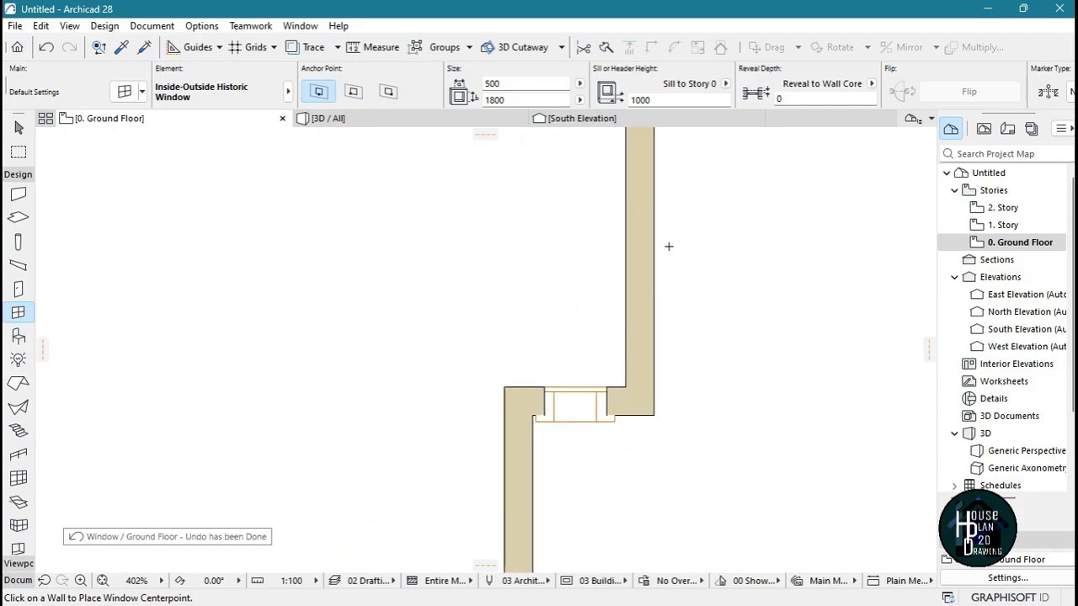
# Place a window near the middle of the eastern projection's east wall from its outer face
pyautogui.scroll(-3, 679, 232)
pyautogui.scroll(2, 681, 229)
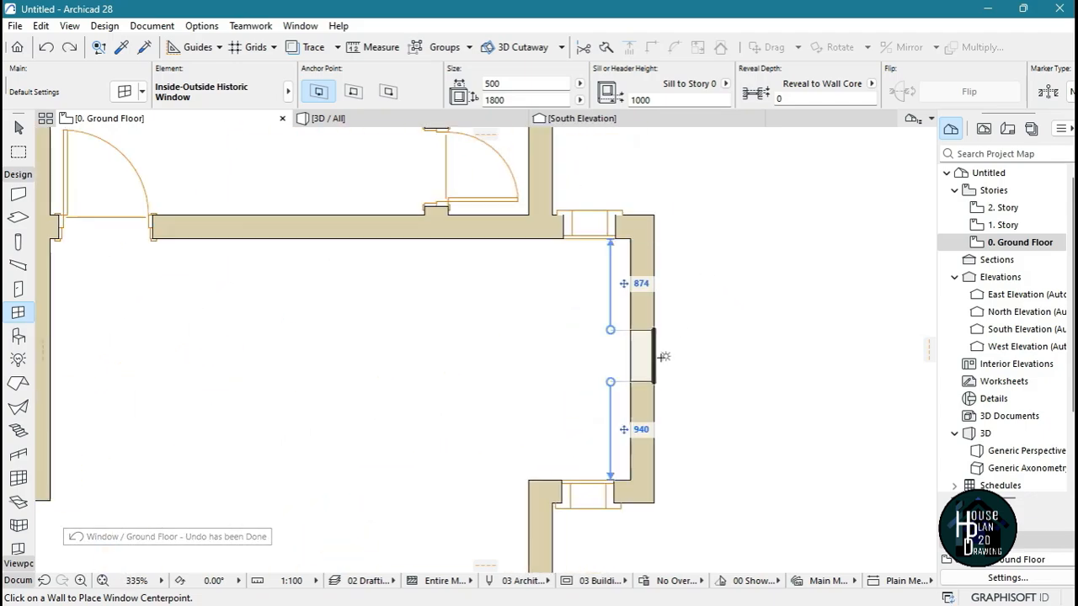
pyautogui.click(660, 358)
pyautogui.click(662, 367)
# Place two outward-facing windows in the south wall east of the double door, one near each end of that wall stretch
pyautogui.scroll(-6, 656, 239)
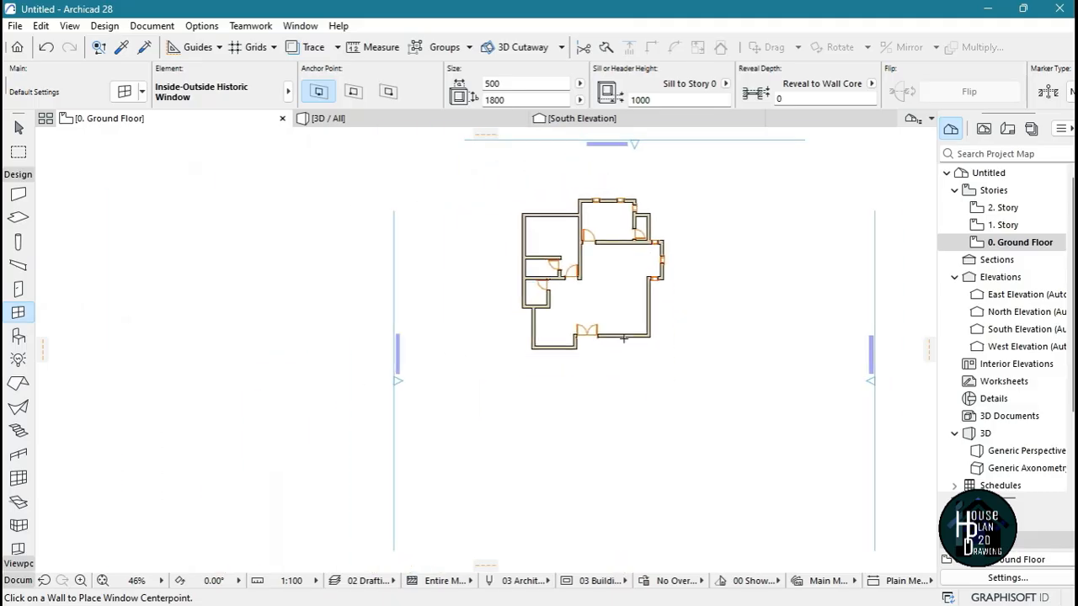
pyautogui.scroll(4, 621, 316)
pyautogui.scroll(2, 602, 334)
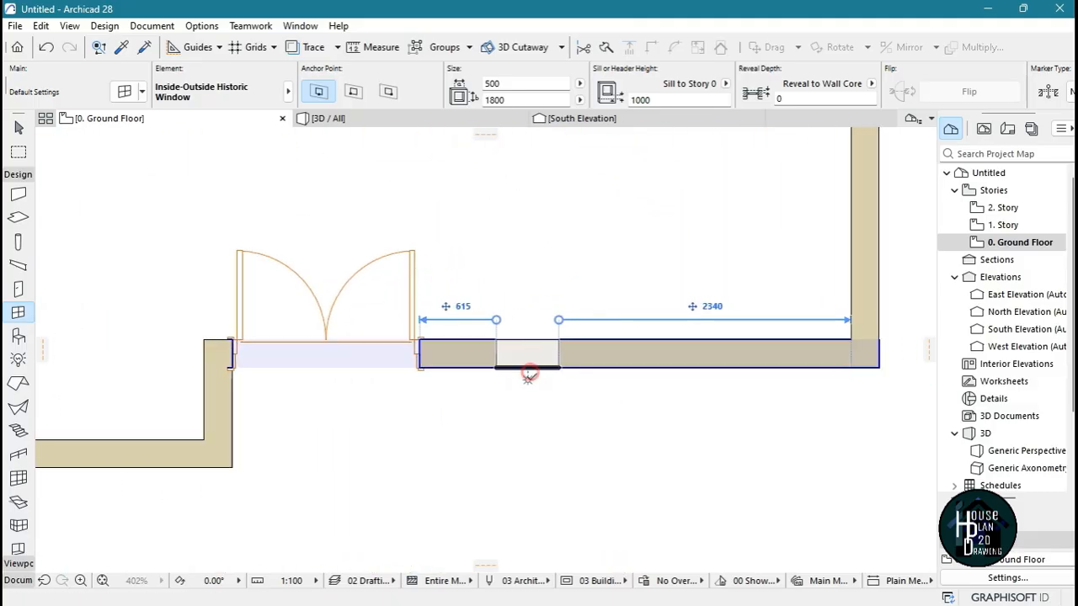
pyautogui.click(525, 371)
pyautogui.click(580, 434)
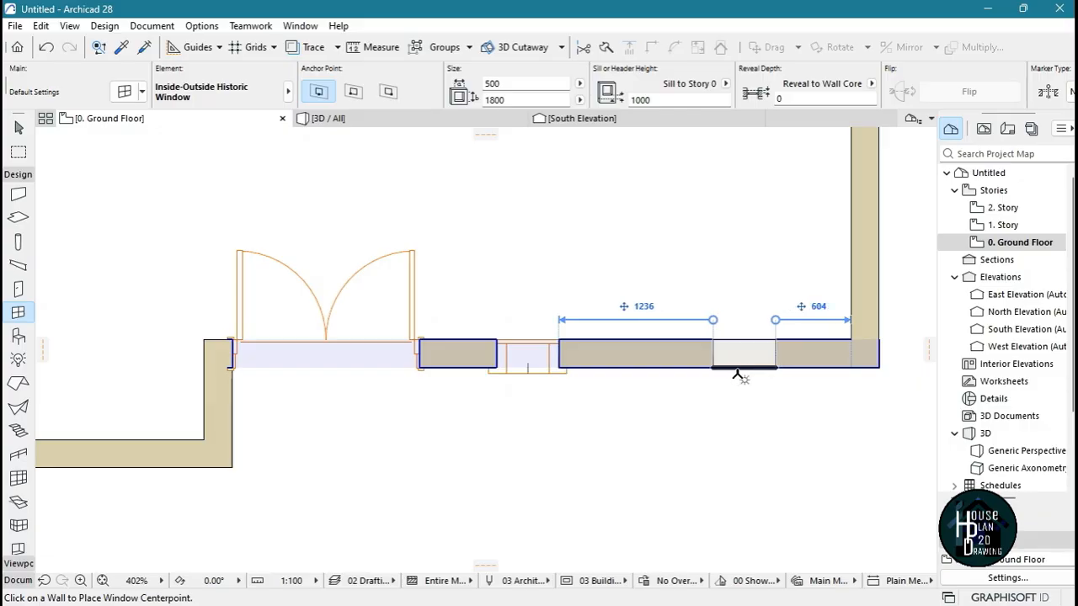
pyautogui.click(714, 353)
pyautogui.click(745, 429)
pyautogui.scroll(-2, 753, 441)
pyautogui.scroll(-1, 580, 235)
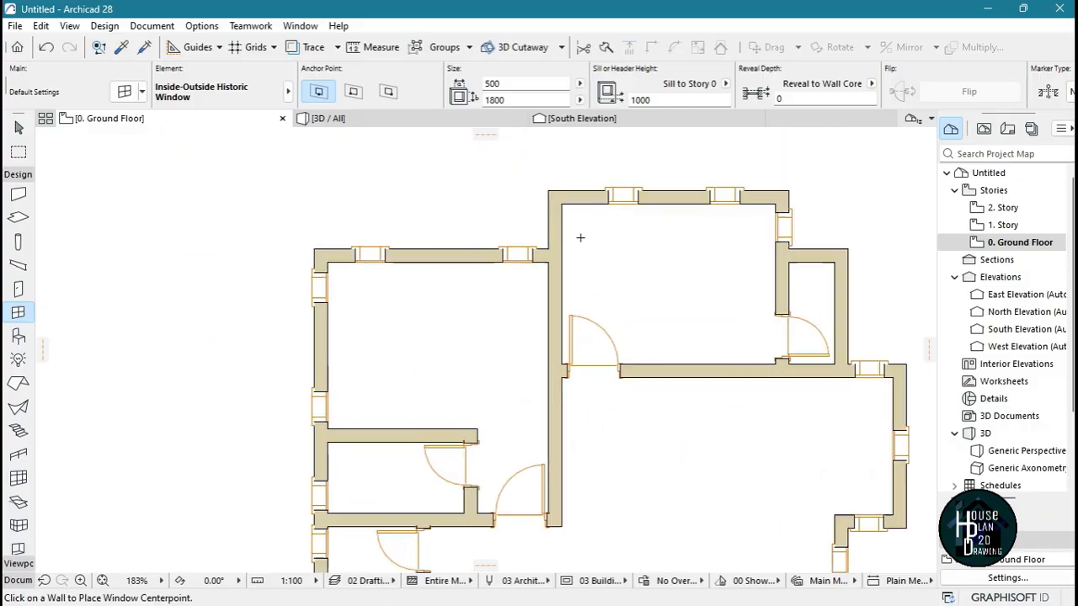
pyautogui.scroll(3, 591, 271)
pyautogui.press('Escape')
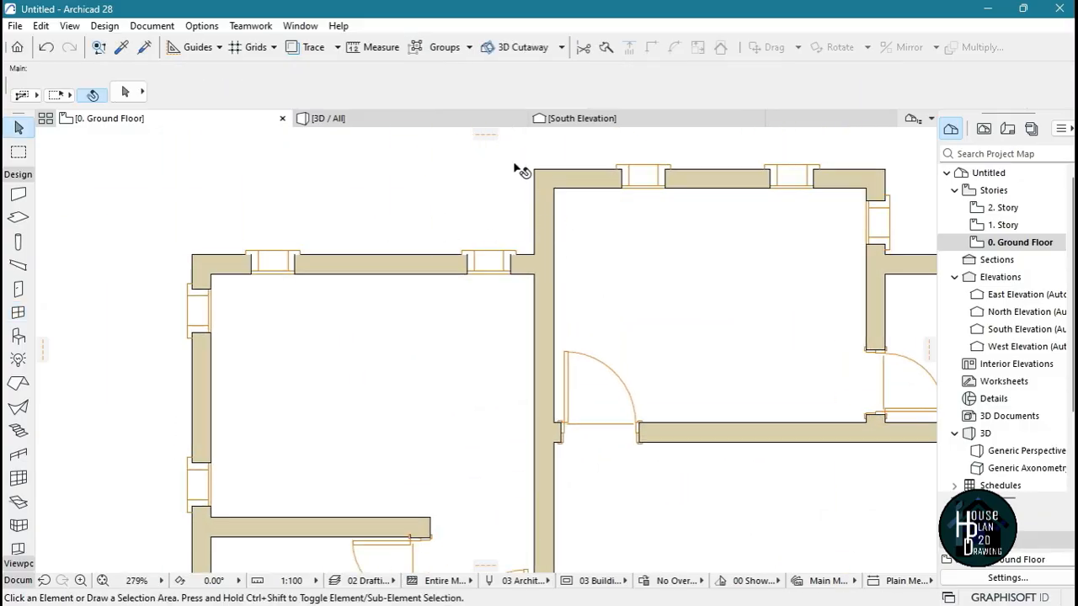
# Copy the 900 mm door's settings and place a door at the north end of the north room's west wall, opening into the room
pyautogui.keyDown('alt'); pyautogui.click(572, 344); pyautogui.keyUp('alt')
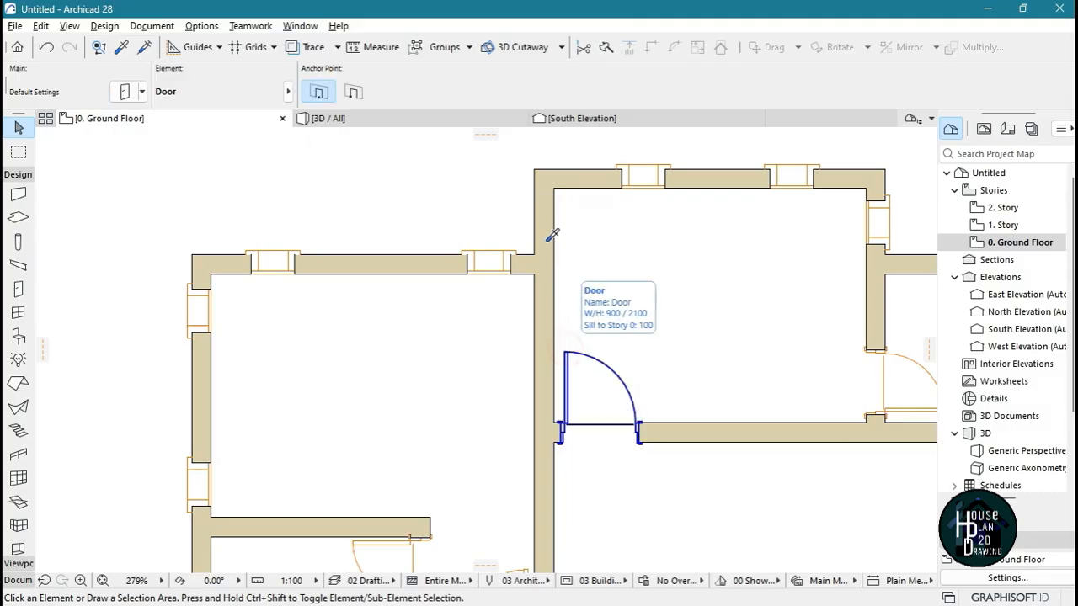
pyautogui.scroll(3, 550, 233)
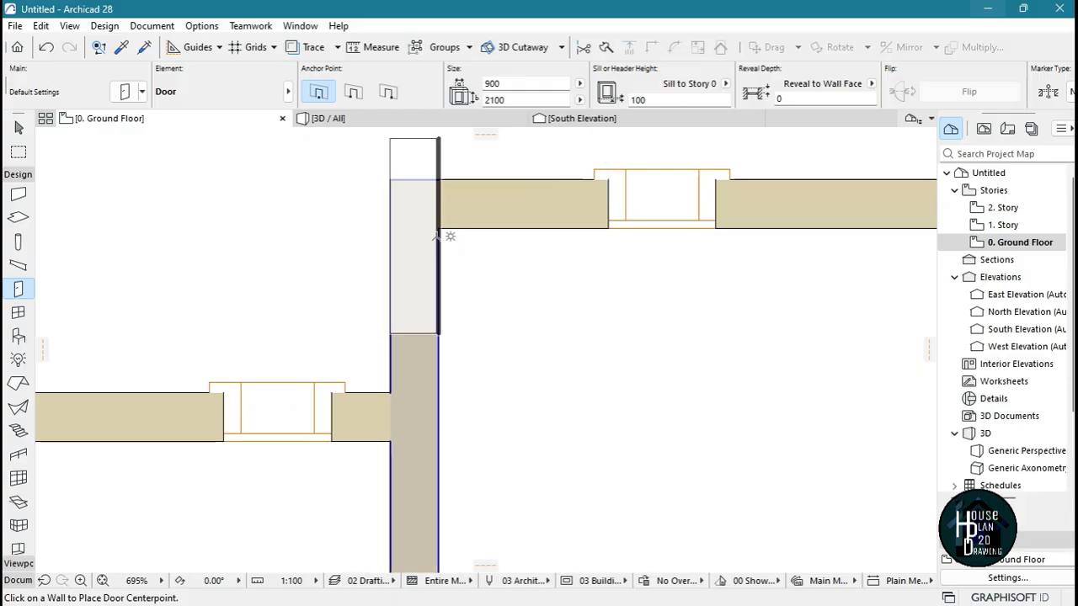
pyautogui.click(447, 291)
pyautogui.click(632, 190)
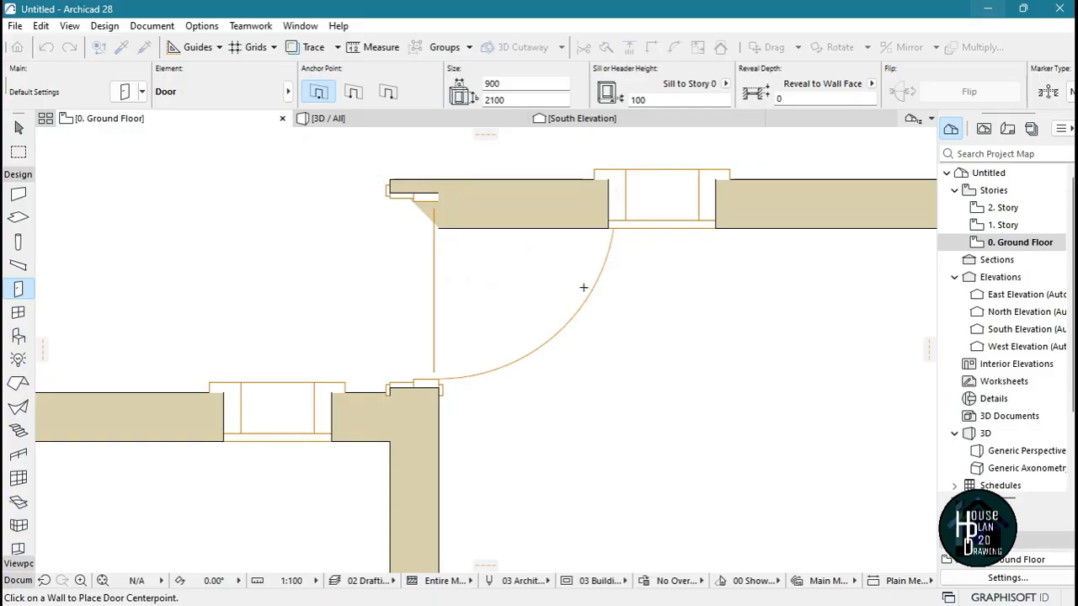
pyautogui.press('Escape')
# Move the north room's north wall 162 mm north so its inner face clears the new door's north edge
pyautogui.click(800, 200)
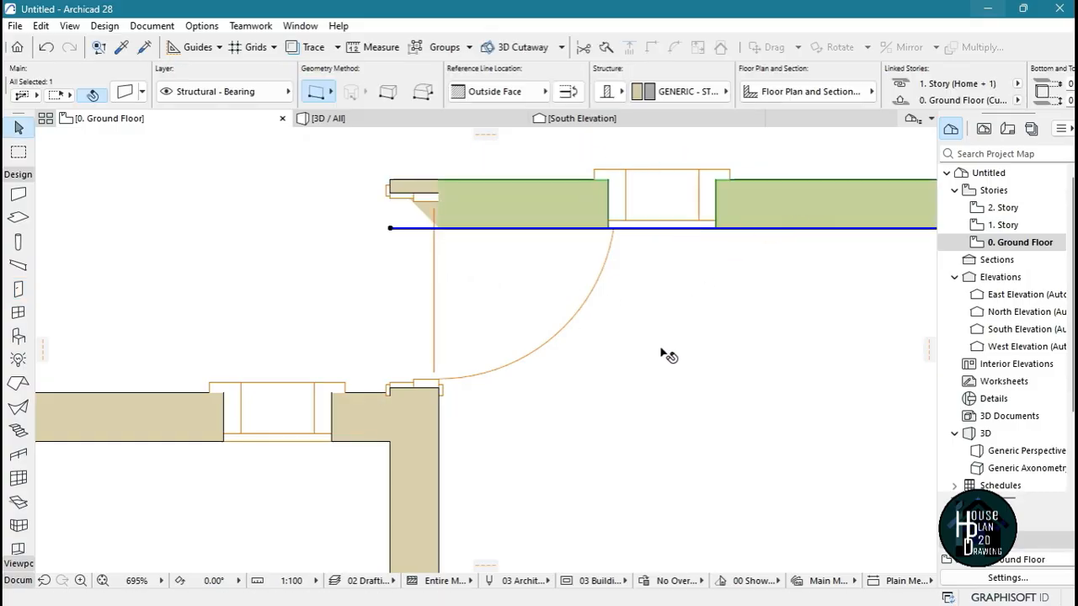
pyautogui.click(389, 228)
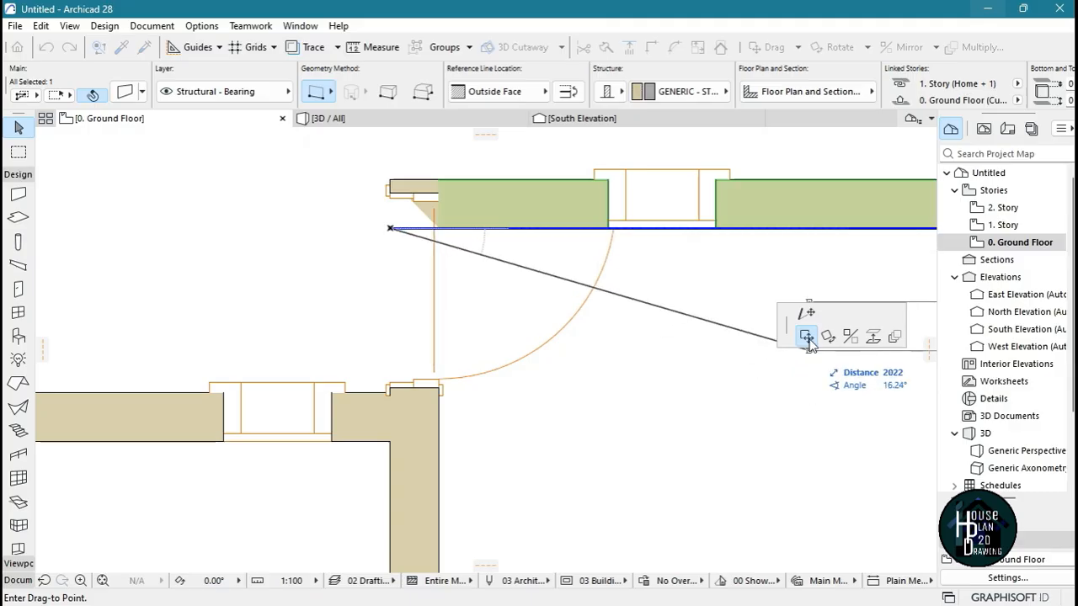
pyautogui.click(390, 195)
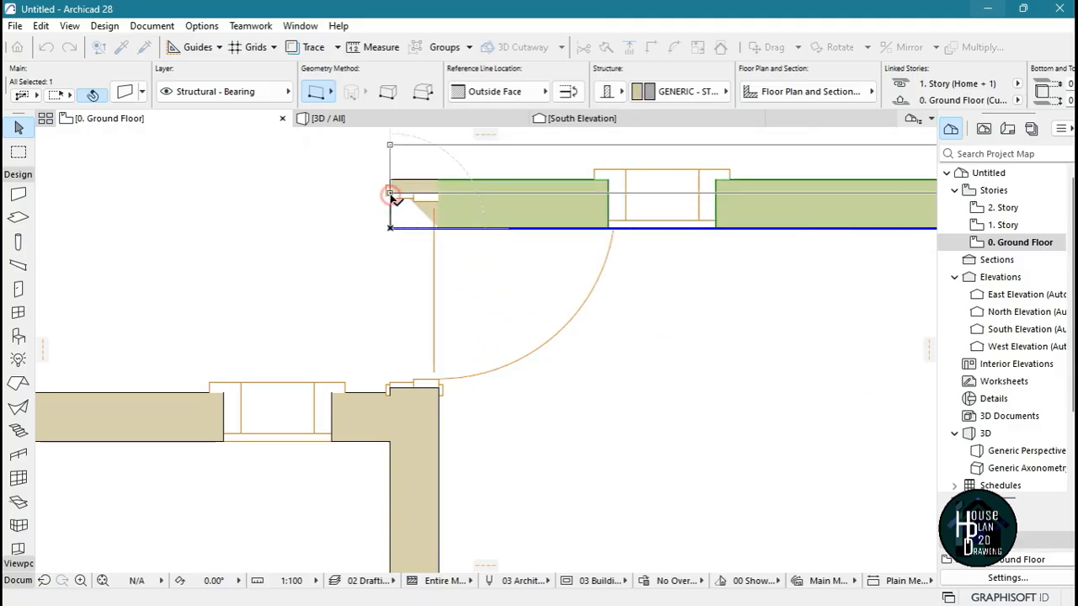
pyautogui.click(409, 266)
pyautogui.scroll(-3, 463, 215)
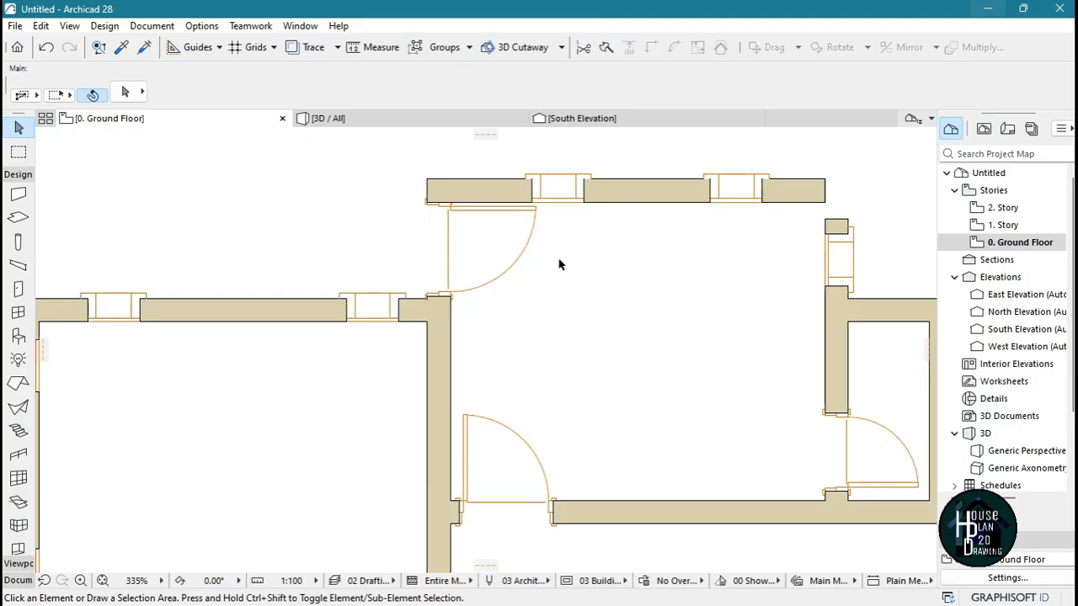
# Stretch the north end of the north room's east wall up to the outer face of the moved north wall
pyautogui.scroll(-2, 698, 238)
pyautogui.scroll(5, 857, 211)
pyautogui.scroll(-4, 725, 246)
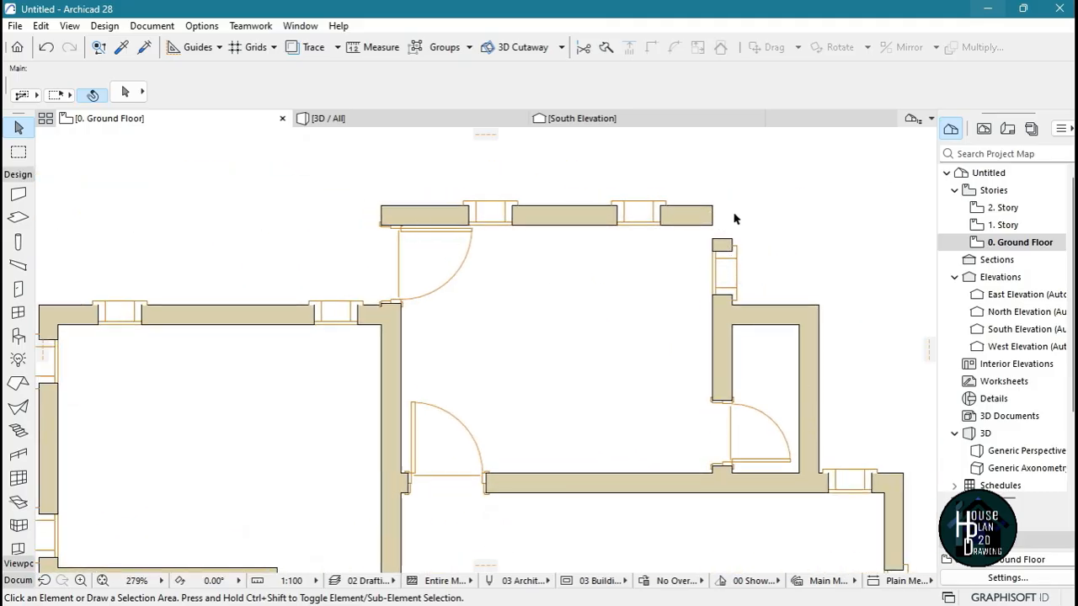
pyautogui.click(721, 344)
pyautogui.scroll(3, 714, 286)
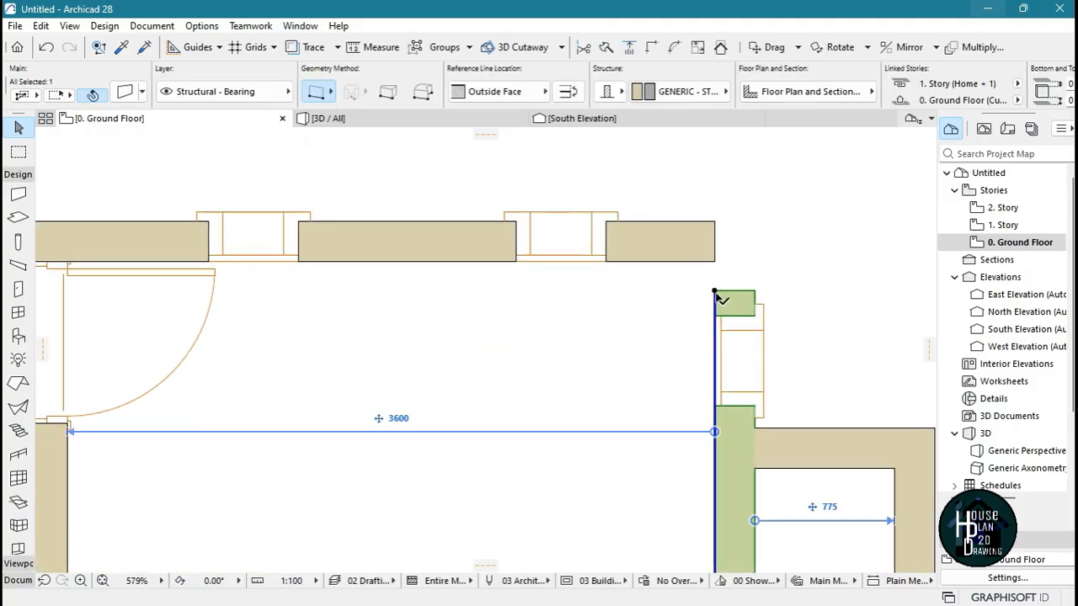
pyautogui.click(714, 292)
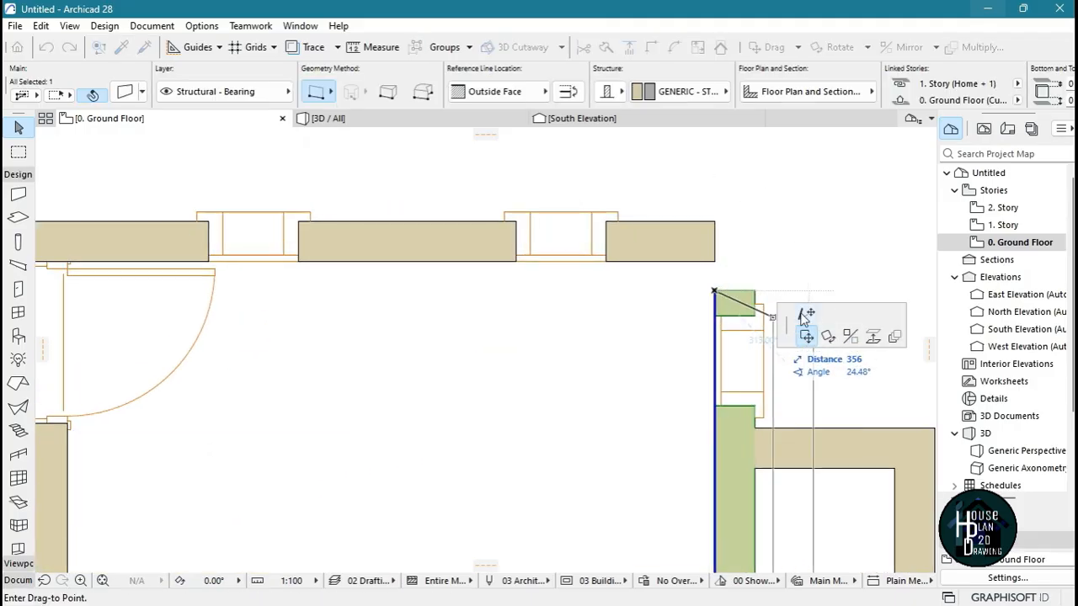
pyautogui.click(806, 316)
pyautogui.click(718, 221)
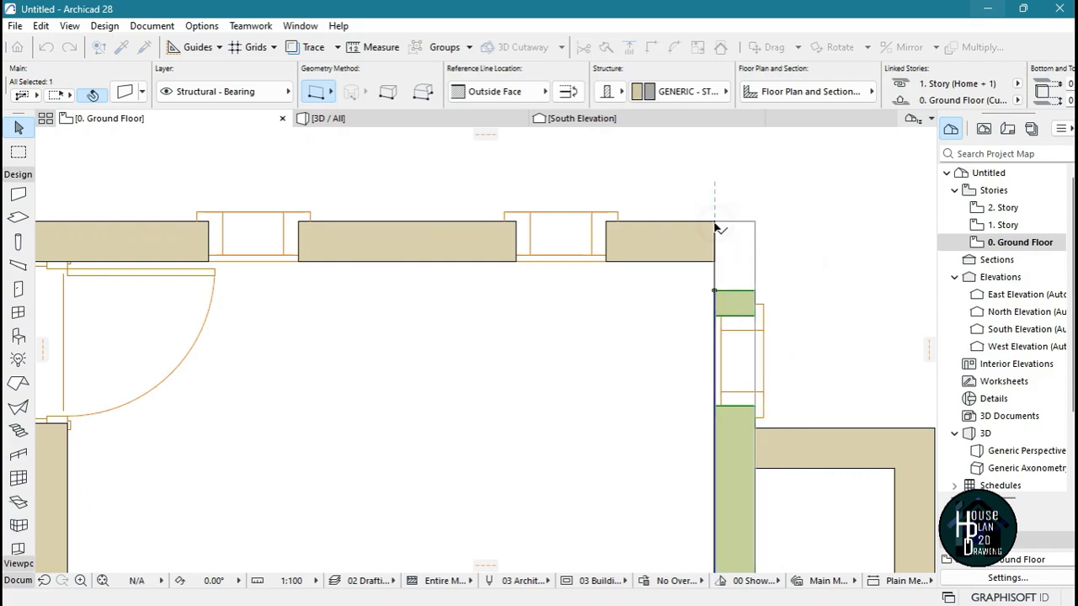
# Review the whole ground floor plan, checking the walls, doors and windows
pyautogui.press('Escape')
pyautogui.scroll(-8, 715, 224)
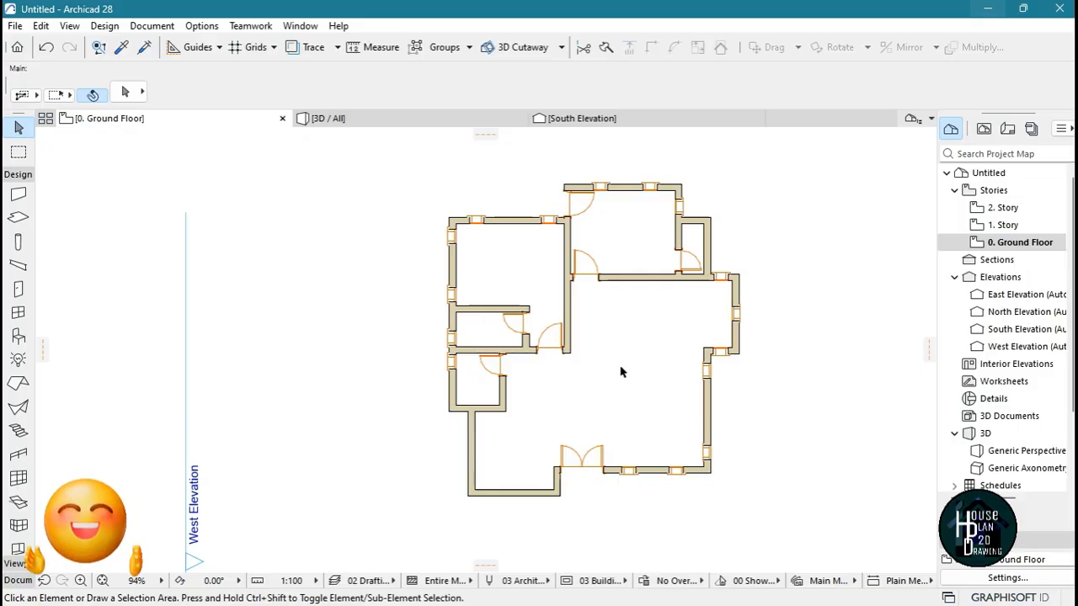
pyautogui.scroll(2, 639, 382)
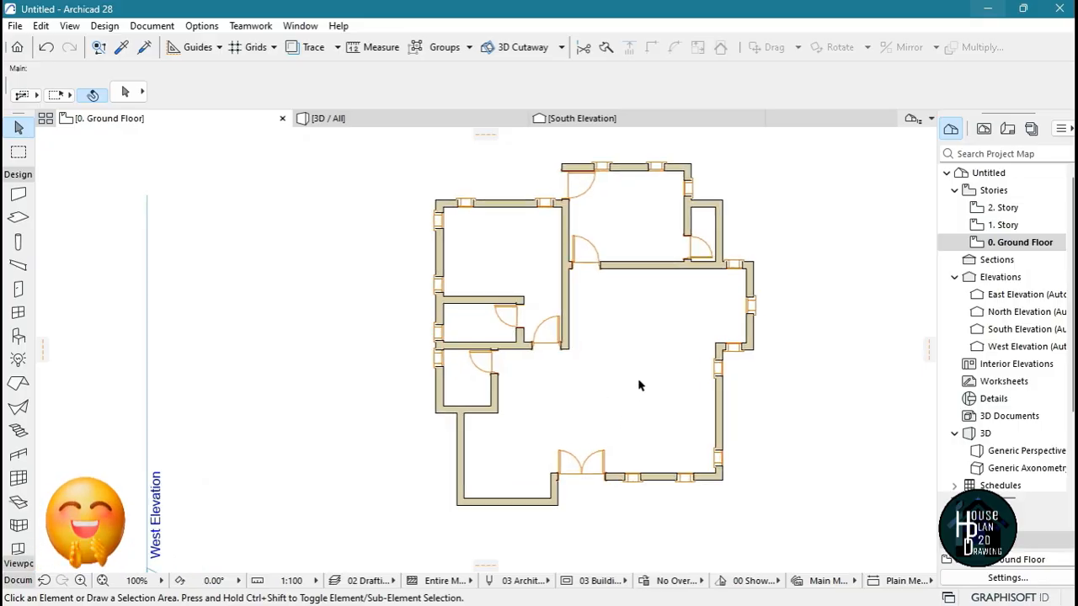
pyautogui.scroll(-3, 426, 397)
pyautogui.scroll(3, 543, 357)
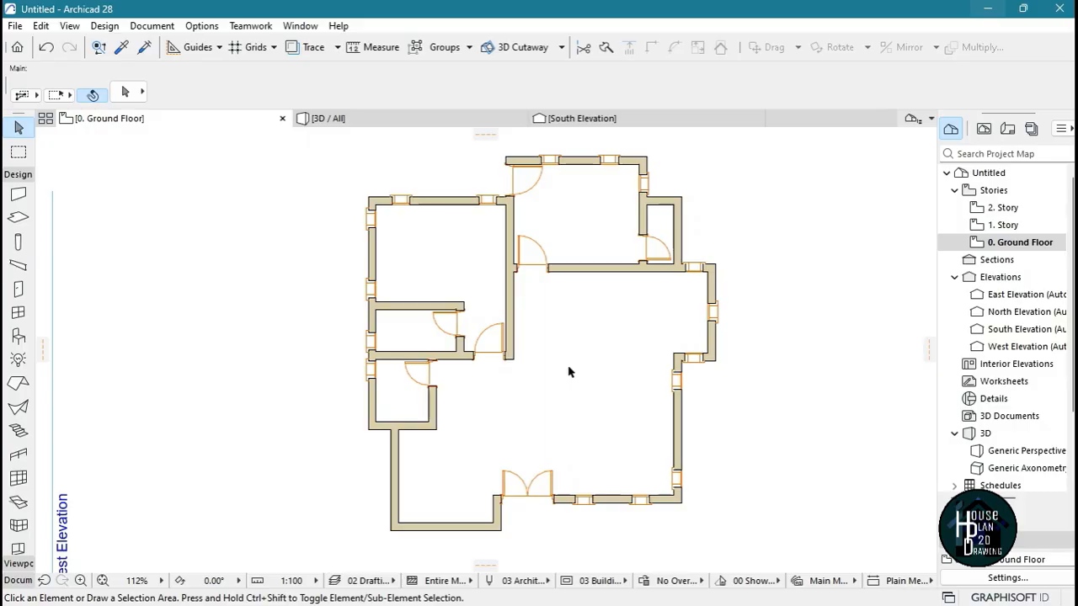
pyautogui.scroll(-3, 603, 362)
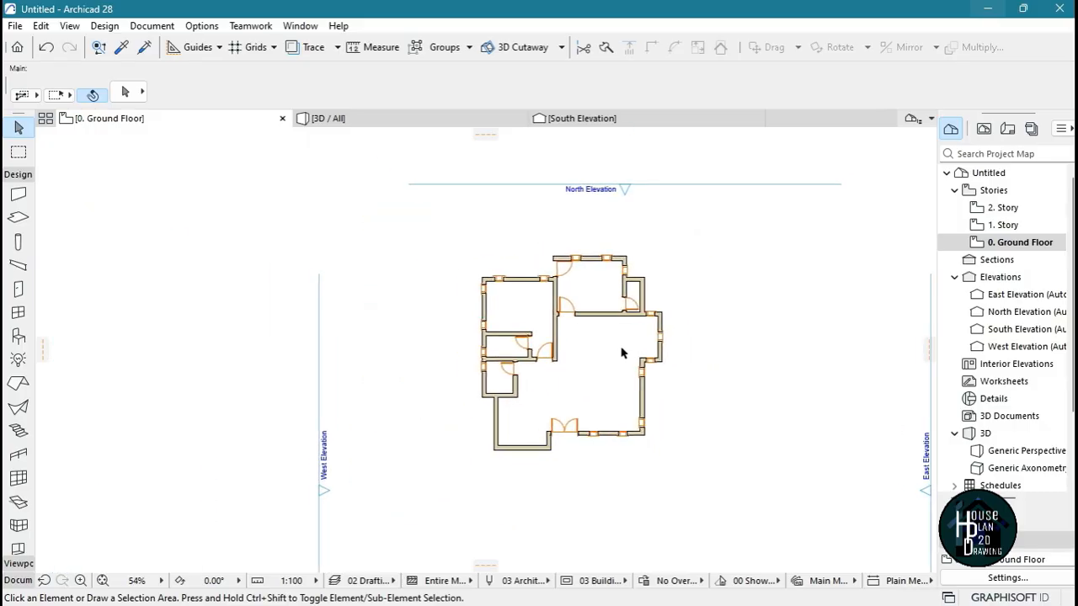
pyautogui.scroll(3, 606, 354)
pyautogui.scroll(-2, 551, 379)
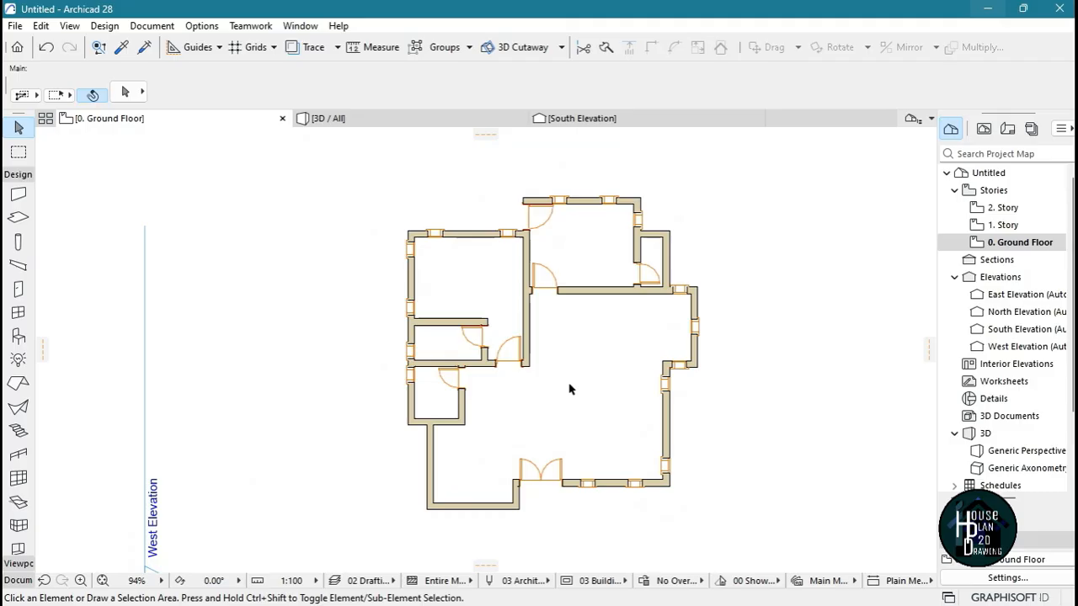
pyautogui.scroll(-2, 572, 390)
pyautogui.scroll(2, 570, 418)
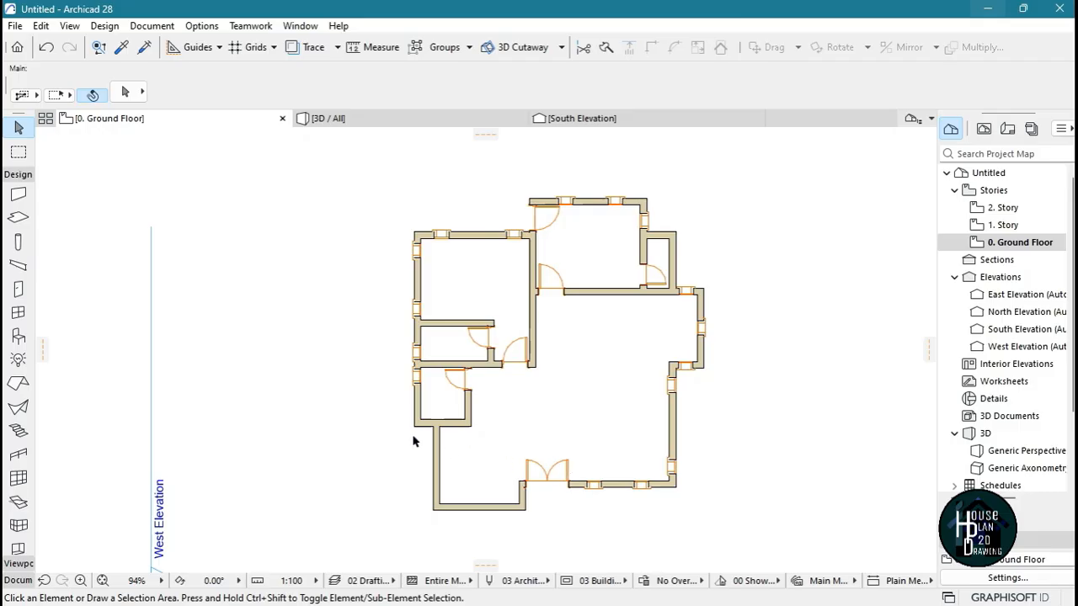
# Start a linear dimension chain with nodes at the northwest room's outer northwest corner and both edges of each window in its north wall
pyautogui.click(19, 581)
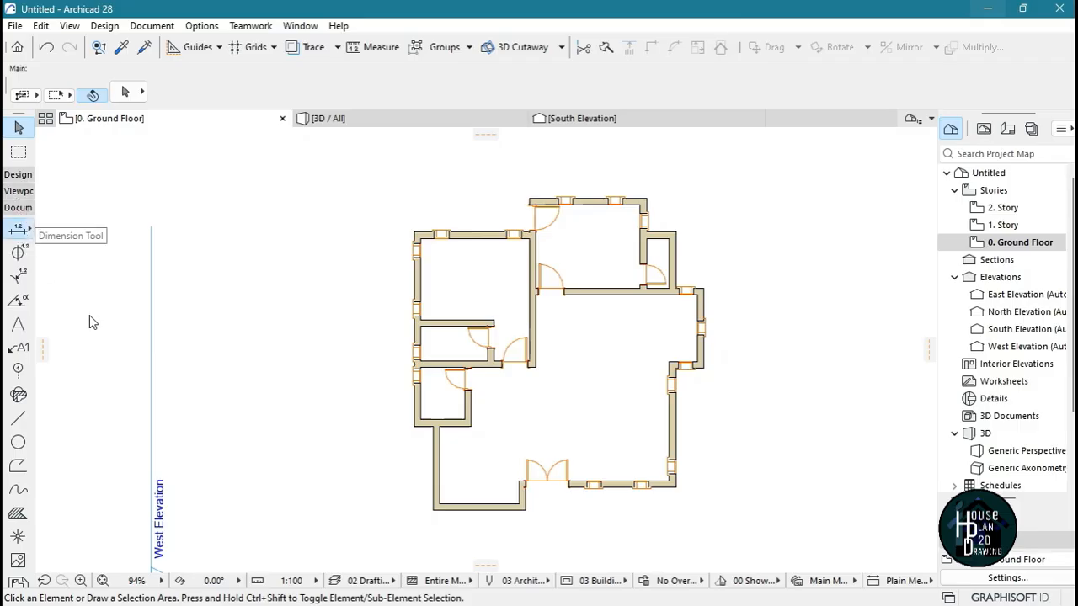
pyautogui.scroll(-3, 488, 257)
pyautogui.scroll(5, 427, 277)
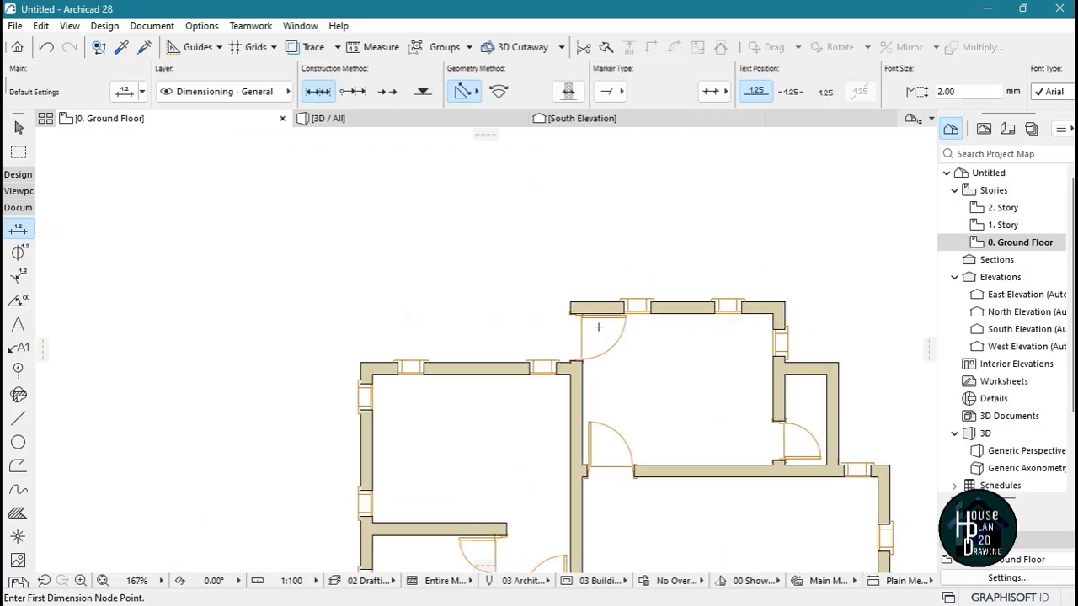
pyautogui.scroll(-1, 623, 316)
pyautogui.scroll(4, 652, 311)
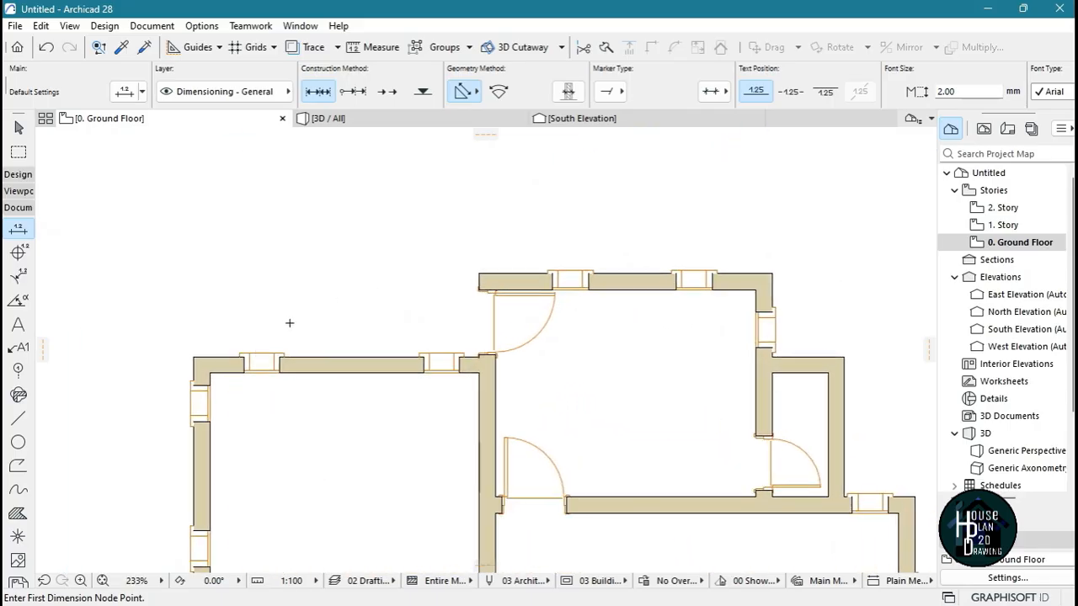
pyautogui.click(194, 358)
pyautogui.click(243, 358)
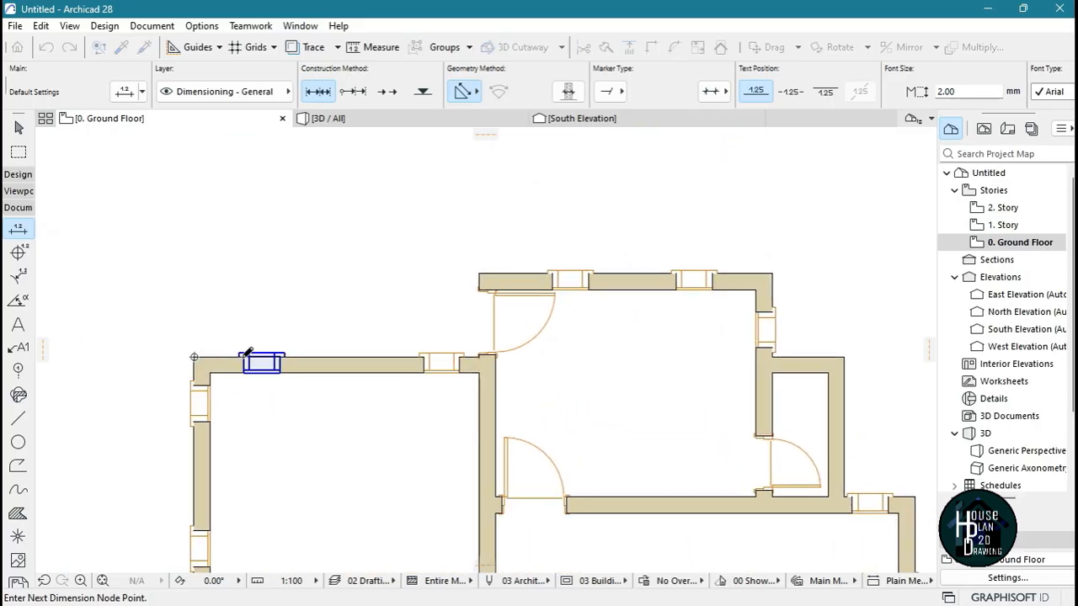
pyautogui.click(279, 358)
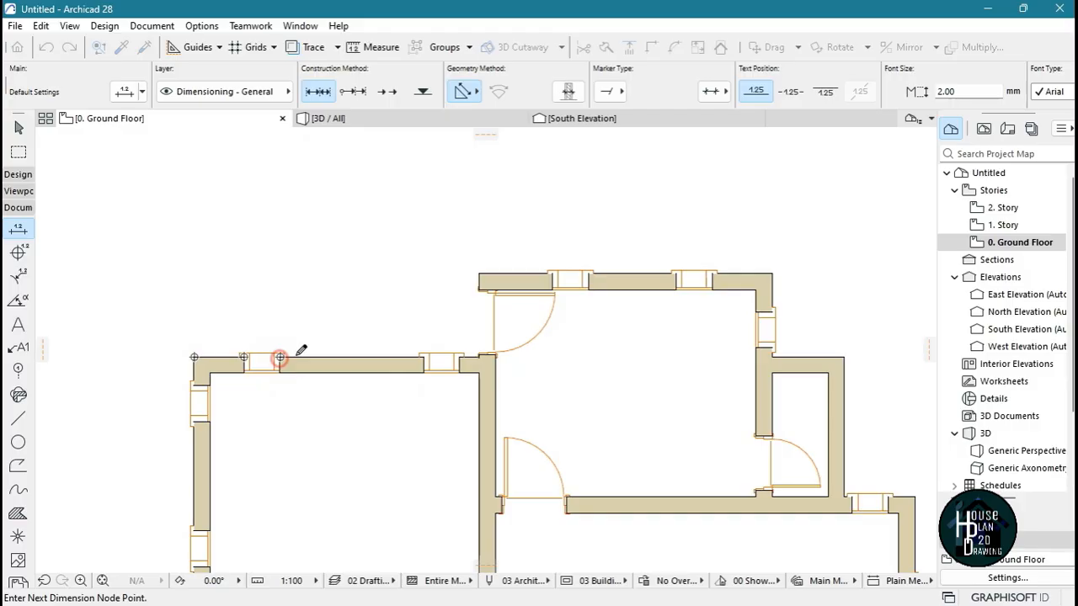
pyautogui.click(423, 358)
pyautogui.click(459, 358)
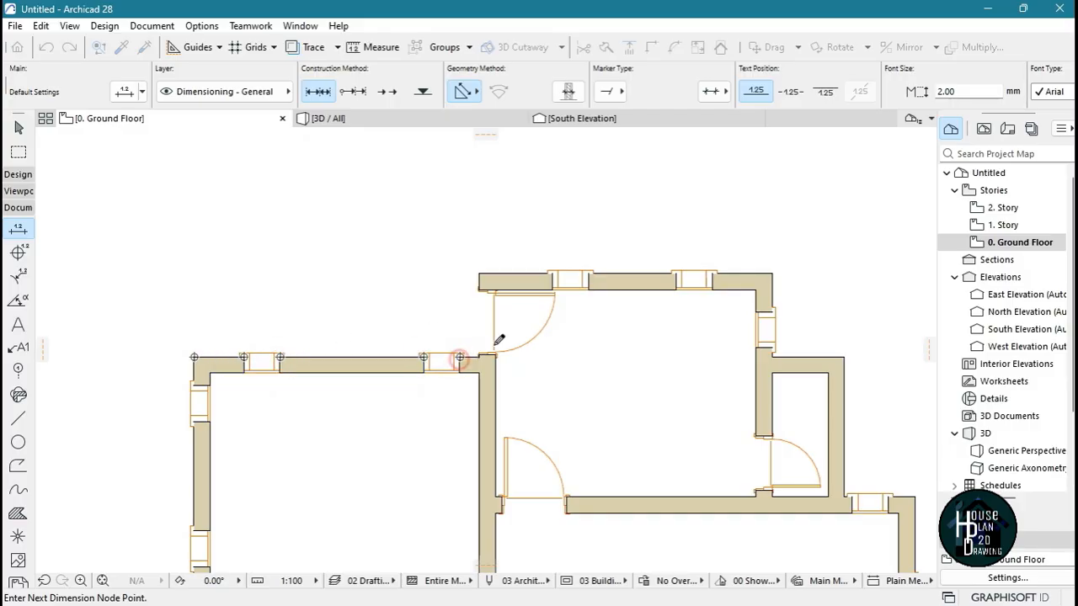
# Extend the dimension chain along the north room's north wall, picking its ends and both edges of each window
pyautogui.click(479, 275)
pyautogui.click(552, 275)
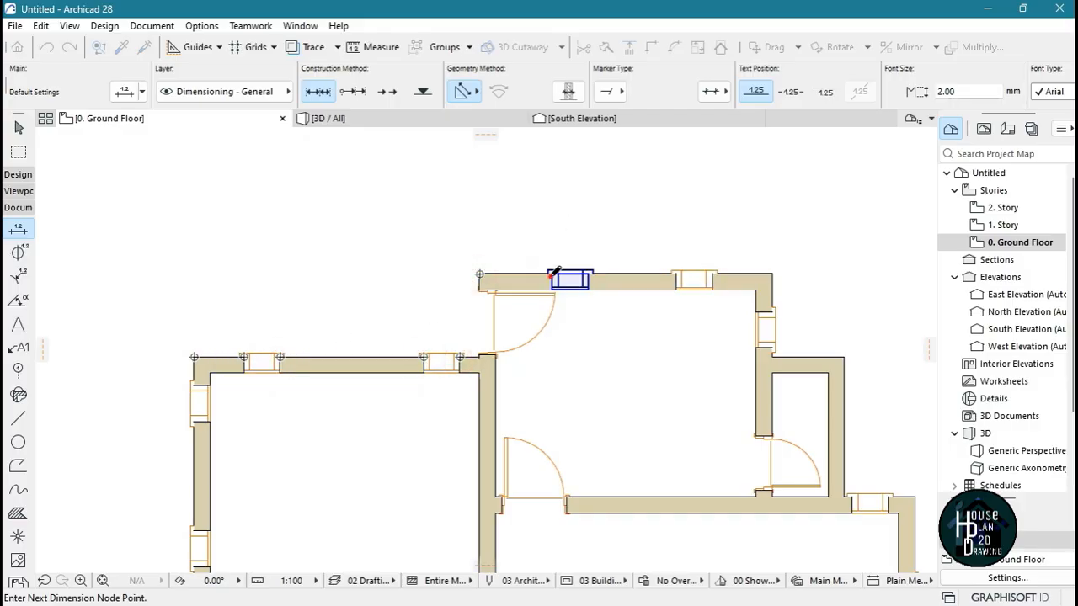
pyautogui.click(588, 274)
pyautogui.click(675, 275)
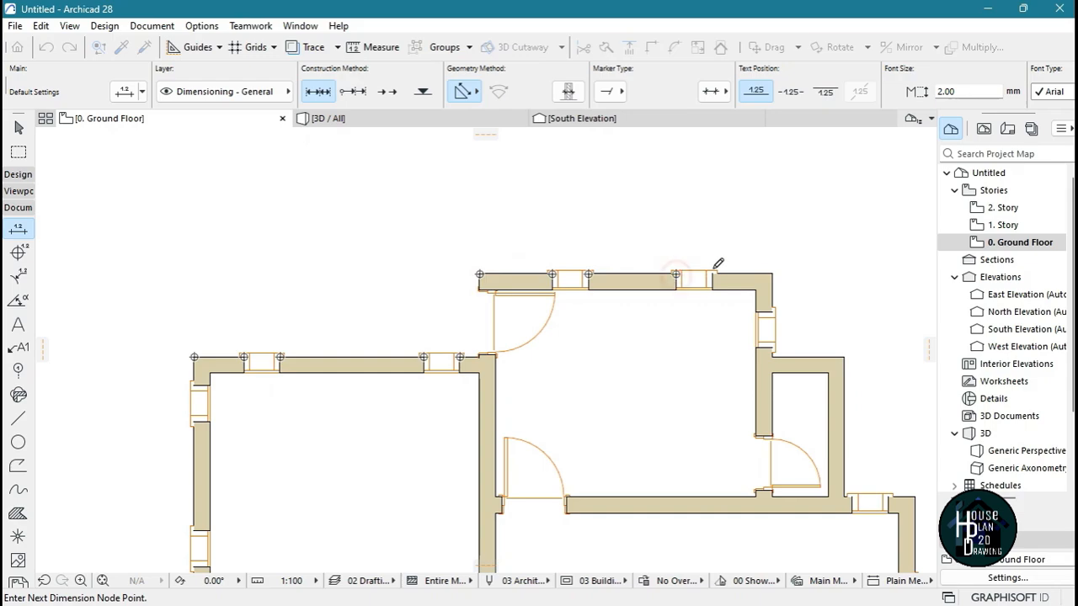
pyautogui.click(712, 274)
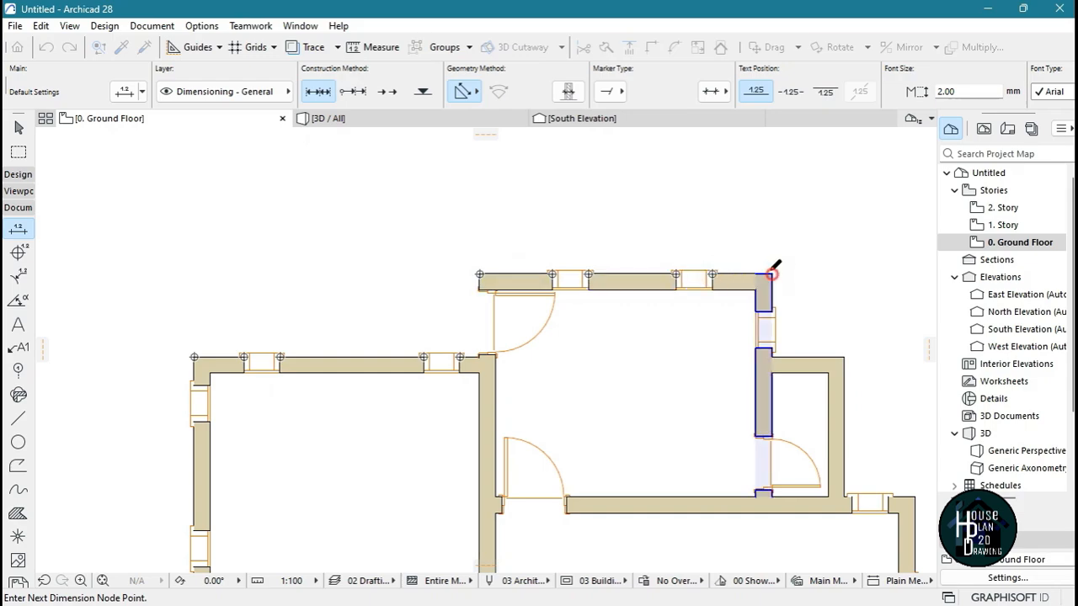
# Add chain nodes at the small northeast room's outer corner, the edges of the window east of it, and the plan's easternmost corner
pyautogui.scroll(-2, 772, 274)
pyautogui.scroll(1, 746, 298)
pyautogui.click(730, 308)
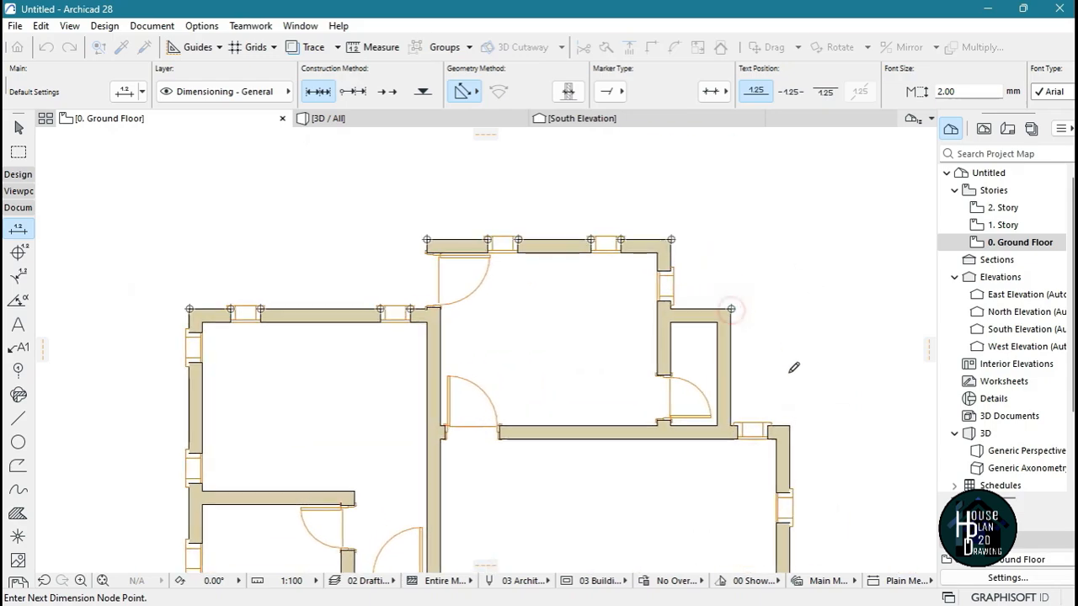
pyautogui.click(737, 427)
pyautogui.click(767, 427)
pyautogui.click(789, 426)
# Complete the node selection and place the horizontal dimension line just north of the north room
pyautogui.scroll(-3, 765, 332)
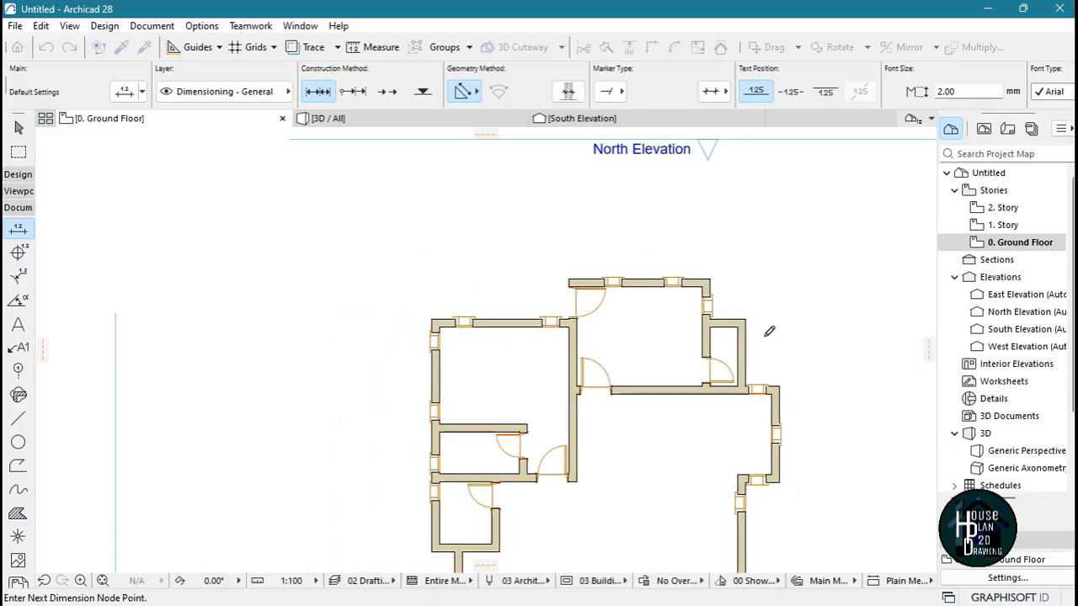
pyautogui.scroll(-2, 674, 260)
pyautogui.scroll(4, 570, 244)
pyautogui.scroll(-1, 570, 244)
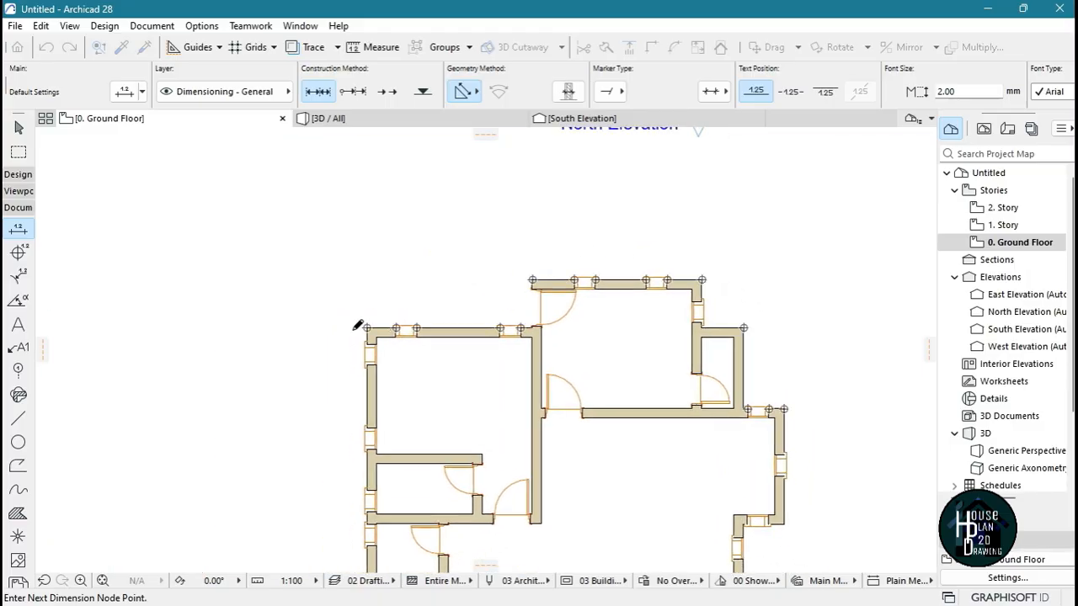
pyautogui.rightClick(510, 202)
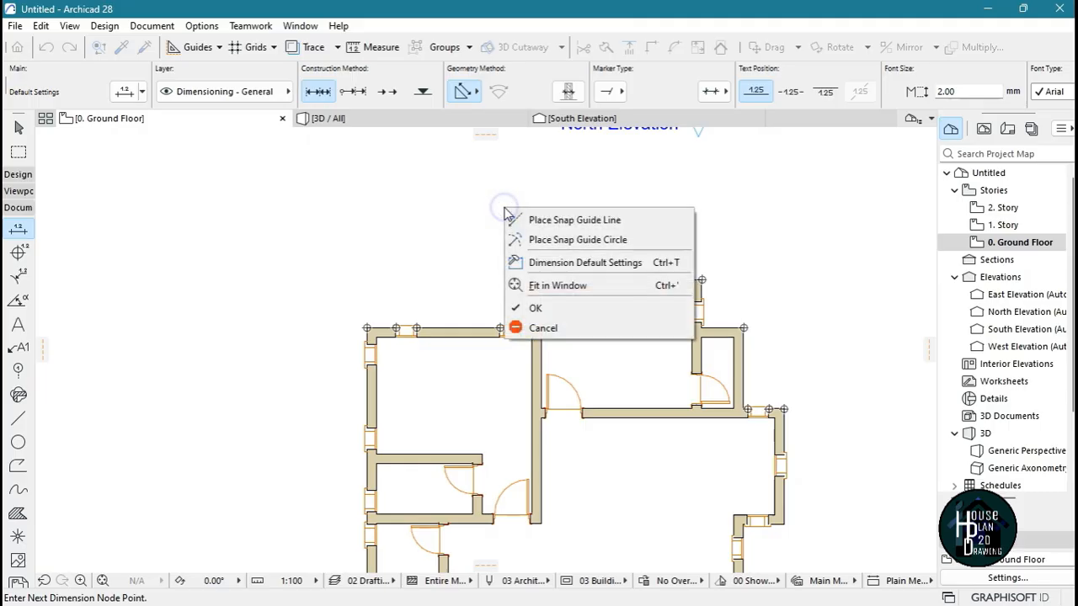
pyautogui.click(568, 309)
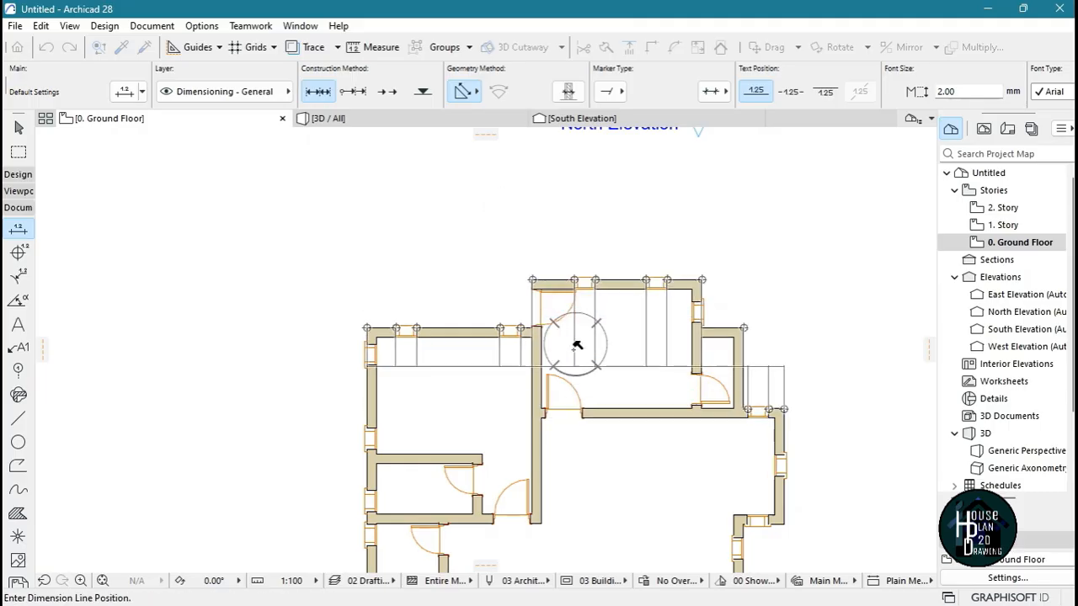
pyautogui.click(584, 250)
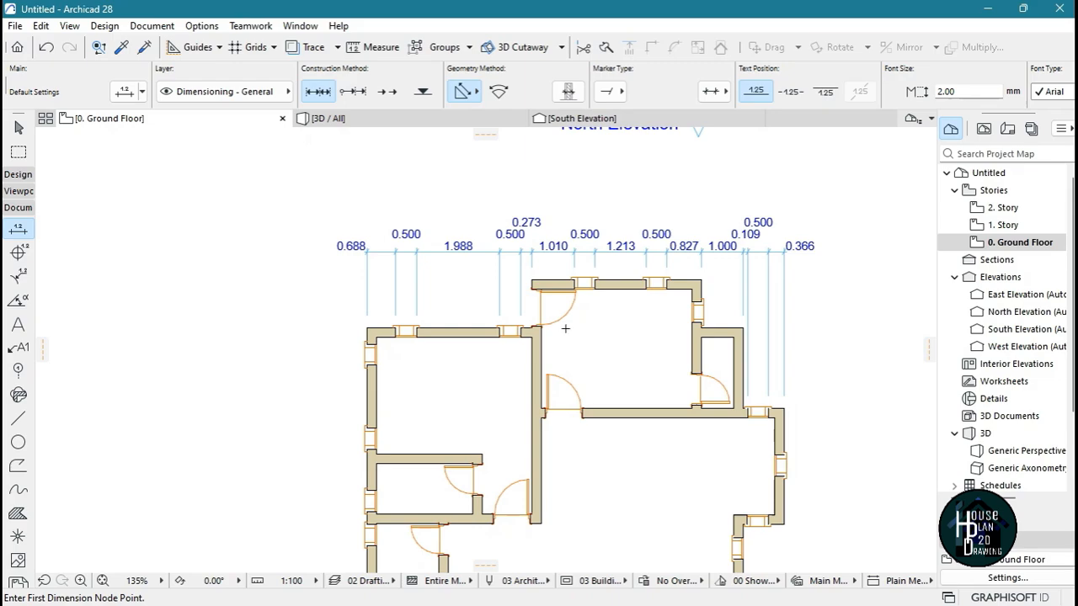
# Set the project's dimension standard to Plain Millimeter
pyautogui.scroll(1, 581, 249)
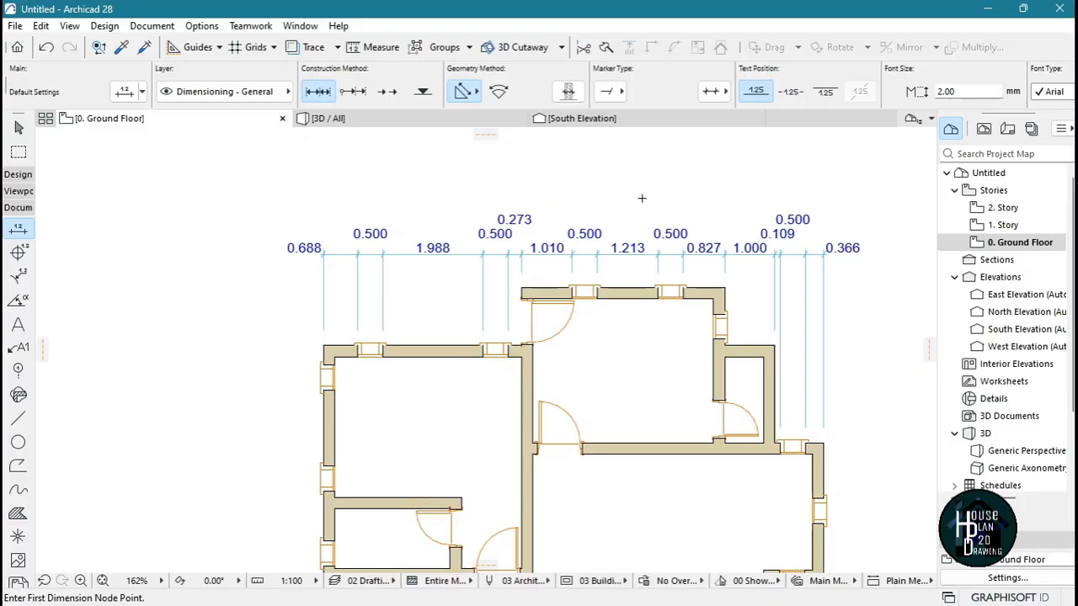
pyautogui.click(201, 26)
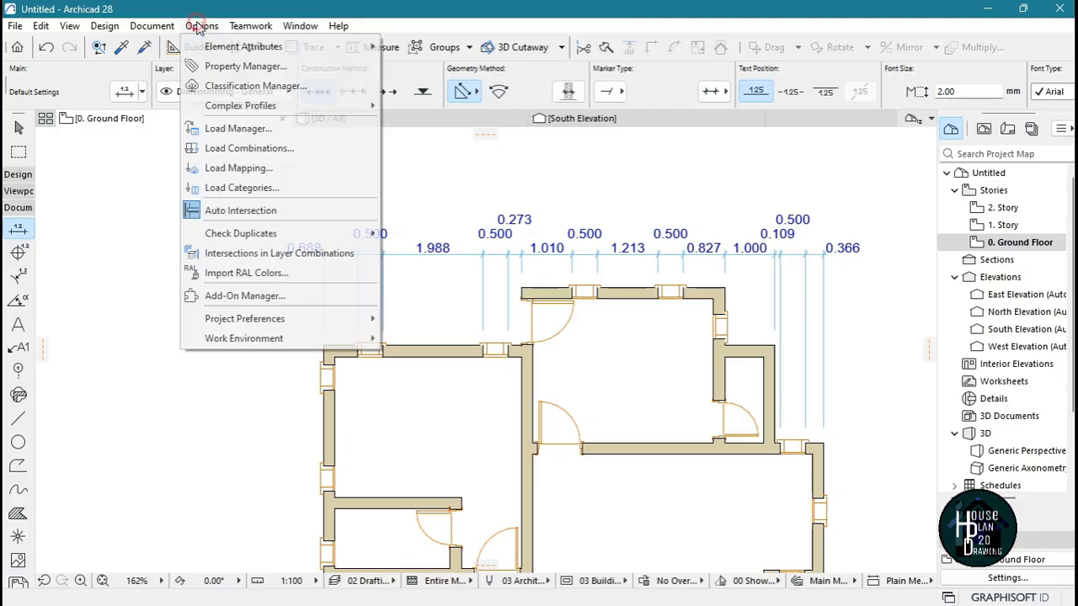
pyautogui.moveTo(249, 325)
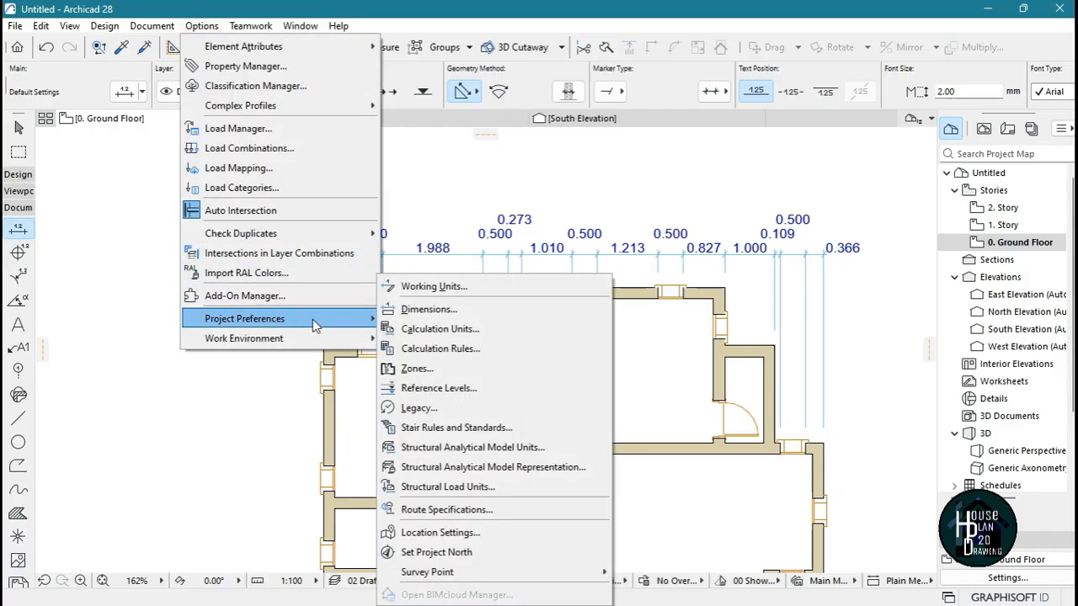
pyautogui.click(430, 310)
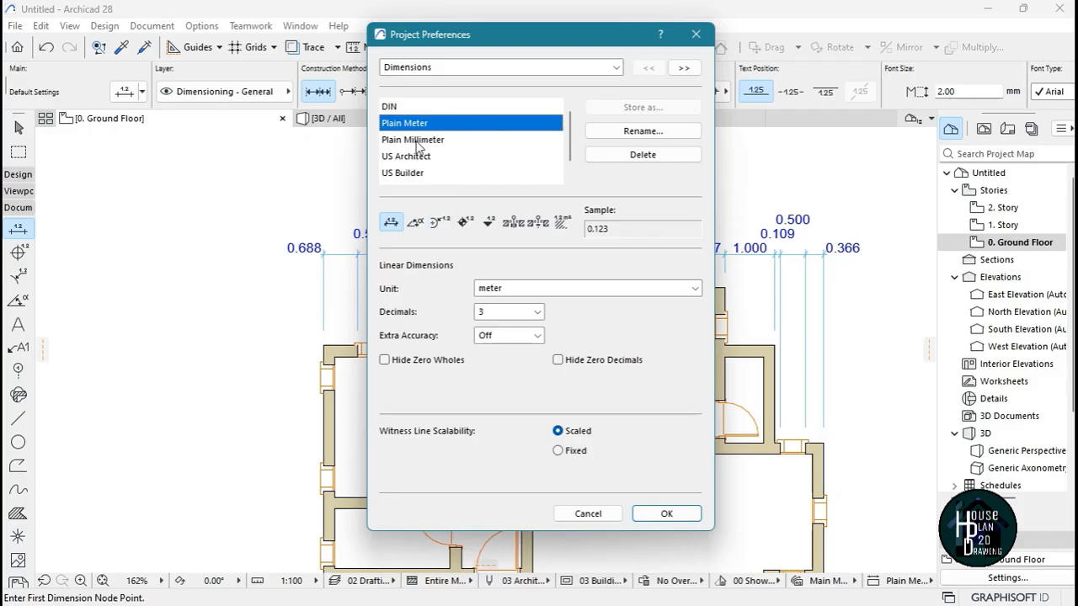
pyautogui.click(417, 142)
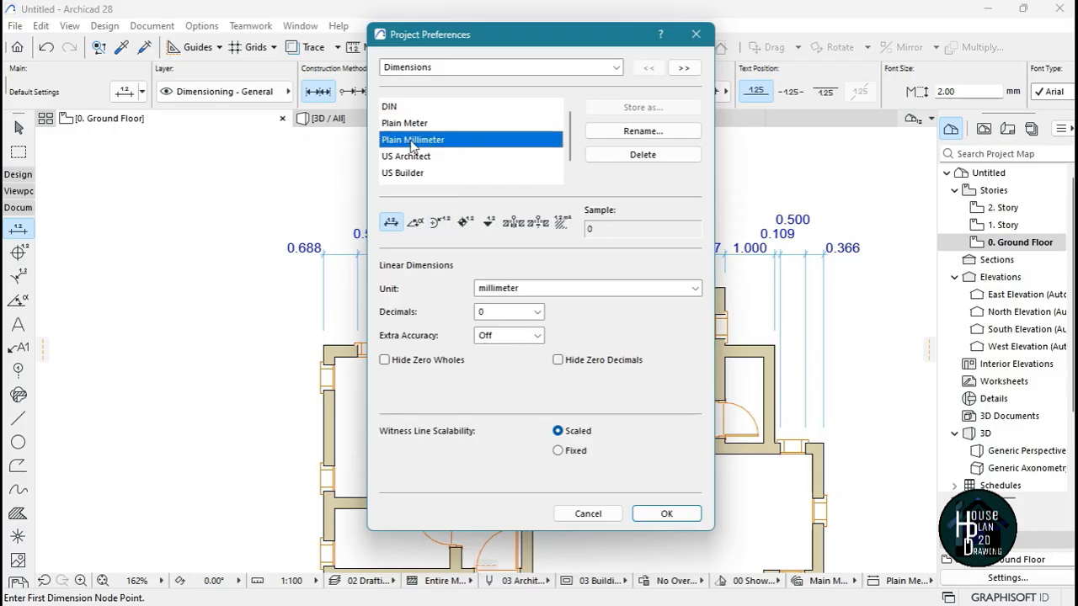
pyautogui.click(655, 513)
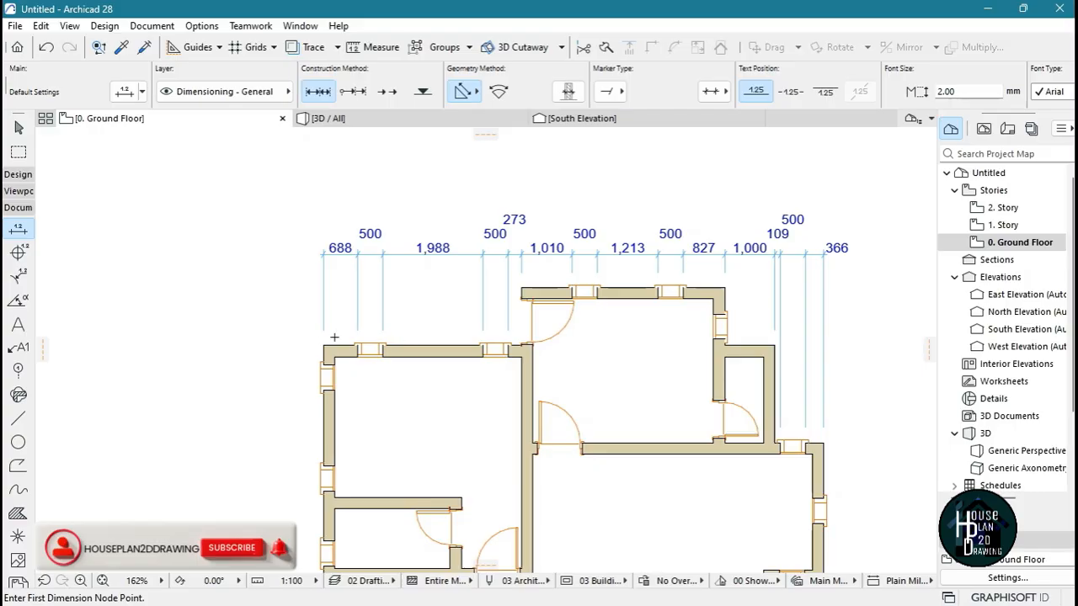
# Dimension the plan's overall width from the outer northwest corner to the easternmost corner, placing the line north of the detailed chain
pyautogui.click(324, 346)
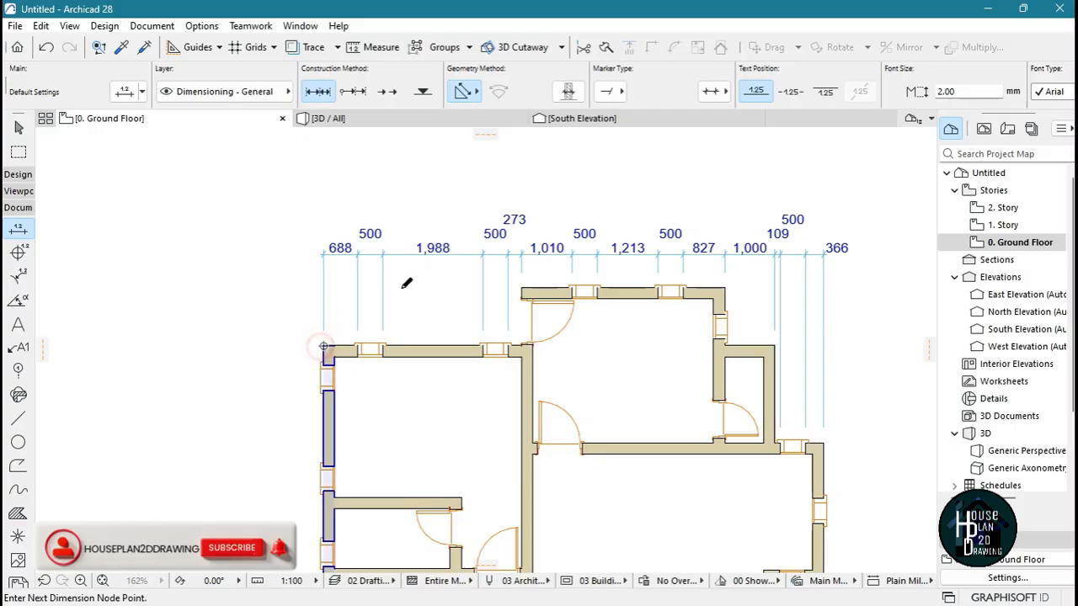
pyautogui.click(823, 443)
pyautogui.rightClick(861, 335)
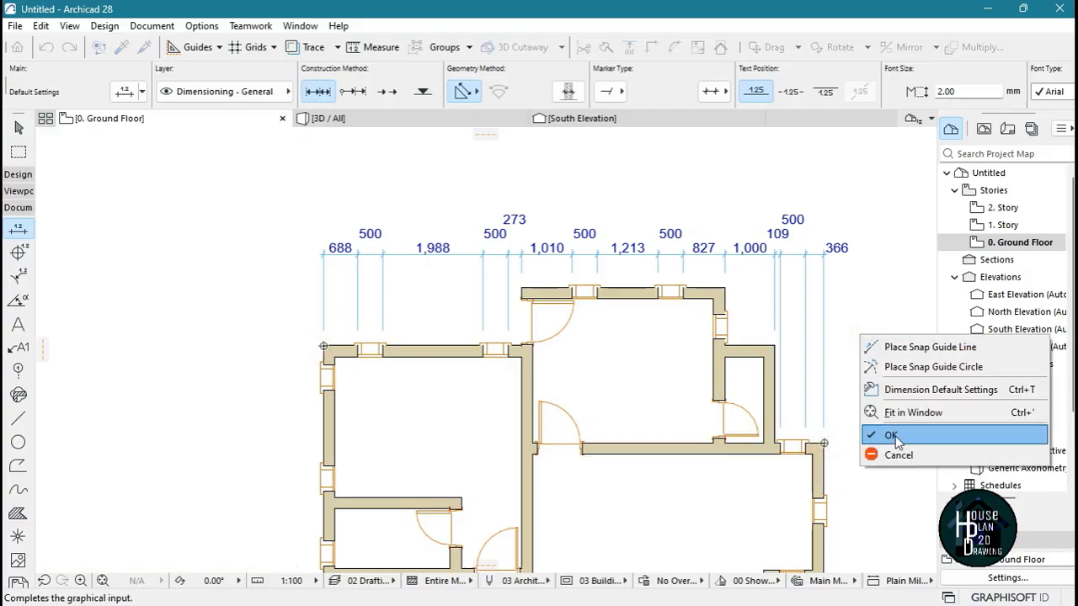
pyautogui.click(890, 435)
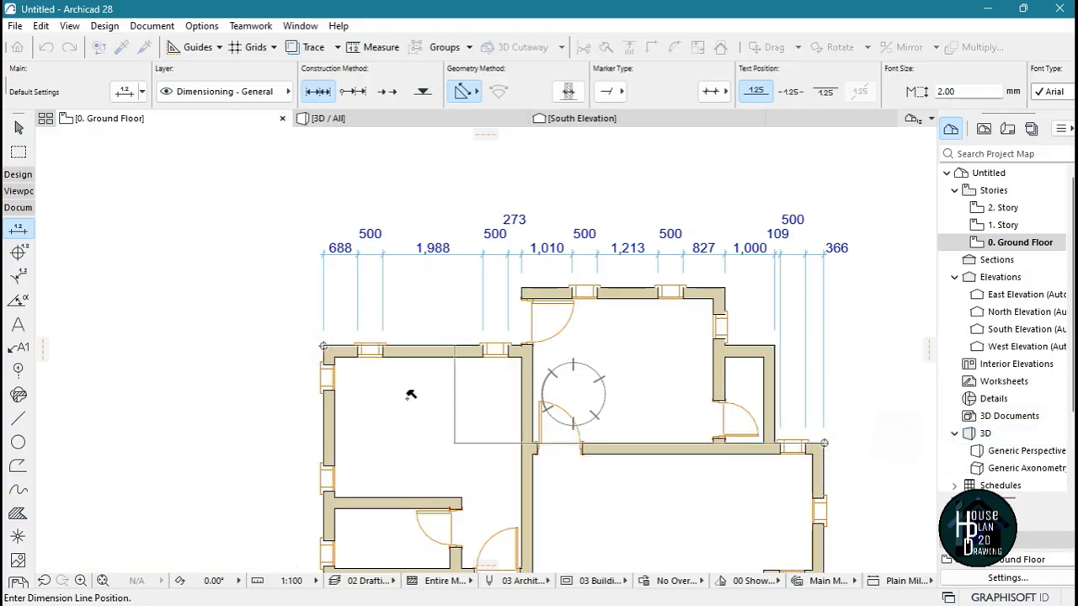
pyautogui.click(555, 201)
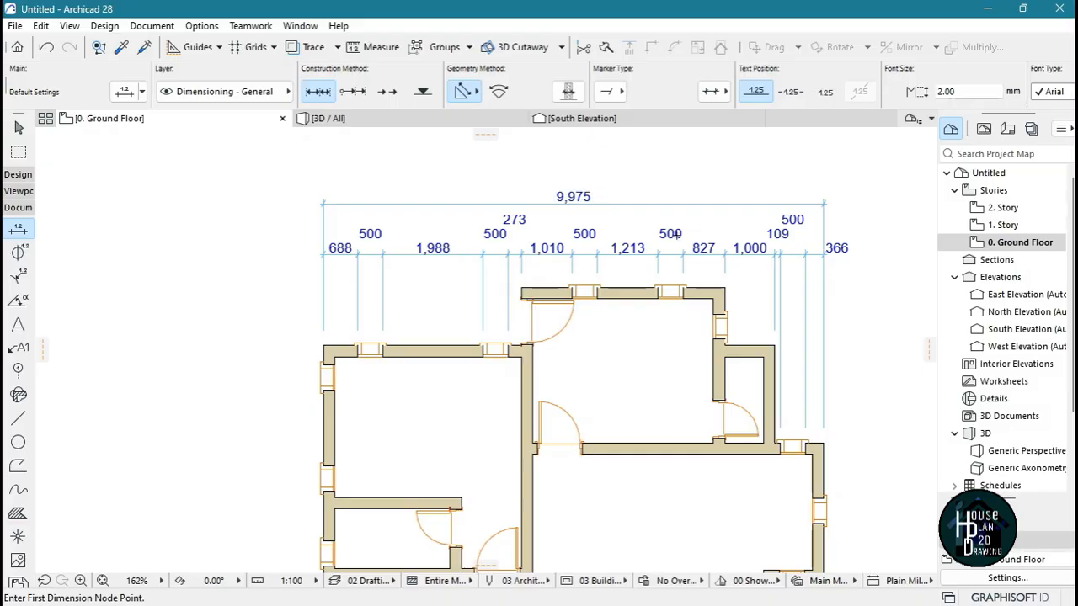
# Change the witness lines of both horizontal dimension lines north of the plan to Sized Height
pyautogui.scroll(-3, 542, 189)
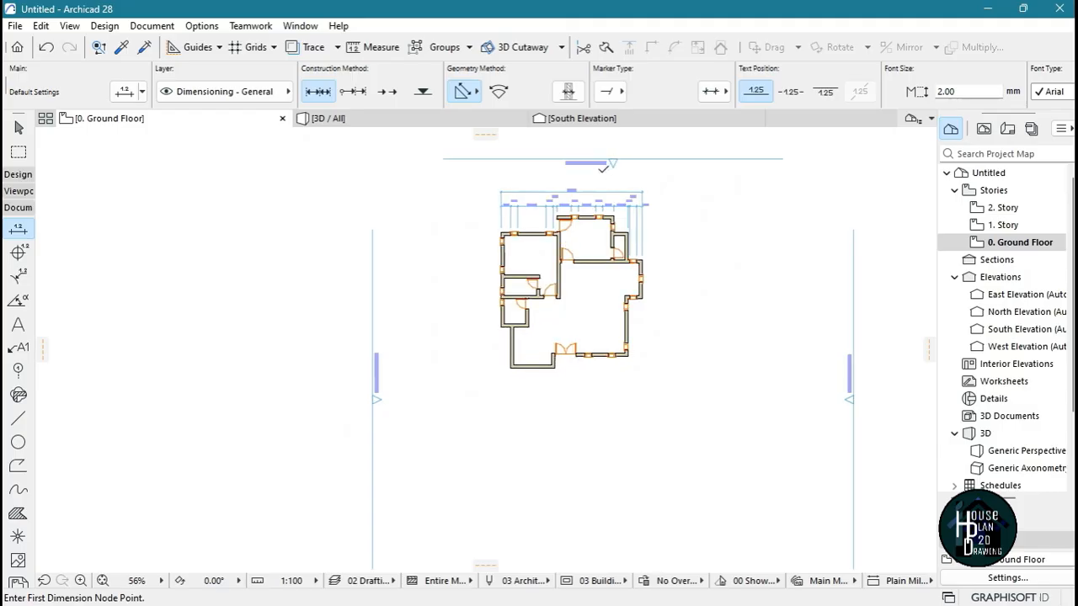
pyautogui.scroll(2, 566, 245)
pyautogui.scroll(1, 568, 241)
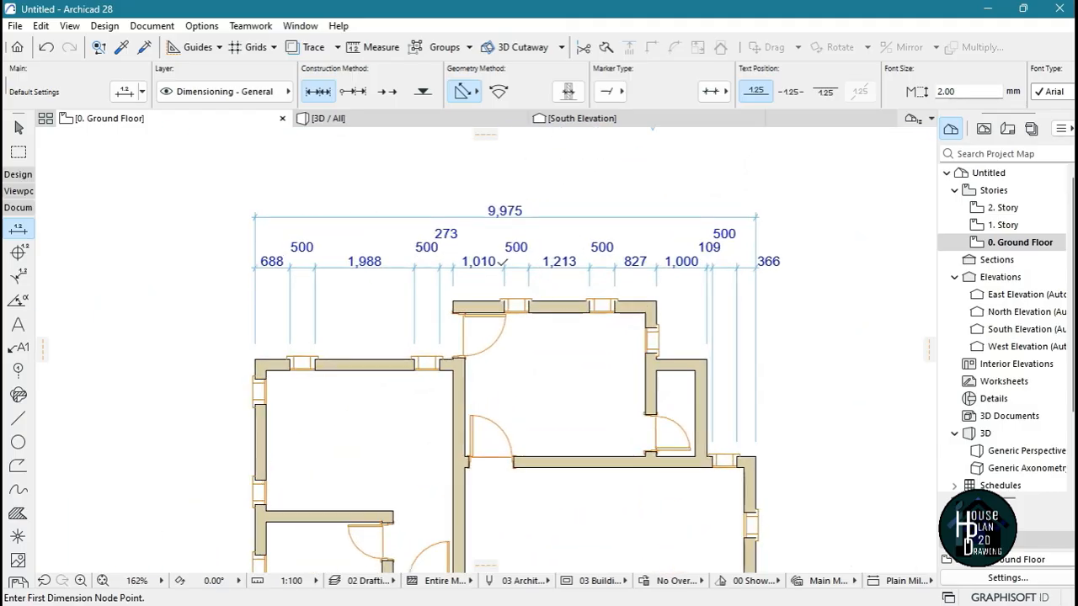
pyautogui.press('Escape')
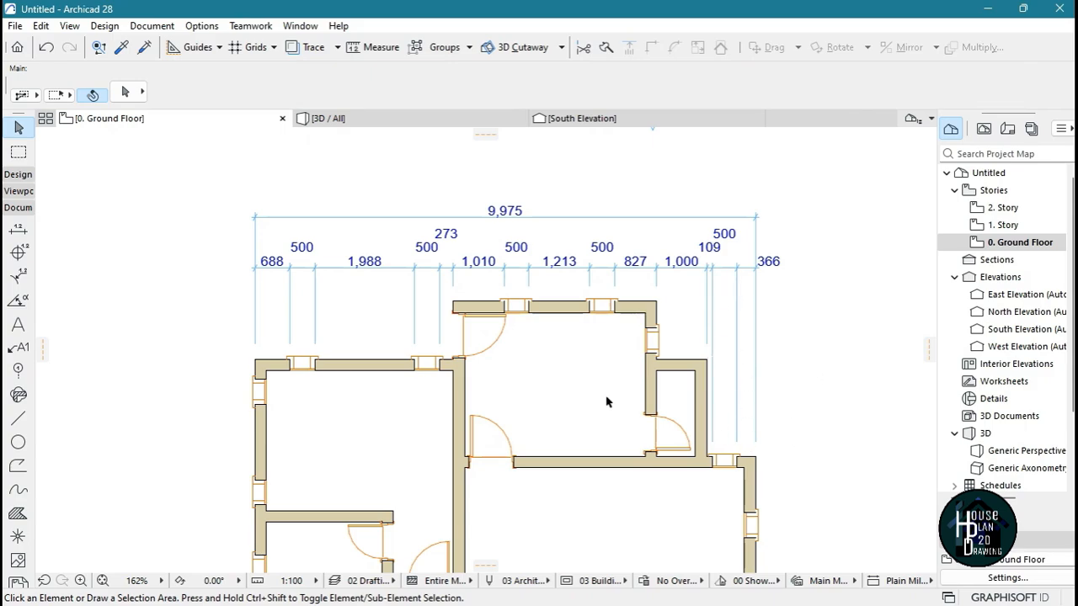
pyautogui.moveTo(211, 191); pyautogui.dragTo(815, 281)
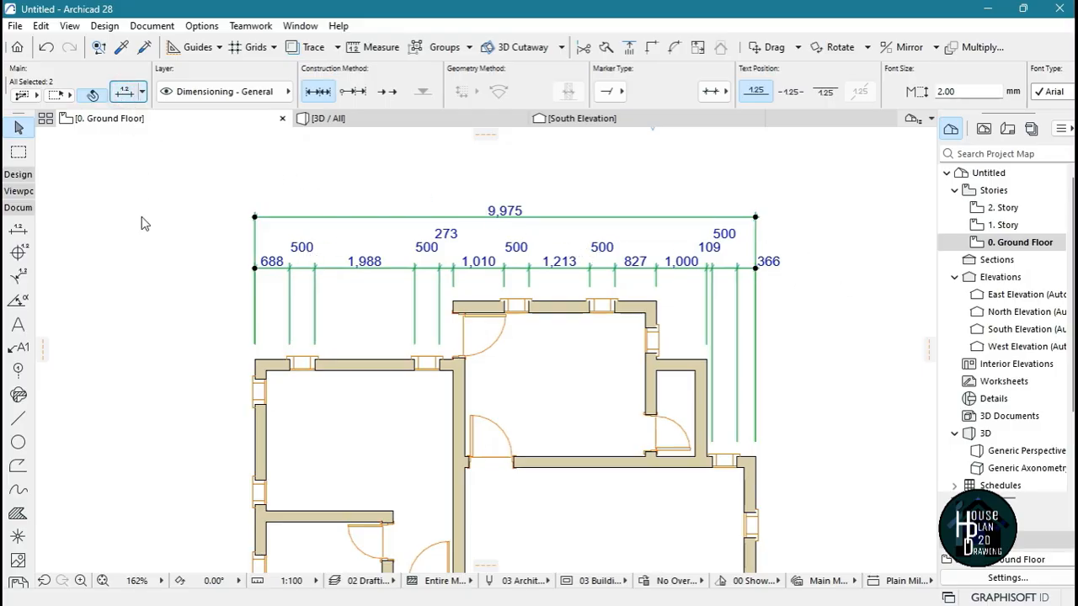
pyautogui.hotkey('ctrl', 't')
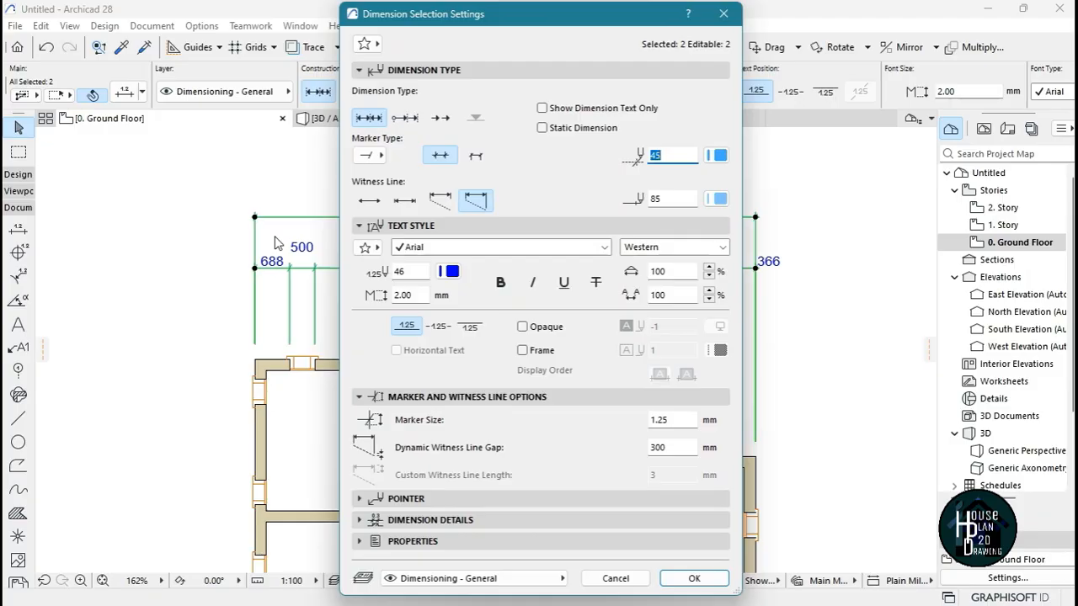
pyautogui.click(405, 202)
pyautogui.click(440, 201)
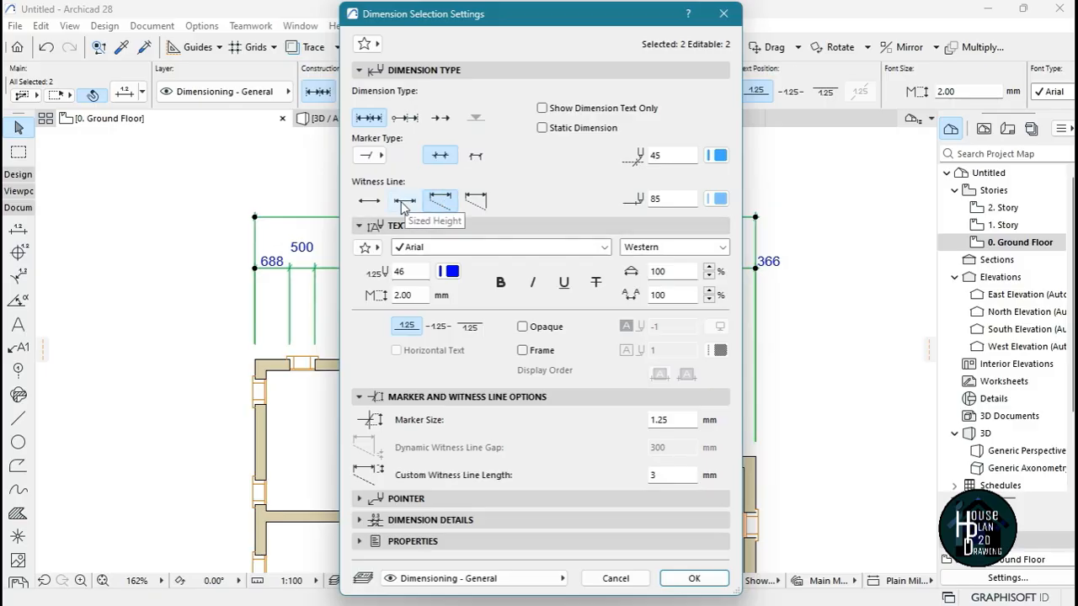
pyautogui.click(404, 202)
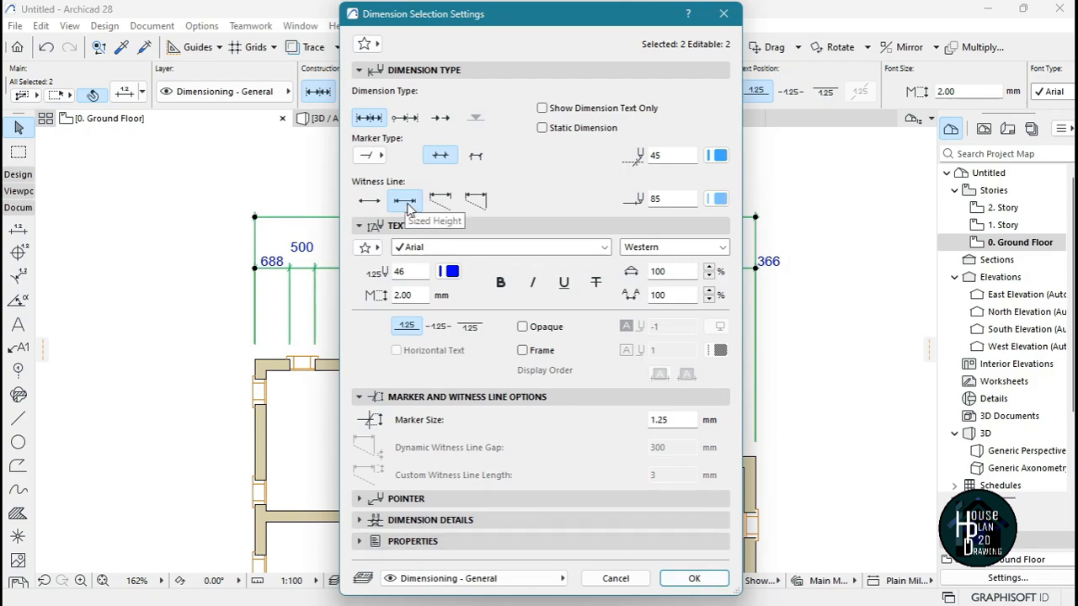
pyautogui.click(697, 578)
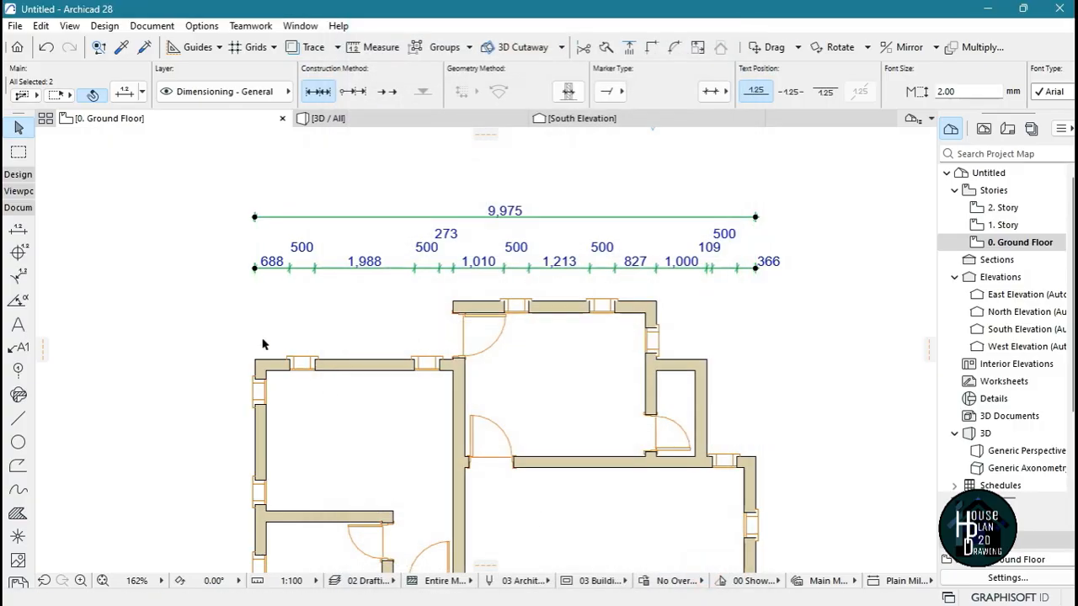
pyautogui.click(576, 297)
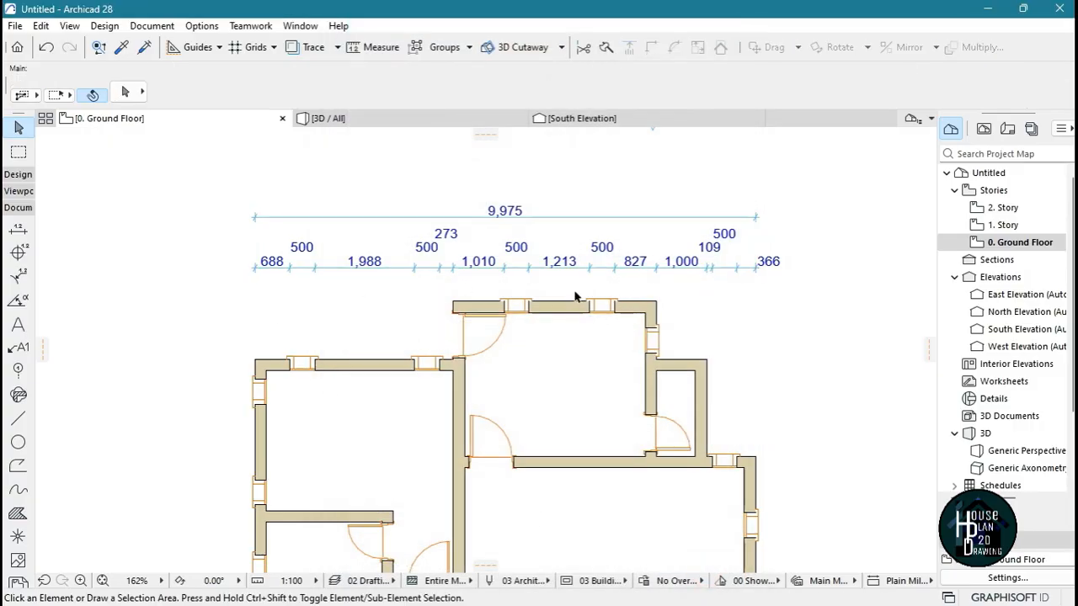
# Pick up the overall width dimension's settings as the defaults for new dimensions
pyautogui.scroll(-3, 604, 217)
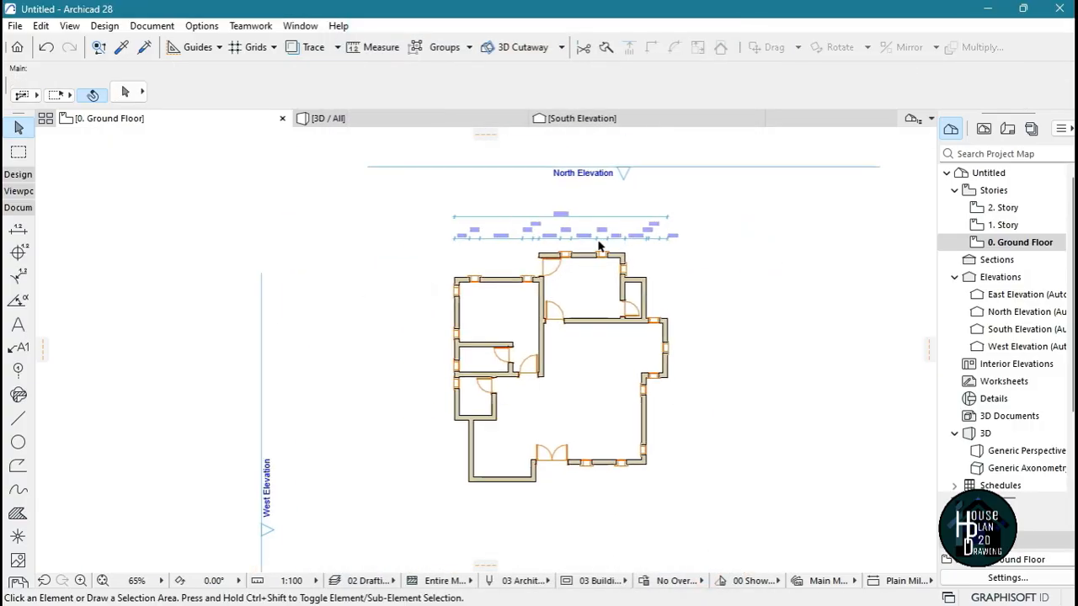
pyautogui.scroll(3, 580, 231)
pyautogui.scroll(2, 566, 227)
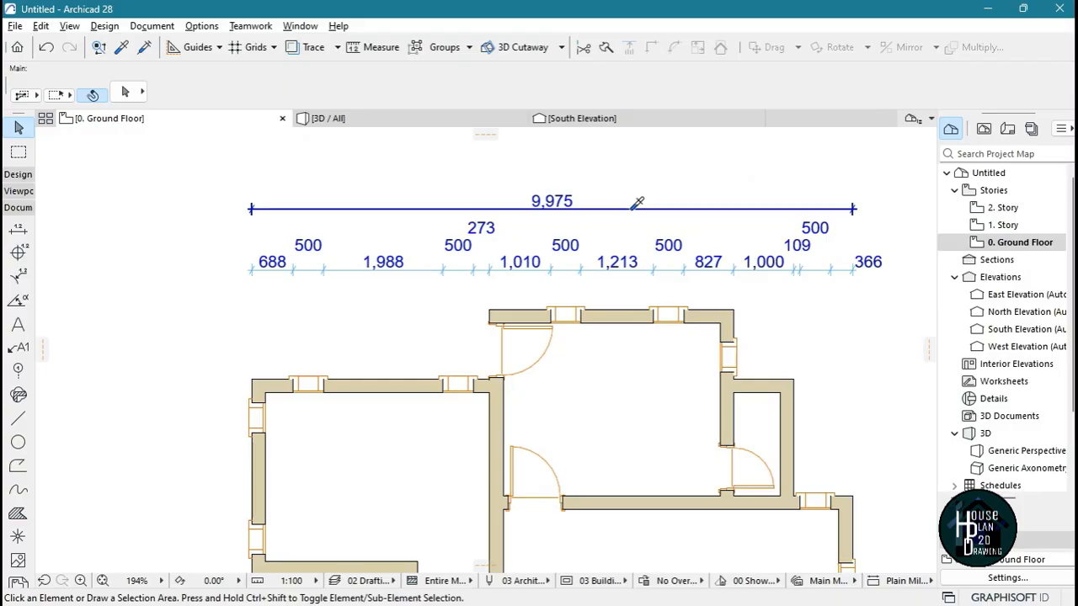
pyautogui.keyDown('alt'); pyautogui.click(637, 203); pyautogui.keyUp('alt')
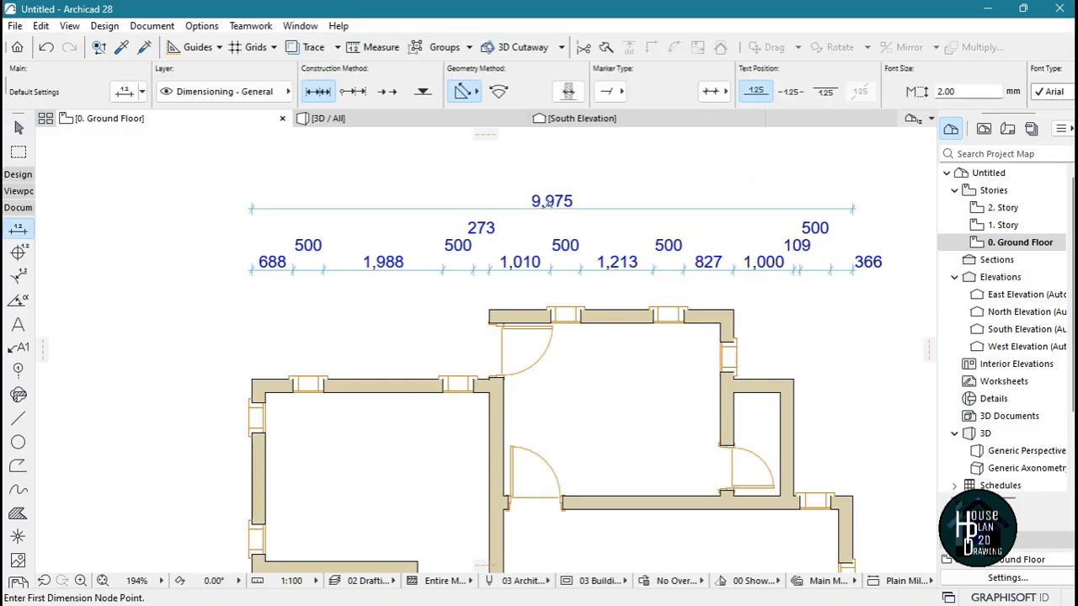
# Dimension the northwest room's interior from its north wall to the partition wall, placing the line just inside the west wall
pyautogui.scroll(-5, 556, 223)
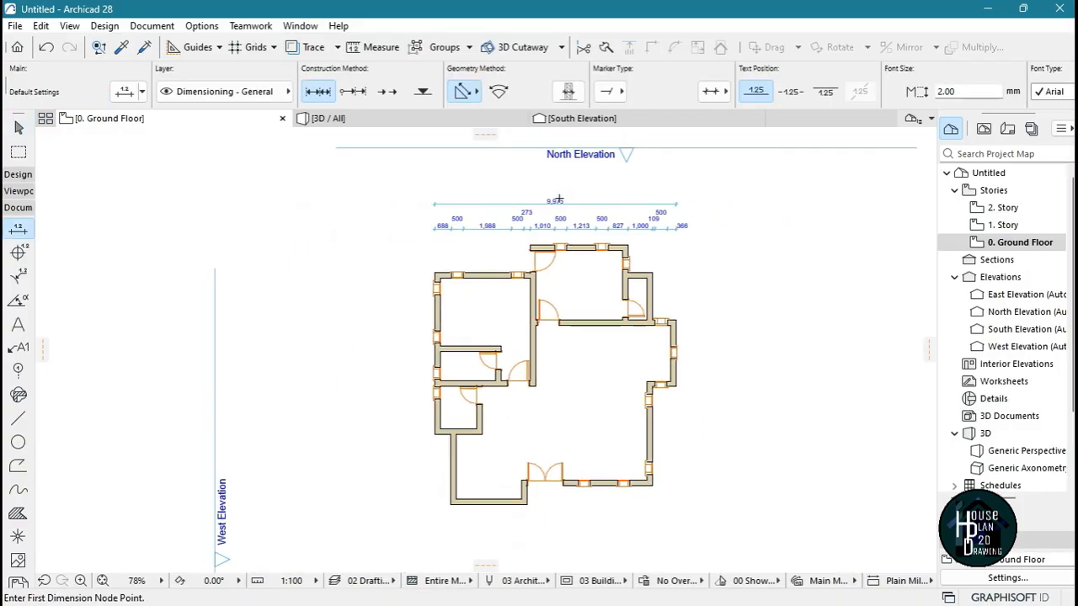
pyautogui.scroll(7, 446, 295)
pyautogui.scroll(2, 405, 253)
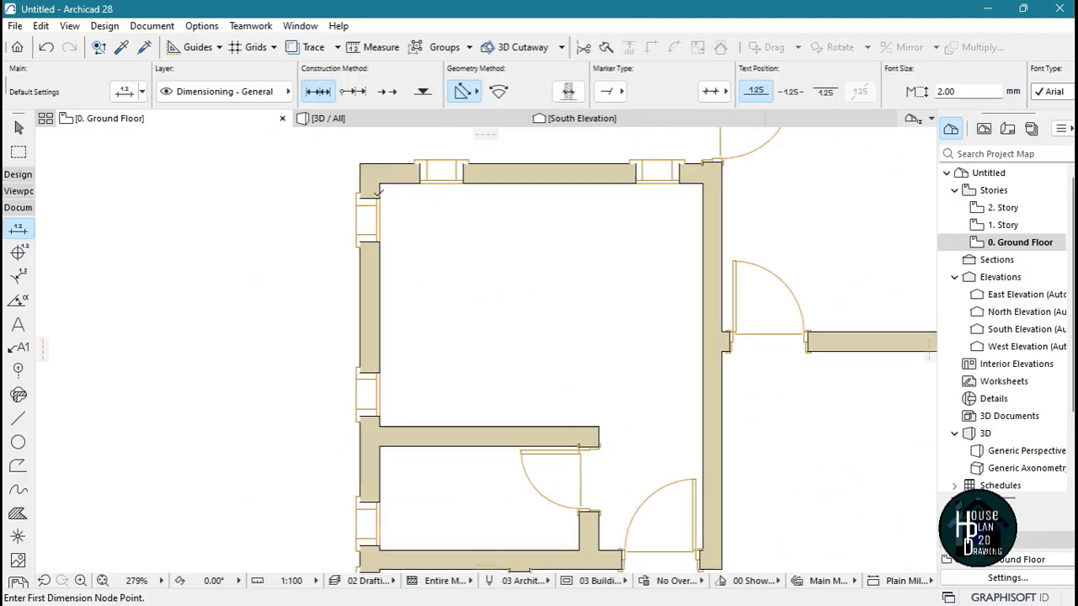
pyautogui.click(380, 183)
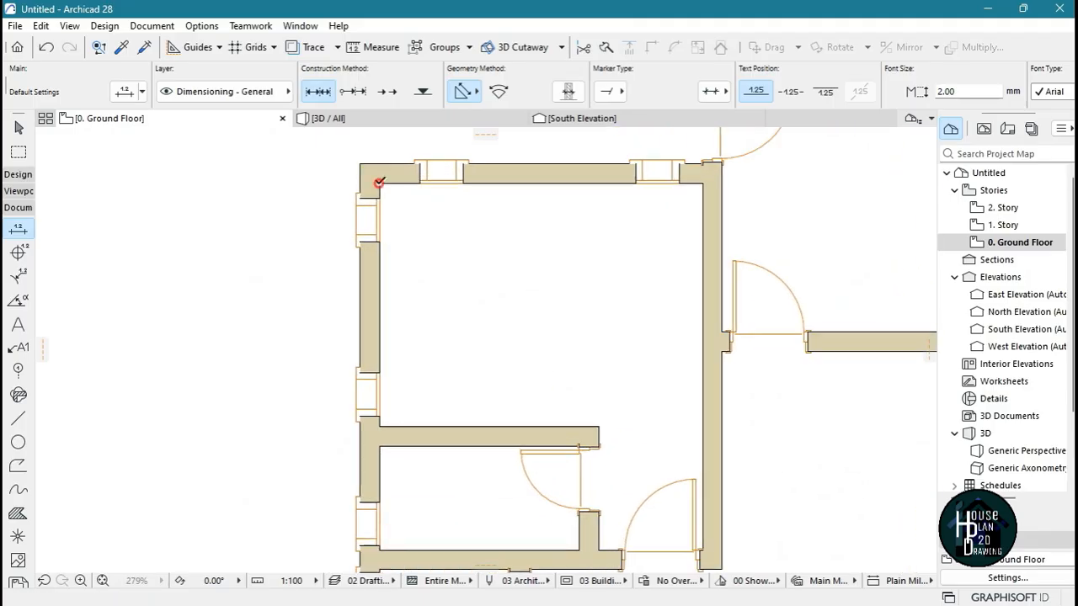
pyautogui.click(380, 426)
pyautogui.rightClick(432, 271)
pyautogui.click(458, 379)
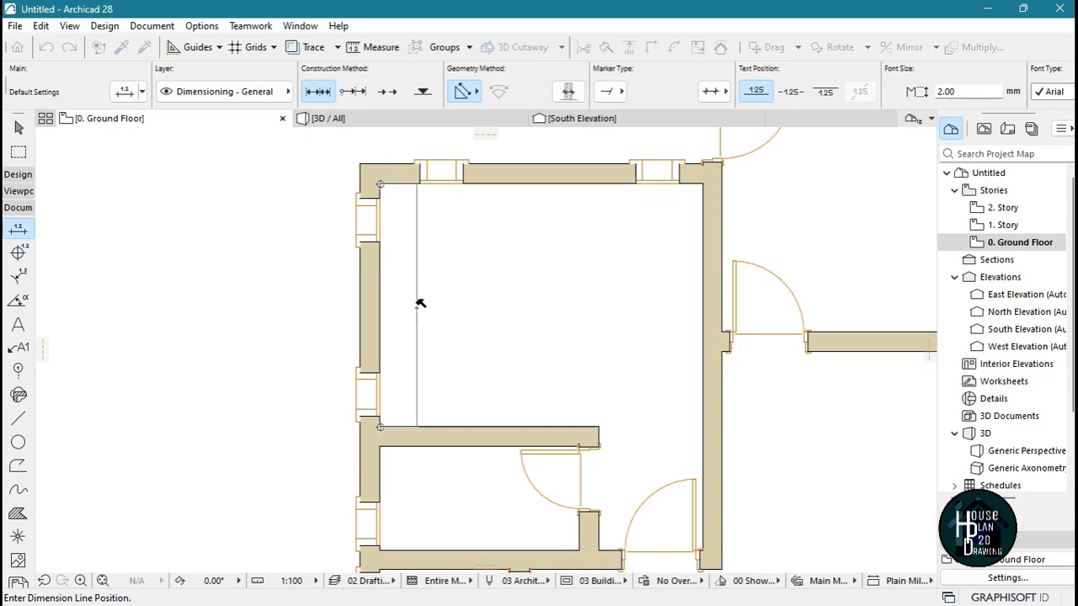
pyautogui.click(409, 306)
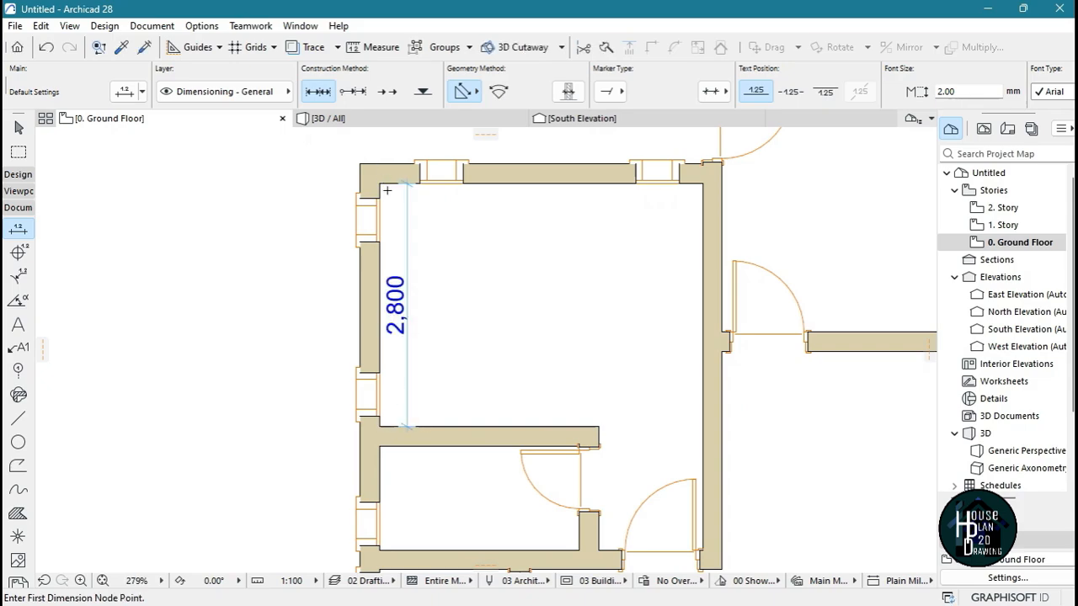
# Dimension the northwest room's interior width from the west wall to the east wall, placing the line just inside the north wall
pyautogui.click(380, 183)
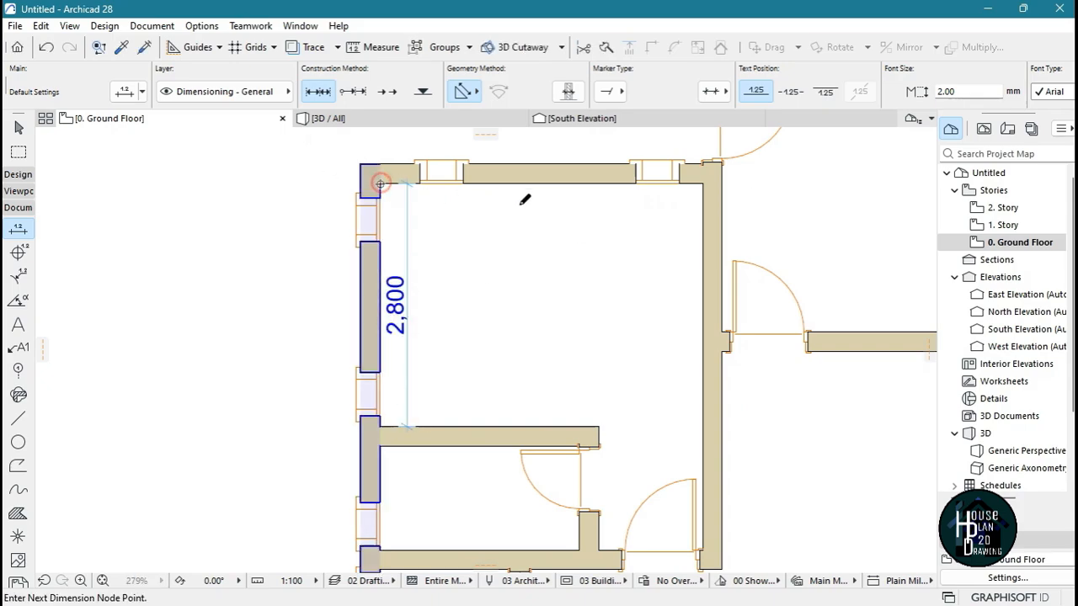
pyautogui.click(702, 182)
pyautogui.rightClick(575, 213)
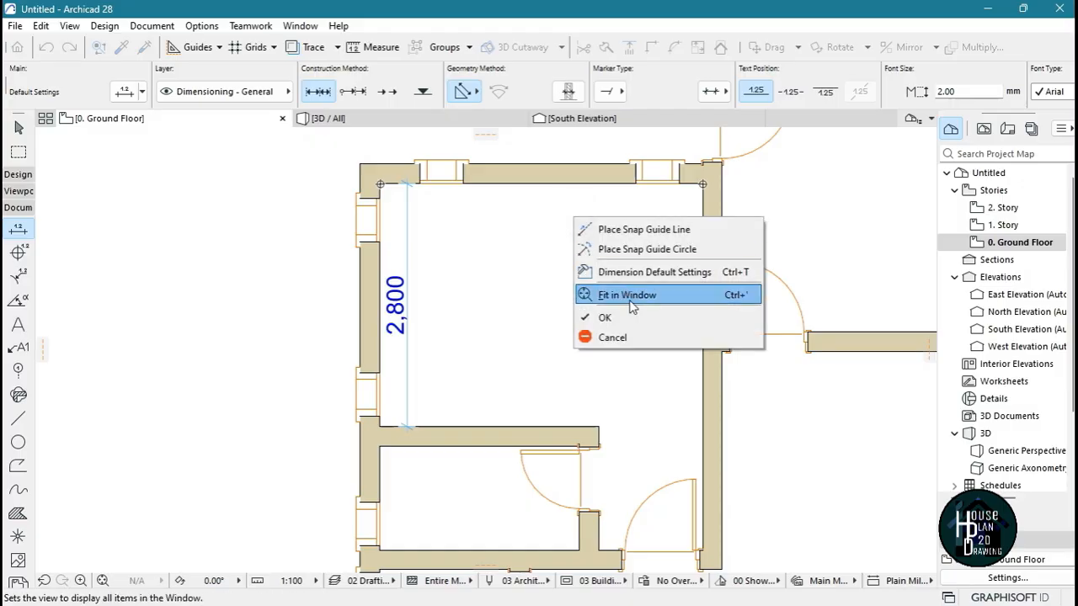
pyautogui.click(627, 313)
pyautogui.click(539, 210)
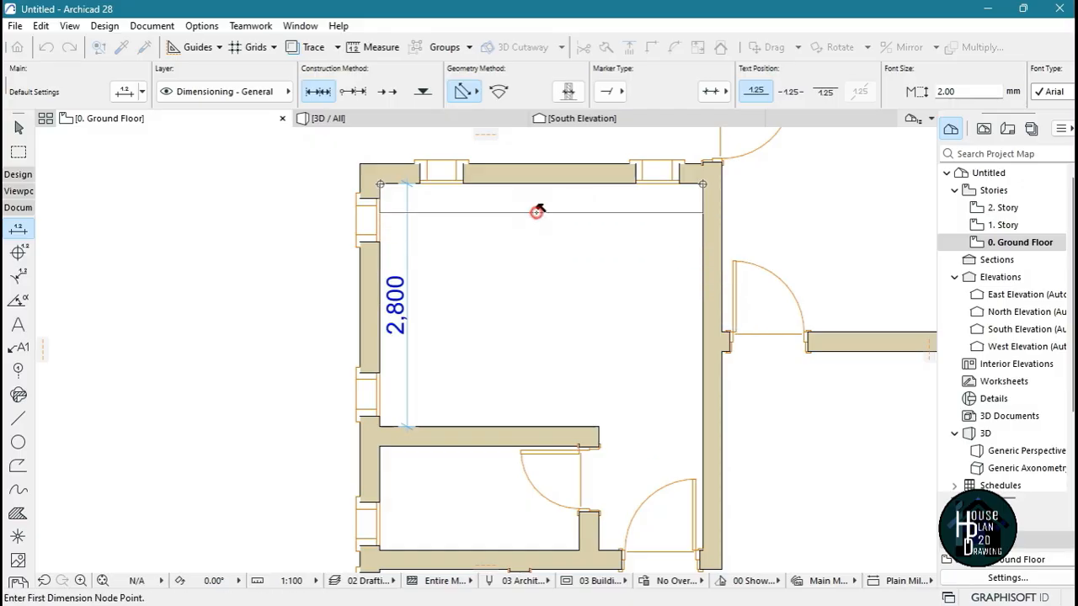
# Dimension the north-south interior of the small room below the partition wall, placing the line just inside its west wall
pyautogui.scroll(-4, 540, 317)
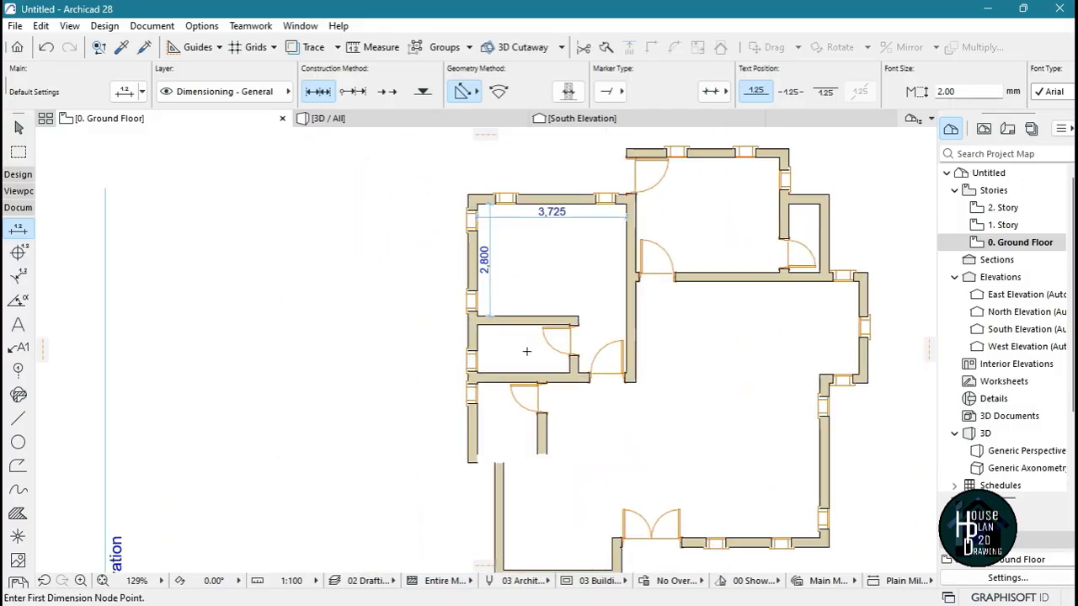
pyautogui.scroll(4, 447, 298)
pyautogui.click(429, 289)
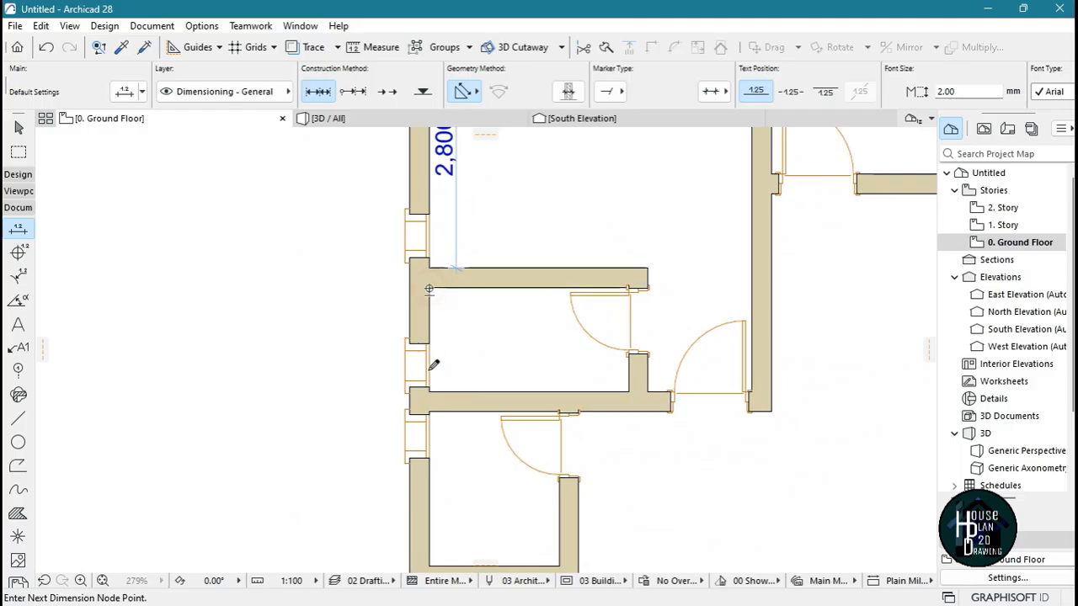
pyautogui.click(429, 393)
pyautogui.rightClick(473, 343)
pyautogui.click(512, 433)
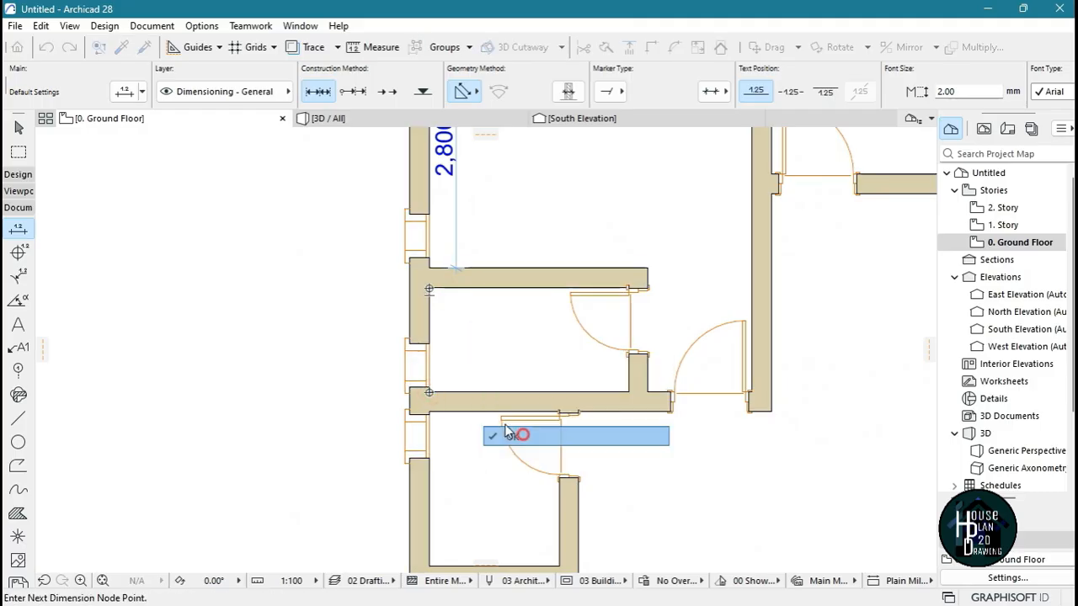
pyautogui.click(456, 356)
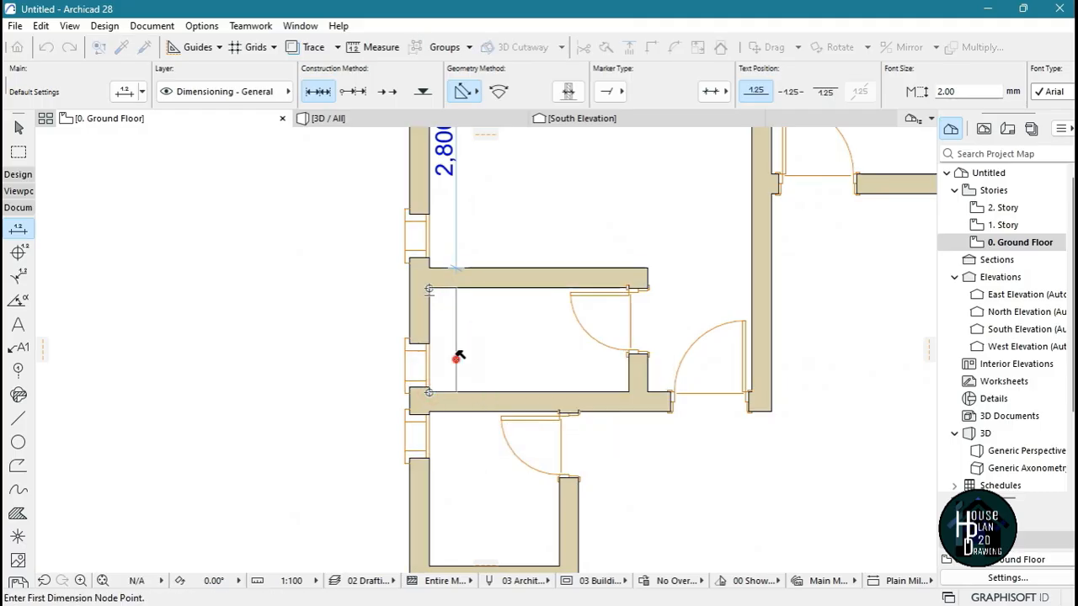
# Dimension that small room's interior width from the west wall to its east wall, placing the line just inside the south wall
pyautogui.click(429, 289)
pyautogui.click(628, 289)
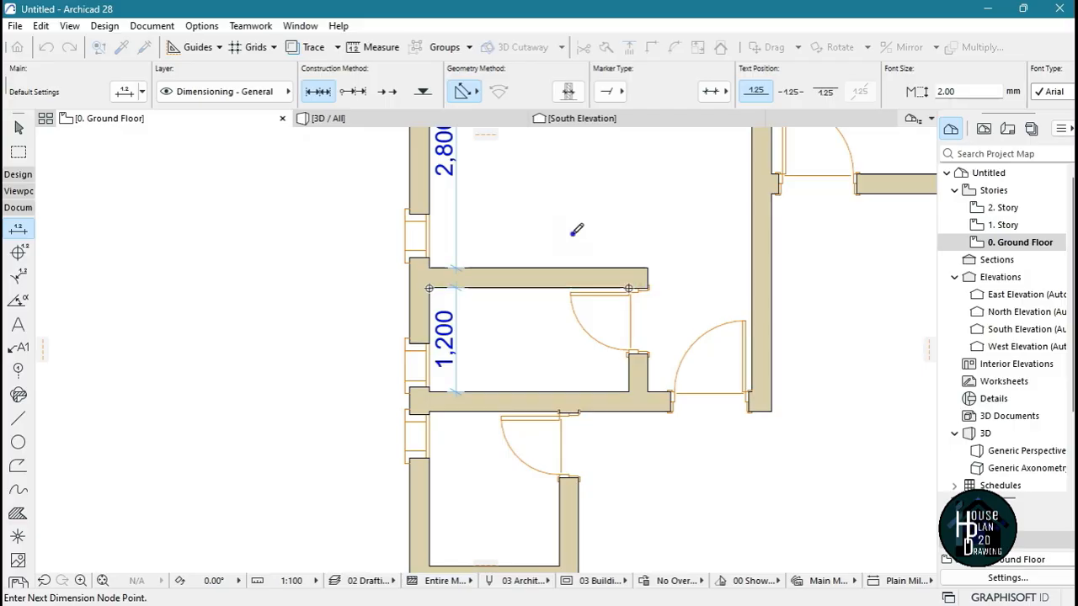
pyautogui.rightClick(573, 232)
pyautogui.click(606, 333)
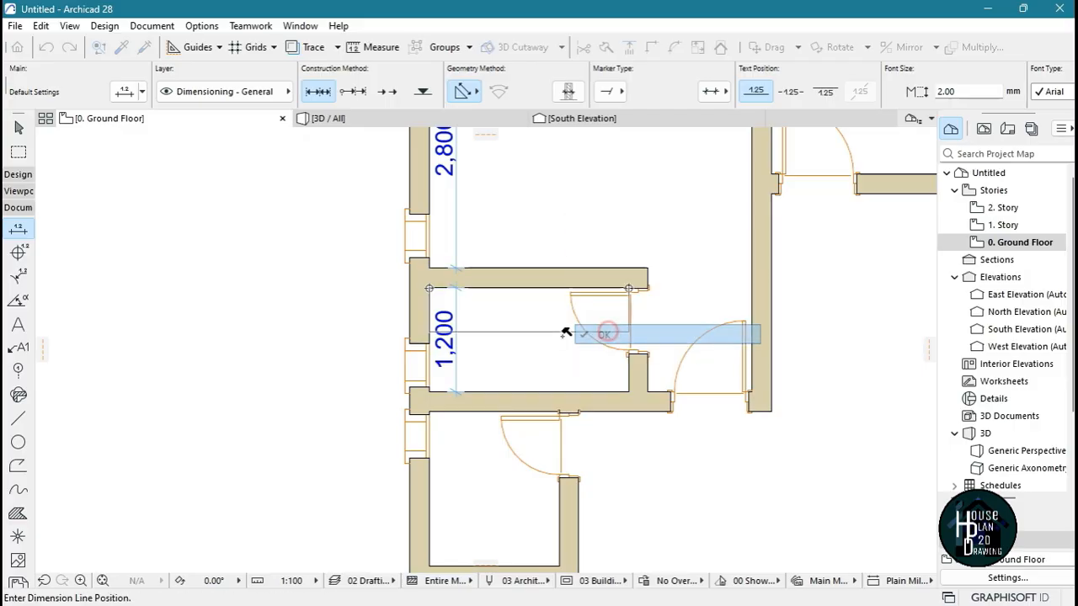
pyautogui.click(532, 369)
pyautogui.scroll(-5, 548, 305)
pyautogui.scroll(3, 493, 328)
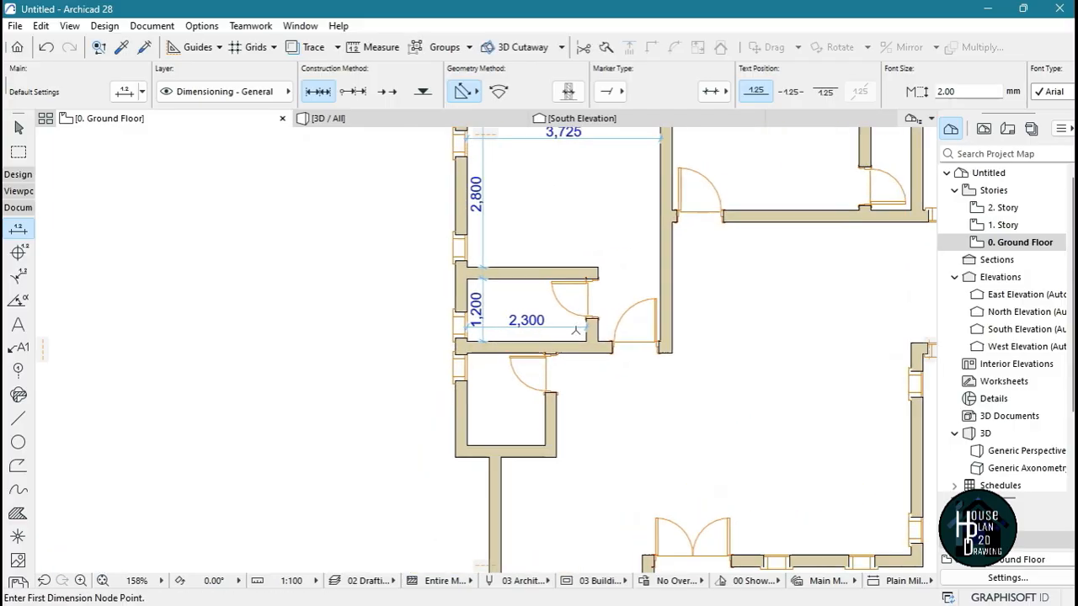
pyautogui.scroll(-5, 553, 287)
pyautogui.scroll(3, 556, 278)
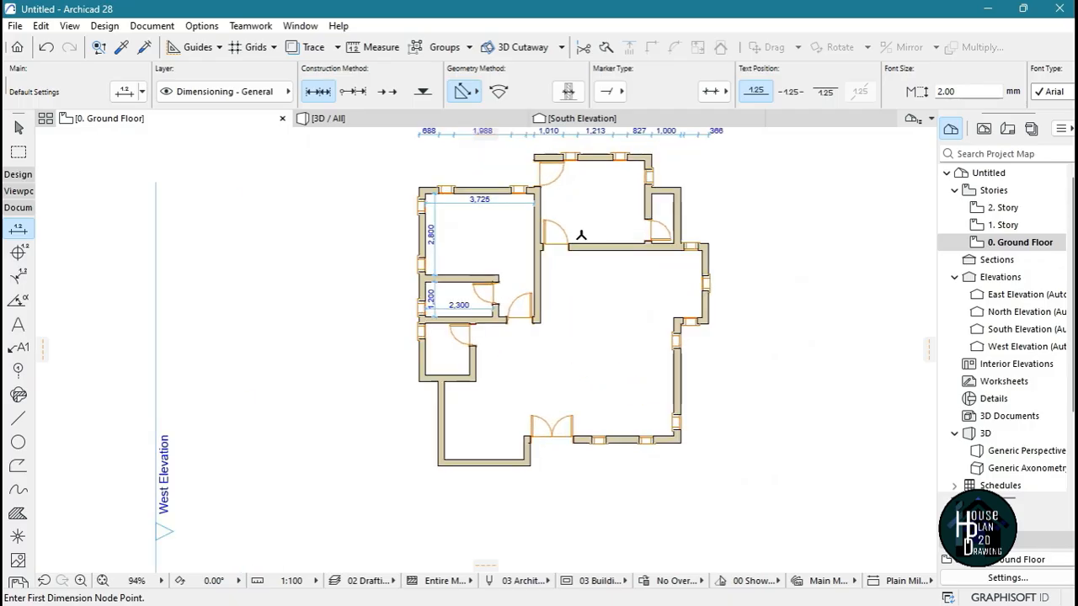
pyautogui.press('Escape')
# Place a centred text block about 3600 mm wide in the large central room with the text "living room"
pyautogui.scroll(3, 570, 244)
pyautogui.scroll(-4, 572, 257)
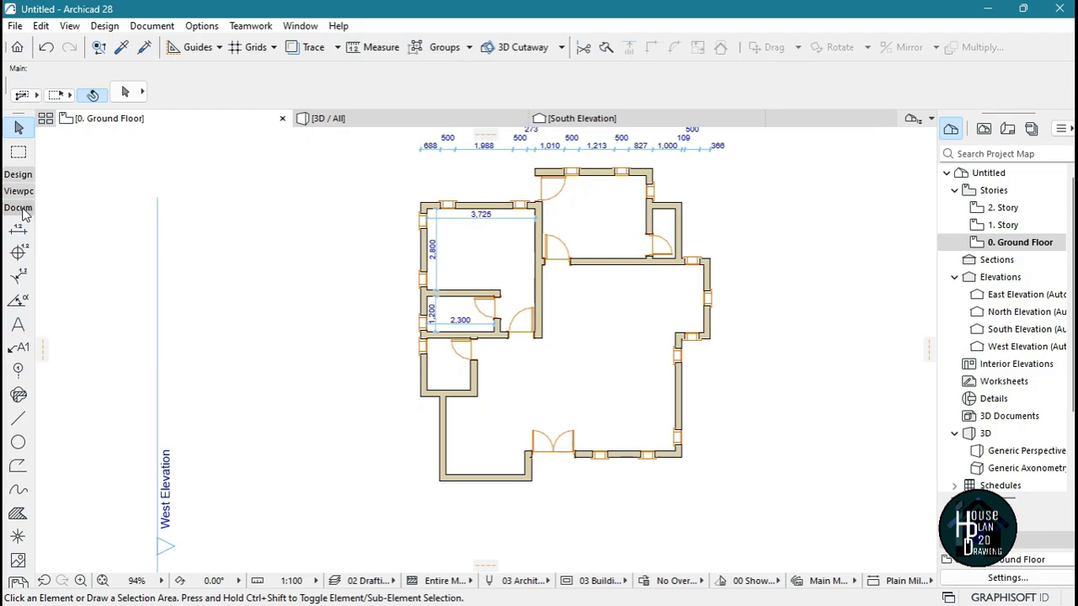
pyautogui.click(18, 327)
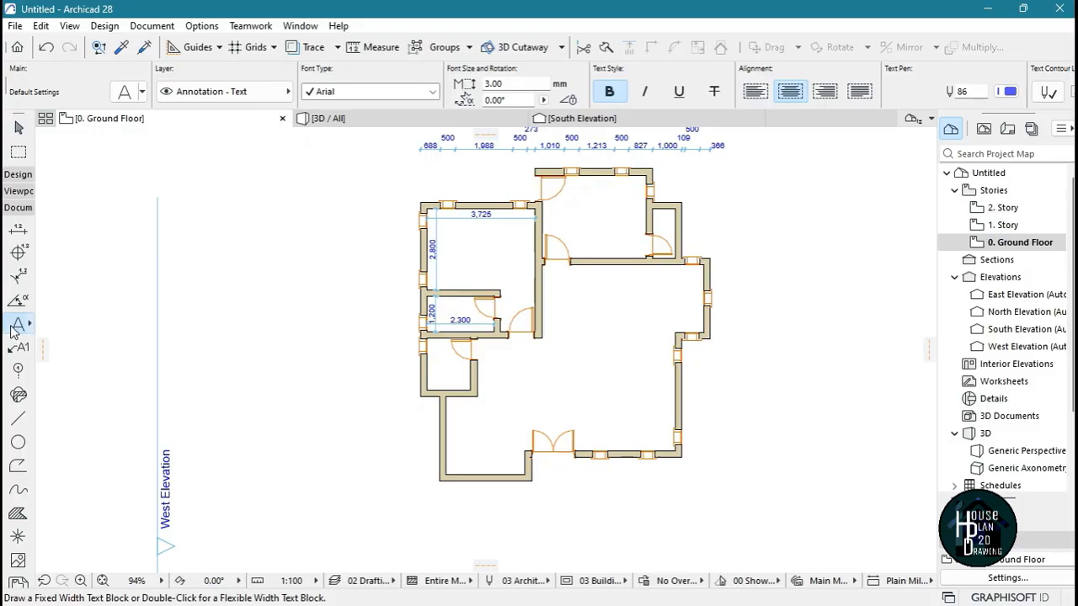
pyautogui.scroll(4, 653, 358)
pyautogui.scroll(-4, 379, 263)
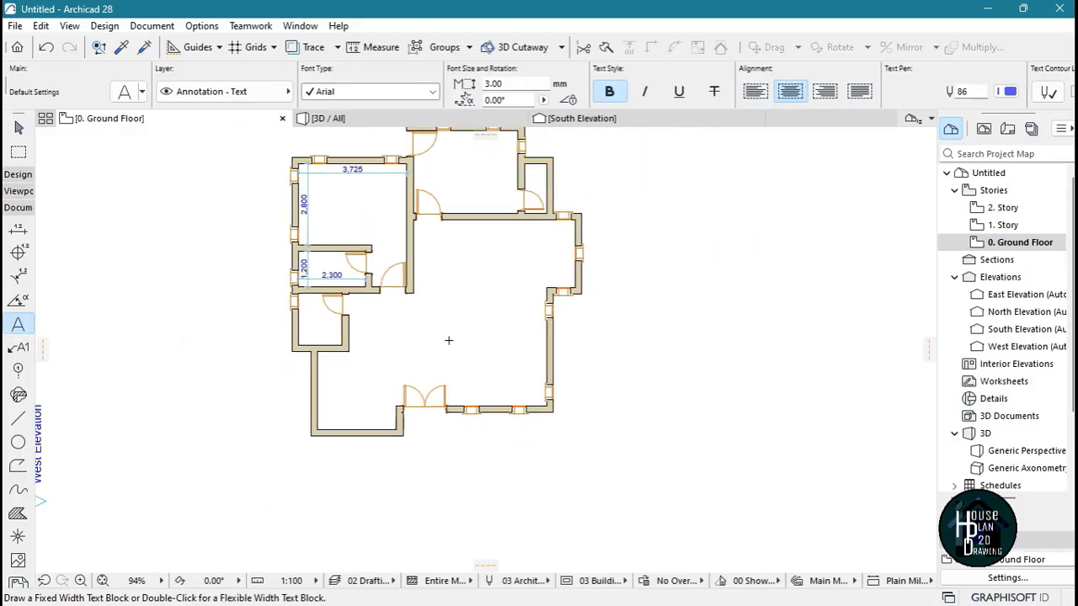
pyautogui.scroll(4, 448, 340)
pyautogui.click(387, 316)
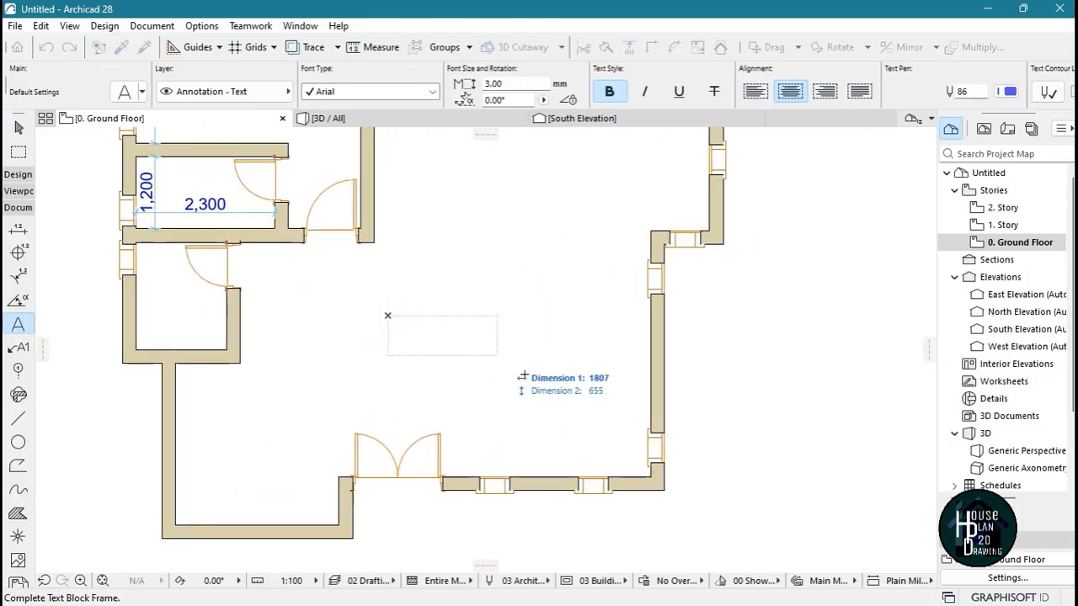
pyautogui.click(611, 412)
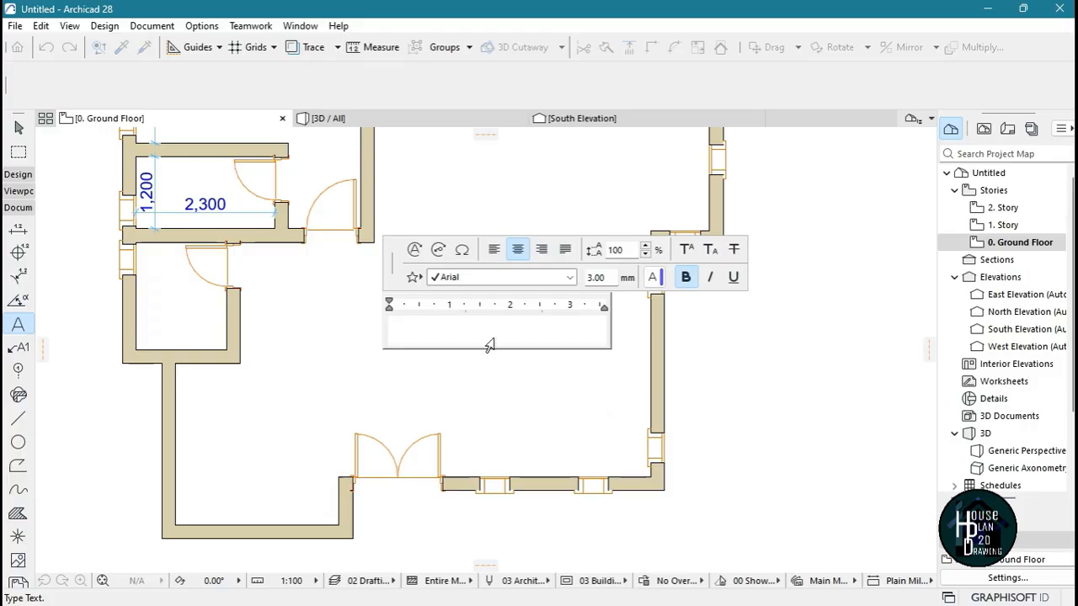
pyautogui.write('living ro')
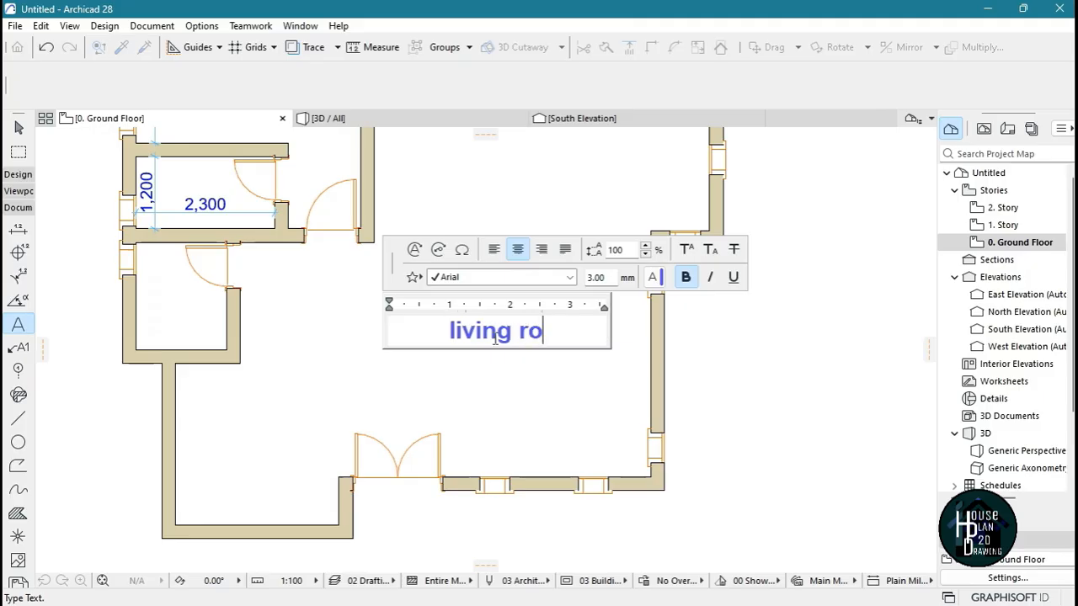
pyautogui.write('om')
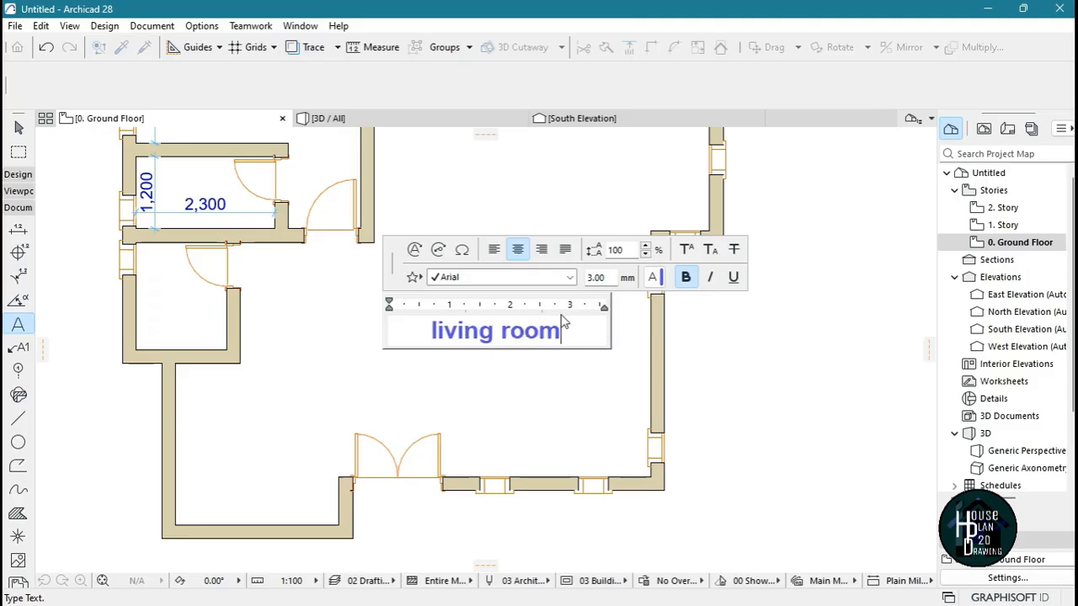
# Replace the new label's text with "LIVING ROOM" in capitals and finish the text block
pyautogui.press('BackSpace')
pyautogui.press('BackSpace')
pyautogui.press('BackSpace')
pyautogui.press('BackSpace')
pyautogui.press('BackSpace')
pyautogui.press('BackSpace')
pyautogui.press('BackSpace')
pyautogui.press('BackSpace')
pyautogui.press('BackSpace')
pyautogui.press('BackSpace')
pyautogui.press('BackSpace')
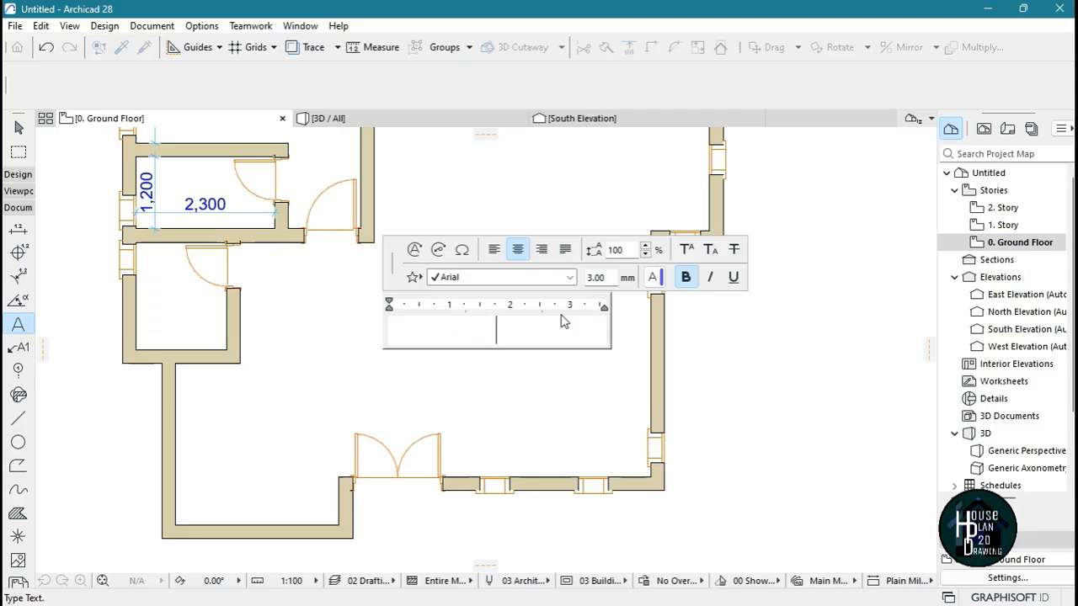
pyautogui.write('LIVING ROO')
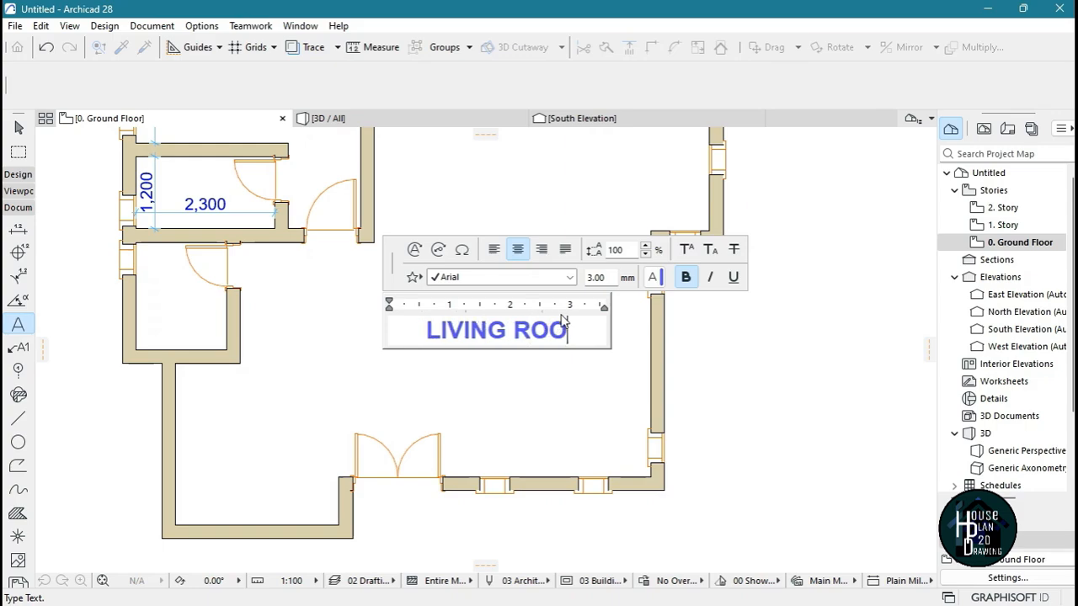
pyautogui.write('M')
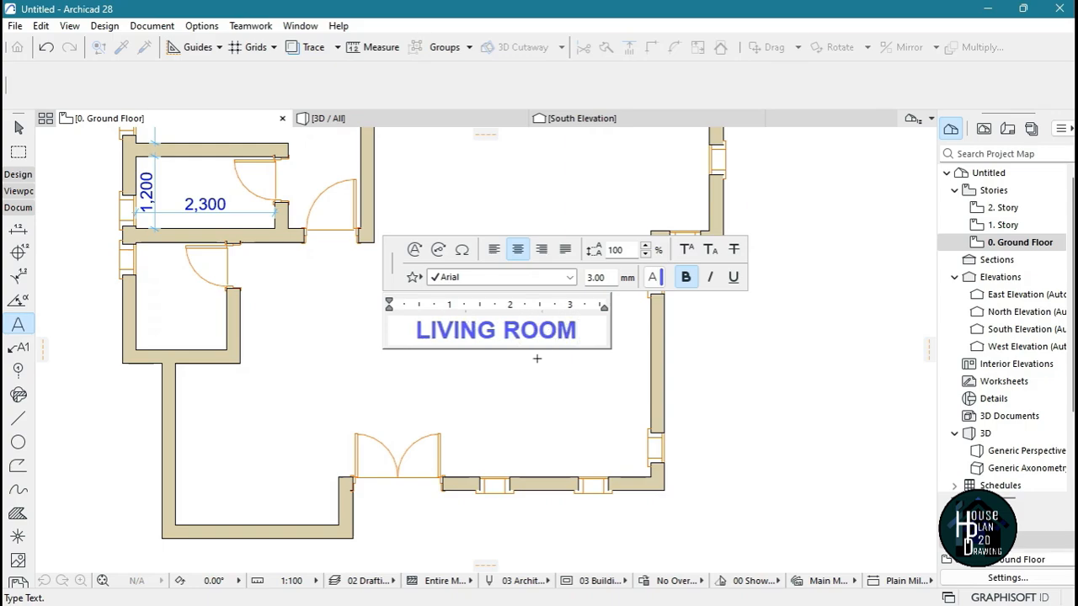
pyautogui.click(743, 348)
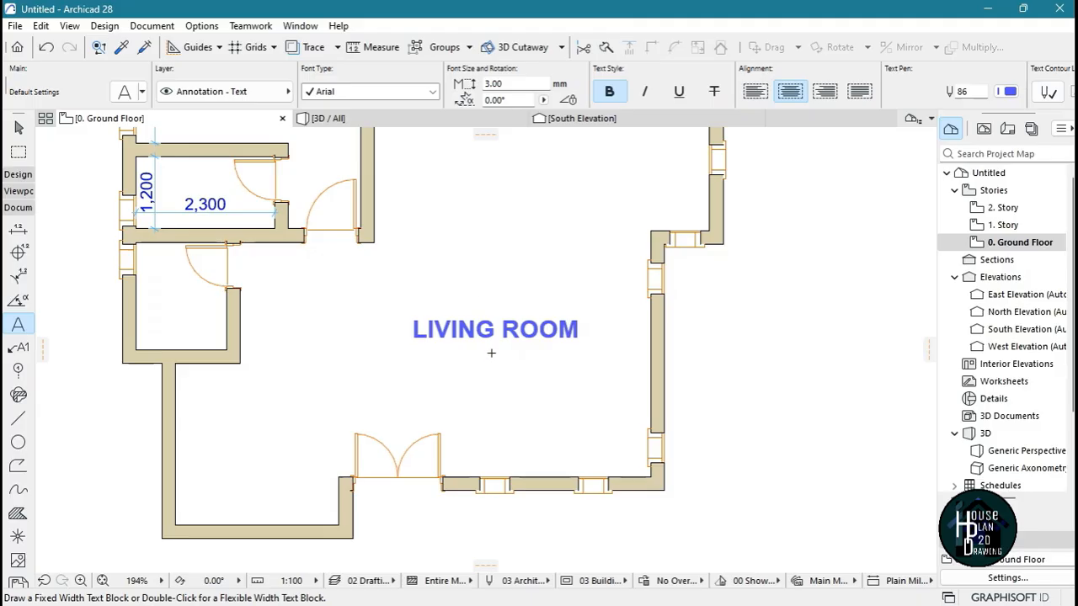
pyautogui.press('Escape')
# Move the LIVING ROOM label to the open floor area northeast of the double entrance door
pyautogui.click(508, 336)
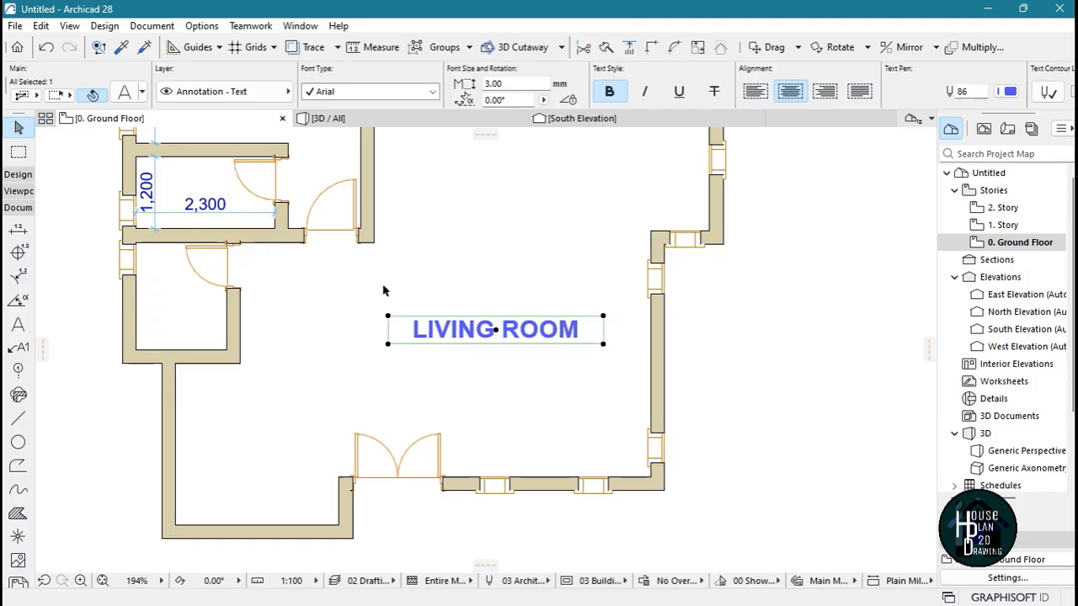
pyautogui.scroll(5, 496, 331)
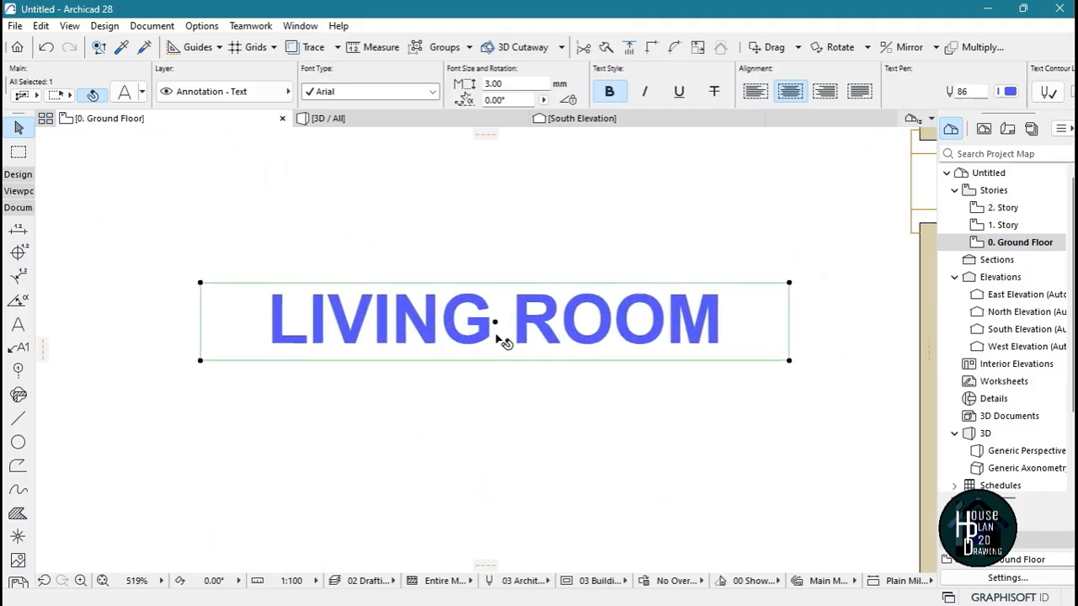
pyautogui.click(495, 327)
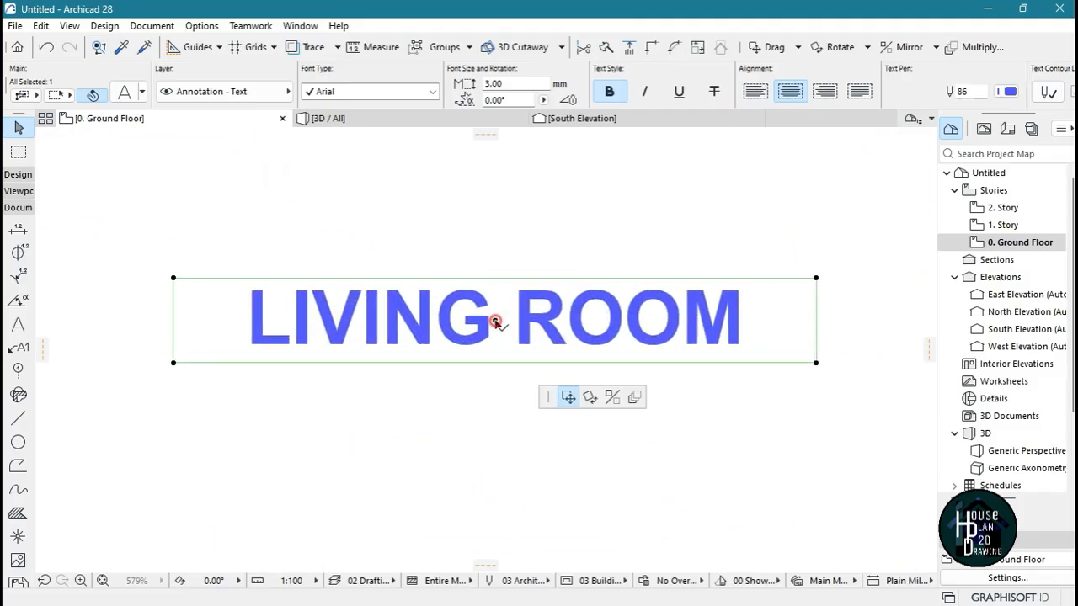
pyautogui.scroll(-6, 495, 321)
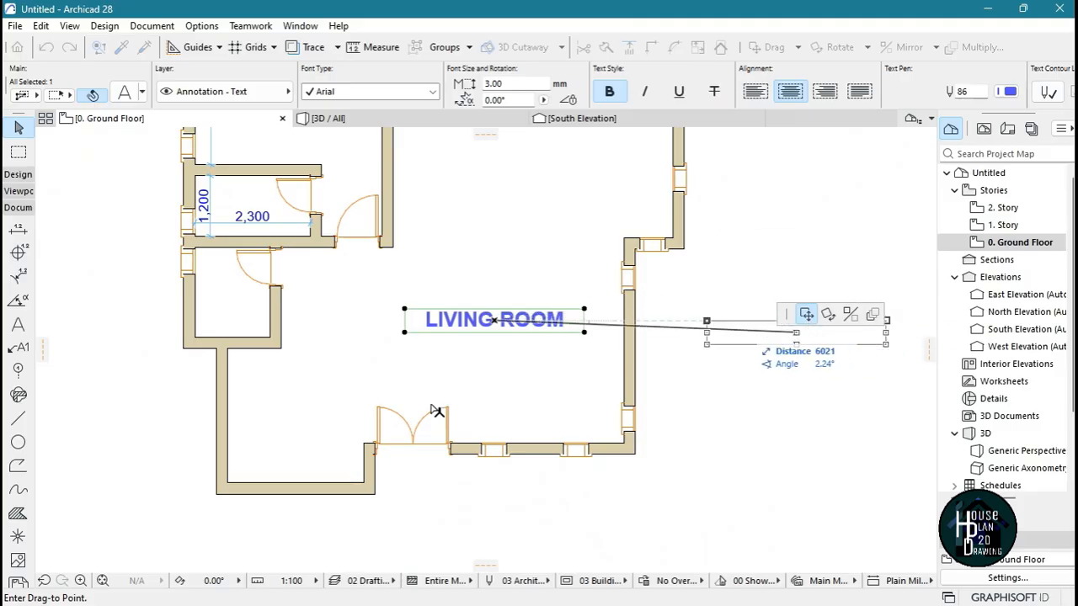
pyautogui.click(515, 371)
pyautogui.click(518, 373)
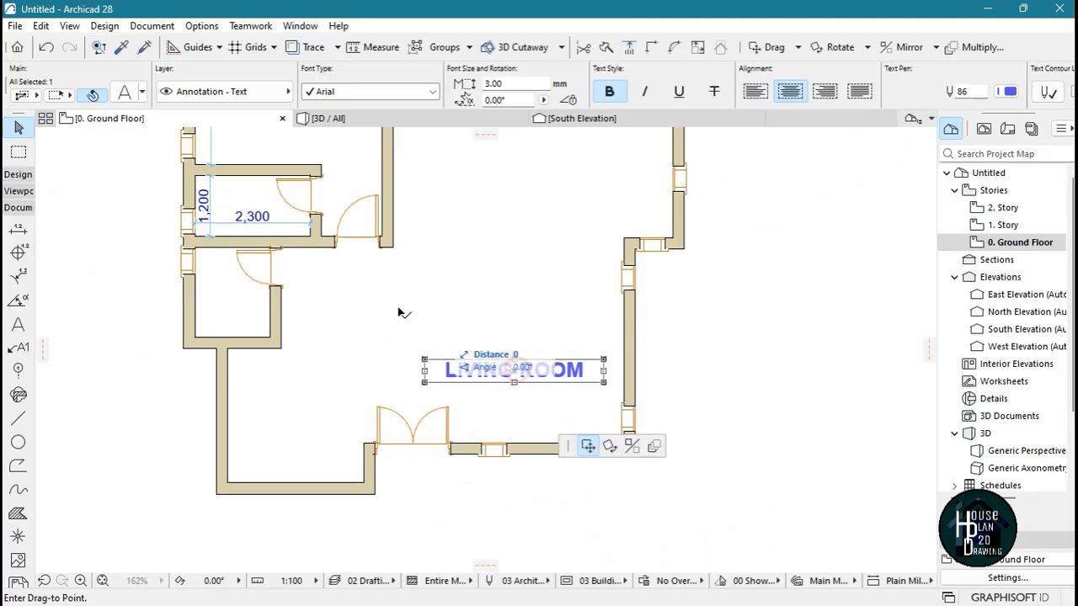
pyautogui.click(388, 299)
pyautogui.click(389, 300)
pyautogui.click(551, 202)
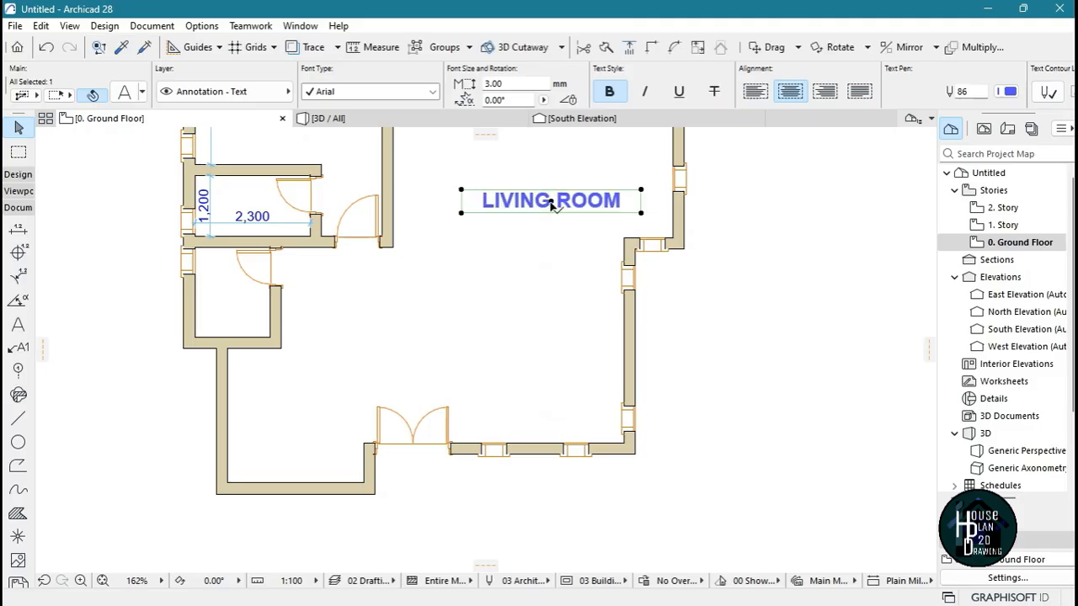
pyautogui.click(549, 200)
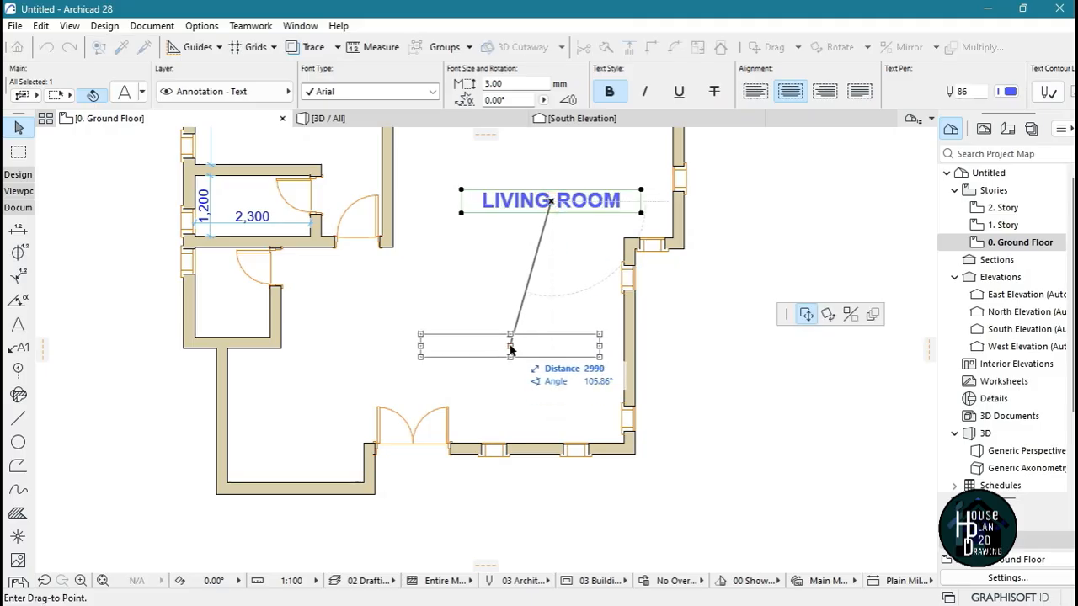
pyautogui.click(512, 344)
# Remove the bold style from the LIVING ROOM label and set its text pen to black pen 1
pyautogui.scroll(3, 525, 350)
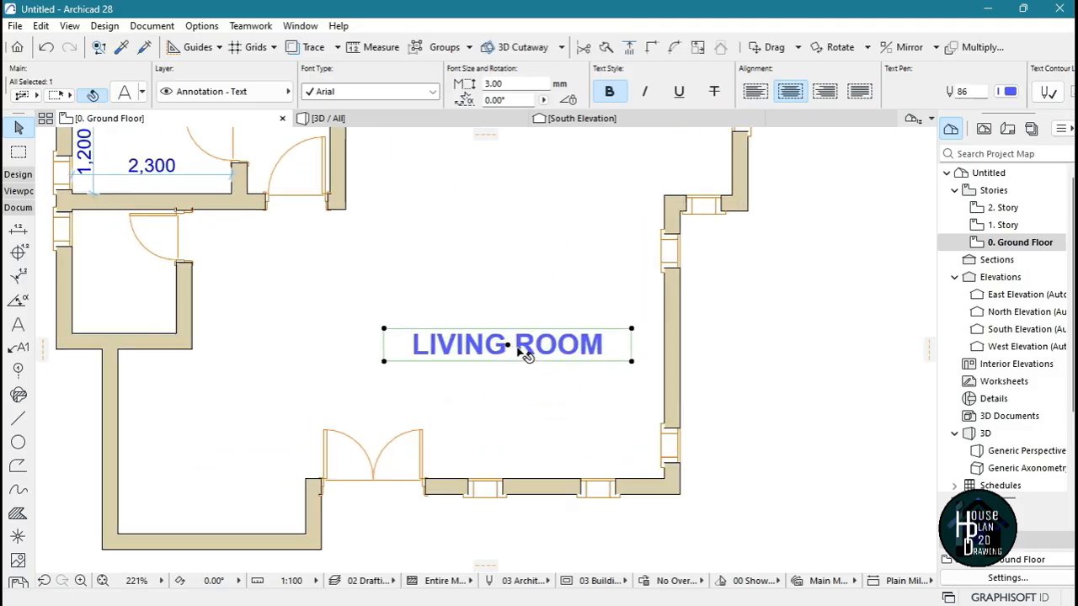
pyautogui.scroll(-7, 528, 347)
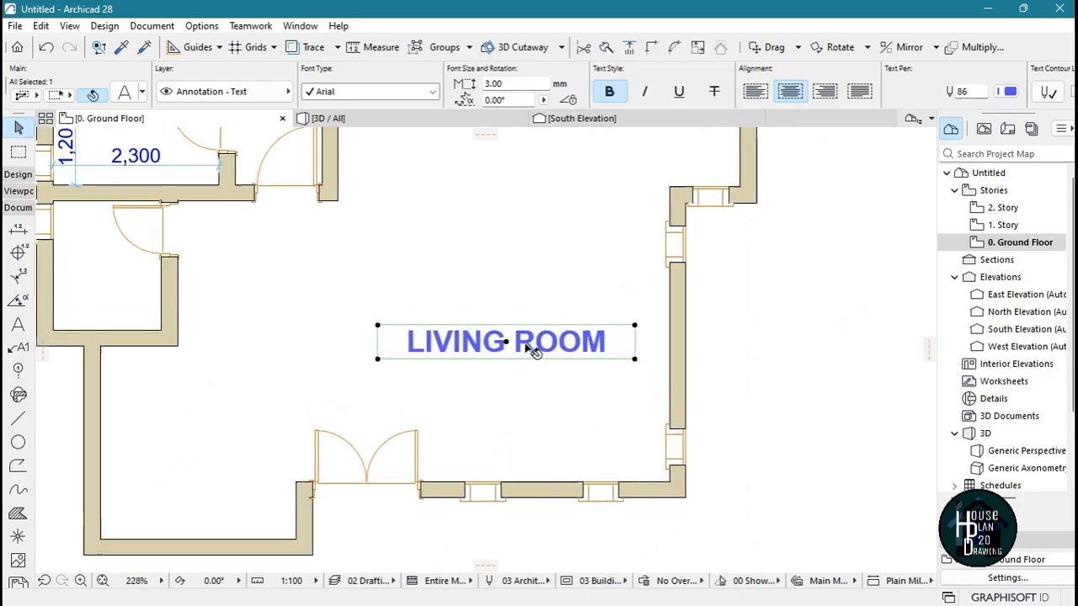
pyautogui.scroll(3, 577, 328)
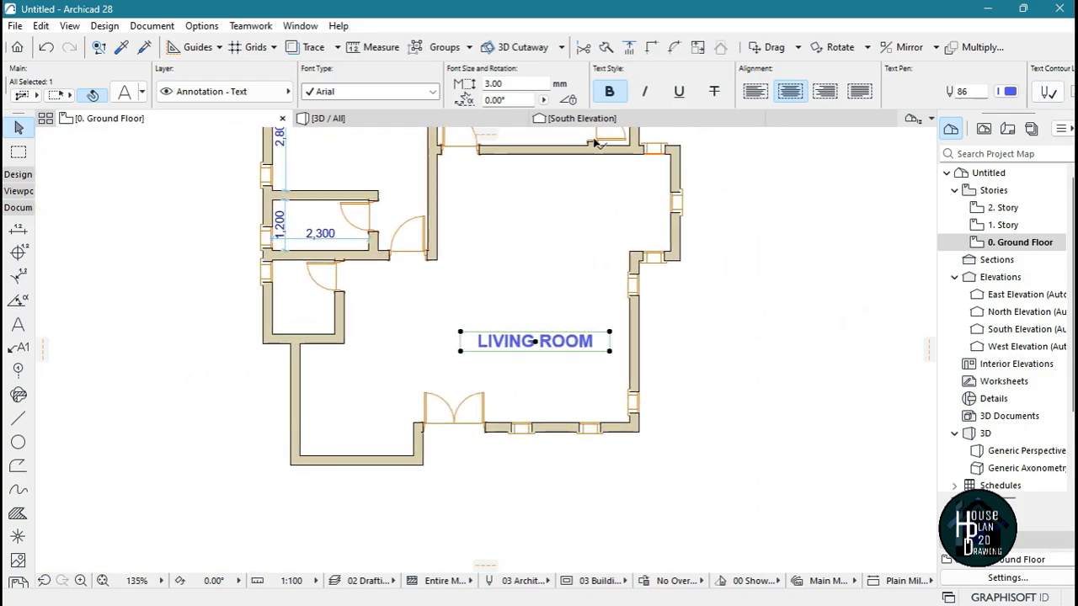
pyautogui.click(612, 93)
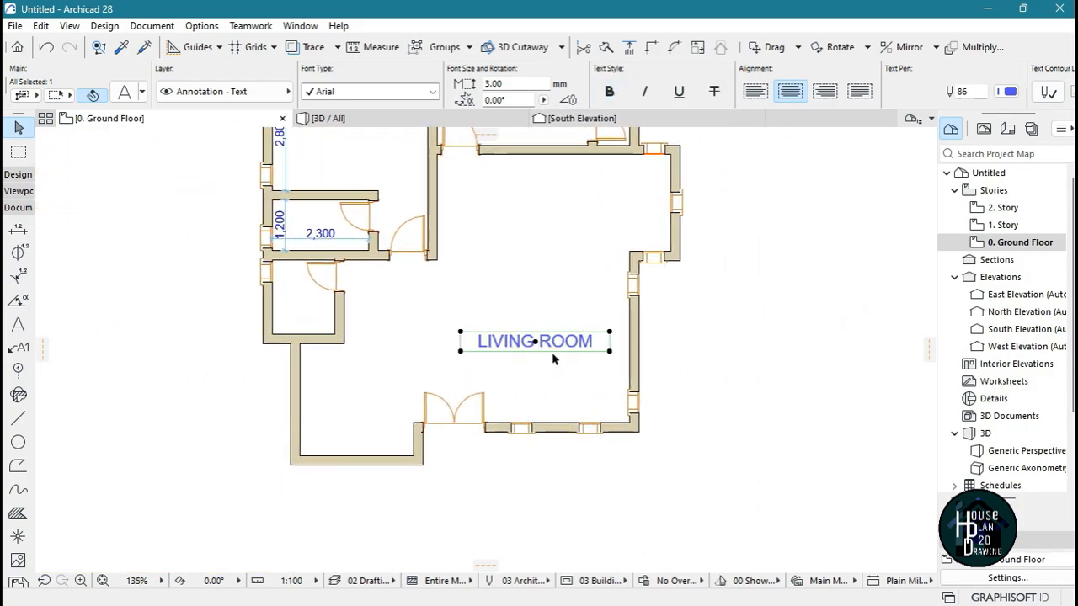
pyautogui.scroll(4, 553, 359)
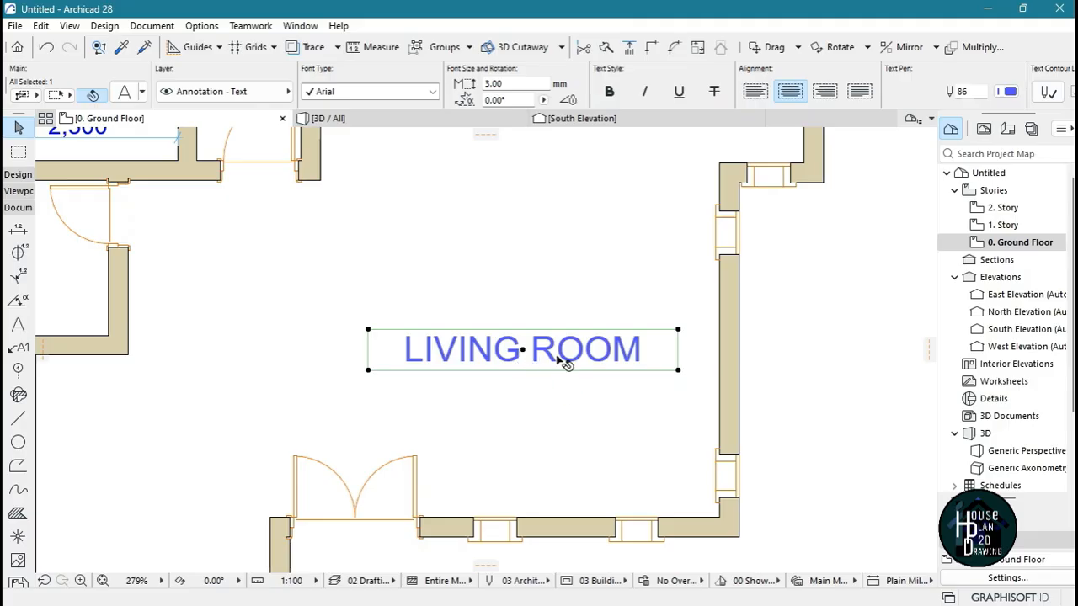
pyautogui.scroll(-3, 623, 341)
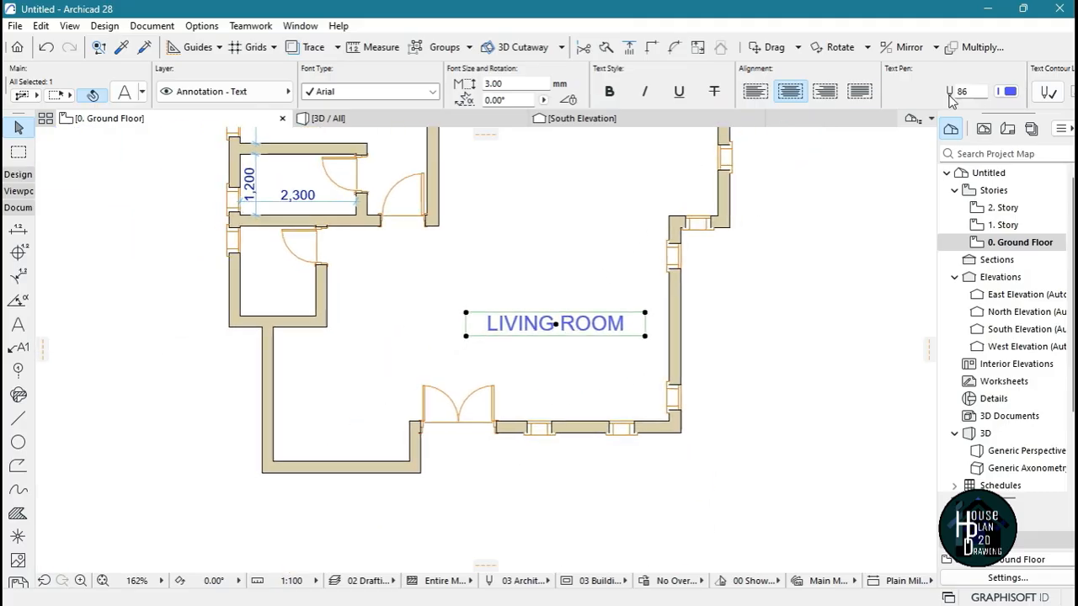
pyautogui.click(1009, 93)
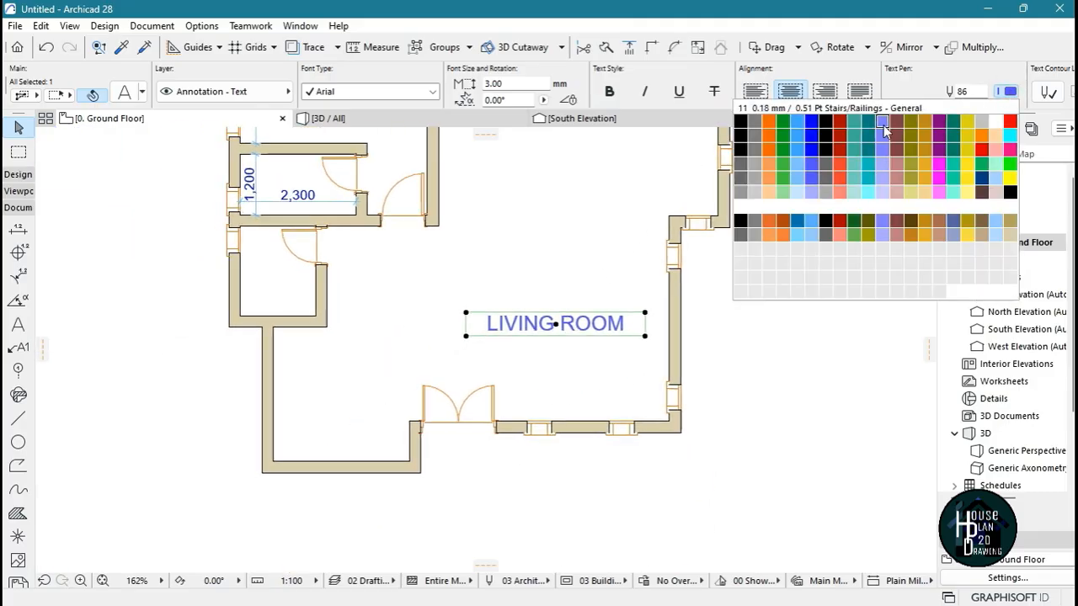
pyautogui.click(741, 124)
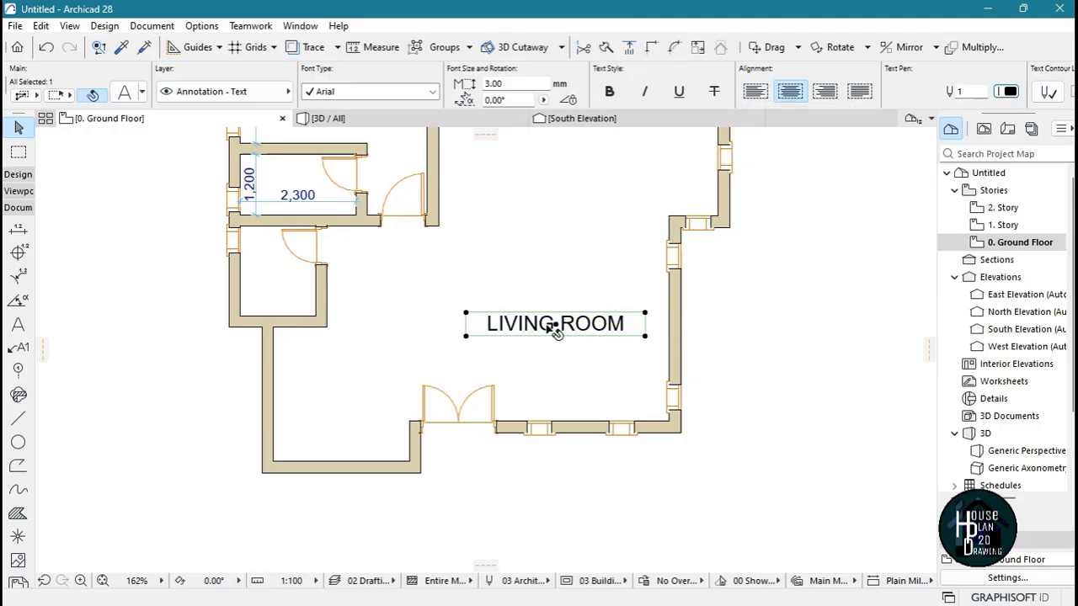
# Set the LIVING ROOM label's font size to 2 mm and deselect it
pyautogui.scroll(-3, 555, 331)
pyautogui.scroll(4, 557, 312)
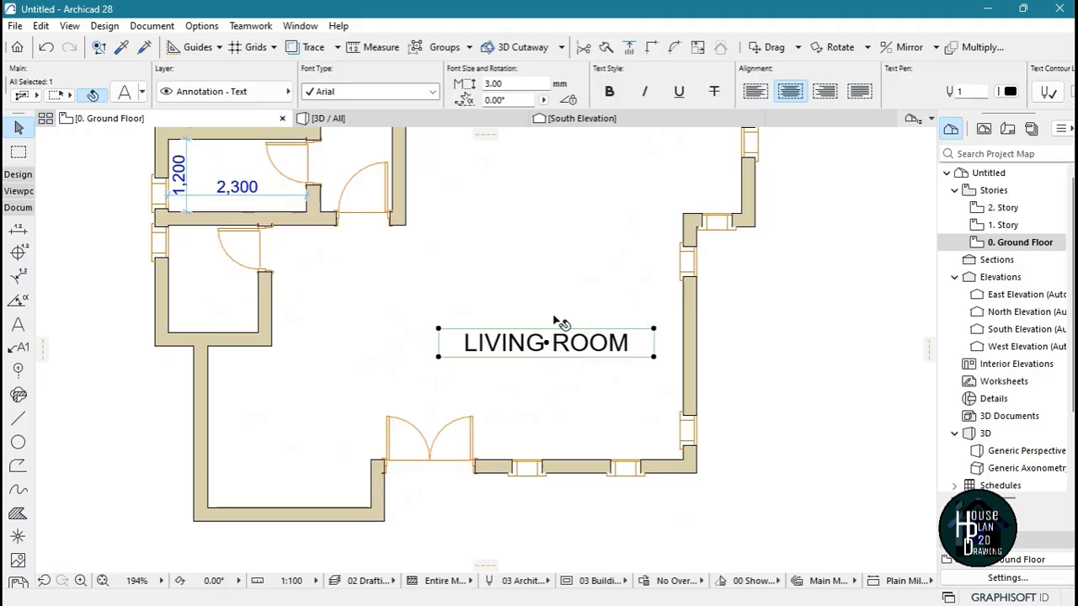
pyautogui.click(505, 84)
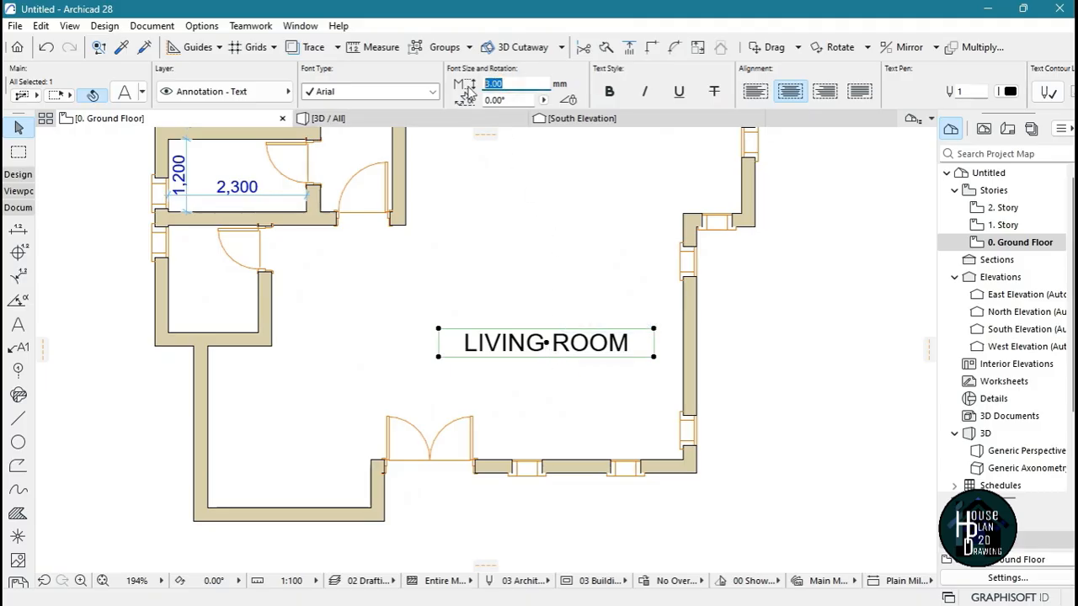
pyautogui.write('2')
pyautogui.press('Return')
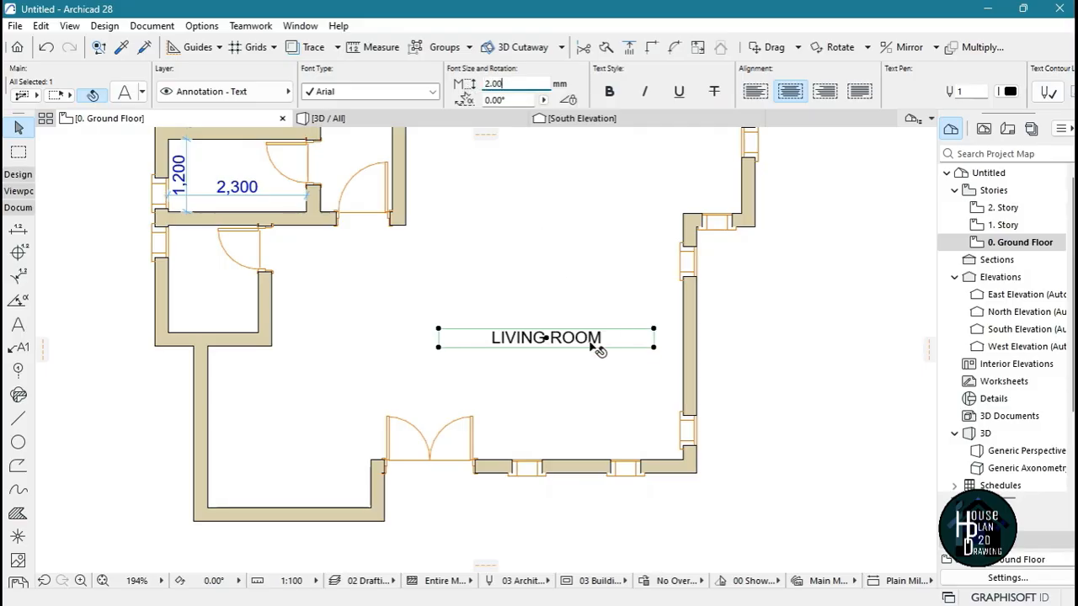
pyautogui.press('Escape')
# Drag a copy of the LIVING ROOM label into the northern part of the open room, level with the east window
pyautogui.scroll(-3, 548, 412)
pyautogui.scroll(5, 576, 349)
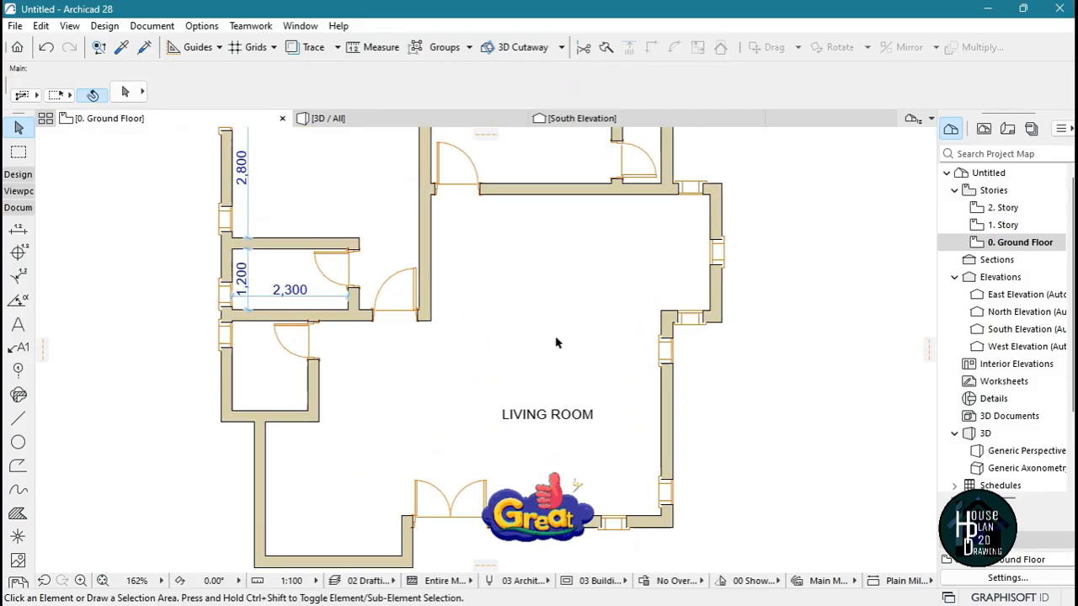
pyautogui.click(557, 447)
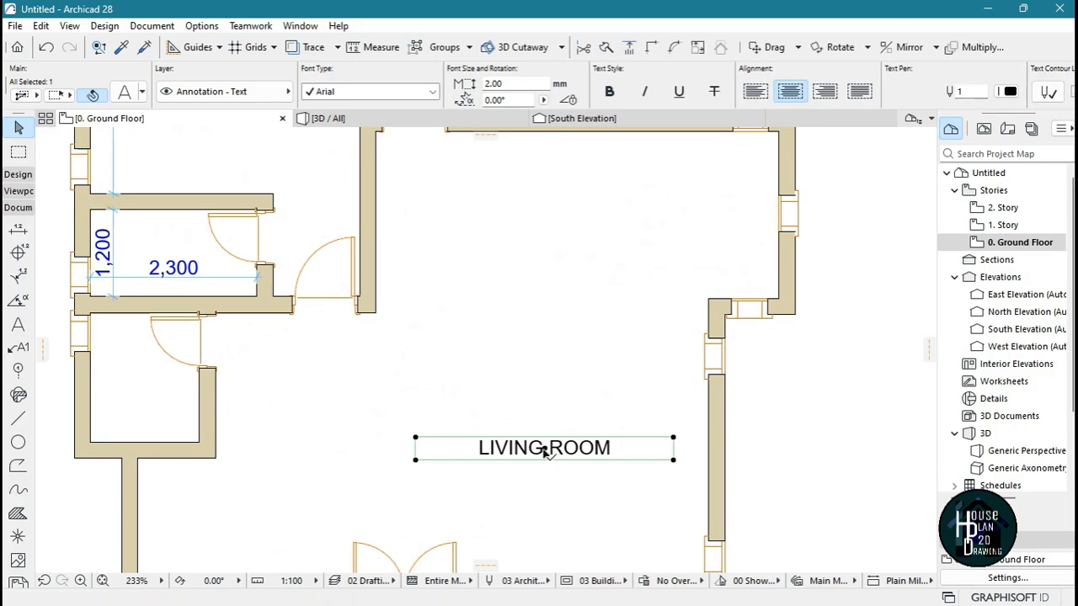
pyautogui.click(553, 487)
pyautogui.click(553, 452)
pyautogui.rightClick(544, 449)
pyautogui.moveTo(647, 238)
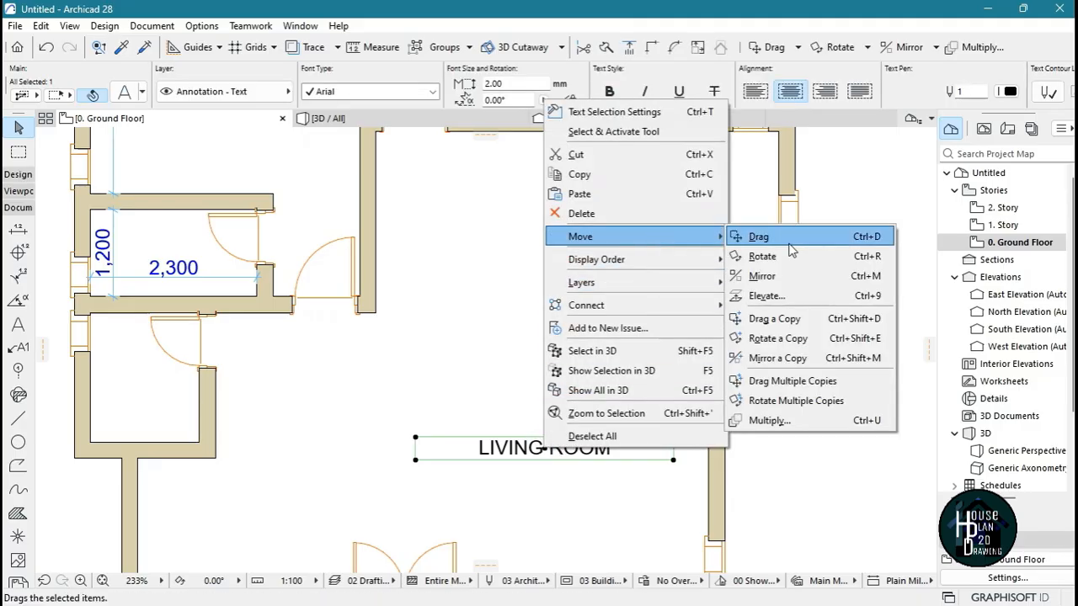
pyautogui.click(791, 321)
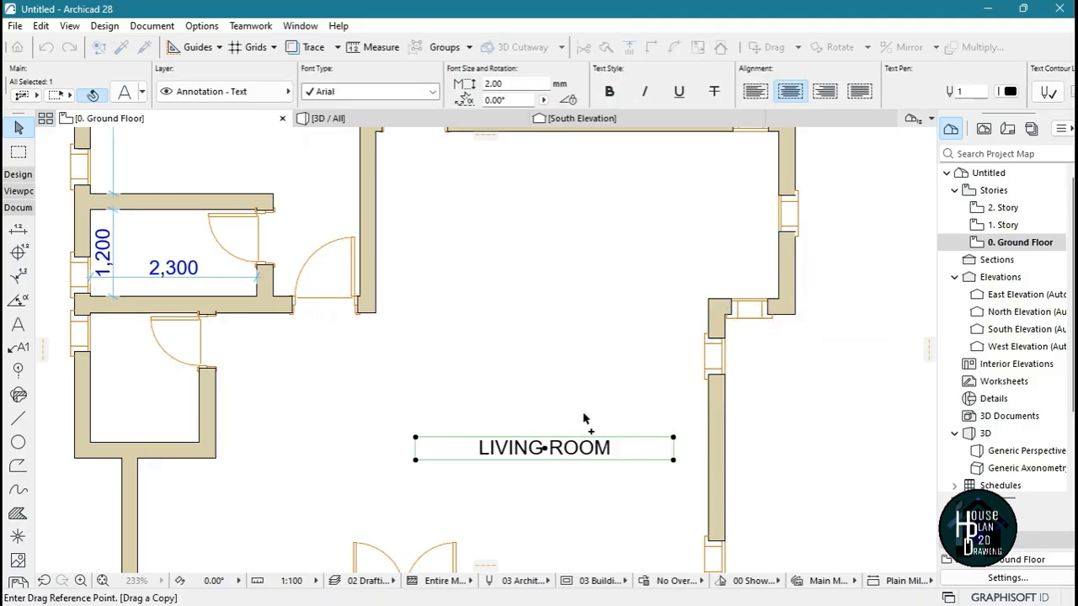
pyautogui.click(545, 448)
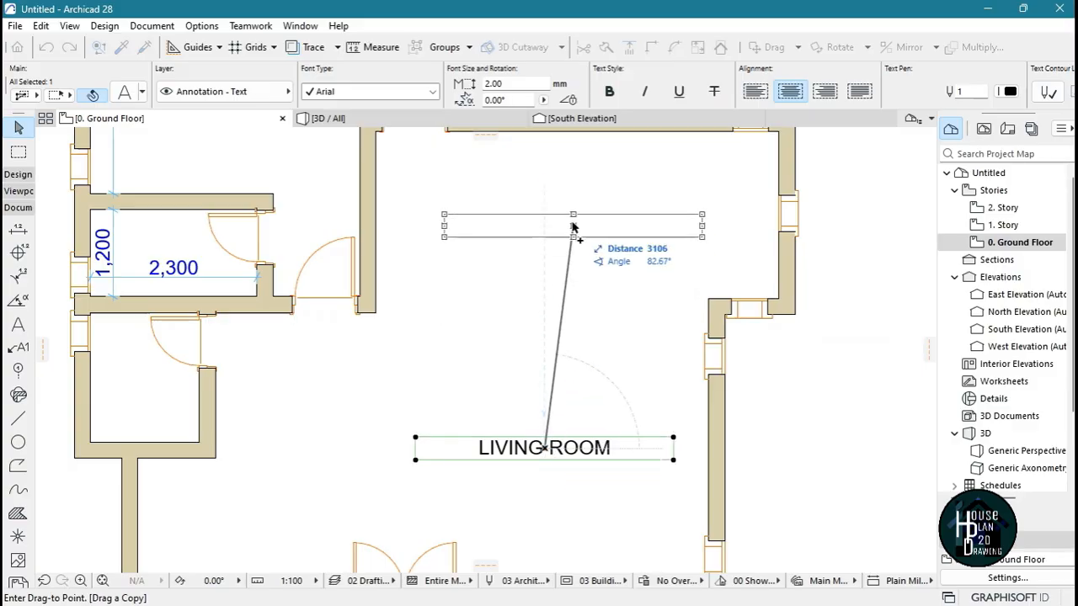
pyautogui.click(570, 217)
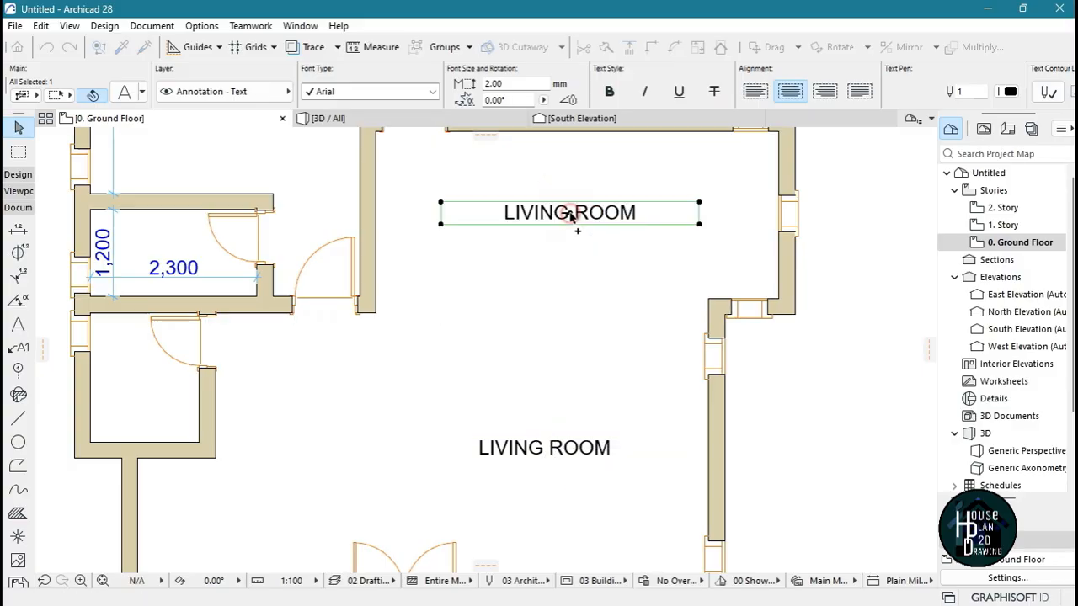
# Change the text of the northern LIVING ROOM label to DINING AREA and finish editing it
pyautogui.click(564, 361)
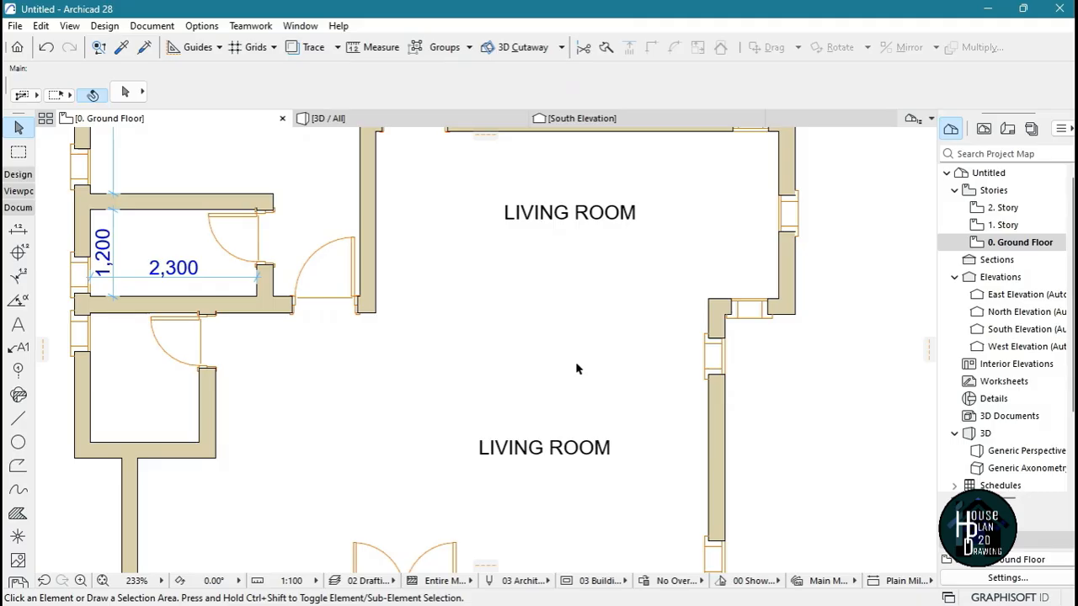
pyautogui.scroll(-4, 577, 368)
pyautogui.scroll(5, 572, 316)
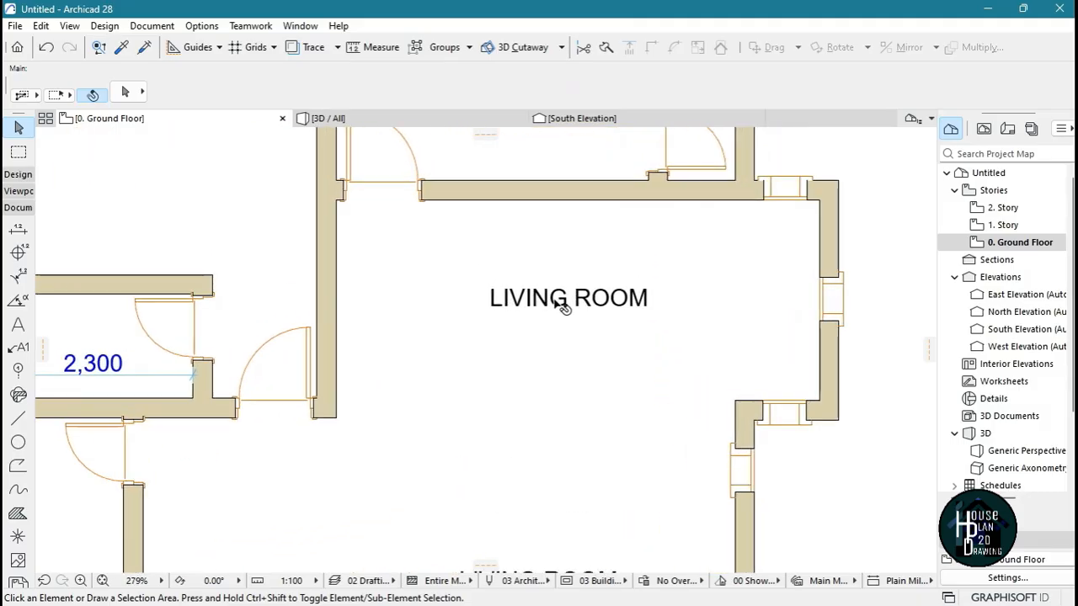
pyautogui.click(561, 304)
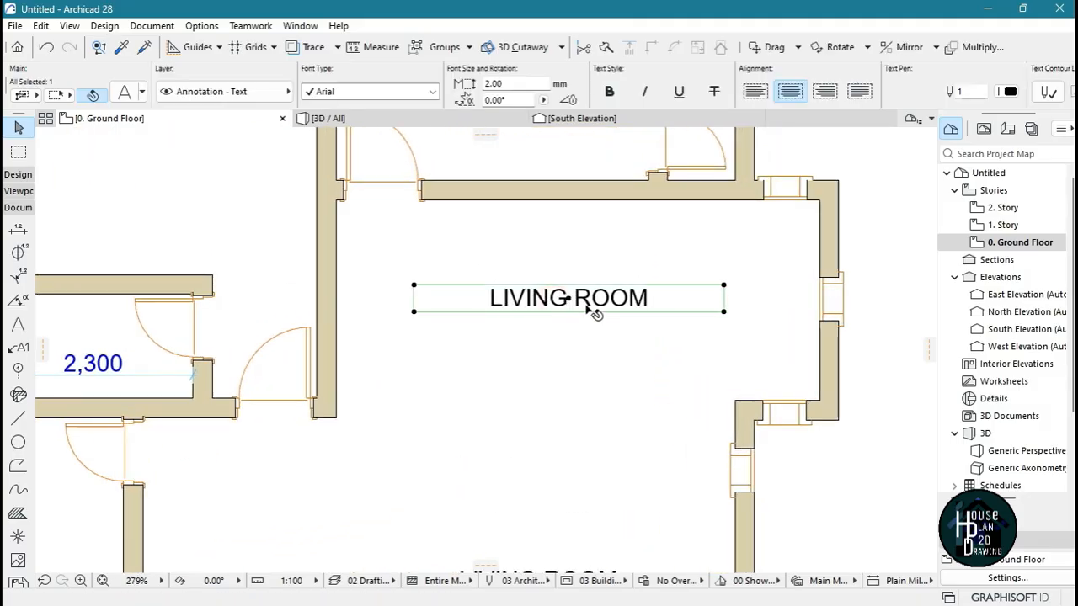
pyautogui.doubleClick(689, 301)
pyautogui.moveTo(702, 301); pyautogui.dragTo(438, 307)
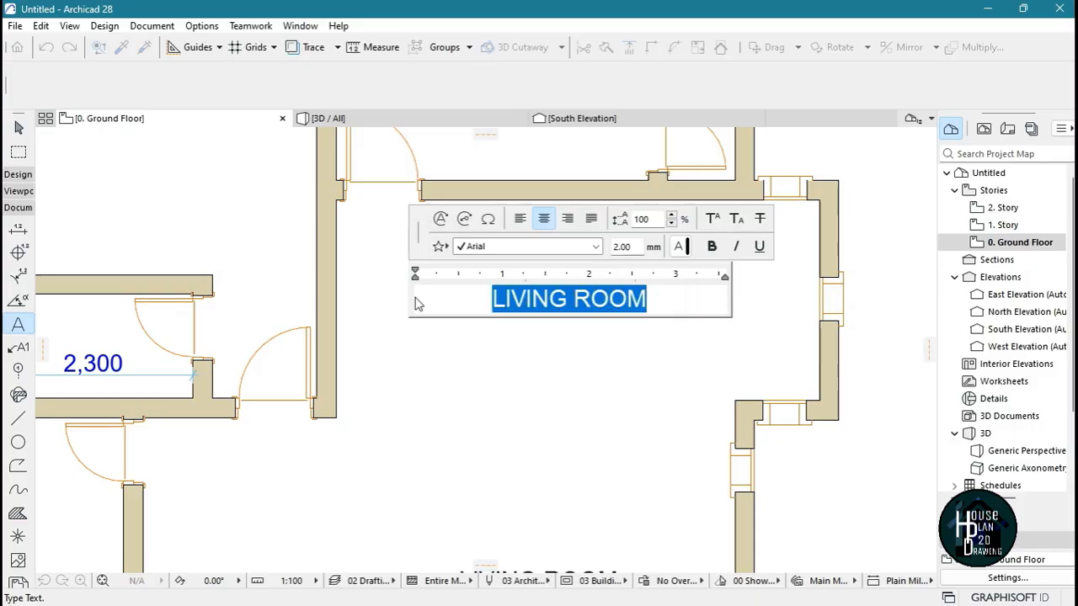
pyautogui.write('DINING ')
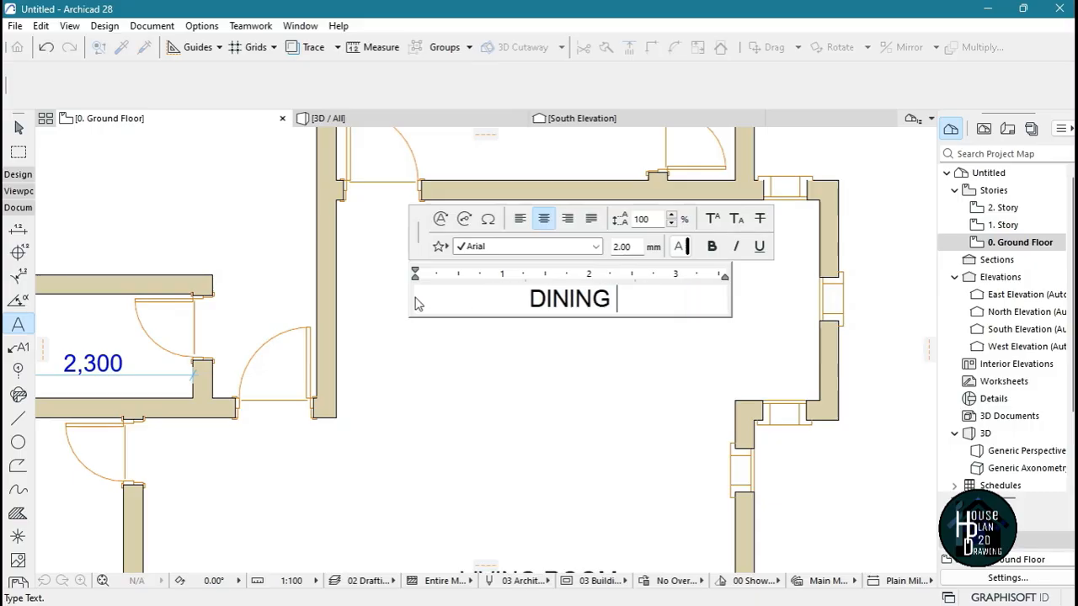
pyautogui.write('AREA')
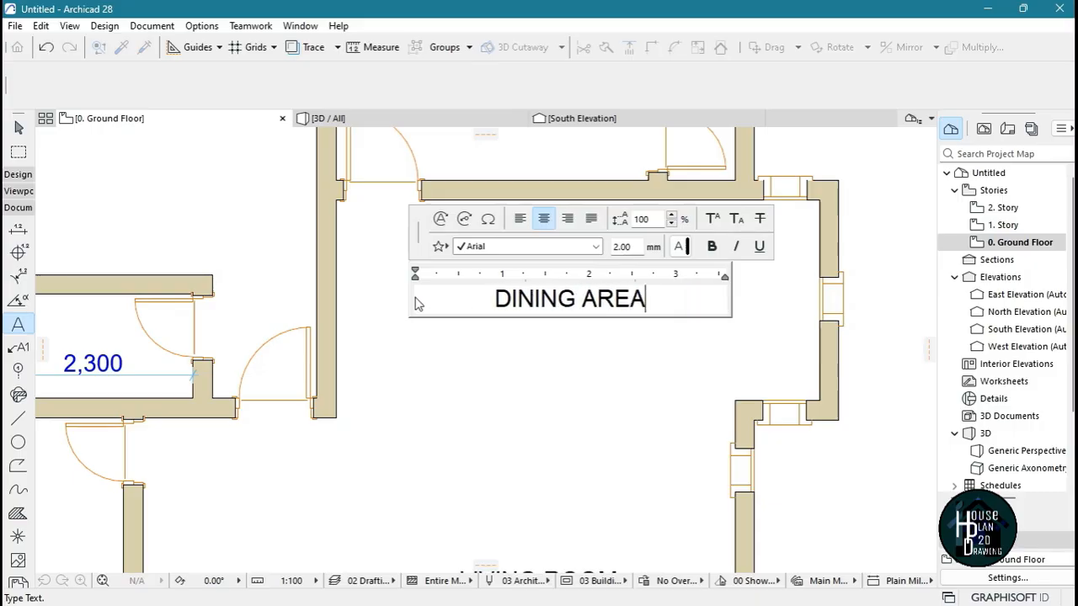
pyautogui.click(645, 429)
pyautogui.press('Escape')
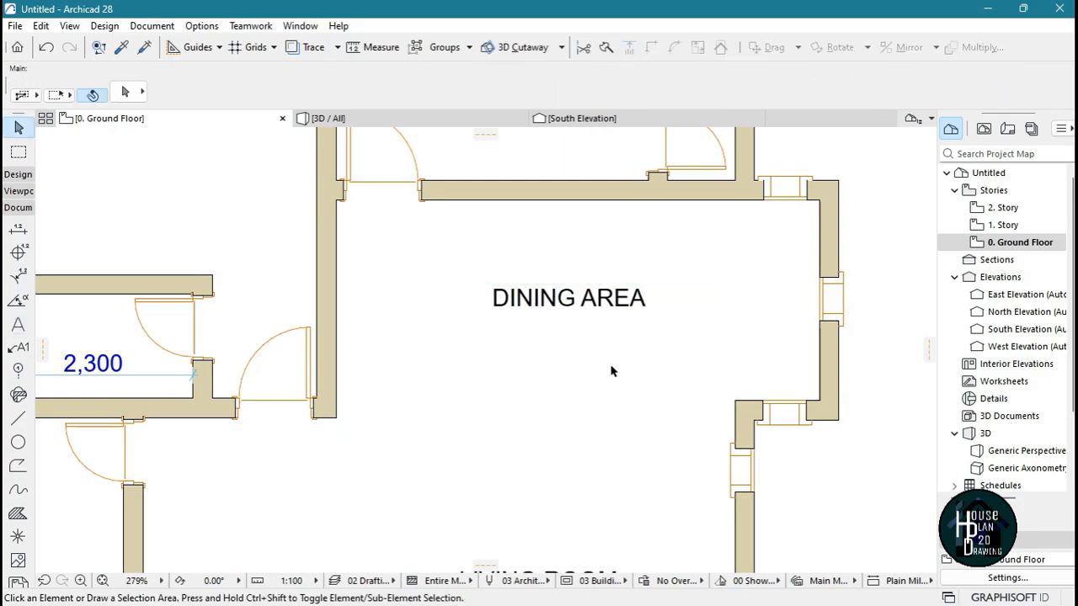
pyautogui.scroll(-5, 611, 371)
pyautogui.scroll(4, 632, 241)
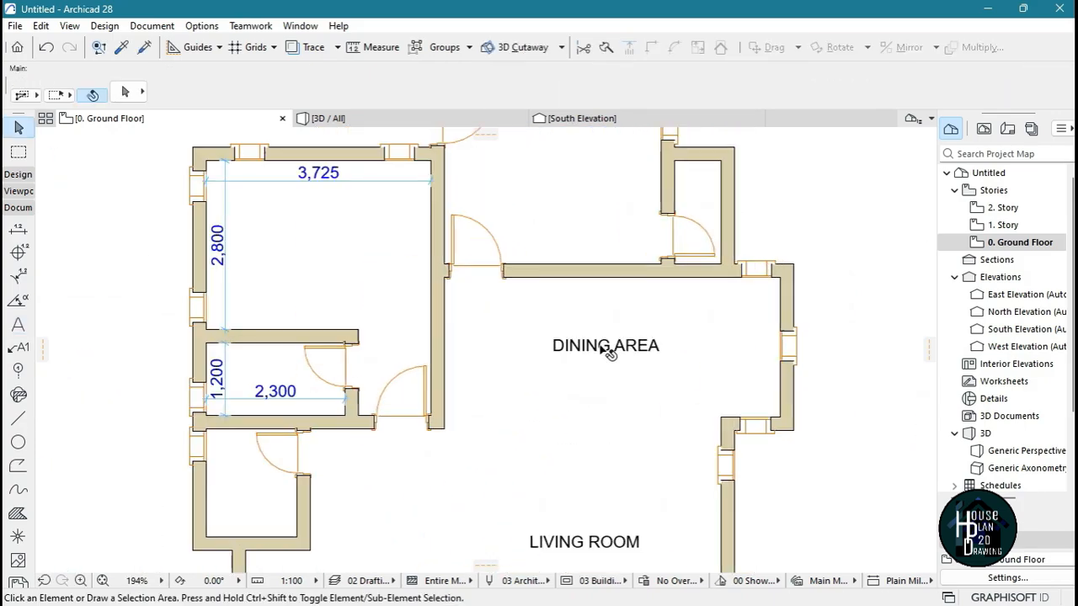
pyautogui.scroll(3, 608, 353)
pyautogui.click(612, 345)
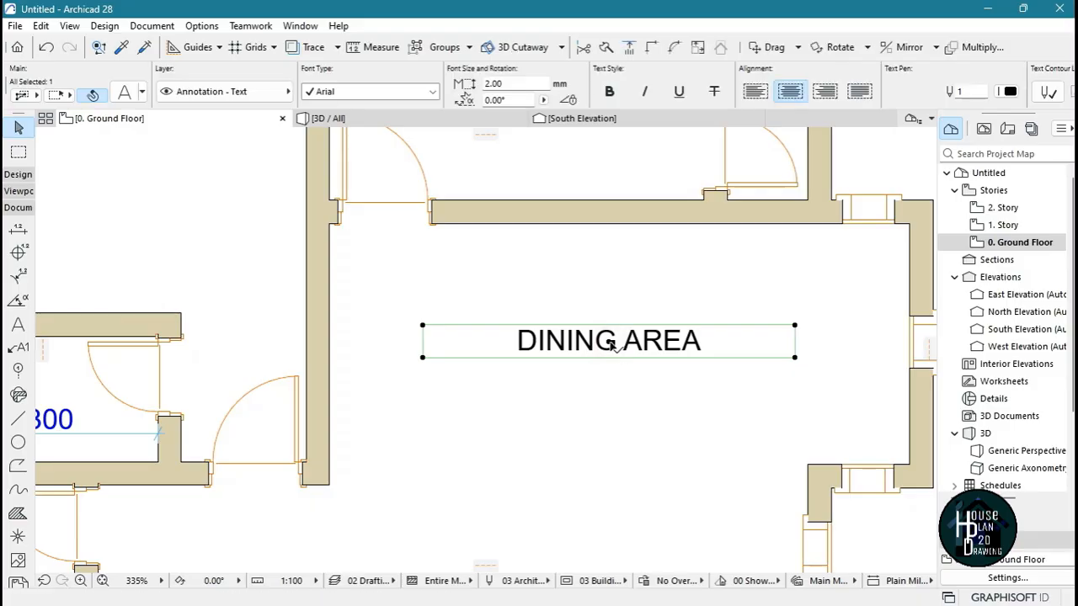
pyautogui.click(612, 345)
pyautogui.press('Escape')
pyautogui.scroll(-5, 625, 370)
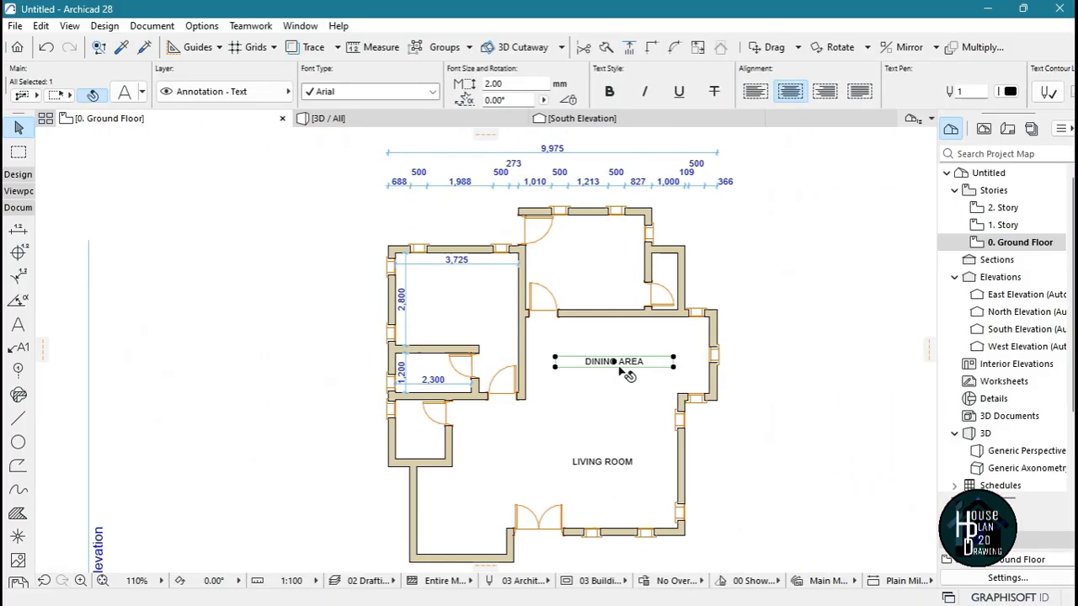
pyautogui.scroll(5, 574, 273)
pyautogui.press('Escape')
pyautogui.scroll(-4, 638, 360)
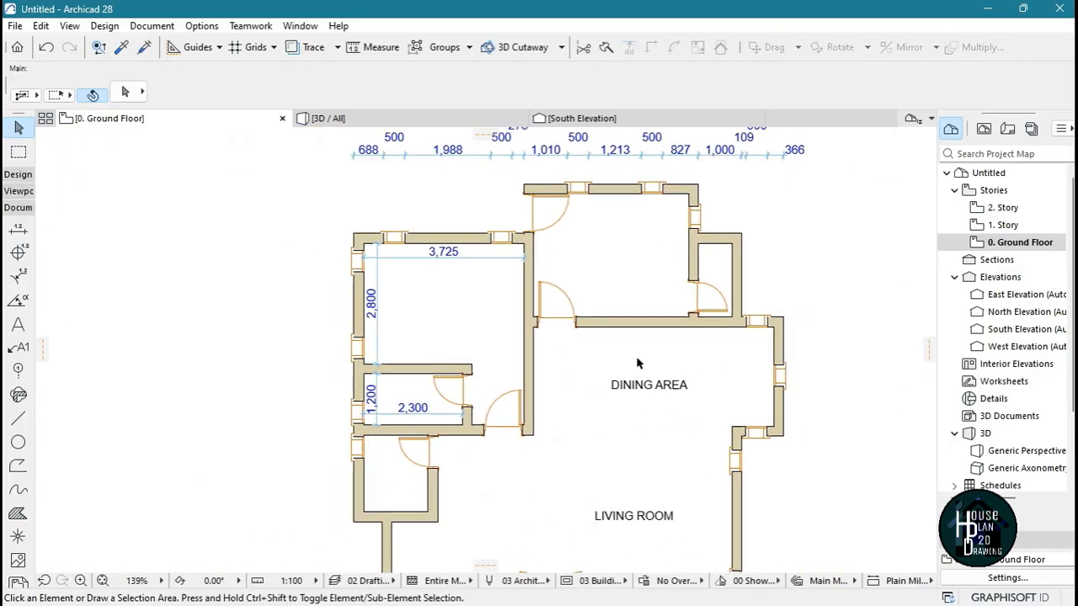
pyautogui.scroll(-1, 637, 363)
pyautogui.scroll(-4, 648, 413)
pyautogui.scroll(8, 642, 346)
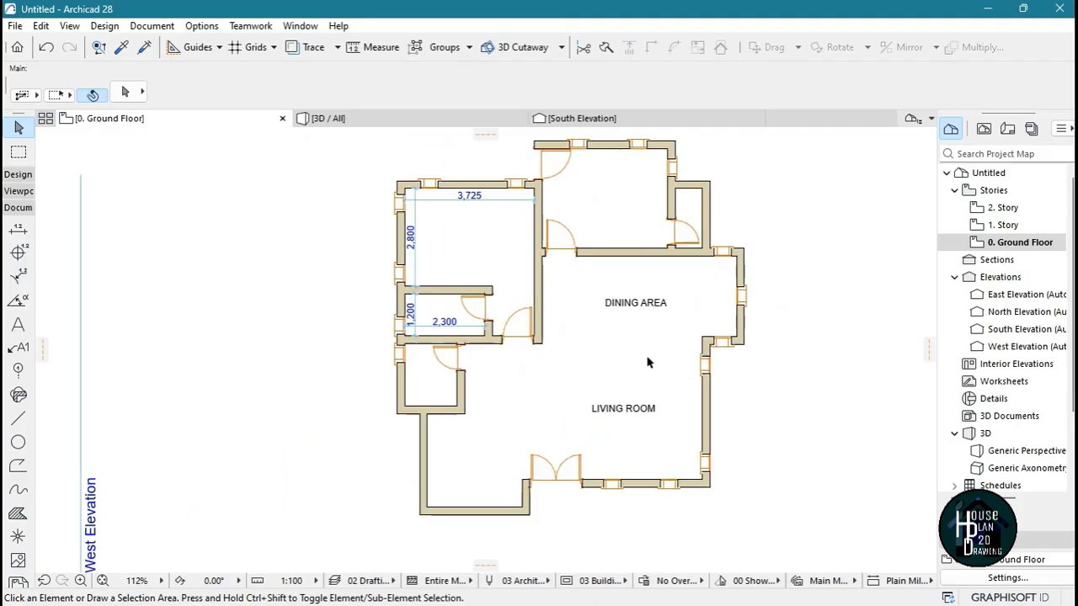
pyautogui.scroll(1, 644, 315)
pyautogui.click(639, 314)
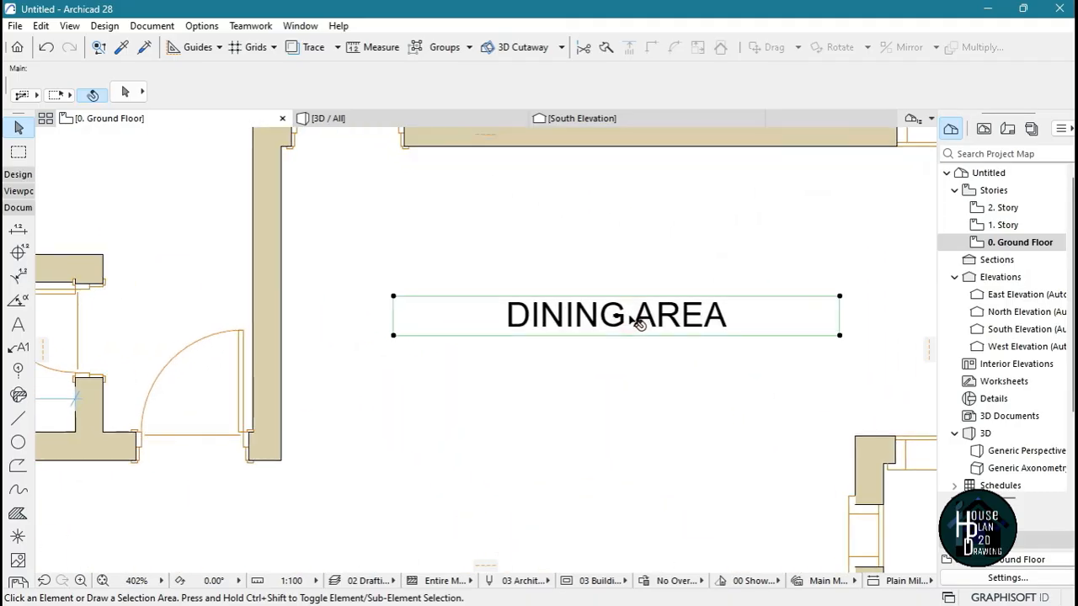
pyautogui.click(601, 344)
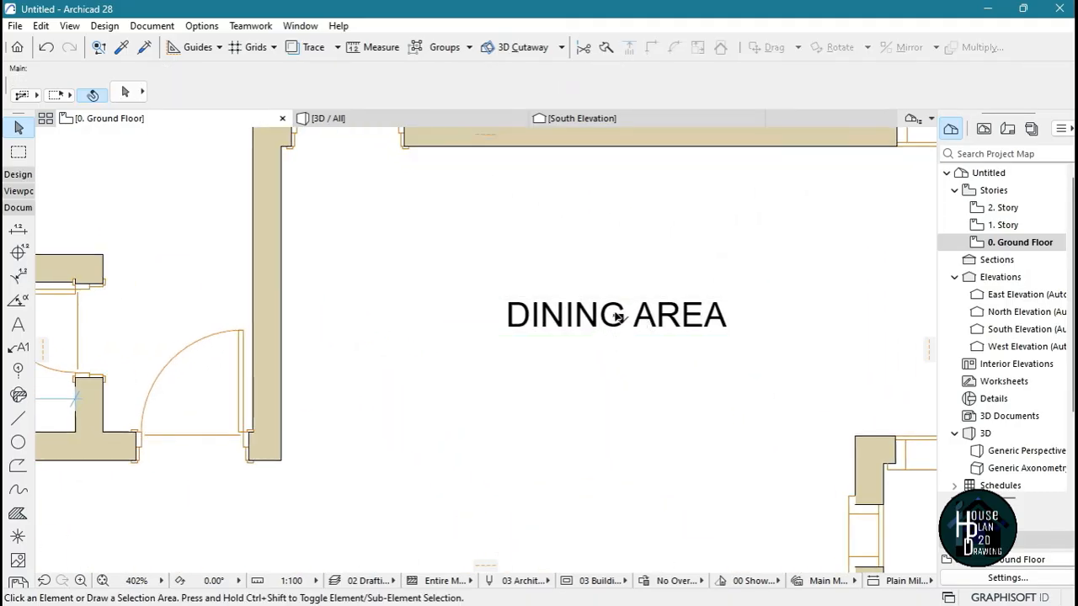
# Drag a copy of the DINING AREA label about 3,255 mm into the adjoining northern room and deselect it
pyautogui.scroll(-6, 594, 358)
pyautogui.scroll(3, 606, 393)
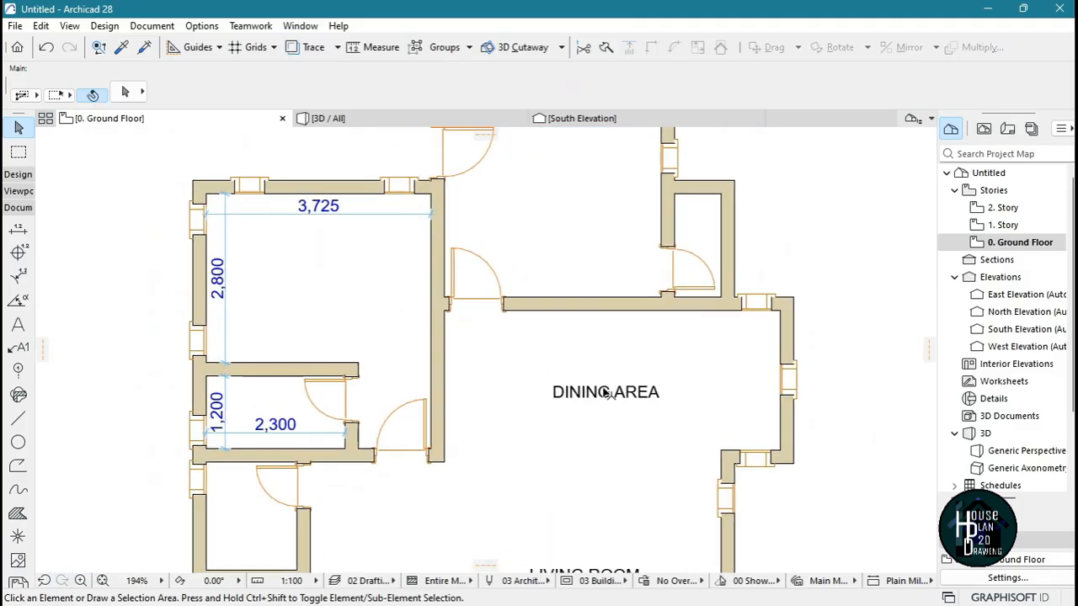
pyautogui.click(599, 402)
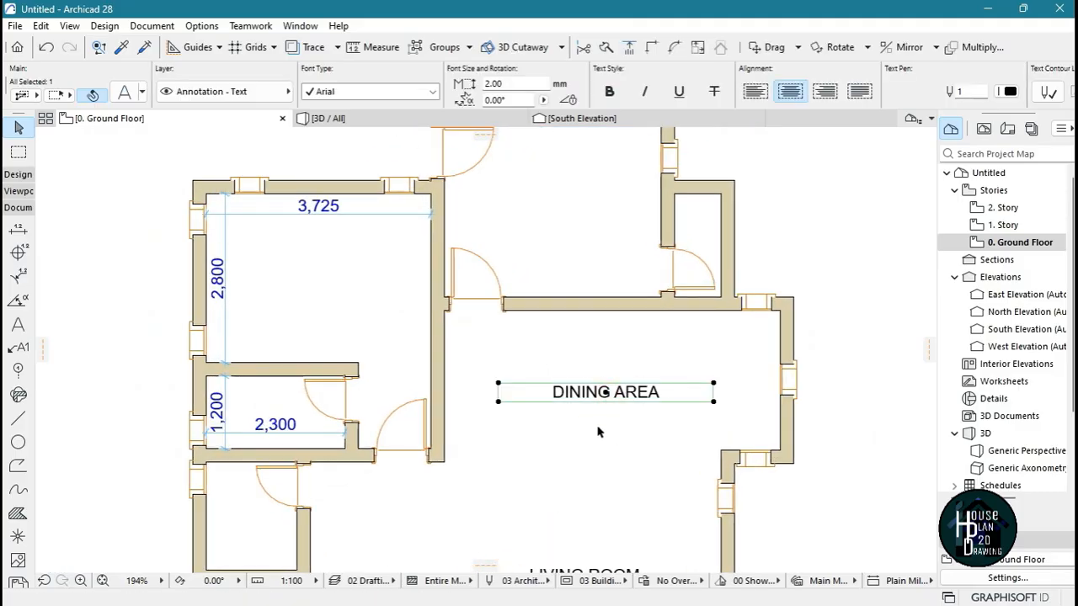
pyautogui.hotkey('ctrl', 'shift', 'd')
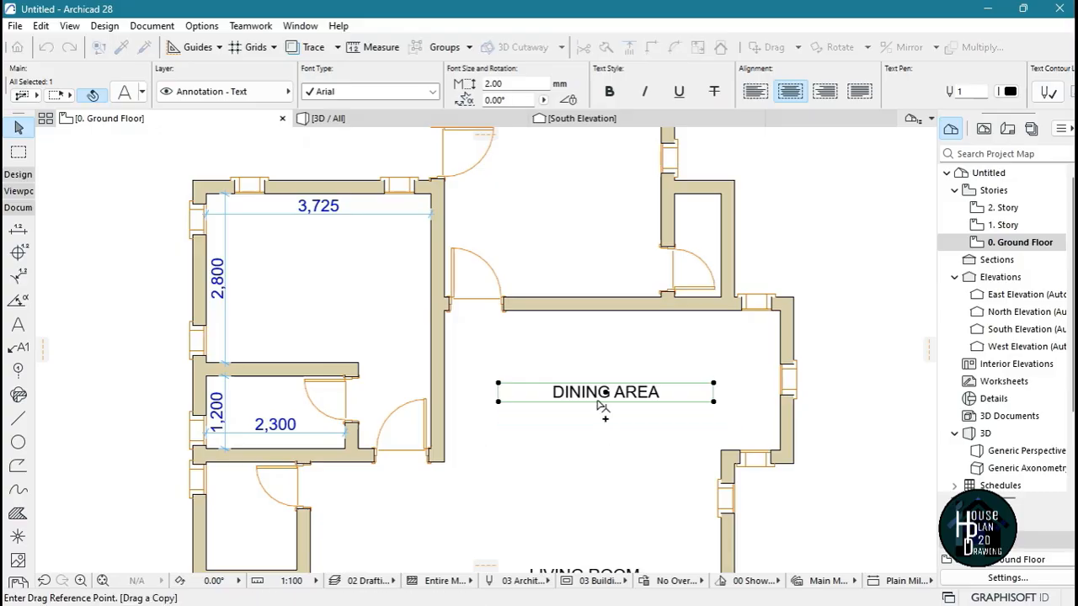
pyautogui.click(607, 394)
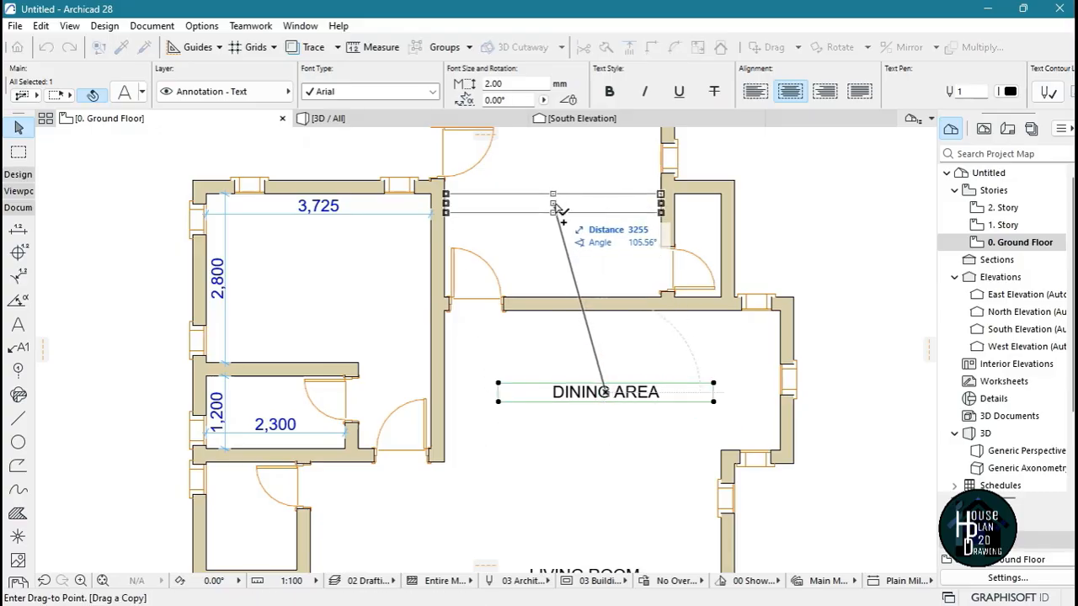
pyautogui.click(554, 205)
pyautogui.press('Escape')
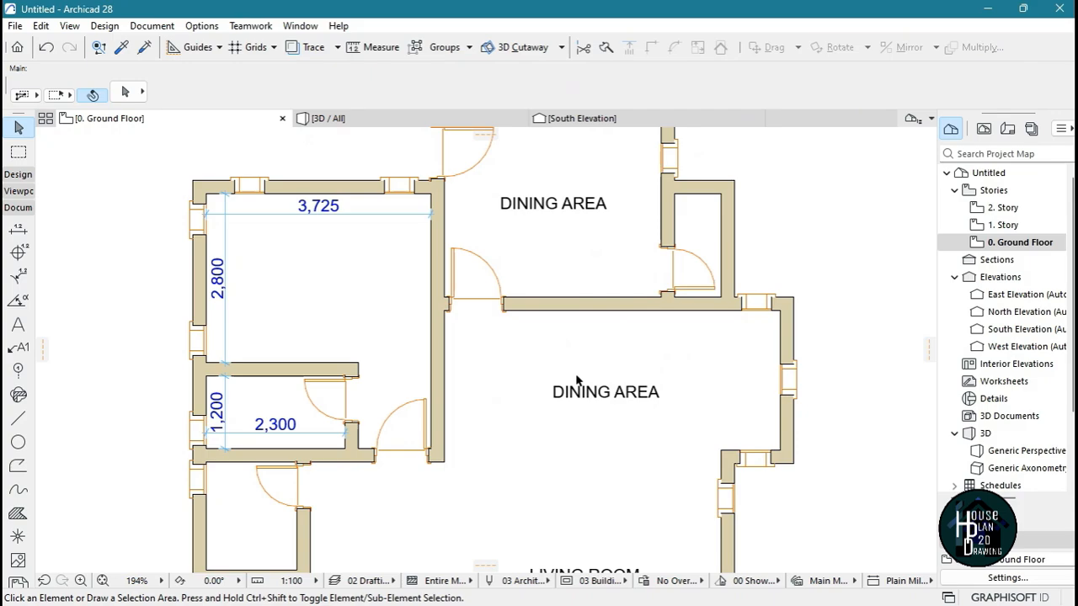
# Review the Move commands available for the copied label in the northern room, including Drag a Copy
pyautogui.scroll(-3, 558, 260)
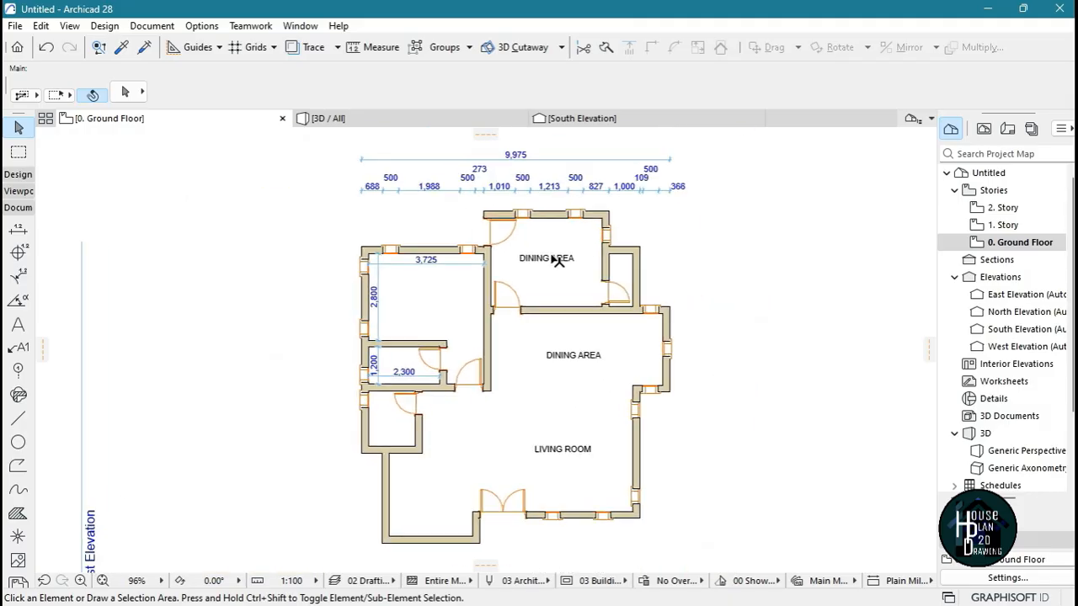
pyautogui.scroll(5, 553, 294)
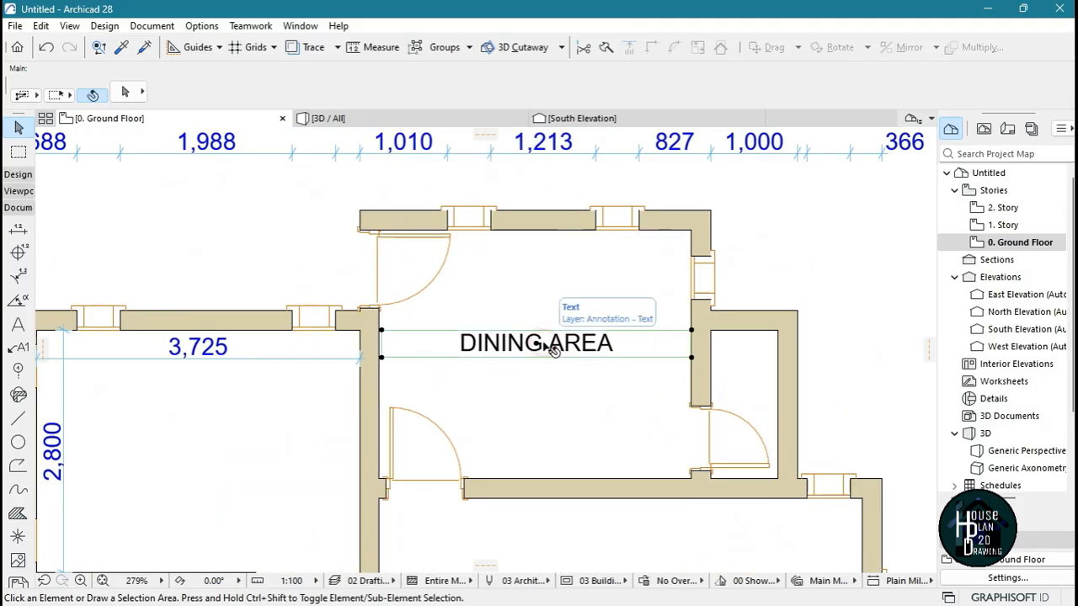
pyautogui.click(551, 347)
pyautogui.rightClick(543, 346)
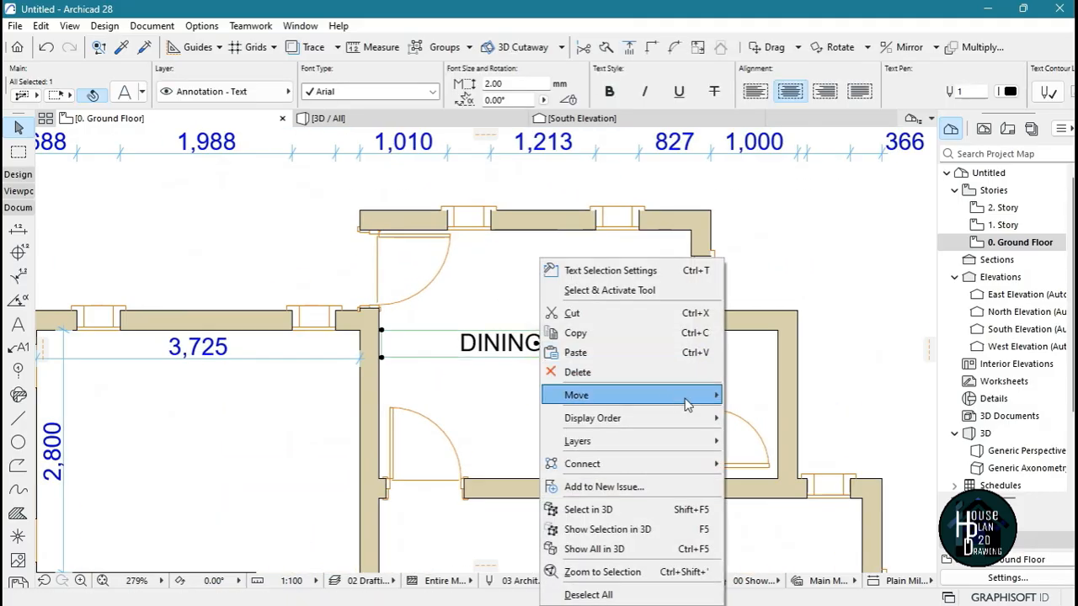
pyautogui.moveTo(686, 405)
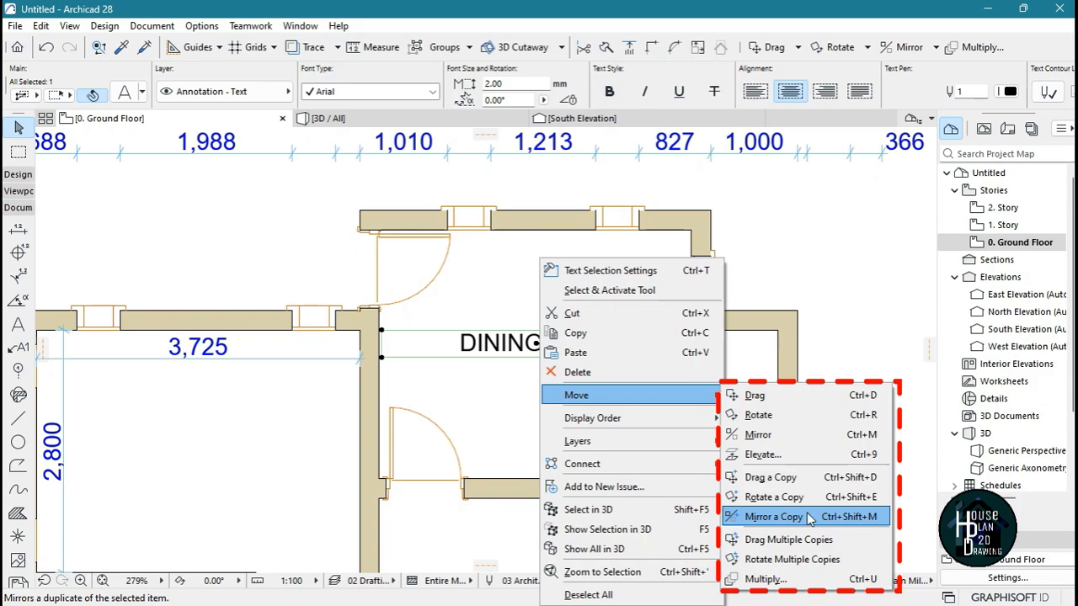
pyautogui.click(797, 267)
pyautogui.press('Escape')
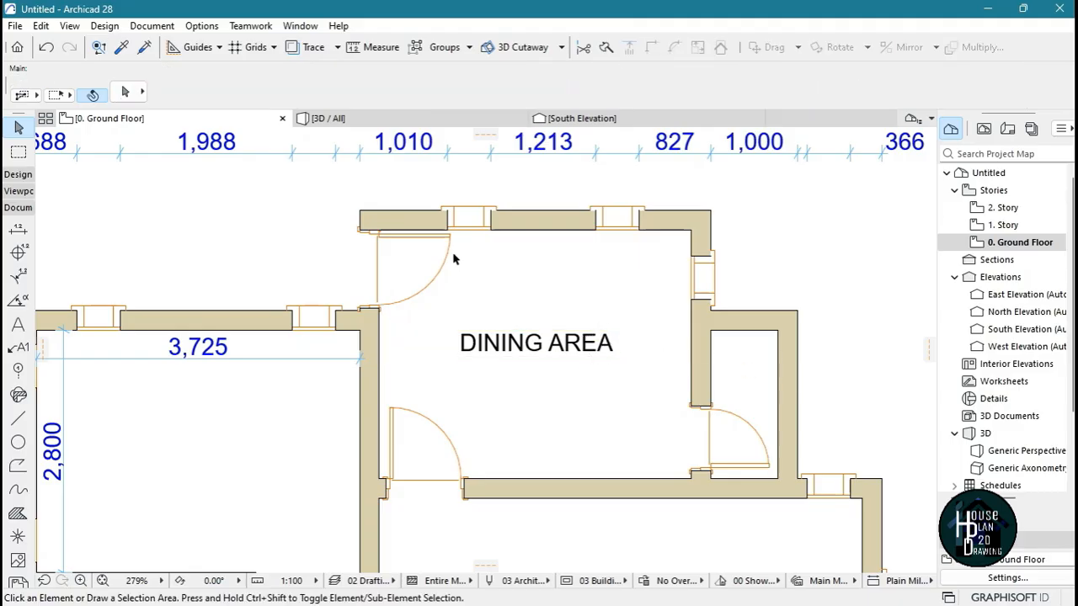
# Drag a copy of the small northeast room's east wall horizontally to the open space east of the house
pyautogui.scroll(-4, 454, 259)
pyautogui.scroll(4, 618, 322)
pyautogui.click(669, 288)
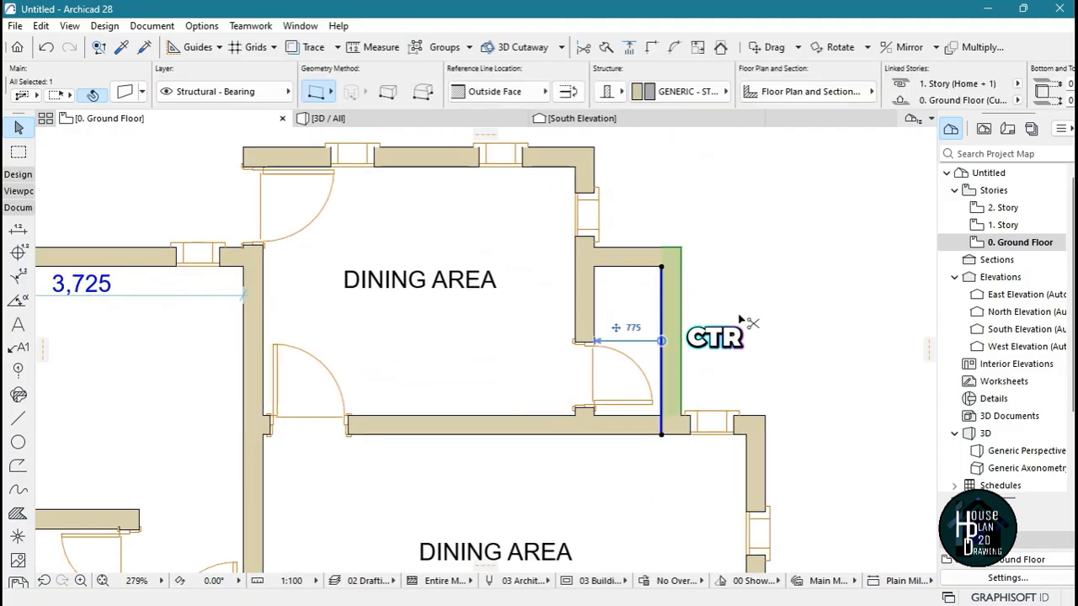
pyautogui.hotkey('ctrl', 'shift', 'd')
pyautogui.click(662, 268)
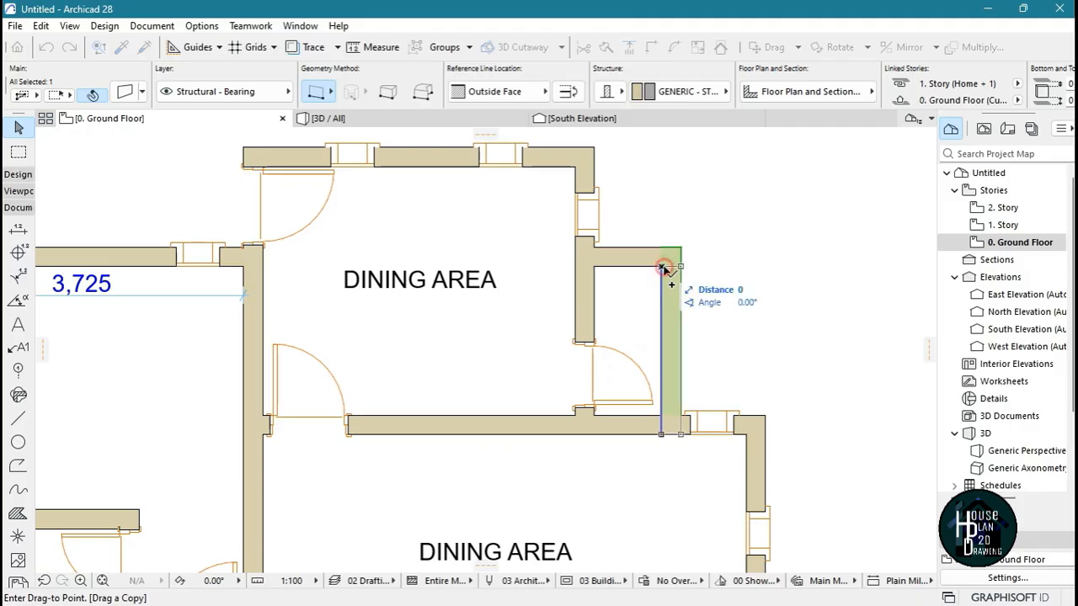
pyautogui.click(809, 268)
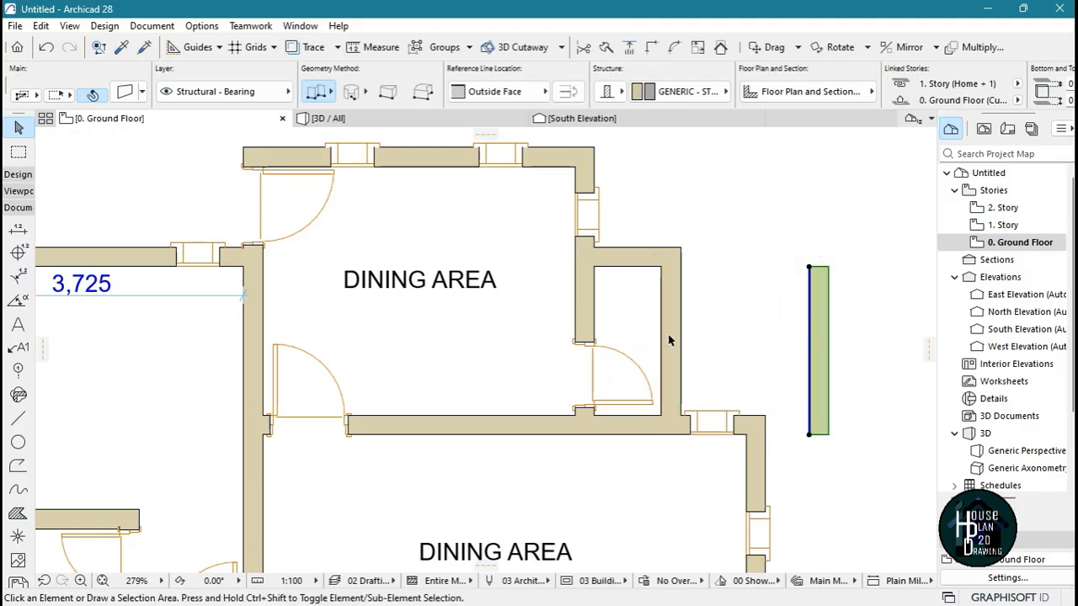
pyautogui.press('Escape')
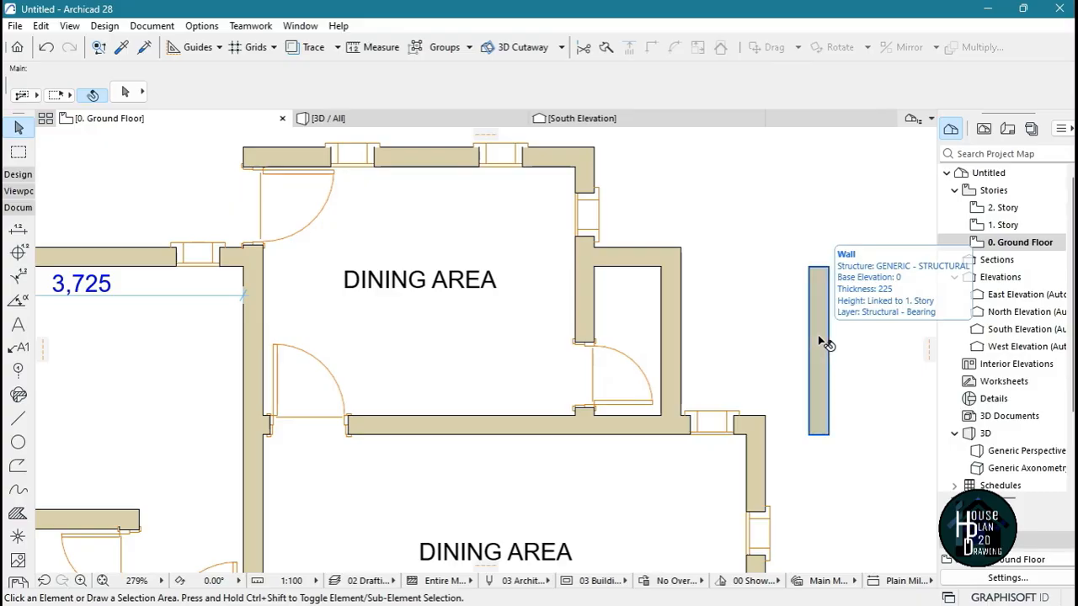
# Drag a copy of the northwest room's horizontal dimension about 470 mm straight south
pyautogui.scroll(-4, 599, 270)
pyautogui.scroll(3, 342, 281)
pyautogui.scroll(3, 342, 281)
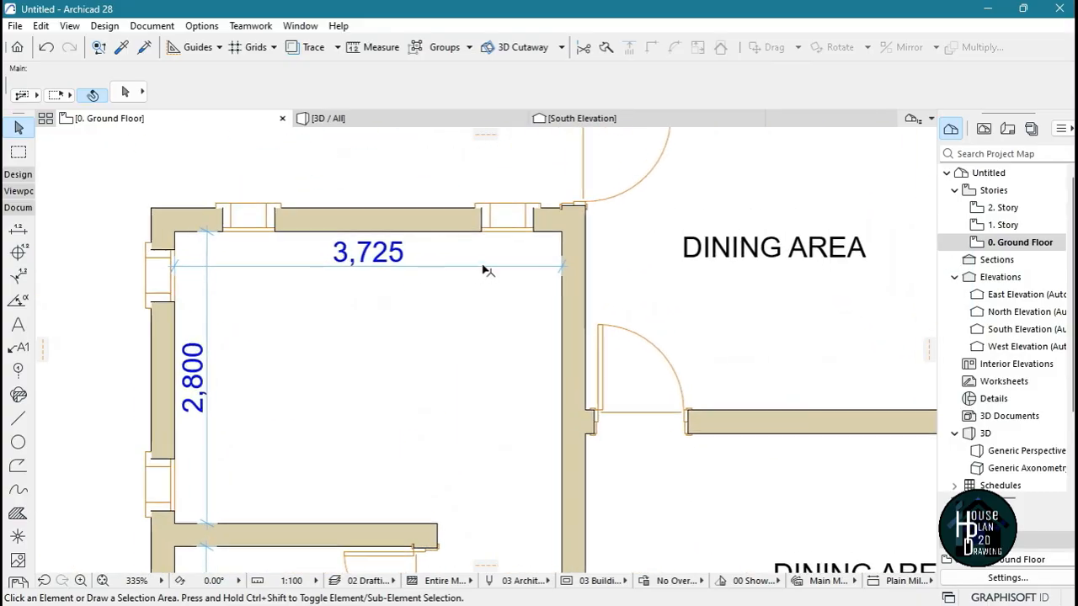
pyautogui.click(483, 268)
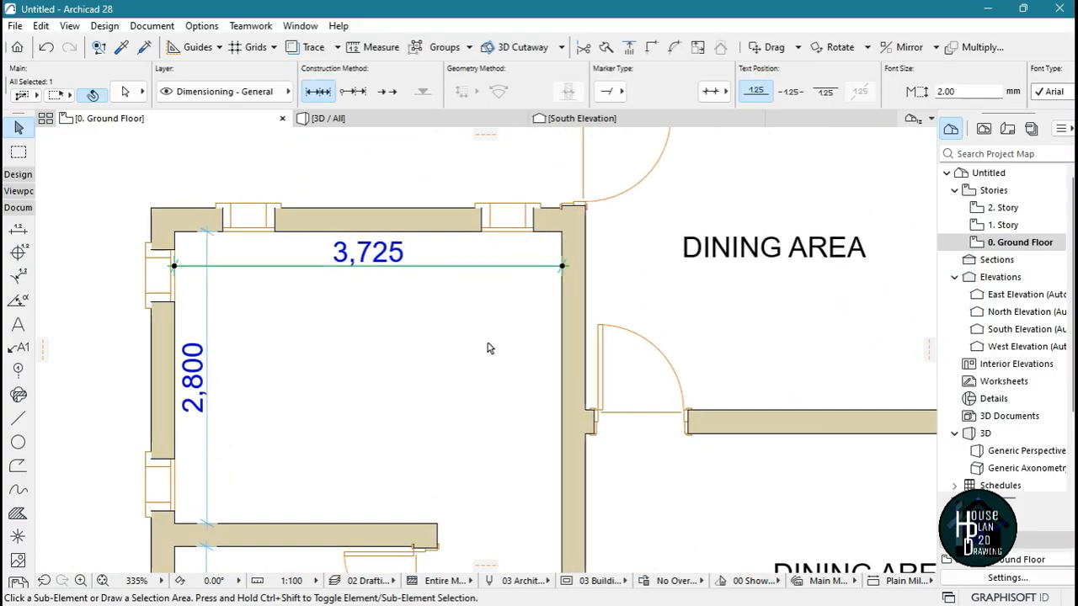
pyautogui.click(562, 267)
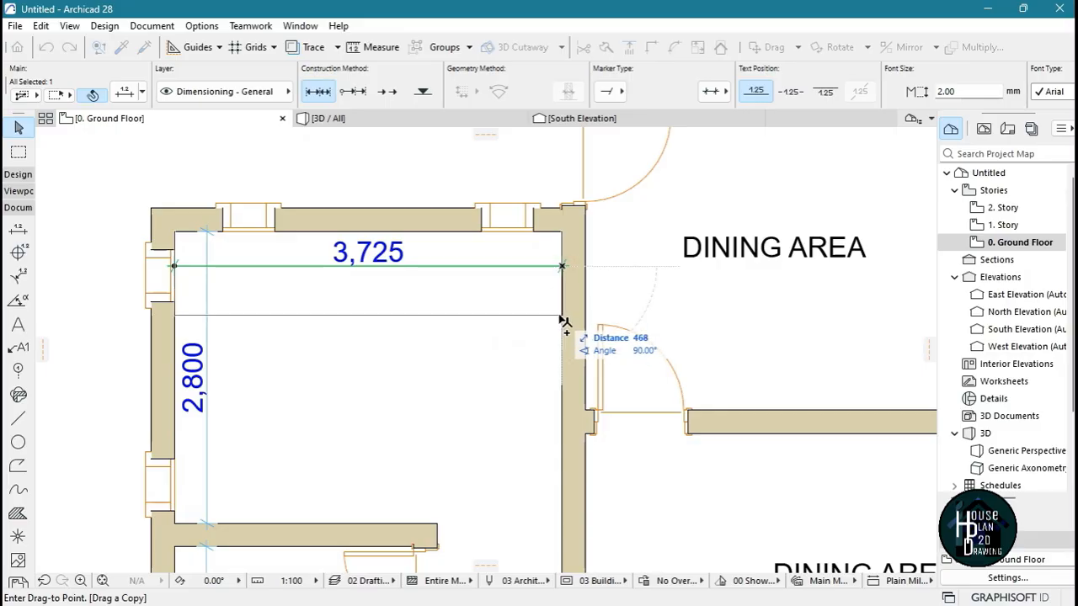
pyautogui.click(563, 317)
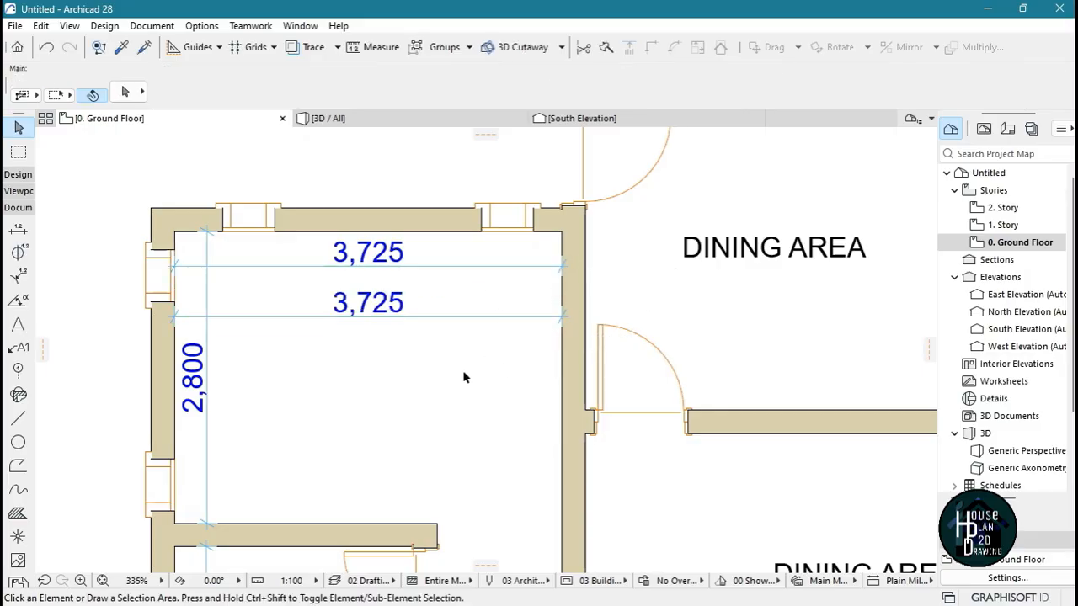
# Undo the copied dimension in the northwest room and the copied wall east of the house
pyautogui.hotkey('ctrl', 'z')
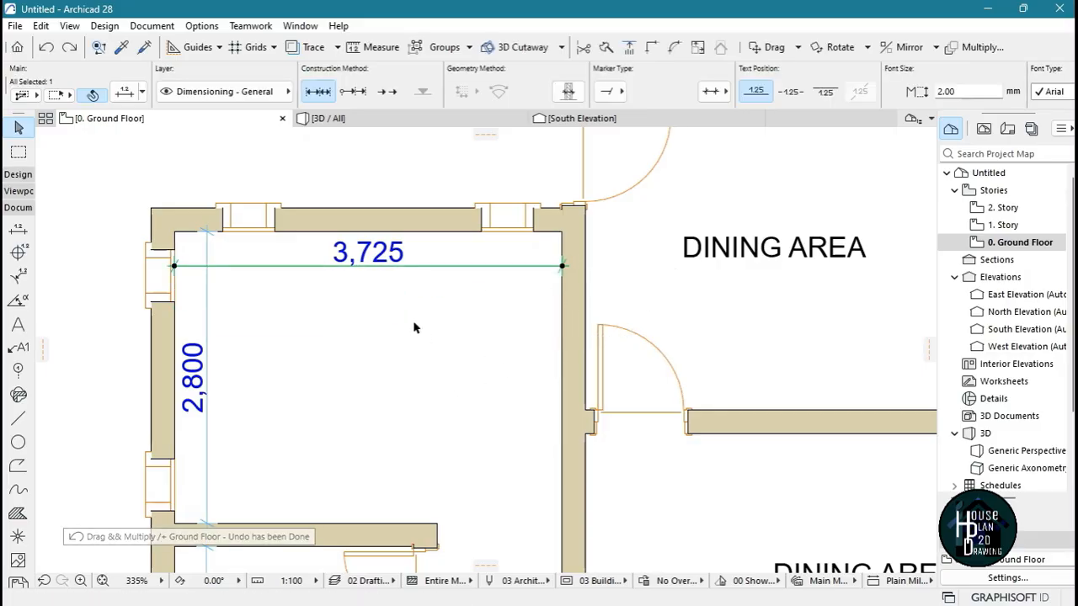
pyautogui.scroll(-4, 413, 327)
pyautogui.press('Escape')
pyautogui.hotkey('ctrl', 'z')
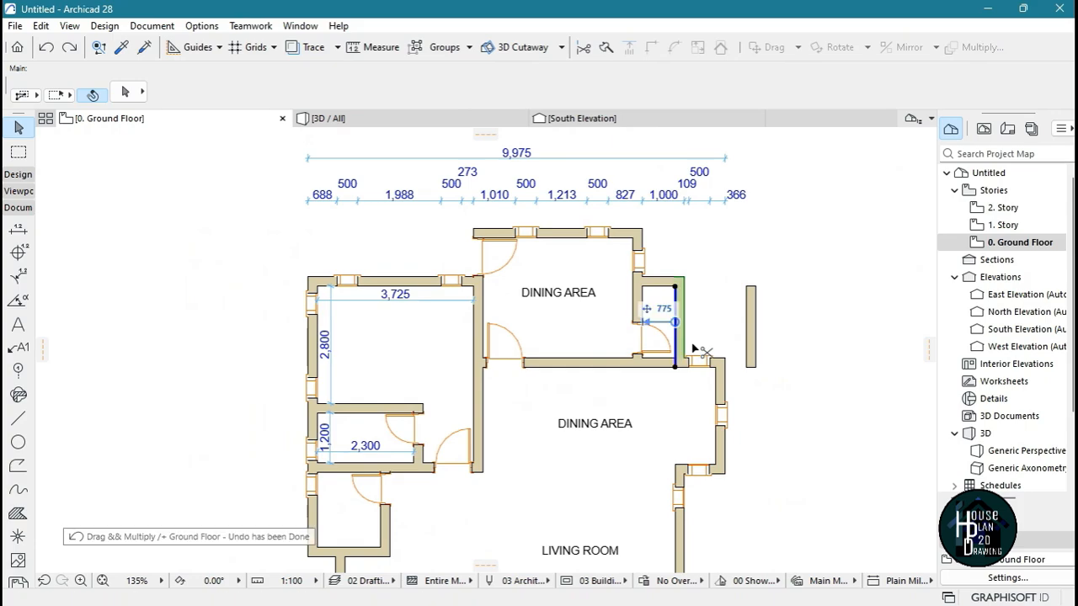
pyautogui.press('Escape')
pyautogui.scroll(2, 569, 301)
pyautogui.scroll(2, 569, 277)
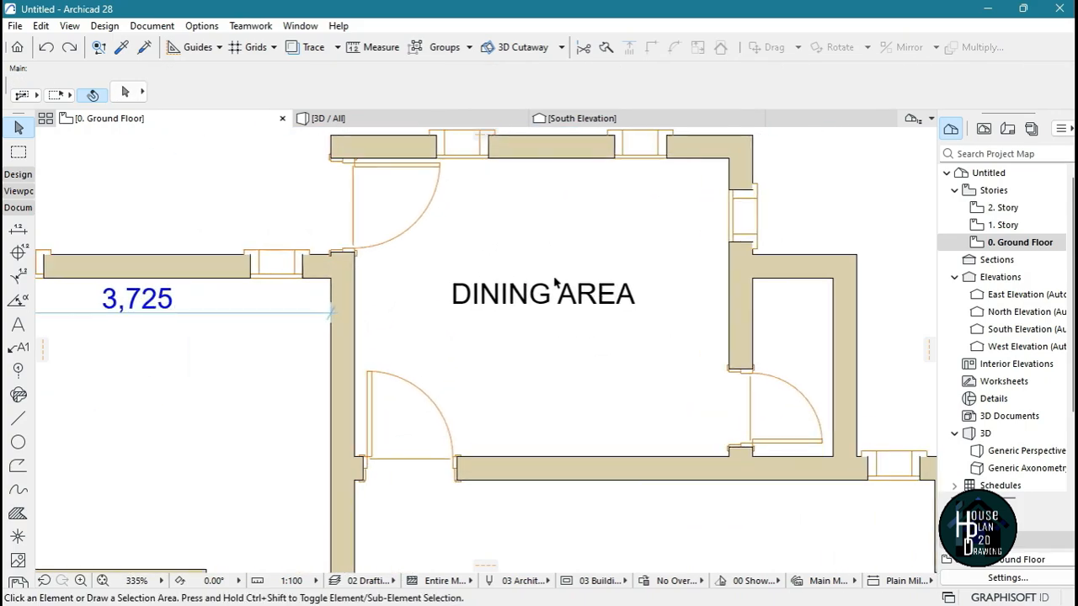
# Replace the copied DINING AREA label in the northern room with KITCHEN
pyautogui.scroll(-3, 573, 270)
pyautogui.scroll(3, 556, 287)
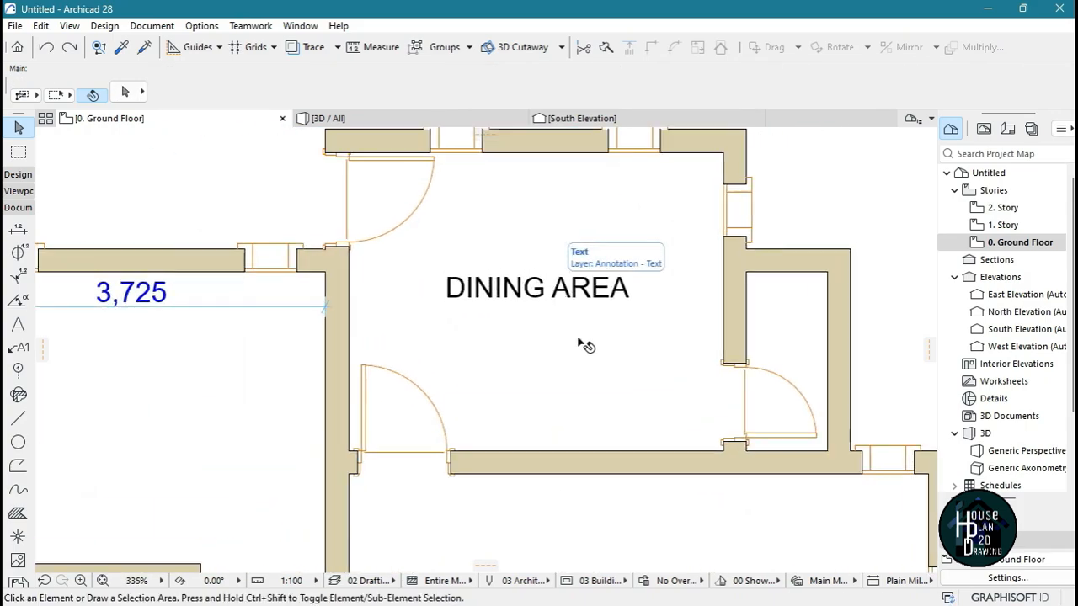
pyautogui.click(579, 303)
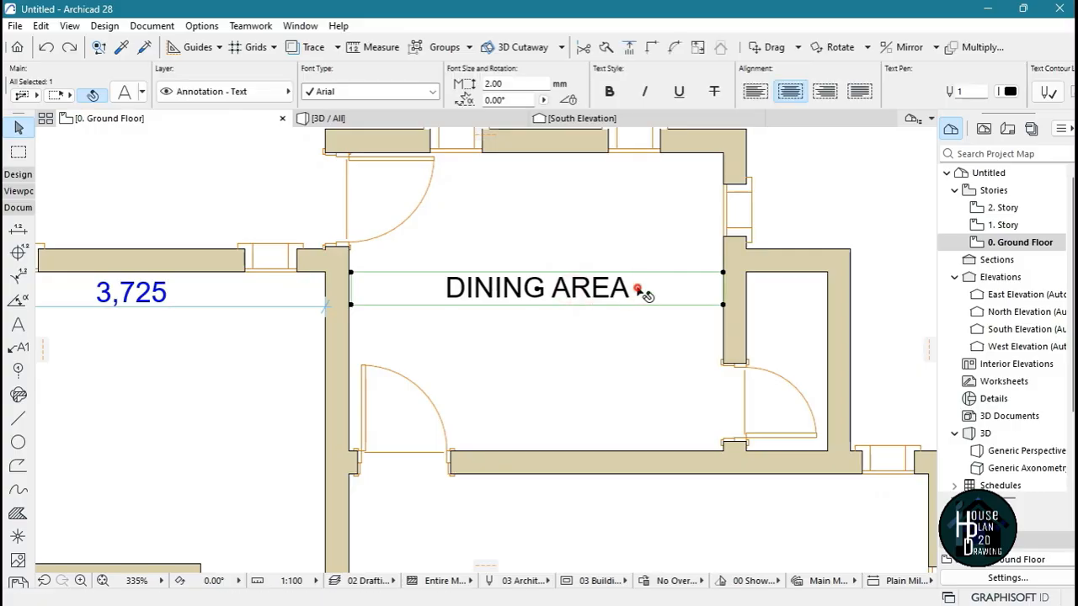
pyautogui.doubleClick(680, 286)
pyautogui.moveTo(681, 286); pyautogui.dragTo(425, 309)
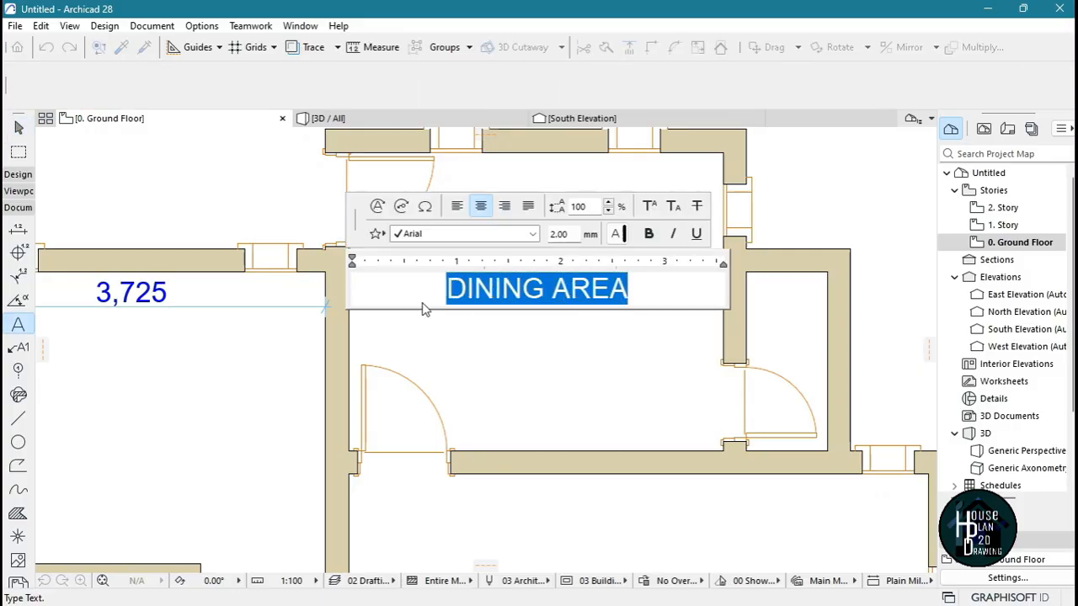
pyautogui.write('KITCHEN')
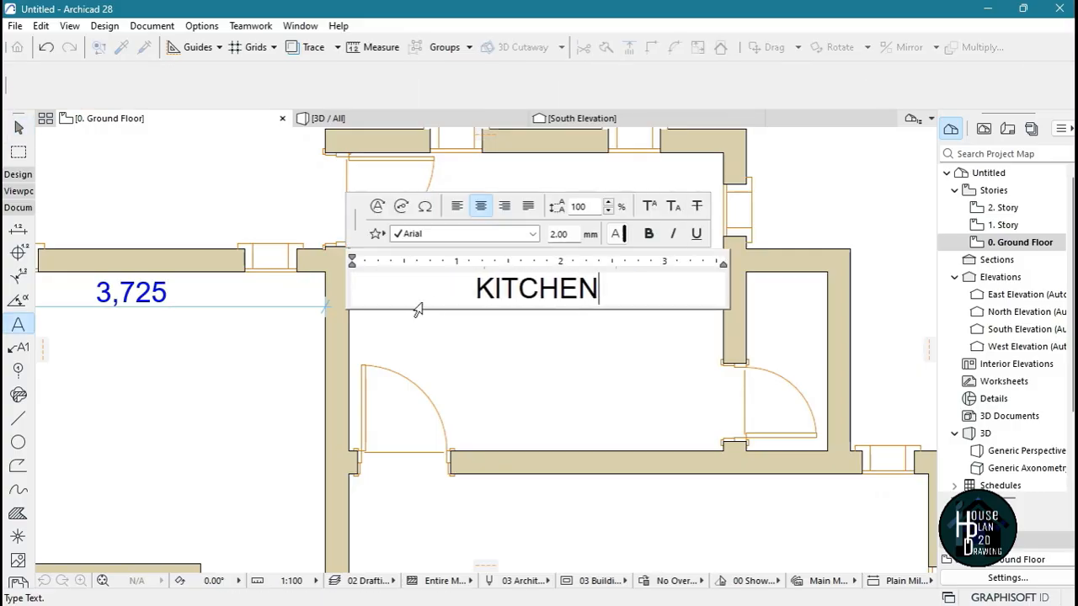
pyautogui.click(611, 390)
pyautogui.press('Escape')
pyautogui.press('Escape')
pyautogui.scroll(-10, 589, 283)
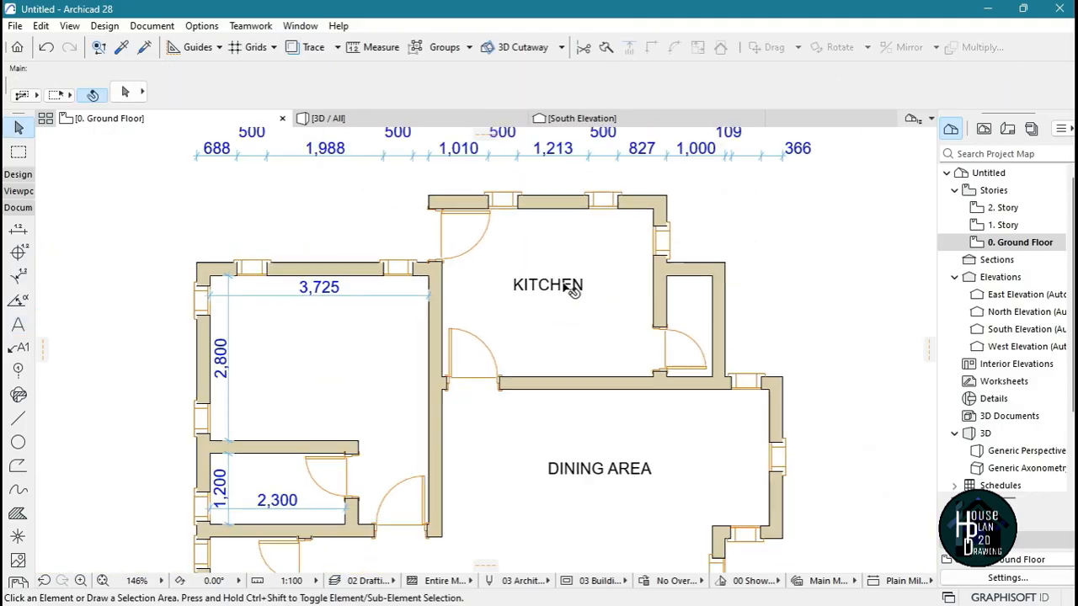
pyautogui.scroll(2, 574, 270)
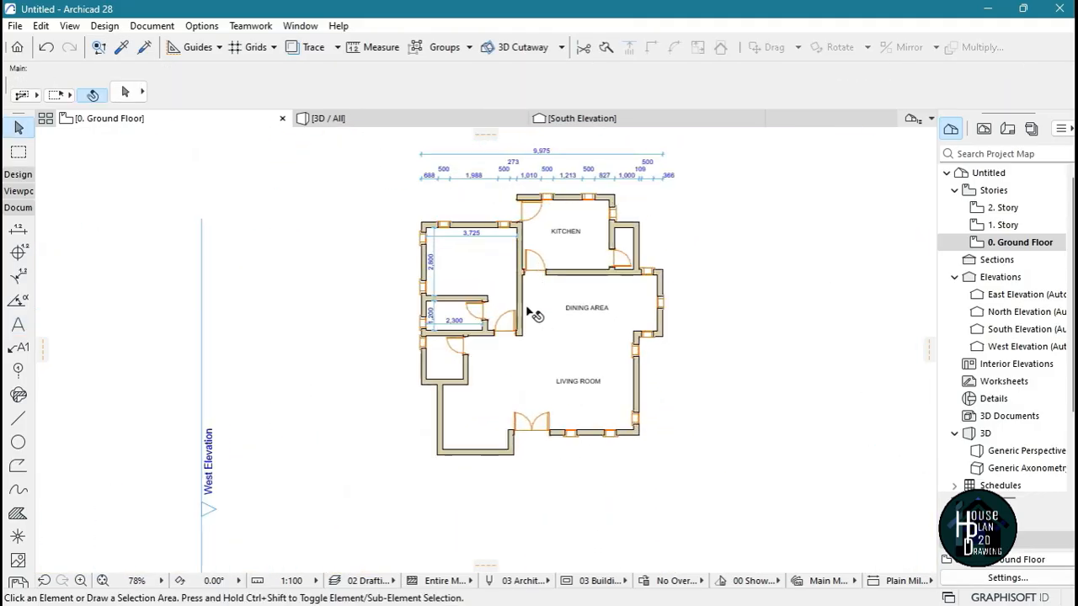
pyautogui.scroll(2, 480, 309)
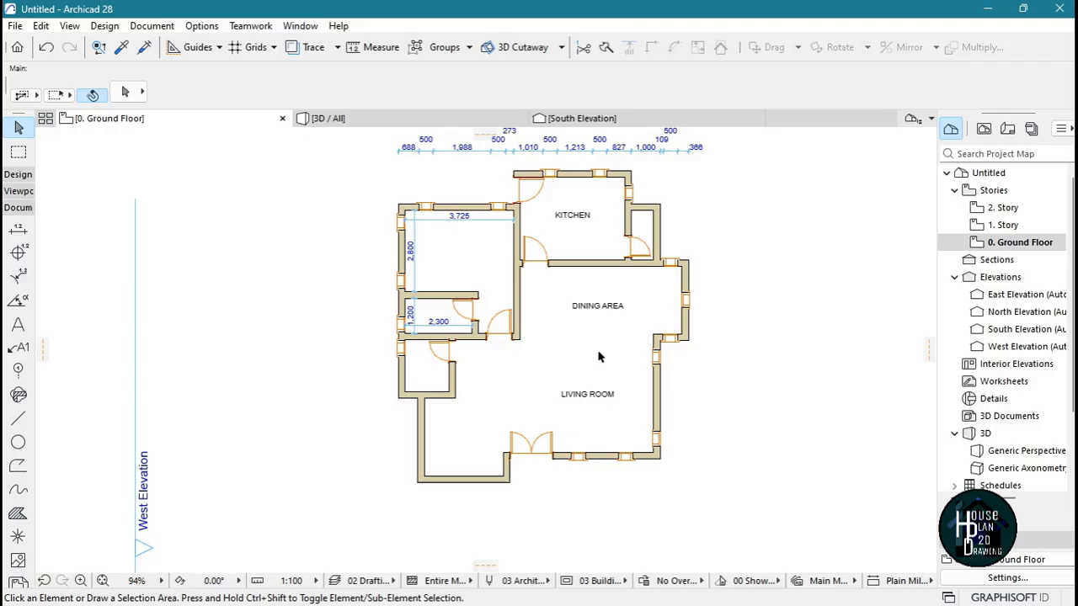
pyautogui.scroll(-1, 599, 357)
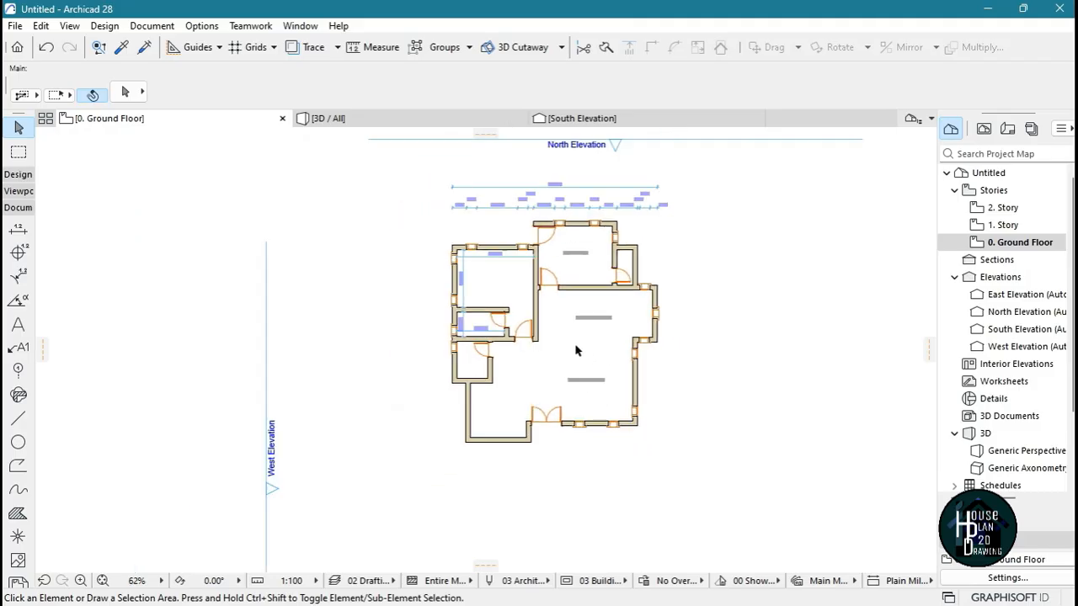
pyautogui.scroll(4, 602, 349)
pyautogui.scroll(-5, 604, 345)
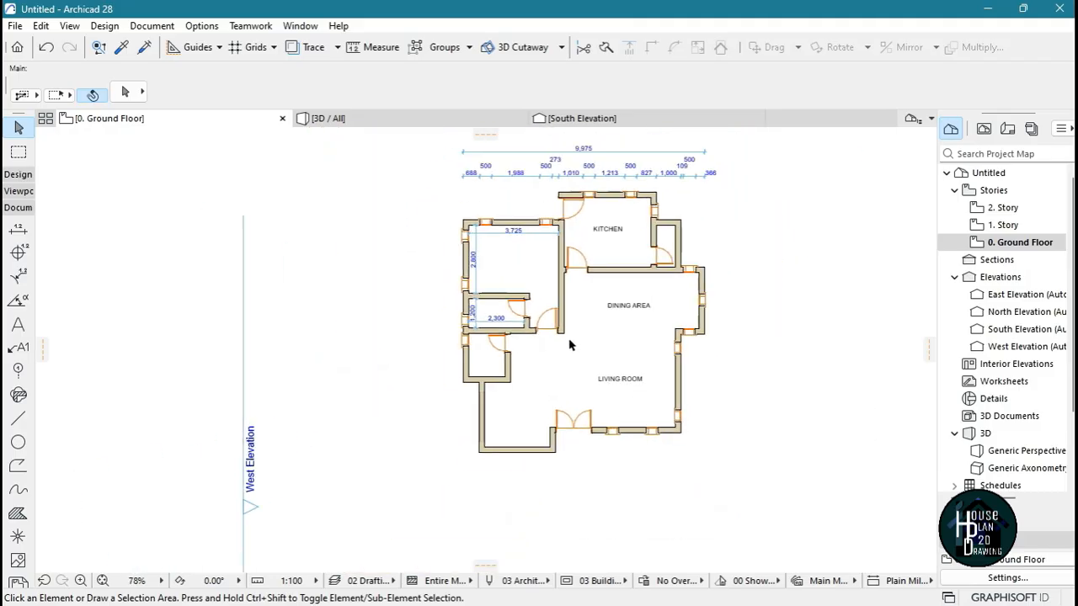
pyautogui.scroll(5, 531, 437)
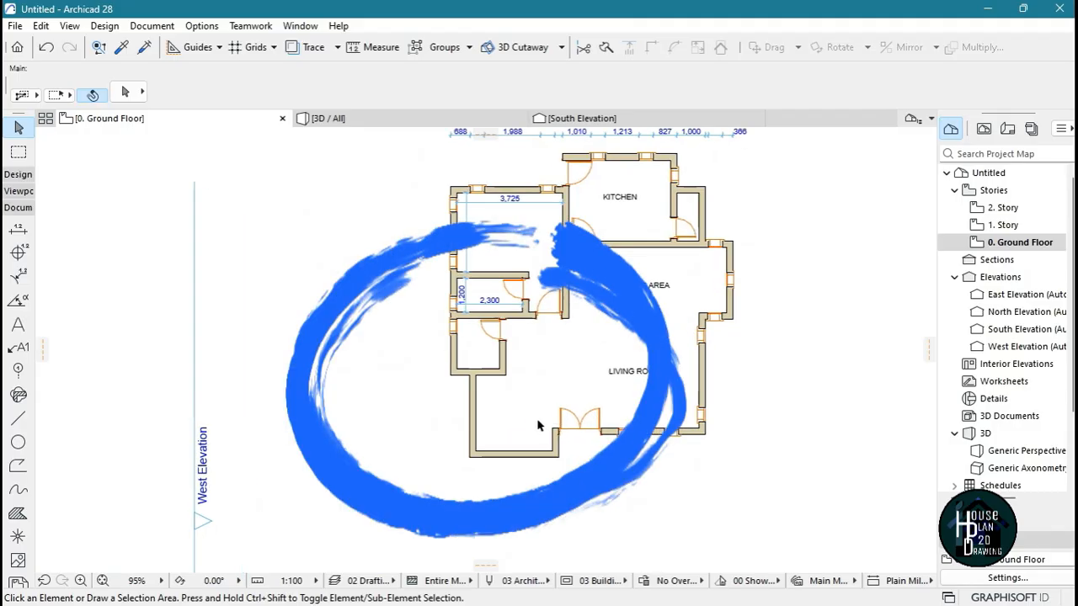
pyautogui.scroll(-5, 456, 313)
# Set both the top and bottom story offsets in the default stair settings to 0
pyautogui.scroll(5, 452, 320)
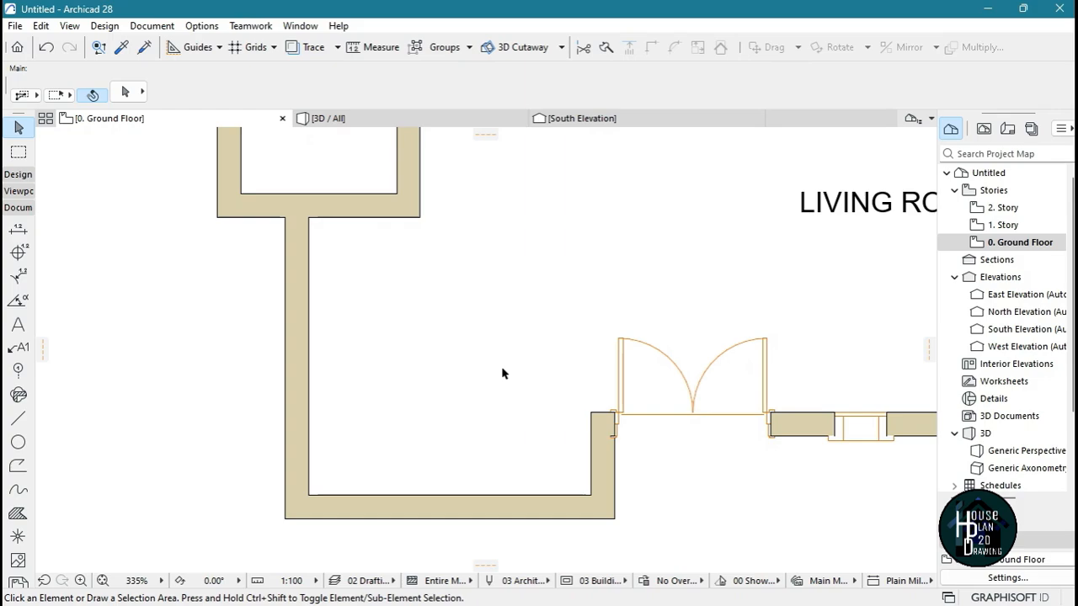
pyautogui.click(18, 175)
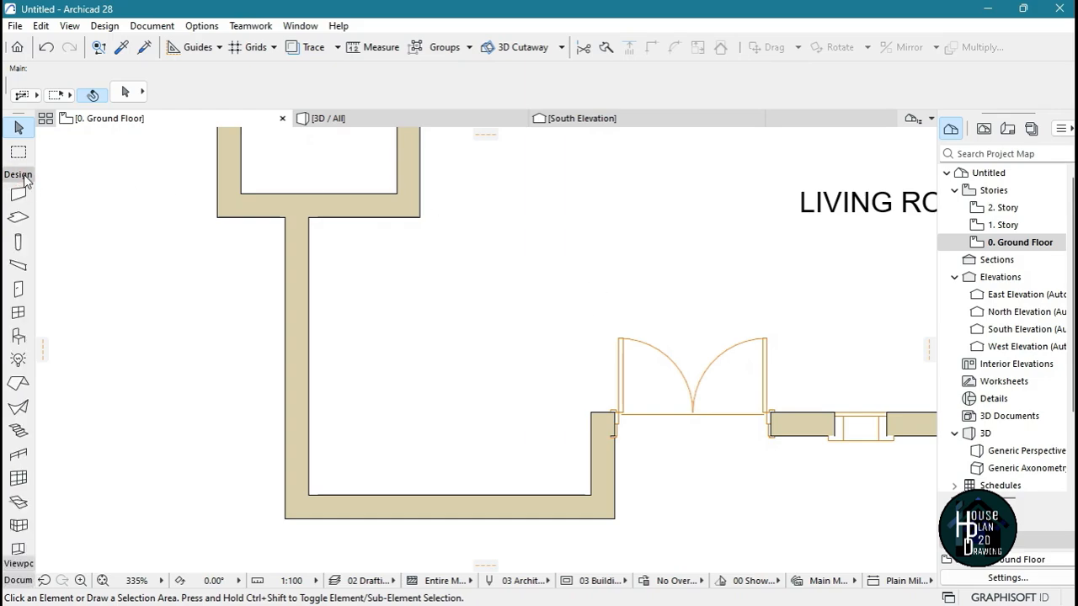
pyautogui.click(19, 431)
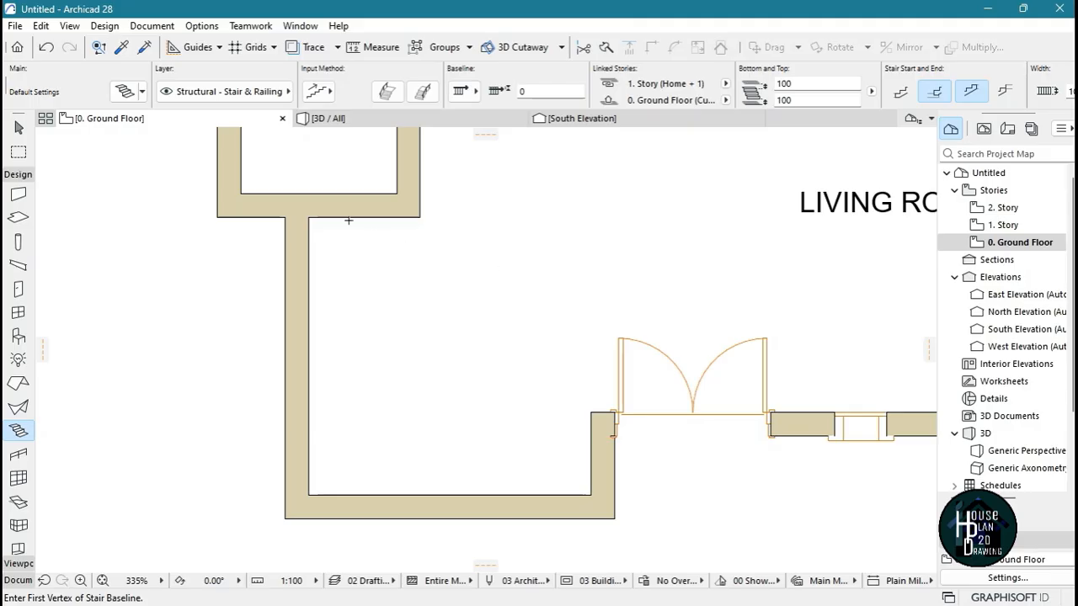
pyautogui.click(124, 92)
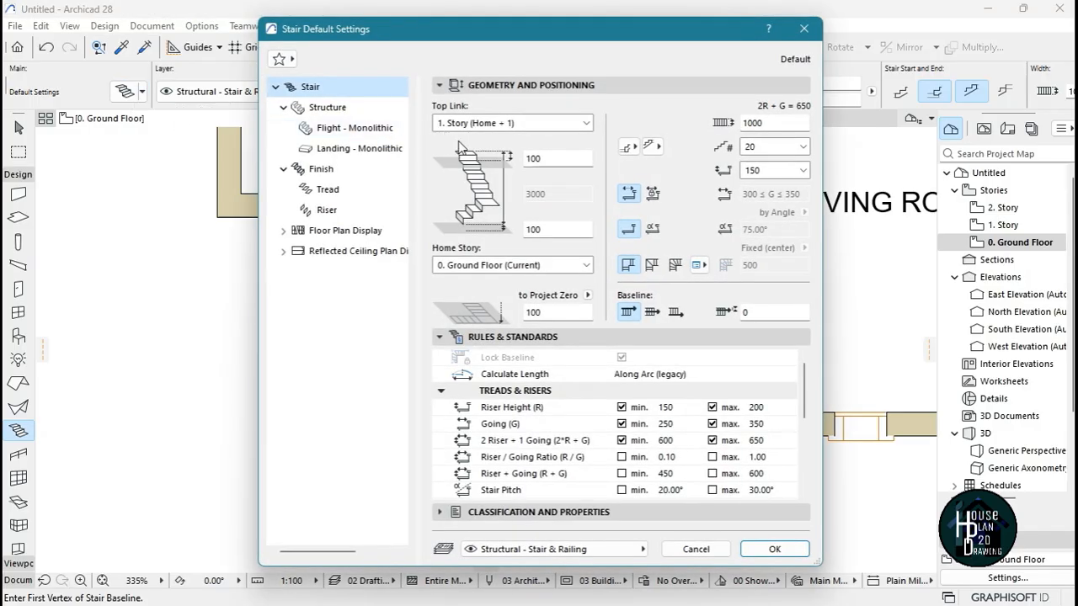
pyautogui.doubleClick(549, 158)
pyautogui.write('0')
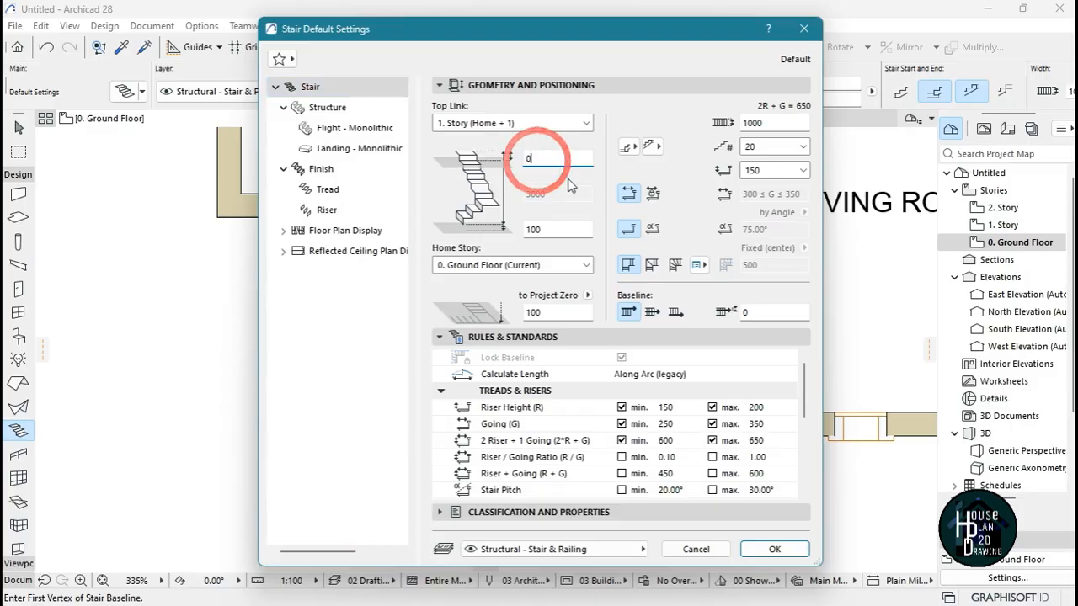
pyautogui.doubleClick(548, 229)
pyautogui.write('0')
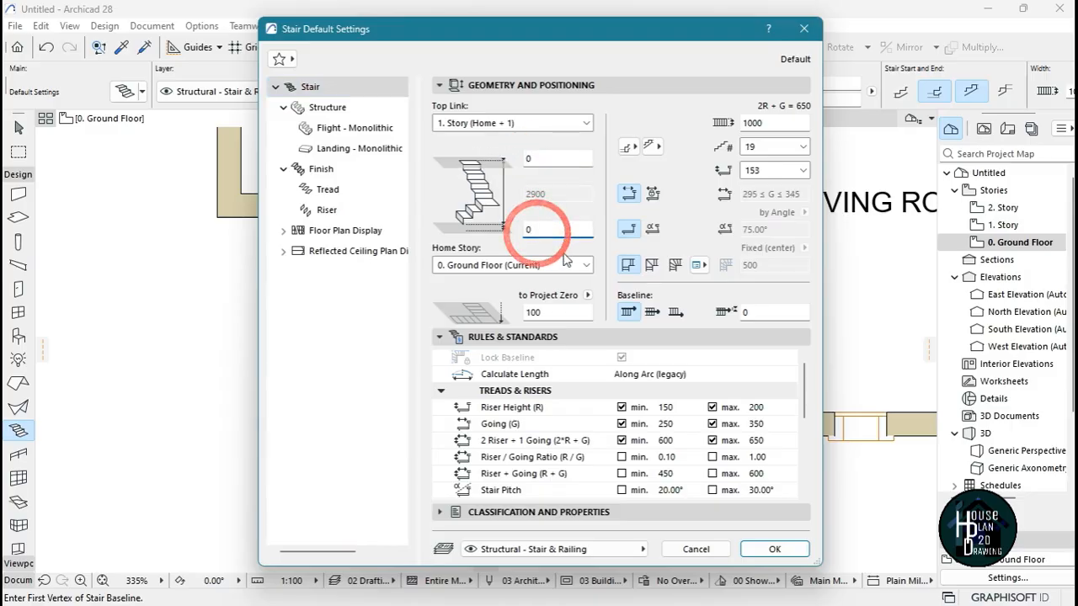
# Set the default stair's number of risers to 15 and accept the settings
pyautogui.click(803, 147)
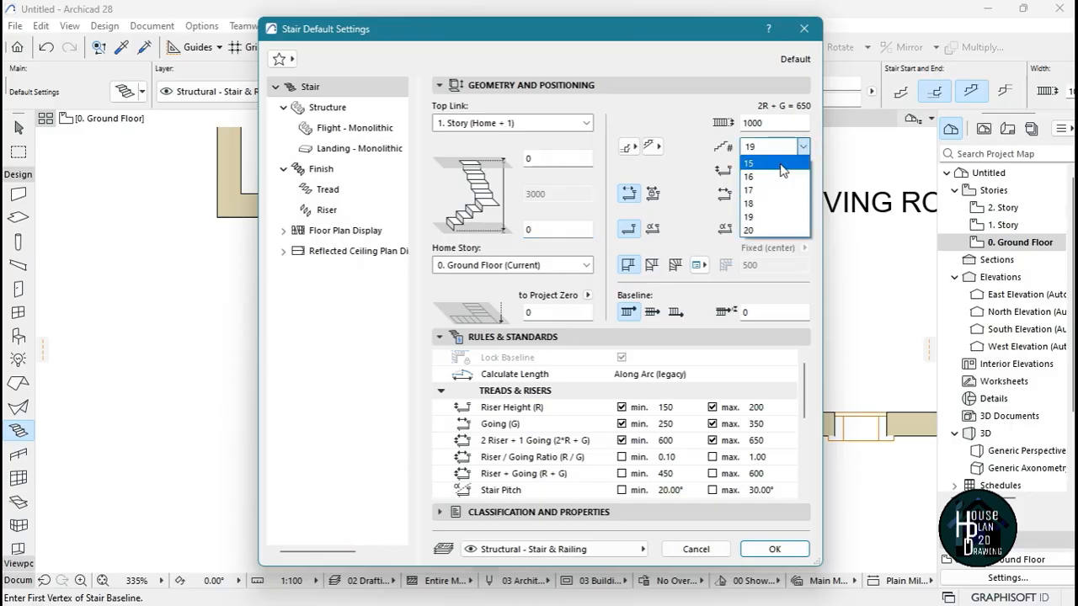
pyautogui.click(781, 165)
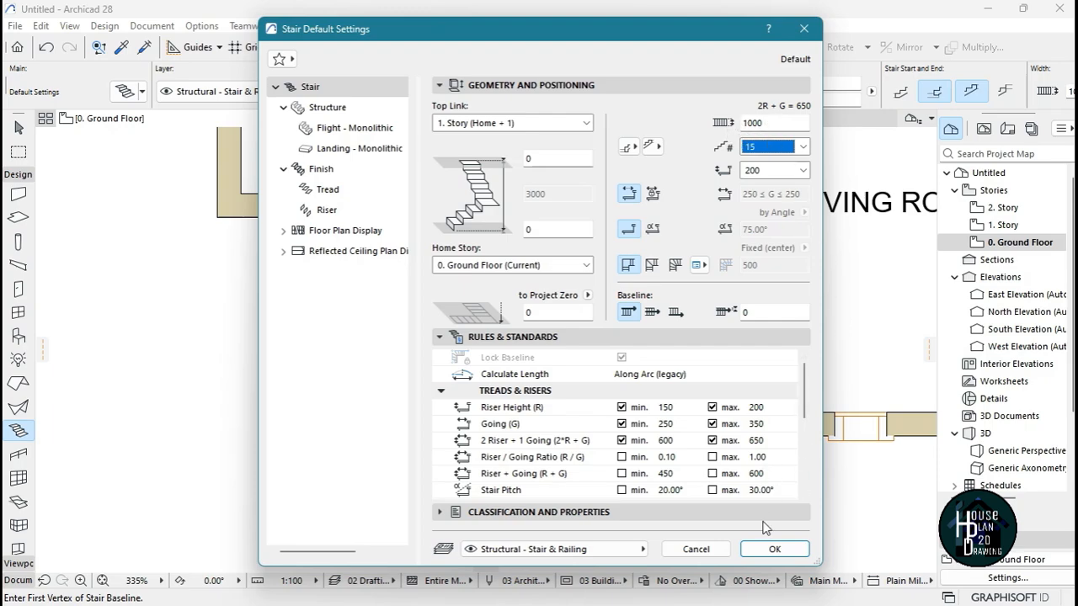
pyautogui.click(777, 550)
pyautogui.press('Escape')
# Stretch the short wall just west of the double entrance door northward to about 1490 mm long
pyautogui.scroll(-3, 542, 332)
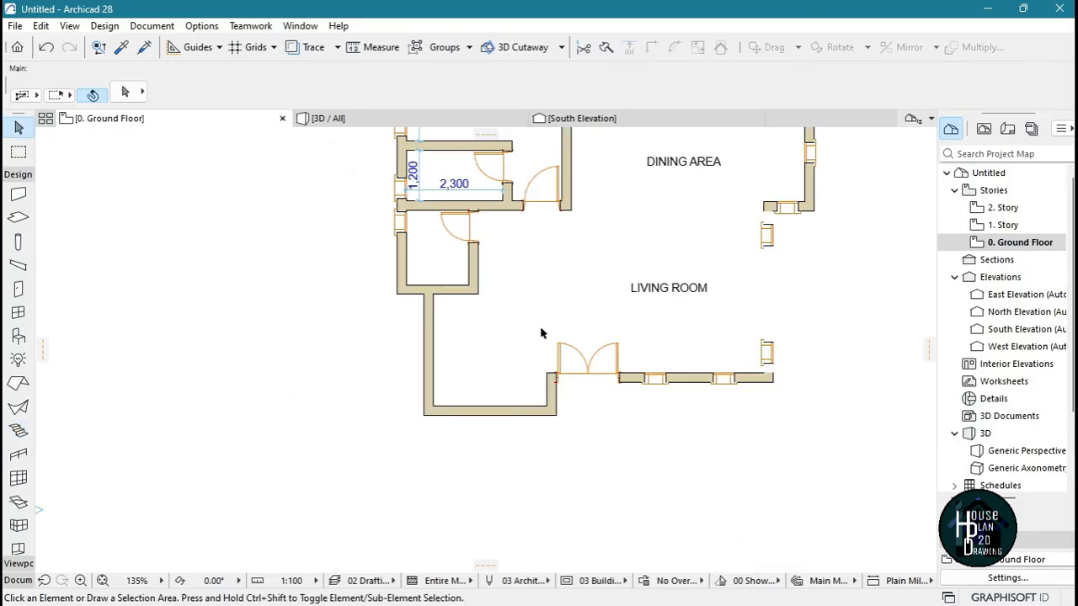
pyautogui.scroll(4, 505, 331)
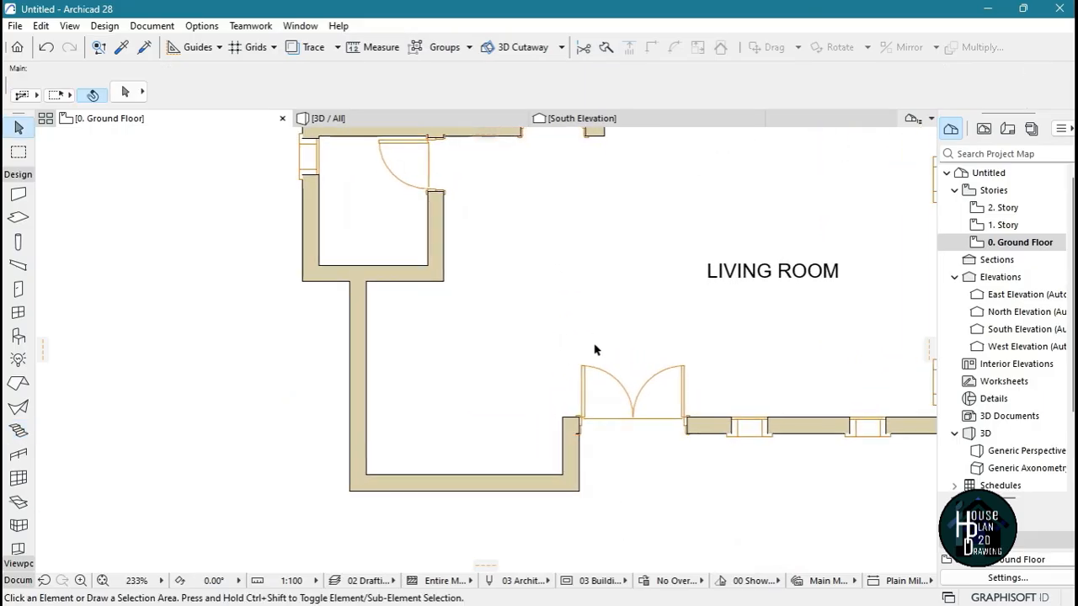
pyautogui.scroll(2, 592, 356)
pyautogui.click(563, 460)
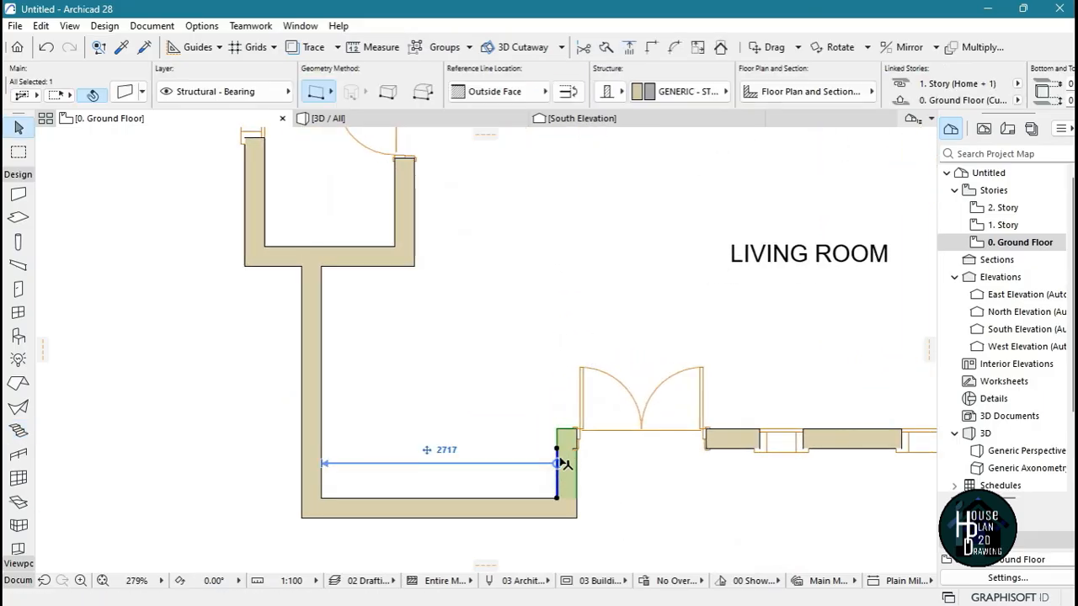
pyautogui.press('Escape')
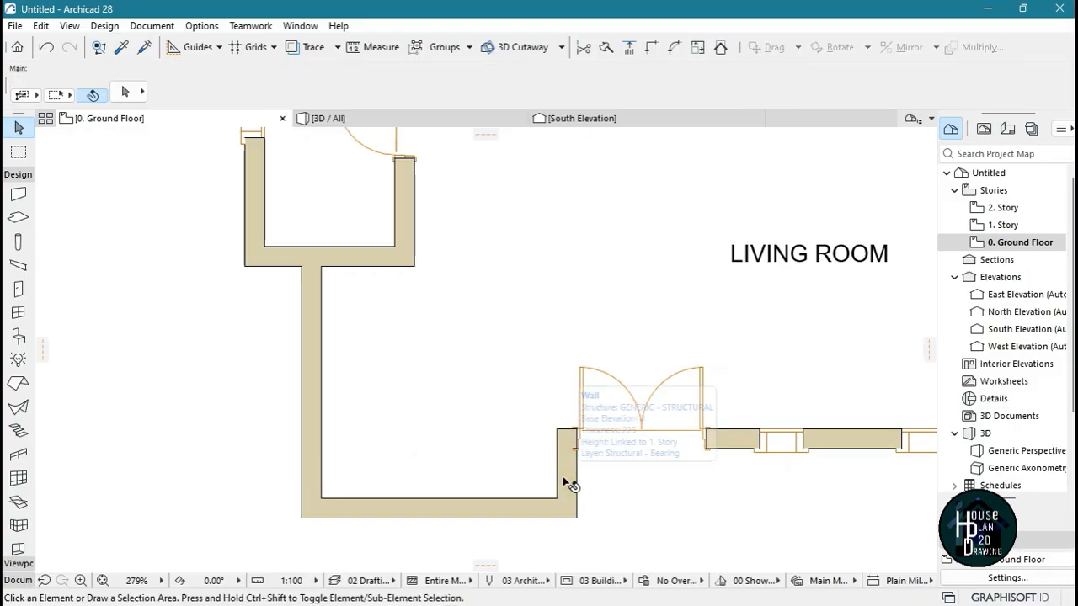
pyautogui.click(567, 478)
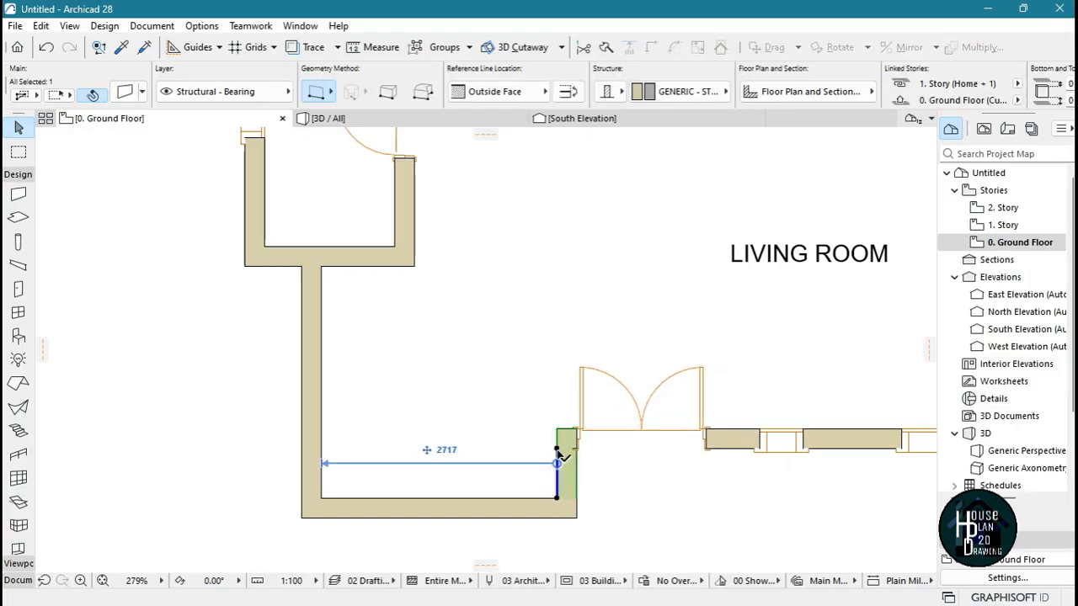
pyautogui.click(556, 496)
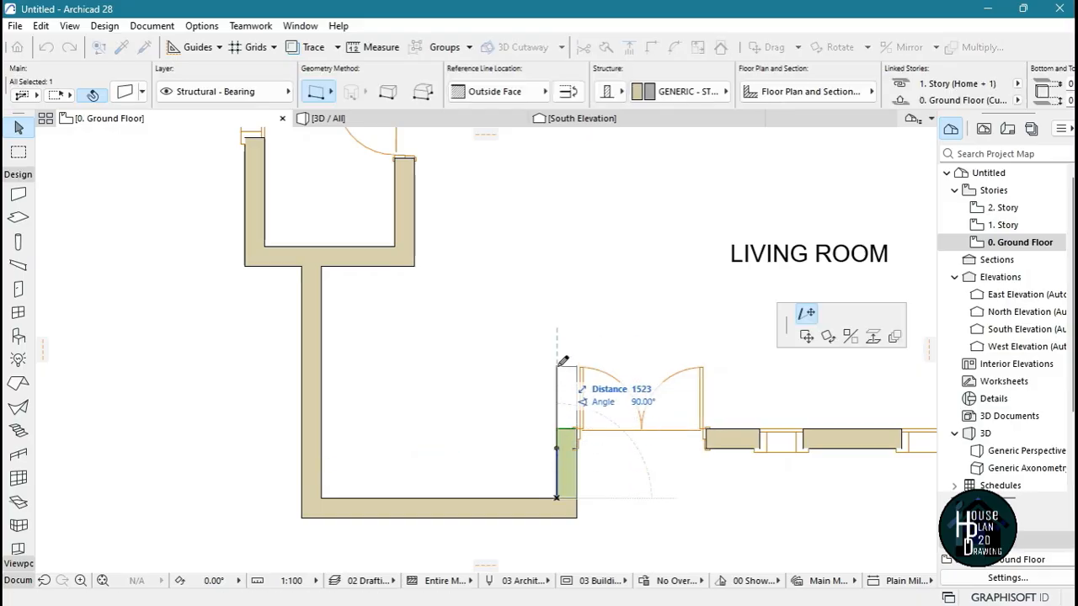
pyautogui.click(562, 368)
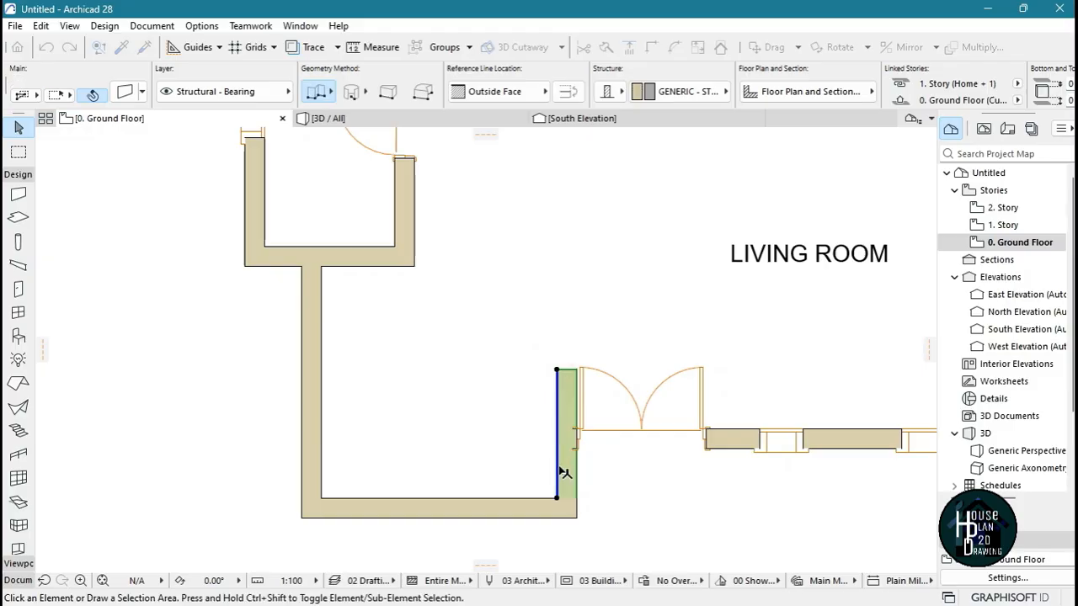
pyautogui.press('Escape')
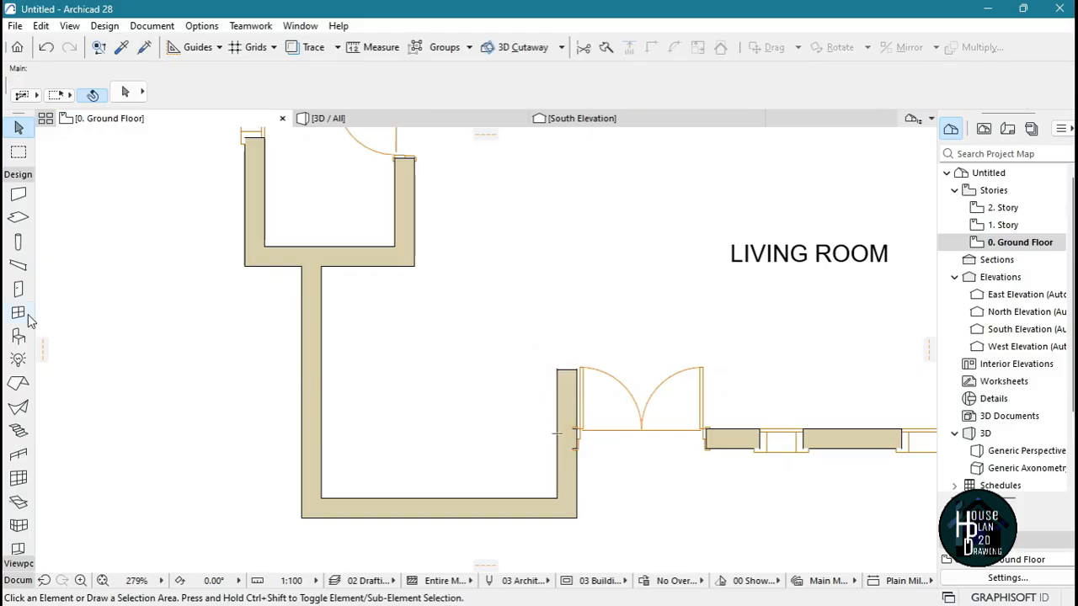
# Start a stair baseline at the stretched wall's north end, following its inner face and the south wall to the southwest inner corner
pyautogui.click(19, 430)
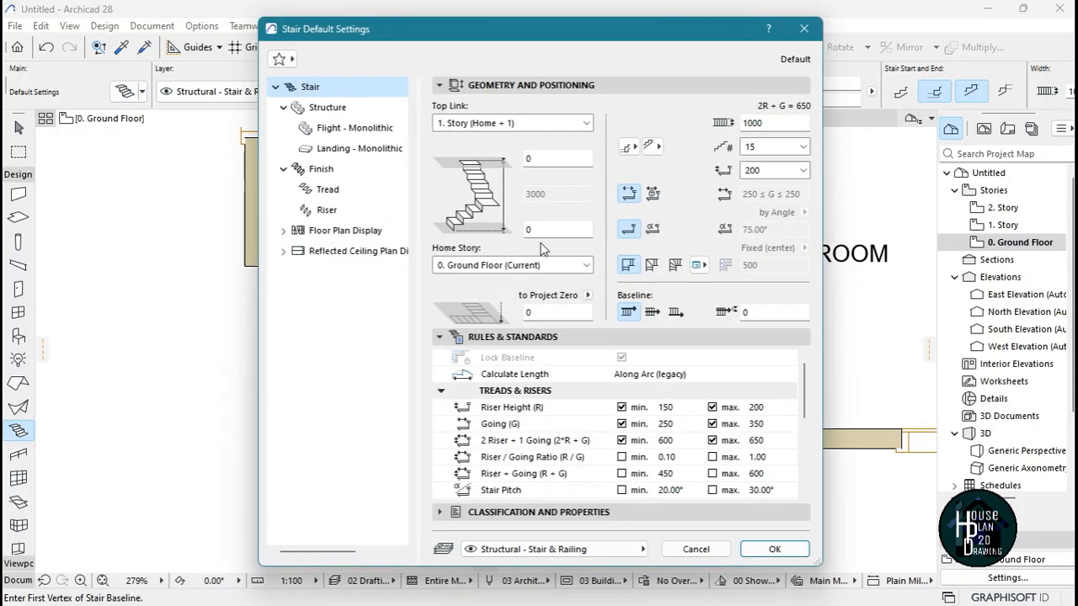
pyautogui.click(766, 548)
pyautogui.click(556, 368)
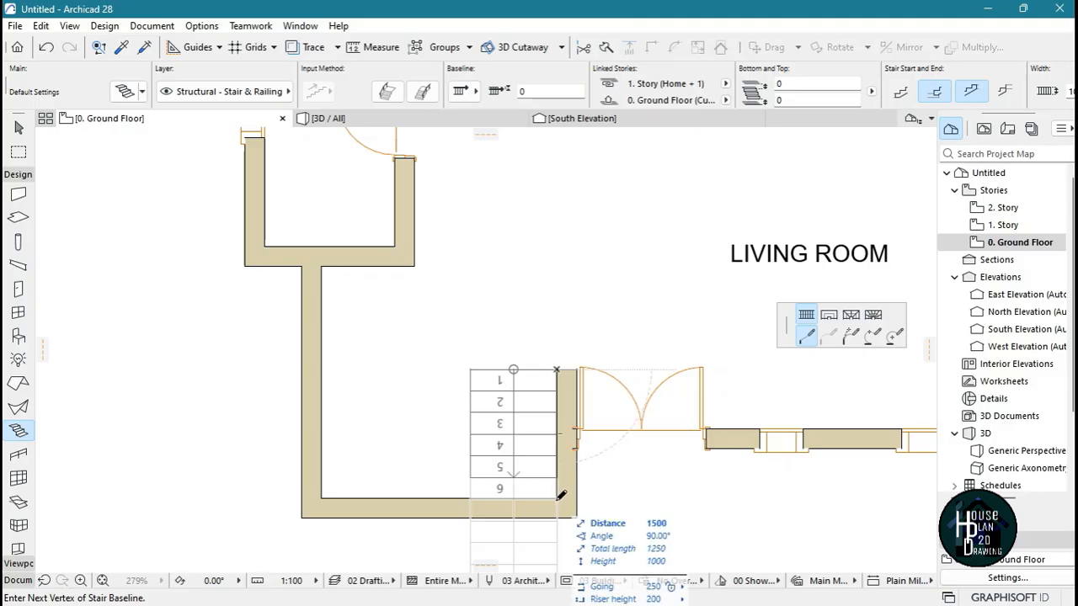
pyautogui.scroll(5, 561, 495)
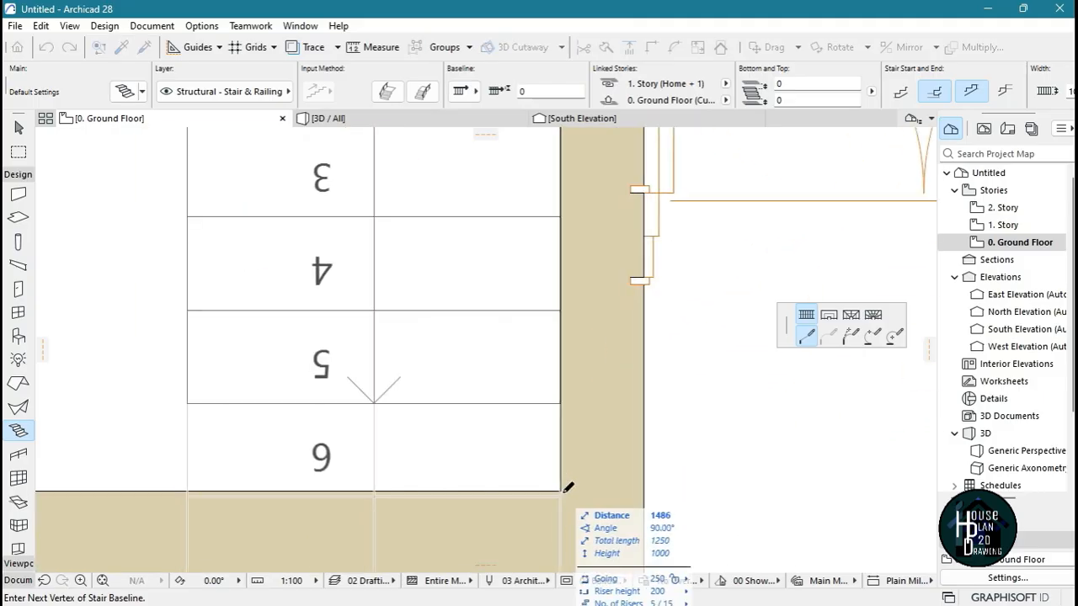
pyautogui.scroll(-3, 564, 492)
pyautogui.scroll(-3, 566, 495)
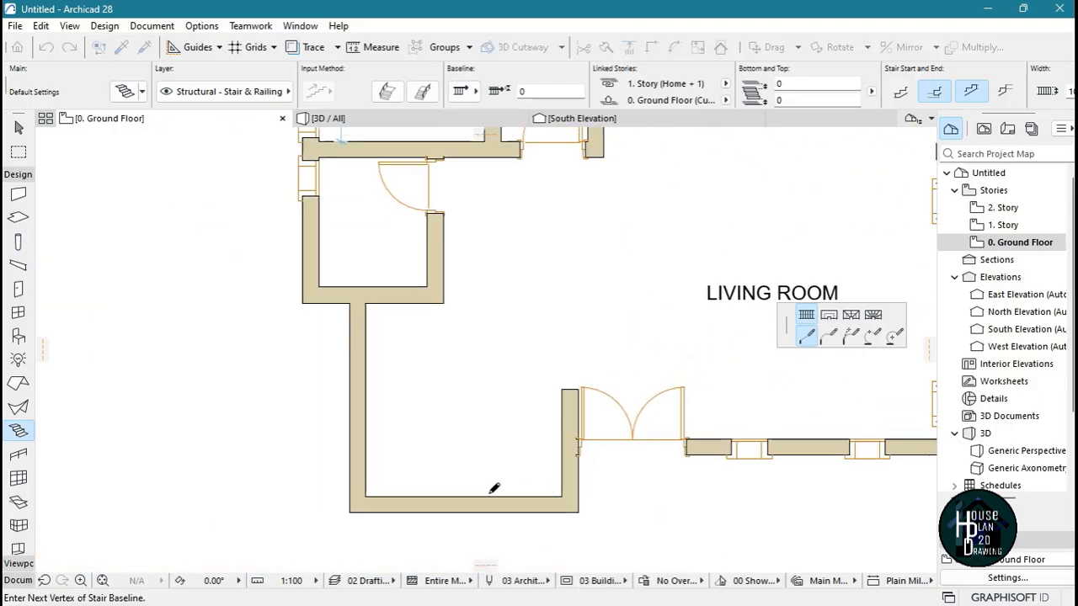
pyautogui.scroll(5, 371, 491)
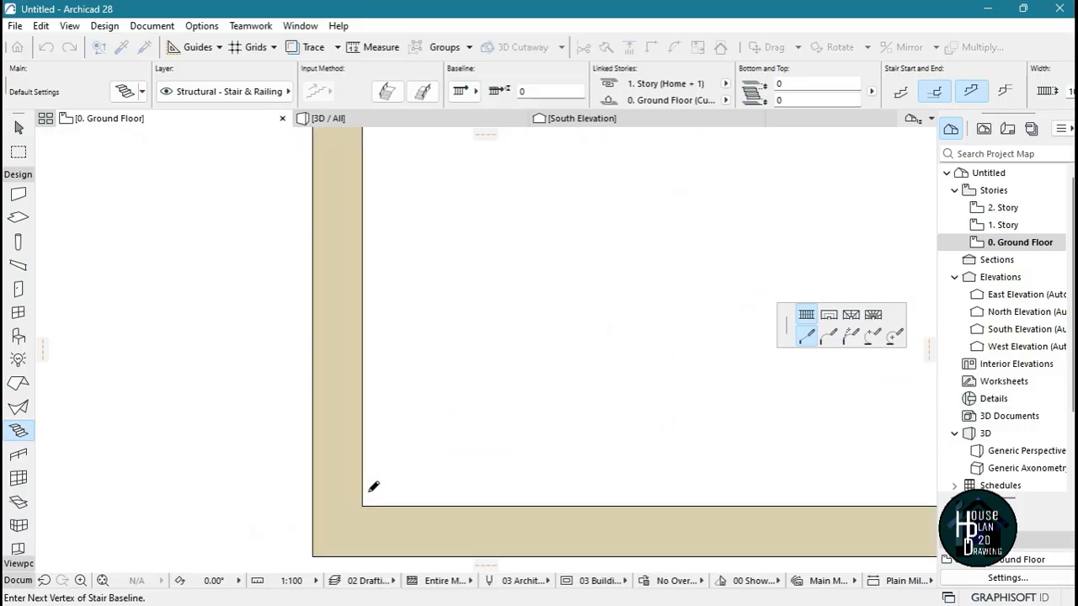
pyautogui.click(360, 510)
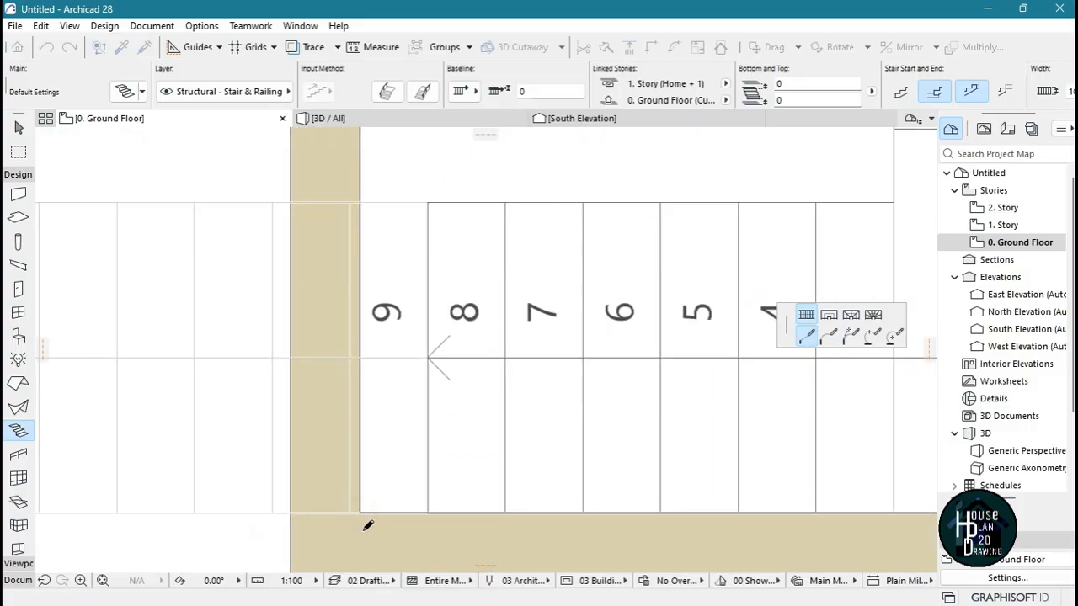
# Continue the stair baseline north along the west wall to its inner corner, then 2750 mm east, and finish the 15-riser stair
pyautogui.scroll(-5, 361, 510)
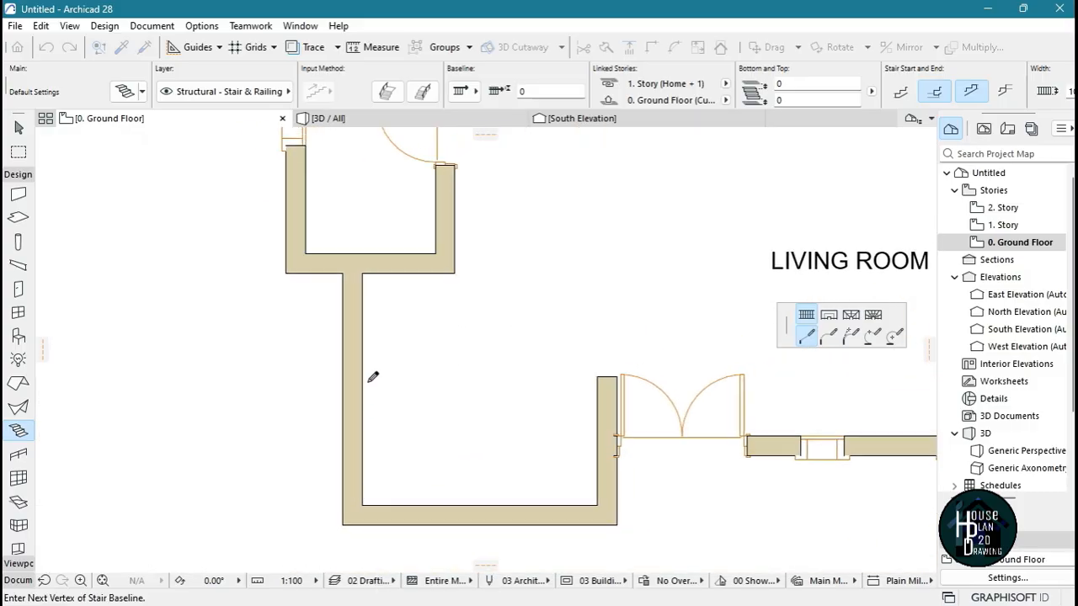
pyautogui.scroll(5, 363, 277)
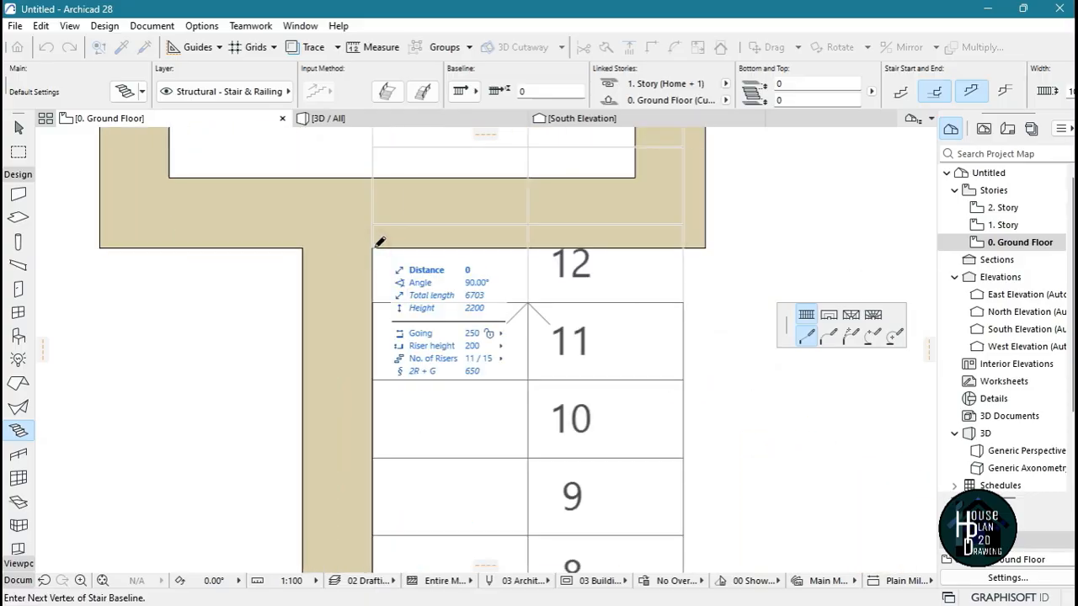
pyautogui.scroll(-5, 394, 259)
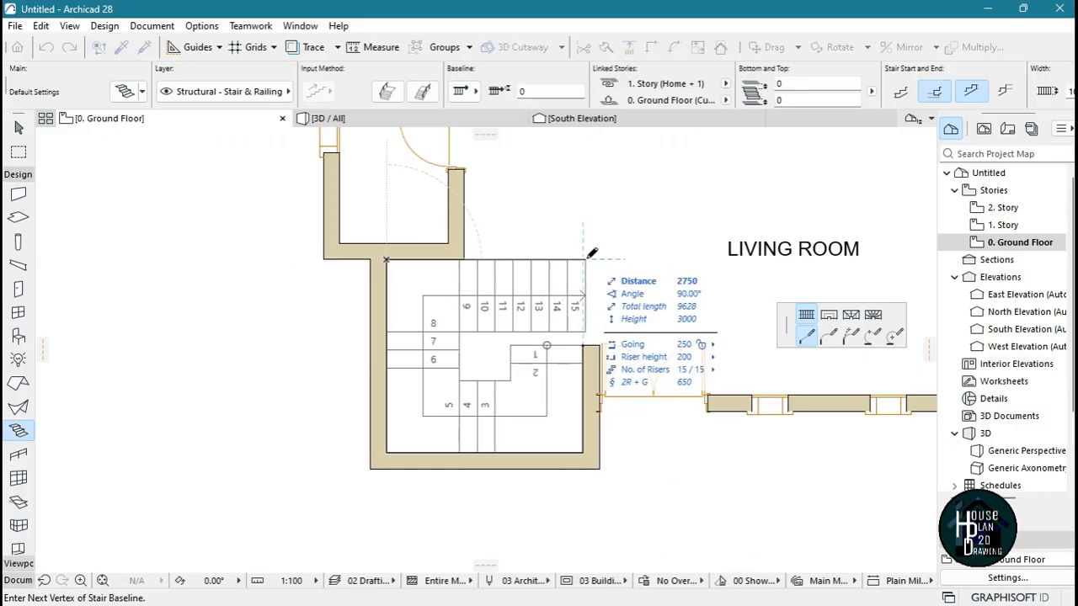
pyautogui.doubleClick(592, 253)
pyautogui.scroll(2, 592, 253)
pyautogui.scroll(-2, 547, 278)
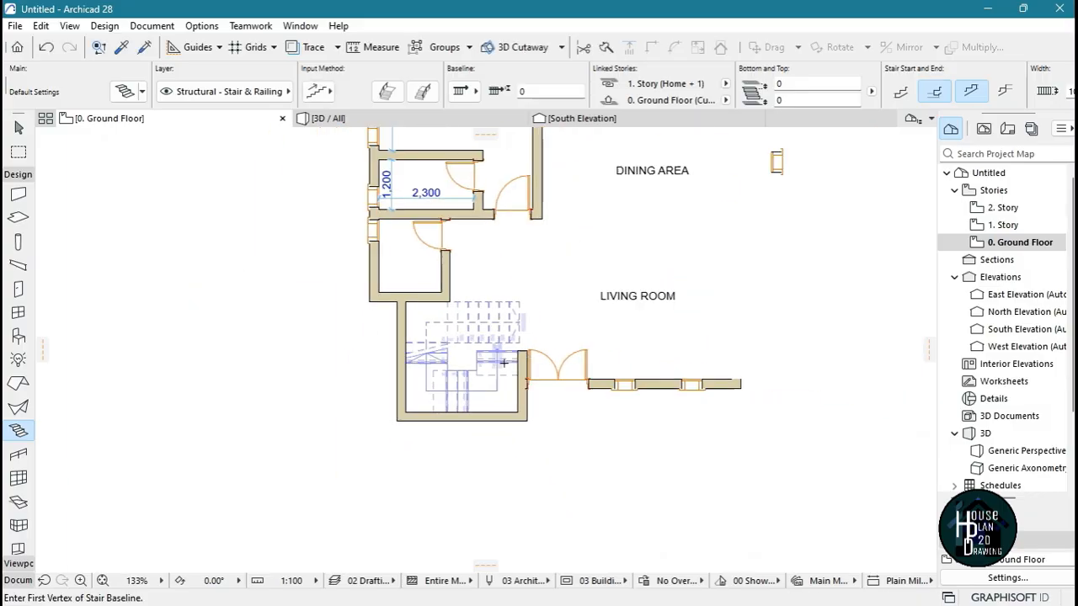
pyautogui.scroll(4, 450, 332)
pyautogui.press('Escape')
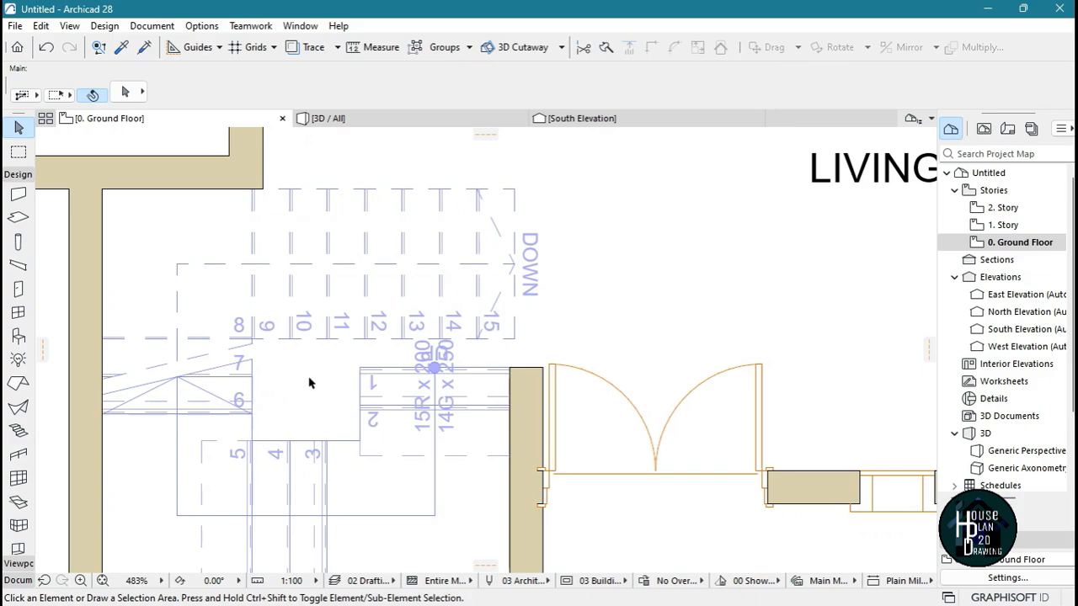
pyautogui.scroll(-3, 308, 380)
pyautogui.scroll(2, 318, 384)
pyautogui.scroll(1, 318, 384)
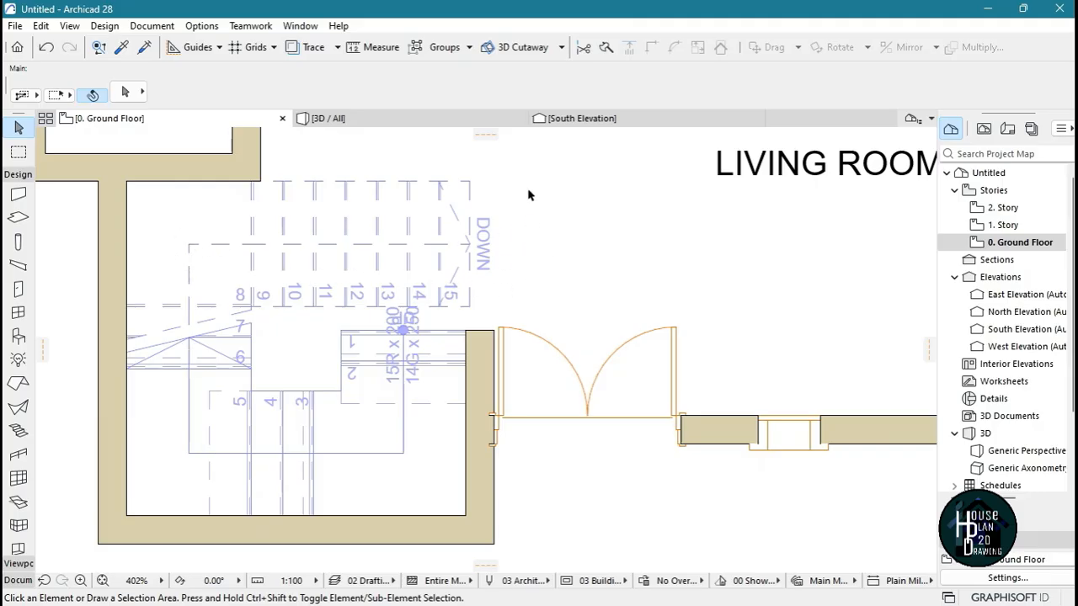
# Inspect the finished staircase close up and within the whole Ground Floor plan
pyautogui.scroll(-5, 454, 229)
pyautogui.scroll(5, 481, 313)
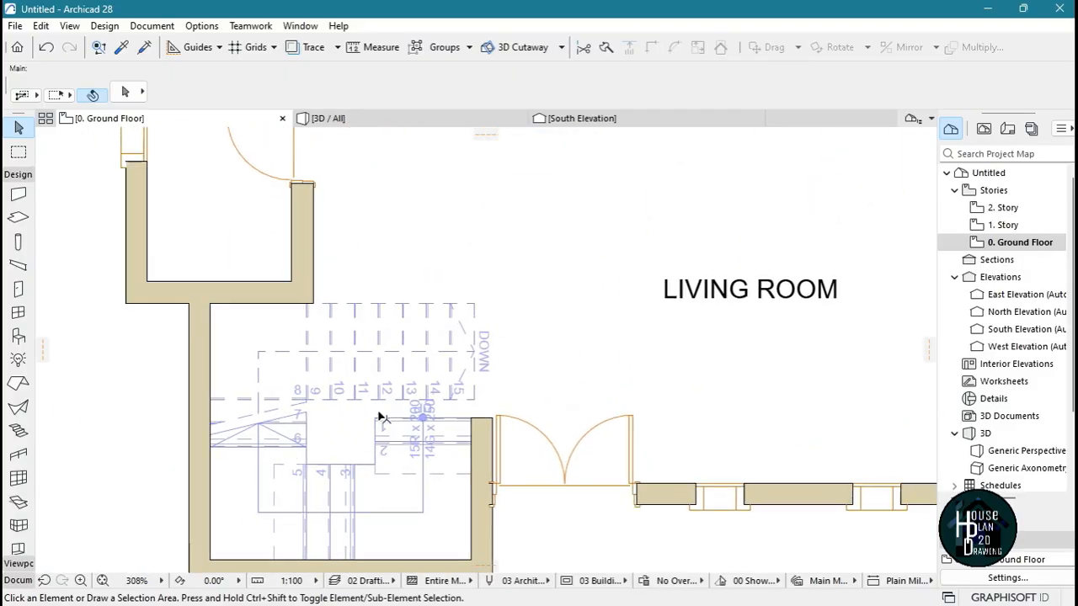
pyautogui.scroll(-8, 429, 356)
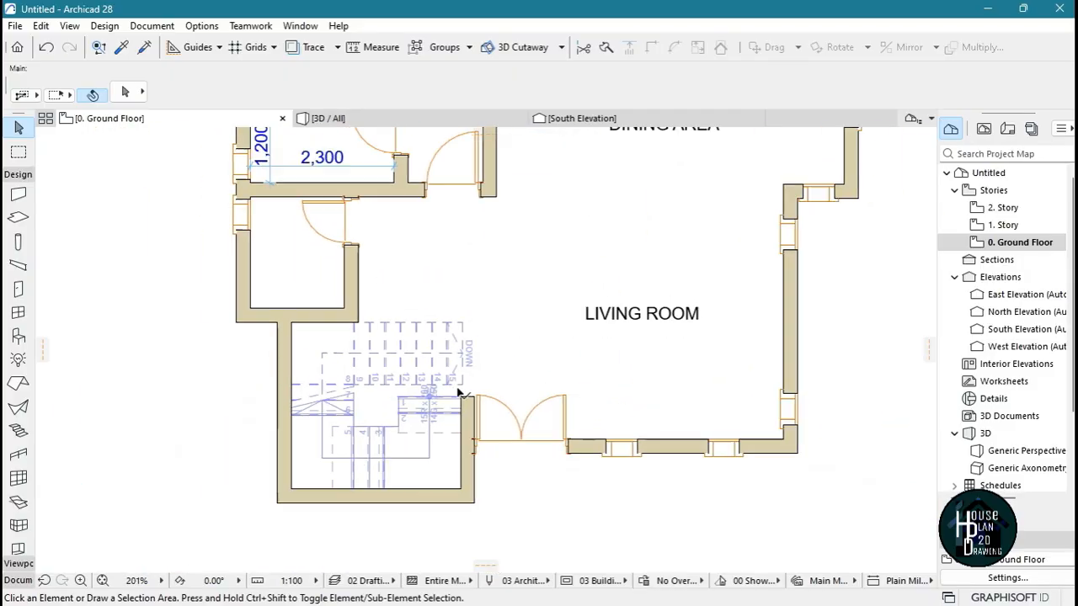
pyautogui.scroll(3, 454, 330)
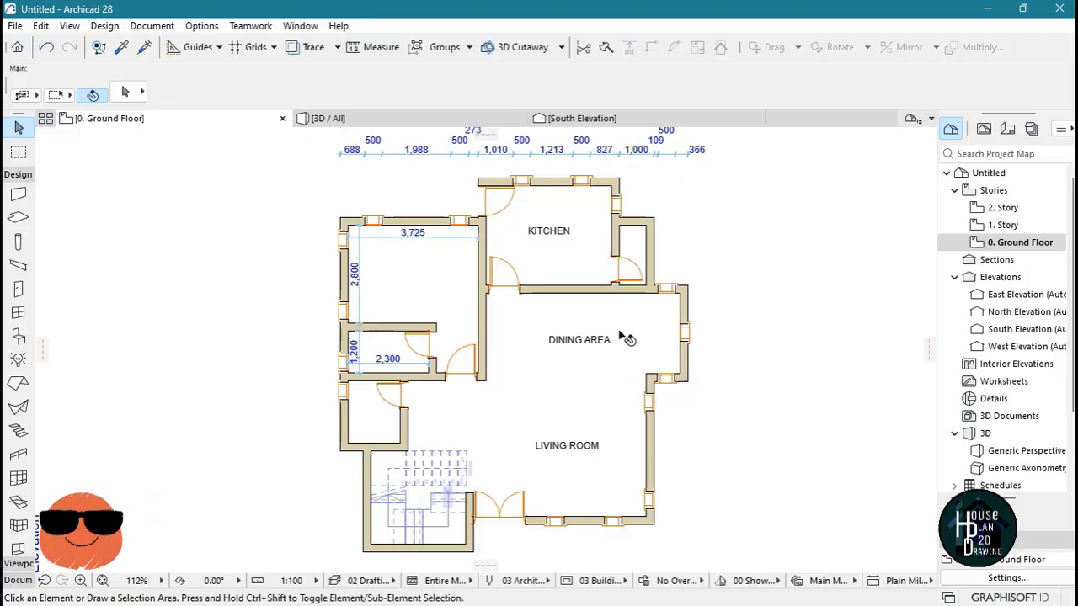
pyautogui.scroll(-1, 565, 365)
pyautogui.scroll(2, 623, 380)
pyautogui.scroll(-2, 550, 365)
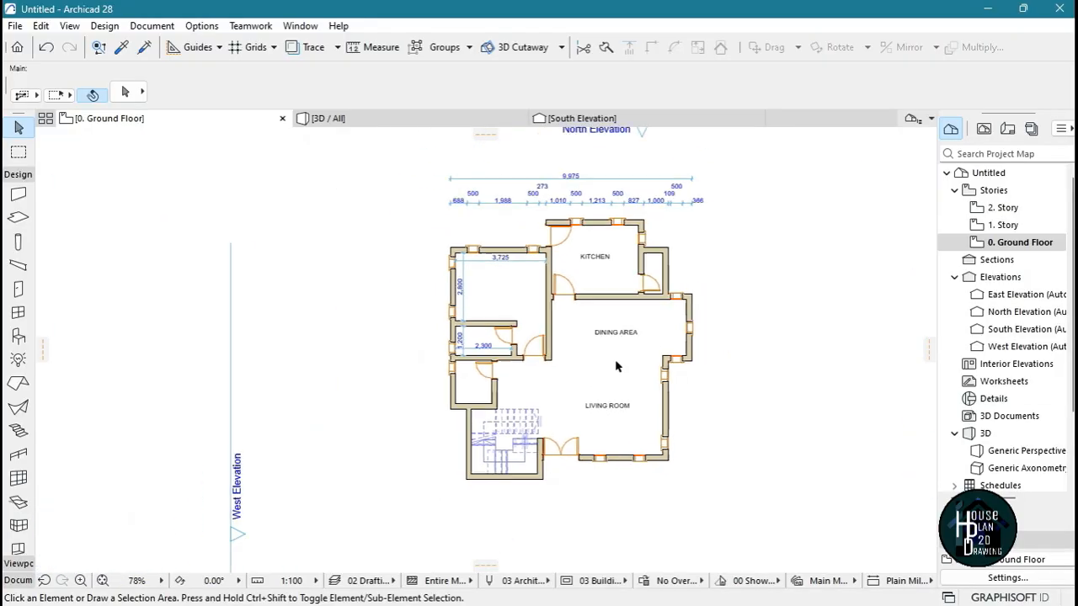
pyautogui.scroll(1, 613, 368)
pyautogui.scroll(-2, 596, 375)
pyautogui.scroll(1, 626, 377)
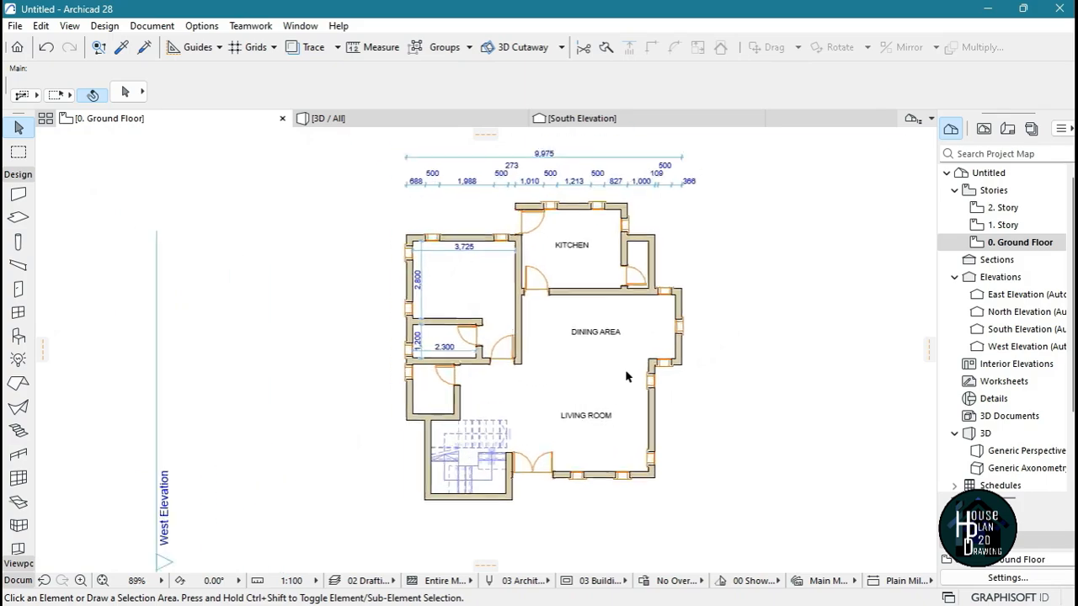
# Open the 1. Story floor plan and locate the staircase in it
pyautogui.doubleClick(1003, 225)
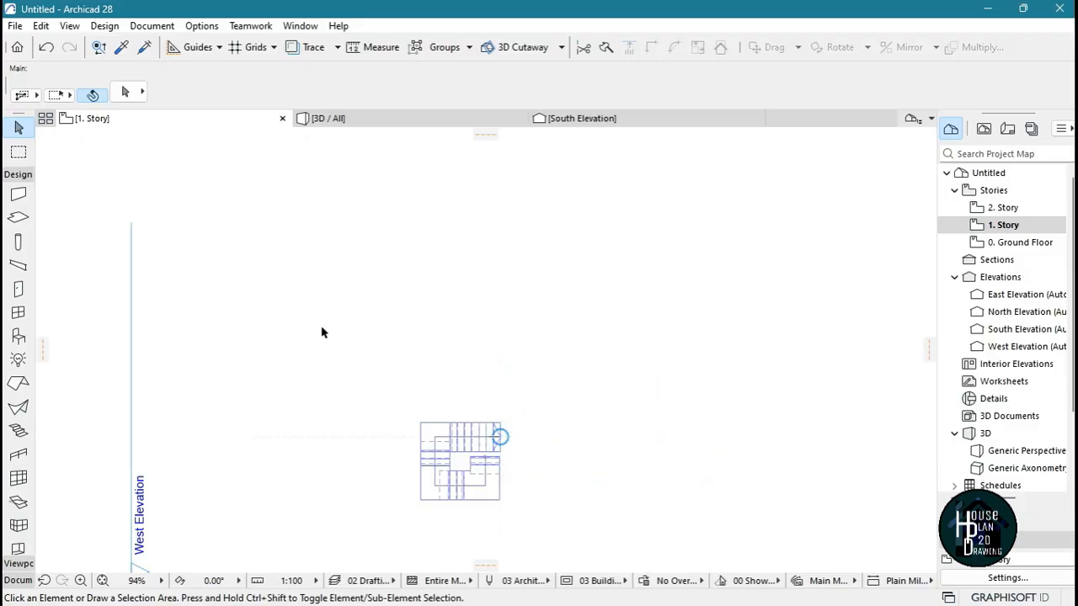
pyautogui.scroll(-3, 745, 383)
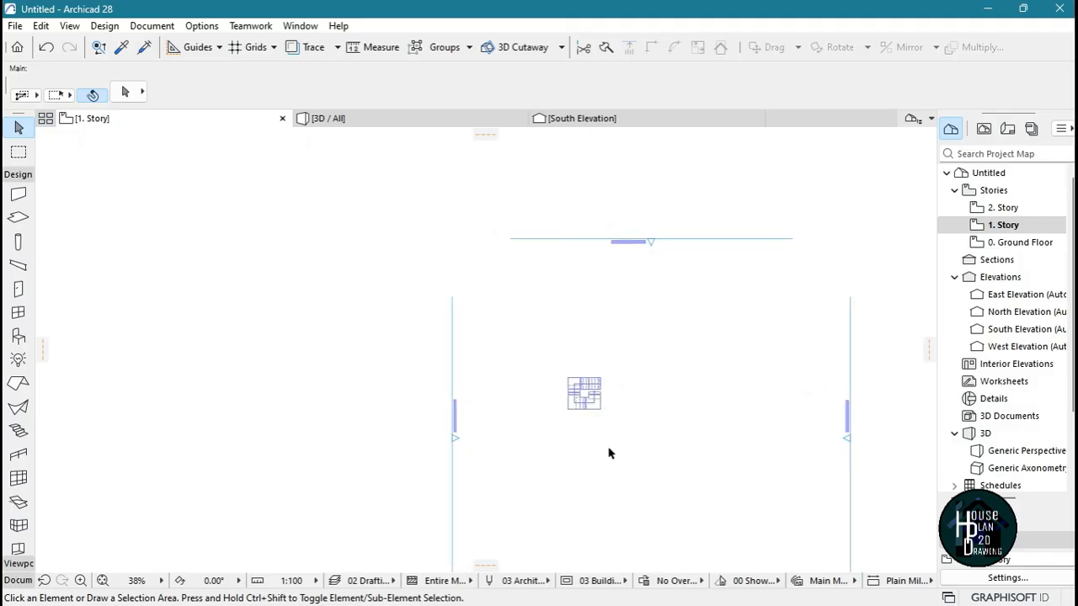
pyautogui.scroll(3, 608, 449)
pyautogui.scroll(2, 608, 451)
pyautogui.scroll(-5, 615, 339)
pyautogui.scroll(3, 664, 288)
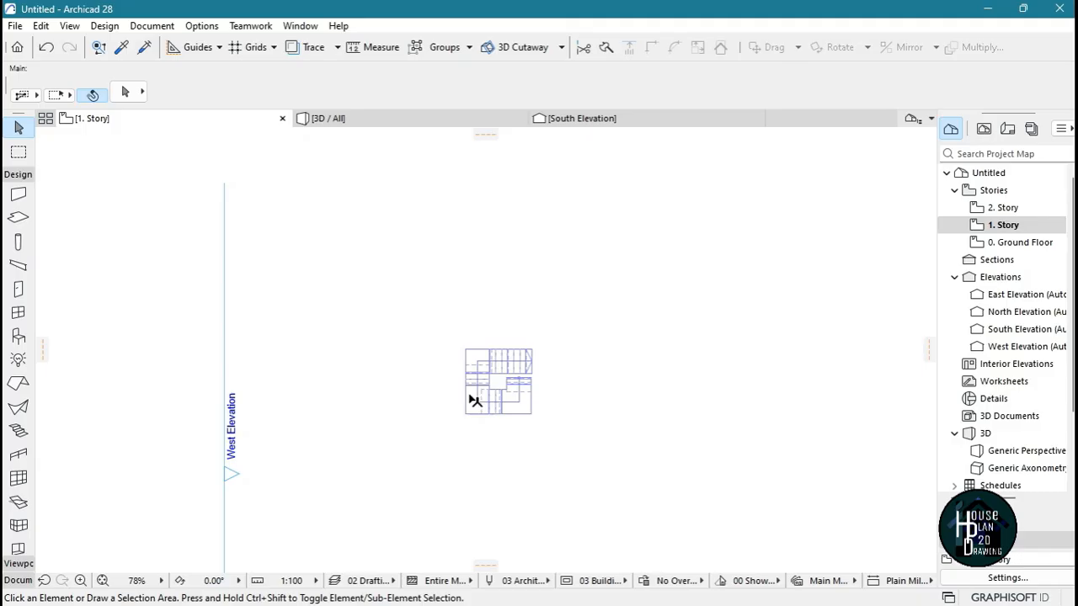
pyautogui.scroll(-3, 594, 348)
pyautogui.scroll(3, 576, 294)
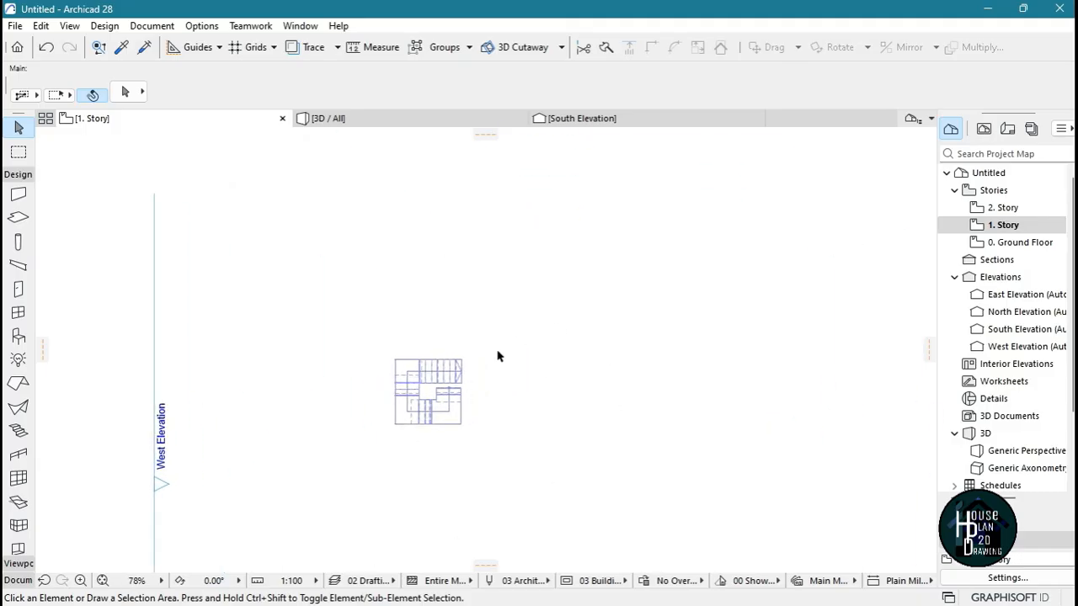
pyautogui.scroll(-3, 497, 356)
pyautogui.scroll(2, 485, 325)
# Show the Ground Floor as a trace reference beneath the 1. Story plan
pyautogui.rightClick(1016, 244)
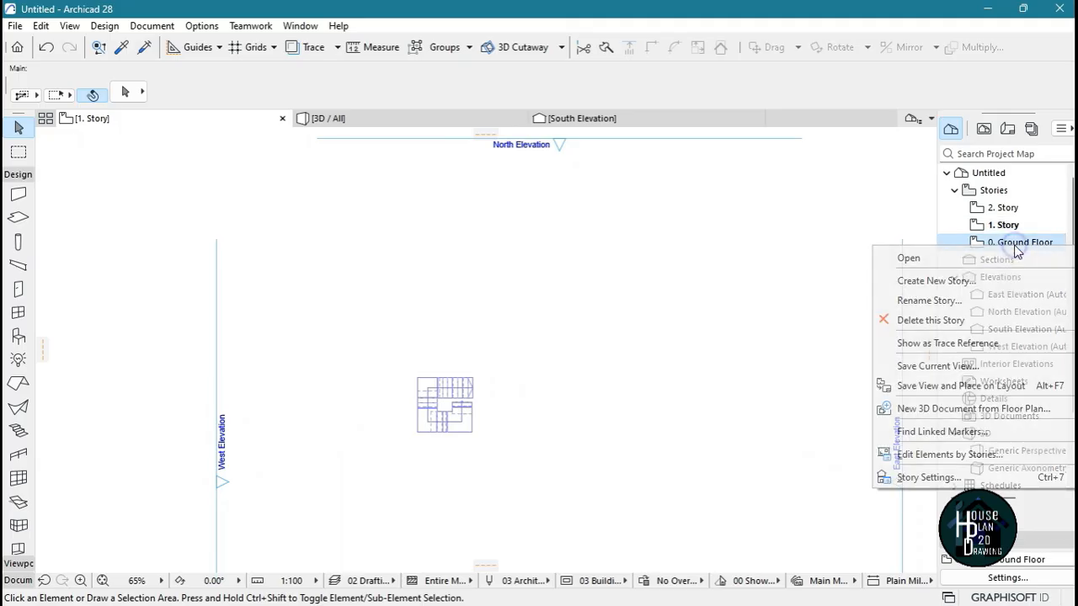
pyautogui.click(755, 284)
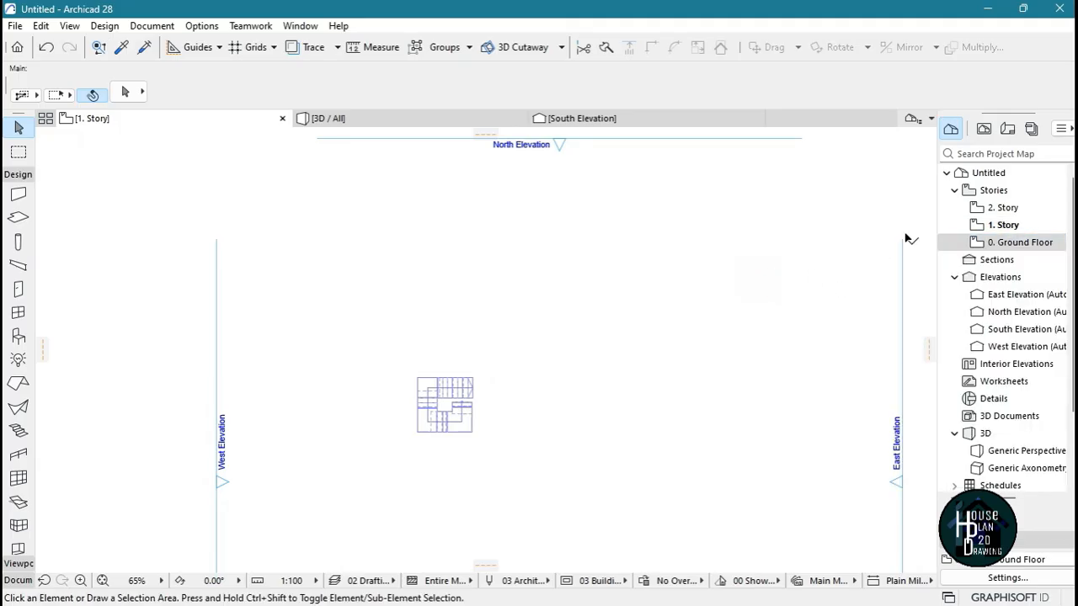
pyautogui.click(1007, 225)
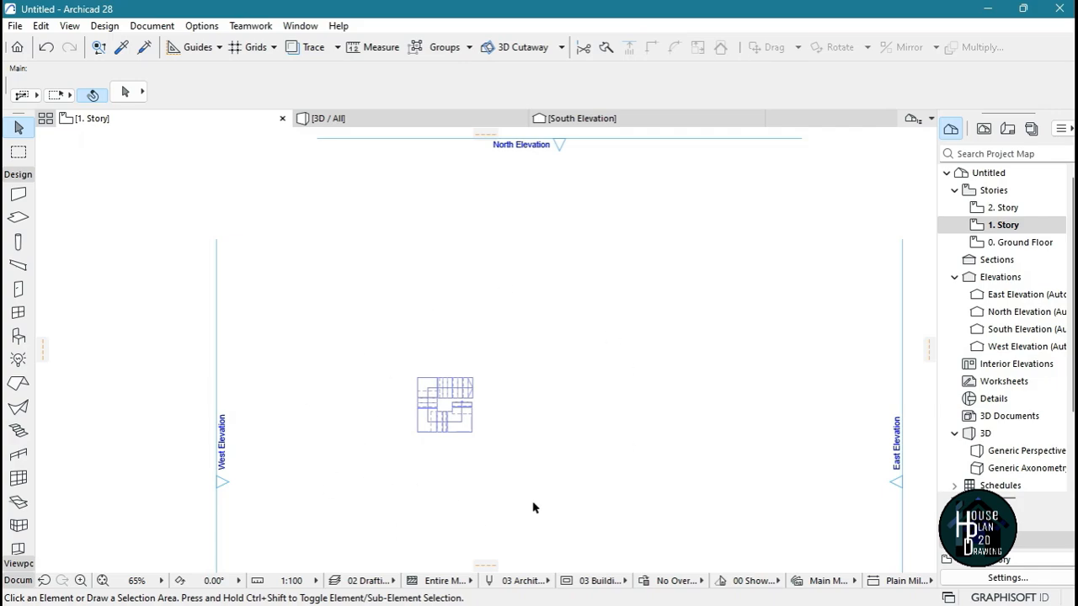
pyautogui.rightClick(1019, 245)
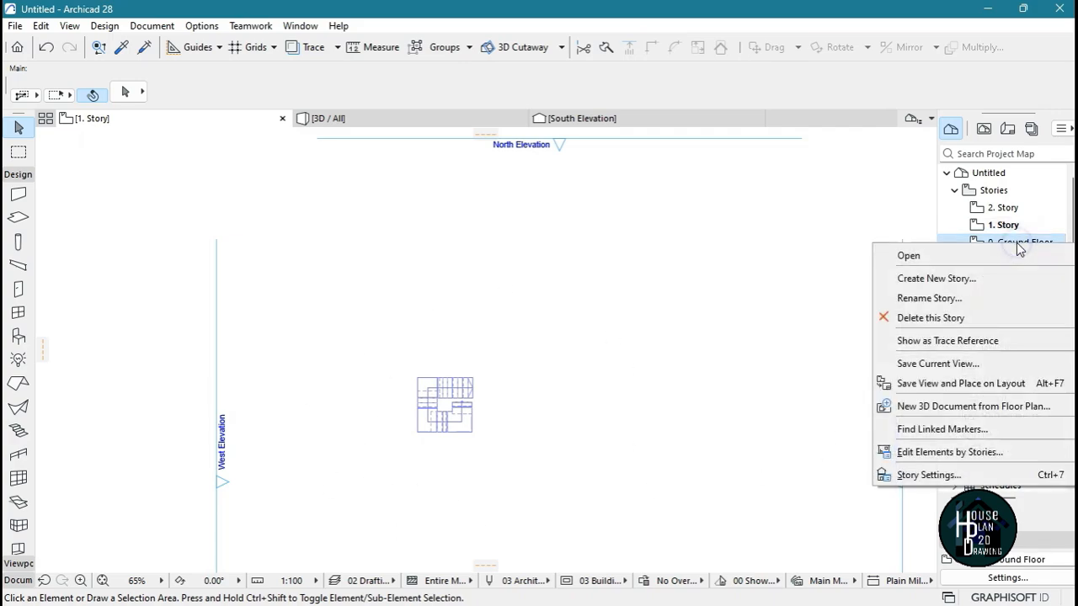
pyautogui.click(1001, 341)
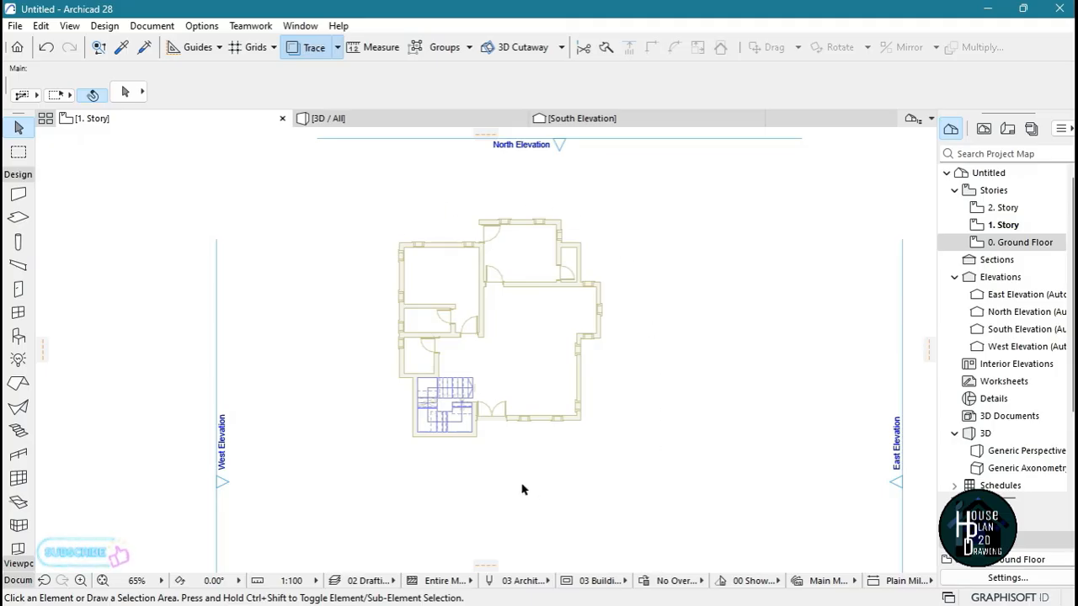
# Examine the traced Ground Floor walls and openings around the staircase on the 1. Story plan
pyautogui.scroll(4, 493, 289)
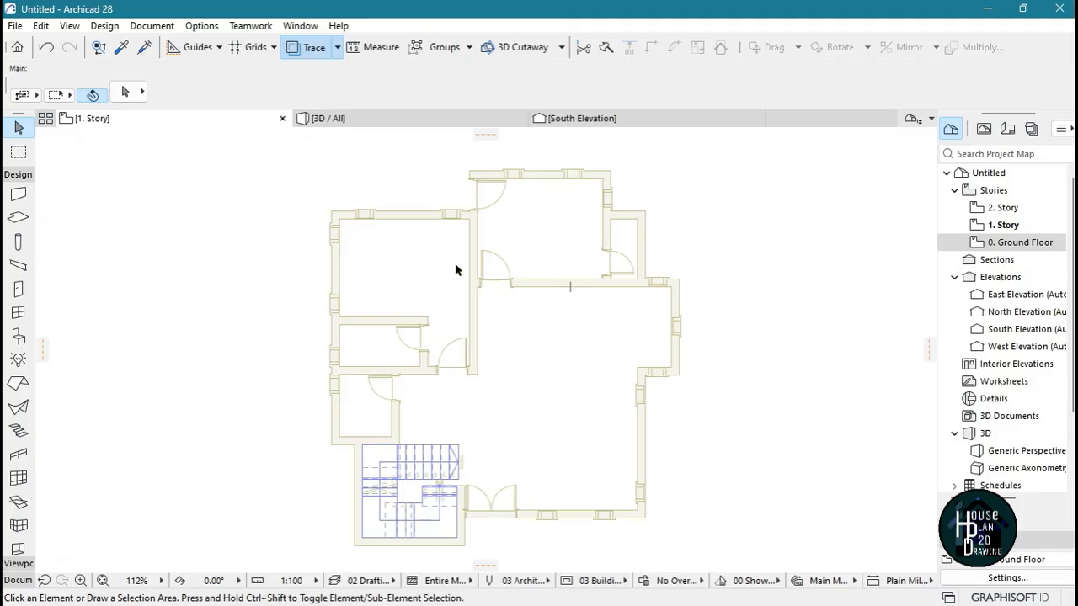
pyautogui.scroll(3, 455, 265)
pyautogui.click(488, 222)
pyautogui.click(287, 299)
pyautogui.scroll(-4, 578, 366)
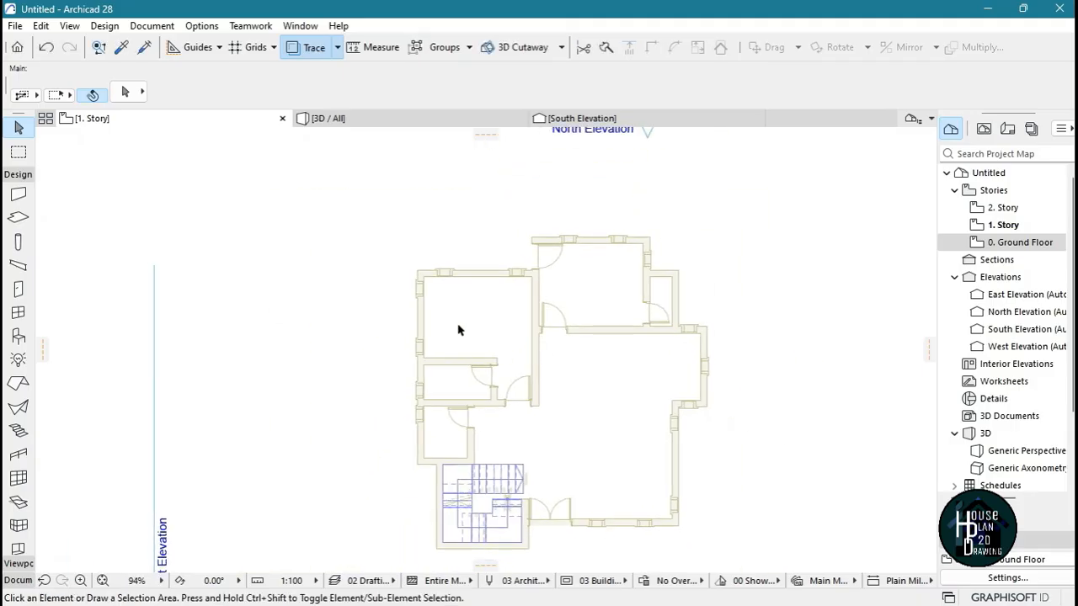
pyautogui.click(693, 251)
pyautogui.click(630, 560)
pyautogui.click(370, 192)
pyautogui.click(772, 393)
pyautogui.scroll(-2, 514, 396)
pyautogui.scroll(4, 515, 392)
pyautogui.scroll(-4, 551, 357)
pyautogui.scroll(1, 528, 373)
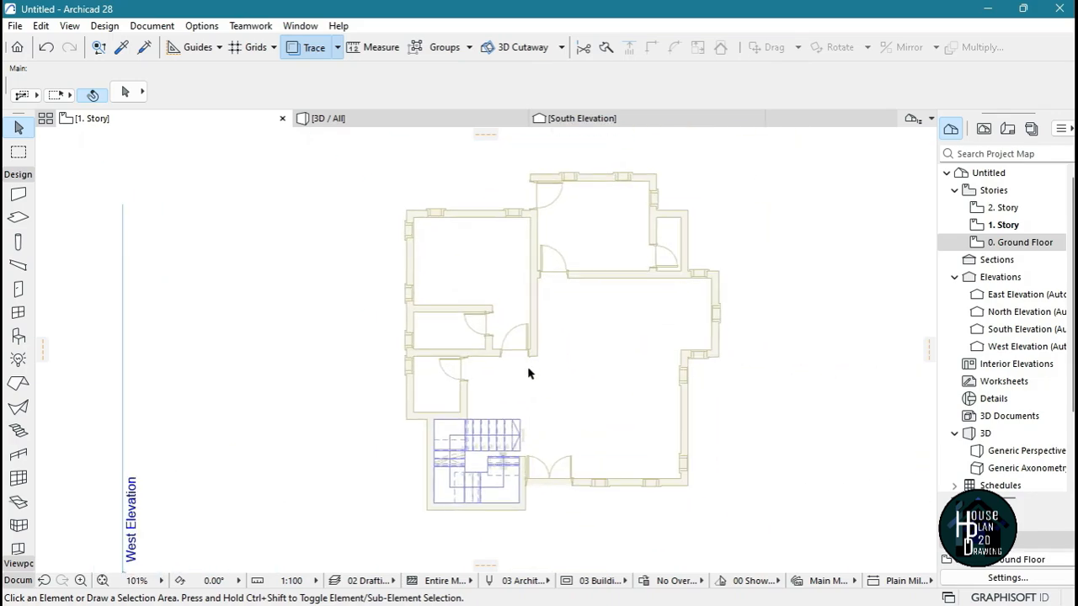
pyautogui.scroll(1, 528, 373)
pyautogui.moveTo(528, 415); pyautogui.dragTo(516, 437, button='middle')
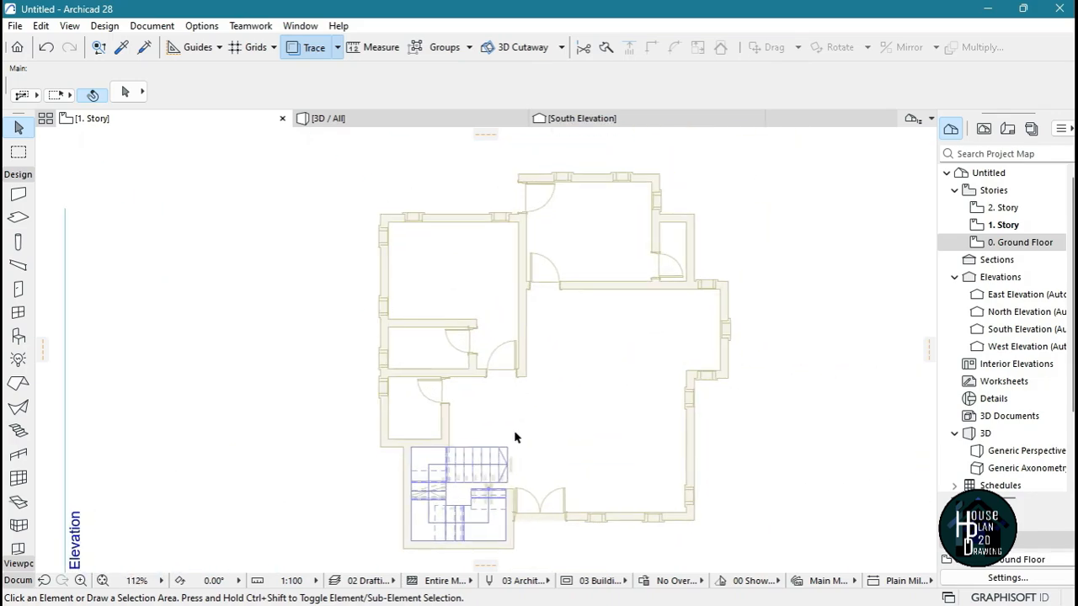
# Draw a single line along the traced west wall's outer face, from its south corner up to the northwest corner
pyautogui.click(18, 580)
pyautogui.click(19, 418)
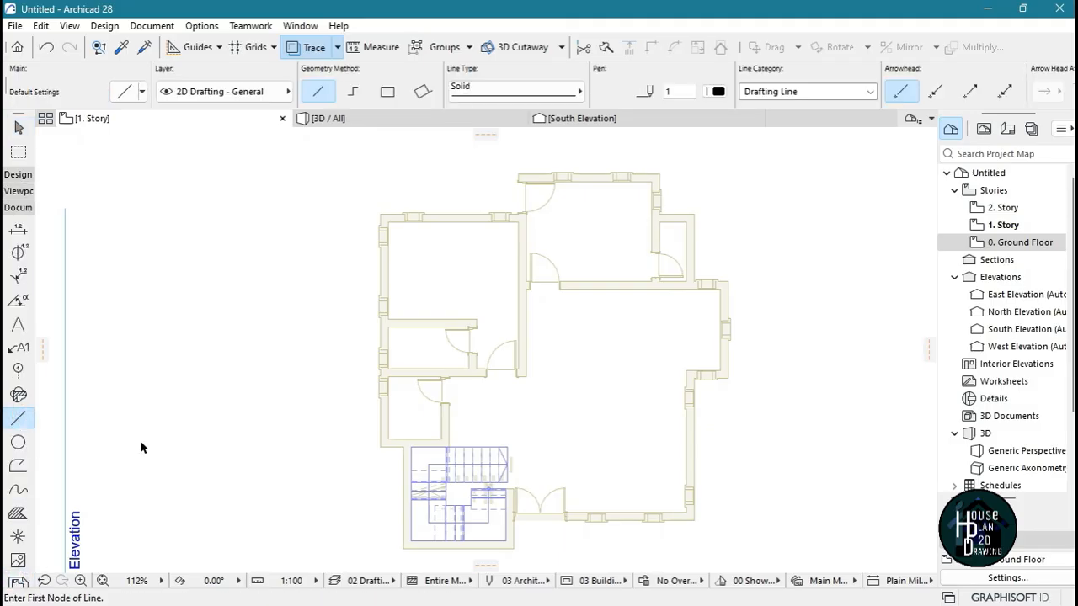
pyautogui.scroll(4, 368, 447)
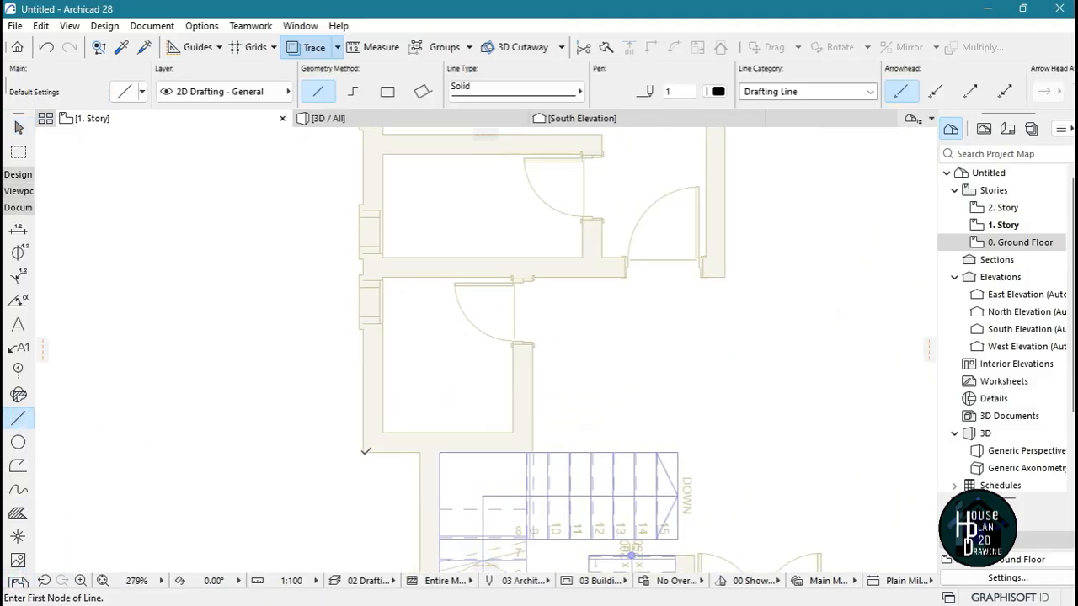
pyautogui.click(366, 448)
pyautogui.scroll(-3, 390, 228)
pyautogui.scroll(5, 361, 337)
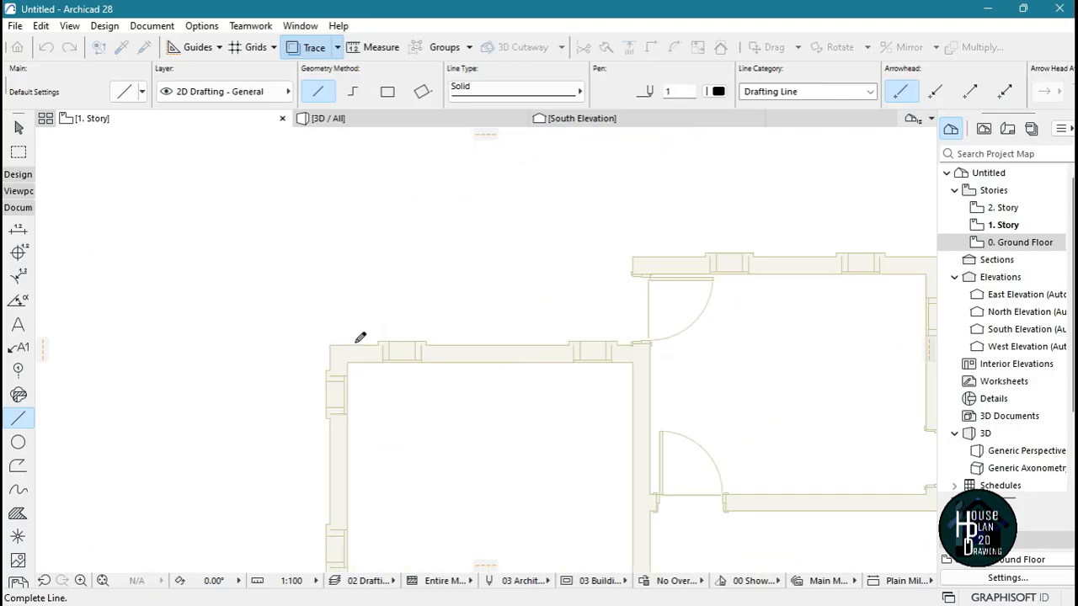
pyautogui.click(316, 342)
pyautogui.scroll(-6, 320, 345)
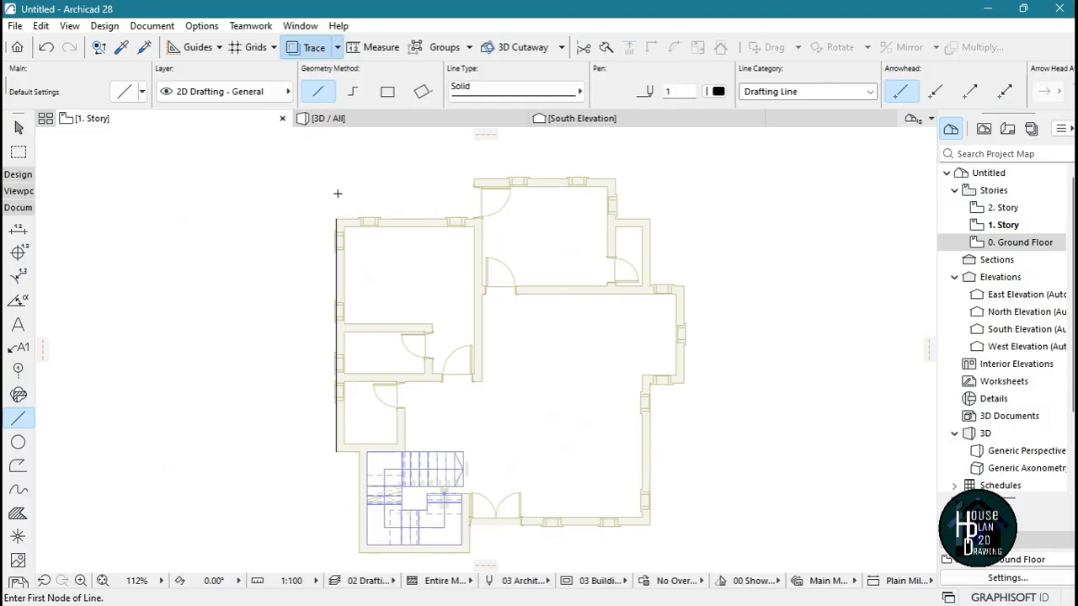
# Delete the single line along the west wall's outer face
pyautogui.press('Escape')
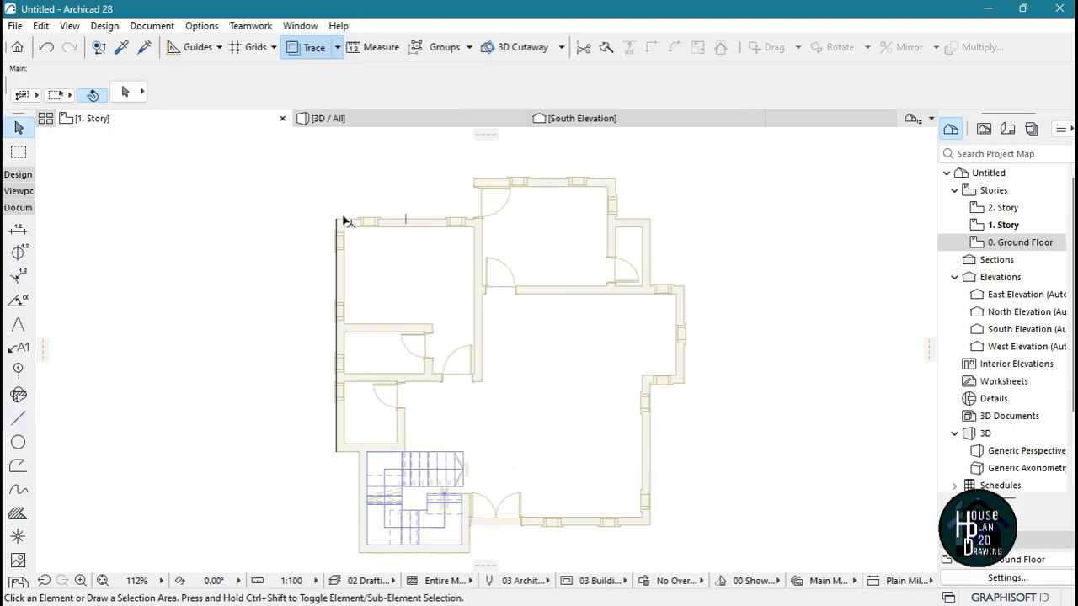
pyautogui.click(338, 268)
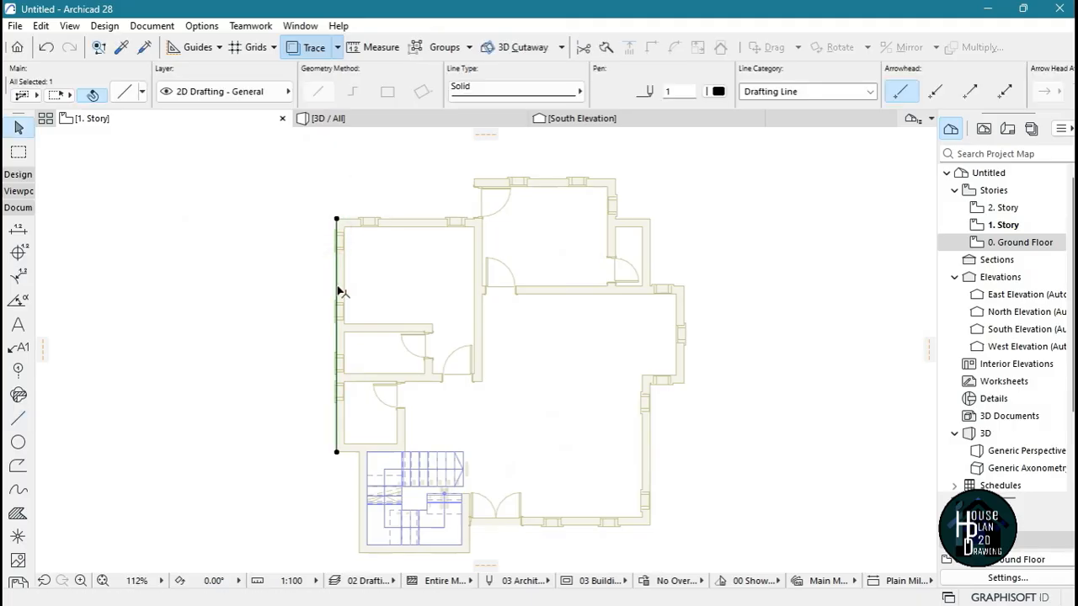
pyautogui.press('Delete')
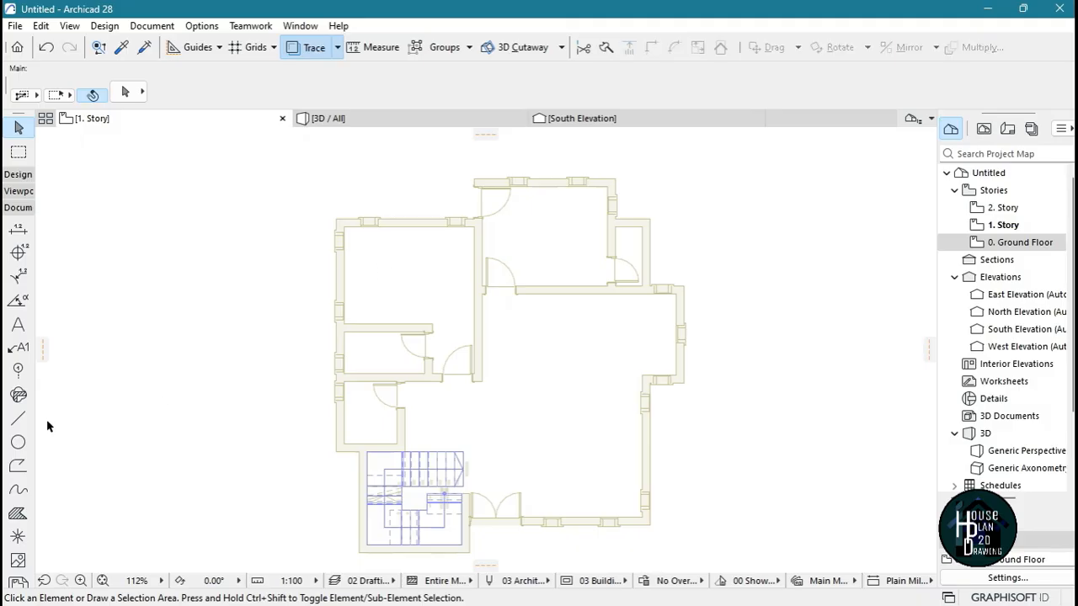
# Start a chained line at the outer southwest corner of the small room above the stair and run it north to the plan's northwest corner
pyautogui.click(19, 418)
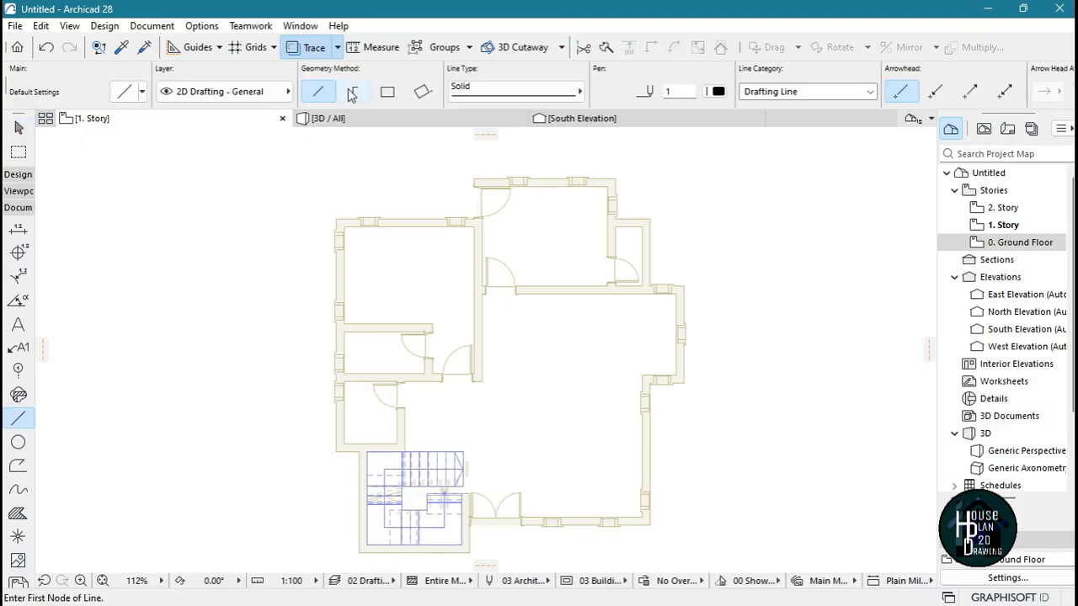
pyautogui.click(352, 93)
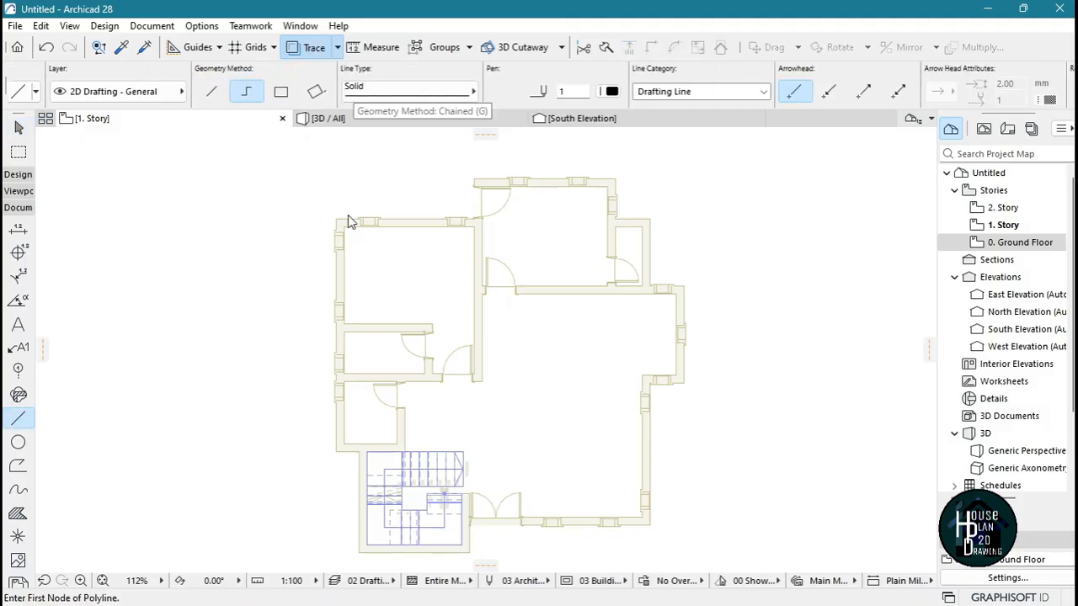
pyautogui.scroll(2, 352, 221)
pyautogui.scroll(-4, 373, 247)
pyautogui.scroll(8, 378, 356)
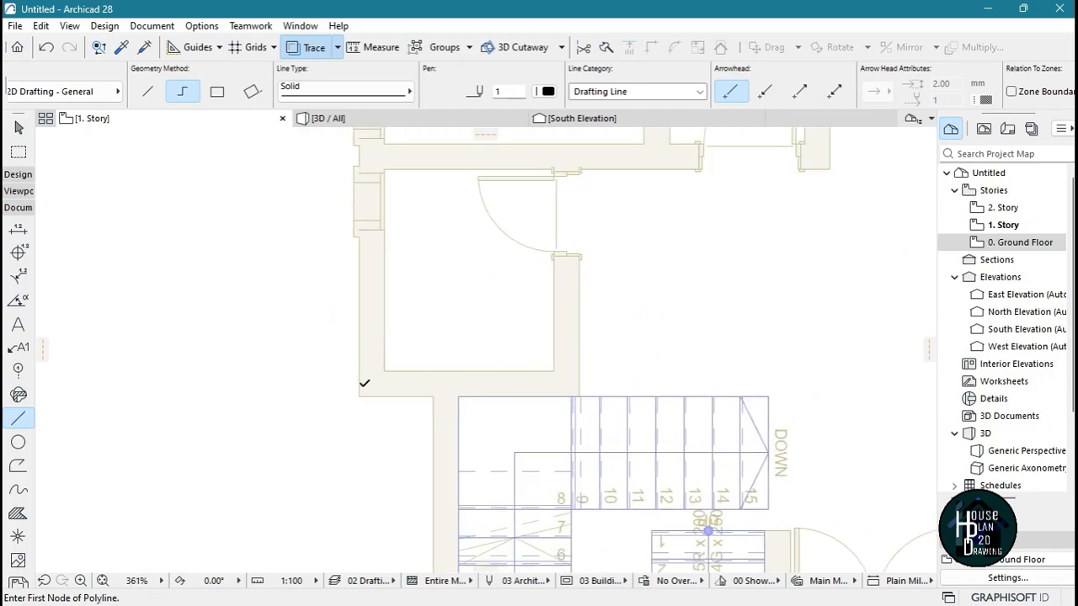
pyautogui.click(358, 398)
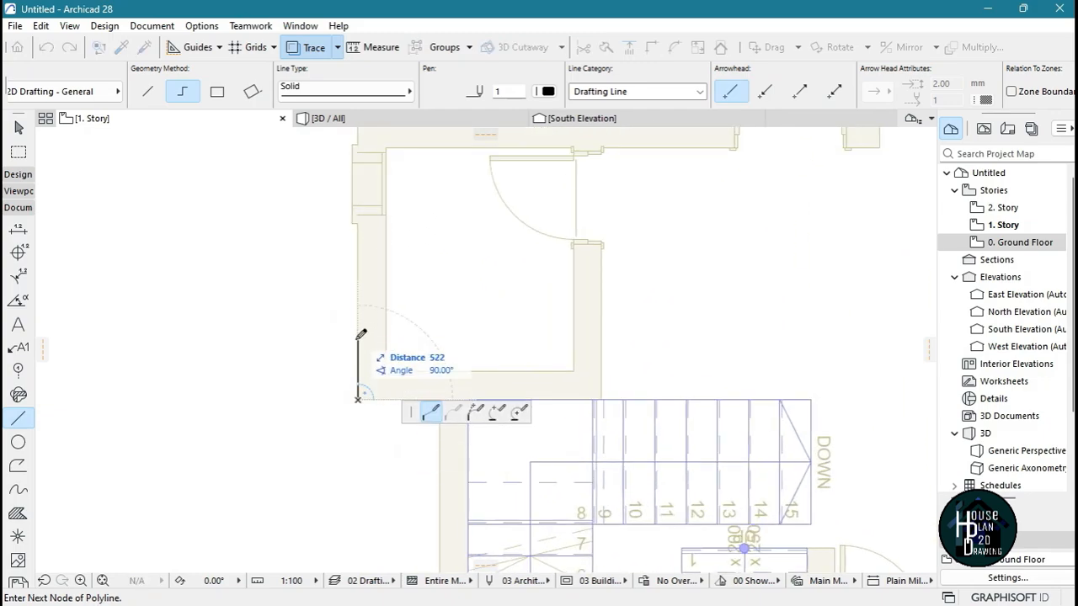
pyautogui.scroll(-6, 361, 409)
pyautogui.scroll(8, 373, 272)
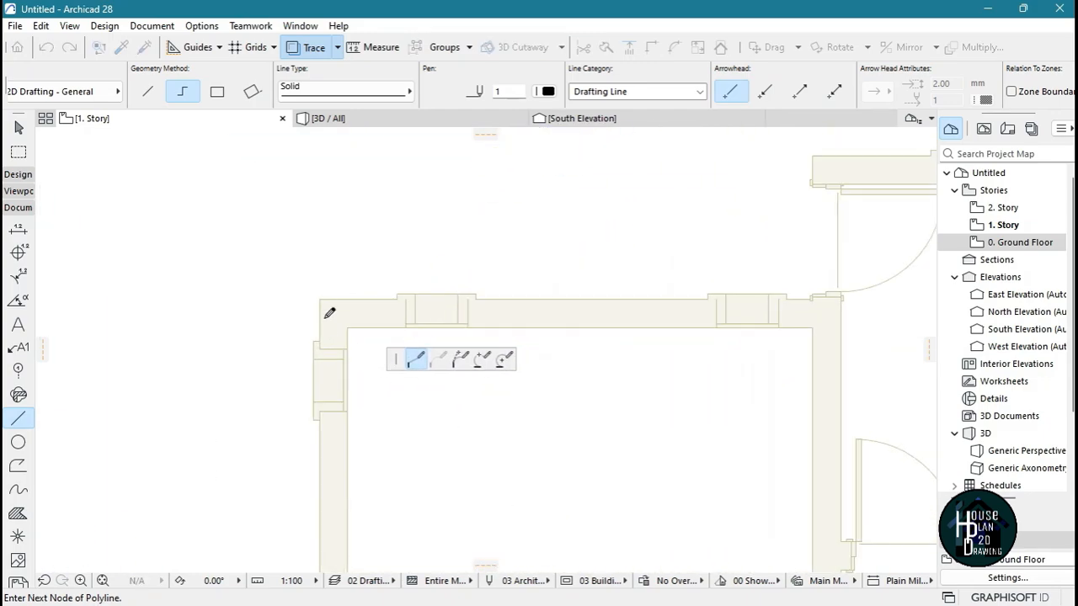
pyautogui.click(320, 299)
# Continue the polyline about 3950 mm east along the bedroom's north wall, and about 1149 mm north to the kitchen's northwest corner
pyautogui.scroll(-6, 293, 349)
pyautogui.scroll(5, 465, 319)
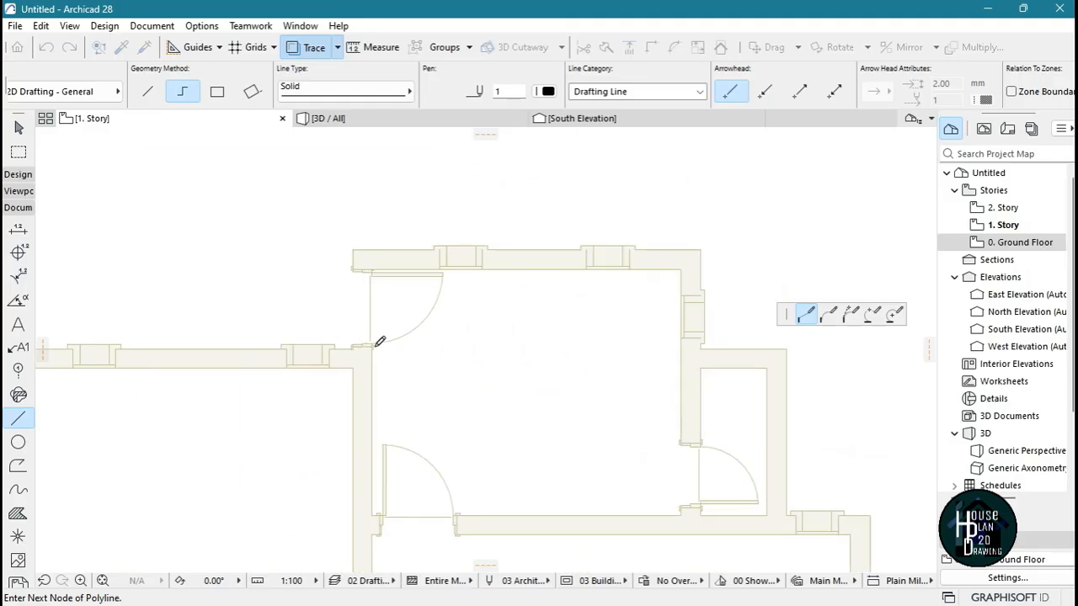
pyautogui.scroll(5, 345, 364)
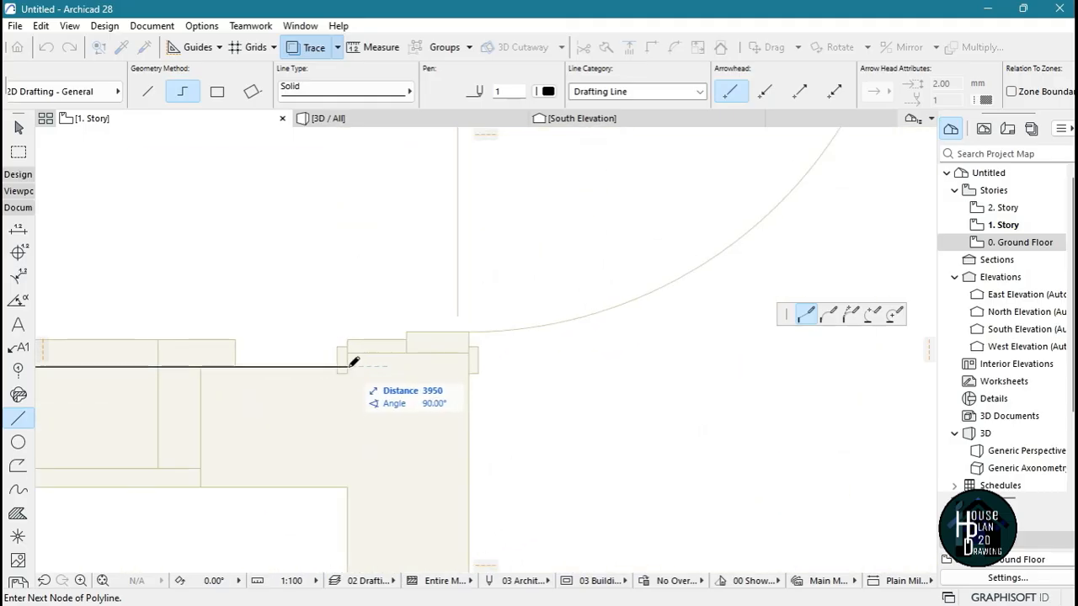
pyautogui.click(344, 366)
pyautogui.scroll(-3, 352, 362)
pyautogui.scroll(2, 341, 295)
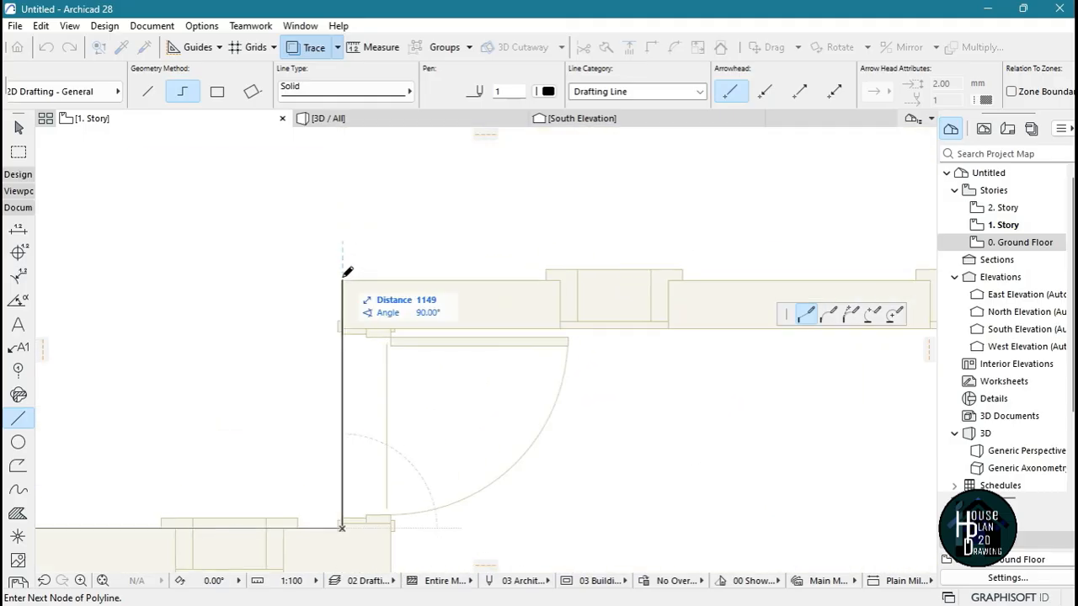
pyautogui.click(343, 281)
# Continue the polyline around the kitchen's north and east outer faces and along the small east room beside it
pyautogui.scroll(-3, 349, 289)
pyautogui.scroll(3, 506, 252)
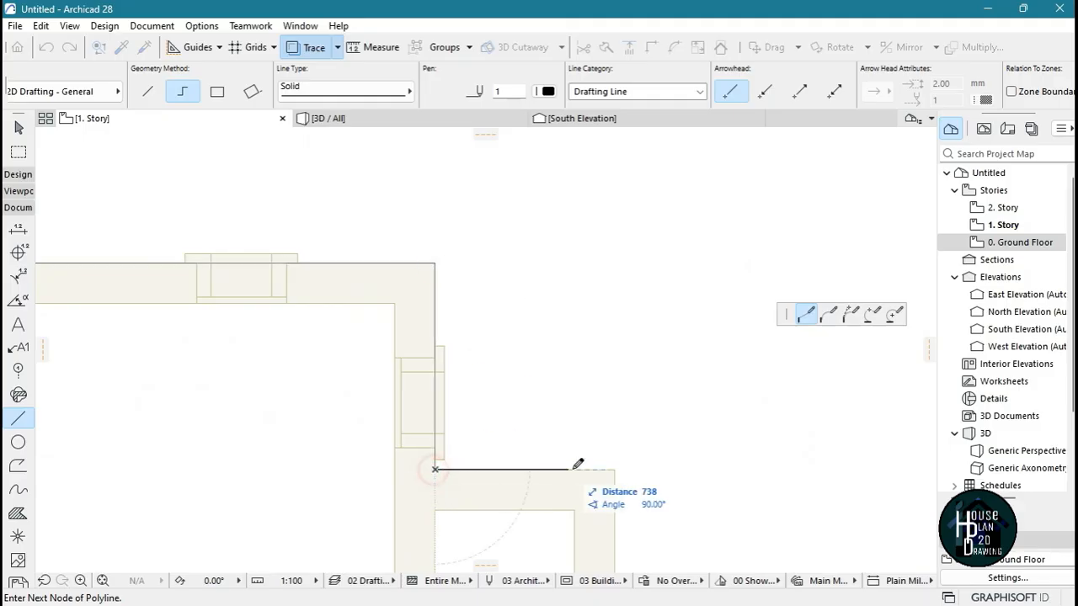
pyautogui.click(613, 469)
pyautogui.scroll(-3, 623, 463)
pyautogui.scroll(3, 435, 334)
# Continue the polyline about 2764 mm south along the east projection's outer face, and back west to its inner corner with the living room wall
pyautogui.scroll(-3, 580, 228)
pyautogui.scroll(3, 583, 279)
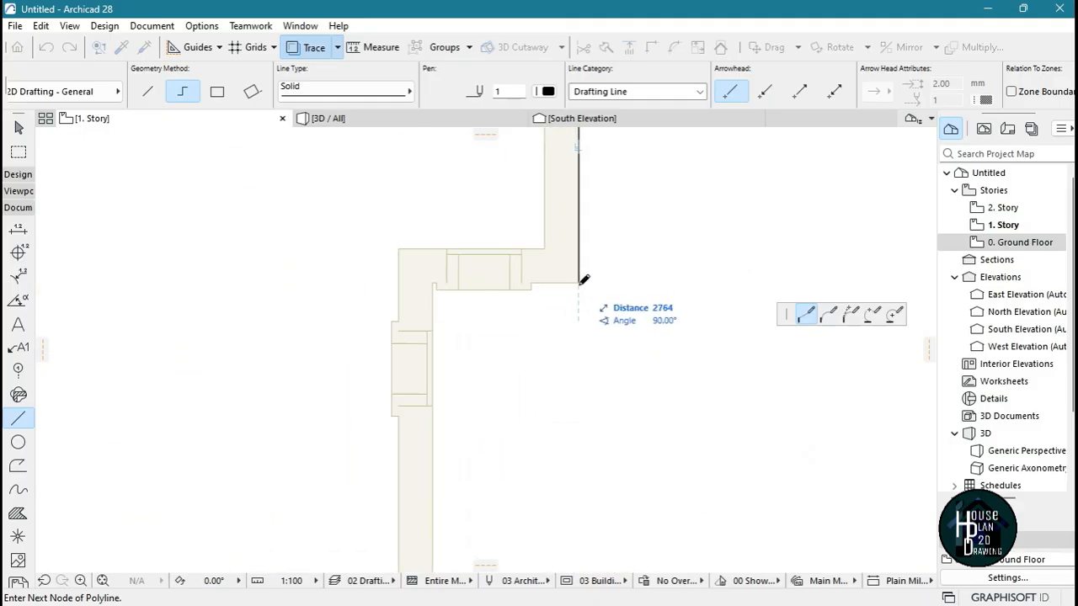
pyautogui.click(578, 284)
pyautogui.click(433, 284)
# Run the polyline about 4086 mm south along the living room's east wall to the outer southeast corner and finish it there
pyautogui.scroll(-3, 509, 256)
pyautogui.scroll(3, 499, 362)
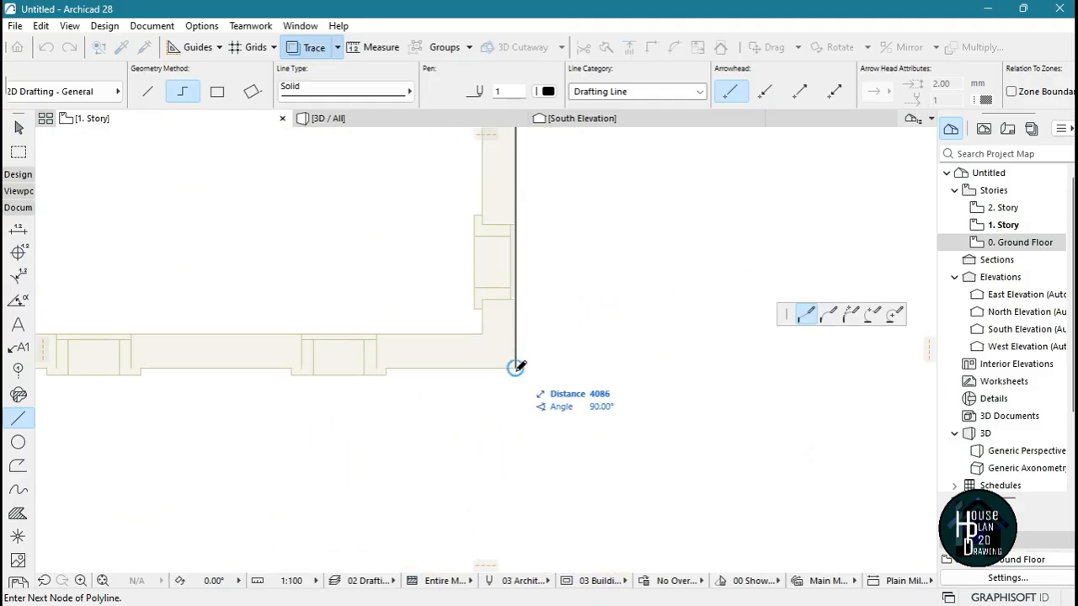
pyautogui.click(516, 367)
pyautogui.scroll(-3, 711, 375)
pyautogui.scroll(3, 629, 372)
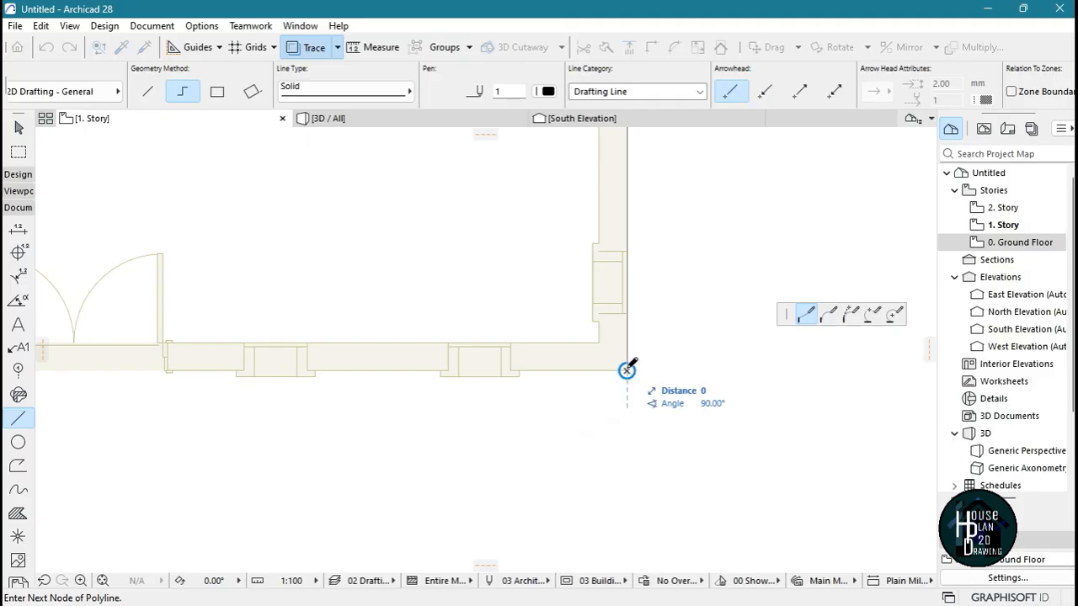
pyautogui.click(626, 370)
pyautogui.scroll(-4, 628, 371)
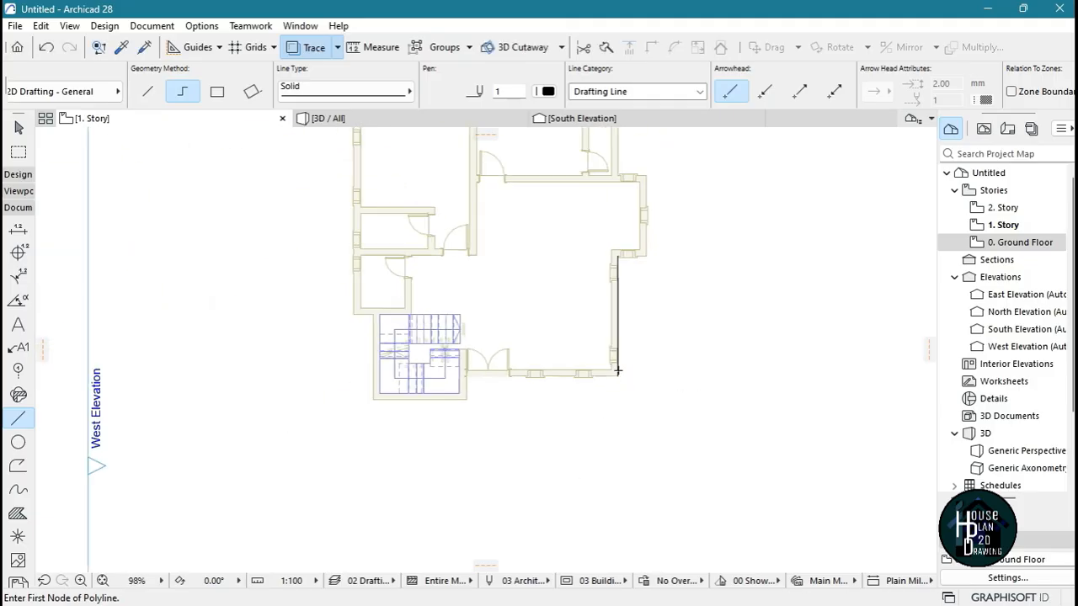
pyautogui.scroll(2, 629, 371)
pyautogui.press('Escape')
# Select the traced line along the living room's east wall to check how the outline's segments select, and clear the selection
pyautogui.scroll(3, 627, 416)
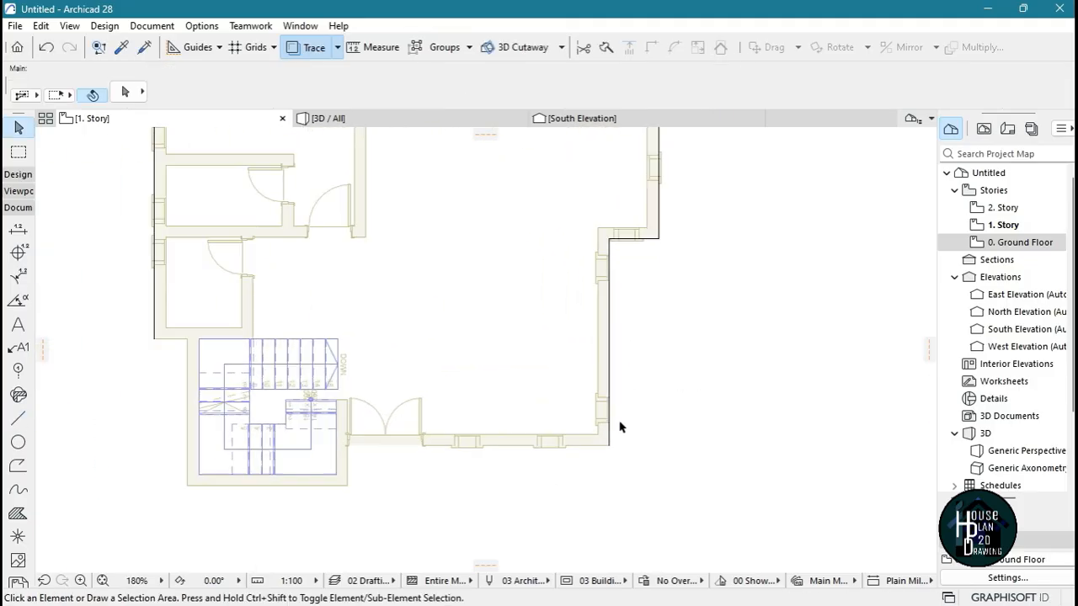
pyautogui.click(599, 464)
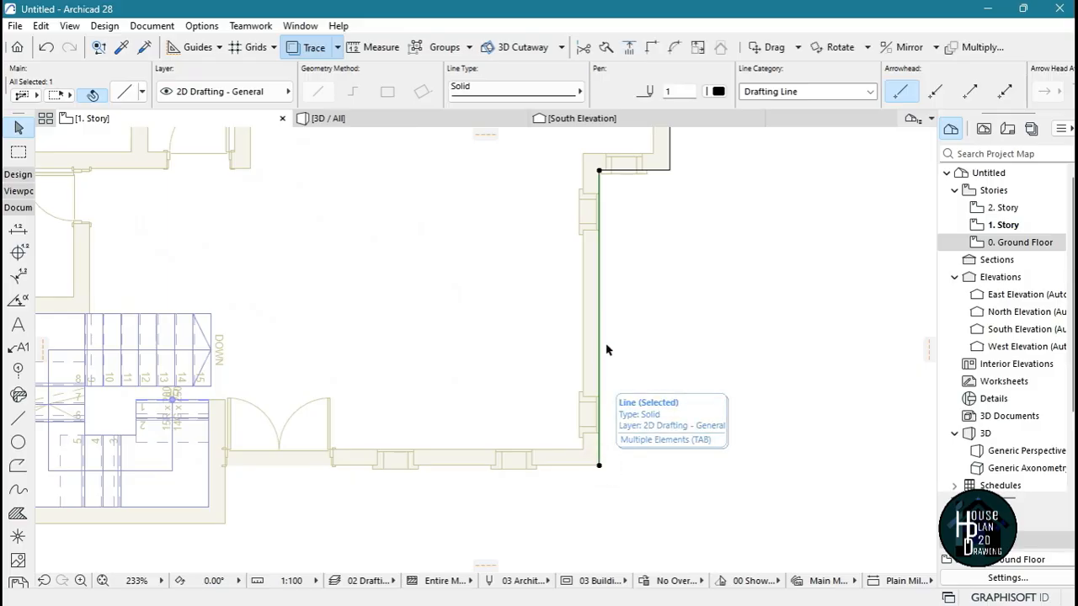
pyautogui.scroll(-4, 602, 362)
pyautogui.scroll(-2, 610, 379)
pyautogui.scroll(3, 601, 397)
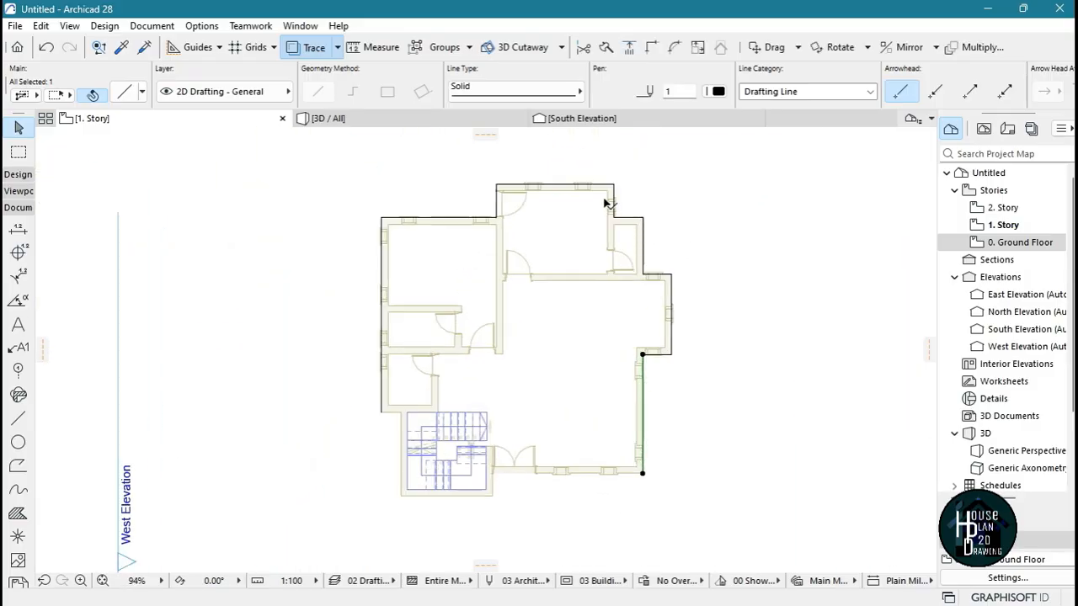
pyautogui.press('Escape')
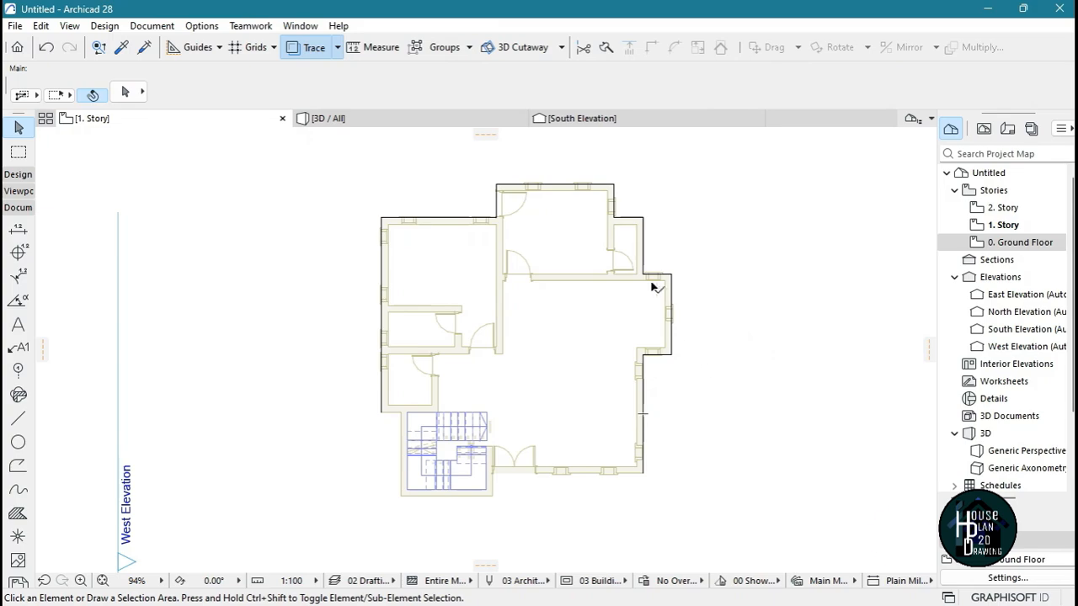
pyautogui.scroll(-3, 673, 252)
pyautogui.scroll(3, 573, 325)
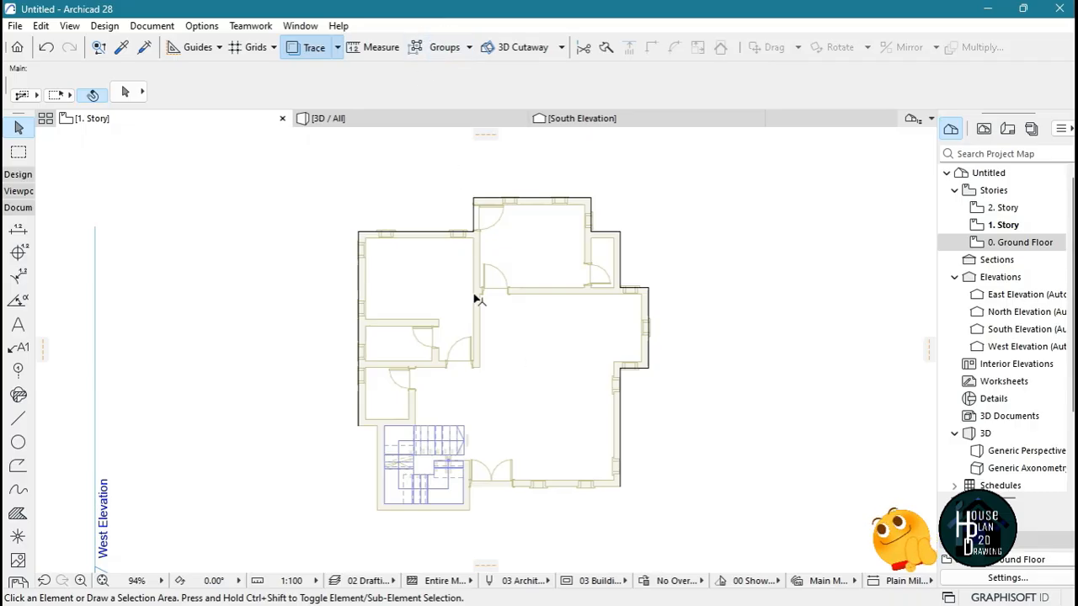
# Draw a stepped six-segment sample polyline in the empty area northeast of the plan and test selecting one of its segments
pyautogui.click(19, 418)
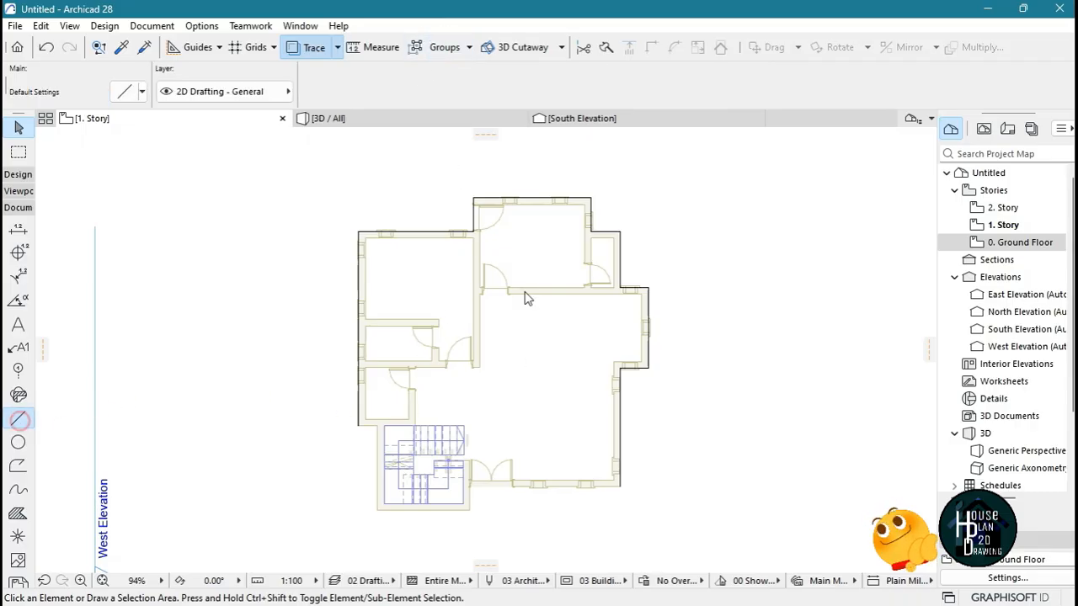
pyautogui.click(718, 233)
pyautogui.click(718, 178)
pyautogui.click(751, 179)
pyautogui.click(752, 234)
pyautogui.click(790, 233)
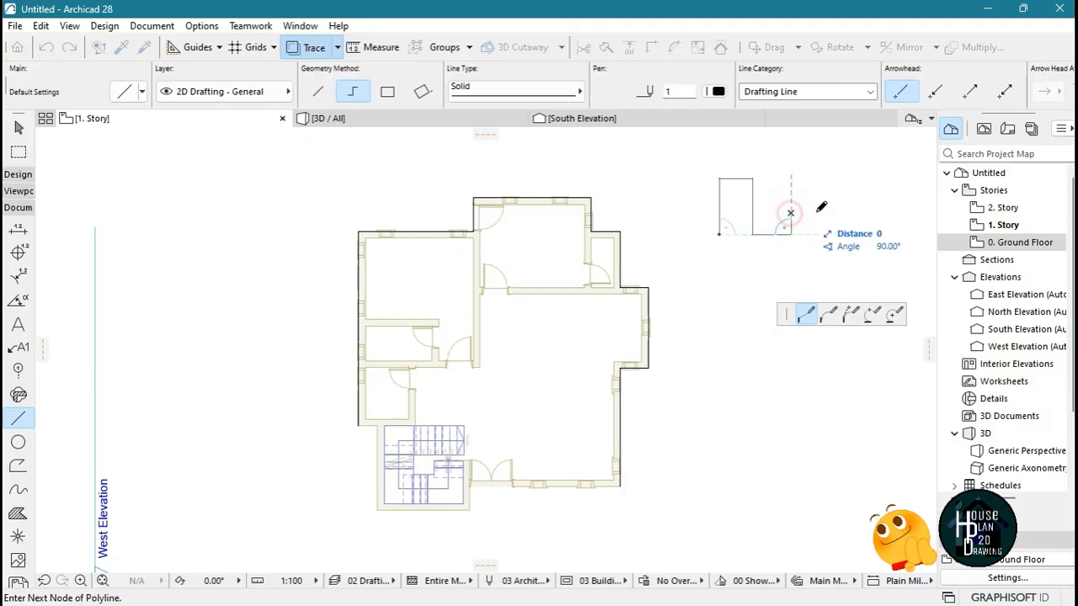
pyautogui.click(790, 213)
pyautogui.click(818, 213)
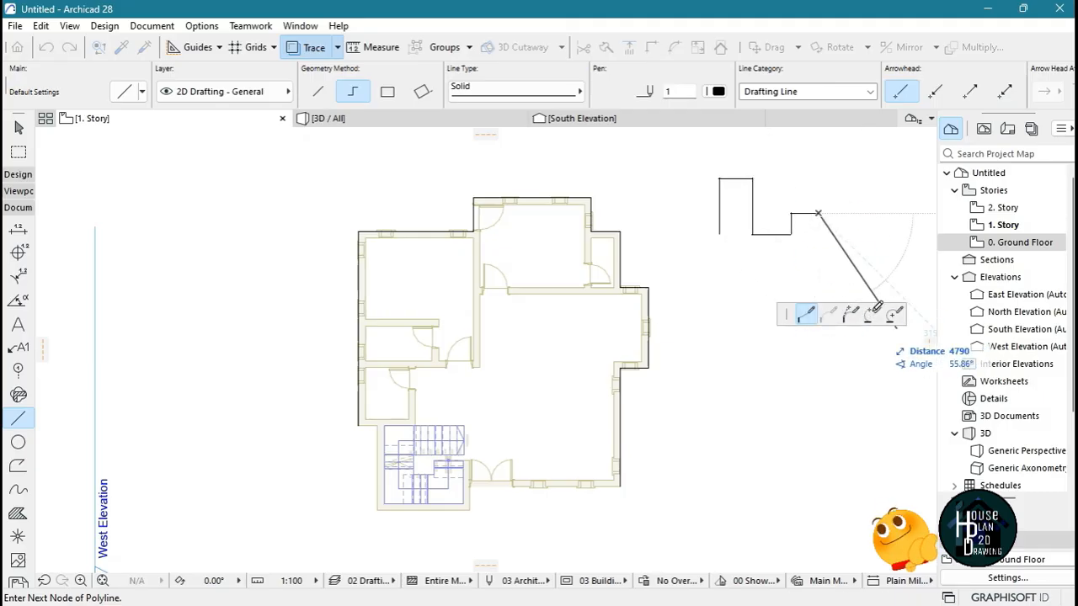
pyautogui.click(818, 214)
pyautogui.press('Escape')
pyautogui.click(792, 225)
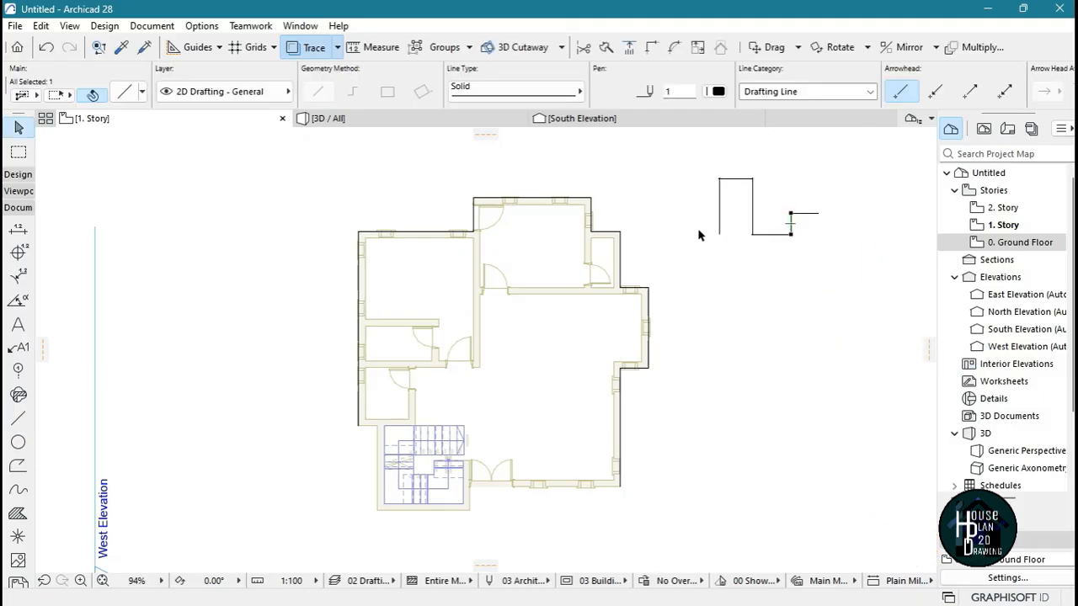
pyautogui.click(778, 286)
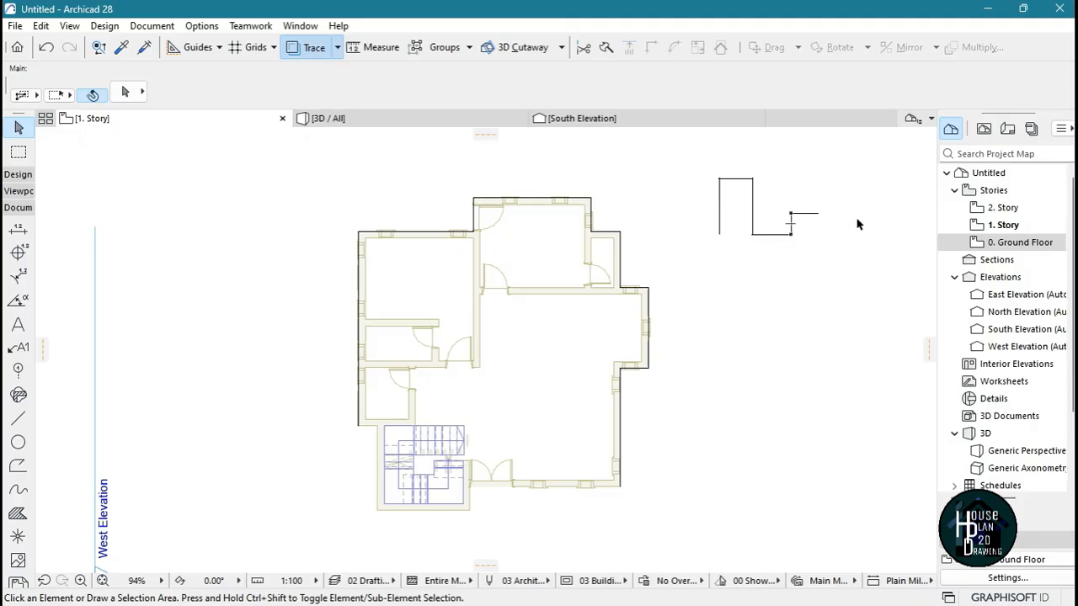
# Select all six segments of the sample polyline and group them
pyautogui.scroll(-3, 770, 264)
pyautogui.scroll(3, 752, 241)
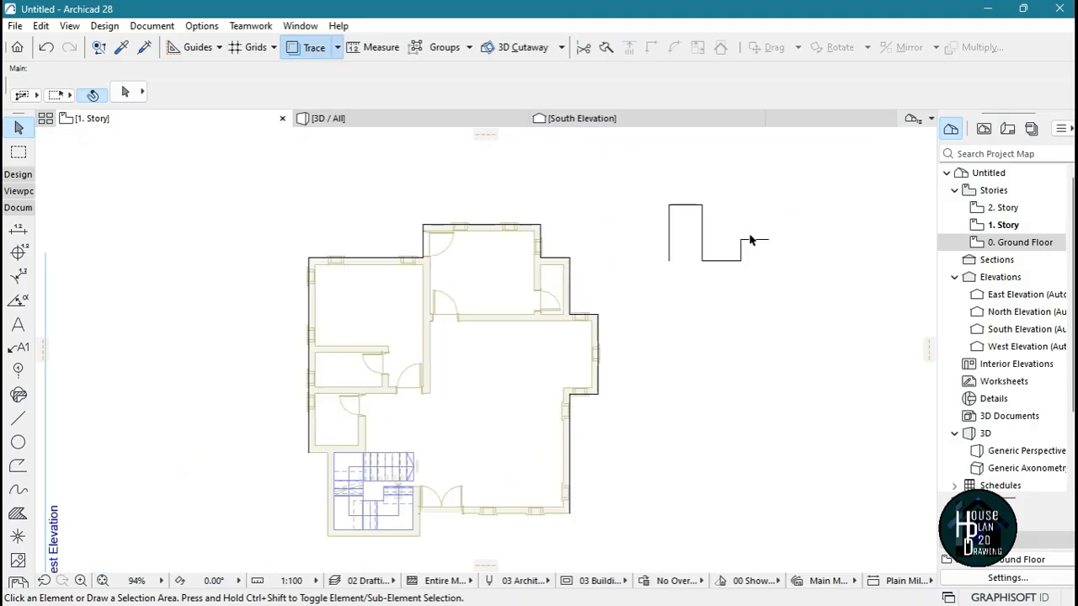
pyautogui.scroll(2, 724, 246)
pyautogui.scroll(-3, 721, 247)
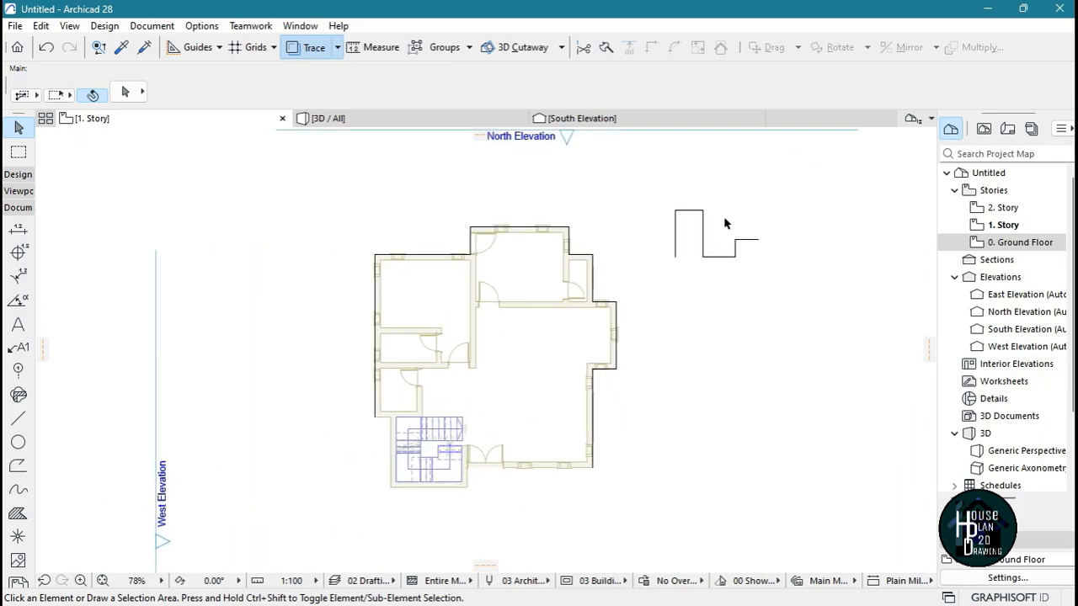
pyautogui.scroll(2, 717, 227)
pyautogui.moveTo(637, 191); pyautogui.dragTo(797, 298)
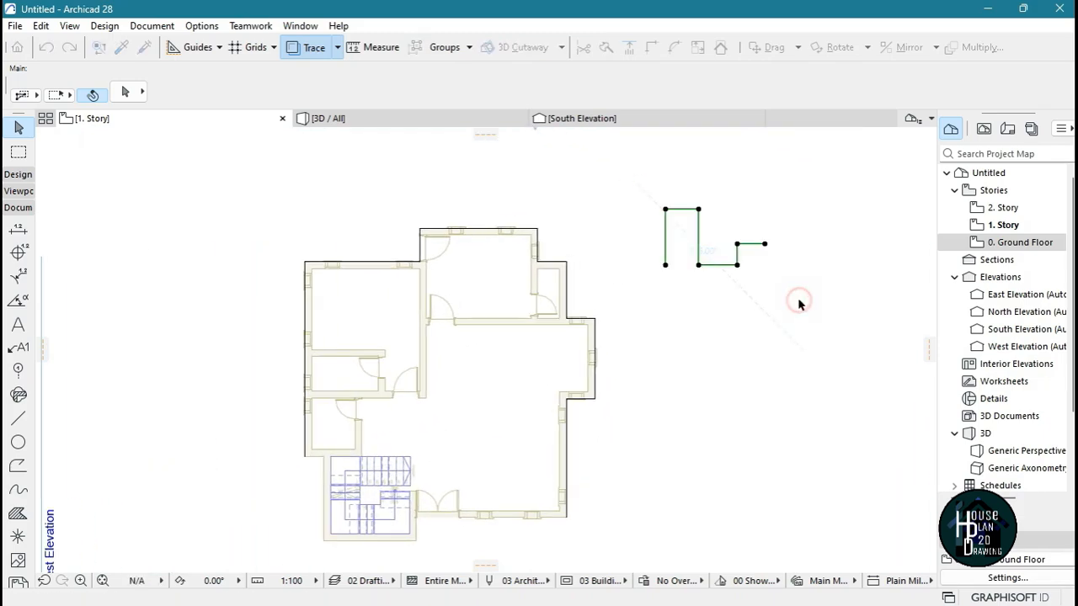
pyautogui.hotkey('ctrl', 'g')
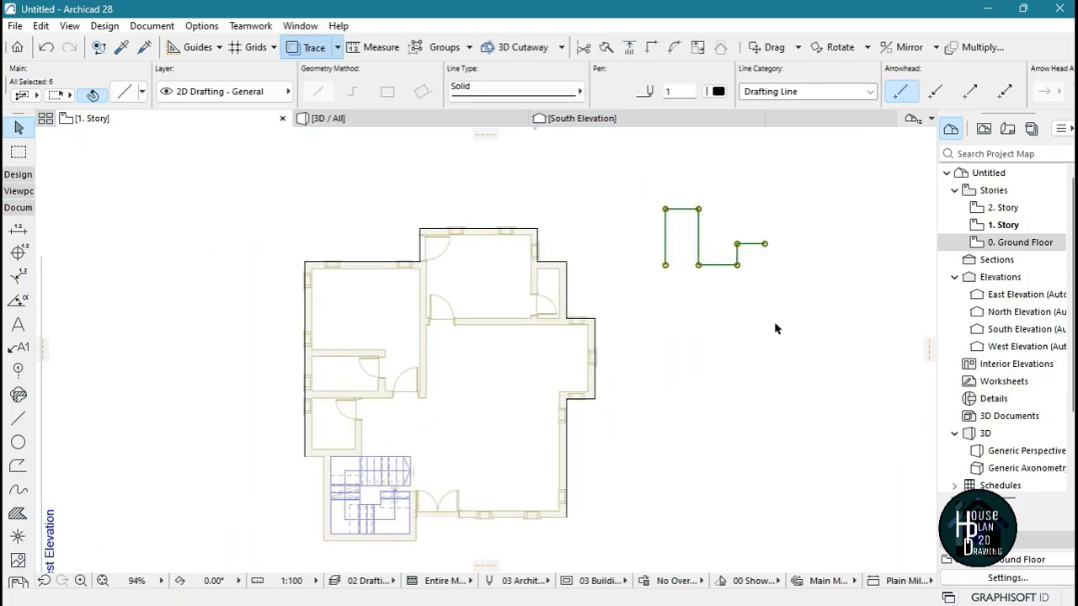
pyautogui.click(775, 326)
# Examine the grouped sample polyline by selecting it from one of its segments and clearing the selection
pyautogui.click(737, 260)
pyautogui.click(723, 304)
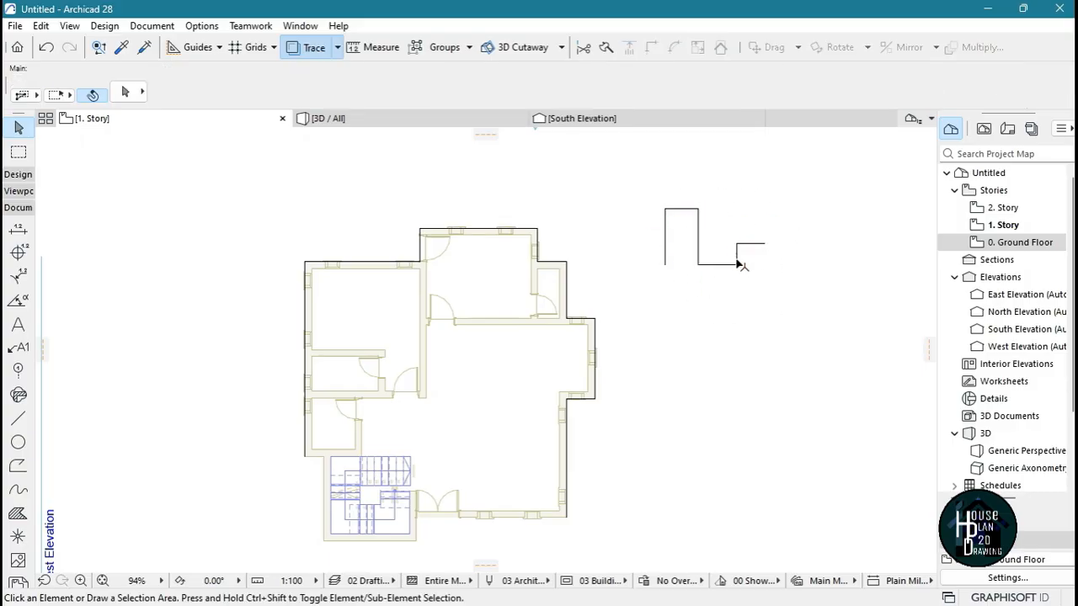
pyautogui.click(737, 260)
pyautogui.click(751, 288)
pyautogui.scroll(1, 714, 269)
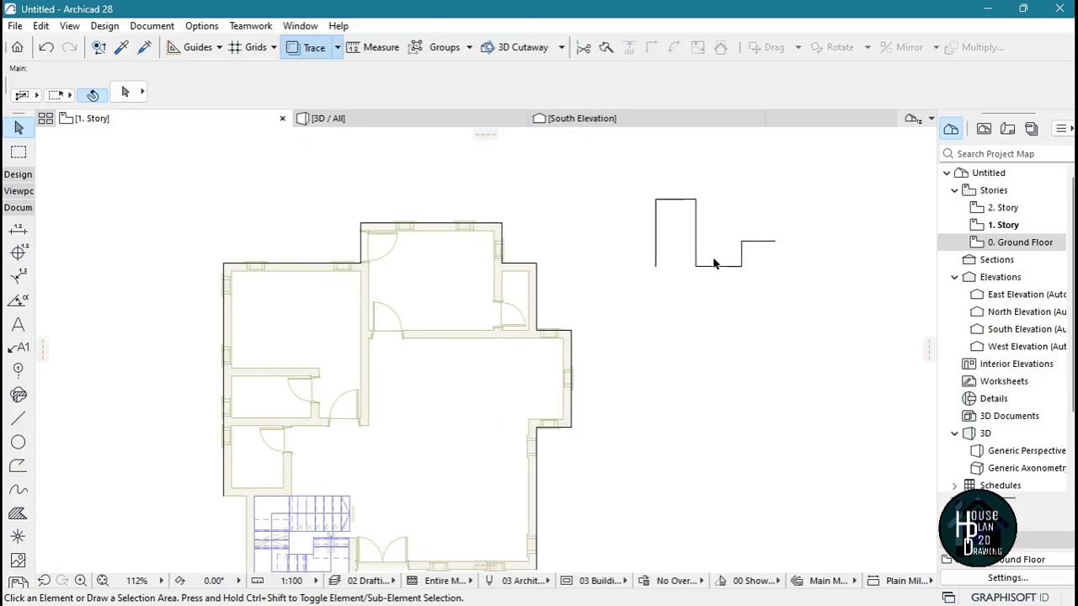
pyautogui.scroll(-2, 717, 253)
pyautogui.scroll(5, 732, 239)
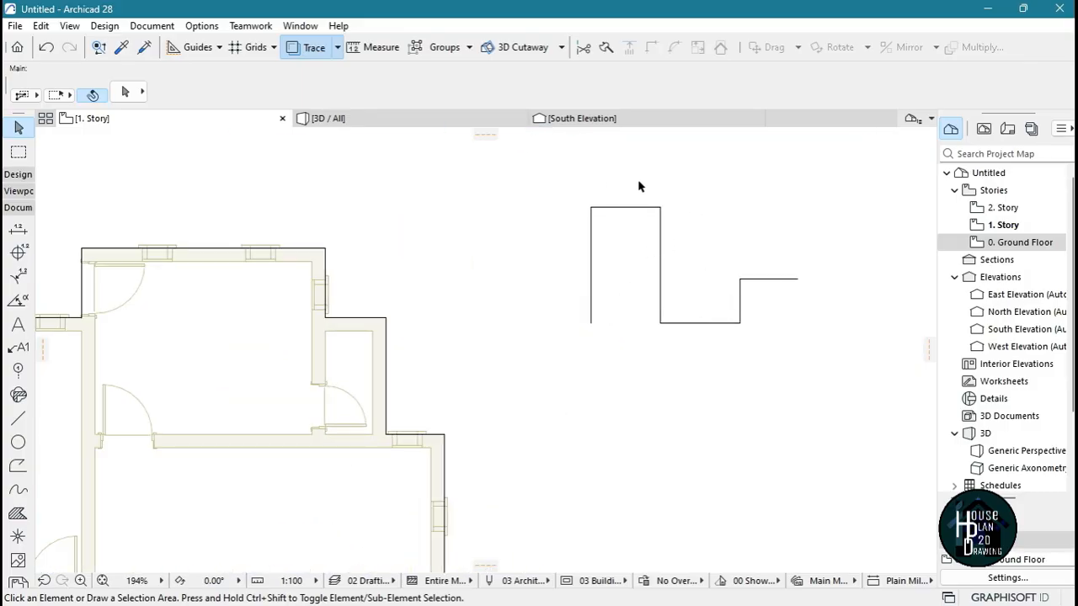
pyautogui.scroll(-4, 668, 261)
pyautogui.scroll(2, 661, 283)
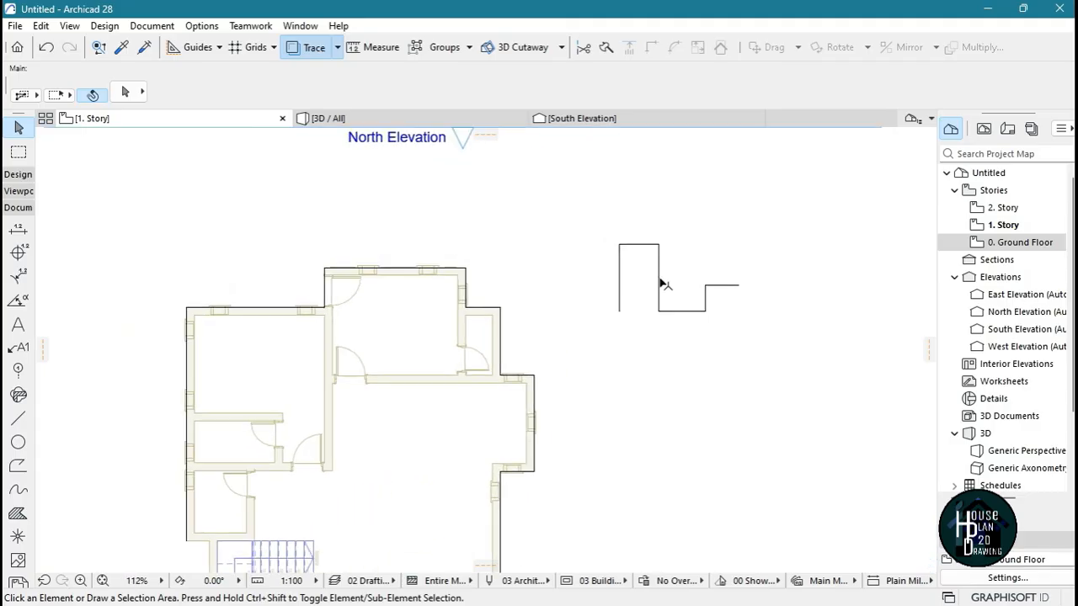
# Turn on Suspend Groups and select individual segments of the sample polyline to test it
pyautogui.click(661, 278)
pyautogui.click(417, 48)
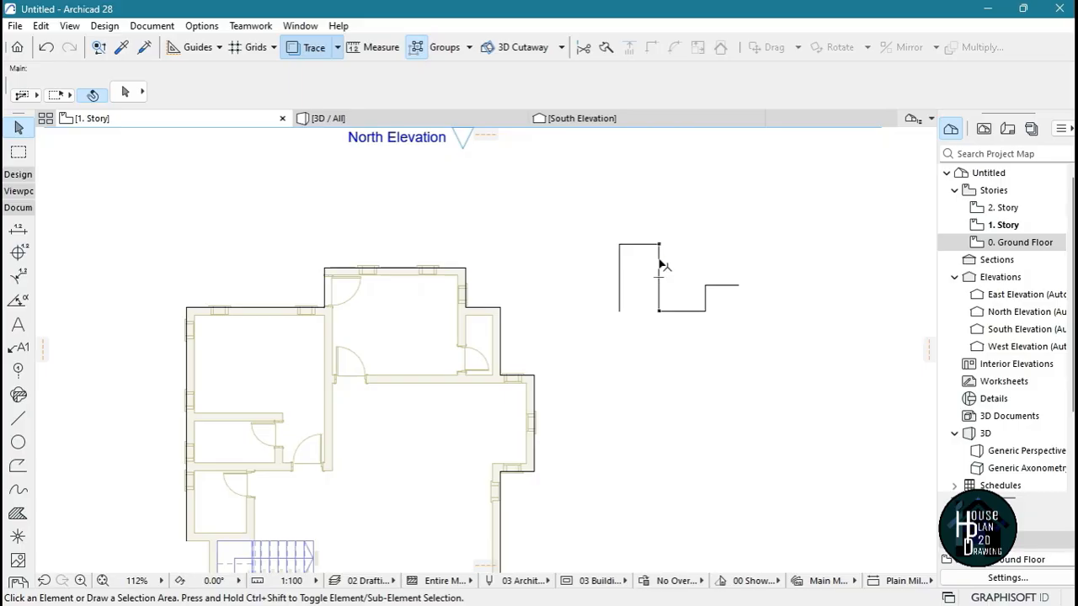
pyautogui.click(661, 266)
pyautogui.click(706, 299)
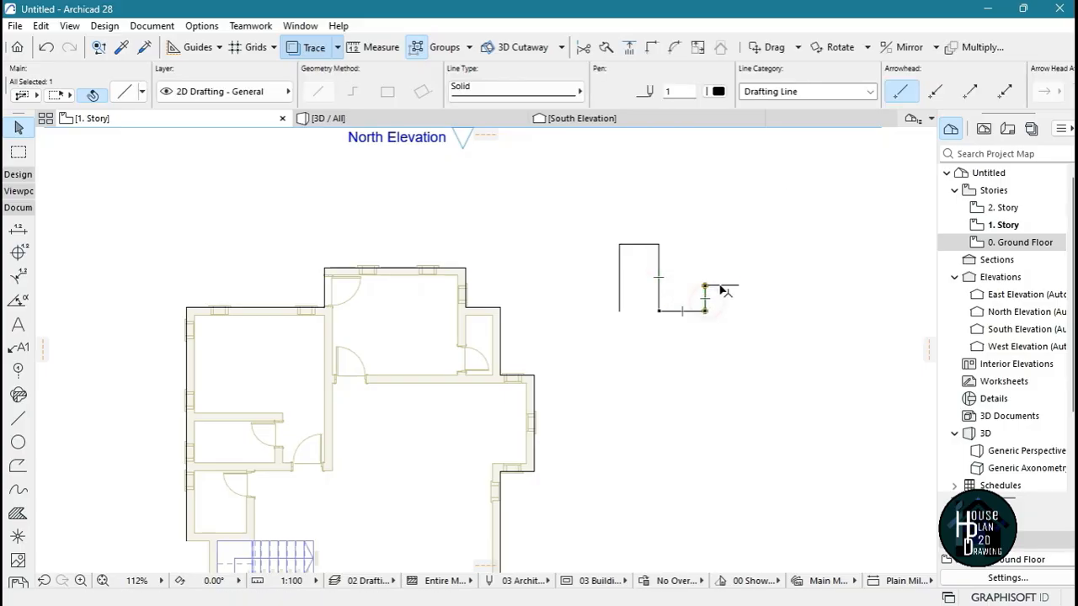
pyautogui.click(637, 256)
# Delete all six segments of the sample polyline northeast of the plan
pyautogui.scroll(-5, 627, 252)
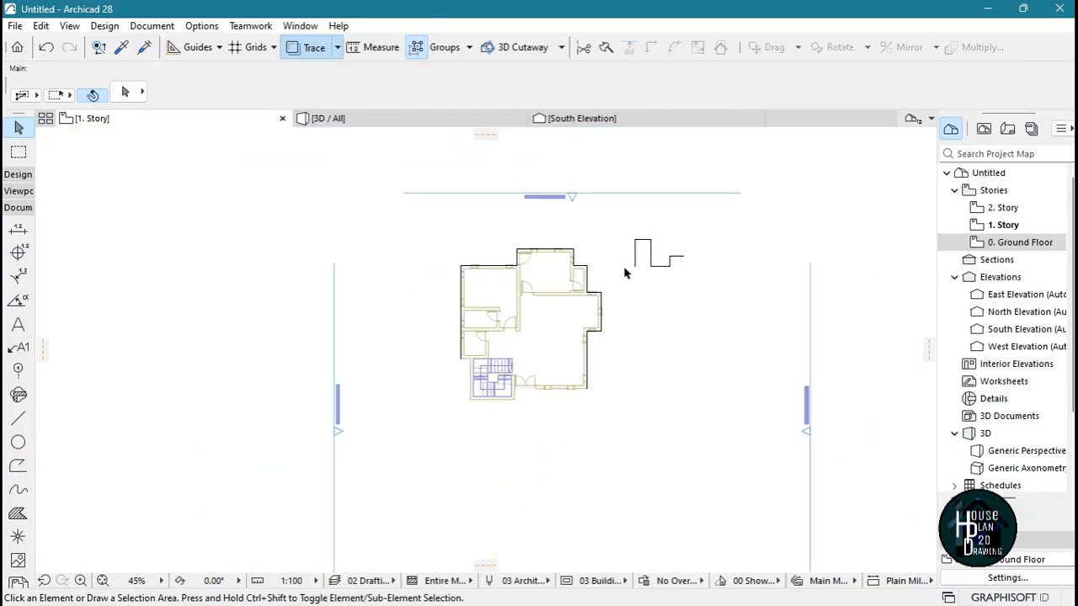
pyautogui.scroll(3, 640, 257)
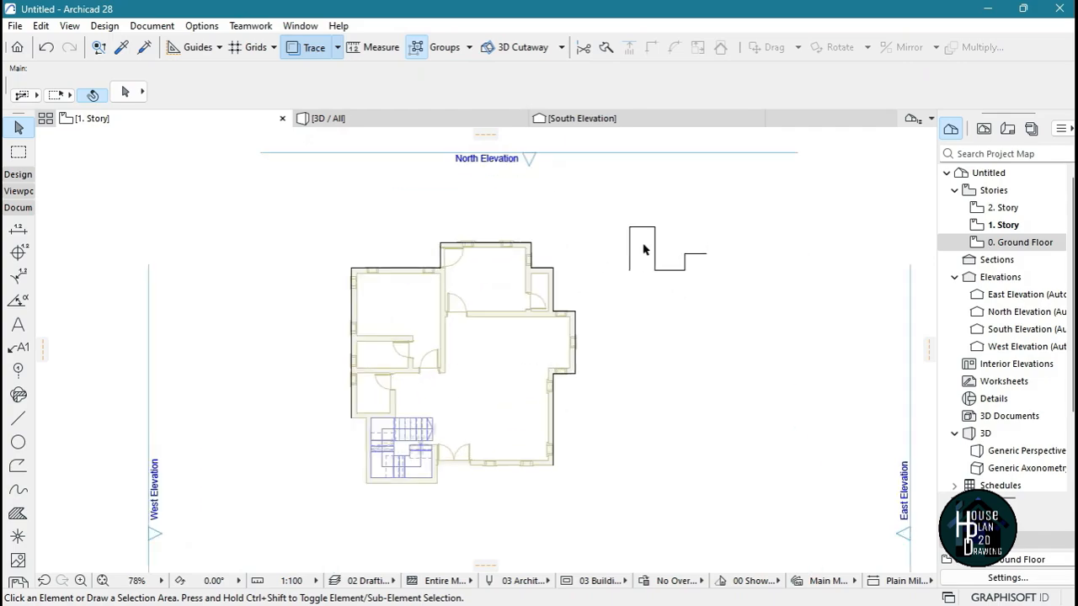
pyautogui.moveTo(609, 191); pyautogui.dragTo(778, 334)
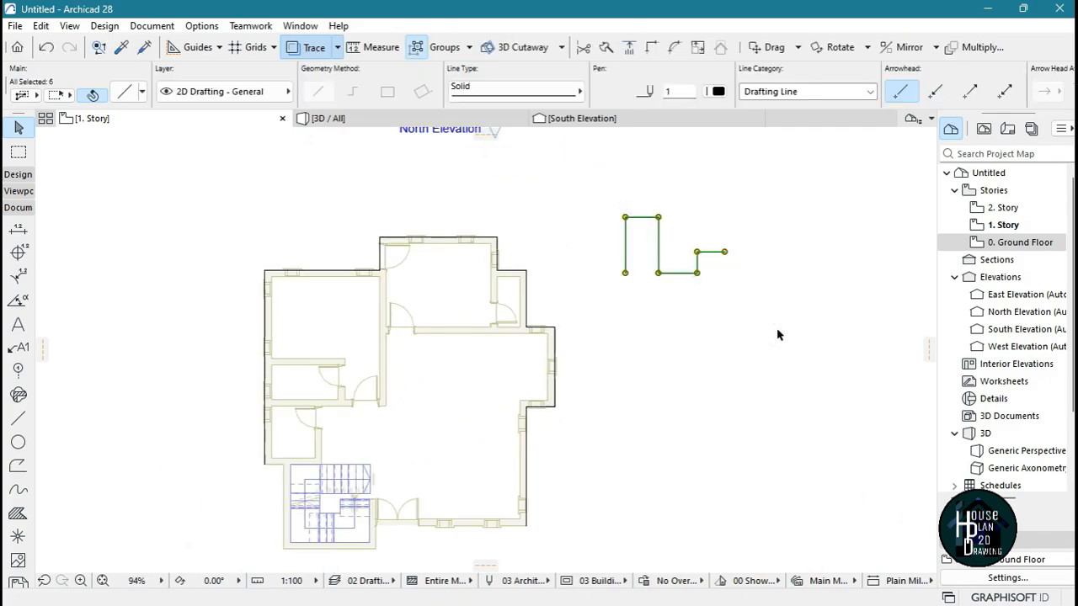
pyautogui.press('Delete')
pyautogui.scroll(-3, 620, 255)
pyautogui.scroll(1, 558, 364)
pyautogui.scroll(2, 558, 364)
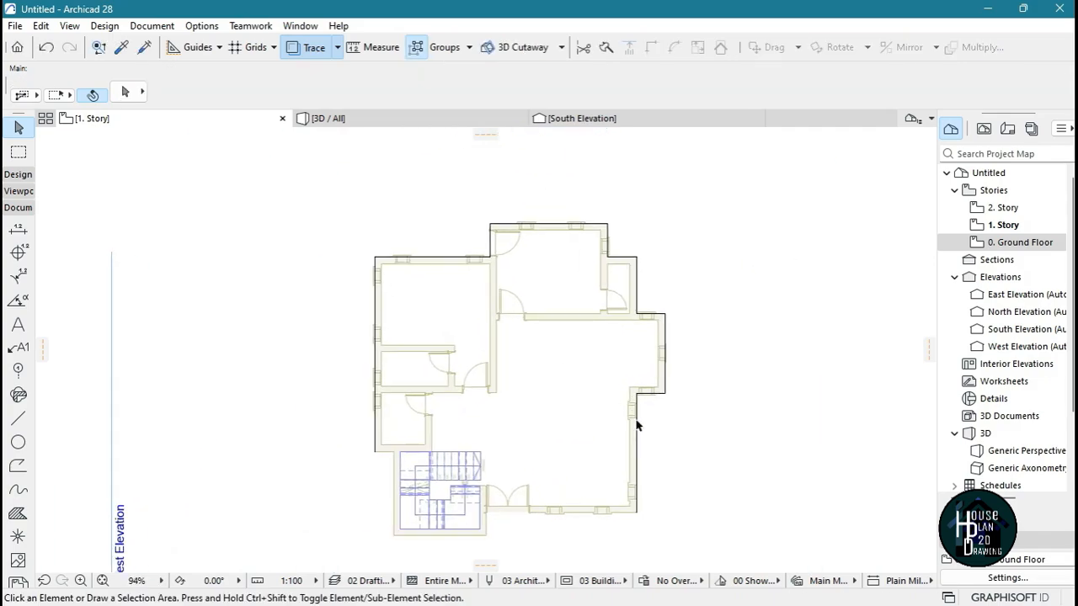
# Check the selection of the traced east wall line below the projection, and clear it
pyautogui.click(637, 448)
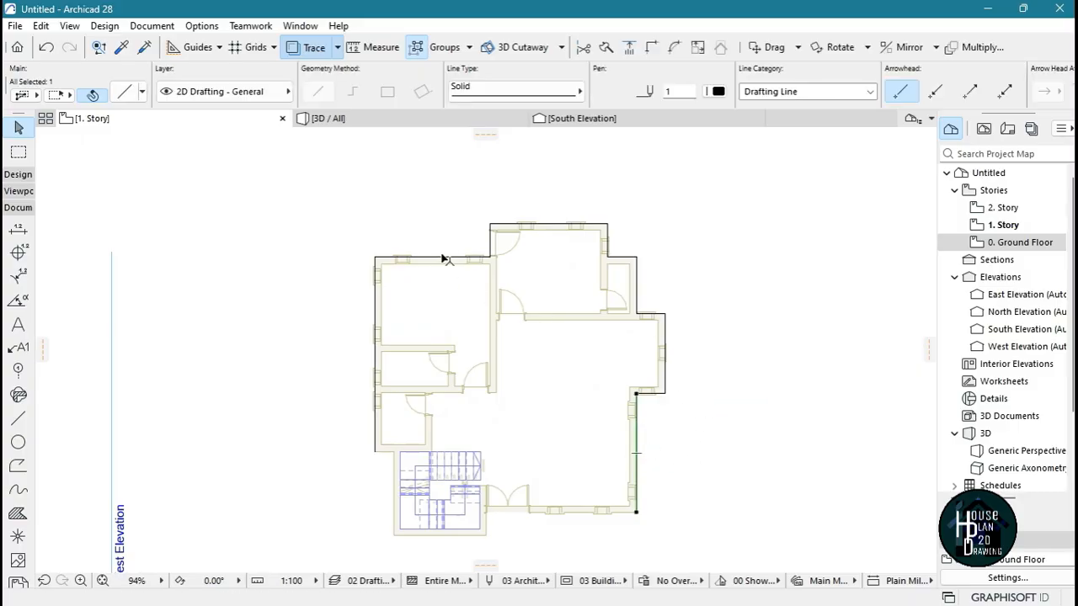
pyautogui.scroll(-3, 446, 260)
pyautogui.scroll(1, 626, 320)
pyautogui.click(640, 329)
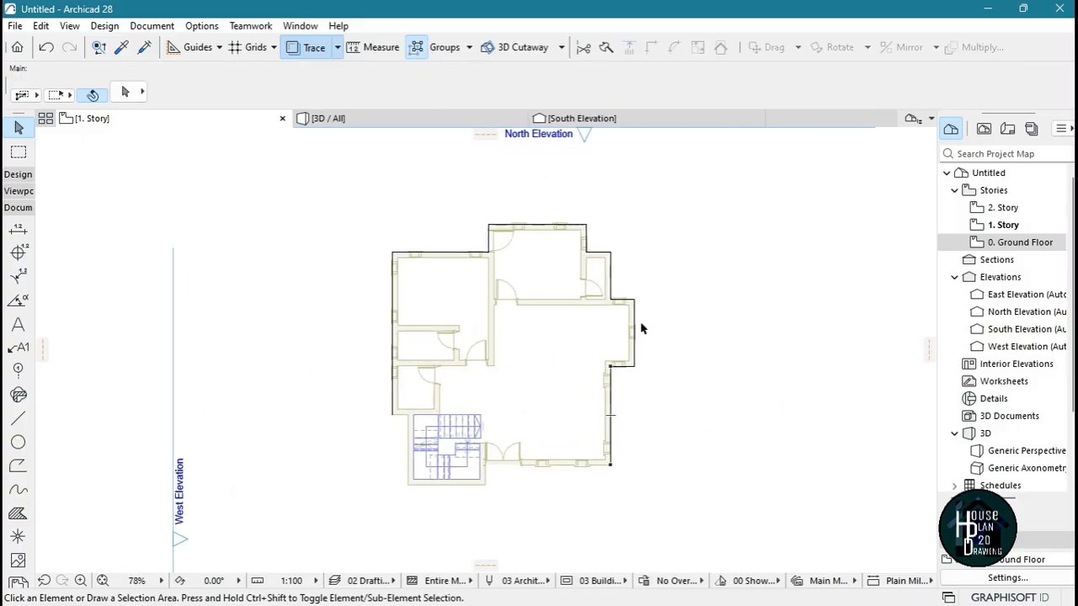
# Enclose the plan in a marquee, select all the traced outline lines inside it, group them, and clear the selection
pyautogui.click(18, 153)
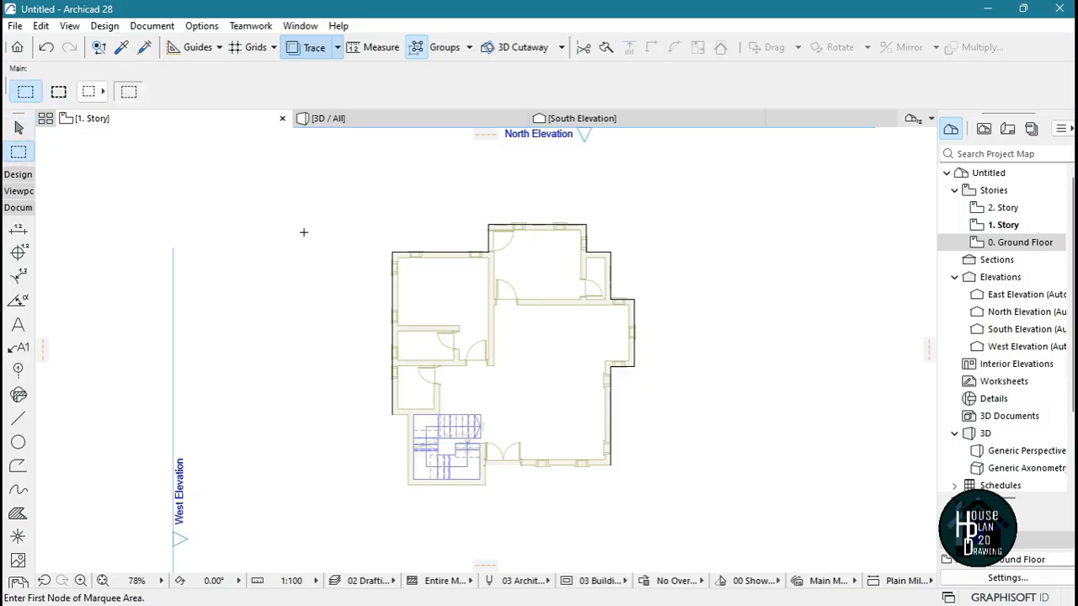
pyautogui.click(314, 179)
pyautogui.press('Escape')
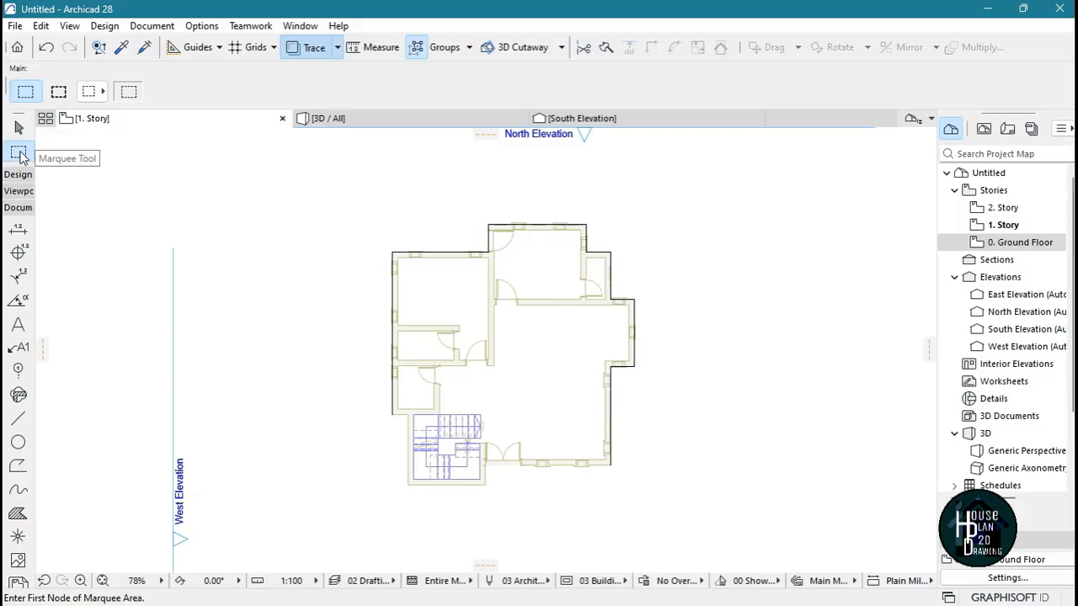
pyautogui.click(340, 195)
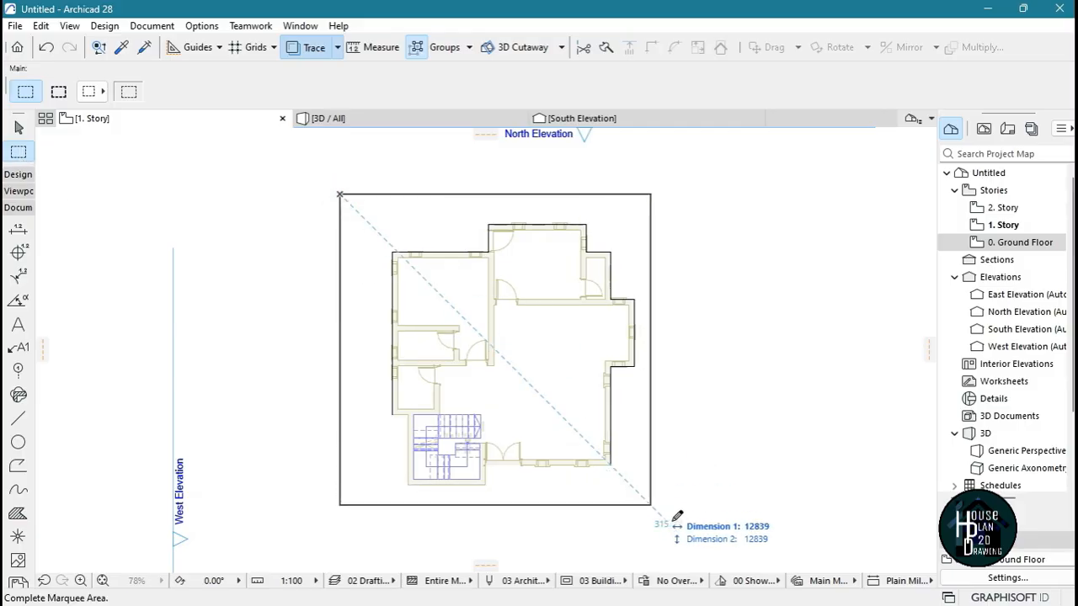
pyautogui.click(709, 527)
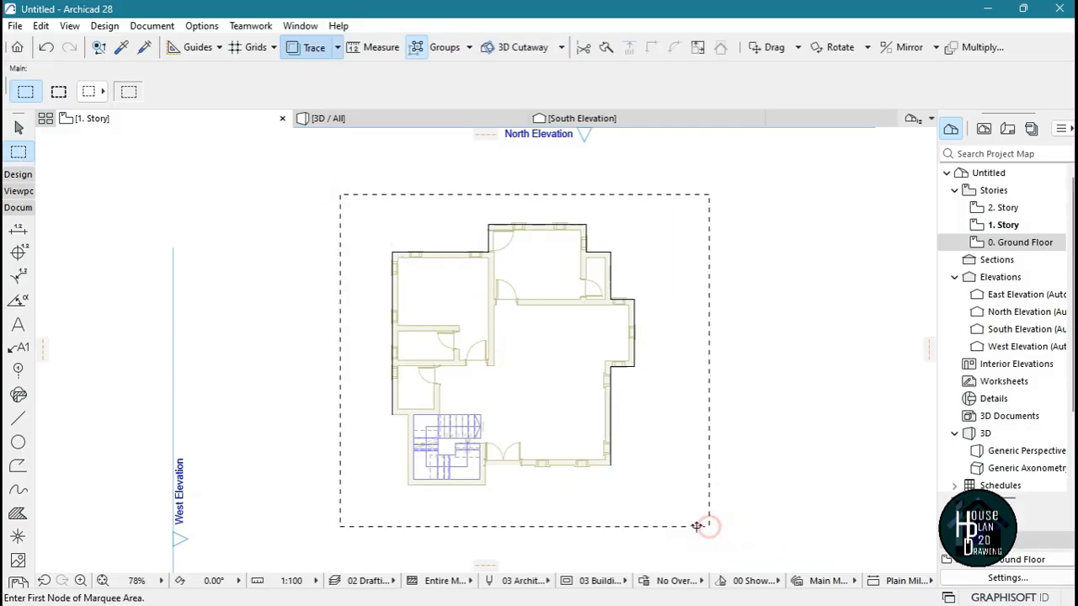
pyautogui.click(18, 419)
pyautogui.hotkey('ctrl', 'a')
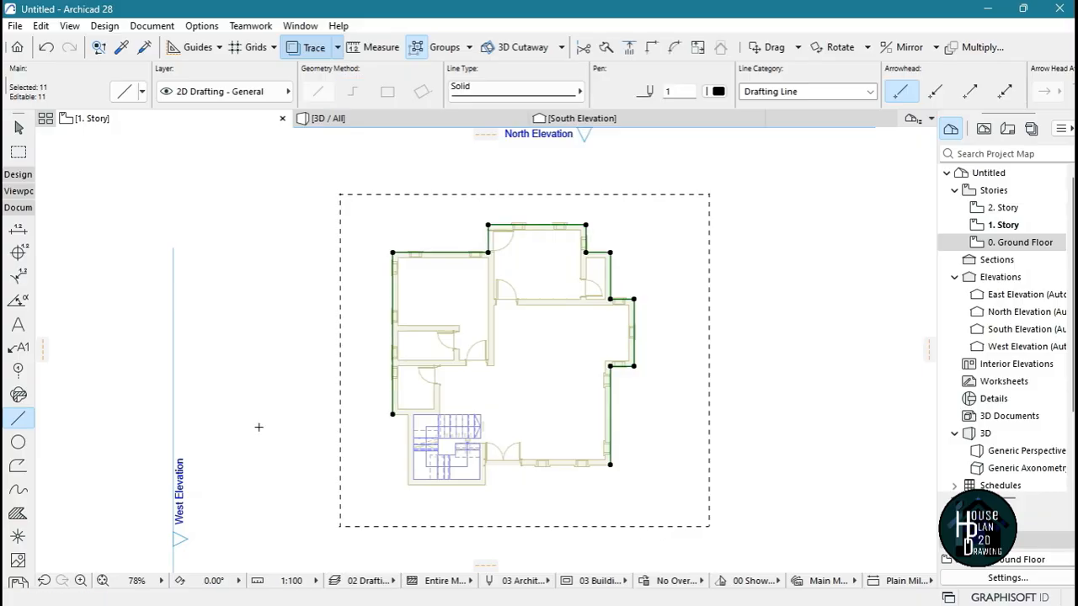
pyautogui.hotkey('ctrl', 'g')
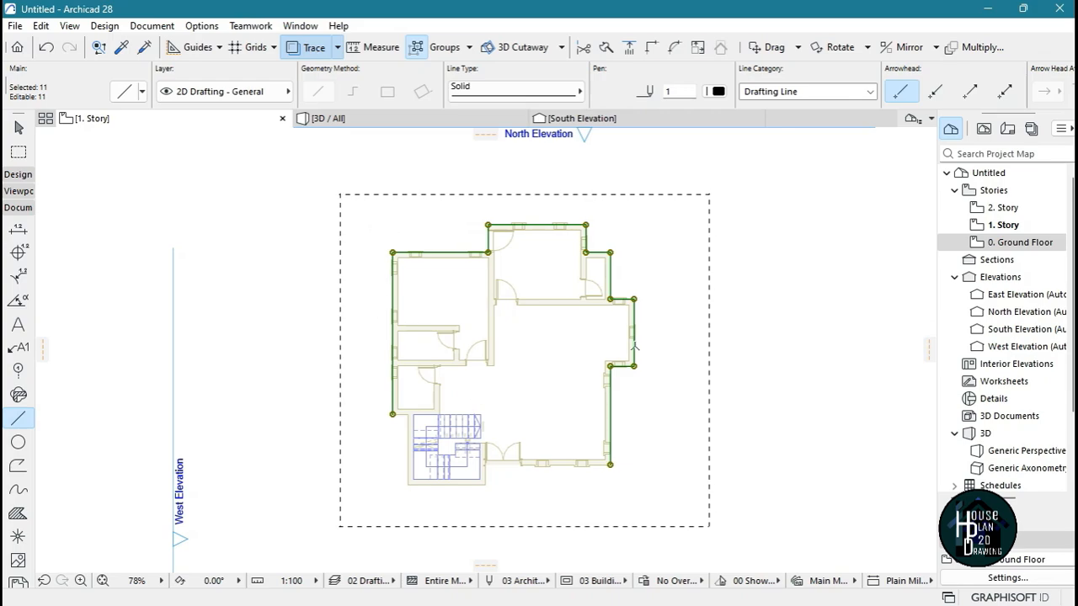
pyautogui.press('Escape')
pyautogui.press('Escape')
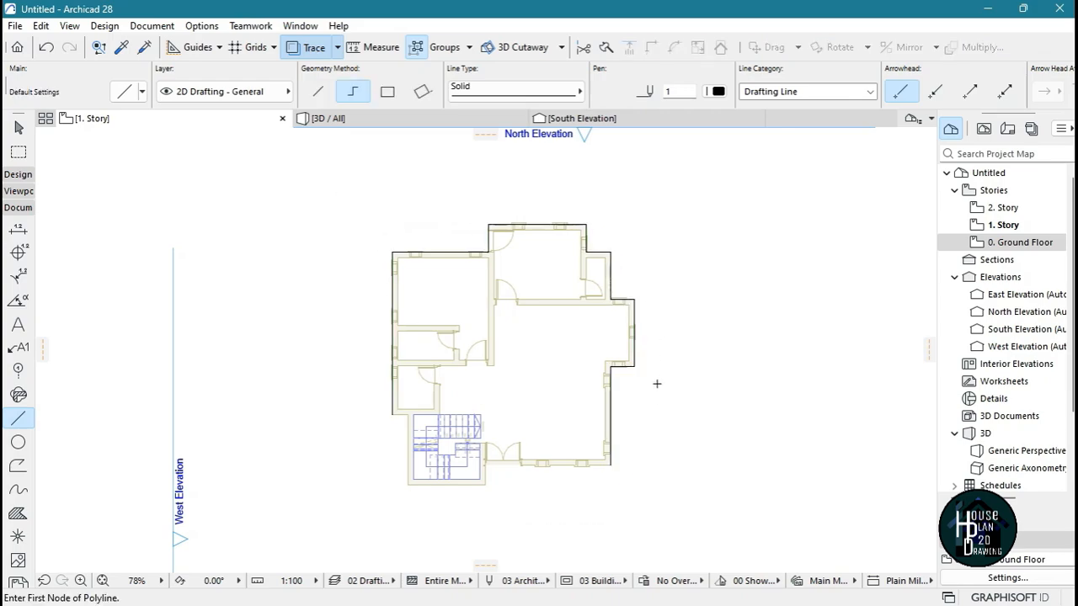
# Turn off Suspend Groups and select the whole traced outline as one group
pyautogui.scroll(4, 640, 412)
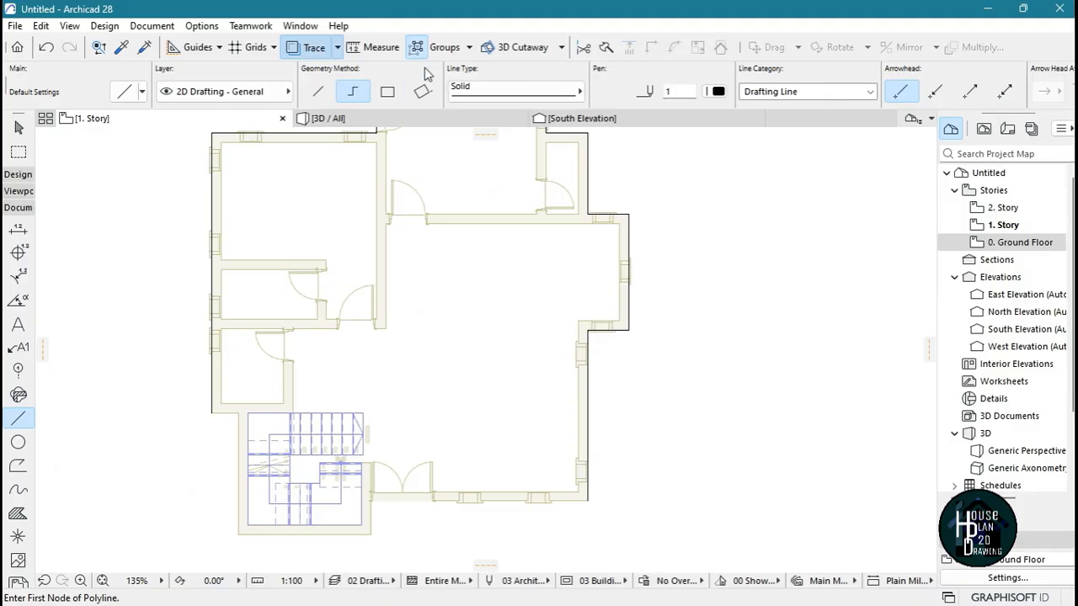
pyautogui.scroll(-3, 679, 308)
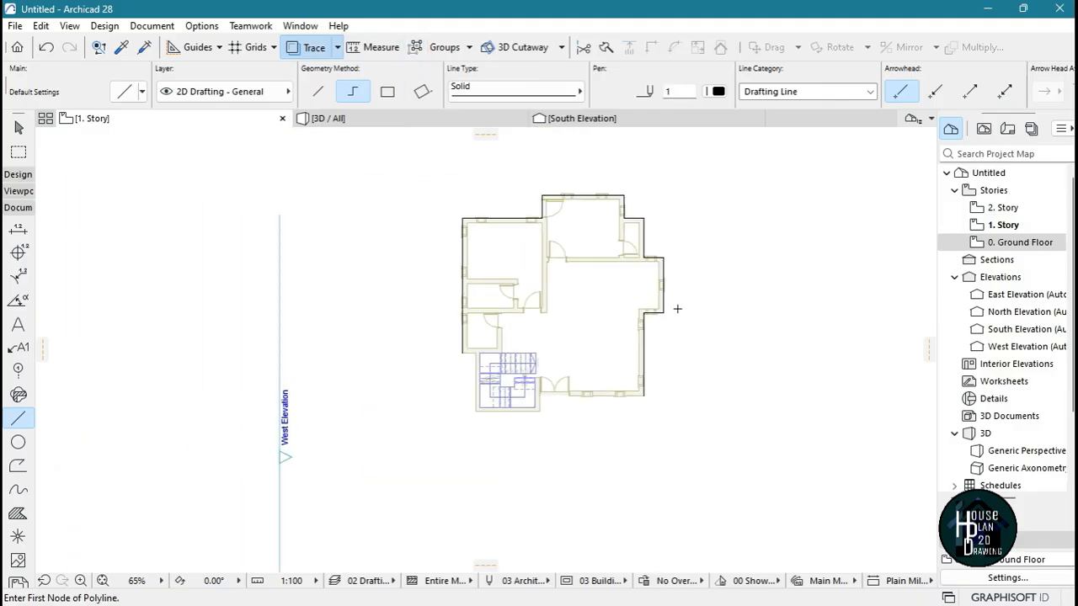
pyautogui.scroll(1, 667, 298)
pyautogui.scroll(1, 669, 301)
pyautogui.press('Escape')
pyautogui.scroll(2, 633, 365)
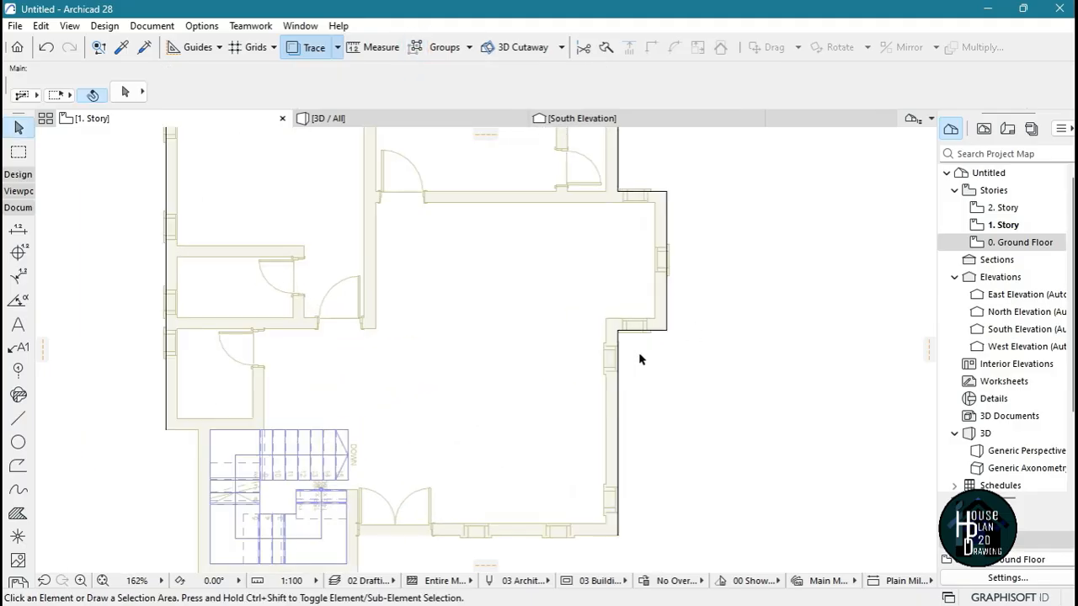
pyautogui.click(666, 331)
pyautogui.scroll(-4, 664, 368)
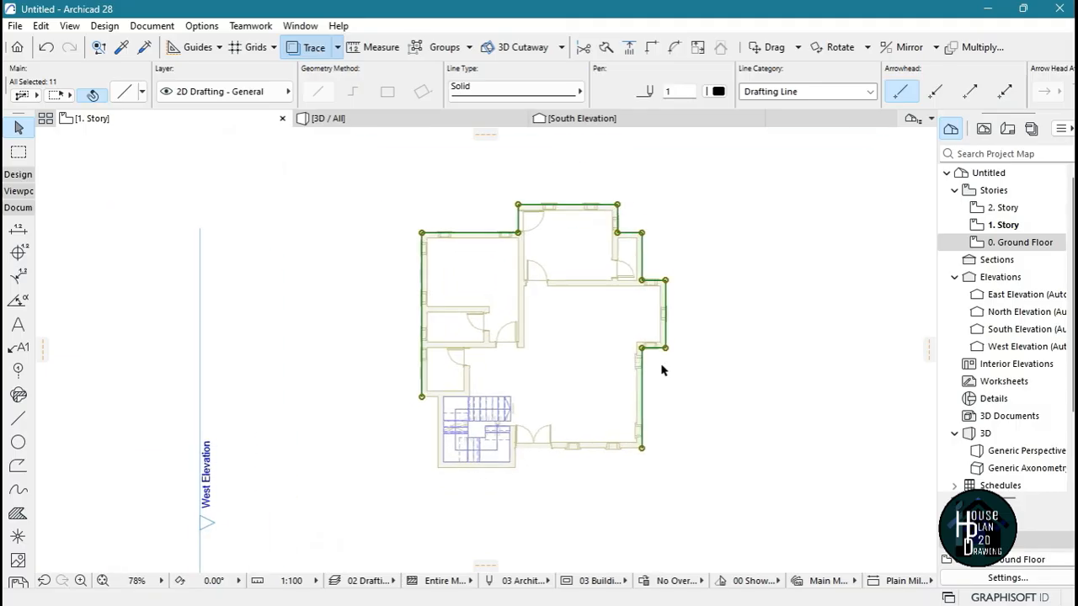
pyautogui.scroll(3, 662, 368)
pyautogui.scroll(-3, 687, 338)
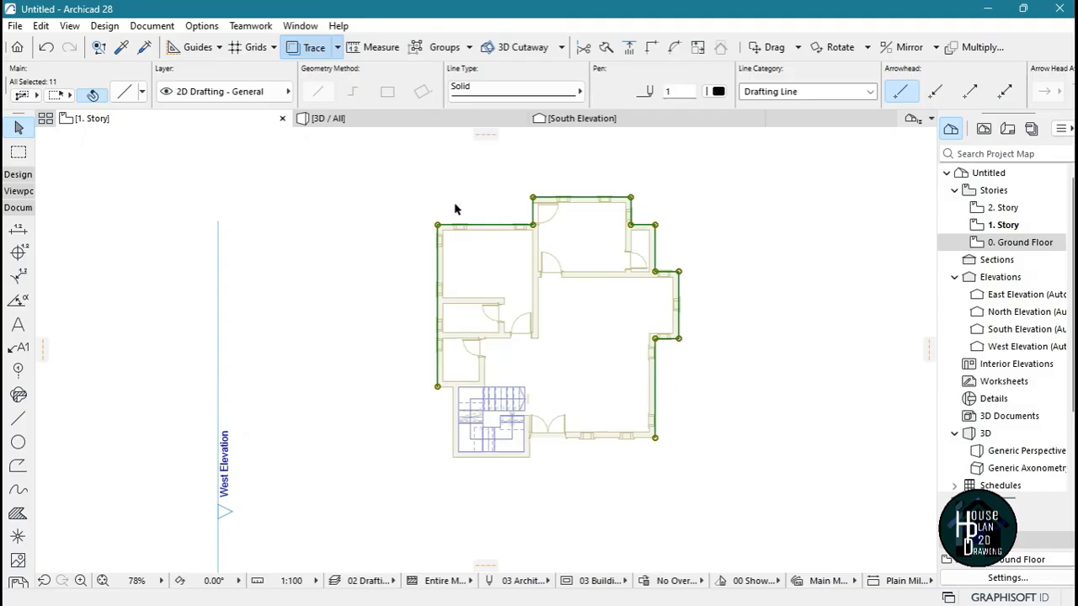
# Display the Control Box
pyautogui.click(295, 27)
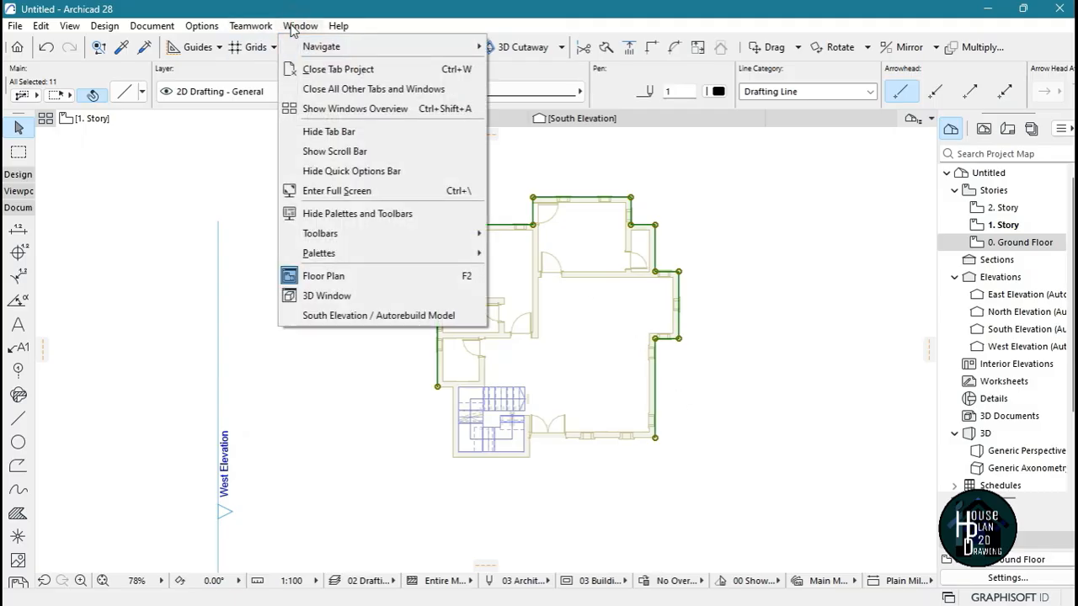
pyautogui.moveTo(454, 252)
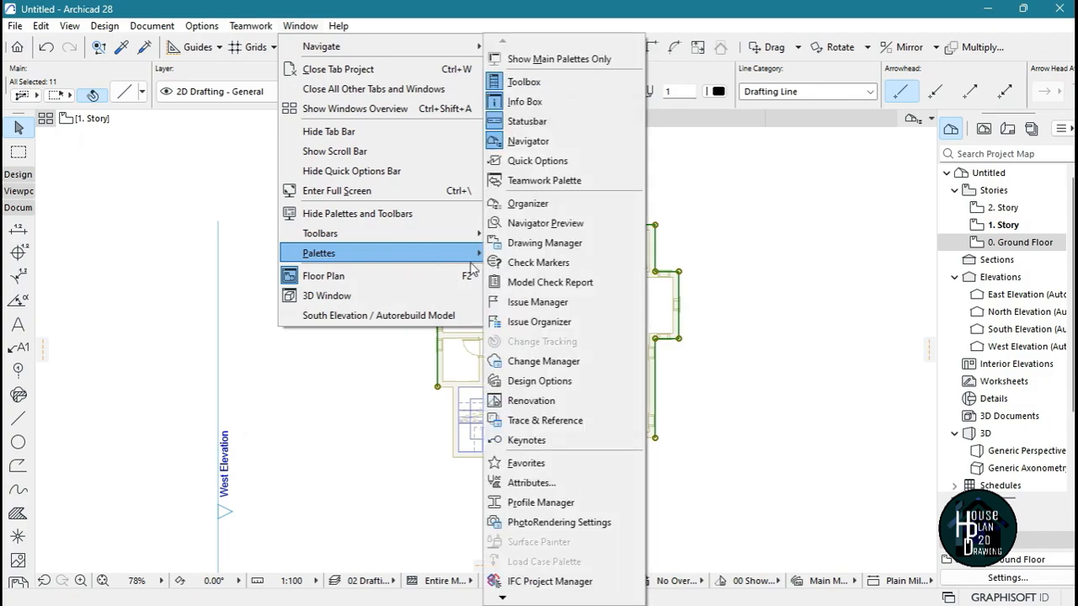
pyautogui.moveTo(498, 597)
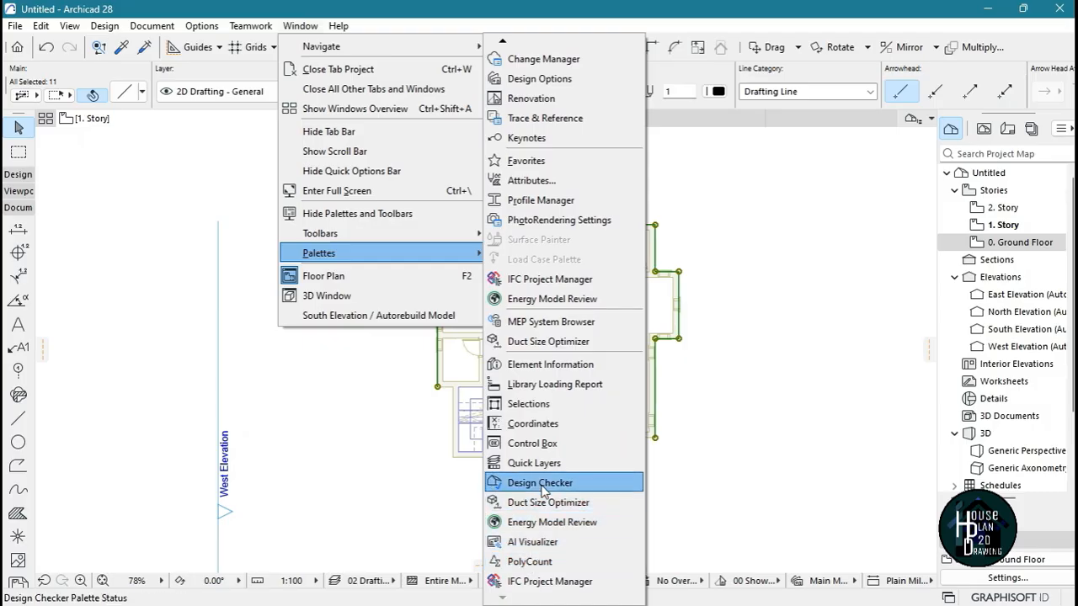
pyautogui.click(539, 442)
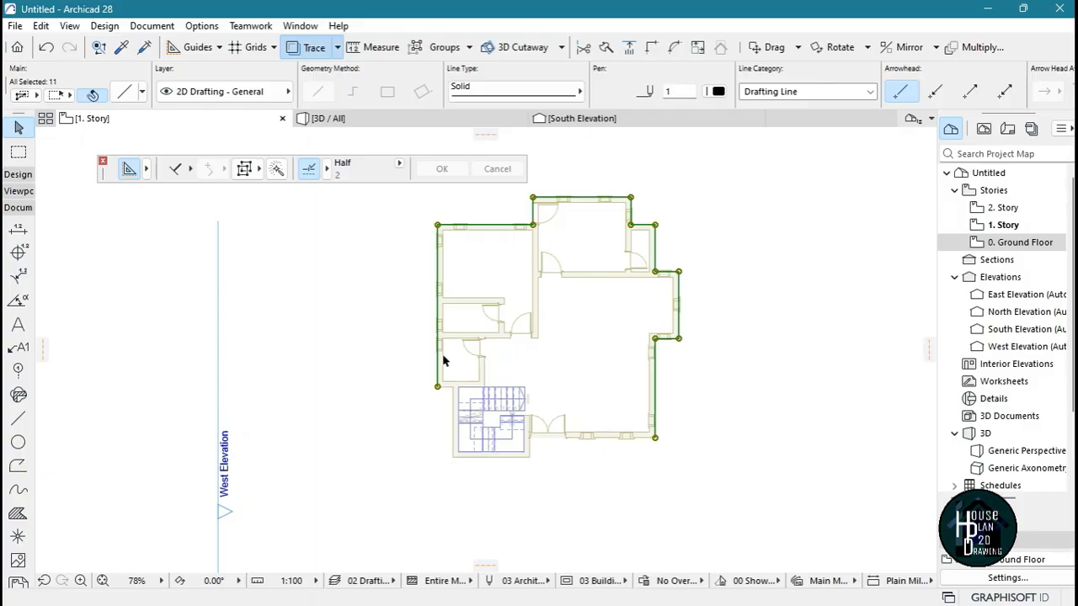
# Create a line copy of the grouped outline 300 outward, using the Line tool with the Offset construction method and the Magic Wand
pyautogui.scroll(-2, 443, 360)
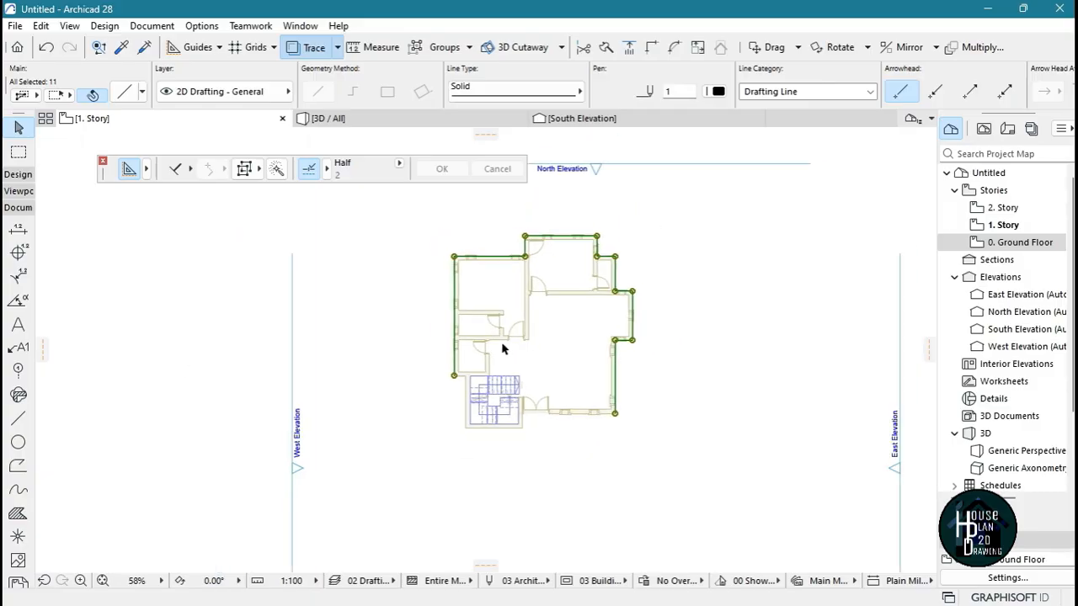
pyautogui.click(19, 417)
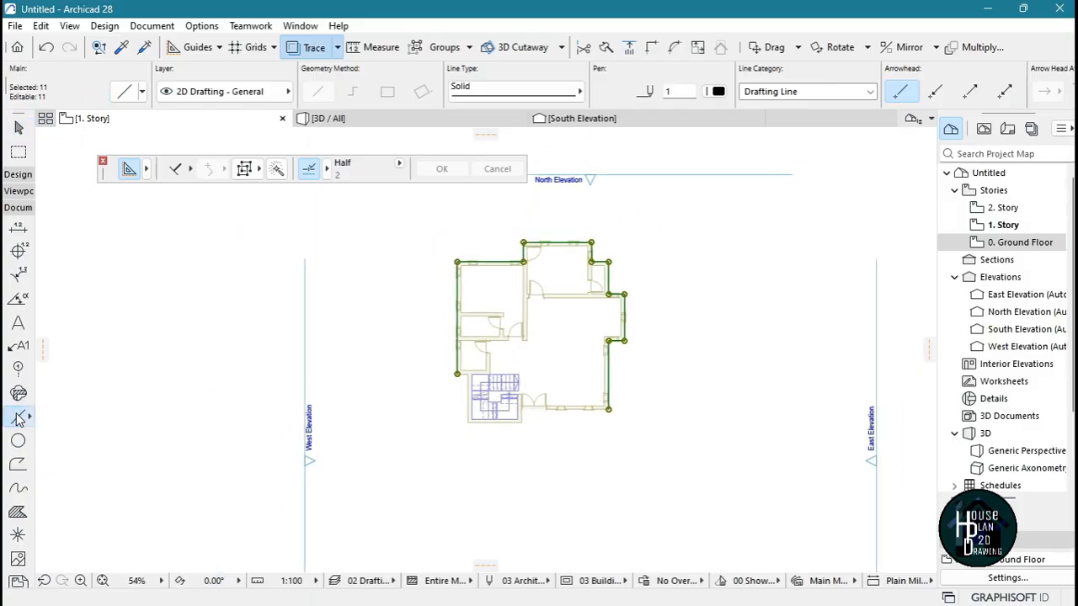
pyautogui.click(177, 171)
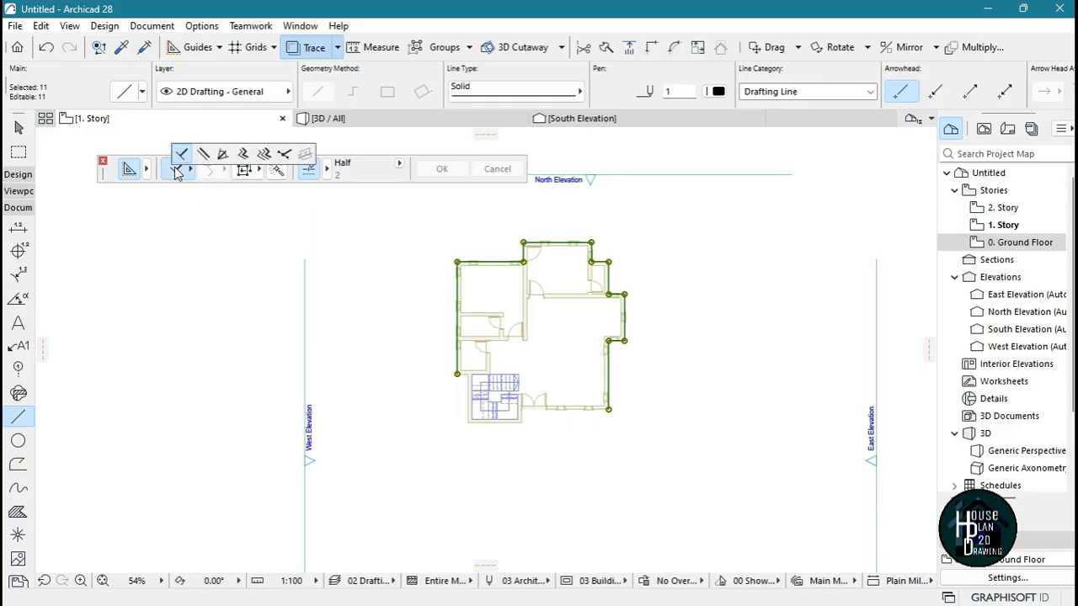
pyautogui.click(244, 154)
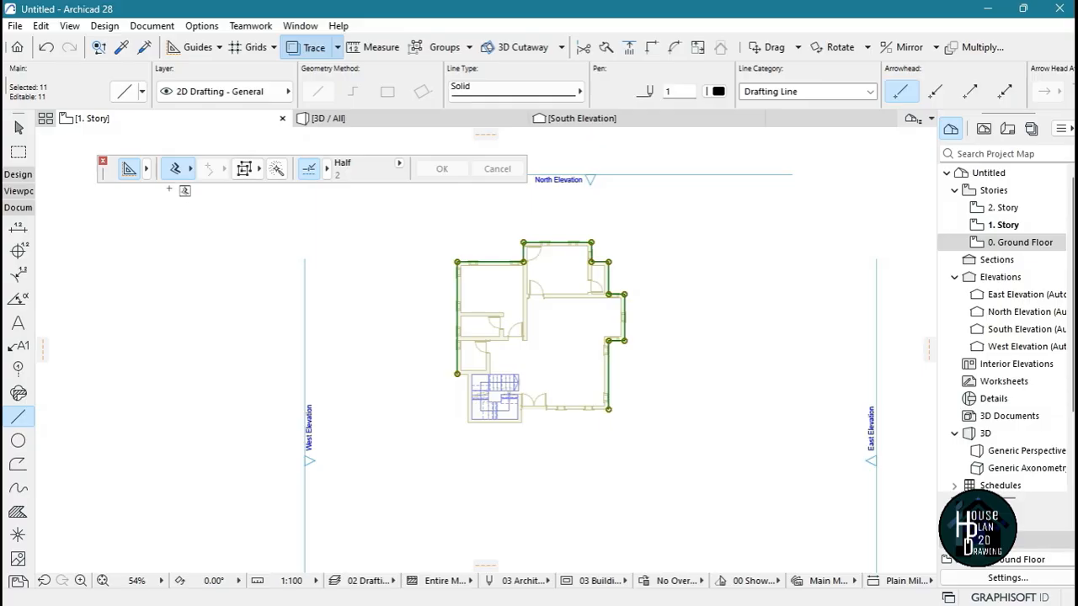
pyautogui.click(278, 170)
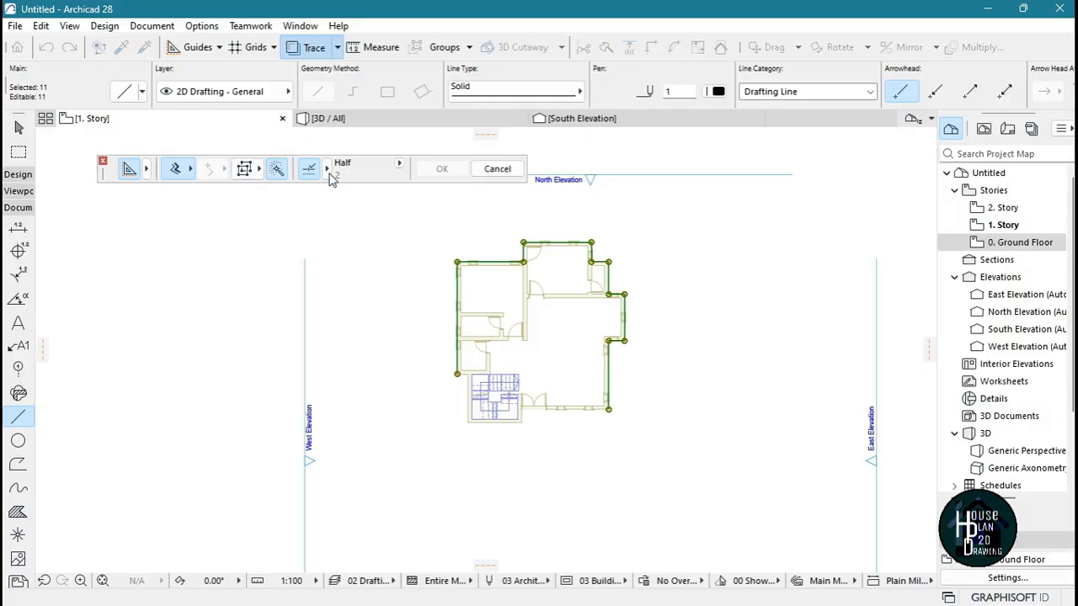
pyautogui.scroll(4, 483, 212)
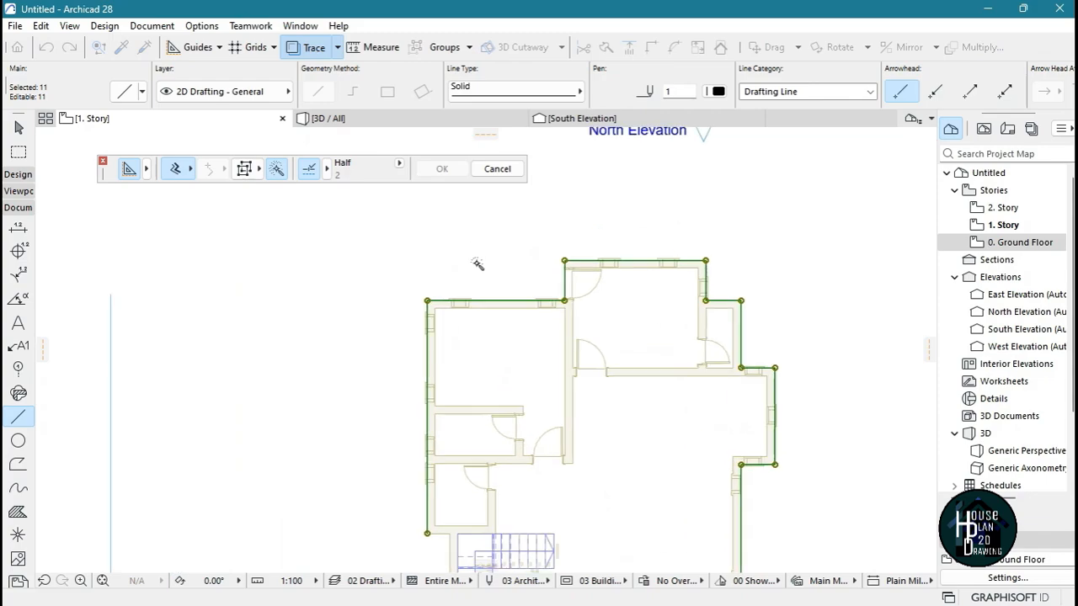
pyautogui.click(503, 302)
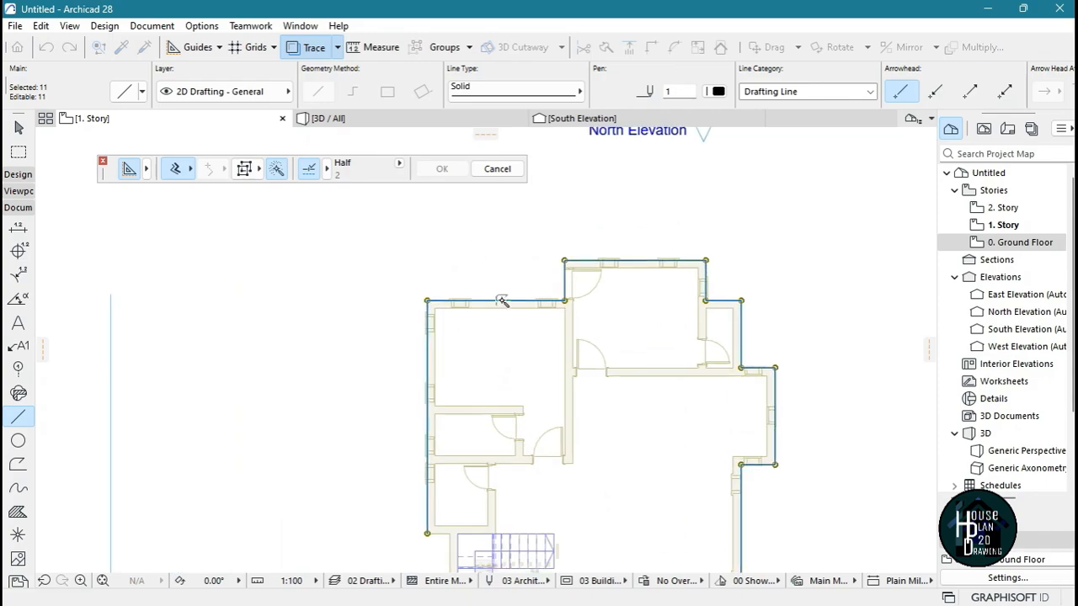
pyautogui.click(503, 301)
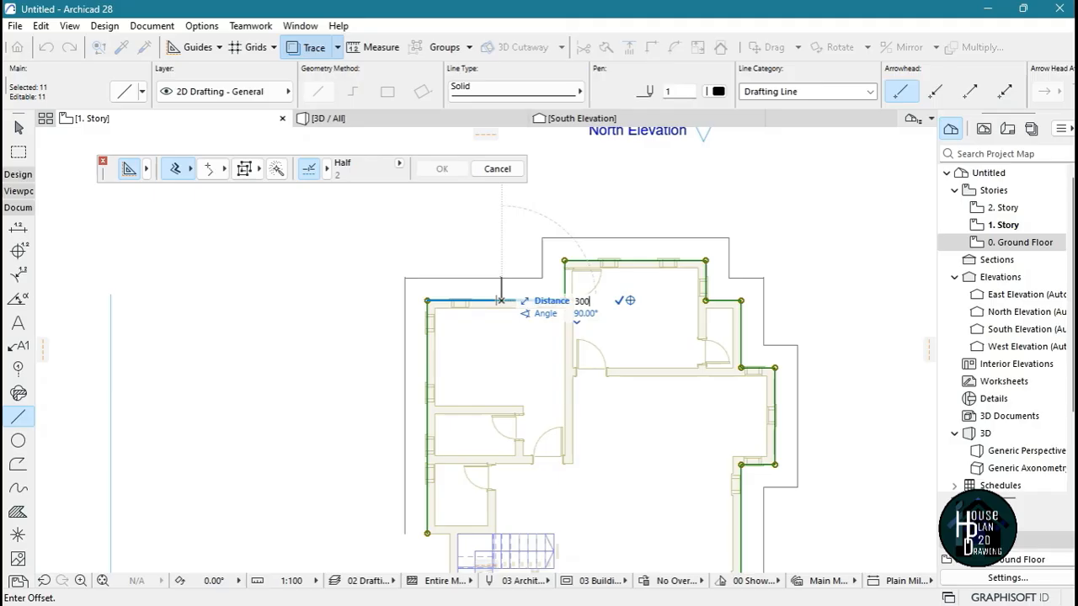
pyautogui.click(503, 289)
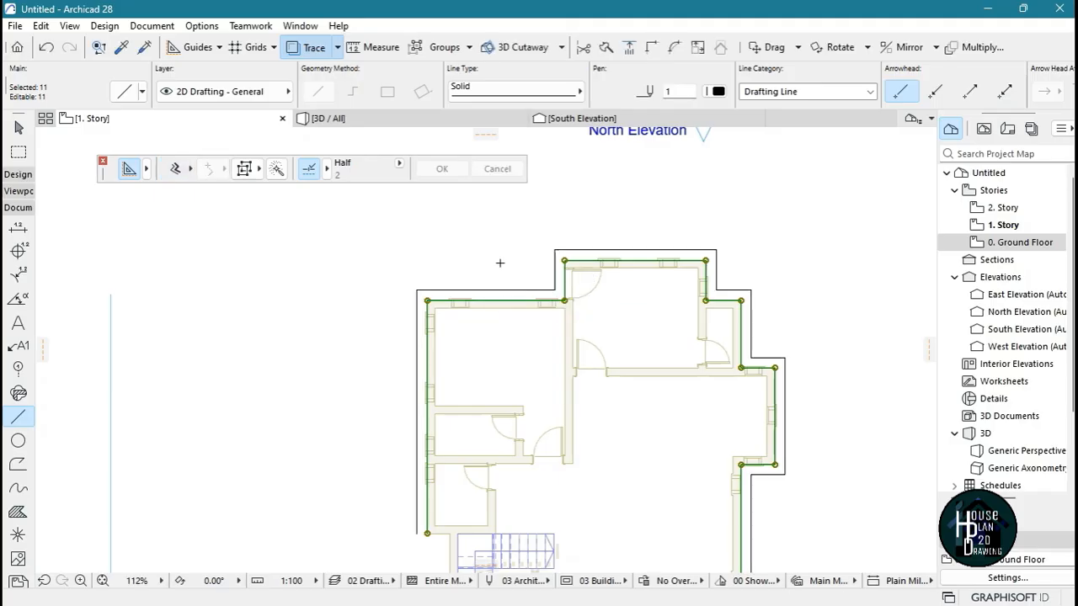
# Delete the original inner outline group and close the Control Box
pyautogui.scroll(-3, 603, 243)
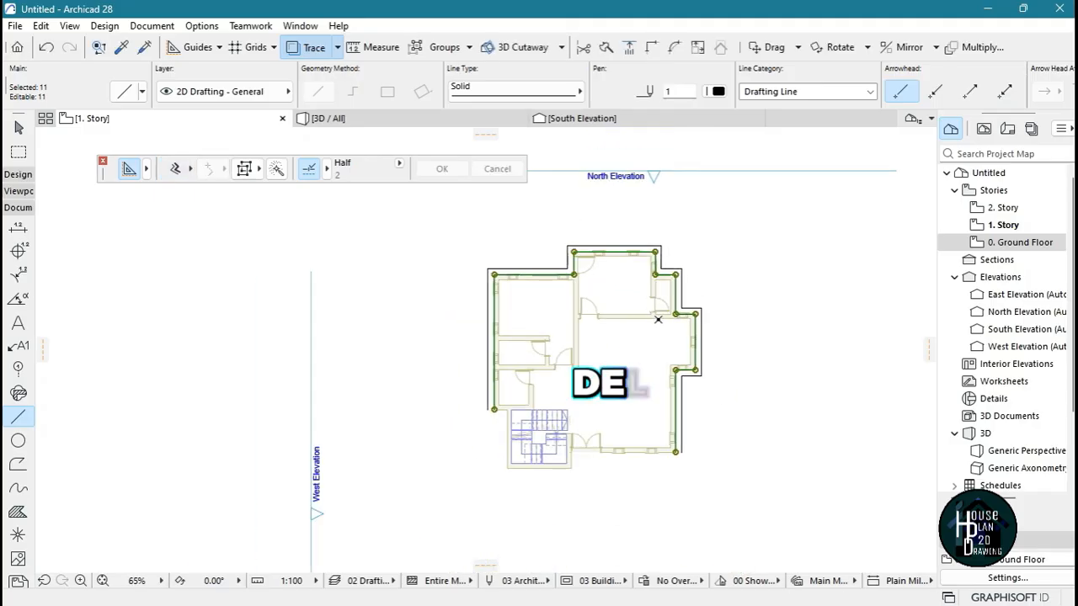
pyautogui.press('Delete')
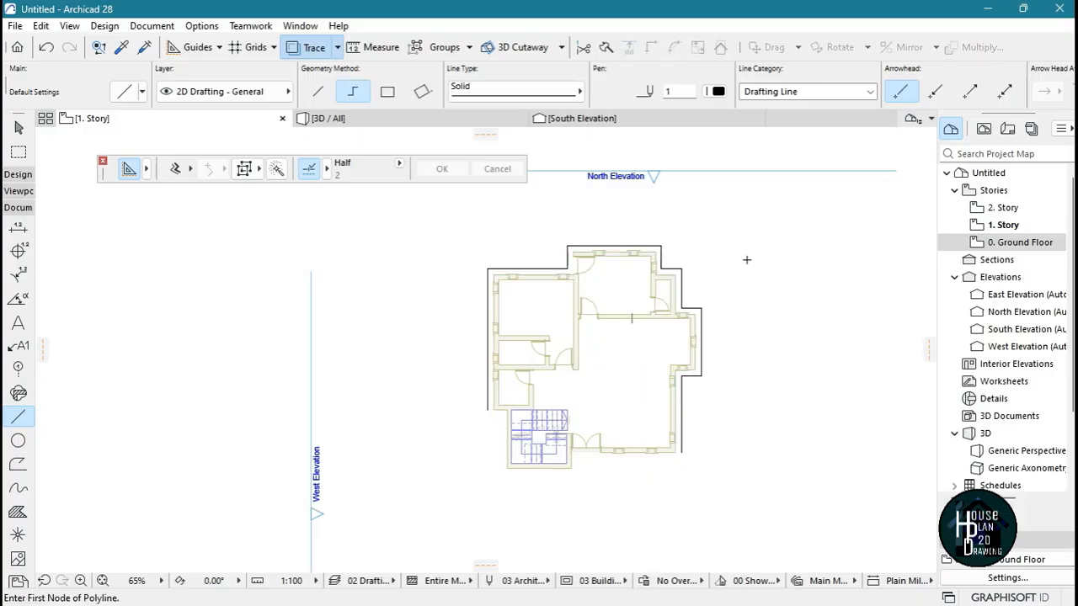
pyautogui.press('Escape')
pyautogui.scroll(2, 634, 382)
pyautogui.scroll(-3, 478, 298)
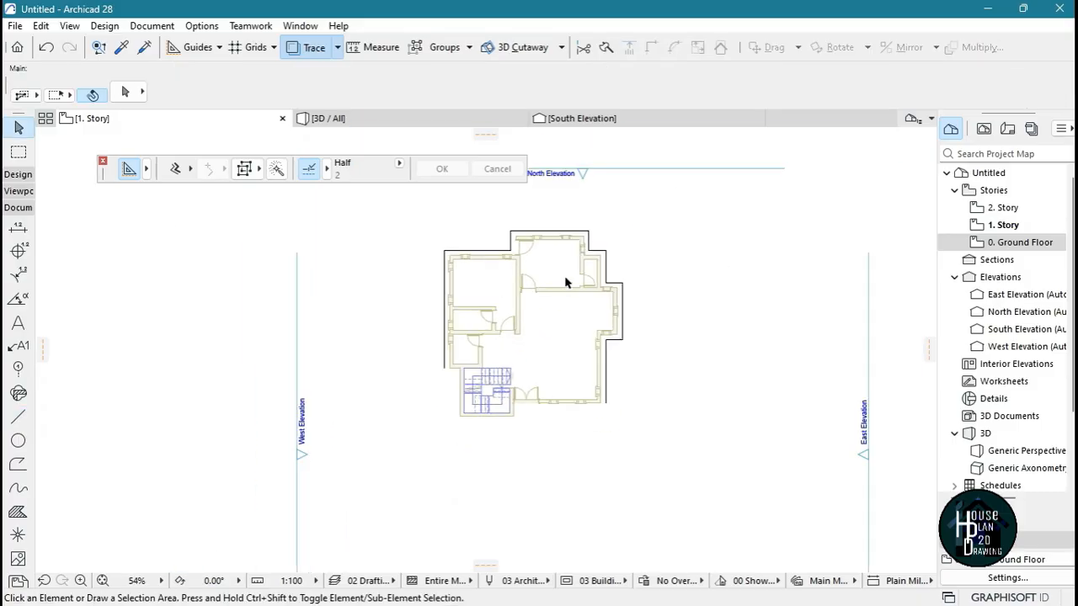
pyautogui.scroll(3, 567, 279)
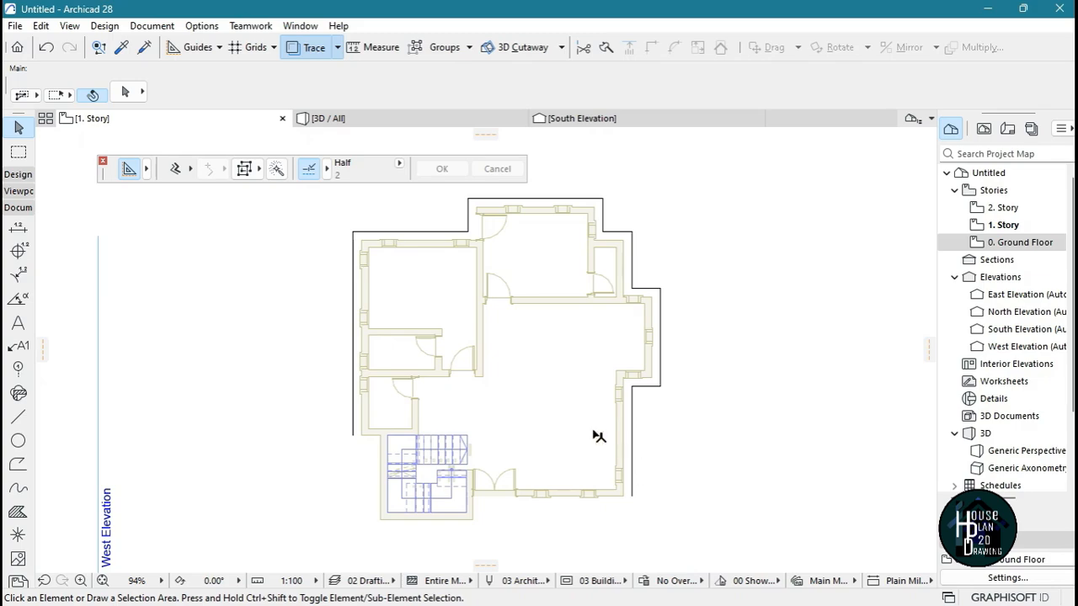
pyautogui.click(101, 161)
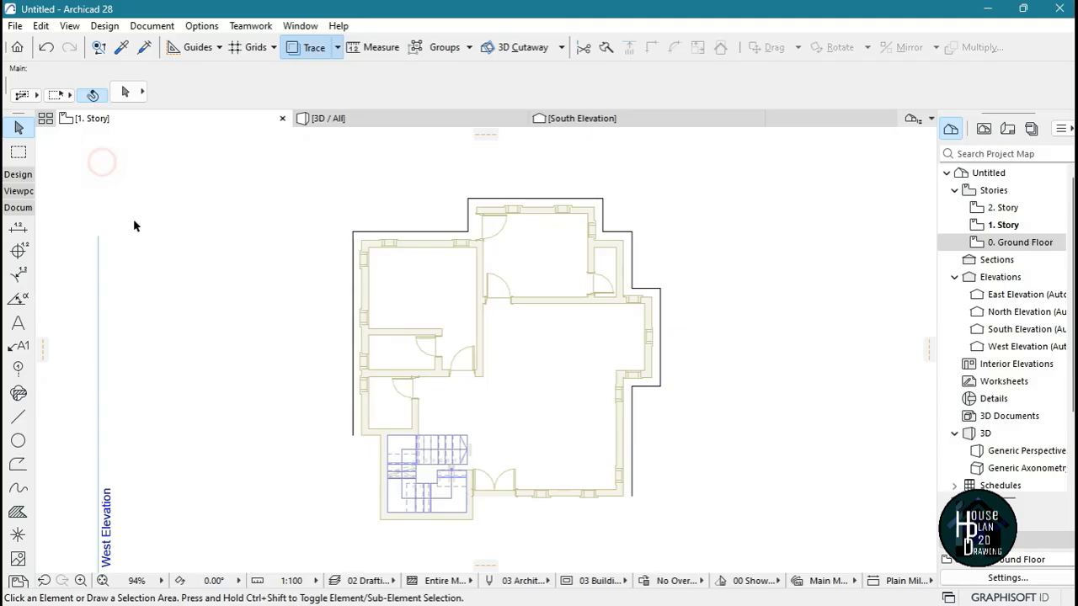
# Start a chained exterior wall at the outline's lower-left end, tracing up the west side and around the north step to the uppermost left corner
pyautogui.click(13, 176)
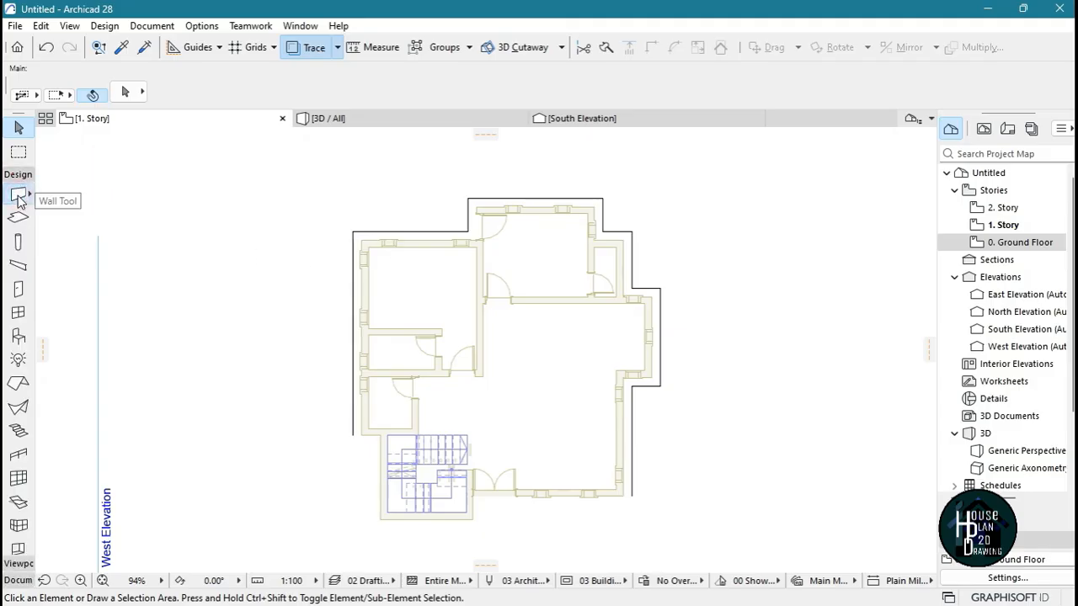
pyautogui.click(19, 197)
pyautogui.scroll(6, 306, 425)
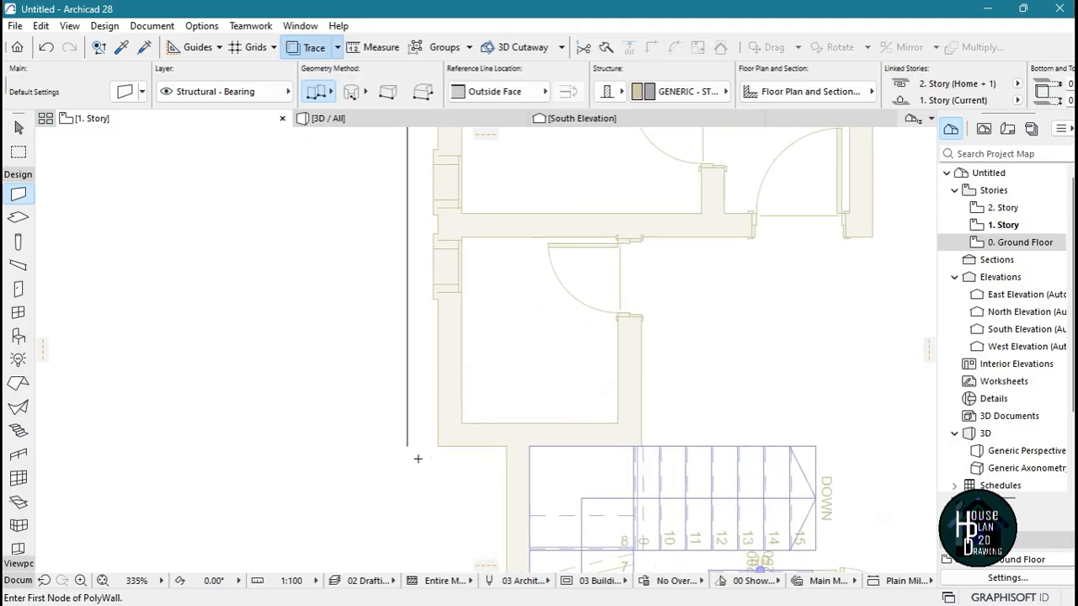
pyautogui.click(407, 445)
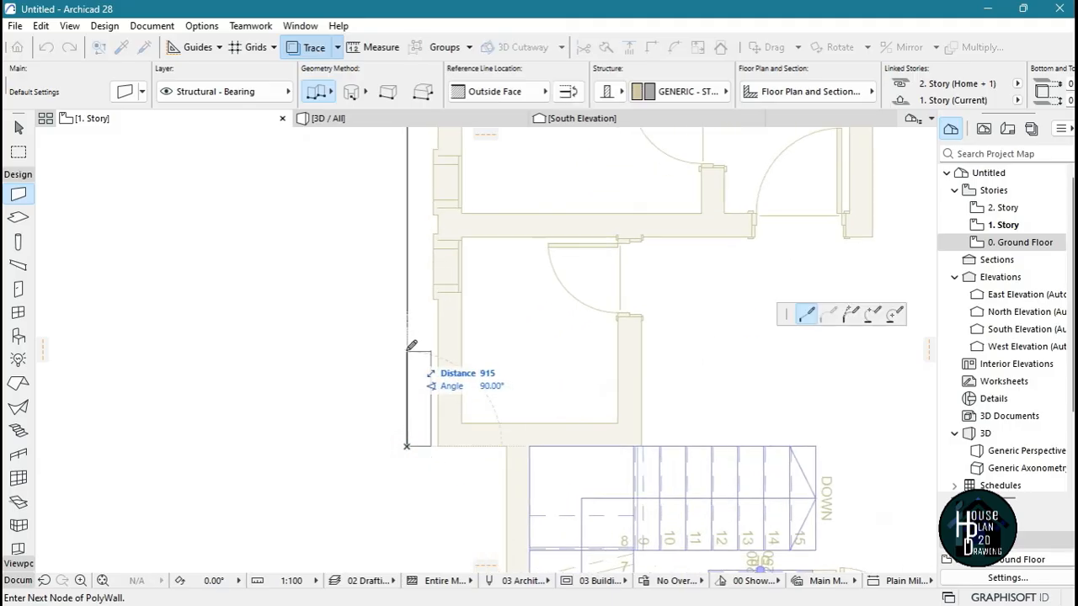
pyautogui.scroll(-6, 409, 438)
pyautogui.scroll(6, 387, 353)
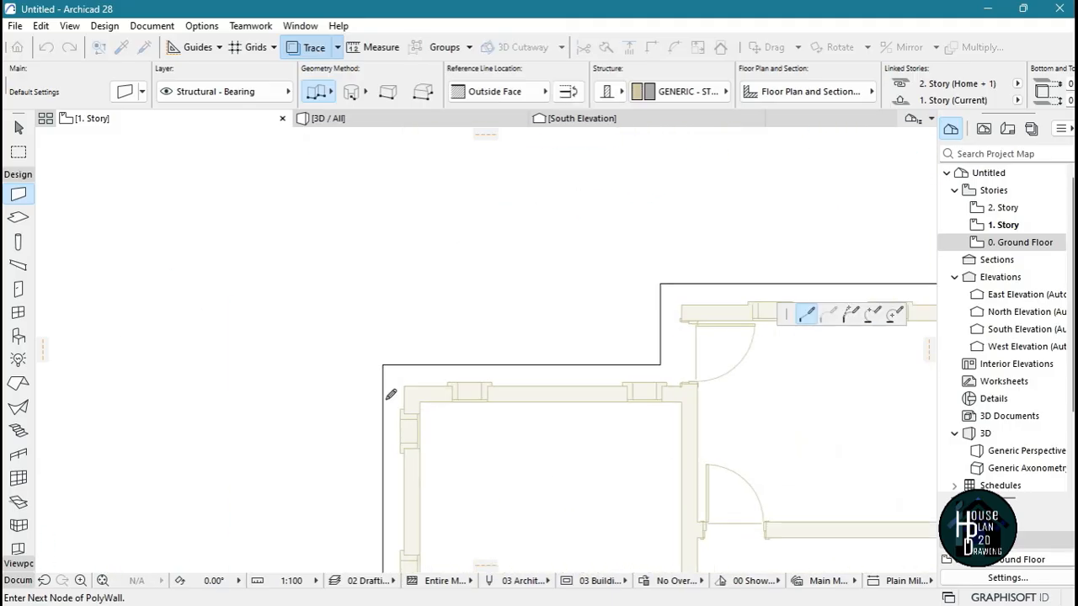
pyautogui.click(383, 346)
pyautogui.scroll(-5, 402, 363)
pyautogui.scroll(5, 513, 355)
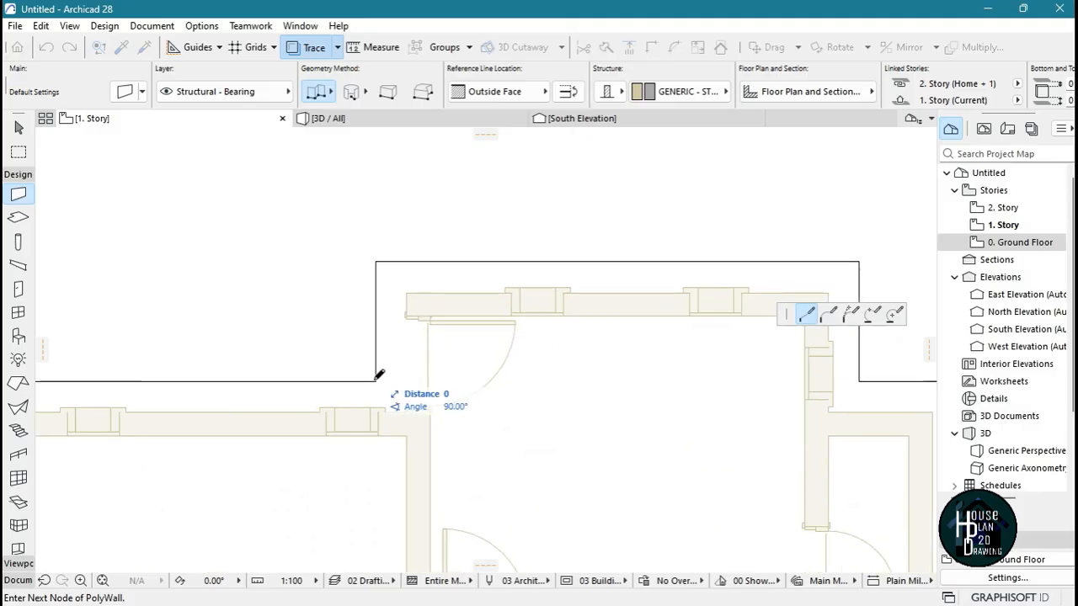
pyautogui.click(375, 380)
pyautogui.click(375, 262)
# Continue the chained wall along the top edge and around the stepped corners on the outline's east side
pyautogui.scroll(-3, 376, 262)
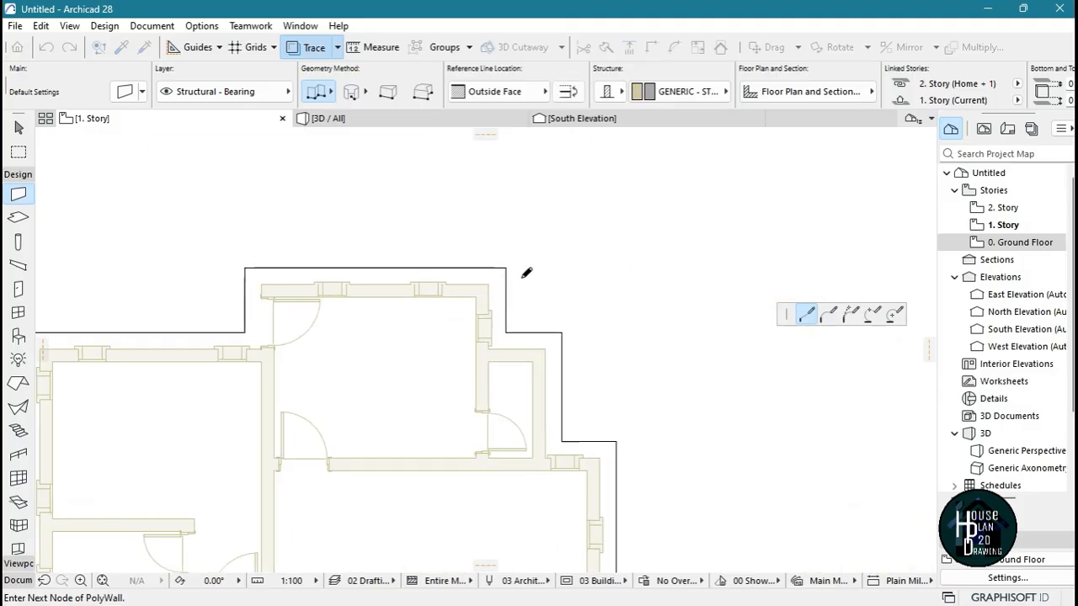
pyautogui.scroll(2, 505, 265)
pyautogui.click(482, 262)
pyautogui.click(482, 361)
pyautogui.click(569, 361)
pyautogui.scroll(-4, 569, 361)
pyautogui.scroll(4, 569, 446)
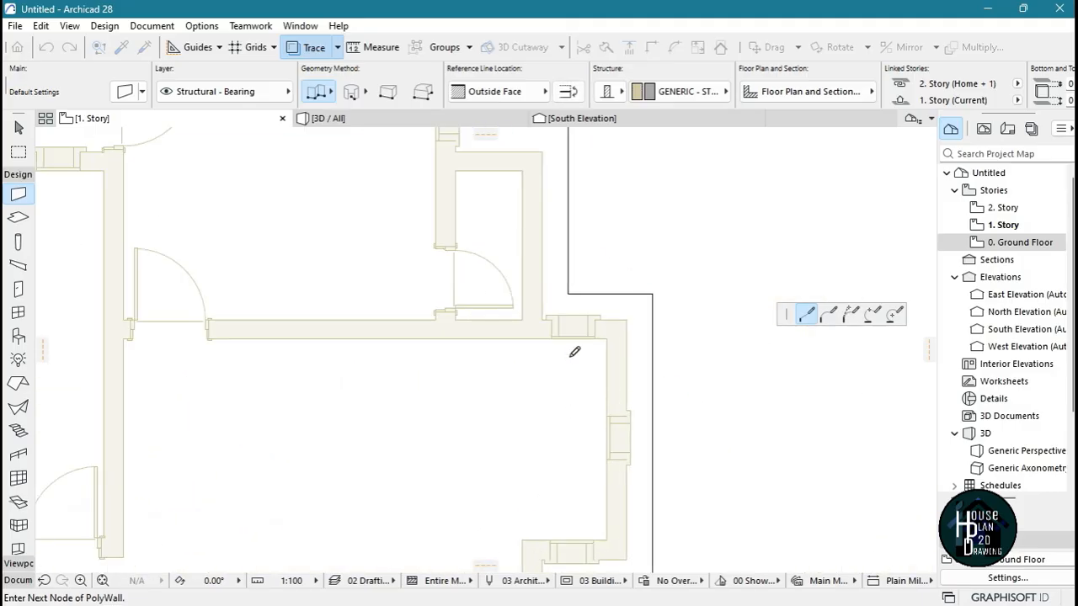
pyautogui.click(652, 295)
pyautogui.scroll(-4, 652, 295)
pyautogui.scroll(4, 666, 373)
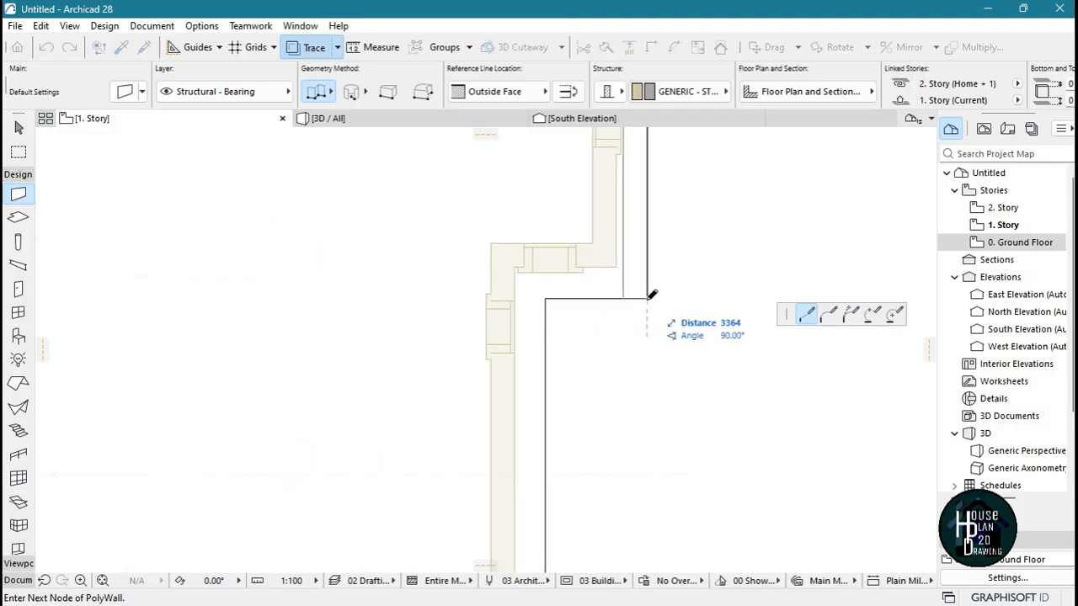
pyautogui.click(552, 292)
# Finish the chained exterior wall at the lower end of the outline's east side
pyautogui.scroll(-4, 552, 293)
pyautogui.scroll(4, 621, 340)
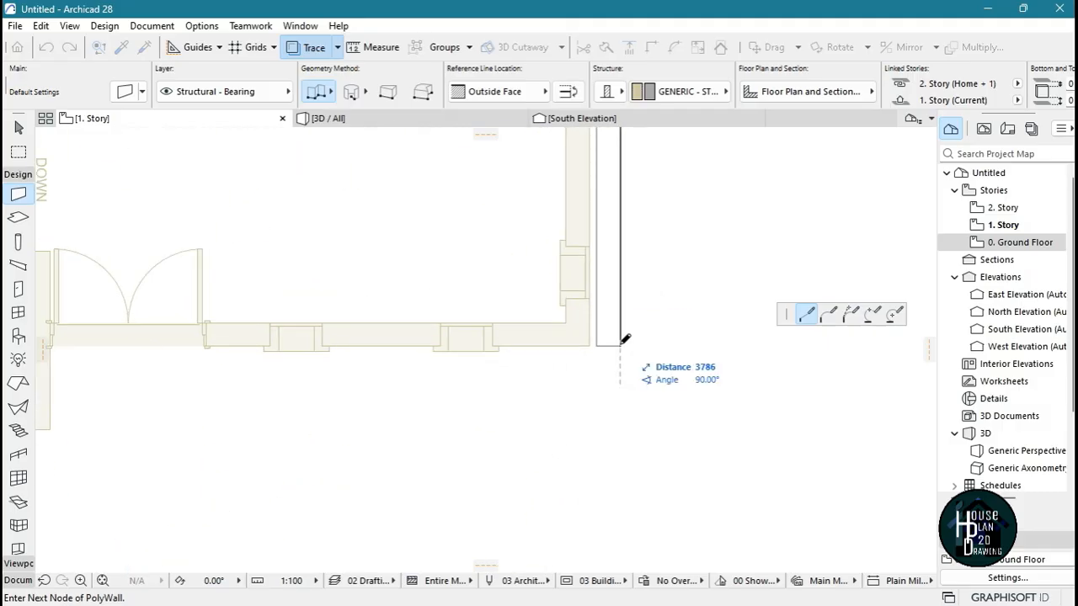
pyautogui.click(620, 340)
pyautogui.scroll(-5, 621, 353)
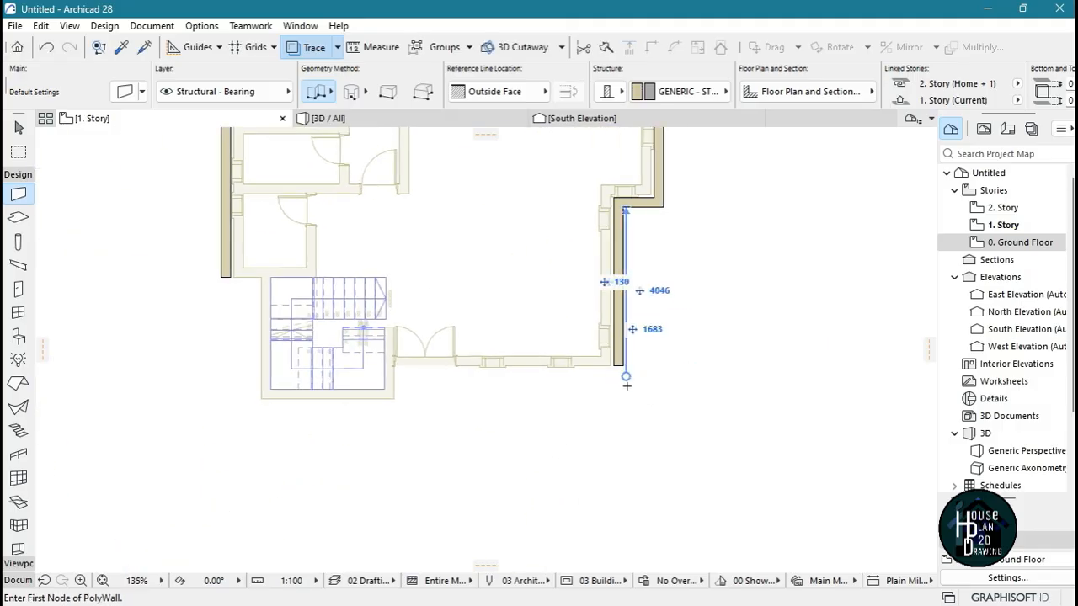
pyautogui.scroll(-1, 680, 435)
pyautogui.press('Escape')
pyautogui.scroll(4, 581, 257)
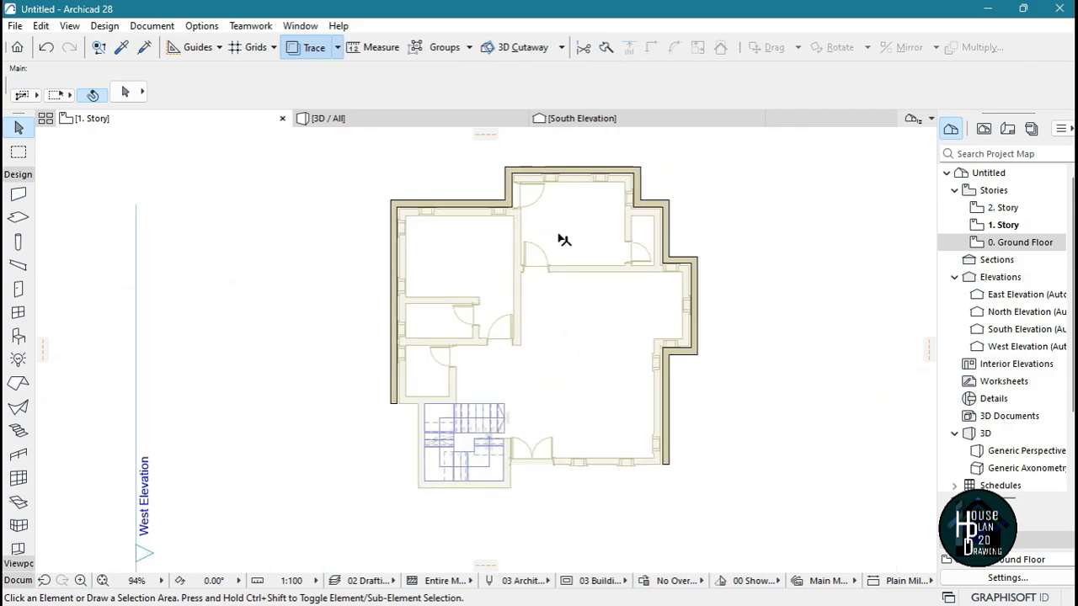
pyautogui.scroll(4, 541, 193)
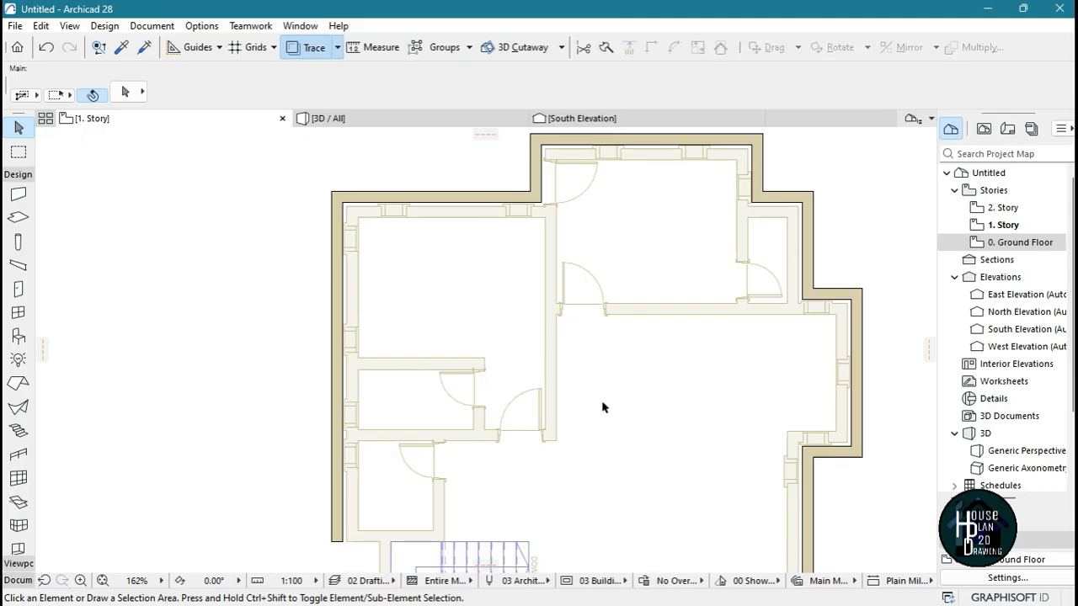
pyautogui.scroll(-3, 690, 274)
pyautogui.scroll(2, 529, 289)
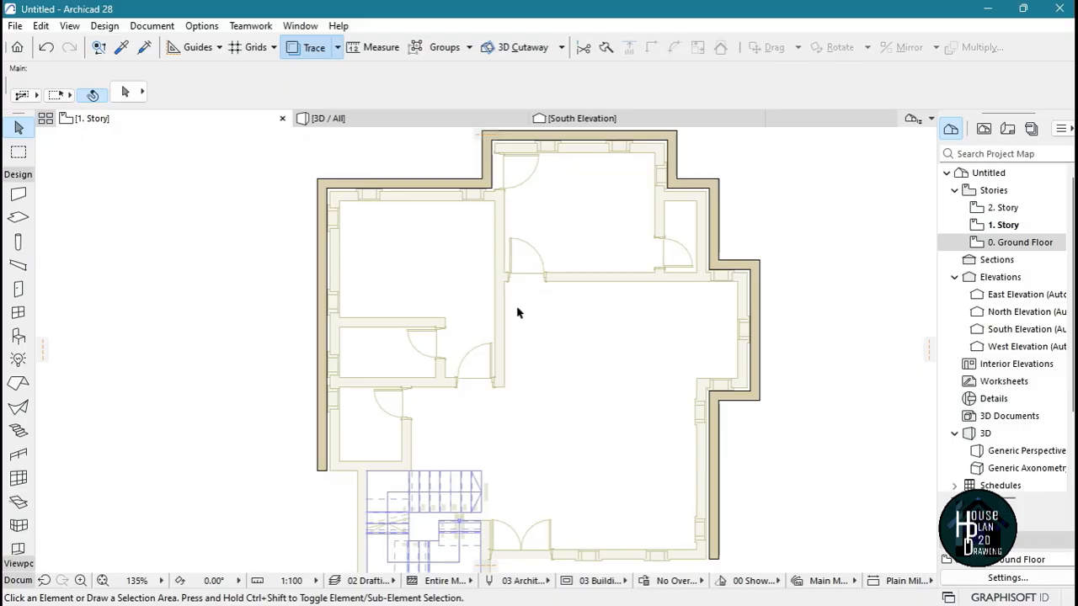
pyautogui.scroll(-3, 518, 312)
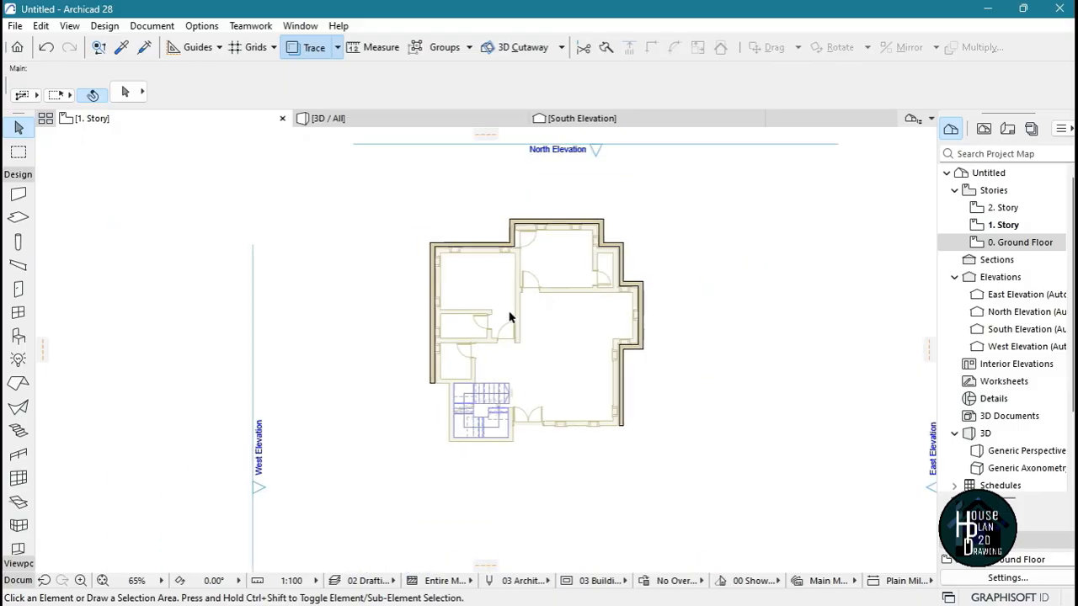
pyautogui.scroll(3, 501, 339)
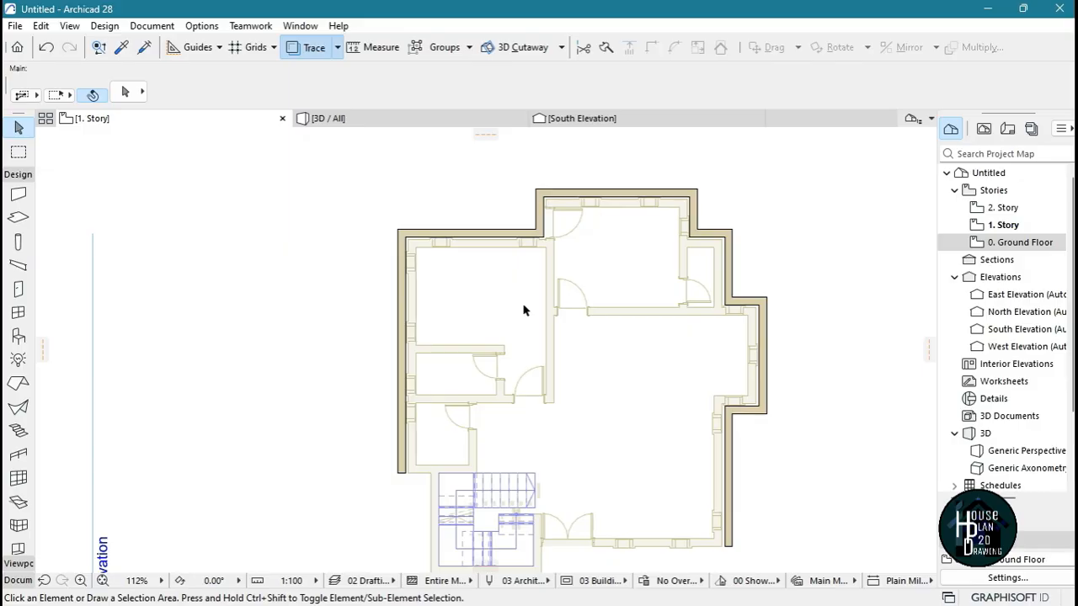
# Draw a flipped vertical interior wall over the traced wall right of the upper-left room, ending just below the lower door opening
pyautogui.scroll(8, 516, 215)
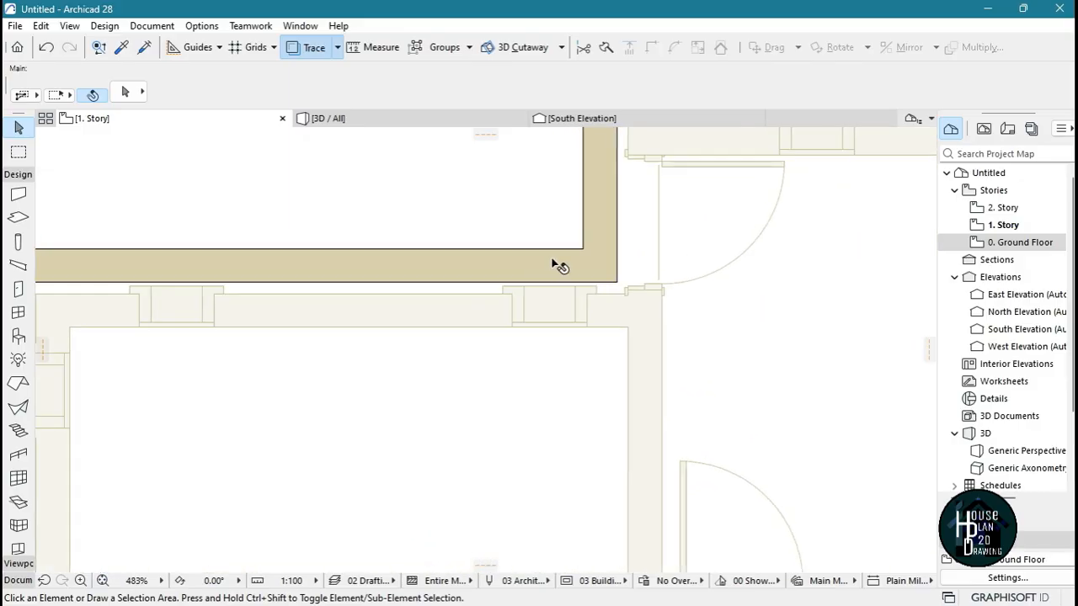
pyautogui.keyDown('alt'); pyautogui.click(501, 250); pyautogui.keyUp('alt')
pyautogui.scroll(-5, 561, 283)
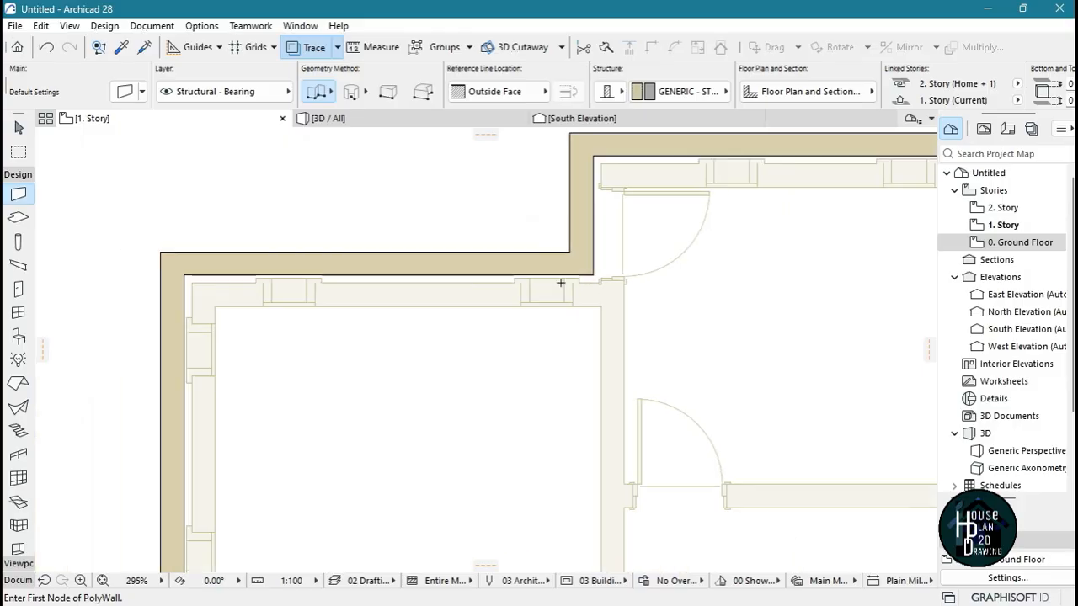
pyautogui.scroll(7, 598, 304)
pyautogui.click(562, 269)
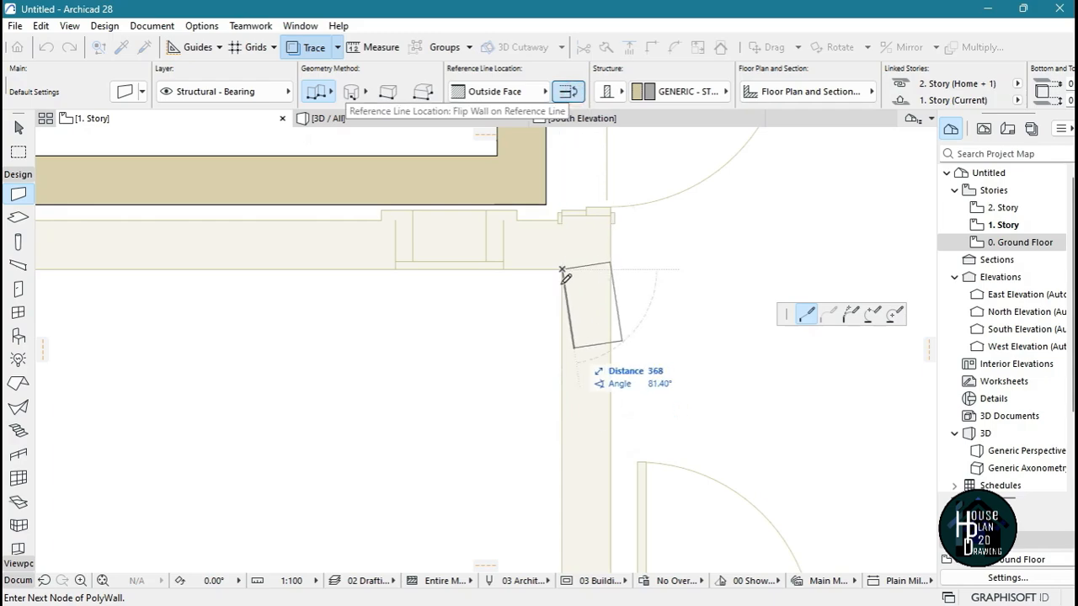
pyautogui.scroll(-6, 580, 211)
pyautogui.scroll(6, 575, 375)
pyautogui.scroll(3, 575, 371)
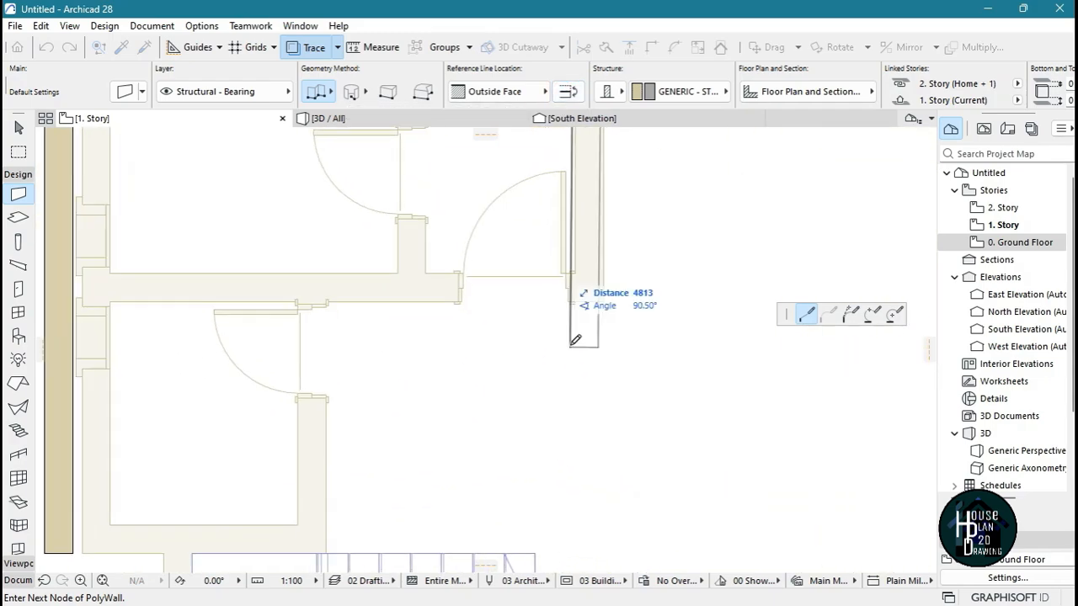
pyautogui.doubleClick(572, 329)
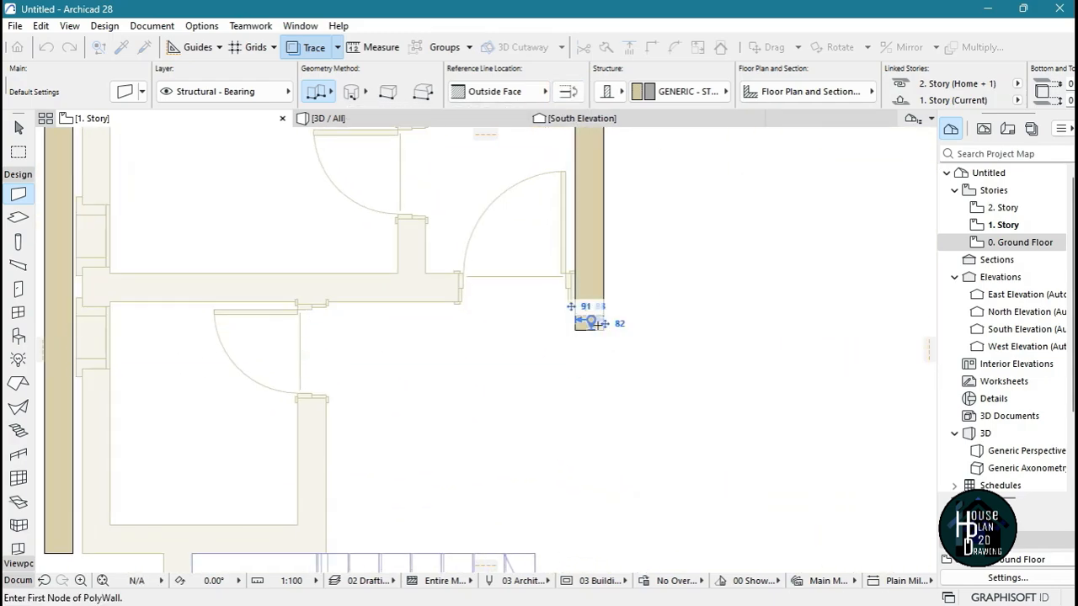
# Draw a flipped horizontal interior wall along the traced wall below the upper-left rooms, ending at the vertical interior wall
pyautogui.scroll(-3, 589, 324)
pyautogui.scroll(5, 430, 324)
pyautogui.click(163, 265)
pyautogui.scroll(-3, 317, 273)
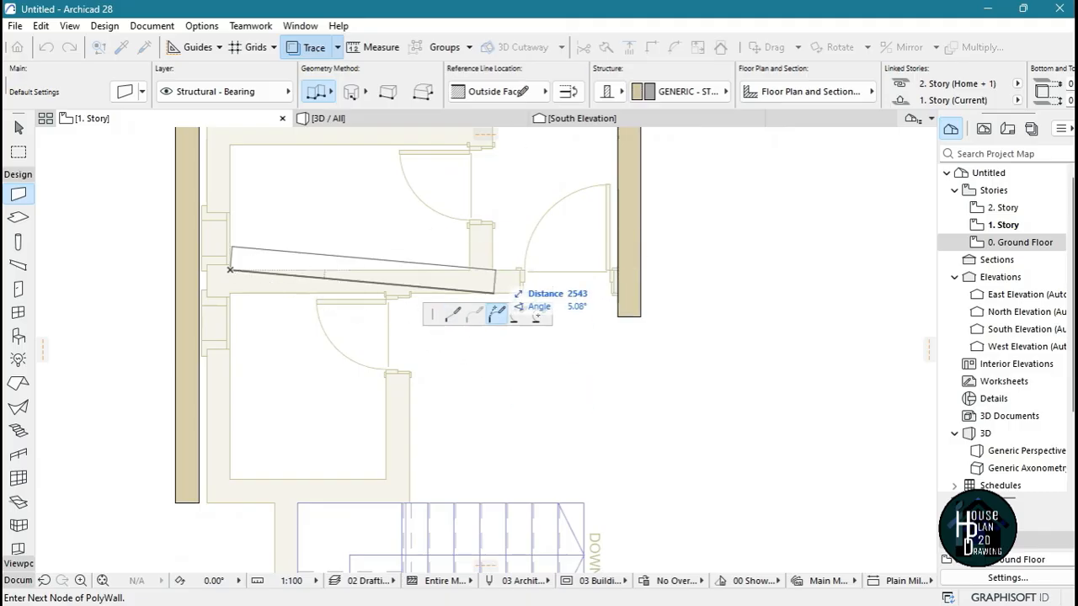
pyautogui.click(569, 93)
pyautogui.doubleClick(619, 271)
pyautogui.press('Escape')
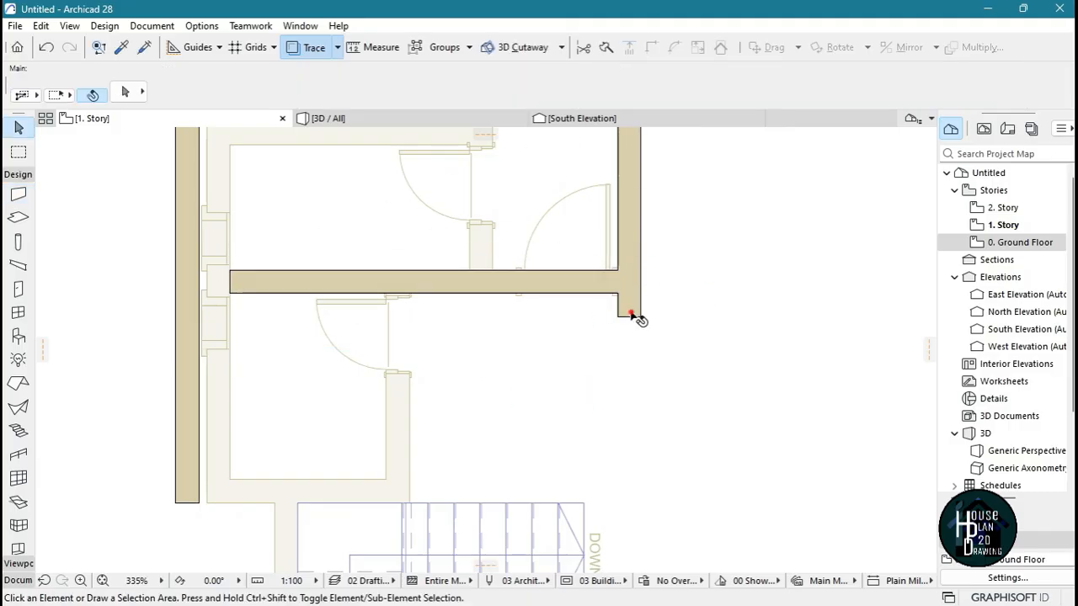
# Trim the vertical wall's lower stub and stretch the horizontal interior wall's left end to the west exterior wall's inner face
pyautogui.scroll(-3, 632, 314)
pyautogui.scroll(5, 478, 323)
pyautogui.click(526, 297)
pyautogui.click(526, 296)
pyautogui.click(461, 296)
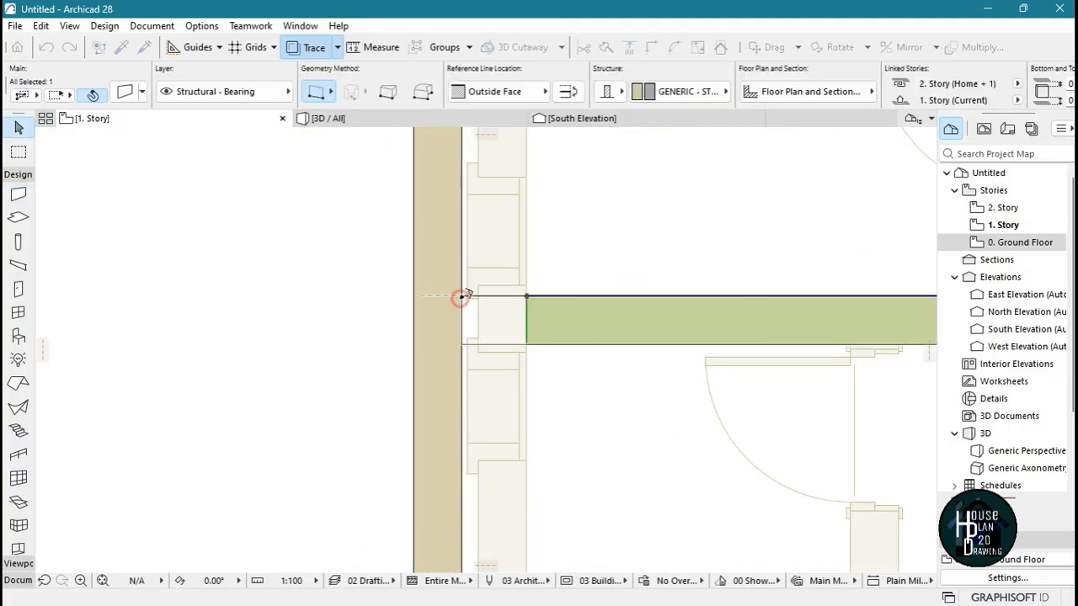
# Stretch the vertical interior wall's upper end past the exterior wall above the upper-left room
pyautogui.scroll(-5, 450, 353)
pyautogui.scroll(5, 565, 354)
pyautogui.click(565, 353)
pyautogui.click(555, 337)
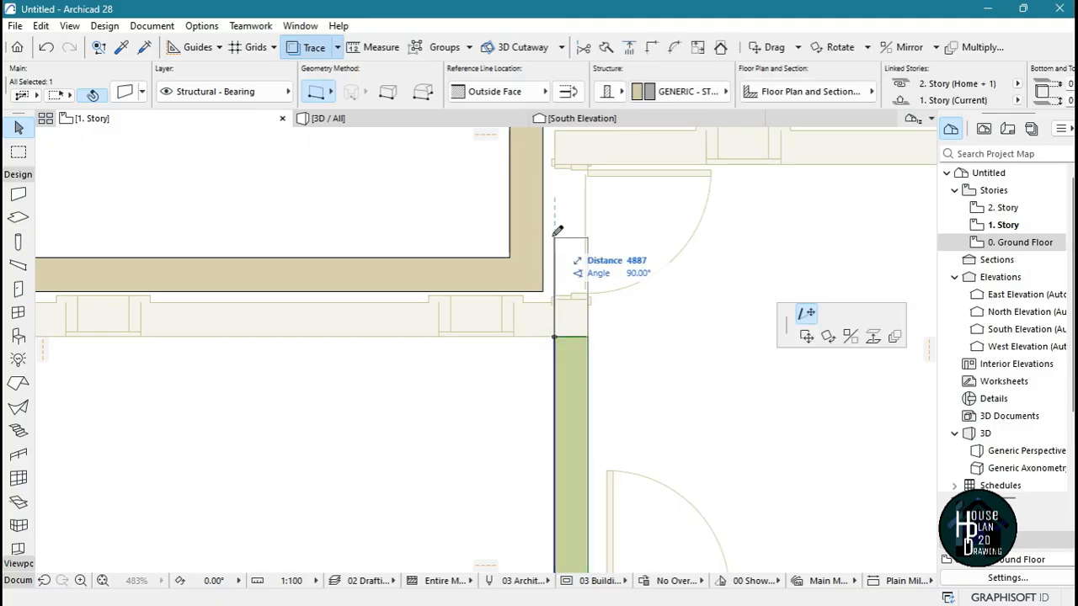
pyautogui.click(553, 231)
# Stretch the upper-left room's top exterior wall to meet the vertical interior wall, and trim the stub protruding above it
pyautogui.click(473, 274)
pyautogui.click(509, 258)
pyautogui.click(555, 257)
pyautogui.press('Escape')
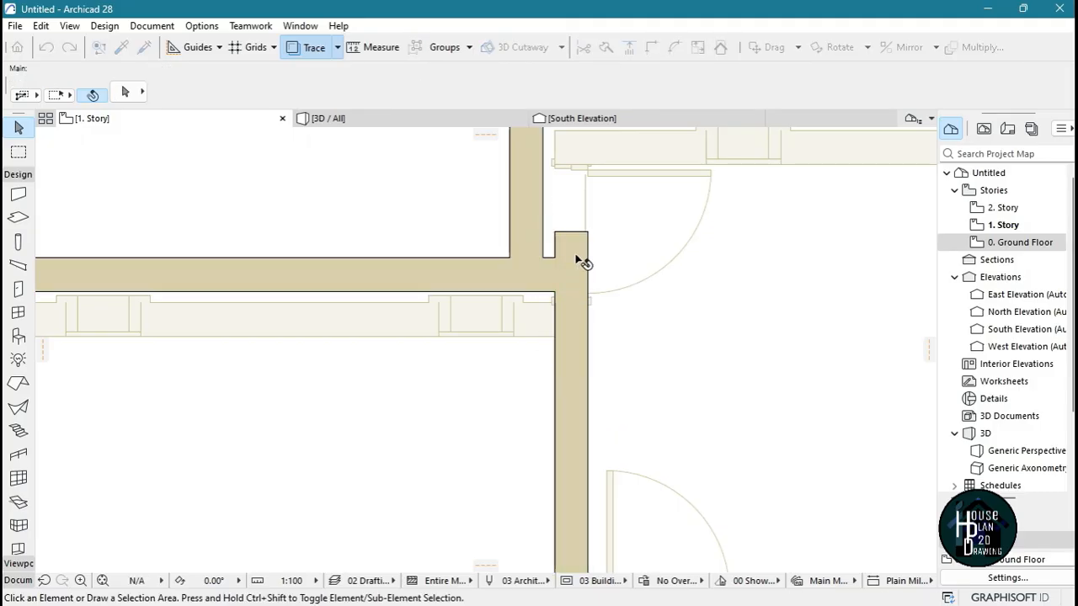
pyautogui.scroll(-5, 578, 278)
# Draw a horizontal wall with an Inside Face reference line along the traced wall below the upper room, running left to the vertical wall
pyautogui.scroll(5, 693, 278)
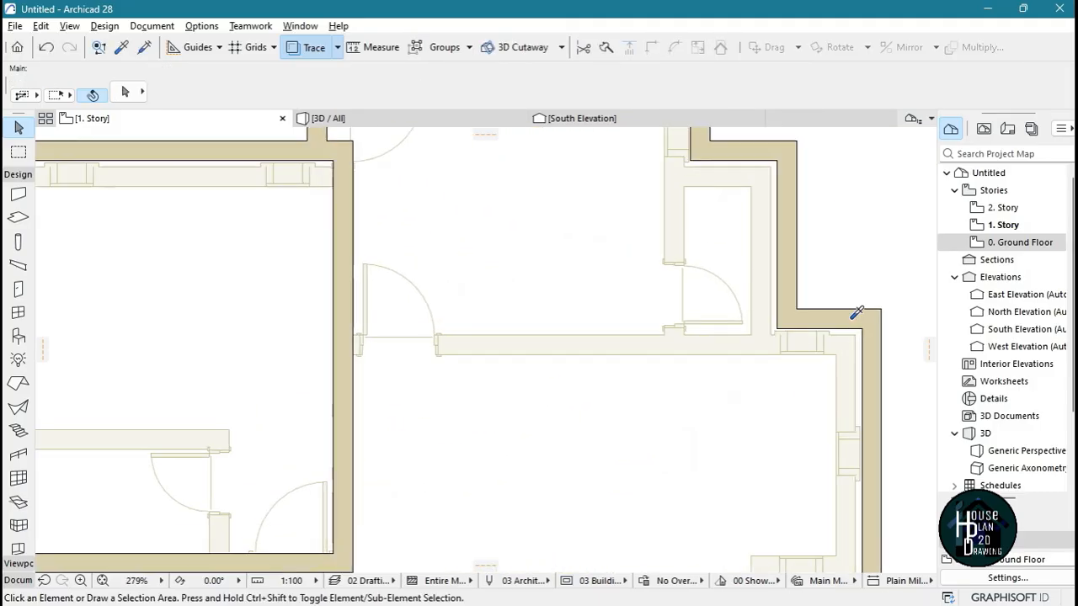
pyautogui.keyDown('alt'); pyautogui.click(851, 318); pyautogui.keyUp('alt')
pyautogui.scroll(3, 646, 381)
pyautogui.scroll(-3, 553, 356)
pyautogui.scroll(3, 629, 380)
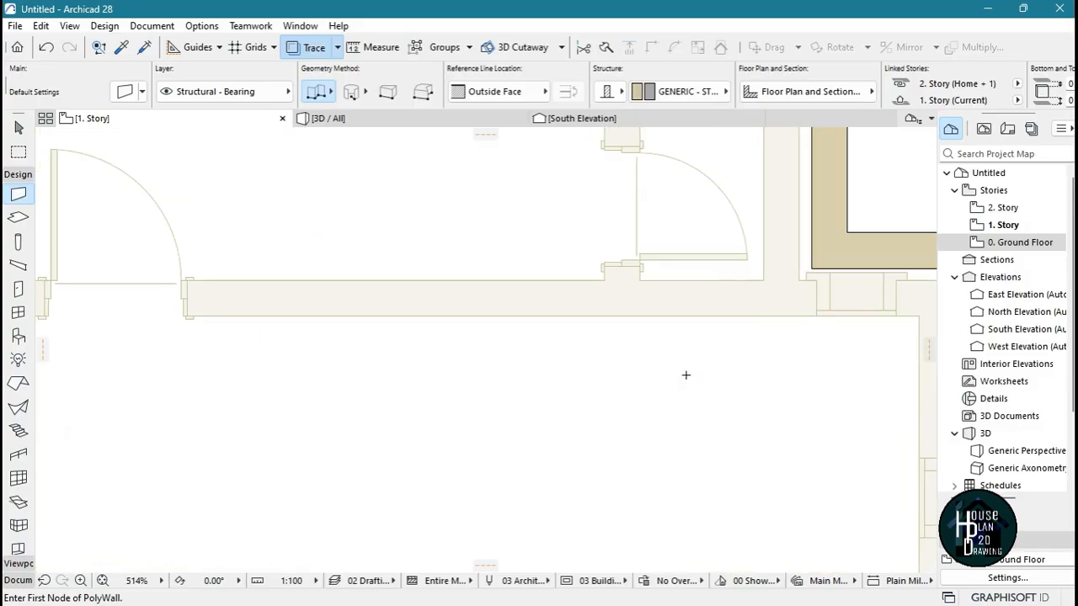
pyautogui.scroll(-4, 686, 375)
pyautogui.click(640, 284)
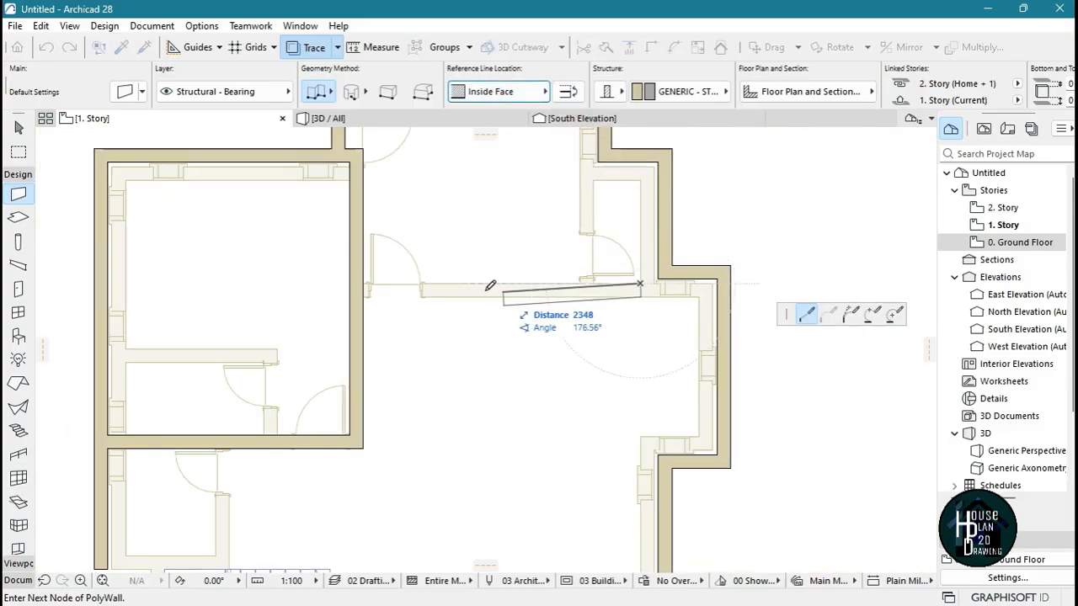
pyautogui.scroll(4, 422, 288)
pyautogui.doubleClick(244, 275)
pyautogui.scroll(-5, 366, 289)
pyautogui.scroll(5, 498, 298)
pyautogui.press('Escape')
# Stretch the right end of the wall below the upper room past the corner of the east exterior wall
pyautogui.click(436, 305)
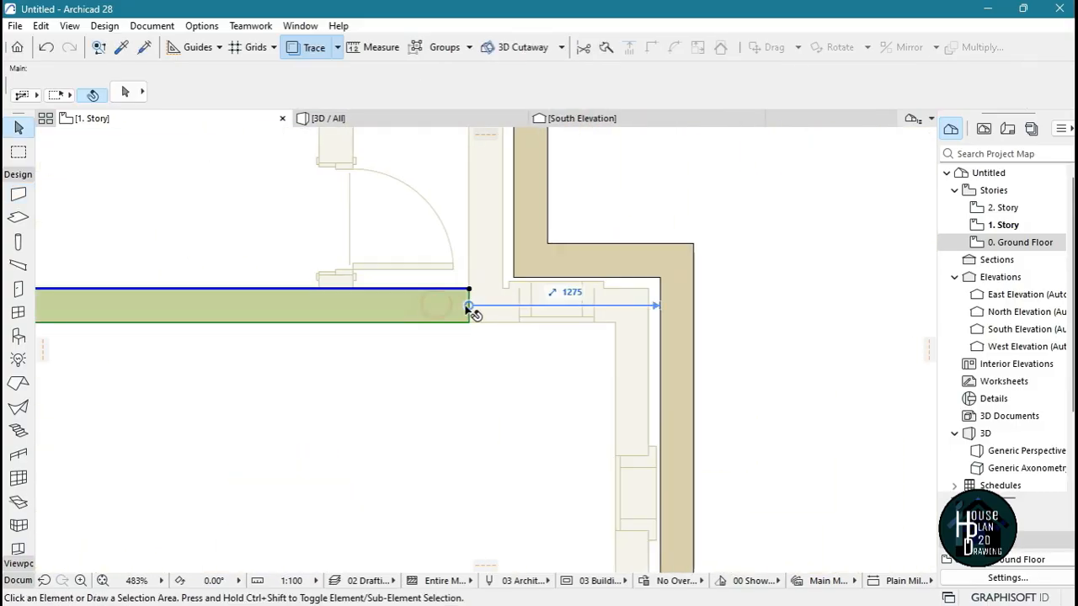
pyautogui.click(469, 306)
pyautogui.click(531, 290)
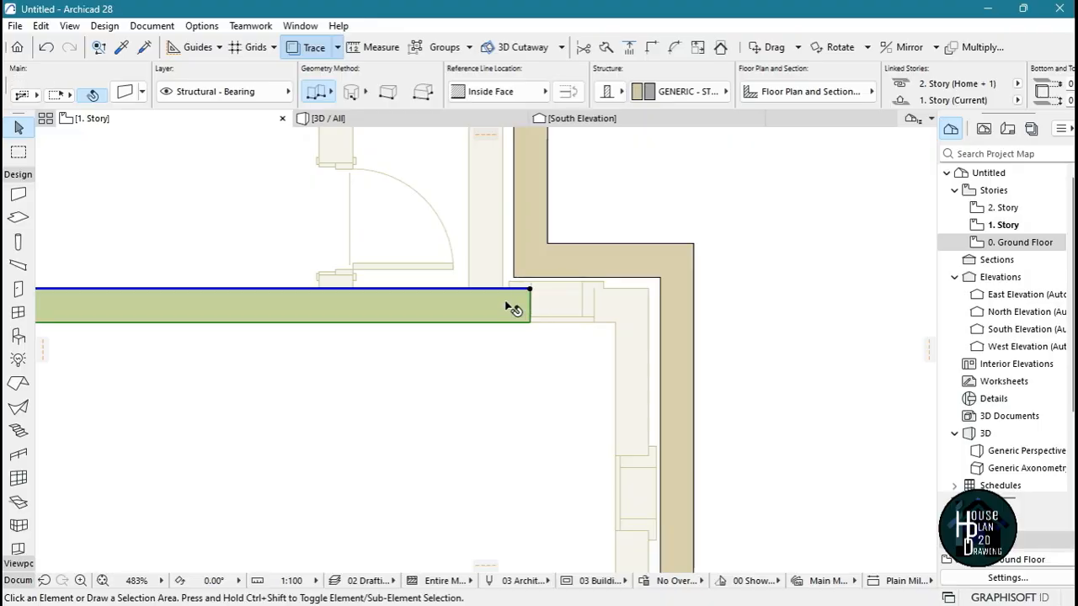
pyautogui.press('Escape')
pyautogui.click(422, 299)
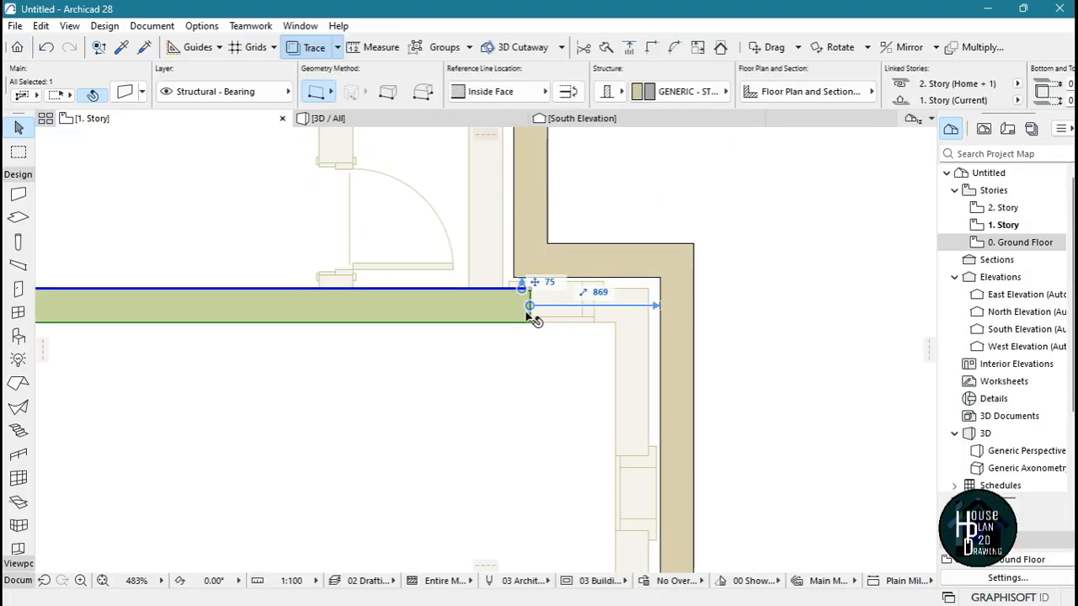
pyautogui.scroll(7, 530, 298)
pyautogui.click(529, 264)
pyautogui.scroll(-6, 520, 283)
pyautogui.click(592, 278)
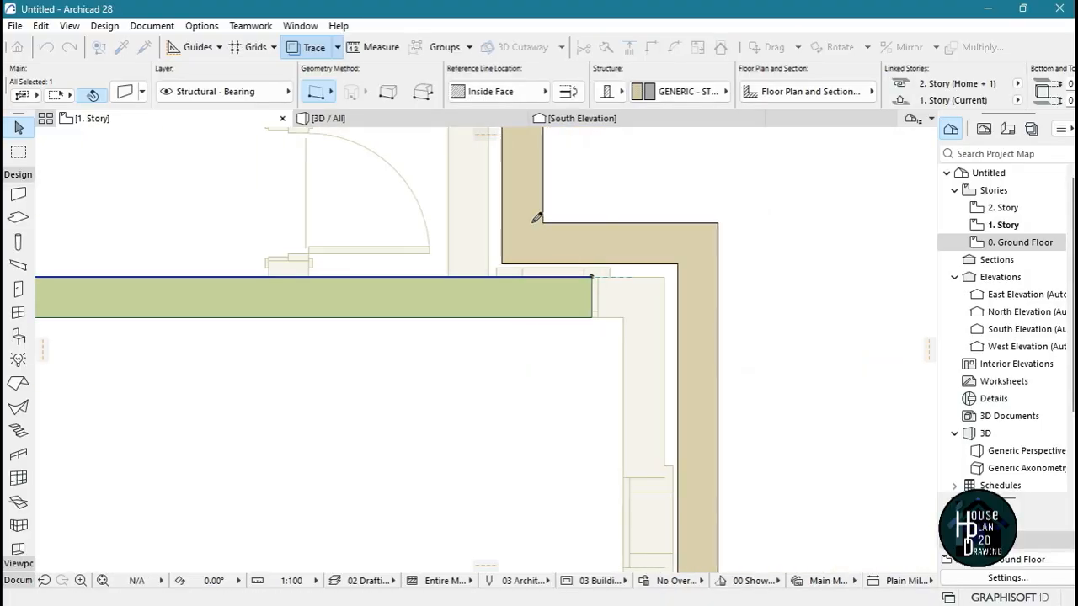
# Extend the east exterior wall's vertical segment down to the interior wall, joining both in a clean corner without overhang
pyautogui.click(537, 224)
pyautogui.click(541, 224)
pyautogui.press('Escape')
pyautogui.scroll(-5, 612, 284)
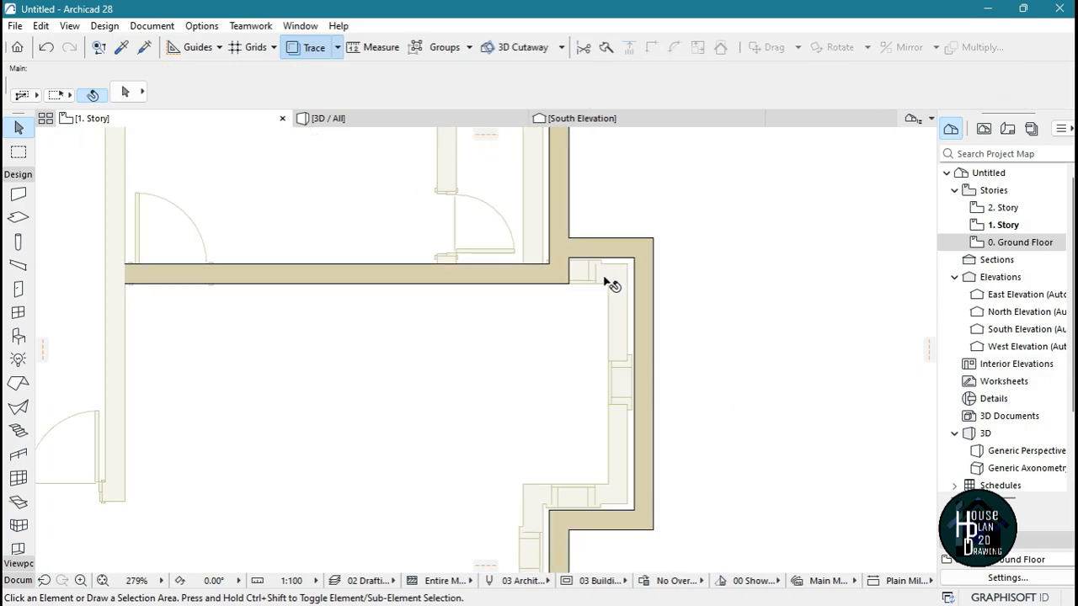
pyautogui.scroll(-2, 619, 211)
pyautogui.scroll(3, 594, 211)
pyautogui.scroll(-3, 602, 303)
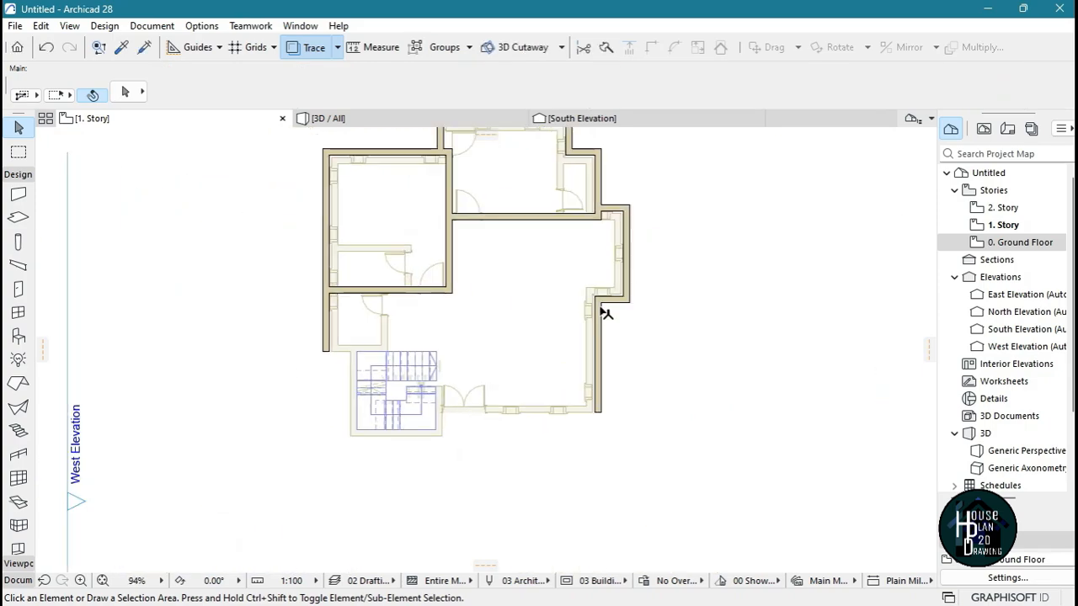
pyautogui.scroll(3, 481, 330)
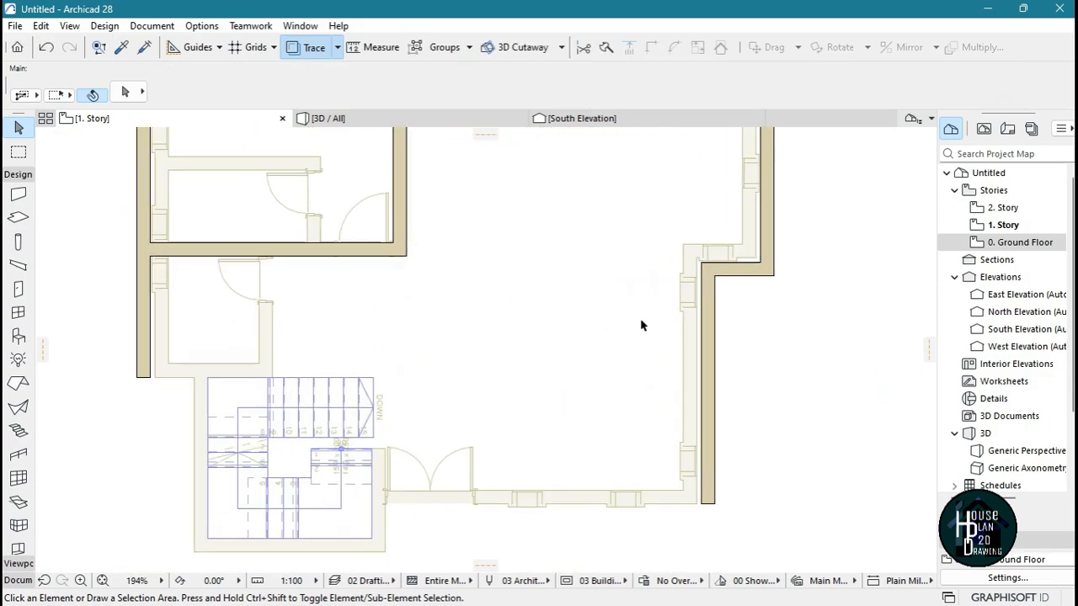
# Draw a horizontal wall with an Outside Face reference line along the traced wall directly above the staircase
pyautogui.scroll(-3, 626, 333)
pyautogui.scroll(-3, 626, 340)
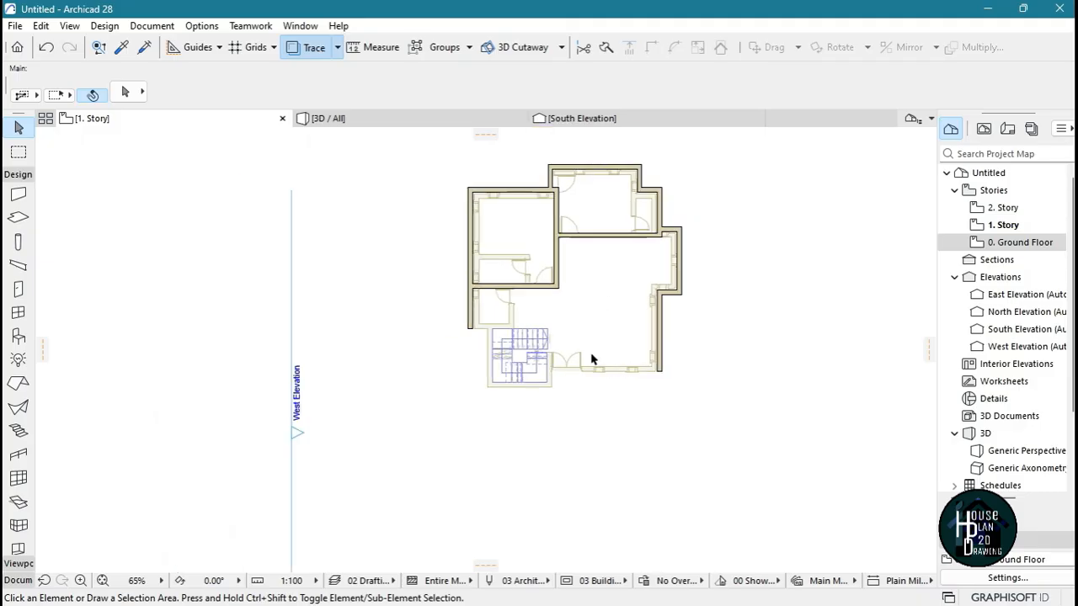
pyautogui.scroll(7, 501, 331)
pyautogui.keyDown('alt'); pyautogui.click(443, 257); pyautogui.keyUp('alt')
pyautogui.click(517, 297)
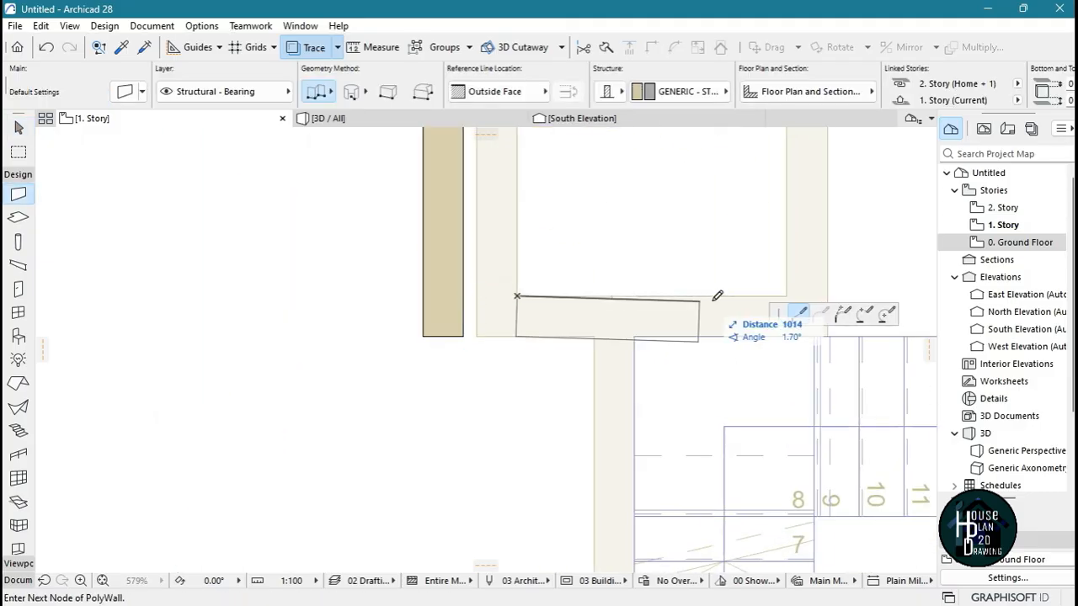
pyautogui.doubleClick(876, 297)
pyautogui.press('Escape')
# Stretch the left end of the wall above the staircase to the outer face of the west exterior wall
pyautogui.click(556, 313)
pyautogui.click(517, 296)
pyautogui.click(422, 297)
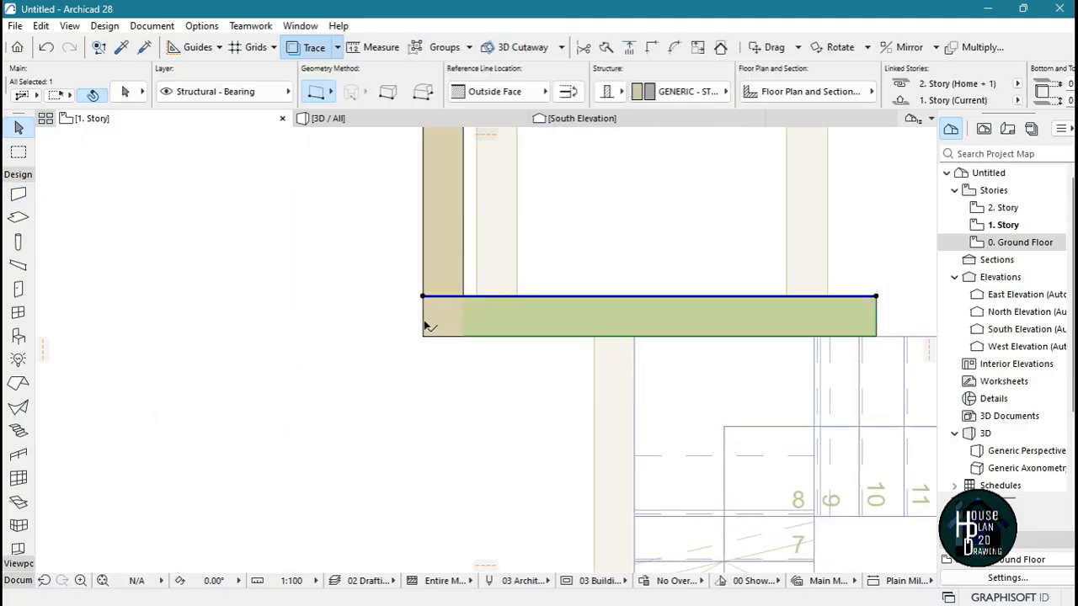
pyautogui.press('Escape')
# Stretch the right end of the wall above the staircase to line up with the end of the upper stair flight
pyautogui.scroll(-3, 429, 325)
pyautogui.scroll(4, 605, 313)
pyautogui.scroll(-3, 464, 312)
pyautogui.click(471, 310)
pyautogui.click(477, 300)
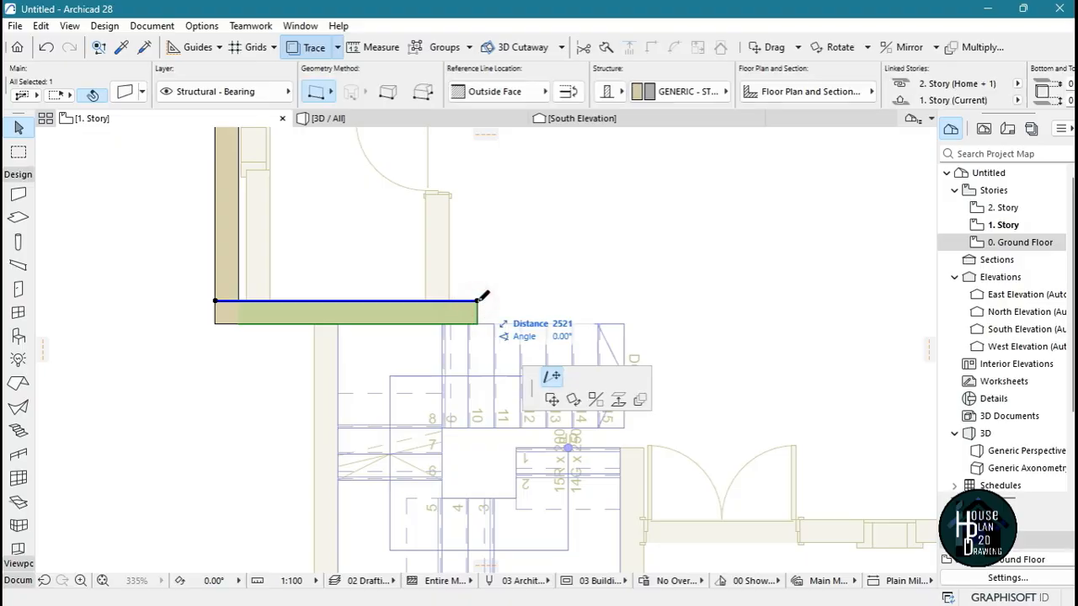
pyautogui.click(624, 323)
pyautogui.press('Escape')
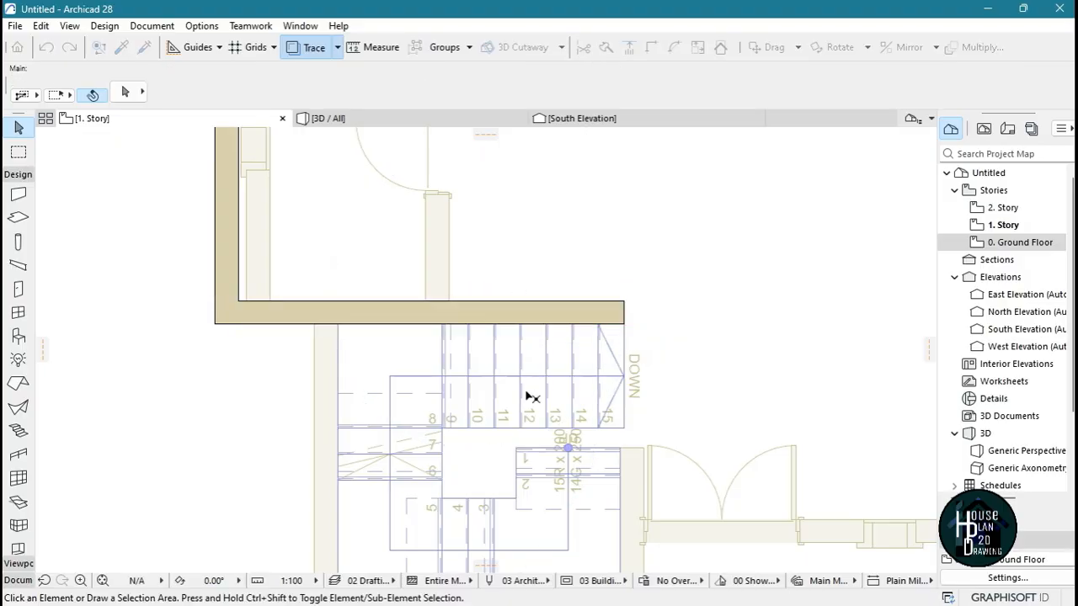
# Draw a vertical wall with an Inside Face reference line from the right end of the wall above the stairs up to the next horizontal wall
pyautogui.scroll(-3, 526, 393)
pyautogui.scroll(3, 529, 352)
pyautogui.scroll(-3, 539, 320)
pyautogui.scroll(3, 539, 350)
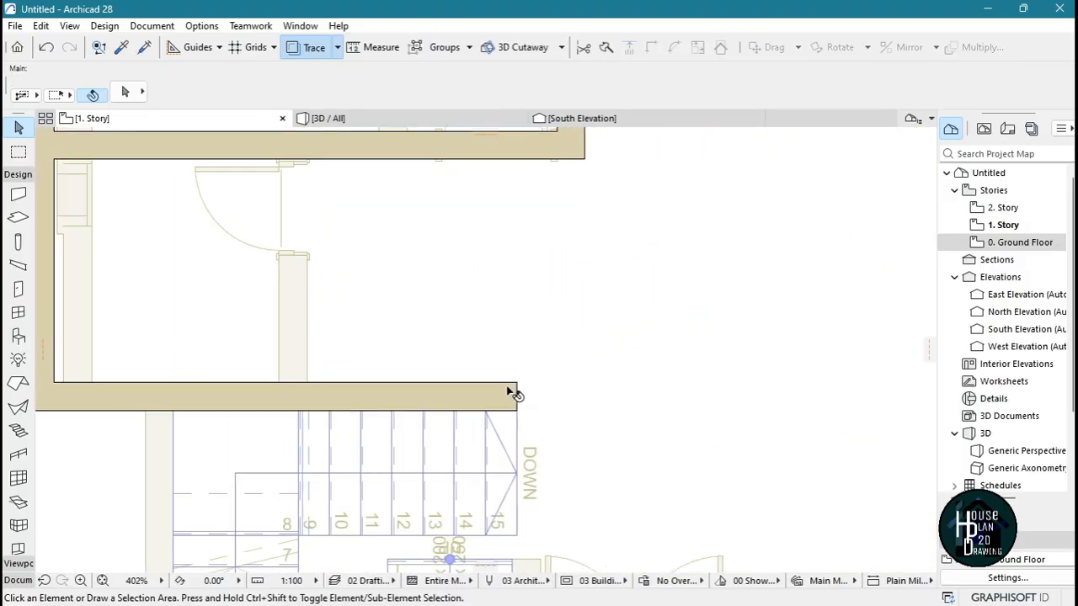
pyautogui.scroll(-3, 523, 339)
pyautogui.scroll(3, 544, 307)
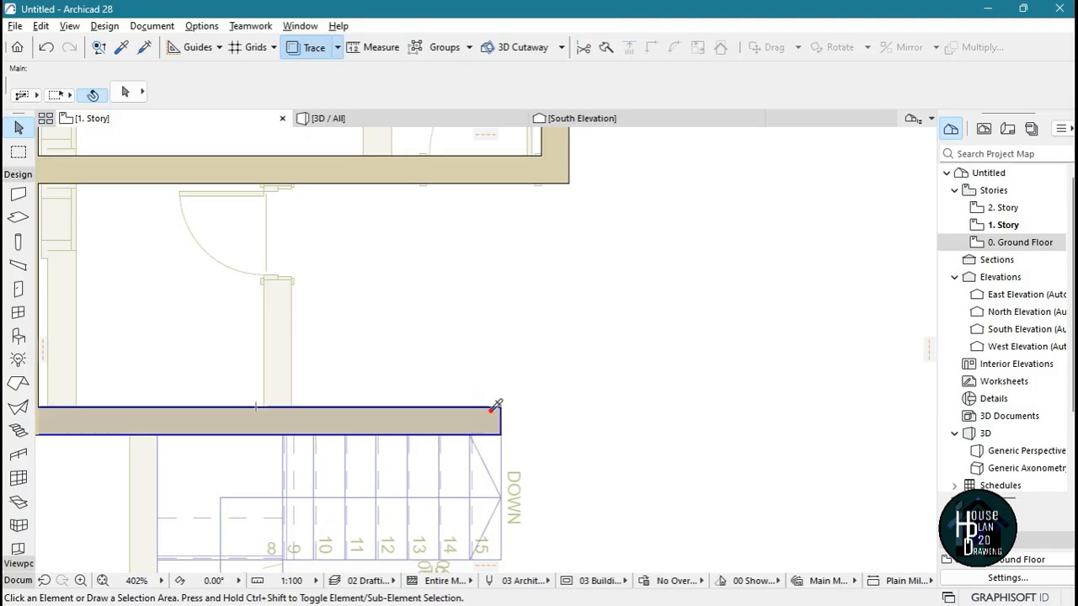
pyautogui.keyDown('alt'); pyautogui.click(499, 408); pyautogui.keyUp('alt')
pyautogui.click(500, 408)
pyautogui.click(544, 91)
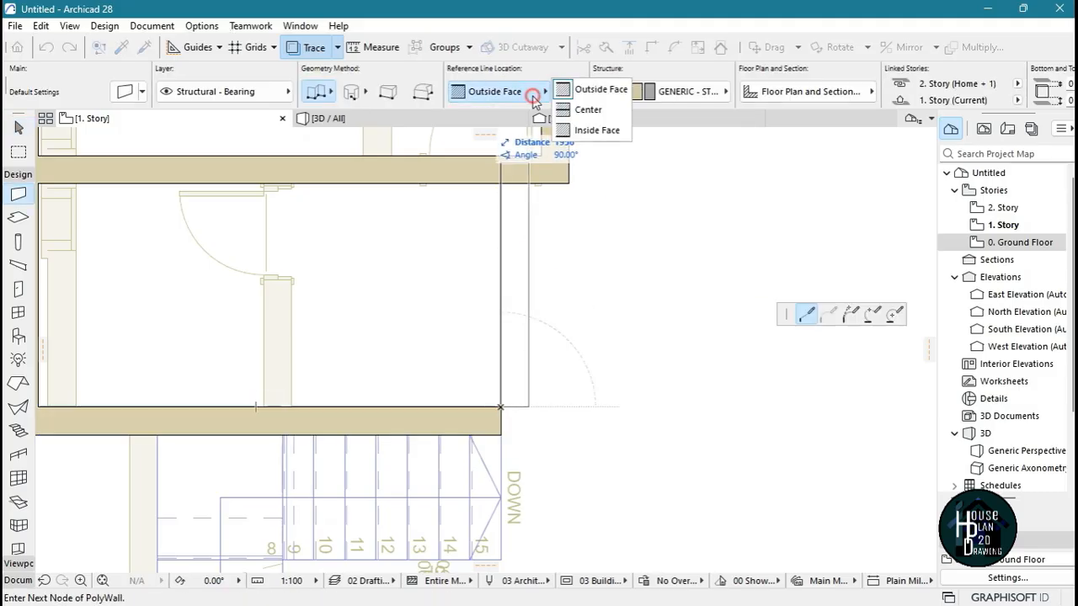
pyautogui.click(601, 131)
pyautogui.click(500, 183)
pyautogui.press('Escape')
pyautogui.scroll(-5, 512, 308)
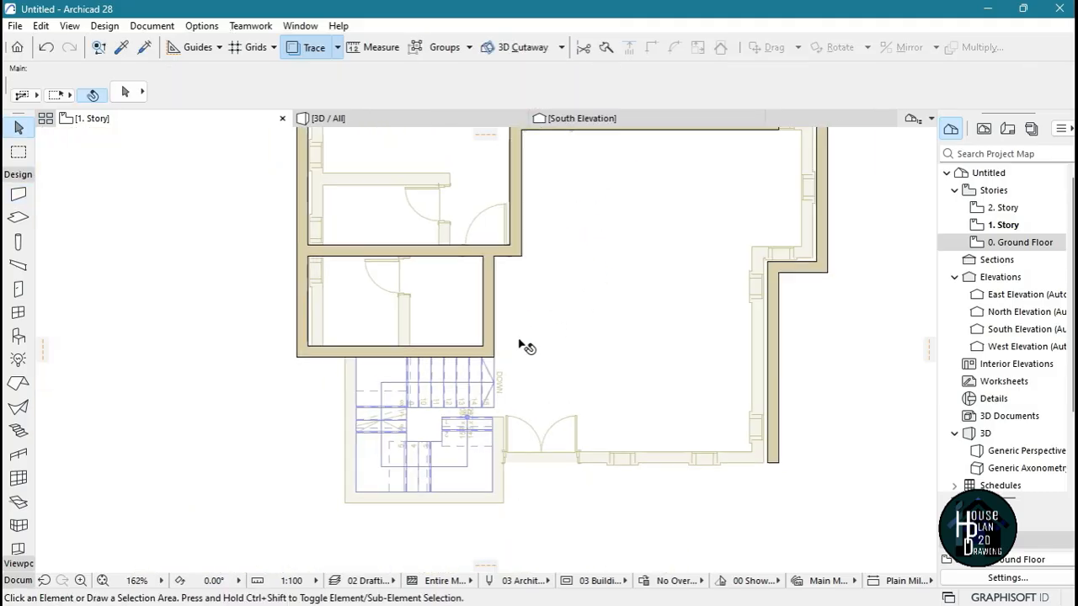
# Try the Outside Face reference line on the new vertical wall, then set it back to Inside Face
pyautogui.scroll(3, 449, 243)
pyautogui.scroll(1, 520, 335)
pyautogui.click(513, 334)
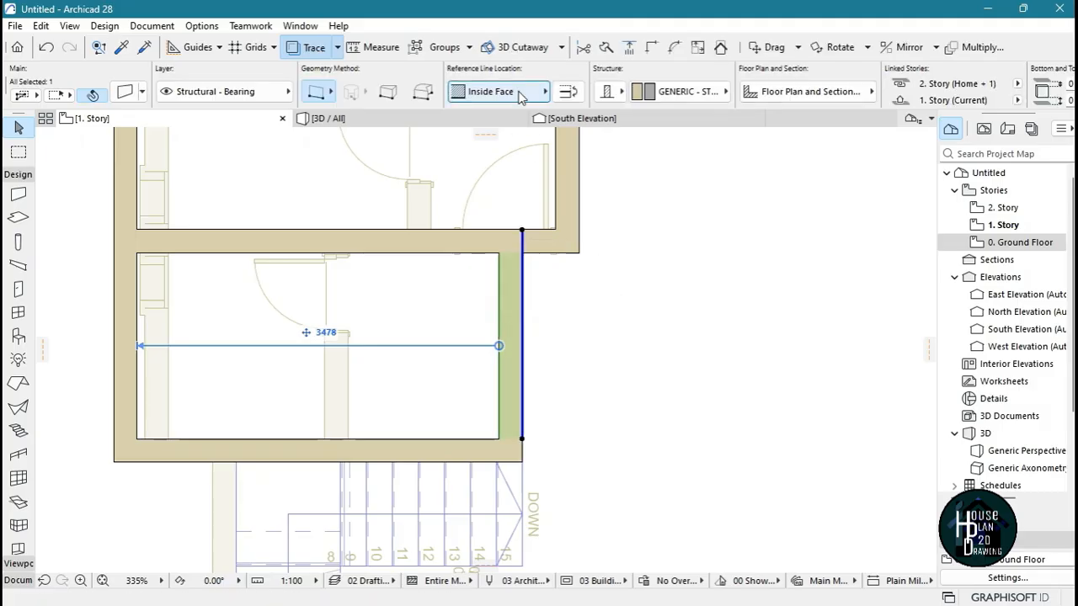
pyautogui.click(508, 94)
pyautogui.click(595, 107)
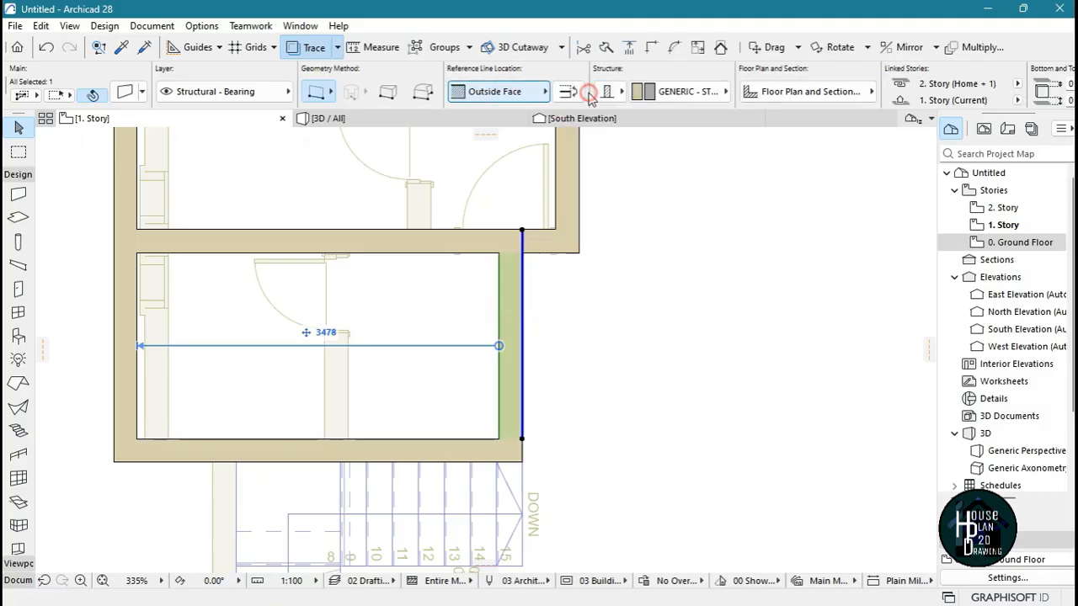
pyautogui.click(505, 91)
pyautogui.click(597, 131)
pyautogui.click(493, 312)
pyautogui.scroll(-8, 474, 320)
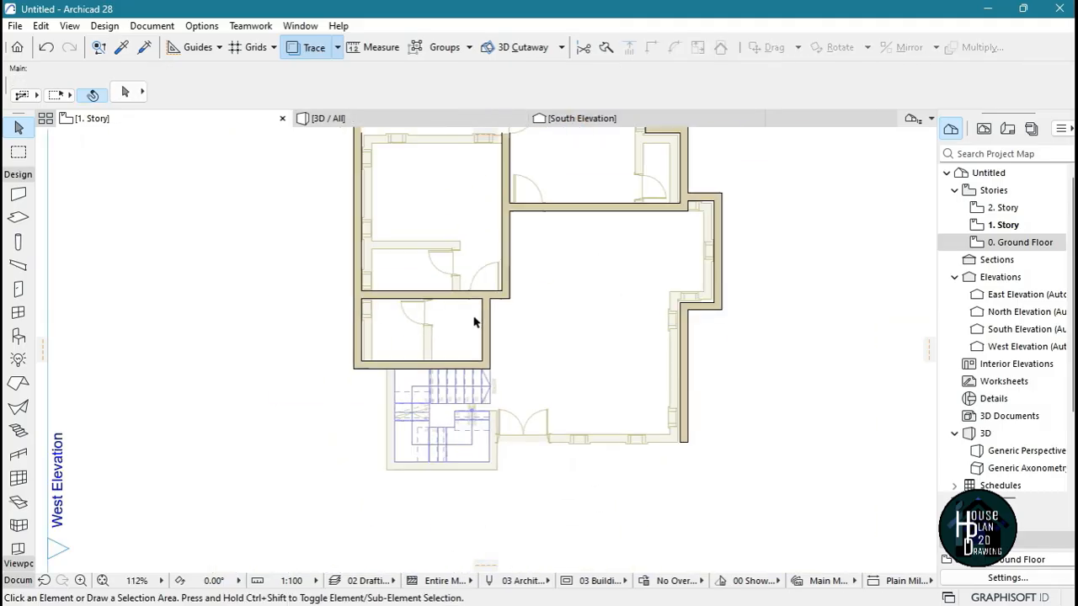
# Draw a horizontal wall along the traced partition in the upper-left room, ending at the vertical interior wall
pyautogui.scroll(7, 476, 279)
pyautogui.keyDown('alt'); pyautogui.click(510, 404); pyautogui.keyUp('alt')
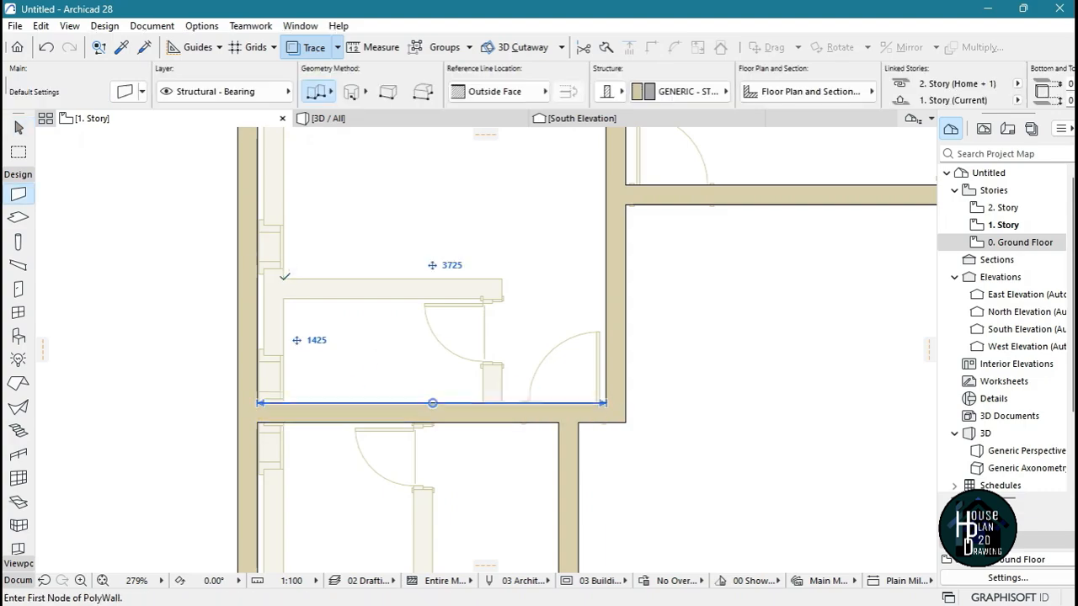
pyautogui.click(283, 280)
pyautogui.doubleClick(606, 278)
pyautogui.press('Escape')
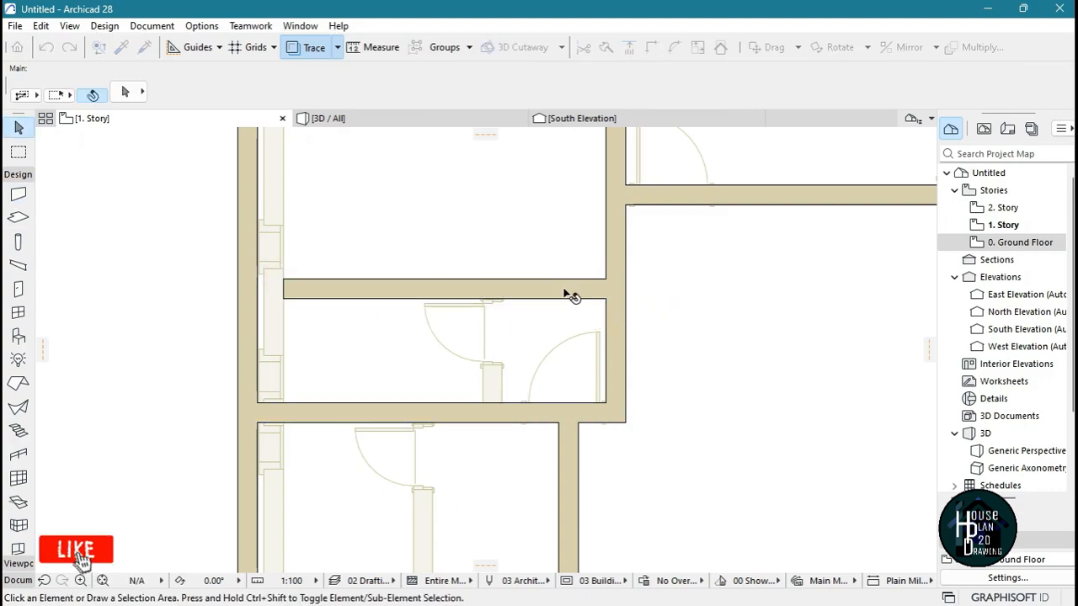
# Stretch the left end of the upper-left room's new partition to join the west exterior wall
pyautogui.click(564, 291)
pyautogui.scroll(5, 256, 271)
pyautogui.click(342, 298)
pyautogui.click(278, 298)
pyautogui.click(398, 276)
pyautogui.scroll(-6, 399, 277)
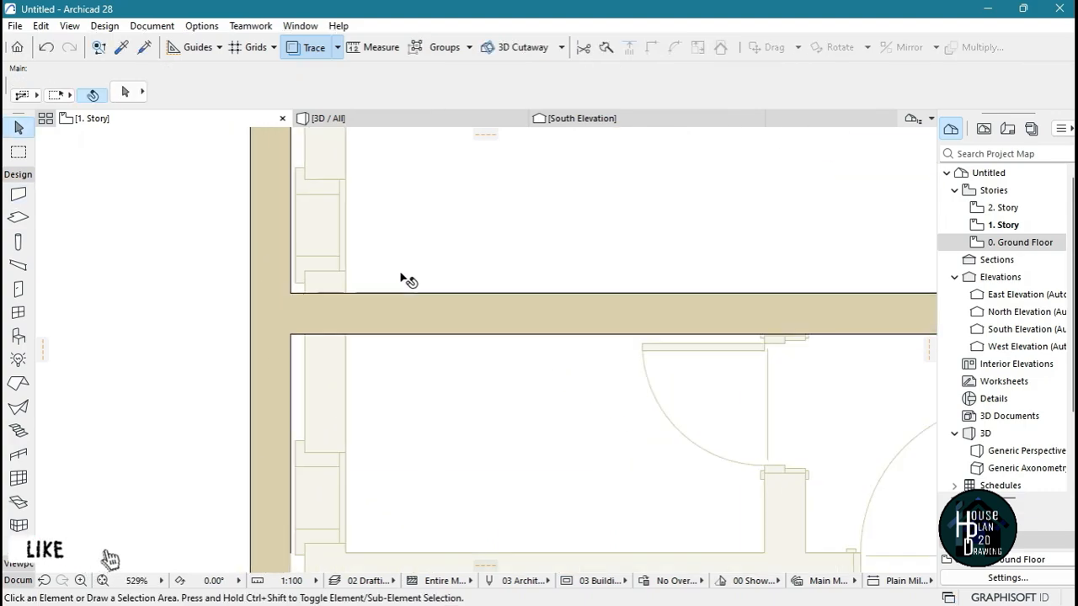
pyautogui.scroll(5, 609, 362)
pyautogui.keyDown('alt'); pyautogui.click(560, 189); pyautogui.keyUp('alt')
pyautogui.click(435, 427)
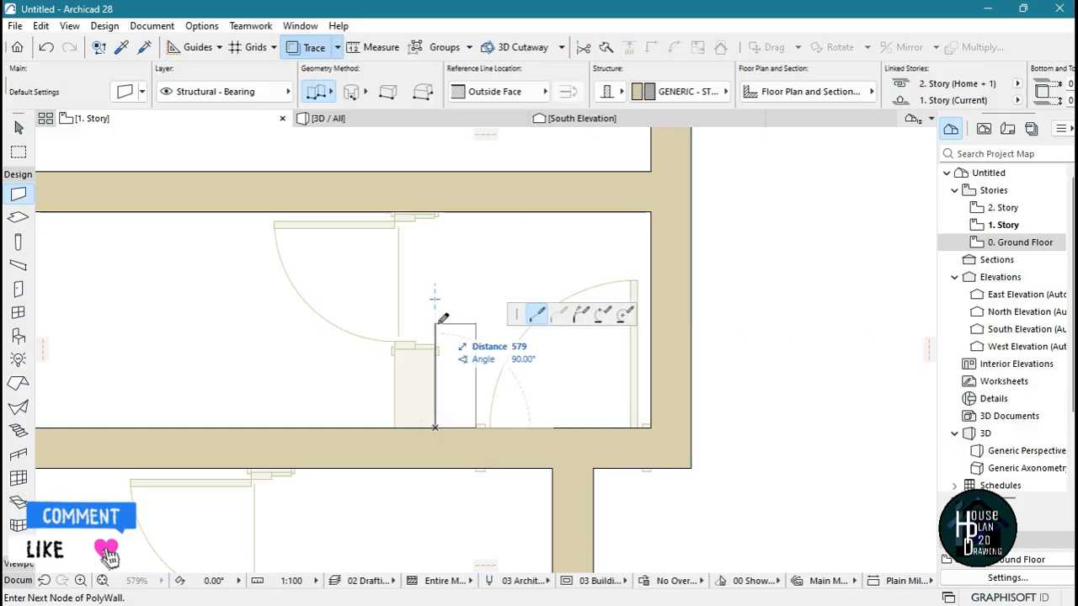
pyautogui.press('Escape')
pyautogui.press('Escape')
pyautogui.scroll(-4, 498, 324)
pyautogui.scroll(4, 337, 322)
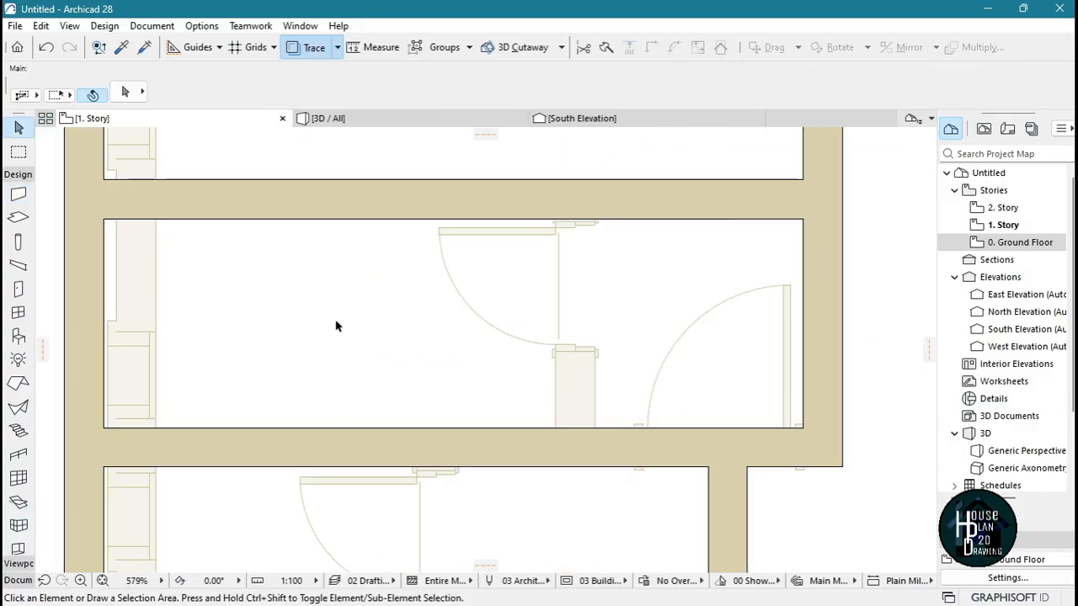
# Measure in the narrow room from the base of the traced partition beside the door
pyautogui.press('m')
pyautogui.click(562, 431)
pyautogui.press('Escape')
pyautogui.scroll(-6, 539, 269)
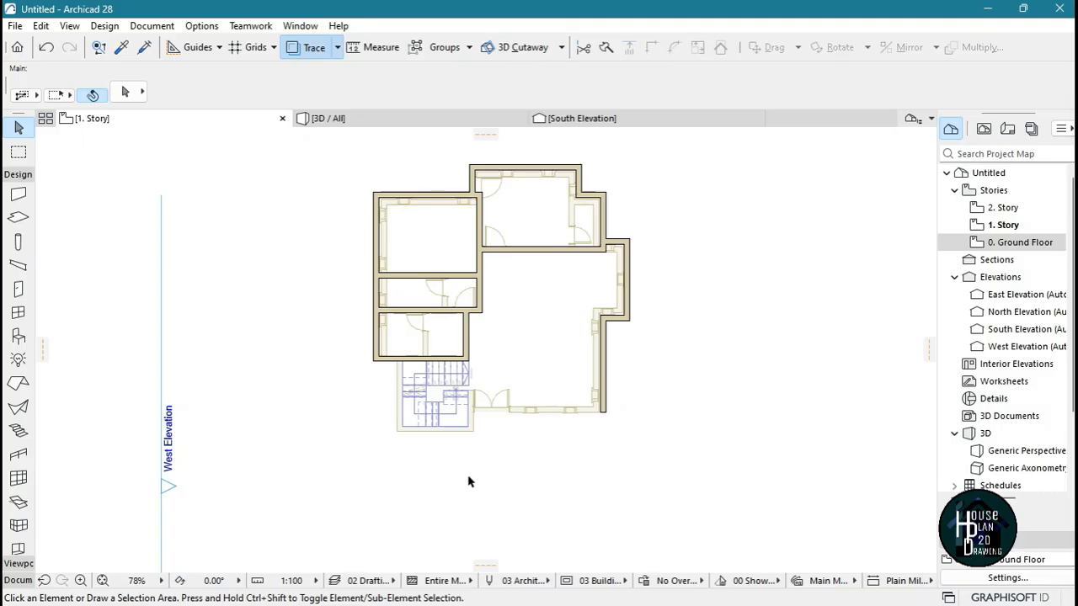
# Draw the staircase's right wall downward along the trace with an Outside Face reference line, ending at the stairwell's lower corner
pyautogui.scroll(-2, 463, 344)
pyautogui.scroll(8, 467, 347)
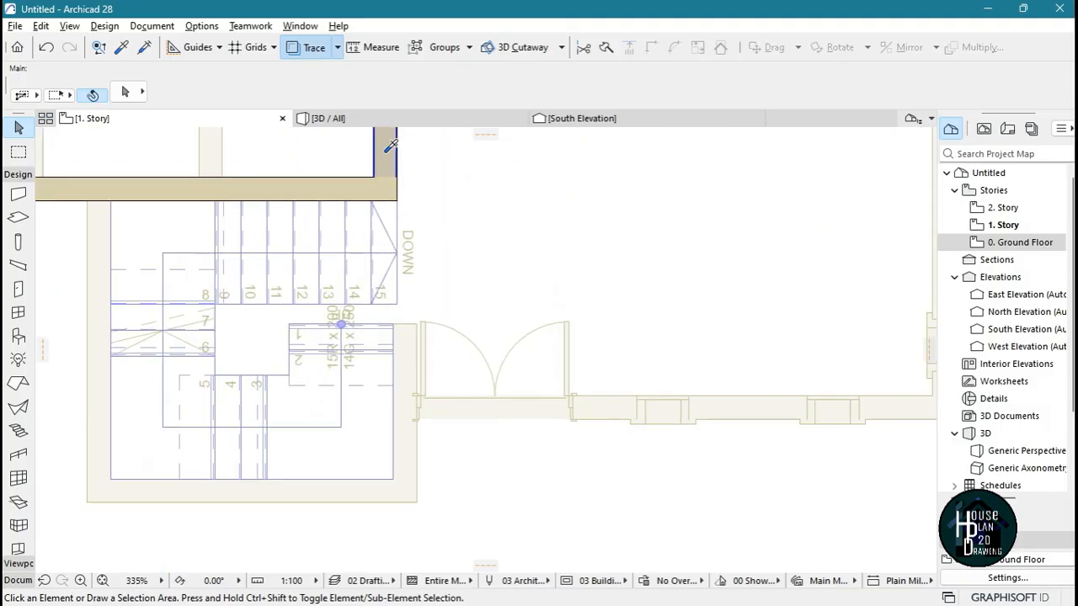
pyautogui.press('w')
pyautogui.click(416, 324)
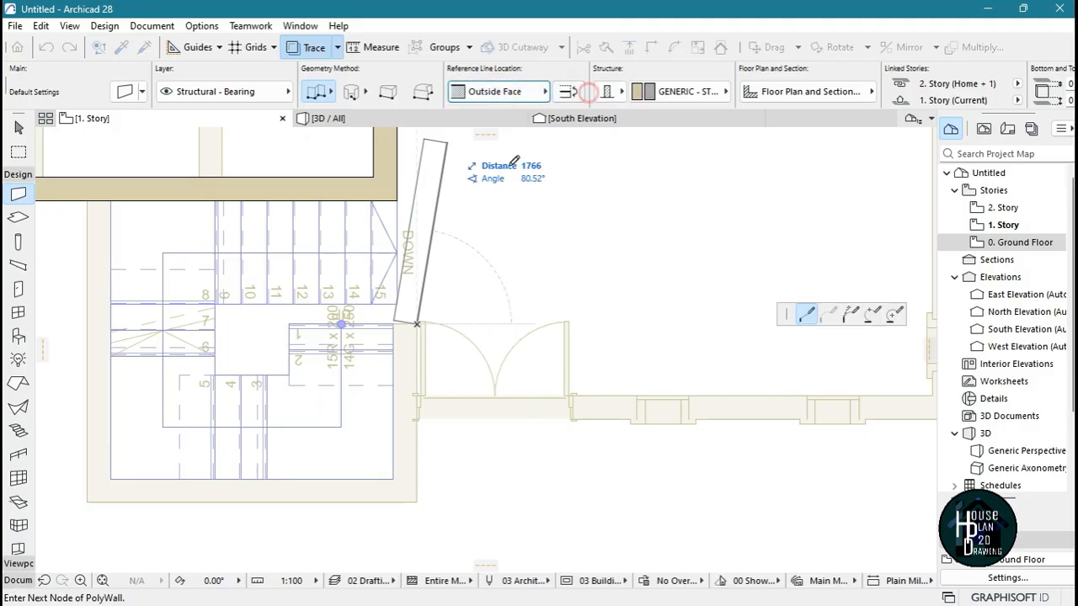
pyautogui.click(416, 500)
pyautogui.click(552, 477)
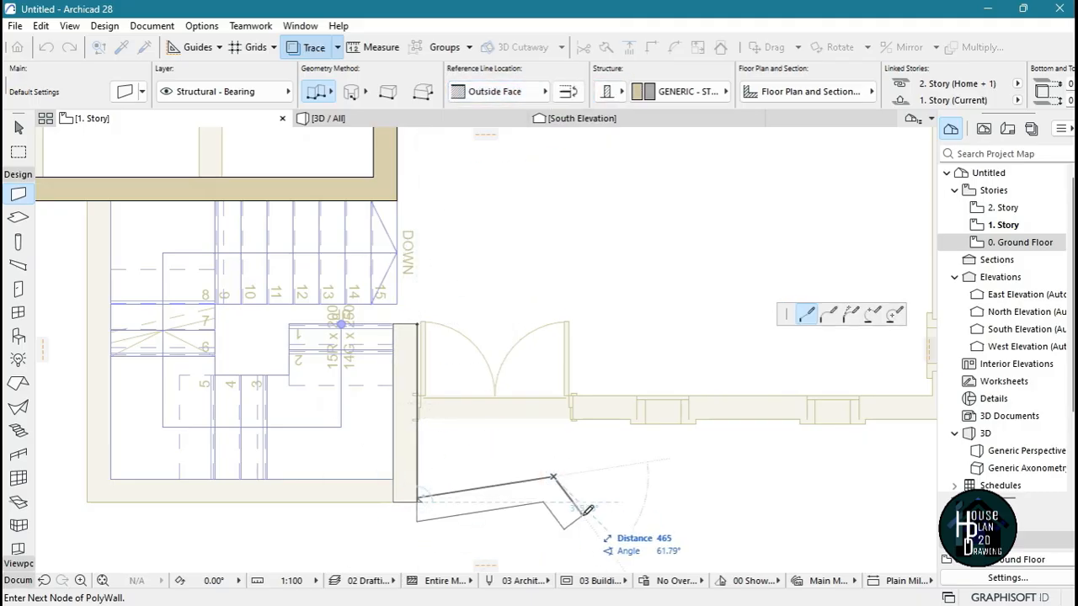
pyautogui.press('BackSpace')
pyautogui.click(417, 502)
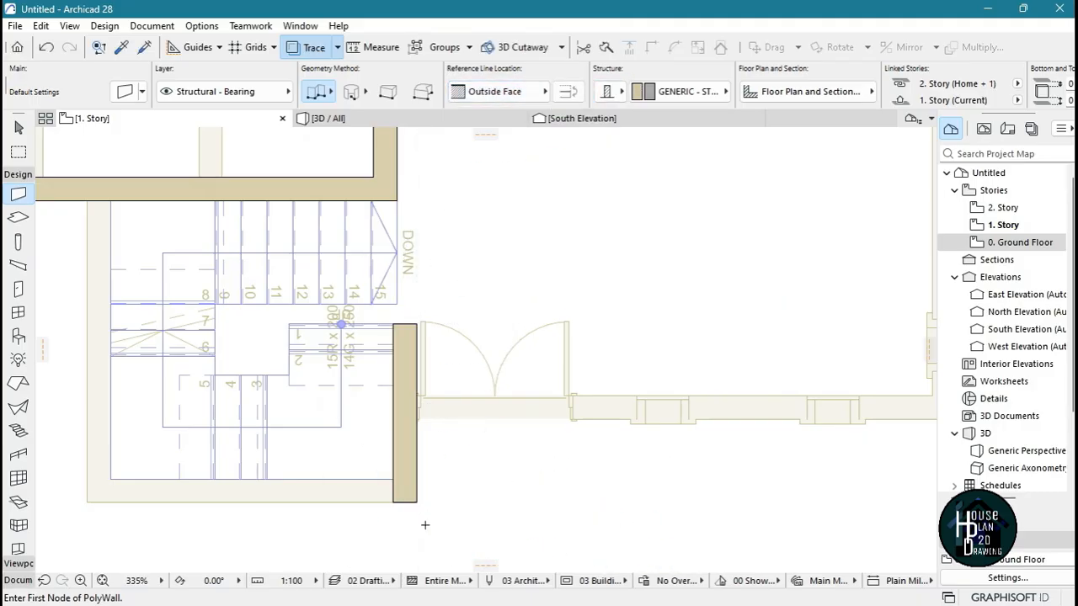
pyautogui.scroll(-3, 430, 407)
pyautogui.press('Escape')
# Draw the staircase's bottom and left walls as one chain along the trace, up to the horizontal wall above the stairs
pyautogui.scroll(5, 412, 453)
pyautogui.keyDown('alt'); pyautogui.click(430, 344); pyautogui.keyUp('alt')
pyautogui.click(411, 452)
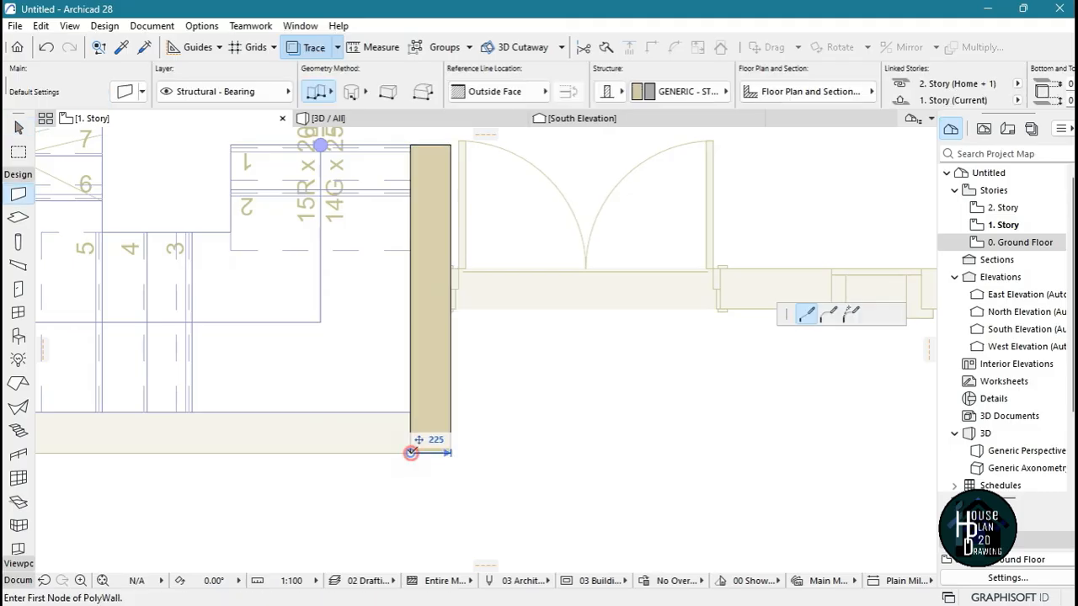
pyautogui.scroll(-3, 520, 497)
pyautogui.scroll(-2, 516, 477)
pyautogui.scroll(4, 347, 473)
pyautogui.click(363, 512)
pyautogui.doubleClick(364, 147)
pyautogui.scroll(-5, 343, 244)
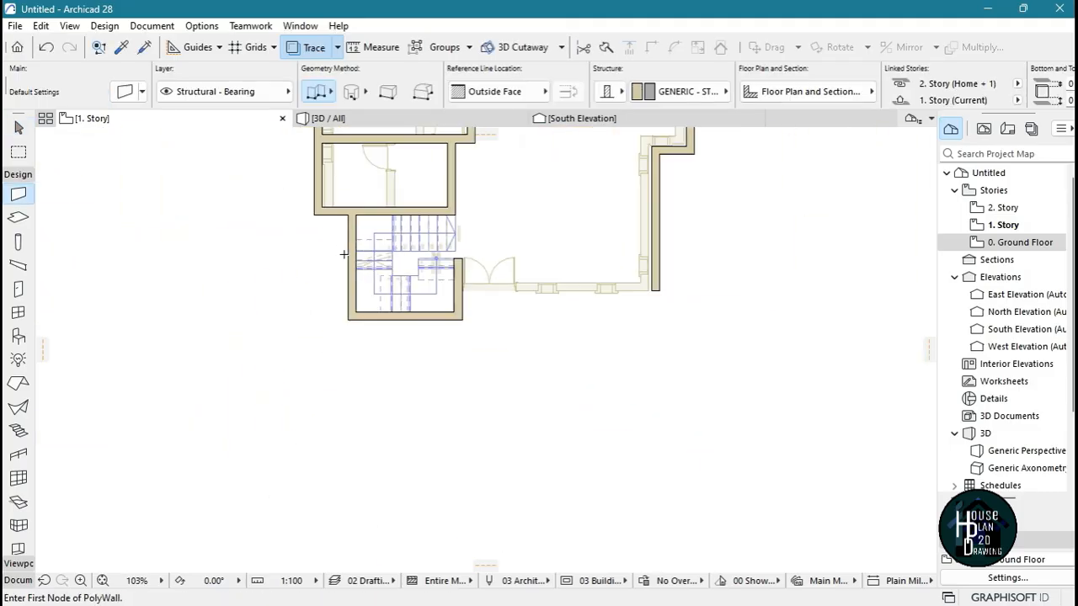
pyautogui.scroll(3, 547, 294)
pyautogui.press('Escape')
pyautogui.scroll(-2, 404, 320)
pyautogui.scroll(3, 421, 315)
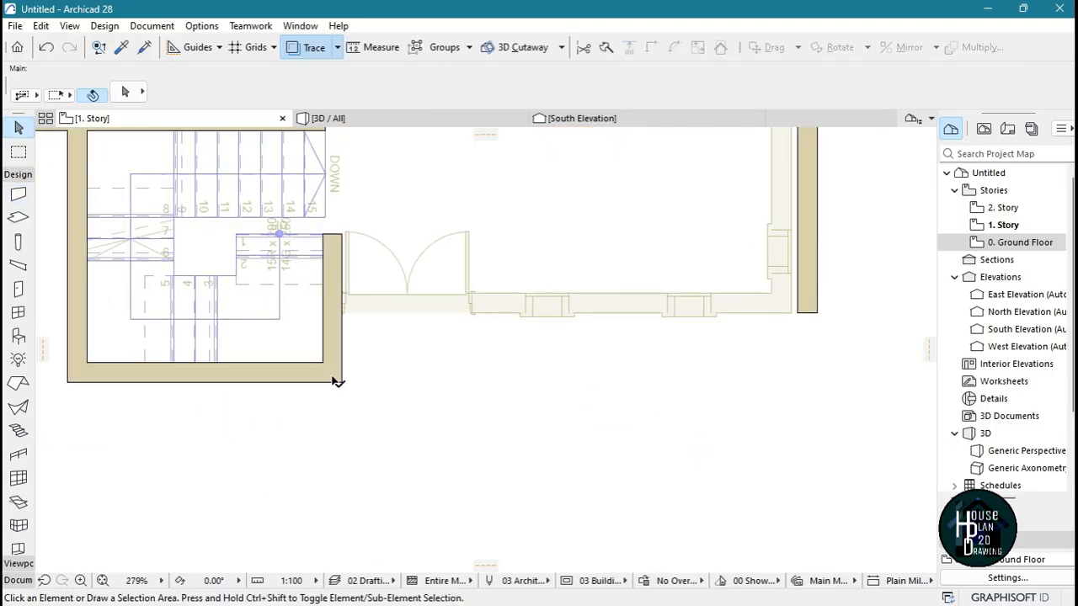
pyautogui.keyDown('alt'); pyautogui.click(341, 352); pyautogui.keyUp('alt')
pyautogui.click(796, 312)
pyautogui.press('Escape')
pyautogui.click(797, 312)
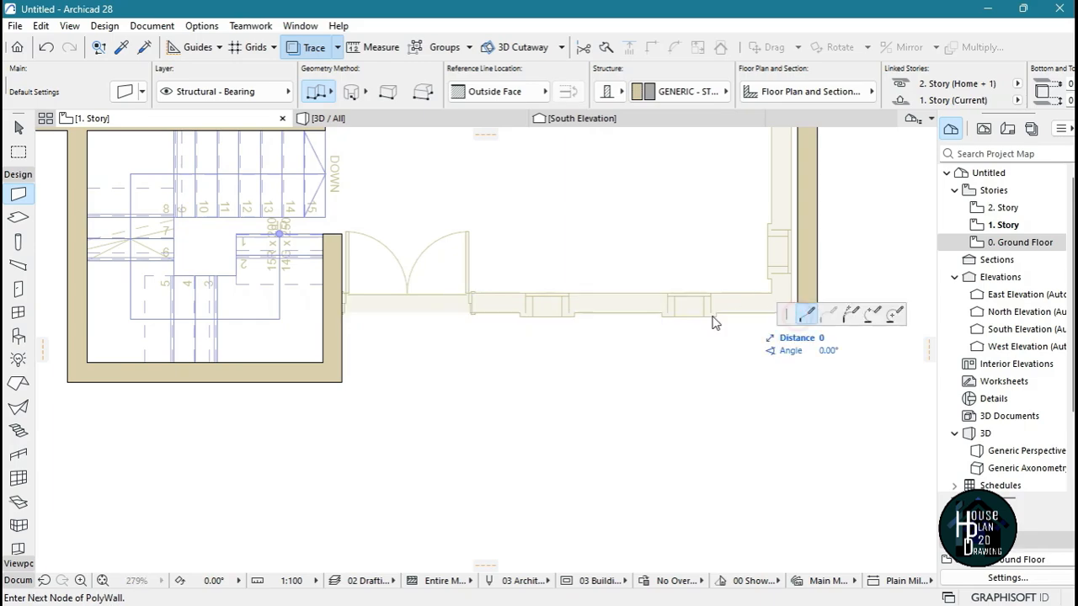
pyautogui.press('Escape')
pyautogui.press('Escape')
# Draw the south exterior wall from the lower end of the east wall to the staircase's right wall
pyautogui.scroll(4, 841, 311)
pyautogui.keyDown('alt'); pyautogui.click(764, 268); pyautogui.keyUp('alt')
pyautogui.click(744, 313)
pyautogui.scroll(-2, 635, 345)
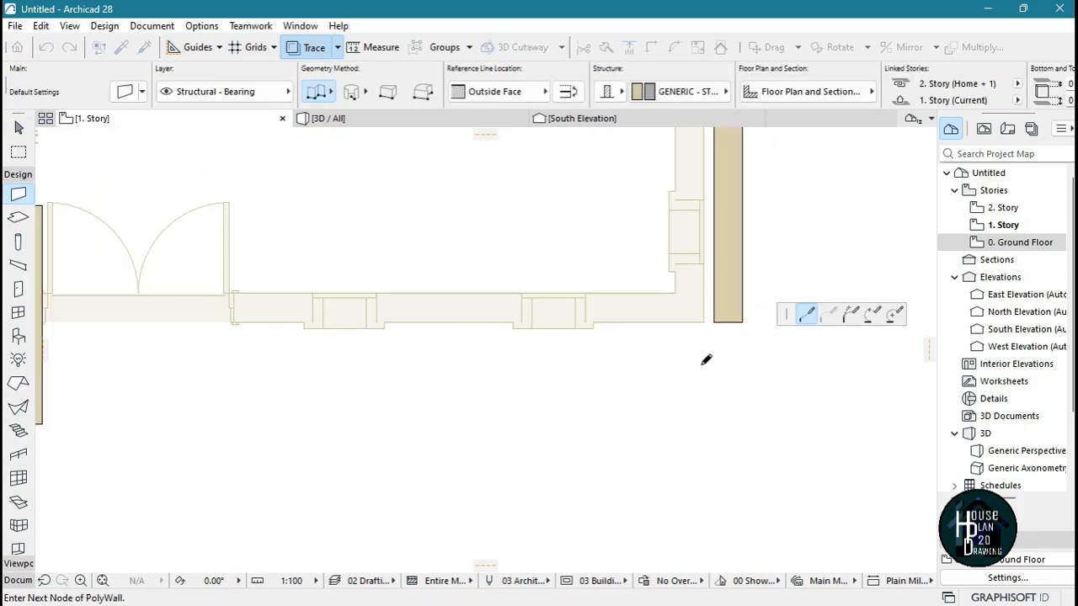
pyautogui.scroll(-2, 644, 345)
pyautogui.doubleClick(233, 328)
pyautogui.press('Escape')
# Turn off the ground-floor Trace reference so only the first story's own elements show
pyautogui.scroll(-7, 575, 354)
pyautogui.scroll(4, 509, 133)
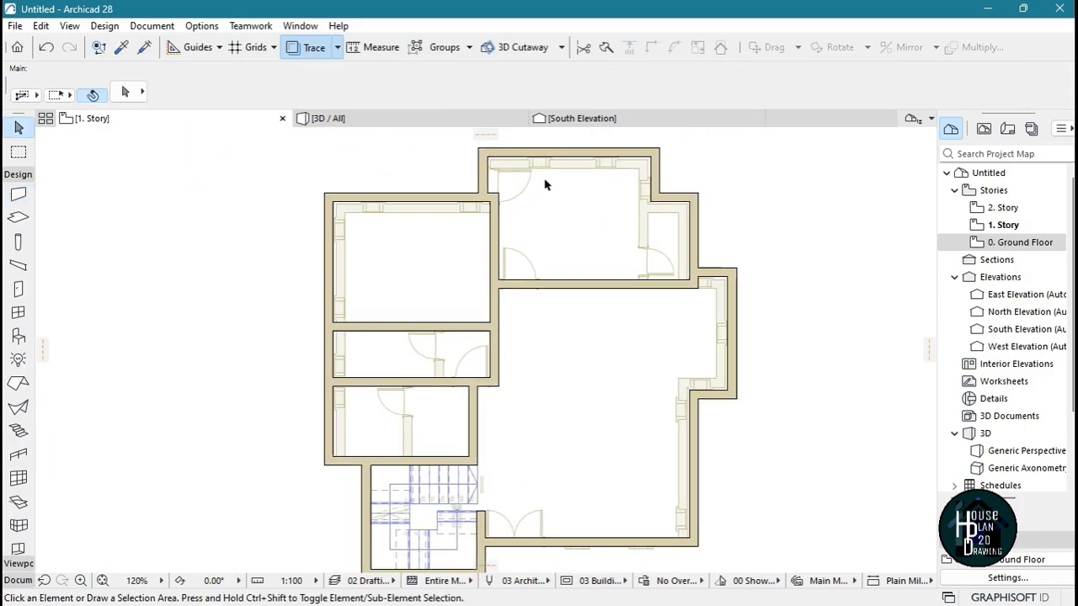
pyautogui.scroll(-4, 545, 185)
pyautogui.scroll(3, 542, 193)
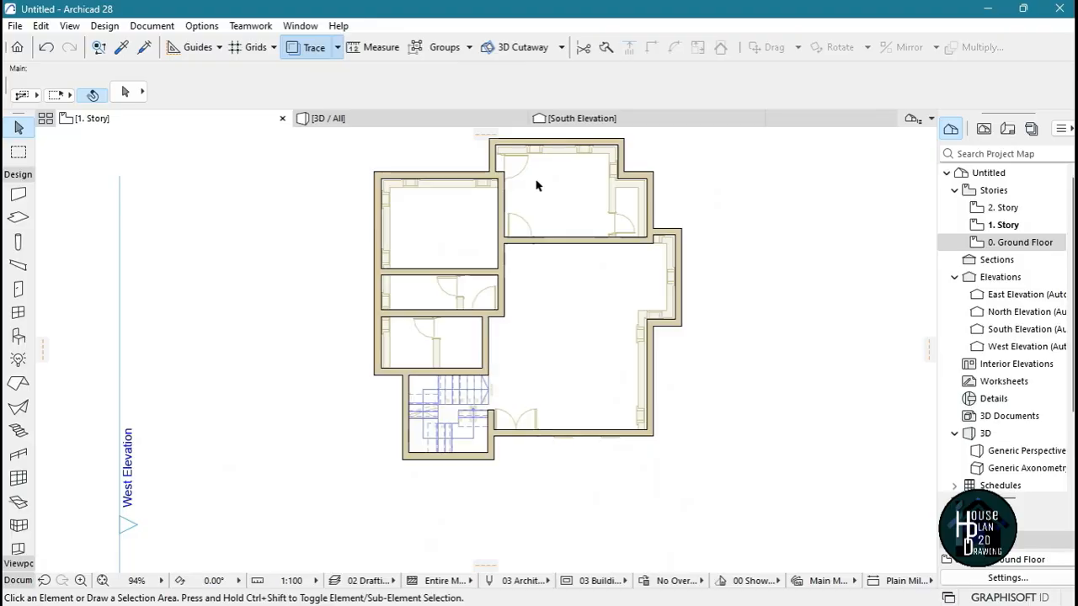
pyautogui.moveTo(542, 408); pyautogui.dragTo(556, 440, button='middle')
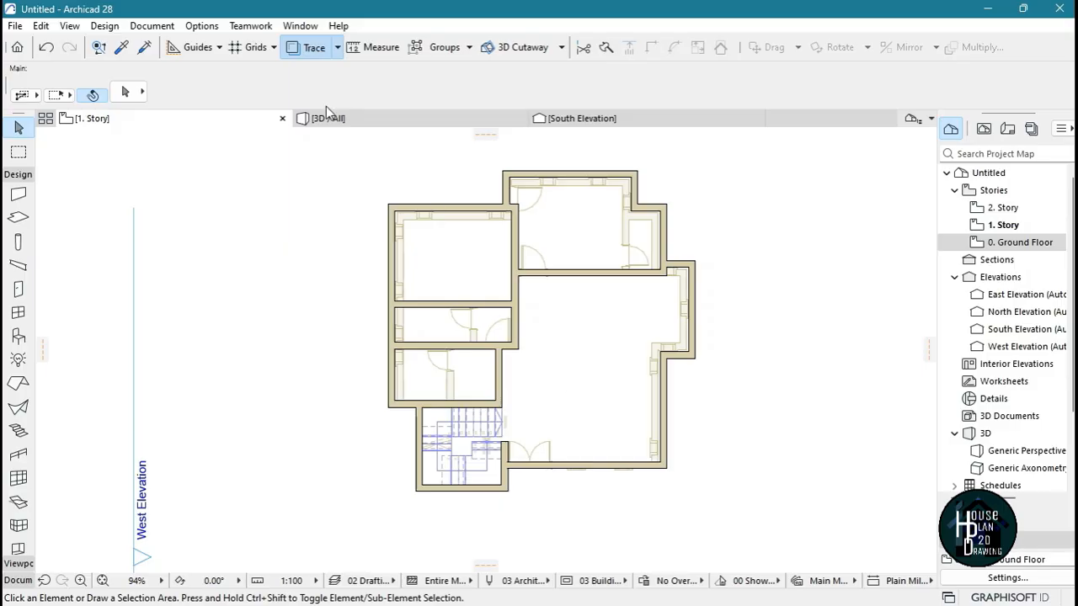
pyautogui.click(306, 49)
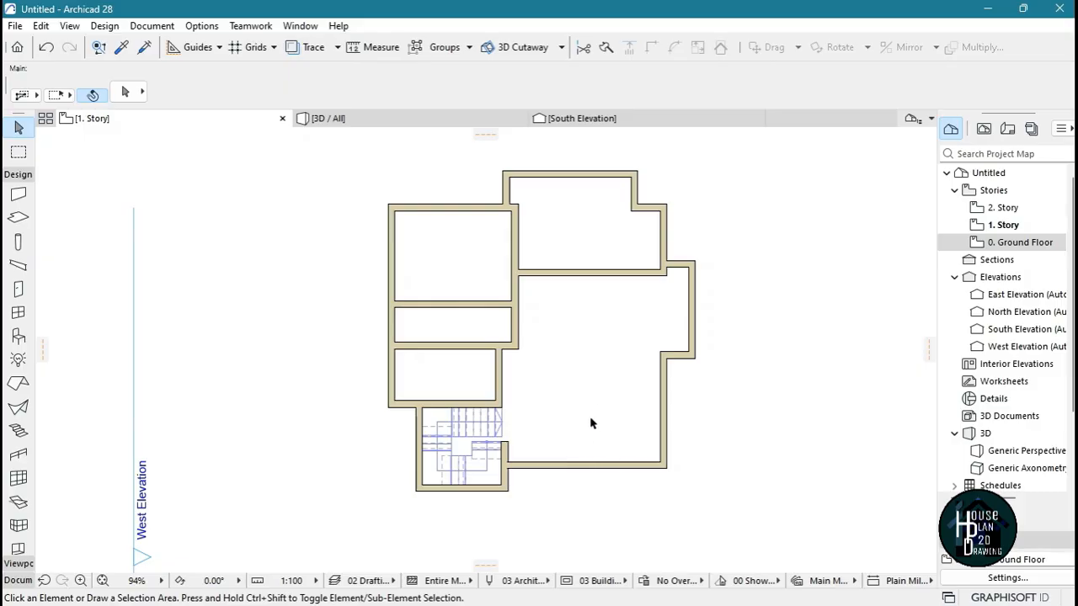
pyautogui.scroll(-3, 591, 423)
pyautogui.scroll(6, 592, 433)
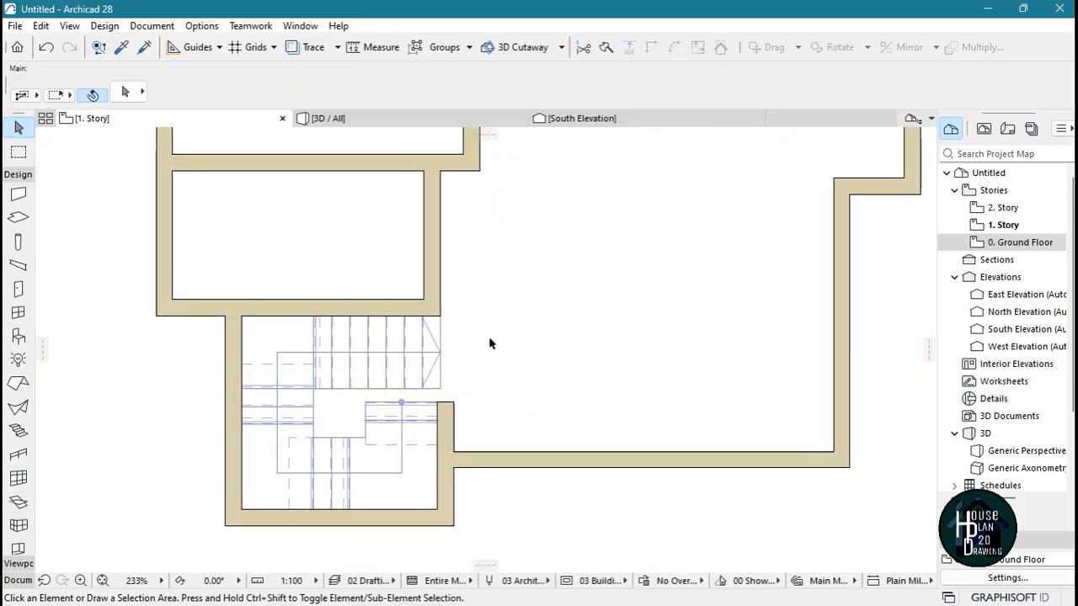
pyautogui.scroll(-3, 537, 342)
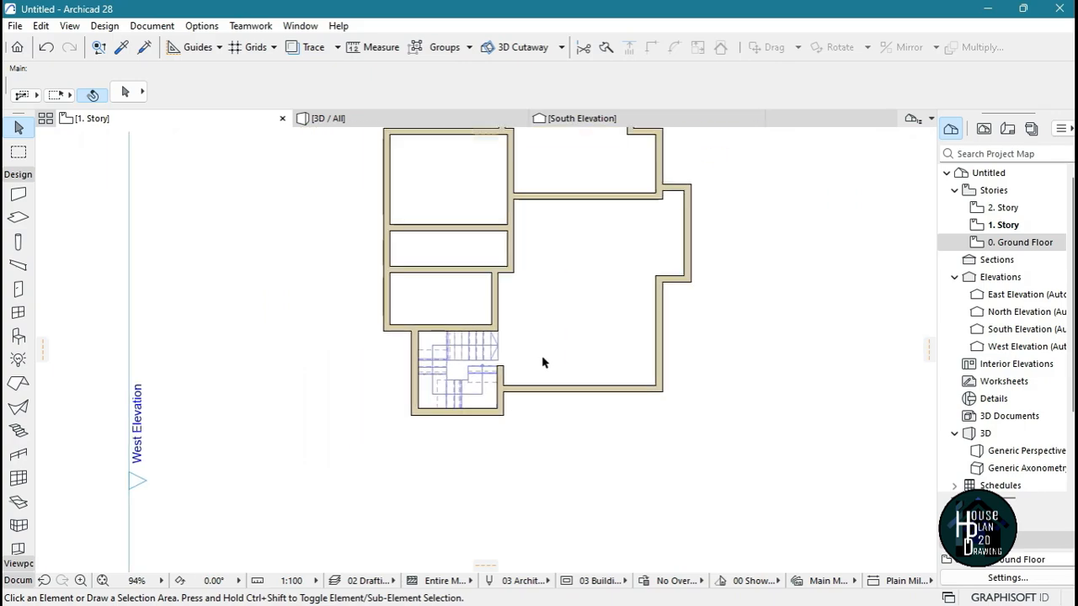
pyautogui.scroll(-3, 533, 334)
pyautogui.scroll(10, 469, 351)
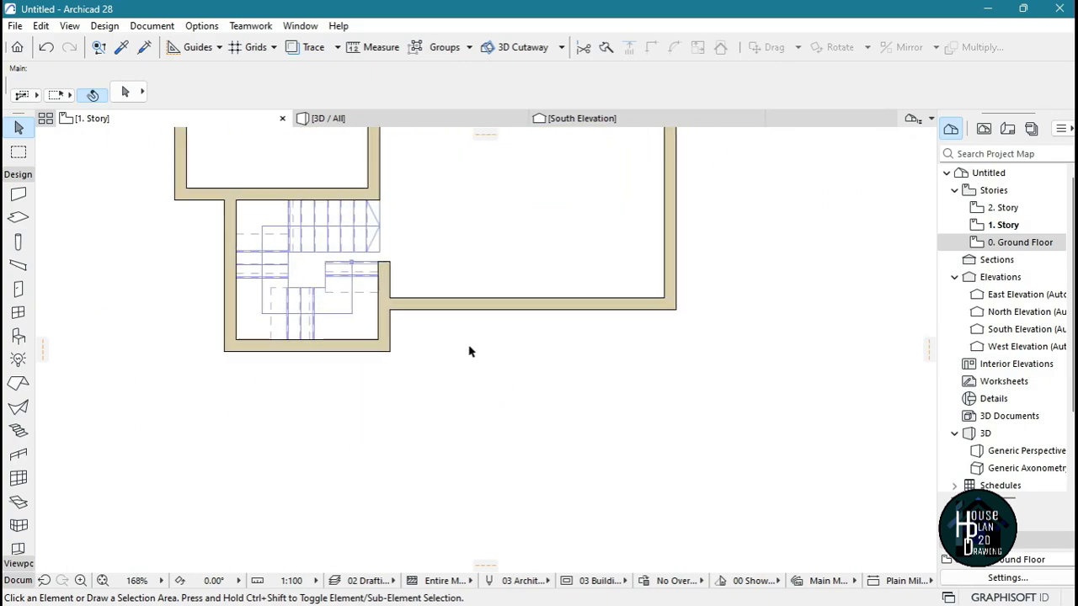
pyautogui.scroll(-1, 545, 293)
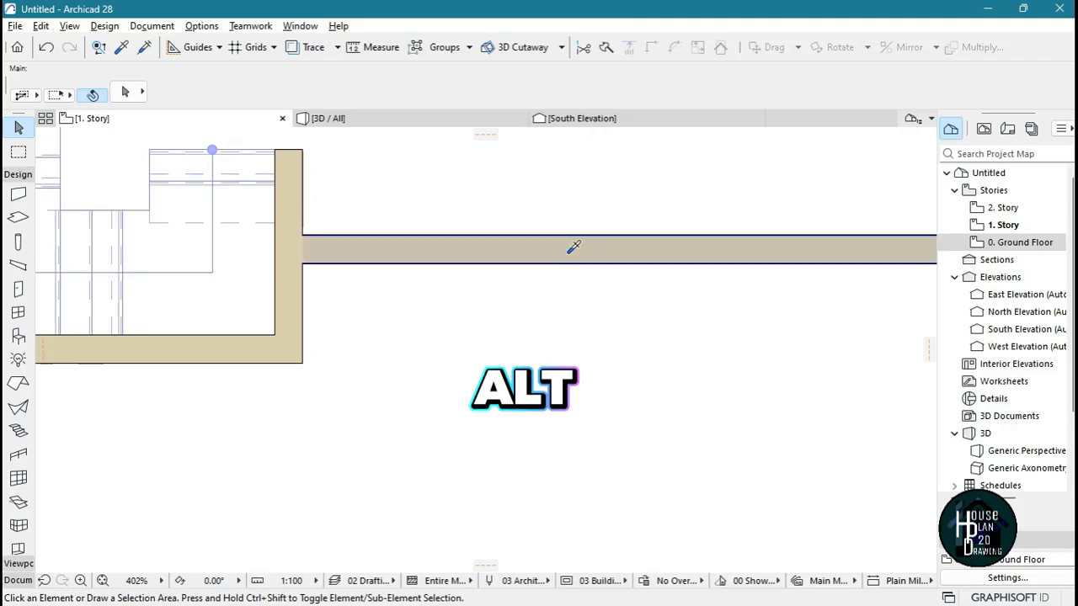
# Using the south wall's settings, draw a wall chain starting 3185 mm from the staircase's right wall, 1200 mm down, then left past that wall
pyautogui.keyDown('alt'); pyautogui.click(565, 250); pyautogui.keyUp('alt')
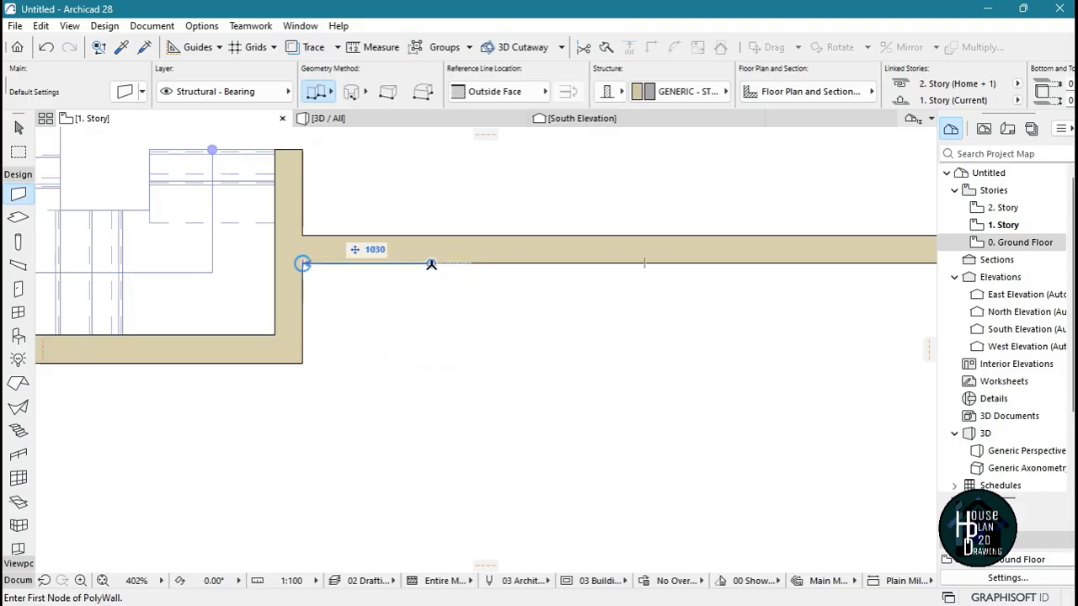
pyautogui.write('3185')
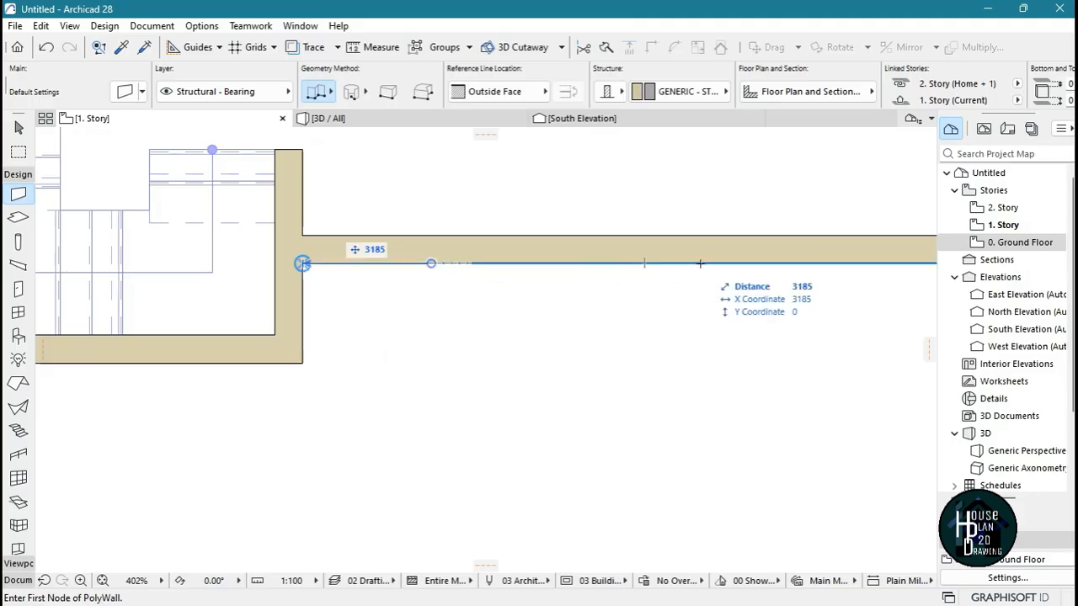
pyautogui.press('Return')
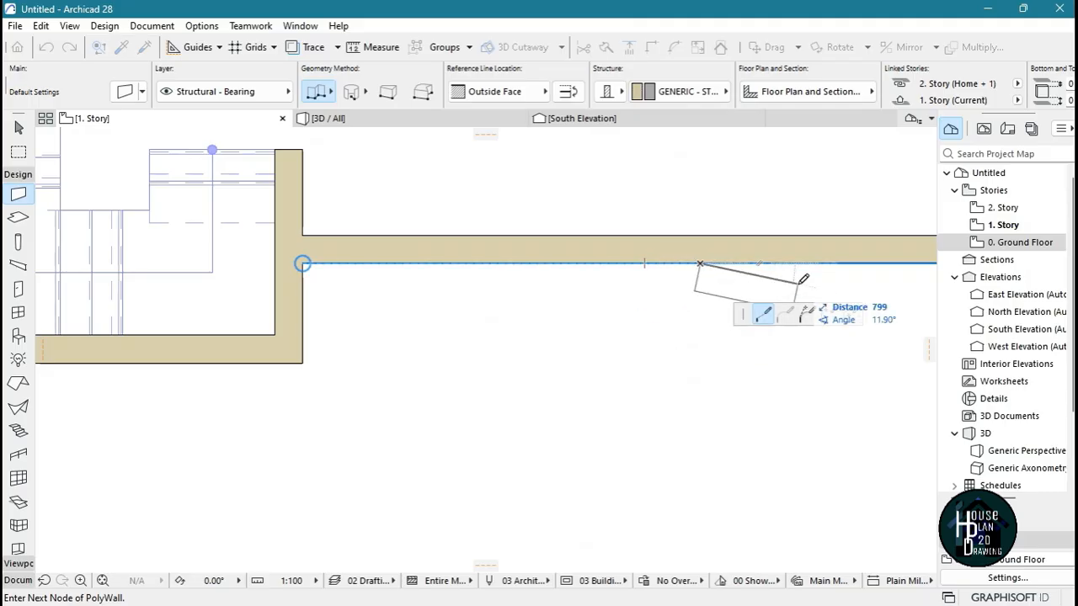
pyautogui.click(570, 94)
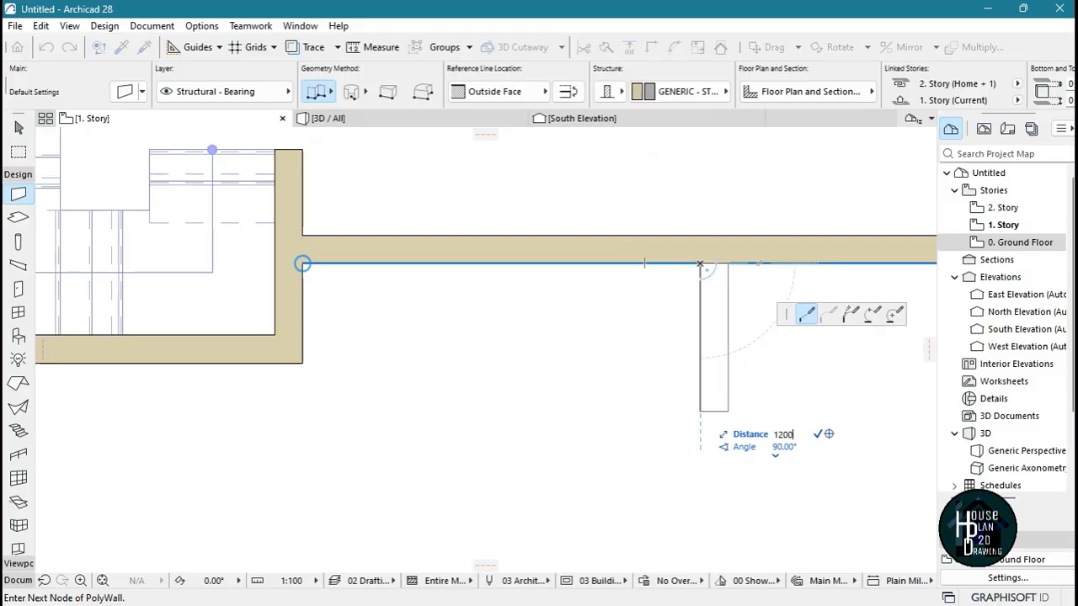
pyautogui.press('Return')
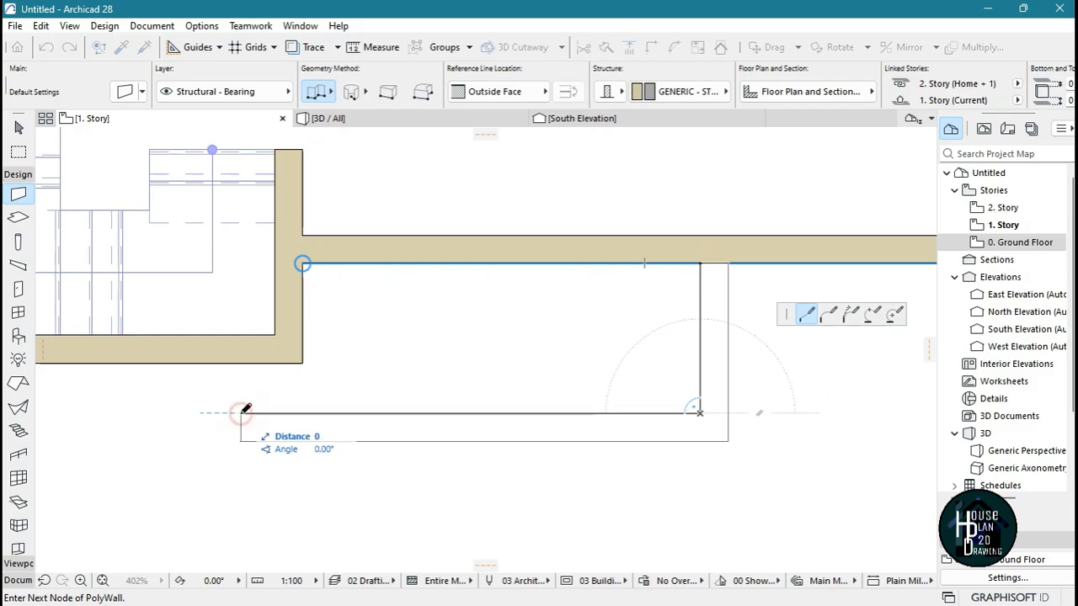
pyautogui.click(241, 413)
pyautogui.press('Escape')
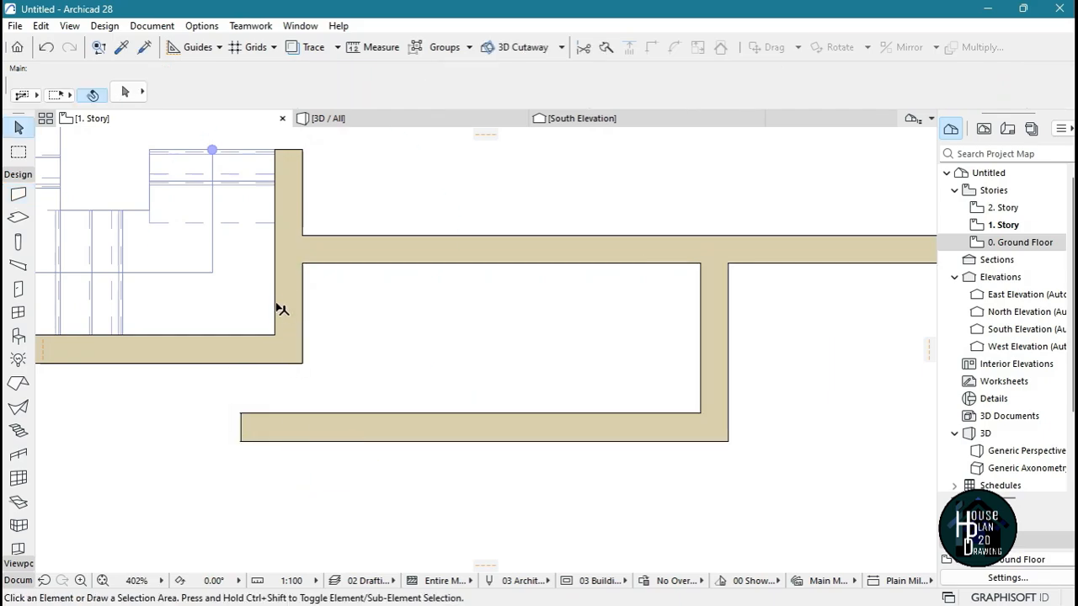
# Extend the staircase's right wall down to the new horizontal wall and trim off the stub projecting beyond it
pyautogui.click(274, 299)
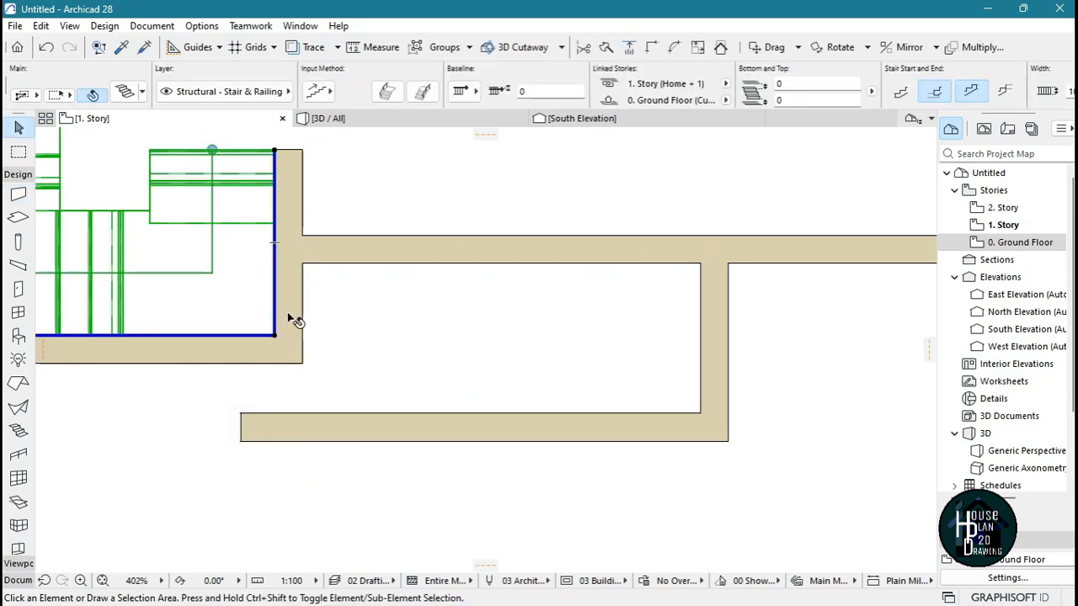
pyautogui.press('Escape')
pyautogui.click(286, 303)
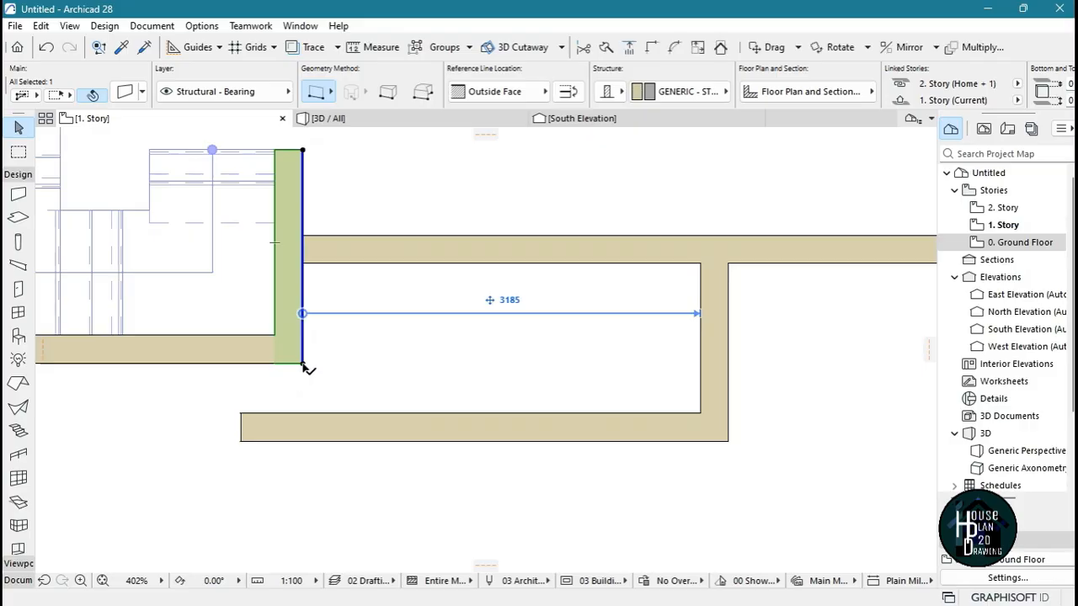
pyautogui.click(303, 365)
pyautogui.click(304, 412)
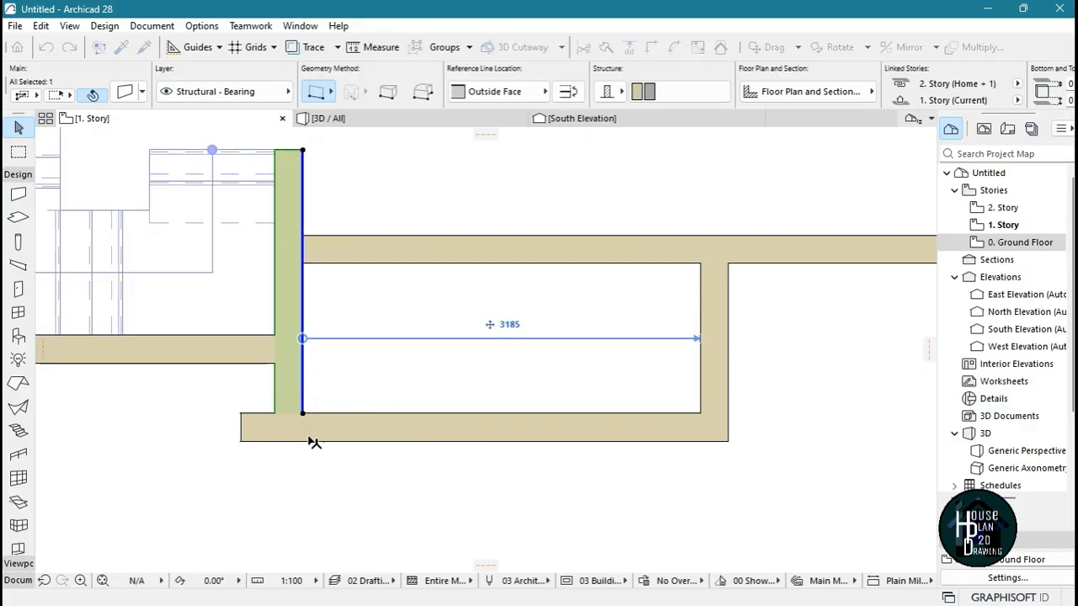
pyautogui.click(287, 457)
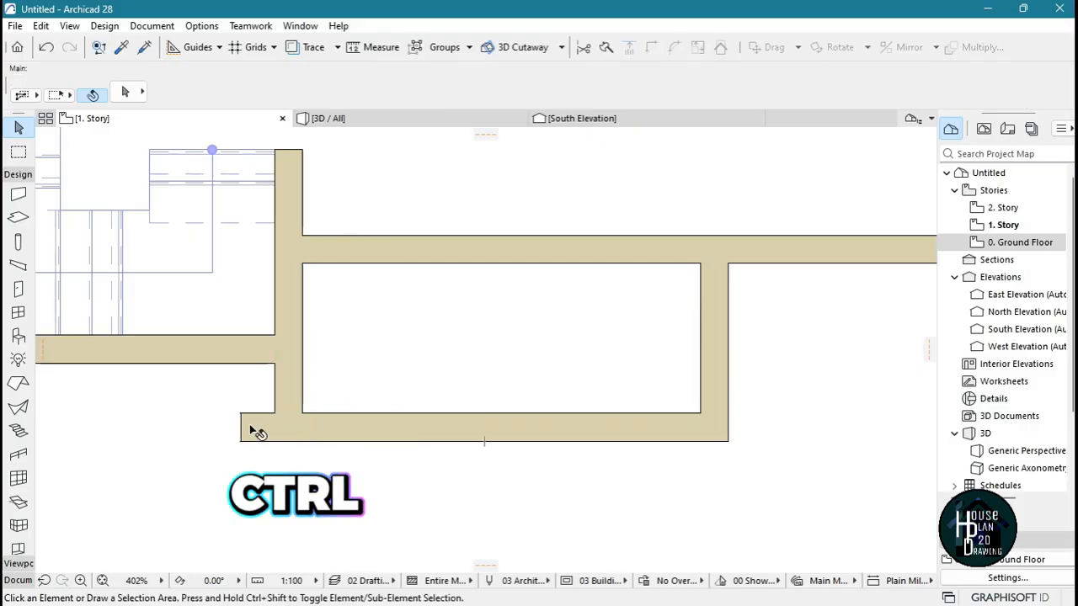
pyautogui.scroll(-5, 486, 376)
pyautogui.scroll(2, 490, 374)
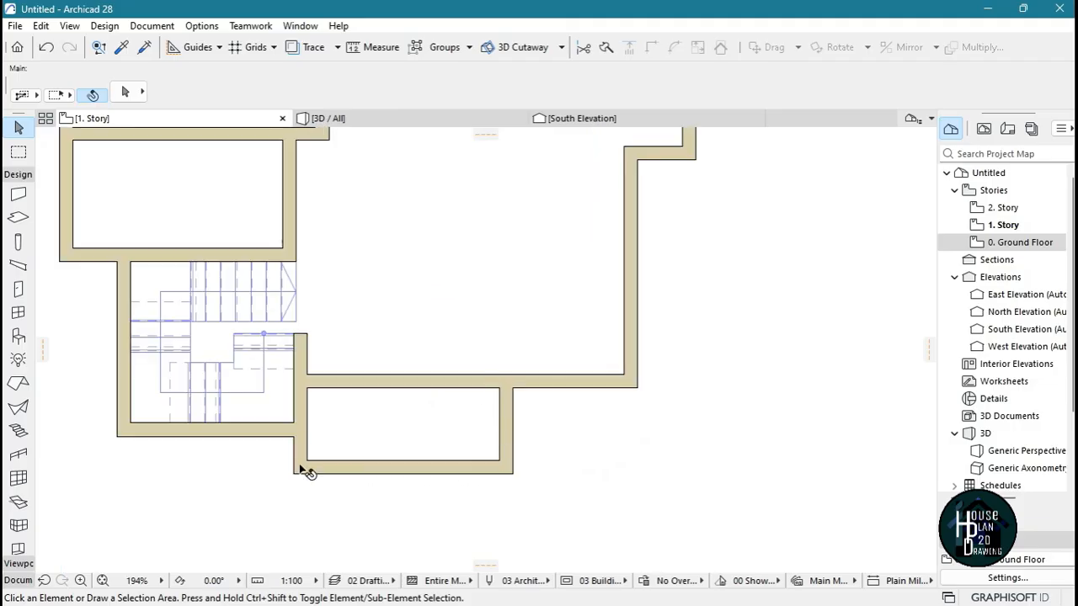
# Draw a solid polyline along the new enclosure's outer edge, from the stairwell's lower corner down and across to the lower-right corner
pyautogui.scroll(-3, 323, 500)
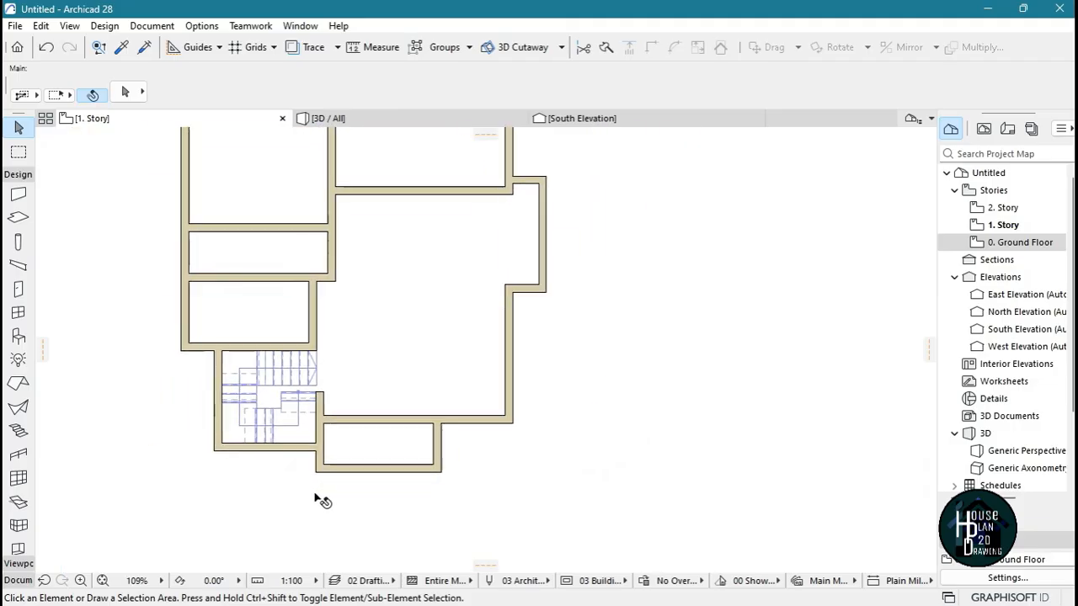
pyautogui.scroll(4, 461, 463)
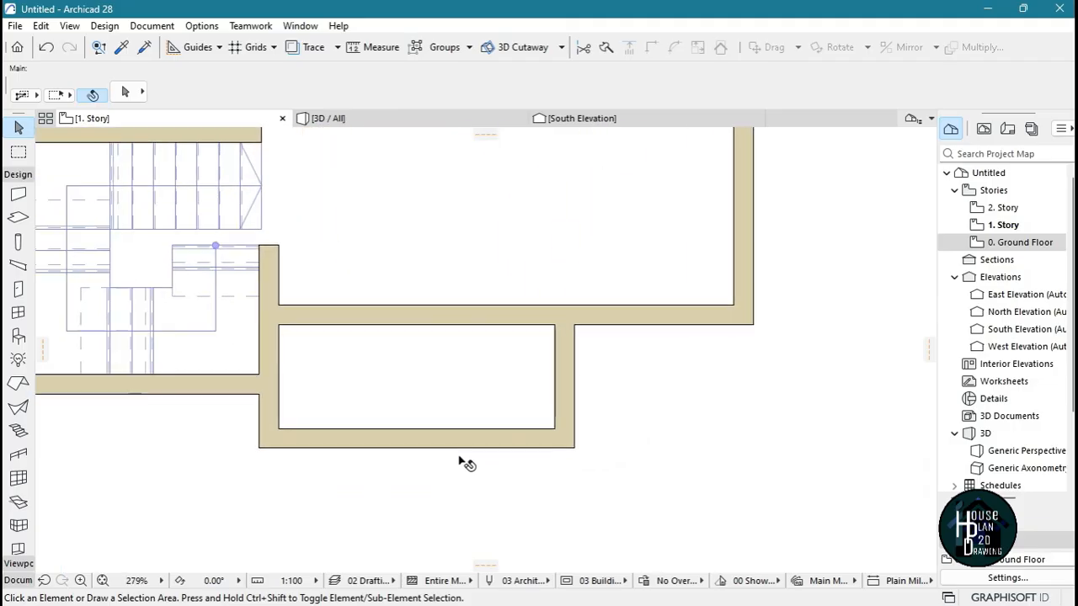
pyautogui.click(18, 581)
pyautogui.click(18, 418)
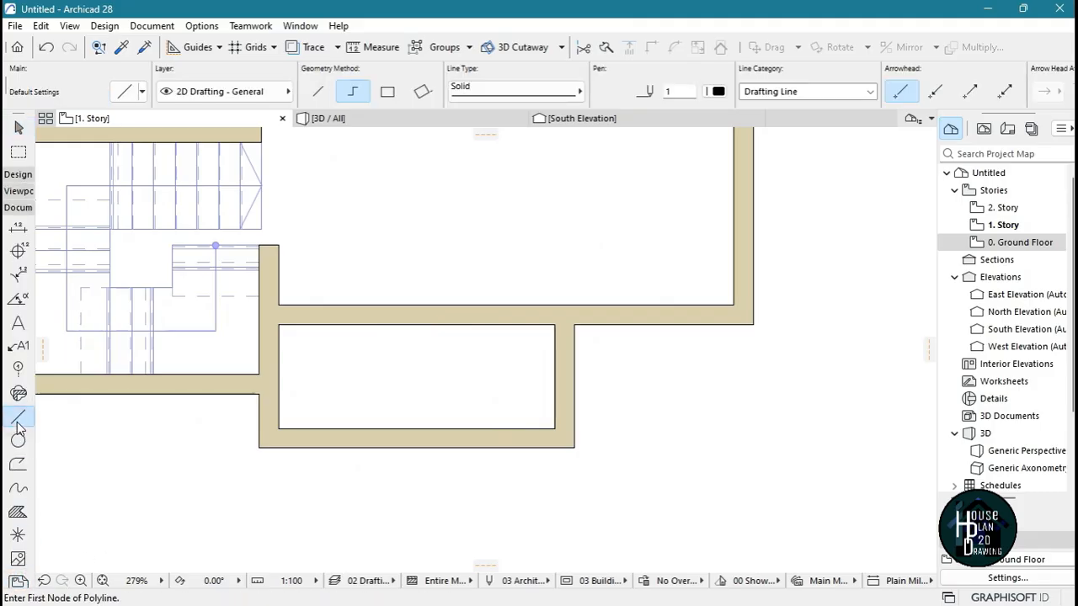
pyautogui.click(261, 392)
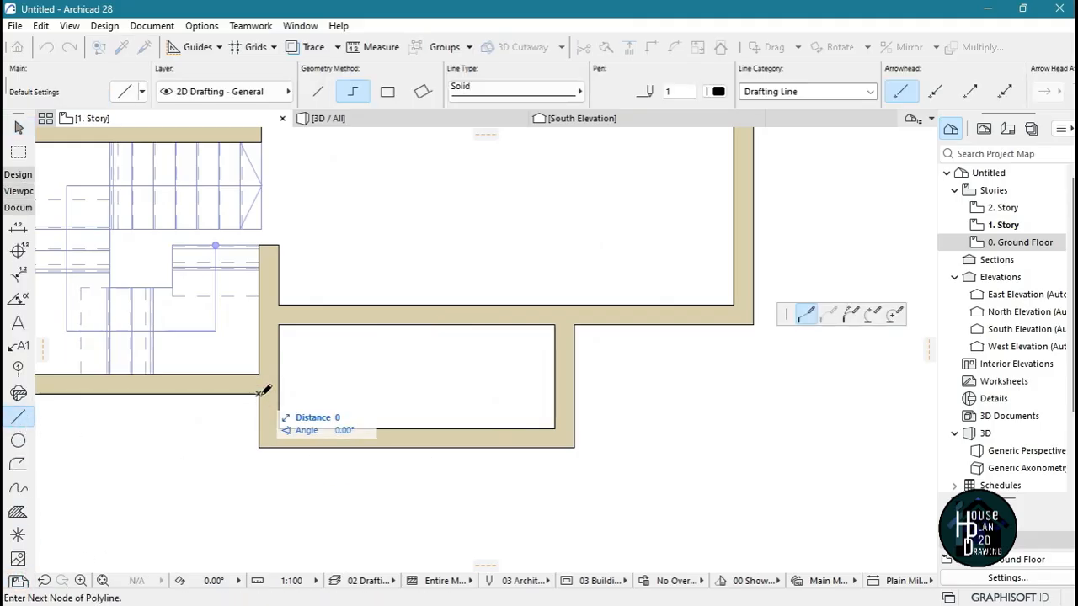
pyautogui.click(258, 447)
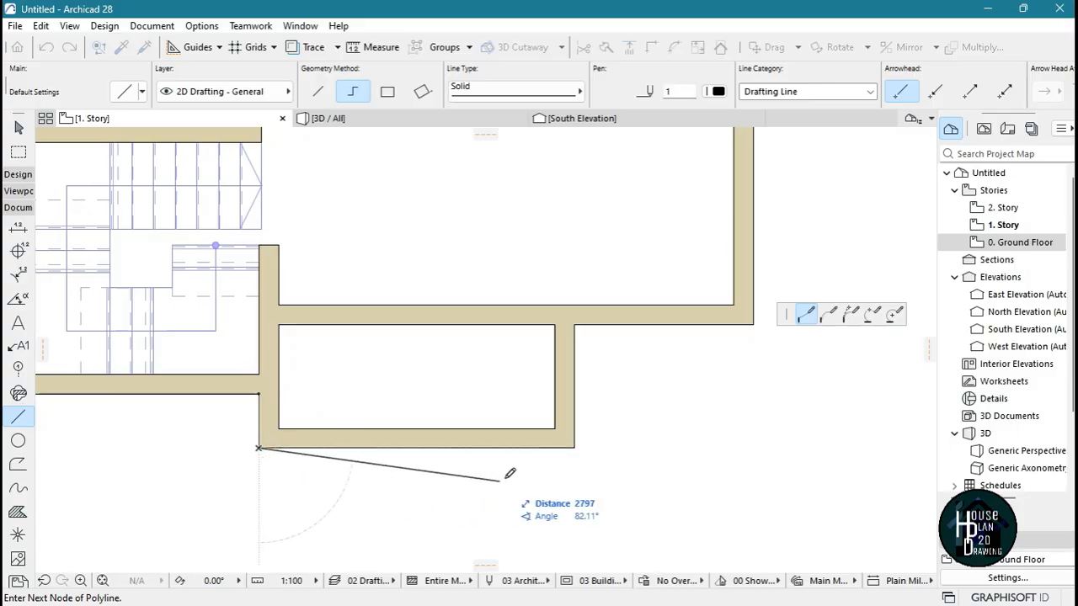
pyautogui.click(576, 446)
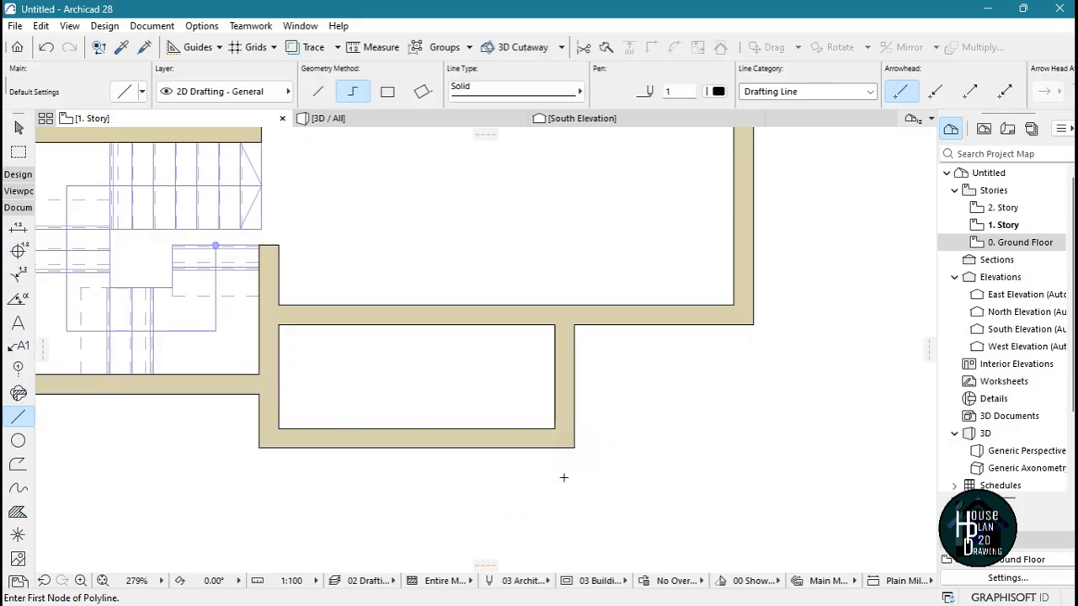
pyautogui.press('Escape')
# Delete the enclosure's bottom wall and trim the staircase's right wall back to the stairwell's bottom wall
pyautogui.click(477, 442)
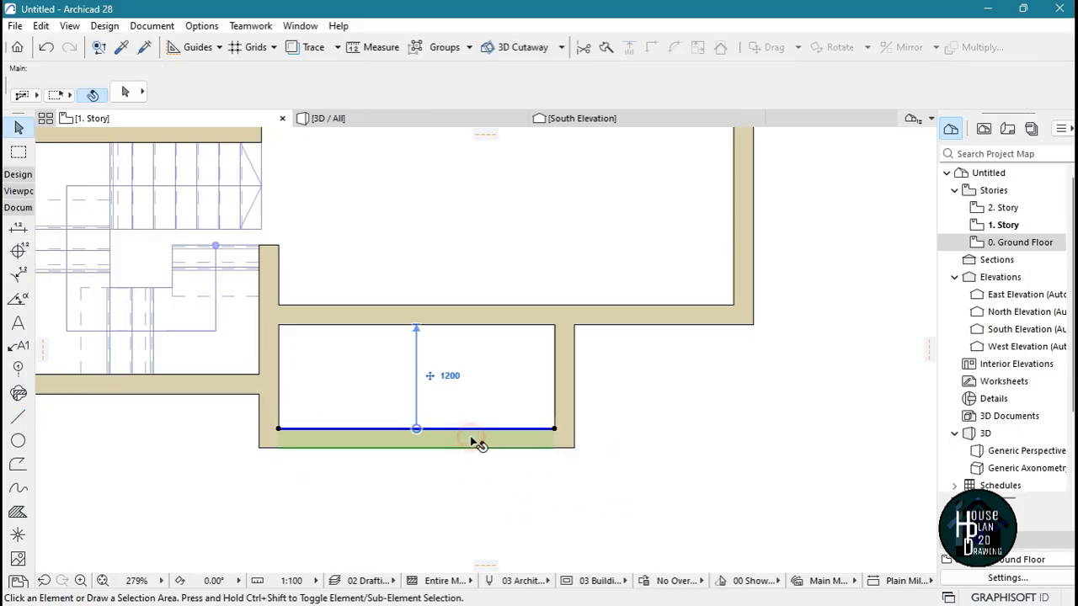
pyautogui.press('Delete')
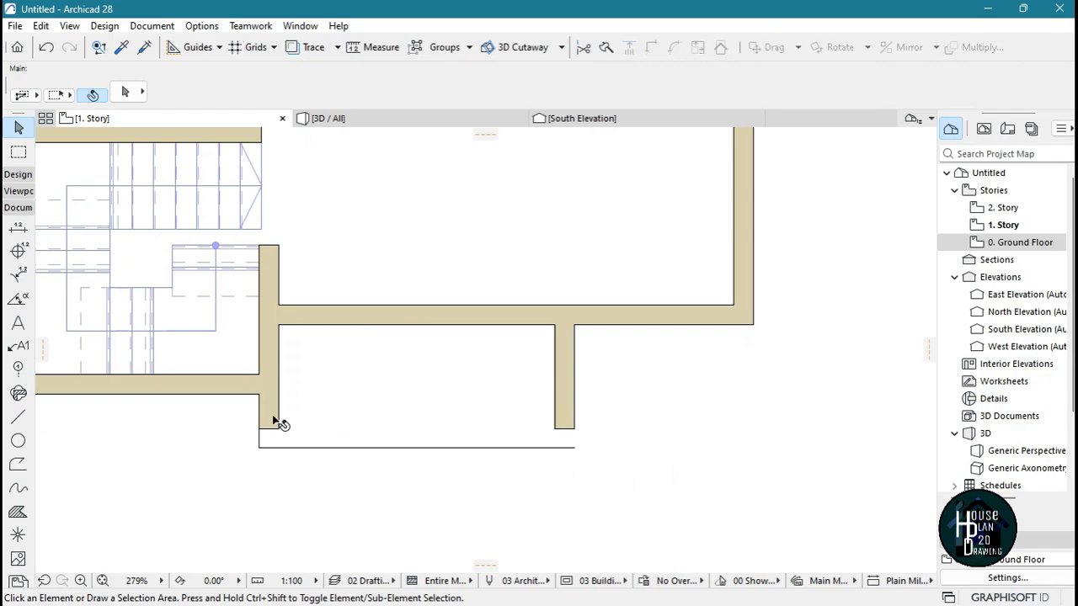
pyautogui.click(276, 425)
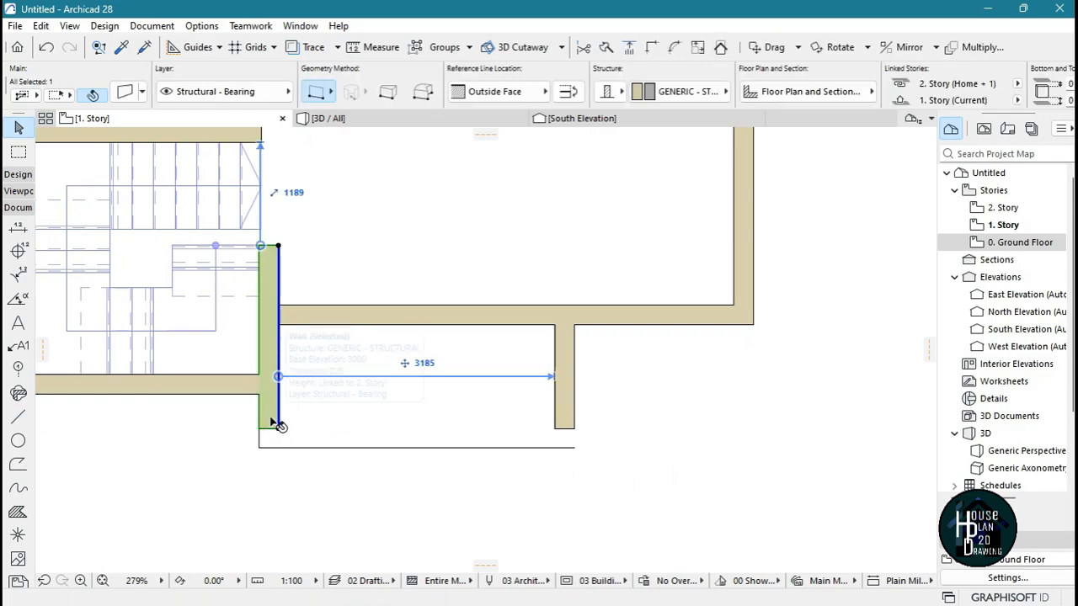
pyautogui.keyDown('ctrl'); pyautogui.click(271, 420); pyautogui.keyUp('ctrl')
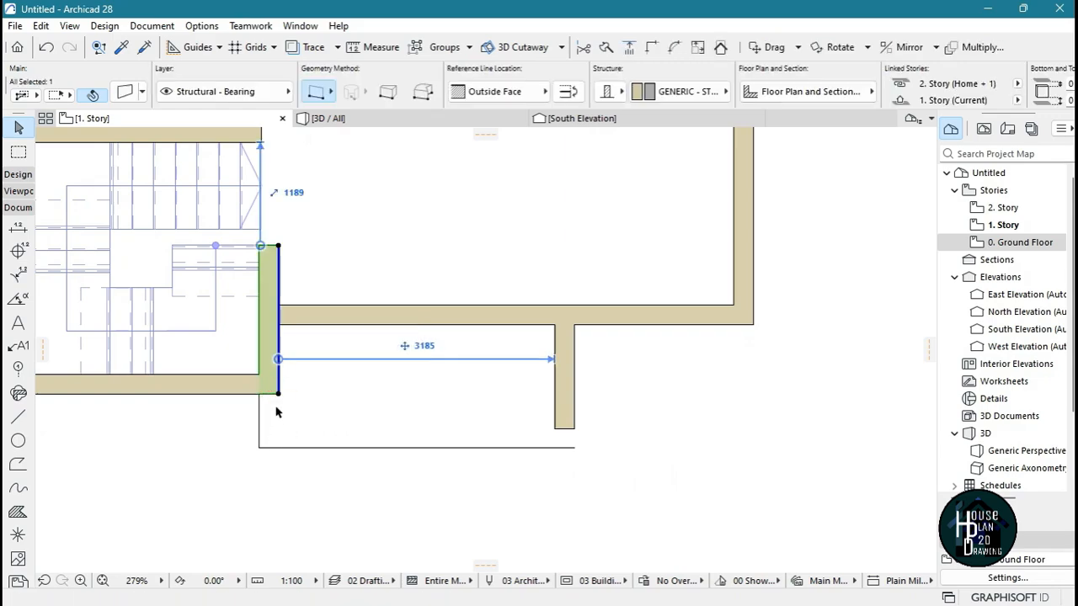
pyautogui.click(469, 492)
# Stretch the enclosure's short right wall down to meet the horizontal outline line
pyautogui.scroll(3, 548, 447)
pyautogui.scroll(1, 562, 457)
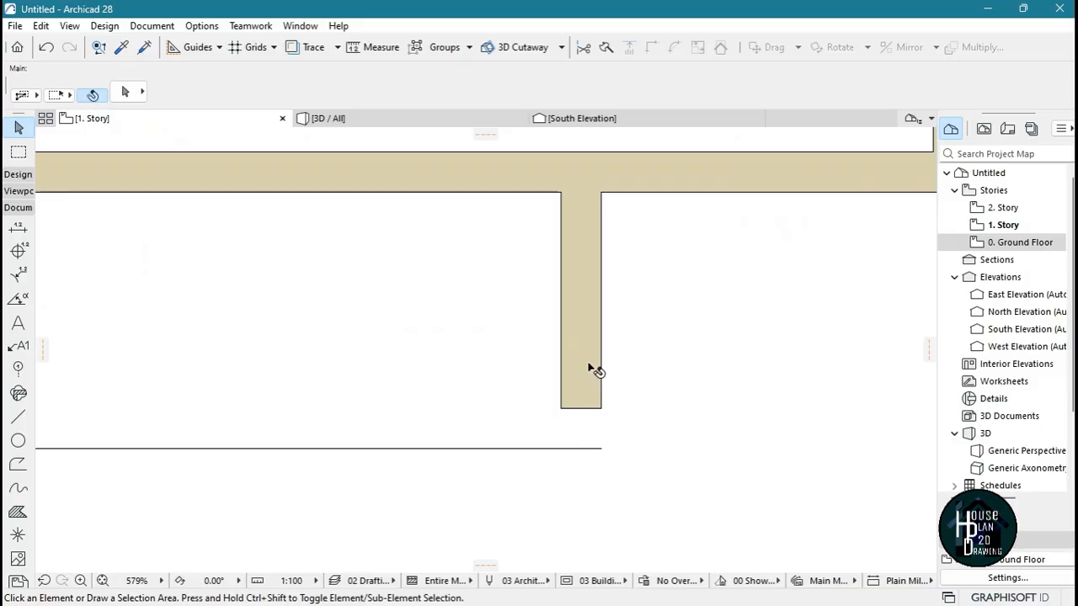
pyautogui.click(581, 408)
pyautogui.click(561, 407)
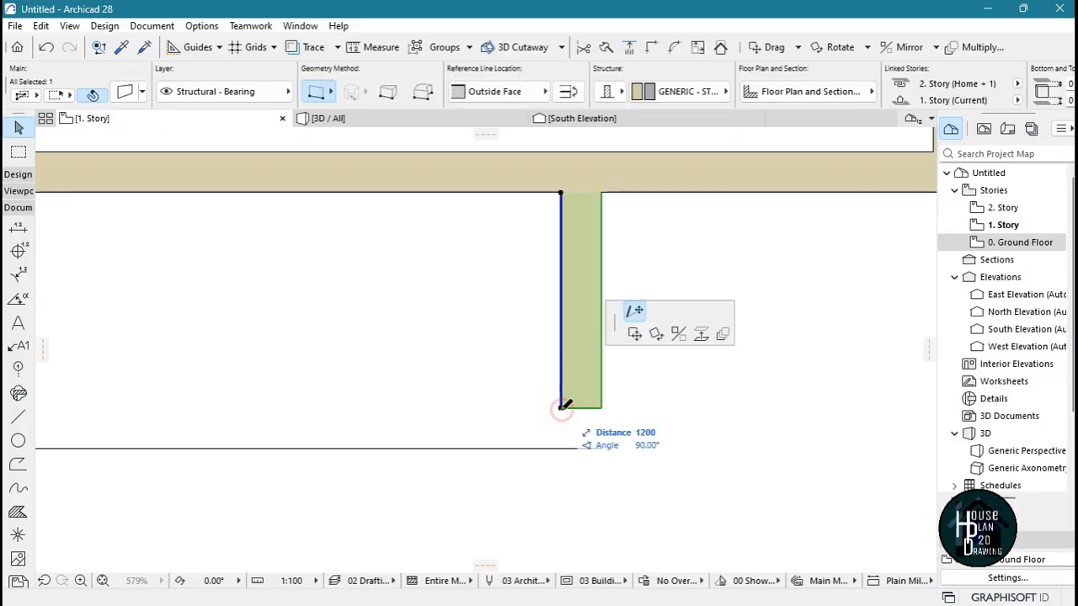
pyautogui.click(560, 448)
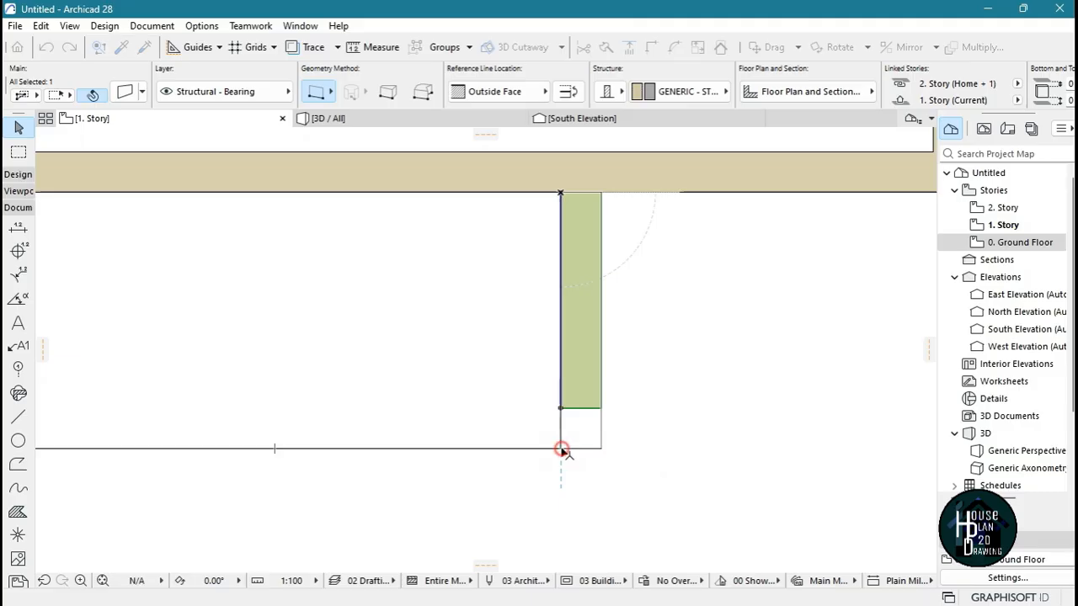
# Place a copy of the horizontal outline line 225 mm above the original
pyautogui.scroll(-4, 649, 434)
pyautogui.scroll(2, 508, 412)
pyautogui.scroll(1, 594, 445)
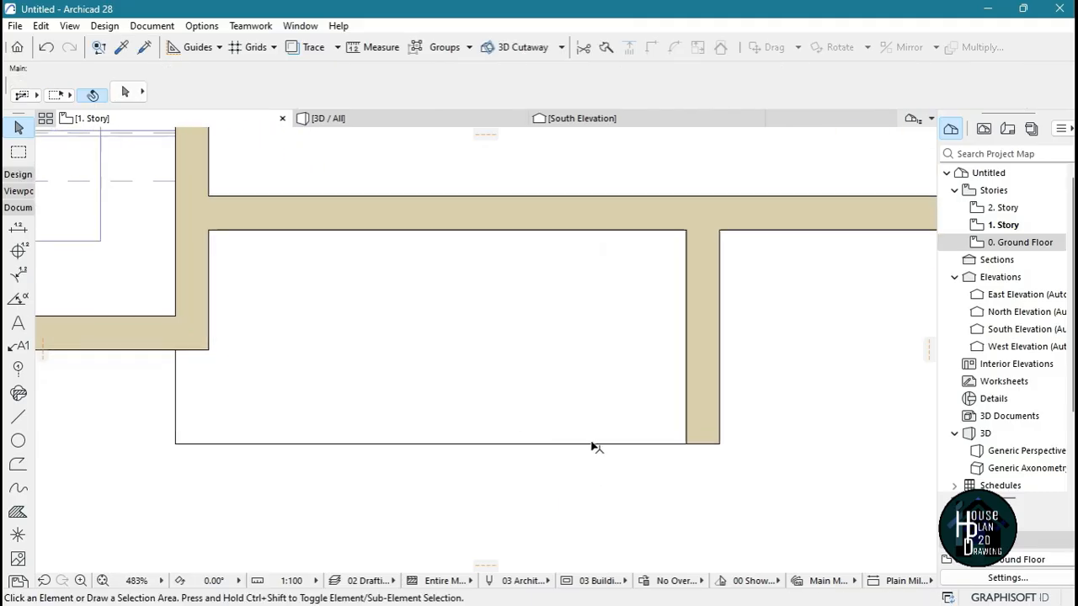
pyautogui.click(592, 443)
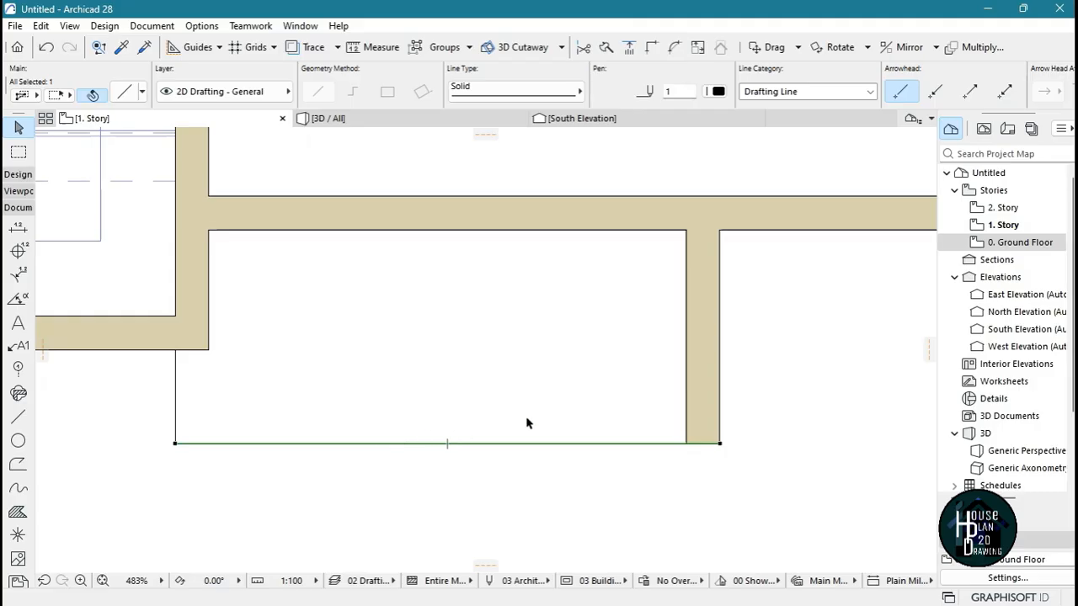
pyautogui.hotkey('ctrl', 'shift', 'd')
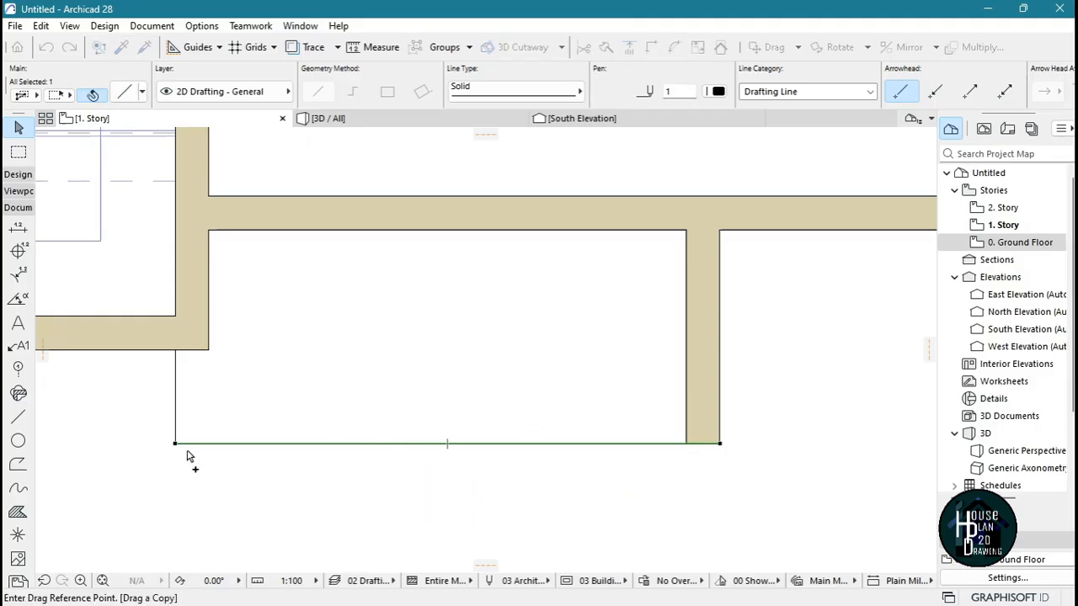
pyautogui.click(176, 444)
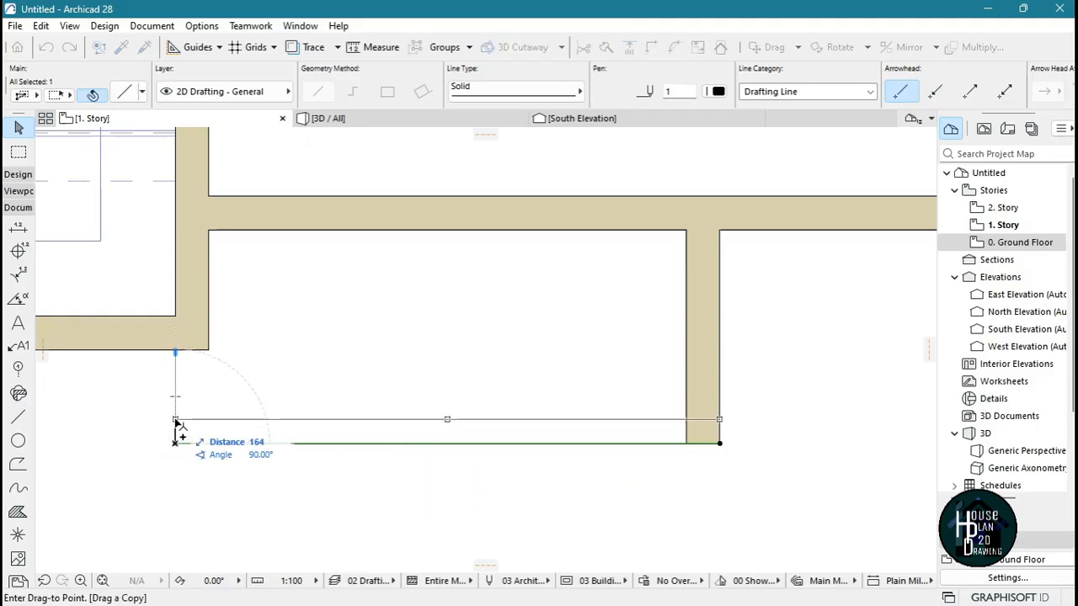
pyautogui.write('225')
pyautogui.press('Return')
pyautogui.press('Escape')
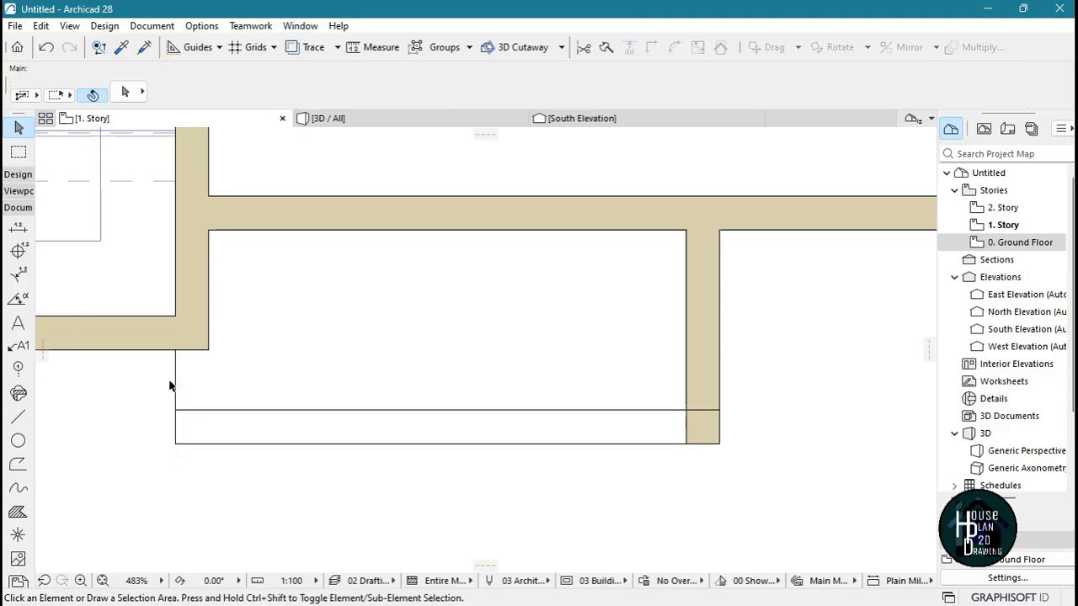
# Copy the short vertical outline line to the stairwell's outer corner and trim the overlapping line ends
pyautogui.click(176, 383)
pyautogui.hotkey('ctrl', 'shift', 'd')
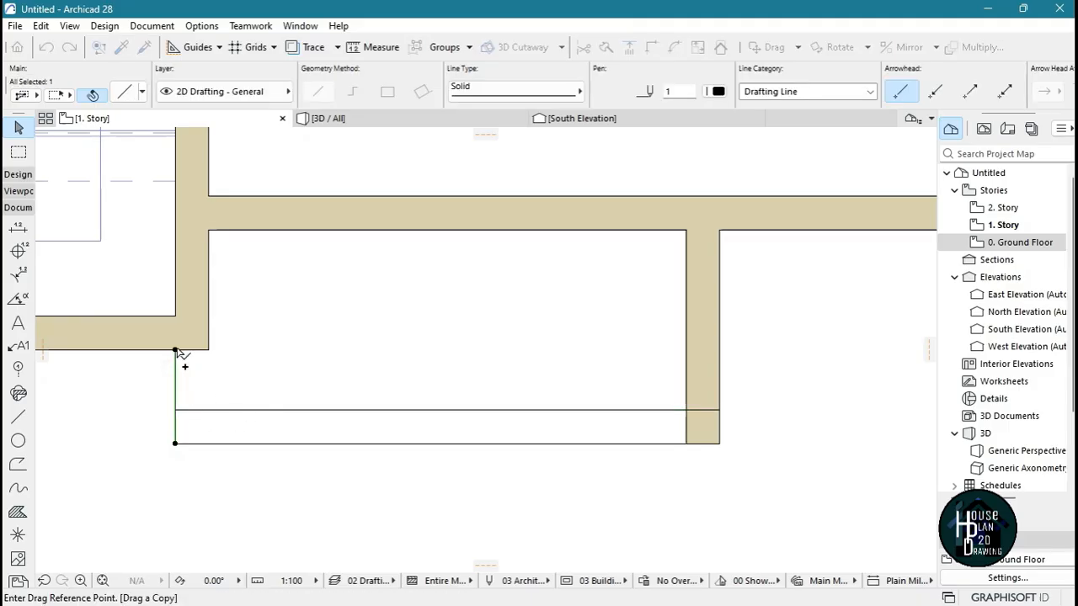
pyautogui.click(175, 349)
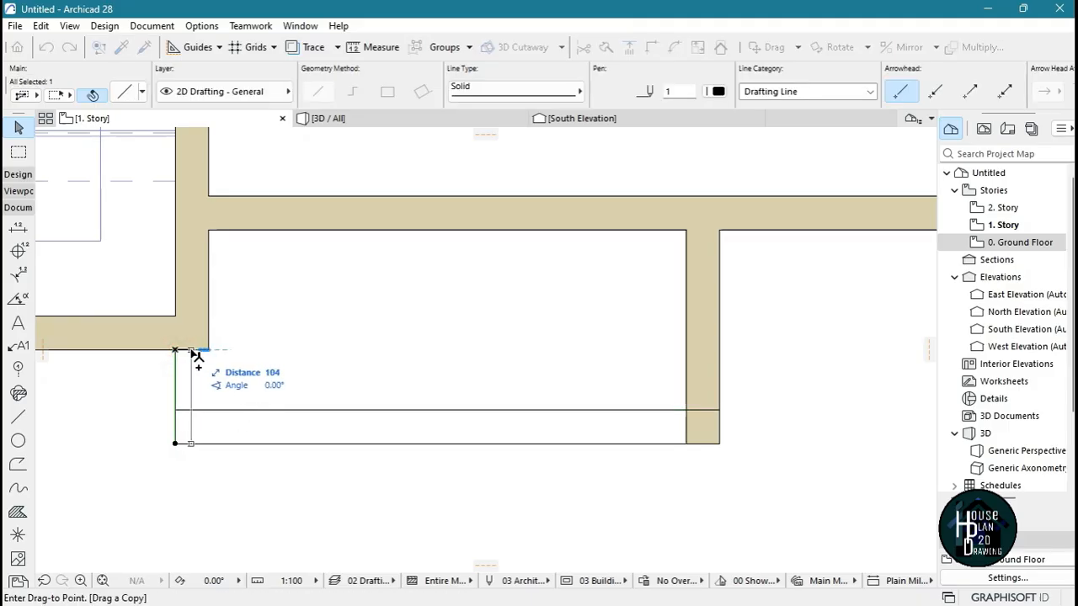
pyautogui.click(208, 349)
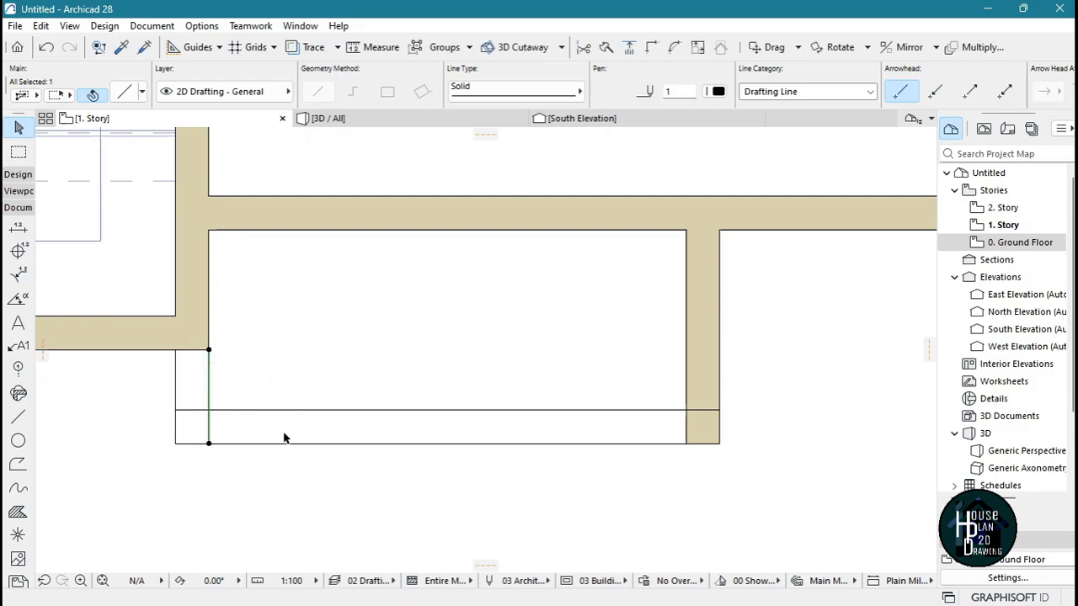
pyautogui.click(616, 423)
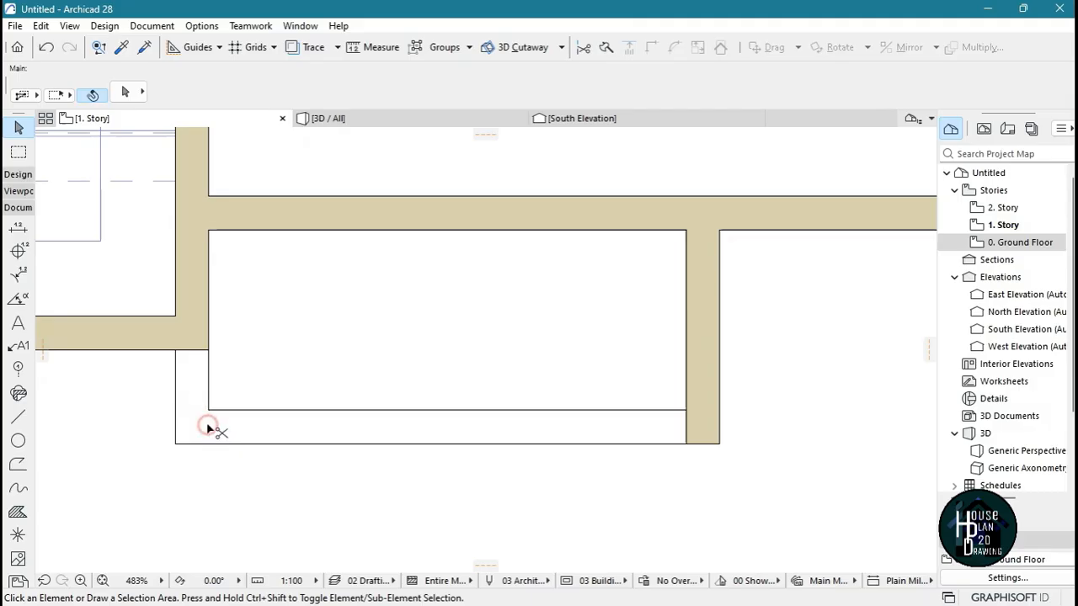
# Change the line type of the projection's four outline lines to Dashed Small
pyautogui.scroll(-5, 502, 446)
pyautogui.scroll(4, 543, 401)
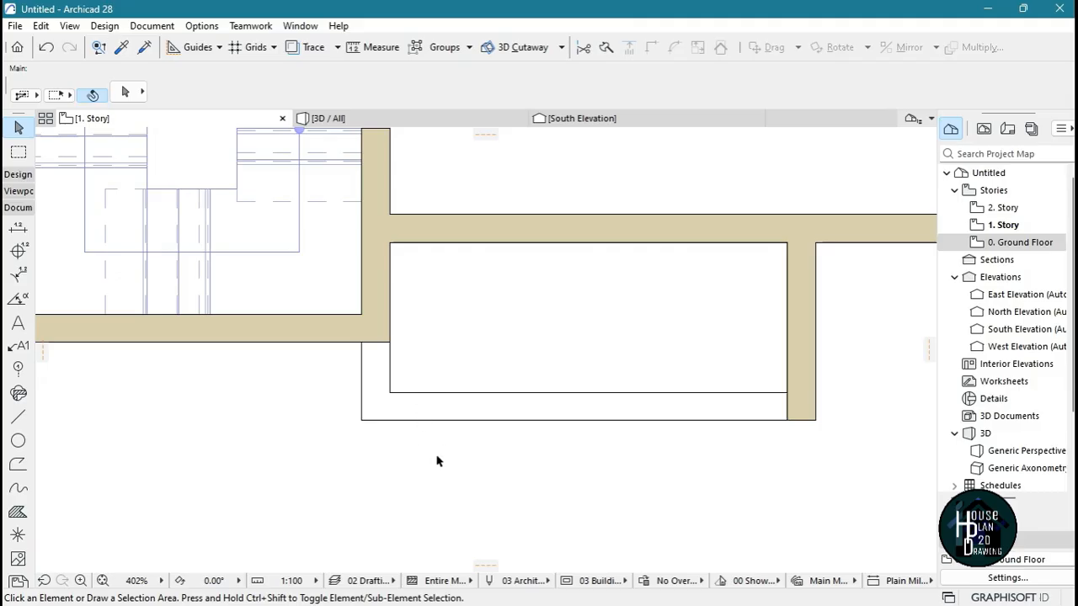
pyautogui.moveTo(436, 460); pyautogui.dragTo(337, 376)
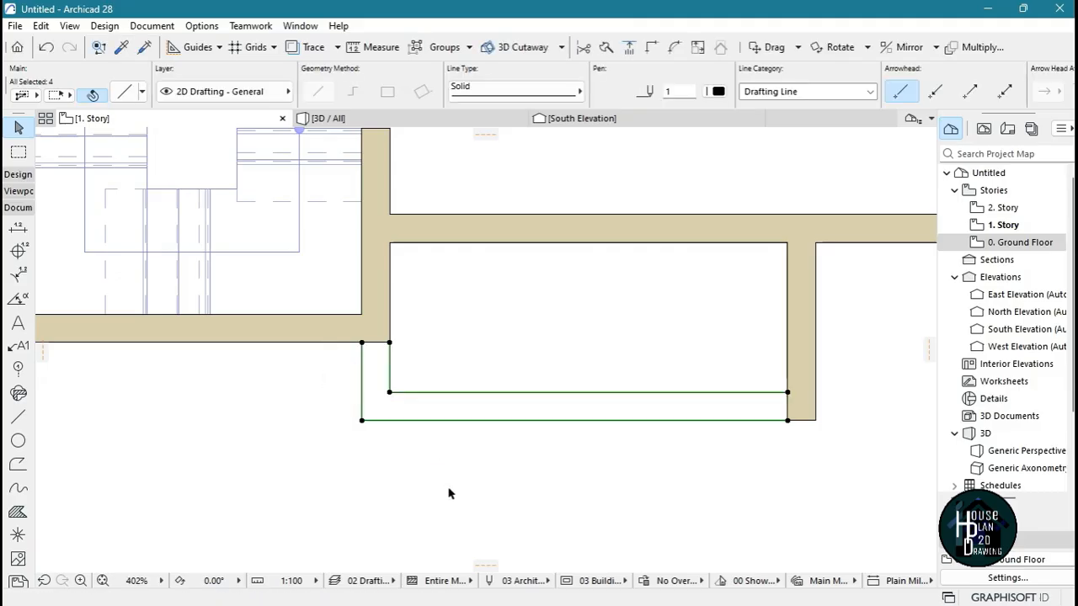
pyautogui.click(522, 92)
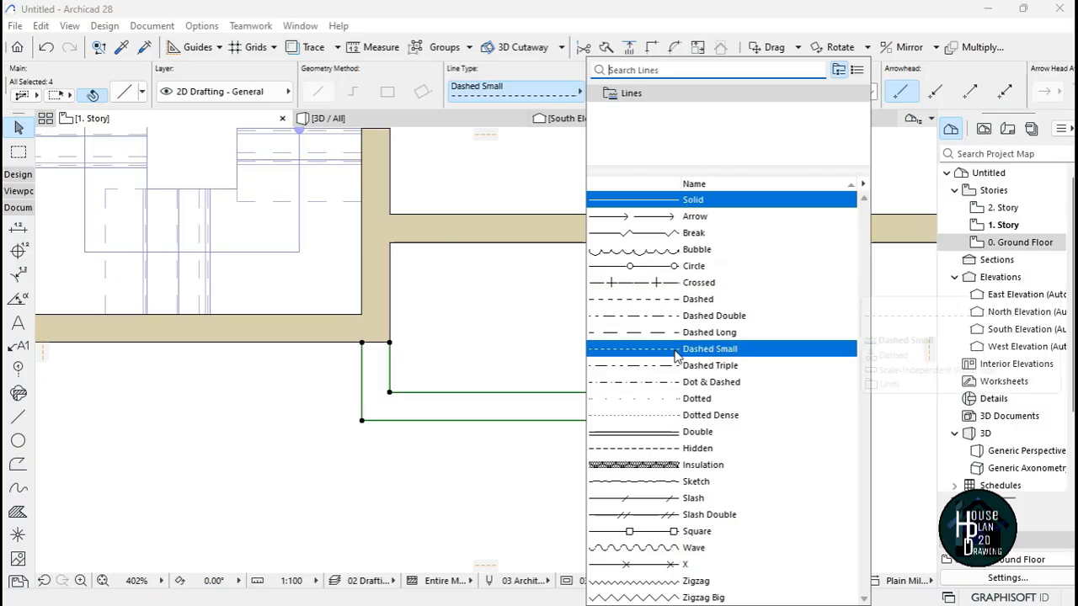
pyautogui.click(726, 351)
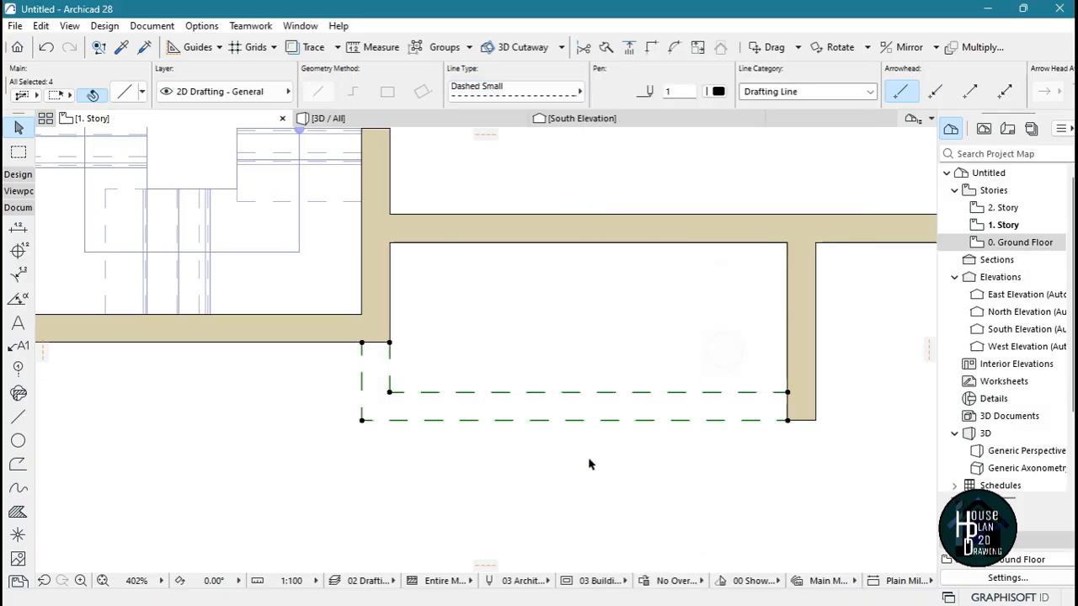
pyautogui.click(551, 516)
pyautogui.scroll(-5, 393, 362)
pyautogui.scroll(2, 455, 368)
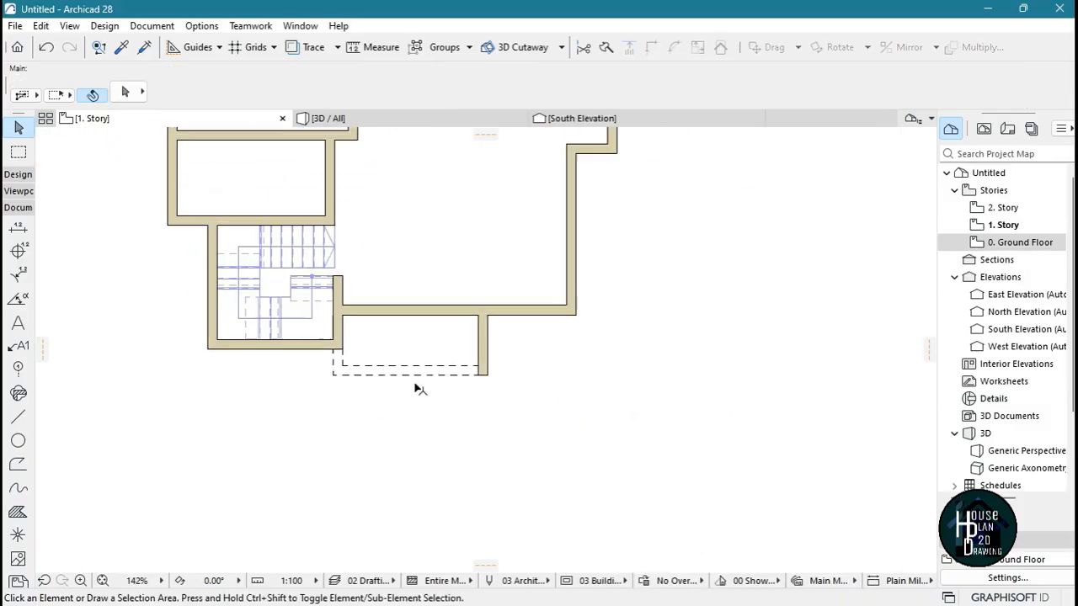
pyautogui.scroll(2, 366, 358)
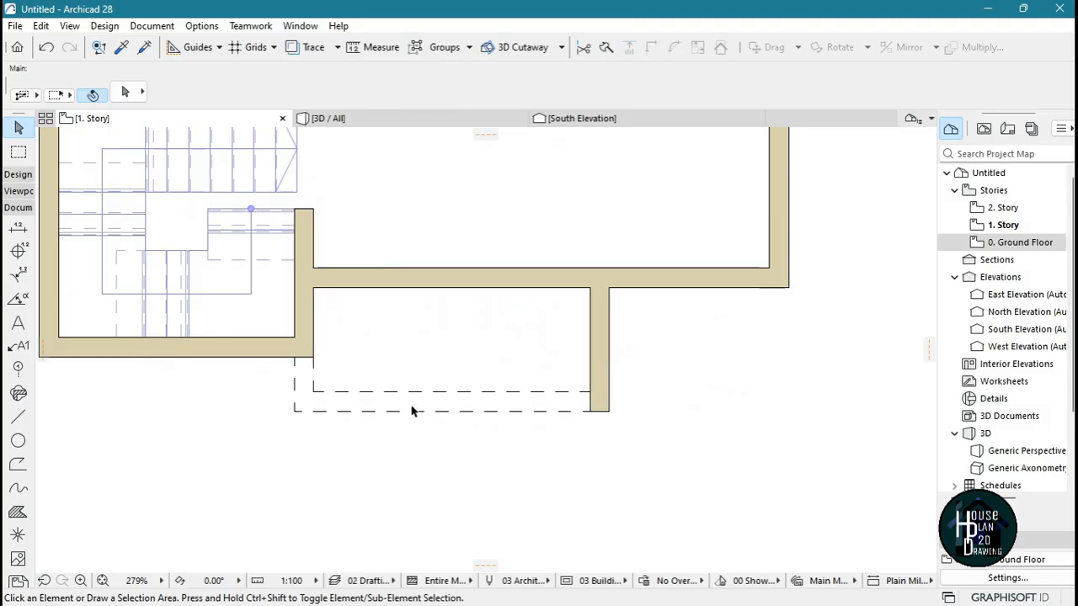
pyautogui.scroll(-4, 411, 410)
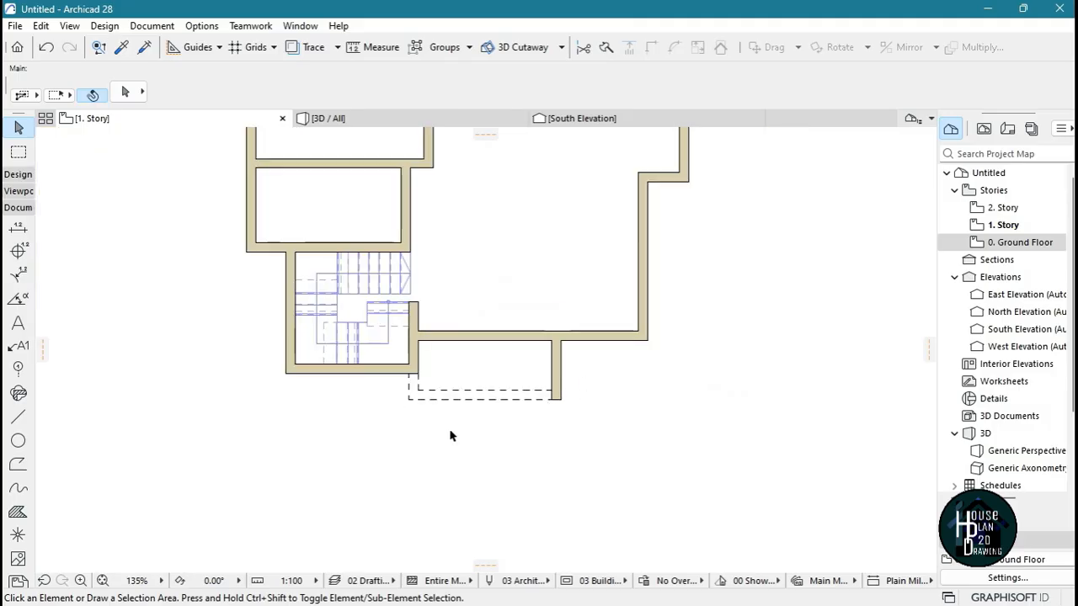
# Draw a short horizontal wall 1500 mm below the upper room's lower-right corner, ending at the east bump-out's right wall
pyautogui.scroll(4, 553, 236)
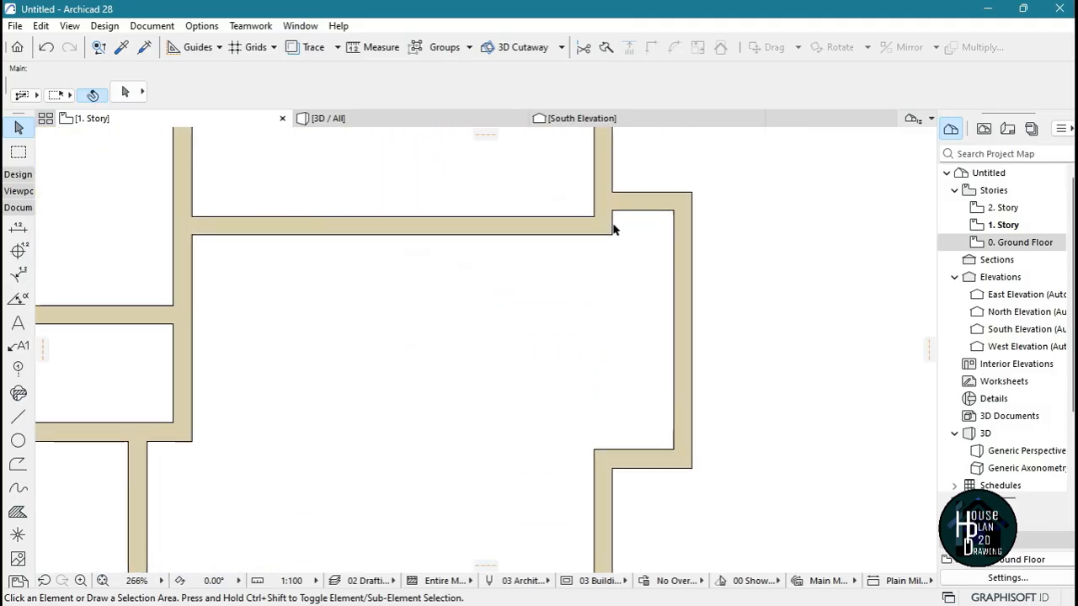
pyautogui.scroll(-1, 601, 272)
pyautogui.scroll(2, 652, 257)
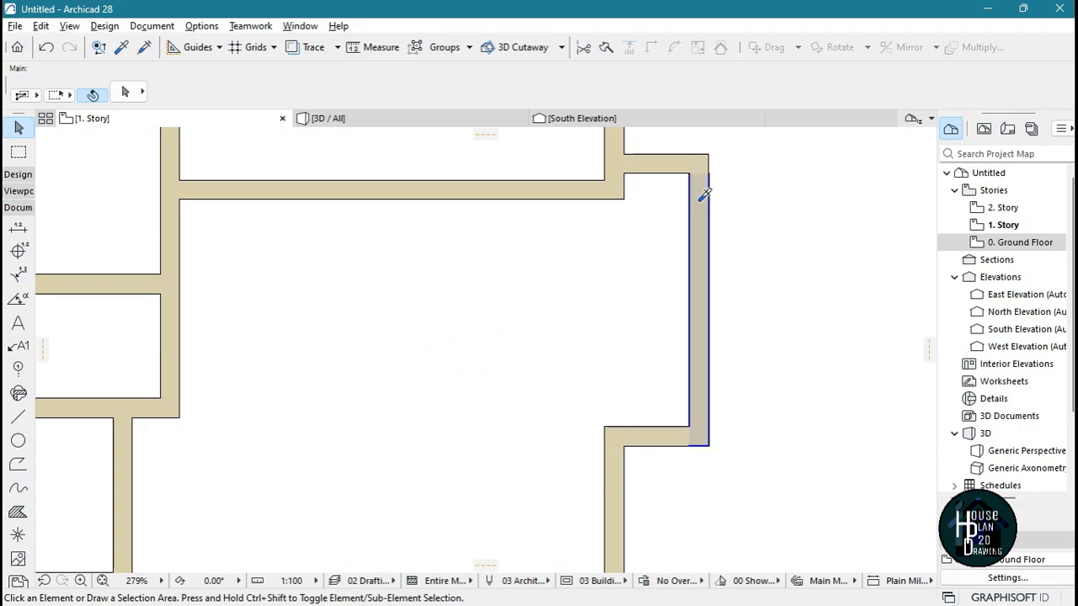
pyautogui.keyDown('alt'); pyautogui.click(667, 238); pyautogui.keyUp('alt')
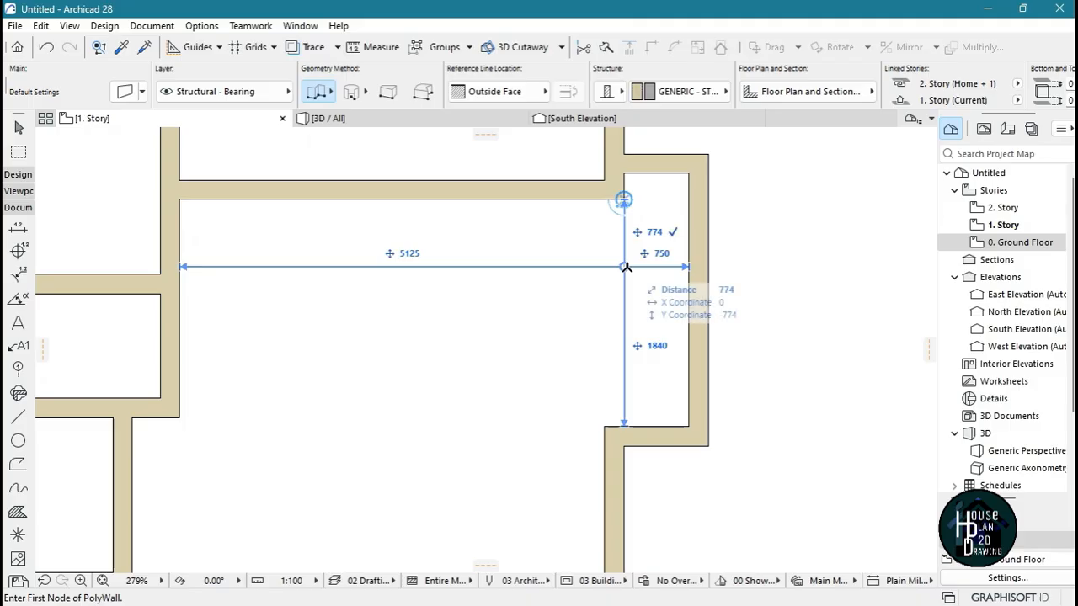
pyautogui.write('00')
pyautogui.press('Return')
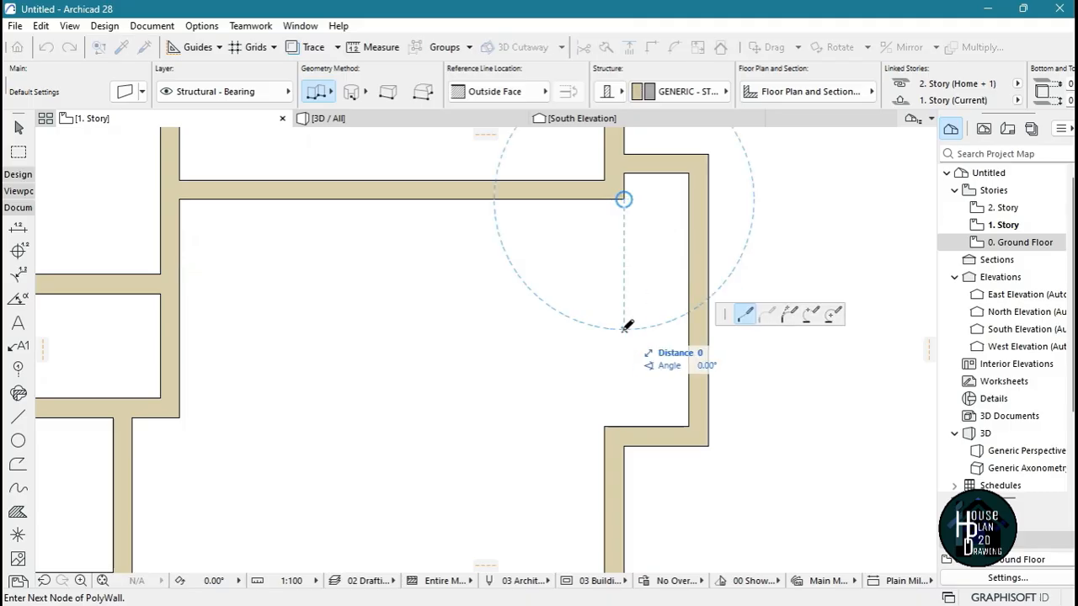
pyautogui.doubleClick(688, 329)
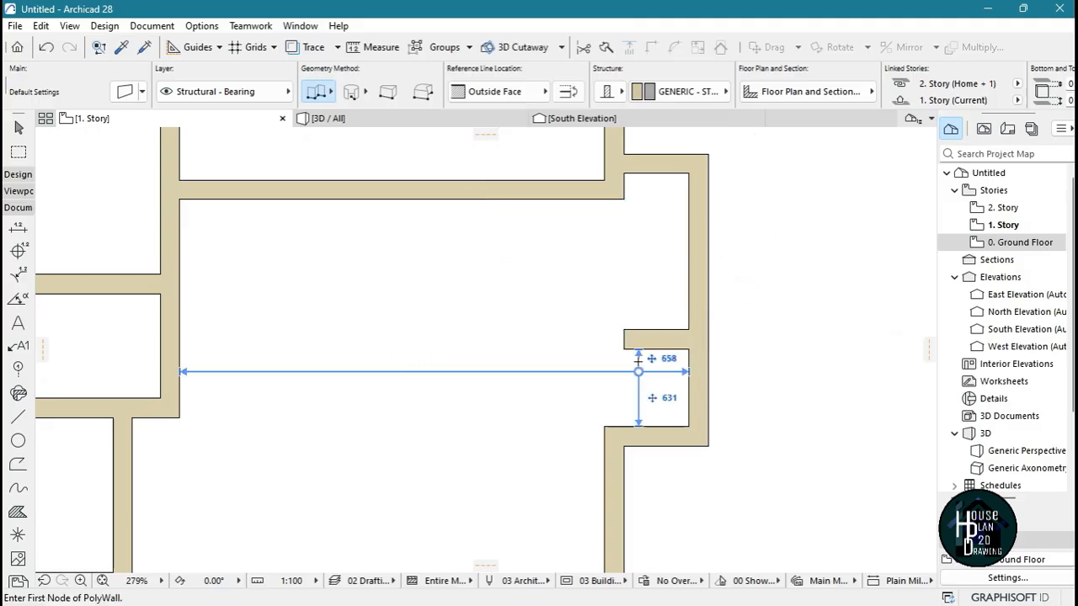
pyautogui.press('Escape')
# Stretch the new horizontal wall's left end further into the central space
pyautogui.click(644, 340)
pyautogui.click(623, 330)
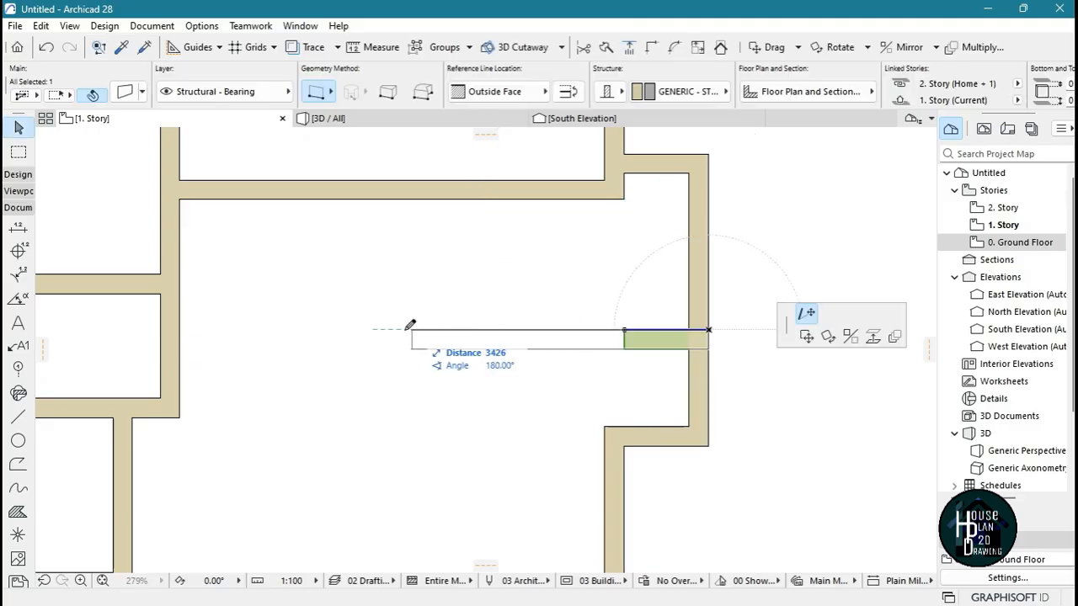
pyautogui.click(374, 330)
pyautogui.click(413, 455)
pyautogui.keyDown('alt'); pyautogui.click(643, 333); pyautogui.keyUp('alt')
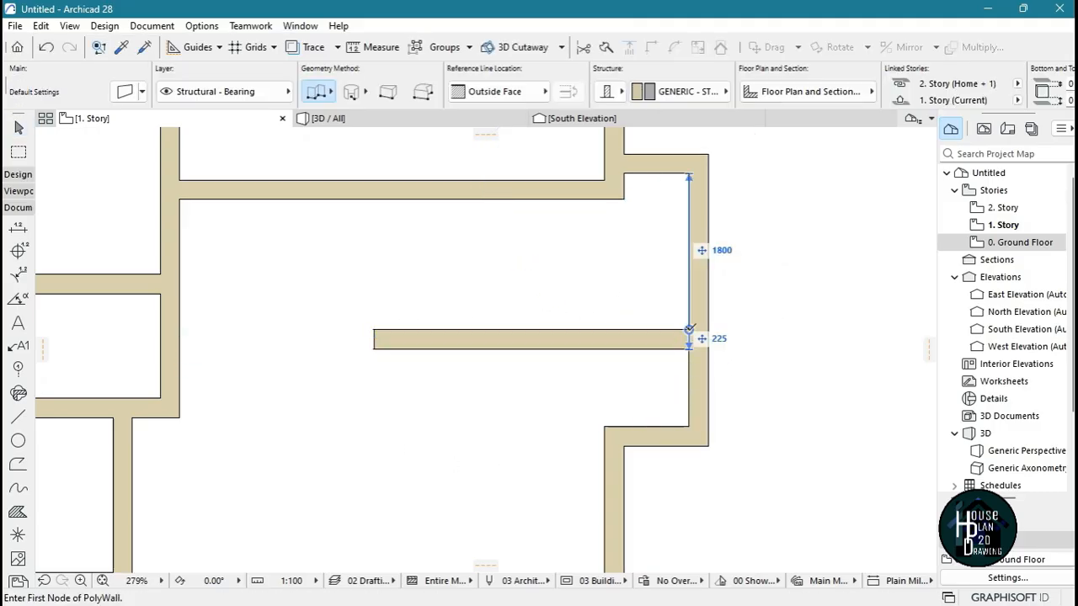
pyautogui.click(689, 329)
pyautogui.write('21')
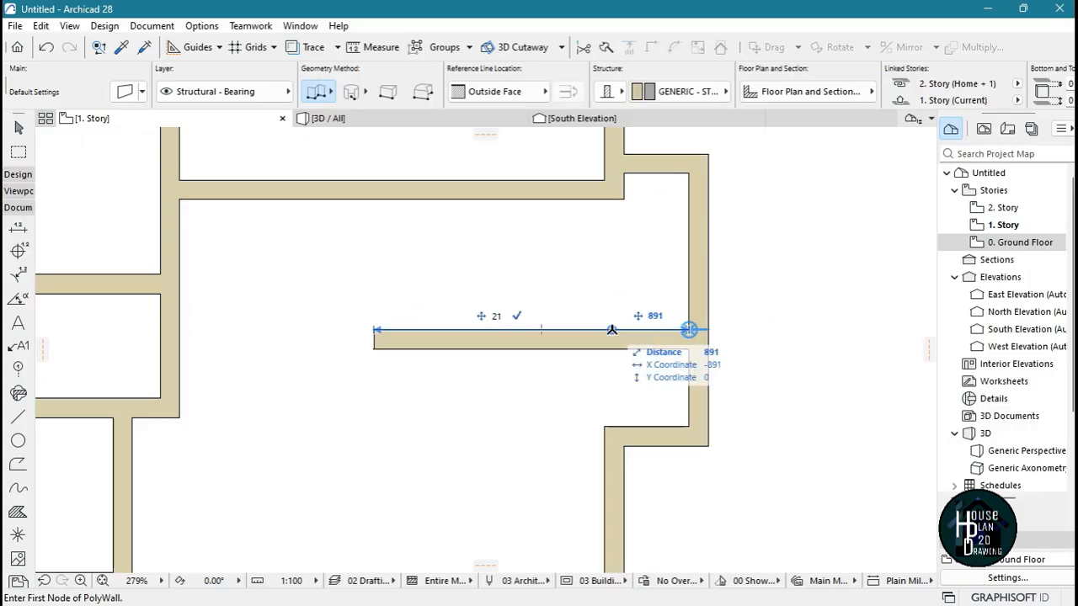
pyautogui.write('75')
pyautogui.press('Return')
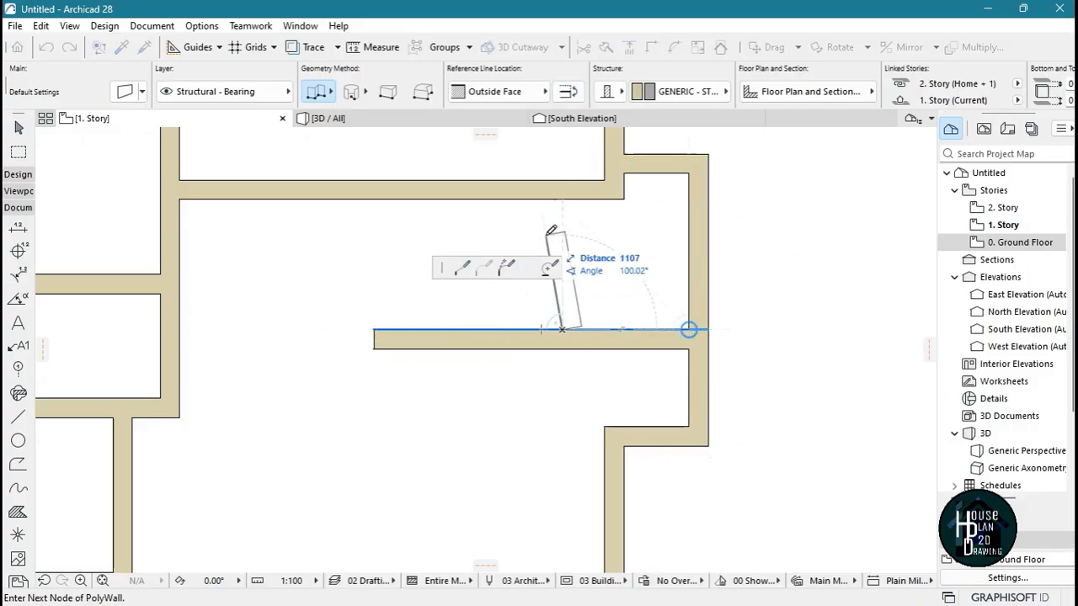
pyautogui.press('Escape')
pyautogui.press('Escape')
# Measure the vertical distance from the upper room's lower-right corner to the new horizontal wall
pyautogui.scroll(-2, 599, 276)
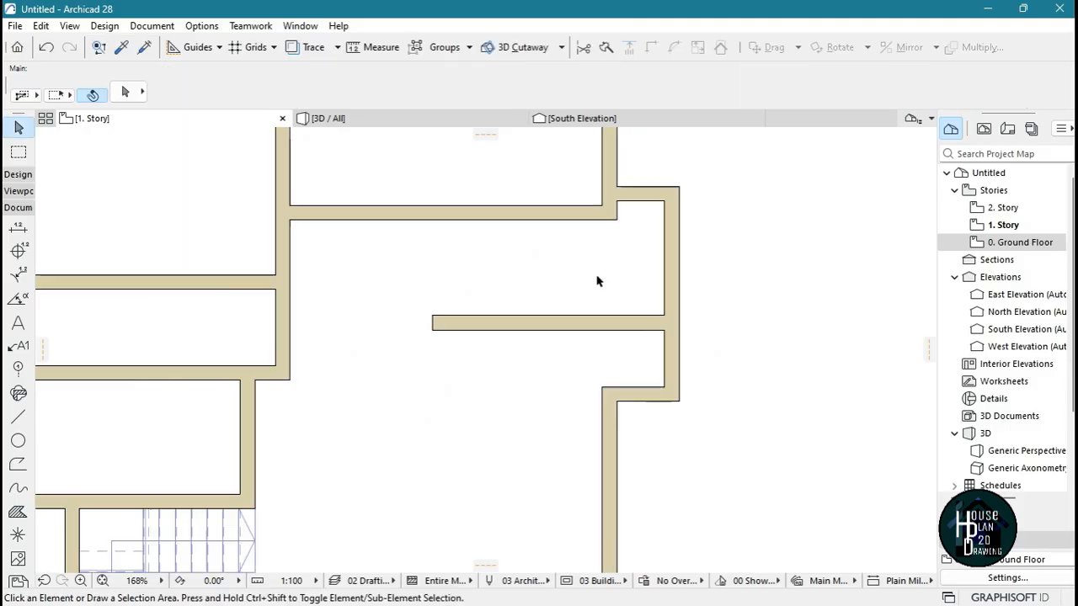
pyautogui.scroll(2, 601, 256)
pyautogui.press('m')
pyautogui.click(623, 215)
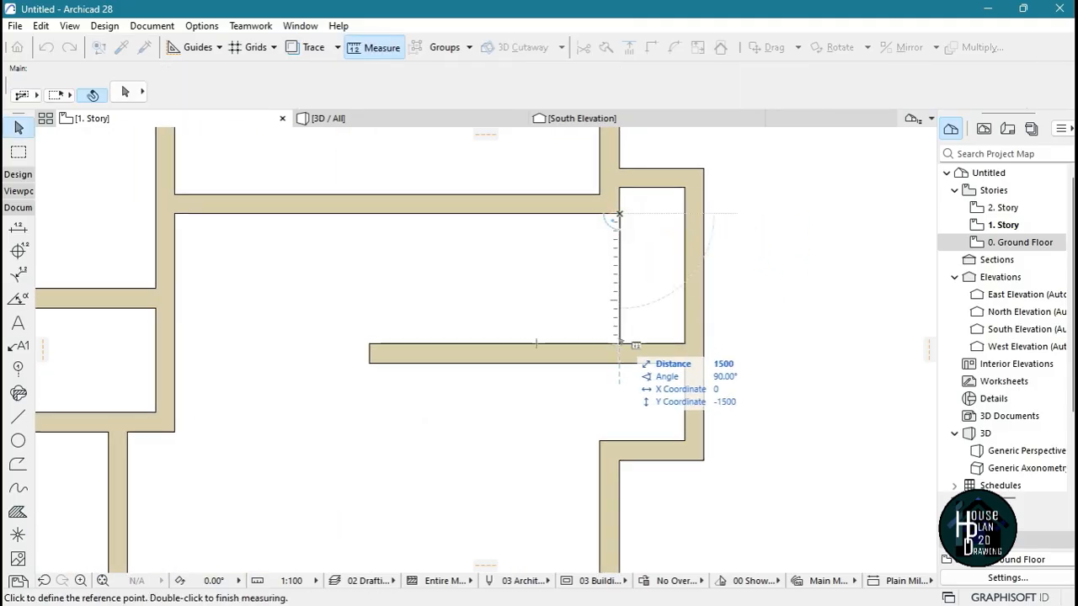
pyautogui.press('Escape')
# Draw a 2175 mm horizontal guide line leftward from the inner face of the bump-out's right wall
pyautogui.scroll(1, 564, 252)
pyautogui.click(17, 417)
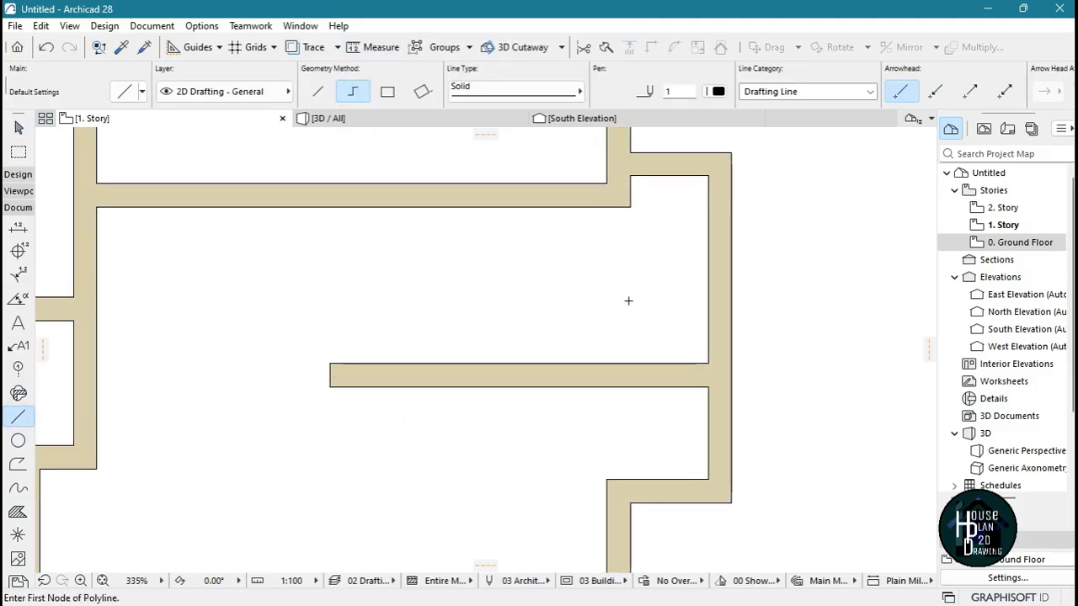
pyautogui.click(708, 292)
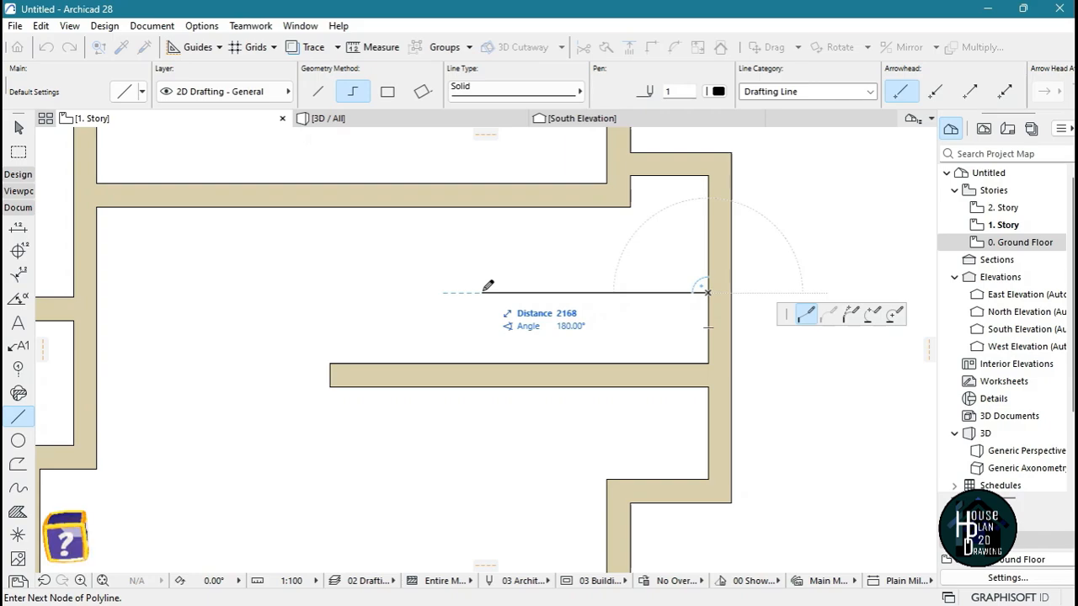
pyautogui.write('2175')
pyautogui.press('Return')
pyautogui.press('Escape')
pyautogui.press('Escape')
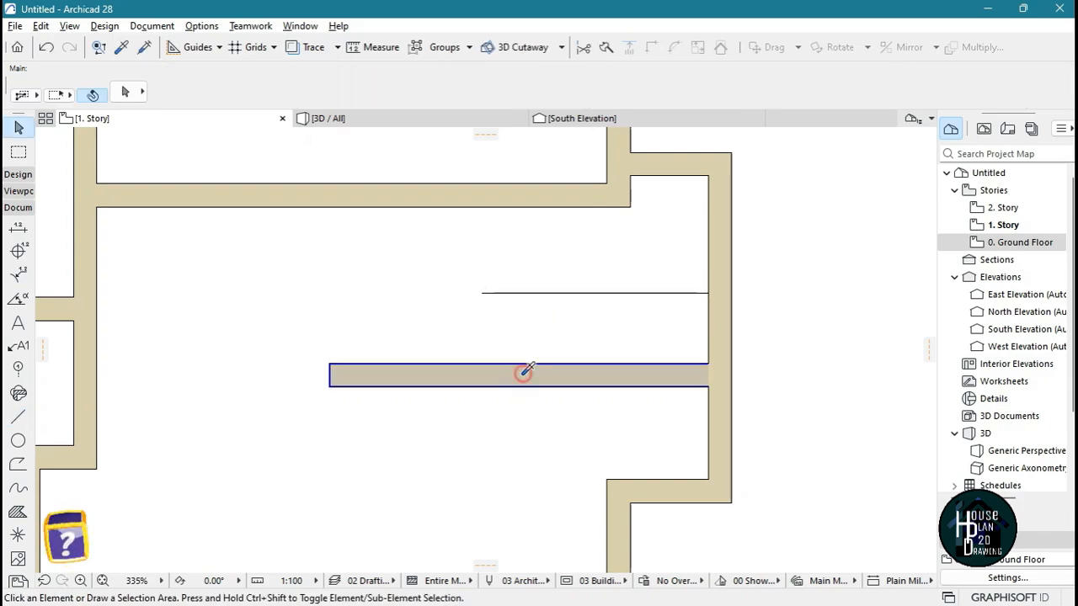
# Draw a vertical wall from the guide line's left end to the new horizontal wall and stretch it up to the upper room's wall
pyautogui.keyDown('alt'); pyautogui.click(524, 371); pyautogui.keyUp('alt')
pyautogui.click(481, 293)
pyautogui.doubleClick(482, 364)
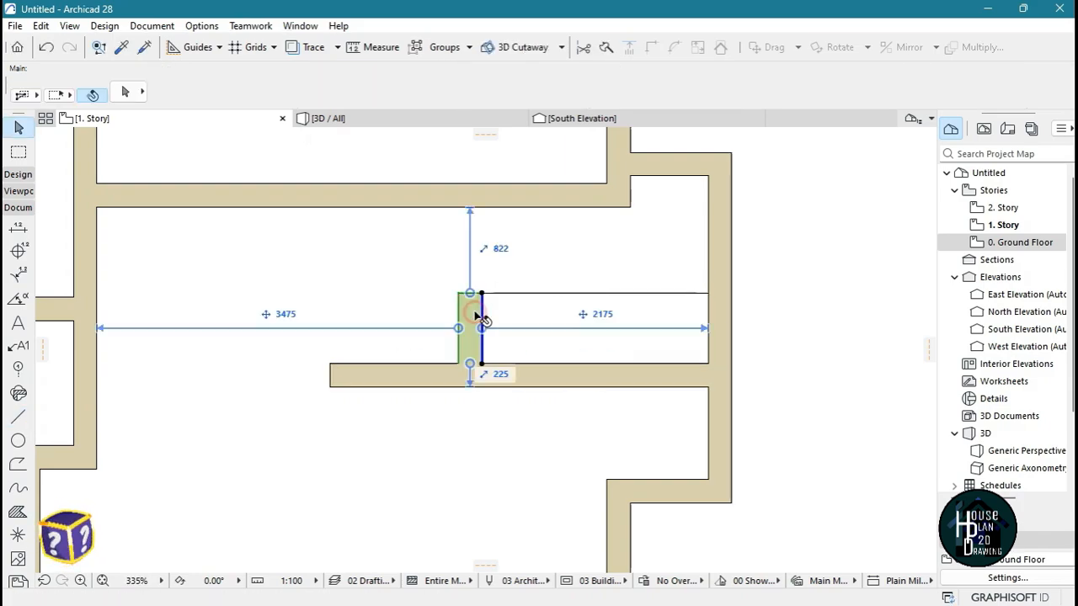
pyautogui.click(482, 293)
pyautogui.click(482, 207)
pyautogui.press('Escape')
# Trim the horizontal wall's excess beyond the new vertical wall and delete the guide line inside the small room
pyautogui.keyDown('ctrl'); pyautogui.click(400, 374); pyautogui.keyUp('ctrl')
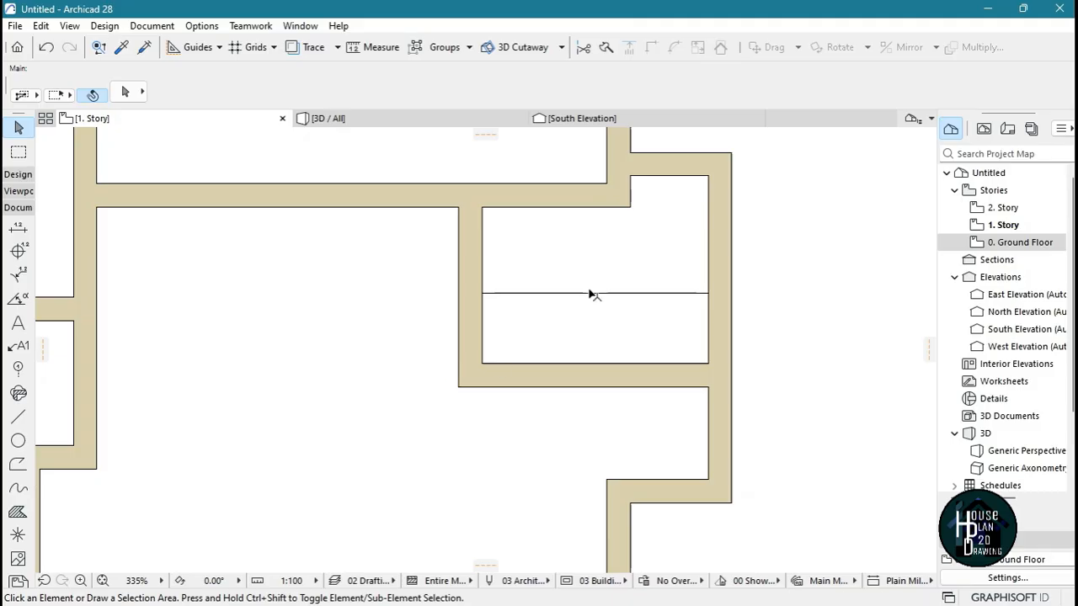
pyautogui.click(590, 293)
pyautogui.press('Delete')
pyautogui.scroll(-5, 594, 294)
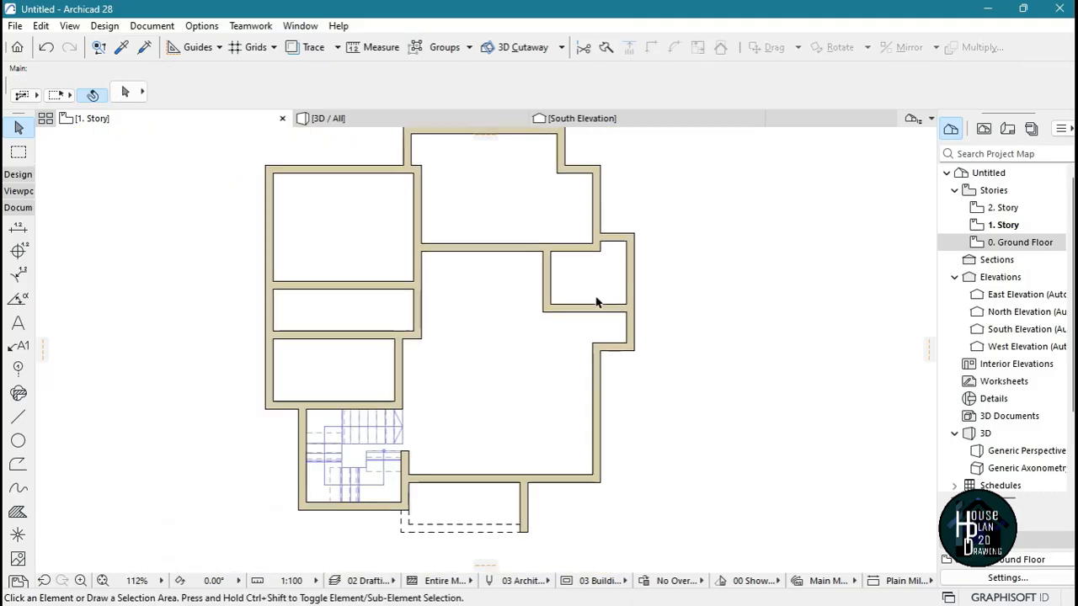
pyautogui.scroll(-1, 635, 289)
pyautogui.scroll(5, 664, 281)
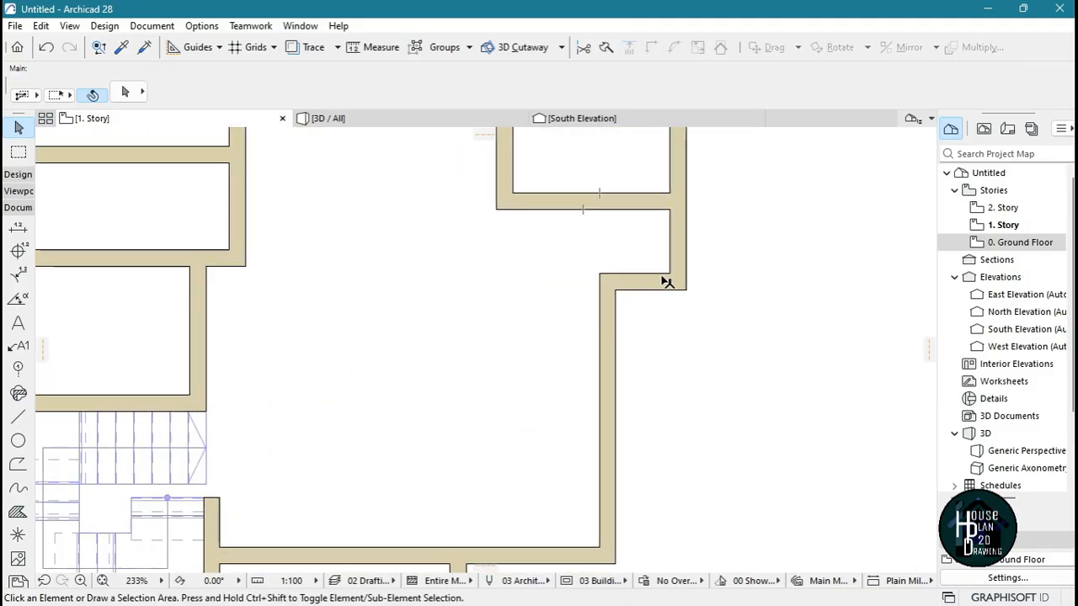
pyautogui.keyDown('alt'); pyautogui.click(647, 196); pyautogui.keyUp('alt')
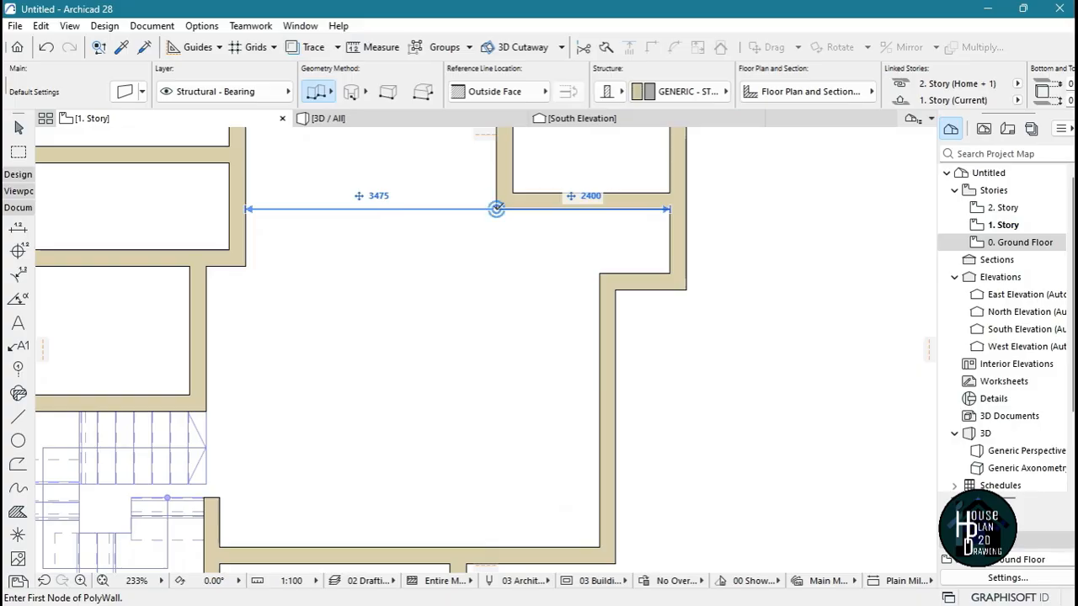
pyautogui.write('3')
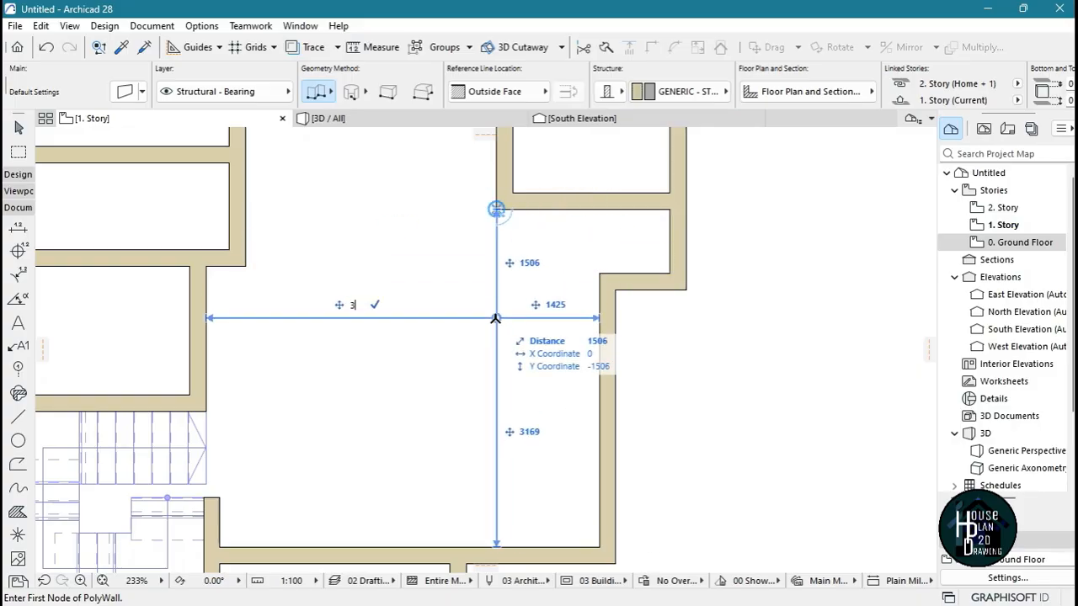
pyautogui.write('000')
pyautogui.press('Return')
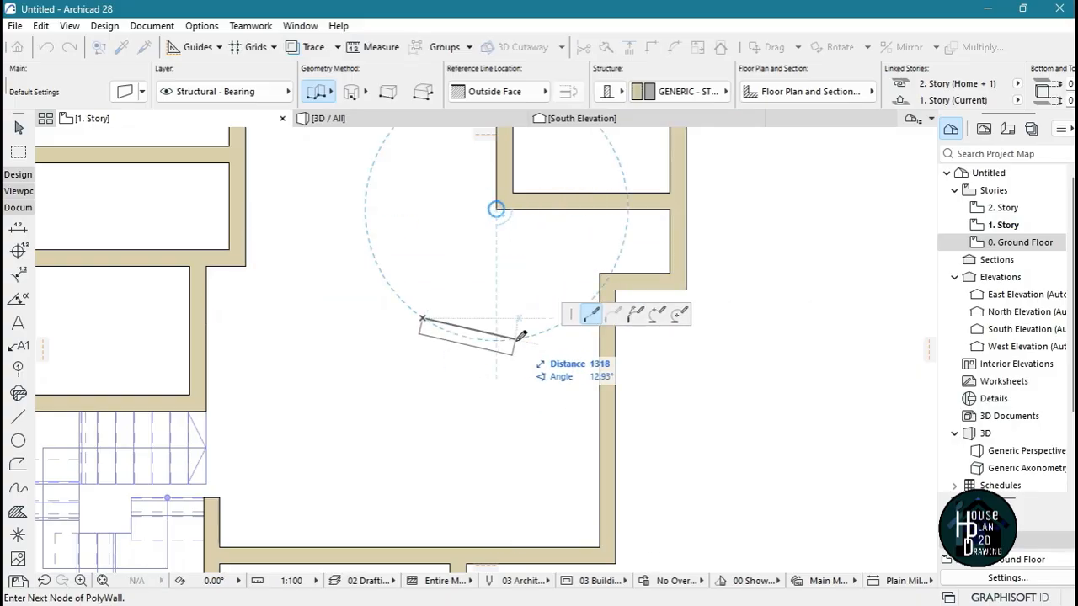
pyautogui.press('Escape')
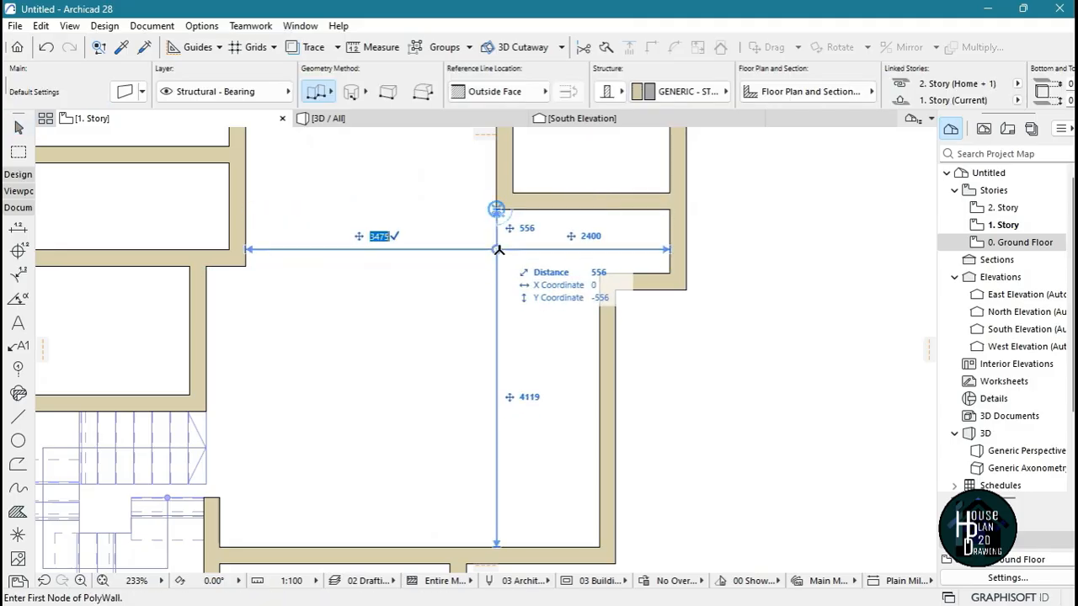
pyautogui.press('Tab')
pyautogui.press('Tab')
pyautogui.write('3000')
pyautogui.press('Return')
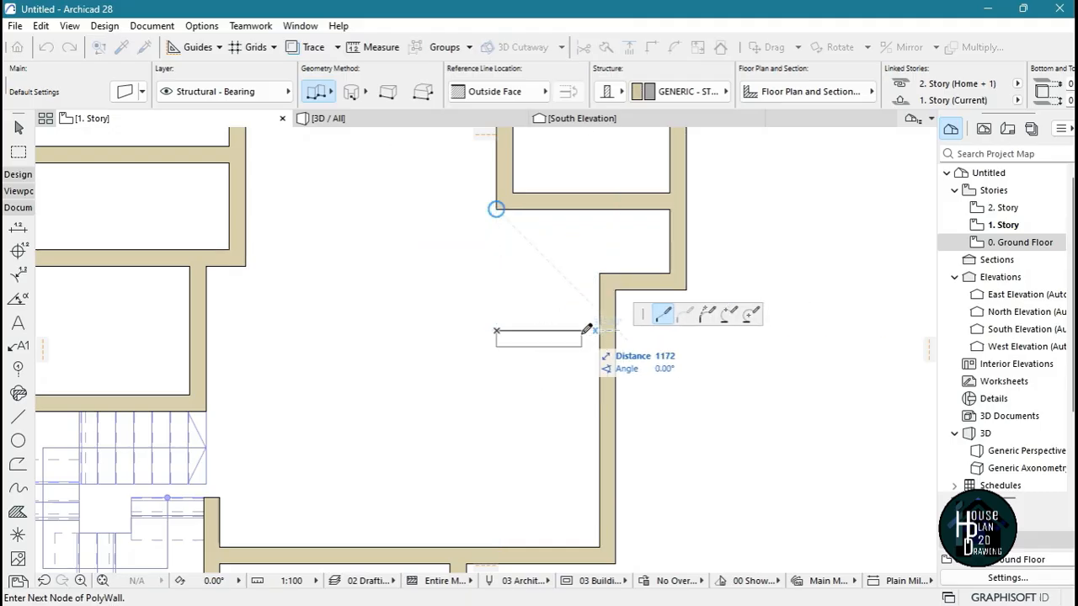
pyautogui.press('Escape')
pyautogui.press('Escape')
# Draw a 3000 mm vertical guide line down from the small room's bottom wall near its lower-left corner
pyautogui.click(18, 417)
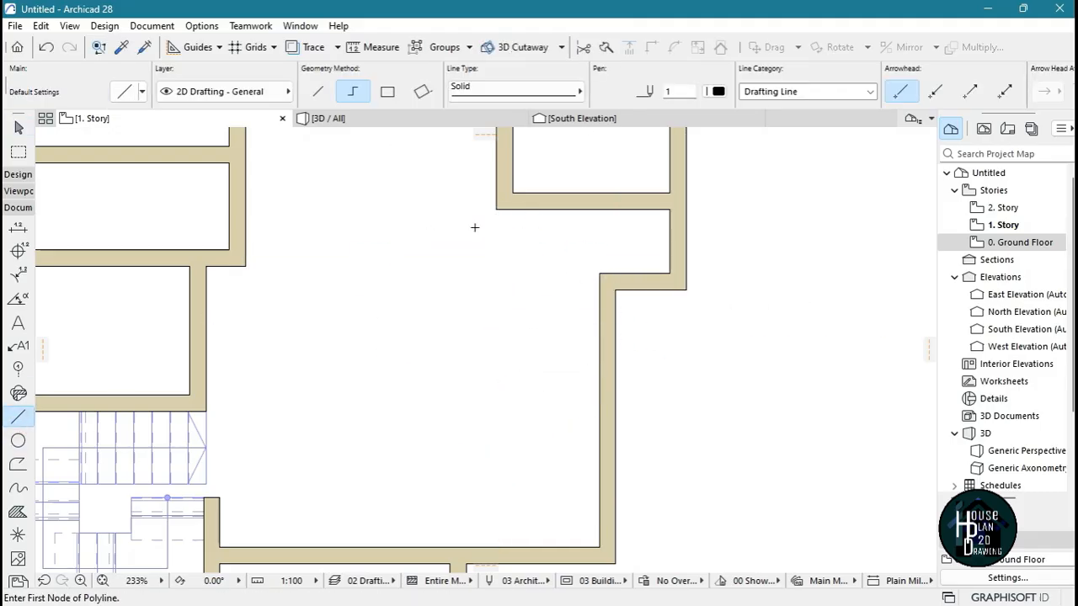
pyautogui.click(509, 209)
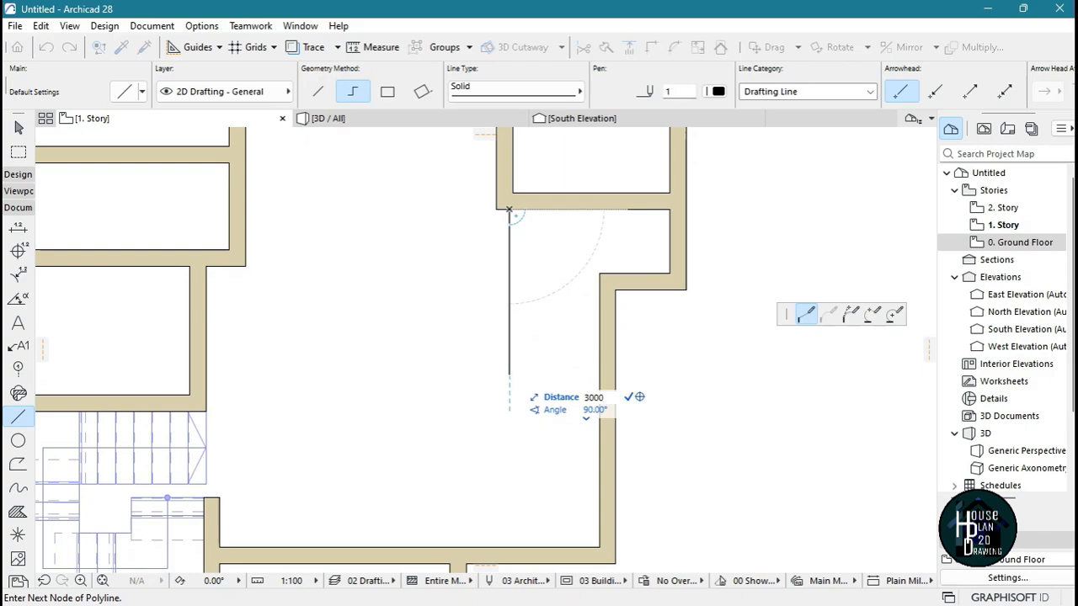
pyautogui.press('Return')
pyautogui.click(509, 426)
pyautogui.press('Escape')
# Draw a horizontal wall from the guide line's lower end to the right outer wall and stretch its left end toward the staircase
pyautogui.keyDown('alt'); pyautogui.click(606, 393); pyautogui.keyUp('alt')
pyautogui.click(510, 426)
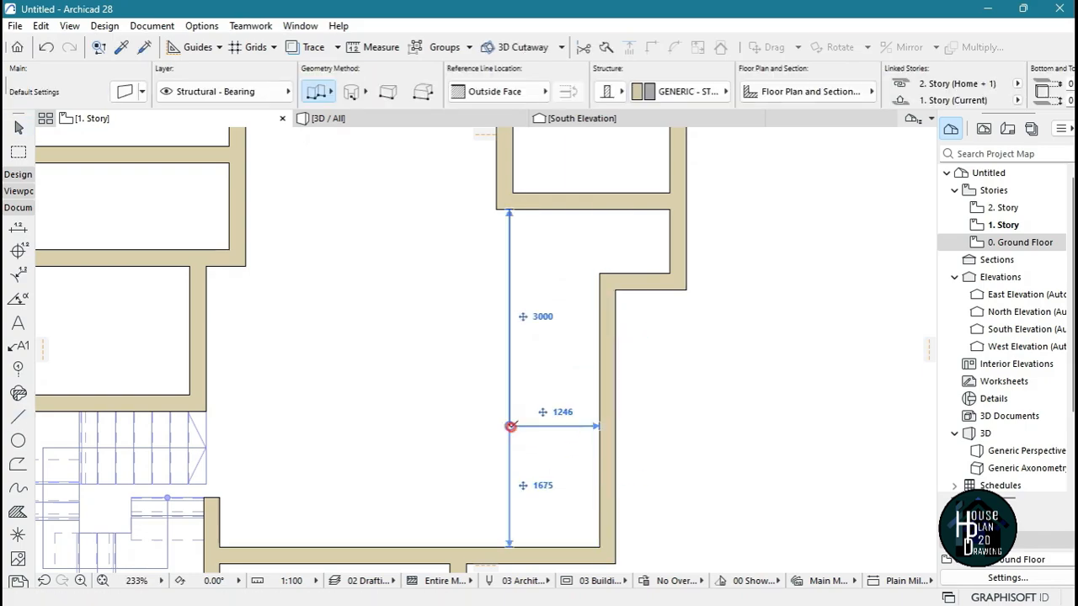
pyautogui.doubleClick(600, 426)
pyautogui.press('Escape')
pyautogui.click(526, 433)
pyautogui.click(510, 426)
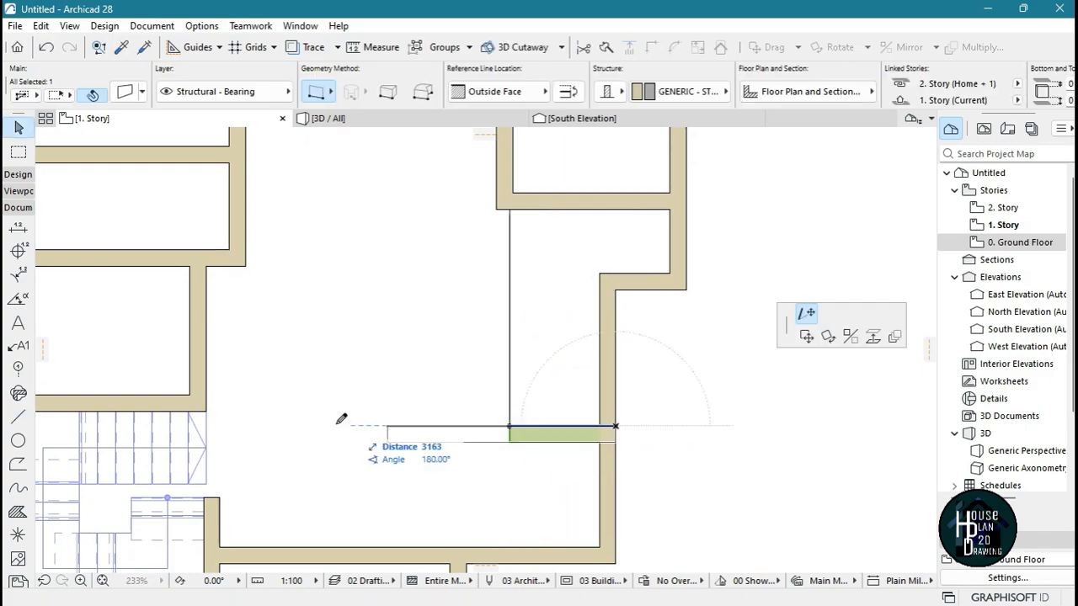
pyautogui.click(279, 426)
pyautogui.press('Escape')
pyautogui.scroll(-4, 361, 337)
pyautogui.scroll(3, 425, 346)
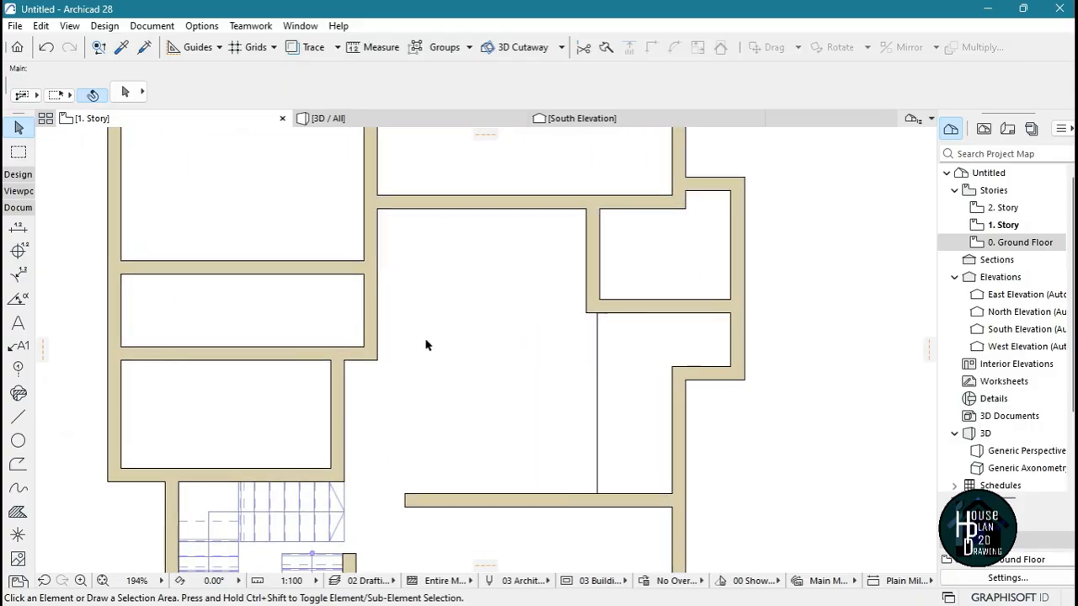
# Draw a 2050 mm horizontal guide line to the left from the small room's left wall, near its upper end
pyautogui.scroll(3, 484, 216)
pyautogui.click(17, 417)
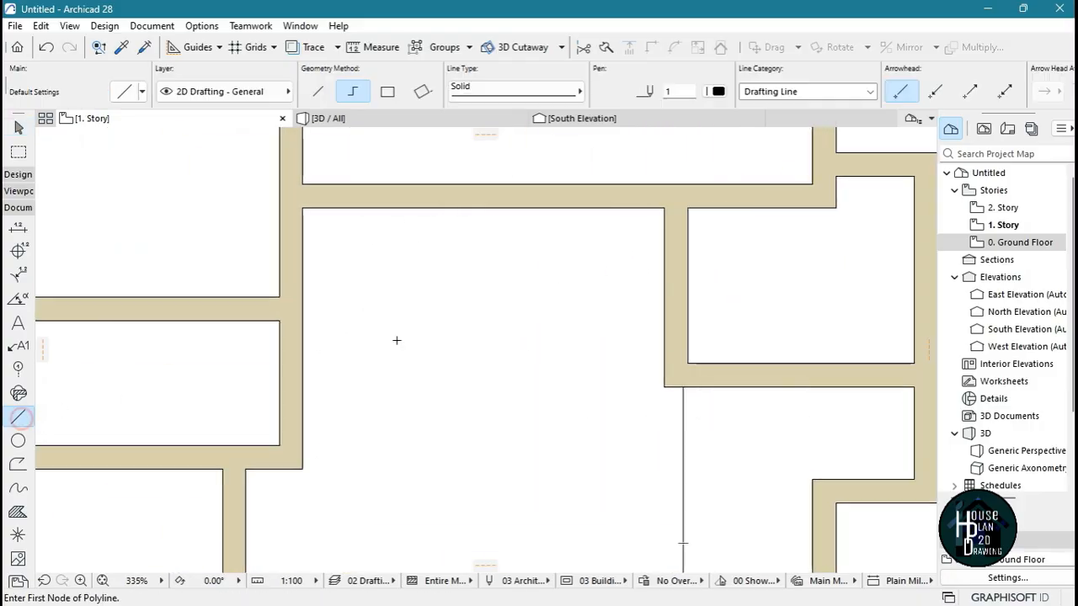
pyautogui.click(664, 242)
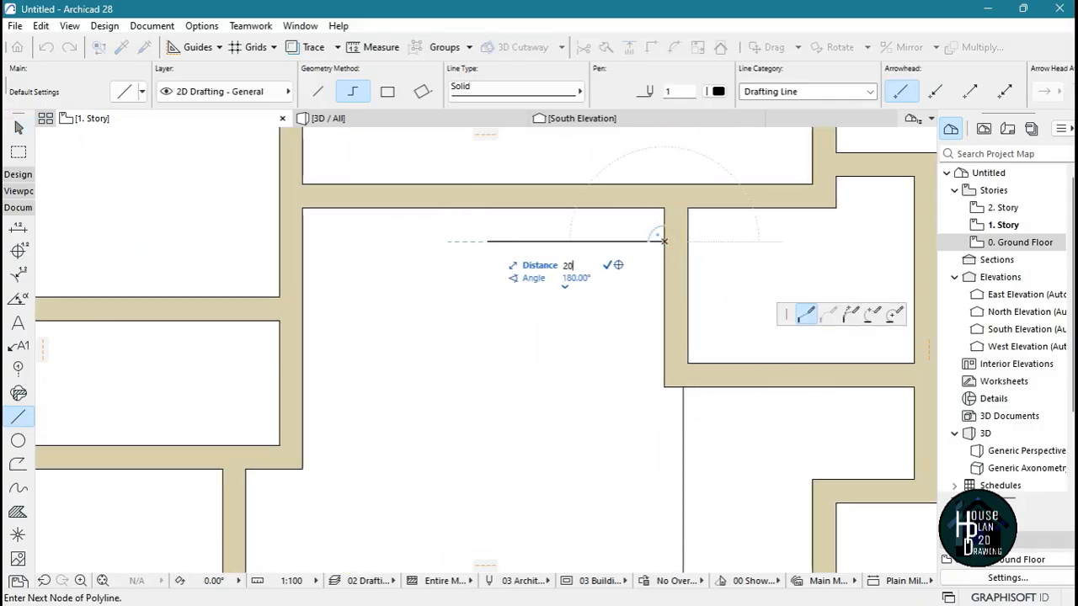
pyautogui.write('2050')
pyautogui.press('Return')
pyautogui.press('Return')
pyautogui.press('Escape')
# Draw a vertical wall with the small room wall's settings from the guide line's left end down to the lower horizontal wall
pyautogui.keyDown('alt'); pyautogui.click(672, 272); pyautogui.keyUp('alt')
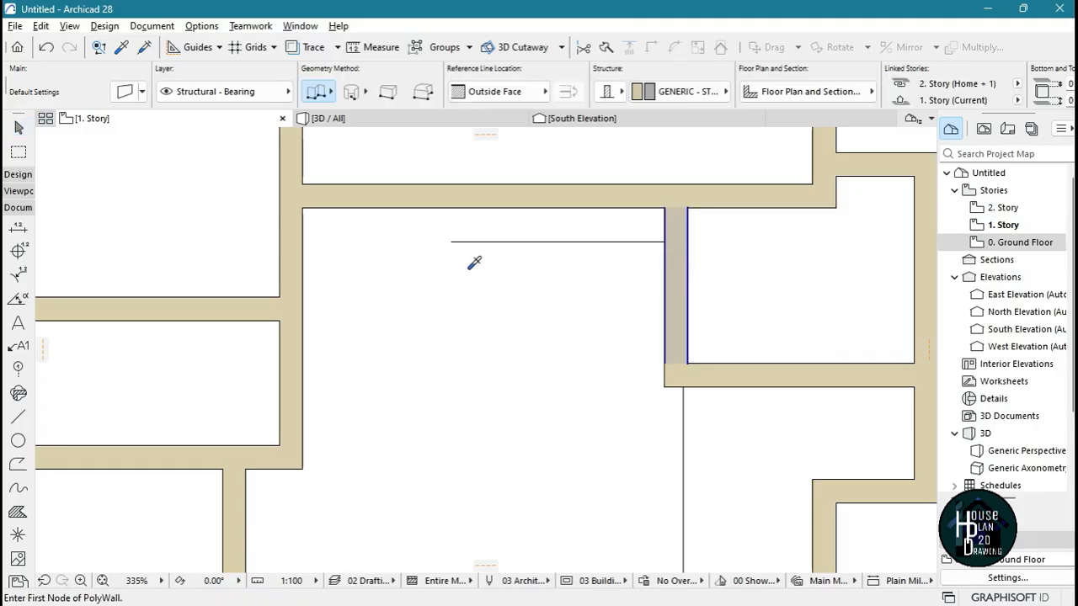
pyautogui.click(450, 241)
pyautogui.scroll(-7, 450, 319)
pyautogui.scroll(4, 450, 404)
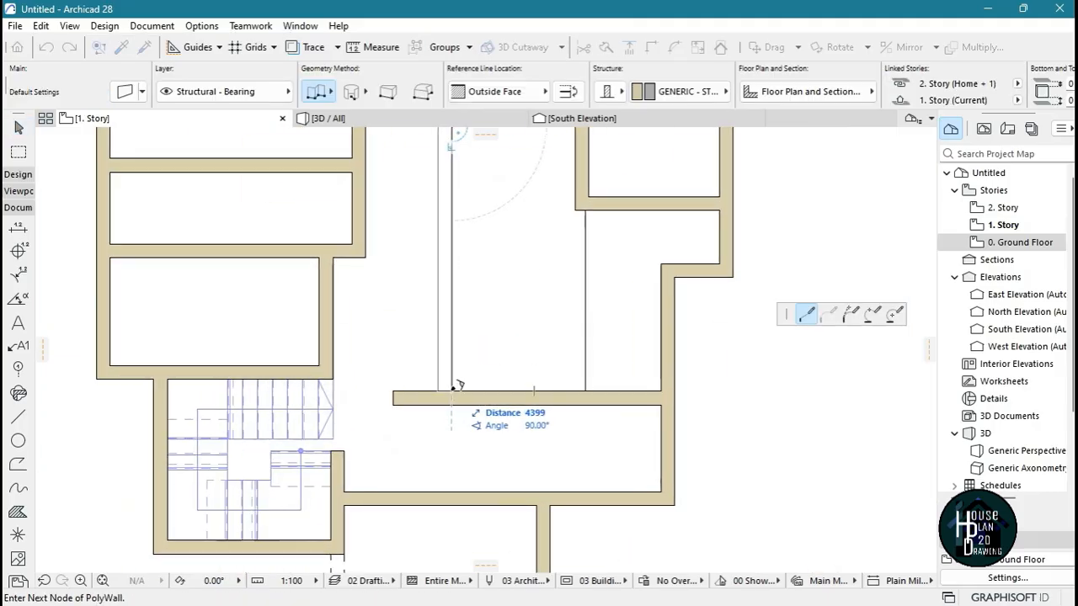
pyautogui.doubleClick(450, 391)
pyautogui.press('Escape')
# Stretch the new vertical wall up to the upper room's bottom wall and remove the guide lines and the lower wall's overhang
pyautogui.scroll(-6, 463, 431)
pyautogui.scroll(8, 450, 354)
pyautogui.click(461, 354)
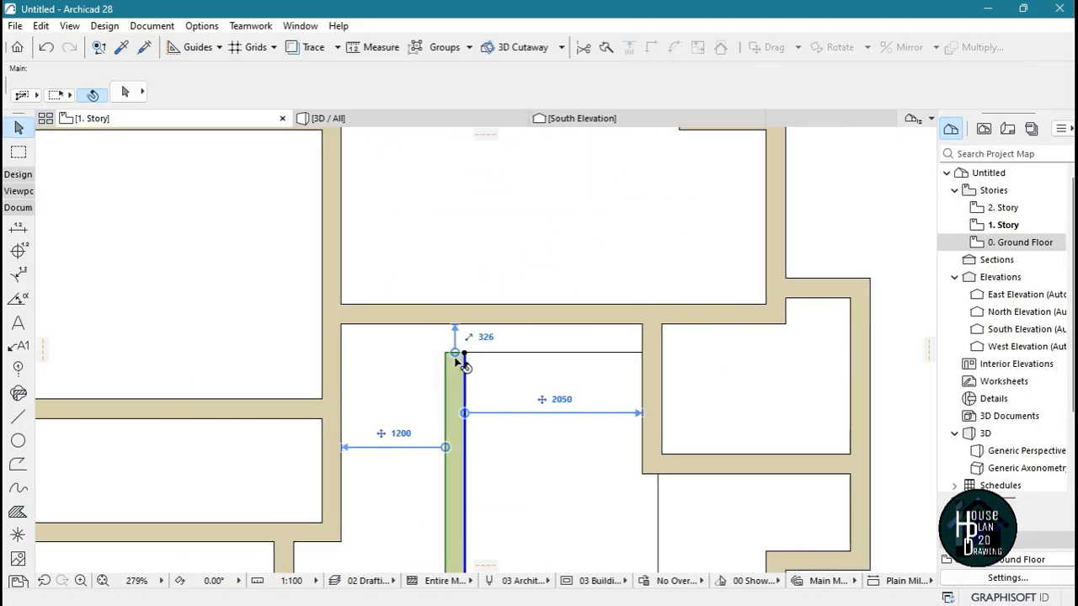
pyautogui.click(463, 352)
pyautogui.click(464, 305)
pyautogui.press('Escape')
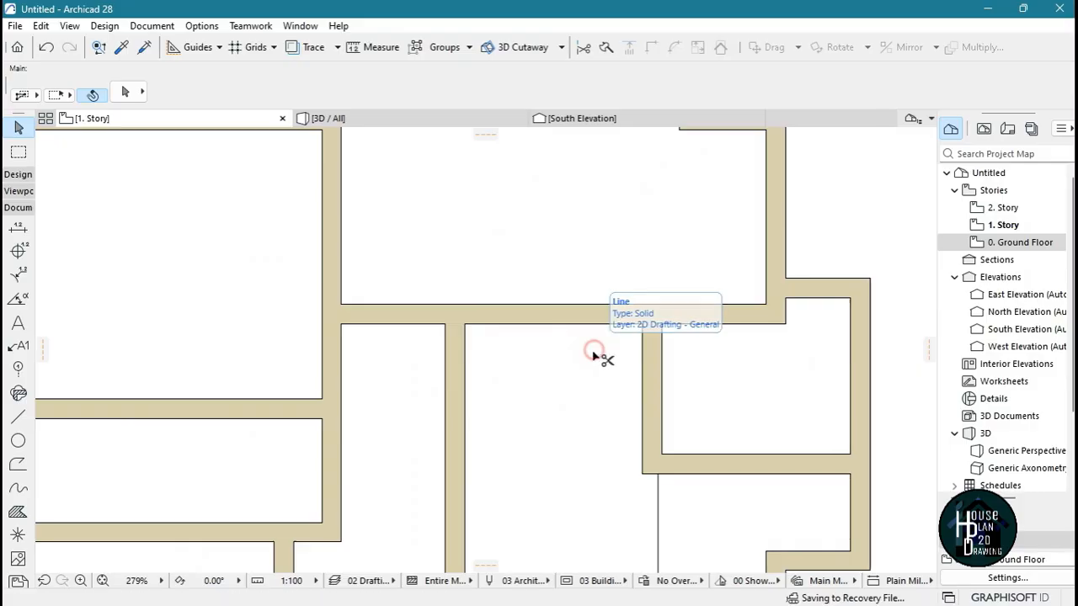
pyautogui.scroll(-4, 605, 378)
pyautogui.scroll(2, 584, 270)
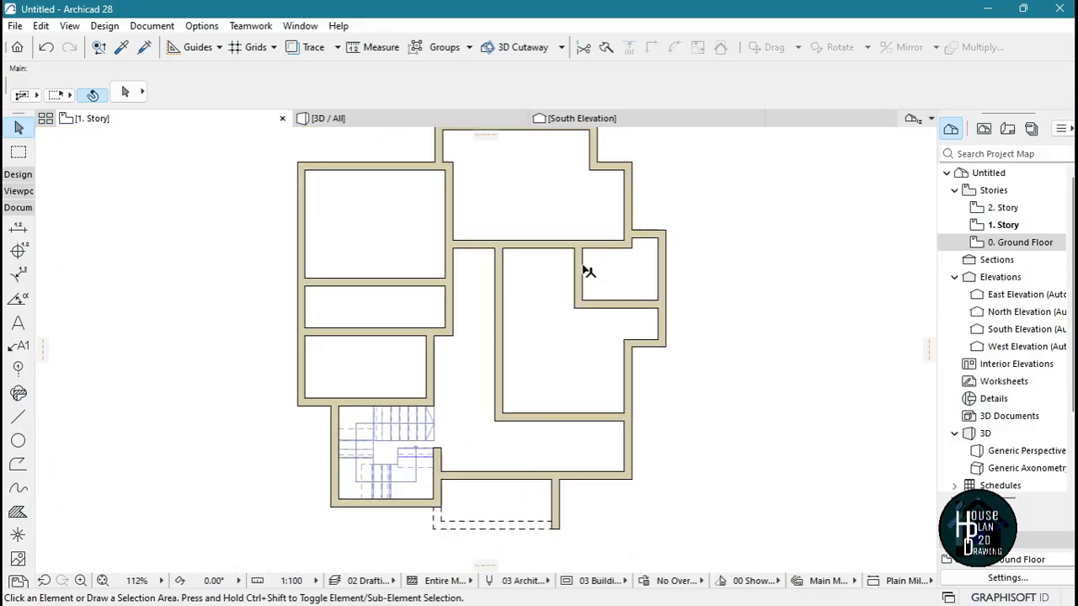
# Draw a 1200 mm horizontal guide line to the left from the upper room's right wall
pyautogui.scroll(-2, 712, 174)
pyautogui.scroll(5, 587, 210)
pyautogui.scroll(1, 631, 240)
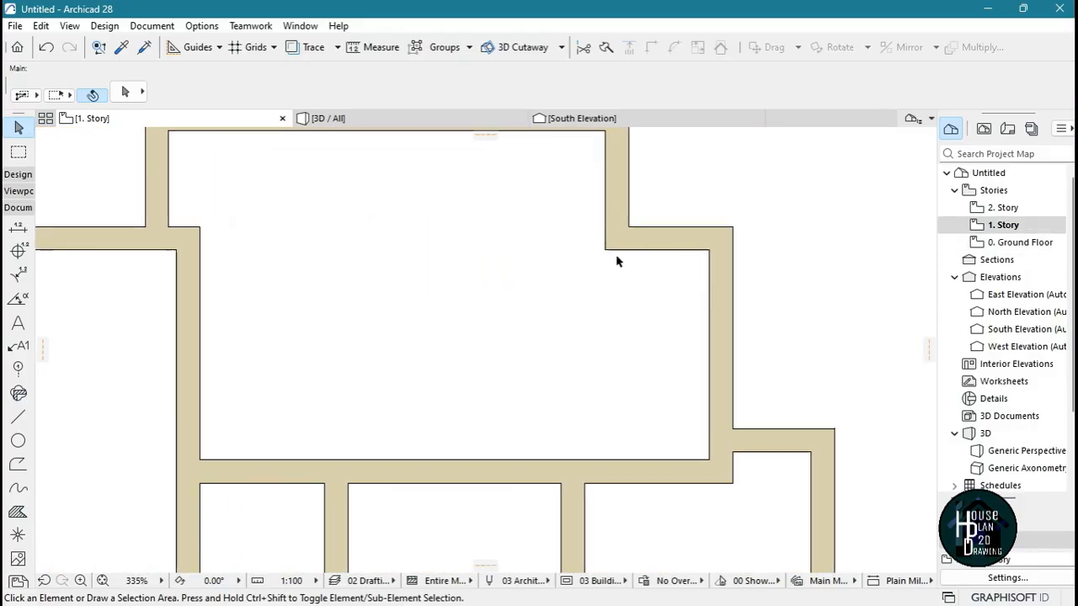
pyautogui.click(18, 419)
pyautogui.click(708, 335)
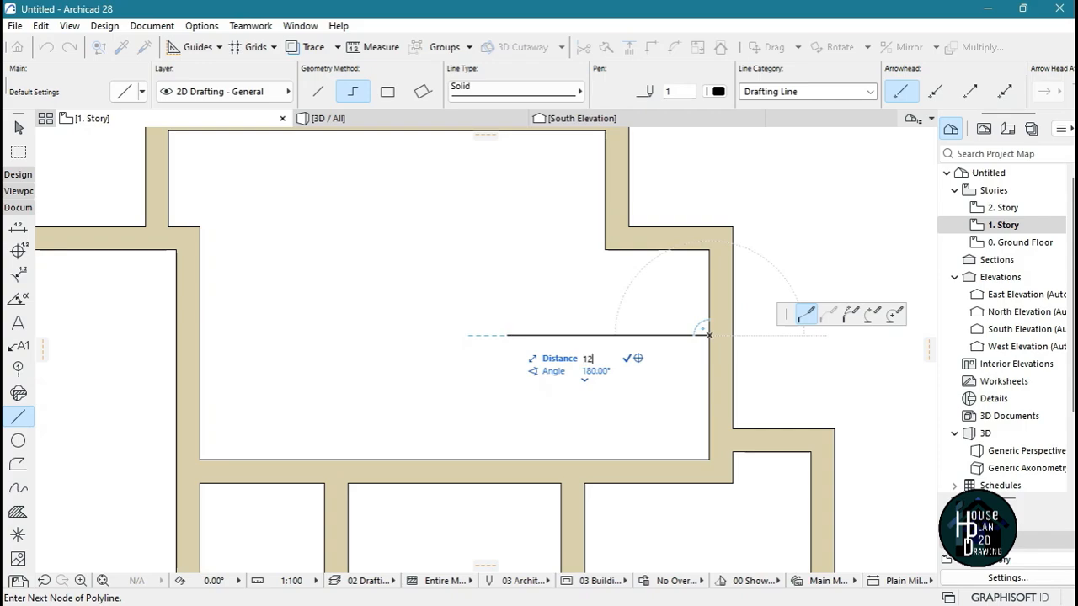
pyautogui.press('Return')
pyautogui.click(585, 335)
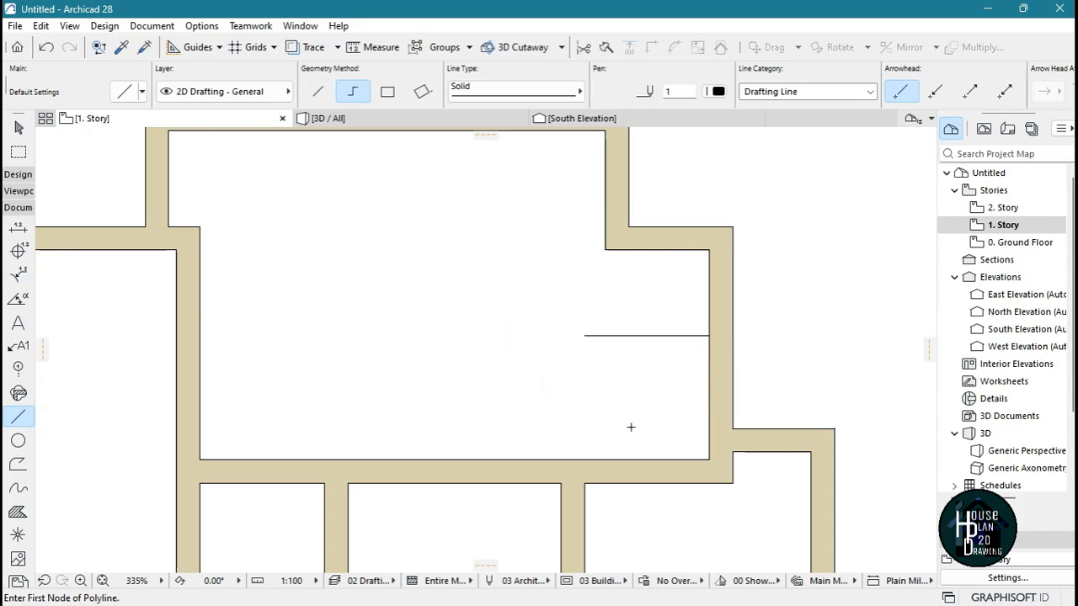
pyautogui.press('Escape')
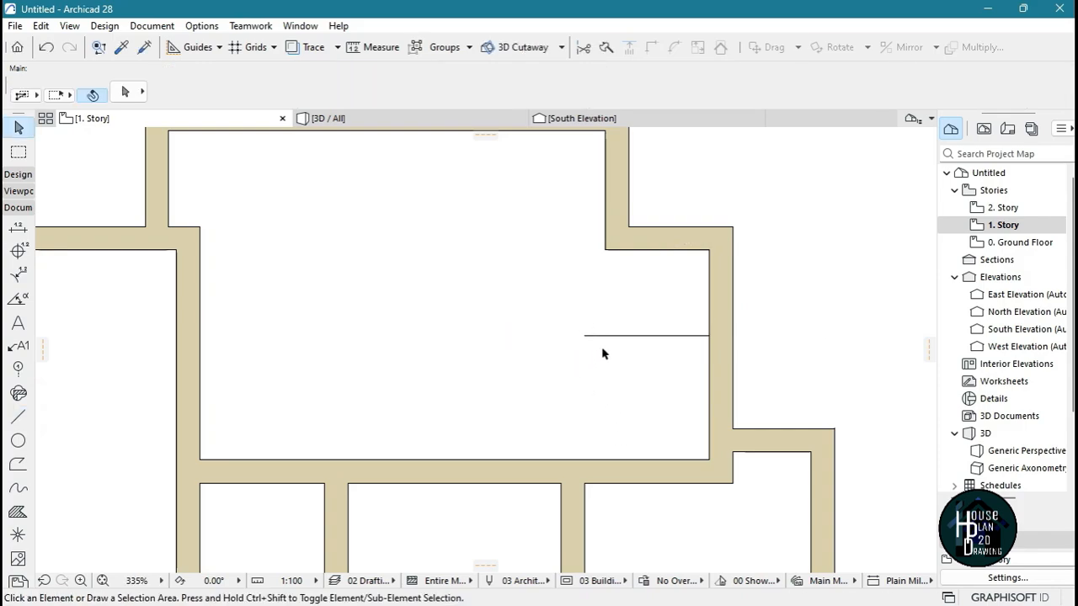
pyautogui.click(701, 230)
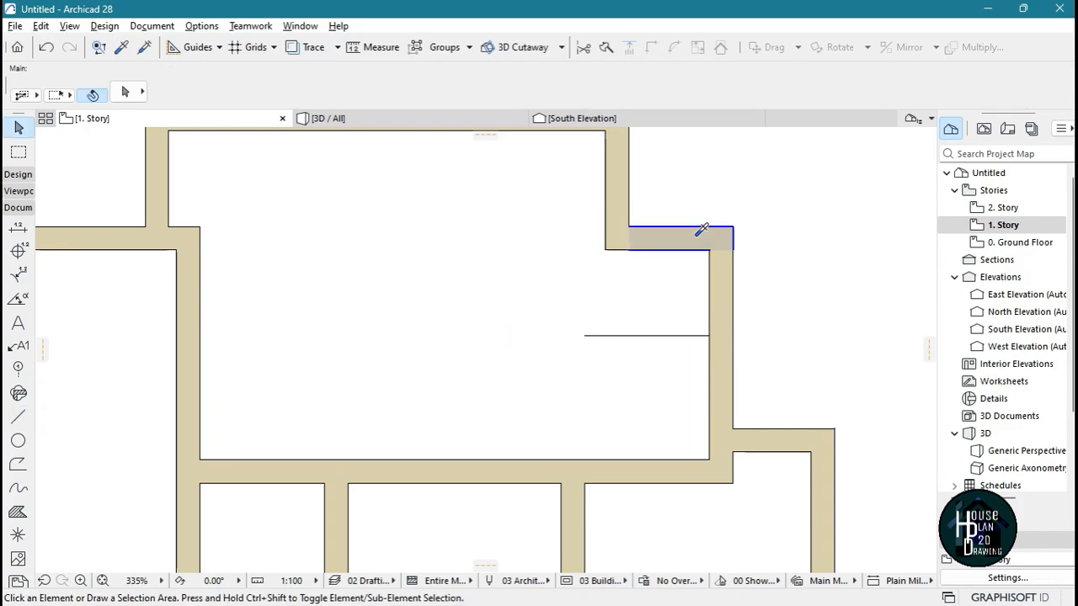
pyautogui.click(585, 335)
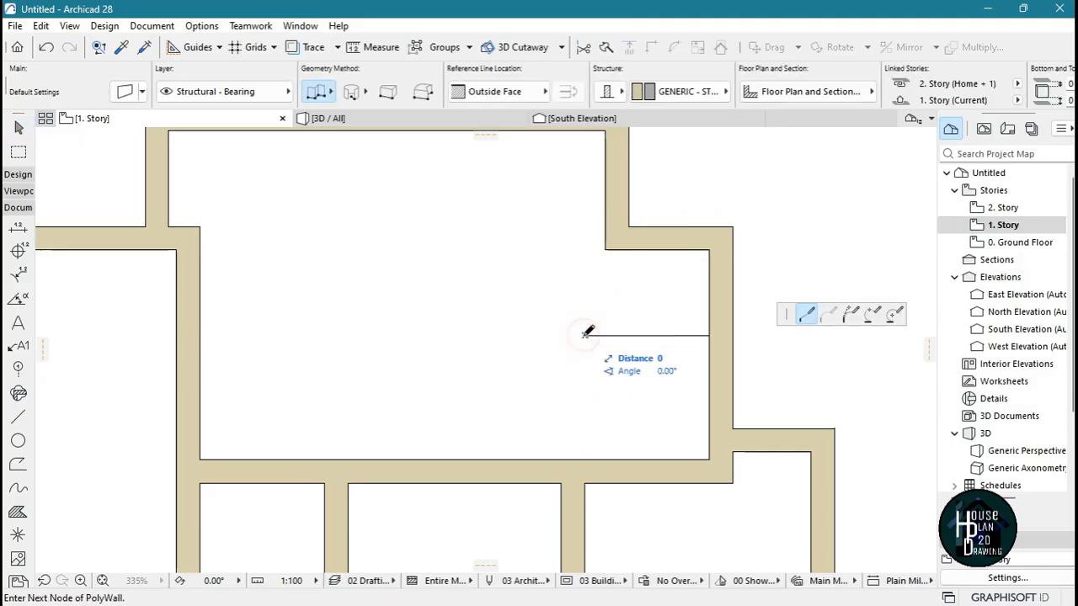
pyautogui.doubleClick(585, 457)
pyautogui.press('Escape')
pyautogui.click(576, 423)
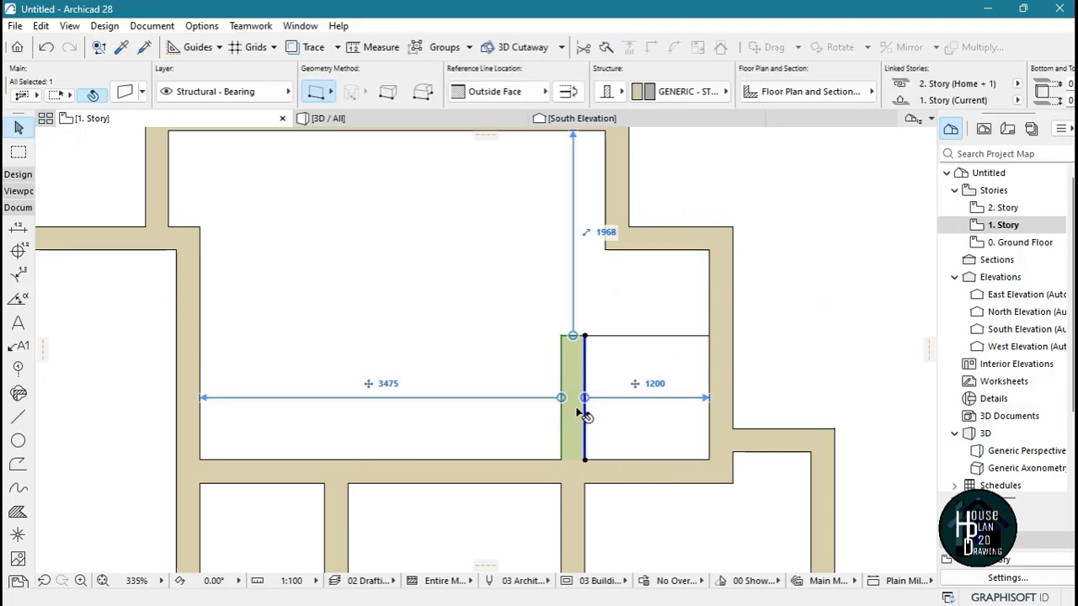
pyautogui.press('Delete')
# Stretch the small room's left wall upward into the upper room, past the 1200 mm guide line's left end
pyautogui.click(576, 521)
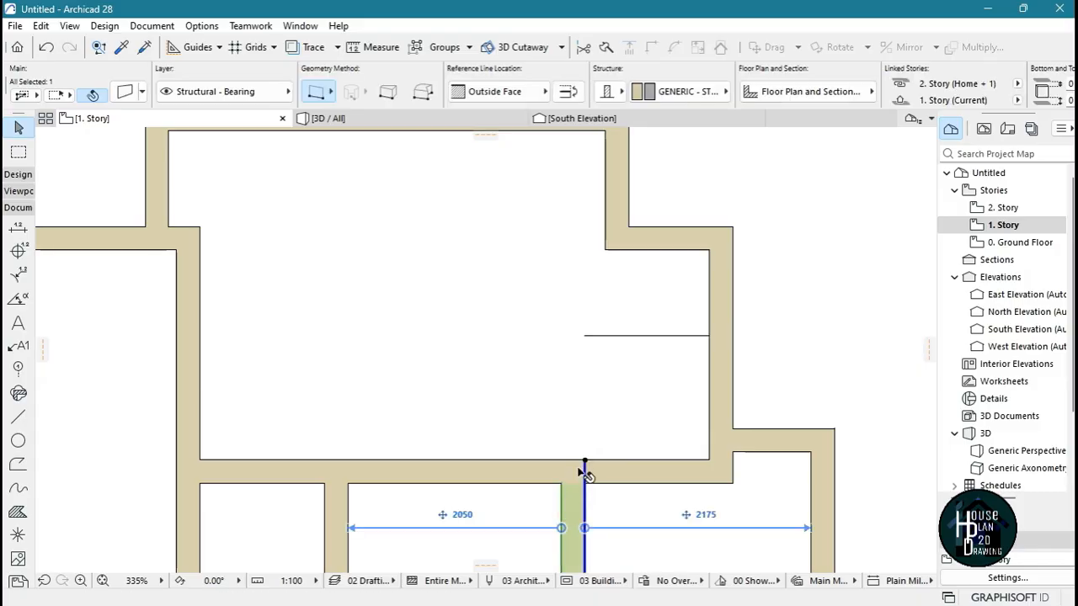
pyautogui.click(584, 461)
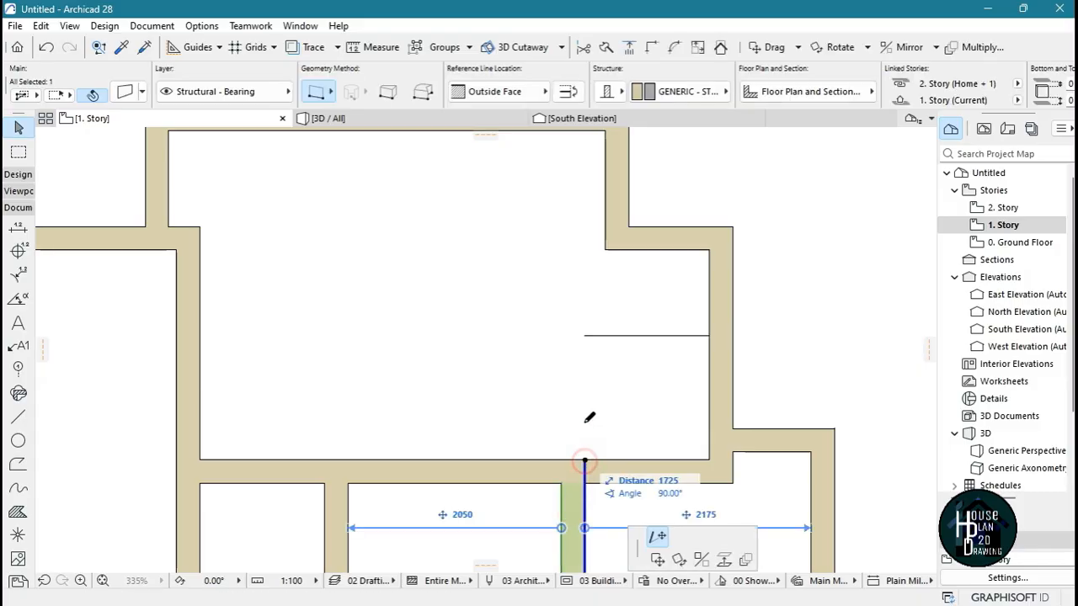
pyautogui.click(584, 197)
pyautogui.press('Escape')
# Extend the short upper-right wall left to the stretched vertical wall, trim the excess above their corner and delete the guide line
pyautogui.click(665, 243)
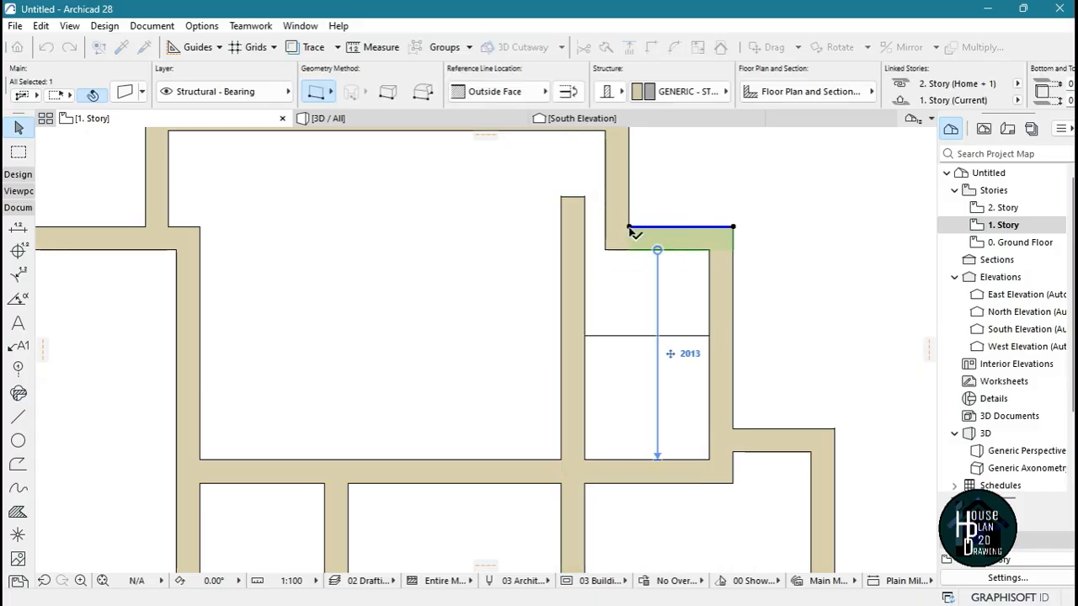
pyautogui.click(629, 227)
pyautogui.click(585, 227)
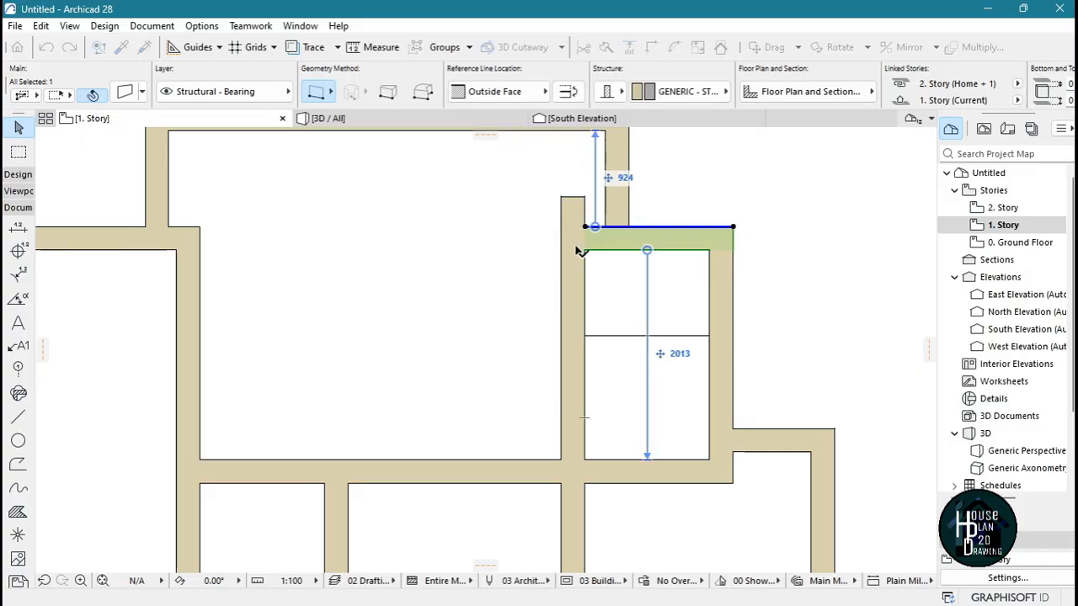
pyautogui.press('Escape')
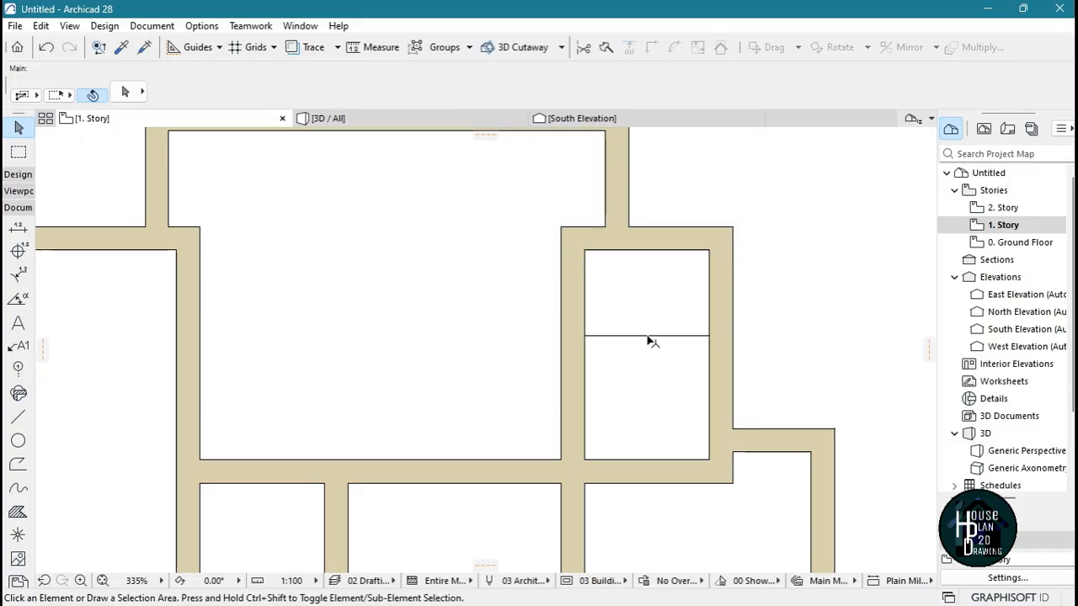
pyautogui.keyDown('ctrl'); pyautogui.click(648, 336); pyautogui.keyUp('ctrl')
pyautogui.scroll(-10, 463, 329)
pyautogui.scroll(8, 447, 306)
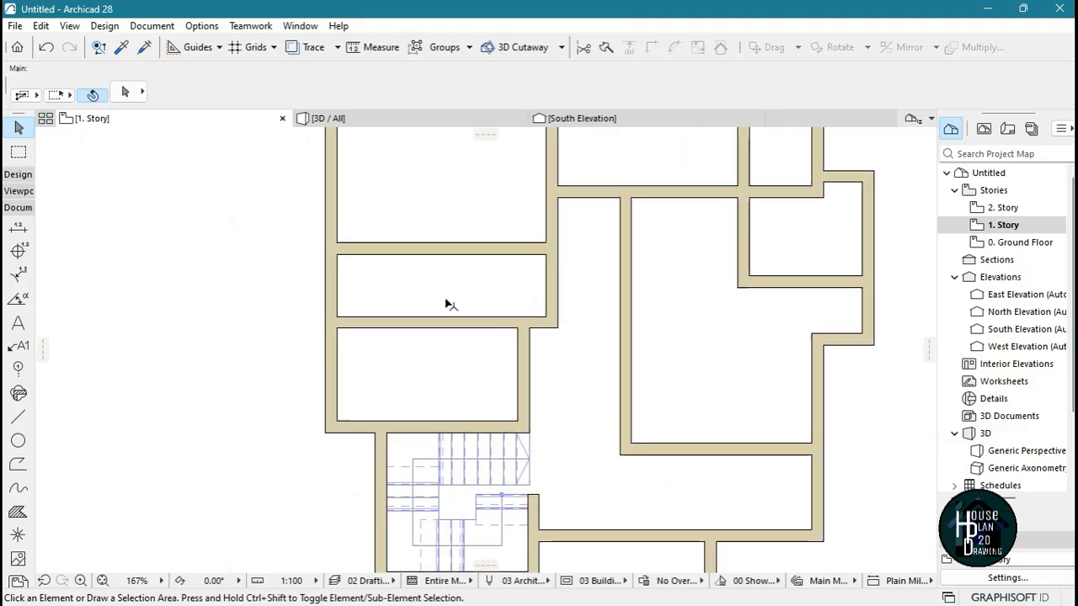
# Draw a 1200 mm horizontal guide line to the left from the right wall of the narrow west room
pyautogui.scroll(-8, 504, 434)
pyautogui.scroll(10, 565, 267)
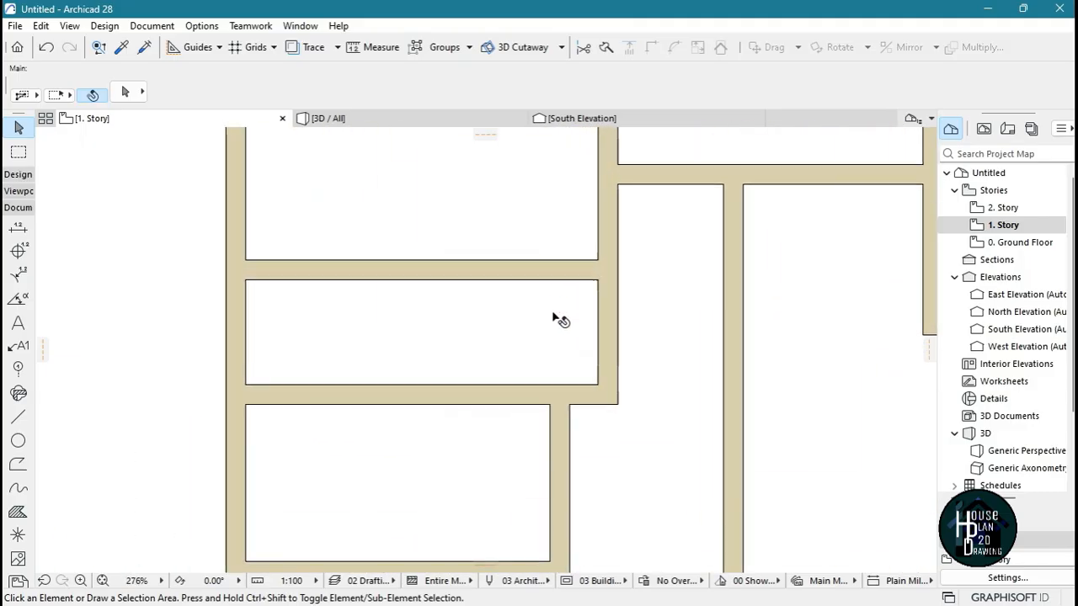
pyautogui.keyDown('alt'); pyautogui.click(617, 301); pyautogui.keyUp('alt')
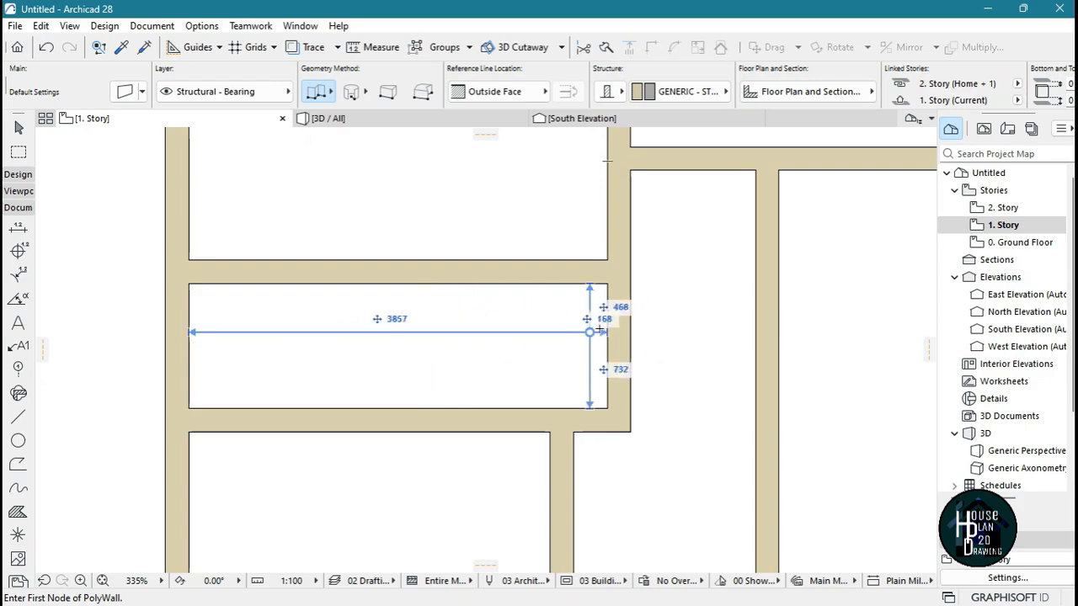
pyautogui.press('Escape')
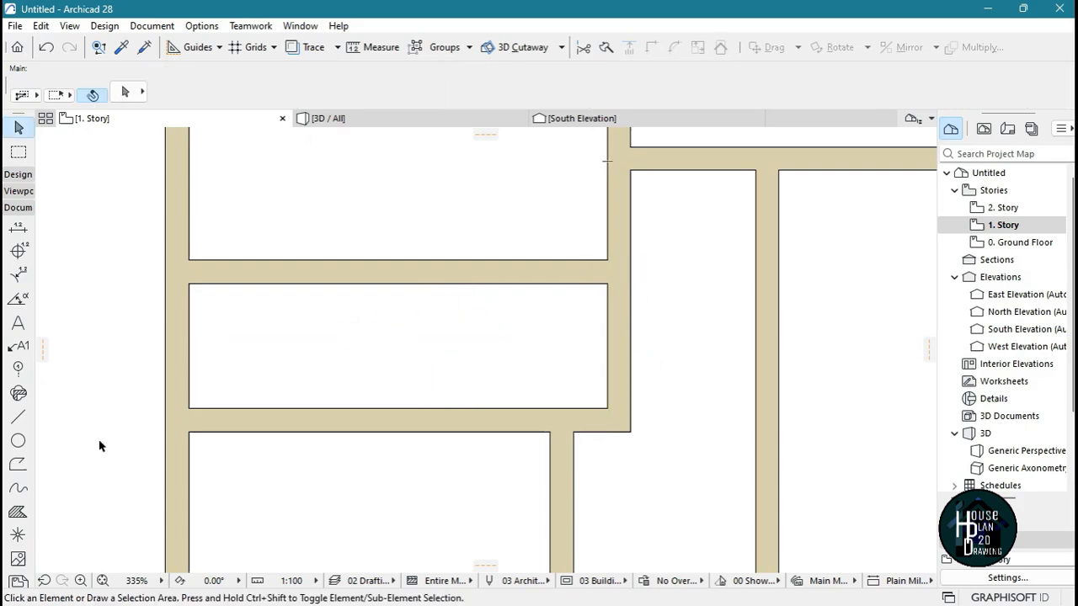
pyautogui.click(18, 418)
pyautogui.click(604, 340)
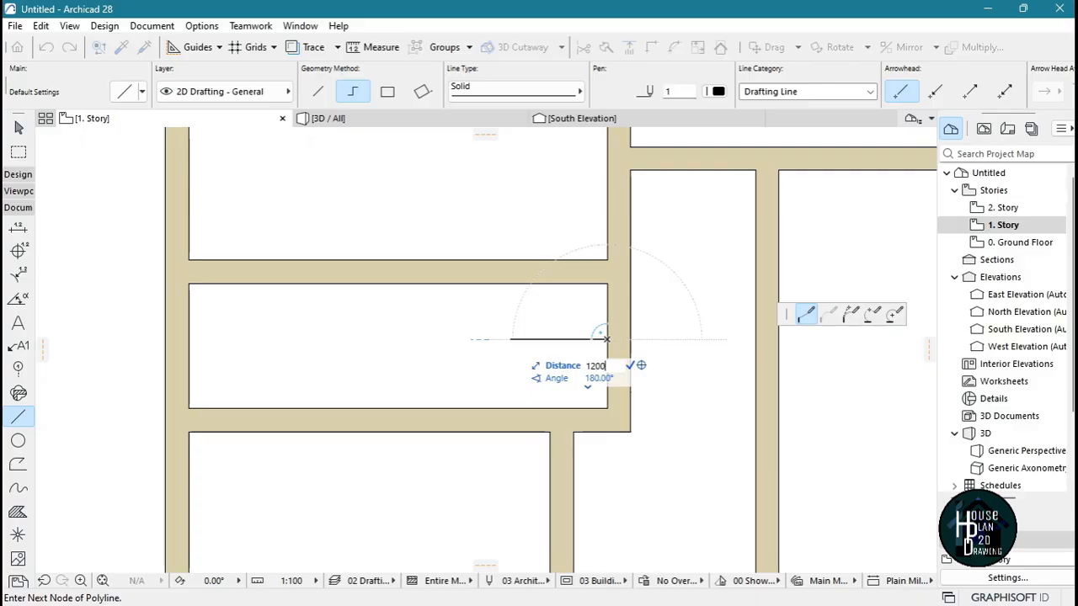
pyautogui.press('Return')
pyautogui.press('Escape')
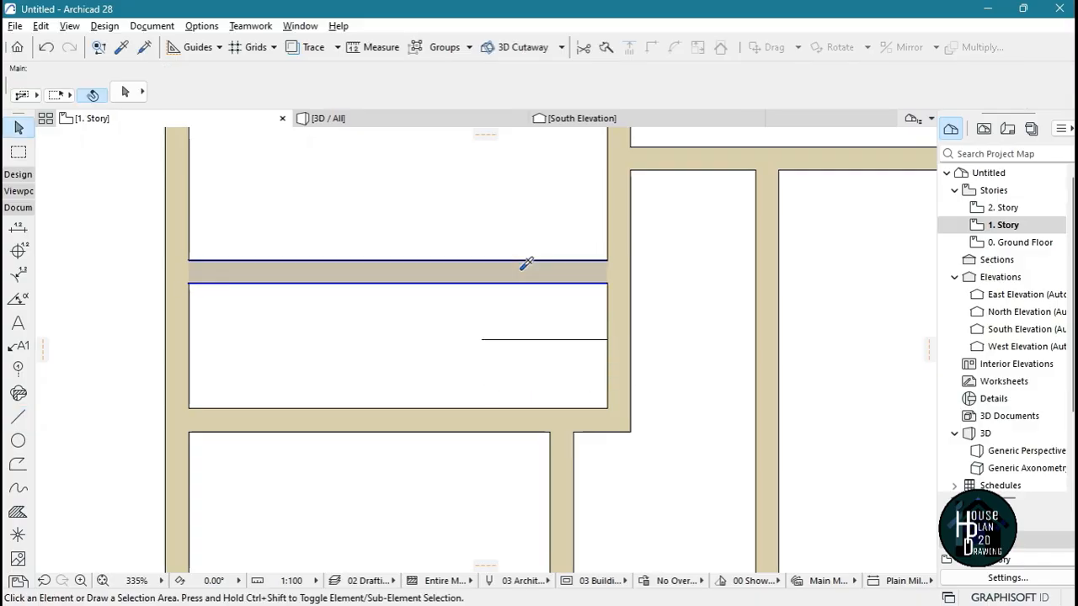
# Draw a vertical wall with the existing wall settings from the guide line's left end down to the narrow room's bottom wall
pyautogui.keyDown('alt'); pyautogui.click(489, 339); pyautogui.keyUp('alt')
pyautogui.click(482, 339)
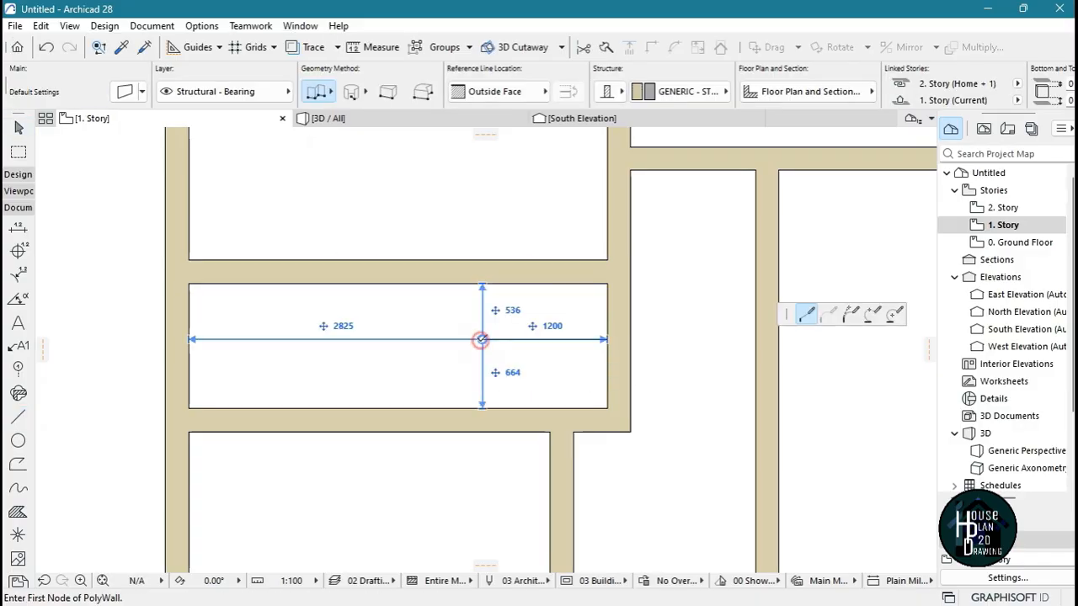
pyautogui.click(482, 409)
pyautogui.click(481, 409)
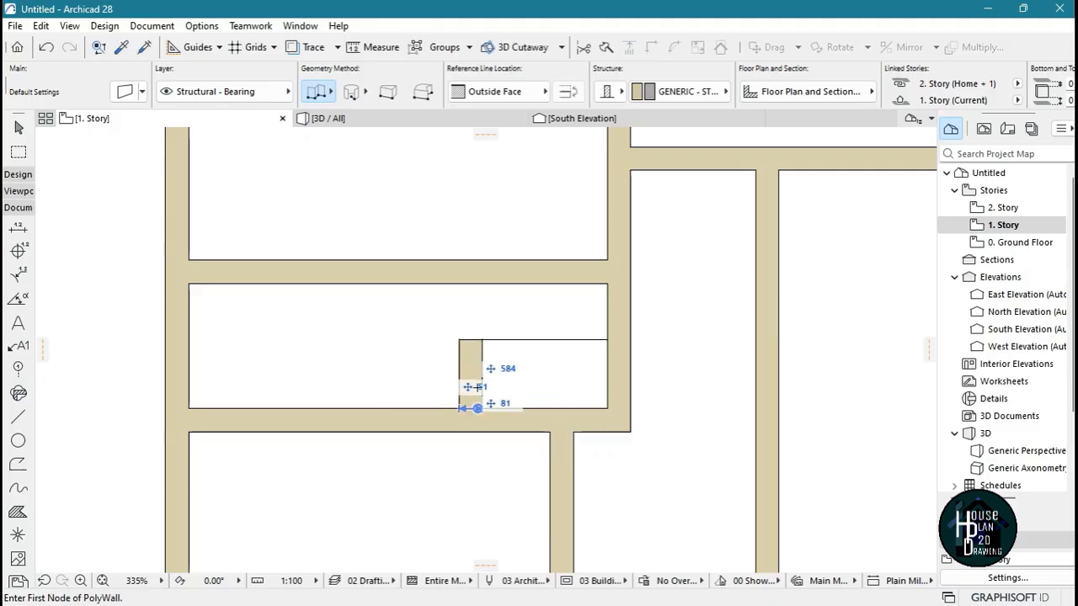
pyautogui.press('Escape')
# Stretch the new partition up to the narrow room's top wall and delete the guide line beside it
pyautogui.click(478, 366)
pyautogui.click(482, 340)
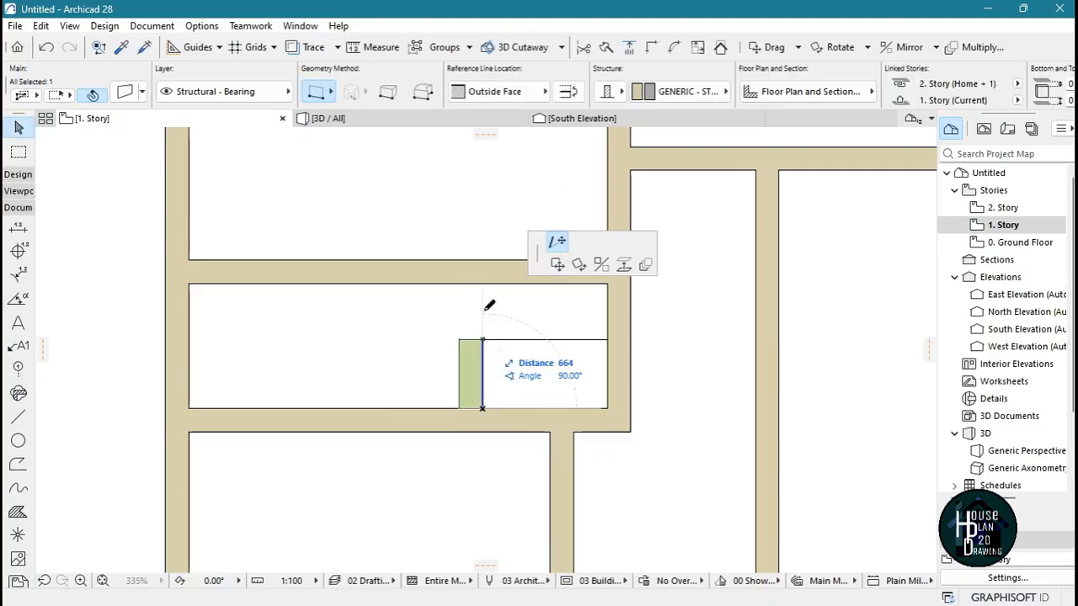
pyautogui.click(484, 261)
pyautogui.click(572, 341)
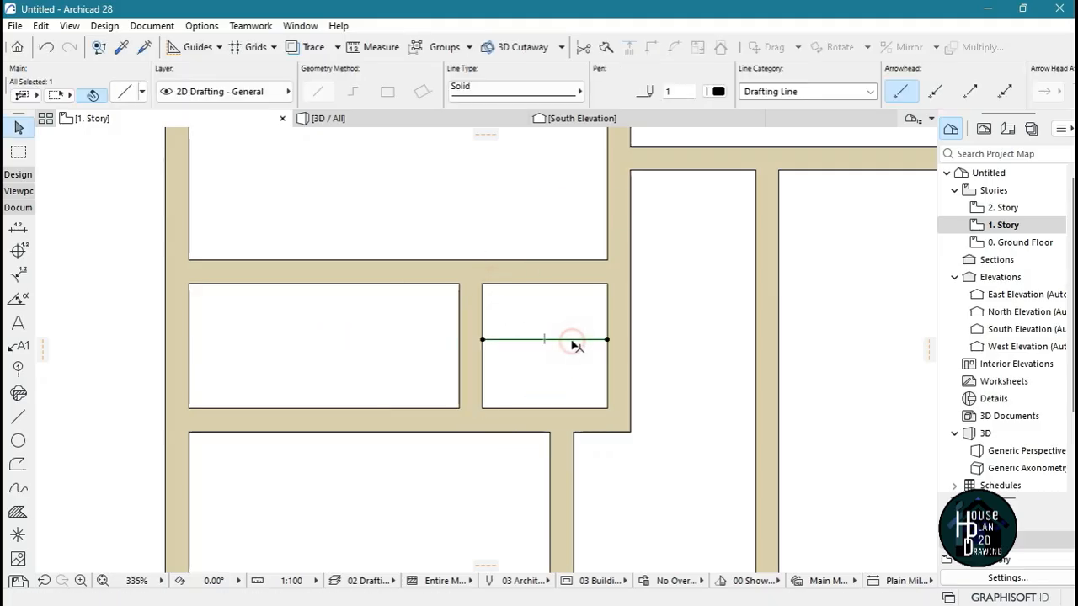
pyautogui.press('Delete')
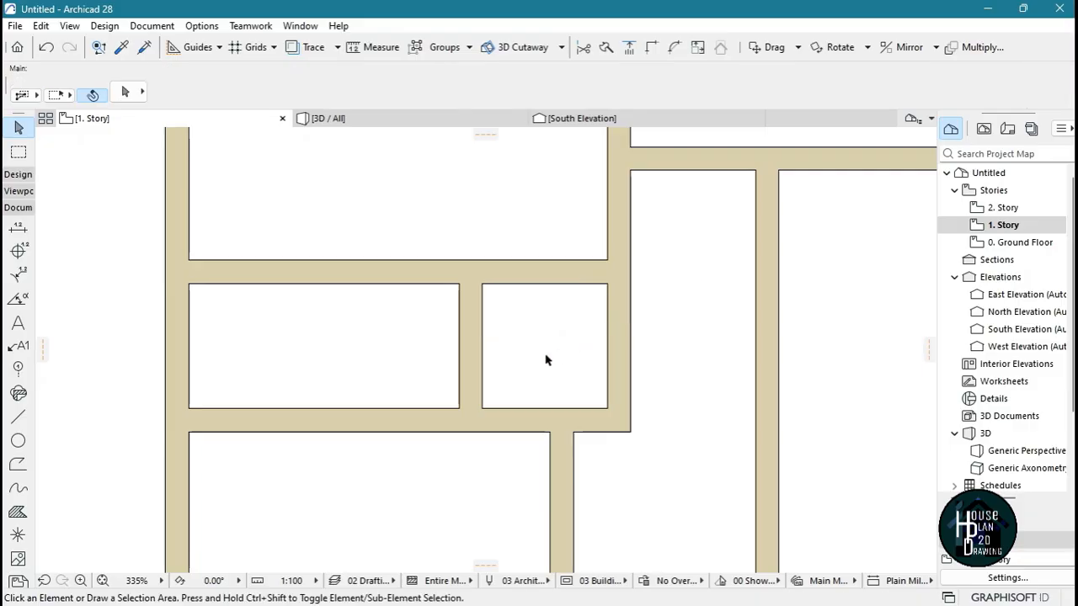
# Trim away the narrow room's top wall between the new partition and the right wall
pyautogui.click(543, 272)
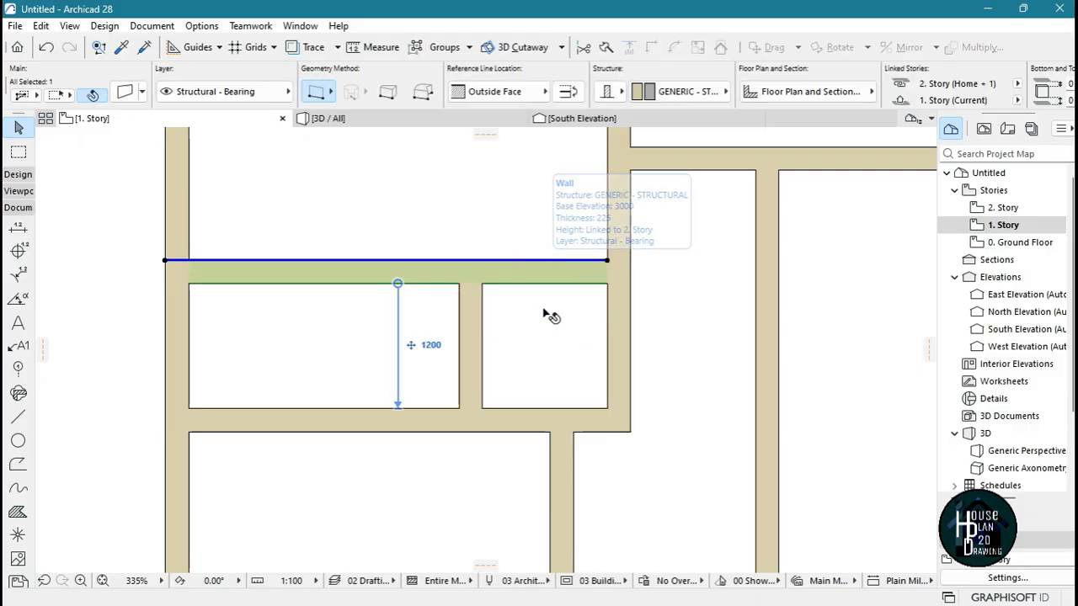
pyautogui.click(543, 313)
pyautogui.scroll(-5, 508, 306)
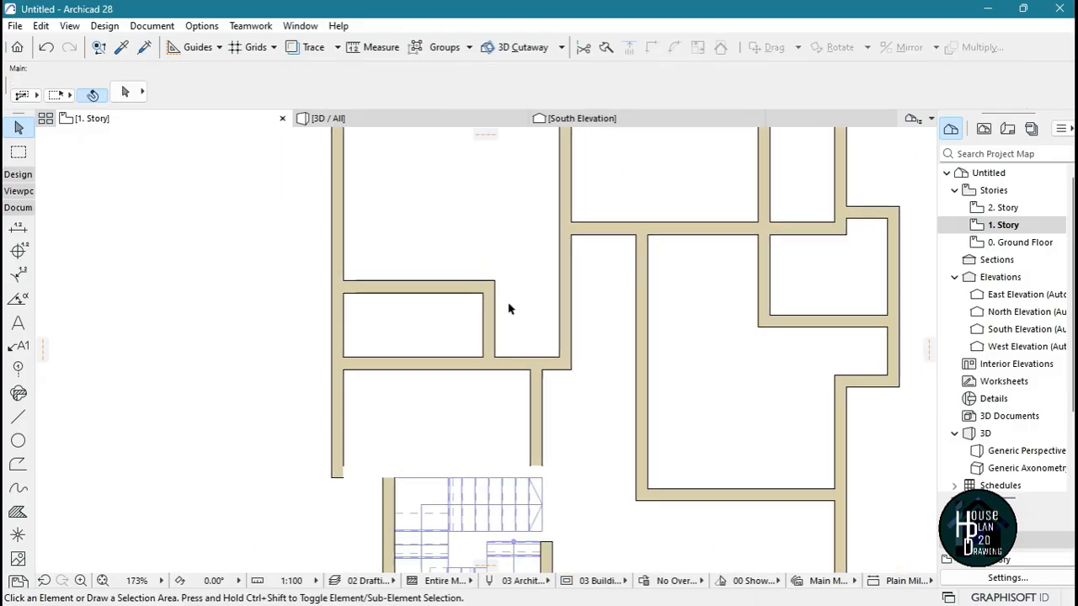
# Draw a wall with the existing wall settings from the shortened narrow room's upper-right corner
pyautogui.scroll(3, 515, 296)
pyautogui.scroll(2, 505, 337)
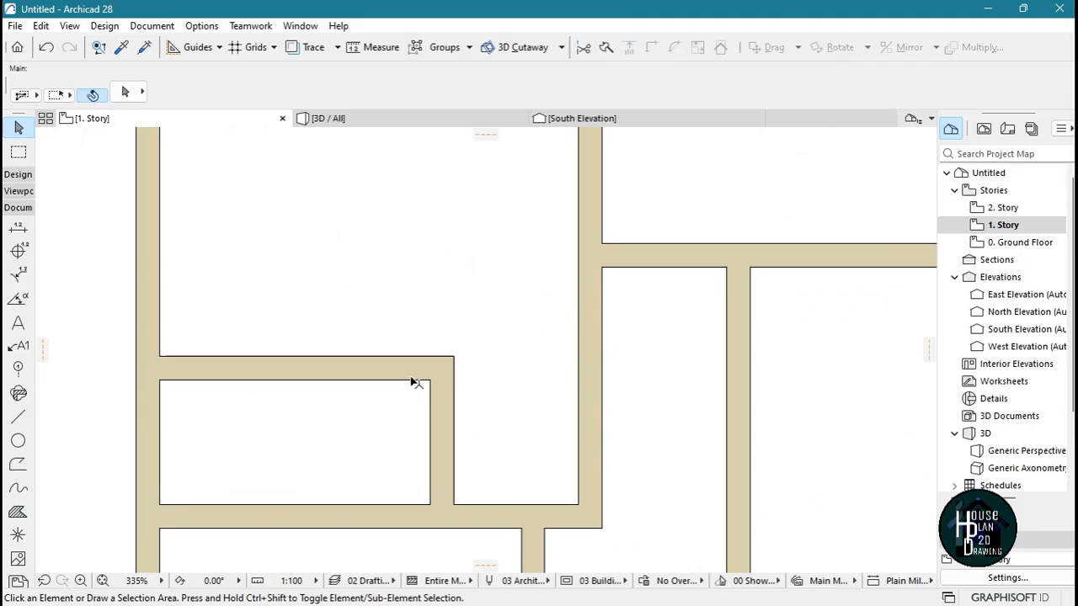
pyautogui.keyDown('alt'); pyautogui.click(488, 363); pyautogui.keyUp('alt')
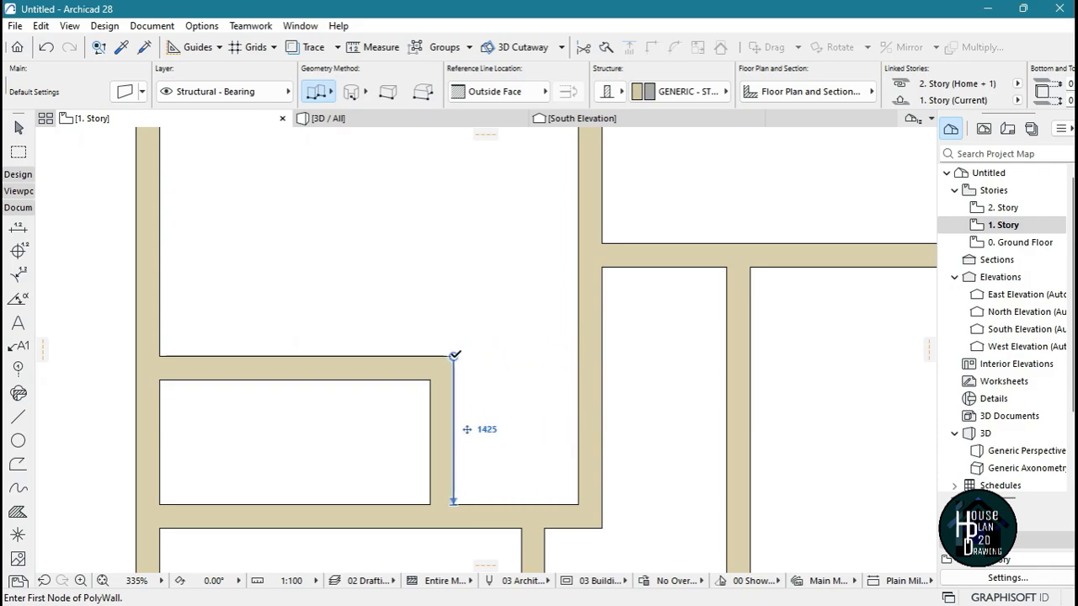
# Draw a wall stub about 360 mm long off the corridor-side wall, with its reference line on the Inside Face
pyautogui.click(578, 357)
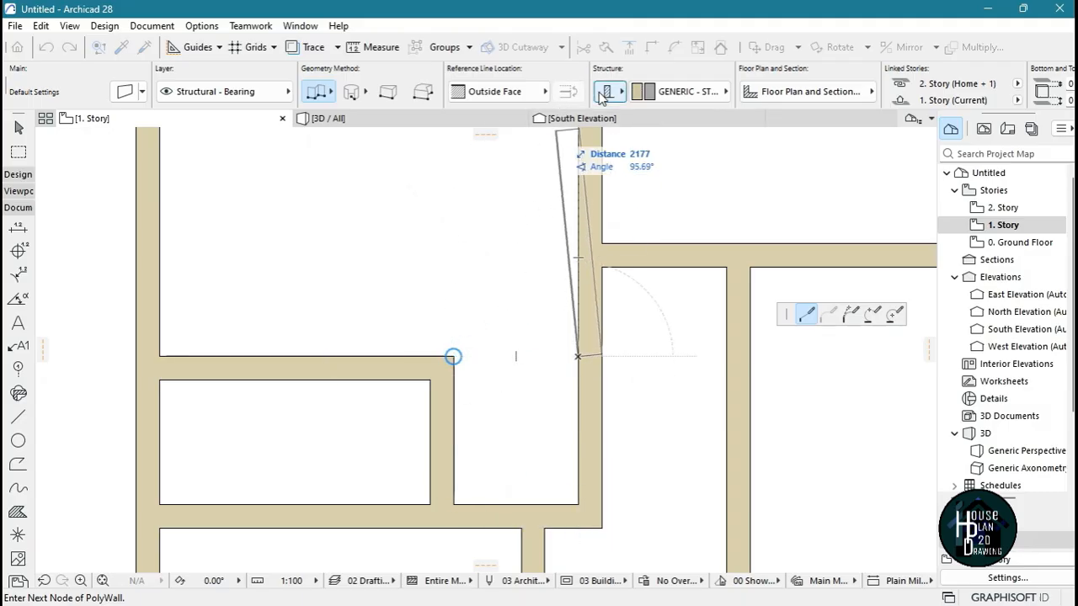
pyautogui.click(548, 93)
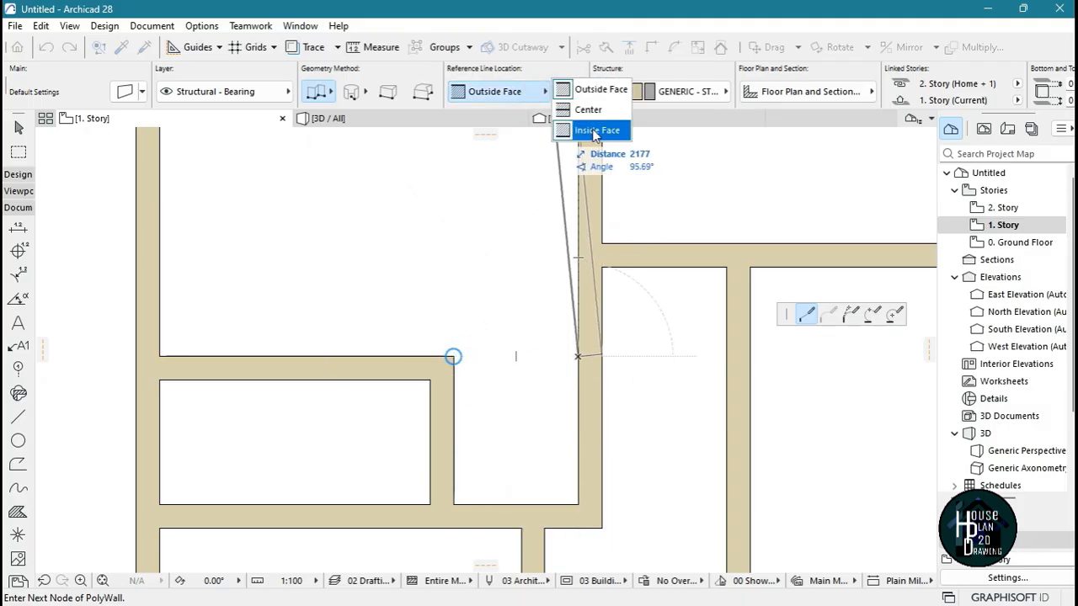
pyautogui.click(595, 131)
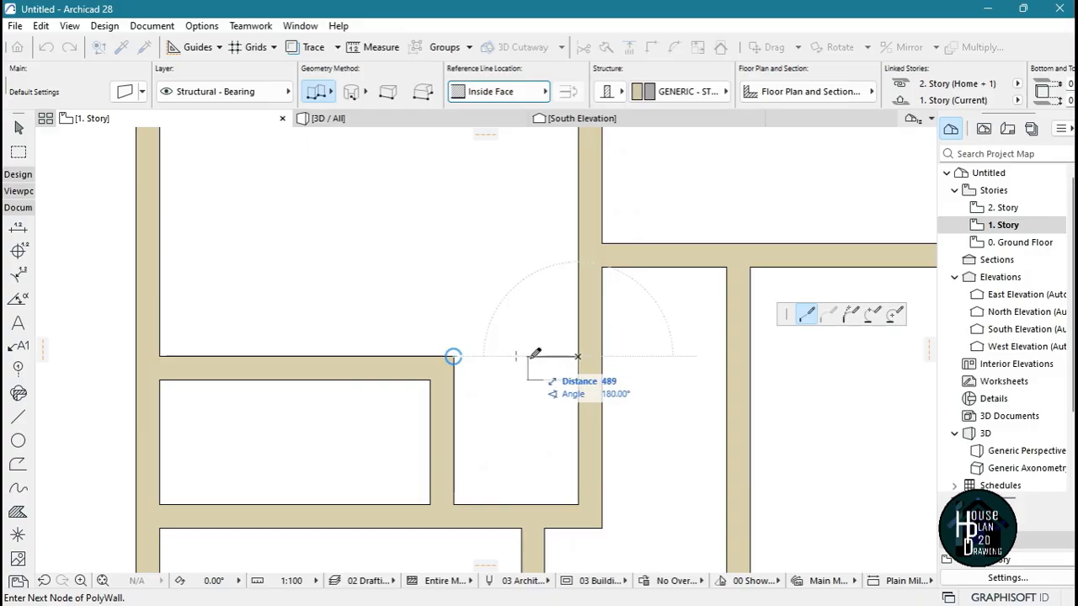
pyautogui.press('Escape')
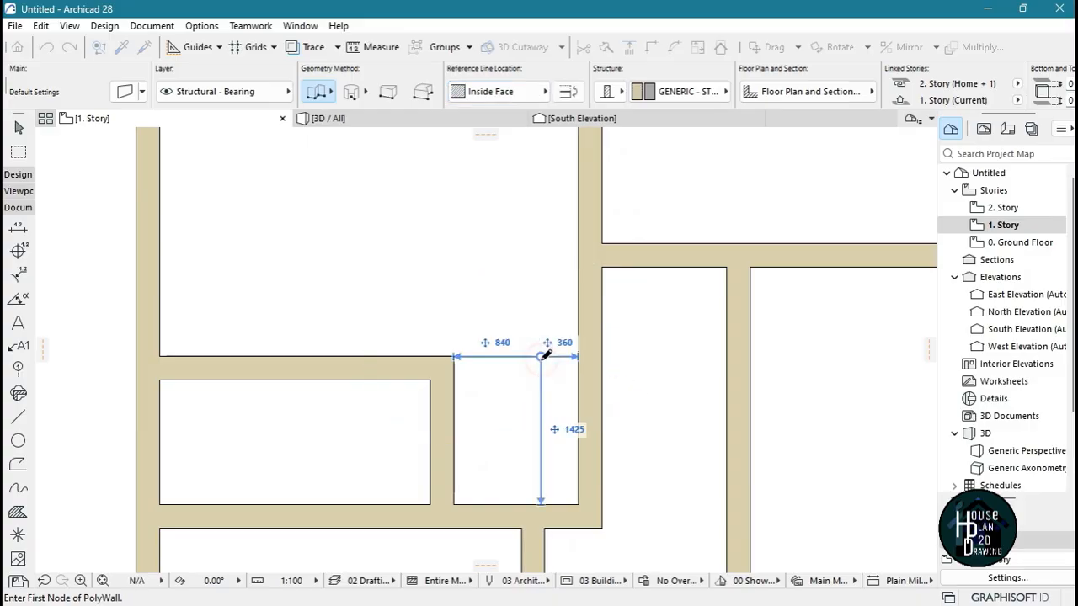
pyautogui.press('Escape')
# Pick up the settings of the kitchen door beside the dining area on the Ground Floor and return to 1. Story
pyautogui.scroll(-8, 473, 320)
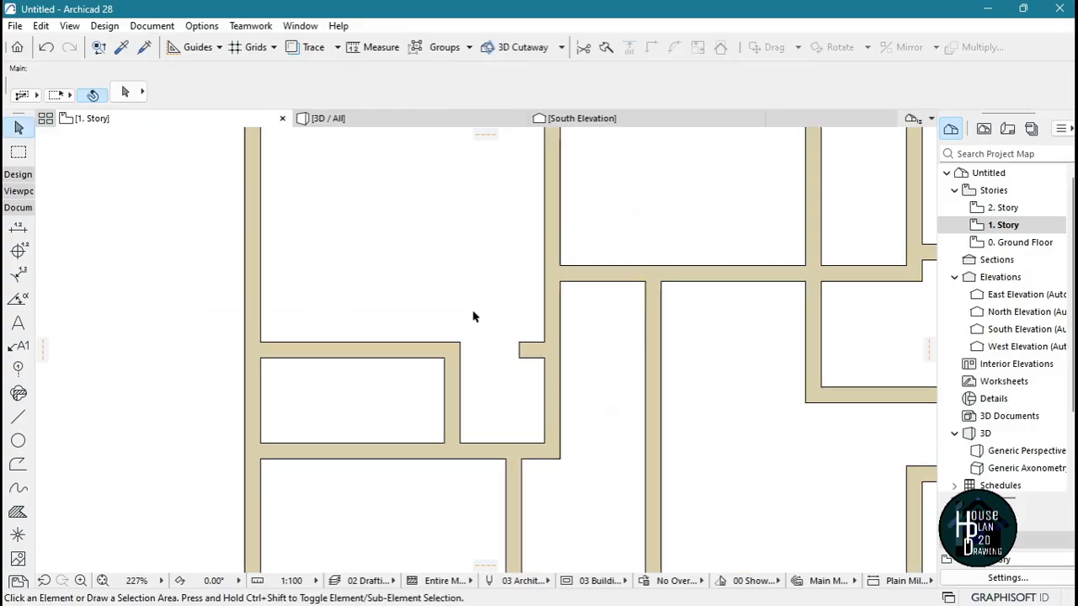
pyautogui.scroll(3, 522, 404)
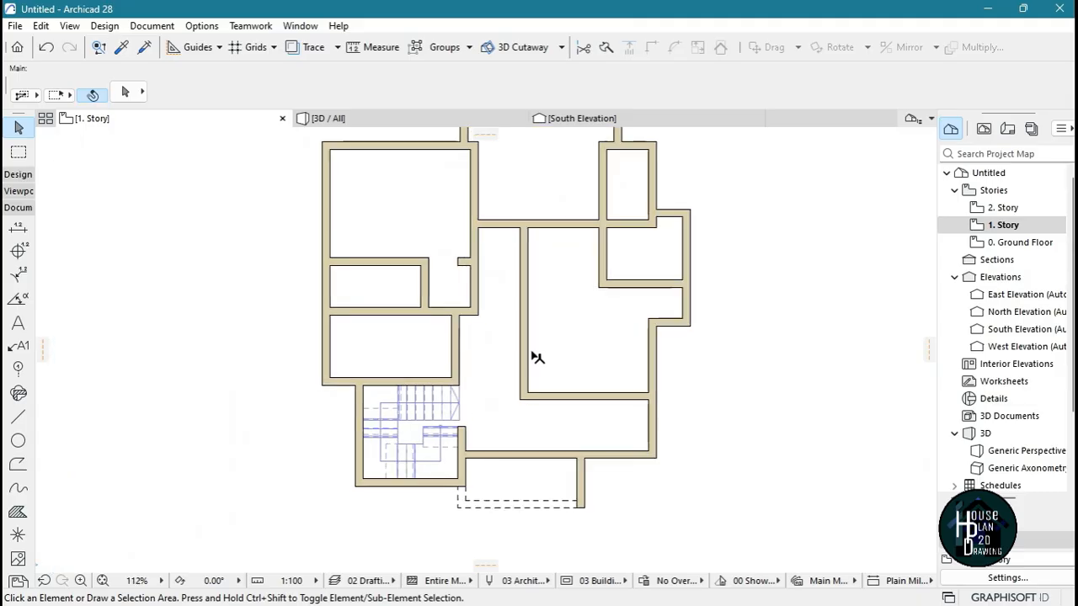
pyautogui.scroll(-3, 514, 345)
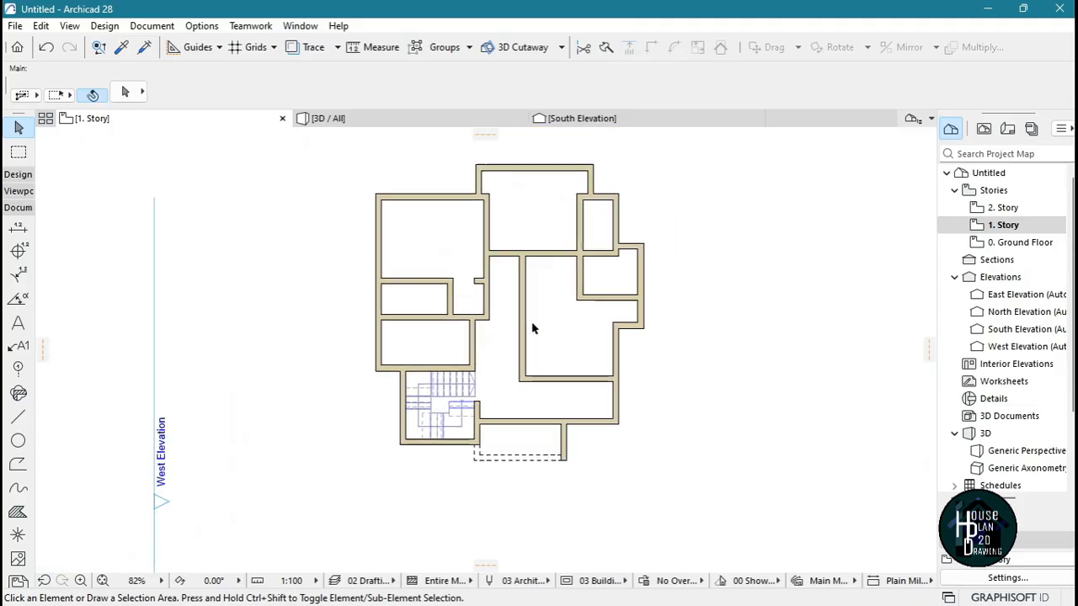
pyautogui.scroll(2, 536, 305)
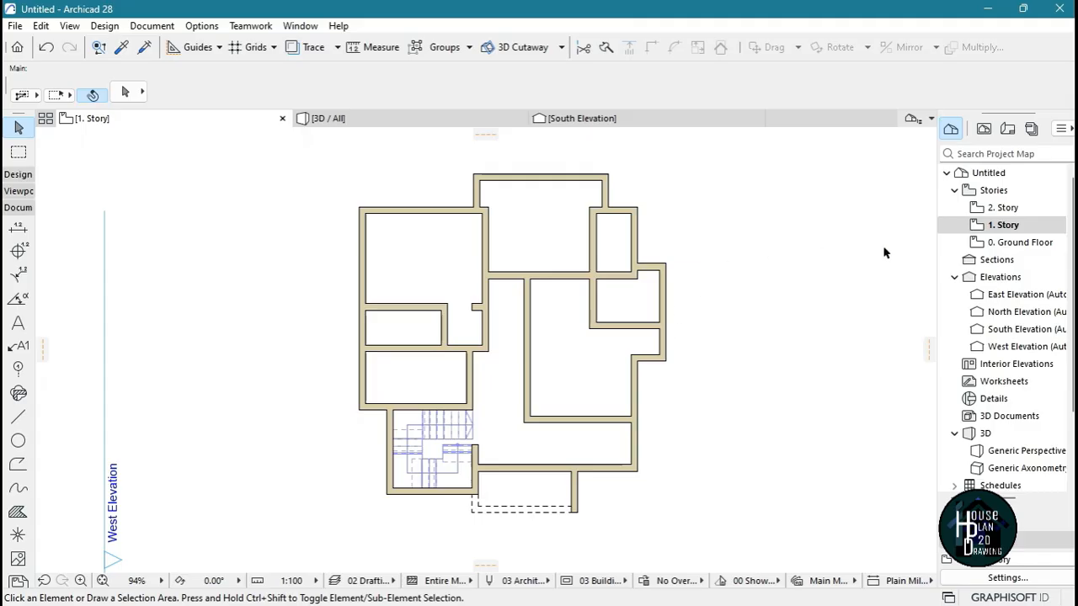
pyautogui.doubleClick(1034, 244)
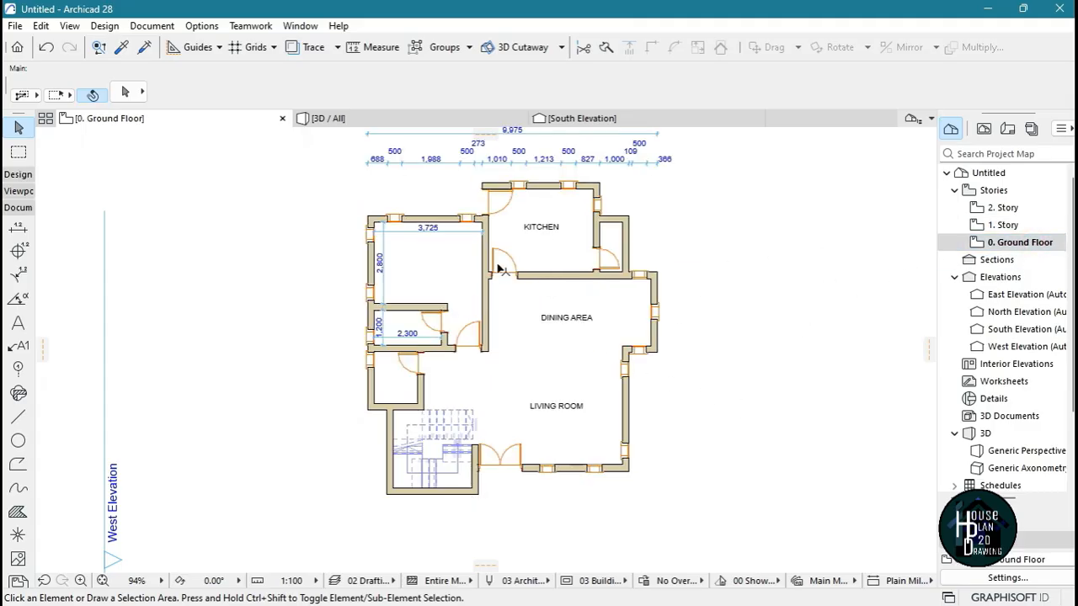
pyautogui.scroll(5, 498, 270)
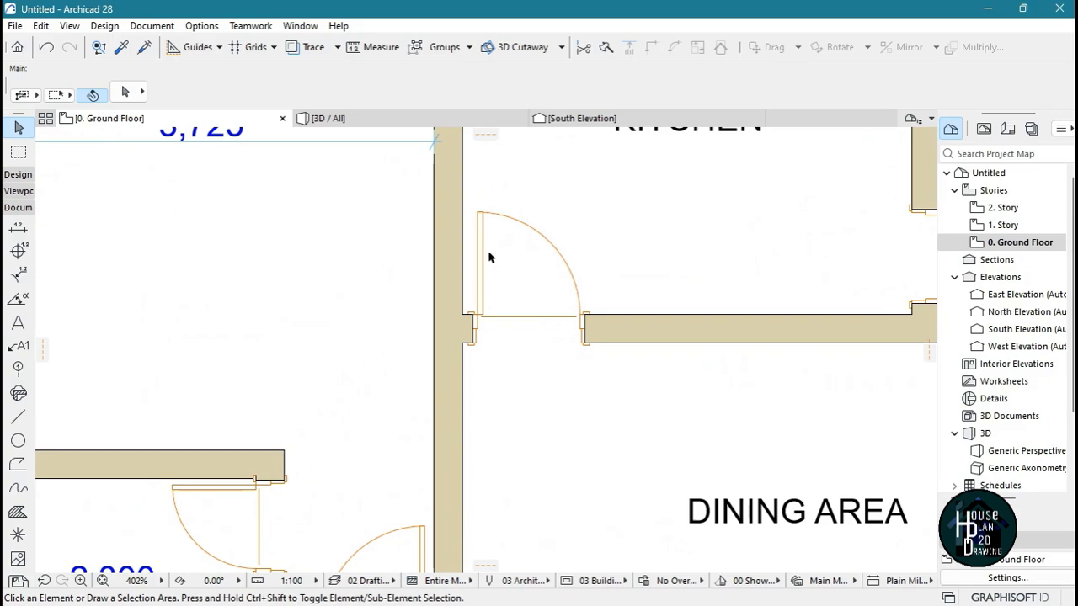
pyautogui.keyDown('alt'); pyautogui.click(479, 213); pyautogui.keyUp('alt')
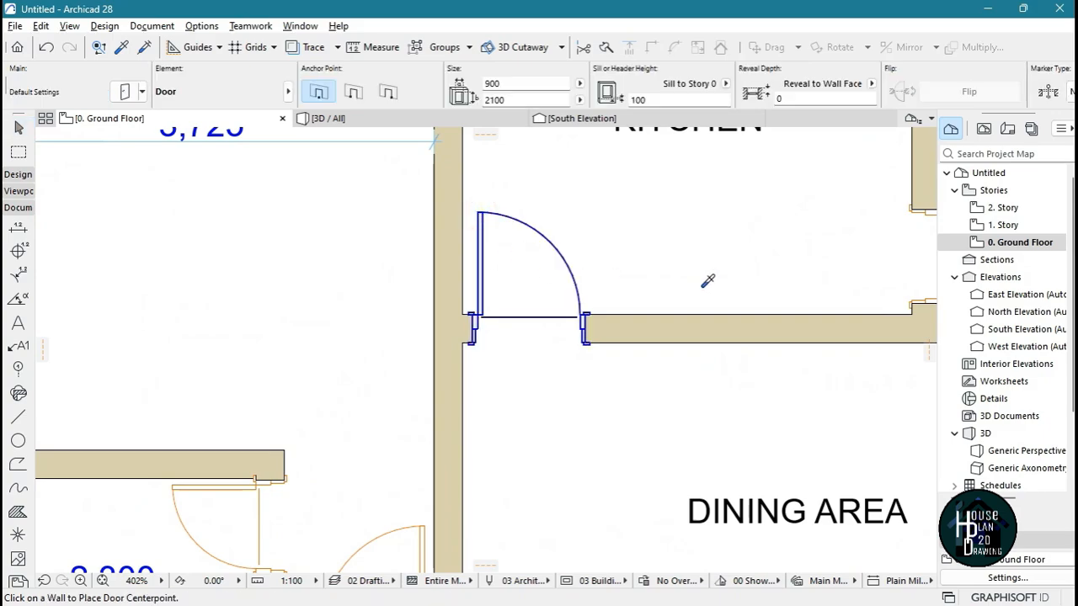
pyautogui.doubleClick(1023, 227)
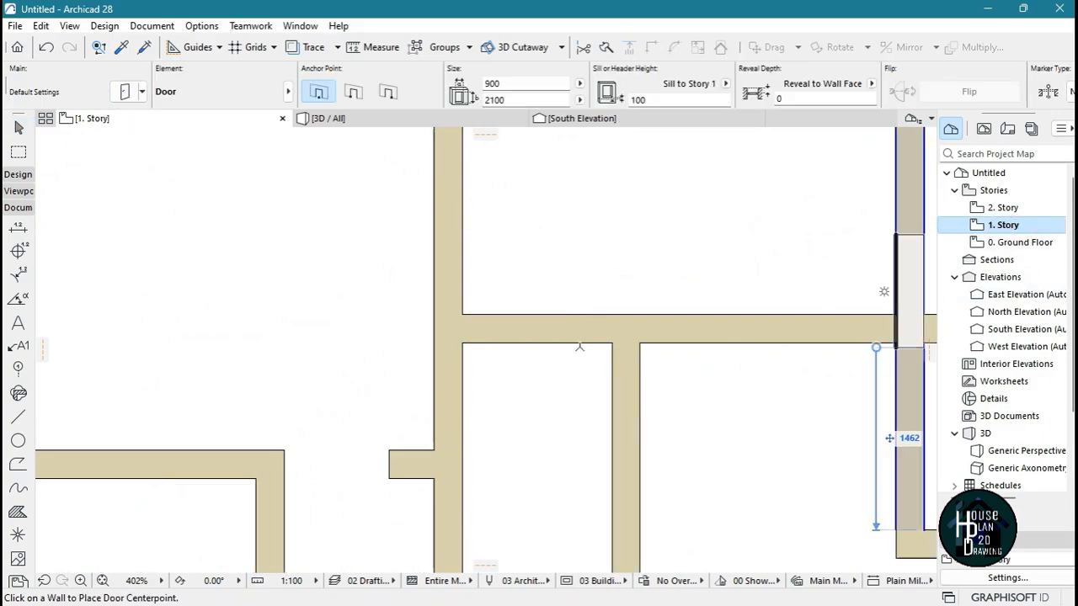
# Place a 900 x 2100 door at the corridor's upper end, hinged beside the side wall and swinging into the upper middle room
pyautogui.scroll(-5, 589, 281)
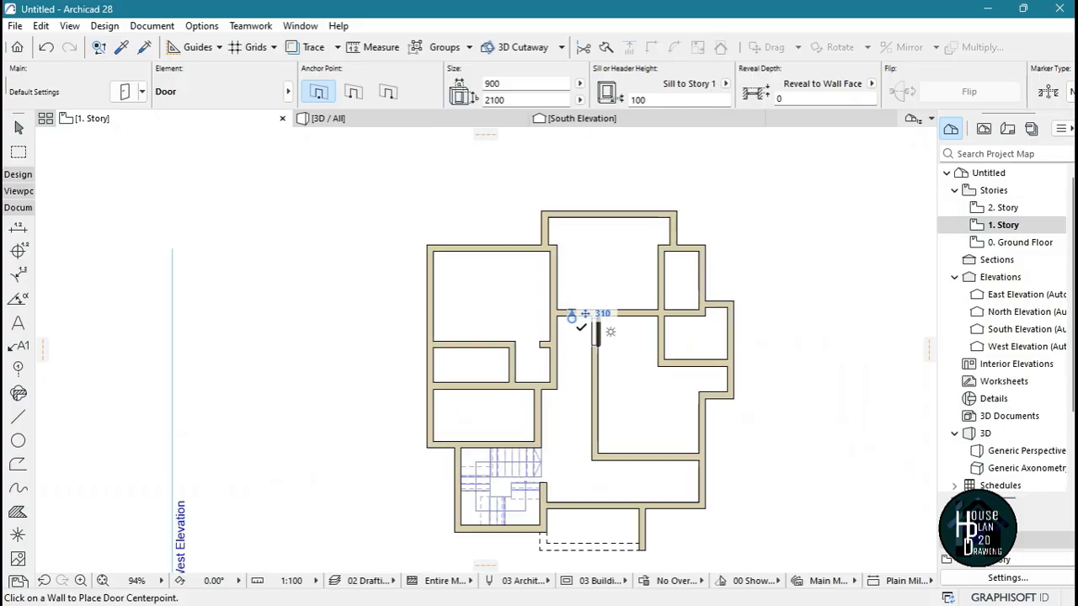
pyautogui.scroll(5, 564, 313)
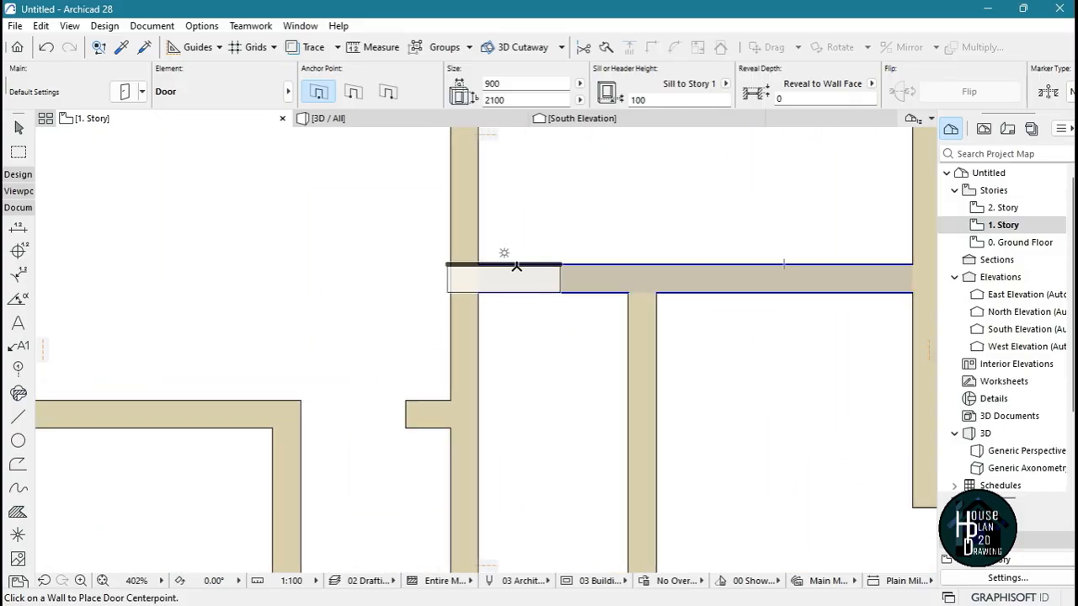
pyautogui.click(538, 262)
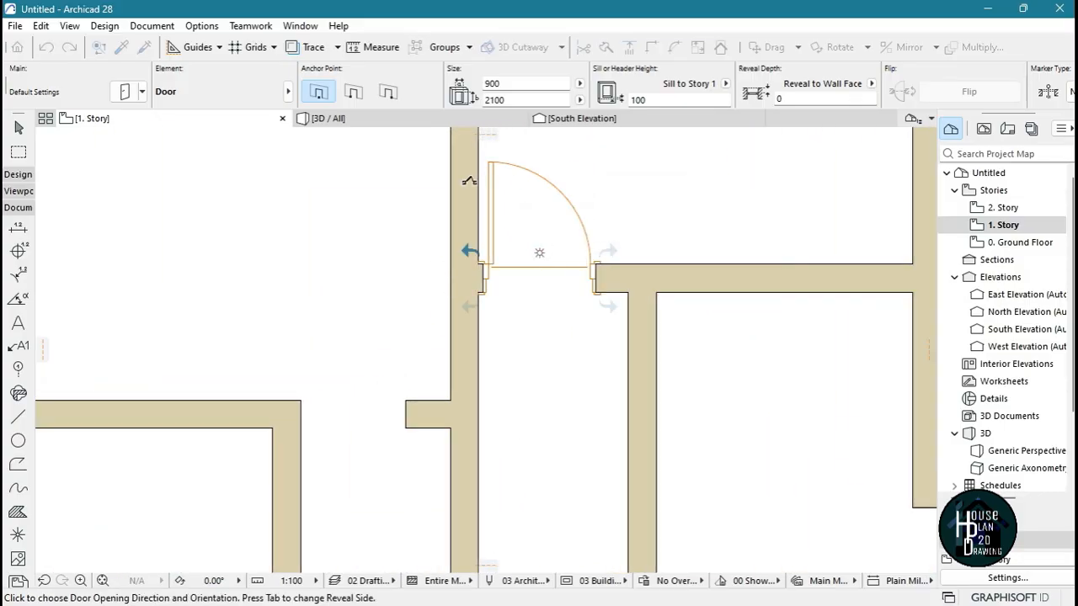
pyautogui.click(469, 180)
# Place a 900 x 2100 door in the upper-left room's corridor wall, swinging into the room with its hinge beside the wall stub
pyautogui.scroll(-3, 551, 229)
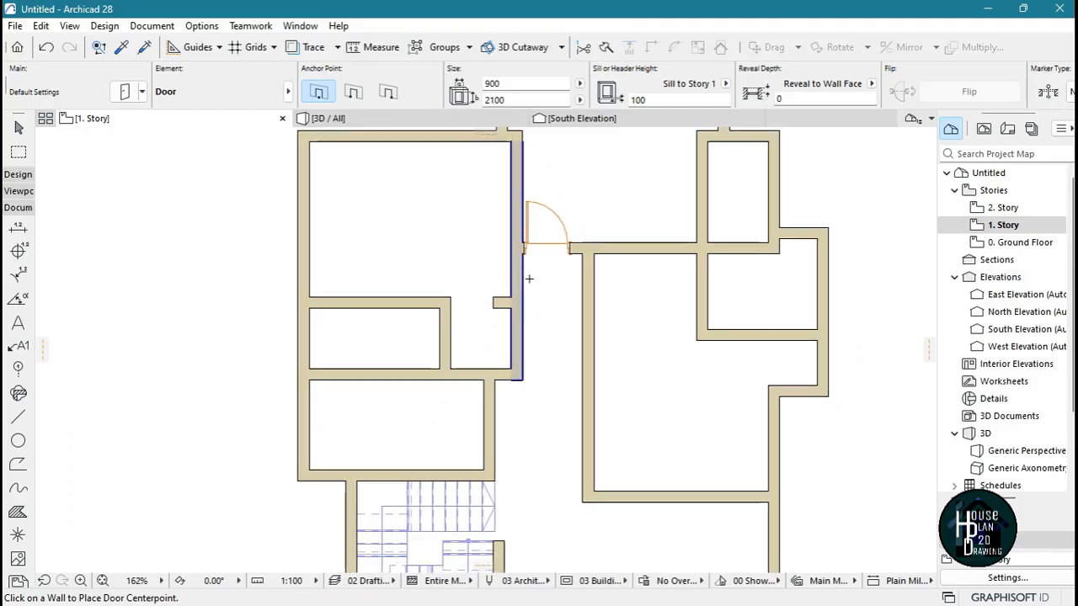
pyautogui.scroll(4, 526, 278)
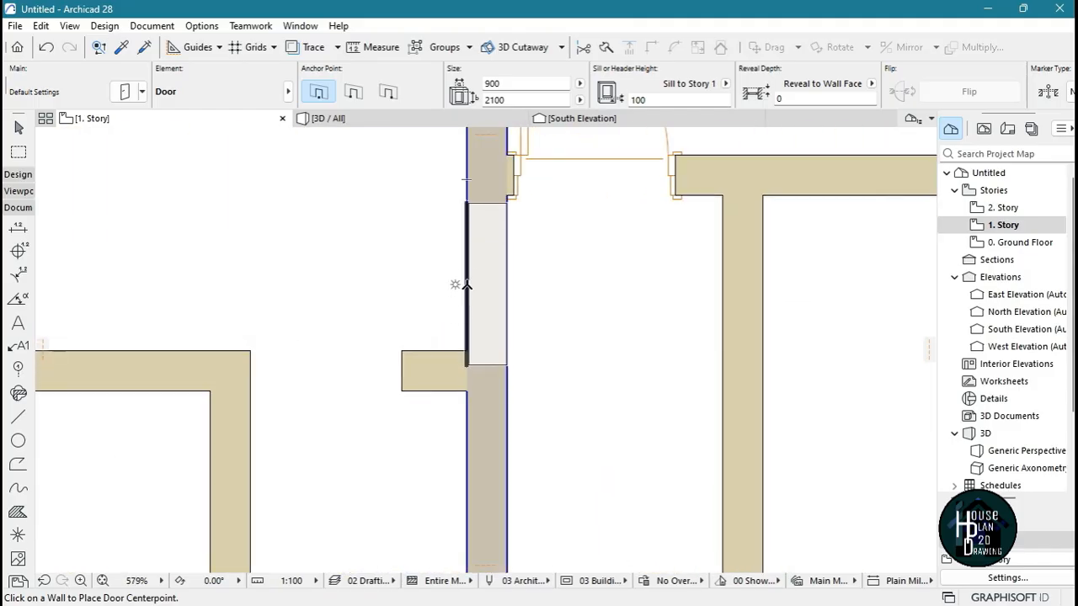
pyautogui.click(467, 285)
pyautogui.click(367, 362)
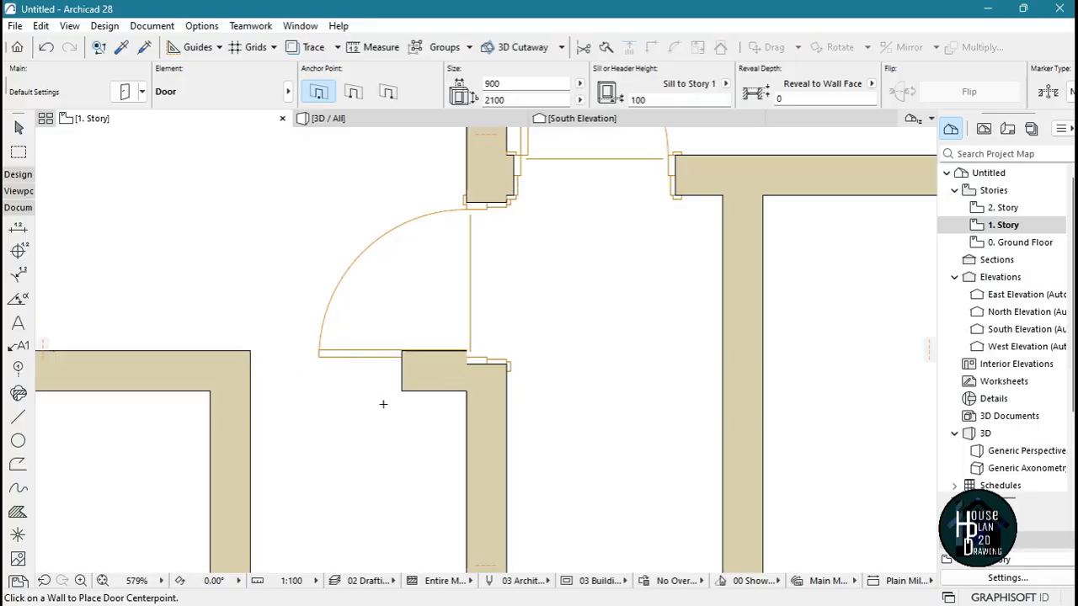
pyautogui.press('Escape')
# Move the wall stub down 76 mm to line up with the lower edge of the adjacent door opening
pyautogui.click(447, 380)
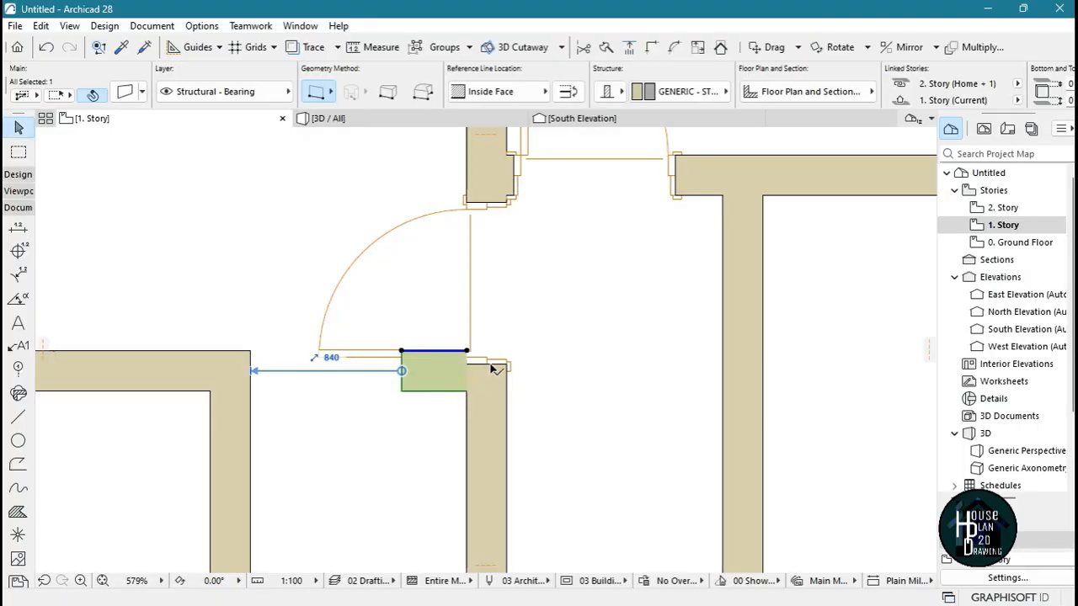
pyautogui.hotkey('ctrl', 'd')
pyautogui.click(467, 350)
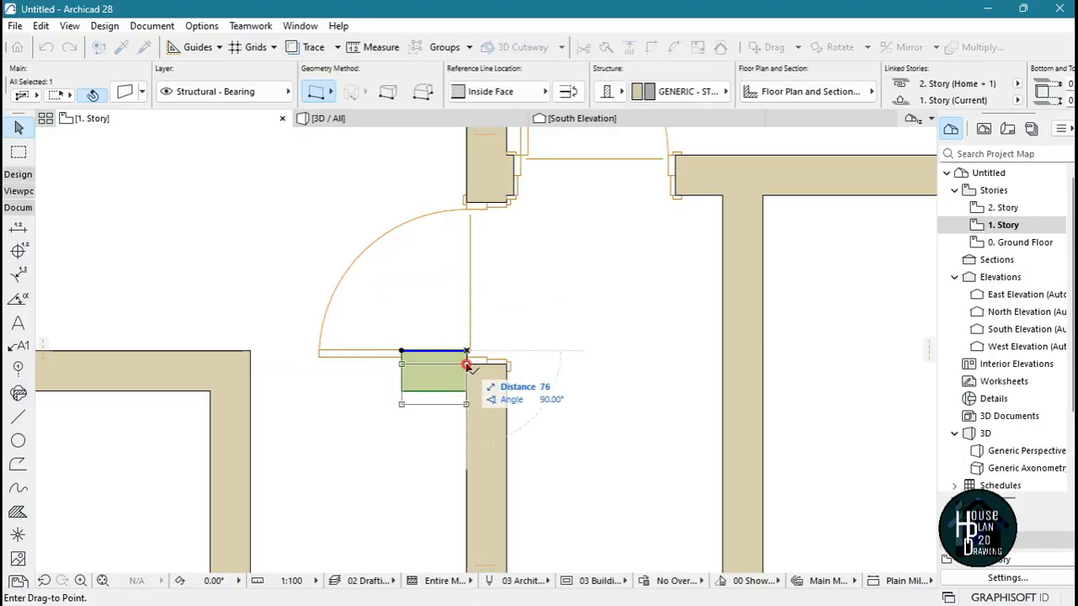
pyautogui.click(467, 365)
pyautogui.press('Escape')
# Reuse the placed door's settings to add a 900 x 2100 door to the room above the stairs, swinging inward with an upper hinge
pyautogui.scroll(-3, 487, 334)
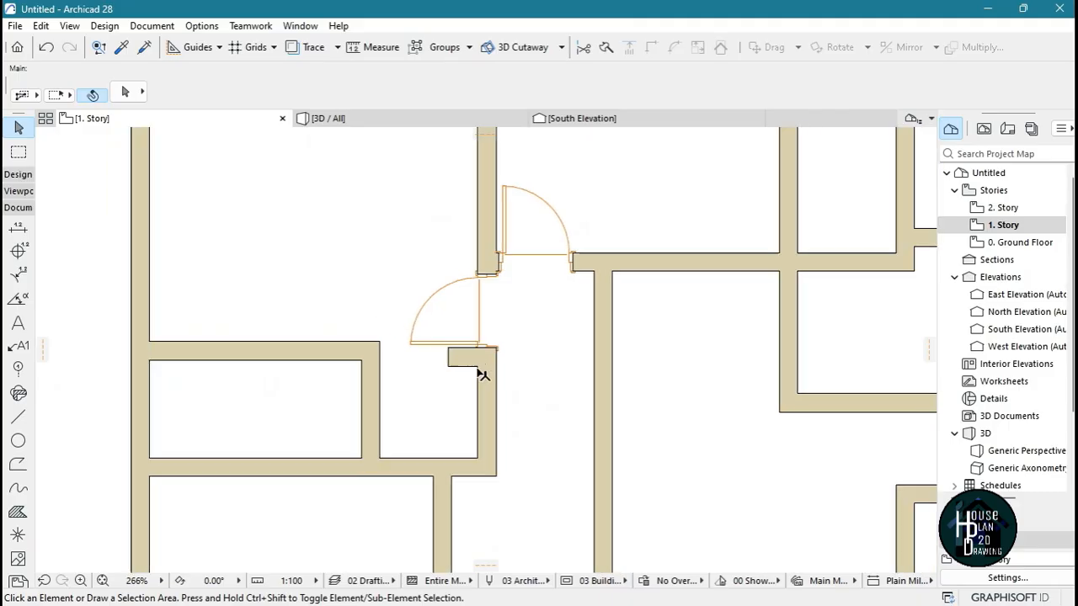
pyautogui.scroll(-4, 483, 375)
pyautogui.scroll(5, 491, 365)
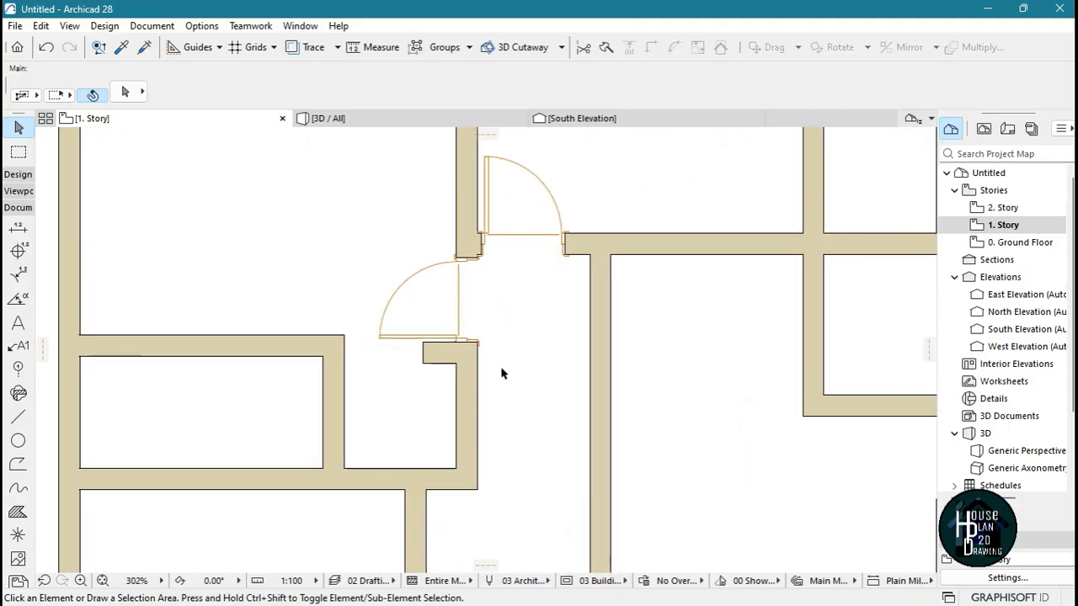
pyautogui.scroll(3, 500, 373)
pyautogui.click(297, 312)
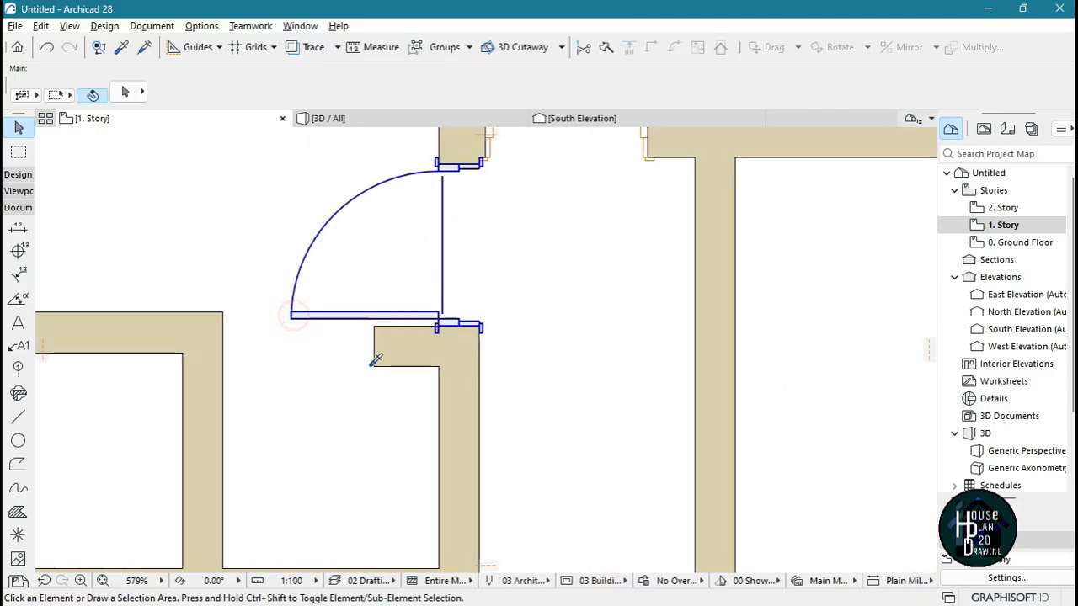
pyautogui.scroll(-5, 441, 250)
pyautogui.scroll(5, 431, 313)
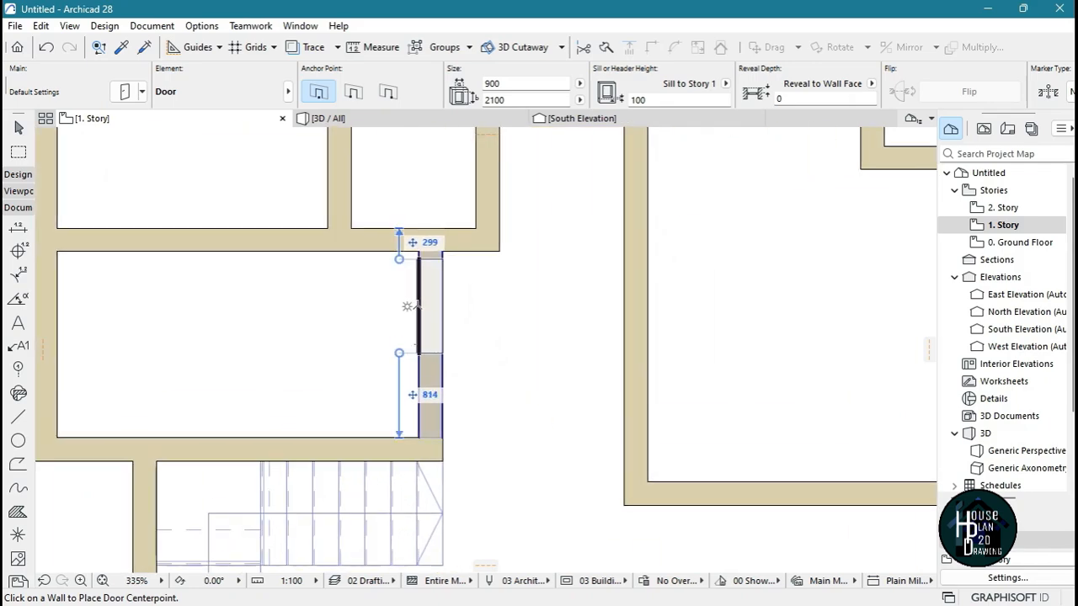
pyautogui.click(405, 303)
pyautogui.click(286, 248)
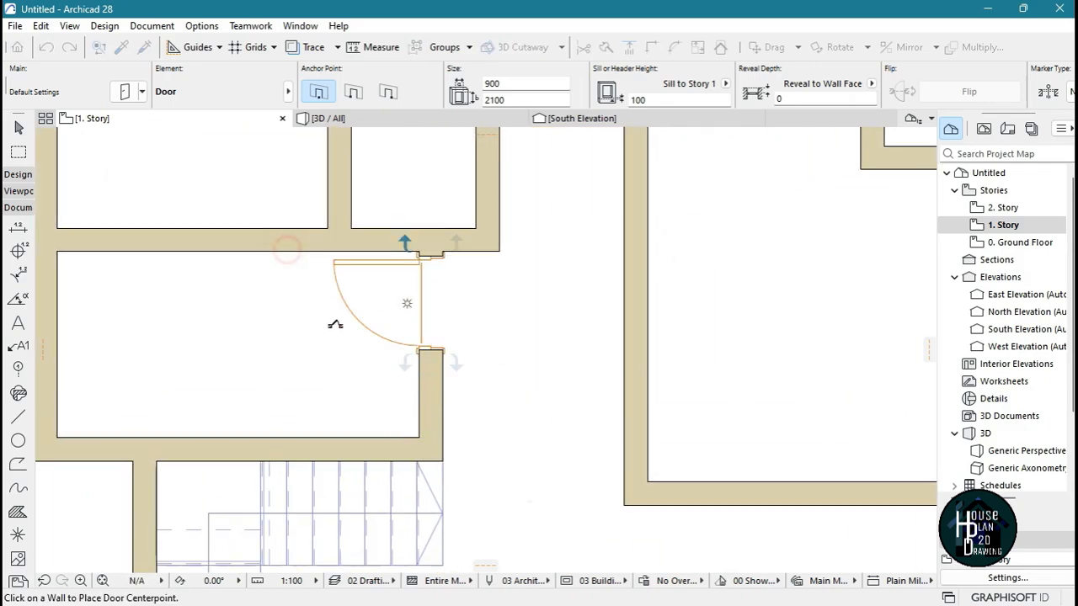
# Place a 900 x 2100 door at the lower end of the large central room's corridor wall, hinged at the bottom and swinging inward
pyautogui.scroll(-5, 357, 335)
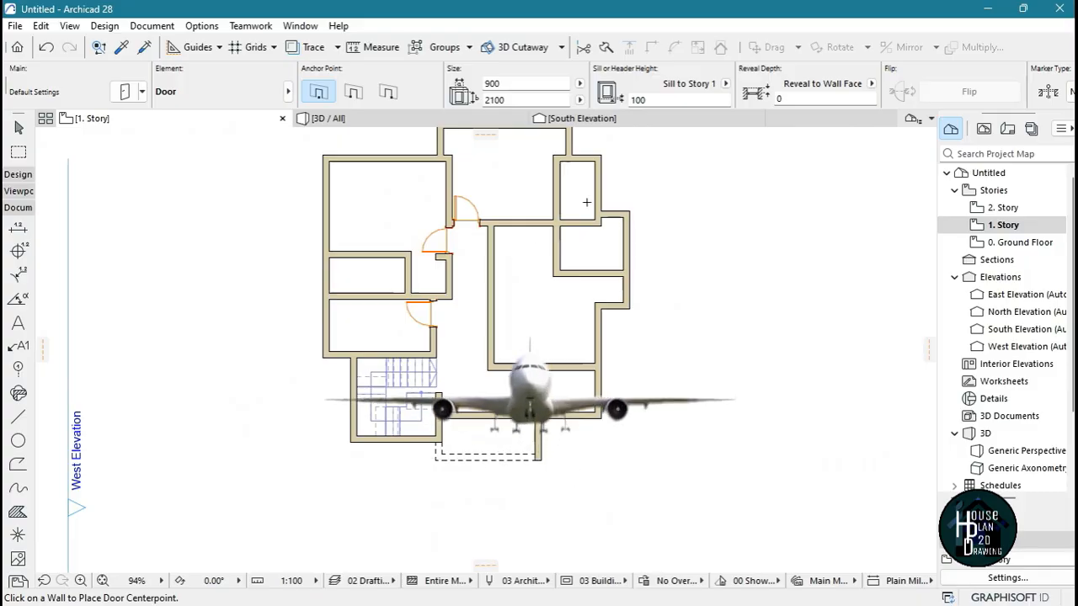
pyautogui.scroll(3, 534, 297)
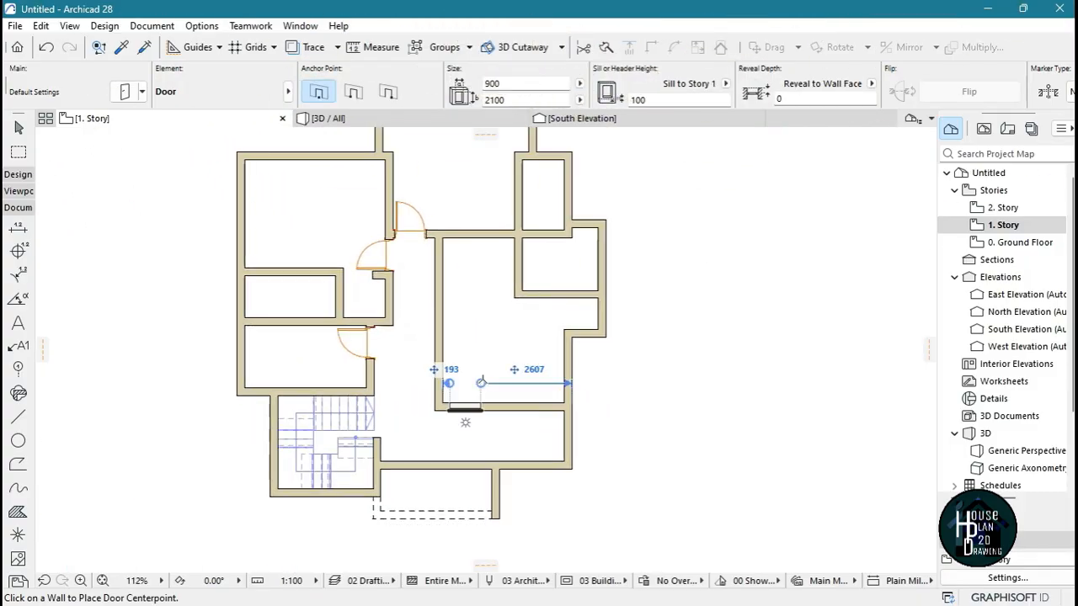
pyautogui.scroll(2, 486, 394)
pyautogui.scroll(2, 485, 394)
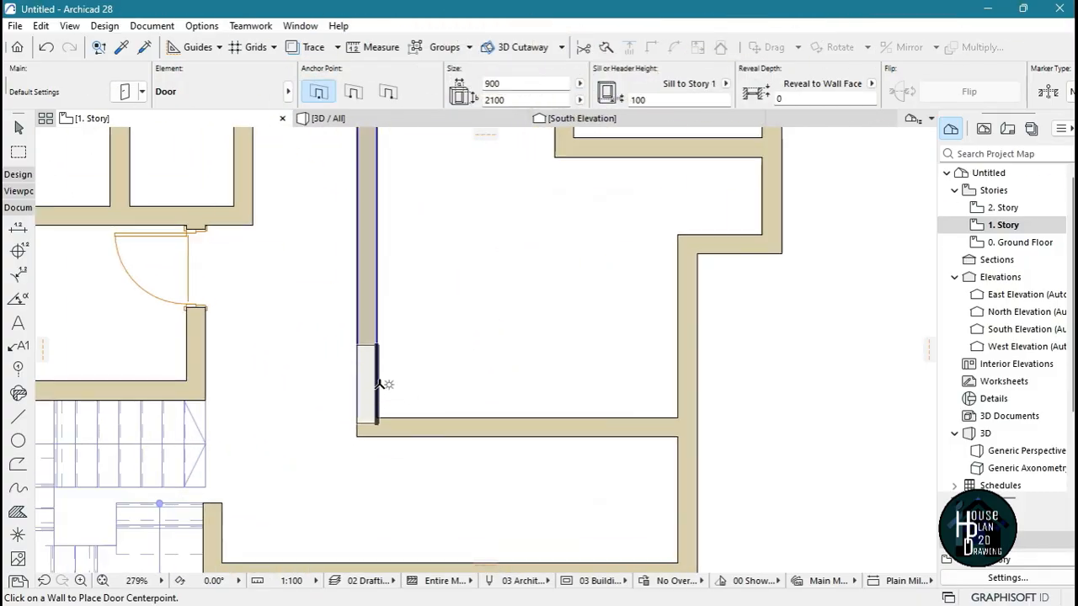
pyautogui.click(379, 374)
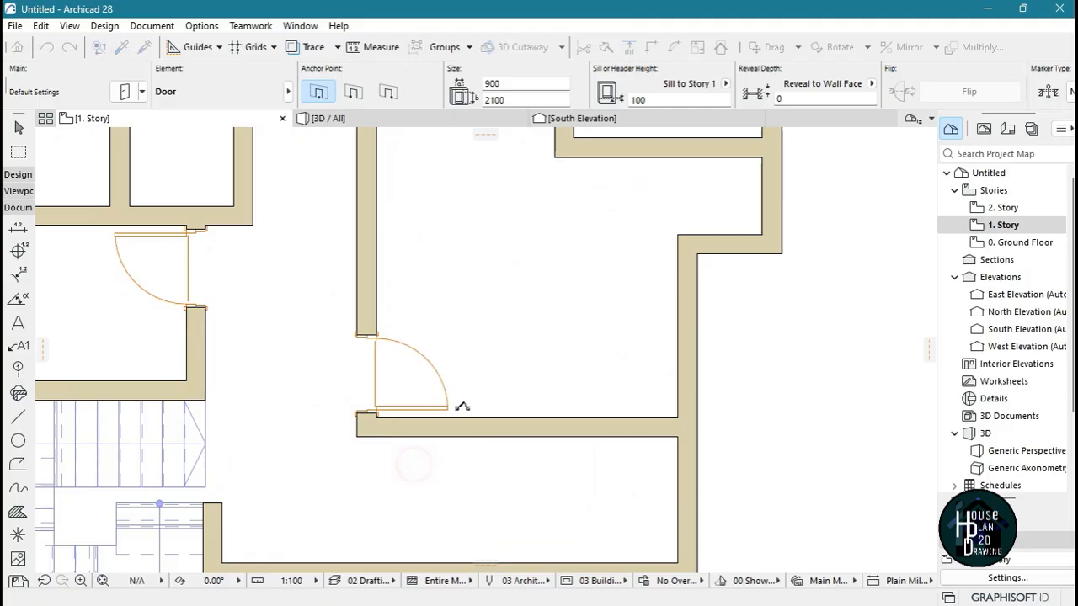
pyautogui.click(462, 404)
# Pick up the settings of the door to the 2,300 x 1,200 room on the Ground Floor and return to 1. Story
pyautogui.scroll(-5, 462, 400)
pyautogui.scroll(-1, 463, 378)
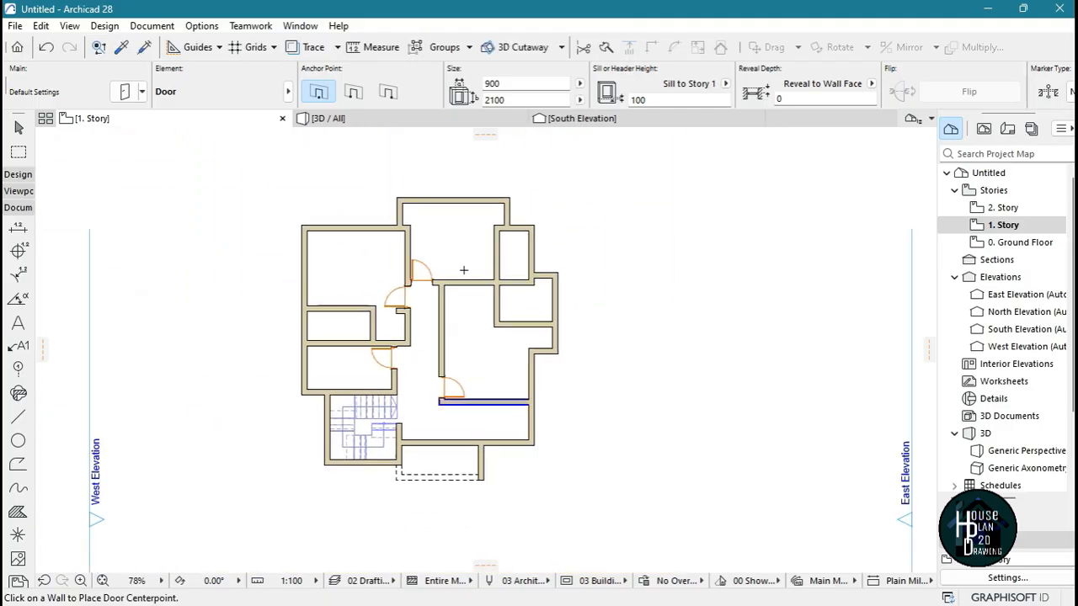
pyautogui.scroll(5, 432, 268)
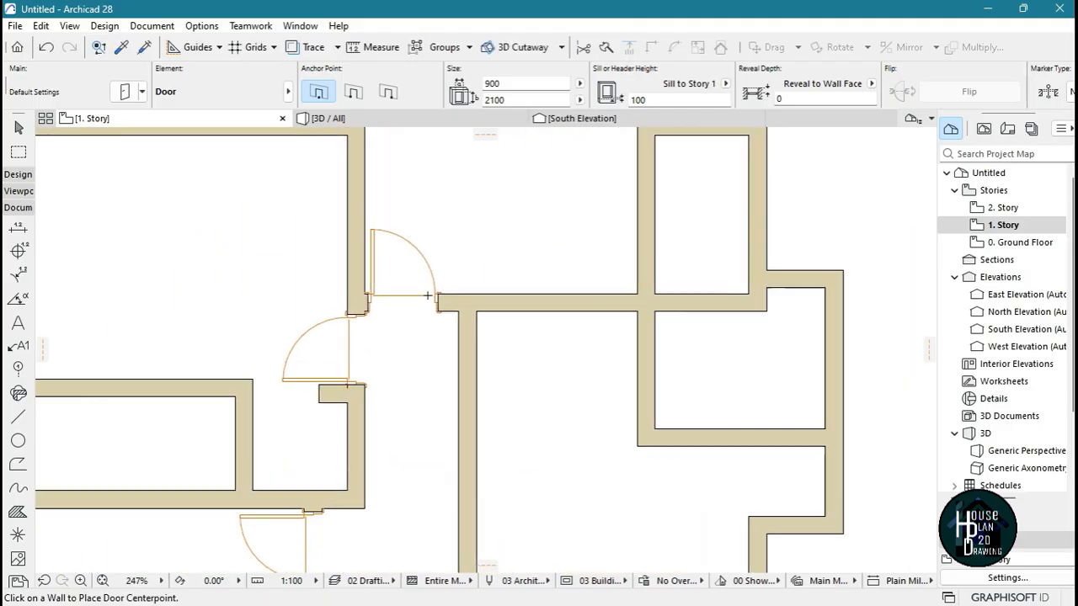
pyautogui.scroll(-2, 539, 320)
pyautogui.scroll(1, 576, 349)
pyautogui.scroll(1, 576, 349)
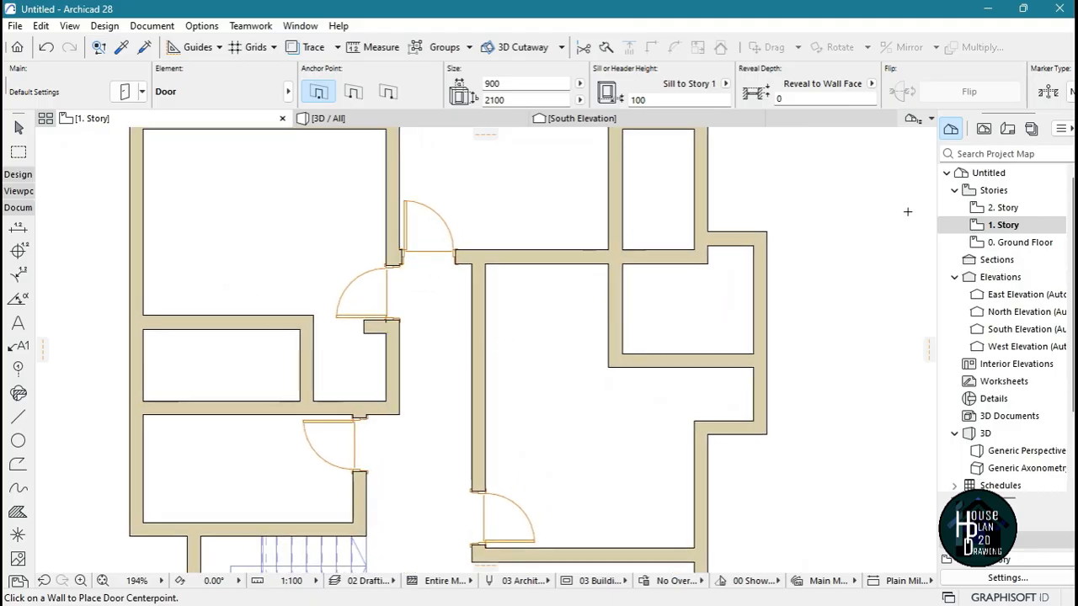
pyautogui.click(1028, 244)
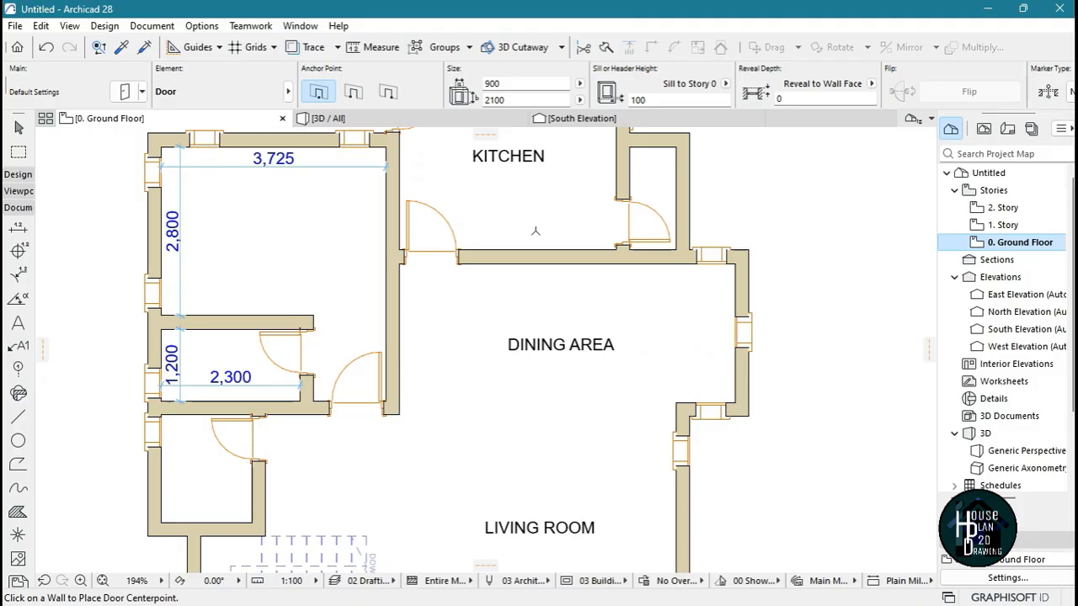
pyautogui.scroll(5, 253, 353)
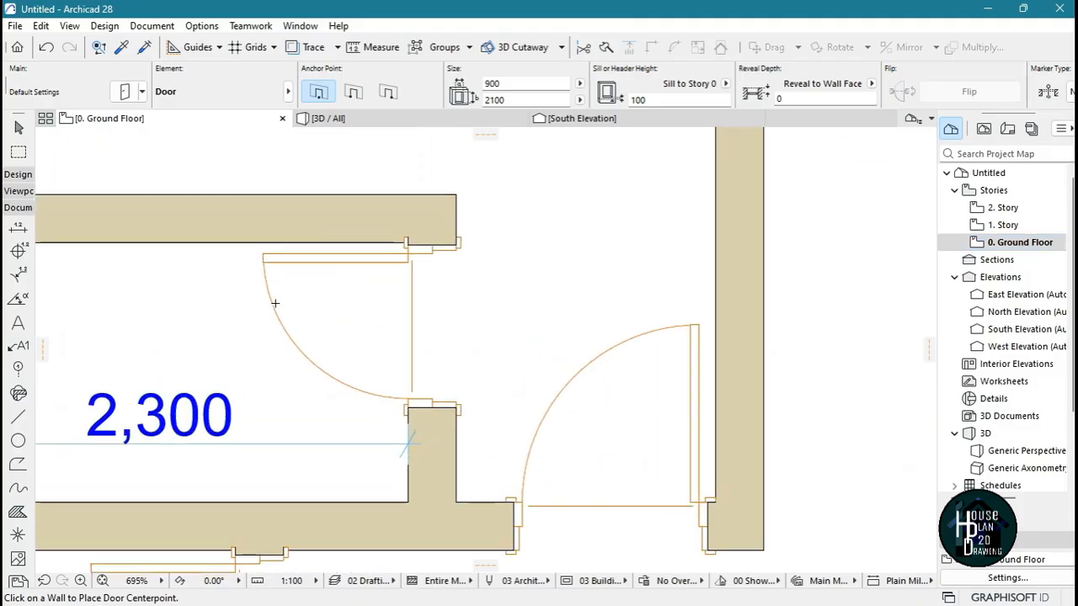
pyautogui.keyDown('alt'); pyautogui.click(274, 251); pyautogui.keyUp('alt')
pyautogui.doubleClick(1002, 225)
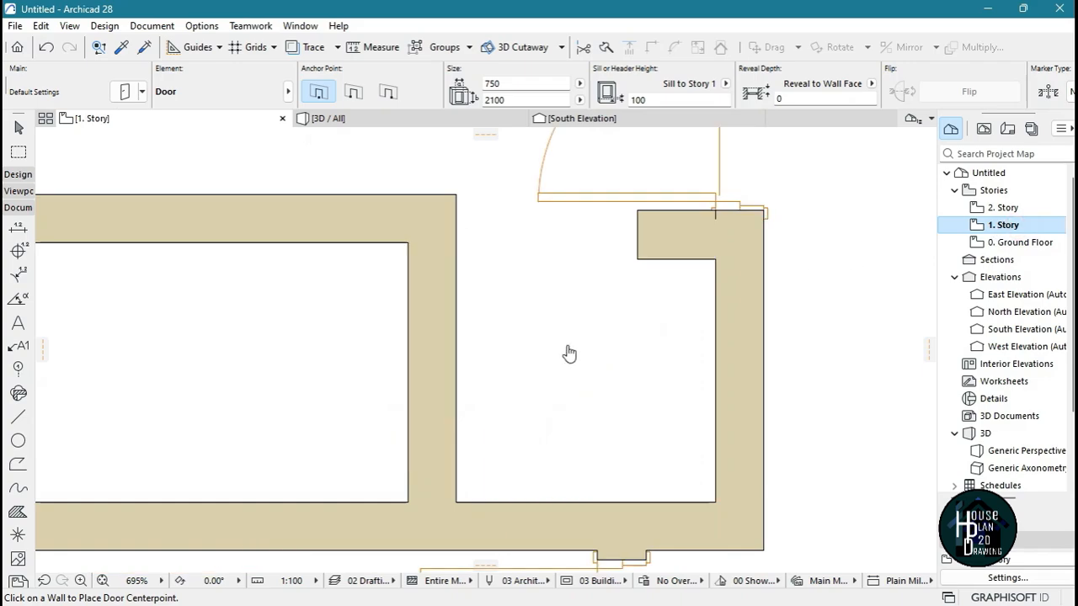
# Place a 750 x 2100 door in the corridor-side wall of the small middle-left room, hinged at the upper end and swinging inward
pyautogui.scroll(-2, 561, 323)
pyautogui.scroll(2, 433, 325)
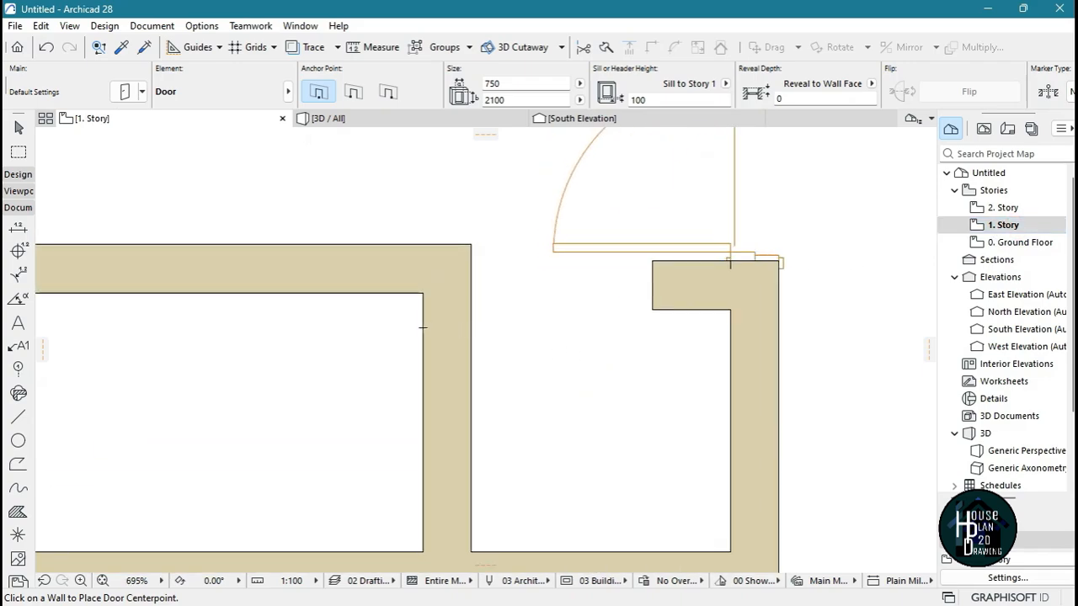
pyautogui.click(411, 378)
pyautogui.click(248, 312)
pyautogui.scroll(-4, 507, 282)
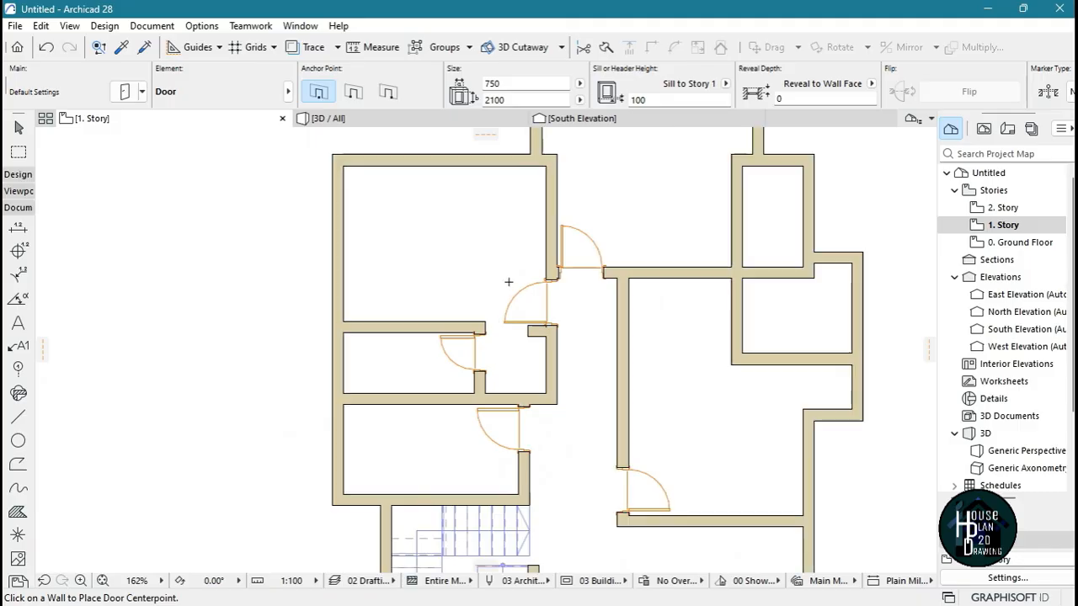
# Place a 750 x 2100 door at the lower end of the narrow upper-right room's inner wall, hinged at the bottom and swinging inward
pyautogui.scroll(-2, 730, 236)
pyautogui.scroll(5, 726, 205)
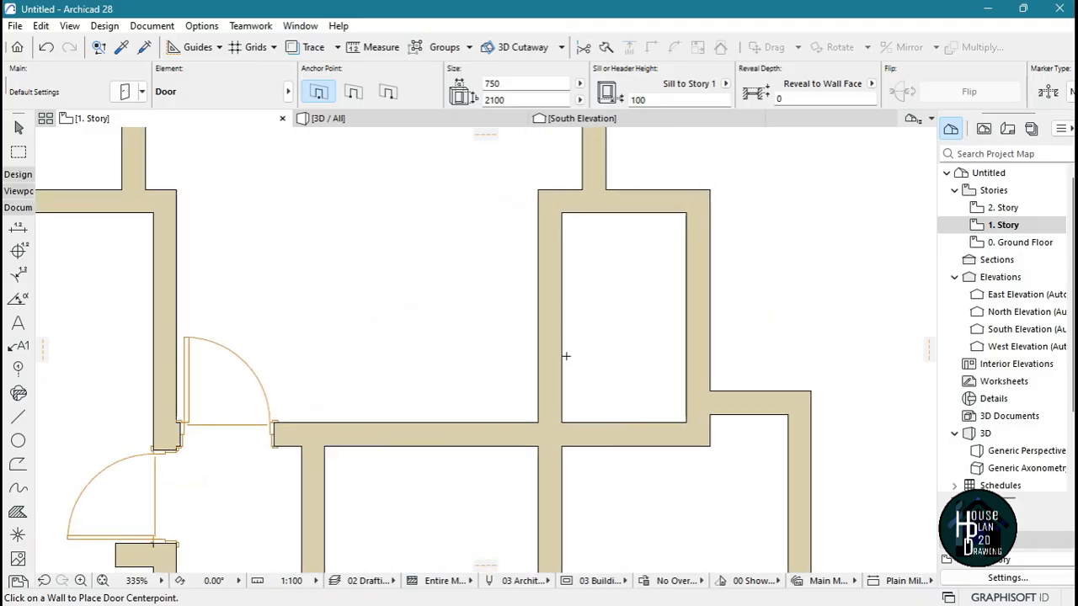
pyautogui.click(566, 381)
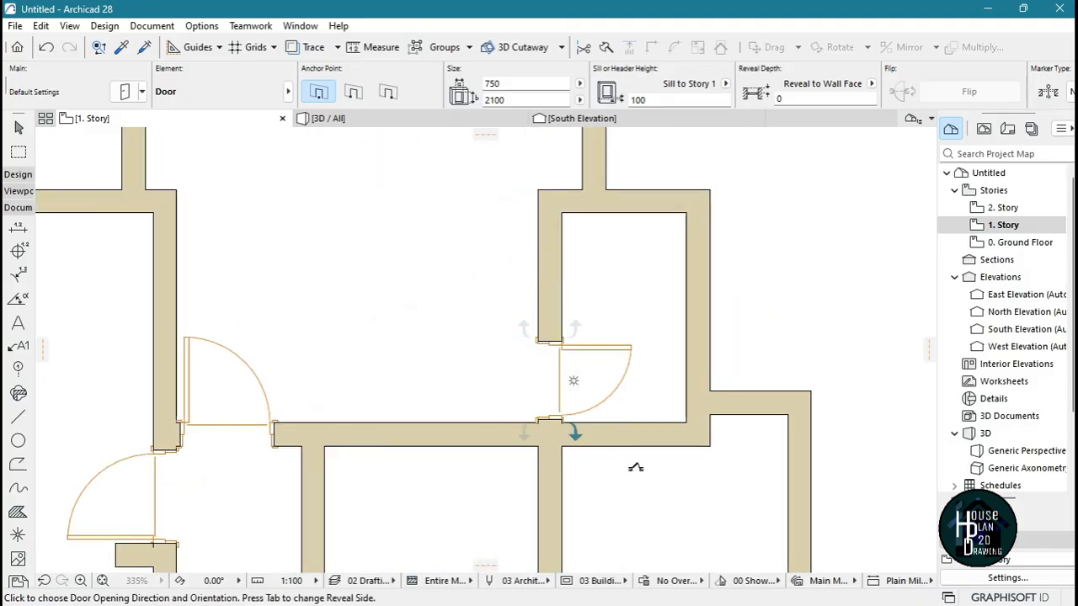
pyautogui.click(636, 467)
pyautogui.scroll(-6, 590, 285)
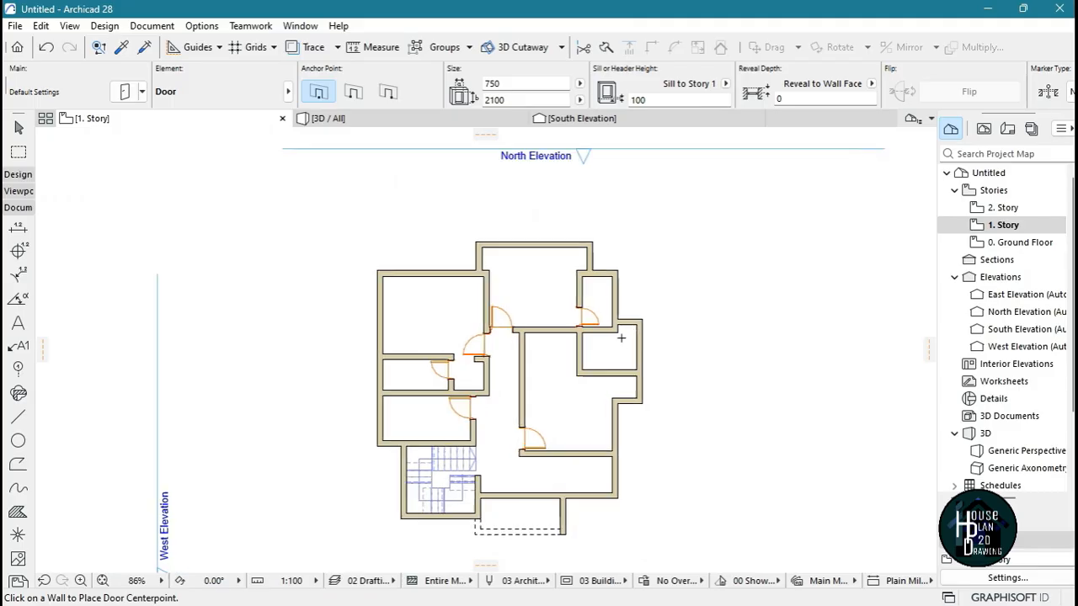
# Add a 750 x 2100 door to the small room directly below, at the lower end of its inner wall, bottom-hinged and opening inward
pyautogui.scroll(6, 536, 392)
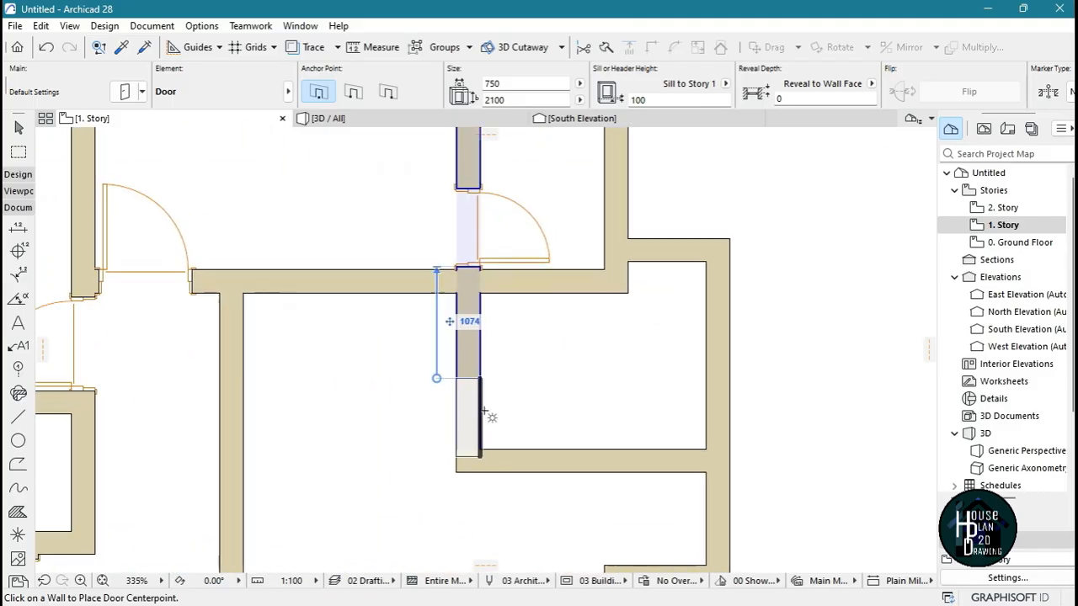
pyautogui.click(480, 404)
pyautogui.click(525, 505)
pyautogui.scroll(-6, 609, 356)
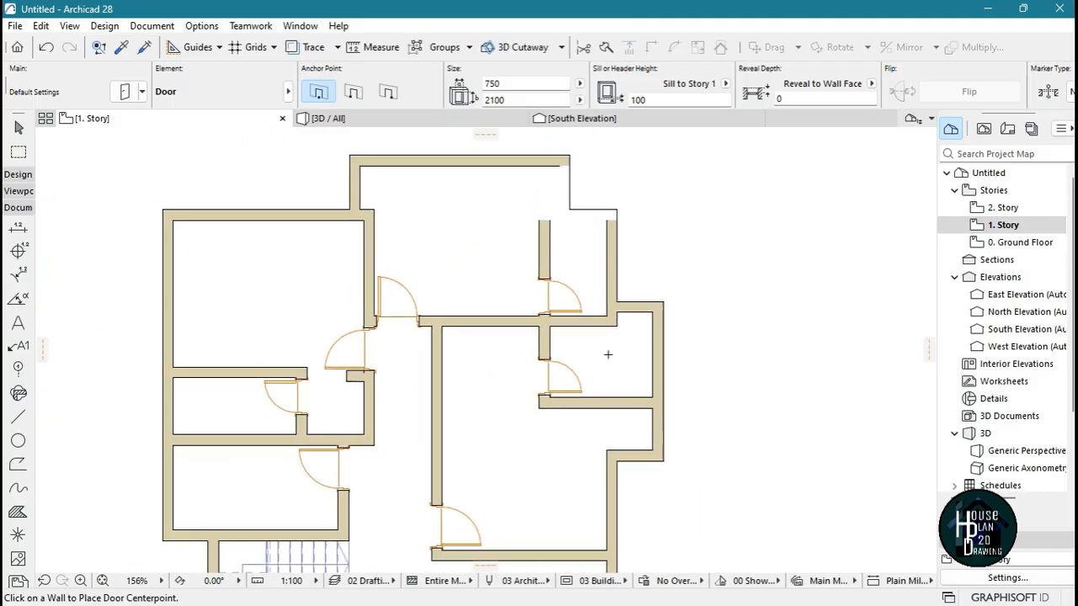
# Stretch the large central room's lower wall outward beyond the right exterior wall
pyautogui.scroll(4, 620, 445)
pyautogui.press('Escape')
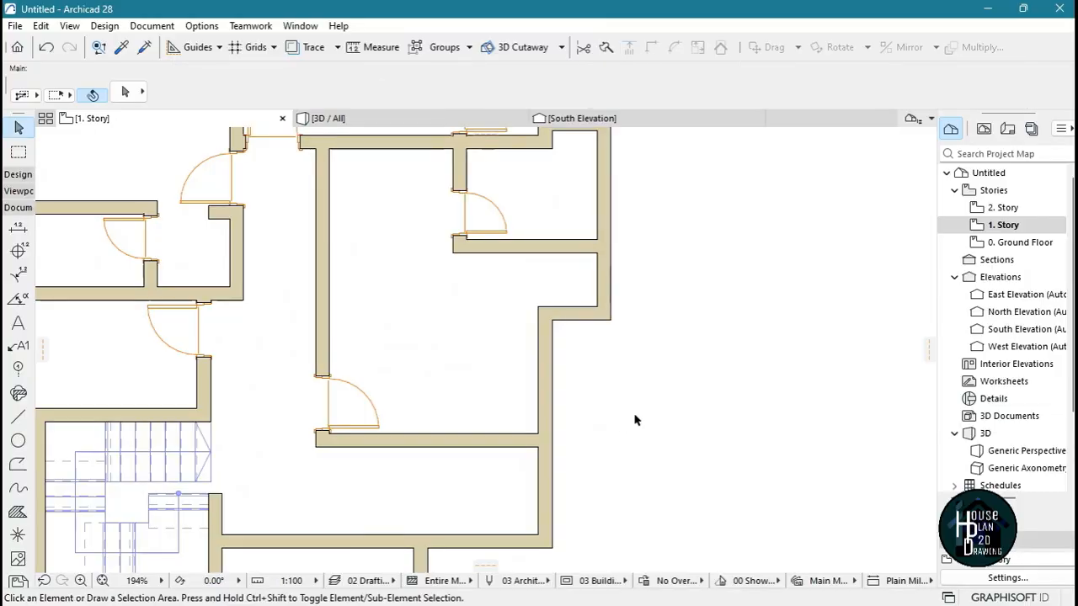
pyautogui.click(508, 441)
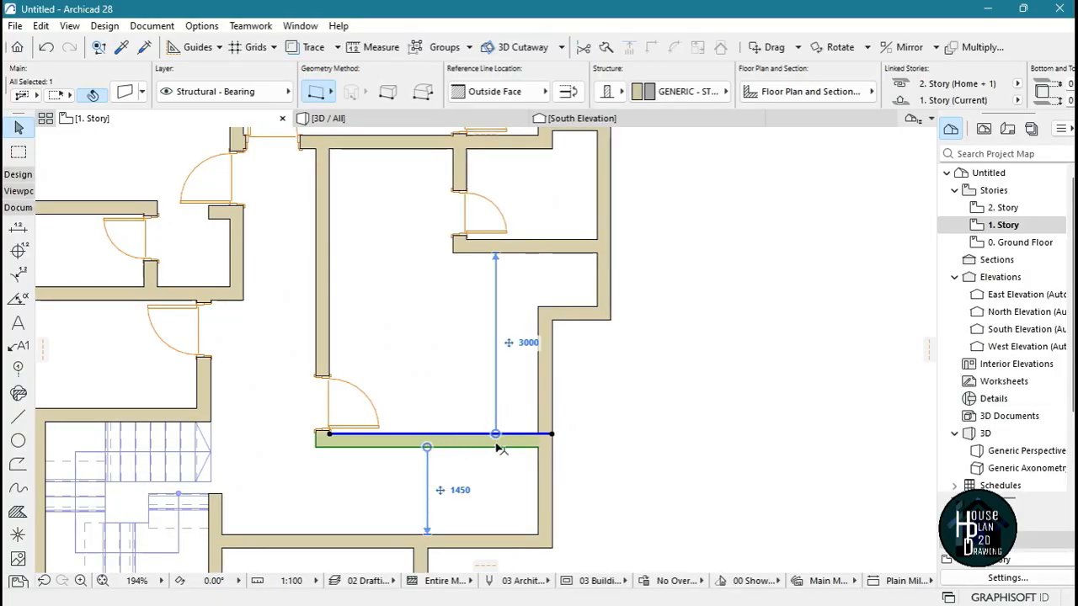
pyautogui.click(552, 436)
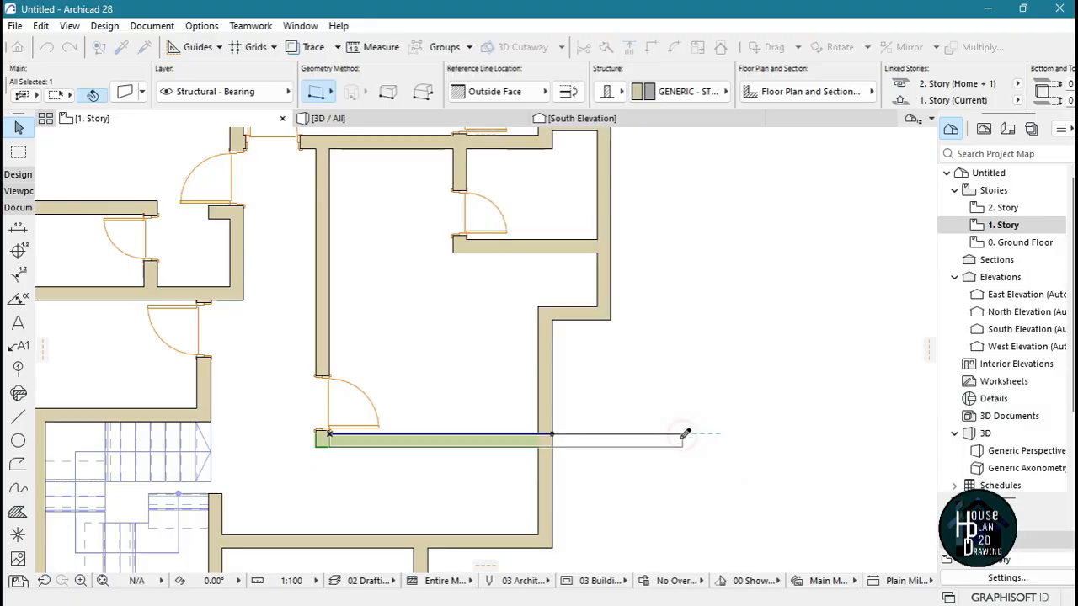
pyautogui.click(683, 434)
# Extend the outermost right exterior wall down to meet the stretched lower wall
pyautogui.click(603, 286)
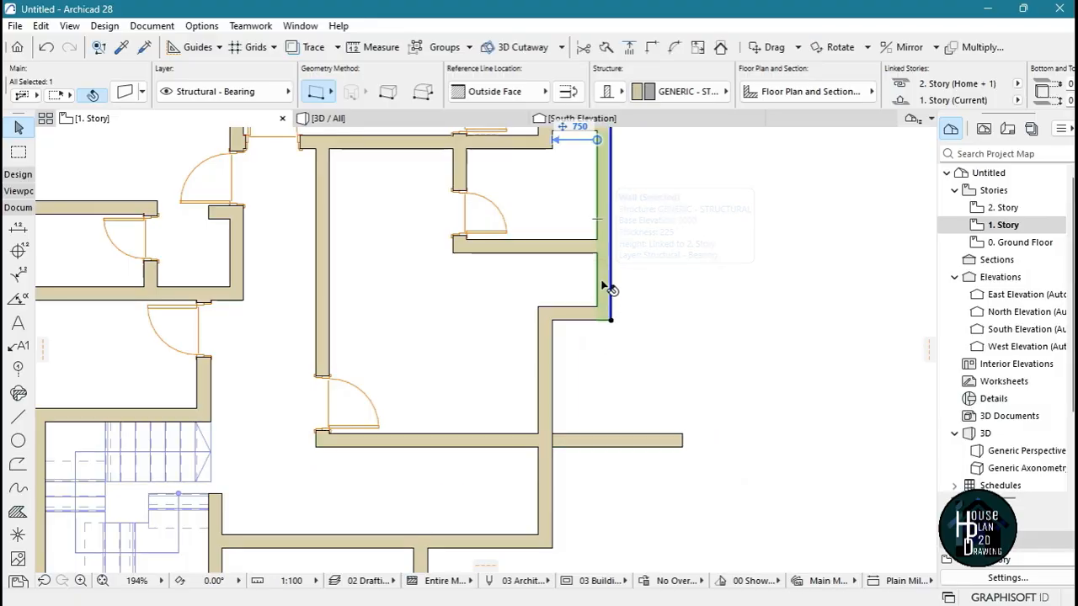
pyautogui.click(610, 321)
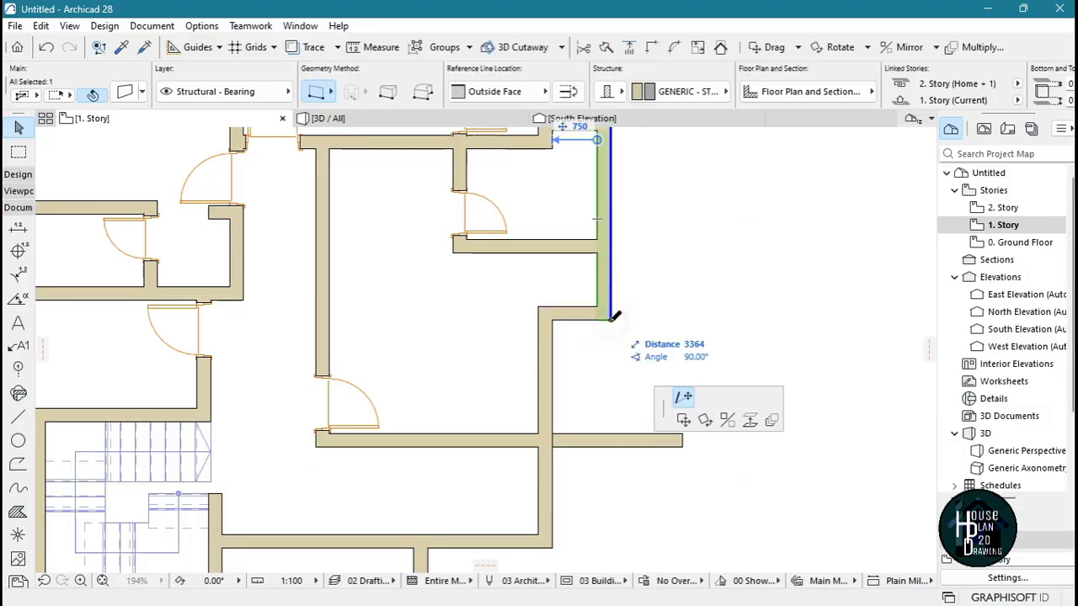
pyautogui.click(612, 435)
# Trim off the lower wall's overhang and the old exterior wall segments enclosed by the enlarged room
pyautogui.click(627, 496)
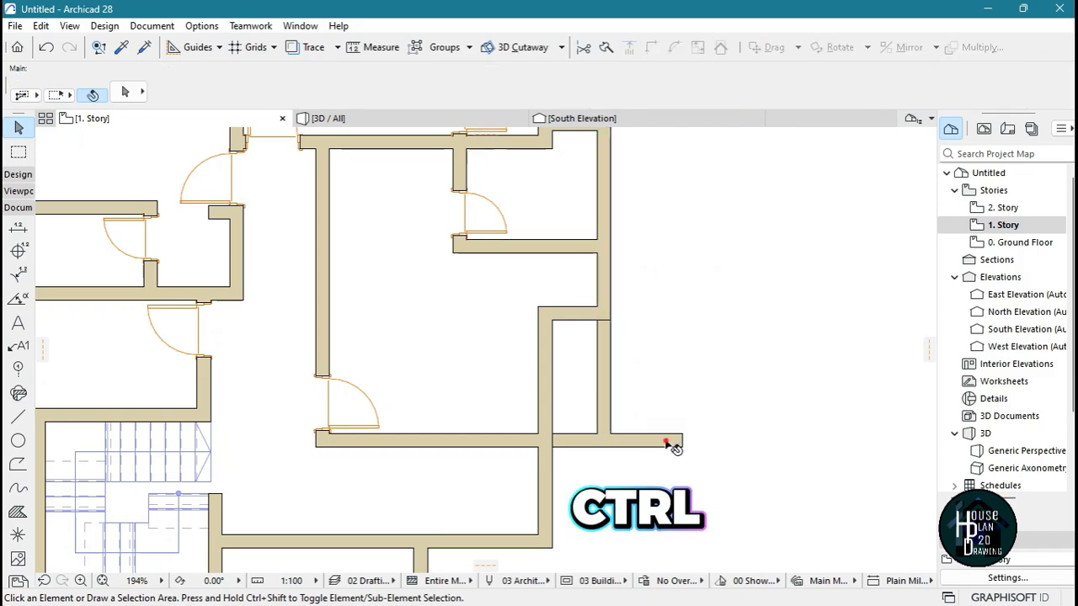
pyautogui.keyDown('ctrl'); pyautogui.click(547, 383); pyautogui.keyUp('ctrl')
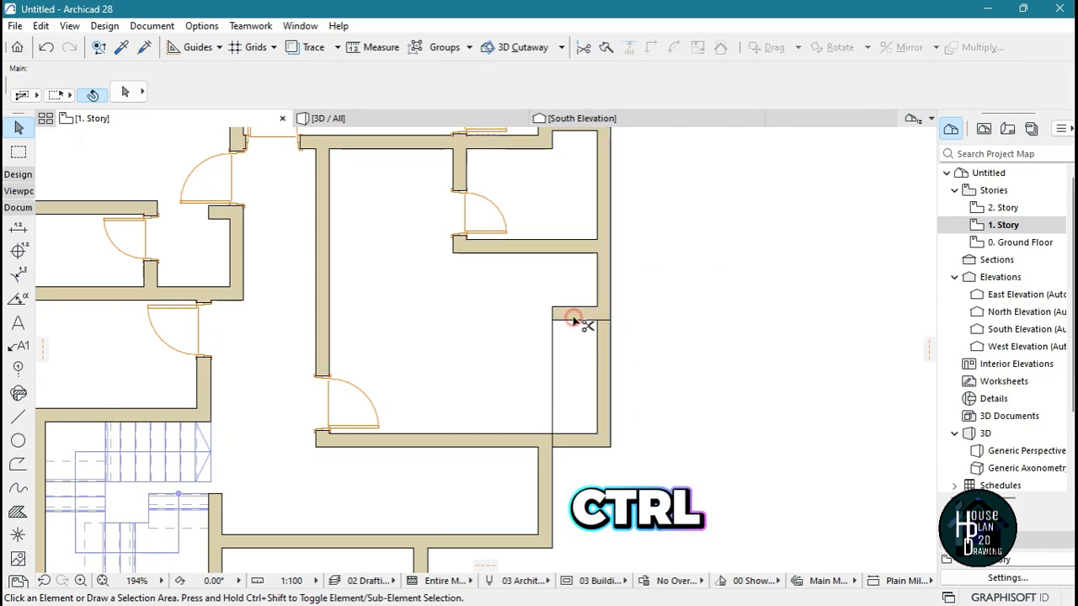
pyautogui.keyDown('ctrl'); pyautogui.click(573, 321); pyautogui.keyUp('ctrl')
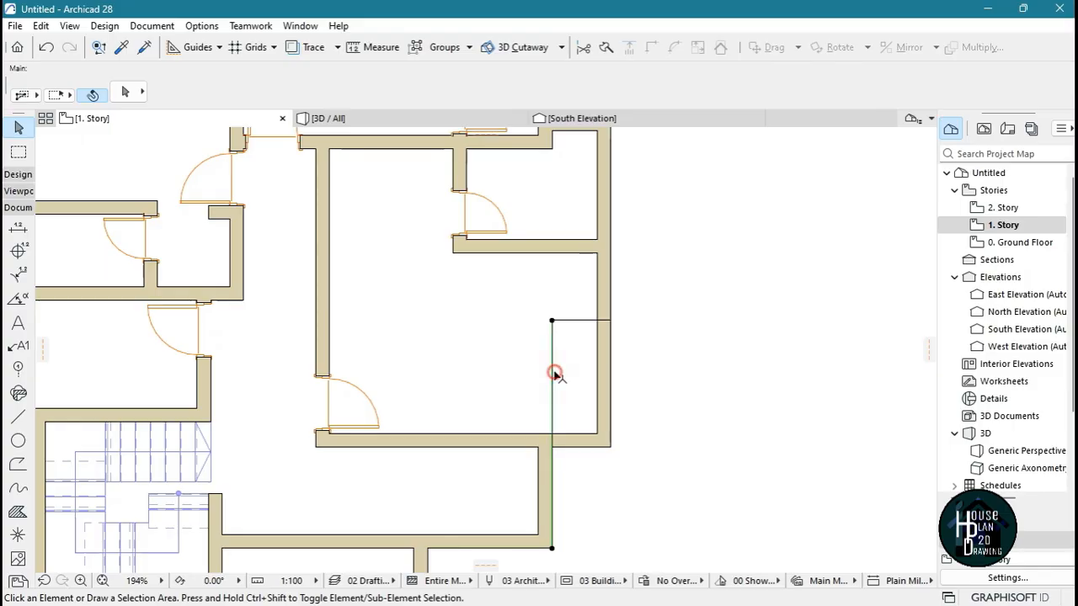
# Shorten the leftover vertical drafting line so its upper end meets the underside of the large room's lower wall
pyautogui.click(555, 373)
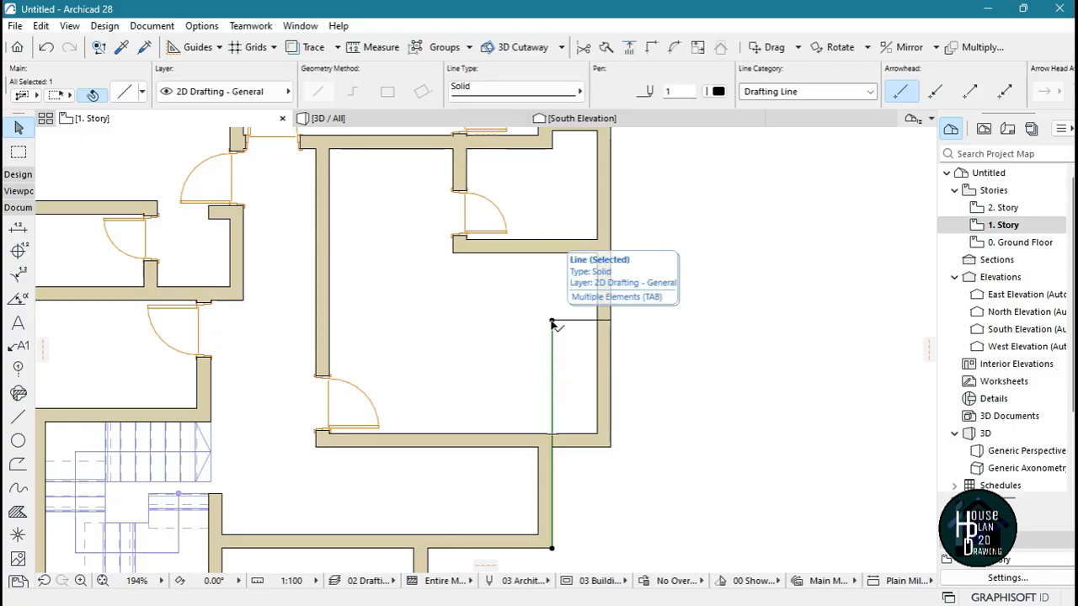
pyautogui.click(551, 321)
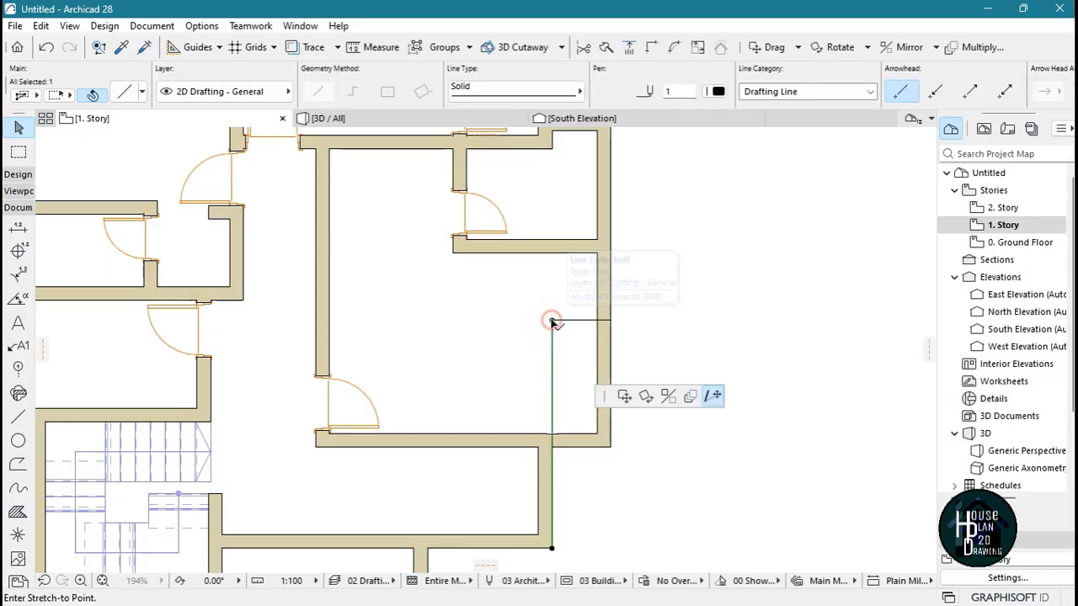
pyautogui.click(552, 447)
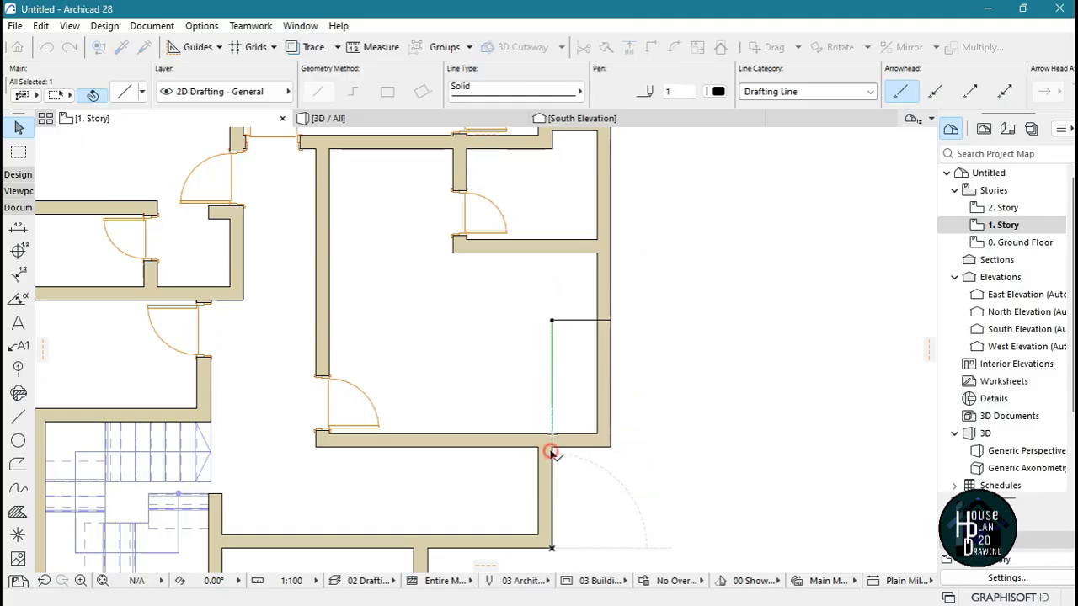
# Move the leftover short horizontal drafting line down 2111 mm onto the outer face of the enlarged room's lower wall
pyautogui.click(569, 321)
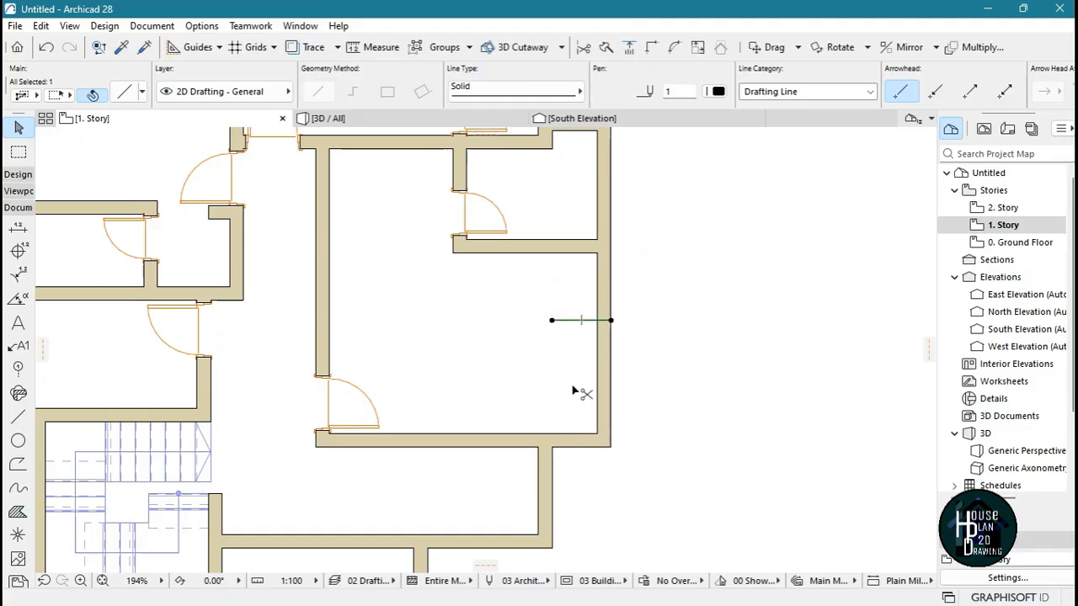
pyautogui.hotkey('ctrl', 'd')
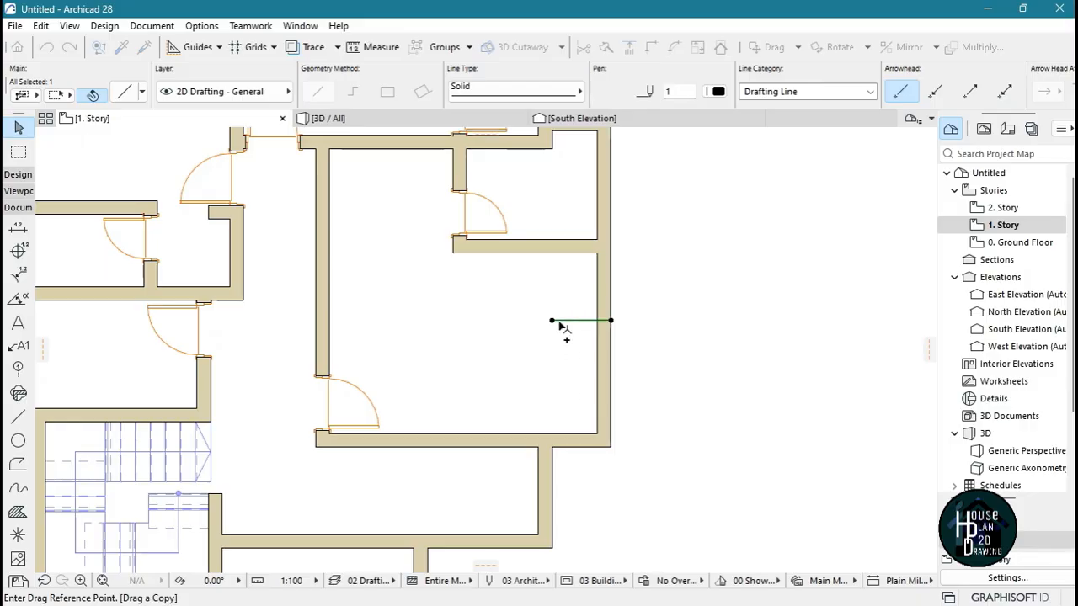
pyautogui.press('Escape')
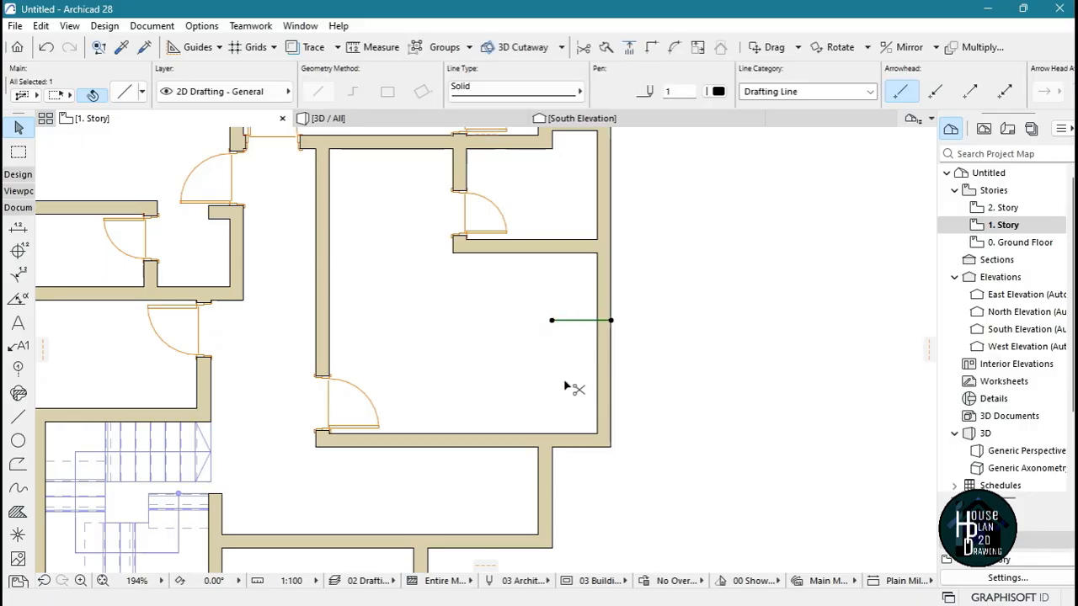
pyautogui.hotkey('ctrl', 'd')
pyautogui.click(552, 320)
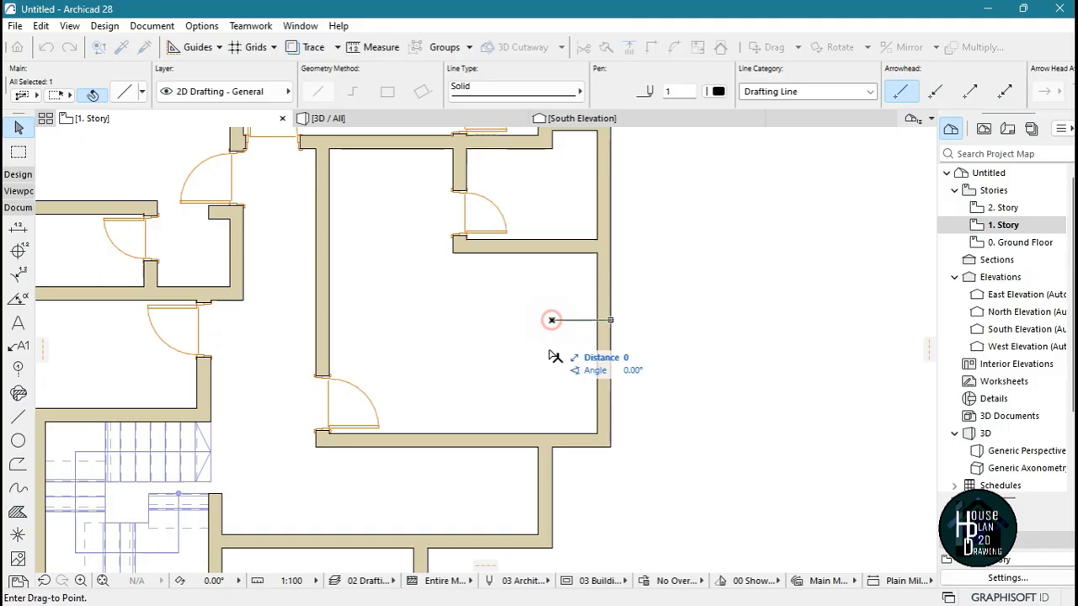
pyautogui.click(553, 448)
pyautogui.press('Escape')
# Pick up the settings of the double entrance door beside the stairs on the Ground Floor and return to 1. Story
pyautogui.scroll(-3, 608, 417)
pyautogui.moveTo(514, 409); pyautogui.dragTo(596, 394, button='middle')
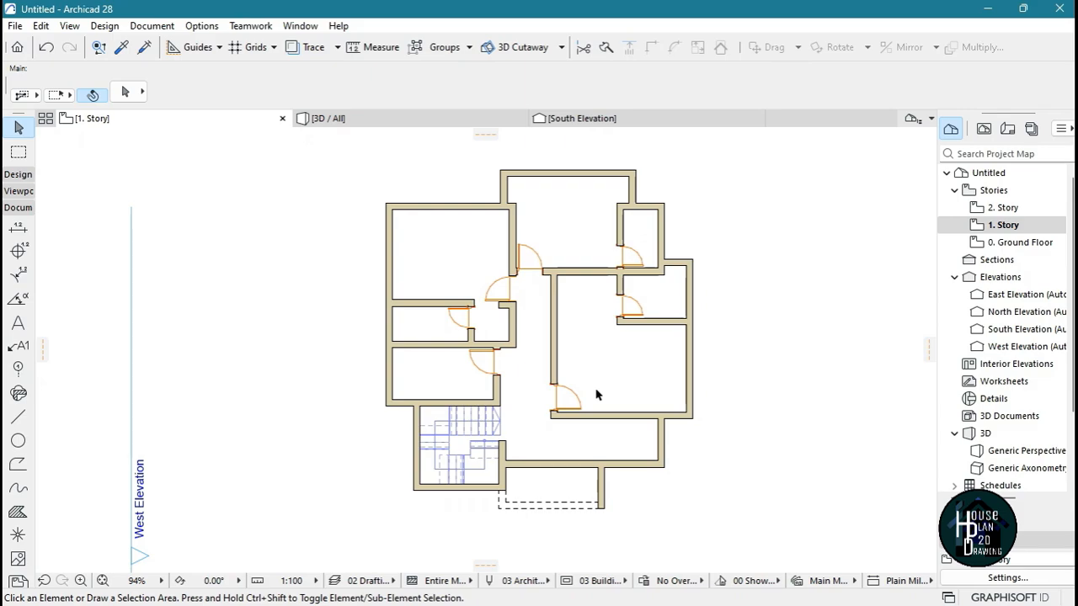
pyautogui.scroll(4, 421, 483)
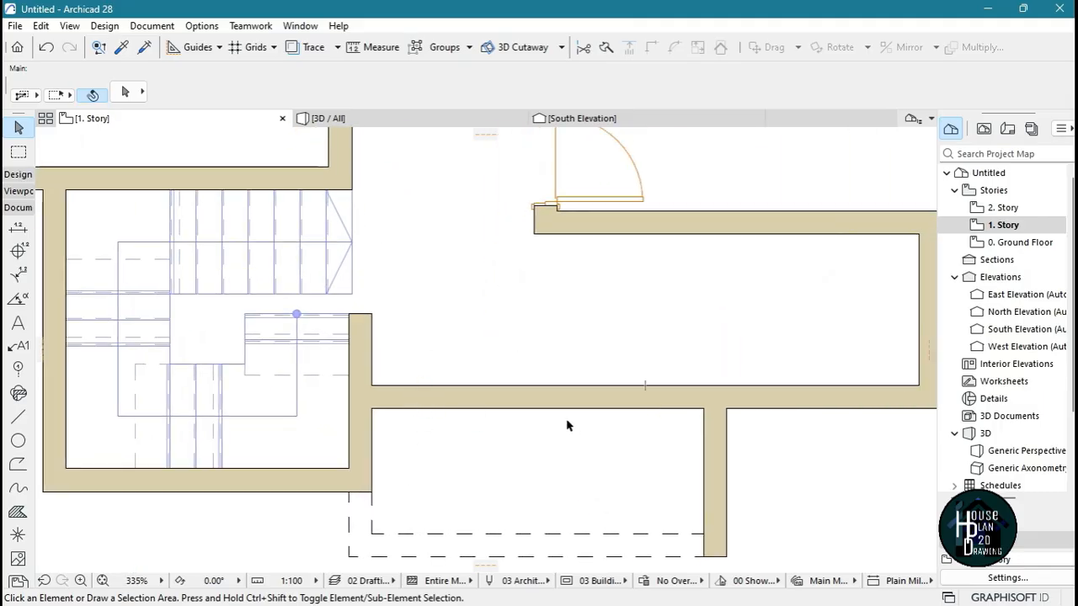
pyautogui.scroll(-2, 493, 373)
pyautogui.scroll(2, 575, 364)
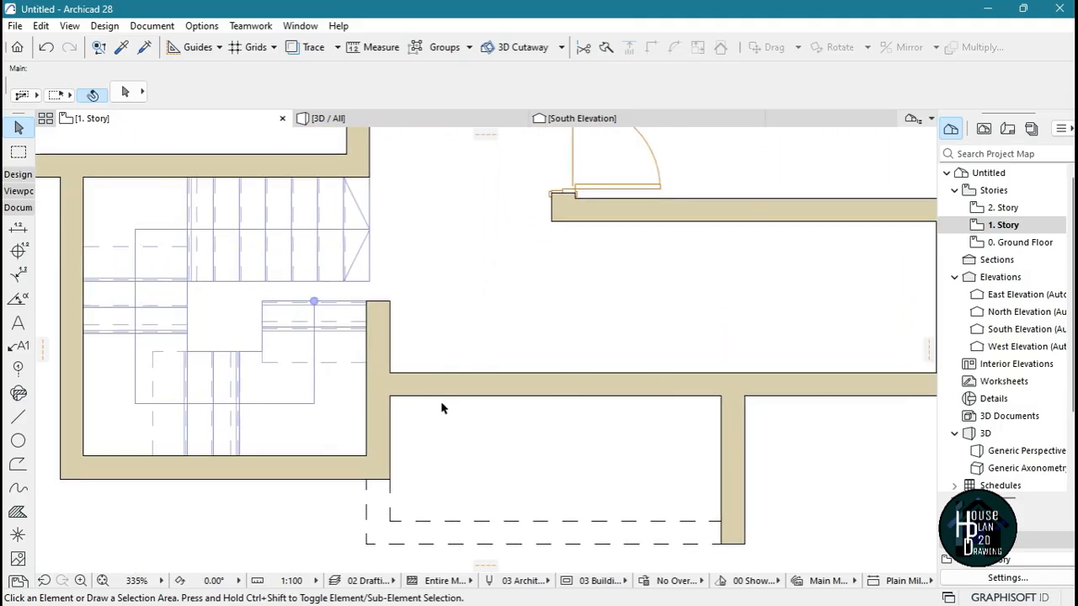
pyautogui.scroll(-2, 552, 423)
pyautogui.scroll(2, 539, 413)
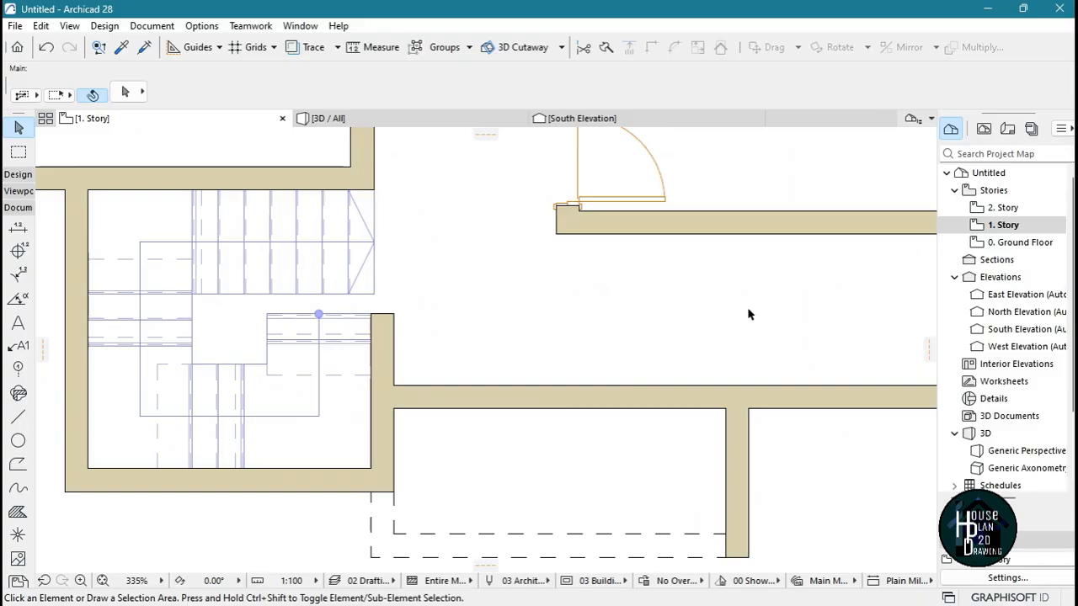
pyautogui.click(1010, 243)
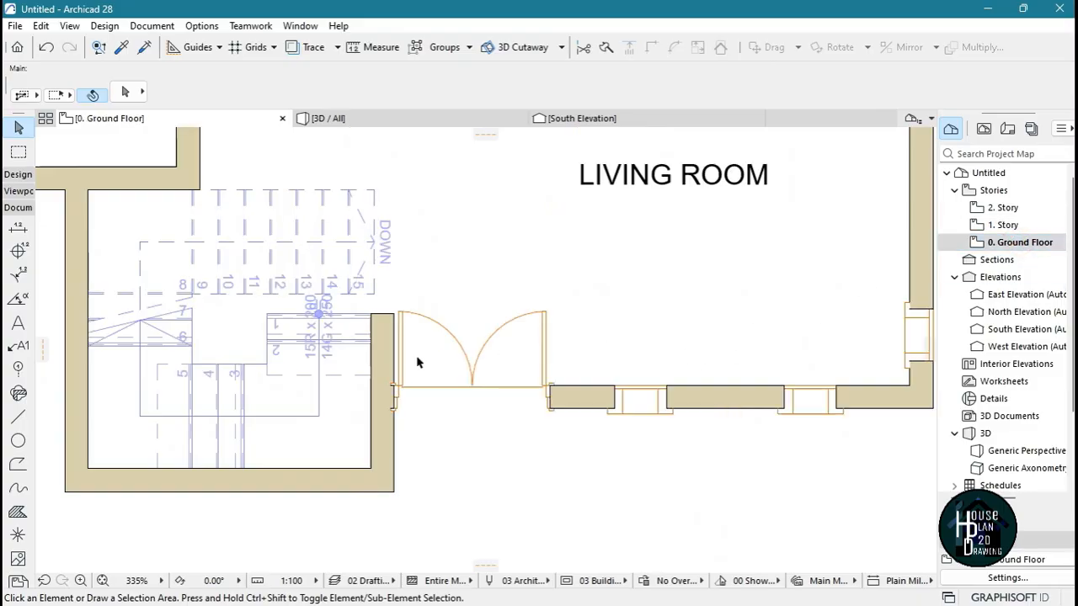
pyautogui.click(404, 316)
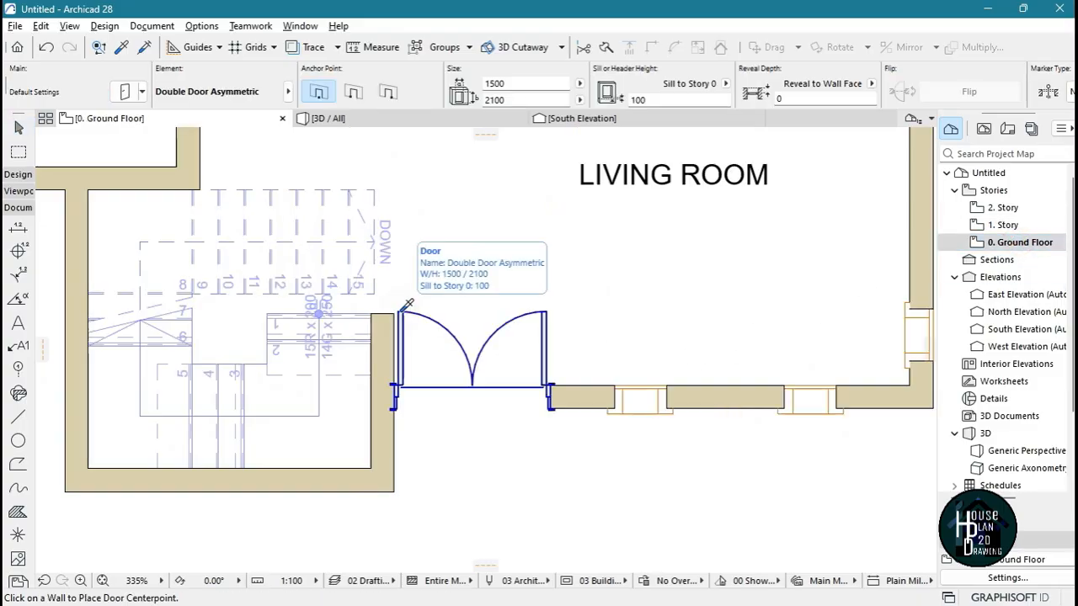
pyautogui.click(1006, 224)
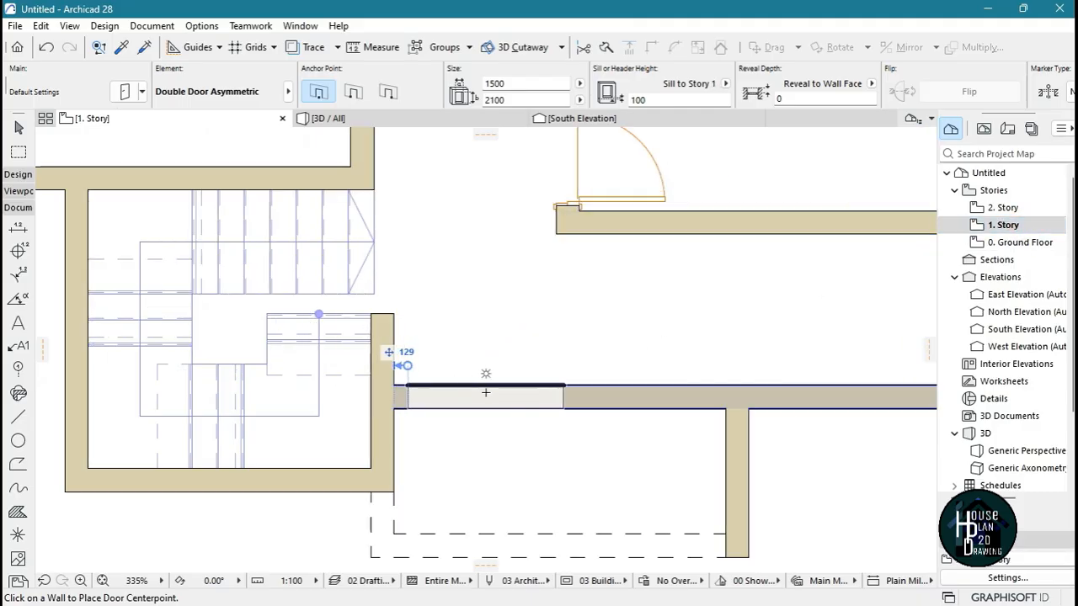
# Place the 1500 x 2100 double door in the lower exterior wall beside the stairs, opening inward
pyautogui.click(409, 386)
pyautogui.click(425, 276)
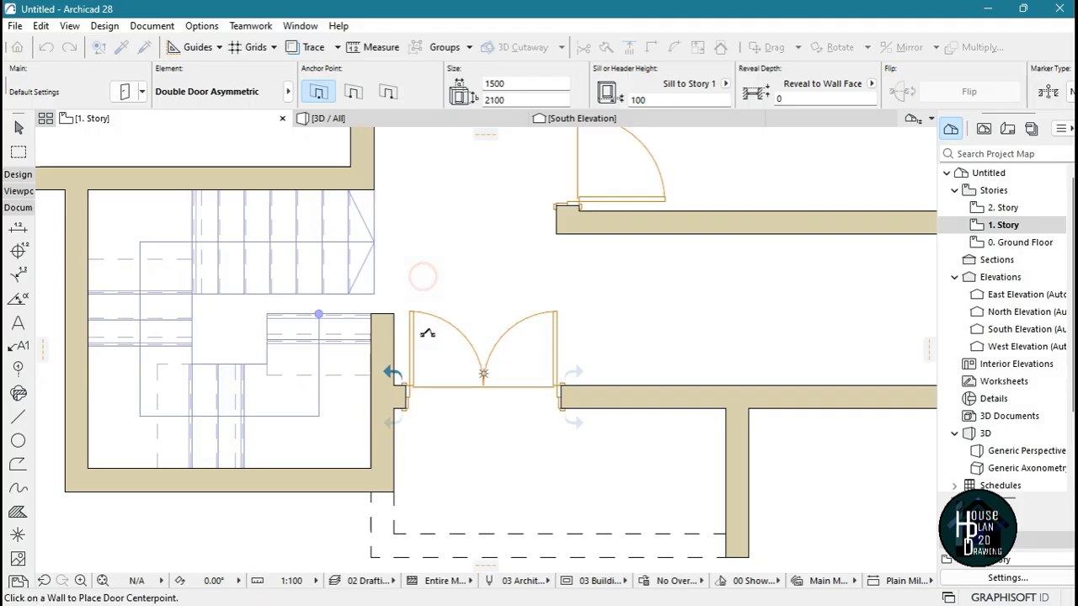
pyautogui.press('Escape')
# Change the double door beside the stairs to the Pocket Door type from the Sliding Doors library folder
pyautogui.scroll(1, 465, 425)
pyautogui.moveTo(467, 423); pyautogui.dragTo(446, 481, button='middle')
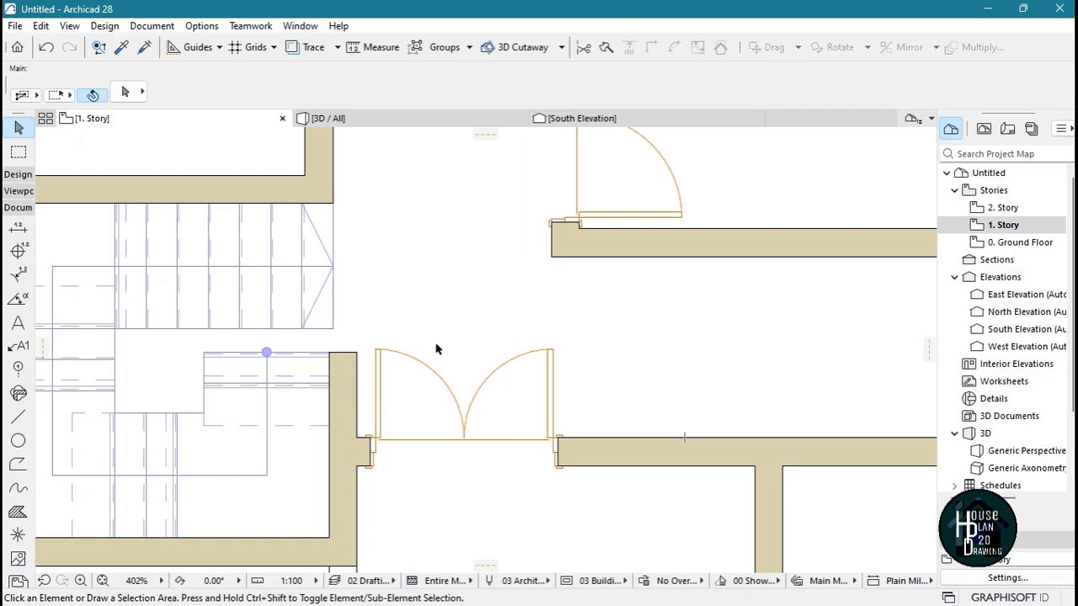
pyautogui.click(553, 360)
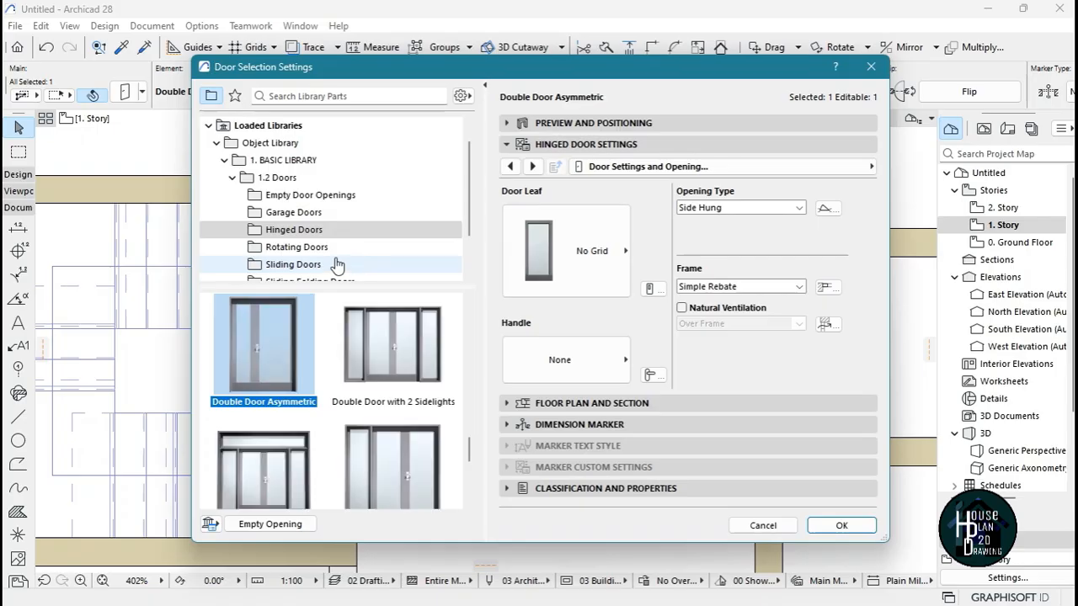
pyautogui.scroll(-1, 328, 261)
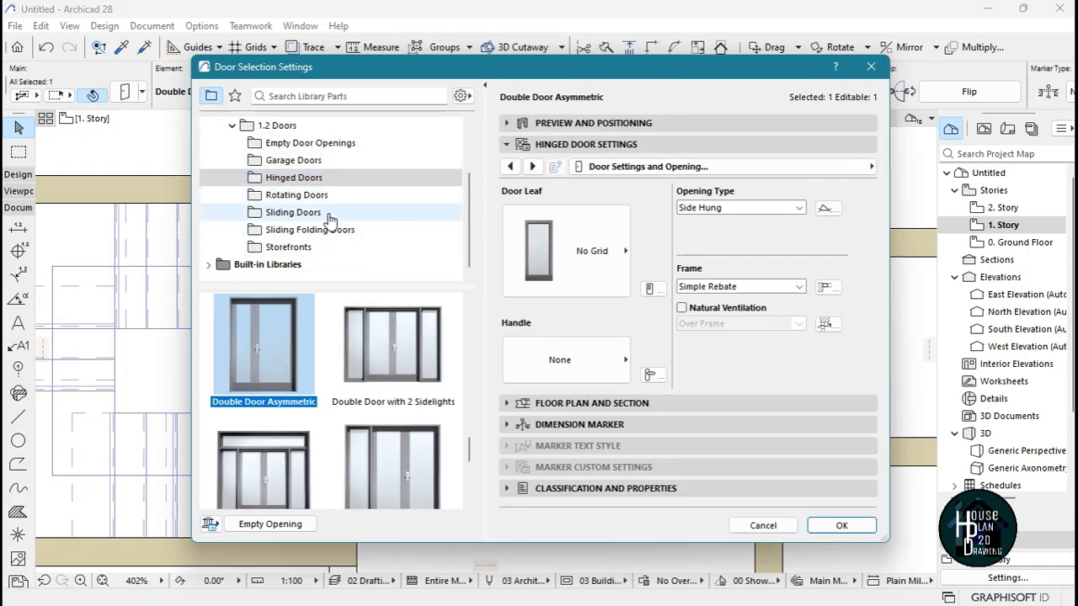
pyautogui.click(329, 216)
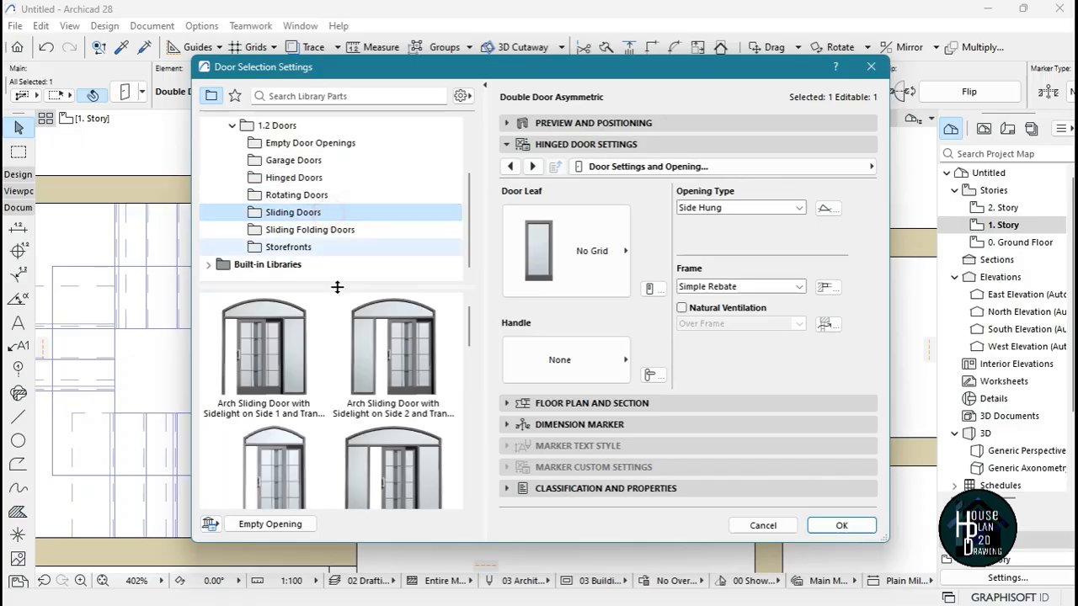
pyautogui.scroll(-6, 346, 387)
pyautogui.scroll(-2, 338, 410)
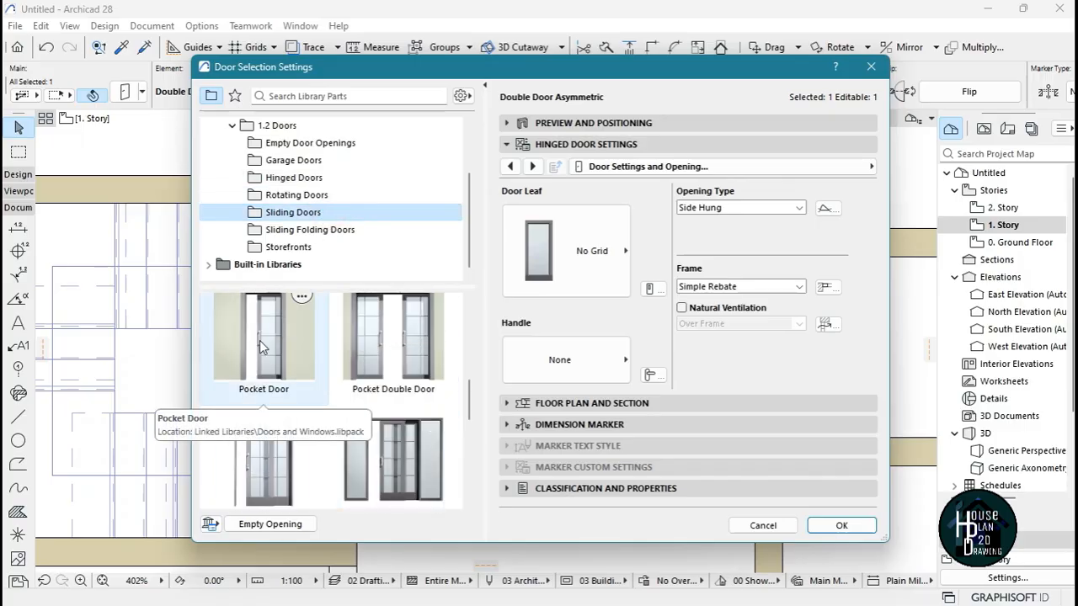
pyautogui.click(259, 340)
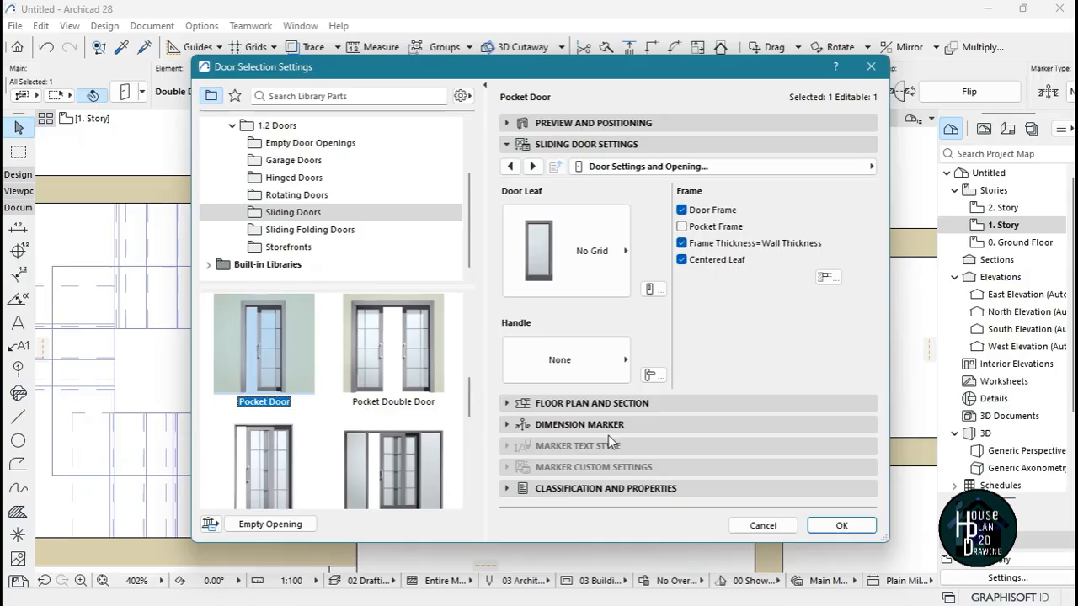
pyautogui.click(840, 525)
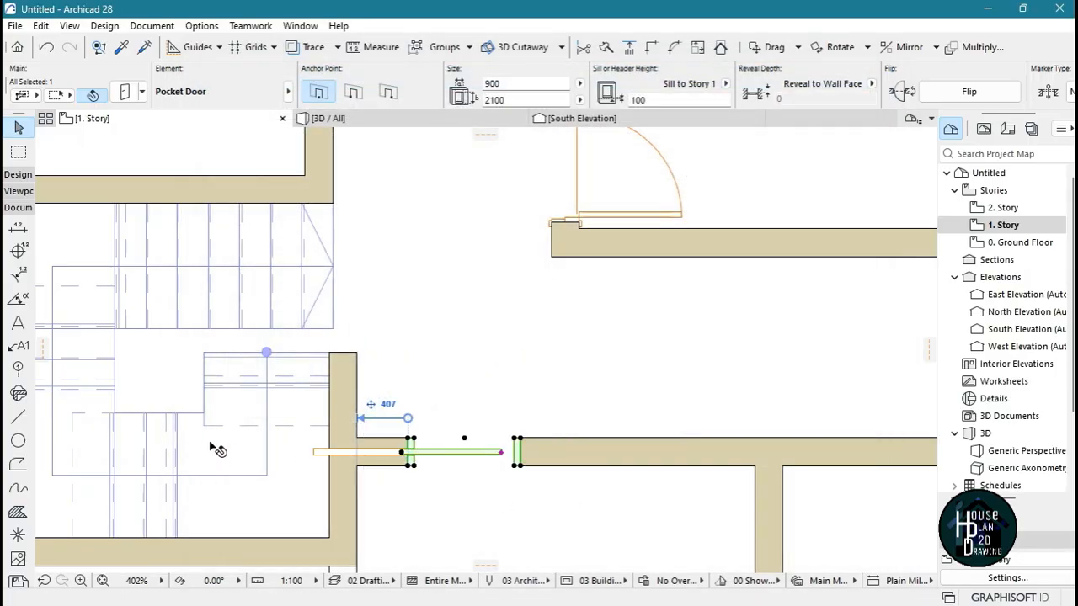
pyautogui.press('Escape')
# Reuse the pocket door's settings to place a second 900 x 2100 one farther right in the same wall, with its pocket toward the right
pyautogui.scroll(-3, 475, 456)
pyautogui.scroll(5, 473, 459)
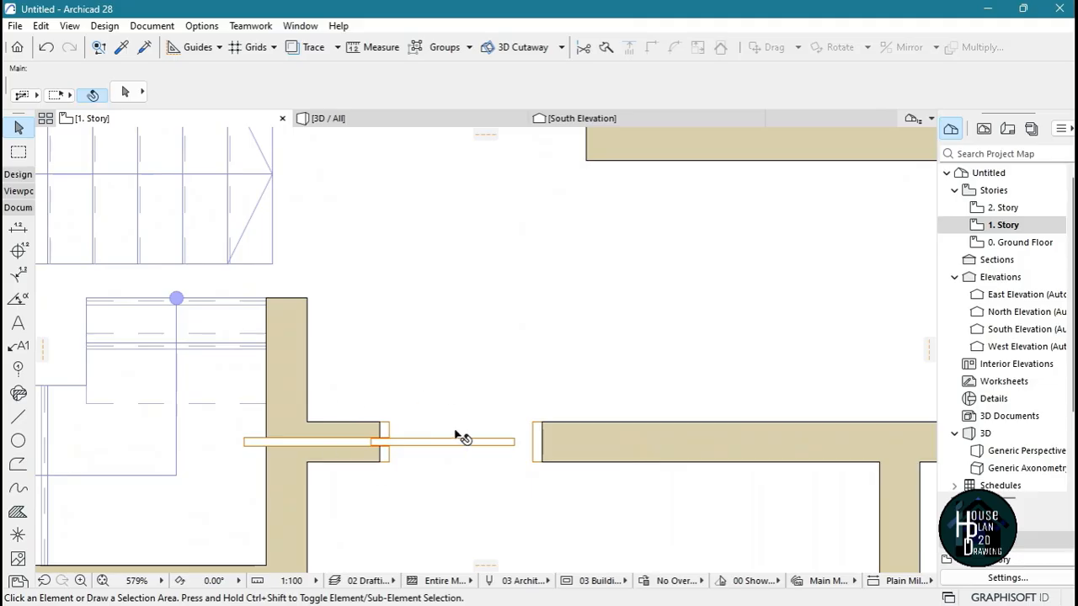
pyautogui.scroll(-3, 465, 438)
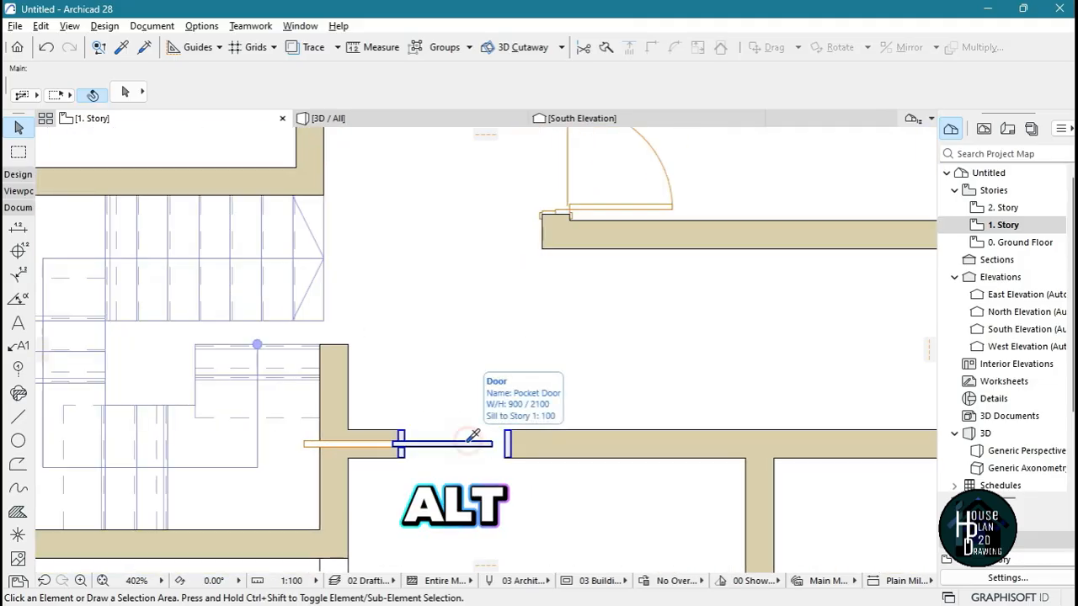
pyautogui.keyDown('alt'); pyautogui.click(473, 434); pyautogui.keyUp('alt')
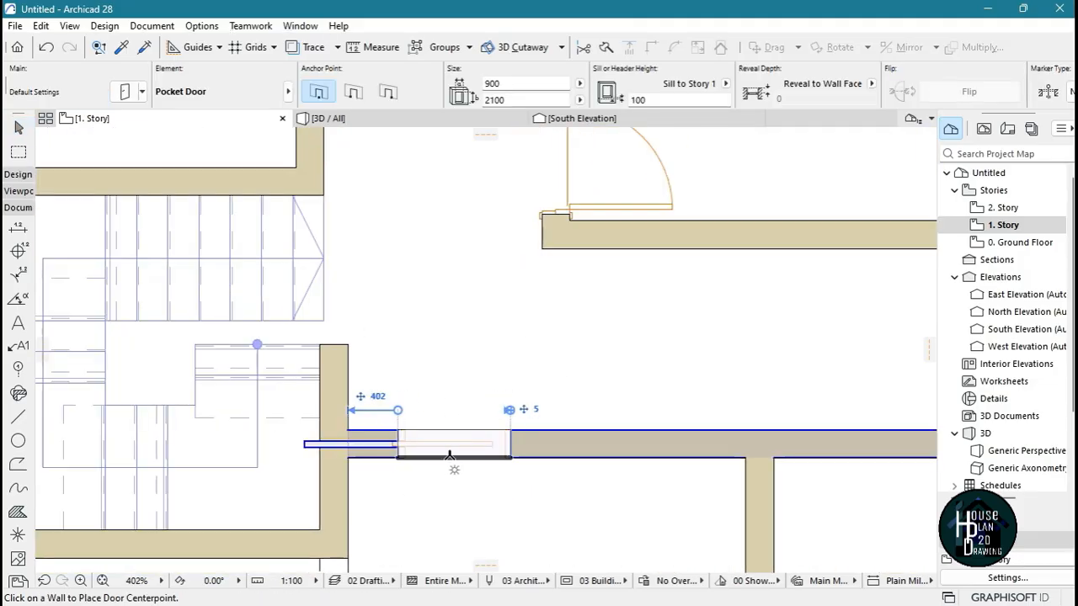
pyautogui.click(634, 430)
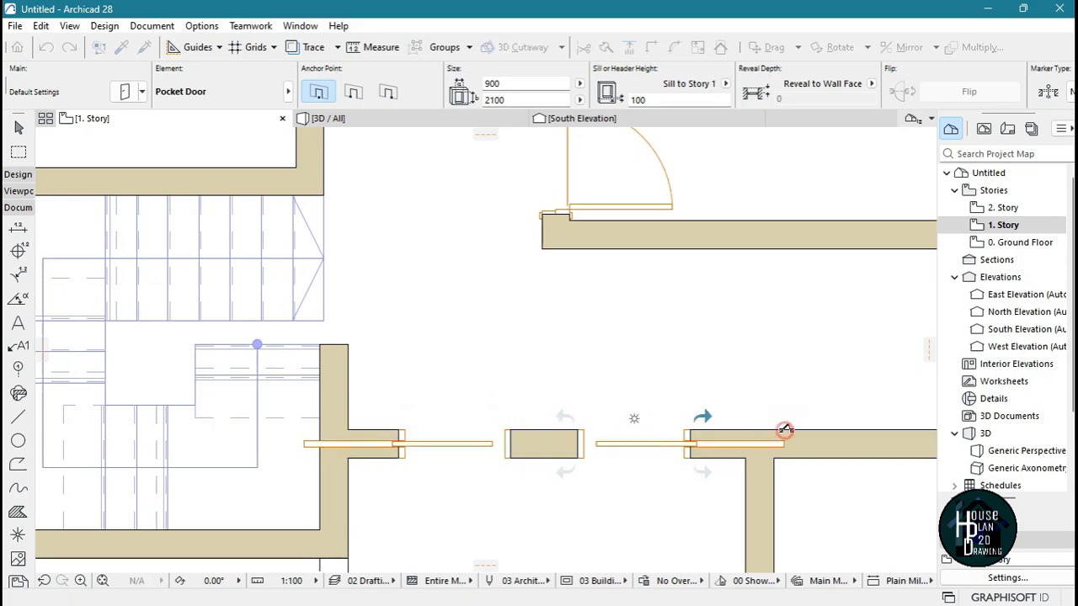
pyautogui.click(783, 431)
pyautogui.press('Escape')
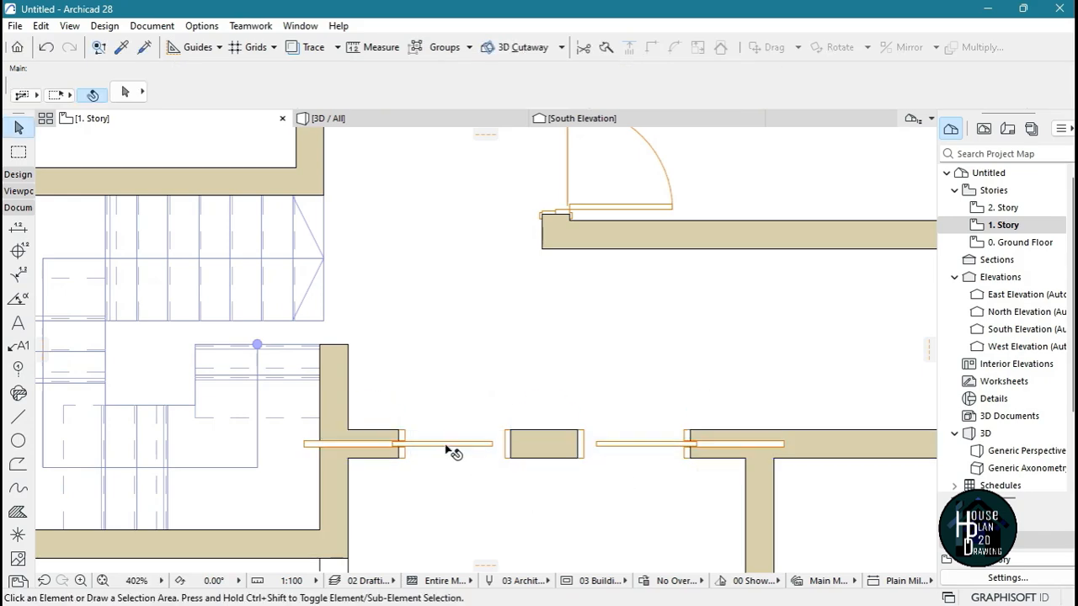
# Delete the original pocket door next to the stairs and move the remaining one left along the wall to the stair wall's face
pyautogui.click(452, 443)
pyautogui.press('Delete')
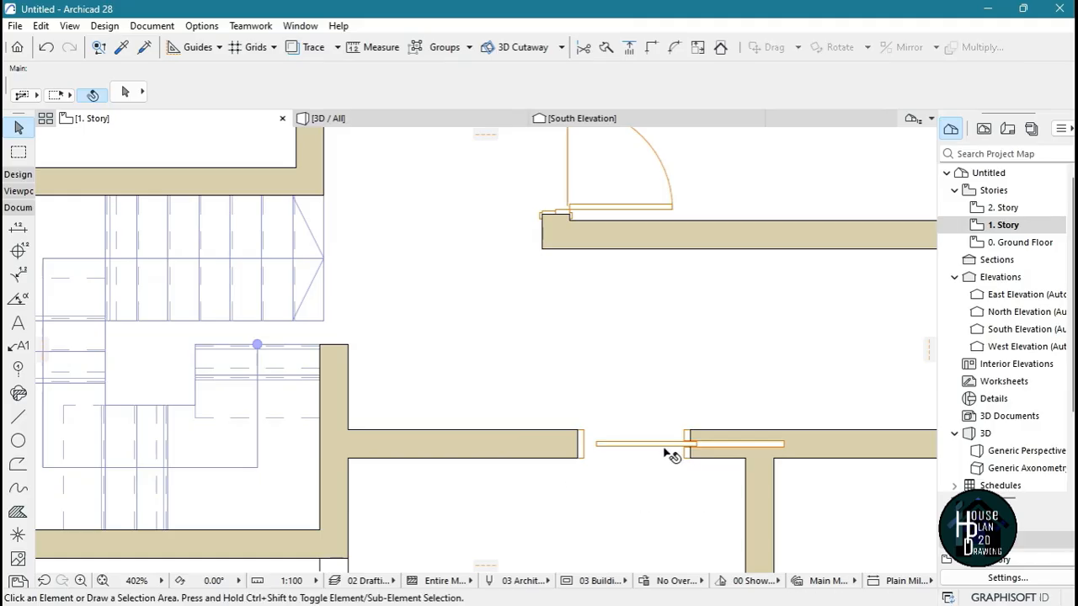
pyautogui.click(669, 446)
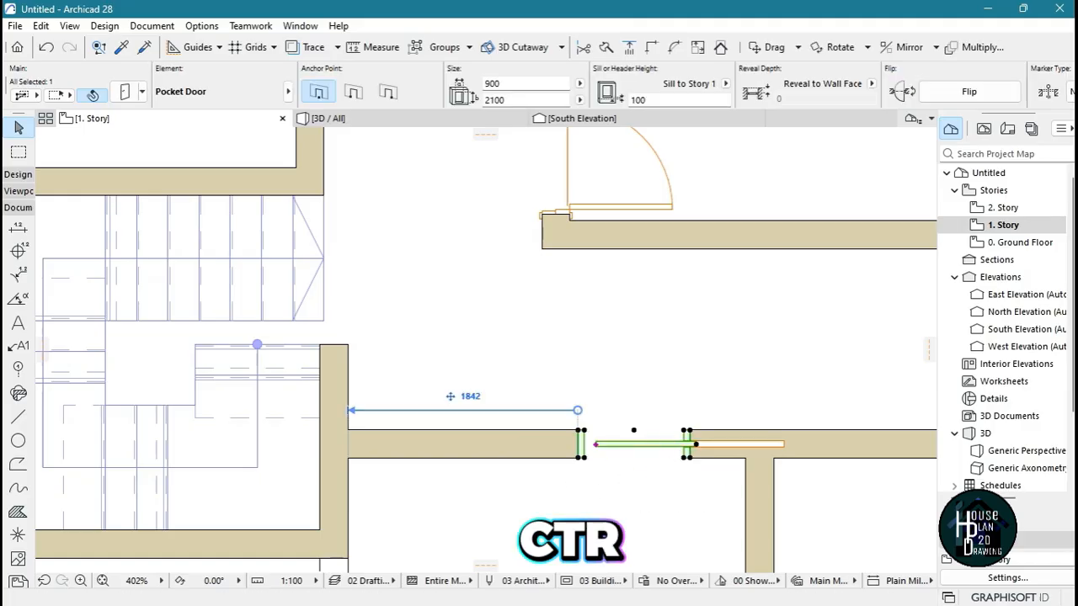
pyautogui.hotkey('ctrl', 'd')
pyautogui.click(580, 457)
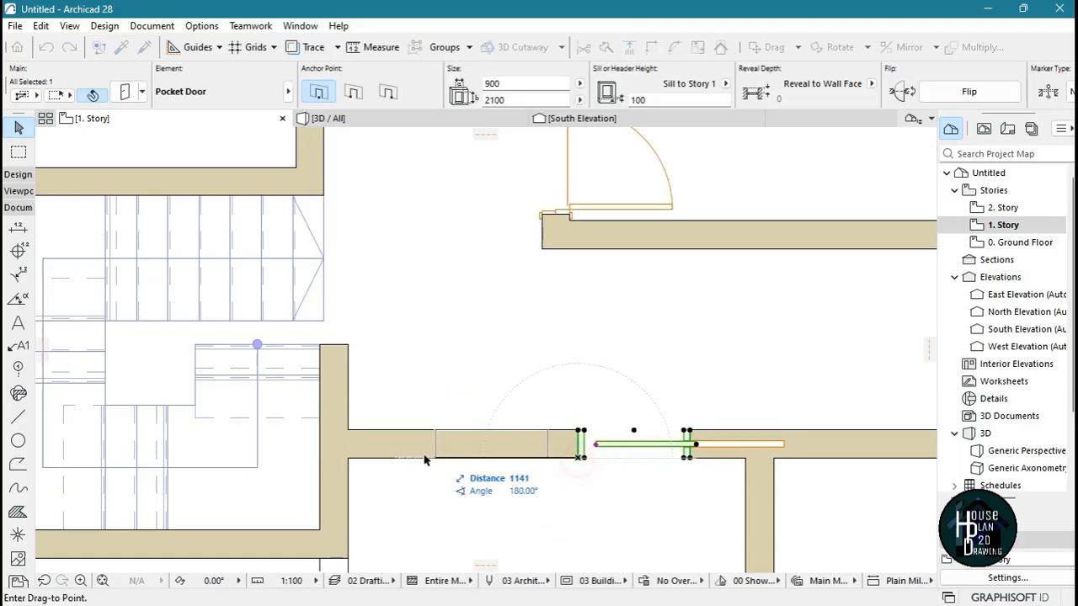
pyautogui.click(353, 457)
pyautogui.click(439, 475)
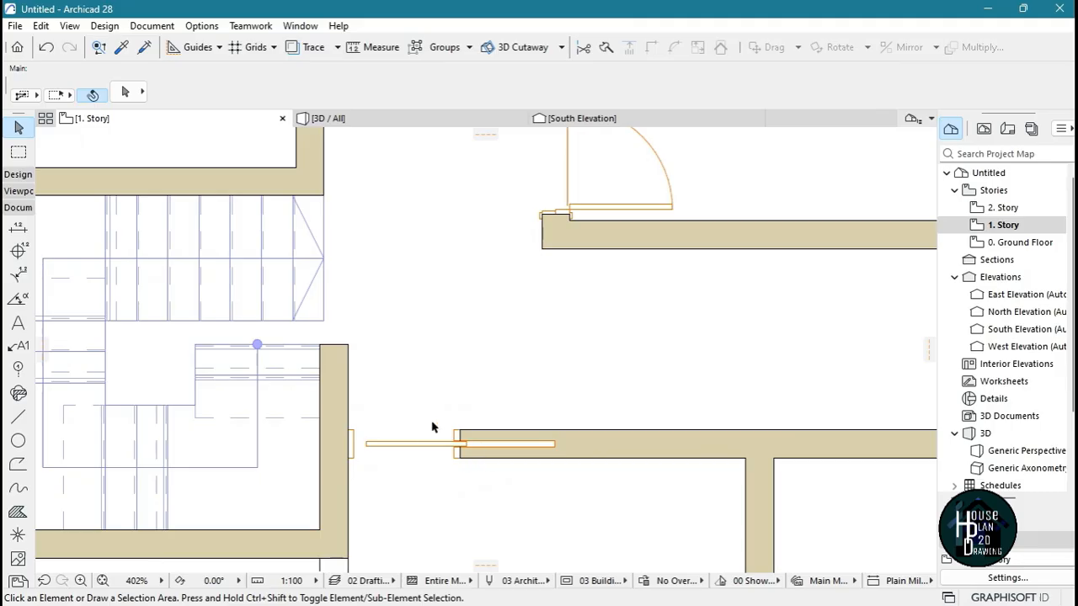
# Set the width of the pocket door beside the stairs to 1200 mm
pyautogui.scroll(3, 367, 446)
pyautogui.scroll(-5, 439, 337)
pyautogui.scroll(1, 487, 355)
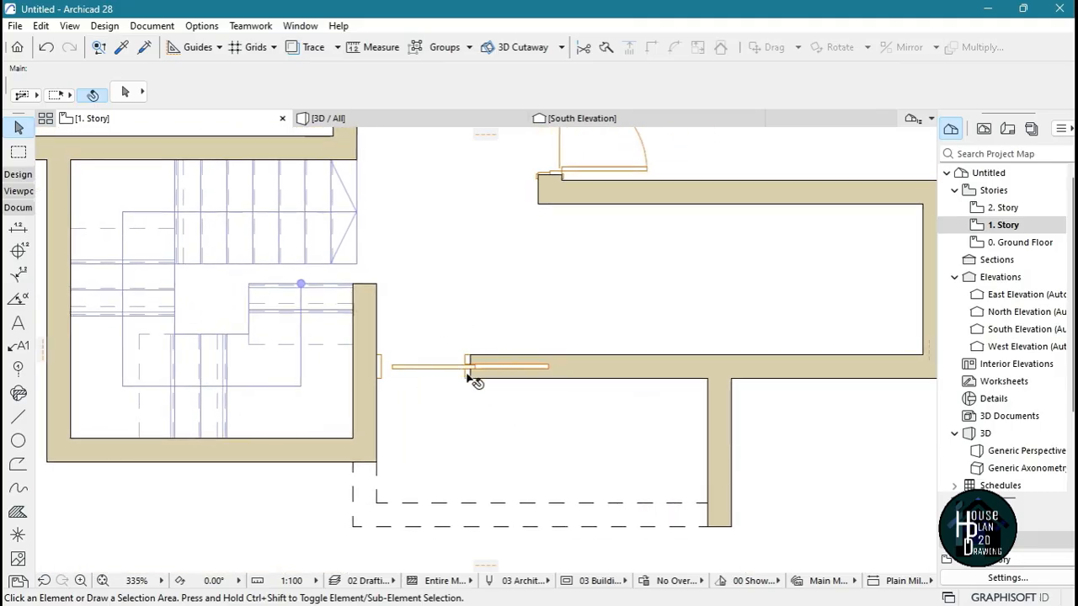
pyautogui.click(429, 367)
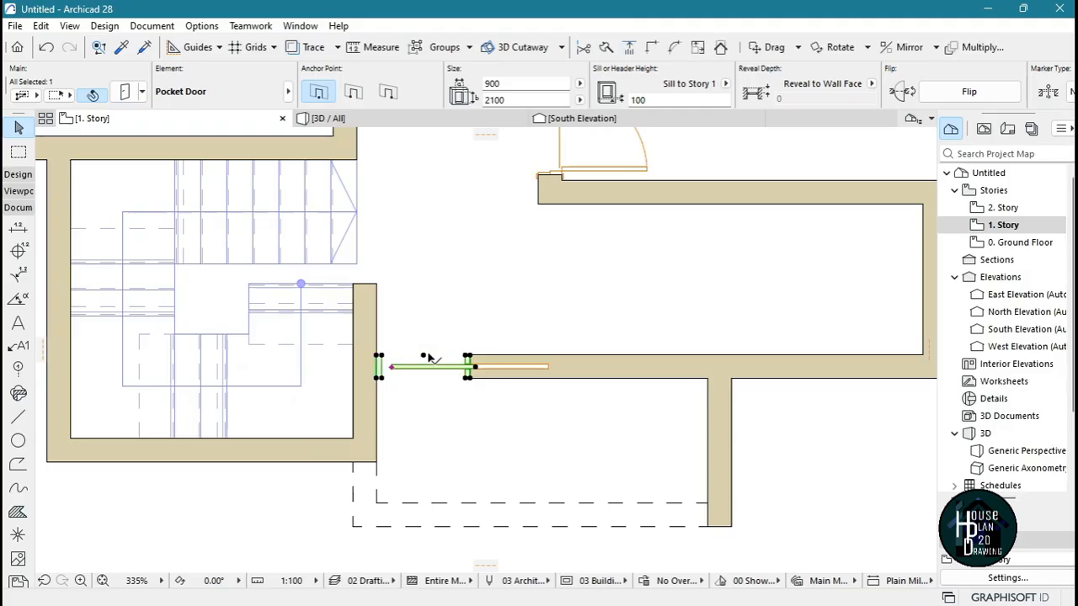
pyautogui.click(510, 83)
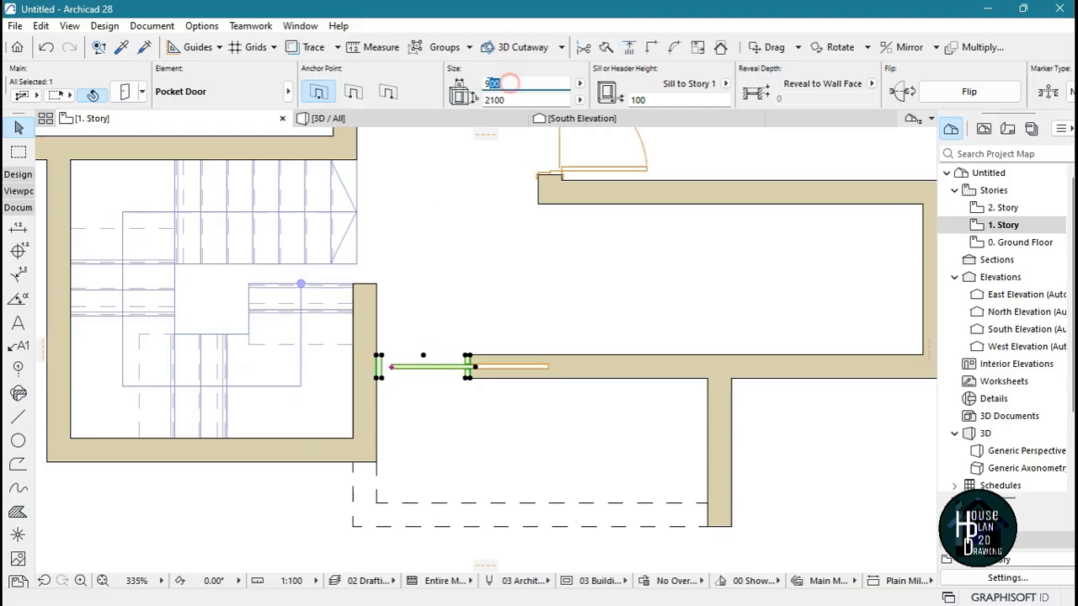
pyautogui.write('1200')
pyautogui.press('Return')
# Move the widened pocket door 100 mm to the right, out of the stair wall
pyautogui.scroll(3, 421, 376)
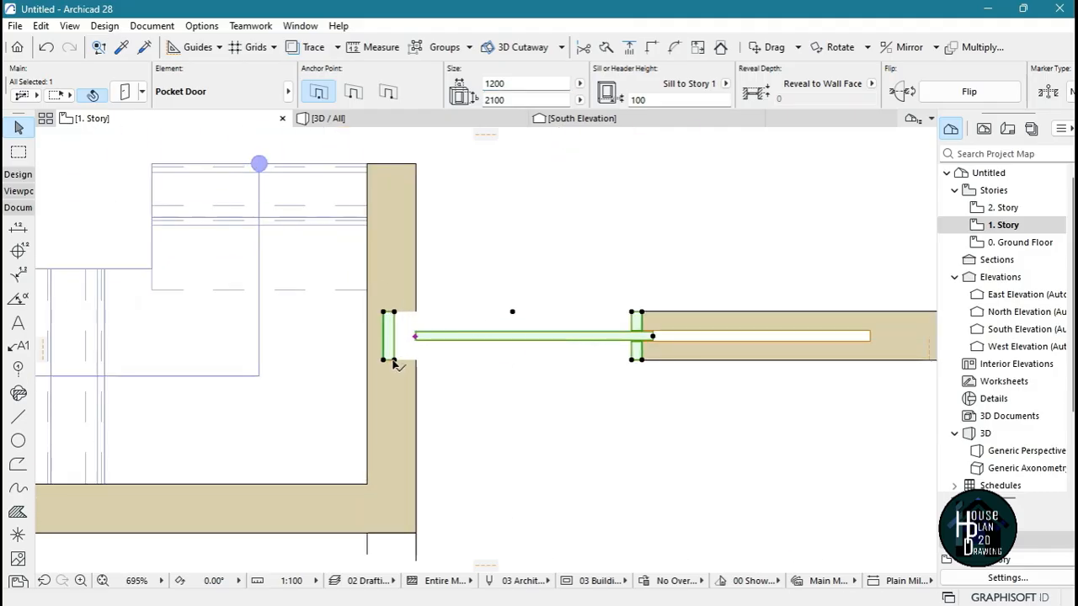
pyautogui.click(393, 363)
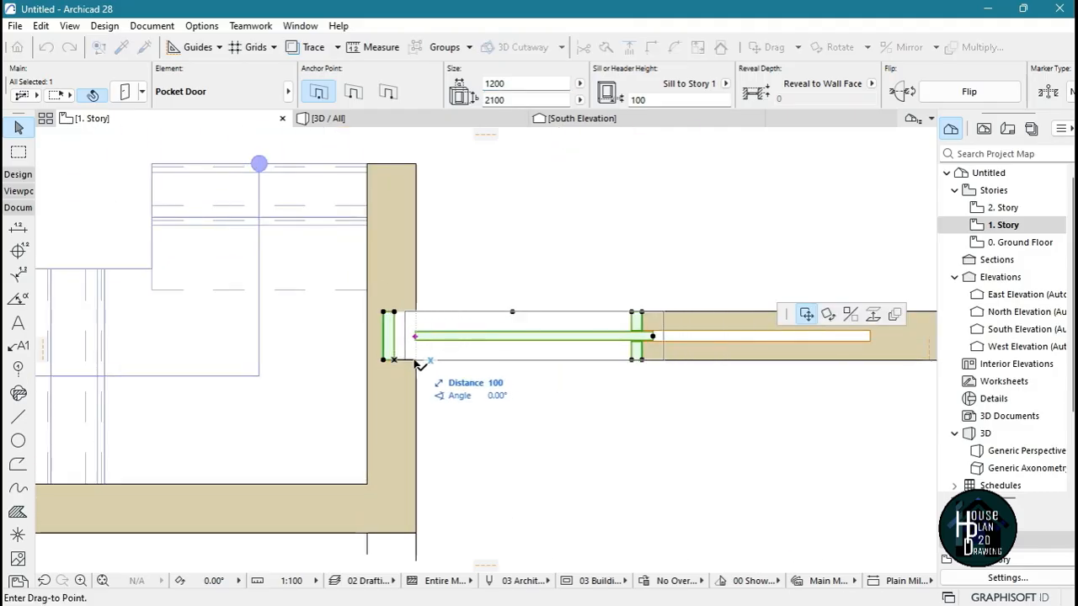
pyautogui.click(418, 364)
pyautogui.press('Escape')
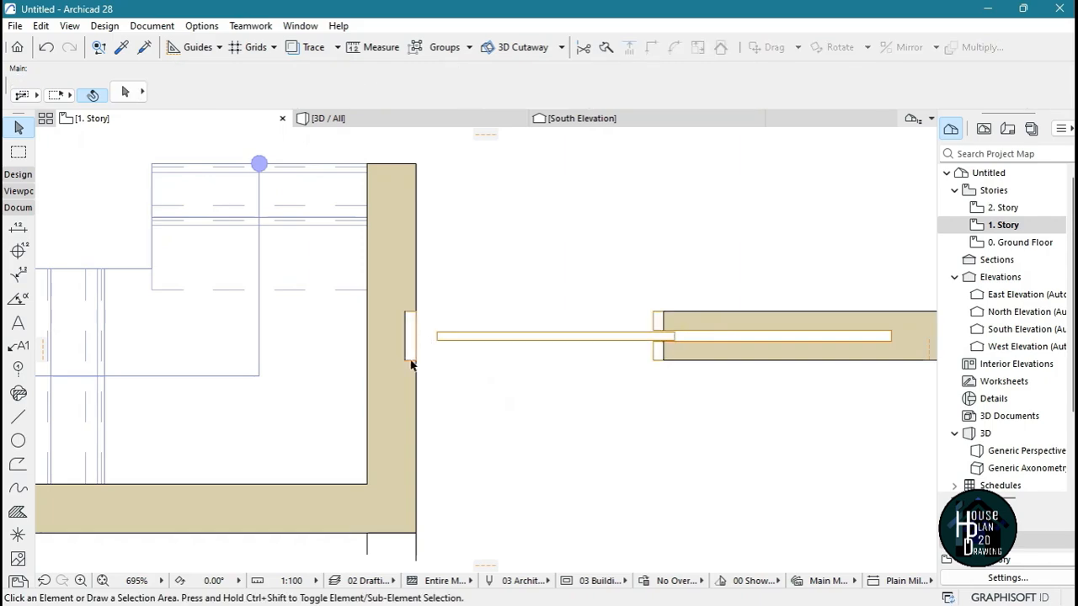
# Stretch the pocket door's stair-side edge back so its opening starts at the stair wall's outer face
pyautogui.scroll(2, 454, 371)
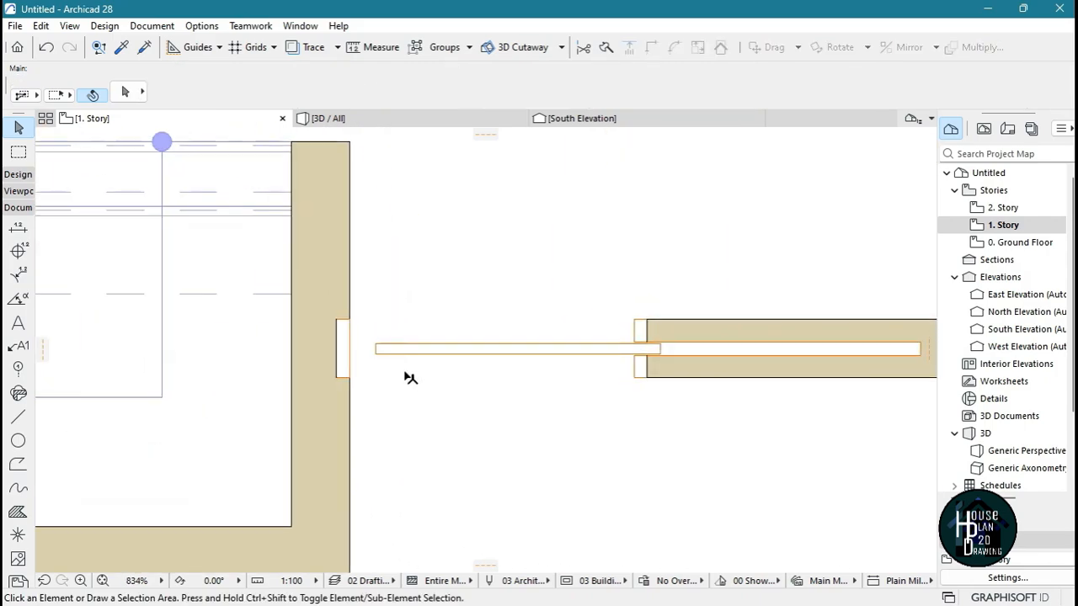
pyautogui.click(387, 353)
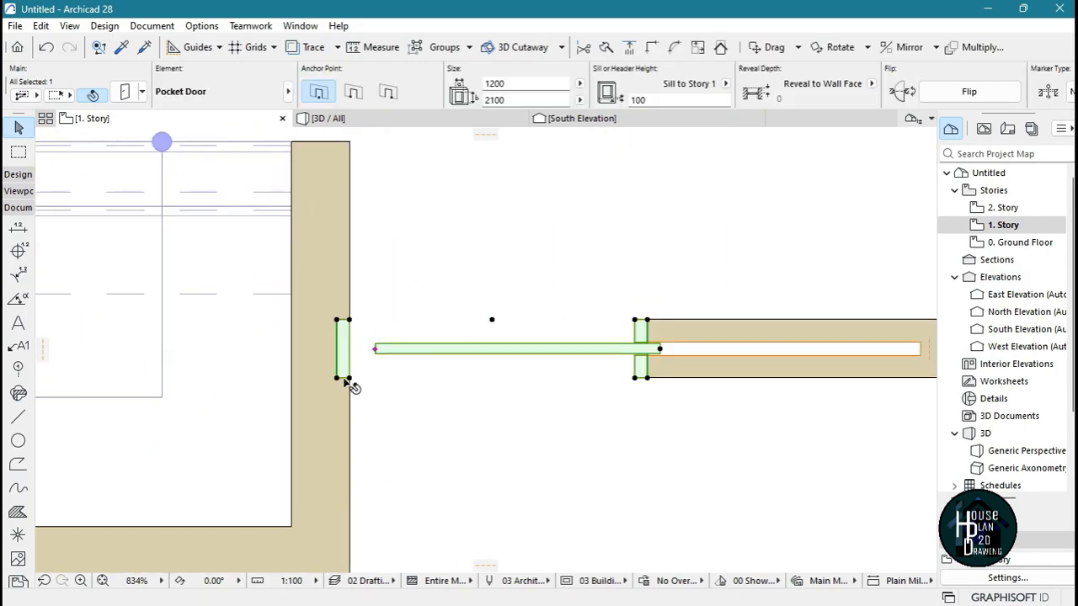
pyautogui.click(336, 379)
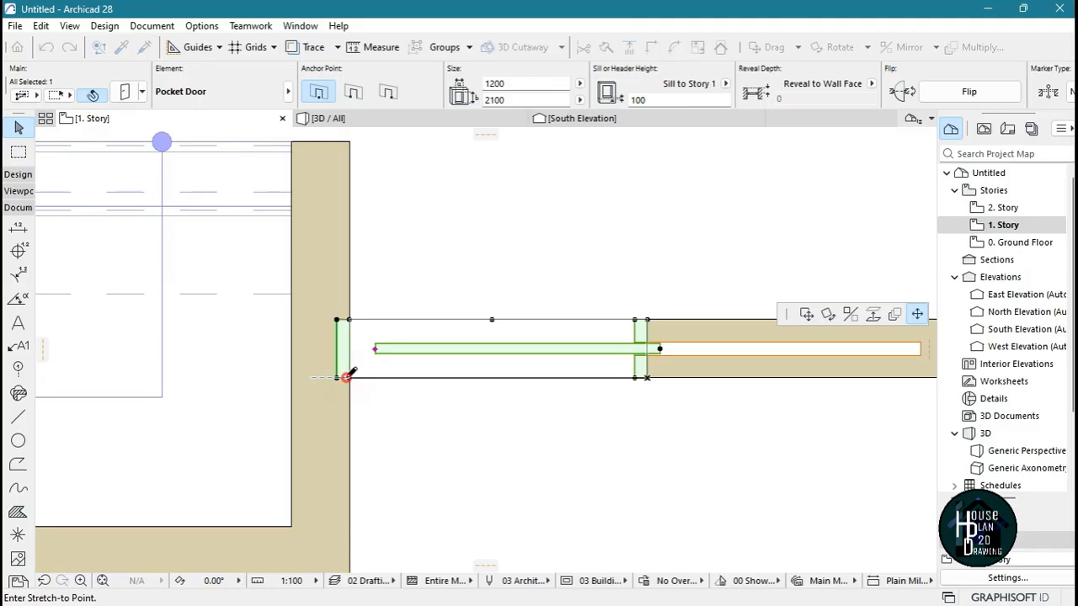
pyautogui.click(349, 377)
pyautogui.press('Escape')
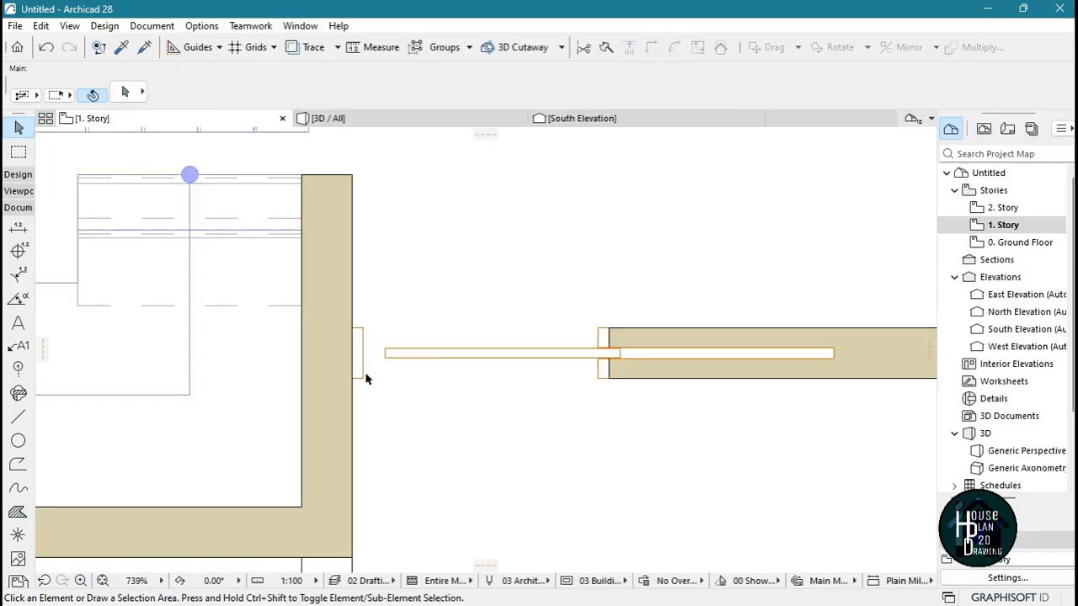
# Pick up the settings of the left window in the kitchen's upper wall on the Ground Floor and return to 1. Story
pyautogui.scroll(-8, 445, 365)
pyautogui.scroll(4, 444, 375)
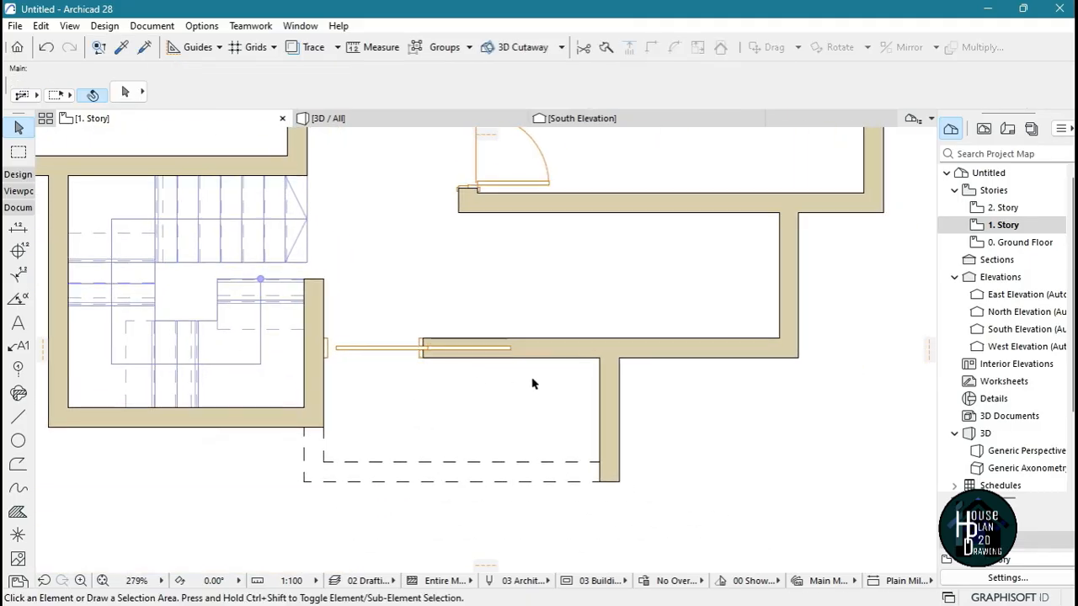
pyautogui.scroll(-6, 539, 354)
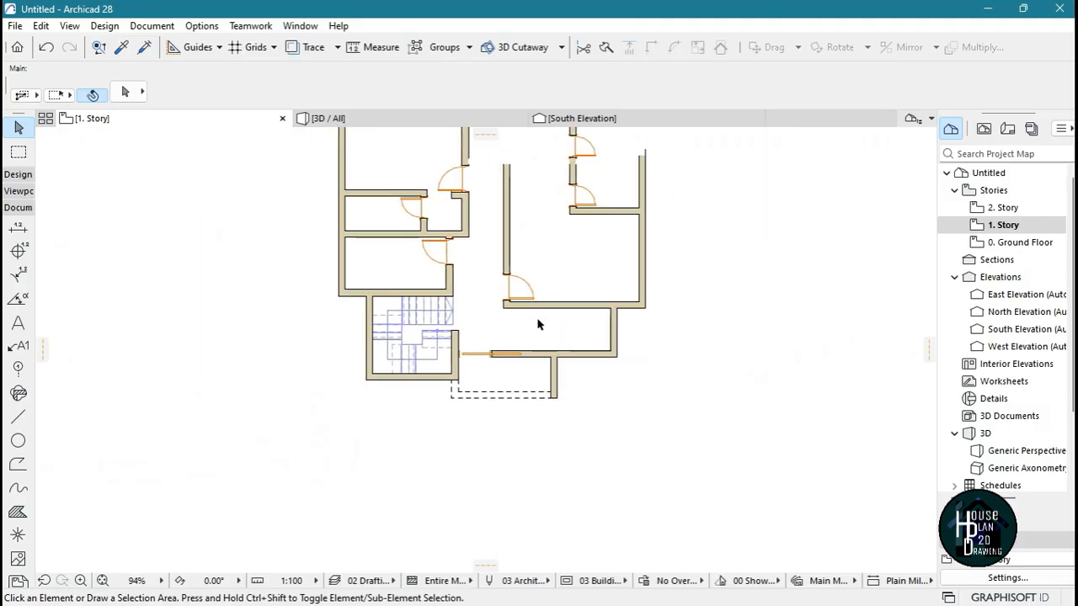
pyautogui.scroll(1, 539, 328)
pyautogui.scroll(-1, 536, 379)
pyautogui.scroll(-2, 533, 435)
pyautogui.scroll(1, 517, 332)
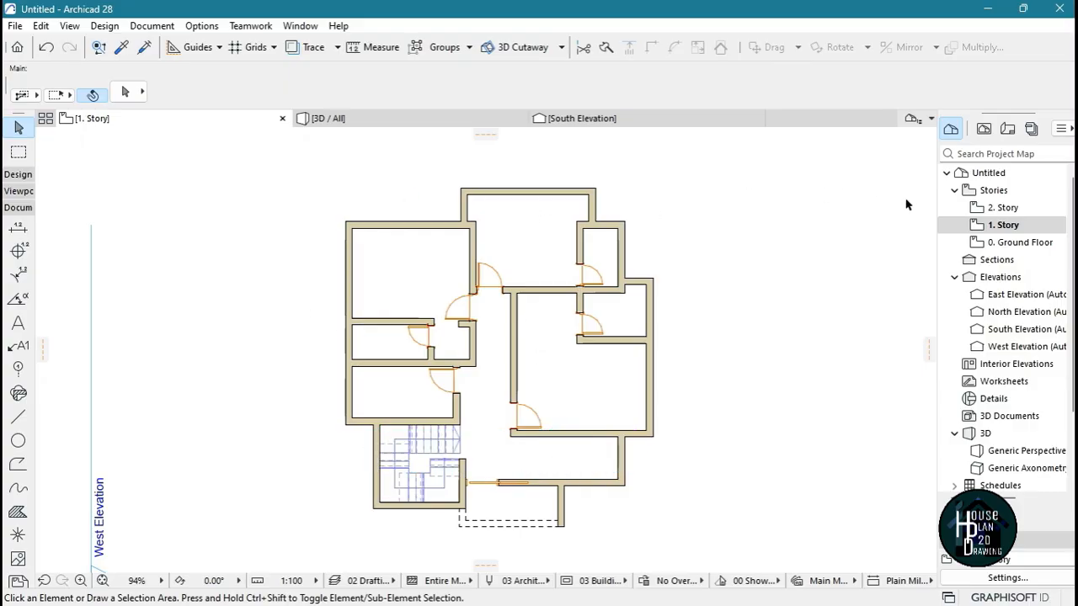
pyautogui.doubleClick(1021, 243)
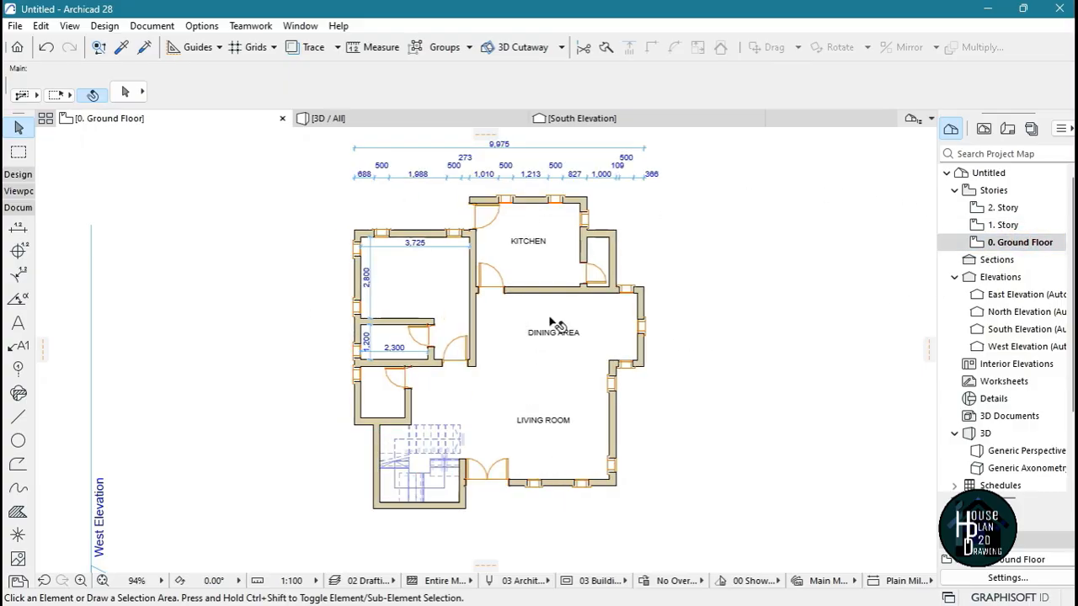
pyautogui.scroll(6, 511, 188)
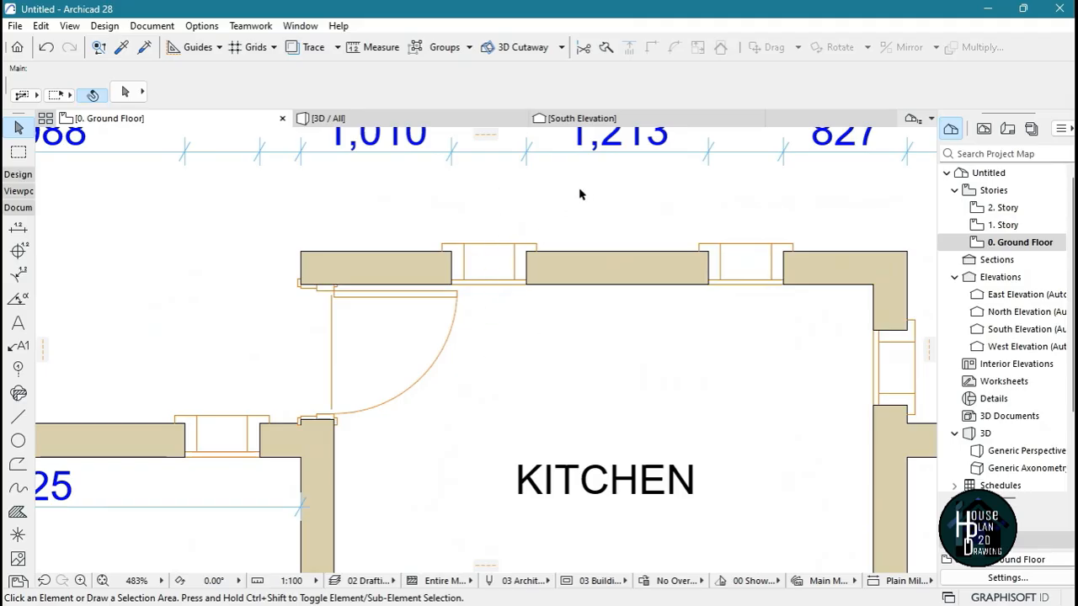
pyautogui.keyDown('alt'); pyautogui.click(507, 245); pyautogui.keyUp('alt')
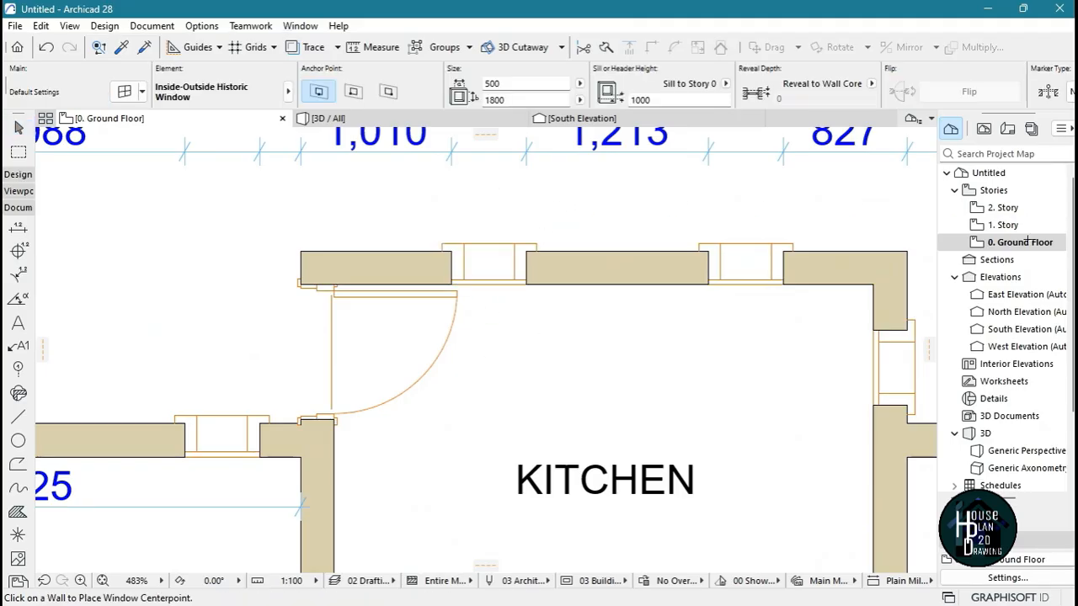
pyautogui.doubleClick(1002, 224)
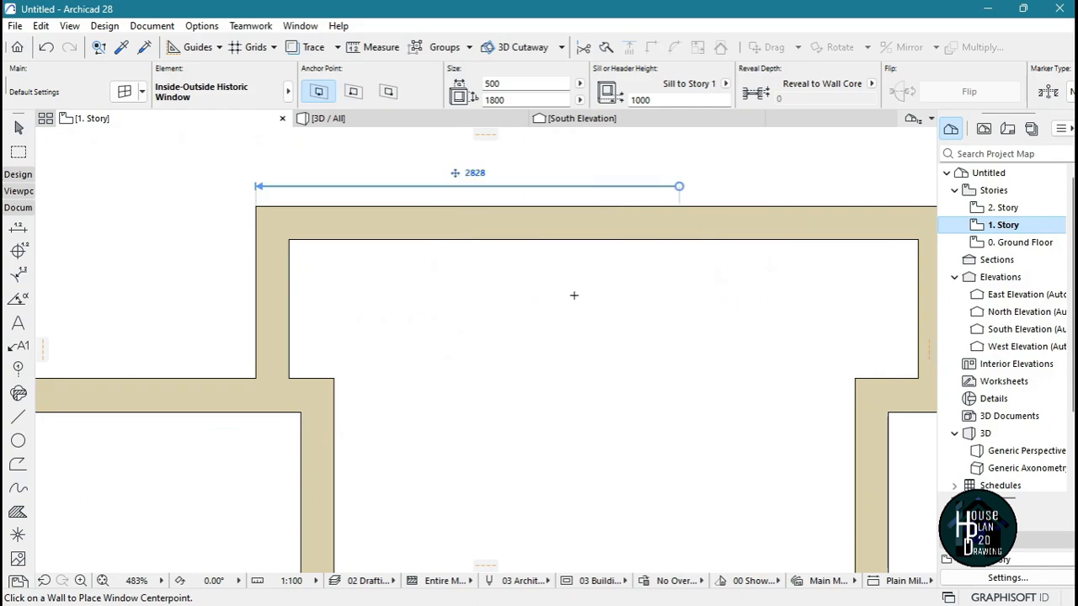
# Place two 500 × 1800 mm windows in the upper outer wall of the projecting top room, one towards each end
pyautogui.scroll(-4, 566, 291)
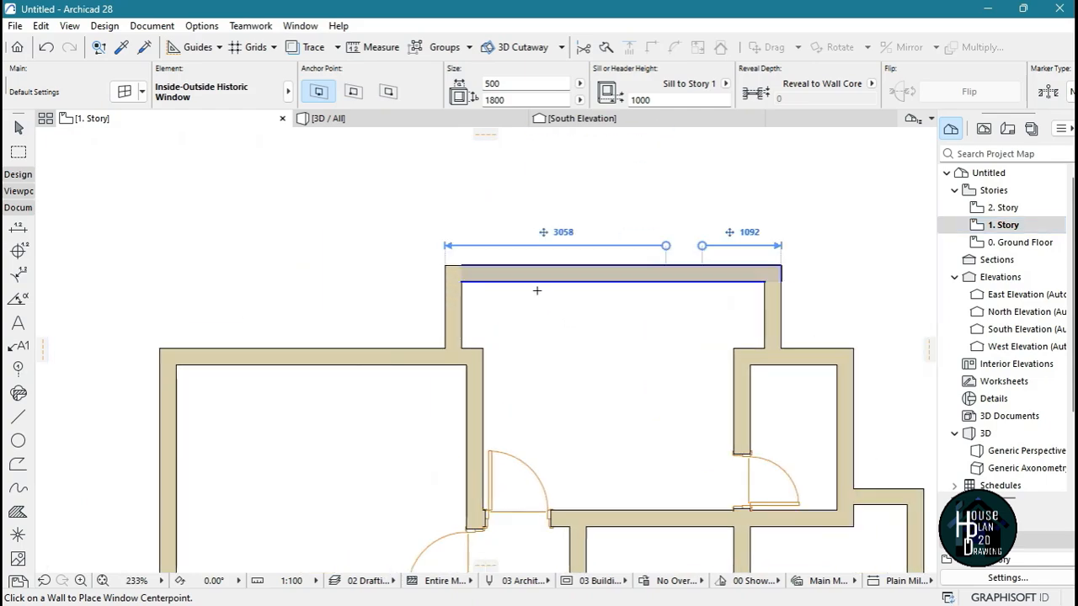
pyautogui.scroll(3, 527, 280)
pyautogui.click(513, 263)
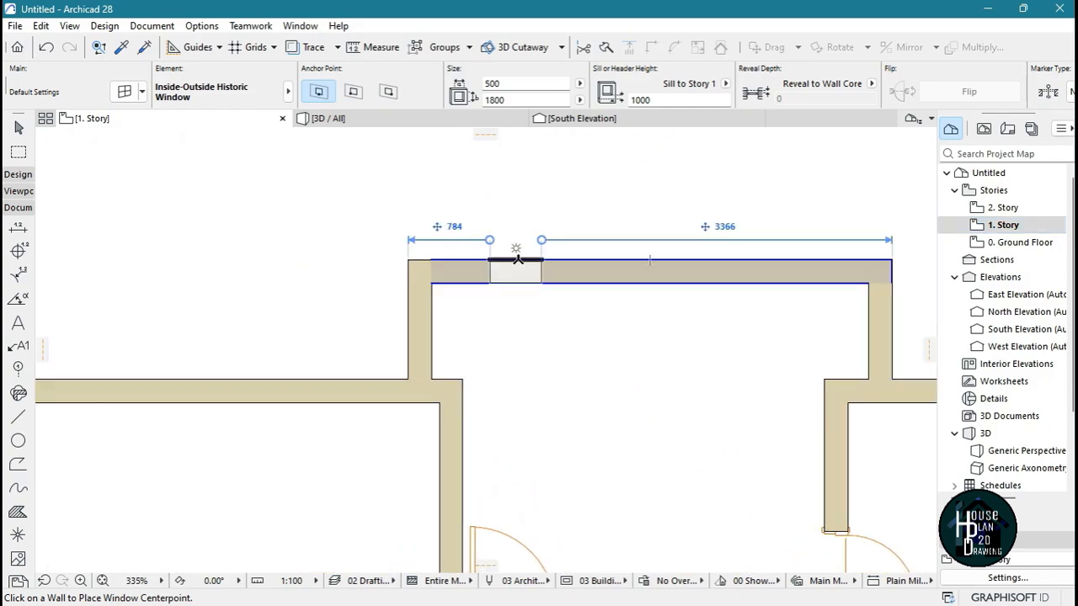
pyautogui.click(452, 211)
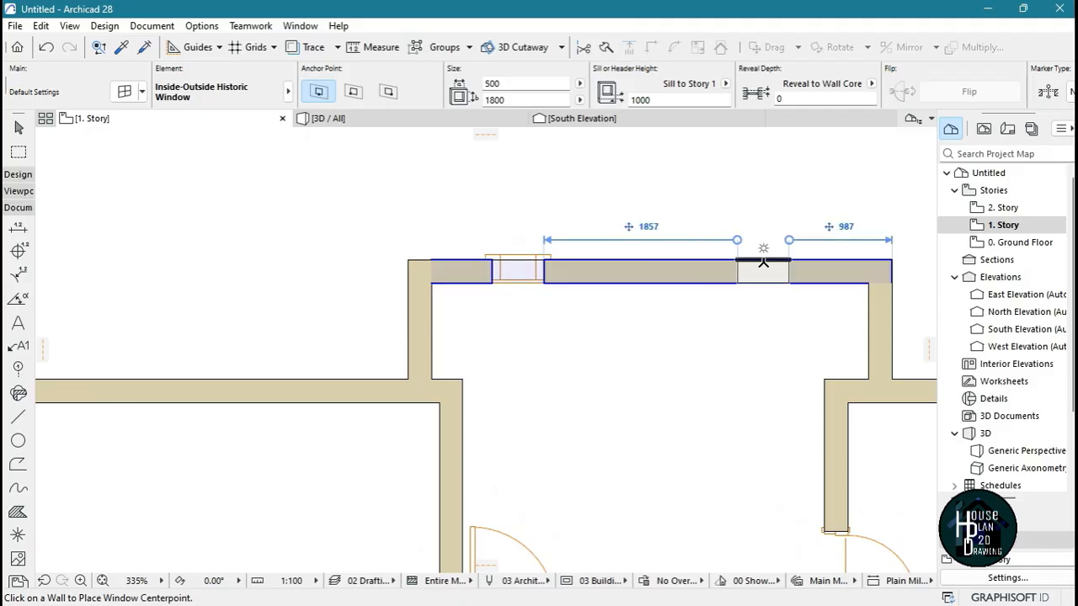
pyautogui.click(763, 263)
pyautogui.click(626, 167)
# Place another window in the short right-hand outer wall of the projecting top room
pyautogui.click(868, 334)
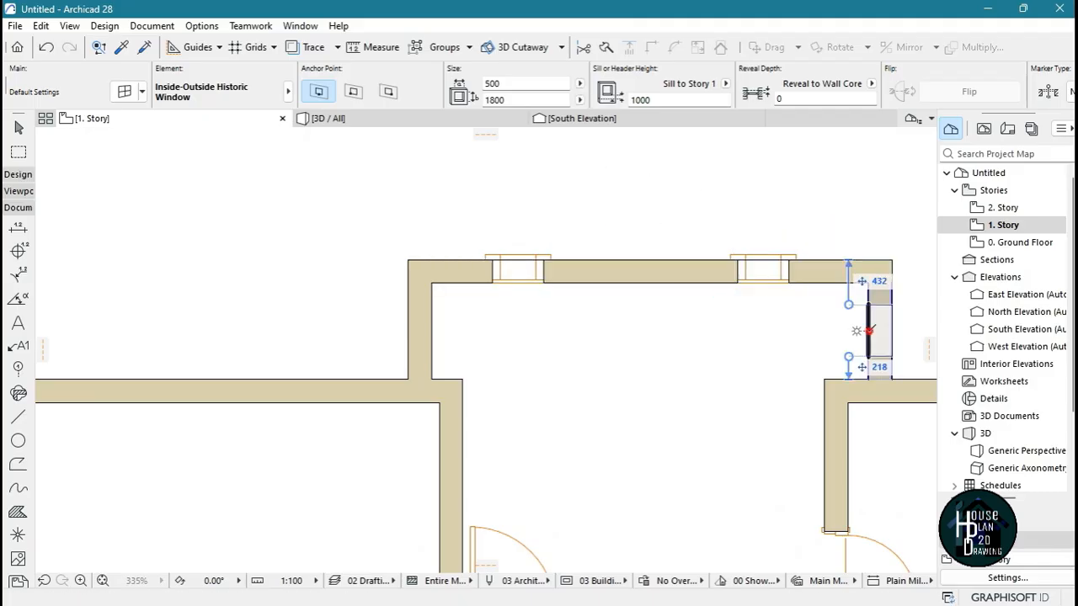
pyautogui.click(750, 373)
pyautogui.scroll(-5, 607, 192)
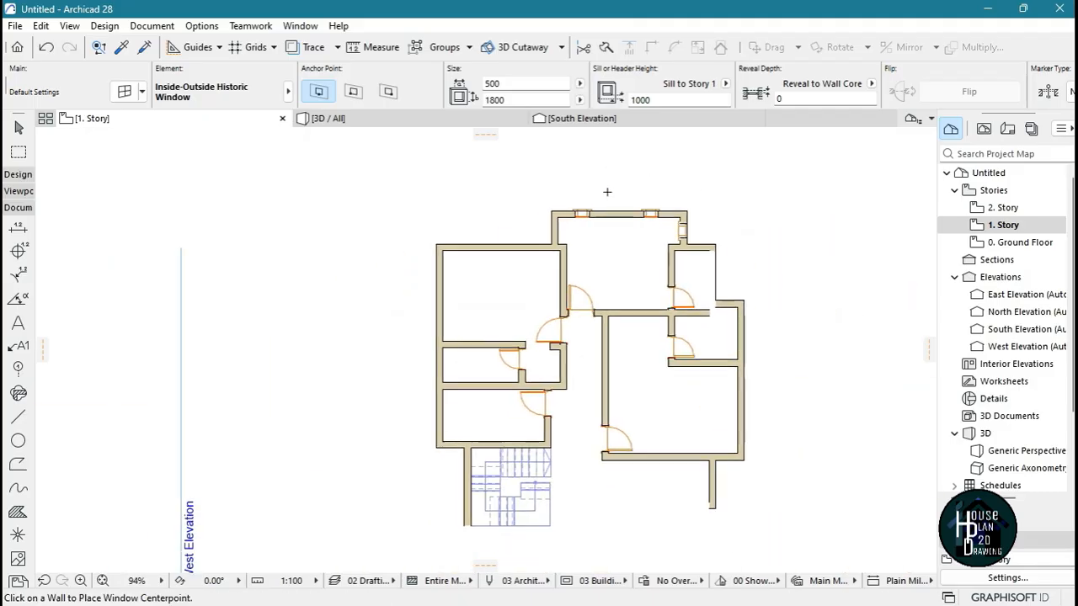
# Try to place a window from the inner face of the large right-hand room's lower wall, beside the outer corner
pyautogui.scroll(4, 700, 324)
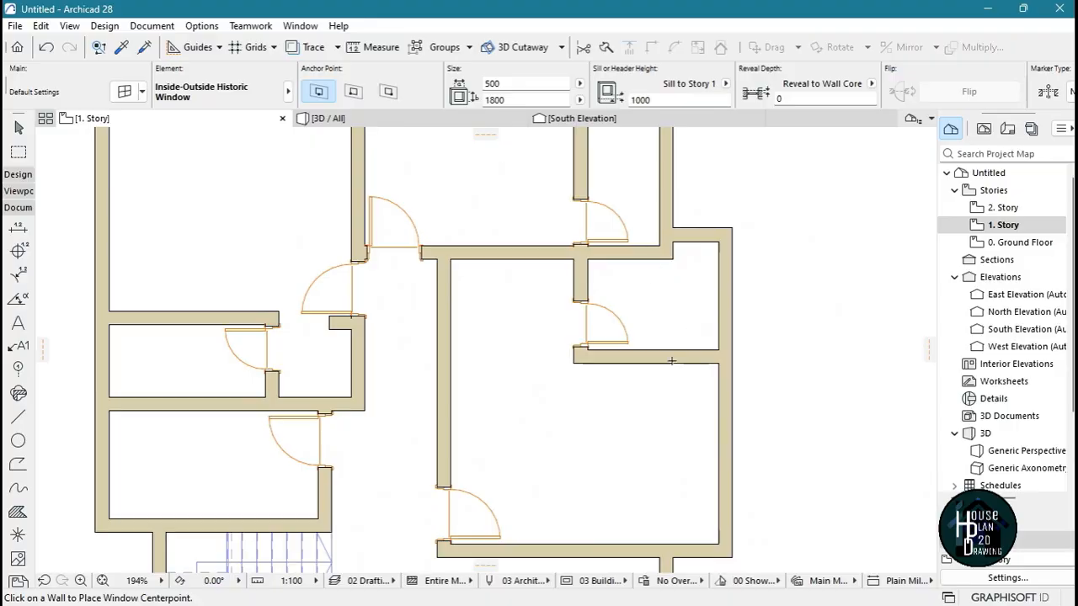
pyautogui.scroll(-4, 671, 360)
pyautogui.scroll(6, 704, 348)
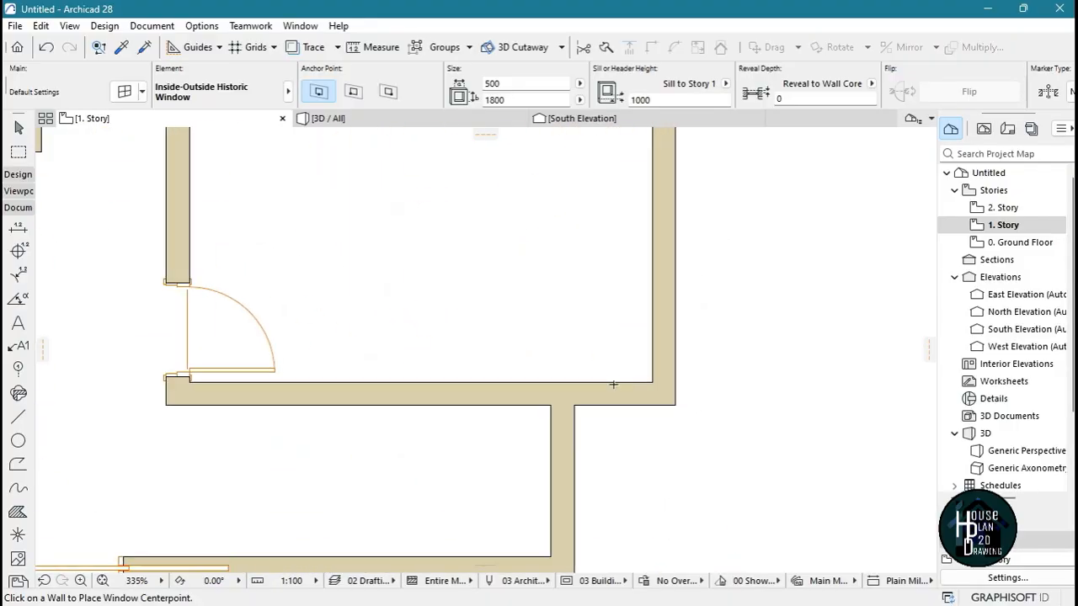
pyautogui.click(611, 383)
pyautogui.click(589, 406)
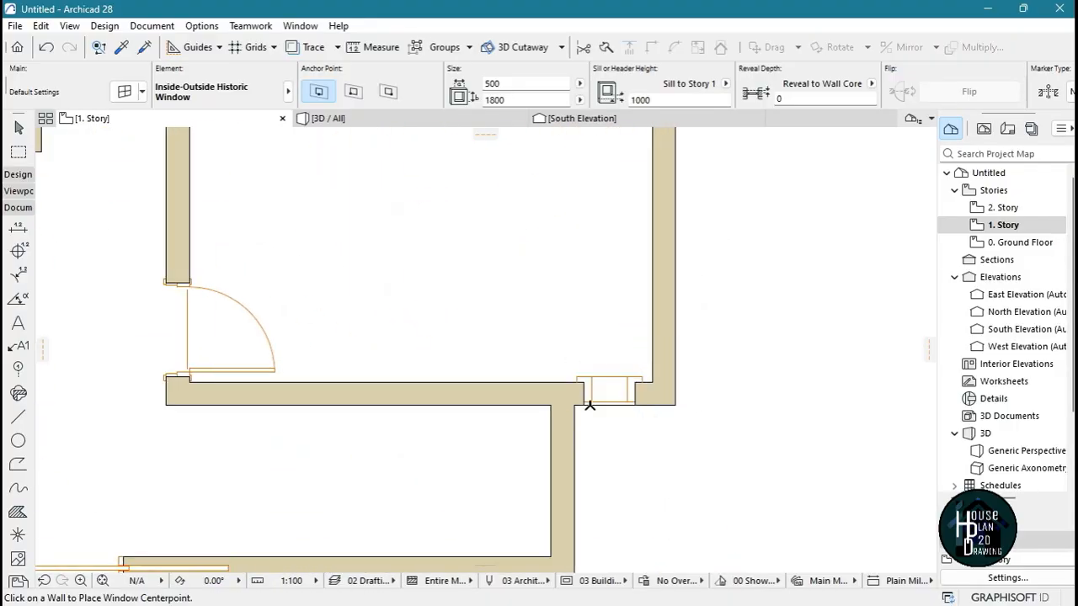
# Place an outward-facing window in the large right-hand room's lower wall beside the corner, and two more in its right wall
pyautogui.scroll(-3, 623, 450)
pyautogui.scroll(5, 611, 425)
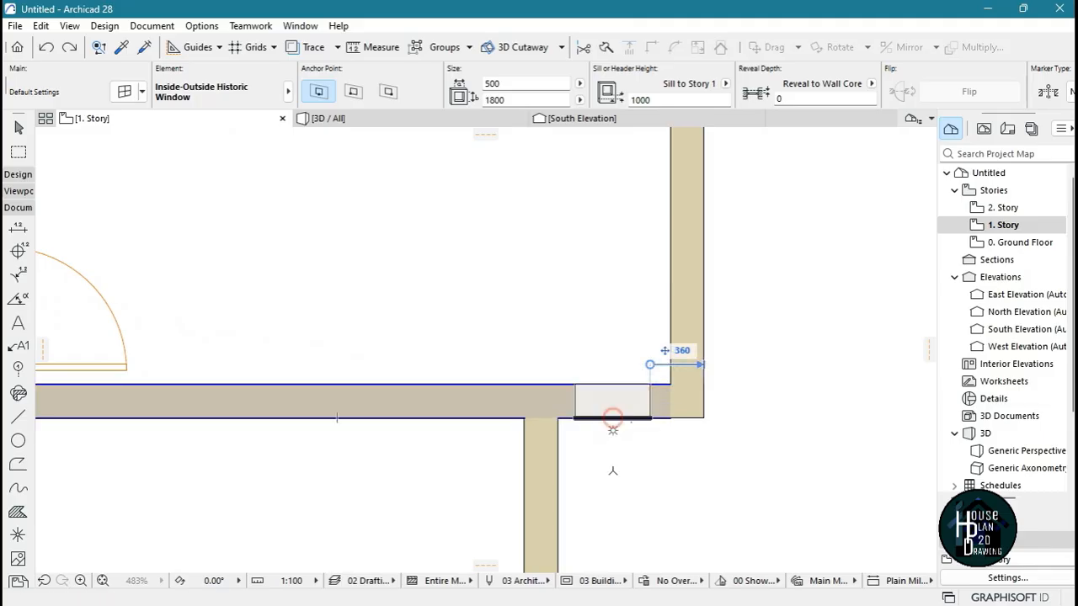
pyautogui.scroll(-5, 640, 395)
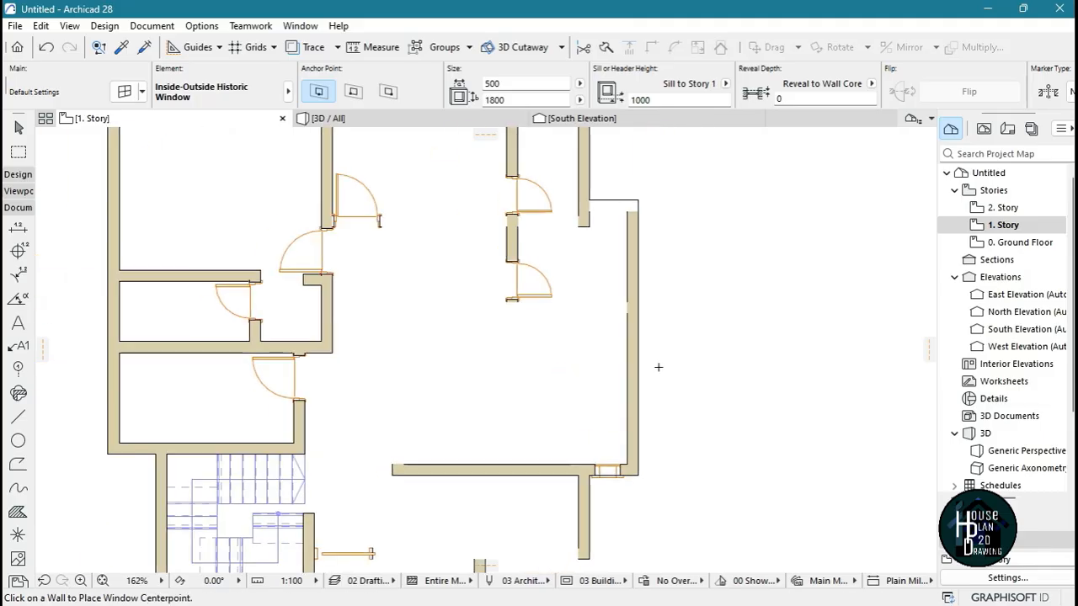
pyautogui.click(634, 446)
pyautogui.click(671, 518)
# Place one window in the hall's right end wall and two in its lower wall, on either side of the projecting wall
pyautogui.scroll(-5, 663, 396)
pyautogui.scroll(7, 639, 392)
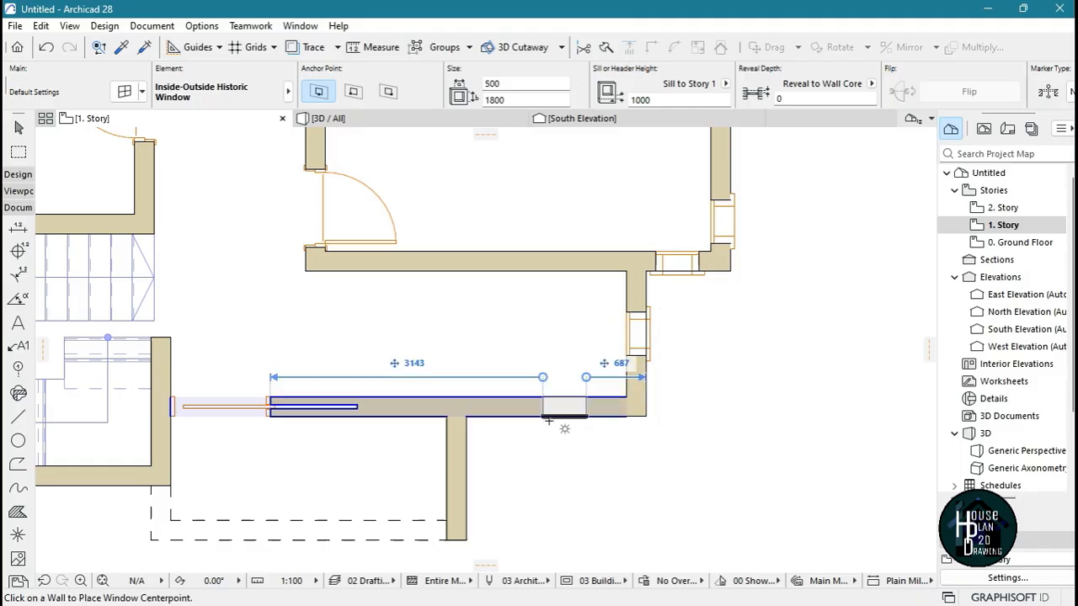
pyautogui.click(549, 406)
pyautogui.click(416, 440)
# Place windows in the left outer wall for the room above the stairs and the small room above that one
pyautogui.scroll(-3, 413, 421)
pyautogui.scroll(4, 392, 328)
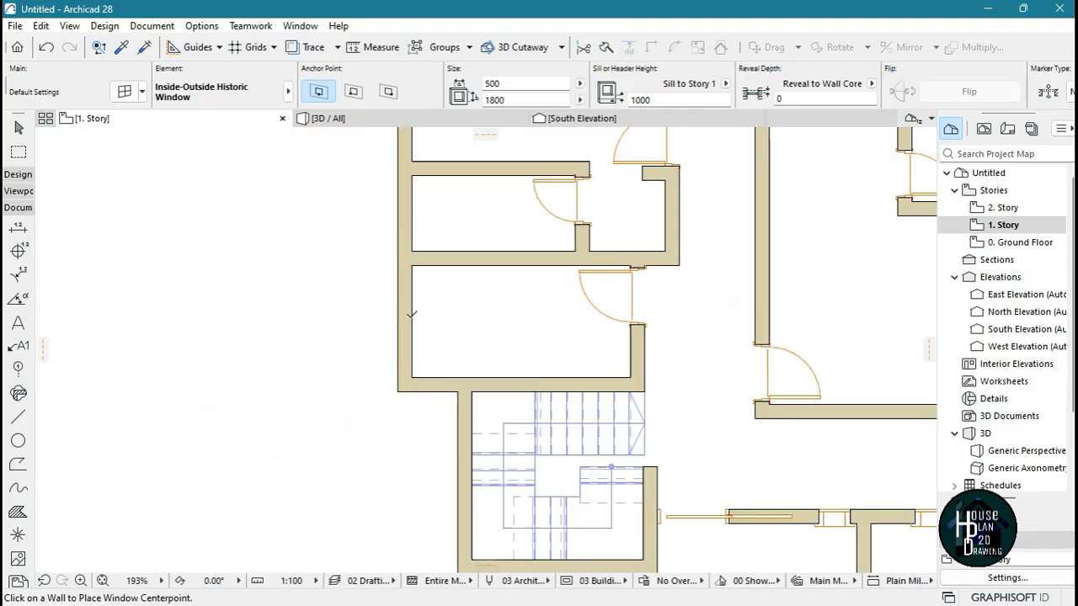
pyautogui.click(392, 328)
pyautogui.click(356, 378)
pyautogui.scroll(-3, 428, 238)
pyautogui.scroll(3, 395, 202)
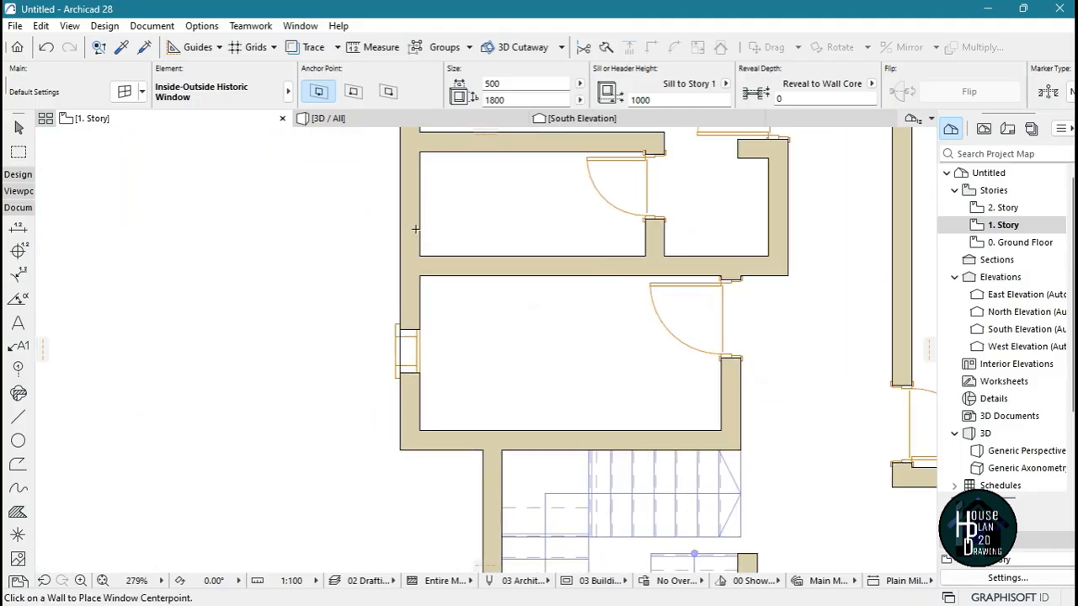
pyautogui.scroll(-3, 395, 195)
# Place two windows in the left wall and two in the upper wall of the upper-left room
pyautogui.scroll(2, 289, 341)
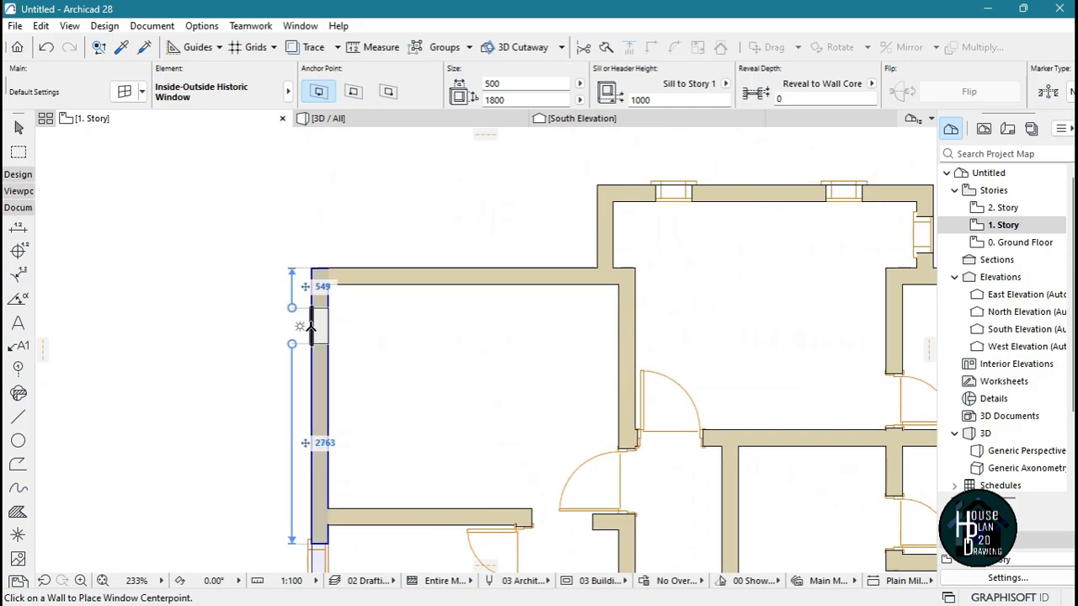
pyautogui.click(319, 316)
pyautogui.click(301, 461)
pyautogui.click(312, 462)
pyautogui.click(277, 467)
pyautogui.click(373, 268)
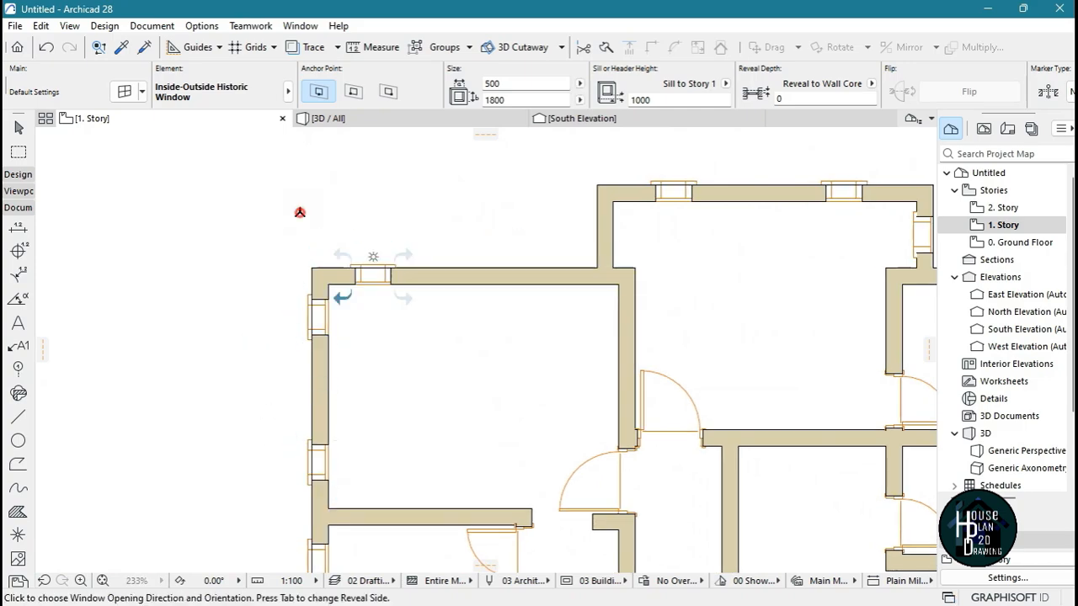
pyautogui.click(300, 212)
# Leave window placement and examine the whole first-story plan, including the walls around the stairs and pocket door
pyautogui.scroll(-3, 497, 272)
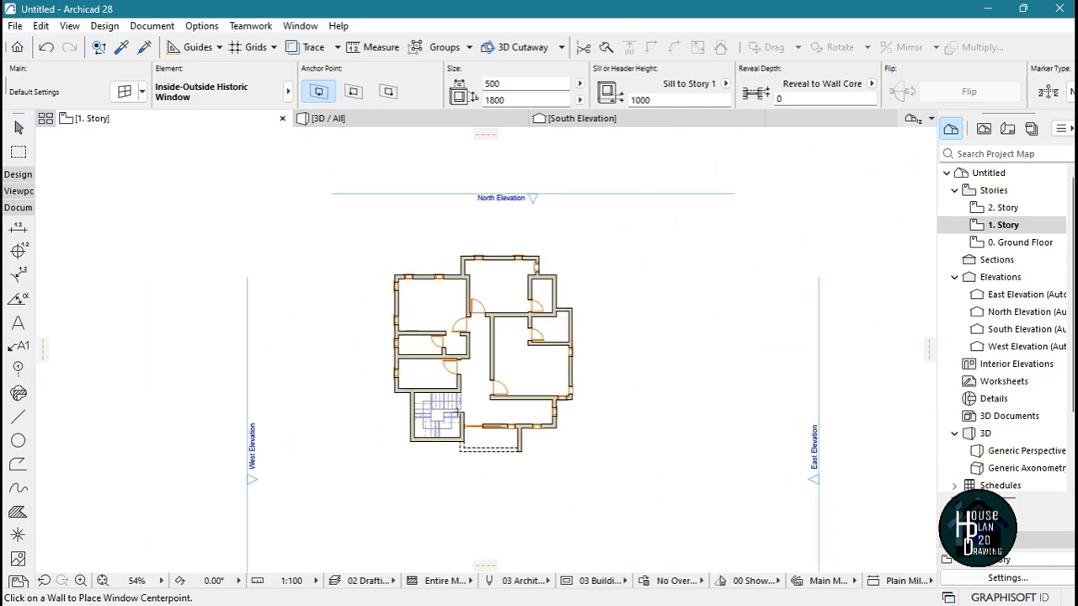
pyautogui.scroll(2, 499, 383)
pyautogui.scroll(-2, 498, 388)
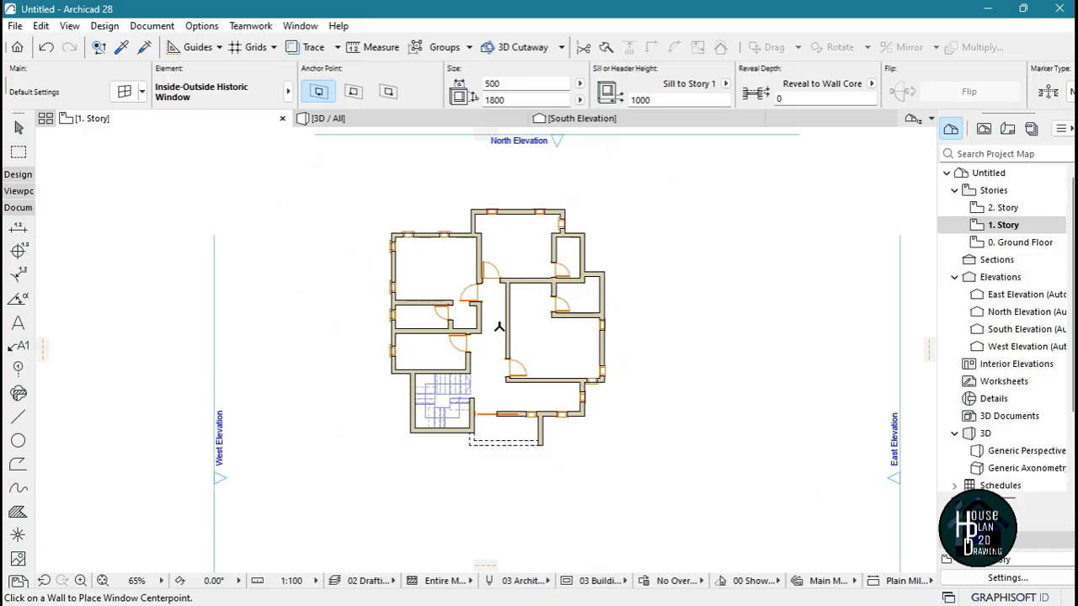
pyautogui.scroll(1, 498, 326)
pyautogui.press('Escape')
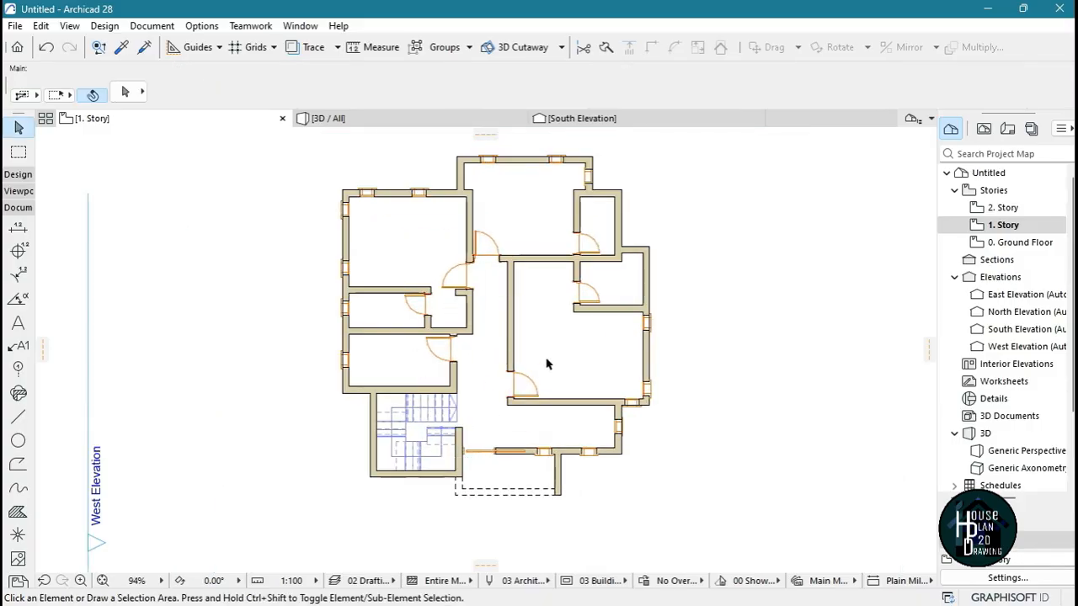
pyautogui.scroll(3, 413, 496)
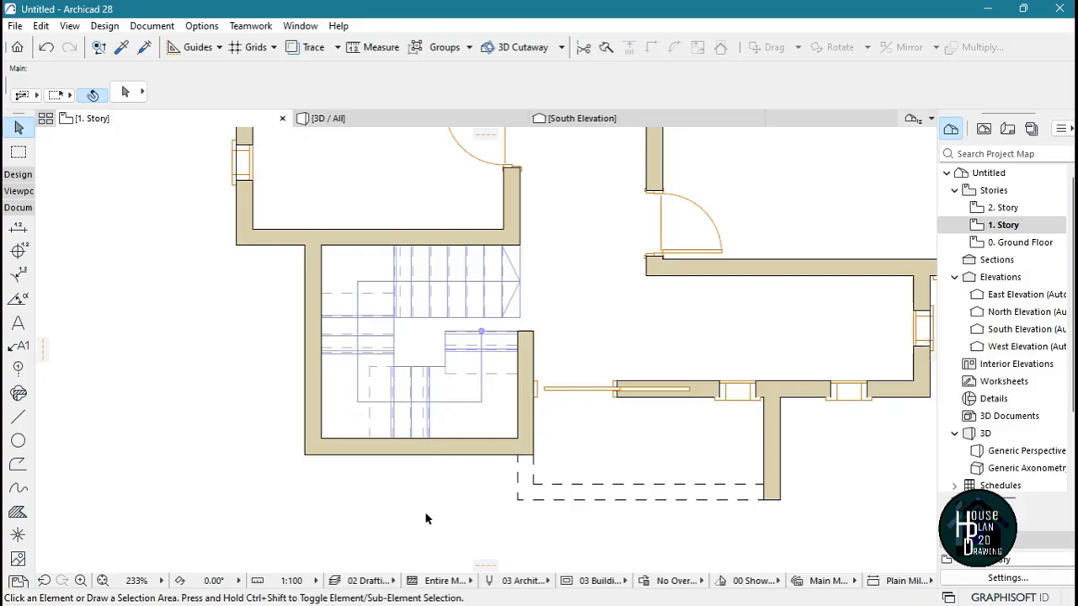
pyautogui.scroll(-3, 475, 429)
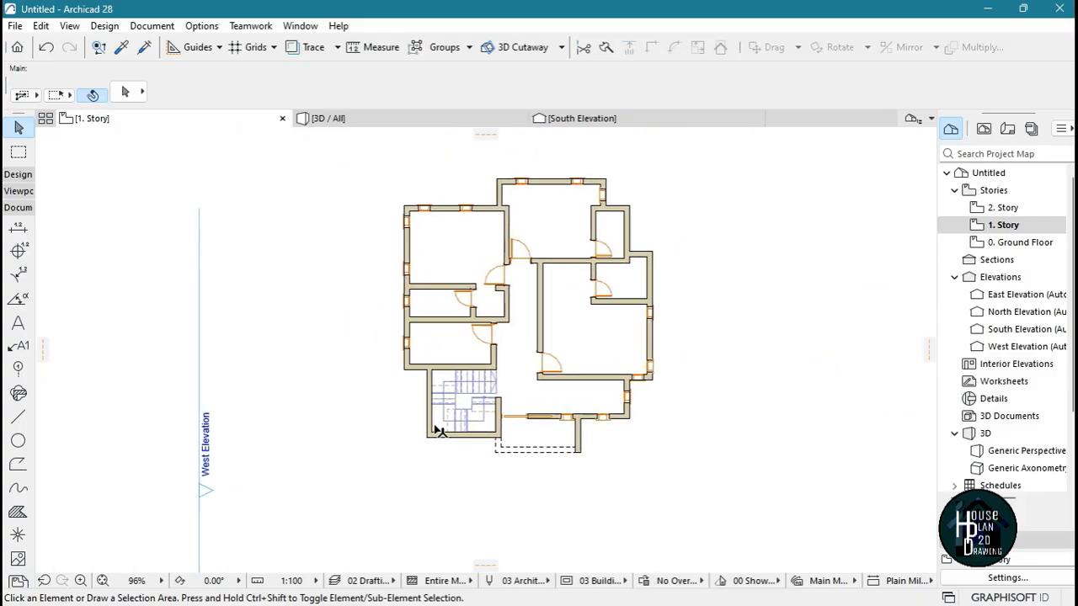
pyautogui.scroll(3, 552, 345)
pyautogui.scroll(-4, 408, 428)
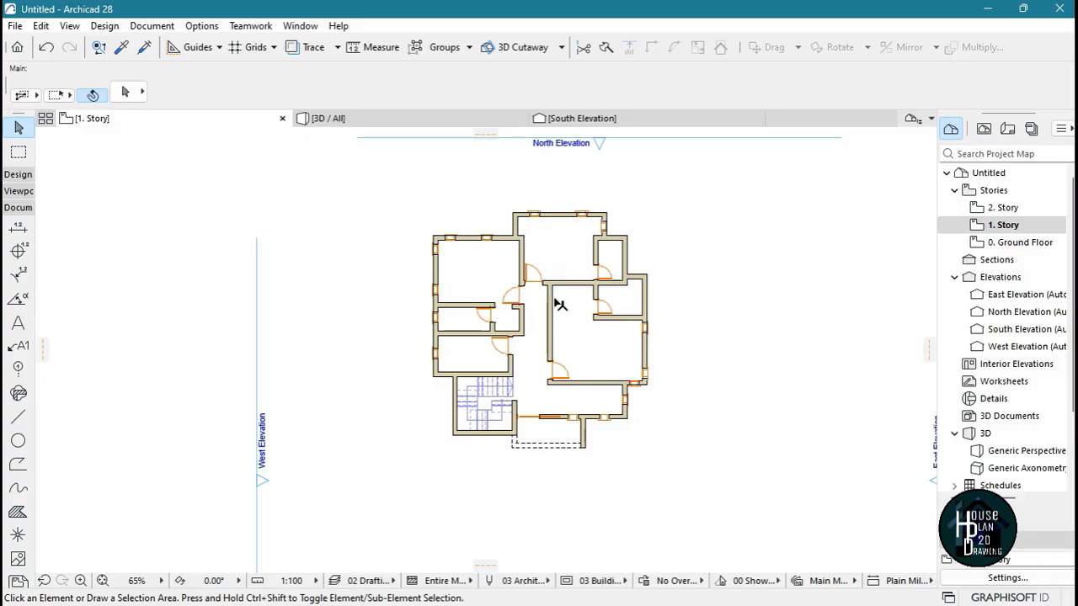
# Reuse the 900 × 2100 mm door's settings to place an inward-opening door in the projecting top room's short left wall
pyautogui.scroll(5, 539, 229)
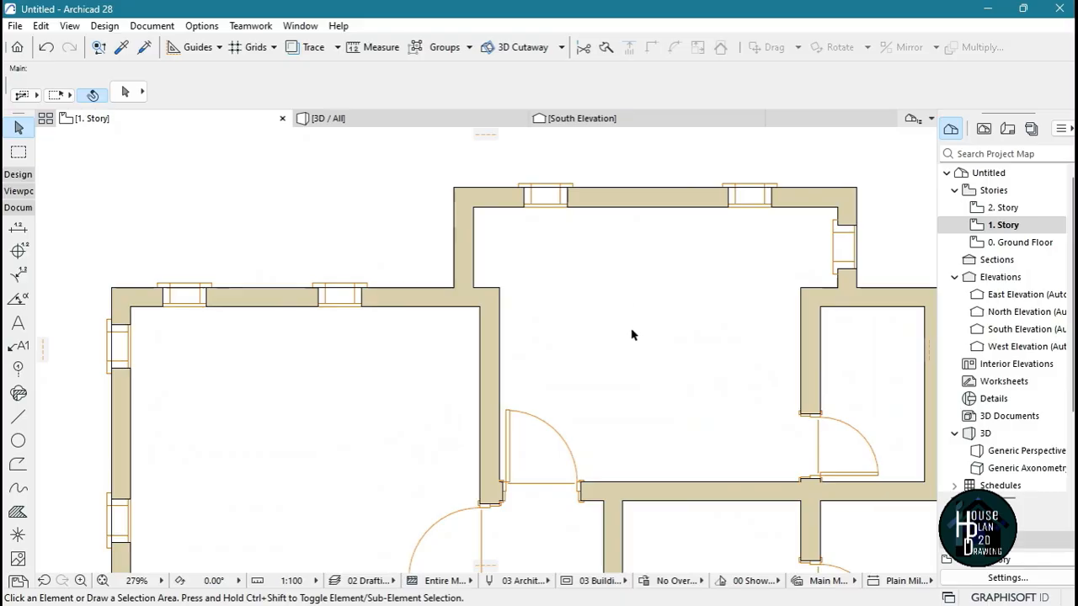
pyautogui.keyDown('alt'); pyautogui.click(511, 405); pyautogui.keyUp('alt')
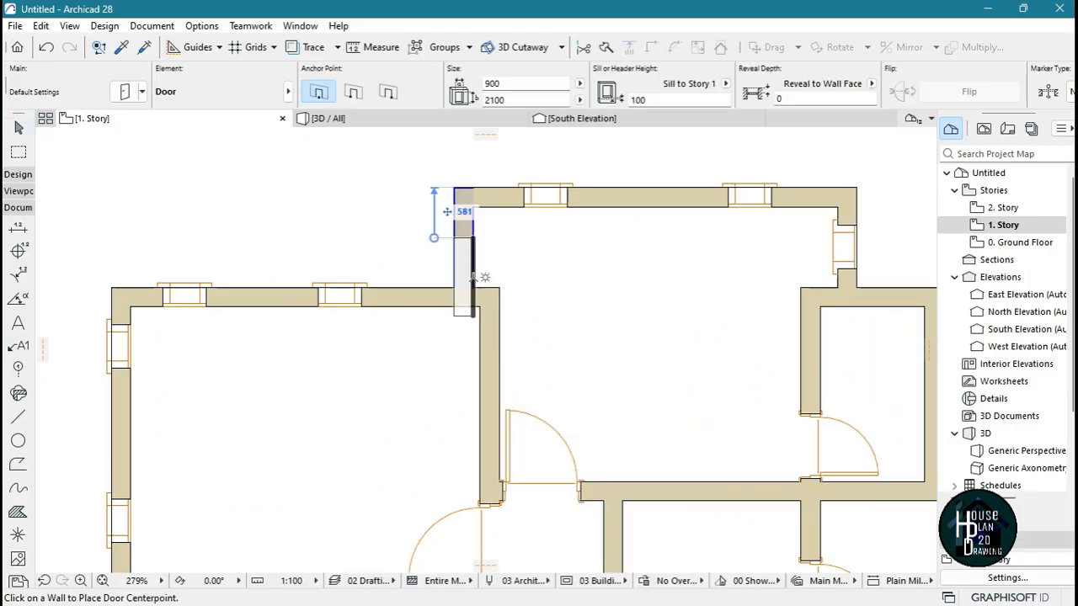
pyautogui.click(481, 247)
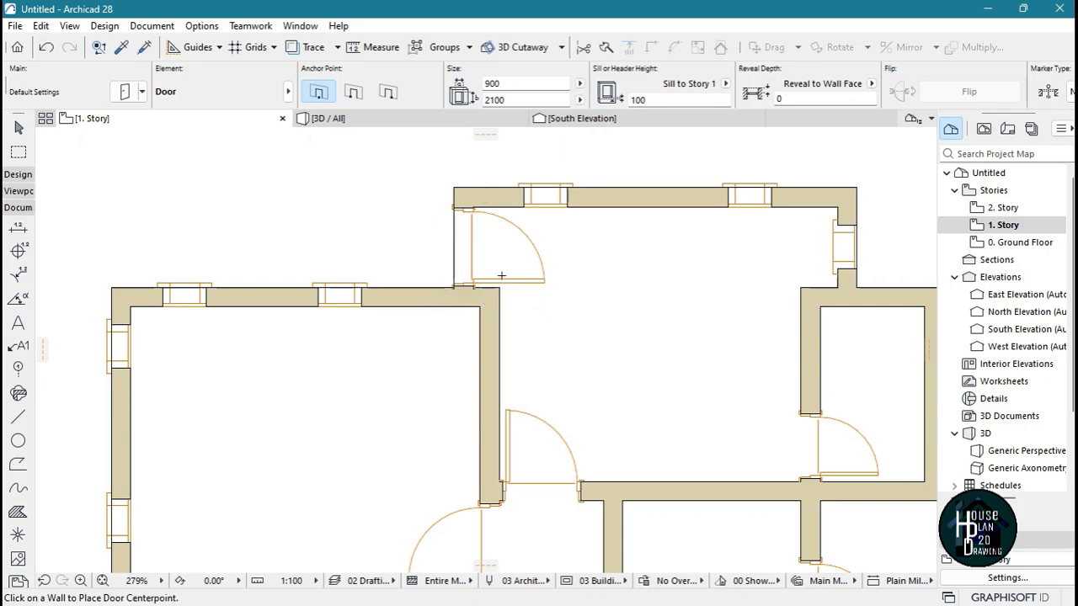
pyautogui.press('Escape')
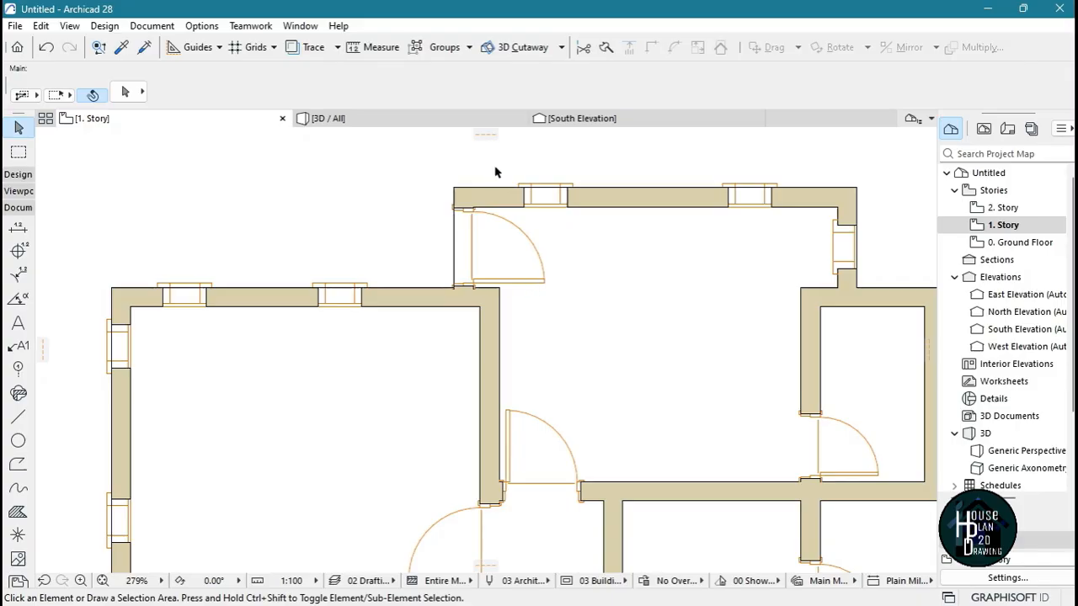
# Draw a line outline outside the new door, from the wall's upper outer corner leftwards and about 1149 mm down to the adjacent room's wall
pyautogui.scroll(6, 483, 224)
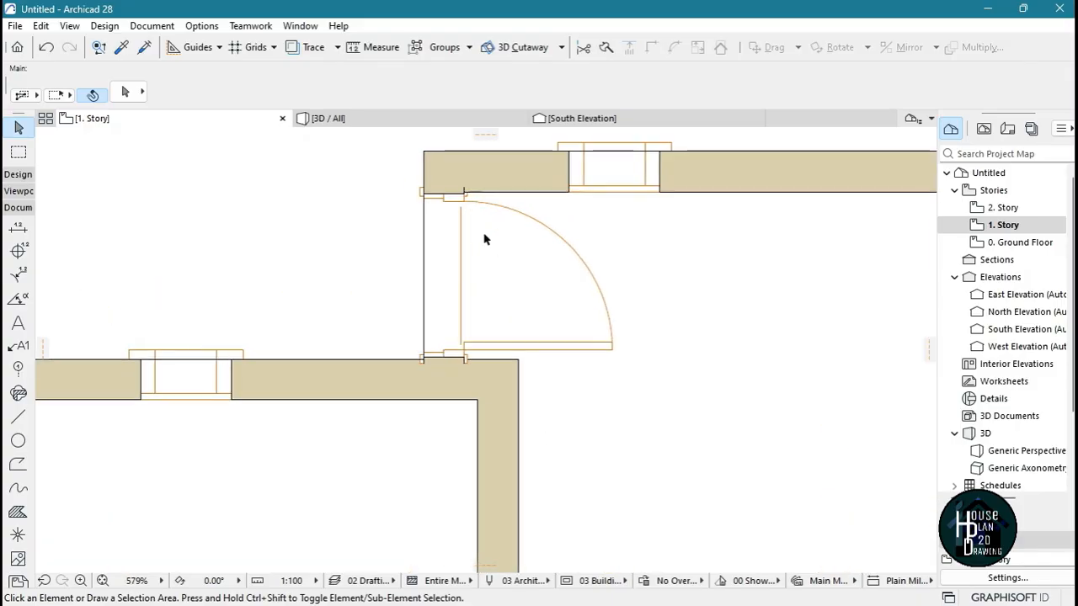
pyautogui.scroll(-8, 488, 252)
pyautogui.scroll(6, 421, 240)
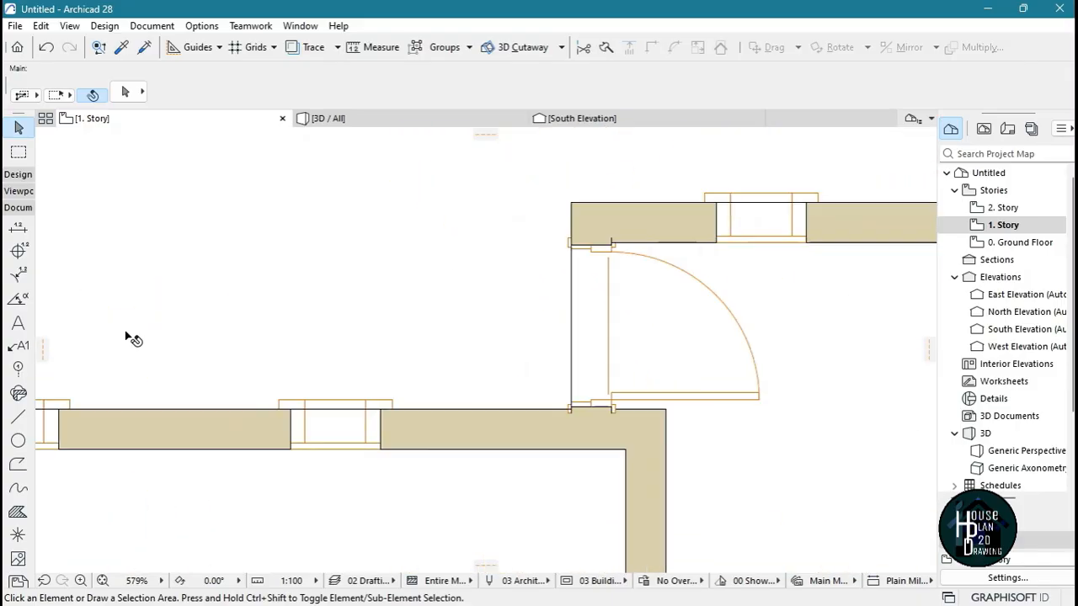
pyautogui.click(19, 418)
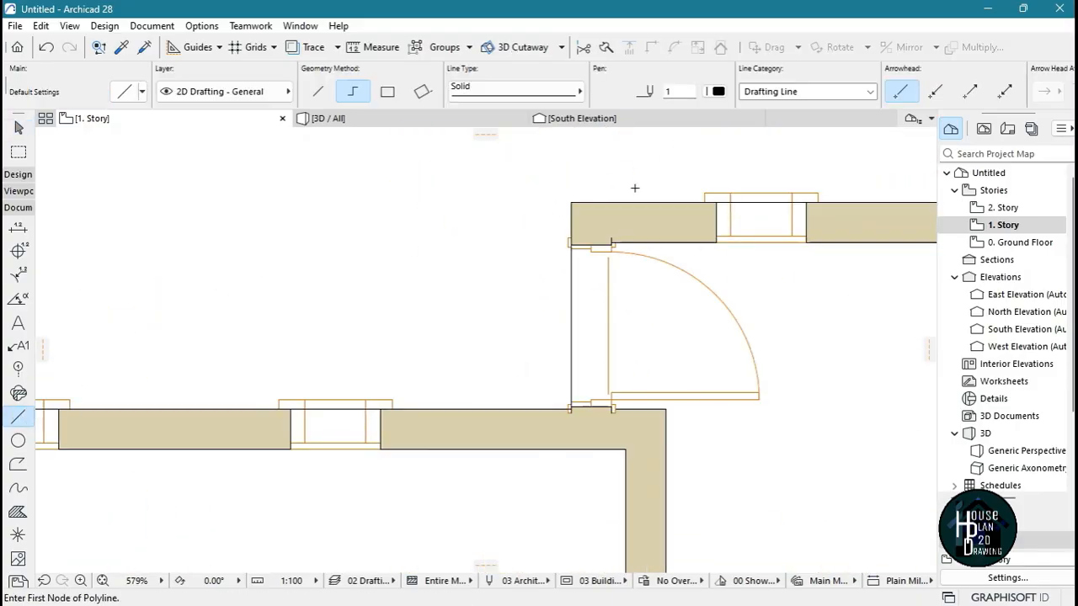
pyautogui.click(571, 202)
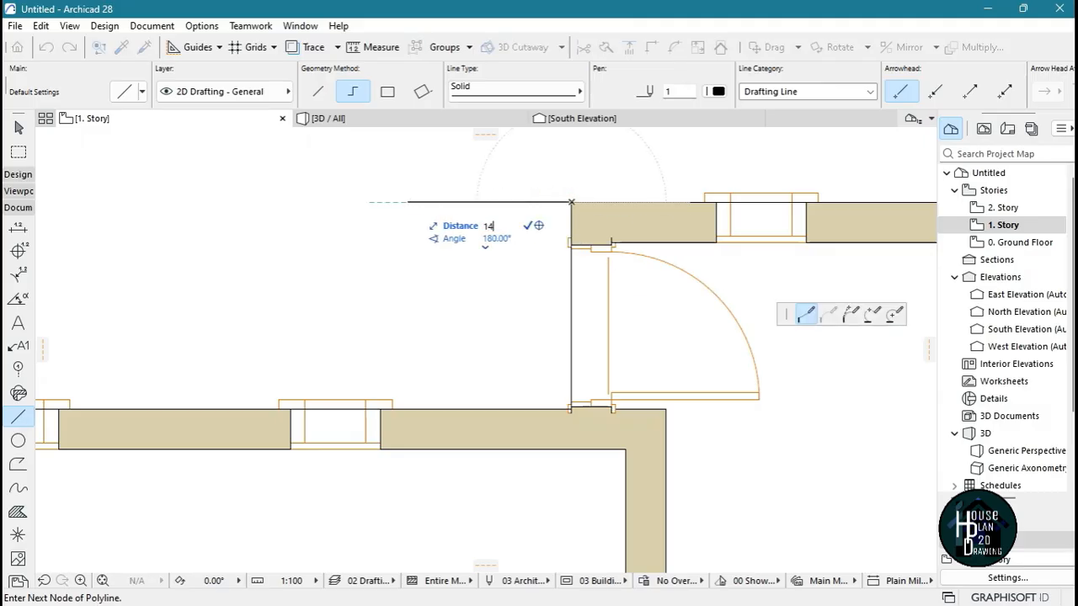
pyautogui.click(315, 202)
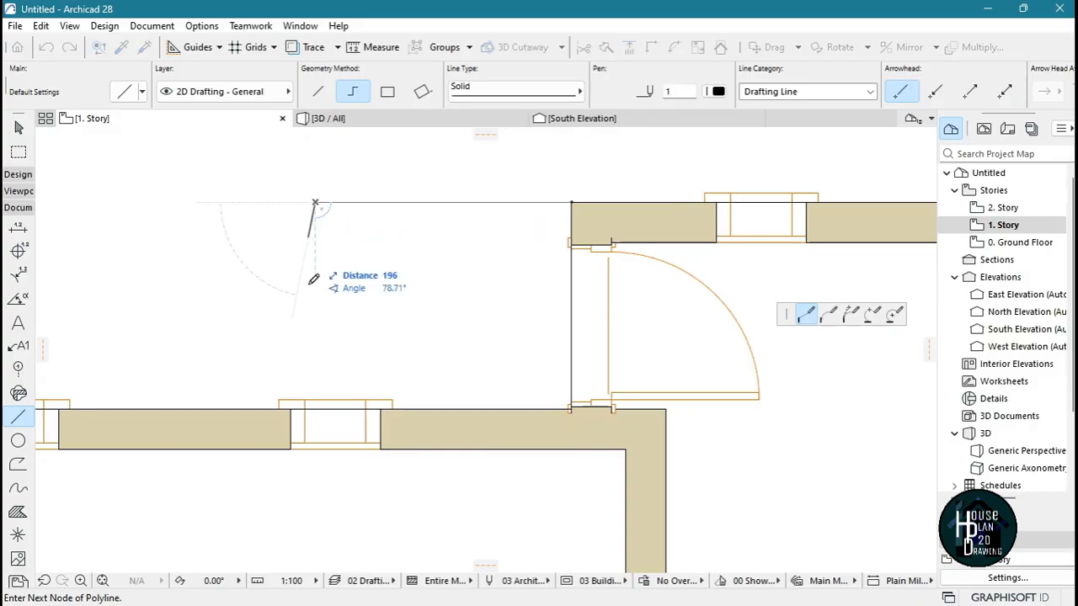
pyautogui.doubleClick(316, 410)
pyautogui.scroll(-4, 413, 283)
pyautogui.scroll(3, 414, 282)
pyautogui.press('Escape')
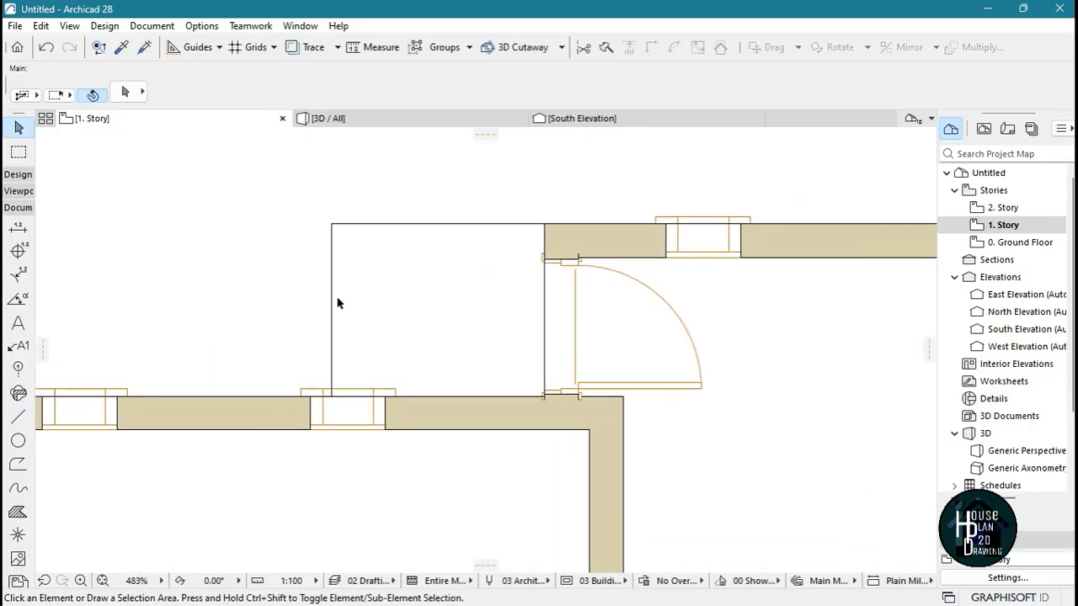
# Copy the outline's left vertical line 225 mm inward to the right
pyautogui.click(331, 291)
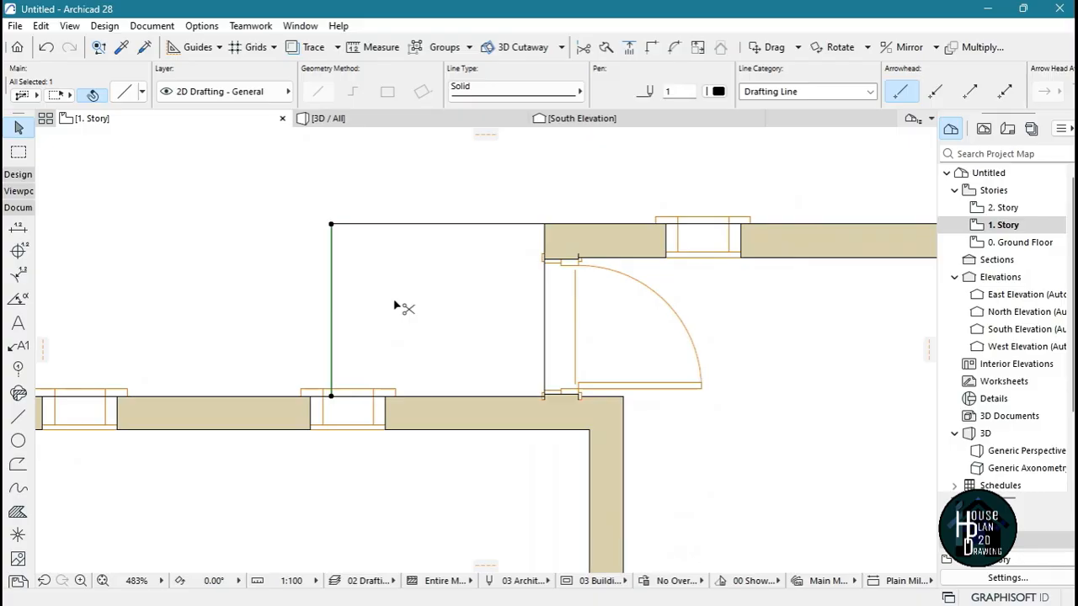
pyautogui.hotkey('ctrl', 'shift', 'd')
pyautogui.click(331, 224)
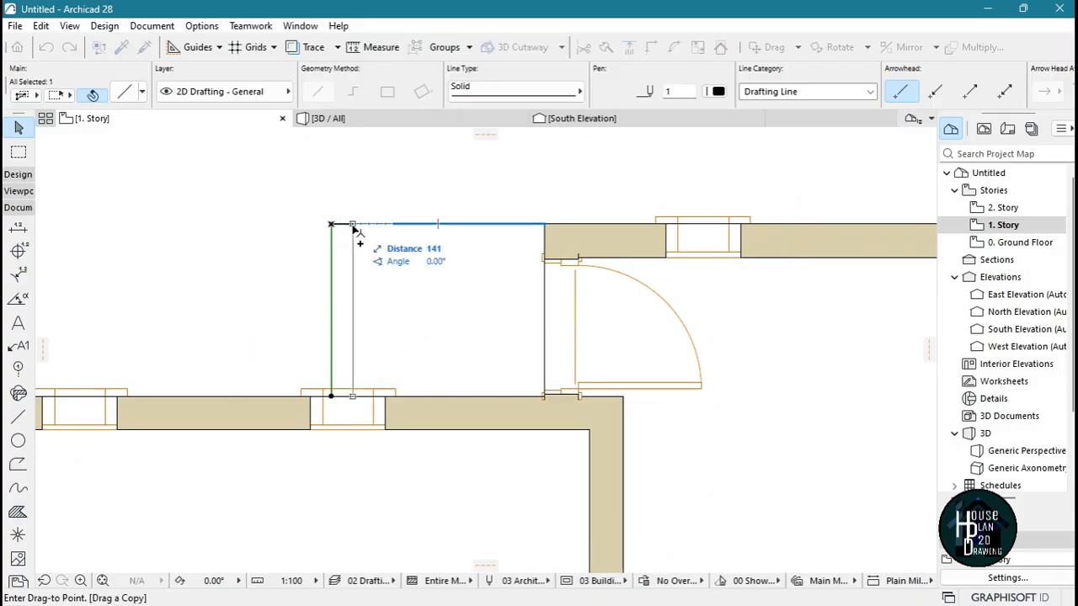
pyautogui.write('225')
pyautogui.press('Return')
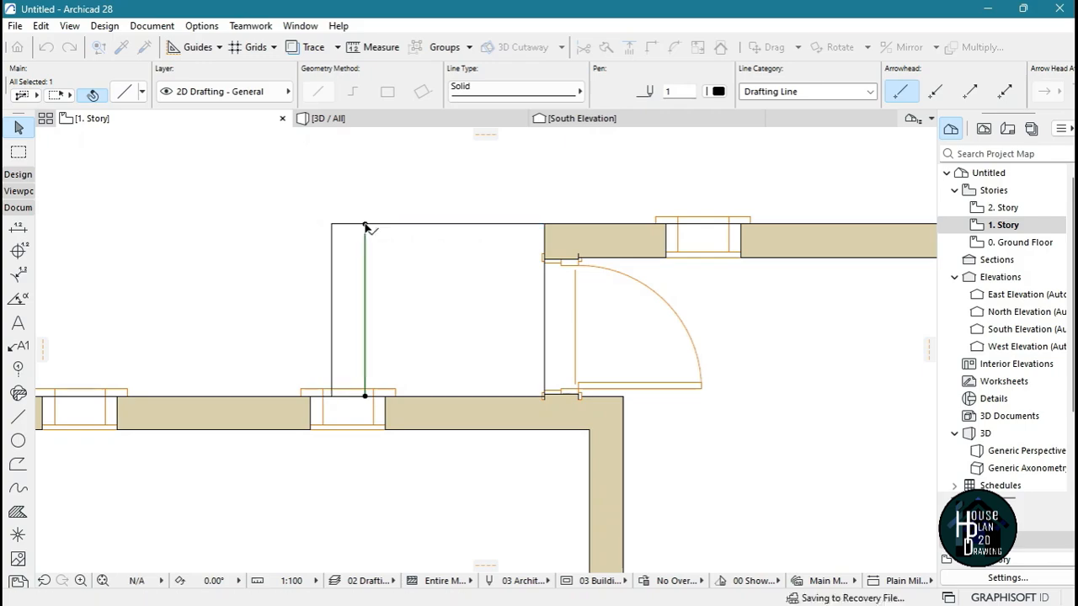
# Copy the balcony outline's upper horizontal line down to the upper corner of the new door's opening
pyautogui.click(399, 225)
pyautogui.hotkey('ctrl', 'shift', 'd')
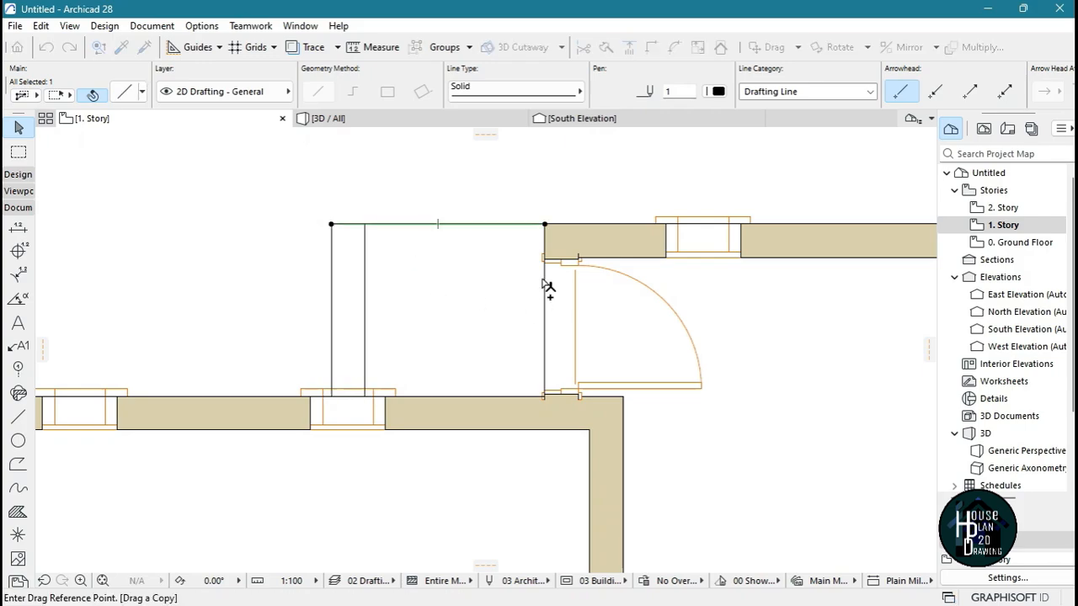
pyautogui.click(545, 225)
pyautogui.click(548, 258)
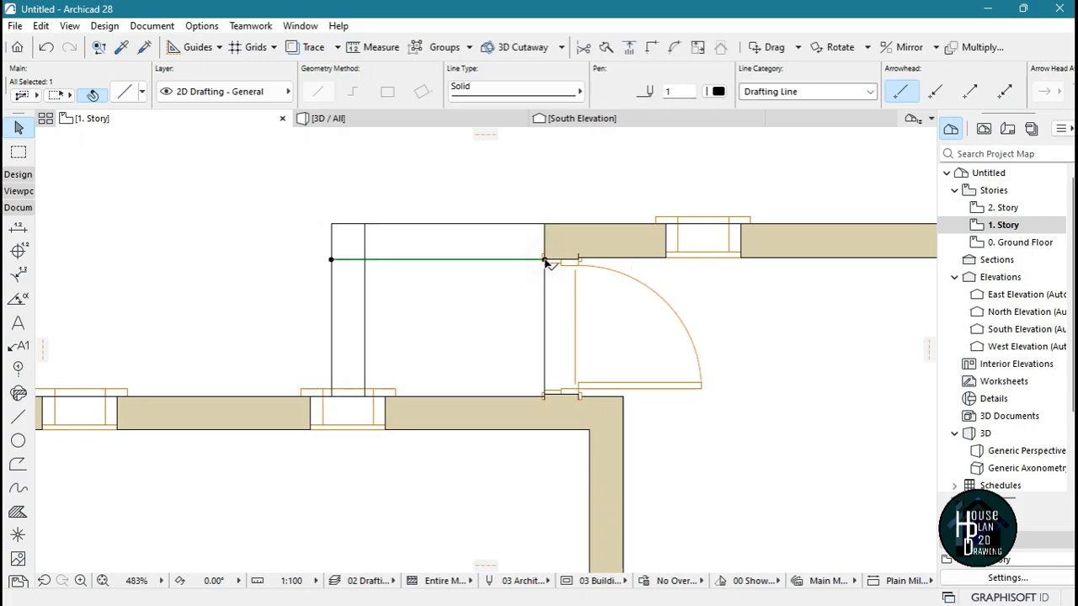
# Move the copied line 12 mm up to the wall's inner face and trim the two inner outline lines at their corner
pyautogui.scroll(2, 549, 256)
pyautogui.scroll(6, 549, 257)
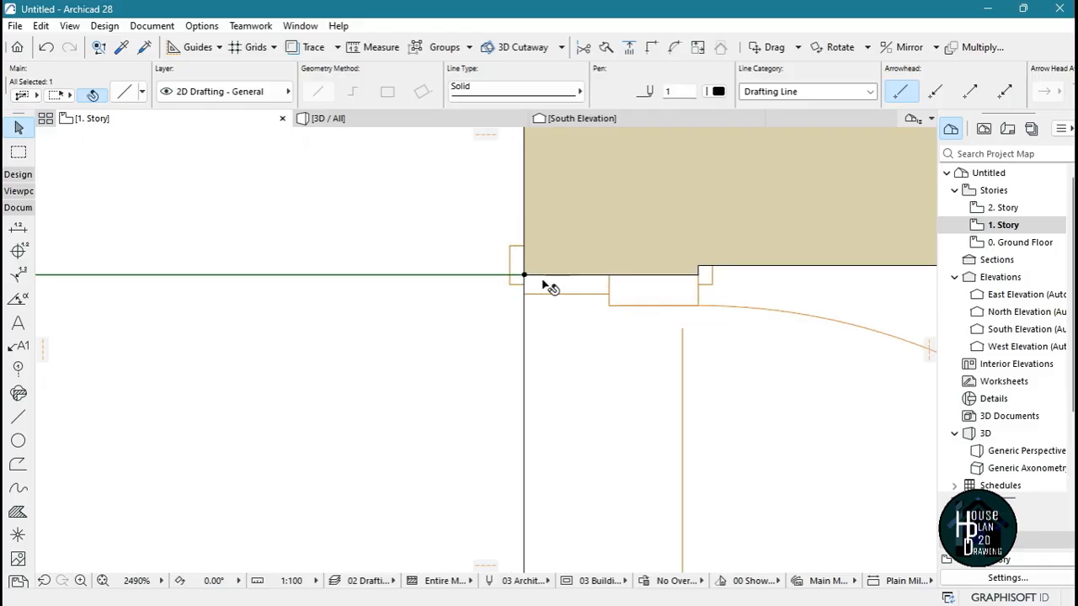
pyautogui.hotkey('ctrl', 'd')
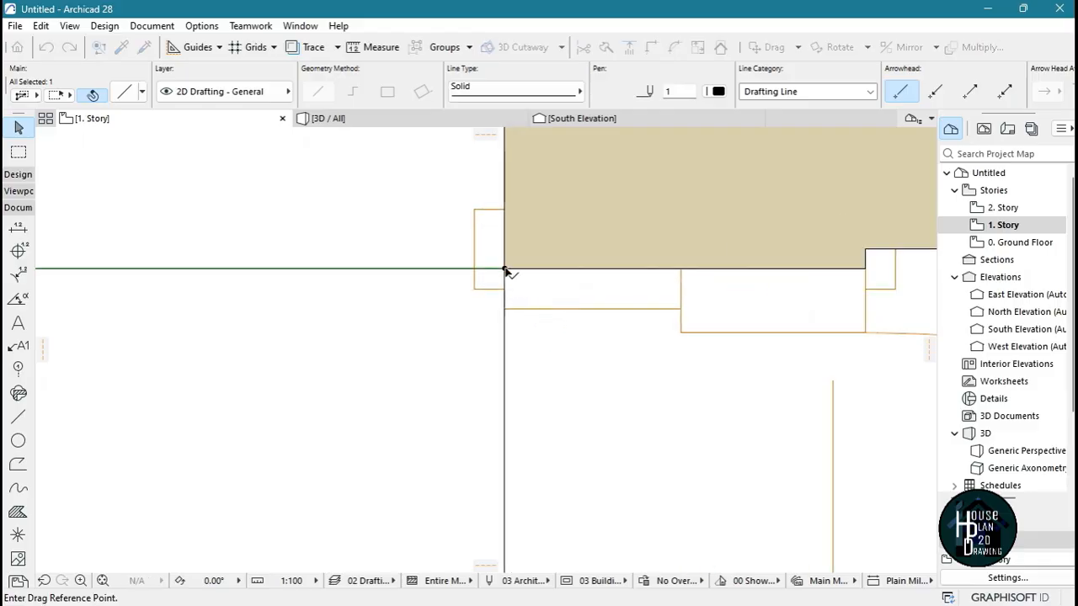
pyautogui.click(504, 268)
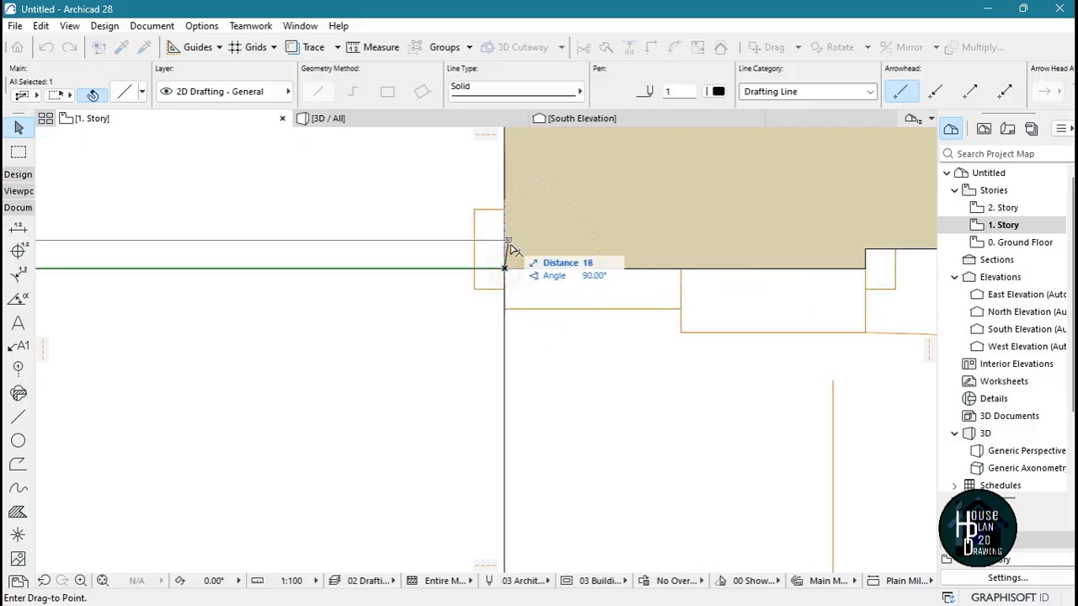
pyautogui.click(866, 250)
pyautogui.click(526, 327)
pyautogui.scroll(-7, 510, 308)
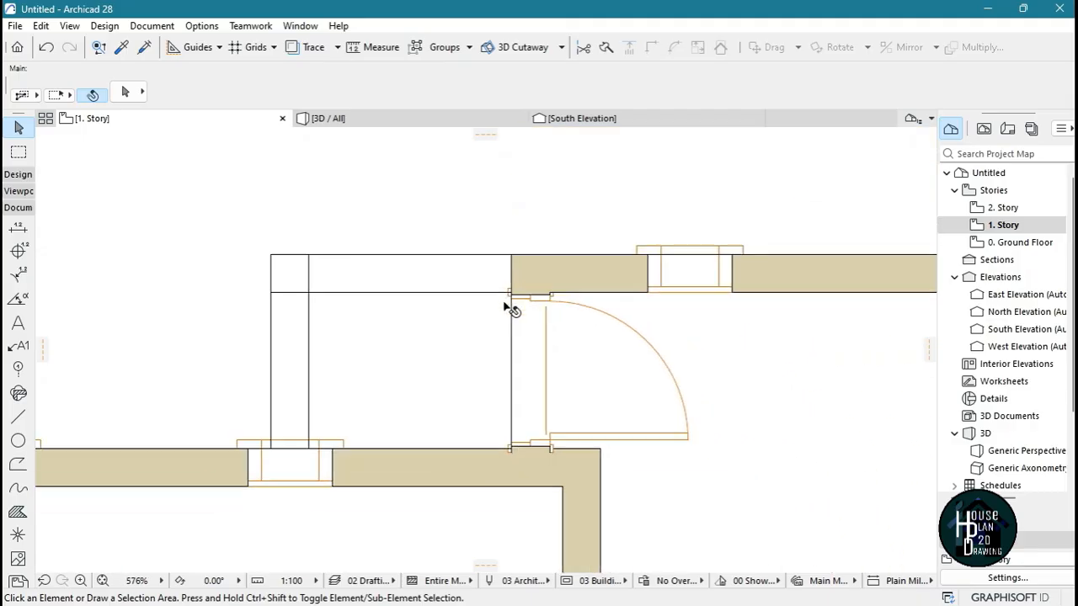
pyautogui.scroll(2, 306, 291)
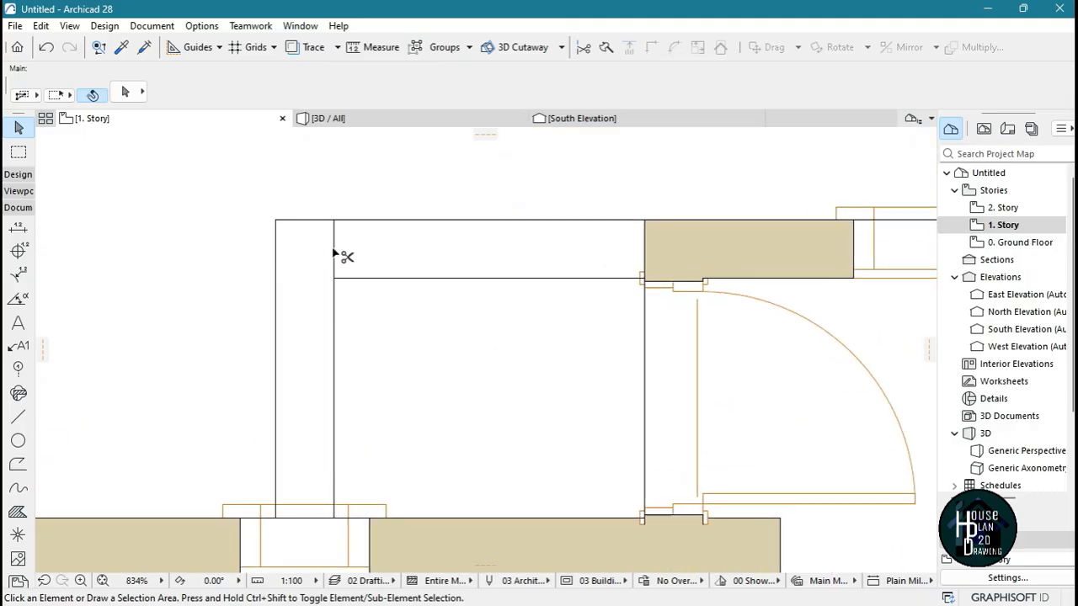
pyautogui.scroll(-2, 423, 292)
# Set the line type of all four balcony outline lines to Dashed Small
pyautogui.click(298, 212)
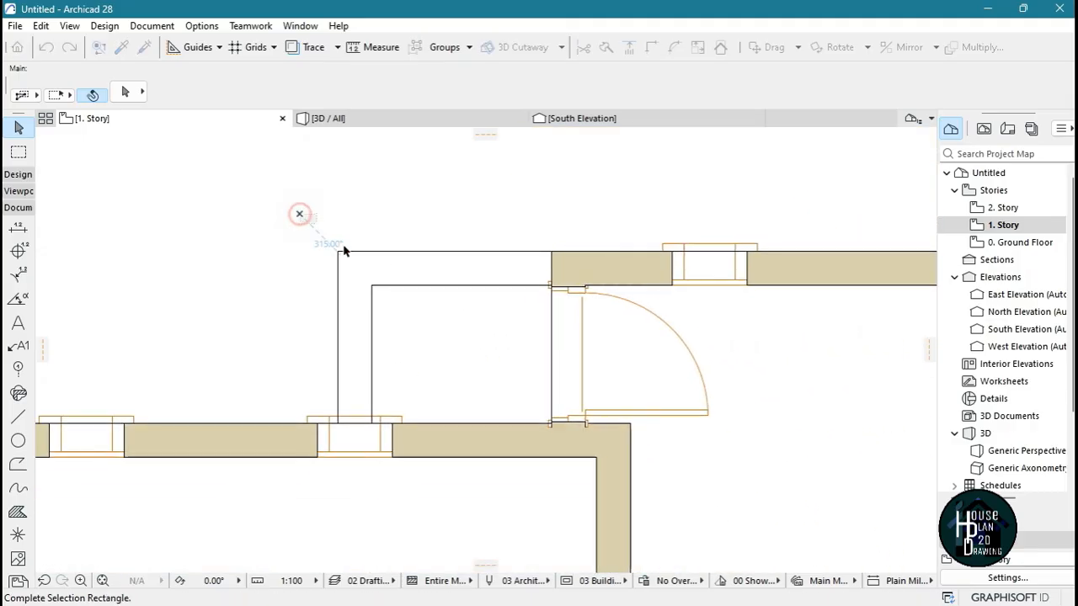
pyautogui.click(421, 312)
pyautogui.click(519, 92)
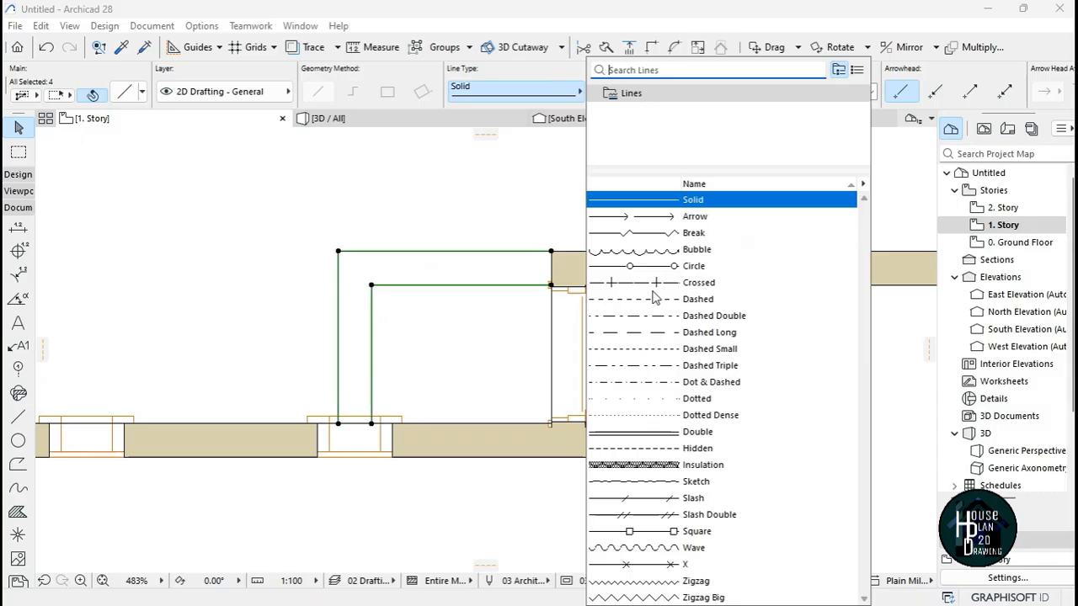
pyautogui.click(684, 350)
pyautogui.click(500, 286)
pyautogui.scroll(-3, 467, 306)
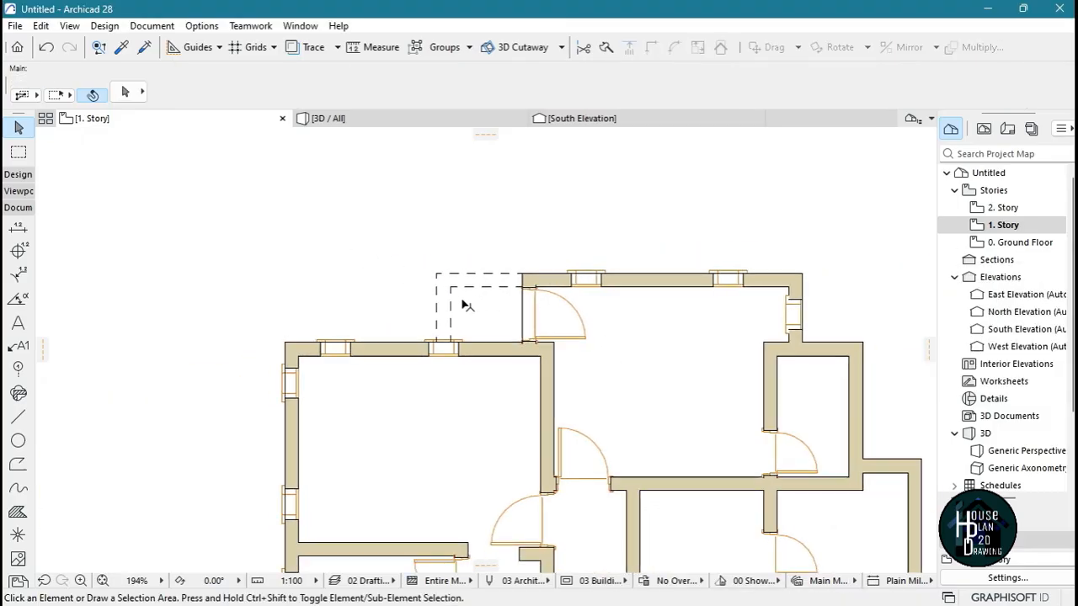
# Move the window overlapped by the balcony outline left by its own 500 mm width along the upper wall
pyautogui.scroll(4, 368, 366)
pyautogui.scroll(2, 552, 341)
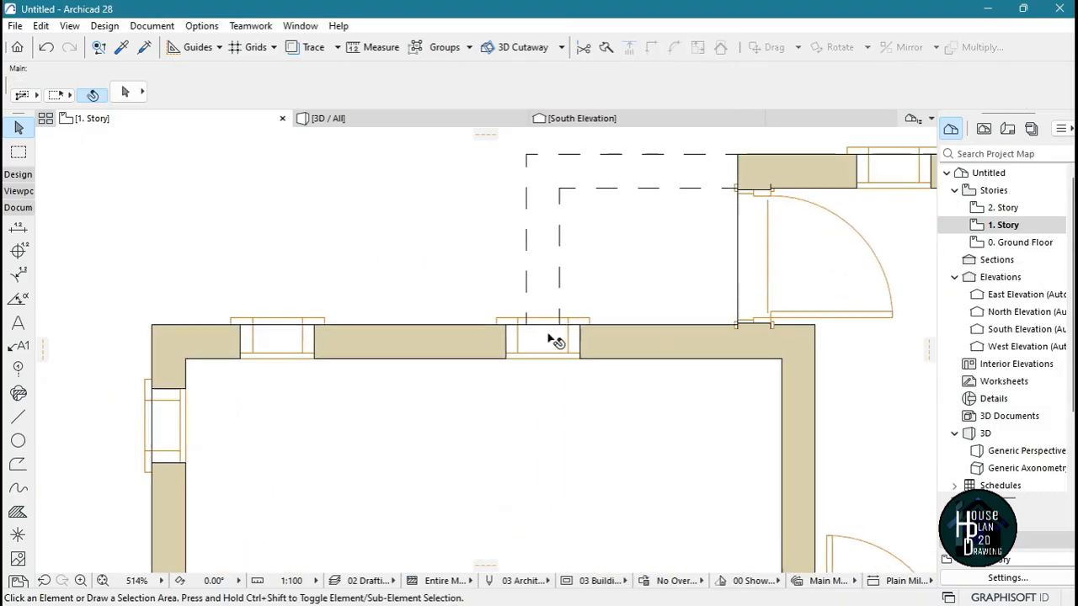
pyautogui.click(546, 349)
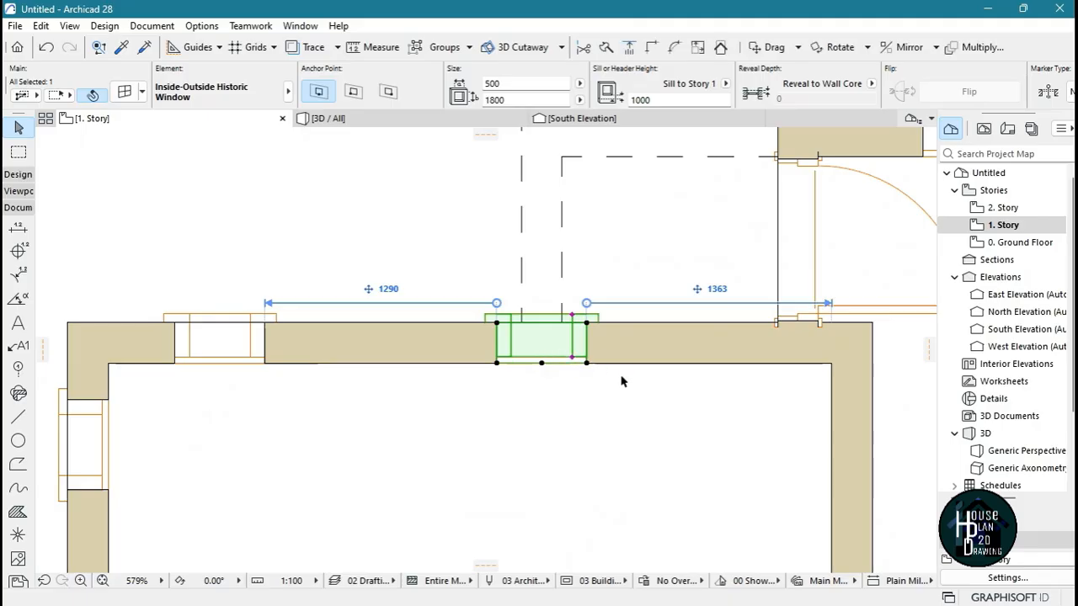
pyautogui.click(586, 363)
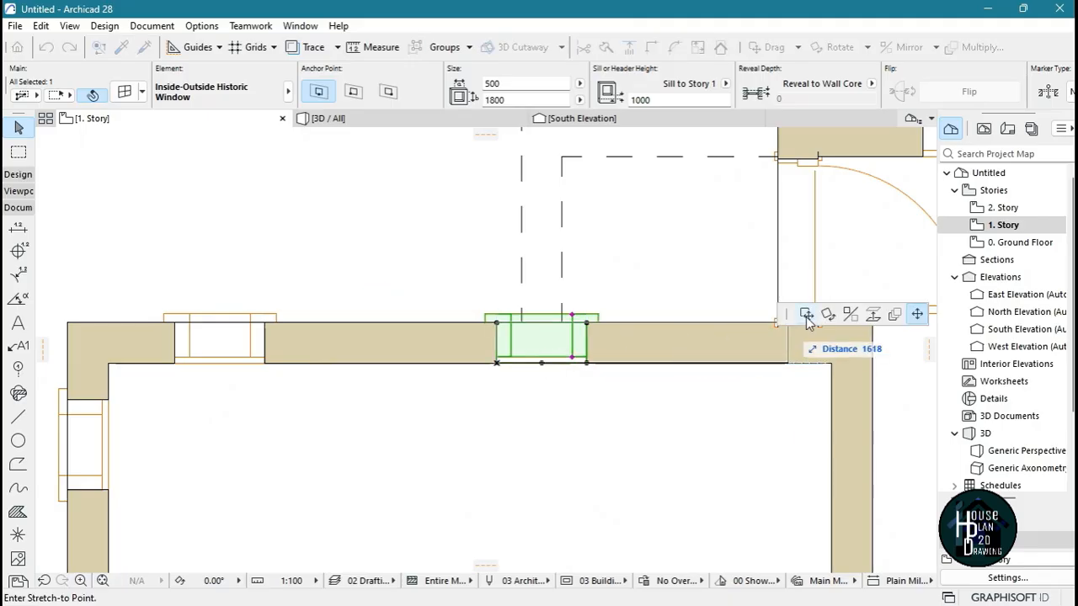
pyautogui.click(805, 316)
pyautogui.click(497, 364)
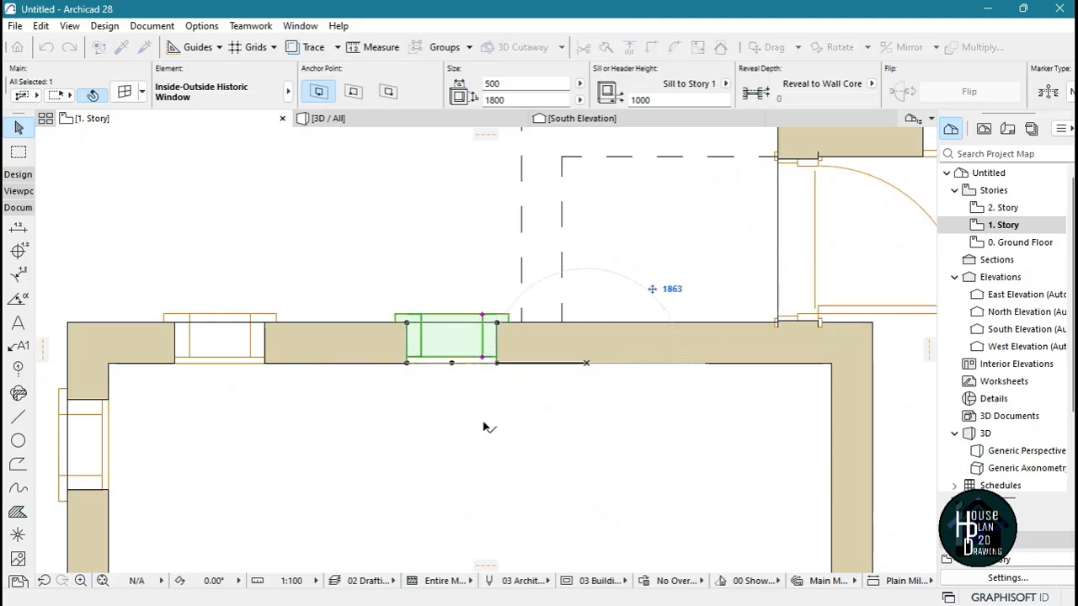
pyautogui.press('Escape')
pyautogui.scroll(-2, 492, 327)
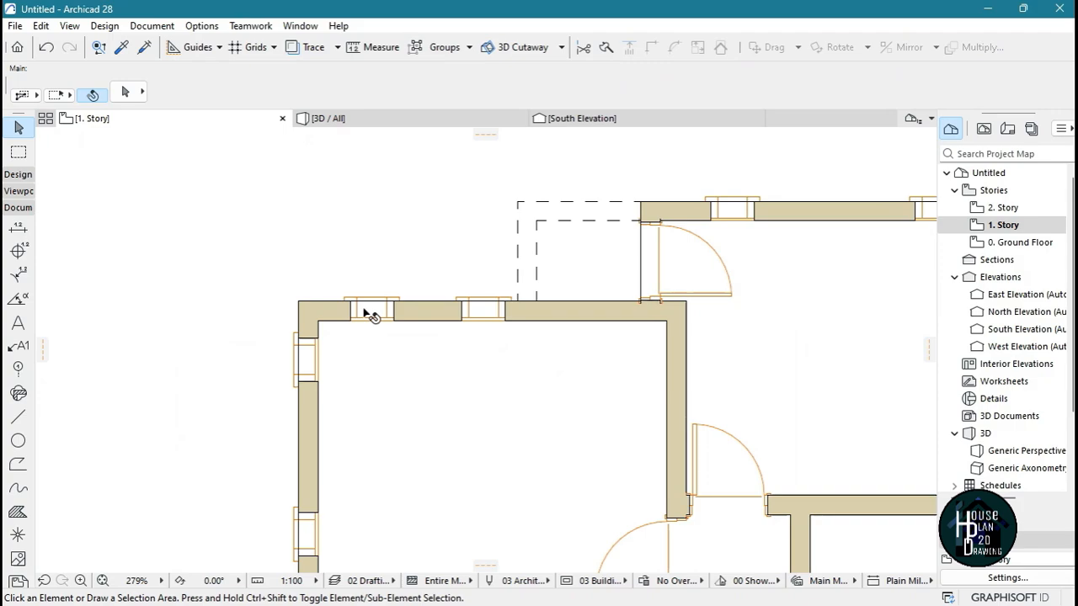
# Move the other window in that upper wall left to the room's inner corner, flush with the left wall's inner face
pyautogui.click(368, 322)
pyautogui.scroll(3, 362, 324)
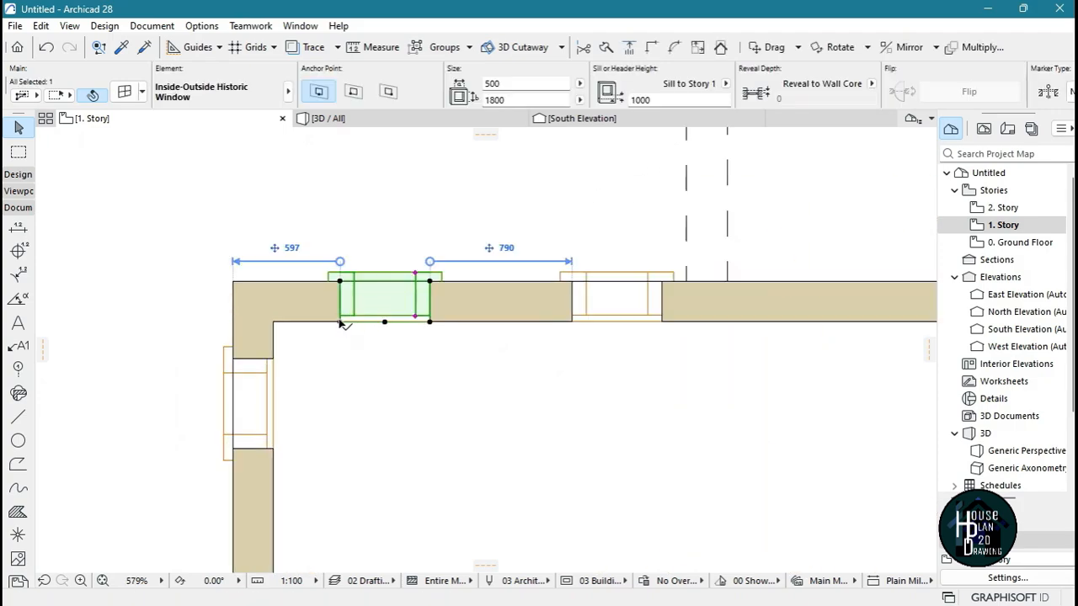
pyautogui.click(341, 324)
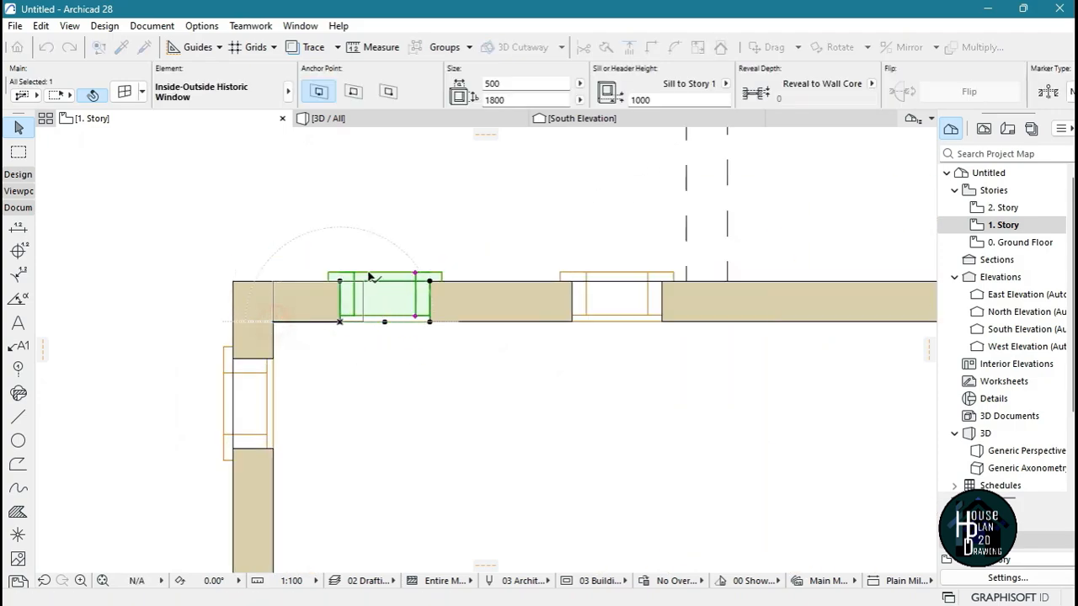
pyautogui.scroll(-6, 534, 329)
pyautogui.press('Escape')
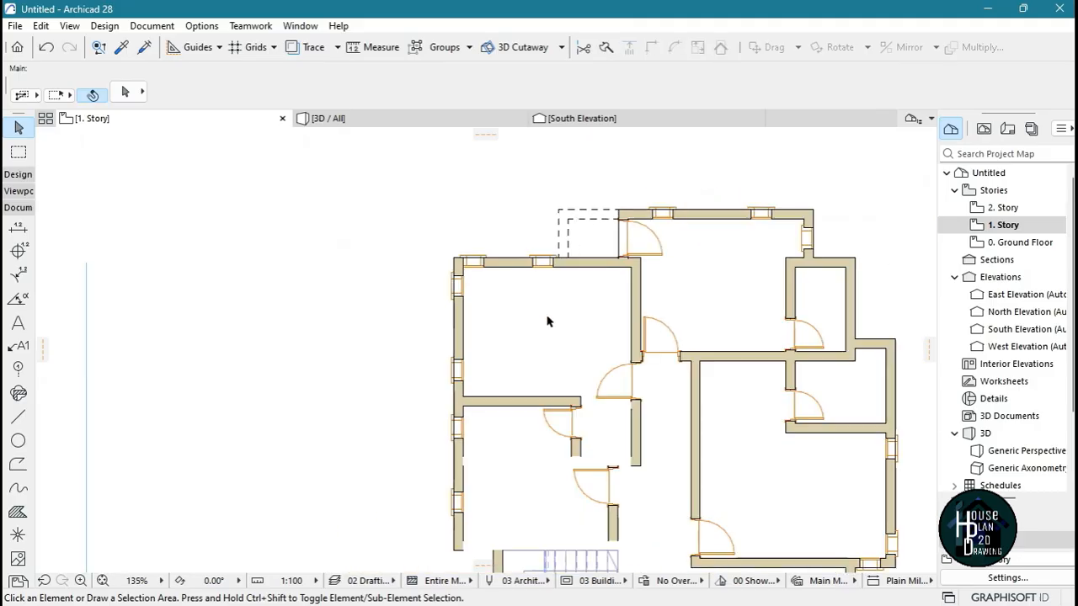
# Examine the whole first-story plan, including the moved windows, both dashed balcony outlines, the stairs and the door positions
pyautogui.scroll(3, 547, 321)
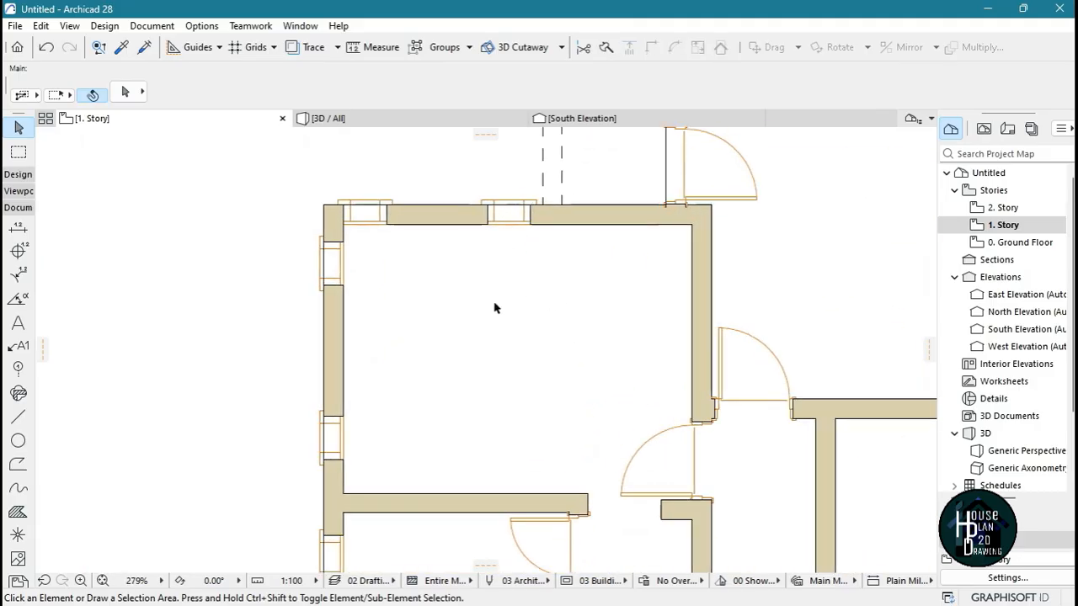
pyautogui.scroll(-3, 495, 308)
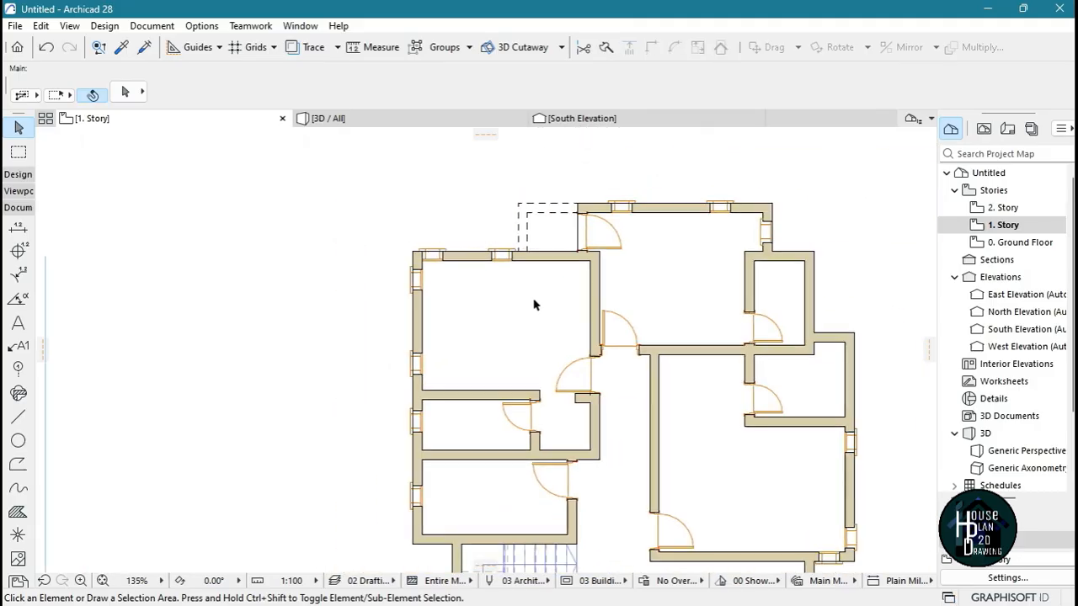
pyautogui.scroll(3, 506, 296)
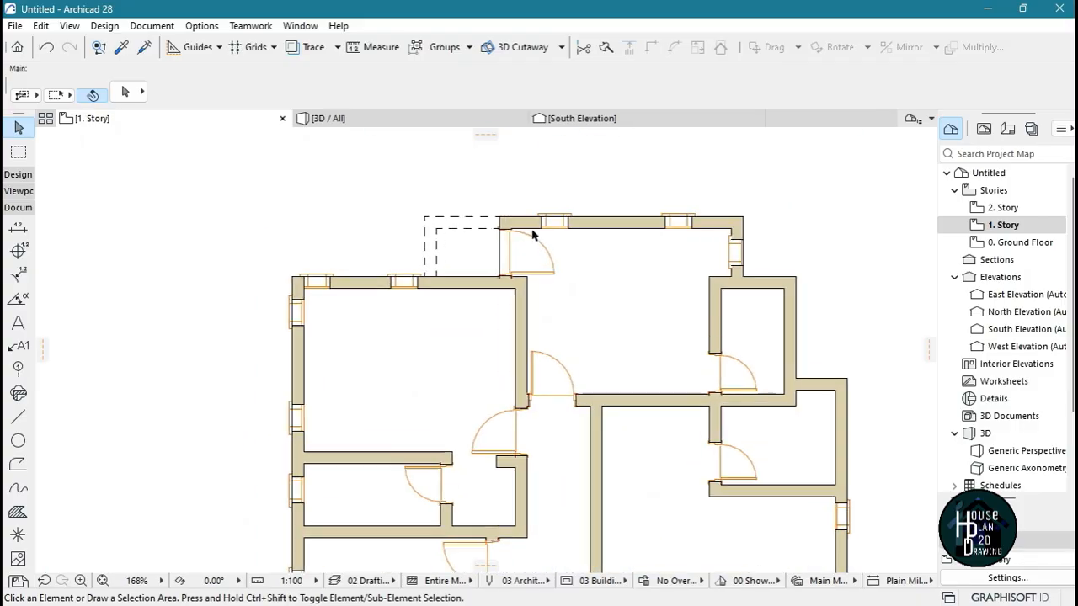
pyautogui.scroll(-5, 530, 217)
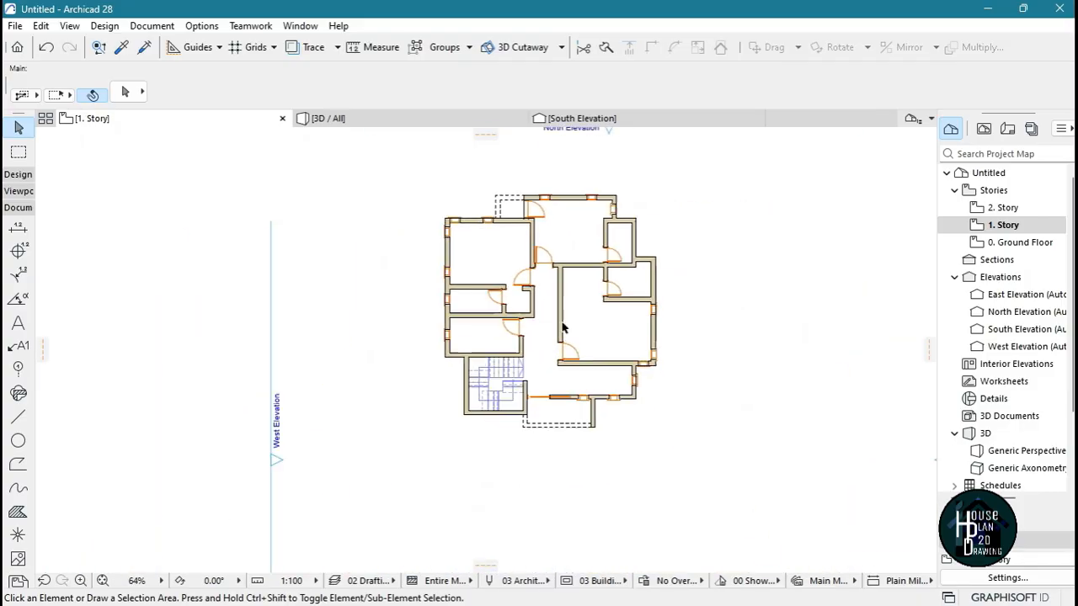
pyautogui.scroll(4, 434, 329)
pyautogui.scroll(-5, 516, 396)
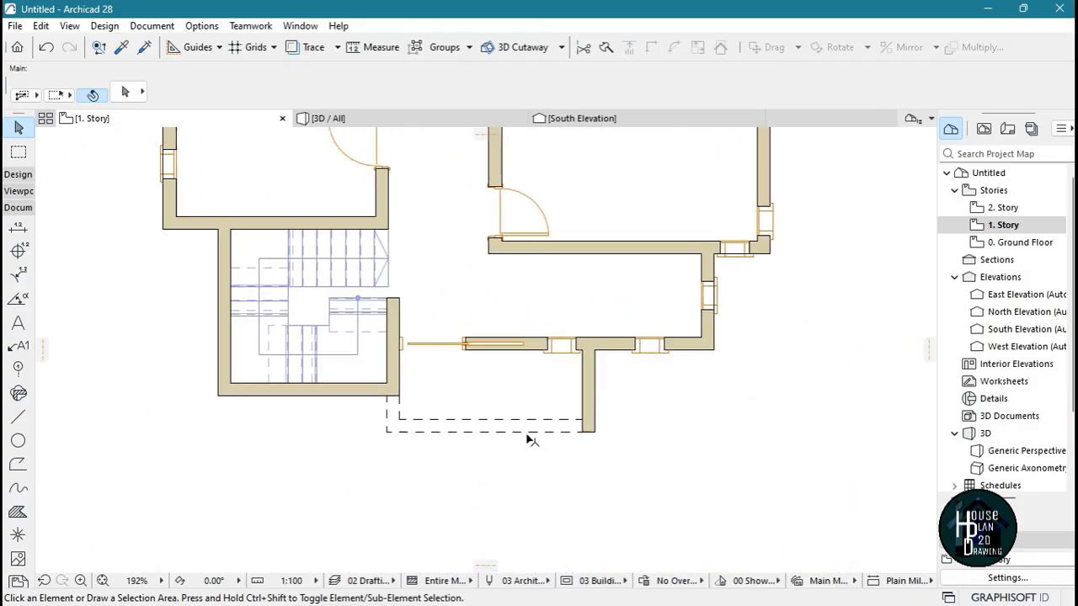
pyautogui.scroll(2, 512, 348)
pyautogui.scroll(-1, 589, 315)
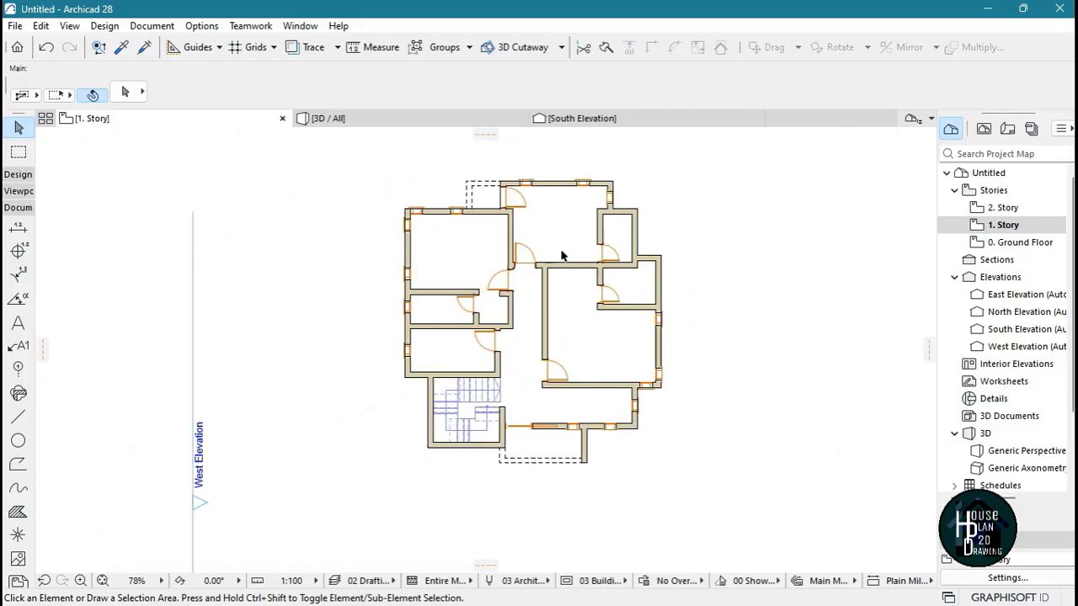
pyautogui.scroll(4, 527, 302)
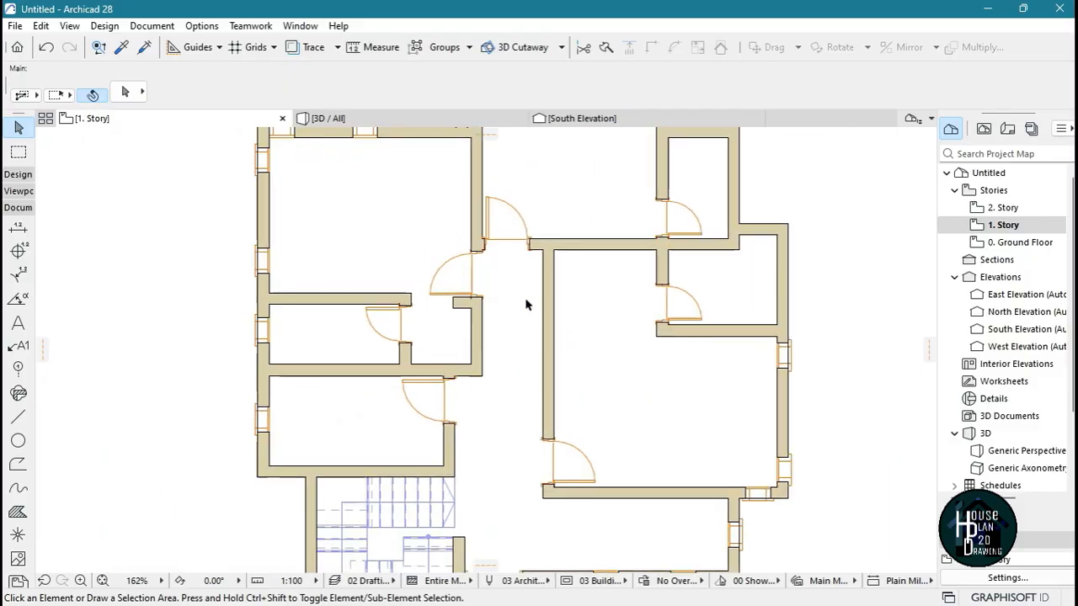
pyautogui.scroll(-3, 536, 309)
pyautogui.scroll(1, 556, 313)
pyautogui.scroll(-2, 579, 308)
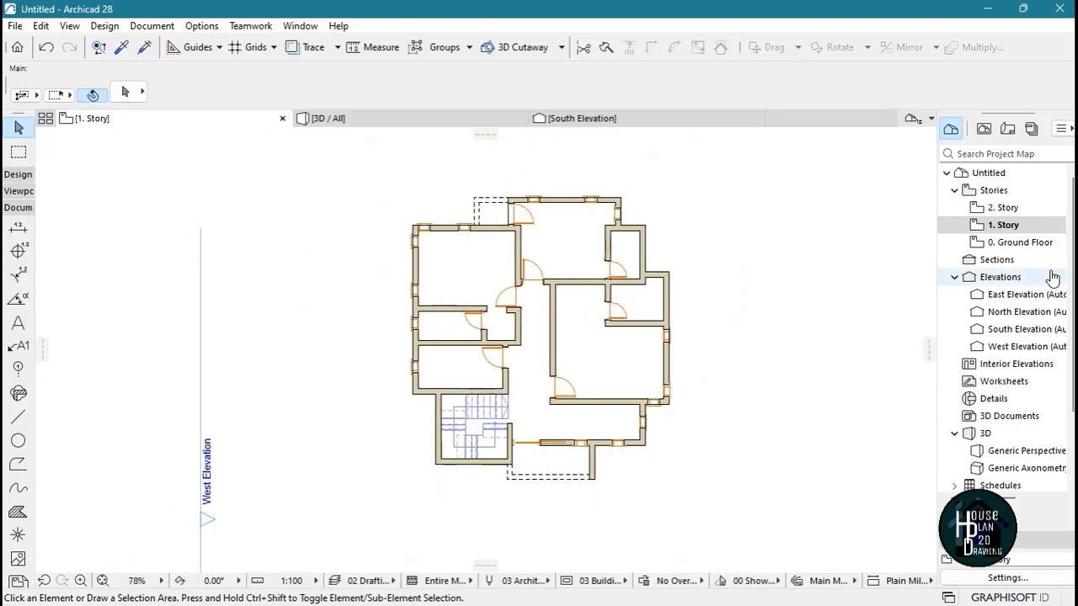
# Check the ground floor plan's room layout and return to the first story to compare its rooms
pyautogui.click(1017, 242)
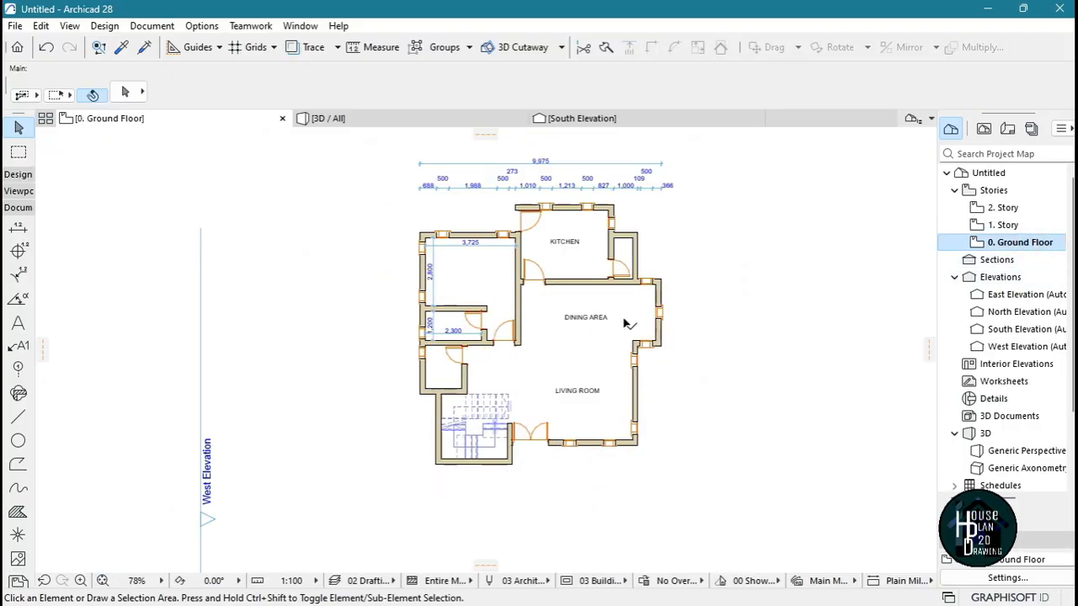
pyautogui.scroll(4, 624, 323)
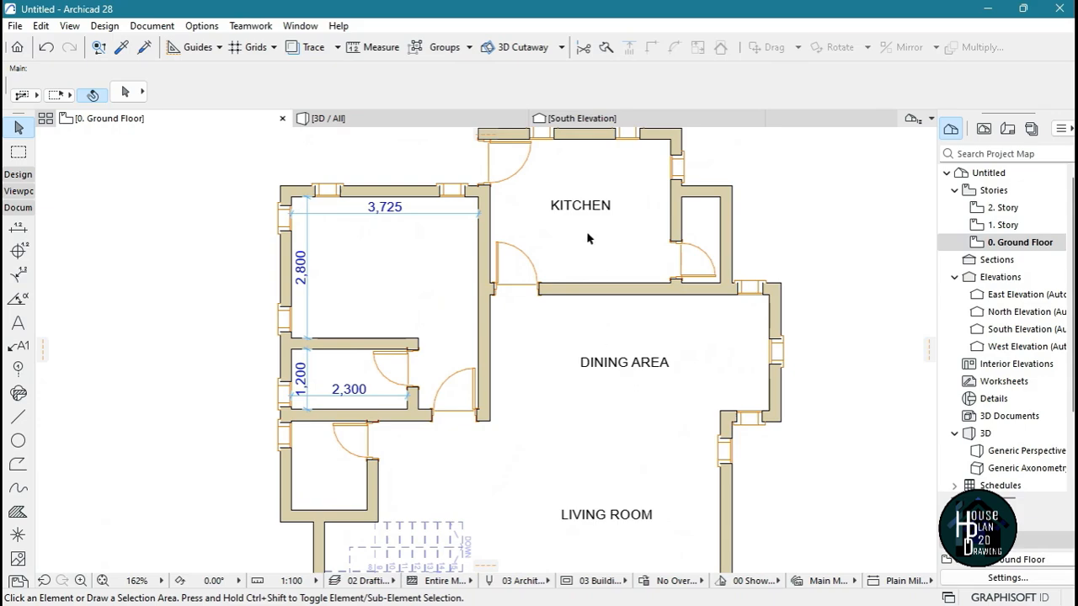
pyautogui.scroll(-4, 689, 349)
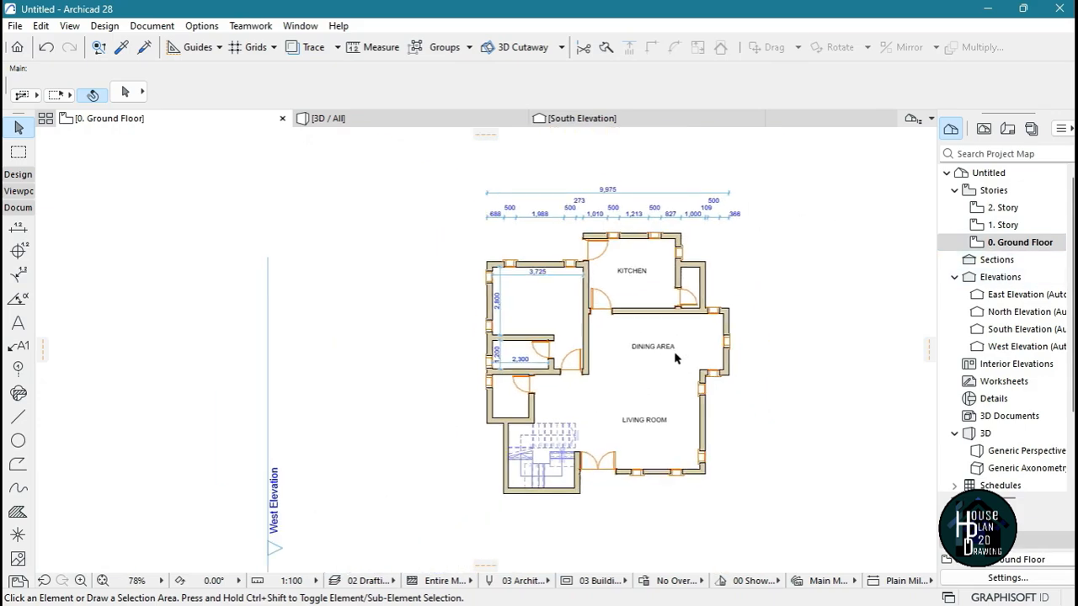
pyautogui.click(1000, 225)
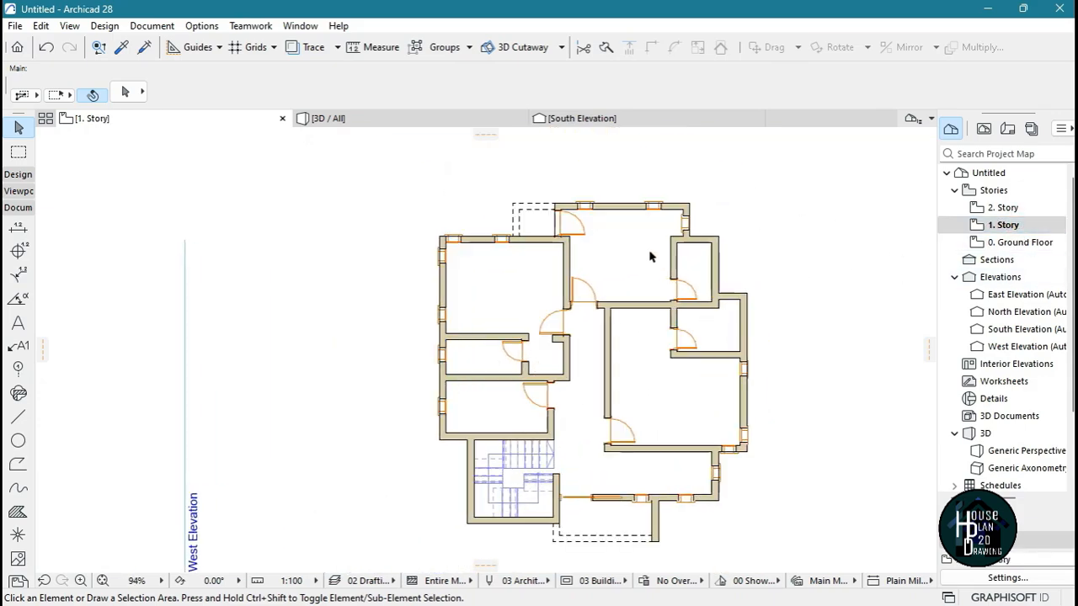
pyautogui.scroll(-4, 650, 261)
pyautogui.scroll(3, 649, 305)
pyautogui.scroll(-3, 585, 318)
pyautogui.scroll(3, 585, 290)
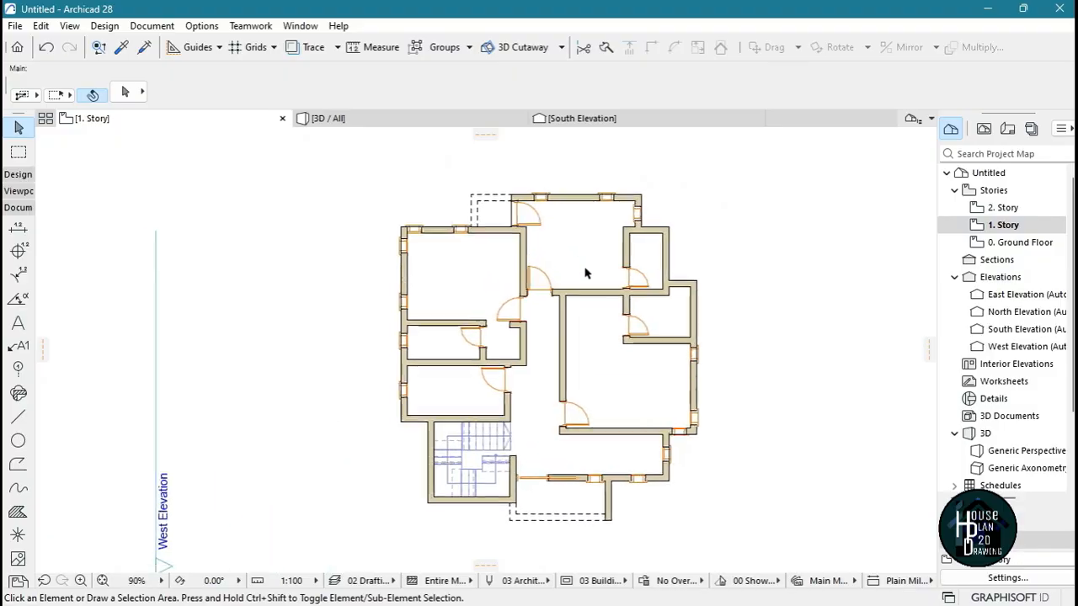
pyautogui.scroll(1, 587, 273)
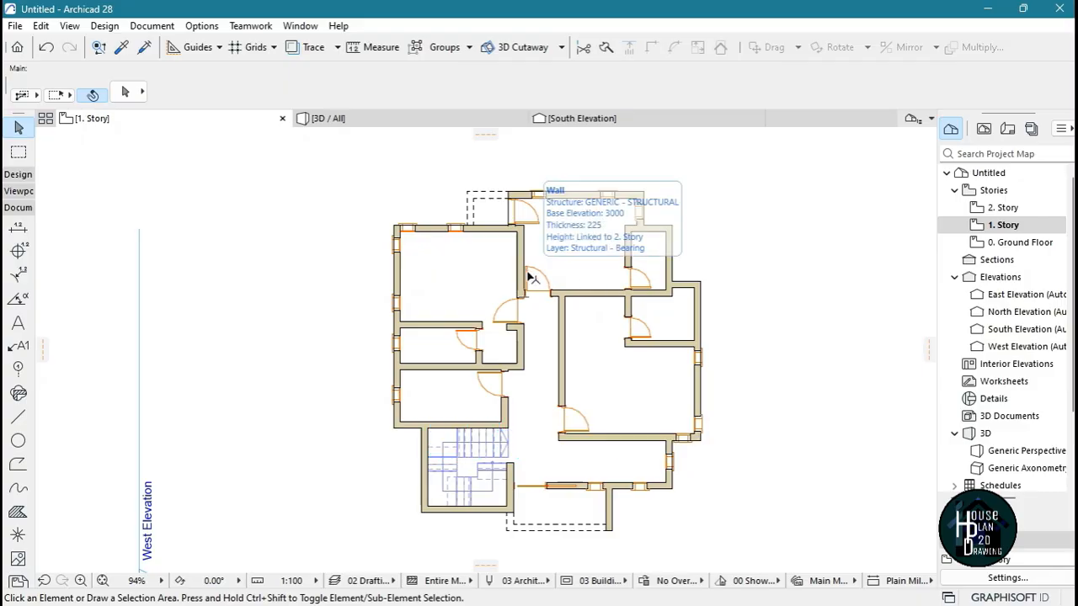
# Open the 3D view of the house and start 3D Explore to inspect the model from outside
pyautogui.click(353, 123)
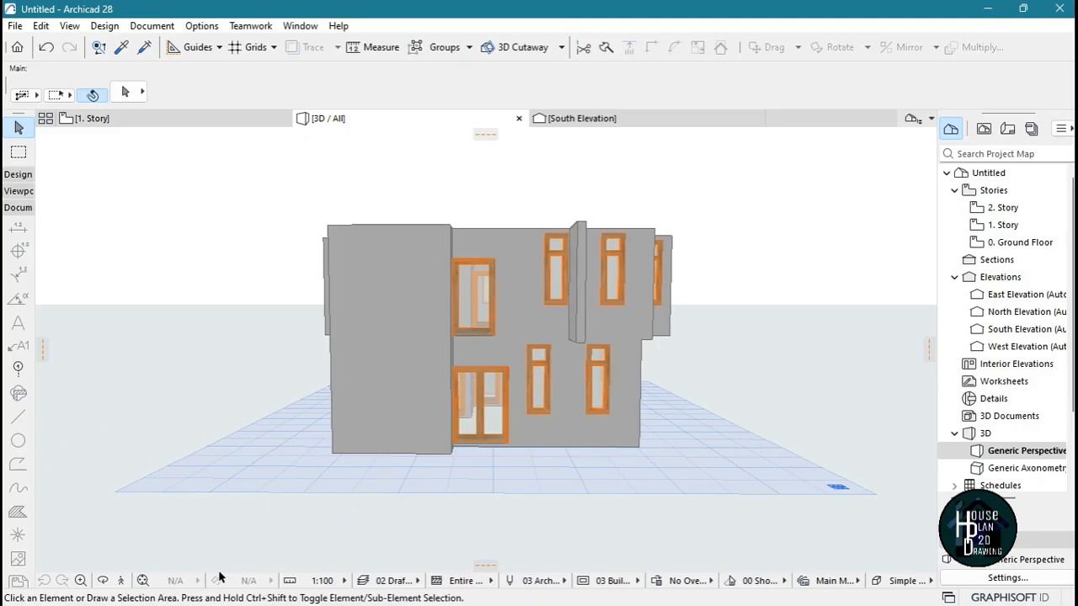
pyautogui.click(121, 581)
pyautogui.click(122, 581)
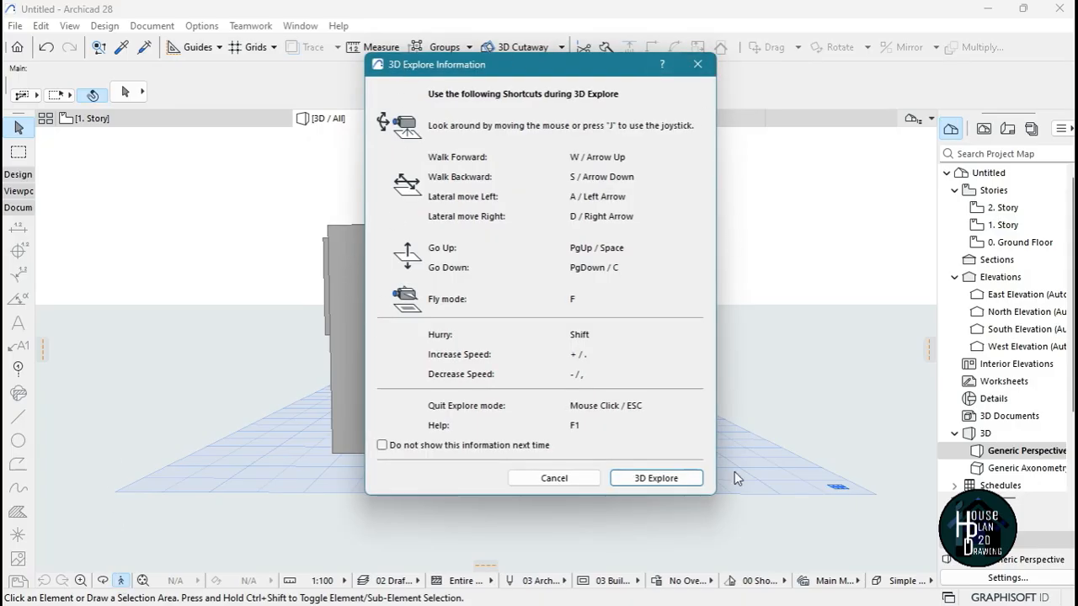
pyautogui.click(668, 483)
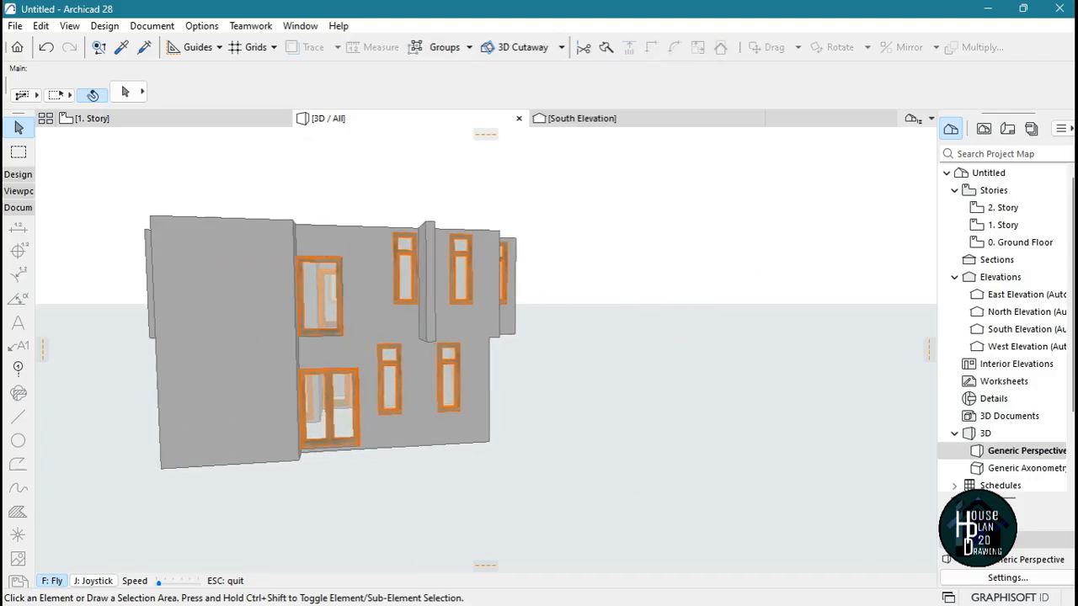
# Examine the front facade in 3D from several angles, including the doors, the windows and the projecting upper wall
pyautogui.press('Right')
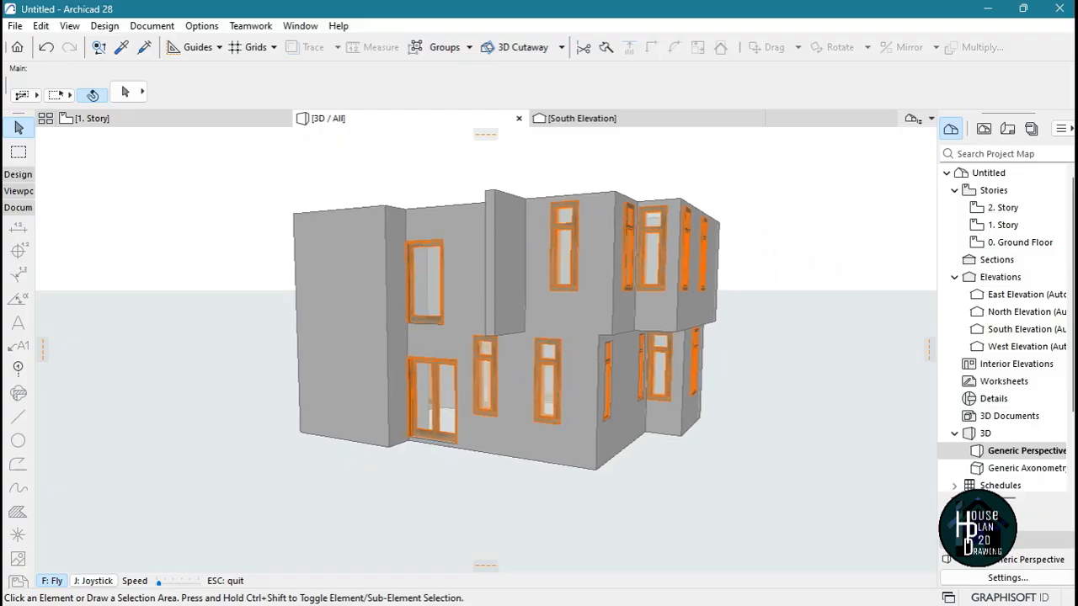
pyautogui.press('w')
pyautogui.press('a')
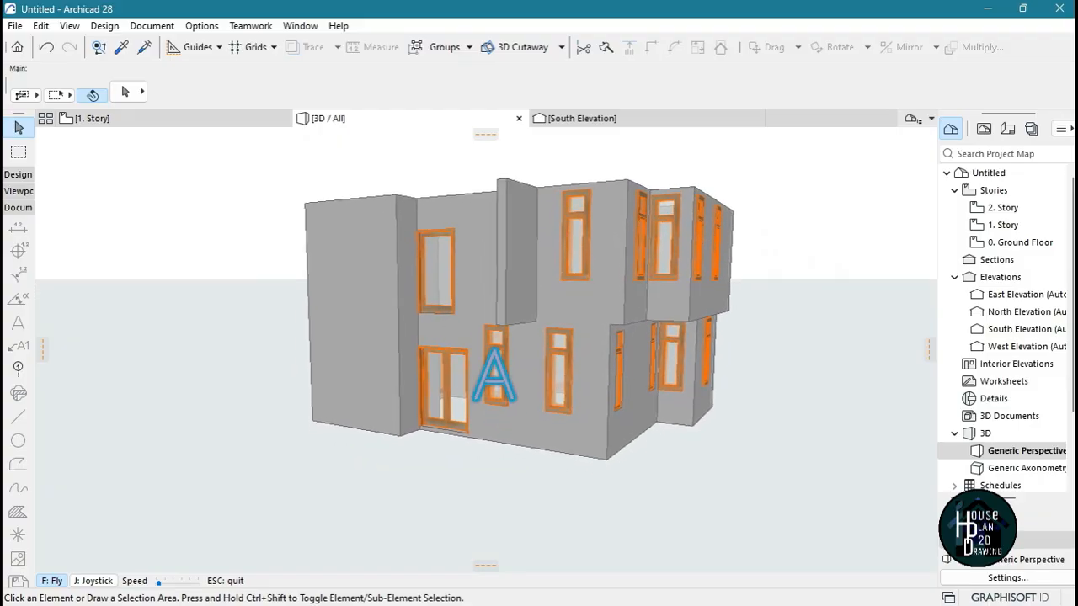
pyautogui.press('s')
pyautogui.press('w')
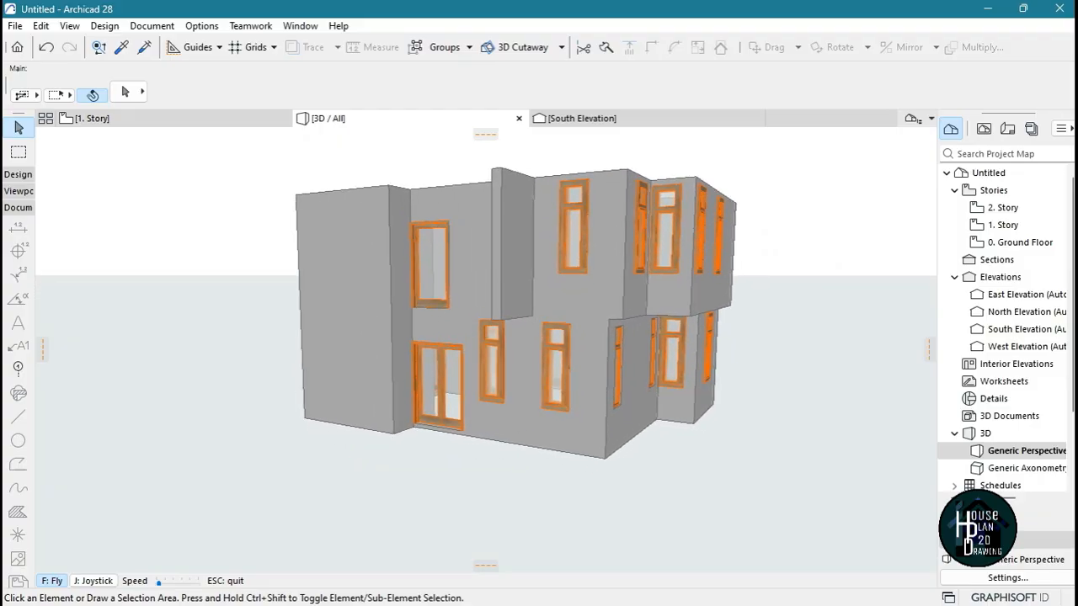
pyautogui.press('w')
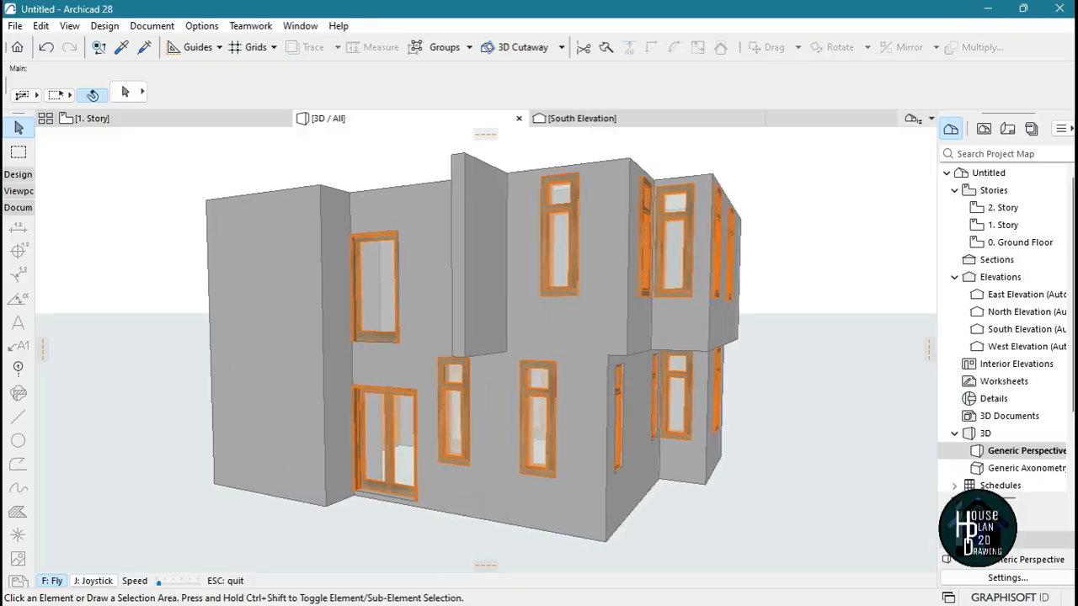
pyautogui.press('s')
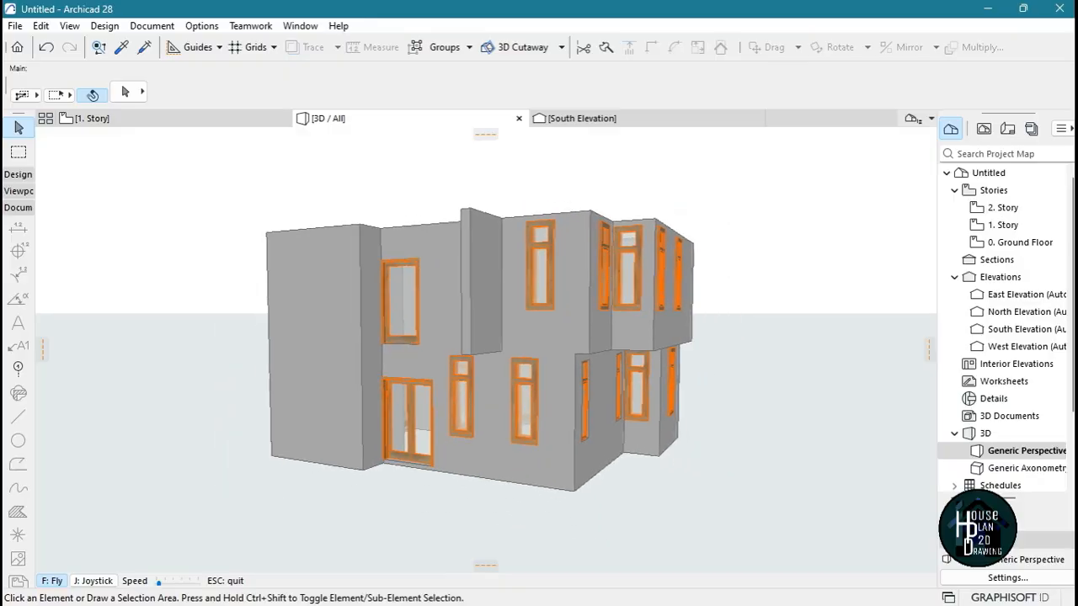
pyautogui.press('a')
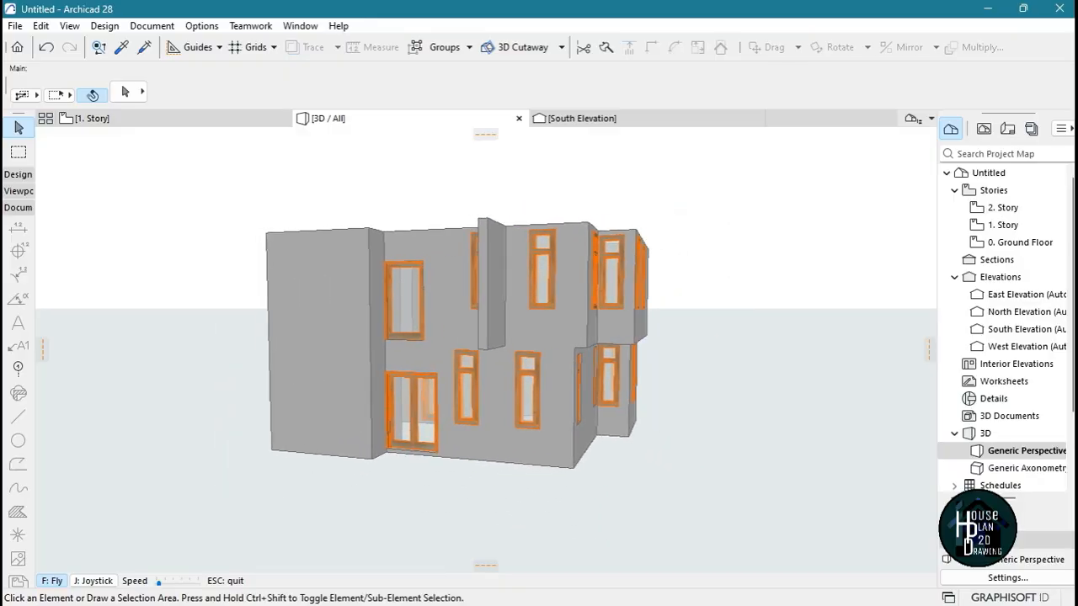
pyautogui.press('a')
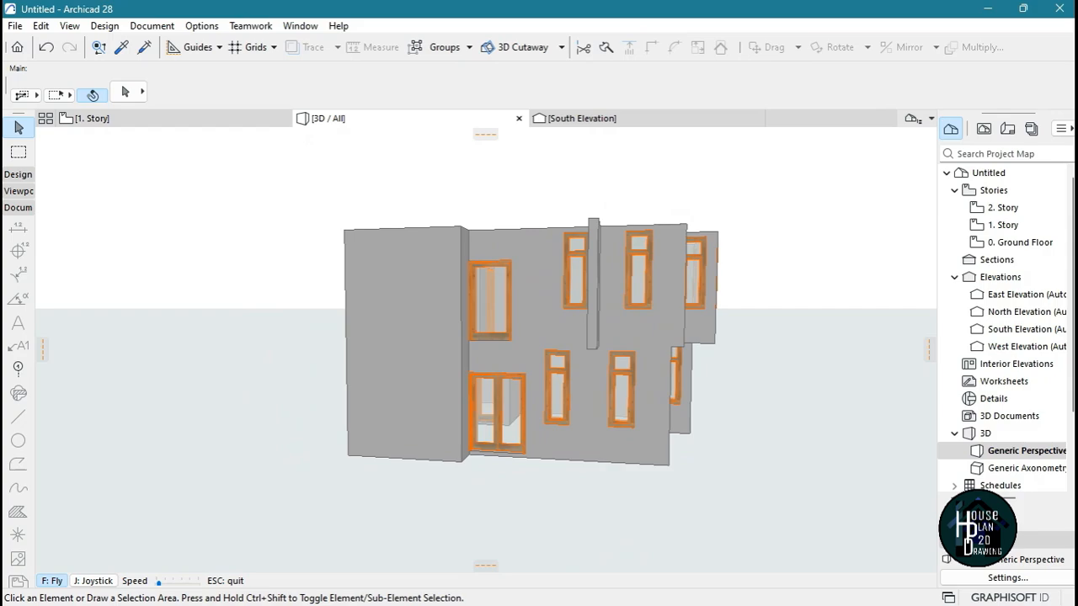
pyautogui.press('d')
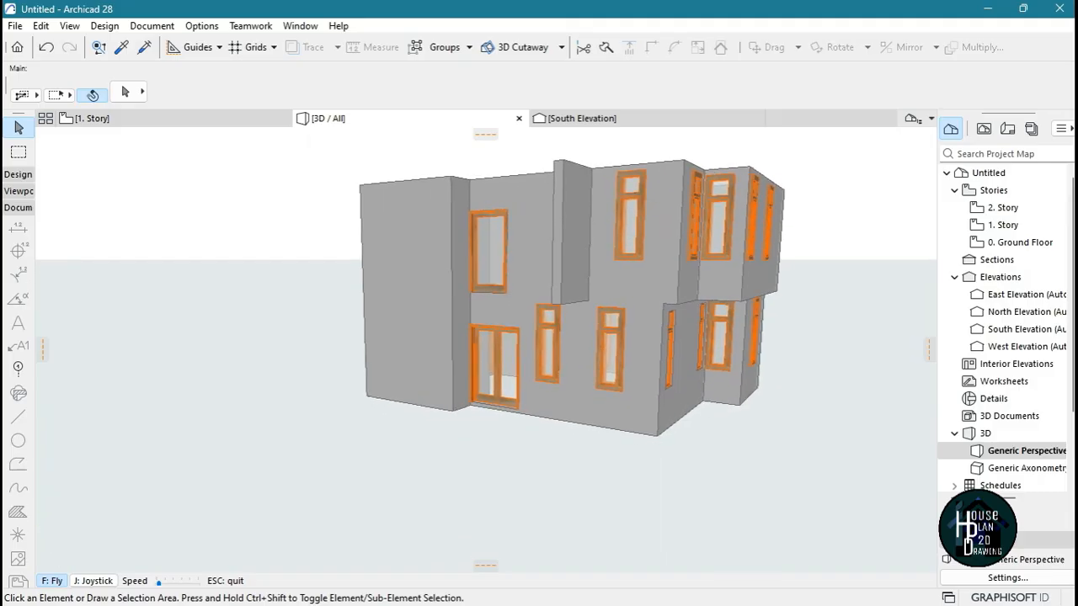
# Fly around the whole house to examine the side and rear walls, their windows and the overhanging upper story
pyautogui.press('Right')
pyautogui.press('Up')
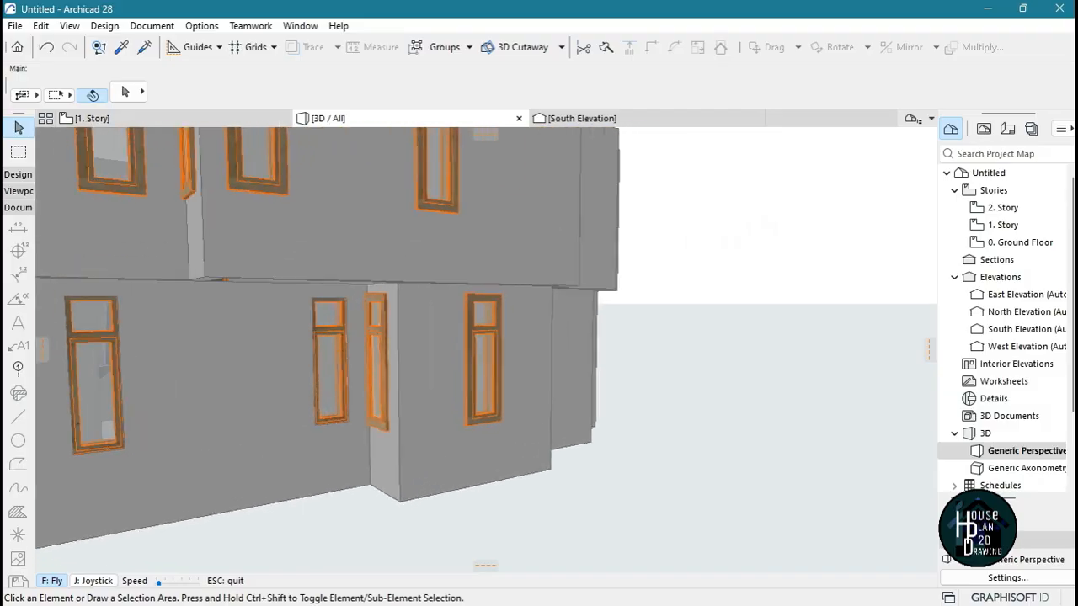
pyautogui.press('Right')
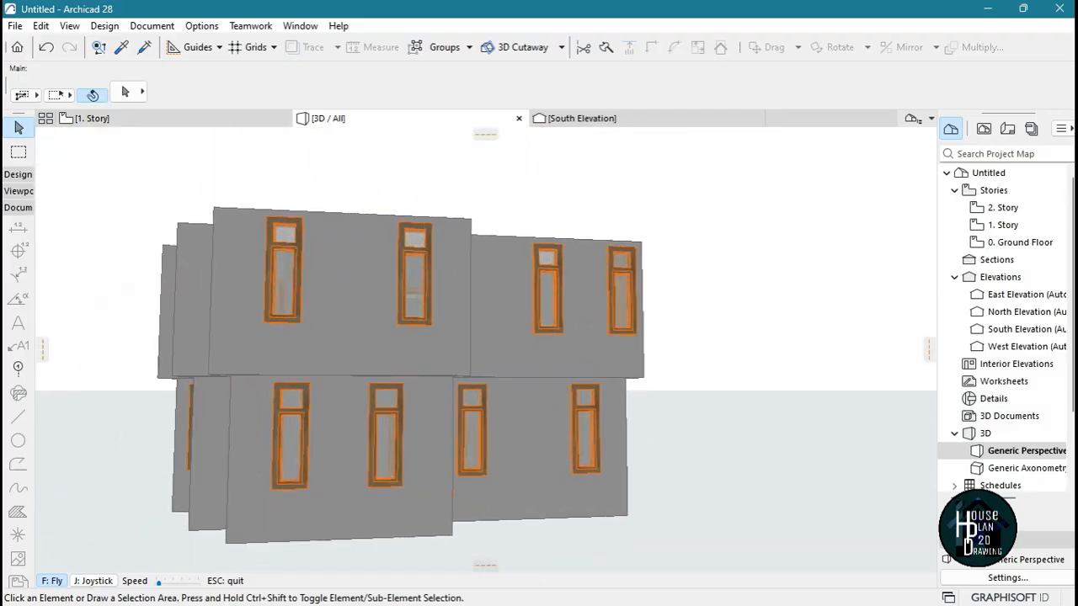
pyautogui.press('Right')
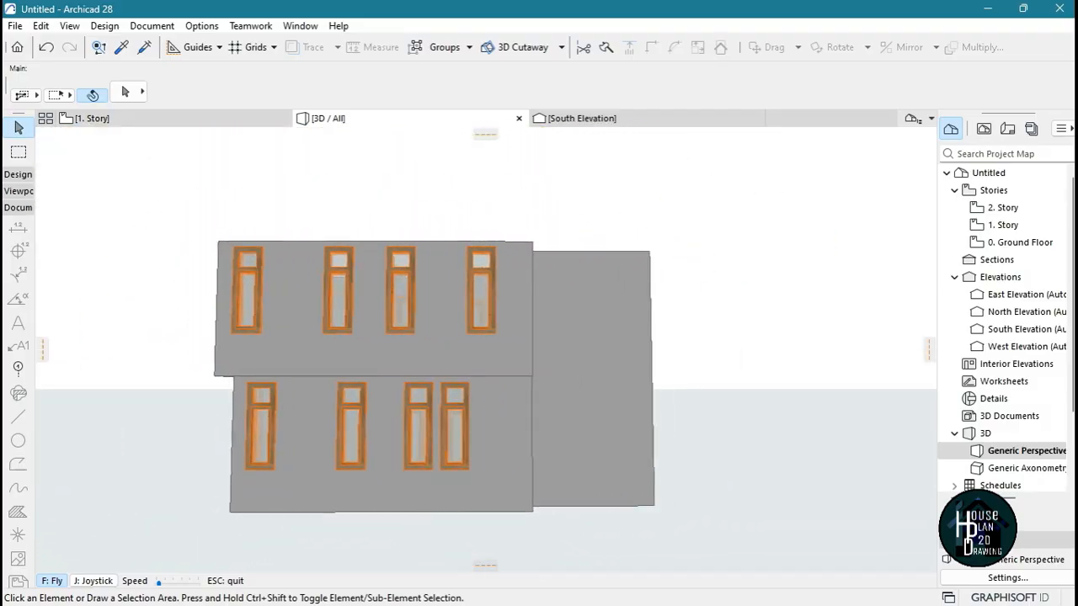
pyautogui.press('Right')
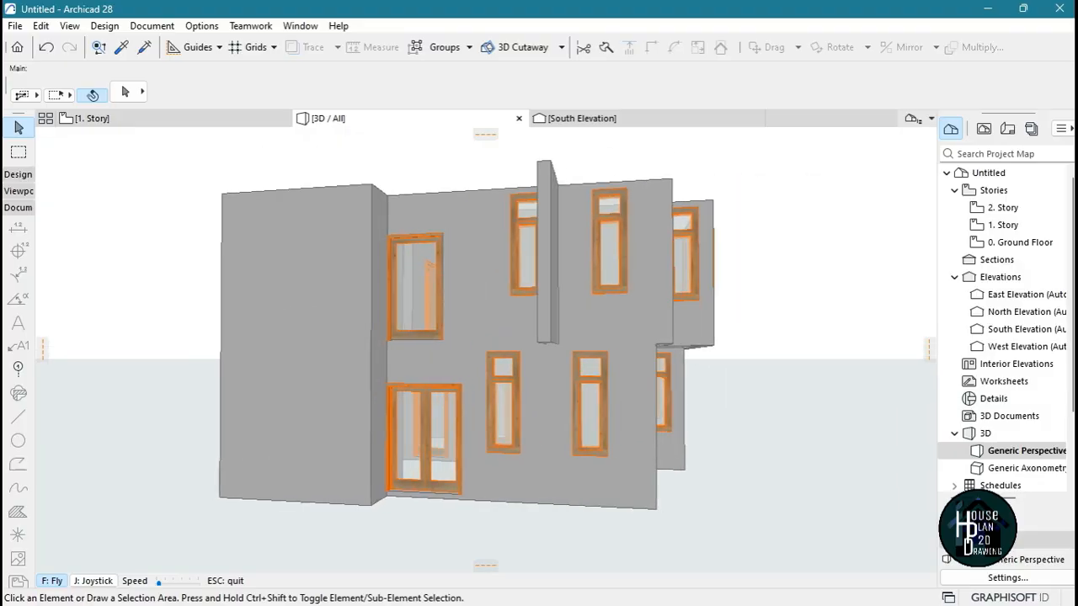
pyautogui.press('Right')
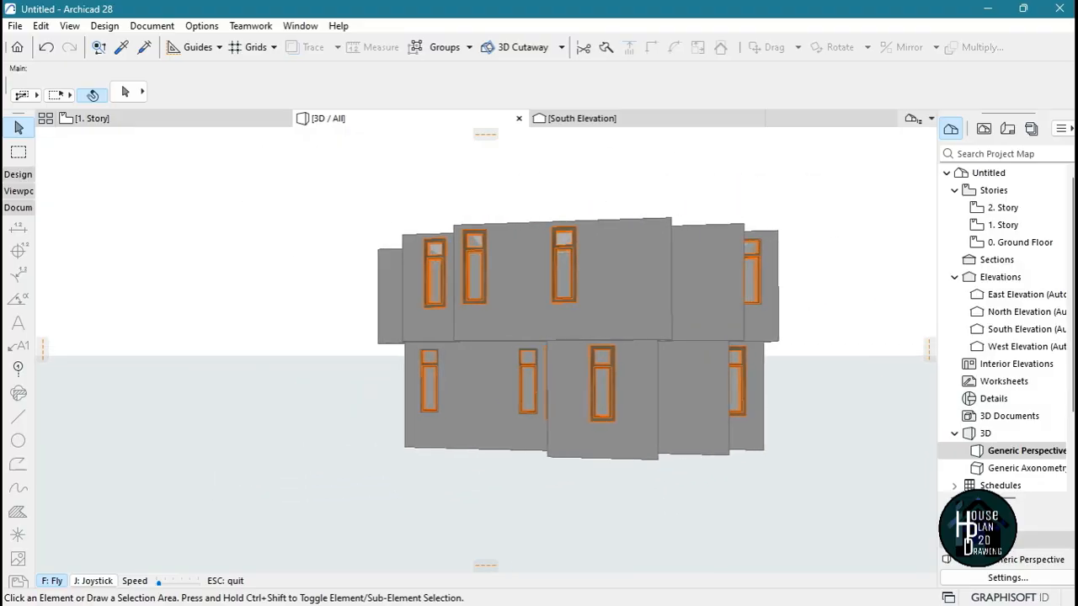
pyautogui.press('Right')
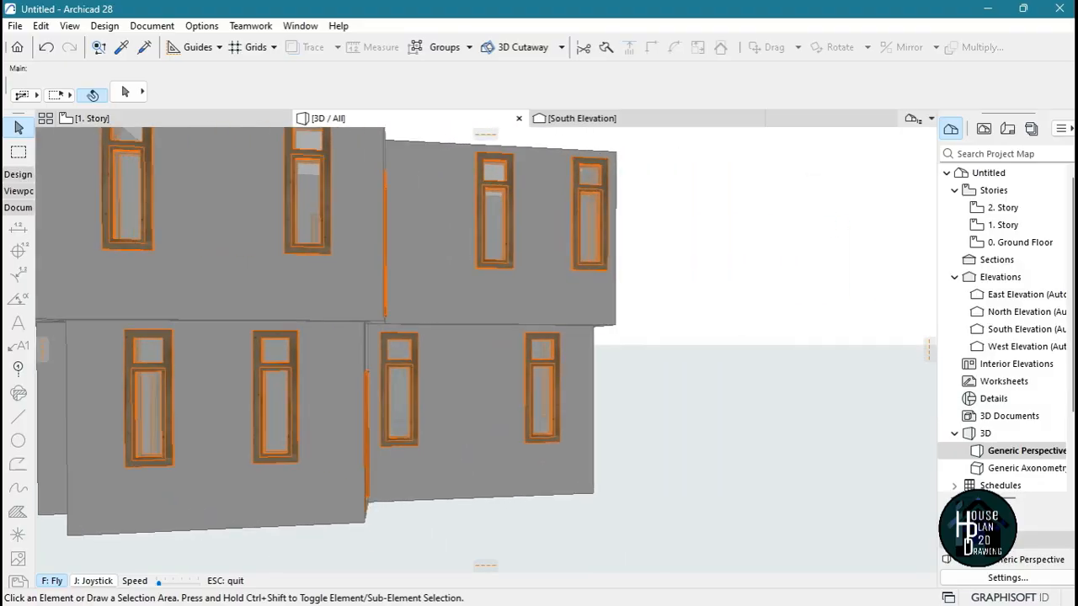
pyautogui.press('Right')
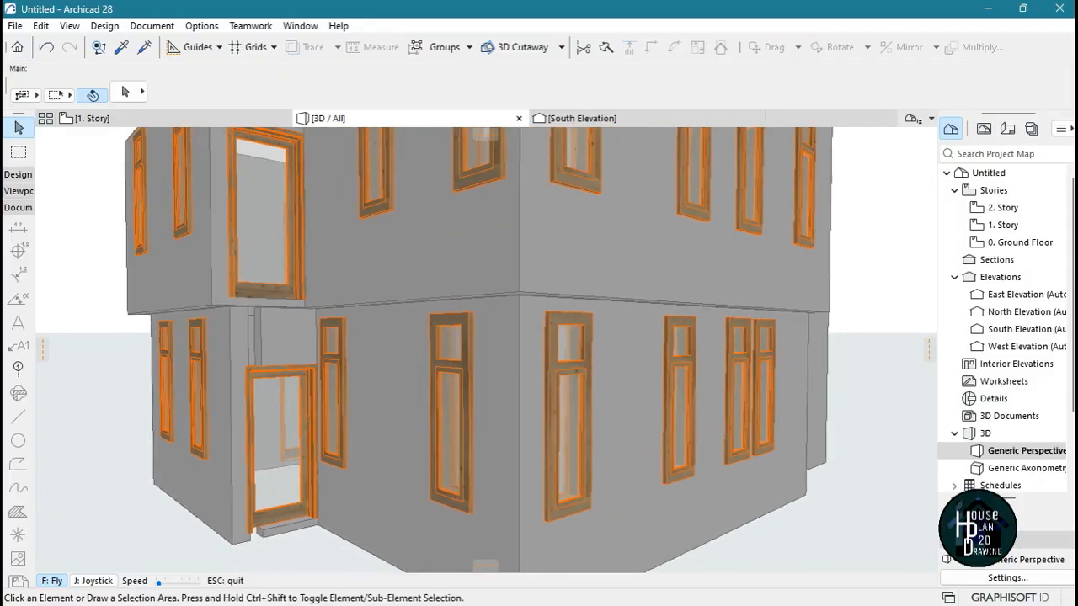
pyautogui.press('Up')
pyautogui.press('Right')
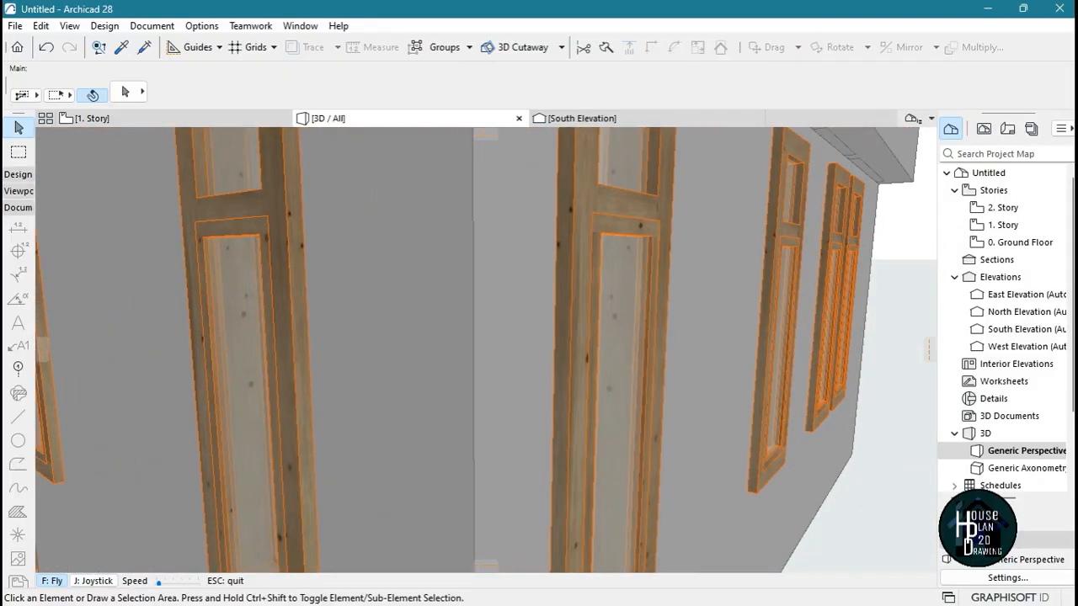
pyautogui.press('Right')
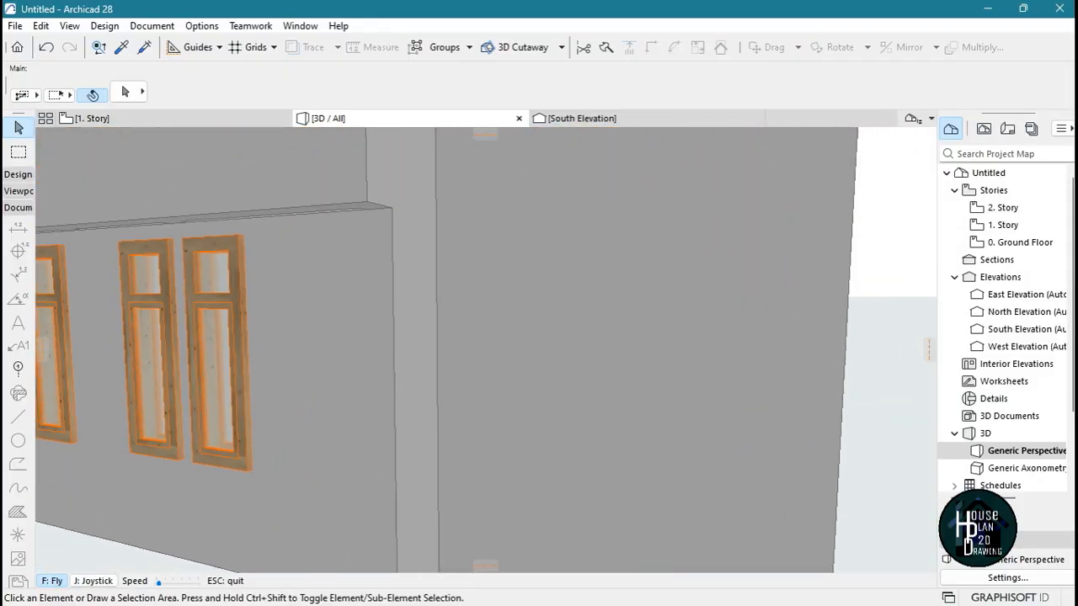
# Inspect the interior doors and staircase from inside the house, and leave 3D Explore with the building viewed from outside
pyautogui.press('Up')
pyautogui.press('Up')
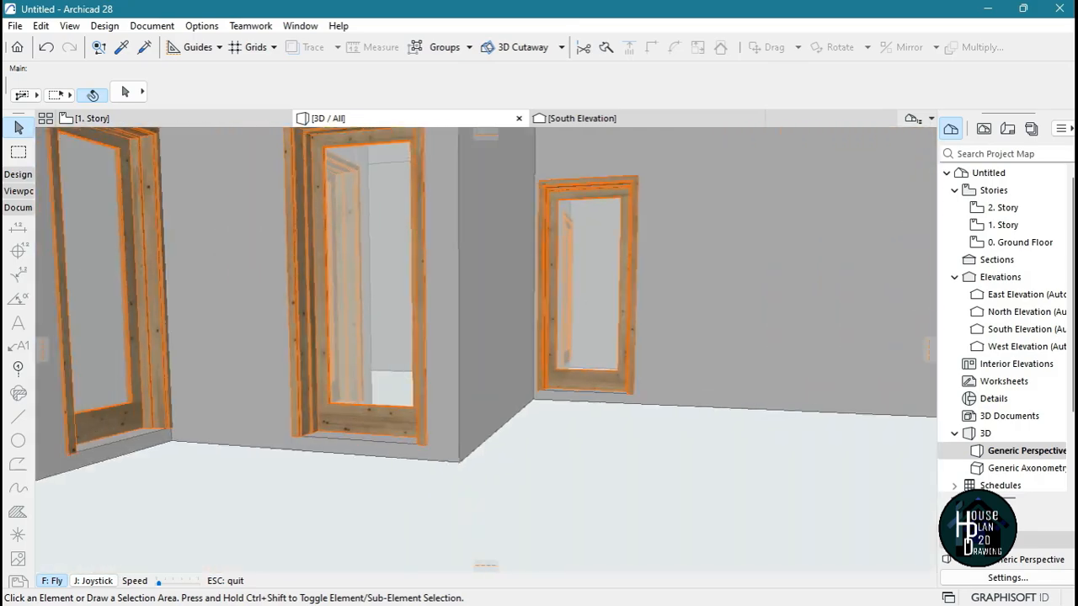
pyautogui.press('Up')
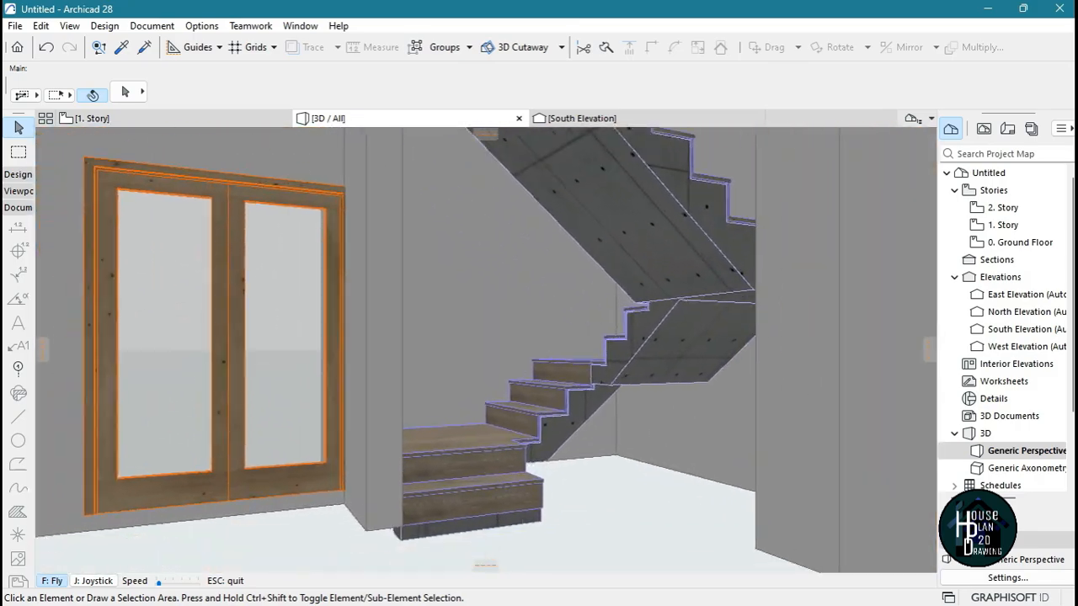
pyautogui.press('Up')
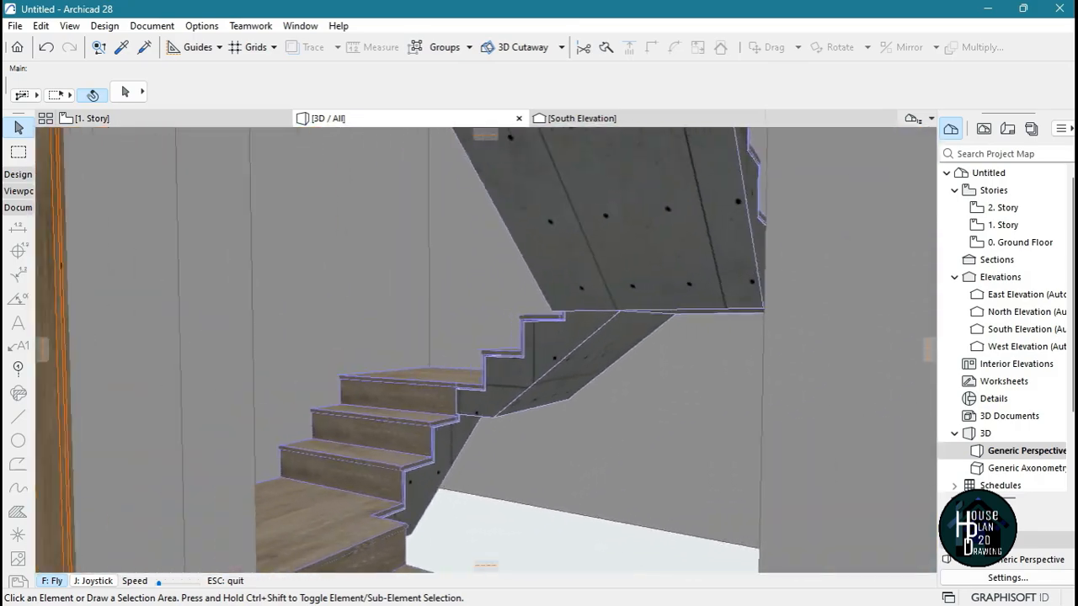
pyautogui.press('Up')
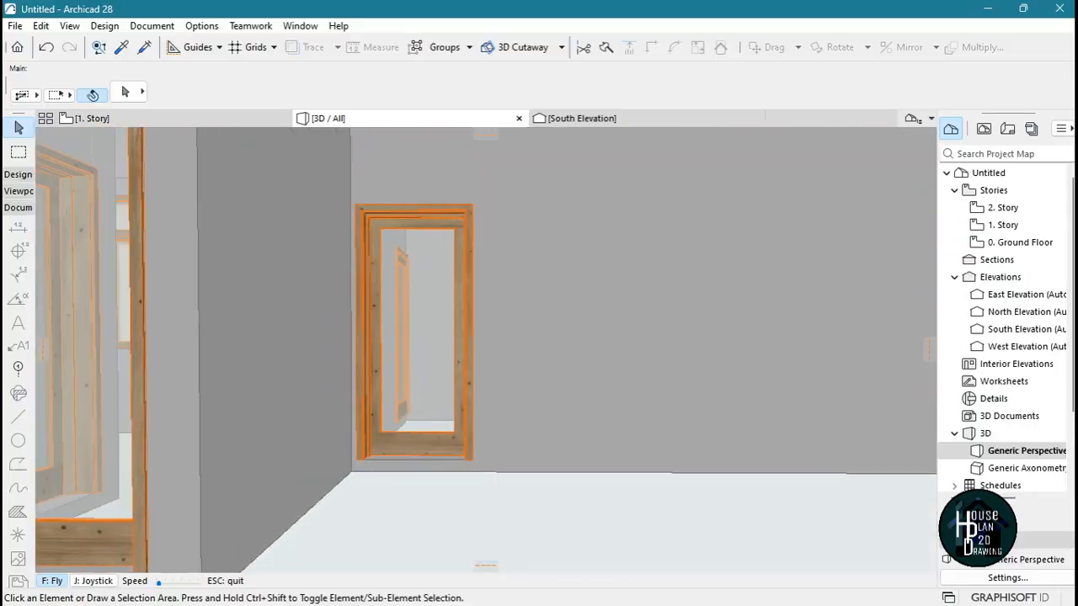
pyautogui.press('Up')
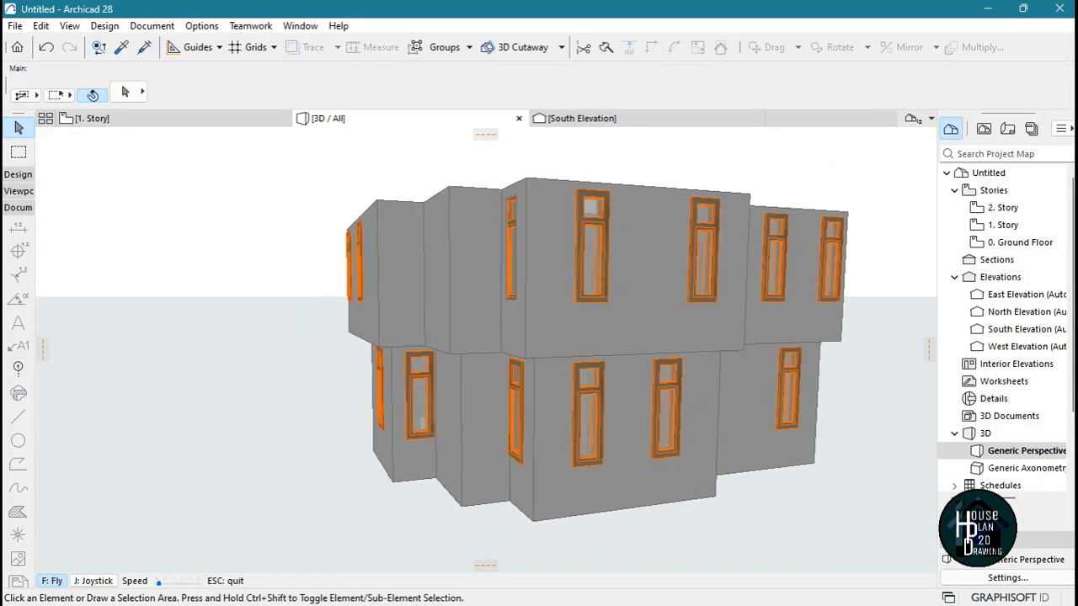
pyautogui.keyDown('shift'); pyautogui.moveTo(640, 379); pyautogui.dragTo(526, 320, button='middle'); pyautogui.keyUp('shift')
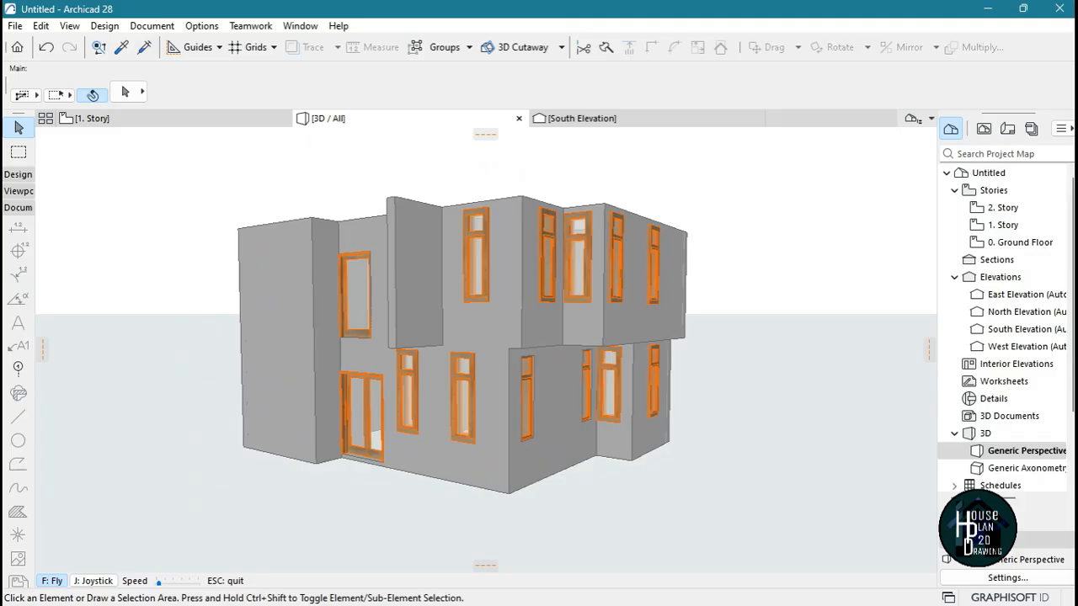
pyautogui.press('Escape')
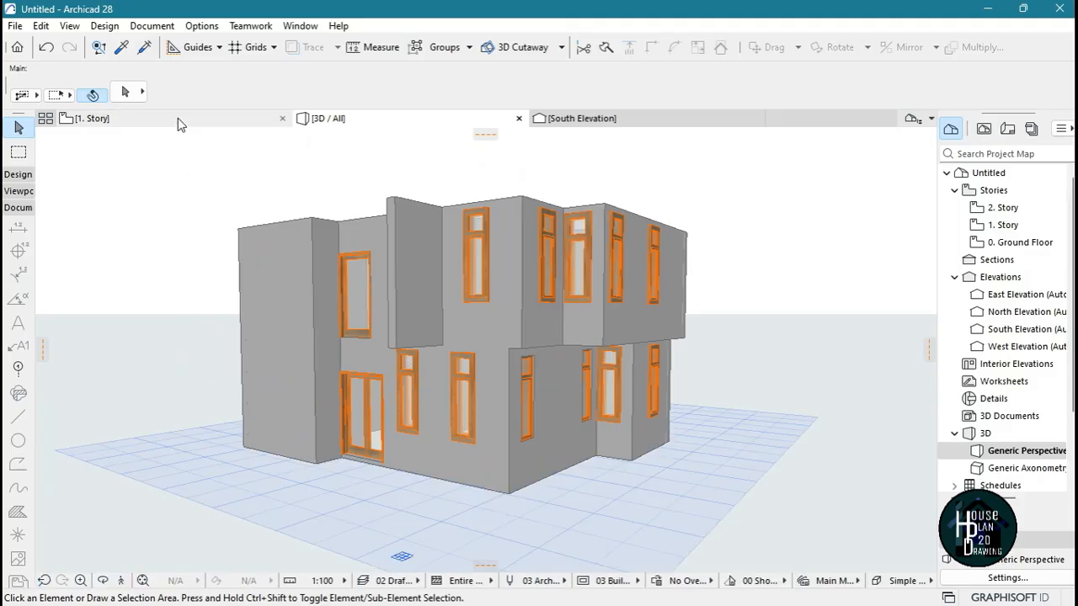
# Compare the ground floor plan's room layout with the 3D model of the house
pyautogui.click(177, 120)
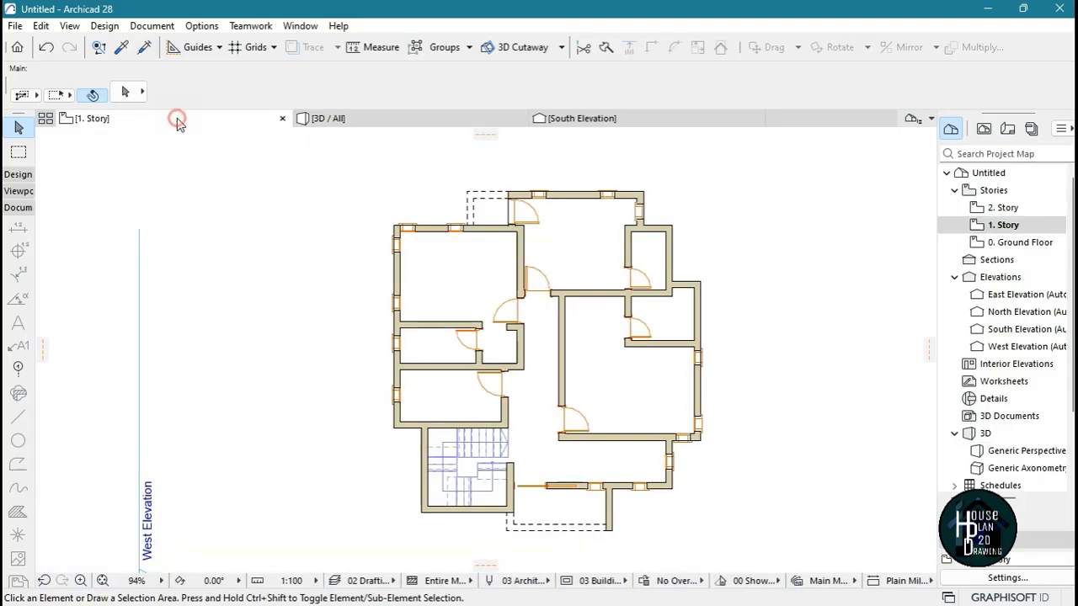
pyautogui.doubleClick(1022, 243)
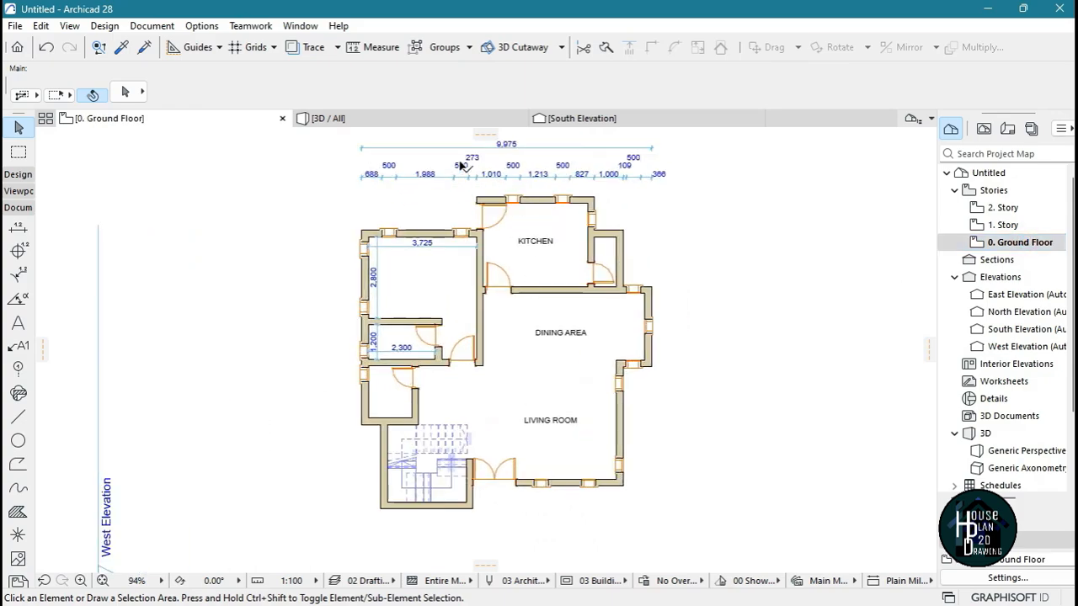
pyautogui.click(384, 118)
pyautogui.click(199, 119)
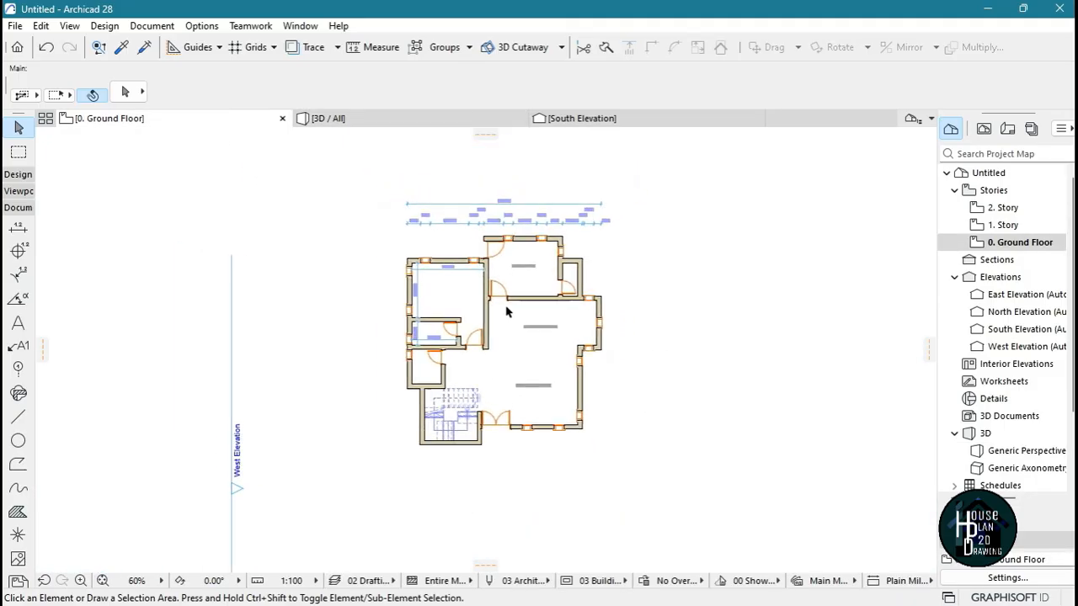
pyautogui.click(348, 119)
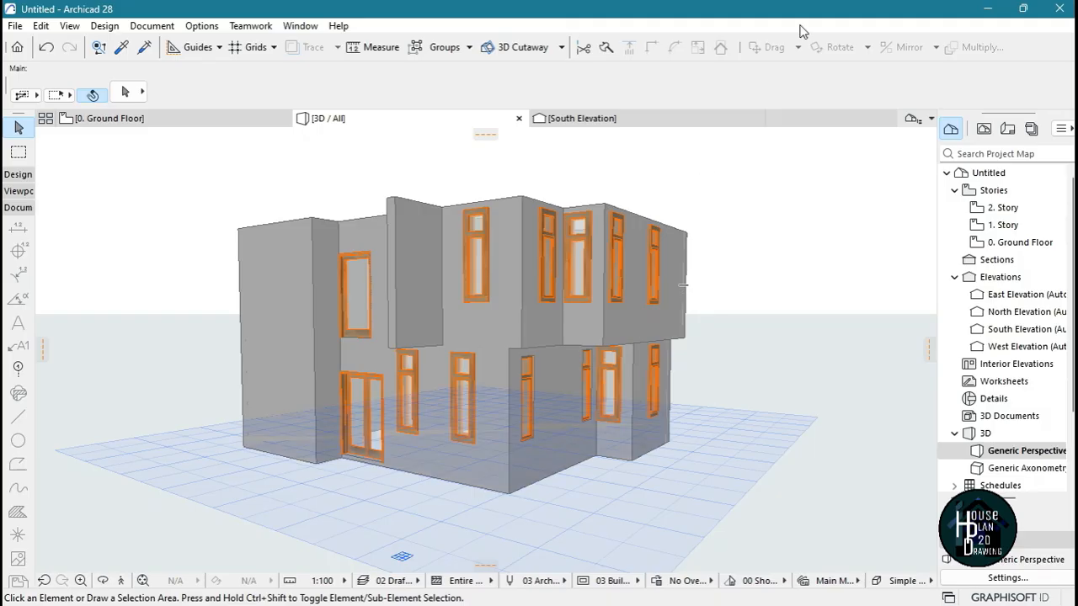
pyautogui.click(171, 127)
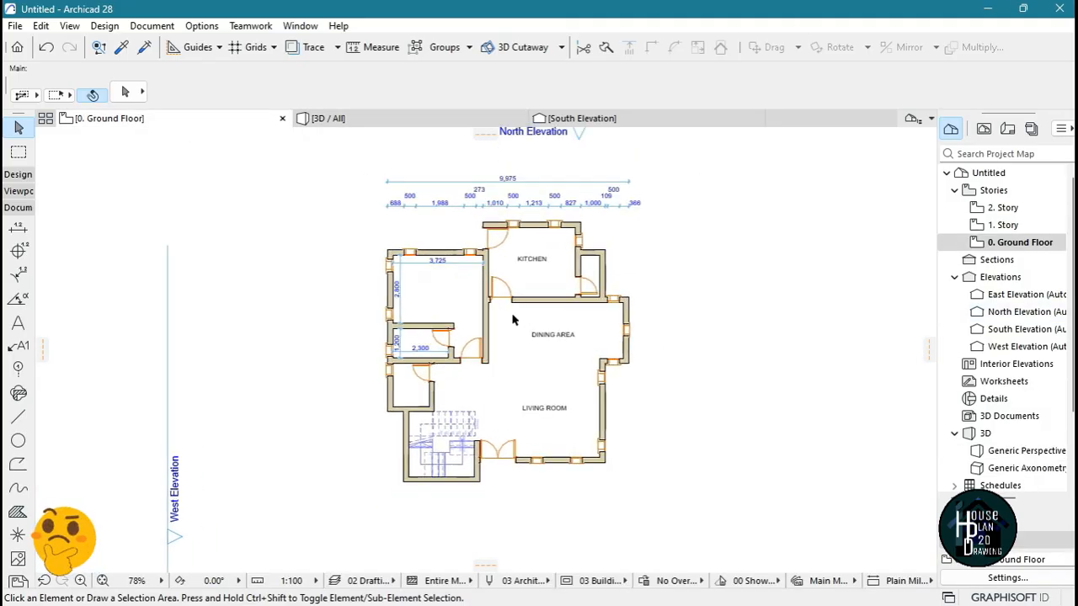
pyautogui.scroll(3, 512, 320)
pyautogui.click(328, 118)
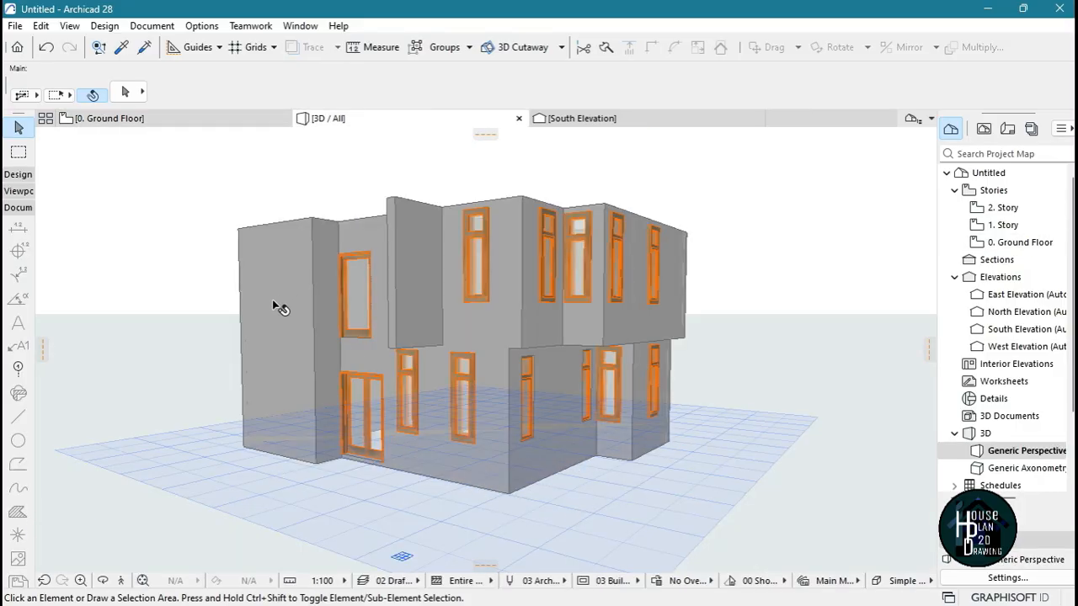
# On the ground floor plan, set up the Slab tool with a basic concrete structure and a thickness of 450
pyautogui.click(134, 118)
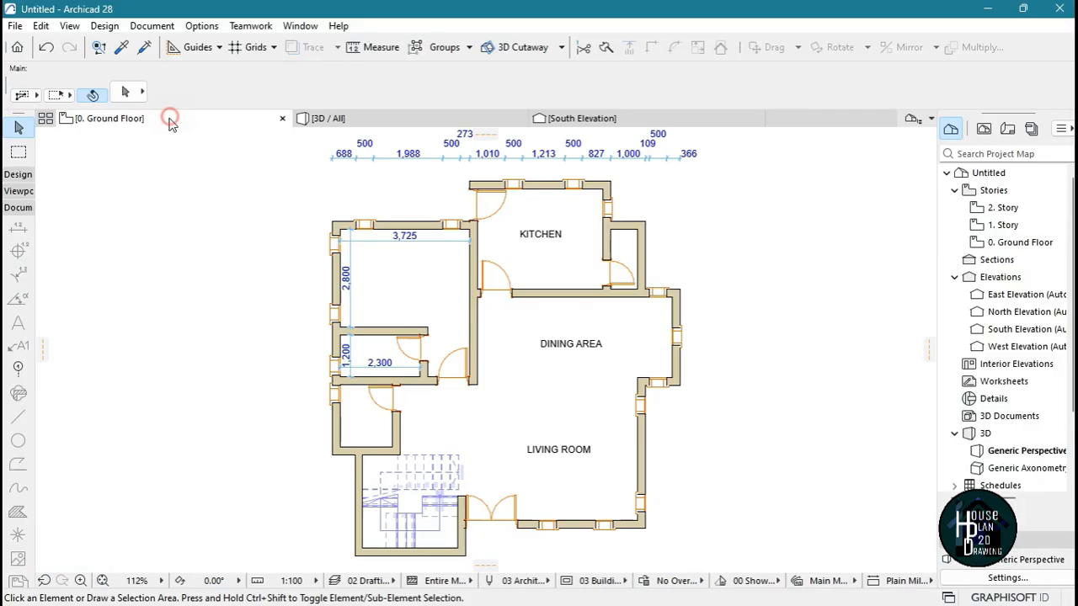
pyautogui.click(18, 174)
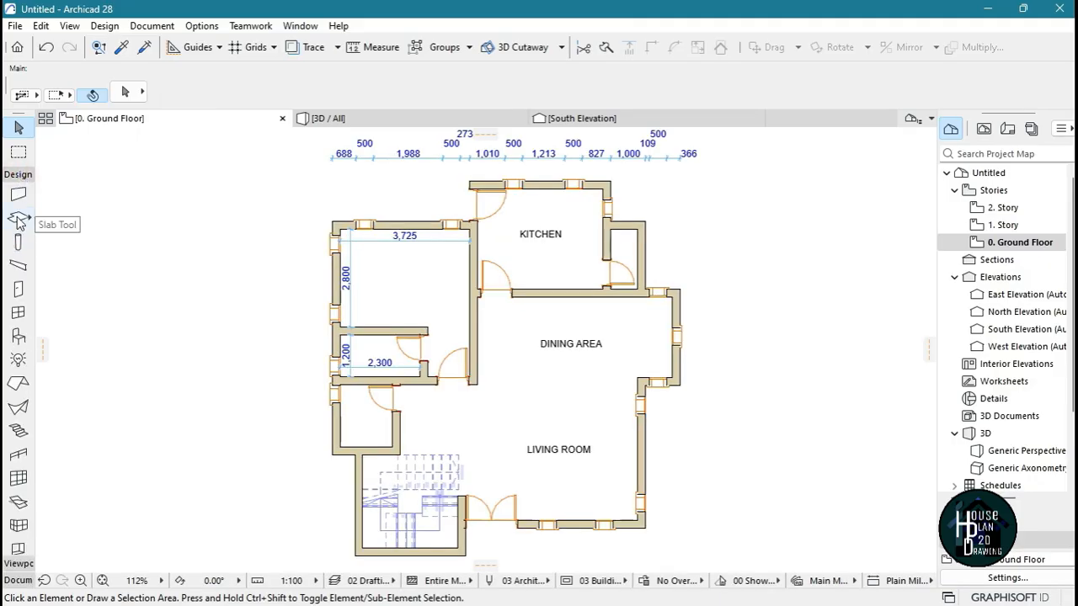
pyautogui.click(18, 218)
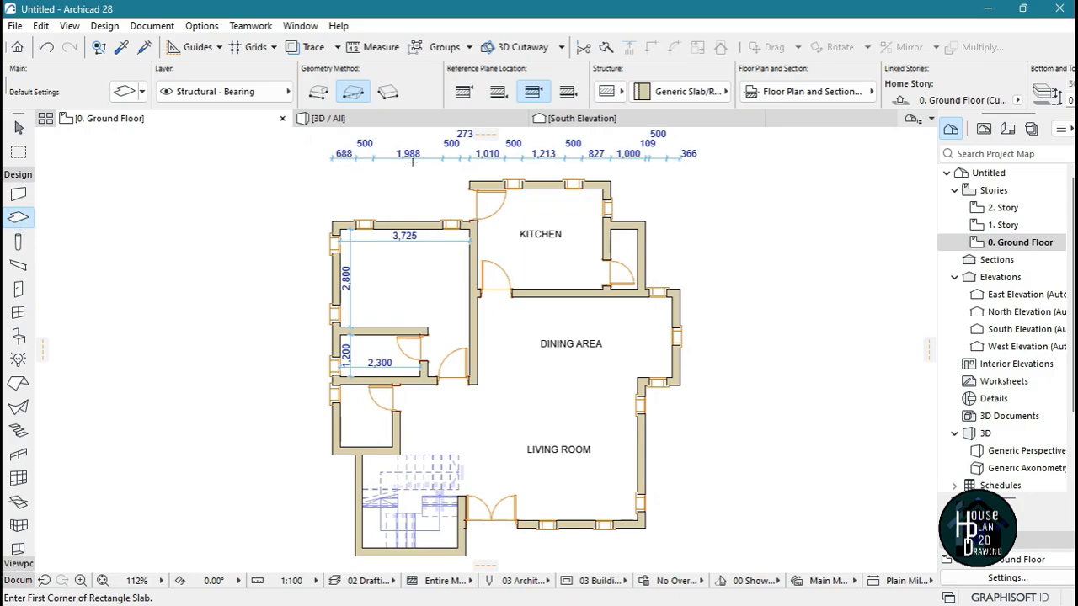
pyautogui.click(609, 93)
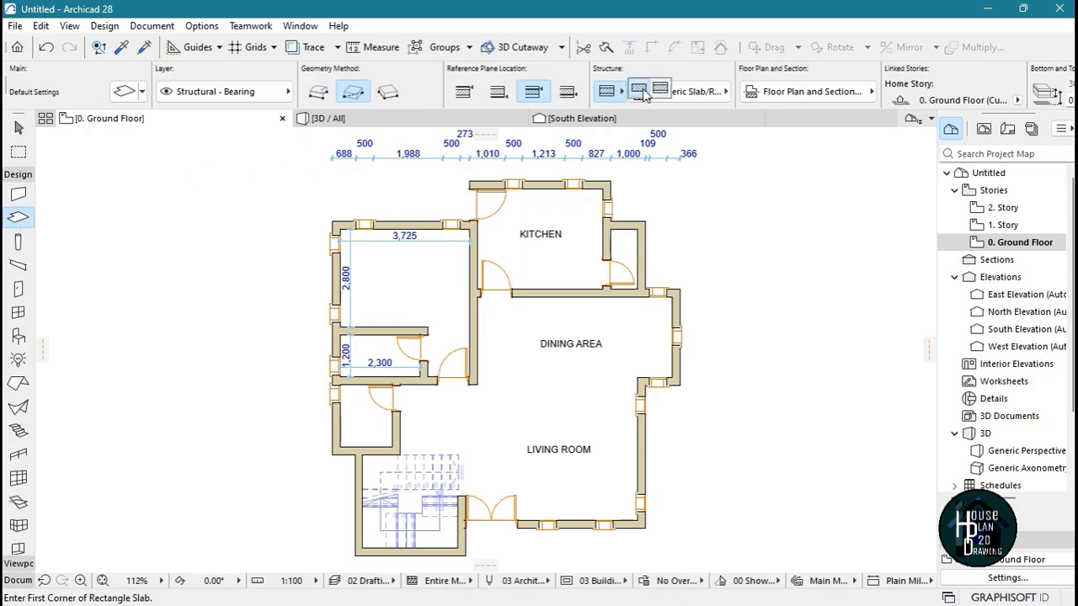
pyautogui.click(639, 89)
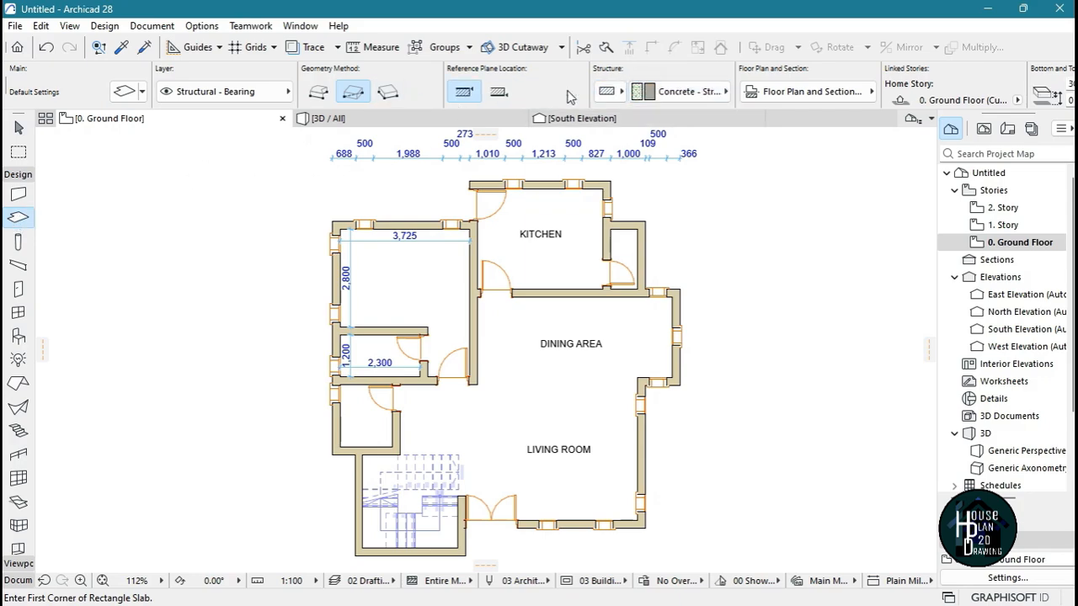
pyautogui.scroll(-7, 849, 96)
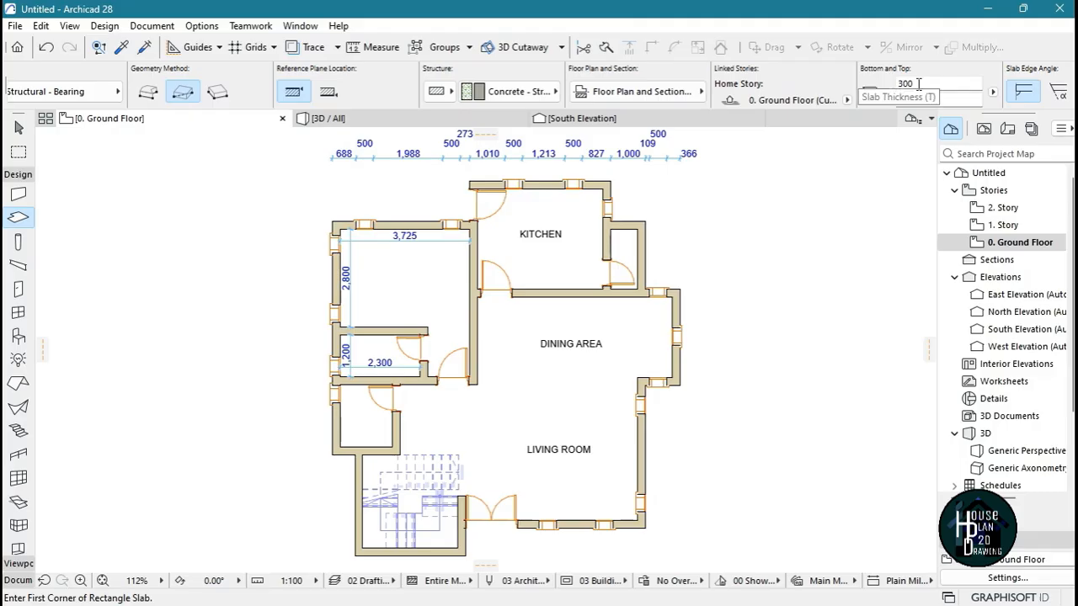
pyautogui.click(924, 85)
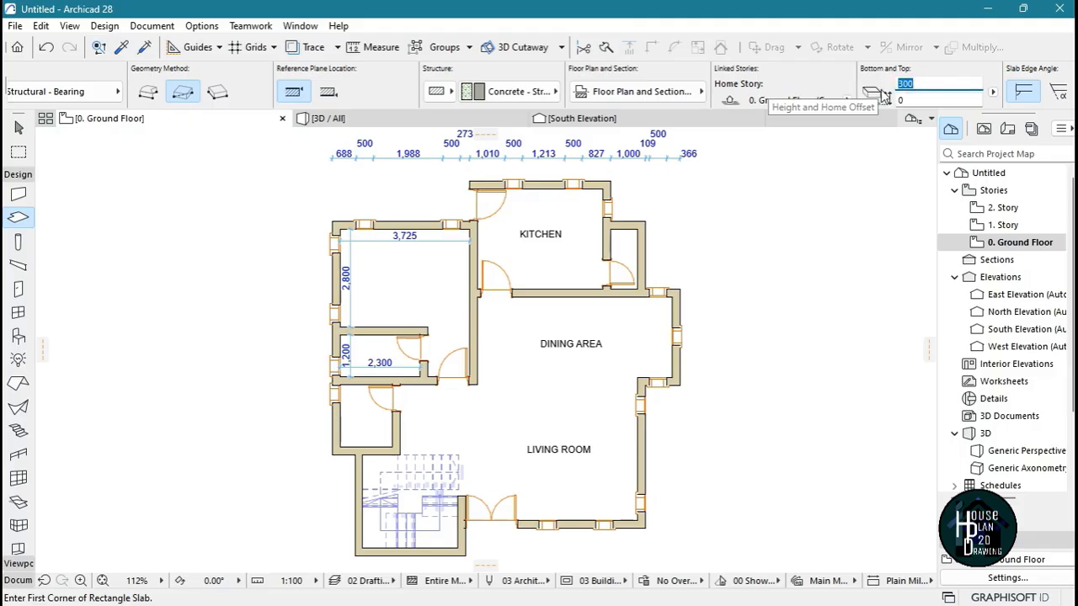
pyautogui.write('450')
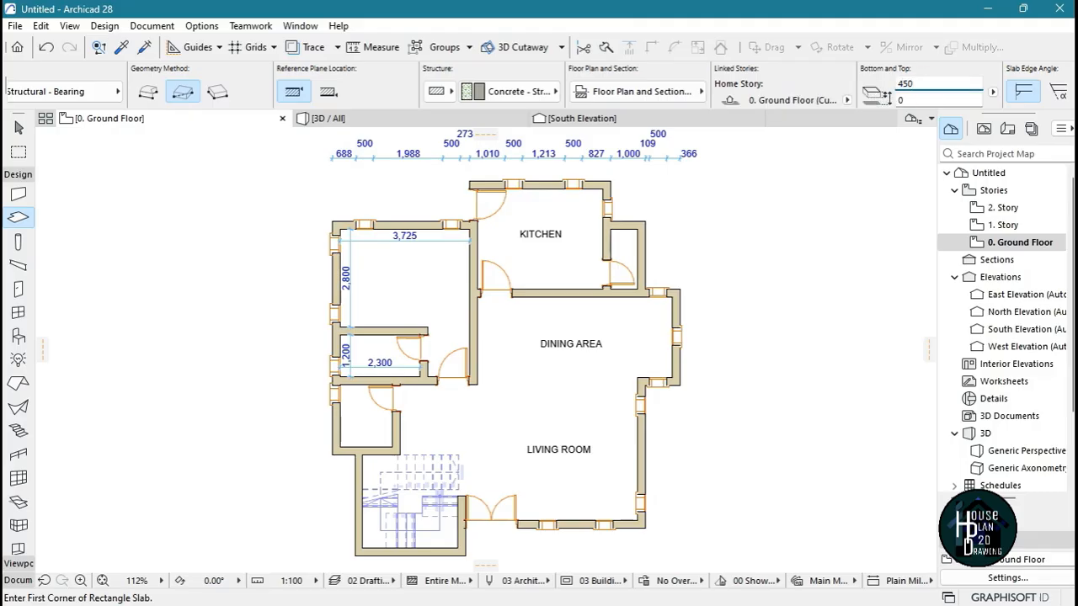
# Draw a rectangular slab about 7347 by 10737 from the staircase's outer corner to the kitchen's opposite outer corner
pyautogui.scroll(-3, 671, 286)
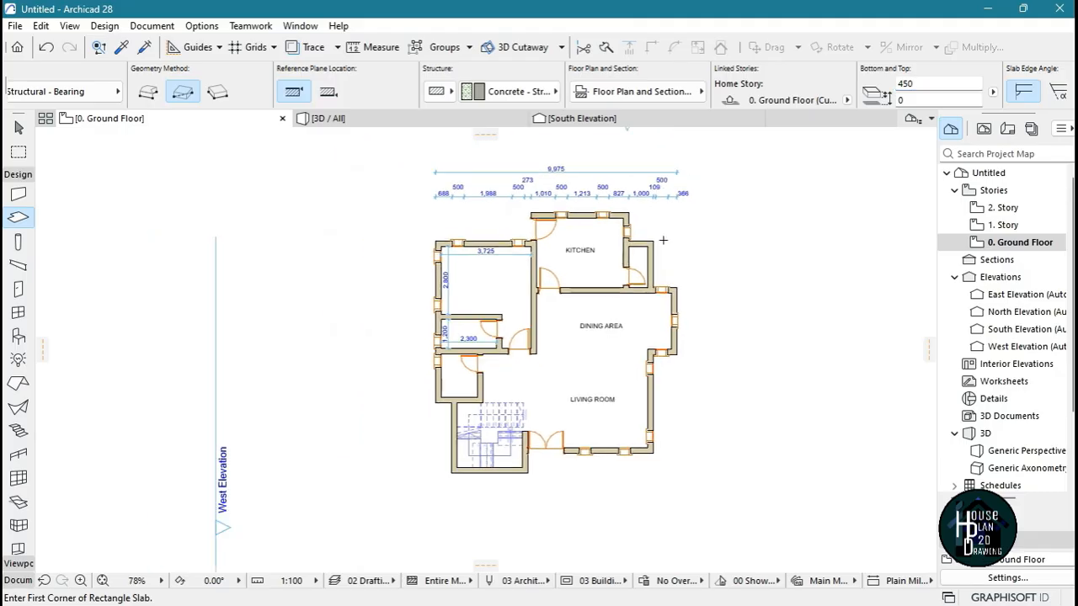
pyautogui.scroll(3, 591, 276)
pyautogui.scroll(-2, 575, 269)
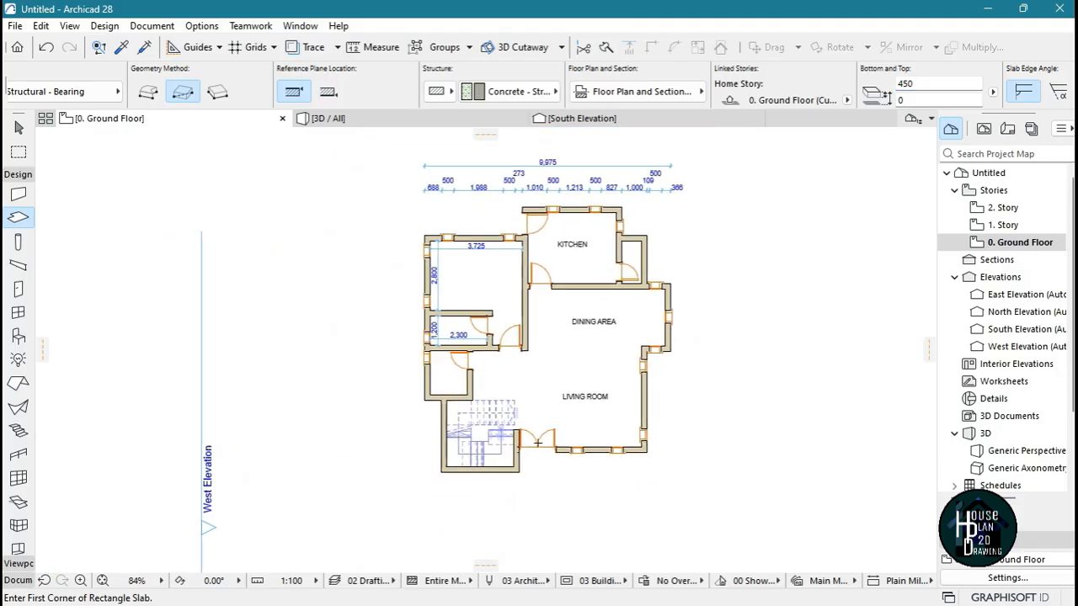
pyautogui.click(417, 477)
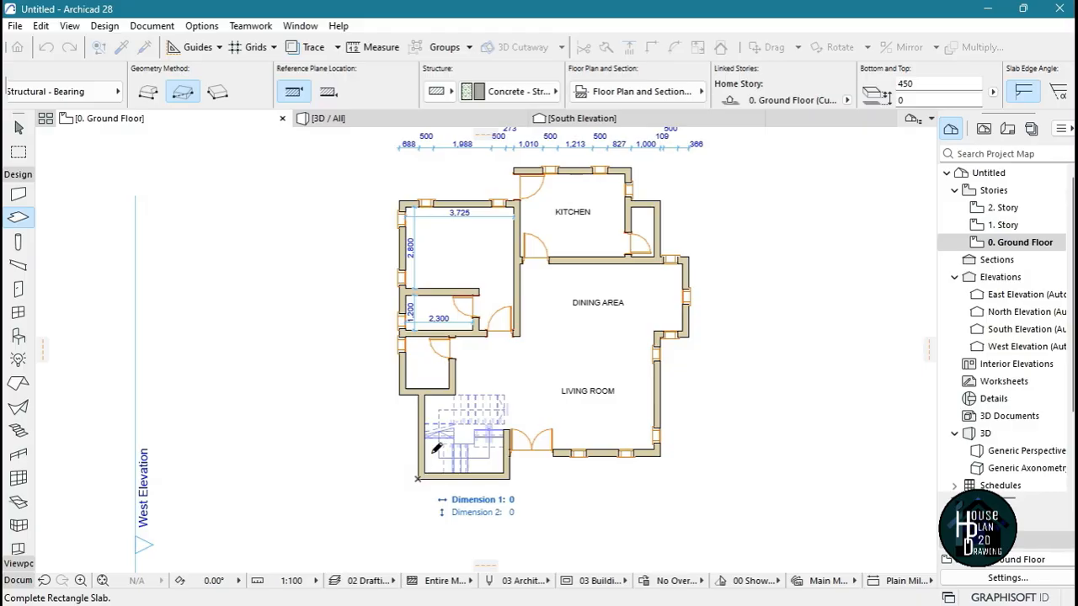
pyautogui.click(631, 168)
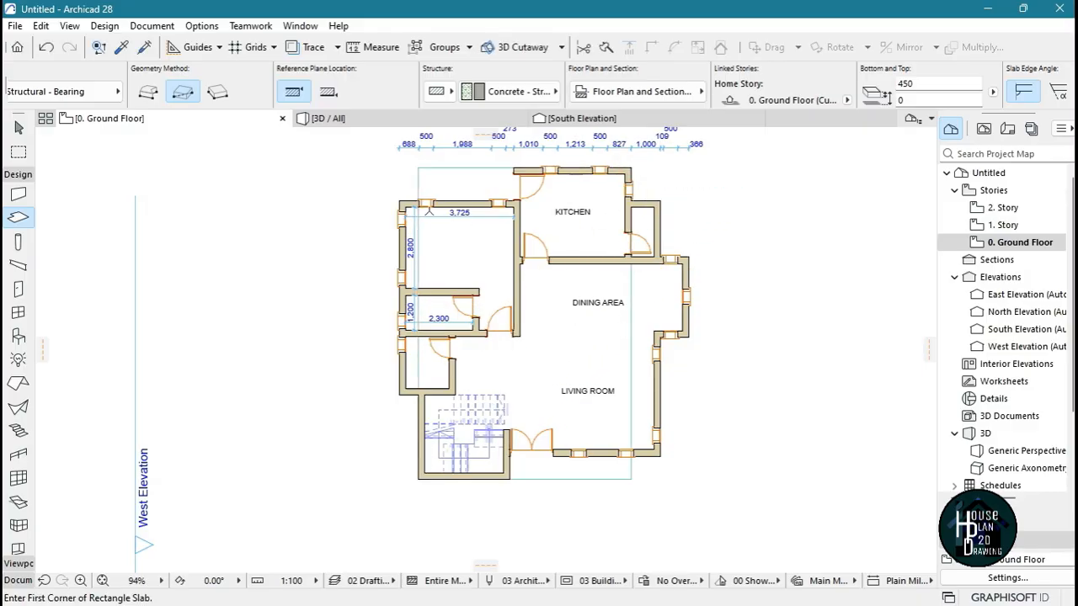
# Inspect the new ground floor slab in 3D Explore from the front, below and around the sides of the house
pyautogui.click(341, 118)
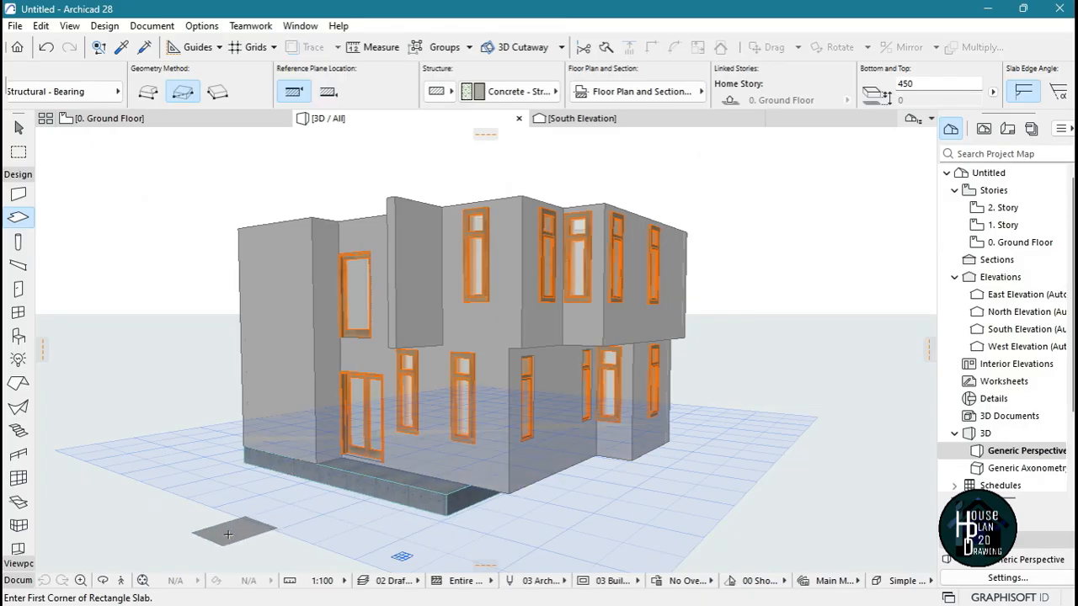
pyautogui.click(122, 581)
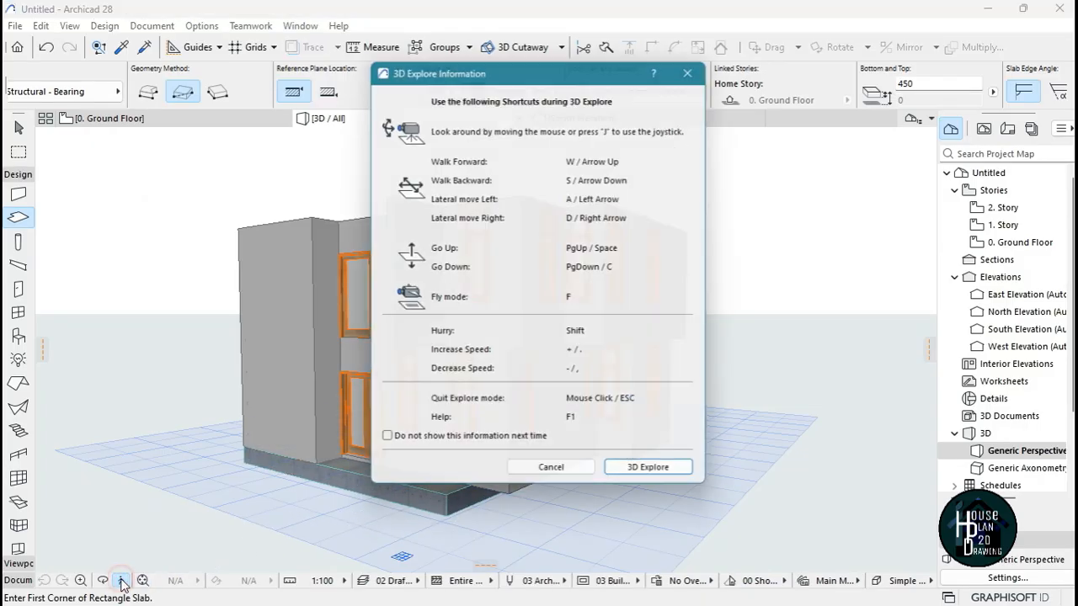
pyautogui.click(655, 478)
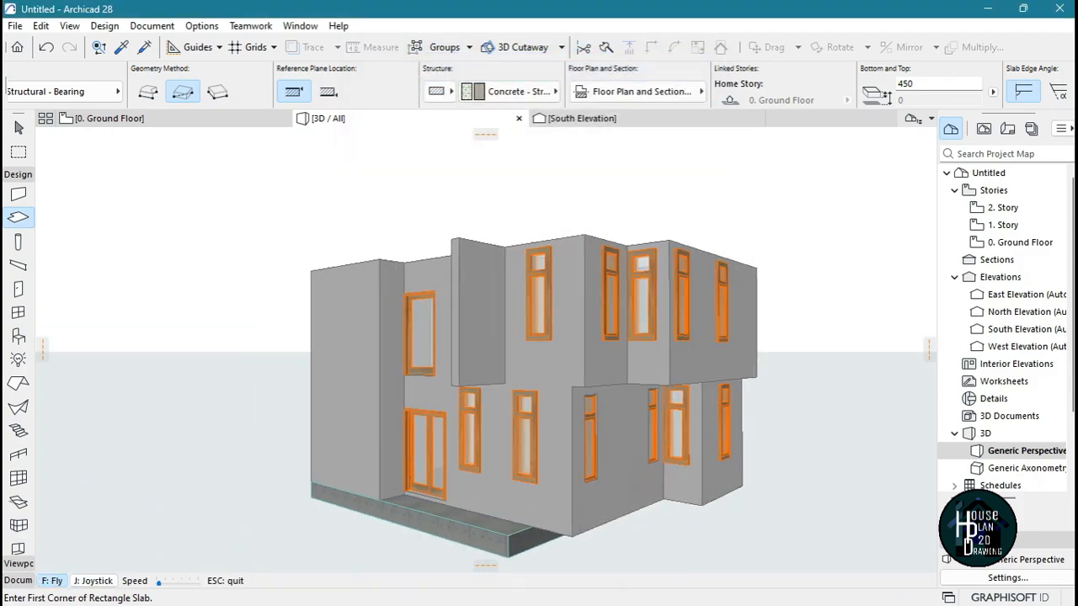
pyautogui.press('Up')
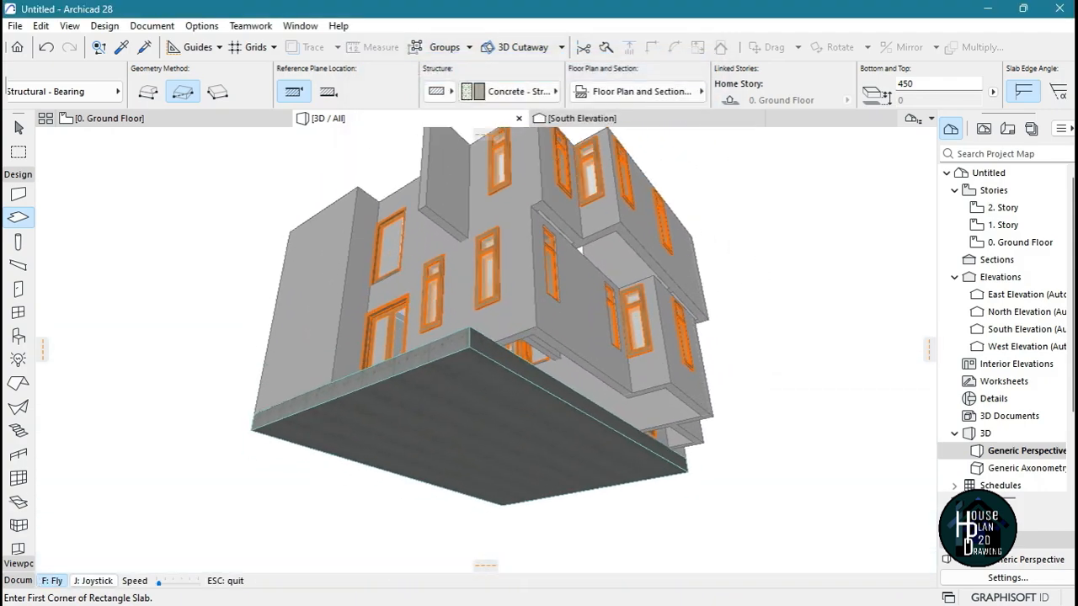
pyautogui.press('Right')
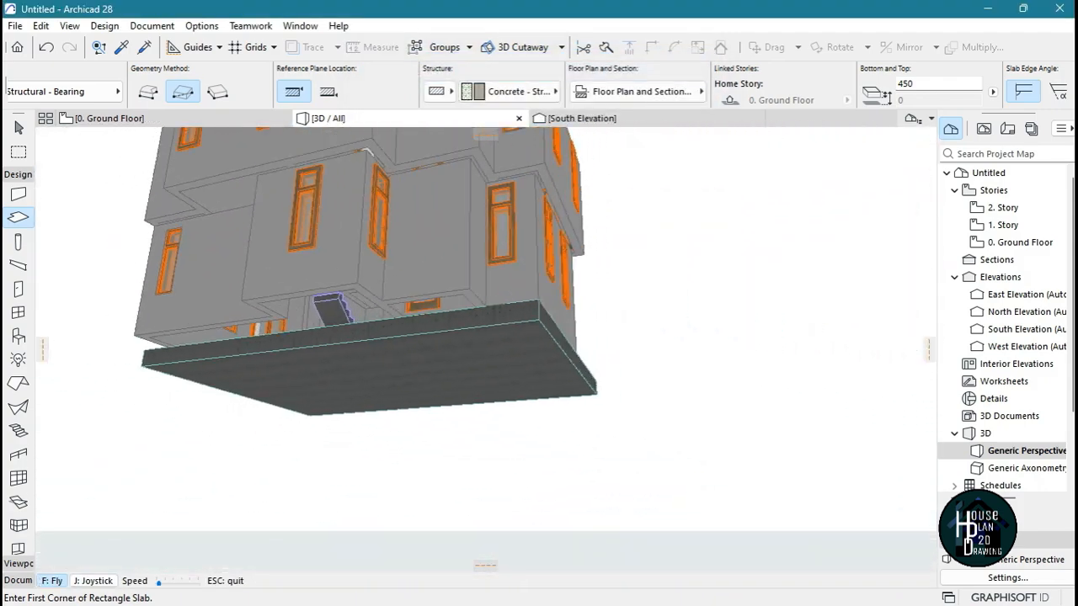
pyautogui.press('Left')
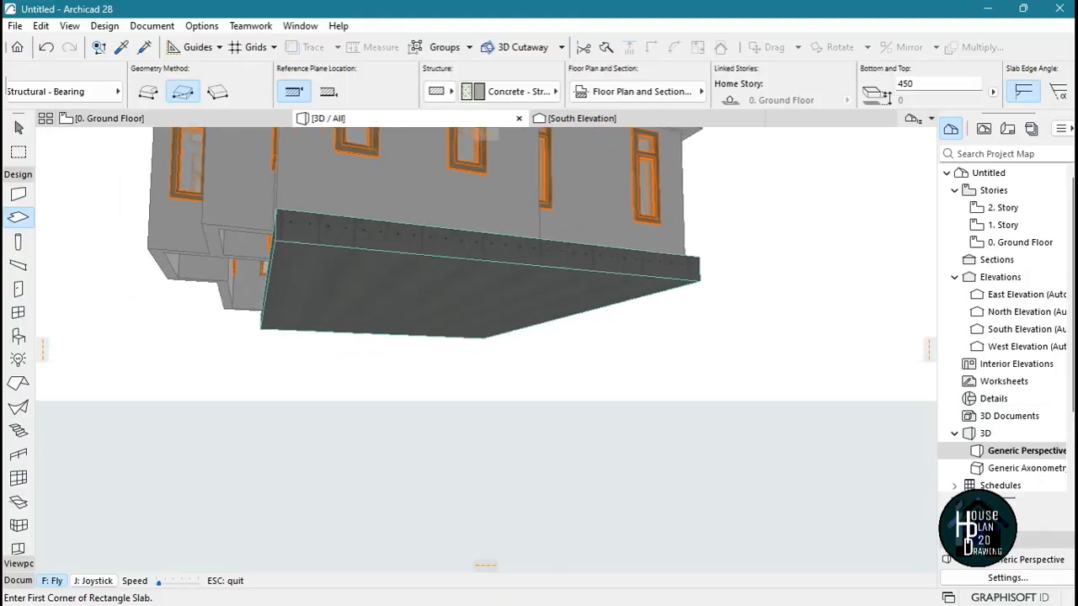
pyautogui.press('Left')
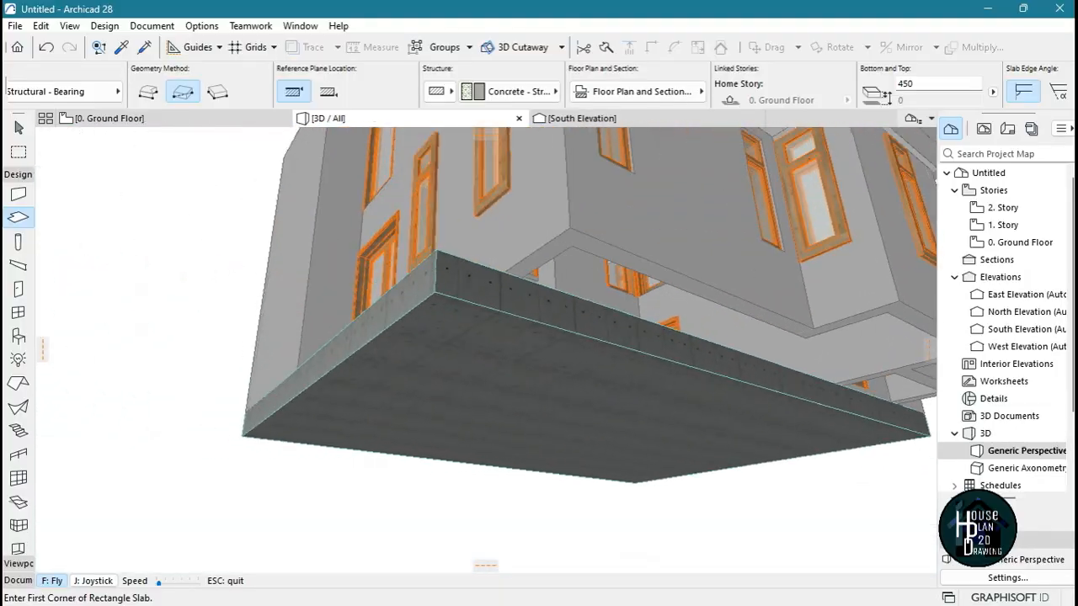
pyautogui.press('Left')
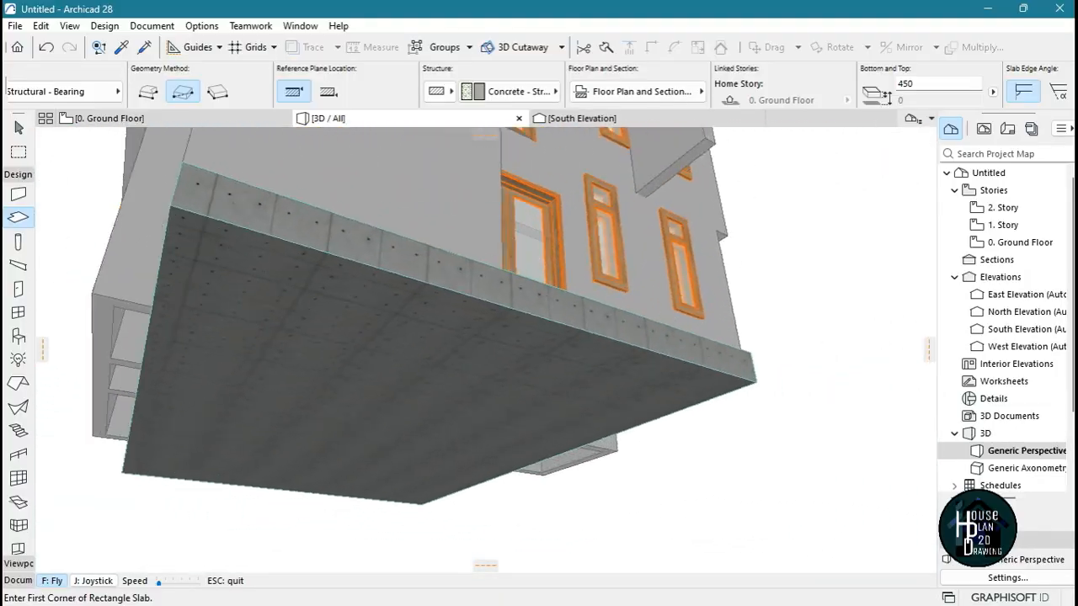
pyautogui.press('Left')
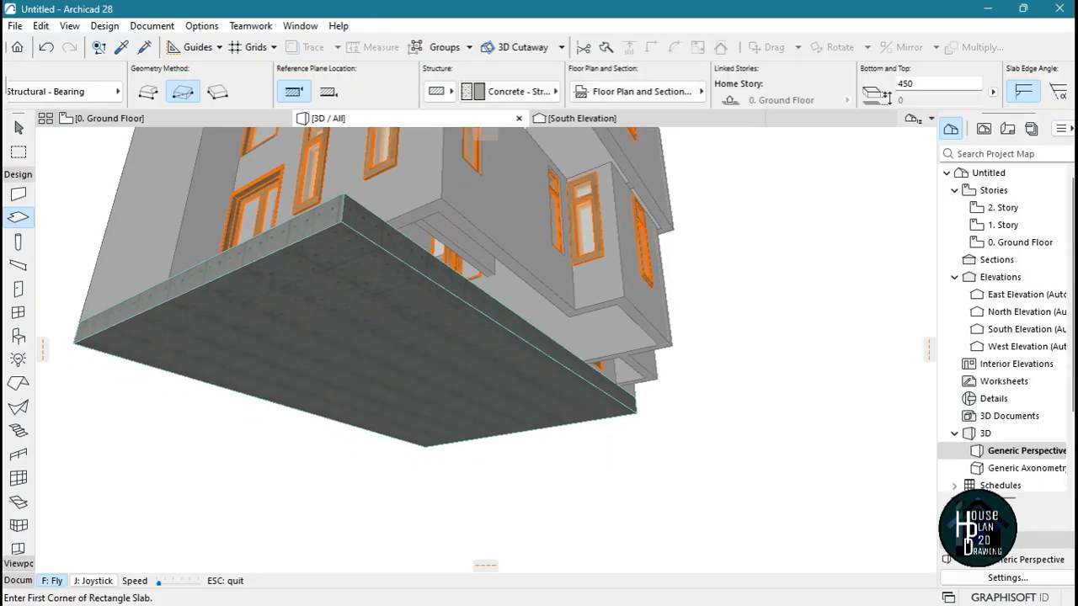
pyautogui.press('Escape')
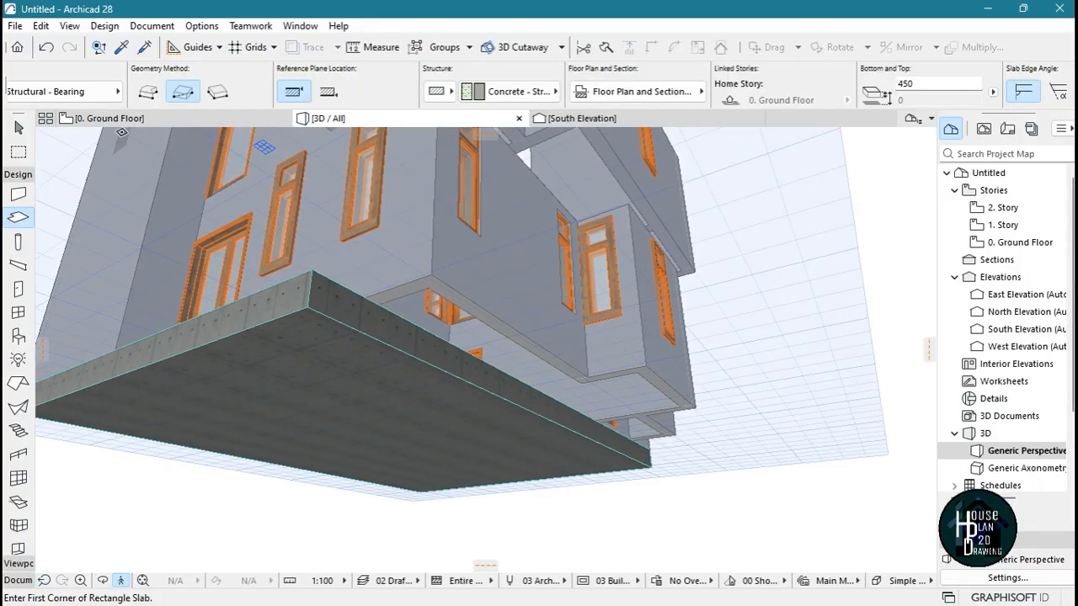
# Compare the slab's outline with the exterior walls on the ground floor plan
pyautogui.click(114, 118)
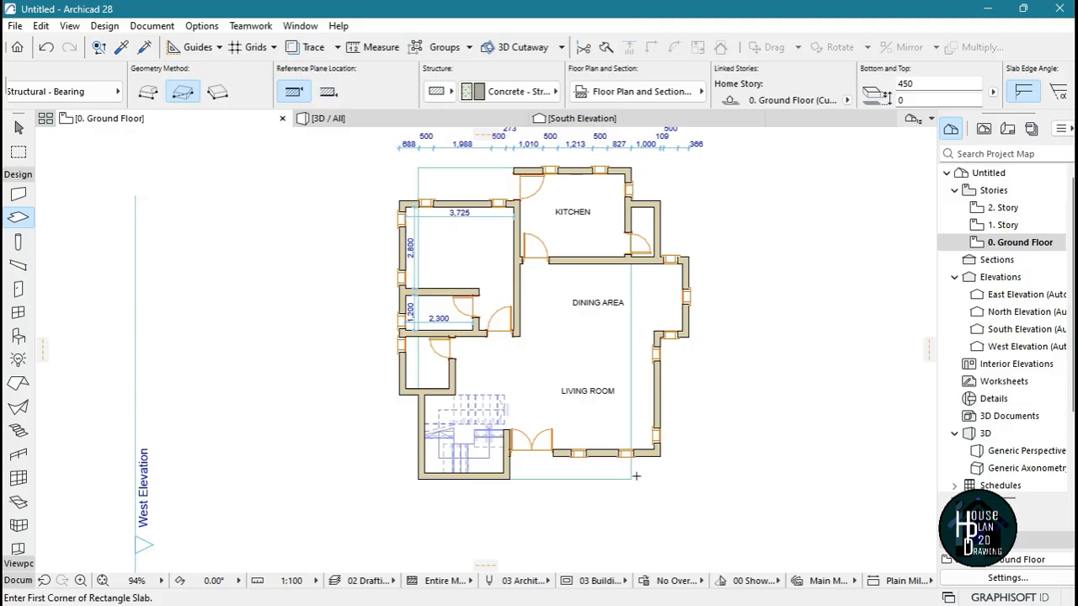
pyautogui.press('Escape')
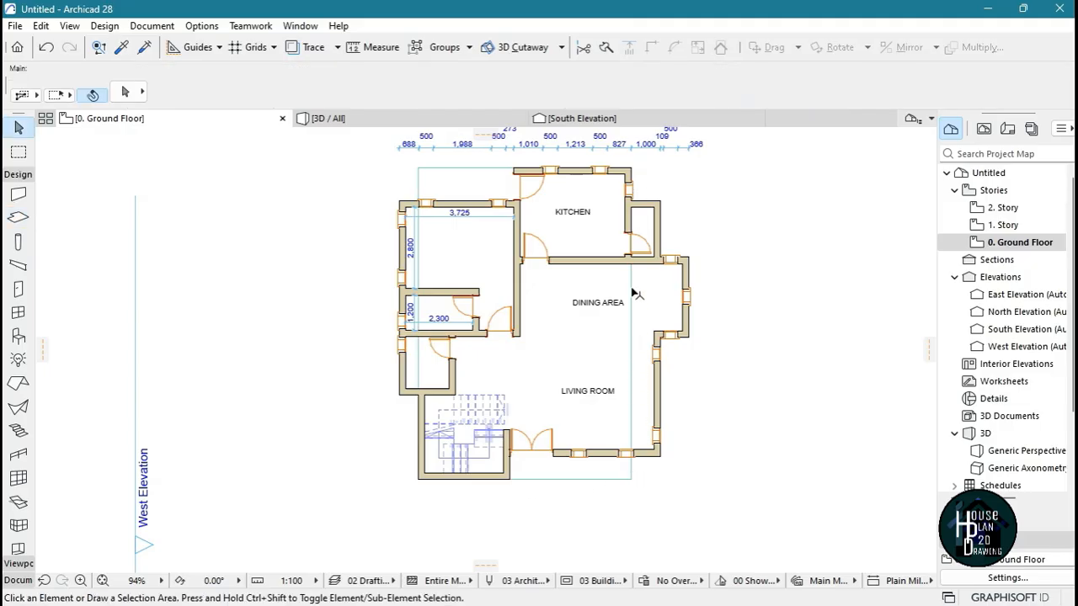
pyautogui.scroll(5, 425, 173)
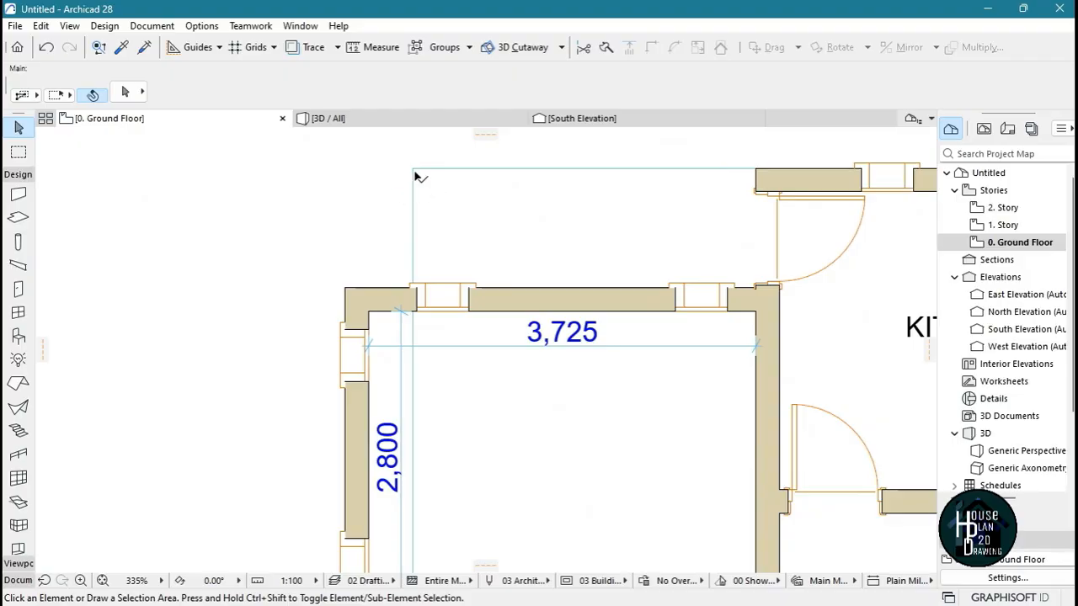
pyautogui.scroll(-6, 418, 178)
pyautogui.scroll(1, 496, 362)
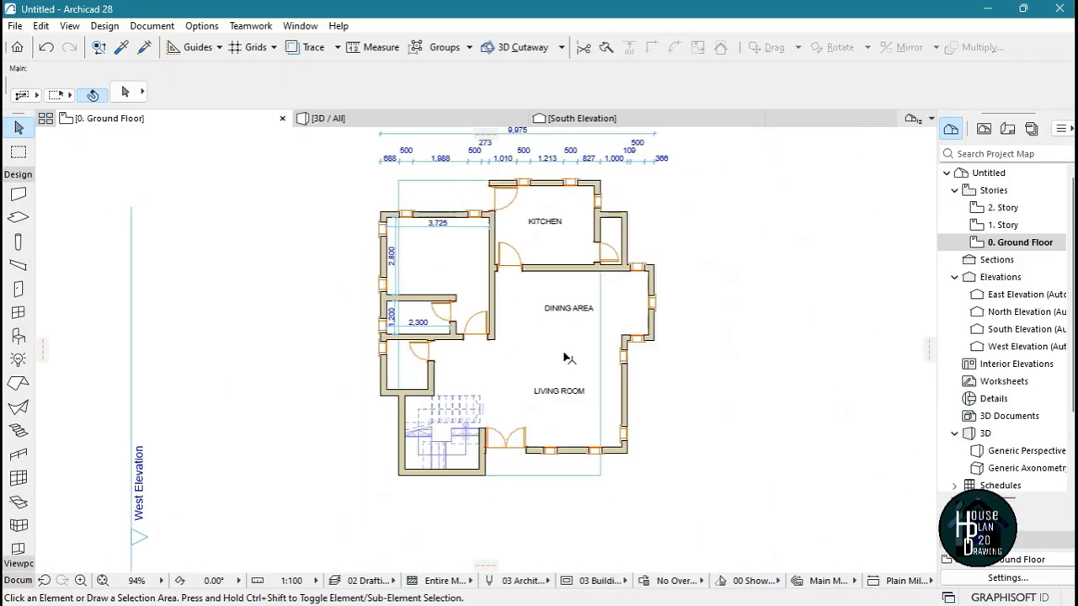
pyautogui.click(609, 362)
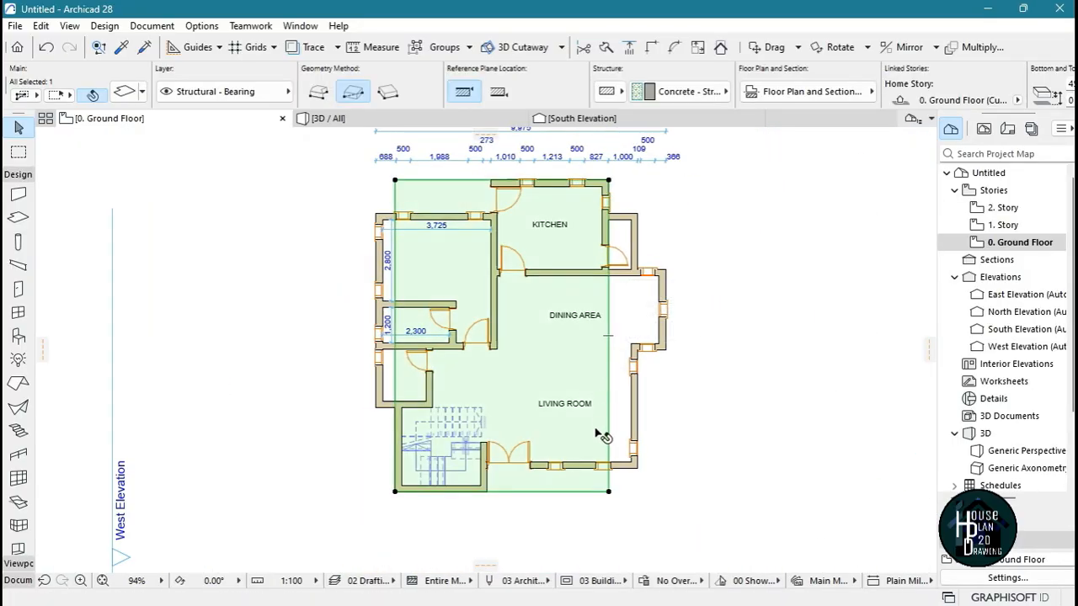
pyautogui.press('Escape')
# Add a rectangle to the ground floor slab covering the small room beside the kitchen, up to its outer wall faces
pyautogui.click(539, 349)
pyautogui.scroll(-3, 530, 499)
pyautogui.scroll(5, 497, 471)
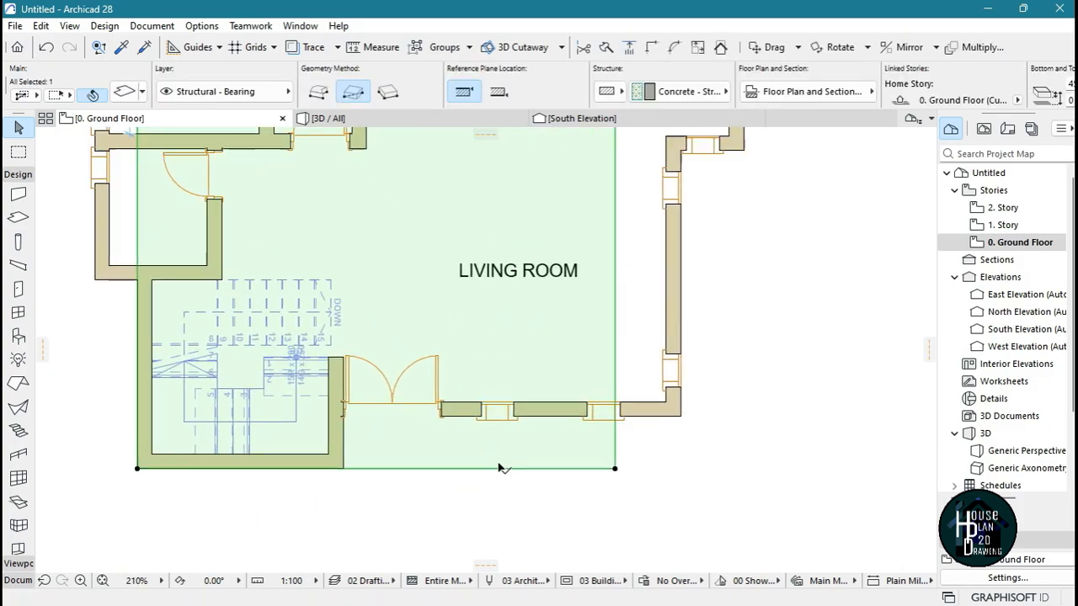
pyautogui.scroll(-2, 505, 472)
pyautogui.scroll(2, 538, 505)
pyautogui.scroll(-4, 612, 482)
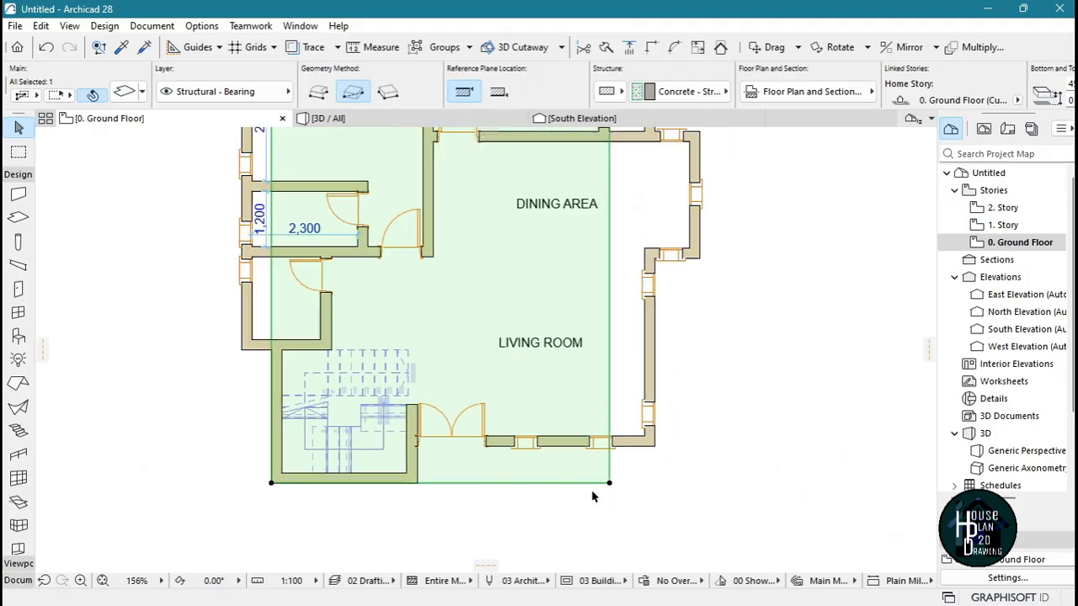
pyautogui.scroll(4, 612, 485)
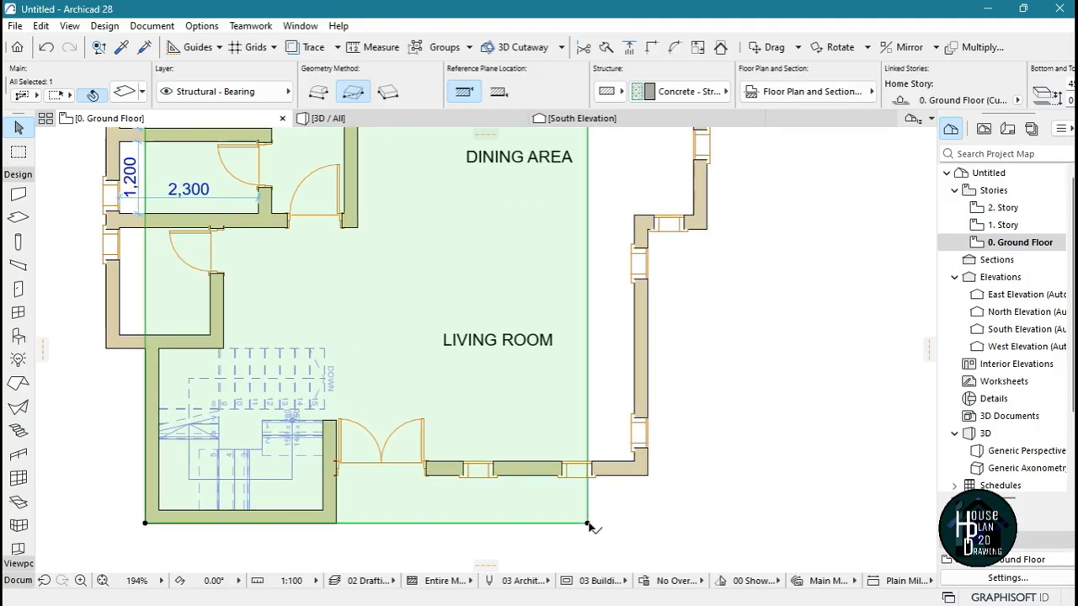
pyautogui.click(588, 523)
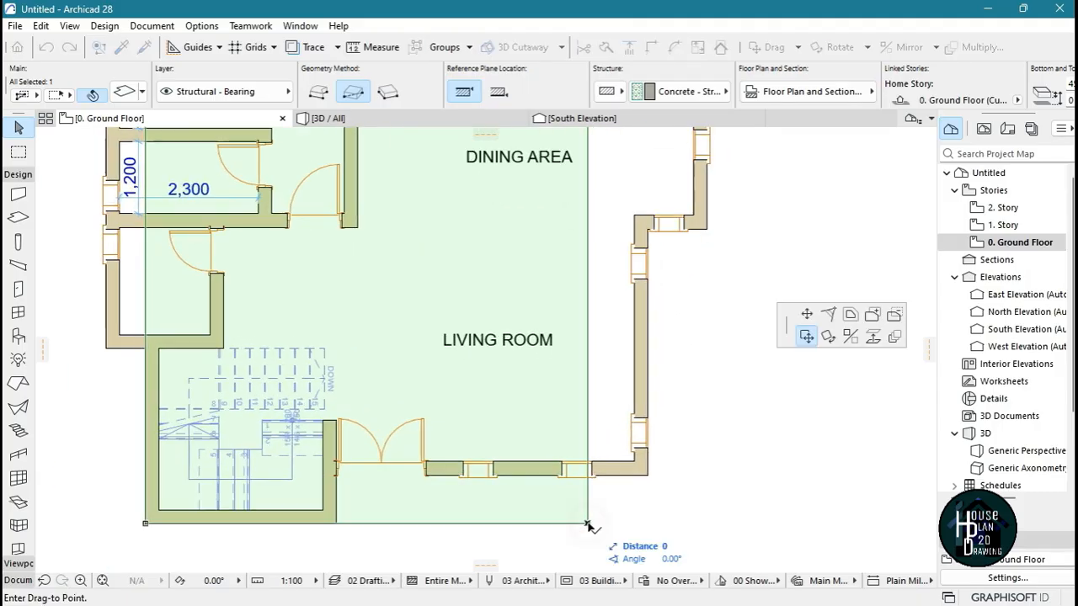
pyautogui.click(872, 316)
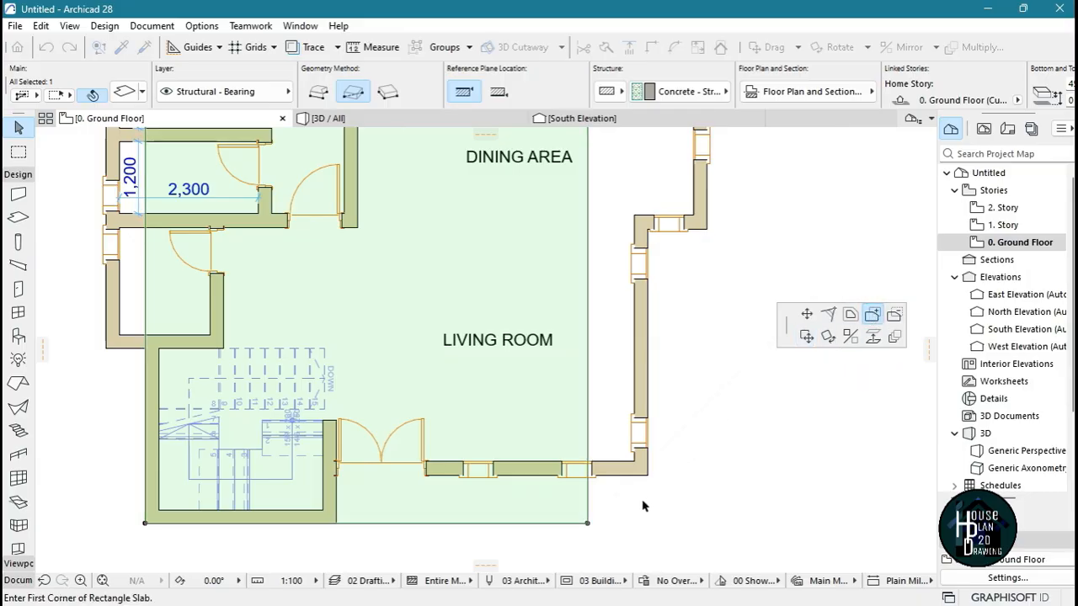
pyautogui.scroll(3, 644, 421)
pyautogui.scroll(-5, 593, 472)
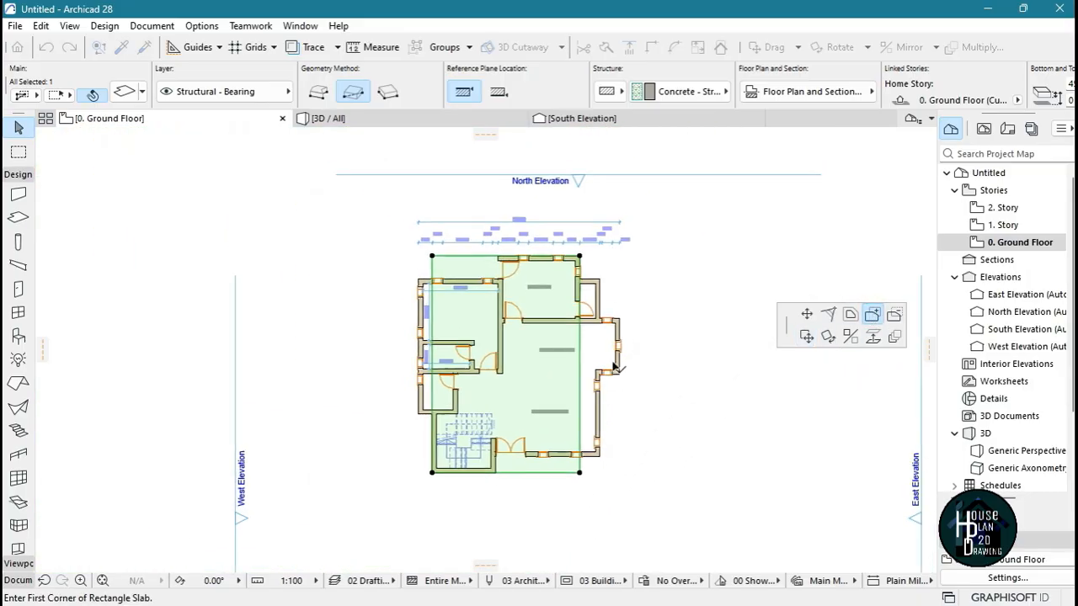
pyautogui.scroll(4, 581, 320)
pyautogui.scroll(-5, 539, 270)
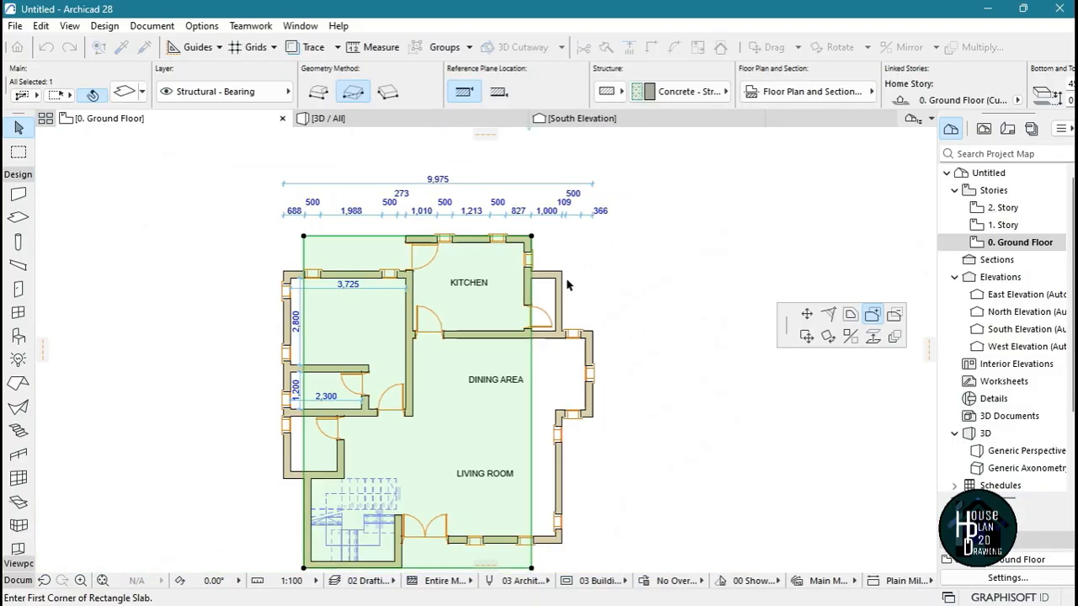
pyautogui.scroll(6, 555, 286)
pyautogui.click(415, 230)
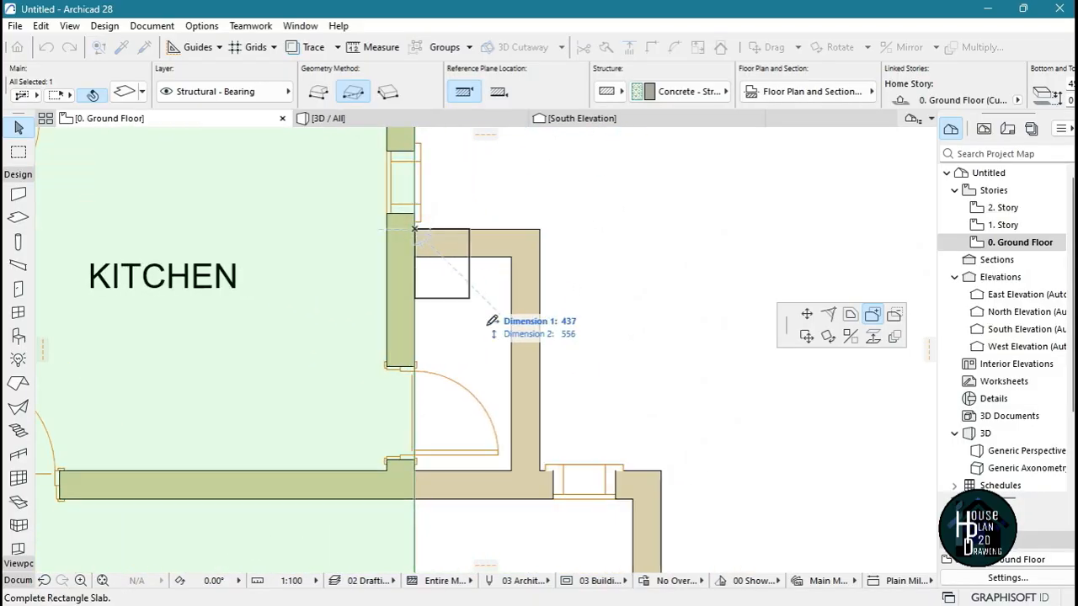
pyautogui.scroll(3, 539, 461)
pyautogui.click(553, 471)
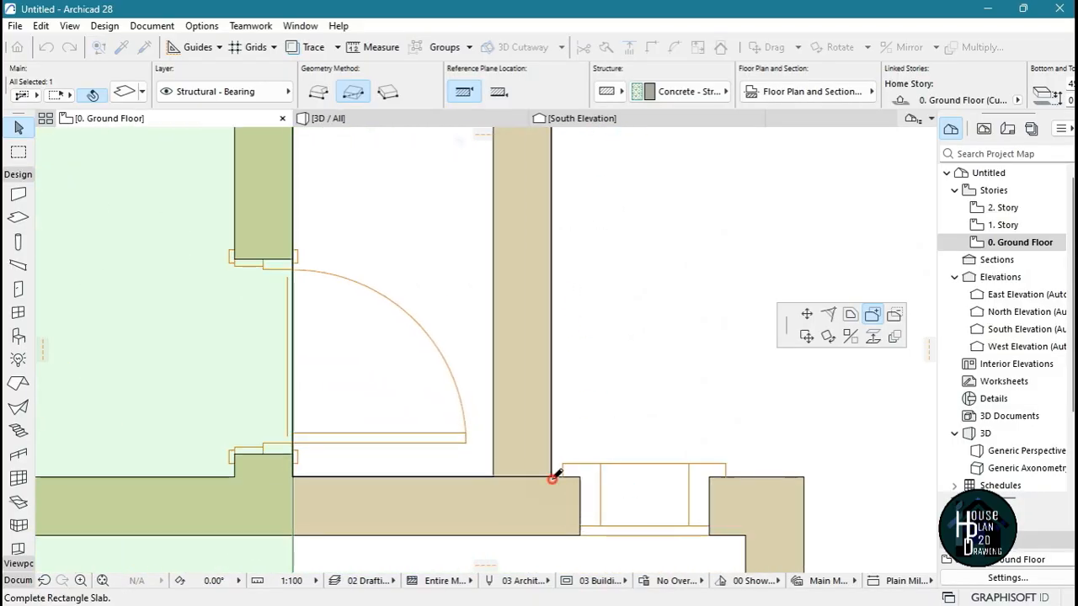
# Add a rectangle to the slab covering the dining area's projecting bay, out to the bay's outer wall corner
pyautogui.scroll(-4, 332, 277)
pyautogui.scroll(-1, 483, 288)
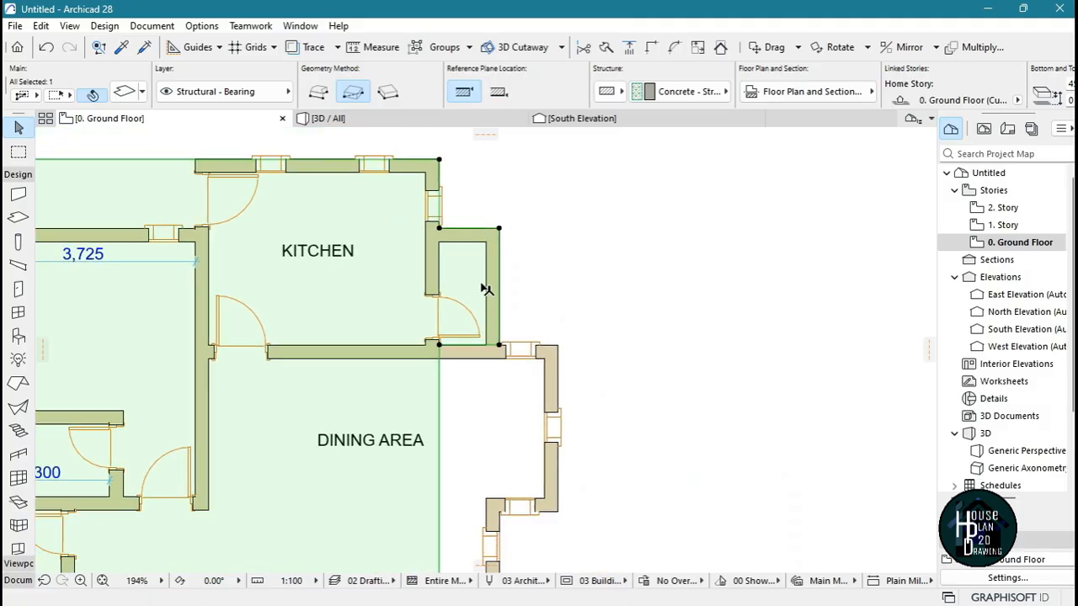
pyautogui.scroll(4, 535, 428)
pyautogui.click(529, 420)
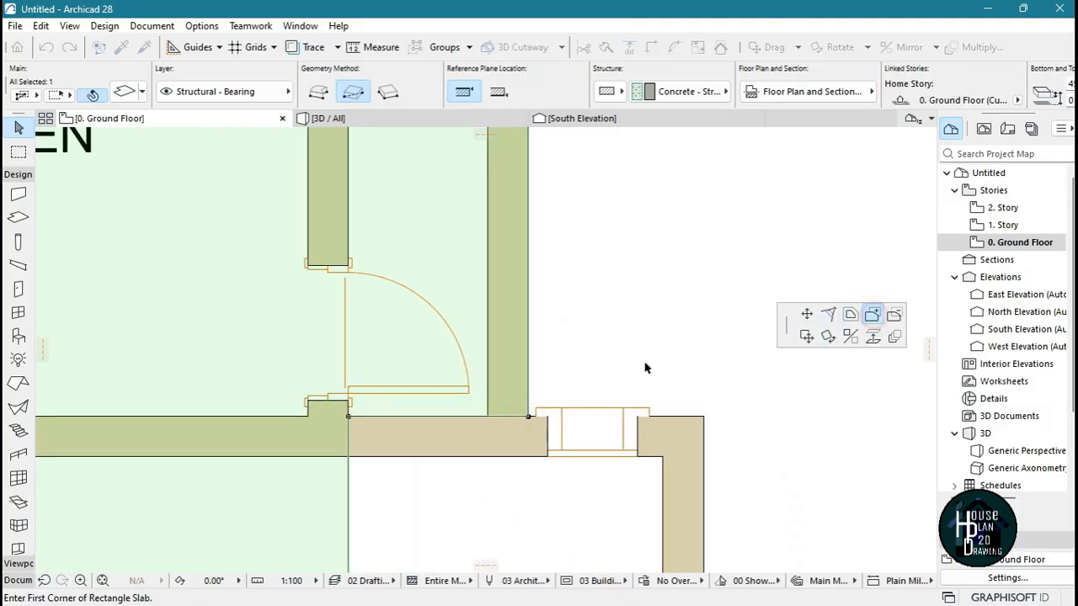
pyautogui.click(349, 418)
pyautogui.scroll(-3, 577, 248)
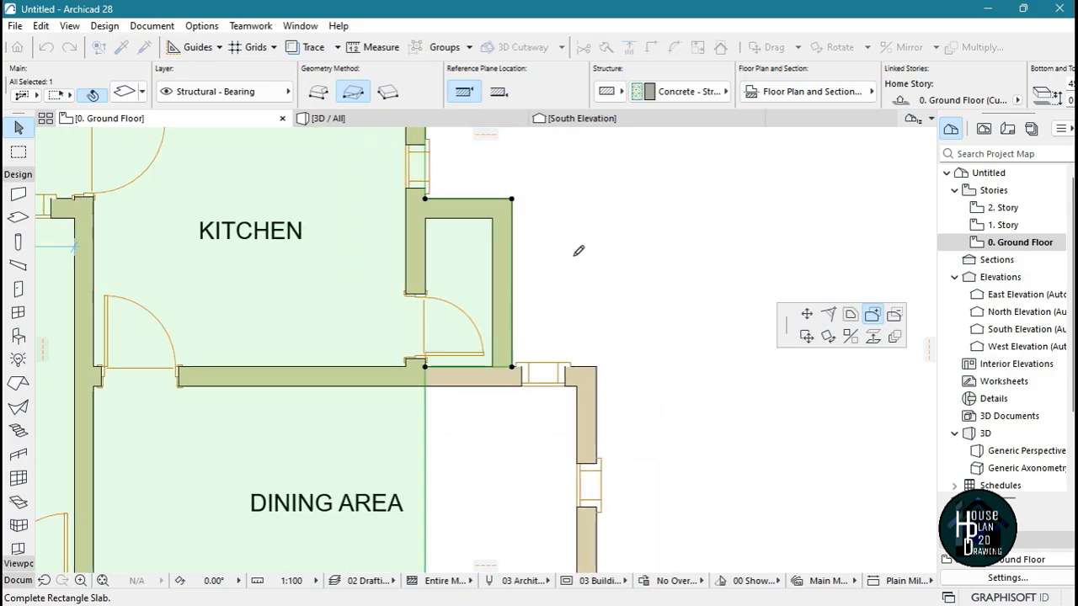
pyautogui.scroll(3, 598, 426)
pyautogui.scroll(2, 594, 427)
pyautogui.click(619, 390)
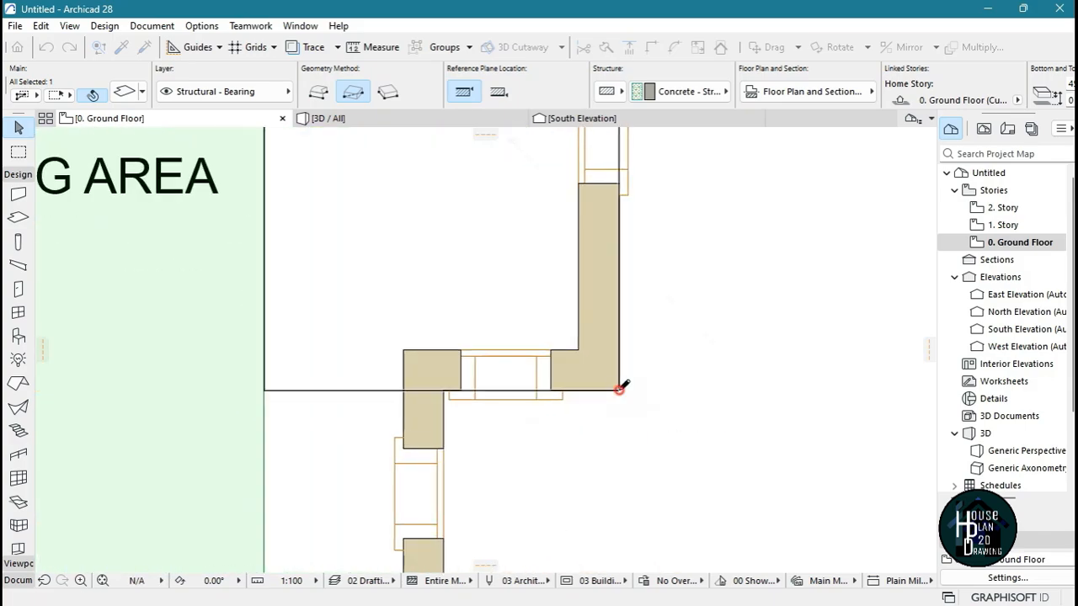
# Extend the slab with a rectangle along the living room's east wall, ending at the room's outer front corner
pyautogui.scroll(-1, 578, 303)
pyautogui.scroll(1, 440, 416)
pyautogui.click(329, 322)
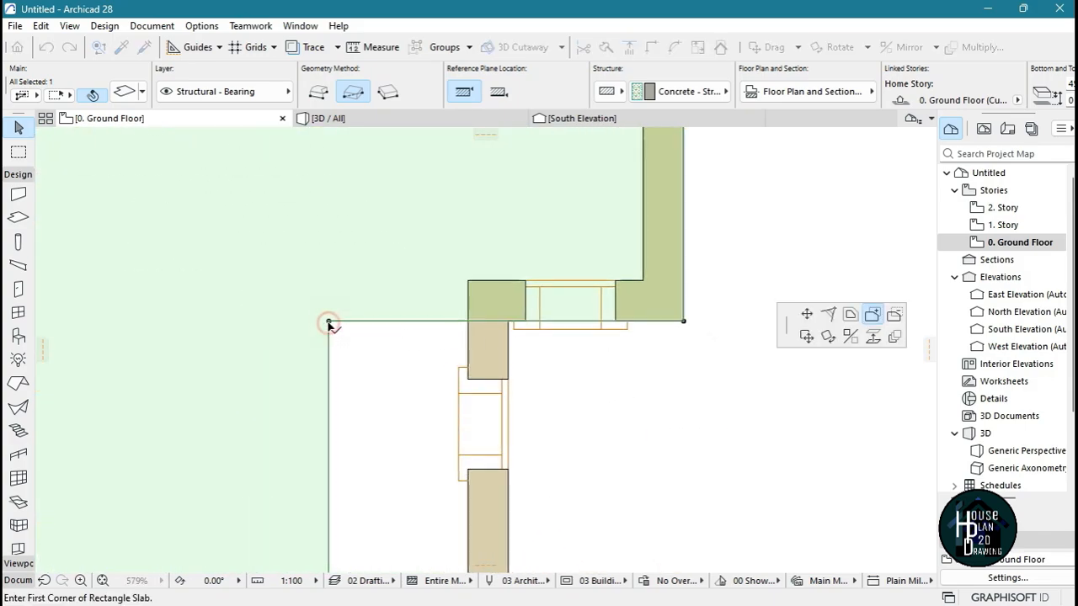
pyautogui.click(329, 323)
pyautogui.scroll(-4, 508, 258)
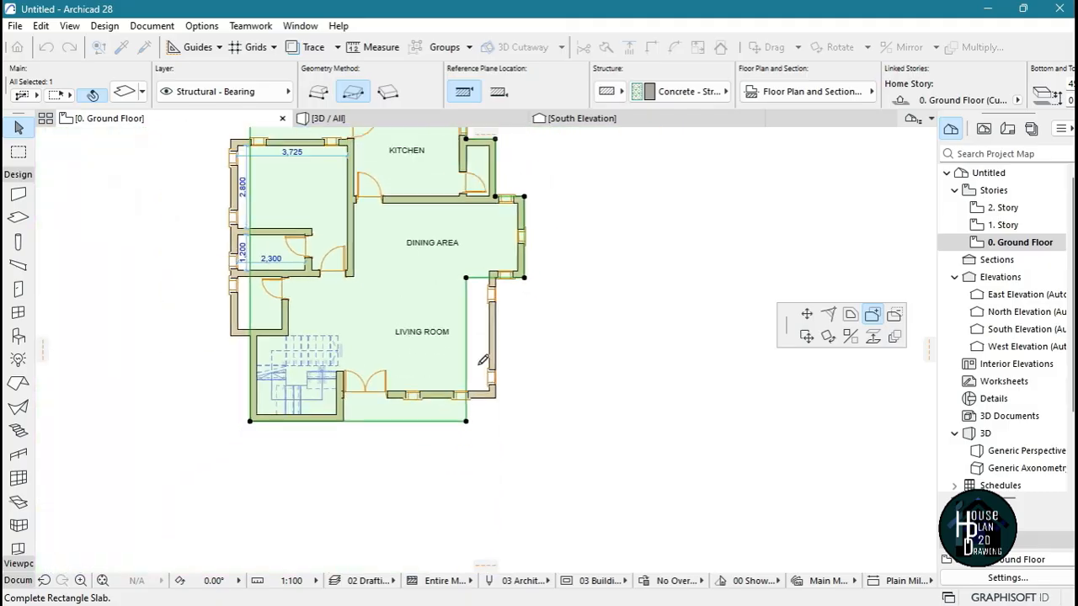
pyautogui.scroll(3, 497, 358)
pyautogui.click(542, 380)
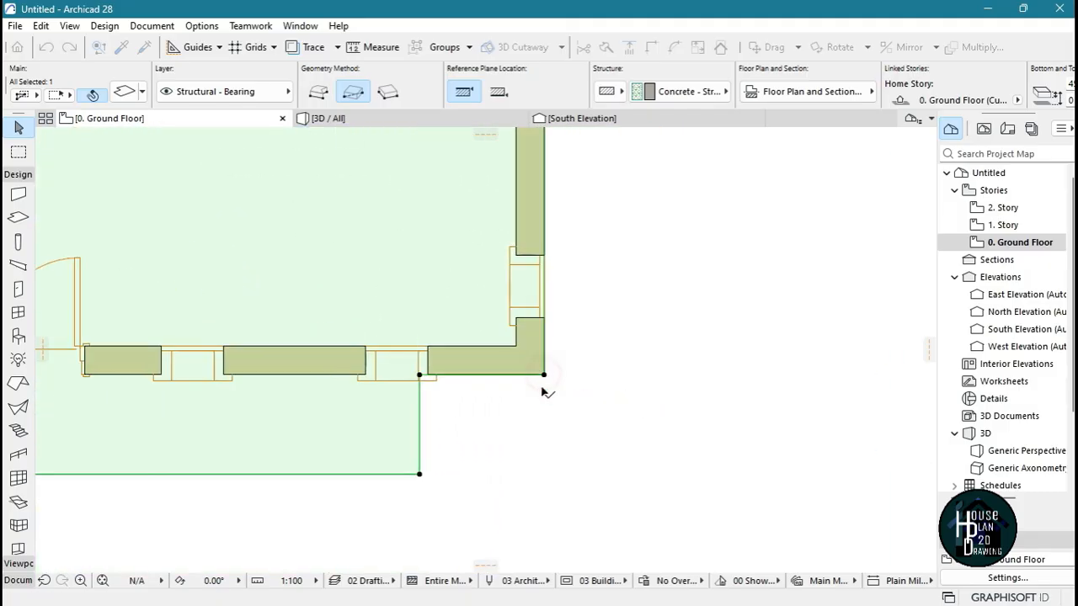
# Extend the slab with a rectangle along the west rooms, from the staircase wall junction to the bedroom's outer northwest corner
pyautogui.scroll(-2, 625, 448)
pyautogui.scroll(-4, 625, 448)
pyautogui.scroll(5, 479, 394)
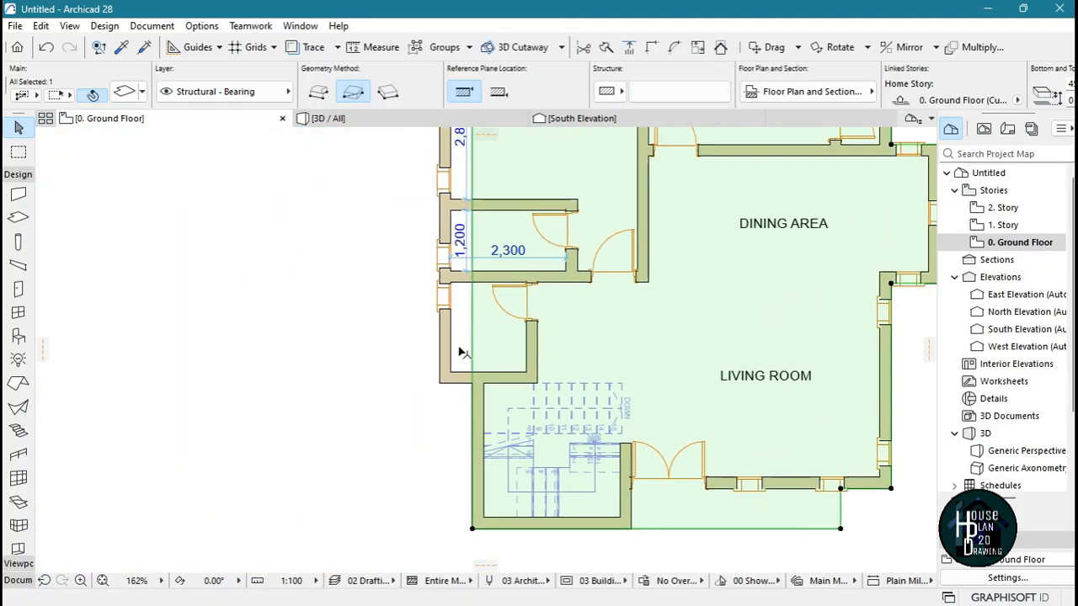
pyautogui.scroll(-2, 461, 462)
pyautogui.scroll(4, 470, 532)
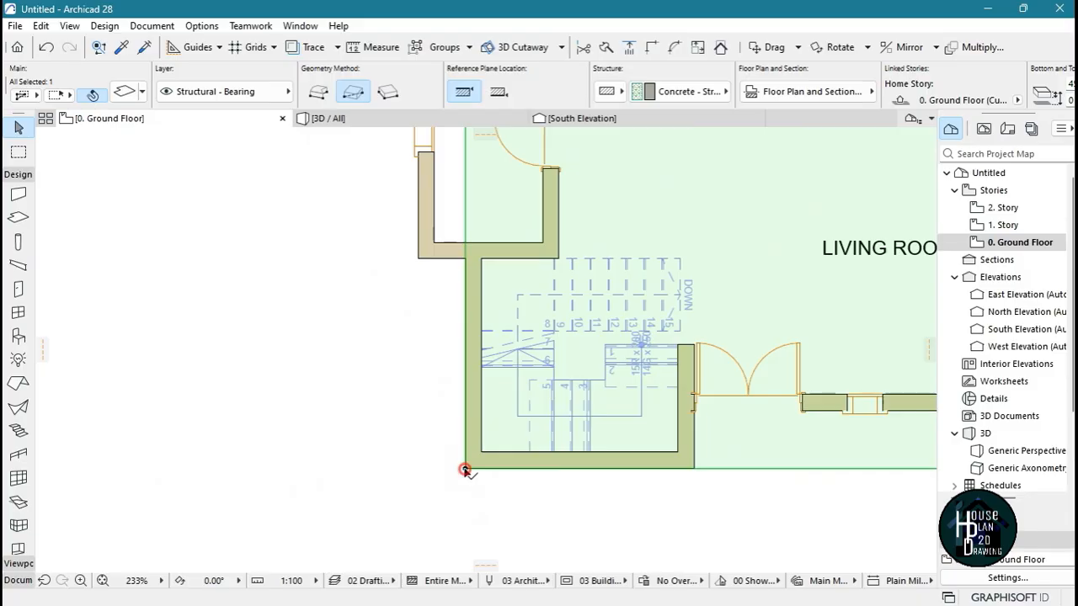
pyautogui.click(465, 470)
pyautogui.scroll(-3, 469, 548)
pyautogui.scroll(6, 474, 558)
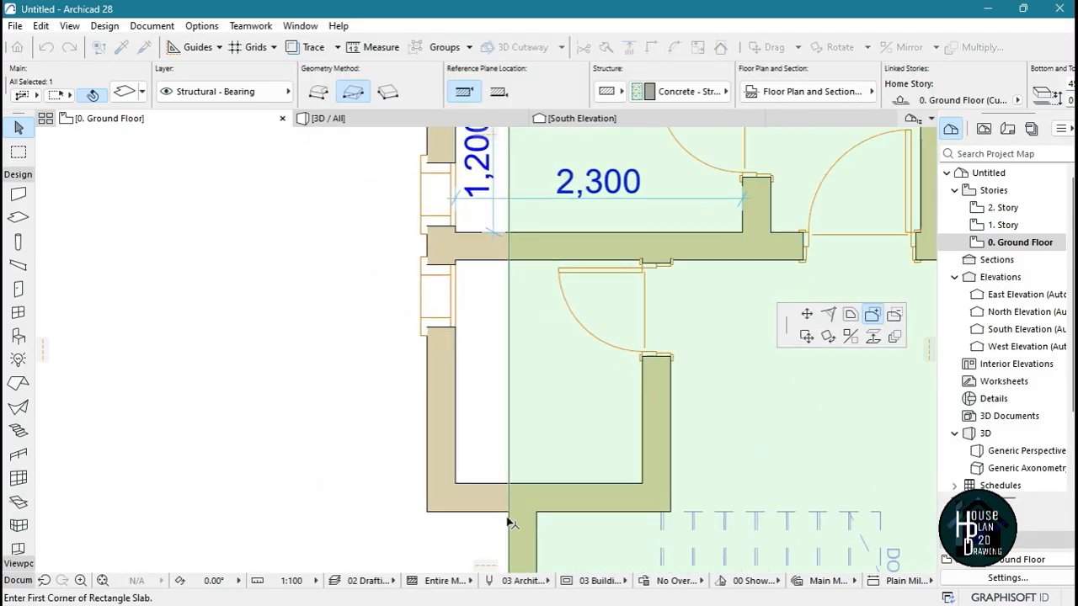
pyautogui.click(510, 514)
pyautogui.scroll(-4, 501, 488)
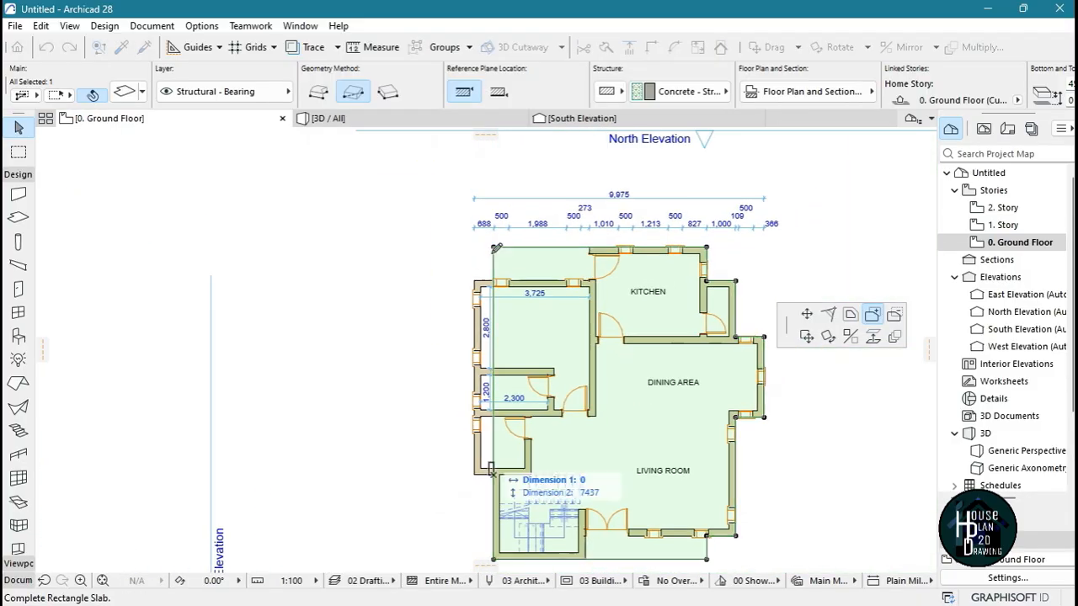
pyautogui.scroll(5, 478, 273)
pyautogui.click(429, 267)
# Subtract a rectangle about 2041 by 1149 from the slab outside the bedroom's north wall, leaving a landing by the kitchen door
pyautogui.scroll(-3, 425, 278)
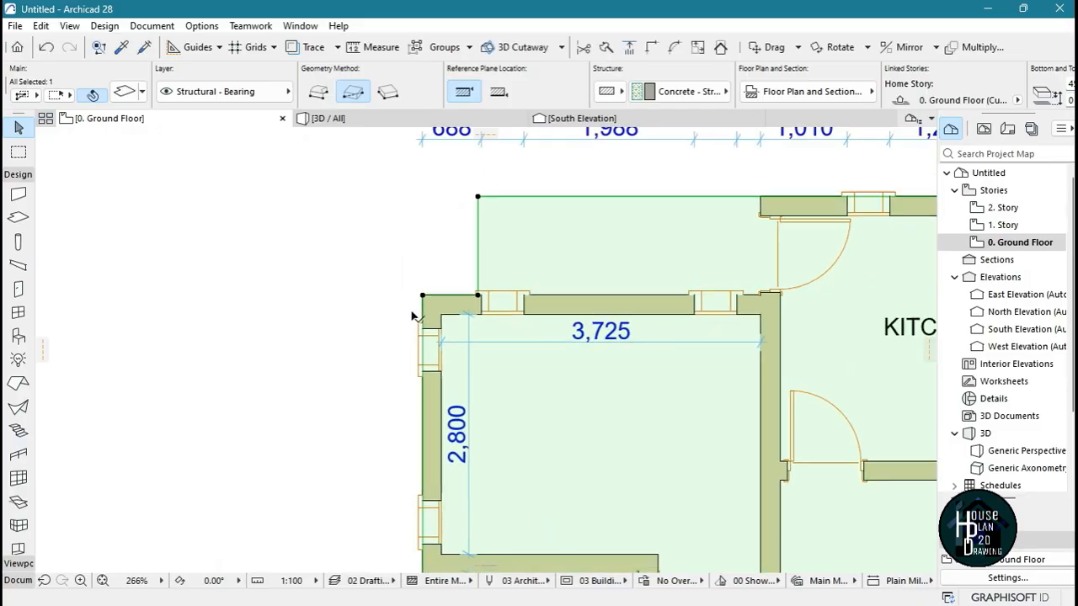
pyautogui.scroll(4, 613, 278)
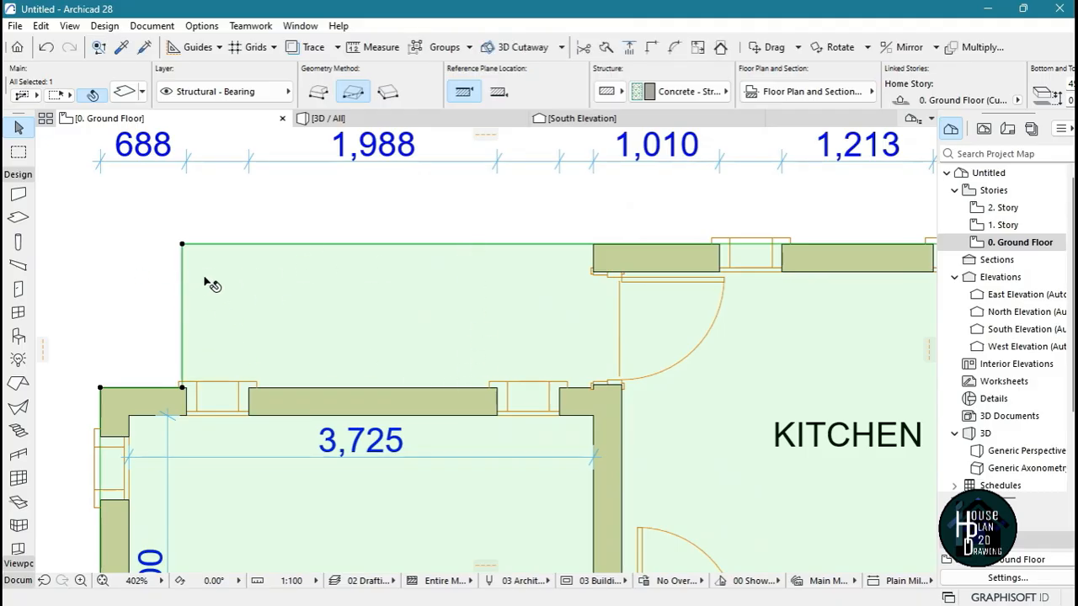
pyautogui.click(183, 246)
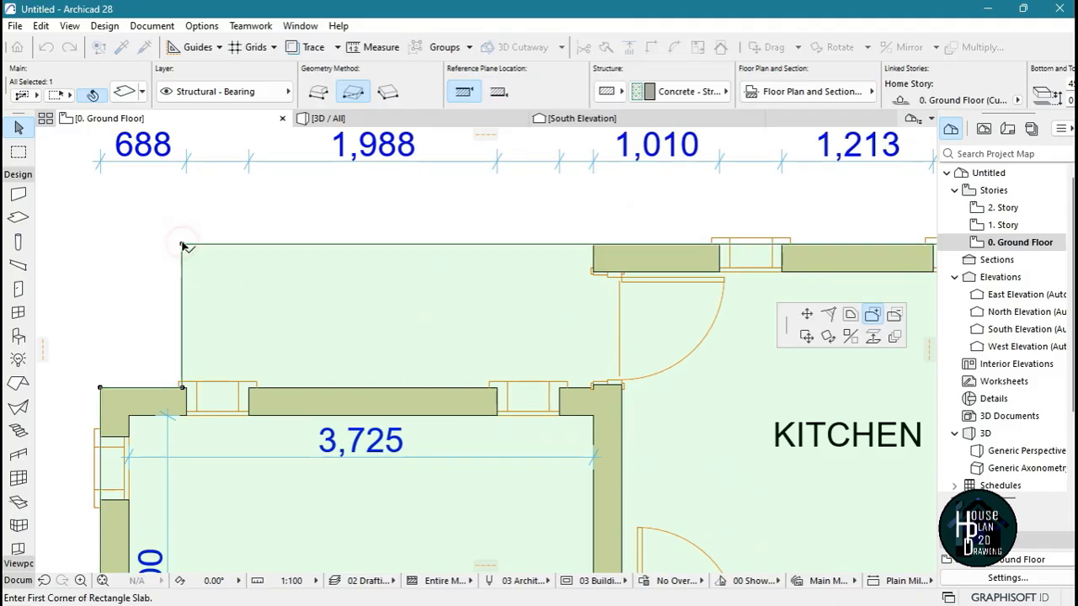
pyautogui.click(894, 316)
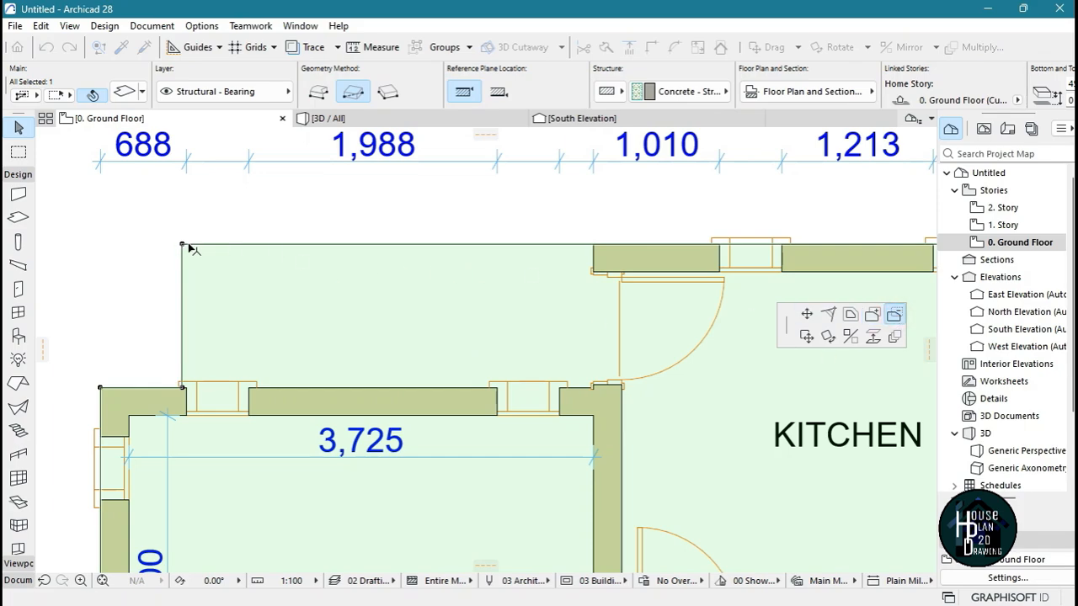
pyautogui.click(440, 389)
pyautogui.scroll(-8, 532, 292)
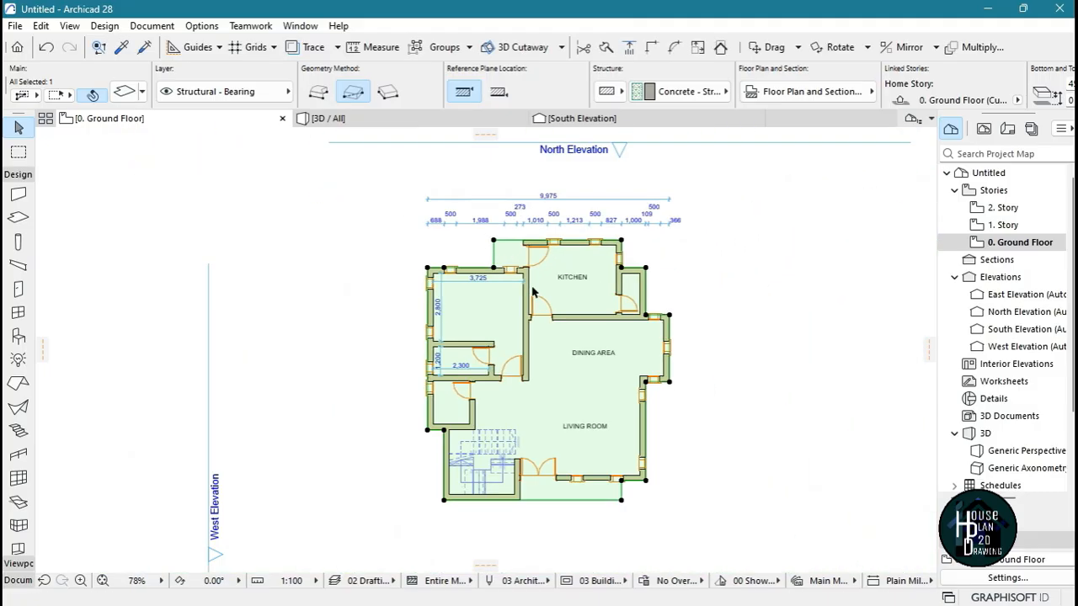
pyautogui.scroll(6, 511, 261)
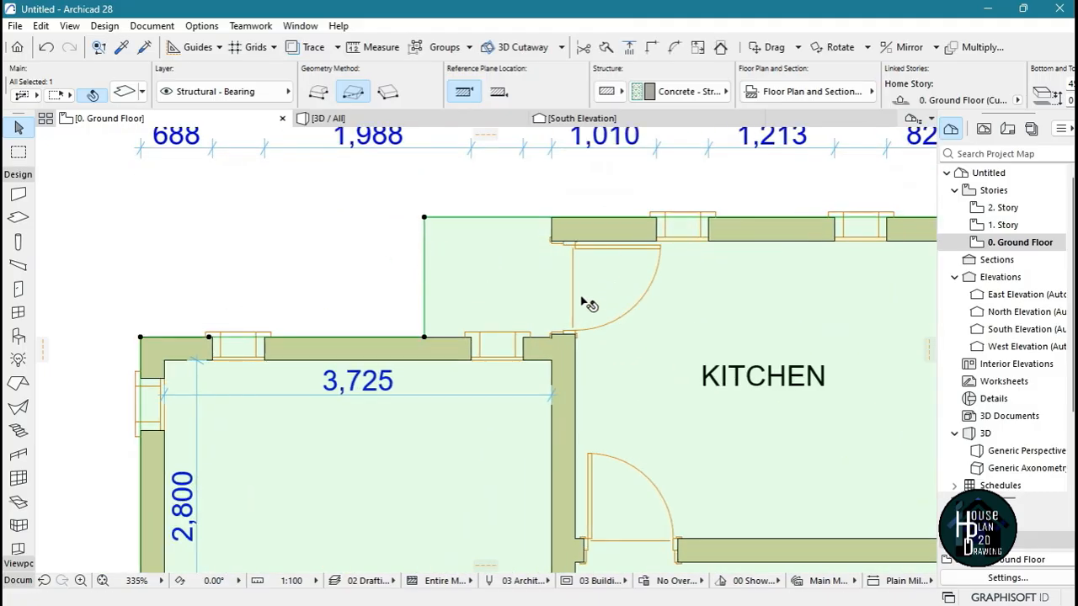
pyautogui.press('Escape')
pyautogui.scroll(-5, 505, 217)
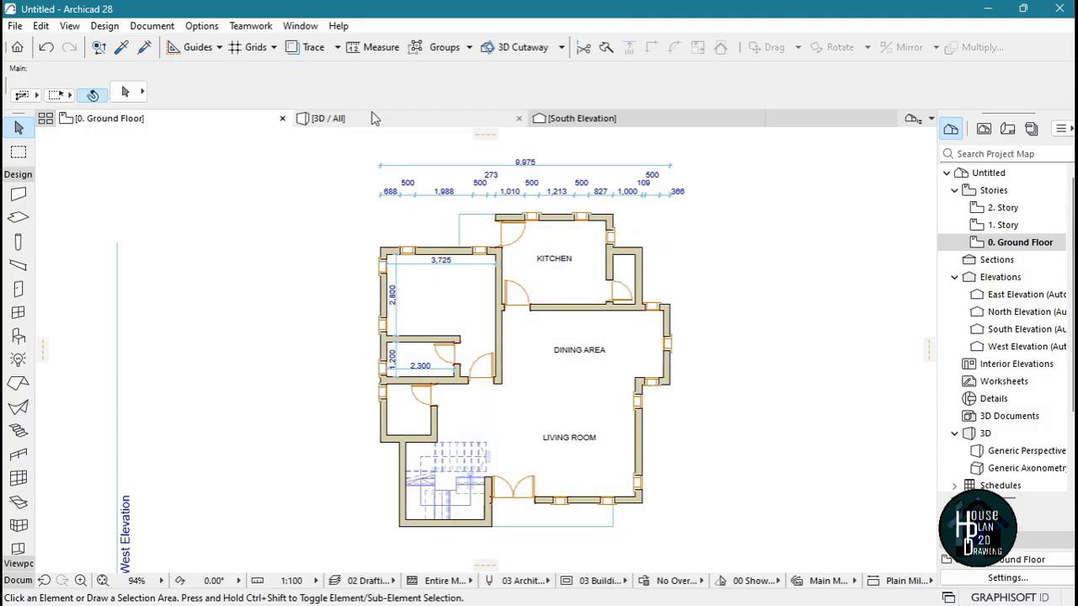
# Inspect the reshaped slab in 3D Explore from the front entrance side of the house
pyautogui.click(372, 116)
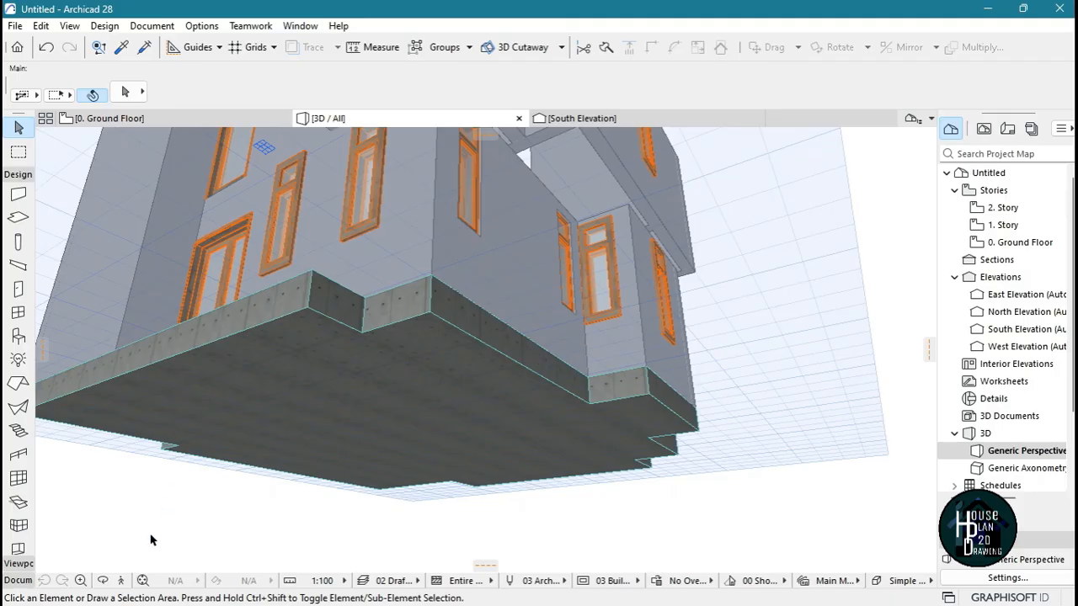
pyautogui.click(122, 581)
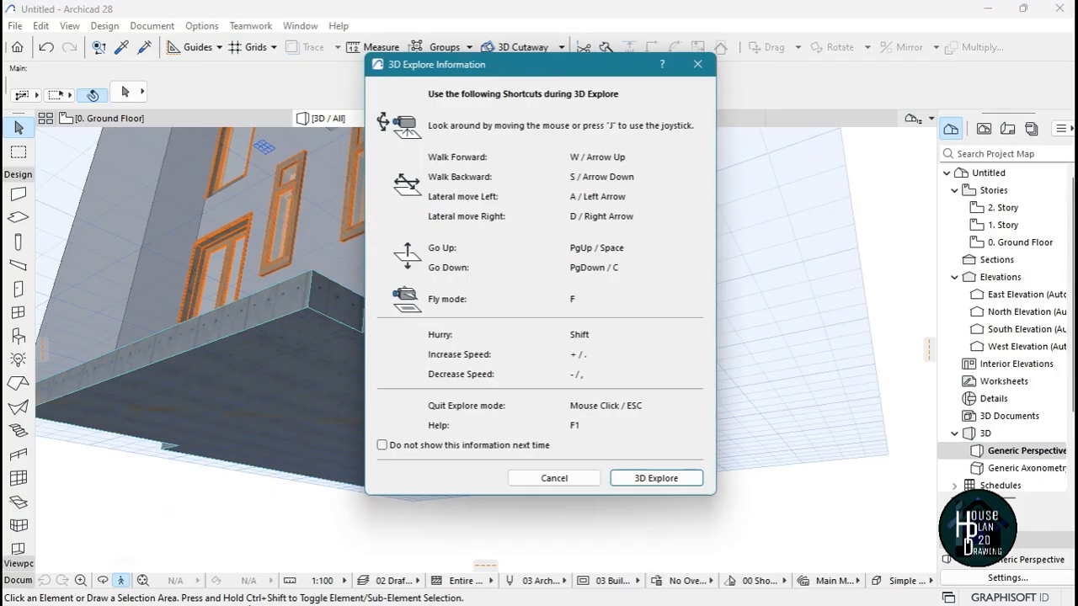
pyautogui.click(656, 478)
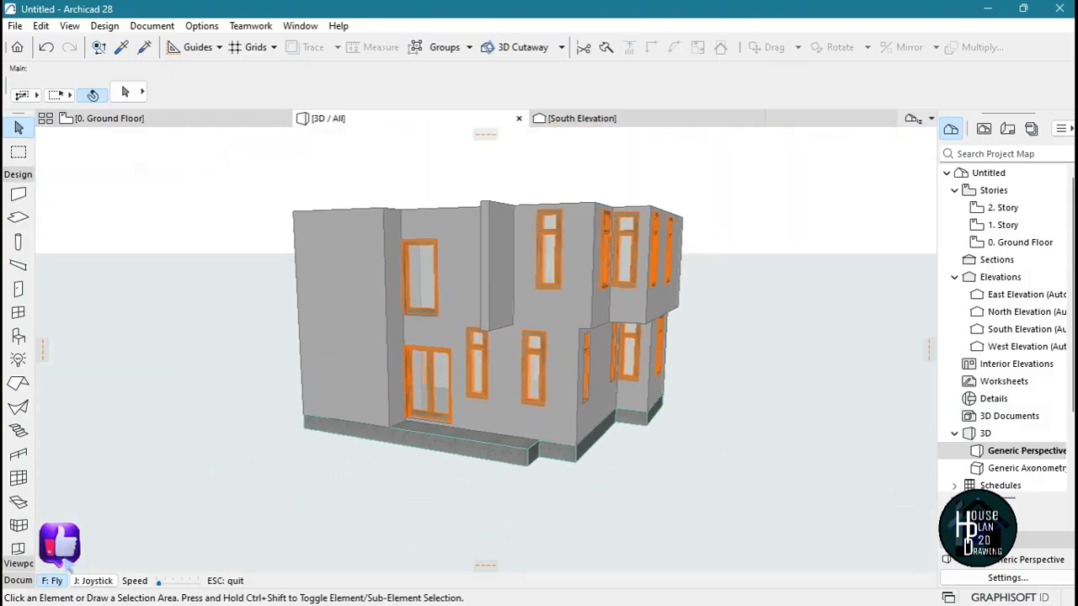
pyautogui.press('Escape')
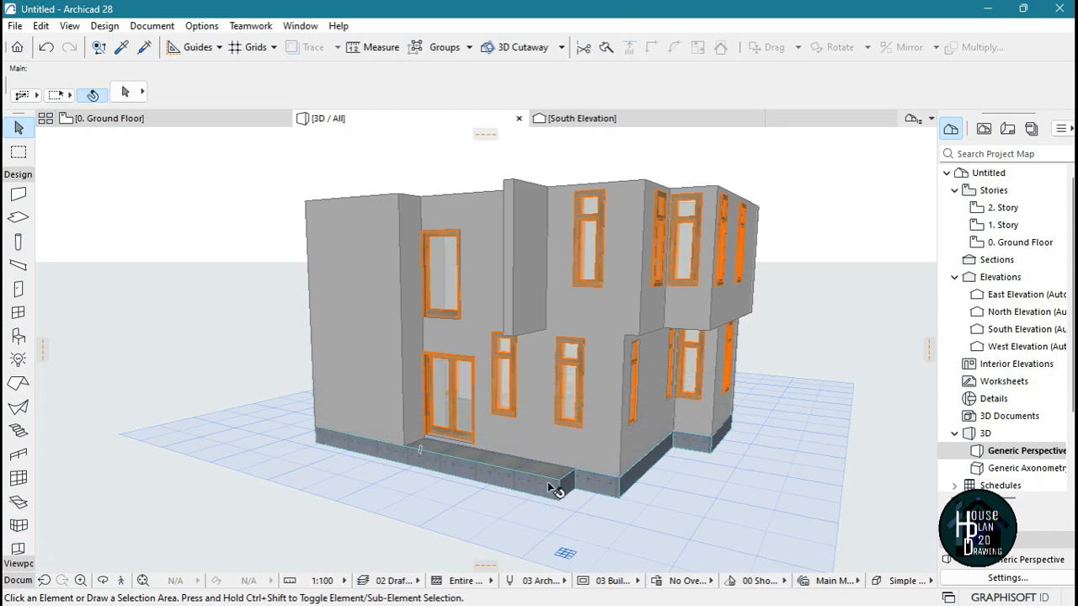
# On the ground floor plan, subtract the rectangular slab strip outside the living room's front wall, from its outer corner to the staircase wall
pyautogui.click(156, 120)
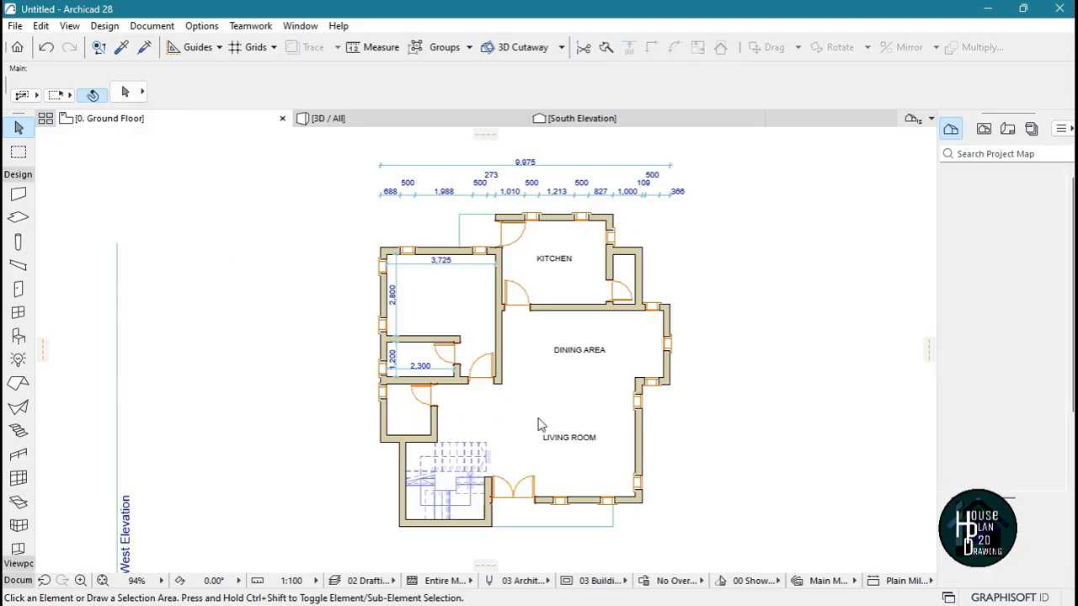
pyautogui.scroll(5, 547, 515)
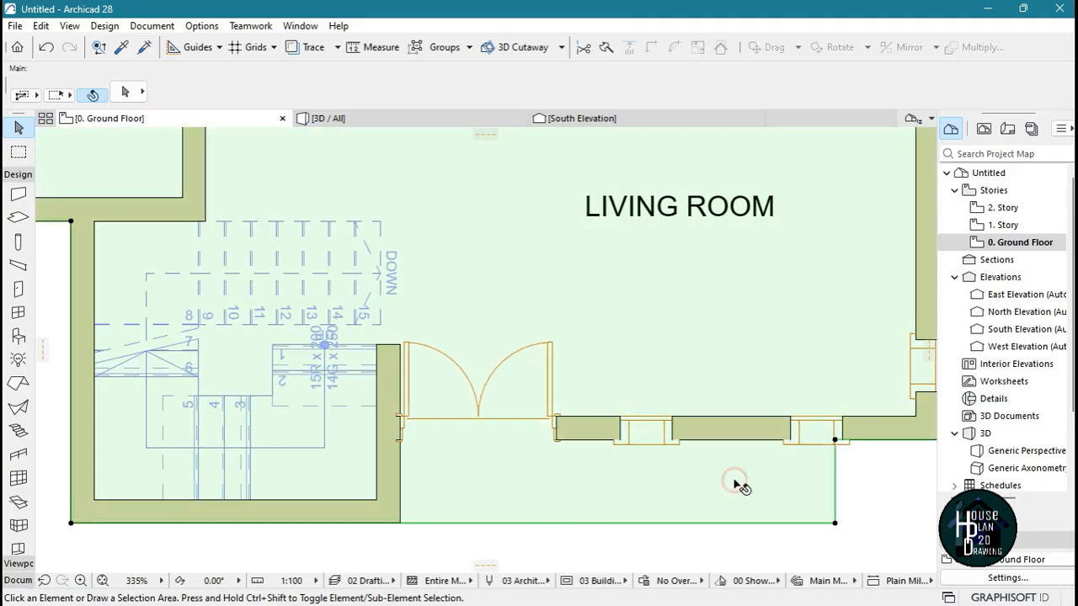
pyautogui.click(830, 524)
pyautogui.click(834, 523)
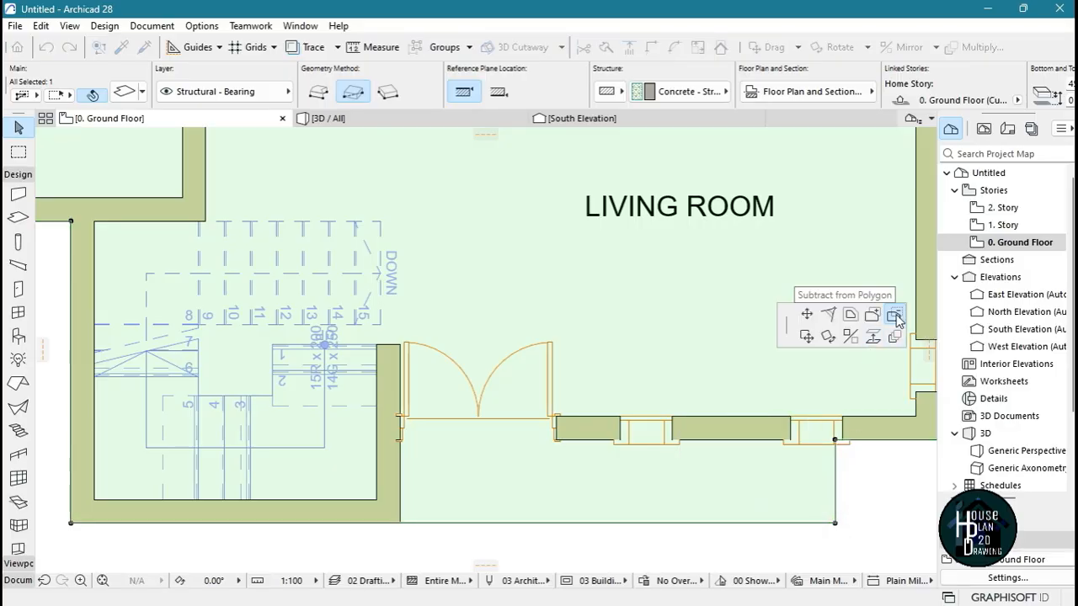
pyautogui.click(895, 316)
pyautogui.click(835, 522)
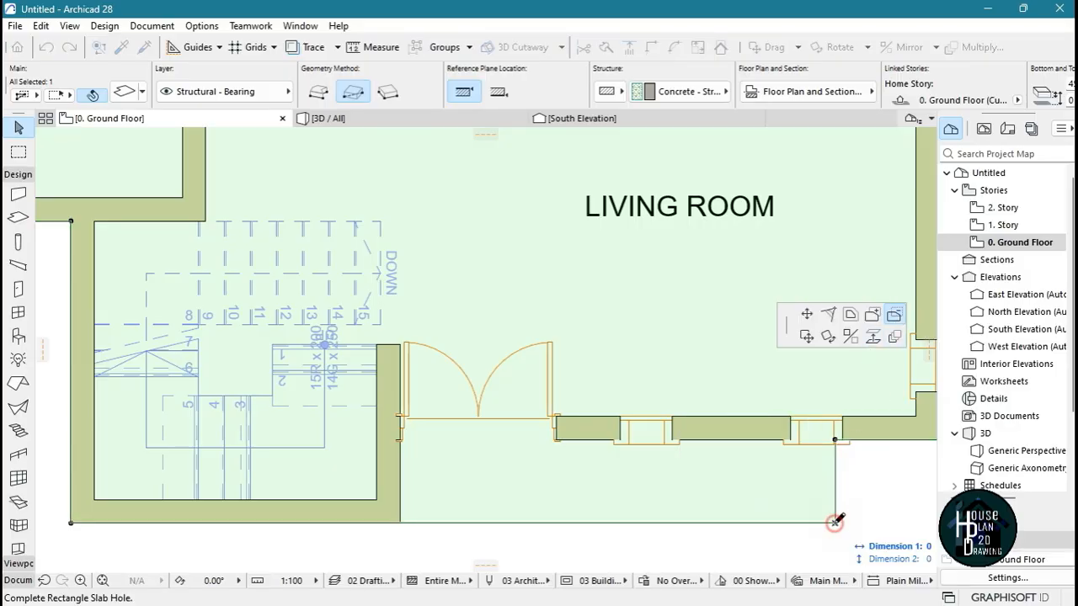
pyautogui.click(399, 440)
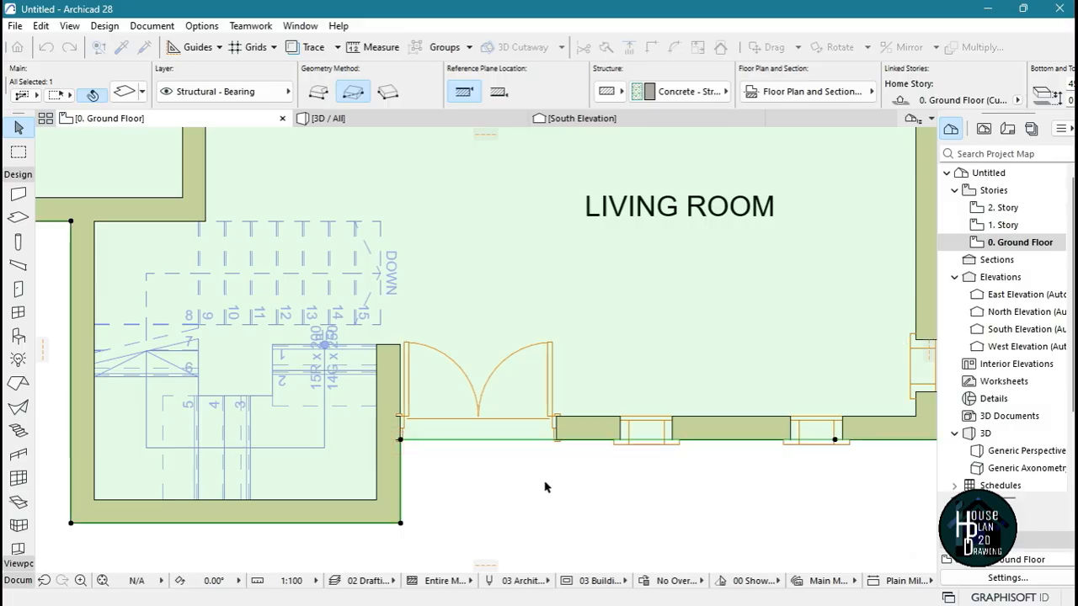
pyautogui.scroll(-5, 472, 457)
pyautogui.scroll(-3, 493, 378)
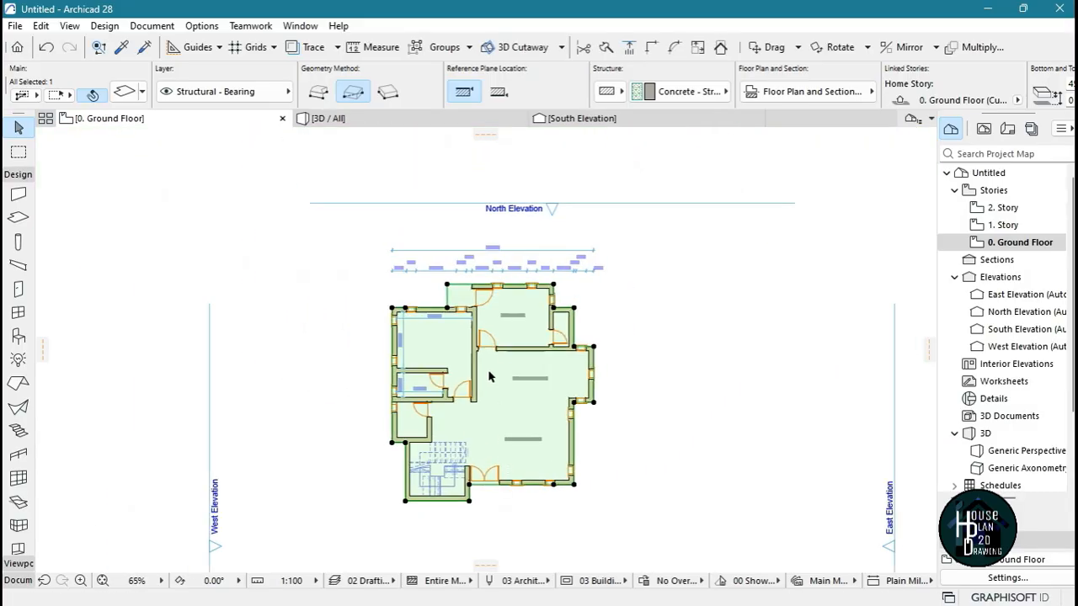
# Subtract the landing outside the kitchen door from the slab with a rectangle about 1205 by 1162, and show the model in 3D
pyautogui.scroll(9, 421, 320)
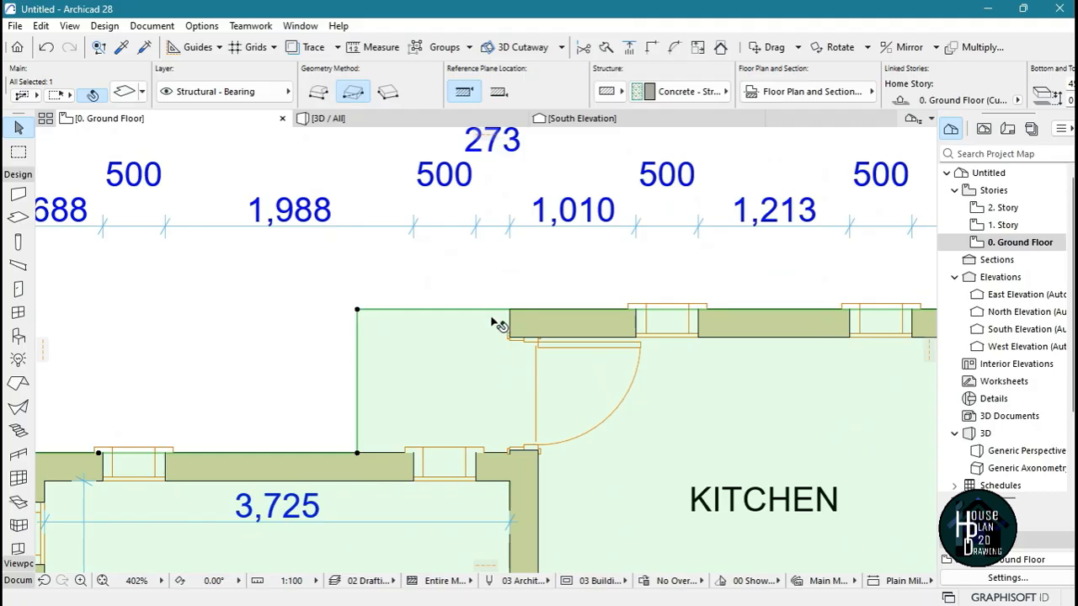
pyautogui.click(357, 310)
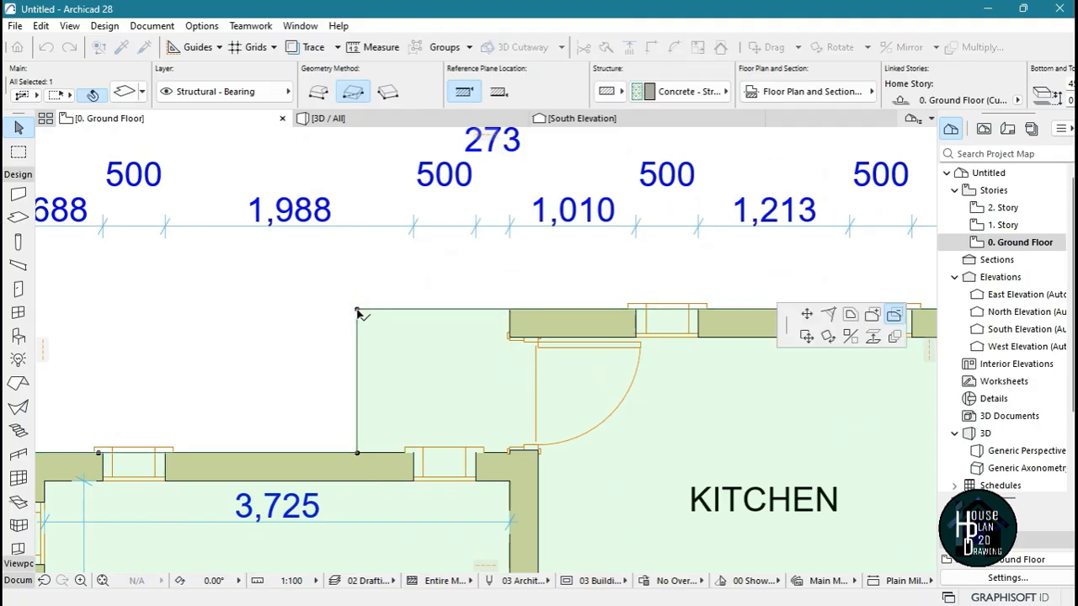
pyautogui.click(512, 453)
pyautogui.scroll(-7, 505, 277)
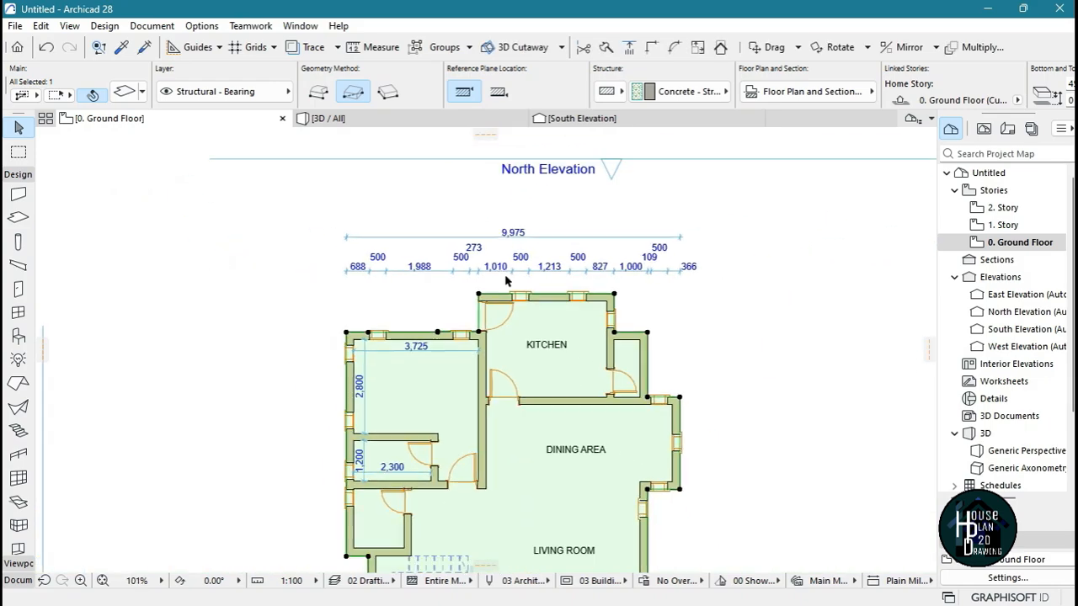
pyautogui.click(382, 119)
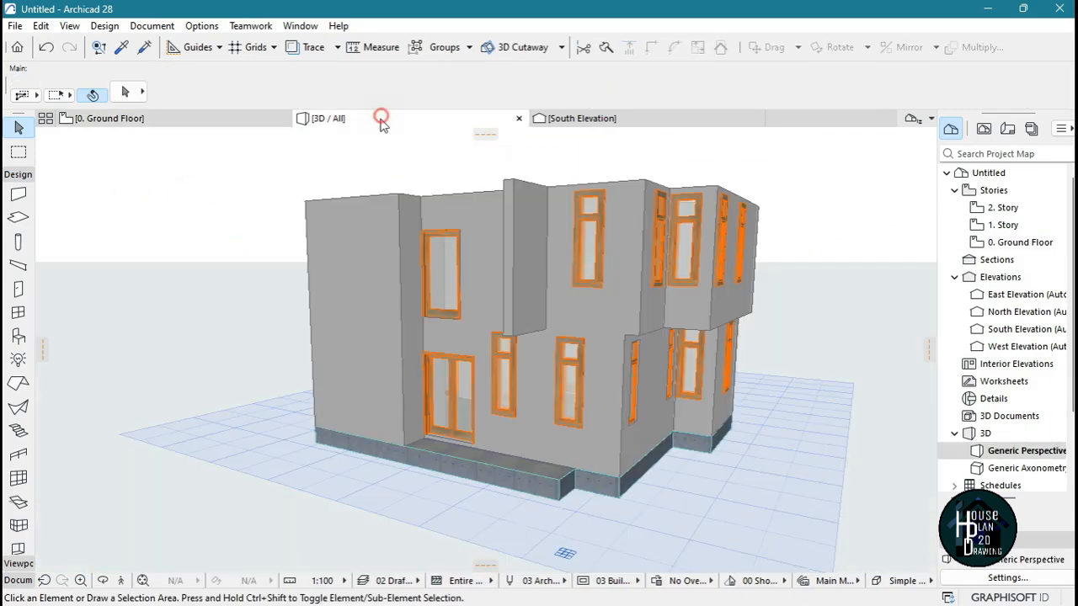
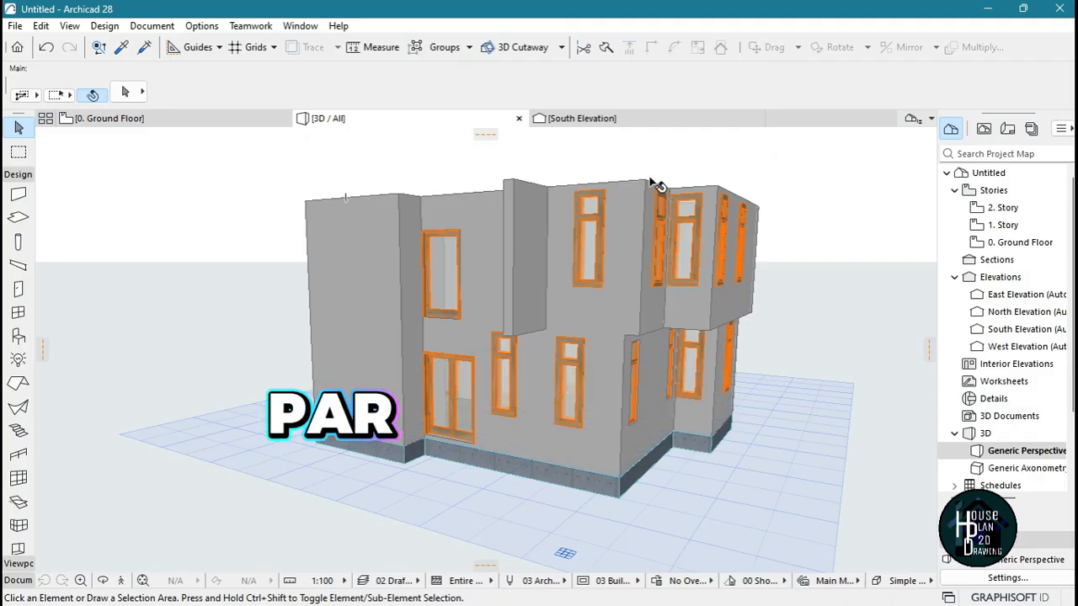
# Create a new blank complex profile named "A Parapet Wall" in the Structural Brick folder
pyautogui.click(202, 26)
pyautogui.moveTo(229, 105)
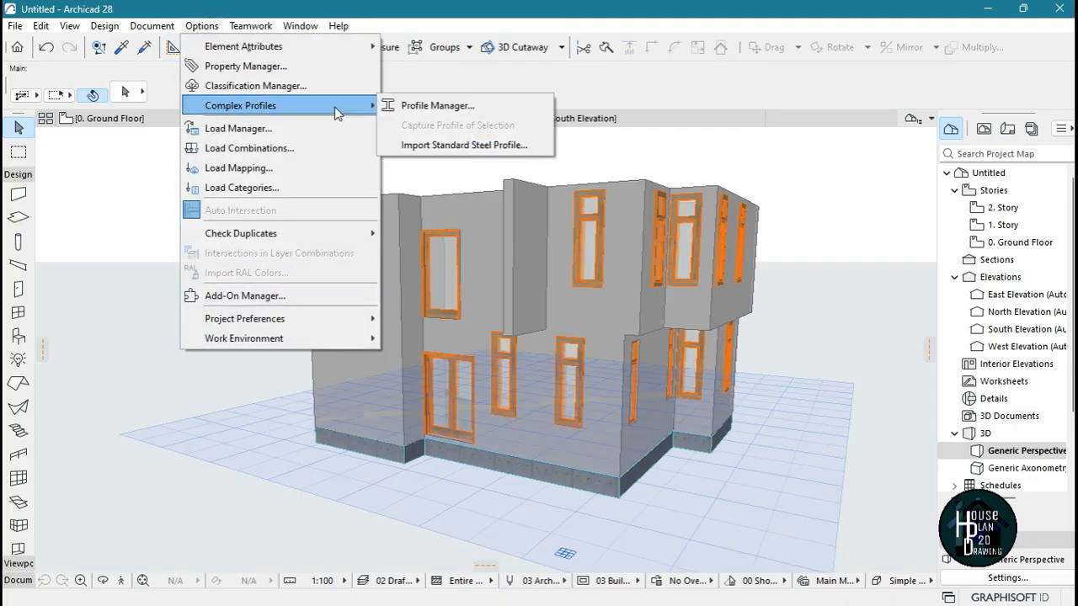
pyautogui.click(438, 105)
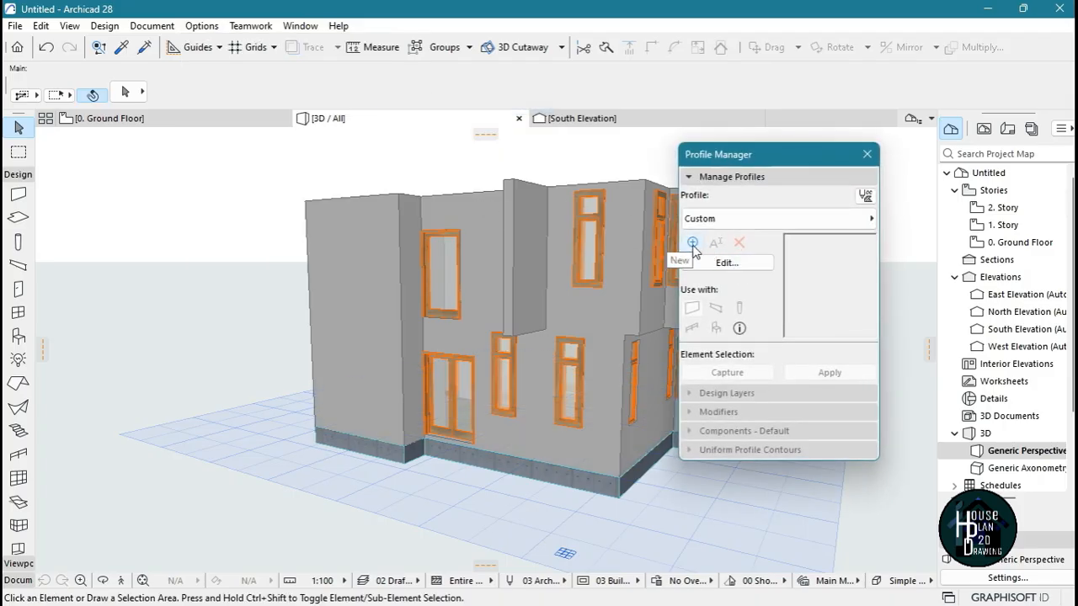
pyautogui.click(692, 244)
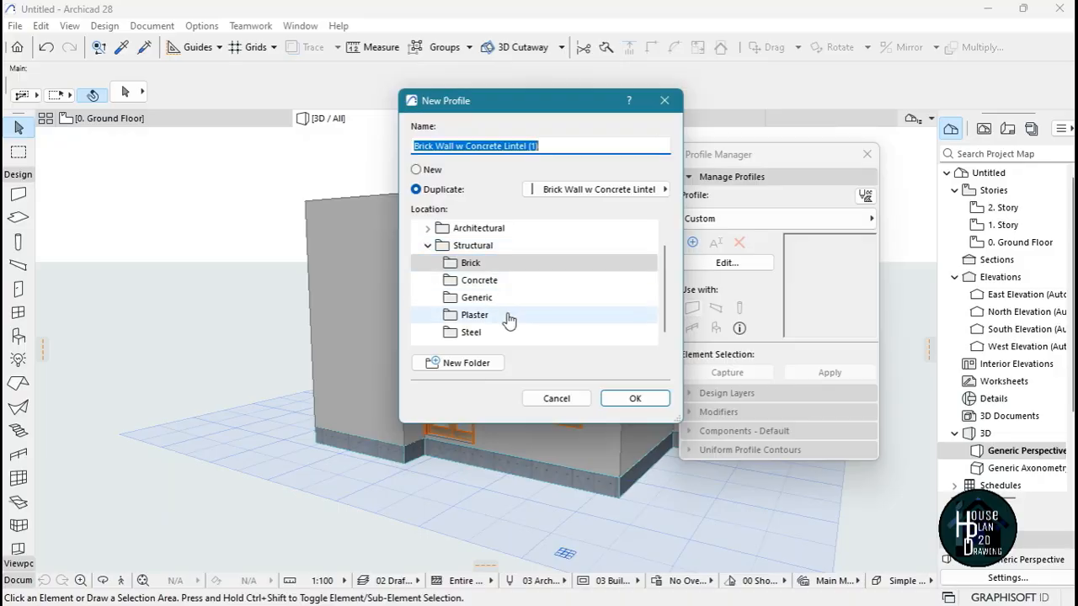
pyautogui.click(433, 170)
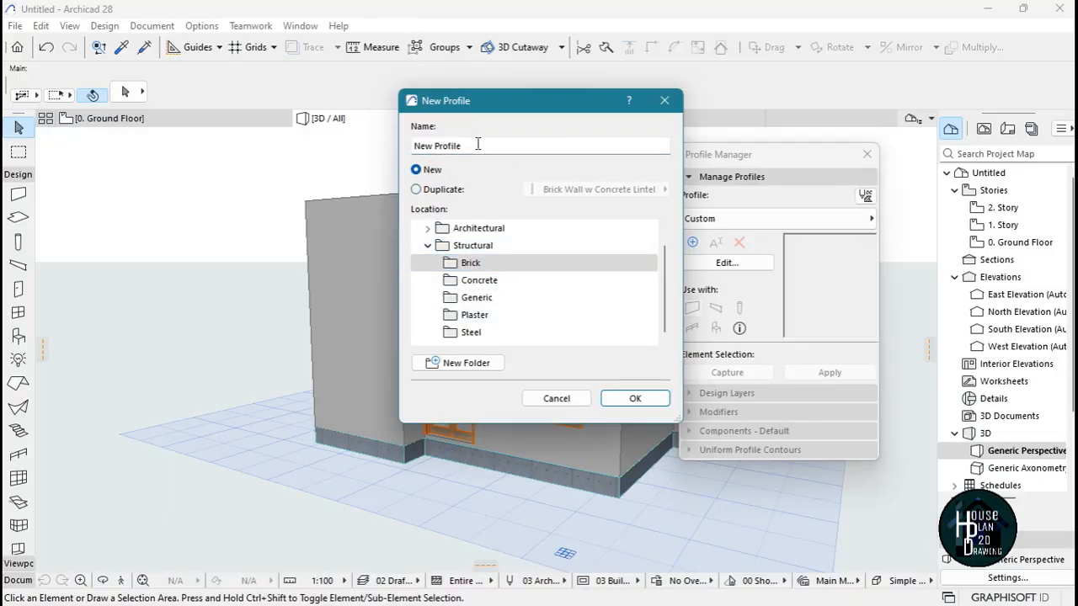
pyautogui.moveTo(477, 144); pyautogui.dragTo(366, 145)
pyautogui.write('Parapet Wall')
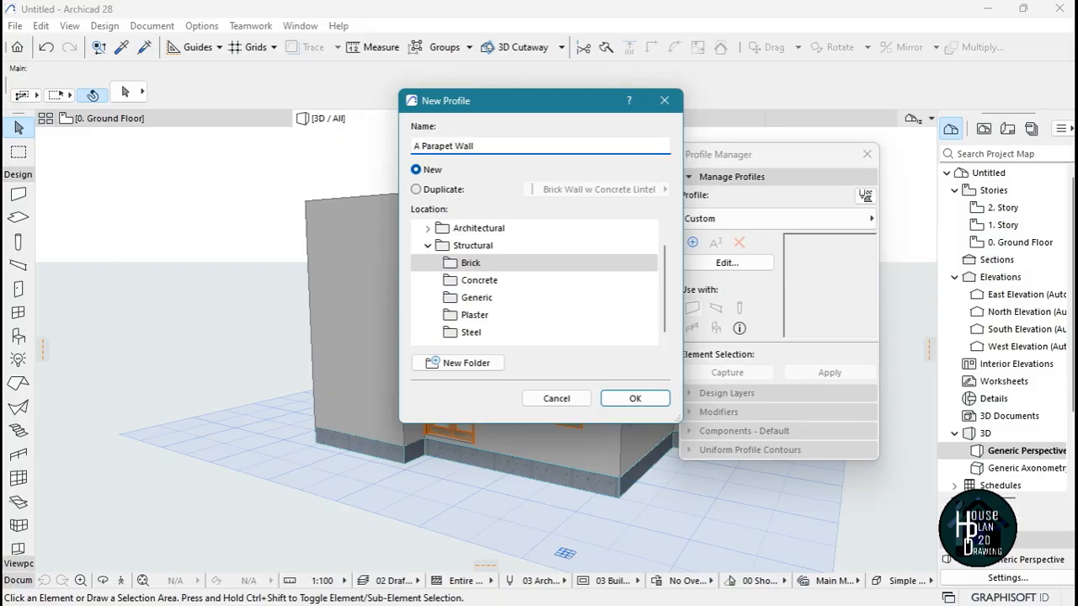
pyautogui.click(636, 399)
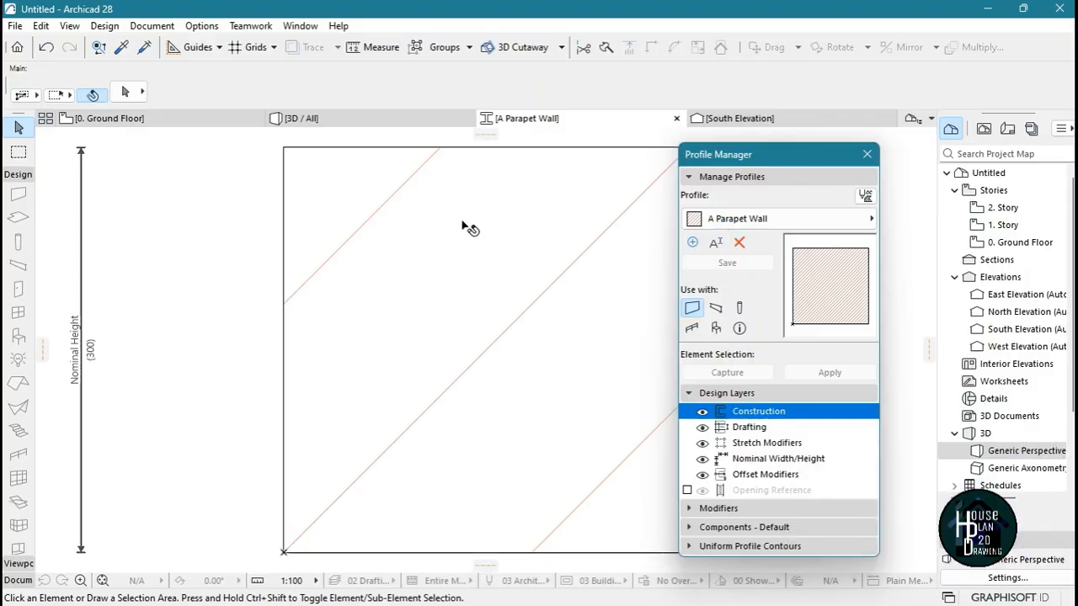
# Delete the default square fill from the profile
pyautogui.scroll(-2, 430, 227)
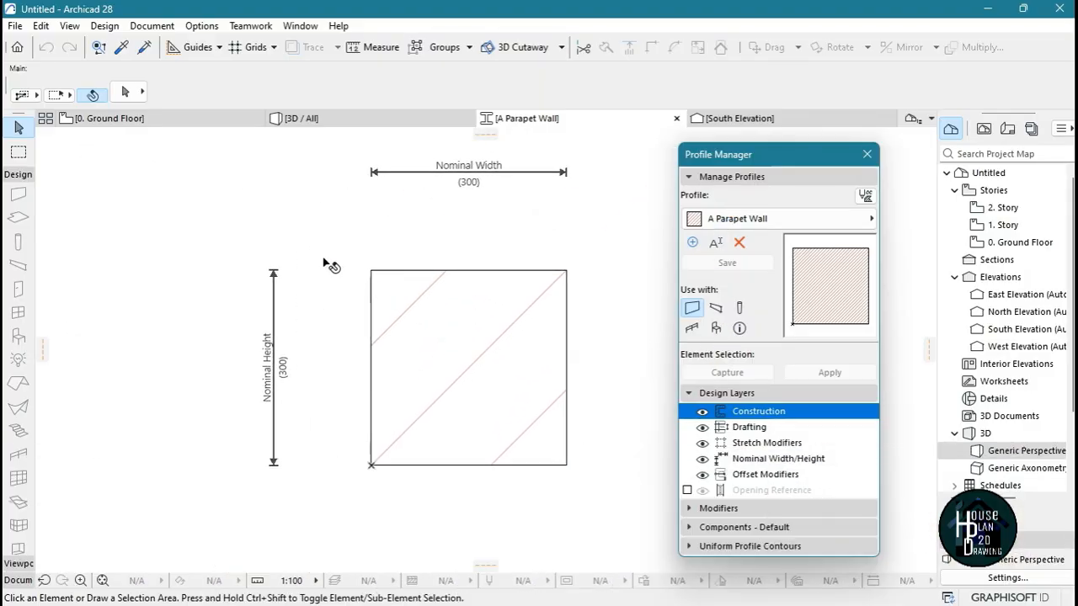
pyautogui.scroll(-2, 246, 200)
pyautogui.click(206, 169)
pyautogui.moveTo(481, 408)
pyautogui.mouseDown()
pyautogui.moveTo(265, 201)
pyautogui.moveTo(222, 175)
pyautogui.mouseUp()
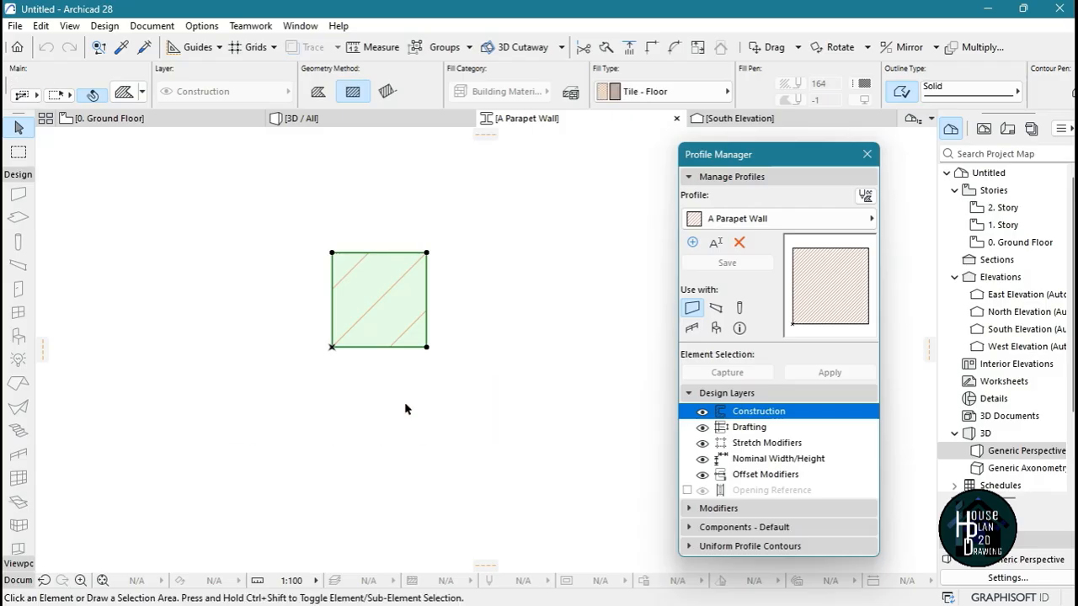
pyautogui.press('Delete')
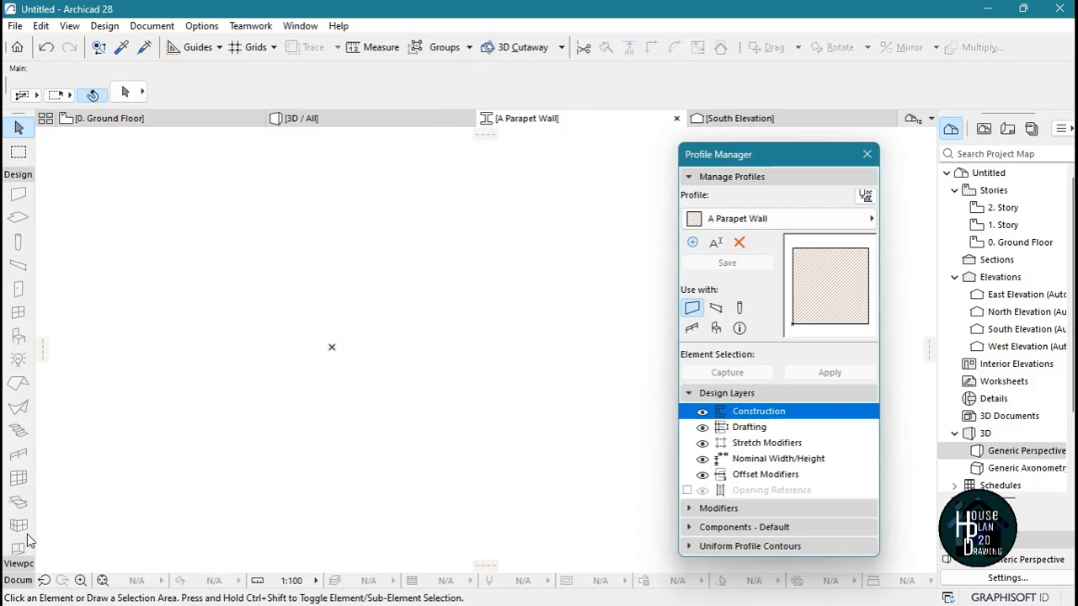
# Draw a closed rectangular outline 225 wide and 750 high with polyline segments, starting and ending at the profile origin
pyautogui.click(19, 580)
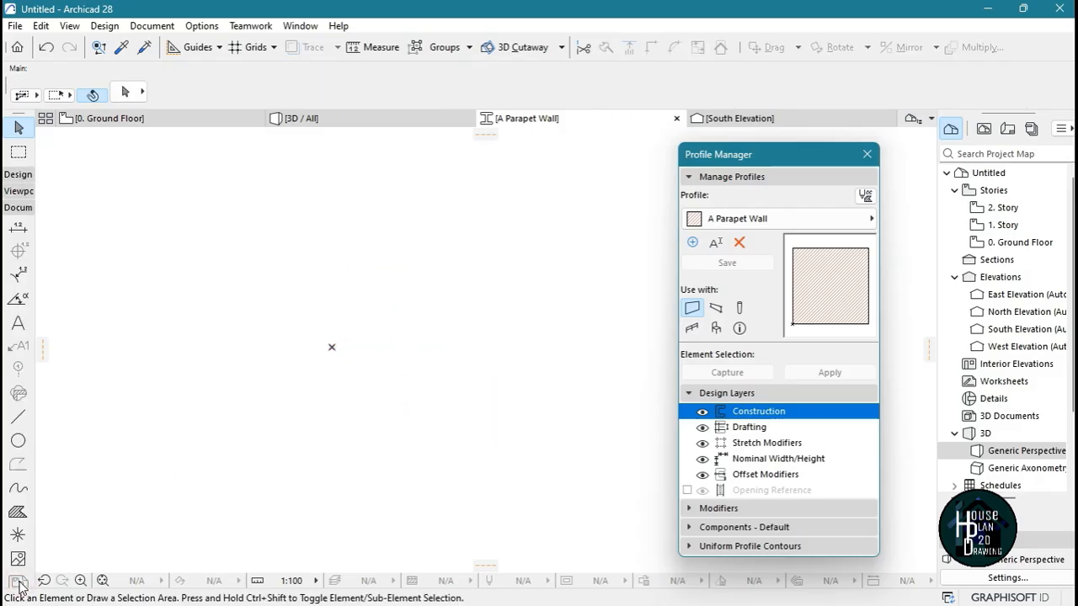
pyautogui.click(21, 420)
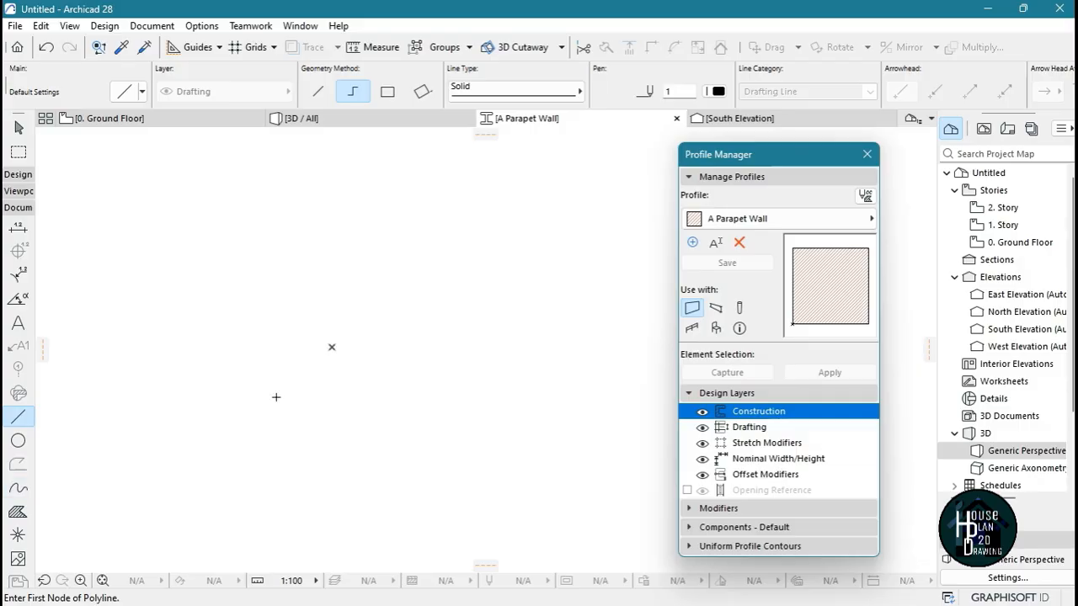
pyautogui.click(333, 348)
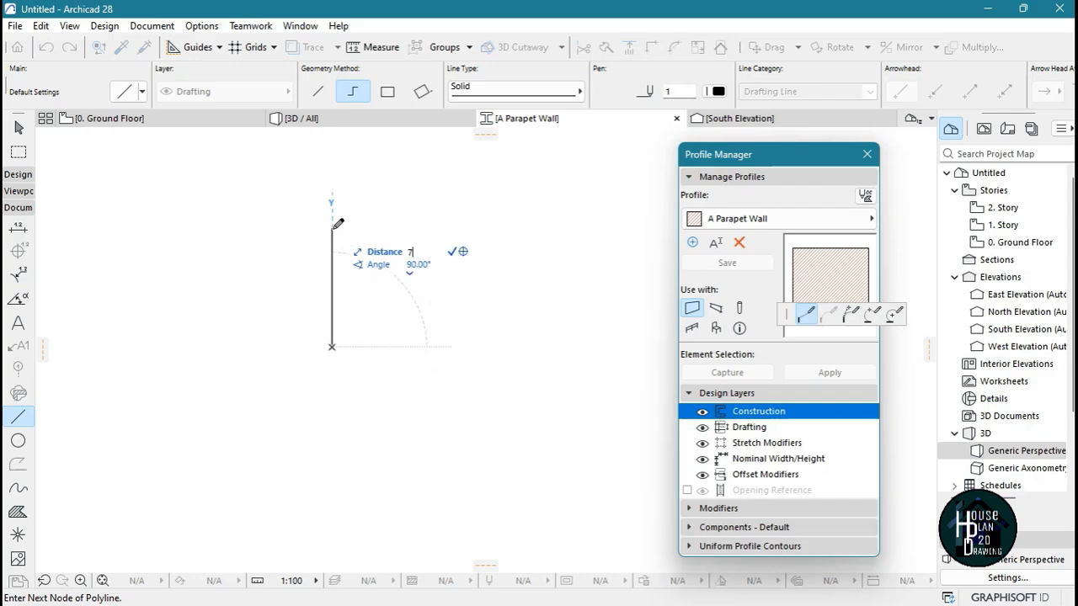
pyautogui.write('750')
pyautogui.press('Return')
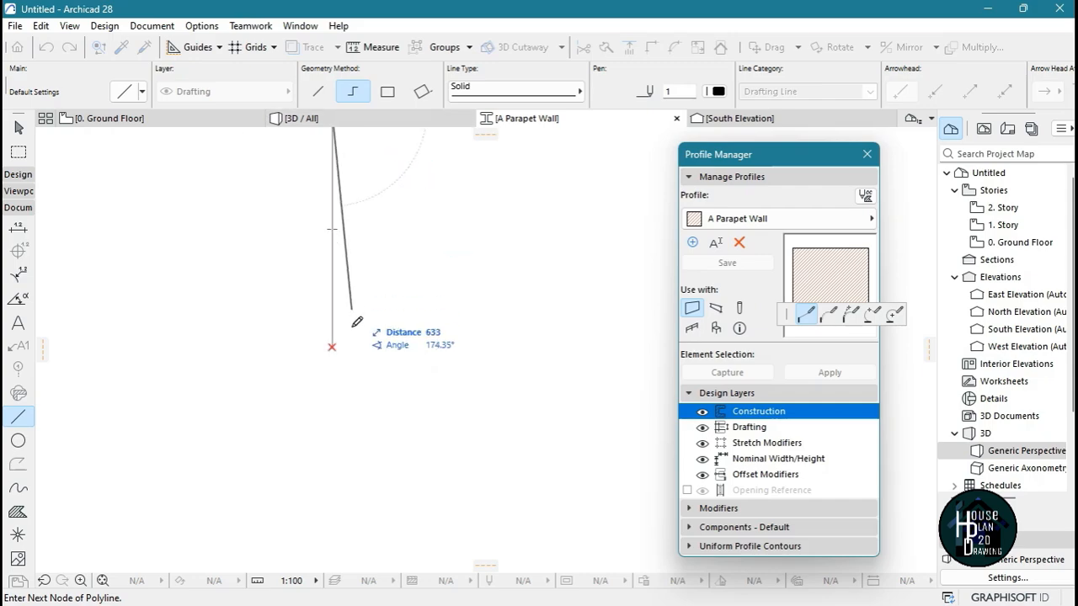
pyautogui.scroll(-2, 357, 320)
pyautogui.scroll(2, 352, 259)
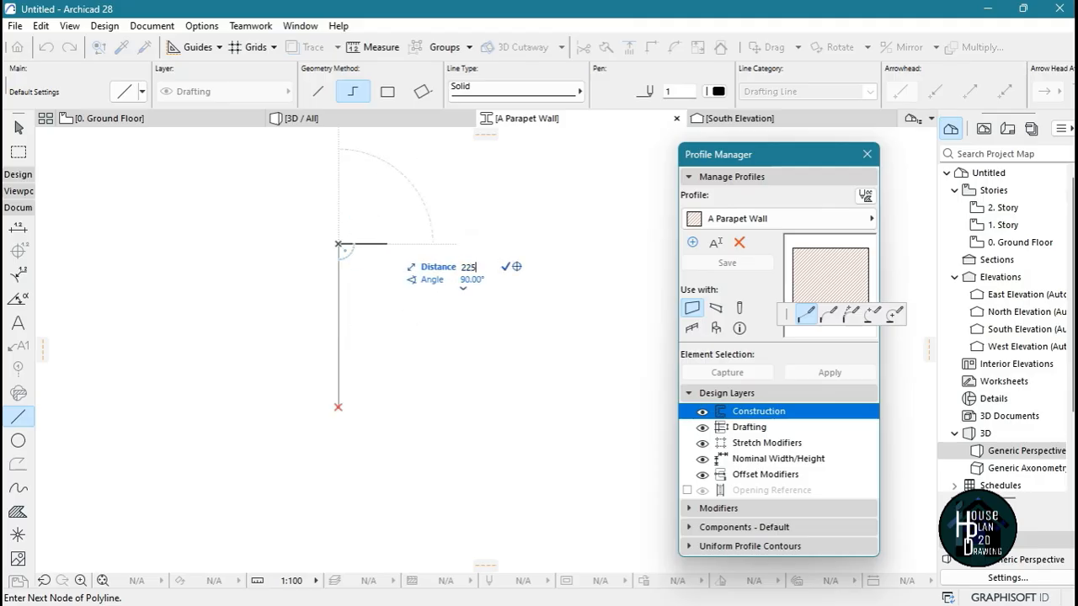
pyautogui.press('Return')
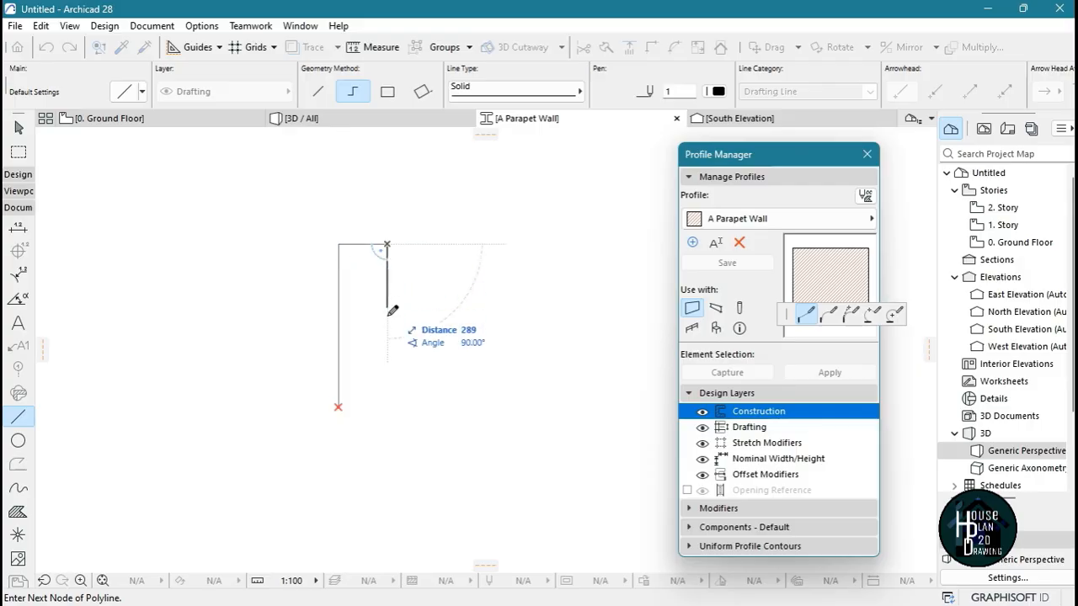
pyautogui.click(388, 407)
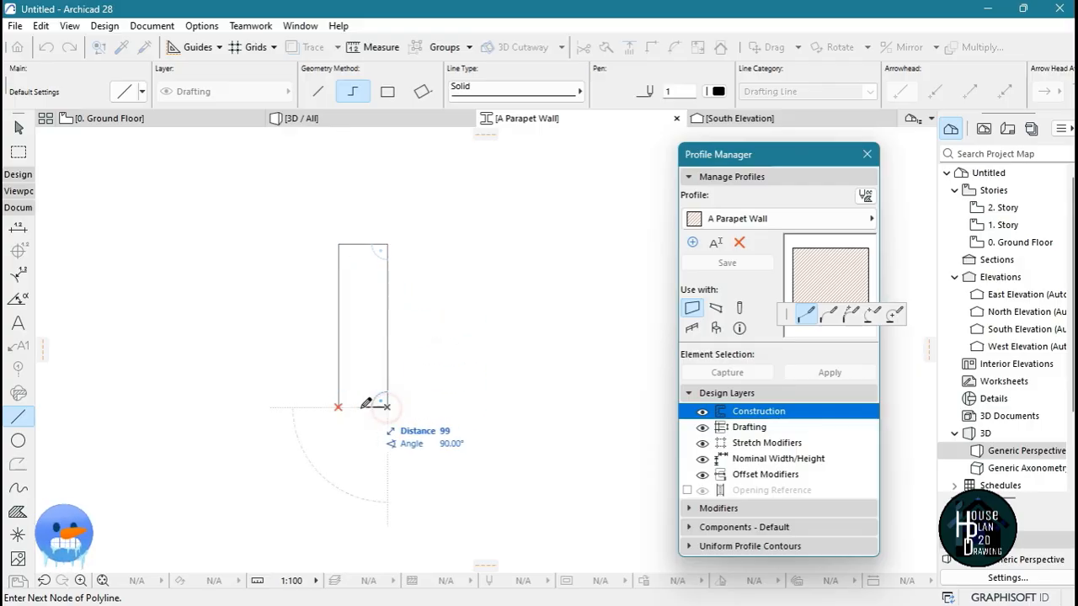
pyautogui.click(338, 408)
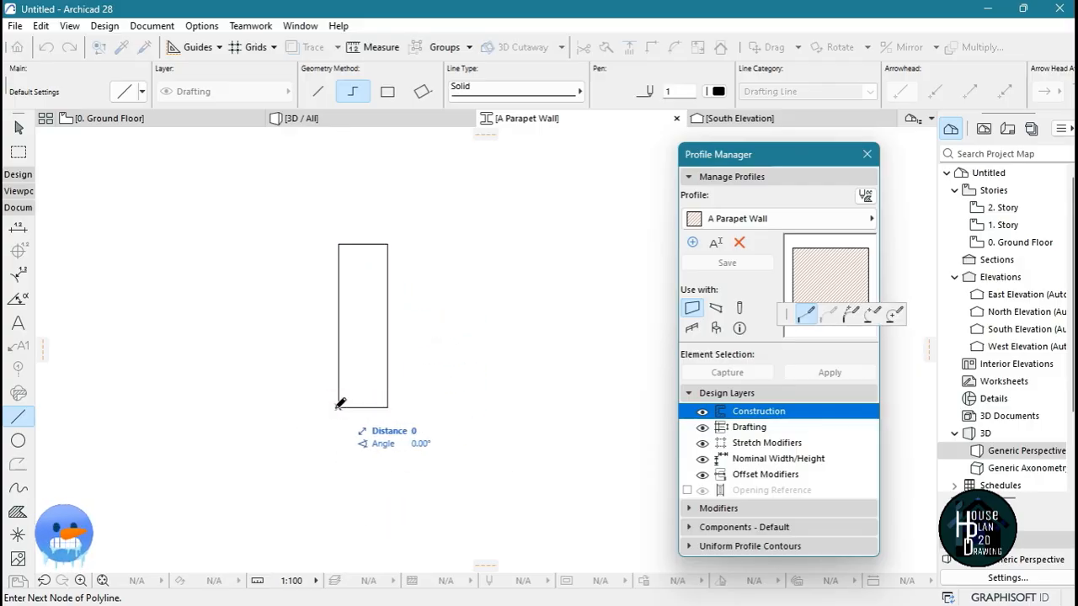
pyautogui.click(337, 407)
# Draw a vertical line 450 up from the rectangle's base and a horizontal line from its end, spanning the full width
pyautogui.scroll(-5, 402, 350)
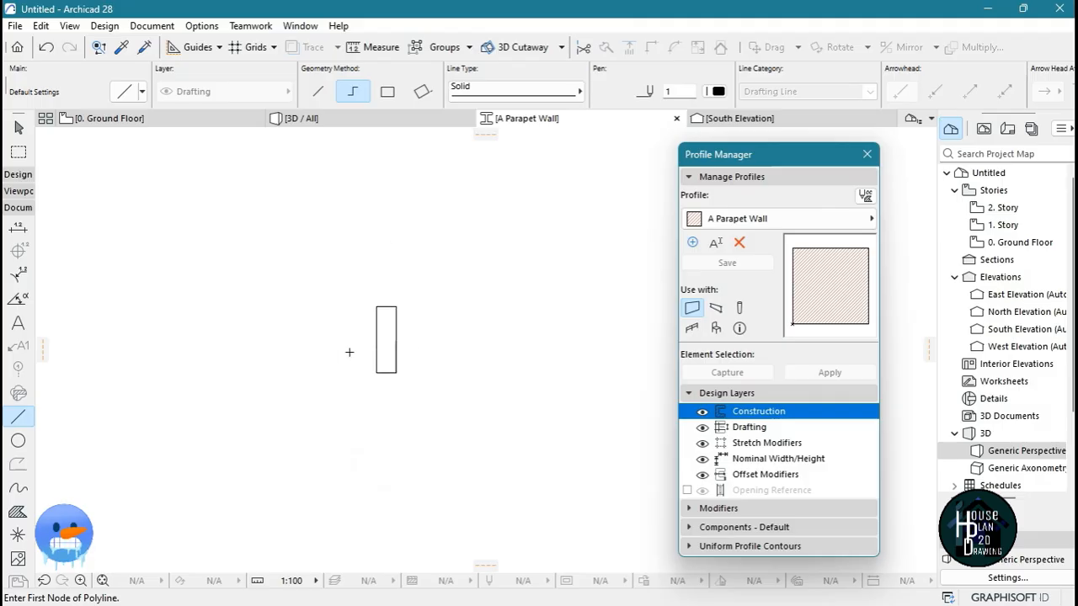
pyautogui.scroll(4, 347, 352)
pyautogui.scroll(1, 443, 314)
pyautogui.scroll(3, 436, 245)
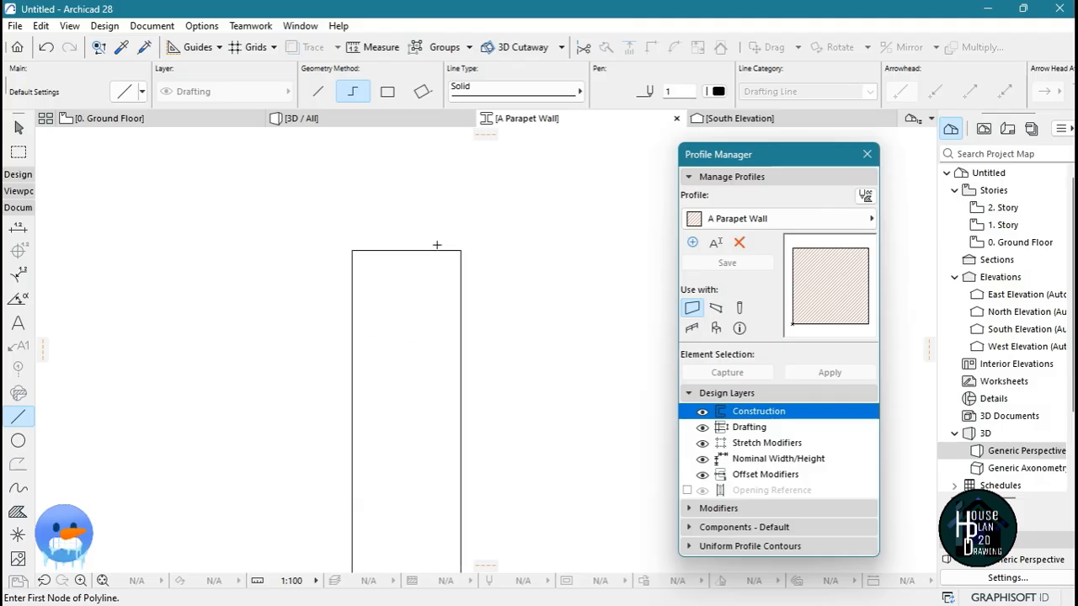
pyautogui.scroll(1, 369, 346)
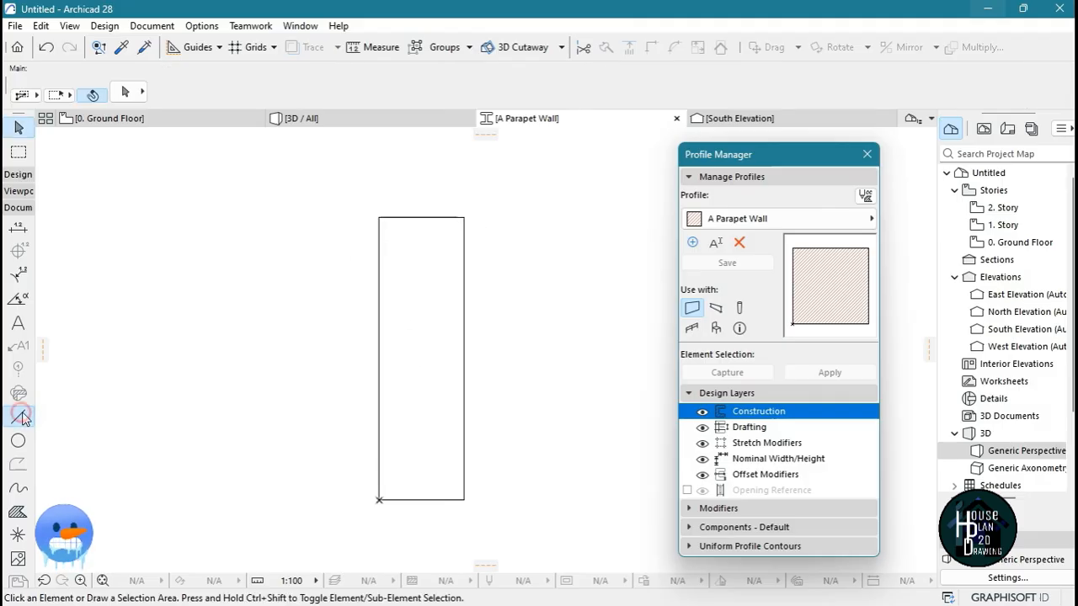
pyautogui.click(432, 500)
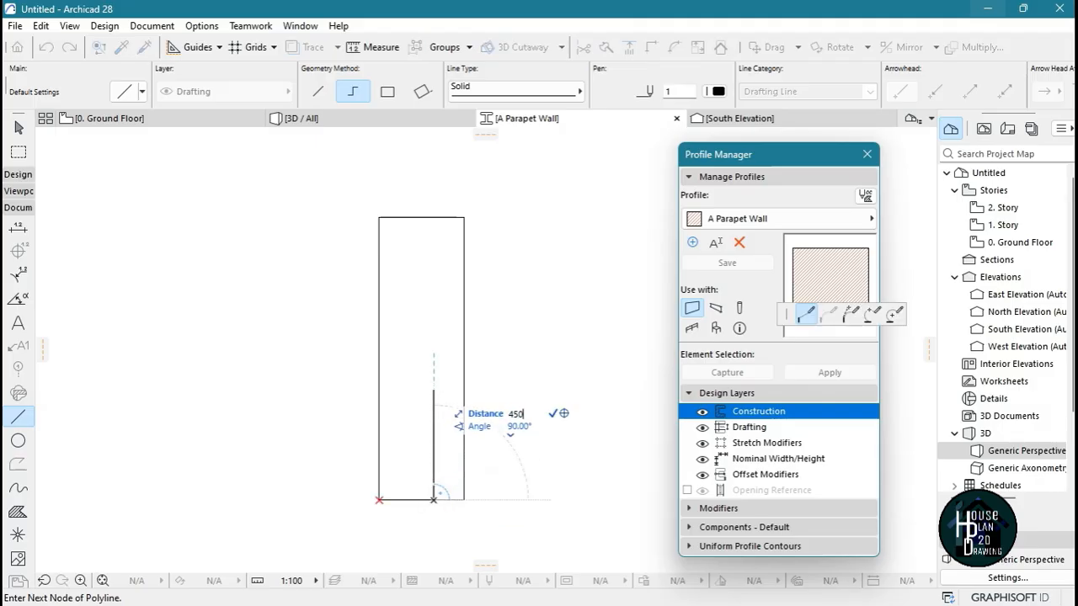
pyautogui.write('450')
pyautogui.press('Return')
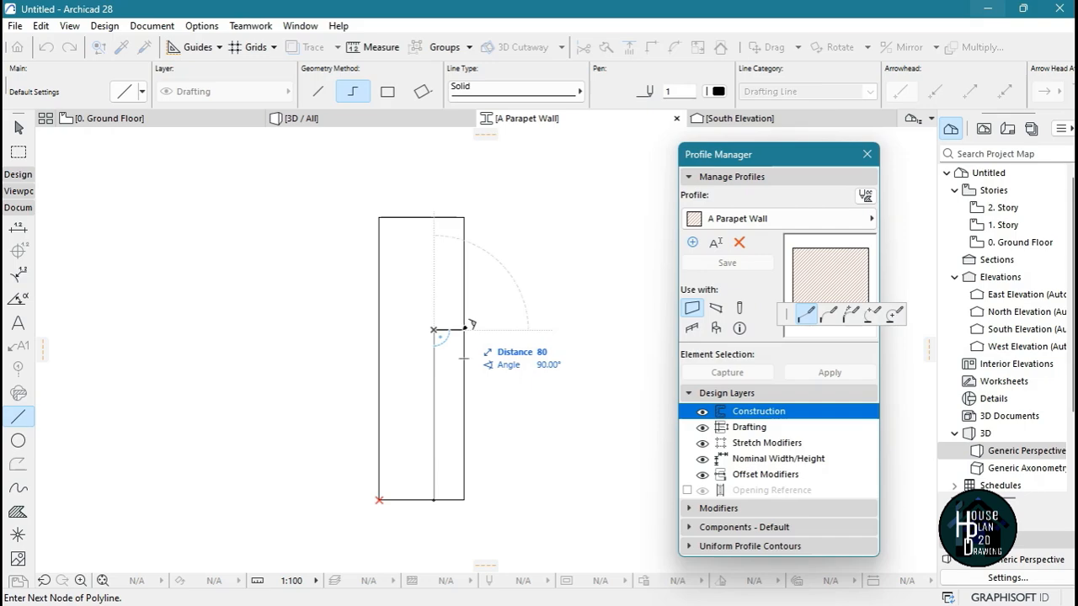
pyautogui.doubleClick(464, 329)
pyautogui.press('Escape')
pyautogui.click(435, 329)
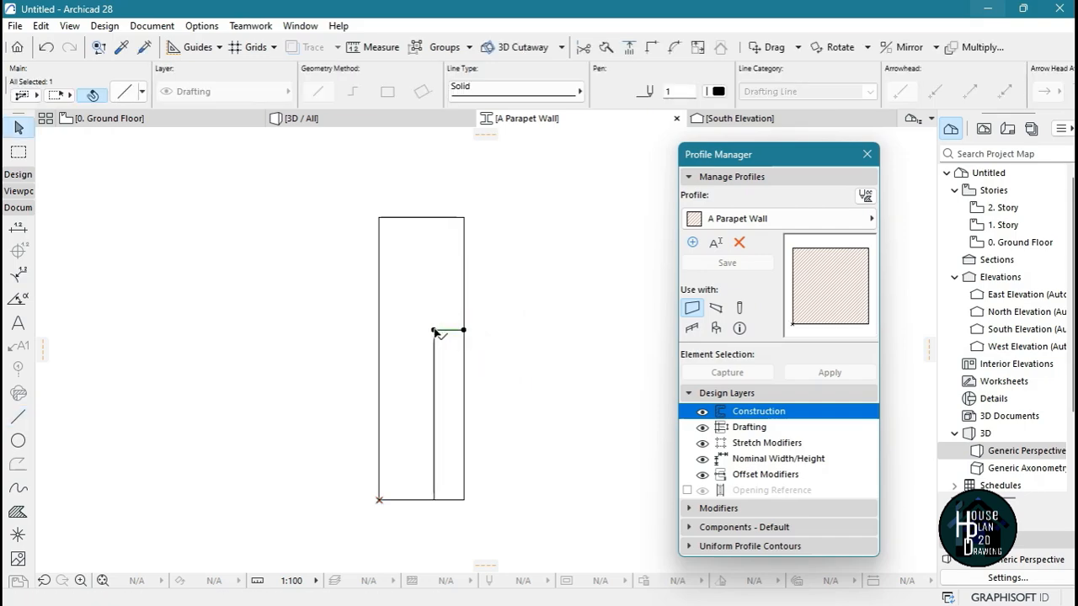
pyautogui.moveTo(435, 330); pyautogui.dragTo(379, 330)
# Delete the 450 vertical construction line inside the rectangle
pyautogui.click(446, 405)
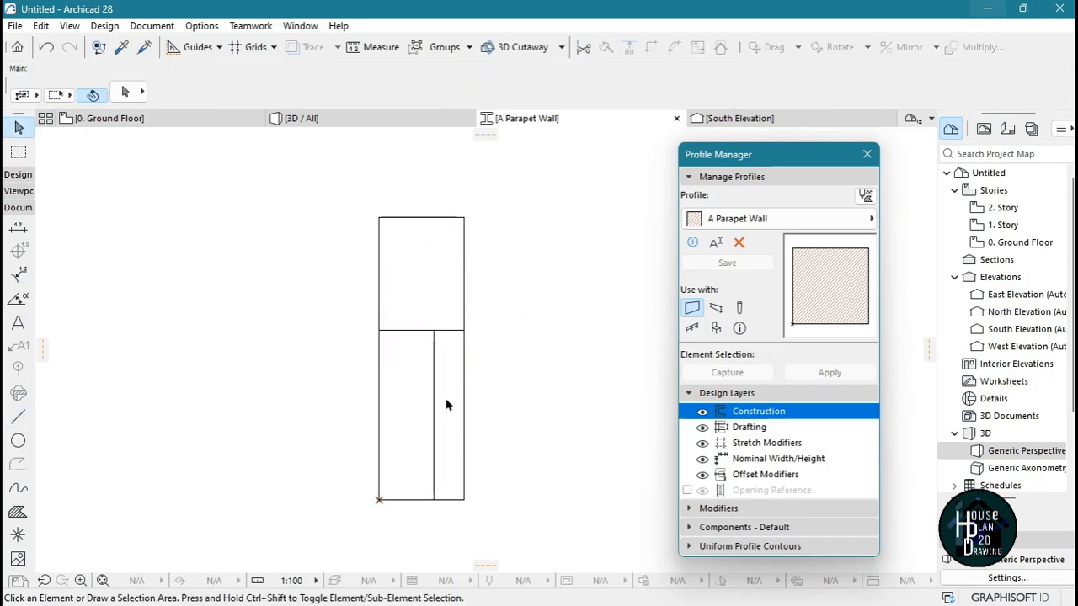
pyautogui.click(434, 391)
pyautogui.press('Delete')
# Copy the horizontal dividing line upward twice, spacing the three lines about 30 apart
pyautogui.scroll(3, 353, 295)
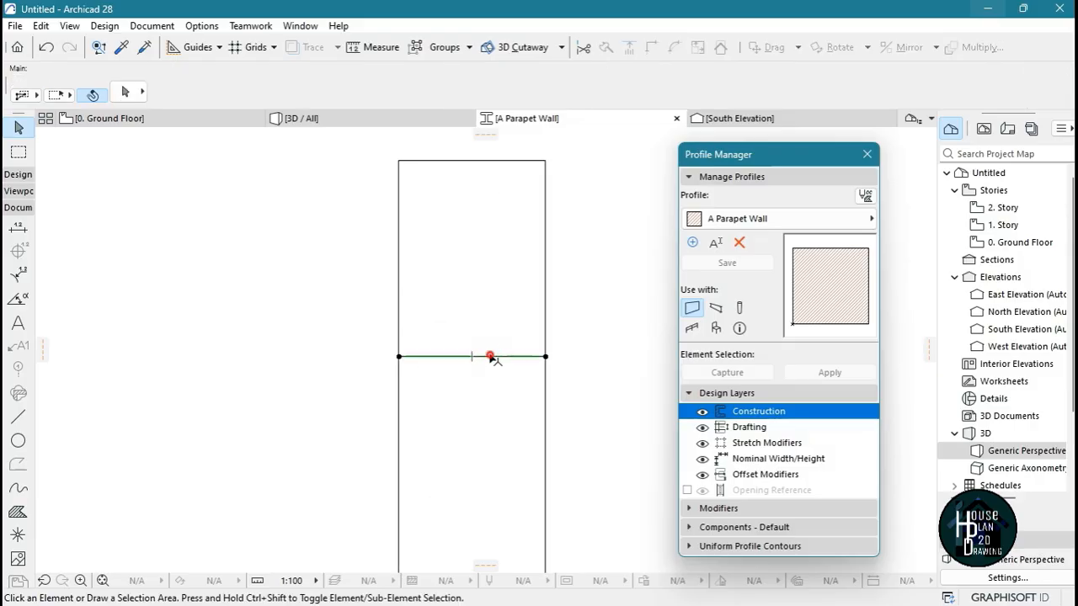
pyautogui.click(488, 356)
pyautogui.hotkey('ctrl', 'shift', 'd')
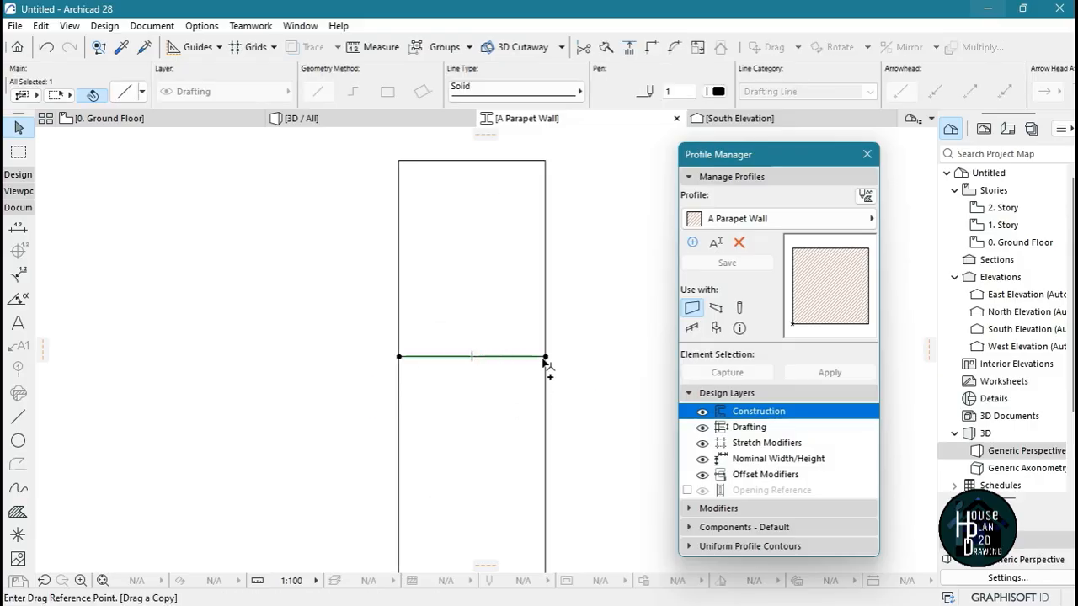
pyautogui.click(546, 356)
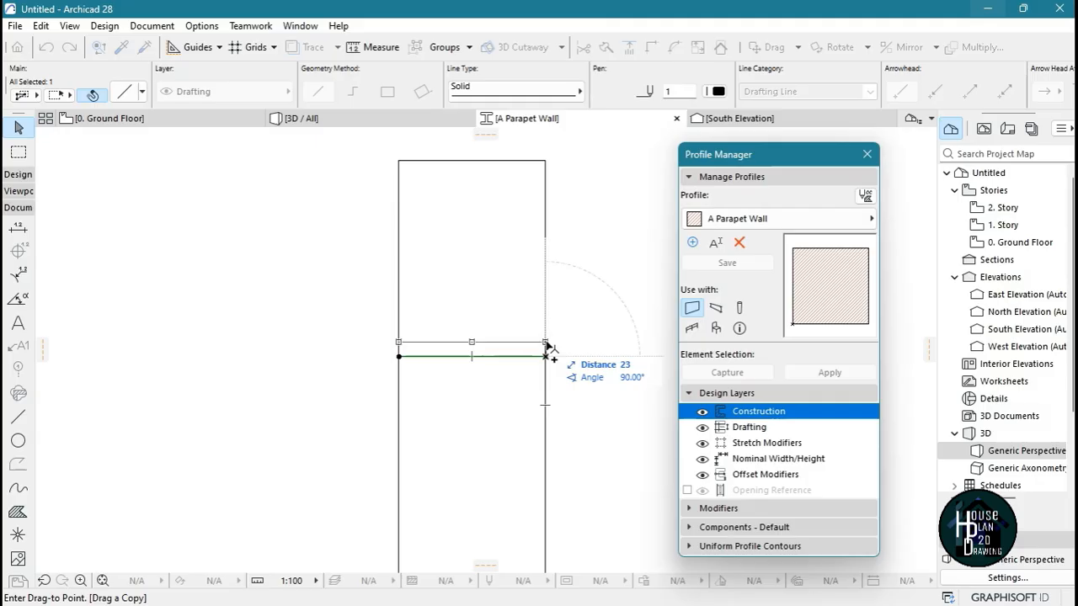
pyautogui.write('3')
pyautogui.press('Return')
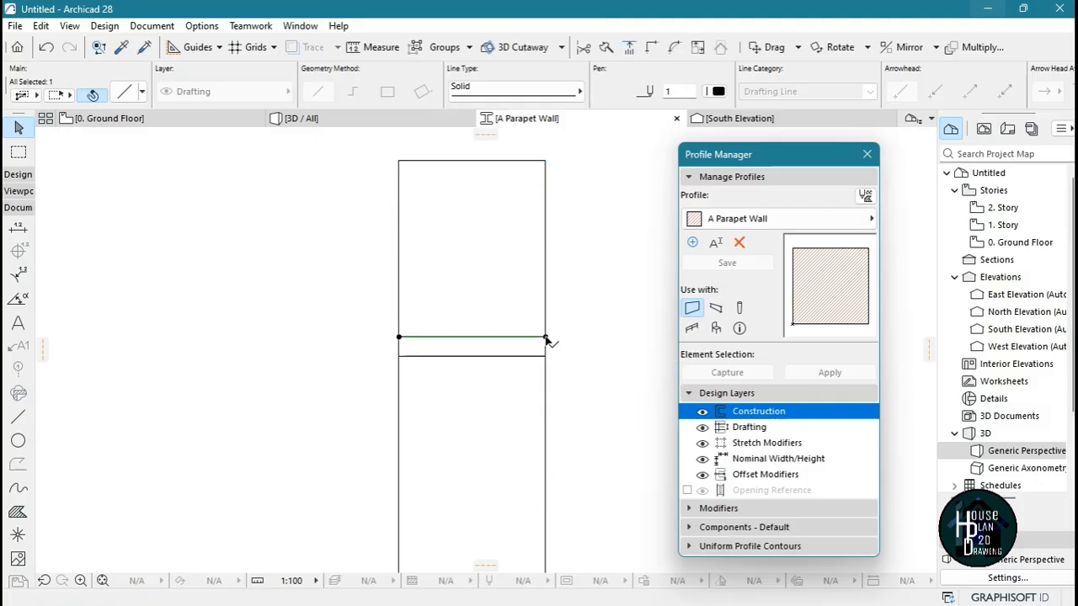
pyautogui.hotkey('ctrl', 'shift', 'd')
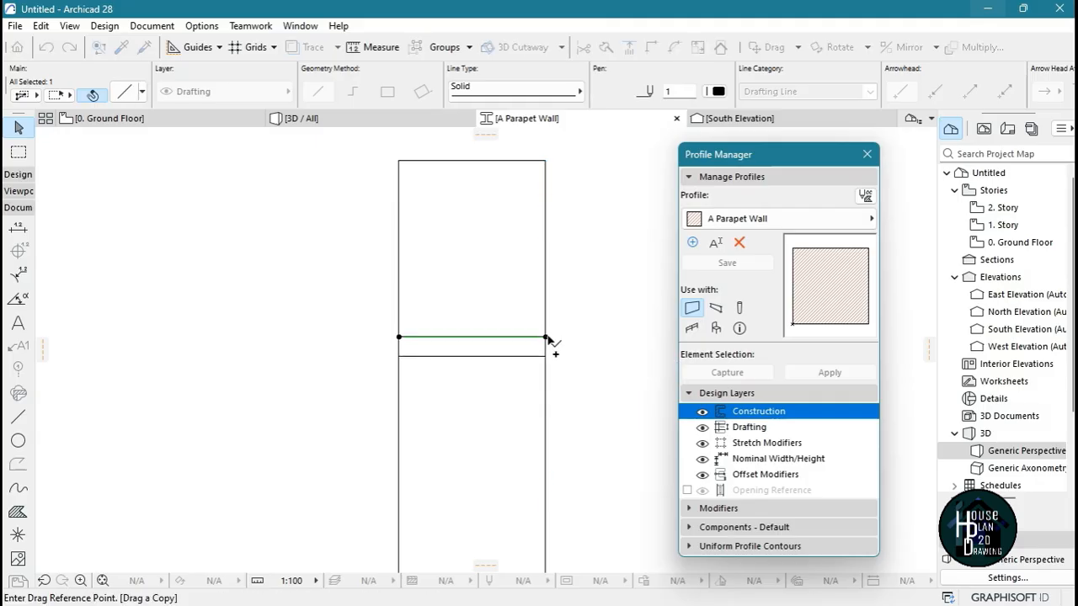
pyautogui.click(545, 338)
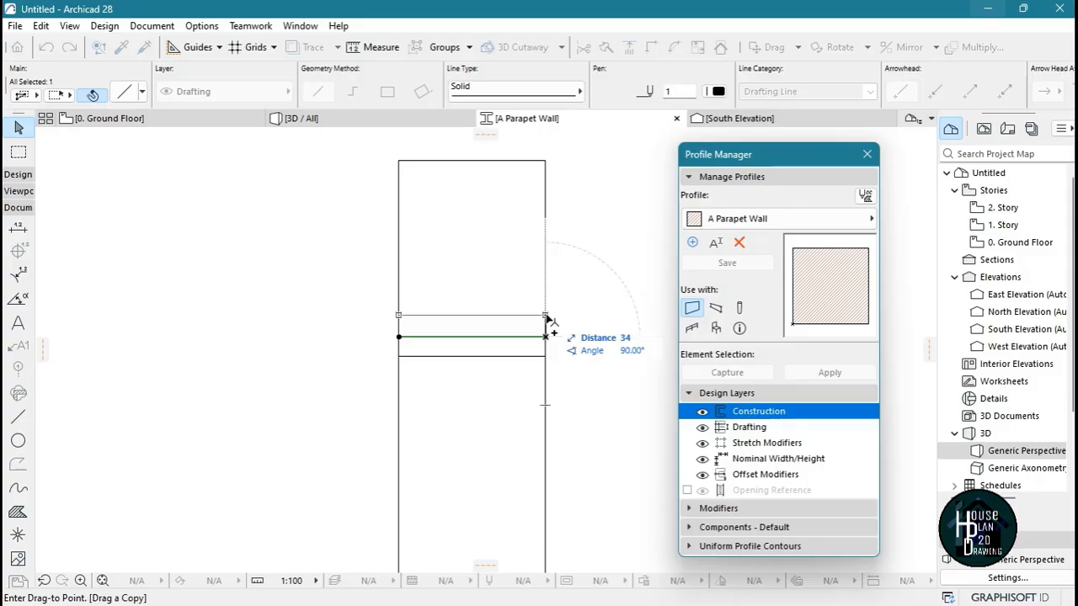
pyautogui.write('3')
# Stretch both ends of the uppermost dividing line outward past the sides of the rectangle
pyautogui.click(423, 309)
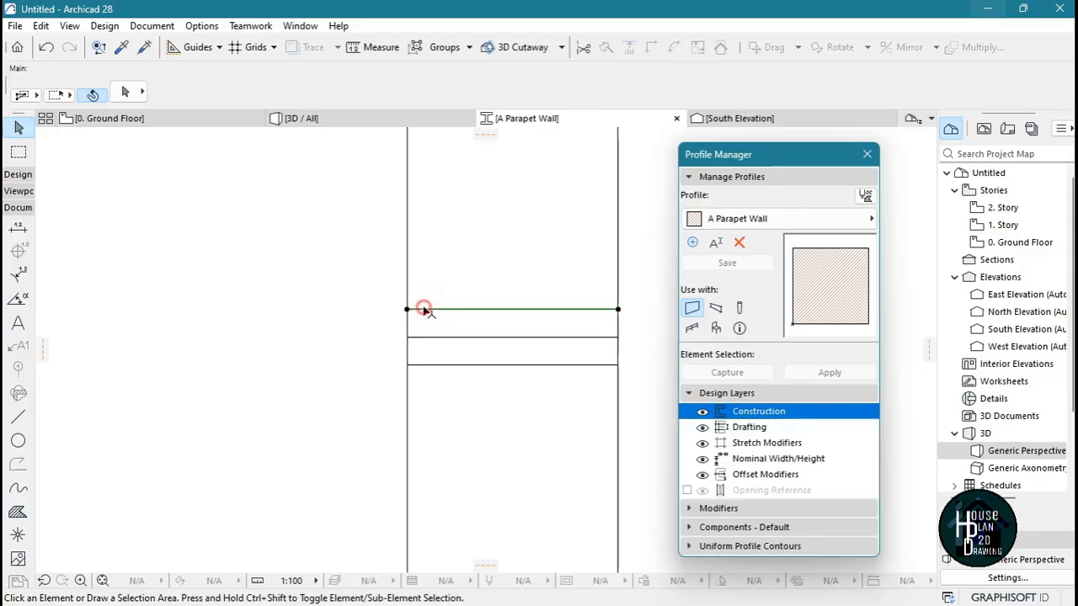
pyautogui.click(407, 309)
pyautogui.click(321, 309)
pyautogui.scroll(-1, 341, 318)
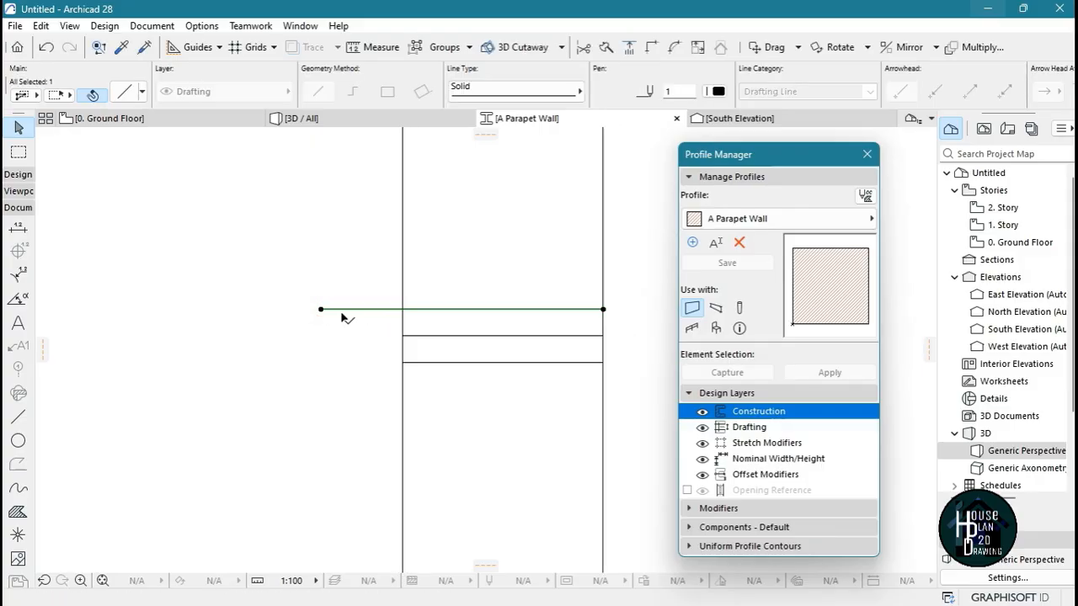
pyautogui.scroll(-2, 343, 318)
pyautogui.click(466, 310)
pyautogui.click(528, 306)
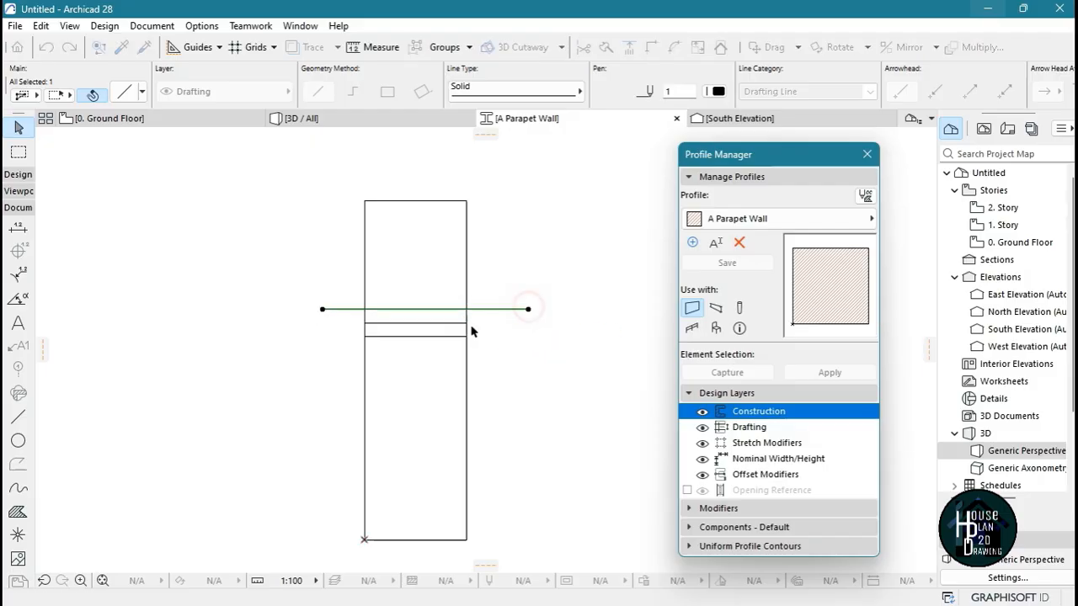
# Stretch both ends of the middle dividing line outward past the sides of the rectangle
pyautogui.click(443, 324)
pyautogui.click(466, 323)
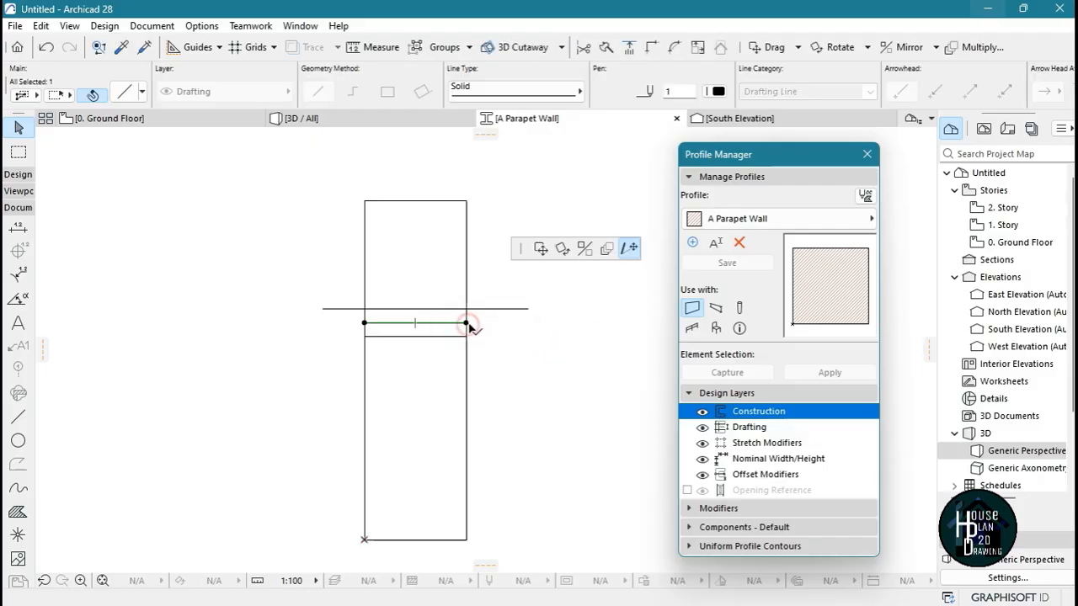
pyautogui.click(492, 323)
pyautogui.click(365, 323)
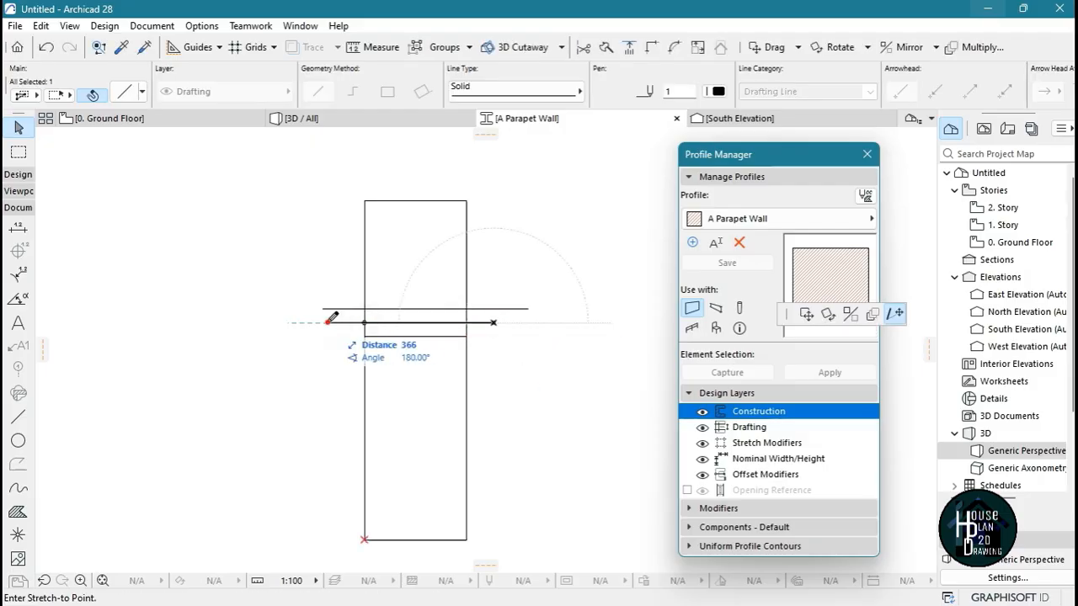
pyautogui.click(327, 323)
# Trim away the rectangle's two side edges and top edge above the uppermost dividing line
pyautogui.click(351, 378)
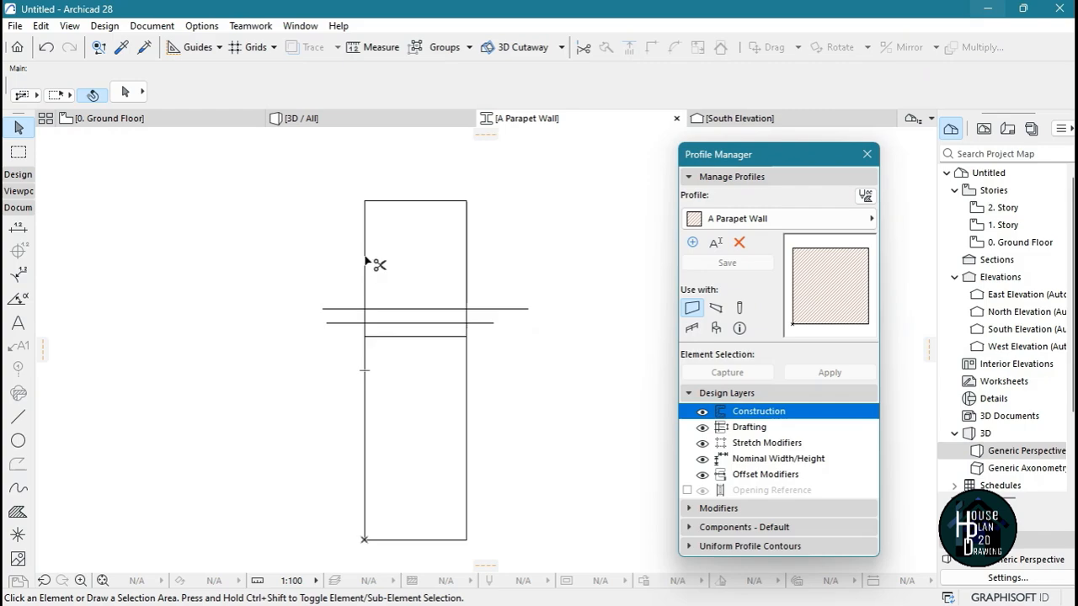
pyautogui.keyDown('ctrl'); pyautogui.click(366, 263); pyautogui.keyUp('ctrl')
pyautogui.keyDown('ctrl'); pyautogui.click(412, 202); pyautogui.keyUp('ctrl')
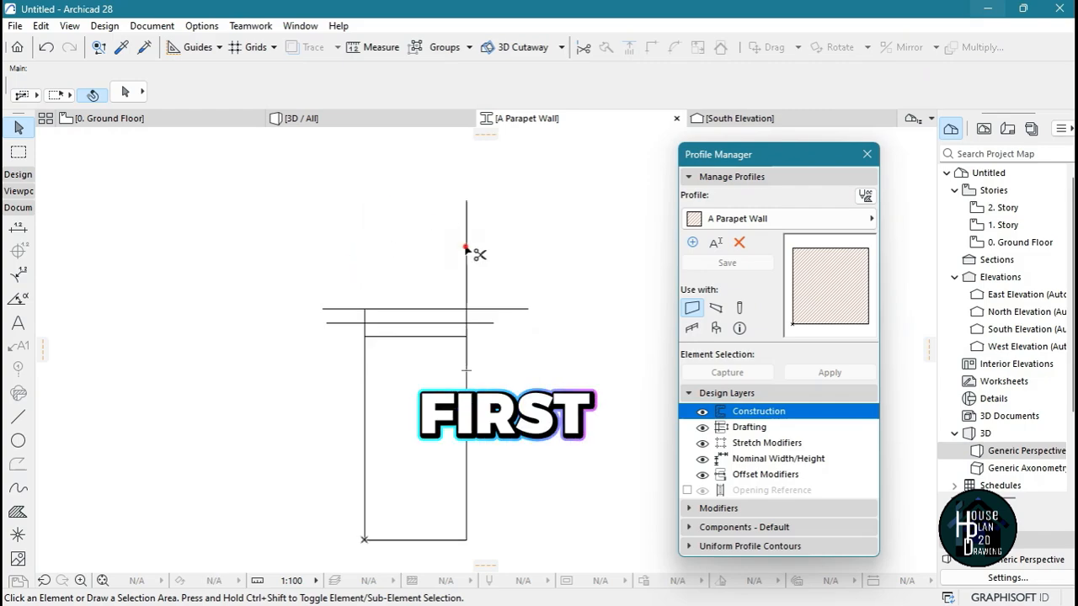
pyautogui.keyDown('ctrl'); pyautogui.click(466, 250); pyautogui.keyUp('ctrl')
# Draw a polyline from the lowest dividing line's left end, 25 outward and 30 up to the middle line
pyautogui.scroll(3, 367, 328)
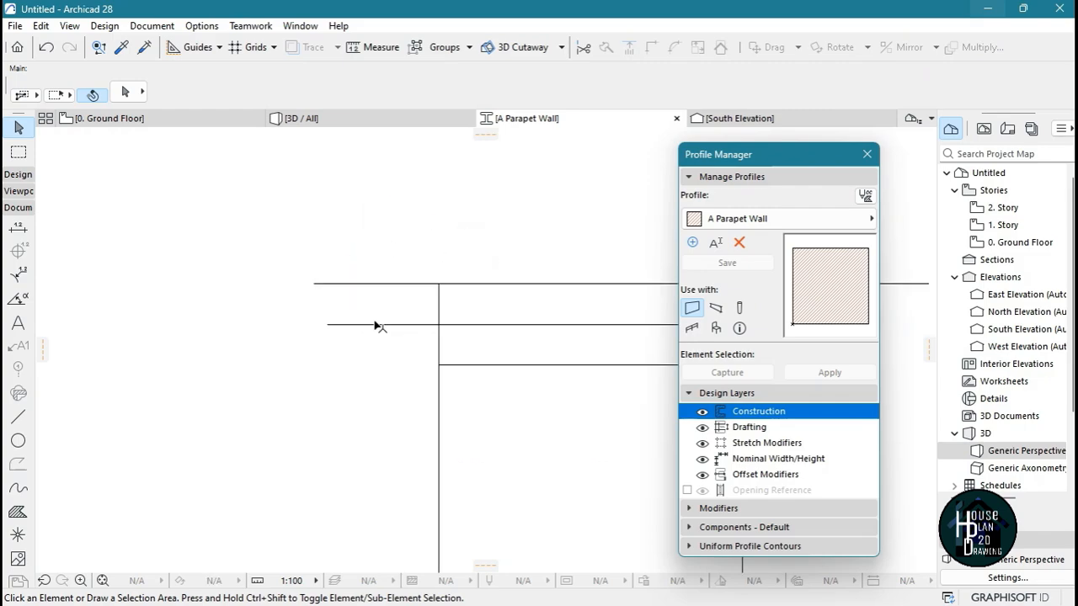
pyautogui.scroll(2, 440, 380)
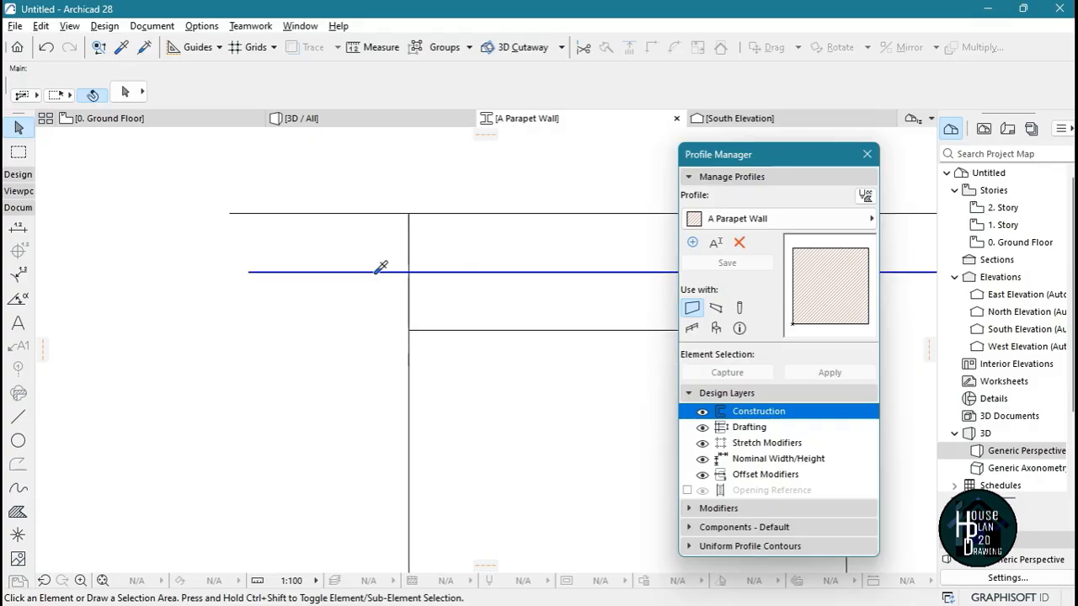
pyautogui.keyDown('alt'); pyautogui.click(377, 272); pyautogui.keyUp('alt')
pyautogui.click(410, 329)
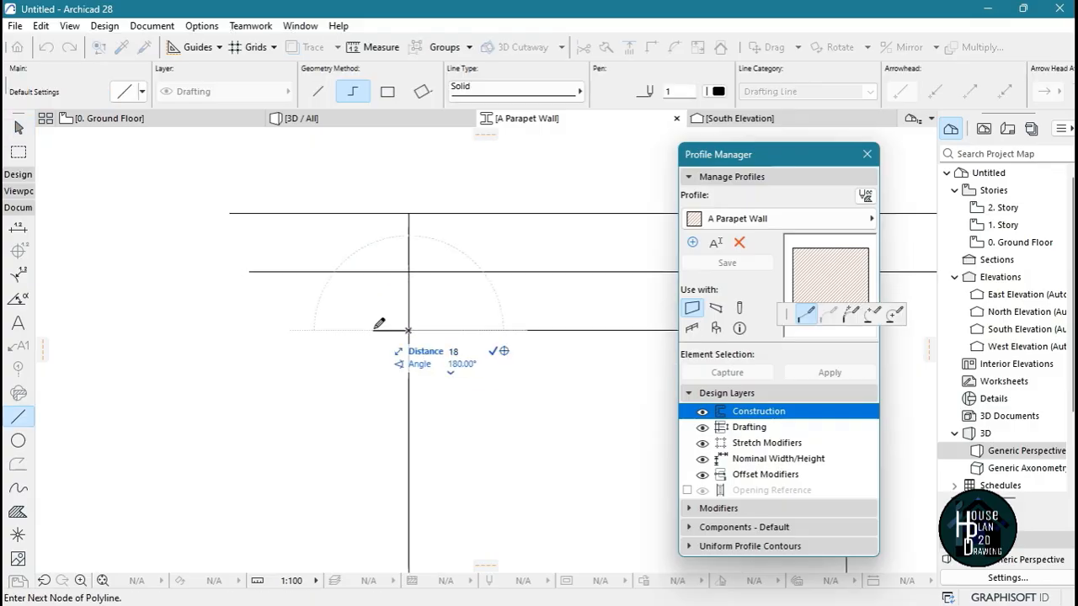
pyautogui.press('Return')
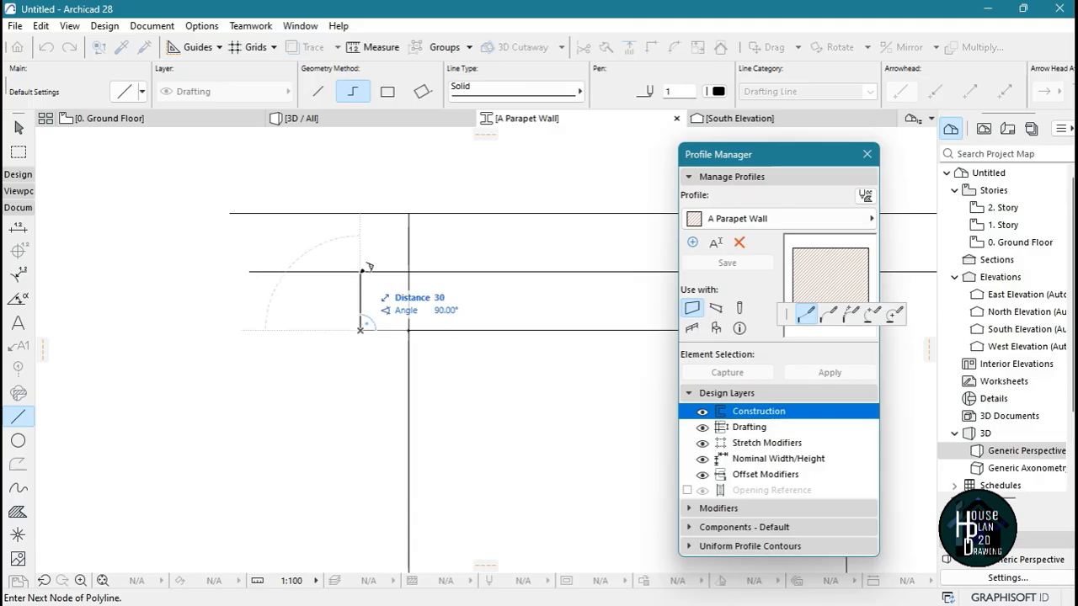
pyautogui.doubleClick(360, 270)
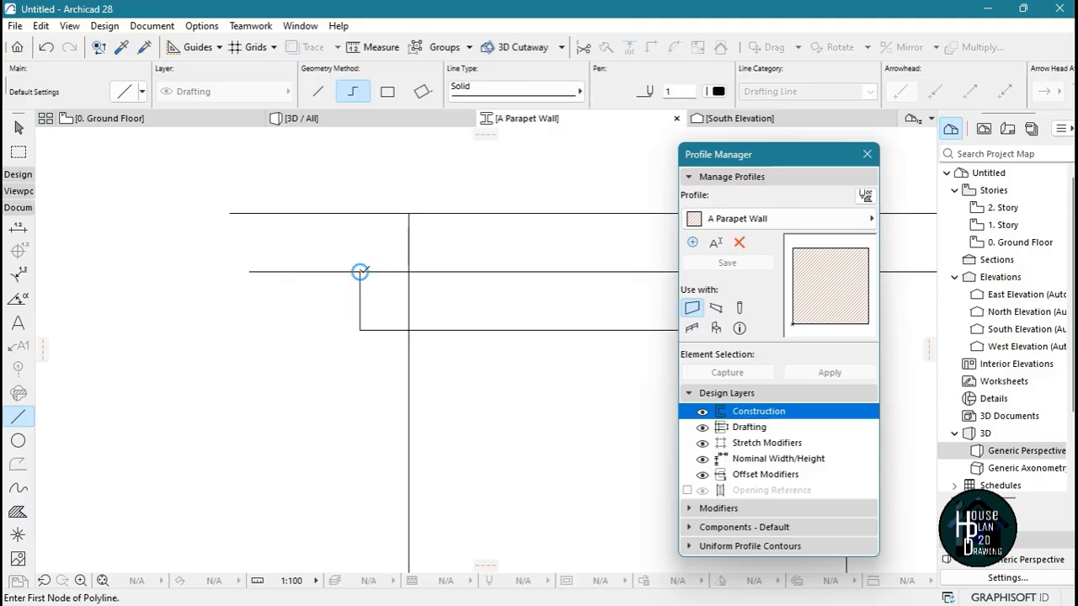
# Draw the second left step from that corner, 25 outward along the middle line and up to the uppermost line
pyautogui.click(359, 271)
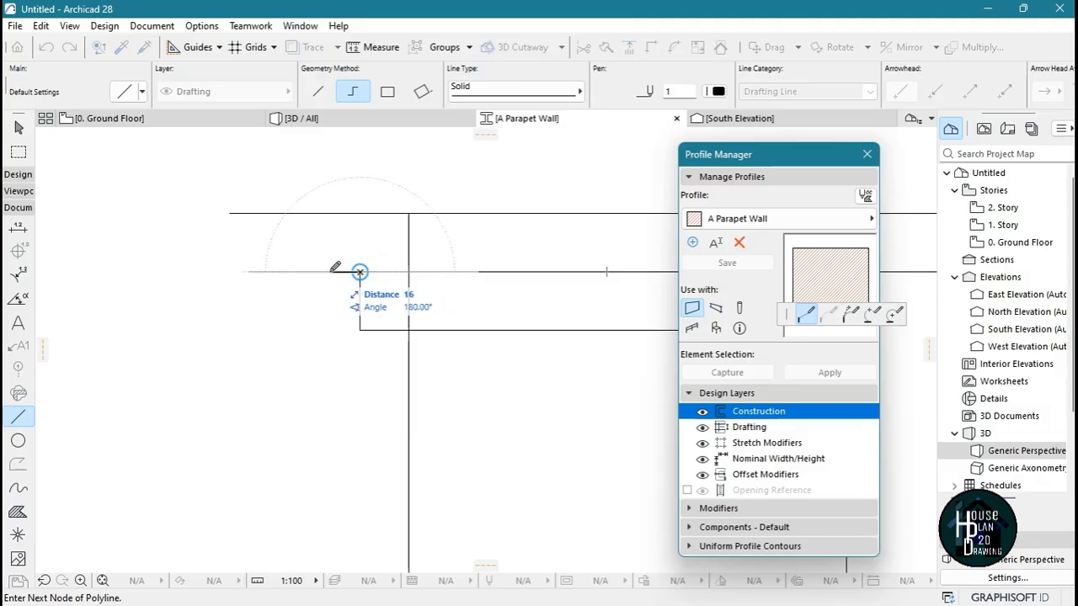
pyautogui.write('25')
pyautogui.press('Return')
pyautogui.doubleClick(312, 213)
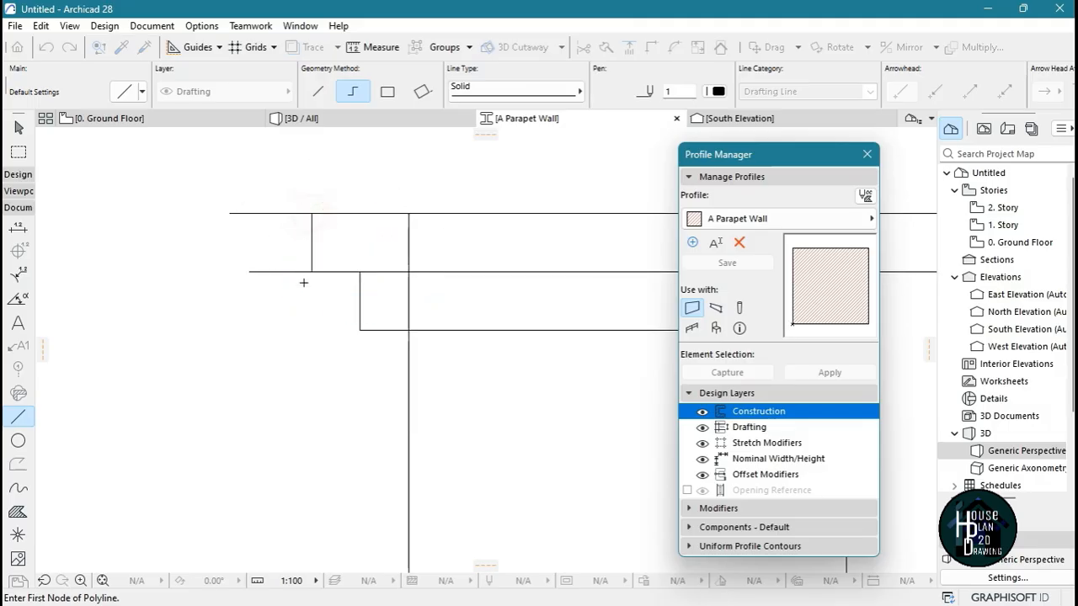
# Draw the first right step from the lowest dividing line's right end, 25 outward and up to the middle line
pyautogui.scroll(-6, 304, 276)
pyautogui.scroll(3, 386, 267)
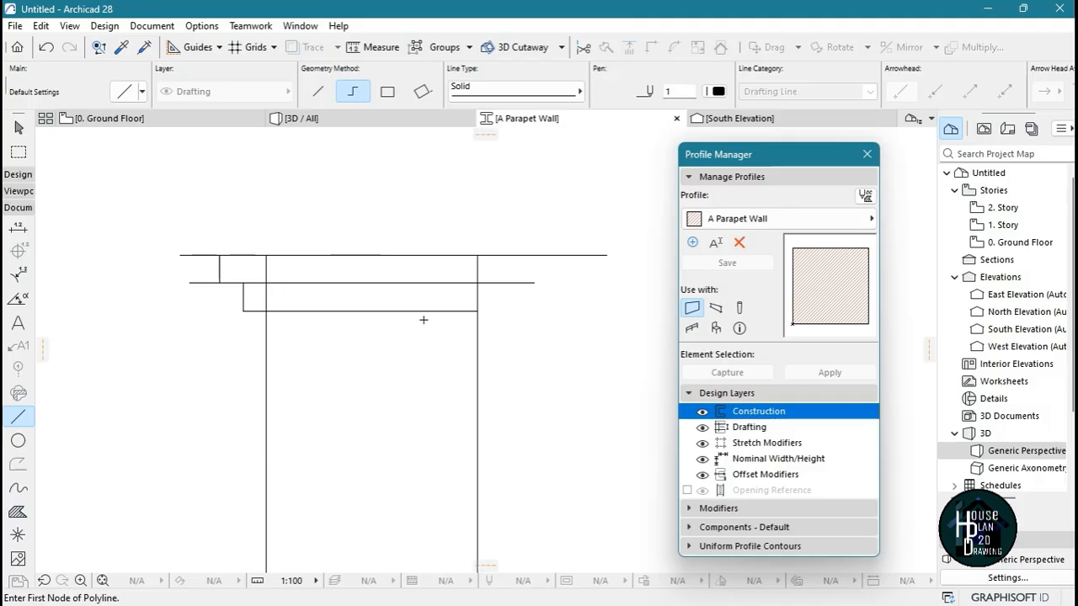
pyautogui.scroll(2, 586, 261)
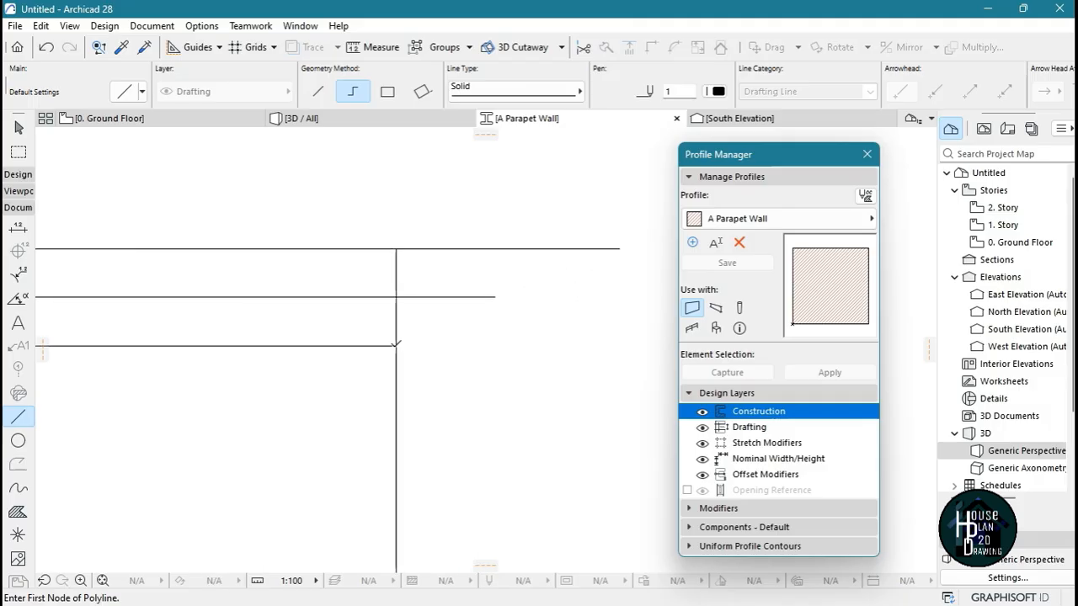
pyautogui.click(396, 345)
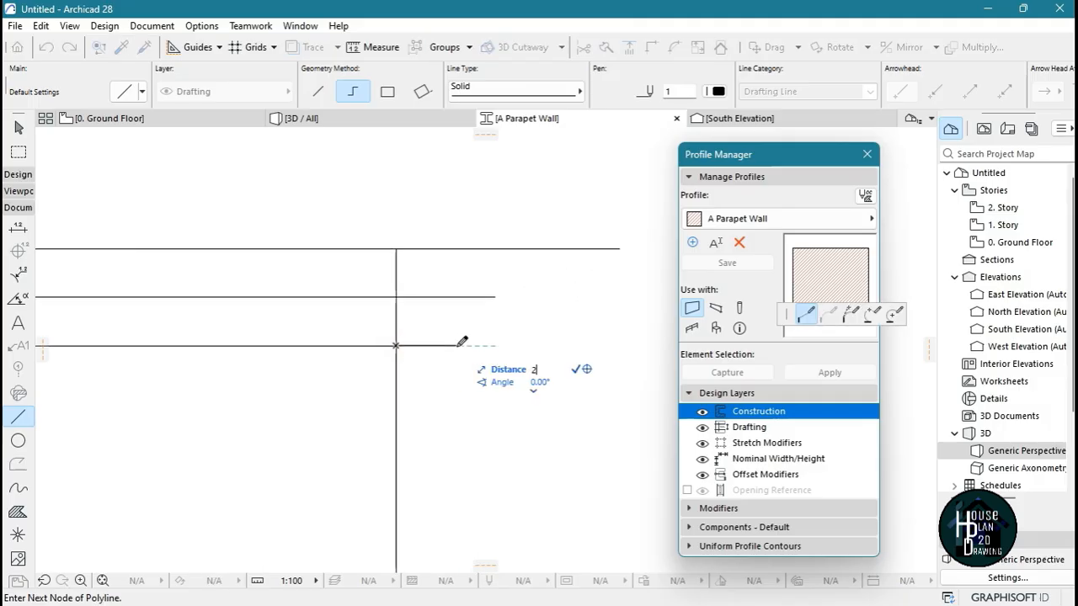
pyautogui.press('Return')
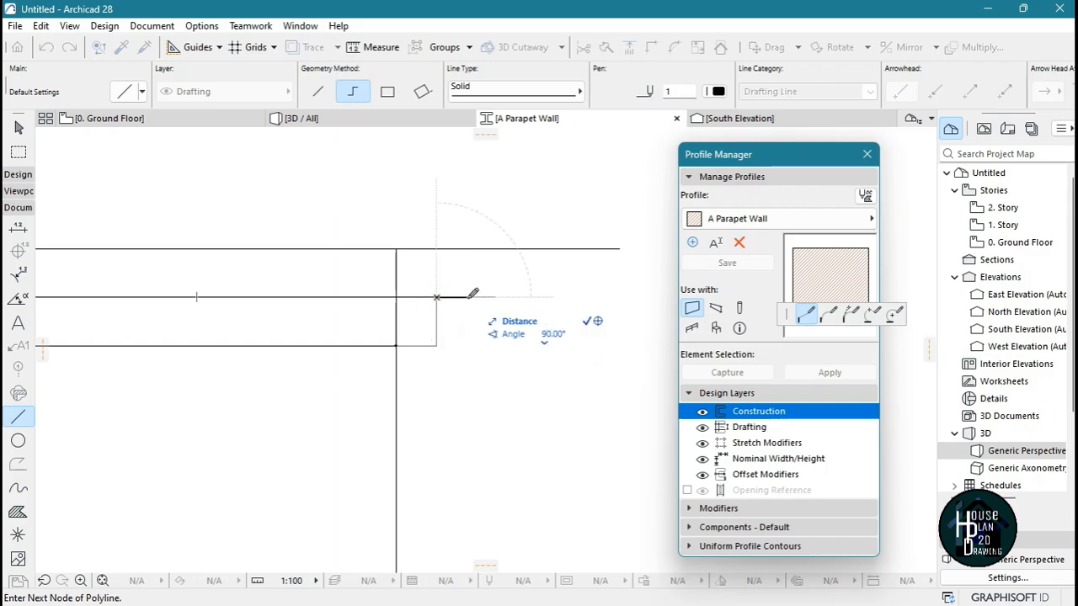
# Continue the right side with a second step, 25 outward along the middle line and 30 up to the uppermost line
pyautogui.write('25')
pyautogui.press('Return')
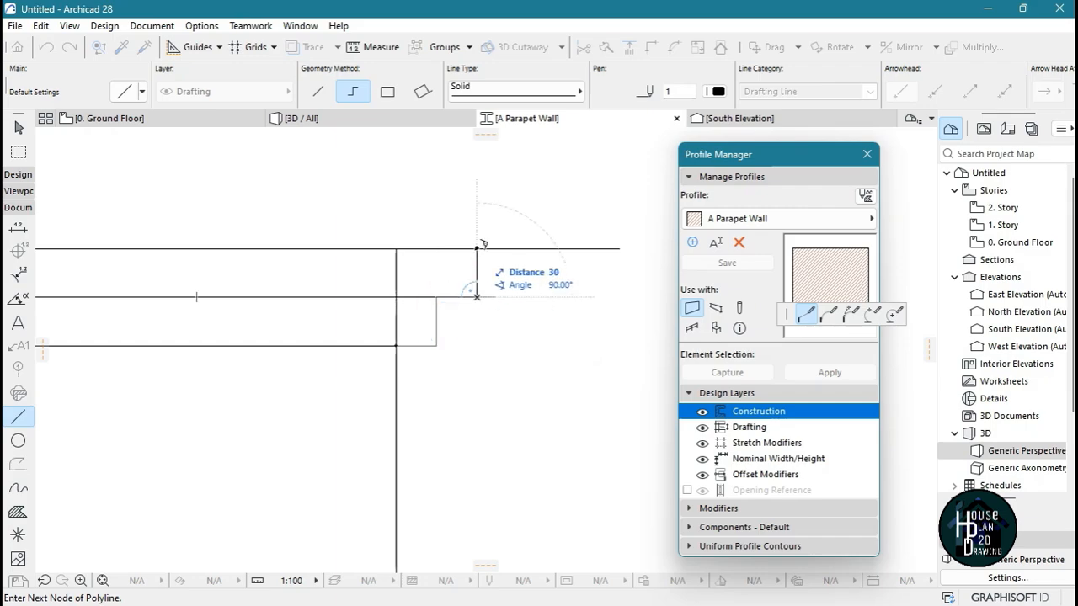
pyautogui.click(476, 248)
pyautogui.click(477, 248)
pyautogui.press('Escape')
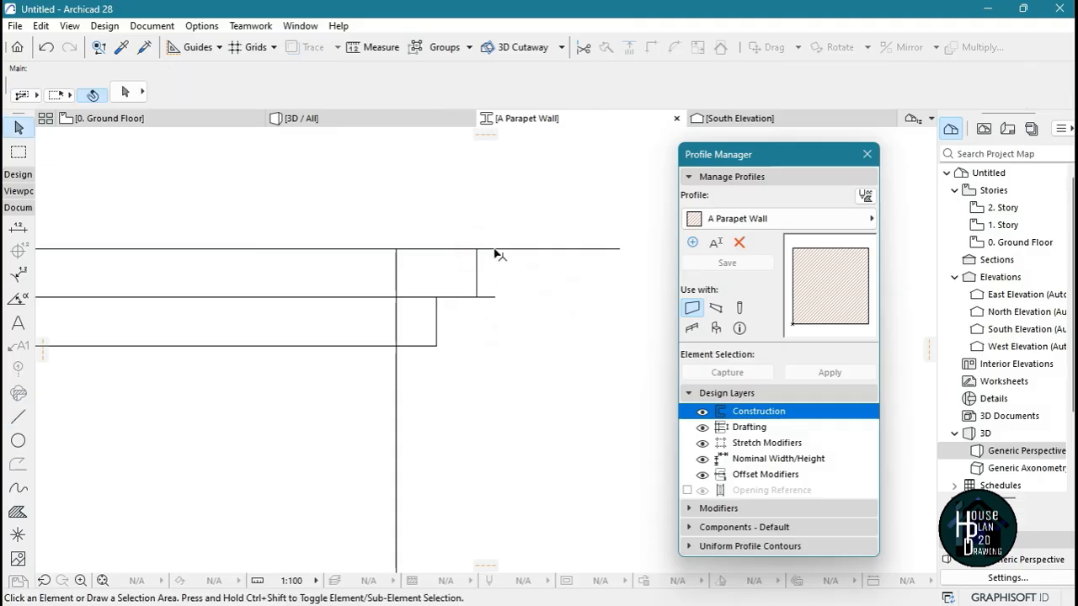
# Trim the line overhangs beyond the right steps, plus the right wall edge and the middle line inside the bands
pyautogui.scroll(-3, 501, 252)
pyautogui.scroll(2, 501, 252)
pyautogui.scroll(-2, 533, 299)
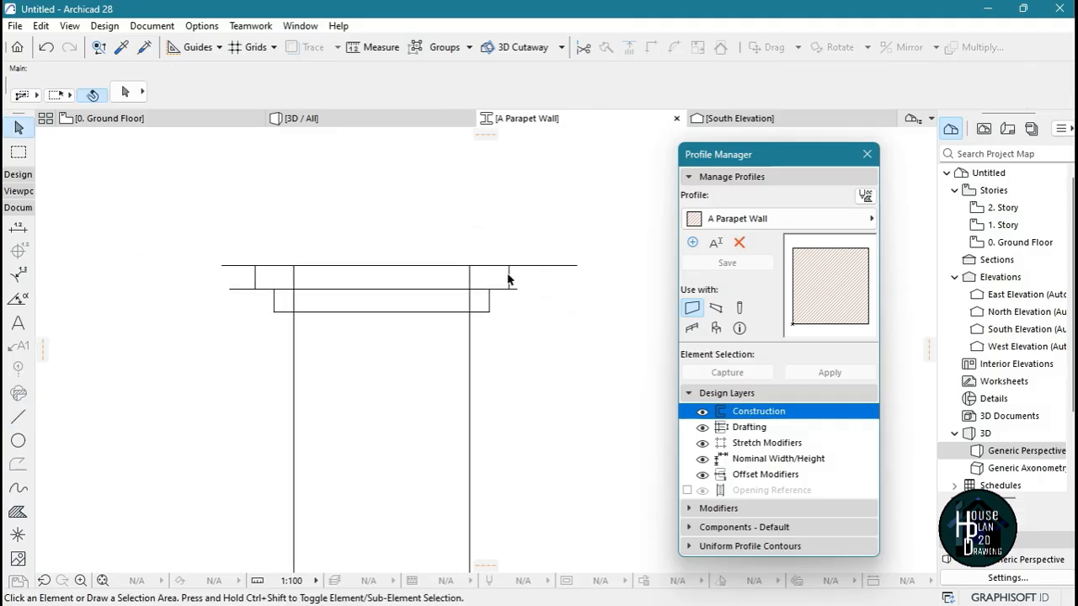
pyautogui.press('ctrl')
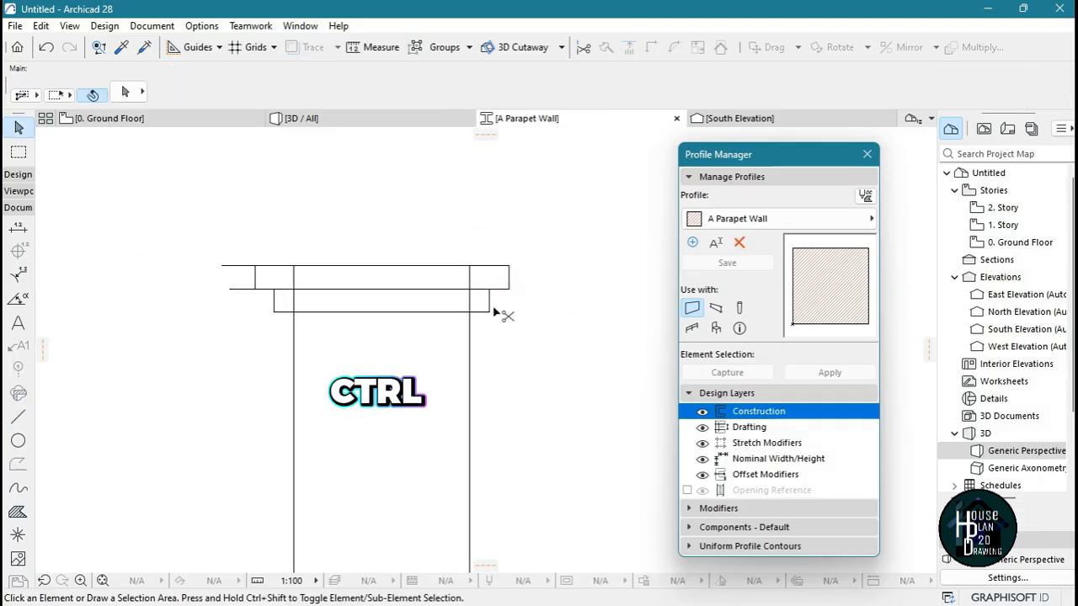
pyautogui.keyDown('ctrl'); pyautogui.click(469, 281); pyautogui.keyUp('ctrl')
pyautogui.keyDown('ctrl'); pyautogui.click(470, 296); pyautogui.keyUp('ctrl')
pyautogui.keyDown('ctrl'); pyautogui.click(476, 289); pyautogui.keyUp('ctrl')
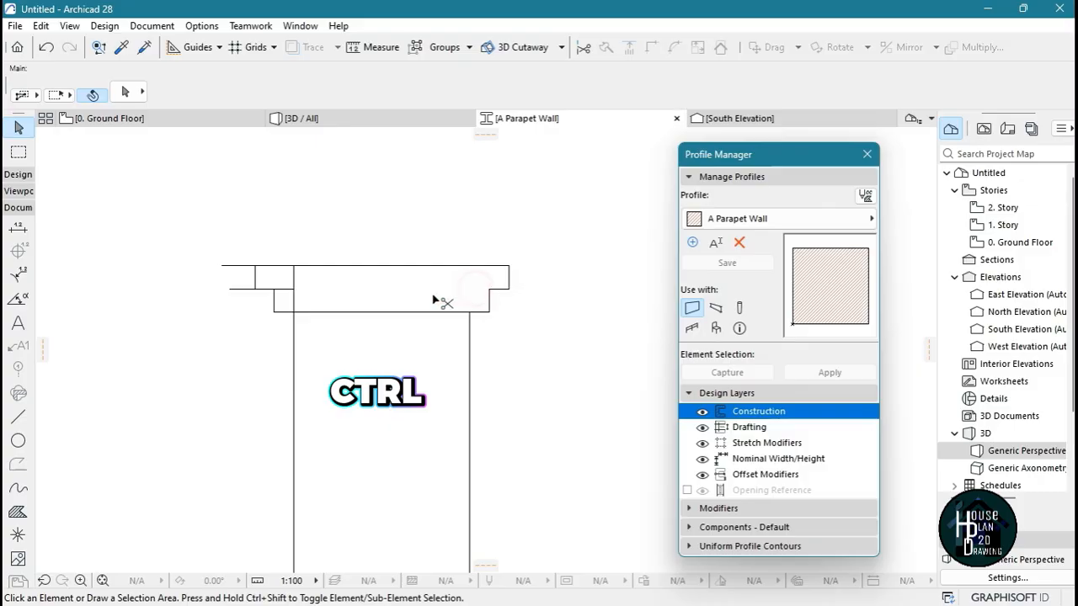
# Trim the left wall edge and middle line segment inside the bands, and the line overhangs beyond the left steps
pyautogui.keyDown('ctrl'); pyautogui.click(286, 292); pyautogui.keyUp('ctrl')
pyautogui.keyDown('ctrl'); pyautogui.click(294, 298); pyautogui.keyUp('ctrl')
pyautogui.keyDown('ctrl'); pyautogui.click(255, 278); pyautogui.keyUp('ctrl')
pyautogui.hotkey('ctrl', 'z')
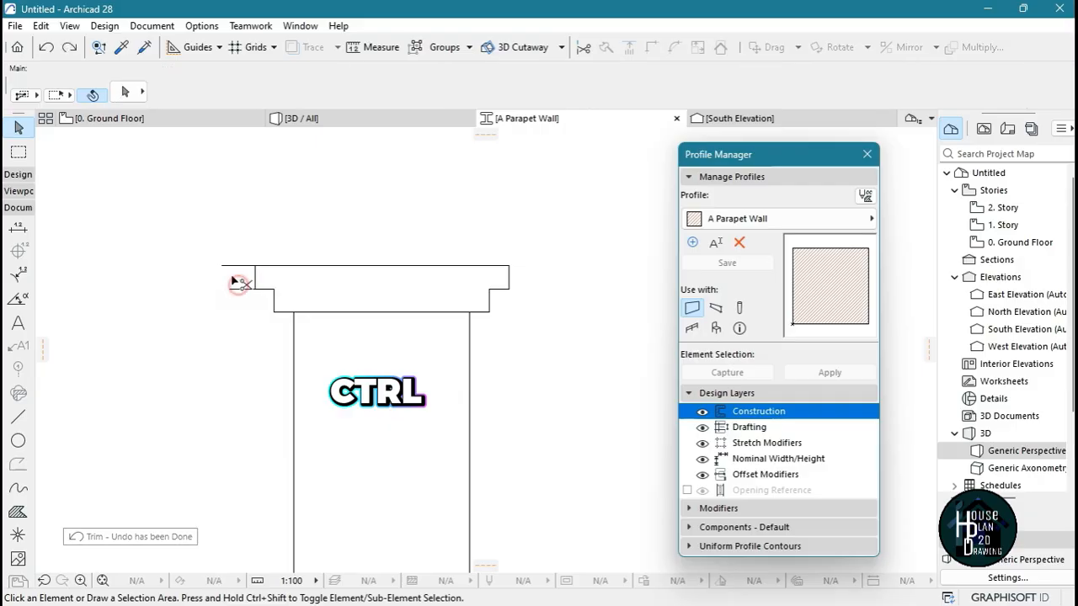
pyautogui.keyDown('ctrl'); pyautogui.click(233, 290); pyautogui.keyUp('ctrl')
pyautogui.keyDown('ctrl'); pyautogui.click(233, 265); pyautogui.keyUp('ctrl')
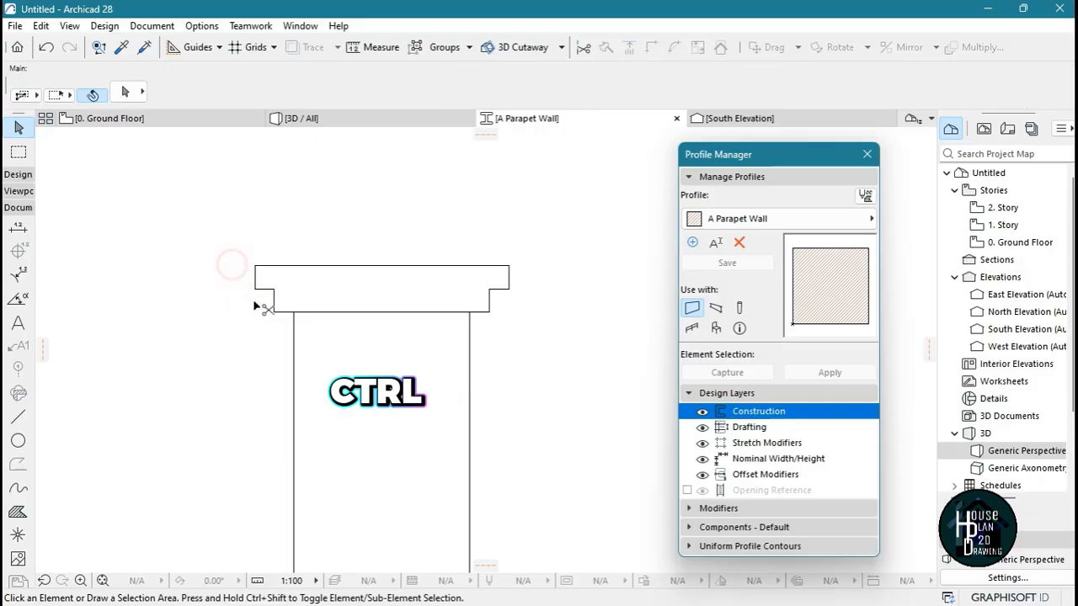
# Stretch the short horizontal line of the left step across to the right step's inner corner, dividing the two bands
pyautogui.scroll(1, 267, 292)
pyautogui.scroll(3, 267, 290)
pyautogui.click(268, 290)
pyautogui.click(287, 290)
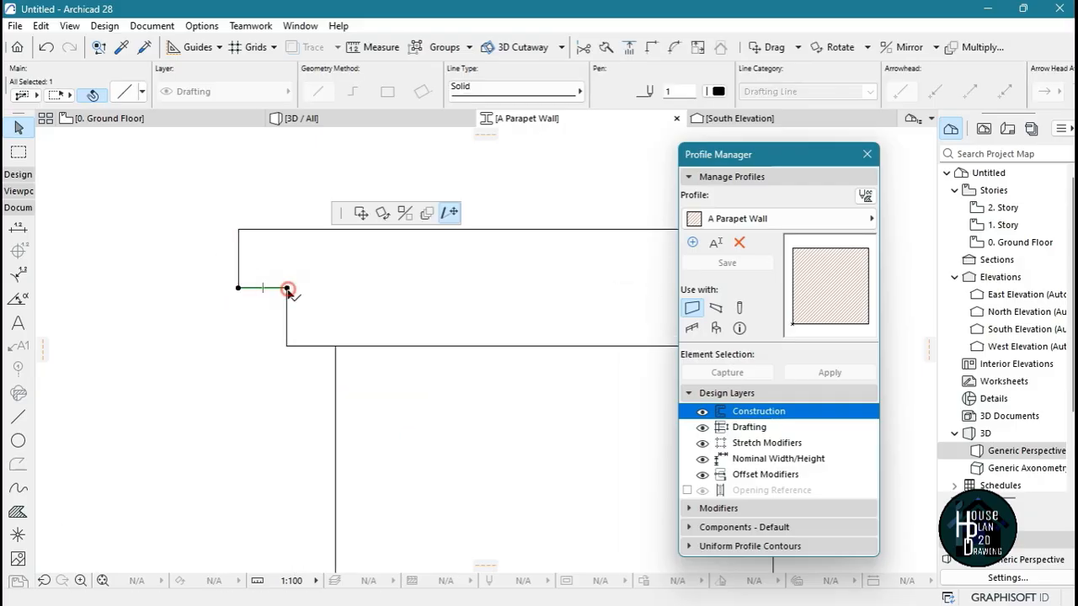
pyautogui.scroll(-3, 287, 289)
pyautogui.click(547, 281)
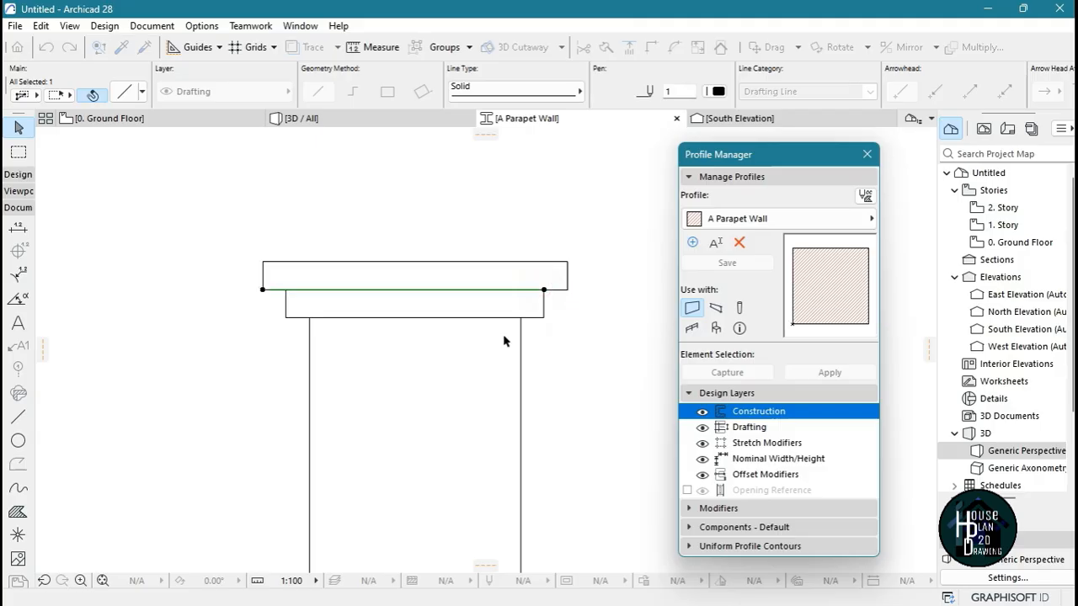
pyautogui.press('Escape')
# Fill the wall body and both projecting bands with separate tile fills traced automatically from their outlines
pyautogui.scroll(-5, 434, 253)
pyautogui.scroll(5, 423, 261)
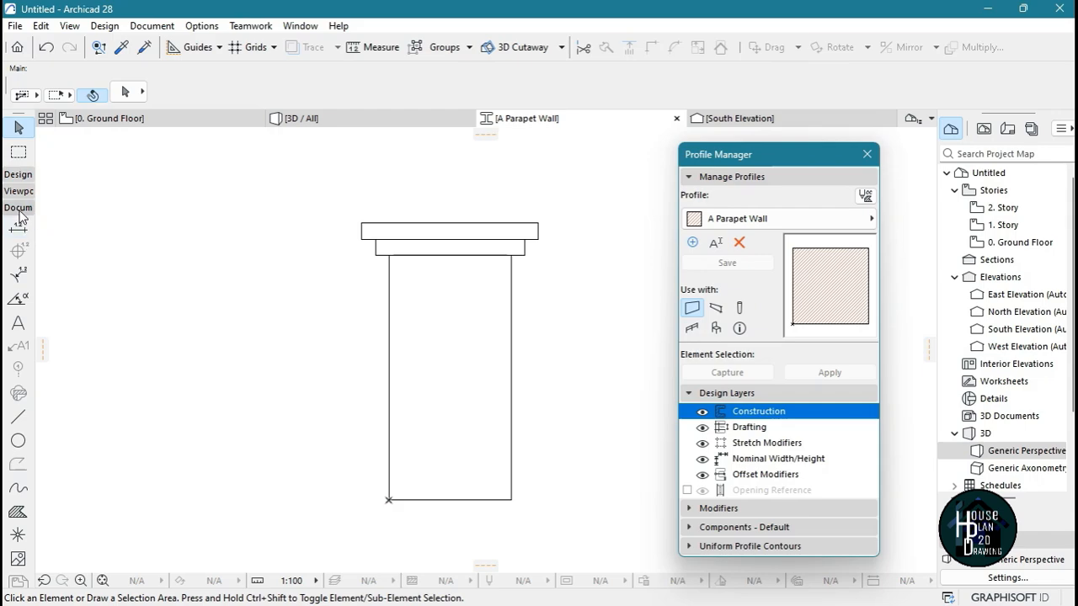
pyautogui.click(18, 513)
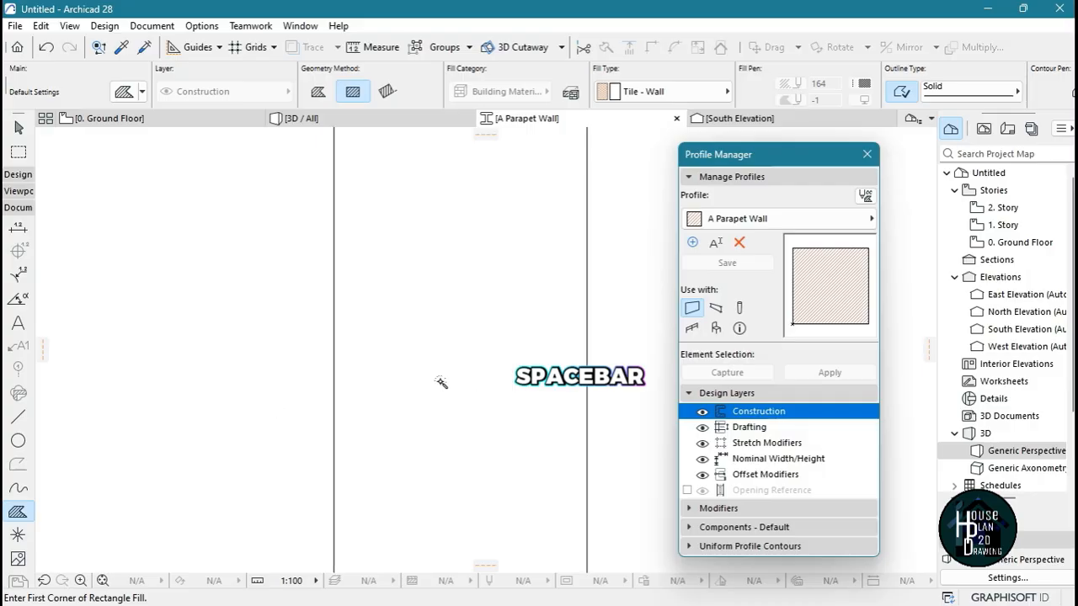
pyautogui.click(453, 349)
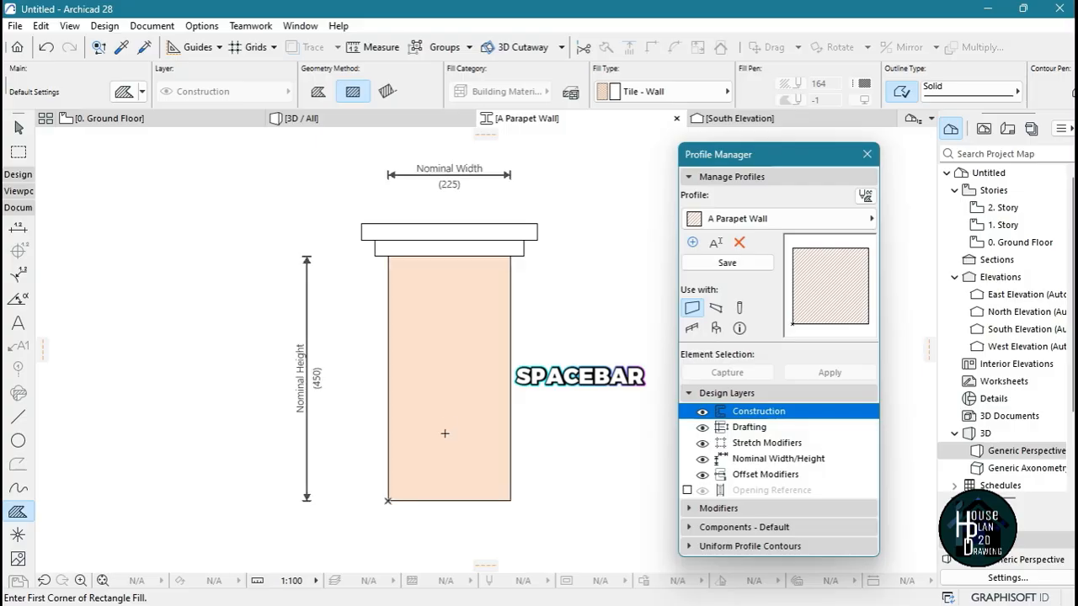
pyautogui.scroll(4, 461, 229)
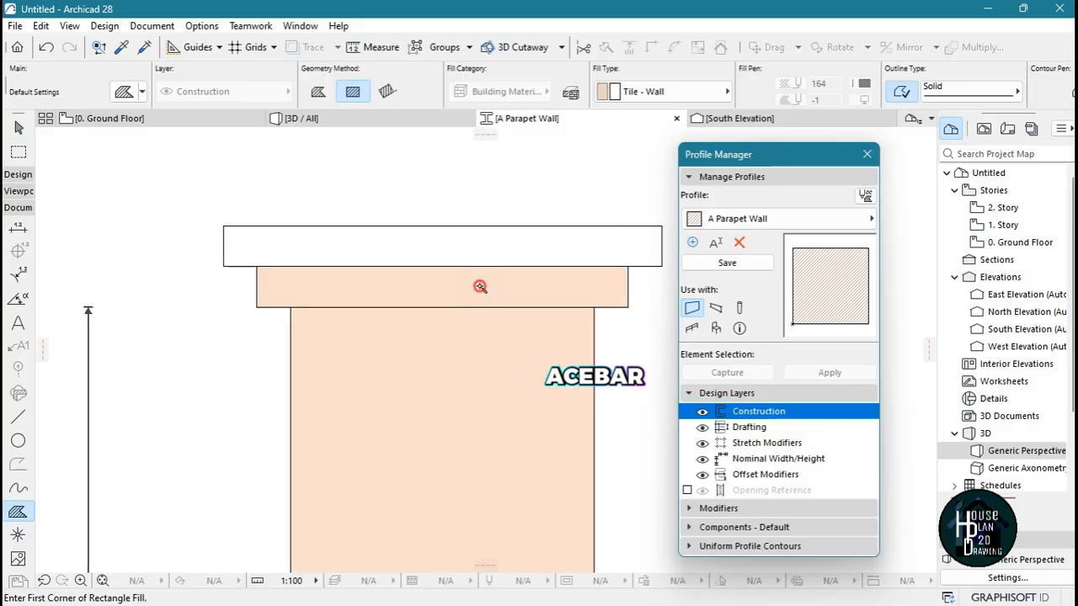
pyautogui.click(483, 248)
pyautogui.scroll(-6, 447, 227)
pyautogui.press('Escape')
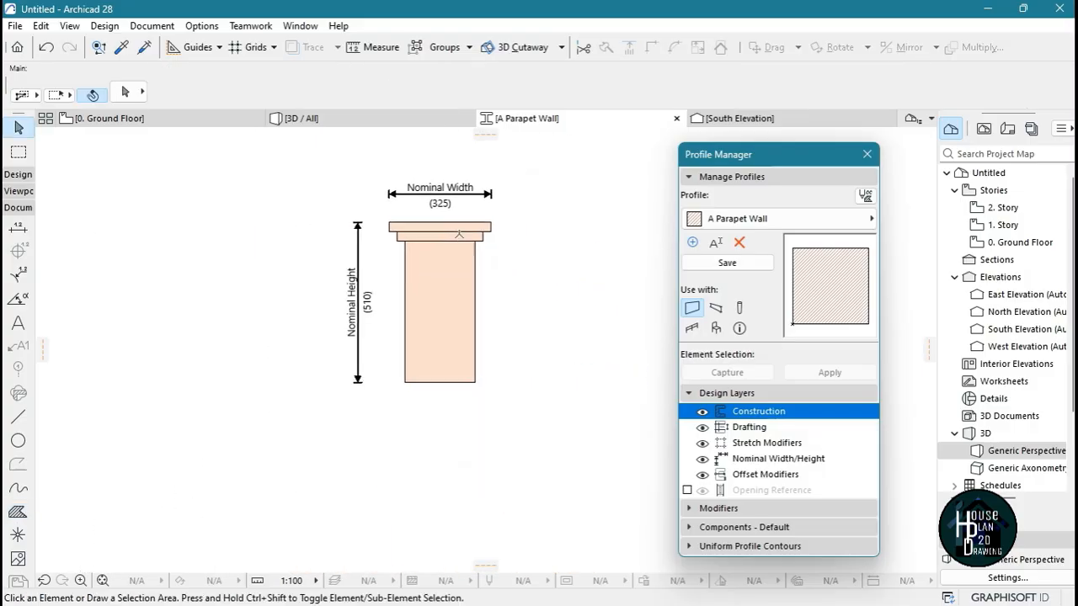
# Select the wall body and each of the two projecting bands in turn to check their separate fills and fill type
pyautogui.scroll(3, 458, 233)
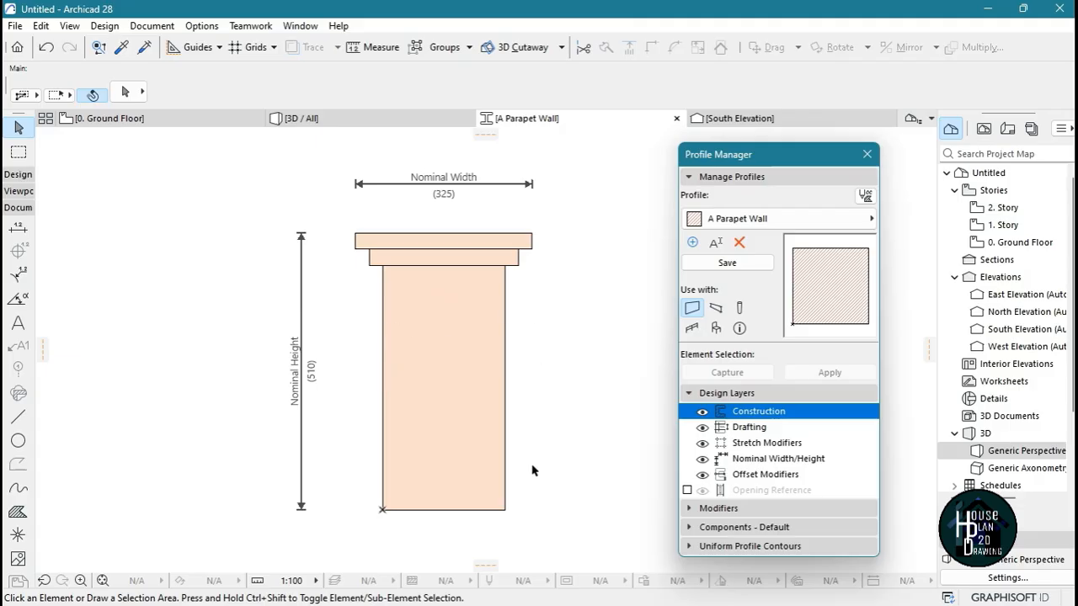
pyautogui.click(443, 333)
pyautogui.scroll(3, 451, 246)
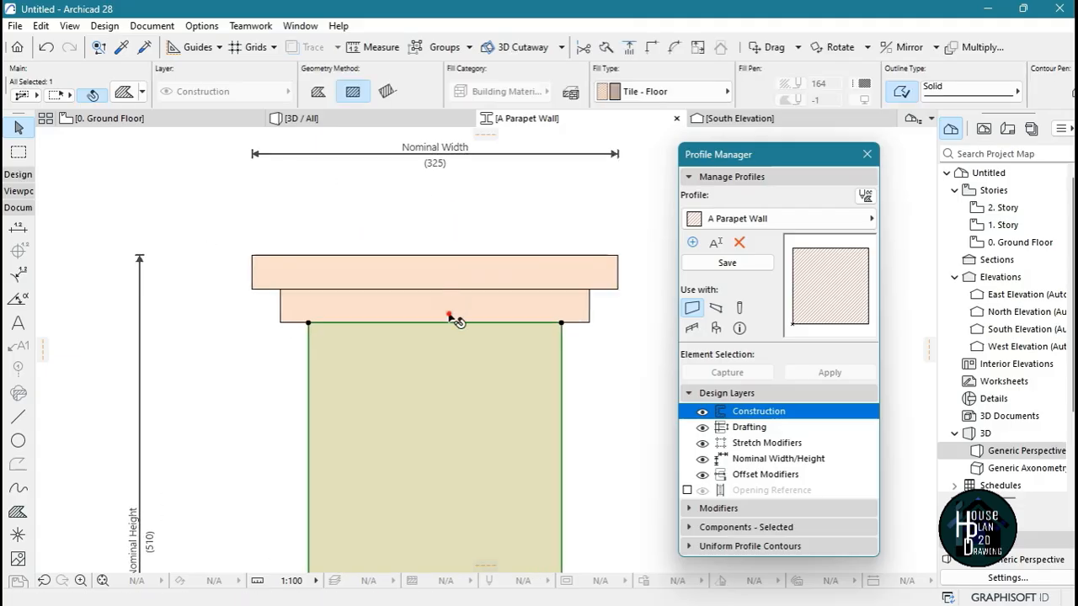
pyautogui.click(451, 313)
pyautogui.click(448, 276)
pyautogui.scroll(-3, 445, 267)
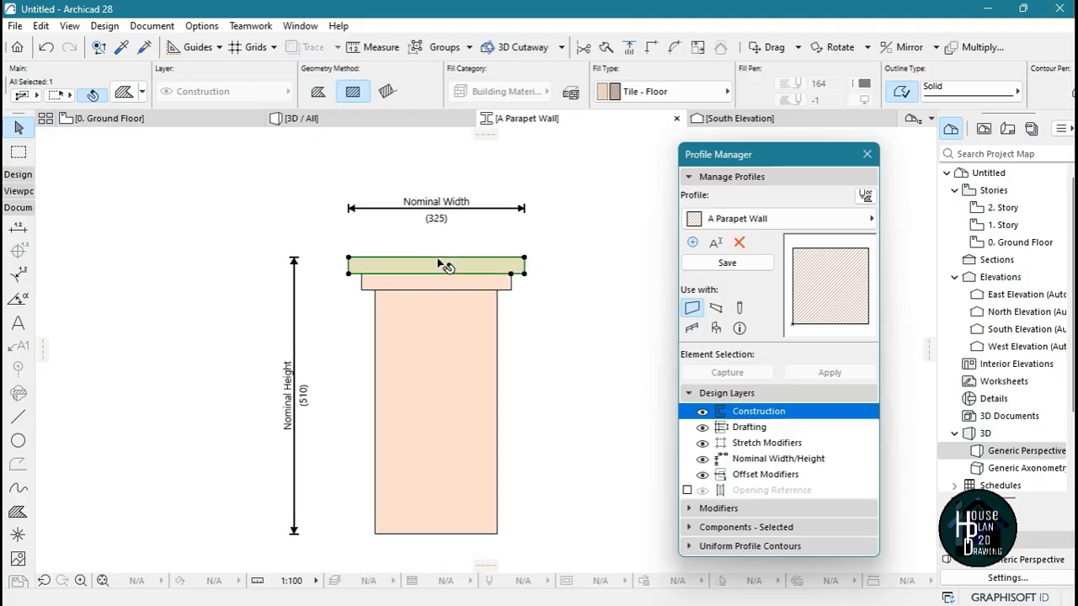
pyautogui.scroll(2, 445, 267)
pyautogui.press('Escape')
pyautogui.scroll(3, 431, 264)
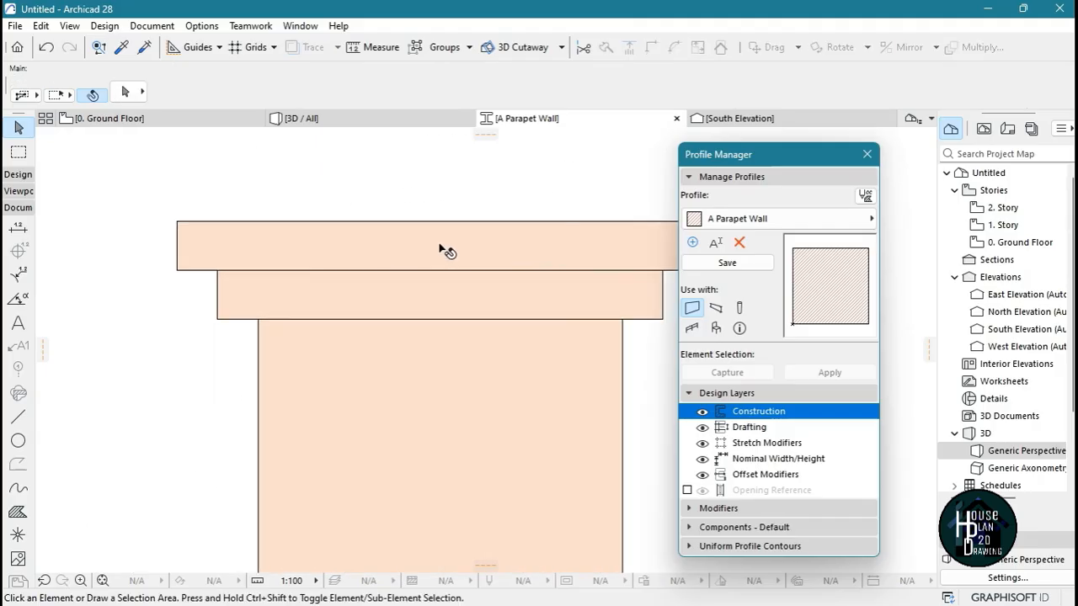
pyautogui.click(439, 246)
pyautogui.scroll(-3, 421, 249)
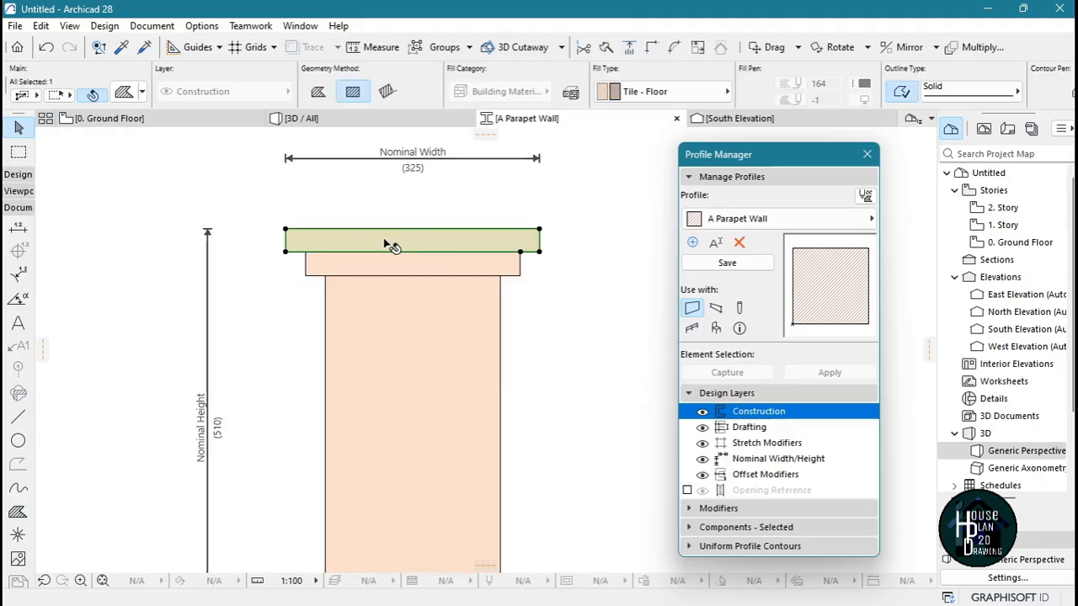
pyautogui.click(452, 271)
pyautogui.click(421, 392)
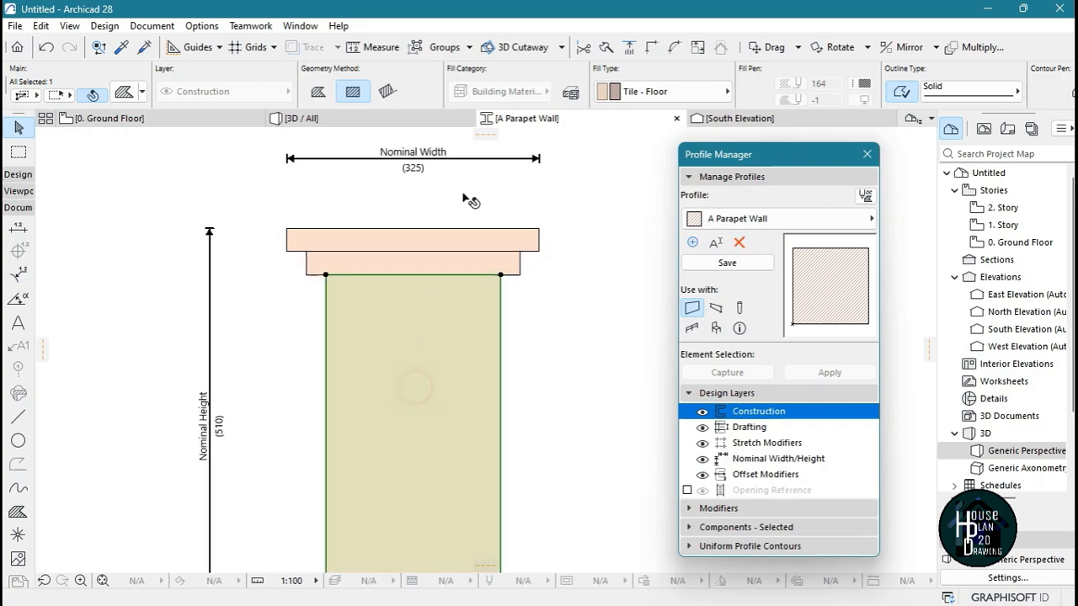
# Set the wall body's component type to Finish and override its surfaces uniformly with Paint - Titanium White
pyautogui.scroll(-3, 455, 215)
pyautogui.scroll(3, 434, 235)
pyautogui.press('Escape')
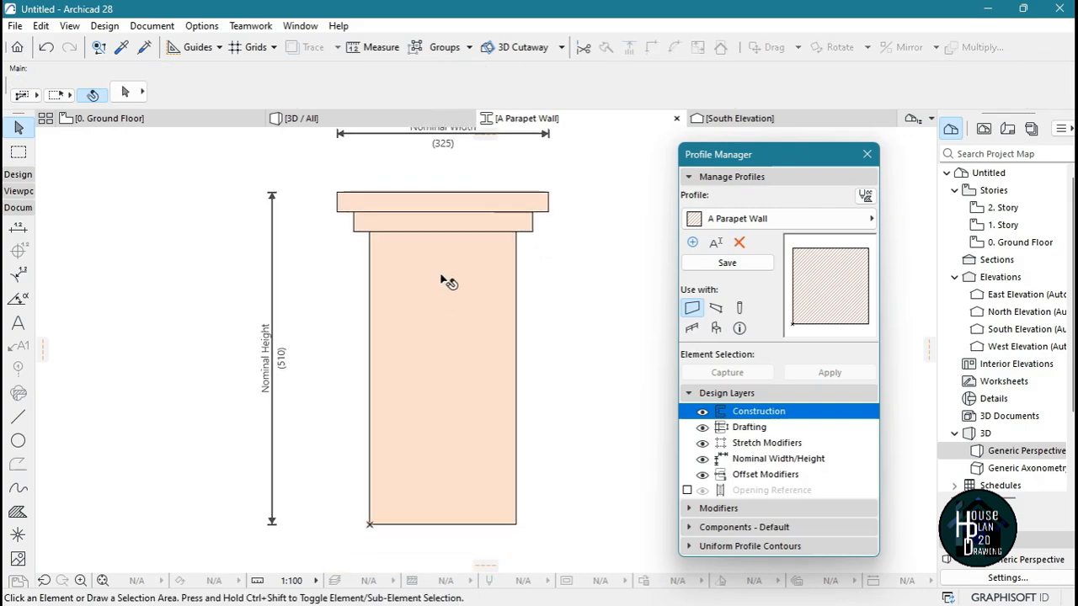
pyautogui.click(441, 276)
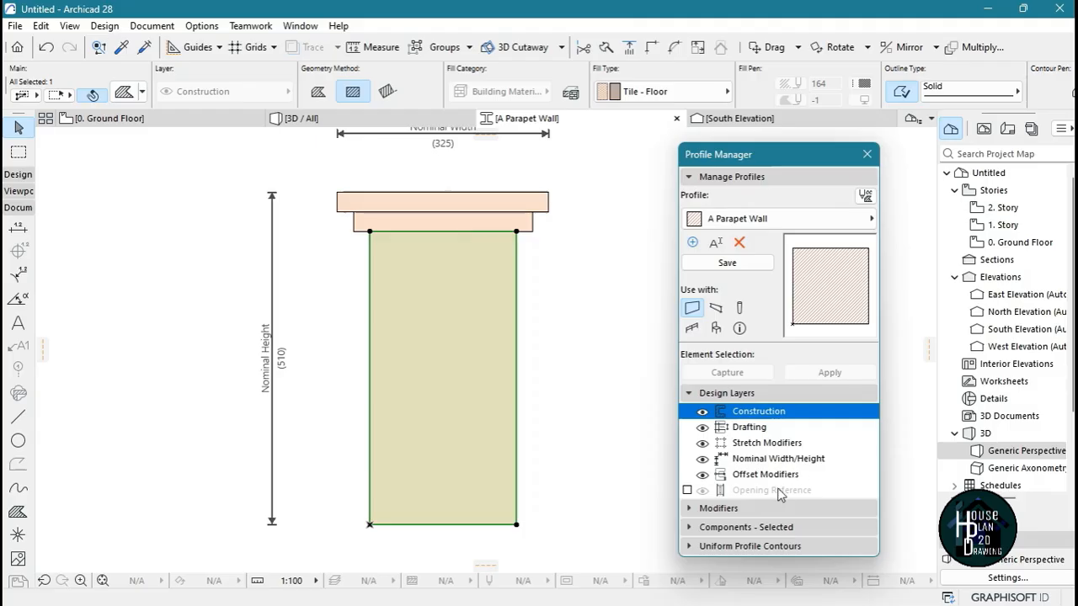
pyautogui.click(746, 527)
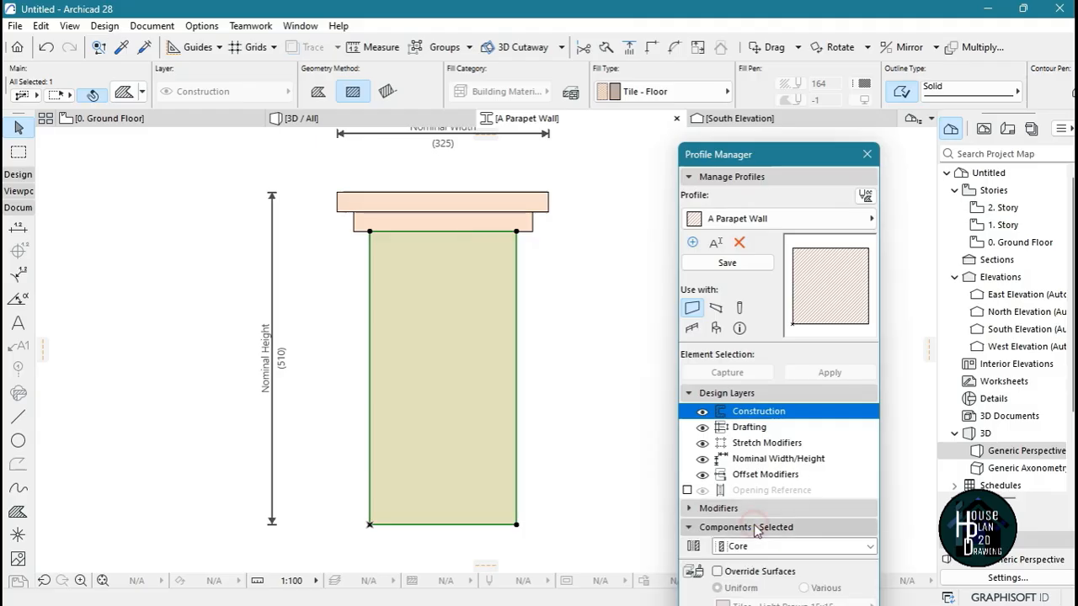
pyautogui.click(760, 407)
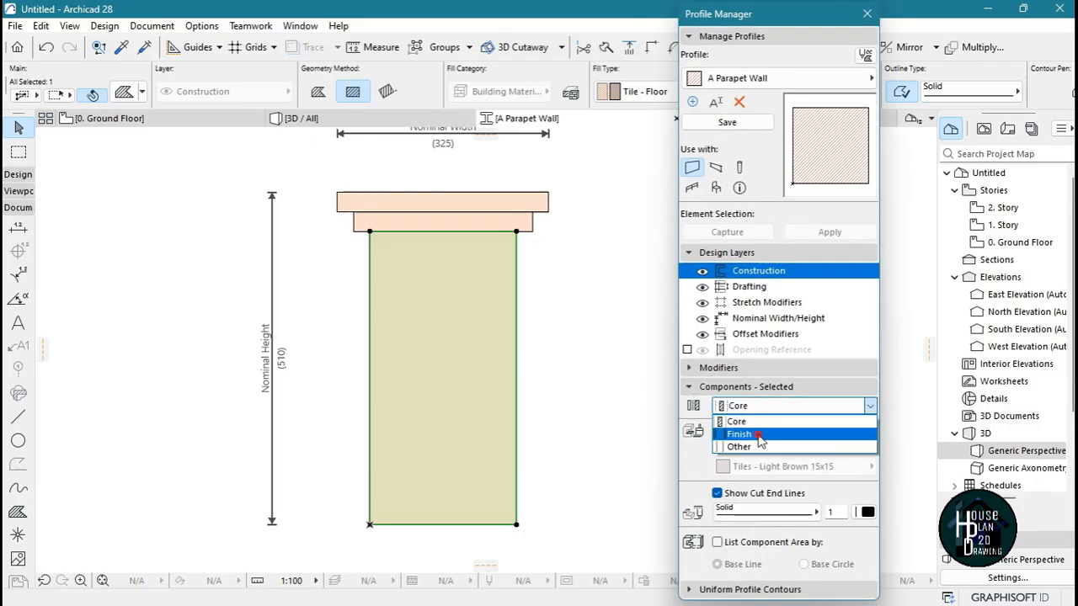
pyautogui.click(758, 433)
pyautogui.click(717, 431)
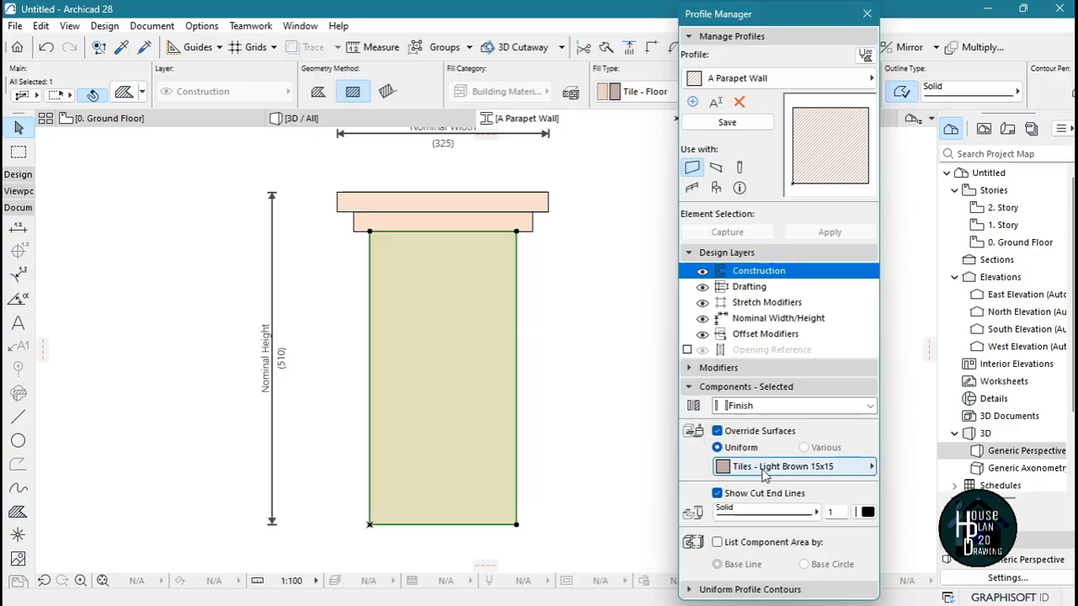
pyautogui.click(766, 472)
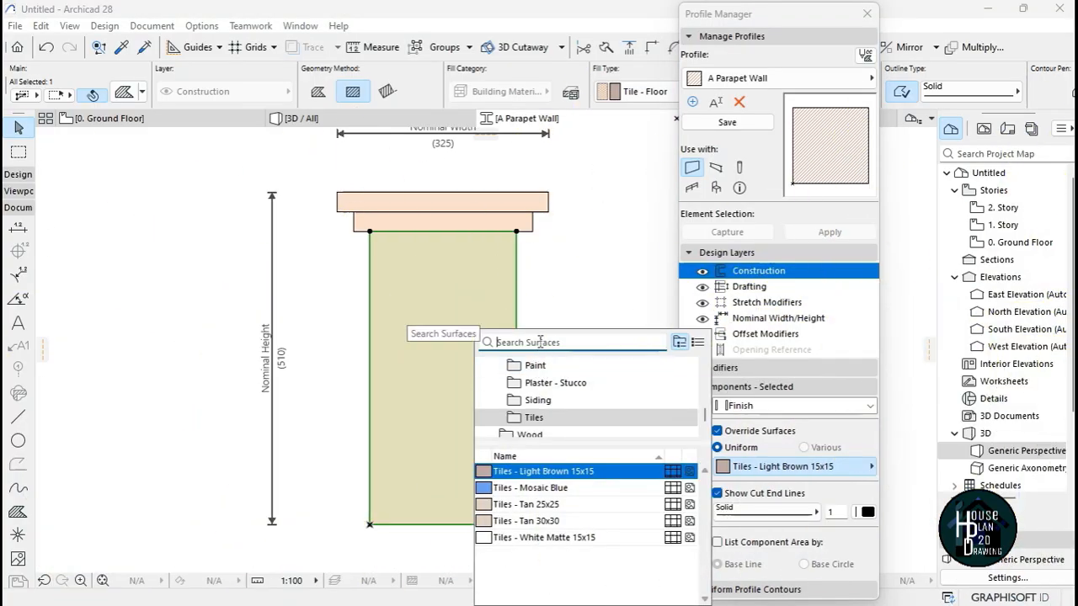
pyautogui.write('Ti')
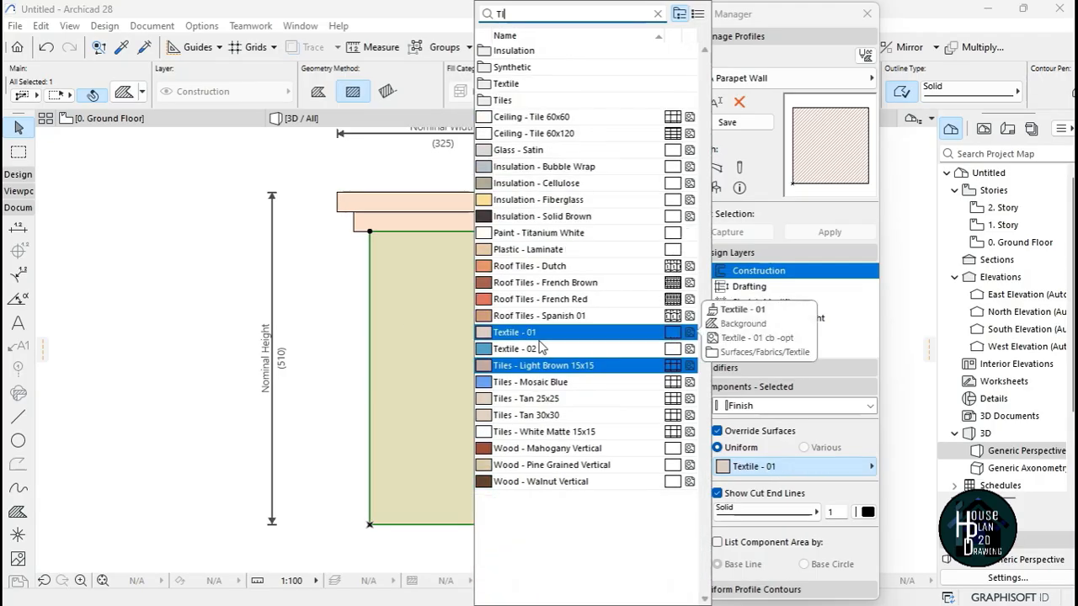
pyautogui.write('t')
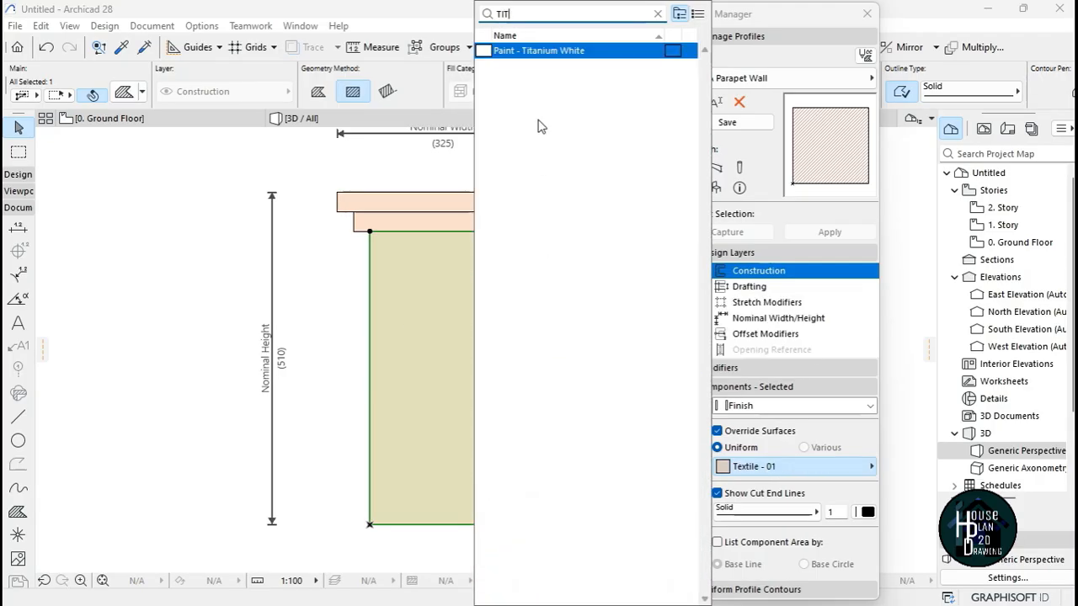
pyautogui.click(554, 53)
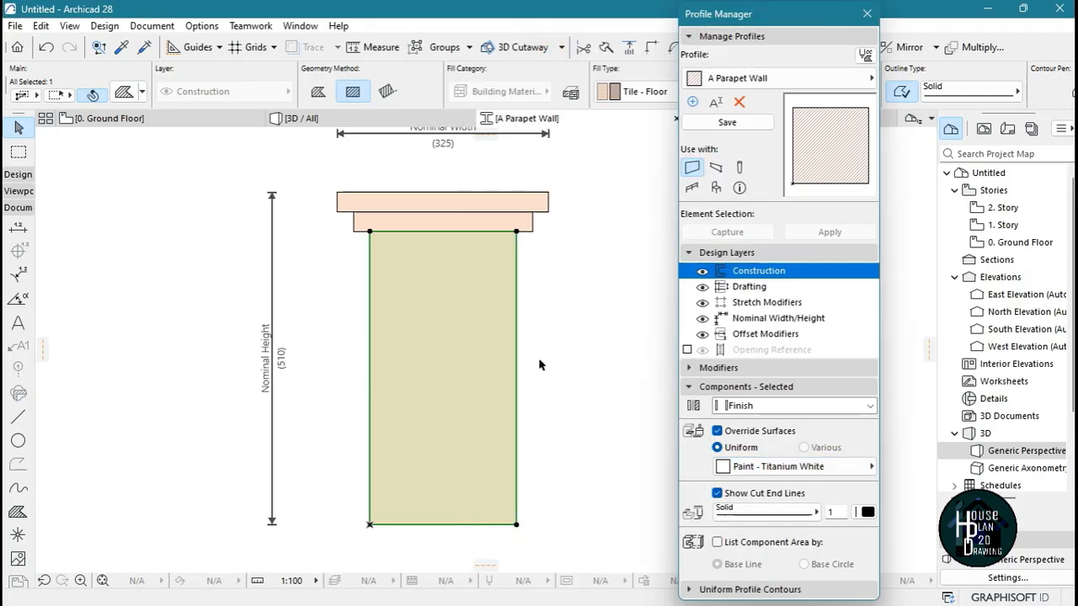
# Classify the lower projecting band as Finish and give it a uniform Paint - Titanium White surface override
pyautogui.scroll(2, 486, 195)
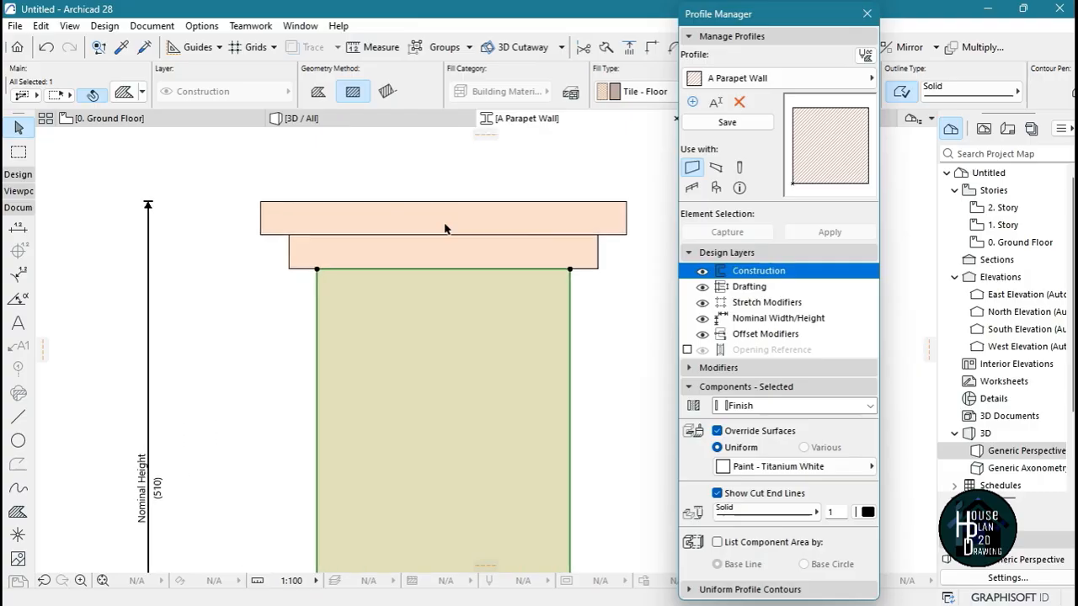
pyautogui.click(523, 250)
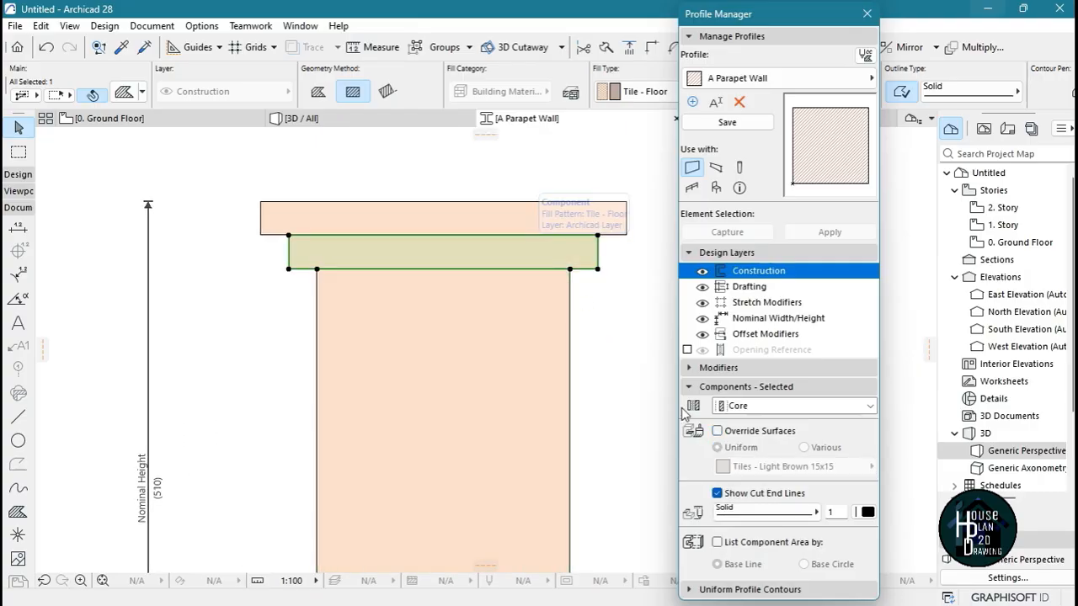
pyautogui.click(766, 406)
pyautogui.click(756, 431)
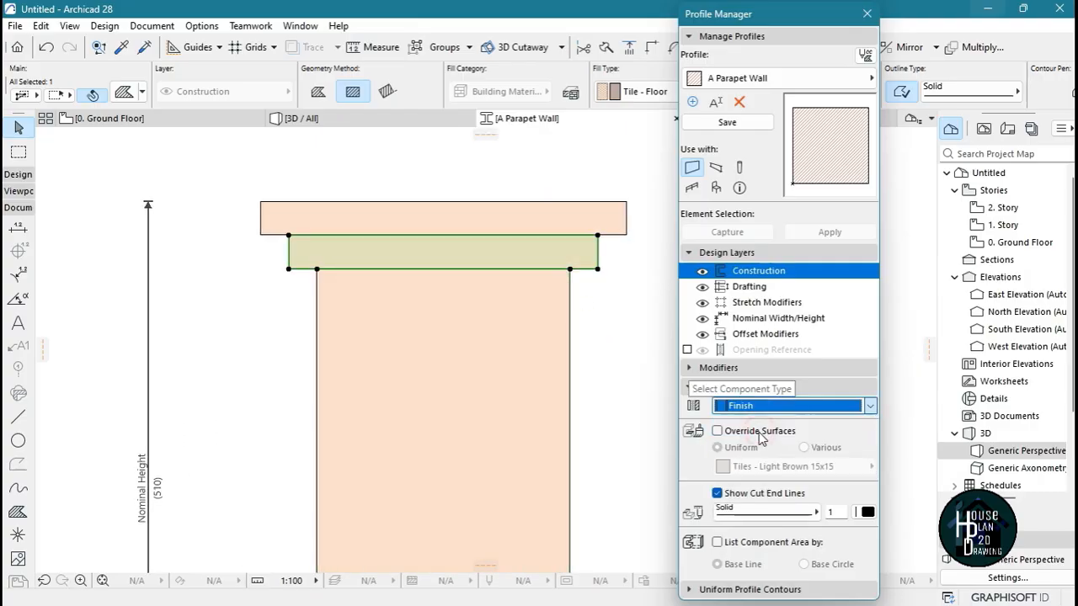
pyautogui.click(756, 433)
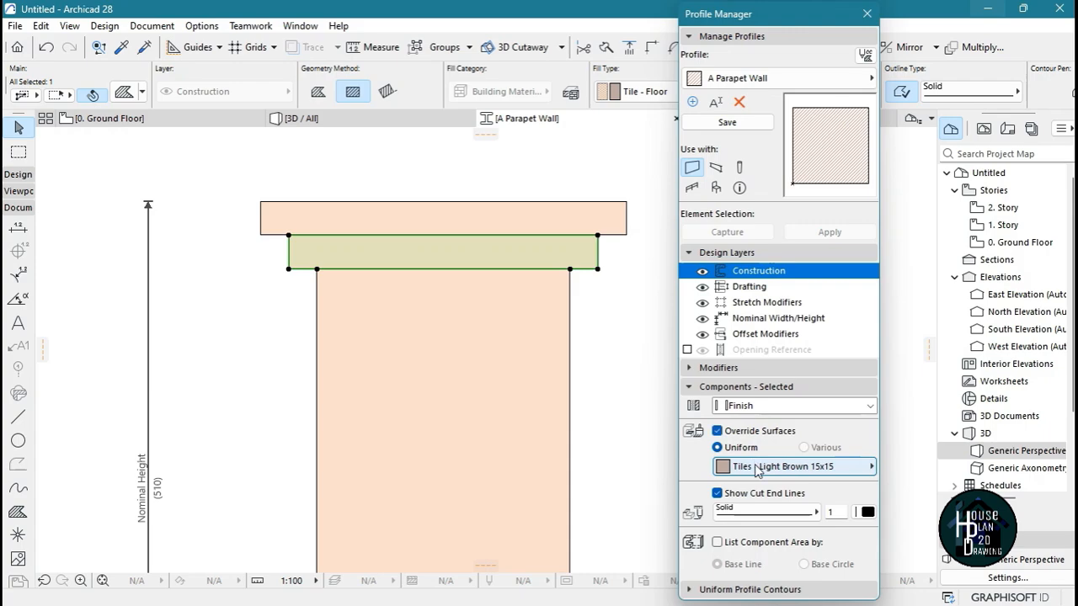
pyautogui.click(756, 468)
pyautogui.click(531, 342)
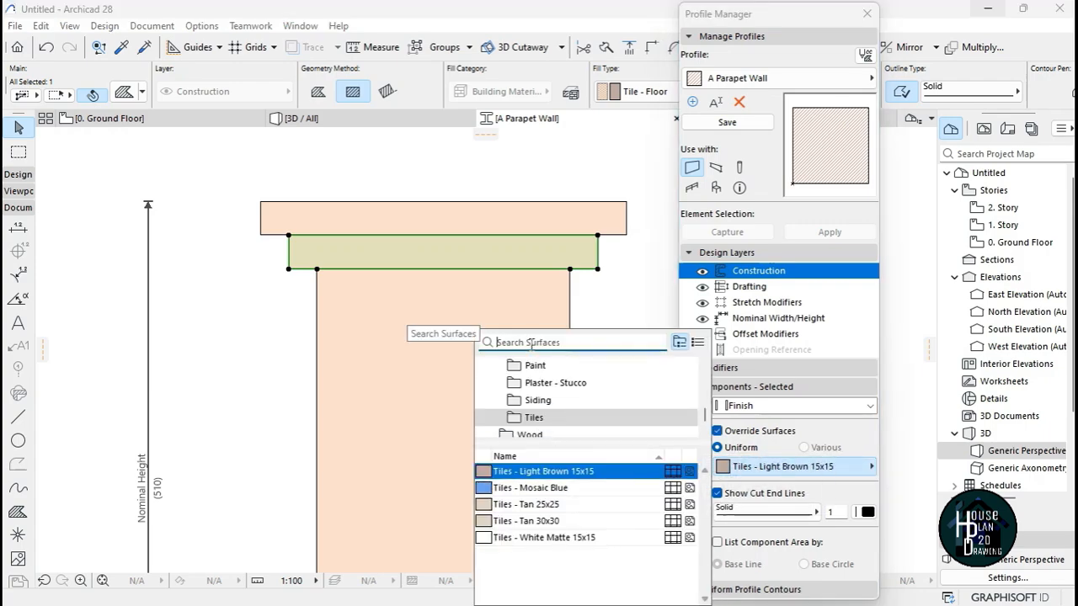
pyautogui.write('ti')
pyautogui.click(586, 52)
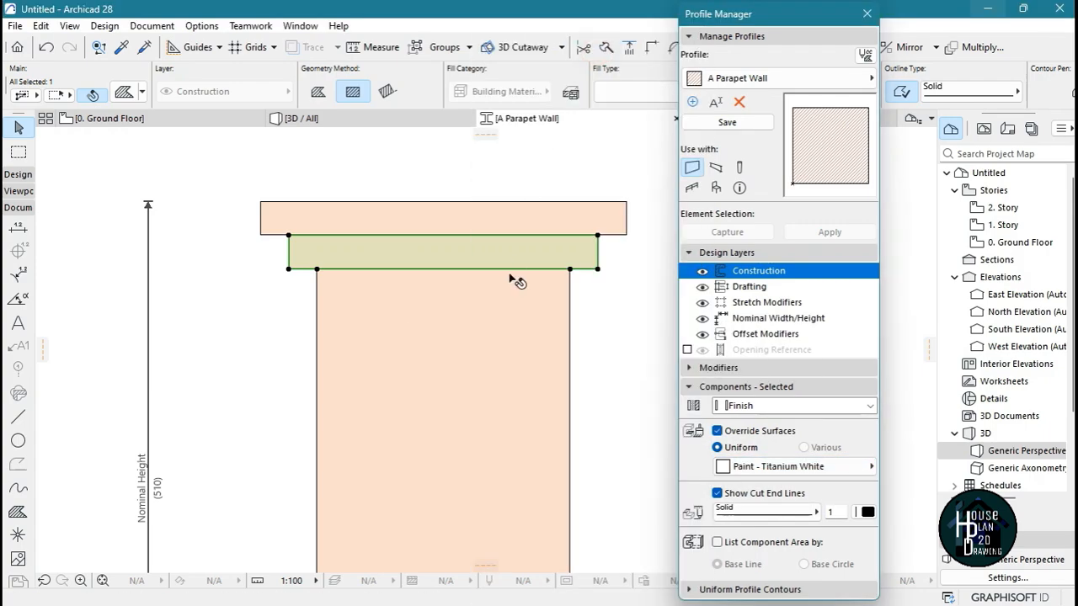
# Make the upper projecting band a Finish component with a uniform Paint - Ivory Black surface override
pyautogui.click(529, 224)
pyautogui.click(757, 406)
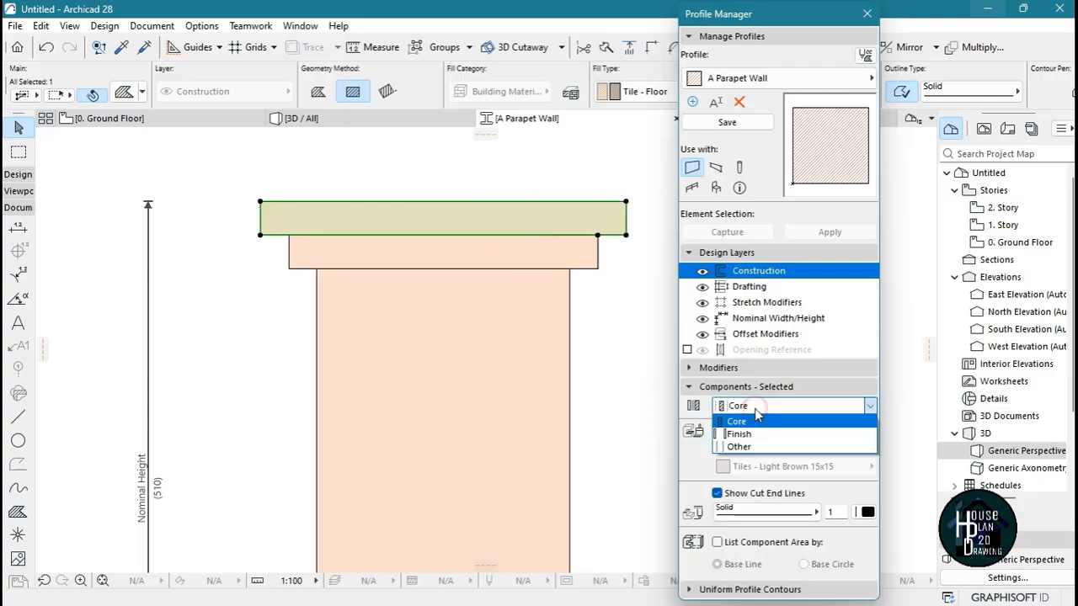
pyautogui.click(760, 434)
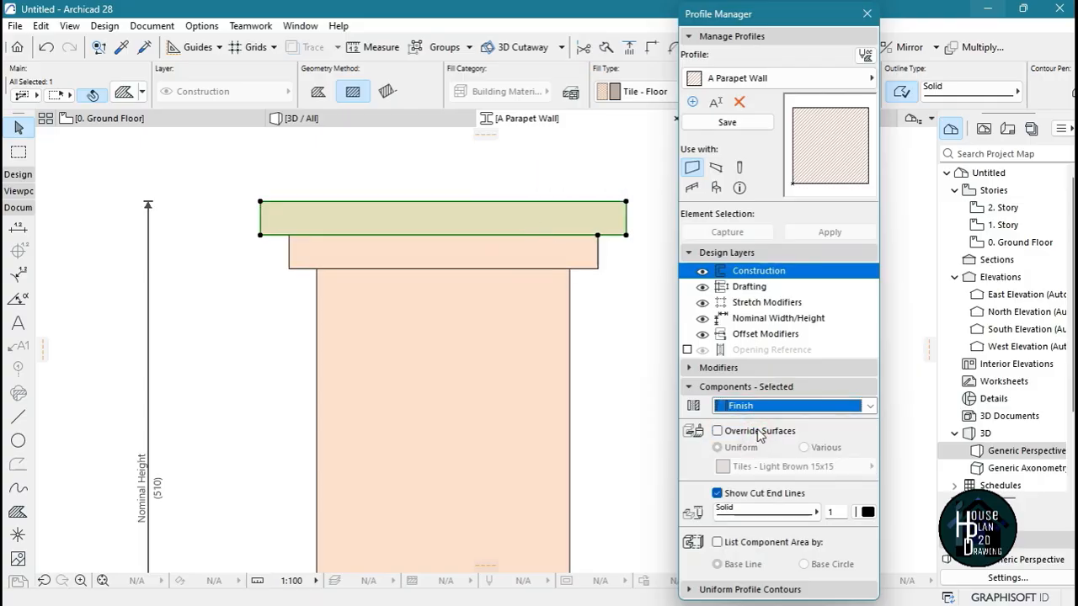
pyautogui.click(755, 430)
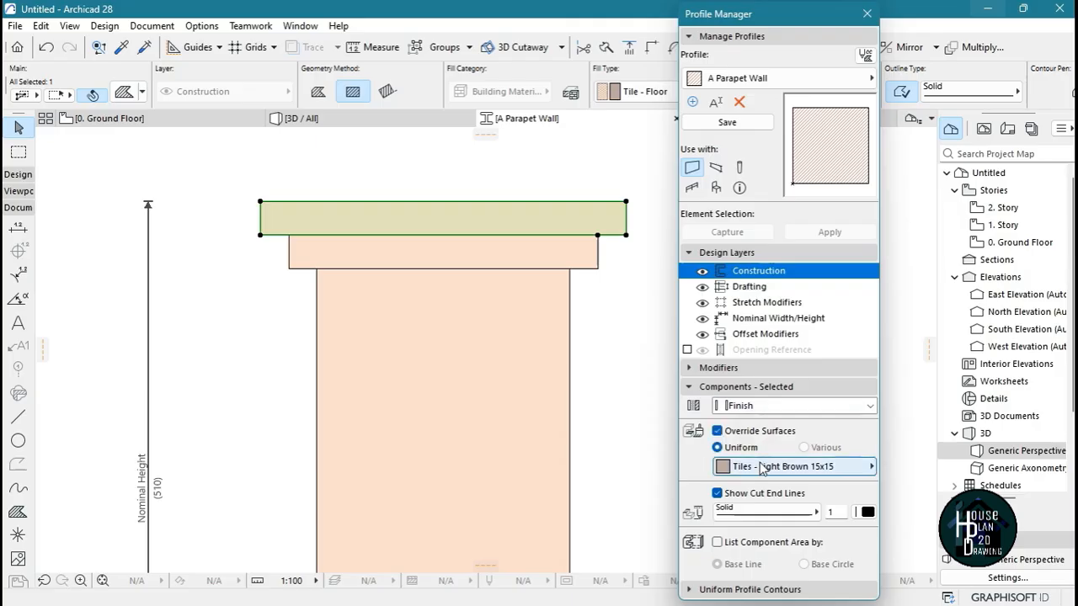
pyautogui.click(762, 468)
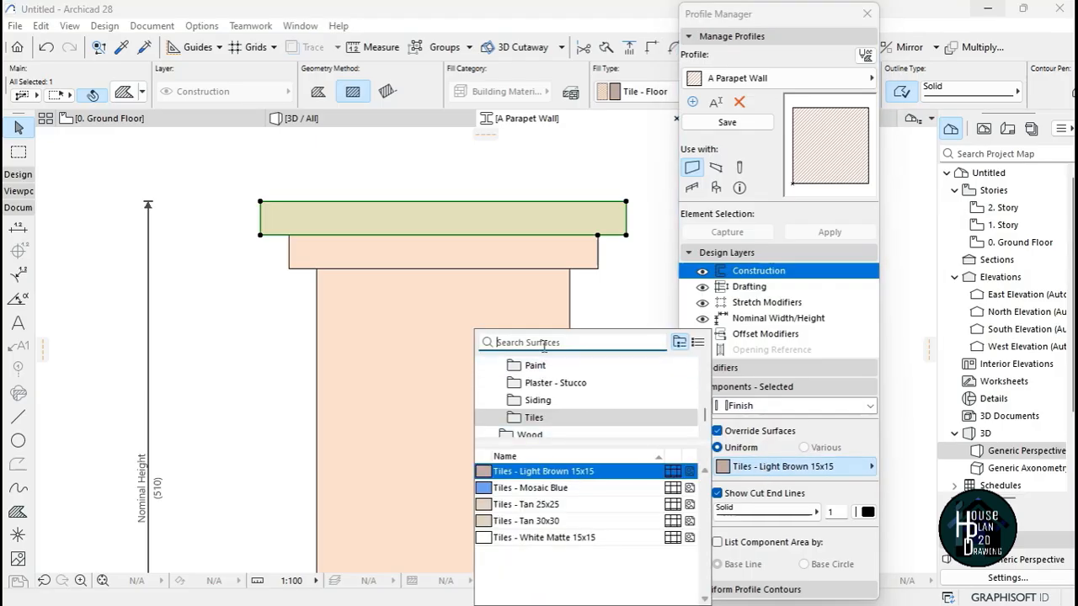
pyautogui.write('BLACK')
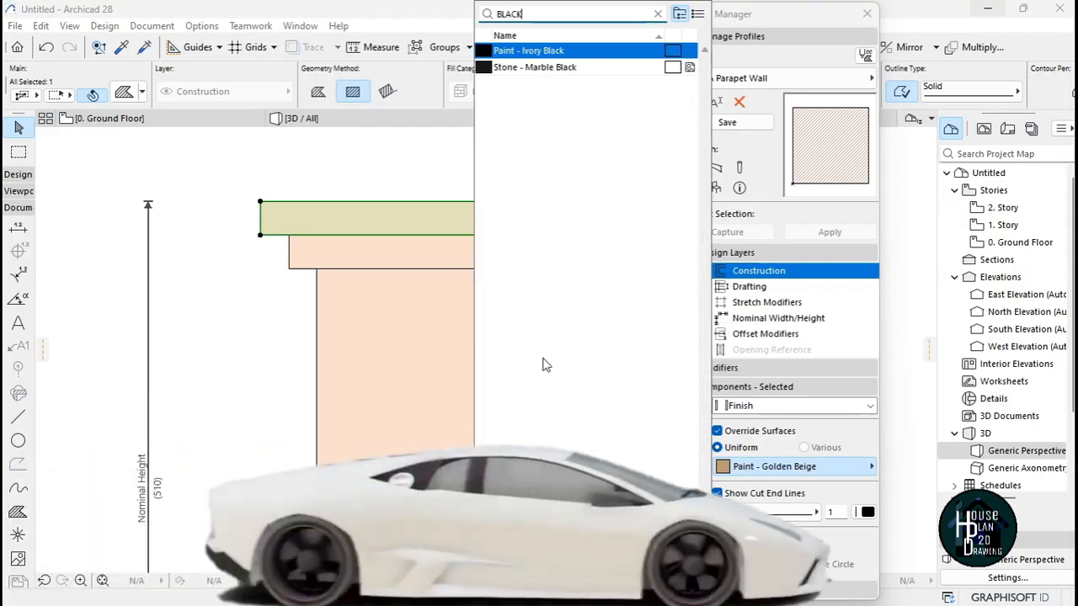
pyautogui.click(547, 52)
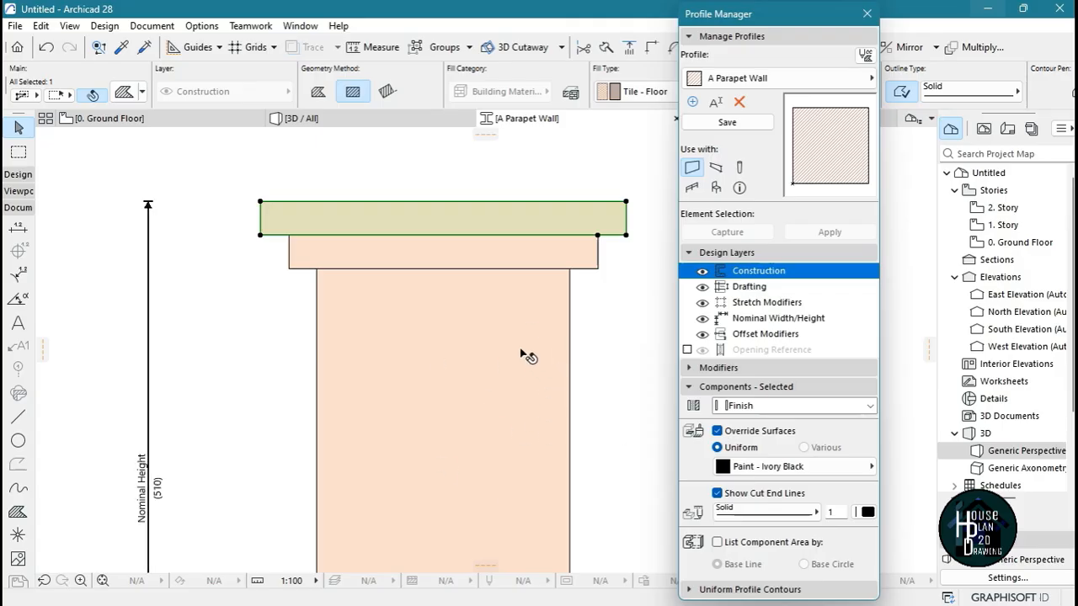
# Make the profile usable with beams instead of walls, save it, and close the Profile Manager
pyautogui.scroll(-3, 525, 356)
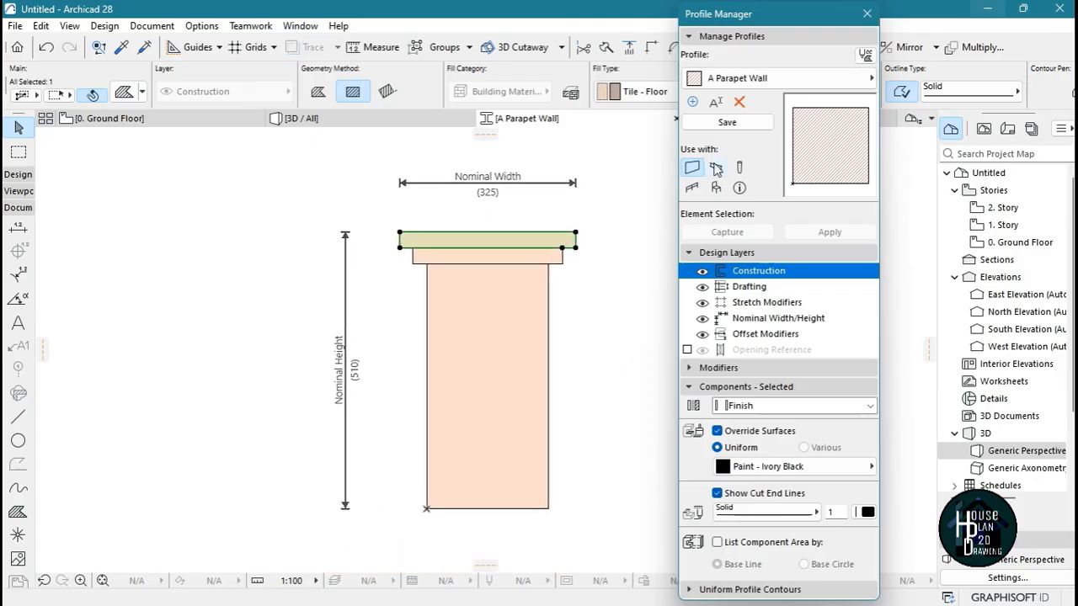
pyautogui.click(715, 169)
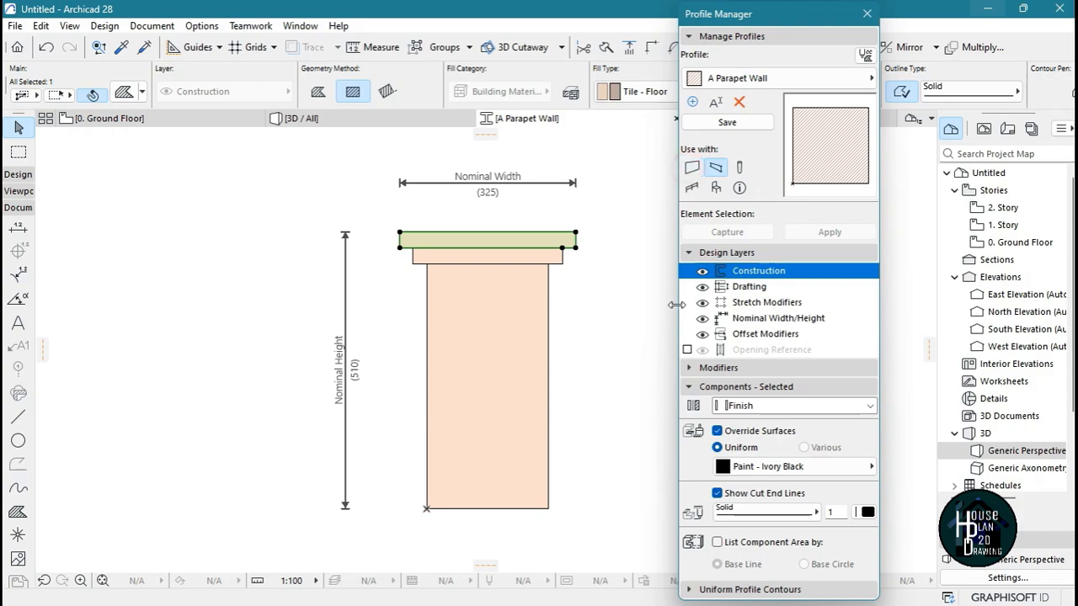
pyautogui.click(731, 123)
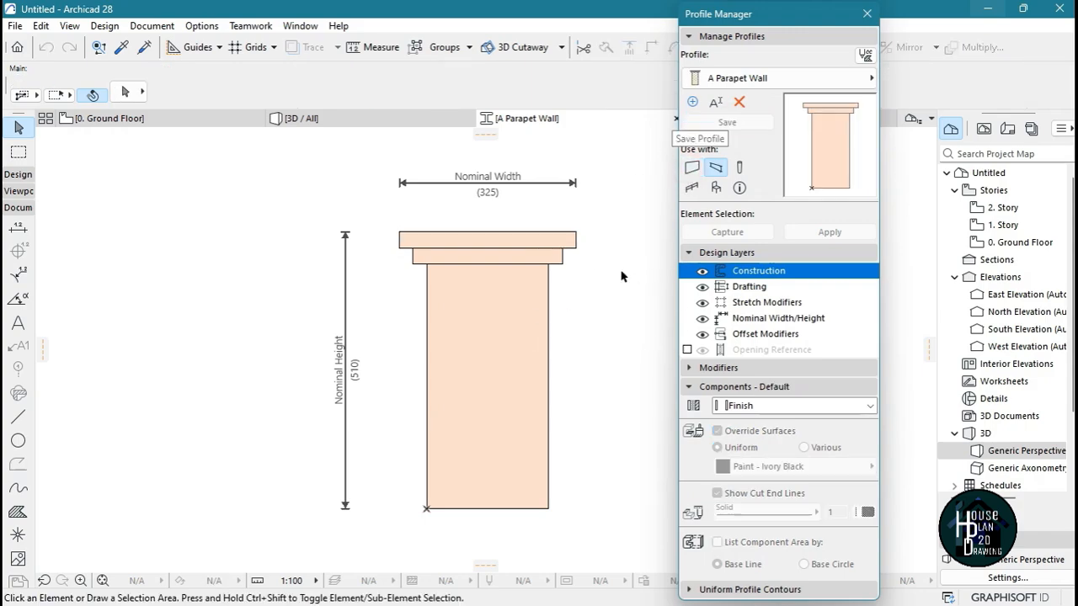
pyautogui.click(866, 14)
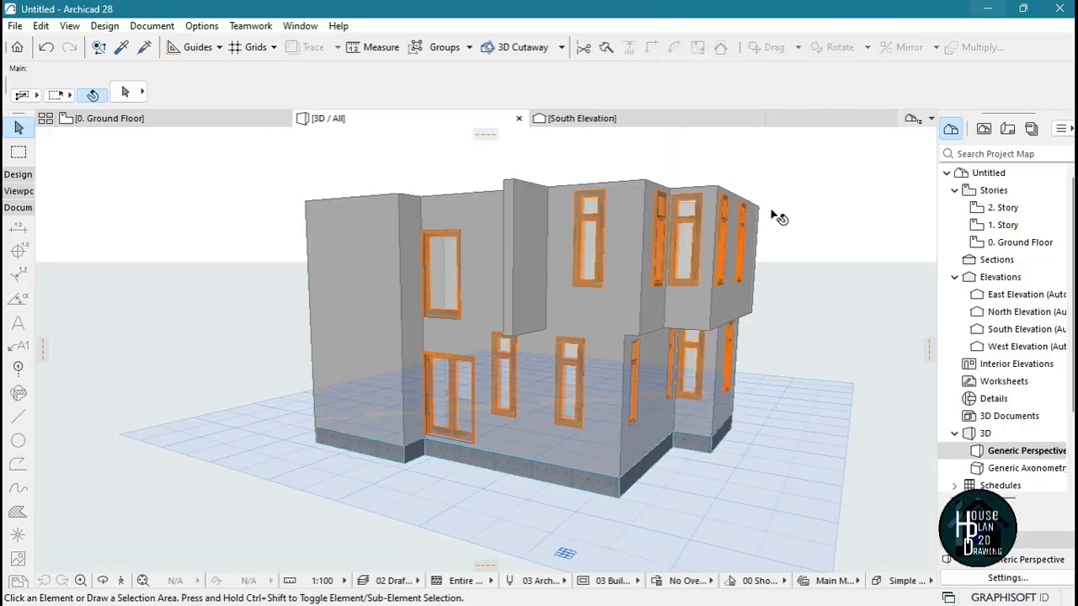
# Open the 1. Story floor plan and bring up the Beam tool's default settings
pyautogui.doubleClick(1006, 225)
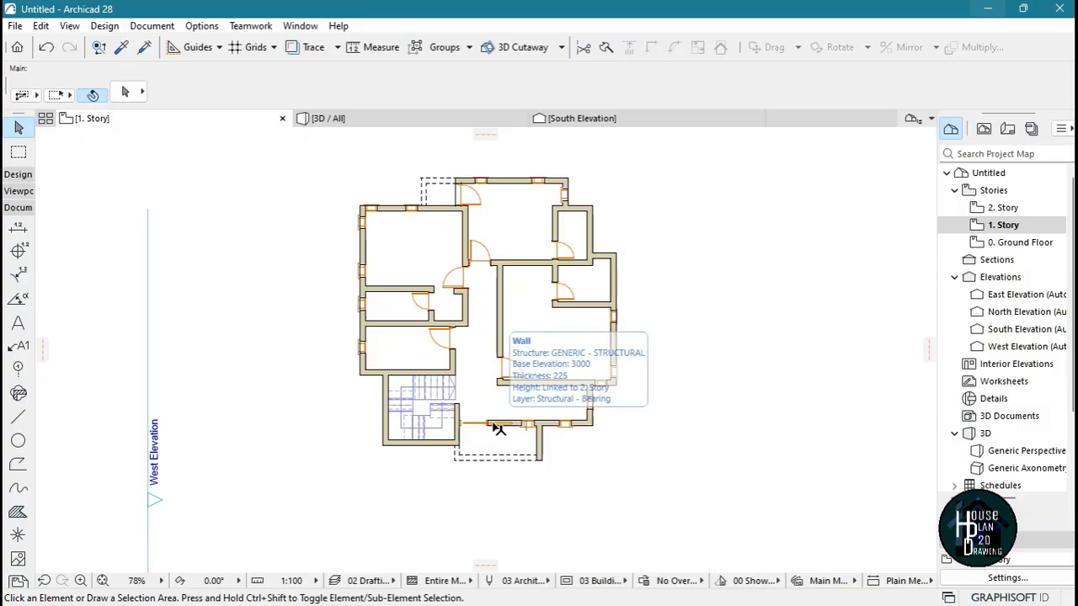
pyautogui.scroll(2, 500, 219)
pyautogui.click(19, 175)
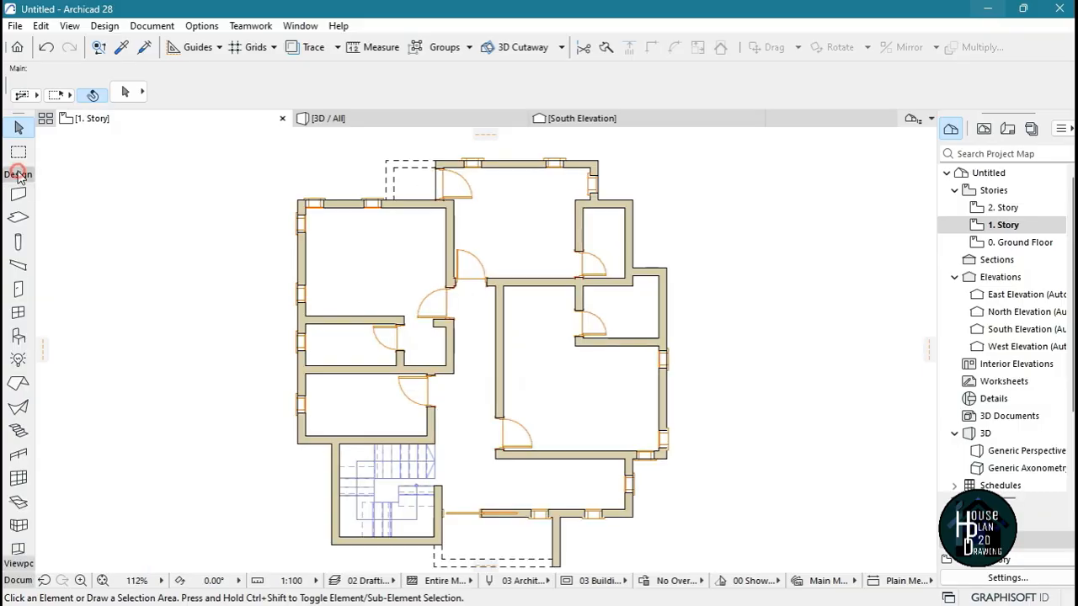
pyautogui.click(17, 268)
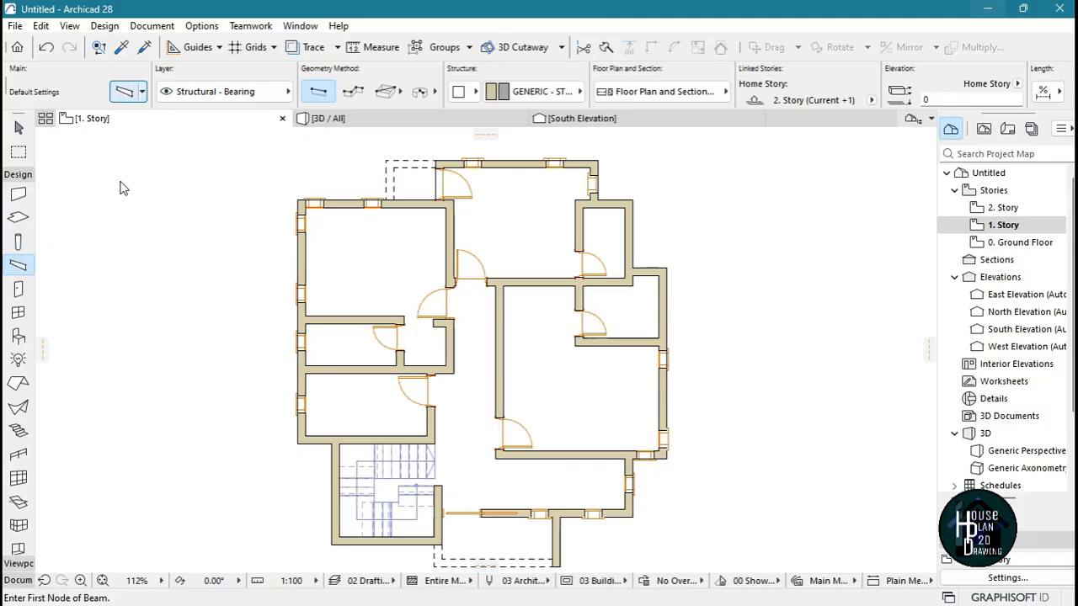
pyautogui.hotkey('ctrl', 't')
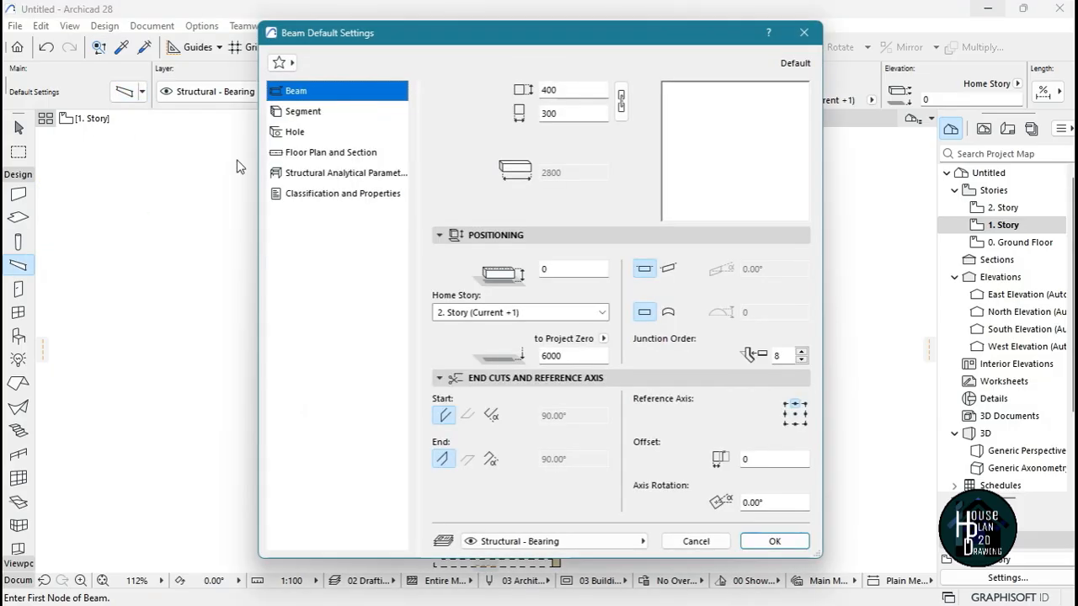
# Set the beam segment's structure to a complex profile using A Parapet Wall and accept the default settings
pyautogui.click(303, 111)
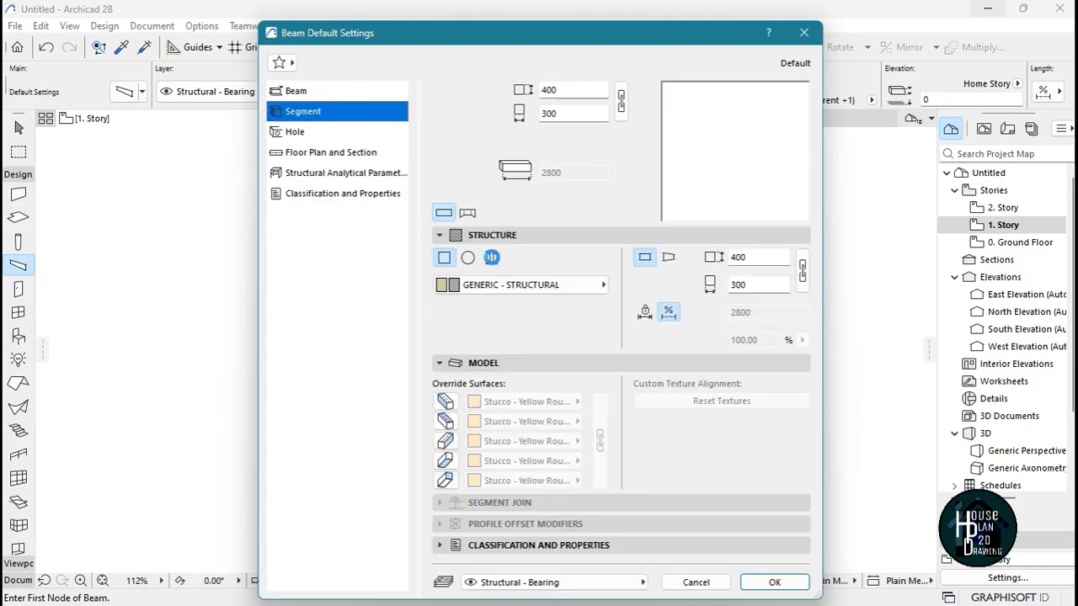
pyautogui.click(492, 257)
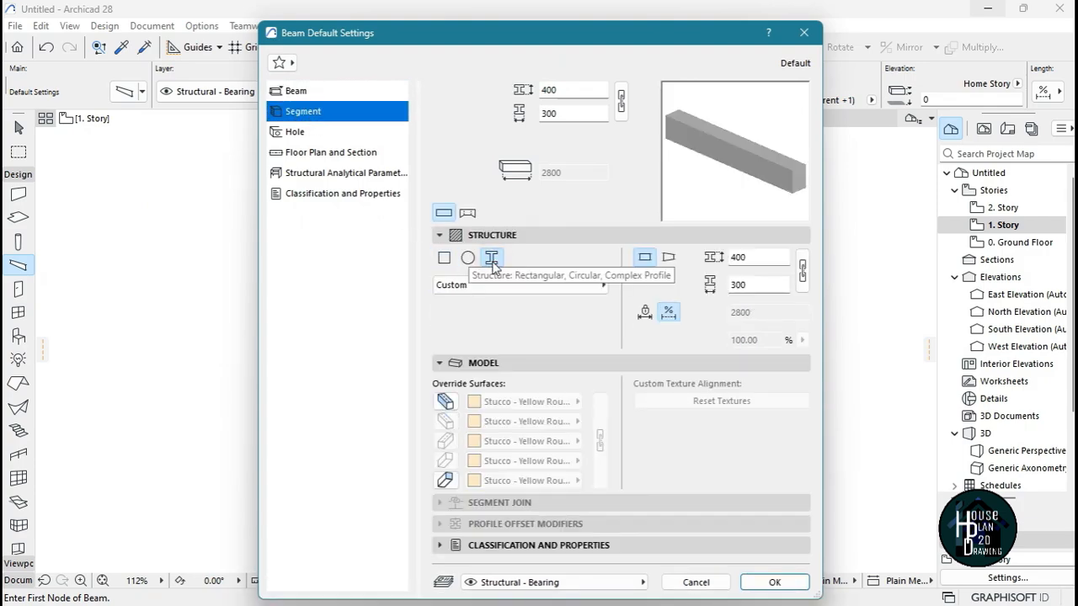
pyautogui.click(507, 289)
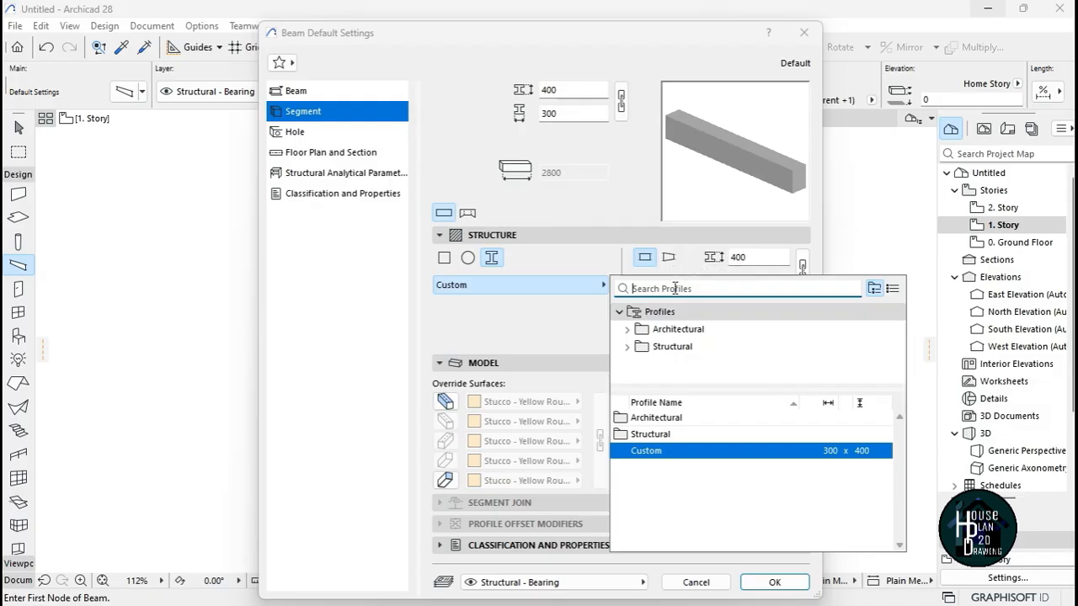
pyautogui.write('a')
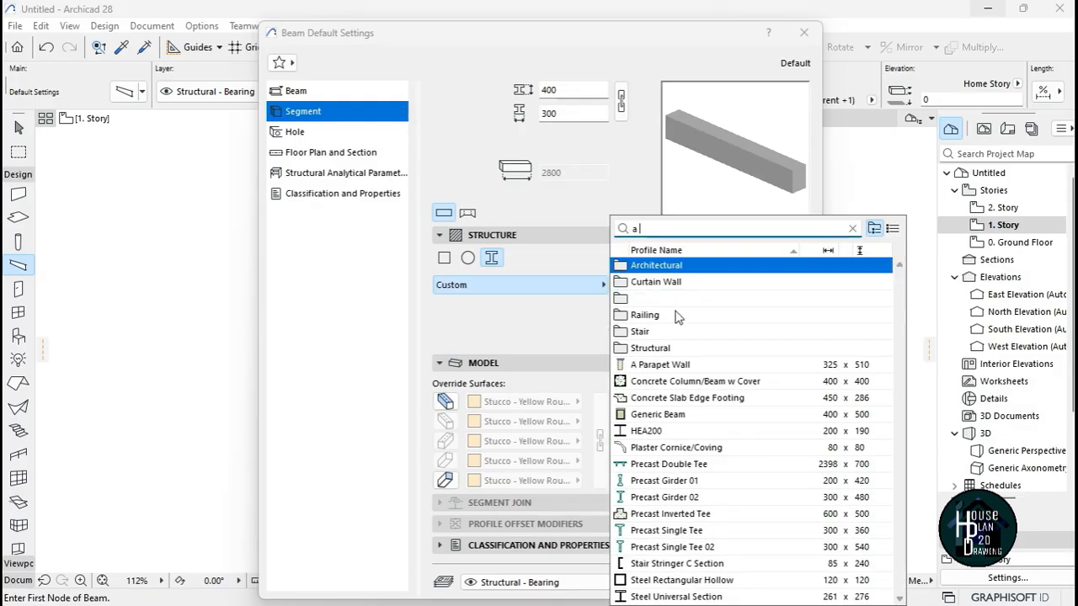
pyautogui.click(657, 368)
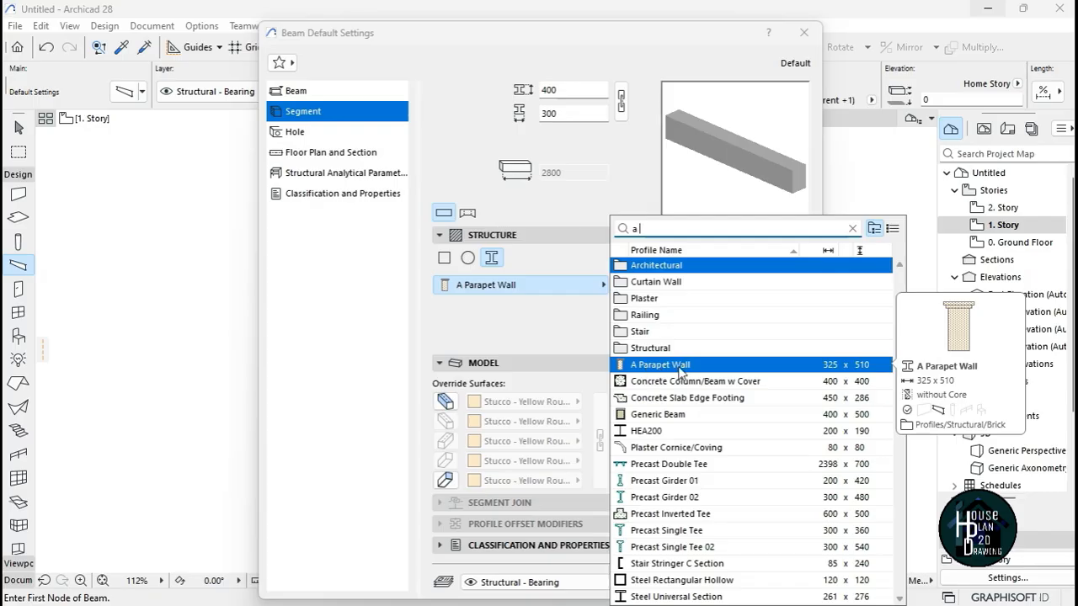
pyautogui.doubleClick(692, 371)
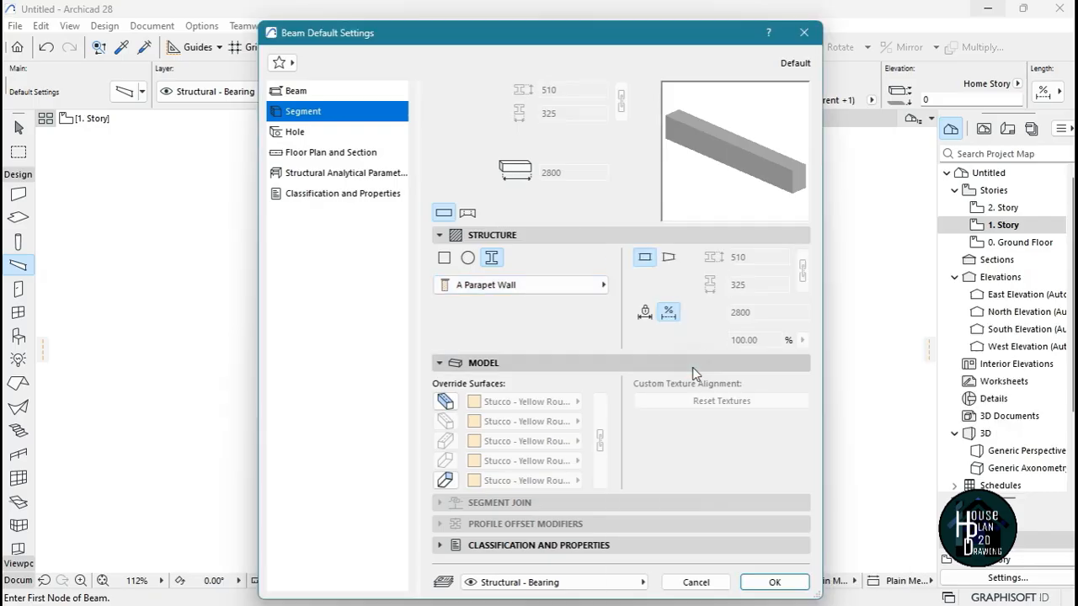
pyautogui.click(770, 581)
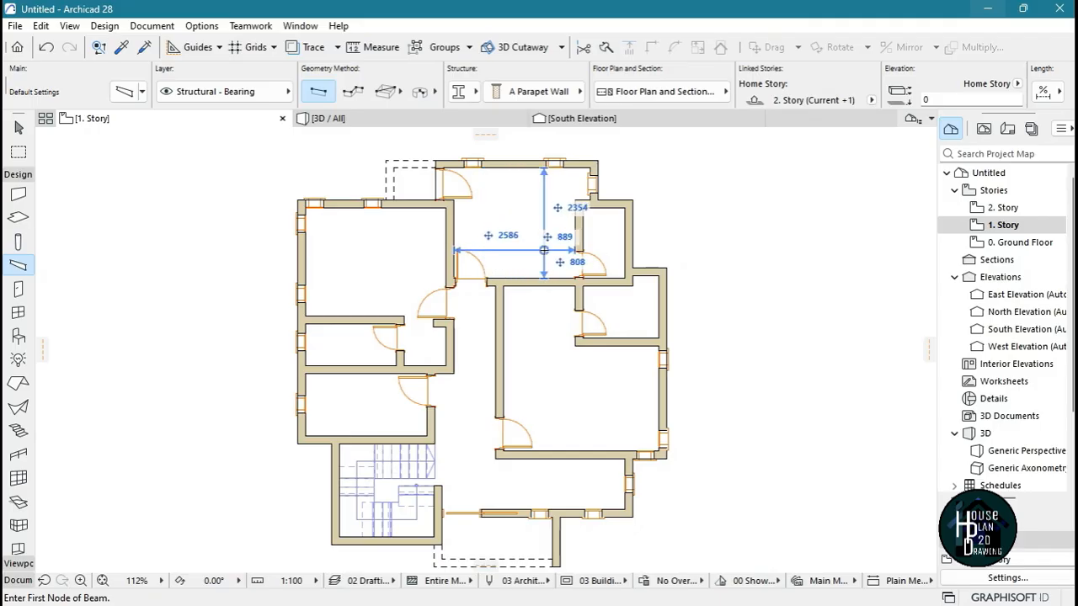
# Start a chained beam at the house's northwest outer corner and trace it along the wall and up the dashed balcony outline
pyautogui.scroll(-2, 520, 225)
pyautogui.scroll(5, 455, 173)
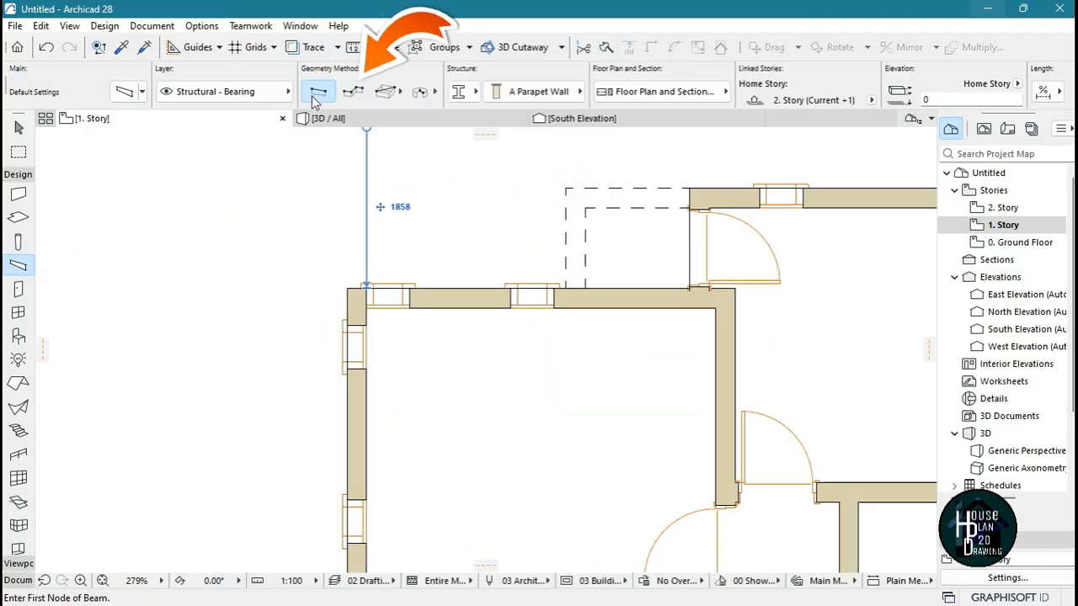
pyautogui.click(352, 93)
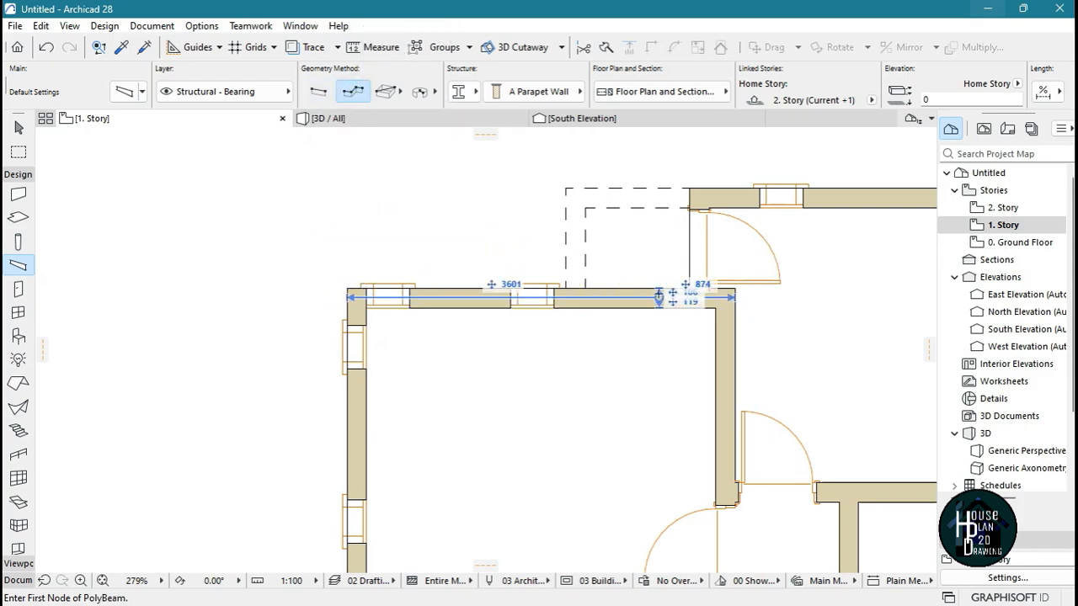
pyautogui.scroll(5, 522, 269)
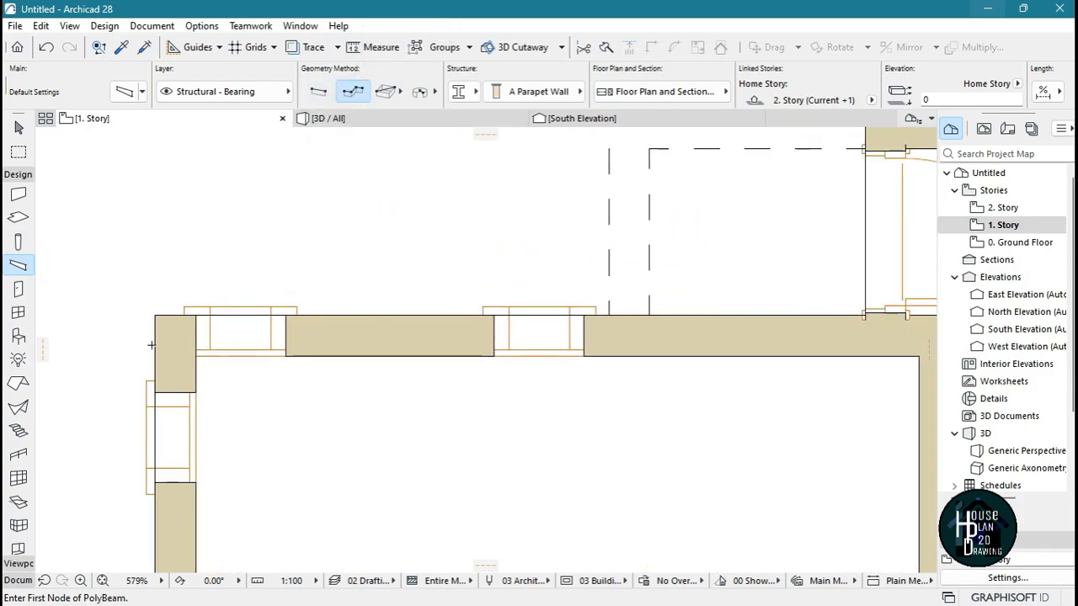
pyautogui.click(155, 316)
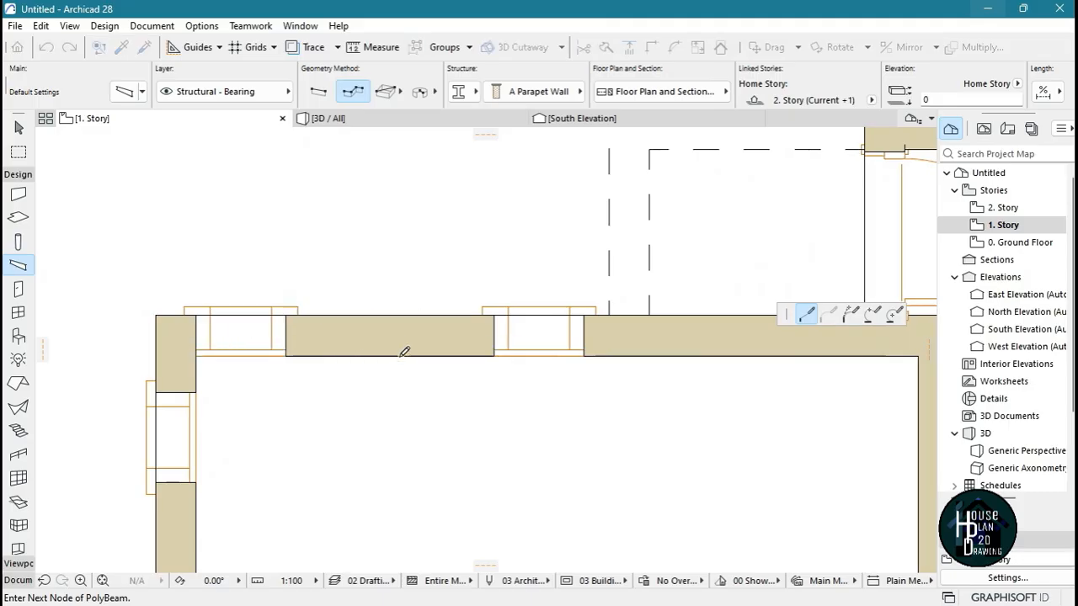
pyautogui.scroll(-5, 401, 356)
pyautogui.scroll(6, 499, 287)
pyautogui.click(349, 432)
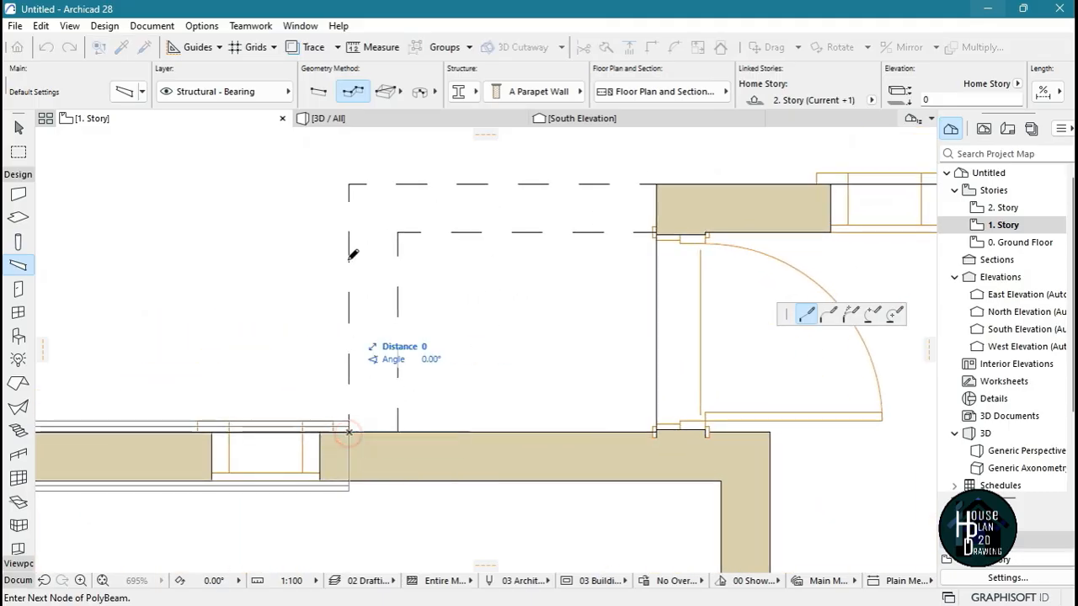
pyautogui.doubleClick(348, 184)
pyautogui.click(349, 184)
# Continue the parapet beam along the north side, around the northeast corner and down to the small projecting room
pyautogui.scroll(-4, 354, 202)
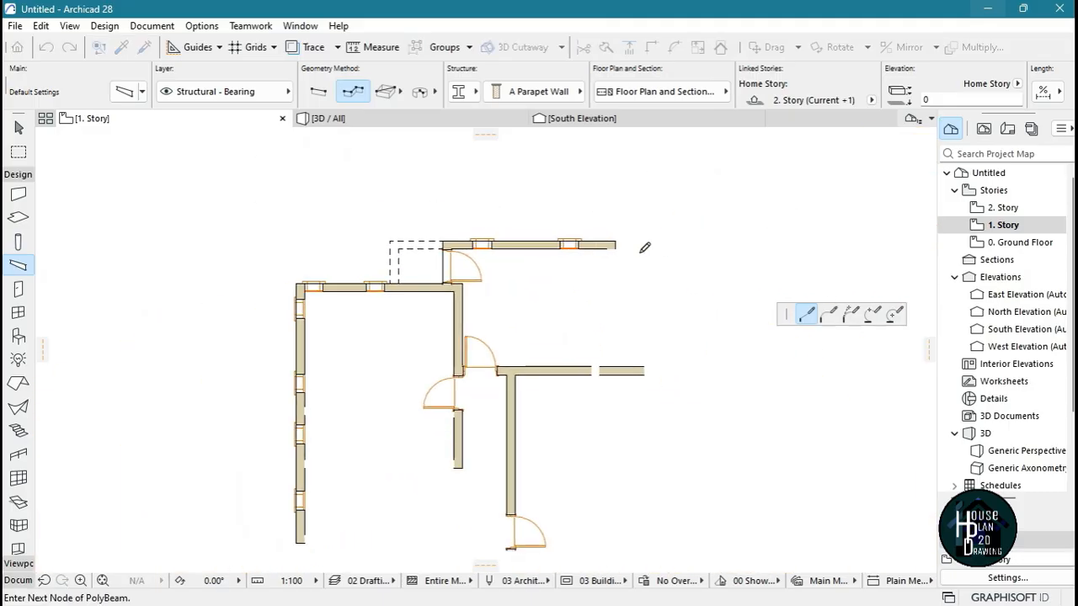
pyautogui.scroll(5, 643, 236)
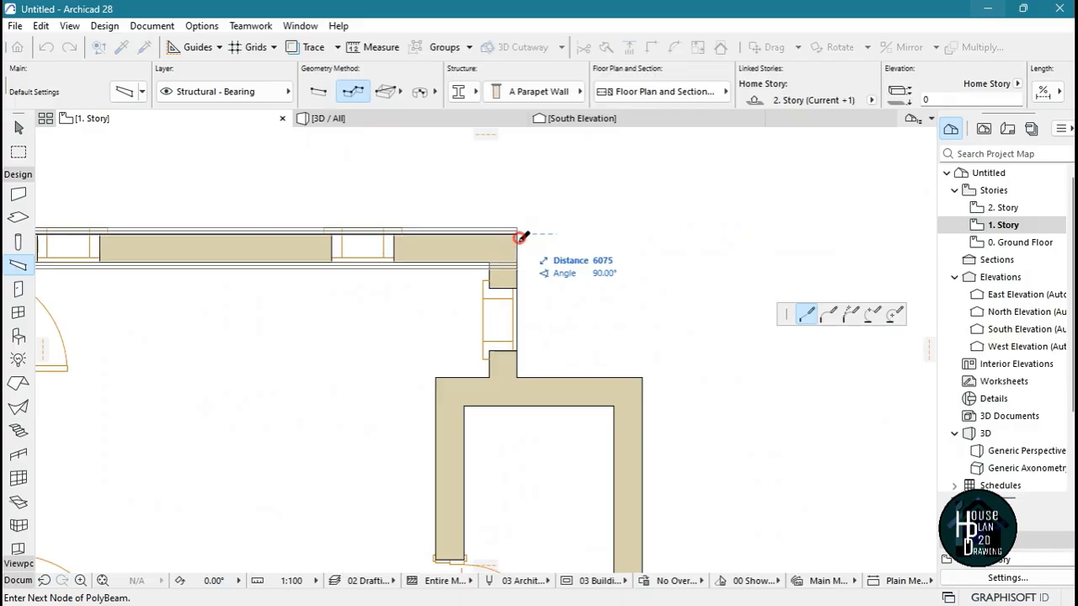
pyautogui.click(517, 234)
pyautogui.doubleClick(516, 376)
pyautogui.click(517, 375)
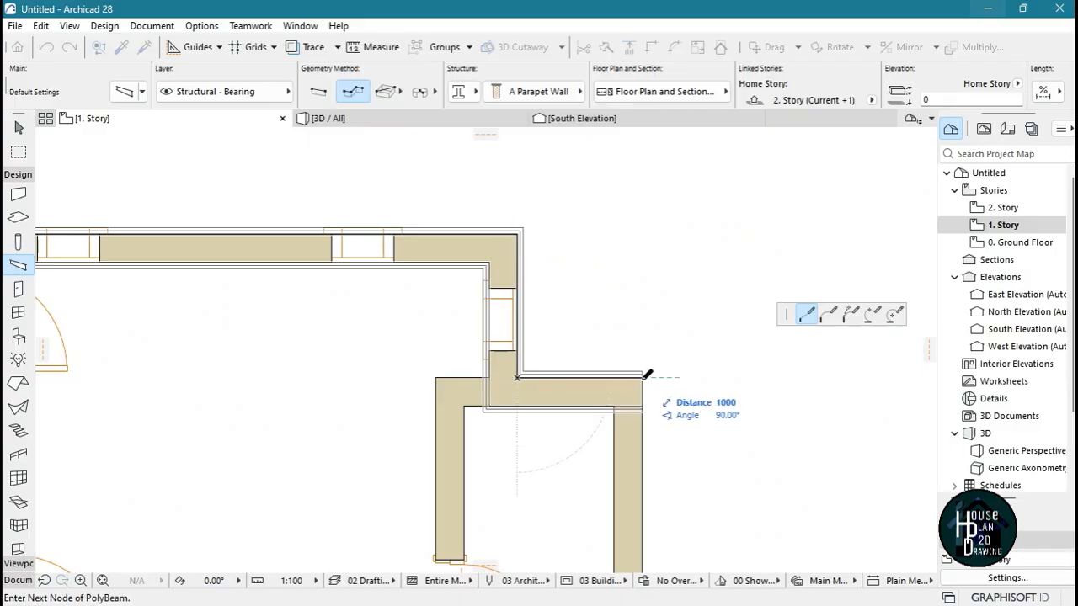
# Trace the parapet beam around the stepped east walls to the outer corner at the southeast end of the plan
pyautogui.scroll(-3, 619, 249)
pyautogui.scroll(6, 619, 253)
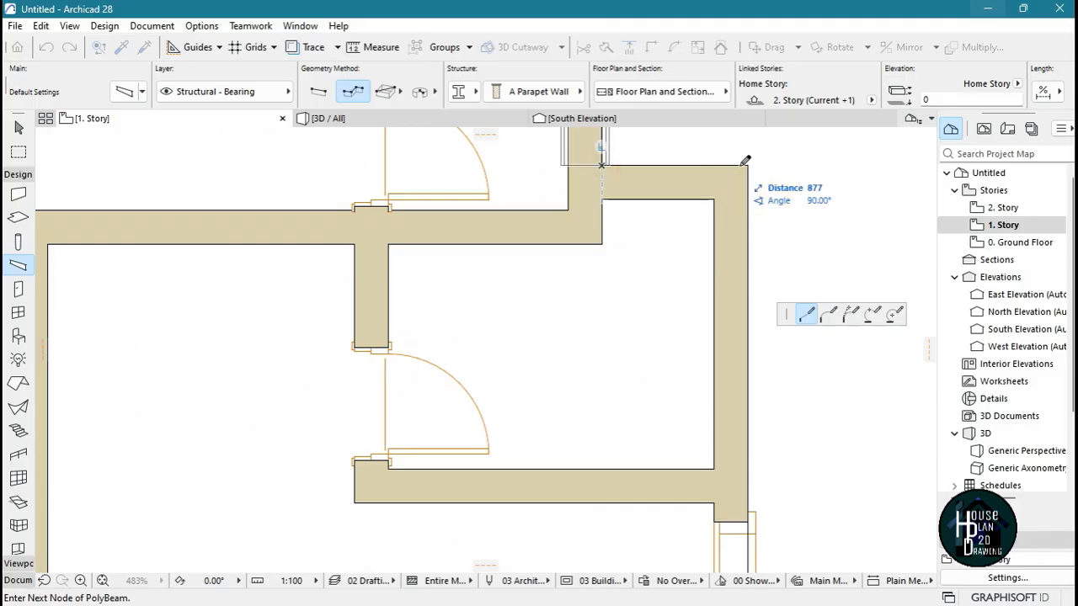
pyautogui.scroll(-5, 671, 210)
pyautogui.scroll(7, 686, 299)
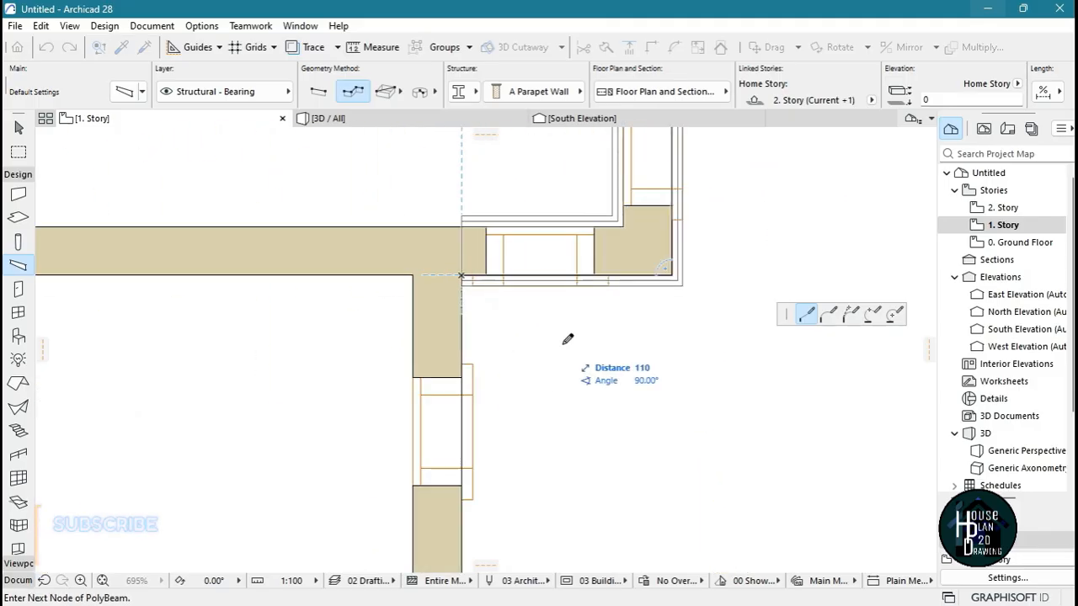
pyautogui.scroll(-6, 618, 303)
pyautogui.scroll(7, 587, 354)
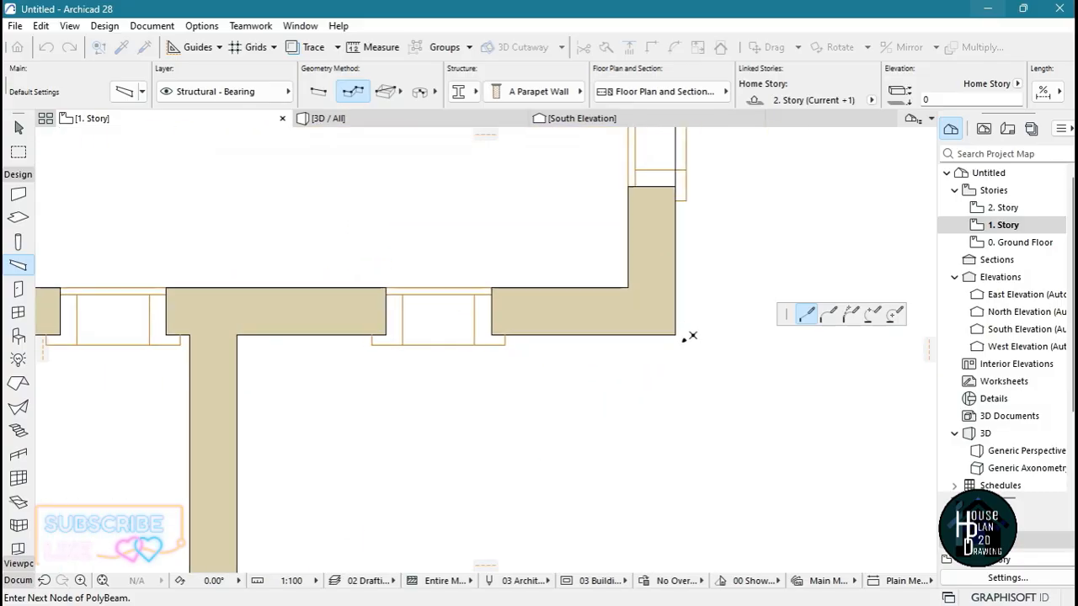
pyautogui.click(674, 334)
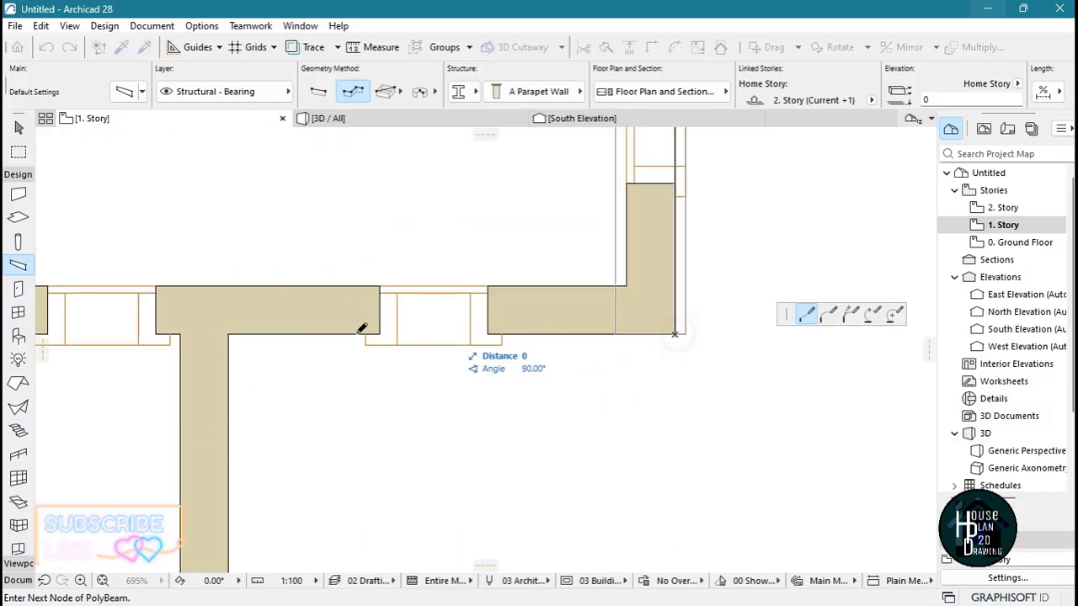
pyautogui.click(233, 337)
pyautogui.scroll(-4, 350, 392)
pyautogui.scroll(6, 371, 396)
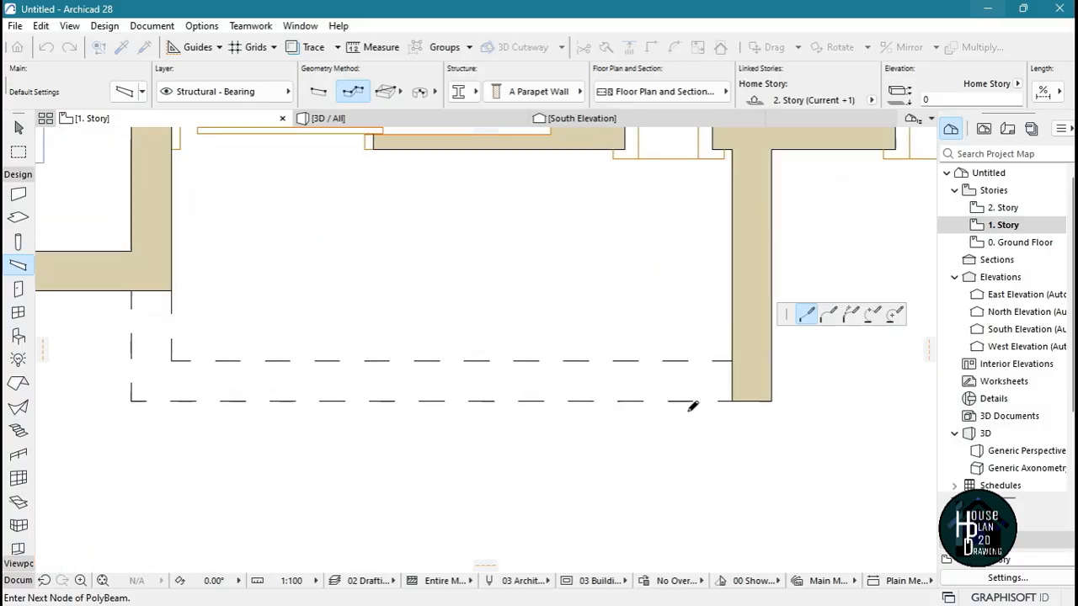
pyautogui.click(775, 401)
pyautogui.scroll(-5, 530, 455)
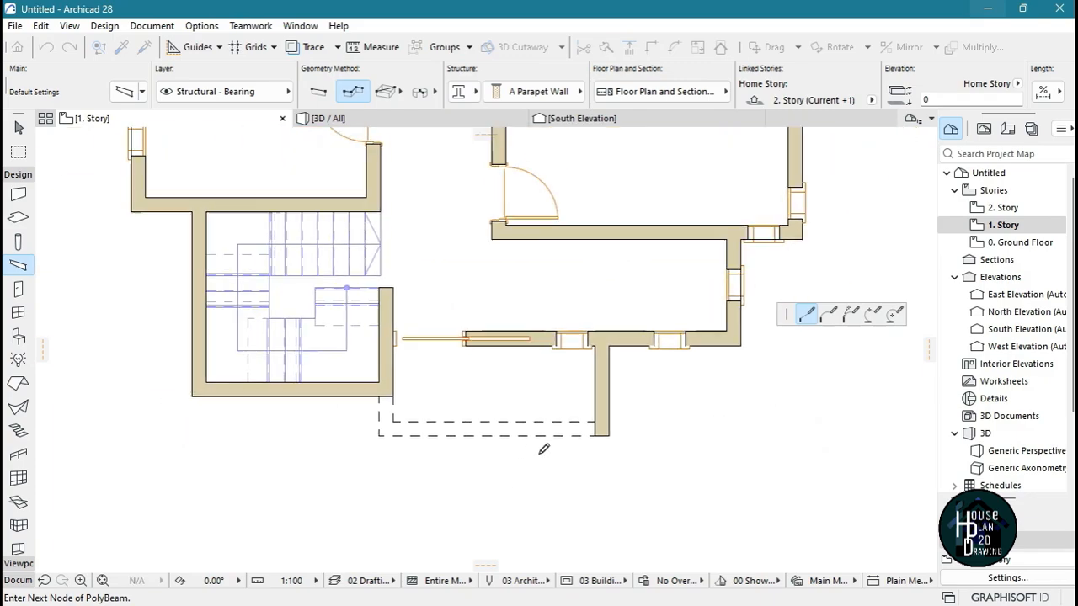
pyautogui.scroll(4, 589, 442)
pyautogui.click(582, 434)
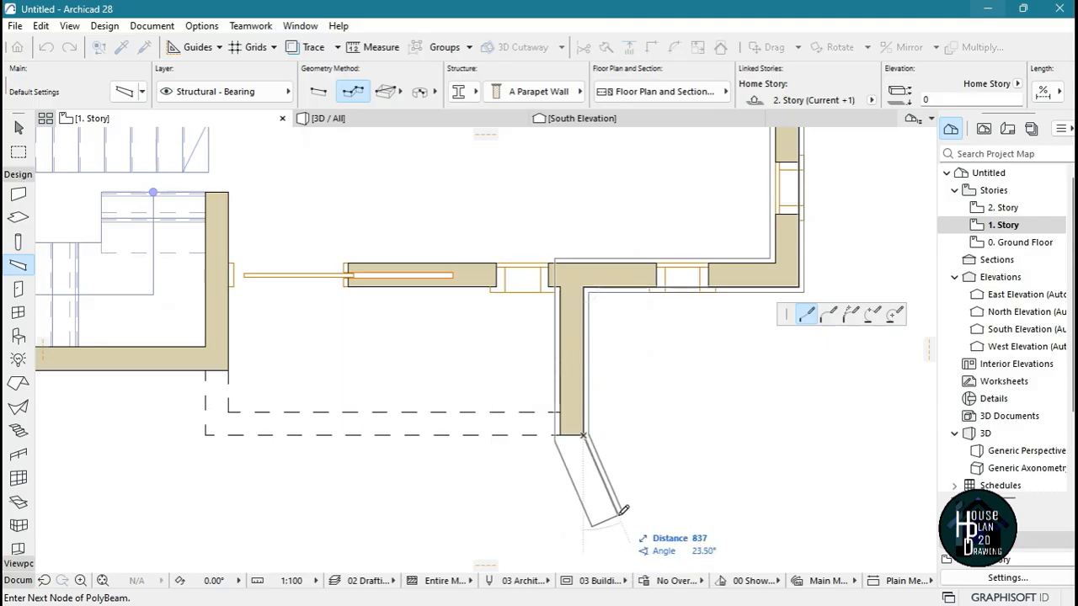
pyautogui.press('BackSpace')
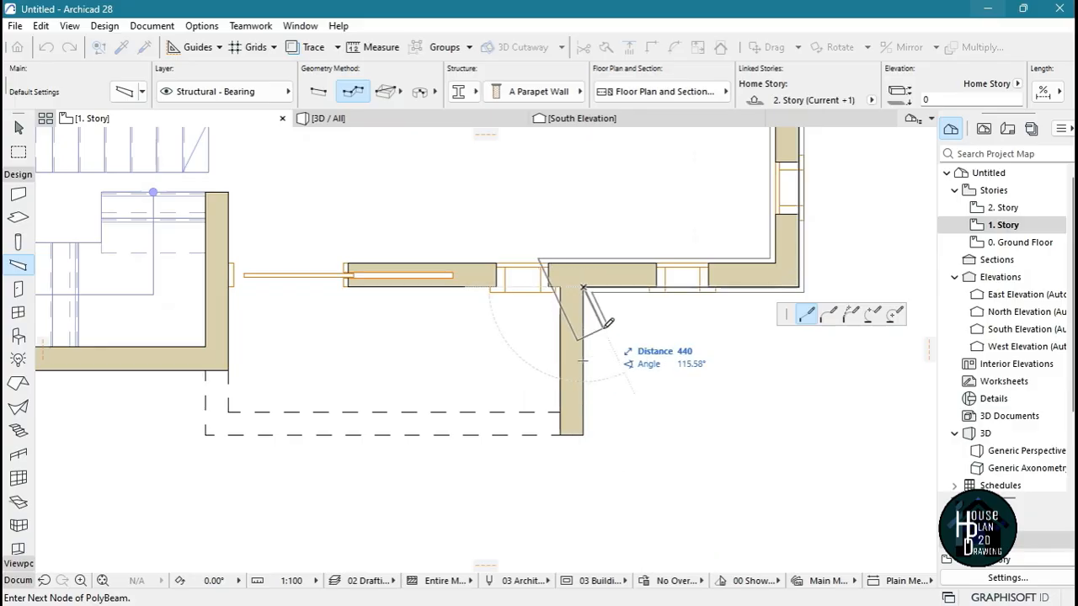
pyautogui.press('BackSpace')
pyautogui.press('space')
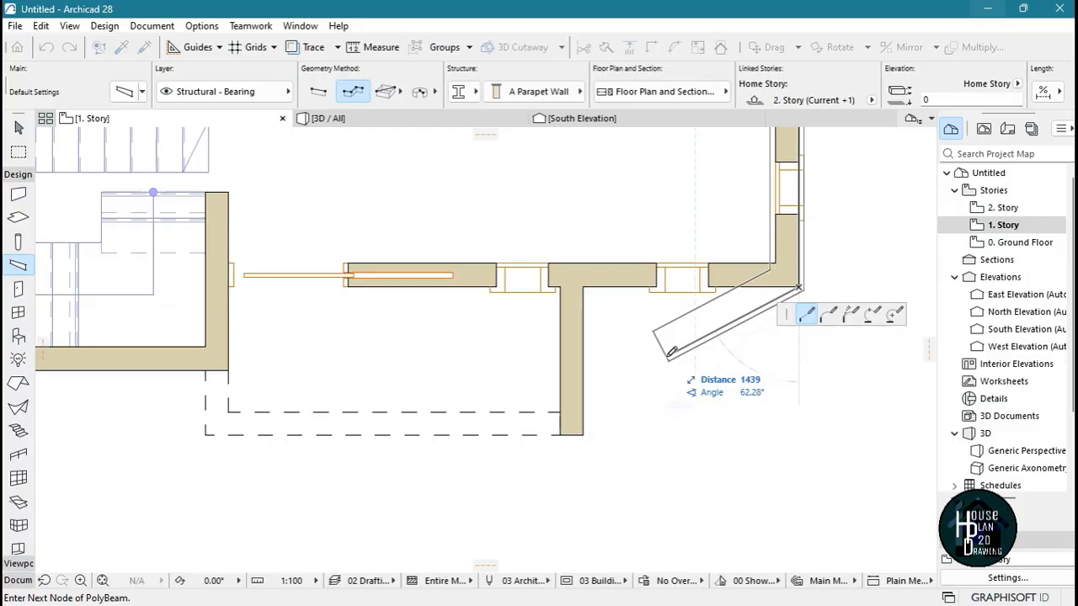
# Extend the parapet beam straight along the south wall to the stairwell, around the stairwell and to the adjoining room's southwest corner
pyautogui.click(229, 286)
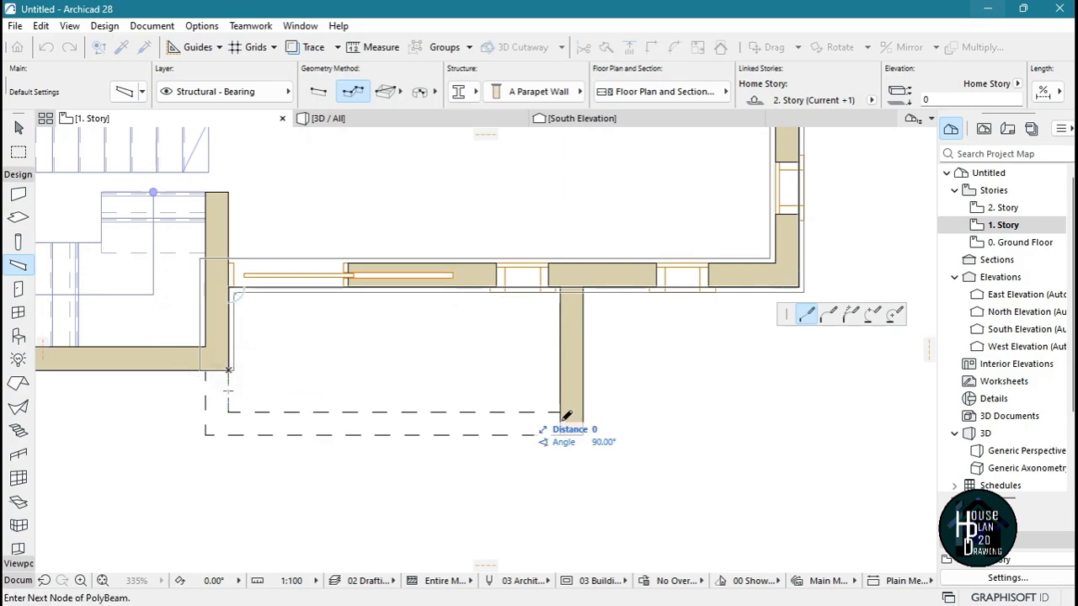
pyautogui.scroll(-3, 566, 416)
pyautogui.scroll(3, 250, 391)
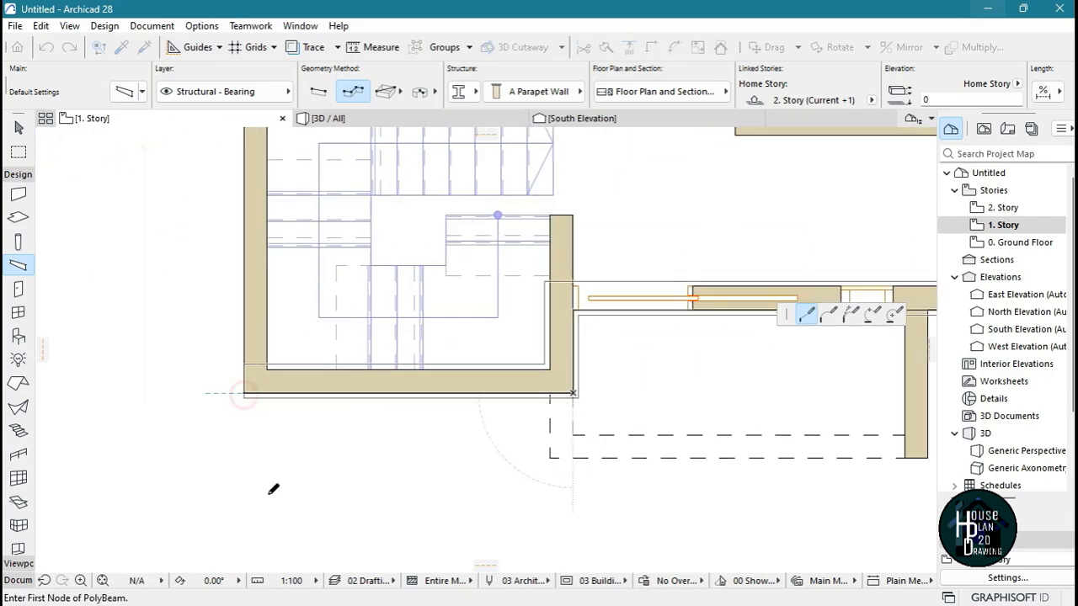
pyautogui.scroll(-4, 270, 471)
pyautogui.scroll(6, 278, 421)
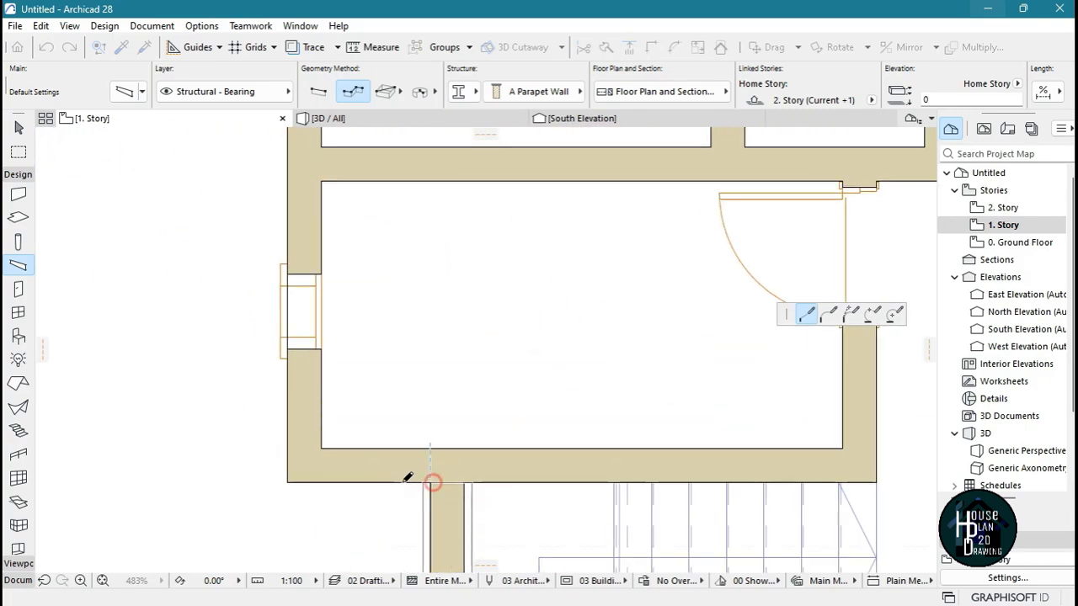
pyautogui.click(288, 482)
# Close the parapet beam chain at its starting northwest corner and keep the elements created on the unseen story
pyautogui.scroll(-4, 320, 507)
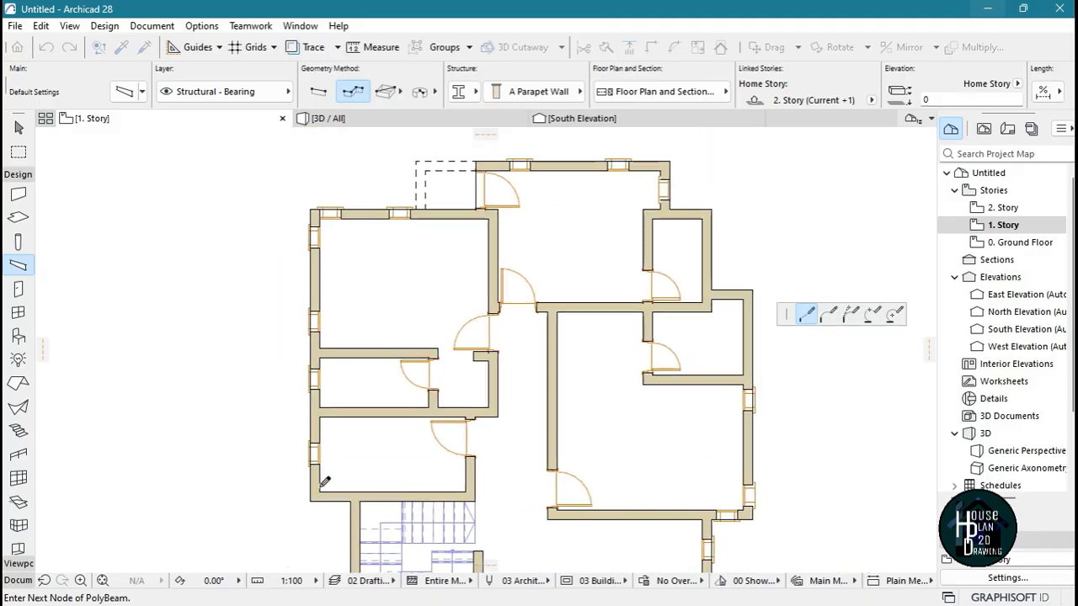
pyautogui.scroll(5, 316, 181)
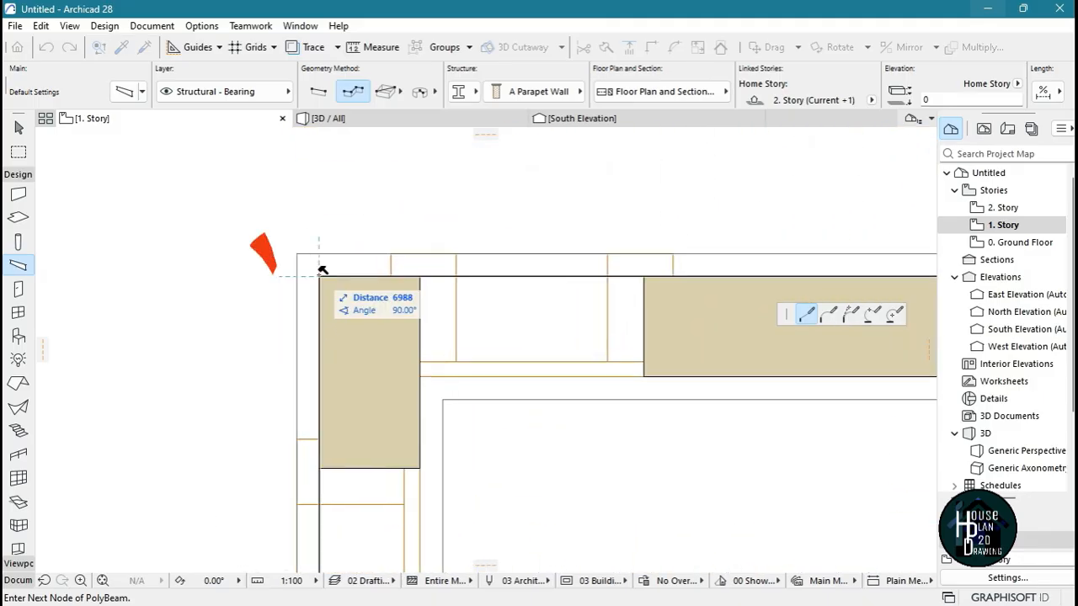
pyautogui.doubleClick(321, 270)
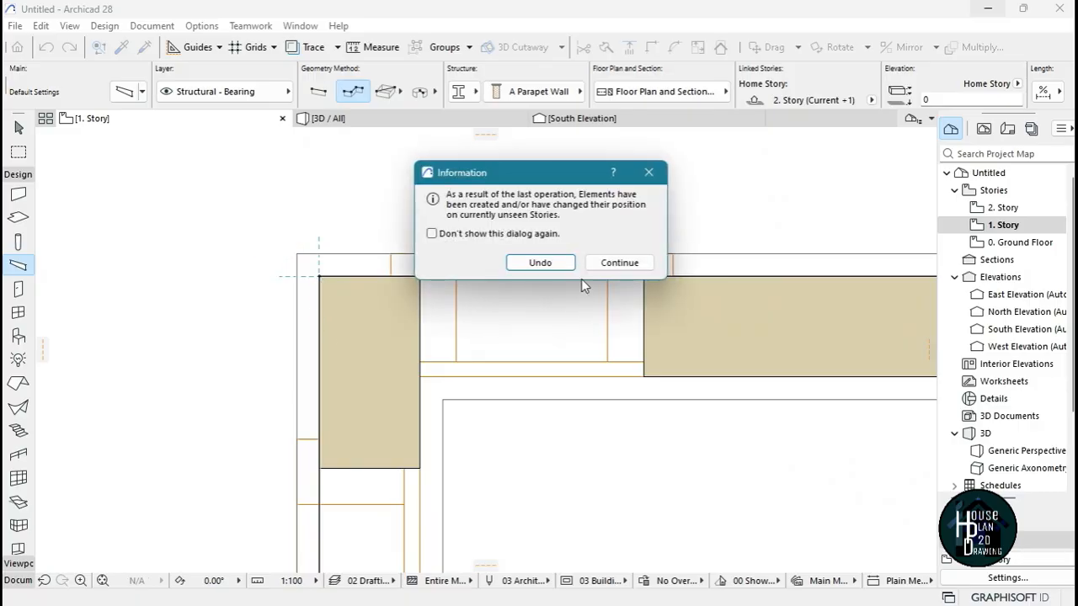
pyautogui.click(619, 264)
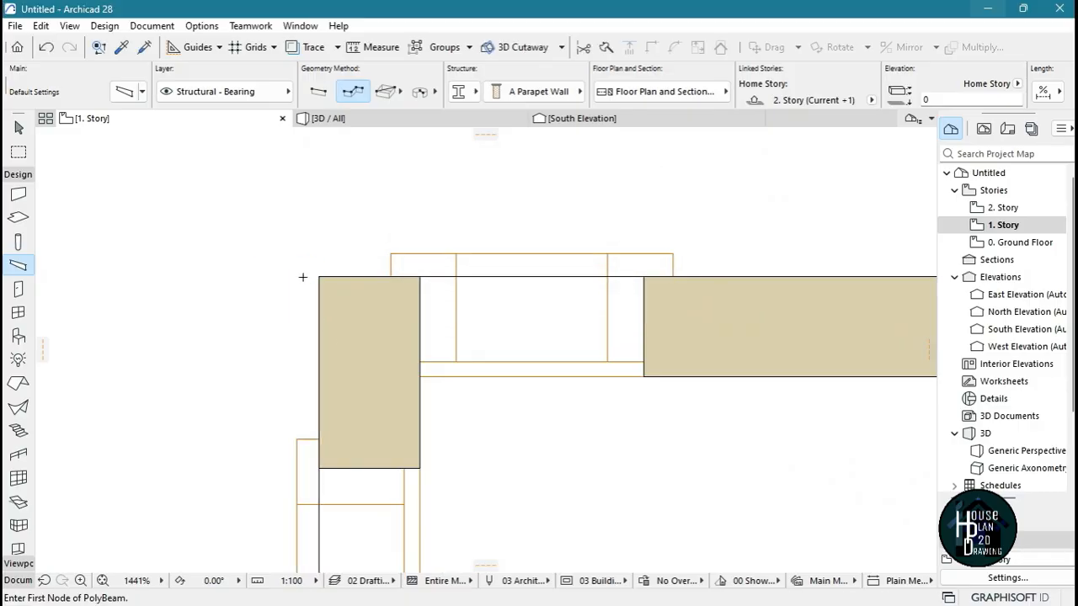
# Inspect the finished parapet beam around the house in the 3D view using 3D Explore
pyautogui.scroll(-12, 302, 277)
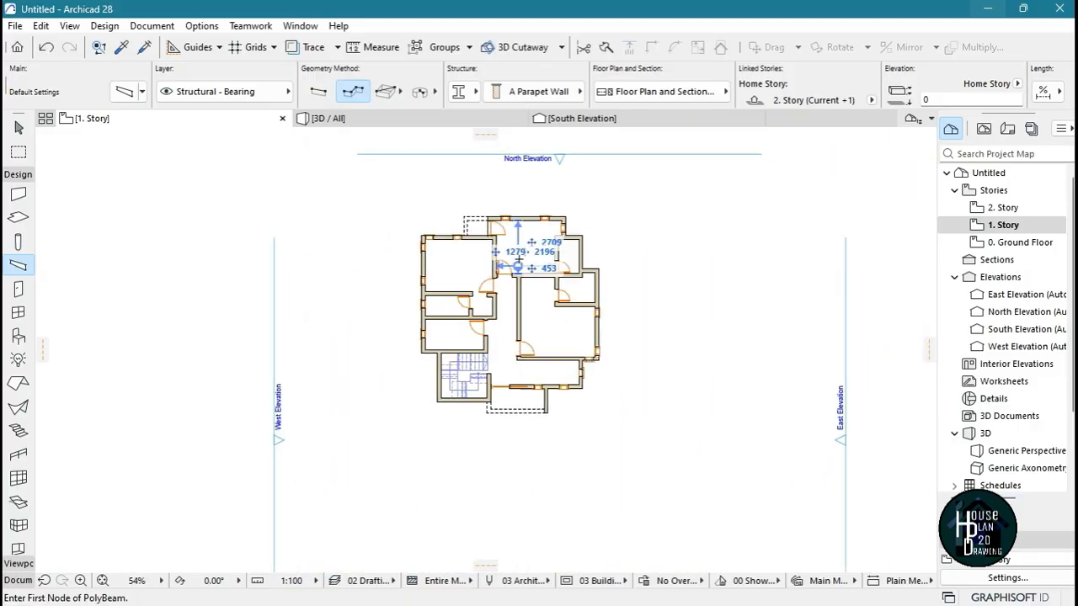
pyautogui.press('Escape')
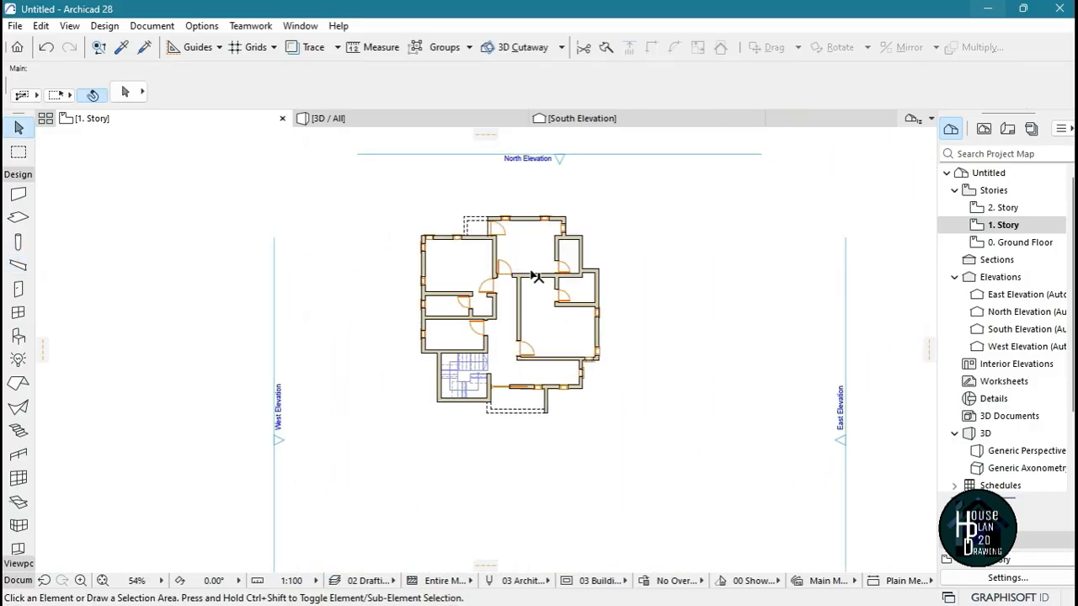
pyautogui.click(381, 120)
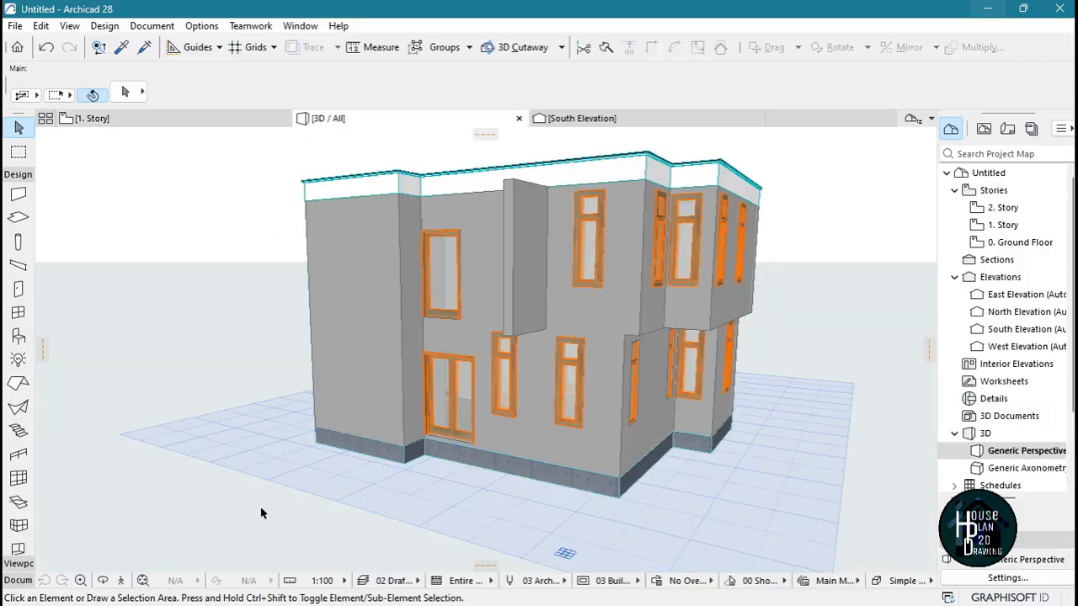
pyautogui.click(121, 580)
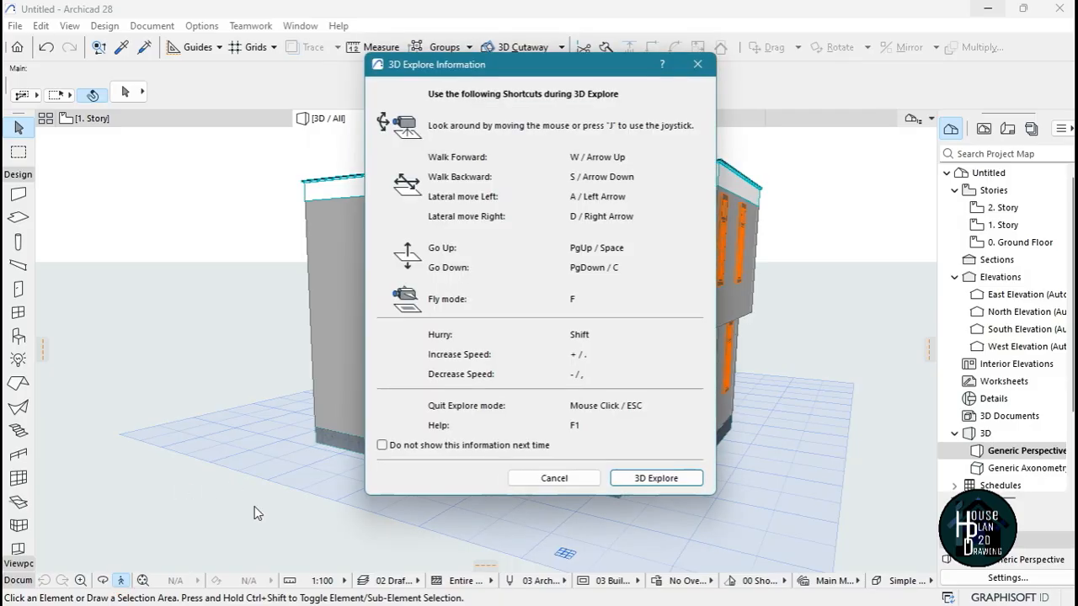
pyautogui.click(667, 479)
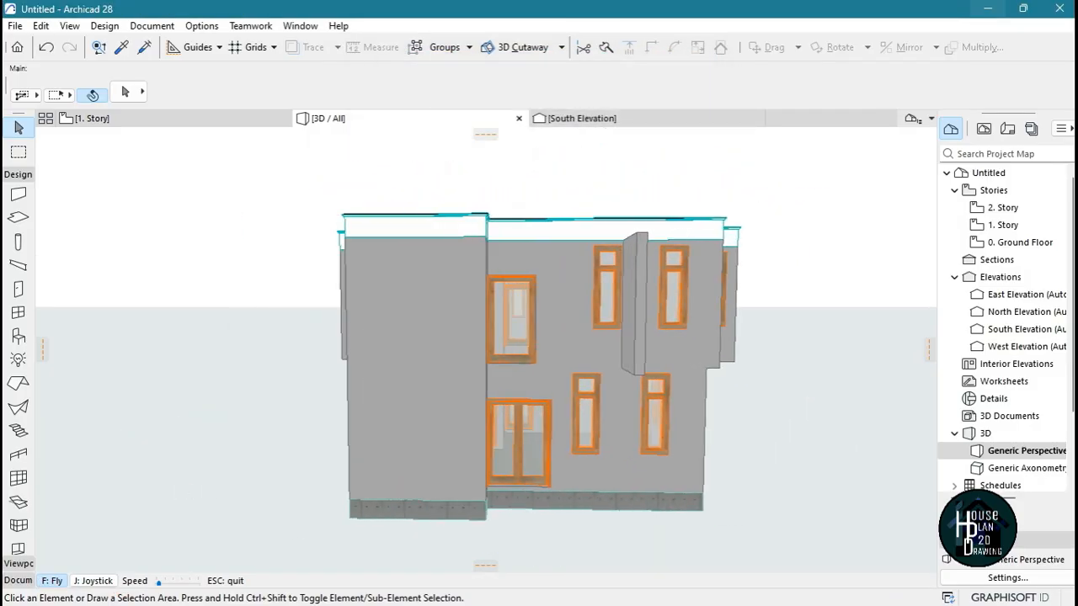
pyautogui.press('Left')
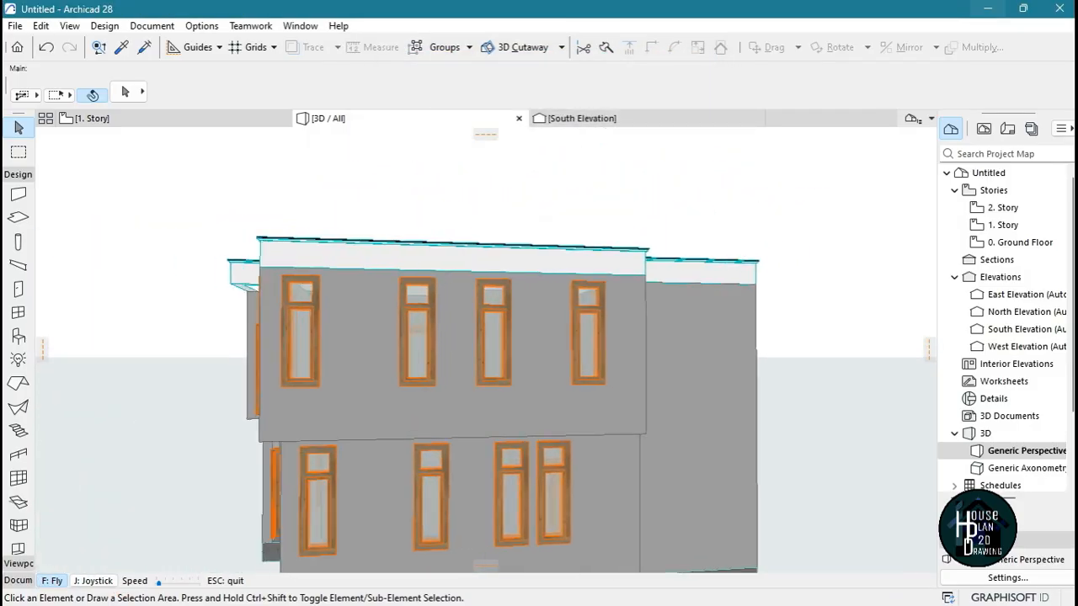
pyautogui.press('Escape')
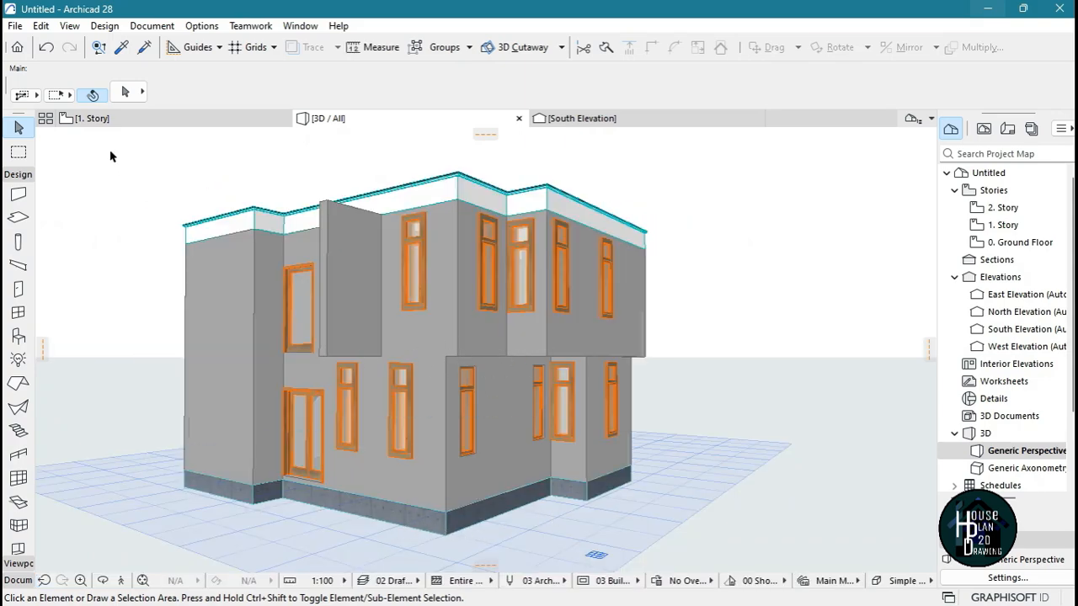
# Return to the 1. Story plan and set a new default thickness for the structural concrete slab
pyautogui.click(93, 118)
pyautogui.scroll(-5, 589, 342)
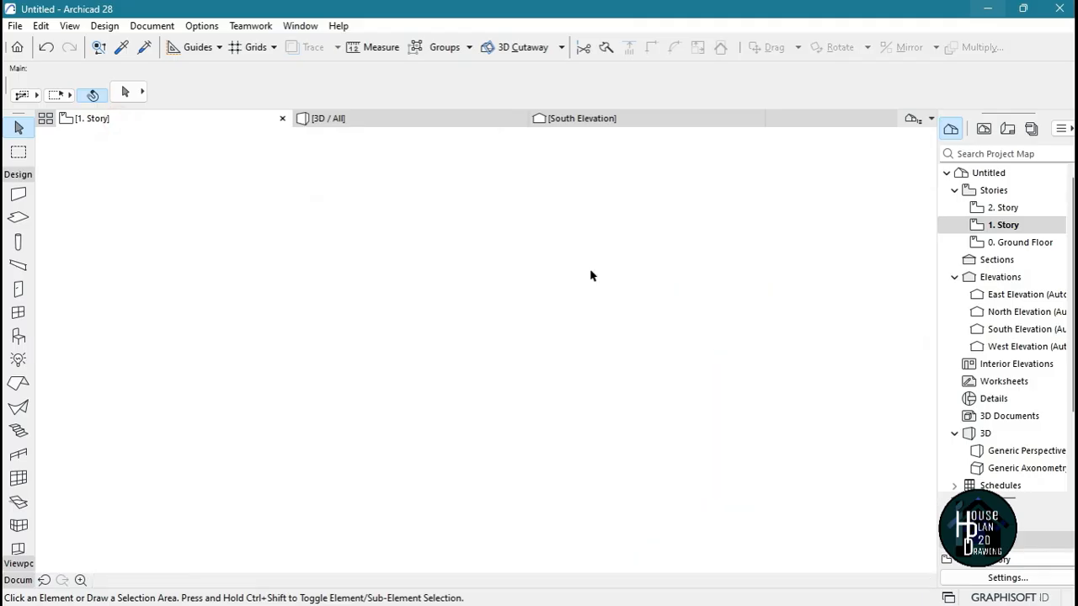
pyautogui.scroll(8, 539, 223)
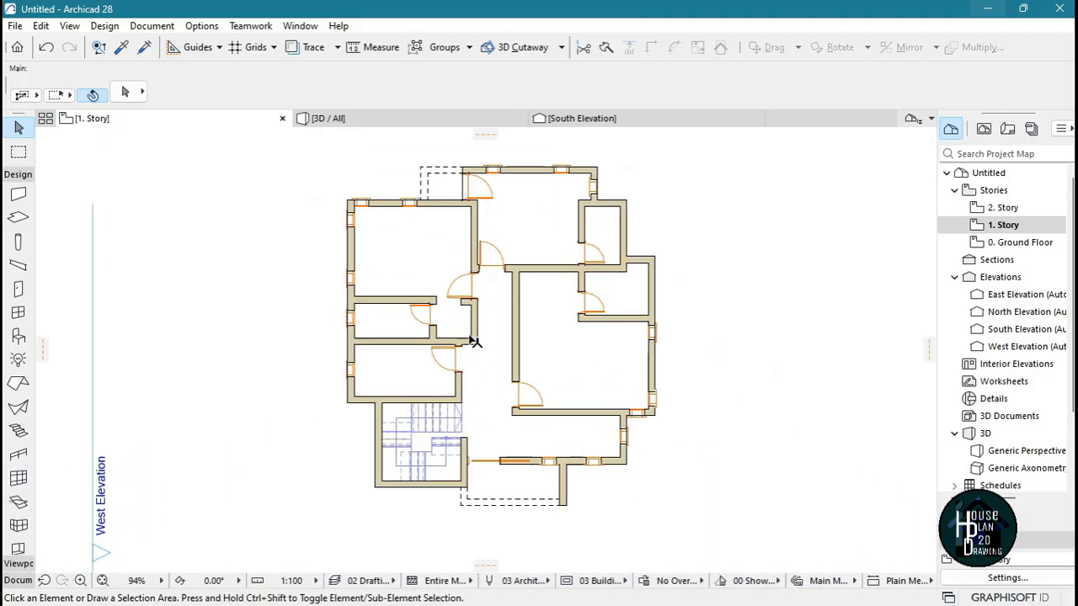
pyautogui.click(18, 218)
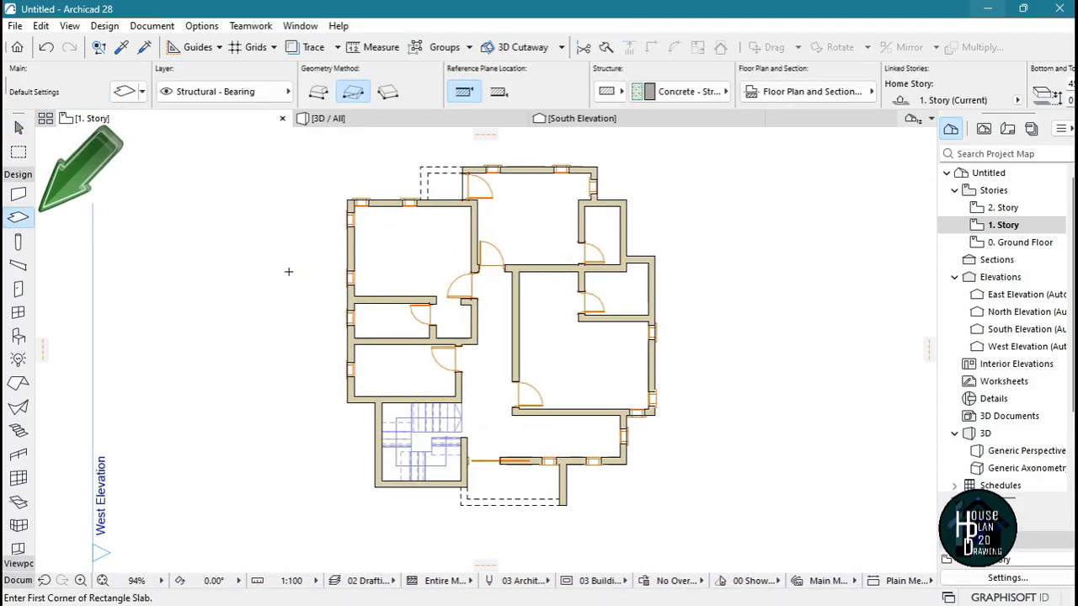
pyautogui.scroll(3, 376, 485)
pyautogui.click(127, 93)
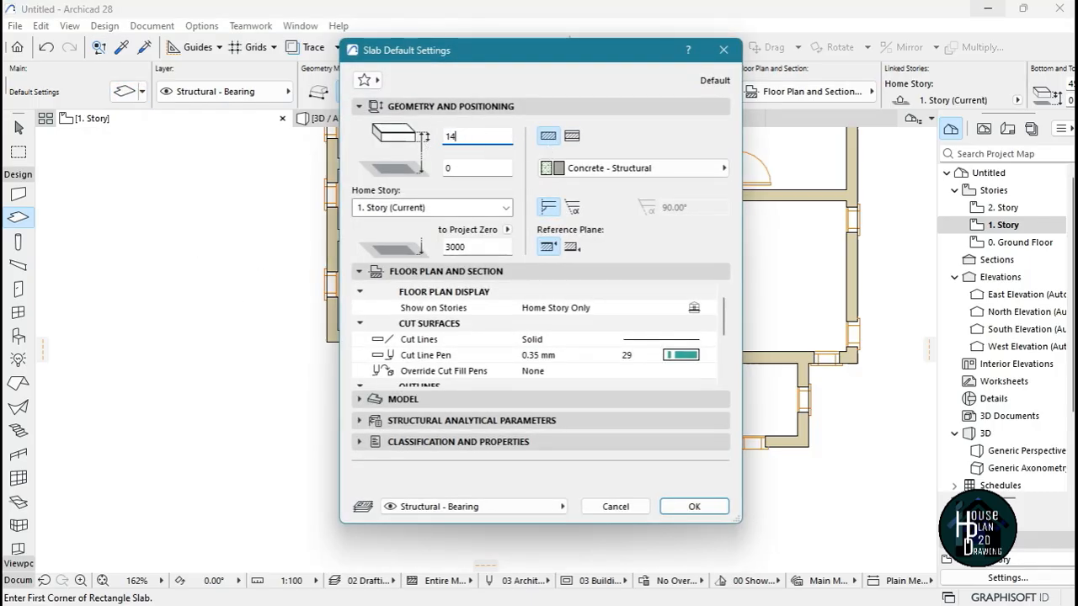
pyautogui.press('Return')
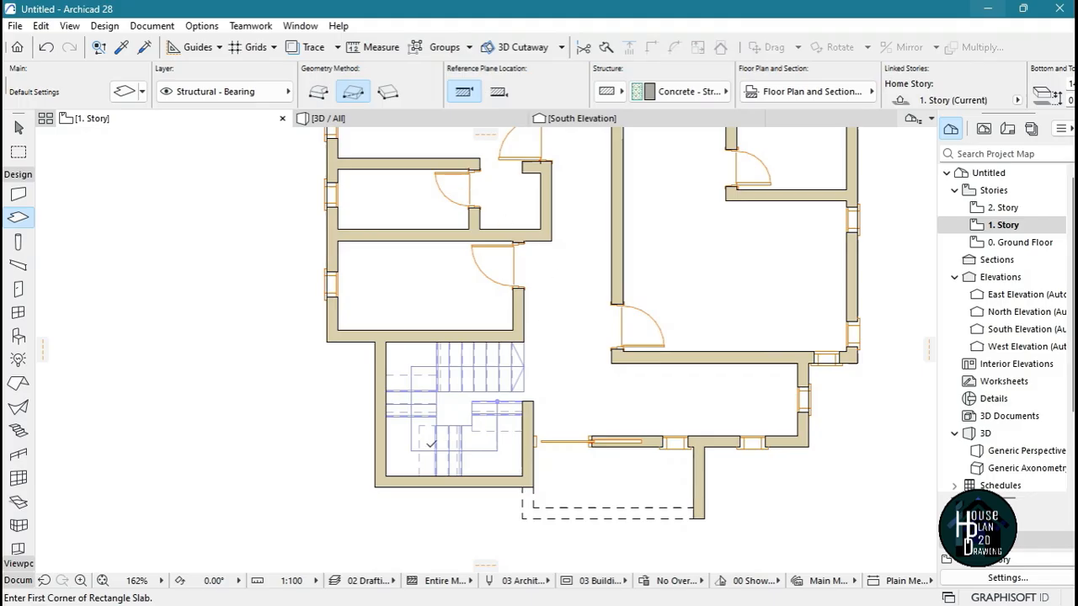
# Draw a rectangular slab from the stairwell's outer southwest corner to the north room's outer northeast corner
pyautogui.click(377, 486)
pyautogui.scroll(-4, 421, 404)
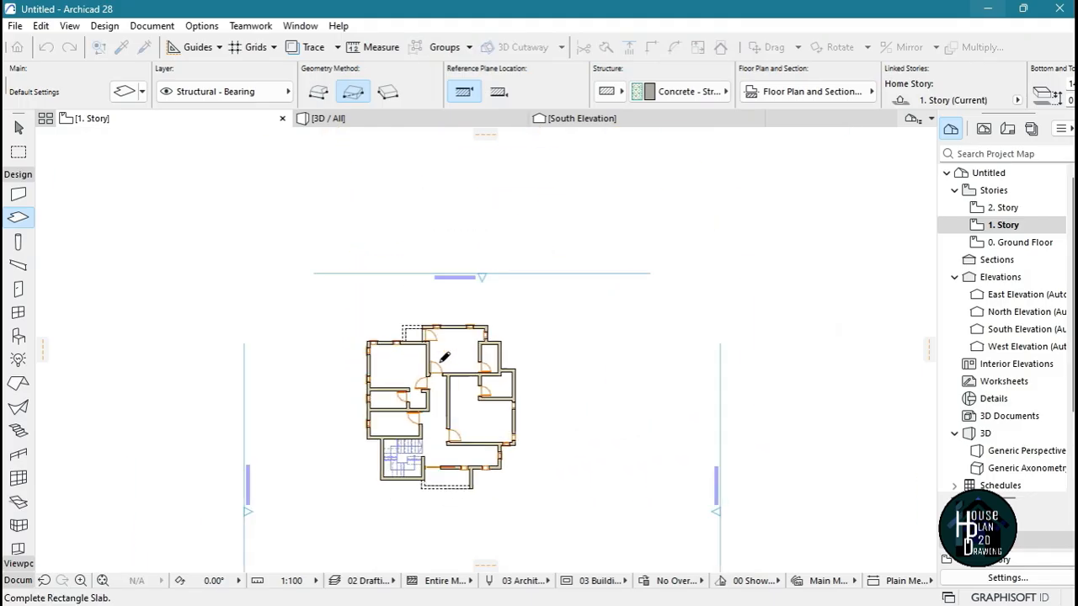
pyautogui.scroll(6, 503, 306)
pyautogui.click(554, 284)
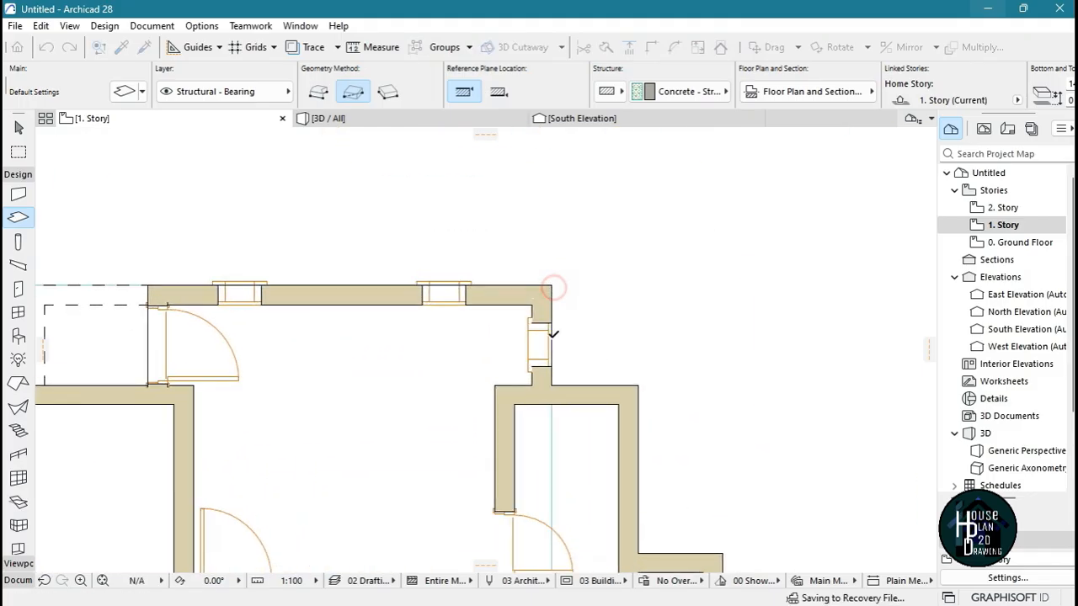
pyautogui.scroll(-5, 551, 253)
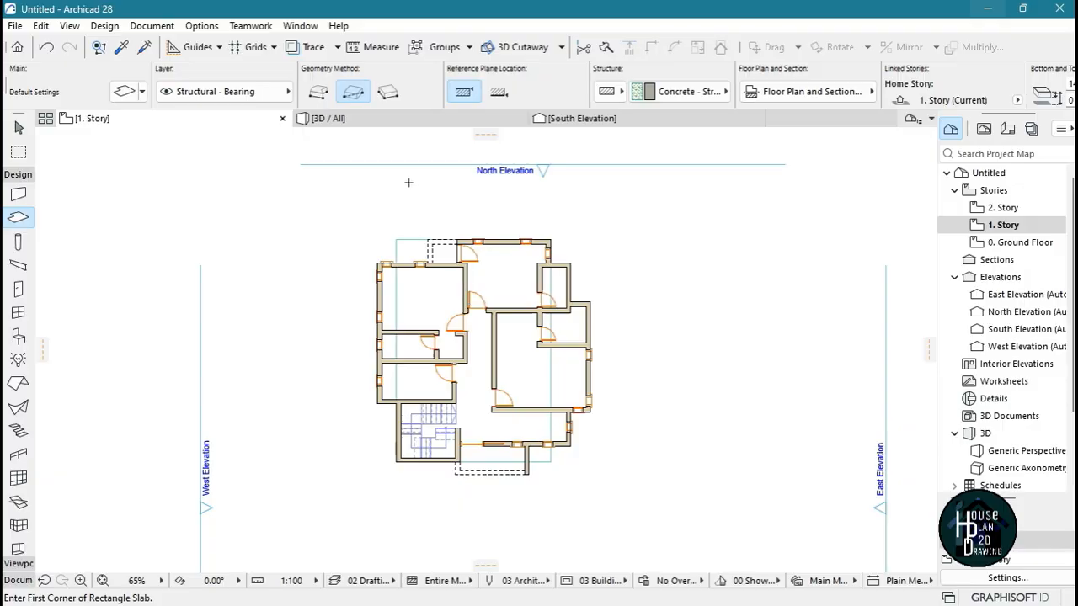
# Fly around the house in 3D Explore, with its information dialog disabled for next time, to examine the slab's overhangs and uncovered areas
pyautogui.click(370, 122)
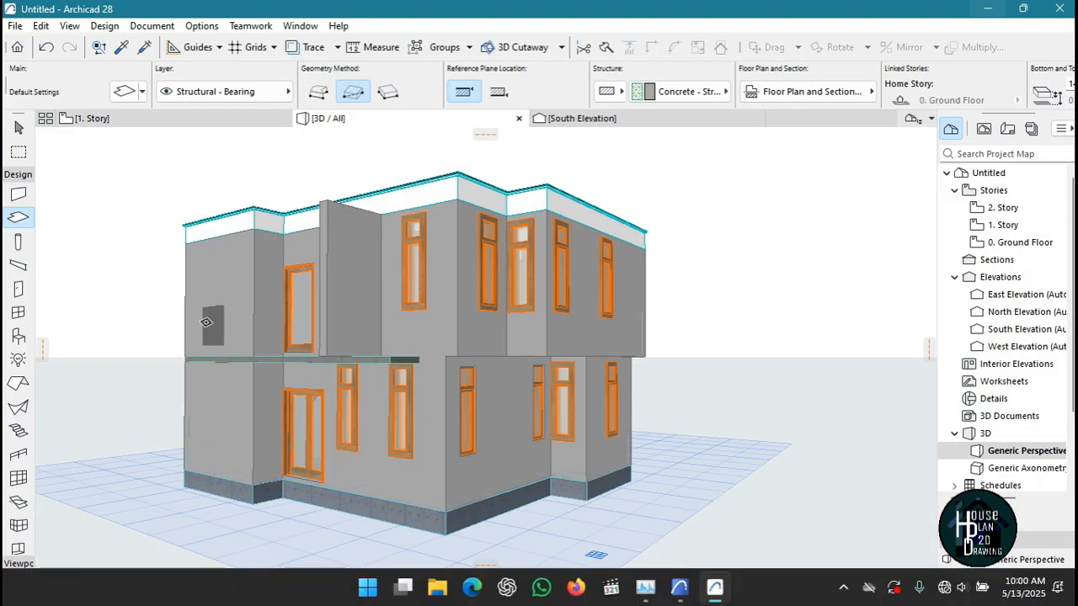
pyautogui.click(120, 580)
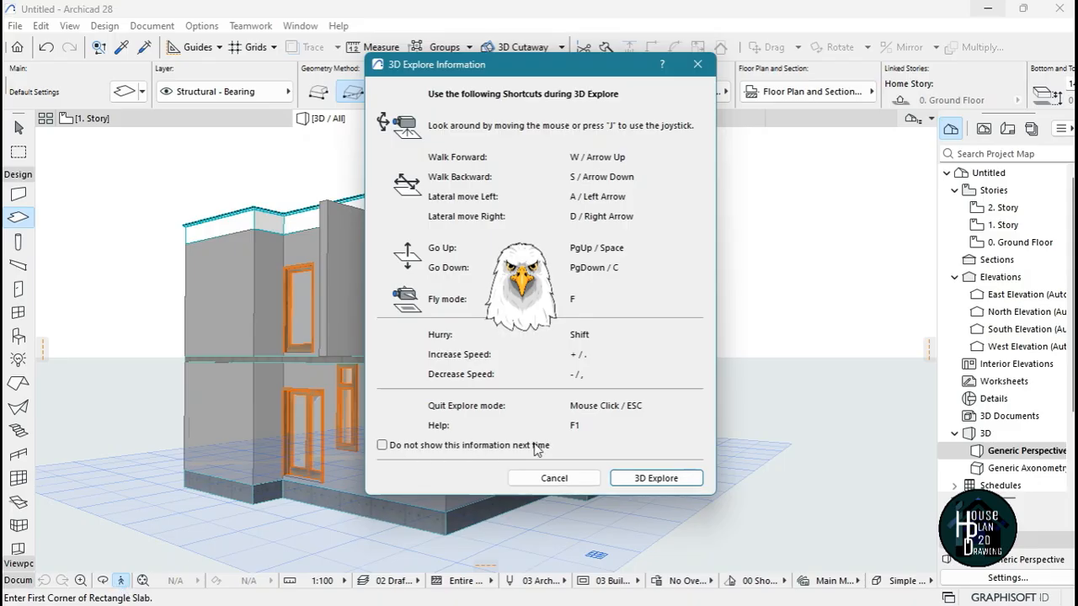
pyautogui.click(664, 478)
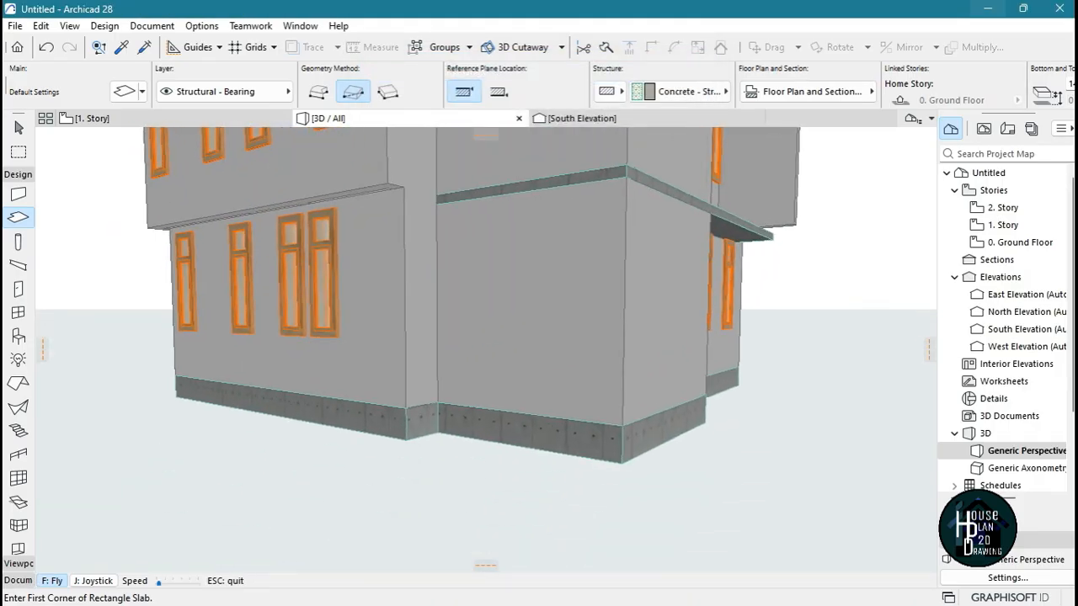
pyautogui.press('Right')
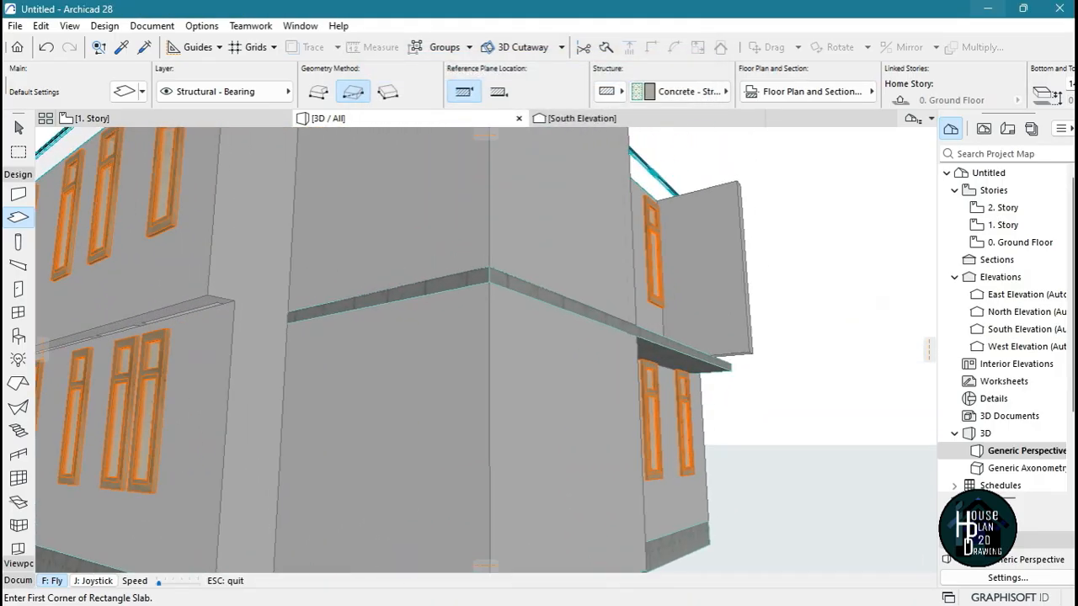
pyautogui.press('Right')
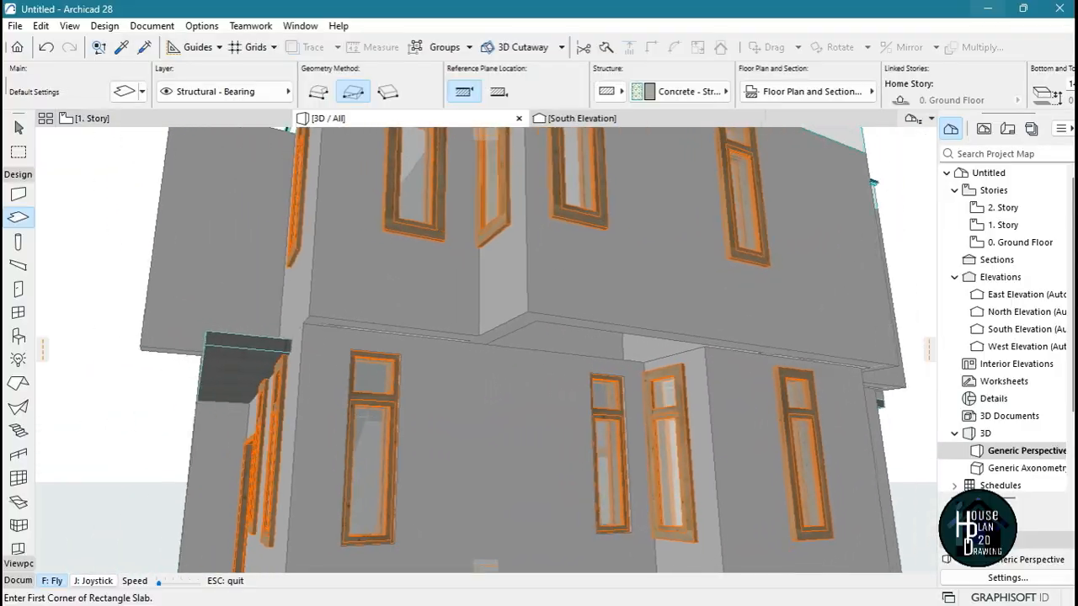
pyautogui.press('Right')
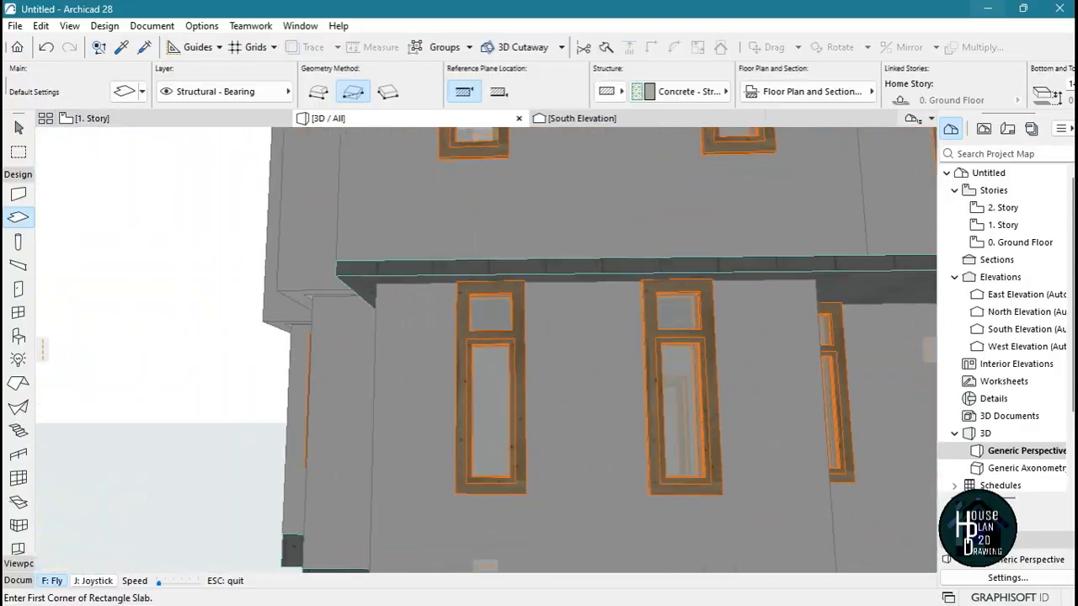
pyautogui.press('Down')
pyautogui.press('Right')
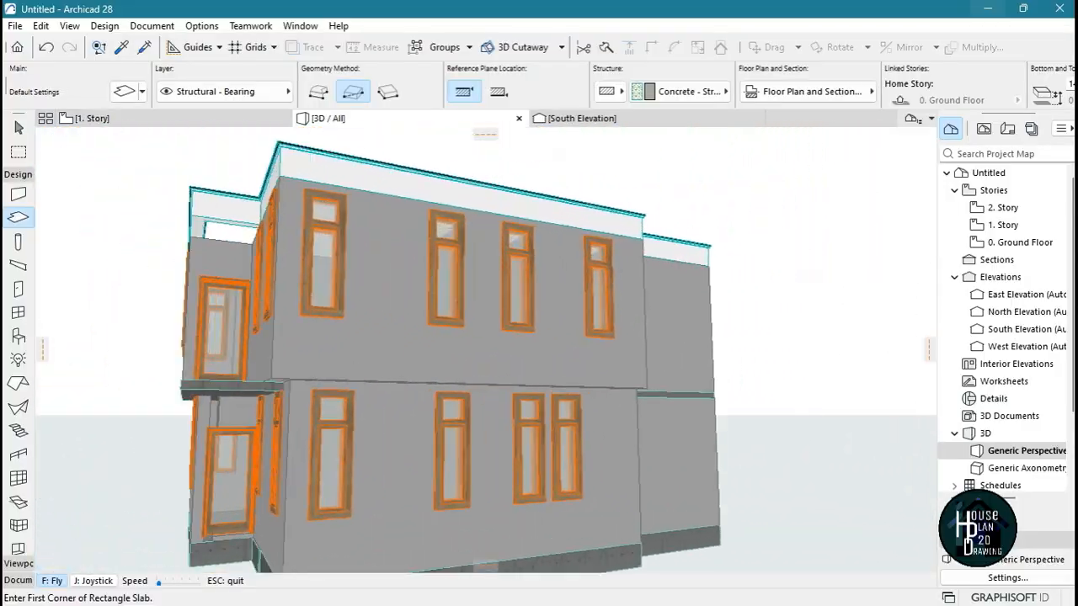
pyautogui.press('Right')
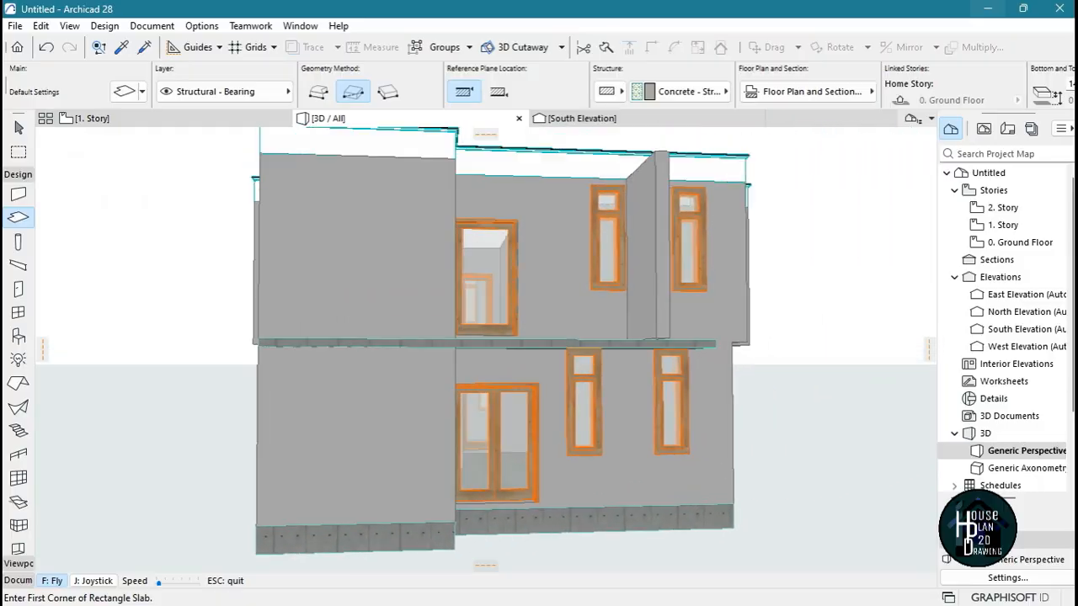
pyautogui.press('Escape')
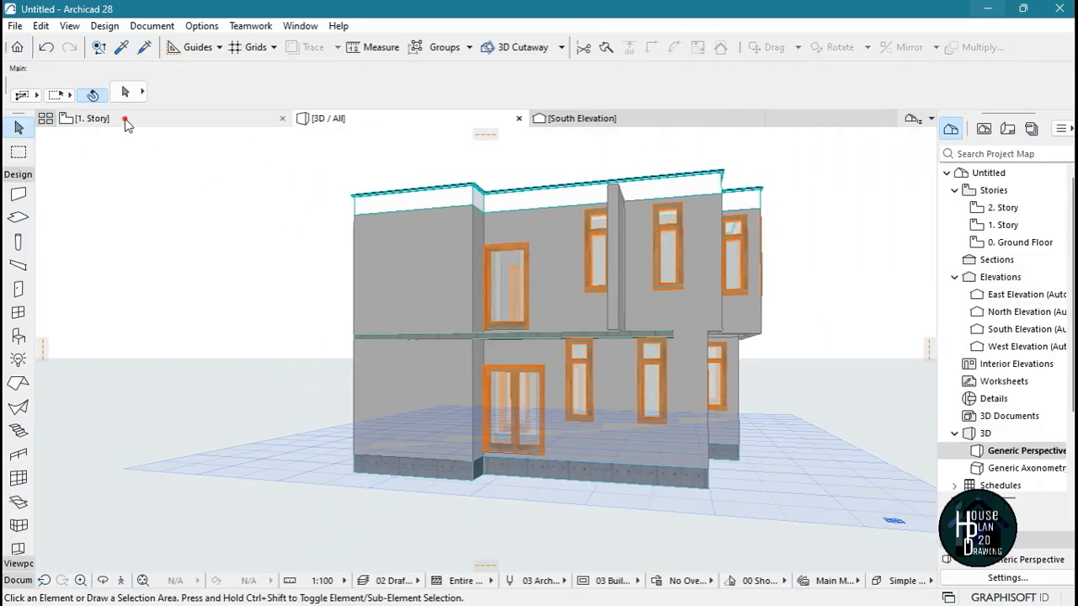
# On the 1. Story plan, add a rectangle to the slab over the uncovered western strip, from the outer southwest room corner to the north wall
pyautogui.click(126, 119)
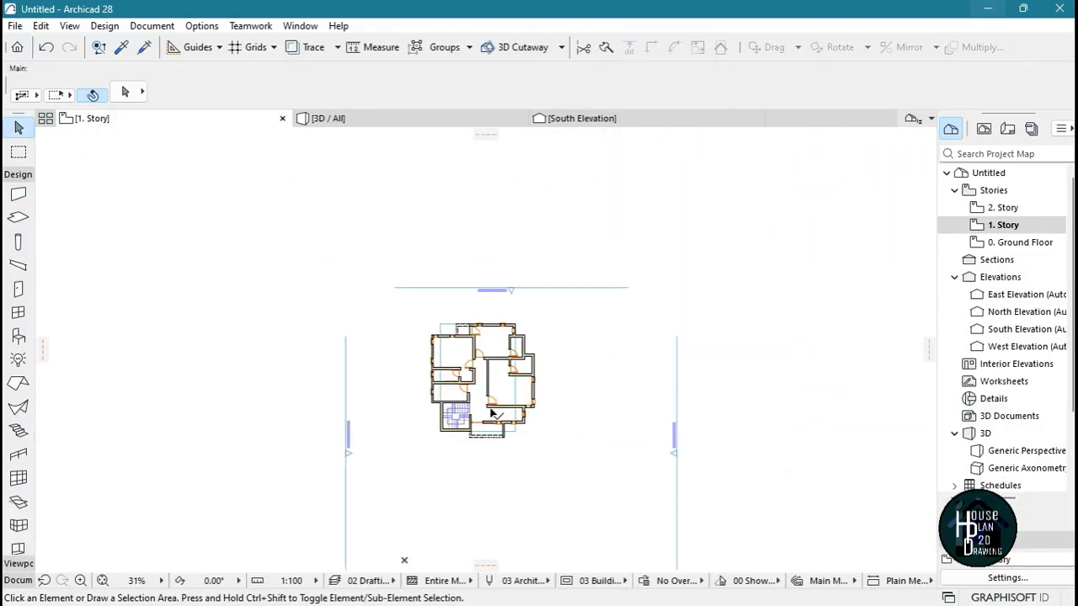
pyautogui.scroll(5, 492, 412)
pyautogui.click(562, 364)
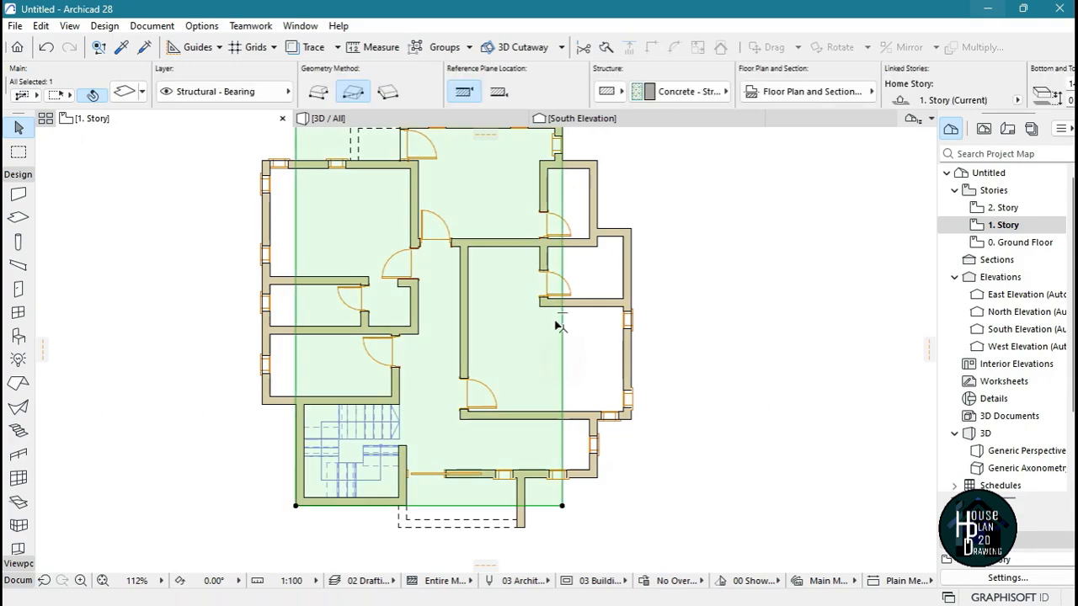
pyautogui.scroll(-3, 445, 392)
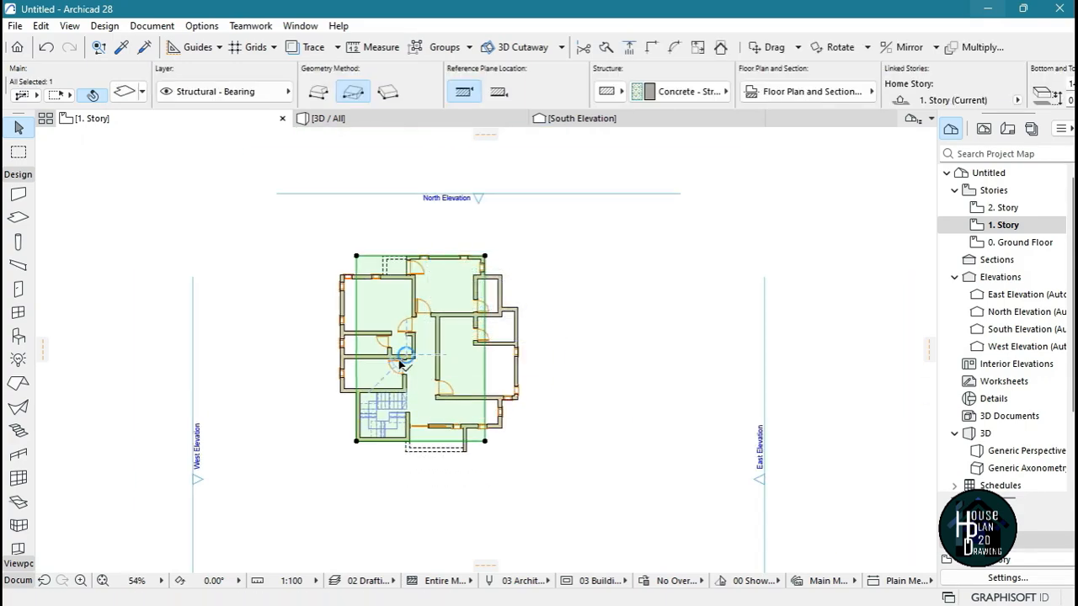
pyautogui.scroll(4, 402, 362)
pyautogui.scroll(-5, 402, 431)
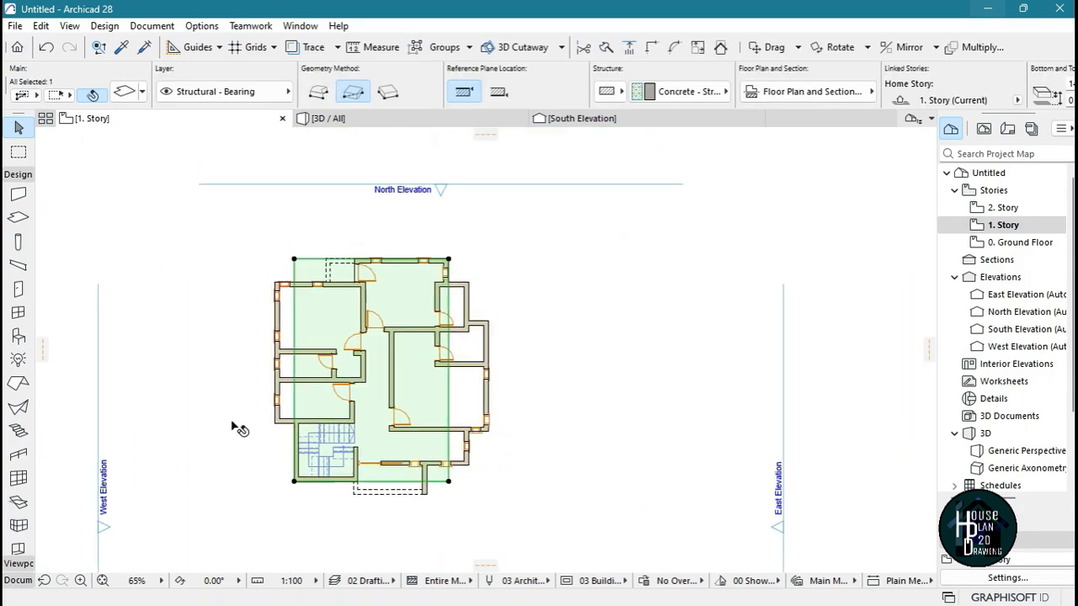
pyautogui.scroll(4, 378, 409)
pyautogui.scroll(-2, 377, 505)
pyautogui.scroll(5, 395, 452)
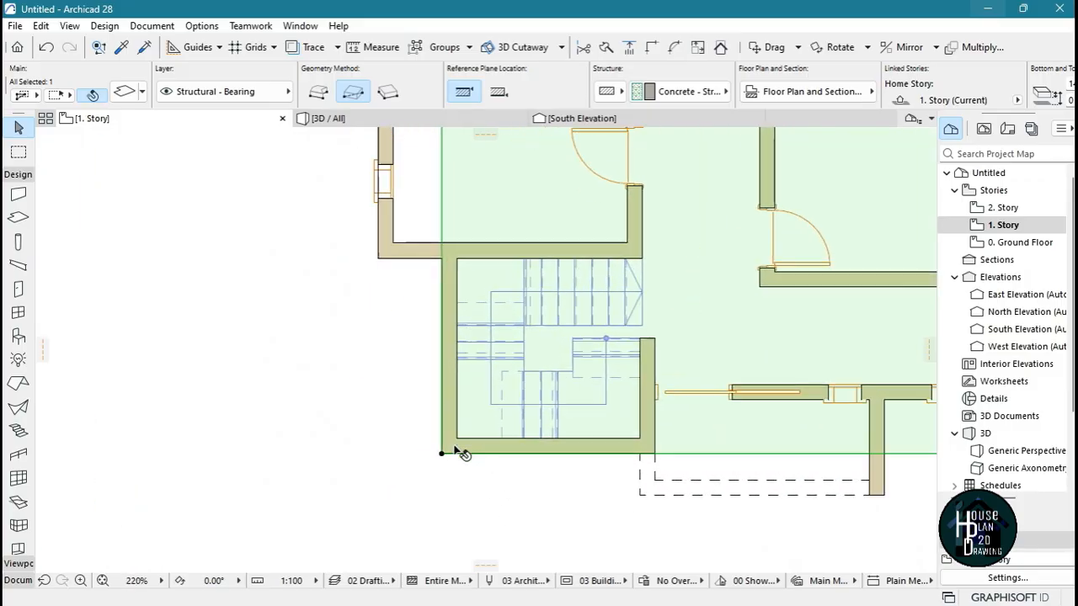
pyautogui.click(443, 453)
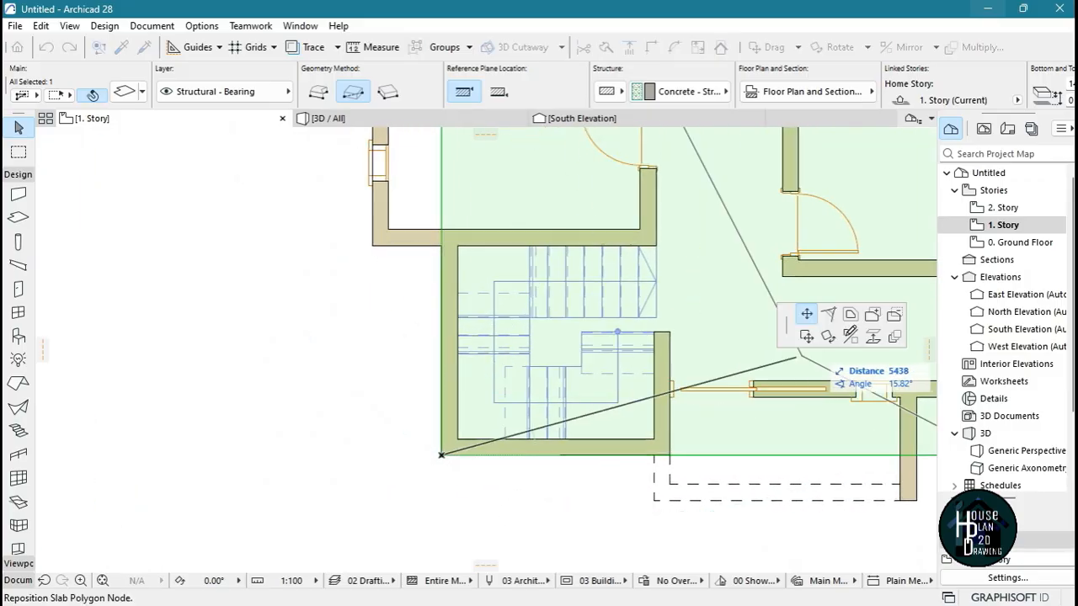
pyautogui.click(872, 315)
pyautogui.scroll(-3, 474, 539)
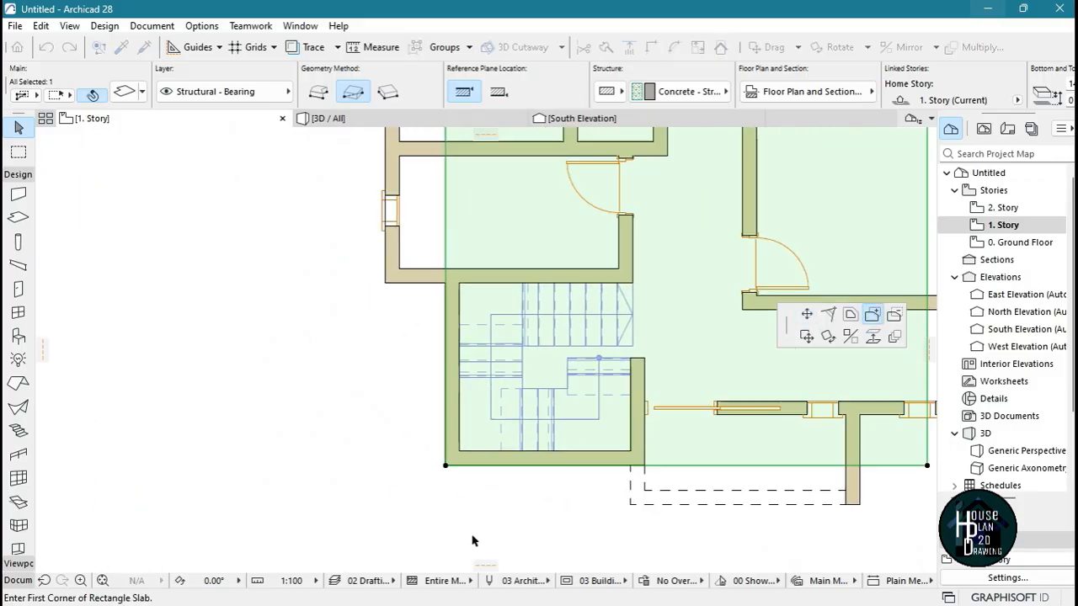
pyautogui.scroll(4, 472, 466)
pyautogui.scroll(2, 472, 465)
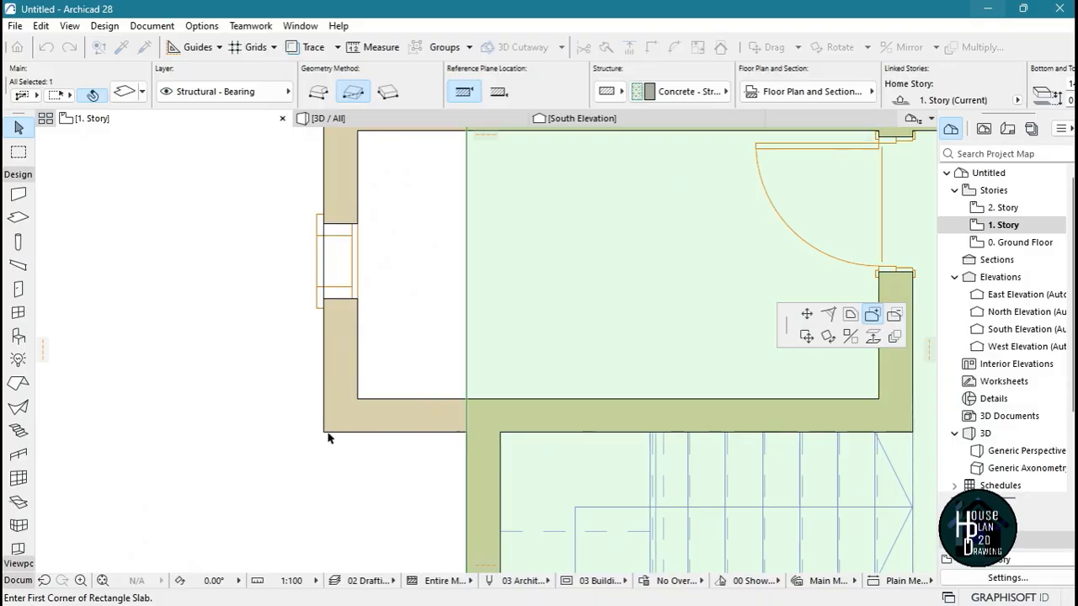
pyautogui.click(325, 434)
pyautogui.scroll(-4, 346, 514)
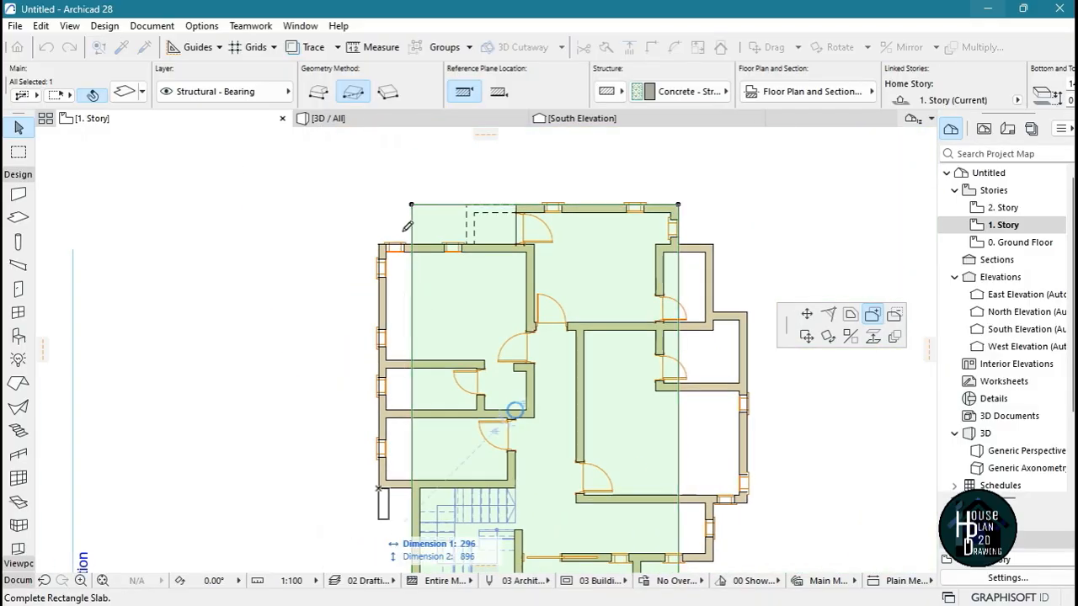
pyautogui.scroll(4, 416, 264)
pyautogui.scroll(3, 417, 264)
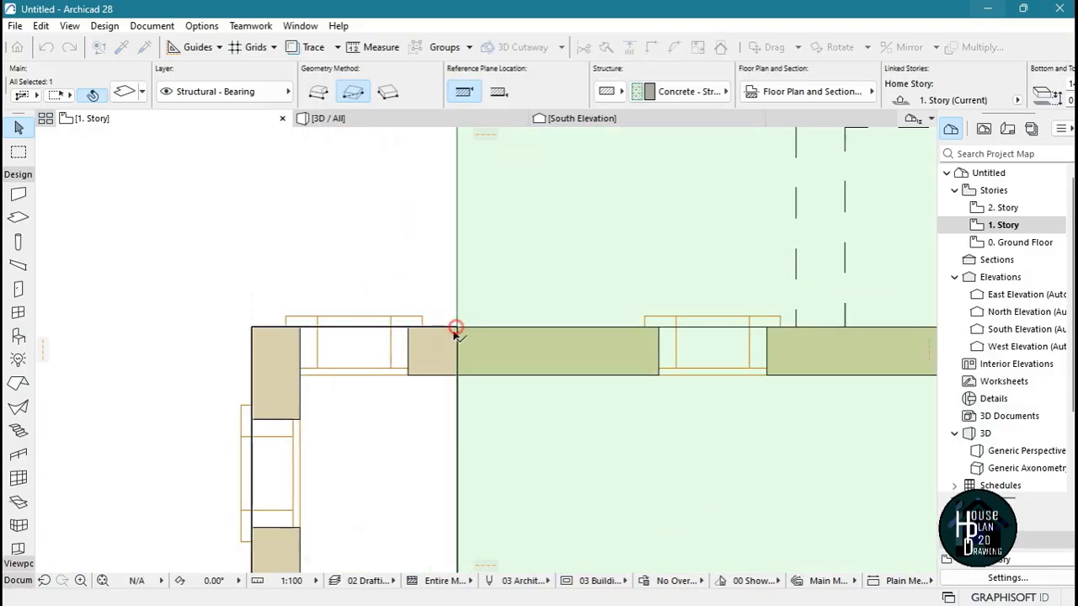
pyautogui.click(456, 327)
pyautogui.scroll(-4, 378, 273)
pyautogui.scroll(-2, 327, 298)
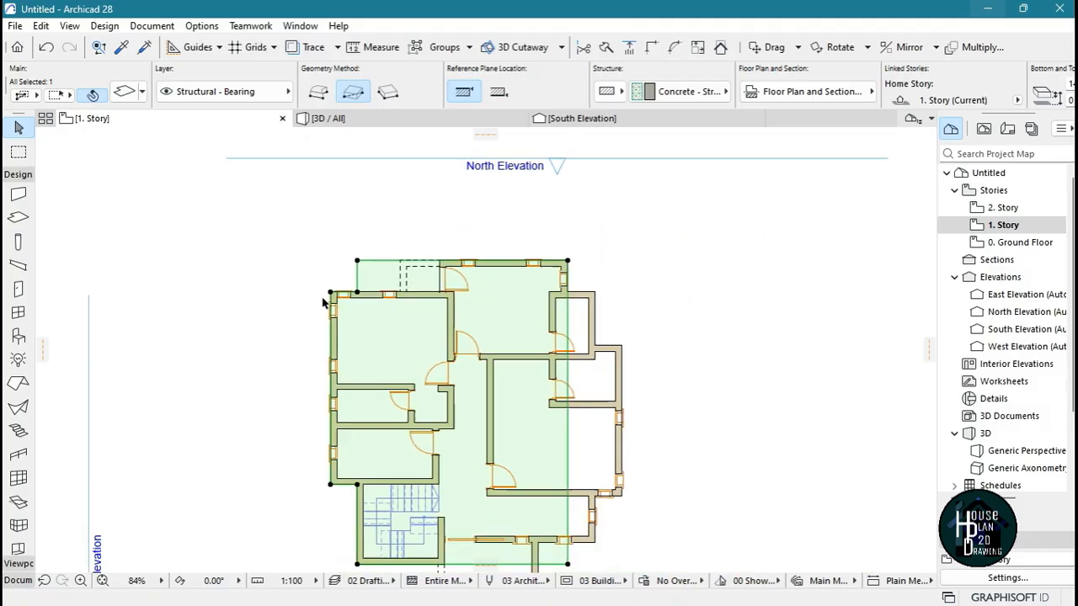
# Subtract a rectangle about 1572 mm wide from the slab's northwest overhang, stopping at the dashed outline beside the north room's door
pyautogui.scroll(5, 387, 302)
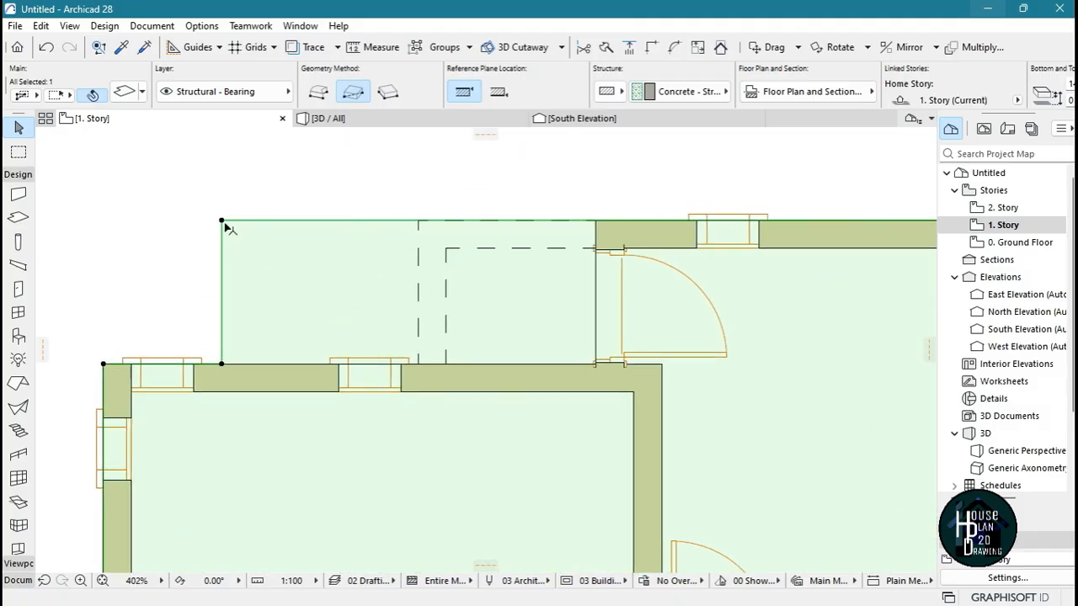
pyautogui.click(221, 223)
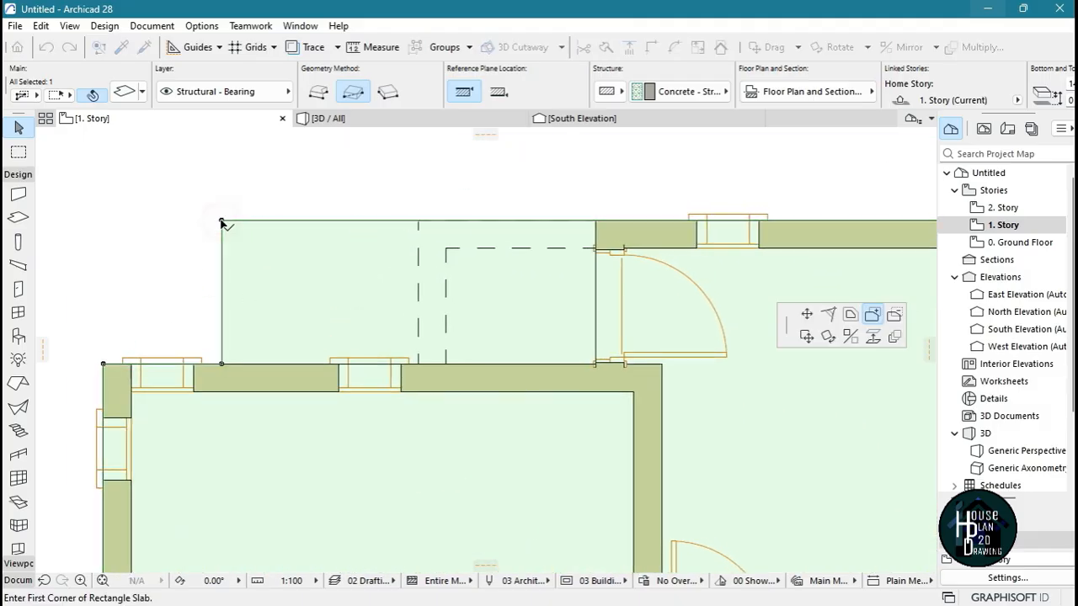
pyautogui.click(894, 317)
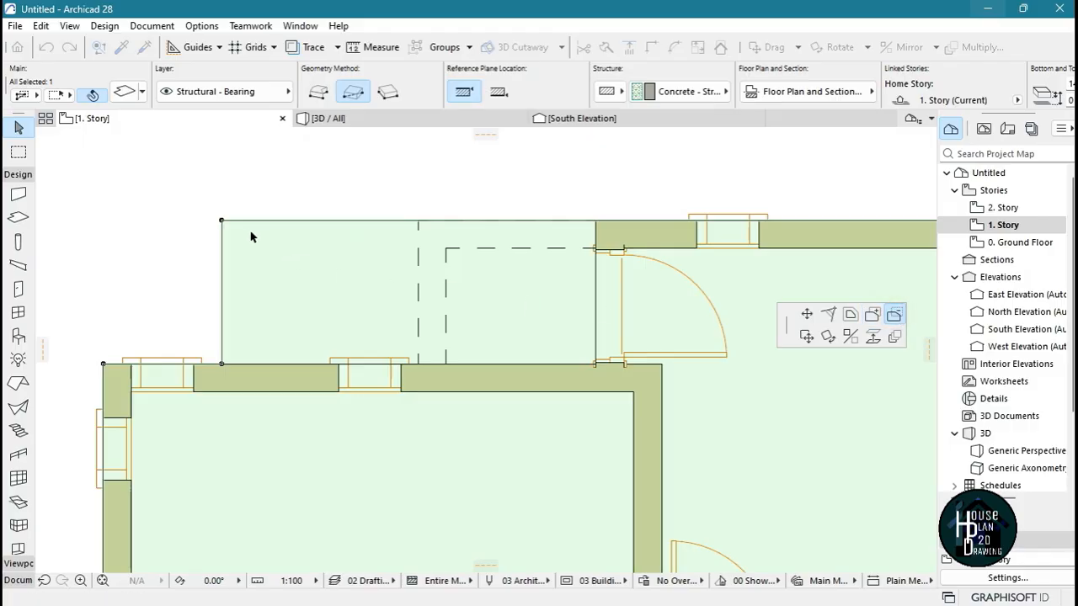
pyautogui.click(417, 364)
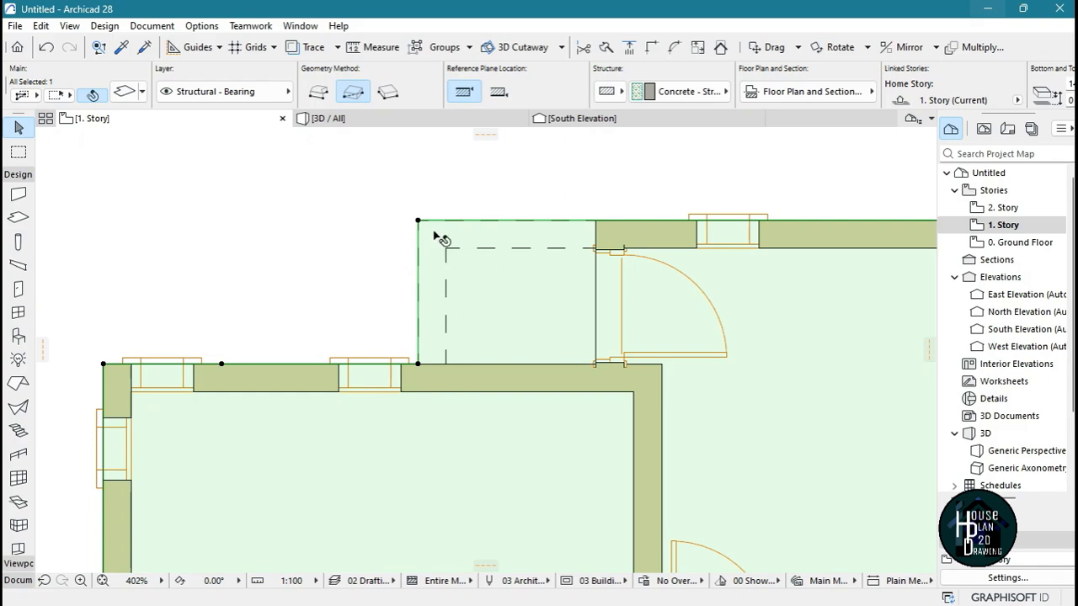
# Add a rectangle about 1000 by 1990 mm to the slab over the small northeast room, ending at the adjoining room's outer north wall
pyautogui.scroll(-3, 439, 229)
pyautogui.scroll(3, 514, 218)
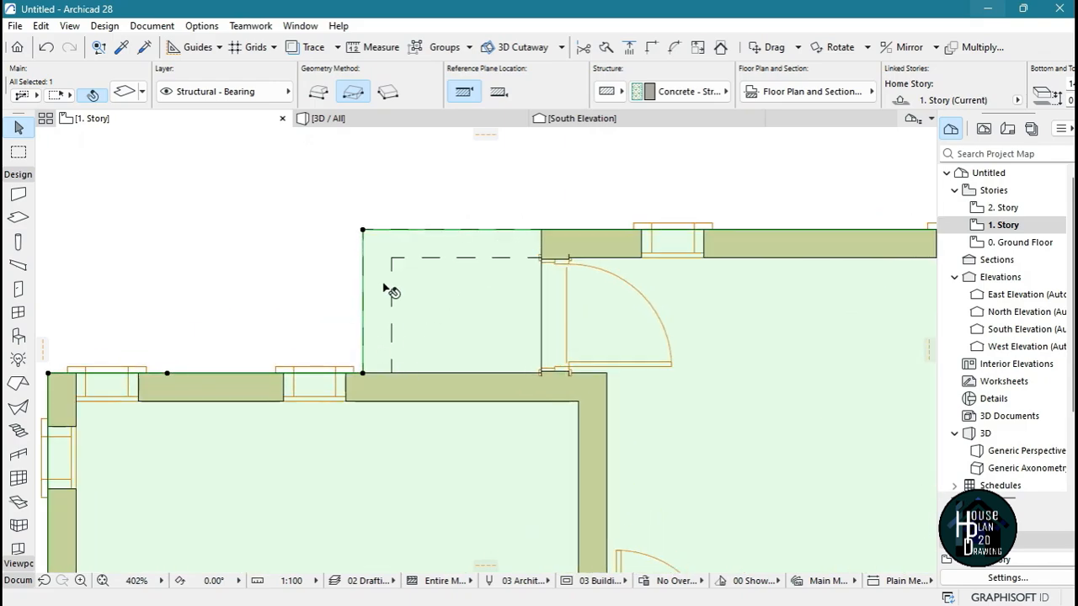
pyautogui.scroll(-5, 441, 161)
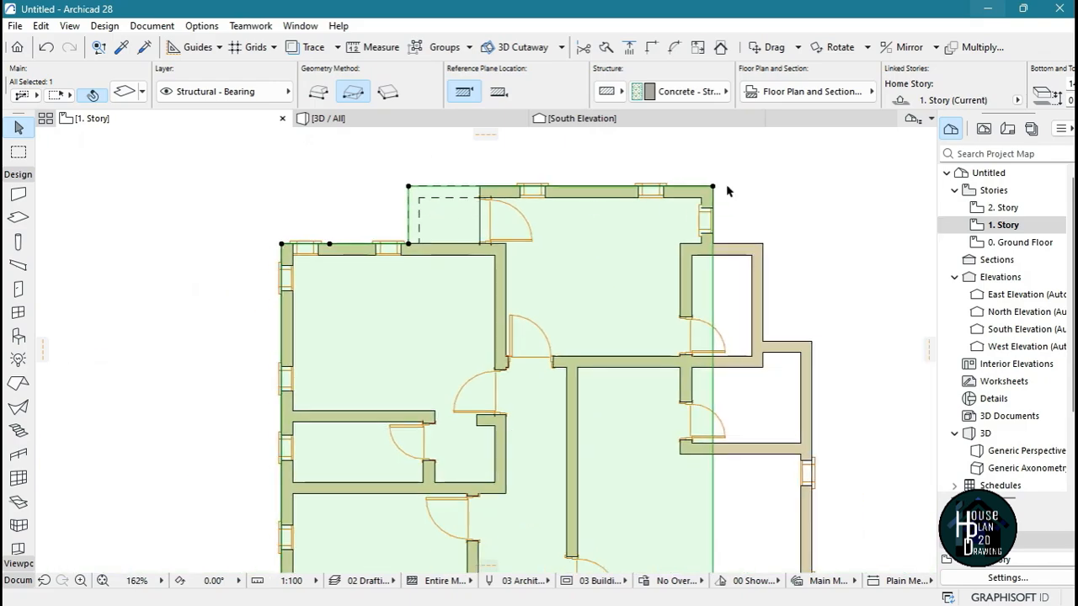
pyautogui.scroll(-5, 564, 253)
pyautogui.scroll(9, 654, 241)
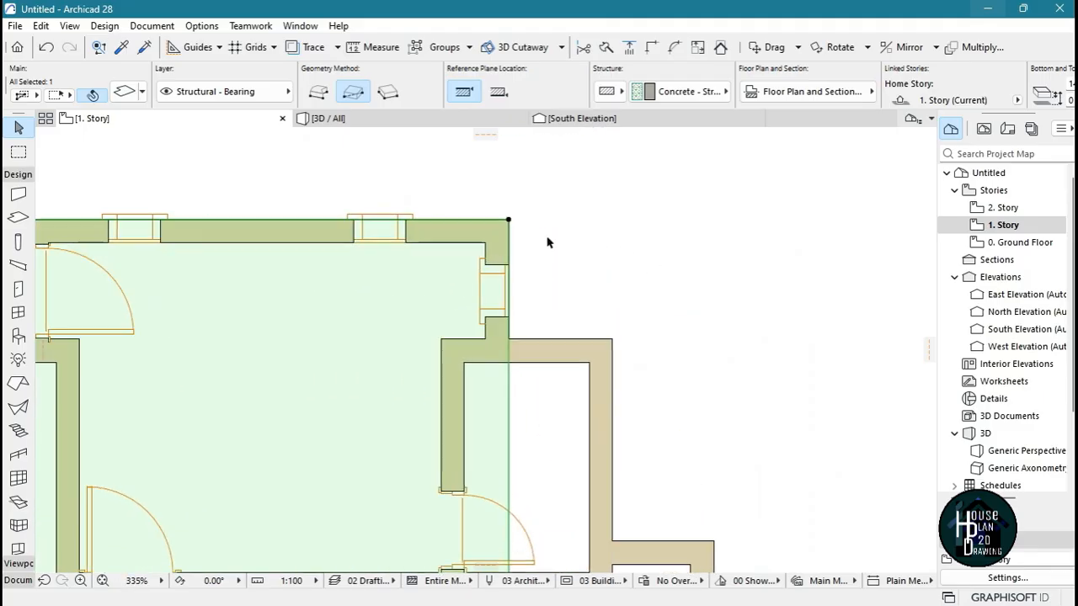
pyautogui.click(509, 221)
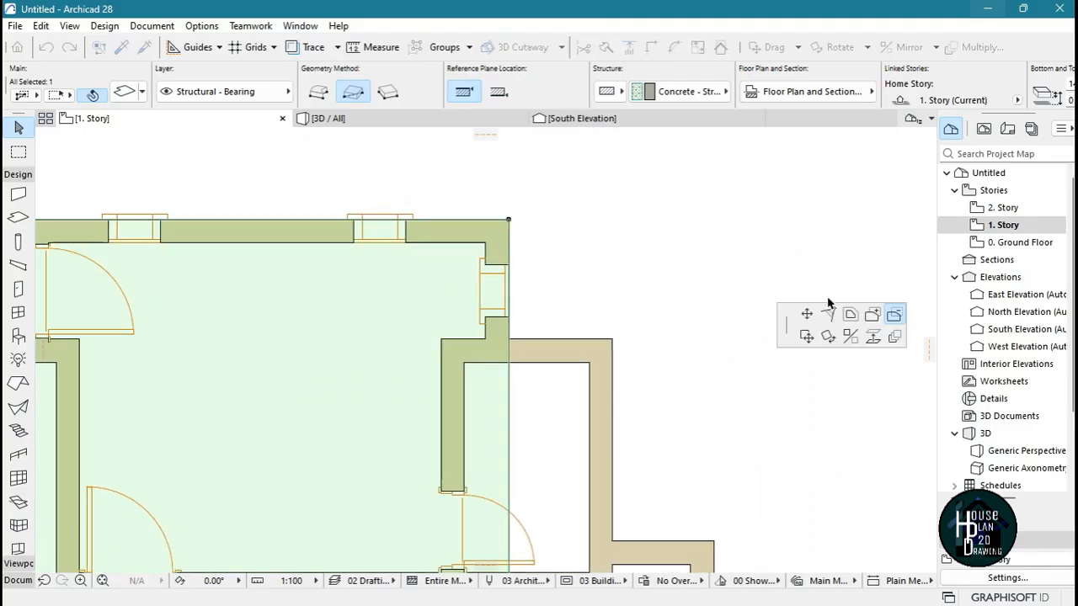
pyautogui.click(871, 315)
pyautogui.scroll(-4, 568, 210)
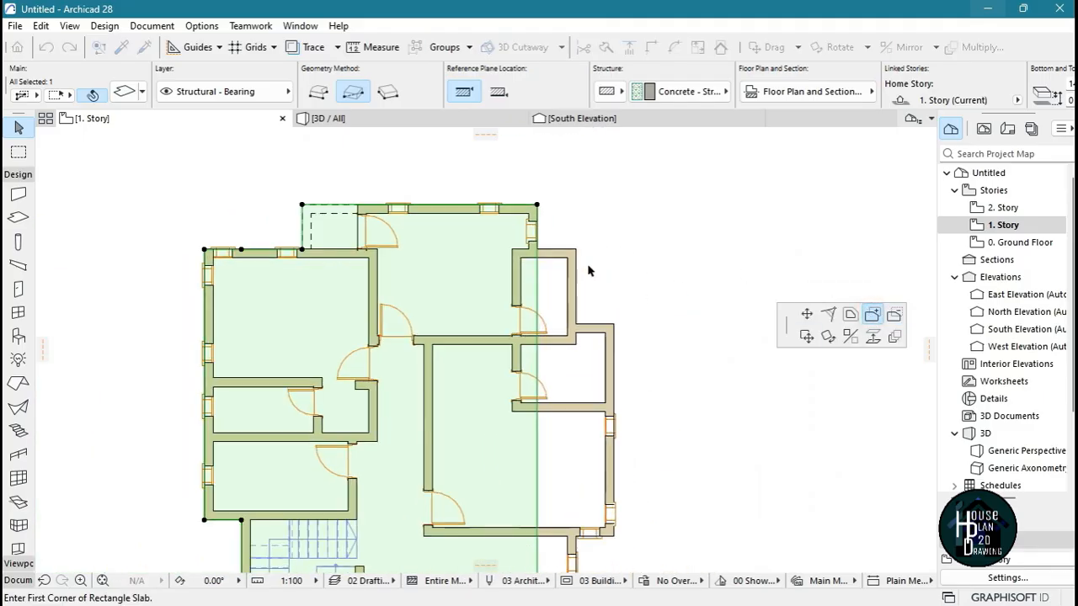
pyautogui.scroll(5, 589, 244)
pyautogui.click(446, 238)
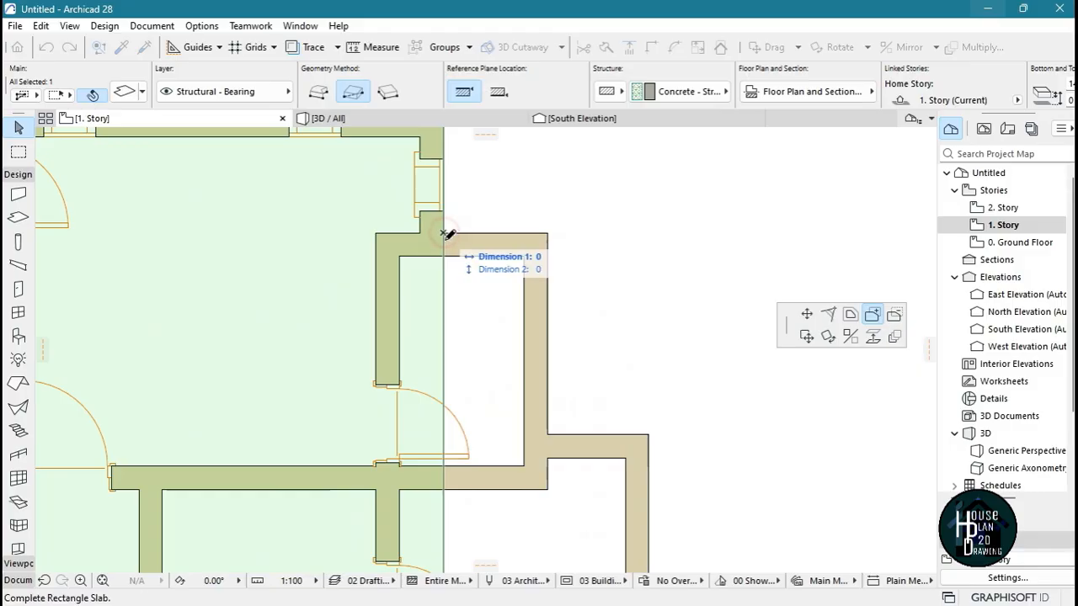
pyautogui.scroll(-3, 498, 250)
pyautogui.scroll(5, 524, 327)
pyautogui.scroll(2, 513, 308)
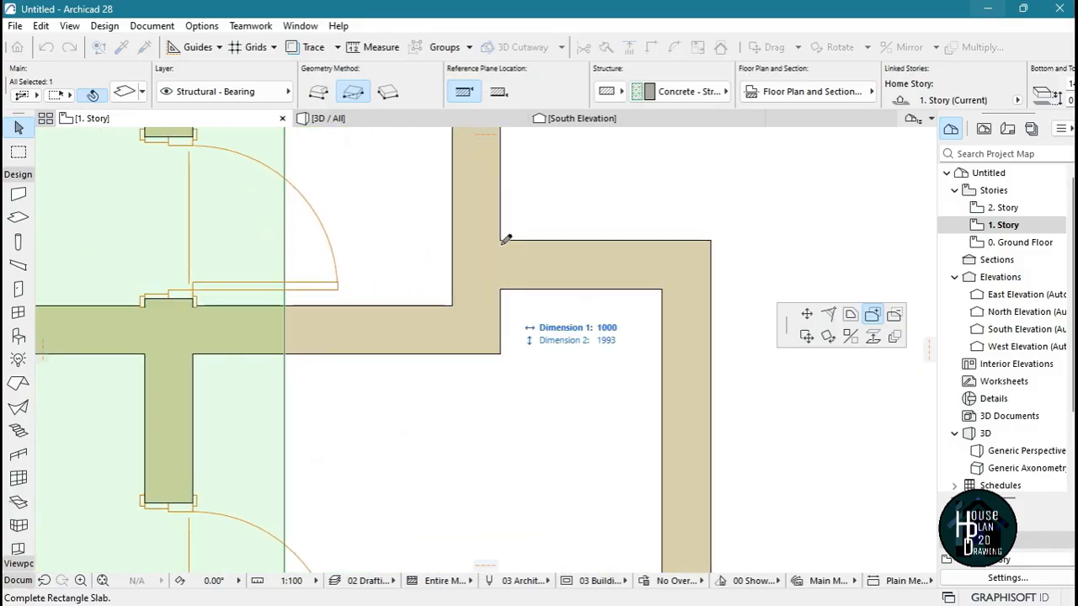
pyautogui.click(503, 239)
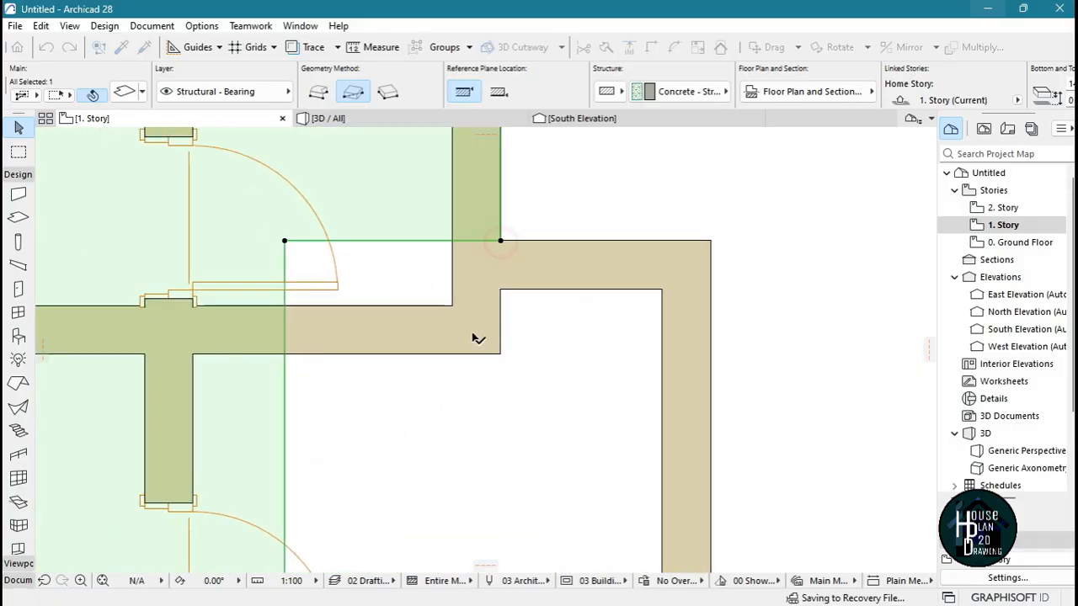
# Extend the slab with a rectangle over the eastern rooms, from its inner step corner to the large room's outer southeast corner
pyautogui.scroll(-4, 476, 337)
pyautogui.scroll(4, 343, 293)
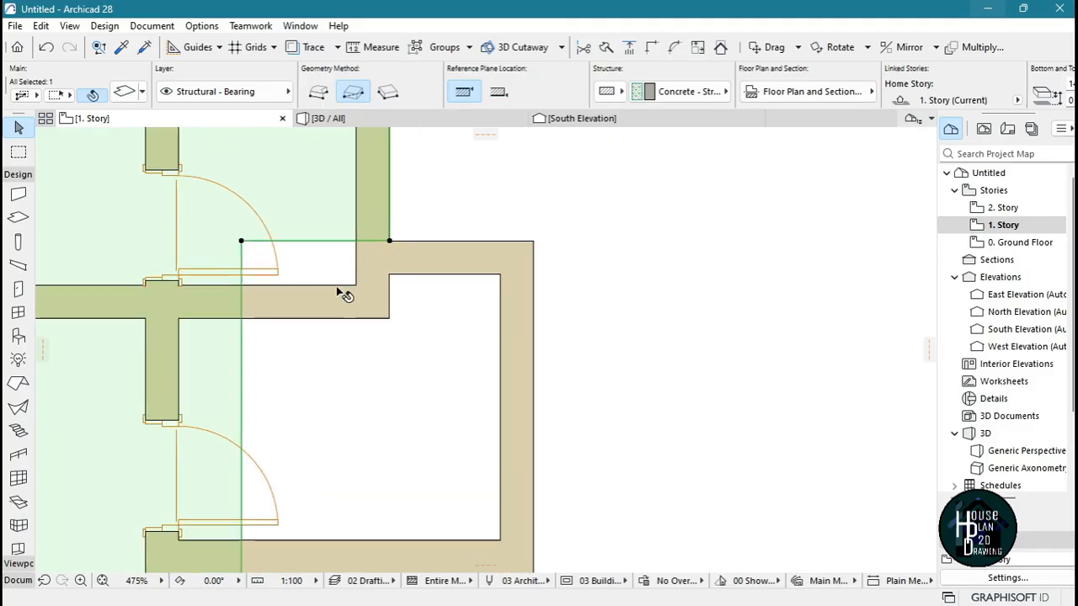
pyautogui.click(241, 241)
pyautogui.click(240, 238)
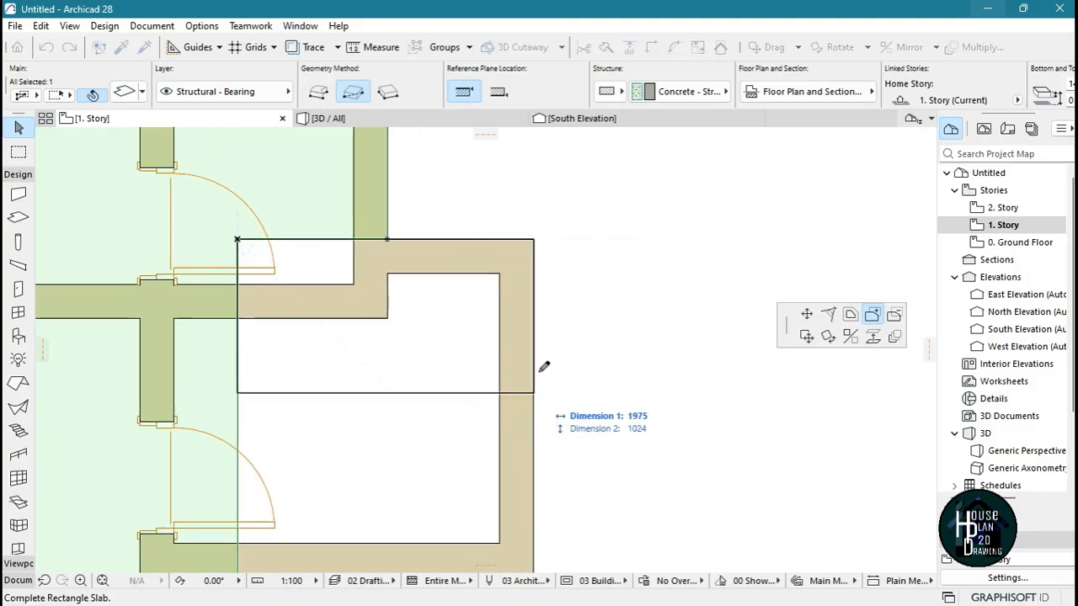
pyautogui.scroll(-4, 546, 301)
pyautogui.moveTo(541, 507); pyautogui.dragTo(535, 458, button='middle')
pyautogui.scroll(6, 538, 453)
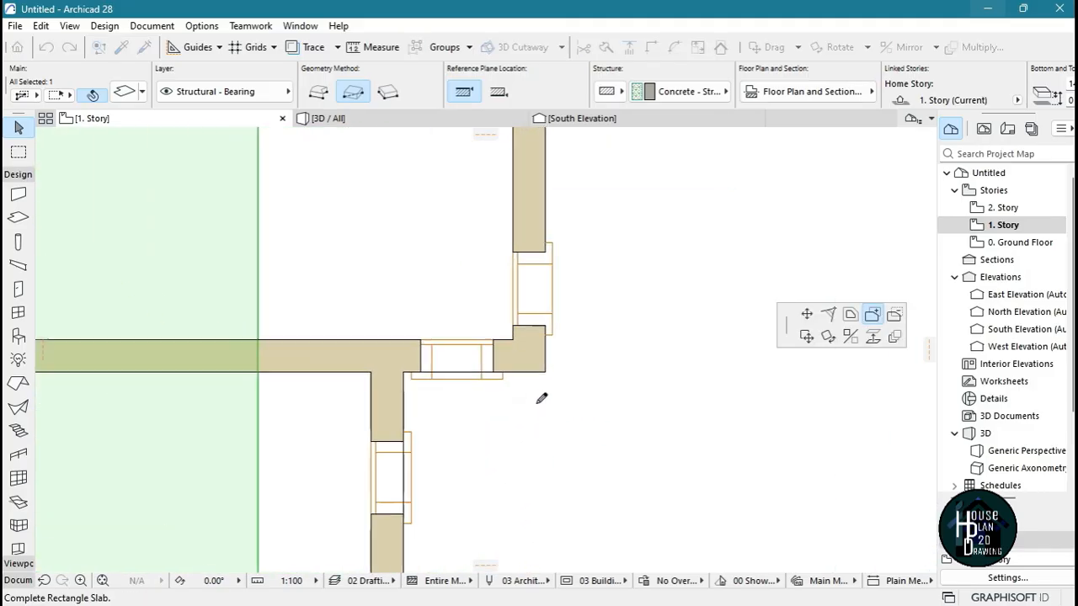
pyautogui.press('Escape')
# Add a rectangle to the slab over the uncovered east end of the southern room, up to its outer southeast corner
pyautogui.scroll(-5, 541, 316)
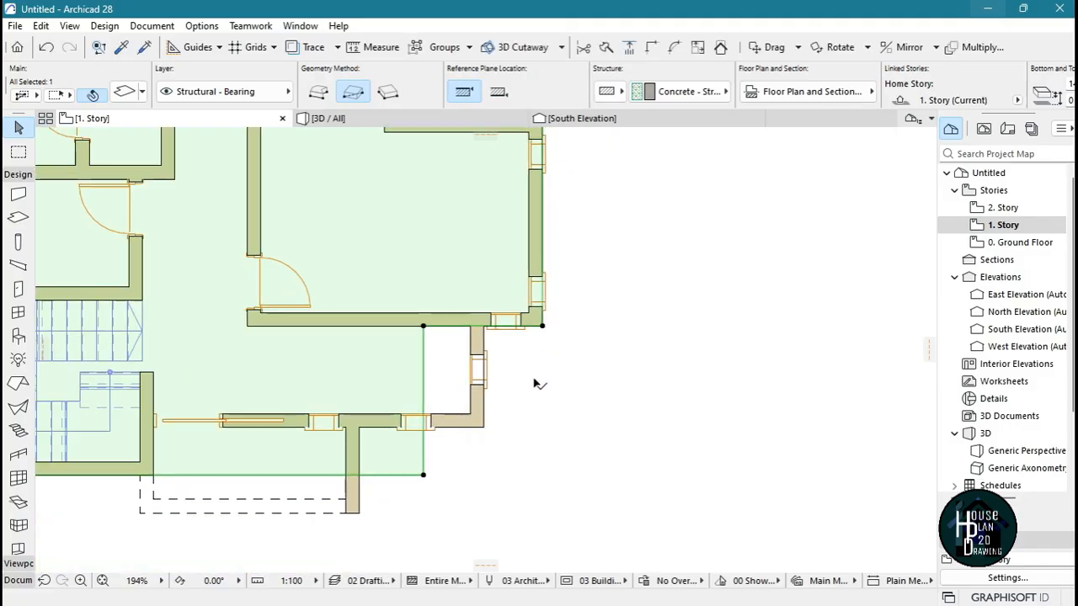
pyautogui.scroll(3, 393, 356)
pyautogui.click(316, 261)
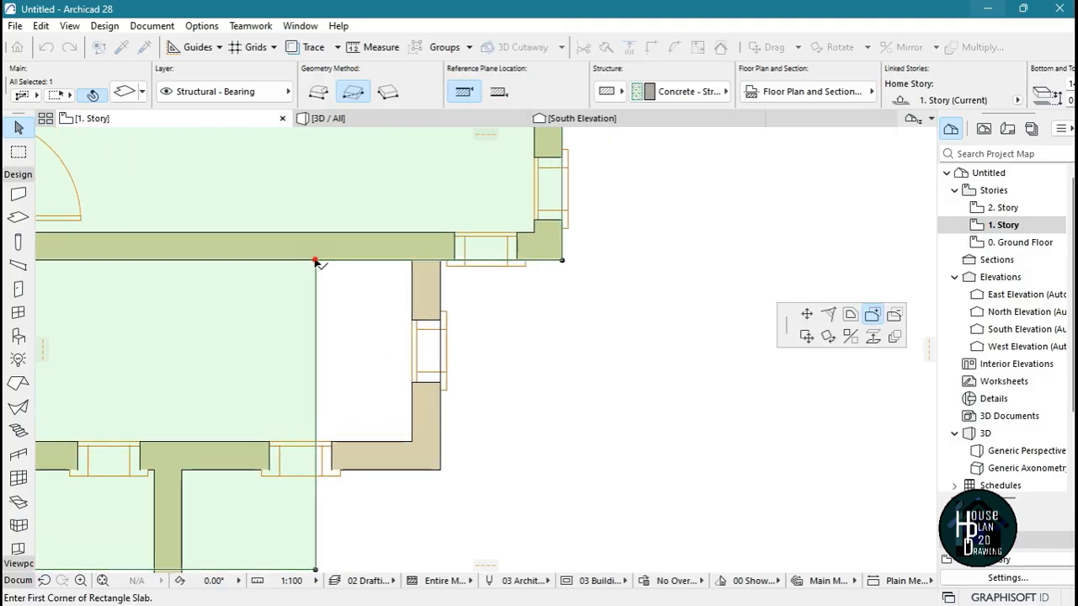
pyautogui.click(440, 469)
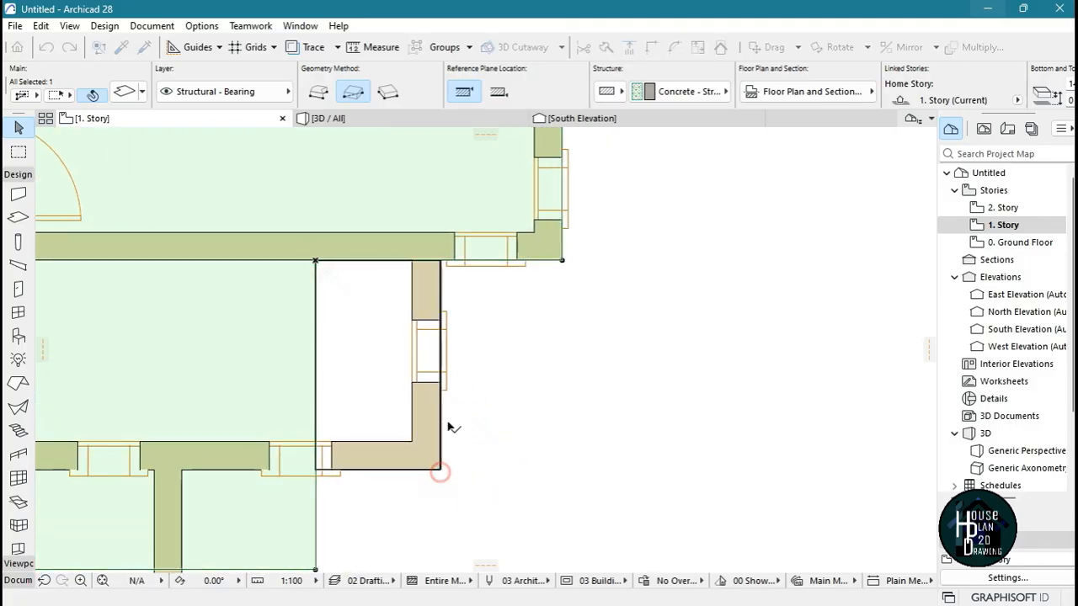
# Subtract the slab's overhang east of the projecting south wall, about 1070 mm wide, up to the southern room's outer wall
pyautogui.scroll(-3, 493, 308)
pyautogui.scroll(1, 460, 406)
pyautogui.scroll(3, 459, 407)
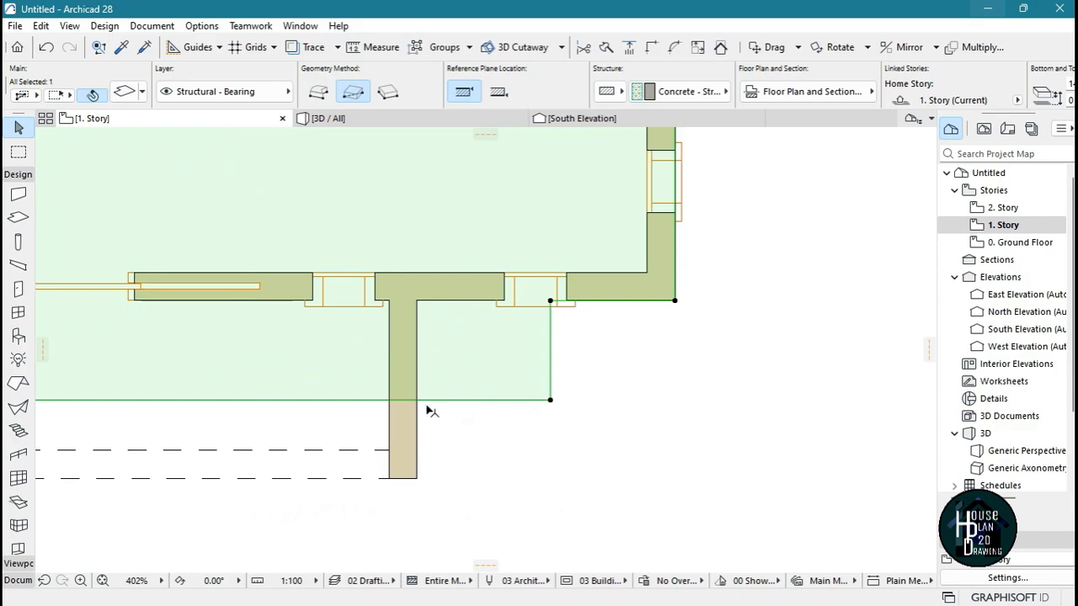
pyautogui.click(549, 401)
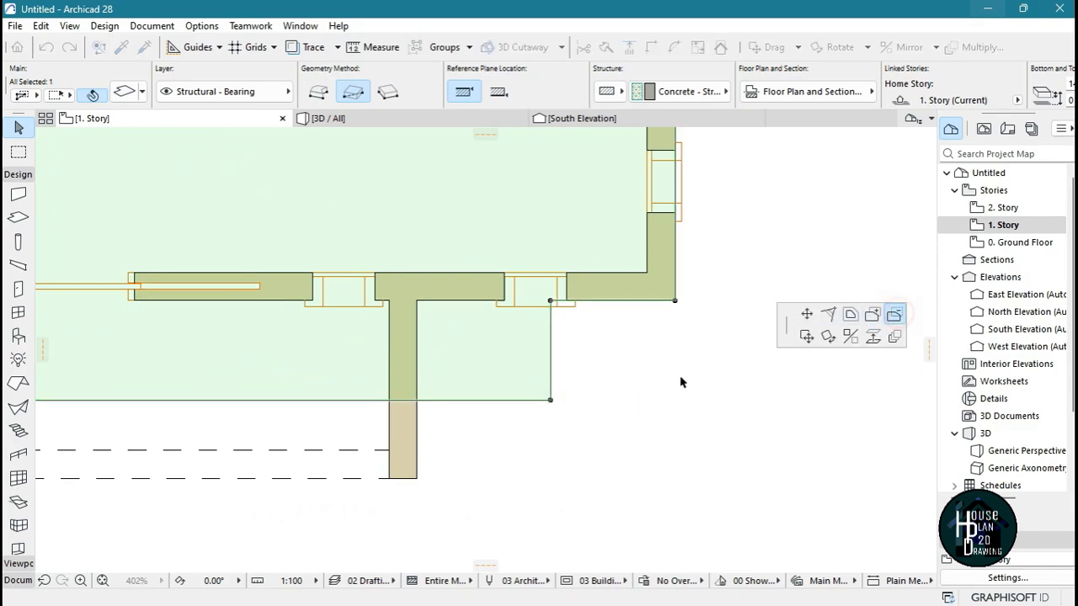
pyautogui.click(417, 302)
pyautogui.scroll(-4, 585, 312)
pyautogui.scroll(4, 585, 312)
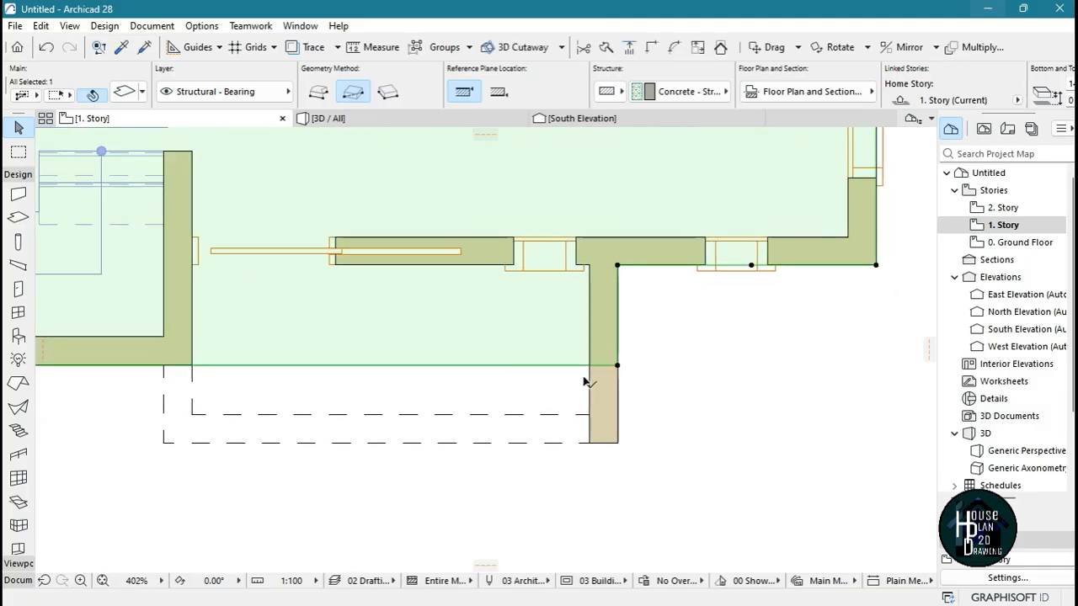
pyautogui.click(617, 367)
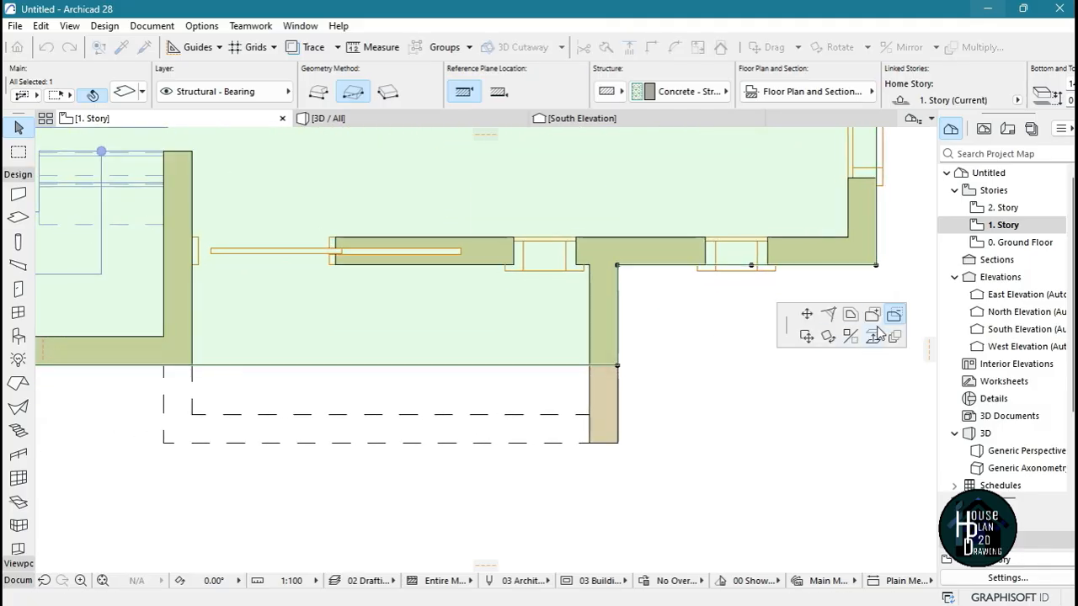
pyautogui.click(679, 381)
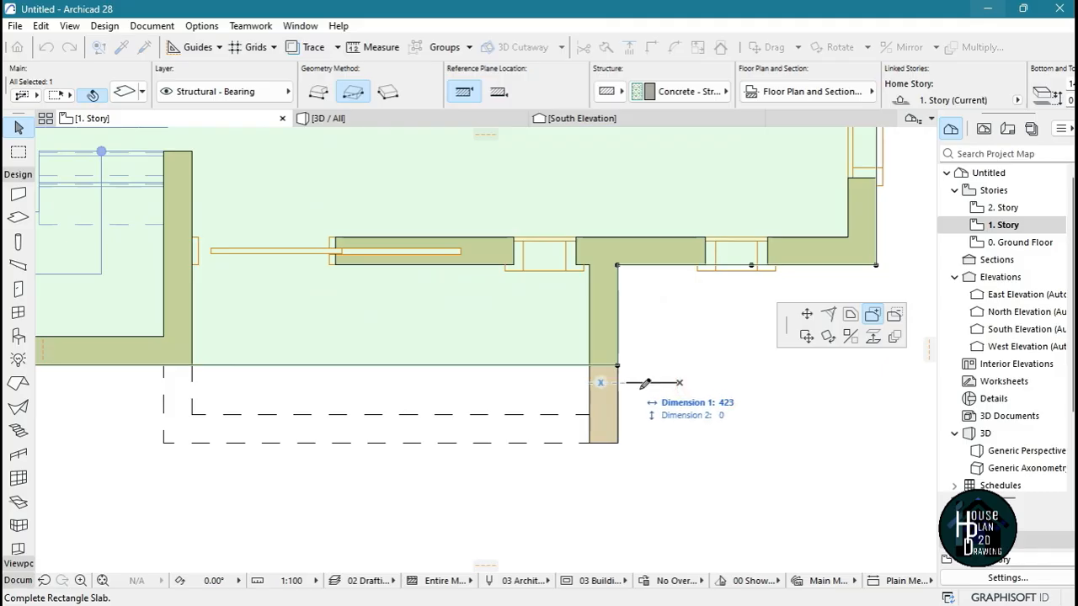
pyautogui.press('Escape')
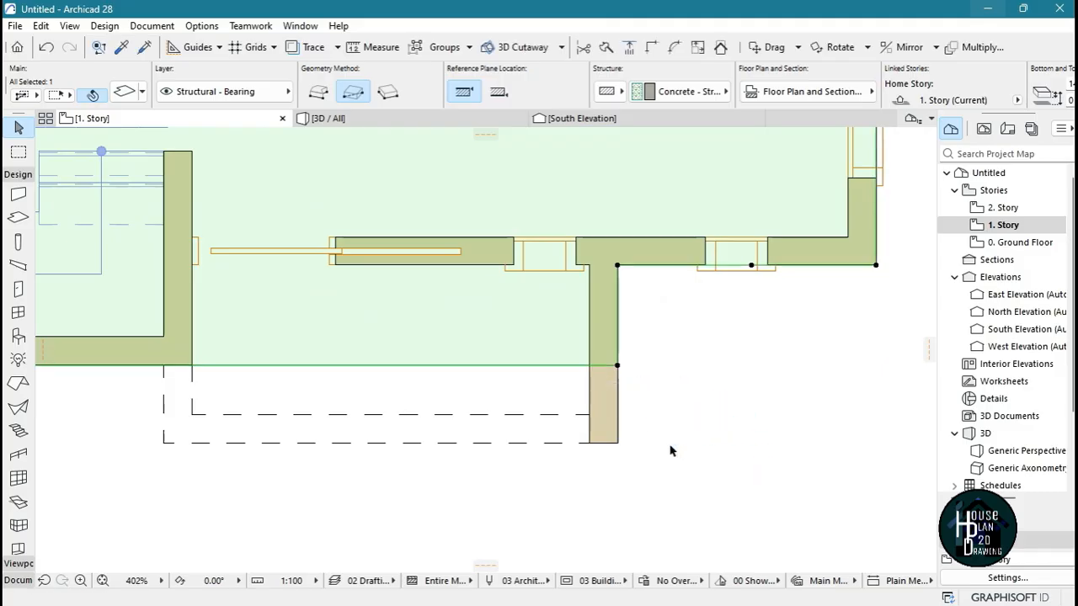
# Add a rectangle about 3635 by 625 mm to the slab over the dashed south balcony outline, and deselect the slab
pyautogui.click(619, 367)
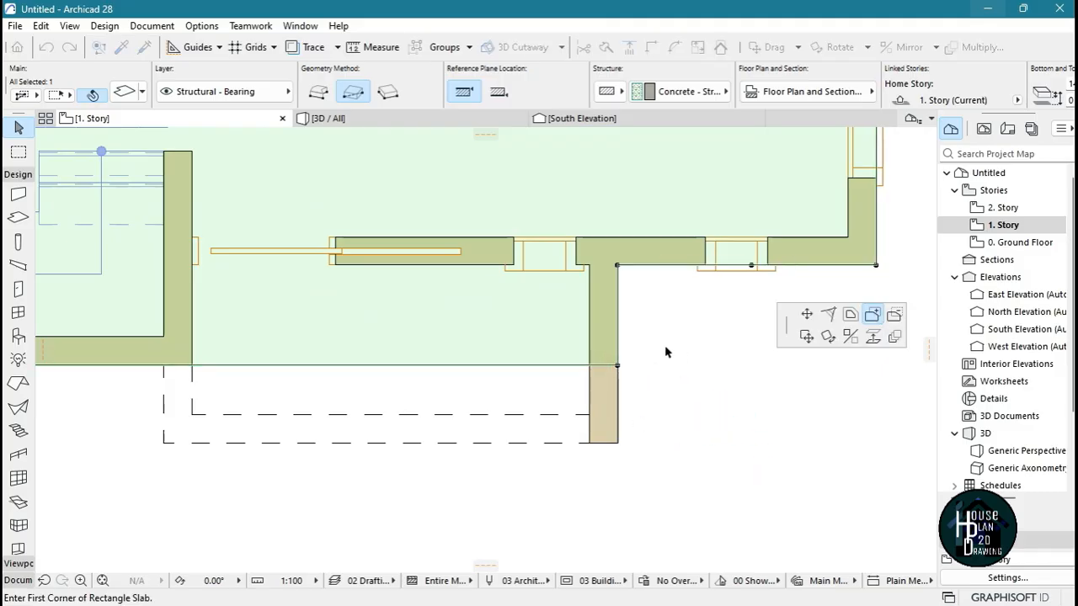
pyautogui.click(166, 444)
pyautogui.scroll(-2, 411, 404)
pyautogui.scroll(-5, 461, 426)
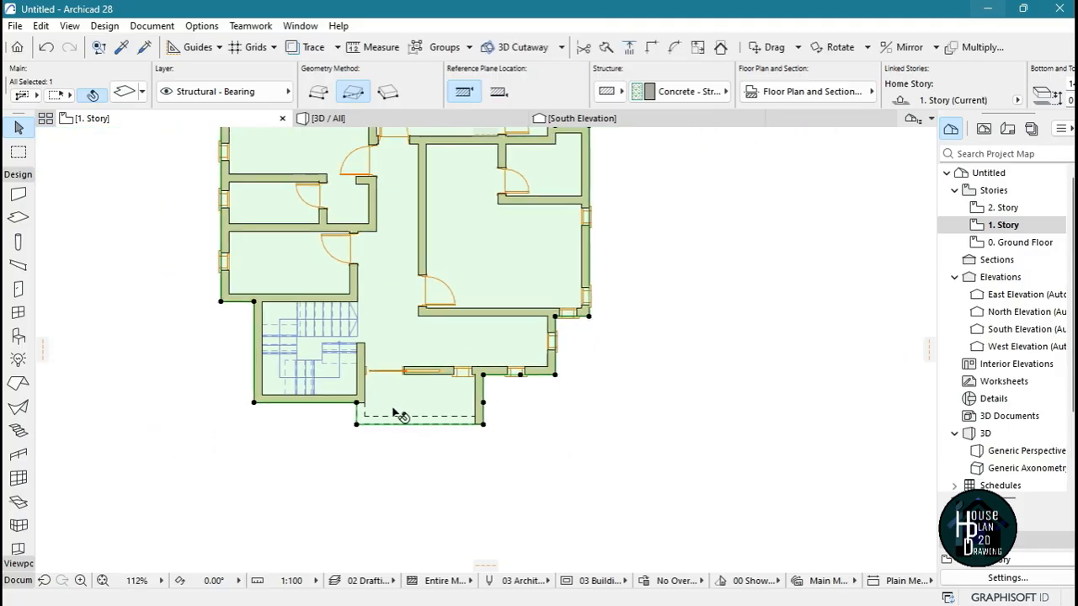
pyautogui.scroll(-2, 395, 415)
pyautogui.click(473, 328)
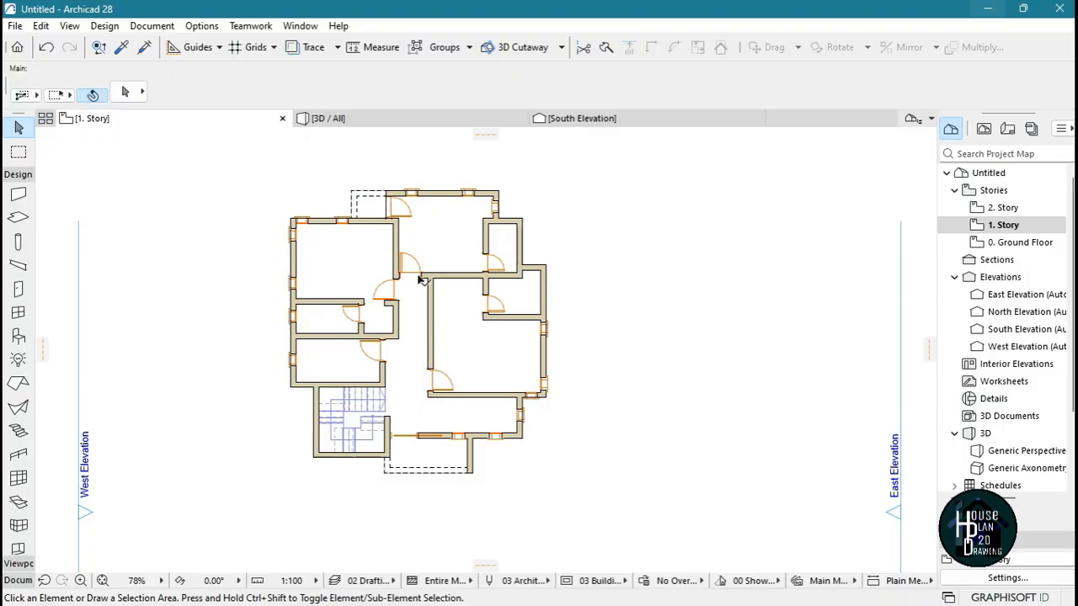
# Fly around the house in 3D to examine the 1. Story slab, its balconies and the ground slab's edge near the kitchen door
pyautogui.click(378, 118)
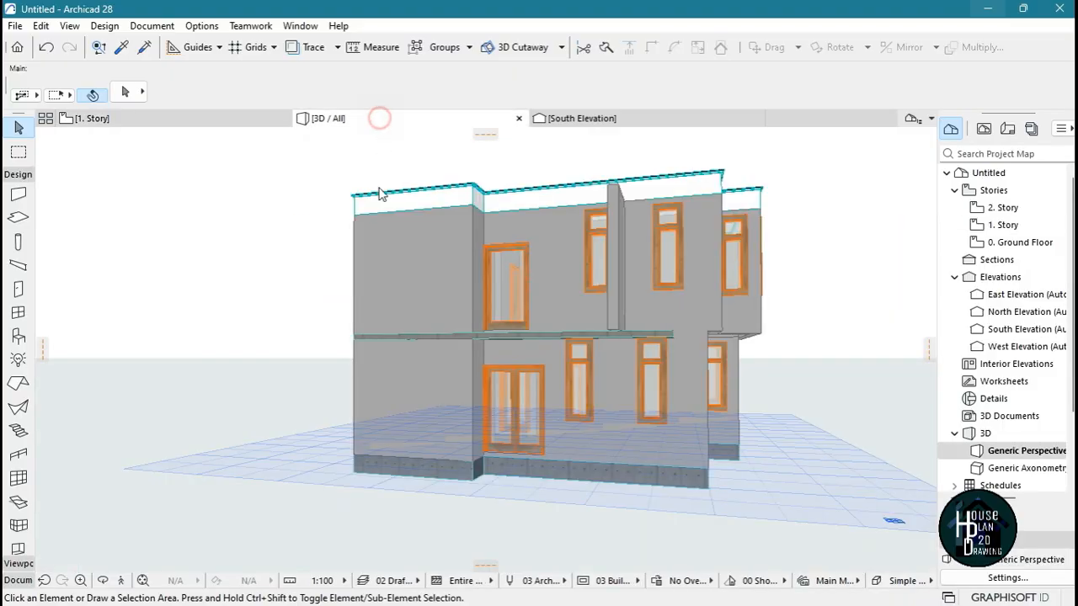
pyautogui.click(121, 580)
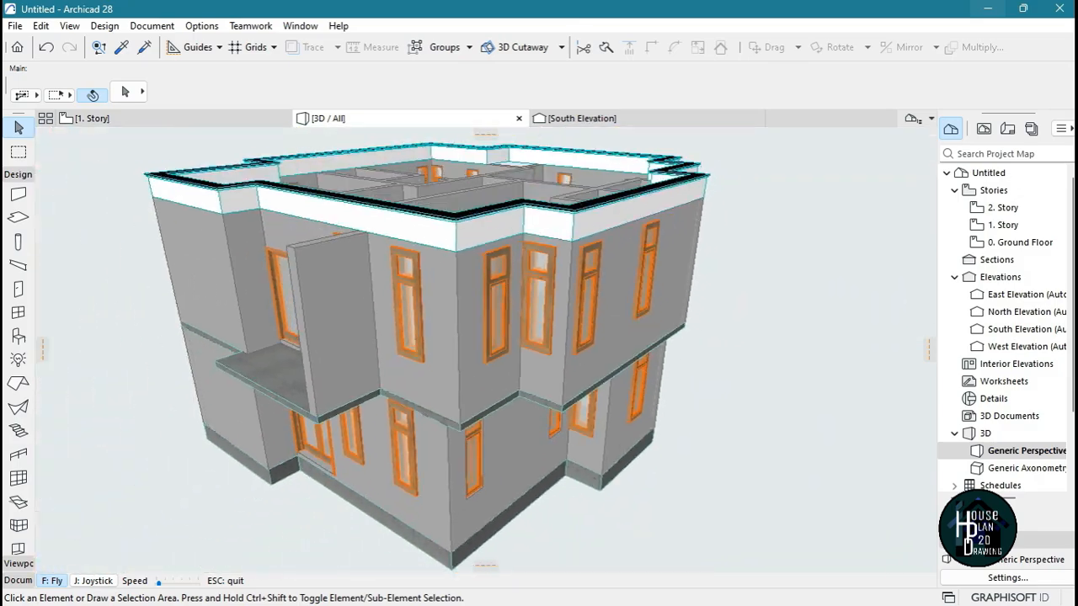
pyautogui.press('Right')
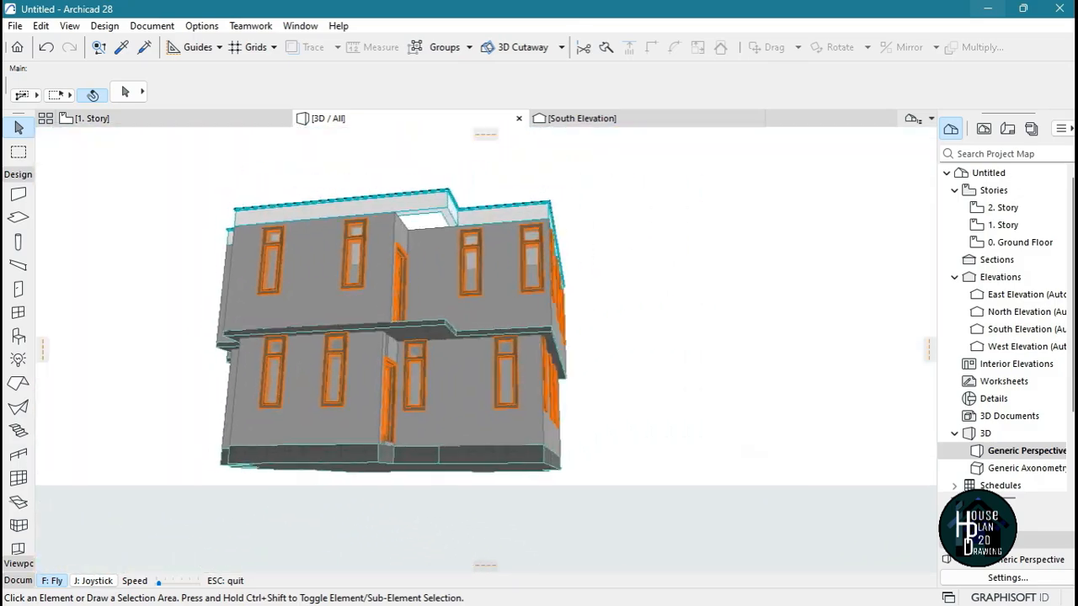
pyautogui.press('Up')
pyautogui.press('Right')
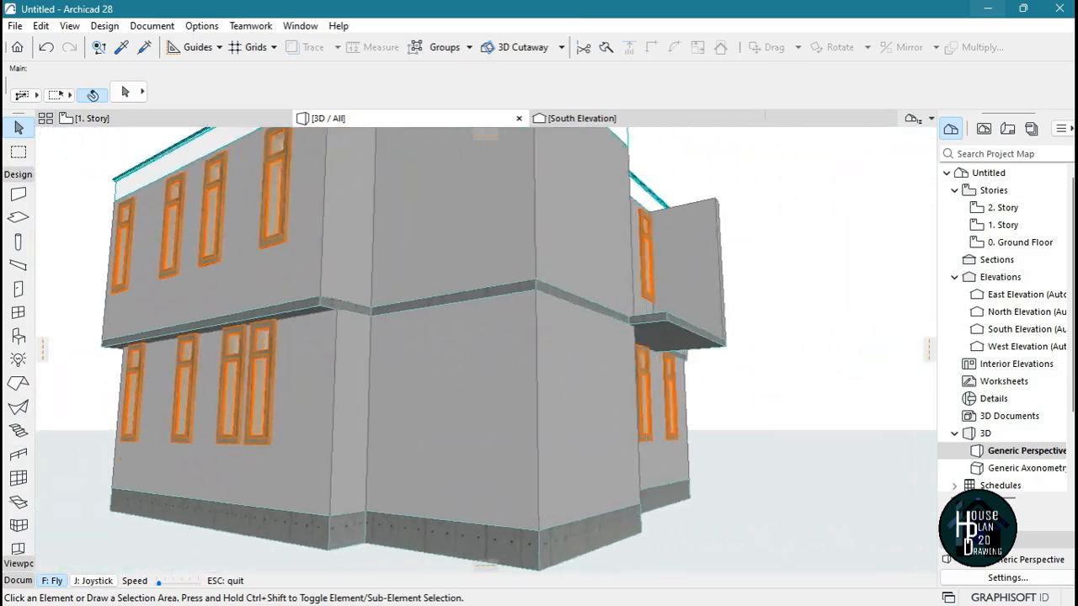
pyautogui.press('Up')
pyautogui.press('Left')
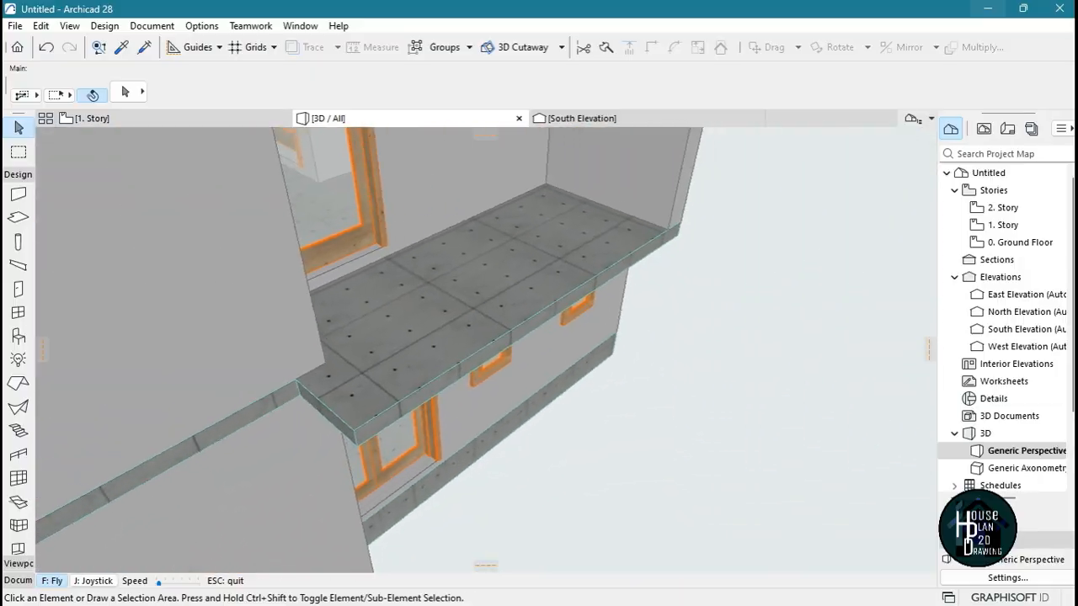
pyautogui.press('Right')
pyautogui.press('Right')
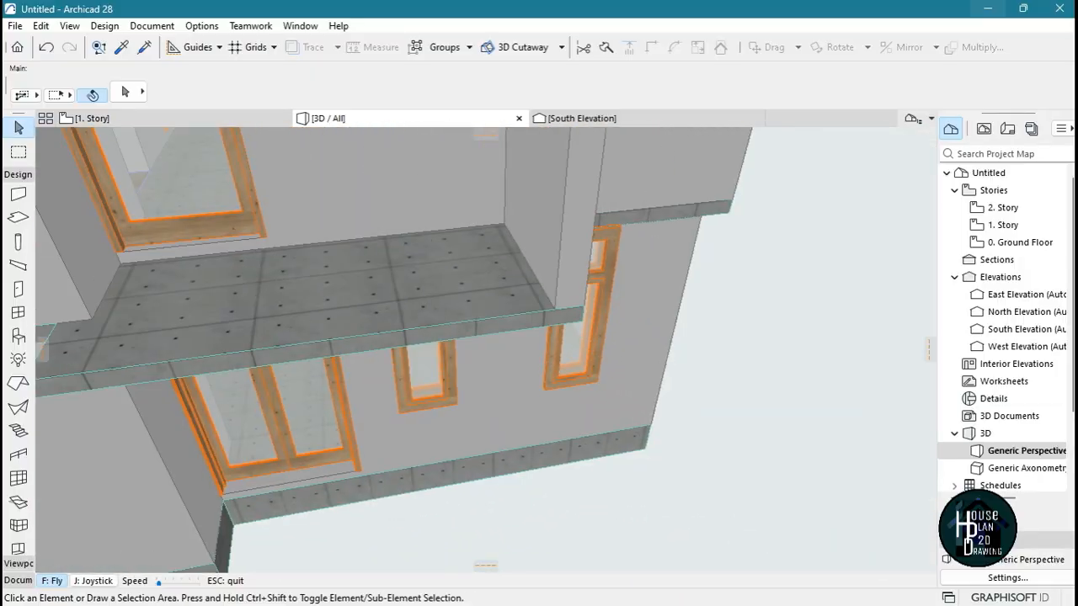
pyautogui.press('Right')
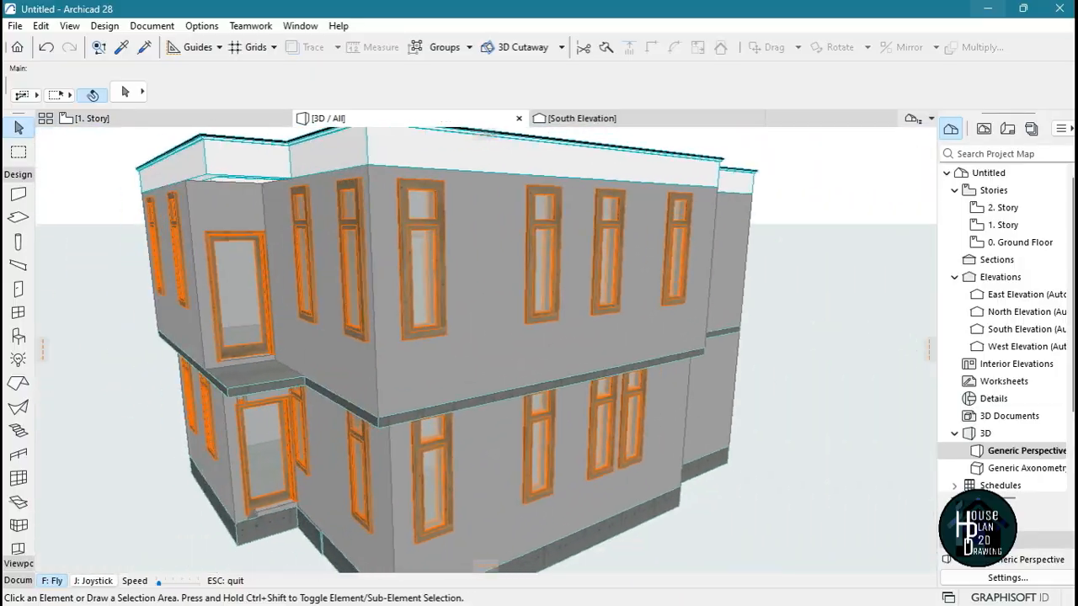
pyautogui.press('Up')
pyautogui.press('Right')
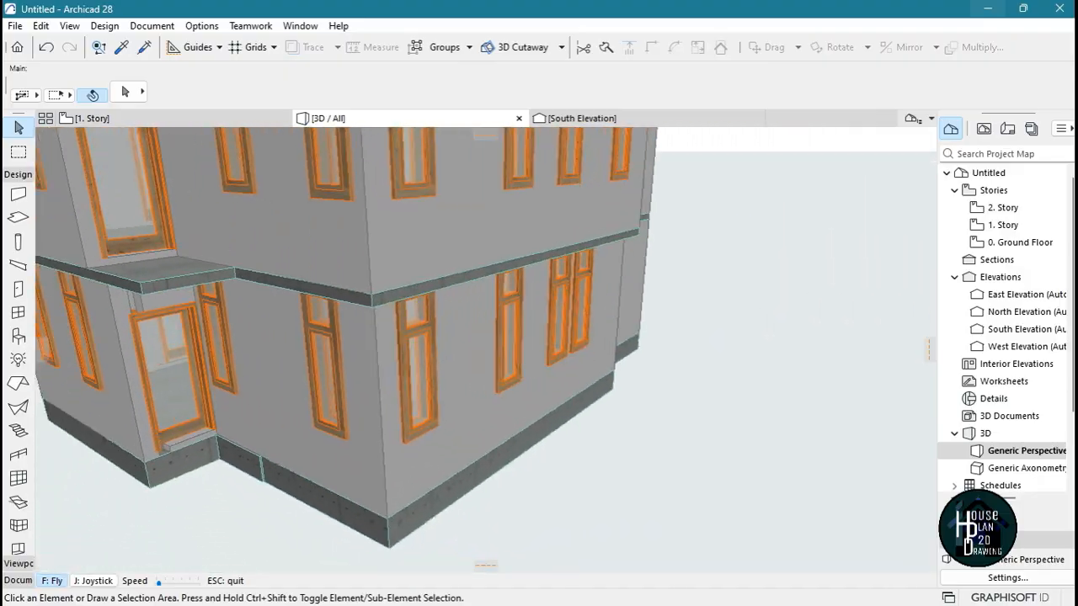
pyautogui.press('Up')
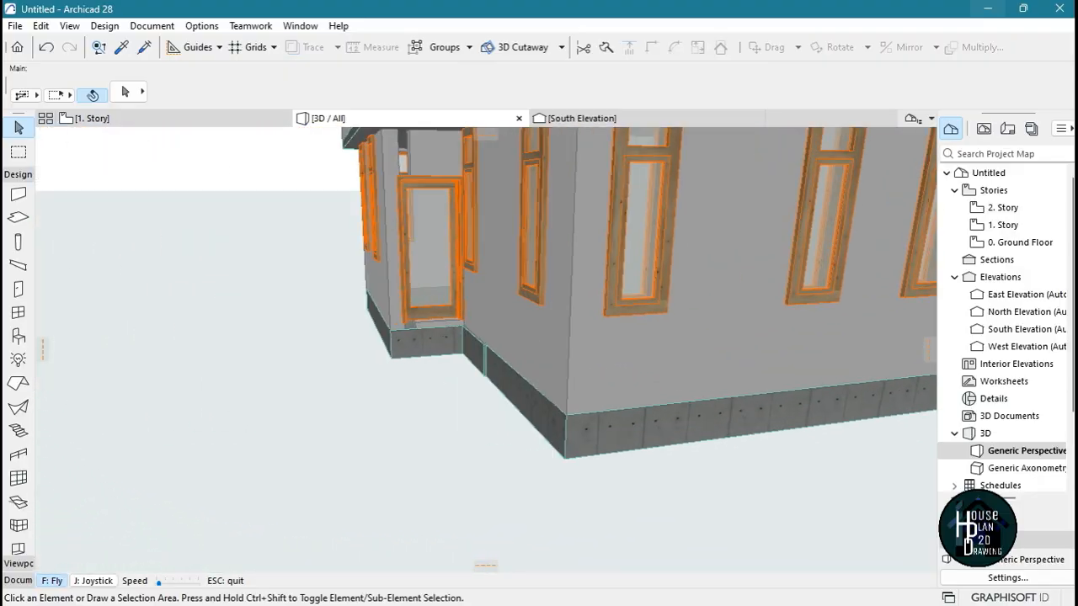
pyautogui.press('Down')
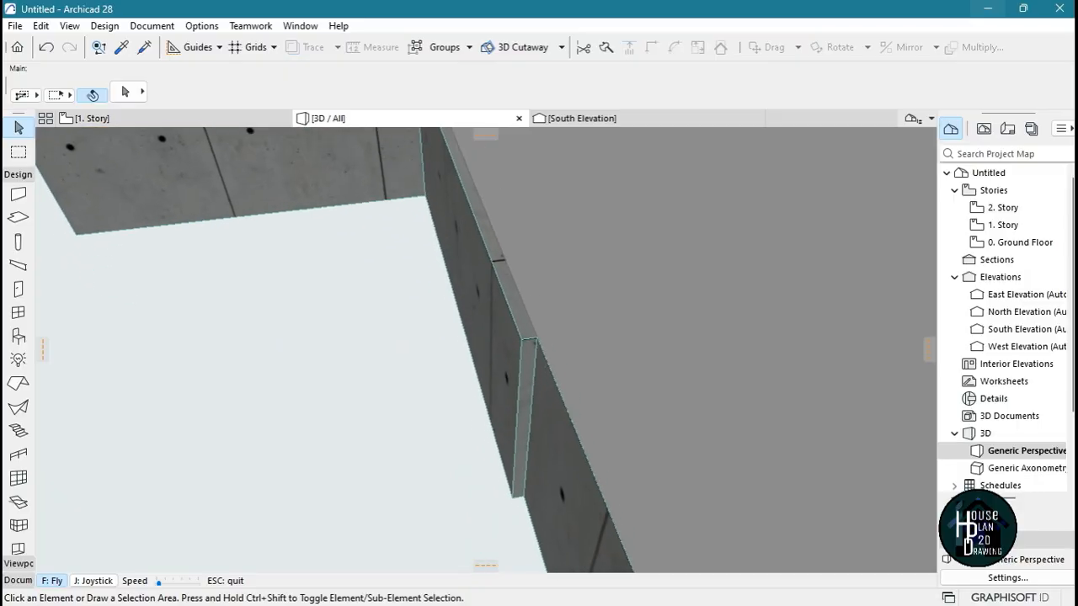
pyautogui.press('Escape')
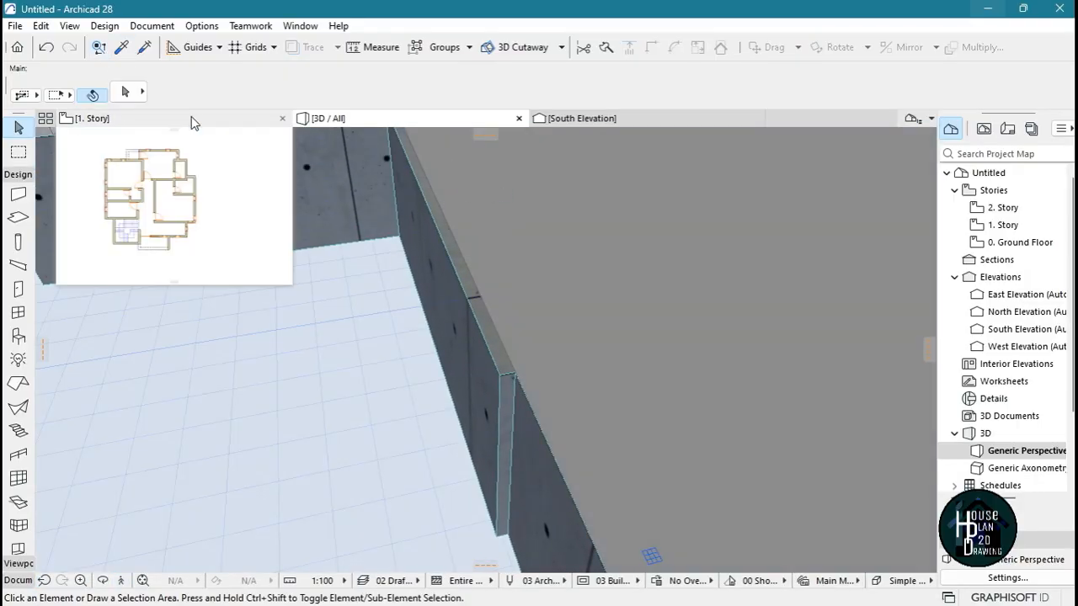
# On the Ground Floor plan, offset the slab's protruding north edge west of the kitchen flush with the outer wall face
pyautogui.click(191, 117)
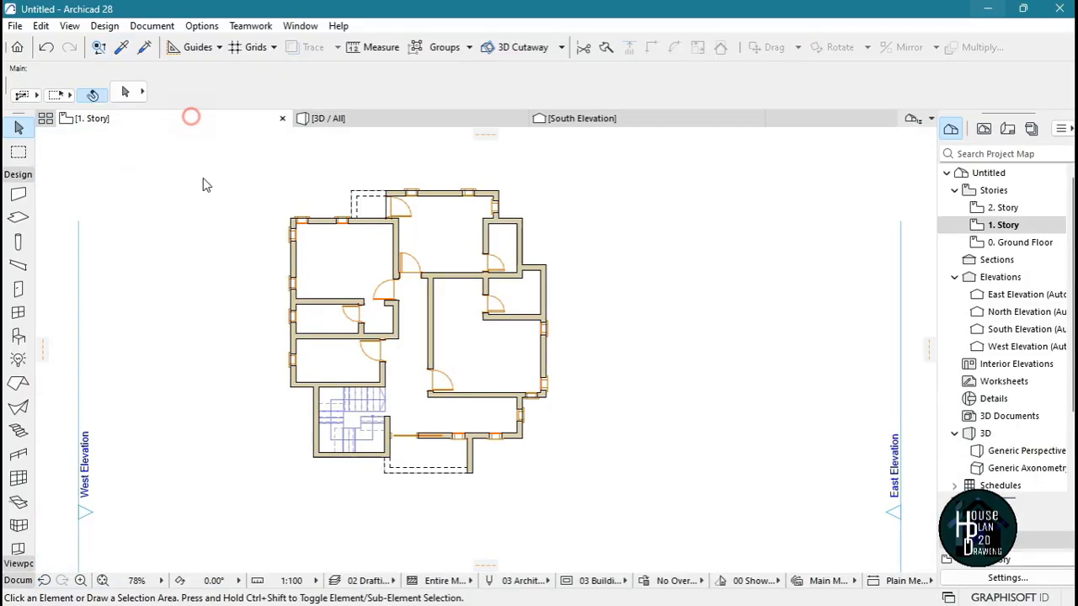
pyautogui.click(1027, 242)
pyautogui.scroll(8, 337, 245)
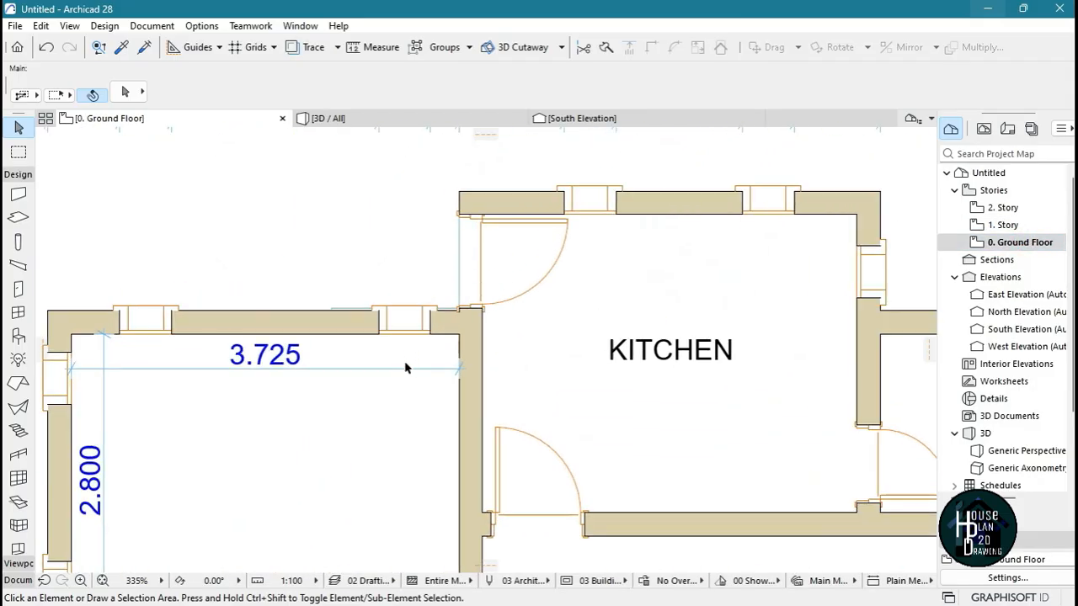
pyautogui.click(393, 437)
pyautogui.scroll(3, 403, 303)
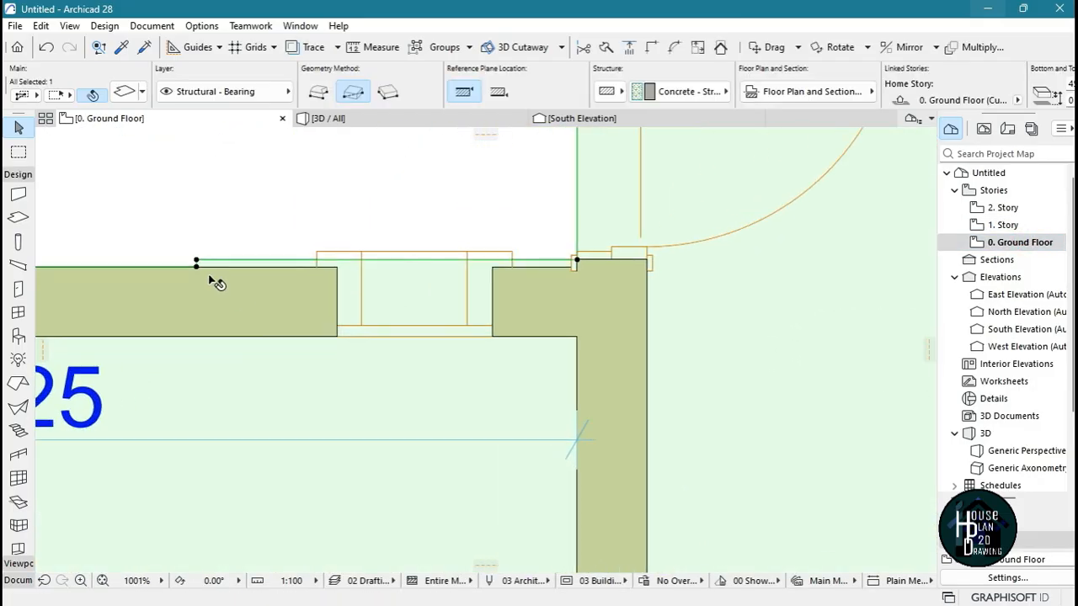
pyautogui.scroll(5, 244, 253)
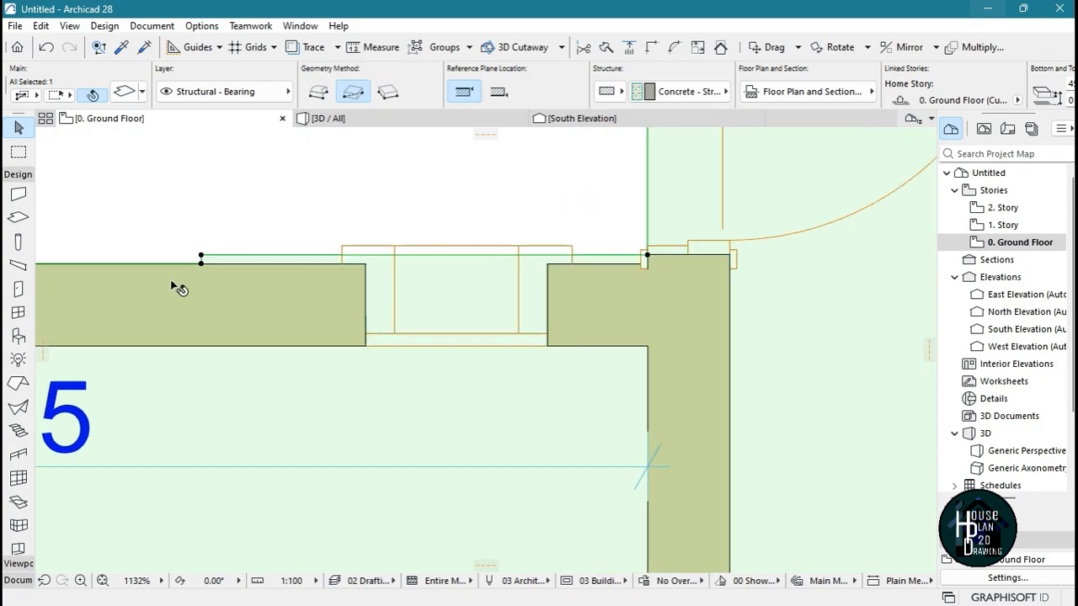
pyautogui.click(266, 224)
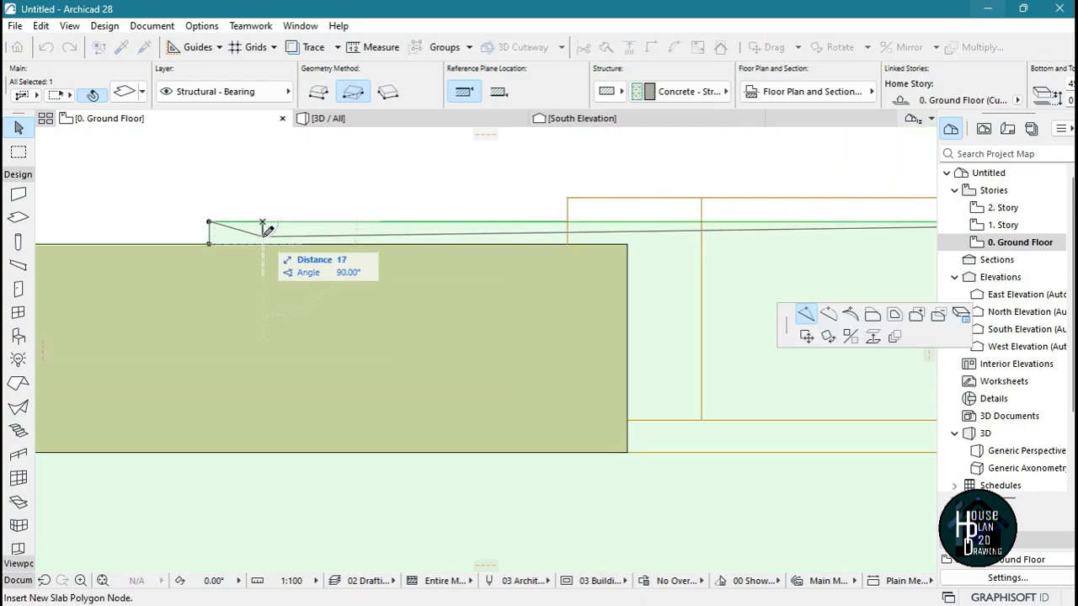
pyautogui.click(874, 317)
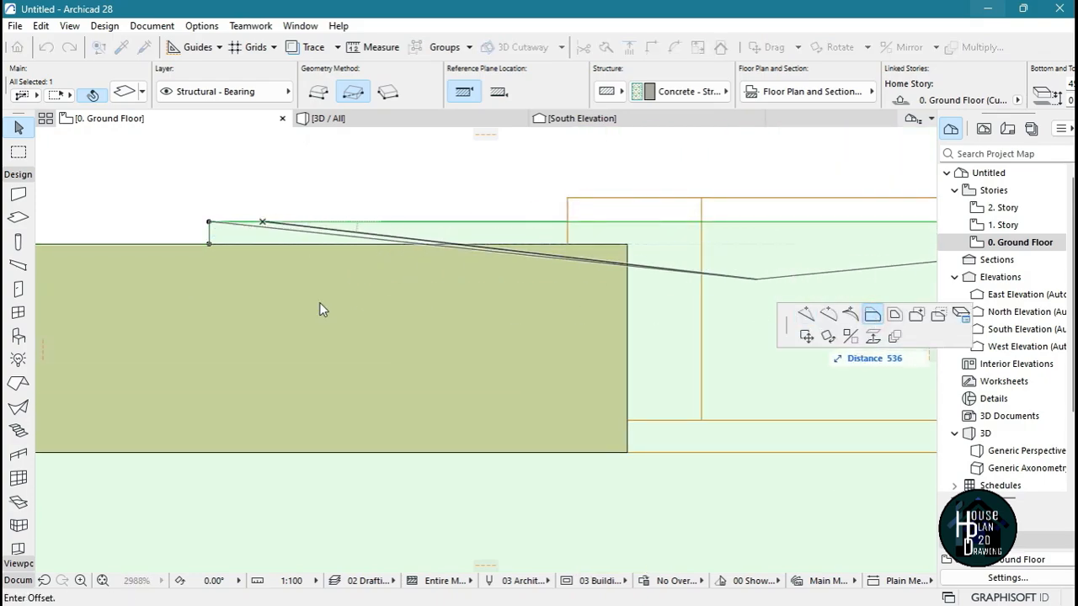
pyautogui.click(209, 244)
pyautogui.scroll(-10, 314, 224)
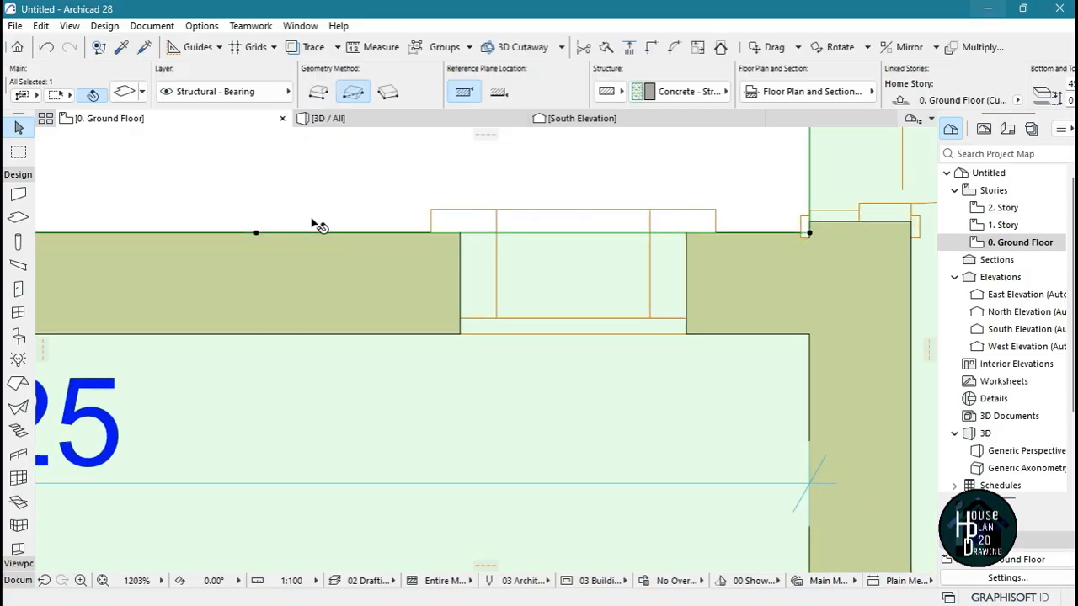
# Inspect the corrected ground slab edge in 3D, and fly around the whole house to check both slabs, balconies and parapet
pyautogui.click(367, 119)
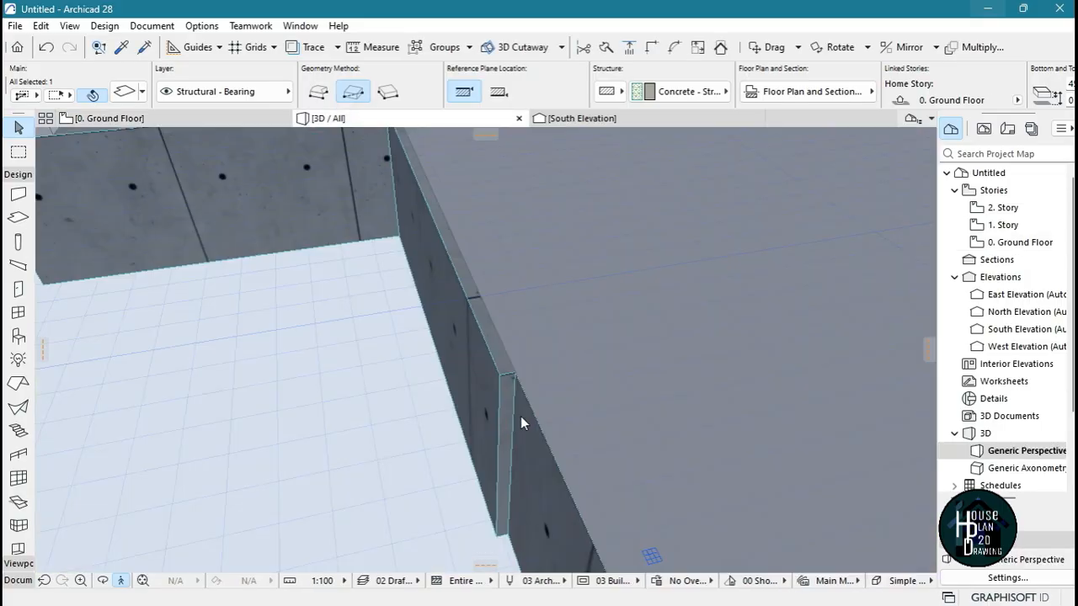
pyautogui.click(120, 580)
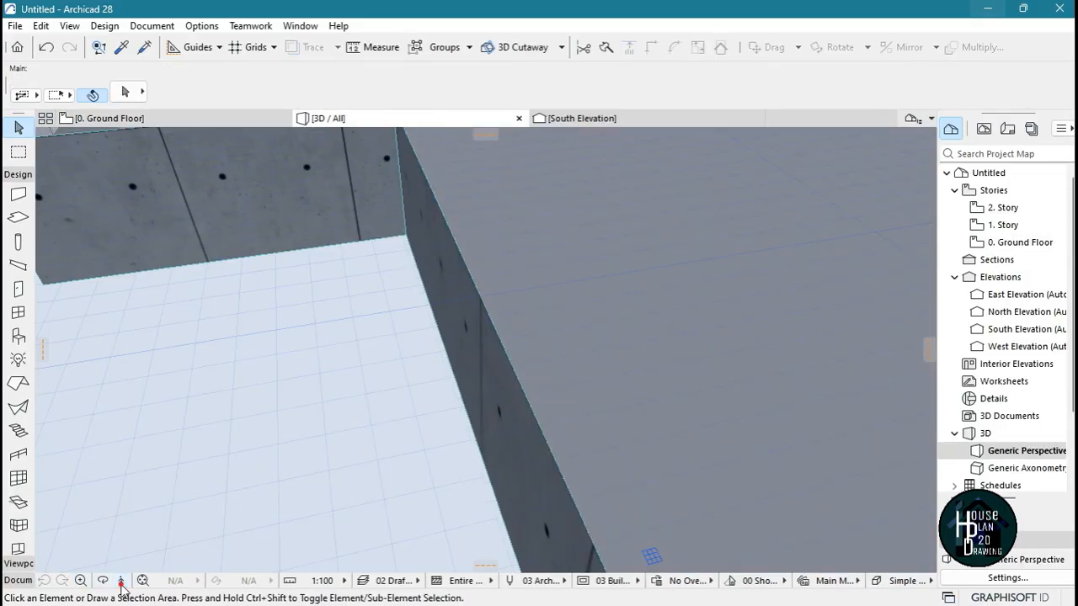
pyautogui.press('Down')
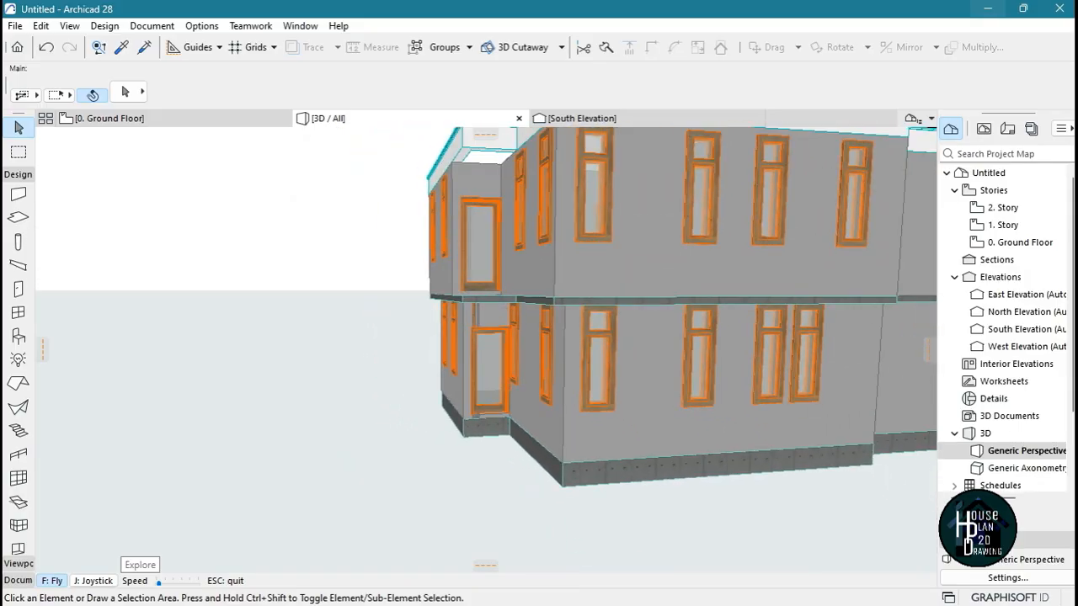
pyautogui.press('Up')
pyautogui.press('Right')
pyautogui.press('Down')
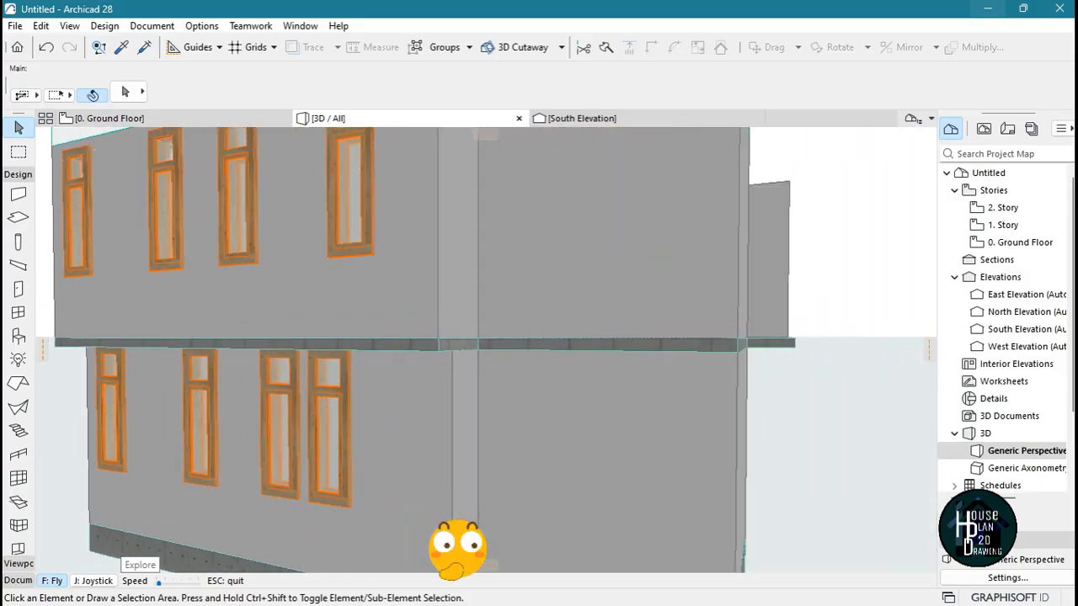
pyautogui.press('pageup')
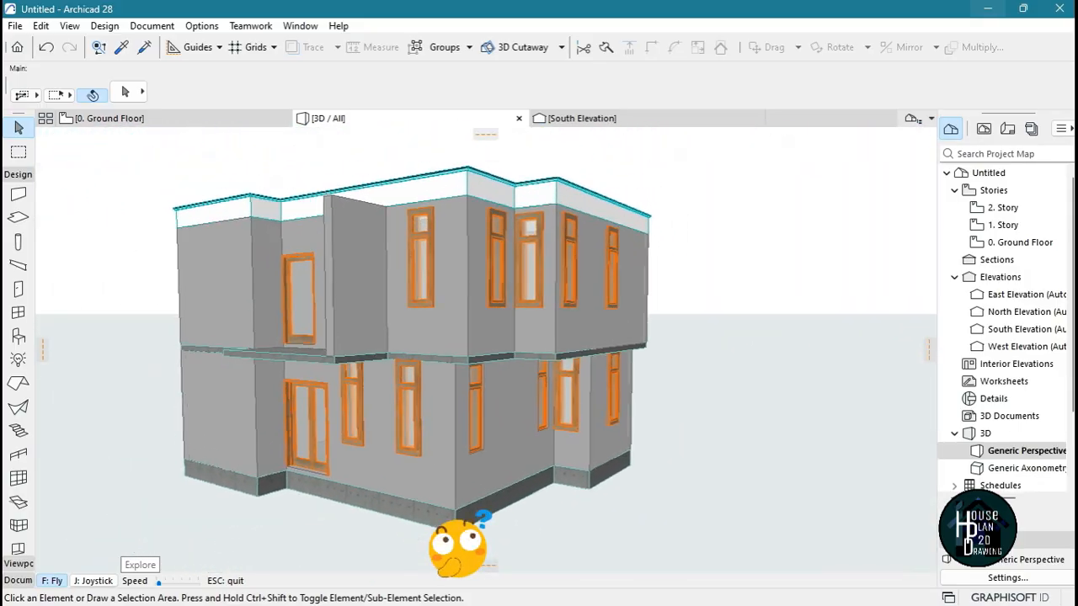
pyautogui.press('pagedown')
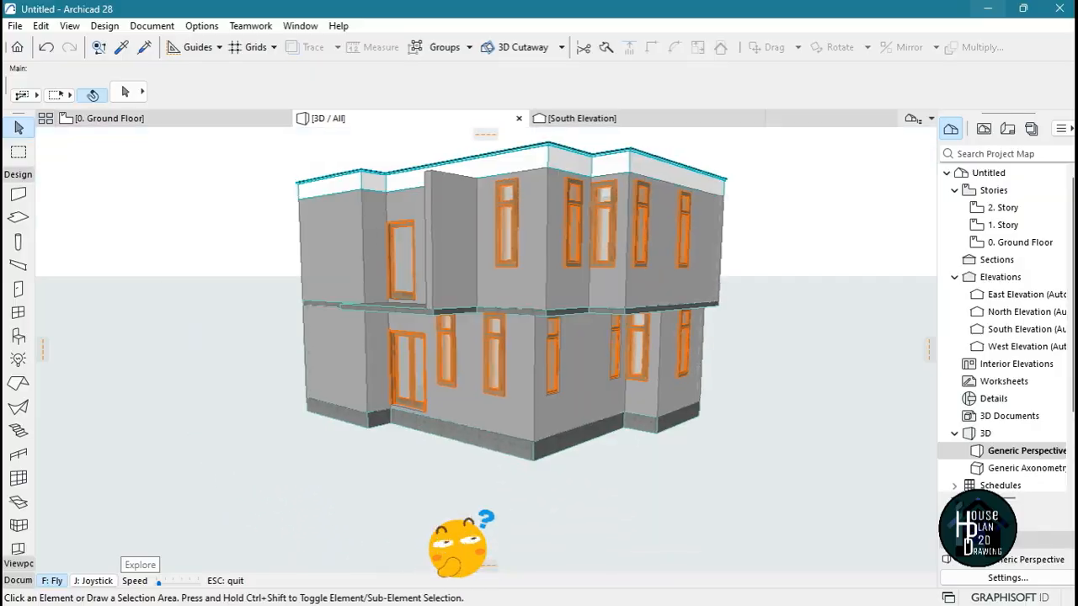
pyautogui.press('Up')
pyautogui.press('Down')
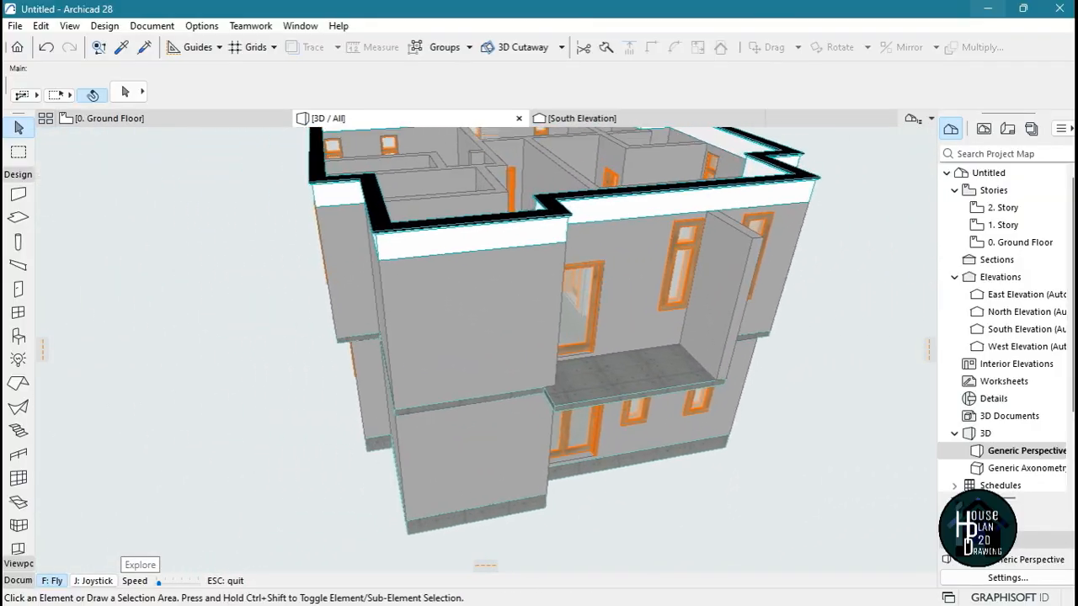
pyautogui.press('Up')
pyautogui.press('Right')
pyautogui.press('Left')
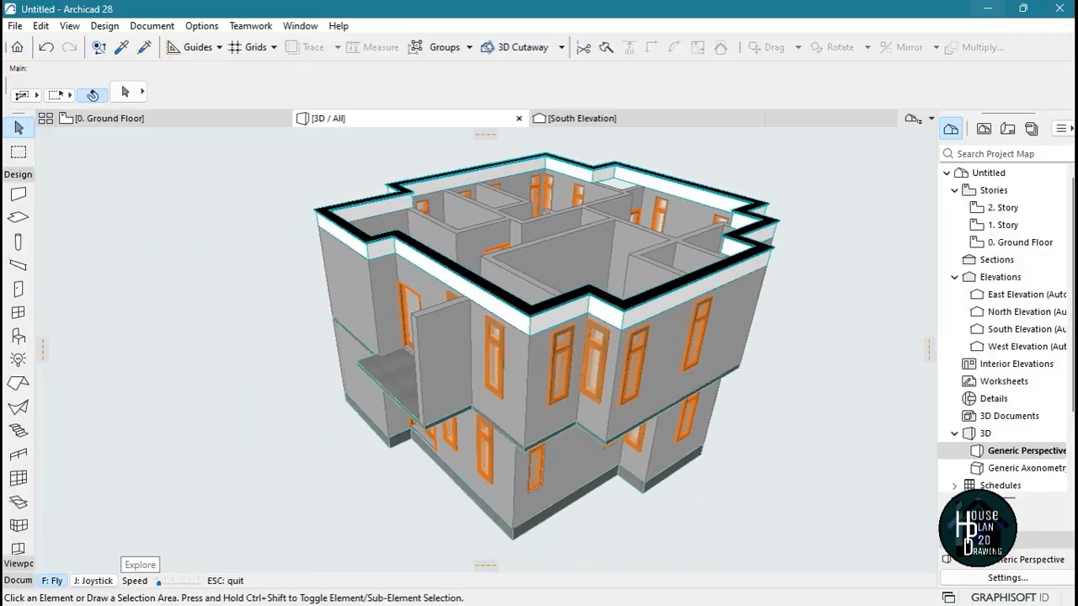
pyautogui.press('Escape')
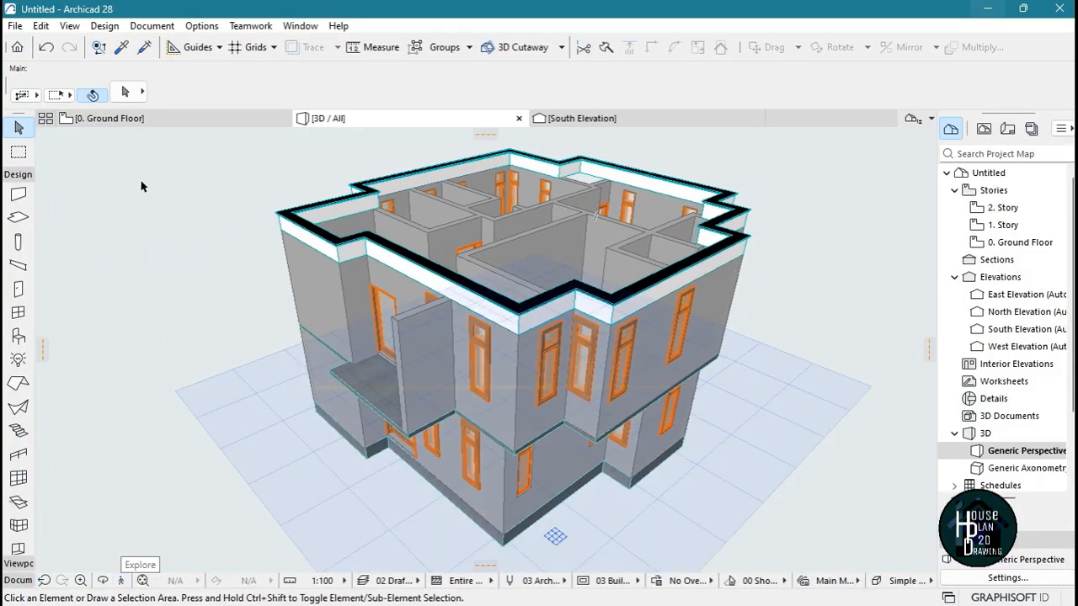
# View the 1. Story floor plan and open the 2. Story plan to examine the parapet outline
pyautogui.click(138, 121)
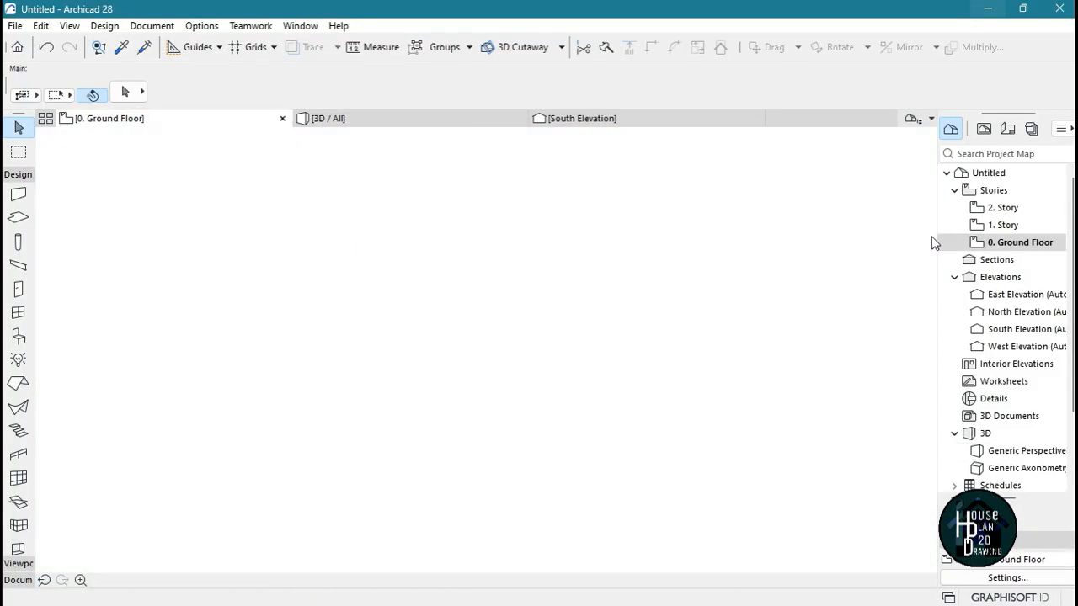
pyautogui.doubleClick(993, 224)
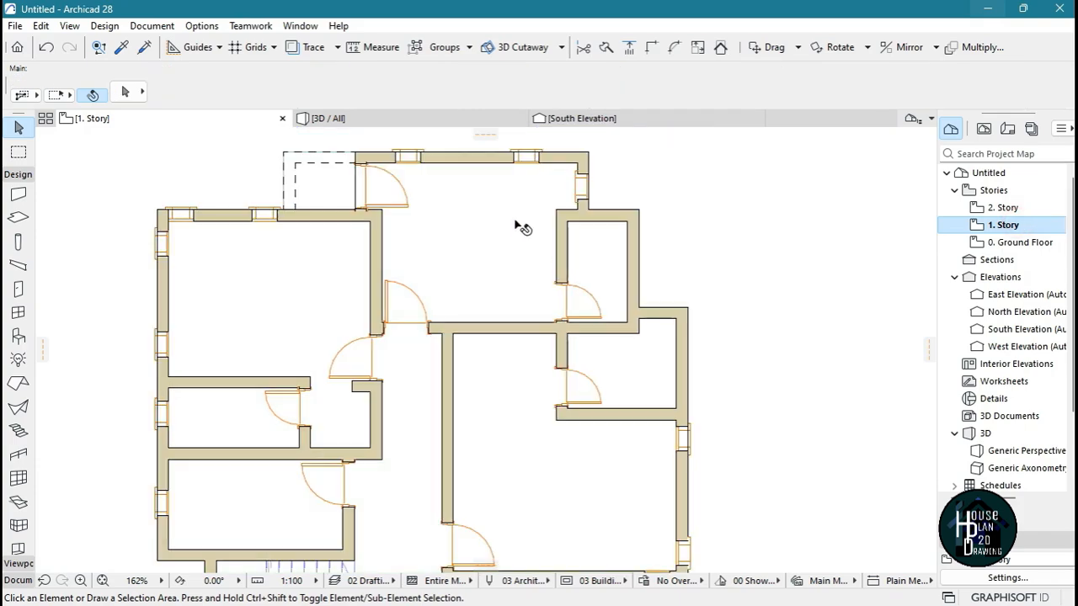
pyautogui.click(995, 210)
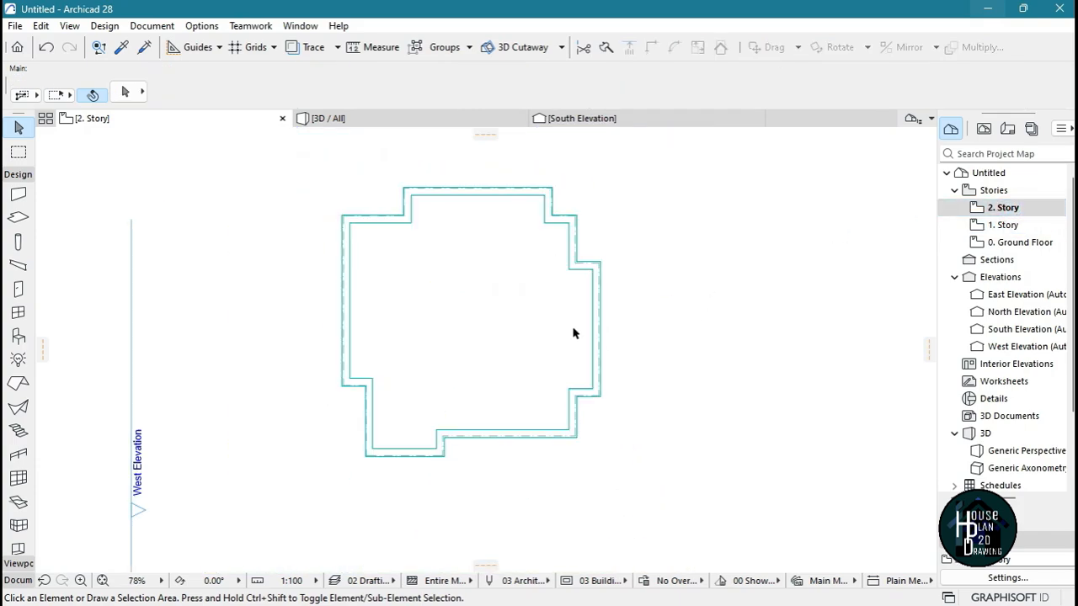
pyautogui.scroll(2, 464, 279)
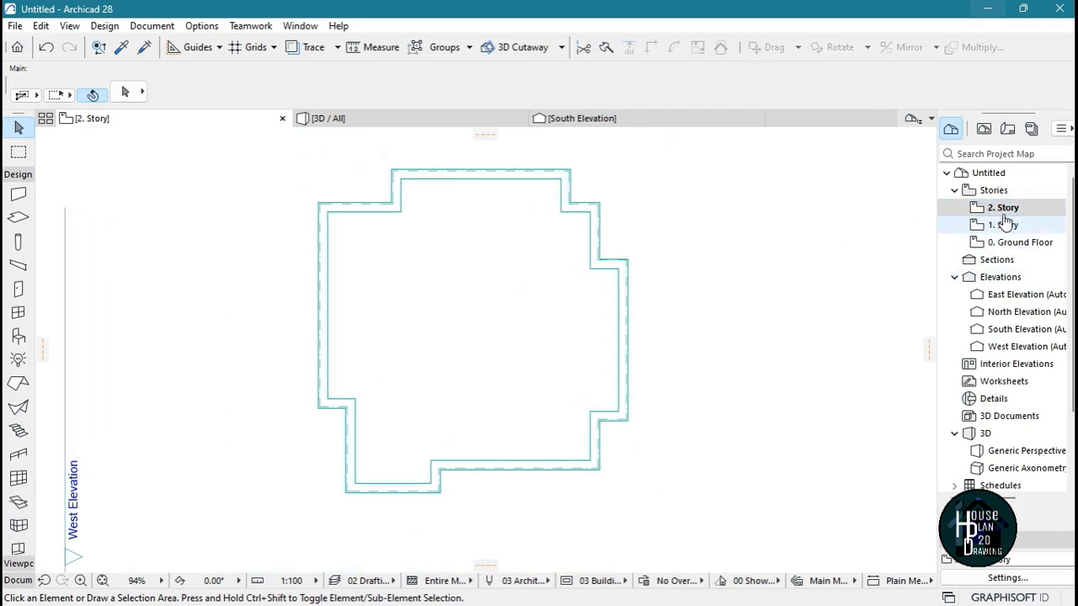
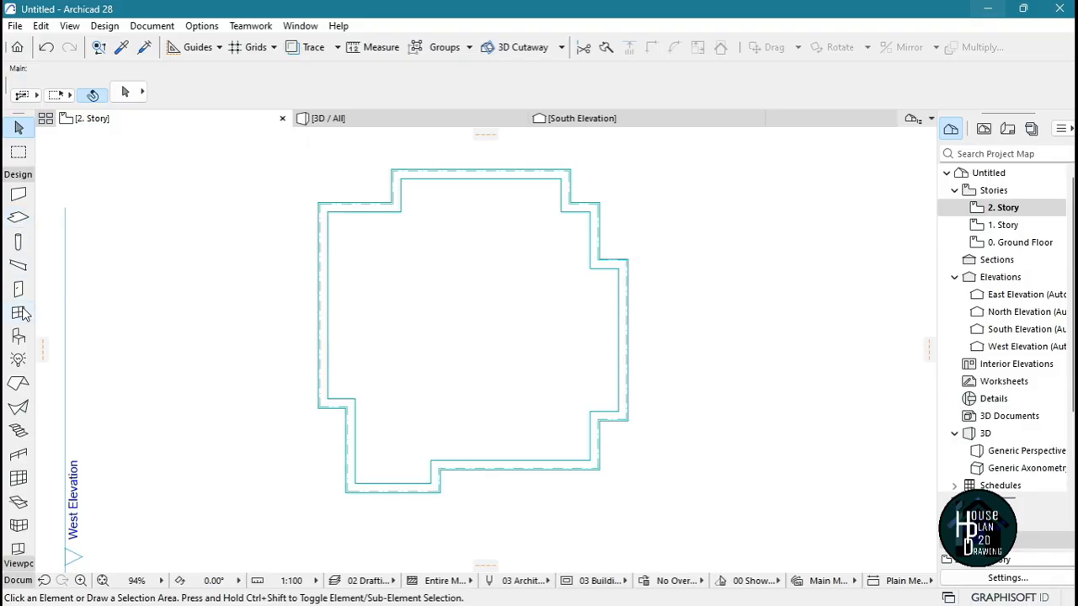
# Start a single-plane, basic-structure roof on the 2. Story plan, with its pivot line along the longer eastern part of the parapet's inner south edge
pyautogui.click(19, 384)
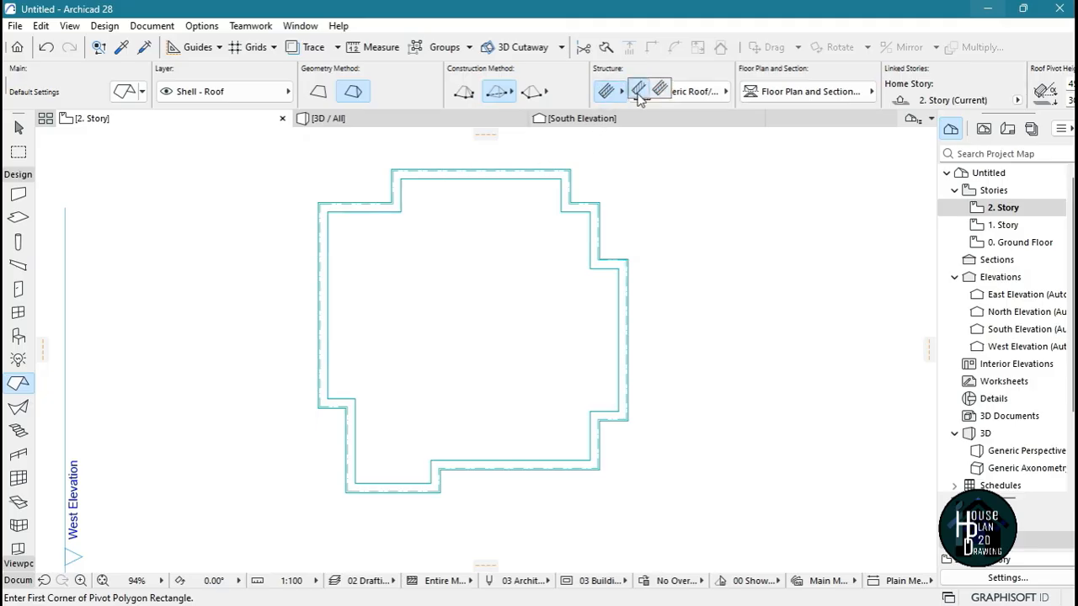
pyautogui.click(638, 94)
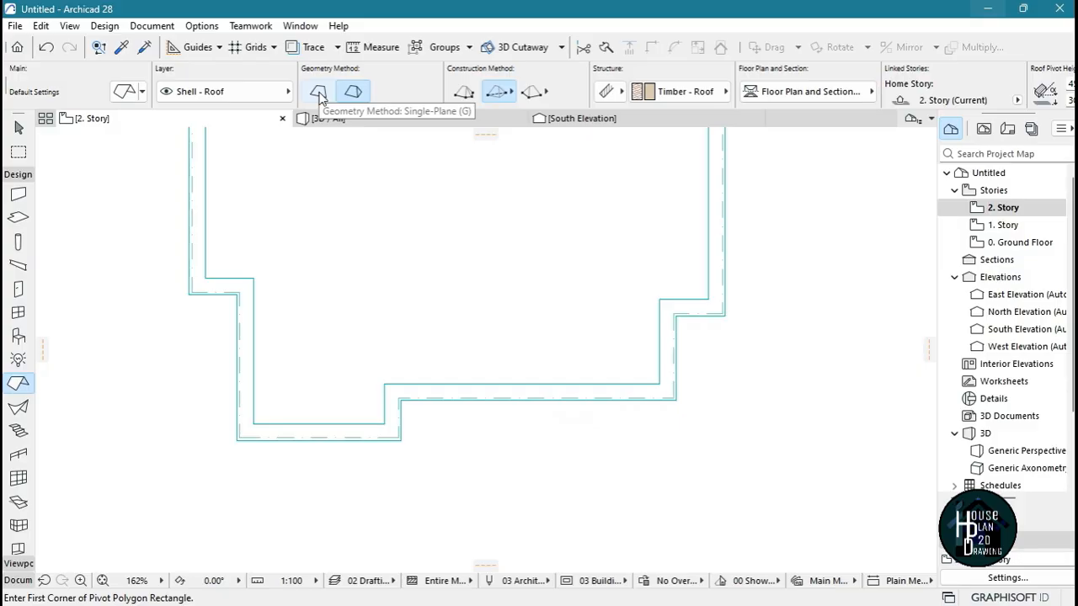
pyautogui.click(319, 93)
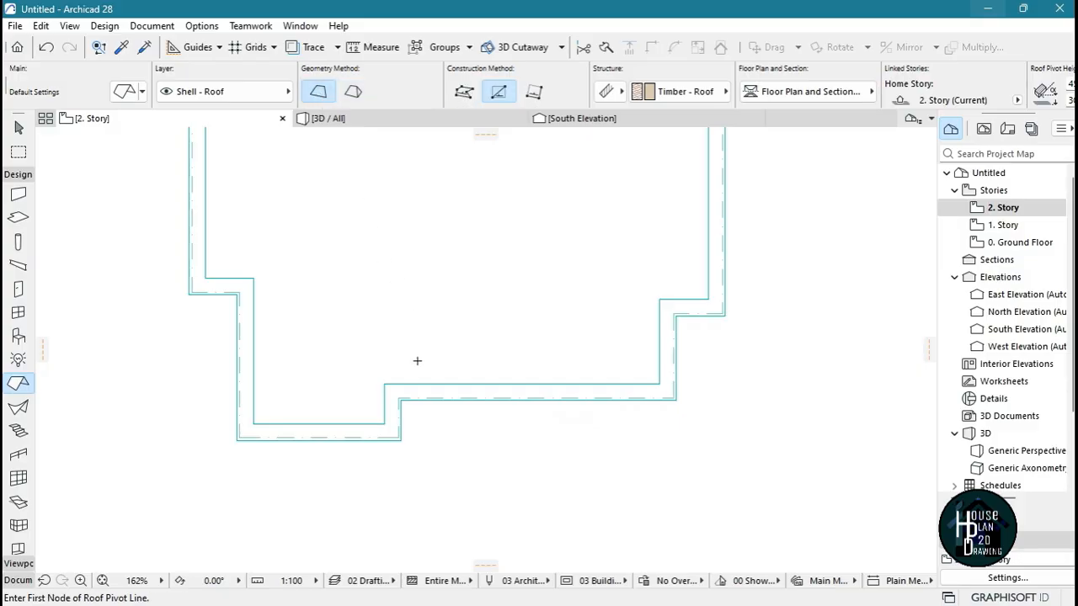
pyautogui.click(384, 384)
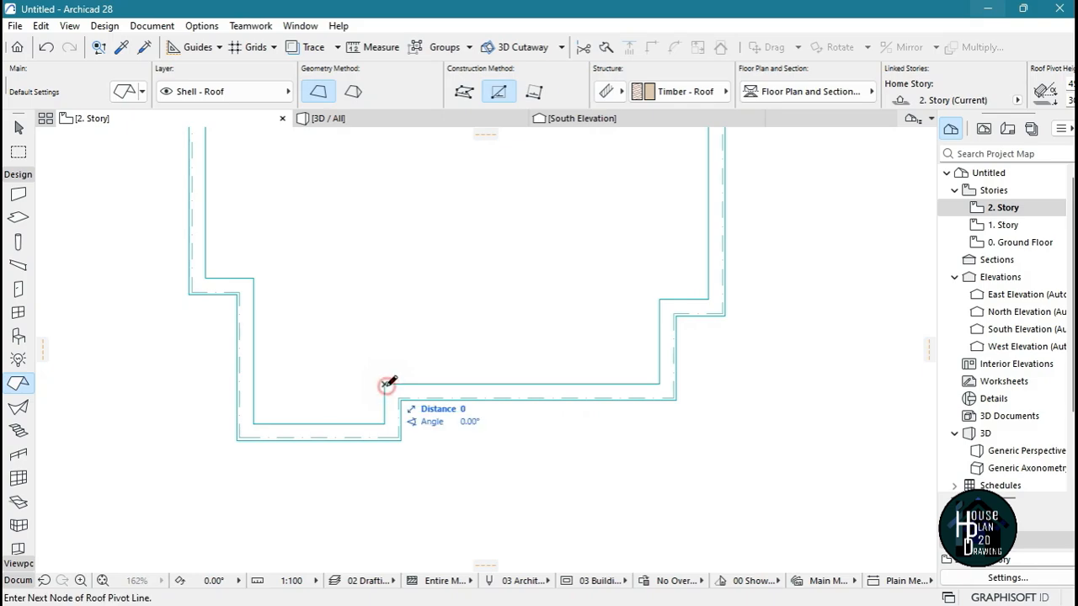
pyautogui.click(662, 384)
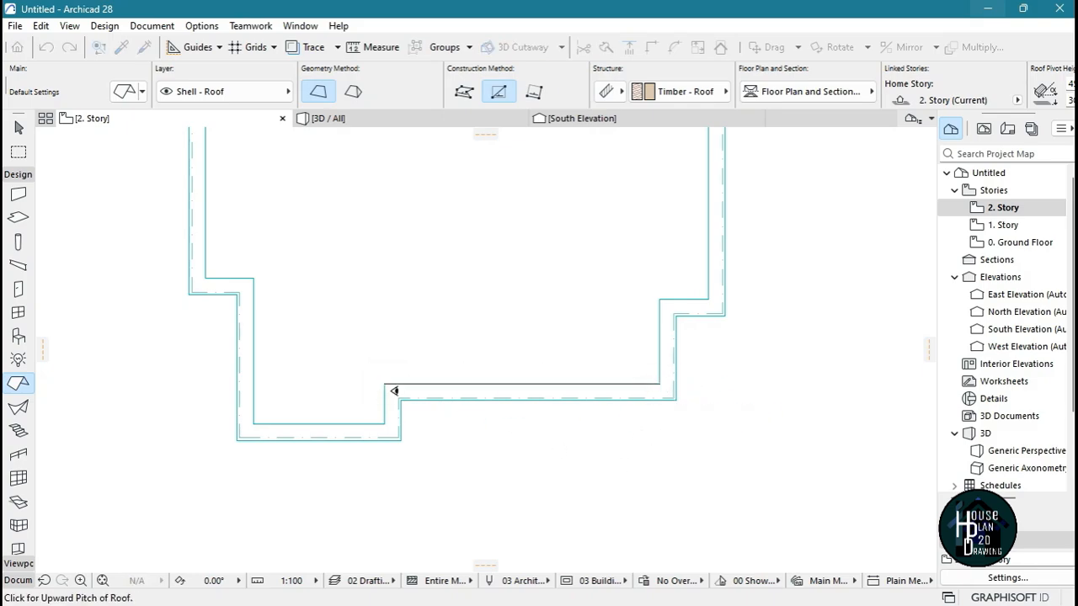
# Set the roof's upward pitch toward the south side of the pivot line and switch the construction method to Complex Roof
pyautogui.scroll(-1, 547, 461)
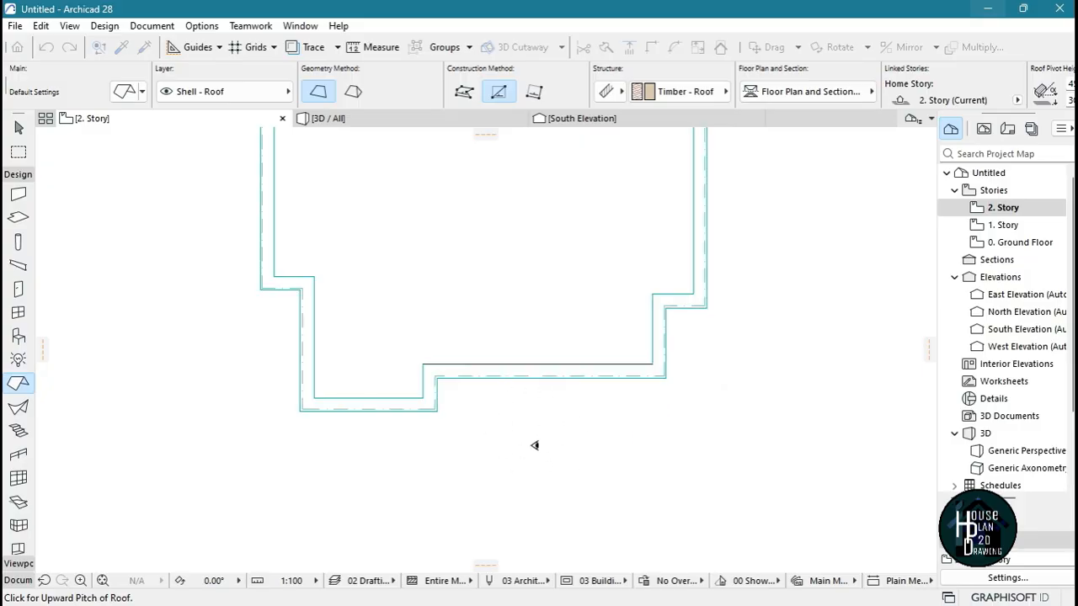
pyautogui.scroll(-2, 534, 446)
pyautogui.moveTo(553, 445); pyautogui.dragTo(541, 327, button='middle')
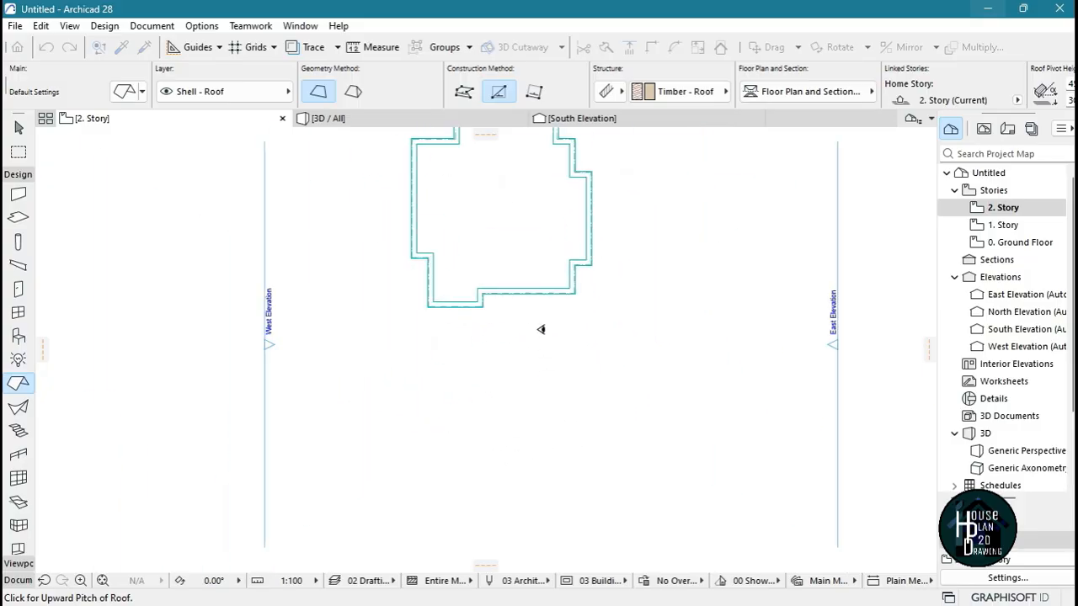
pyautogui.scroll(4, 536, 325)
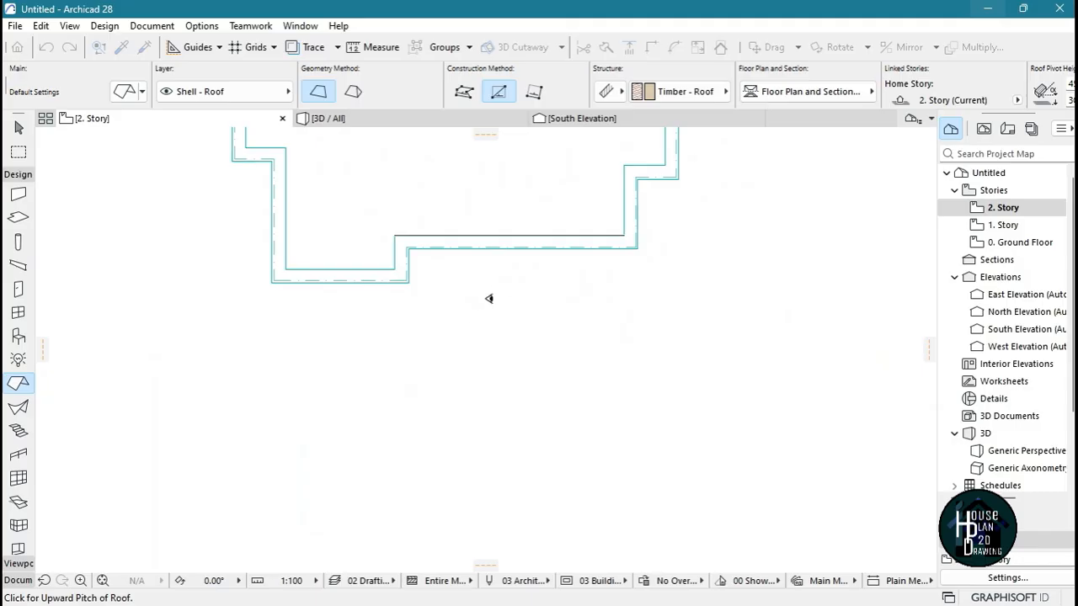
pyautogui.scroll(-1, 512, 365)
pyautogui.scroll(-2, 481, 180)
pyautogui.scroll(3, 480, 244)
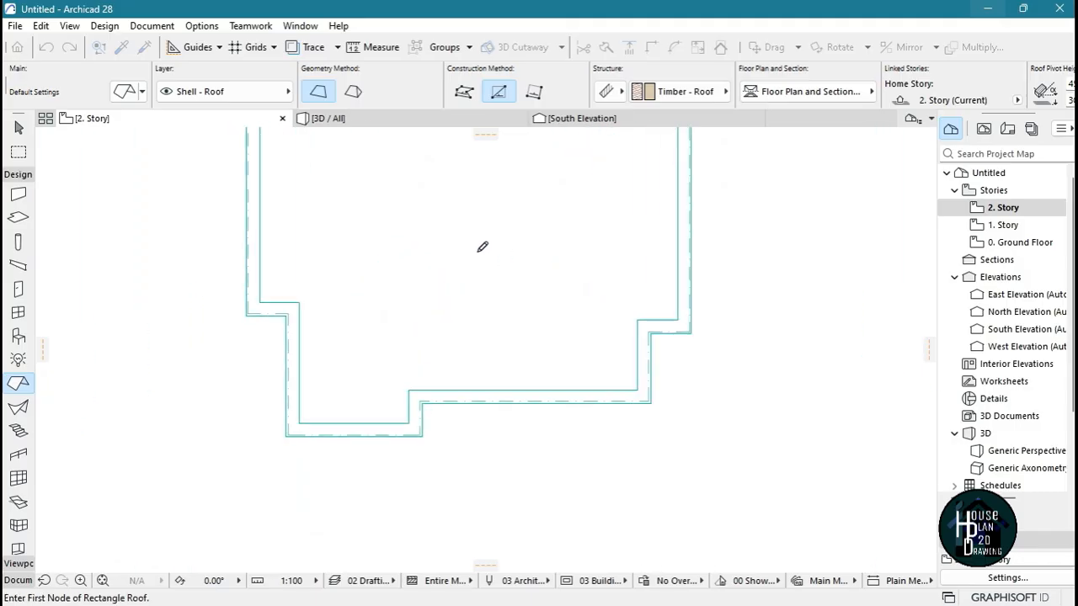
pyautogui.click(463, 93)
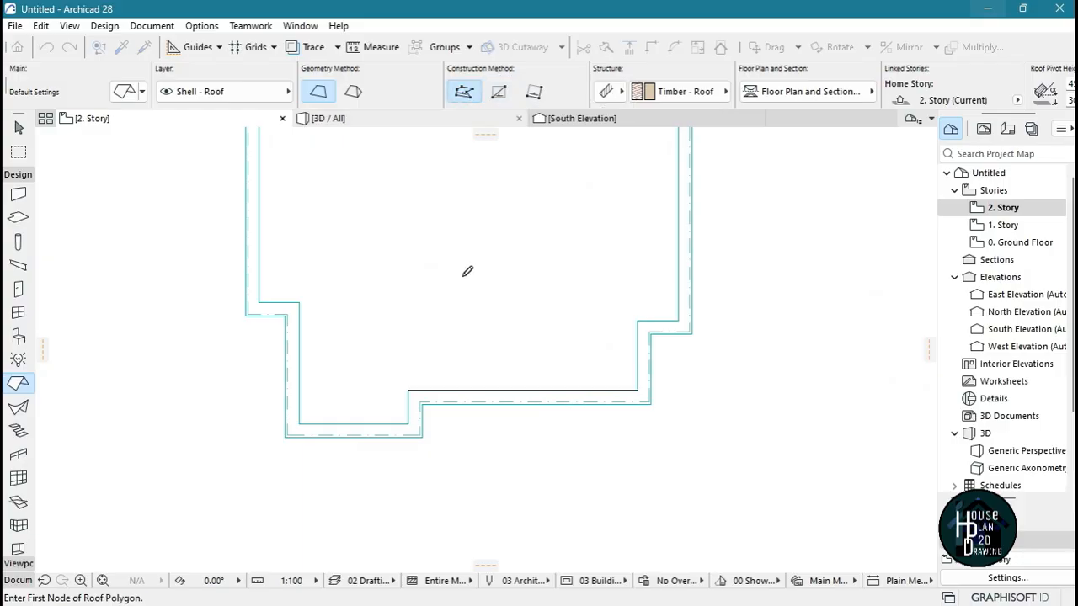
# Trace the roof outline along the parapet's inner face from its southwest corner, along the stepped south side, to the east side's north corner
pyautogui.click(300, 423)
pyautogui.click(408, 423)
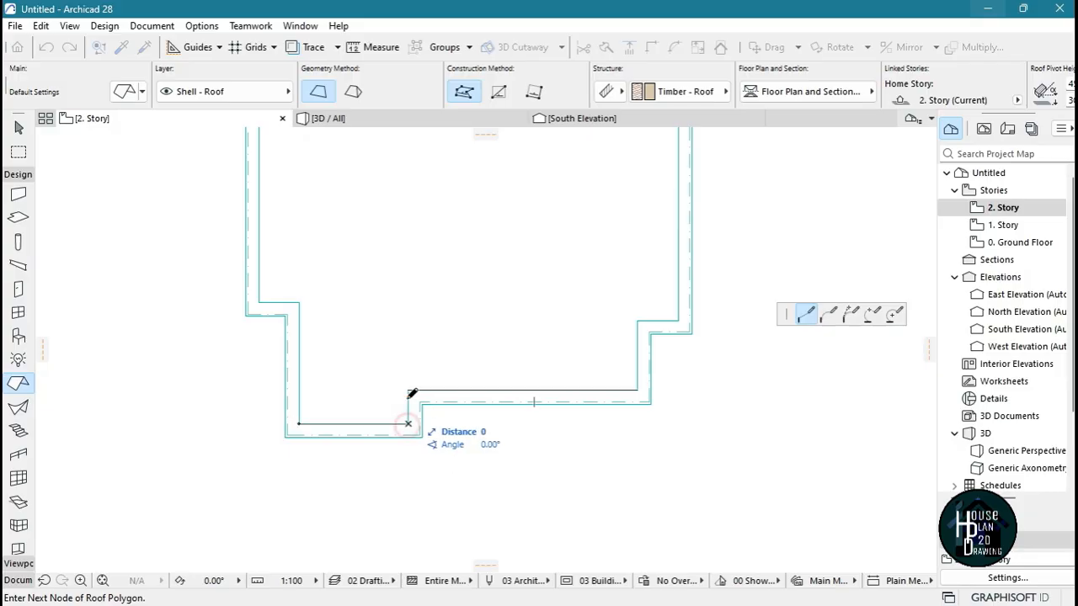
pyautogui.click(407, 390)
pyautogui.click(637, 390)
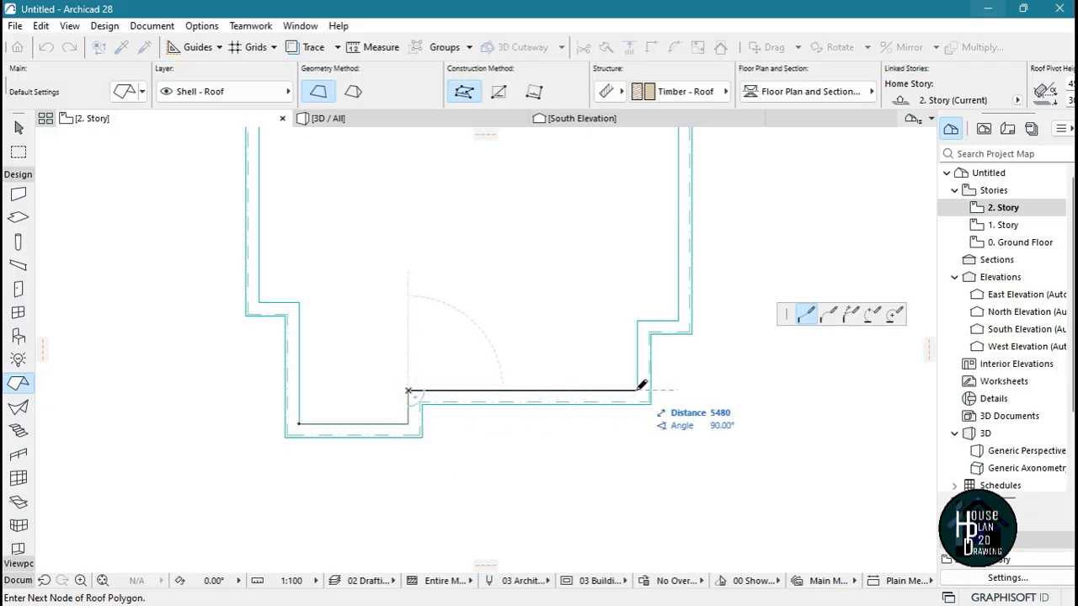
pyautogui.click(637, 320)
pyautogui.click(679, 321)
pyautogui.scroll(-5, 679, 395)
pyautogui.scroll(6, 681, 329)
pyautogui.click(715, 423)
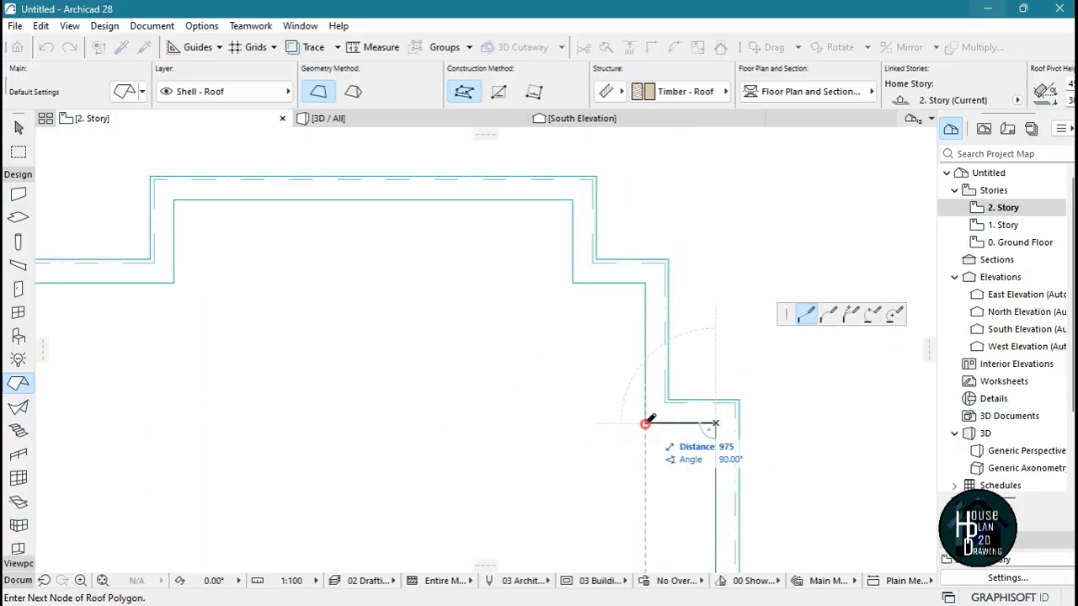
# Continue the roof outline around the parapet's inner northeast, north and west corners and close it at the southwest starting corner
pyautogui.click(644, 424)
pyautogui.click(645, 283)
pyautogui.click(572, 282)
pyautogui.click(573, 200)
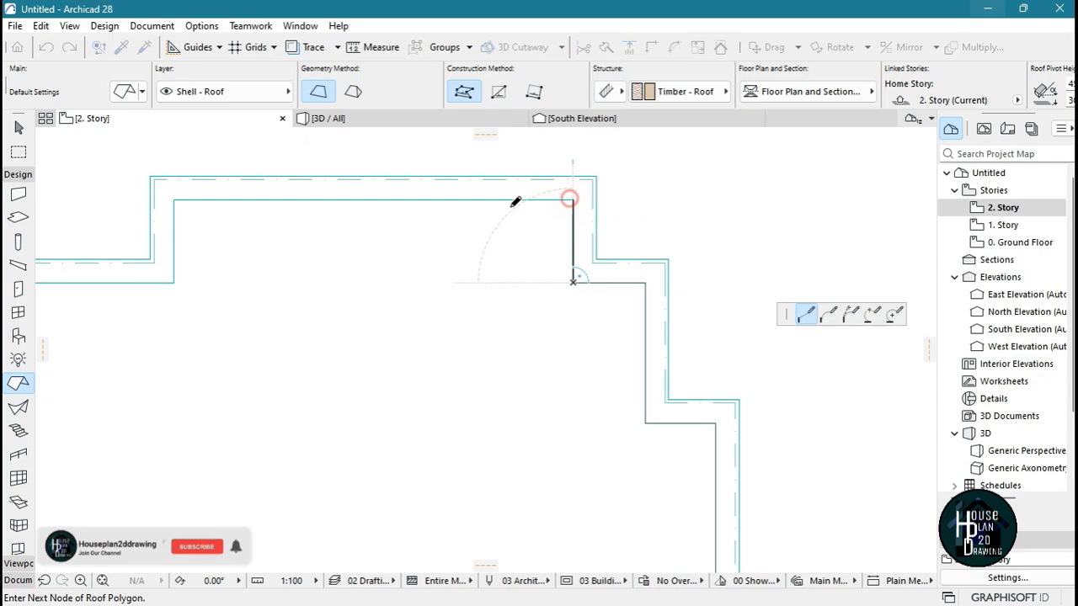
pyautogui.click(173, 199)
pyautogui.scroll(-3, 298, 277)
pyautogui.scroll(3, 260, 243)
pyautogui.scroll(-3, 384, 385)
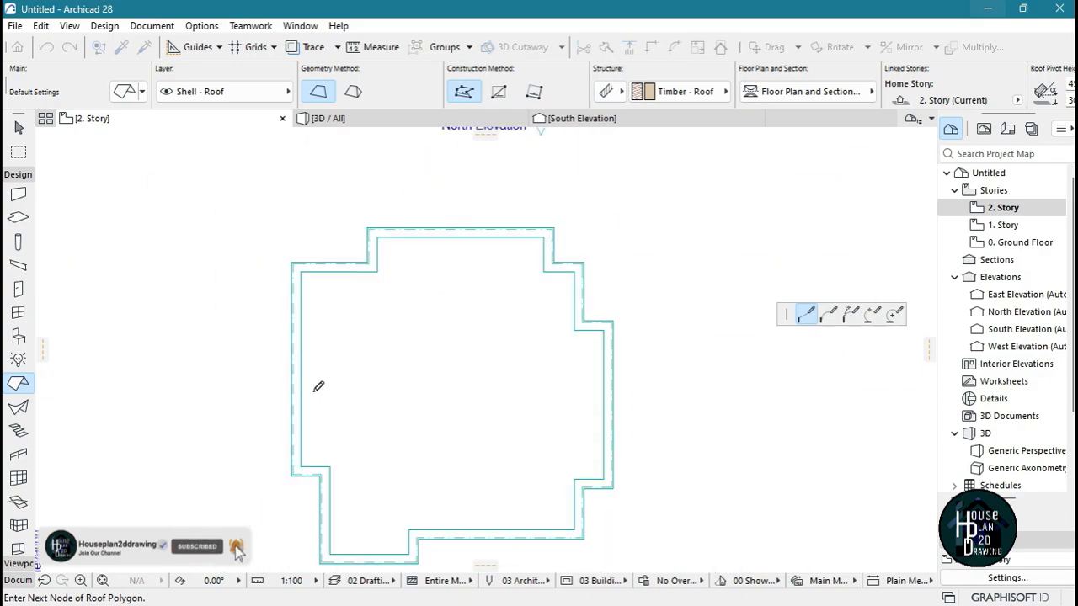
pyautogui.scroll(3, 266, 450)
pyautogui.click(259, 437)
pyautogui.click(378, 436)
pyautogui.scroll(-5, 370, 380)
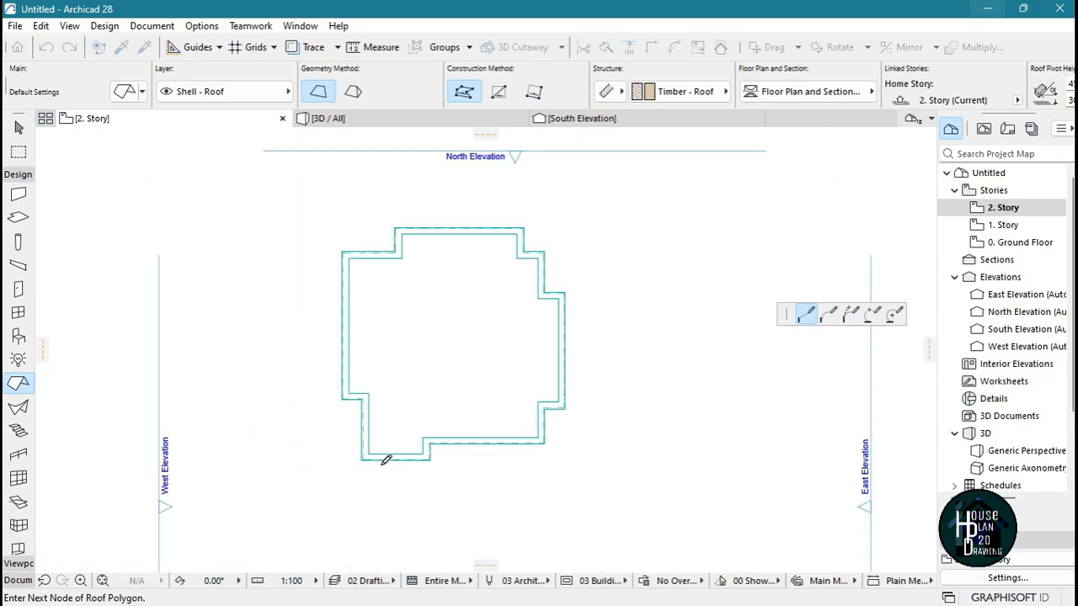
pyautogui.scroll(5, 382, 456)
pyautogui.click(309, 440)
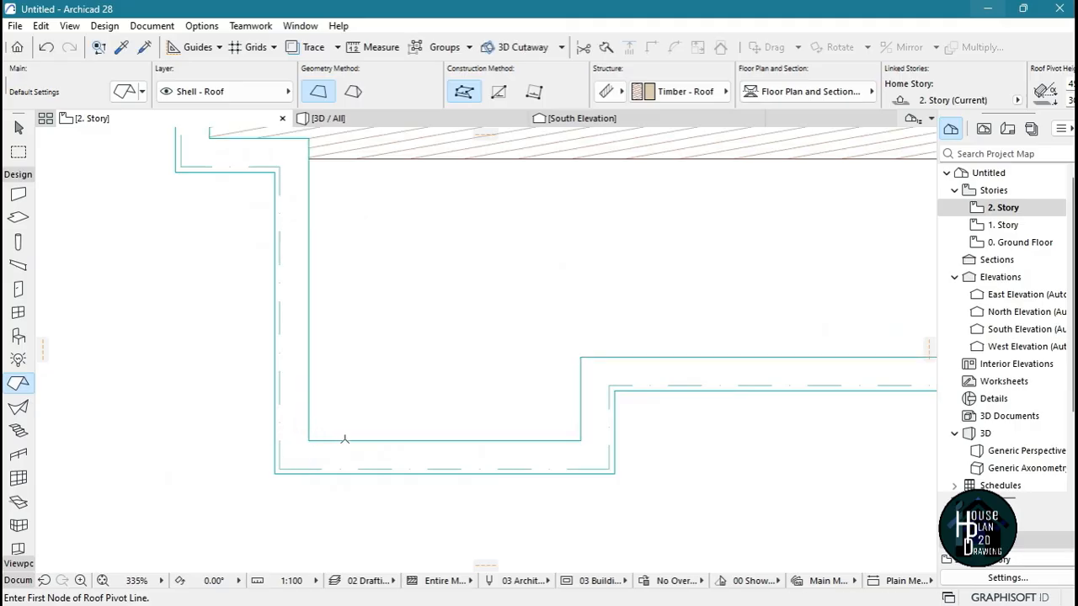
# View the house in 3D and fly around it to examine the new roof's slope and position relative to the parapet
pyautogui.scroll(-5, 353, 421)
pyautogui.scroll(5, 514, 307)
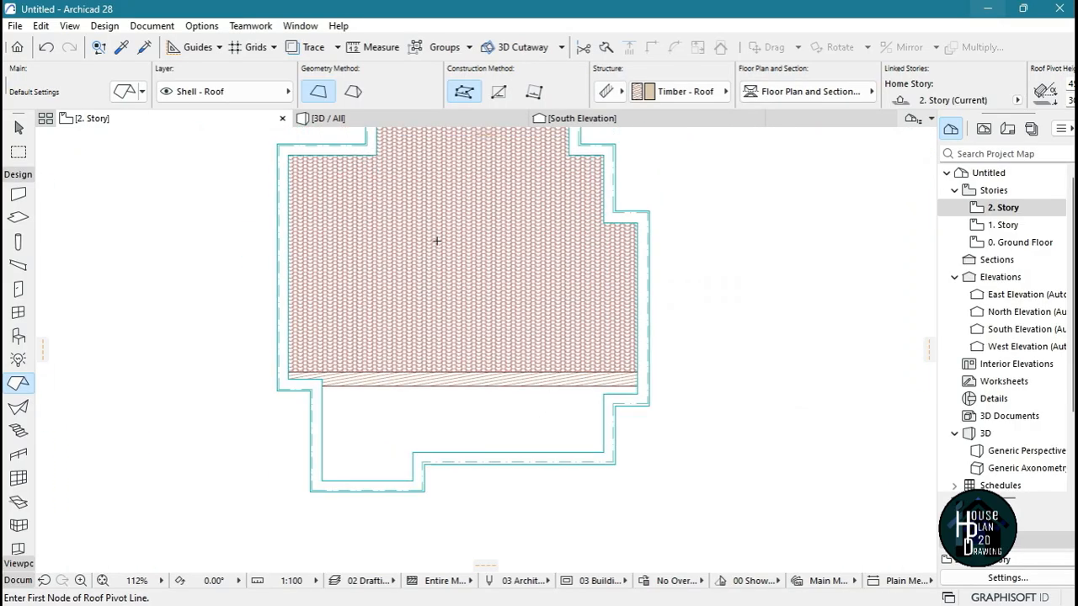
pyautogui.press('F3')
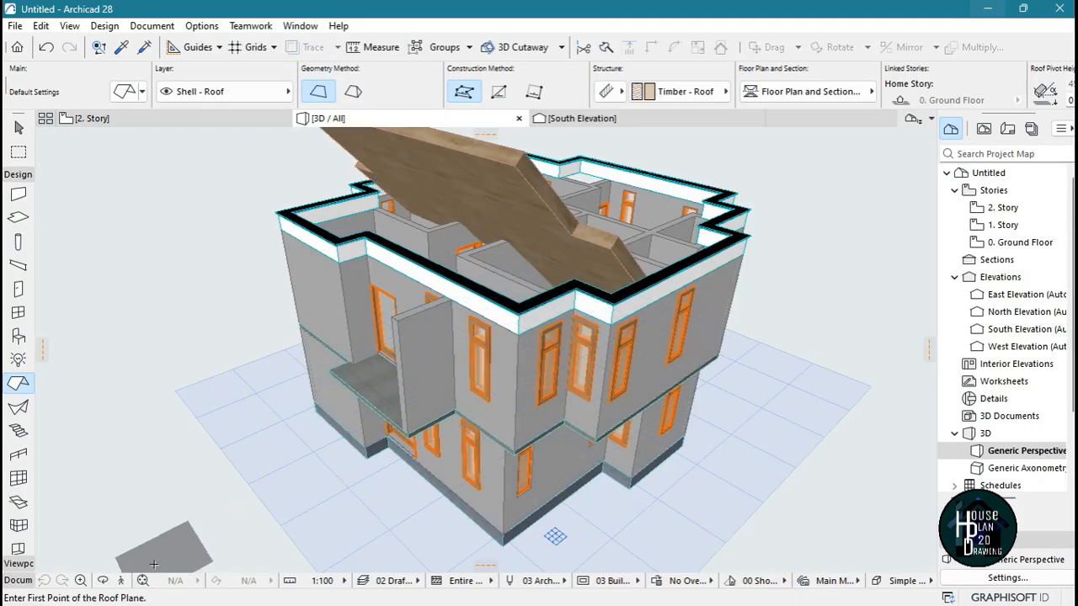
pyautogui.click(122, 581)
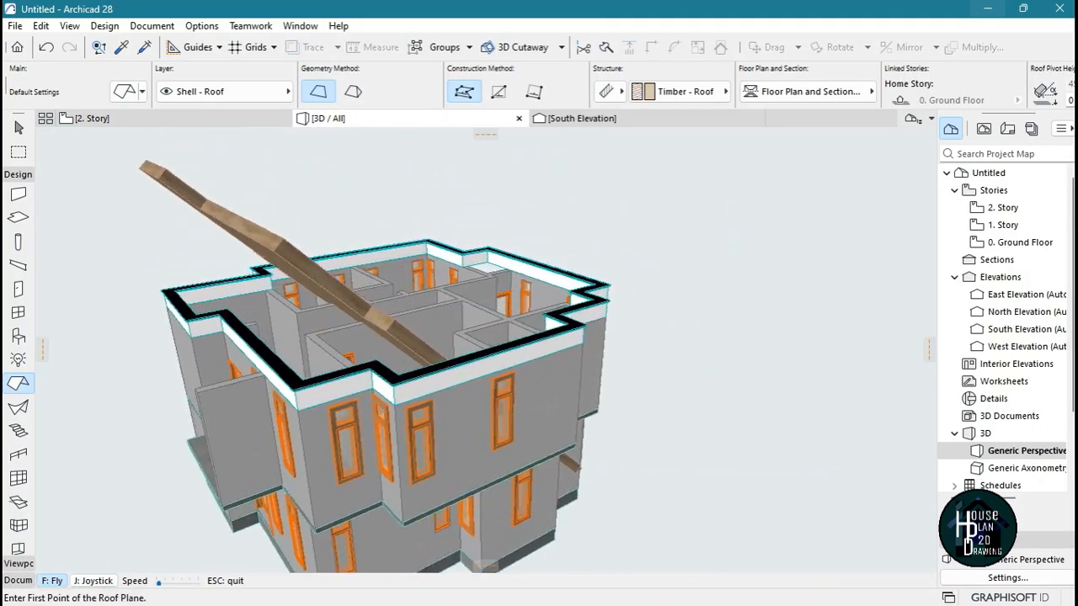
pyautogui.press('Up')
pyautogui.press('Down')
pyautogui.press('Left')
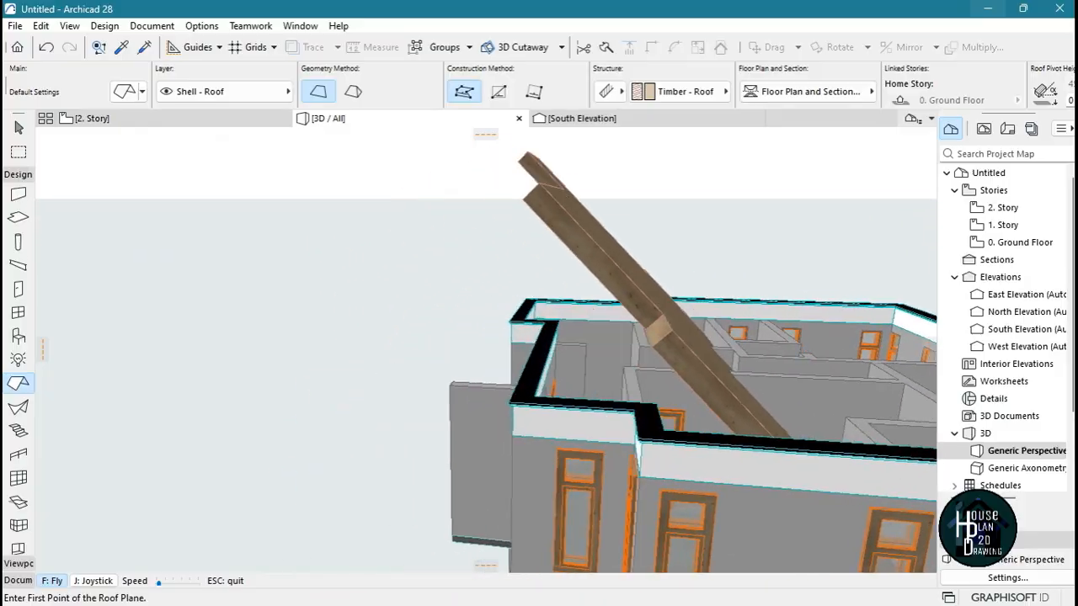
pyautogui.press('Left')
pyautogui.press('Up')
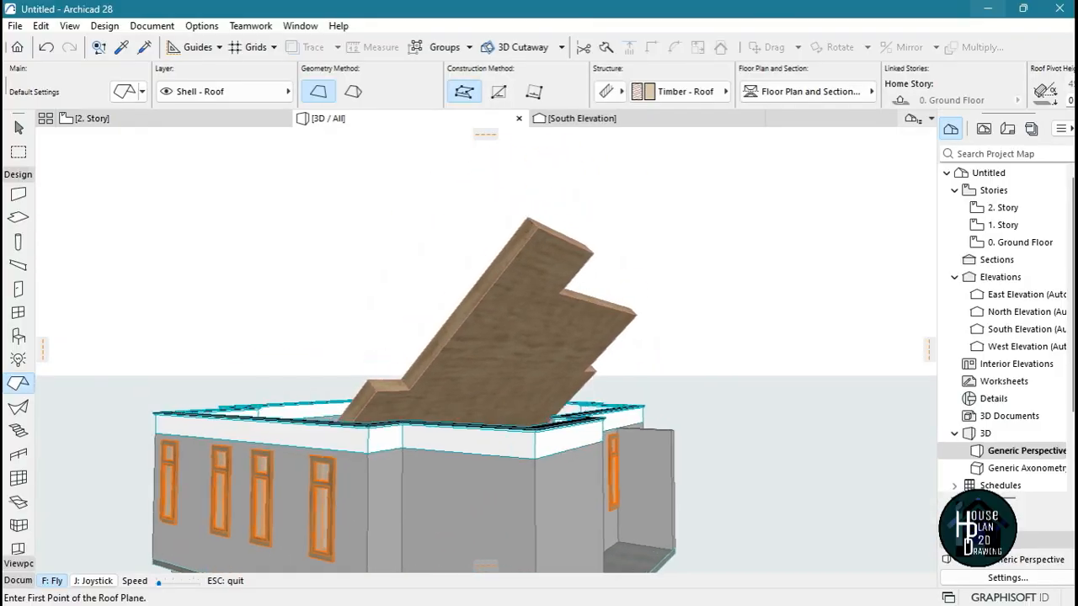
pyautogui.press('Left')
pyautogui.press('Up')
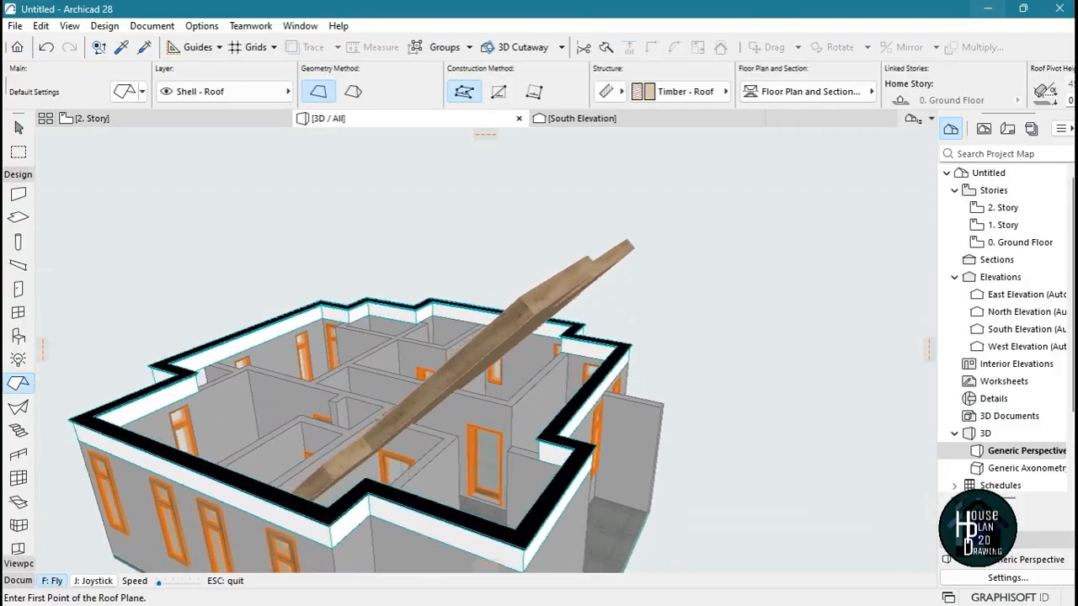
pyautogui.press('Left')
pyautogui.press('Escape')
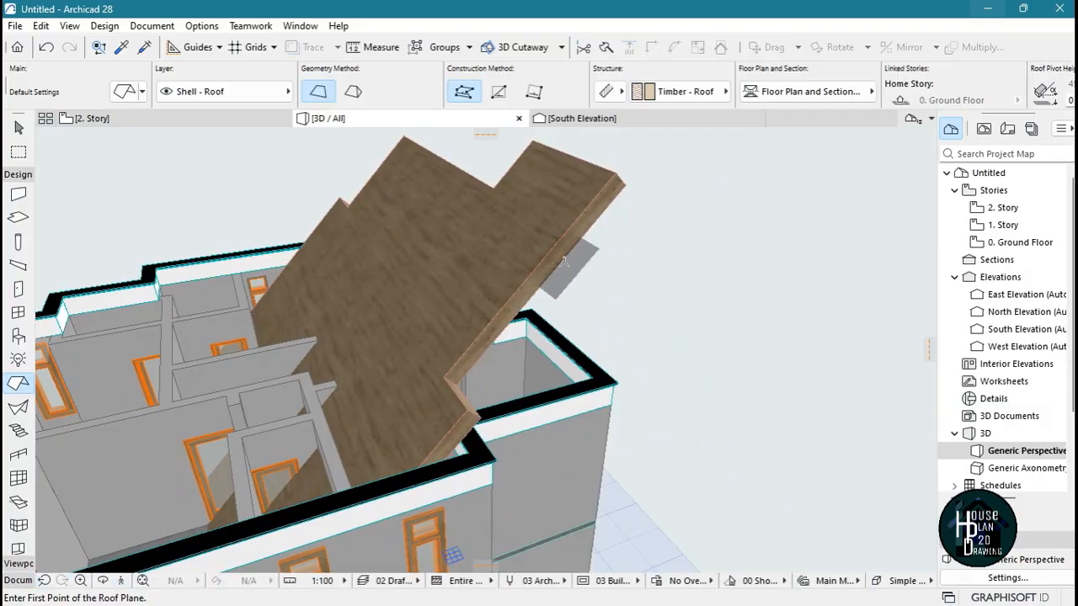
# Select the timber roof in 3D and set its pitch to 1°
pyautogui.press('Escape')
pyautogui.click(543, 191)
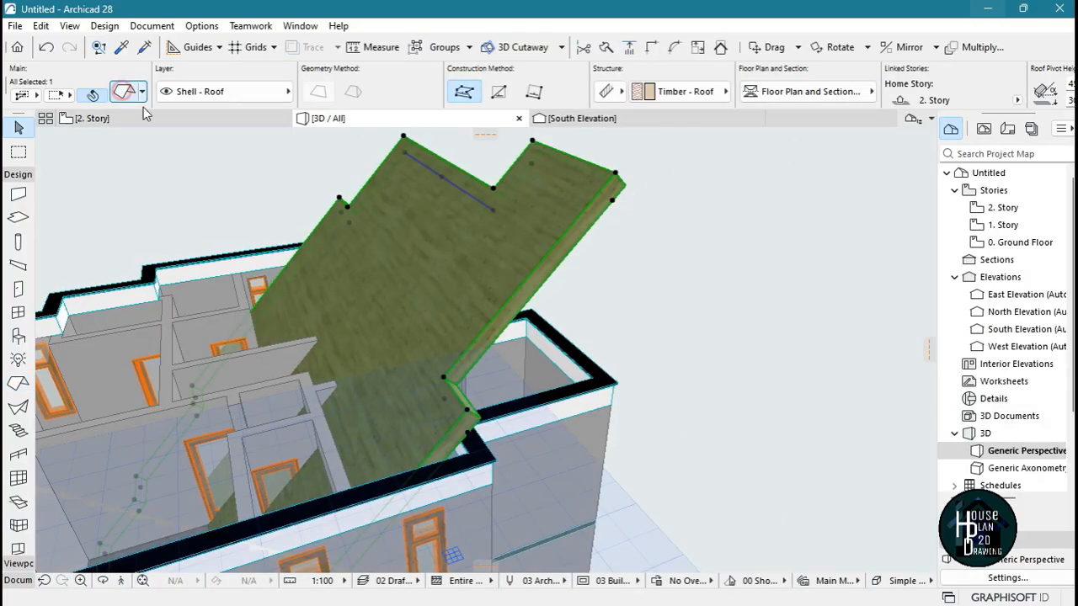
pyautogui.doubleClick(386, 197)
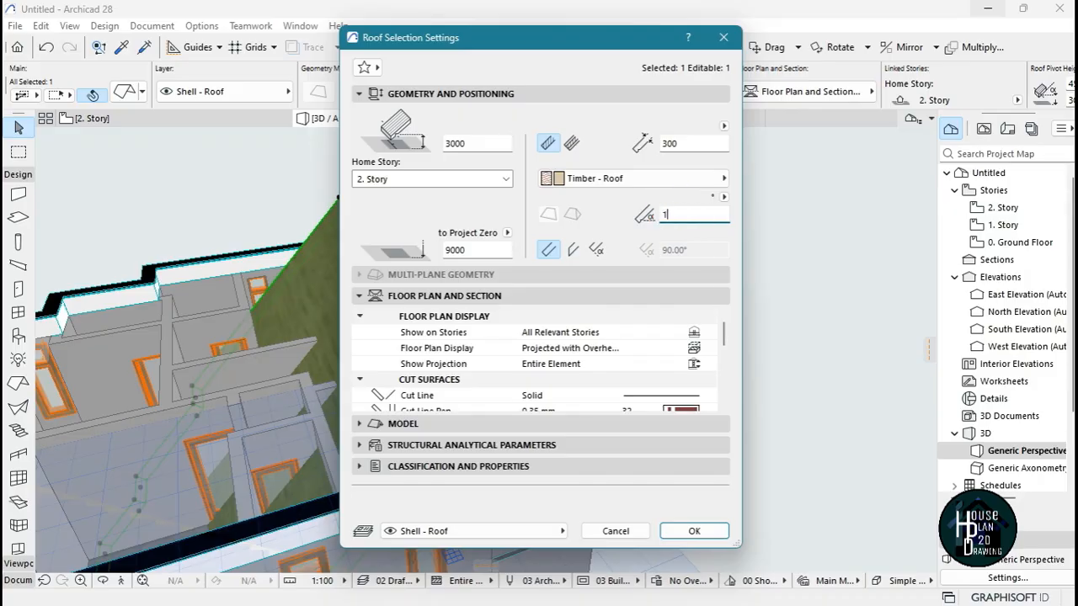
pyautogui.press('Return')
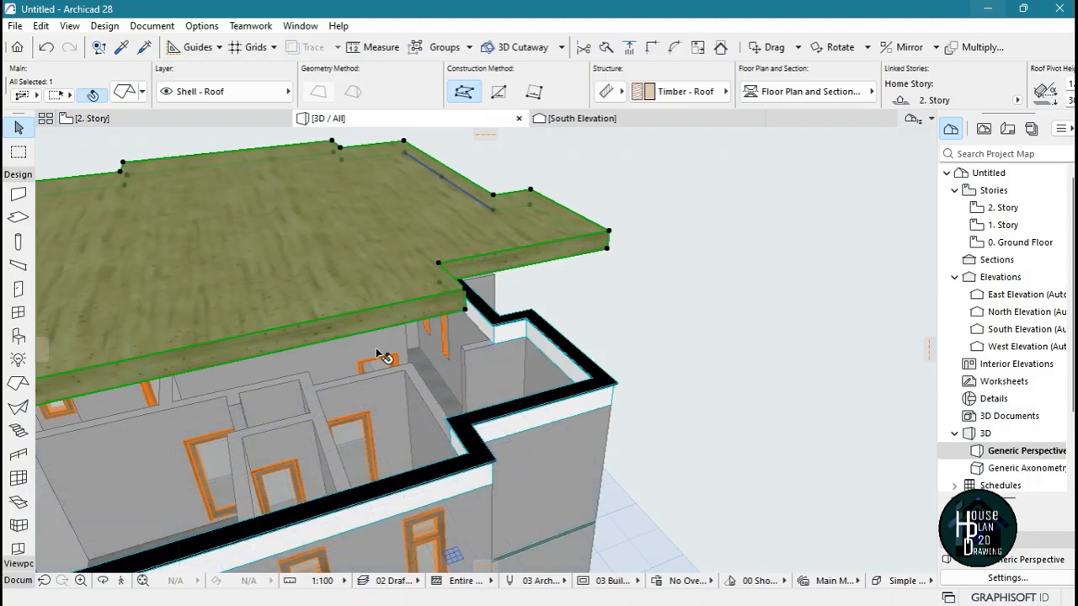
# Check the nearly flat roof from around the parapet in 3D and set its thickness to 150 mm
pyautogui.click(120, 581)
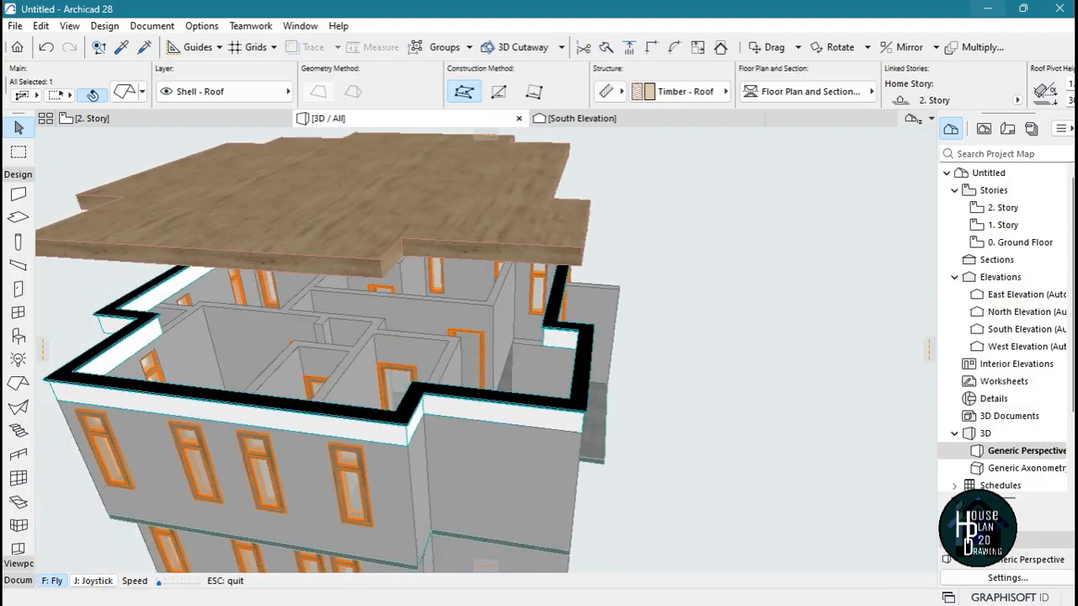
pyautogui.press('Down')
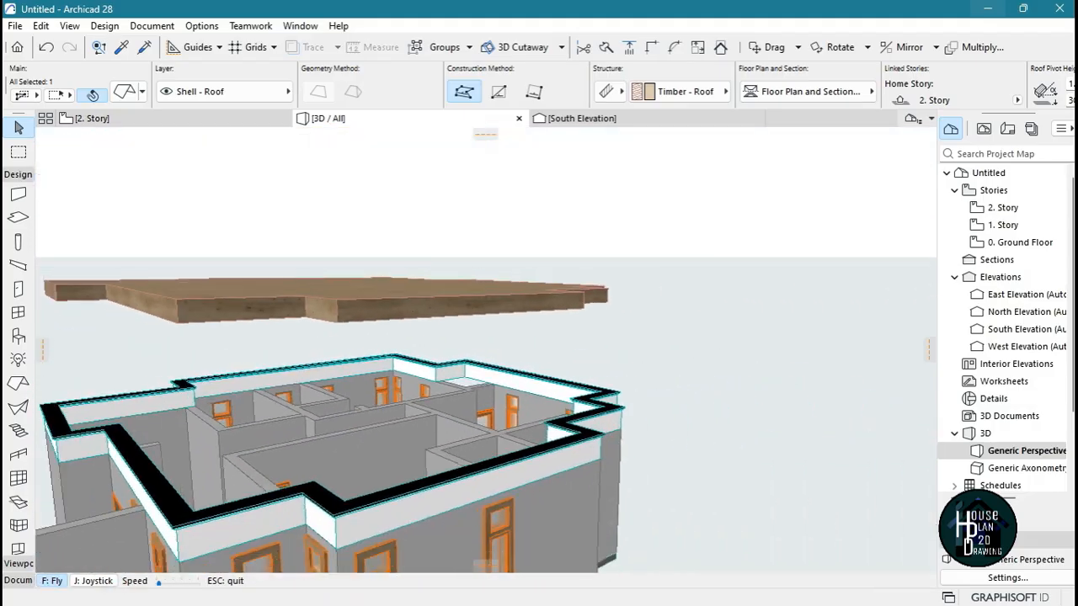
pyautogui.press('Left')
pyautogui.press('Up')
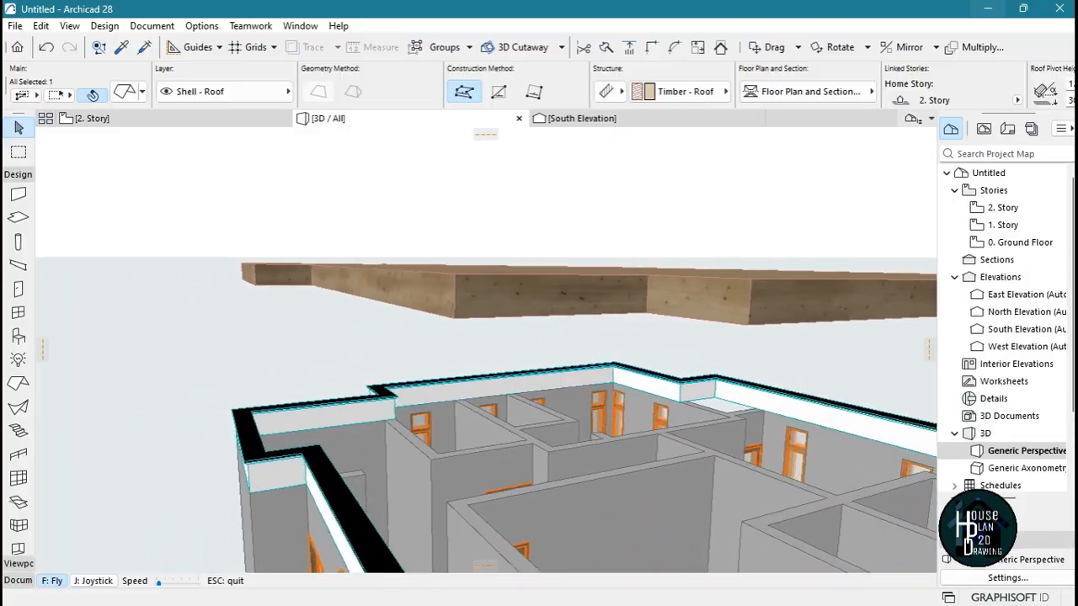
pyautogui.press('Escape')
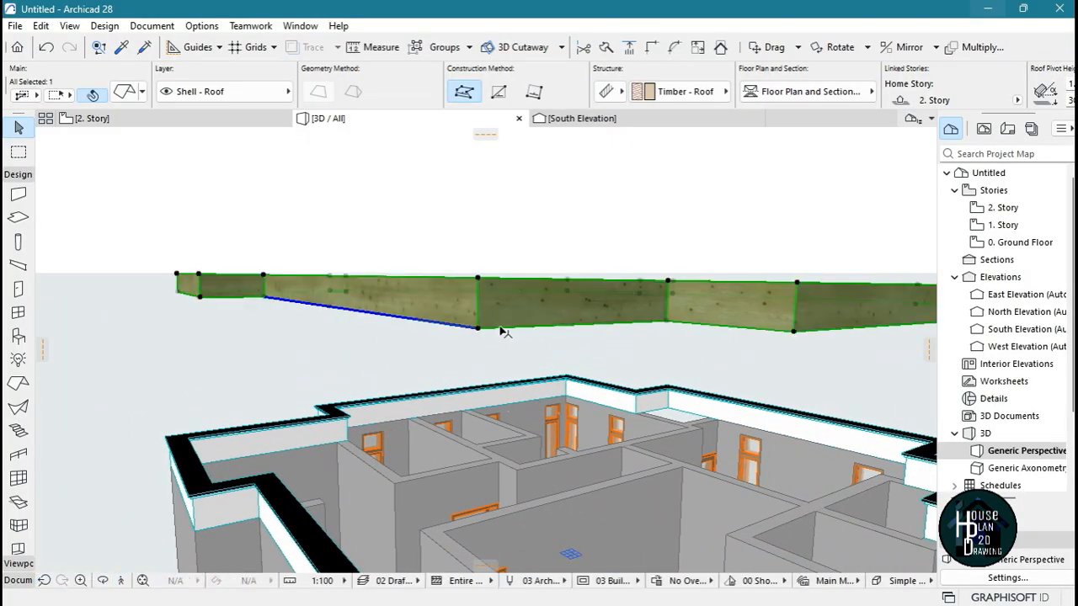
pyautogui.click(503, 333)
pyautogui.click(452, 293)
pyautogui.click(125, 90)
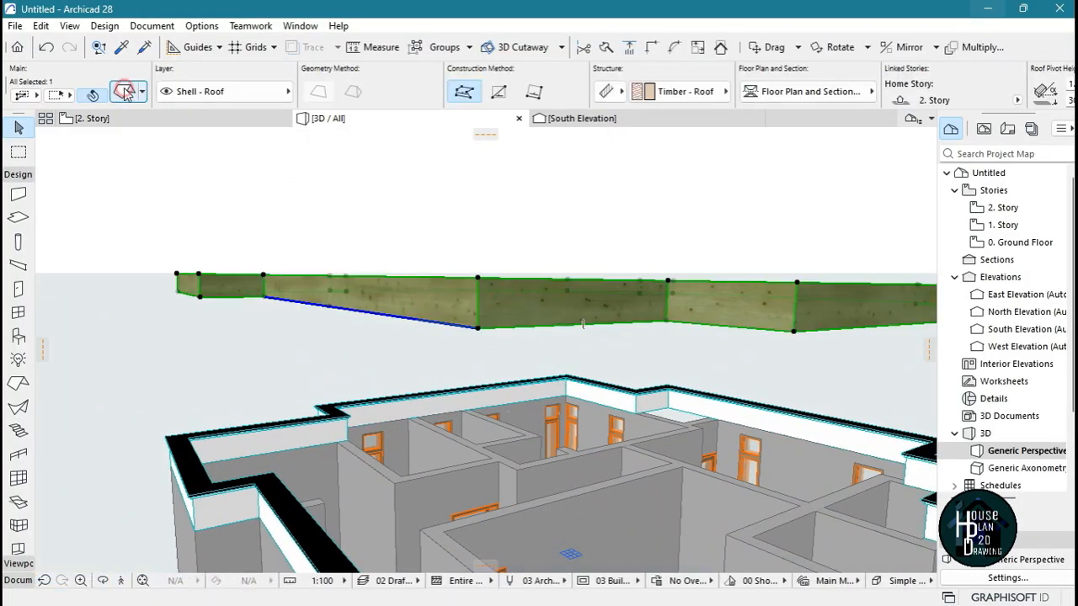
pyautogui.hotkey('ctrl', 't')
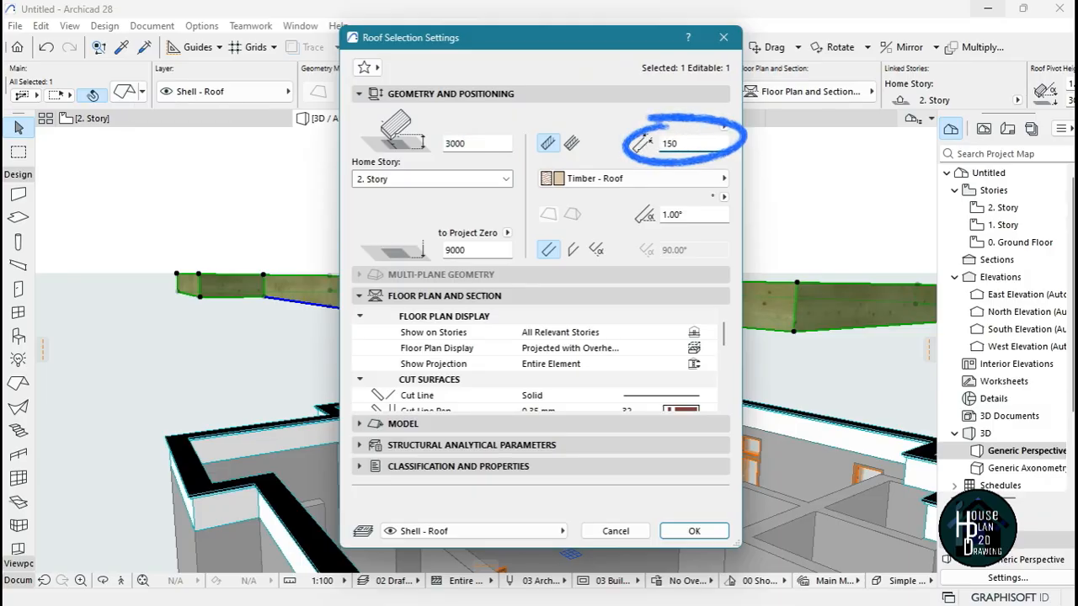
pyautogui.press('Return')
pyautogui.click(544, 366)
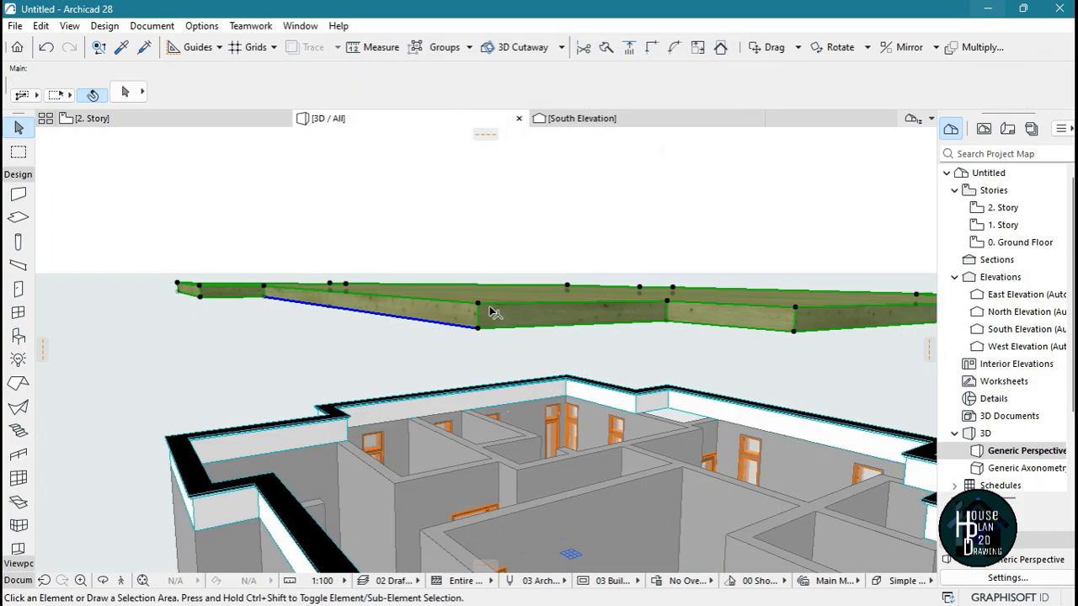
pyautogui.scroll(-3, 502, 326)
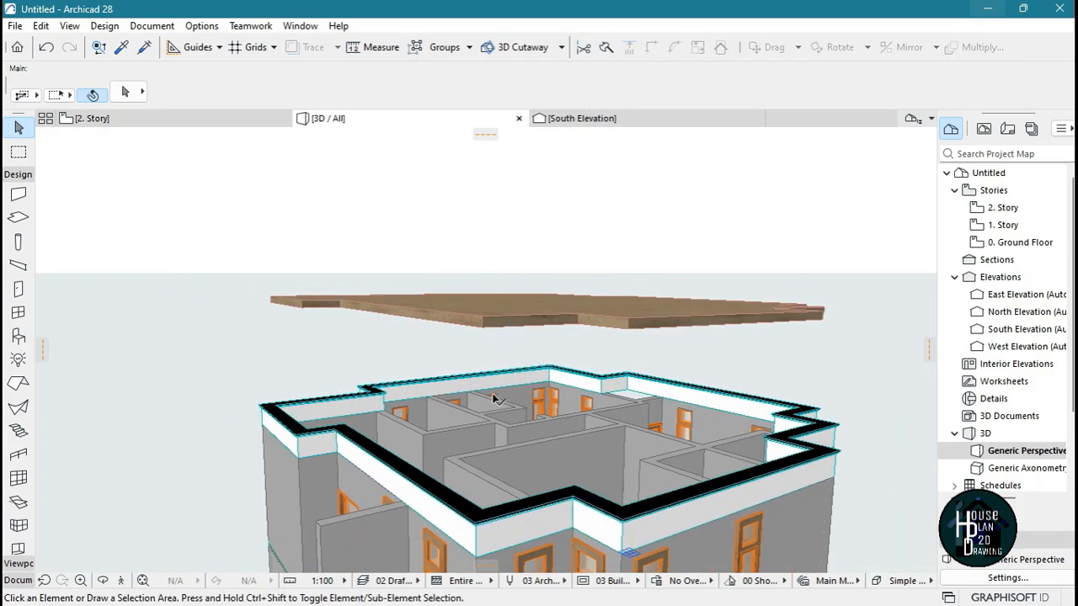
# View the roof in the South Elevation and examine the elevation markers around the 2. Story plan
pyautogui.click(601, 123)
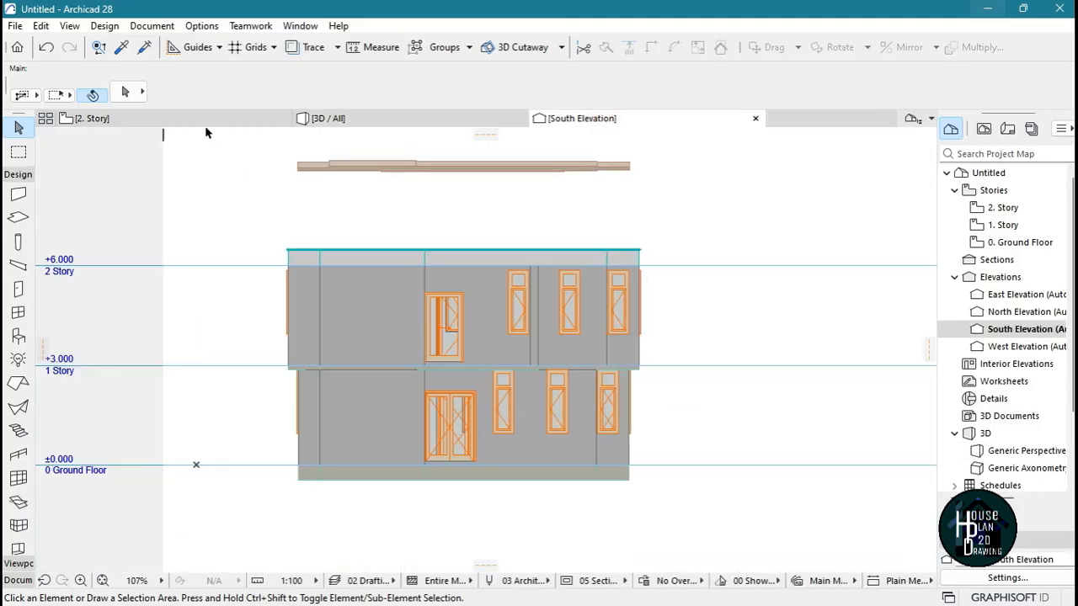
pyautogui.click(204, 119)
pyautogui.scroll(-3, 436, 278)
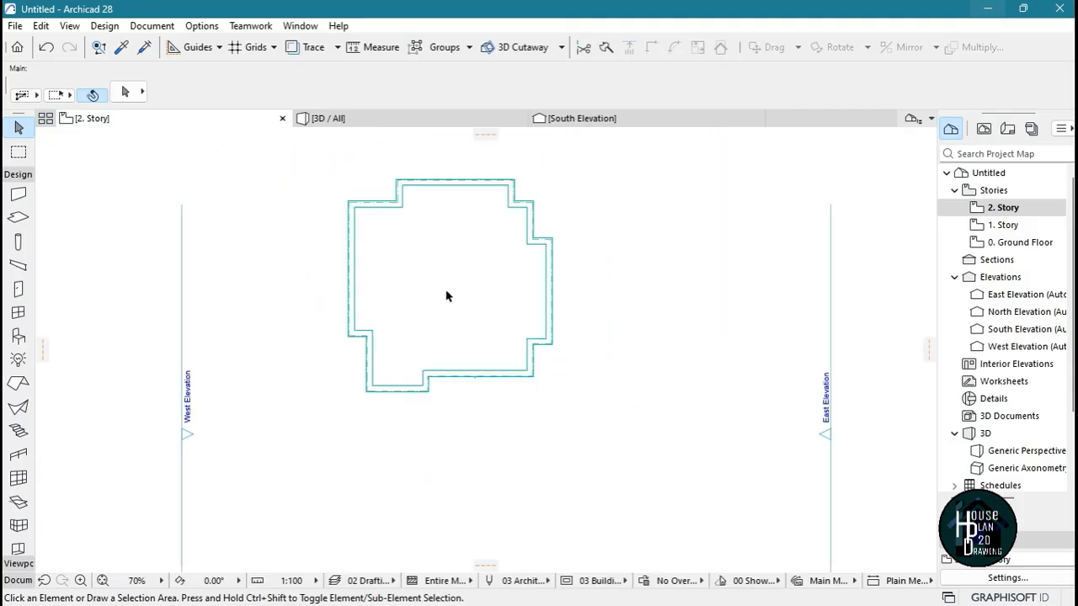
pyautogui.scroll(-1, 446, 296)
pyautogui.scroll(5, 454, 373)
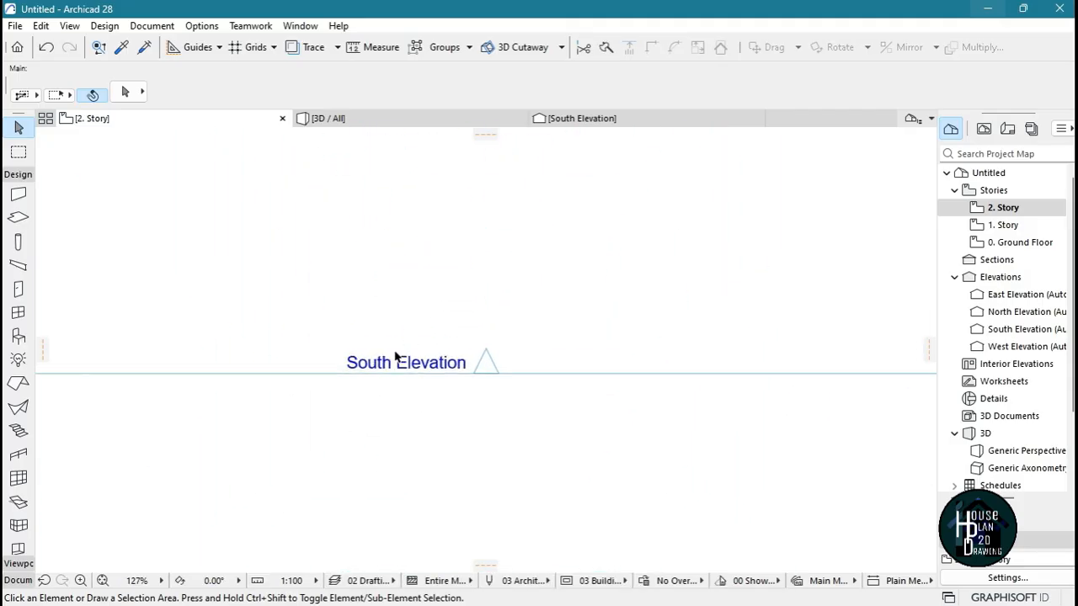
pyautogui.scroll(3, 395, 356)
pyautogui.scroll(-8, 474, 414)
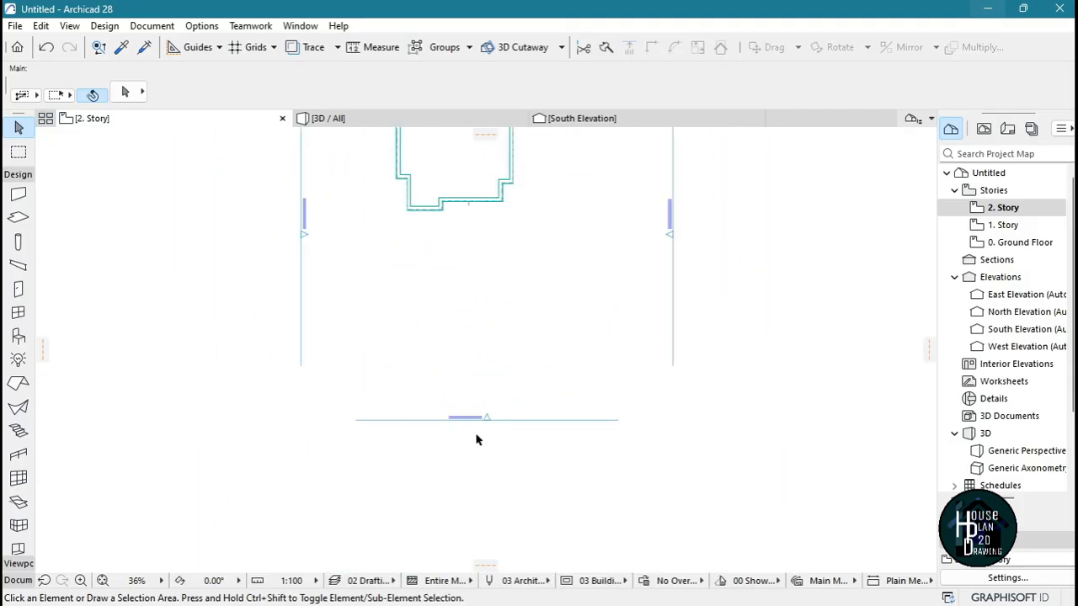
pyautogui.scroll(2, 474, 196)
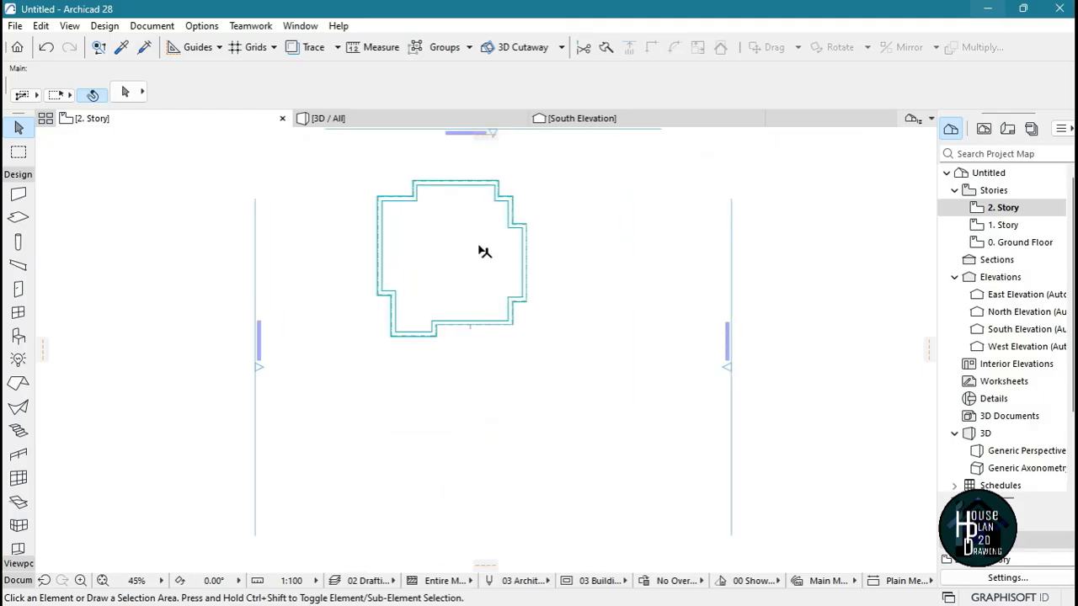
pyautogui.scroll(4, 228, 358)
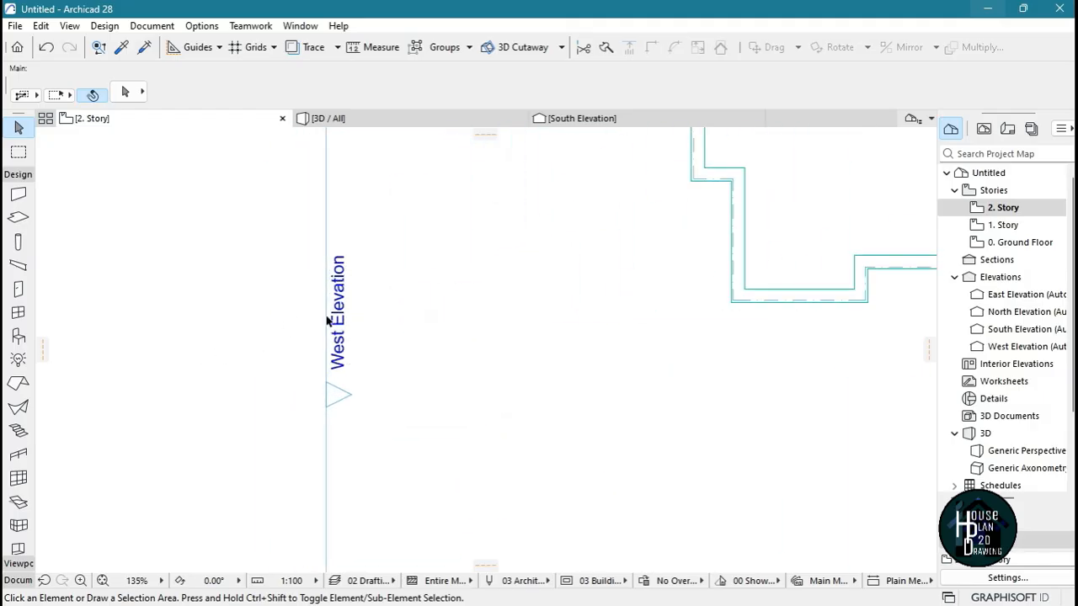
pyautogui.scroll(-3, 440, 312)
pyautogui.scroll(4, 649, 312)
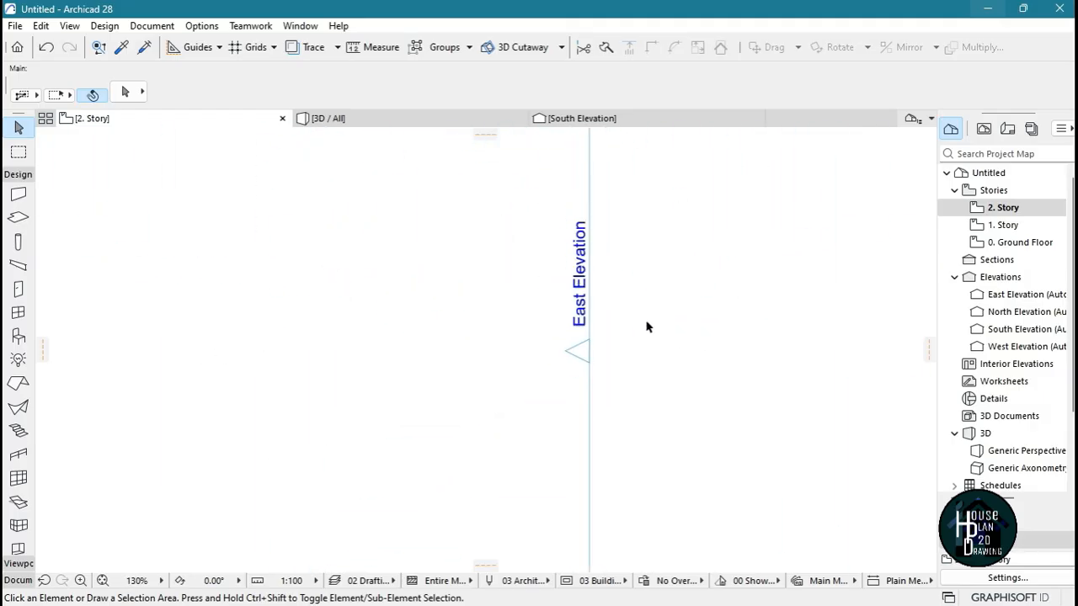
pyautogui.scroll(-5, 646, 326)
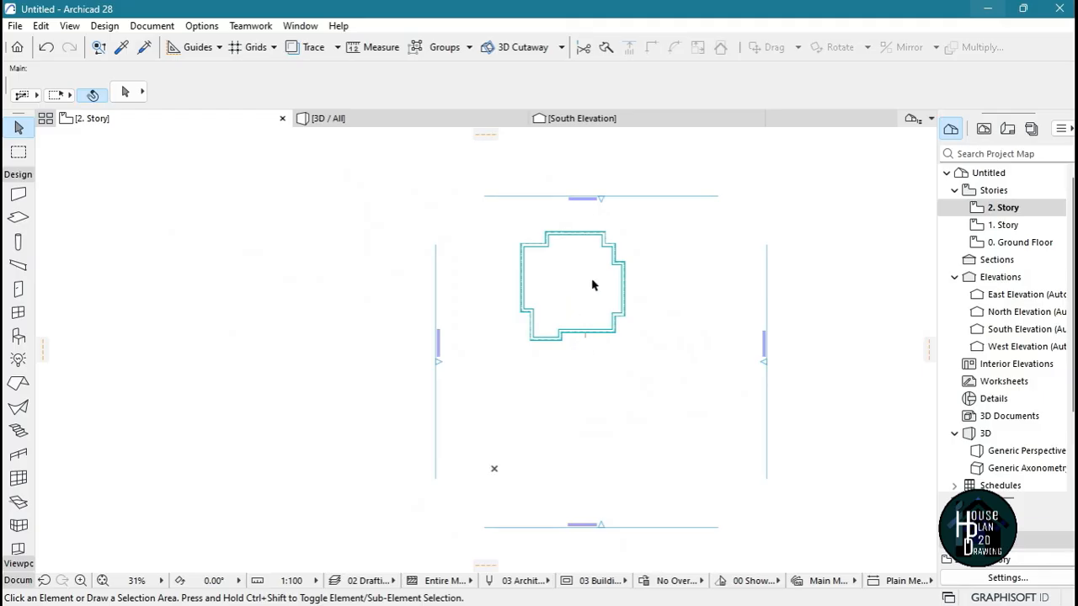
pyautogui.scroll(3, 592, 286)
pyautogui.scroll(4, 233, 432)
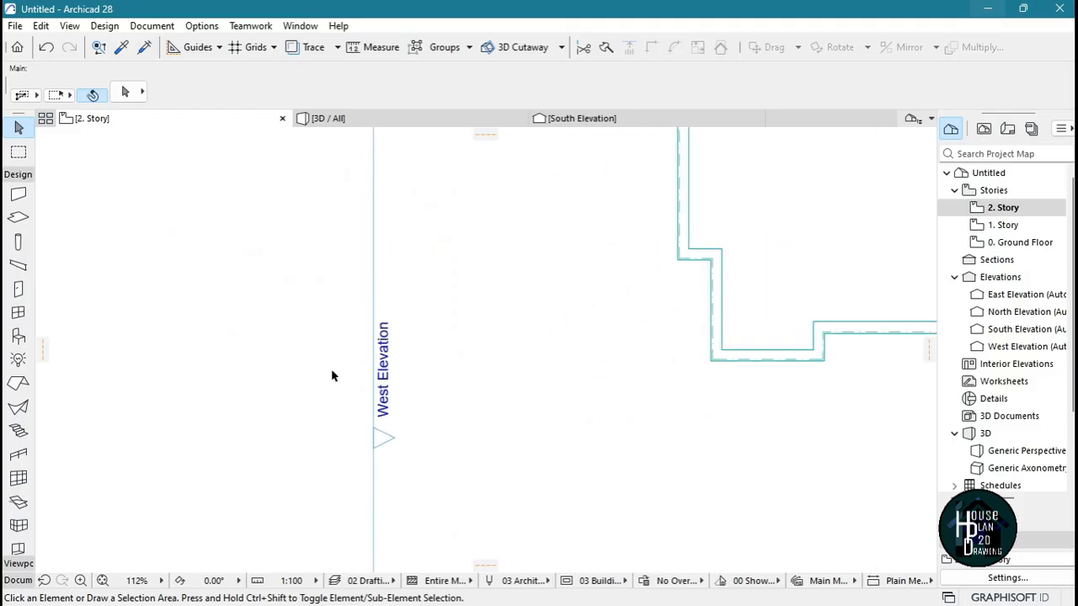
# Open the West Elevation and extend its limit beyond the house's cut-off north side to show the whole building
pyautogui.doubleClick(1026, 346)
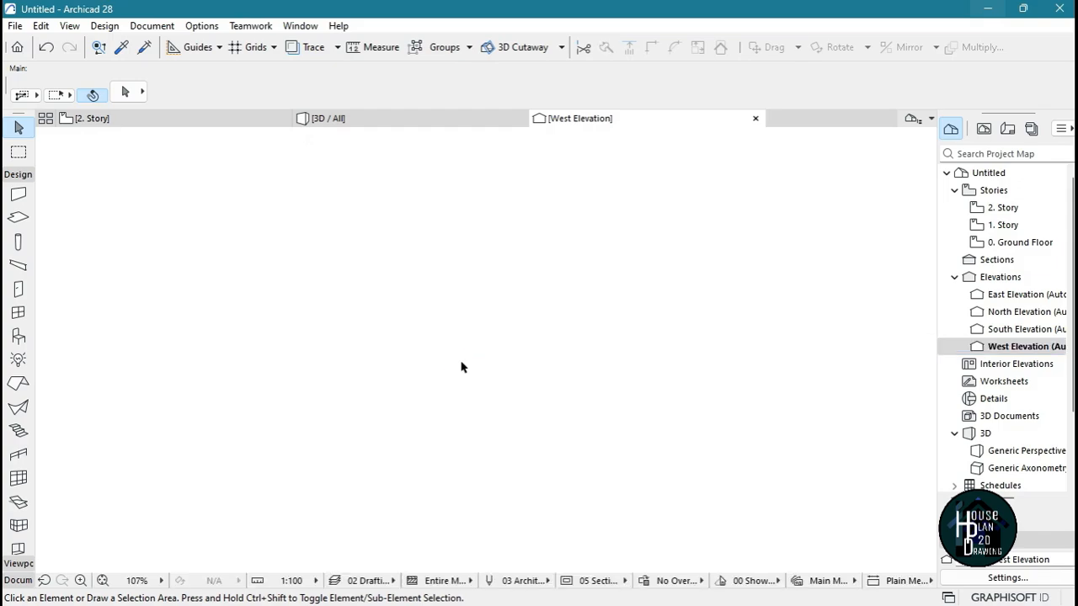
pyautogui.scroll(-4, 488, 298)
pyautogui.scroll(3, 404, 280)
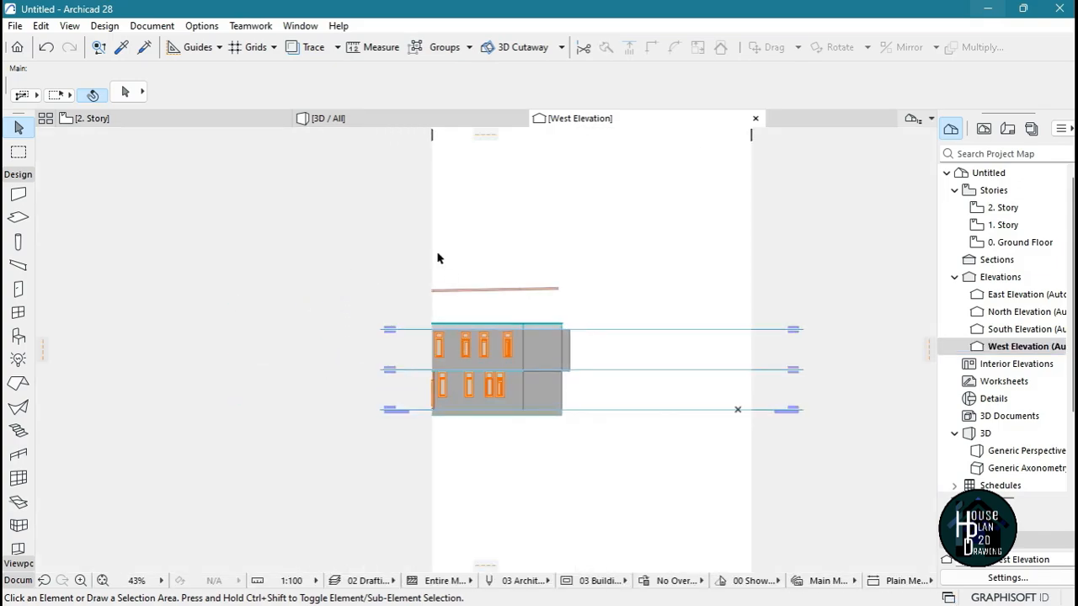
pyautogui.moveTo(432, 255)
pyautogui.mouseDown()
pyautogui.moveTo(346, 255)
pyautogui.moveTo(346, 272)
pyautogui.mouseUp()
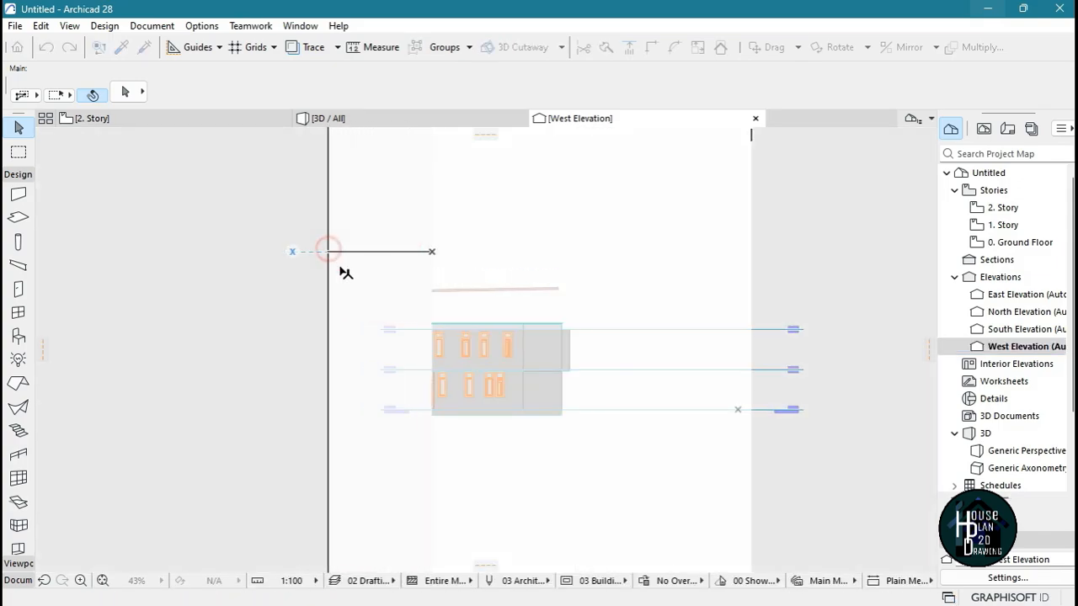
pyautogui.click(449, 350)
pyautogui.scroll(5, 490, 311)
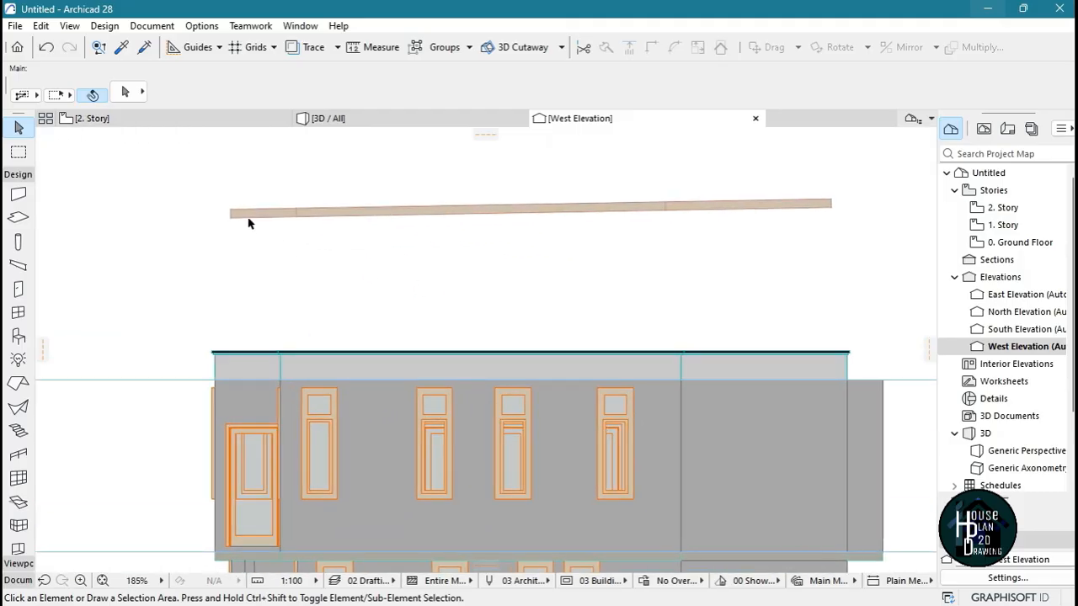
# Select the timber roof in the West Elevation and adjust its pitch slightly from the upper corner of its higher end with Change Roof Pitch
pyautogui.scroll(2, 852, 214)
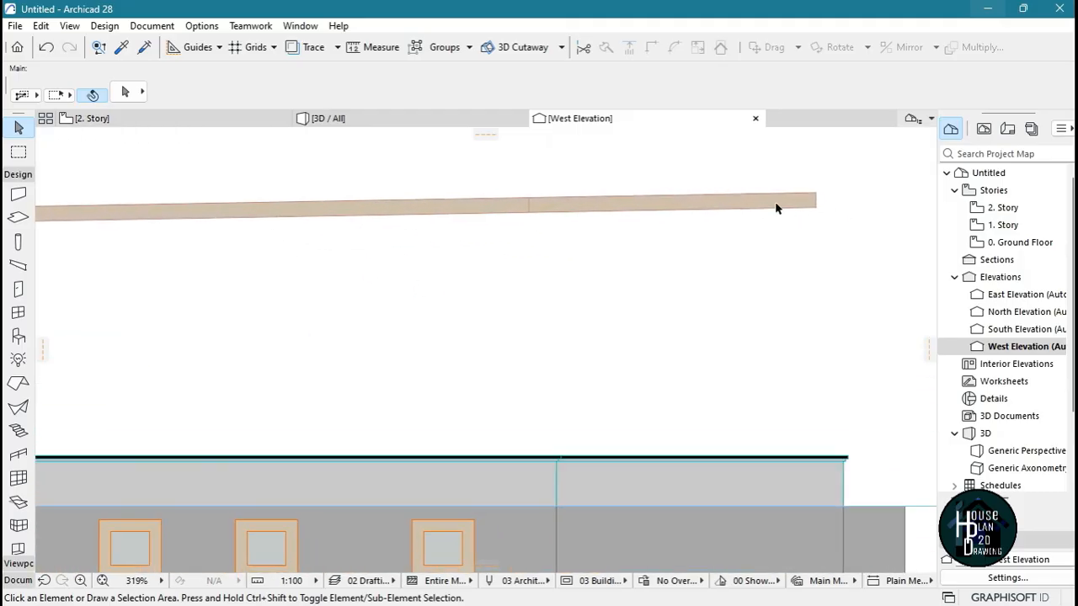
pyautogui.click(780, 203)
pyautogui.scroll(-3, 813, 229)
pyautogui.scroll(3, 817, 224)
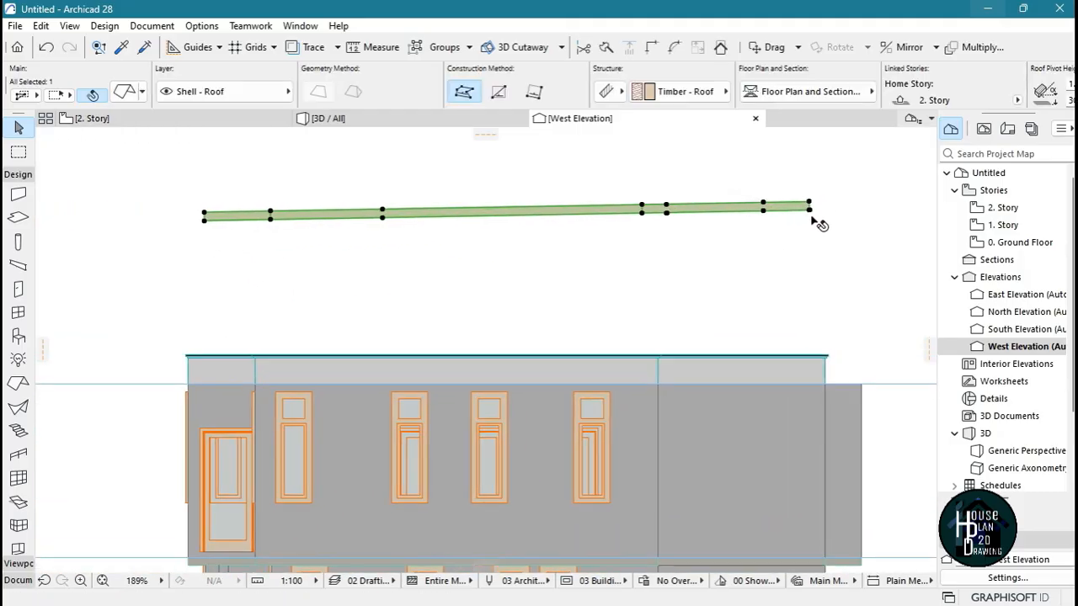
pyautogui.click(809, 194)
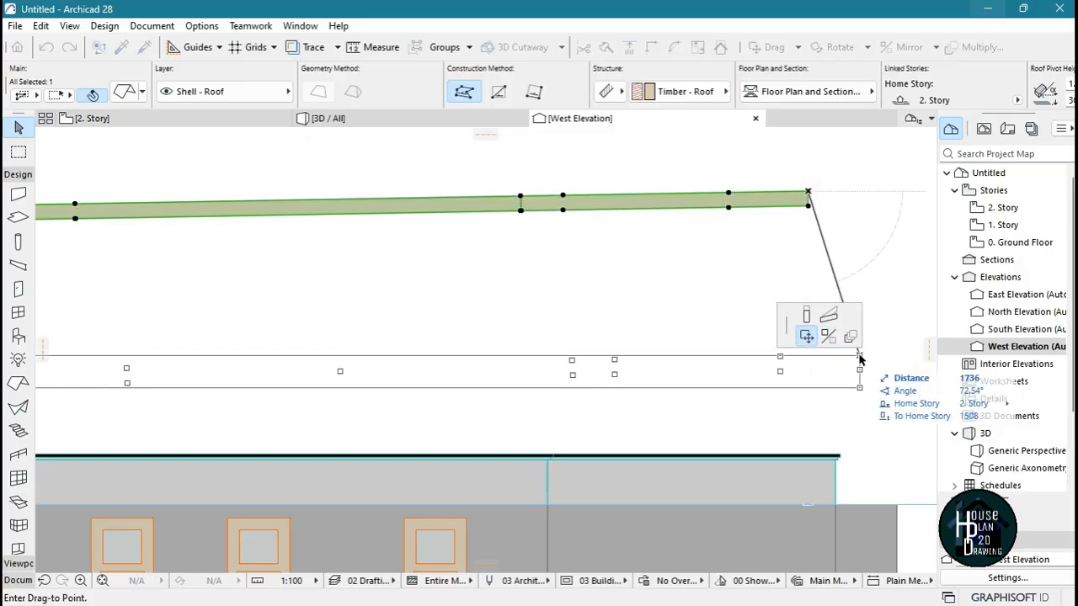
pyautogui.click(829, 318)
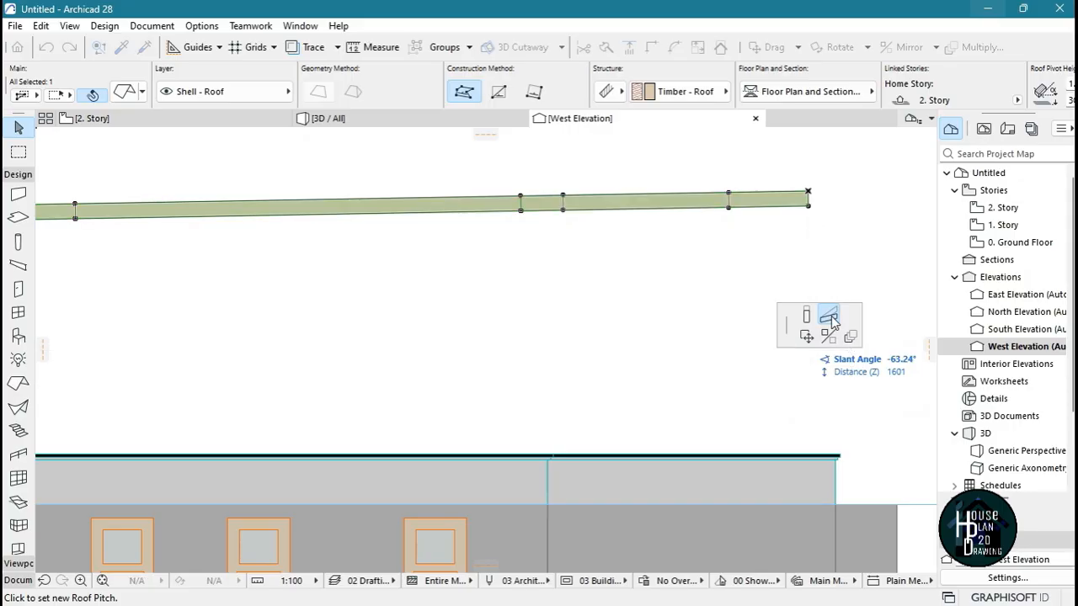
pyautogui.scroll(-3, 810, 242)
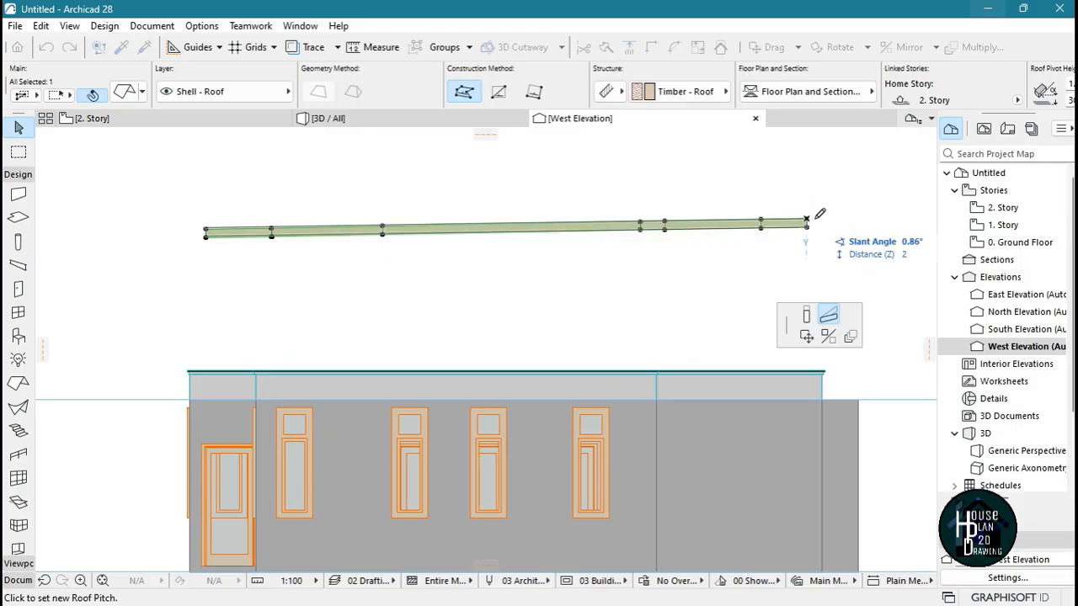
pyautogui.scroll(1, 810, 219)
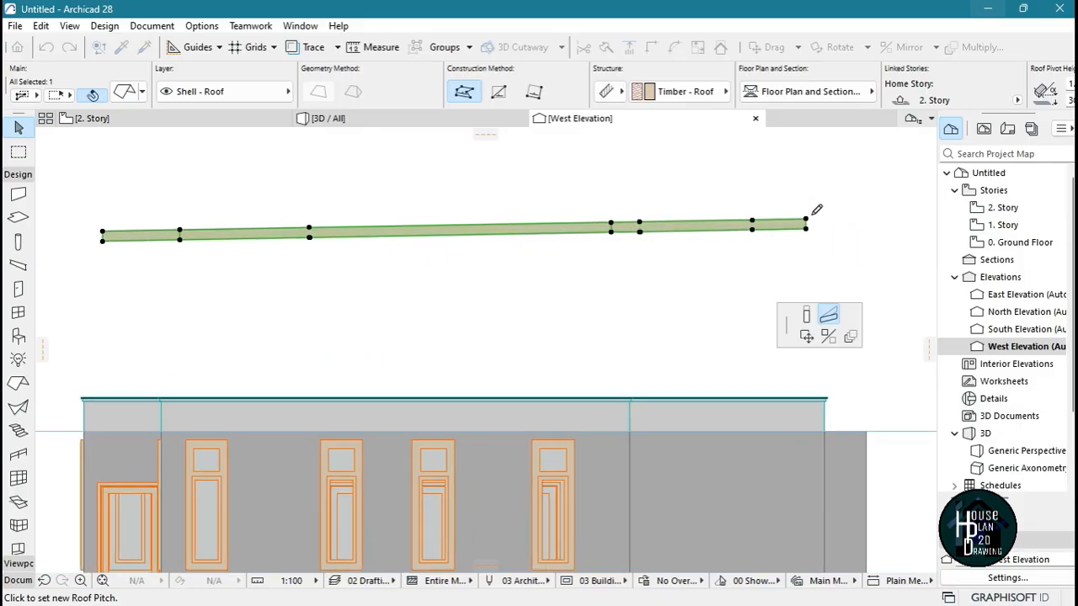
pyautogui.scroll(2, 810, 218)
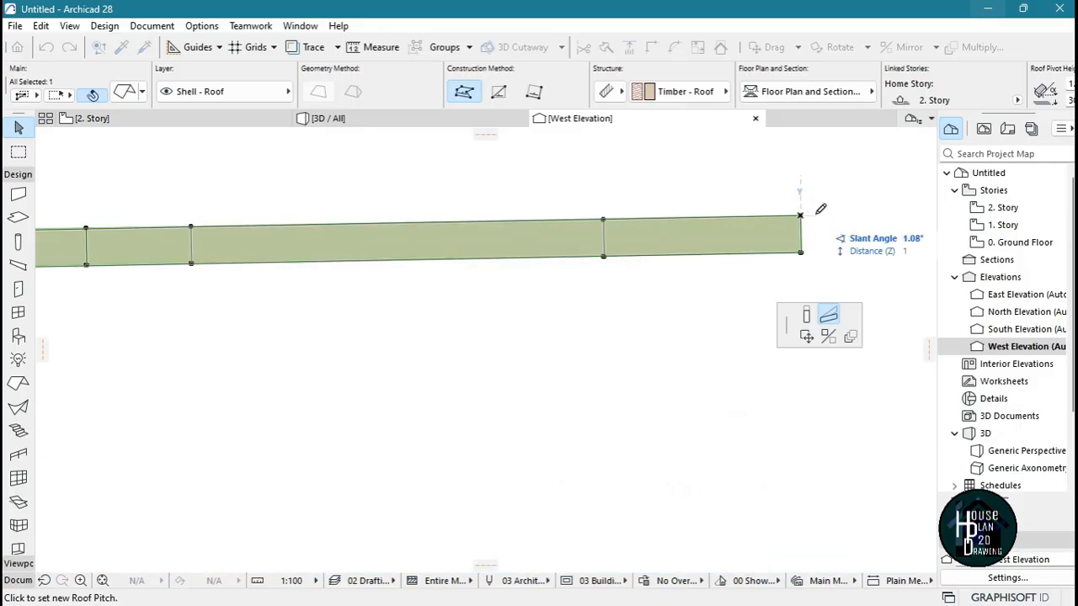
pyautogui.click(812, 243)
pyautogui.scroll(-3, 765, 277)
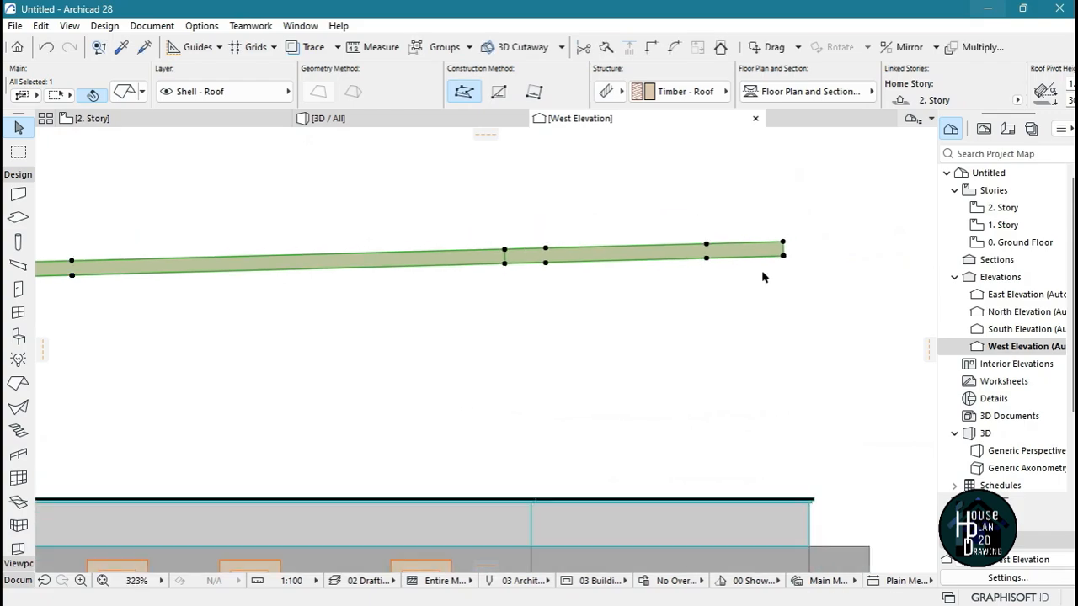
# Move the roof down from its higher end's upper corner so it sits inside the parapet, just below the coping
pyautogui.scroll(2, 758, 289)
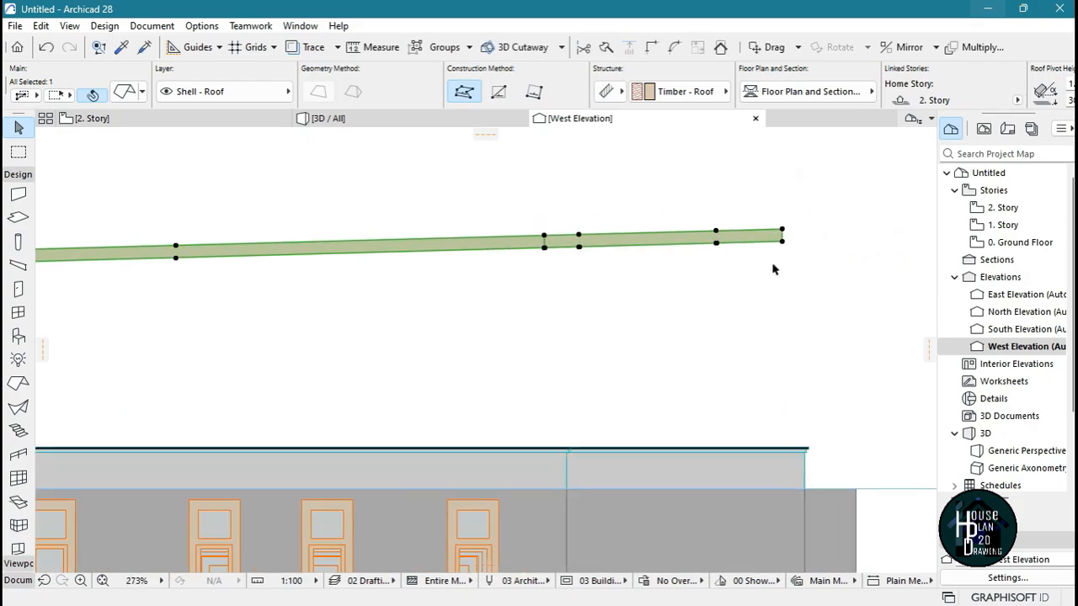
pyautogui.click(787, 218)
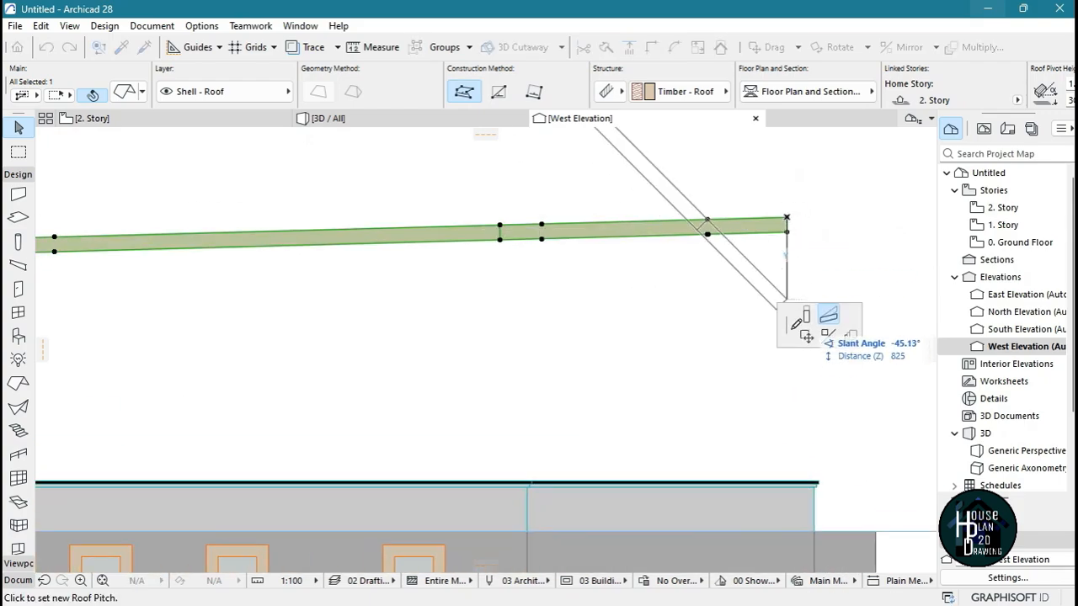
pyautogui.scroll(-4, 760, 239)
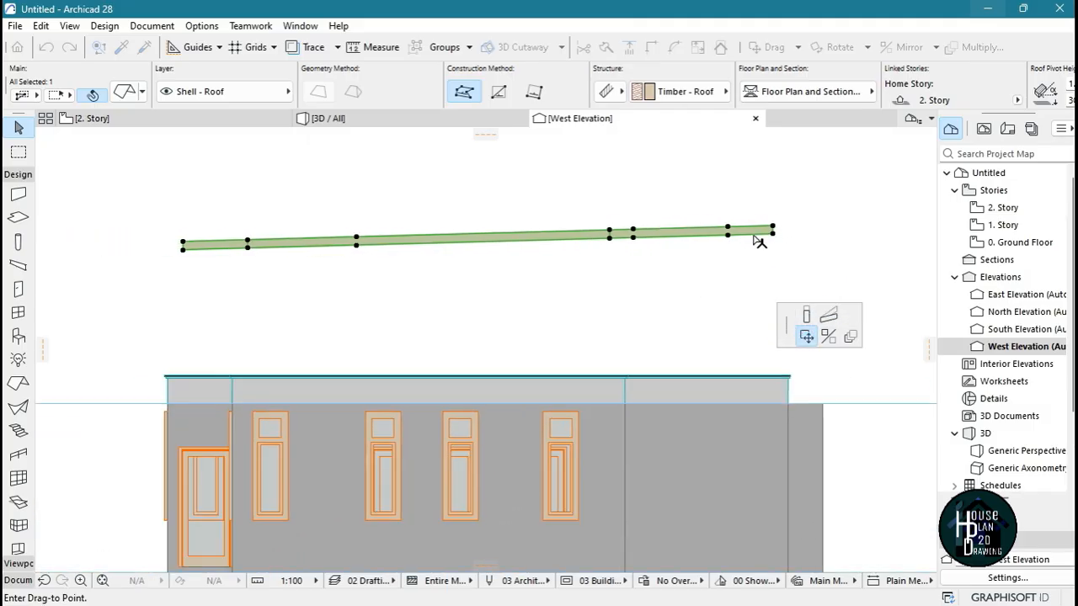
pyautogui.scroll(5, 767, 308)
pyautogui.scroll(-3, 783, 261)
pyautogui.scroll(4, 779, 285)
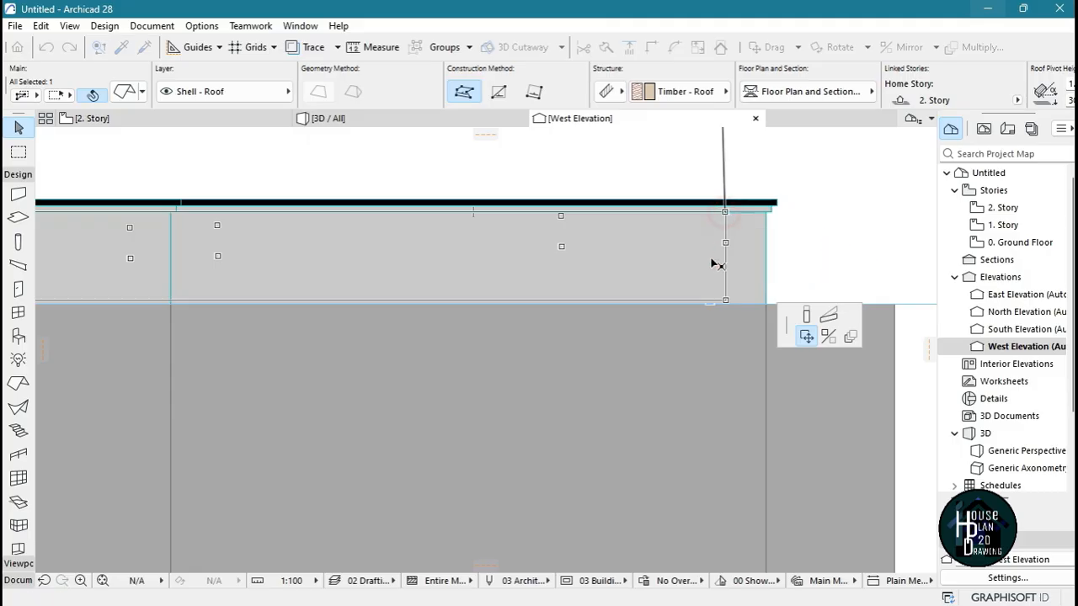
pyautogui.scroll(-5, 699, 278)
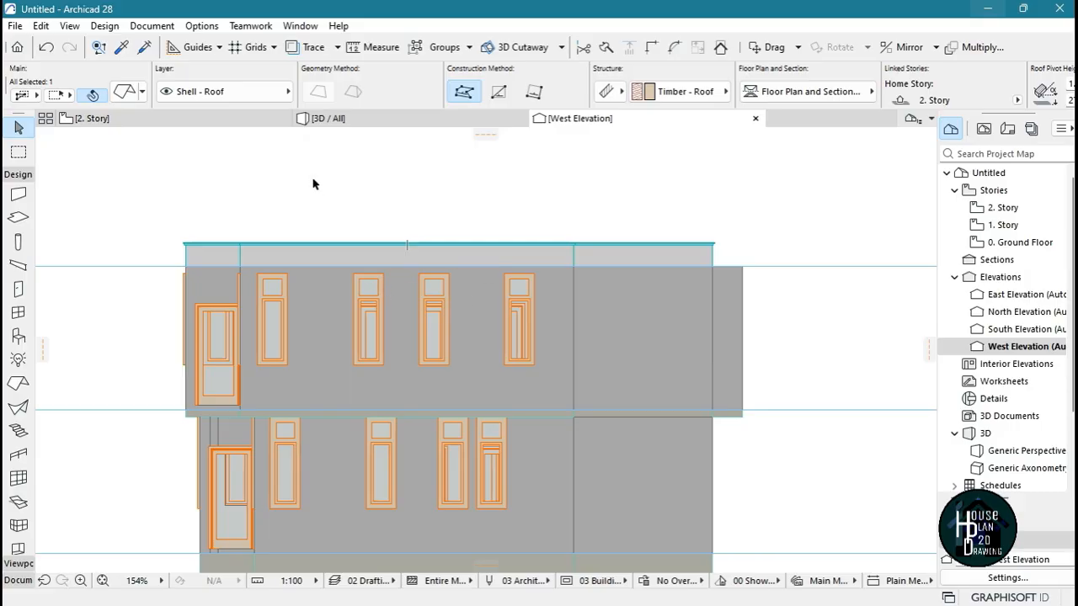
# View the house in 3D and fly around it to examine how the lowered roof fits inside the parapet
pyautogui.click(353, 122)
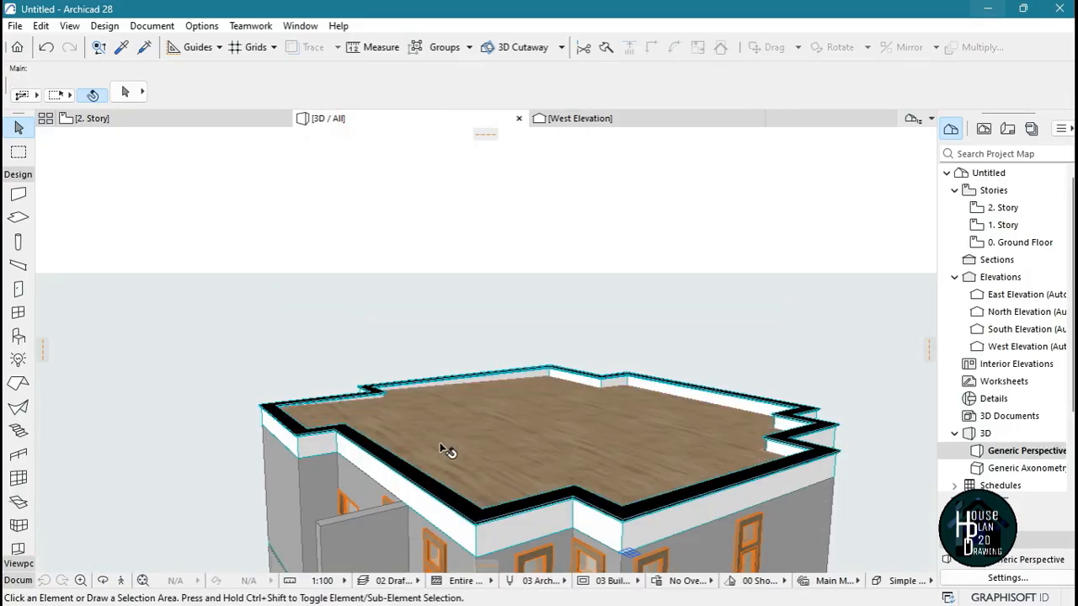
pyautogui.click(120, 580)
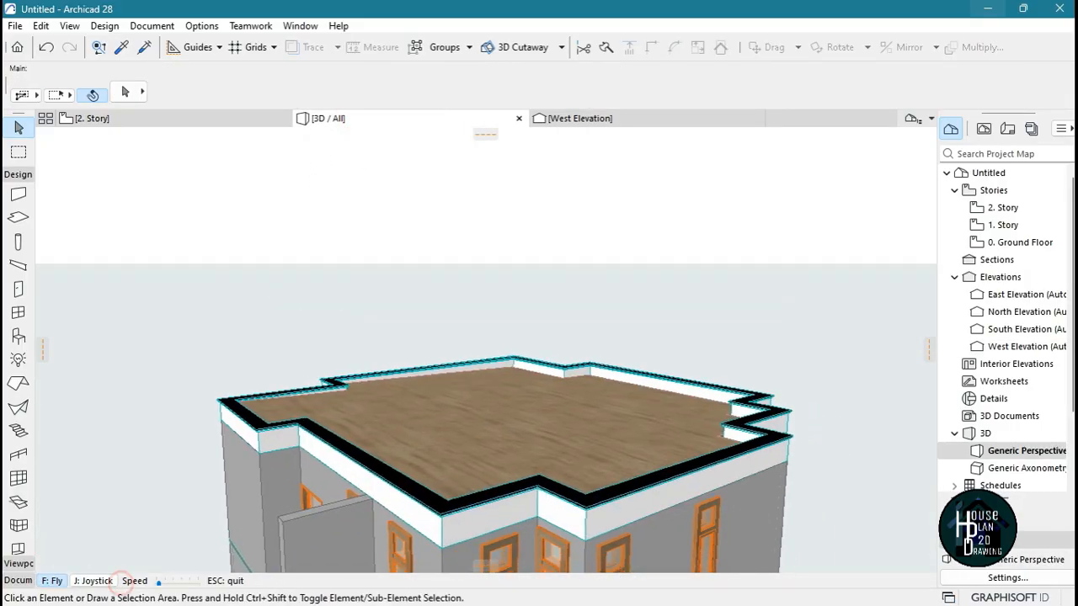
pyautogui.press('Left')
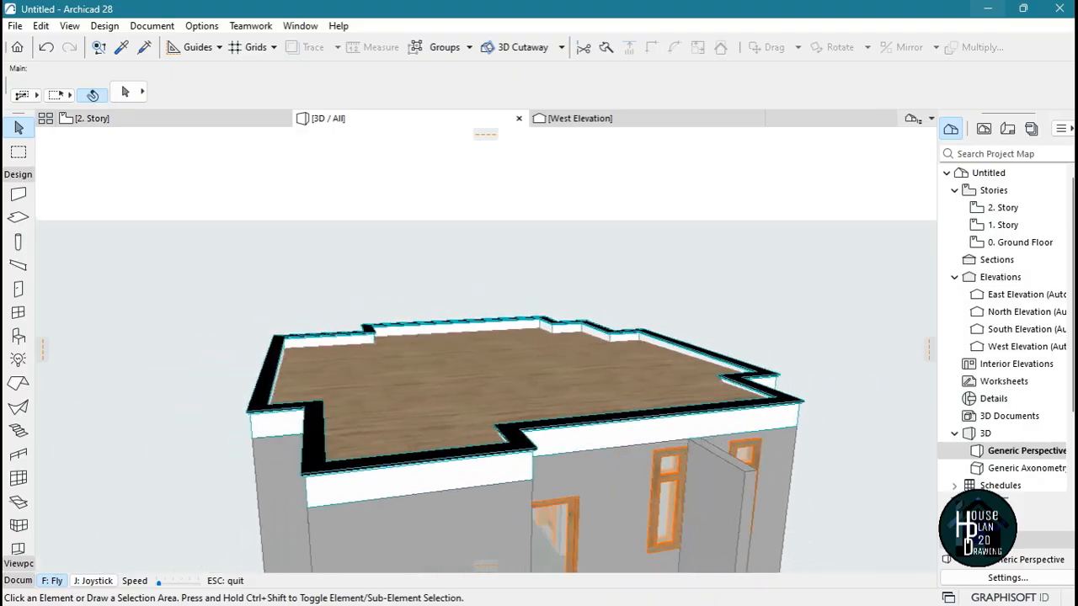
pyautogui.press('Up')
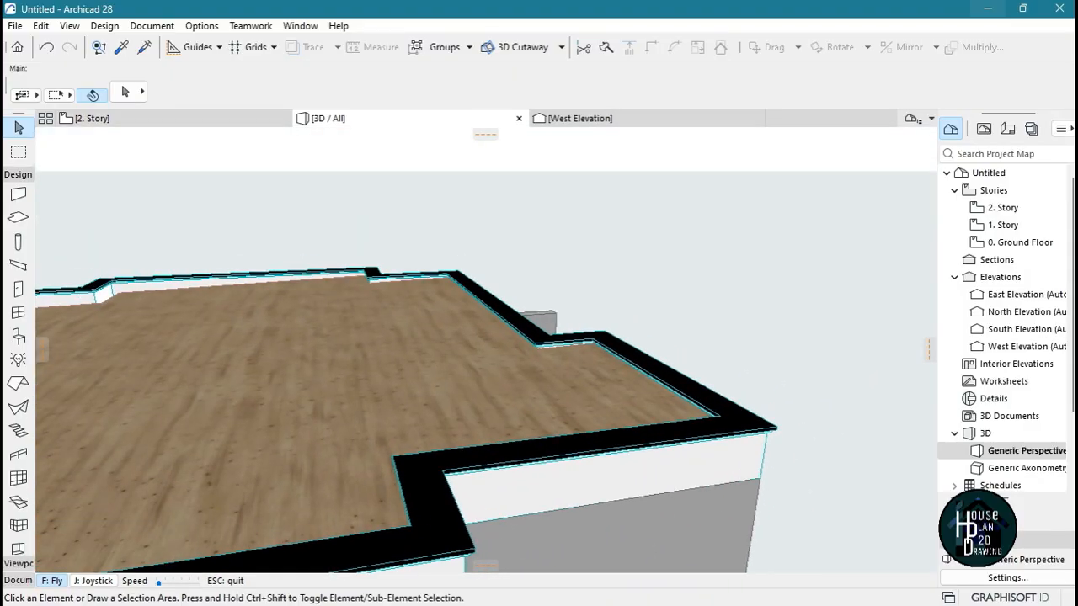
pyautogui.press('Right')
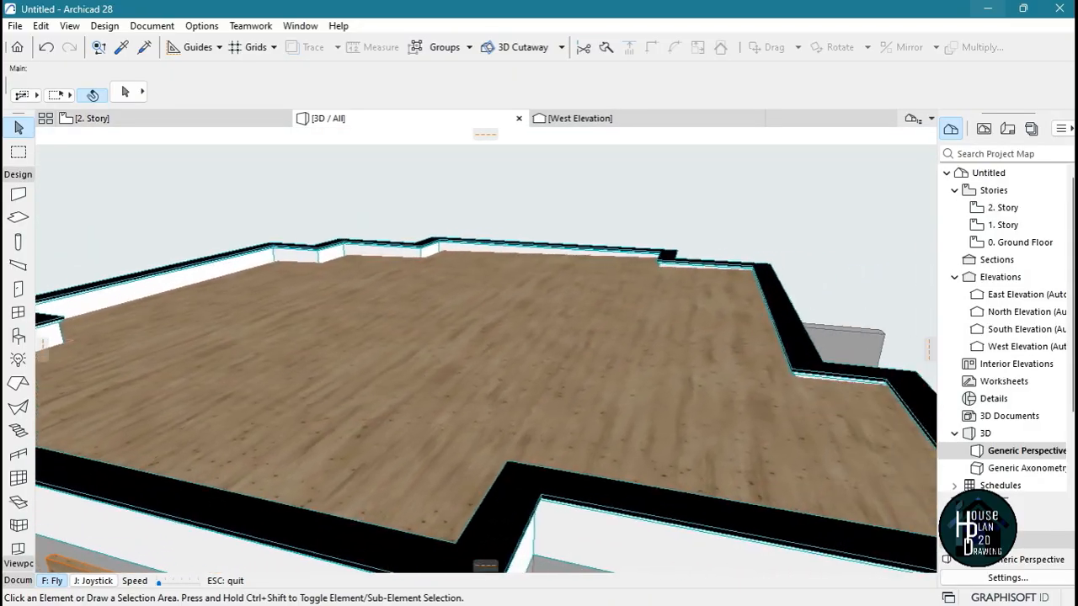
pyautogui.press('Right')
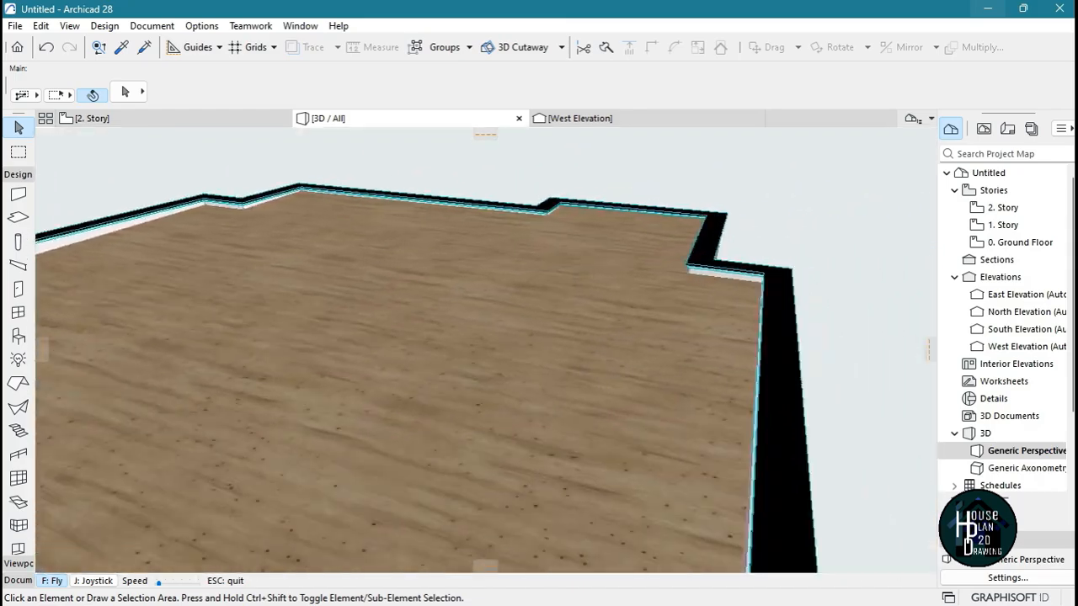
pyautogui.press('Down')
pyautogui.press('Right')
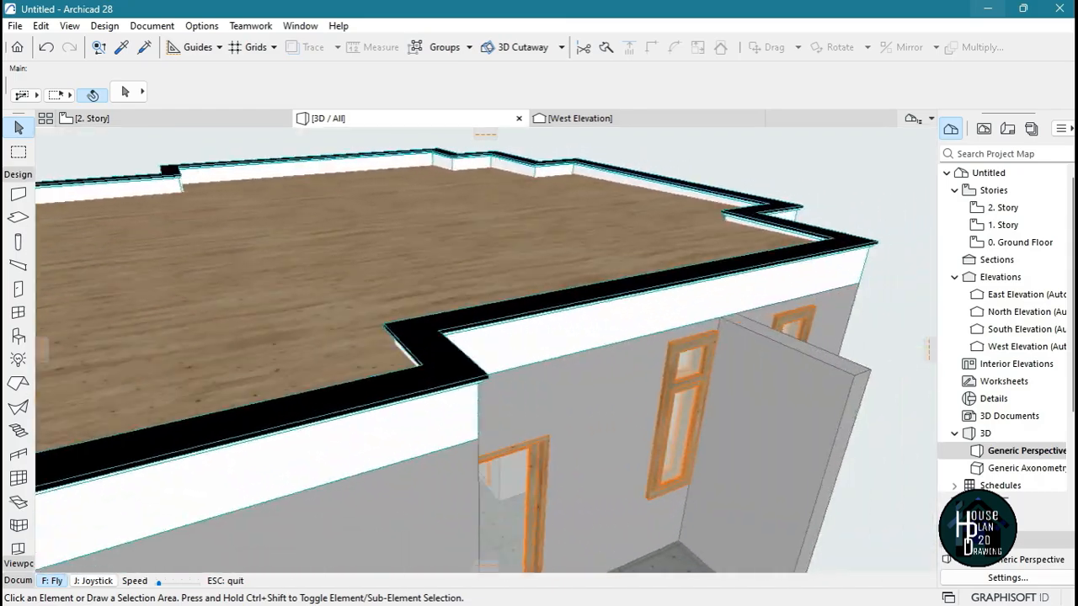
pyautogui.press('Right')
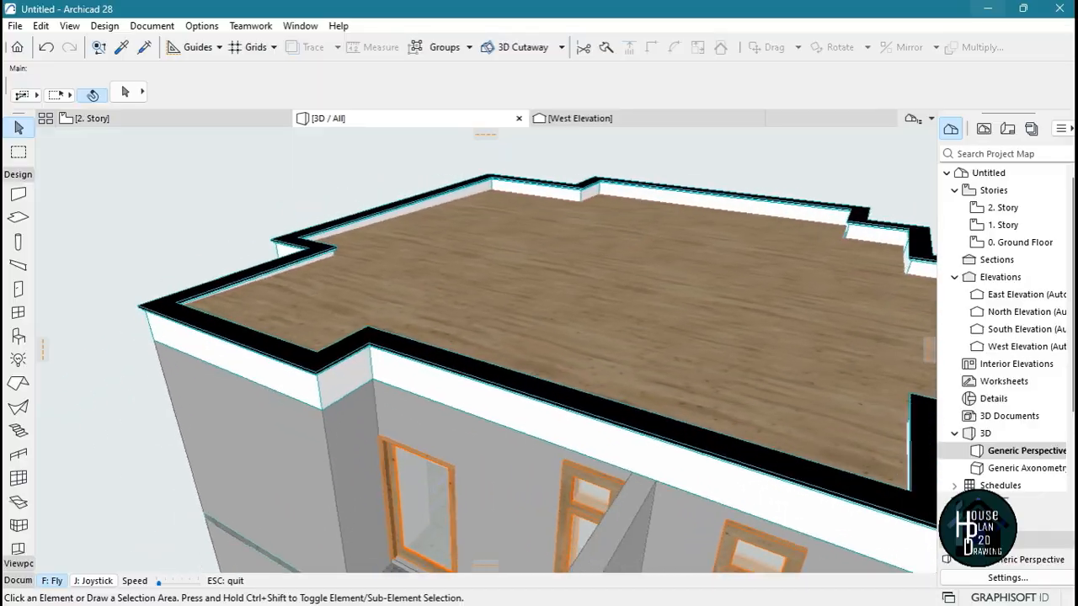
pyautogui.press('Down')
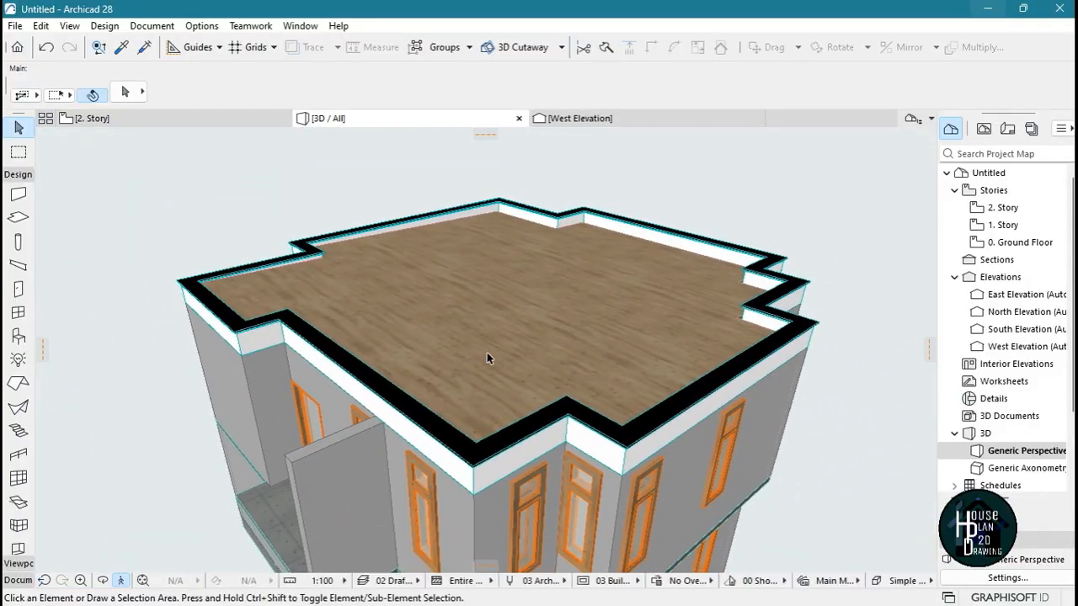
# Override the top surface of the timber roof with Roof Tiles - French Red in its selection settings
pyautogui.click(493, 305)
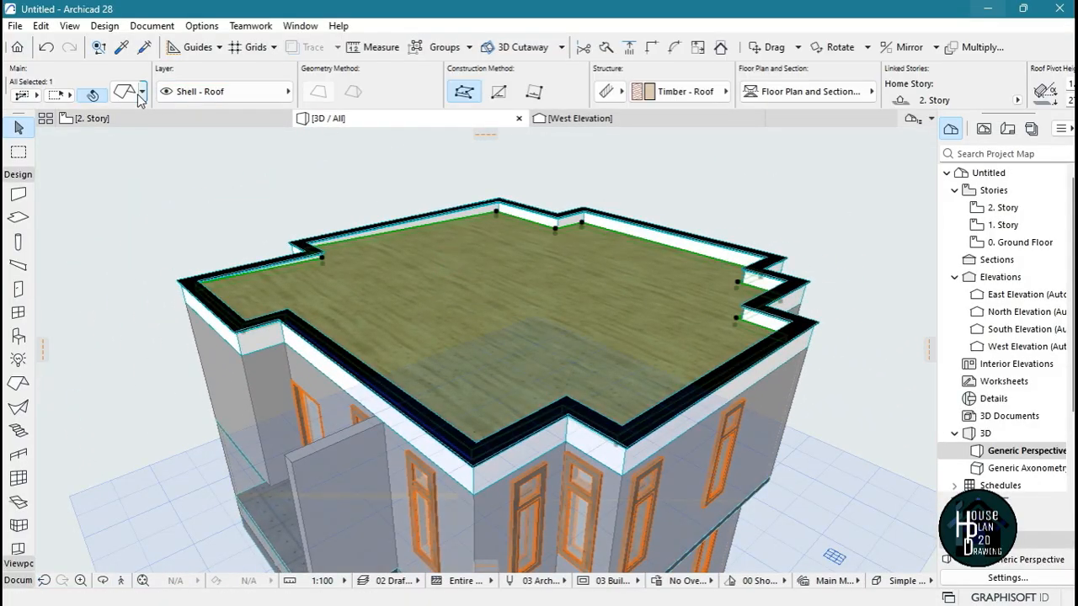
pyautogui.hotkey('ctrl', 't')
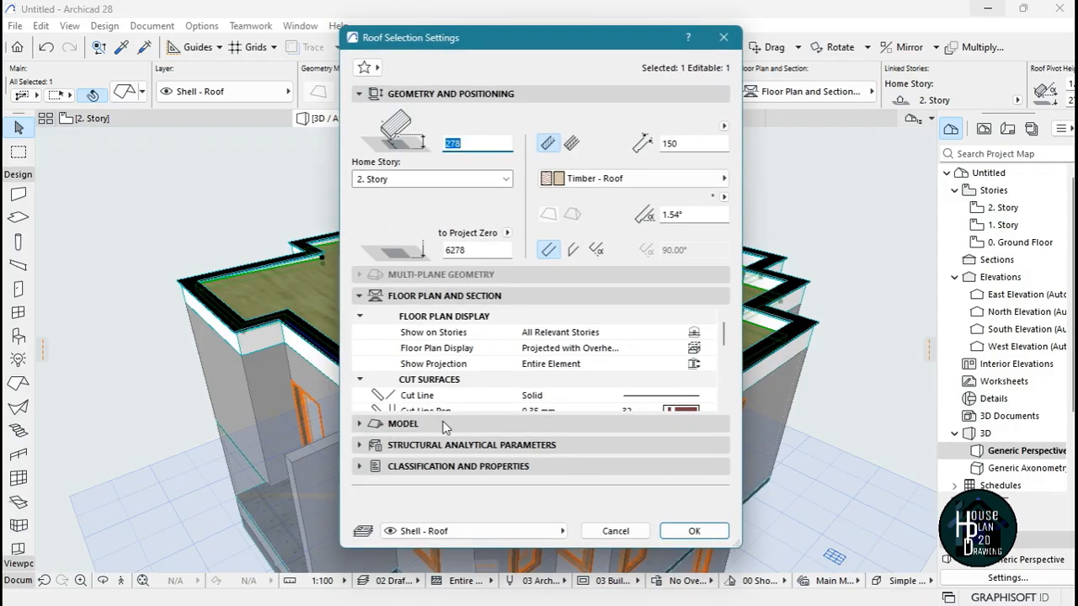
pyautogui.click(404, 425)
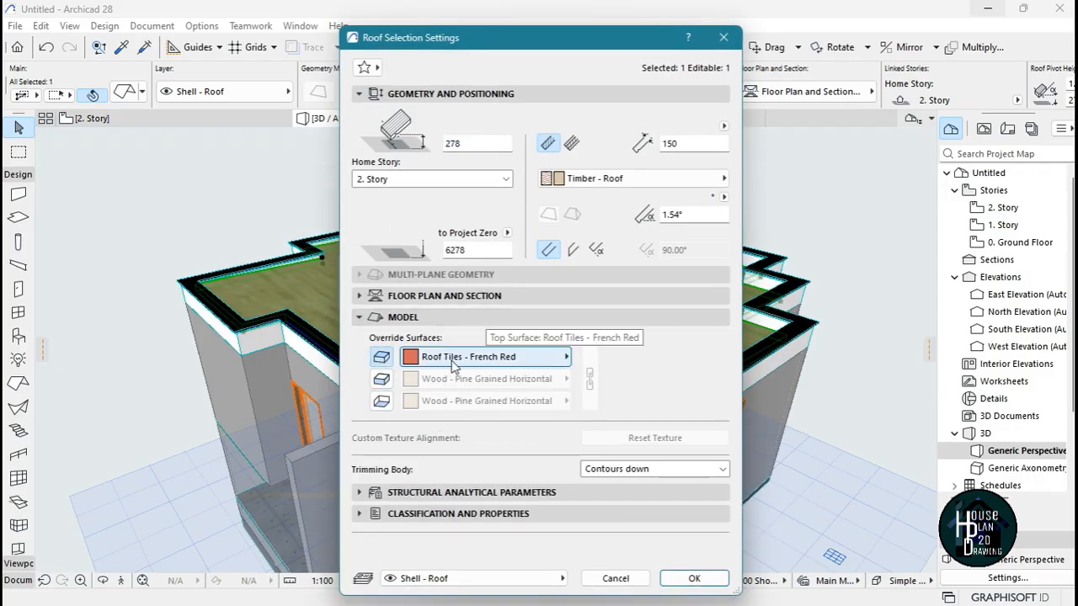
pyautogui.click(691, 577)
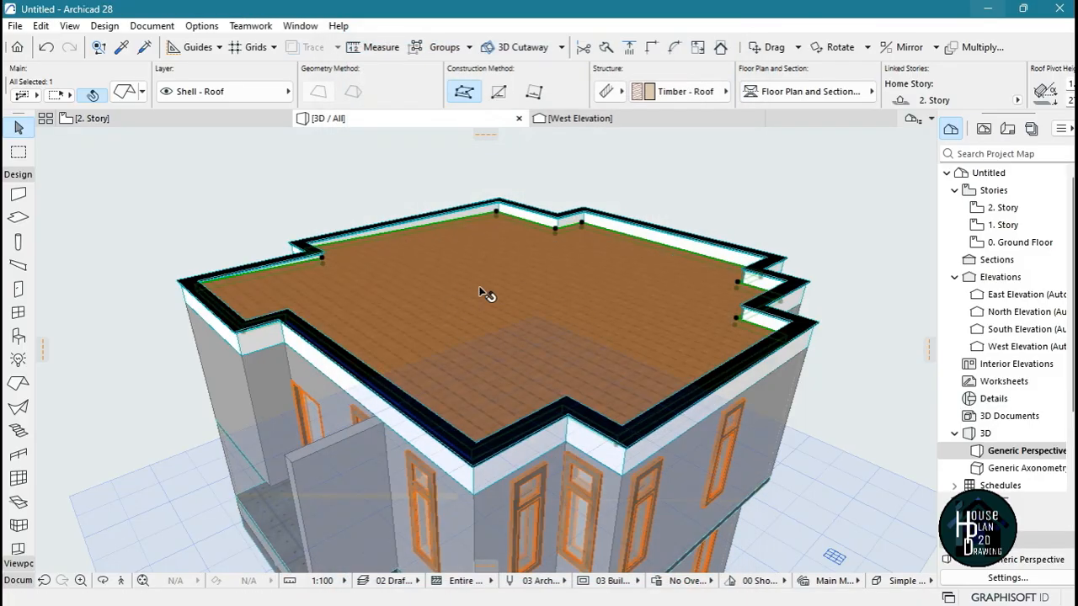
# Change the roof's top surface override to Roof - Asphalt Shingle Drop and deselect the roof
pyautogui.doubleClick(416, 240)
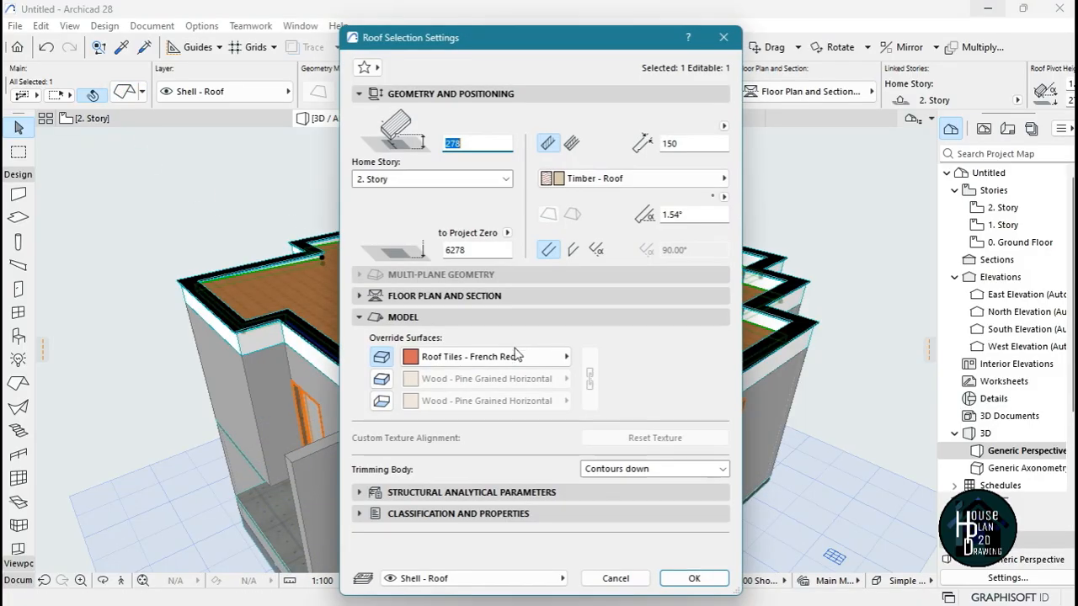
pyautogui.click(475, 357)
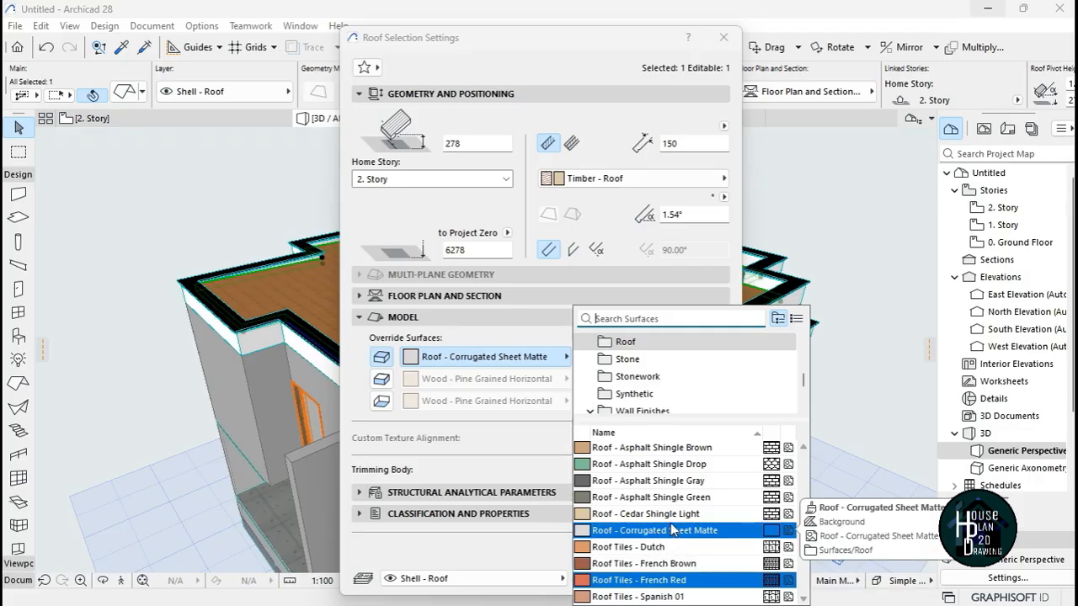
pyautogui.click(688, 465)
pyautogui.click(694, 579)
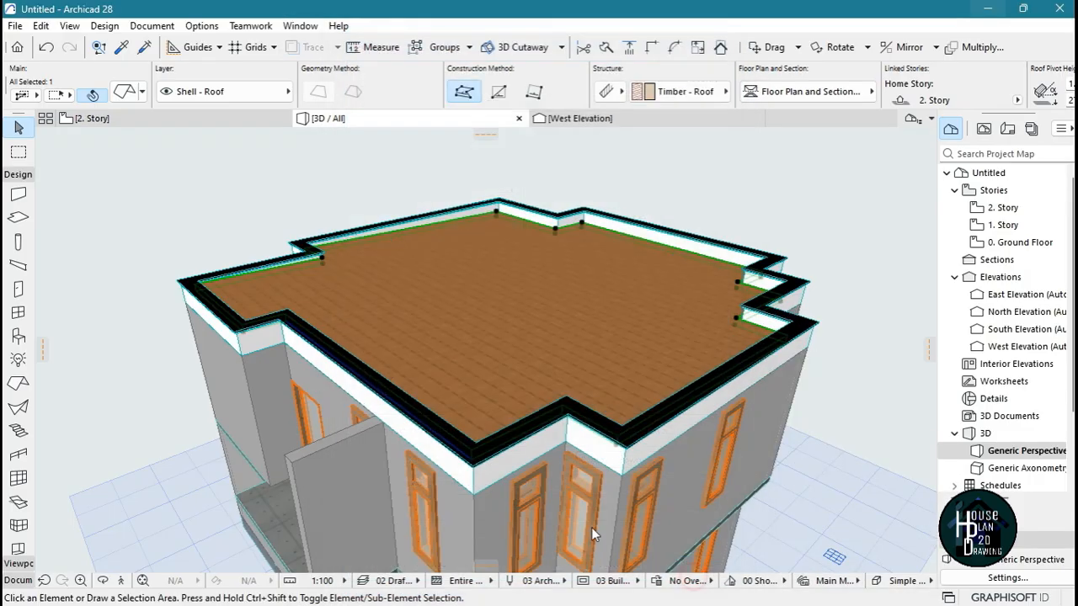
pyautogui.press('Escape')
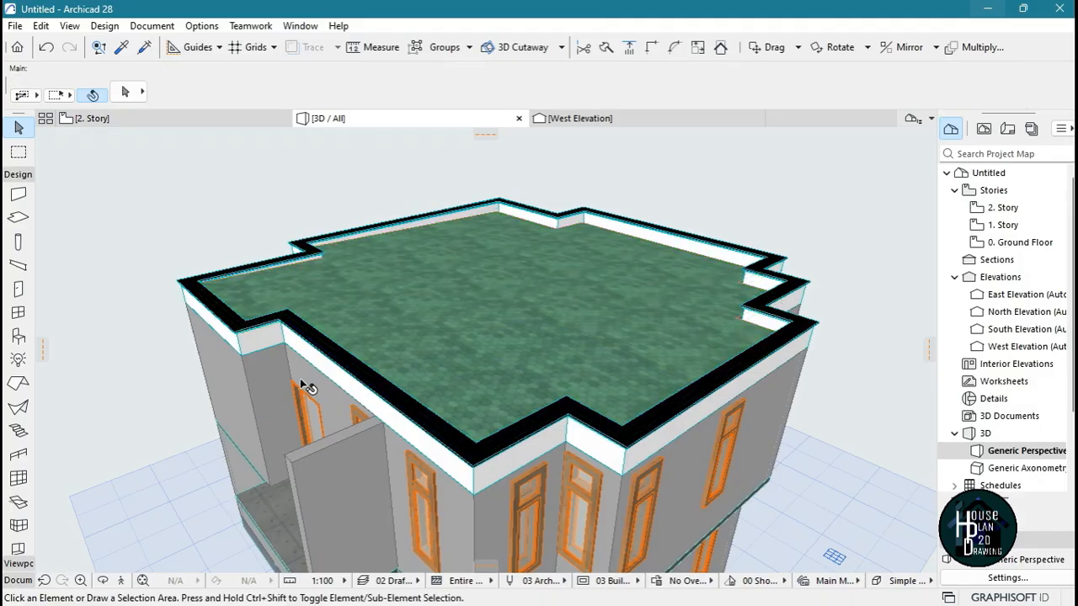
# Fly around the house and down to the upper-floor balcony to examine the new roof surface and the balcony's open edges
pyautogui.click(122, 580)
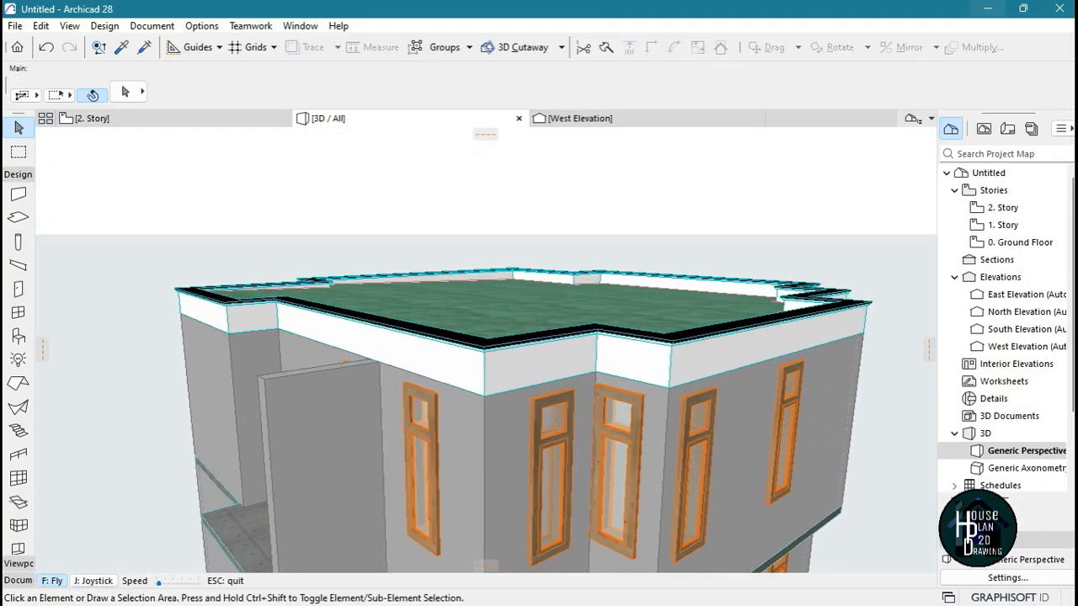
pyautogui.press('Up')
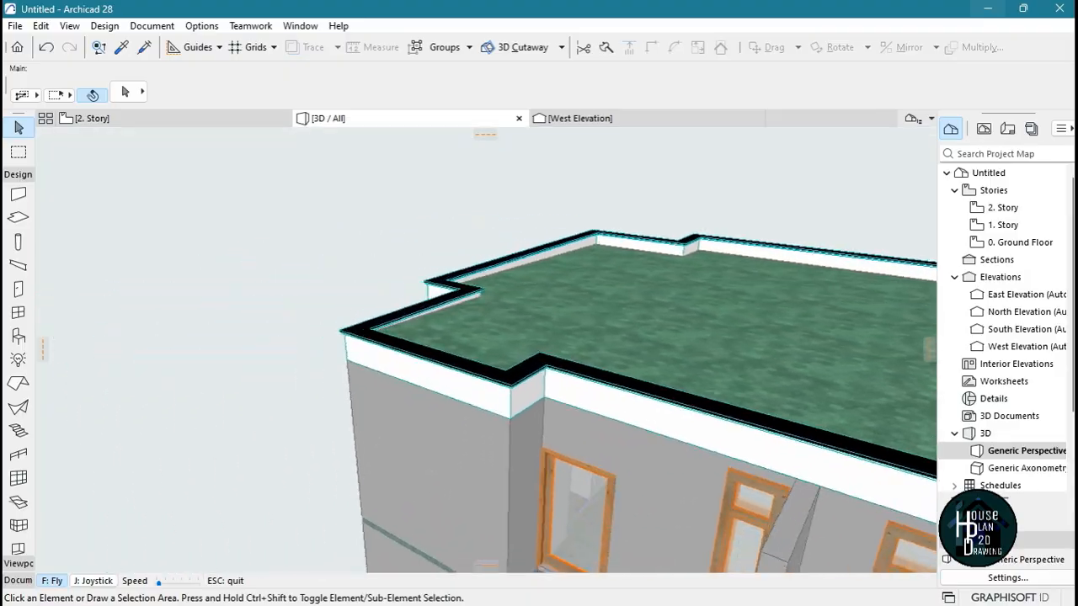
pyautogui.press('Down')
pyautogui.press('Up')
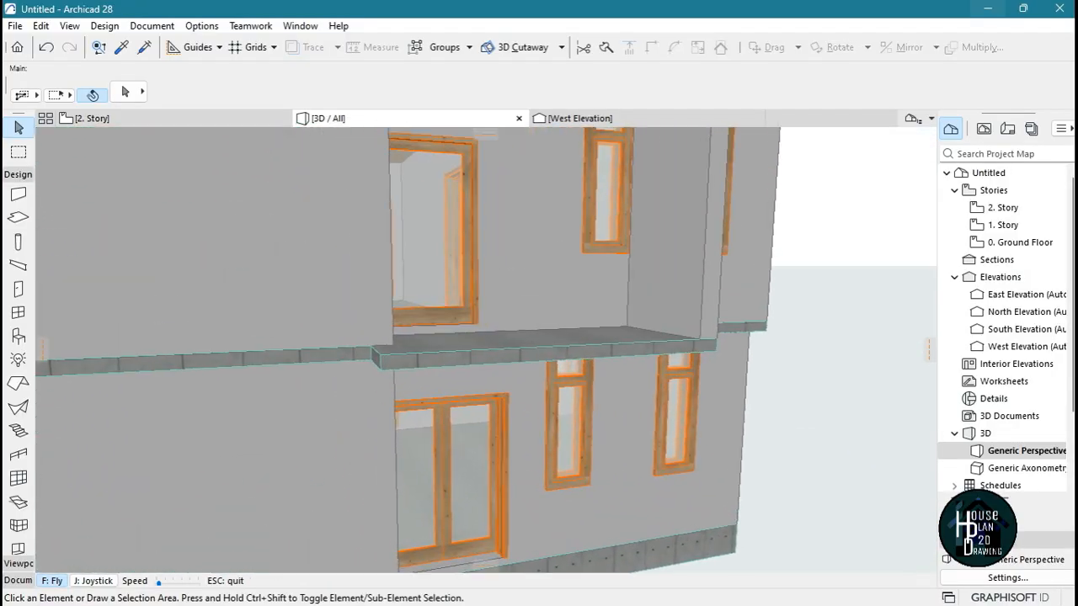
pyautogui.press('Up')
pyautogui.press('Down')
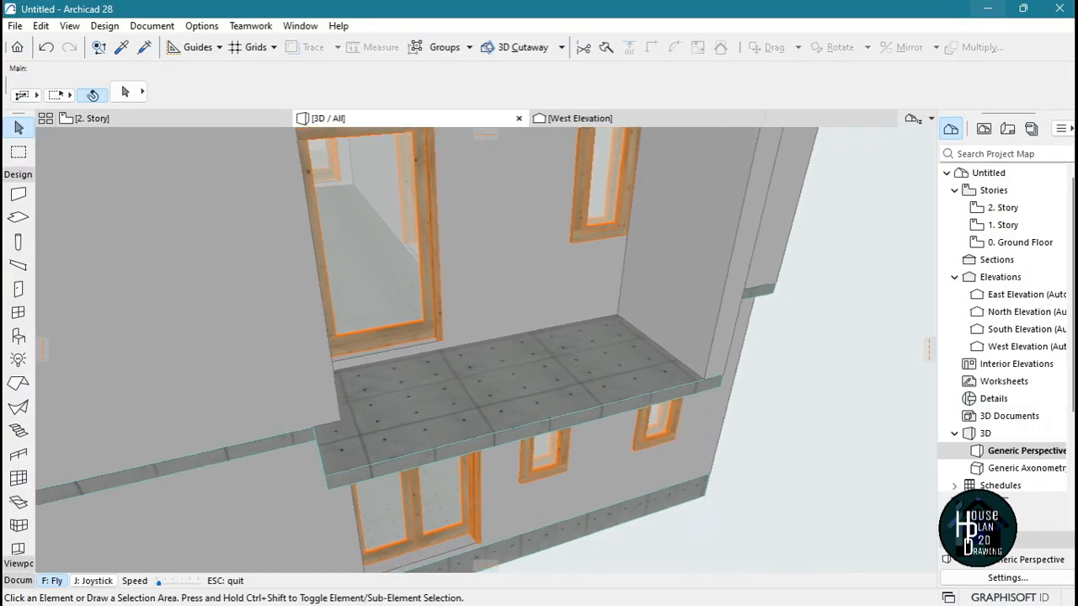
pyautogui.press('Escape')
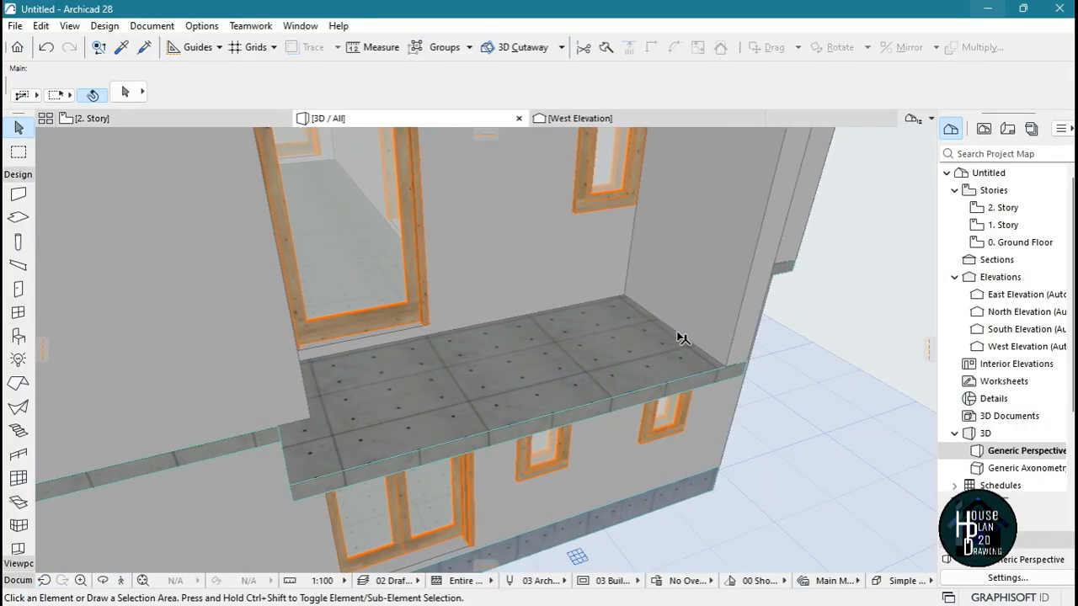
pyautogui.keyDown('alt'); pyautogui.click(484, 415); pyautogui.keyUp('alt')
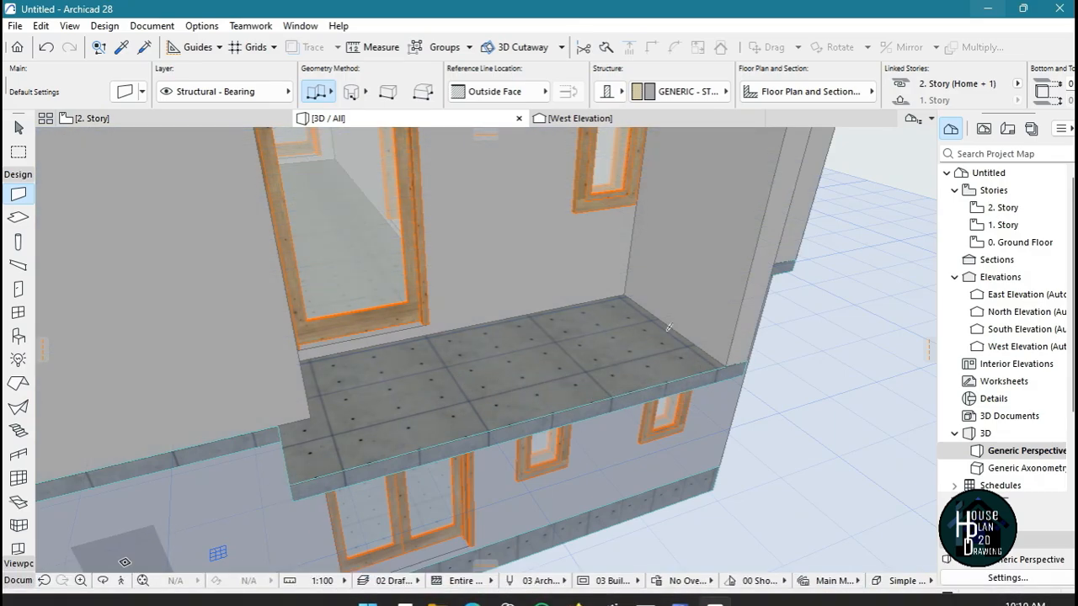
pyautogui.click(120, 580)
pyautogui.press('Up')
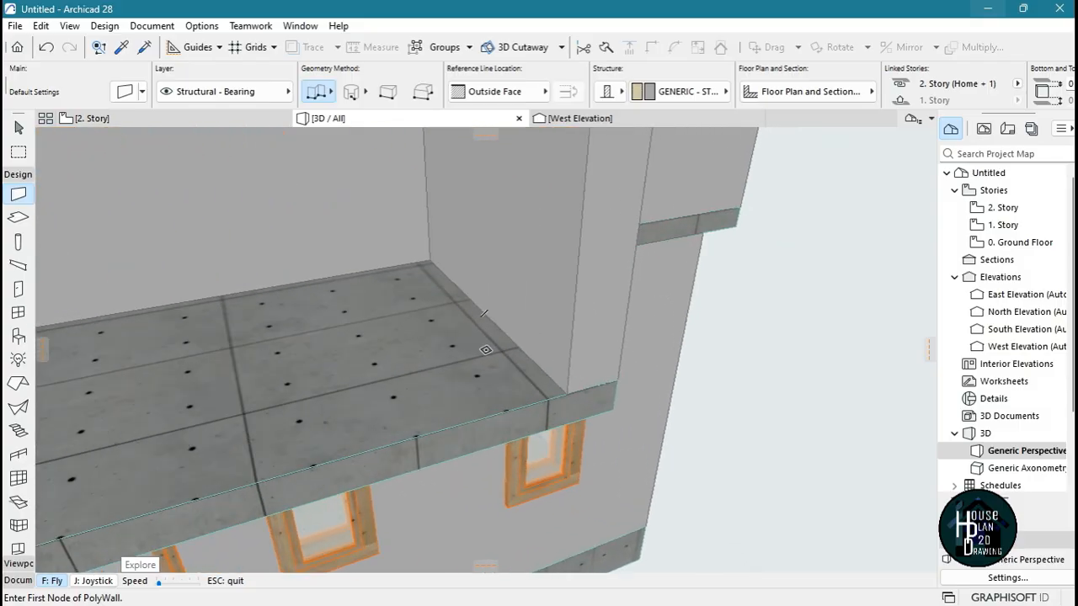
pyautogui.press('Escape')
pyautogui.keyDown('alt'); pyautogui.click(560, 246); pyautogui.keyUp('alt')
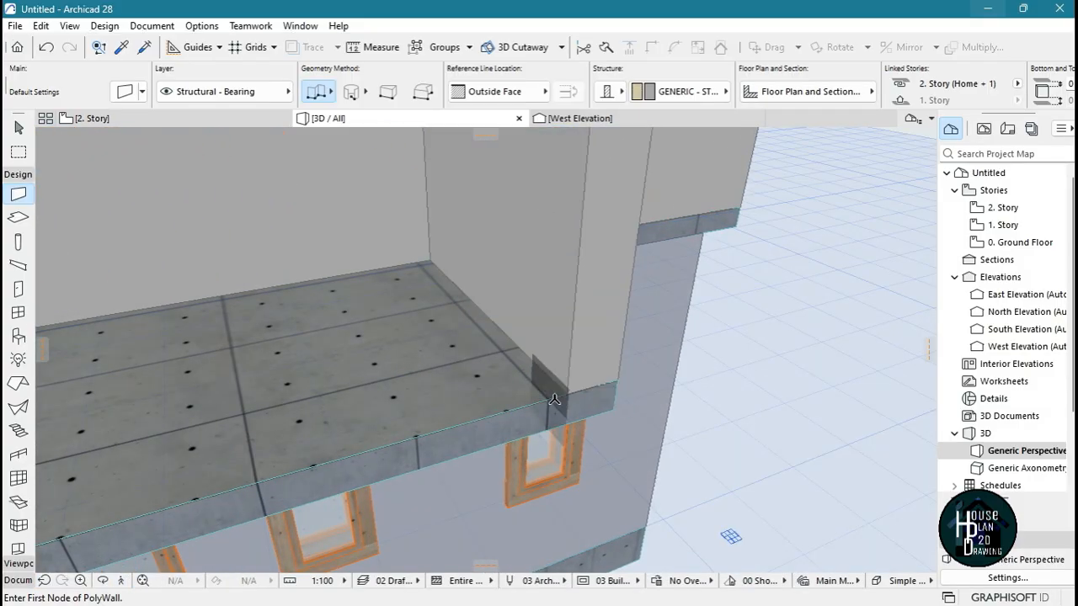
pyautogui.click(566, 392)
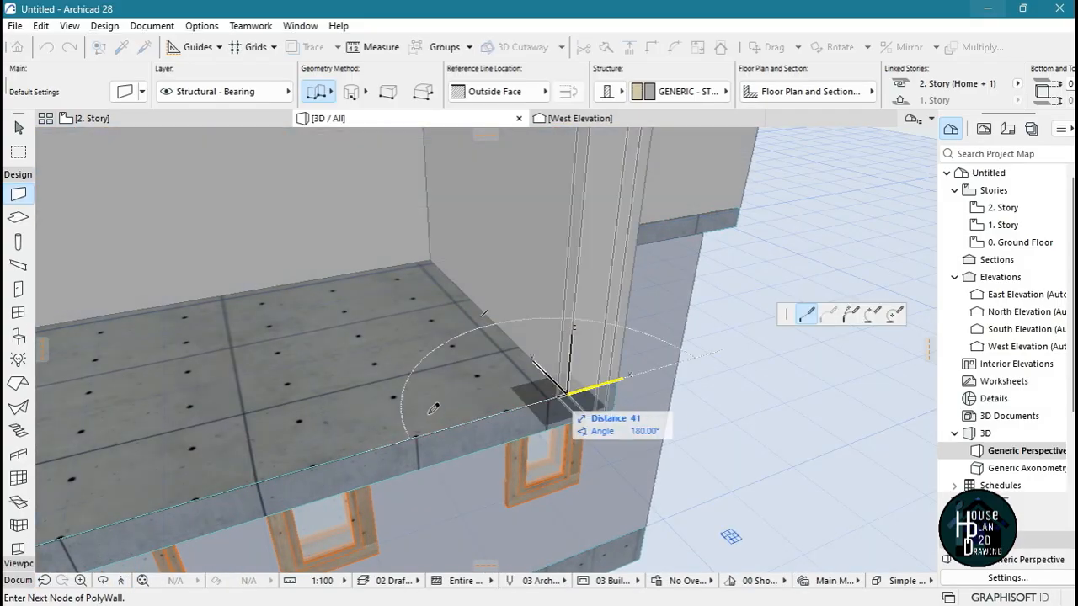
pyautogui.doubleClick(316, 492)
# Try to draw a wall along the balcony slab's open edges, about 570 mm on the short side and 3433 mm along the front
pyautogui.hotkey('shift', 'F3')
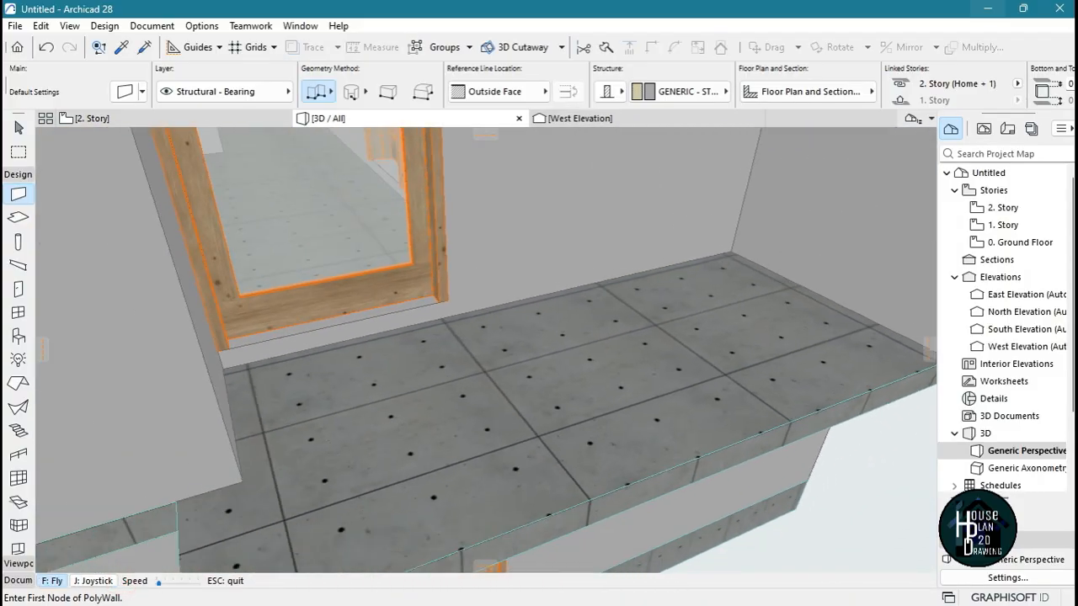
pyautogui.press('Escape')
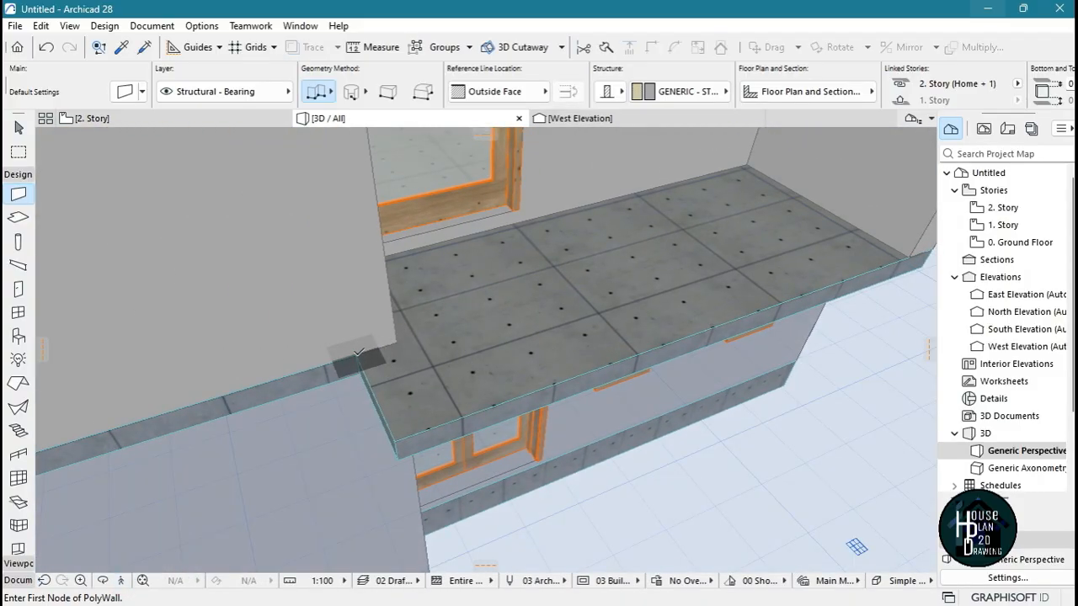
pyautogui.click(357, 353)
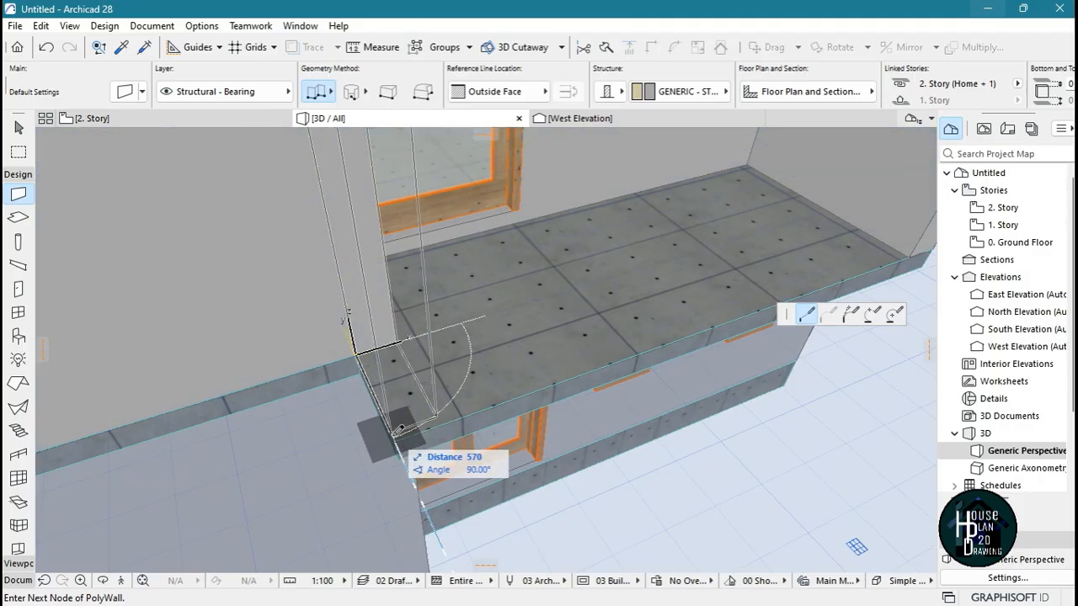
pyautogui.click(393, 440)
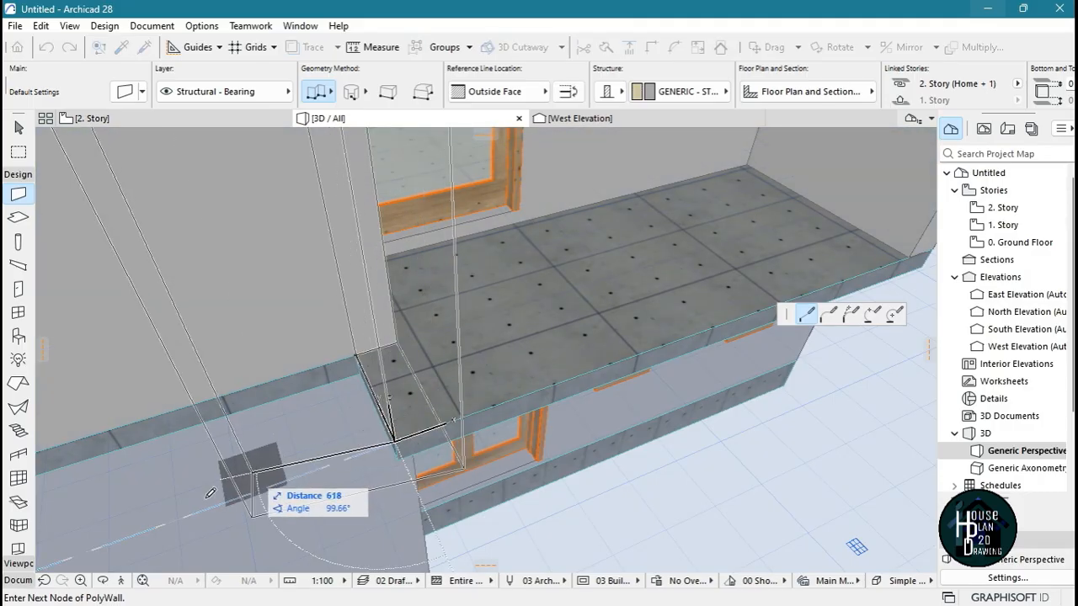
pyautogui.click(120, 581)
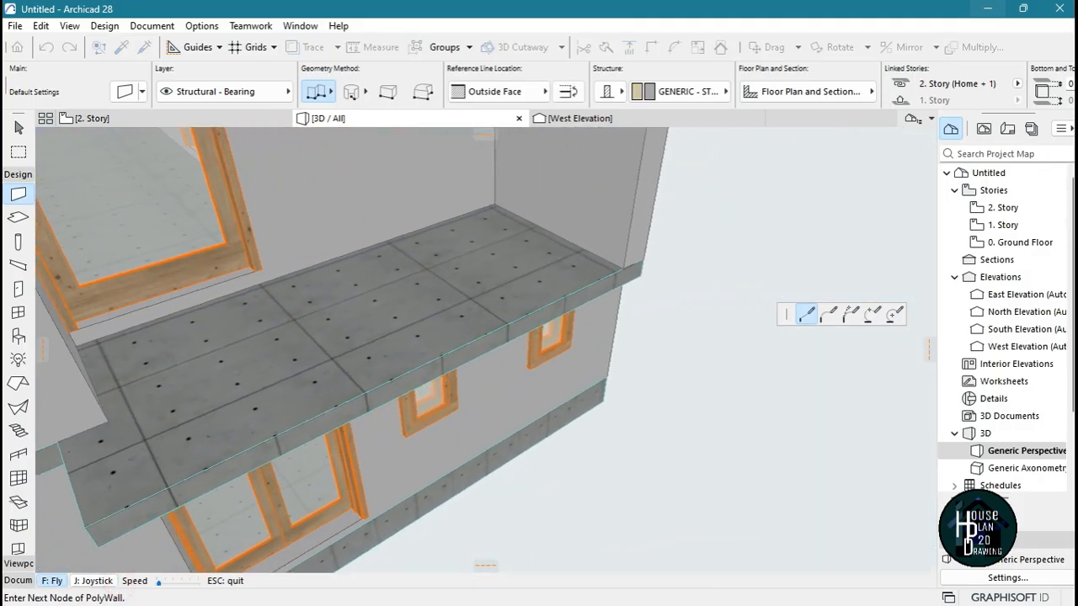
pyautogui.click(505, 341)
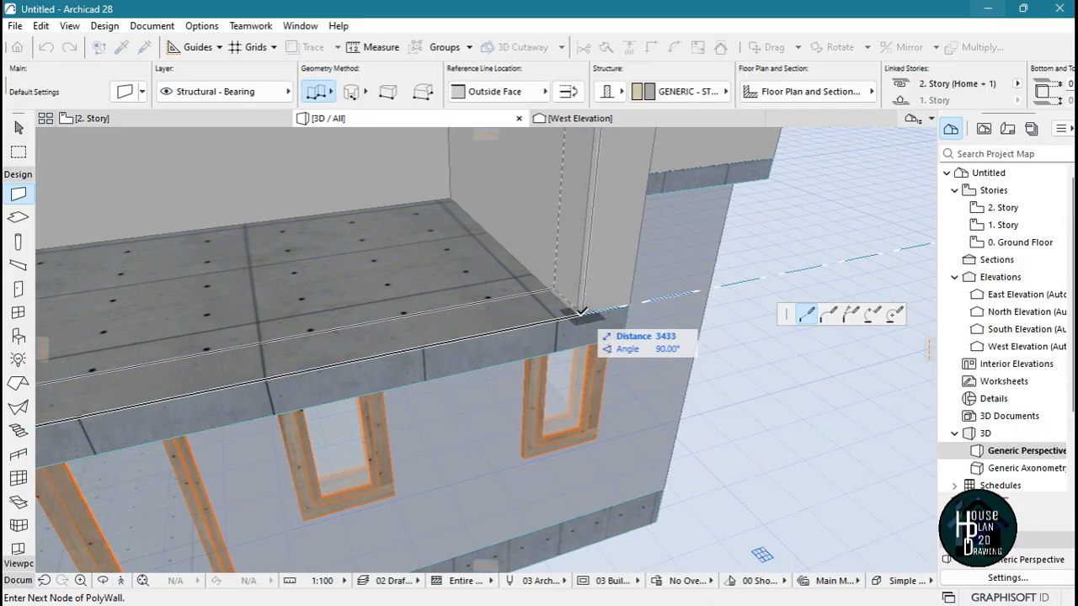
pyautogui.click(578, 314)
pyautogui.click(579, 314)
pyautogui.press('Escape')
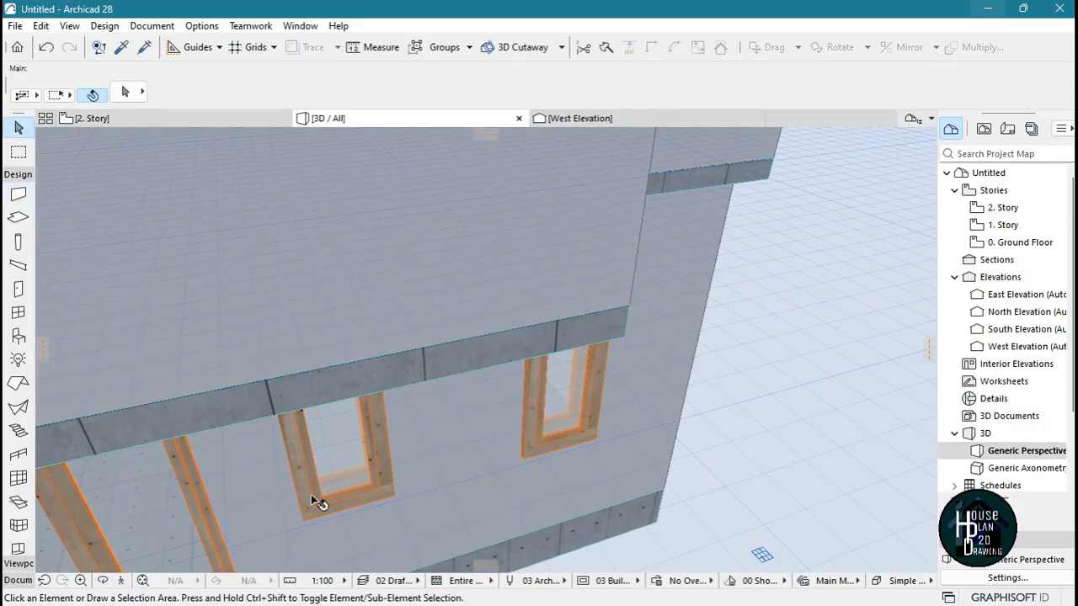
# Inspect the new balcony wall from further out and undo it
pyautogui.click(120, 581)
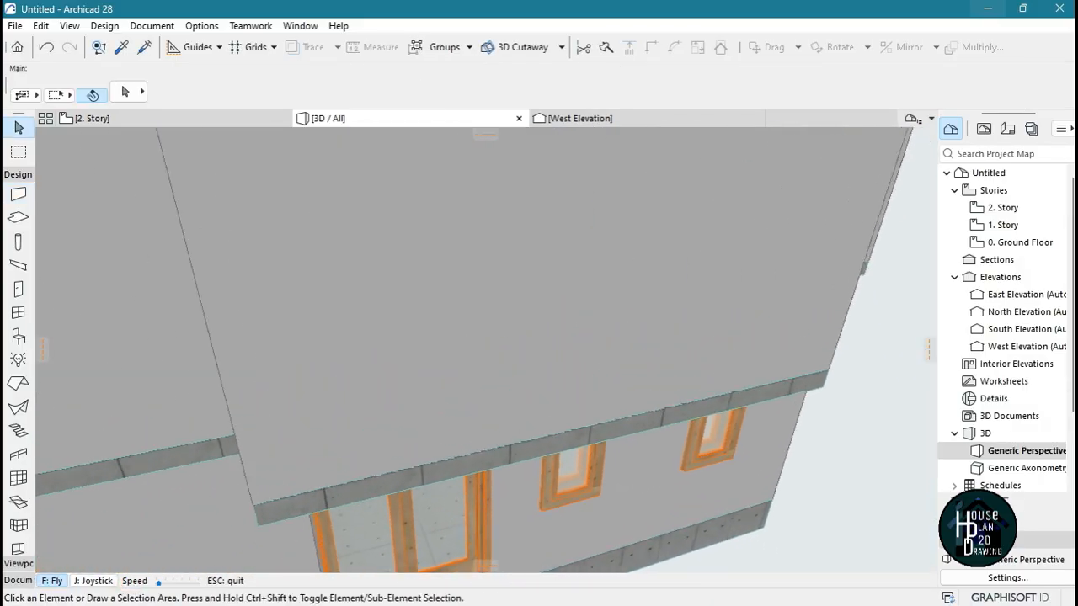
pyautogui.press('Escape')
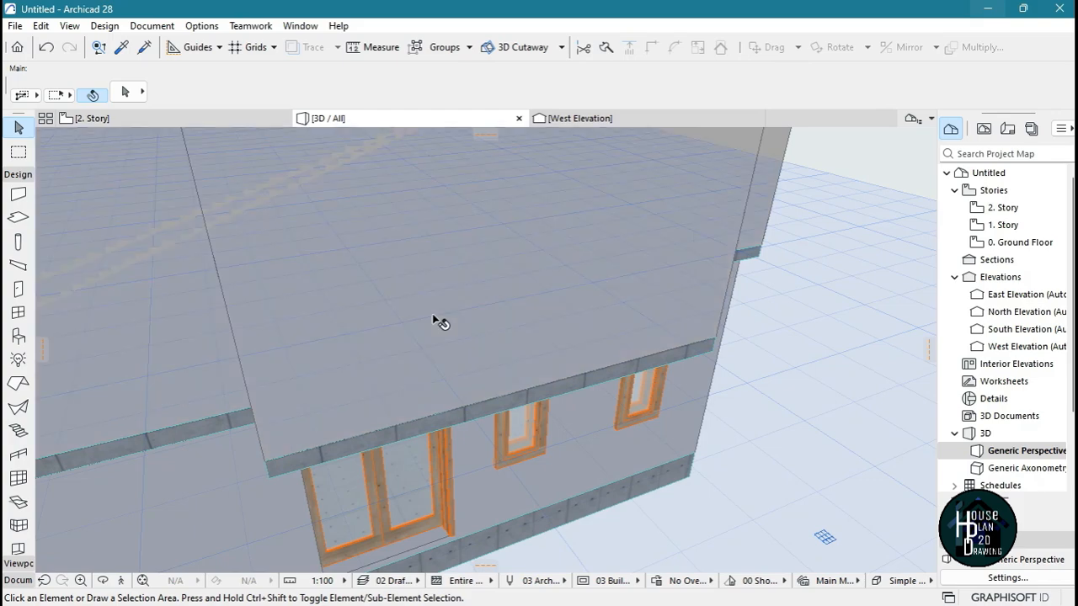
pyautogui.hotkey('ctrl', 'z')
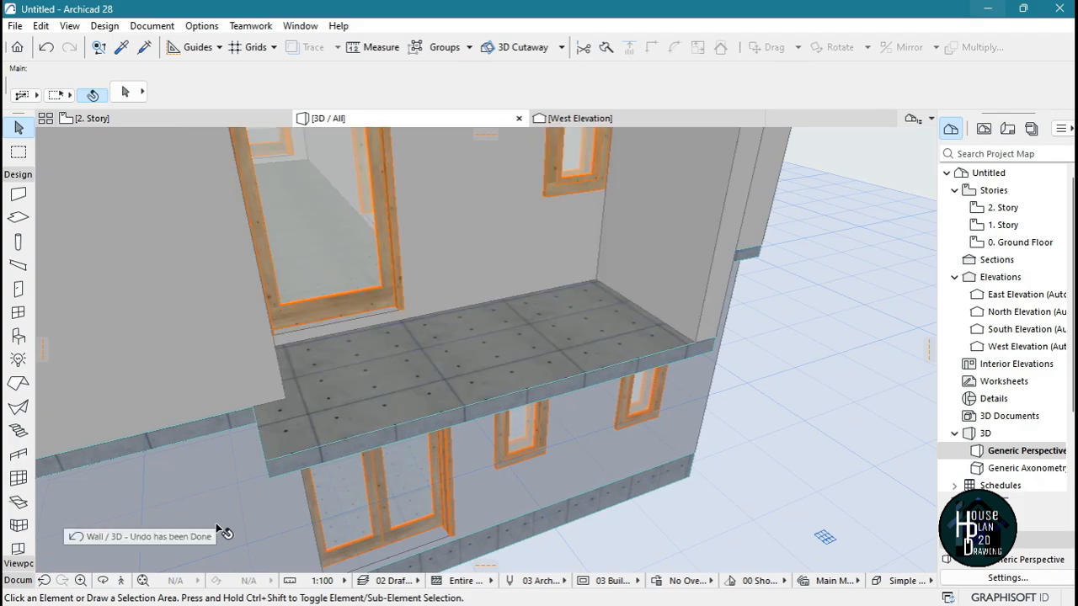
# Using the balcony side wall's settings, draw a wall along the slab's open edges, about 625 mm on the short side and 3410 mm along the front
pyautogui.click(120, 581)
pyautogui.press('Escape')
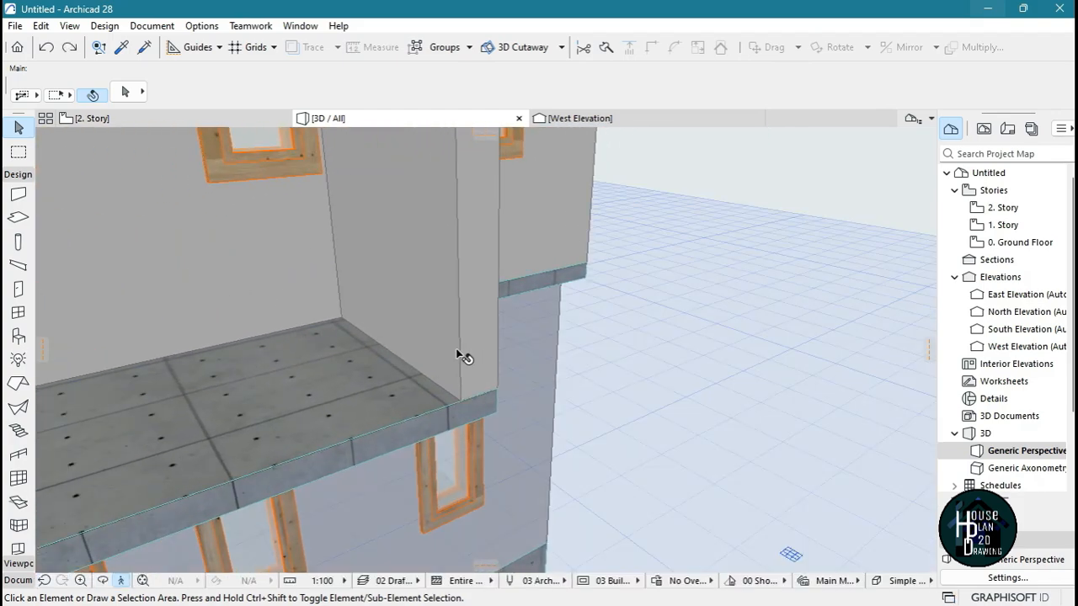
pyautogui.keyDown('alt'); pyautogui.click(410, 362); pyautogui.keyUp('alt')
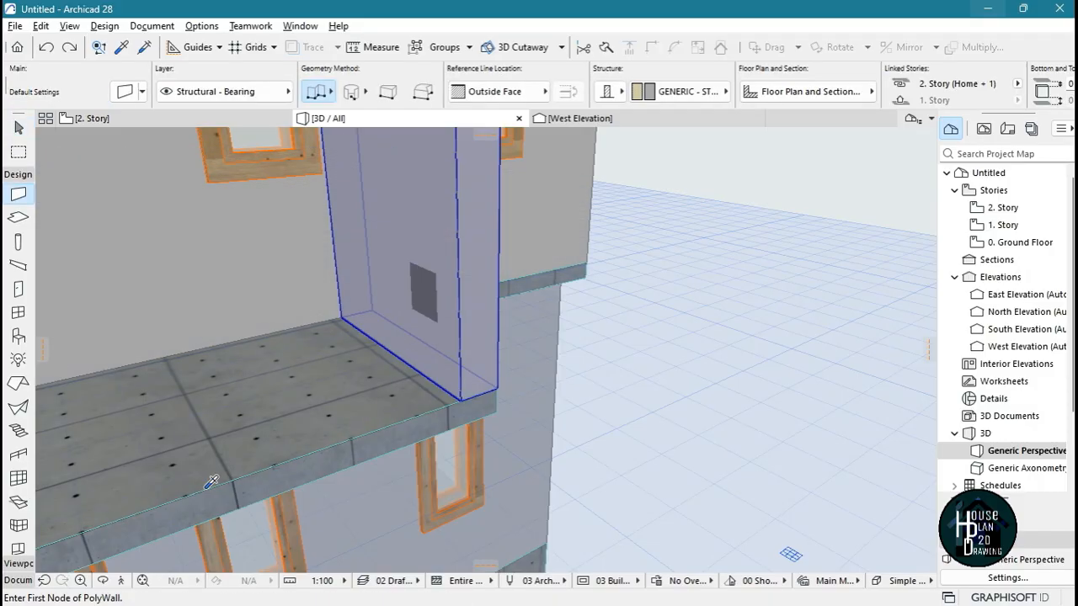
pyautogui.press('Left')
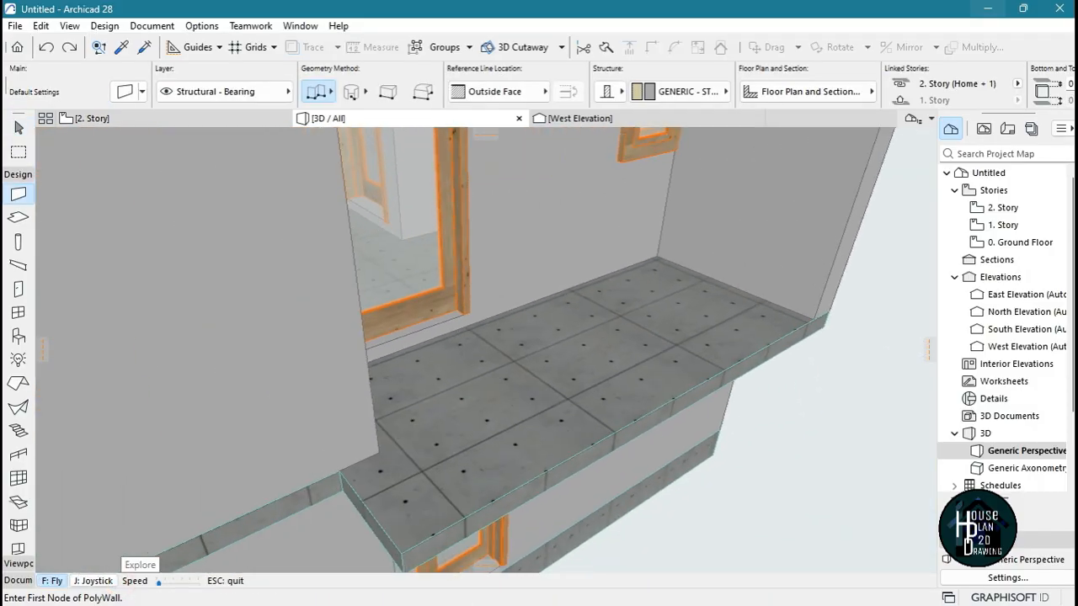
pyautogui.press('Escape')
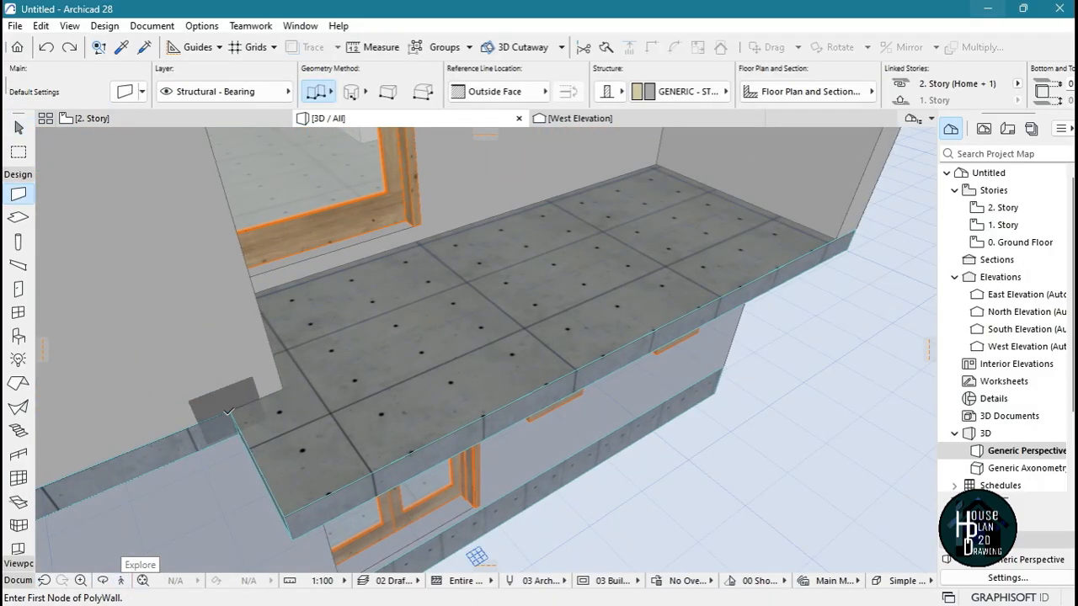
pyautogui.click(230, 410)
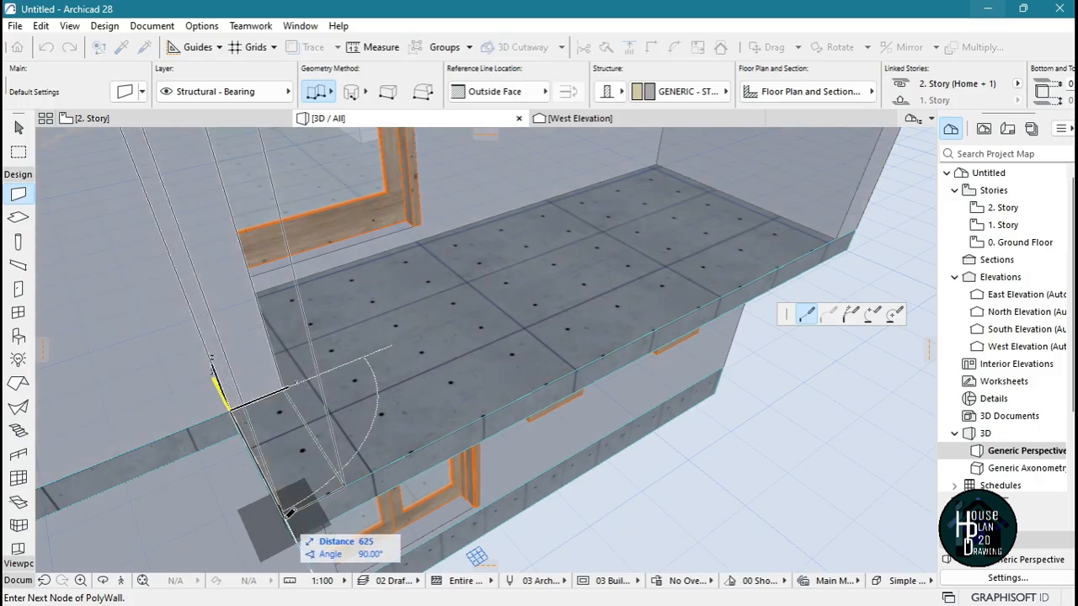
pyautogui.click(284, 511)
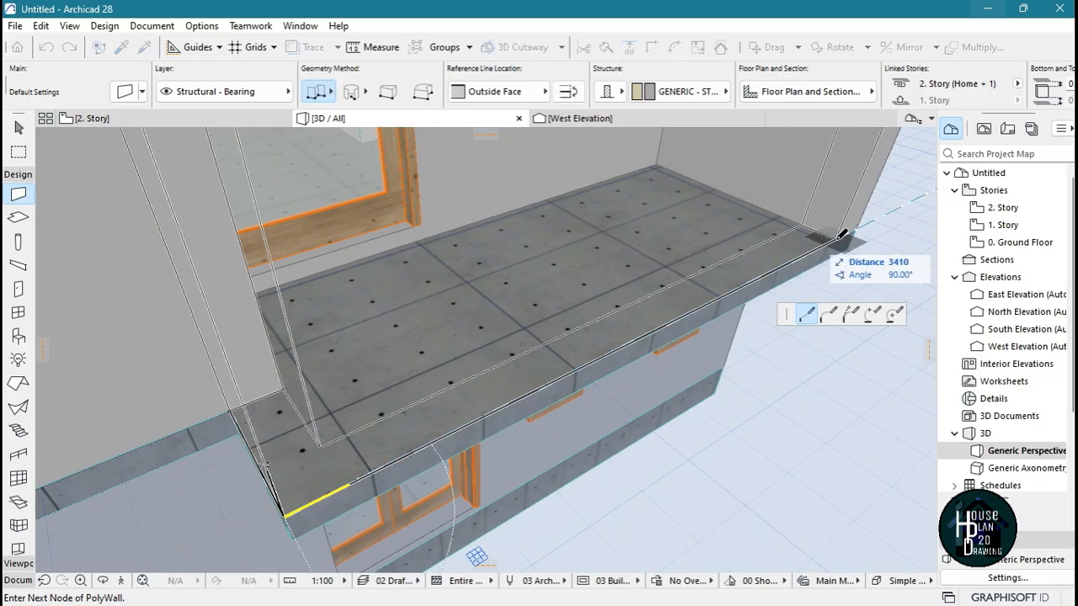
pyautogui.click(839, 237)
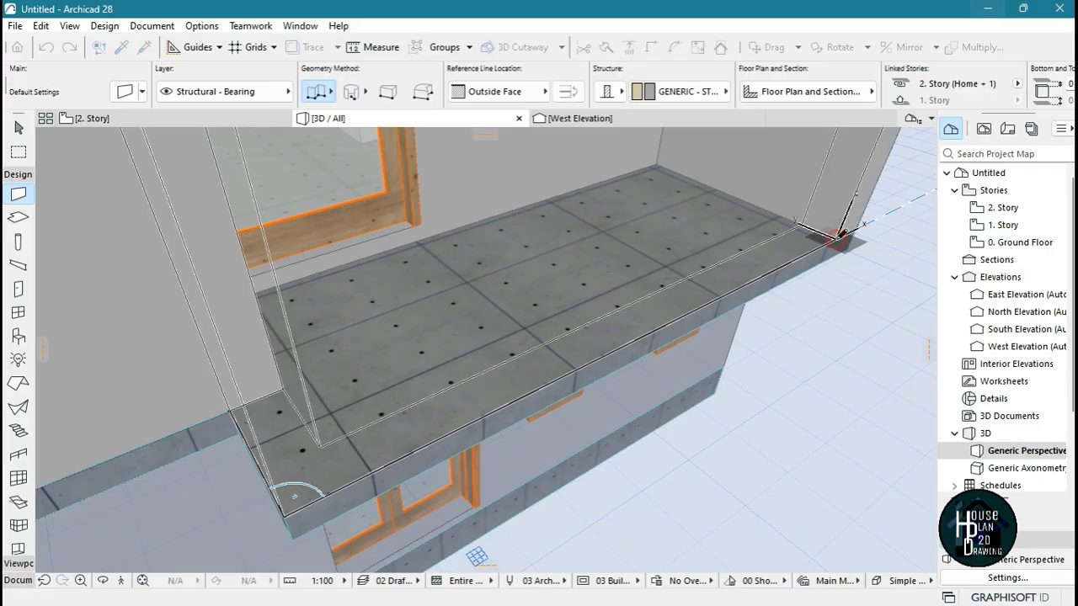
pyautogui.press('Escape')
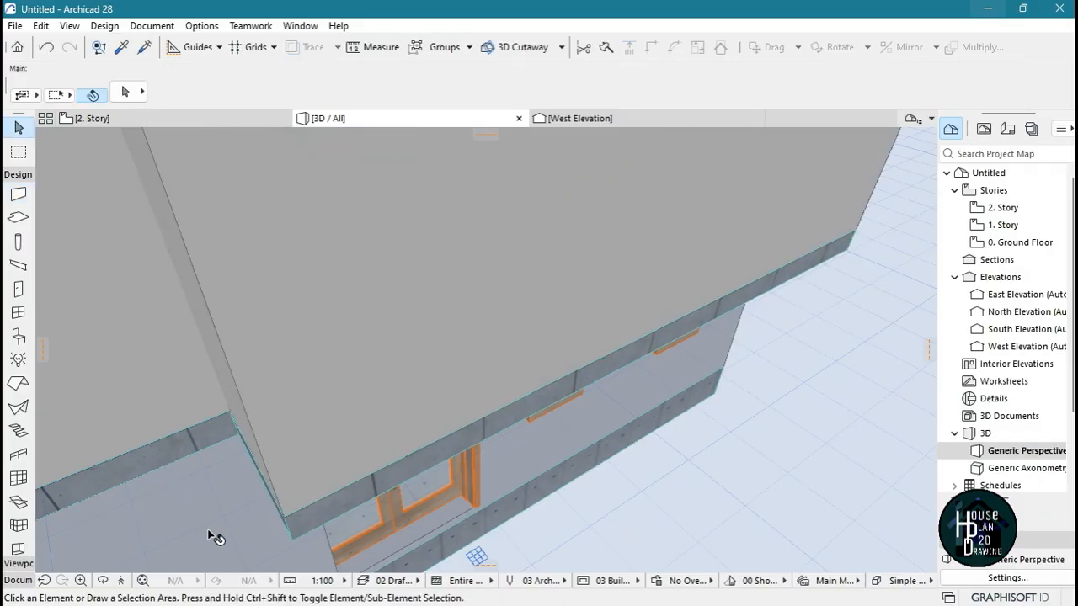
# Stretch the two new balcony edge walls down together from full story height to a low upstand above the slab
pyautogui.click(131, 580)
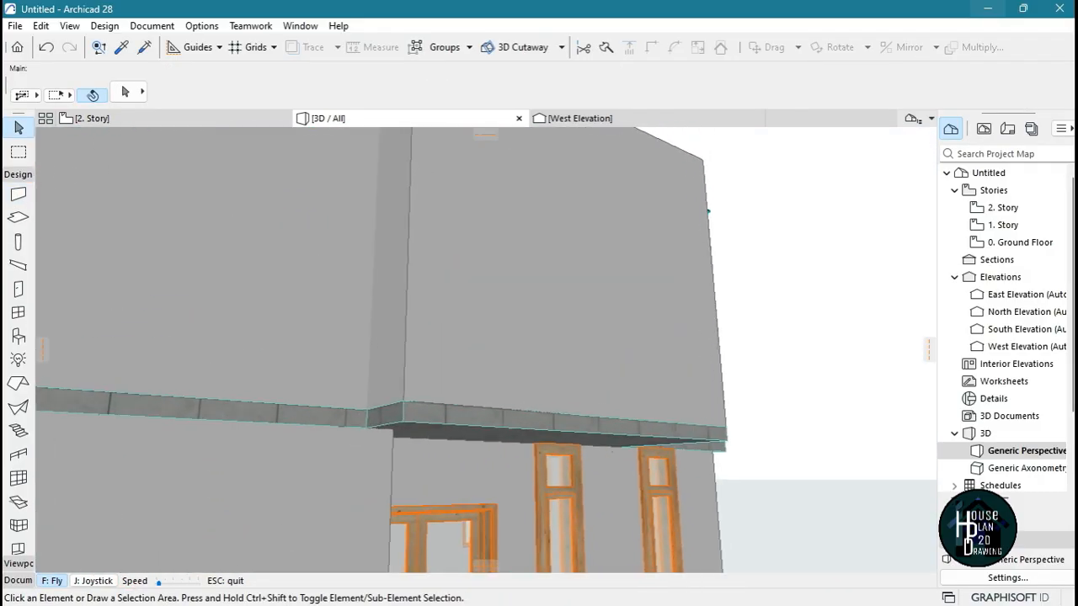
pyautogui.press('Escape')
pyautogui.click(449, 301)
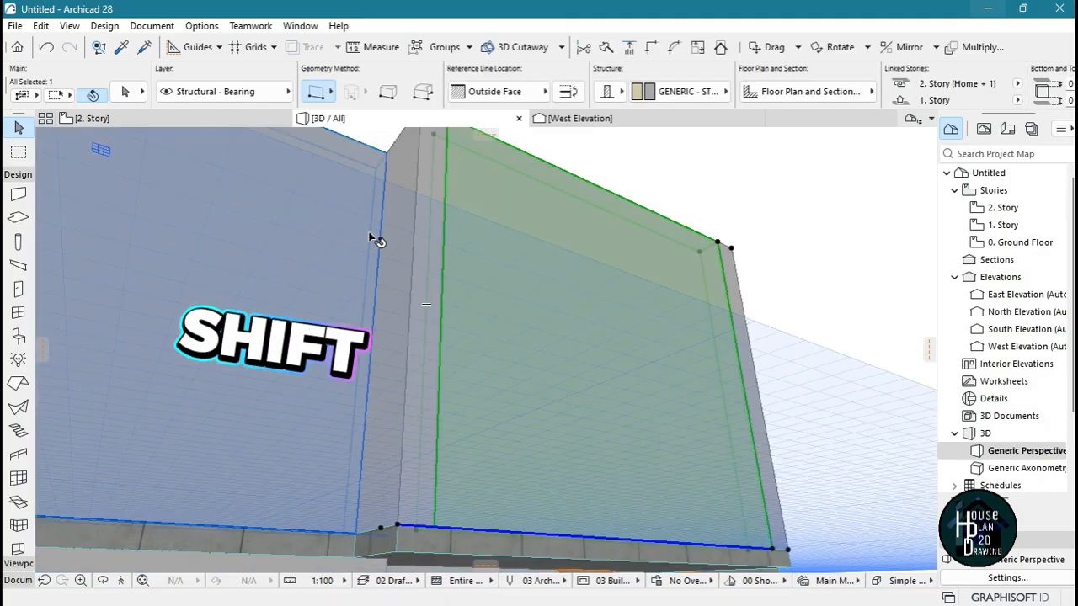
pyautogui.keyDown('shift'); pyautogui.click(409, 211); pyautogui.keyUp('shift')
pyautogui.press('t')
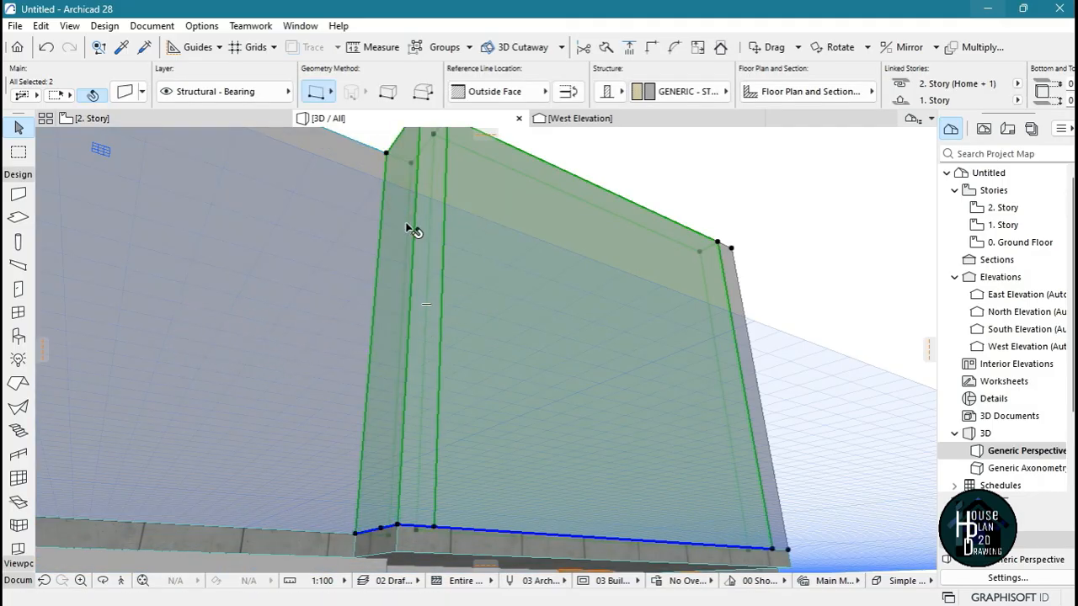
pyautogui.click(717, 244)
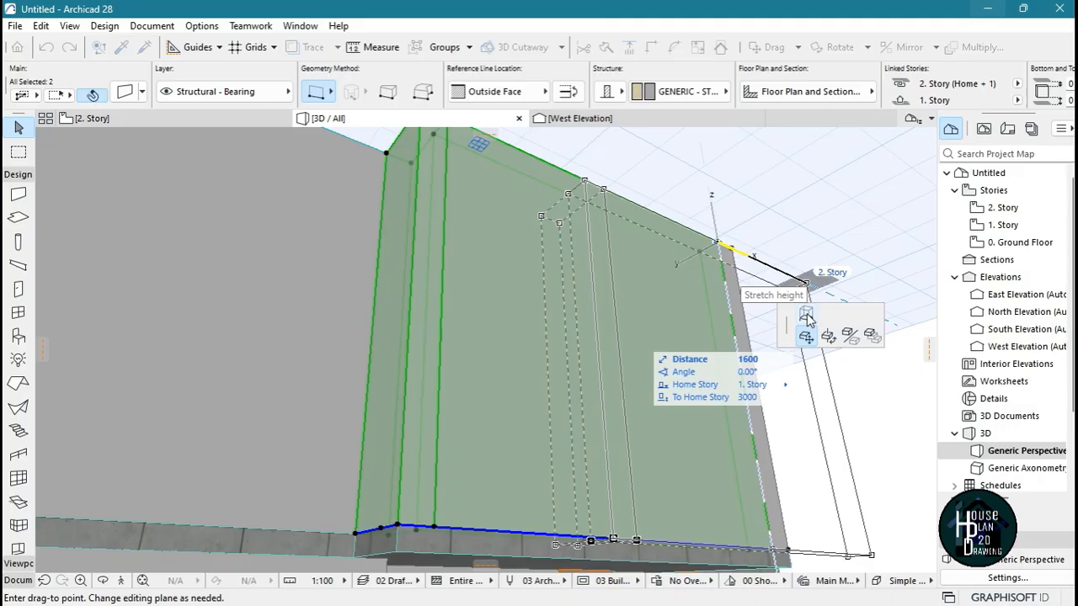
pyautogui.click(807, 316)
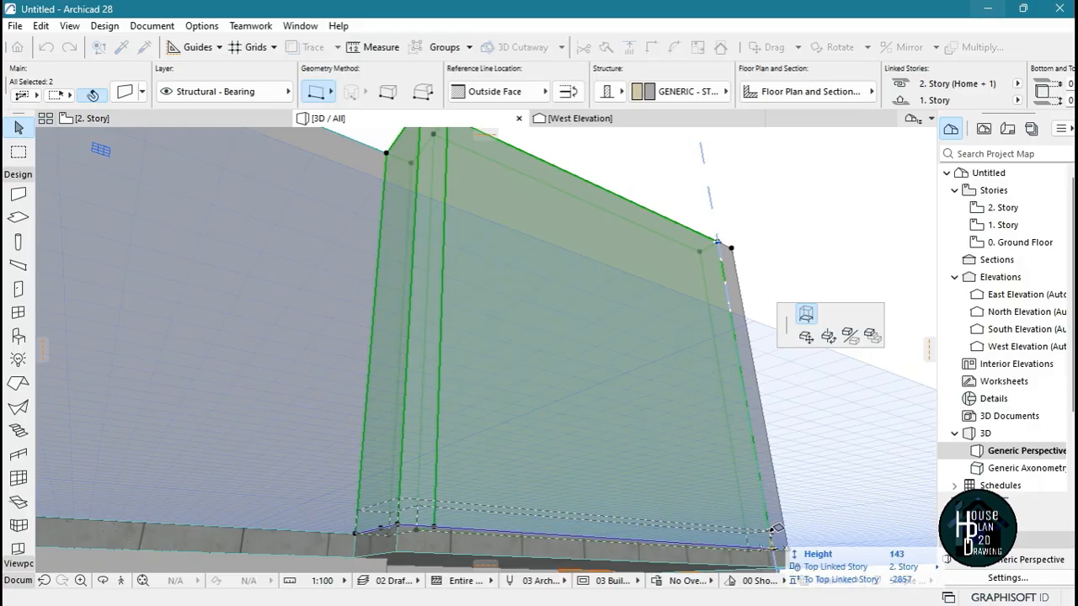
pyautogui.write('1')
pyautogui.write('00')
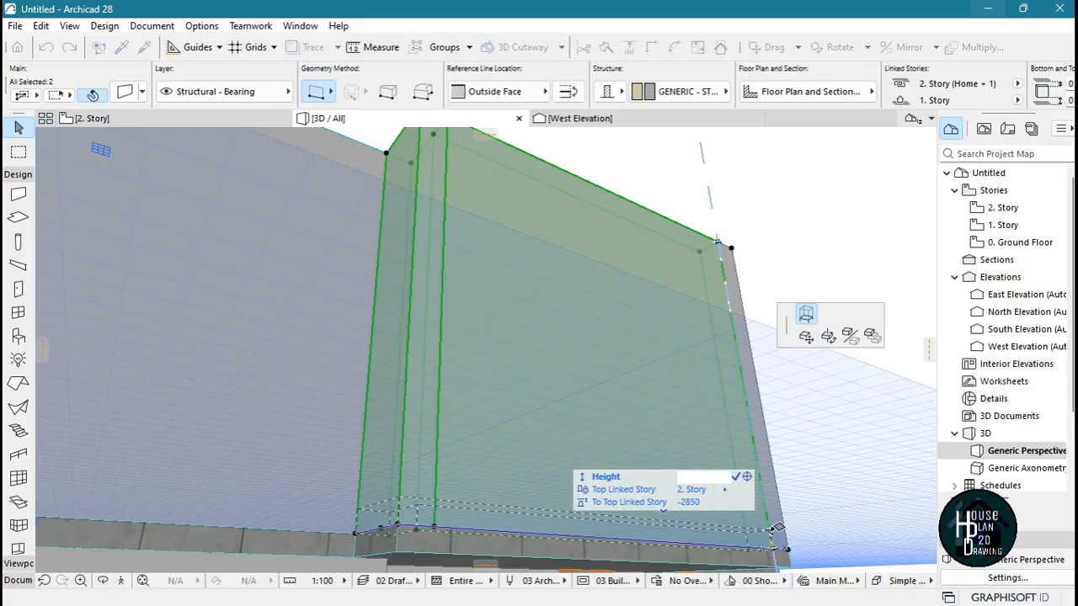
pyautogui.press('Return')
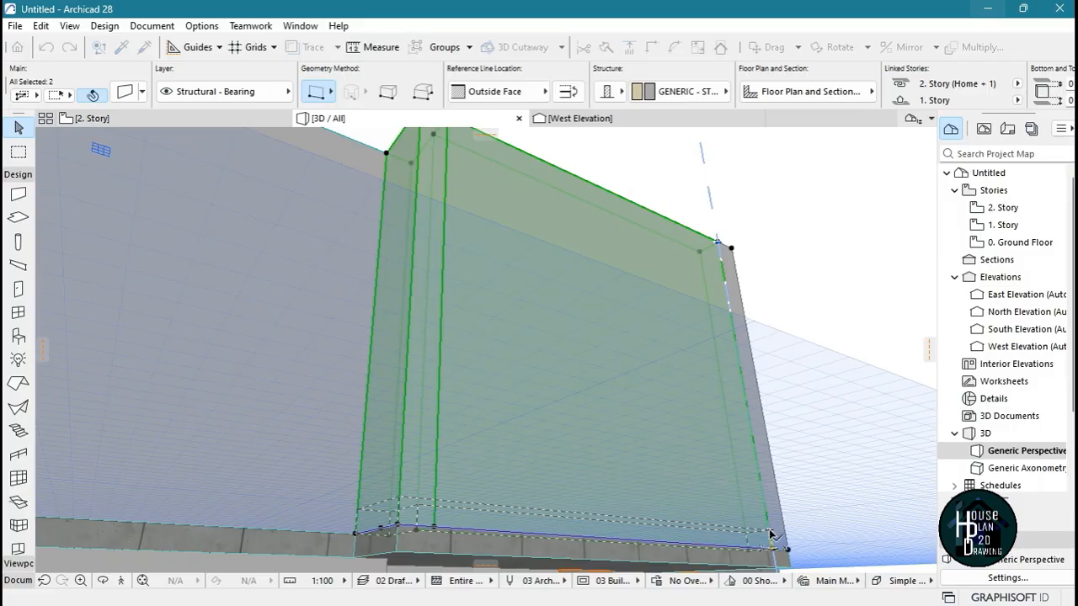
pyautogui.press('Escape')
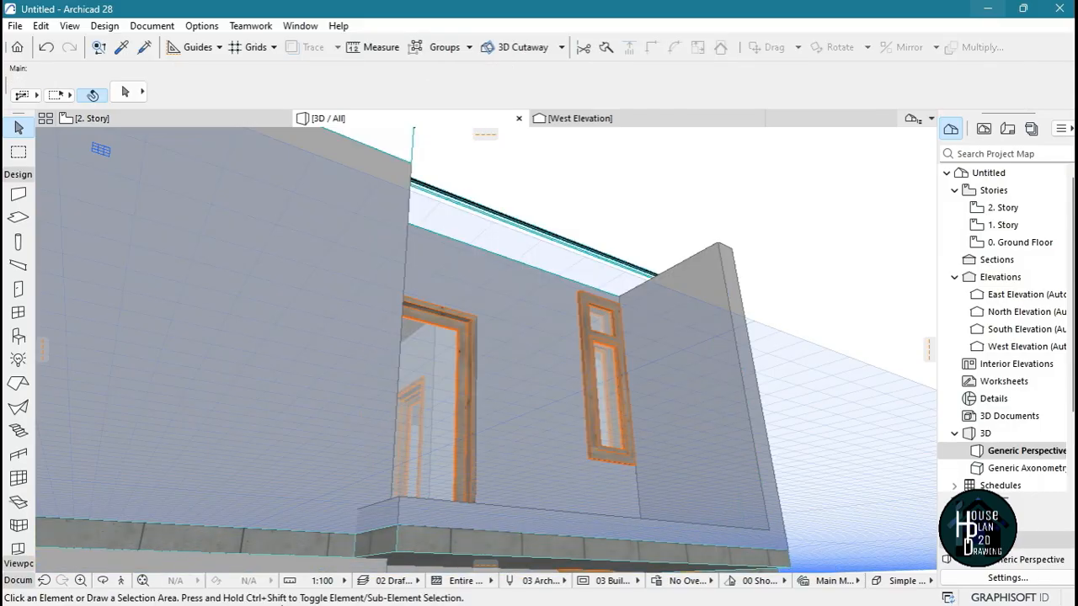
# Set the height of the balcony's two low edge walls to 250 mm
pyautogui.click(121, 580)
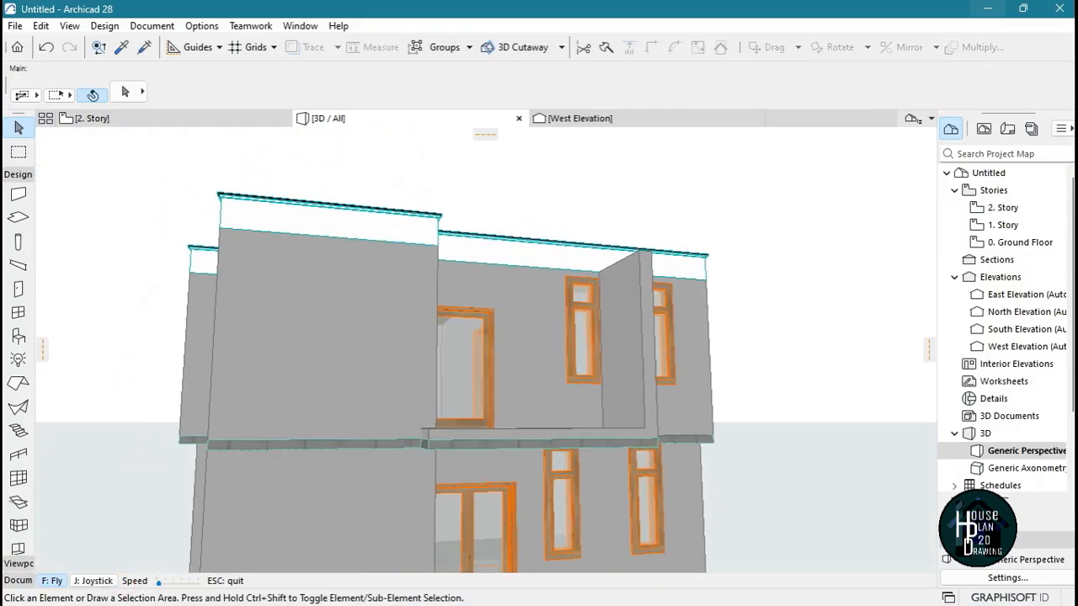
pyautogui.press('Up')
pyautogui.press('Escape')
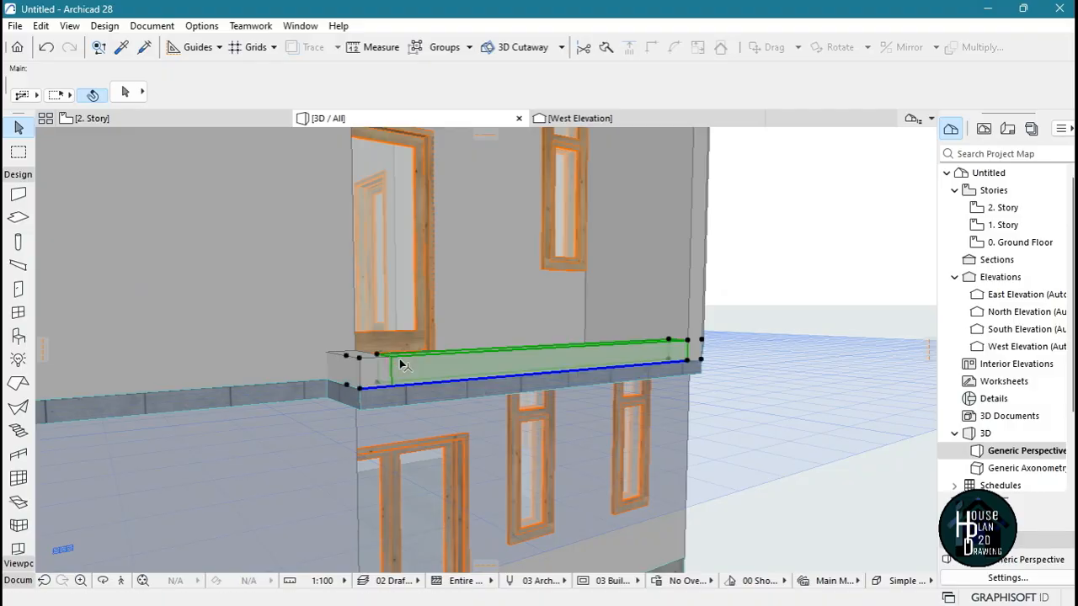
pyautogui.click(401, 364)
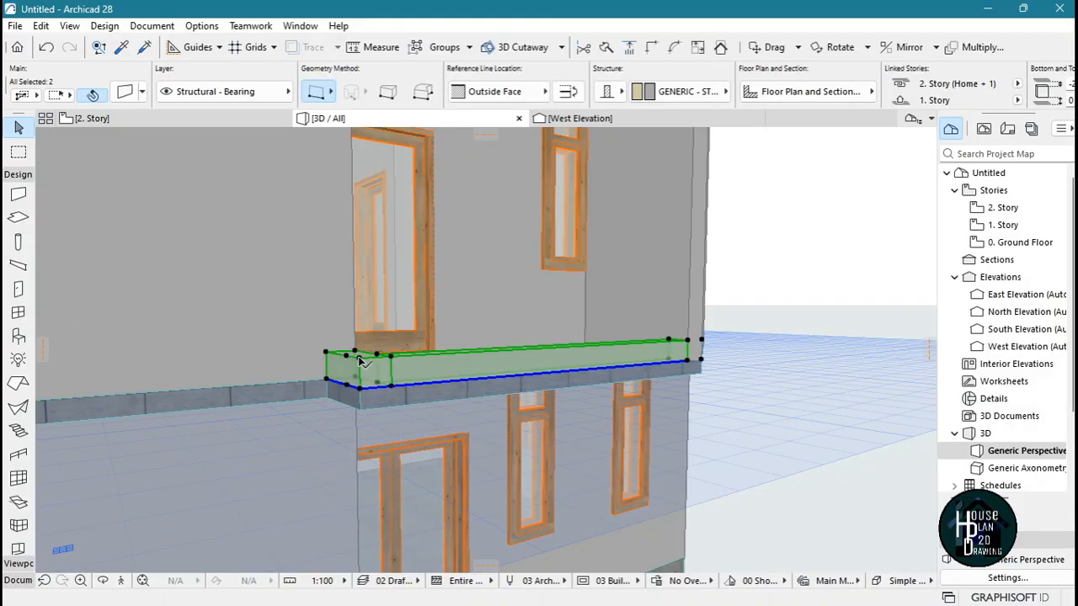
pyautogui.click(360, 359)
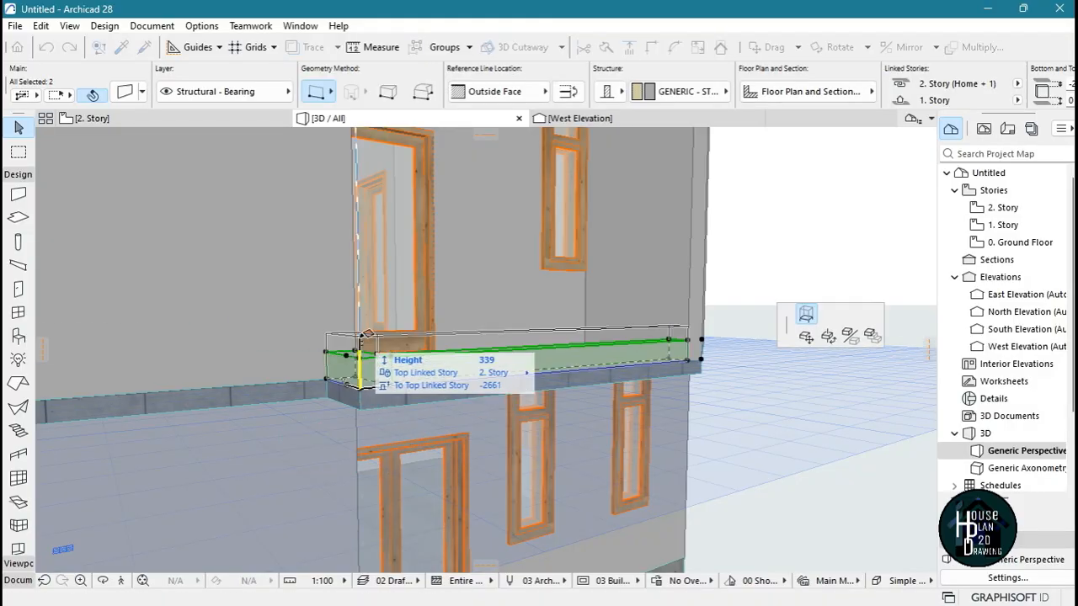
pyautogui.write('250')
pyautogui.press('Return')
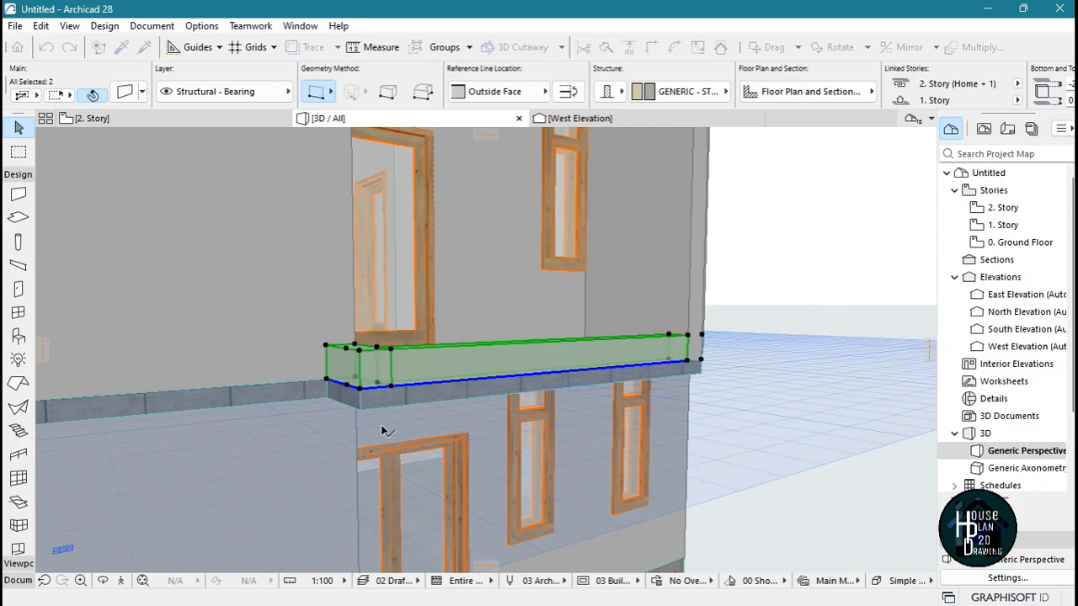
pyautogui.press('Escape')
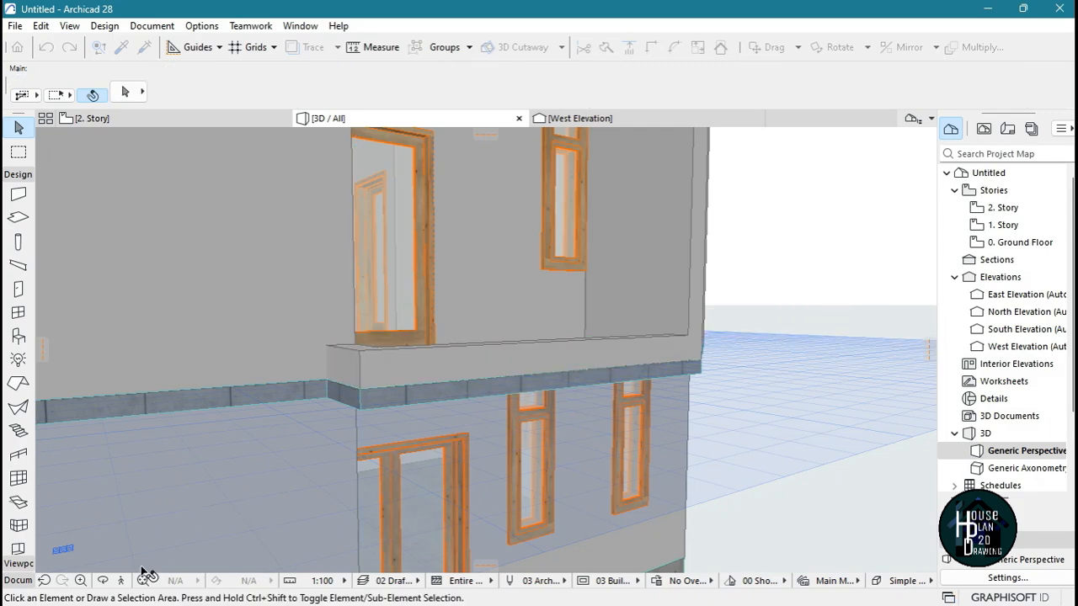
# Using the low balcony wall's settings, draw a wall along the other upper-floor balcony's open edges, about 1425 mm and 1149 mm long
pyautogui.click(123, 583)
pyautogui.press('Escape')
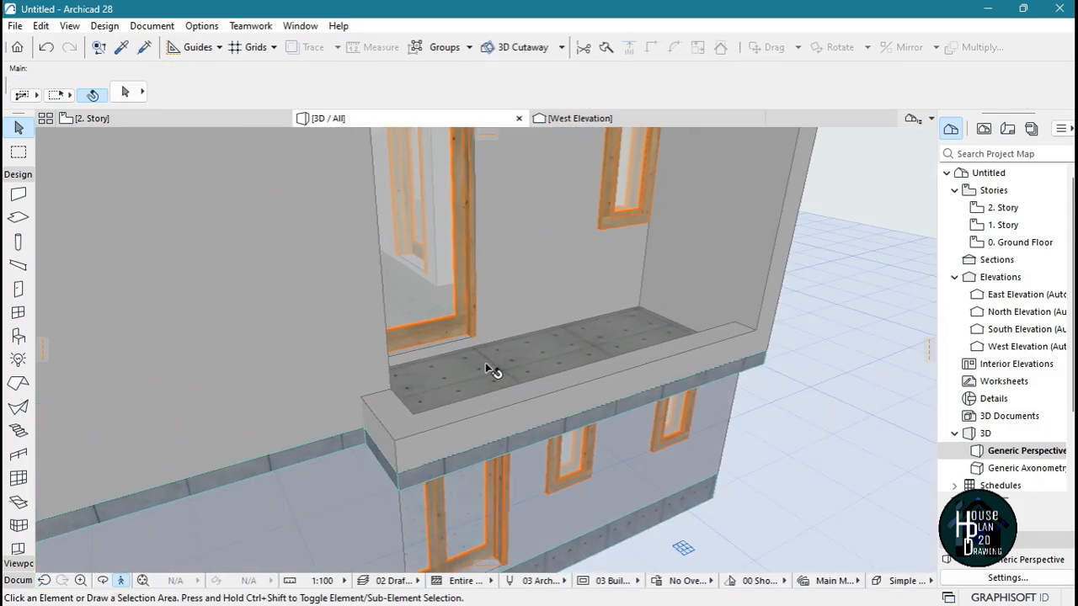
pyautogui.keyDown('alt'); pyautogui.click(566, 404); pyautogui.keyUp('alt')
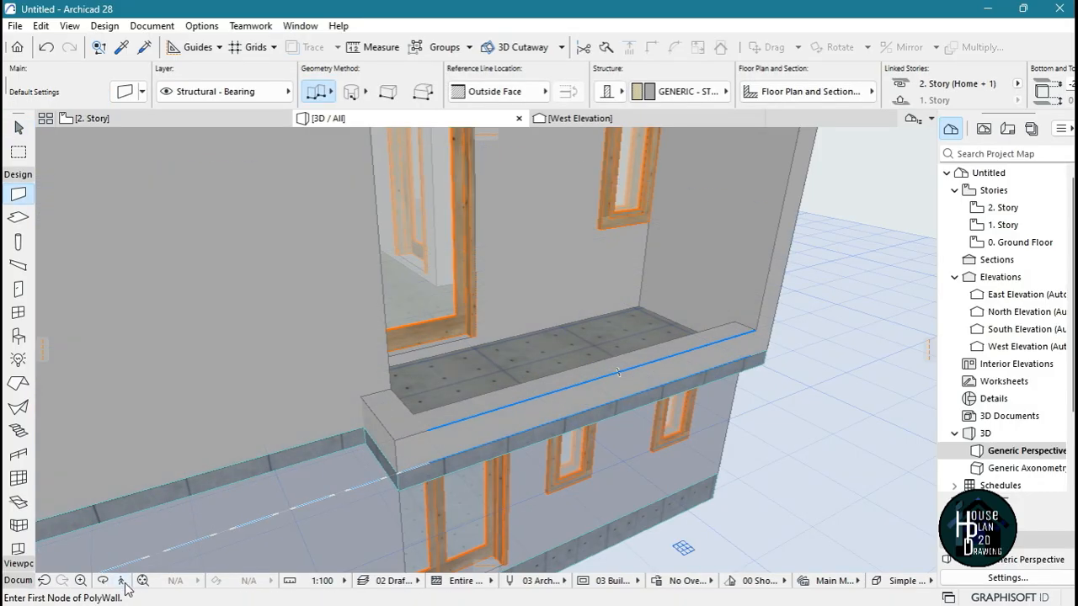
pyautogui.click(123, 583)
pyautogui.press('Down')
pyautogui.press('Left')
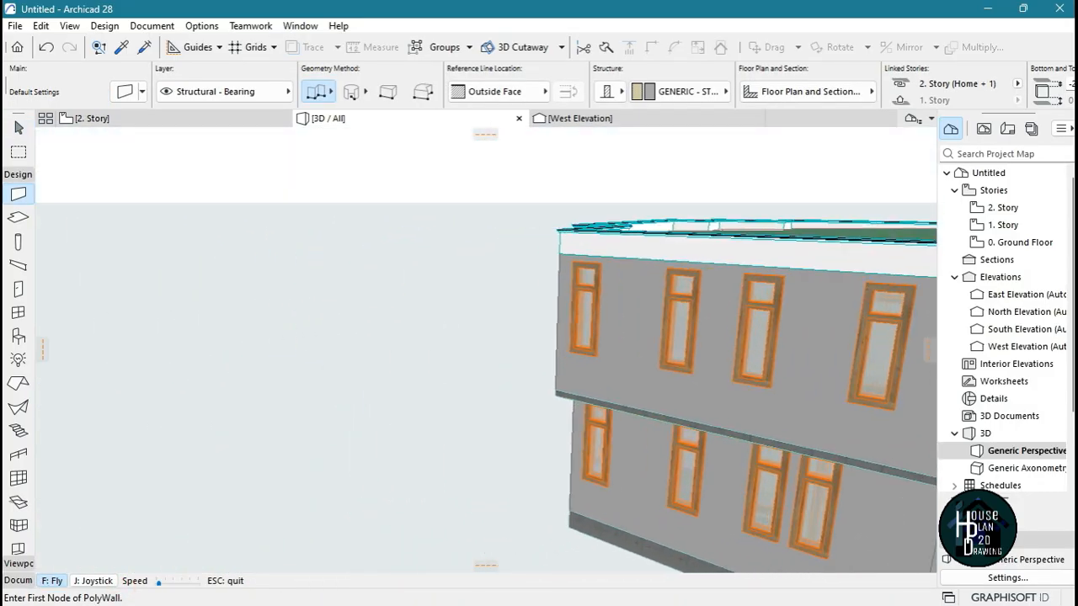
pyautogui.press('Up')
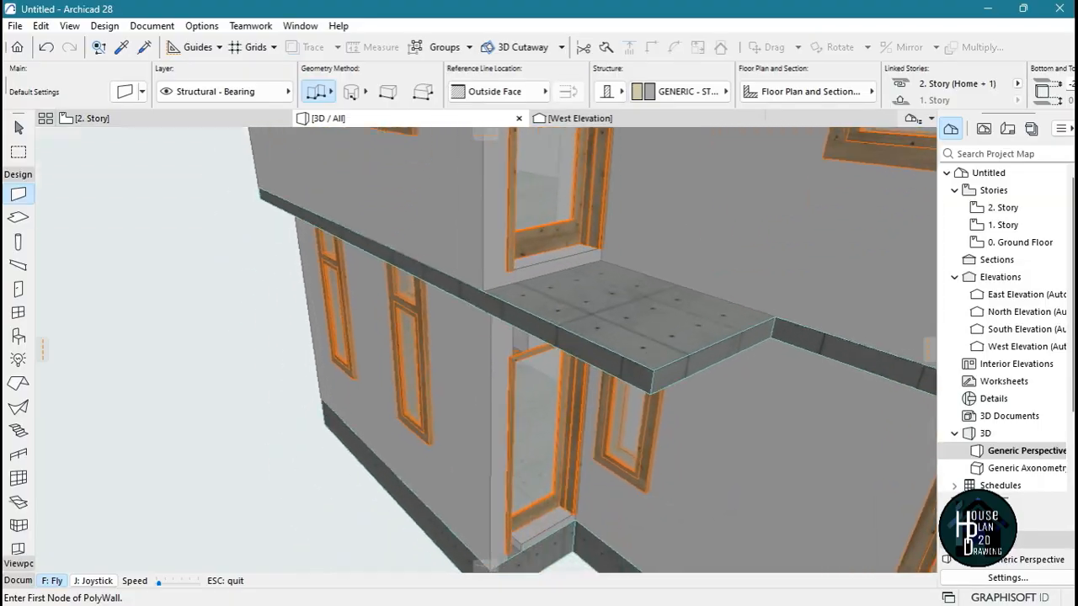
pyautogui.press('Escape')
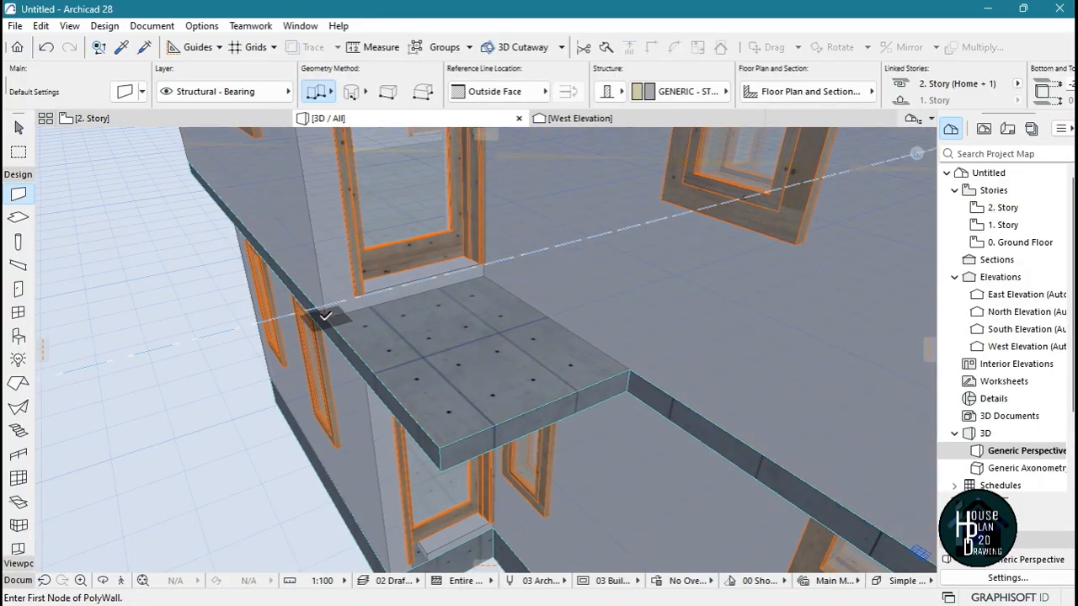
pyautogui.click(437, 447)
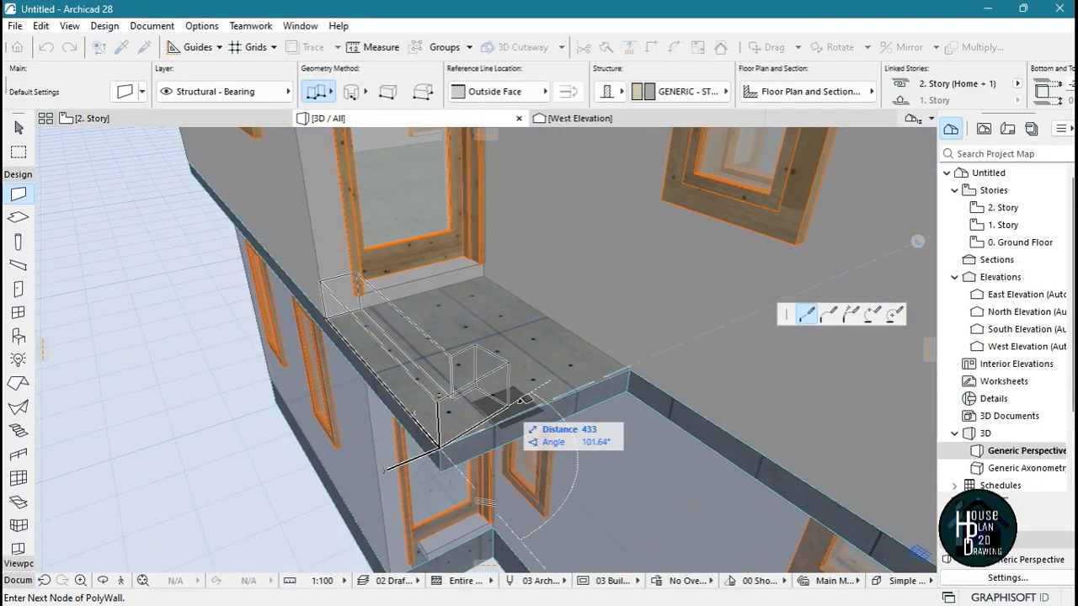
pyautogui.doubleClick(631, 368)
pyautogui.press('Escape')
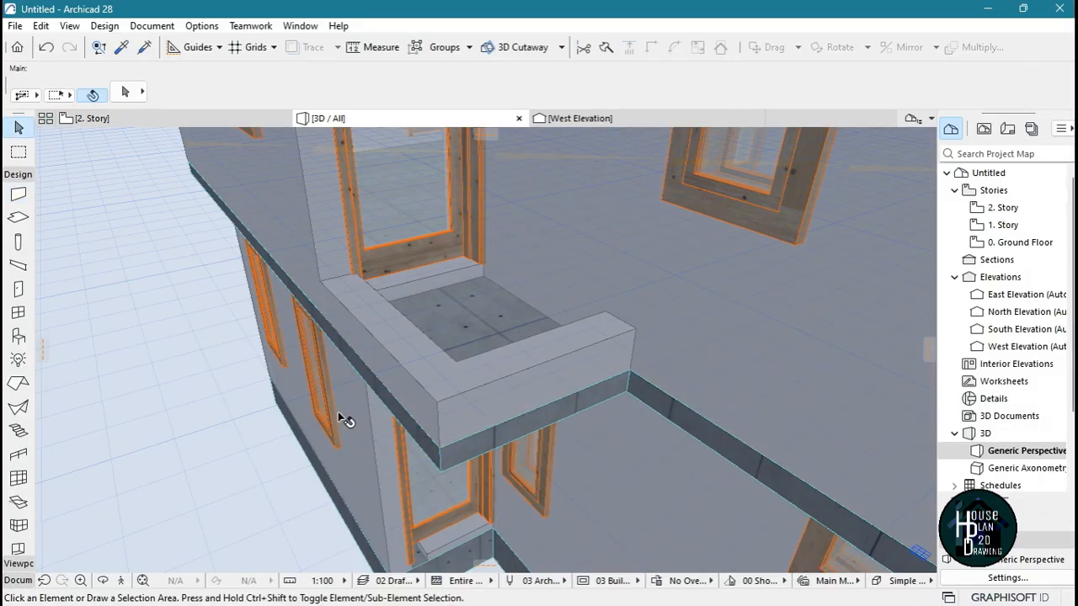
# Return to the first balcony and set the Railing tool's defaults to the Frameless Glass Railing favorite
pyautogui.click(123, 580)
pyautogui.press('Down')
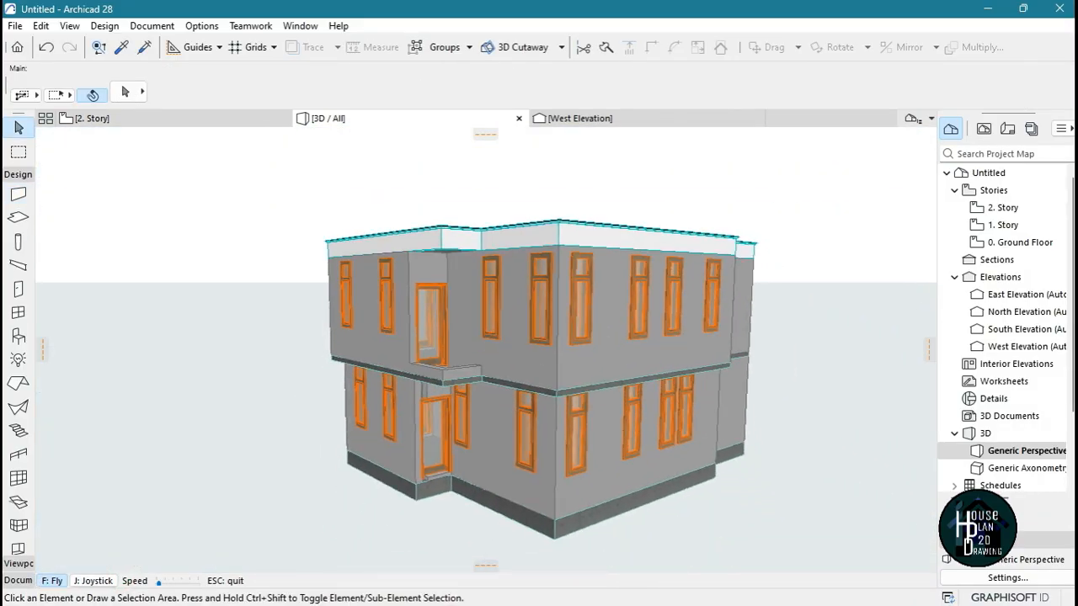
pyautogui.press('Up')
pyautogui.press('Up')
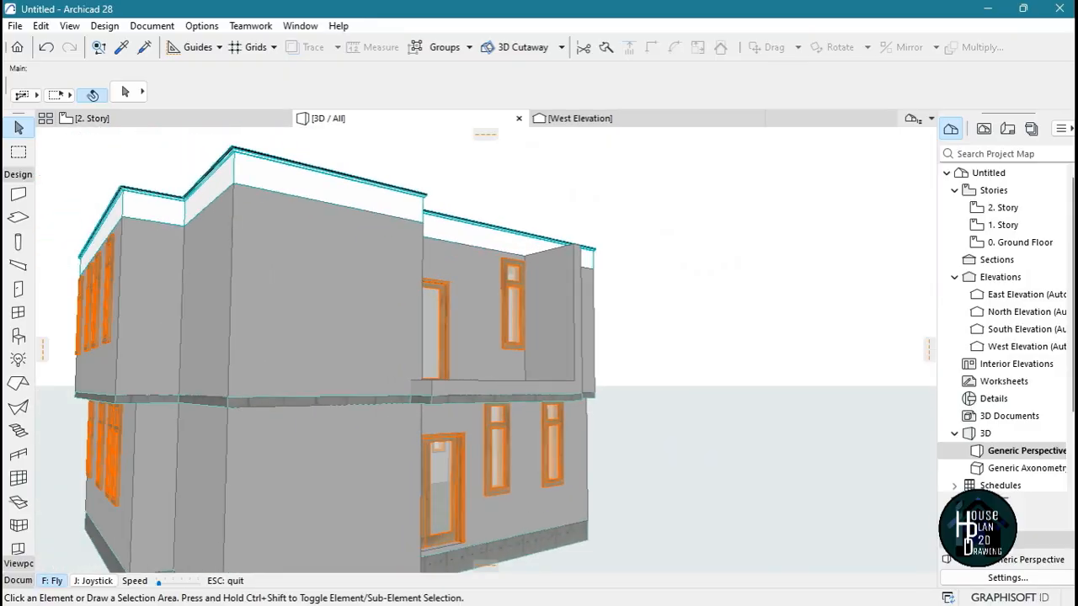
pyautogui.press('Down')
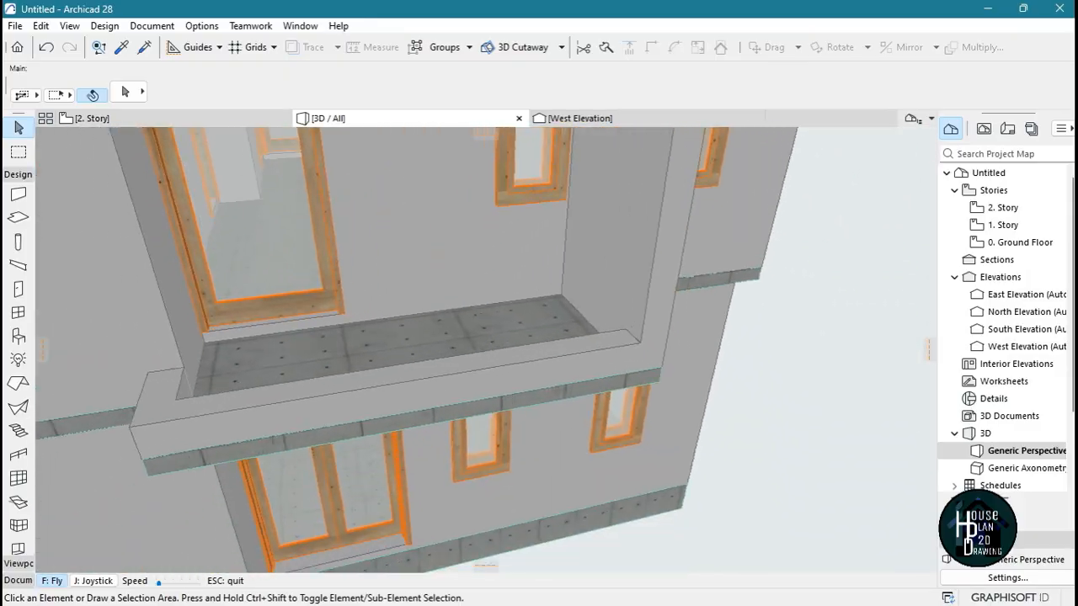
pyautogui.press('Escape')
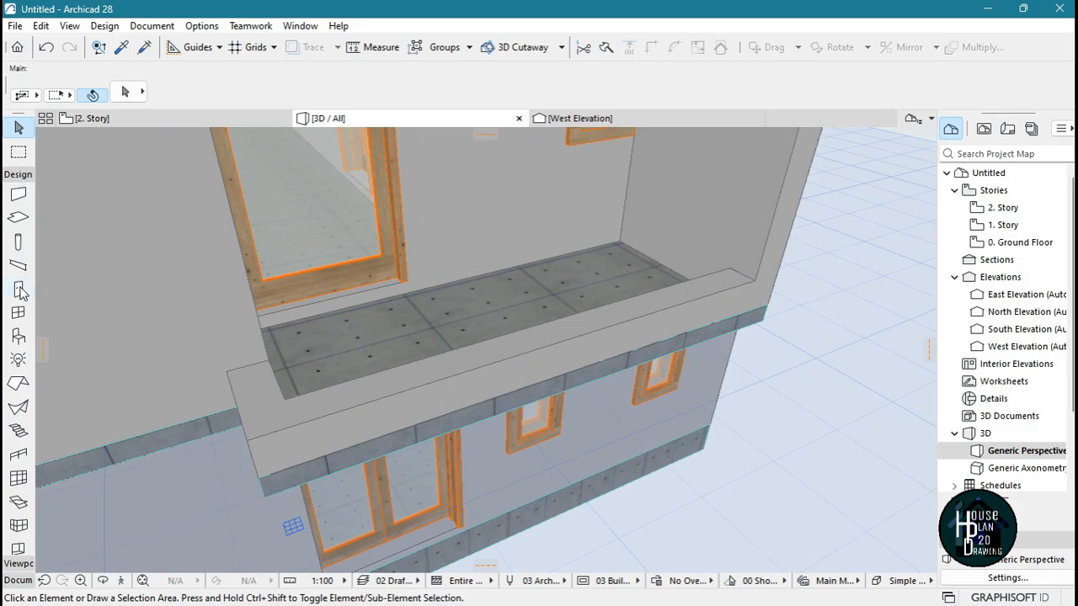
pyautogui.click(18, 458)
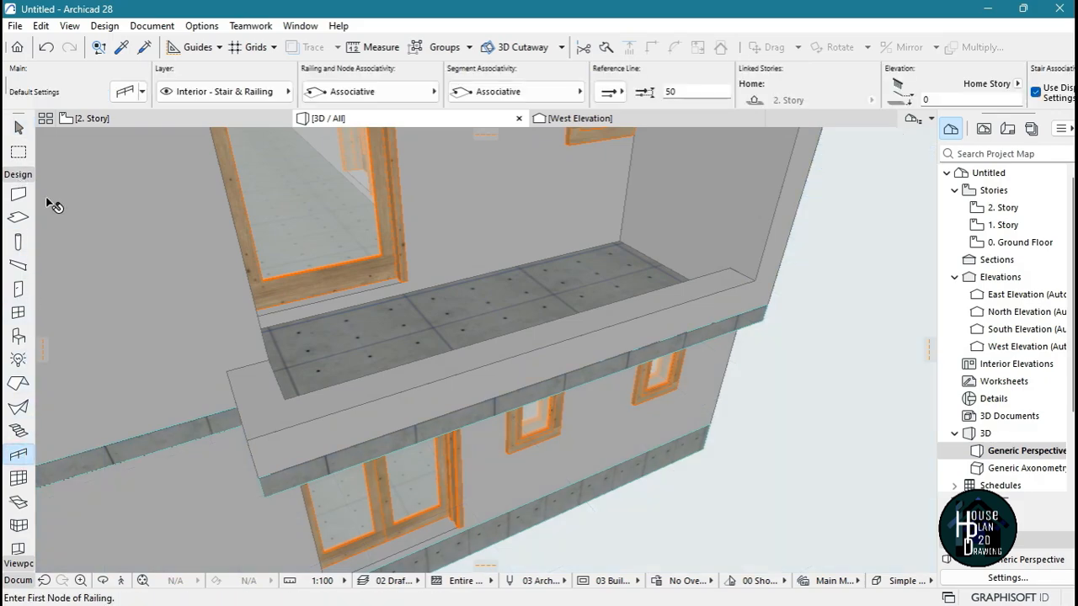
pyautogui.click(125, 92)
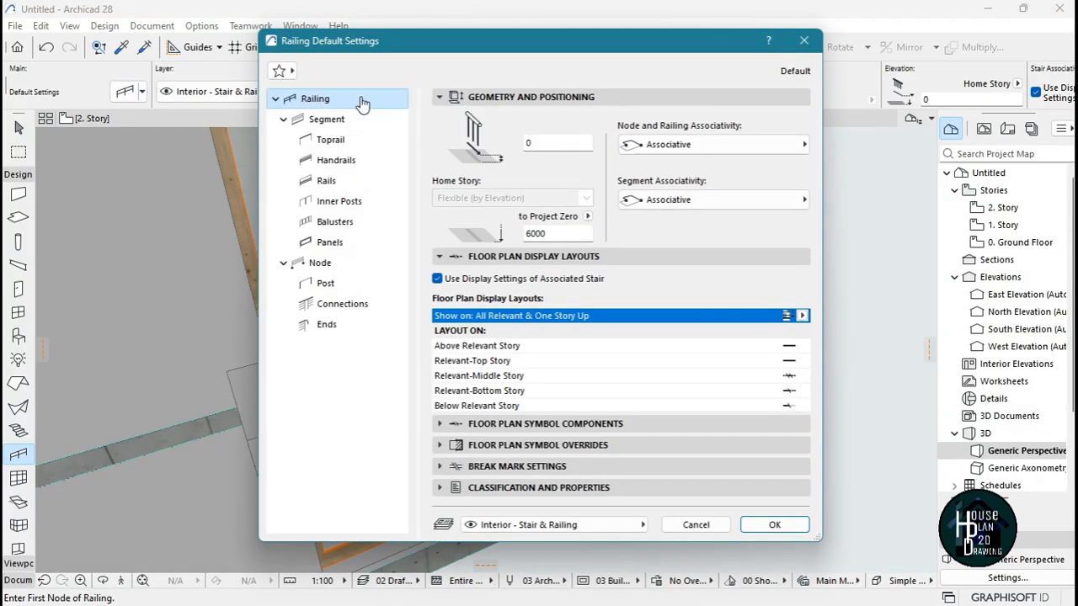
pyautogui.click(282, 72)
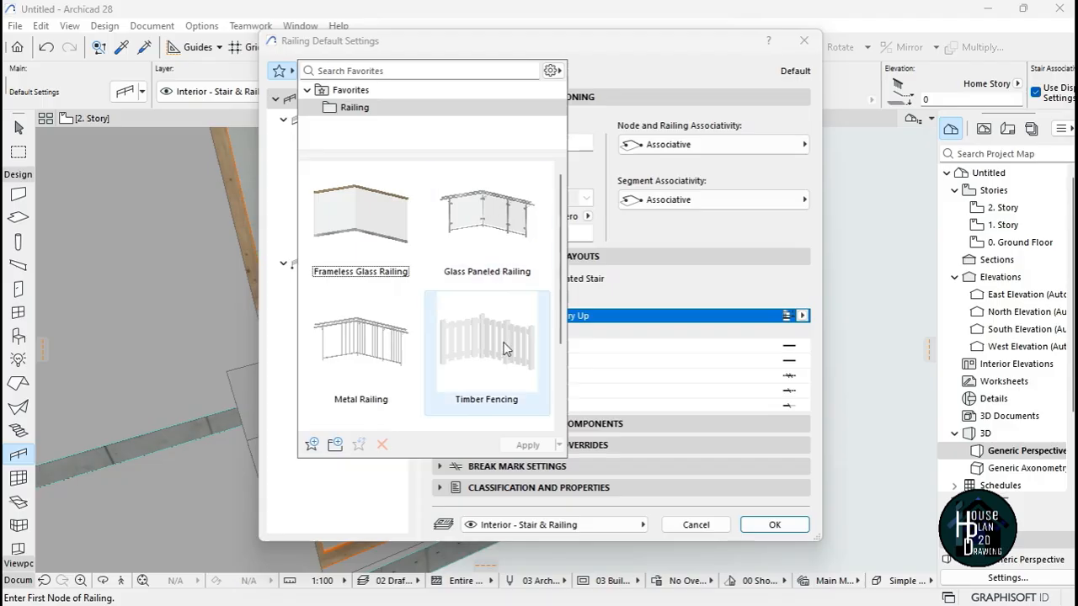
pyautogui.doubleClick(362, 210)
pyautogui.click(806, 525)
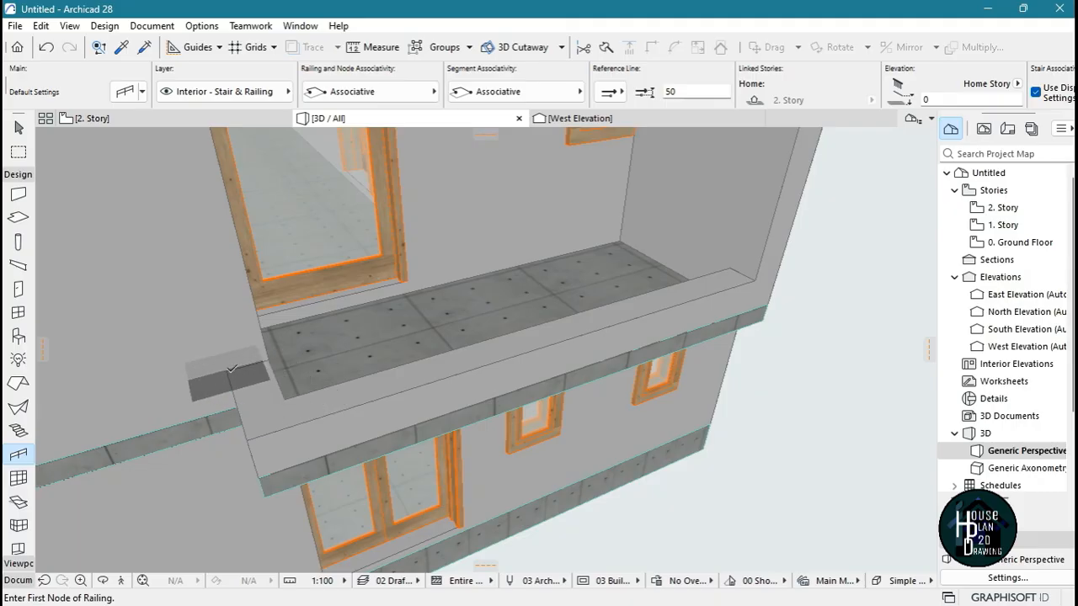
# Draw a frameless glass railing along the first balcony's low wall, 3410 mm along the long front edge and around the short return
pyautogui.click(269, 359)
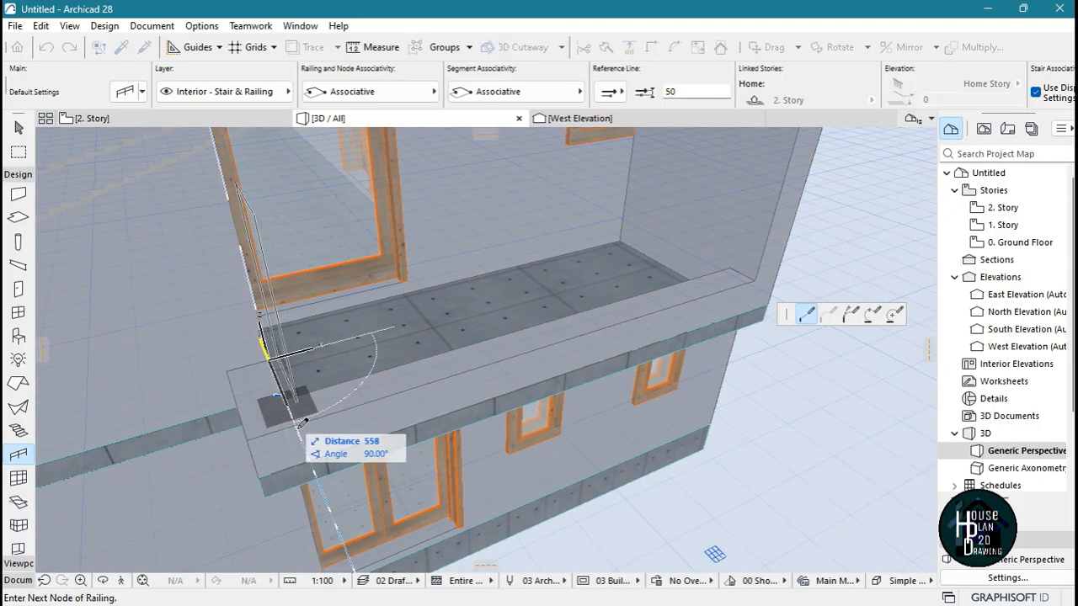
pyautogui.press('Escape')
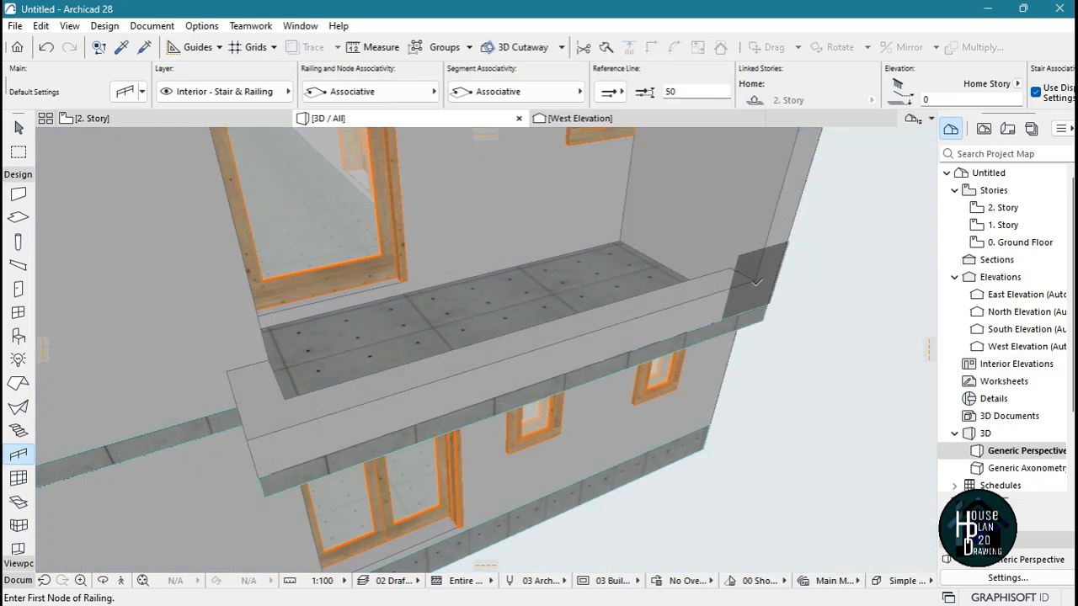
pyautogui.click(752, 280)
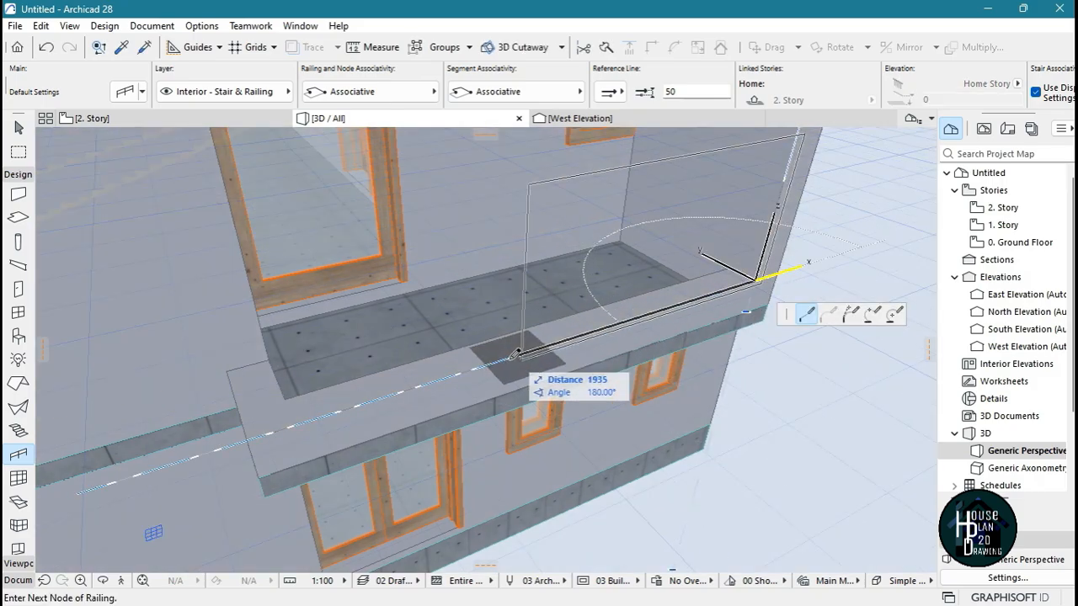
pyautogui.click(120, 580)
pyautogui.press('Up')
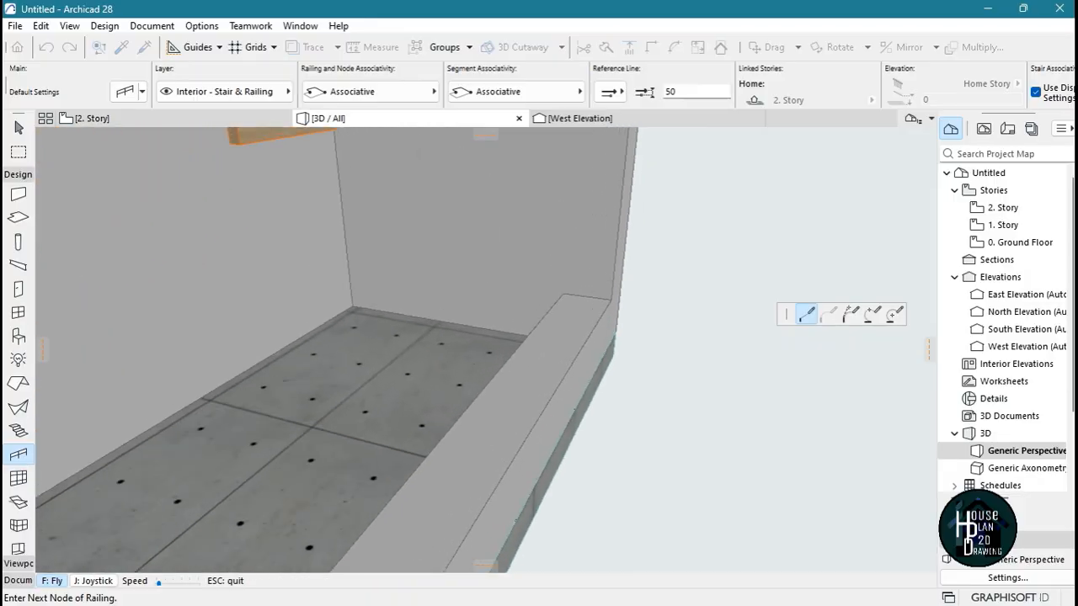
pyautogui.press('Up')
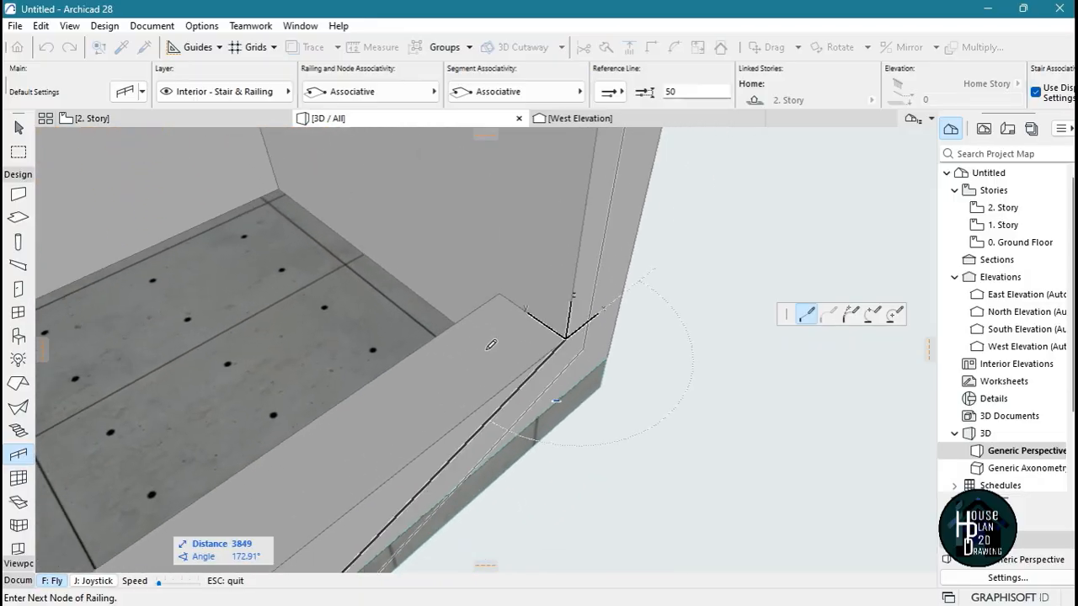
pyautogui.press('Escape')
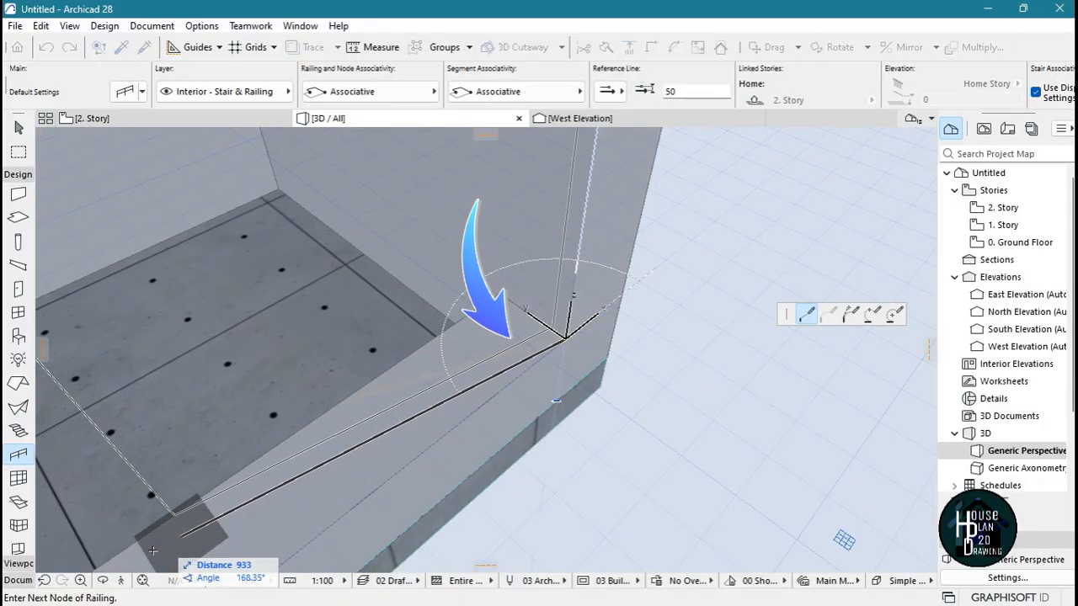
pyautogui.click(120, 581)
pyautogui.press('Down')
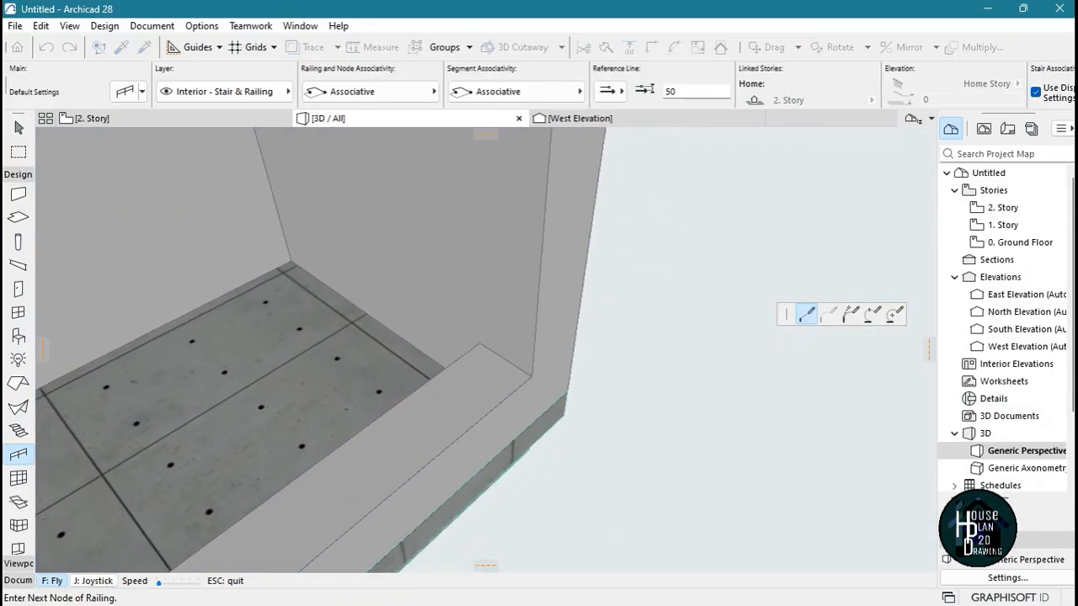
pyautogui.press('Escape')
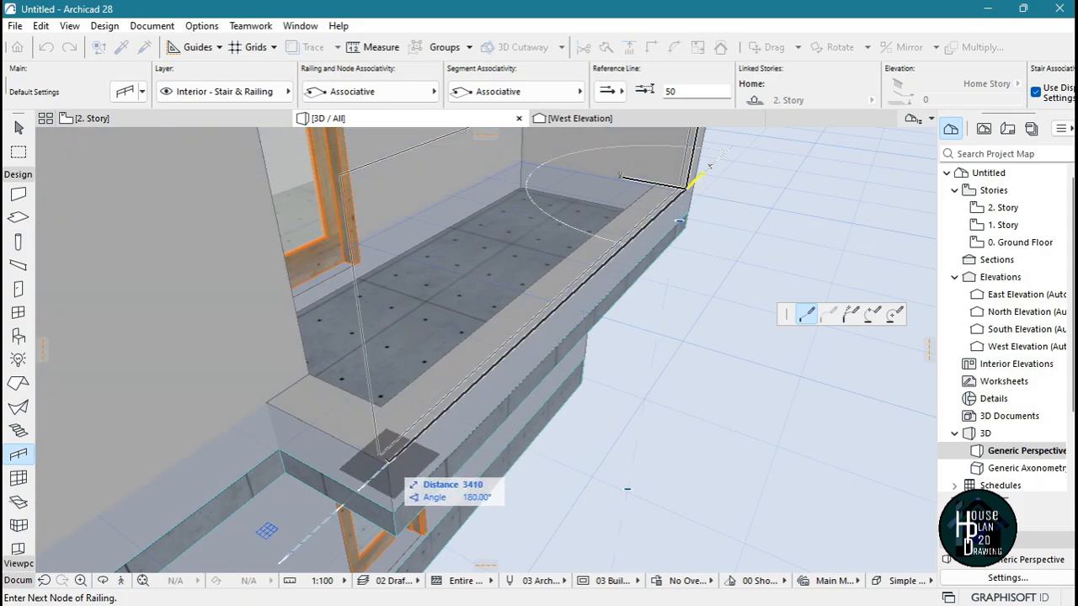
pyautogui.click(385, 460)
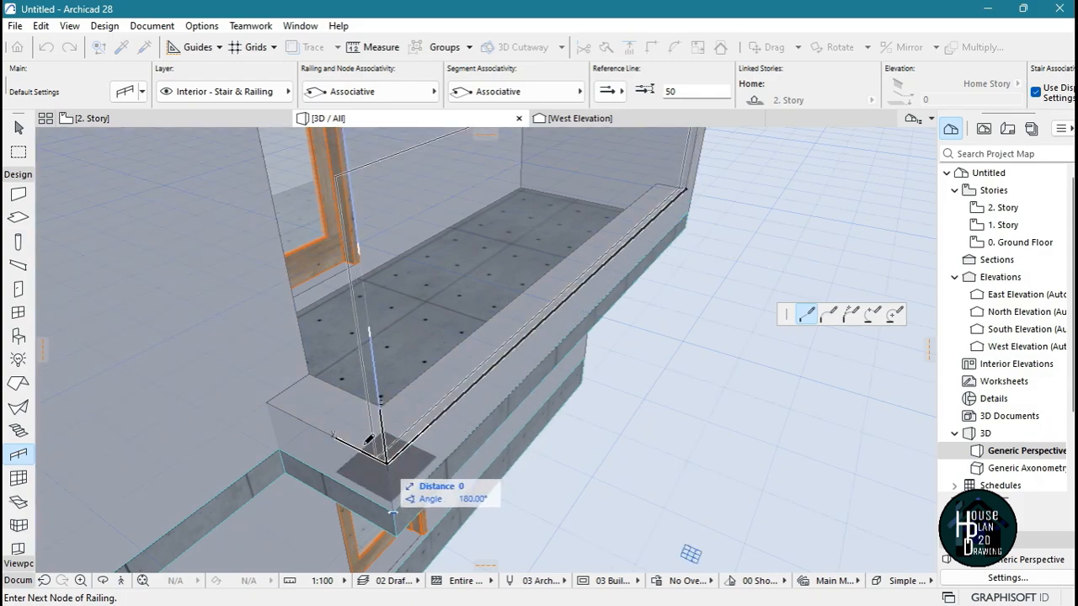
pyautogui.click(266, 404)
pyautogui.click(266, 405)
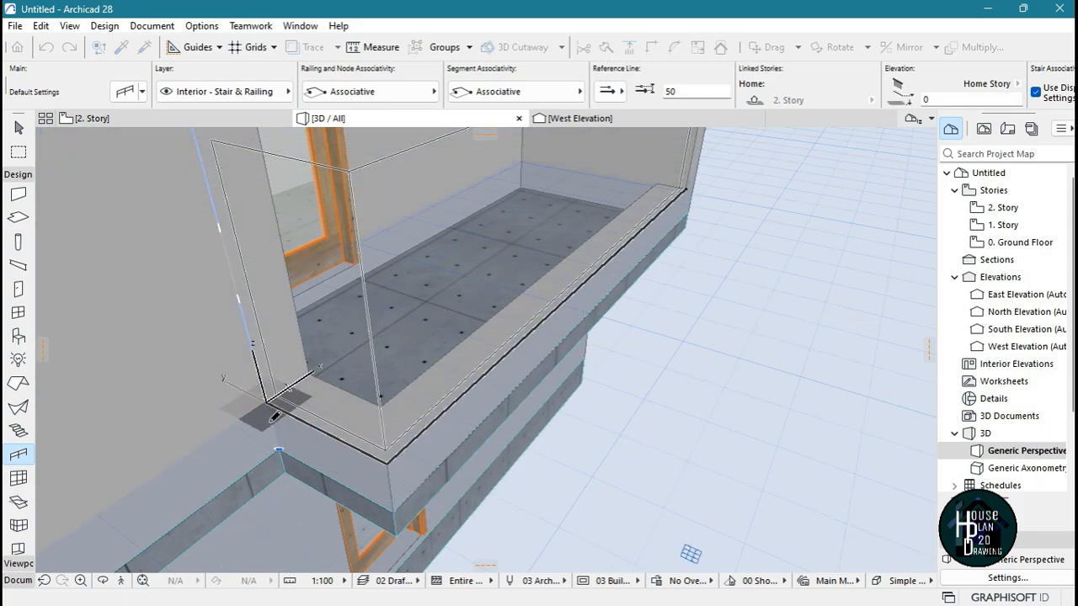
# Switch the railing's reference line to the opposite side and rail the other balcony's low wall, about 1425 mm and 1128 mm long
pyautogui.click(123, 584)
pyautogui.press('Down')
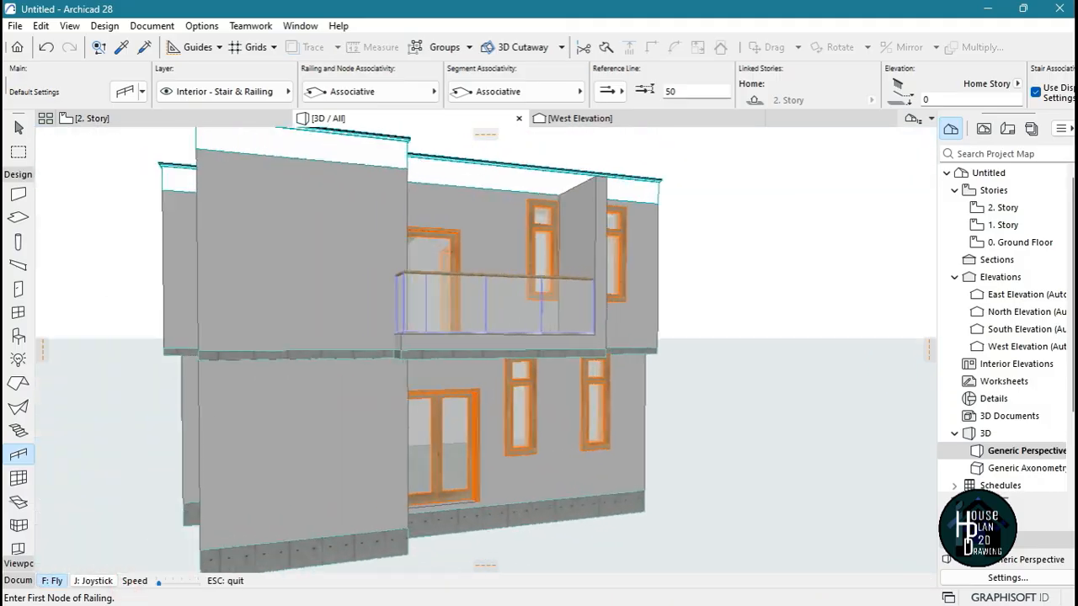
pyautogui.press('Up')
pyautogui.press('Escape')
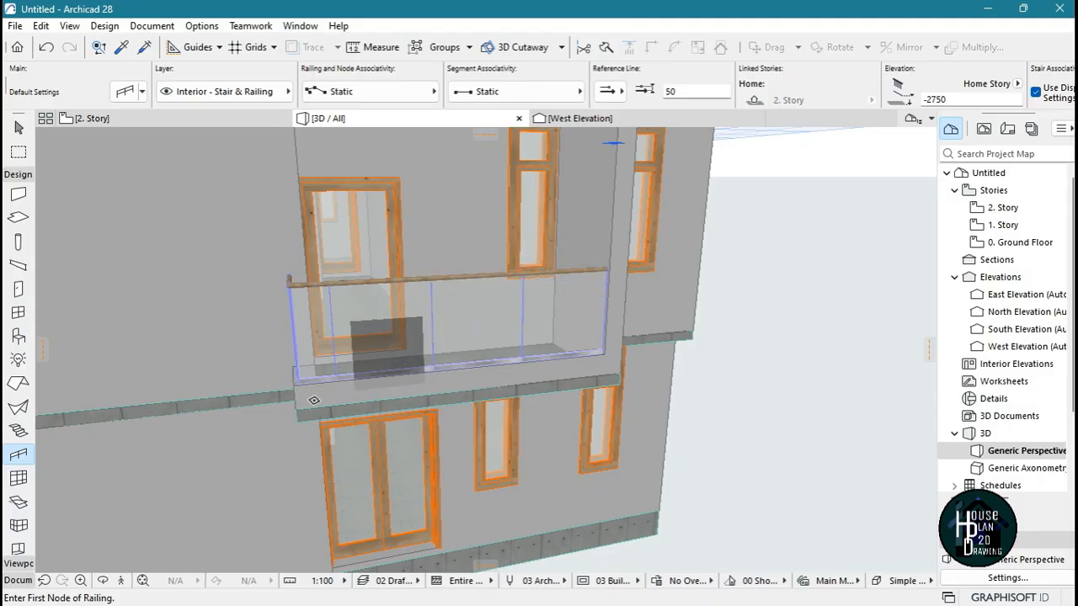
pyautogui.click(121, 581)
pyautogui.press('Down')
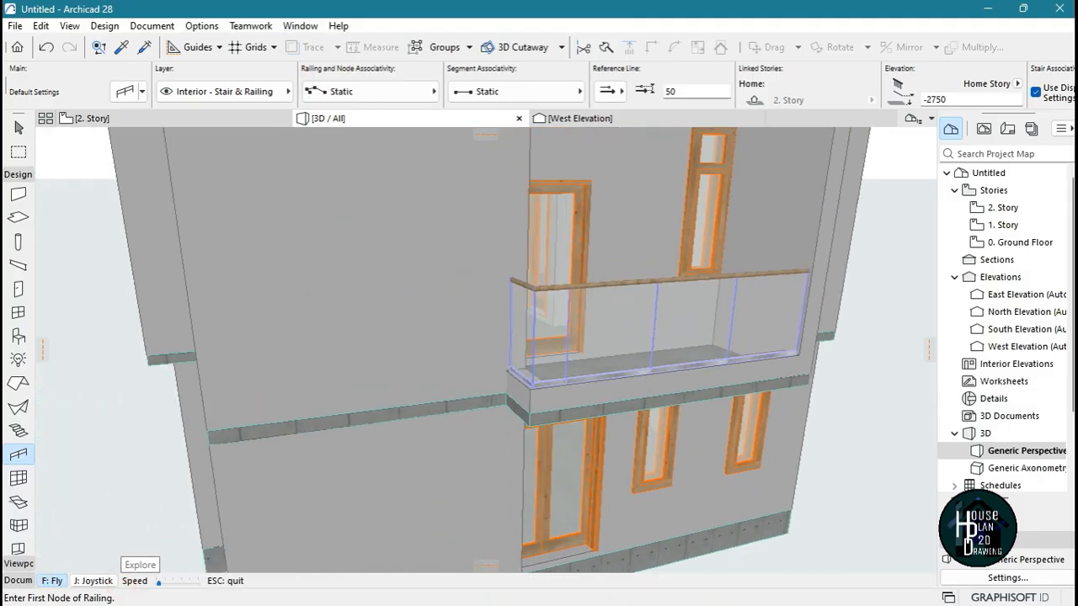
pyautogui.press('Left')
pyautogui.press('Up')
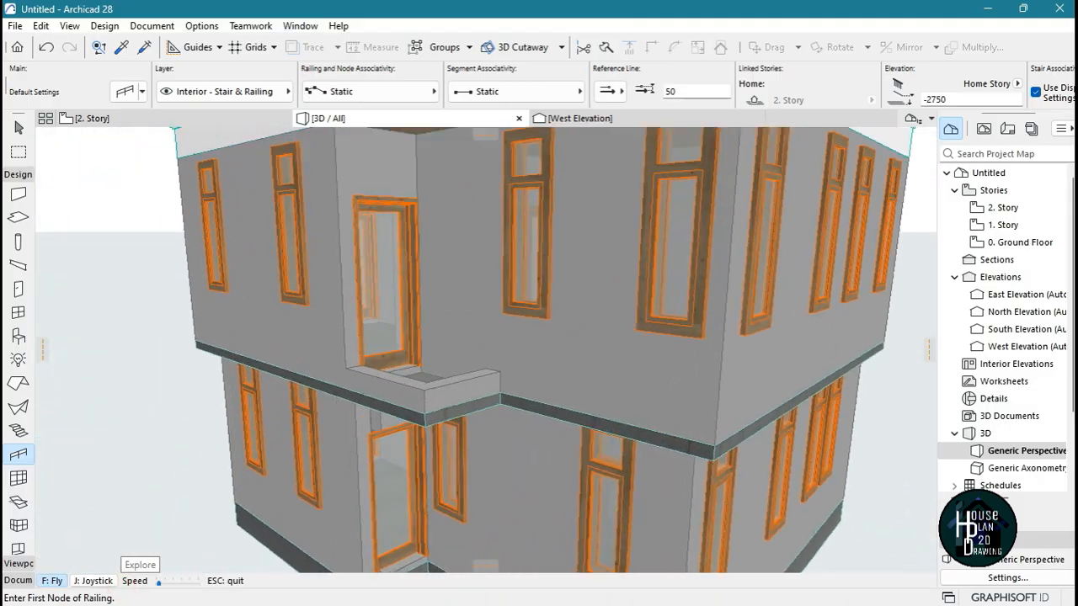
pyautogui.press('Escape')
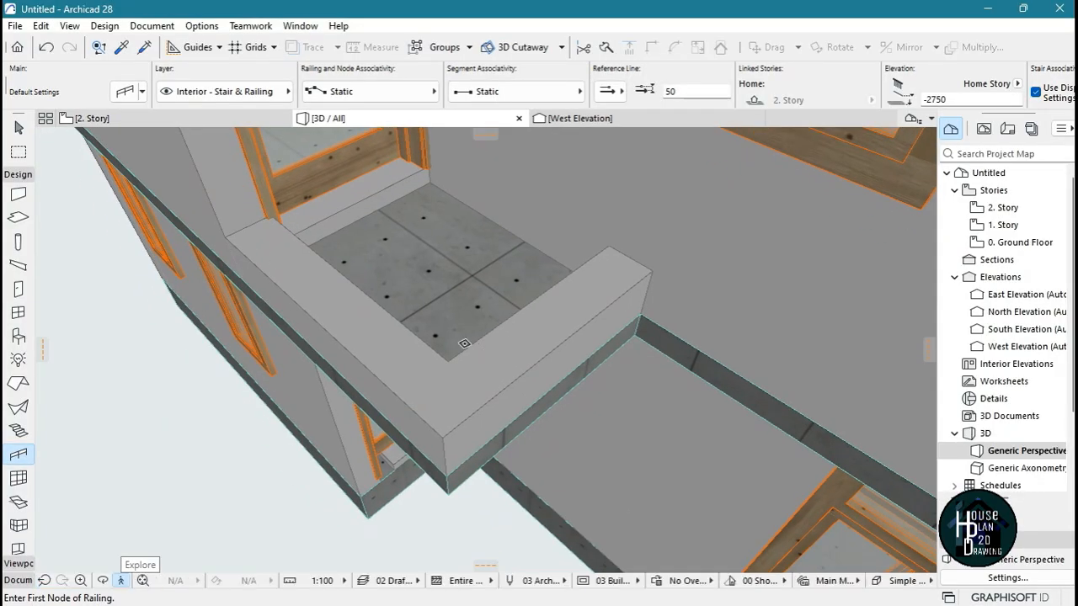
pyautogui.click(265, 263)
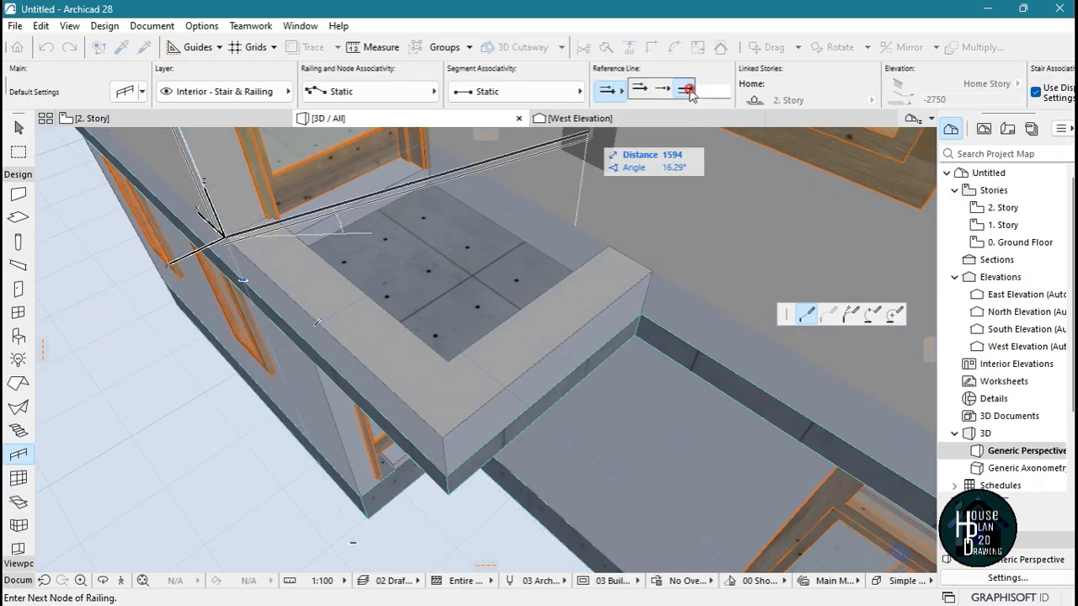
pyautogui.click(689, 89)
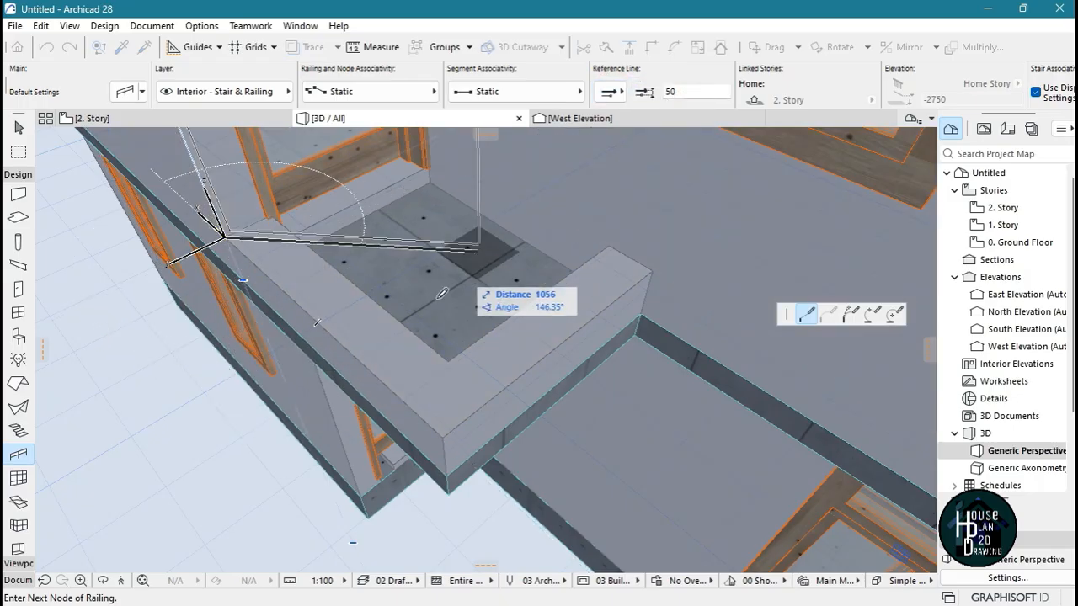
pyautogui.click(443, 439)
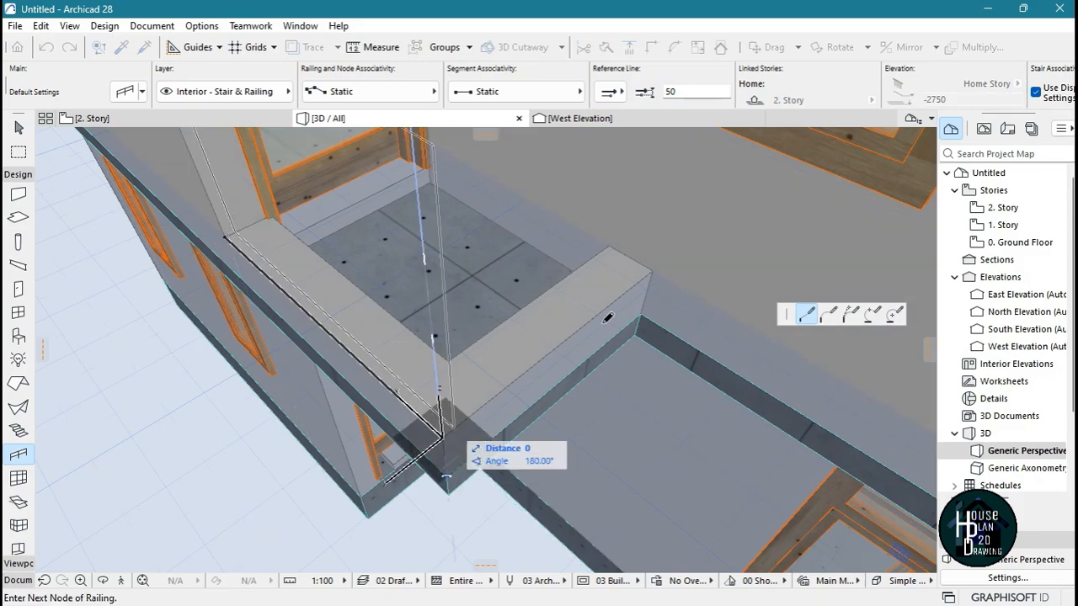
pyautogui.doubleClick(653, 267)
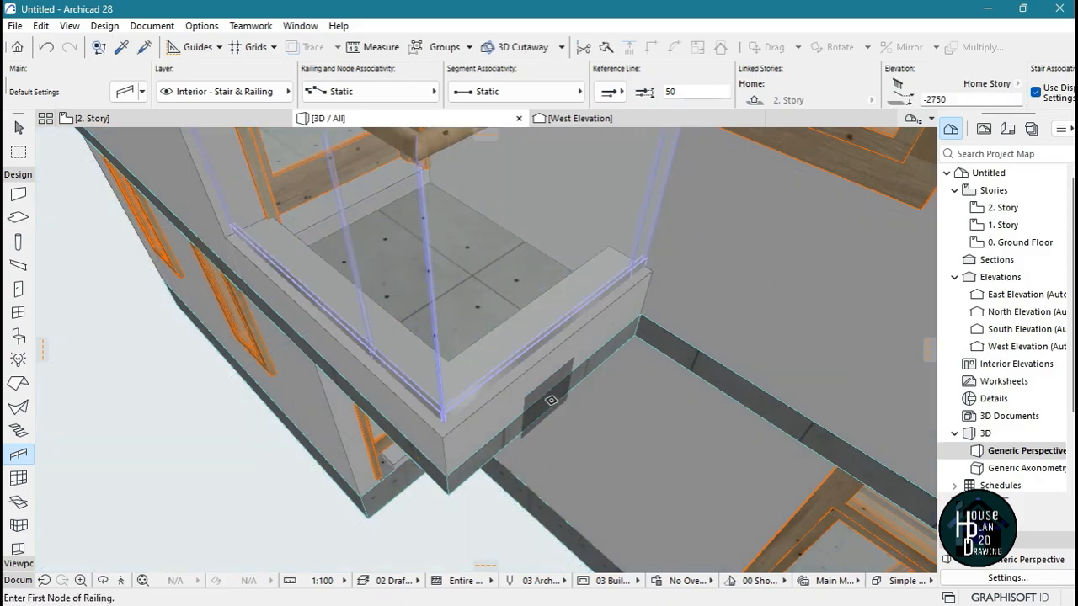
pyautogui.press('Escape')
# Using the balcony floor slab's settings, draw a rectangular roof slab over the first balcony at wall-top level, about 3410 by 1443 mm
pyautogui.click(120, 580)
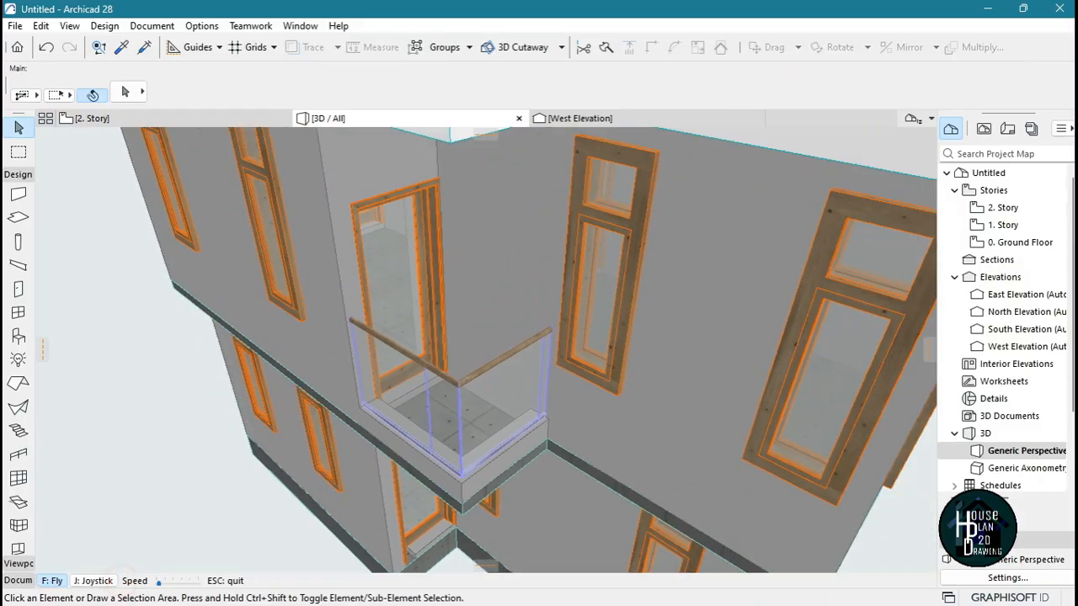
pyautogui.press('Down')
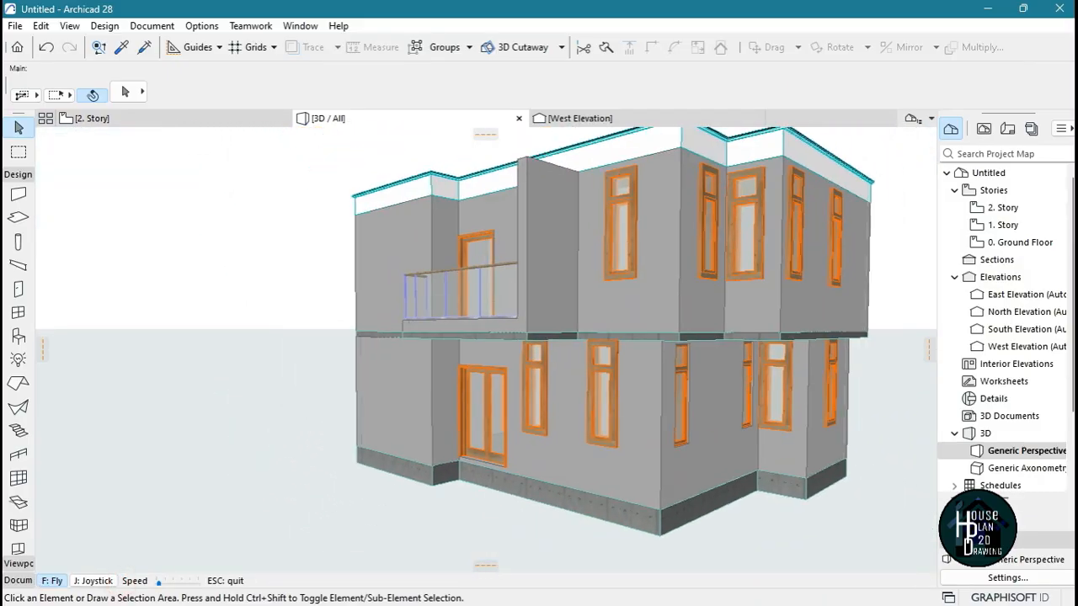
pyautogui.press('Left')
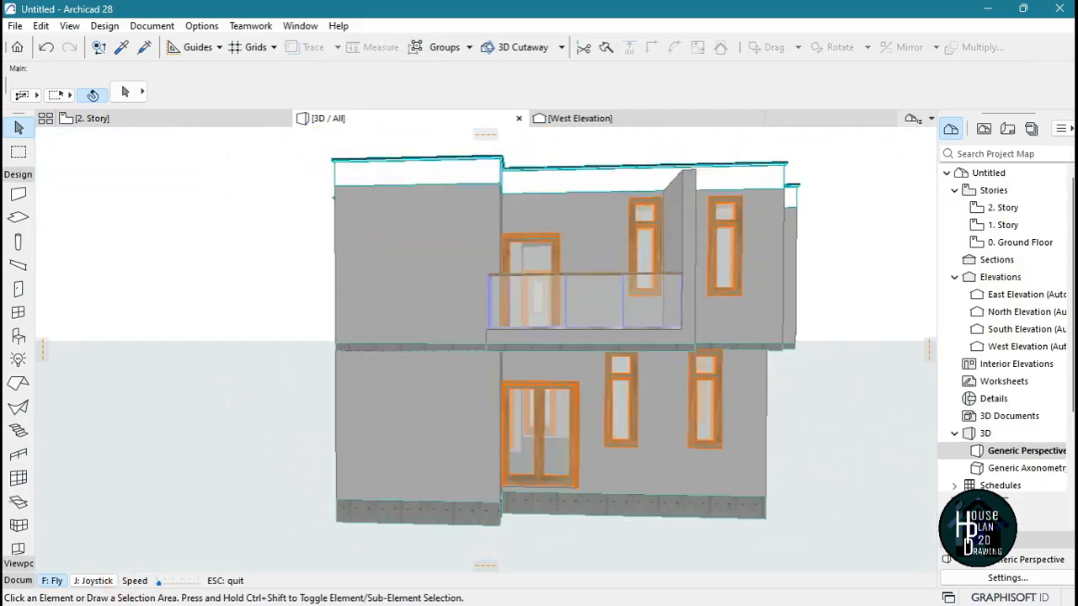
pyautogui.press('Up')
pyautogui.press('Escape')
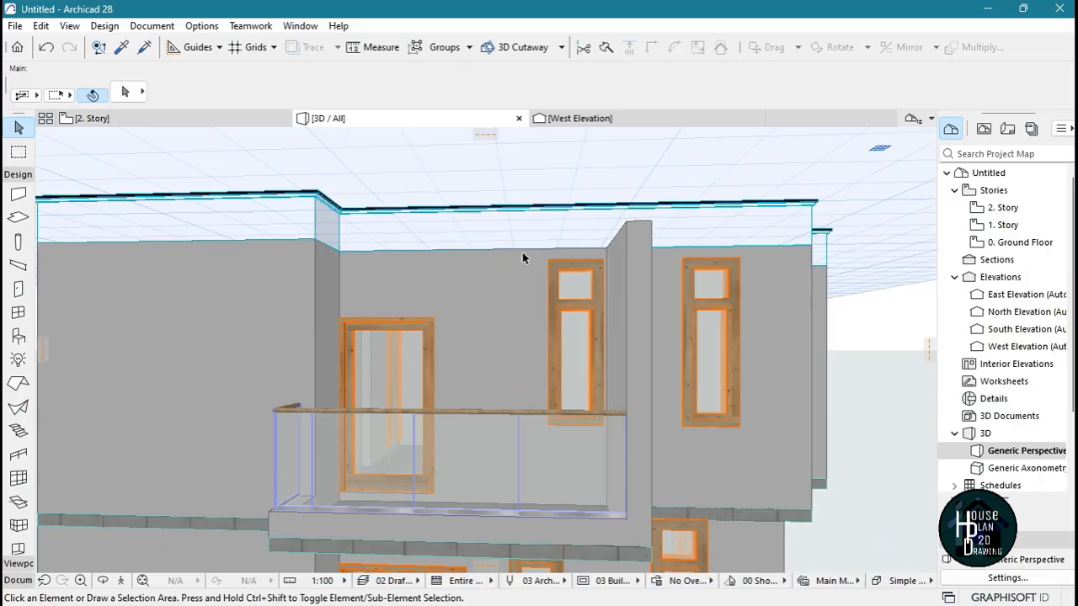
pyautogui.keyDown('shift'); pyautogui.moveTo(490, 325); pyautogui.dragTo(498, 413, button='middle'); pyautogui.keyUp('shift')
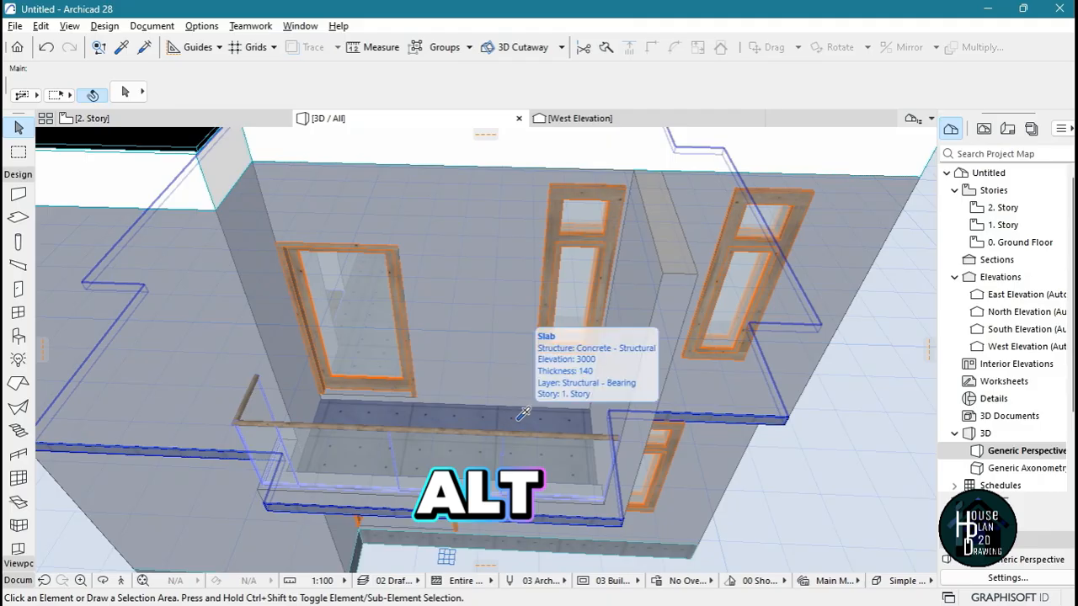
pyautogui.keyDown('alt'); pyautogui.click(517, 418); pyautogui.keyUp('alt')
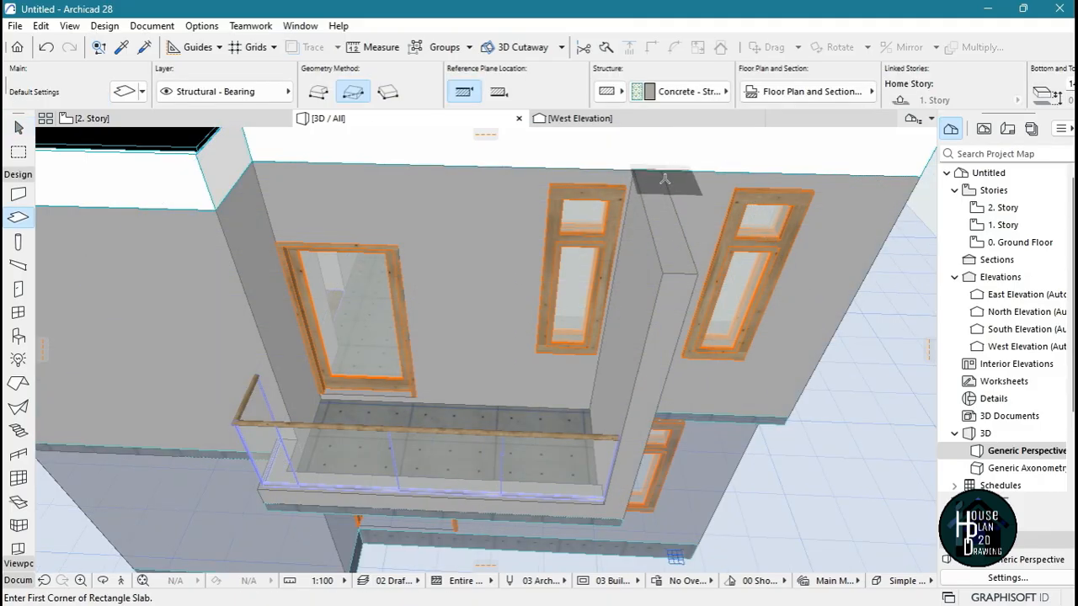
pyautogui.click(665, 167)
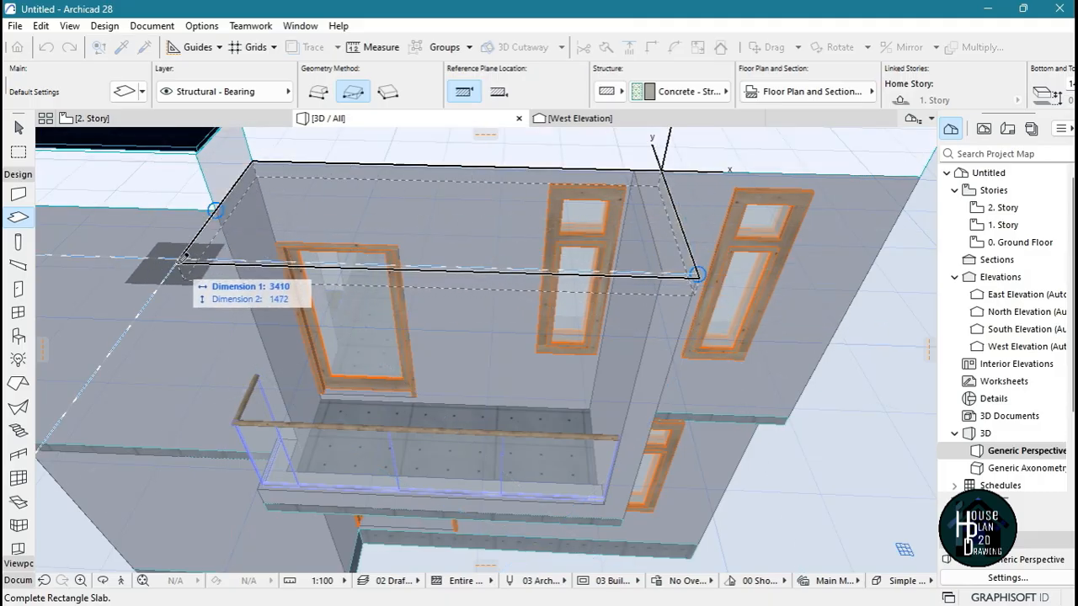
pyautogui.scroll(5, 183, 256)
pyautogui.scroll(2, 183, 256)
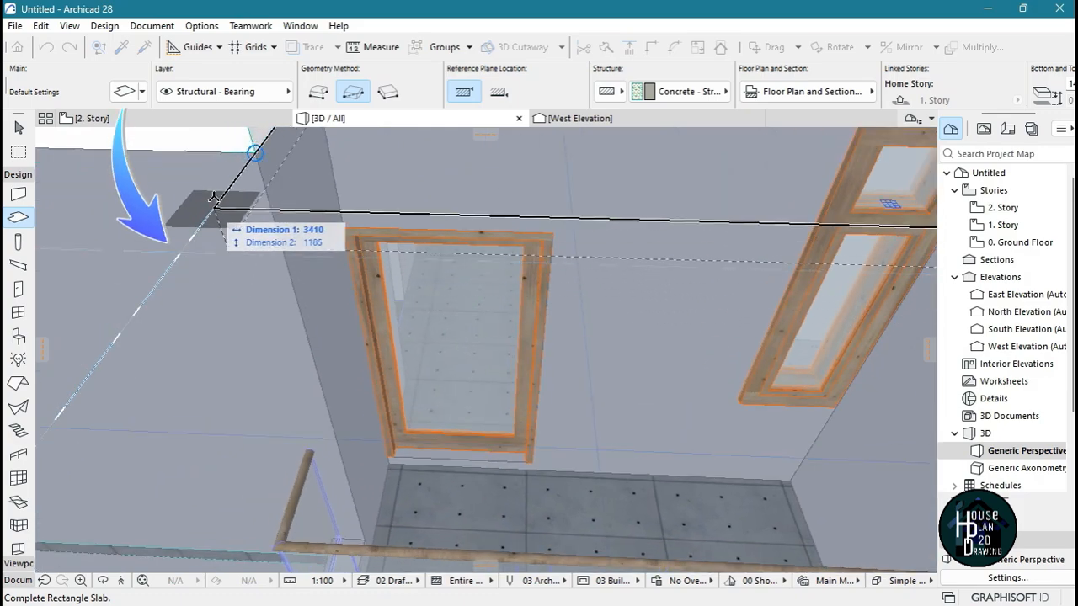
pyautogui.click(175, 251)
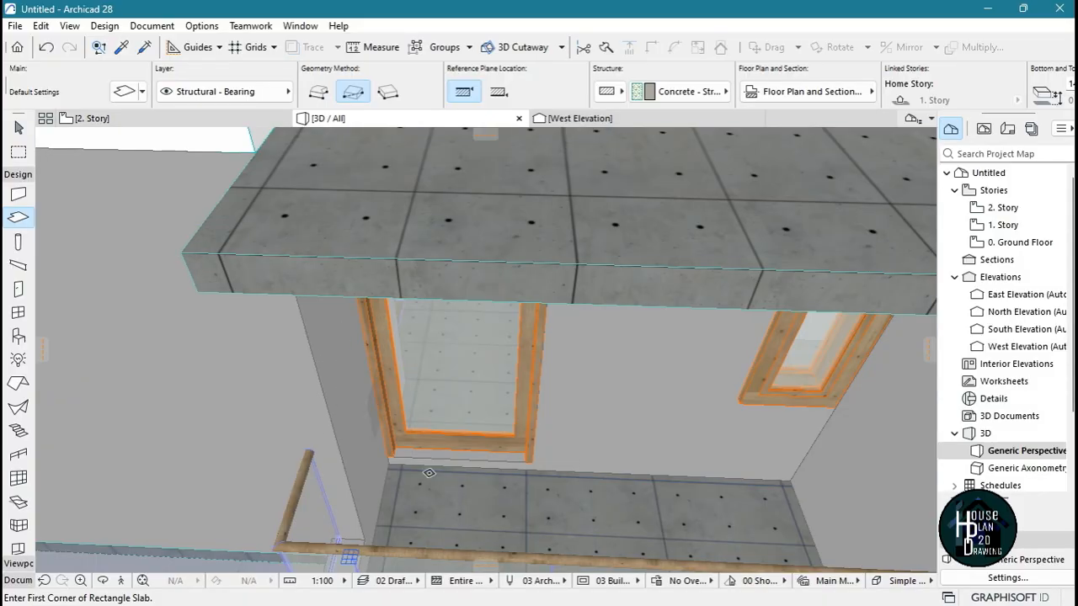
pyautogui.press('Escape')
# Examine the first balcony's new roof slab, side wall and glass railing from several sides of the house
pyautogui.press('Down')
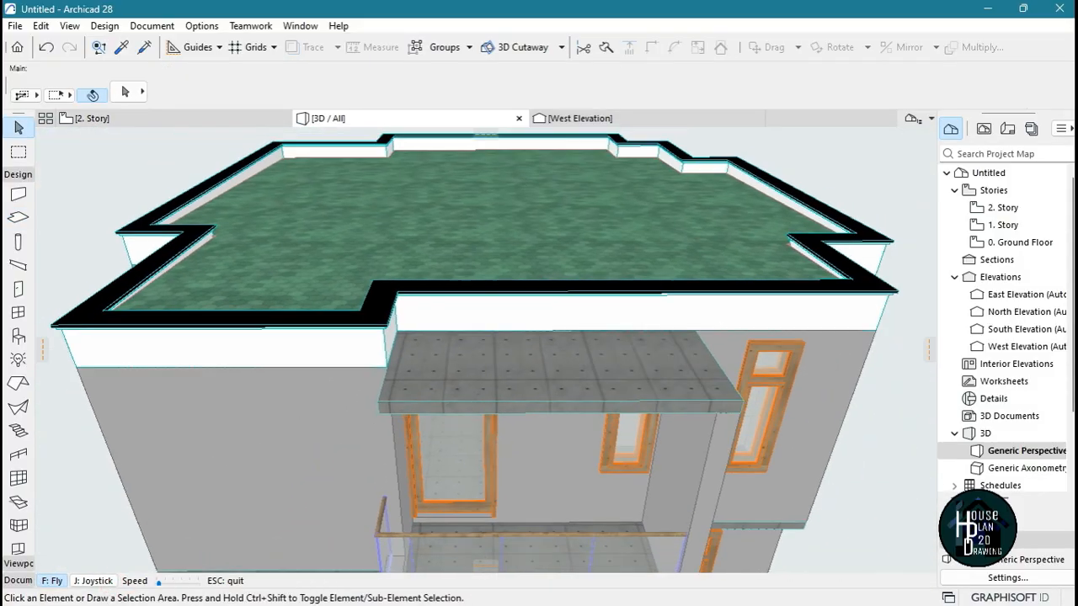
pyautogui.press('Right')
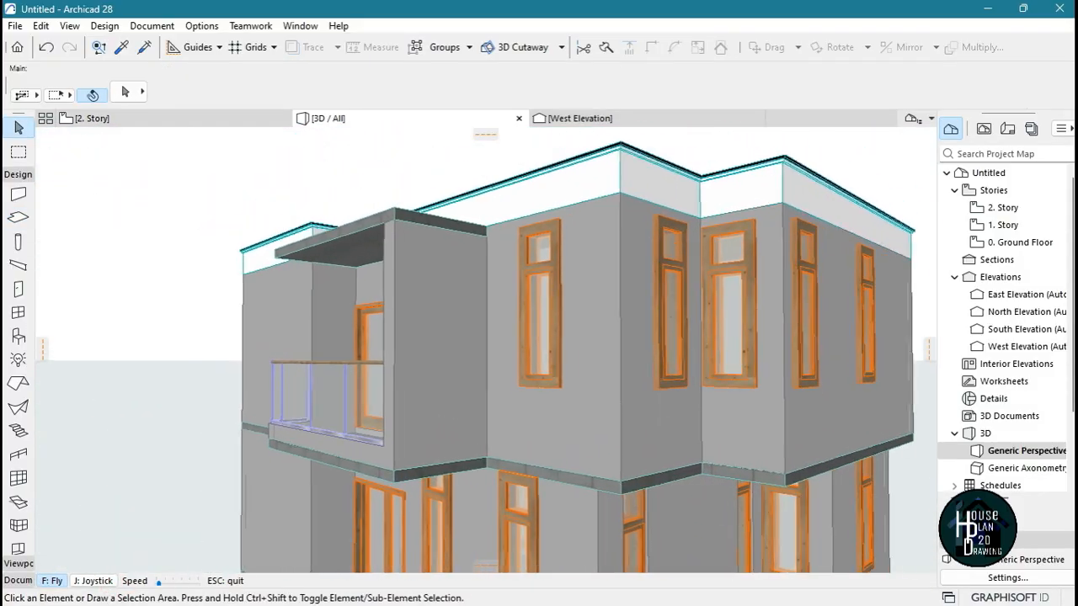
pyautogui.press('Left')
pyautogui.press('Up')
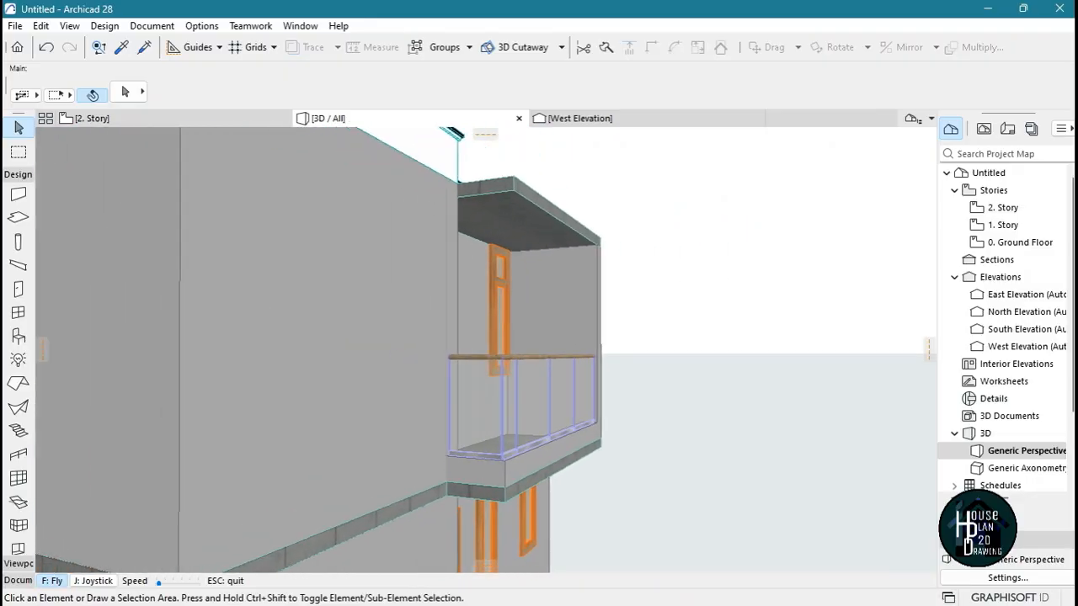
pyautogui.press('Right')
pyautogui.press('Down')
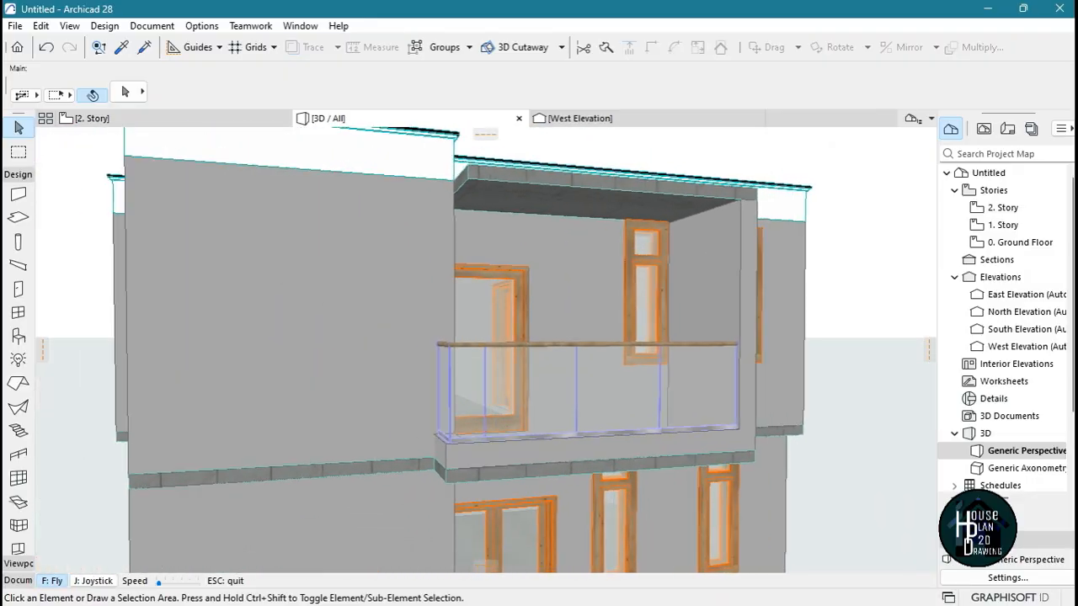
pyautogui.press('Right')
pyautogui.press('Left')
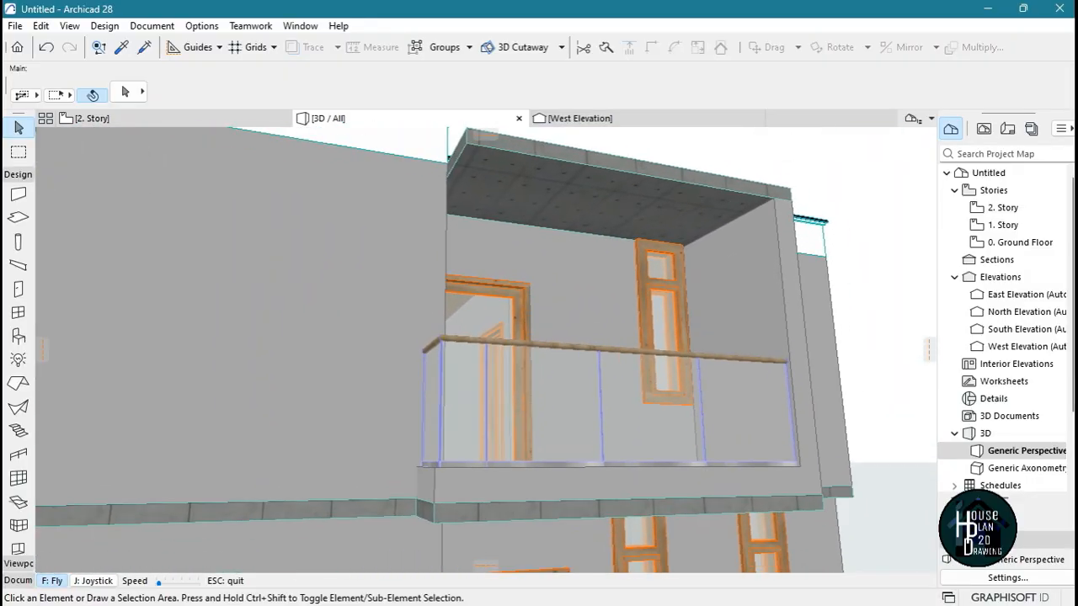
pyautogui.press('Escape')
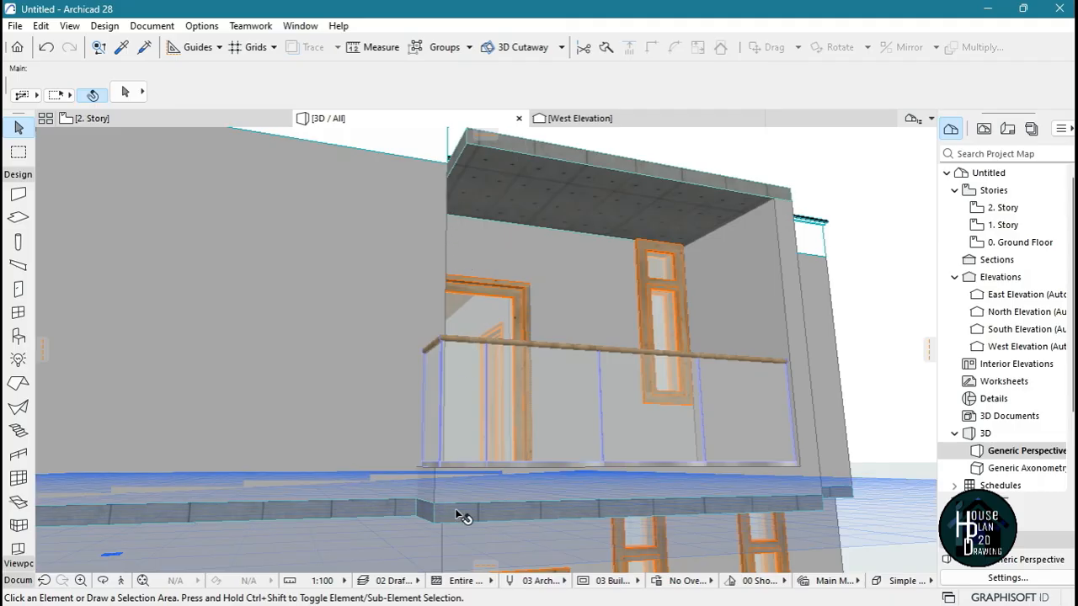
pyautogui.click(120, 581)
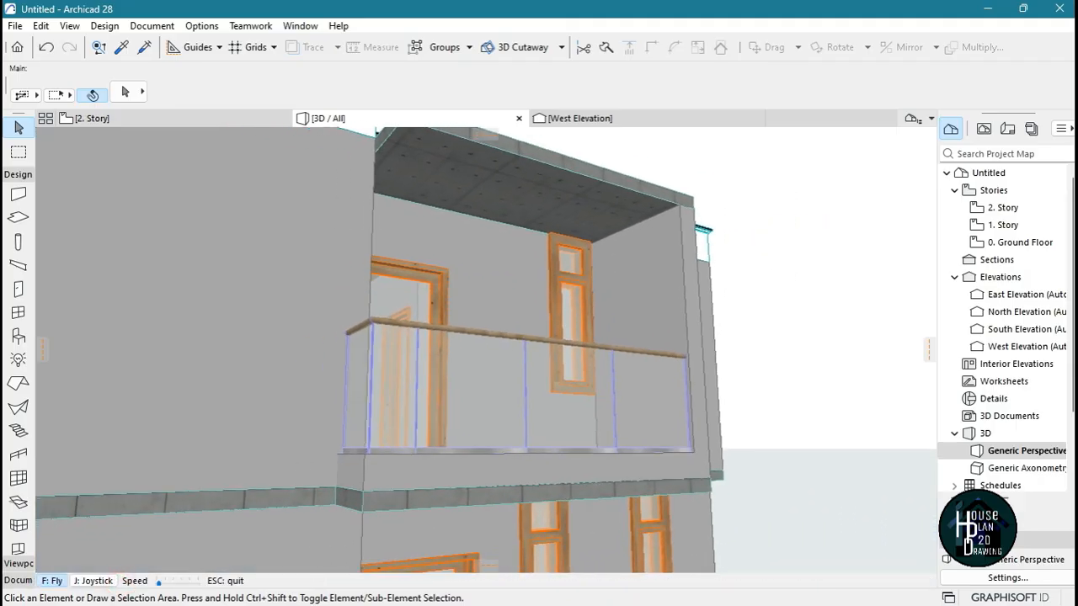
# Insert a new node on the short side edge of the first balcony's roof slab, where it meets the corner of the house wall
pyautogui.press('Up')
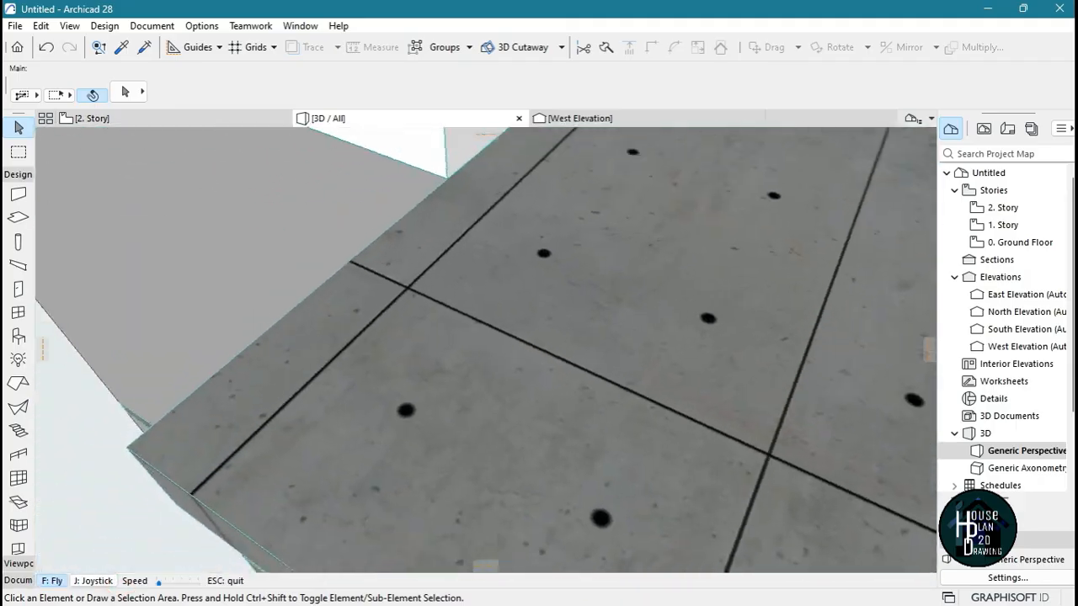
pyautogui.press('Down')
pyautogui.press('Escape')
pyautogui.click(486, 262)
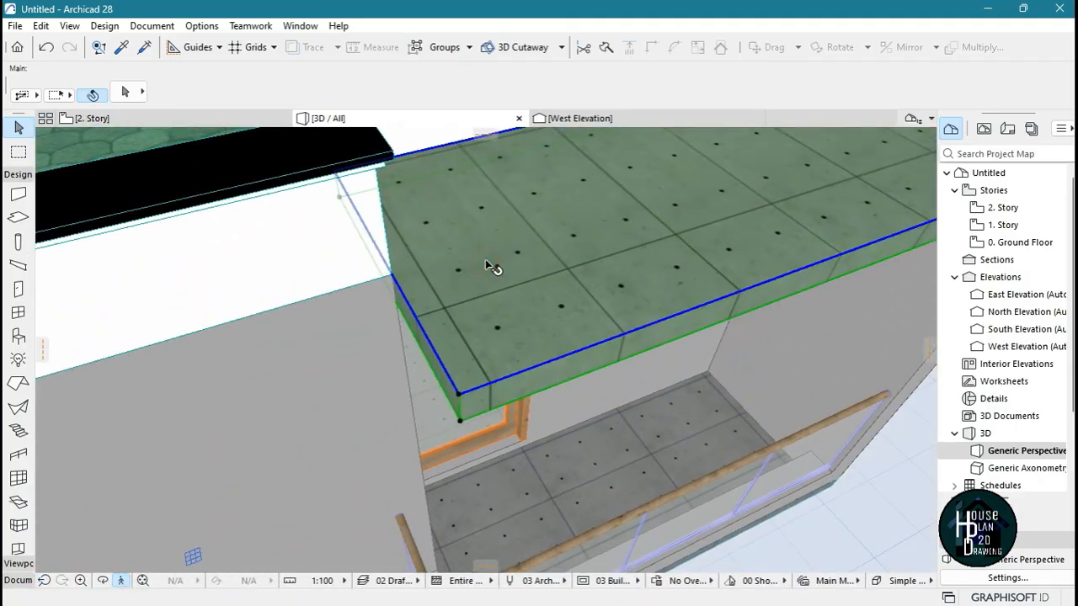
pyautogui.click(435, 349)
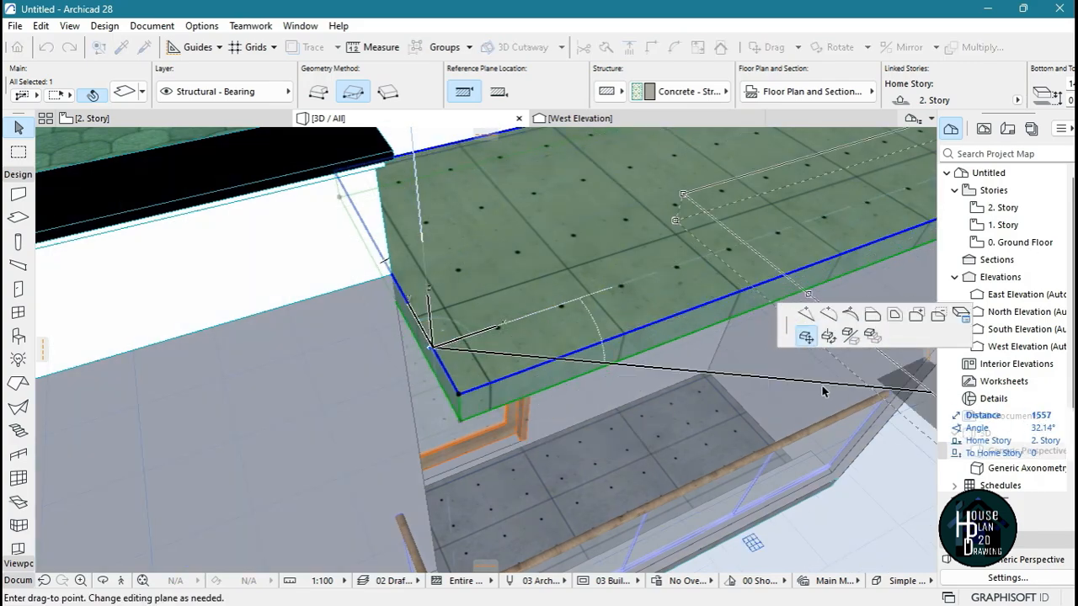
pyautogui.click(806, 313)
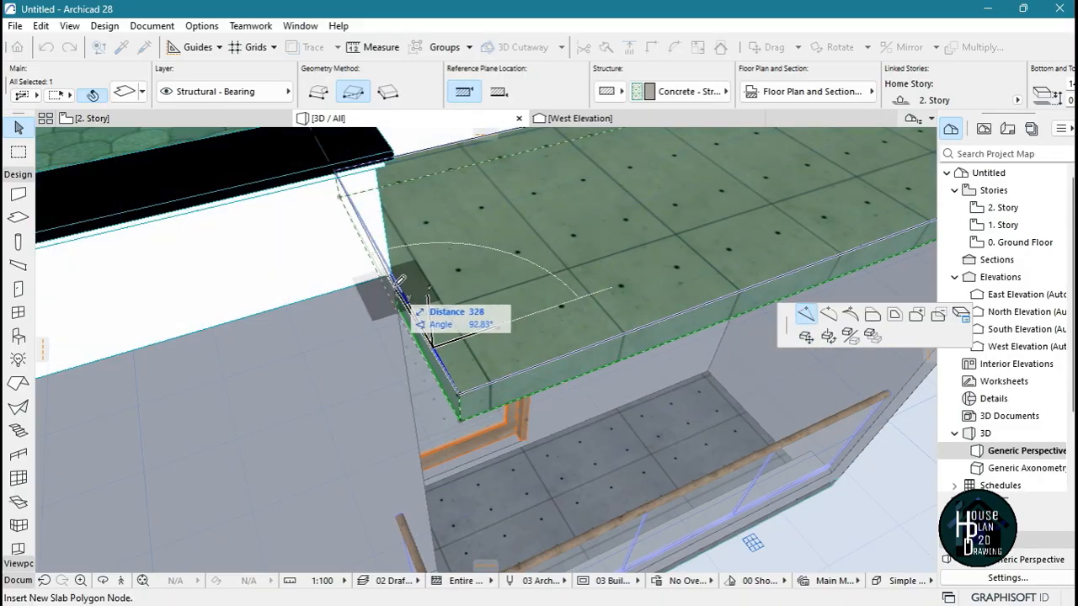
pyautogui.click(391, 280)
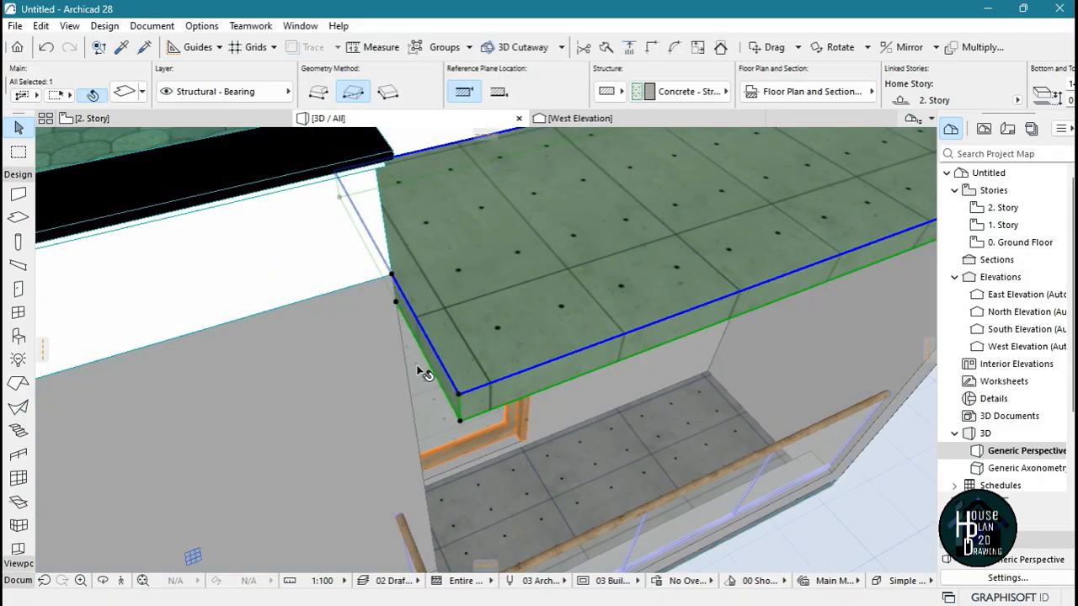
# Offset the roof slab's short outer edge segment outward to align with the corner of the balcony floor slab below
pyautogui.click(435, 349)
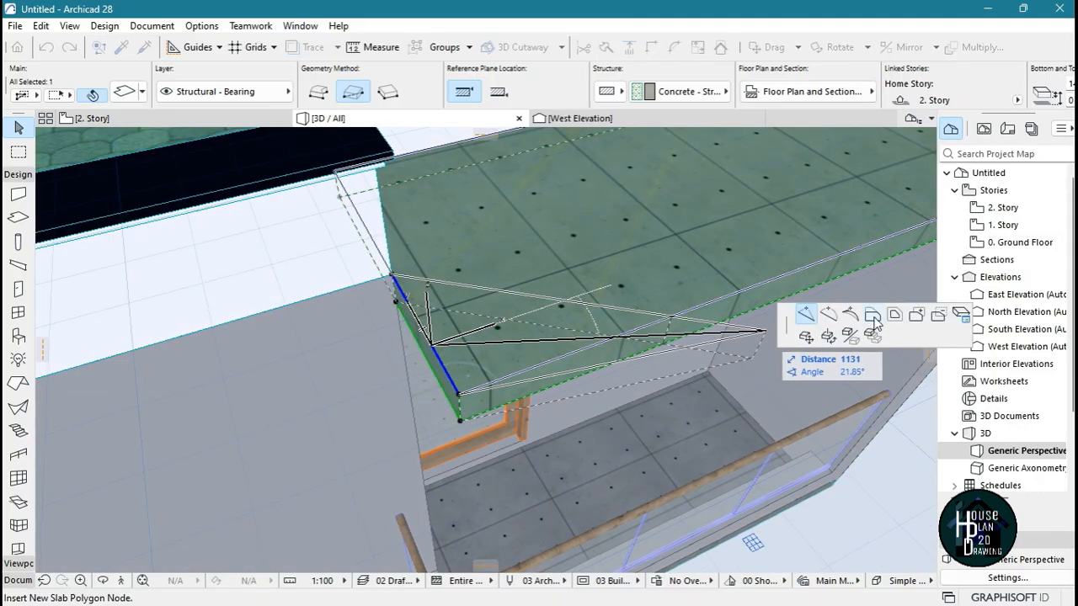
pyautogui.click(873, 316)
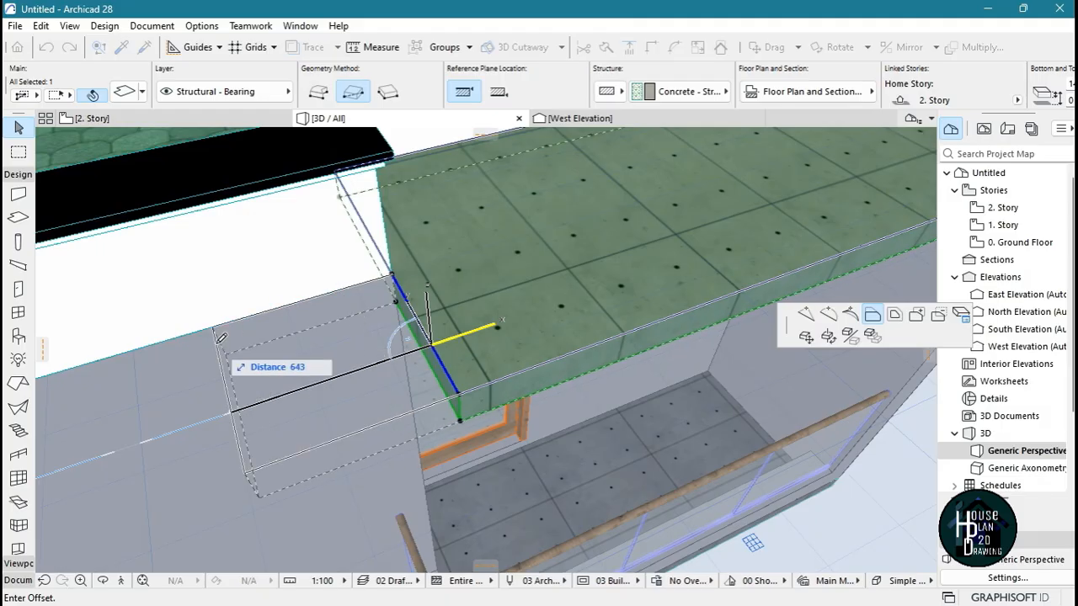
pyautogui.click(120, 580)
pyautogui.press('Down')
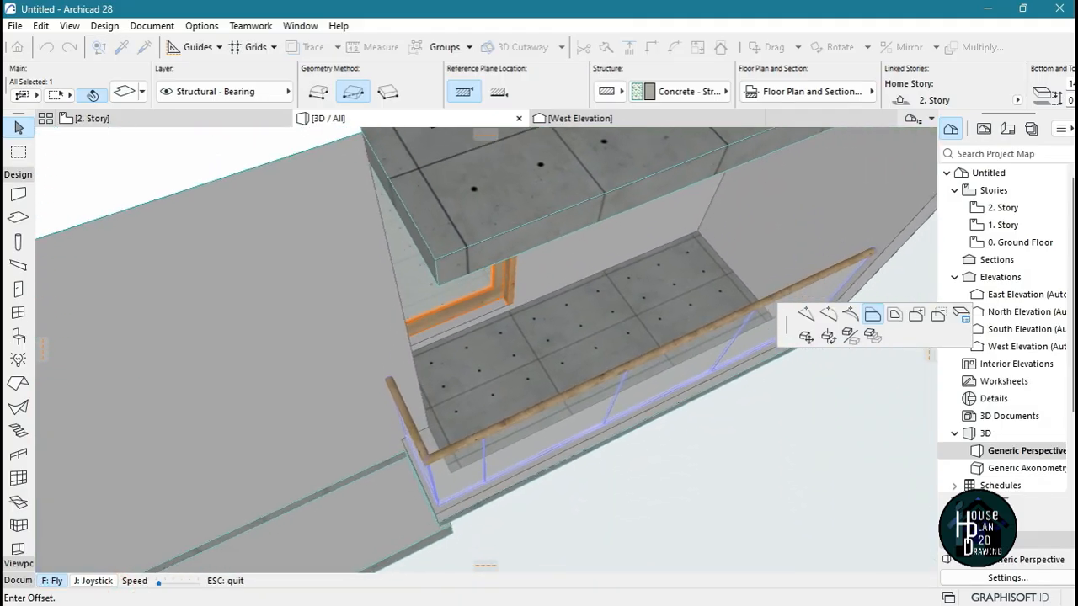
pyautogui.press('Up')
pyautogui.keyDown('shift'); pyautogui.moveTo(497, 421); pyautogui.dragTo(486, 291, button='middle'); pyautogui.keyUp('shift')
pyautogui.press('Down')
pyautogui.press('Up')
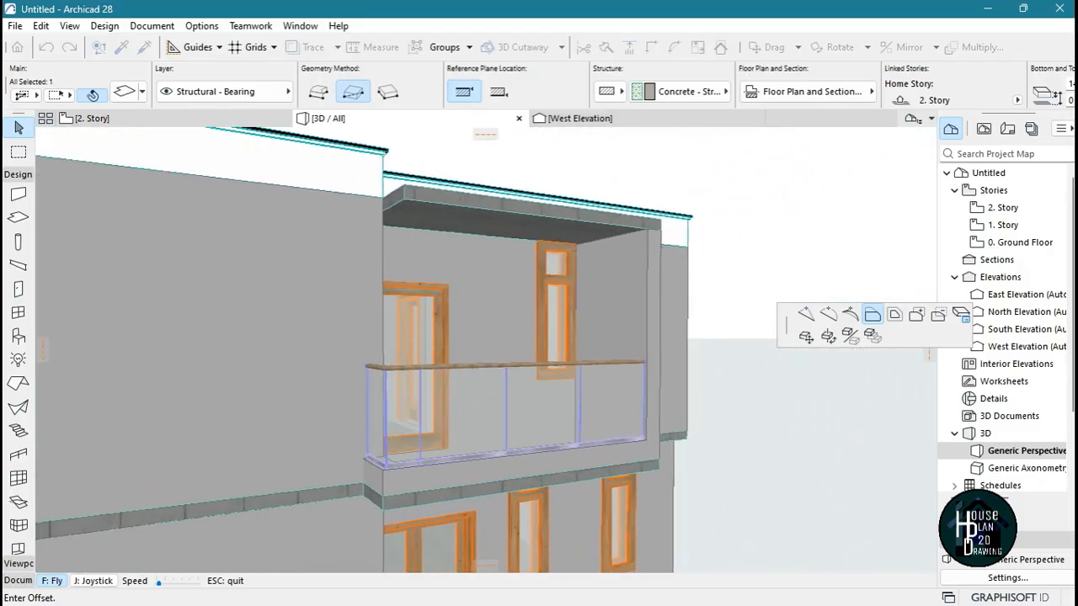
pyautogui.press('Escape')
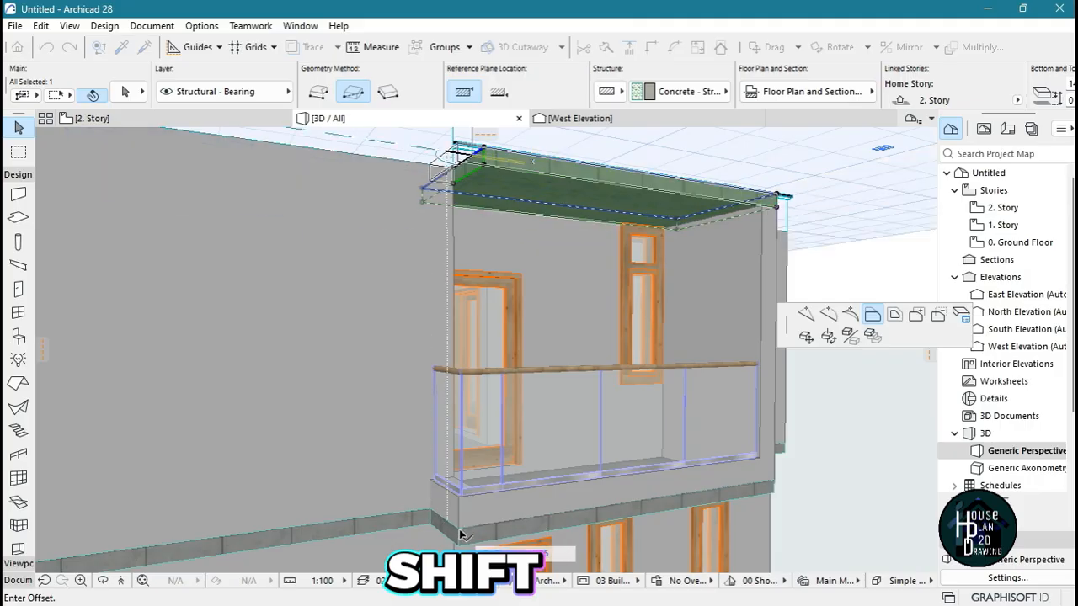
pyautogui.click(459, 533)
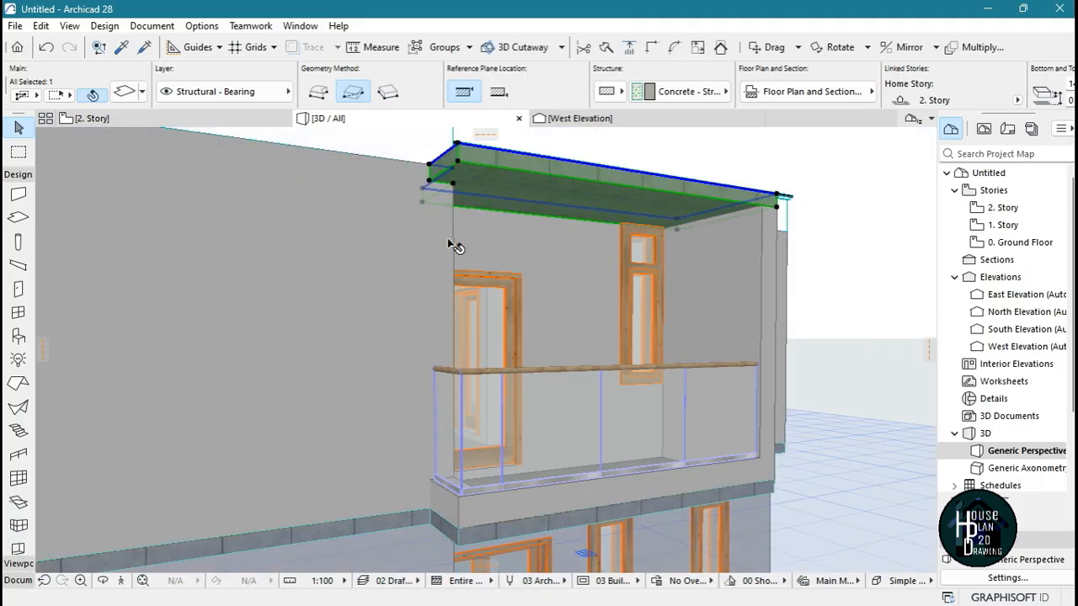
pyautogui.press('Escape')
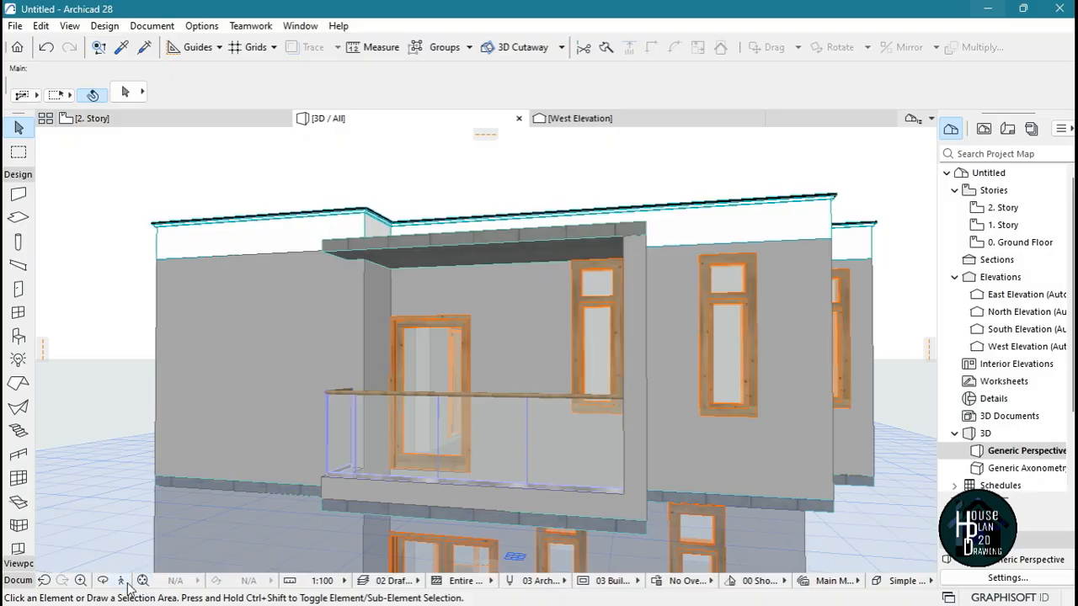
# Set the reference plane location of the first balcony's roof slab to Bottom
pyautogui.click(126, 583)
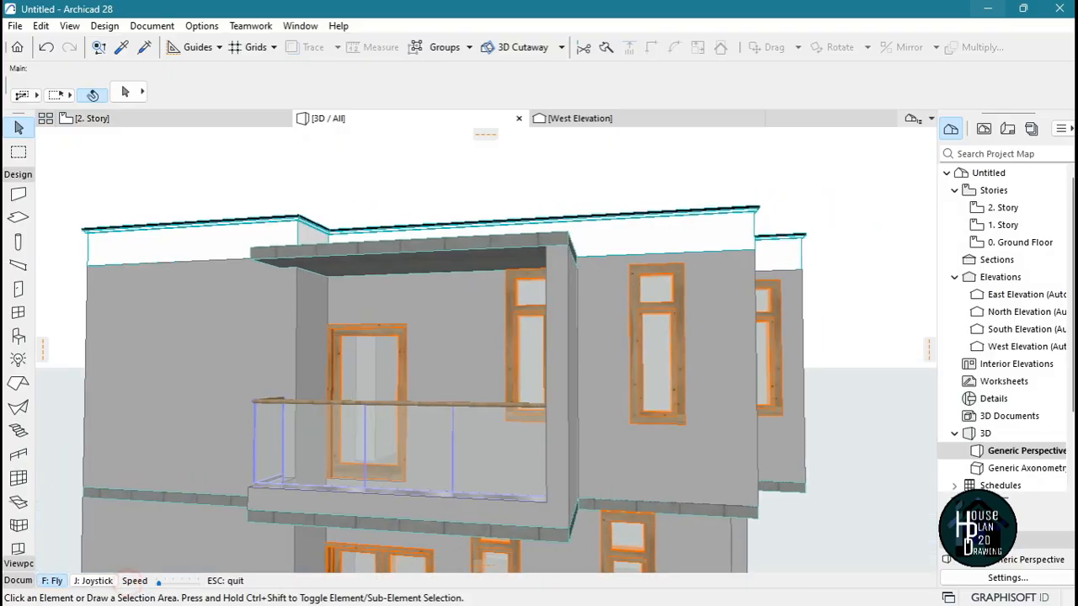
pyautogui.press('Up')
pyautogui.press('Escape')
pyautogui.click(373, 295)
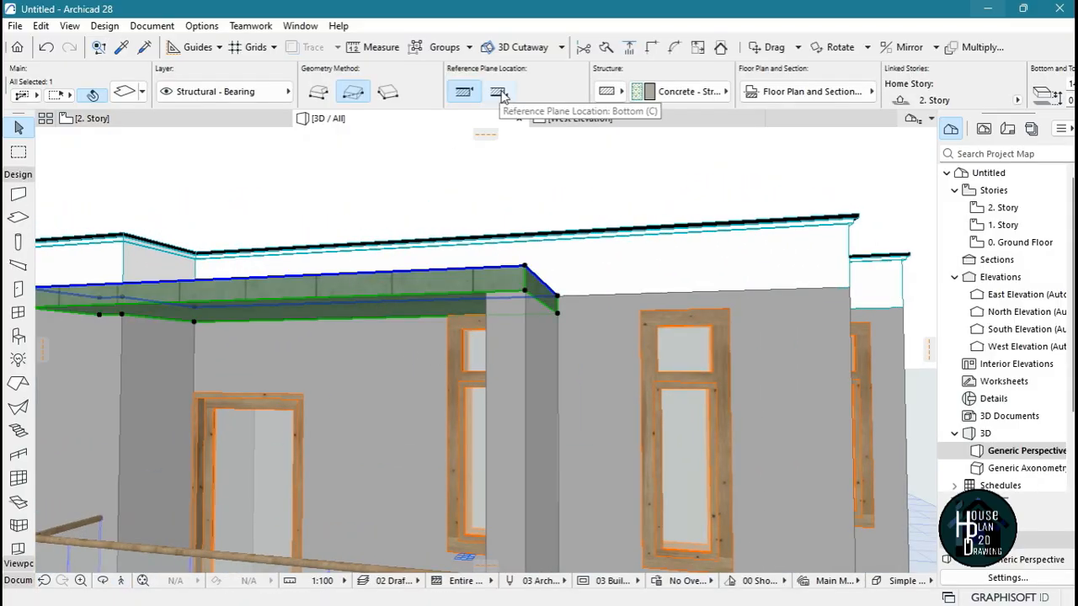
pyautogui.click(498, 92)
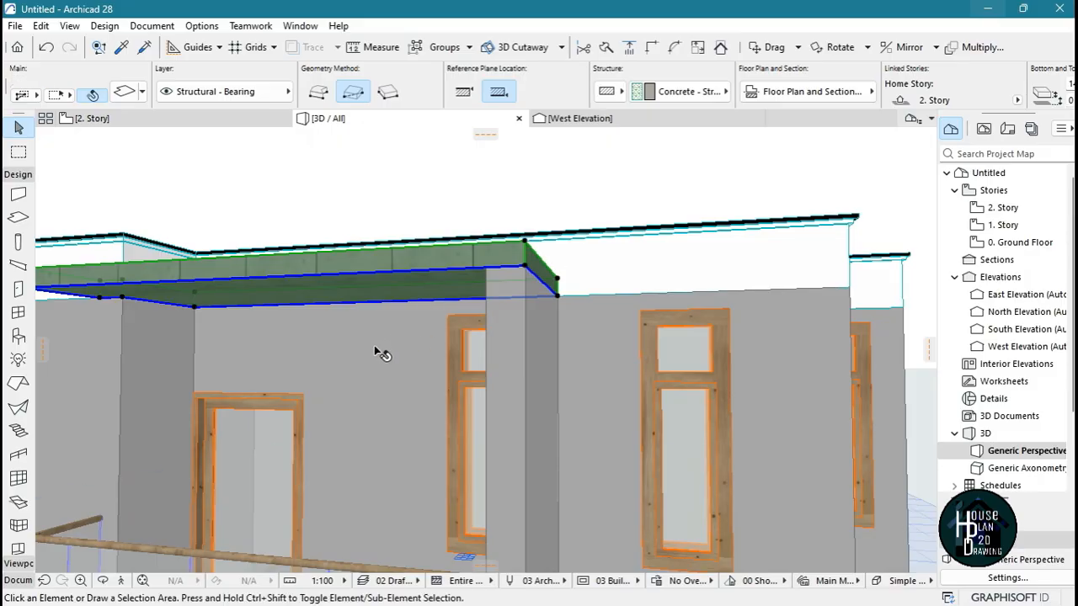
pyautogui.press('Escape')
# Set the thickness of the first balcony's roof slab to 250 mm
pyautogui.click(364, 268)
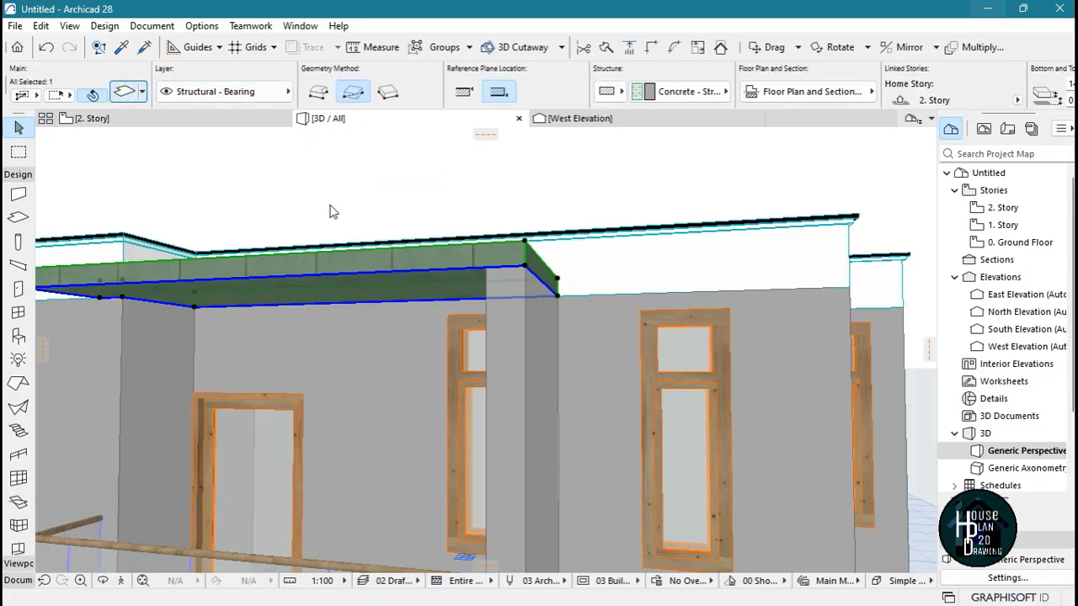
pyautogui.hotkey('ctrl', 't')
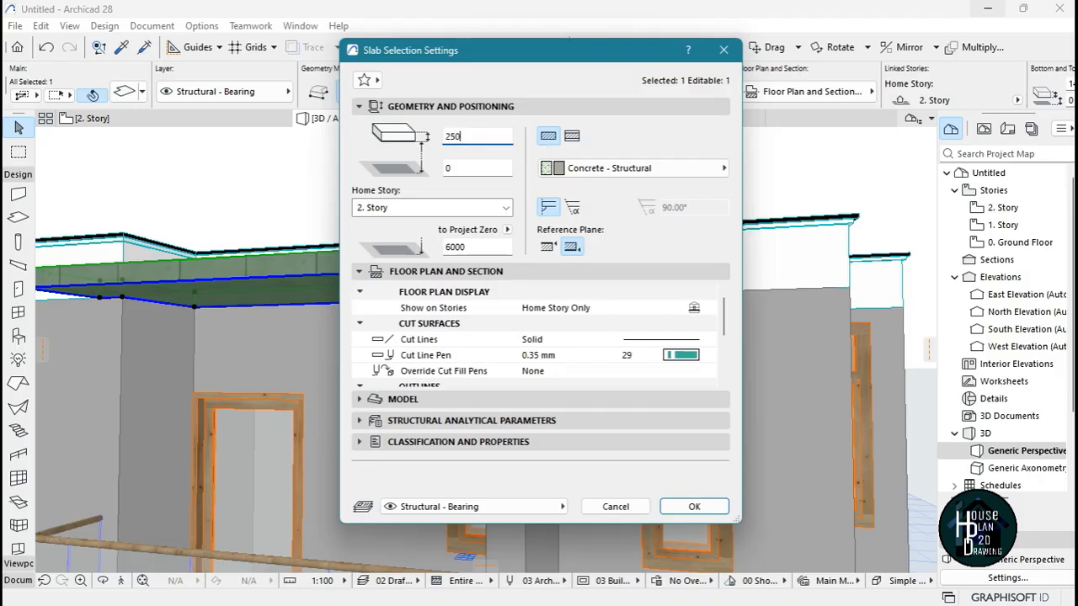
pyautogui.write('250')
pyautogui.press('Return')
pyautogui.press('Escape')
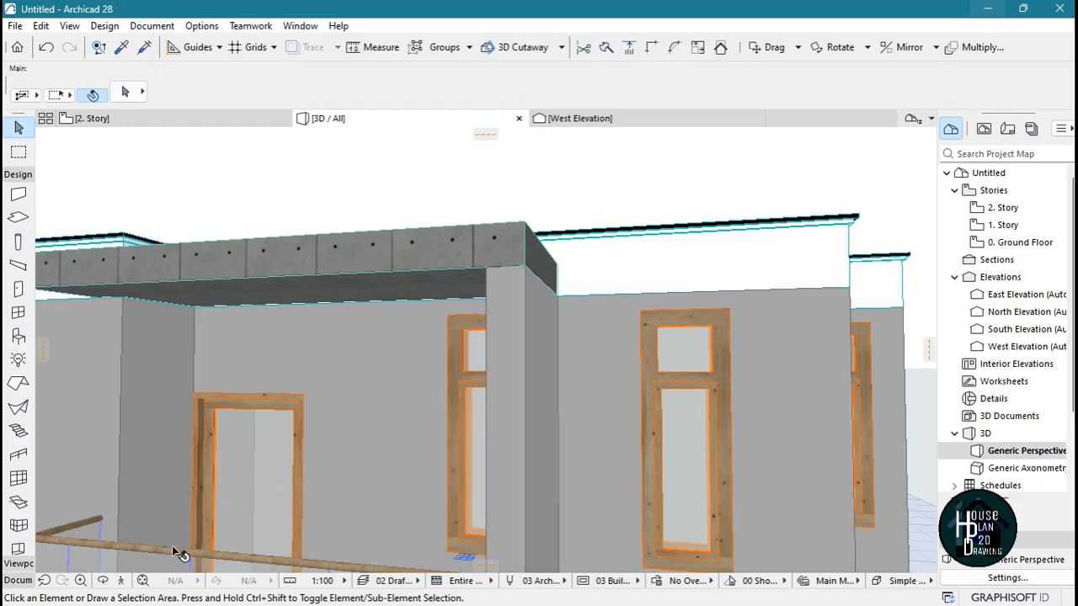
# Enter the thickness of the 1. Story floor slab that extends under the first balcony
pyautogui.click(122, 581)
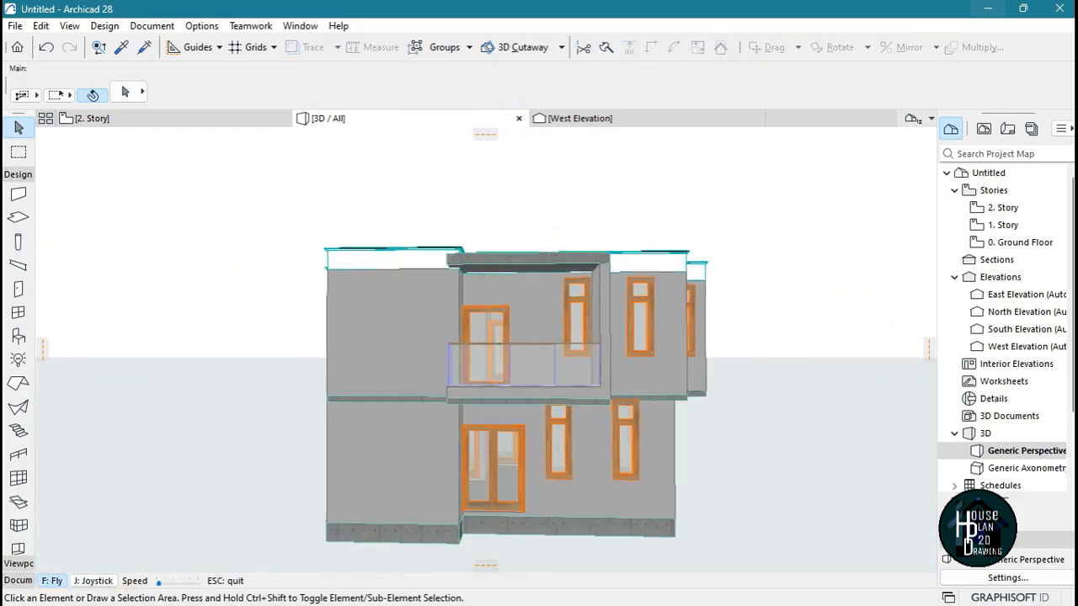
pyautogui.press('Up')
pyautogui.press('Right')
pyautogui.press('Up')
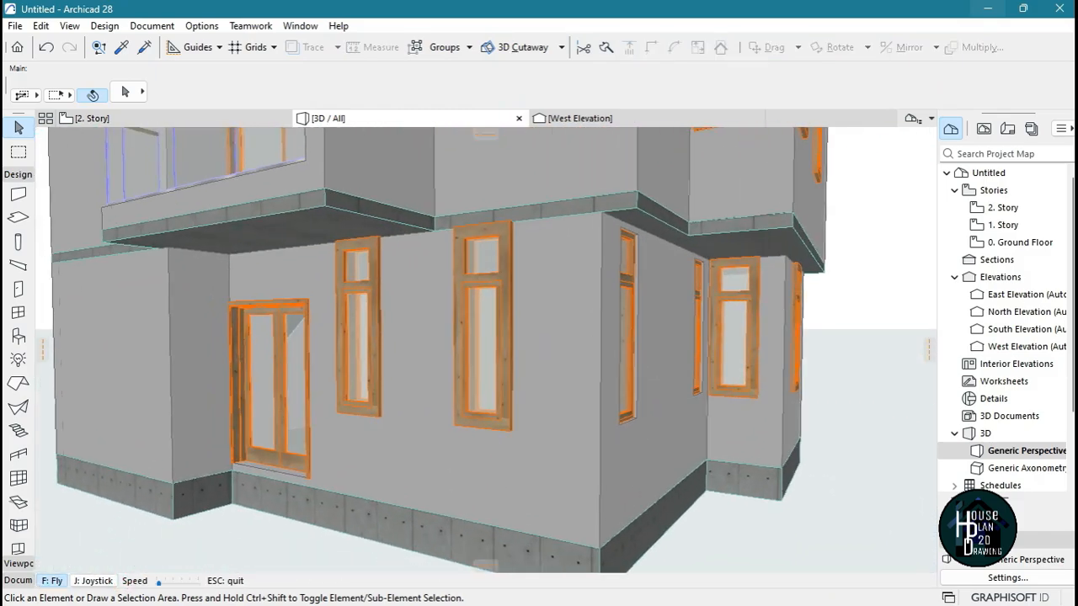
pyautogui.press('Down')
pyautogui.press('Escape')
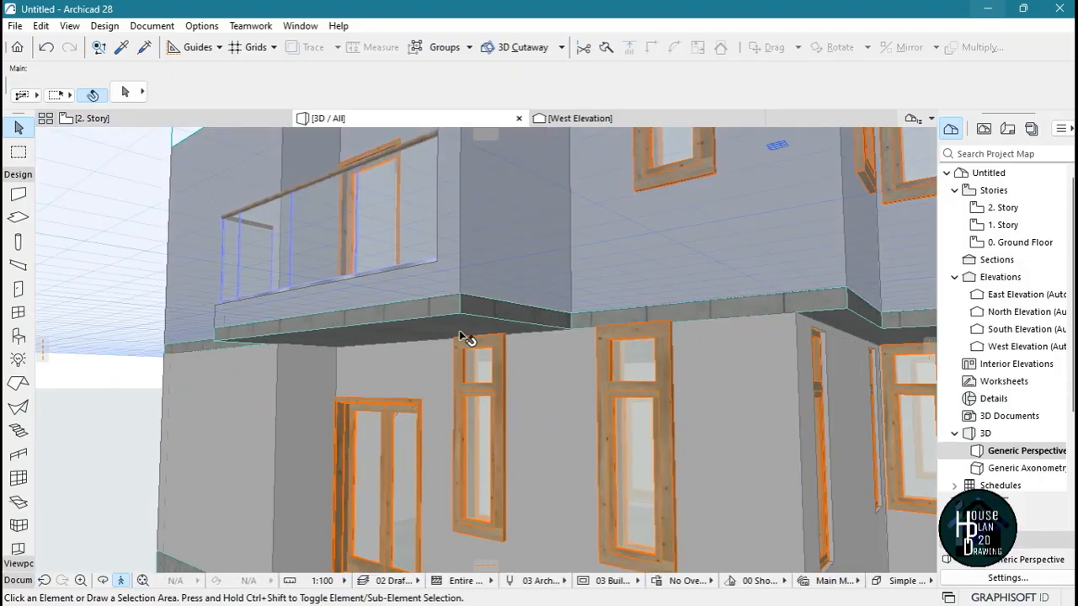
pyautogui.click(468, 316)
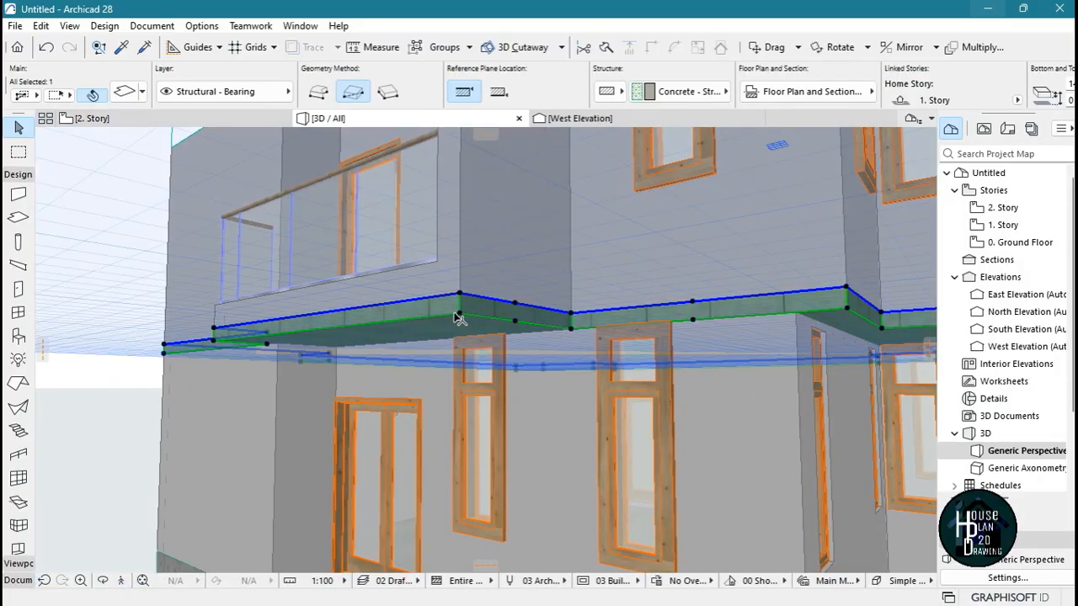
pyautogui.scroll(-2, 925, 73)
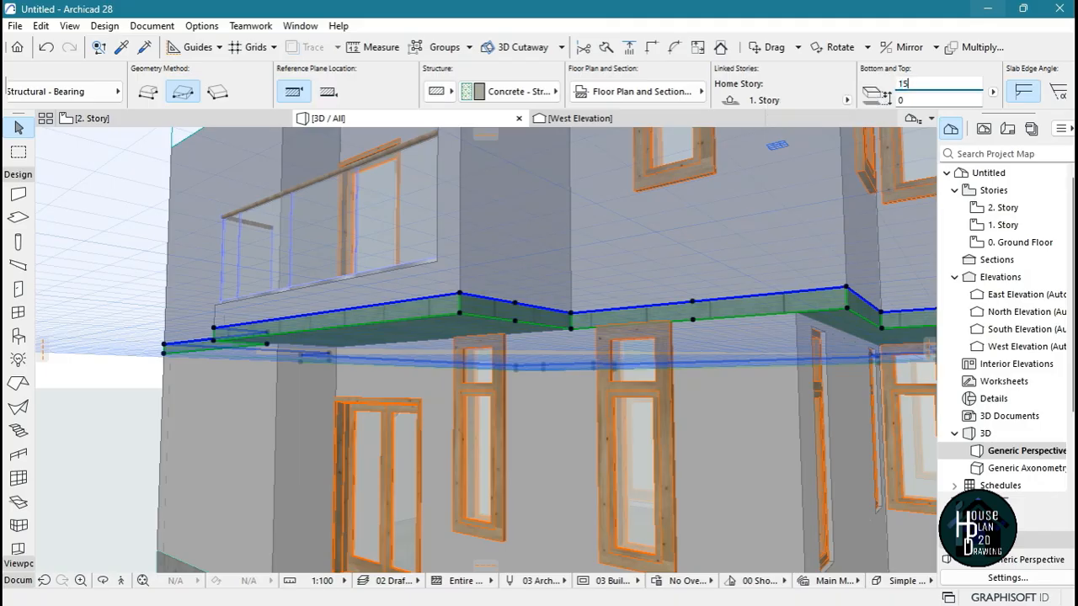
pyautogui.press('Return')
pyautogui.press('Escape')
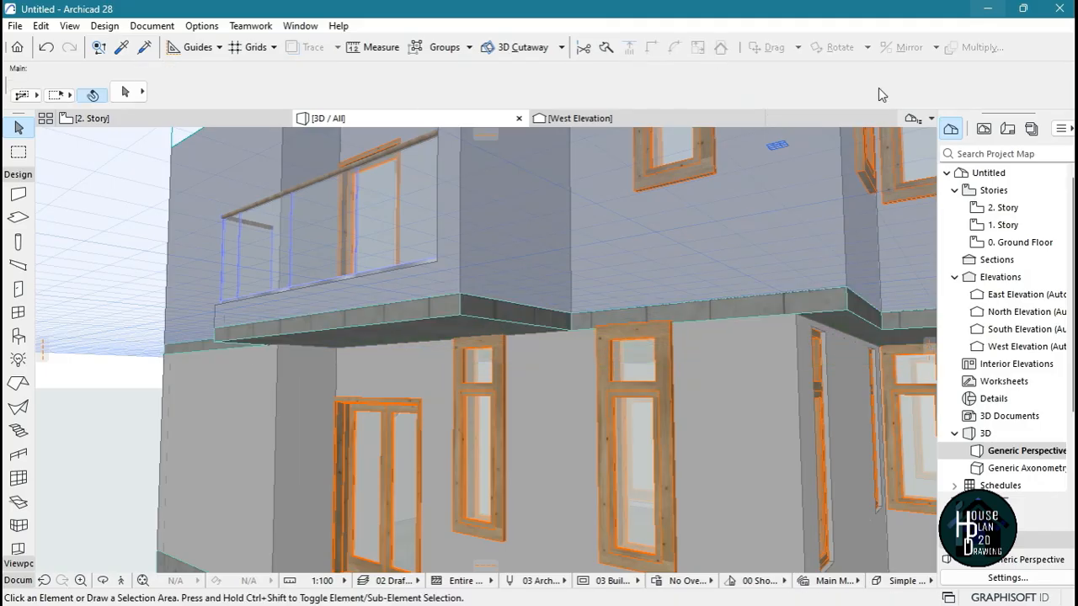
# Using the first balcony roof slab's settings, draw a rectangular roof slab over the other balcony at wall-top level, about 1425 by 1149 mm
pyautogui.scroll(-5, 250, 401)
pyautogui.keyDown('shift'); pyautogui.moveTo(250, 401); pyautogui.dragTo(893, 420, button='middle'); pyautogui.keyUp('shift')
pyautogui.press('pageup')
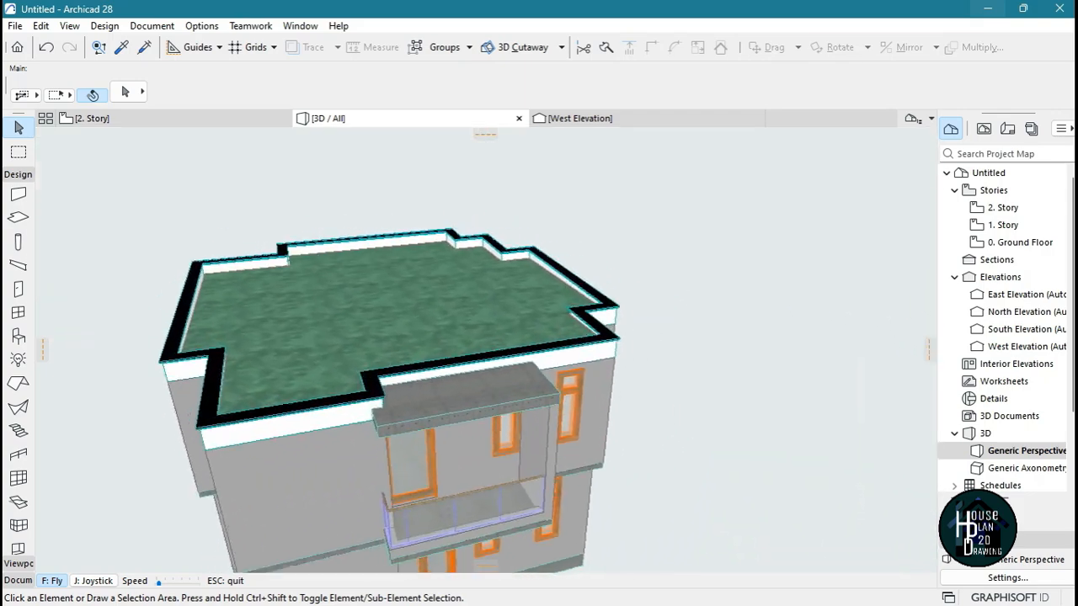
pyautogui.press('Up')
pyautogui.press('Escape')
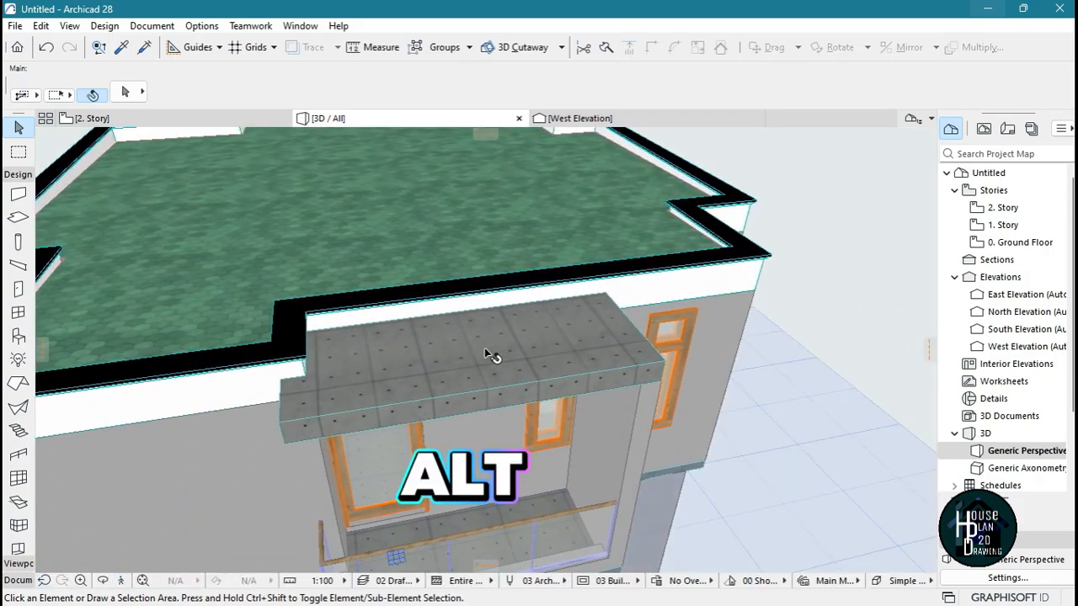
pyautogui.keyDown('alt'); pyautogui.click(511, 329); pyautogui.keyUp('alt')
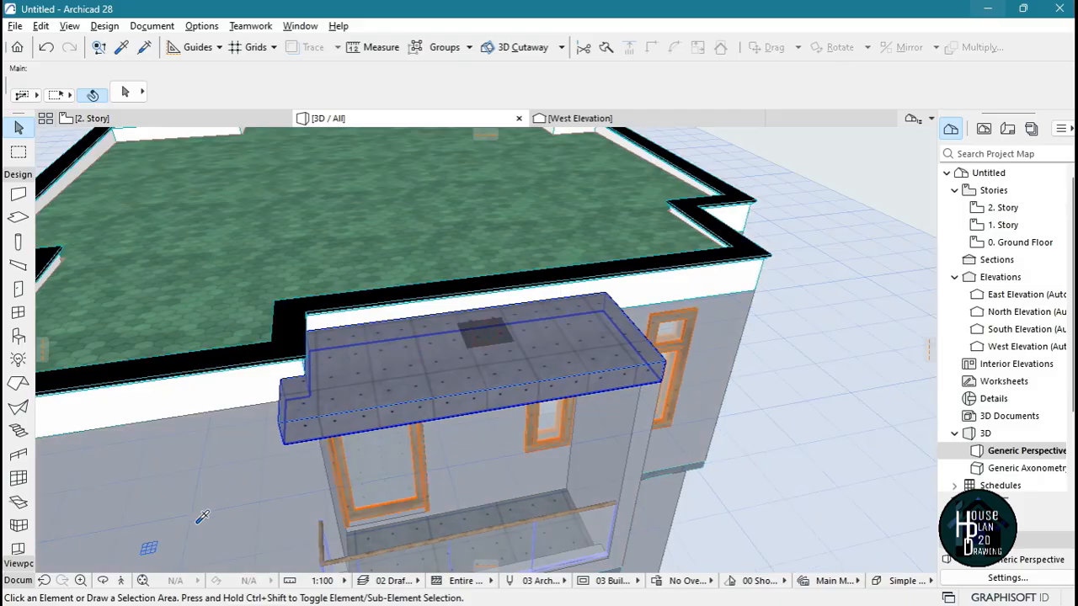
pyautogui.click(122, 581)
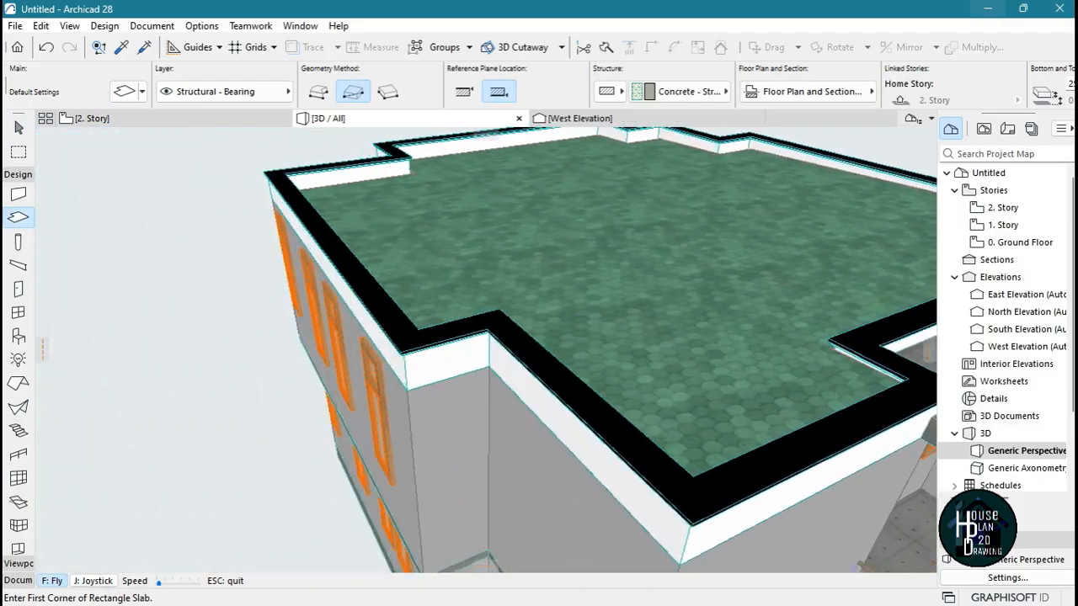
pyautogui.press('Left')
pyautogui.press('Up')
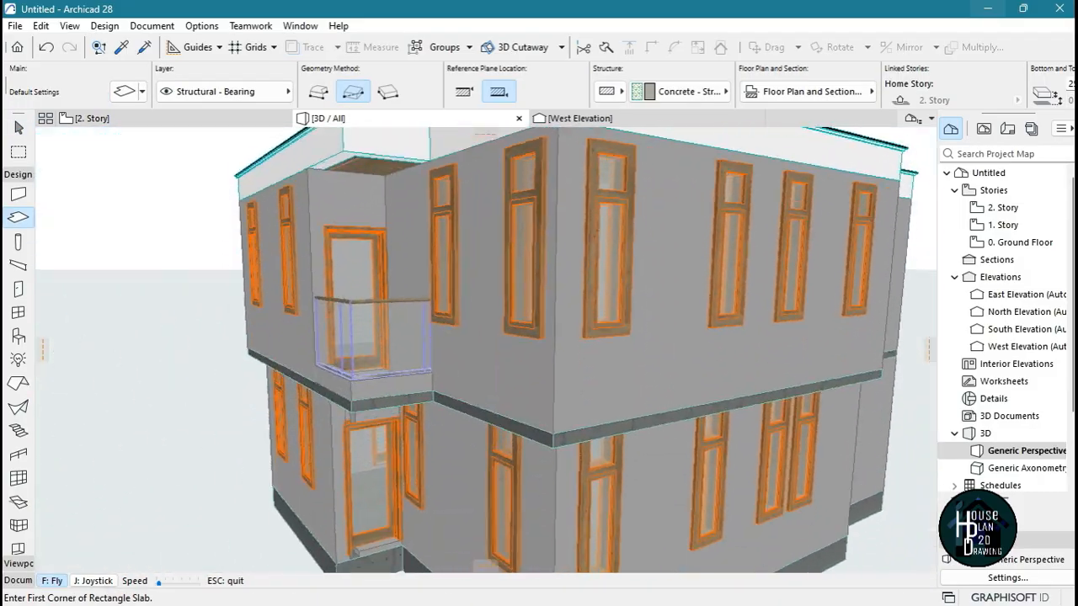
pyautogui.press('Down')
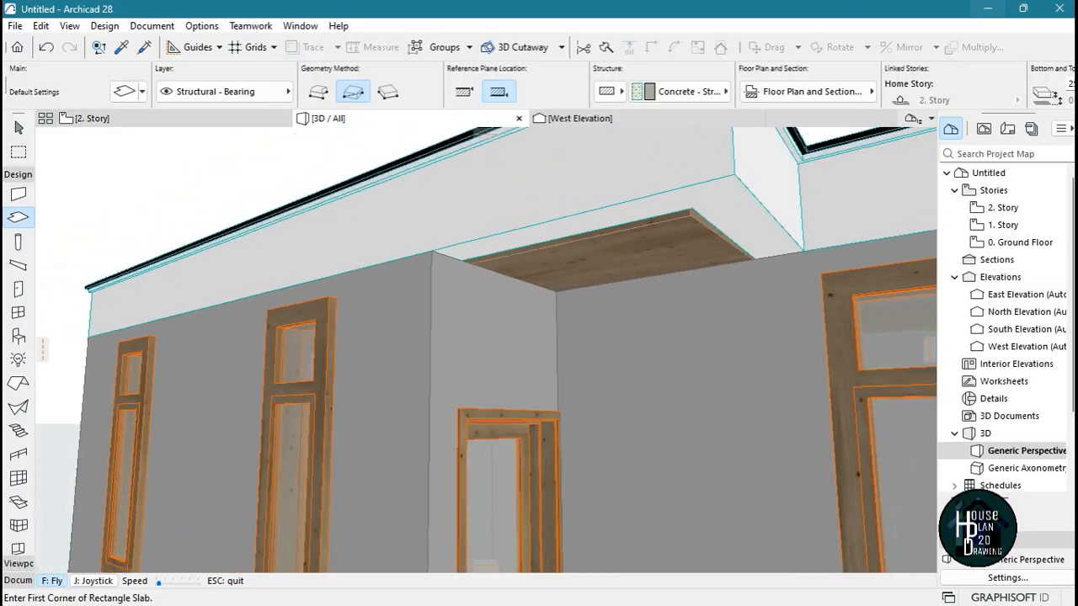
pyautogui.press('Down')
pyautogui.press('Escape')
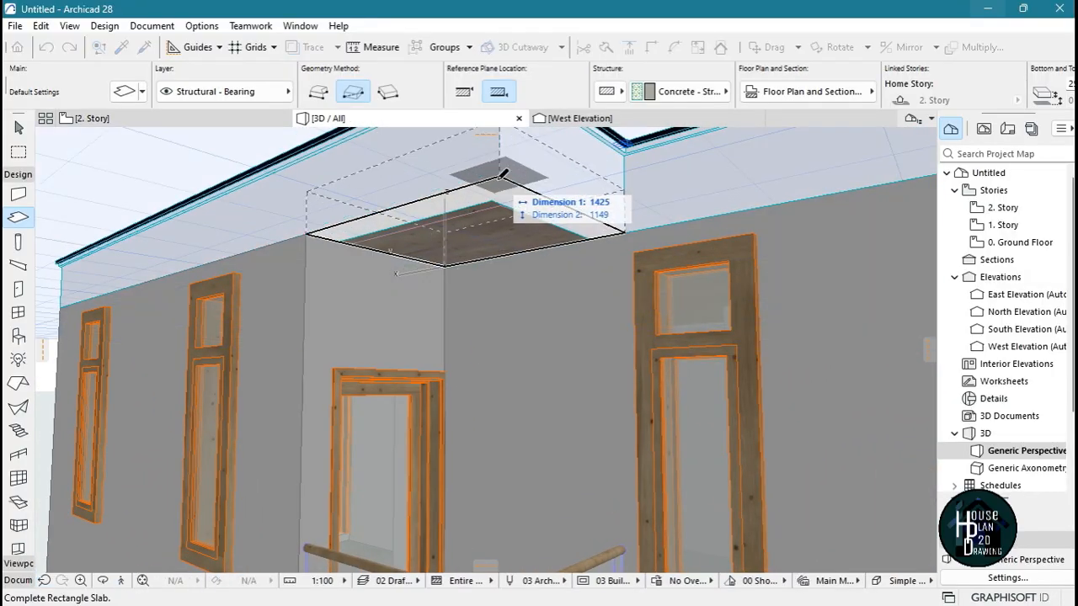
pyautogui.click(500, 177)
pyautogui.press('Escape')
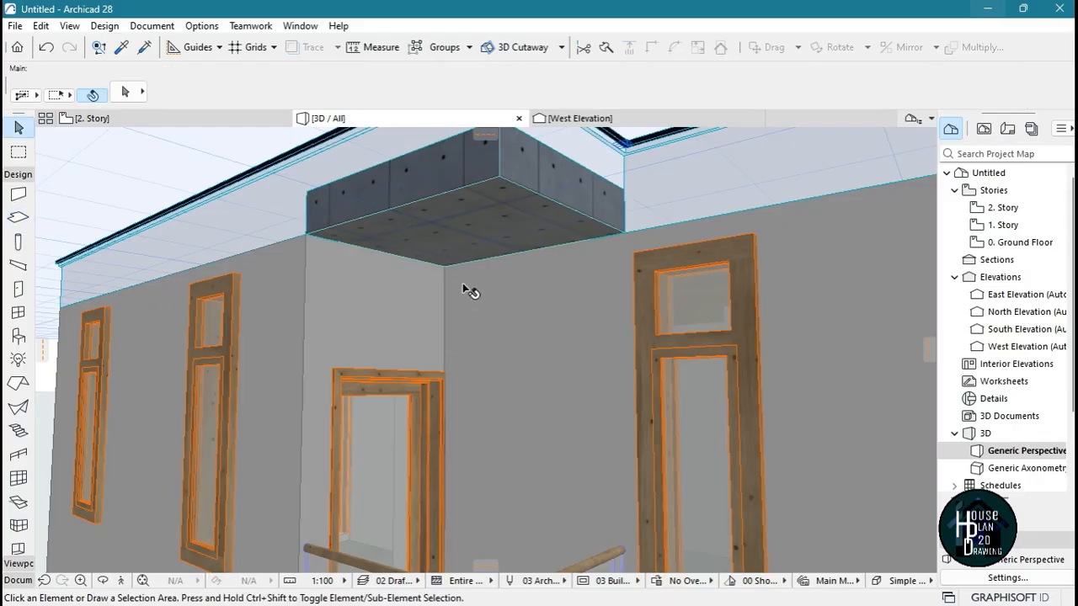
# Set the reference plane location of the other balcony's roof slab to Top
pyautogui.click(477, 224)
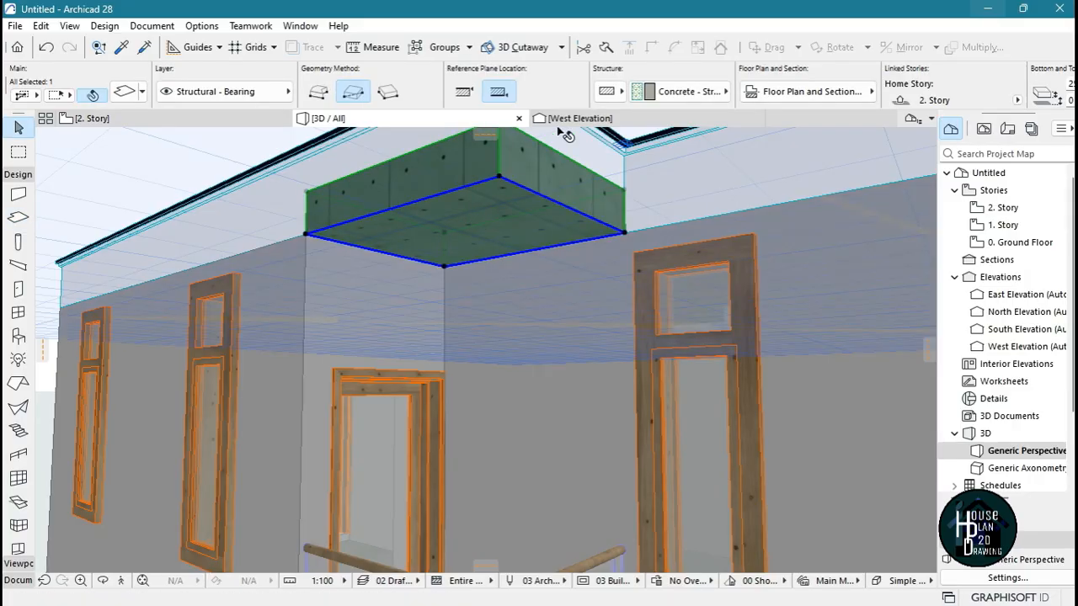
pyautogui.click(464, 92)
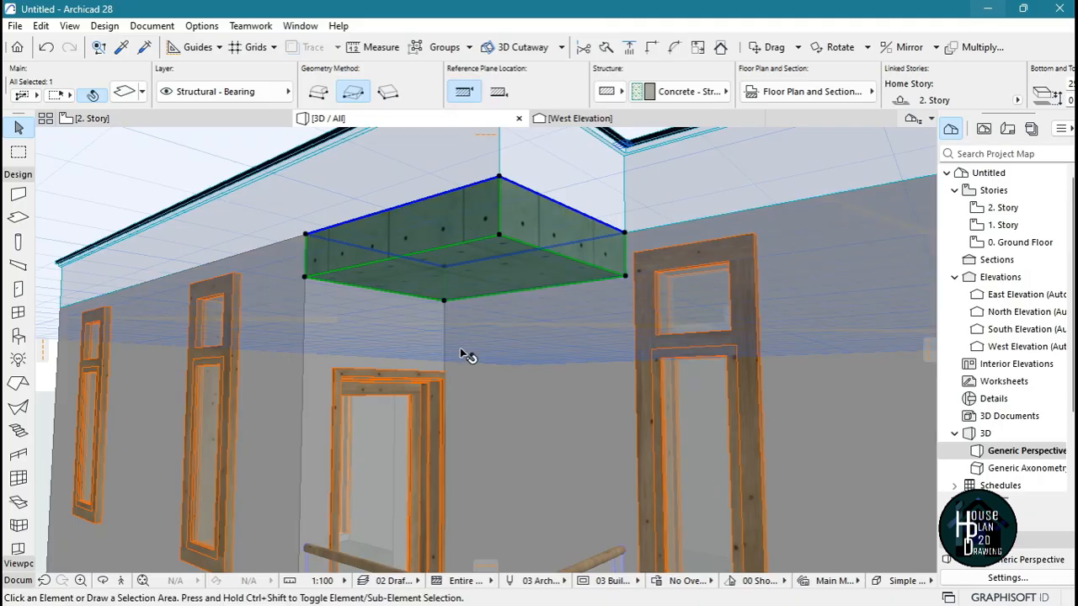
pyautogui.press('Escape')
pyautogui.click(120, 581)
pyautogui.press('Down')
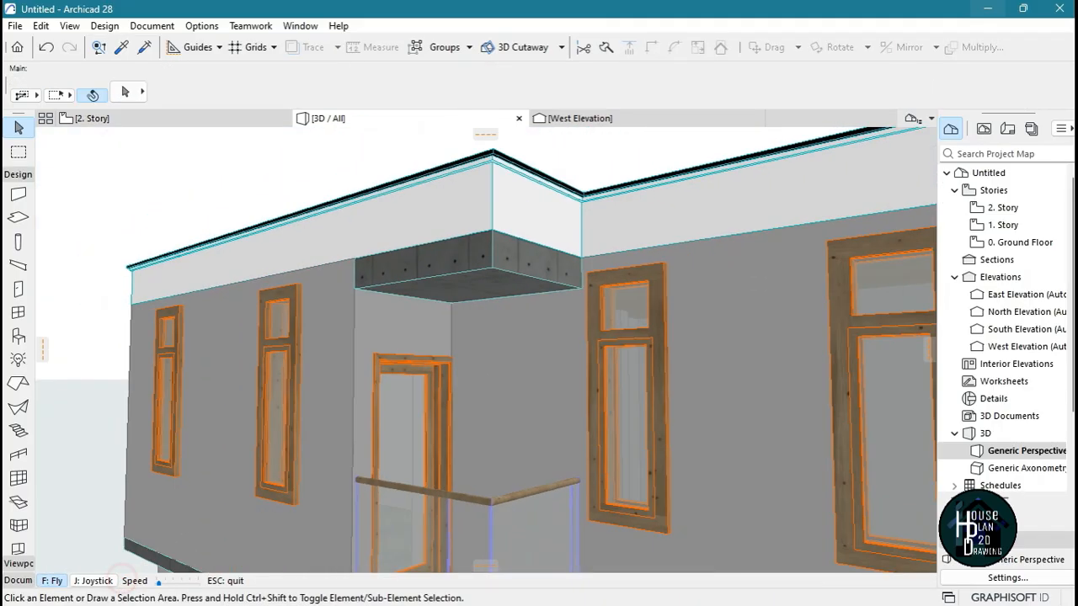
# Change the building material of all the house's walls to Air Space - Frame
pyautogui.press('Right')
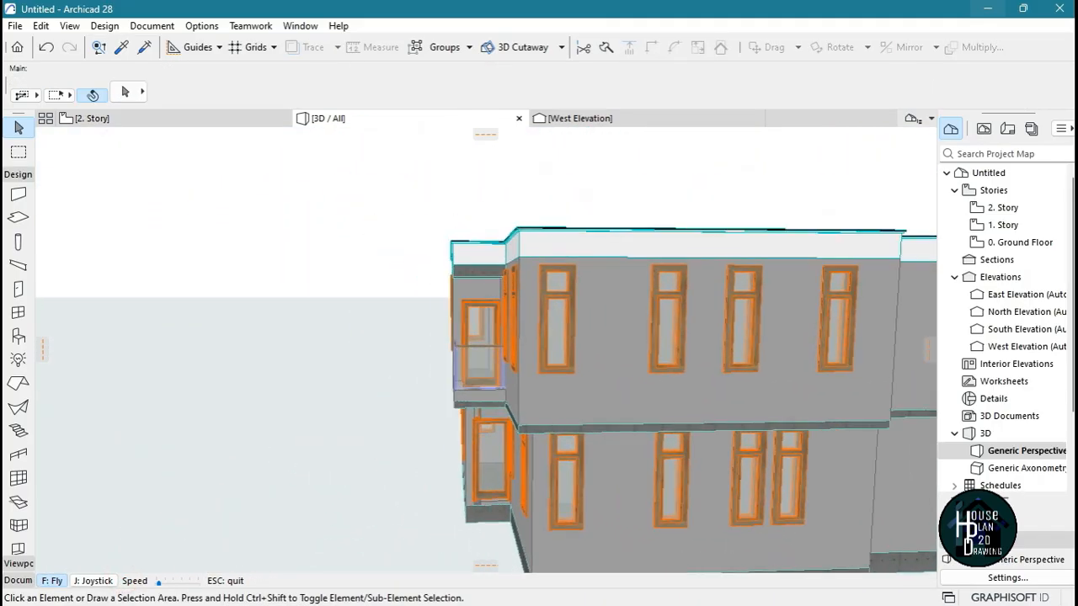
pyautogui.press('Right')
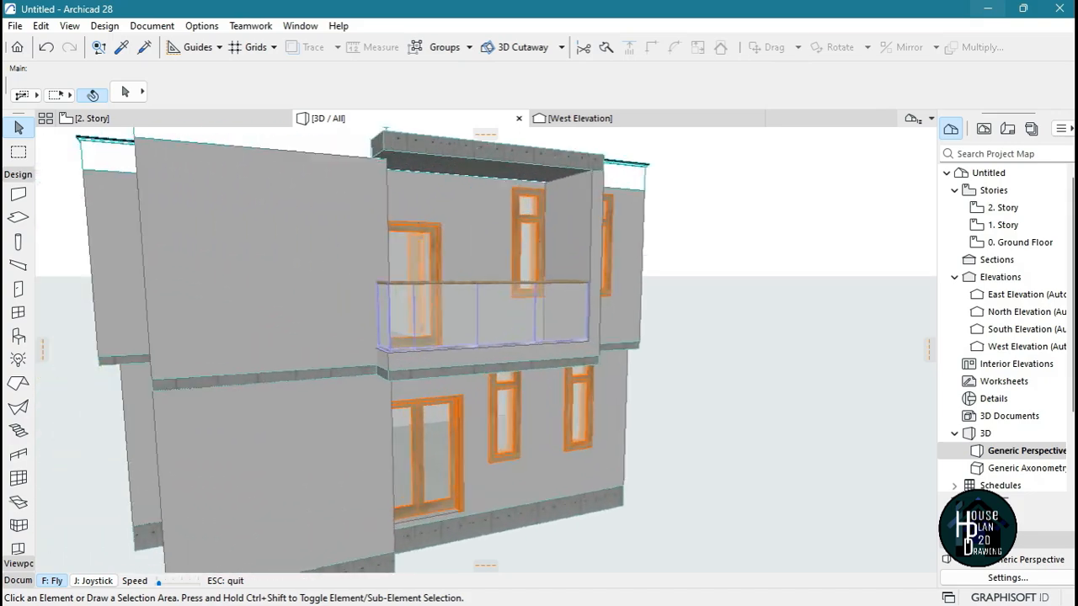
pyautogui.press('Down')
pyautogui.press('Up')
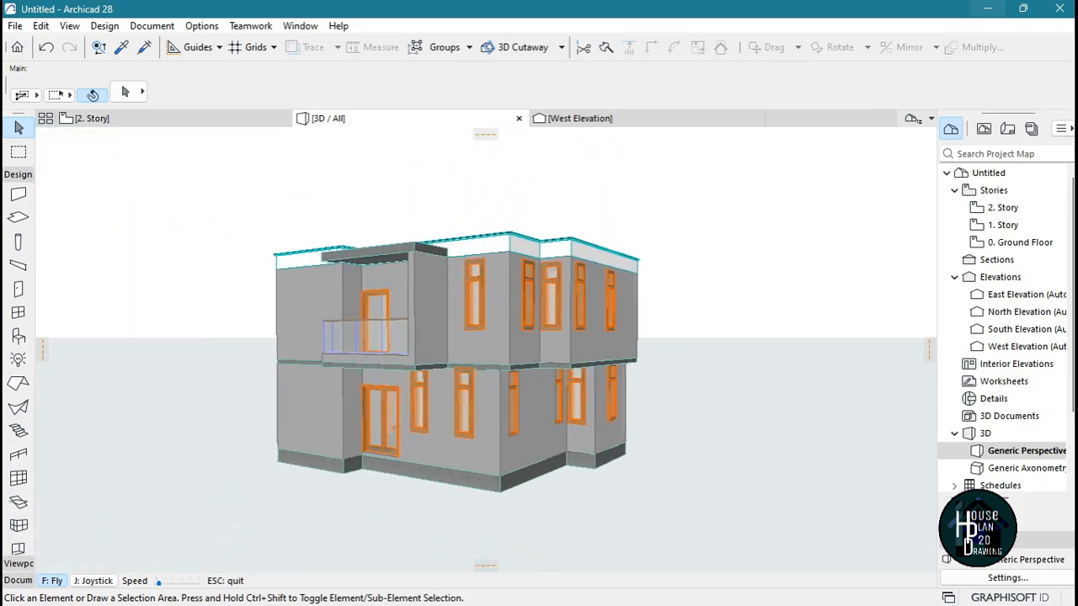
pyautogui.press('Escape')
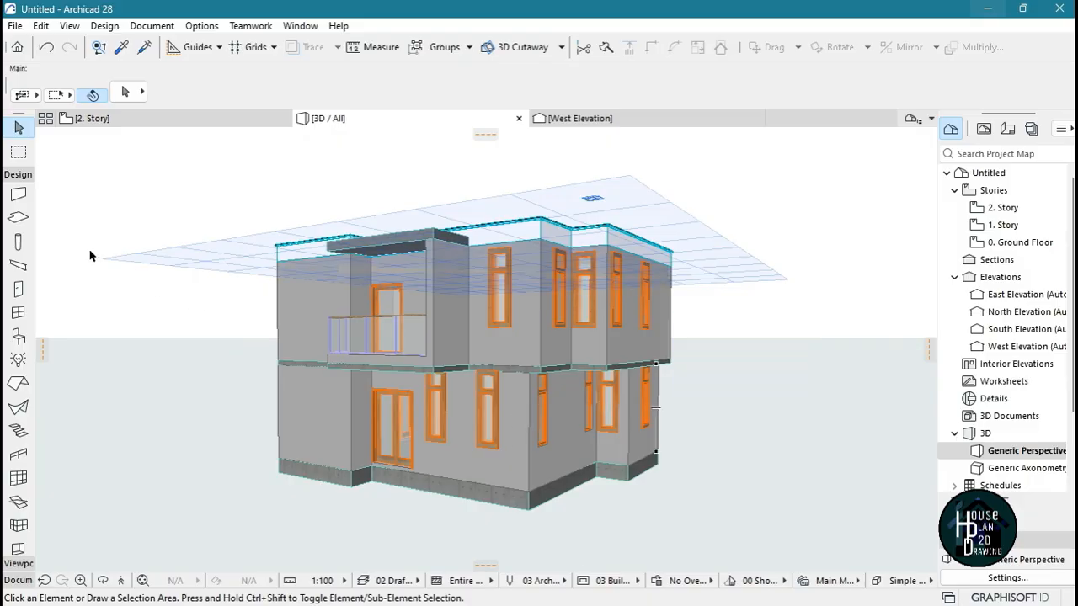
pyautogui.click(17, 195)
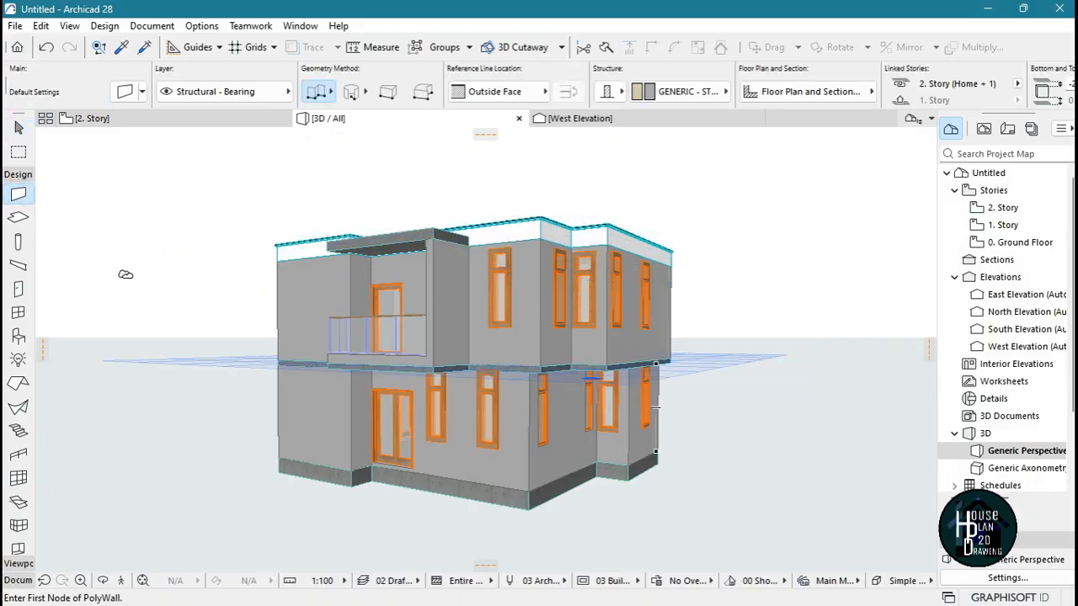
pyautogui.hotkey('ctrl', 'a')
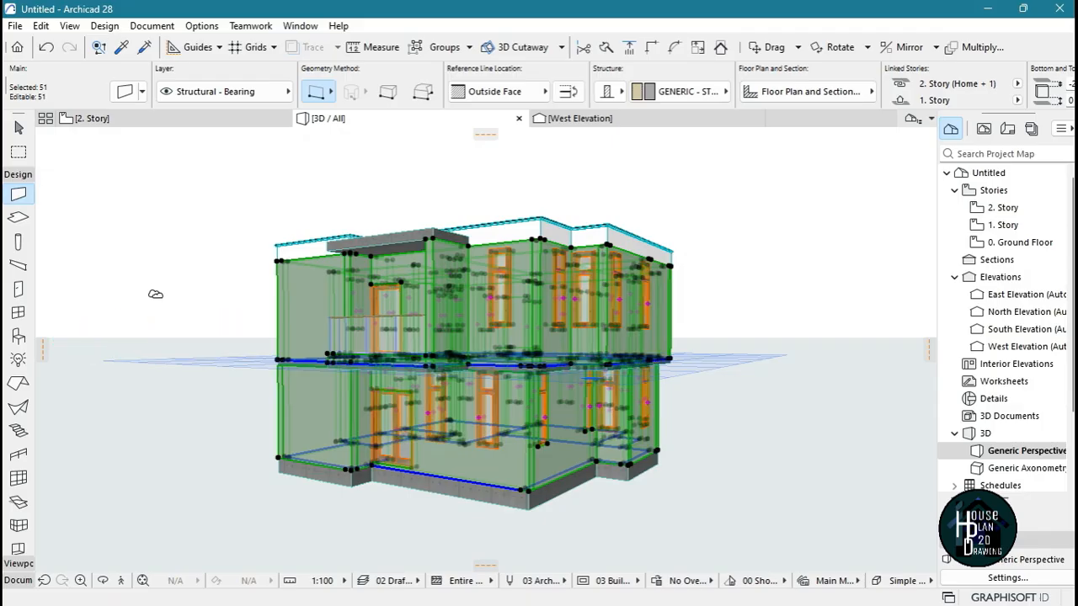
pyautogui.click(680, 90)
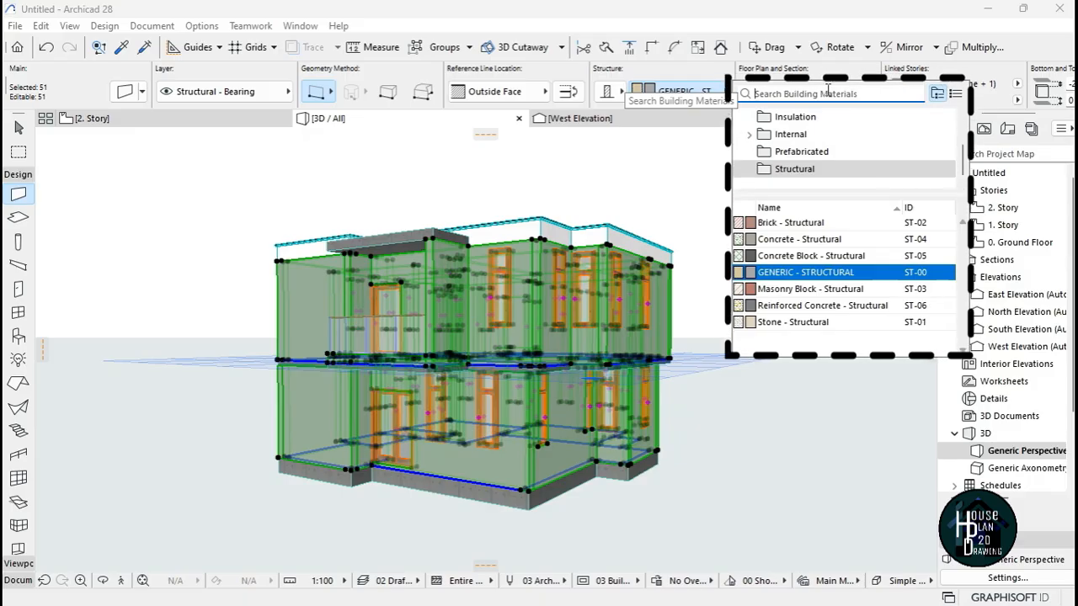
pyautogui.write('space')
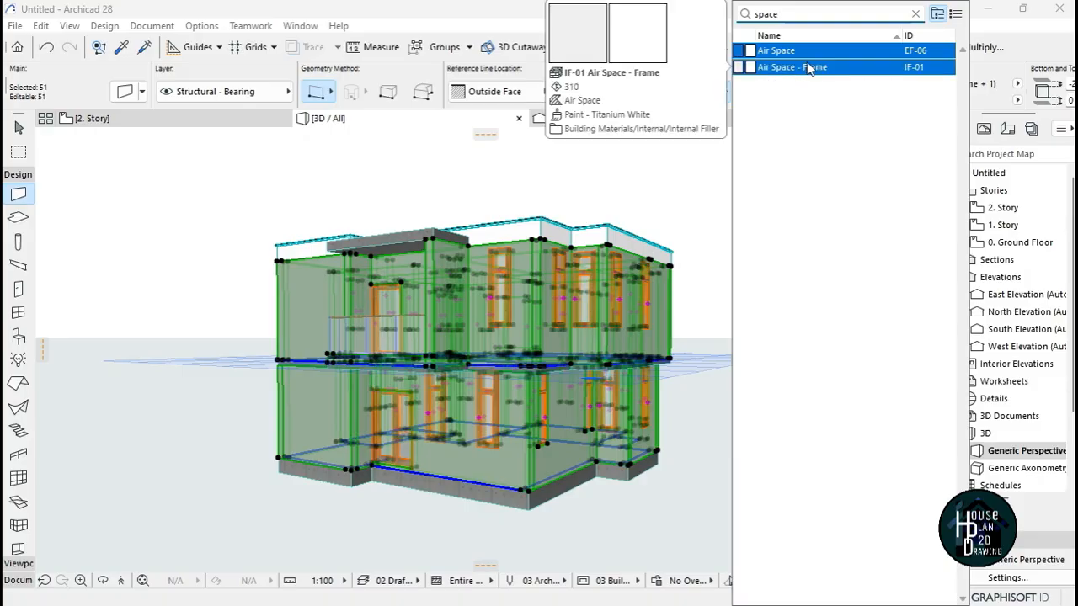
pyautogui.click(816, 69)
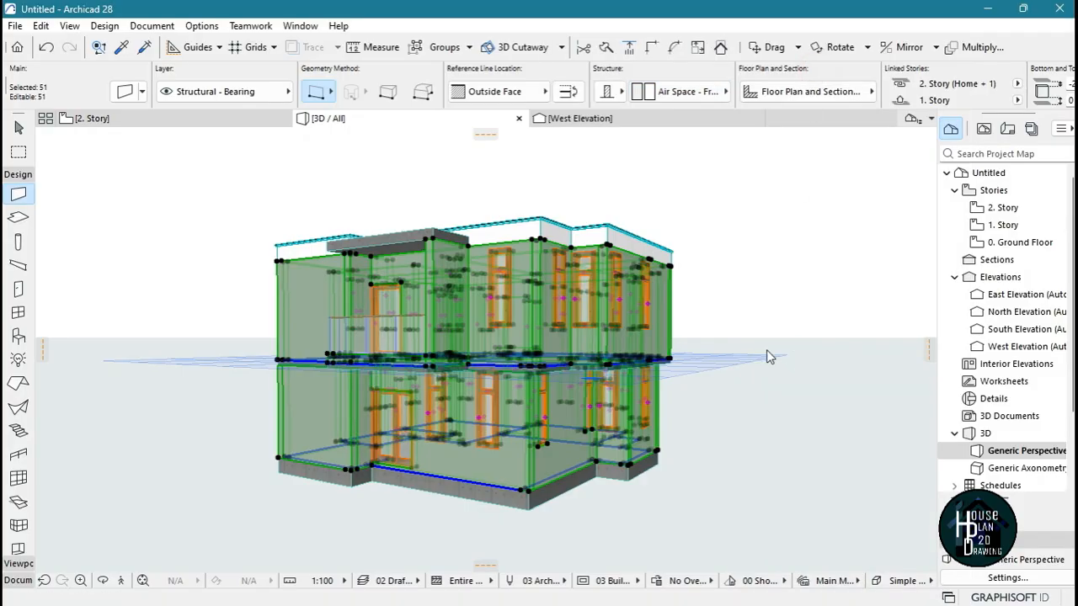
pyautogui.press('Escape')
pyautogui.press('Escape')
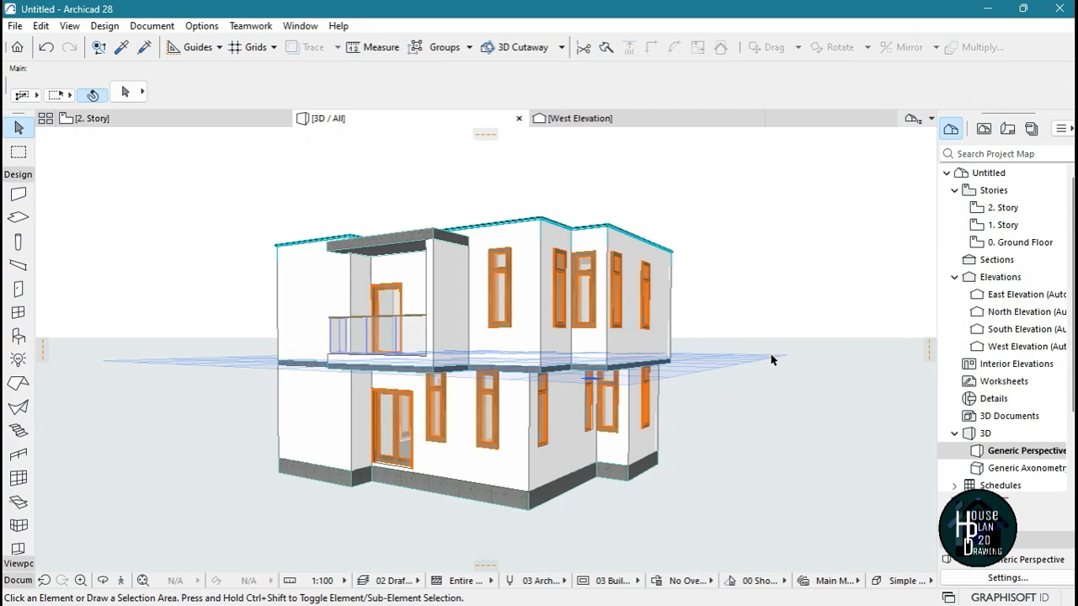
# Review the floor plans of the 2. Story, the 1. Story and the Ground Floor one after another
pyautogui.click(168, 120)
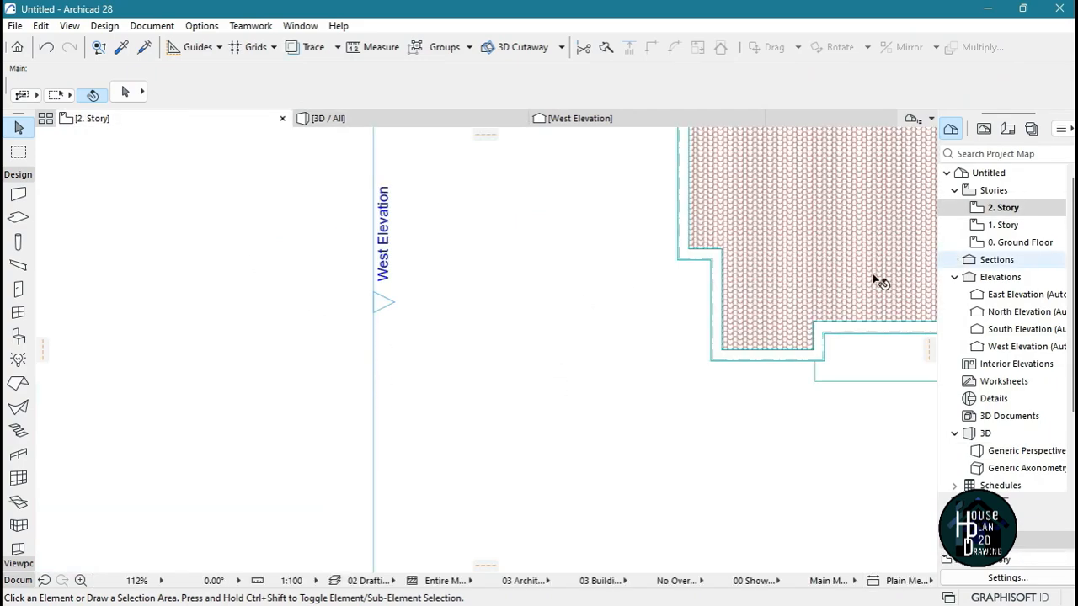
pyautogui.scroll(-5, 539, 346)
pyautogui.scroll(2, 783, 219)
pyautogui.doubleClick(1002, 225)
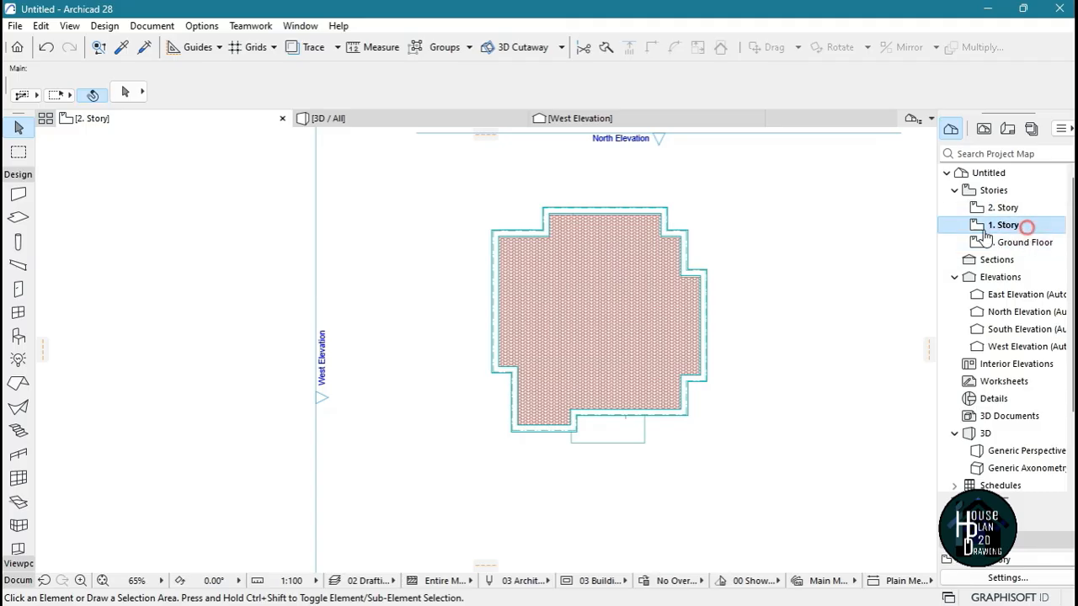
pyautogui.scroll(3, 637, 324)
pyautogui.scroll(2, 638, 324)
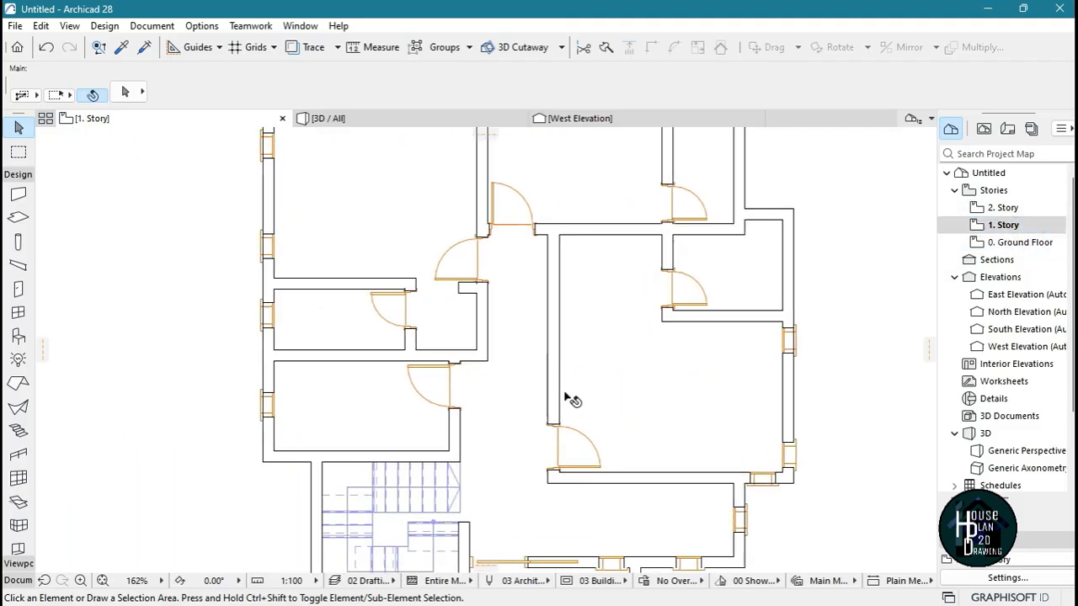
pyautogui.scroll(-3, 274, 421)
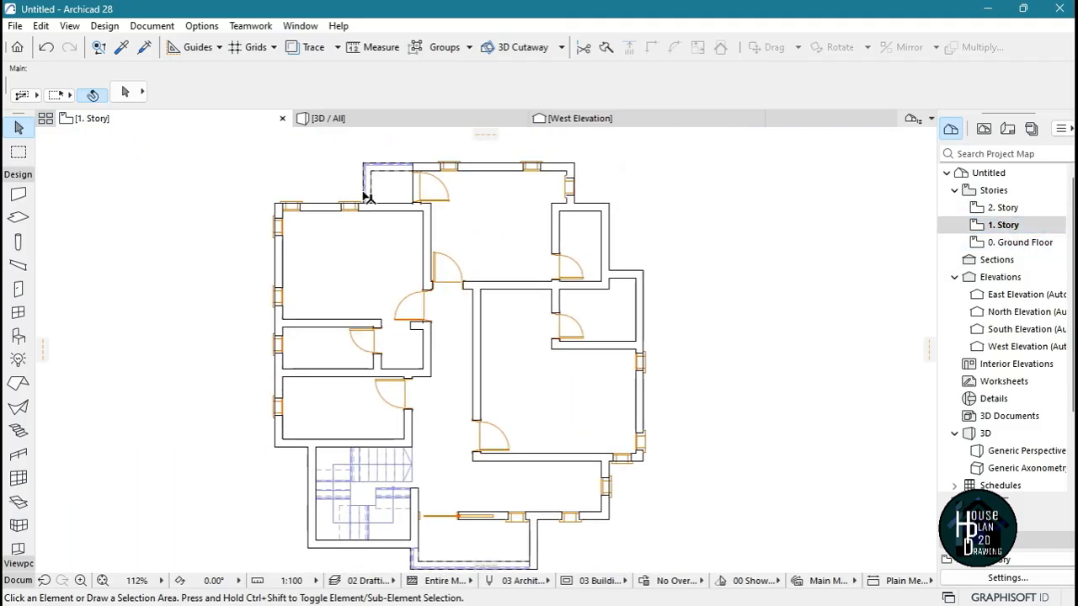
pyautogui.scroll(-1, 455, 221)
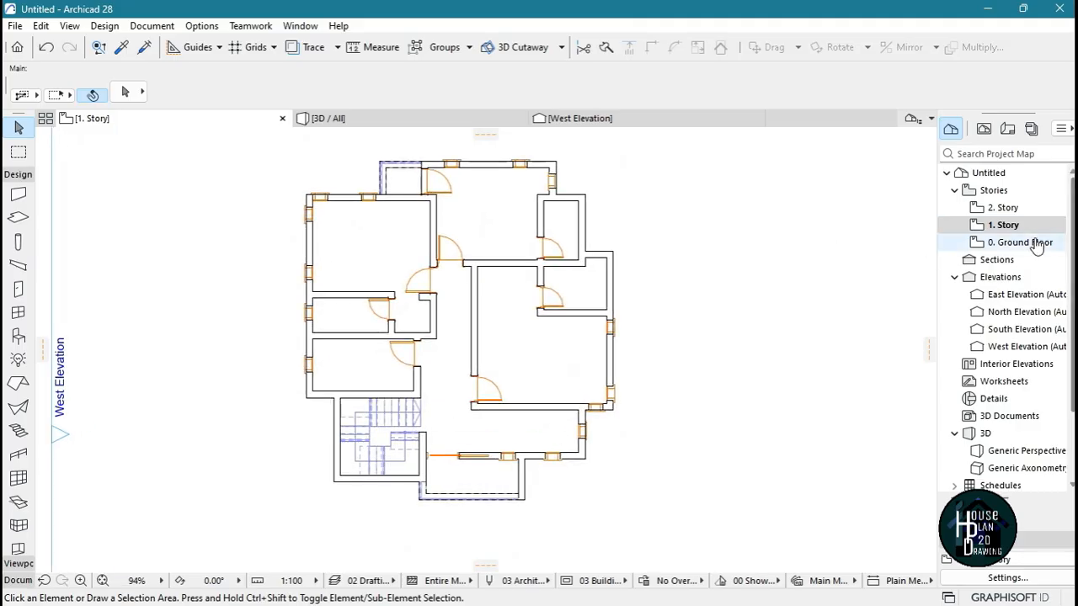
pyautogui.doubleClick(1002, 242)
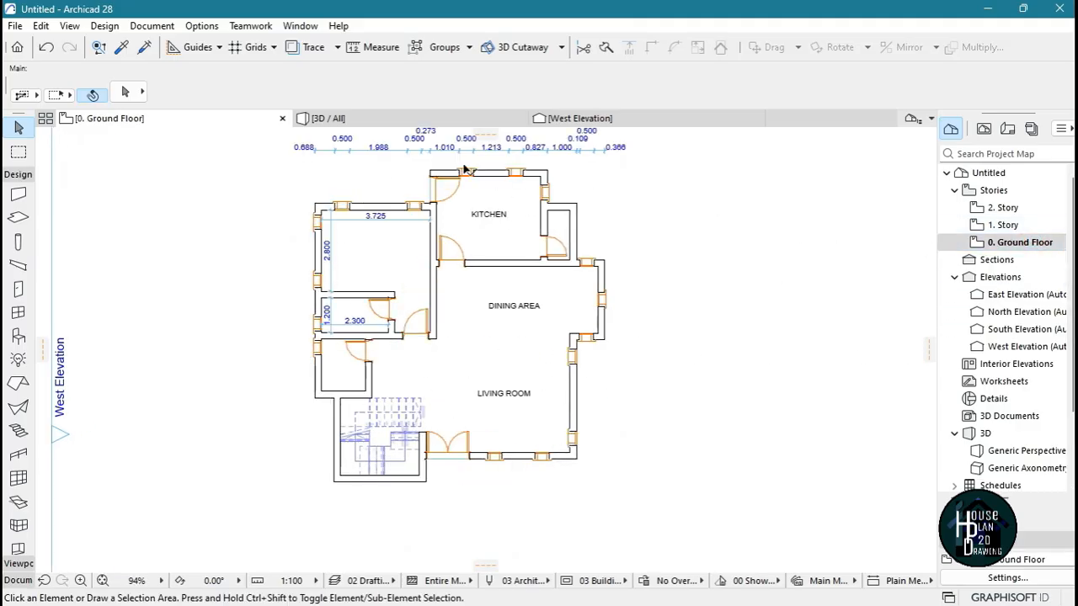
# Return to the 3D model and inspect the house's wall finish from all sides
pyautogui.click(379, 124)
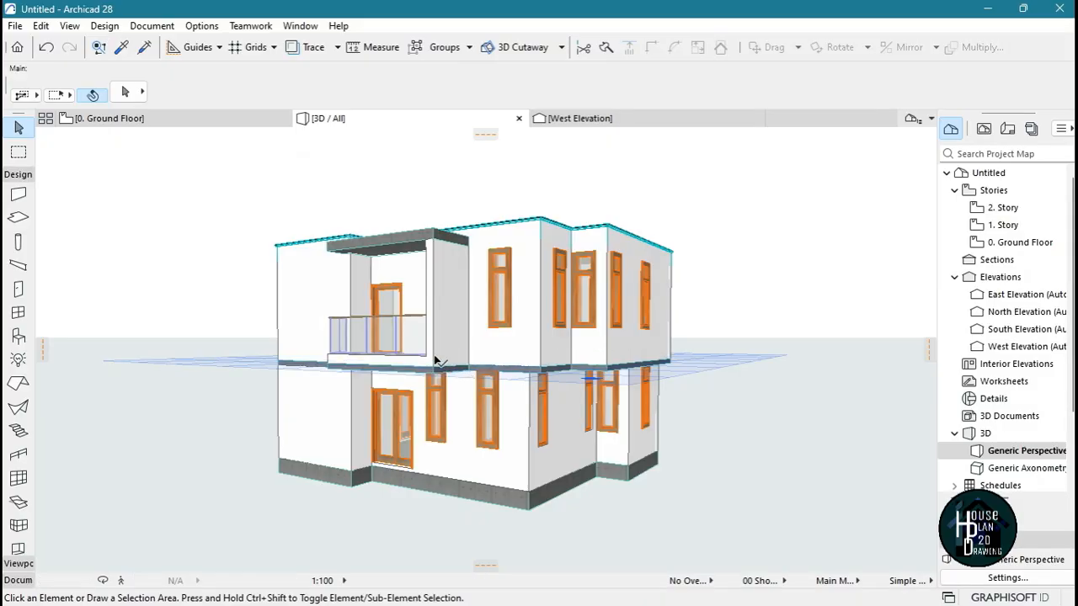
pyautogui.click(122, 581)
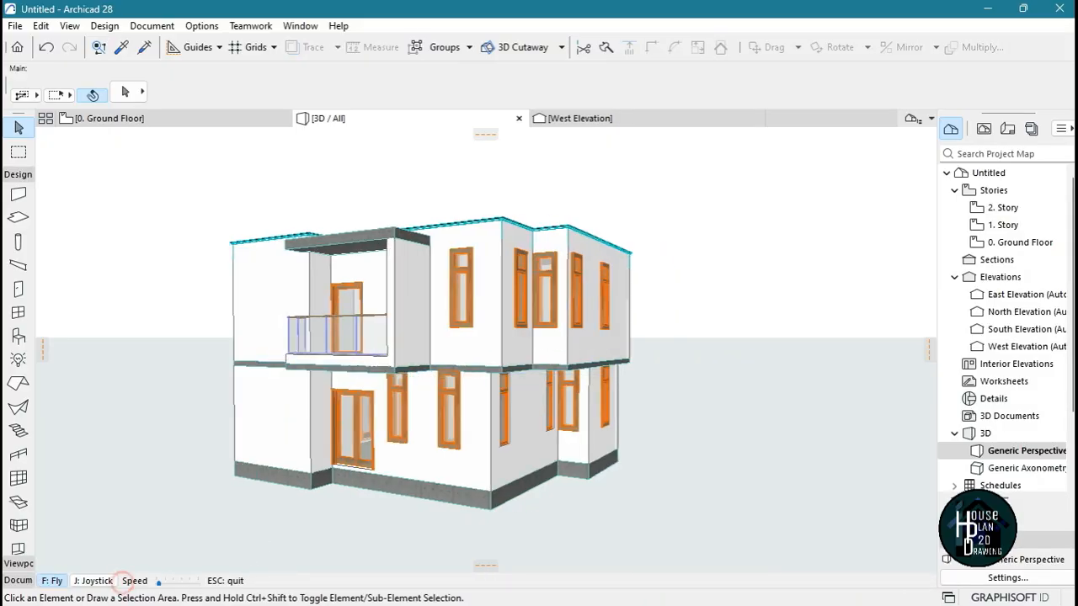
pyautogui.press('Left')
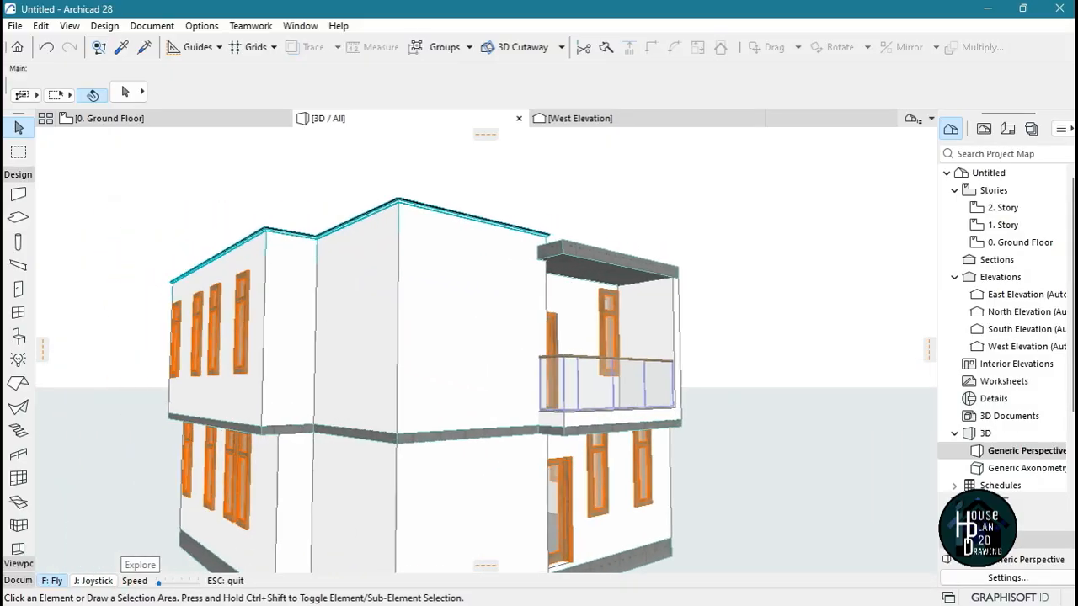
pyautogui.press('Left')
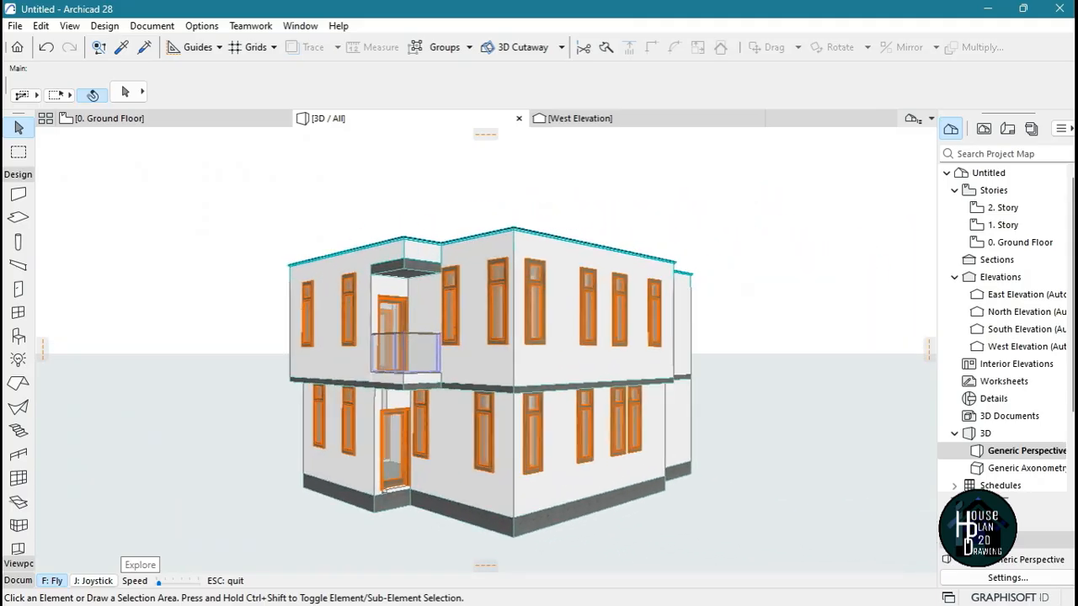
pyautogui.press('Left')
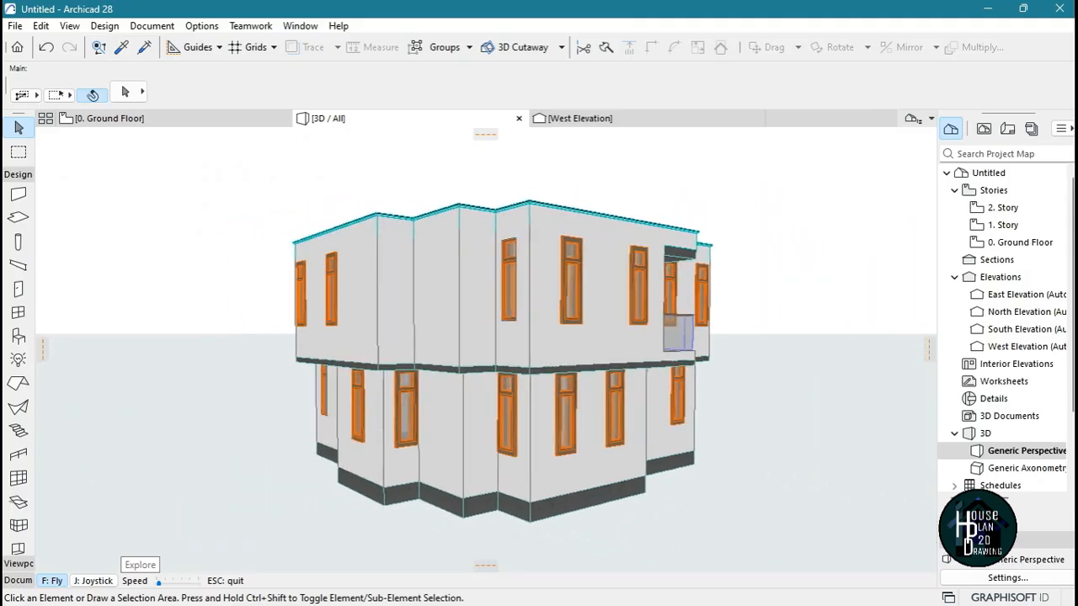
pyautogui.press('Down')
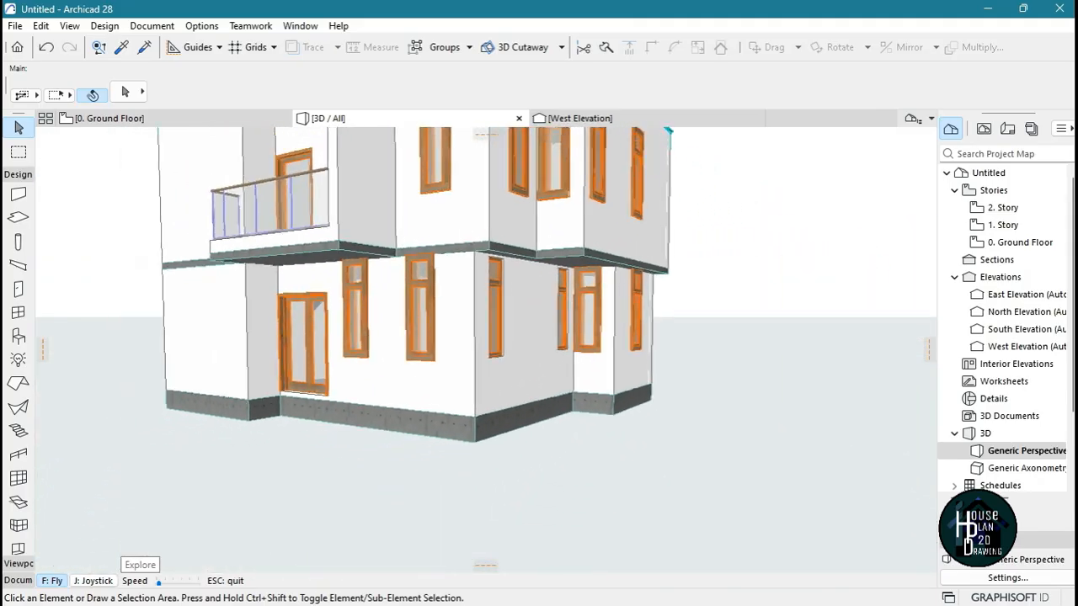
pyautogui.press('Up')
pyautogui.press('Left')
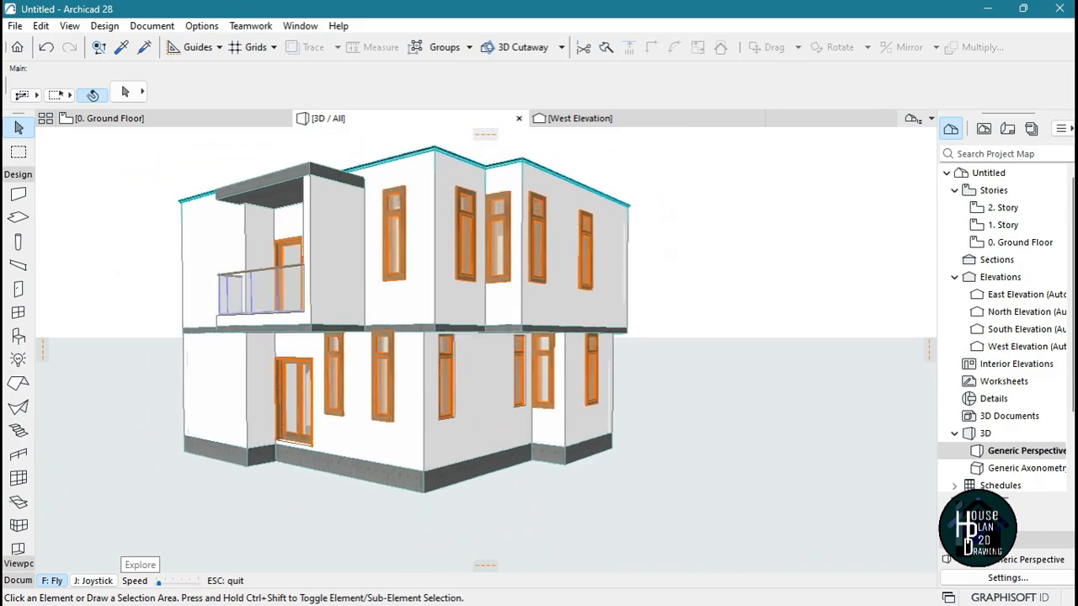
pyautogui.press('Escape')
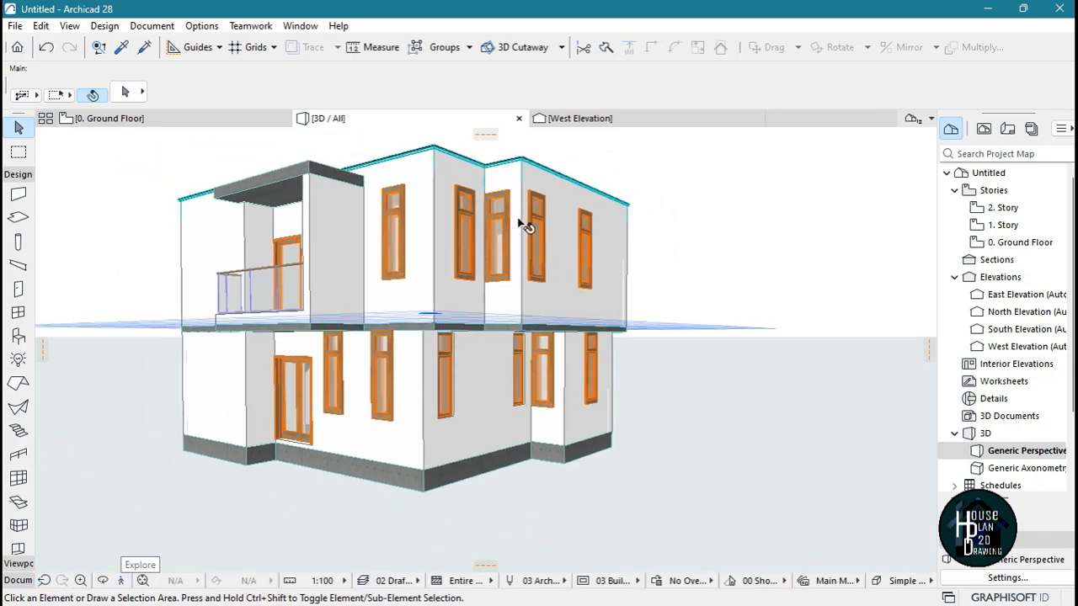
# Override the edge surface of all four slabs with Paint - Titanium White
pyautogui.click(18, 218)
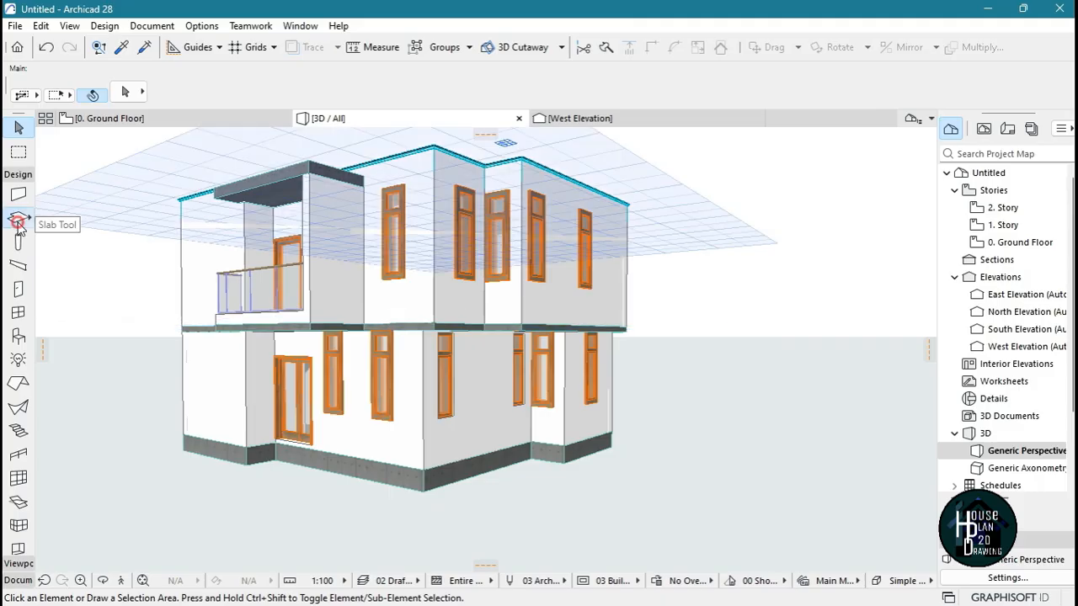
pyautogui.hotkey('ctrl', 'a')
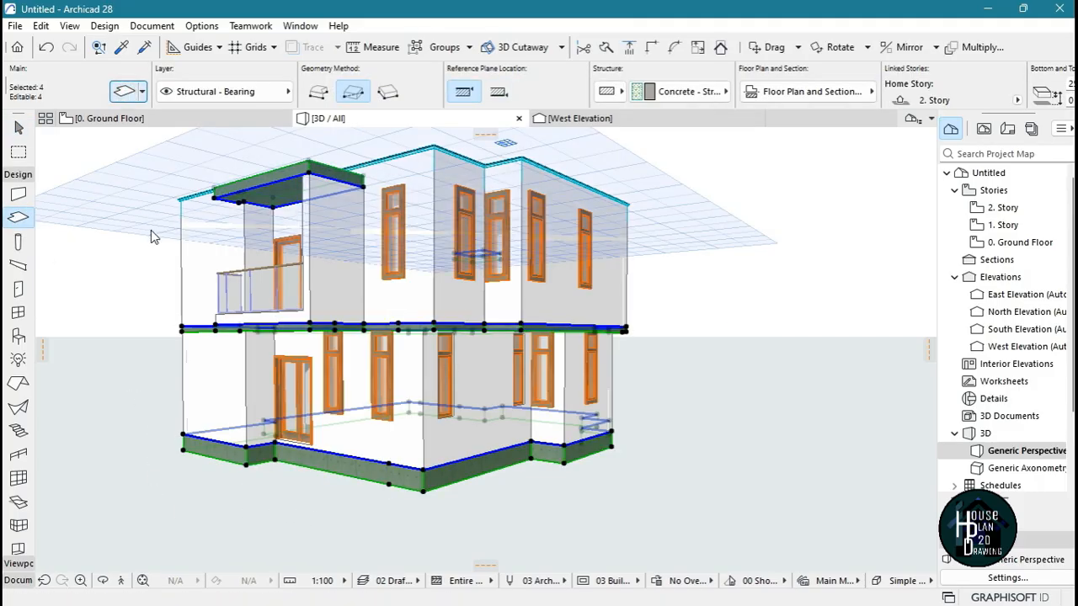
pyautogui.click(125, 91)
pyautogui.click(434, 401)
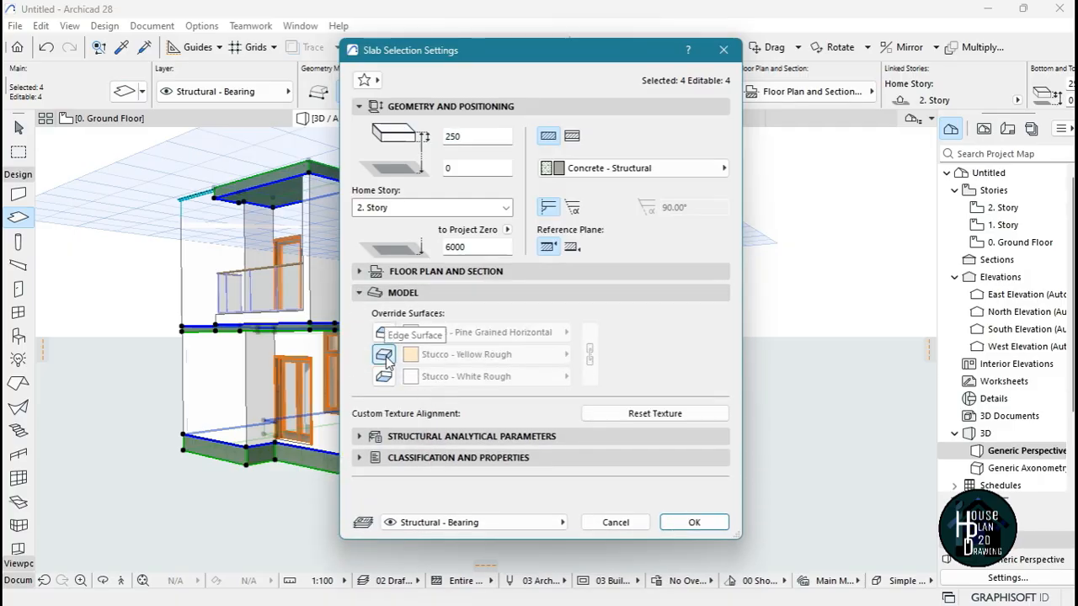
pyautogui.click(489, 356)
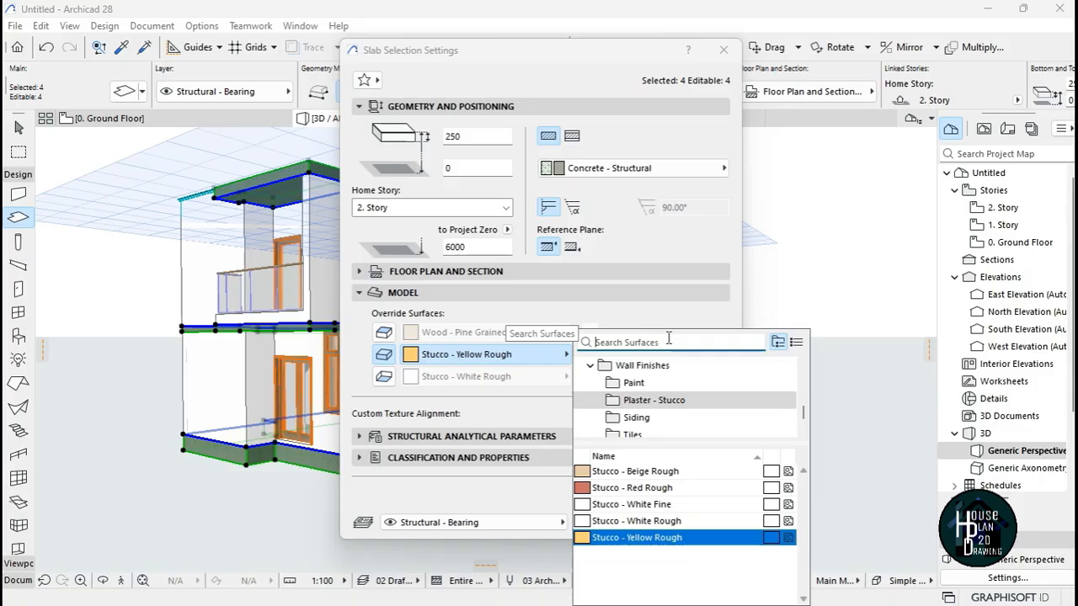
pyautogui.write('tita')
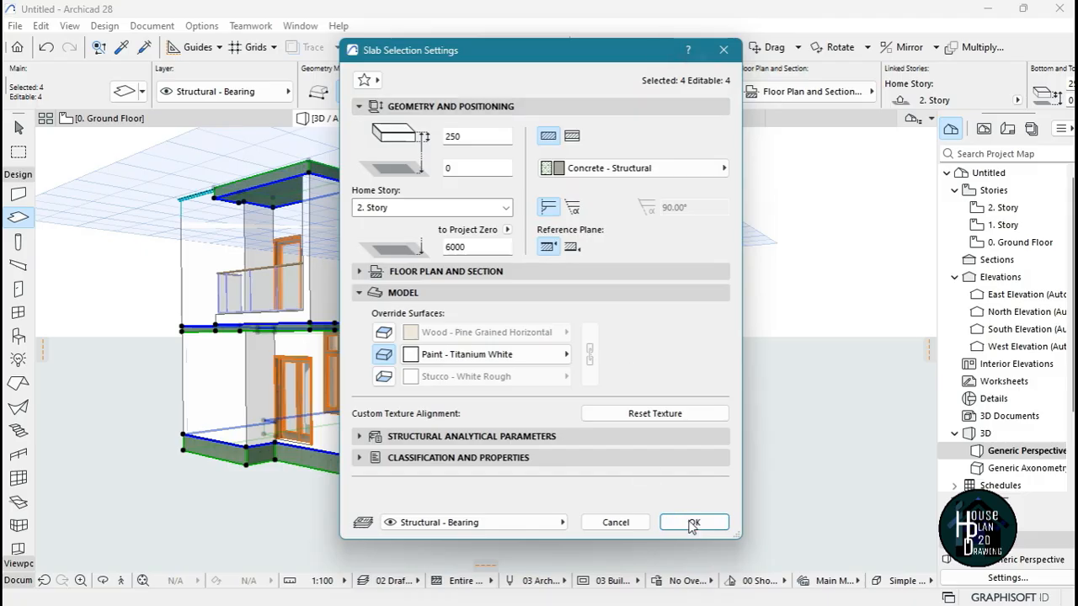
pyautogui.click(693, 523)
pyautogui.press('Escape')
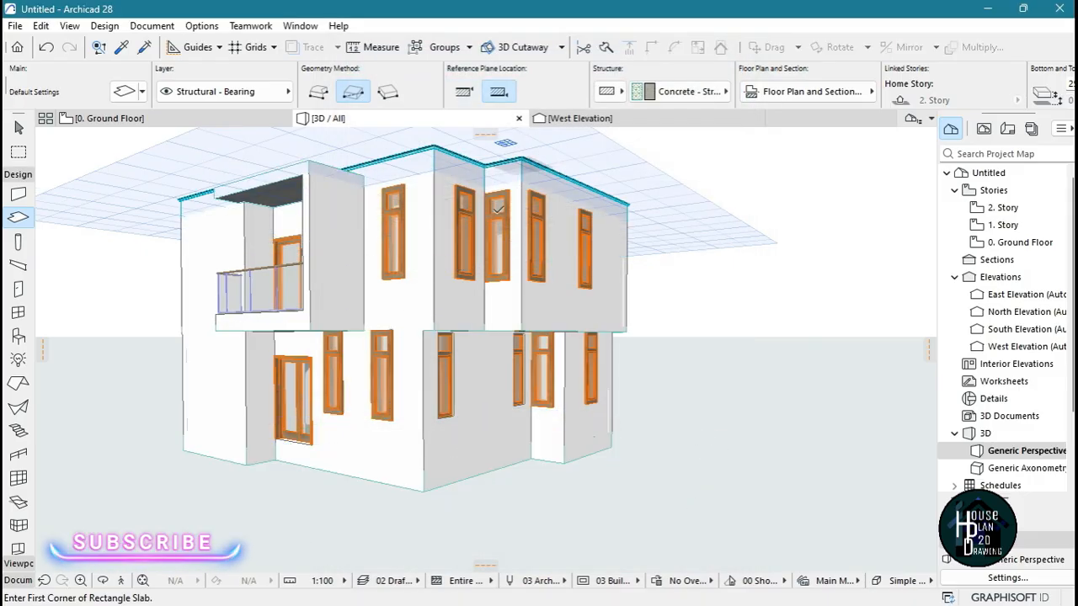
# Inspect the slab edges around the balcony side of the house and check the extent of the projecting ground-floor wall beside the entrance
pyautogui.click(121, 580)
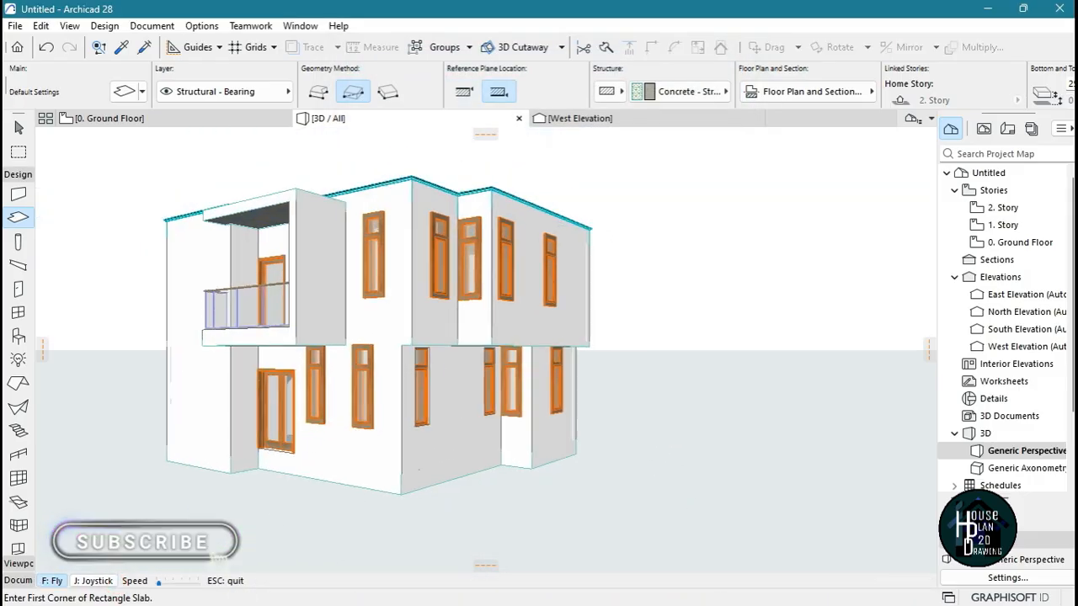
pyautogui.press('Left')
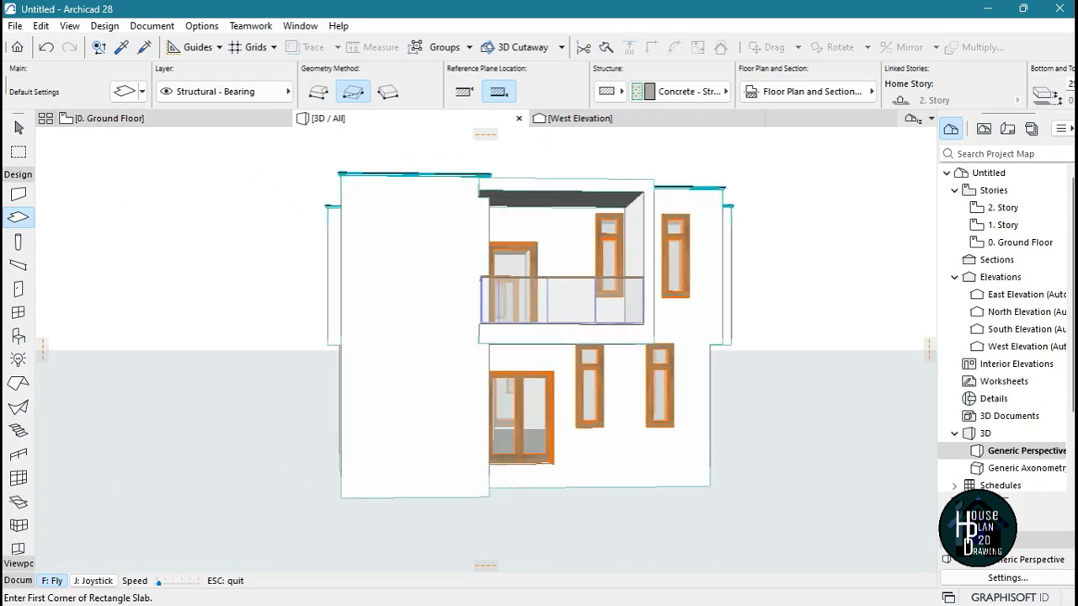
pyautogui.press('Escape')
pyautogui.press('Escape')
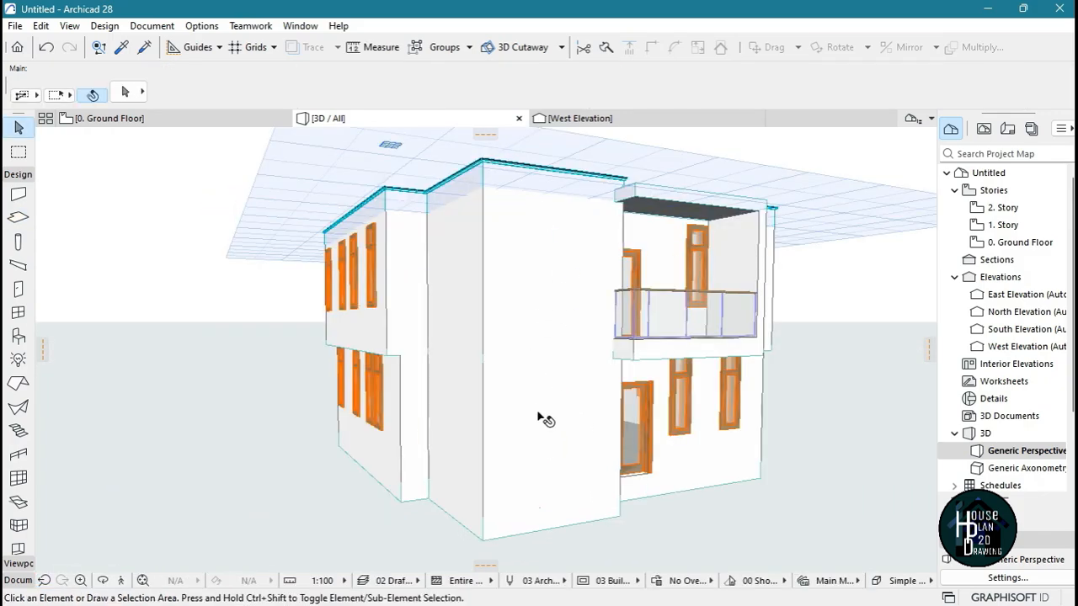
pyautogui.click(552, 389)
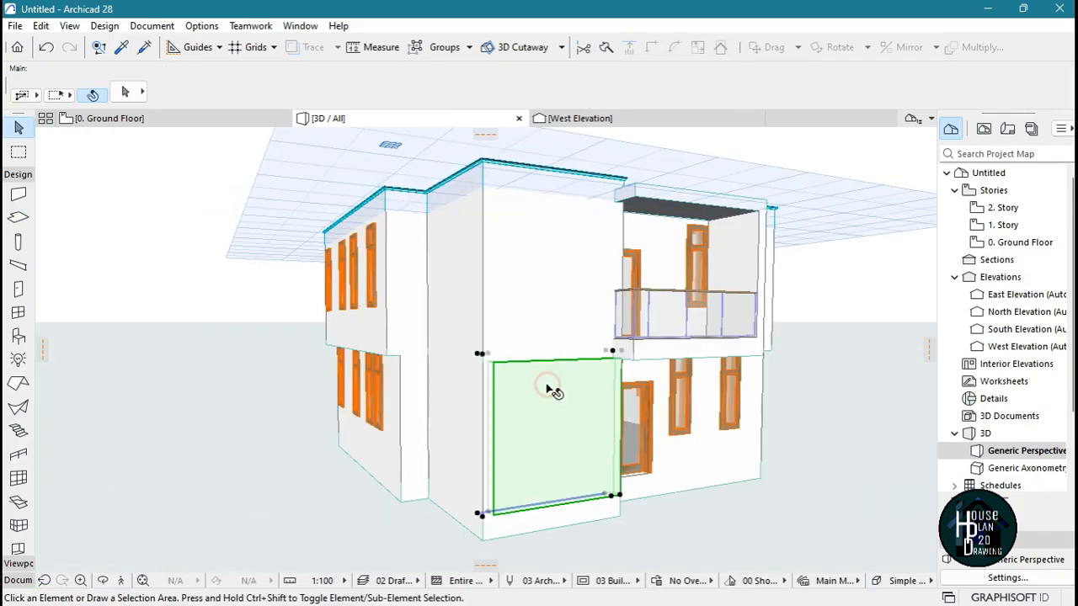
pyautogui.press('Delete')
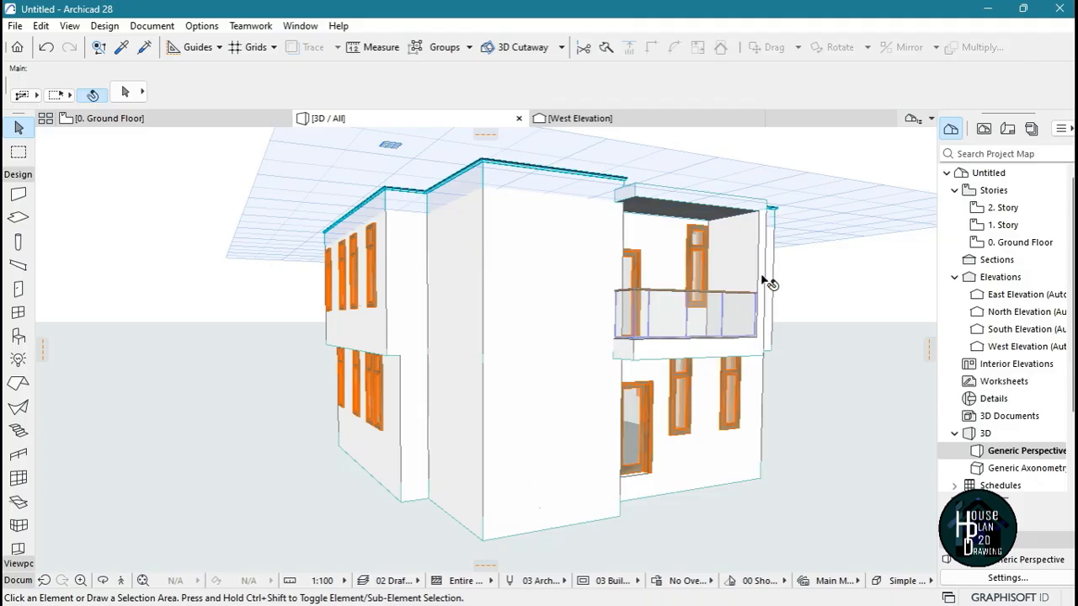
# Open the Ground Floor plan and choose the plain Window from the Basic Windows library as the window type
pyautogui.doubleClick(1017, 244)
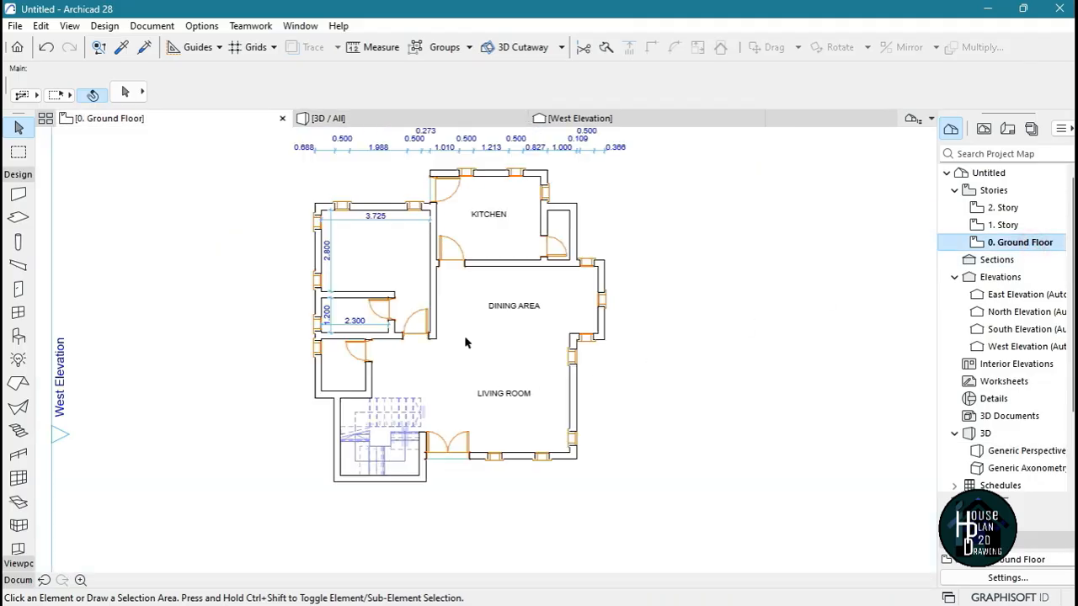
pyautogui.scroll(8, 428, 385)
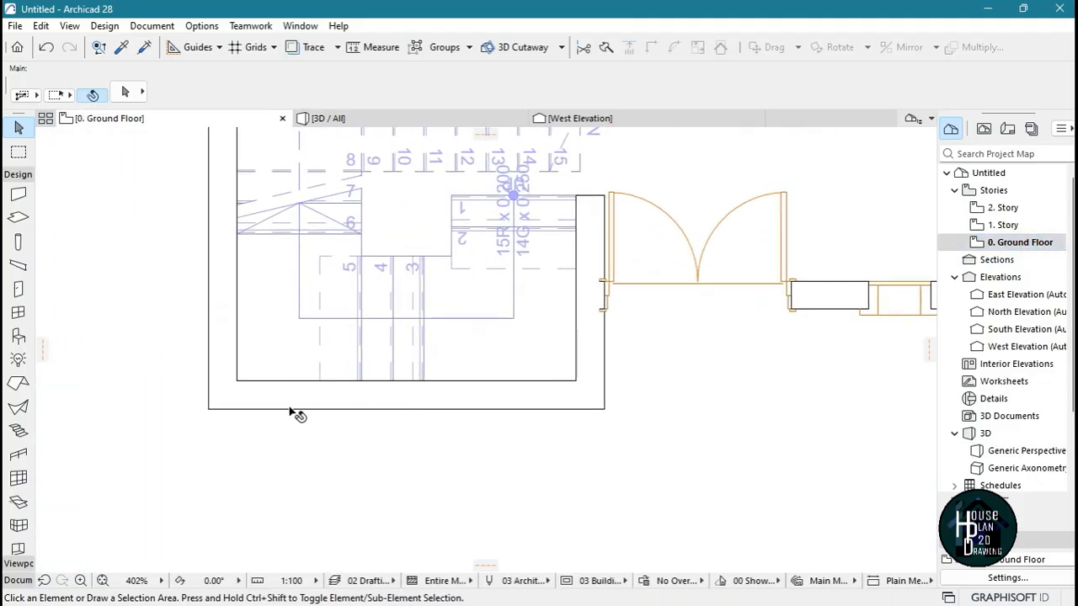
pyautogui.click(17, 313)
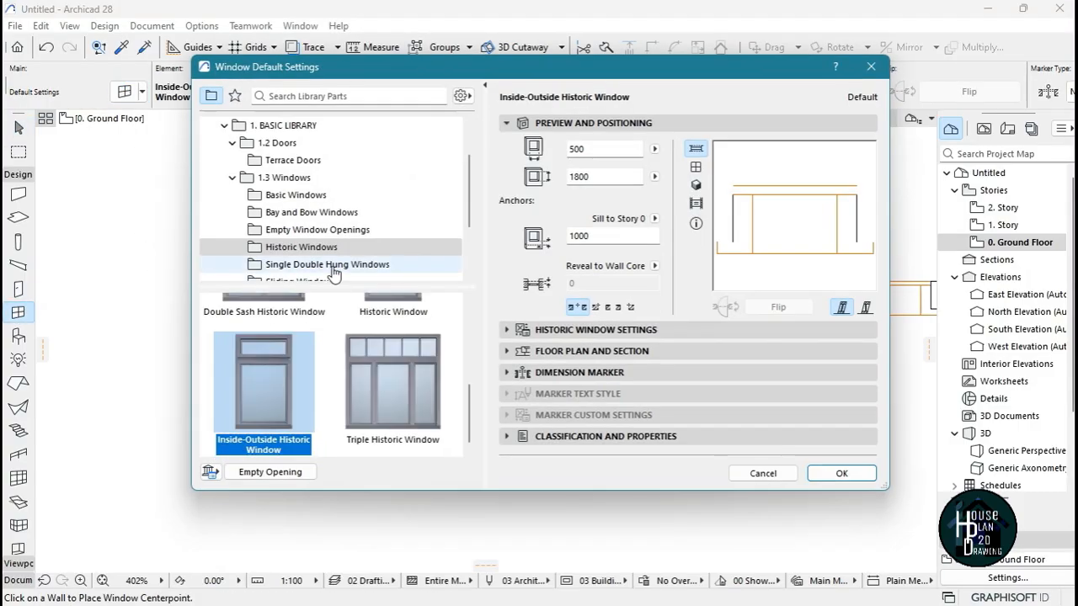
pyautogui.click(316, 195)
pyautogui.scroll(-3, 355, 405)
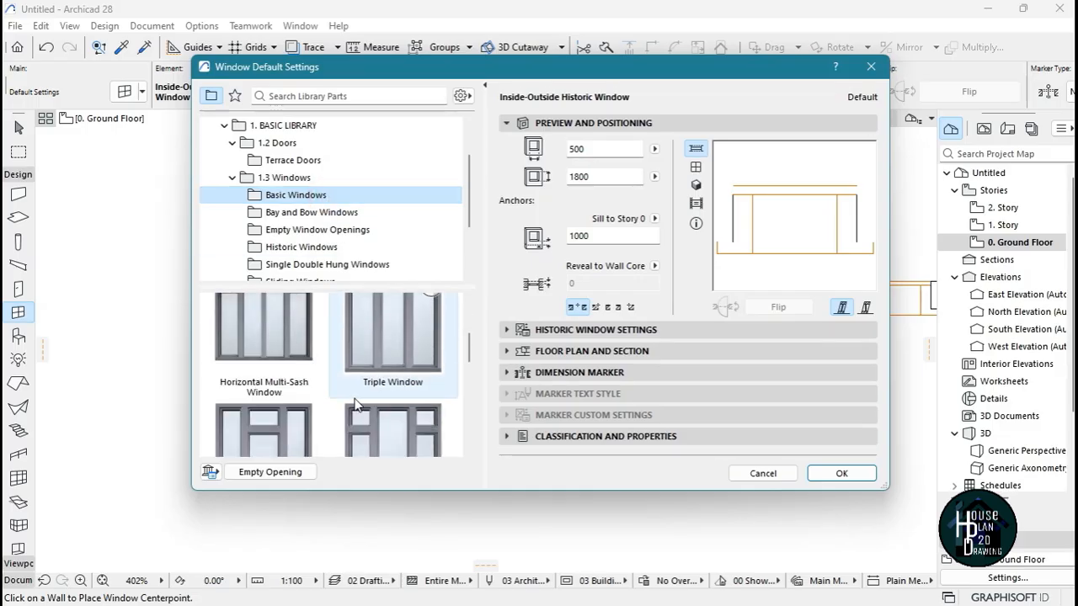
pyautogui.scroll(-5, 360, 383)
pyautogui.scroll(1, 374, 379)
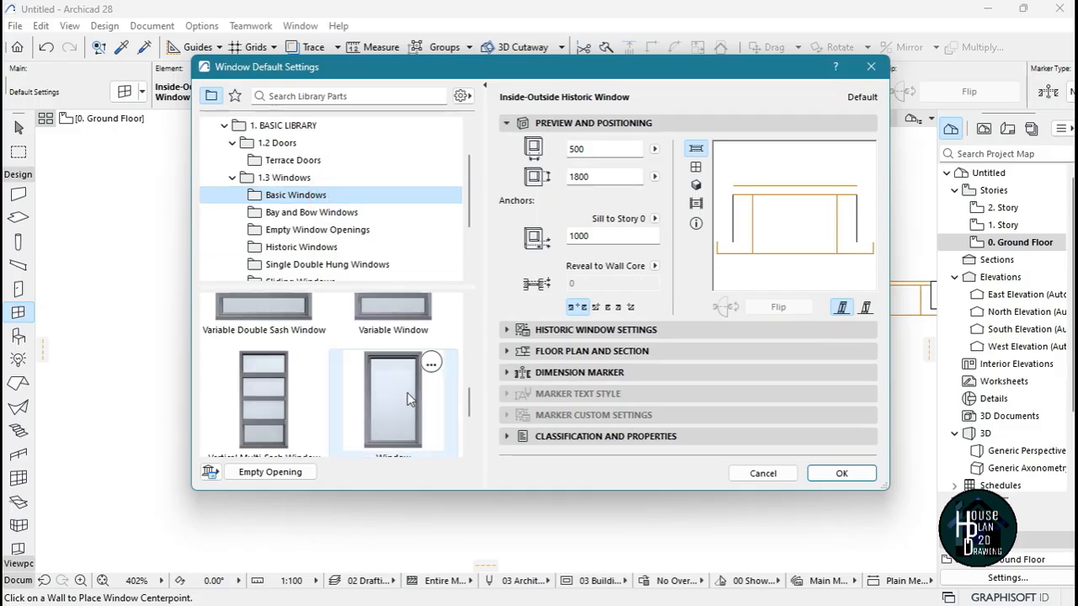
pyautogui.click(398, 392)
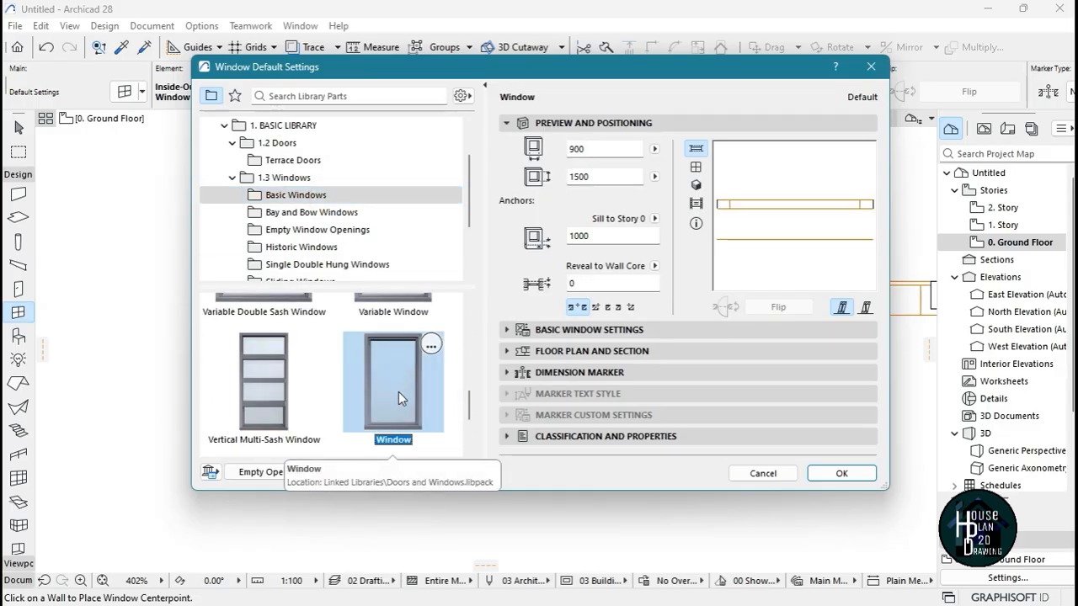
pyautogui.click(841, 473)
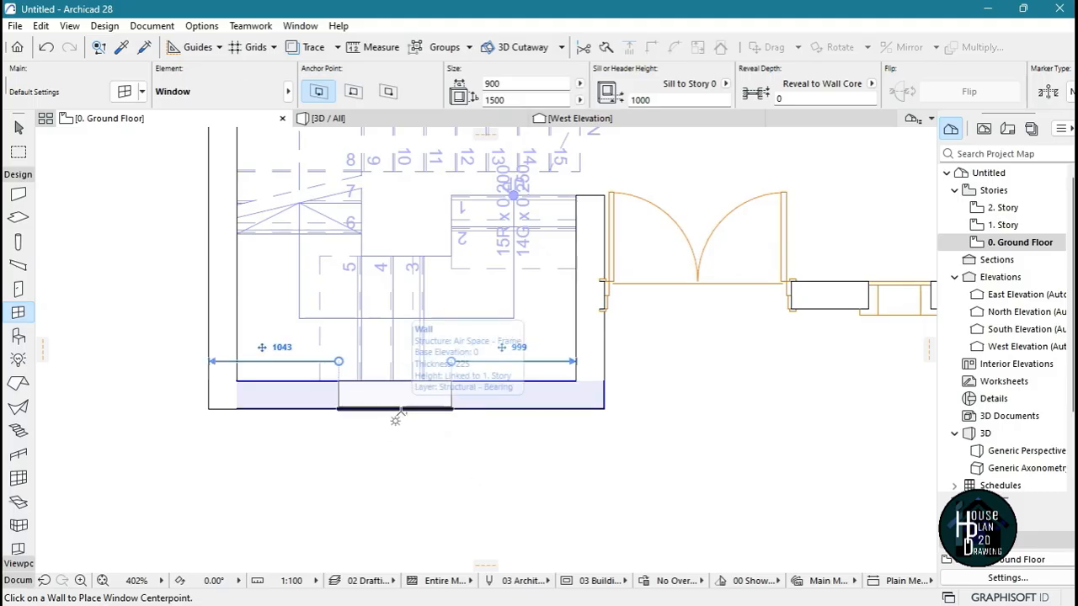
# Place the window near the middle of the stairwell's front exterior wall, beside the double entrance door
pyautogui.click(405, 410)
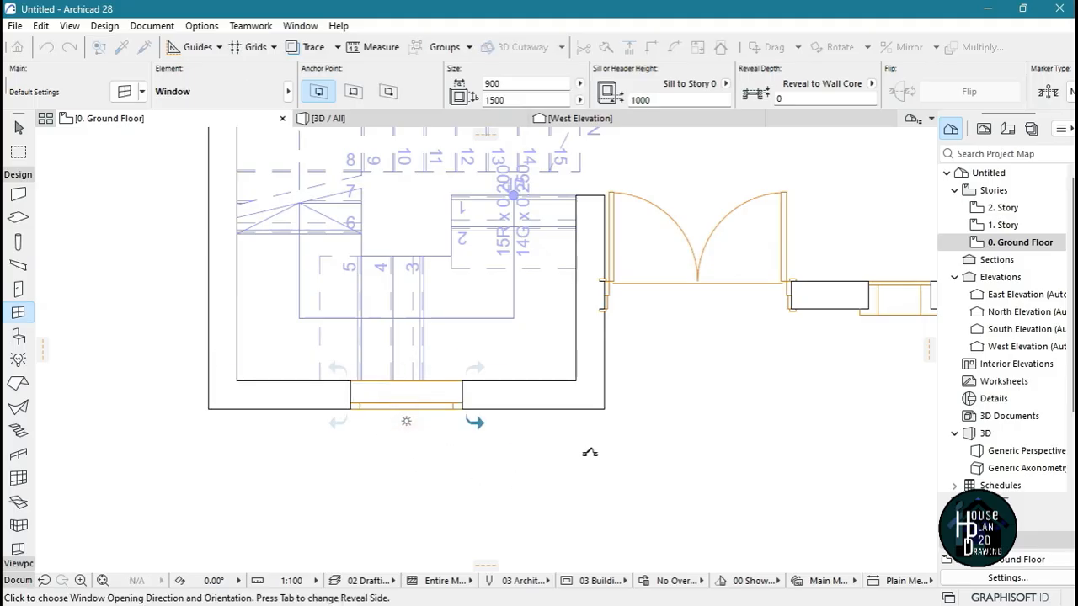
pyautogui.scroll(-2, 497, 451)
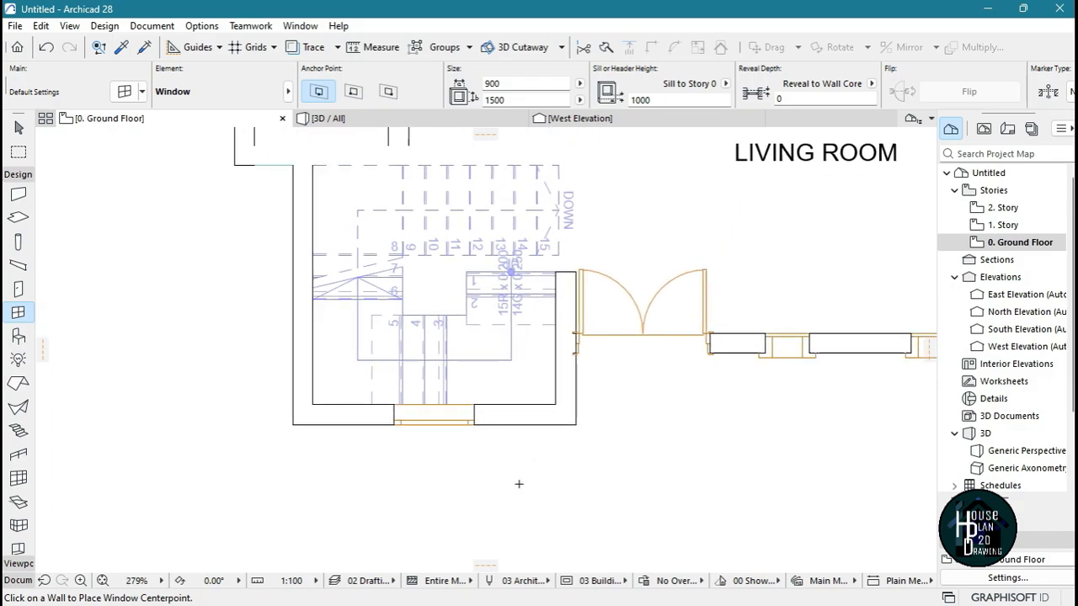
pyautogui.press('Escape')
# Return to the 3D model and inspect the new stairwell window and the entrance front from several angles
pyautogui.click(438, 119)
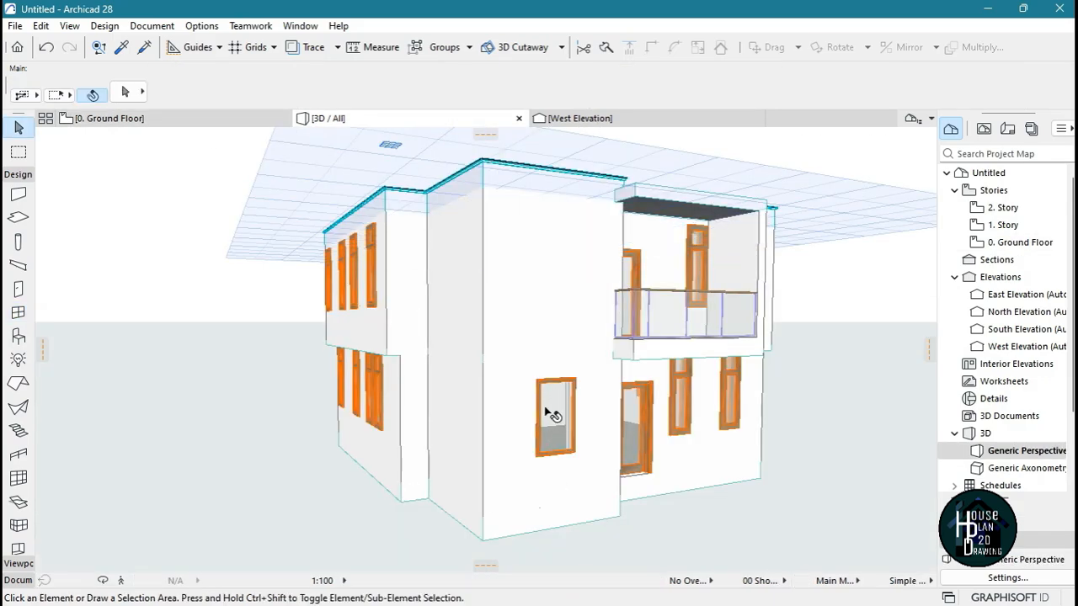
pyautogui.click(122, 580)
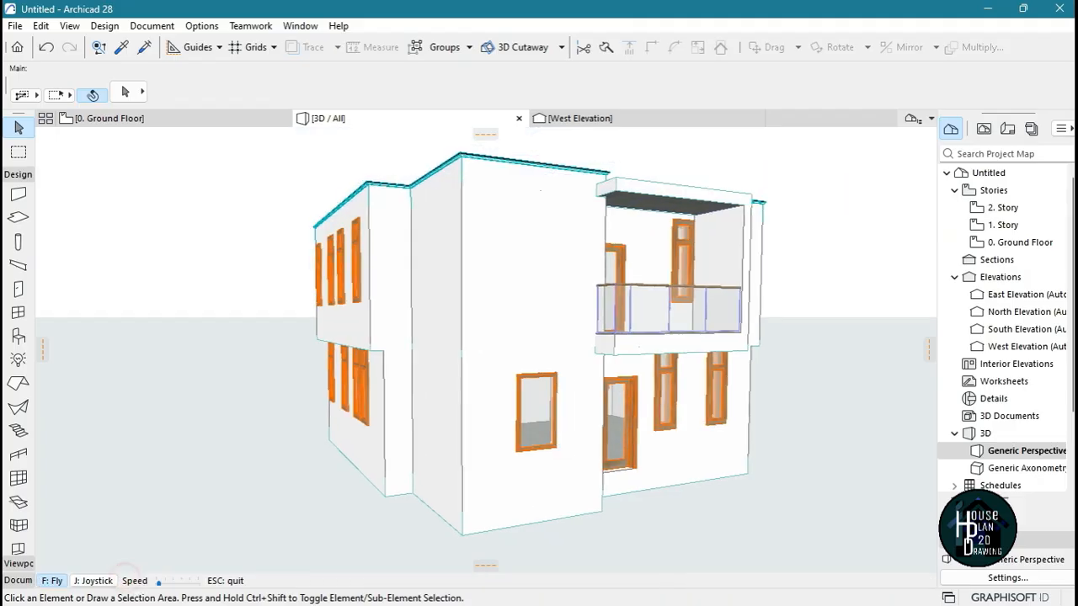
pyautogui.press('Up')
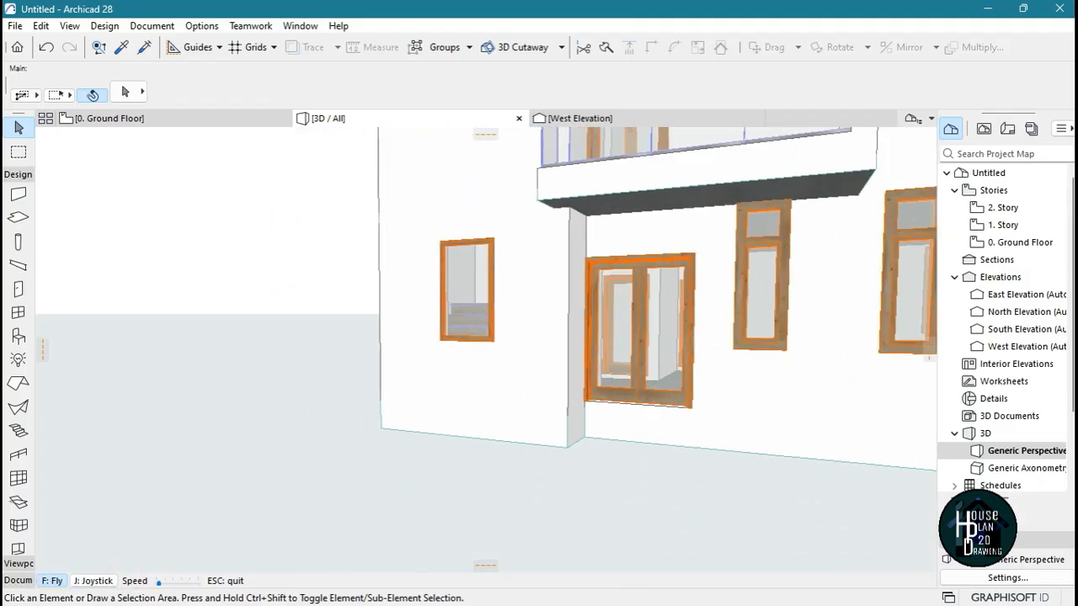
pyautogui.press('Down')
pyautogui.press('Up')
pyautogui.press('Down')
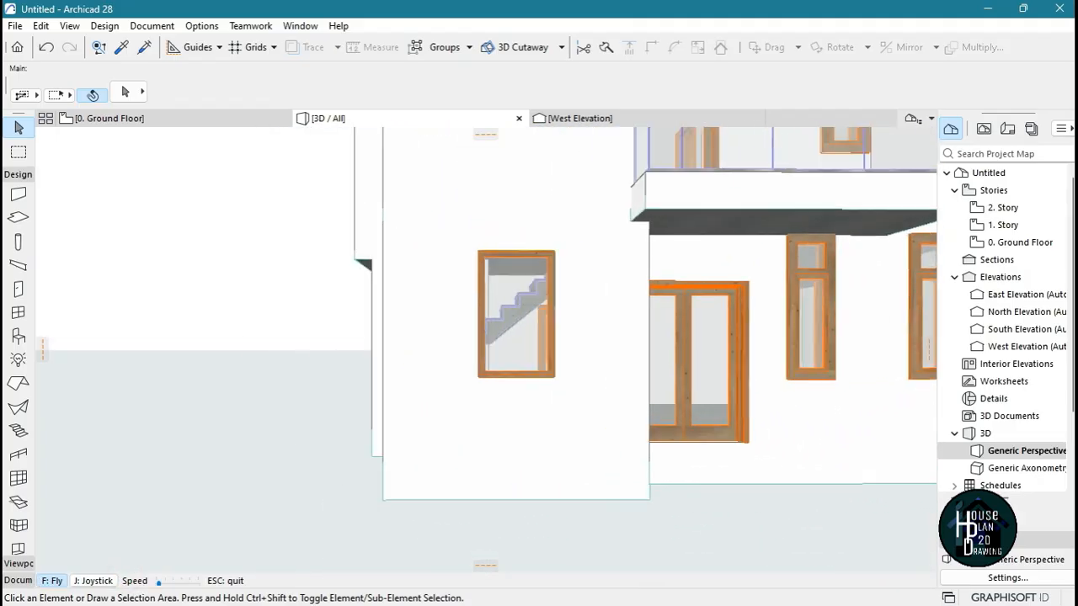
pyautogui.press('Escape')
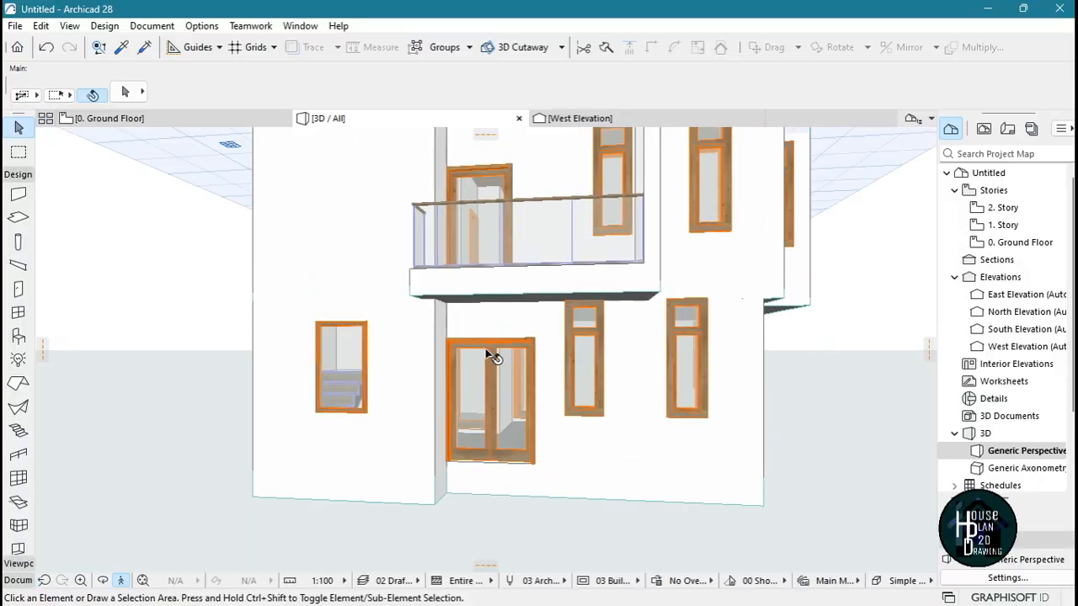
# Switch to the Nova Residence project in ARCHICAD 25 and examine its tall stairwell window and front facade
pyautogui.moveTo(627, 596)
pyautogui.click(679, 589)
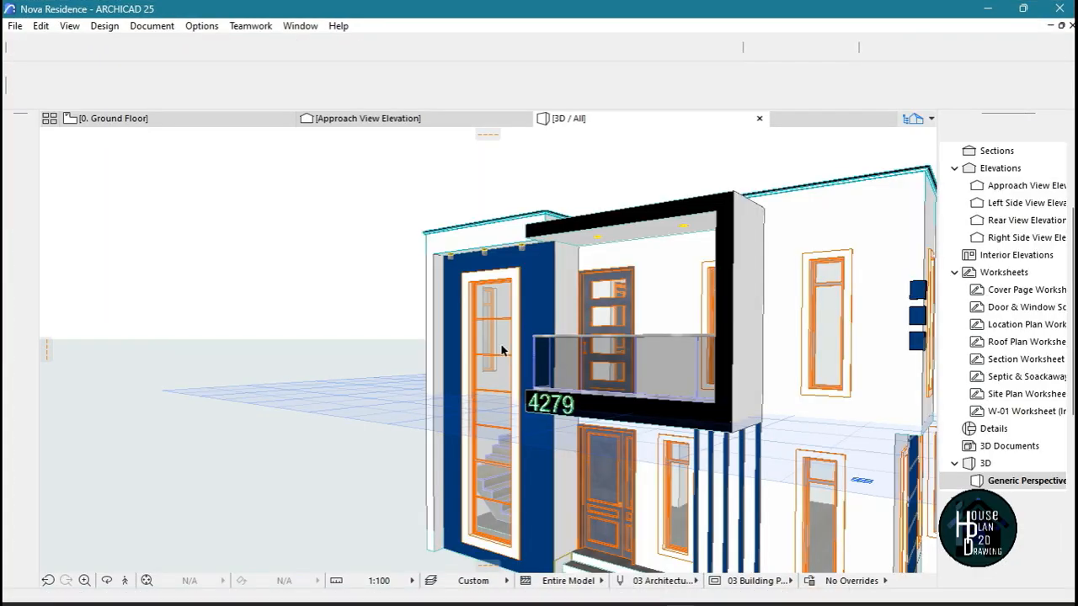
pyautogui.click(125, 581)
pyautogui.press('Up')
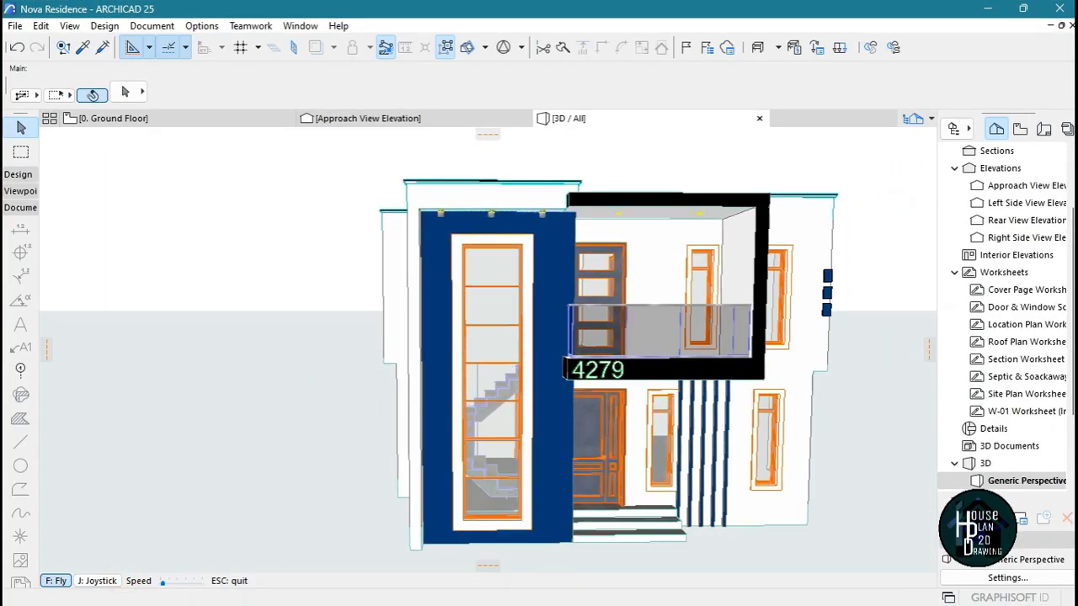
pyautogui.press('Escape')
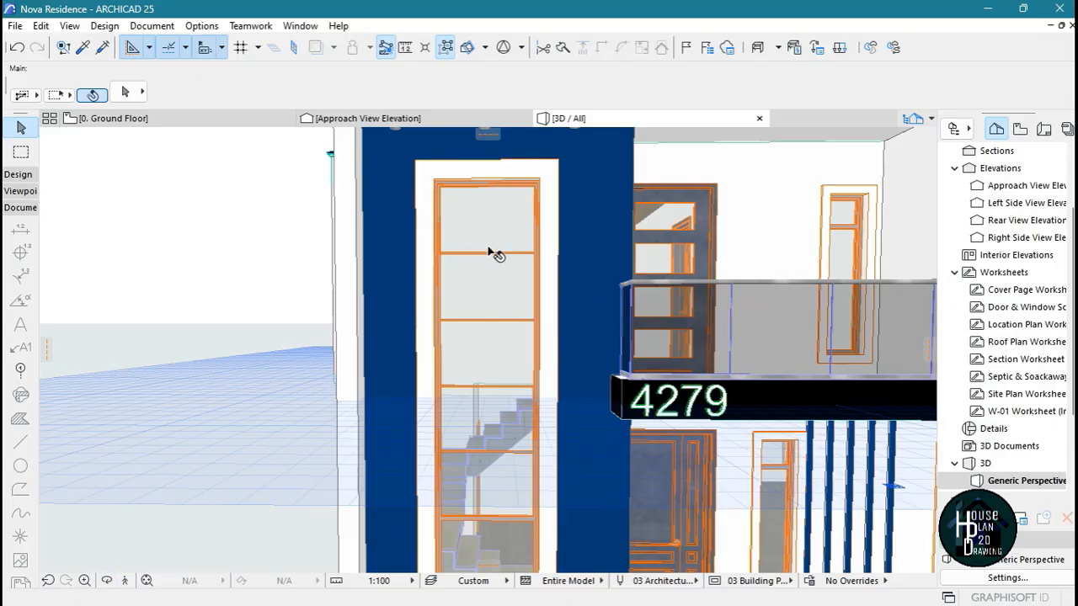
pyautogui.press('Down')
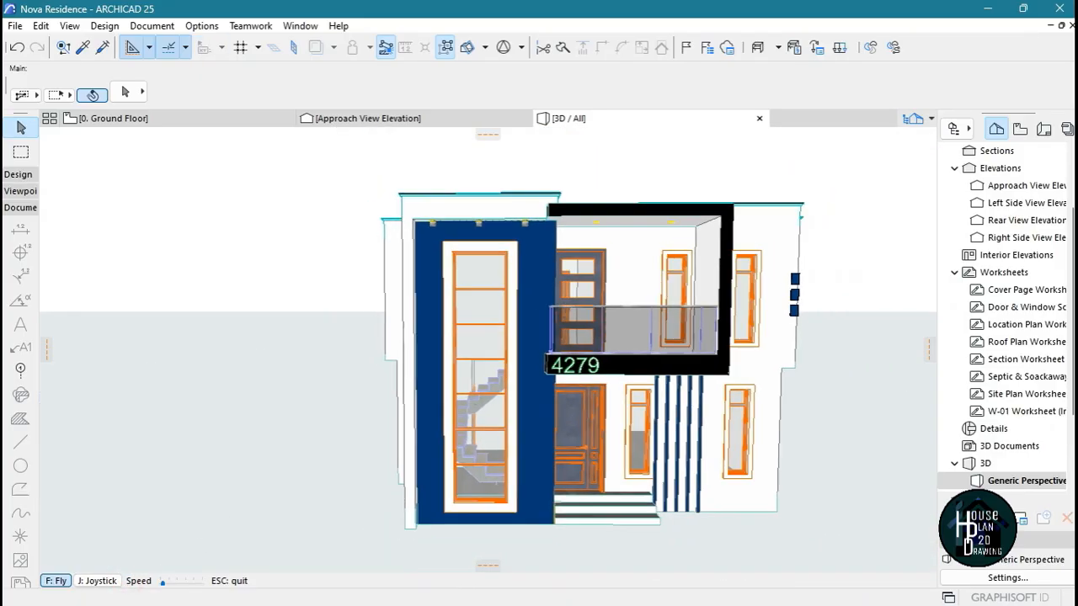
pyautogui.press('Right')
pyautogui.press('Escape')
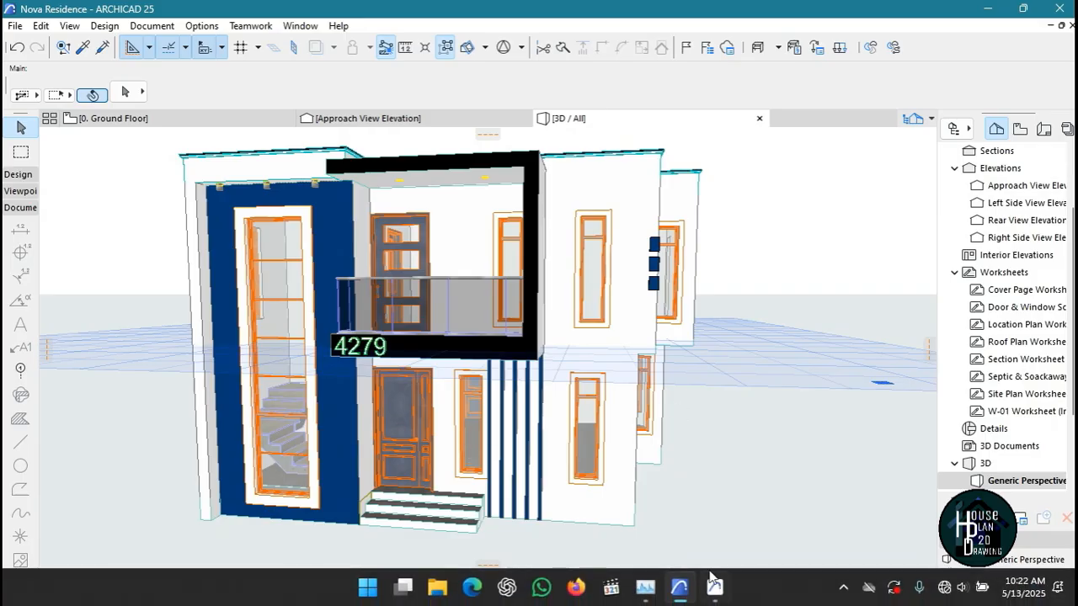
# Switch back to the untitled Archicad 28 project and start stretching the stairwell window's height from its lower corner
pyautogui.click(716, 591)
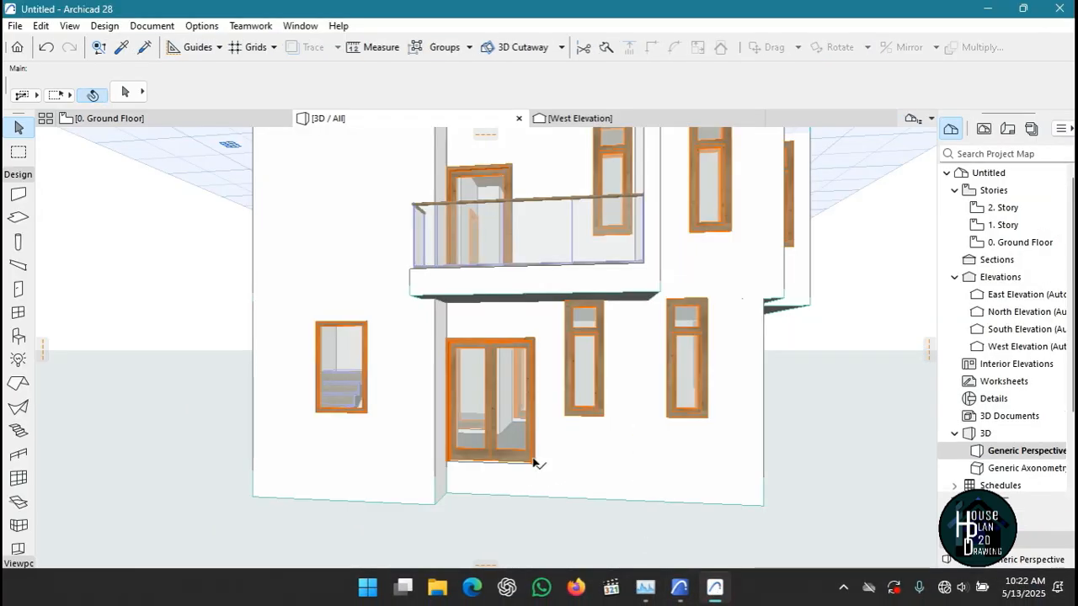
pyautogui.click(349, 353)
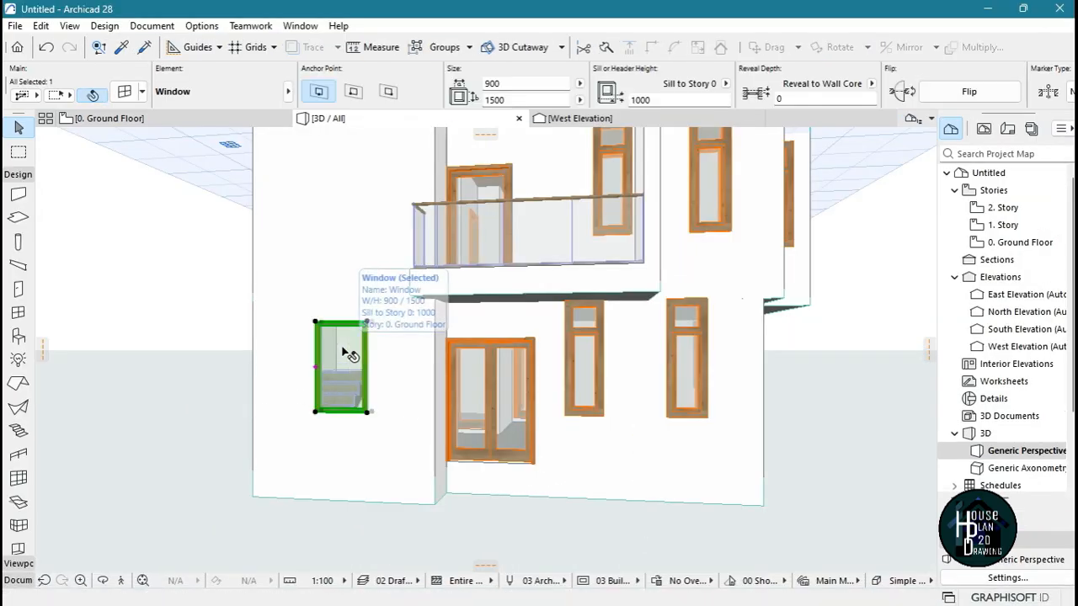
pyautogui.scroll(2, 405, 439)
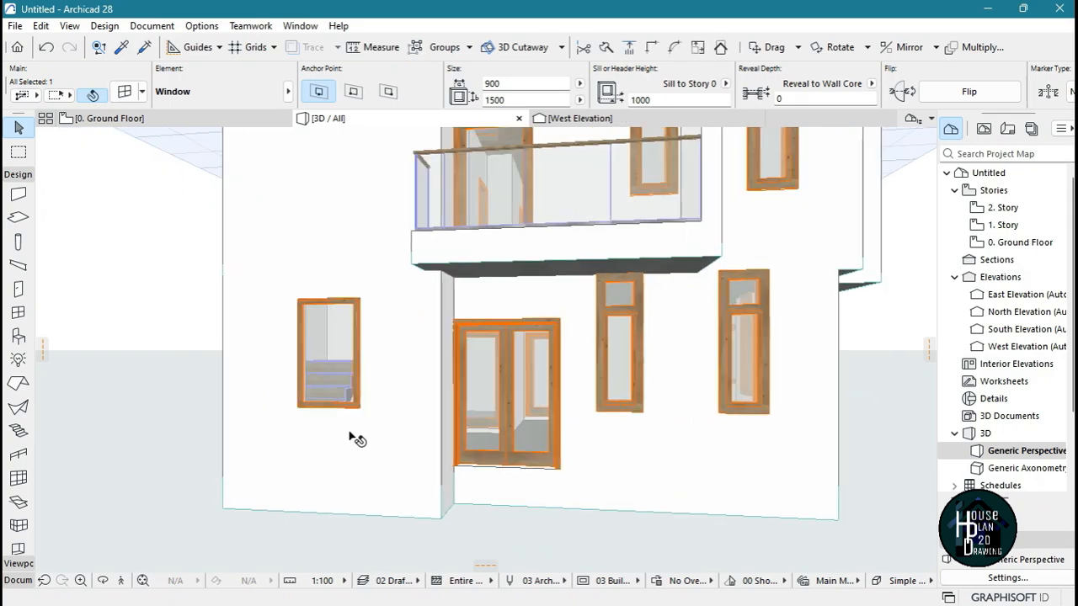
pyautogui.click(359, 411)
pyautogui.click(447, 485)
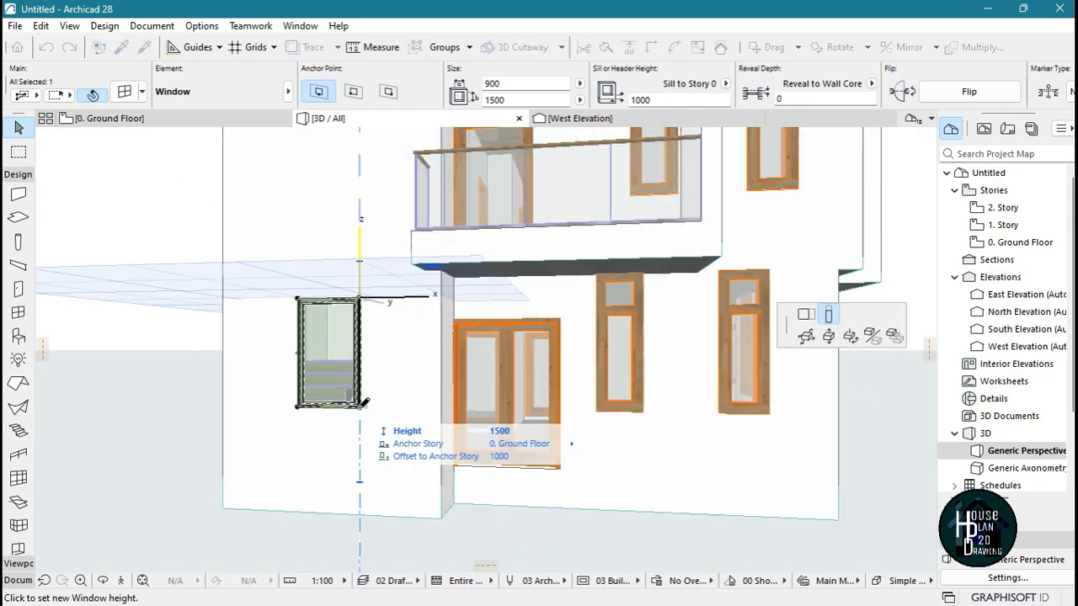
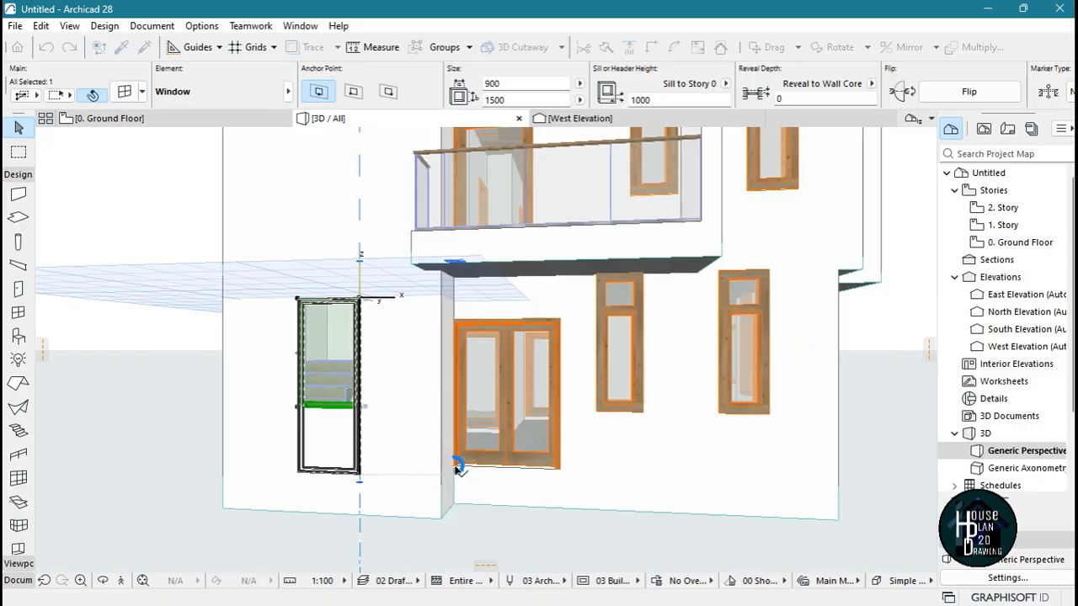
# Stretch the stairwell window down to the double entrance door's base, and set that door's sill height to 0
pyautogui.click(458, 463)
pyautogui.press('Escape')
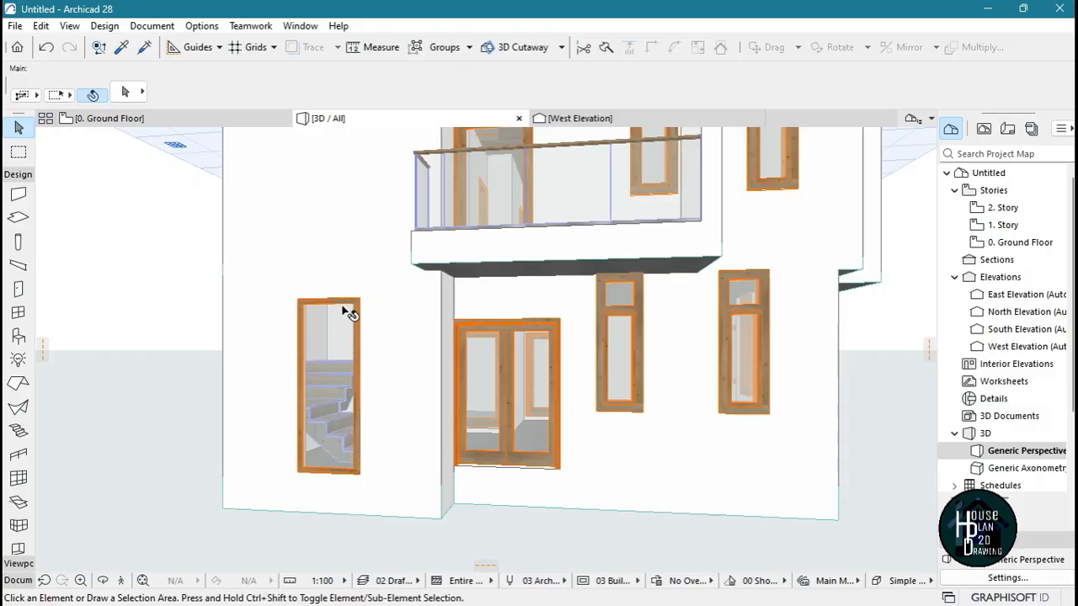
pyautogui.click(529, 362)
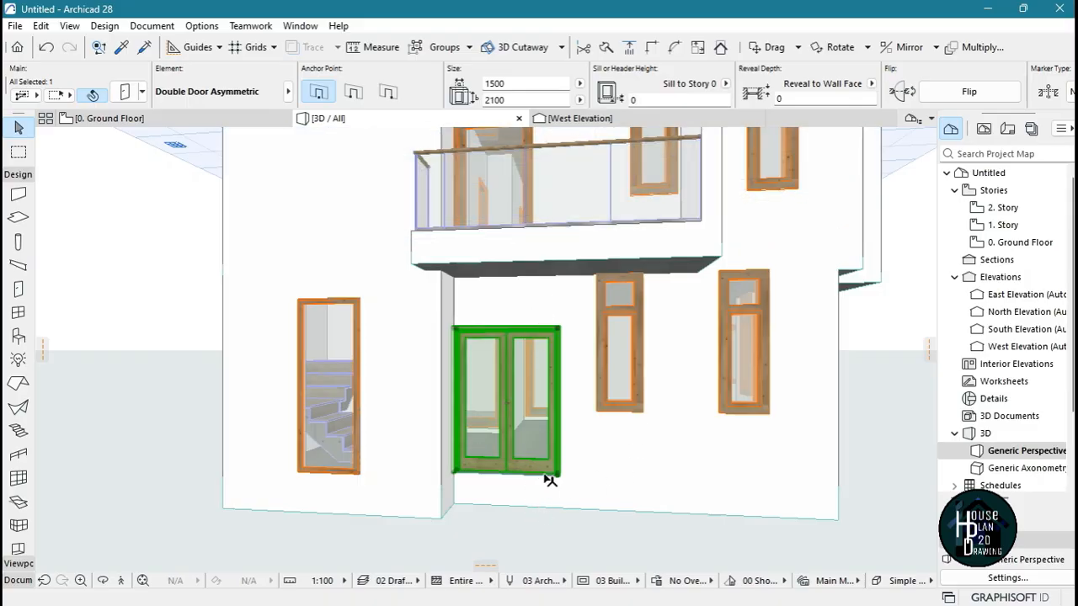
pyautogui.press('Escape')
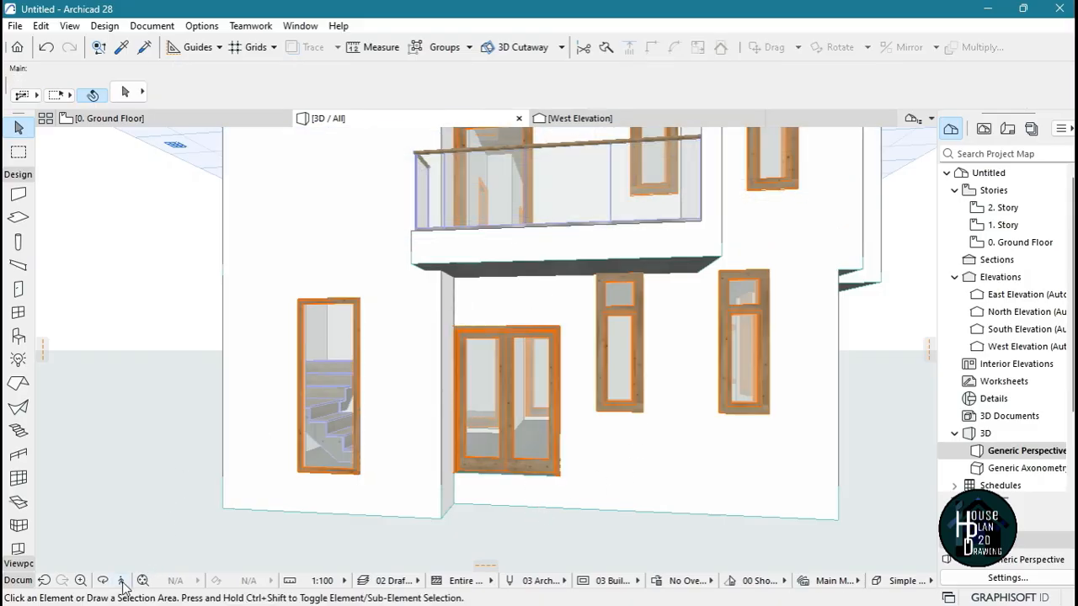
# Inspect the front facade from several angles, comparing the stairwell window, entrance door and upper balcony door
pyautogui.click(121, 580)
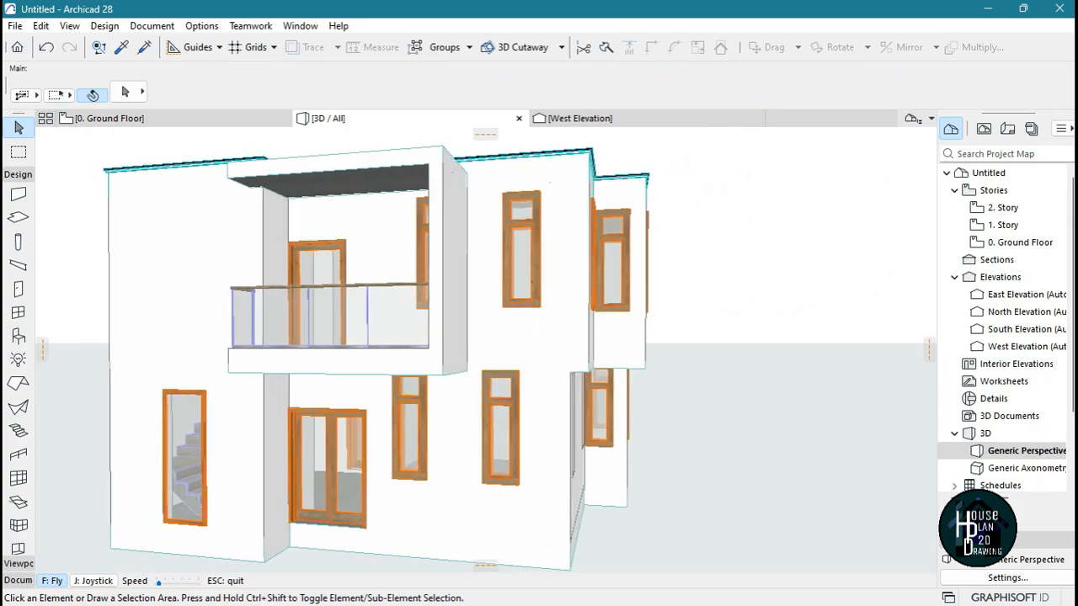
pyautogui.press('Down')
pyautogui.press('Left')
pyautogui.press('Up')
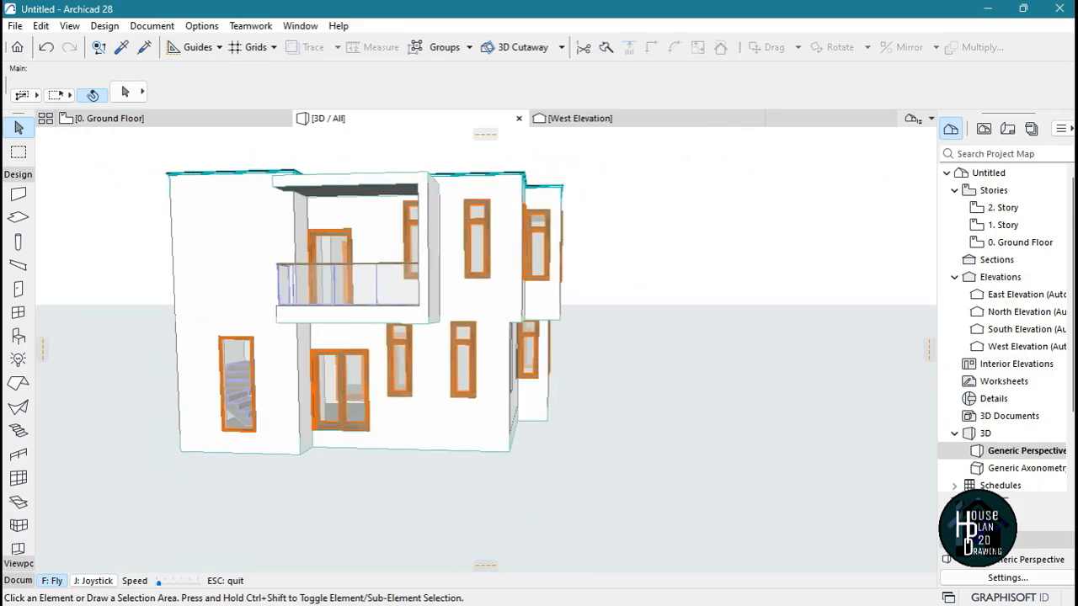
pyautogui.press('Up')
pyautogui.press('Right')
pyautogui.press('Down')
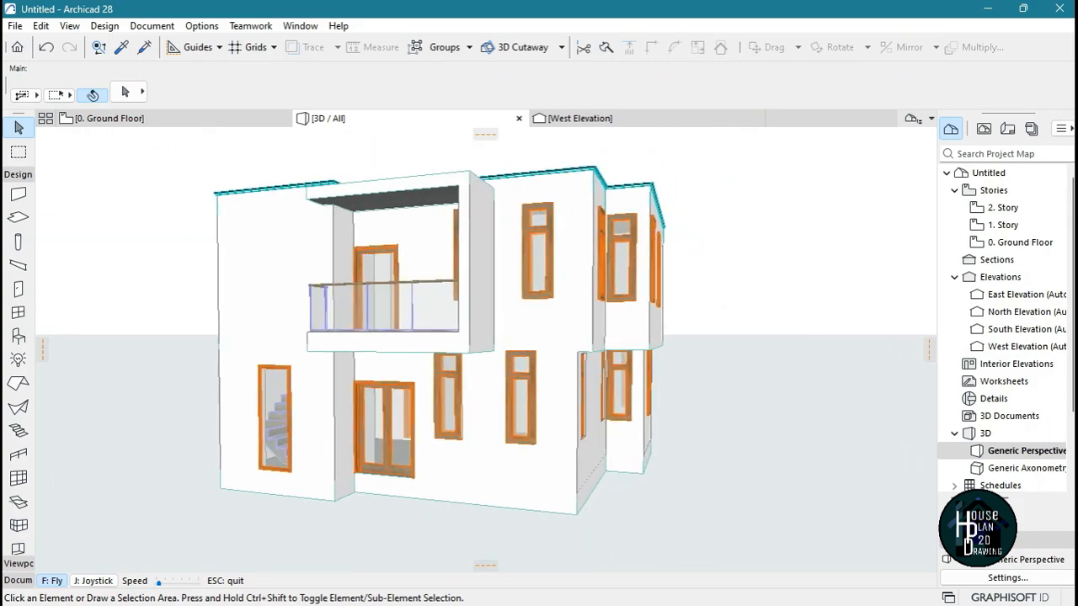
pyautogui.press('Escape')
# Select all doors in the model and set their sill height to 0
pyautogui.click(19, 288)
pyautogui.hotkey('ctrl', 'a')
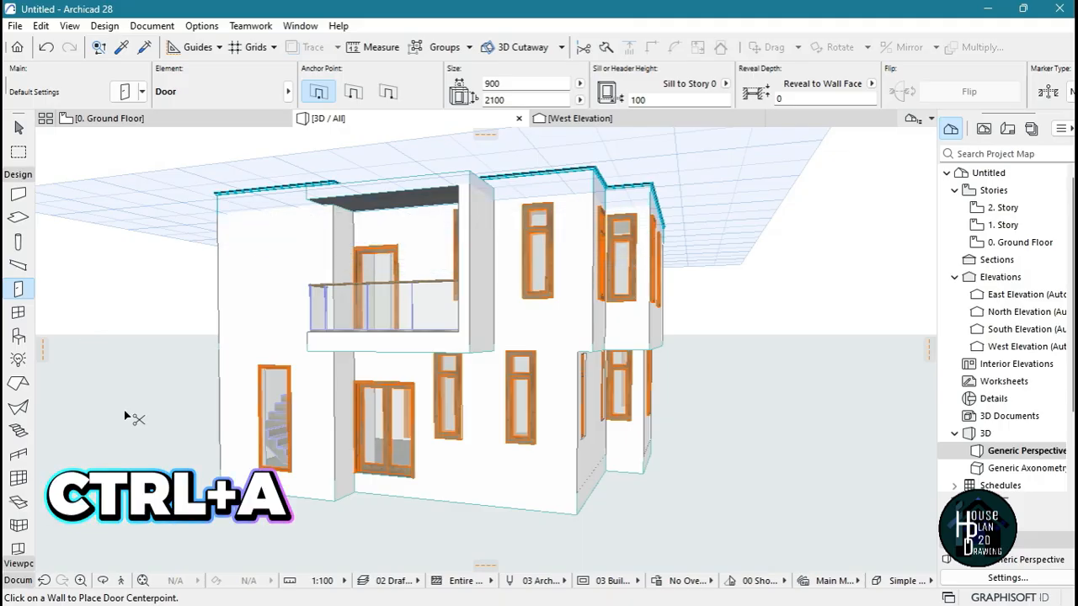
pyautogui.hotkey('ctrl', 'a')
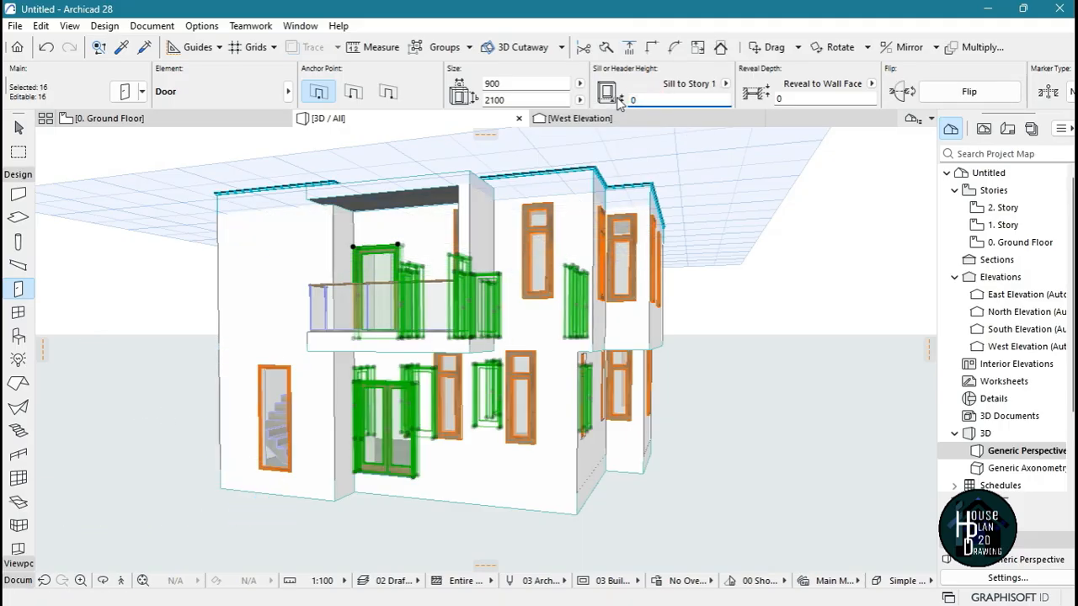
pyautogui.press('Return')
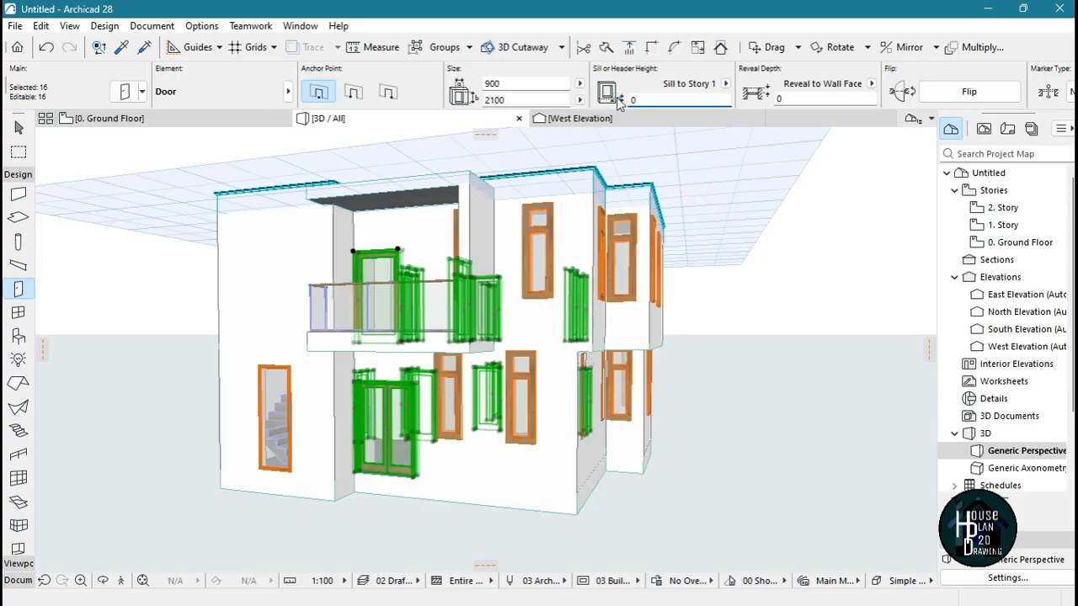
pyautogui.press('Escape')
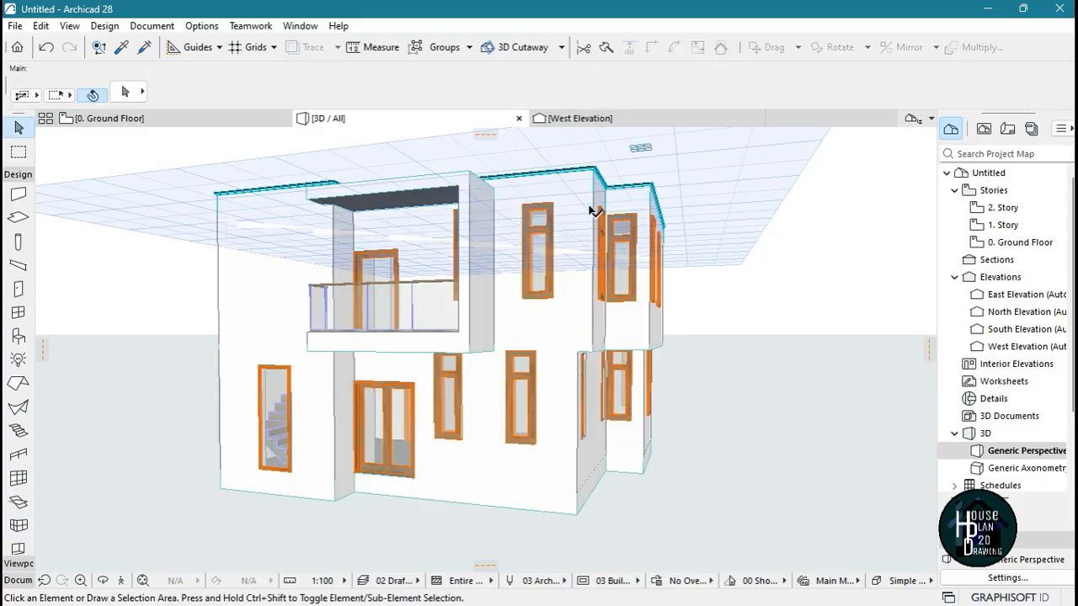
# Select all windows and move them down vertically so their heads align with the top of the double entrance door
pyautogui.click(18, 313)
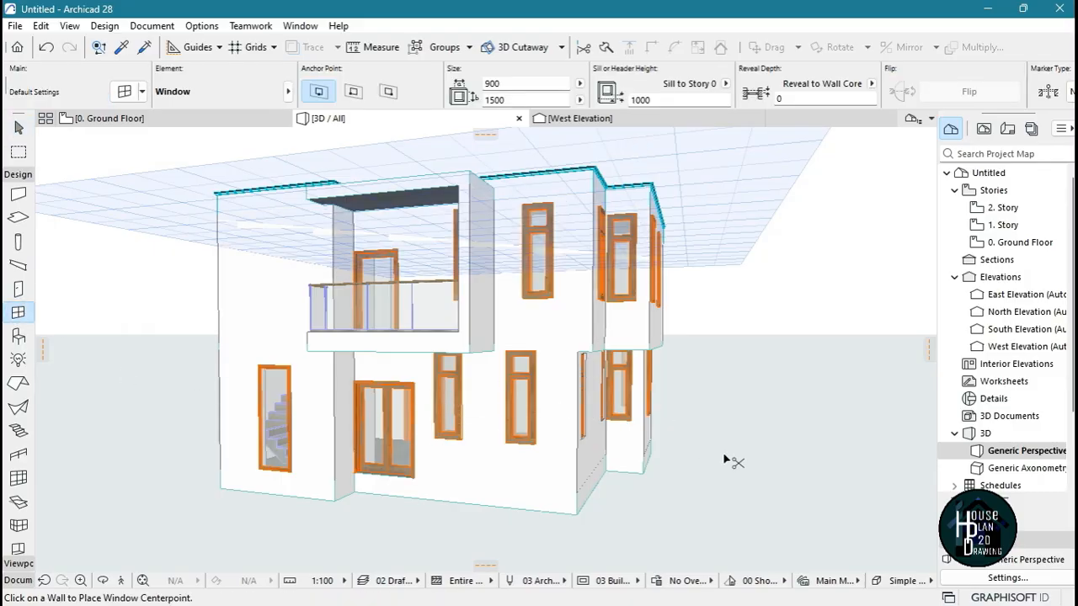
pyautogui.hotkey('ctrl', 'a')
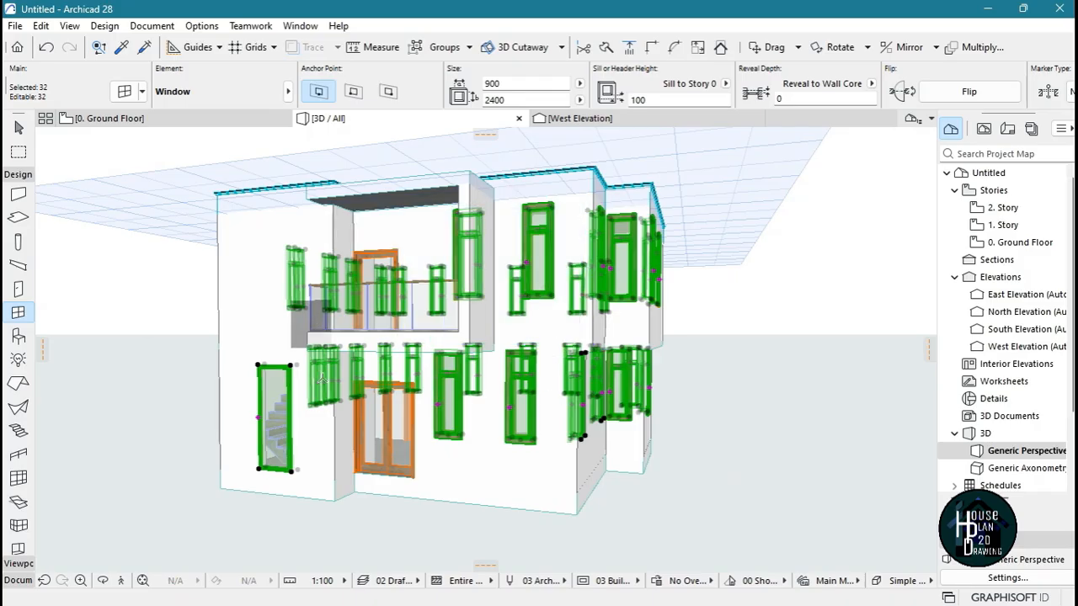
pyautogui.click(142, 580)
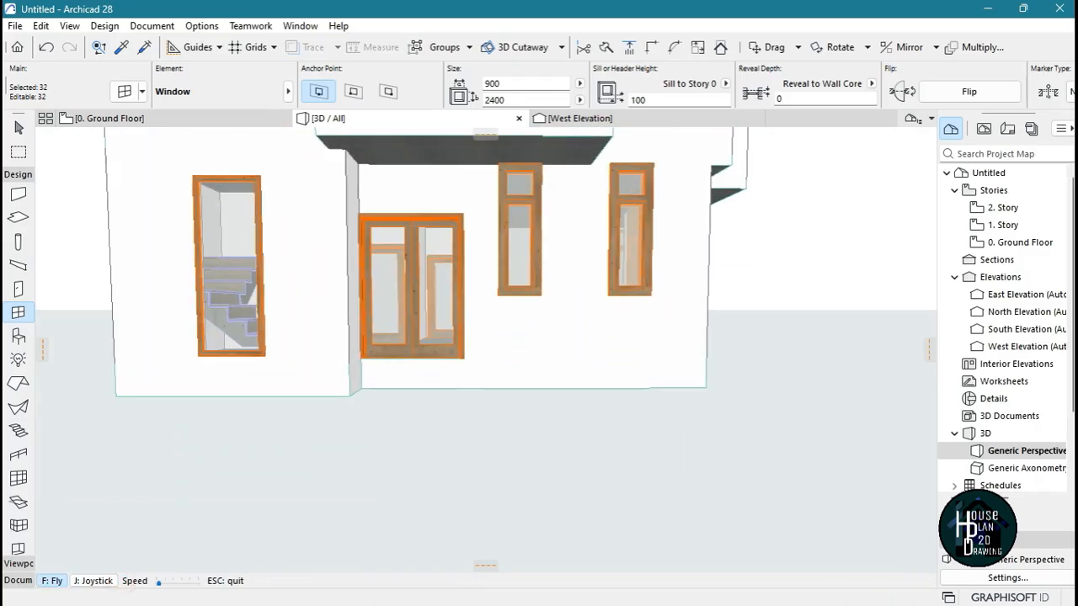
pyautogui.press('Up')
pyautogui.press('Down')
pyautogui.press('Up')
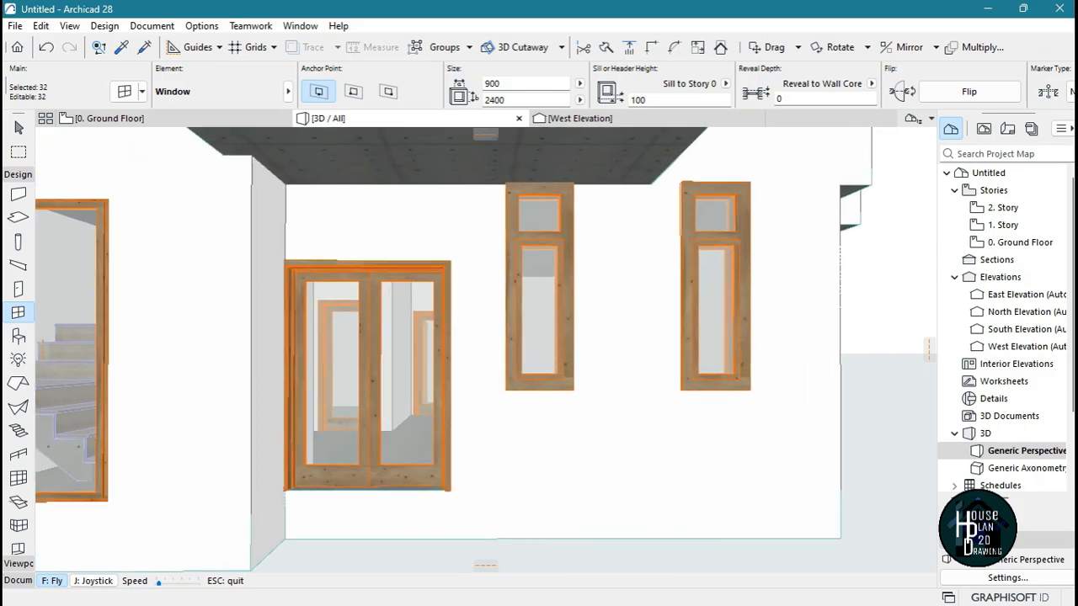
pyautogui.press('Down')
pyautogui.press('Escape')
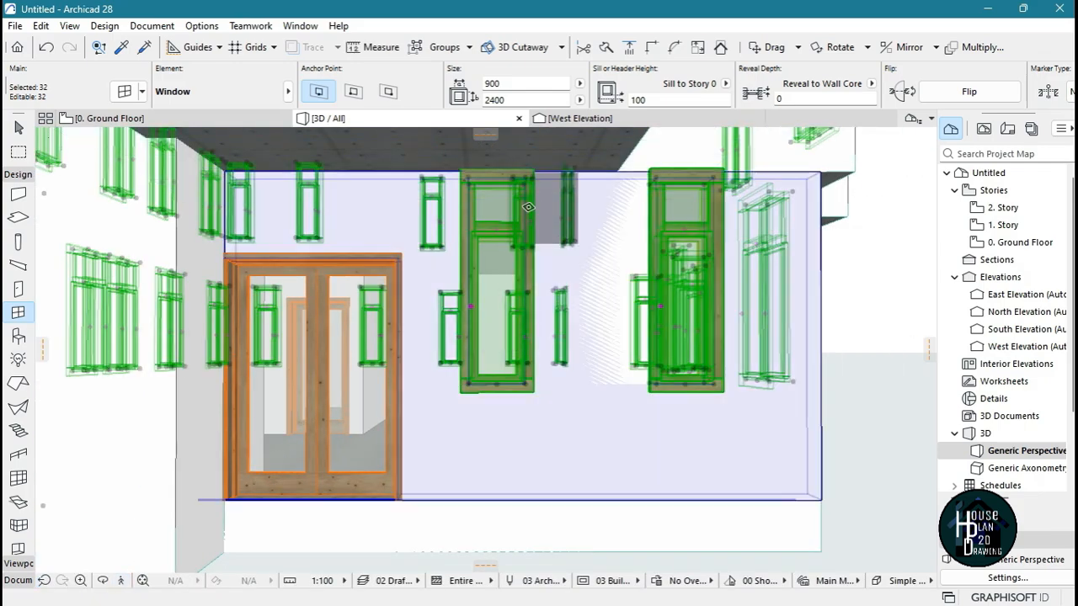
pyautogui.scroll(3, 472, 173)
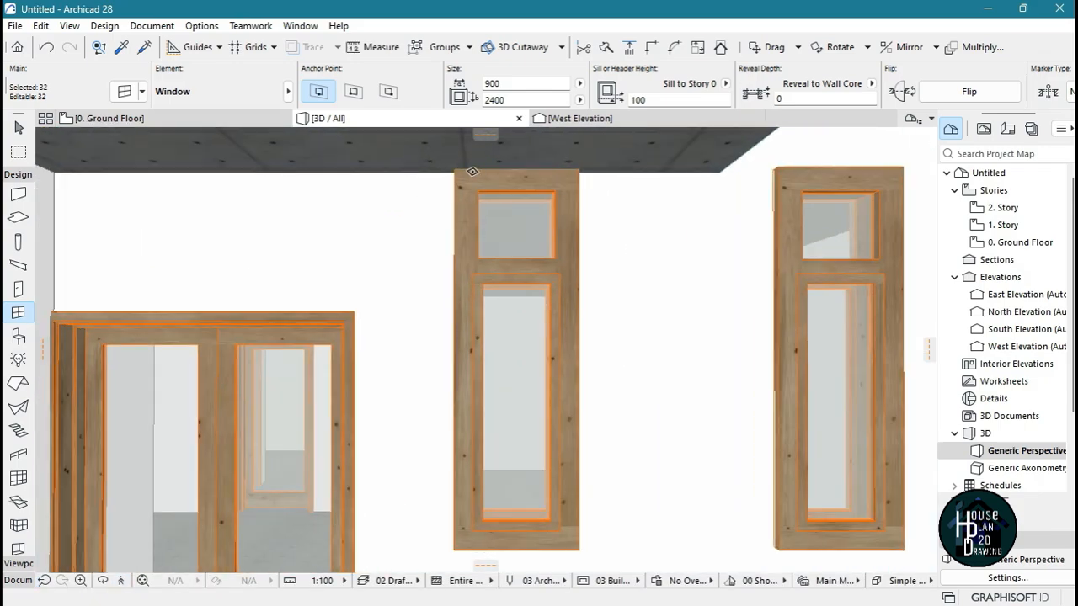
pyautogui.scroll(1, 474, 192)
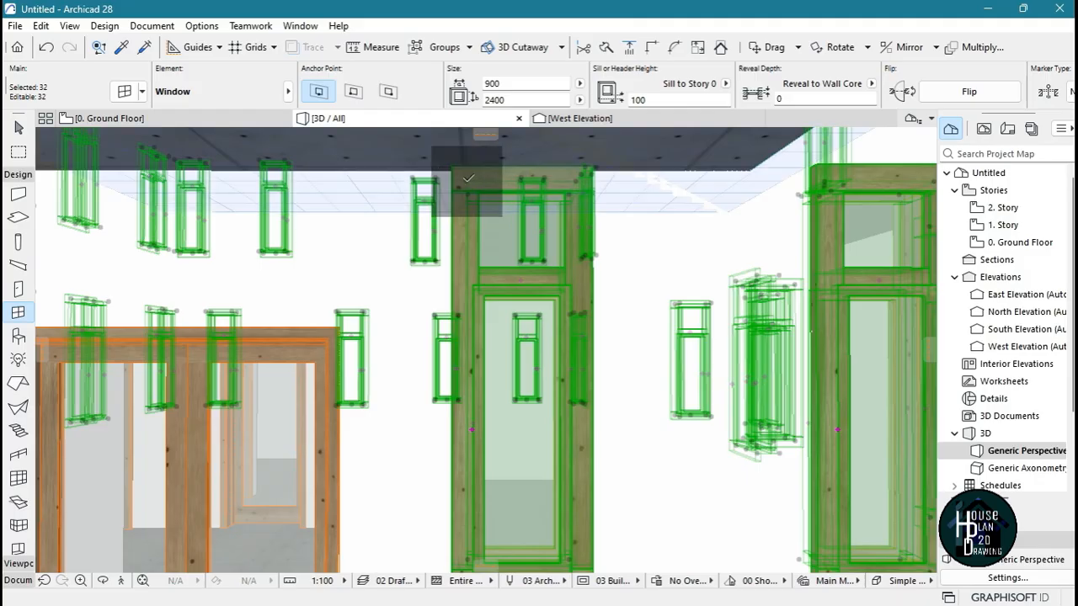
pyautogui.click(468, 178)
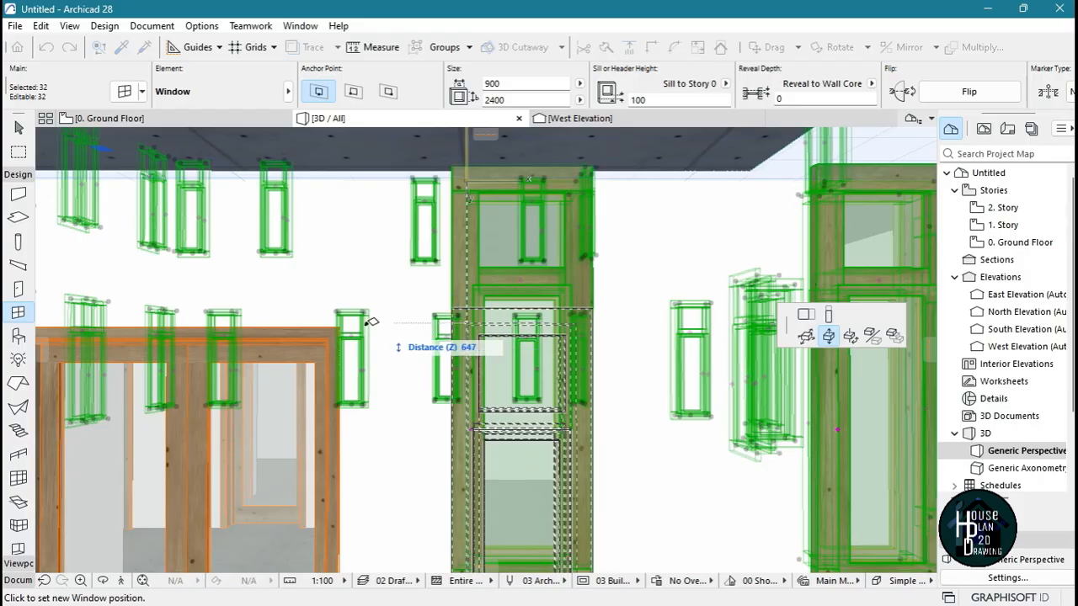
pyautogui.click(447, 318)
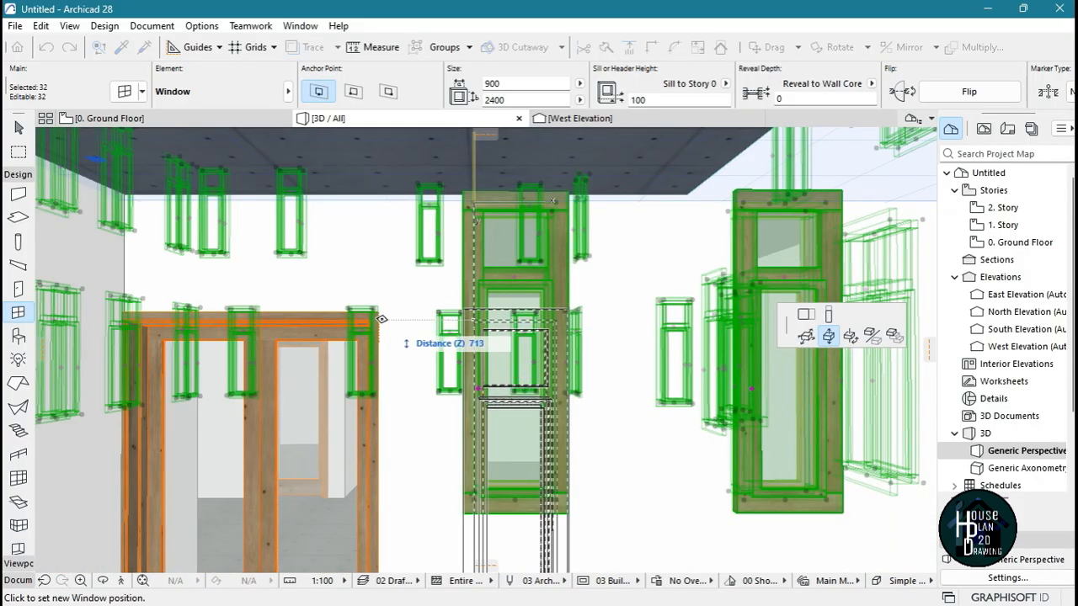
pyautogui.rightClick(382, 319)
pyautogui.click(388, 299)
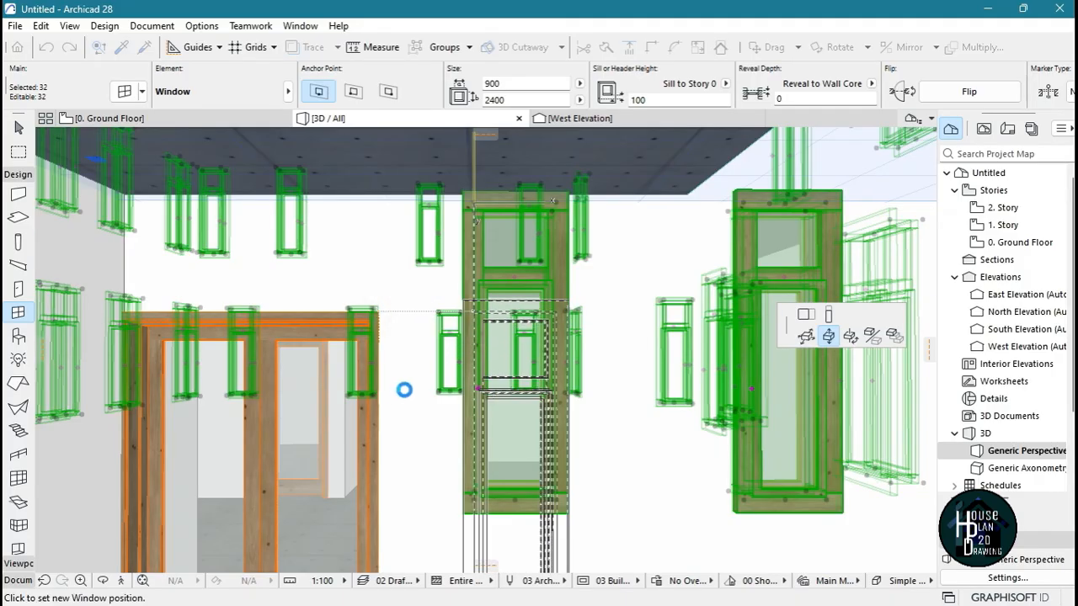
pyautogui.click(416, 422)
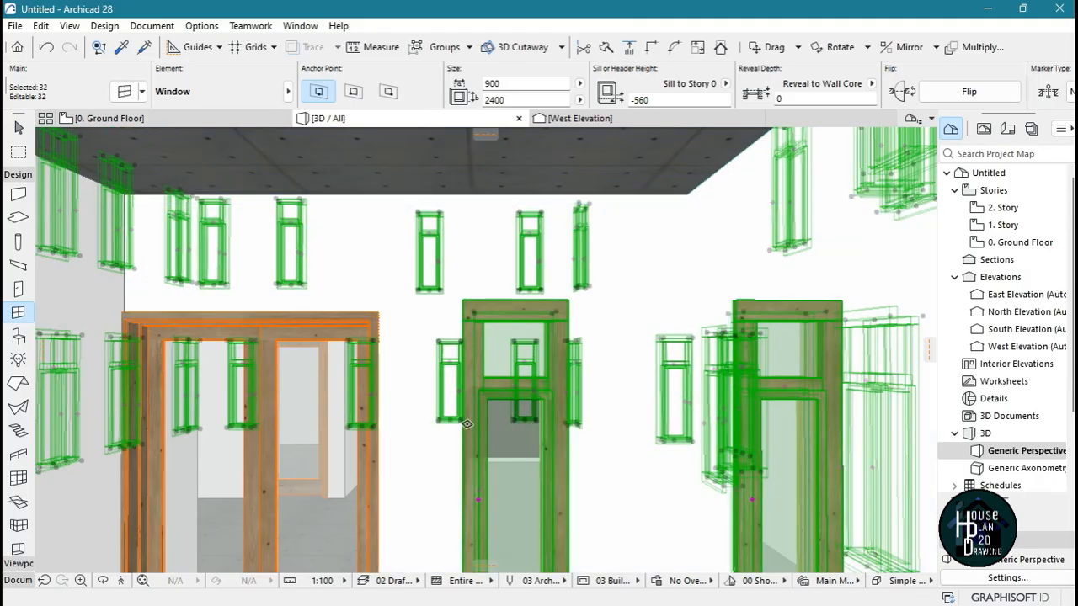
# Fly around the whole house and examine the window positions on every side and at the stairwell
pyautogui.click(121, 583)
pyautogui.press('Down')
pyautogui.press('Down')
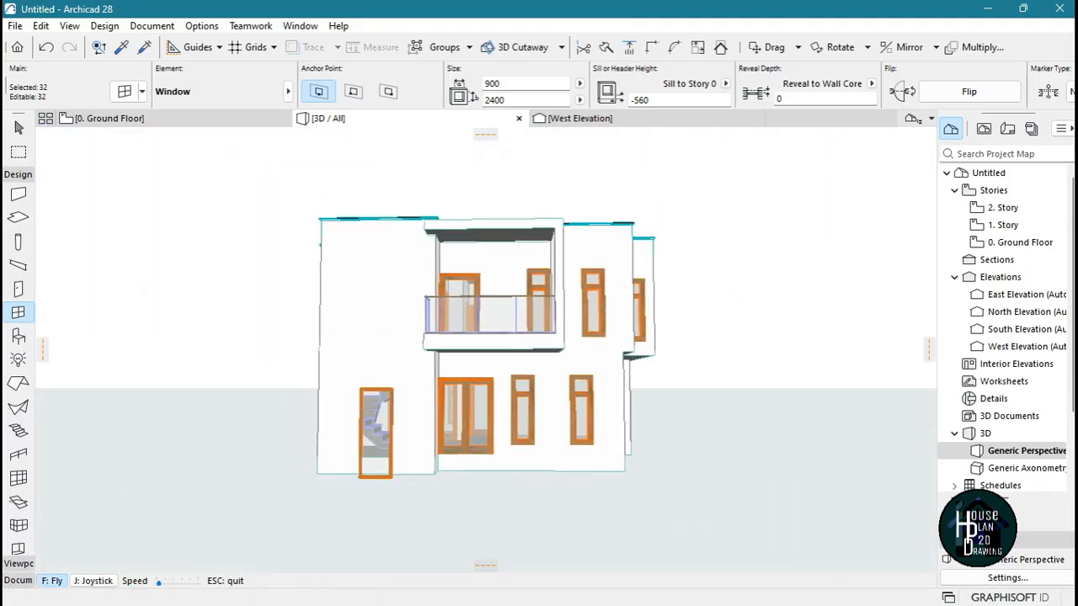
pyautogui.press('Up')
pyautogui.press('Right')
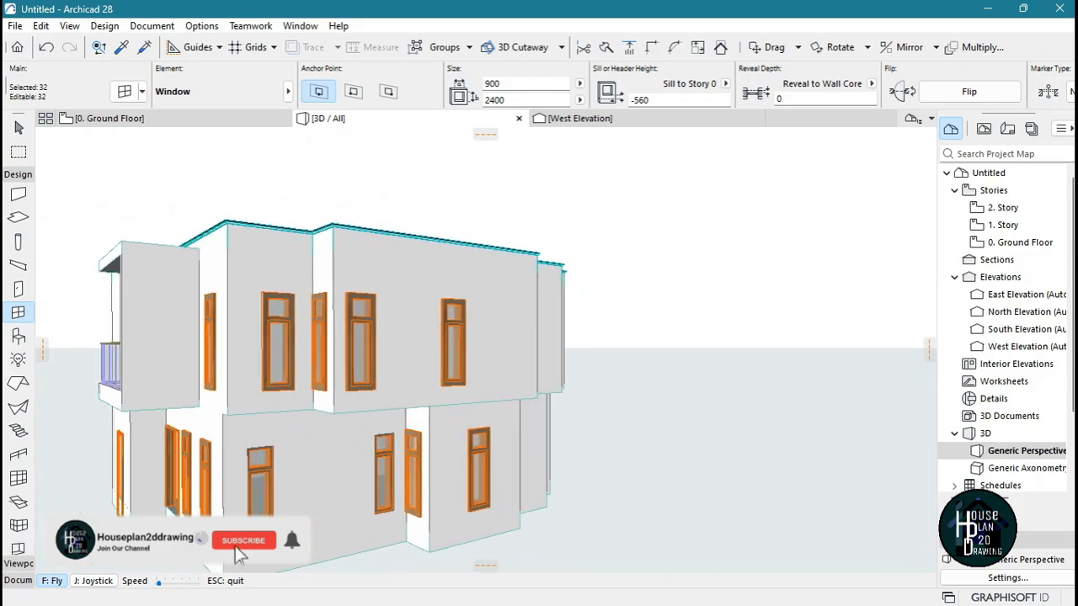
pyautogui.press('Right')
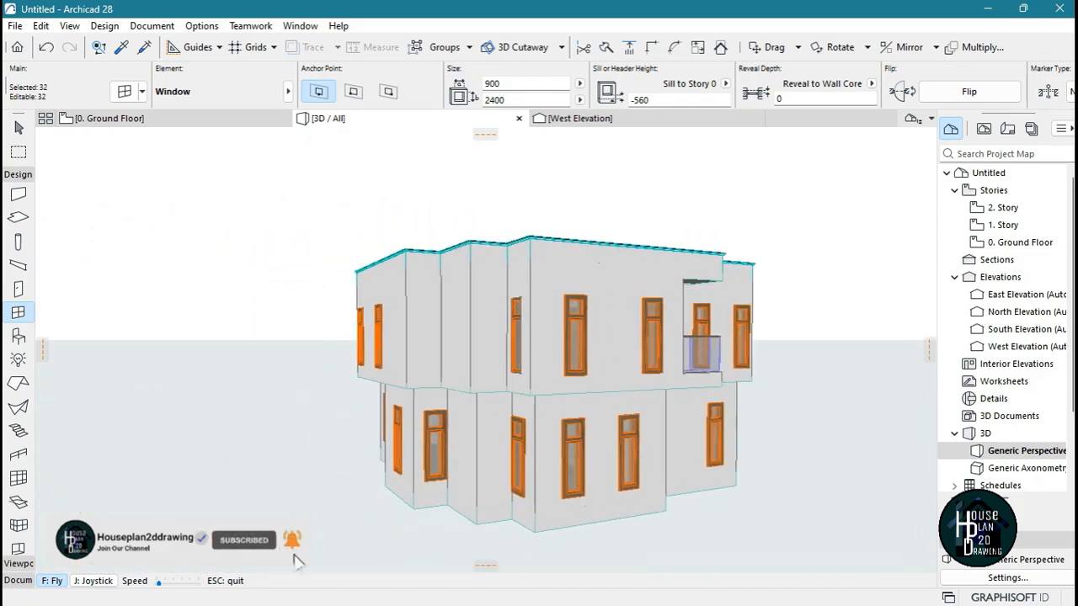
pyautogui.press('Right')
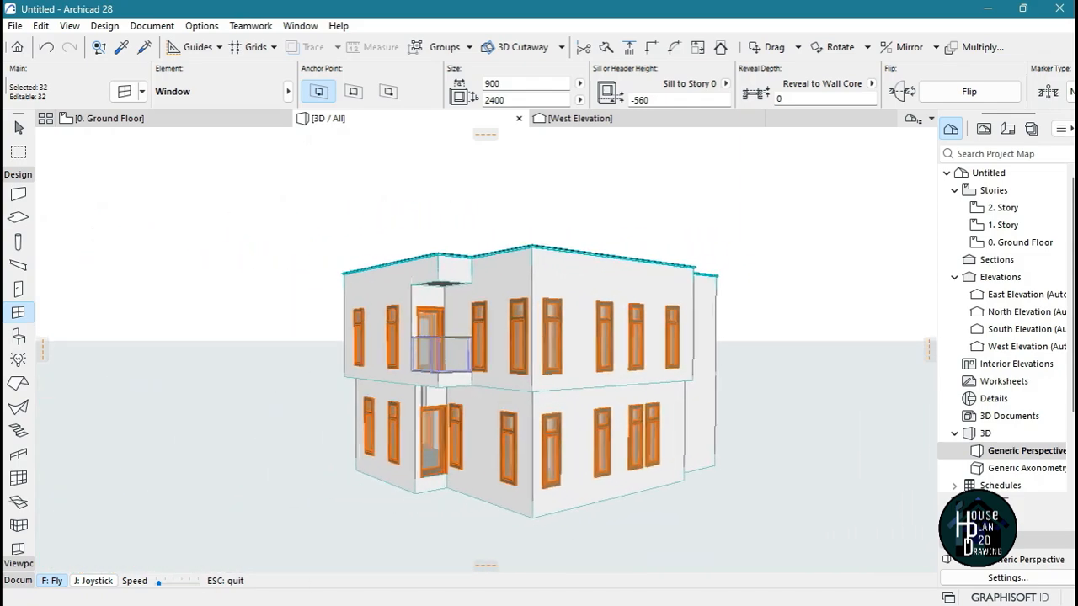
pyautogui.press('Right')
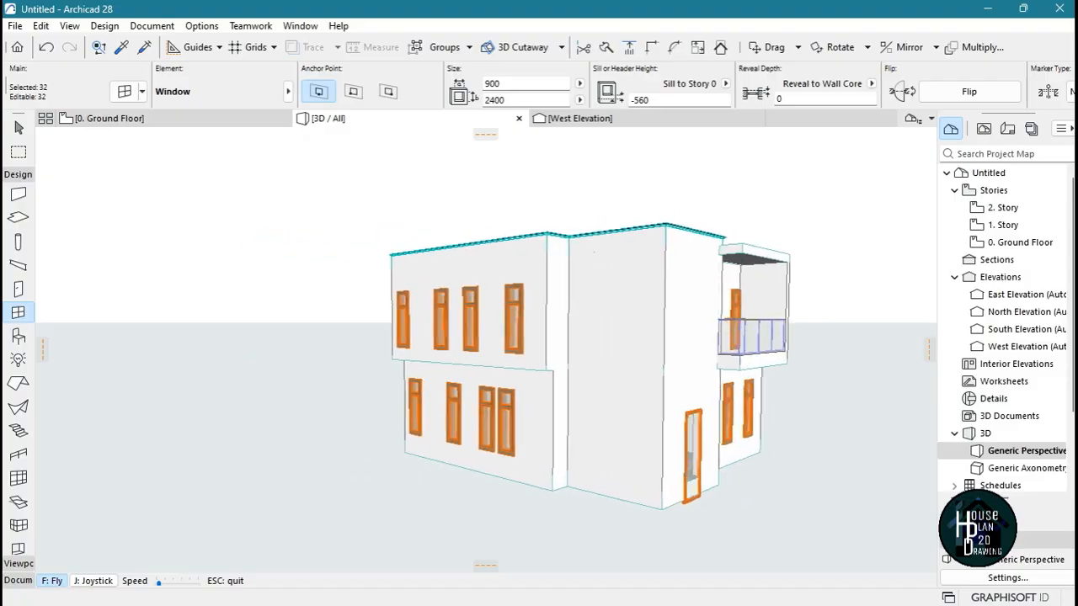
pyautogui.press('Right')
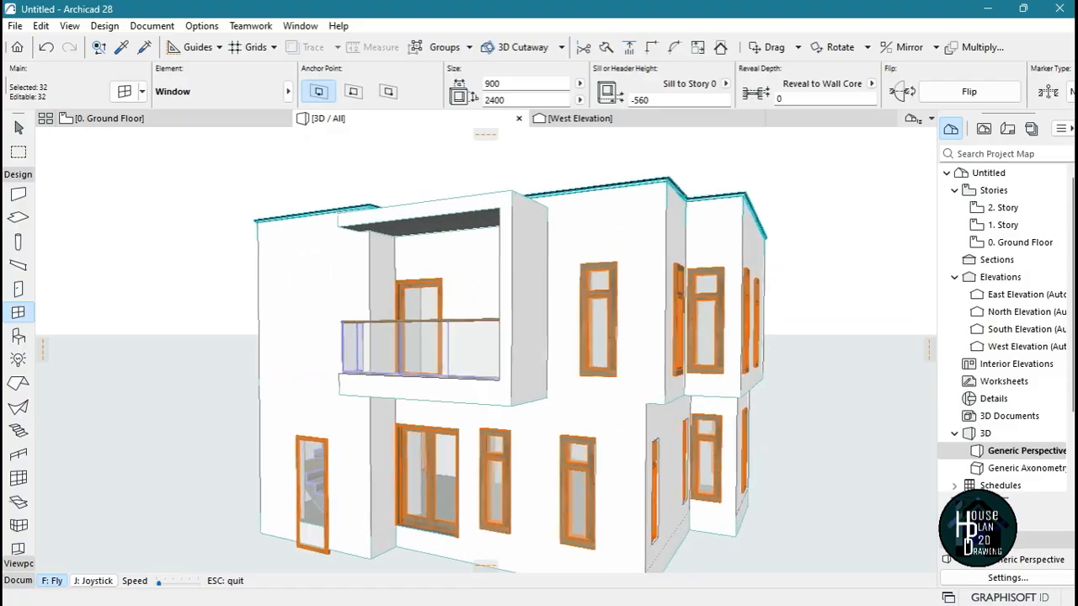
pyautogui.press('Up')
pyautogui.press('Escape')
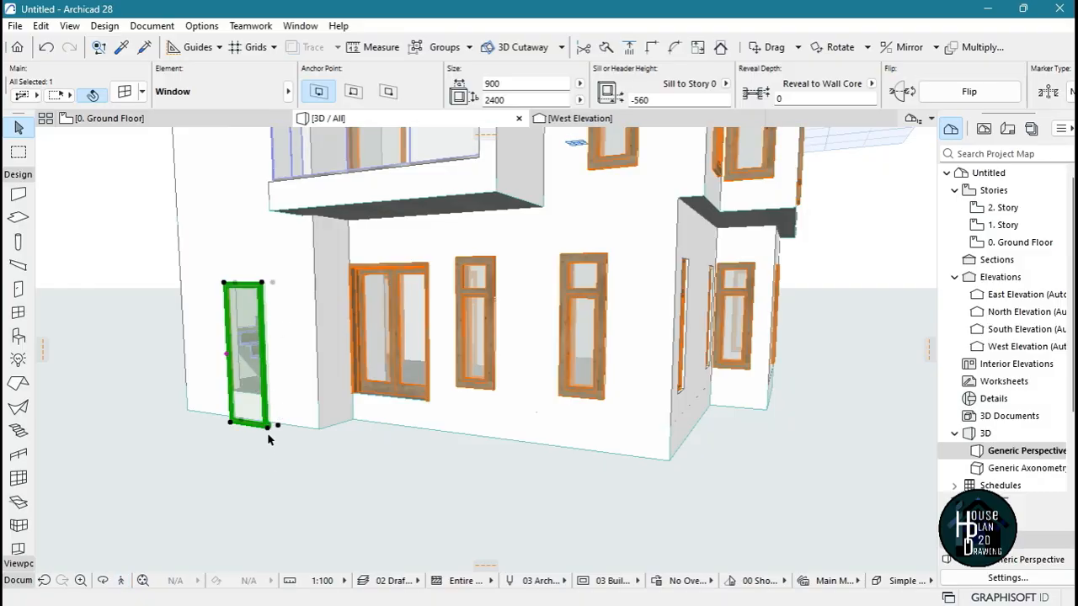
# Raise the stairwell window vertically to the double entrance door's base so its sill height is 0
pyautogui.press('Escape')
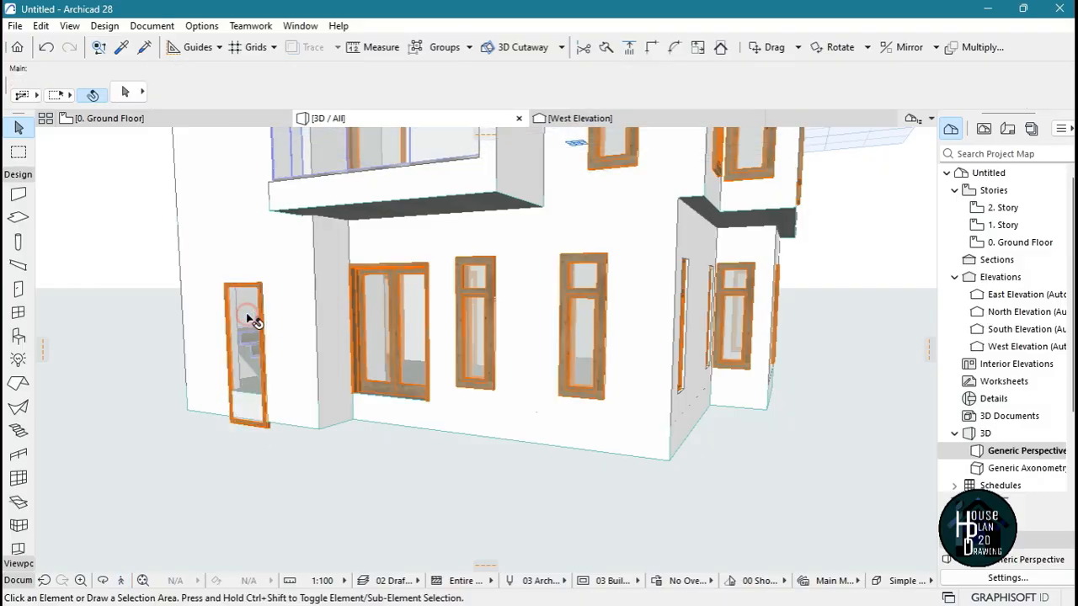
pyautogui.click(268, 429)
pyautogui.click(268, 429)
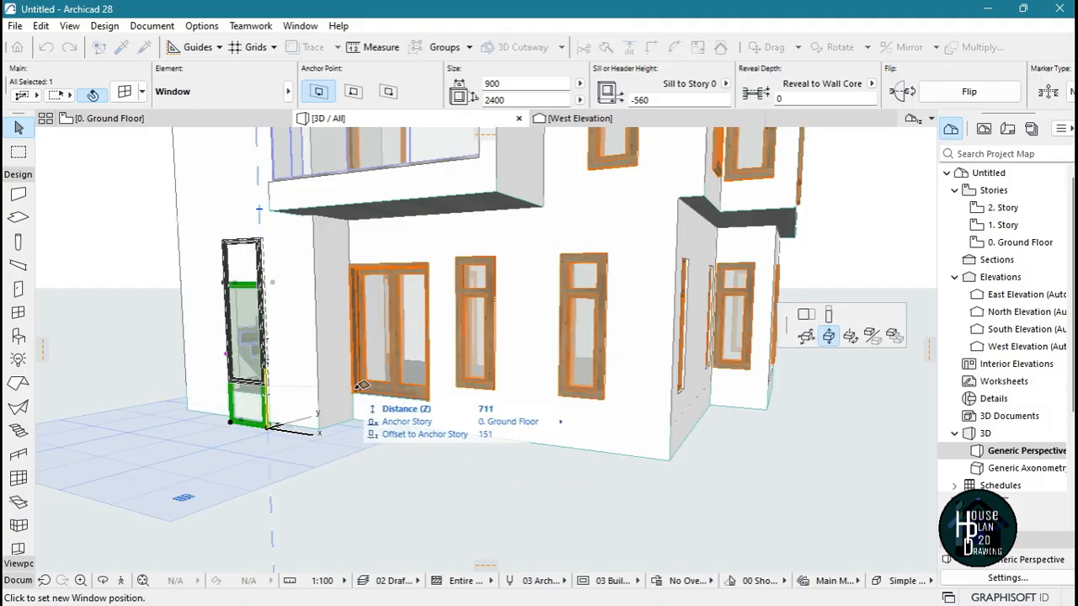
pyautogui.press('Escape')
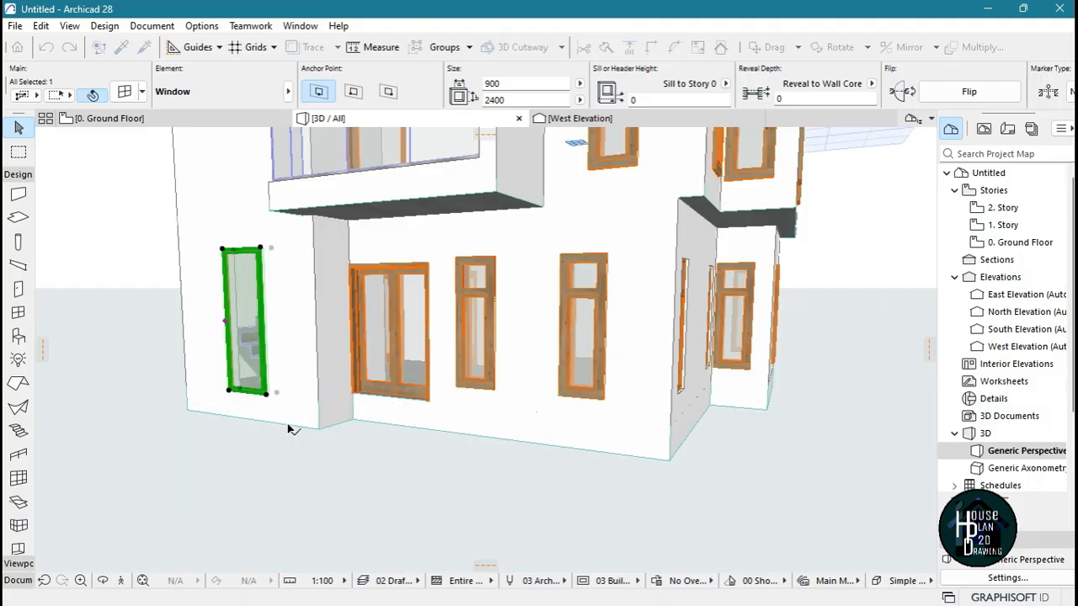
pyautogui.press('Escape')
# Try a much wider width for the stairwell window while facing the front facade
pyautogui.click(121, 580)
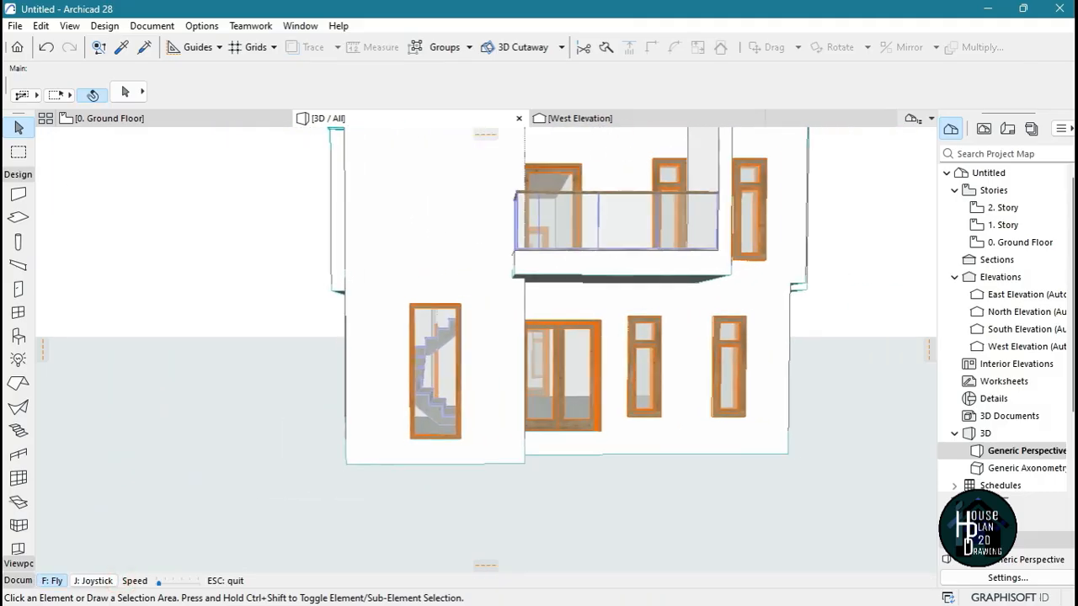
pyautogui.press('Escape')
pyautogui.click(438, 344)
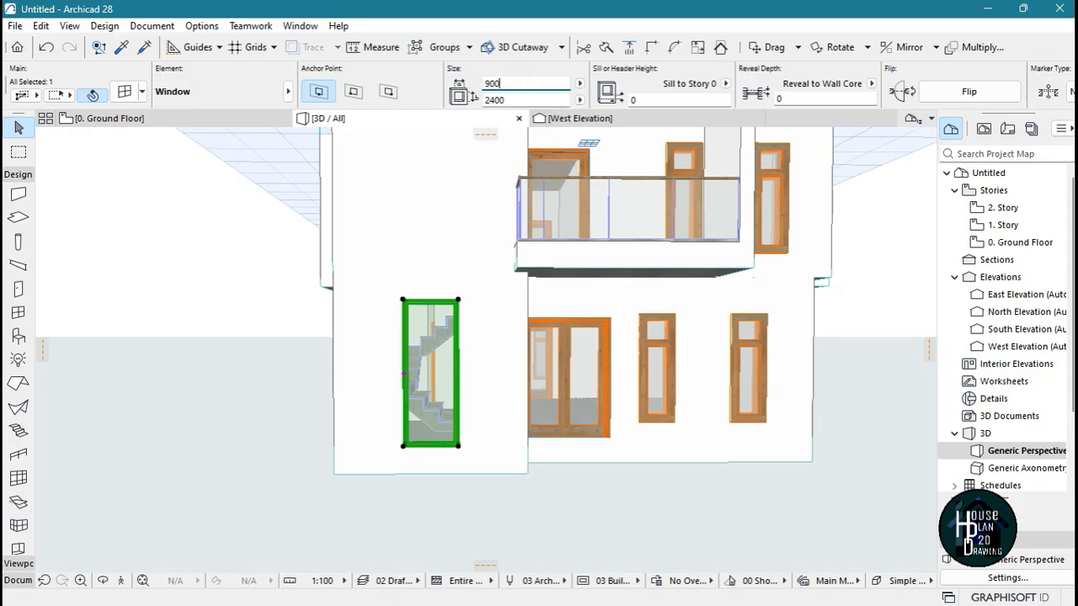
pyautogui.press('BackSpace')
pyautogui.press('BackSpace')
pyautogui.press('BackSpace')
pyautogui.write('2500')
pyautogui.hotkey('ctrl', 'z')
# Set the stairwell window's width to 1200 mm
pyautogui.click(429, 351)
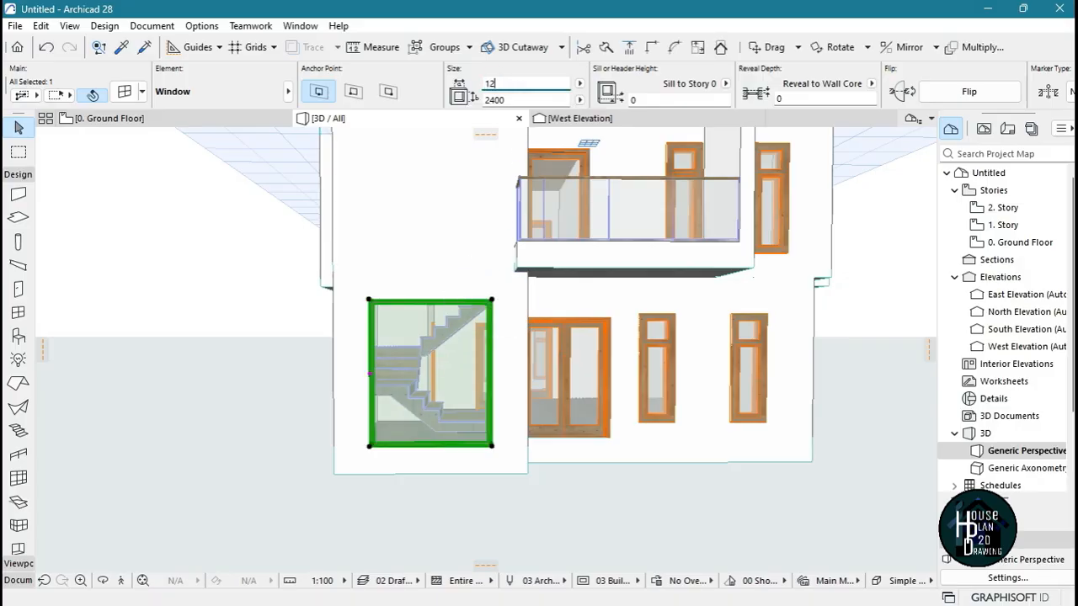
pyautogui.press('Return')
pyautogui.press('Escape')
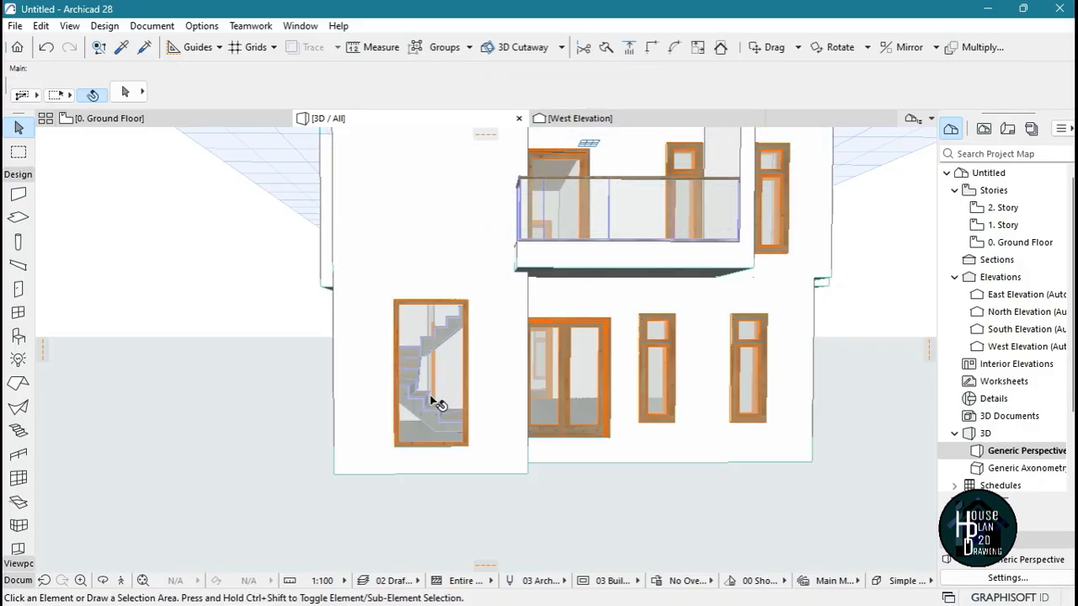
# Stretch the stairwell window vertically to the top of the upper-story balcony window, giving it a height of 5540 mm
pyautogui.click(122, 580)
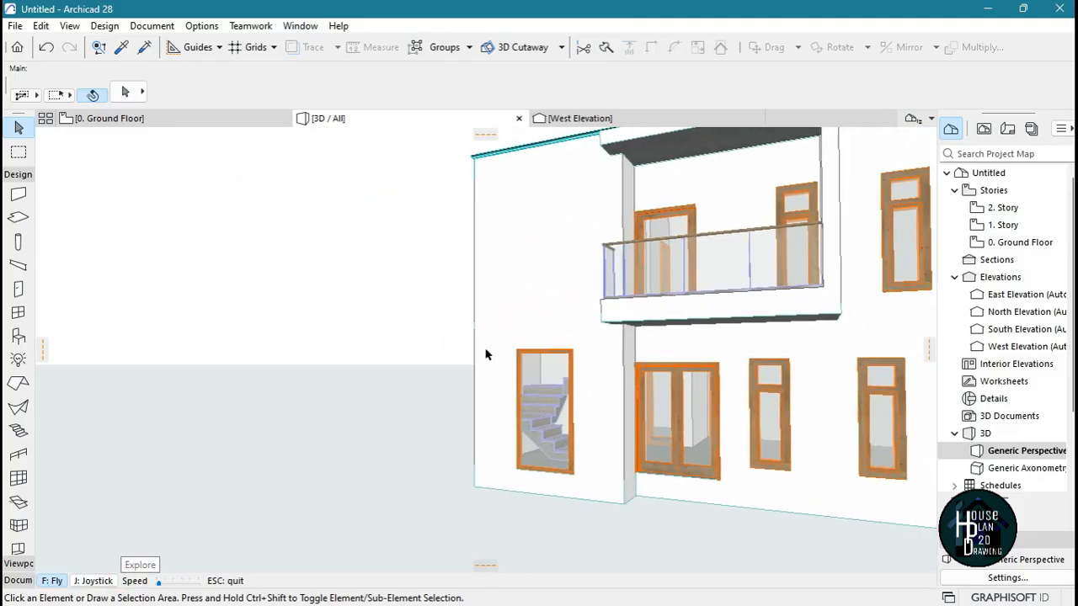
pyautogui.press('Escape')
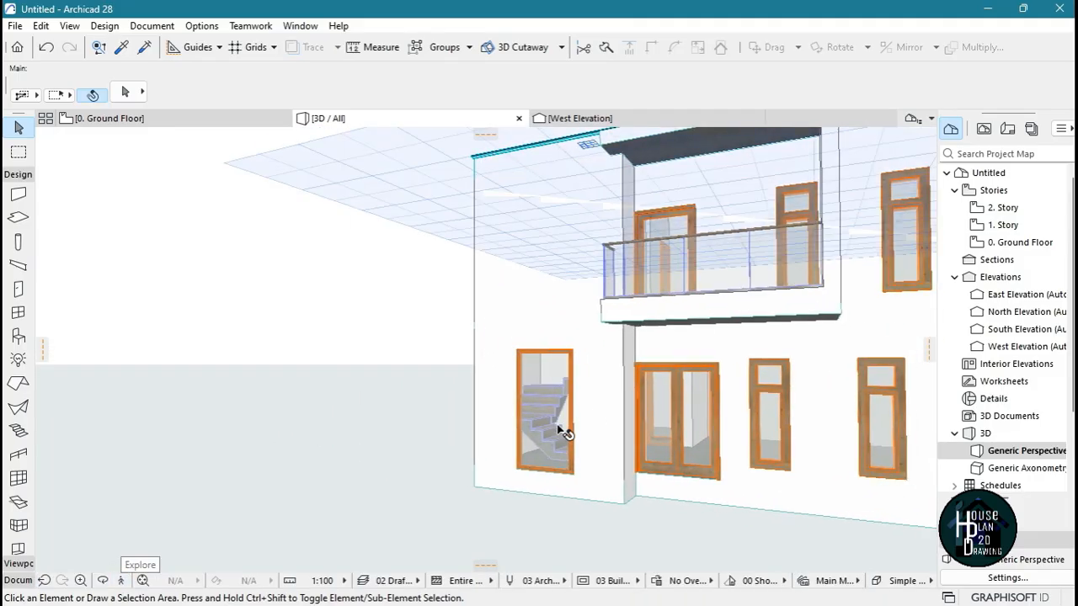
pyautogui.click(553, 375)
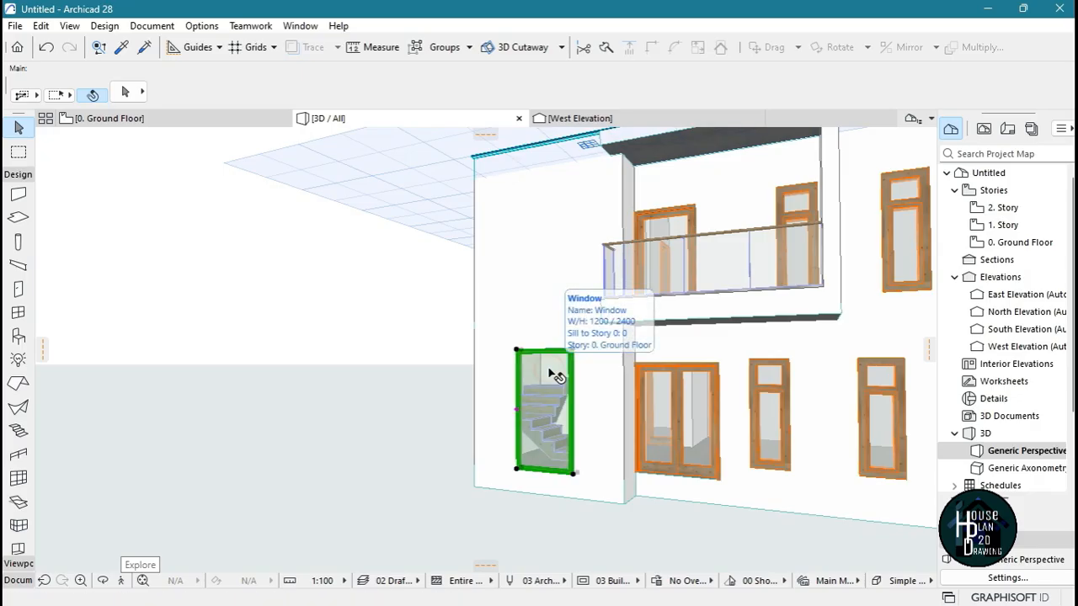
pyautogui.click(573, 350)
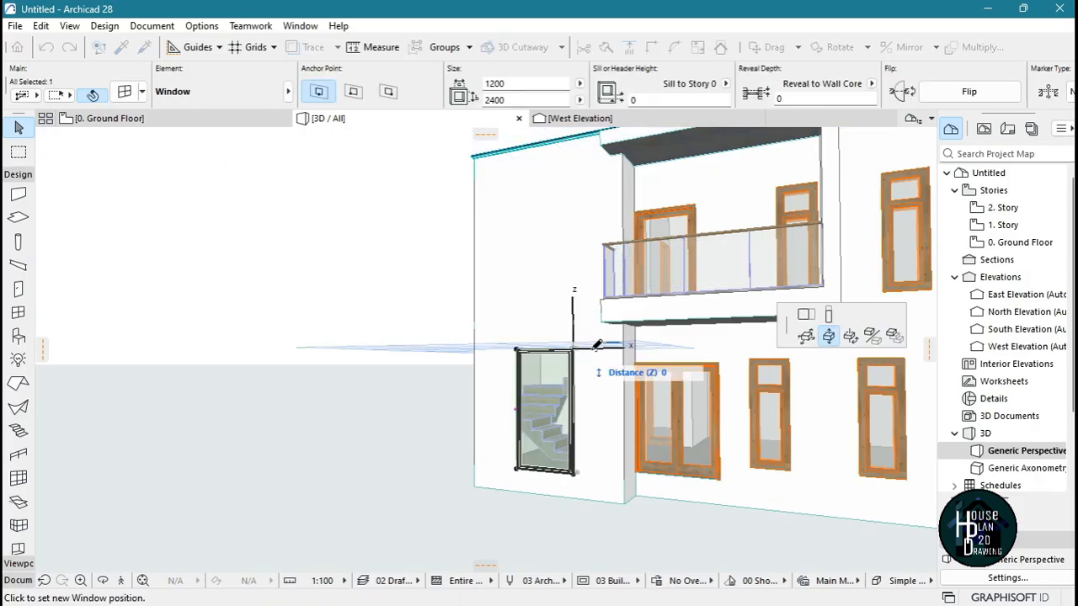
pyautogui.click(828, 316)
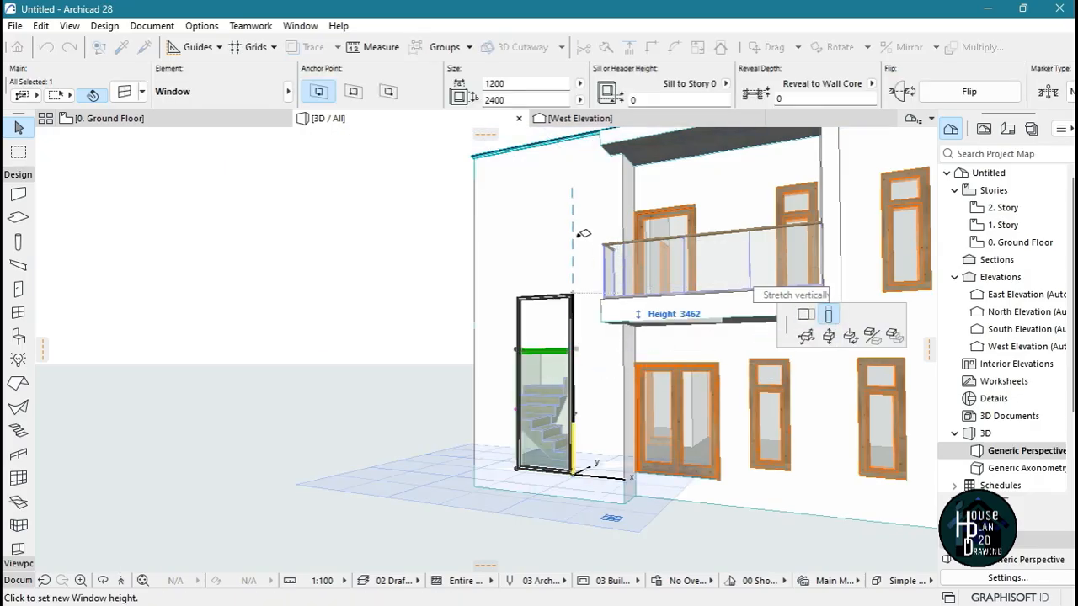
pyautogui.press('shift')
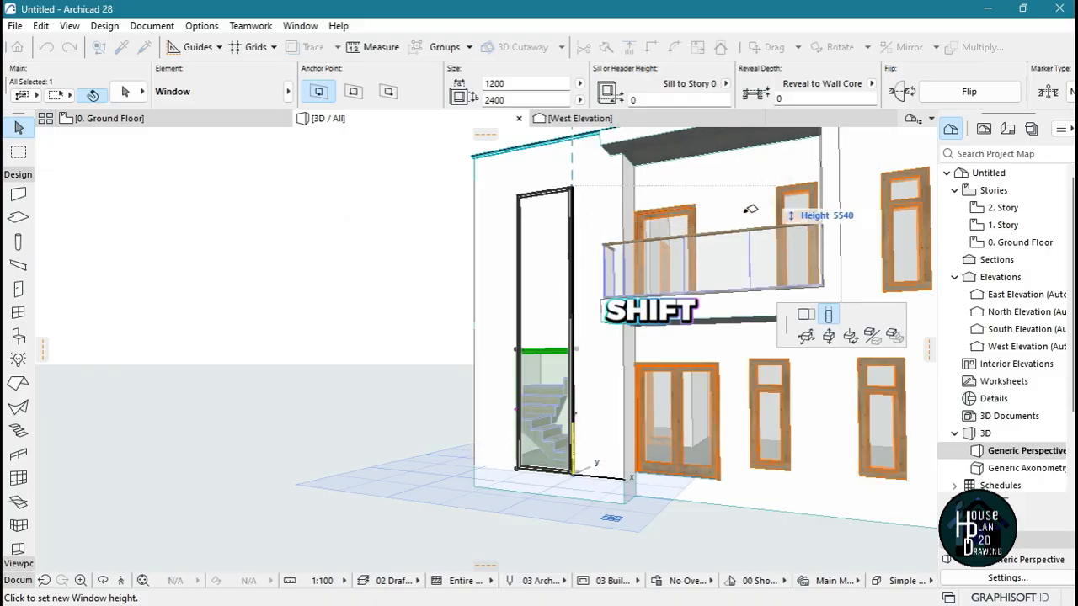
pyautogui.click(777, 185)
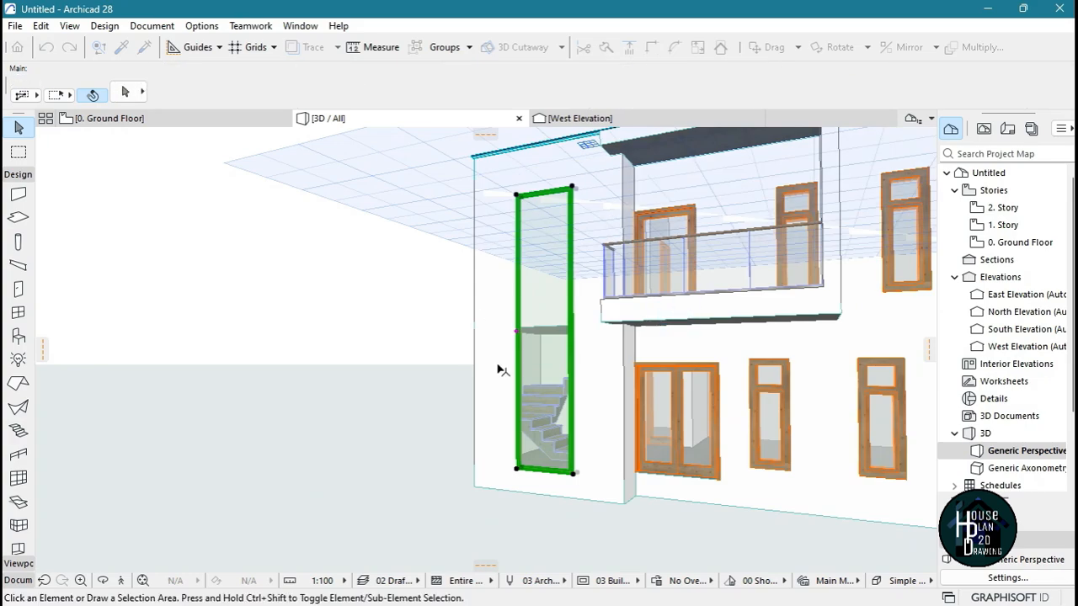
pyautogui.click(233, 492)
# Delete the upper-story wall that covers the upper part of the tall stairwell window
pyautogui.click(122, 580)
pyautogui.press('Down')
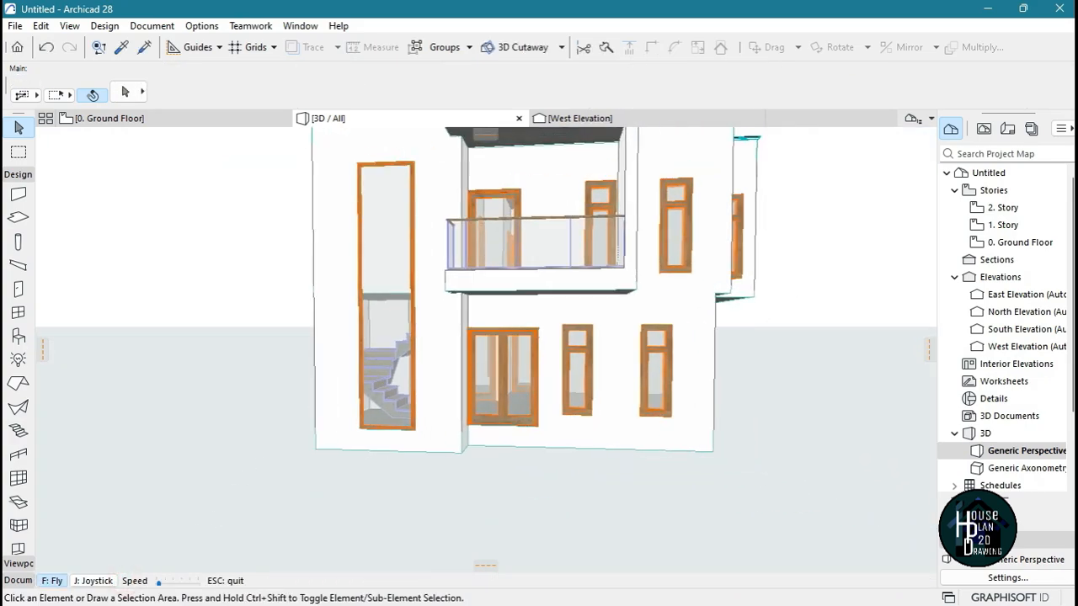
pyautogui.press('Left')
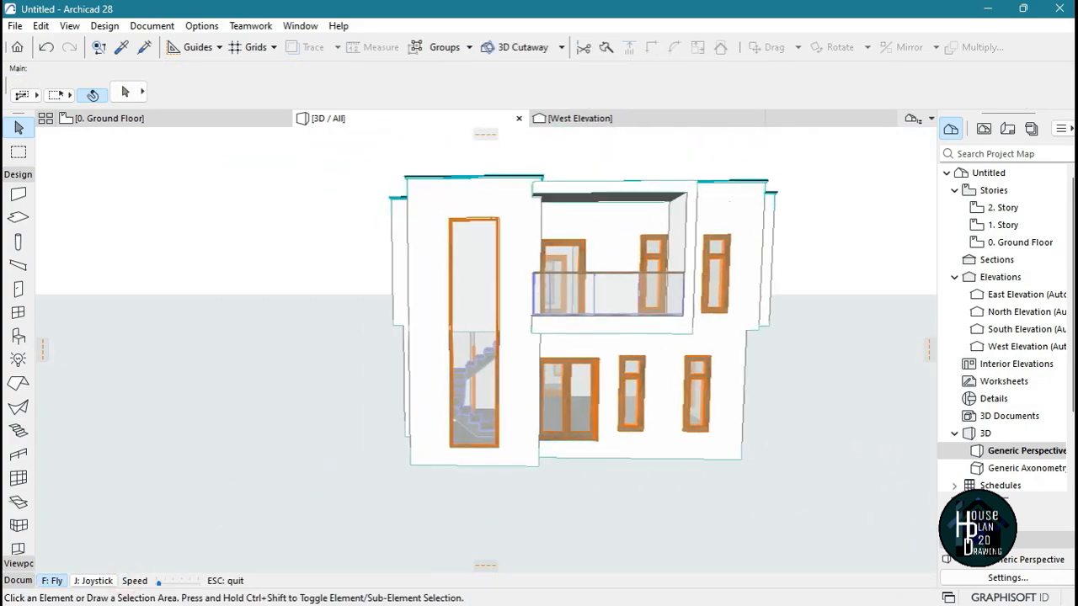
pyautogui.press('Up')
pyautogui.press('Down')
pyautogui.press('Left')
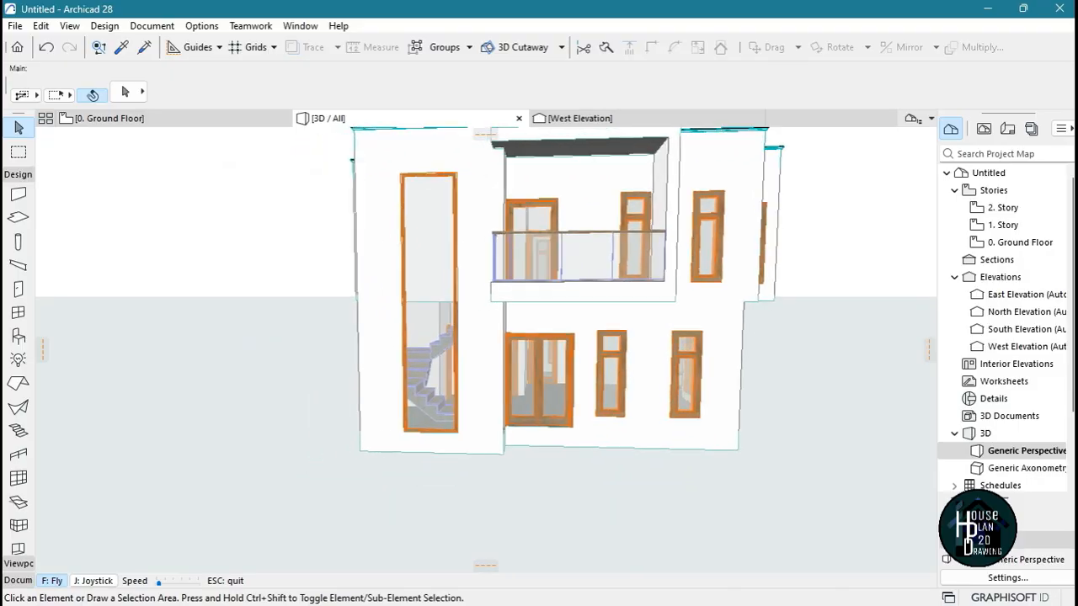
pyautogui.press('Up')
pyautogui.press('Escape')
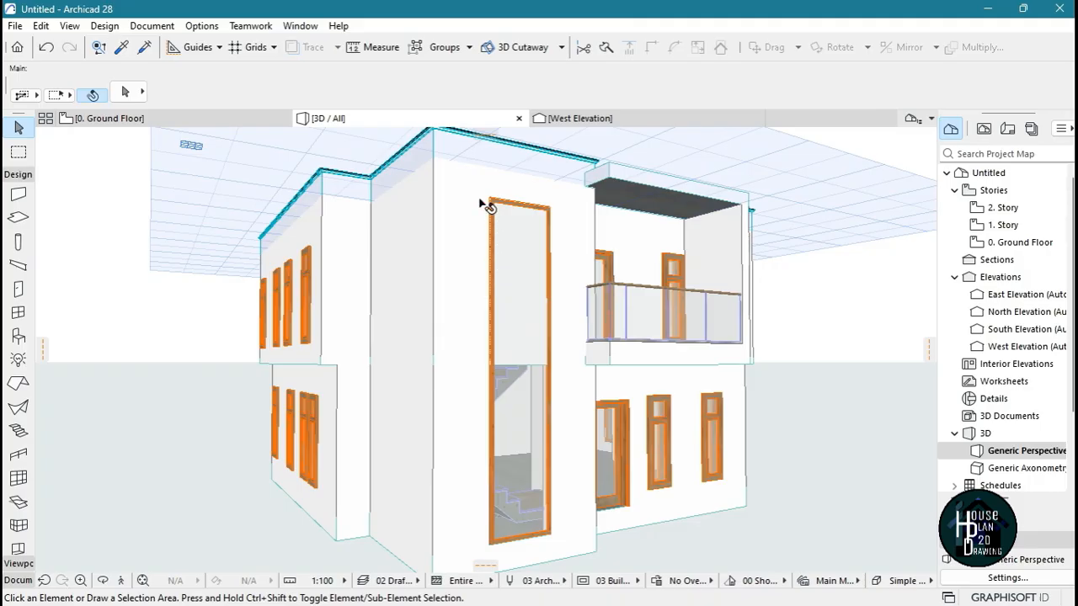
pyautogui.click(469, 175)
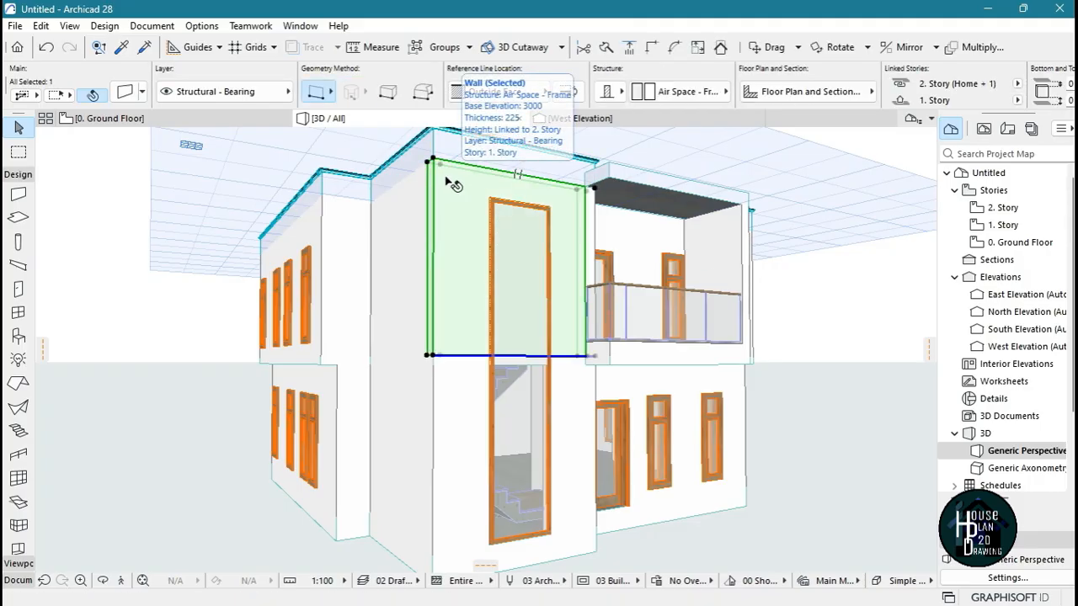
pyautogui.press('Delete')
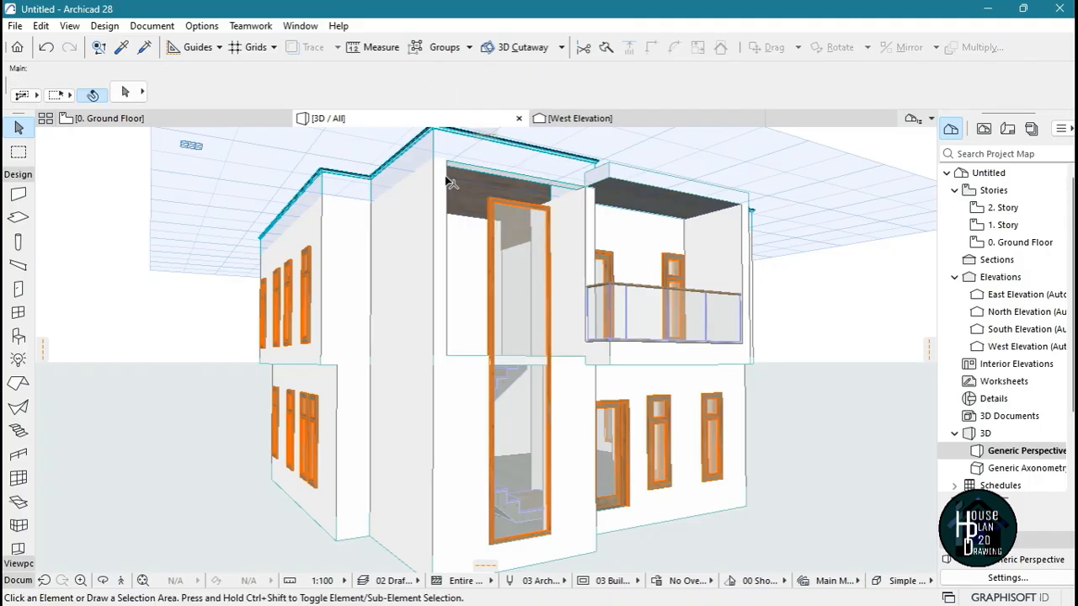
# Link the top of the ground-floor wall holding the stairwell window to 2. Story (Home + 2) so it spans both floors
pyautogui.click(462, 446)
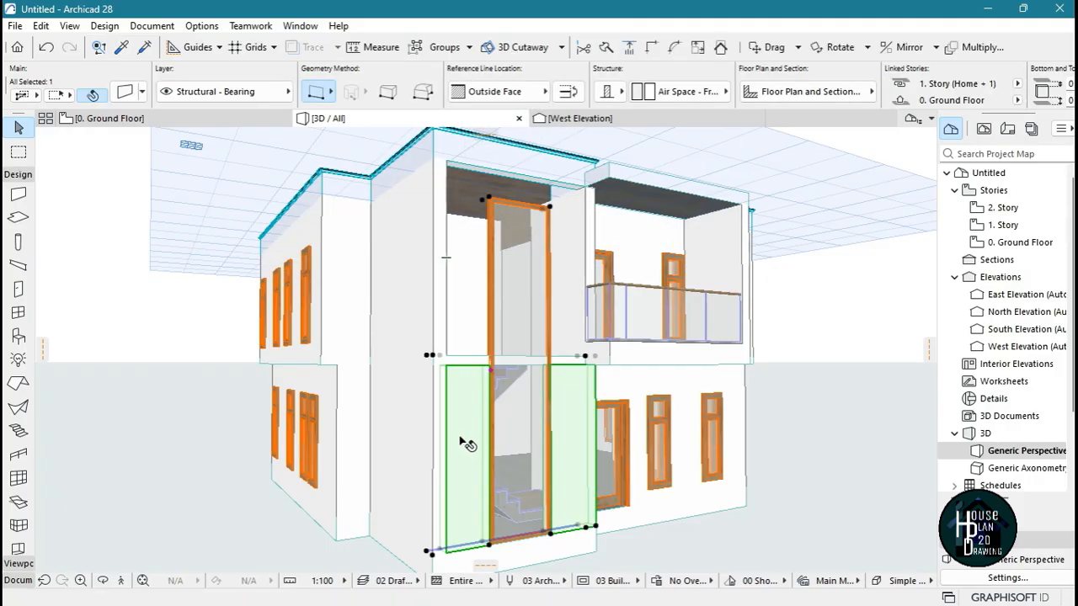
pyautogui.hotkey('ctrl', 't')
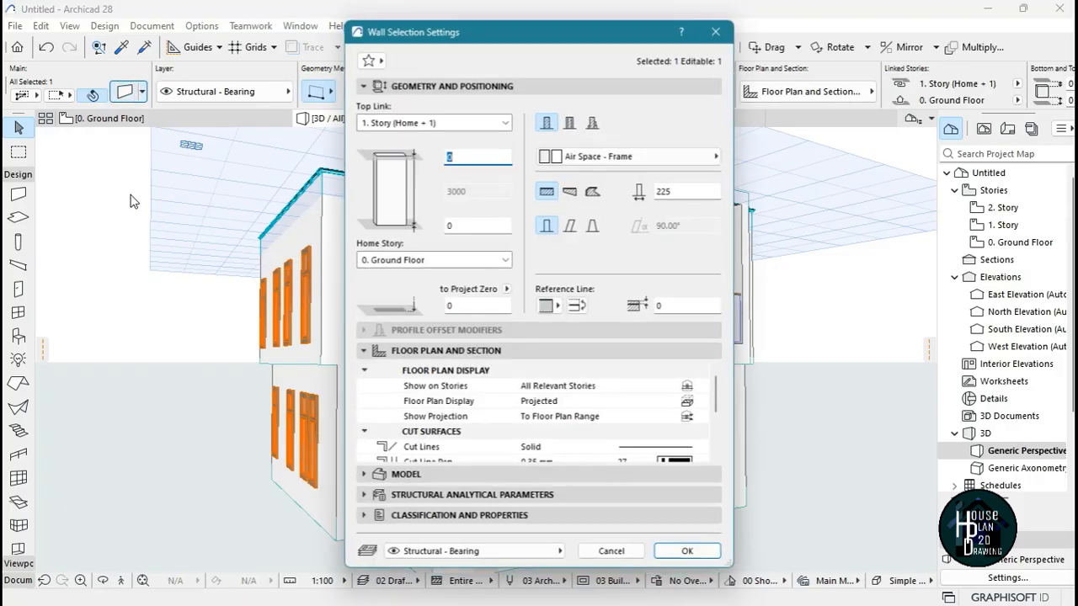
pyautogui.click(506, 119)
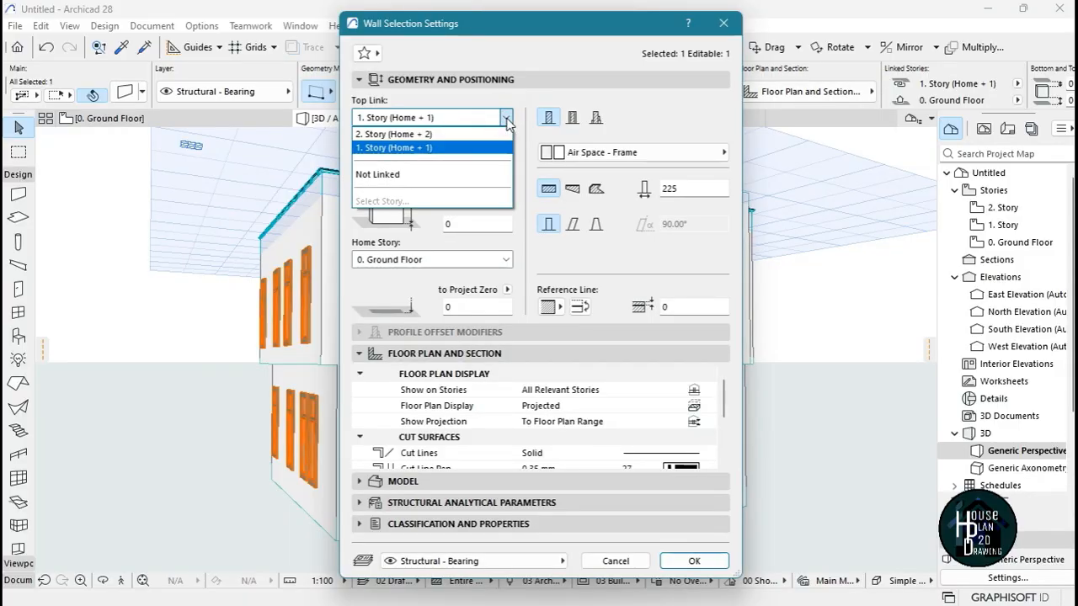
pyautogui.click(499, 137)
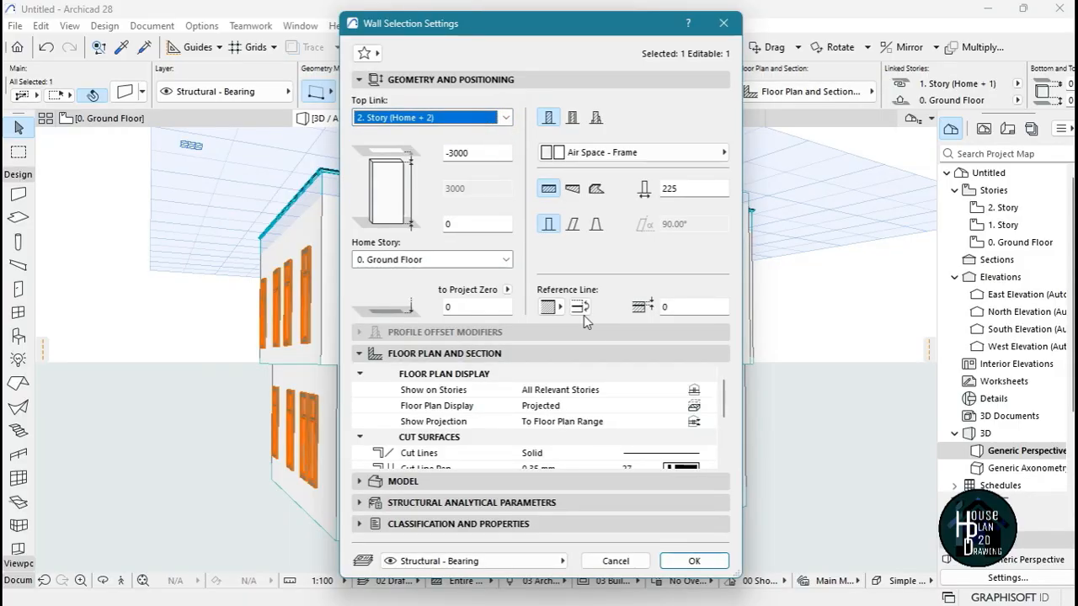
pyautogui.click(693, 560)
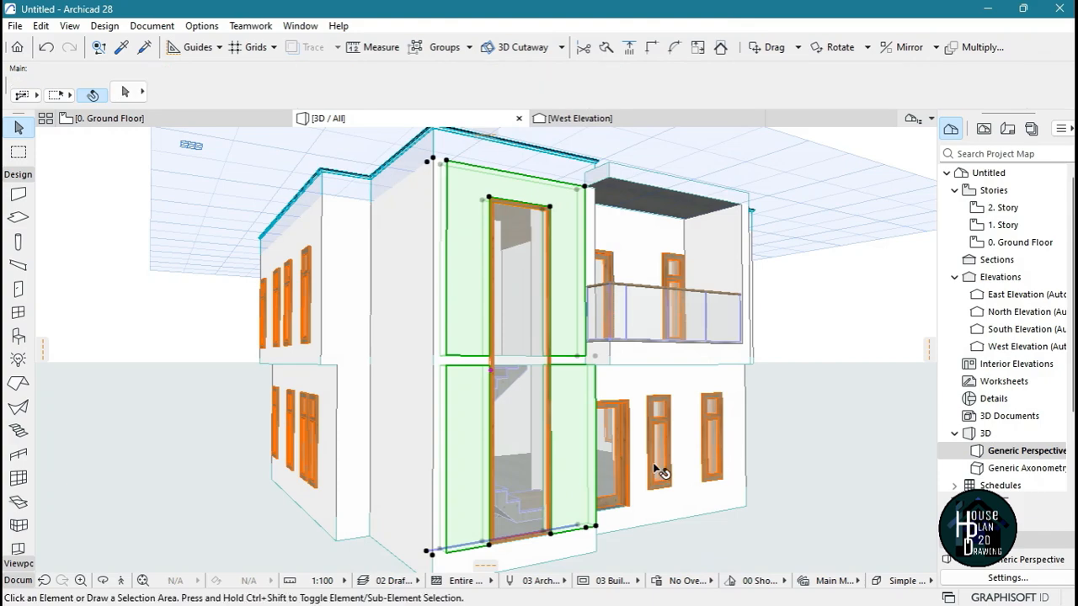
pyautogui.press('Escape')
# Fly along the front facade and close to the tall stairwell window to examine the floor slab edge crossing its opening
pyautogui.click(119, 581)
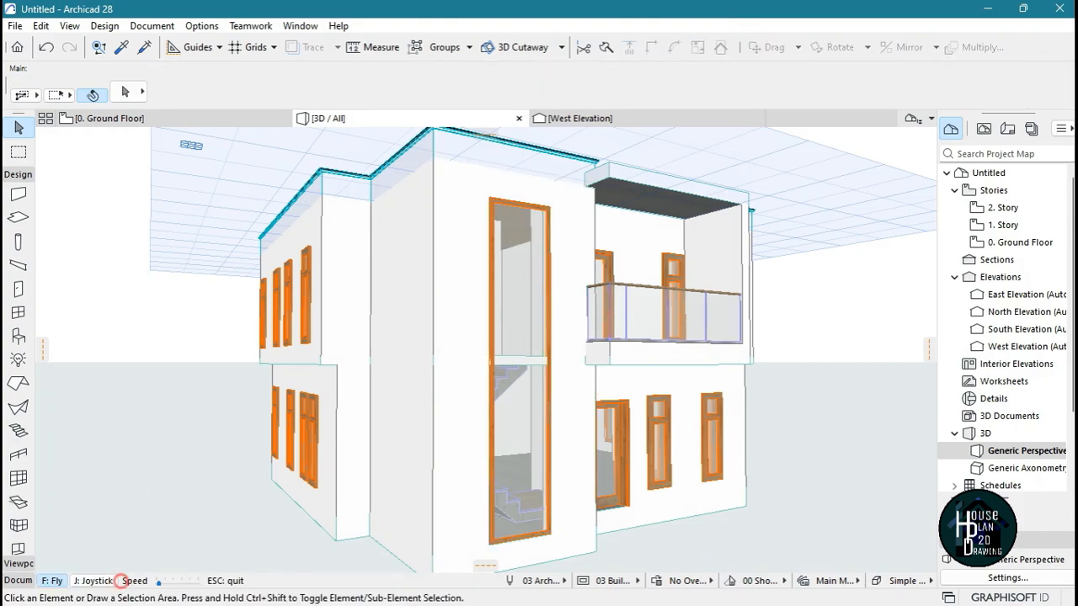
pyautogui.press('Right')
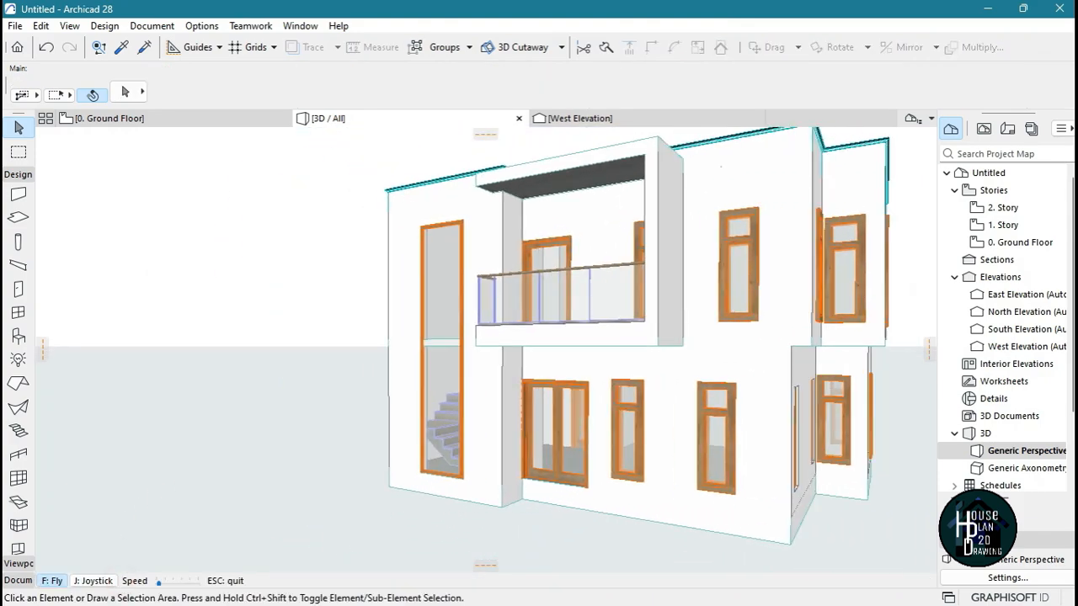
pyautogui.press('Down')
pyautogui.press('Left')
pyautogui.press('Left')
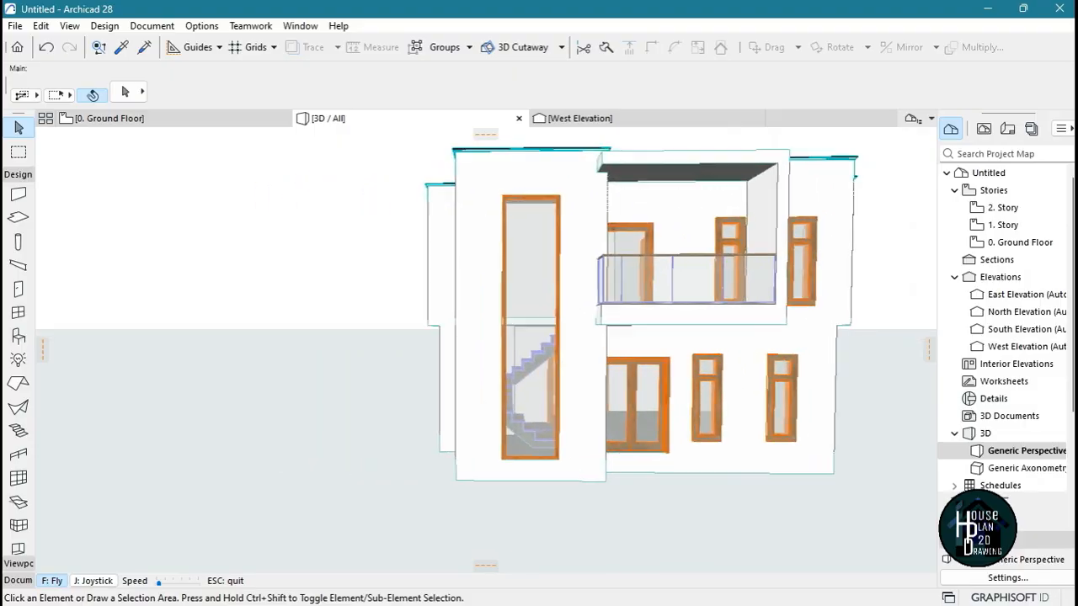
pyautogui.press('Up')
pyautogui.press('pageup')
pyautogui.press('Up')
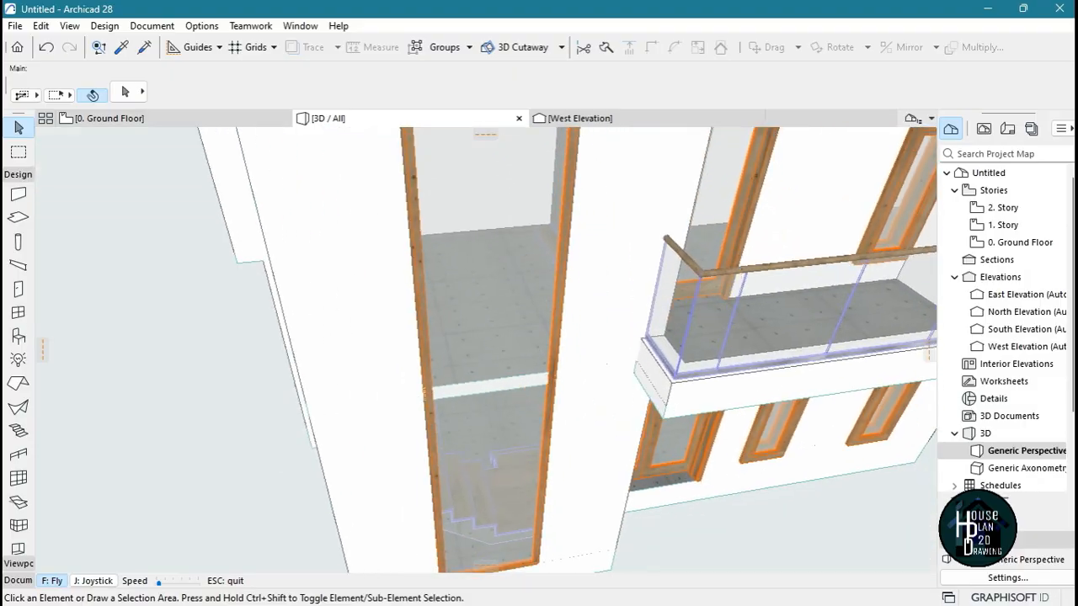
pyautogui.press('Right')
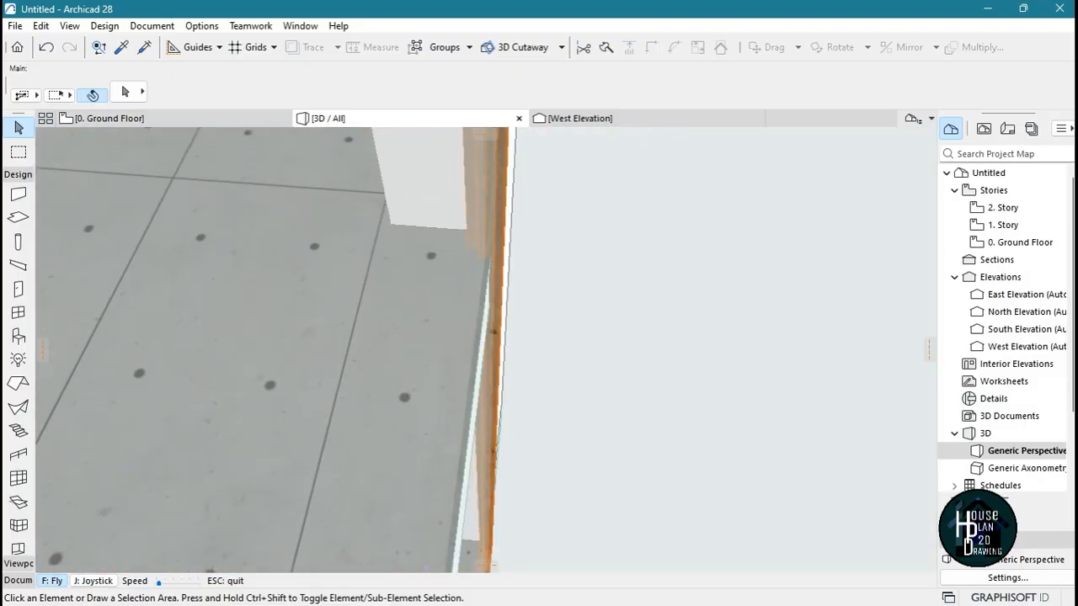
pyautogui.press('Down')
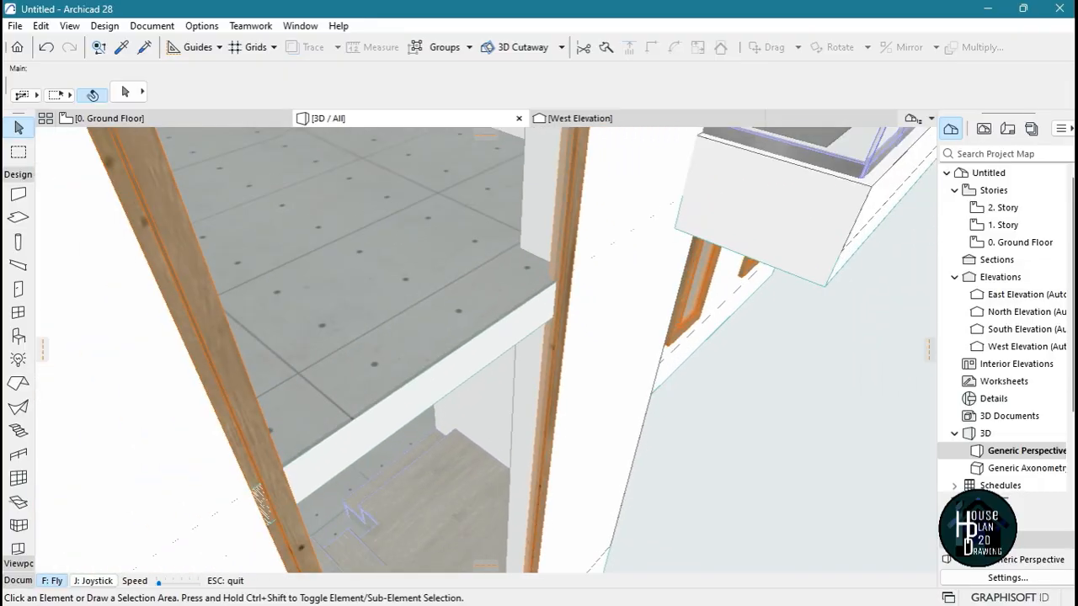
pyautogui.press('Left')
pyautogui.press('Down')
pyautogui.press('Down')
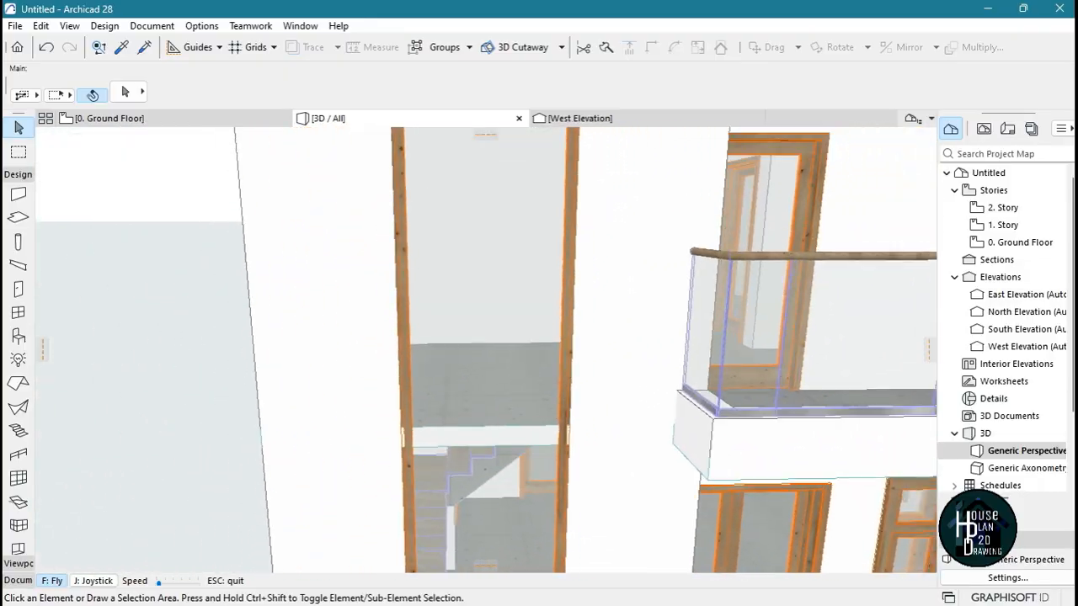
pyautogui.press('Escape')
# Cut a rectangular hole in the 1. Story slab across the stairwell window opening, as wide as the window and as deep as the wall
pyautogui.press('F2')
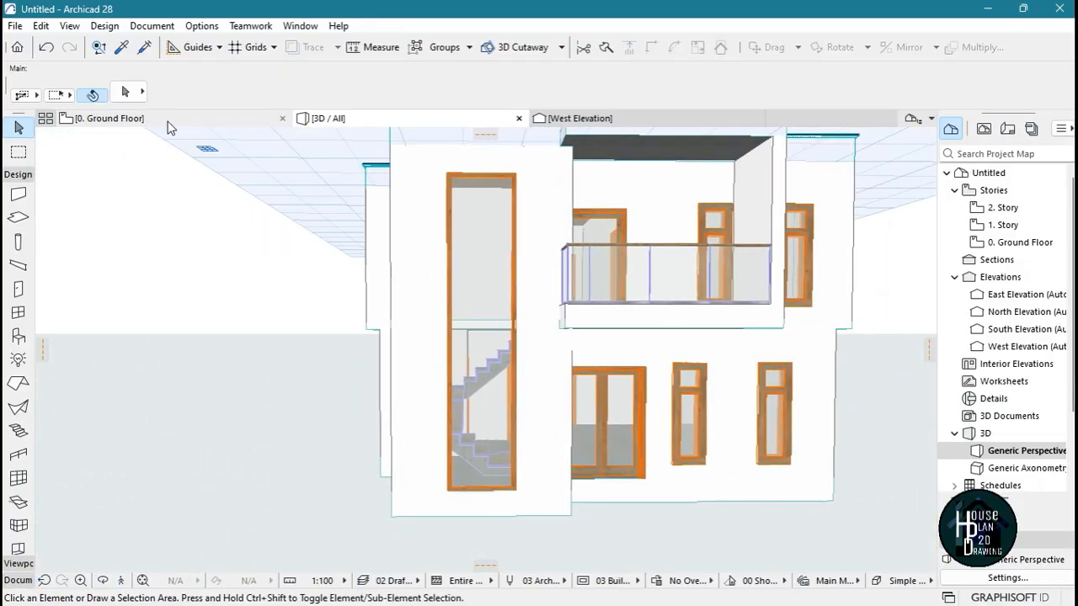
pyautogui.doubleClick(1022, 226)
pyautogui.click(695, 235)
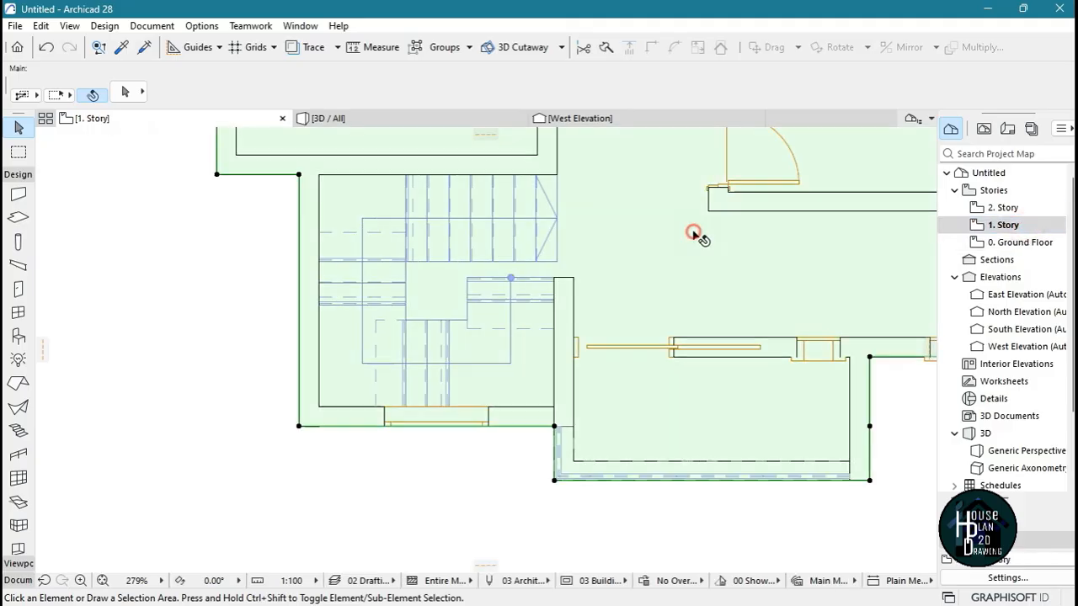
pyautogui.scroll(6, 451, 421)
pyautogui.scroll(-3, 745, 457)
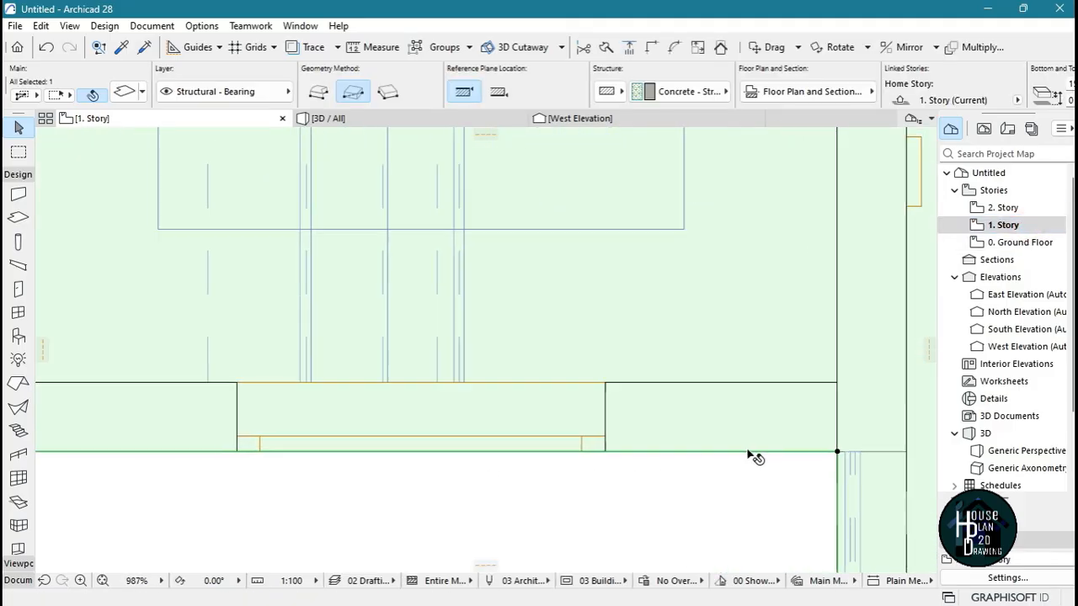
pyautogui.click(292, 451)
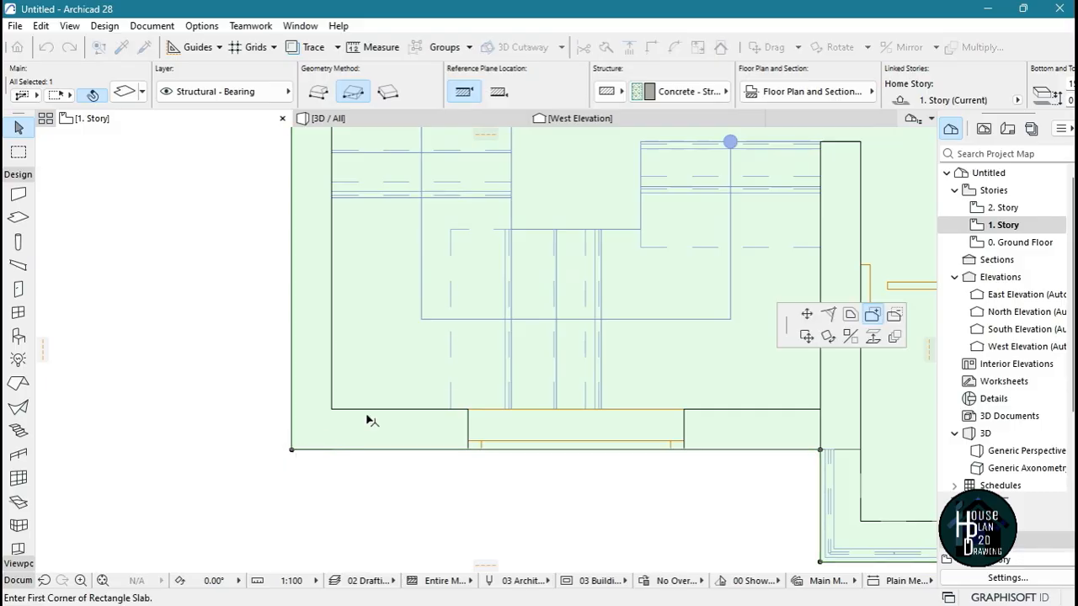
pyautogui.click(895, 318)
pyautogui.click(469, 449)
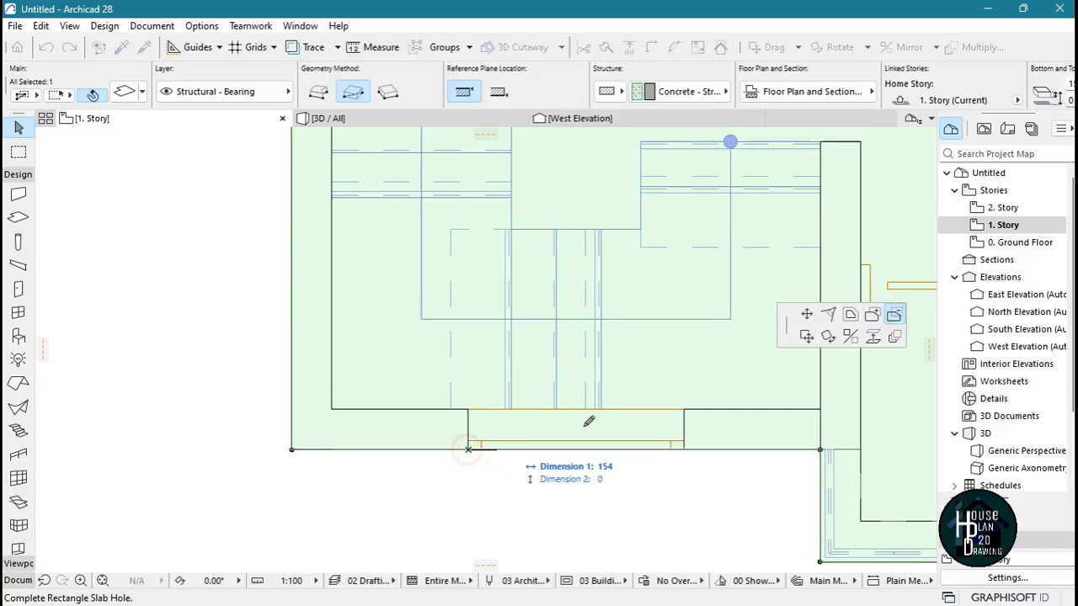
pyautogui.click(683, 409)
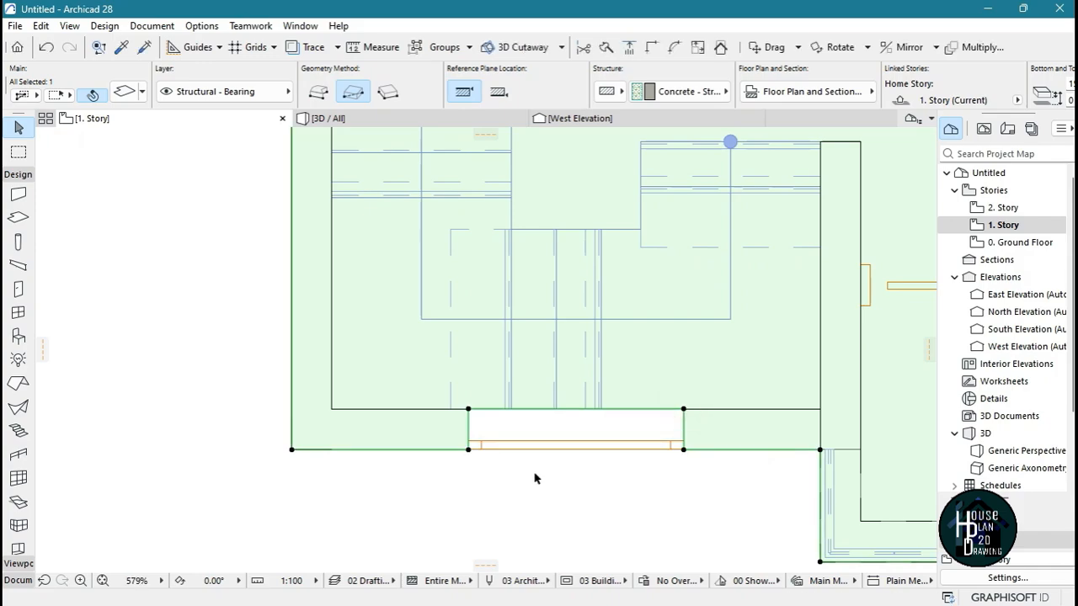
pyautogui.click(538, 477)
# In the 3D view, change the tall stairwell window's sash type to Divided
pyautogui.click(378, 123)
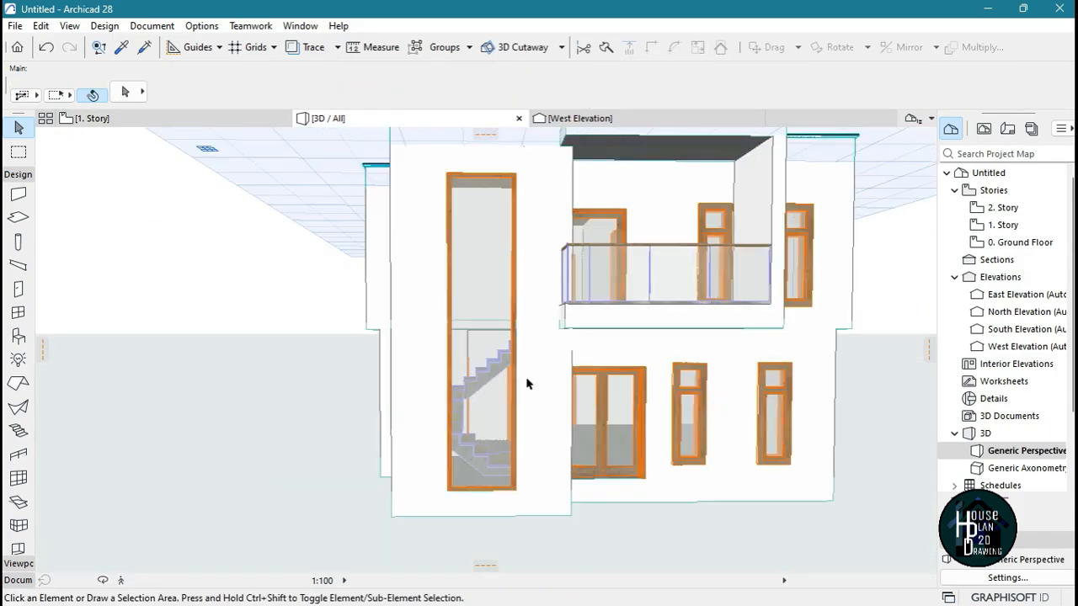
pyautogui.click(121, 580)
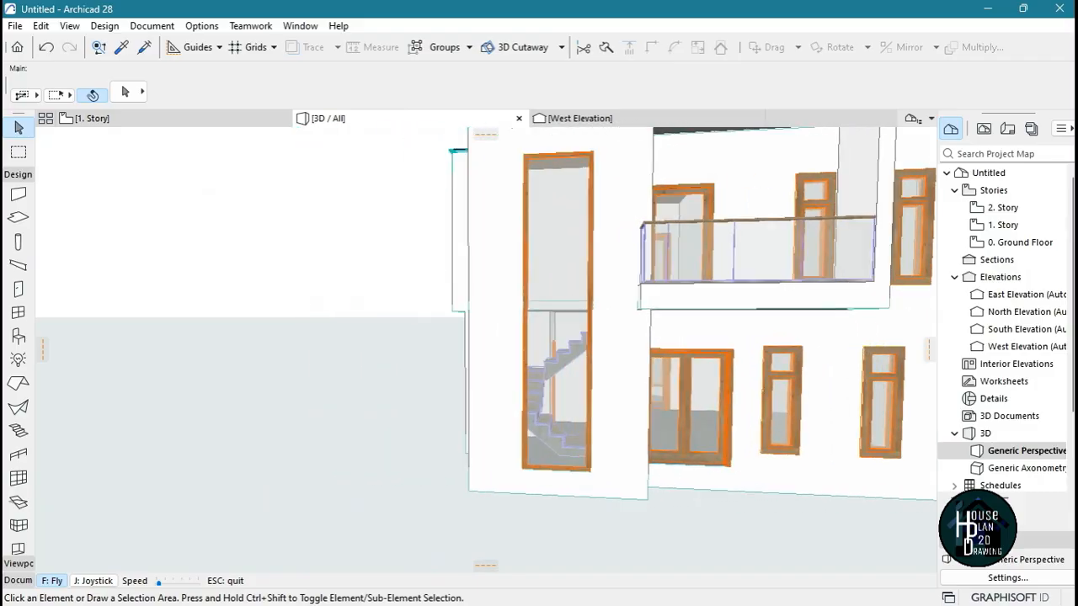
pyautogui.press('Escape')
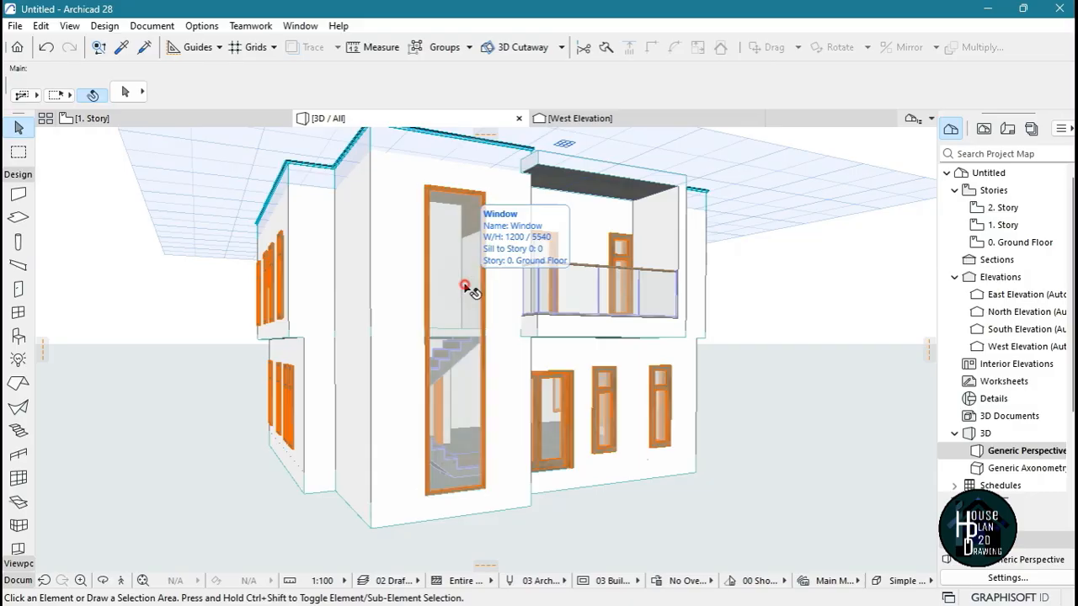
pyautogui.click(472, 290)
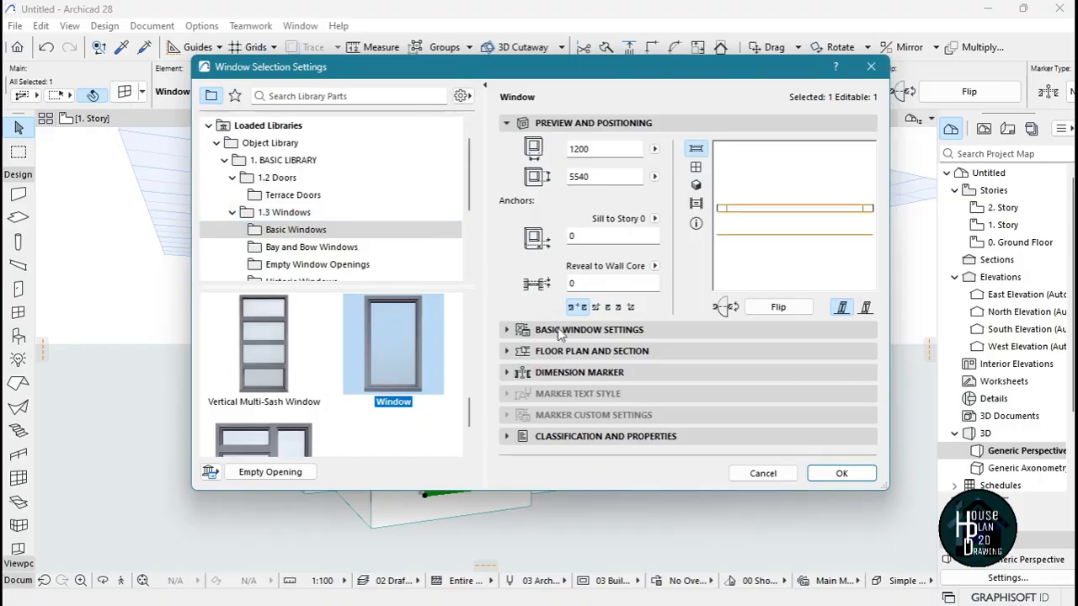
pyautogui.click(617, 331)
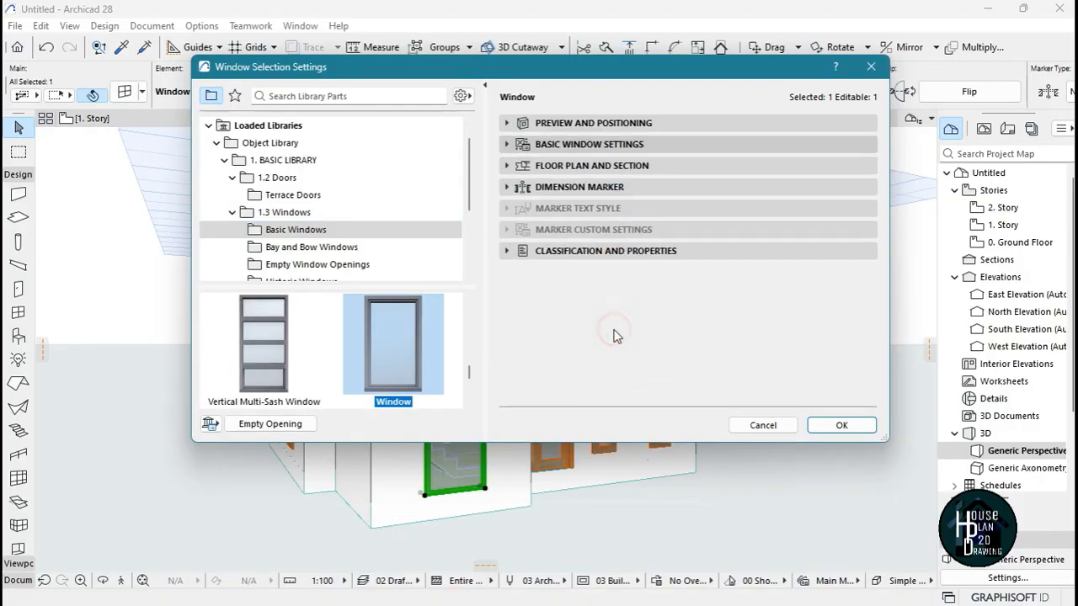
pyautogui.click(732, 169)
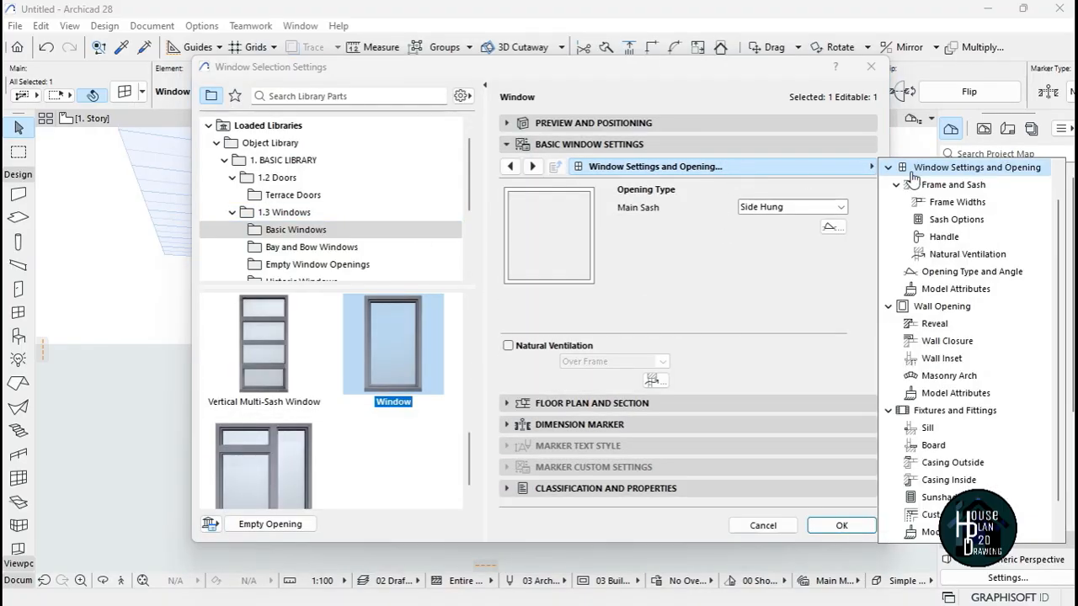
pyautogui.click(957, 220)
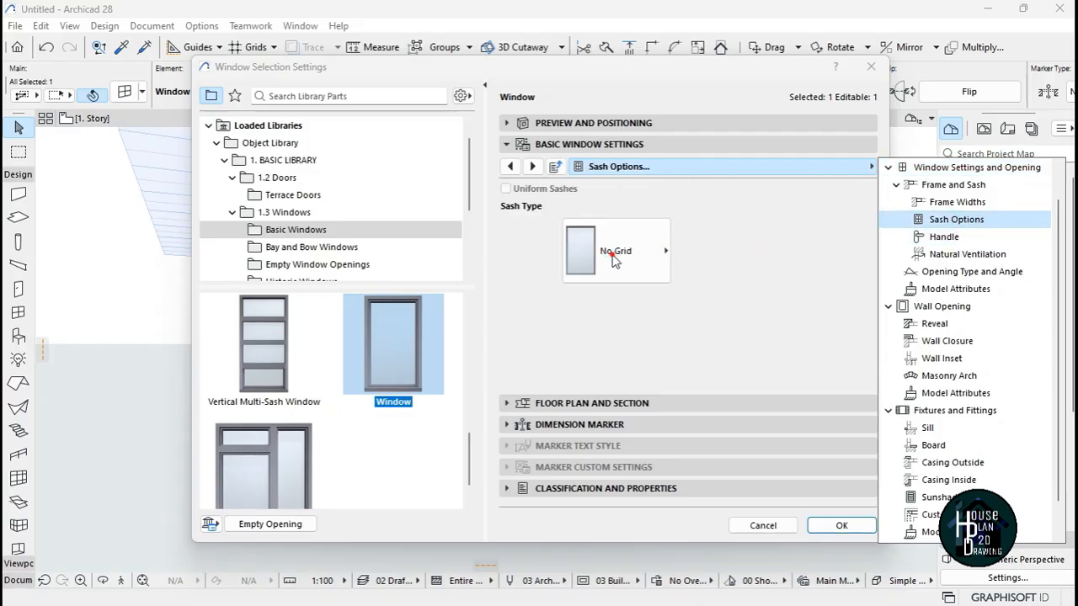
pyautogui.click(612, 258)
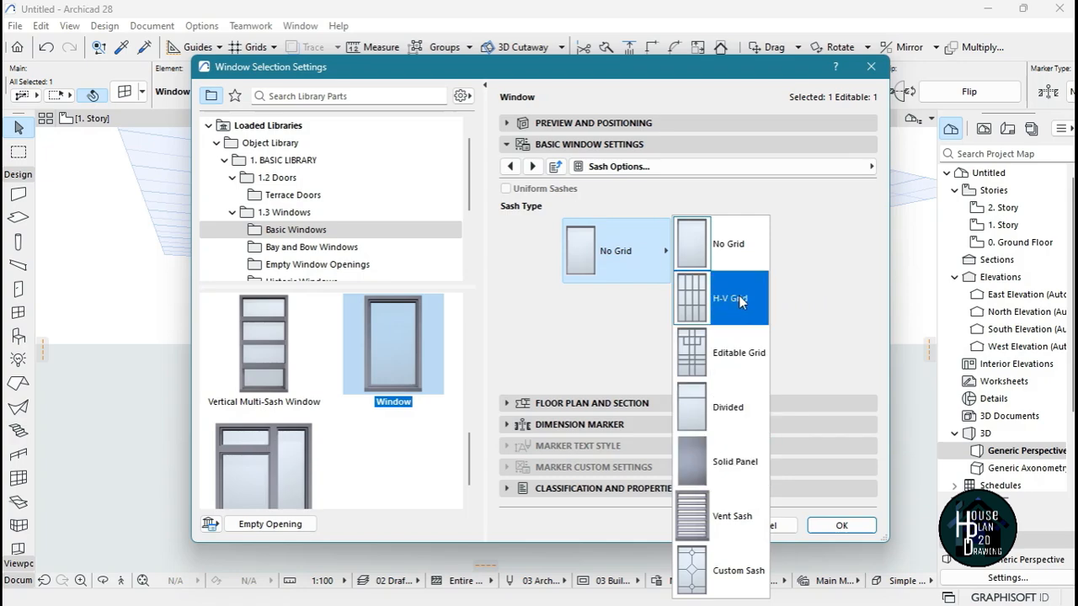
pyautogui.click(731, 412)
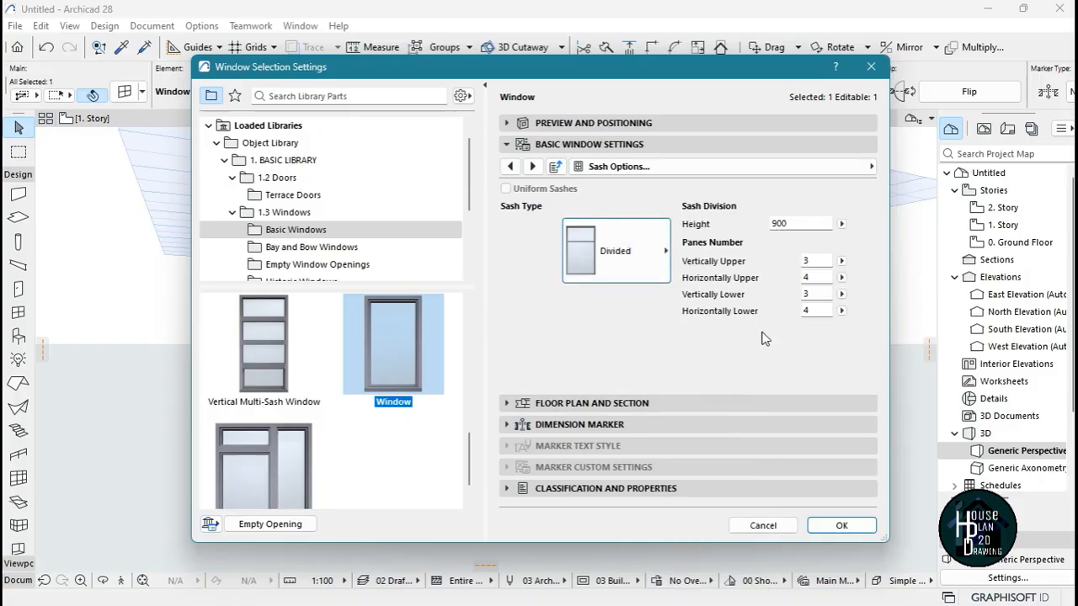
pyautogui.click(841, 525)
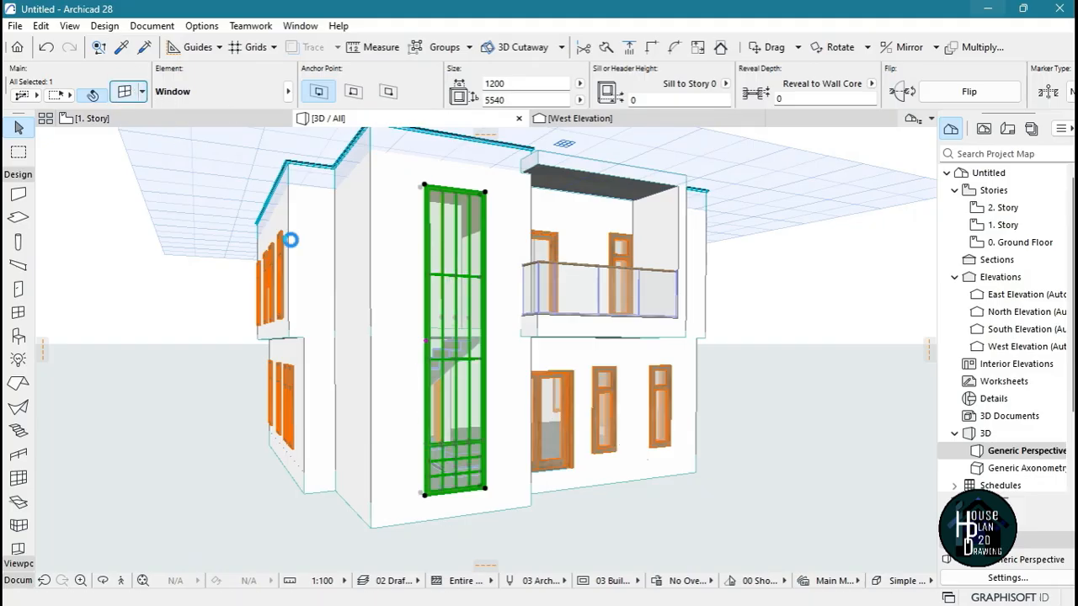
# Set the stairwell window's panes to 5 vertically and 1 horizontally in the upper sash, 2 vertically and 1 horizontally in the lower
pyautogui.hotkey('ctrl', 't')
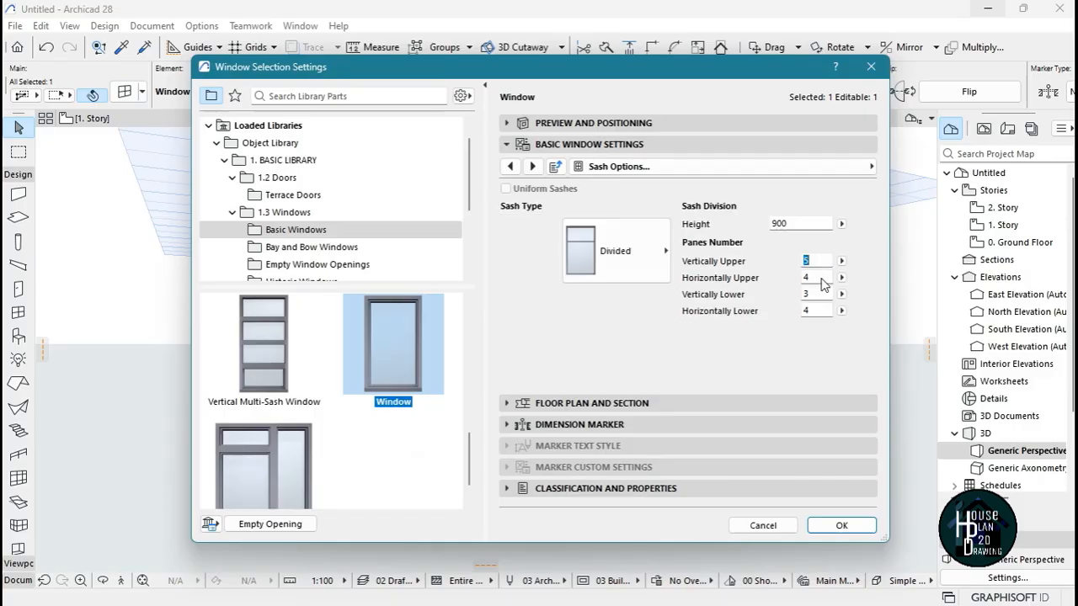
pyautogui.click(821, 294)
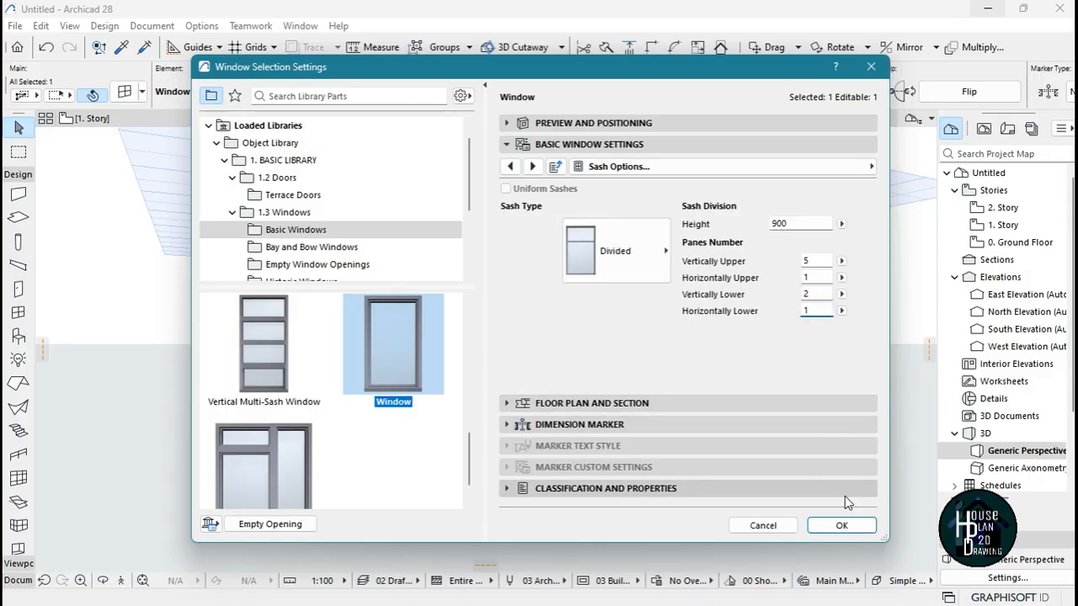
pyautogui.click(841, 526)
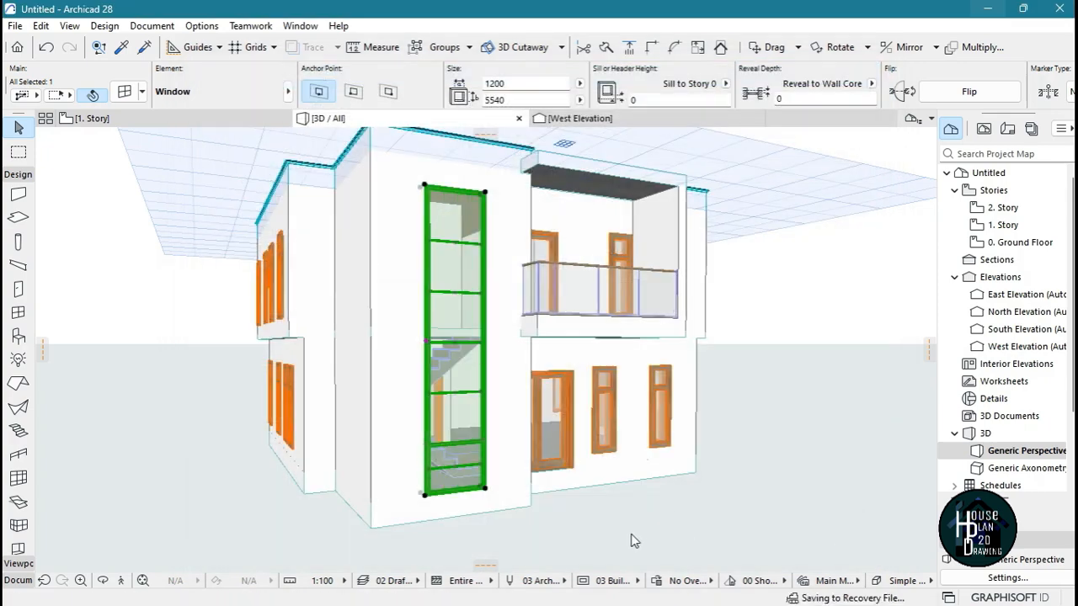
pyautogui.click(588, 535)
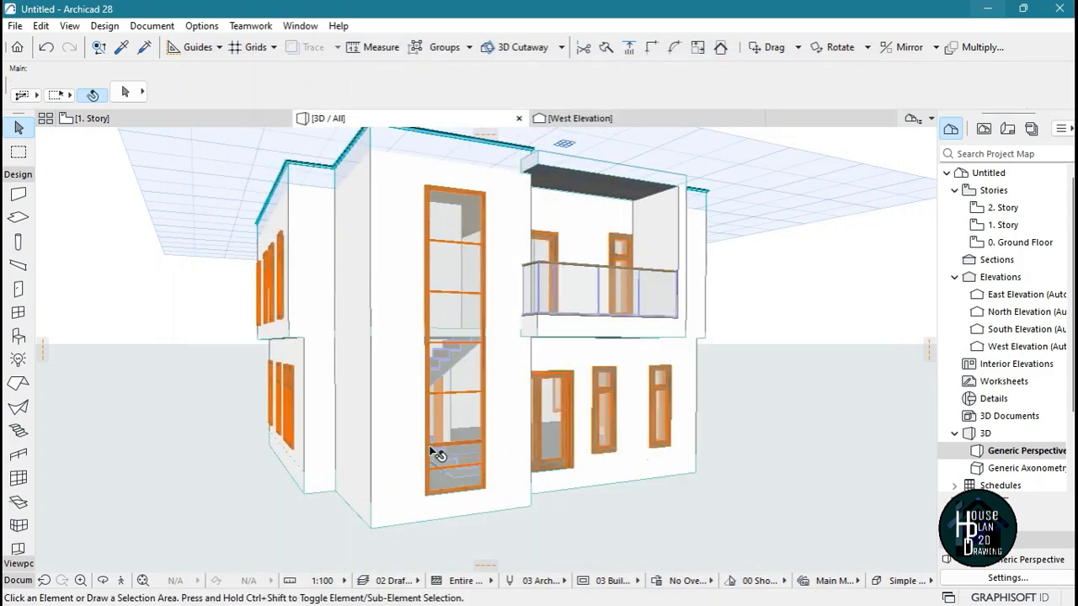
# Reduce the stairwell window's vertical pane number in the lower sash division to 1
pyautogui.click(468, 427)
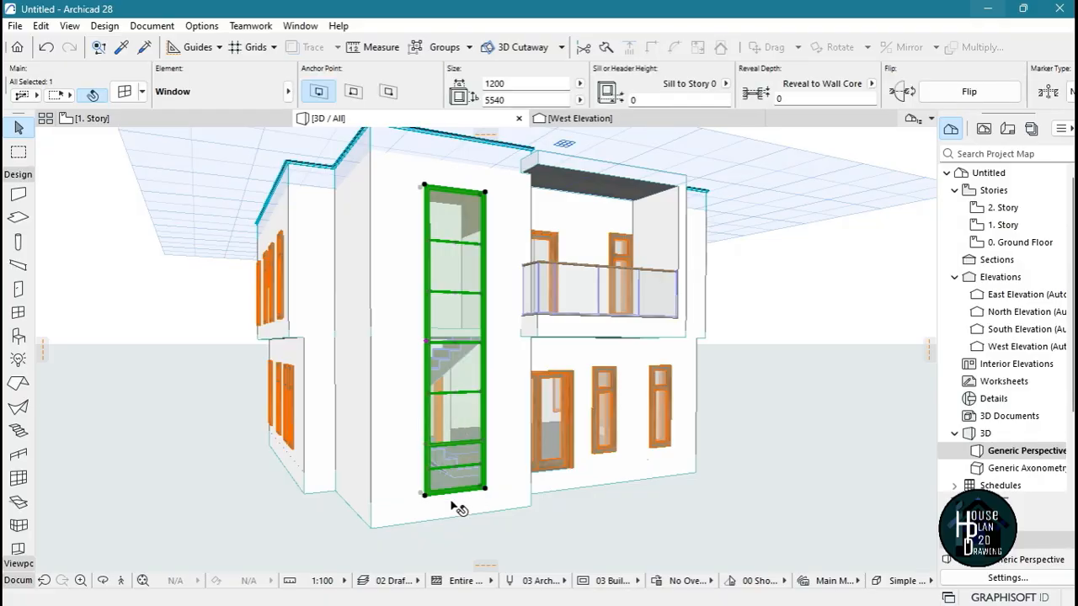
pyautogui.scroll(5, 455, 501)
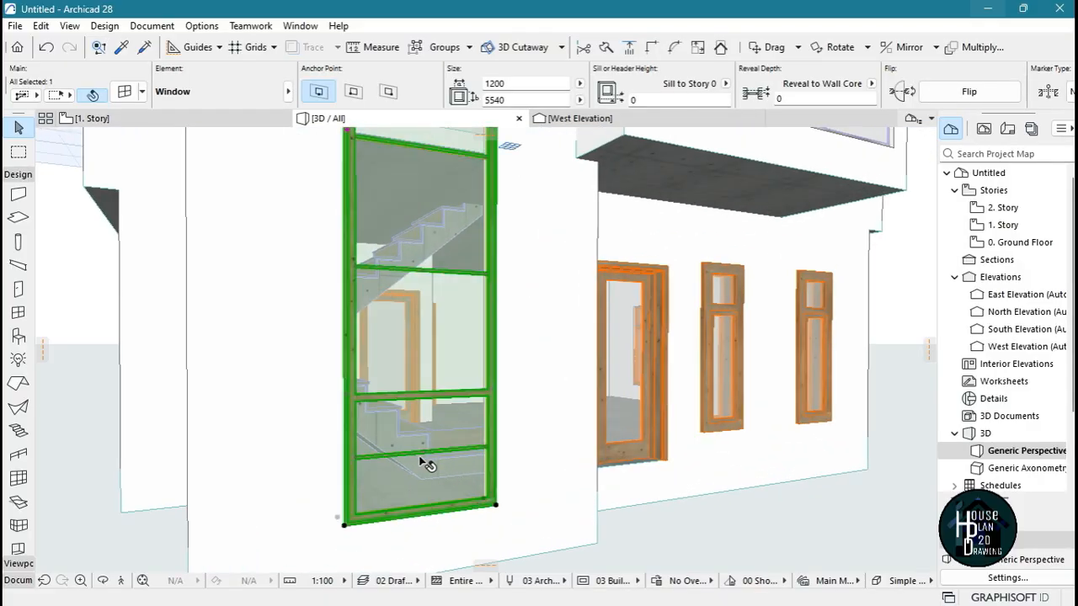
pyautogui.scroll(-3, 441, 457)
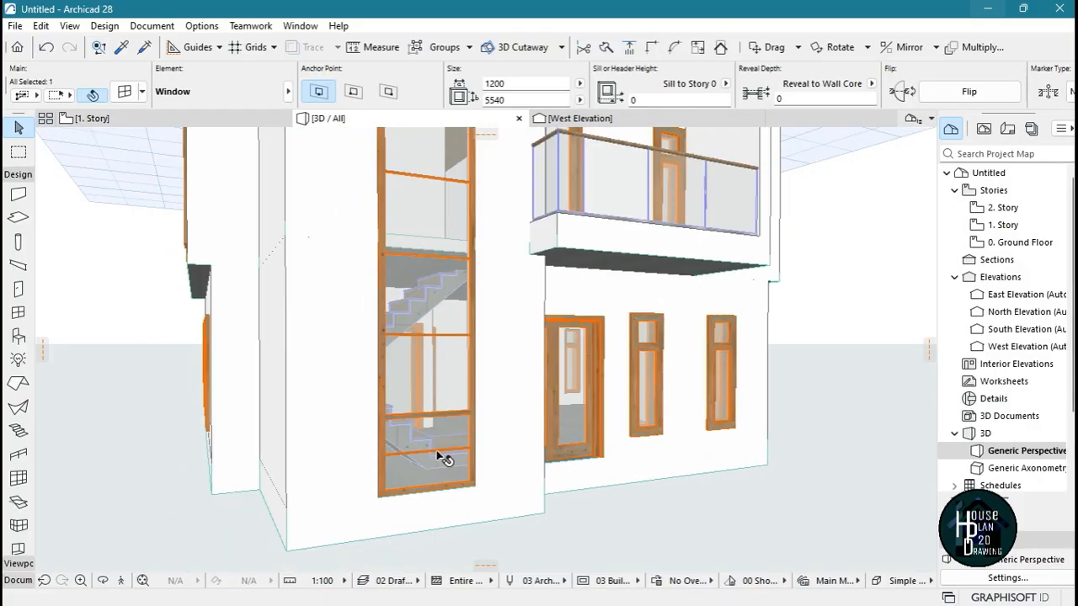
pyautogui.scroll(3, 440, 457)
pyautogui.click(436, 454)
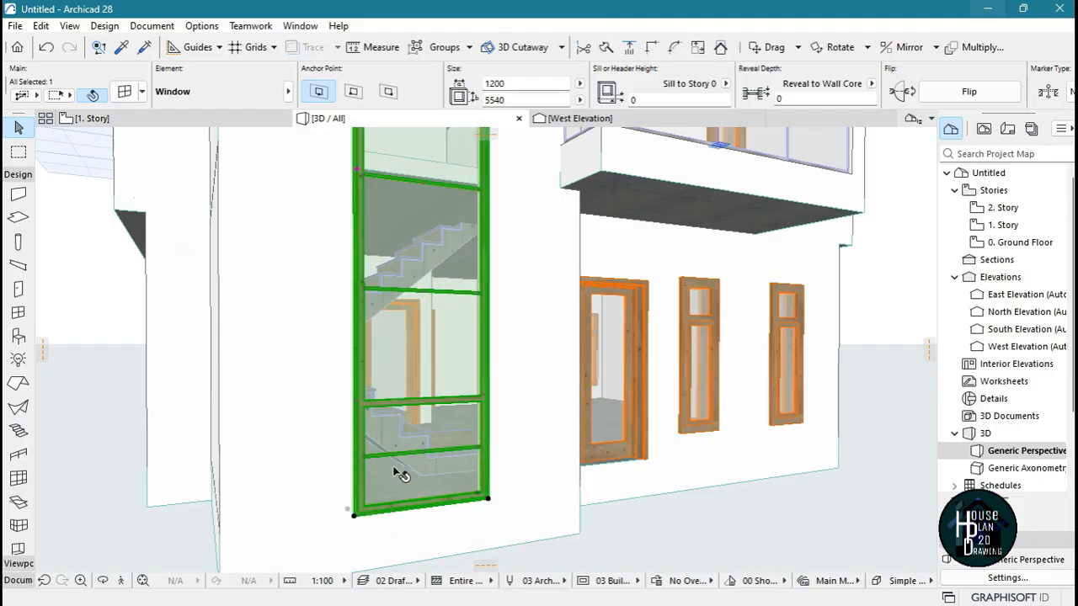
pyautogui.scroll(-5, 399, 473)
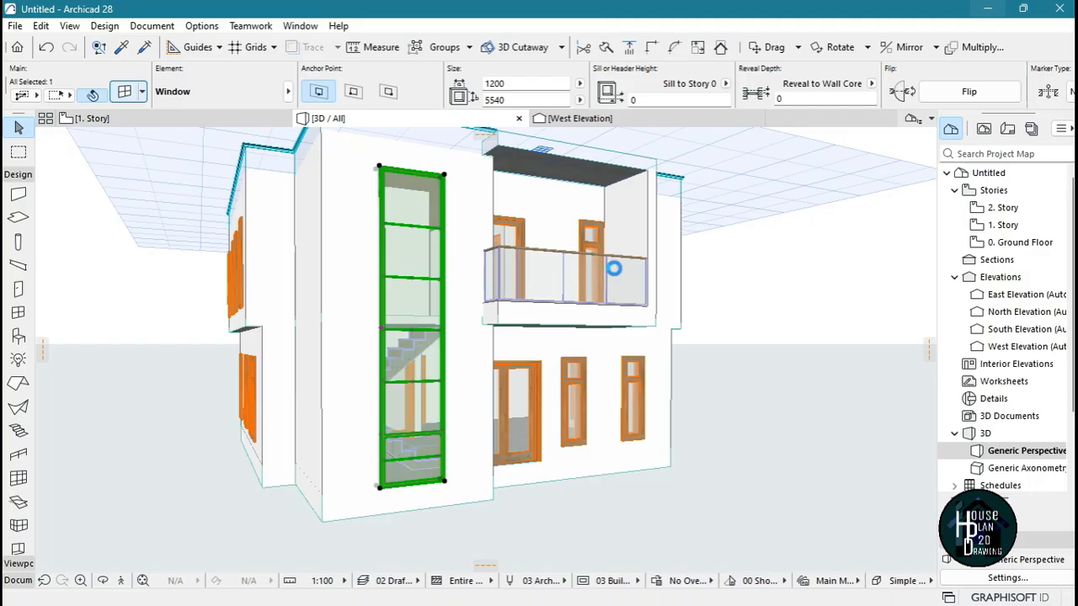
pyautogui.hotkey('ctrl', 't')
pyautogui.click(810, 295)
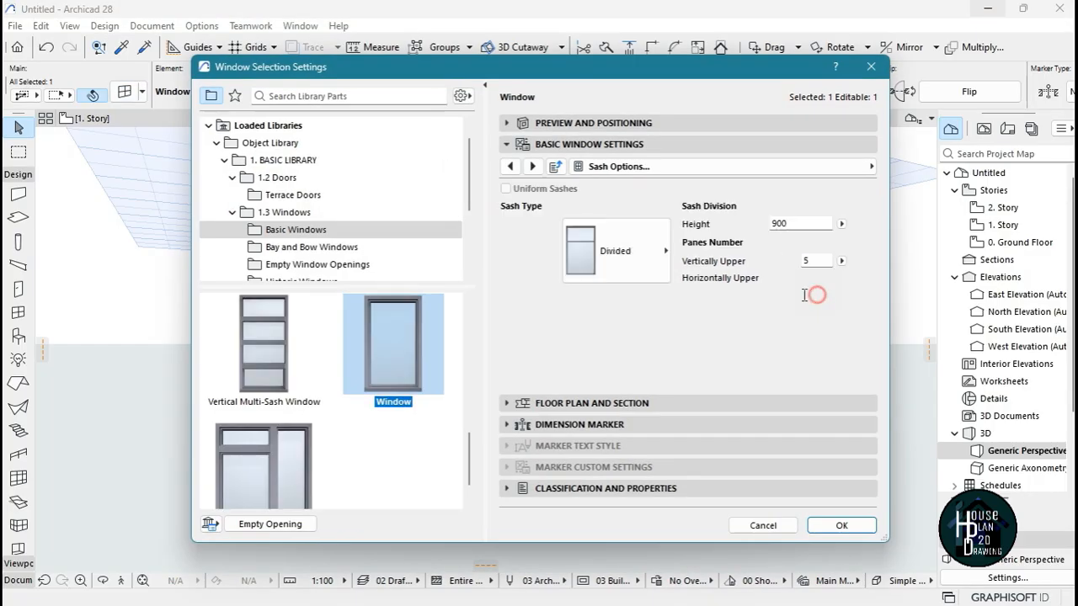
pyautogui.write('1')
pyautogui.click(841, 525)
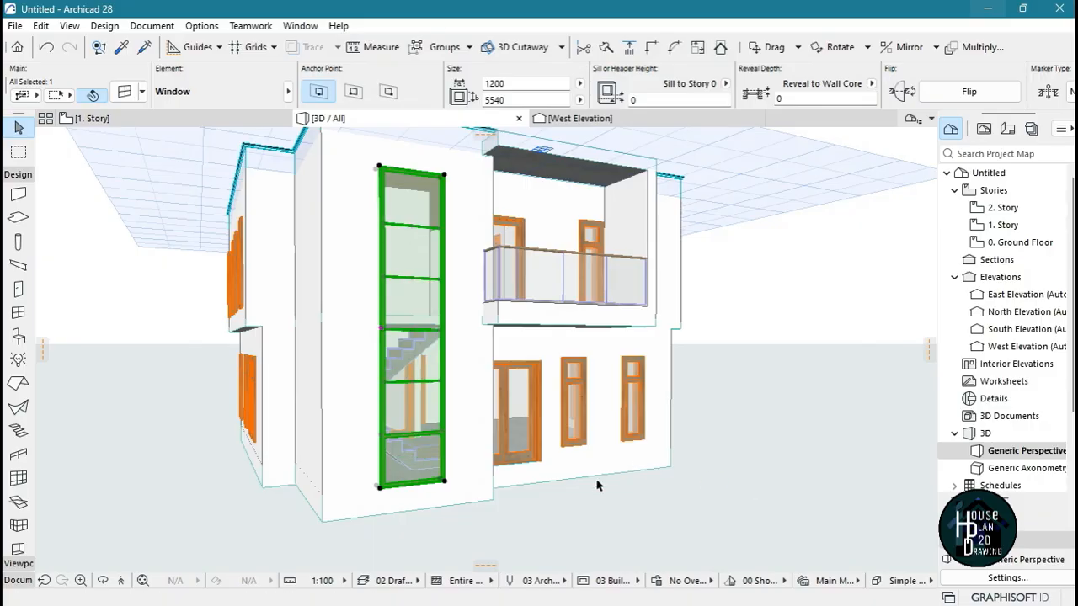
pyautogui.click(574, 536)
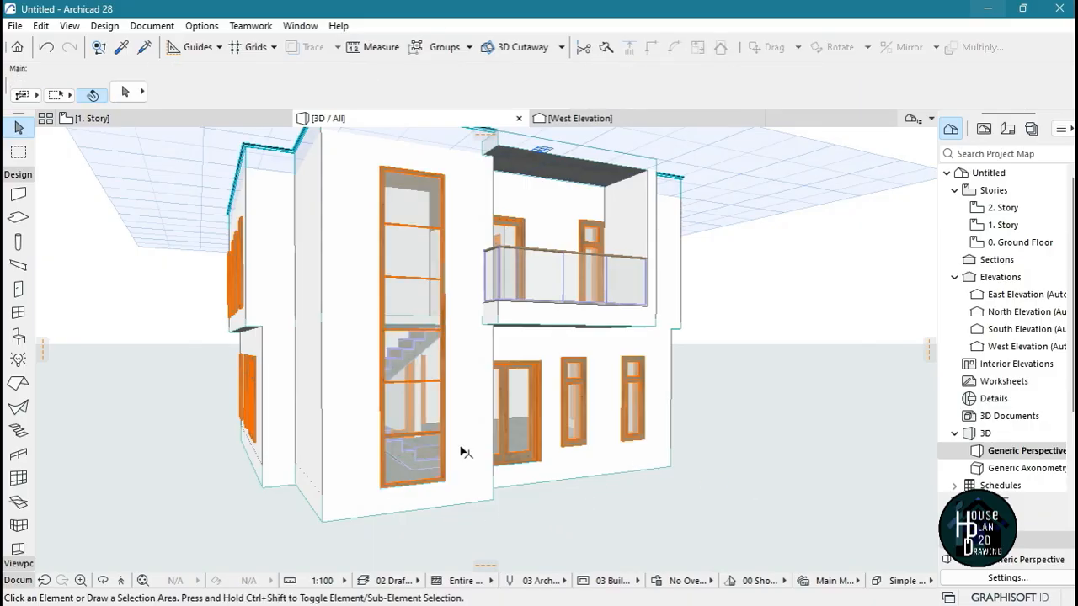
# Fly around the front of the house to examine the divided stairwell window in relation to the facade
pyautogui.click(141, 580)
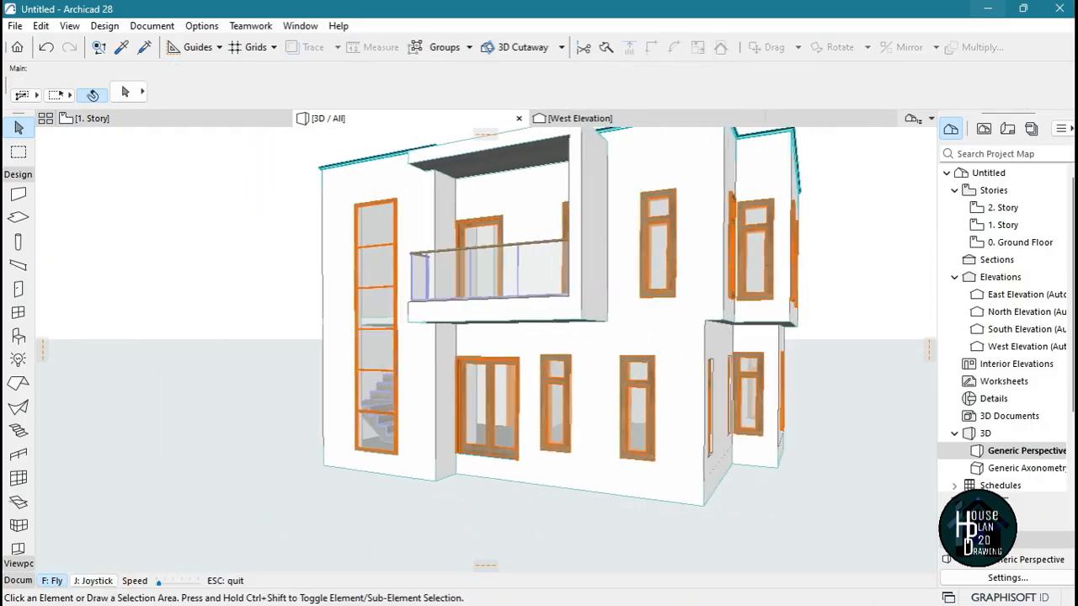
pyautogui.press('Down')
pyautogui.press('Left')
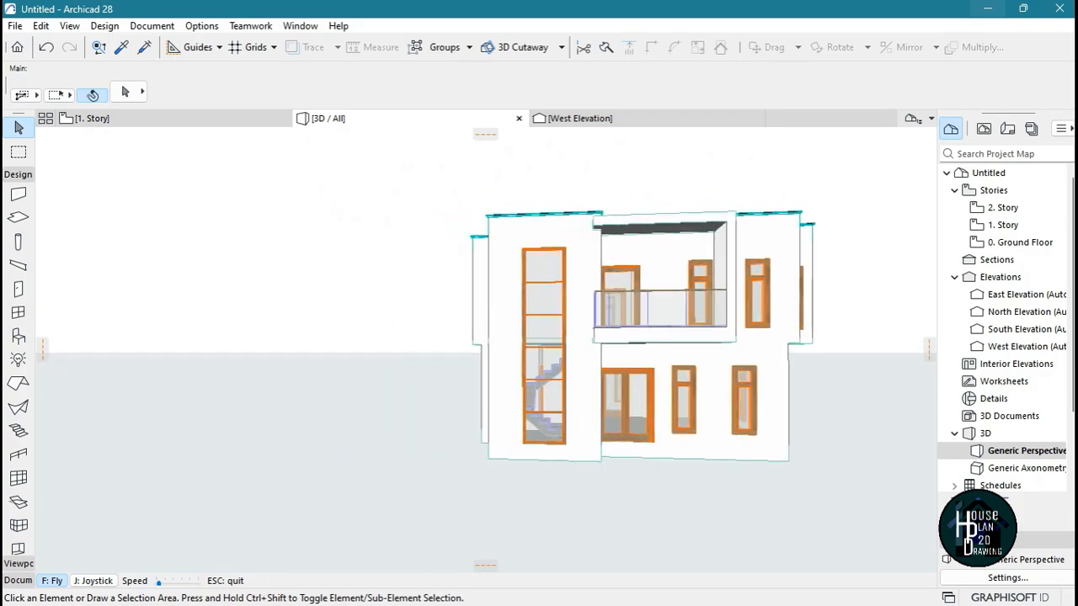
pyautogui.press('Left')
pyautogui.press('Up')
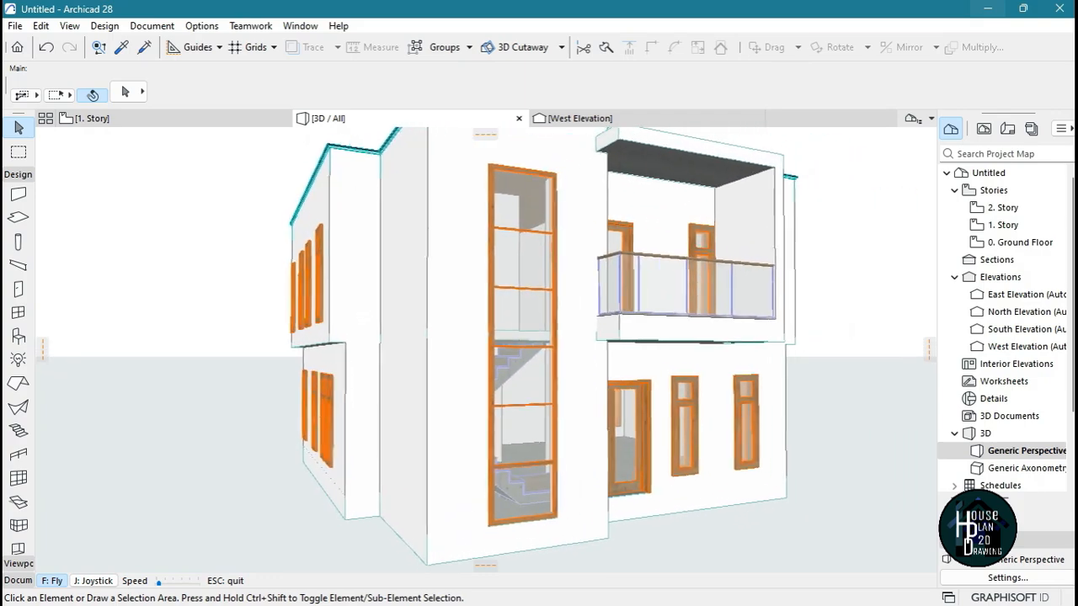
pyautogui.press('Left')
pyautogui.press('Escape')
# Add a simple outside casing around the tall stairwell window
pyautogui.click(558, 230)
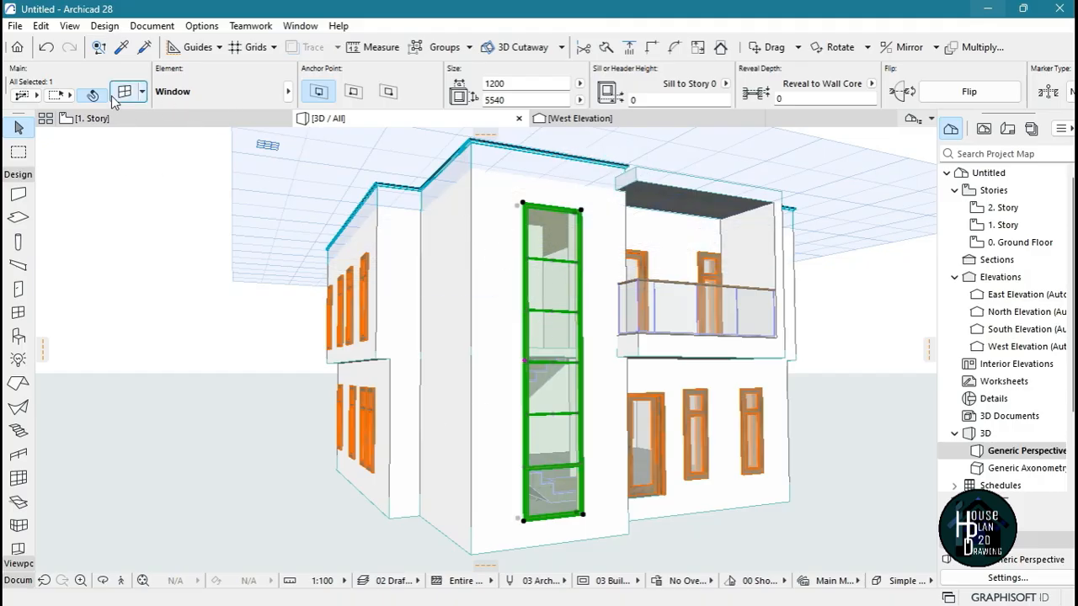
pyautogui.hotkey('ctrl', 't')
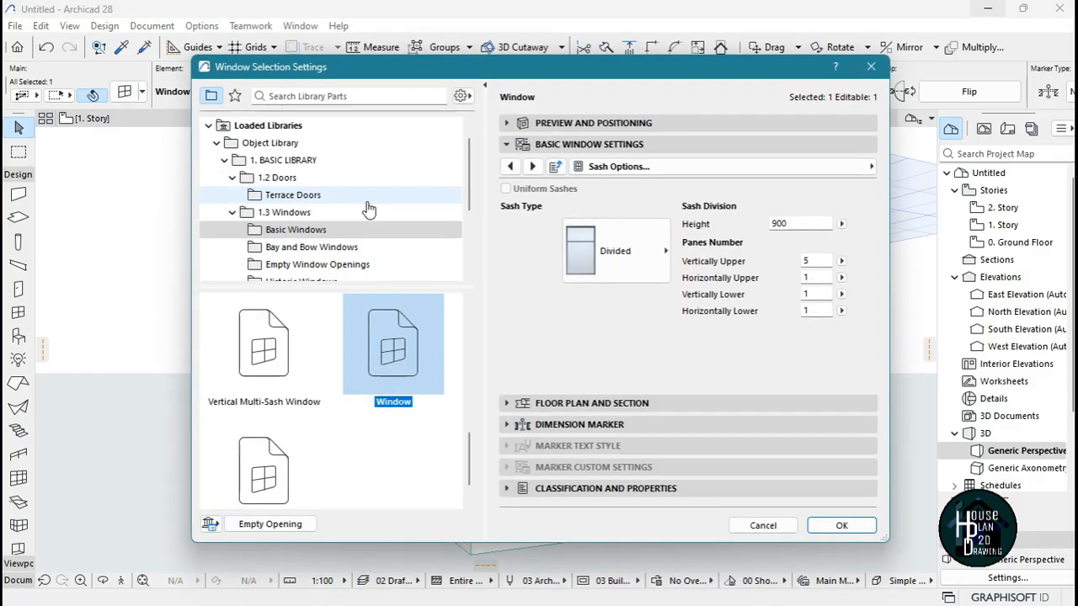
pyautogui.click(770, 167)
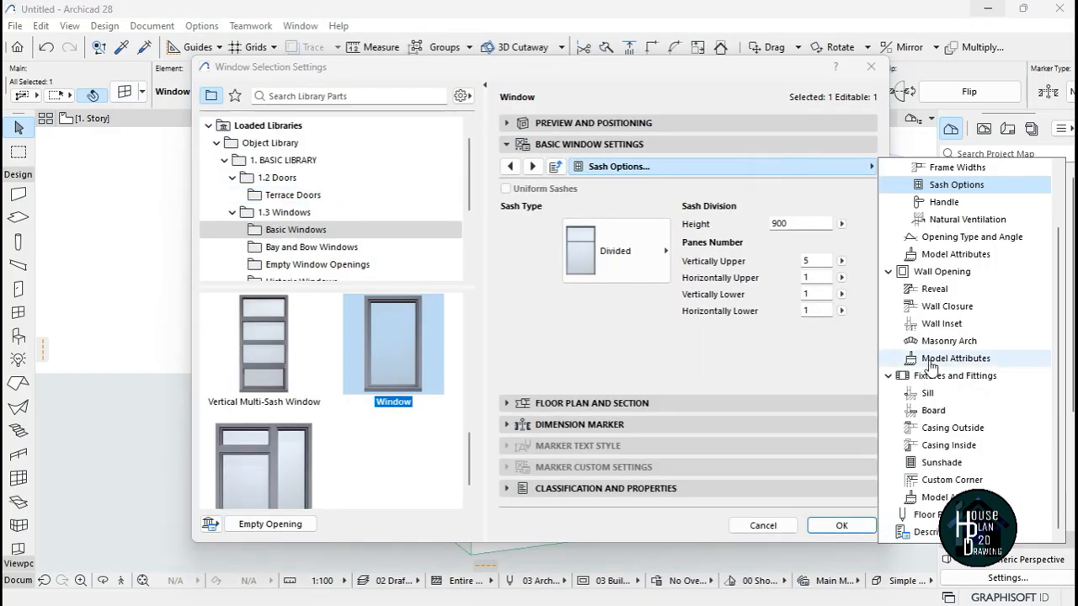
pyautogui.click(951, 428)
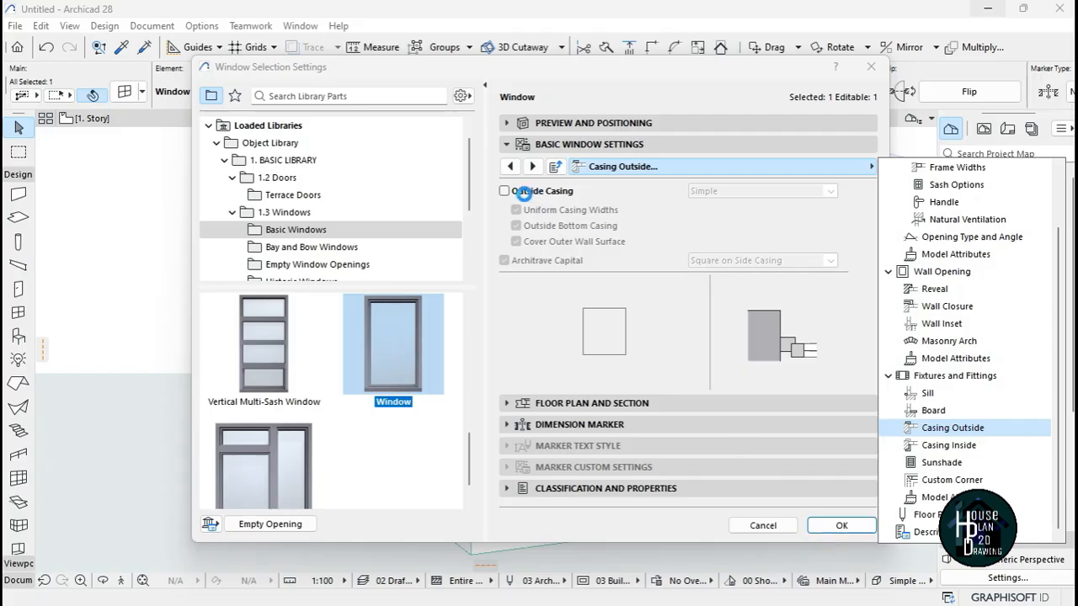
pyautogui.click(504, 191)
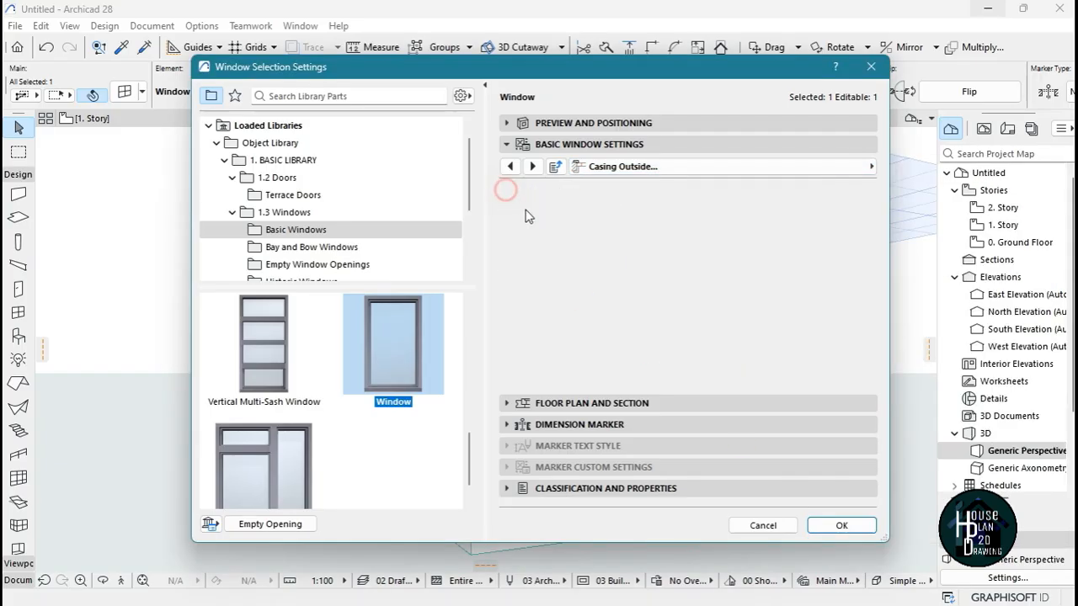
pyautogui.click(827, 531)
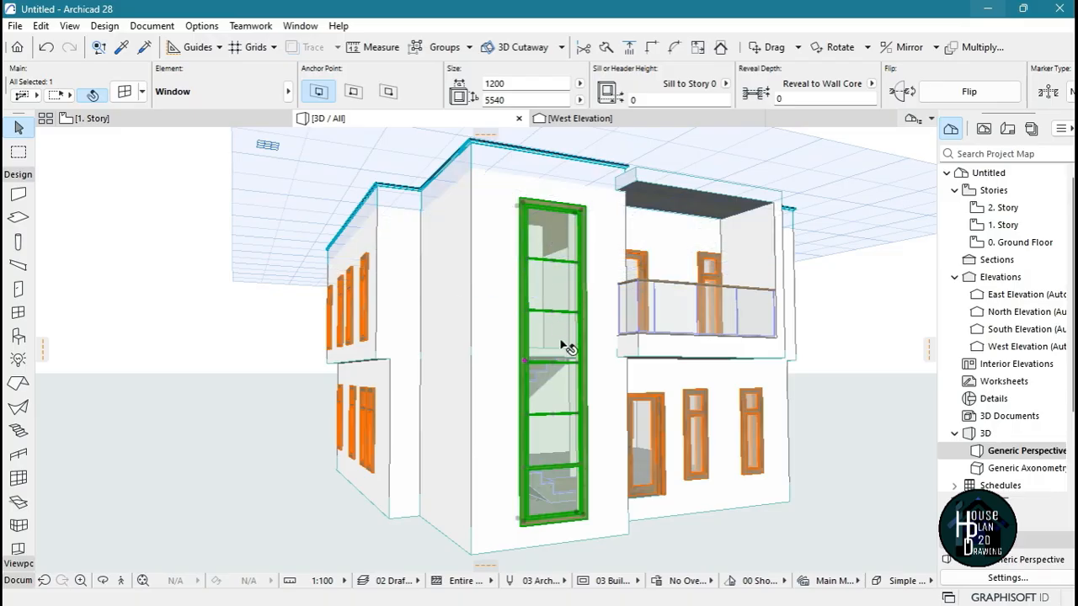
pyautogui.press('Escape')
# Increase the uniform width of the outside casing around the tall stairwell window
pyautogui.click(557, 254)
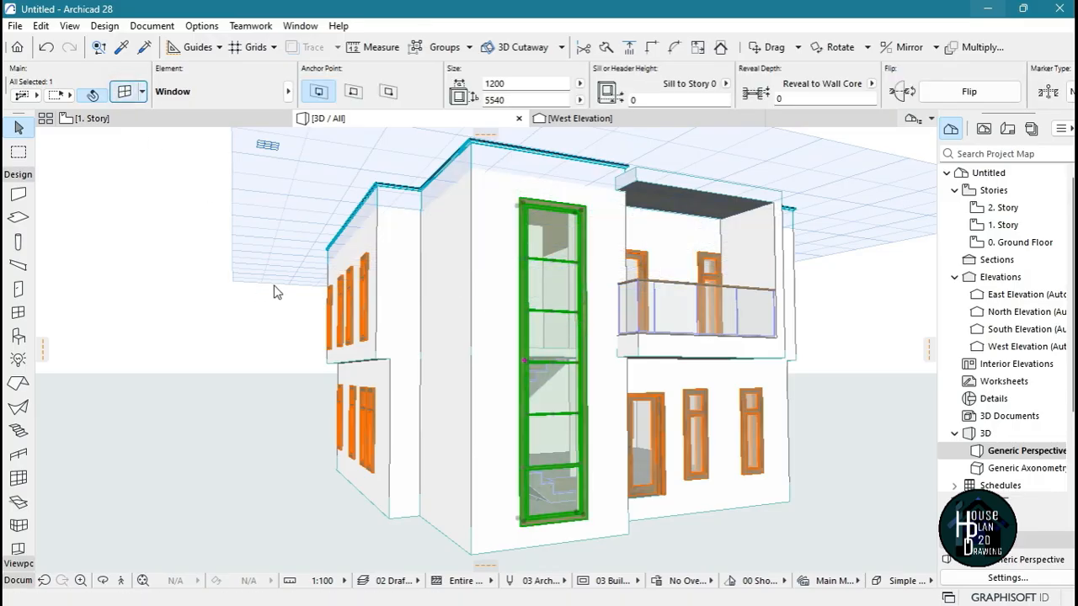
pyautogui.doubleClick(528, 284)
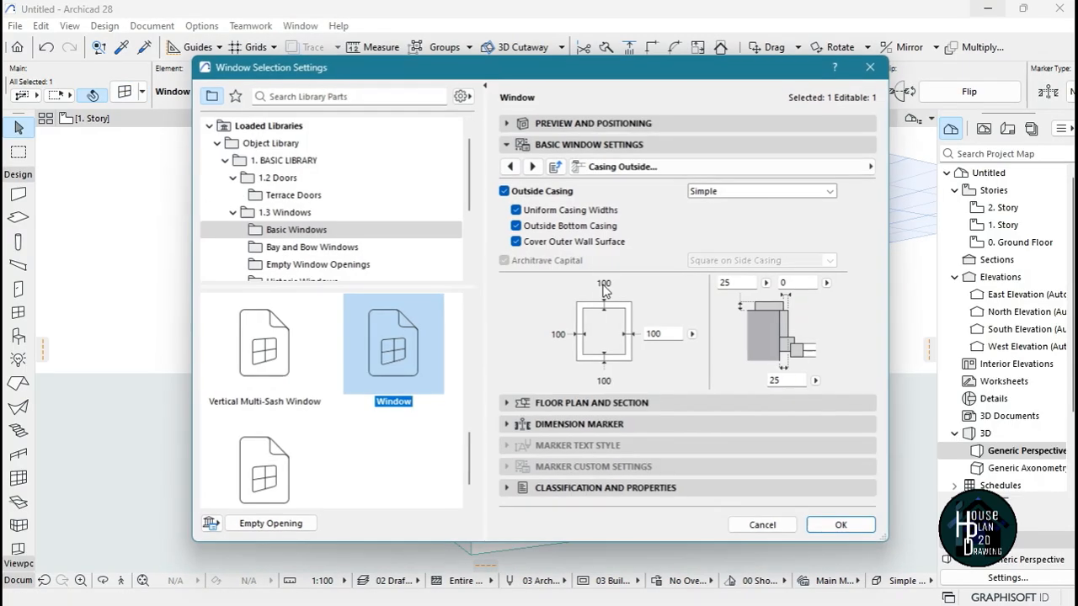
pyautogui.click(666, 334)
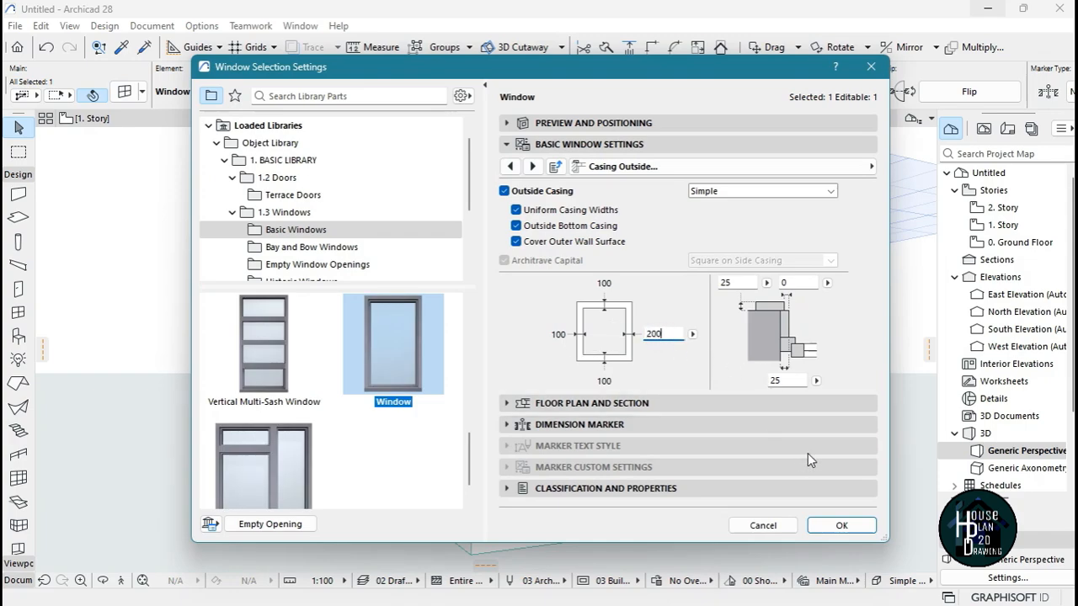
pyautogui.press('Return')
pyautogui.click(863, 533)
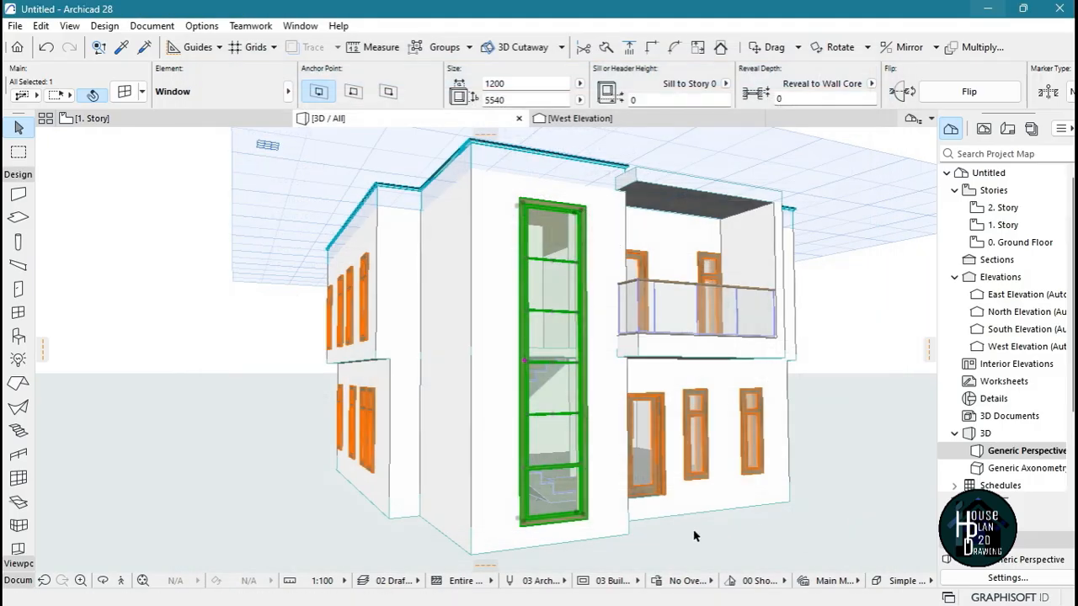
pyautogui.click(563, 539)
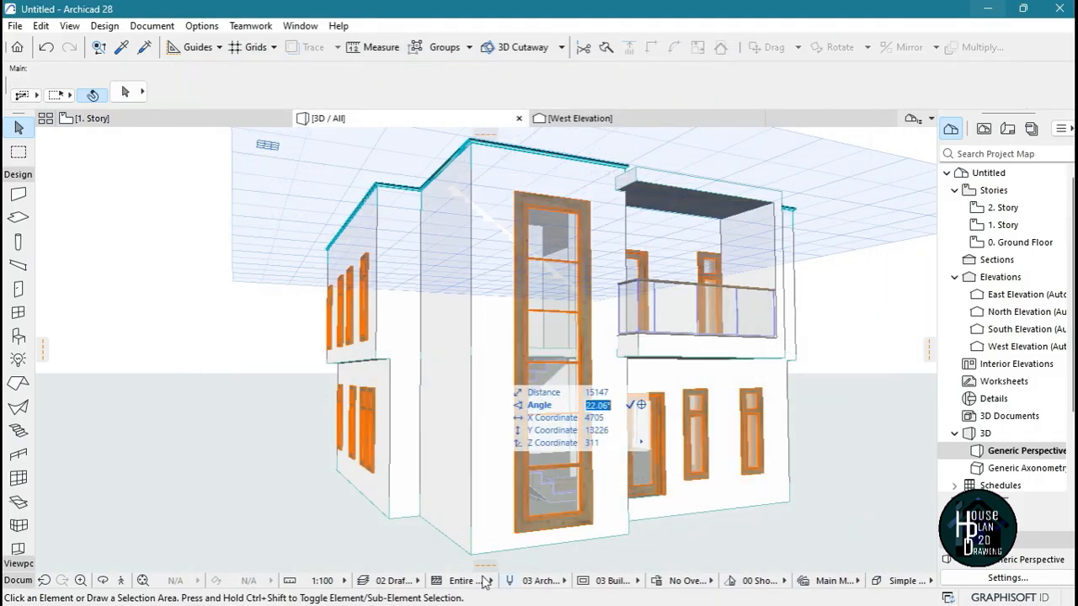
# Fly around the front facade and examine the stairwell window's widened wooden casing up close
pyautogui.click(121, 581)
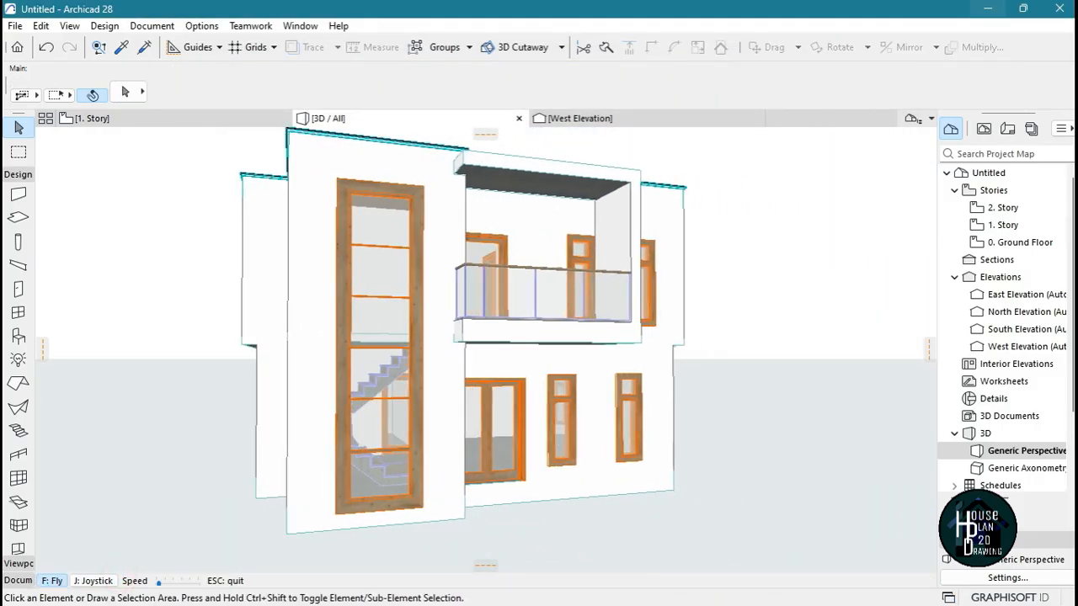
pyautogui.press('Left')
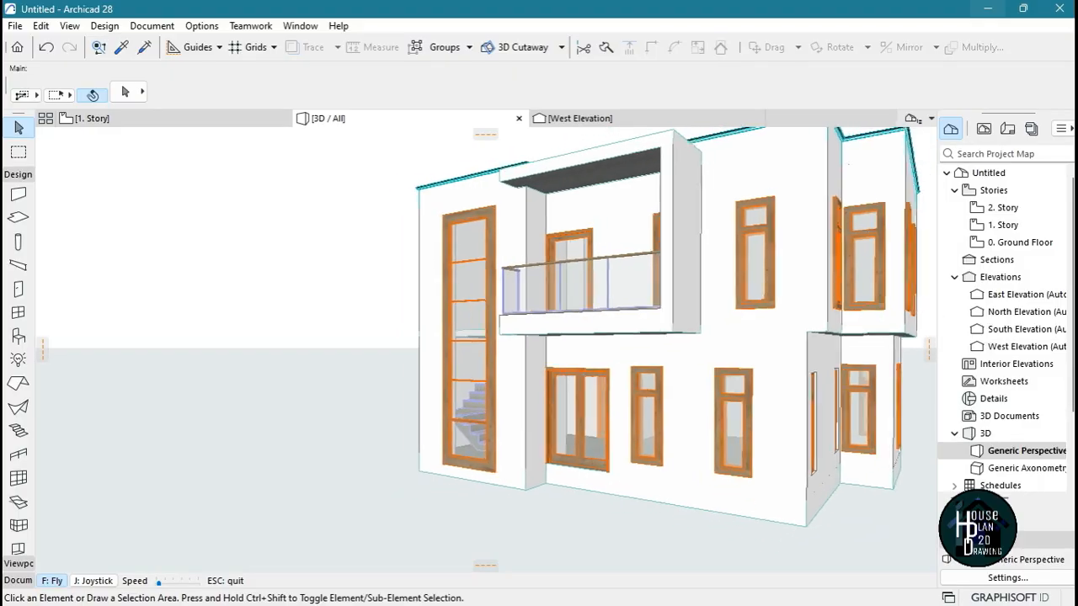
pyautogui.press('Left')
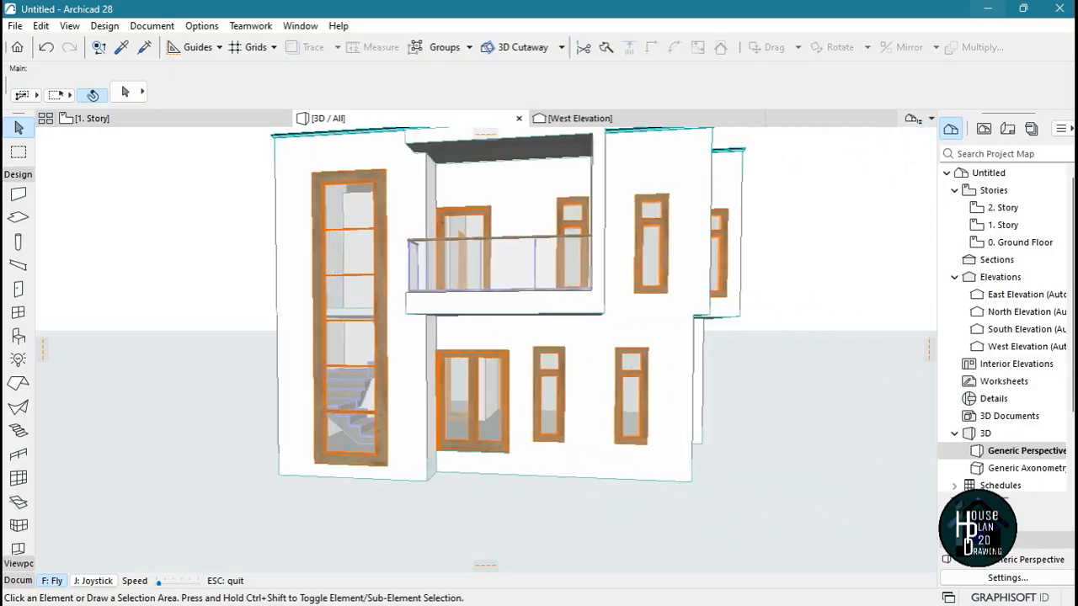
pyautogui.press('Escape')
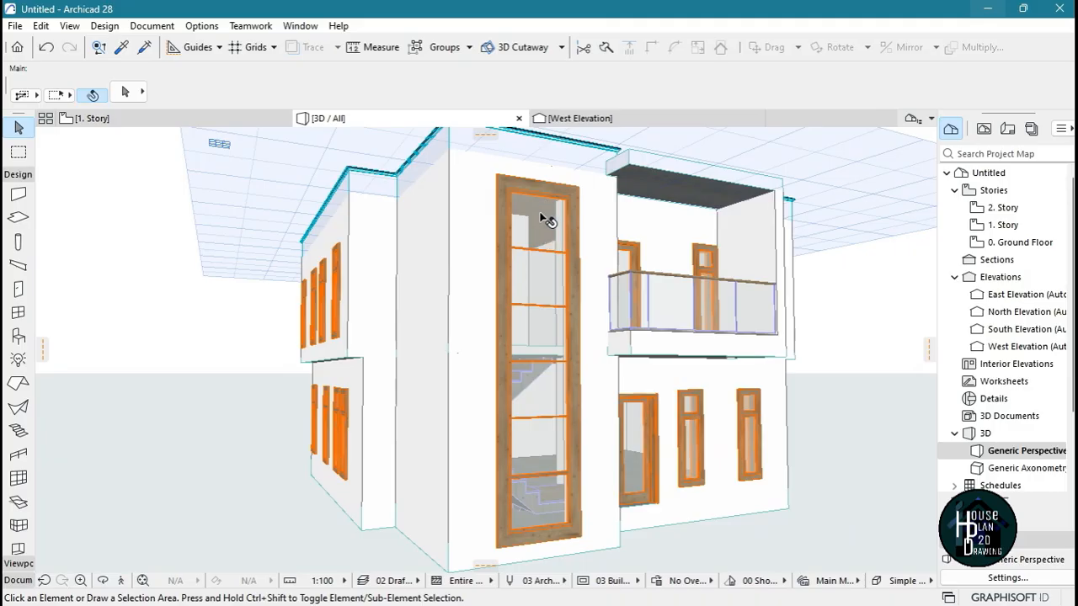
pyautogui.scroll(6, 502, 214)
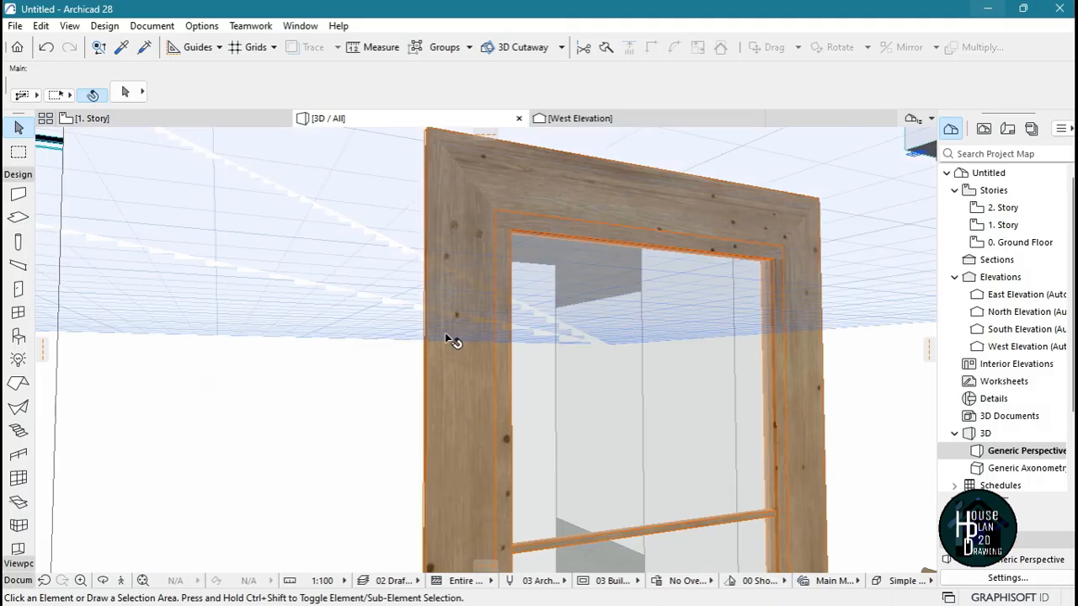
pyautogui.scroll(-8, 476, 288)
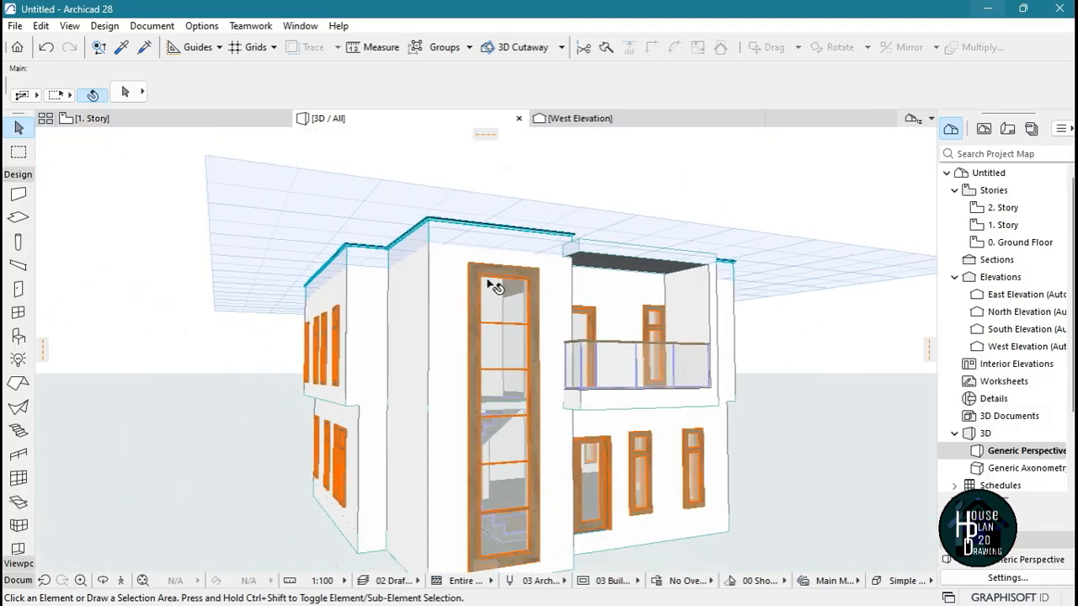
pyautogui.scroll(5, 481, 289)
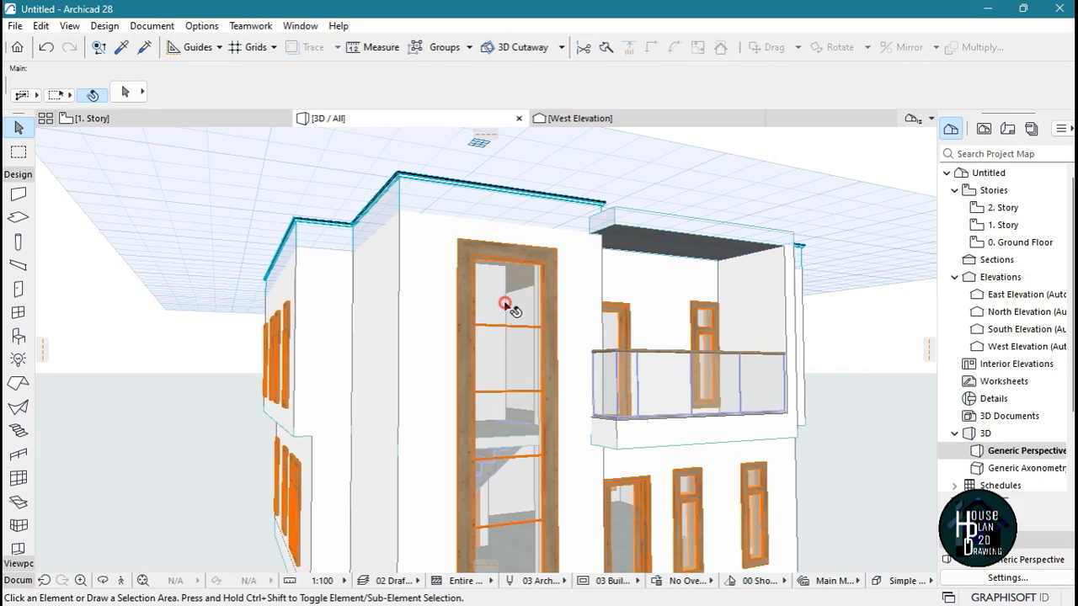
# Set the outside casing surface of the tall stairwell window to Paint - Titanium White
pyautogui.click(511, 306)
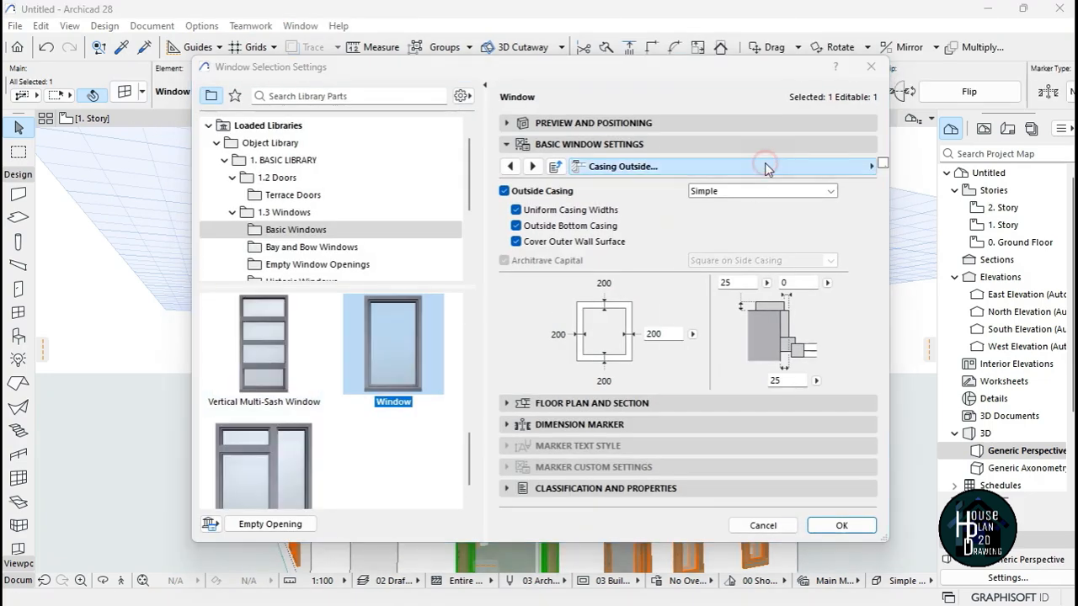
pyautogui.click(764, 167)
pyautogui.click(934, 497)
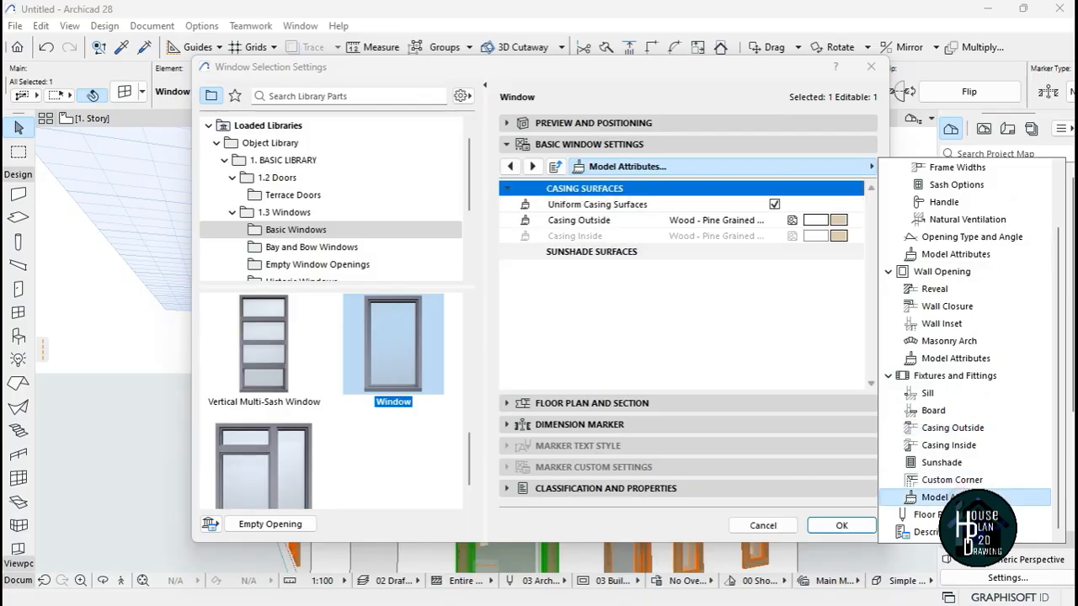
pyautogui.click(838, 220)
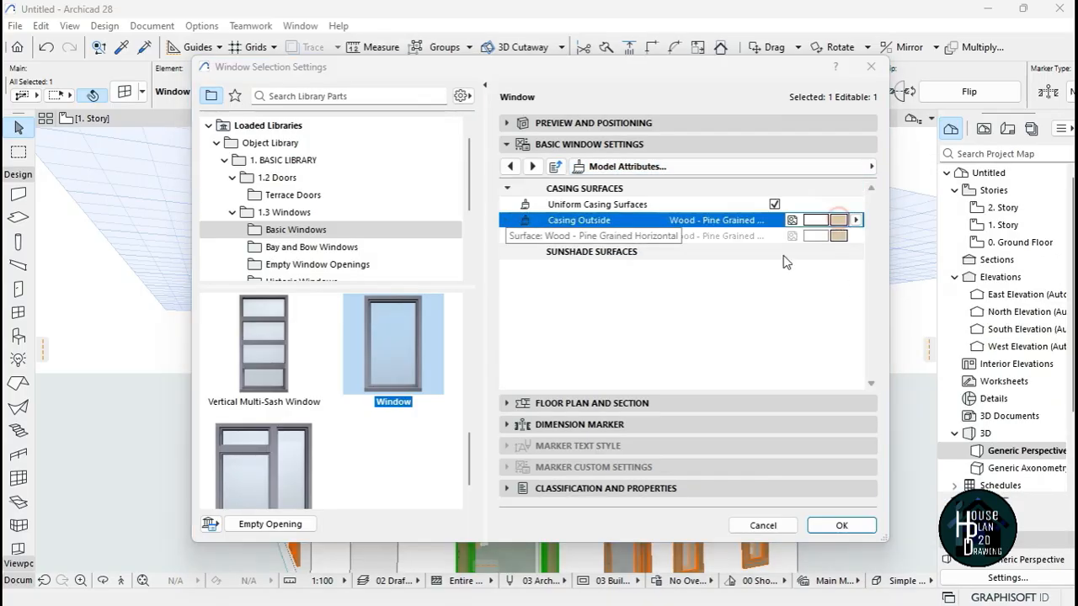
pyautogui.write('tit')
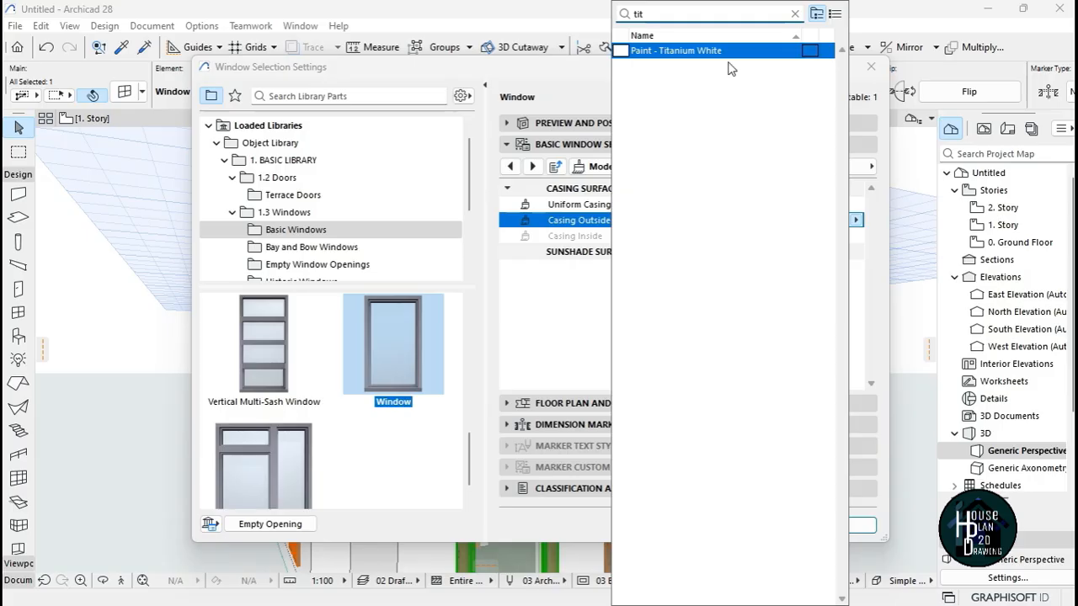
pyautogui.click(729, 52)
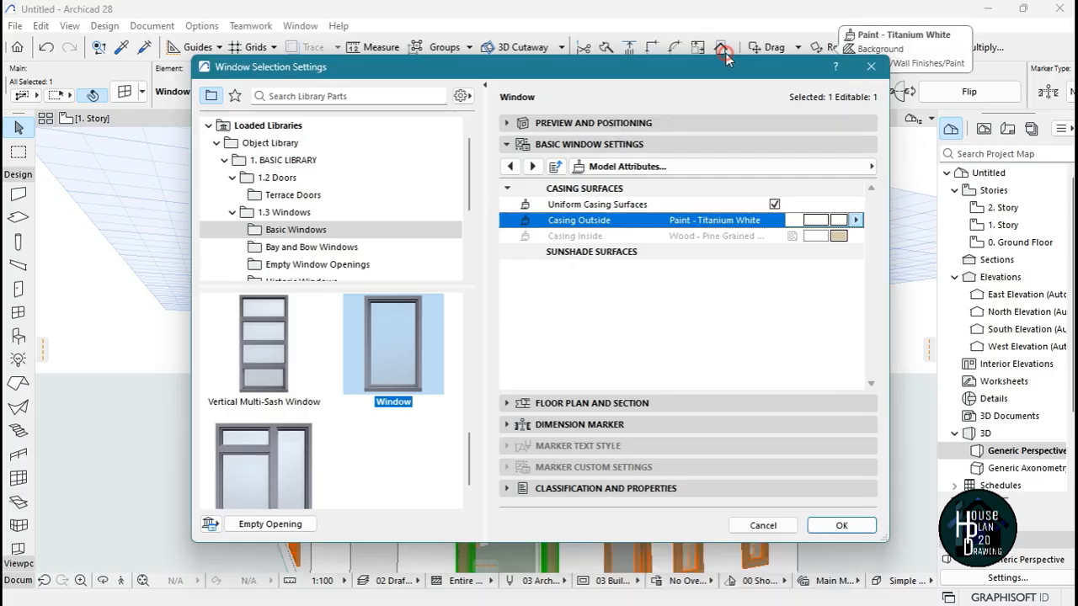
pyautogui.click(842, 525)
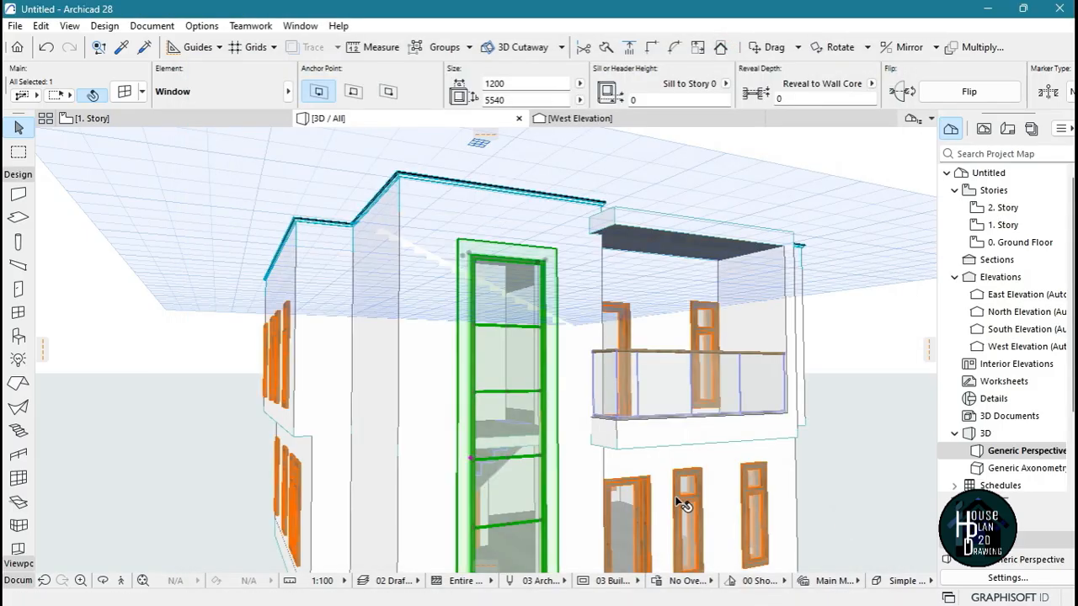
pyautogui.press('Escape')
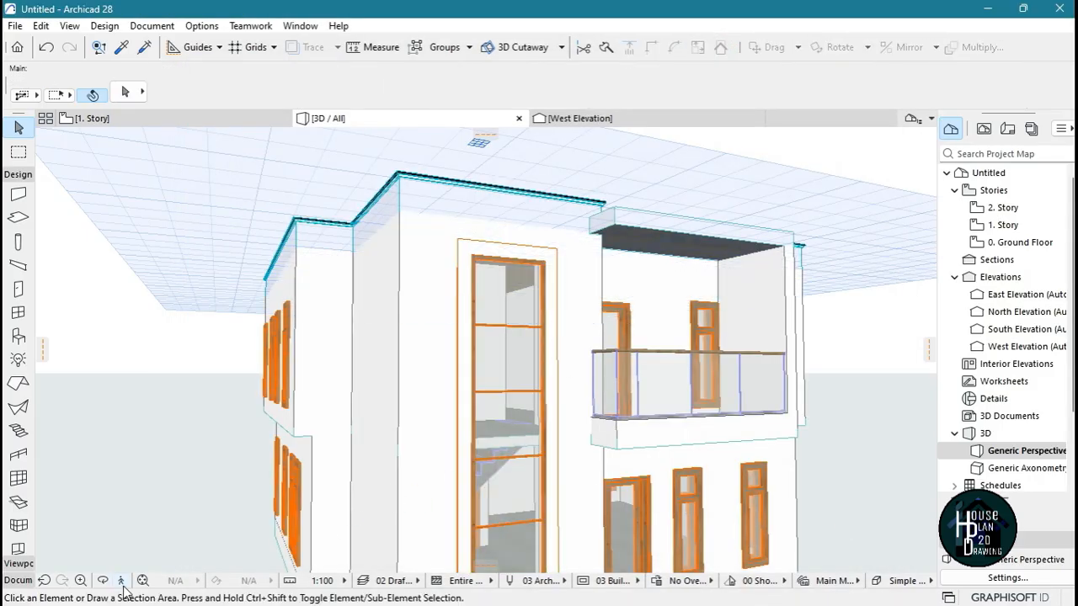
# On the ground floor plan, draw a short line outward from the stairwell's outer front corner, continuing the side wall's outer face
pyautogui.click(121, 582)
pyautogui.press('Down')
pyautogui.press('Right')
pyautogui.press('Escape')
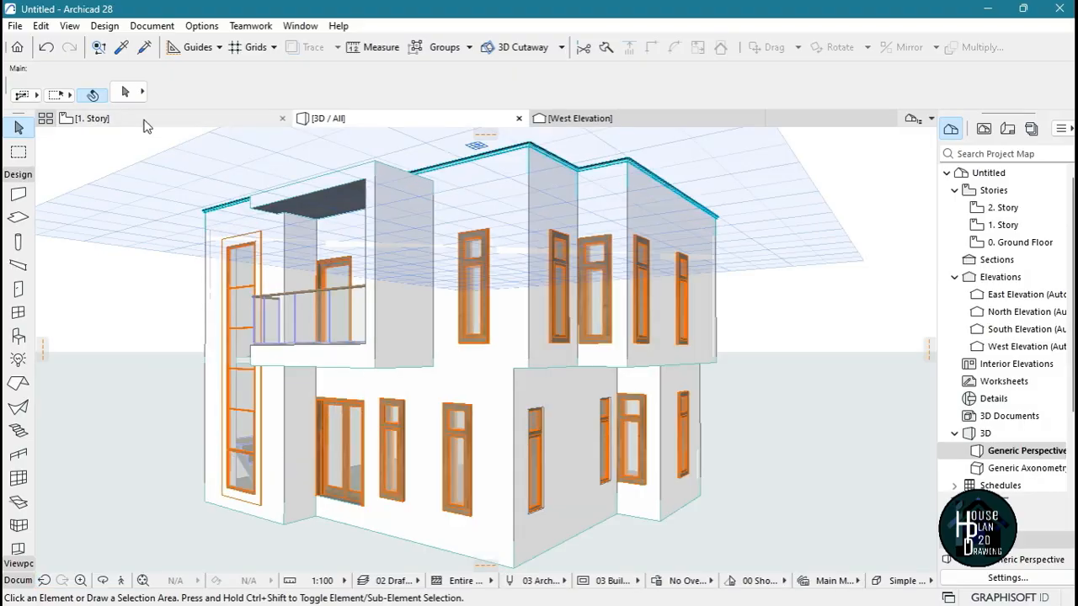
pyautogui.doubleClick(1016, 244)
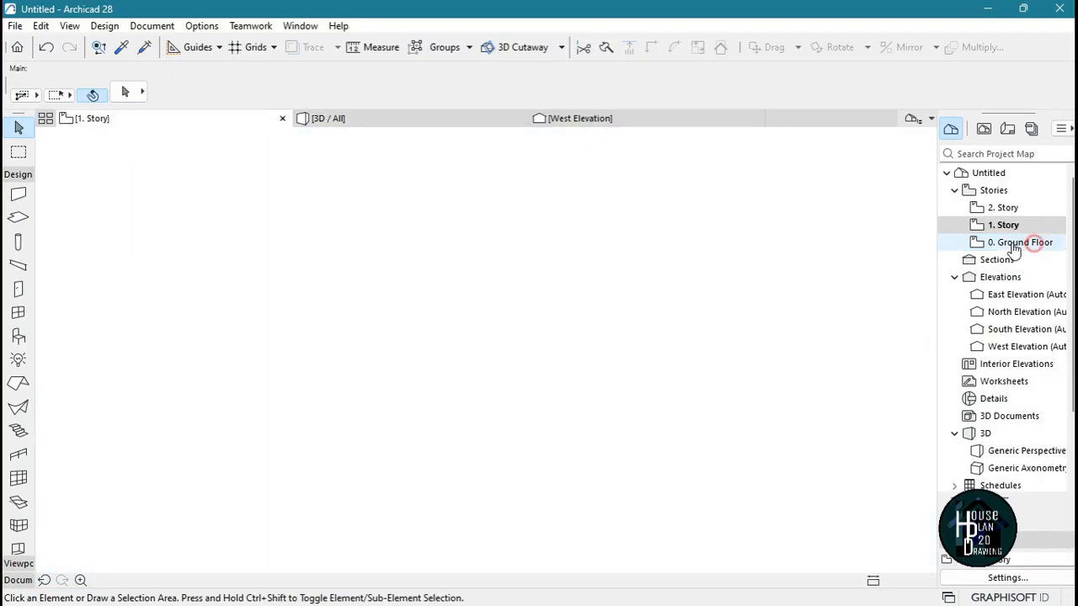
pyautogui.scroll(-4, 458, 362)
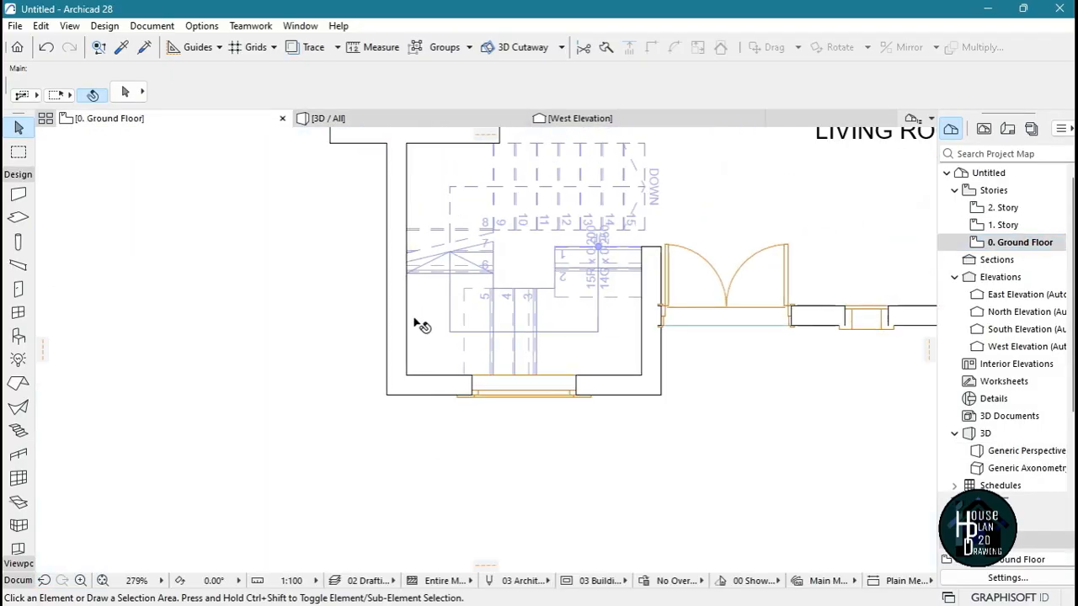
pyautogui.moveTo(412, 409); pyautogui.dragTo(408, 294, button='middle')
pyautogui.scroll(3, 408, 293)
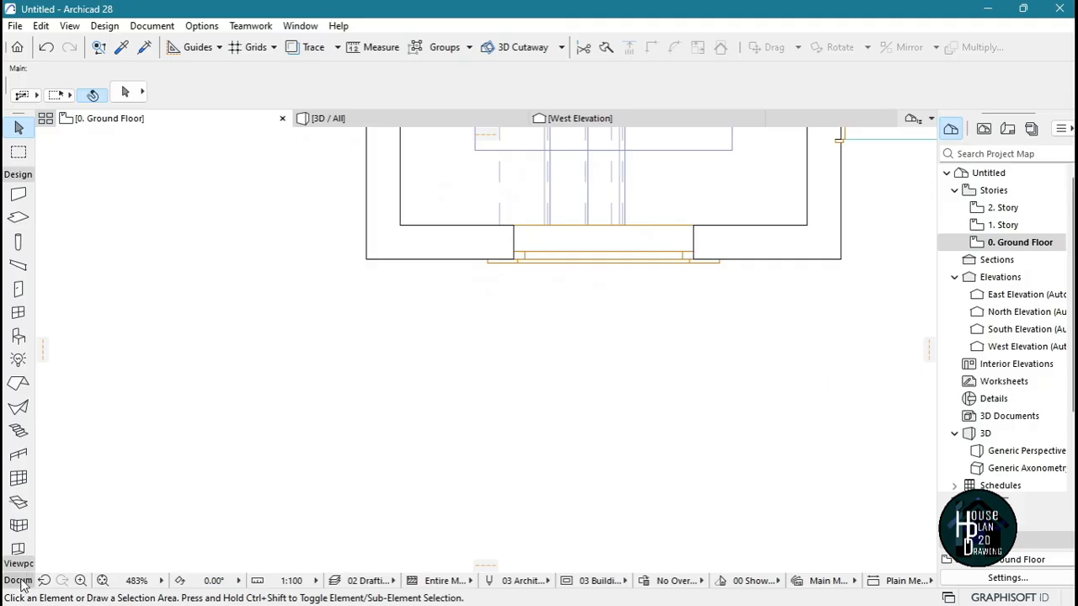
pyautogui.click(17, 418)
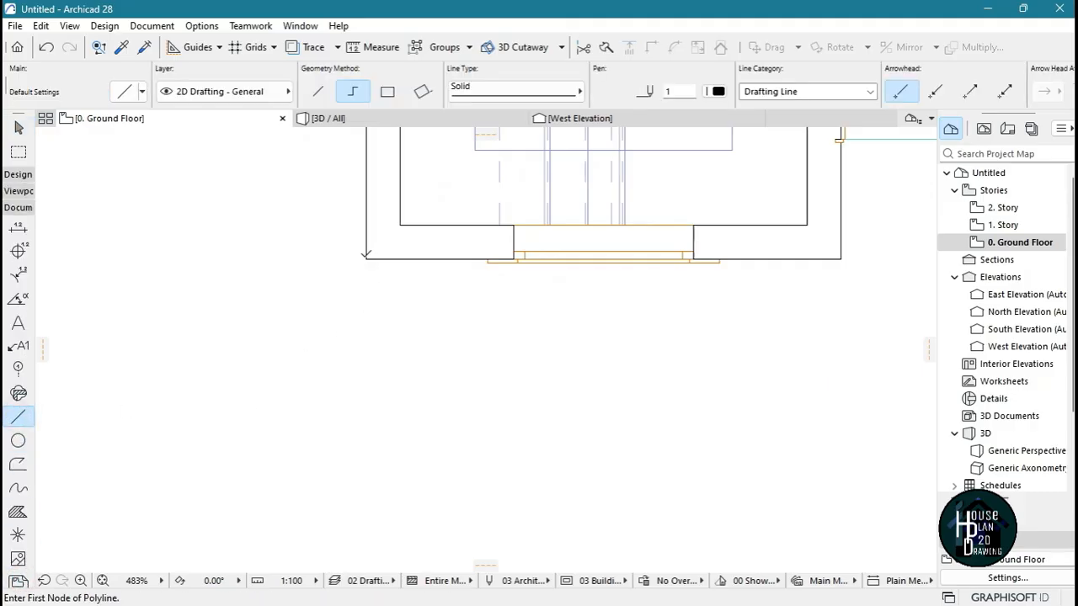
pyautogui.click(367, 258)
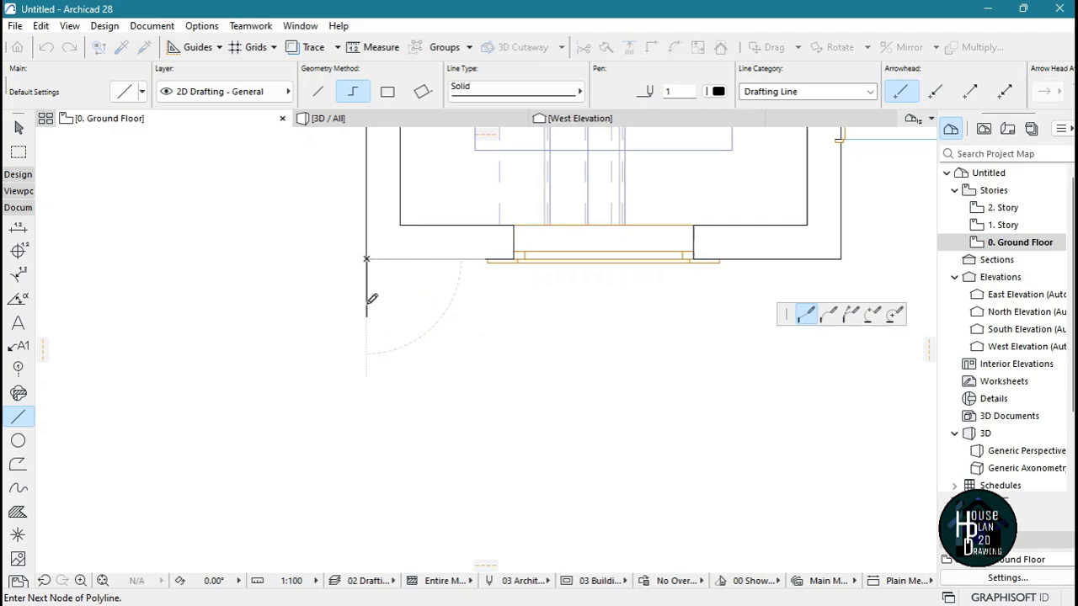
pyautogui.press('Escape')
# Stretch the ground floor stairwell's outer side wall past the front wall to the end of the short guide line
pyautogui.click(381, 254)
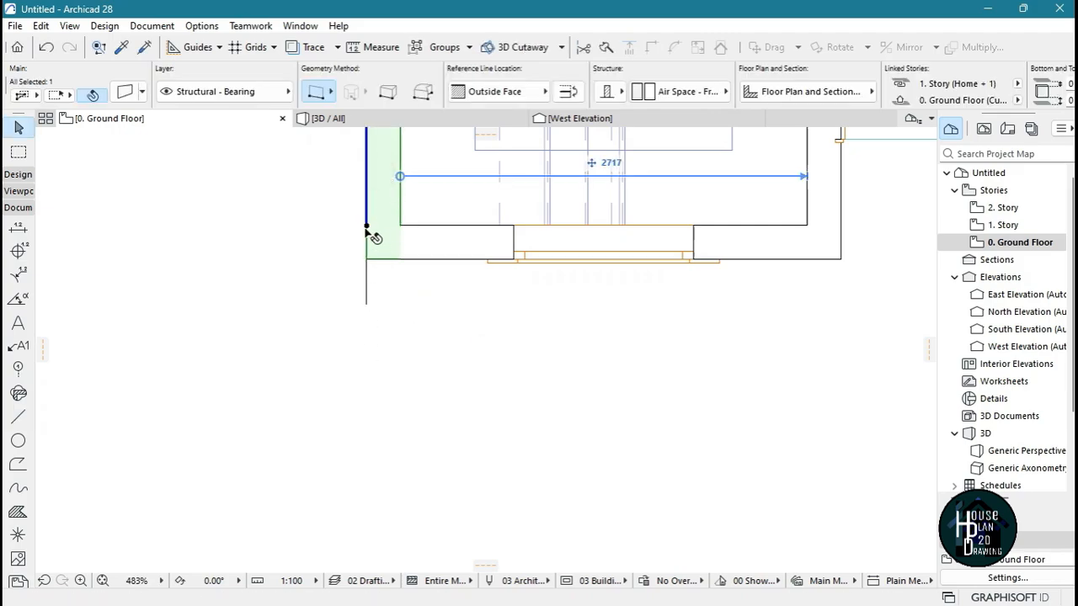
pyautogui.click(367, 228)
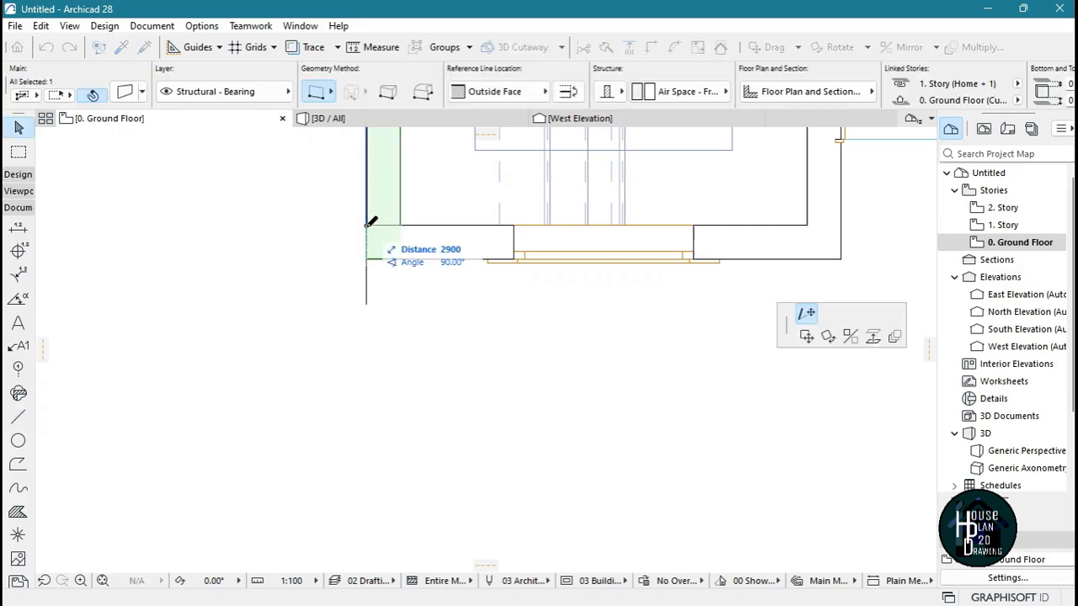
pyautogui.click(367, 303)
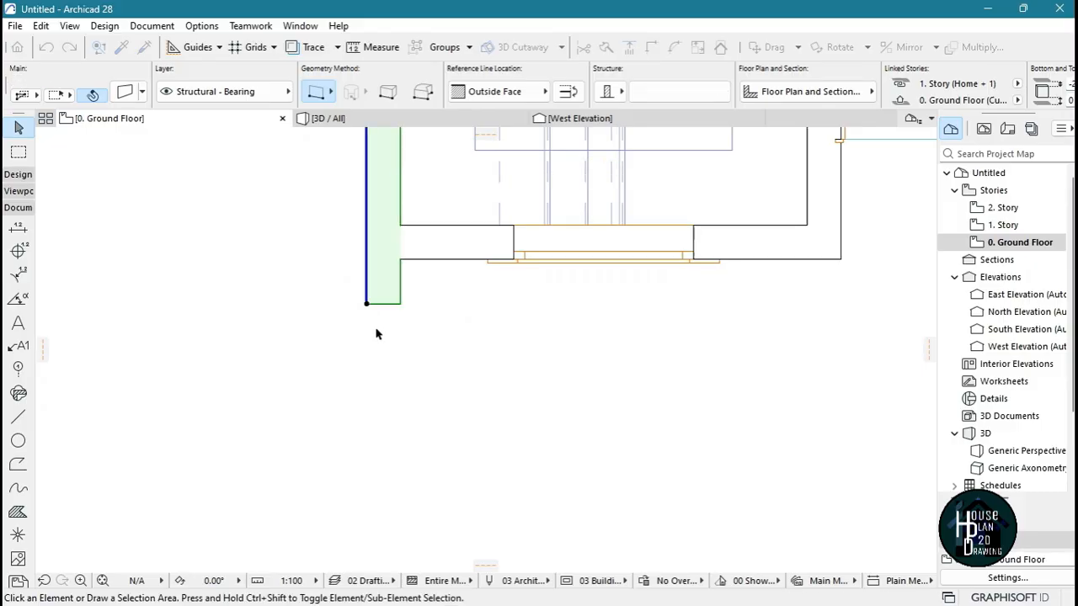
pyautogui.click(399, 357)
pyautogui.scroll(-3, 404, 361)
# In the 3D view, delete the upper-story side wall above the extended ground floor stairwell wall
pyautogui.click(362, 121)
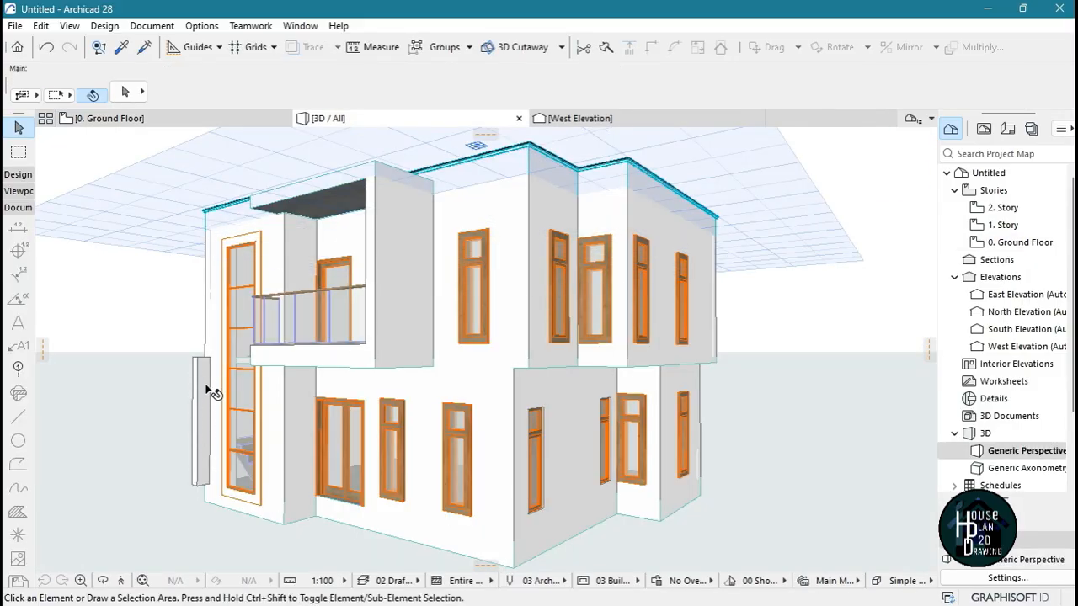
pyautogui.scroll(5, 200, 268)
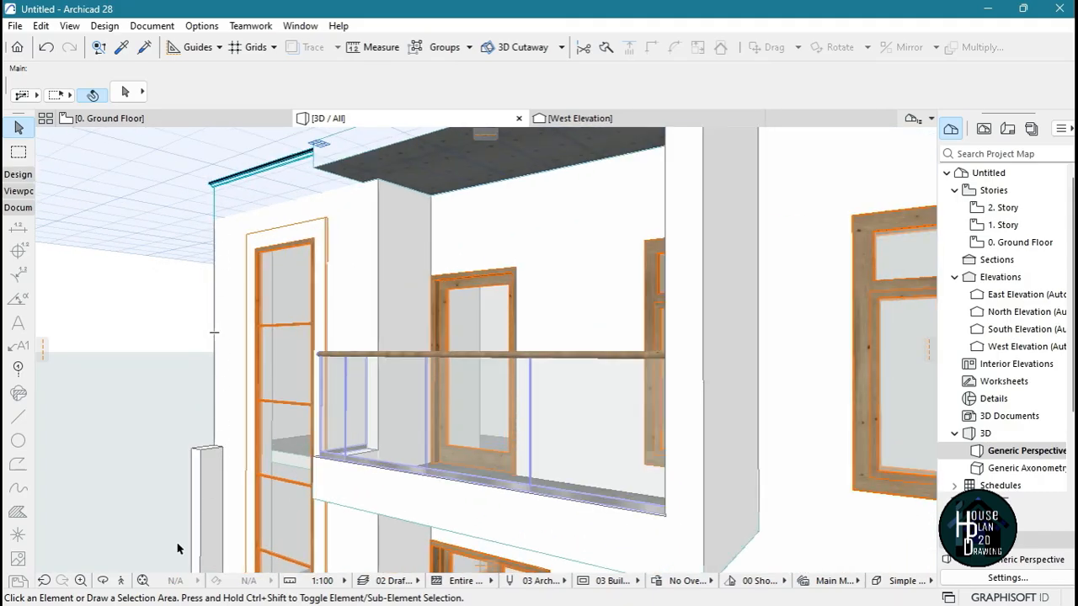
pyautogui.click(122, 582)
pyautogui.press('Down')
pyautogui.press('Up')
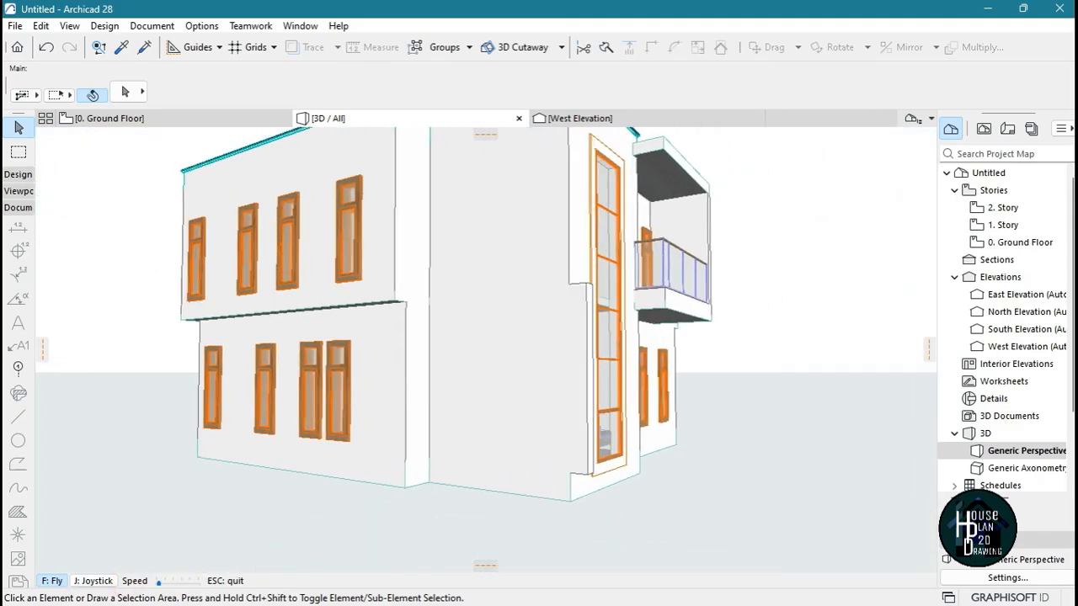
pyautogui.press('Escape')
pyautogui.click(415, 195)
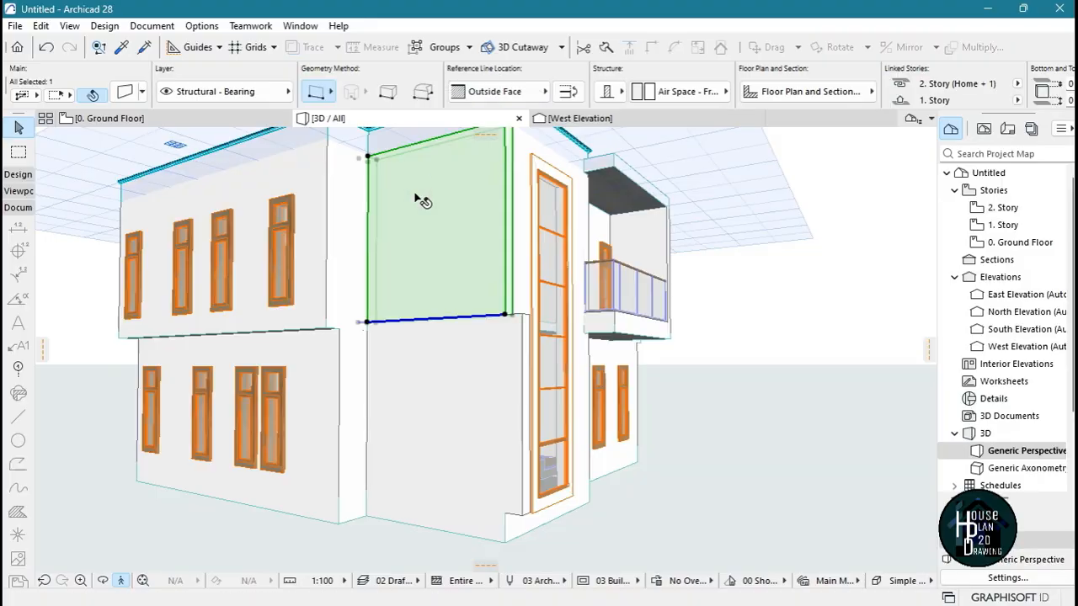
pyautogui.press('Delete')
# Link the top of the extended ground floor stairwell side wall to 2. Story (Home + 2)
pyautogui.click(452, 408)
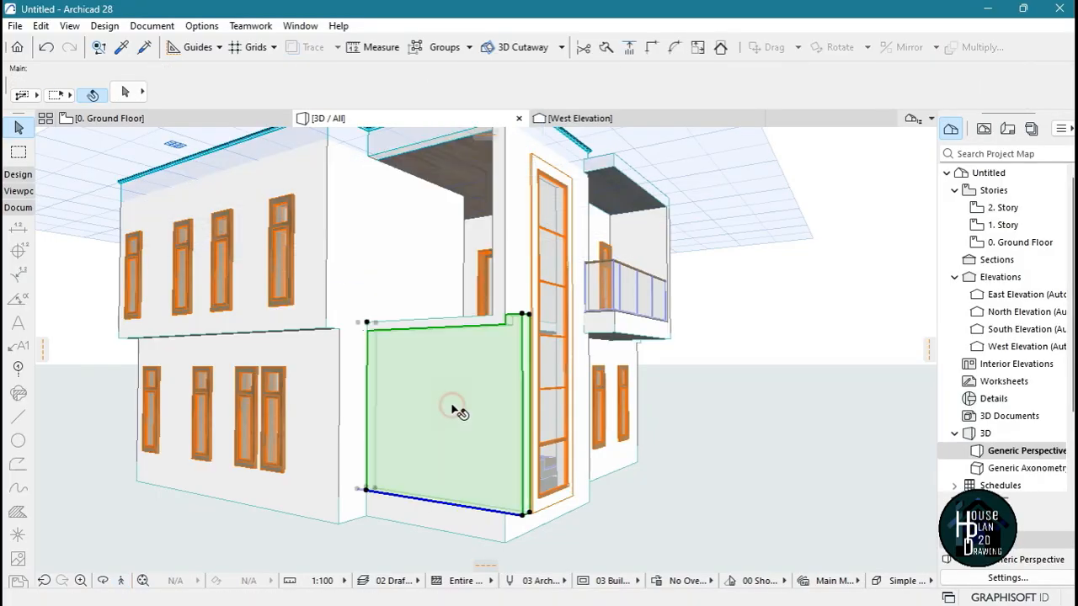
pyautogui.doubleClick(386, 330)
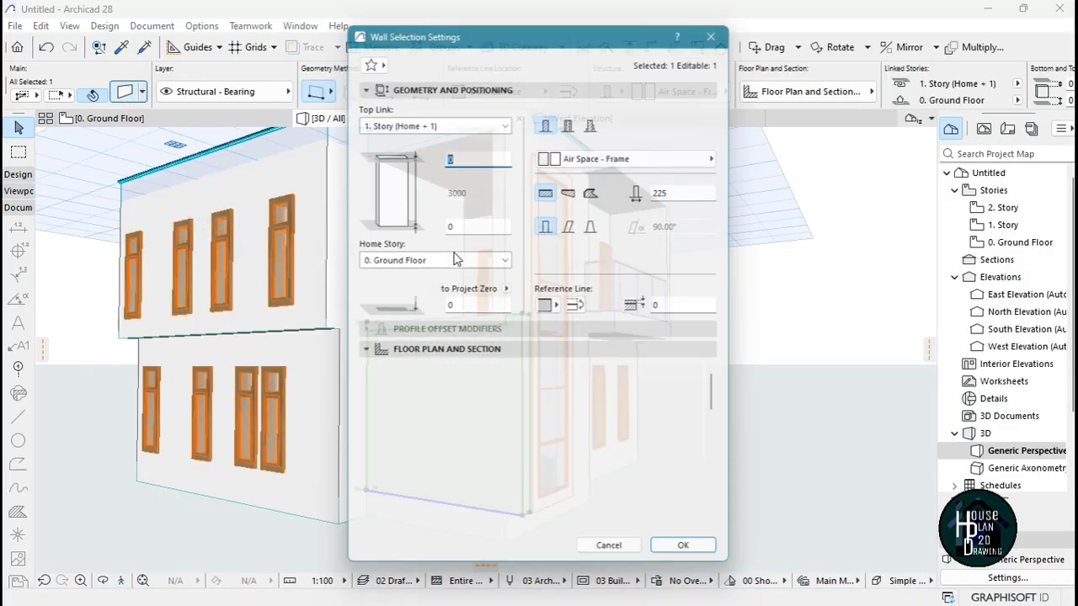
pyautogui.click(505, 117)
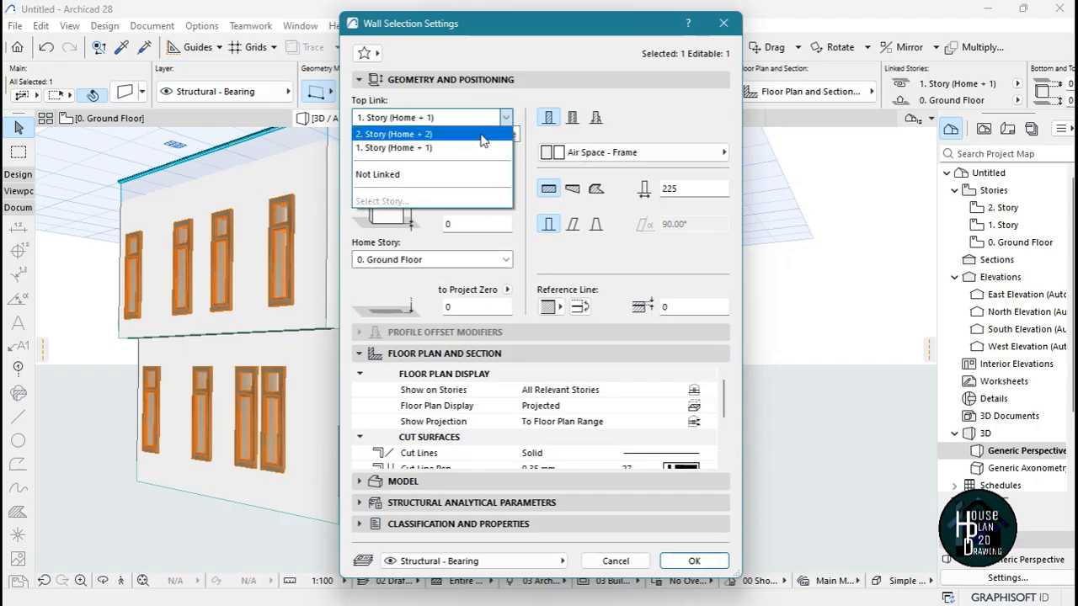
pyautogui.click(481, 132)
pyautogui.click(694, 561)
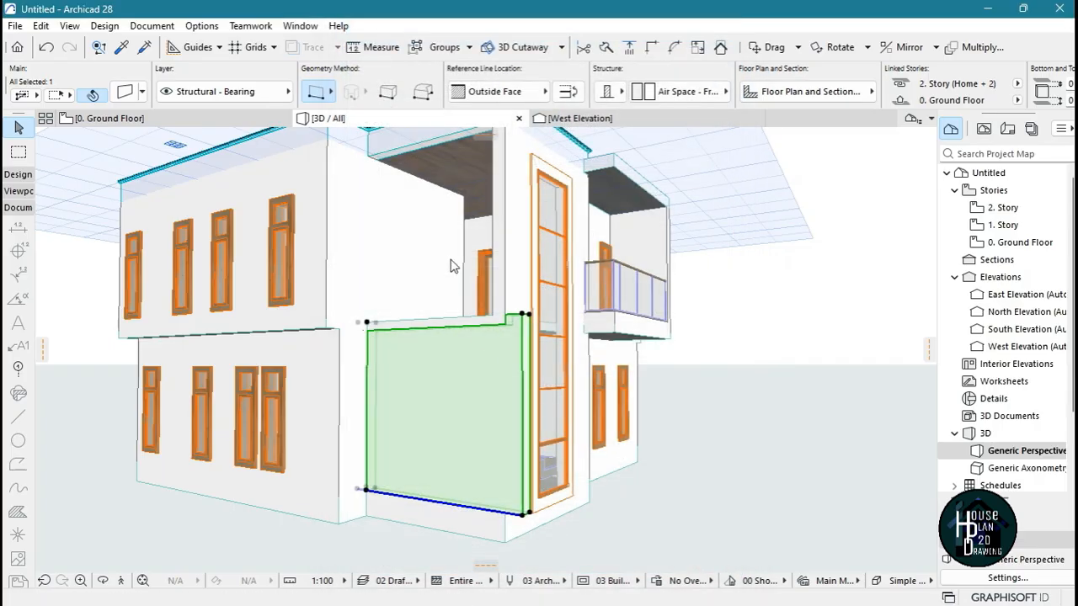
pyautogui.press('Escape')
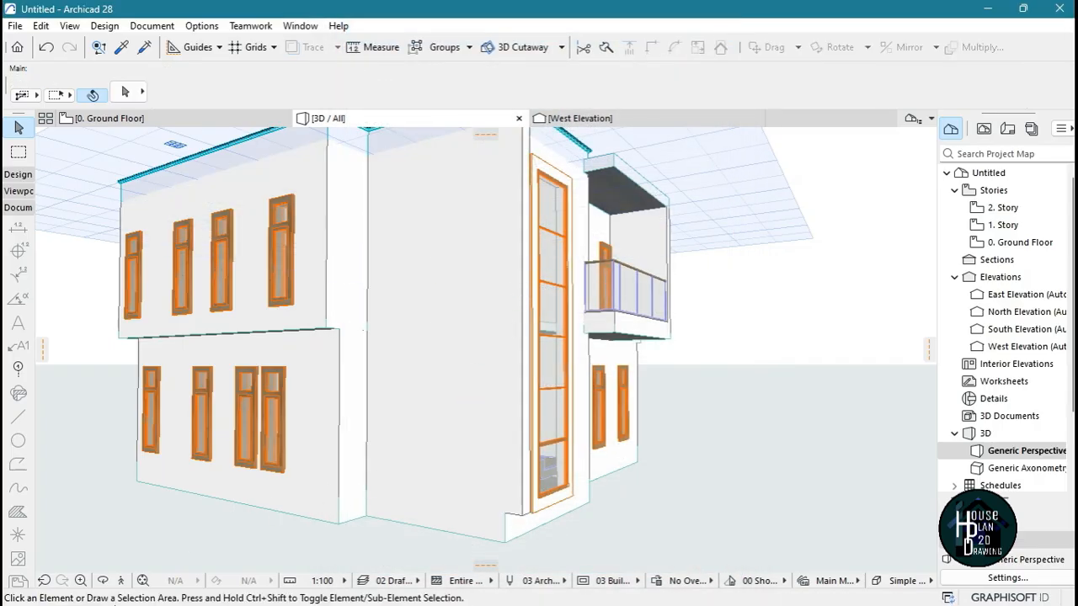
# On the ground floor plan, add a rectangle to the floor slab under the projecting end of the stairwell's outer side wall
pyautogui.click(121, 582)
pyautogui.press('Up')
pyautogui.press('Down')
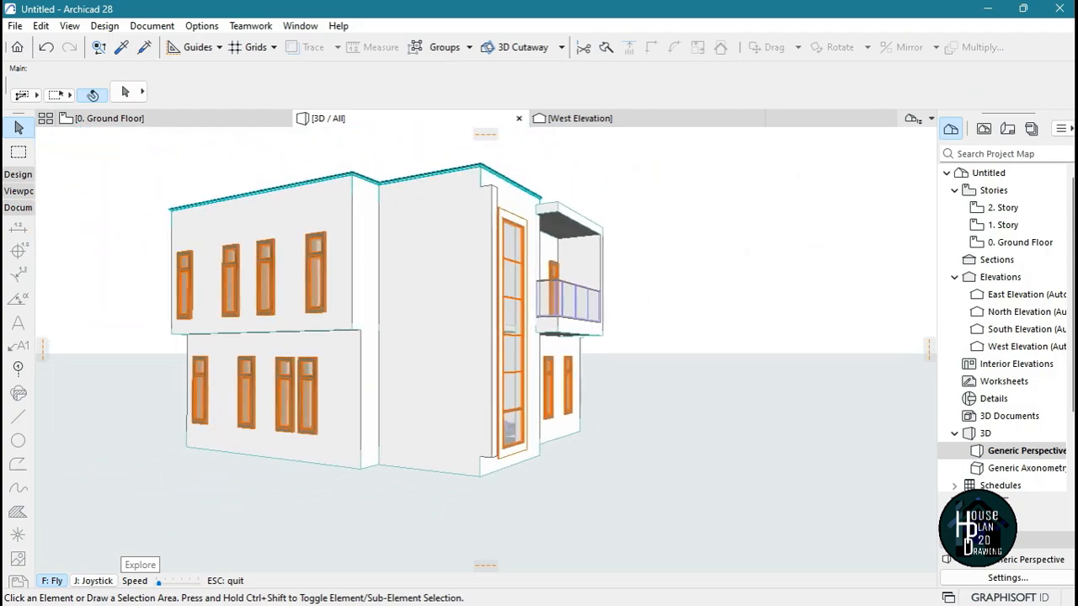
pyautogui.press('Up')
pyautogui.press('Escape')
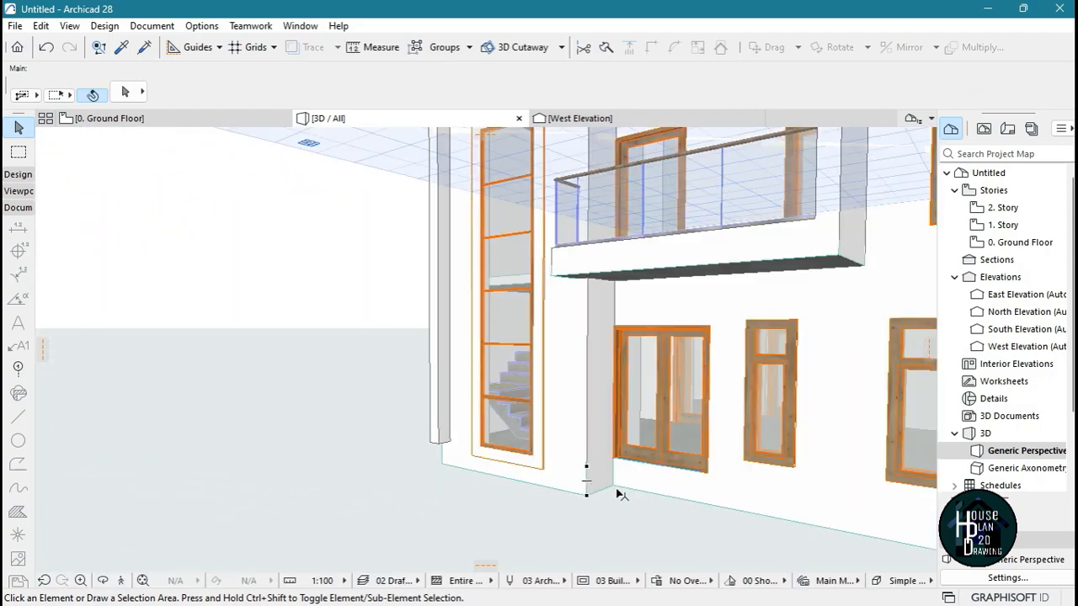
pyautogui.click(534, 491)
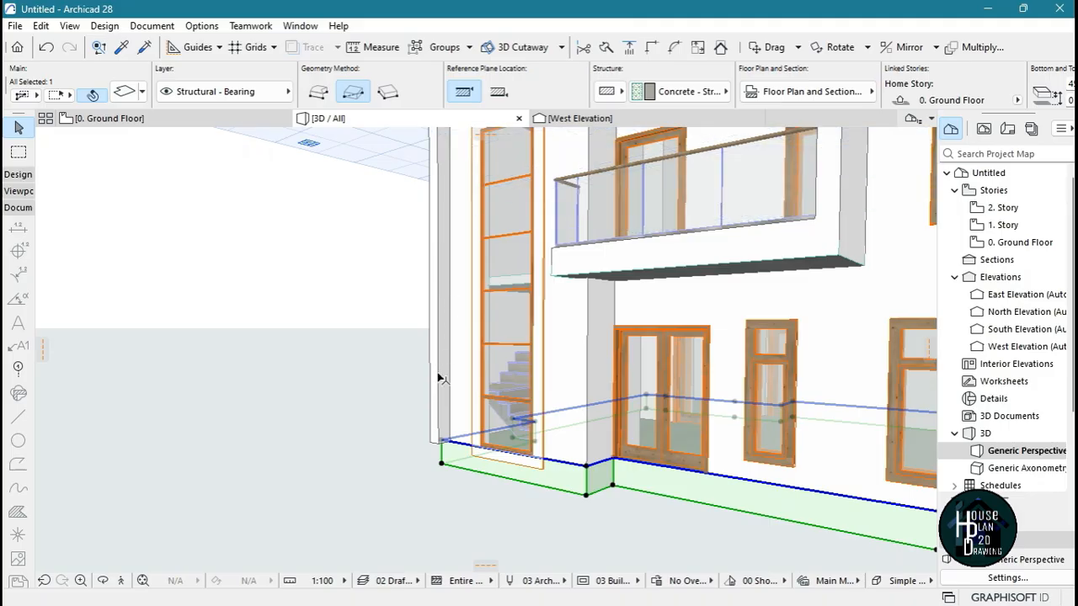
pyautogui.click(428, 299)
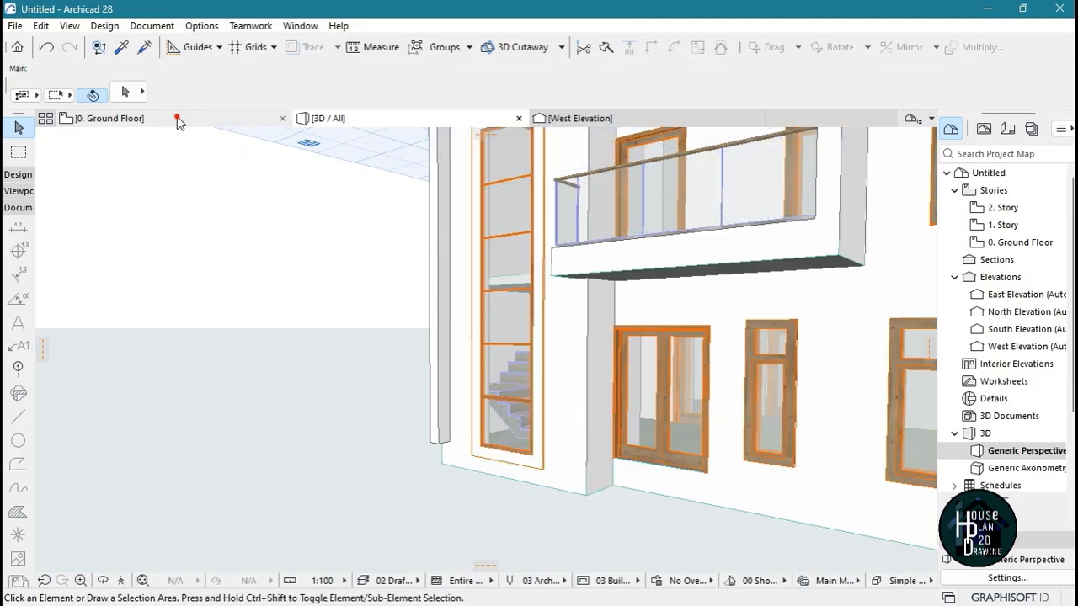
pyautogui.click(177, 119)
pyautogui.scroll(-5, 553, 306)
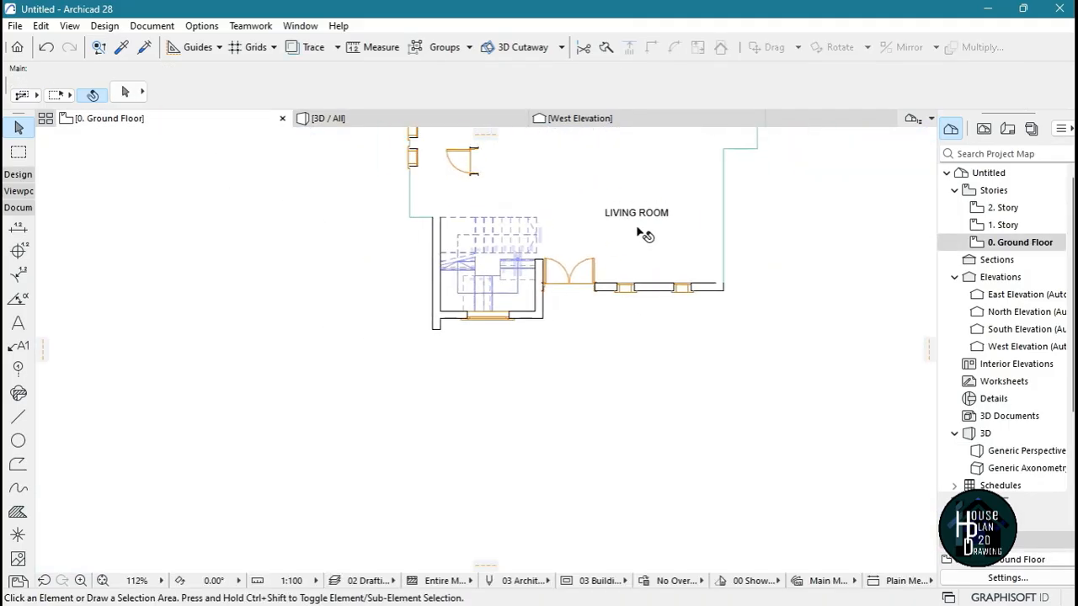
pyautogui.click(645, 246)
pyautogui.scroll(6, 459, 324)
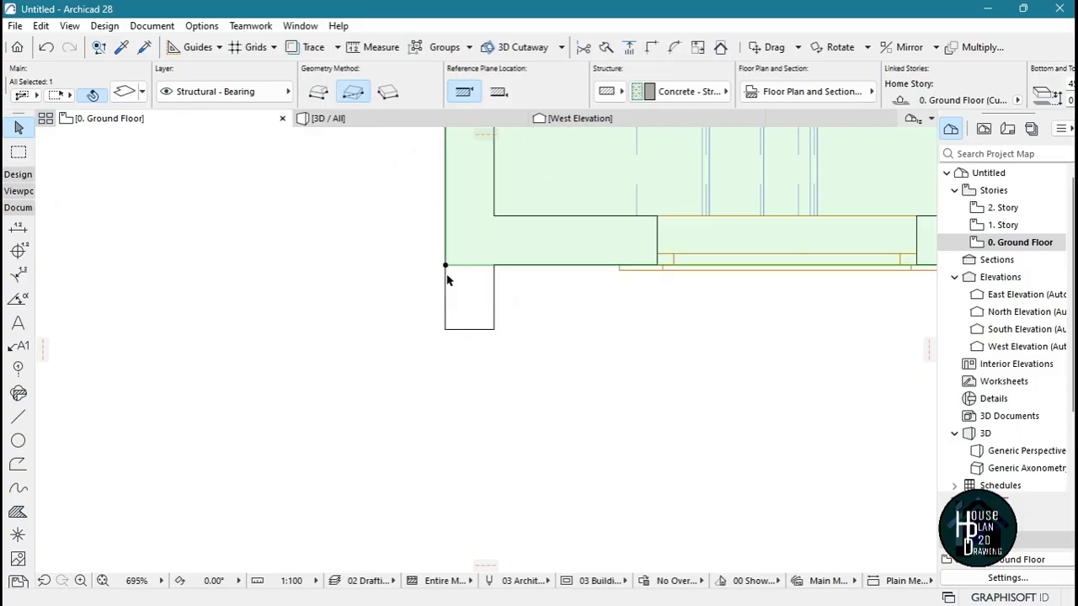
pyautogui.click(446, 266)
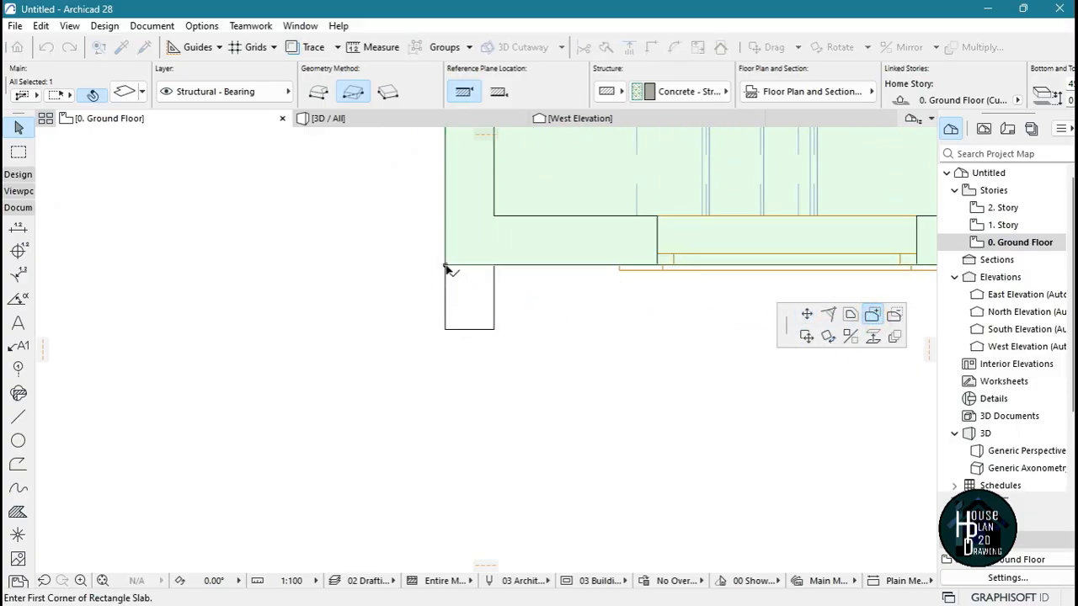
pyautogui.click(495, 329)
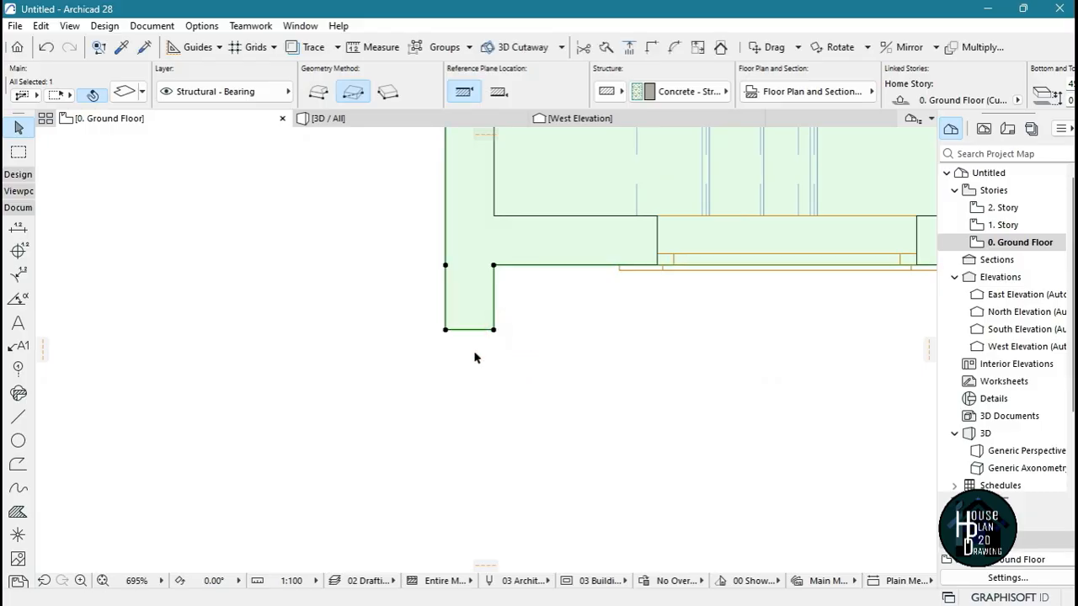
pyautogui.click(351, 120)
pyautogui.press('Escape')
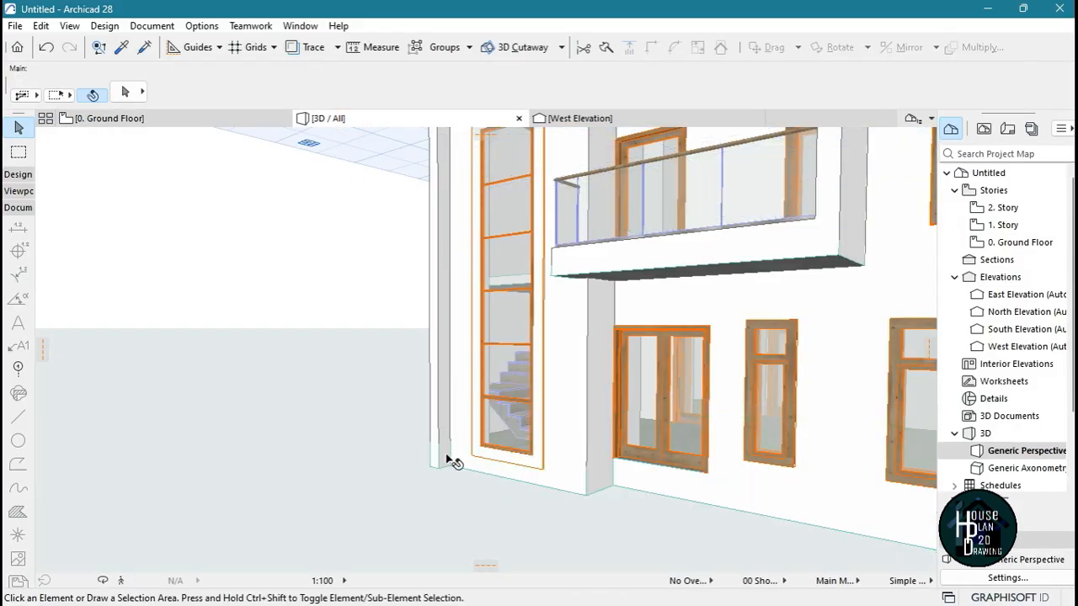
# In the 3D view, offset the front parapet beam above the stairwell outward to the front edge of the projecting side wall
pyautogui.click(125, 580)
pyautogui.press('Down')
pyautogui.press('Down')
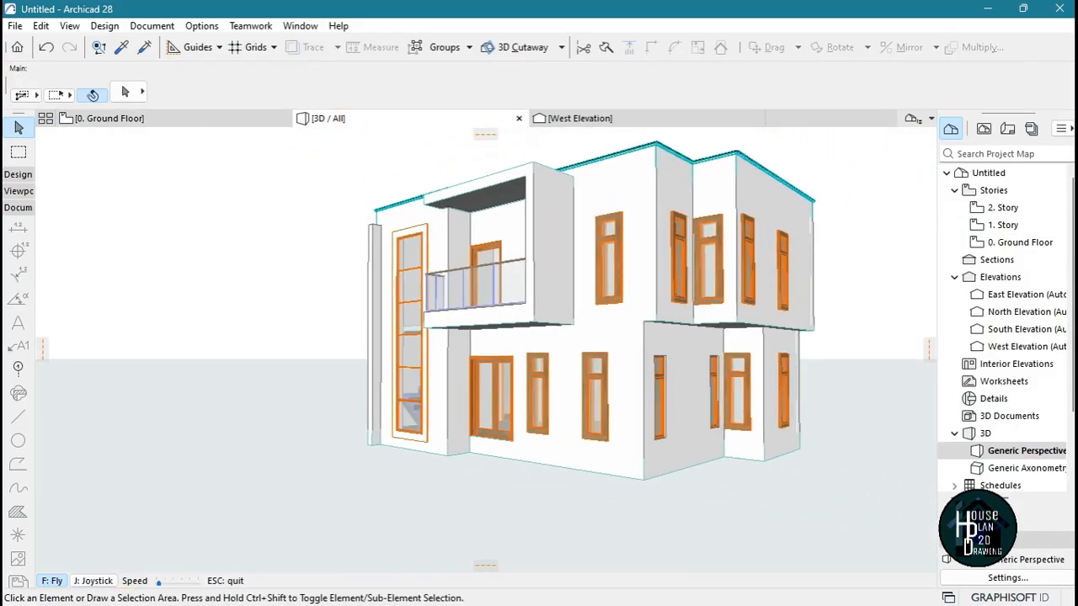
pyautogui.press('Up')
pyautogui.press('pageup')
pyautogui.press('pageup')
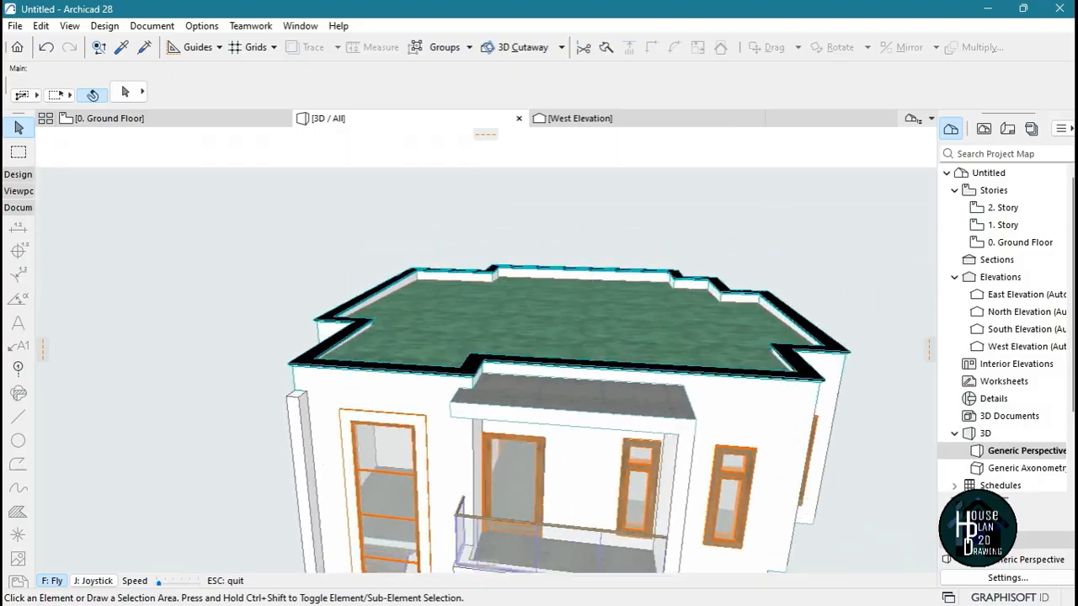
pyautogui.press('Left')
pyautogui.press('Up')
pyautogui.press('Escape')
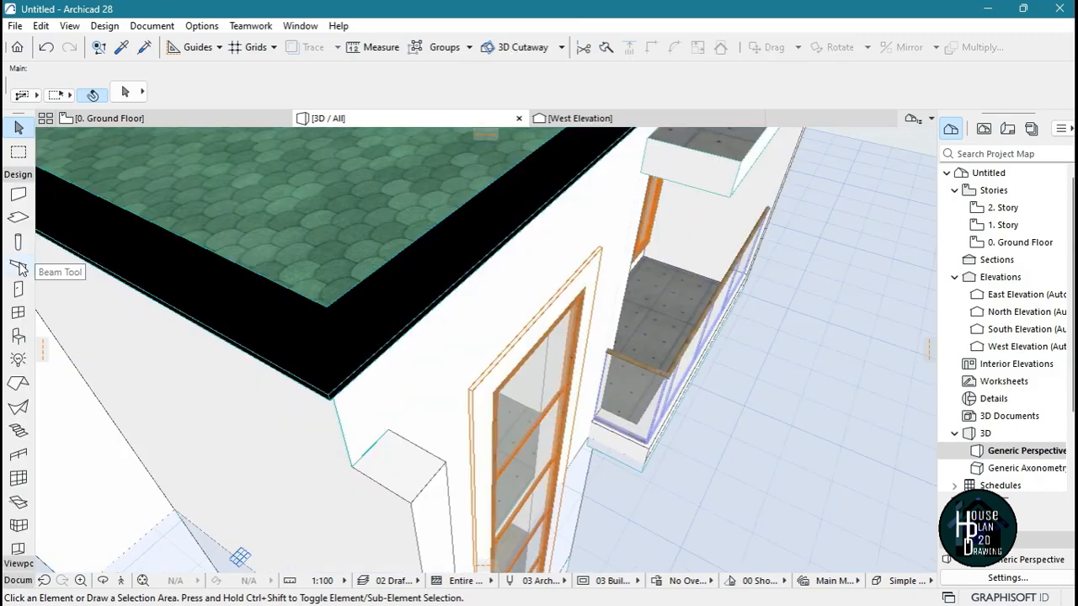
pyautogui.click(18, 266)
pyautogui.hotkey('ctrl', 'a')
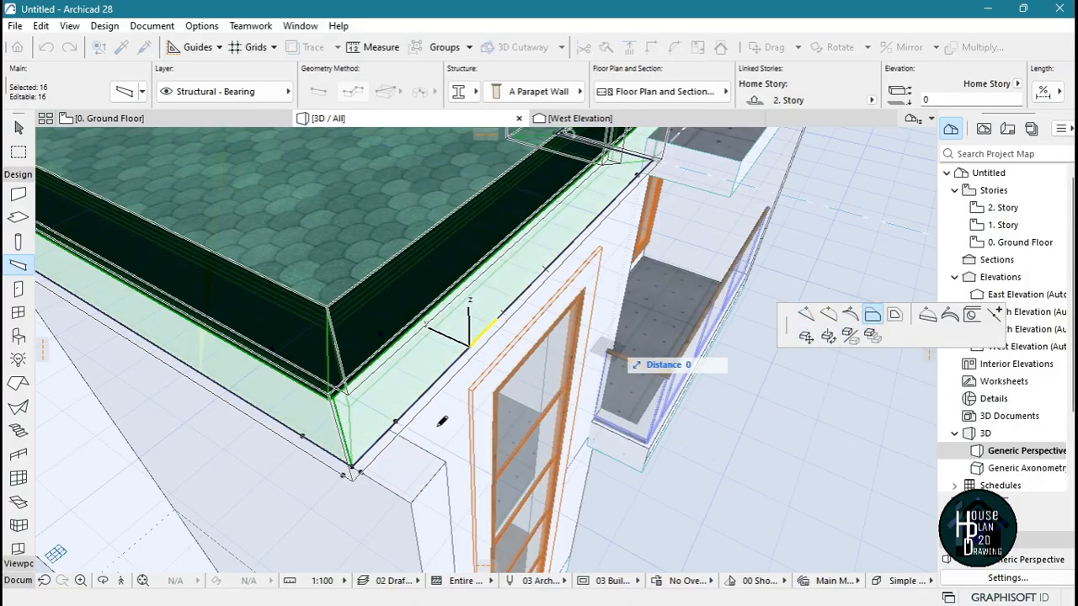
pyautogui.click(446, 462)
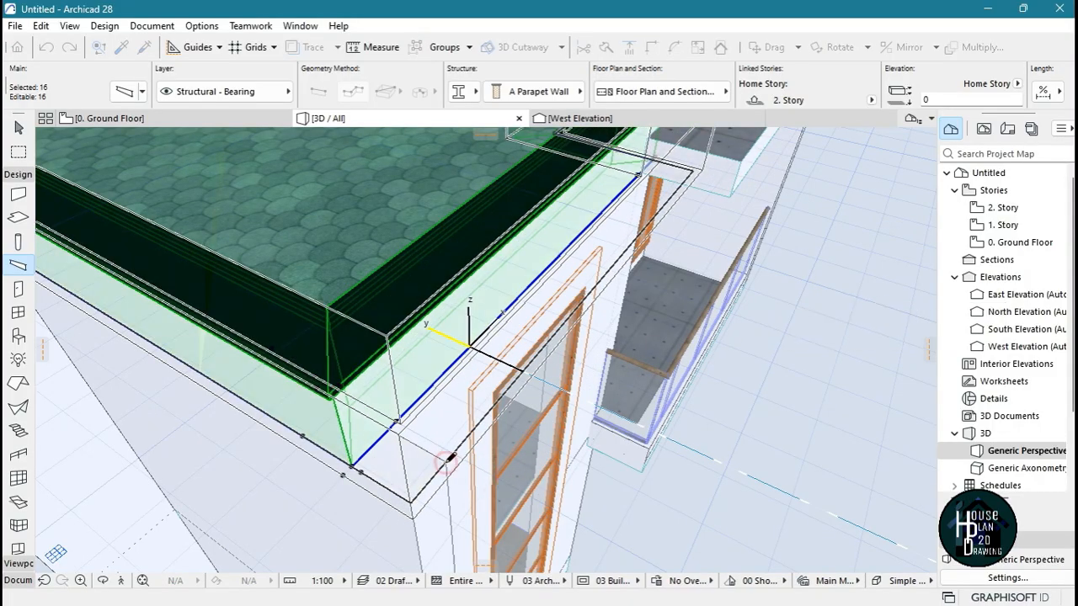
pyautogui.press('Escape')
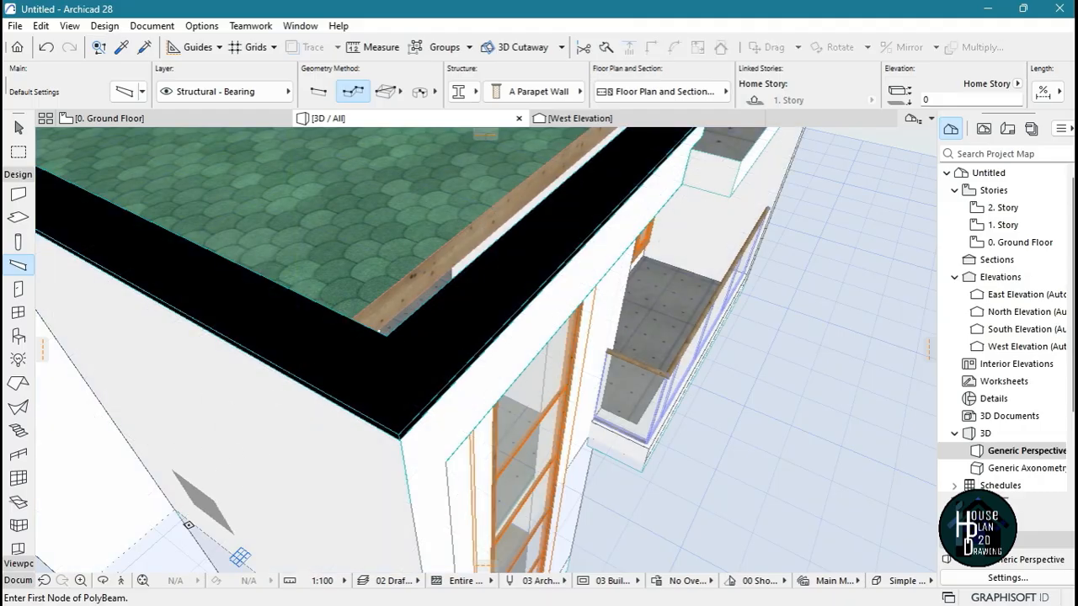
# Inspect the offset parapet over the stairwell from the front, from underneath and from the roof side
pyautogui.click(123, 580)
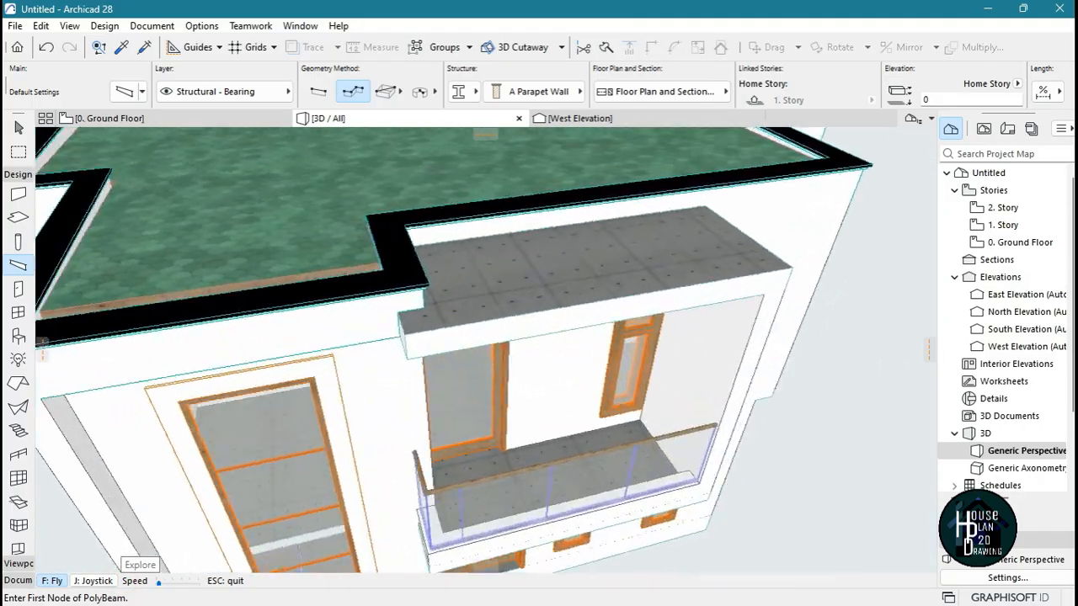
pyautogui.press('Down')
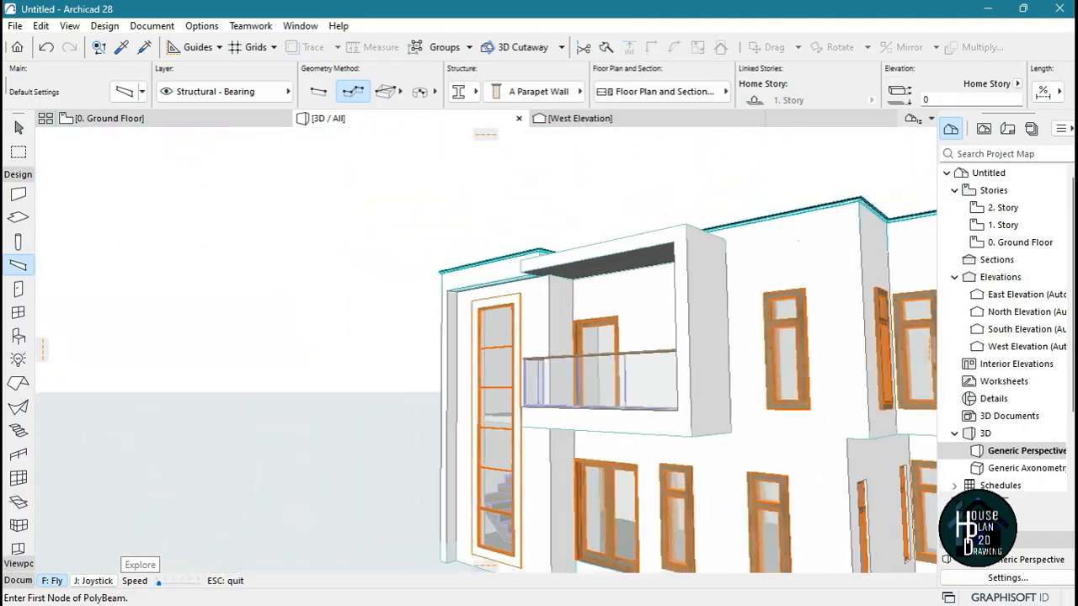
pyautogui.press('Left')
pyautogui.press('Right')
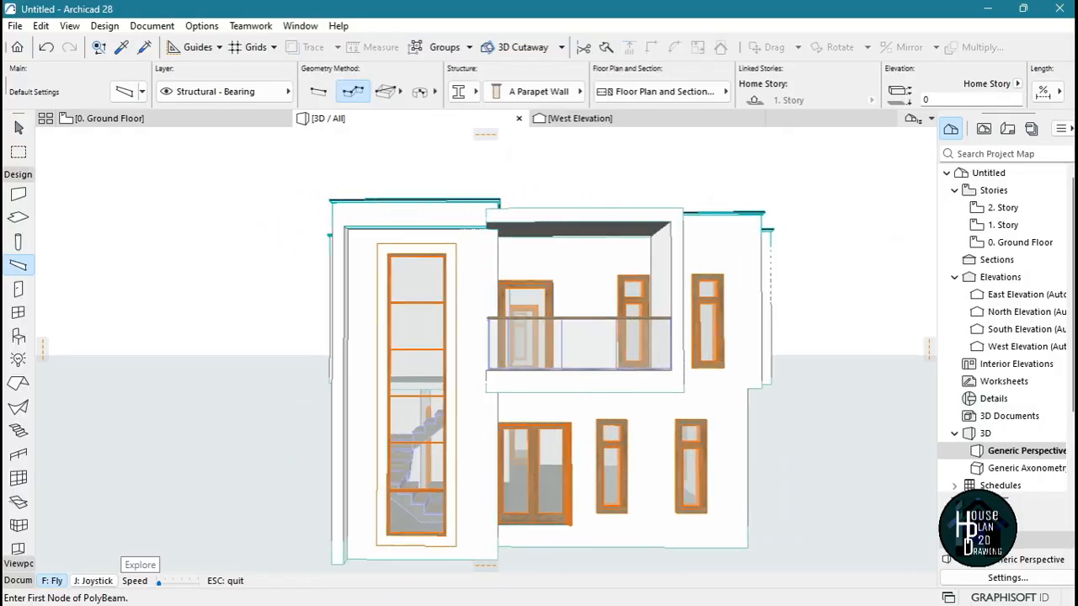
pyautogui.press('Up')
pyautogui.press('Up')
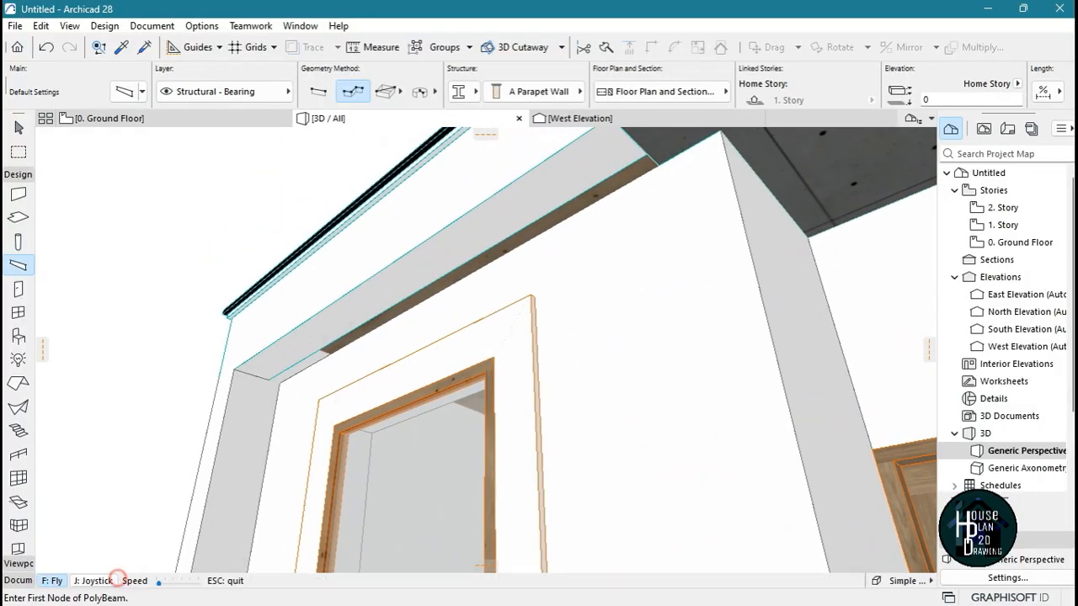
pyautogui.press('Down')
pyautogui.press('Up')
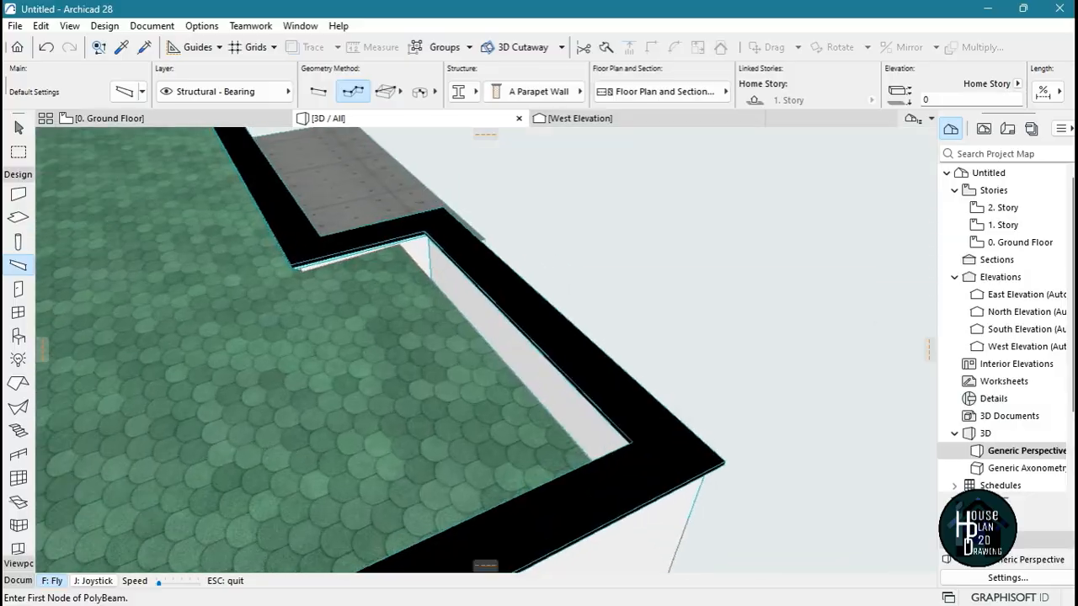
pyautogui.press('Up')
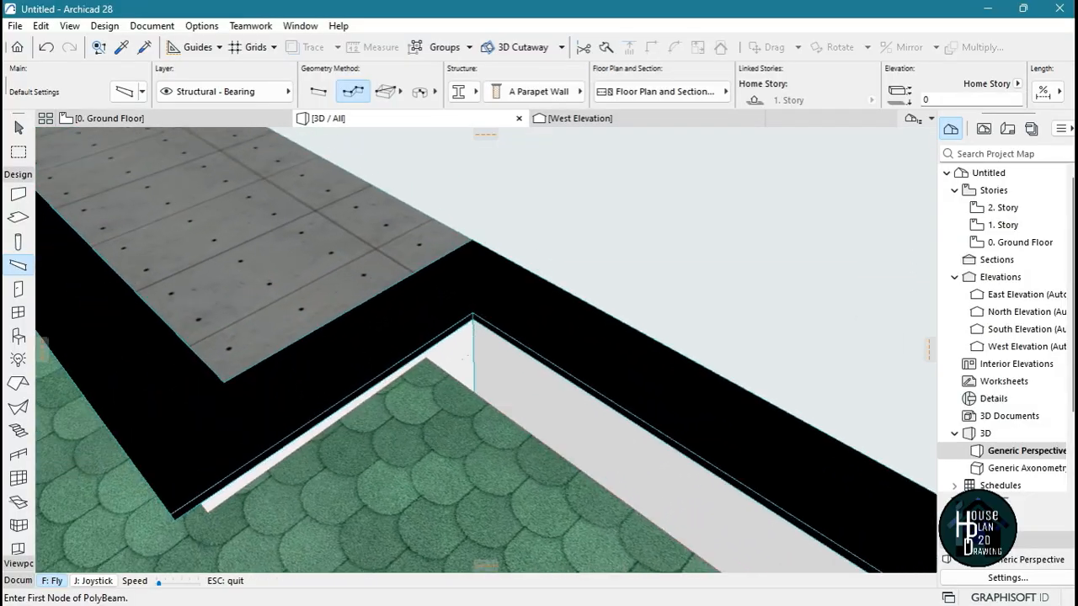
# Using the balcony roof slab's settings, draw a rectangular slab about 2717 by 88 mm to fill the gap behind the stairwell parapet
pyautogui.press('alt')
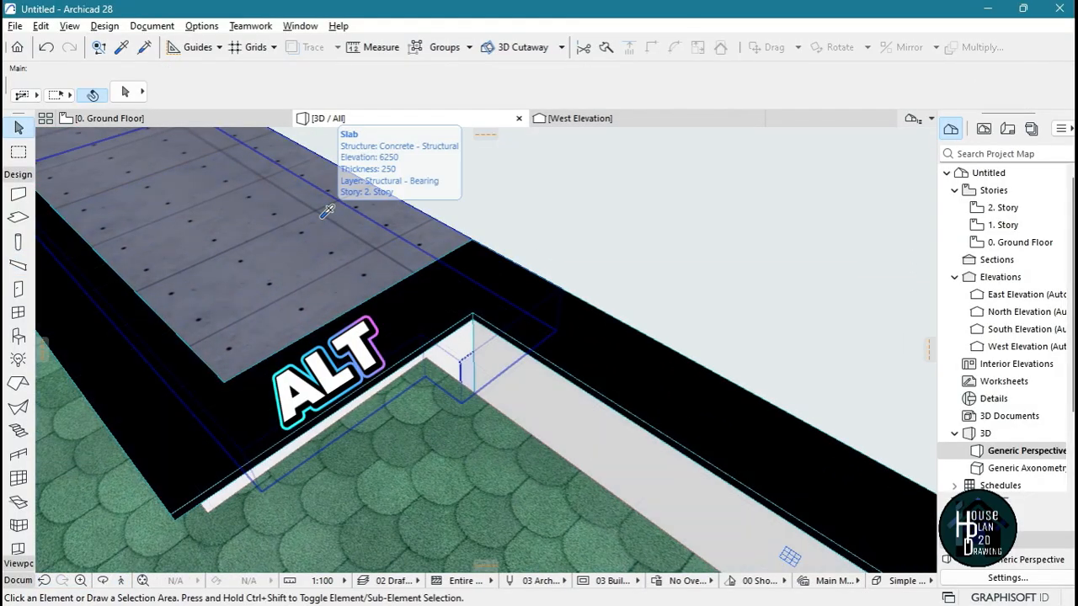
pyautogui.keyDown('alt'); pyautogui.click(326, 211); pyautogui.keyUp('alt')
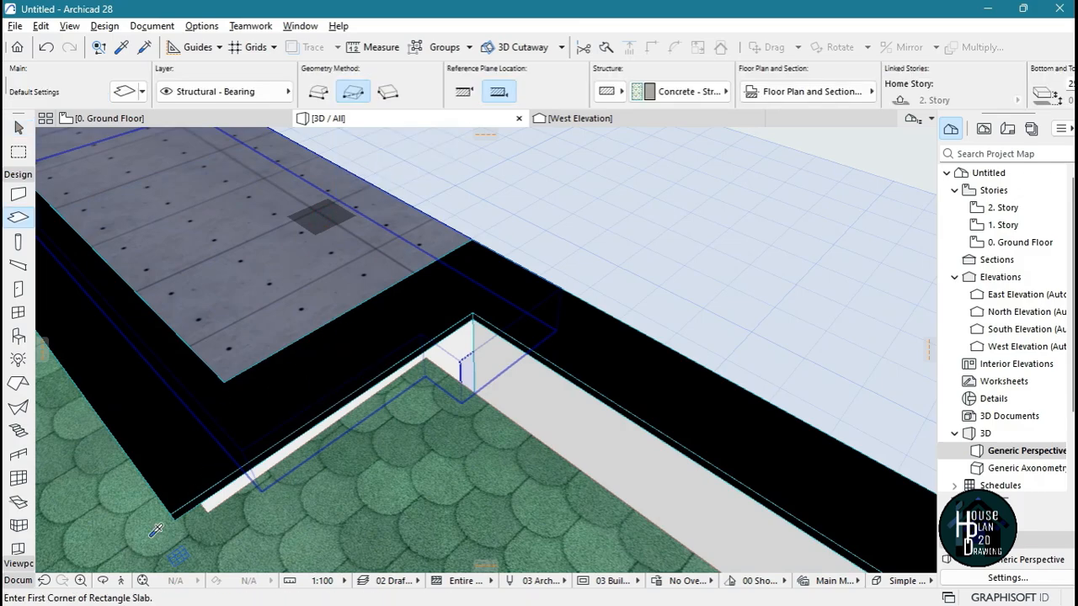
pyautogui.click(121, 582)
pyautogui.press('Up')
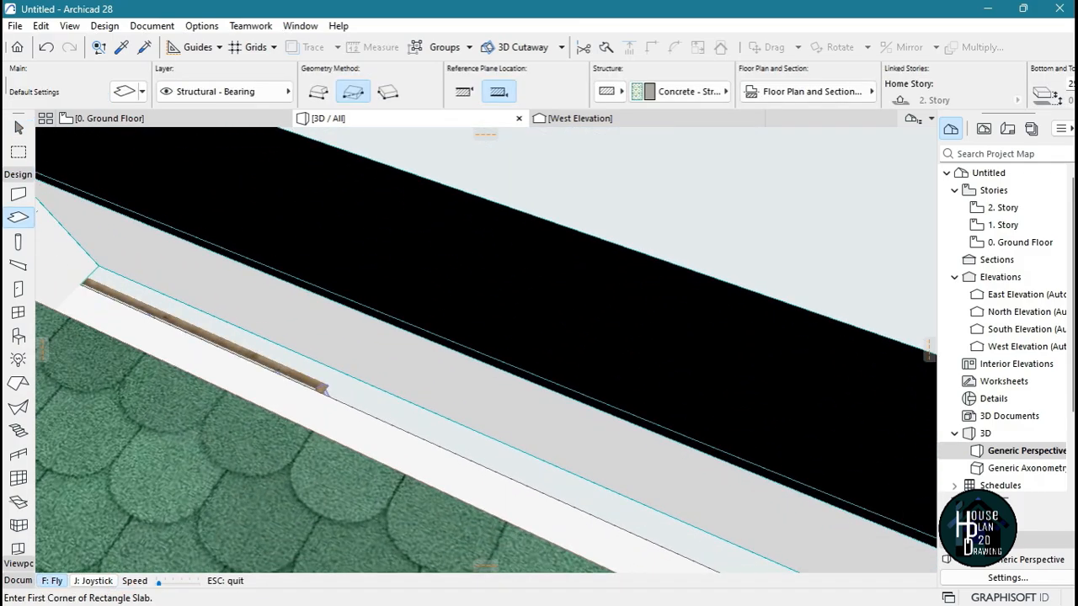
pyautogui.press('Escape')
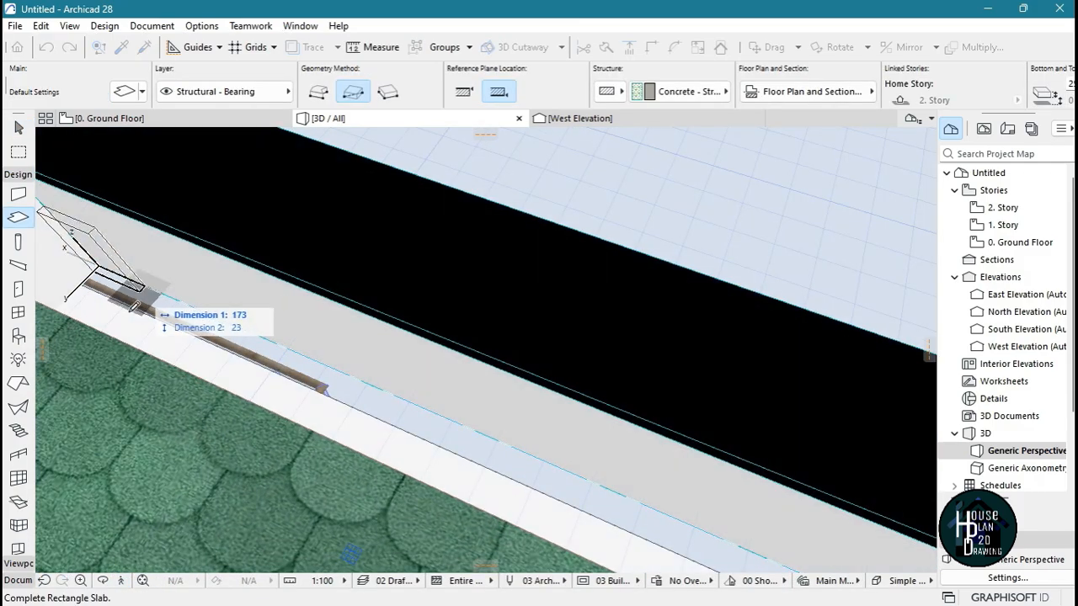
pyautogui.click(122, 581)
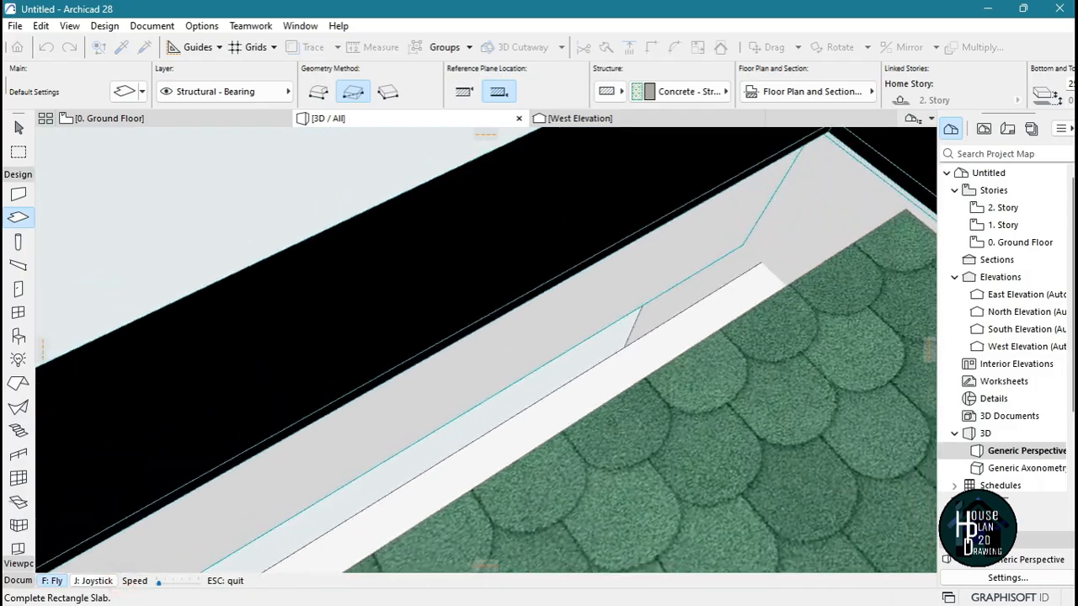
pyautogui.press('Up')
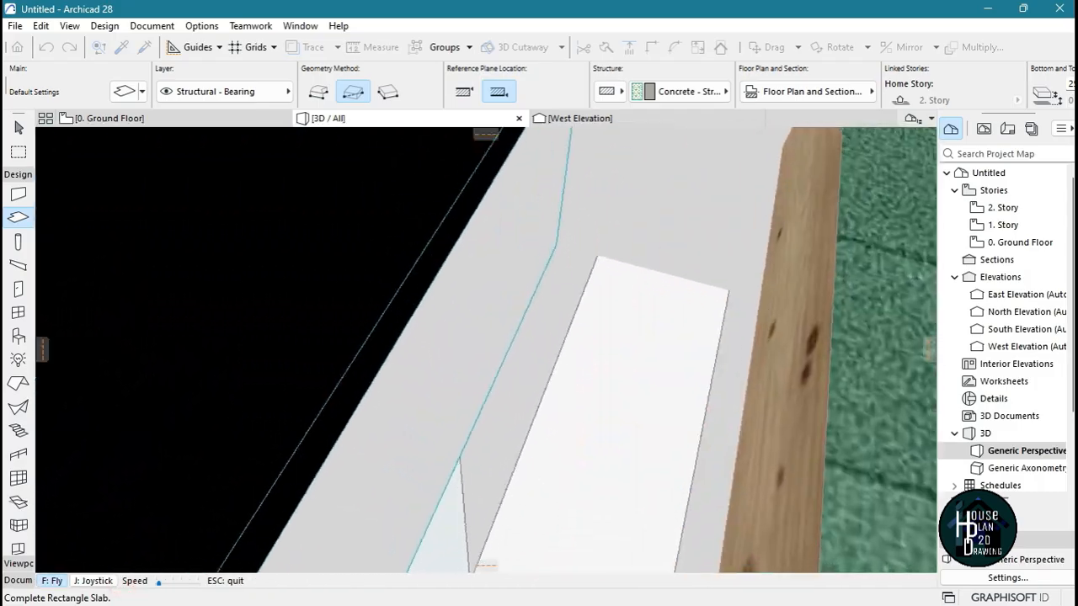
pyautogui.press('Escape')
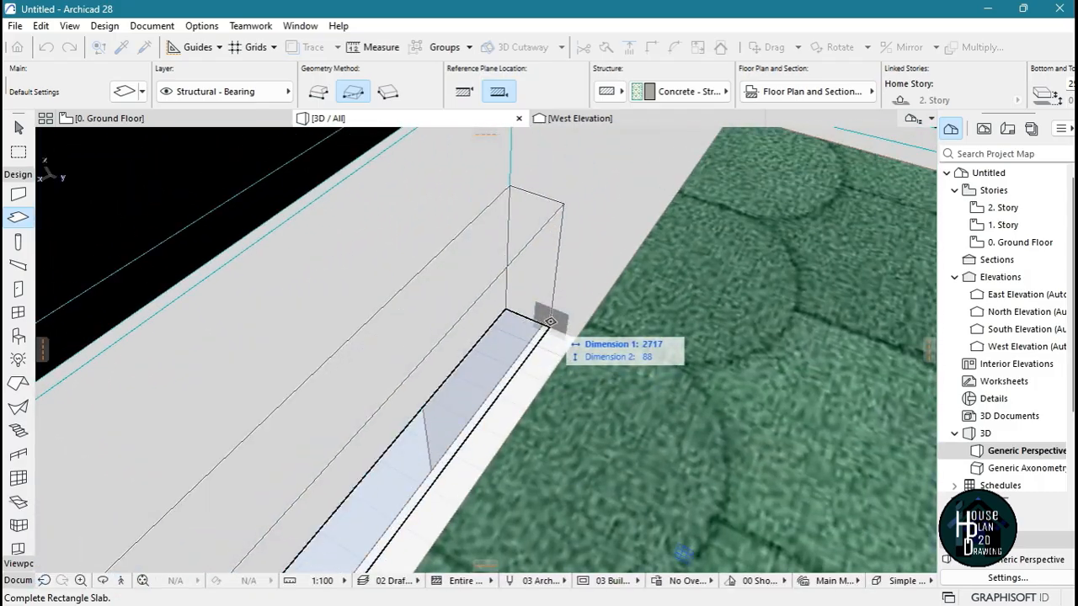
pyautogui.click(545, 322)
pyautogui.press('Escape')
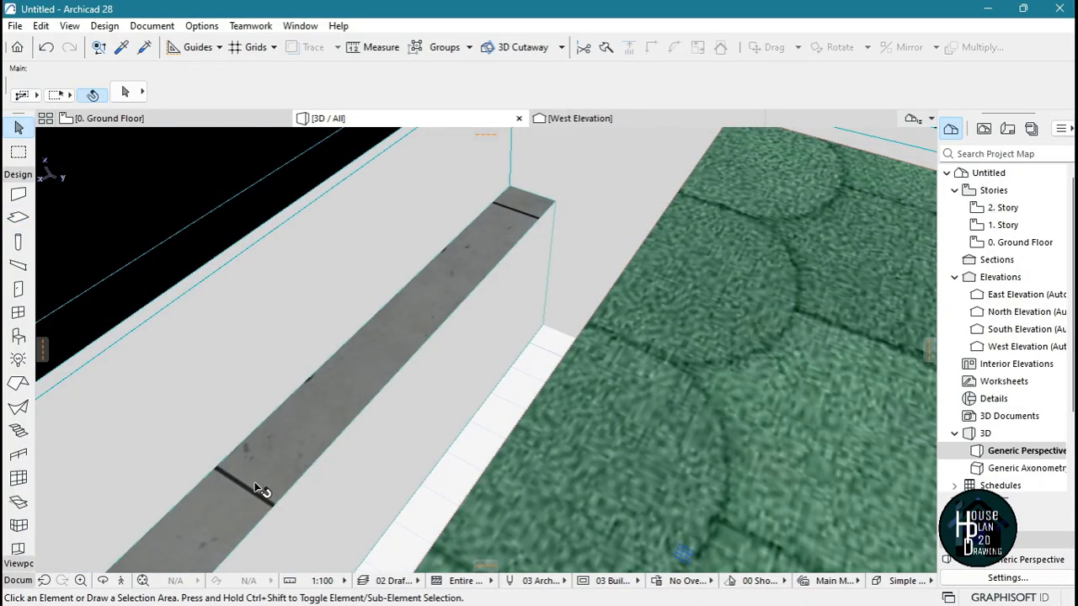
# Offset the edge of the green tiled roof above the stairwell outward to the inner face of the moved parapet
pyautogui.click(120, 581)
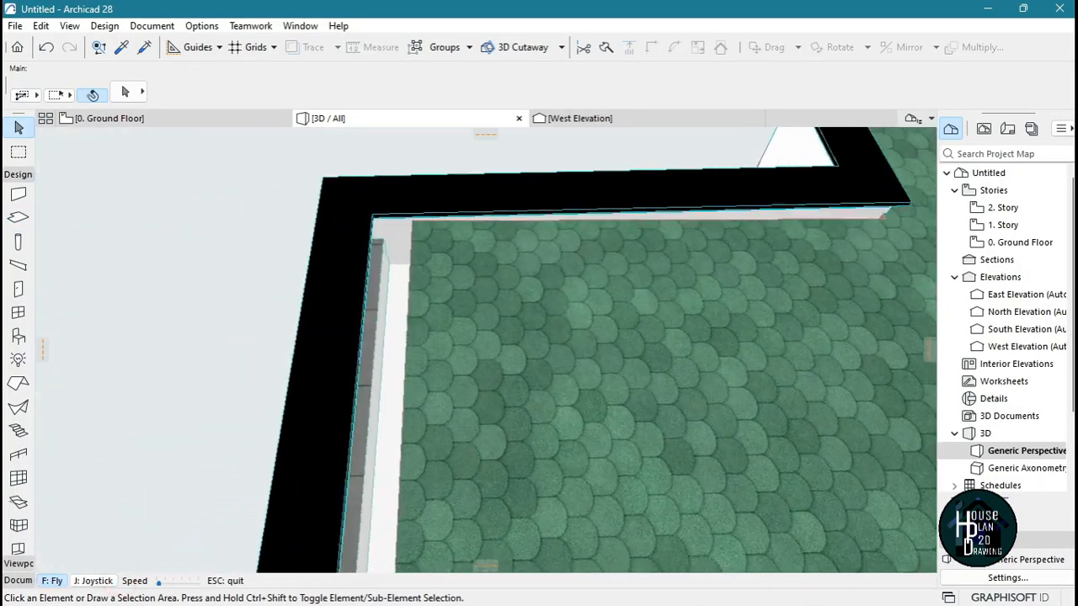
pyautogui.press('Up')
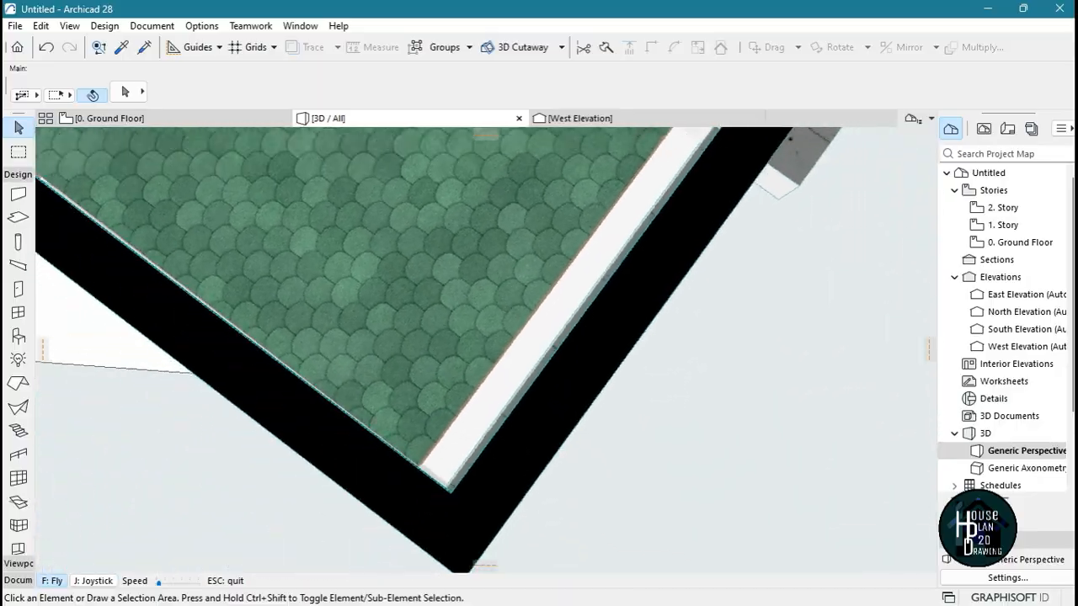
pyautogui.press('Up')
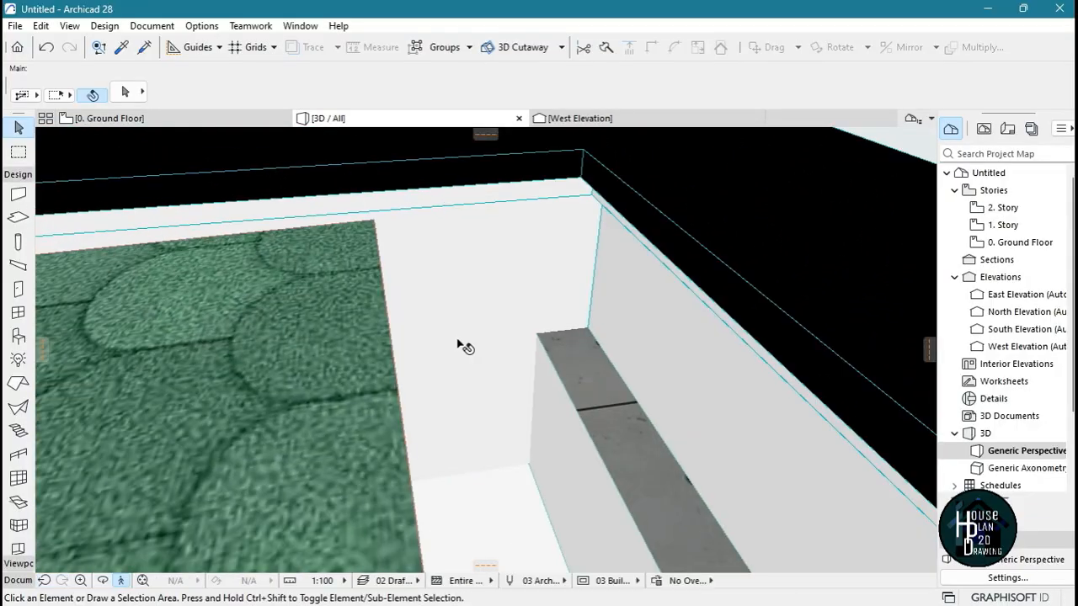
pyautogui.click(330, 332)
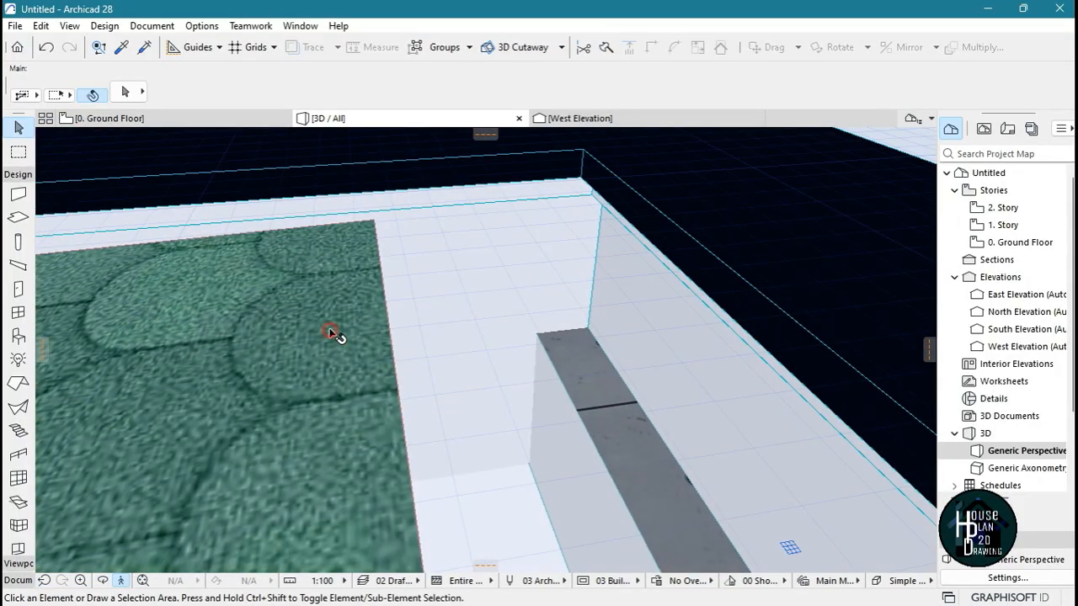
pyautogui.click(384, 299)
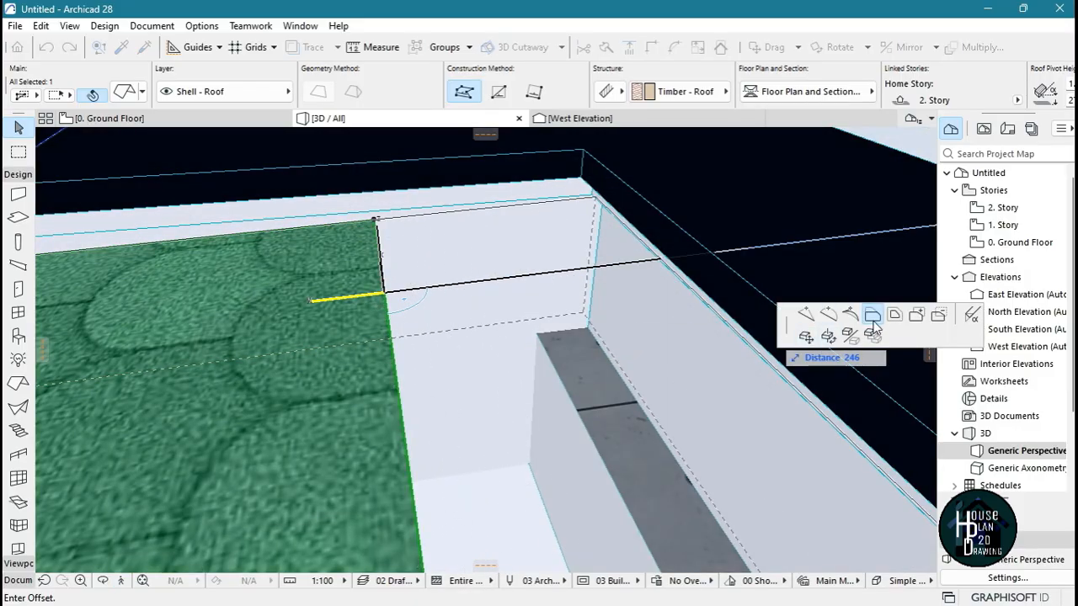
pyautogui.click(873, 317)
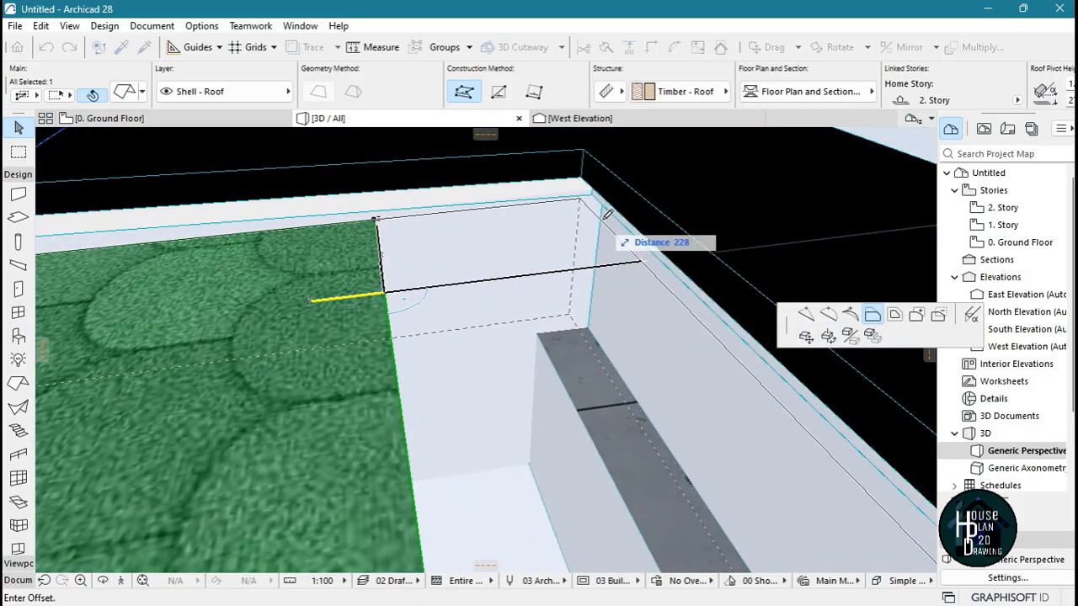
pyautogui.click(591, 320)
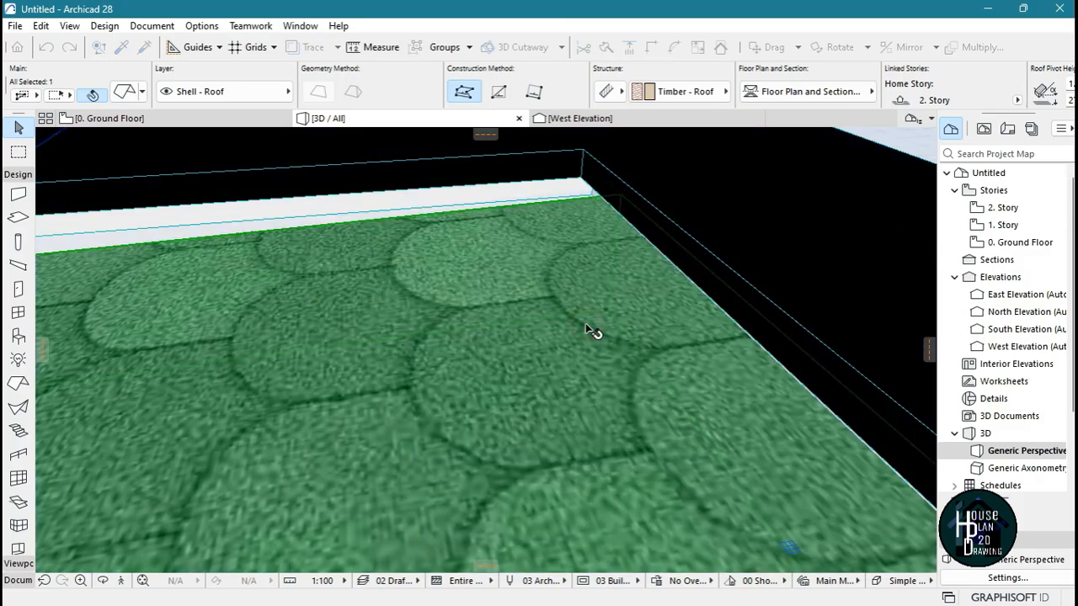
pyautogui.press('Escape')
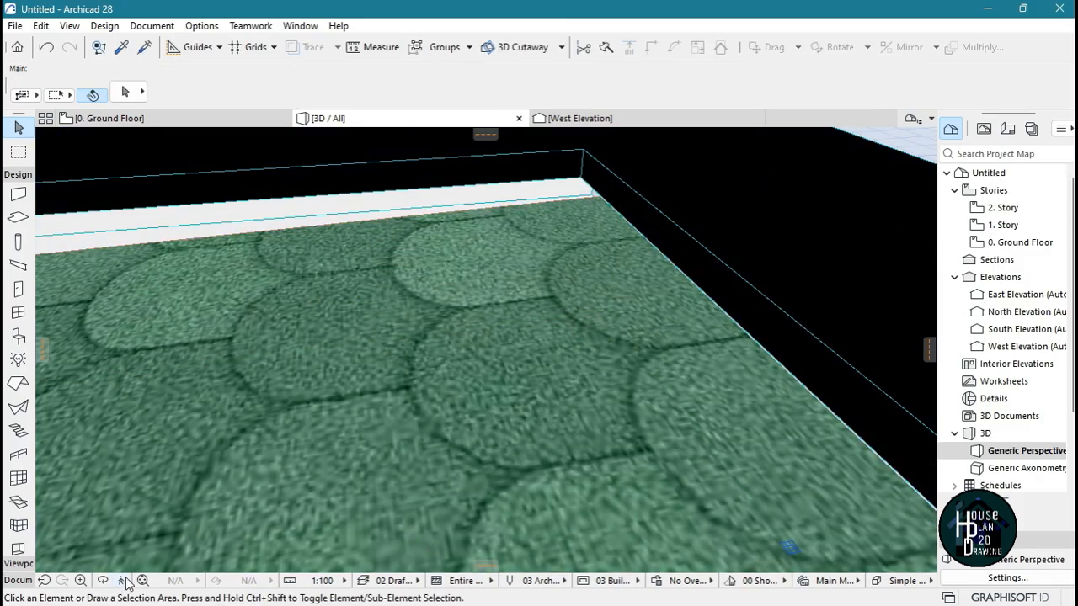
# Override the bottom surface of the narrow filler slab behind the stairwell parapet with Paint - Titanium White
pyautogui.click(122, 580)
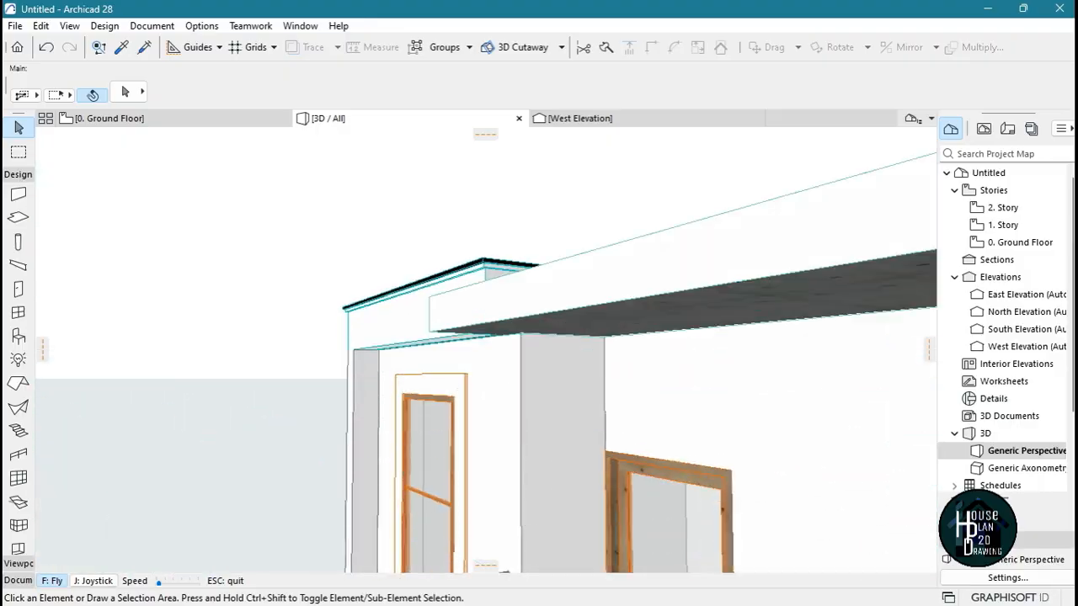
pyautogui.press('Up')
pyautogui.press('Escape')
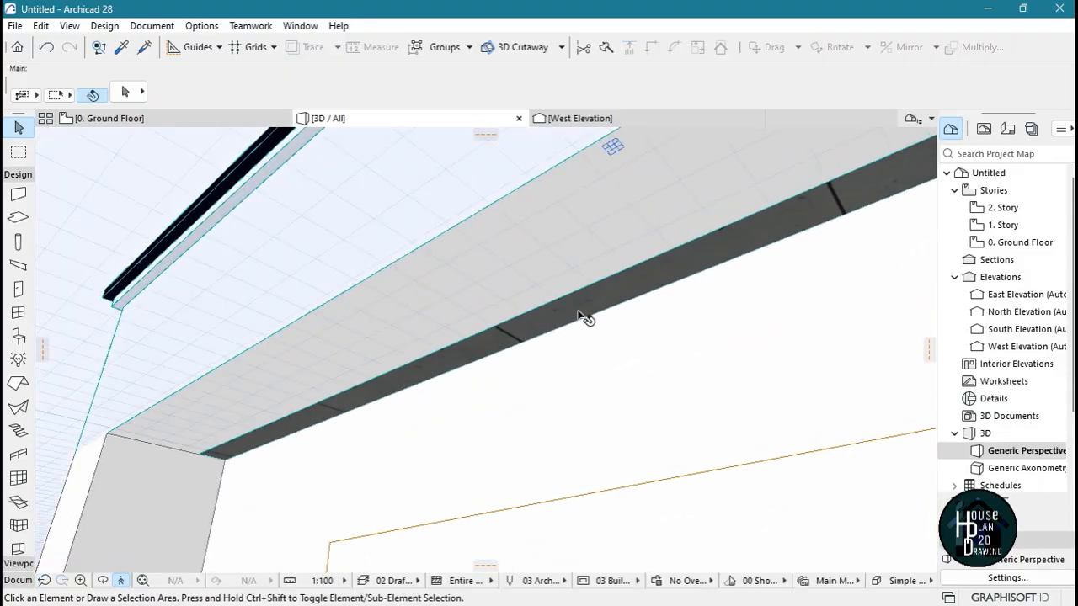
pyautogui.click(610, 290)
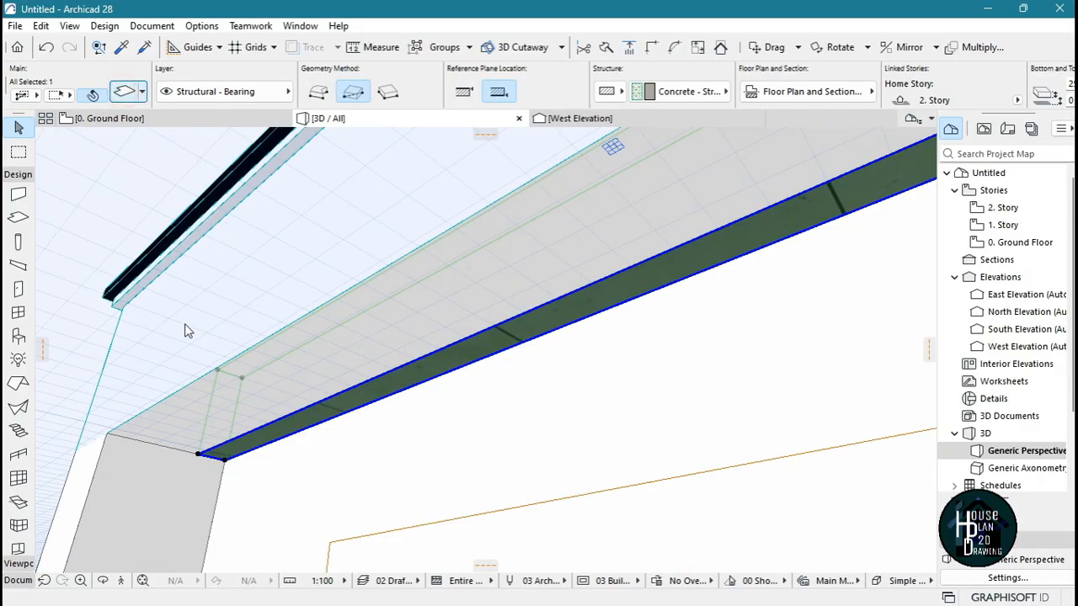
pyautogui.hotkey('ctrl', 't')
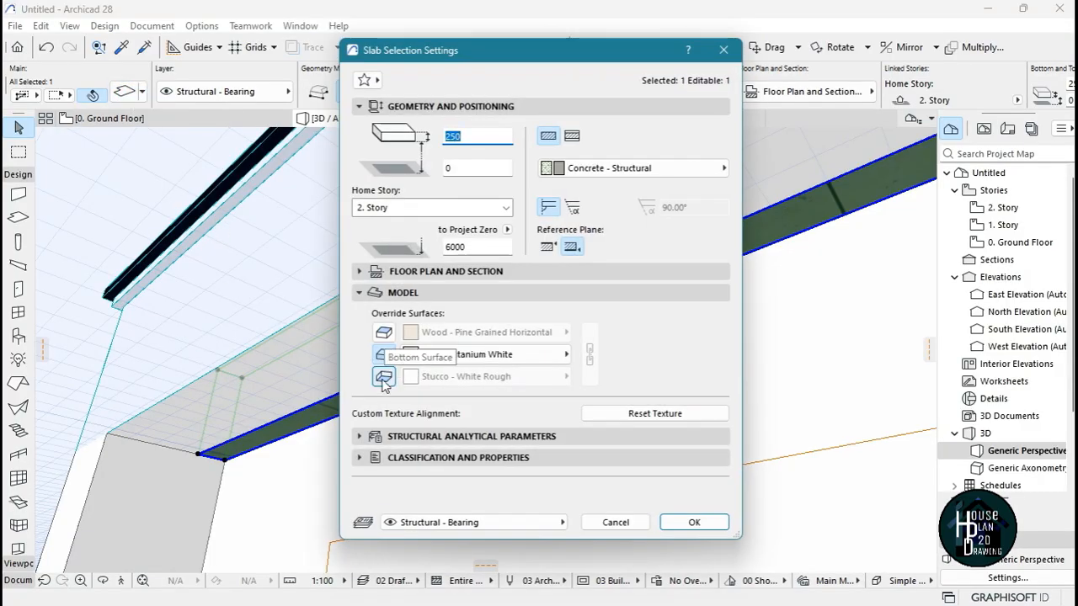
pyautogui.click(467, 377)
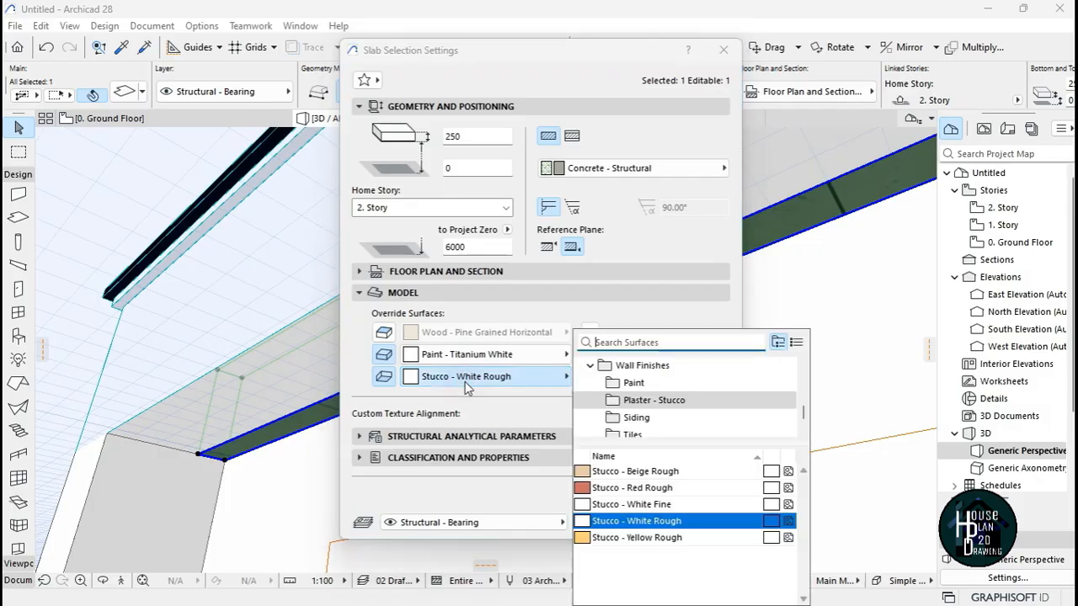
pyautogui.write('ti')
pyautogui.click(653, 384)
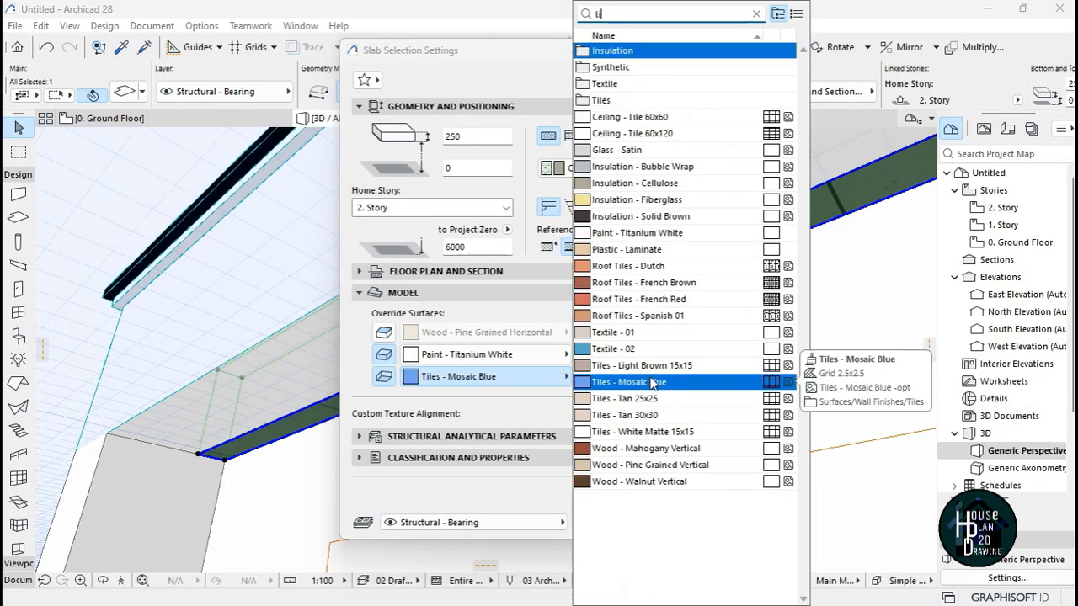
pyautogui.write('t')
pyautogui.doubleClick(654, 53)
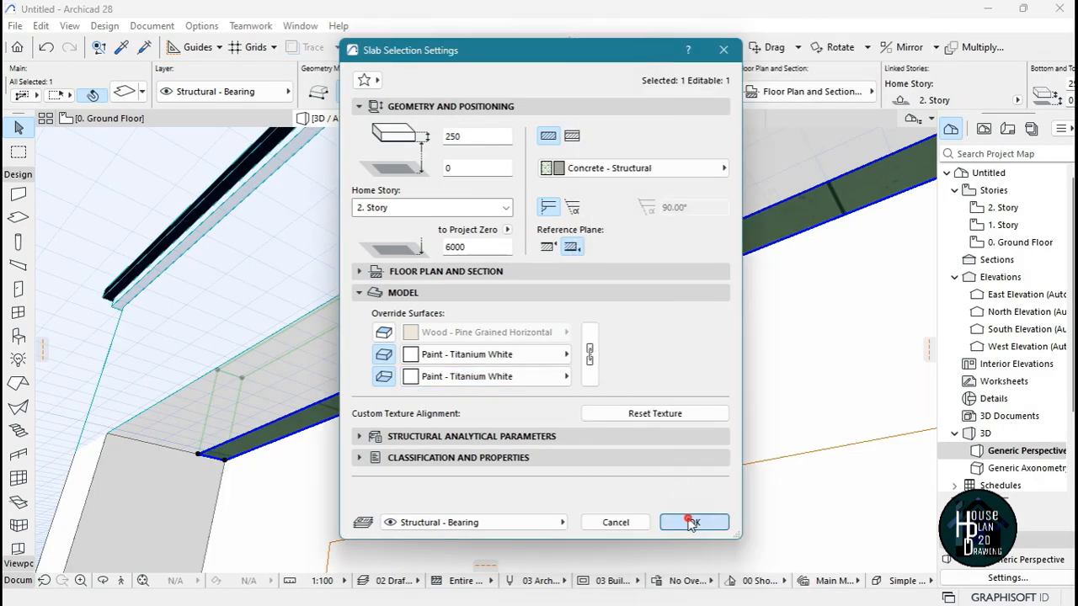
pyautogui.click(691, 521)
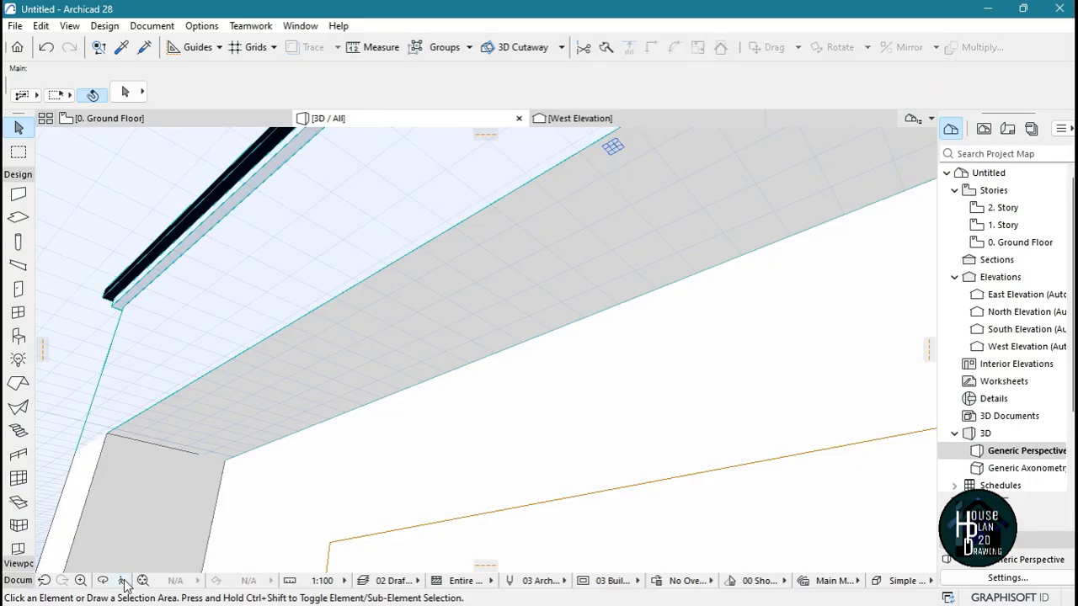
# Override the outward-facing surface of the stairwell's front wall, around the tall window, with Paint - Royal Blue
pyautogui.click(124, 583)
pyautogui.press('Down')
pyautogui.press('Up')
pyautogui.press('Escape')
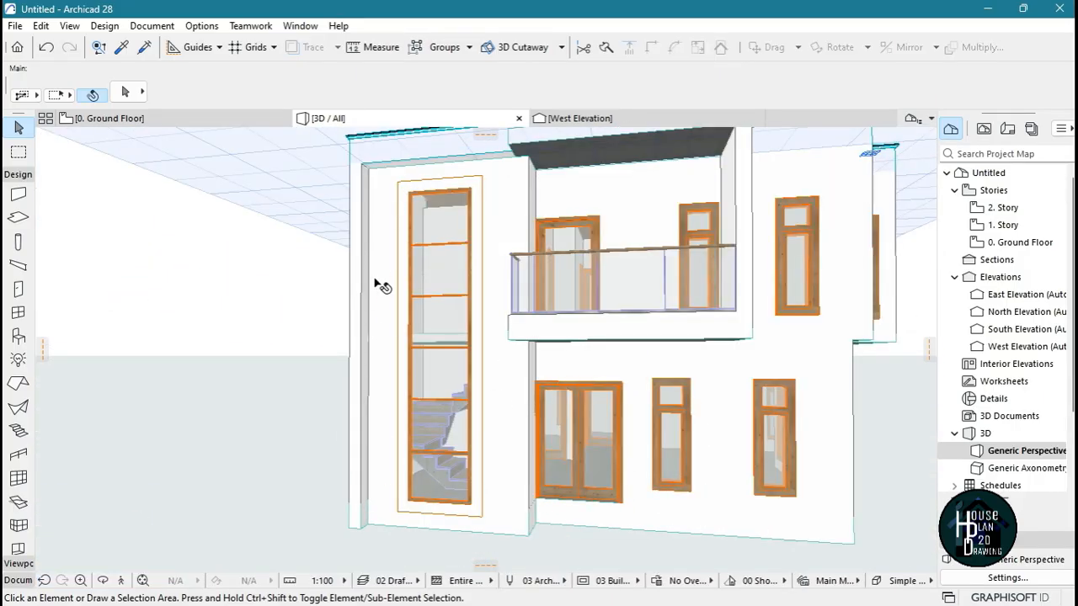
pyautogui.click(387, 229)
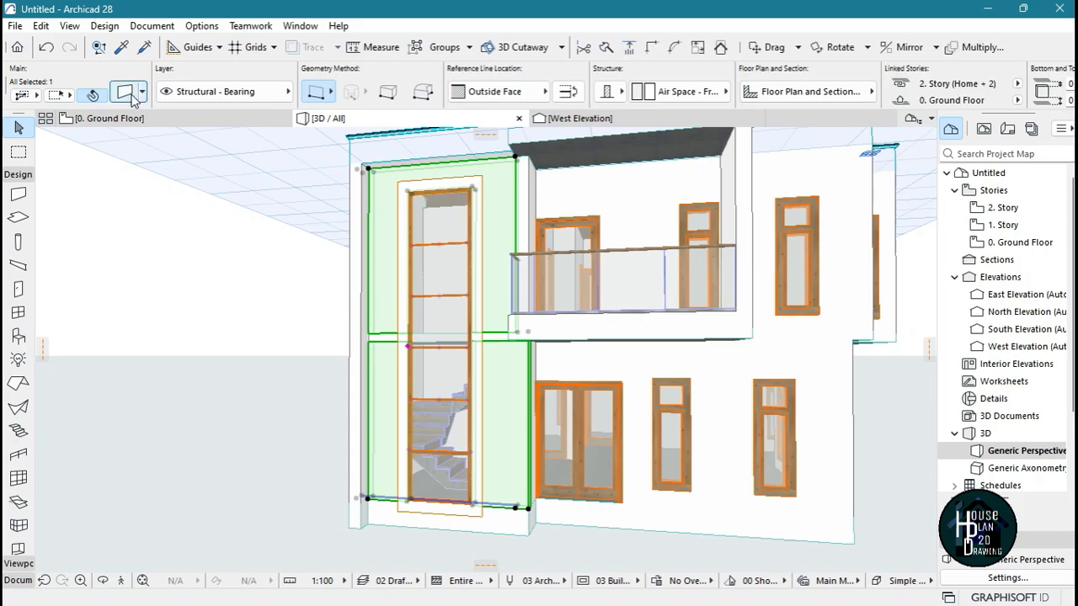
pyautogui.hotkey('ctrl', 't')
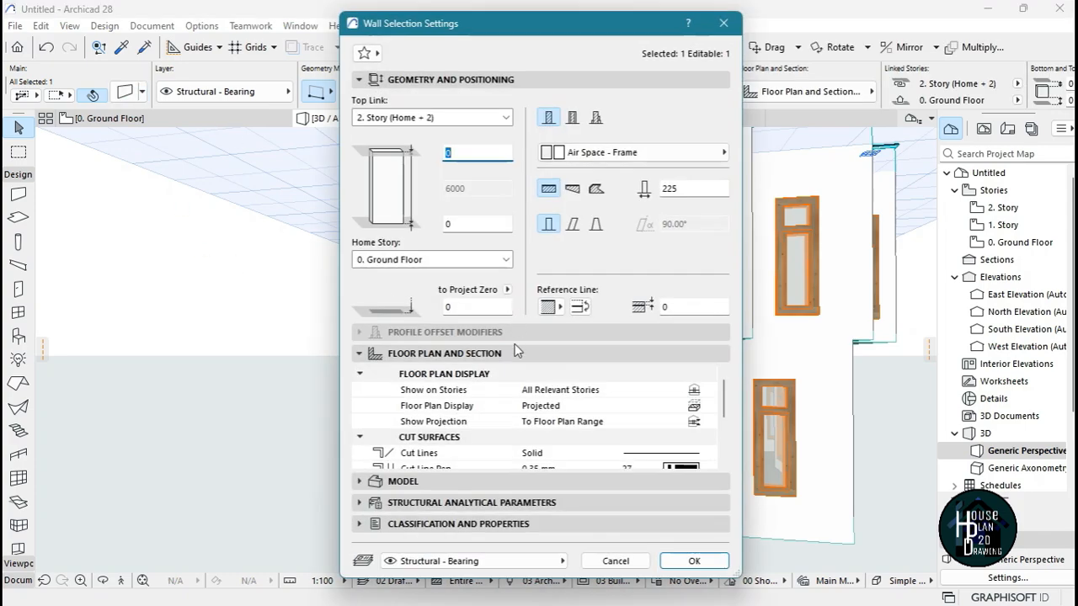
pyautogui.click(402, 481)
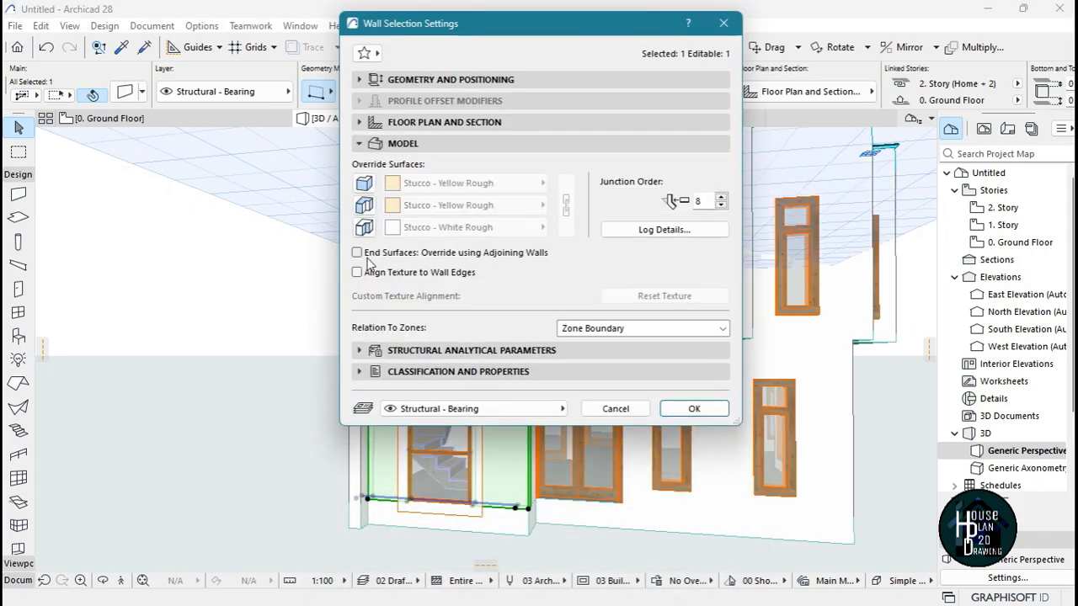
pyautogui.click(457, 232)
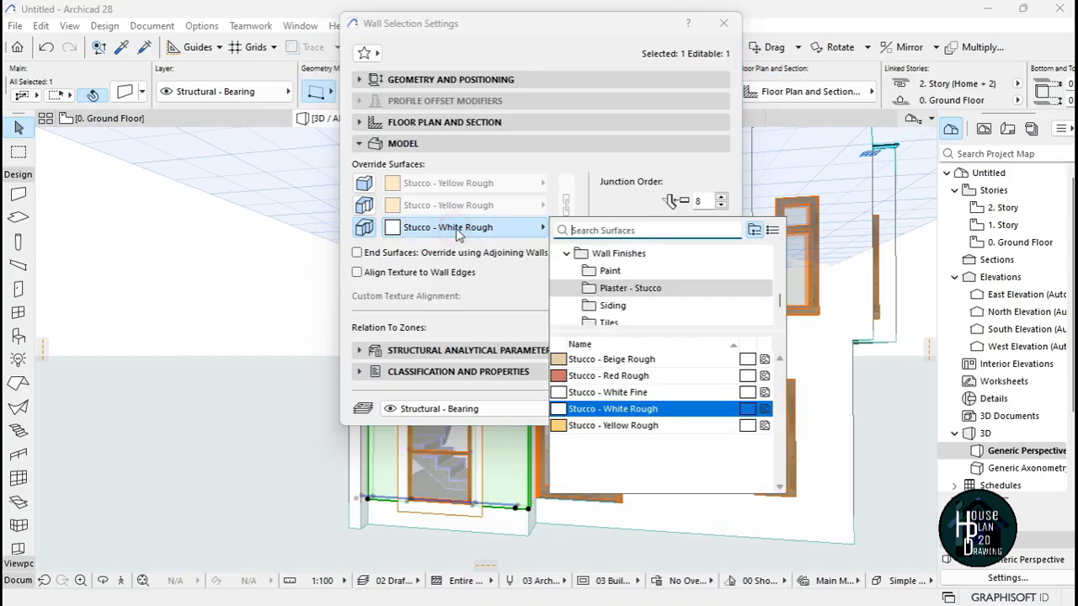
pyautogui.click(638, 274)
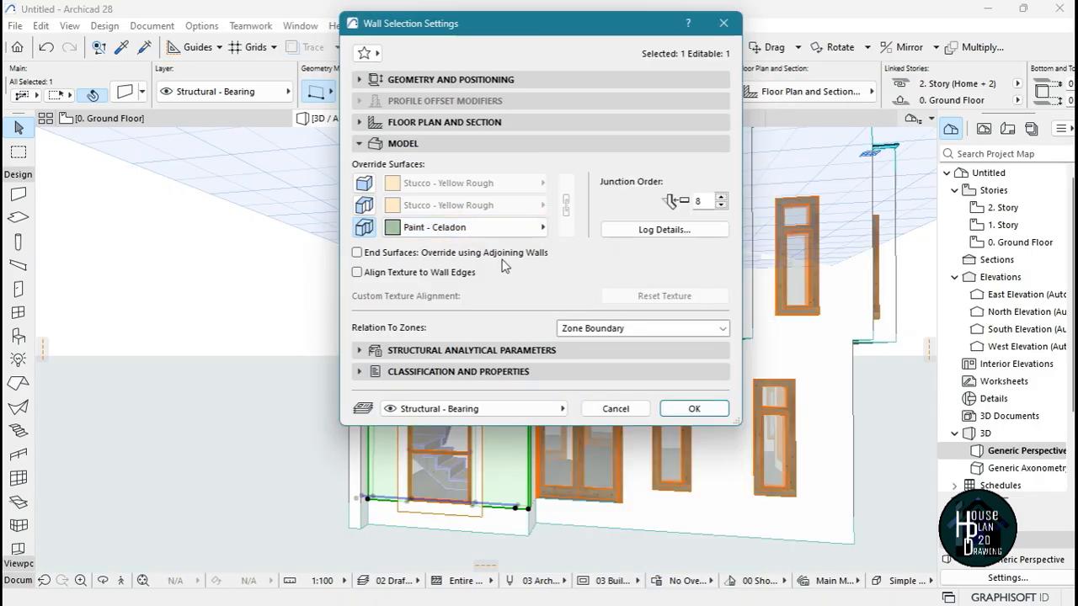
pyautogui.click(471, 227)
pyautogui.click(631, 450)
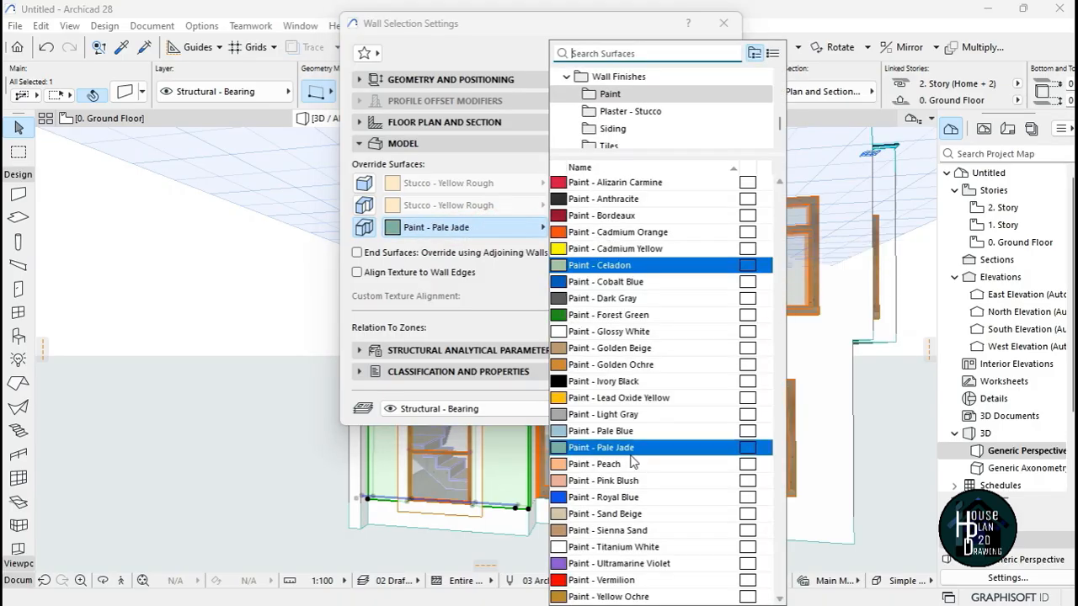
pyautogui.click(628, 500)
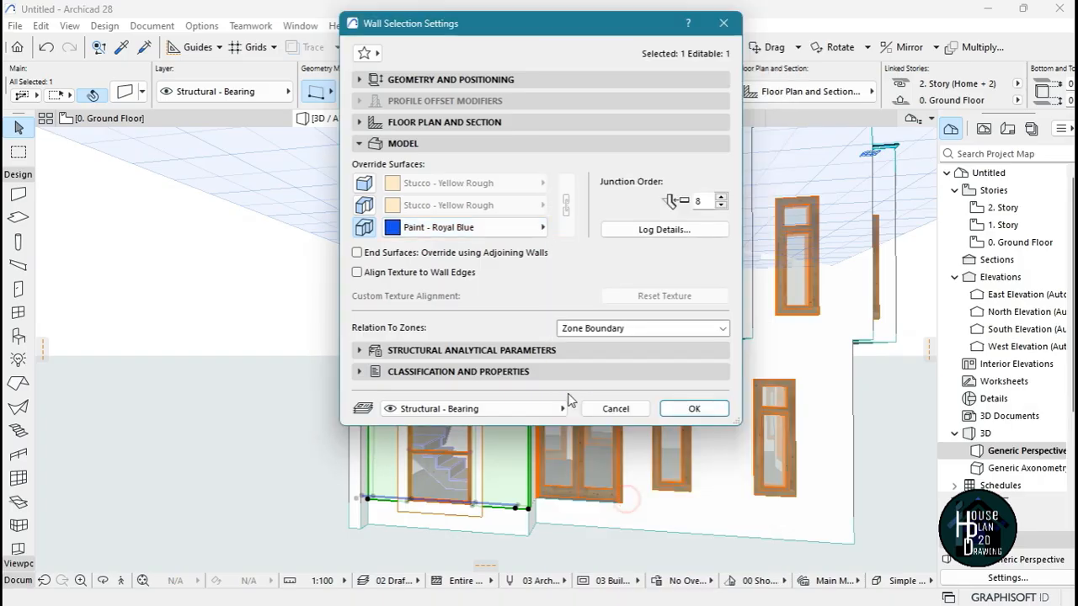
pyautogui.click(695, 408)
pyautogui.press('Escape')
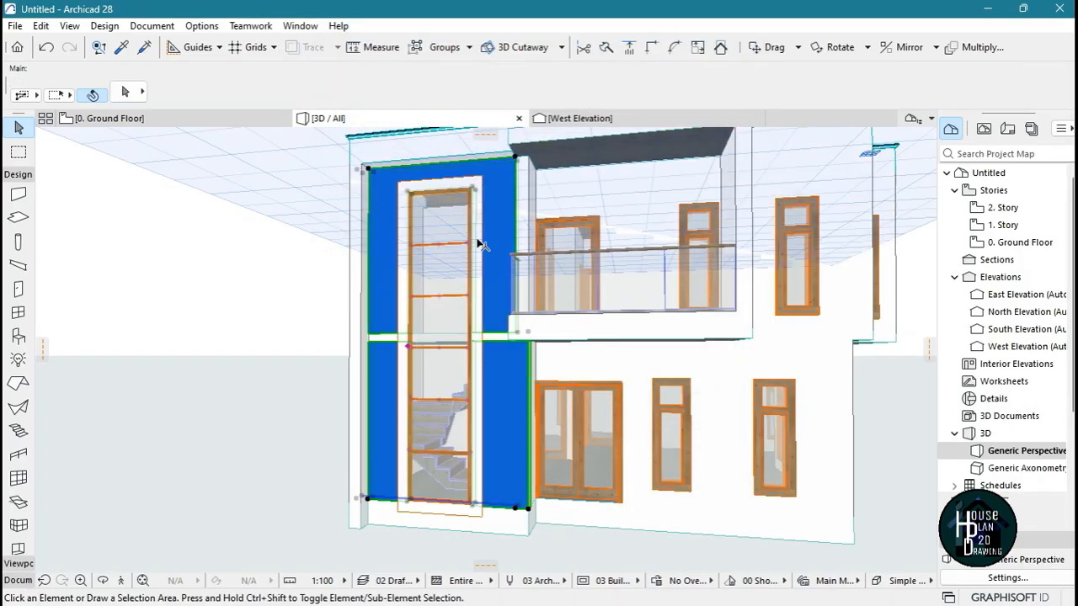
# Override the edge surface of the upper-floor wall between the stairwell and the balcony with Paint - Royal Blue
pyautogui.click(123, 581)
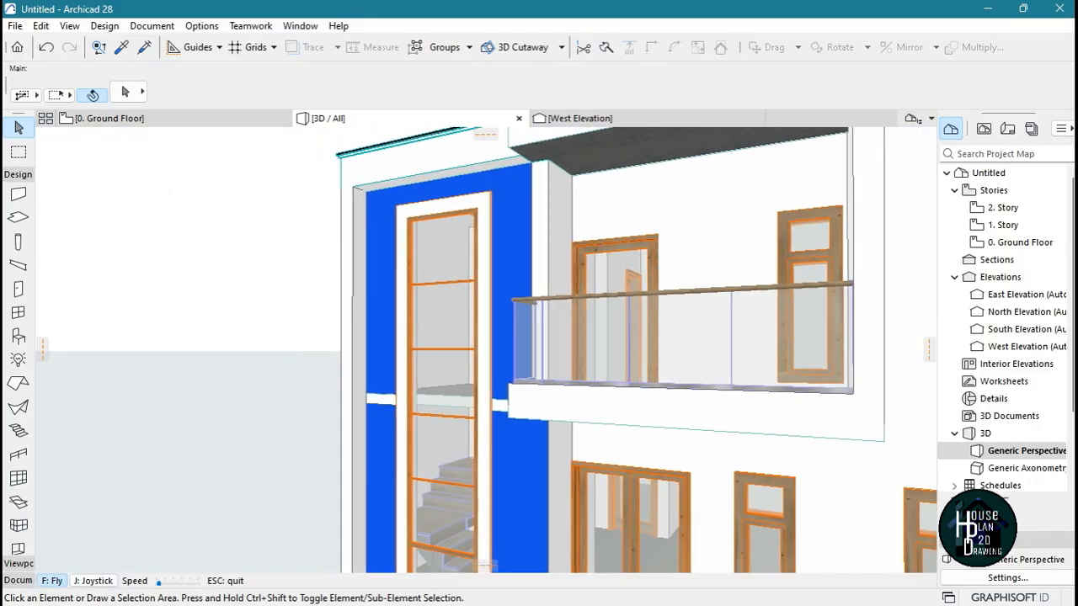
pyautogui.press('Up')
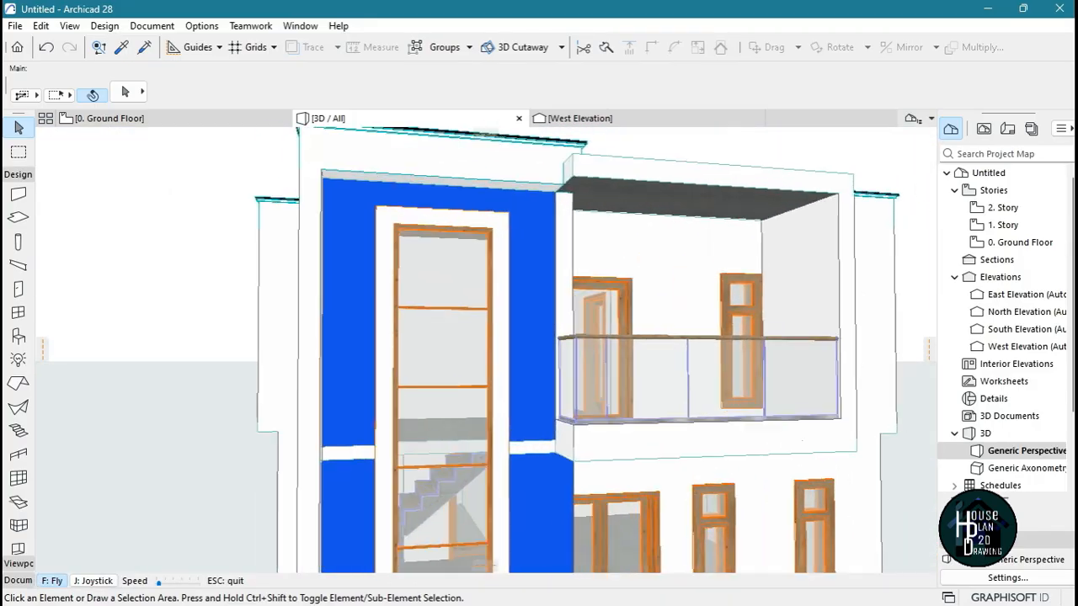
pyautogui.press('Escape')
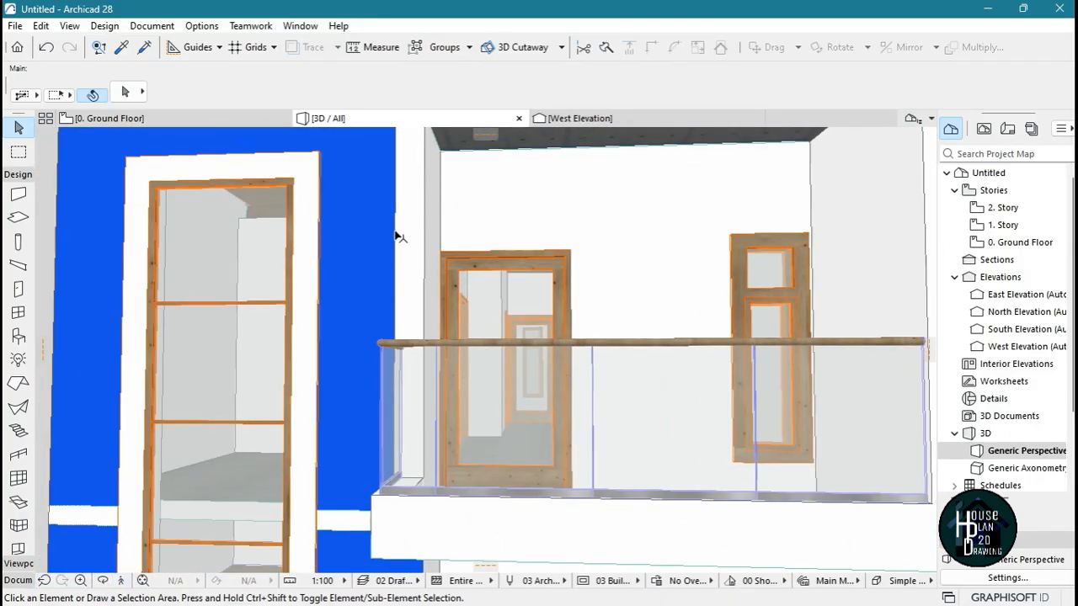
pyautogui.click(123, 581)
pyautogui.press('Up')
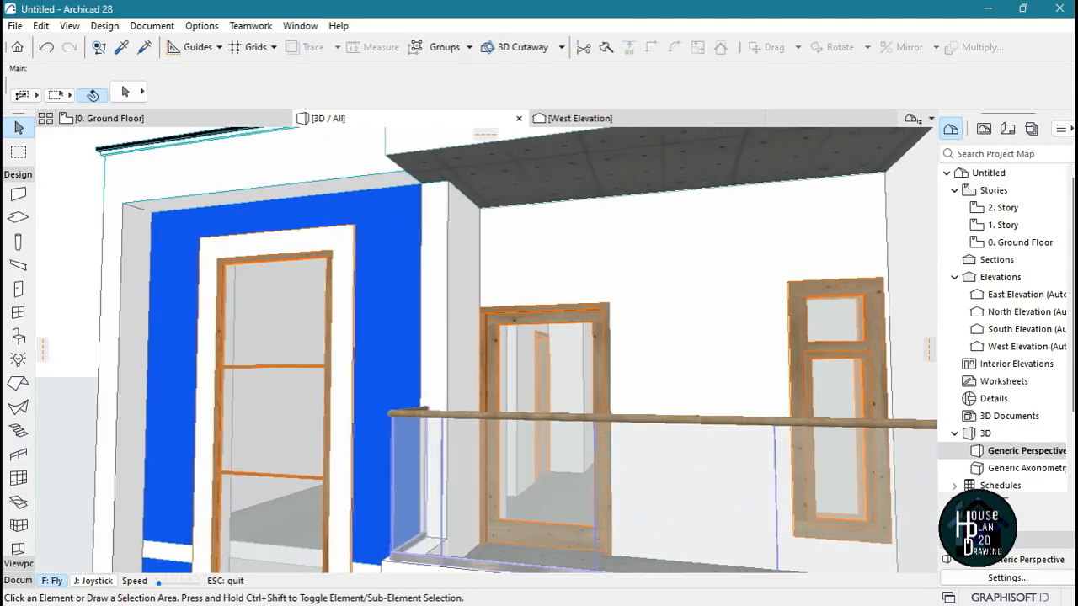
pyautogui.press('Escape')
pyautogui.click(459, 252)
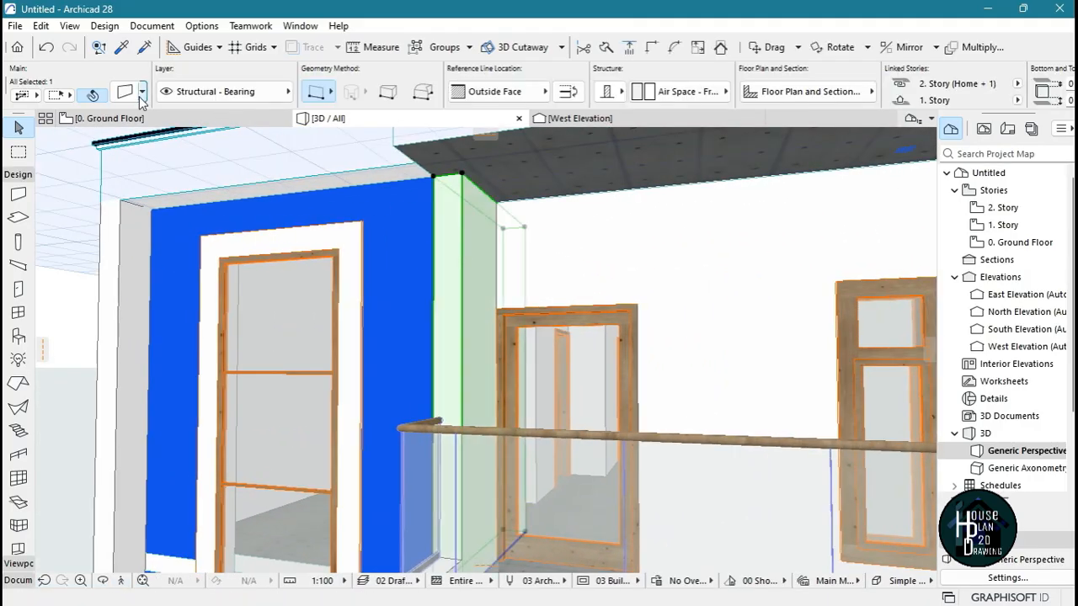
pyautogui.hotkey('ctrl', 't')
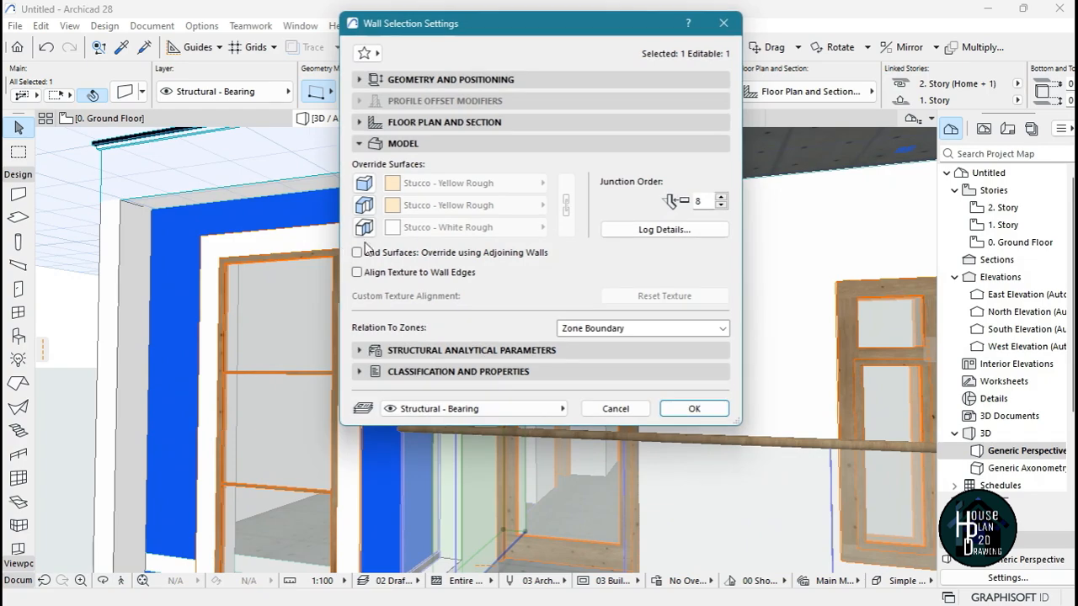
pyautogui.click(364, 205)
pyautogui.click(468, 208)
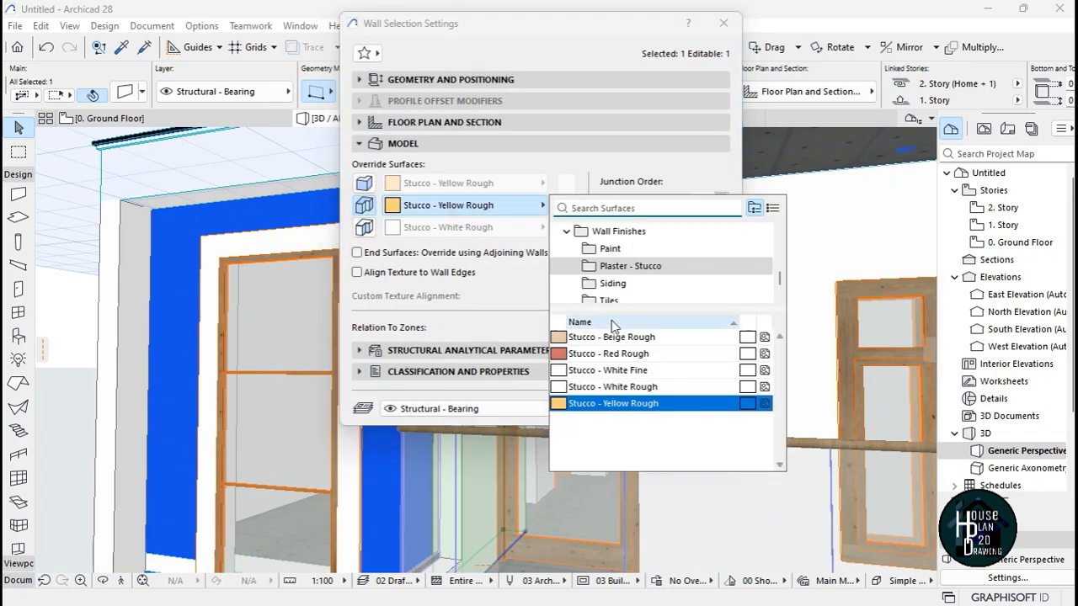
pyautogui.click(623, 252)
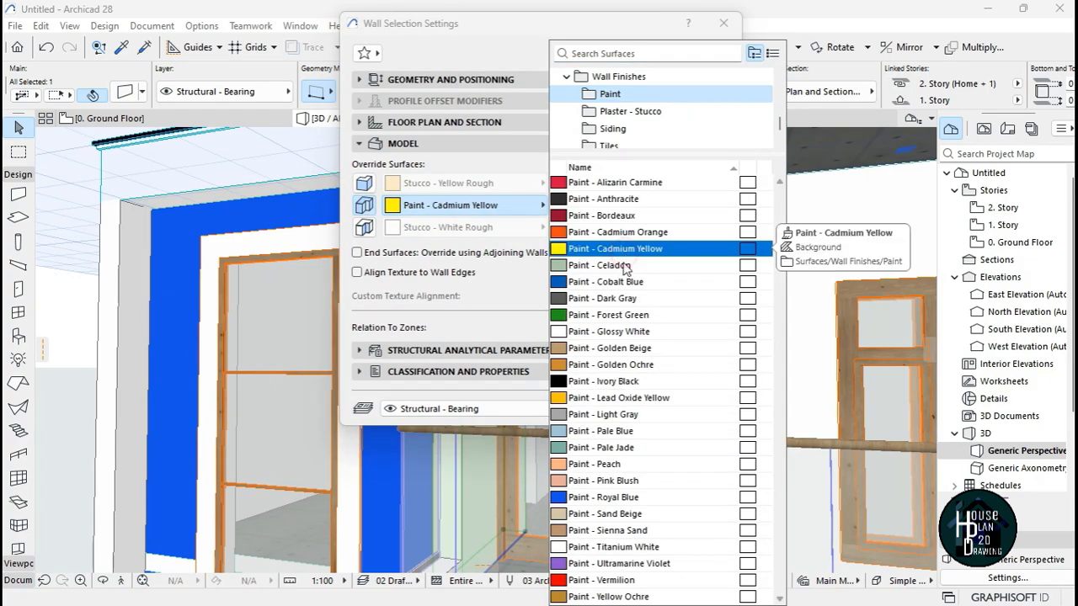
pyautogui.click(638, 501)
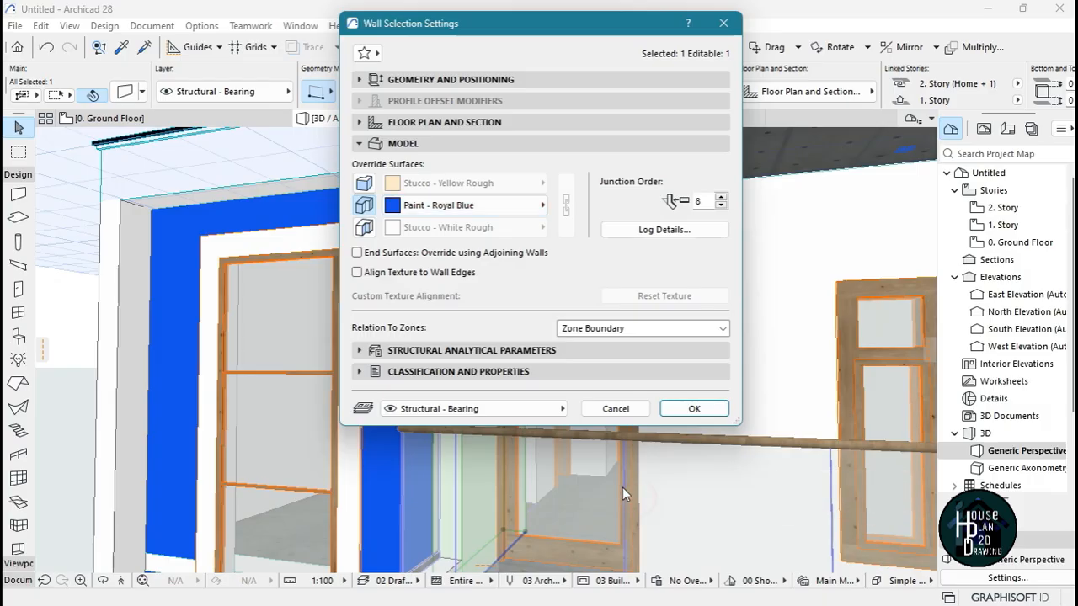
pyautogui.click(693, 408)
pyautogui.press('Escape')
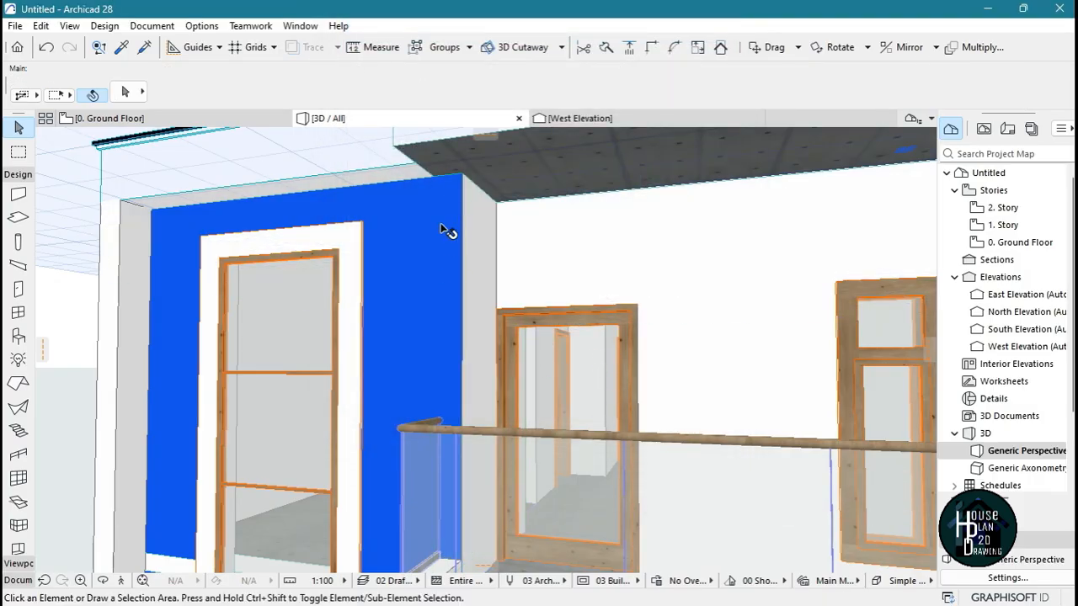
# Offset the first-floor slab edge on one side of the stairwell's tall window back to the inner face of the wall
pyautogui.click(121, 580)
pyautogui.press('Down')
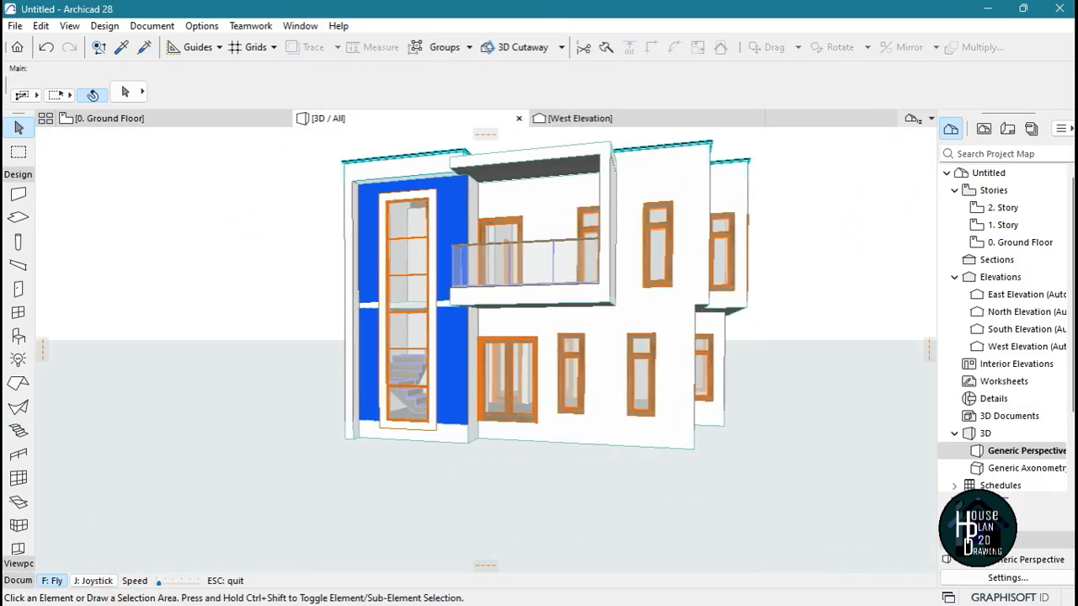
pyautogui.press('Up')
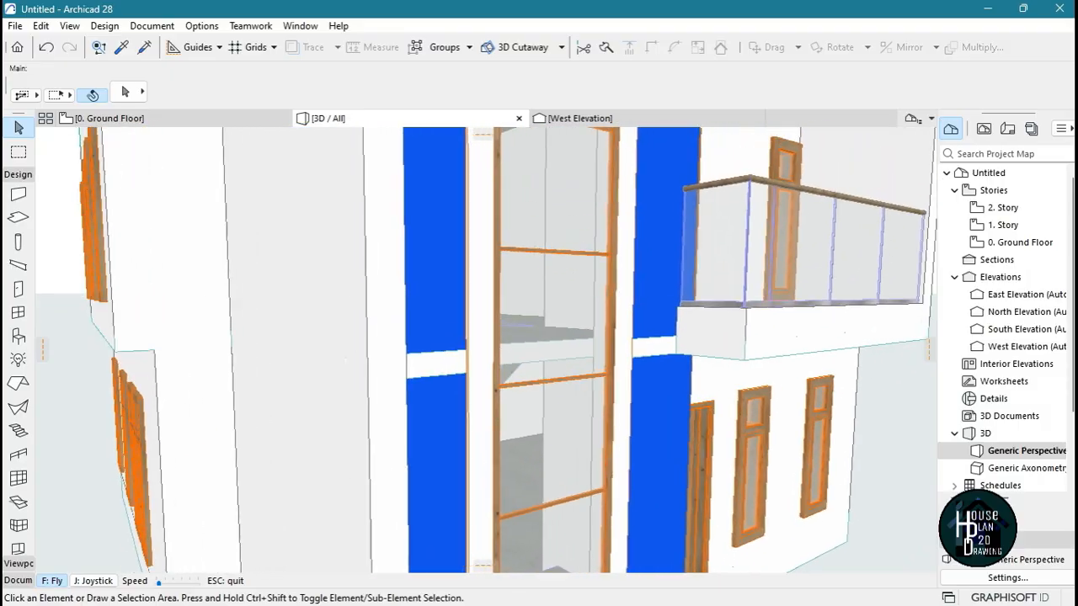
pyautogui.press('Escape')
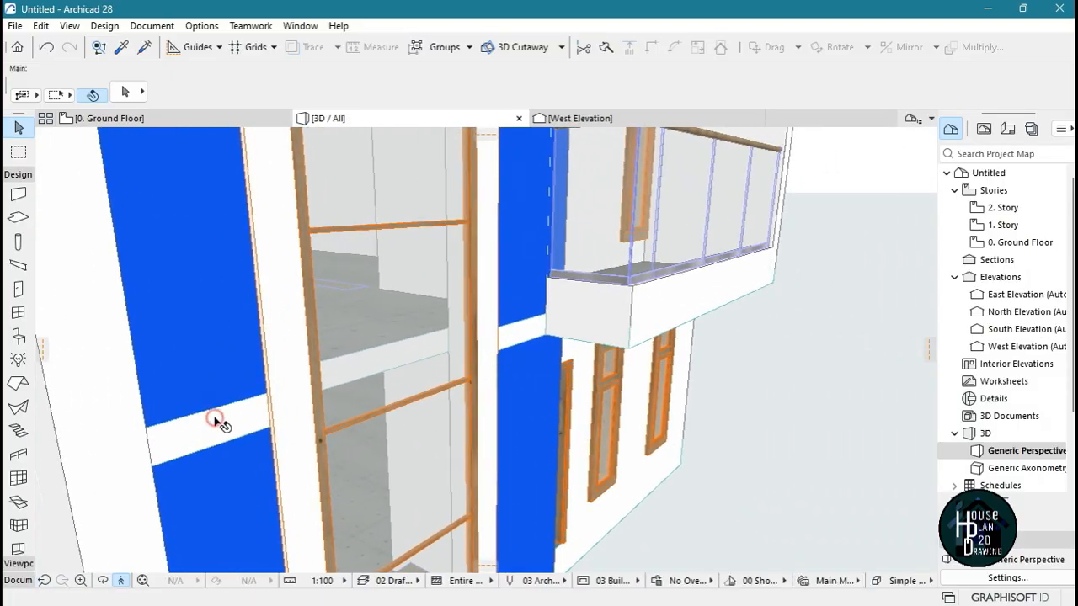
pyautogui.click(213, 429)
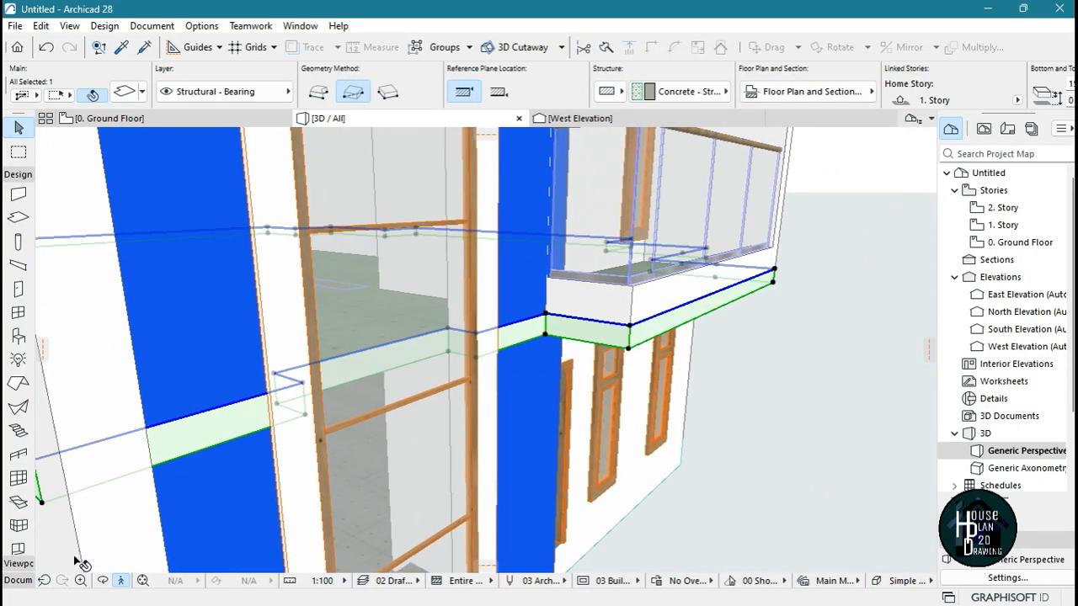
pyautogui.click(123, 580)
pyautogui.press('Up')
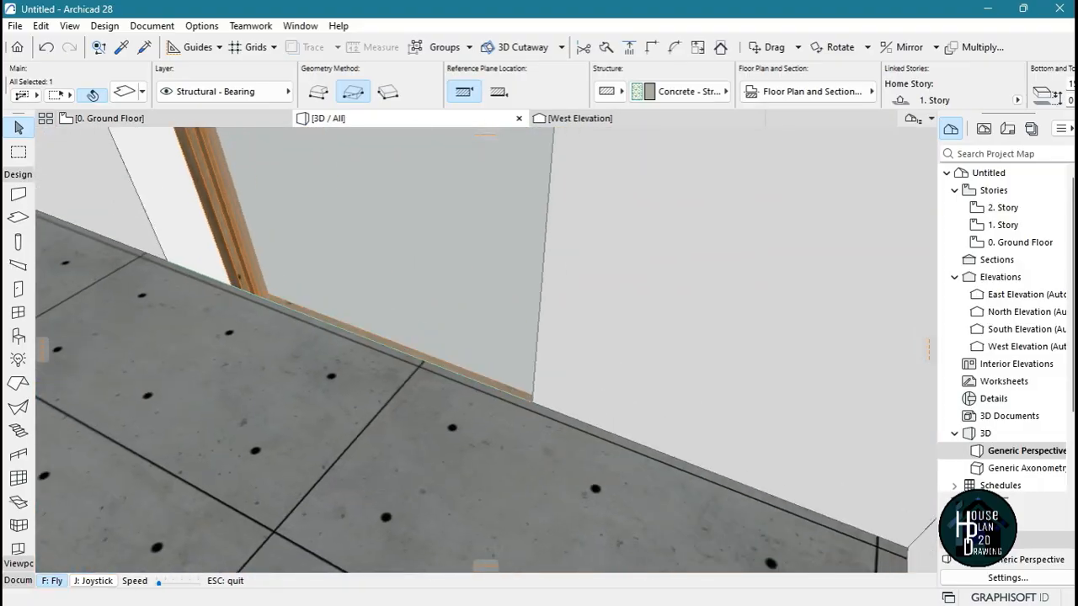
pyautogui.press('Down')
pyautogui.press('Up')
pyautogui.press('Down')
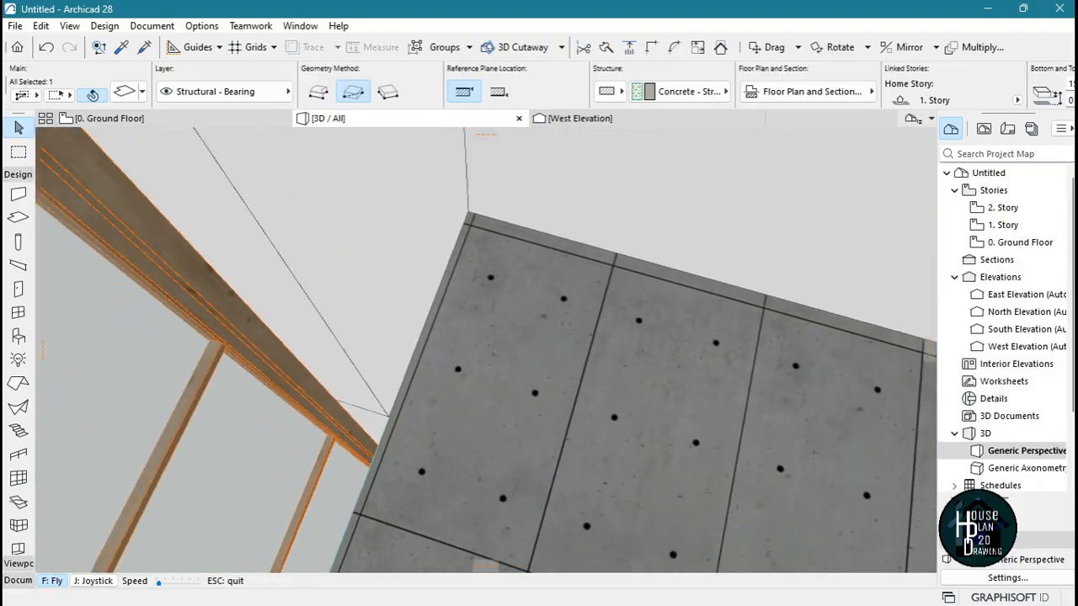
pyautogui.press('Up')
pyautogui.press('Escape')
pyautogui.press('Escape')
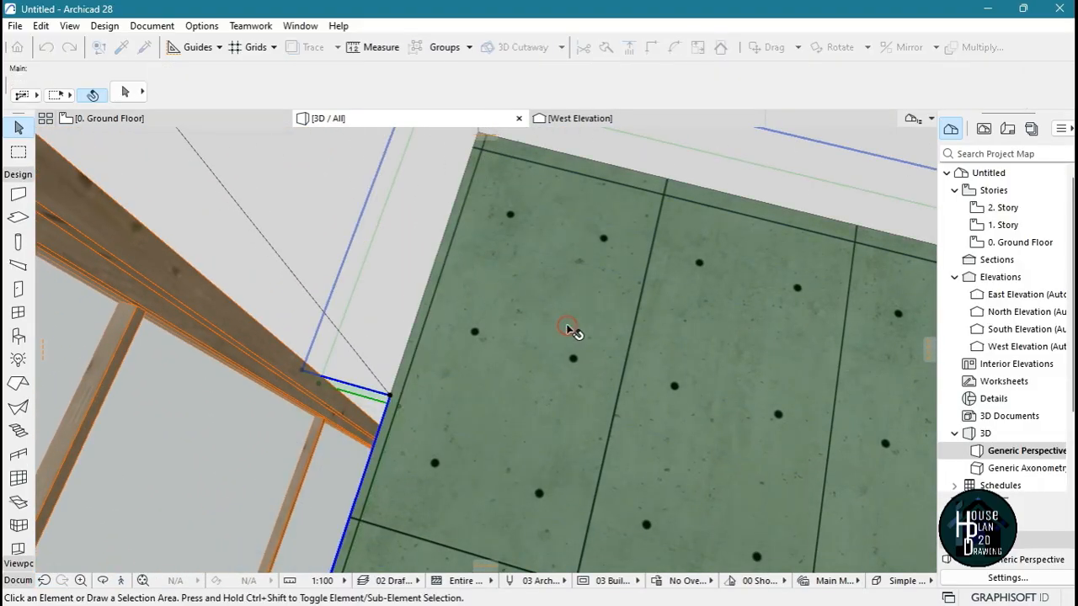
pyautogui.click(486, 302)
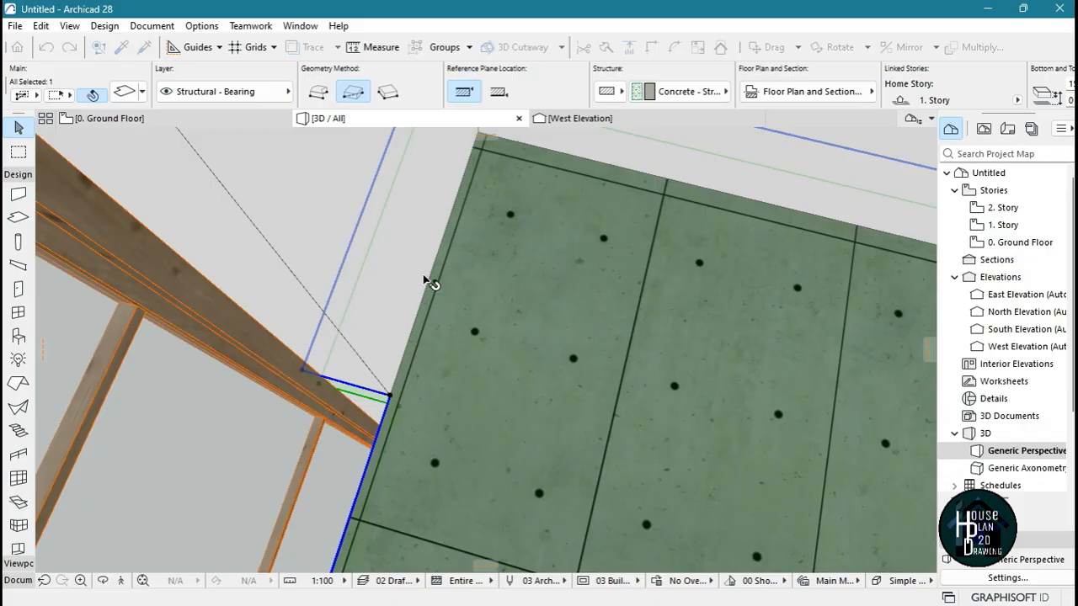
pyautogui.click(354, 235)
pyautogui.click(439, 254)
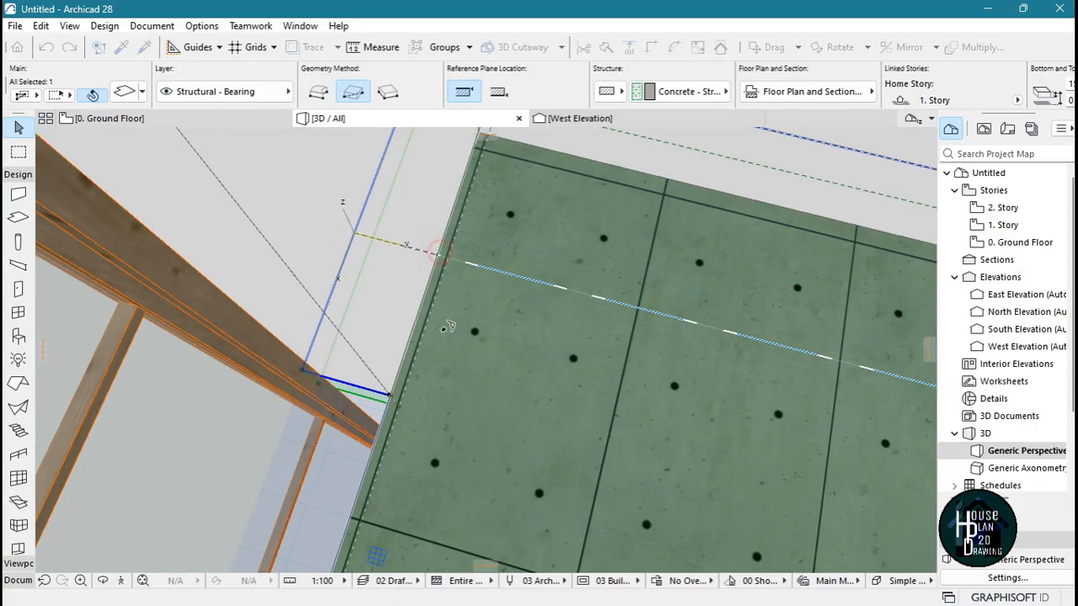
# Offset the first-floor slab edge on the other side of the tall window back to the wall's inner face
pyautogui.press('Escape')
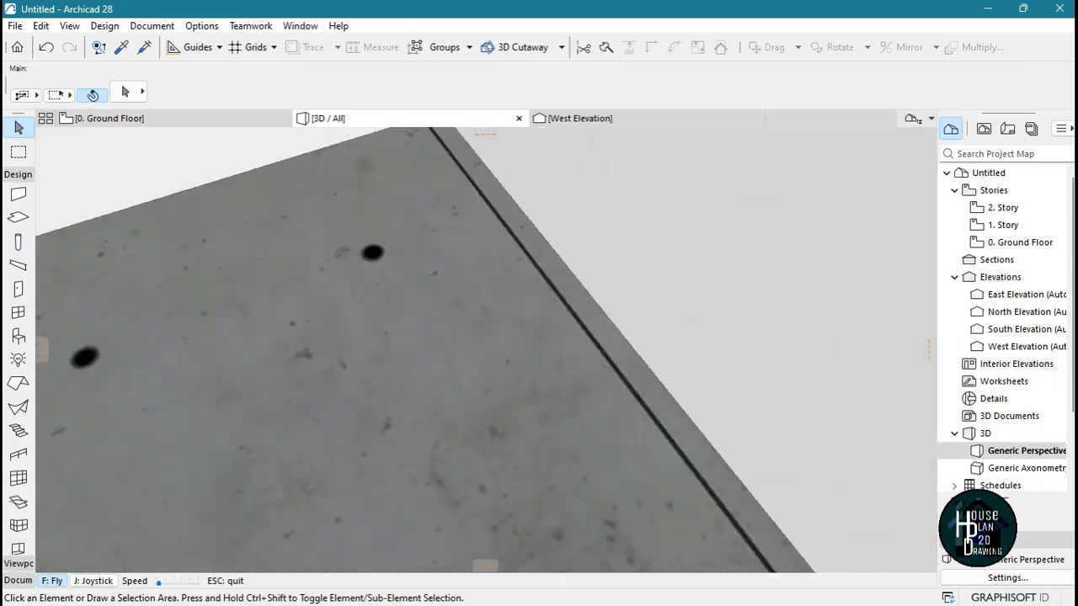
pyautogui.press('Escape')
pyautogui.click(367, 376)
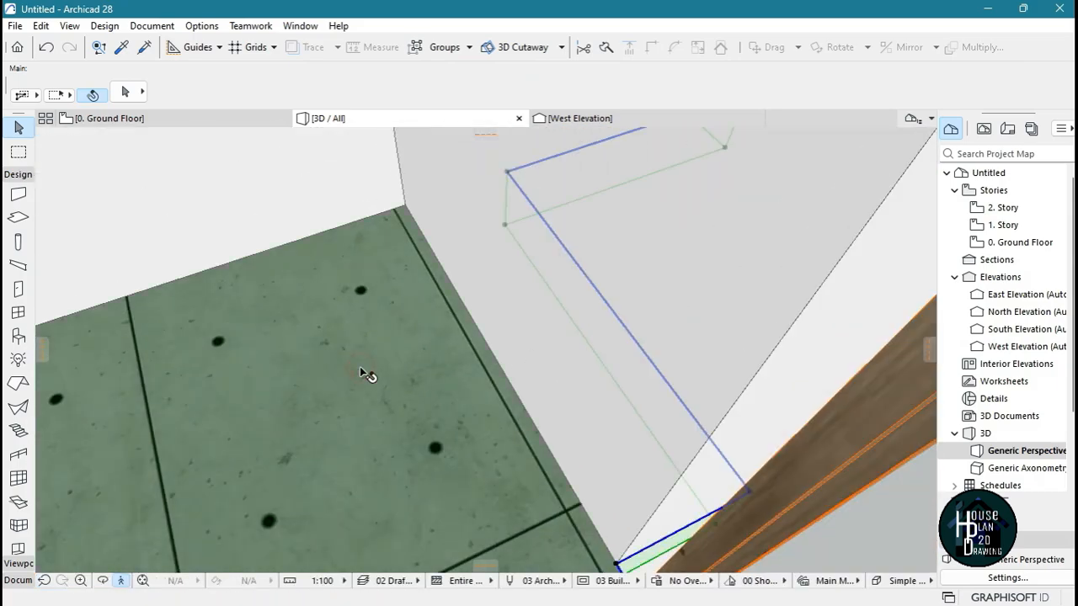
pyautogui.click(596, 289)
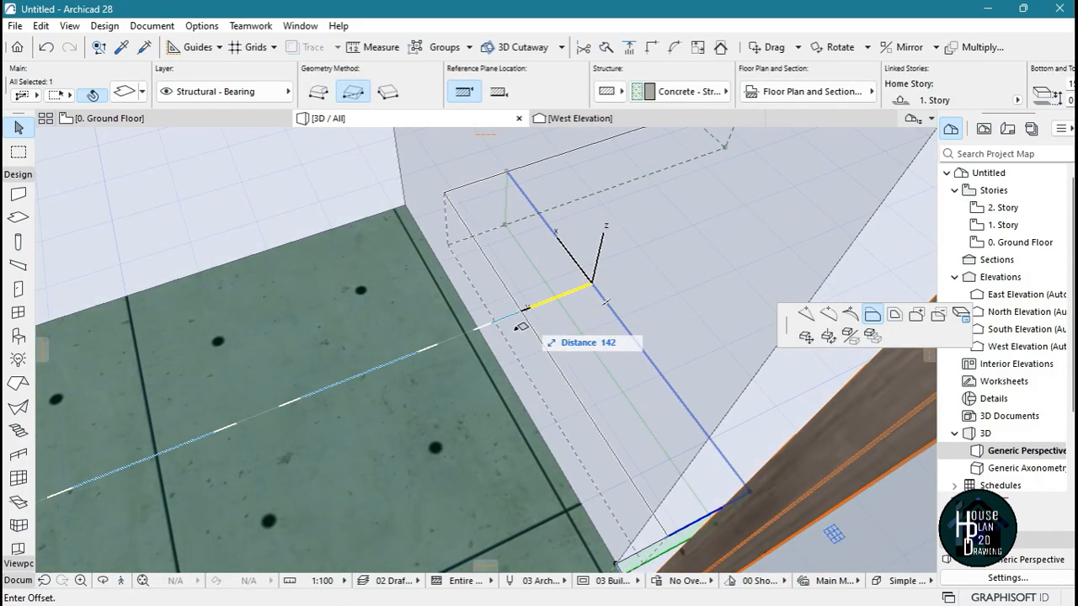
pyautogui.press('Escape')
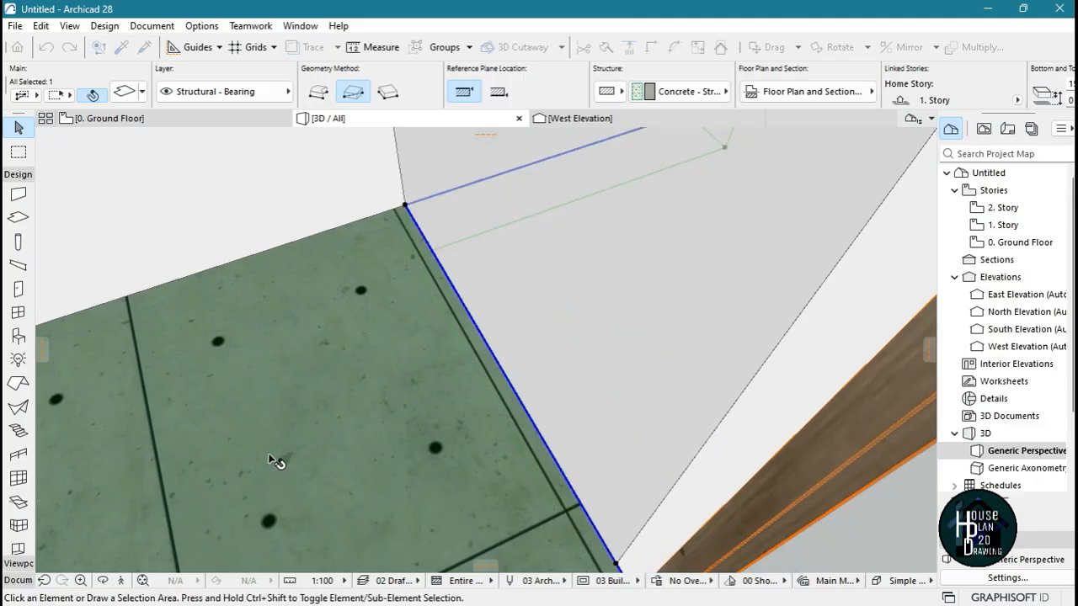
pyautogui.press('Escape')
# Examine the extent of the ground-floor slab around the base of the stairwell and entrance in 3D
pyautogui.press('Down')
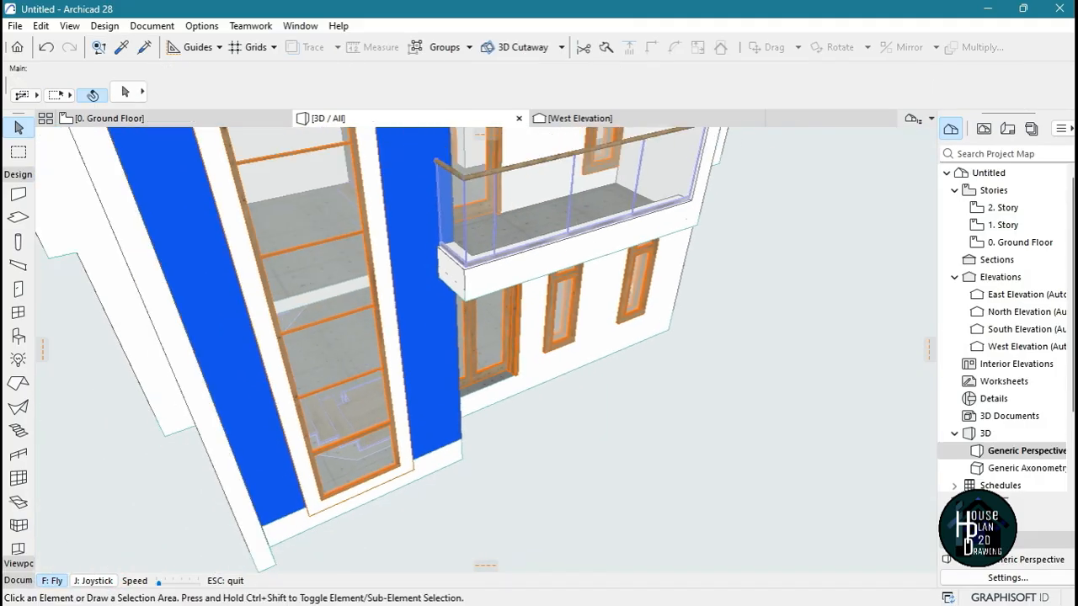
pyautogui.press('Right')
pyautogui.press('Up')
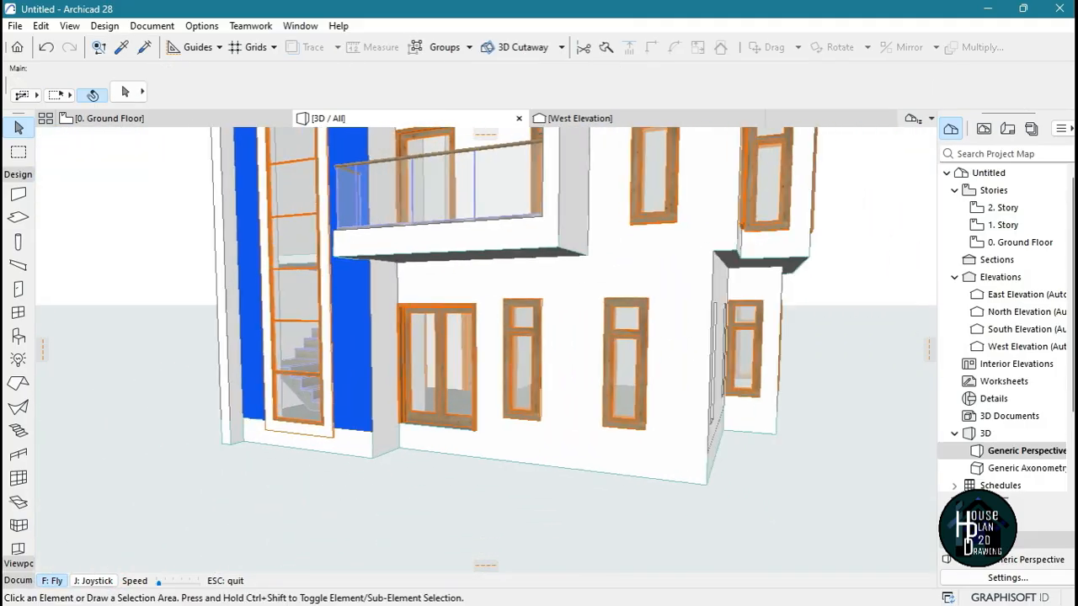
pyautogui.press('Down')
pyautogui.press('Up')
pyautogui.press('Up')
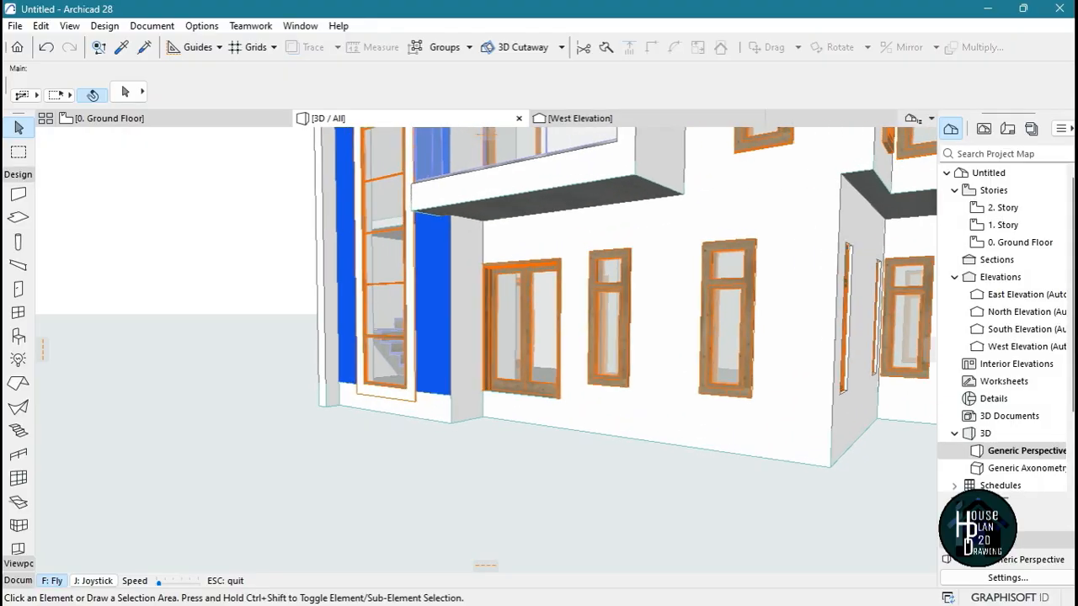
pyautogui.press('Up')
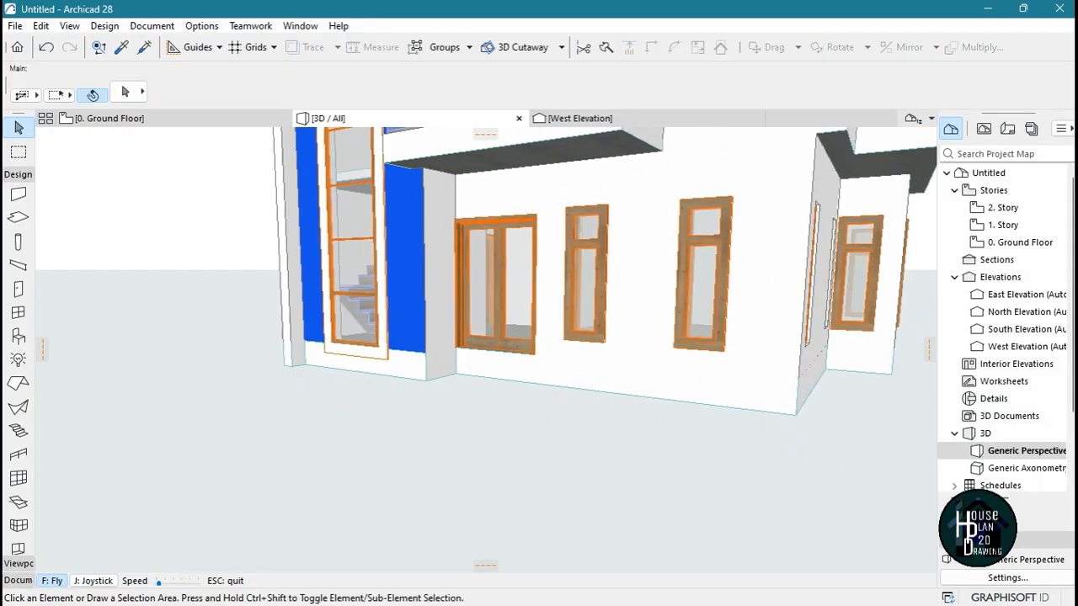
pyautogui.press('Escape')
pyautogui.click(463, 361)
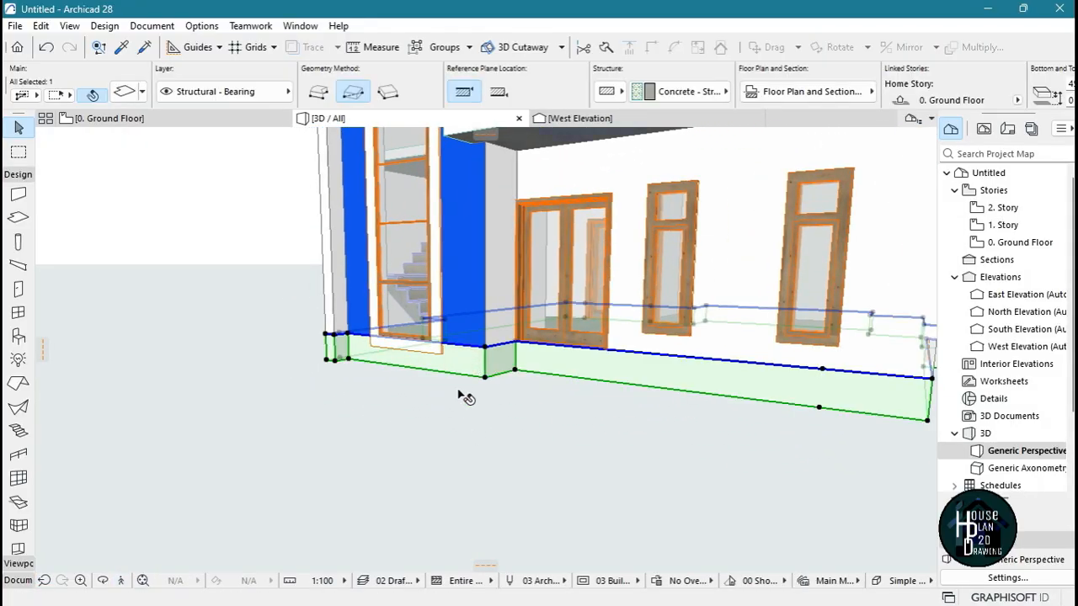
pyautogui.click(460, 393)
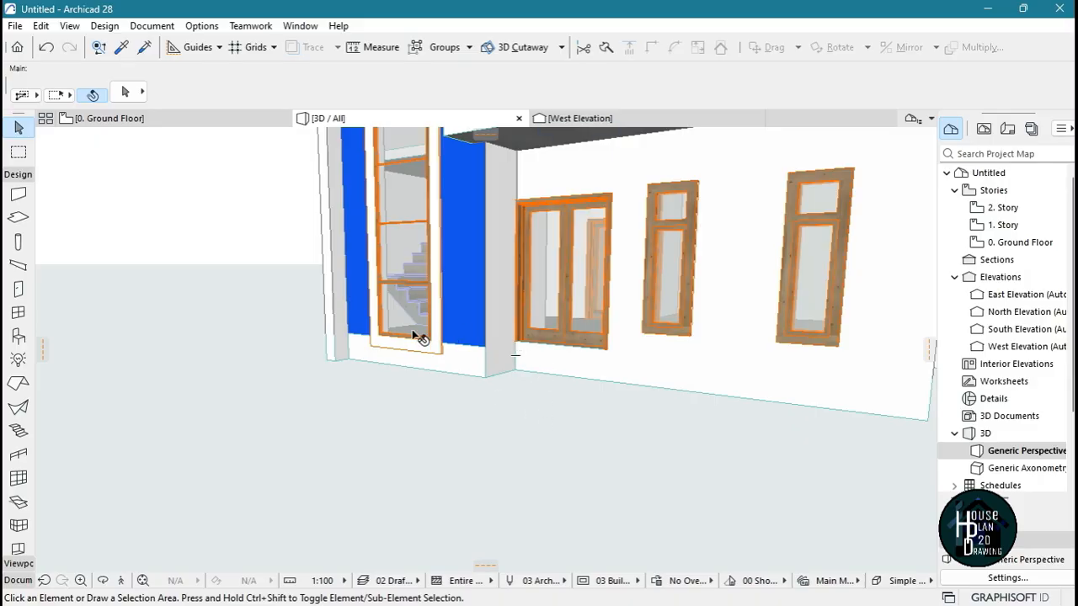
# Split the ground-floor slab in plan along the entrance wall's outer face, separating the part under the projecting stairwell
pyautogui.click(145, 118)
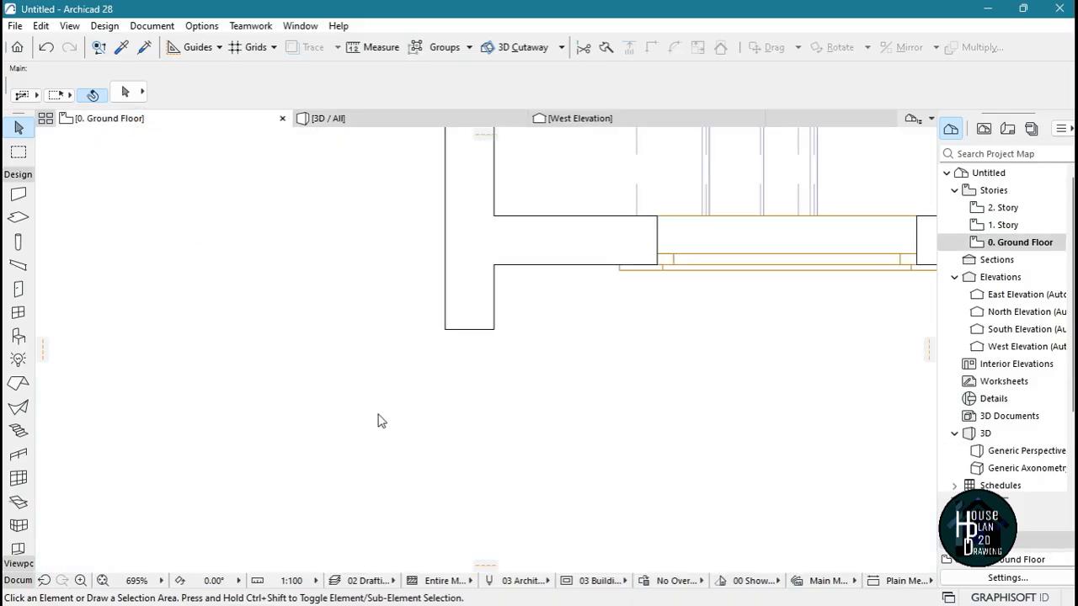
pyautogui.scroll(-7, 368, 379)
pyautogui.scroll(3, 637, 249)
pyautogui.click(746, 227)
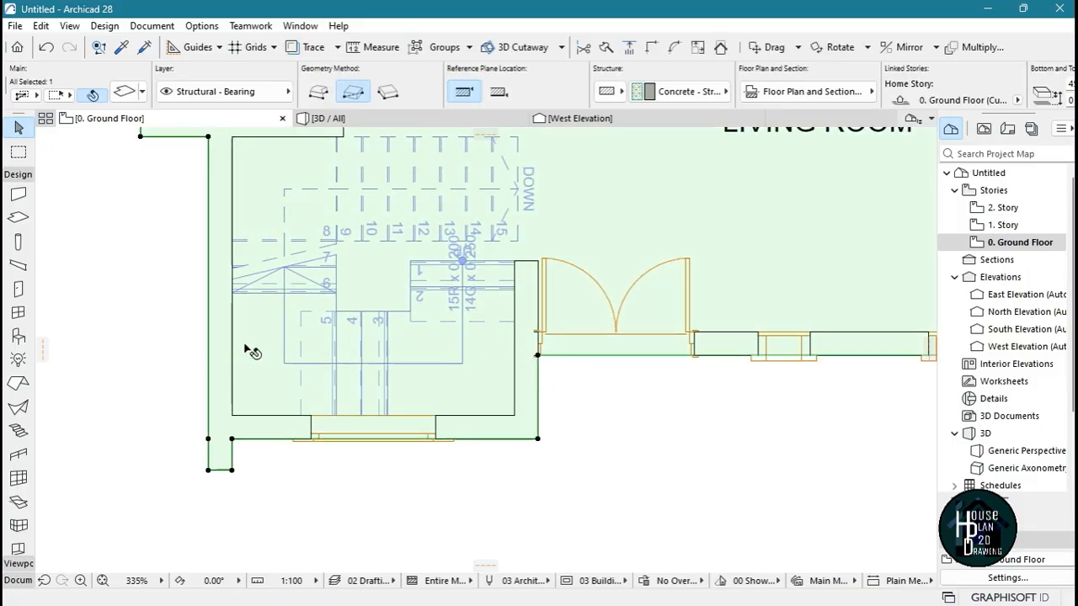
pyautogui.click(606, 49)
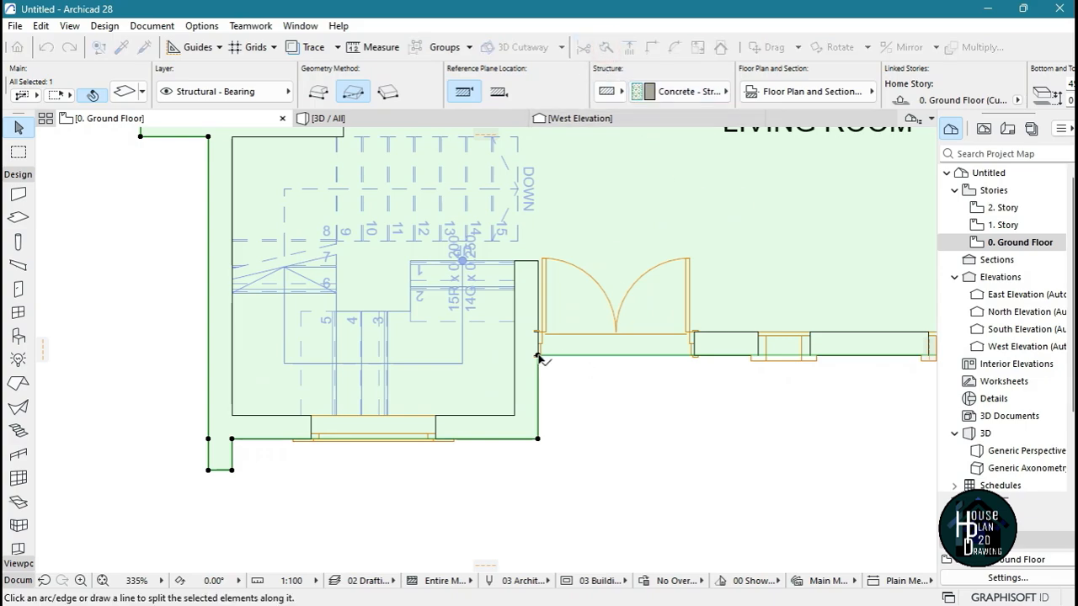
pyautogui.click(148, 354)
pyautogui.click(396, 521)
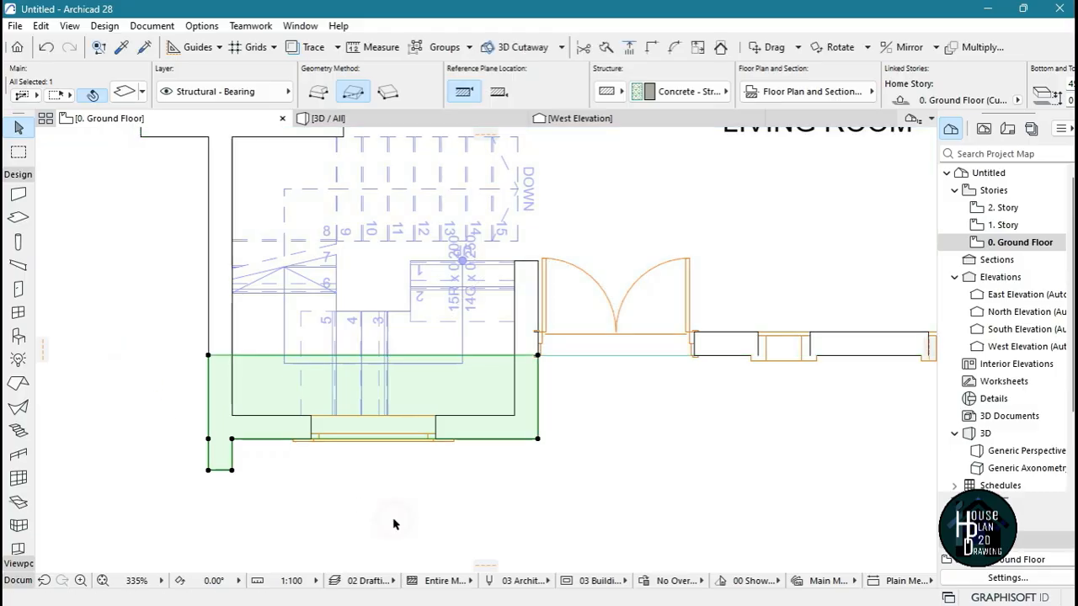
pyautogui.click(672, 204)
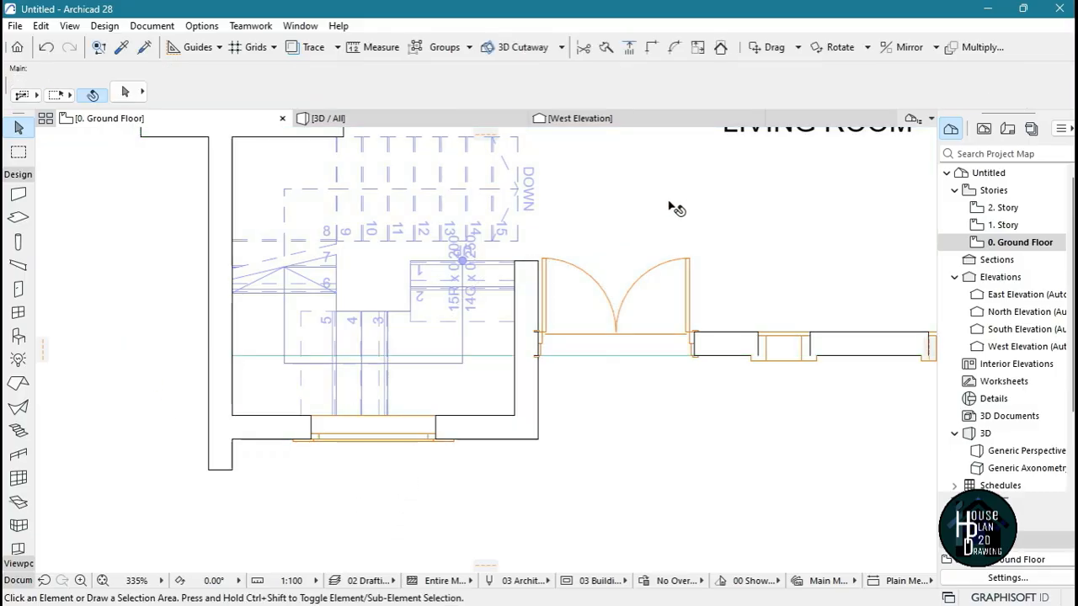
pyautogui.press('Escape')
# Split the stairwell part of the ground-floor slab along the front wall's outer face, separating the piece under the projecting side wall
pyautogui.scroll(3, 207, 424)
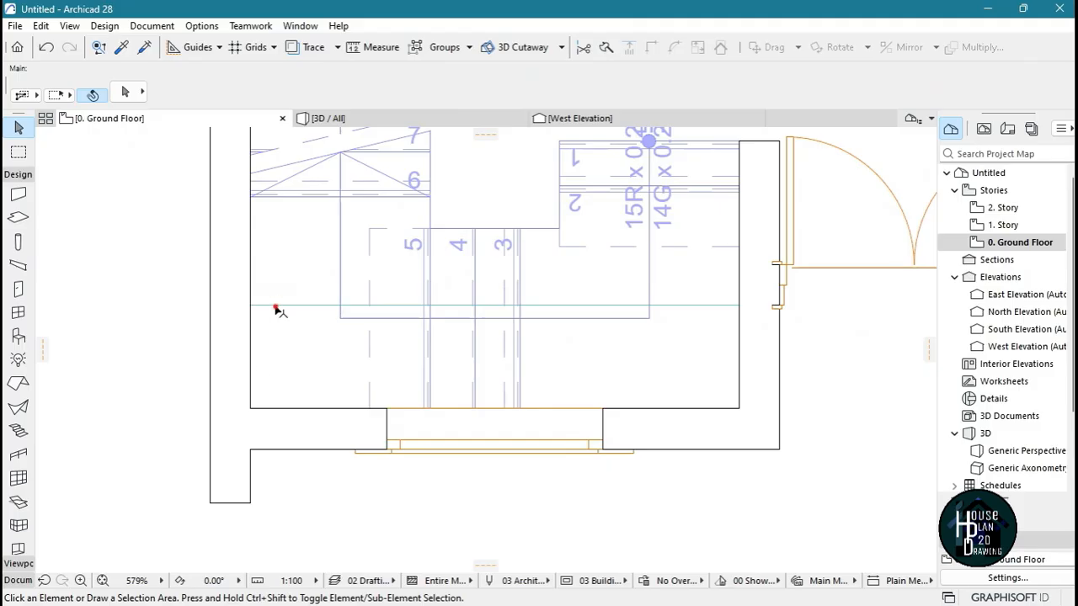
pyautogui.click(276, 311)
pyautogui.scroll(2, 263, 413)
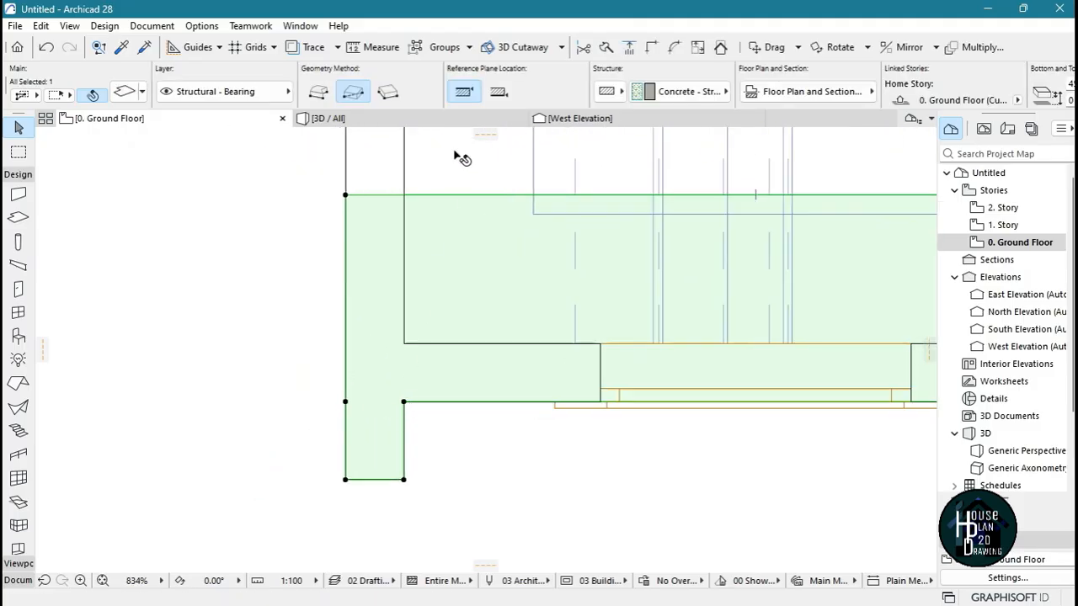
pyautogui.click(605, 50)
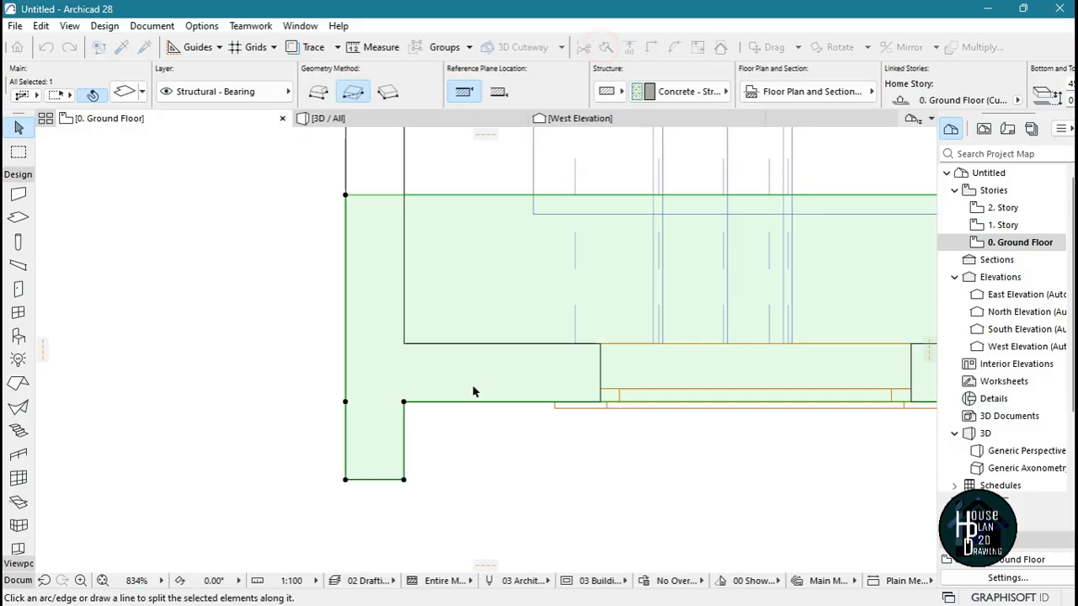
pyautogui.click(253, 401)
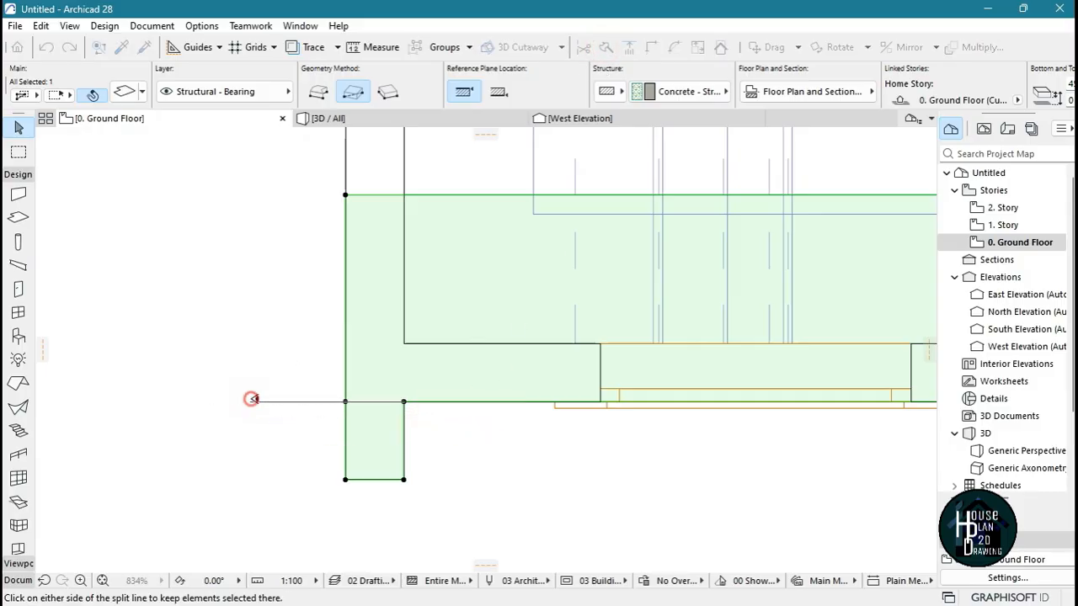
pyautogui.click(259, 506)
pyautogui.scroll(-4, 265, 450)
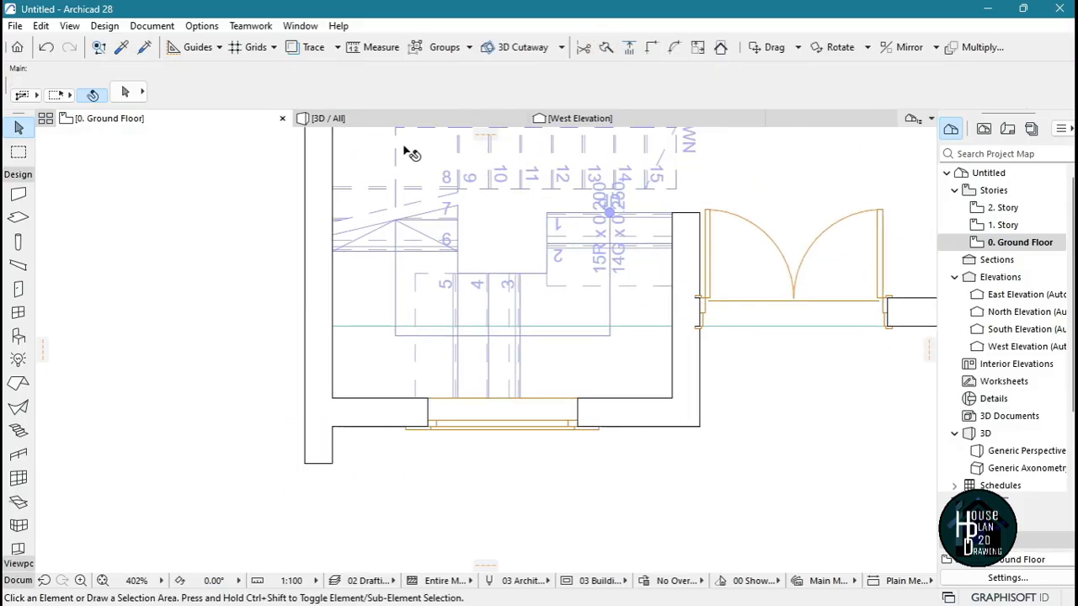
# Override the edge surface of the split-off ground-floor slab below the stairwell's front wall with Paint - Cobalt Blue
pyautogui.click(392, 121)
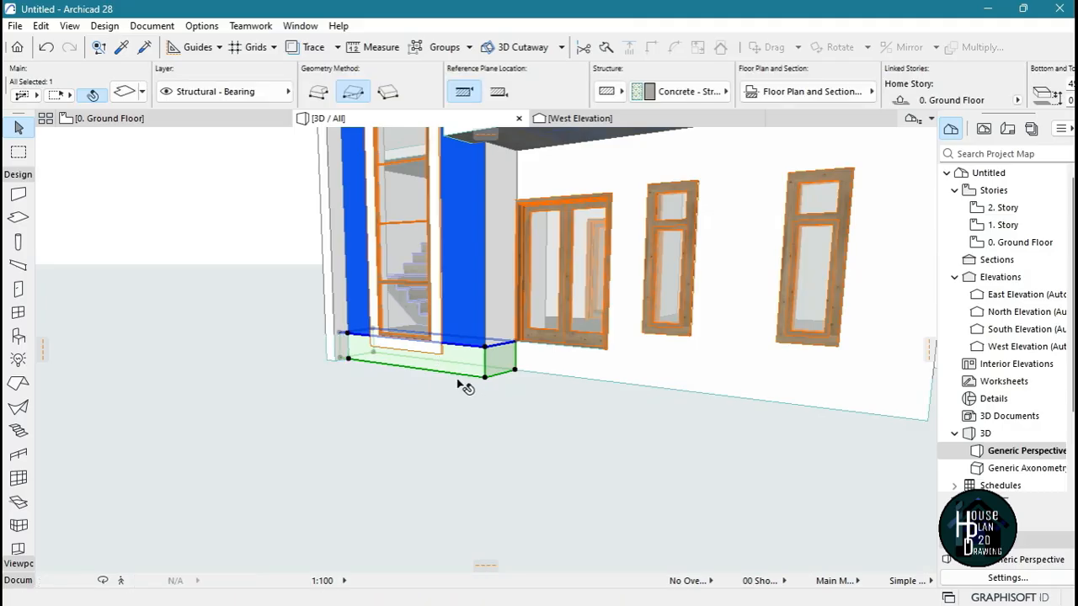
pyautogui.click(377, 378)
pyautogui.click(349, 358)
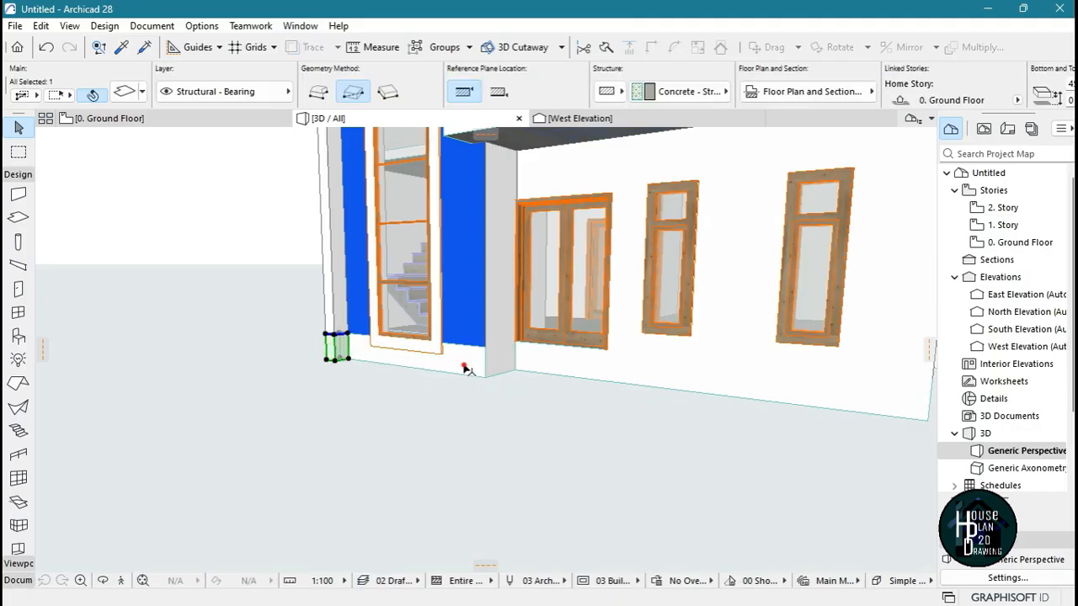
pyautogui.click(452, 387)
pyautogui.click(473, 362)
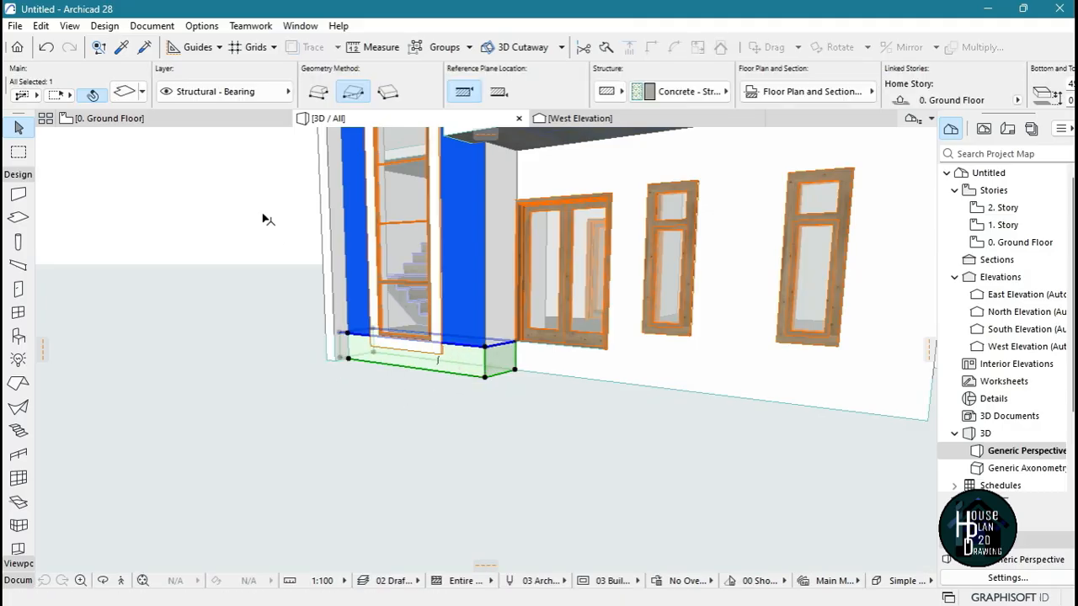
pyautogui.hotkey('ctrl', 't')
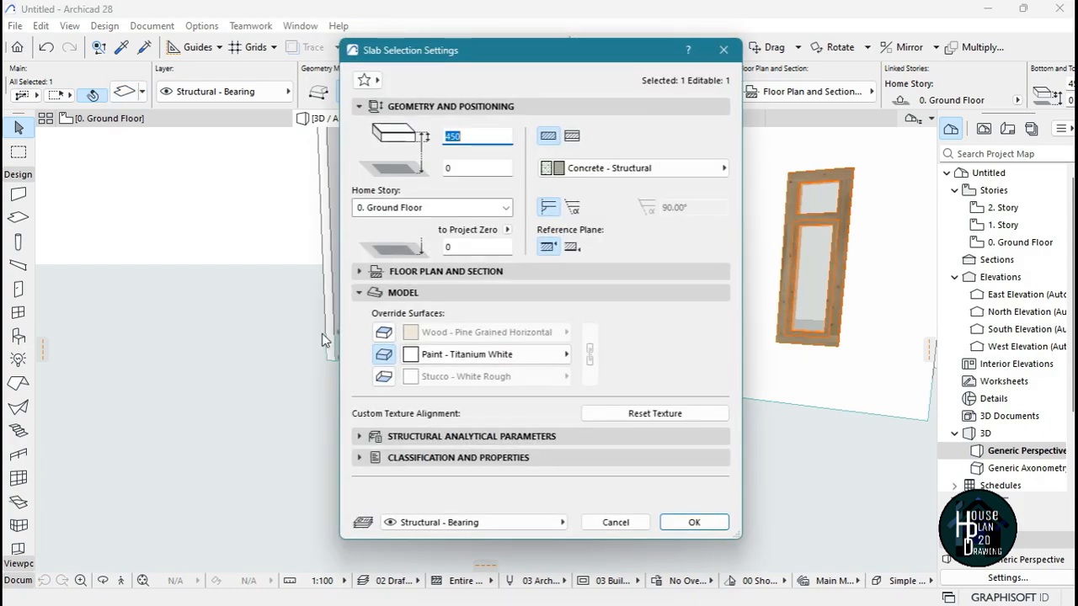
pyautogui.click(449, 358)
pyautogui.click(651, 287)
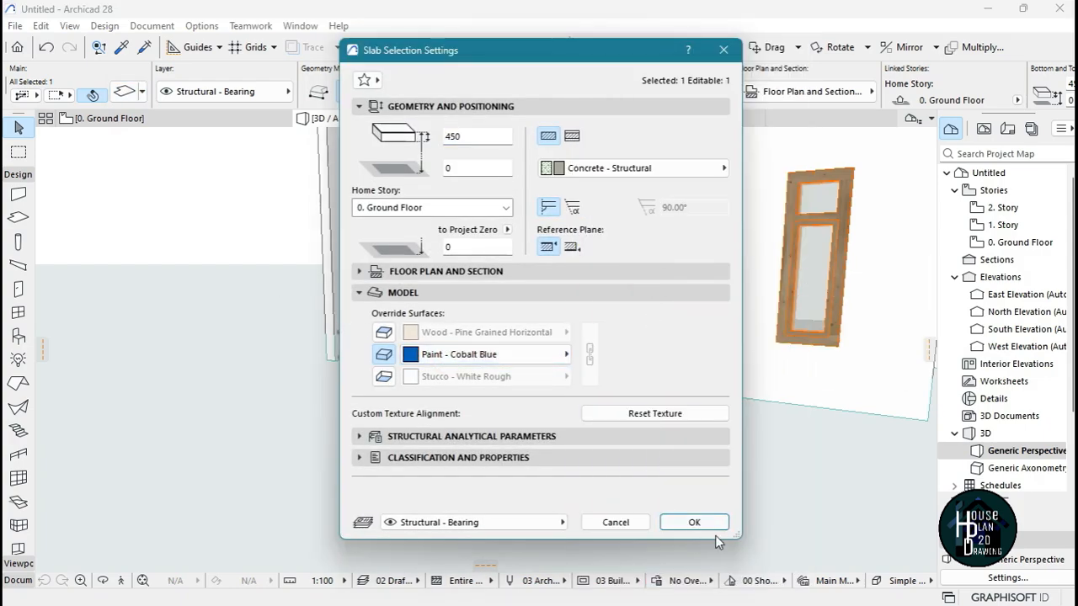
pyautogui.click(694, 522)
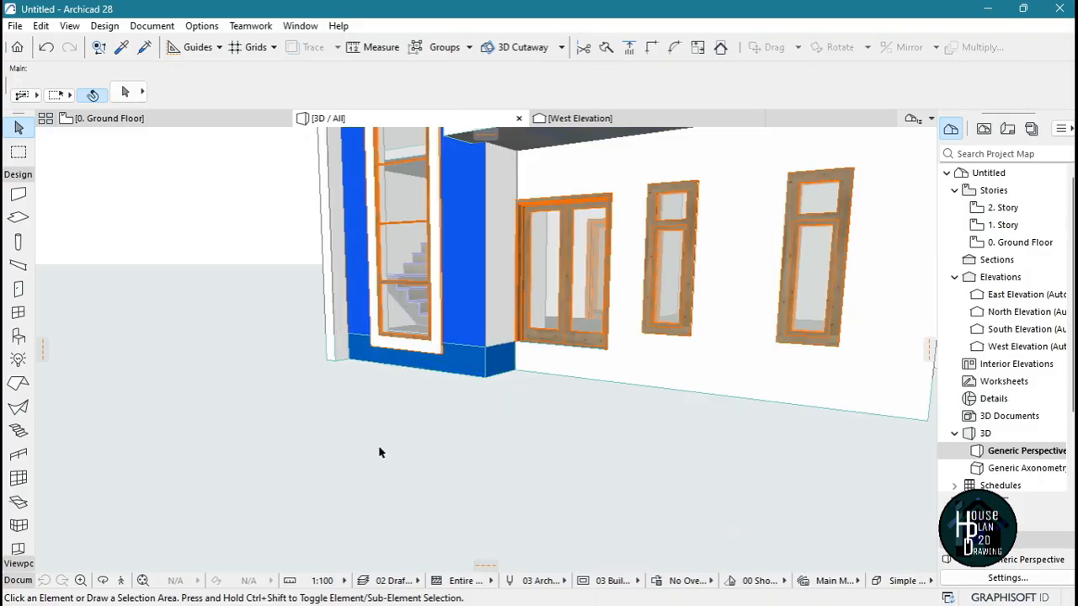
# Change the edge surface override of the split-off ground-floor slab below the stairwell's front wall to Paint - Royal Blue
pyautogui.click(476, 368)
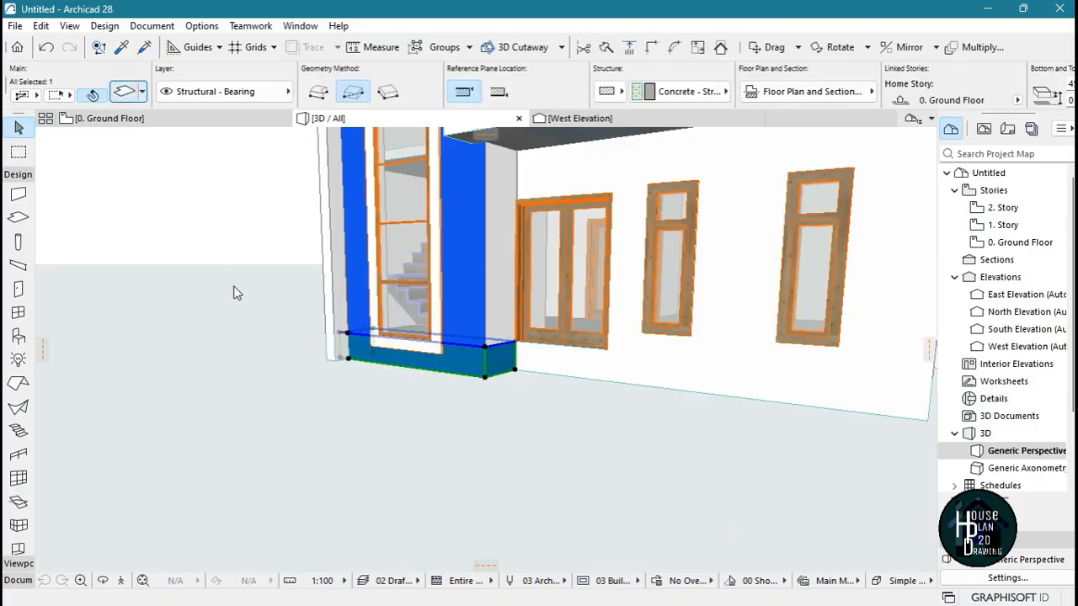
pyautogui.hotkey('ctrl', 't')
pyautogui.click(495, 354)
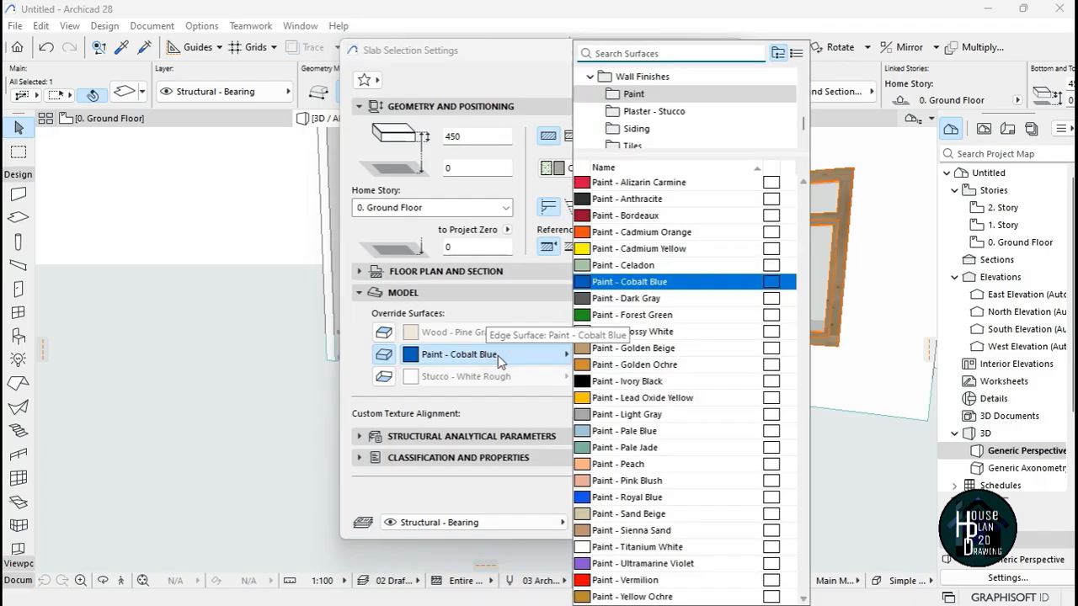
pyautogui.click(654, 497)
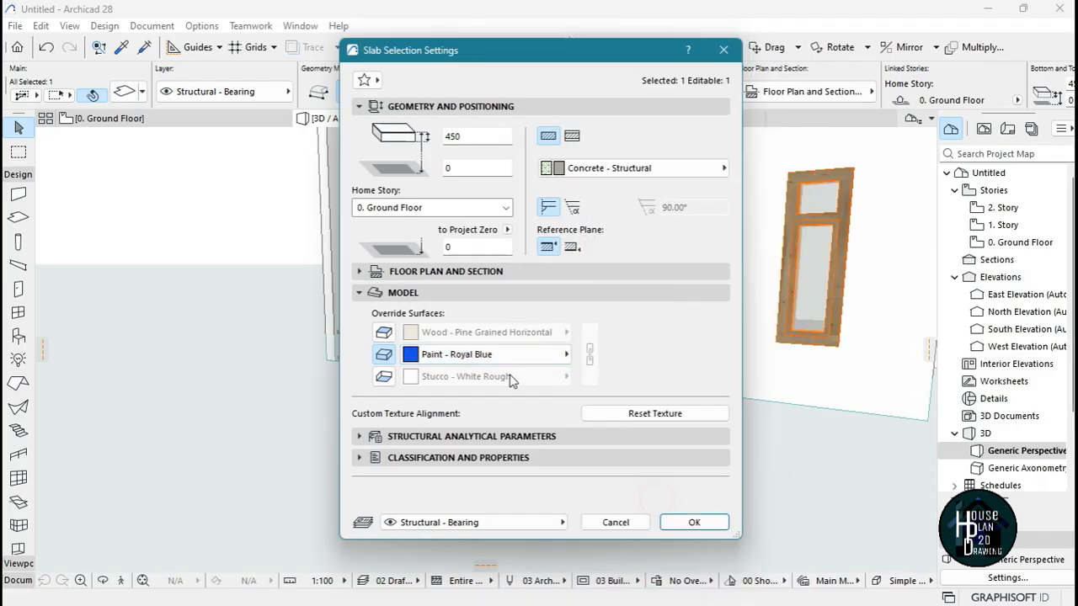
pyautogui.click(691, 522)
pyautogui.click(437, 442)
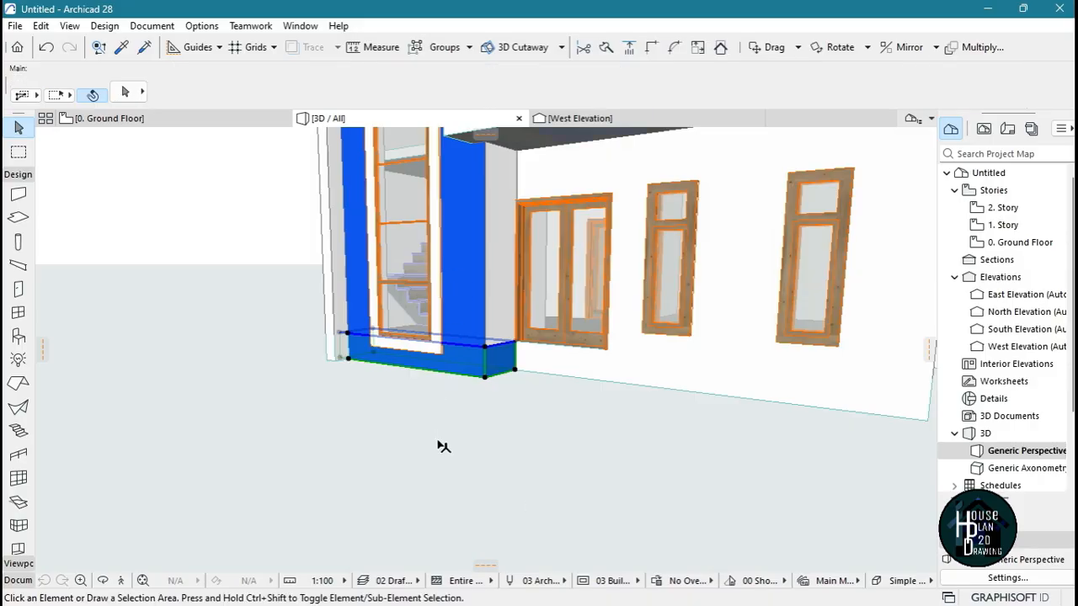
# Pick up the settings of the ground-floor slab at the threshold of the double entrance door beside the stairwell
pyautogui.click(143, 581)
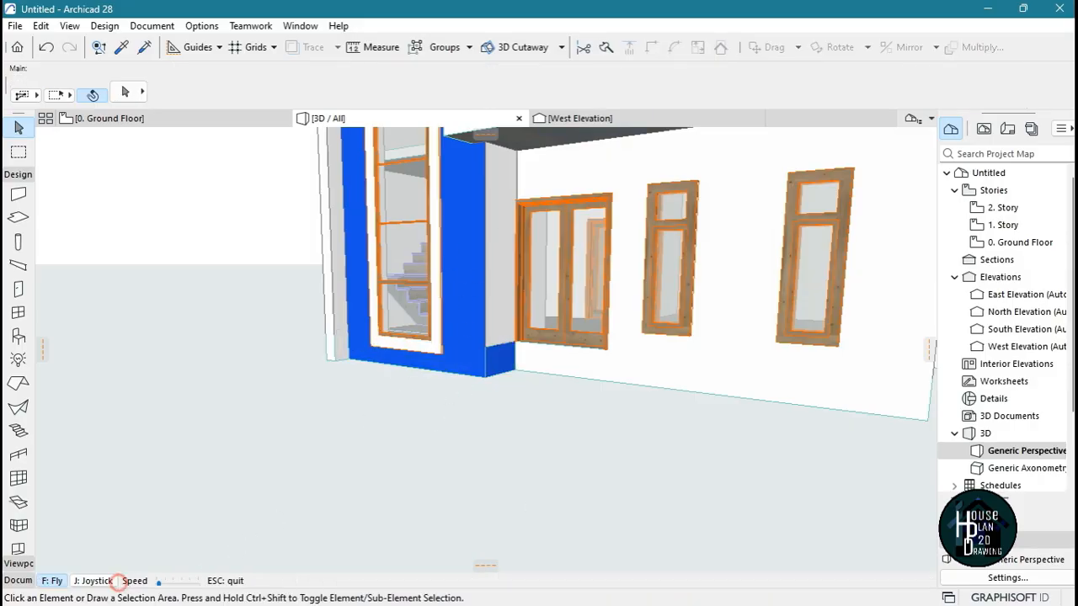
pyautogui.press('Left')
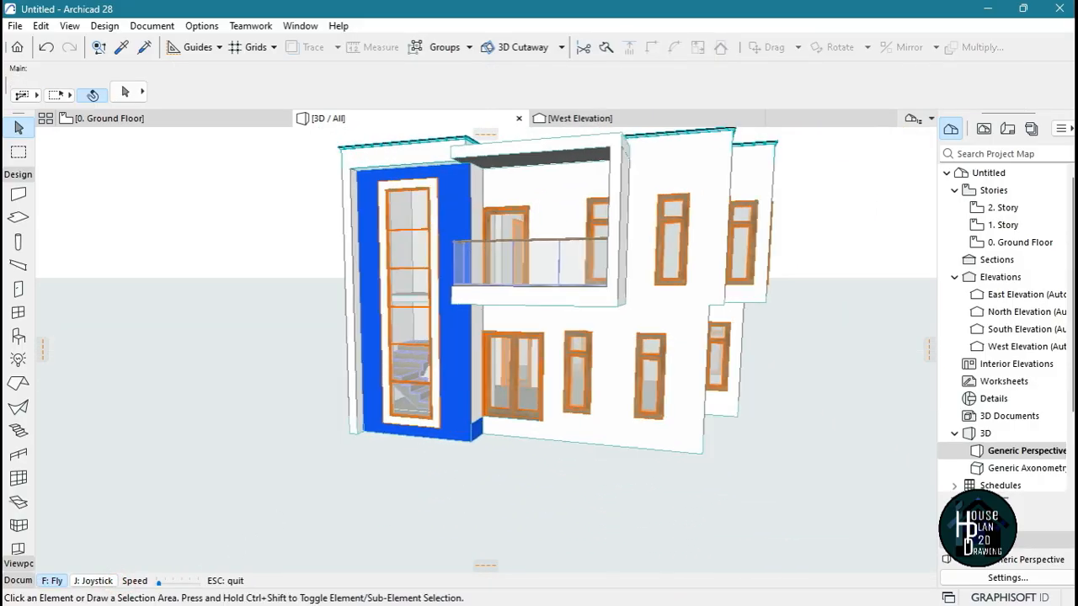
pyautogui.press('Up')
pyautogui.press('pageup')
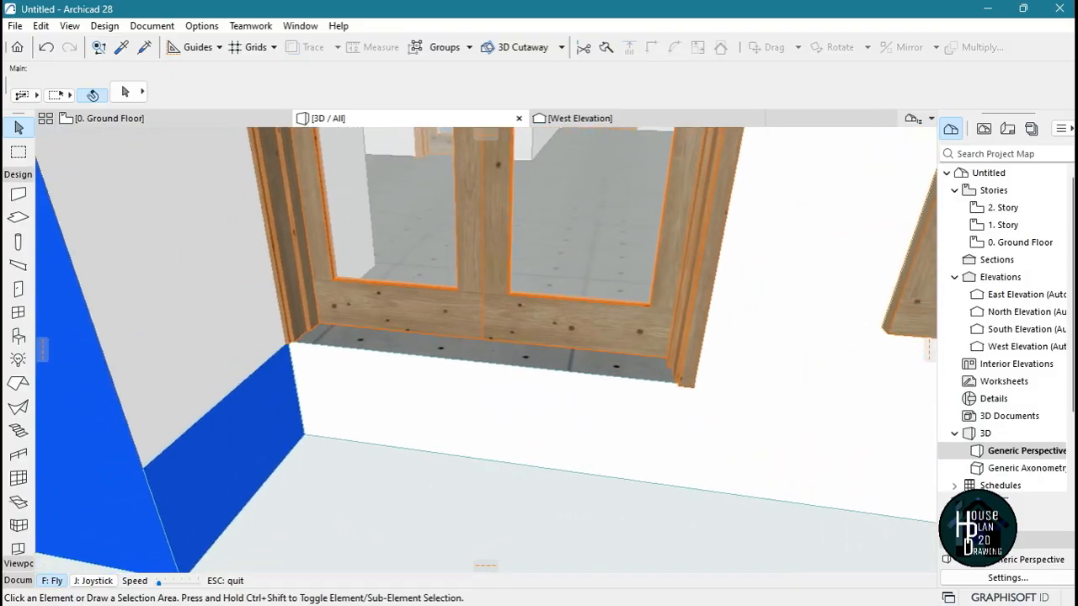
pyautogui.press('Escape')
pyautogui.keyDown('alt'); pyautogui.click(517, 263); pyautogui.keyUp('alt')
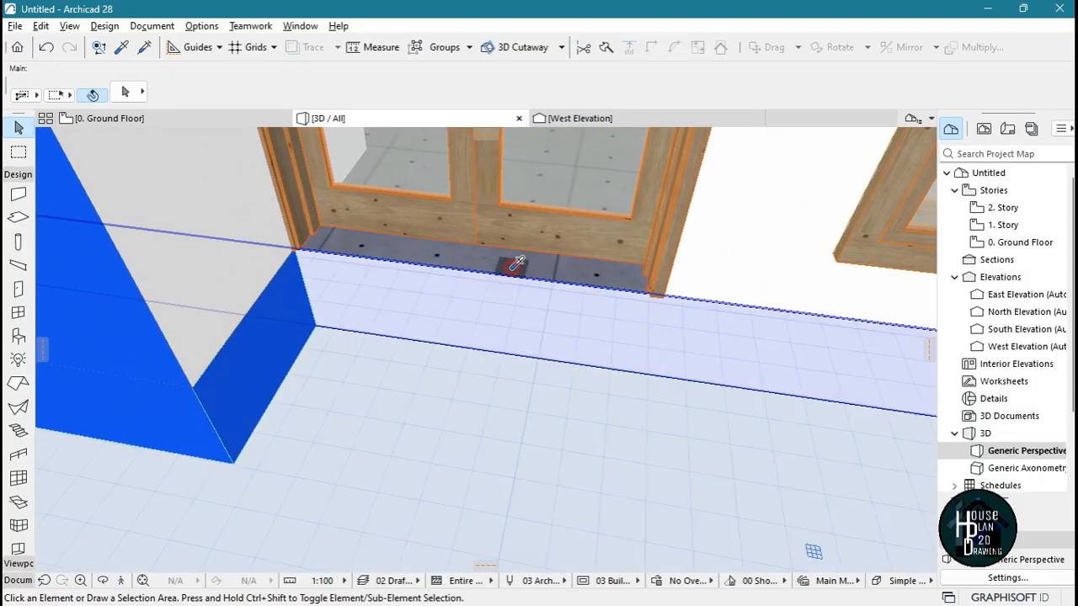
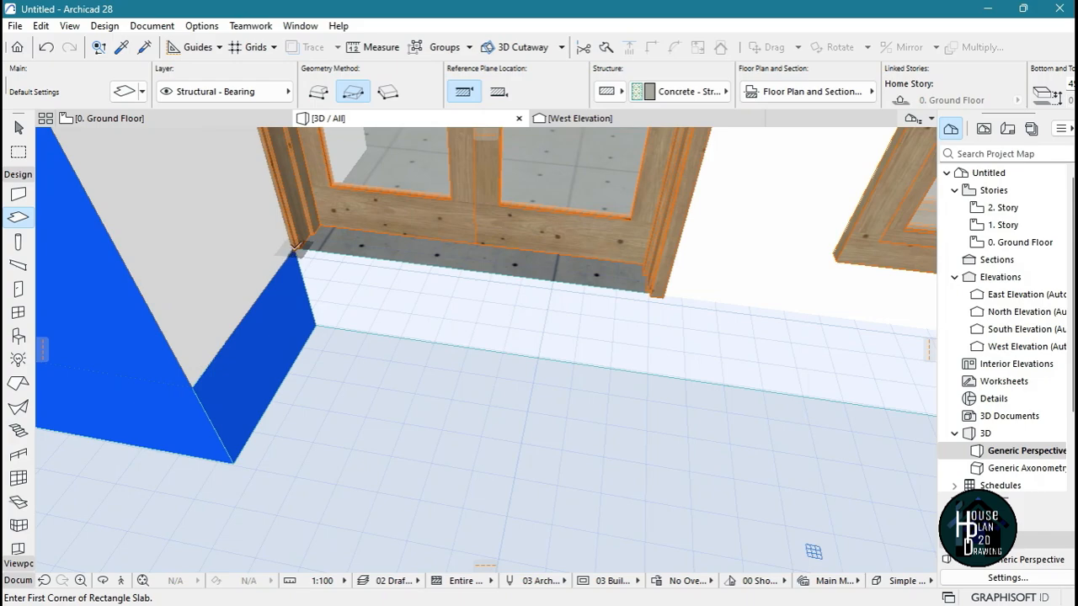
# Draw a rectangular slab about 1944 long and 300 deep in front of the entrance door as the top step
pyautogui.click(295, 249)
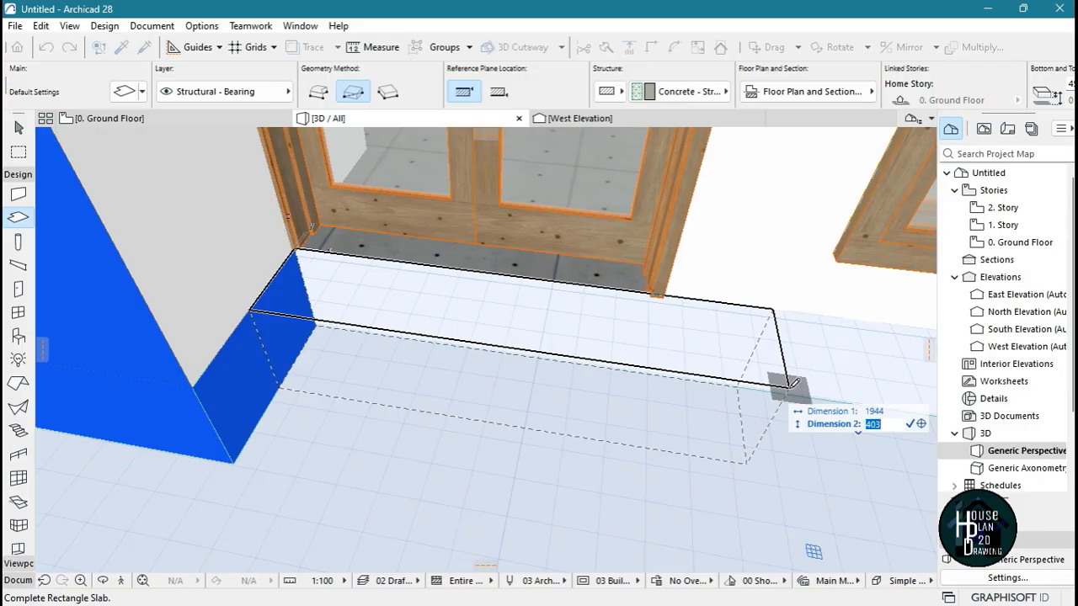
pyautogui.write('300')
pyautogui.press('Return')
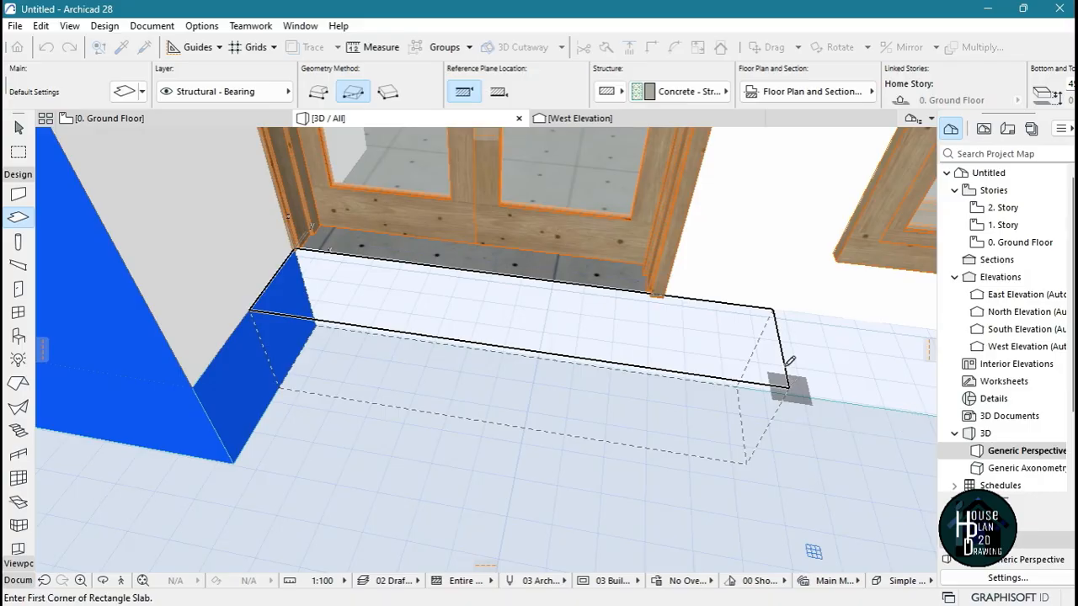
pyautogui.press('Escape')
# Copy the top step slab forward by one tread depth and reduce the copy's height to form the second step
pyautogui.click(603, 330)
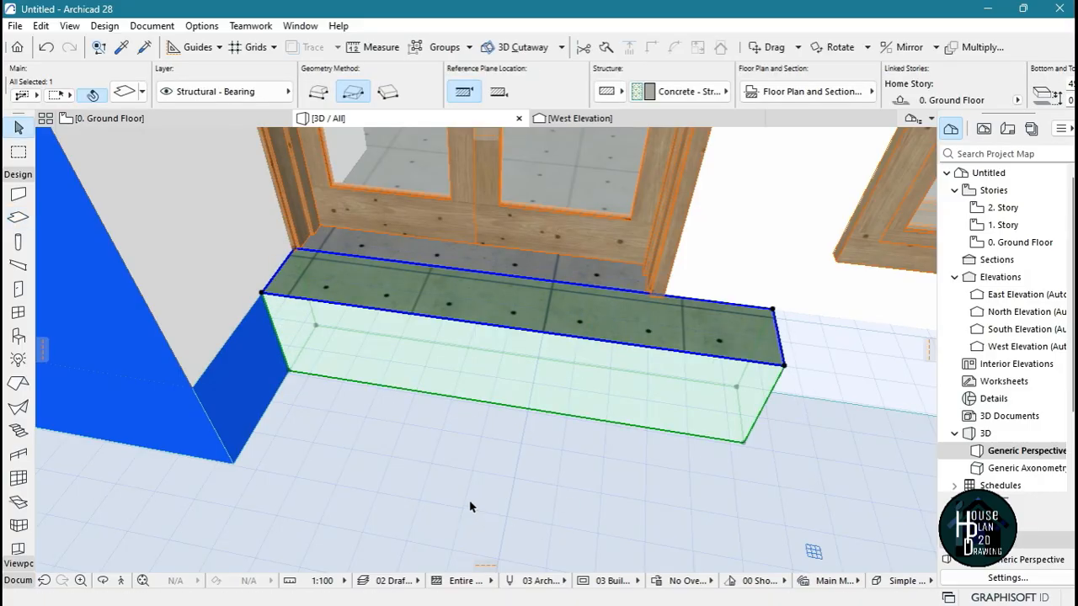
pyautogui.hotkey('ctrl', 'shift', 'd')
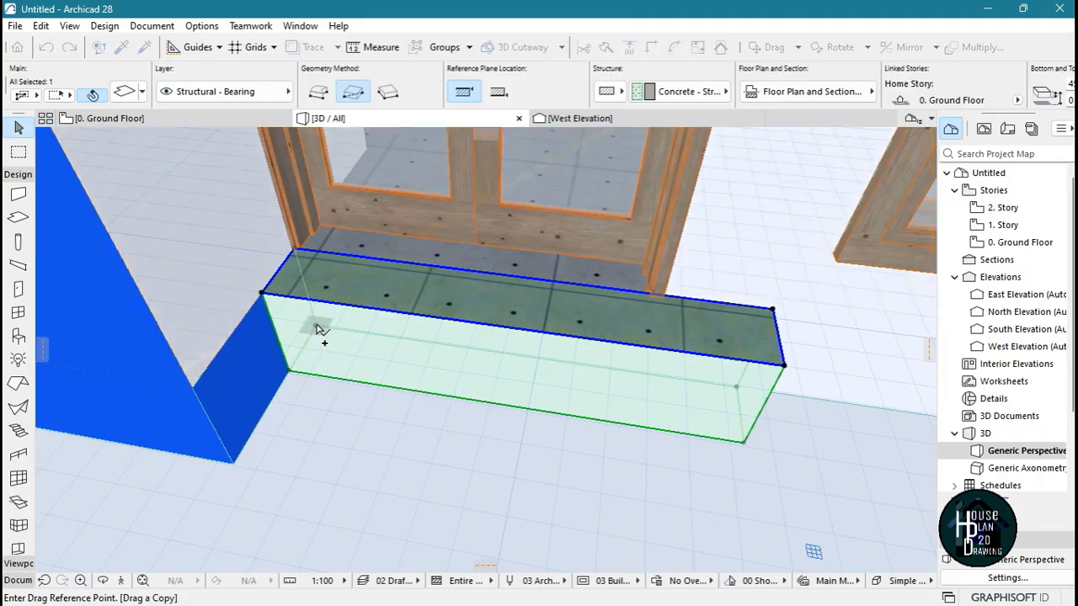
pyautogui.click(316, 329)
pyautogui.click(288, 372)
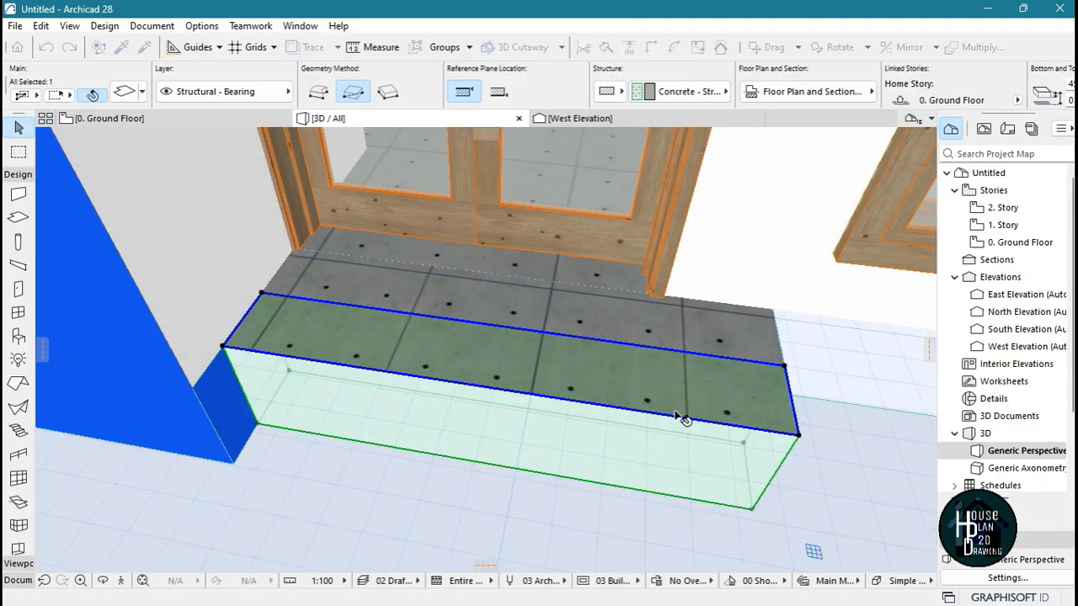
pyautogui.click(799, 439)
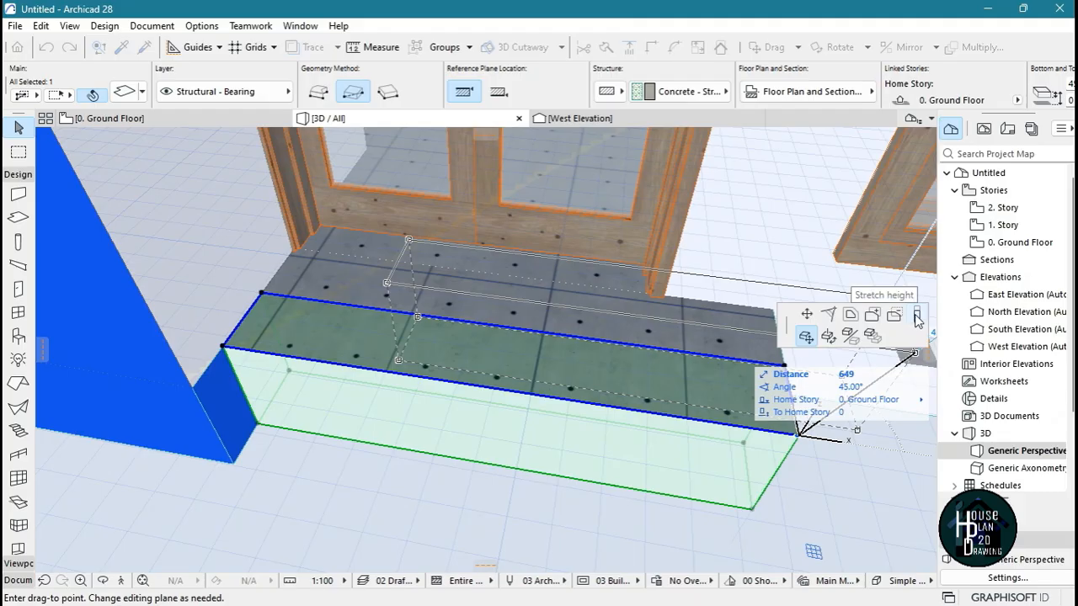
pyautogui.click(917, 316)
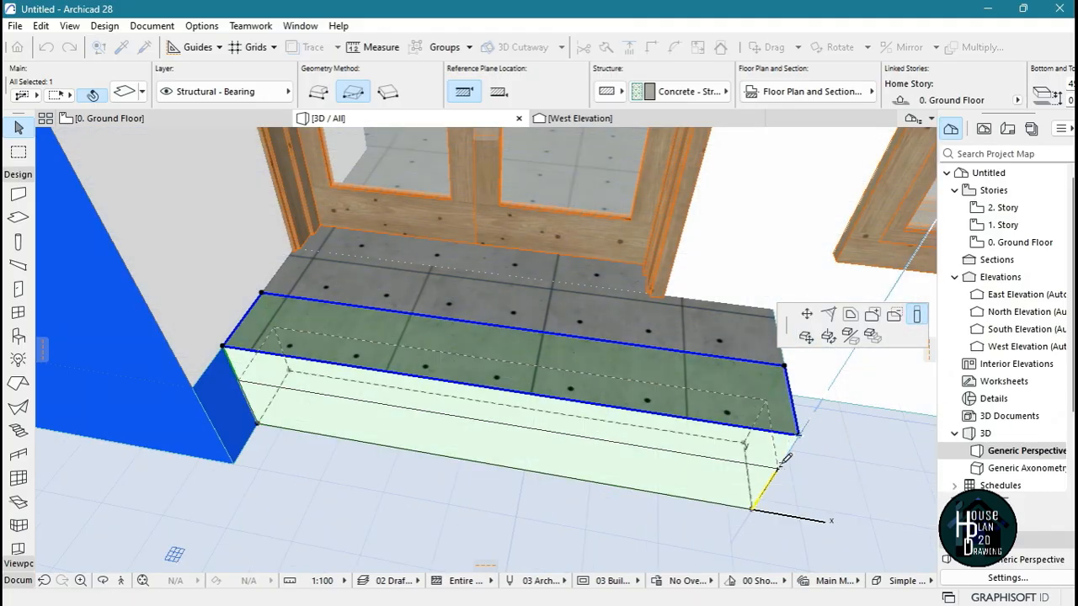
pyautogui.click(765, 458)
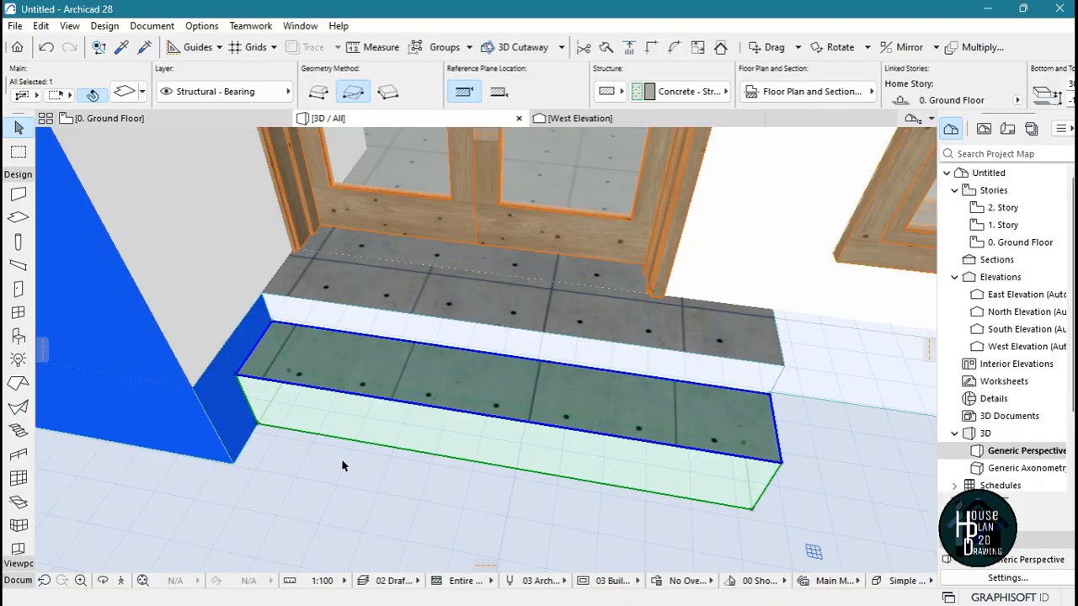
# Copy the second step forward by one tread depth and set the copy's thickness to 150 for the lowest step
pyautogui.hotkey('ctrl', 'shift', 'd')
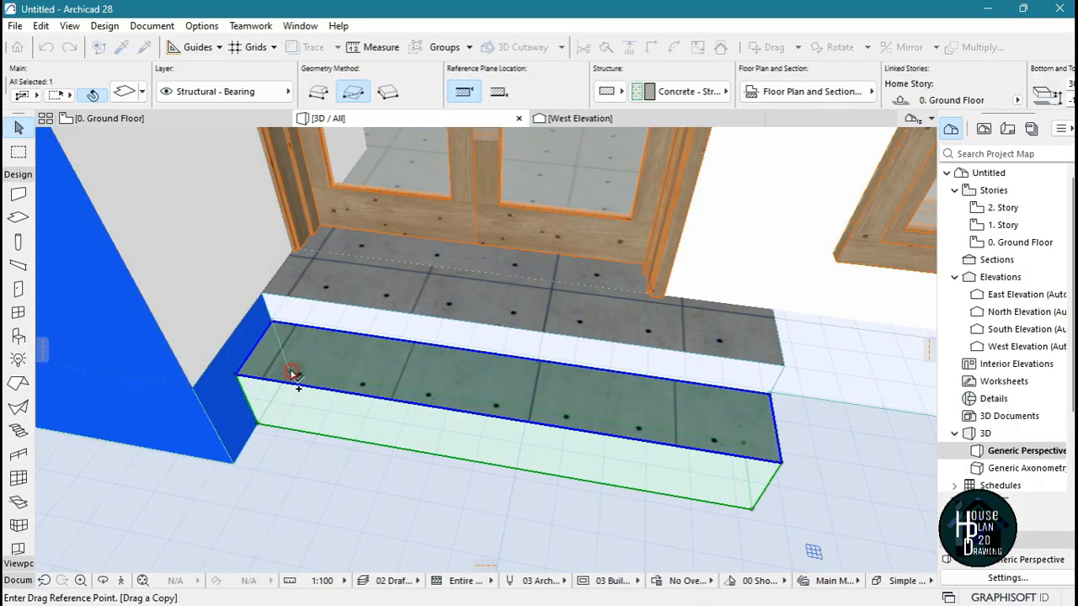
pyautogui.click(292, 372)
pyautogui.click(257, 436)
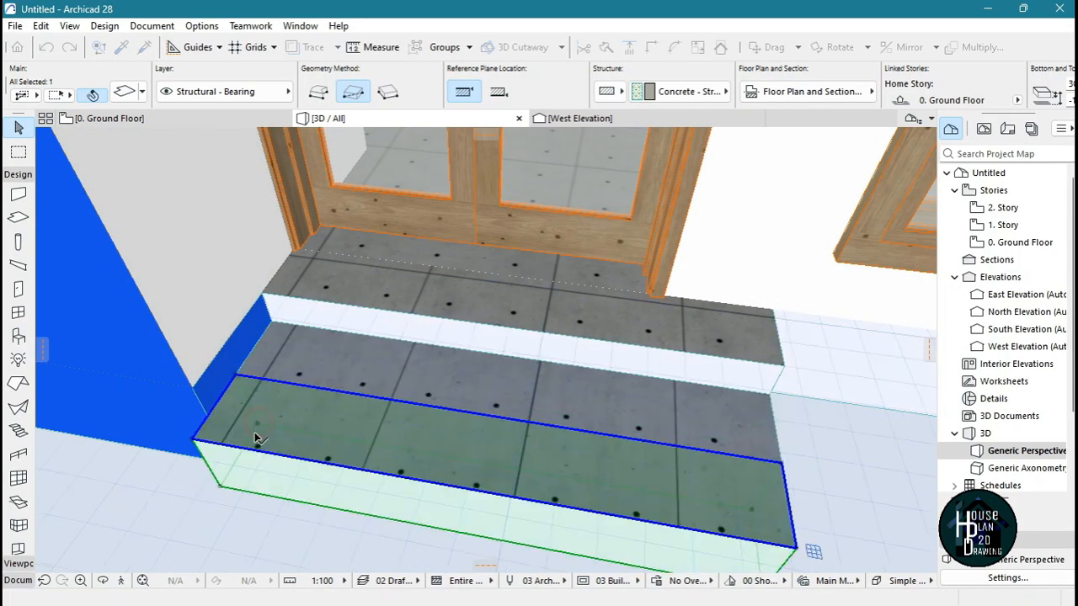
pyautogui.scroll(-5, 585, 344)
pyautogui.scroll(4, 682, 446)
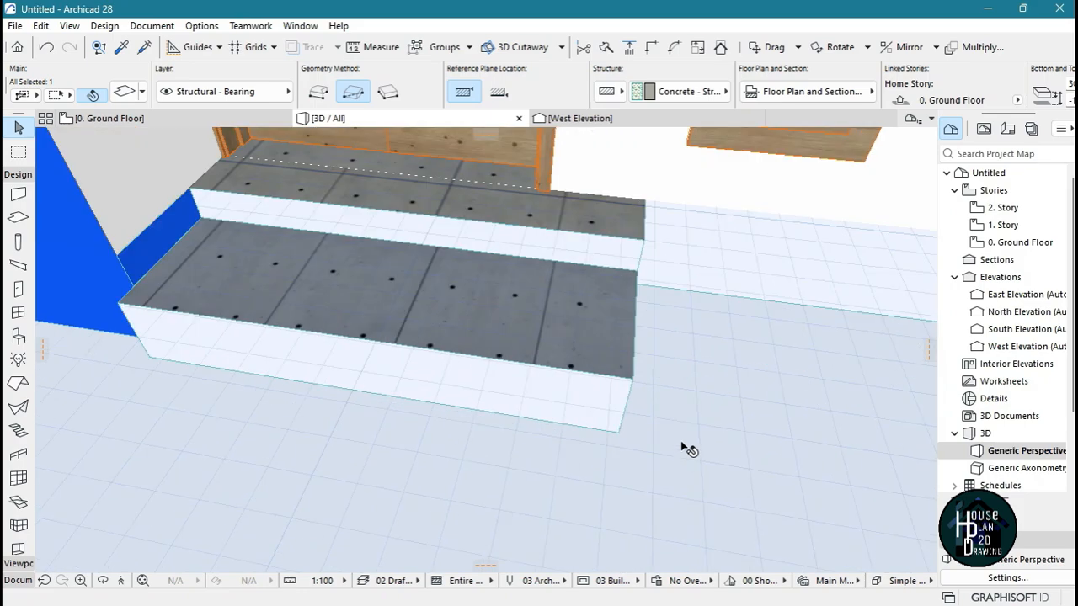
pyautogui.click(635, 381)
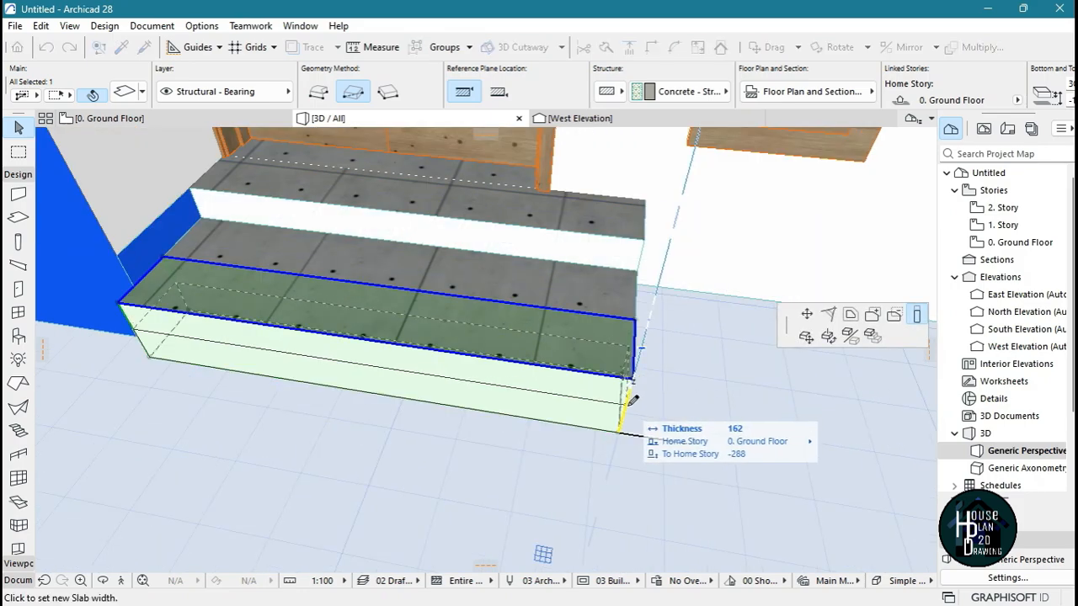
pyautogui.write('15')
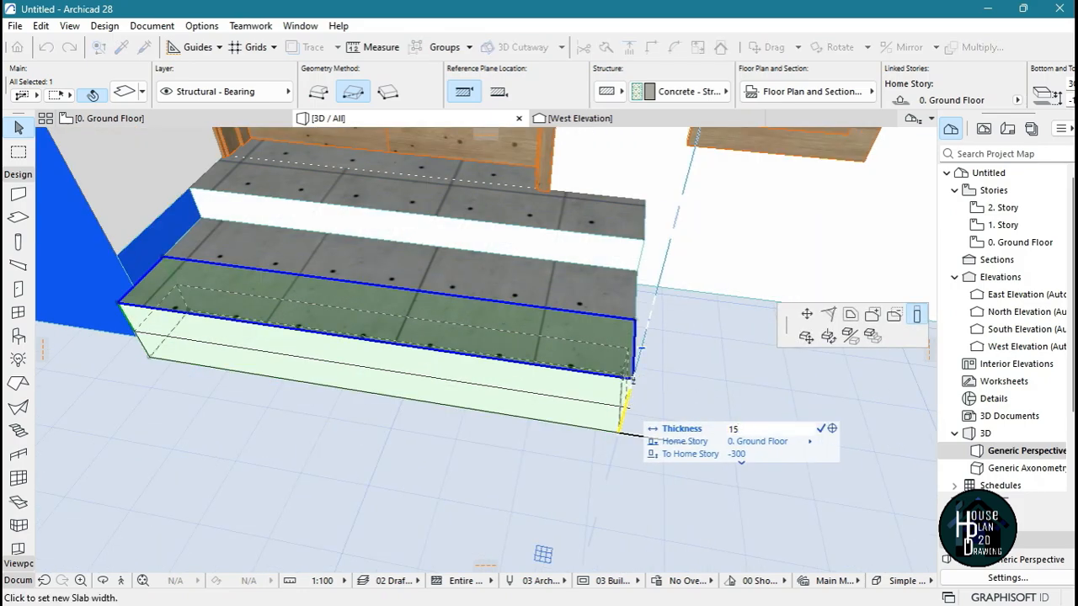
pyautogui.write('0')
pyautogui.press('Return')
pyautogui.click(332, 474)
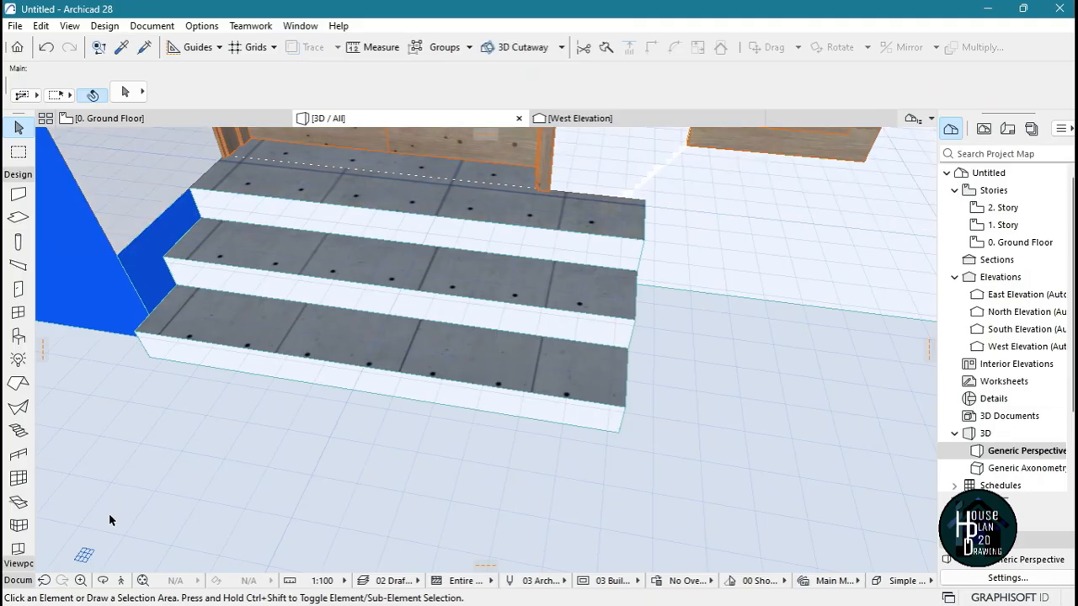
# Fly around the building to examine the entrance steps and the blue slab edge on the side wall near the corner
pyautogui.click(121, 580)
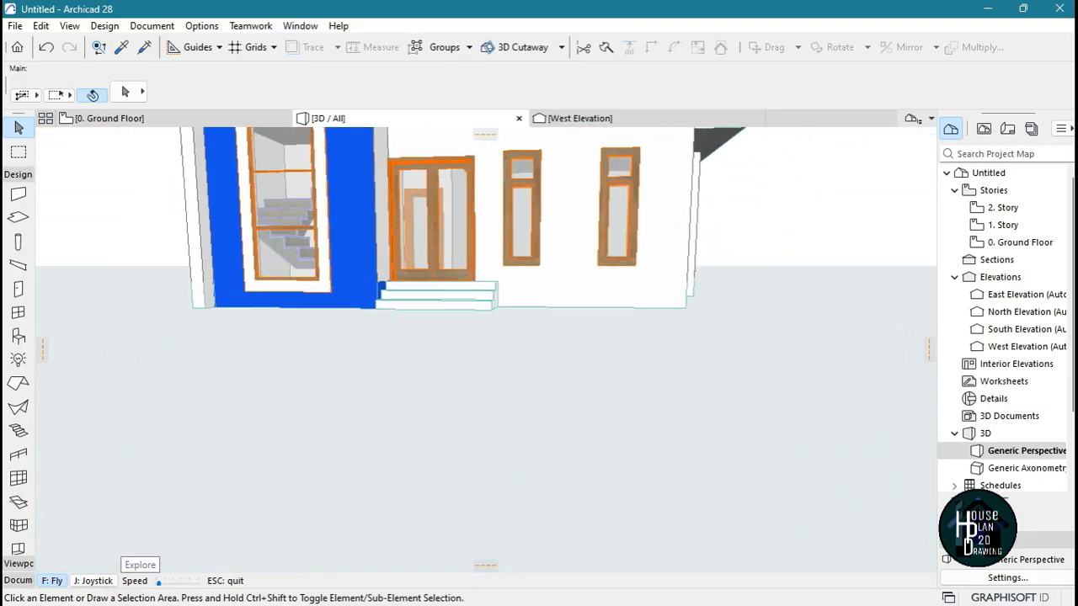
pyautogui.press('Down')
pyautogui.press('Up')
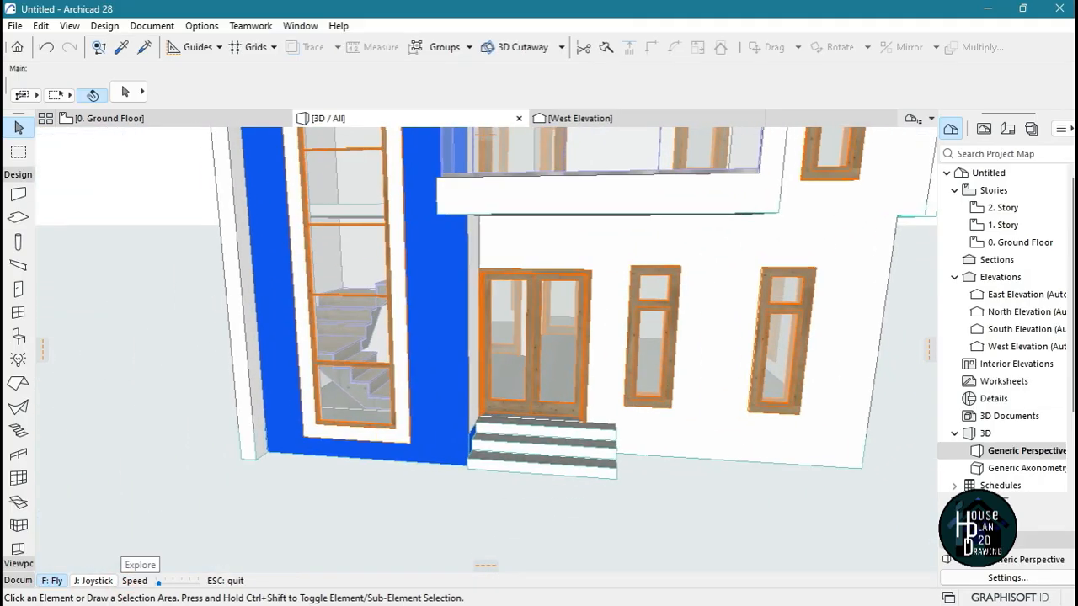
pyautogui.press('Down')
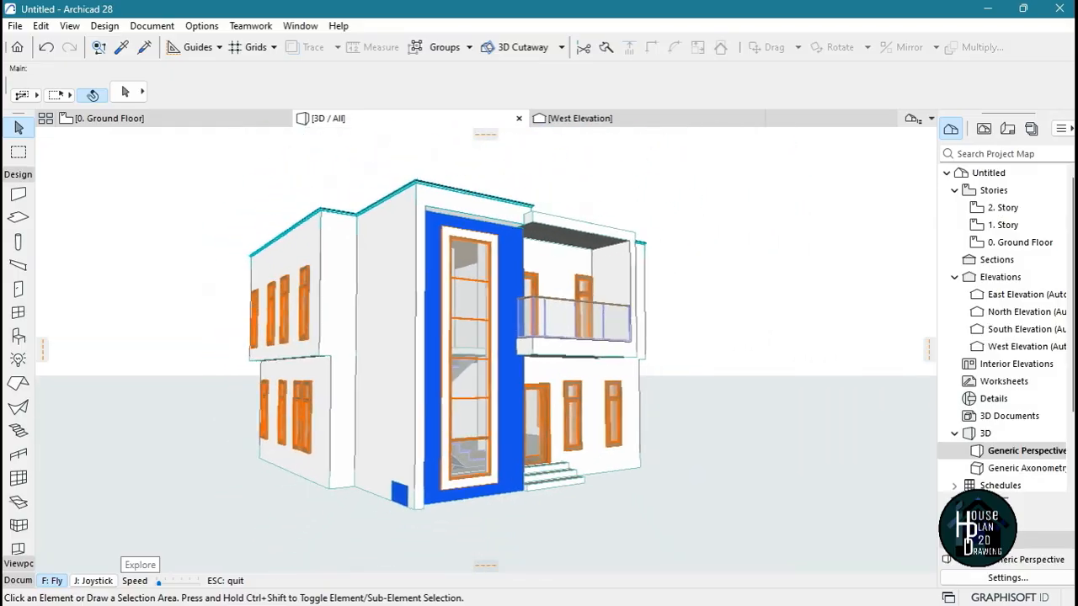
pyautogui.press('Up')
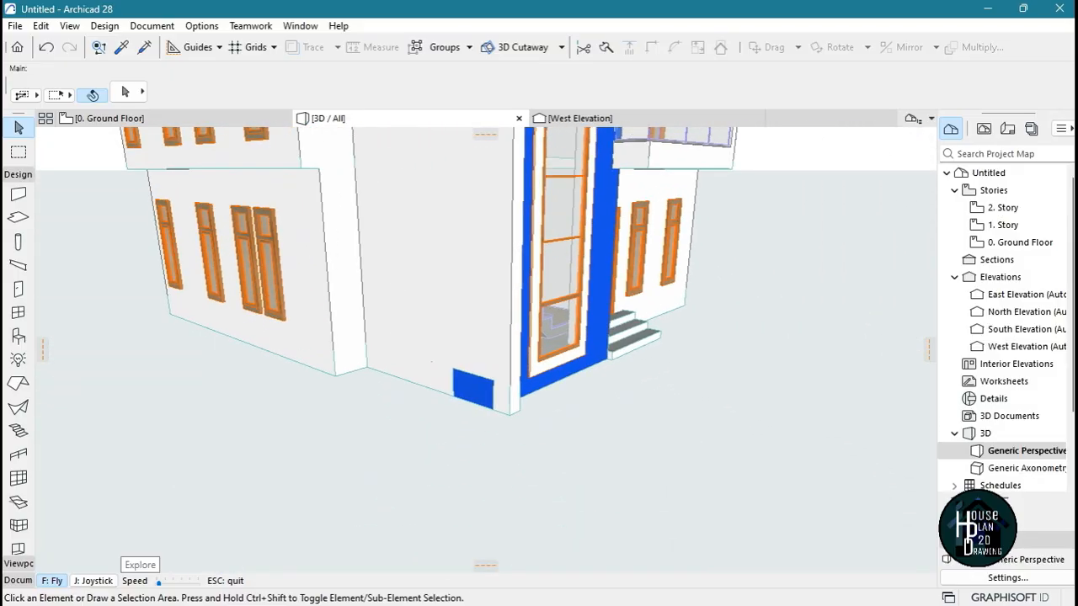
pyautogui.press('Up')
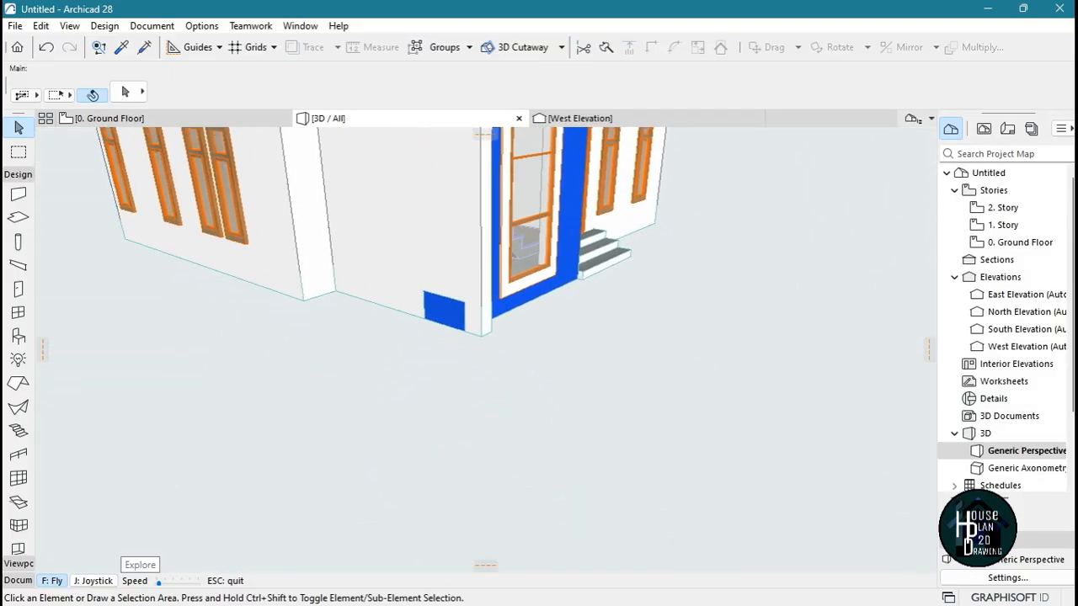
pyautogui.press('Down')
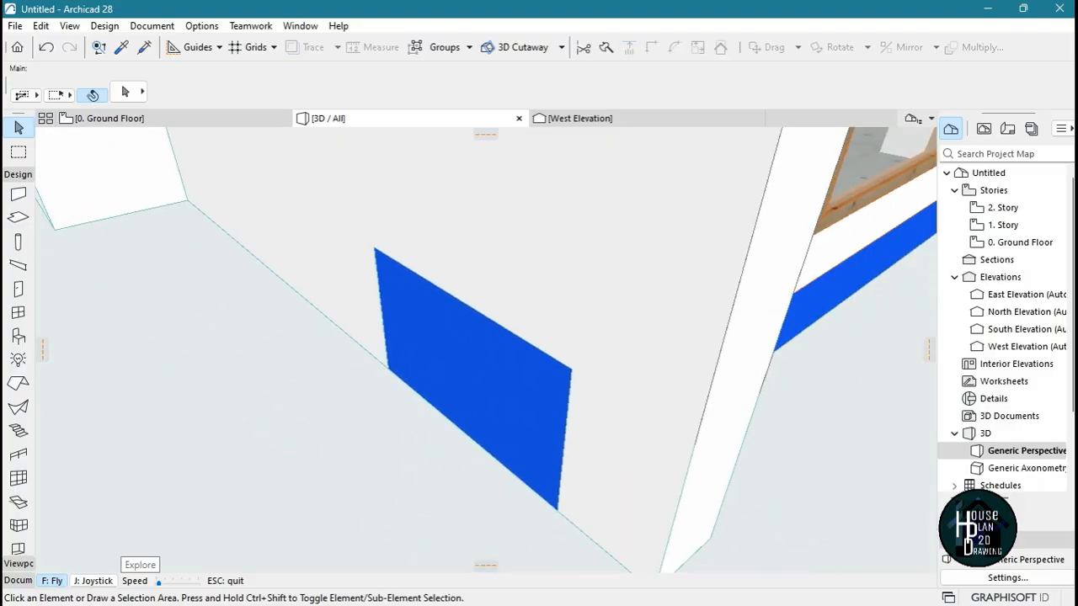
pyautogui.press('Escape')
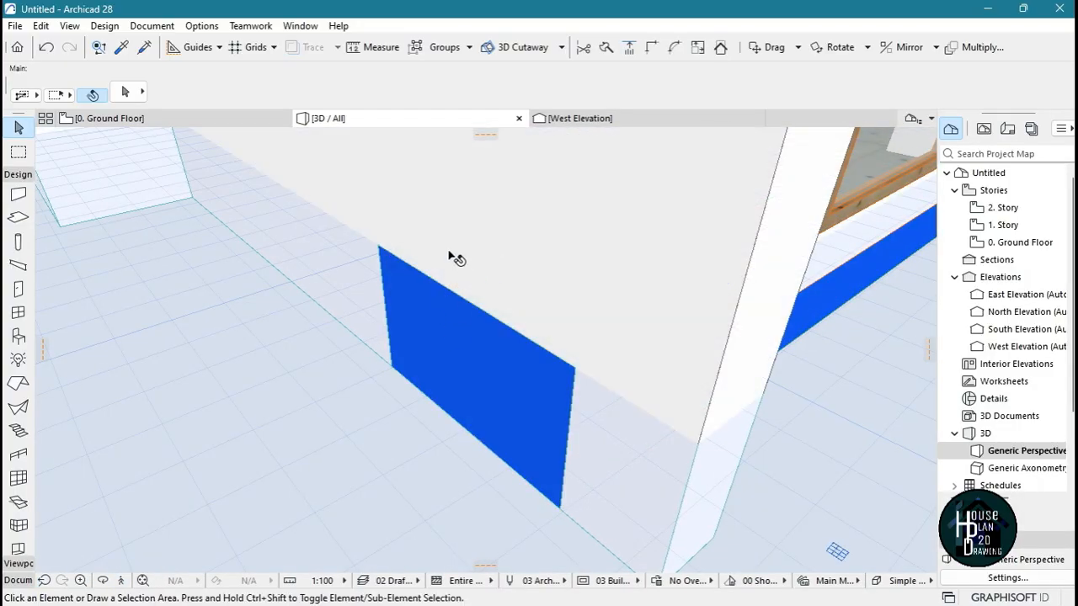
# On the ground floor plan, split the slab under the staircase window along the inner face of the outer side wall
pyautogui.click(152, 123)
pyautogui.scroll(-5, 420, 402)
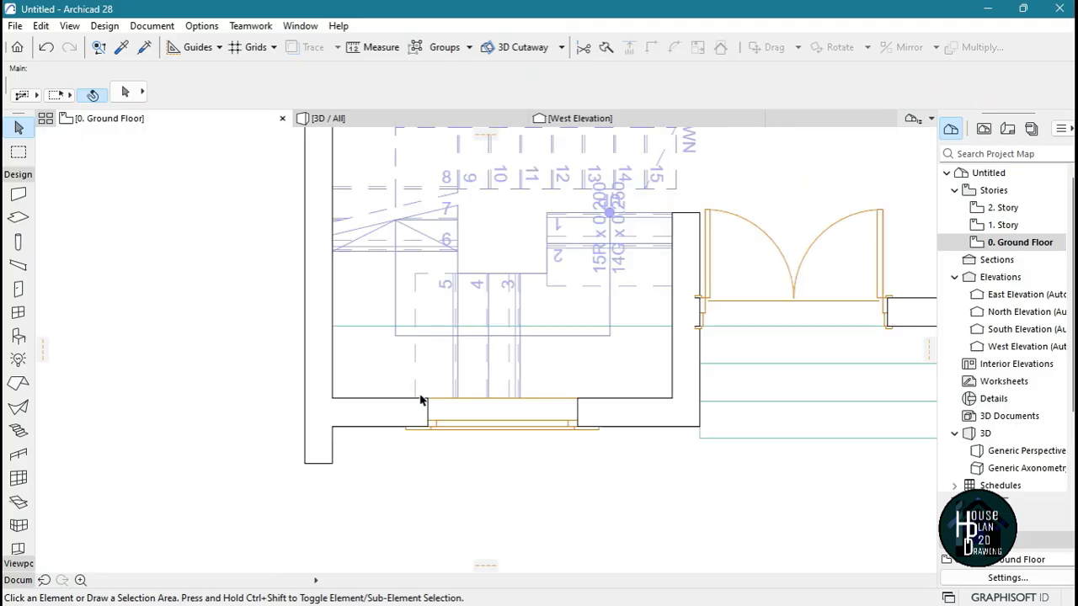
pyautogui.scroll(5, 393, 409)
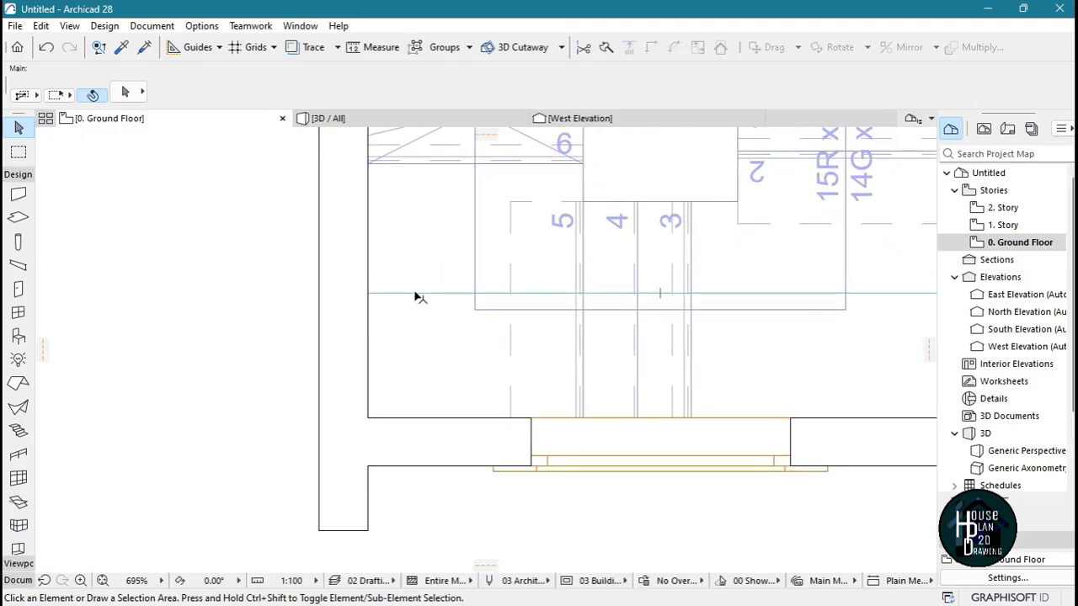
pyautogui.click(393, 308)
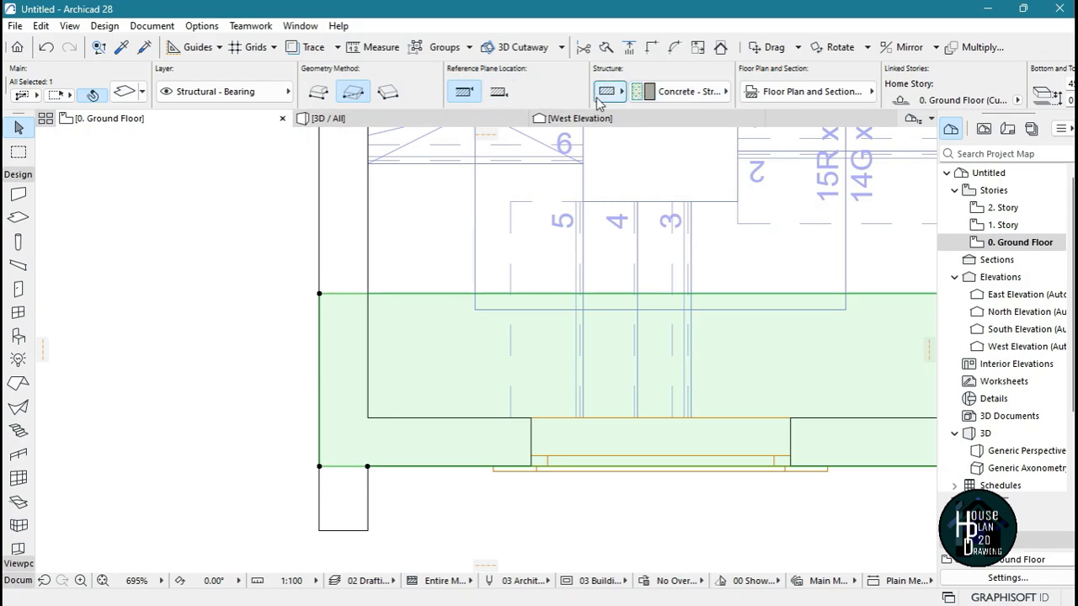
pyautogui.click(606, 48)
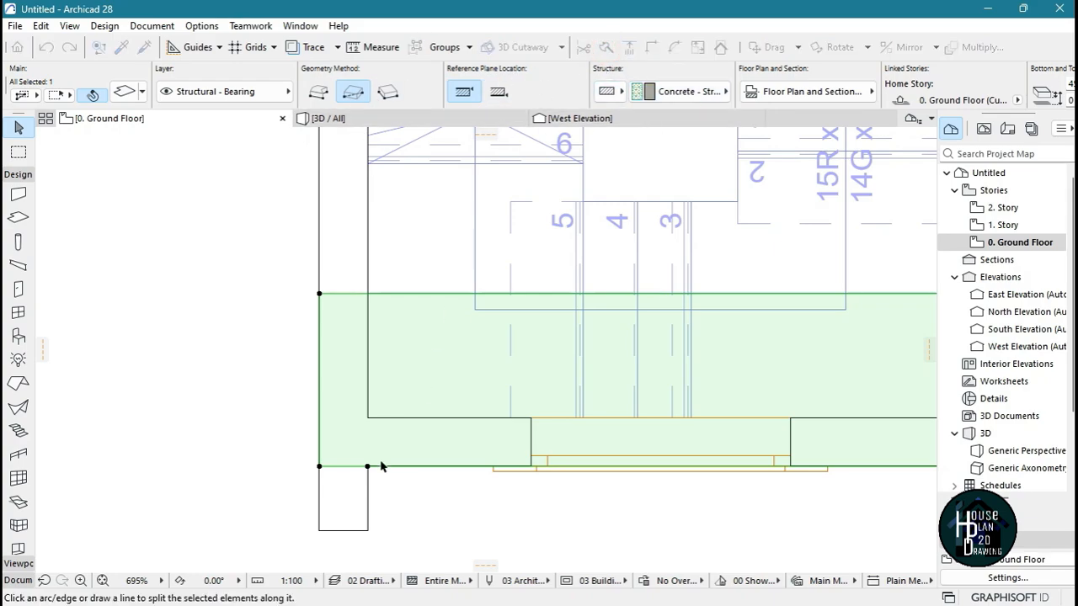
pyautogui.click(368, 253)
pyautogui.click(249, 371)
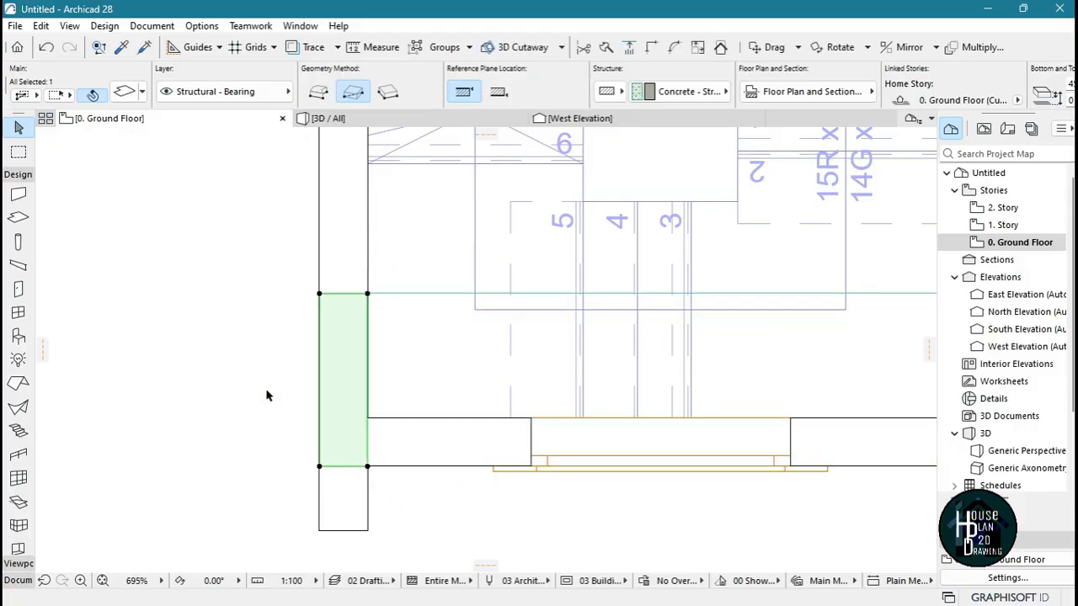
# In the 3D view, set the edge surface of the split-off slab piece in the side wall to Paint - Titanium White
pyautogui.click(337, 118)
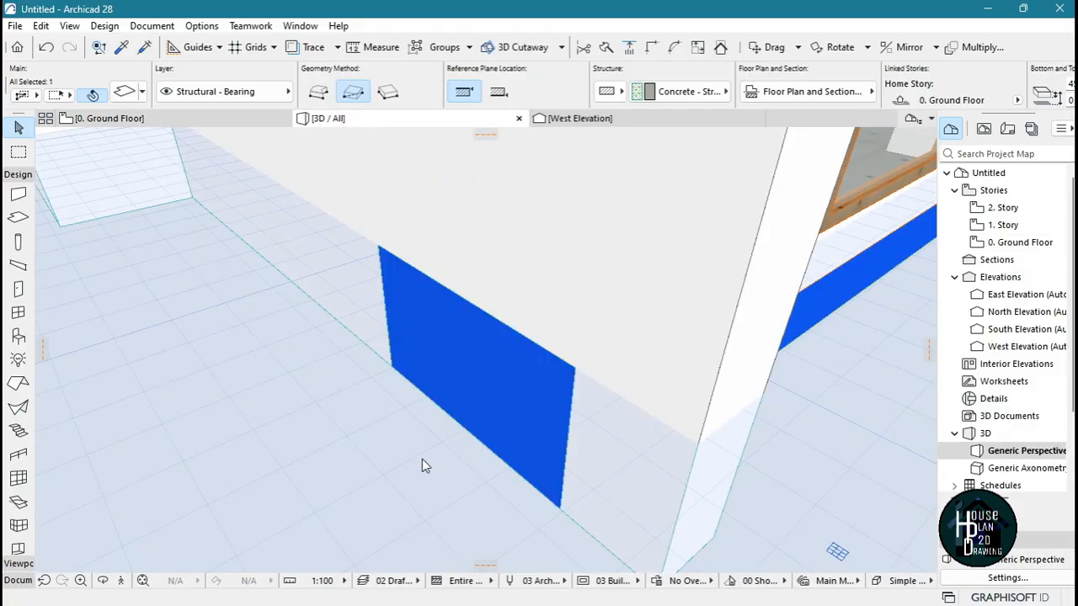
pyautogui.click(484, 360)
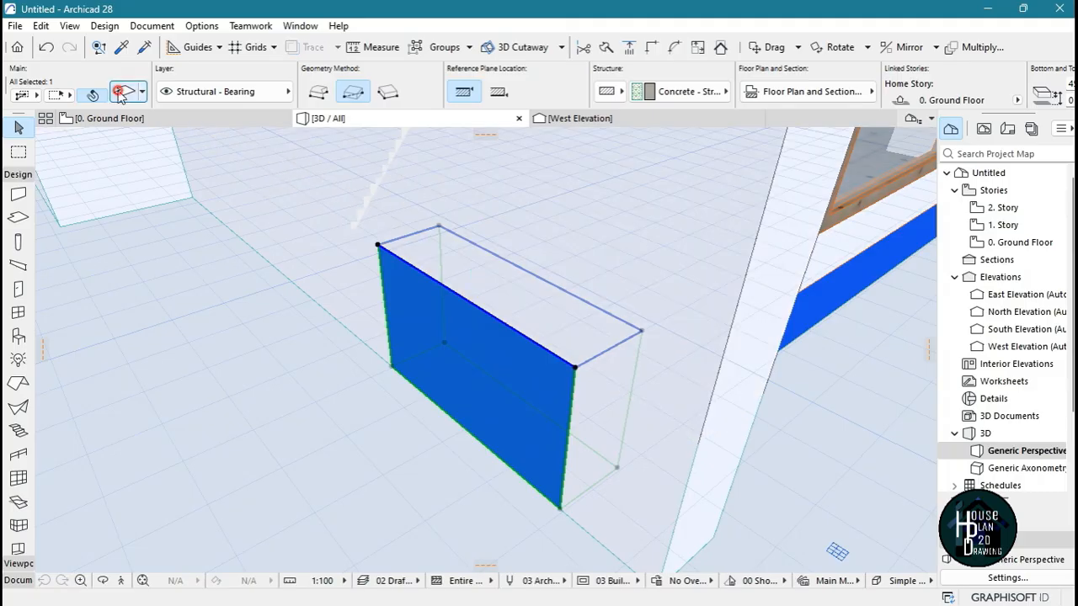
pyautogui.hotkey('ctrl', 't')
pyautogui.click(506, 358)
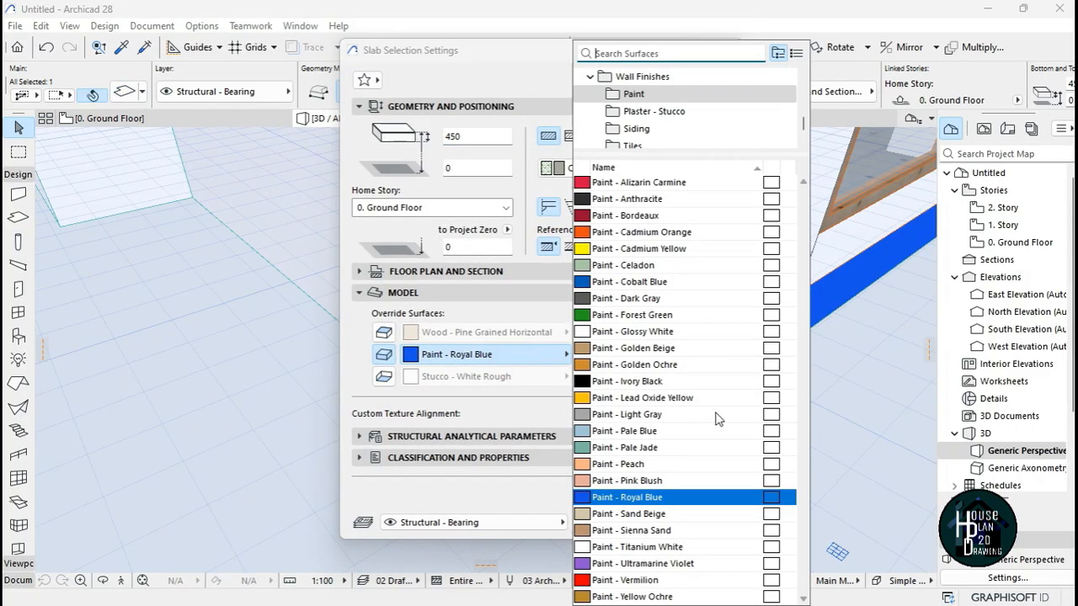
pyautogui.write('tit')
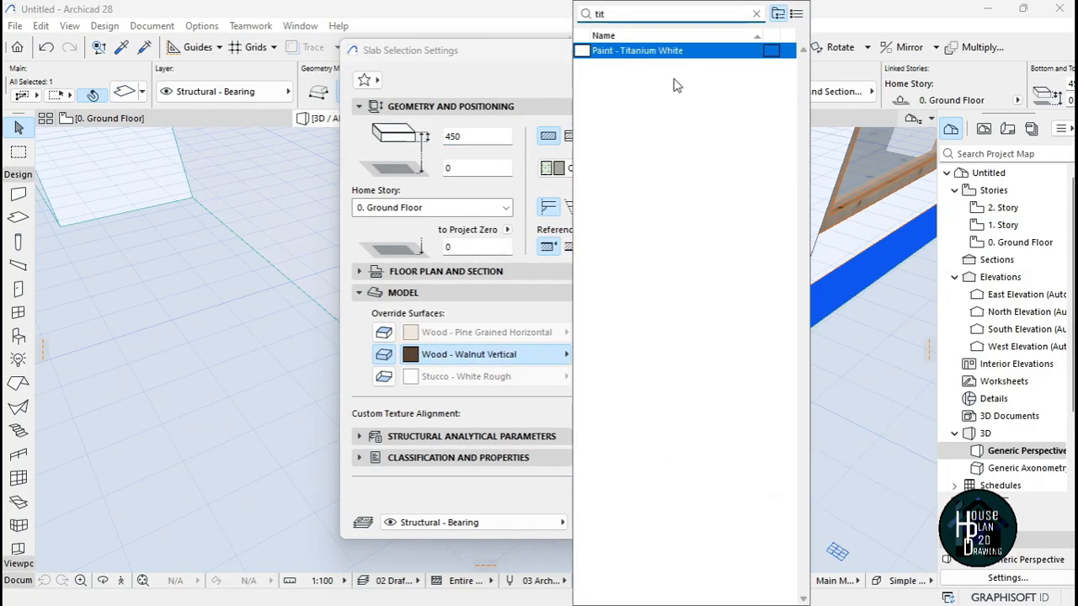
pyautogui.click(680, 52)
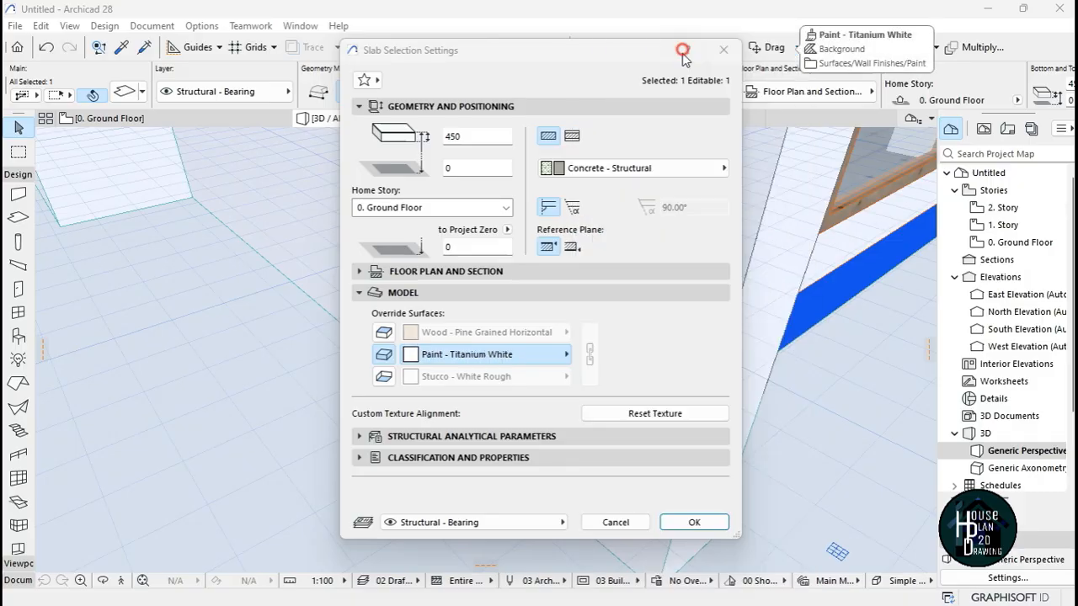
pyautogui.click(697, 518)
pyautogui.press('Escape')
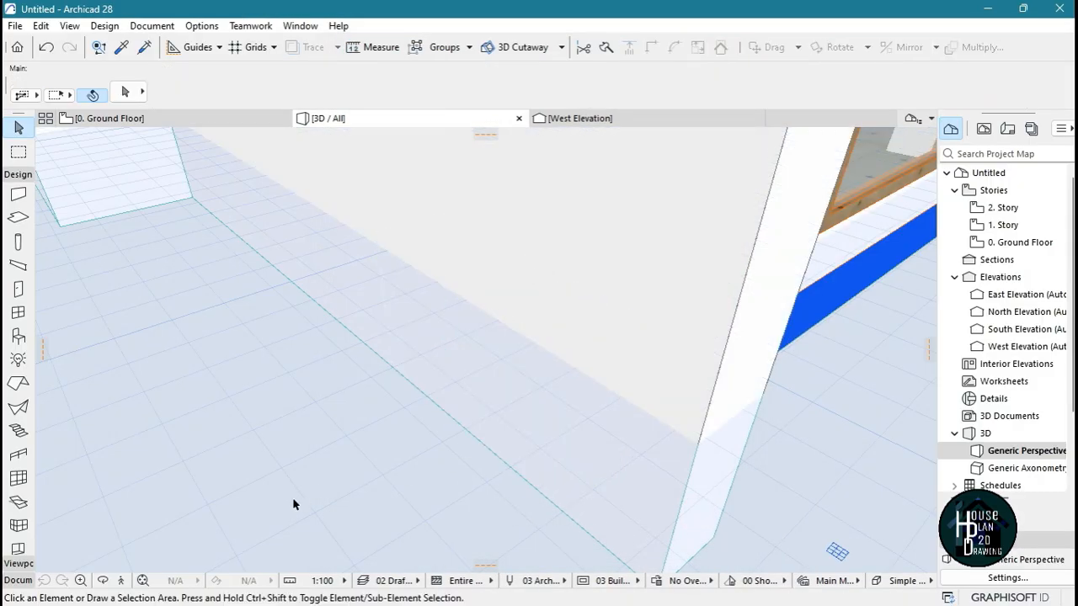
# Fly around the whole house to examine the repainted side wall, the entrance steps and the front facade
pyautogui.click(144, 581)
pyautogui.click(145, 581)
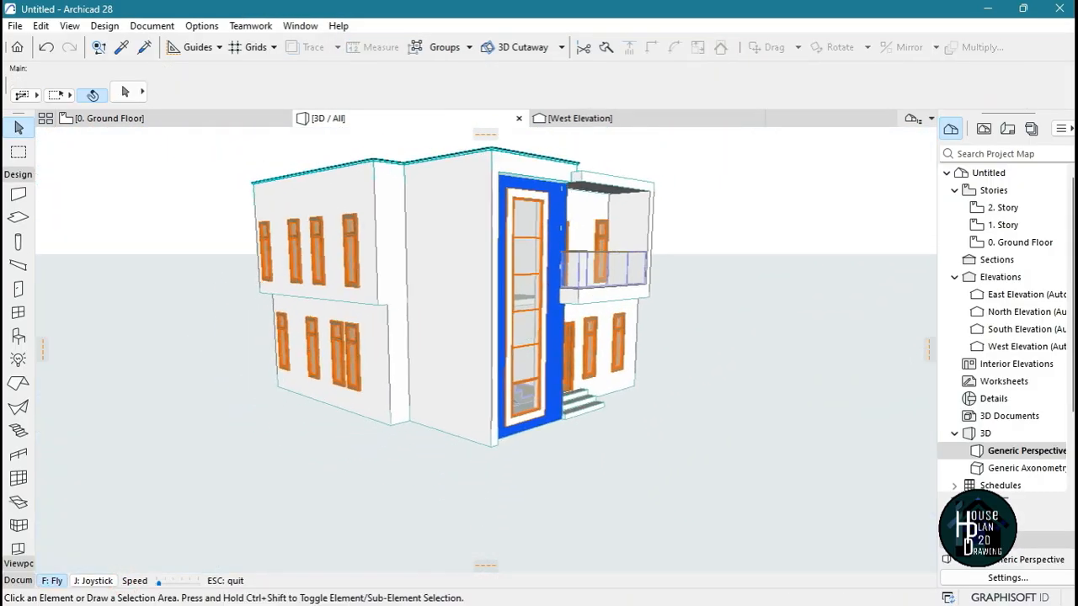
pyautogui.press('Up')
pyautogui.press('Right')
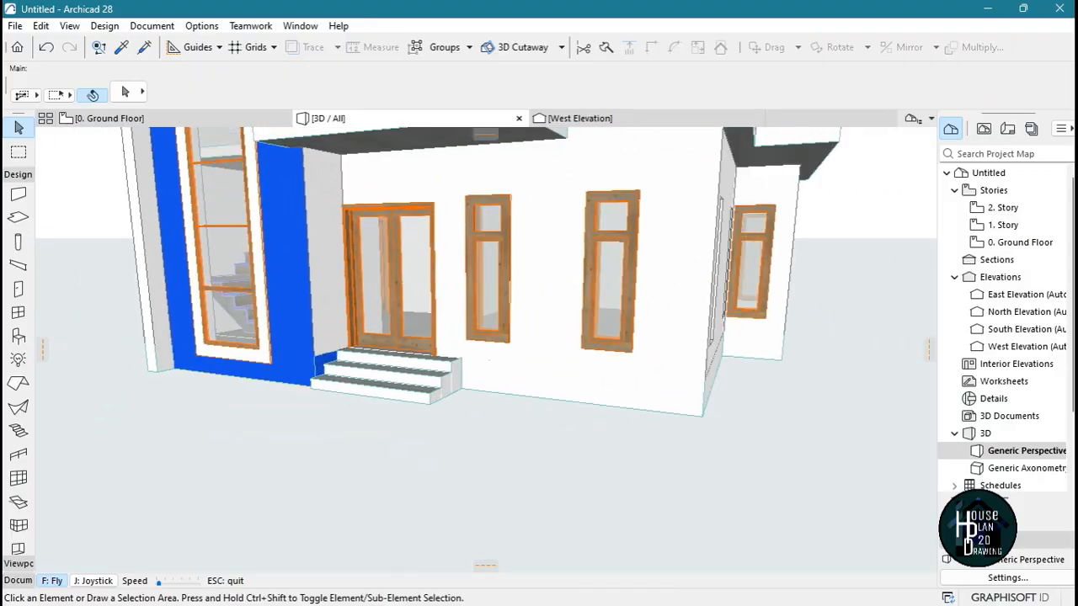
pyautogui.press('Down')
pyautogui.press('Left')
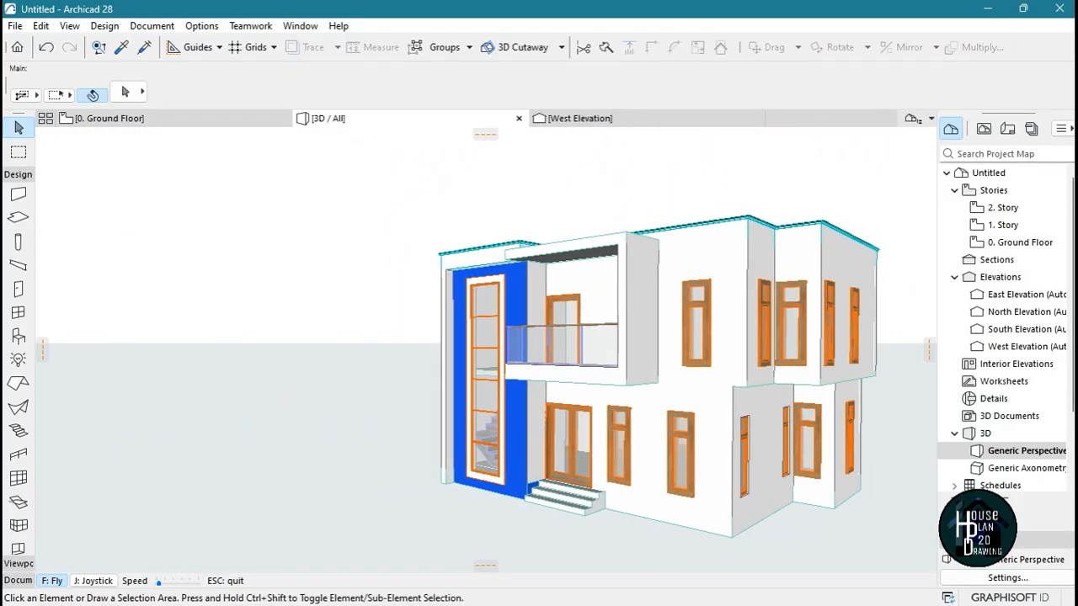
# Override the underside surface of the balcony's roof slab with Stucco - White Rough
pyautogui.press('Left')
pyautogui.press('Up')
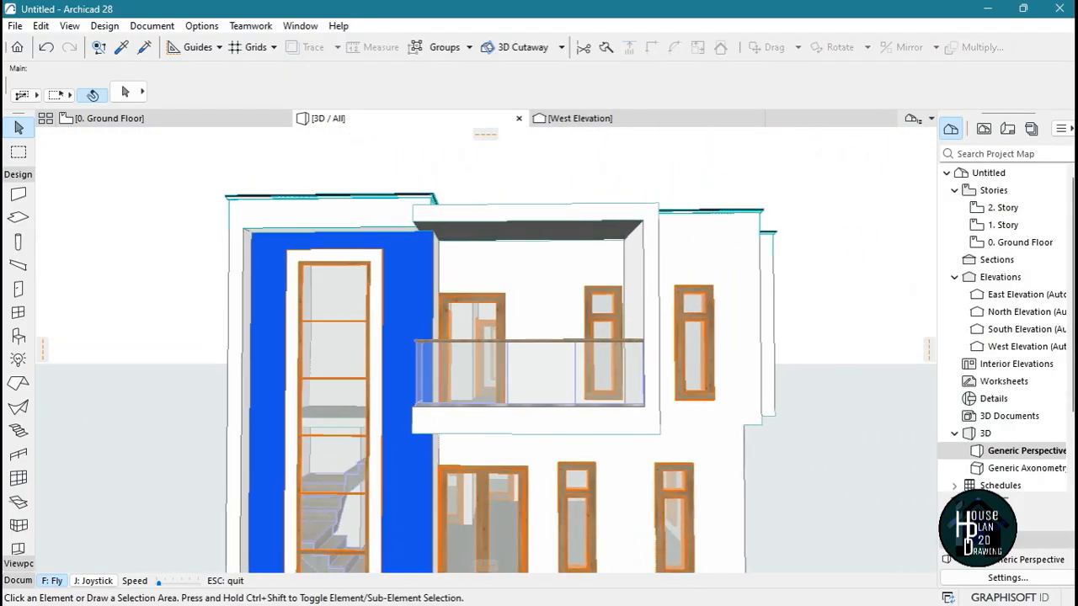
pyautogui.press('Up')
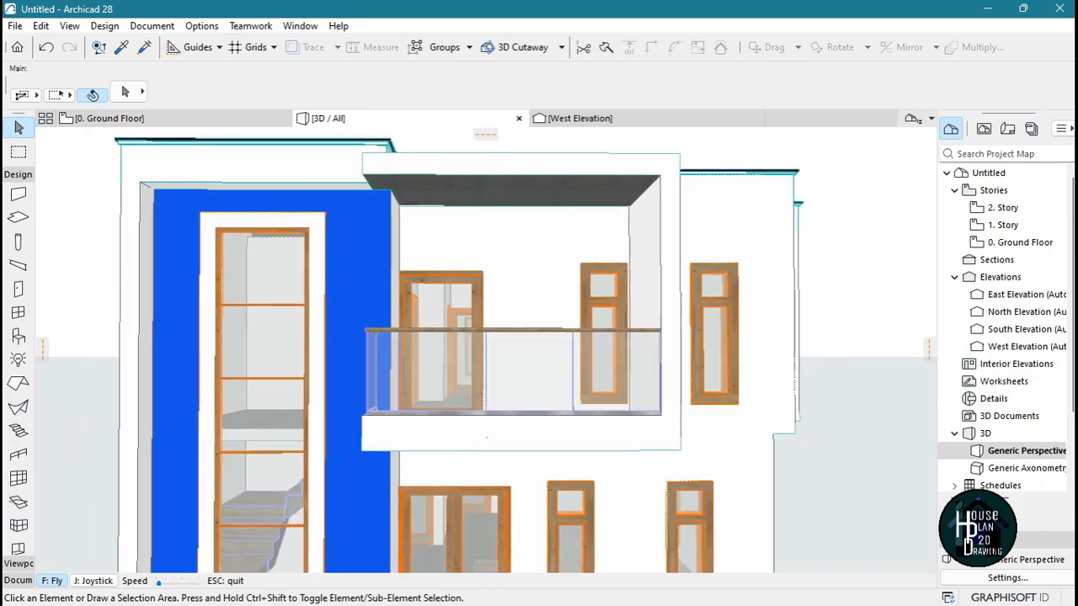
pyautogui.press('Up')
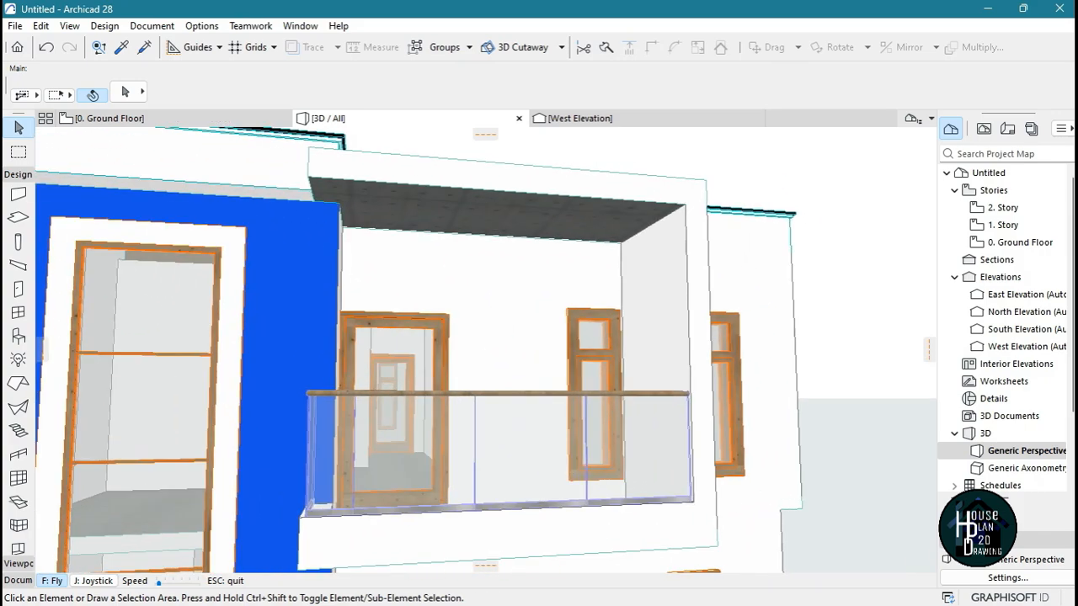
pyautogui.press('Escape')
pyautogui.click(513, 183)
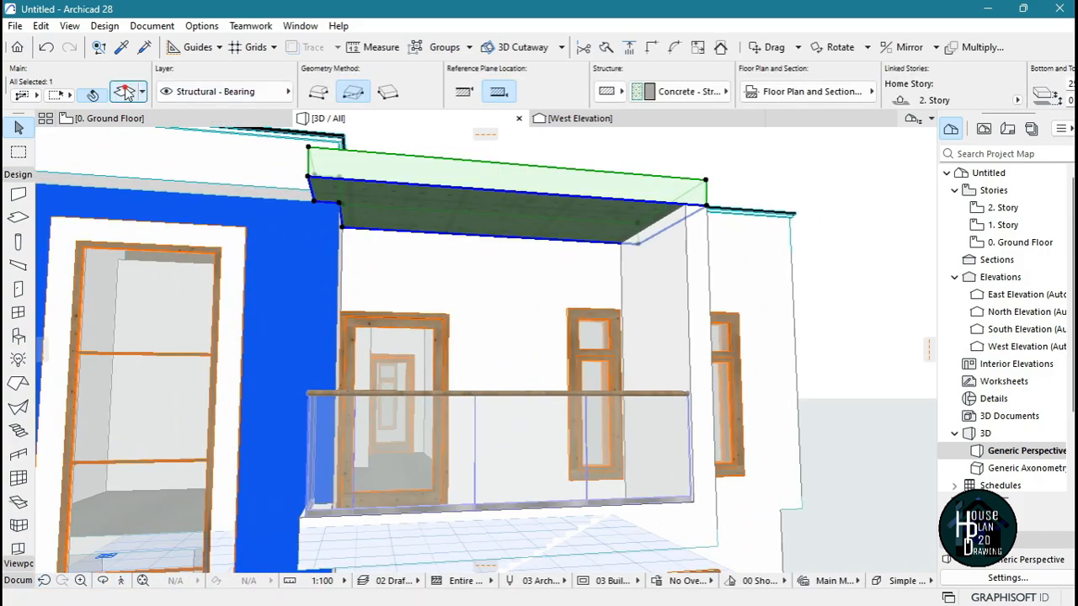
pyautogui.doubleClick(463, 220)
pyautogui.moveTo(557, 52)
pyautogui.mouseDown()
pyautogui.moveTo(890, 131)
pyautogui.moveTo(650, 120)
pyautogui.moveTo(569, 69)
pyautogui.mouseUp()
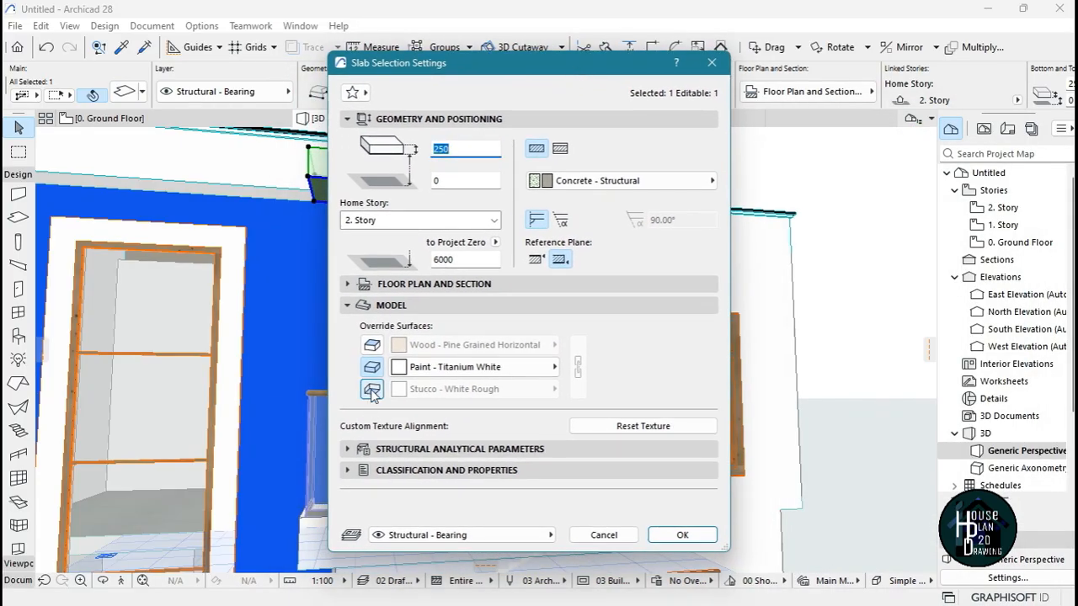
pyautogui.click(371, 390)
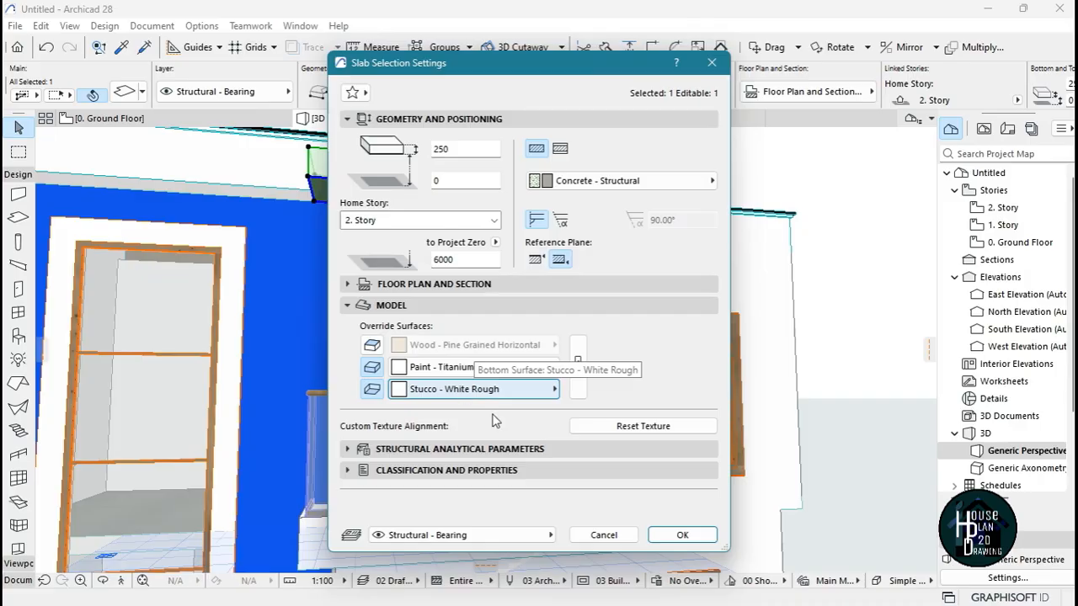
pyautogui.click(682, 535)
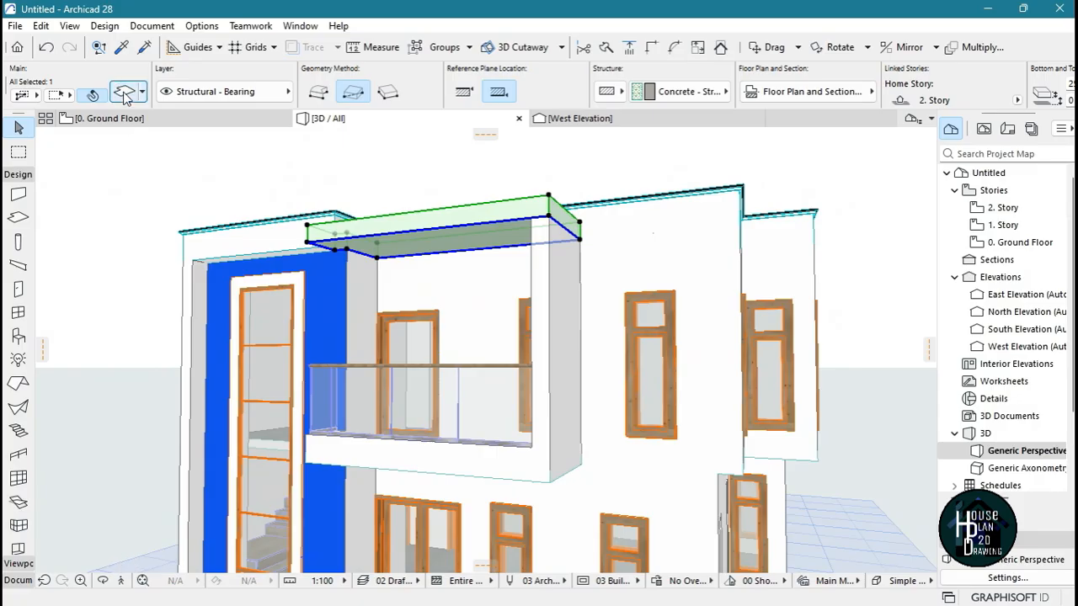
# Set the edge surface of the balcony's roof slab to Paint - Ivory Black
pyautogui.hotkey('ctrl', 't')
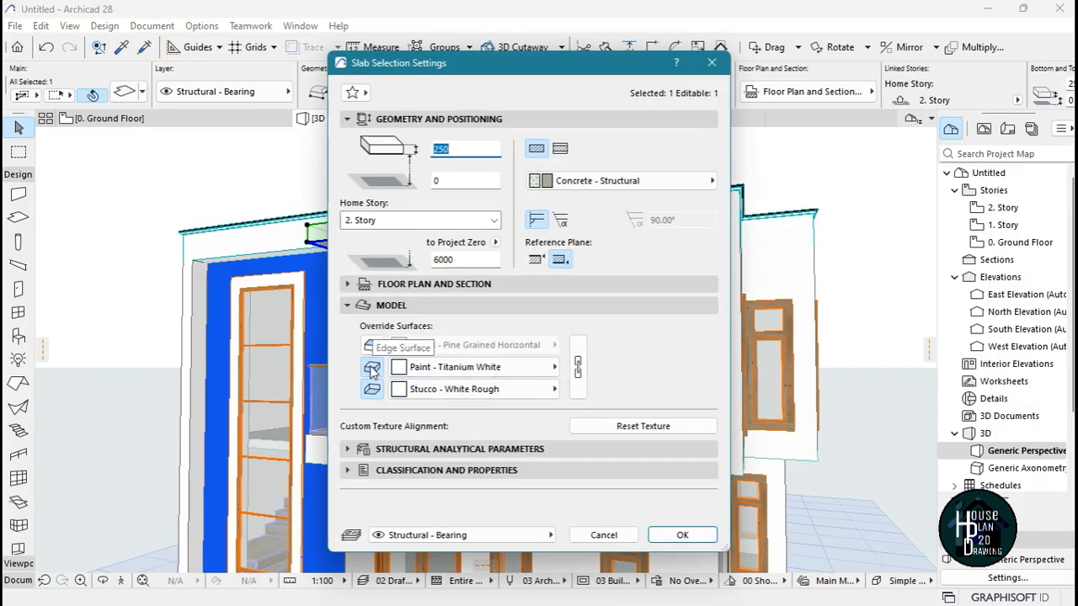
pyautogui.click(452, 368)
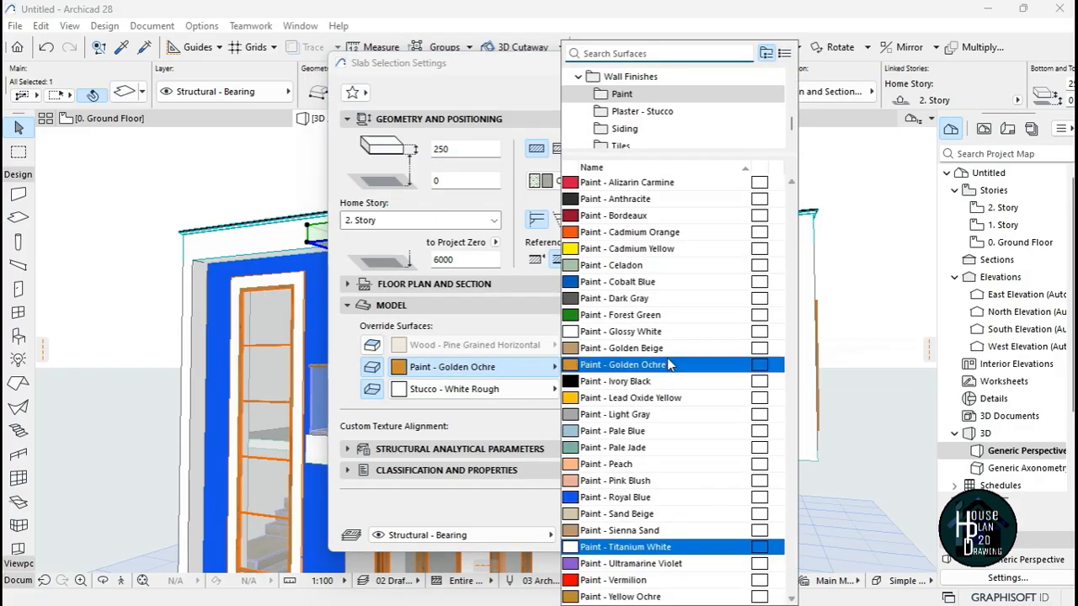
pyautogui.click(627, 379)
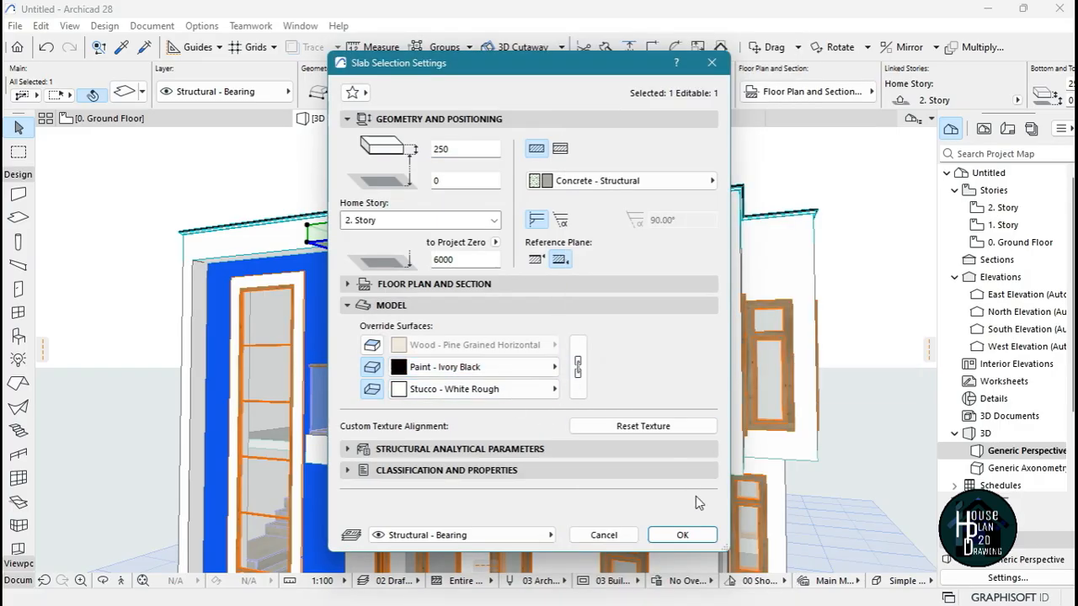
pyautogui.click(685, 535)
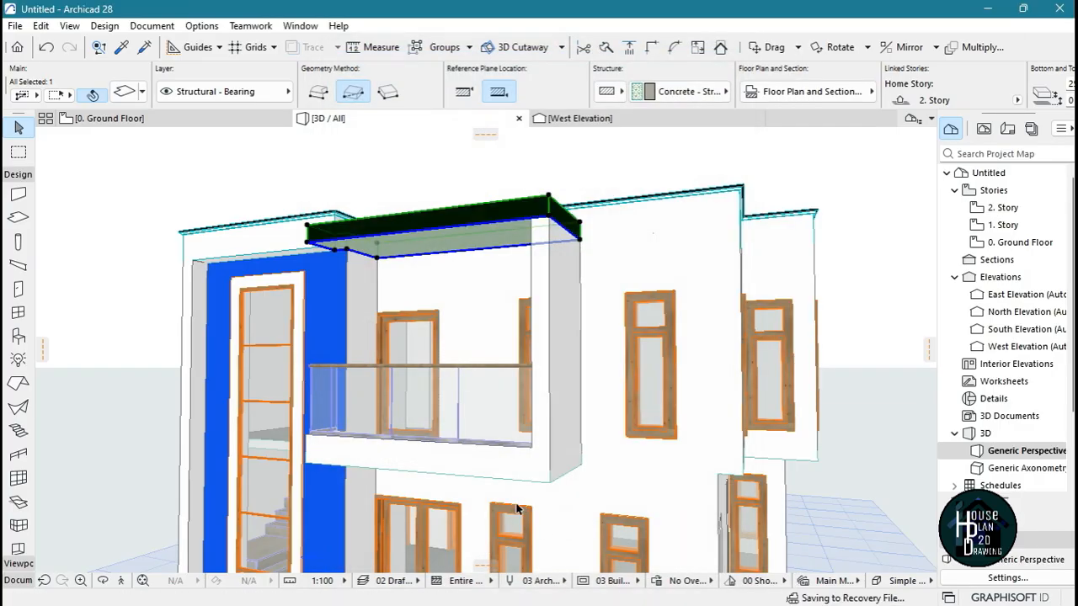
# Override all surfaces of the two low walls under the balcony railing with linked Paint - Ivory Black
pyautogui.click(369, 463)
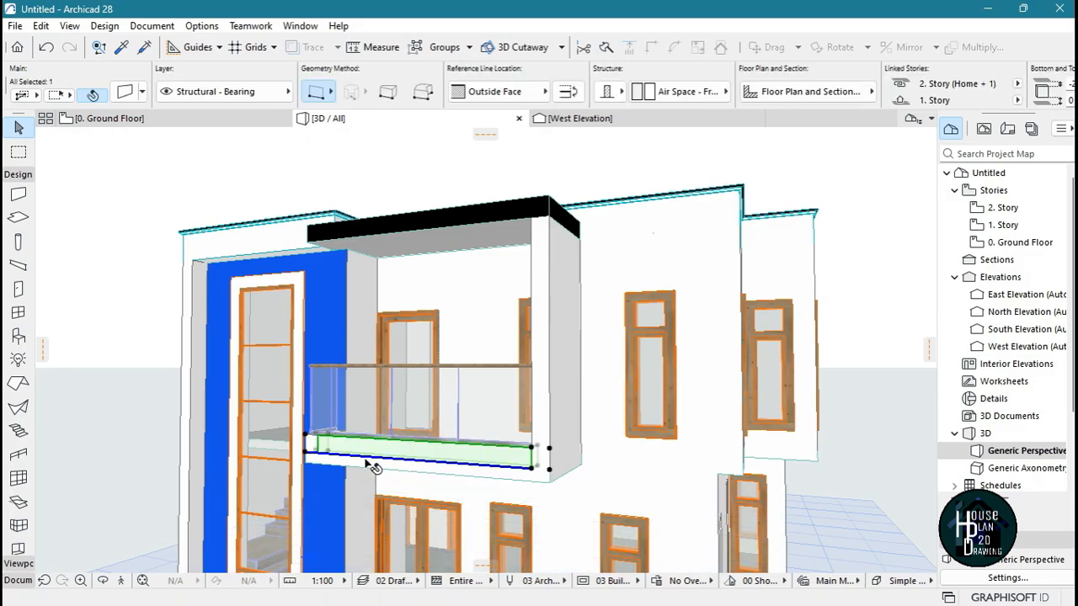
pyautogui.click(121, 581)
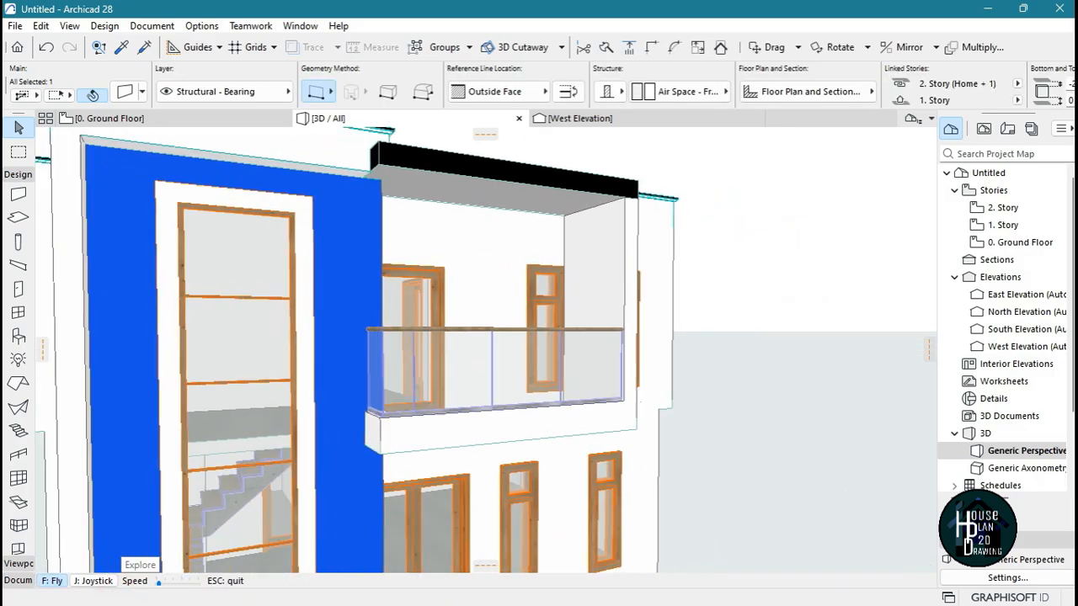
pyautogui.press('Escape')
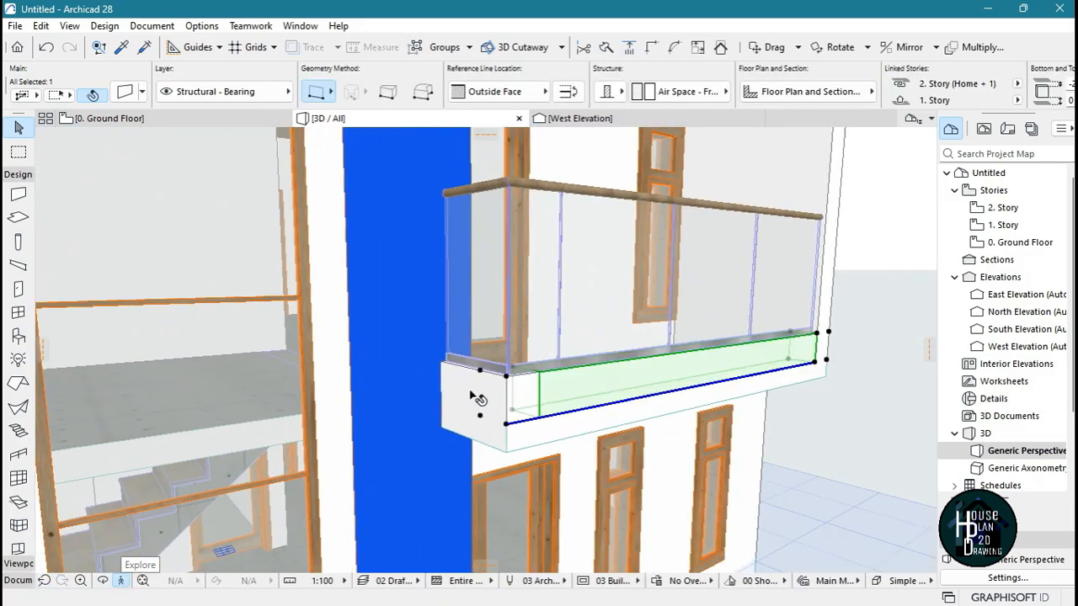
pyautogui.keyDown('shift'); pyautogui.click(471, 392); pyautogui.keyUp('shift')
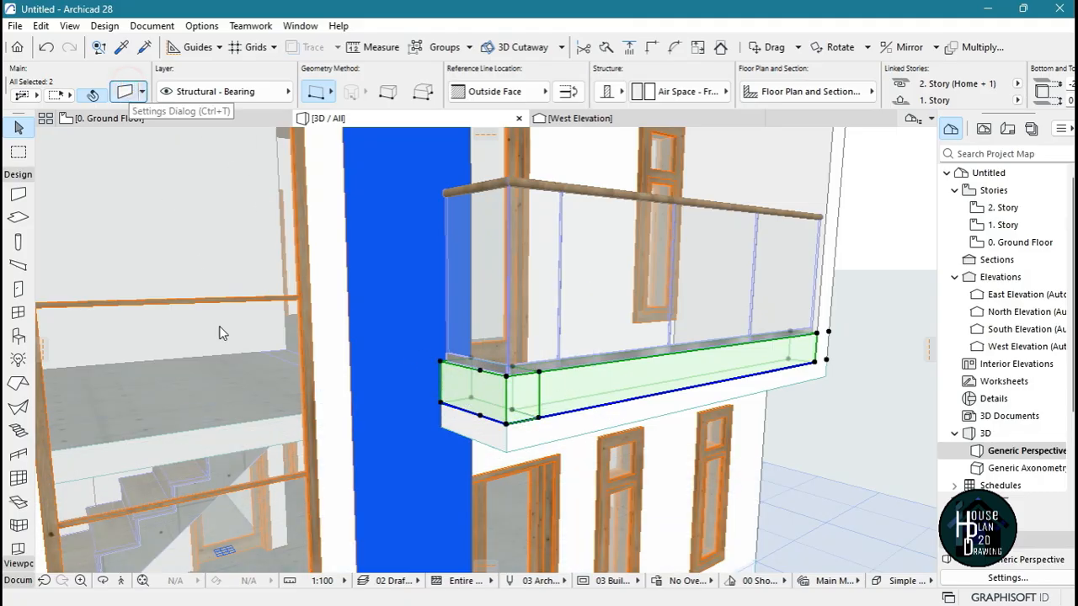
pyautogui.hotkey('ctrl', 't')
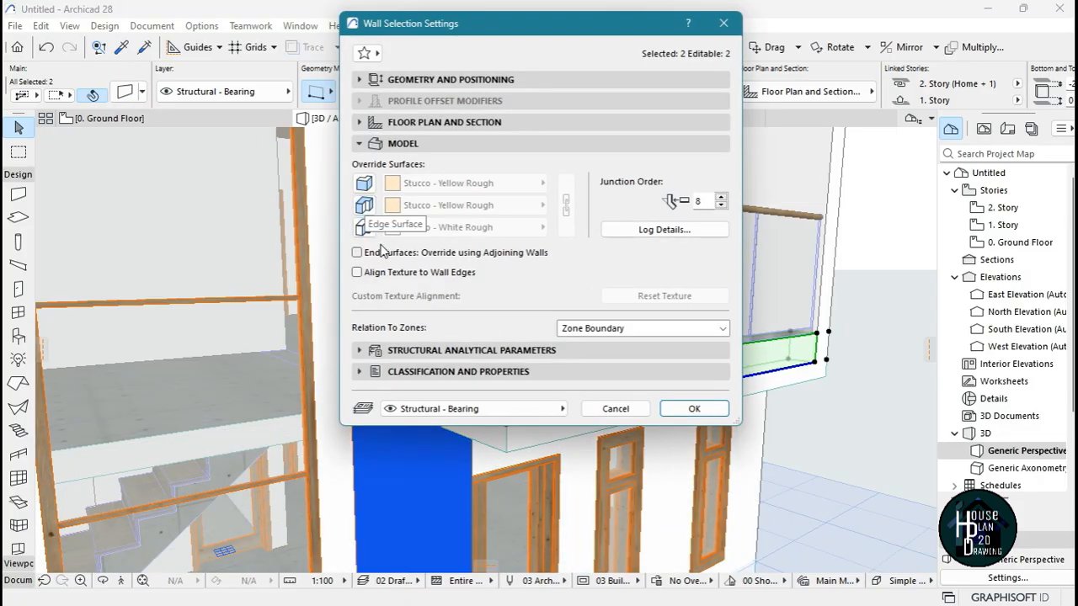
pyautogui.click(364, 204)
pyautogui.click(463, 182)
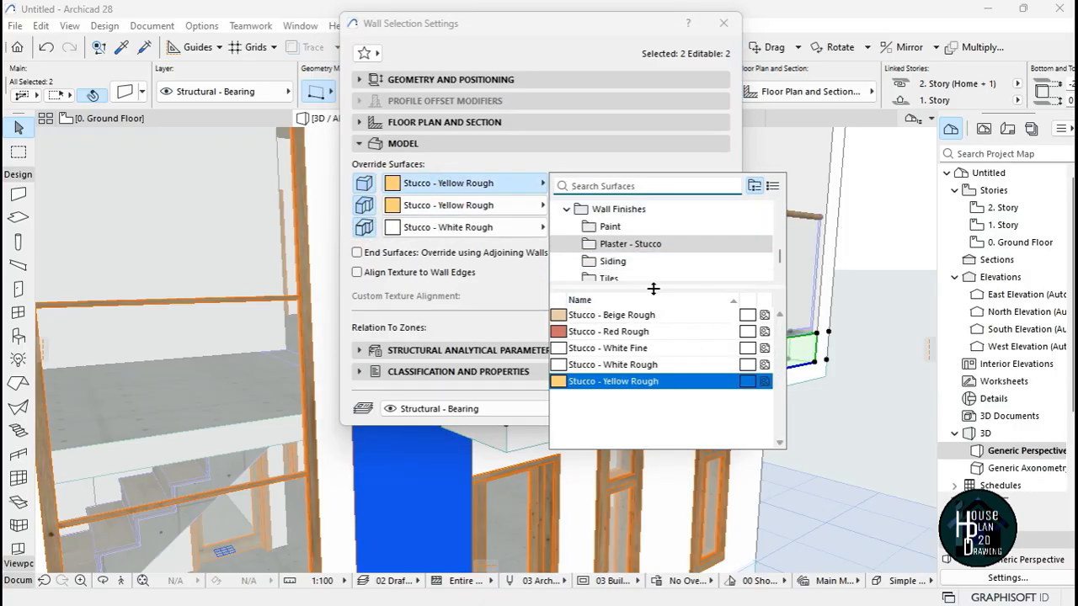
pyautogui.write('iv')
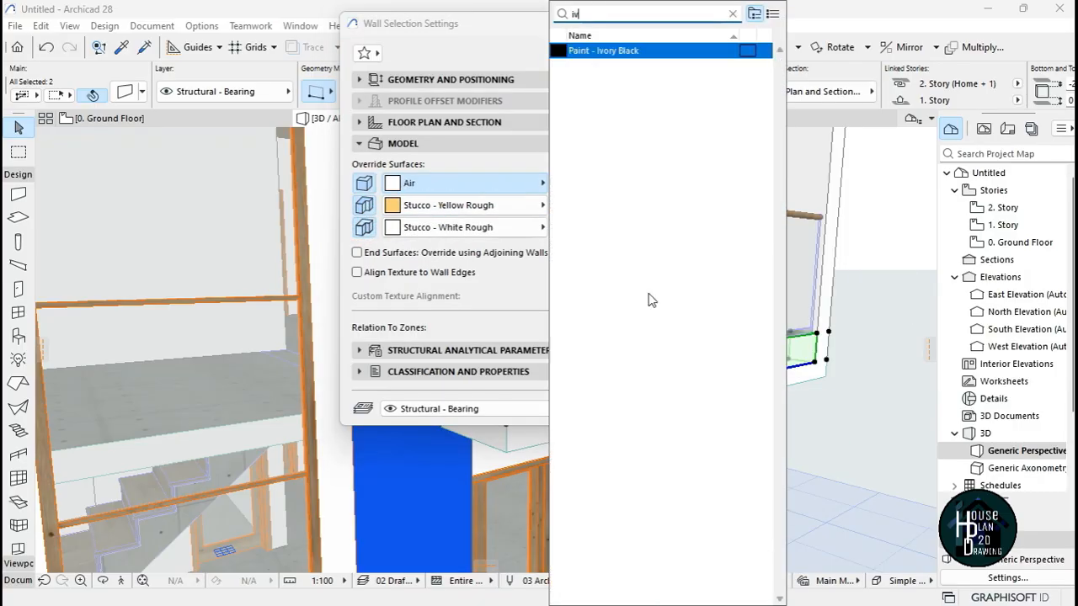
pyautogui.click(631, 52)
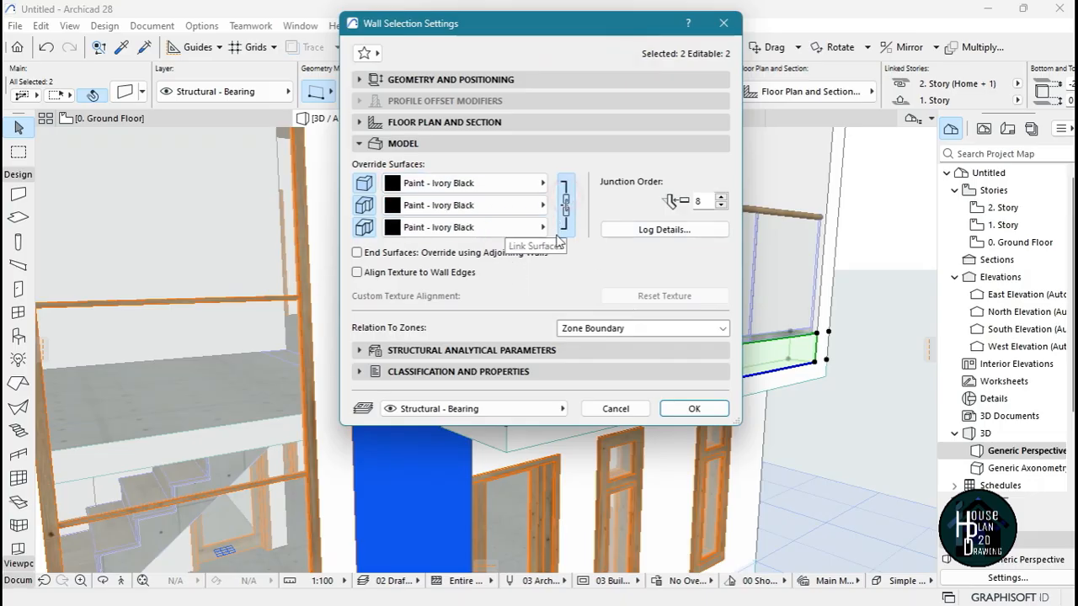
pyautogui.click(694, 408)
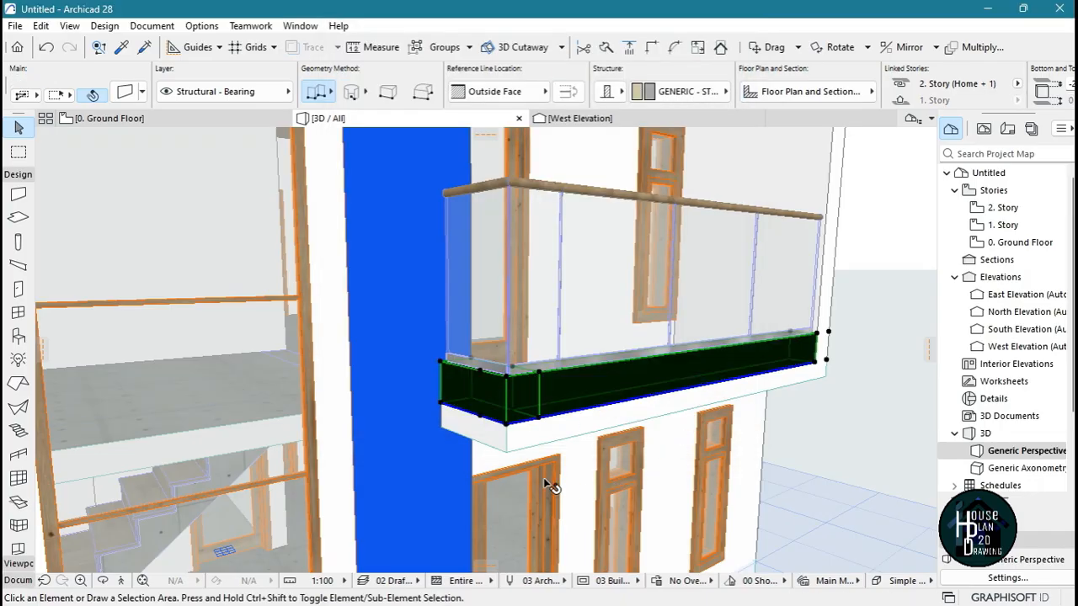
pyautogui.press('Escape')
# On the 1. Story plan, split the floor slab across the balcony in line with the inner face of the staircase's front wall
pyautogui.click(120, 580)
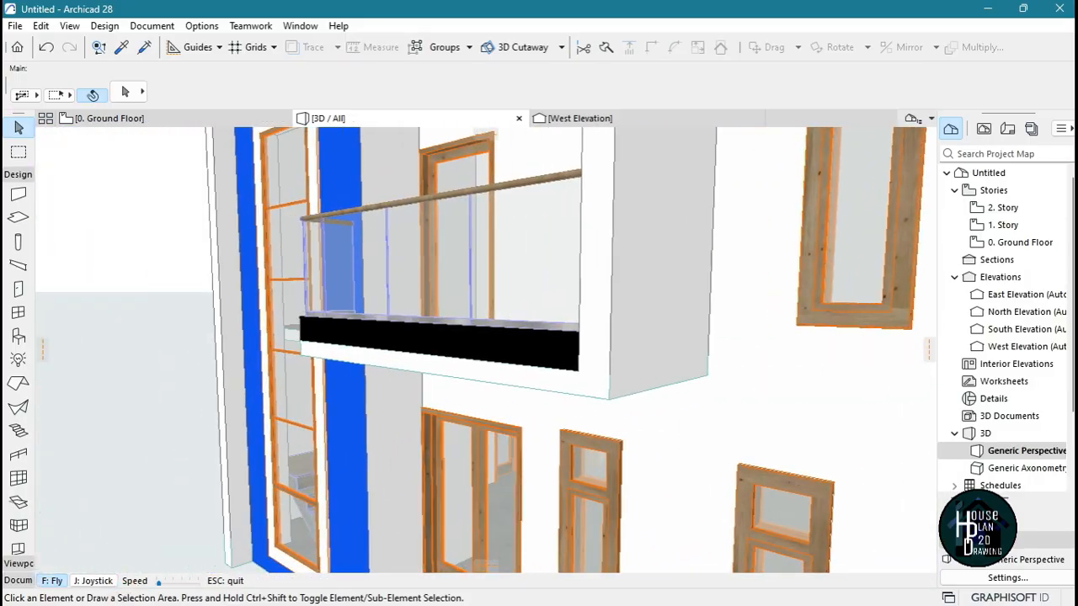
pyautogui.press('Escape')
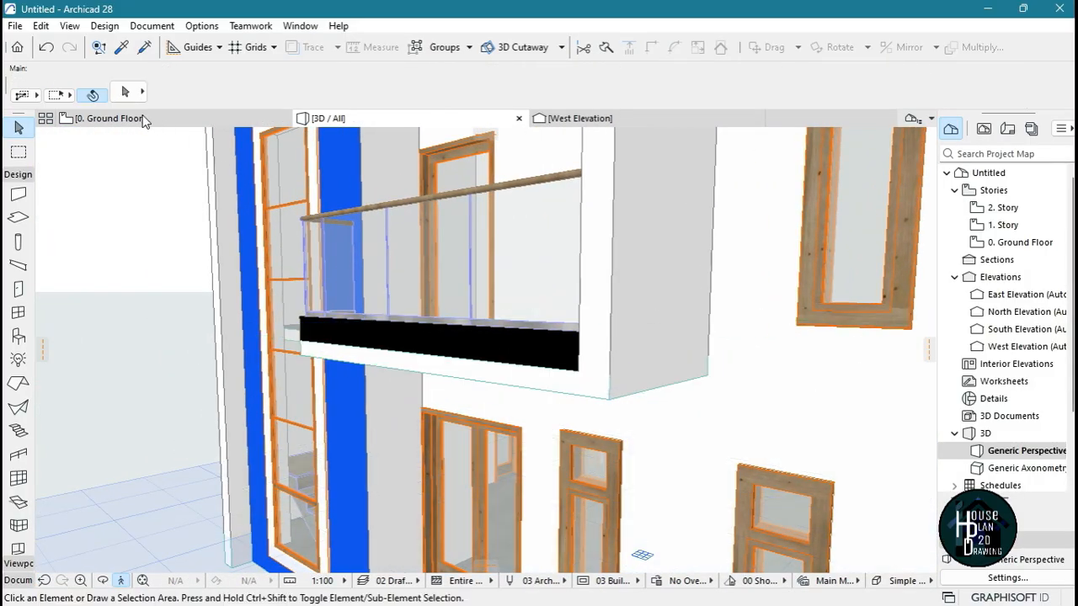
pyautogui.click(142, 118)
pyautogui.doubleClick(1011, 249)
pyautogui.scroll(-10, 443, 316)
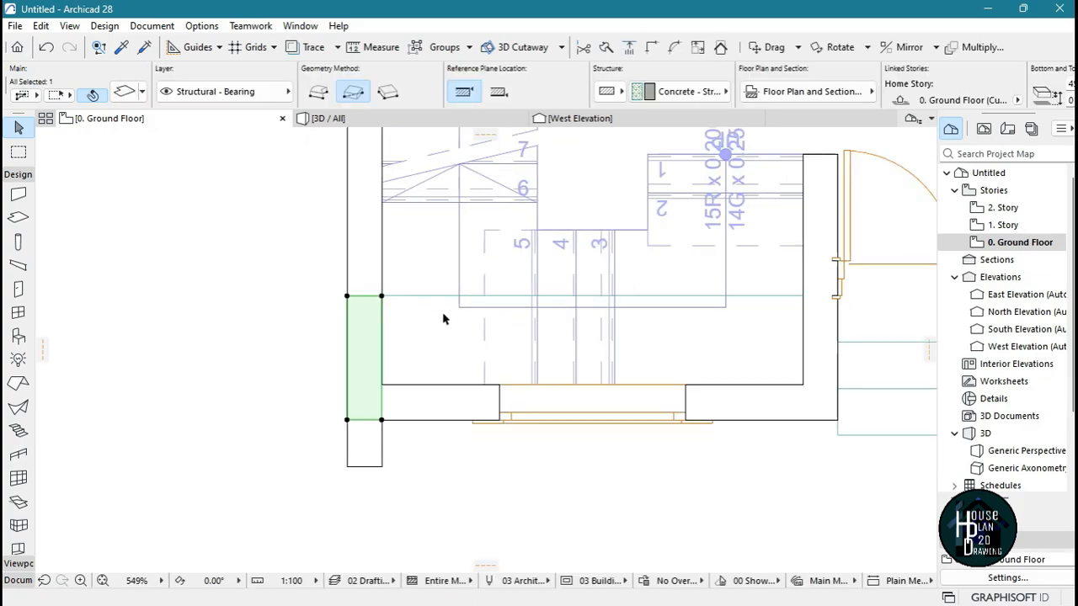
pyautogui.doubleClick(1006, 225)
pyautogui.scroll(6, 547, 306)
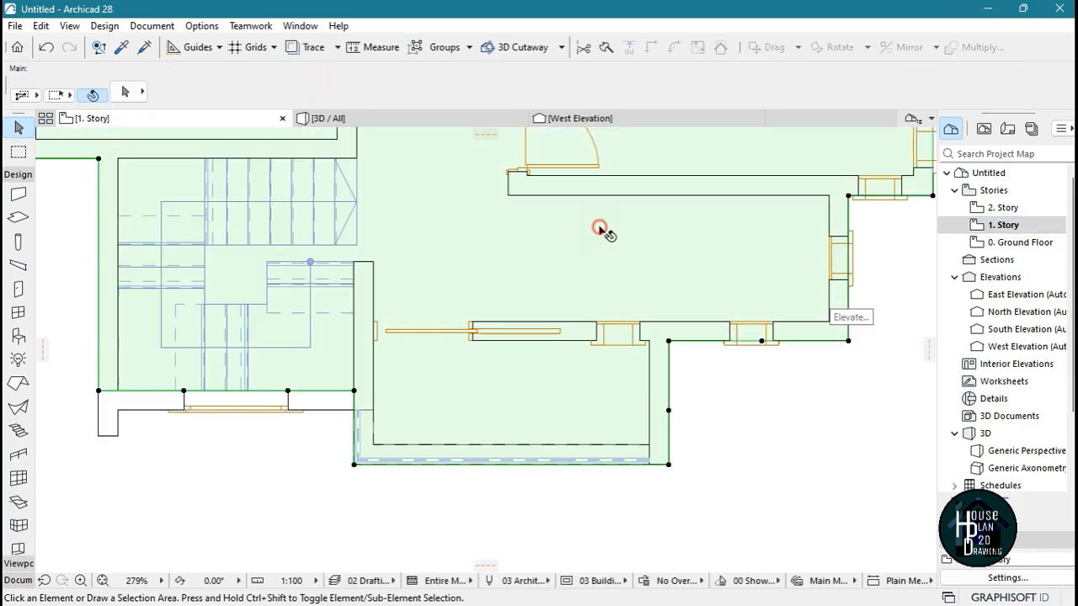
pyautogui.click(665, 313)
pyautogui.click(606, 48)
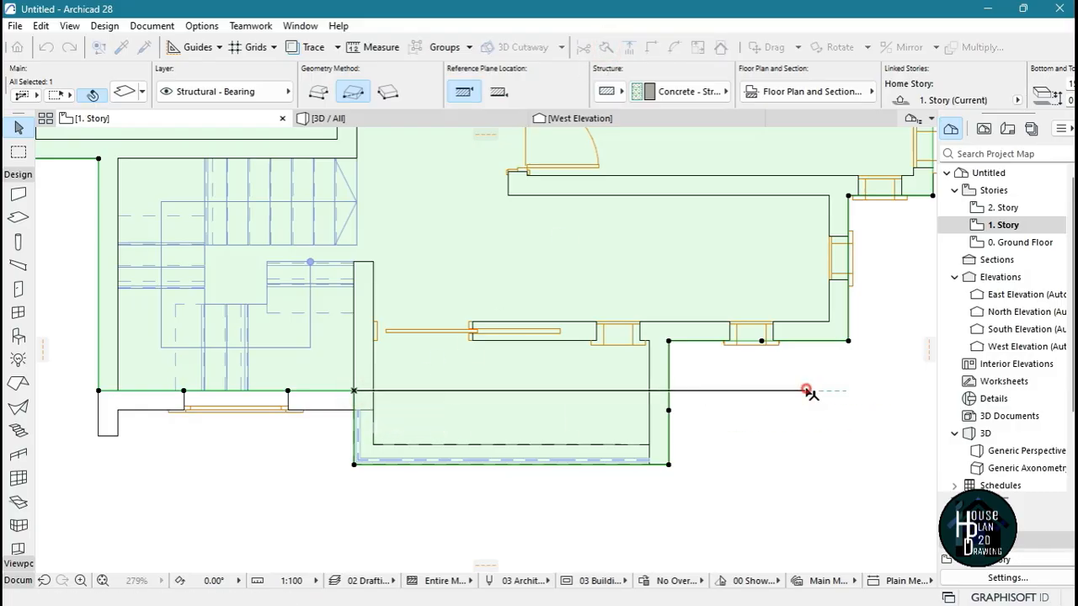
pyautogui.click(674, 536)
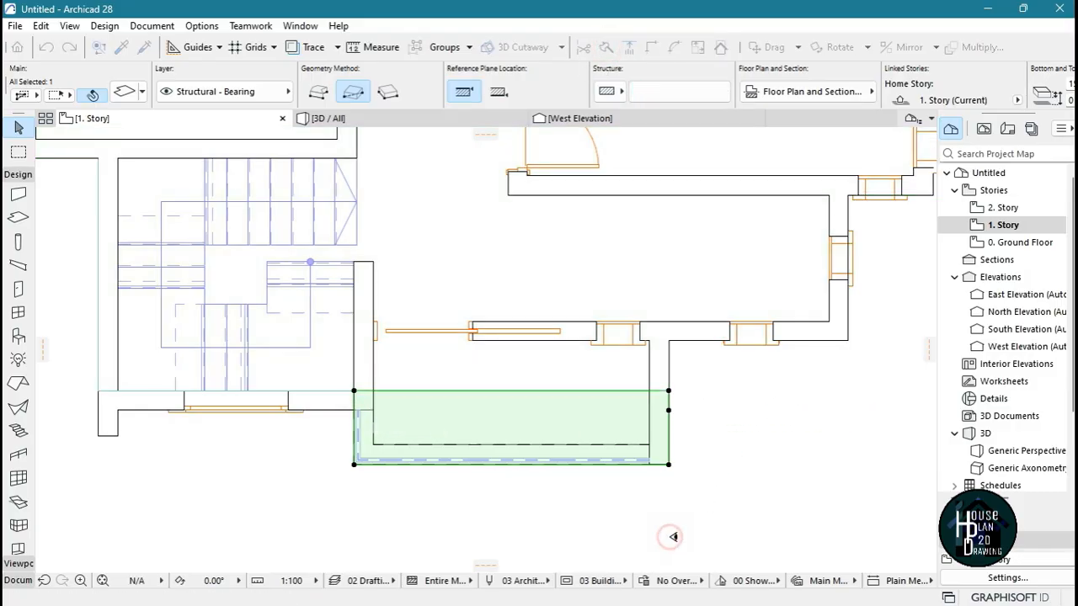
pyautogui.click(697, 442)
# In the 3D view, set the edge surface of the split-off balcony floor slab to Paint - Ivory Black
pyautogui.click(417, 118)
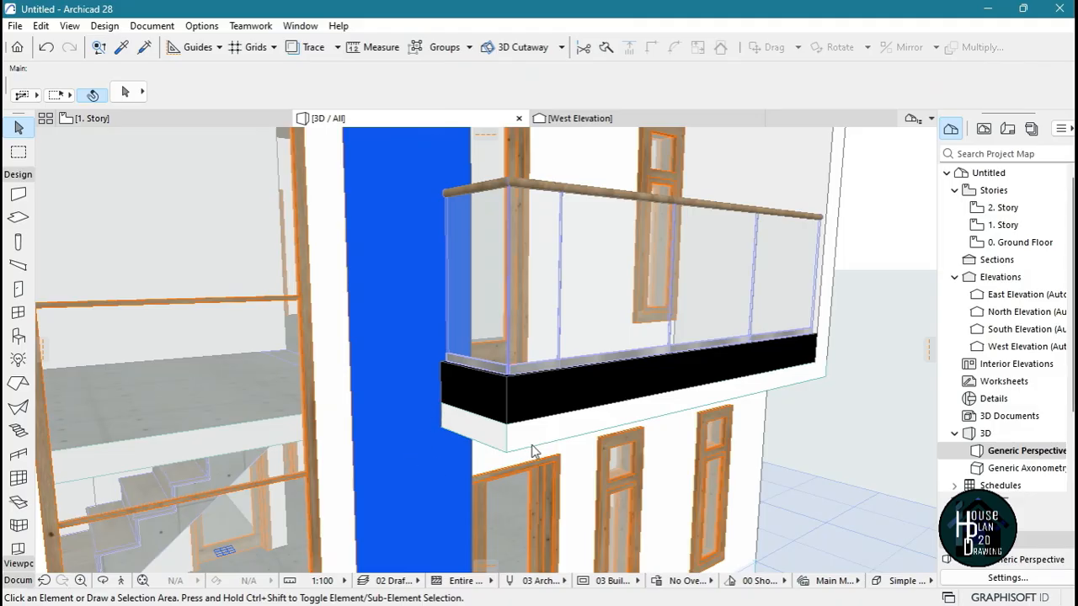
pyautogui.keyDown('shift'); pyautogui.moveTo(532, 452); pyautogui.dragTo(532, 418, button='middle'); pyautogui.keyUp('shift')
pyautogui.click(498, 380)
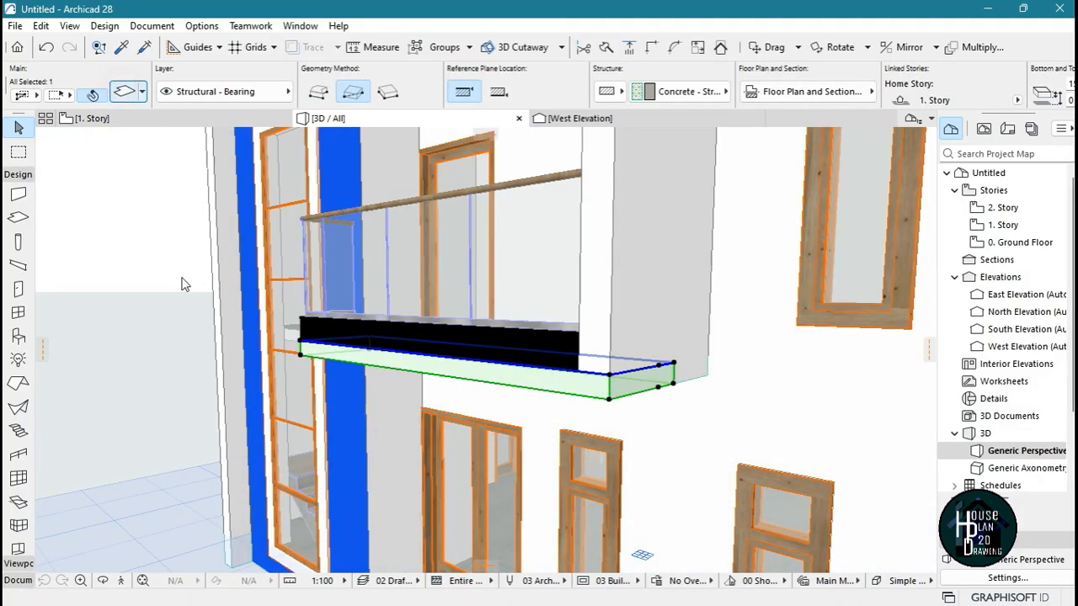
pyautogui.click(125, 91)
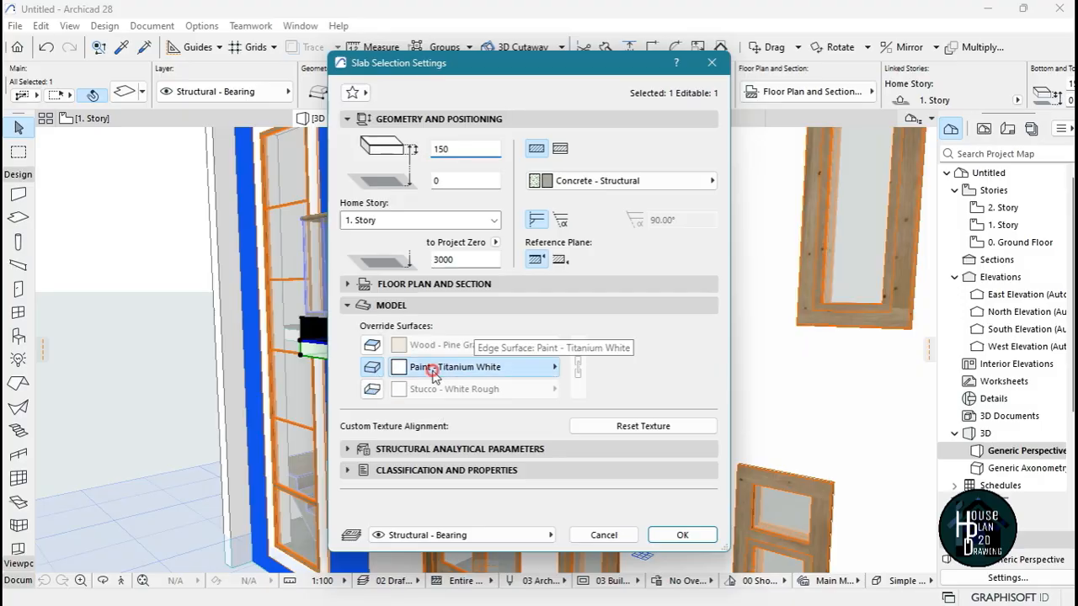
pyautogui.click(433, 367)
pyautogui.click(649, 383)
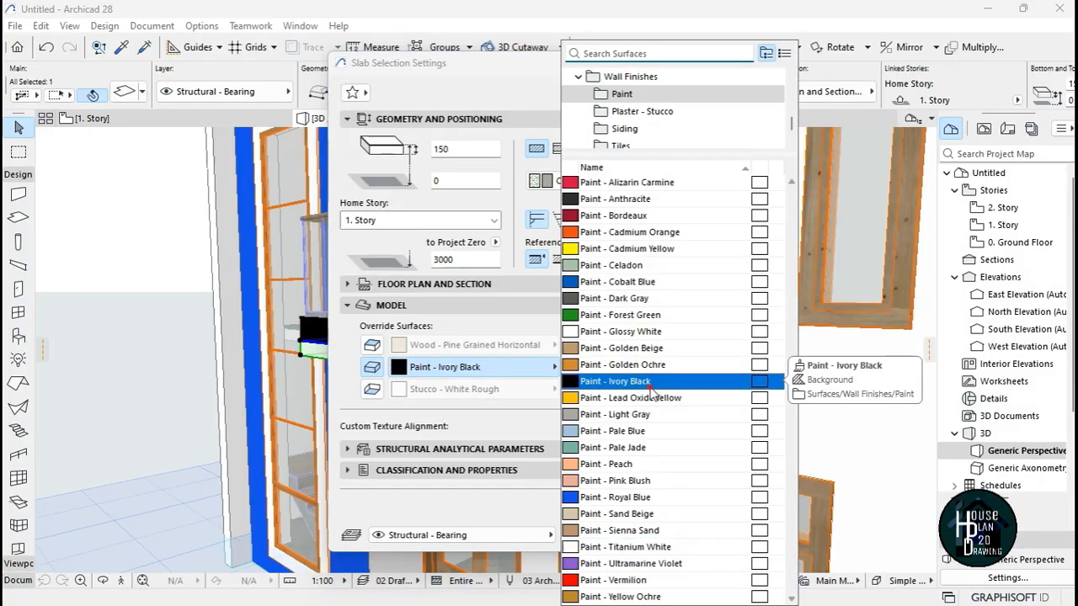
pyautogui.click(697, 539)
pyautogui.press('Escape')
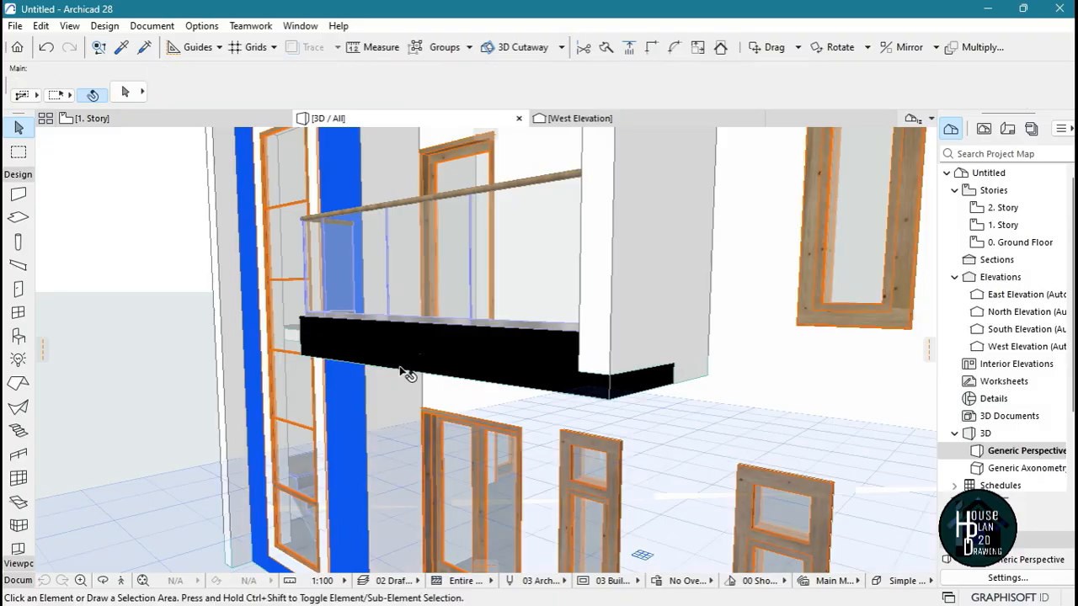
# Override the edge surface of the balcony's full-height side wall with Paint - Ivory Black
pyautogui.click(141, 581)
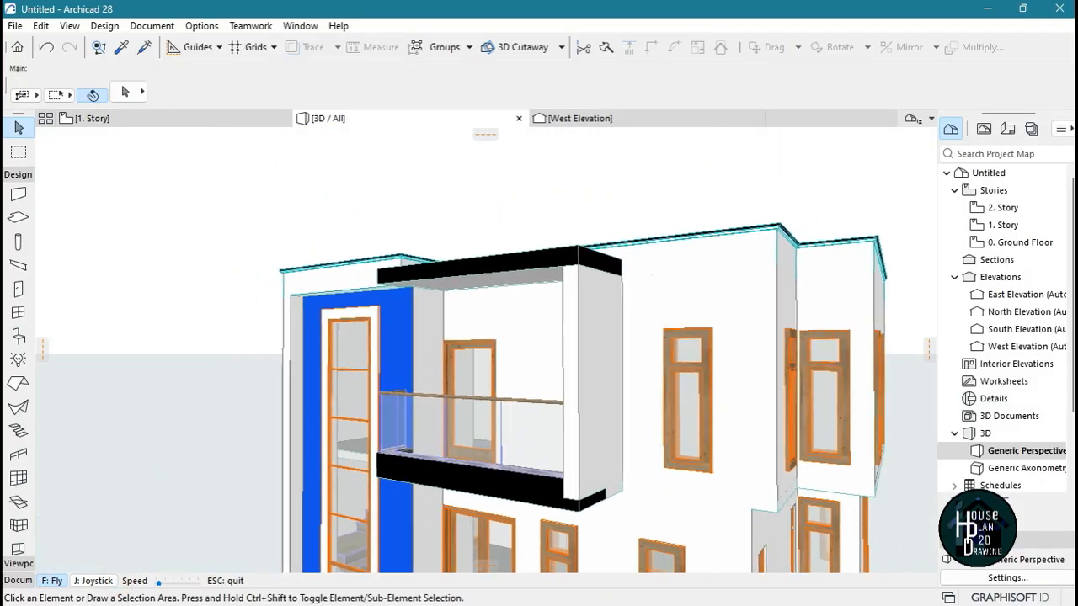
pyautogui.press('Escape')
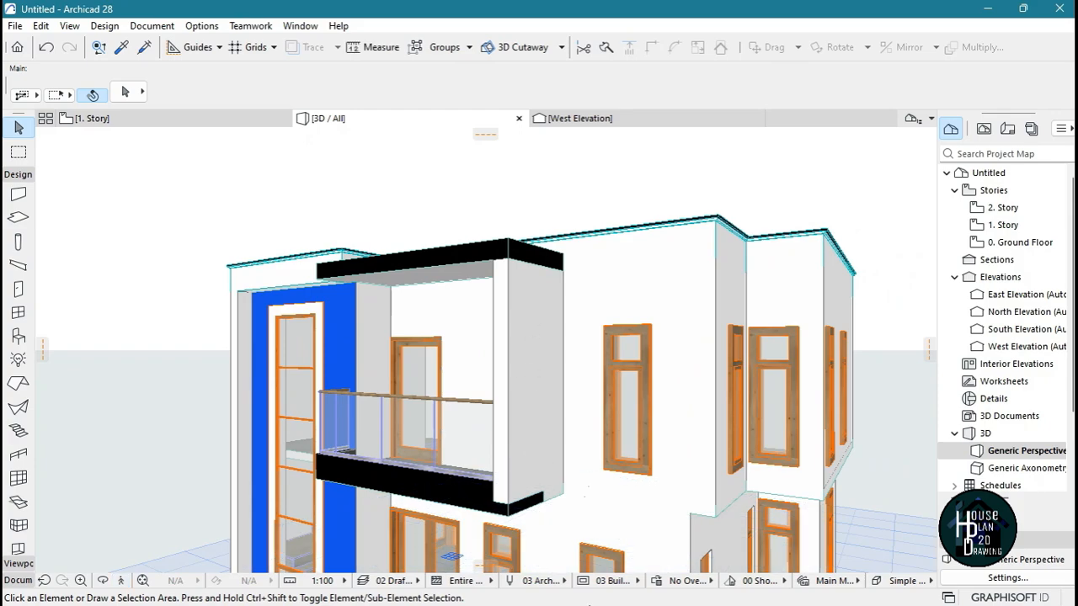
pyautogui.click(501, 307)
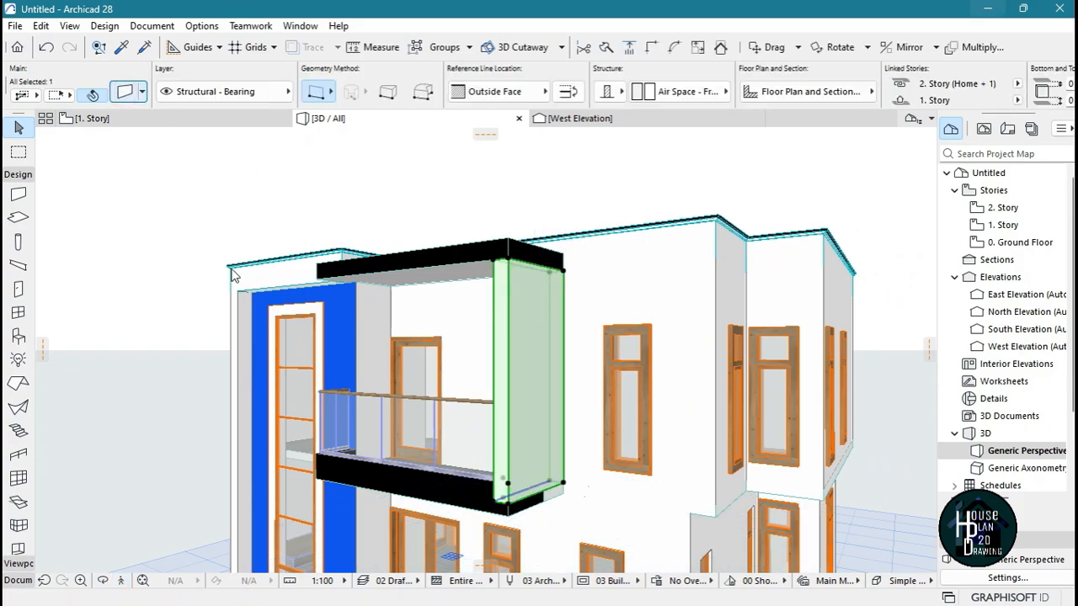
pyautogui.click(364, 208)
pyautogui.click(458, 209)
pyautogui.click(673, 373)
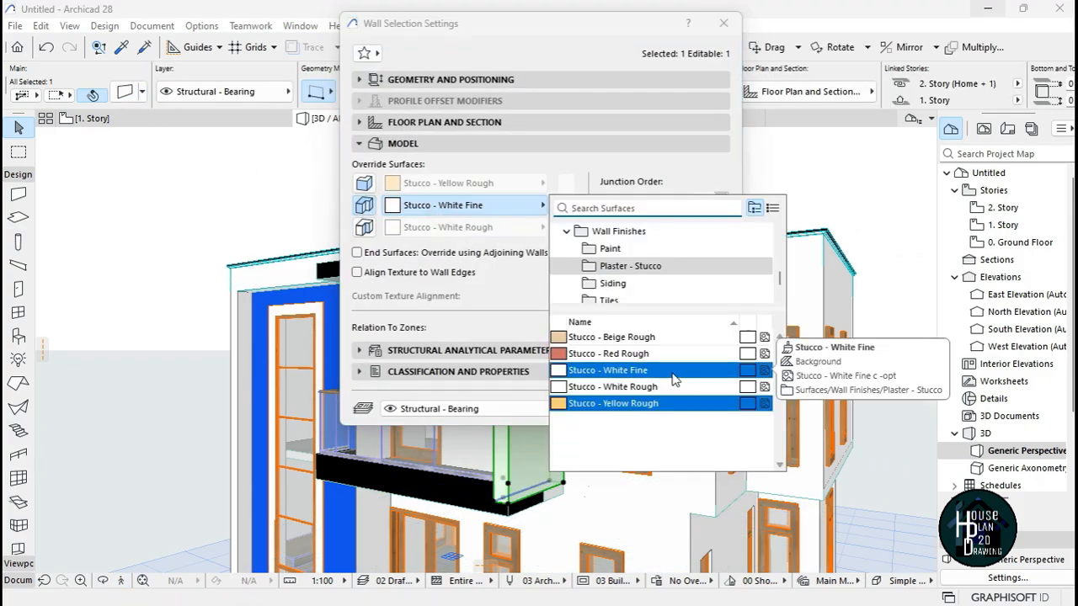
pyautogui.write('iv')
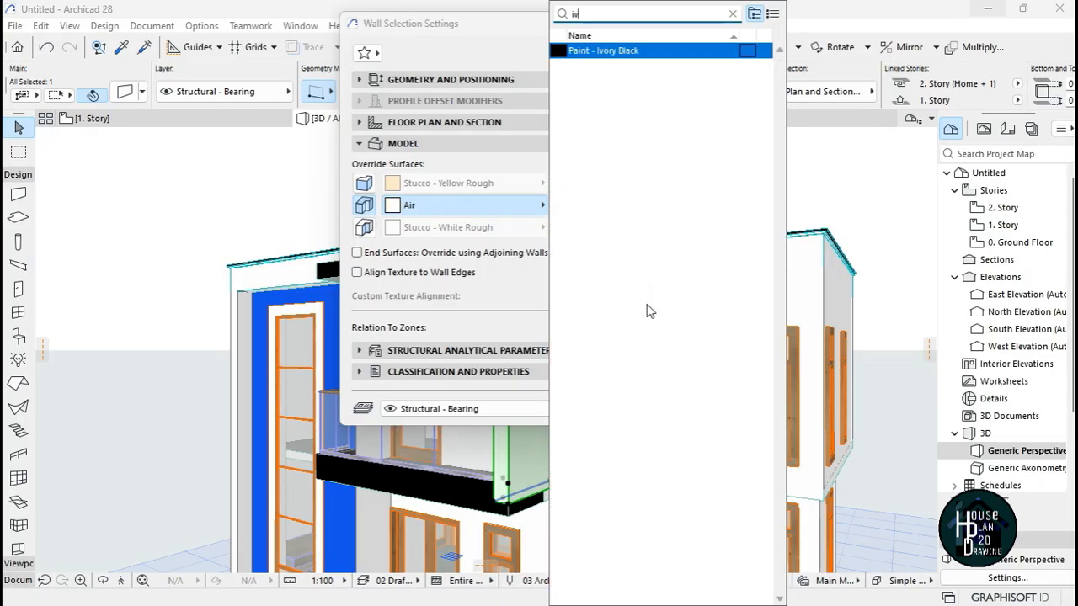
pyautogui.press('Return')
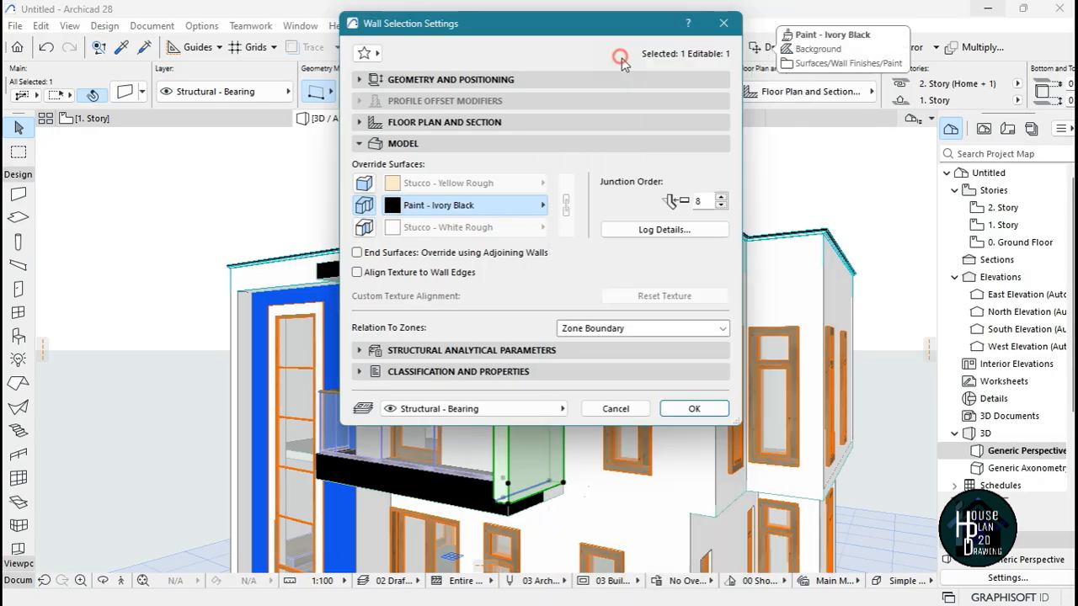
pyautogui.click(694, 408)
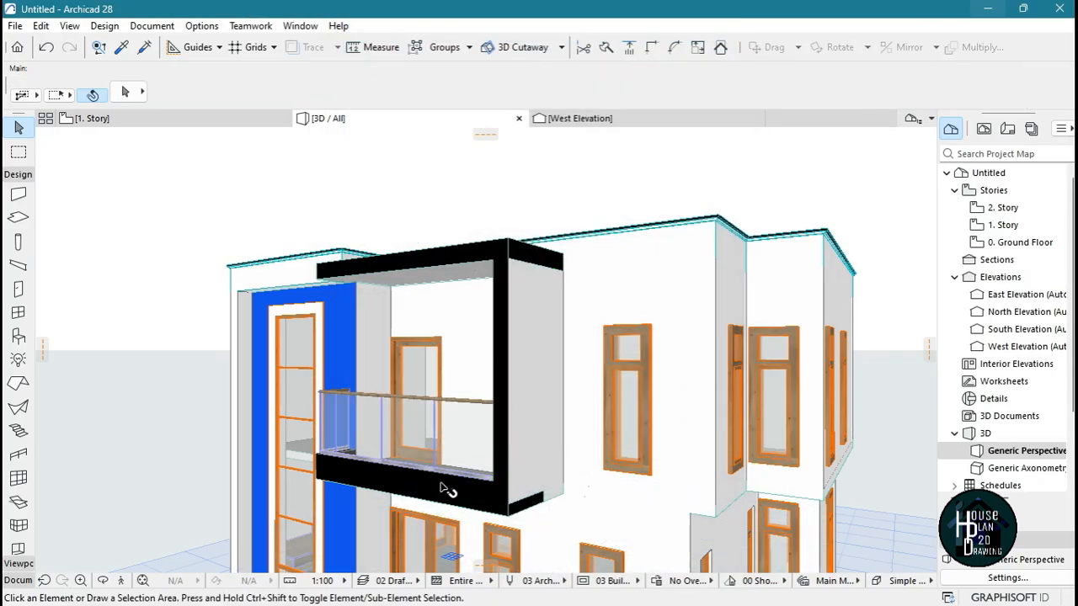
# Drag a copy of the balcony's side wall outward by one wall thickness so it sits against the outer face
pyautogui.click(123, 583)
pyautogui.press('Right')
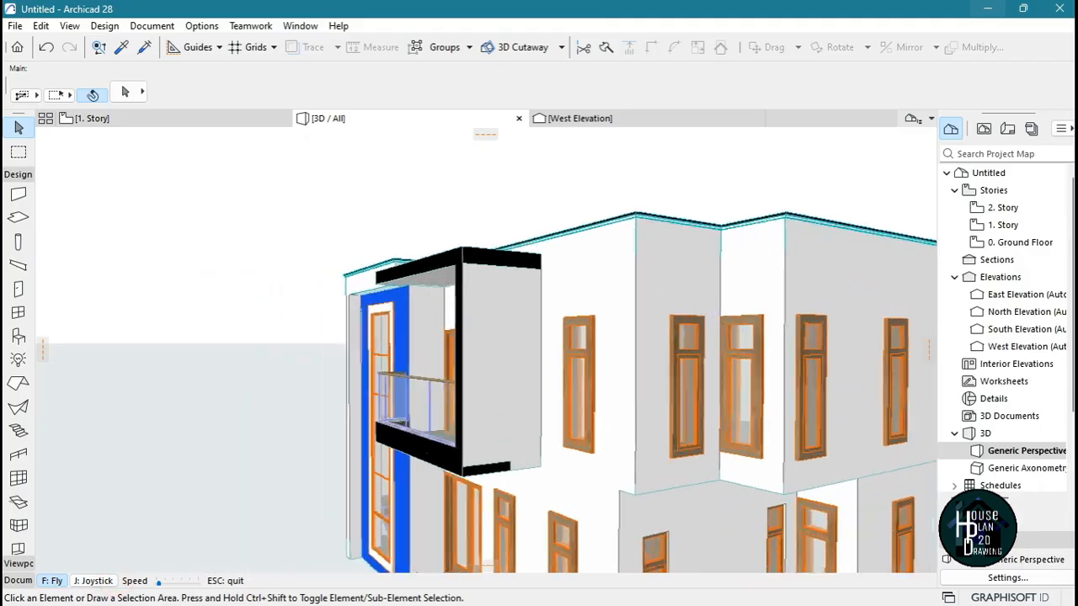
pyautogui.press('Up')
pyautogui.press('Left')
pyautogui.press('Down')
pyautogui.press('Escape')
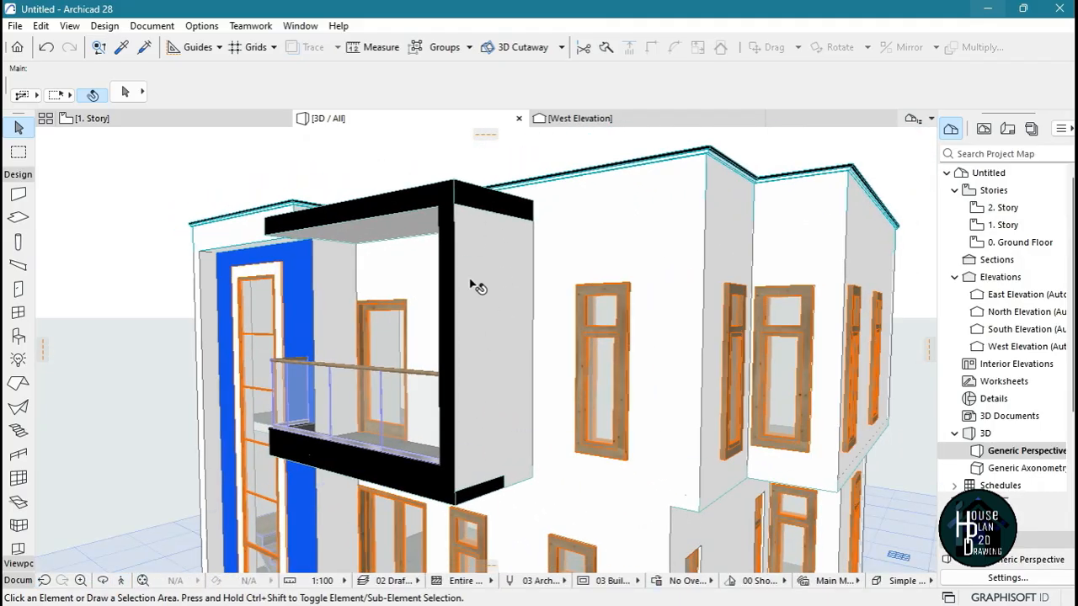
pyautogui.click(121, 580)
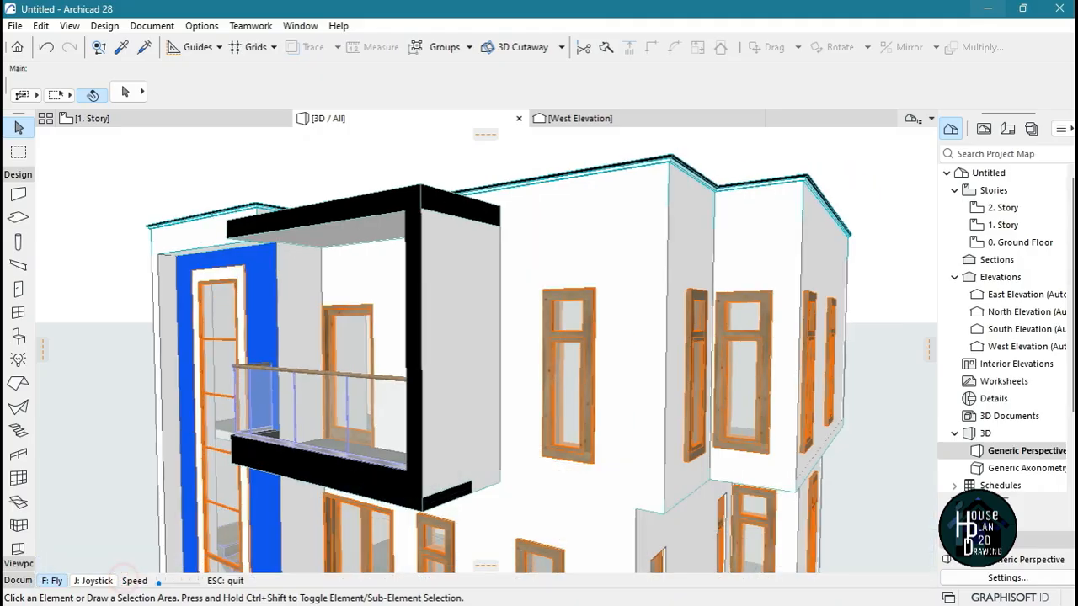
pyautogui.press('Up')
pyautogui.press('Up')
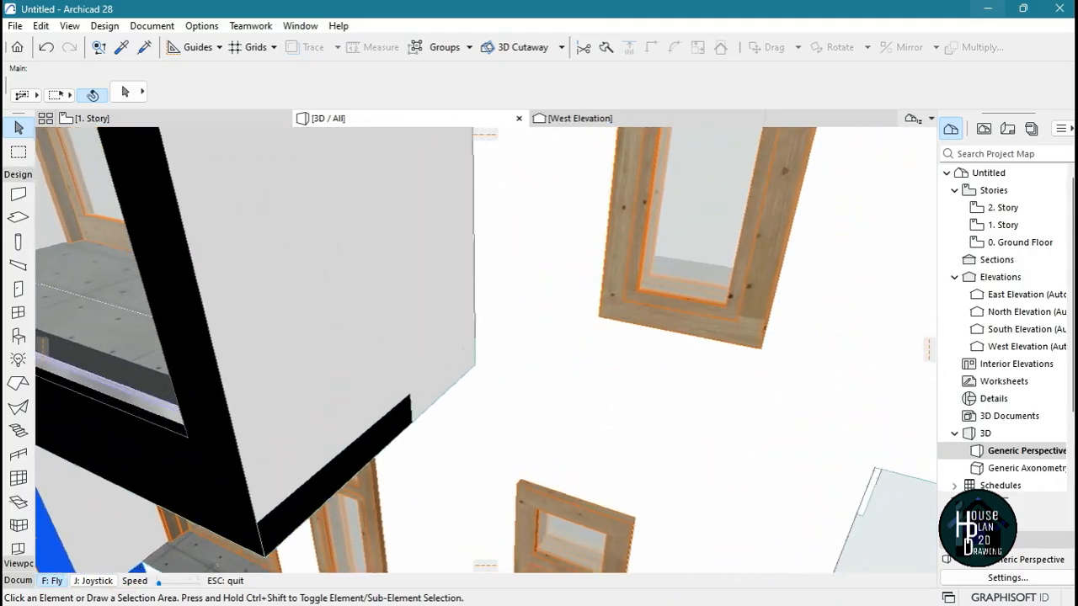
pyautogui.press('Escape')
pyautogui.click(435, 230)
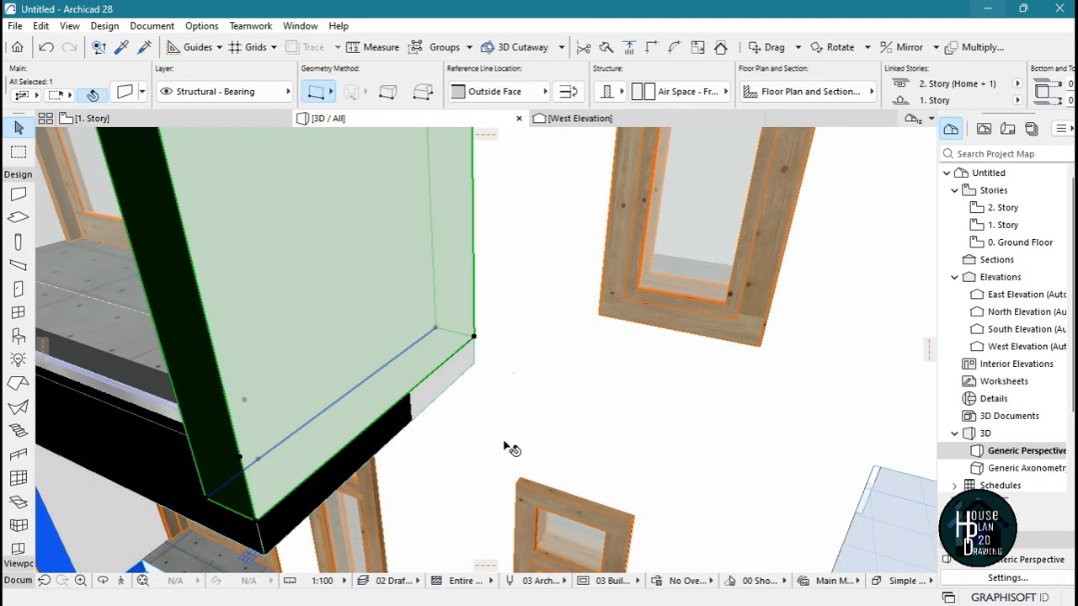
pyautogui.hotkey('ctrl', 'shift', 'd')
pyautogui.click(435, 328)
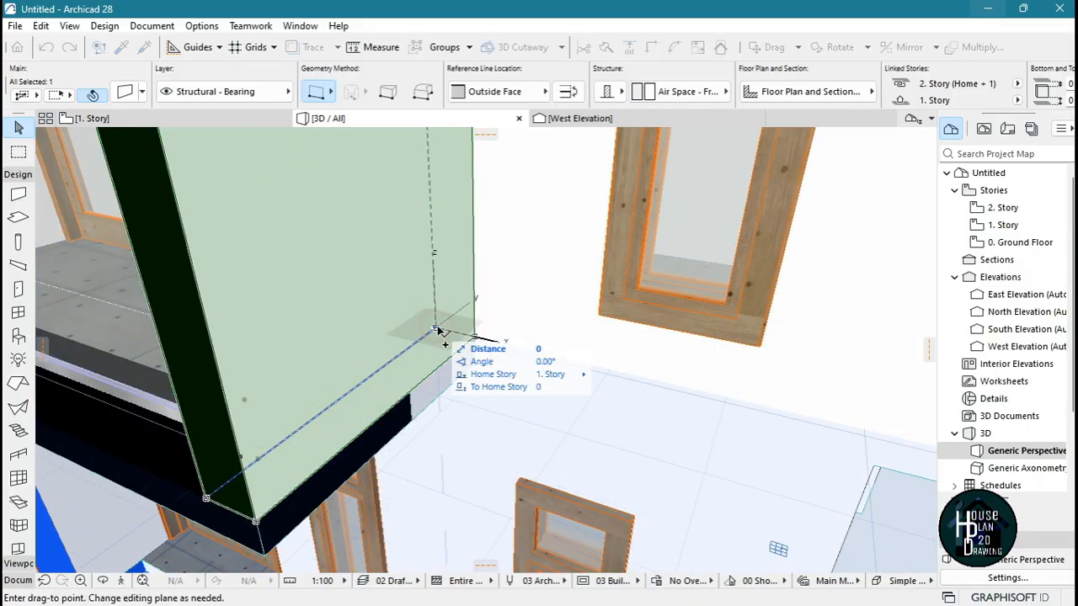
pyautogui.click(475, 341)
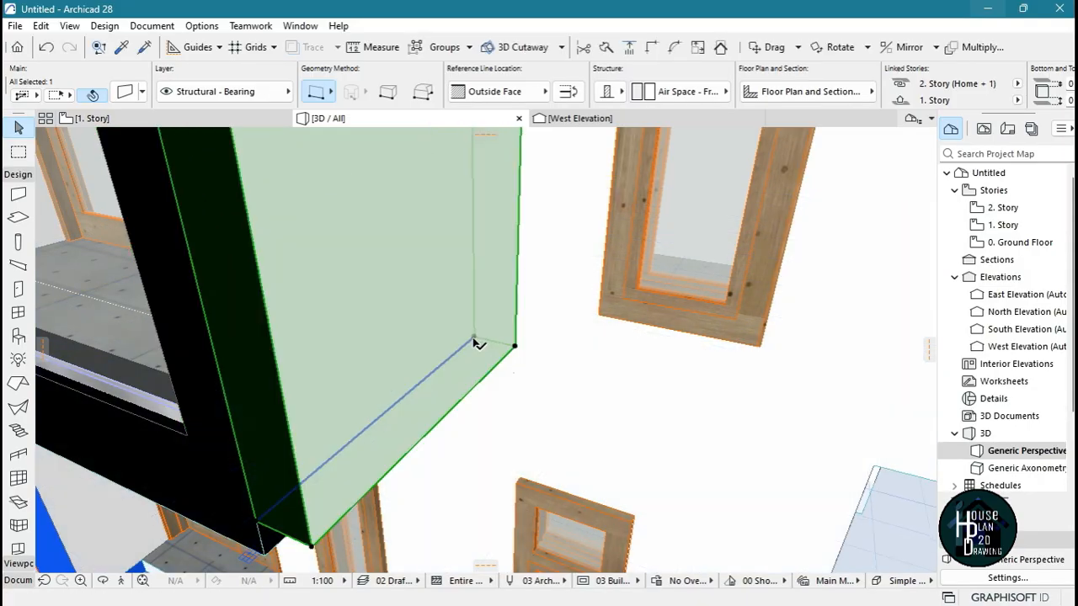
# Stretch the bottom of the copied side wall down to the underside of the balcony floor slab
pyautogui.click(122, 582)
pyautogui.press('Escape')
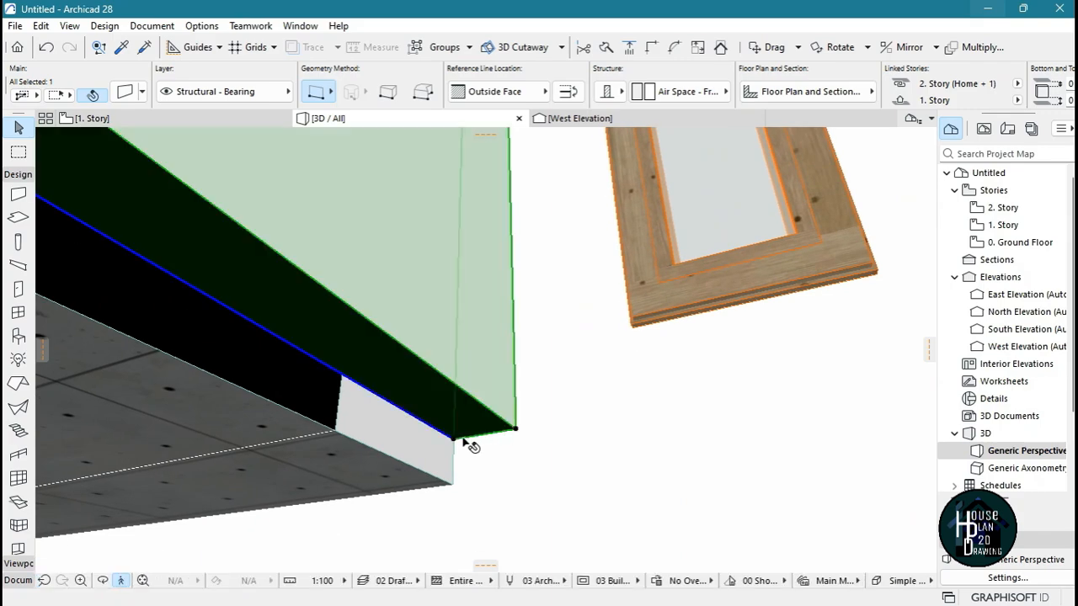
pyautogui.click(455, 441)
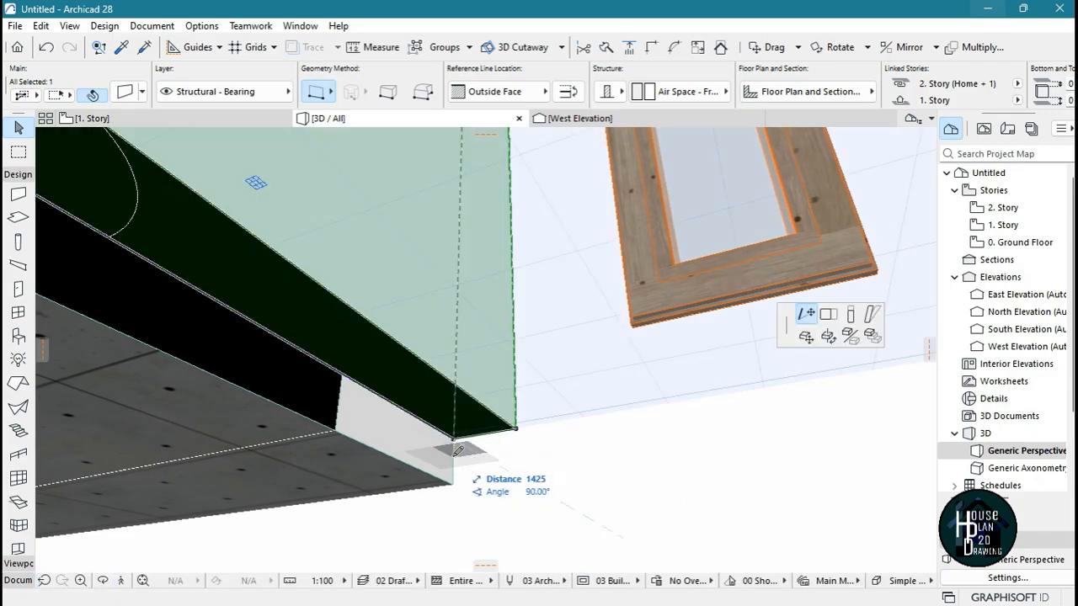
pyautogui.click(851, 314)
pyautogui.click(453, 480)
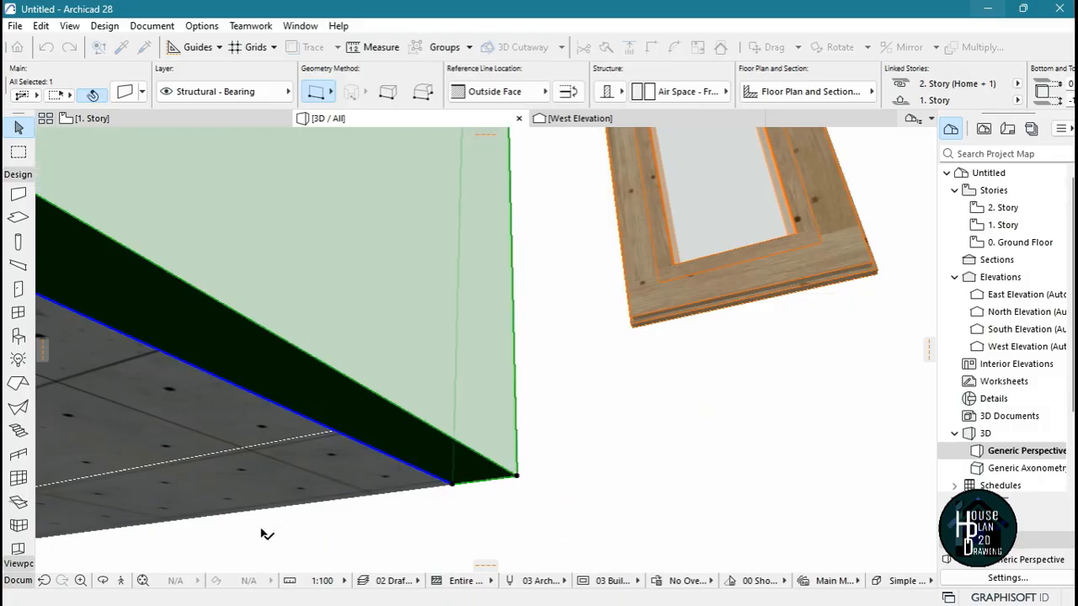
# Stretch the top of the copied side wall up to the upper edge of the balcony's roof slab
pyautogui.click(119, 581)
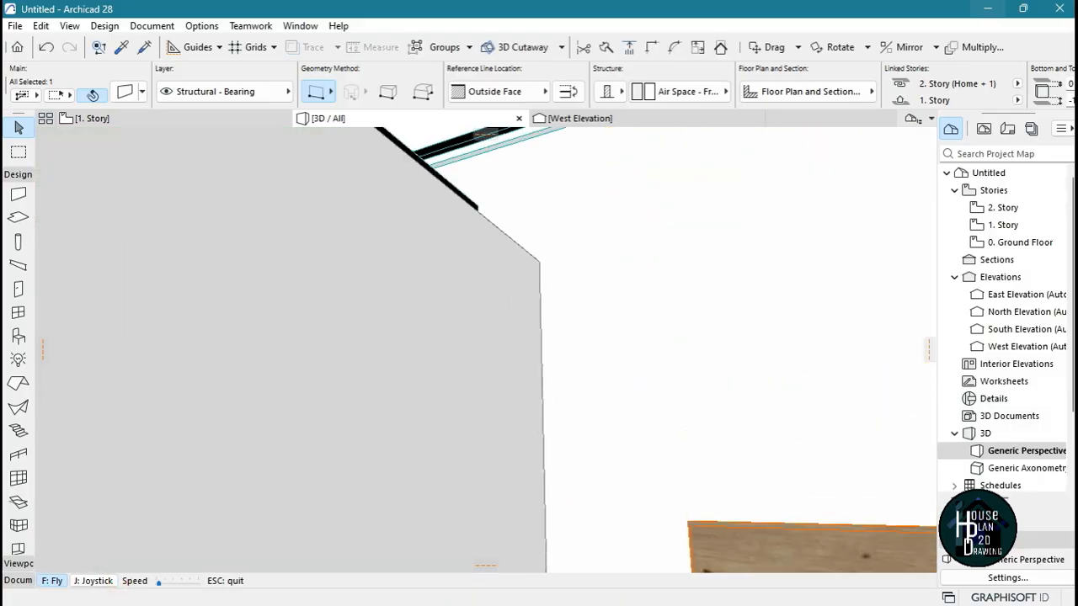
pyautogui.press('Escape')
pyautogui.click(474, 367)
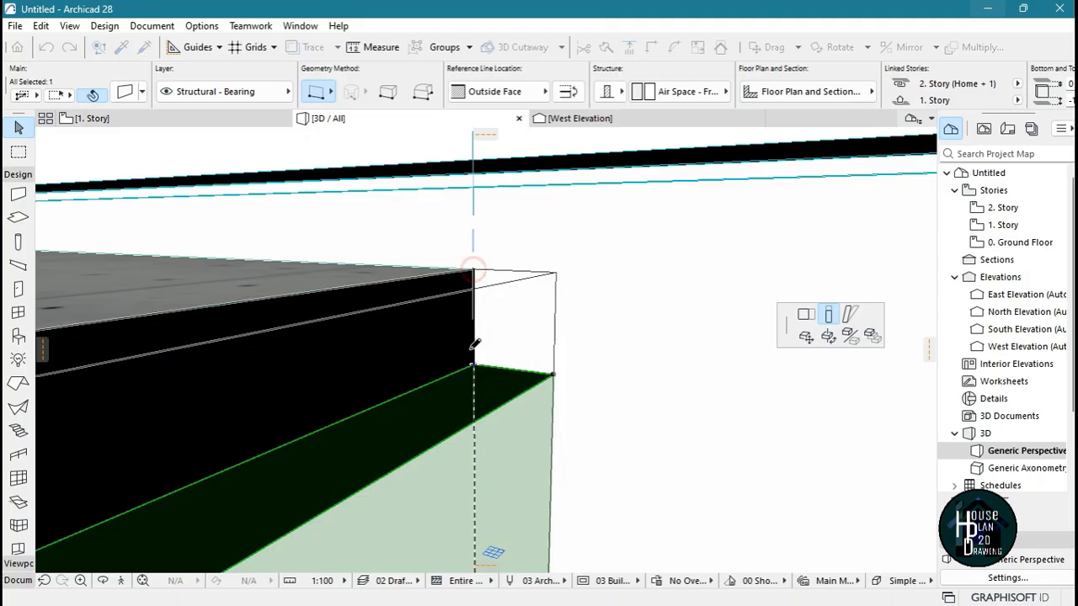
pyautogui.click(474, 344)
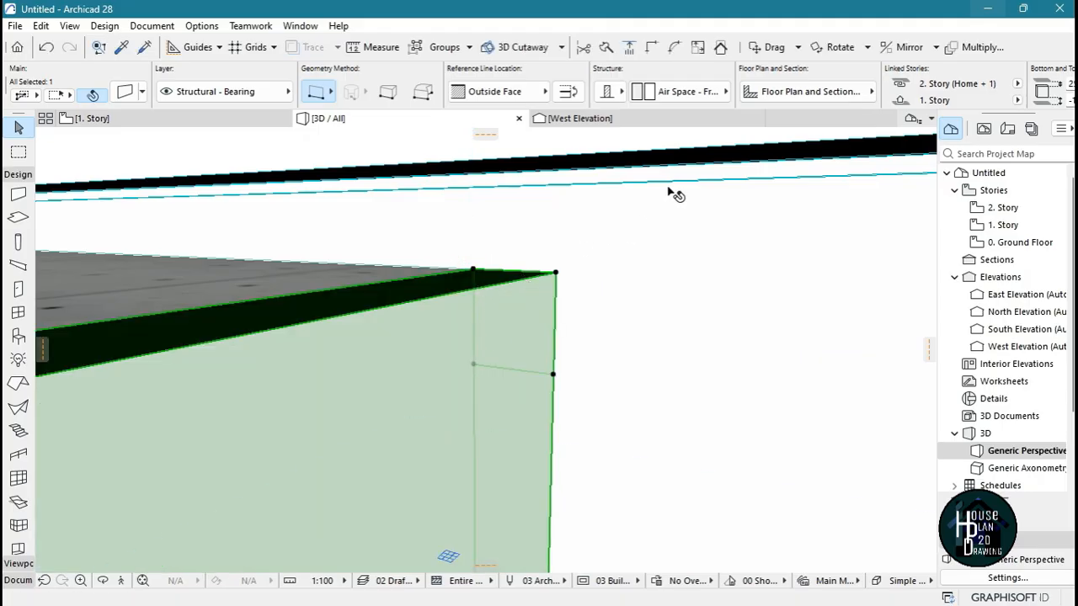
pyautogui.press('Escape')
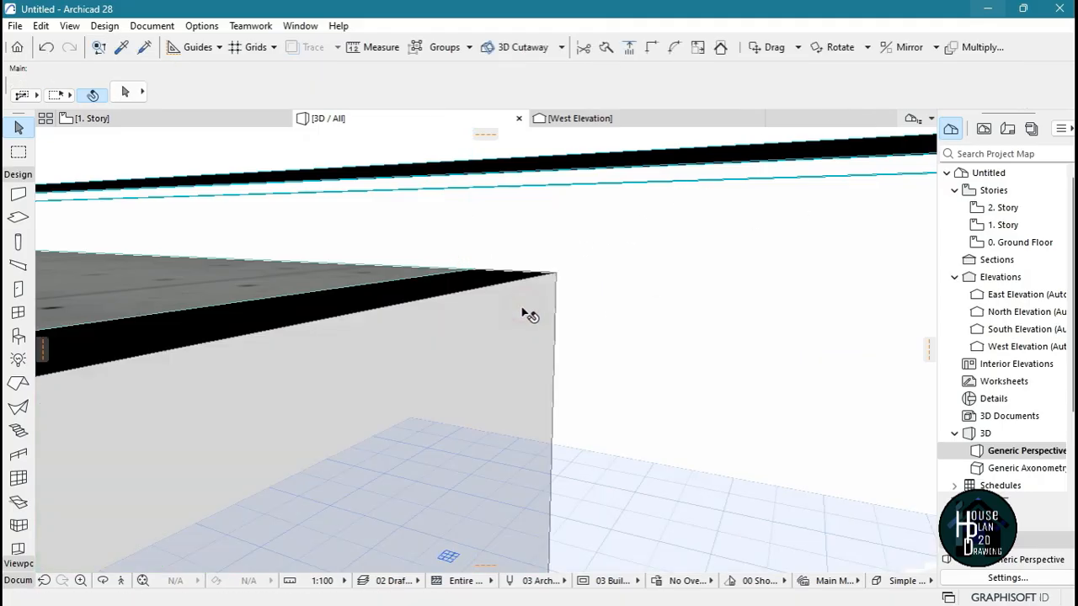
# Set the wall thickness of the copied outer side wall to 25
pyautogui.click(522, 308)
pyautogui.scroll(-5, 938, 86)
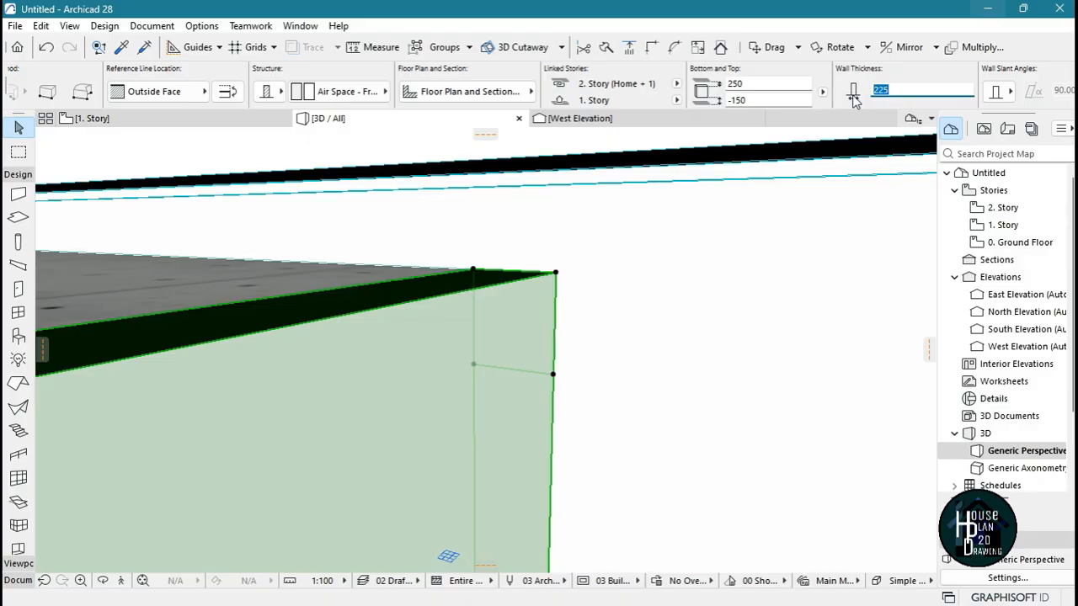
pyautogui.press('Return')
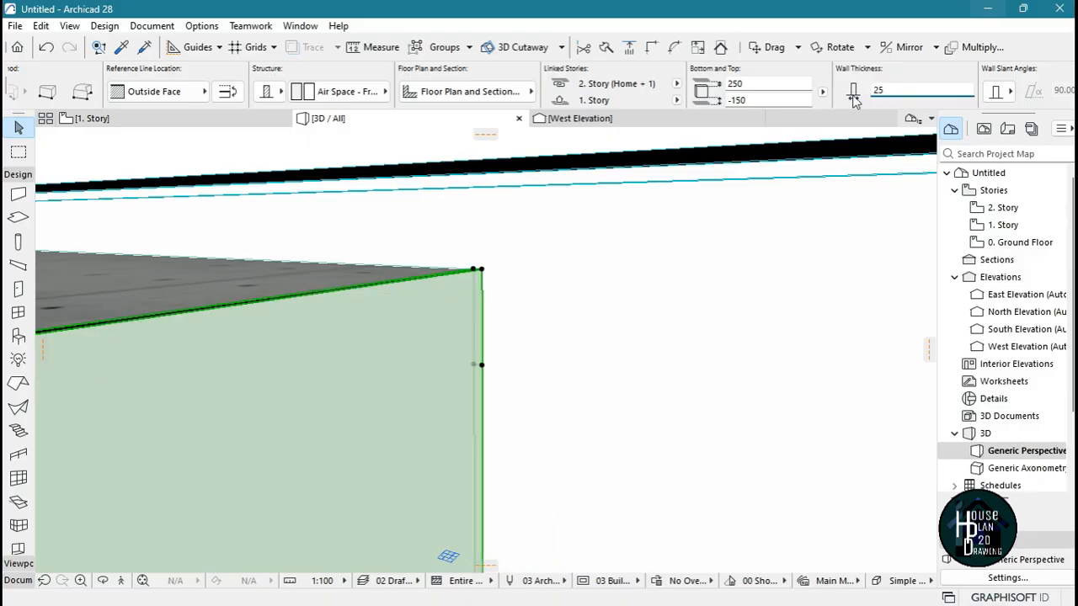
# Examine the balcony's black frame and the front facade from several angles and close up
pyautogui.click(122, 580)
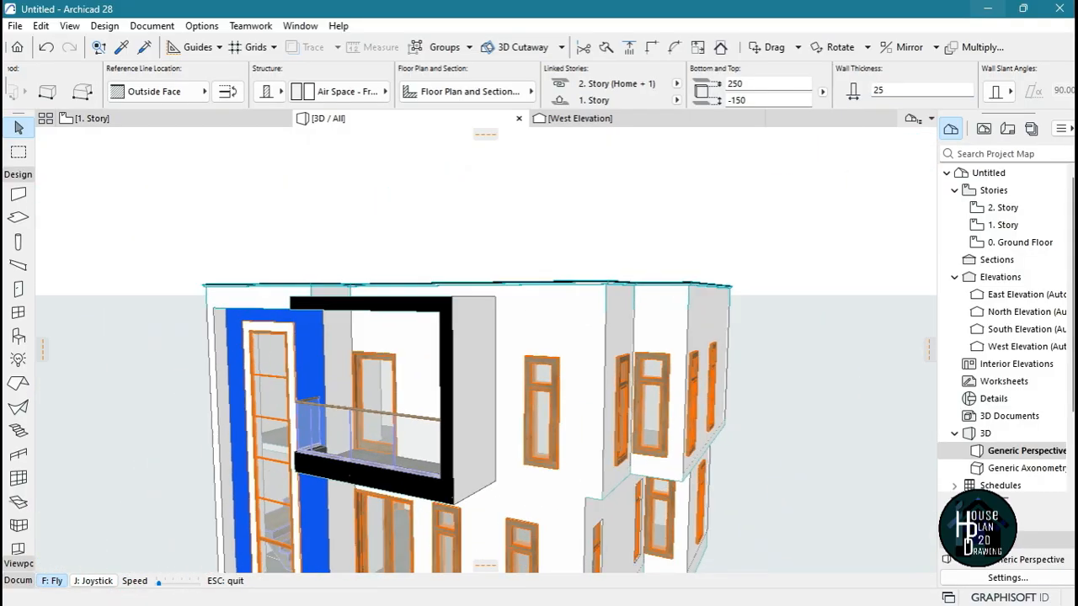
pyautogui.press('Escape')
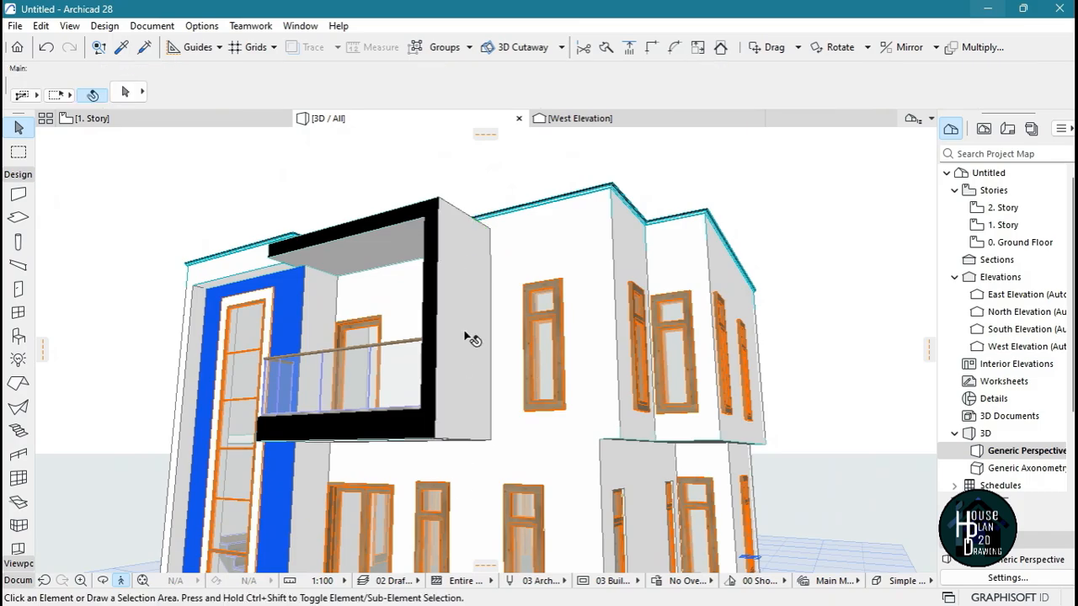
pyautogui.click(120, 580)
pyautogui.press('Right')
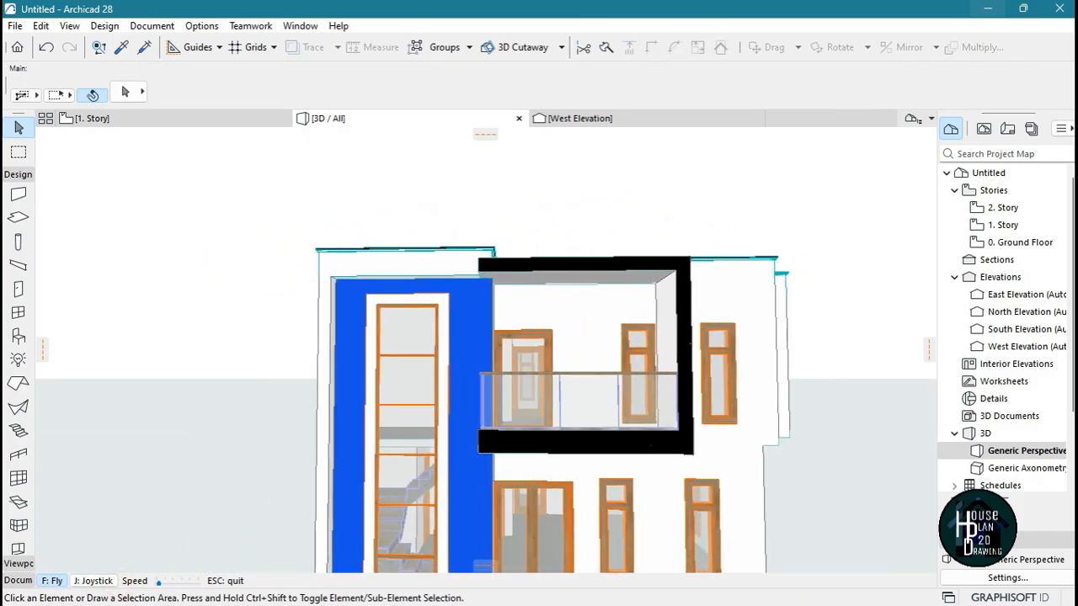
pyautogui.press('Down')
pyautogui.press('Up')
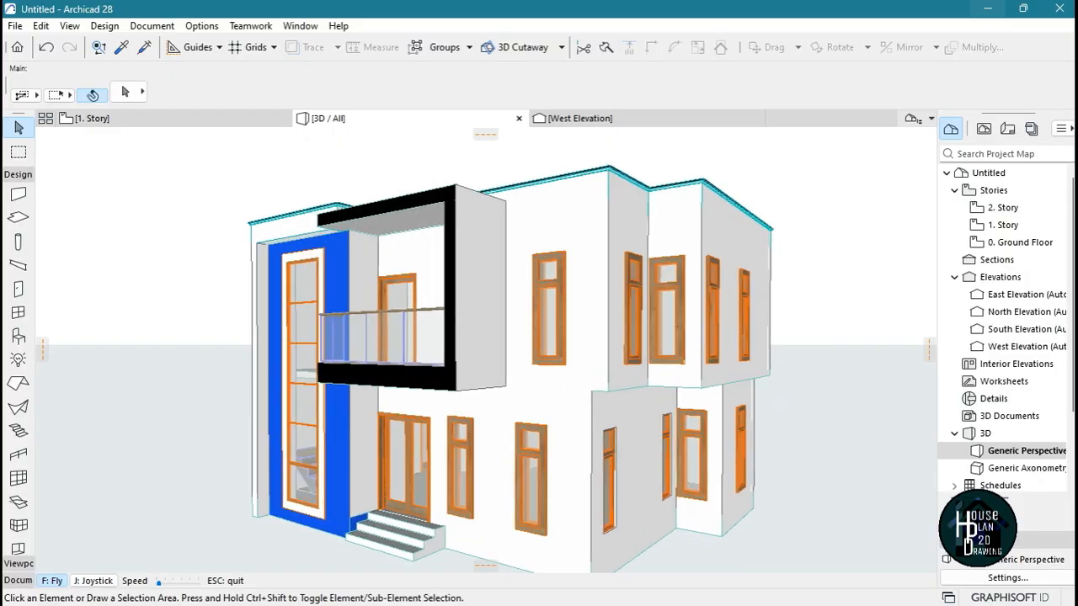
pyautogui.press('Left')
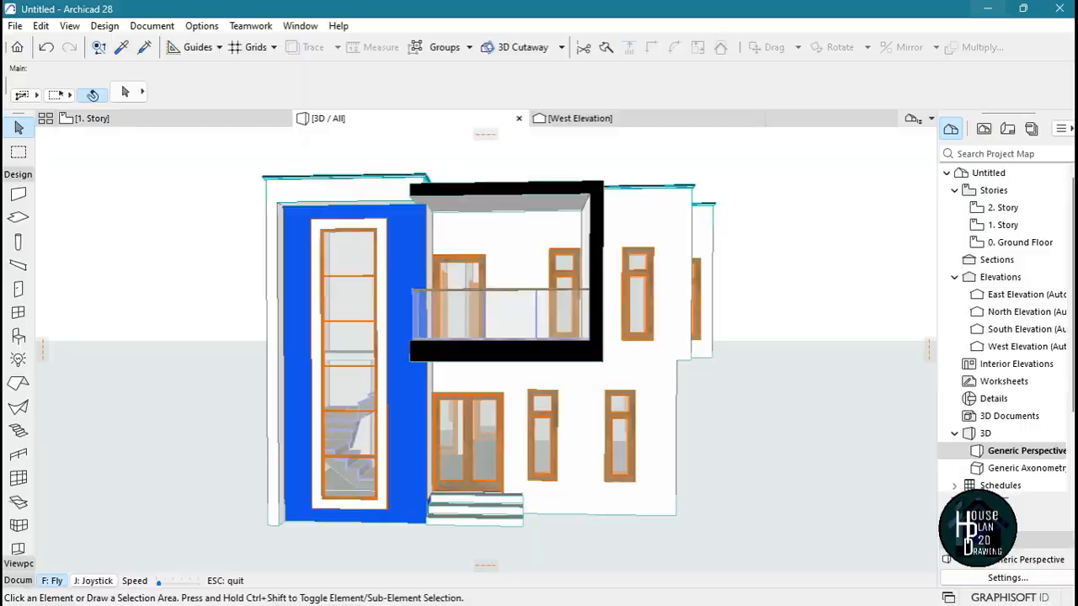
pyautogui.press('Up')
pyautogui.press('Down')
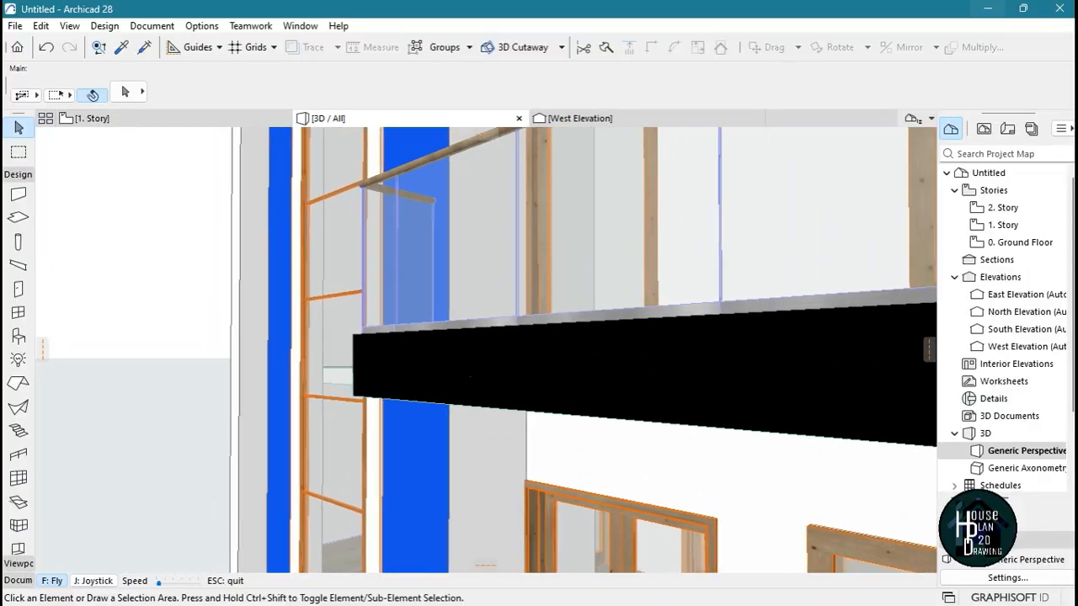
pyautogui.press('Up')
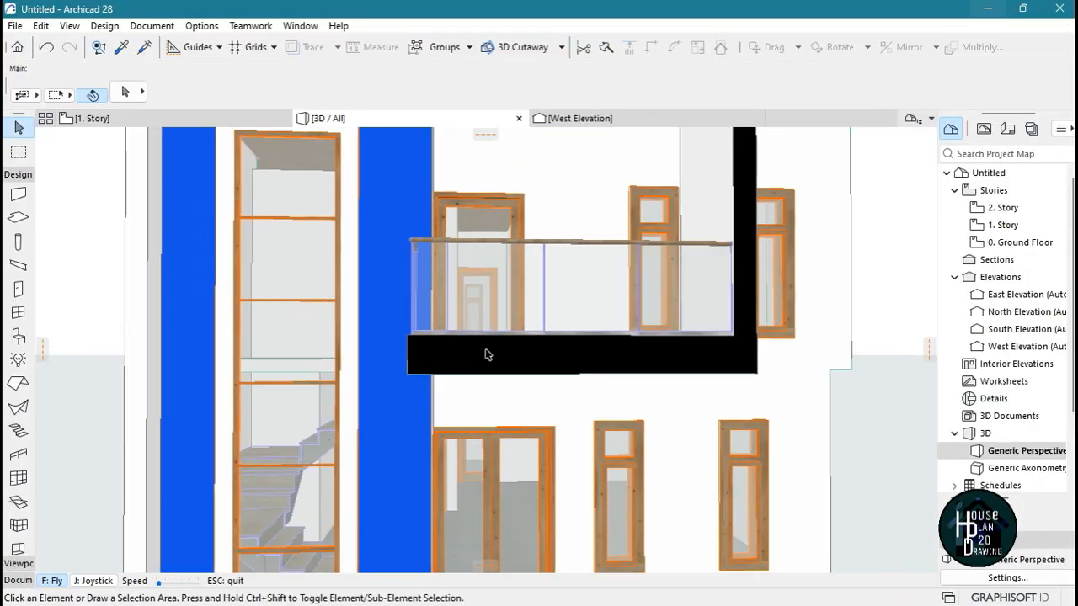
pyautogui.press('Escape')
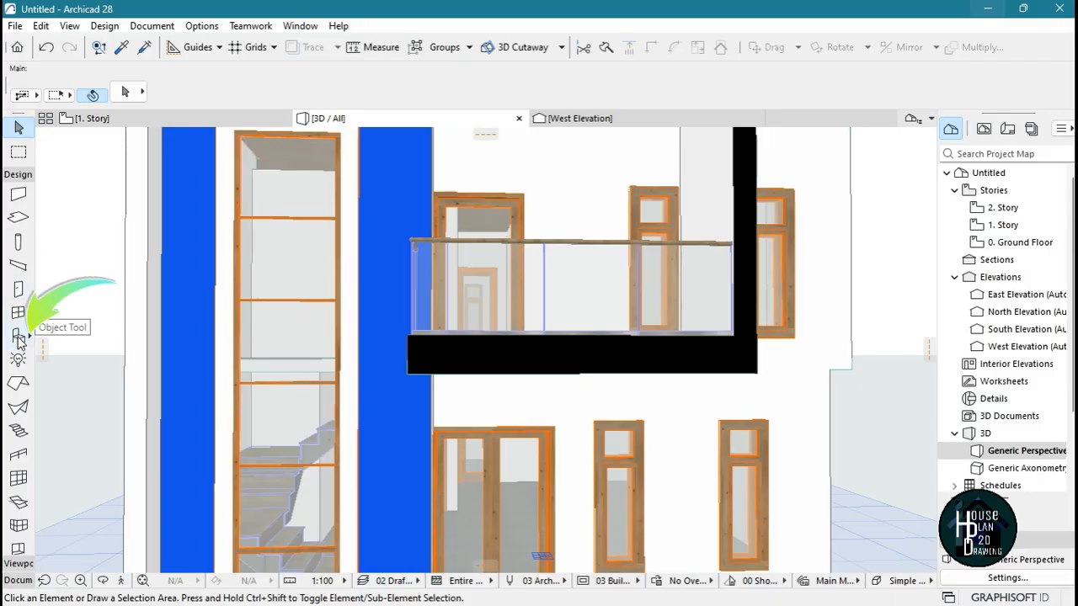
# Search the object library for "text" and make Text 3D the object ready for placement
pyautogui.click(19, 336)
pyautogui.hotkey('ctrl', 't')
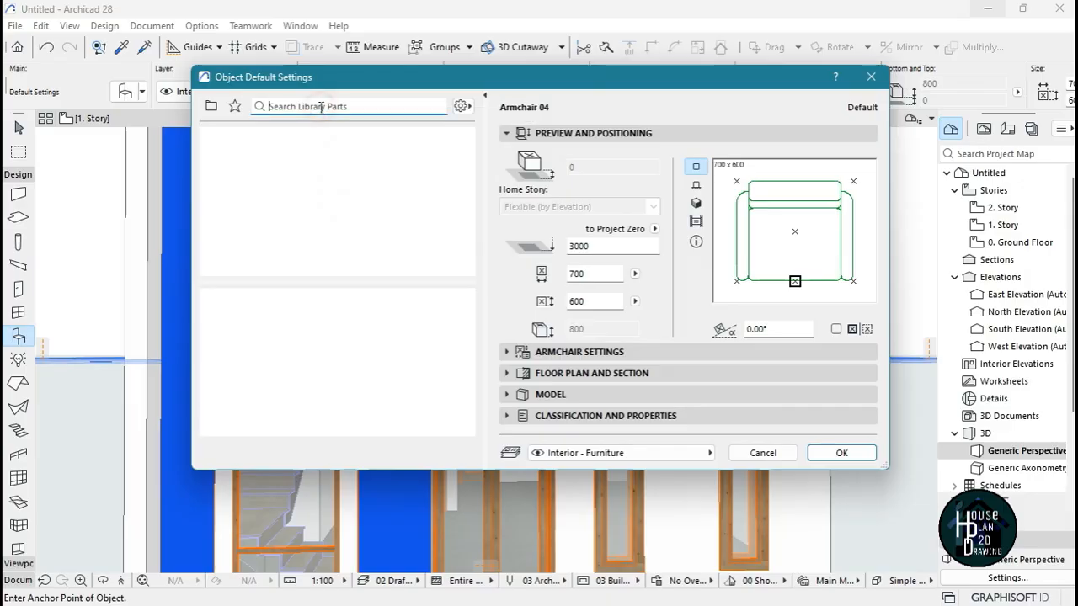
pyautogui.write('text')
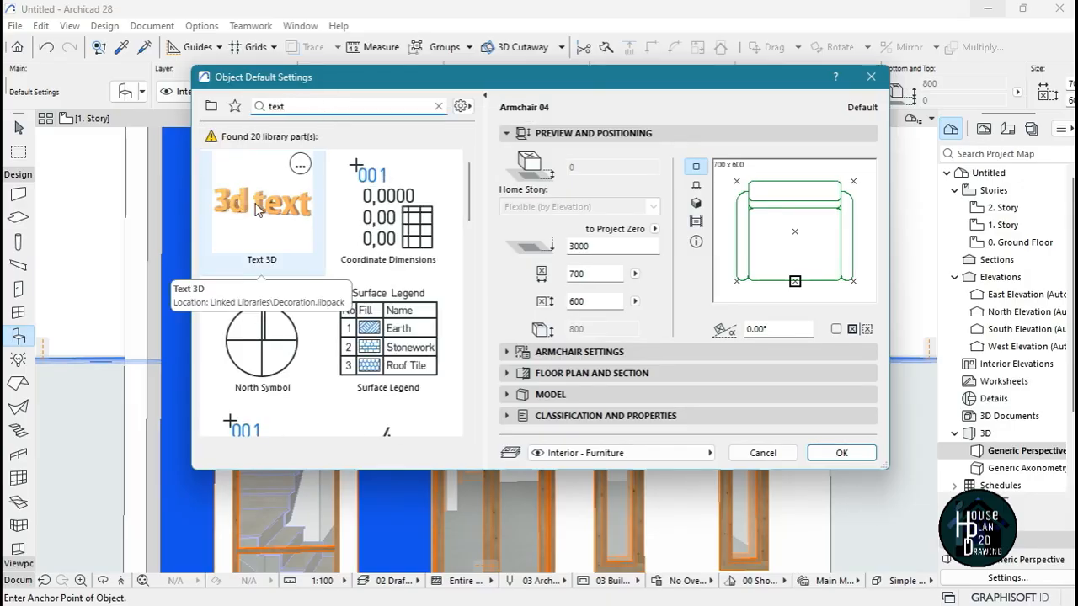
pyautogui.click(256, 197)
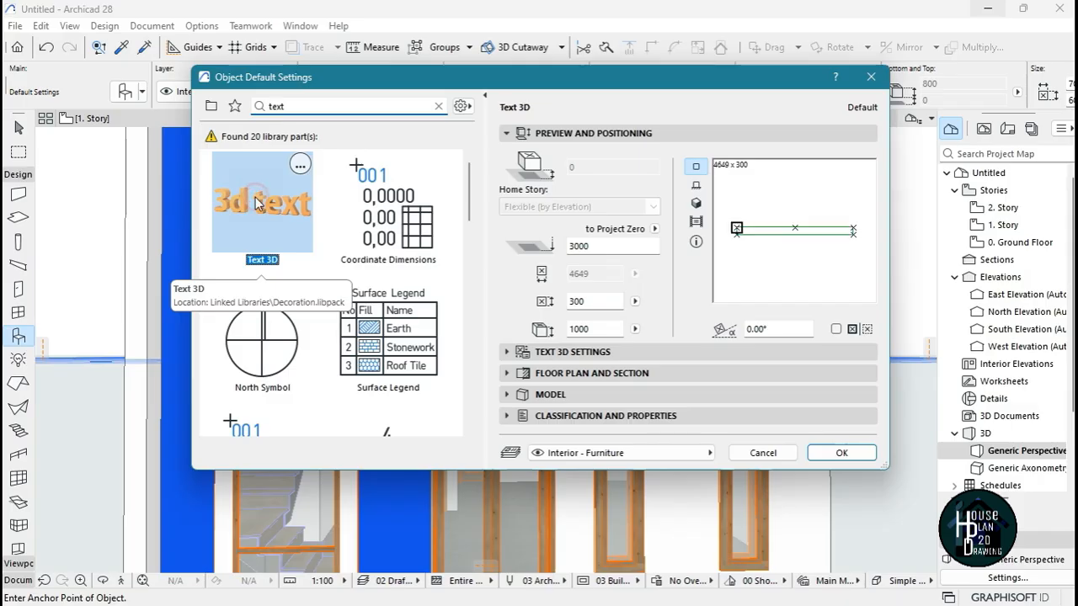
pyautogui.click(841, 453)
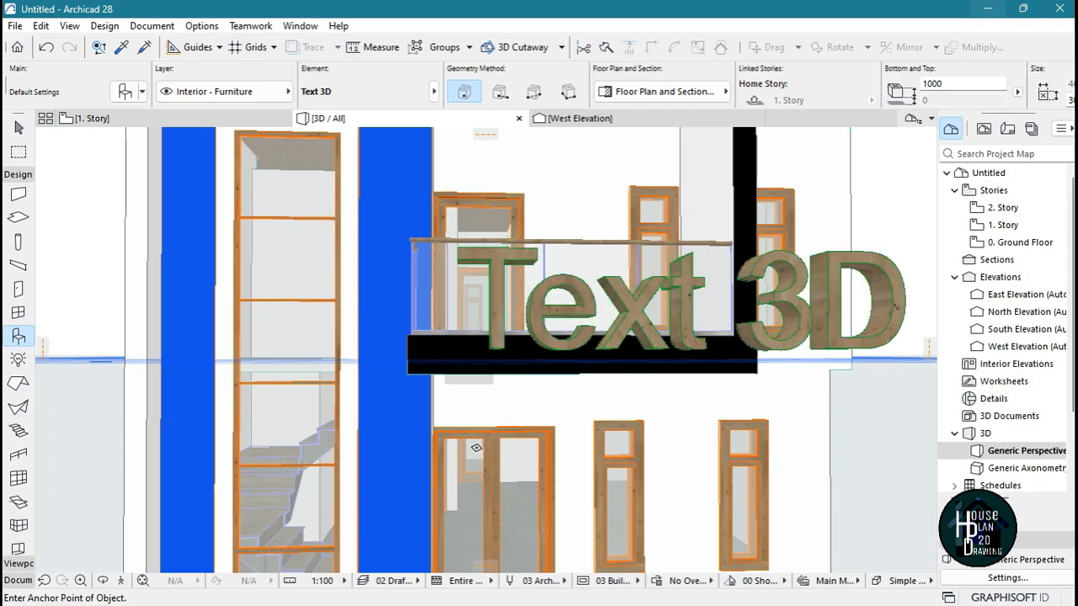
# Change the wording of the placed Text 3D object in front of the balcony to 3451
pyautogui.press('Escape')
pyautogui.scroll(-3, 470, 311)
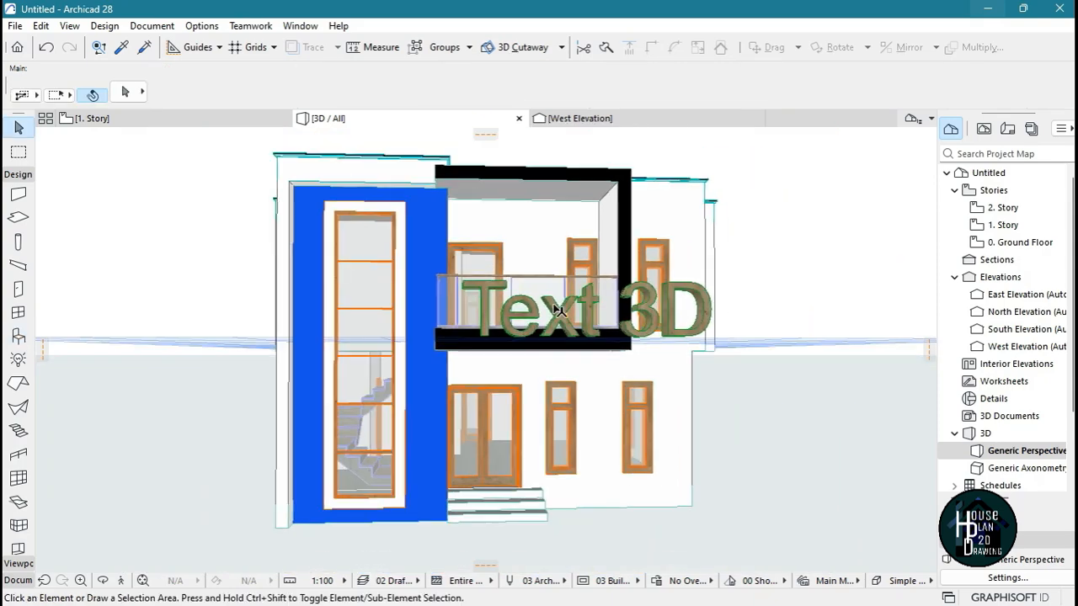
pyautogui.scroll(2, 681, 283)
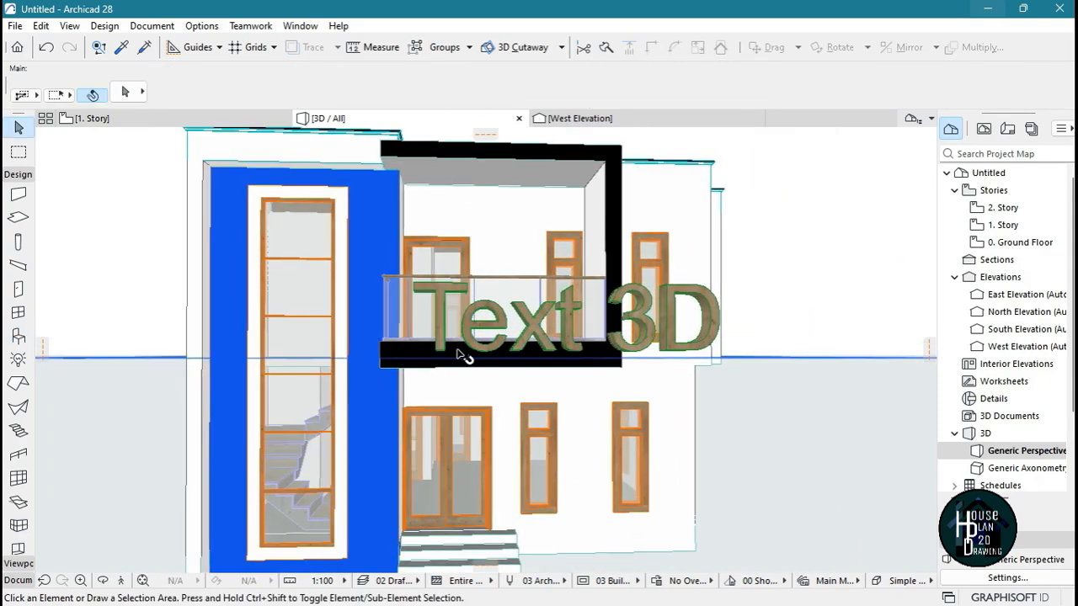
pyautogui.click(679, 352)
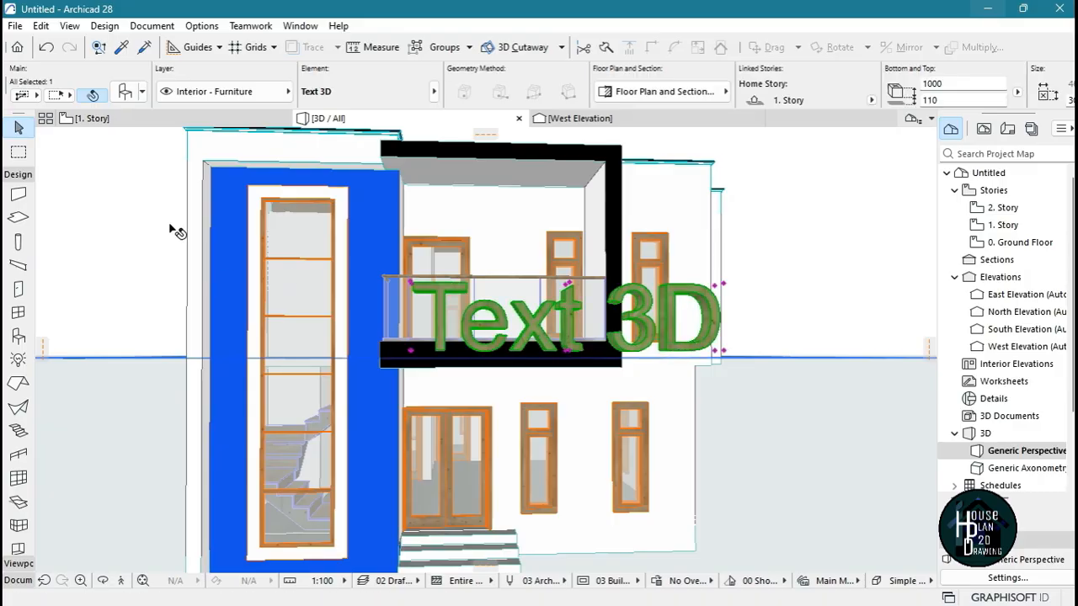
pyautogui.doubleClick(443, 289)
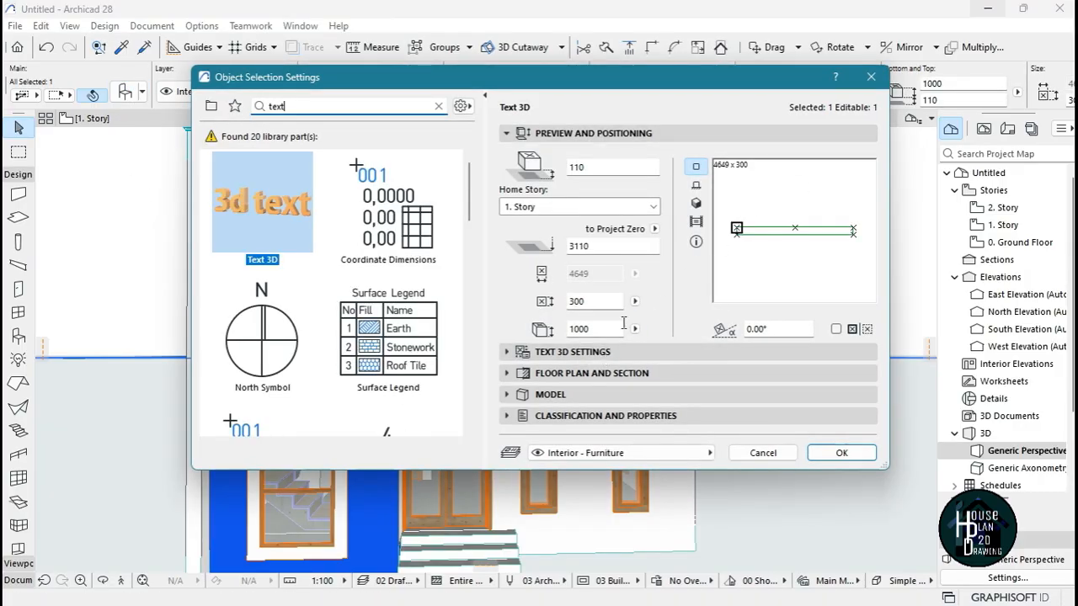
pyautogui.click(582, 354)
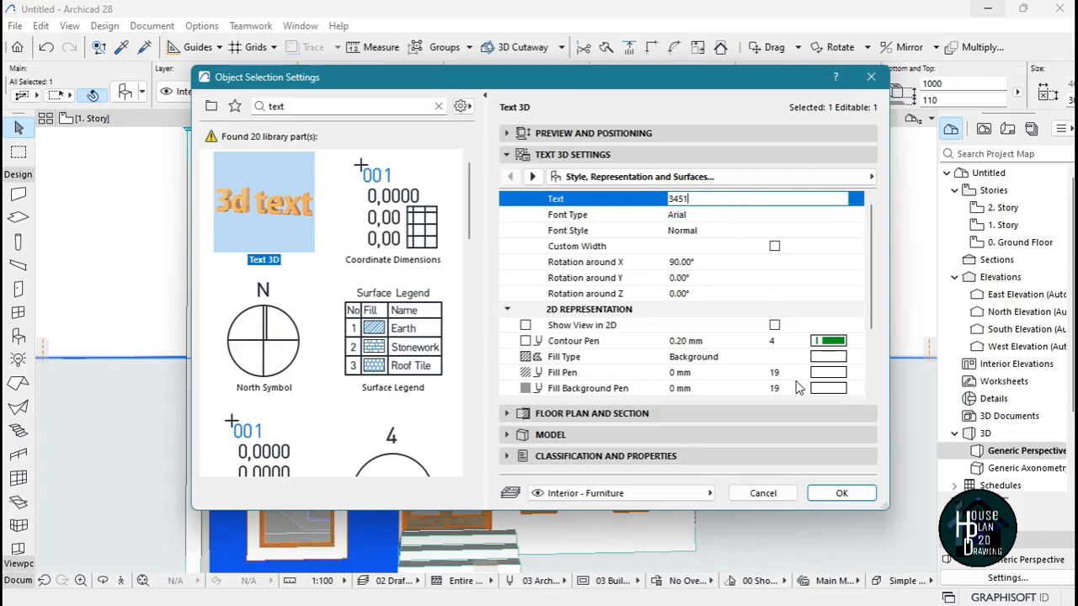
pyautogui.click(845, 497)
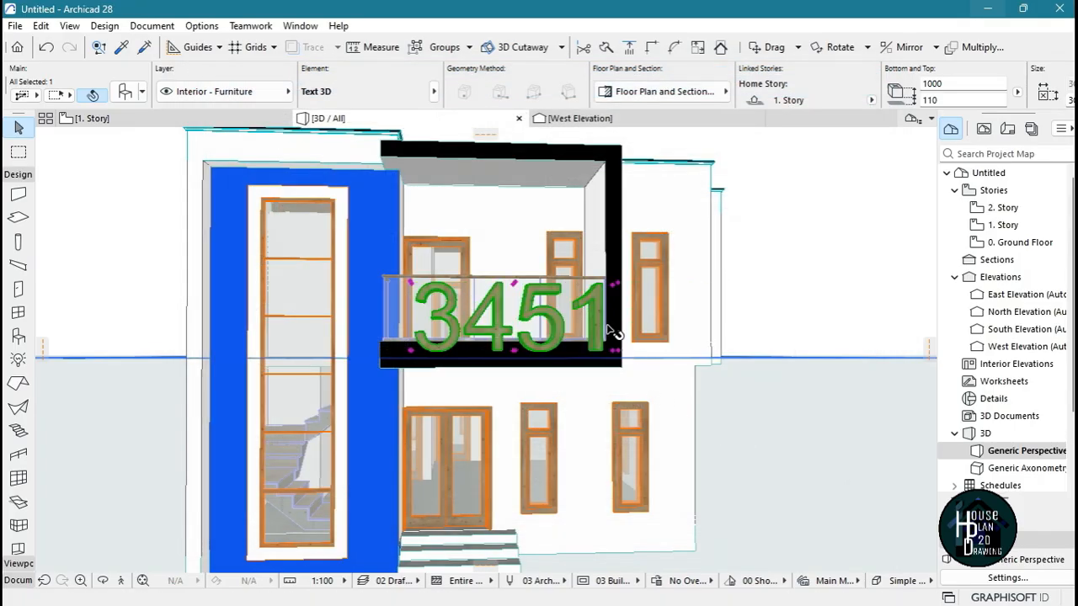
pyautogui.press('Escape')
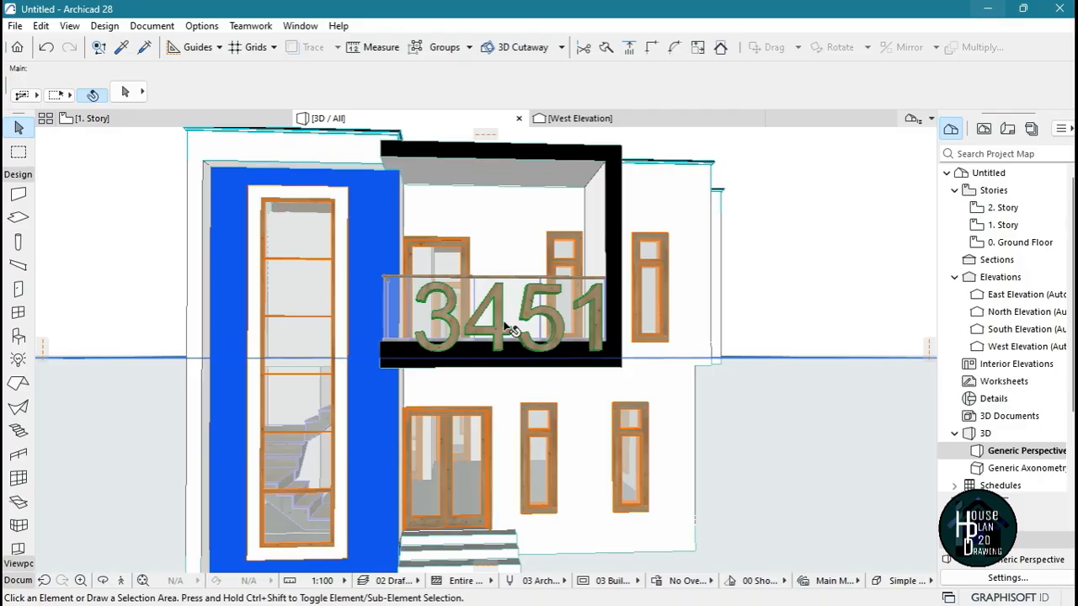
# On the 1. Story floor plan, stretch the front edge of the 3451 text back to make it a thin strip against the balcony's outer edge
pyautogui.click(93, 118)
pyautogui.scroll(-5, 519, 293)
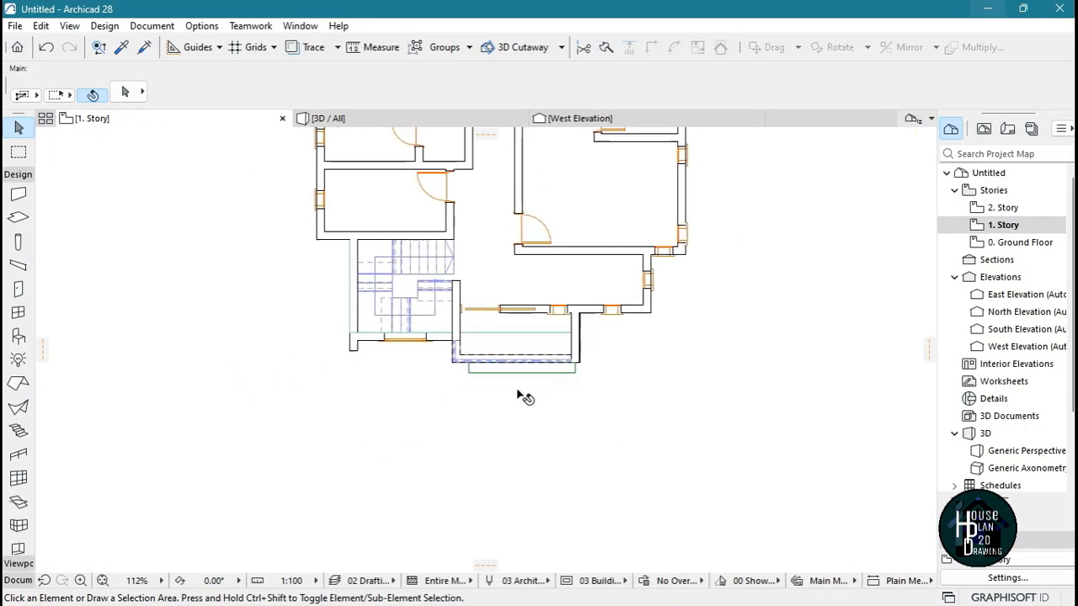
pyautogui.scroll(8, 519, 389)
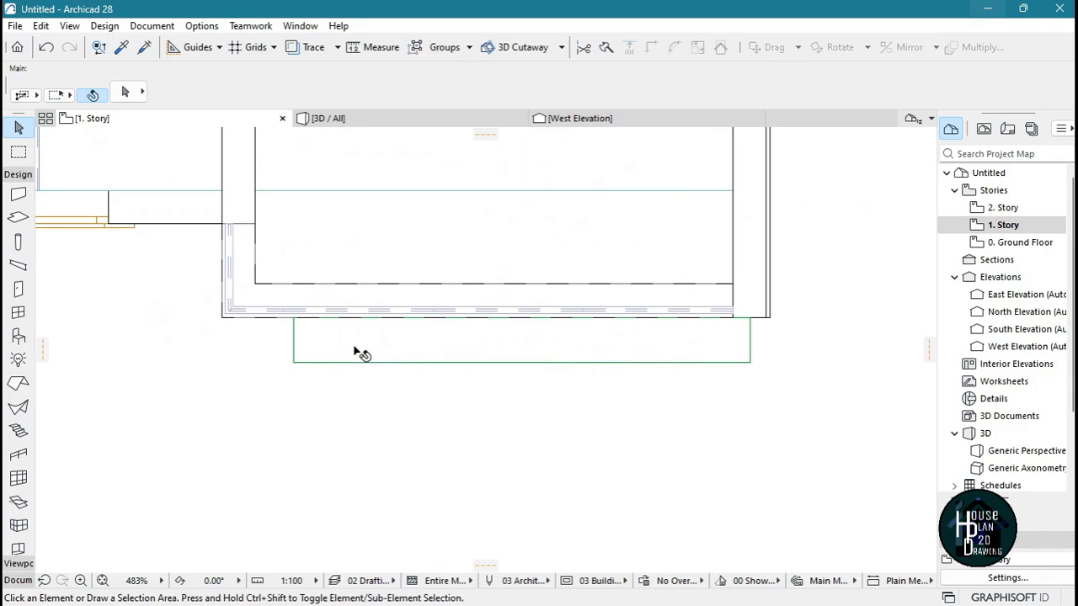
pyautogui.click(319, 338)
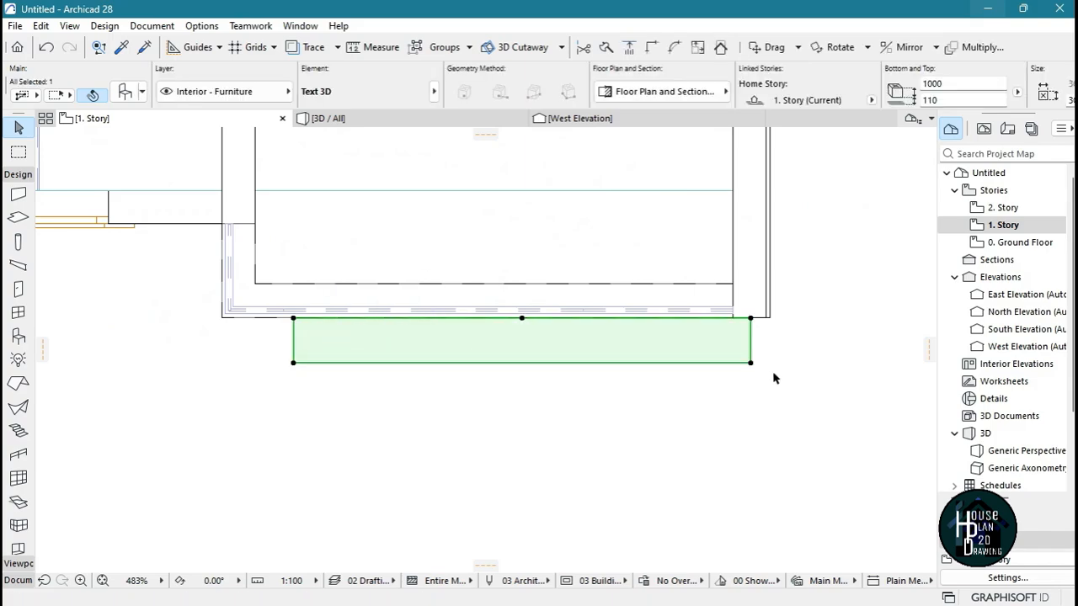
pyautogui.scroll(5, 774, 379)
pyautogui.click(681, 430)
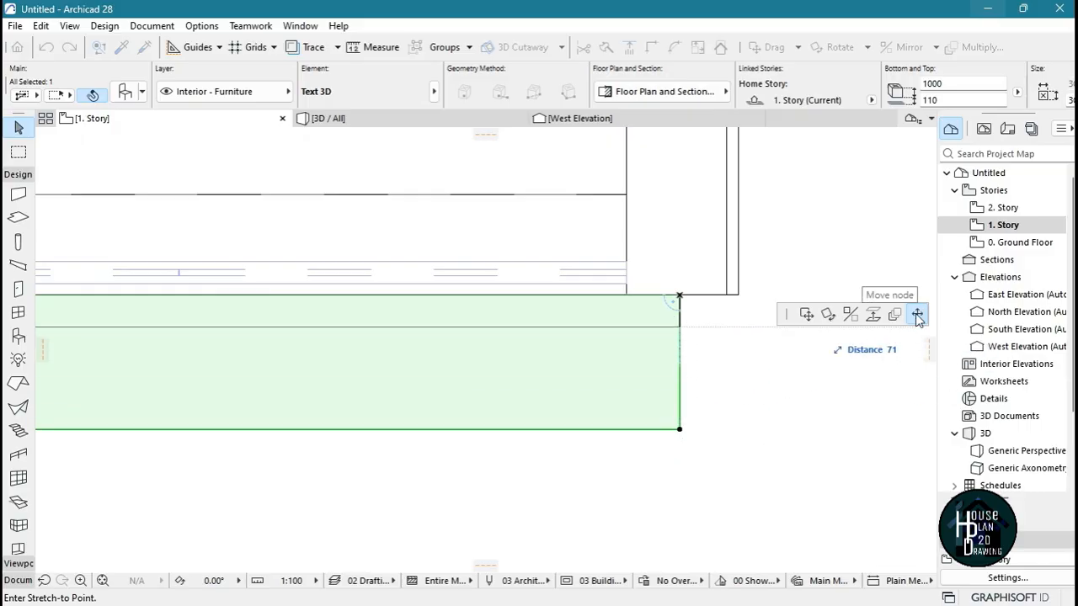
pyautogui.click(679, 295)
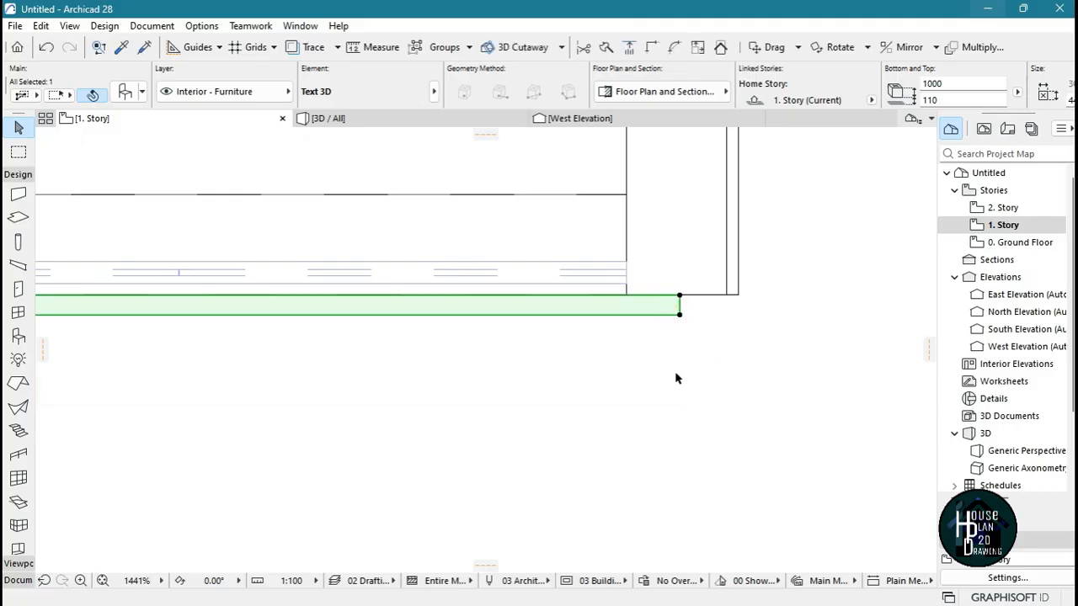
# Open the South Elevation view of the house
pyautogui.scroll(-6, 675, 378)
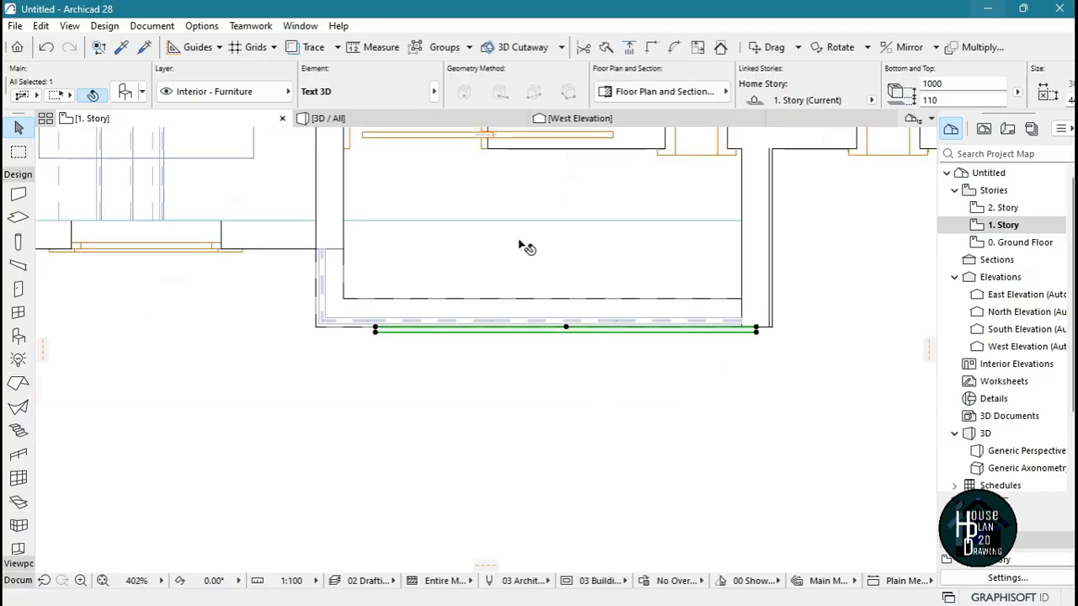
pyautogui.scroll(-12, 684, 290)
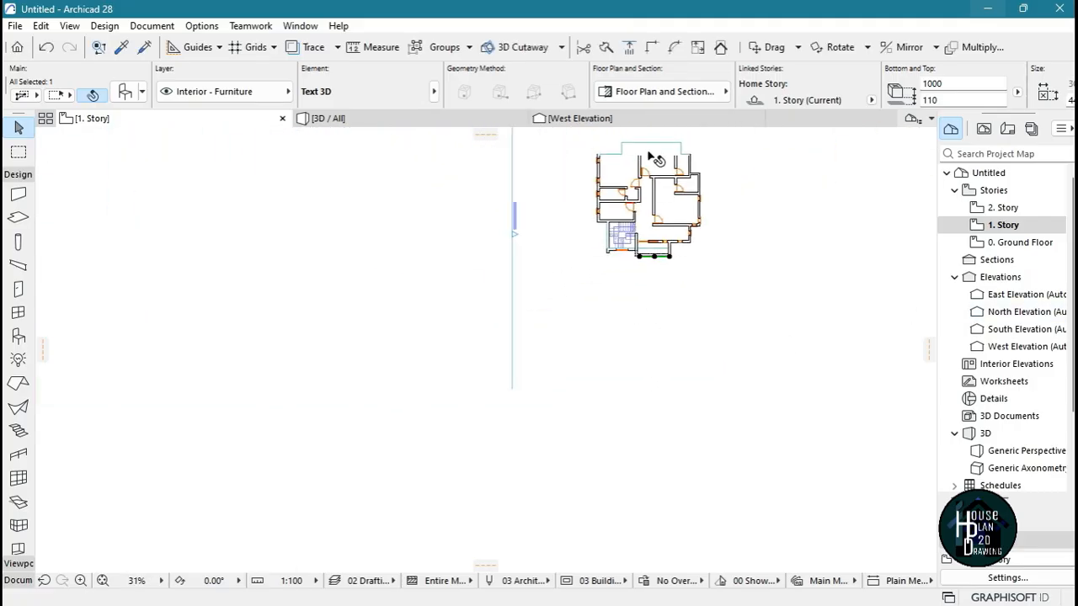
pyautogui.scroll(8, 669, 419)
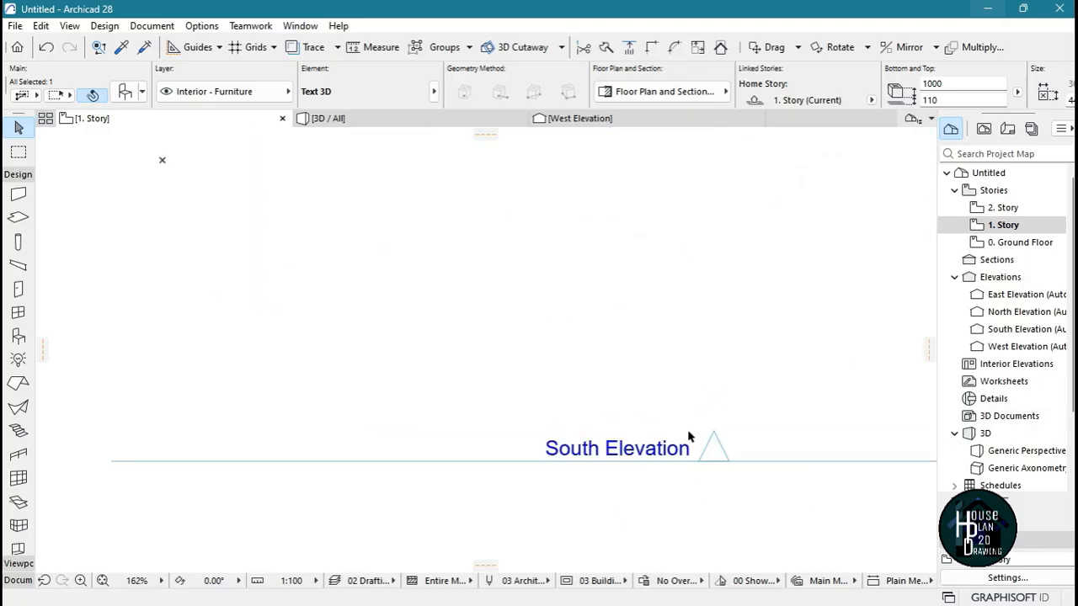
pyautogui.scroll(-9, 689, 436)
pyautogui.scroll(8, 570, 333)
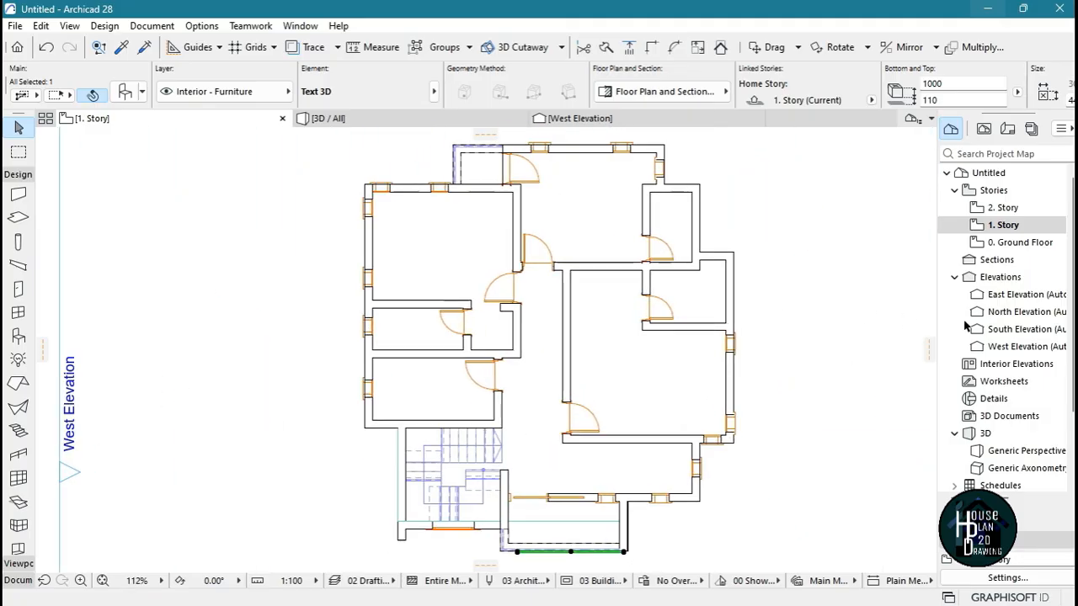
pyautogui.doubleClick(1013, 330)
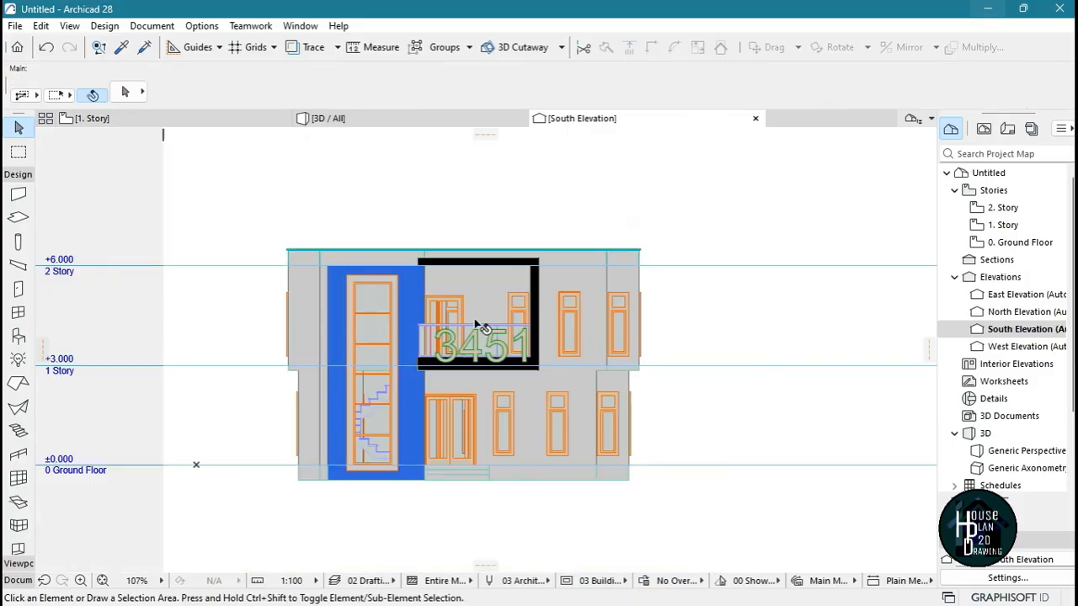
# Shrink the 3451 text in the South Elevation to a height of about 323 by stretching its upper corner node
pyautogui.scroll(10, 478, 326)
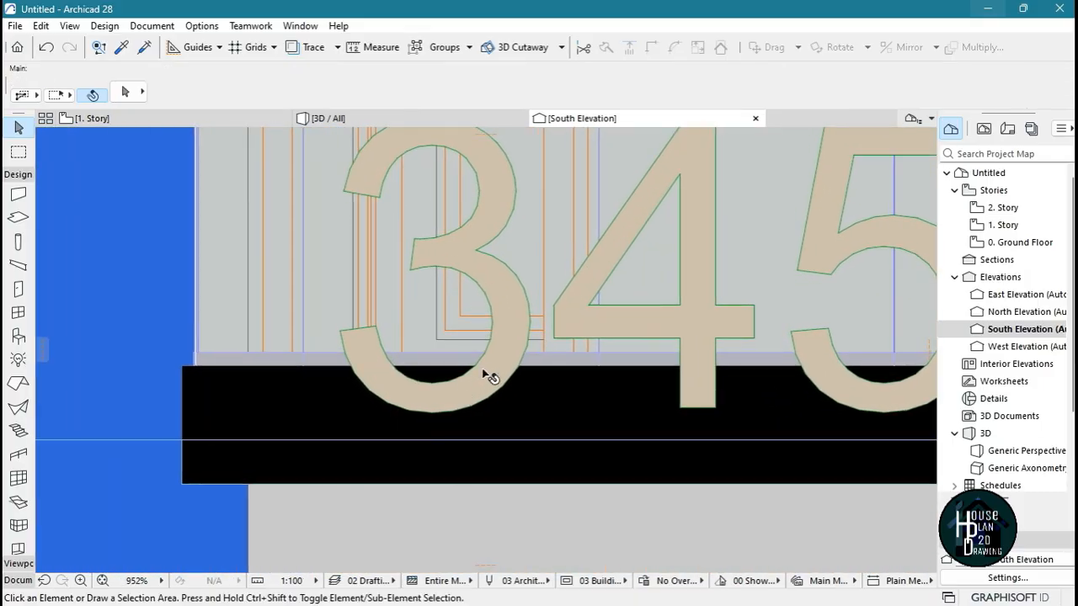
pyautogui.click(491, 377)
pyautogui.scroll(-7, 493, 379)
pyautogui.scroll(4, 499, 328)
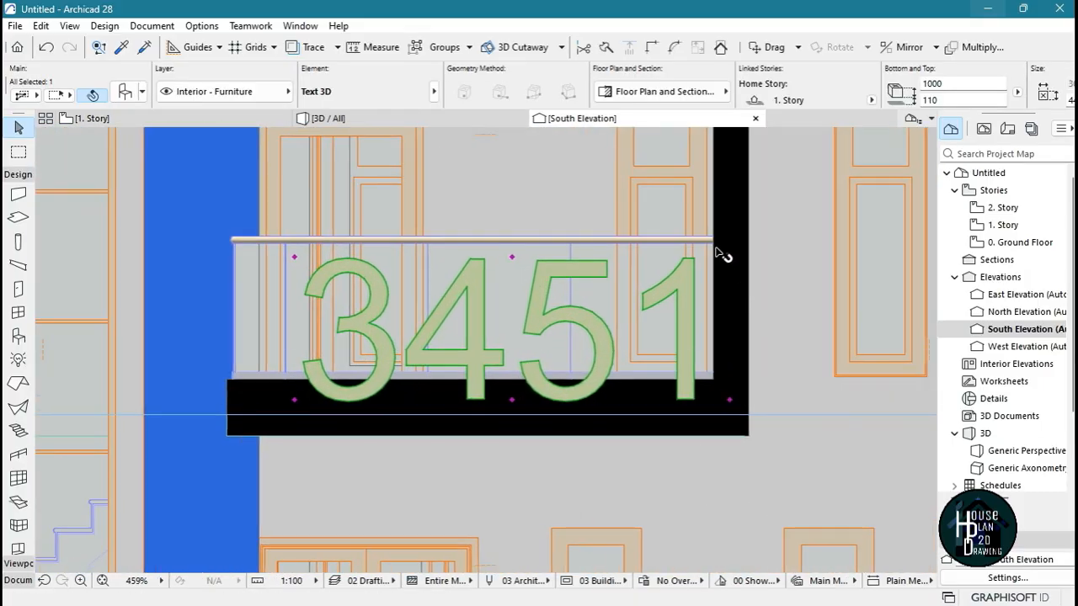
pyautogui.click(730, 257)
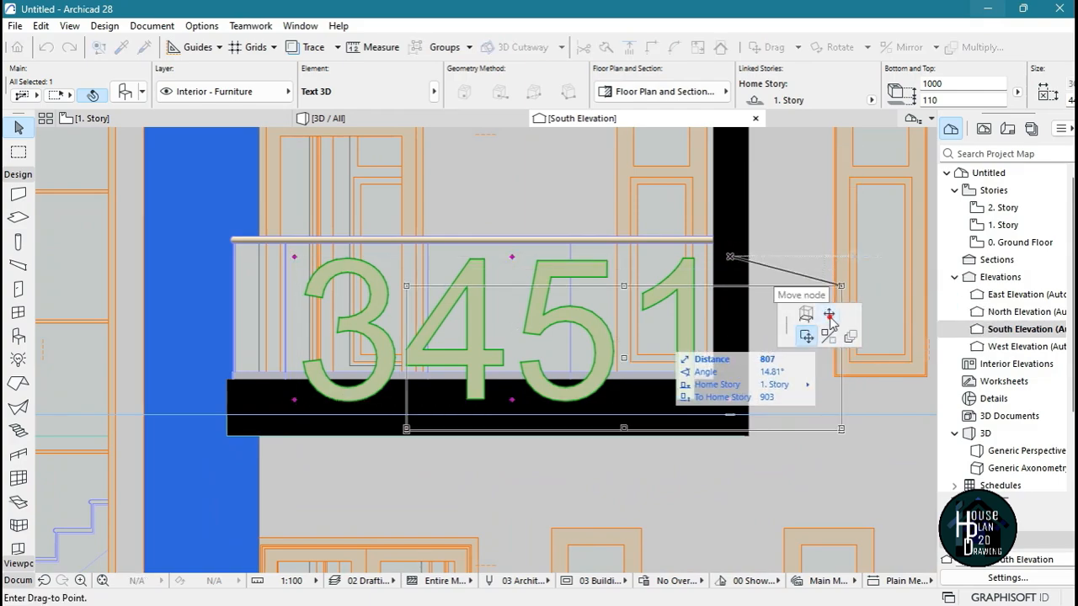
pyautogui.click(830, 316)
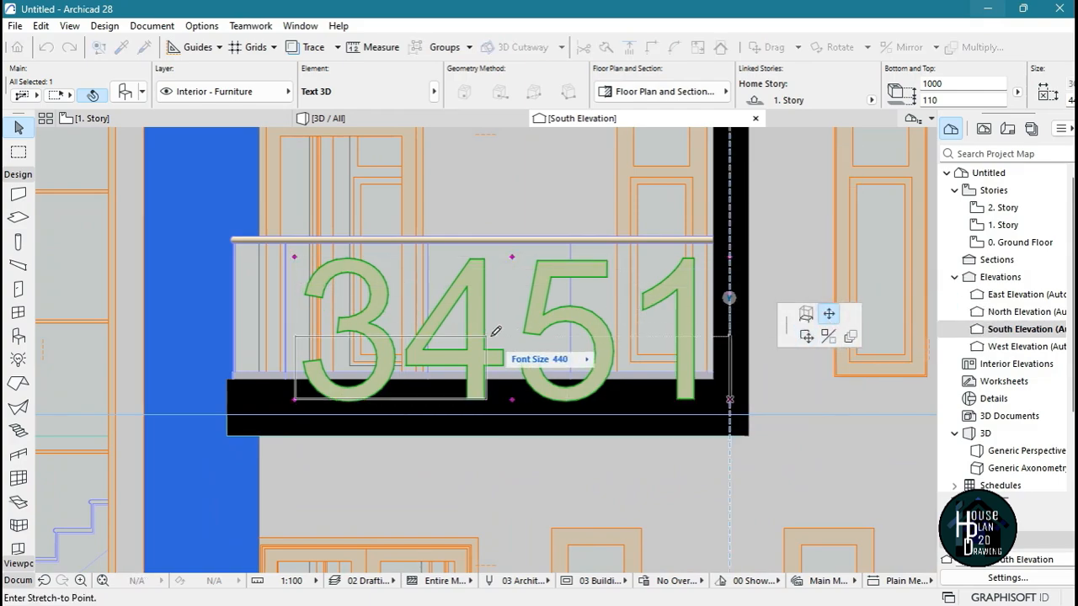
pyautogui.click(442, 357)
pyautogui.scroll(5, 289, 413)
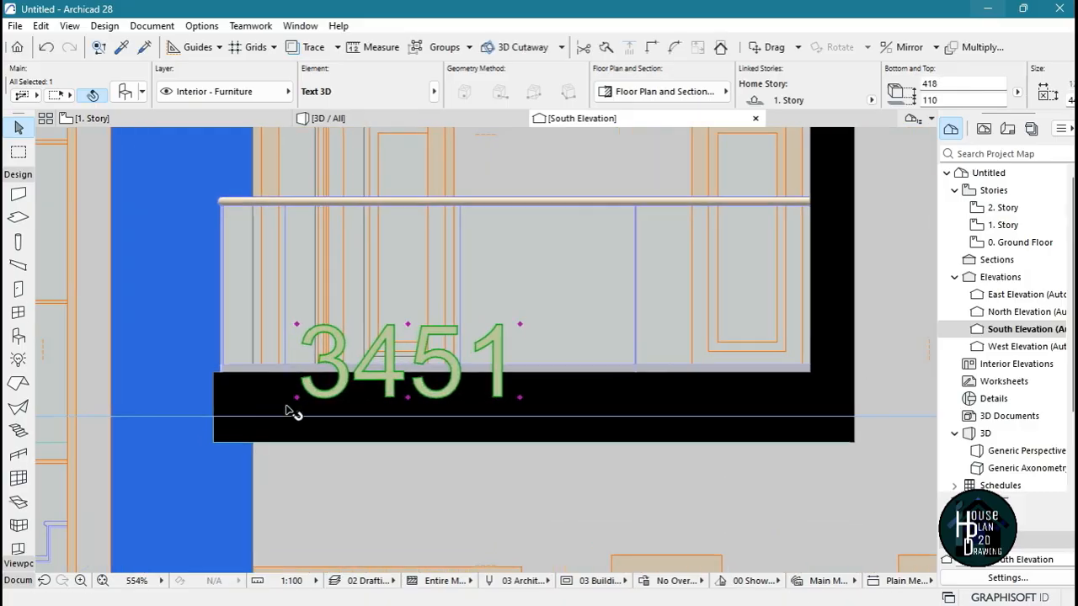
pyautogui.click(849, 211)
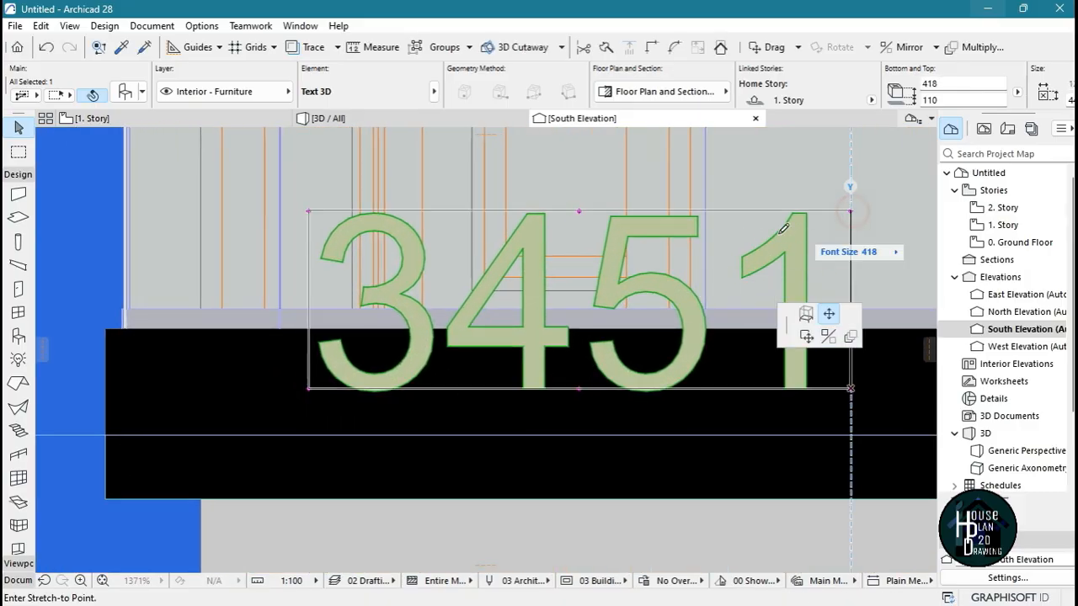
pyautogui.click(744, 244)
pyautogui.scroll(-2, 514, 265)
pyautogui.scroll(1, 546, 253)
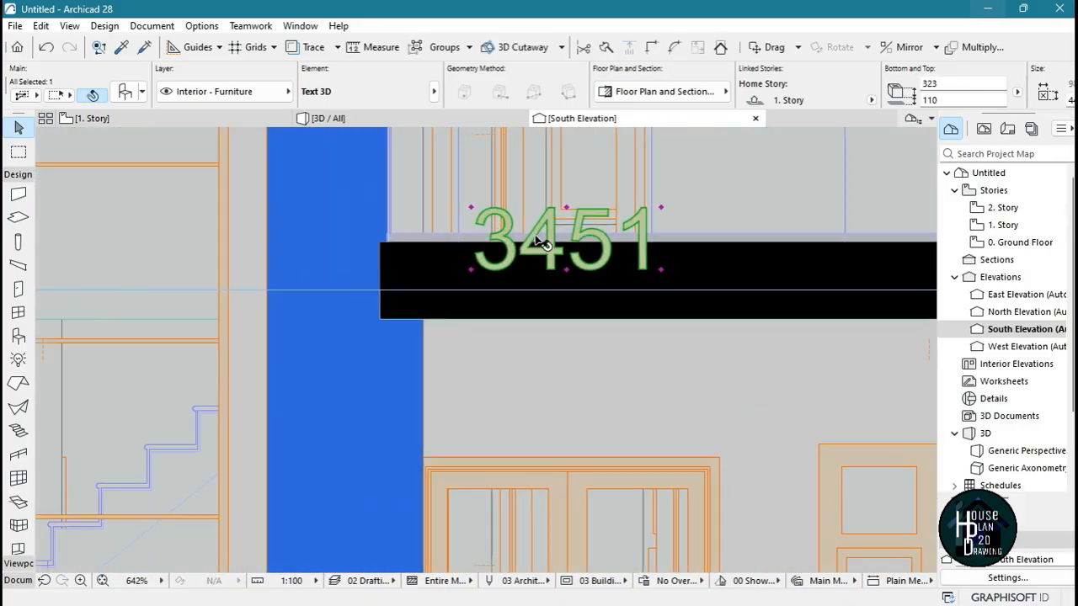
# Move the 3451 text onto the left end of the balcony's black slab edge, about 109 below the story level
pyautogui.hotkey('ctrl', 'd')
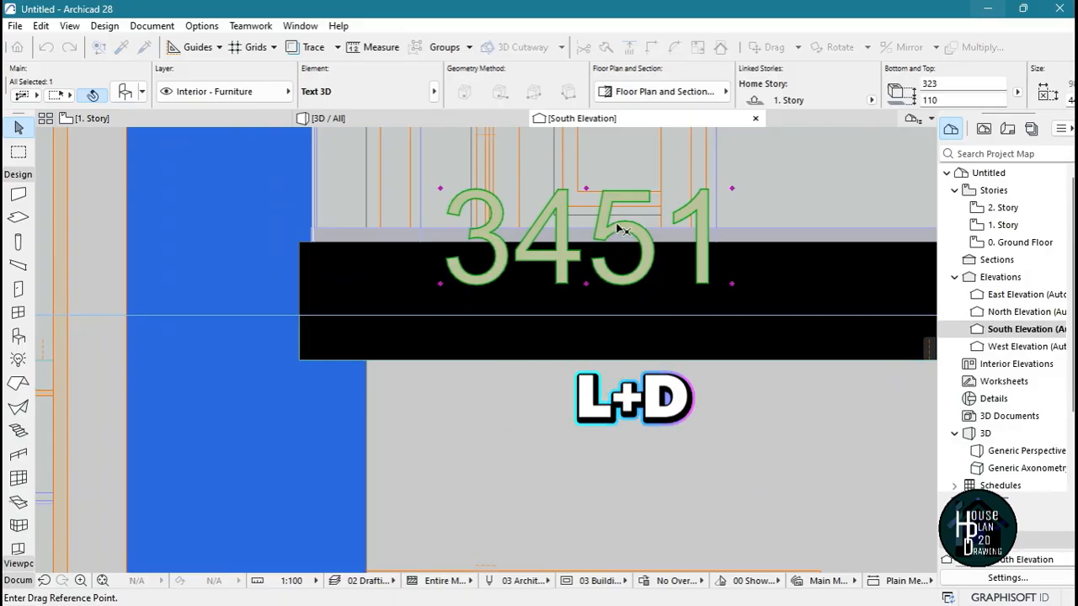
pyautogui.click(618, 223)
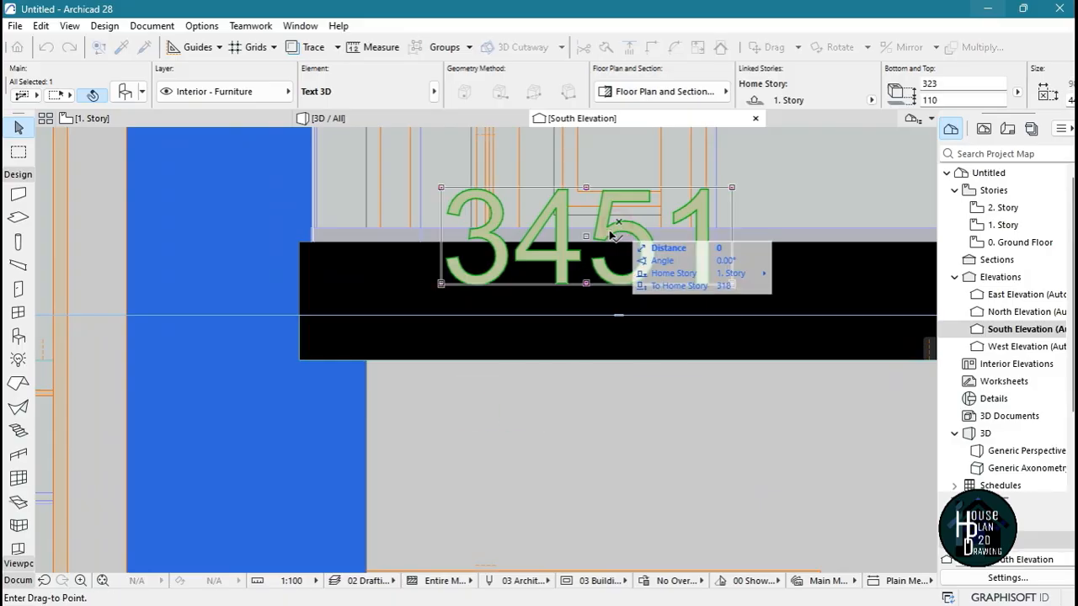
pyautogui.click(524, 289)
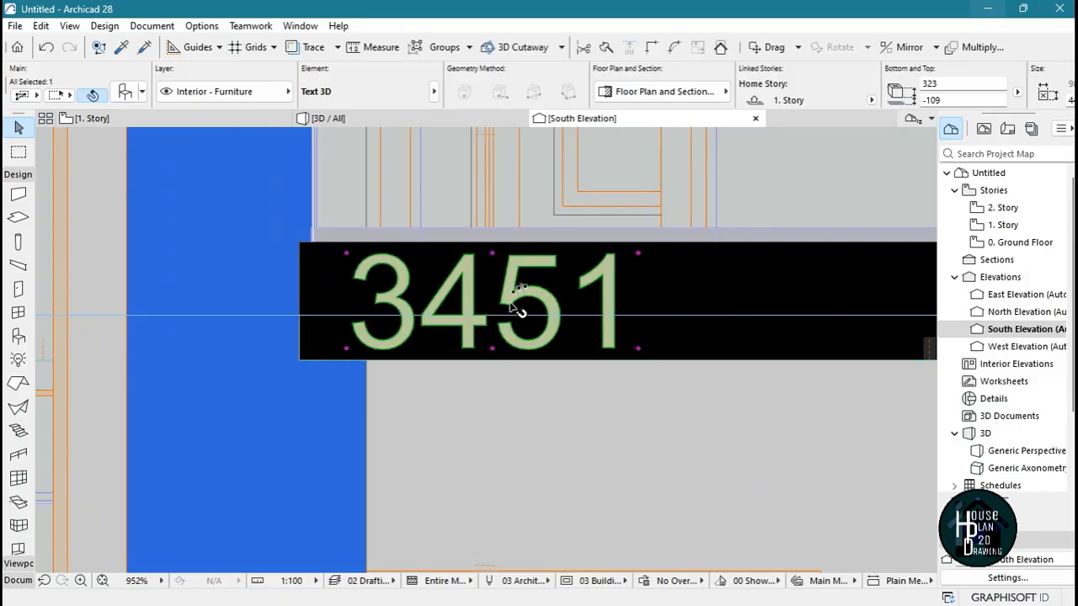
pyautogui.press('Escape')
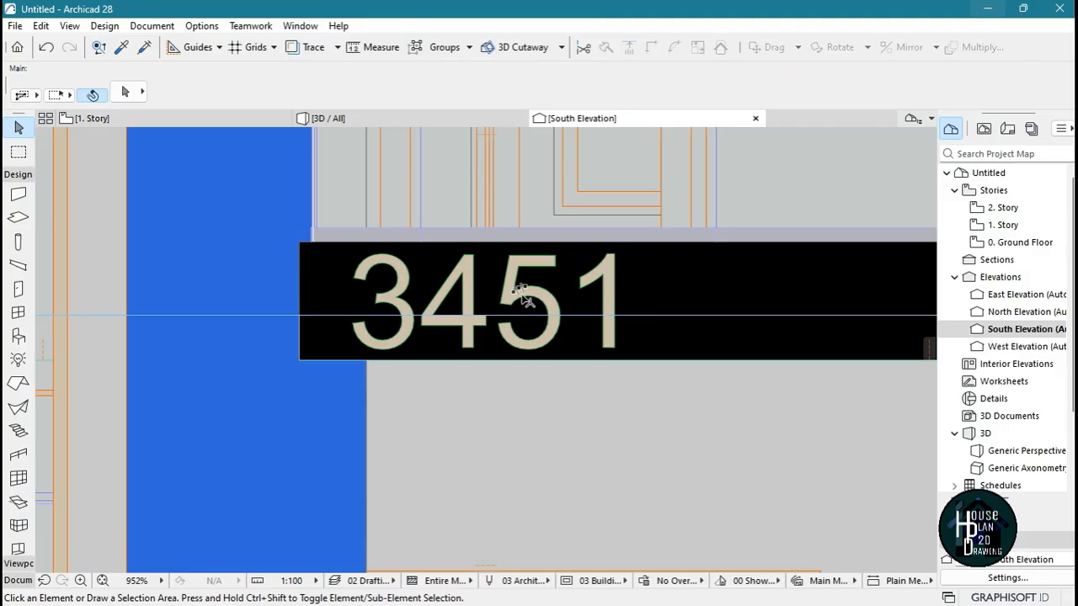
pyautogui.scroll(-10, 532, 303)
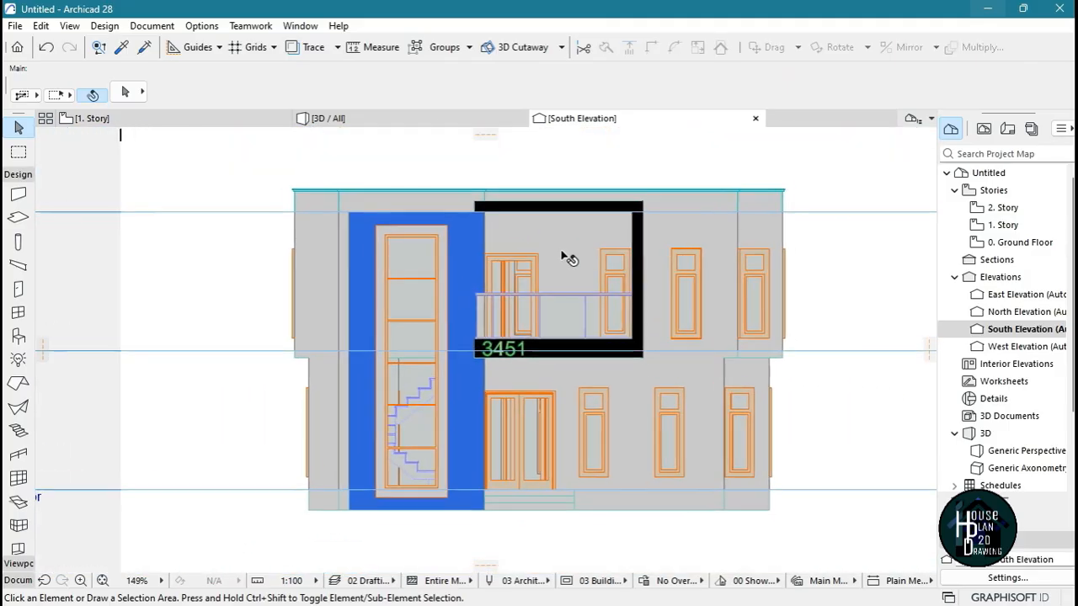
# Return to the 3D view of the house and inspect the 3451 text on the balcony's slab edge up close
pyautogui.click(349, 119)
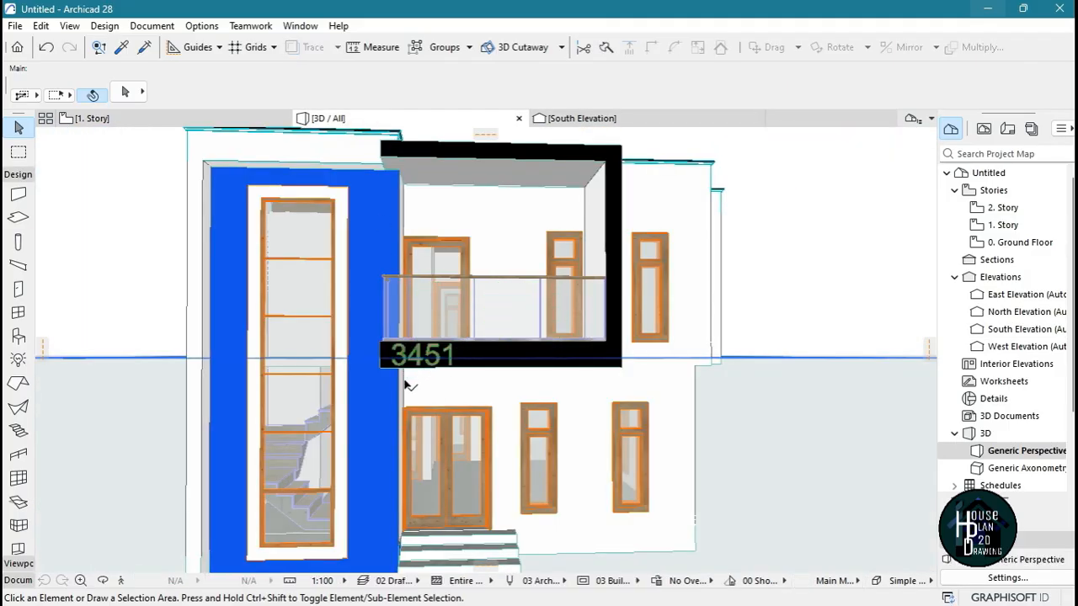
pyautogui.click(121, 581)
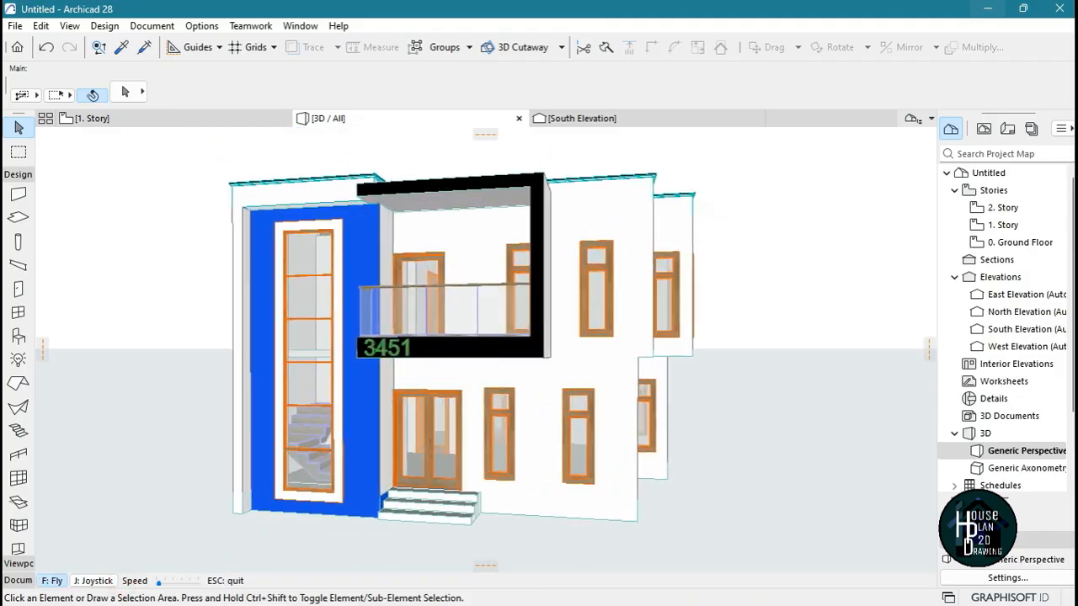
pyautogui.press('Left')
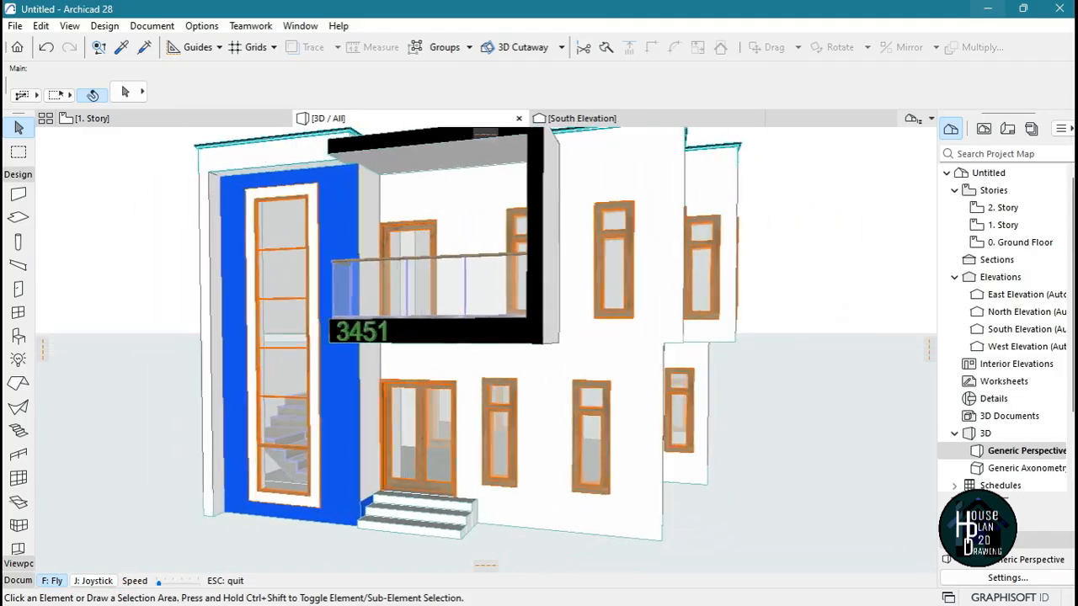
pyautogui.press('Up')
pyautogui.press('Escape')
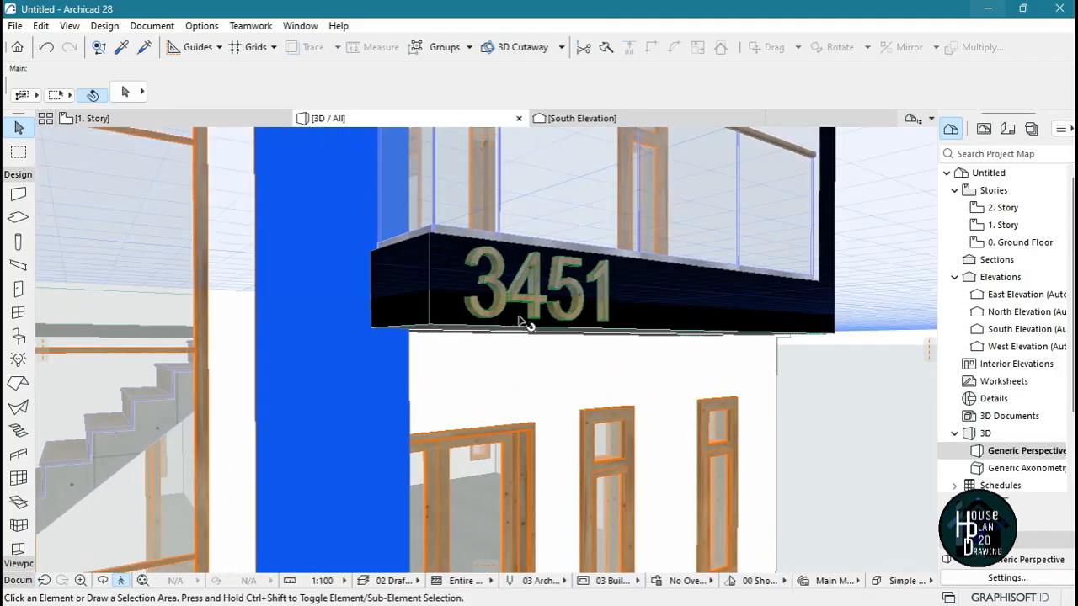
# Override the surfaces of the 3451 text with Paint - Titanium White
pyautogui.click(537, 299)
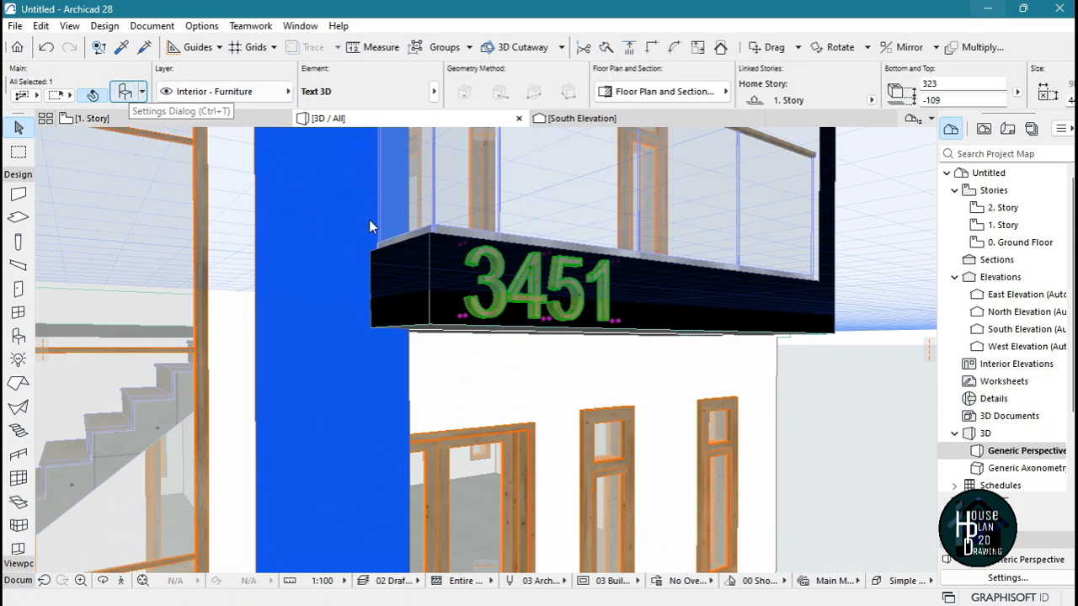
pyautogui.hotkey('ctrl', 't')
pyautogui.click(541, 434)
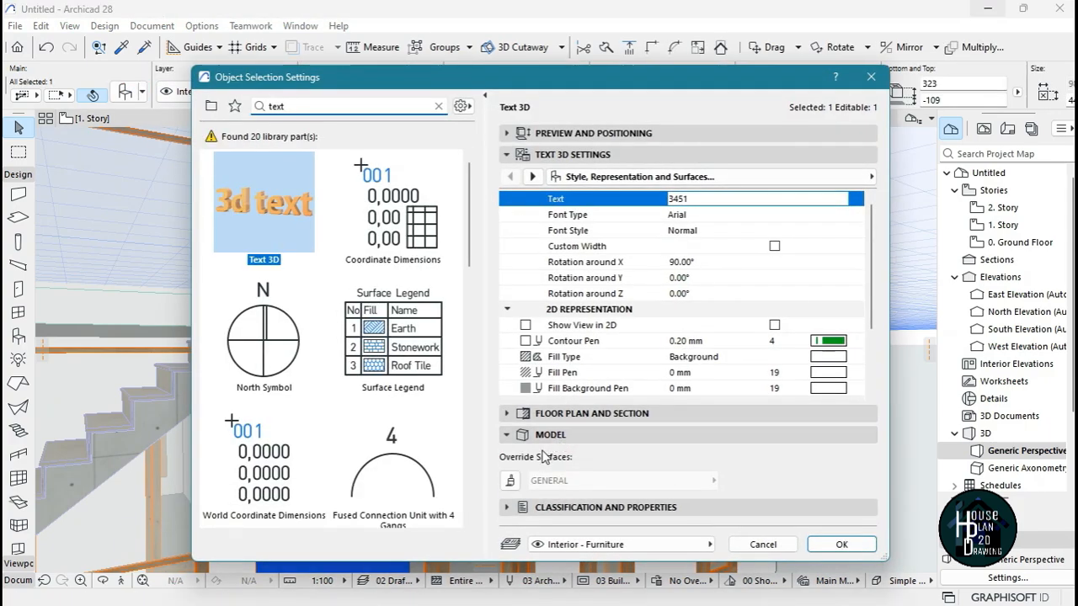
pyautogui.click(510, 484)
pyautogui.click(565, 488)
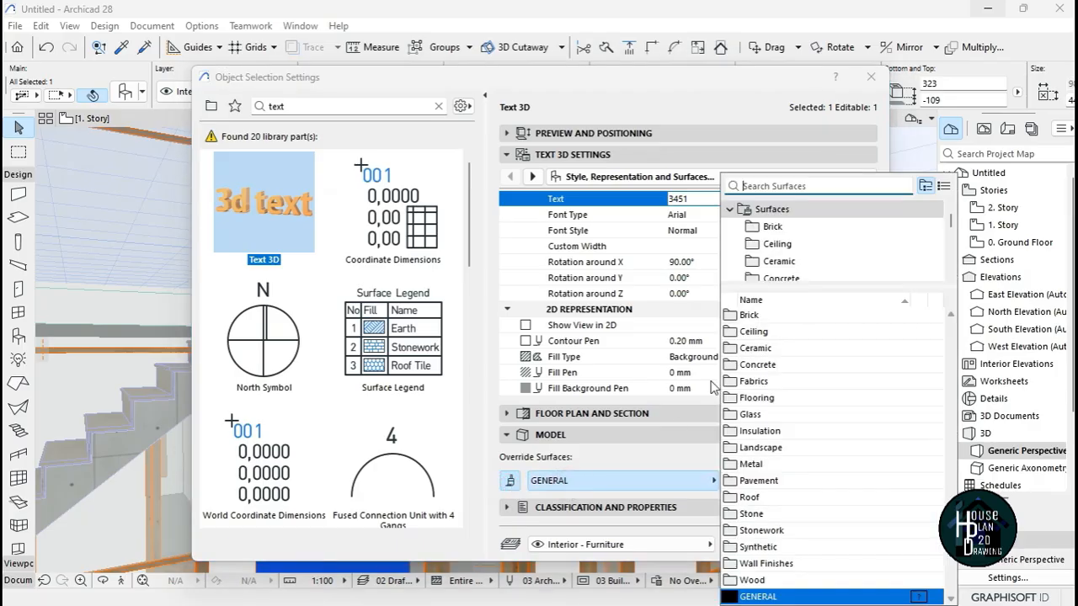
pyautogui.write('ti')
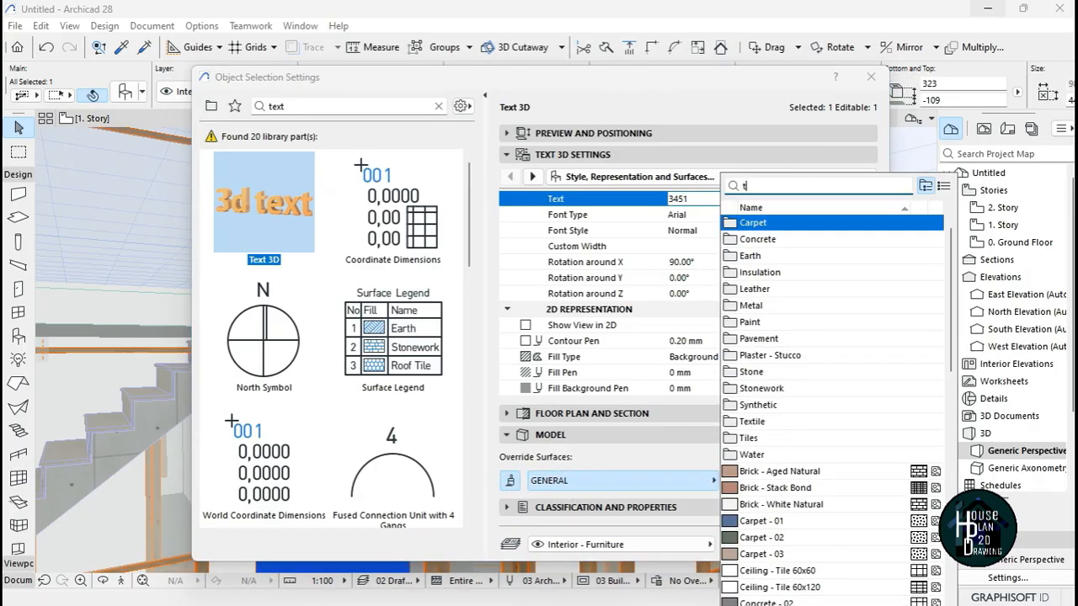
pyautogui.click(800, 266)
pyautogui.write('t')
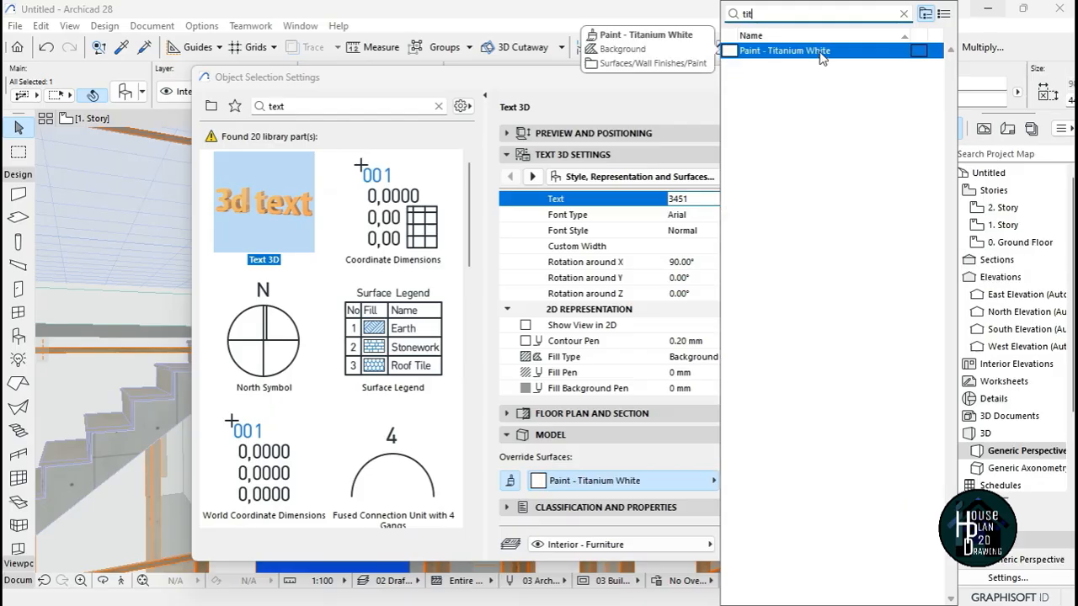
pyautogui.click(818, 51)
pyautogui.click(841, 544)
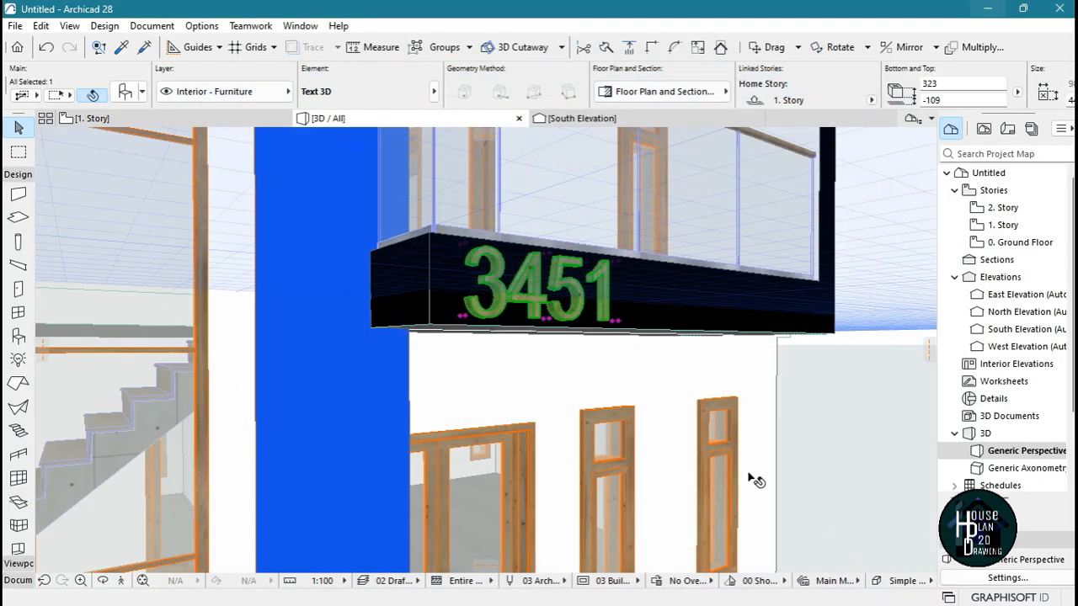
# Examine the house exterior in 3D from the front and around to the ground-floor side wall with two windows
pyautogui.click(120, 581)
pyautogui.press('Down')
pyautogui.press('Left')
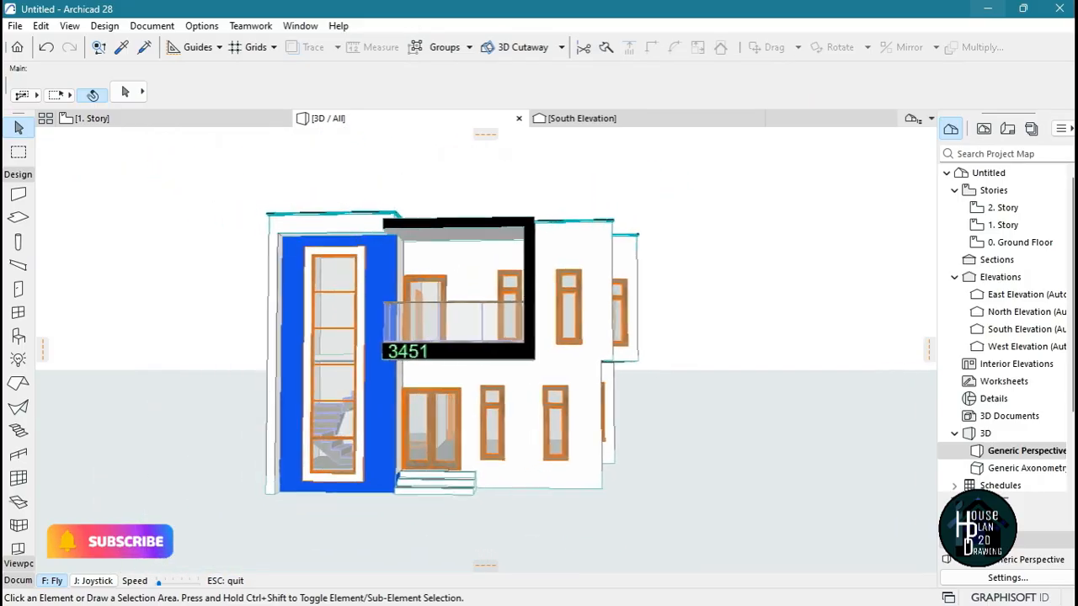
pyautogui.press('Up')
pyautogui.press('Down')
pyautogui.press('Right')
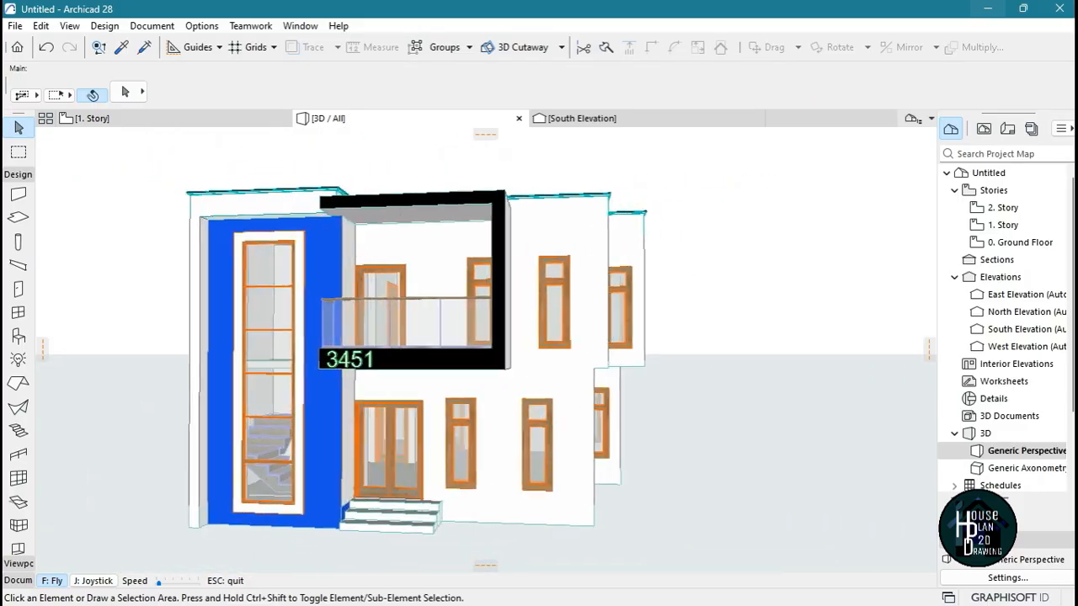
pyautogui.press('Left')
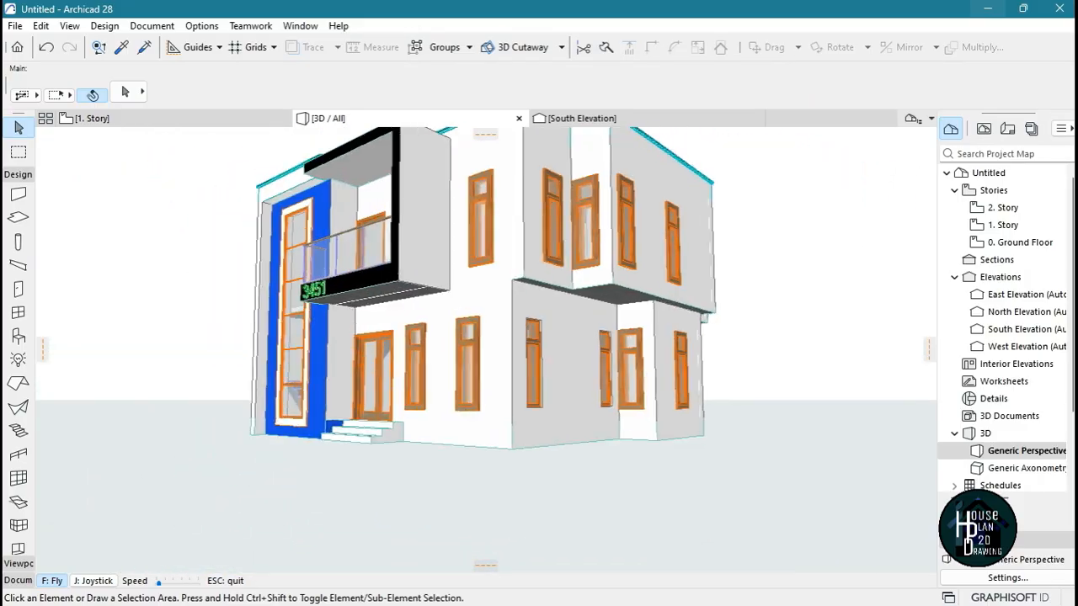
pyautogui.press('Up')
pyautogui.press('Escape')
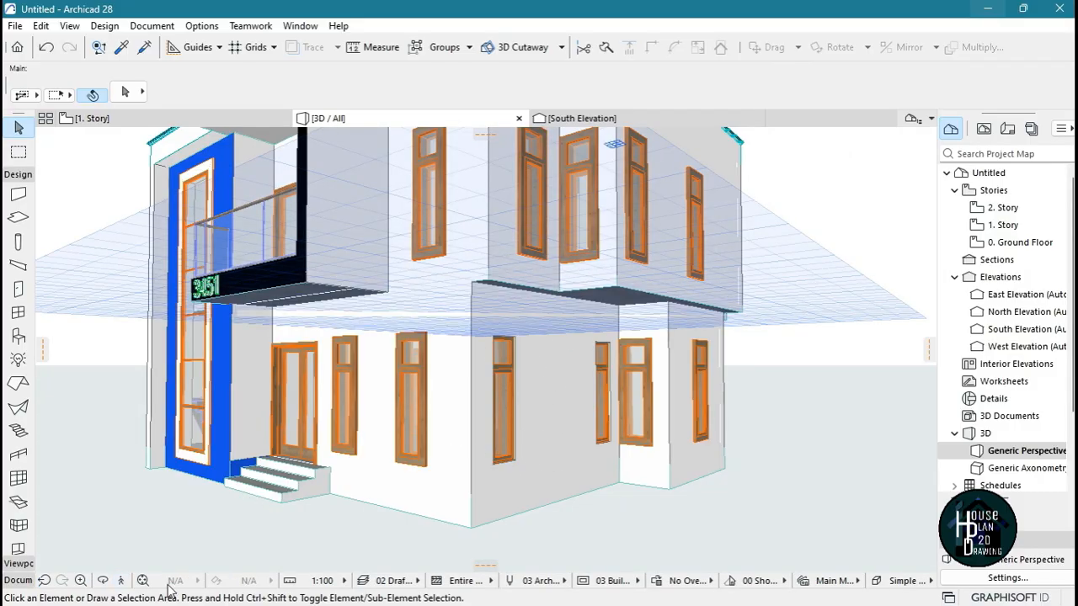
# Drag a copy of the ground-floor side wall with two windows outward so it sits against the original wall's outer face
pyautogui.click(494, 353)
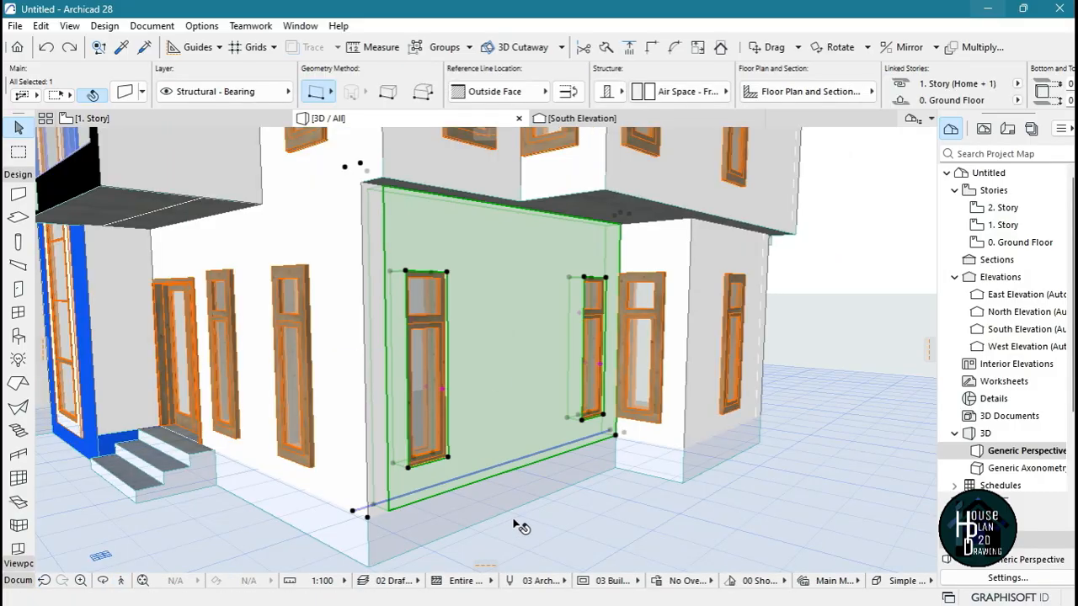
pyautogui.hotkey('ctrl', 'shift', 'd')
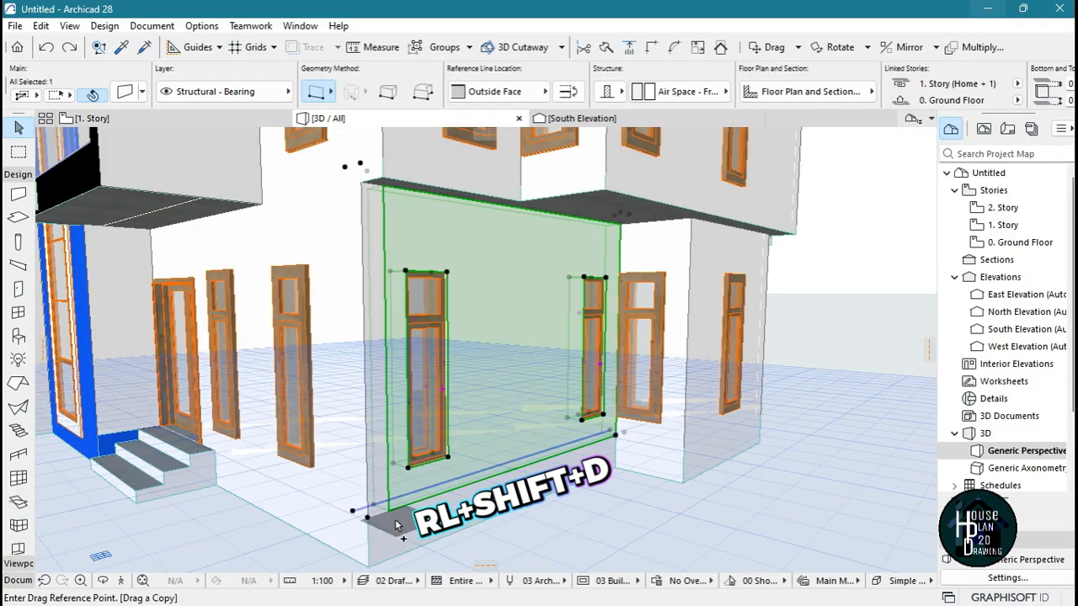
pyautogui.click(354, 511)
pyautogui.click(371, 523)
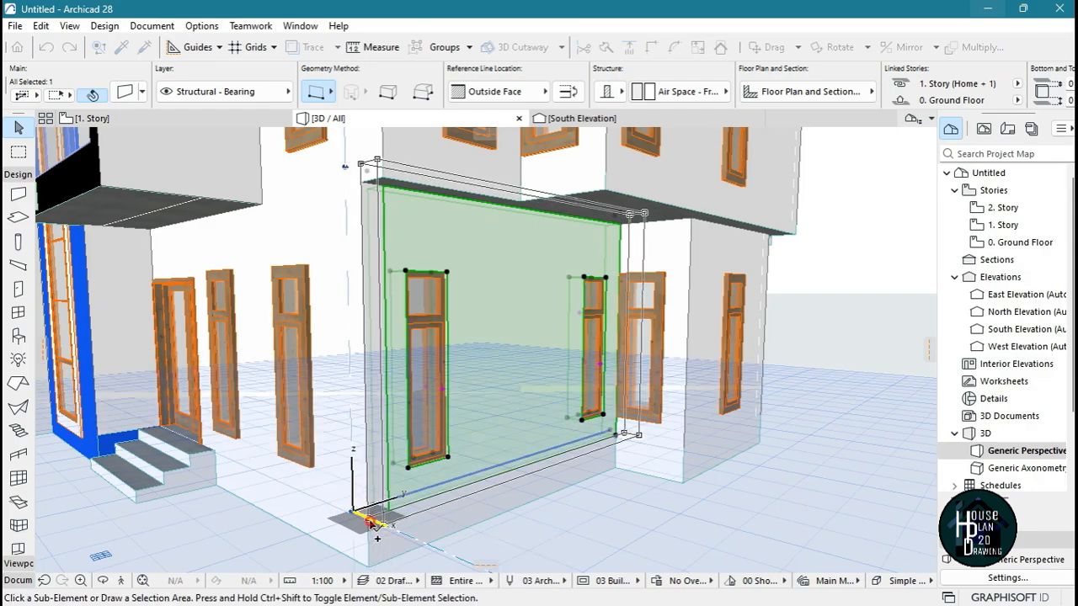
pyautogui.click(530, 526)
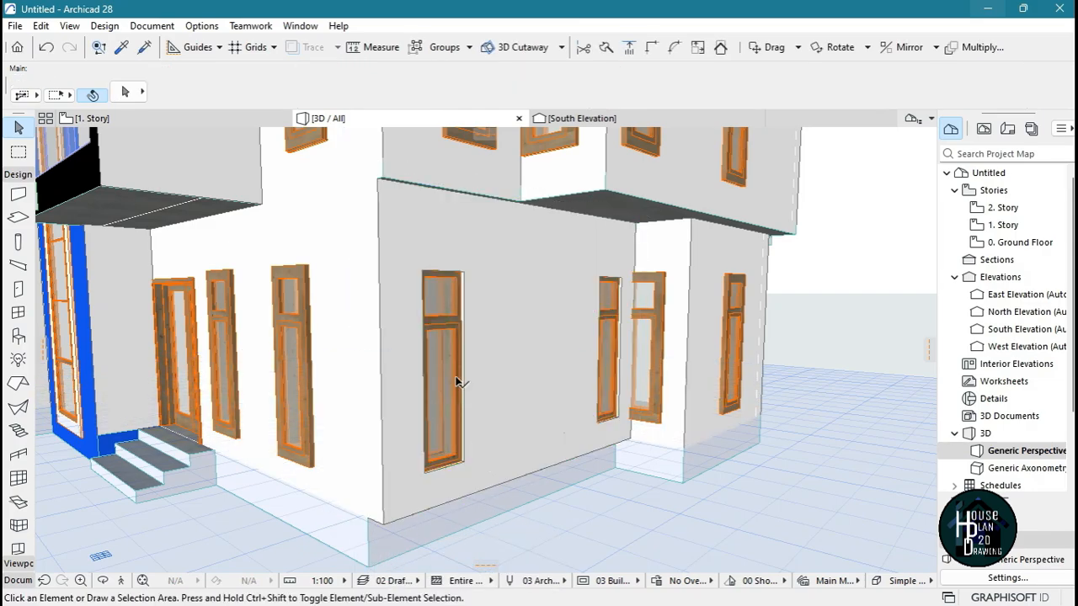
# Delete both windows from the copied ground-floor side wall
pyautogui.click(445, 312)
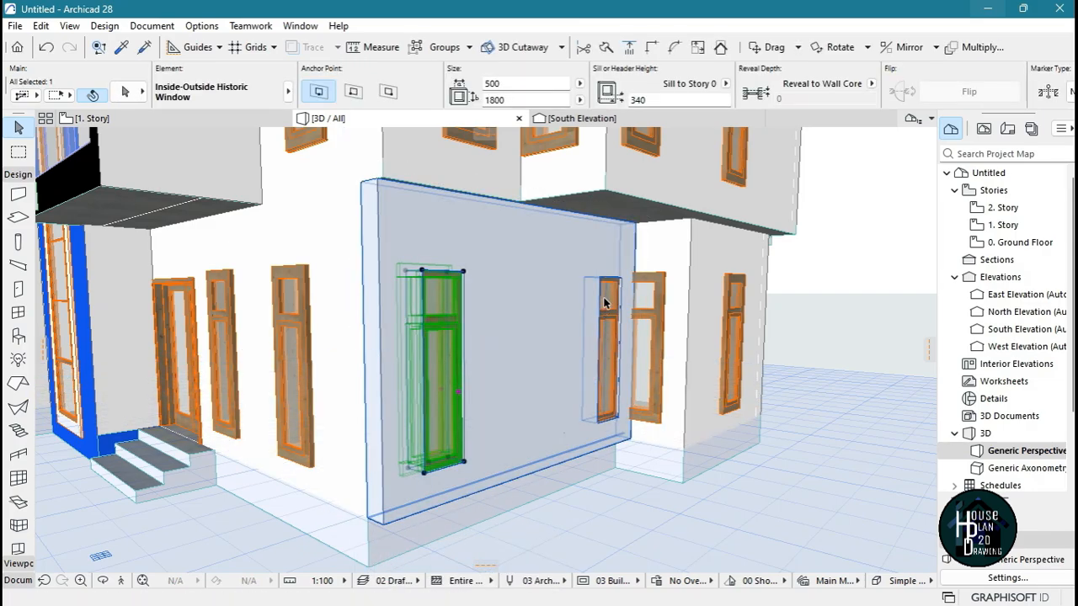
pyautogui.keyDown('shift'); pyautogui.click(619, 362); pyautogui.keyUp('shift')
pyautogui.press('Delete')
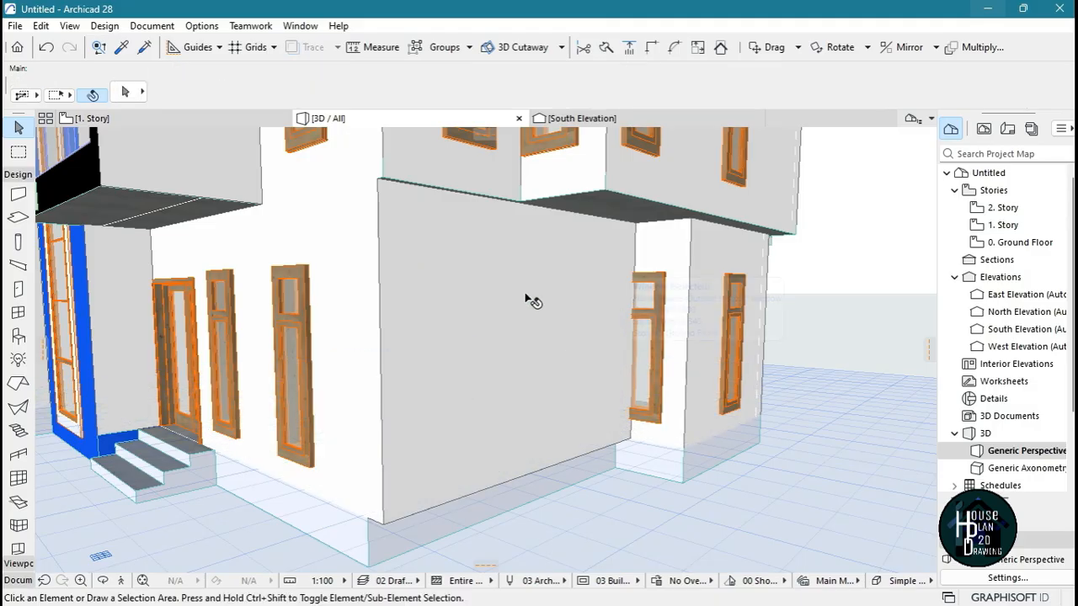
# Set the thickness of the copied side wall to 45
pyautogui.click(506, 248)
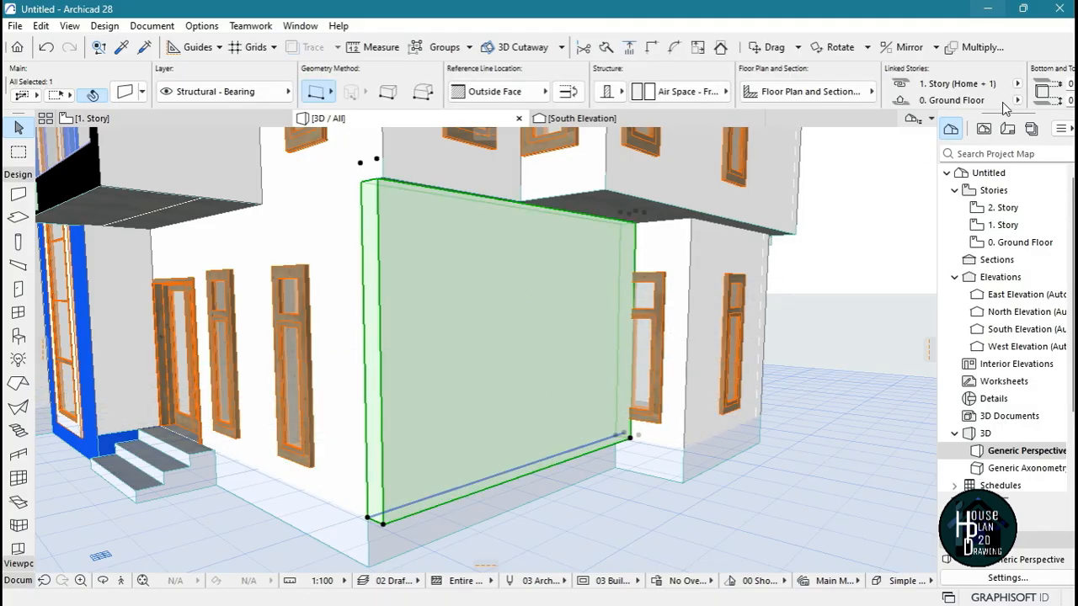
pyautogui.scroll(-5, 1003, 107)
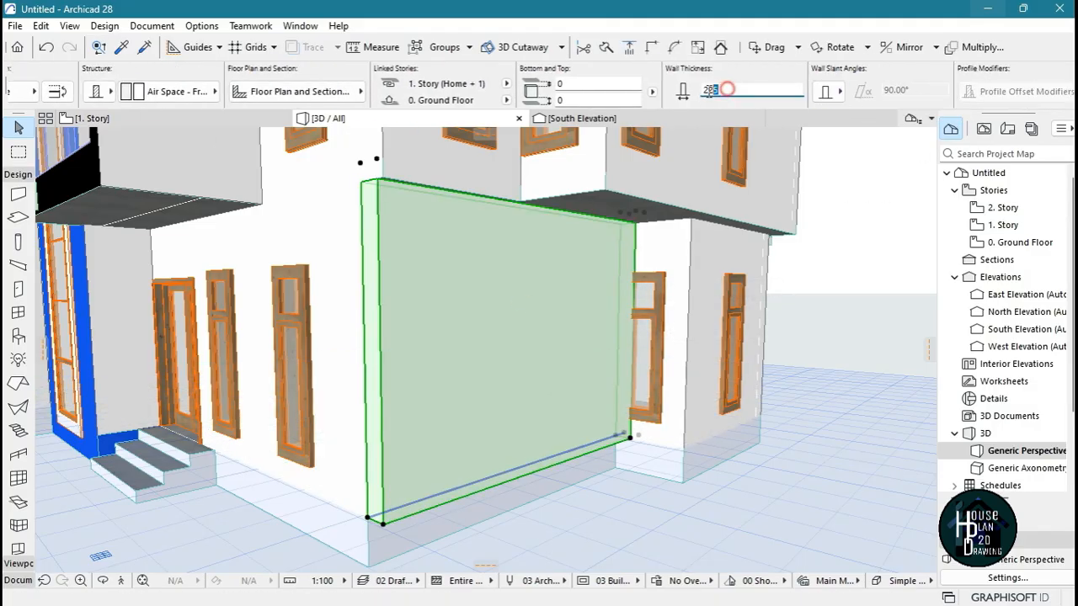
pyautogui.press('Return')
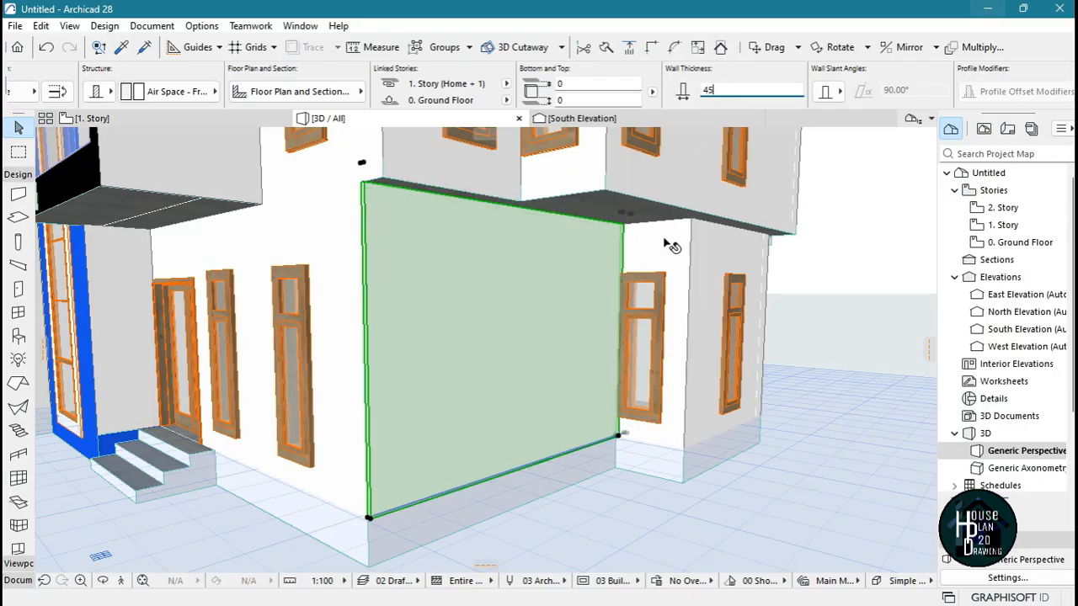
# Shorten the thin wall at its end near the front corner so that it starts just past the first window
pyautogui.scroll(5, 346, 523)
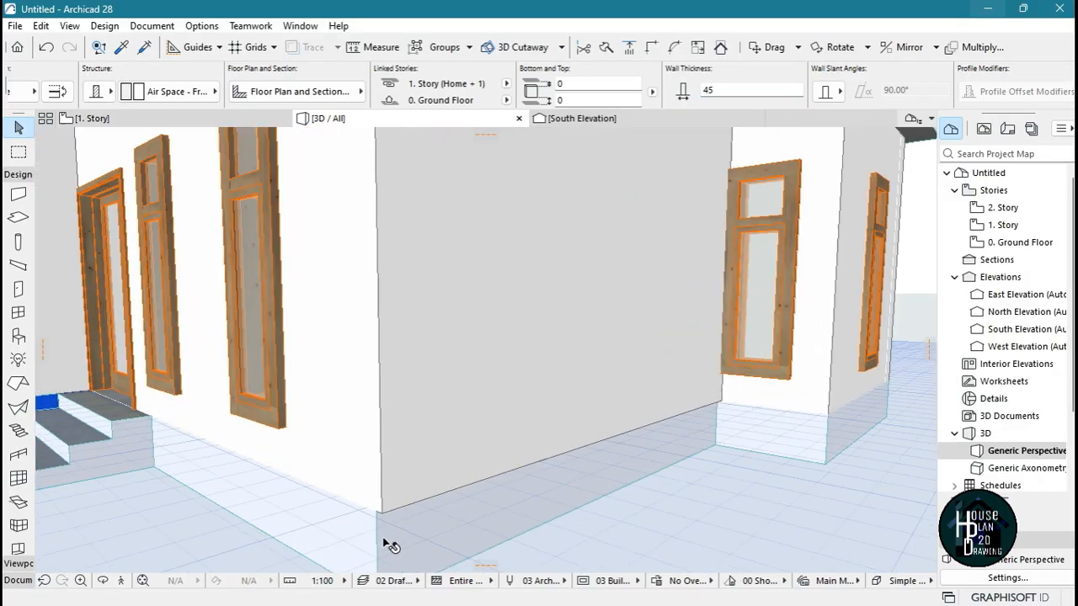
pyautogui.click(344, 498)
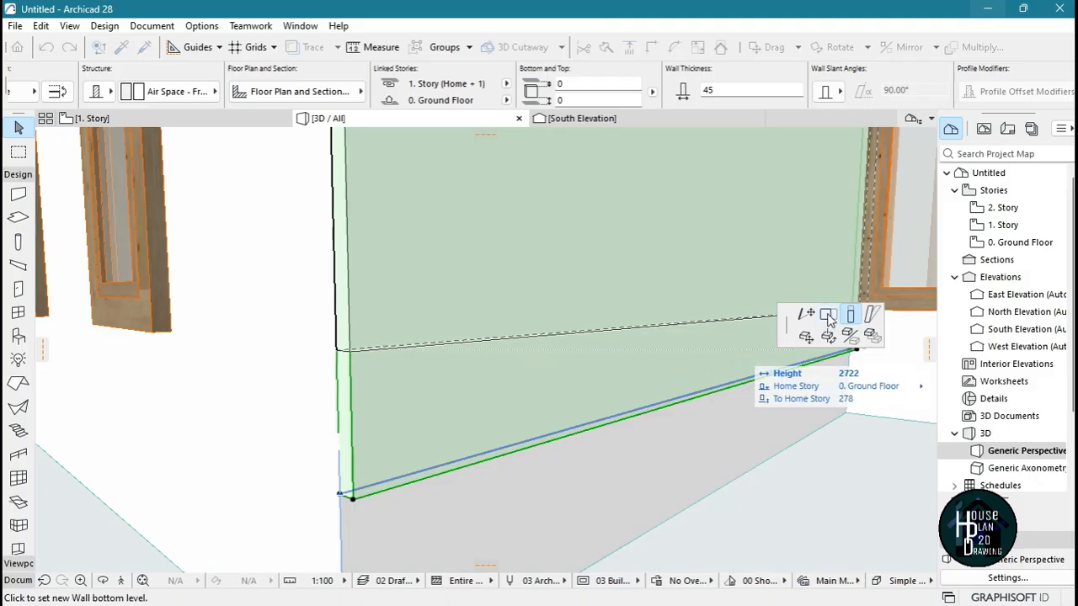
pyautogui.click(827, 316)
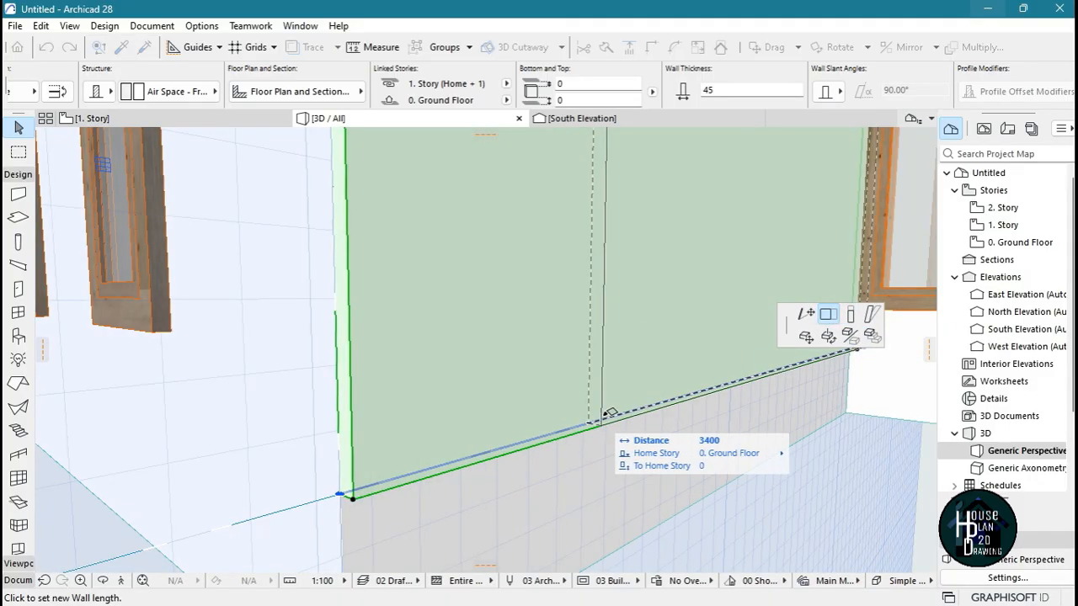
pyautogui.click(621, 412)
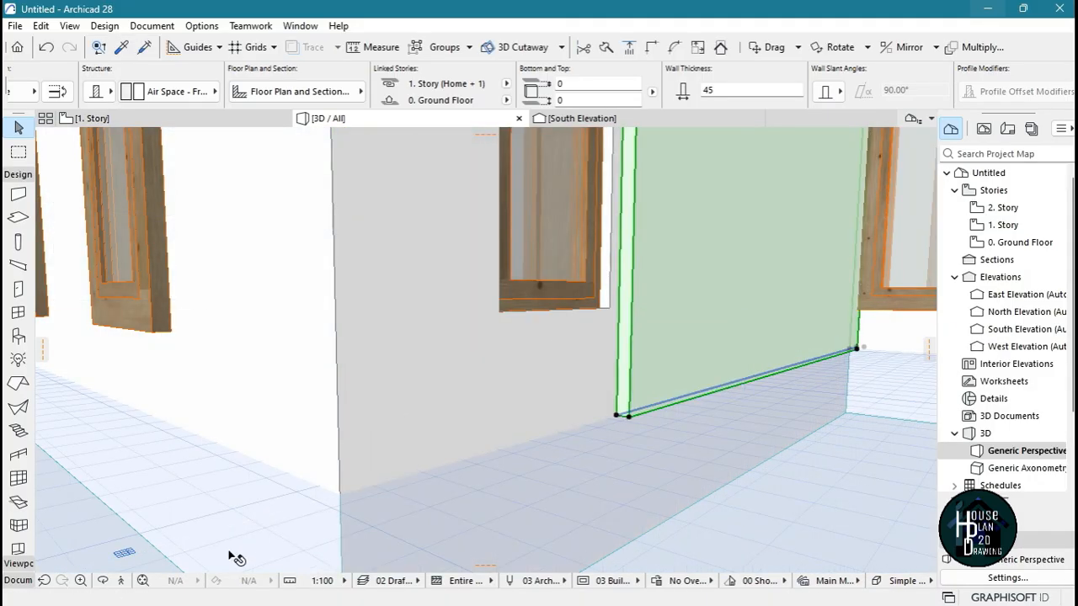
# Shorten the thin wall's rear end so that it stops just before the second window
pyautogui.click(125, 583)
pyautogui.press('Right')
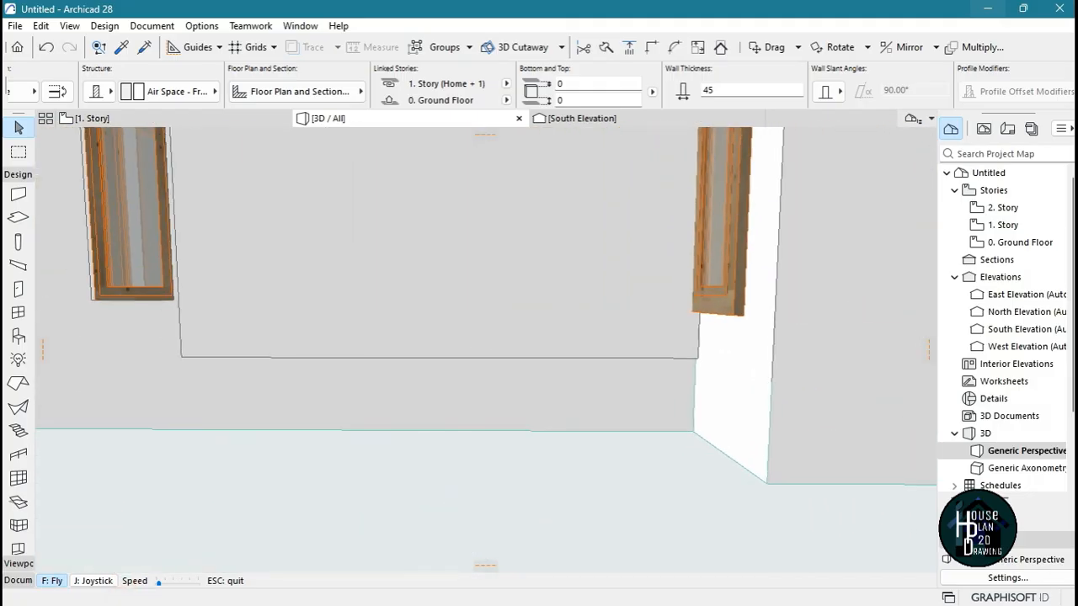
pyautogui.press('Escape')
pyautogui.click(697, 358)
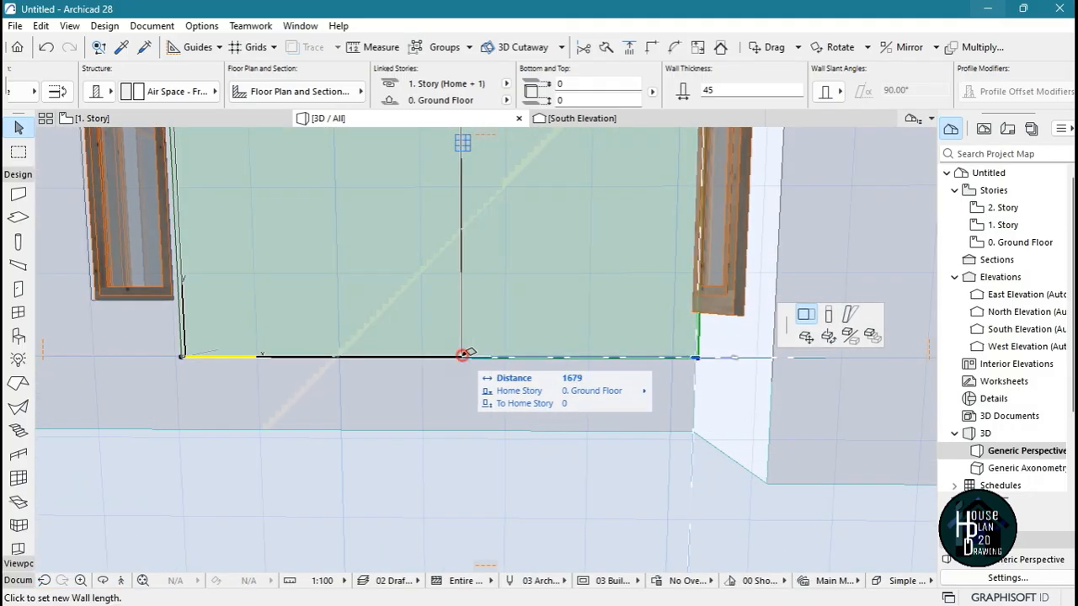
pyautogui.click(464, 357)
pyautogui.click(462, 357)
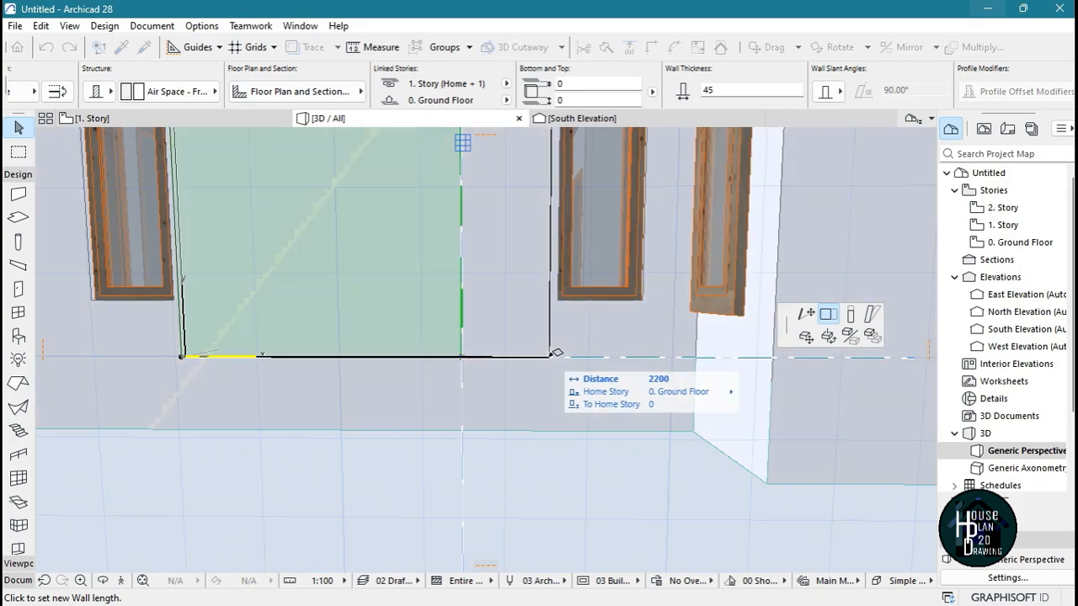
pyautogui.click(546, 352)
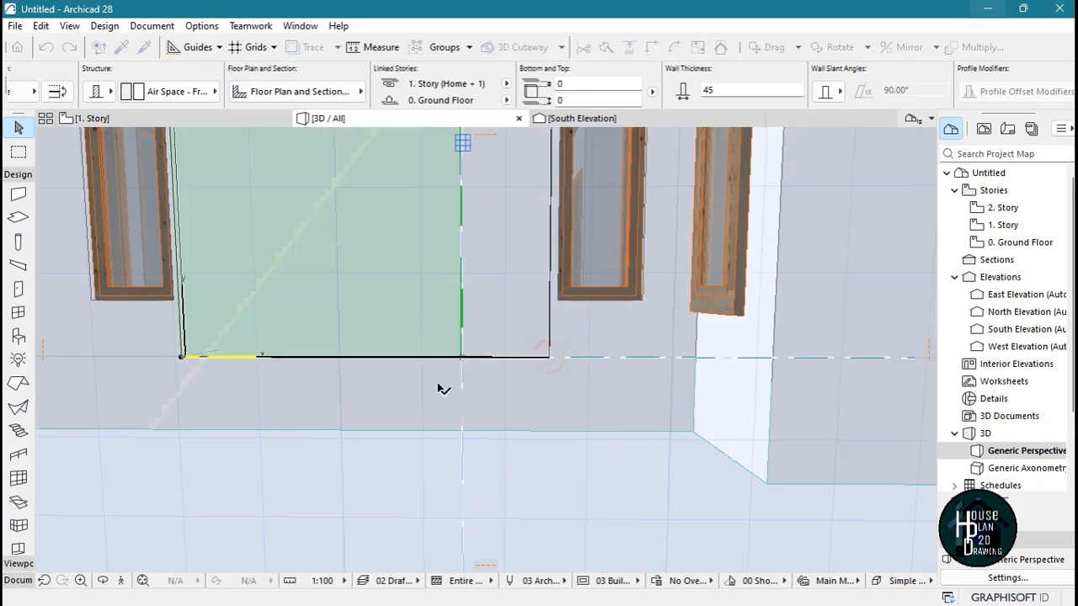
# Stretch the bottom of the thin wall down to the base of the house's plinth
pyautogui.click(121, 580)
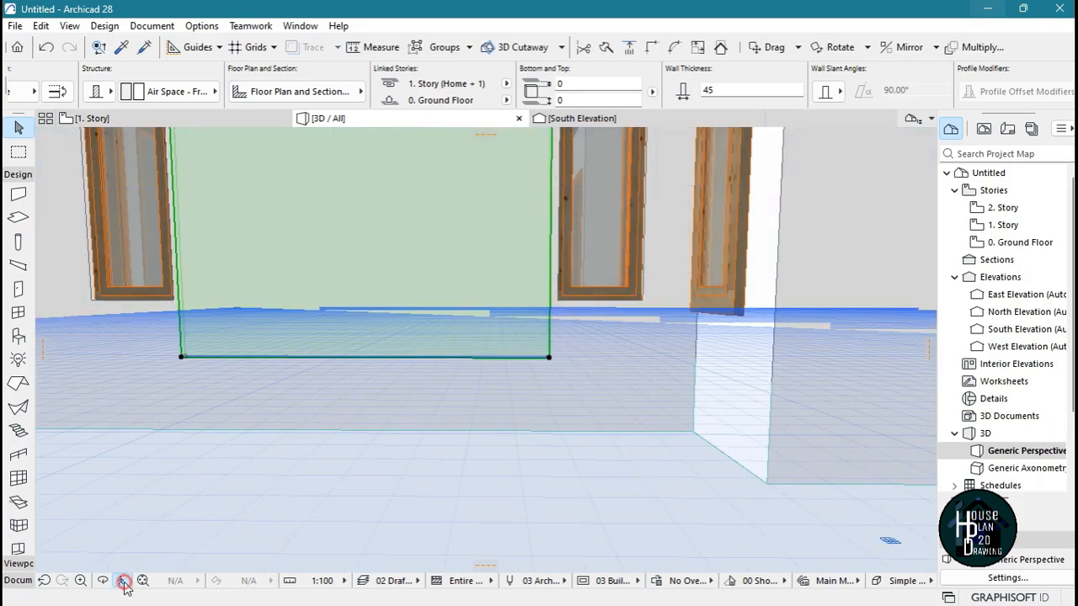
pyautogui.press('Up')
pyautogui.press('Escape')
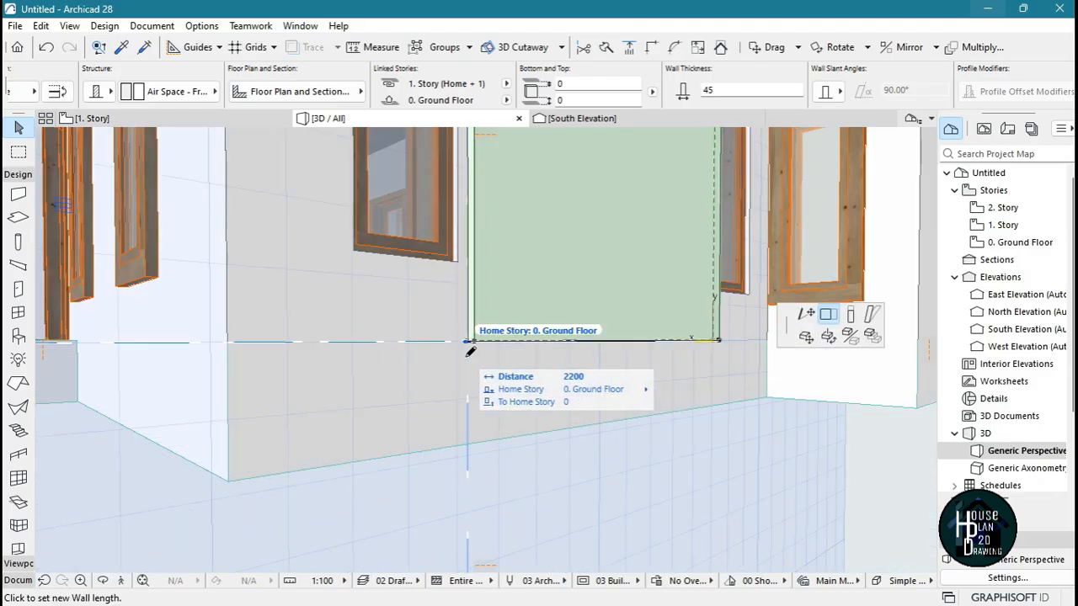
pyautogui.click(850, 317)
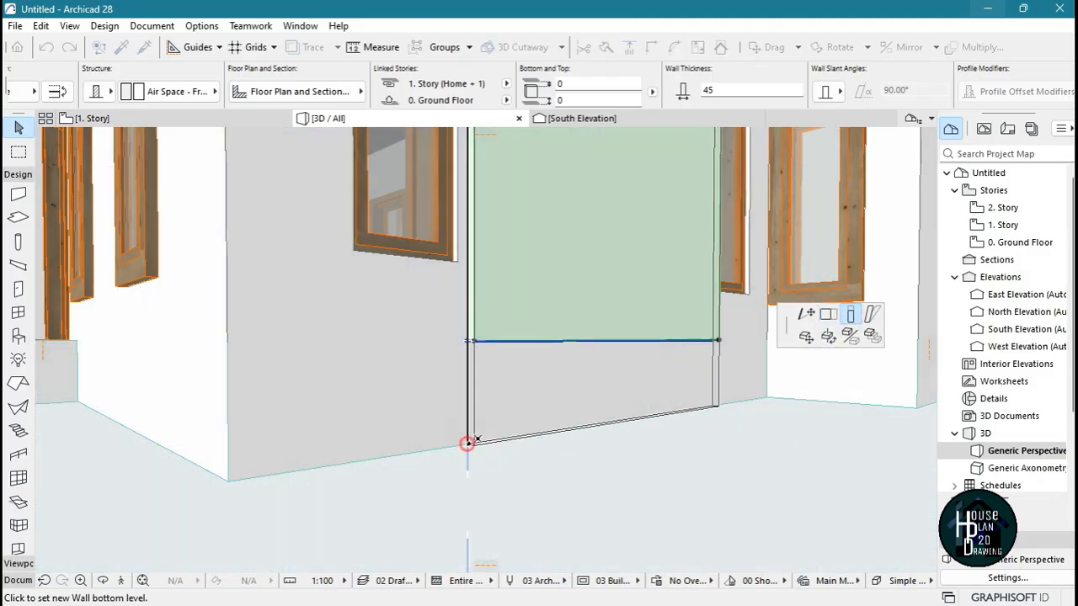
pyautogui.click(467, 442)
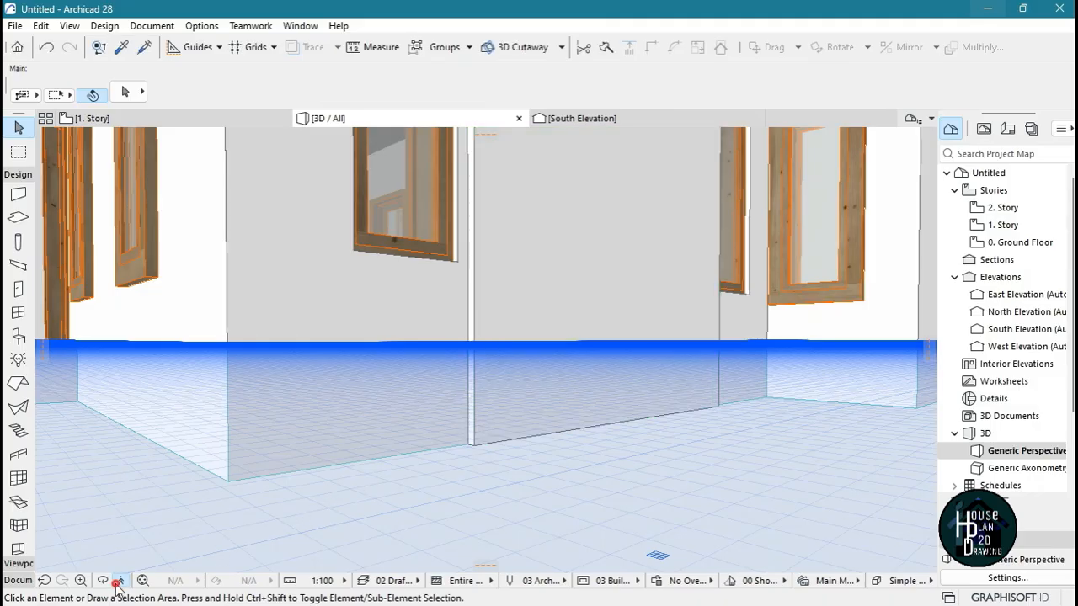
pyautogui.click(117, 580)
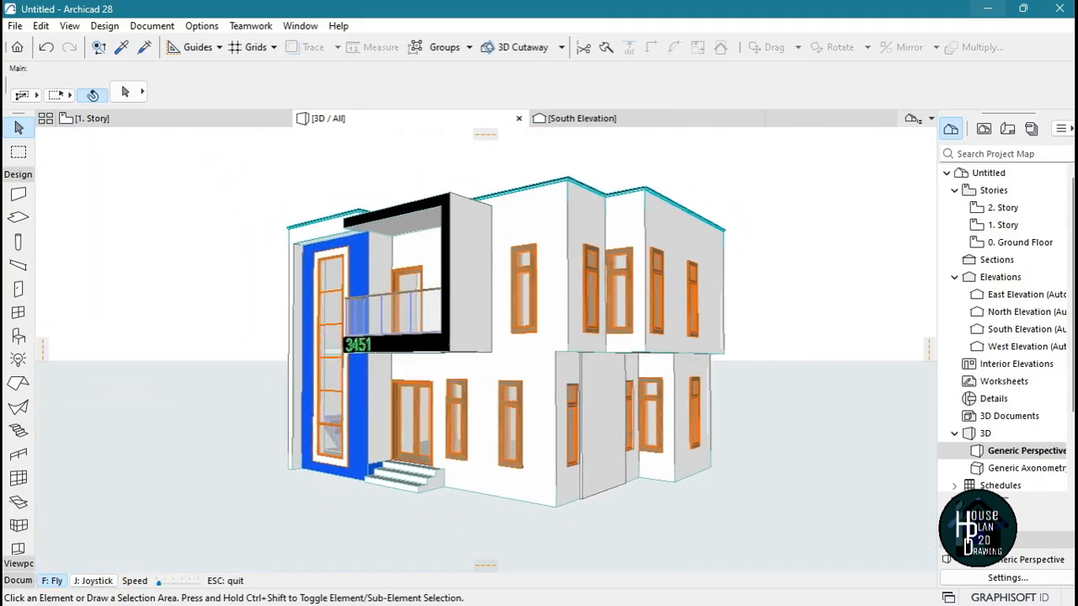
# Override all three surfaces of the thin wall between the side windows with Paint - Royal Blue, linking them together
pyautogui.press('Up')
pyautogui.press('Right')
pyautogui.press('Down')
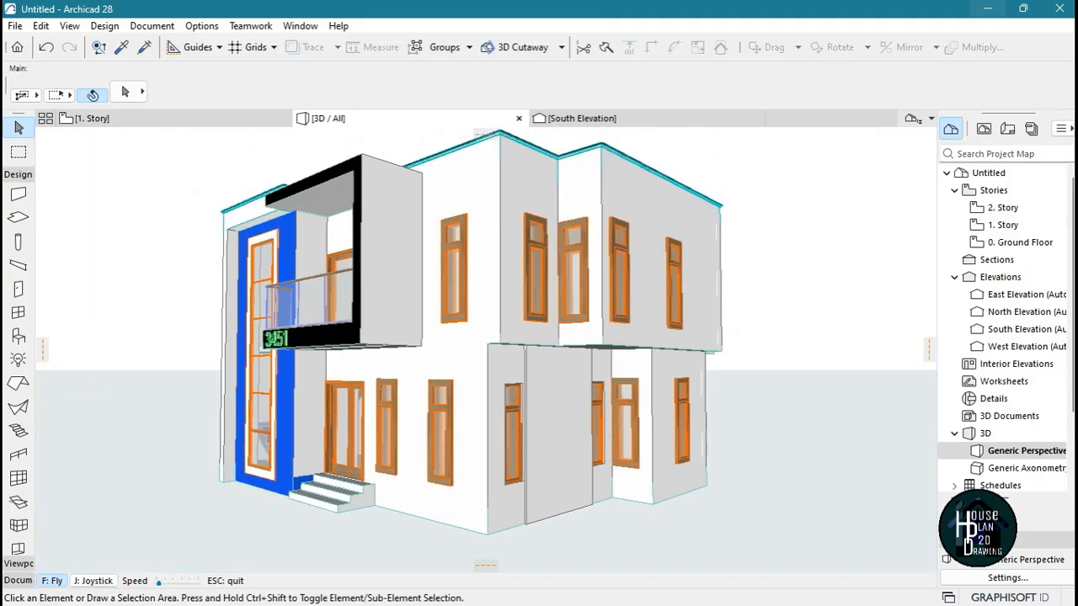
pyautogui.press('Escape')
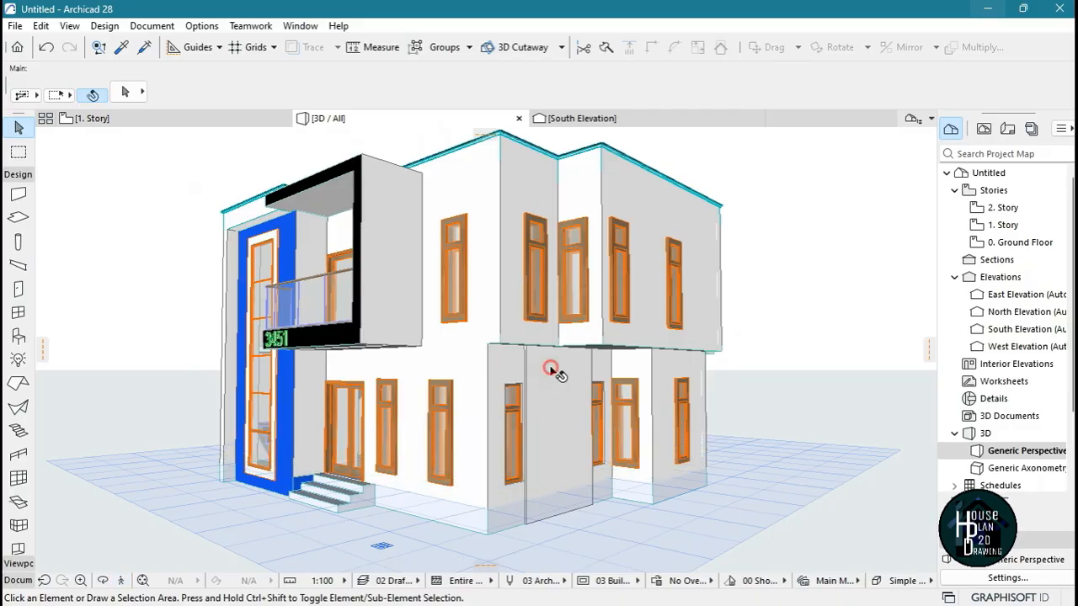
pyautogui.click(551, 368)
pyautogui.hotkey('ctrl', 't')
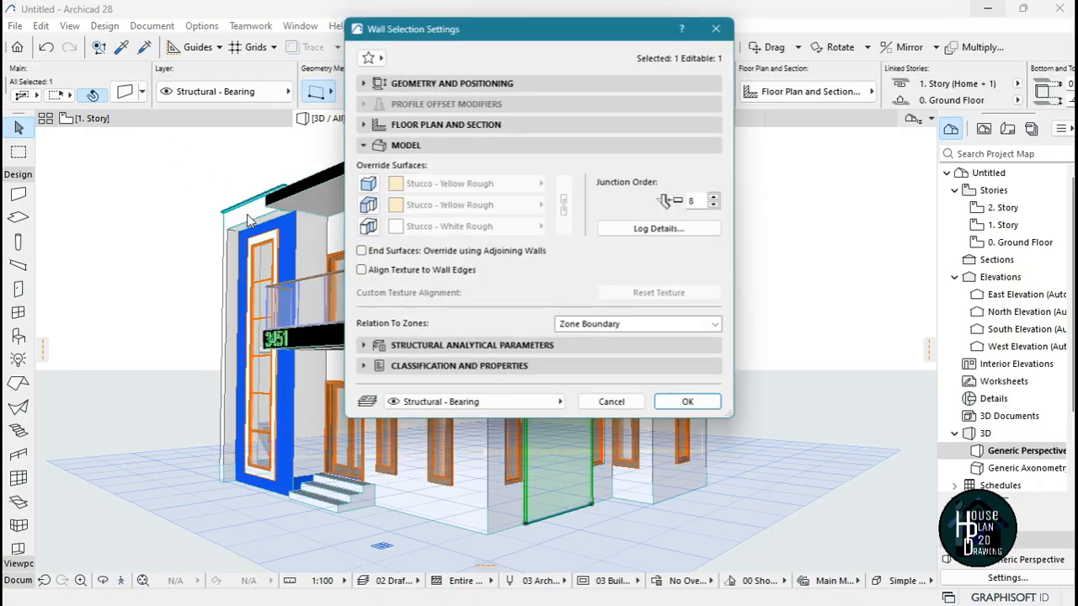
pyautogui.click(366, 232)
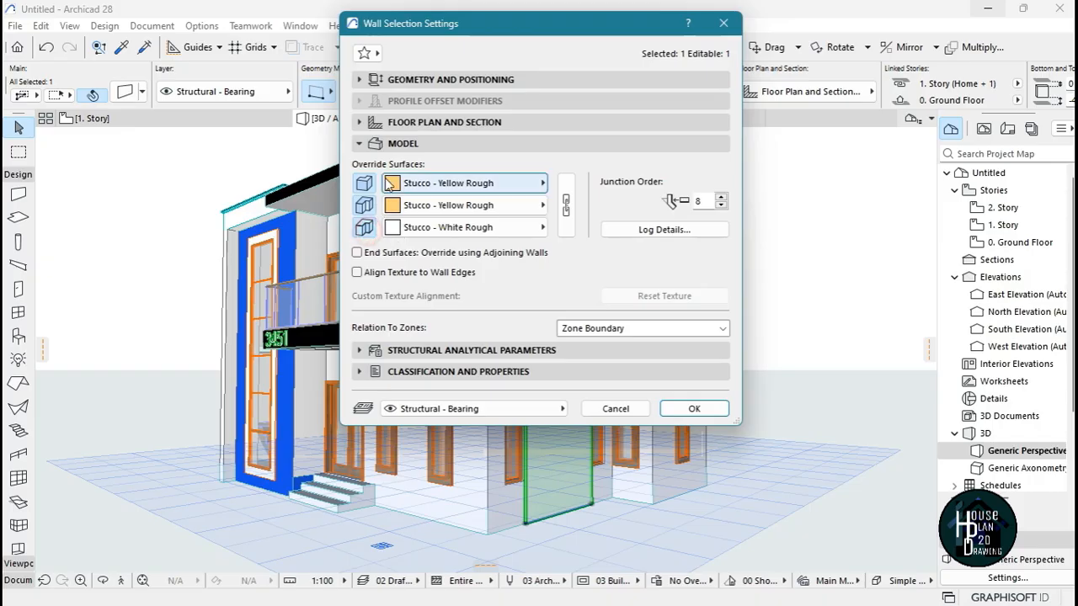
pyautogui.click(484, 185)
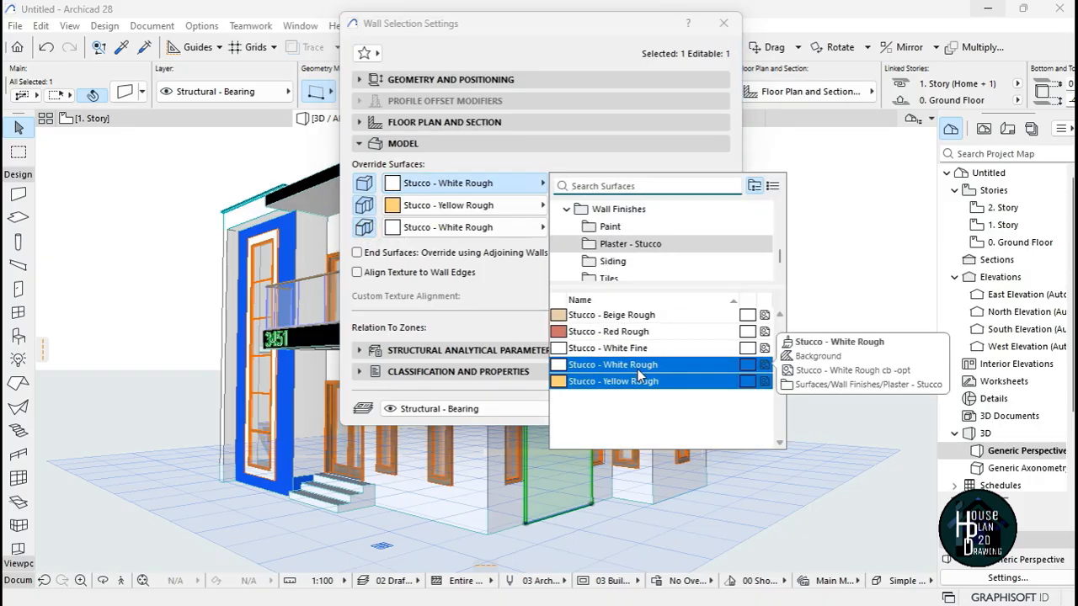
pyautogui.write('blu')
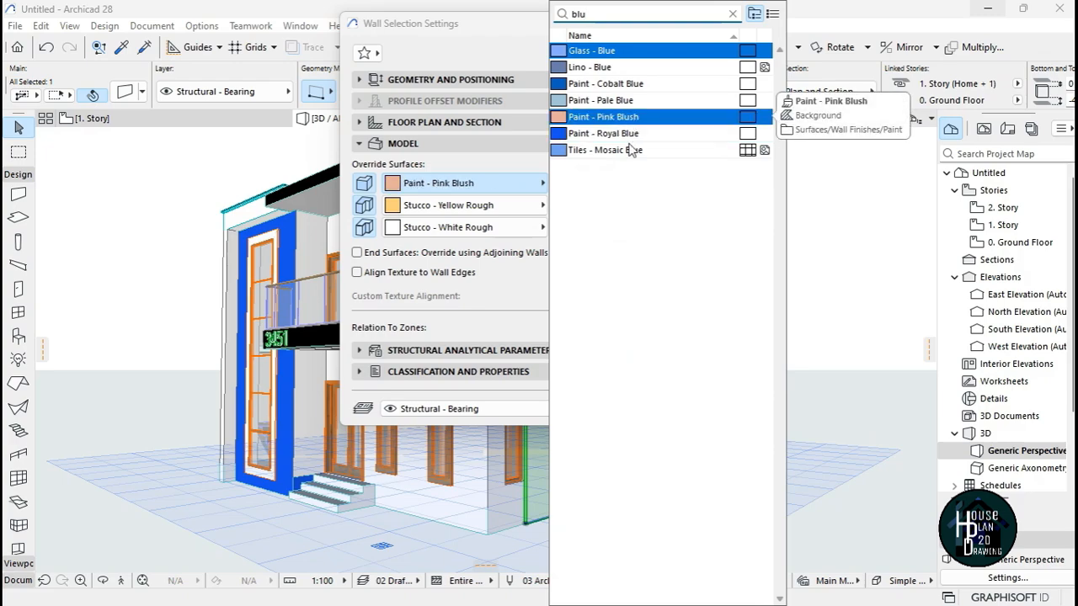
pyautogui.click(627, 133)
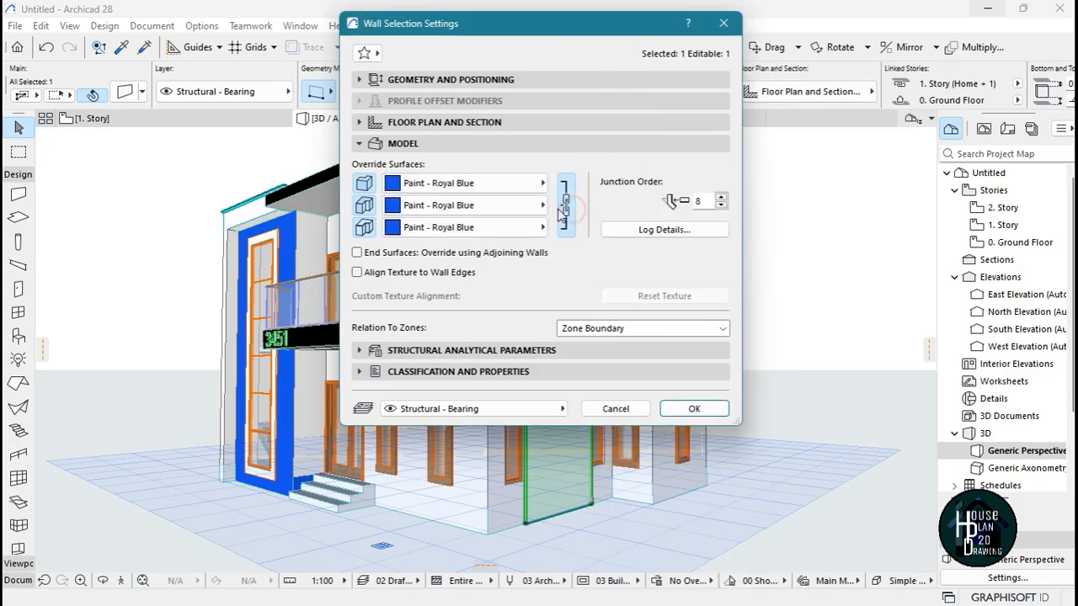
pyautogui.click(694, 408)
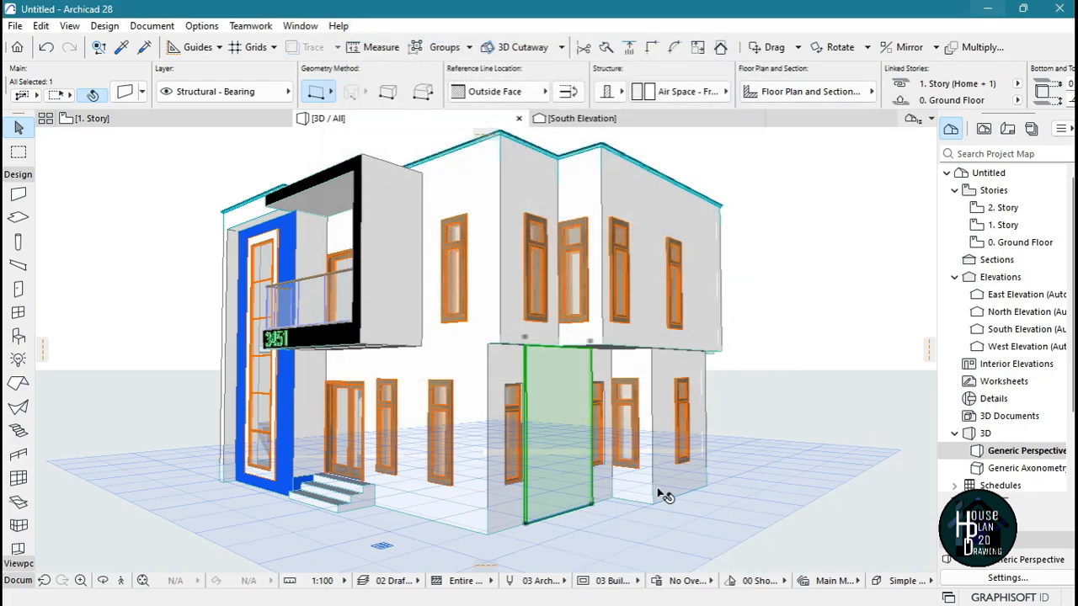
pyautogui.press('Escape')
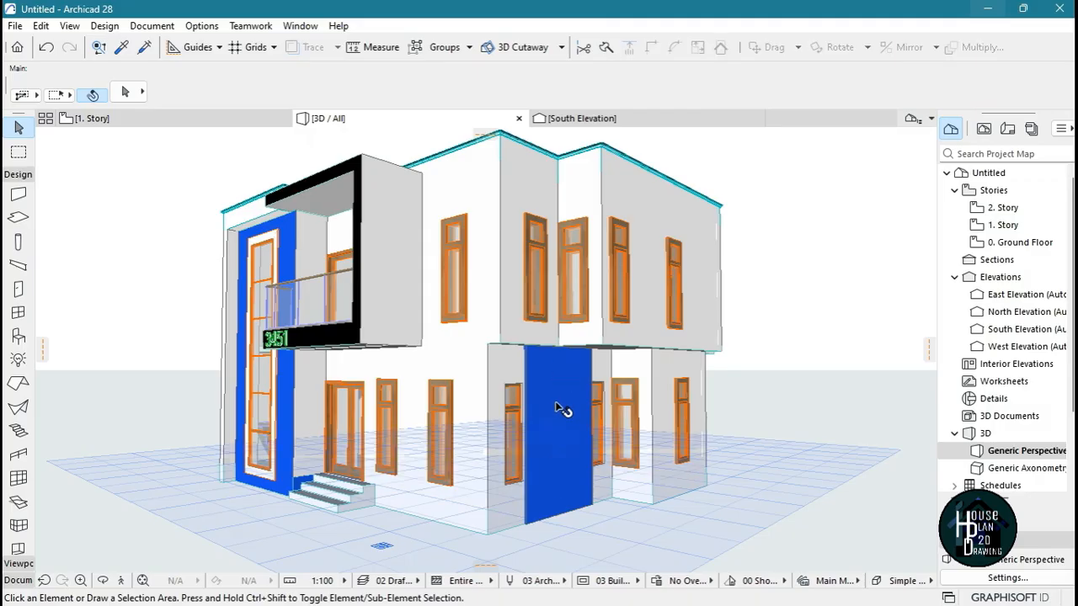
# Turn the blue panel into a log wall with a log height of 500 and flat, straight-edged logs
pyautogui.click(558, 397)
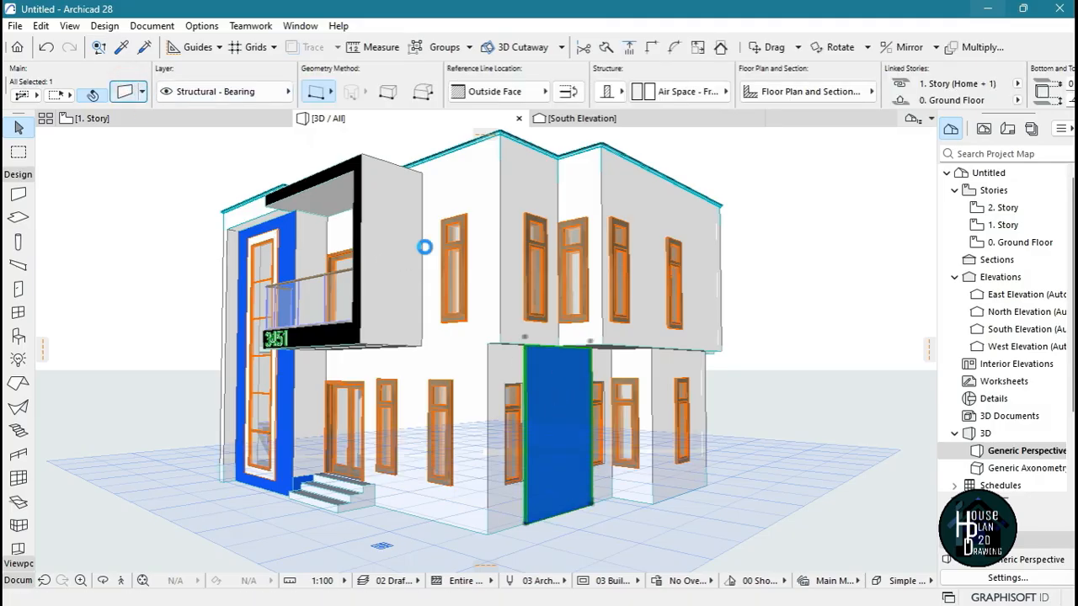
pyautogui.click(664, 230)
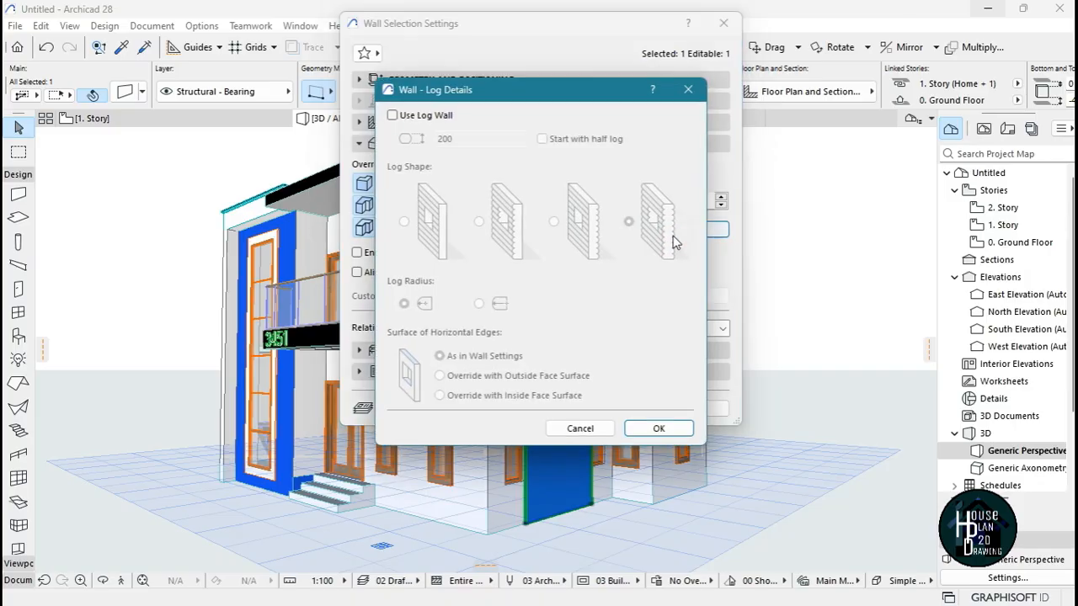
pyautogui.click(393, 115)
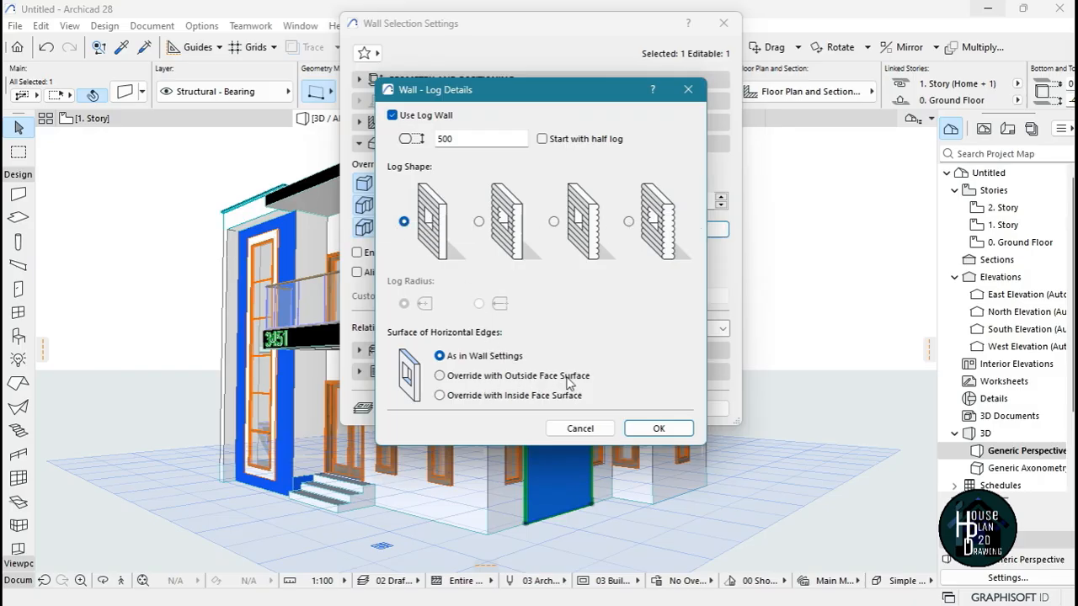
pyautogui.click(660, 431)
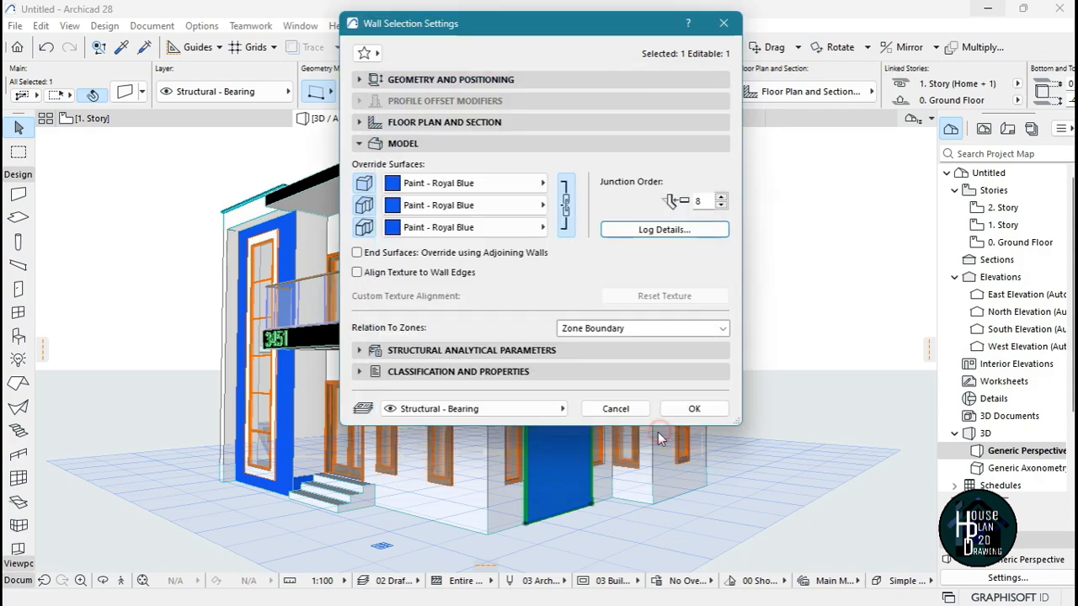
pyautogui.click(696, 409)
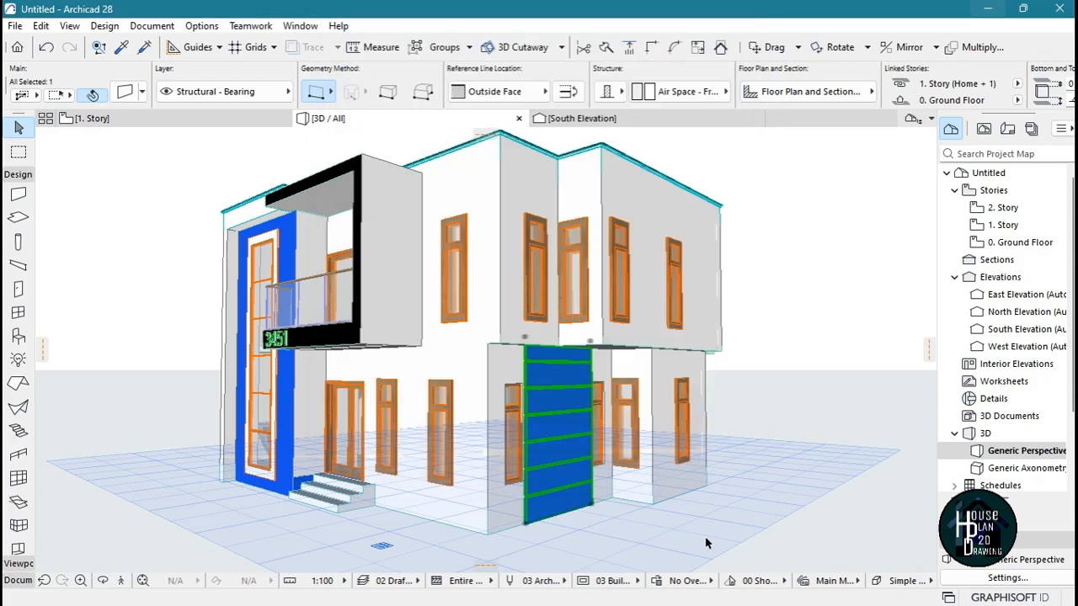
pyautogui.press('Escape')
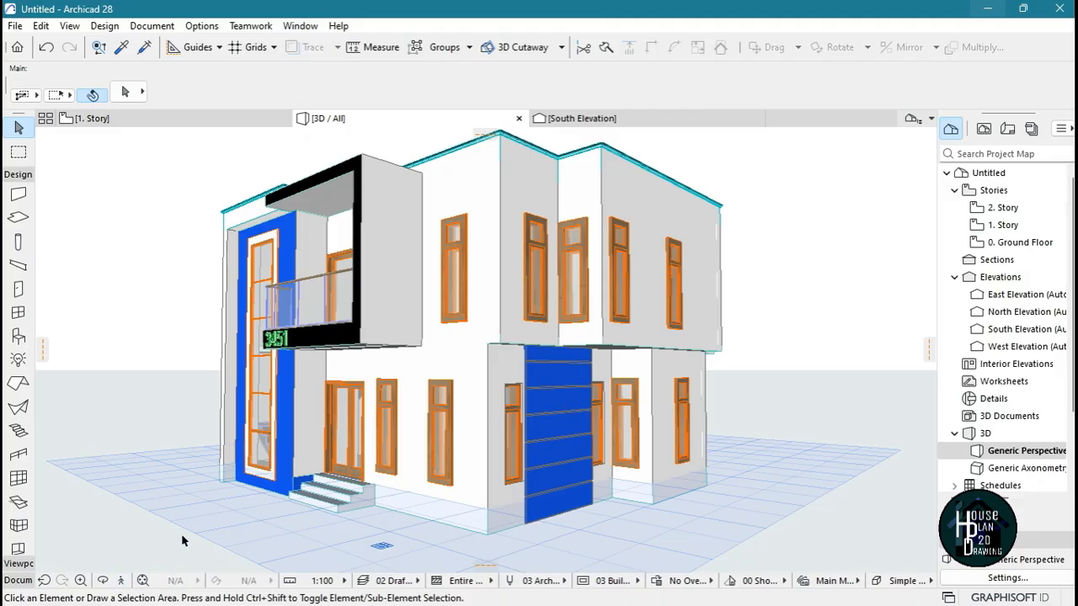
# Copy the grooved blue panel to the base of the opposite side wall, near the corner beside the tall stair window
pyautogui.click(119, 581)
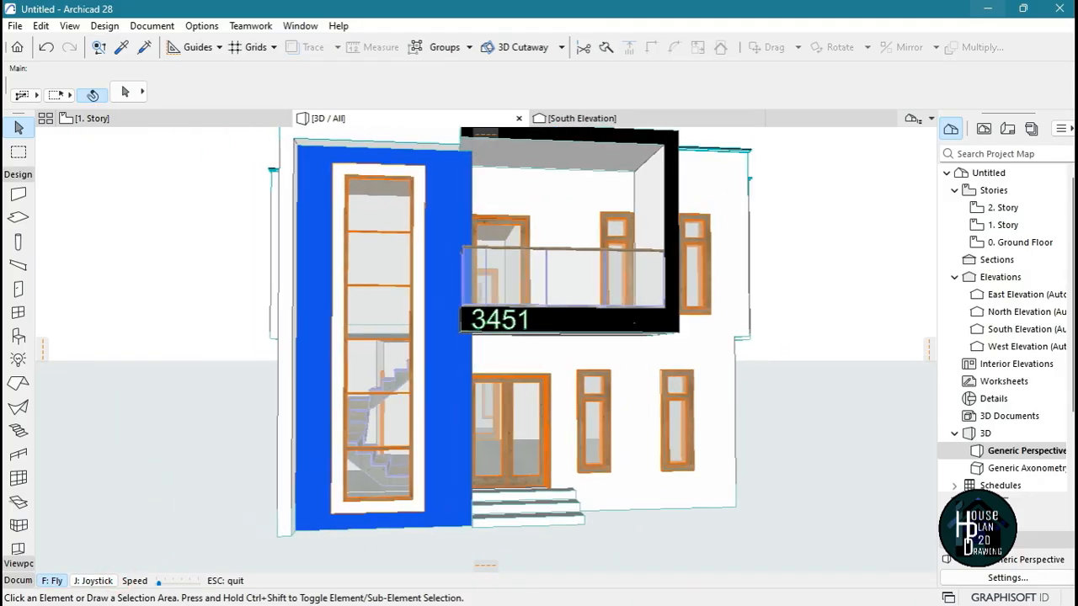
pyautogui.press('Left')
pyautogui.press('Right')
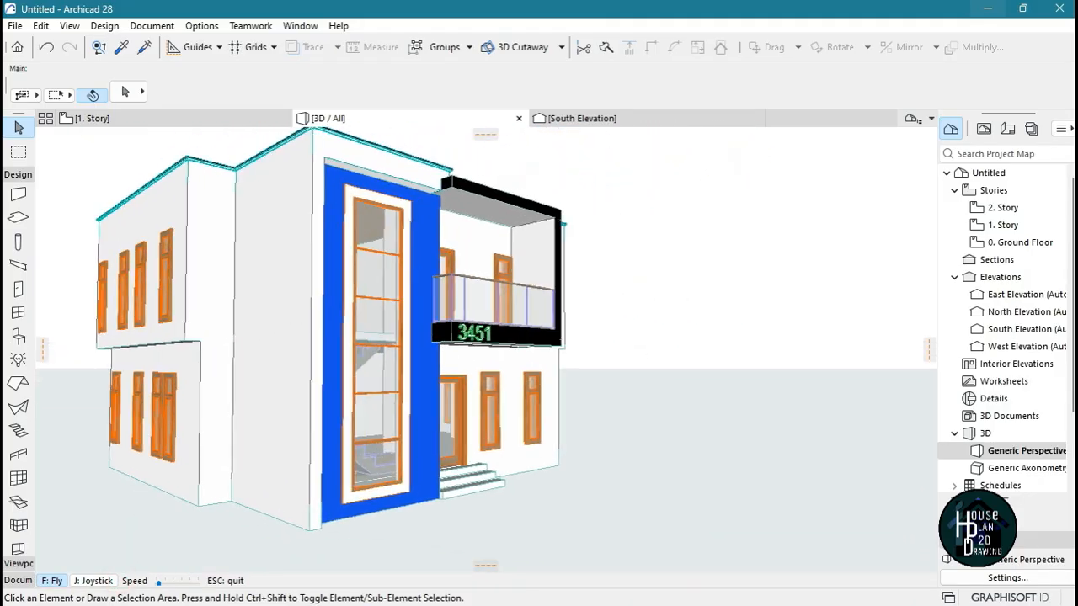
pyautogui.press('Right')
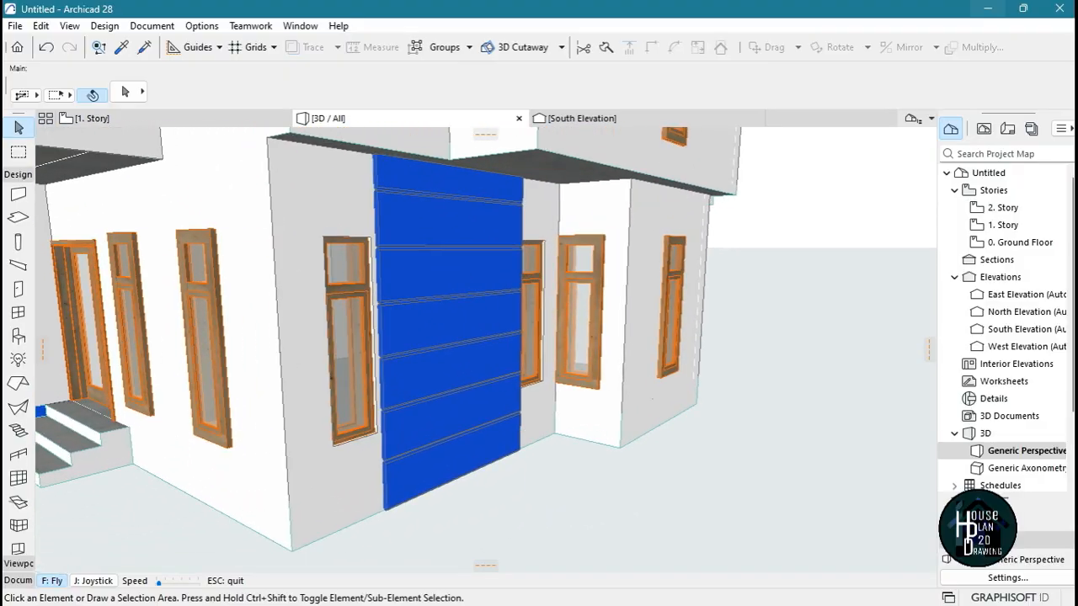
pyautogui.press('Escape')
pyautogui.click(479, 322)
pyautogui.hotkey('ctrl', 'shift', 'd')
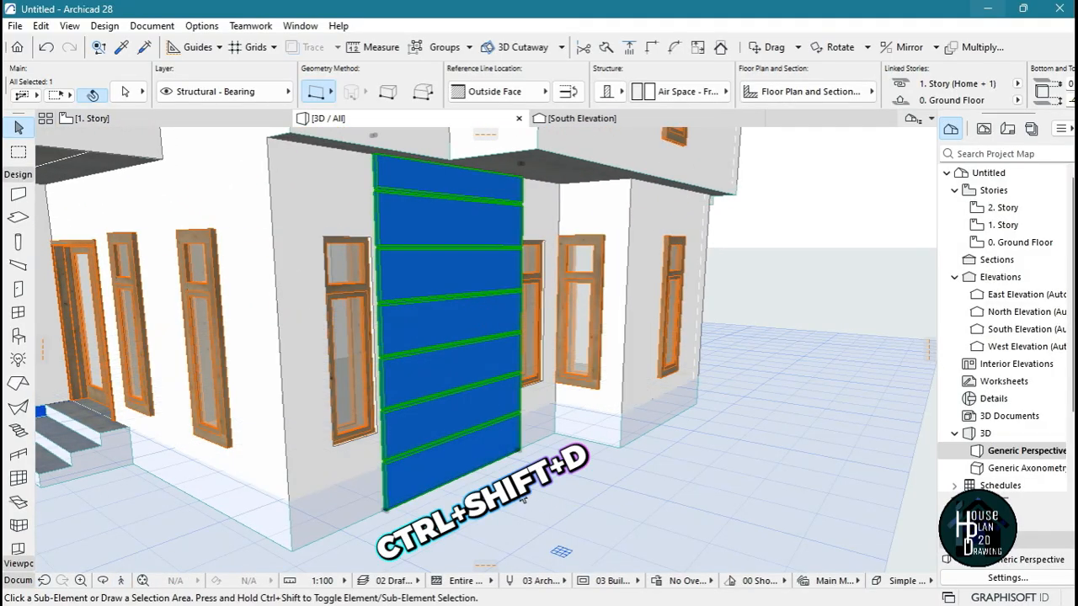
pyautogui.click(384, 509)
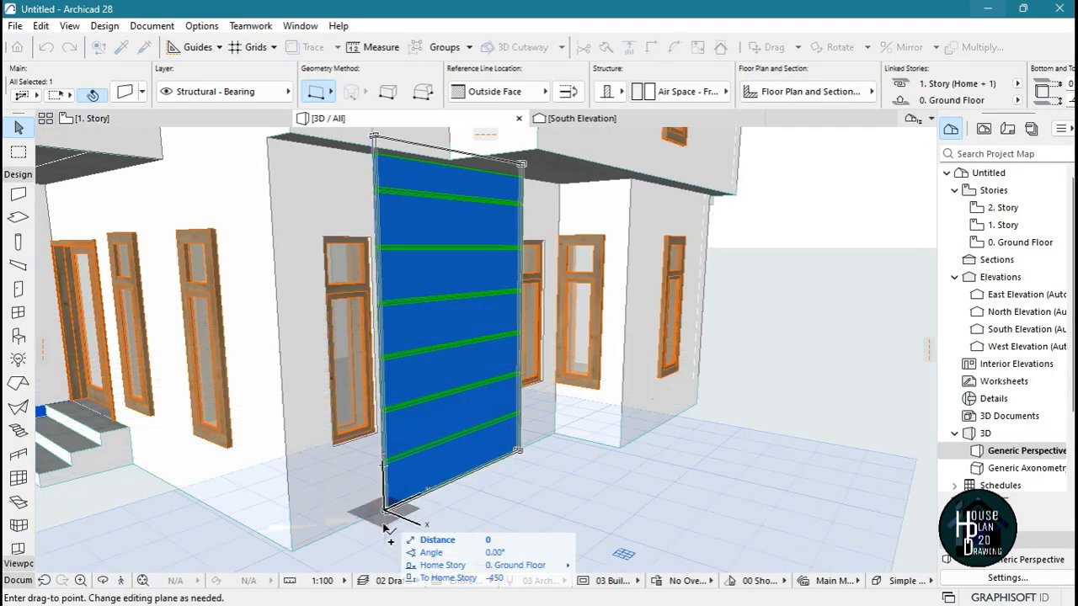
pyautogui.click(122, 583)
pyautogui.press('Left')
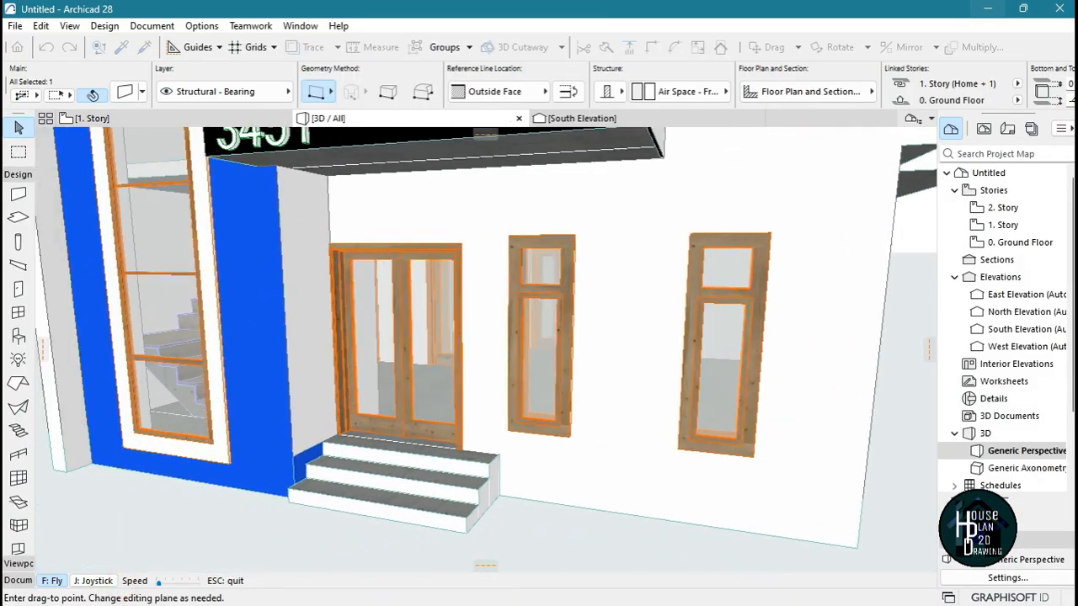
pyautogui.press('Escape')
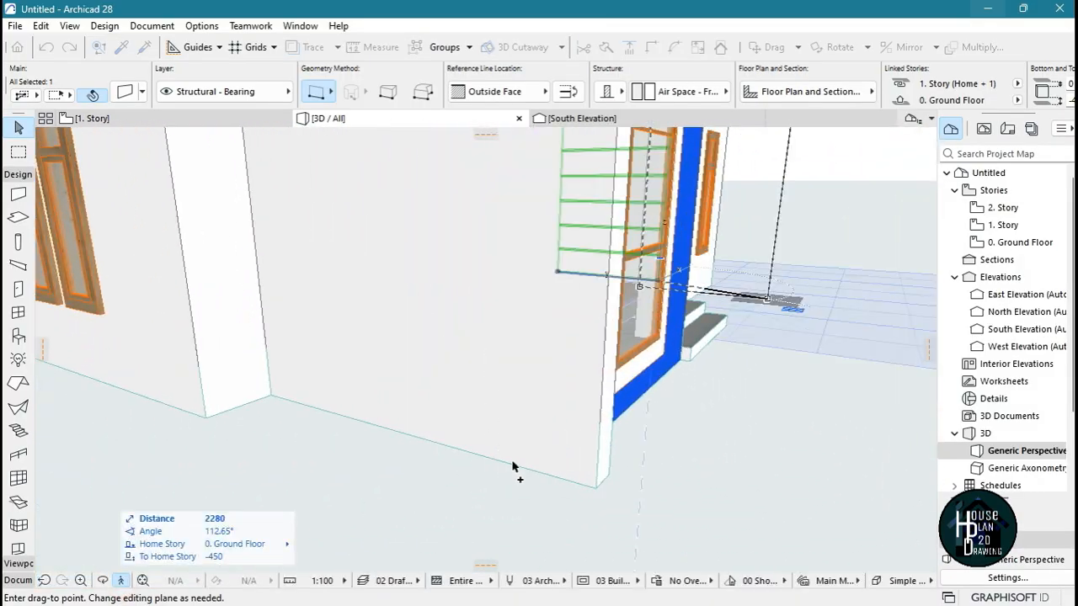
pyautogui.click(543, 480)
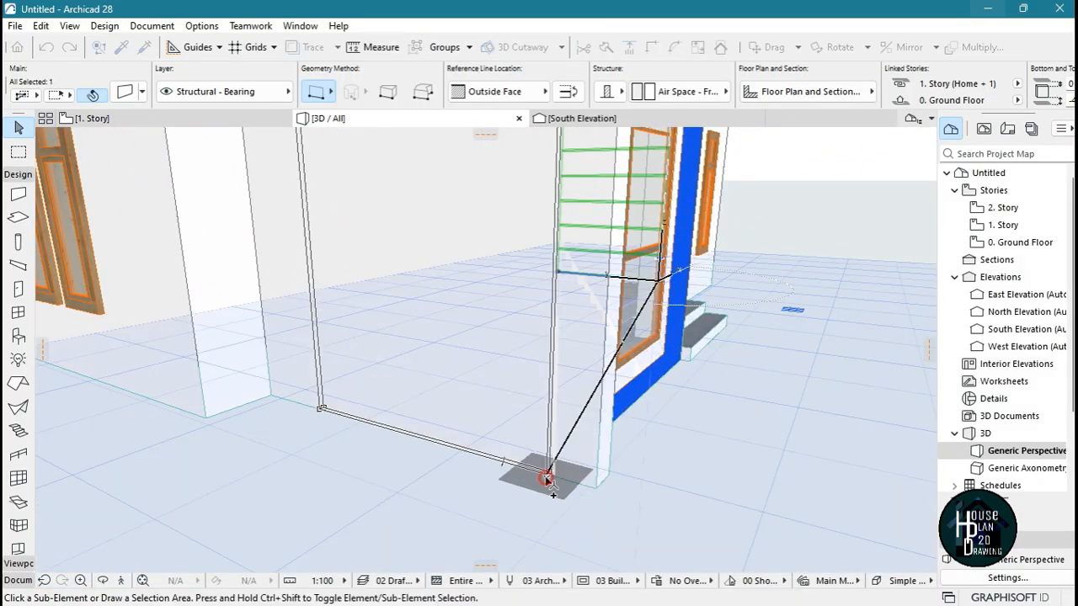
# Move the copied panel outward by its own thickness so that it sits on the outer face of the side wall
pyautogui.scroll(5, 567, 480)
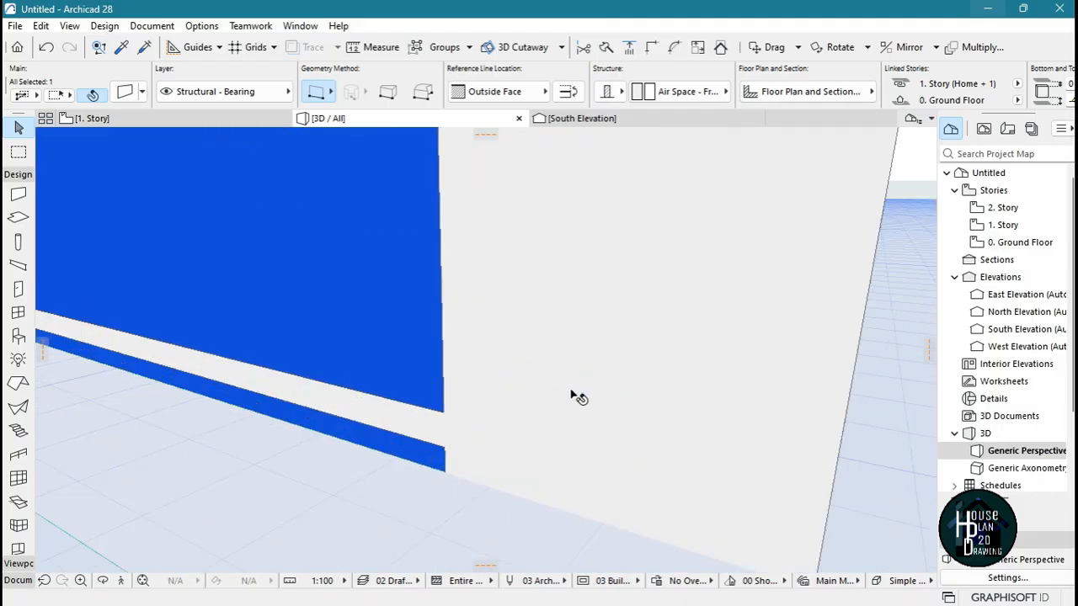
pyautogui.scroll(-6, 437, 488)
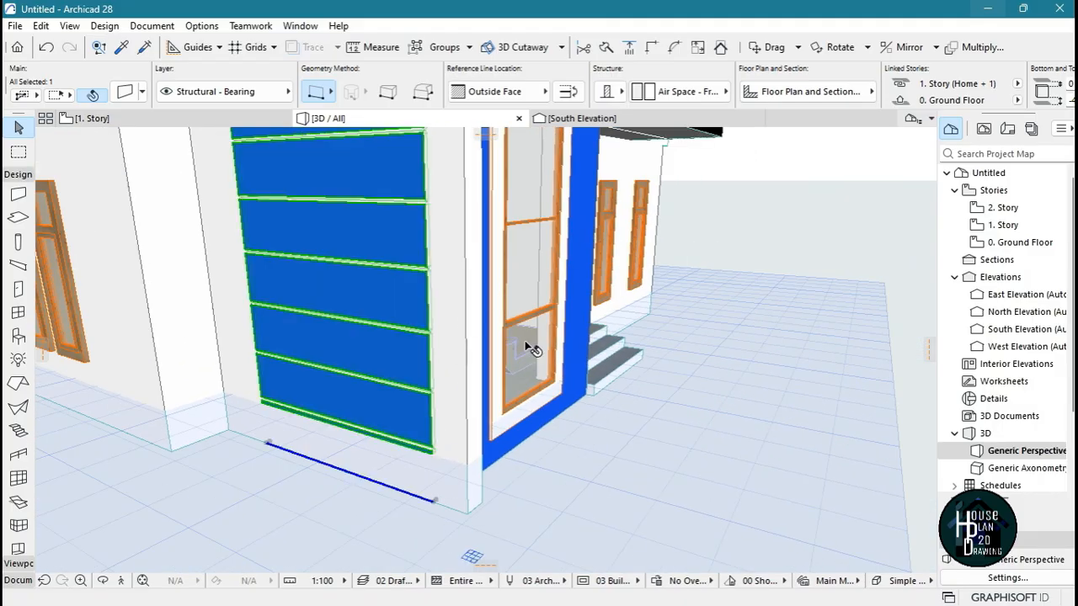
pyautogui.scroll(2, 416, 525)
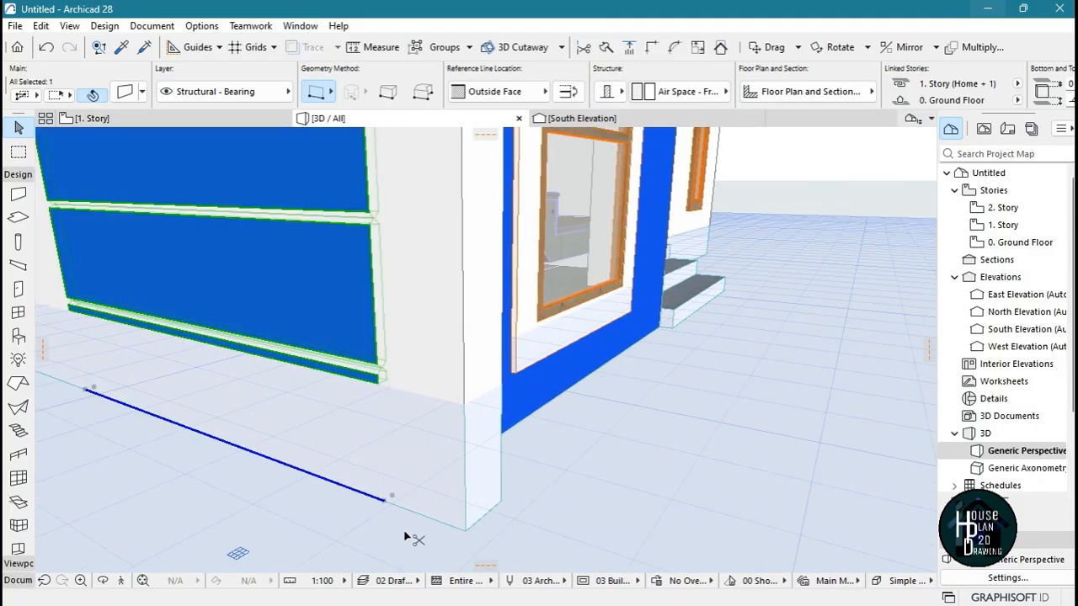
pyautogui.hotkey('ctrl', 'd')
pyautogui.click(389, 504)
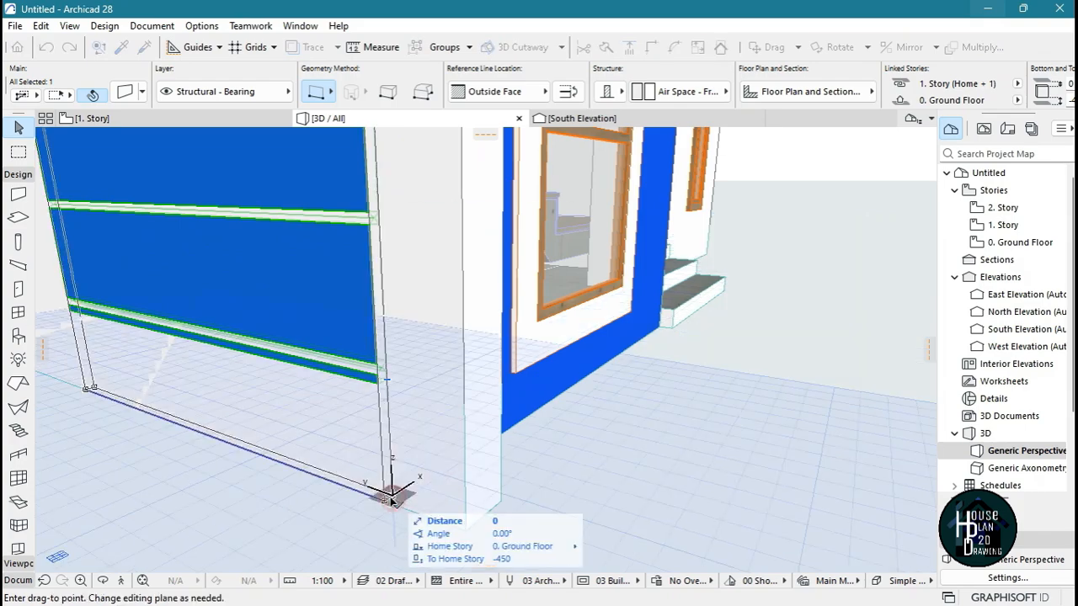
pyautogui.click(384, 505)
pyautogui.scroll(-6, 362, 479)
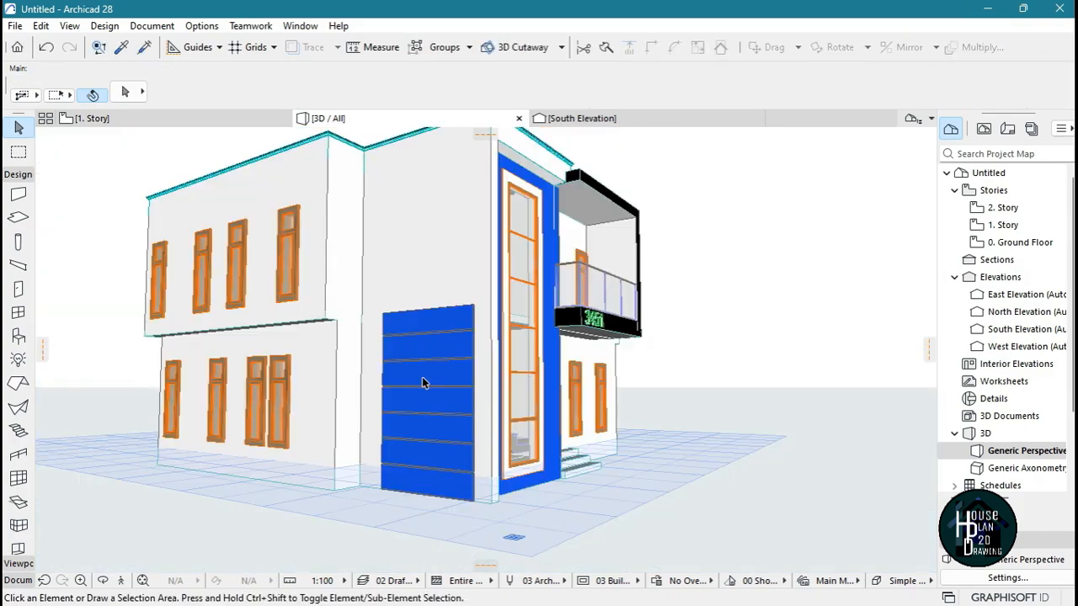
# Shorten the copied panel from its rear end into a narrow vertical strip near the front corner
pyautogui.click(383, 495)
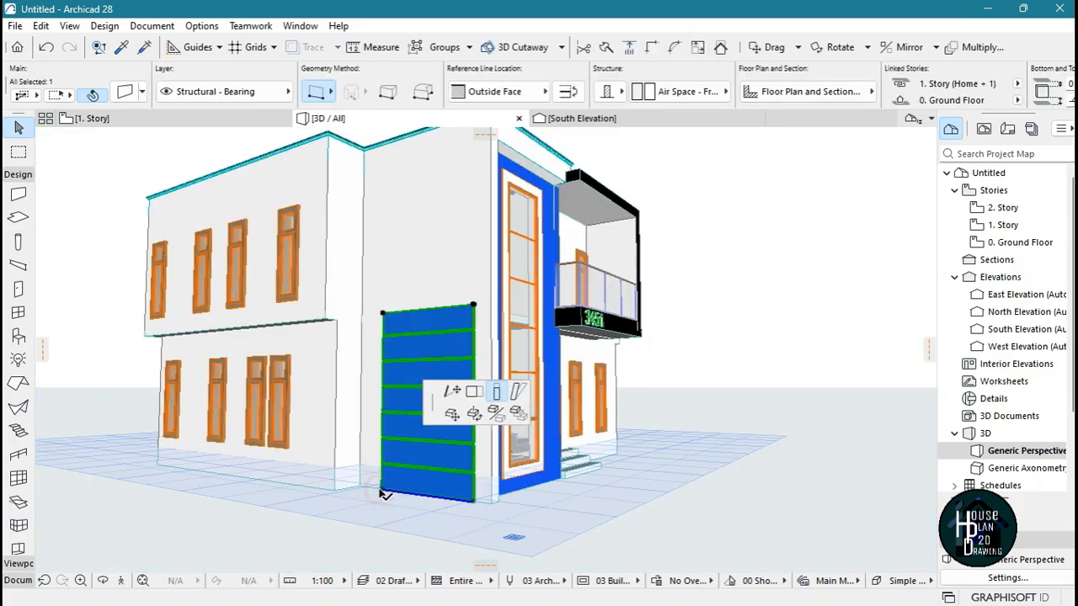
pyautogui.click(495, 391)
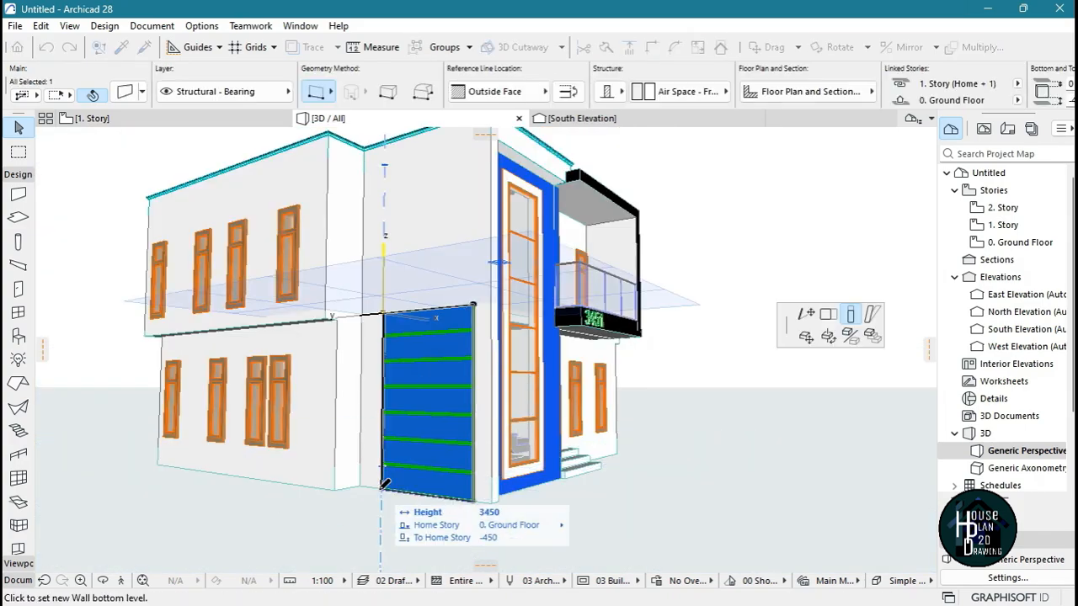
pyautogui.click(826, 317)
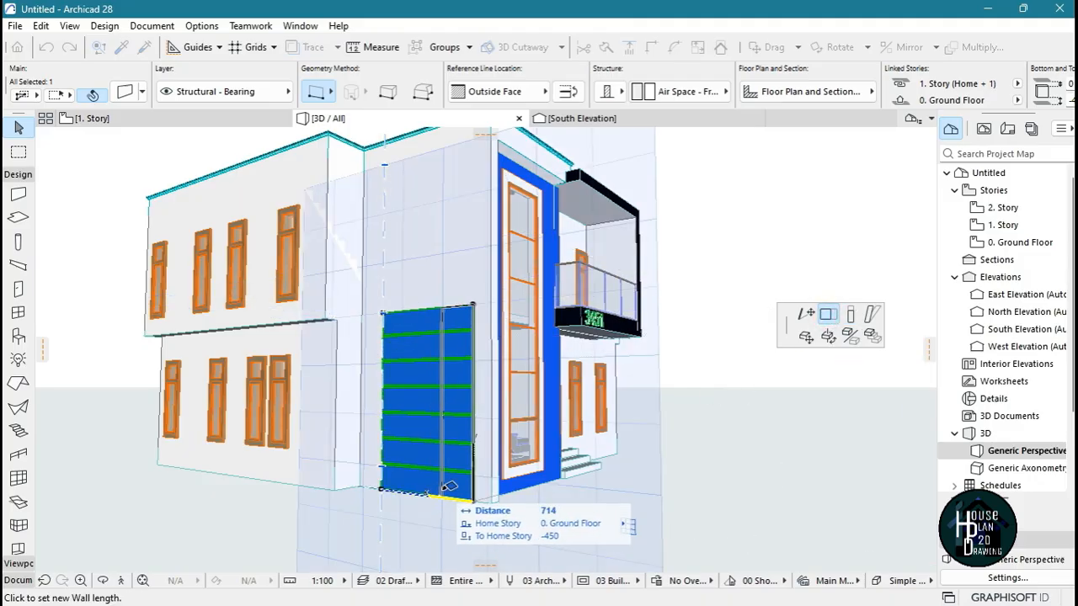
pyautogui.click(436, 482)
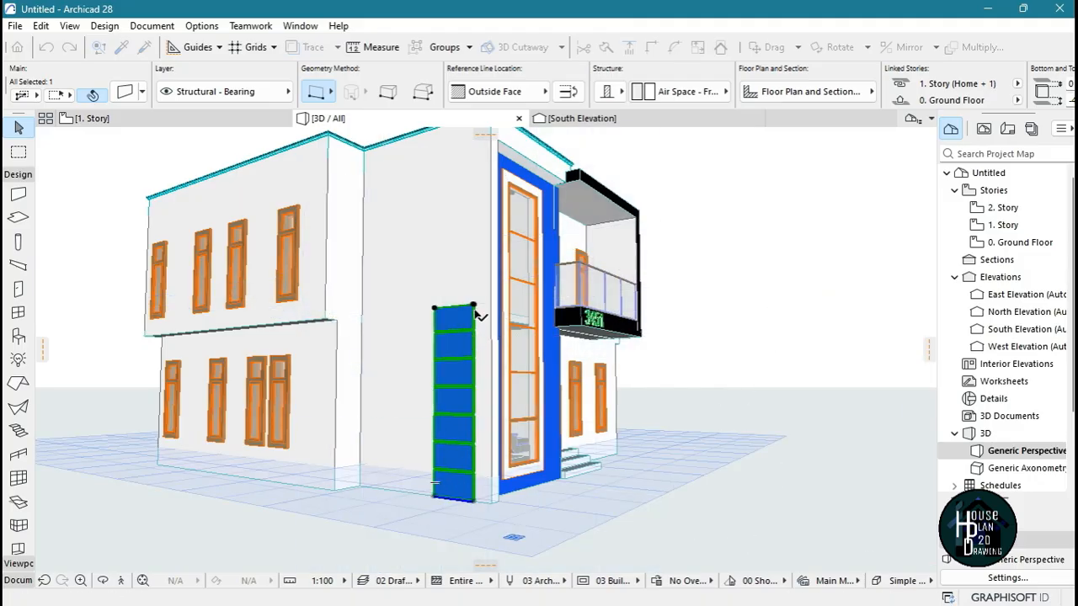
# Stretch the narrow blue strip vertically so its top reaches the roof edge above the side wall
pyautogui.click(473, 306)
pyautogui.click(589, 379)
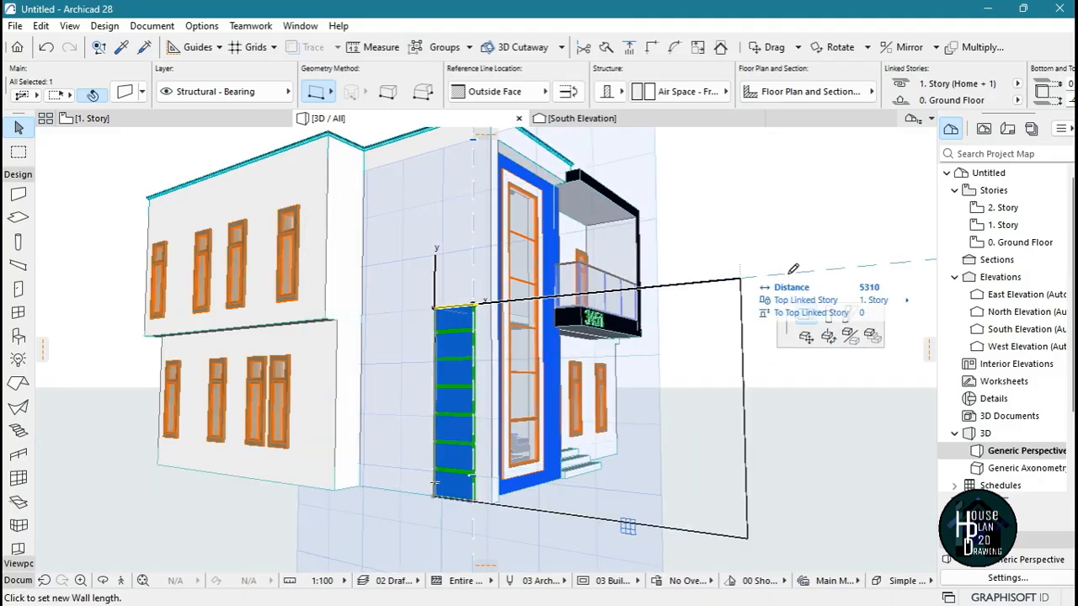
pyautogui.click(831, 318)
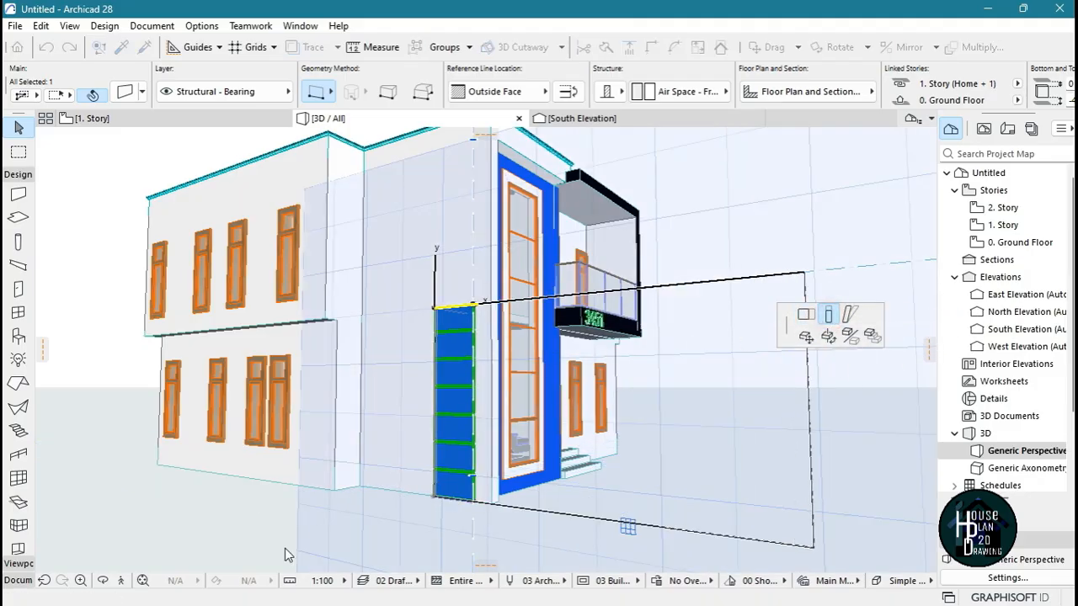
pyautogui.click(122, 582)
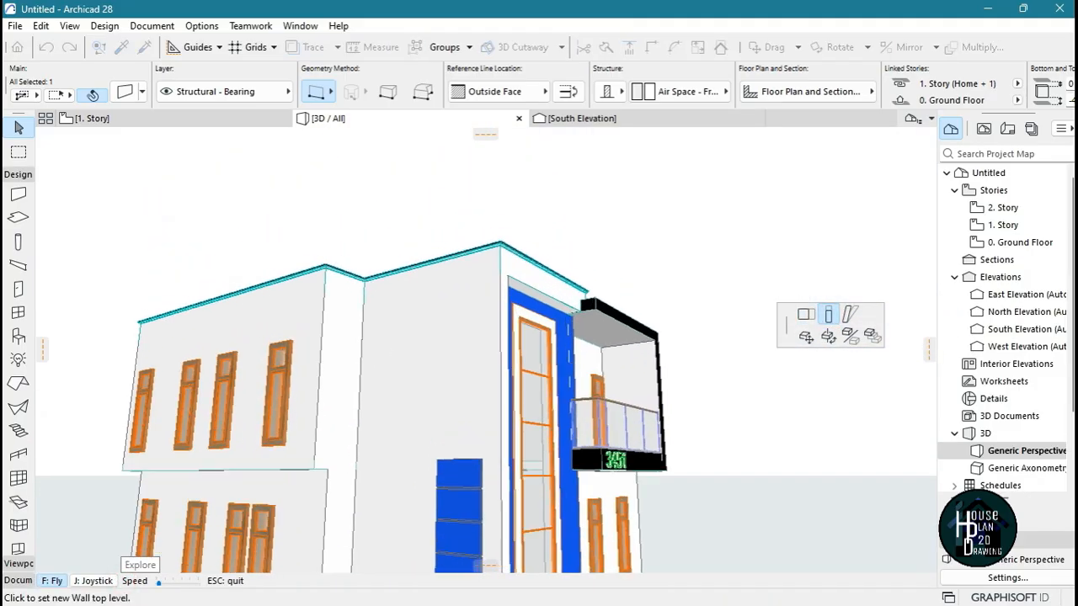
pyautogui.press('Escape')
pyautogui.click(488, 261)
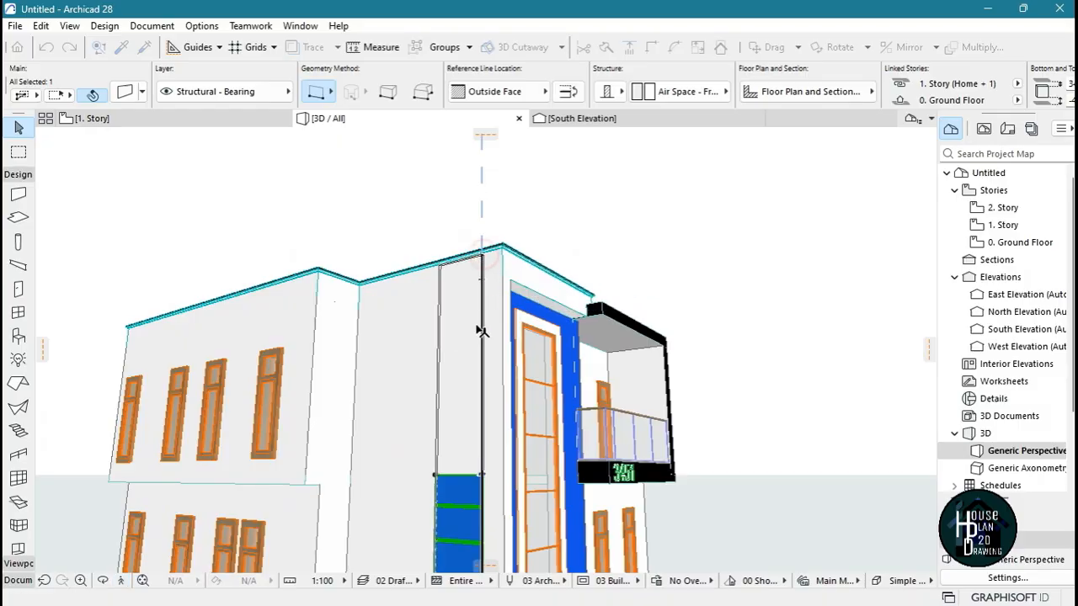
# Examine the house exterior from both front corners, including the blue side panels, the balcony and the entrance
pyautogui.click(121, 581)
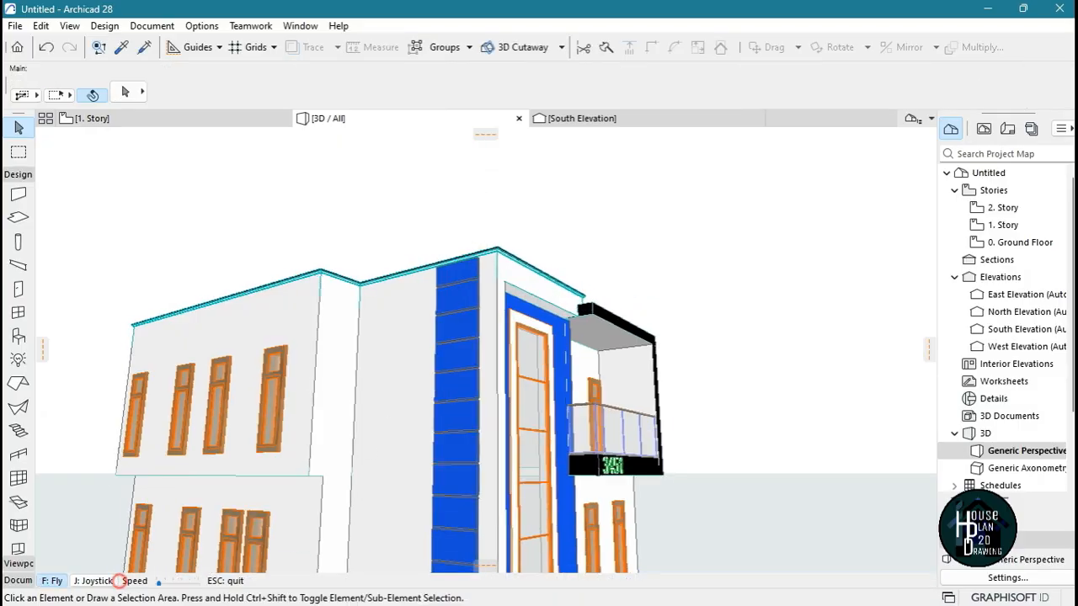
pyautogui.press('Down')
pyautogui.press('Up')
pyautogui.press('Down')
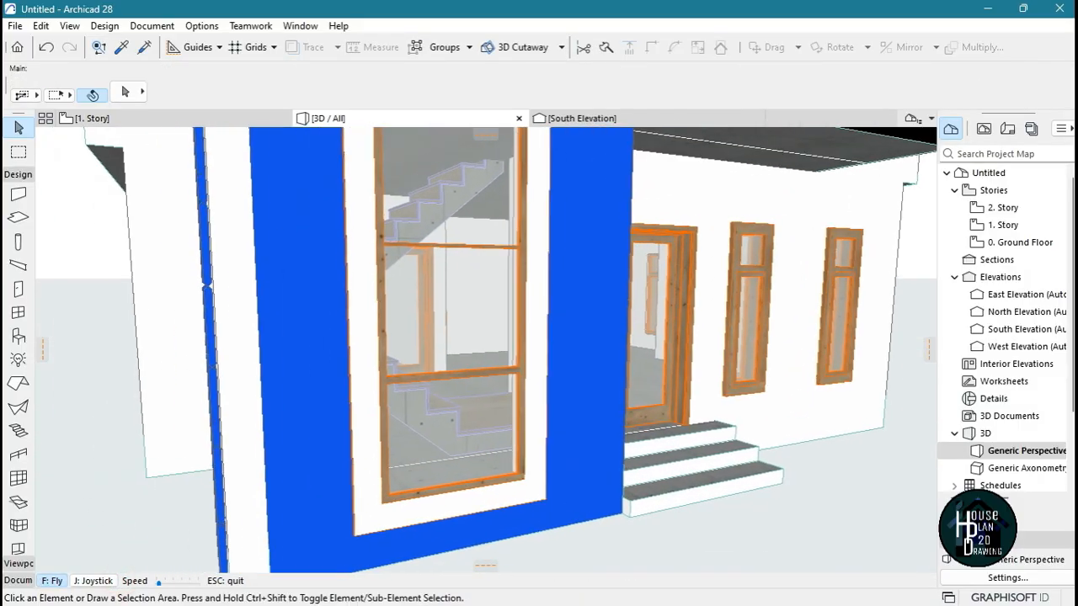
pyautogui.press('Left')
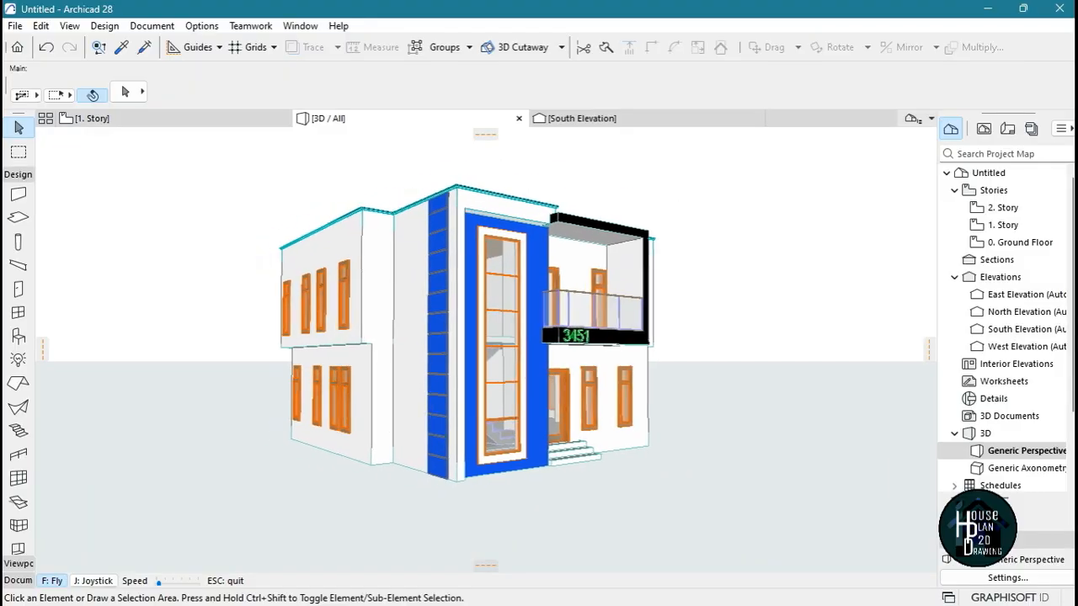
pyautogui.press('Up')
pyautogui.press('Right')
pyautogui.press('Down')
pyautogui.press('Right')
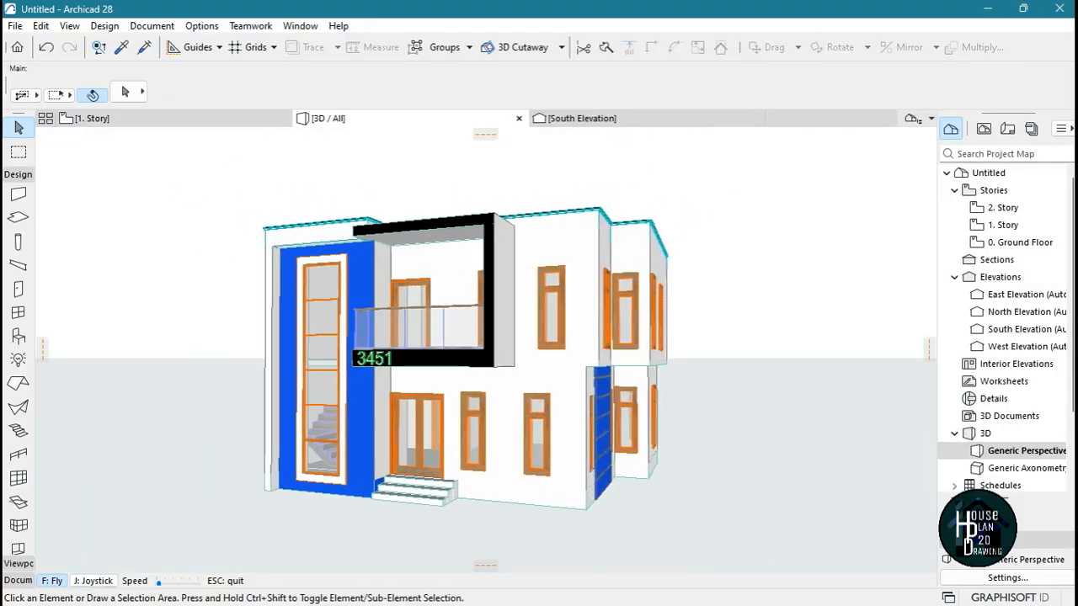
pyautogui.press('Up')
pyautogui.press('Up')
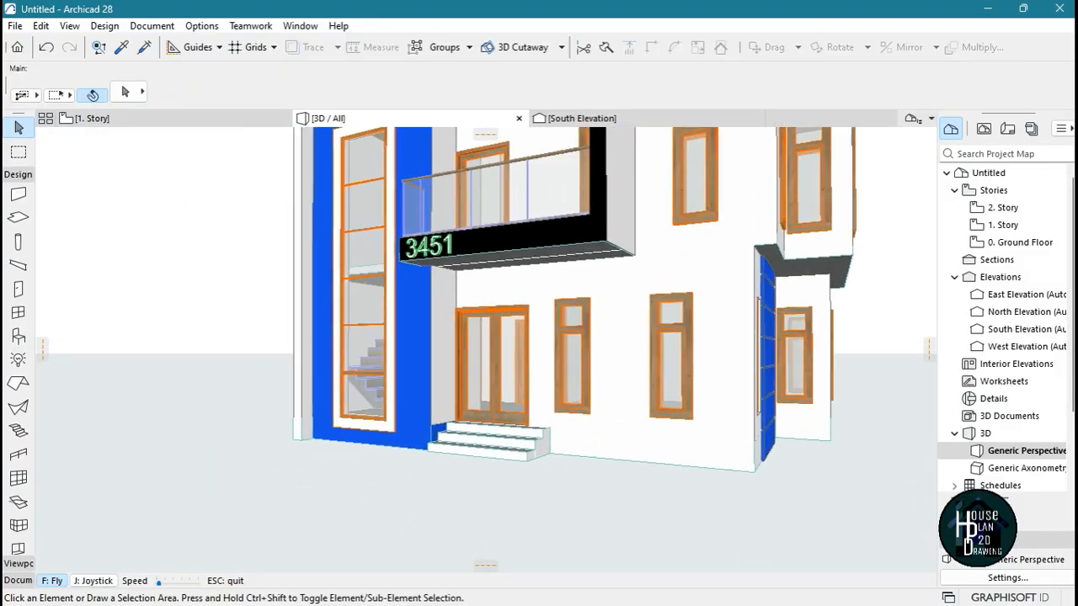
pyautogui.press('Escape')
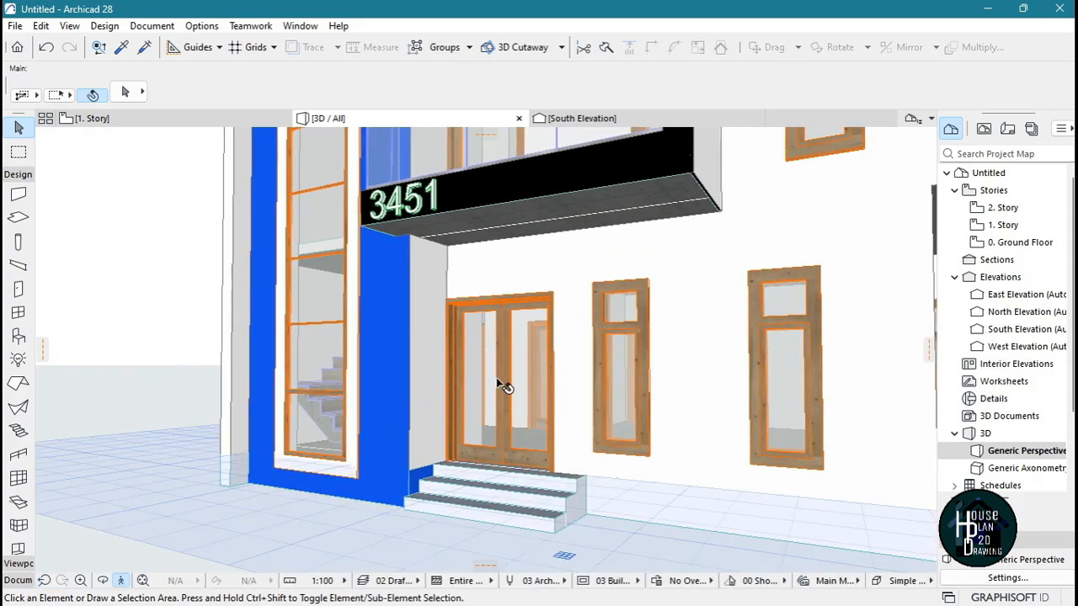
# Set the height of the double entrance door on the ground floor to 2500
pyautogui.click(503, 327)
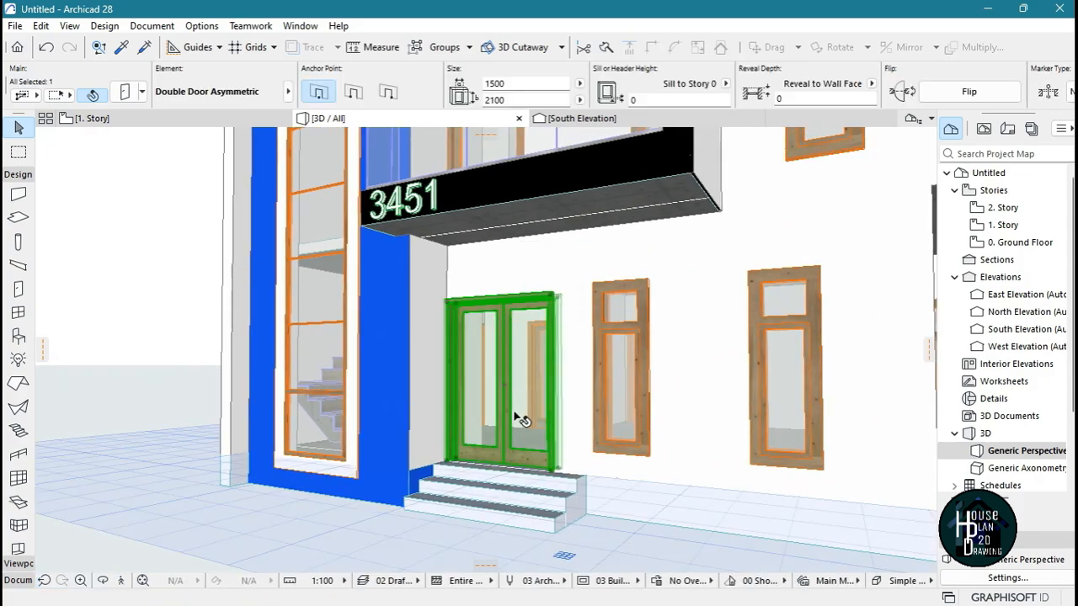
pyautogui.click(502, 334)
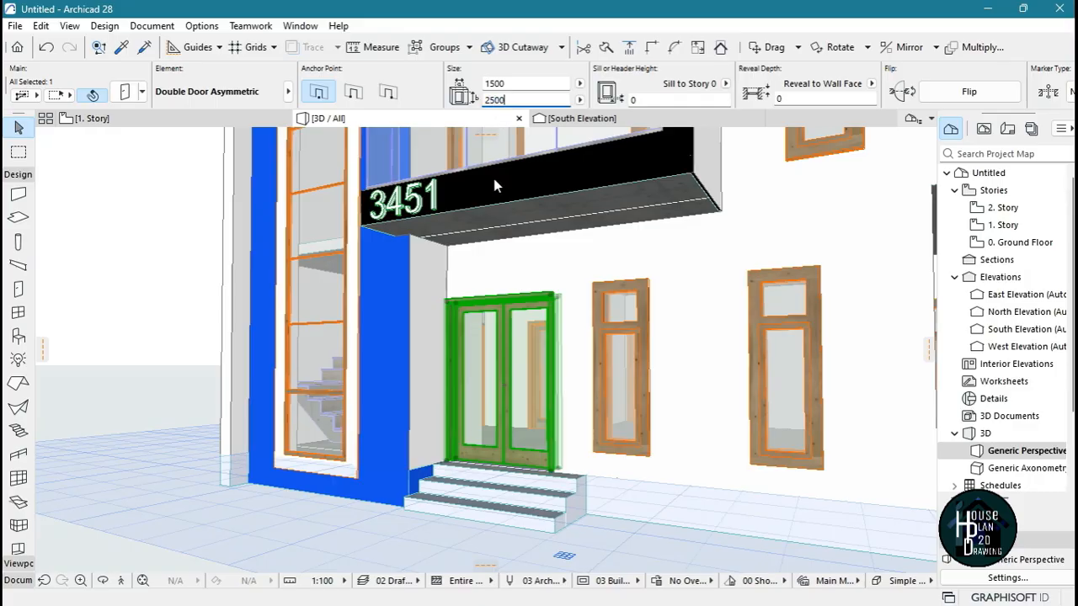
pyautogui.press('Return')
pyautogui.press('Escape')
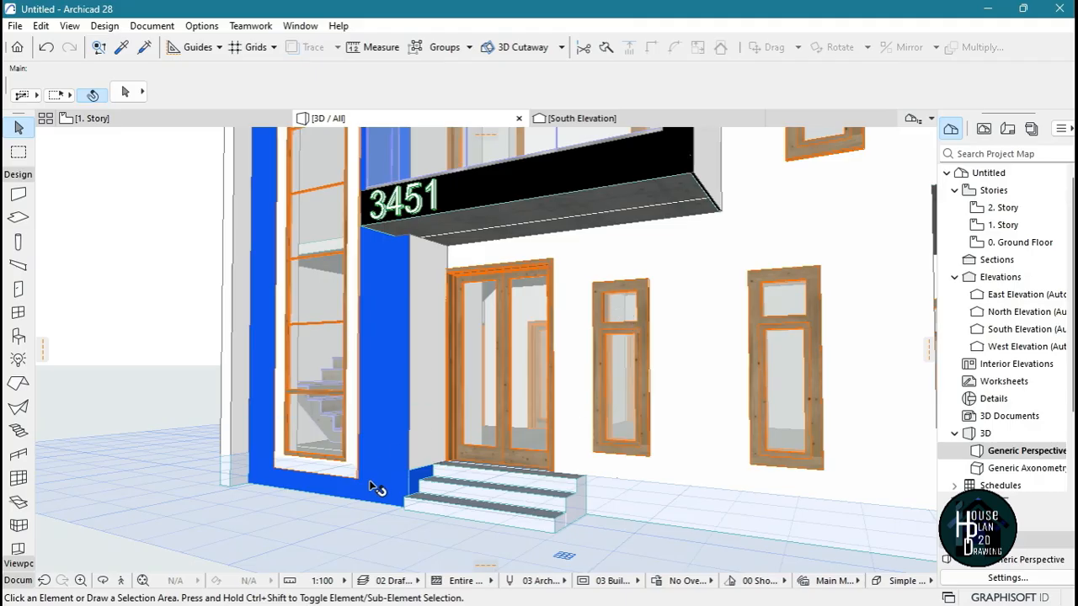
# Select all doors of the house together and set their height to 2500
pyautogui.click(121, 583)
pyautogui.press('Down')
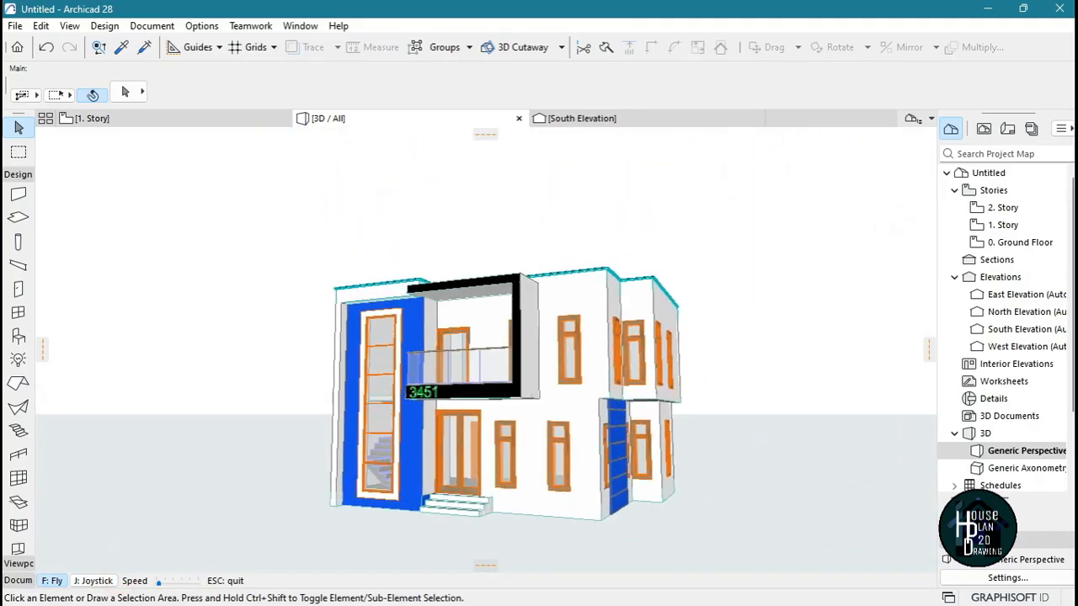
pyautogui.press('Up')
pyautogui.press('Escape')
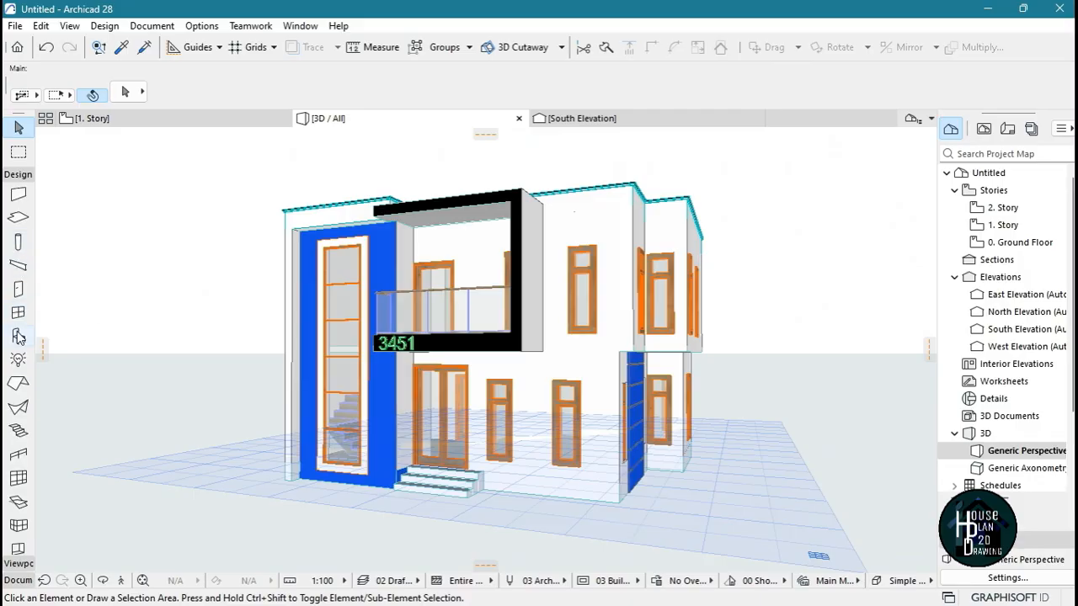
pyautogui.click(19, 291)
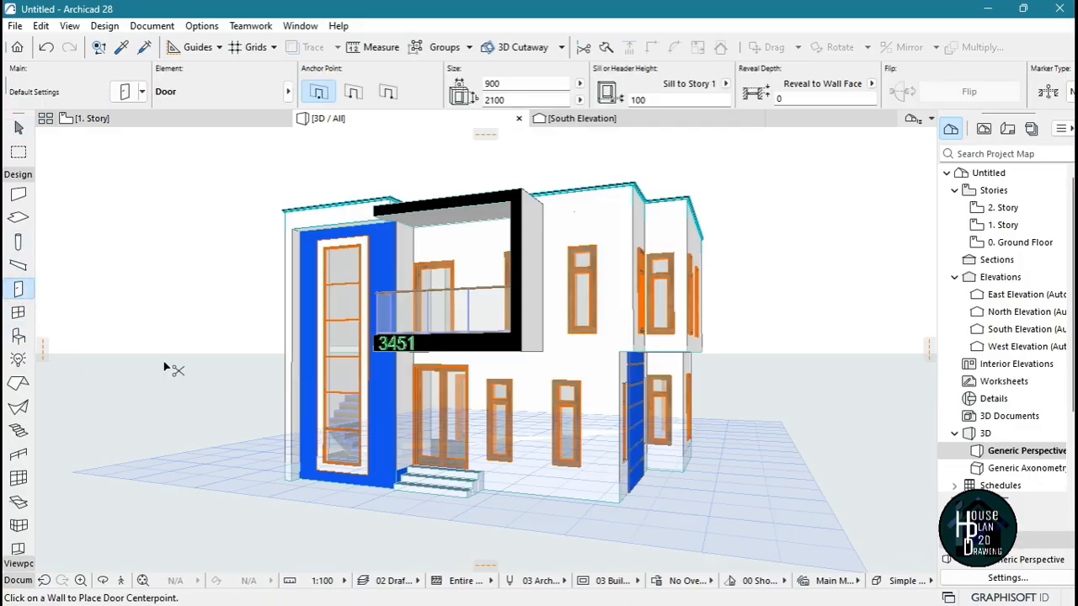
pyautogui.hotkey('ctrl', 'a')
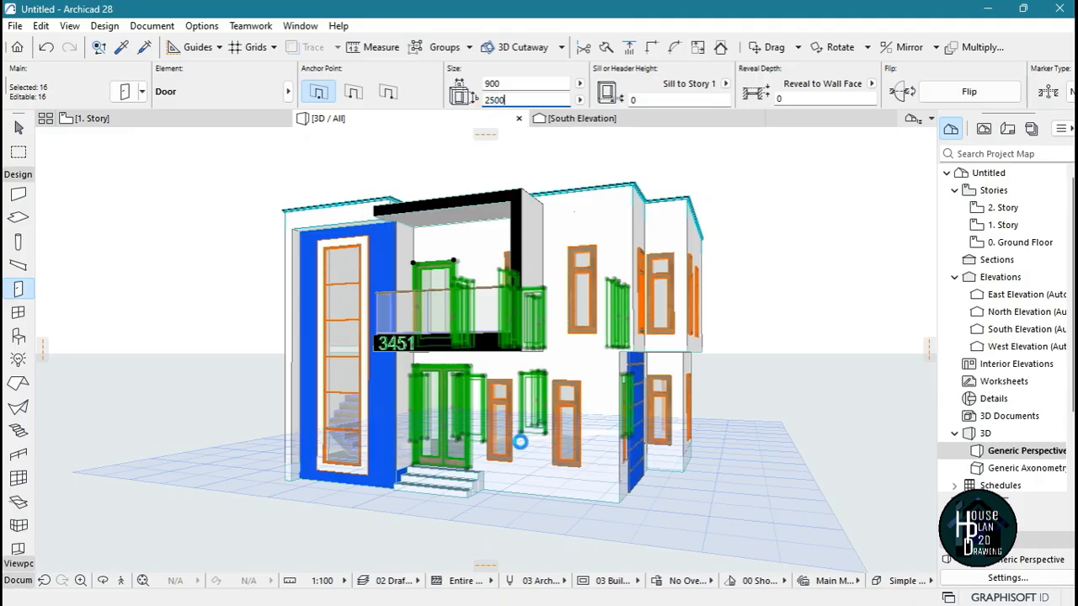
pyautogui.press('Escape')
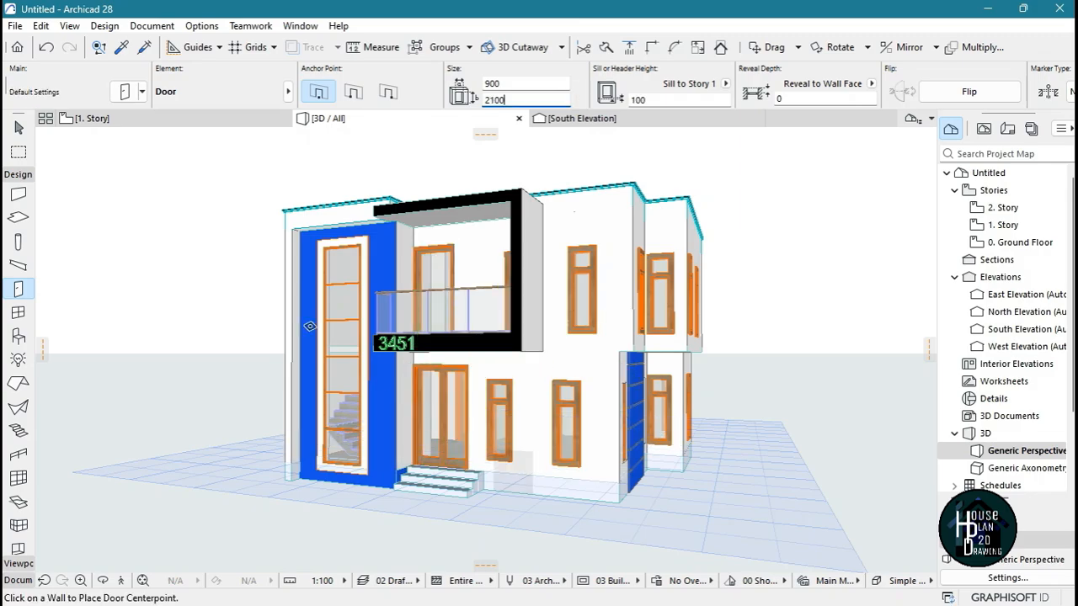
pyautogui.press('Escape')
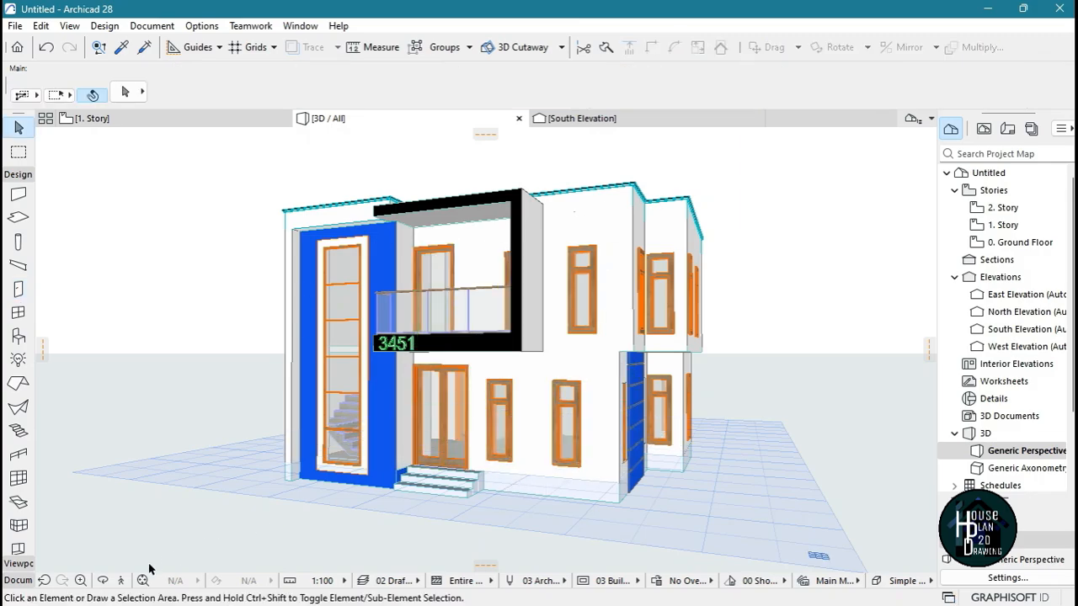
# Compare the front windows with the entrance door's height and select all windows of the house
pyautogui.click(119, 580)
pyautogui.press('Up')
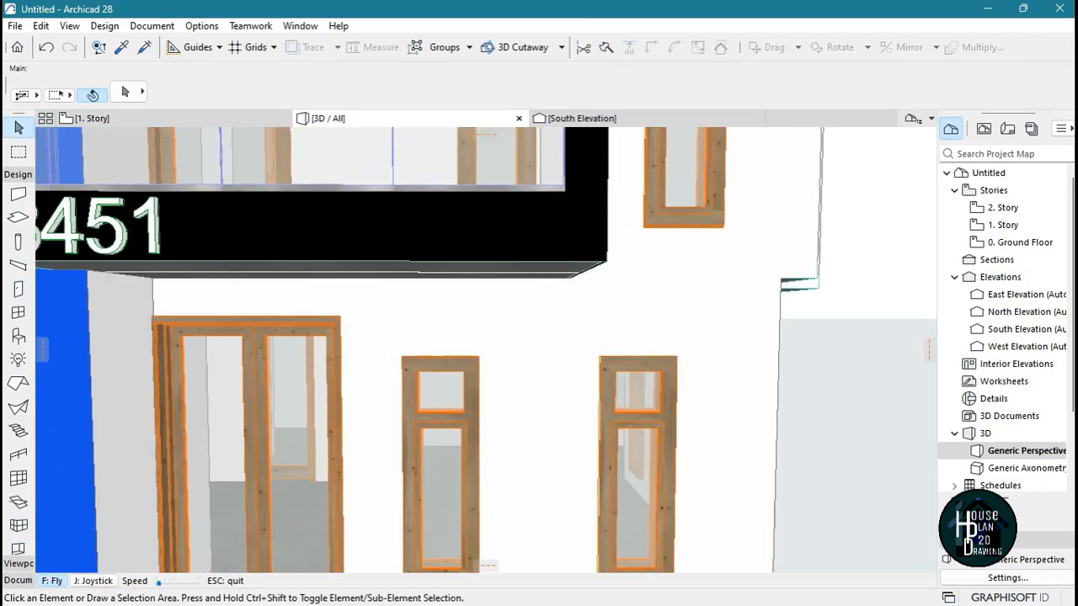
pyautogui.press('Up')
pyautogui.press('Escape')
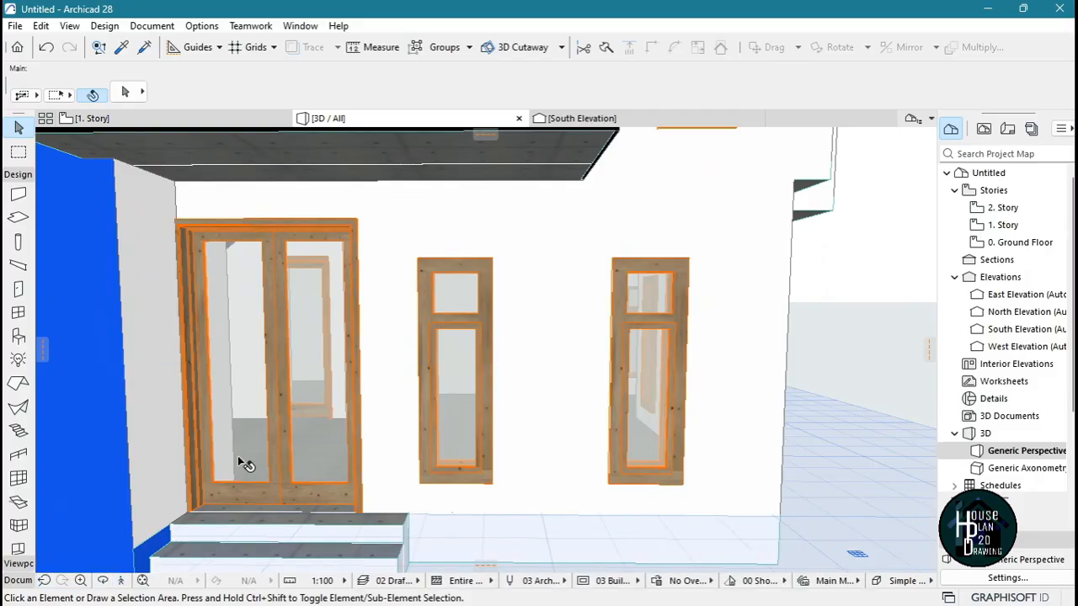
pyautogui.click(119, 580)
pyautogui.press('Down')
pyautogui.press('Right')
pyautogui.press('Escape')
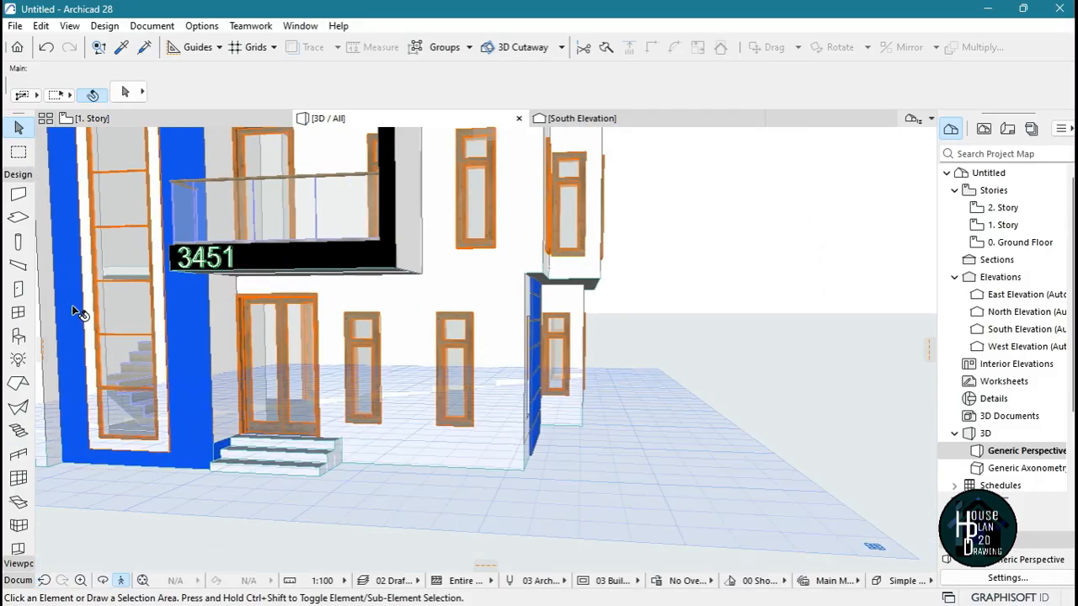
pyautogui.click(17, 313)
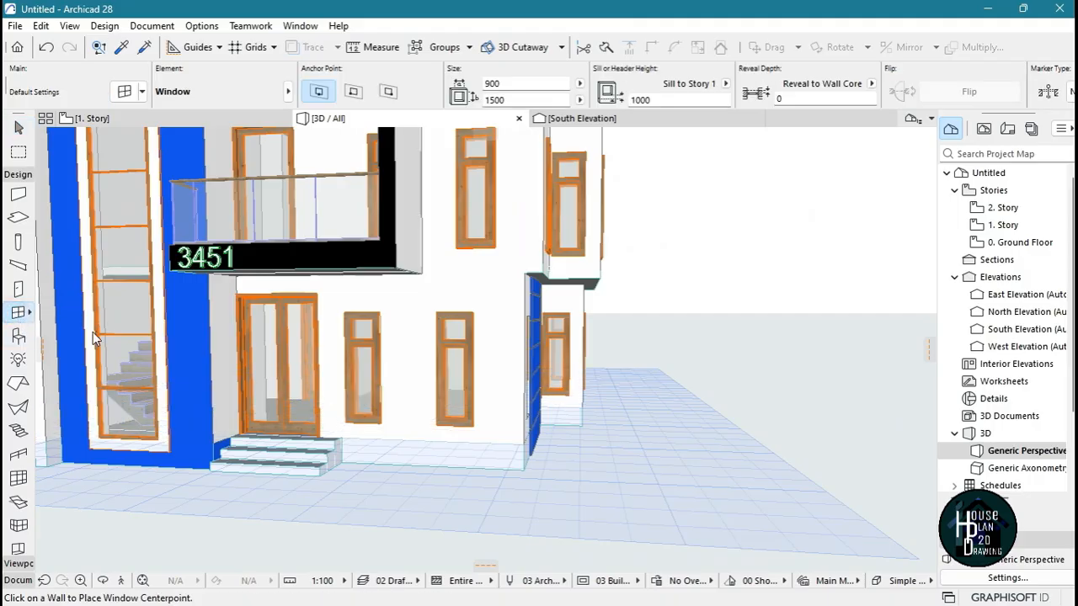
pyautogui.hotkey('ctrl', 'a')
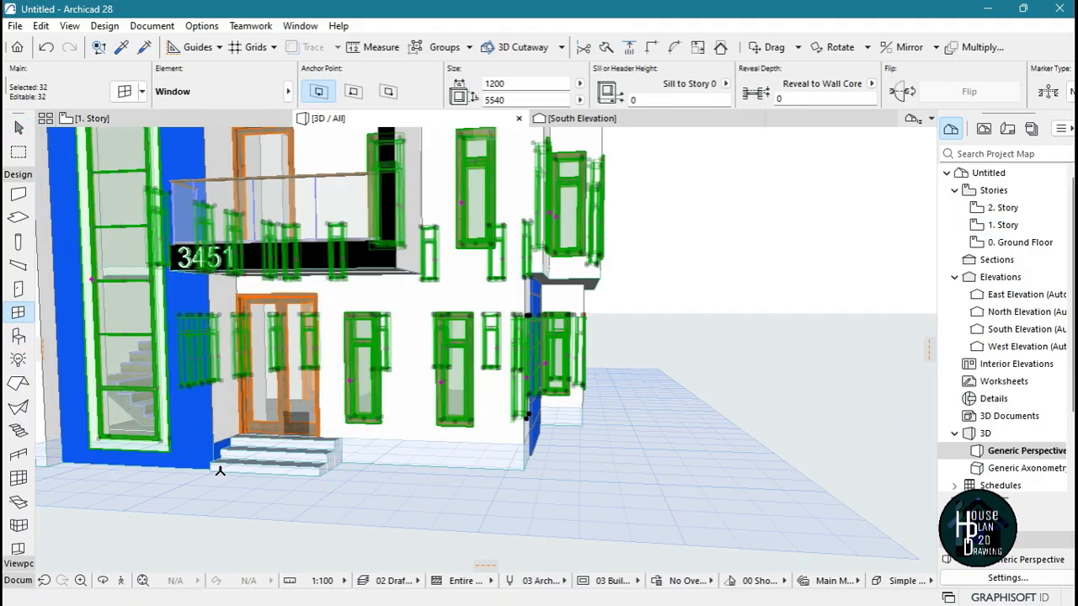
# Undo the last stretch and elevate all selected windows vertically to line up with the top of the entrance door
pyautogui.click(121, 581)
pyautogui.press('Up')
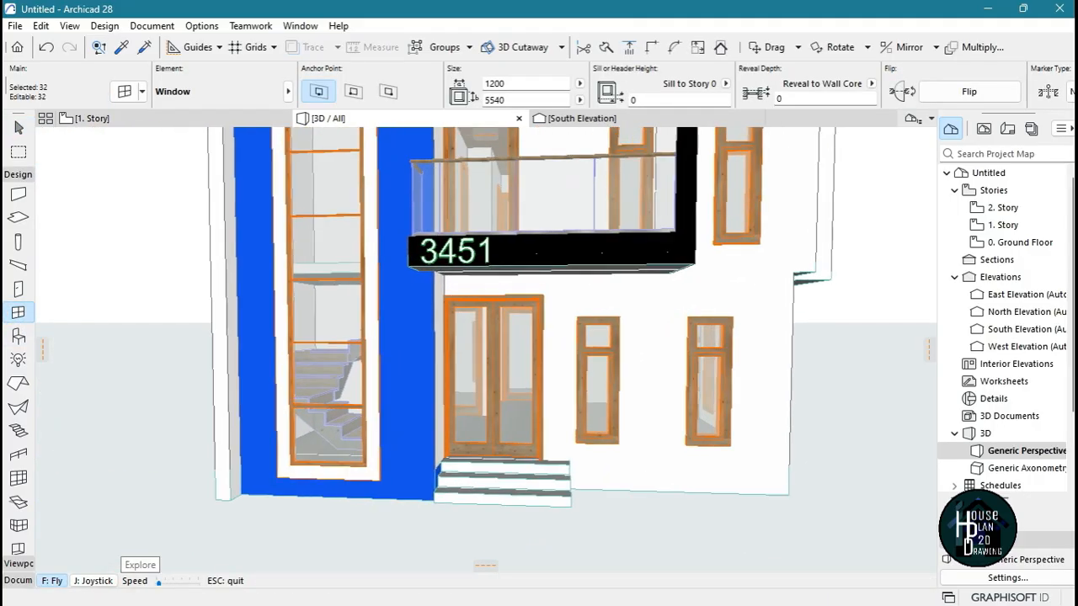
pyautogui.press('Escape')
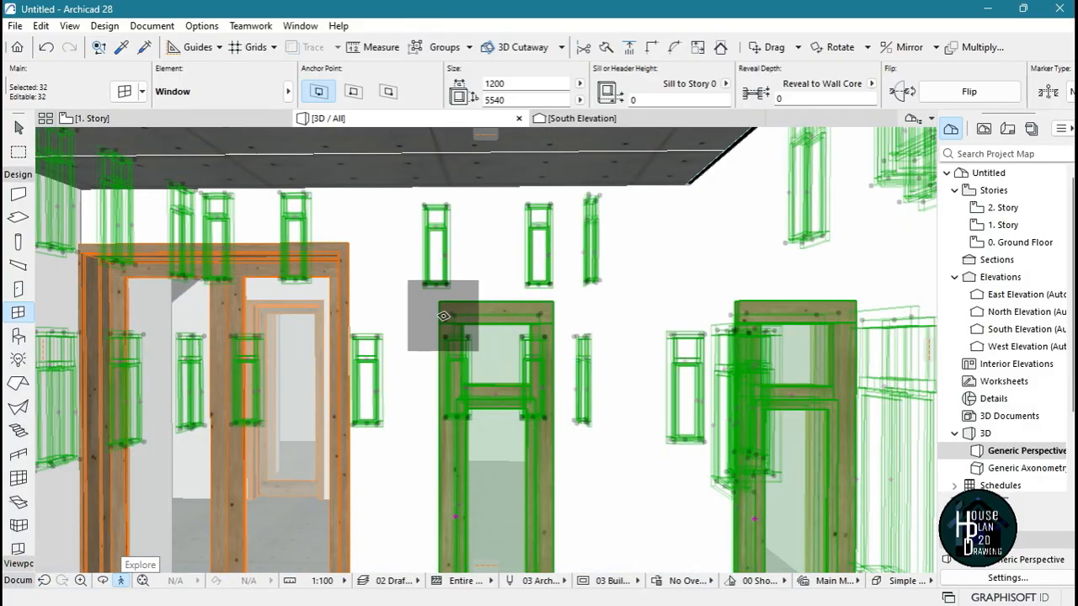
pyautogui.hotkey('ctrl', 'z')
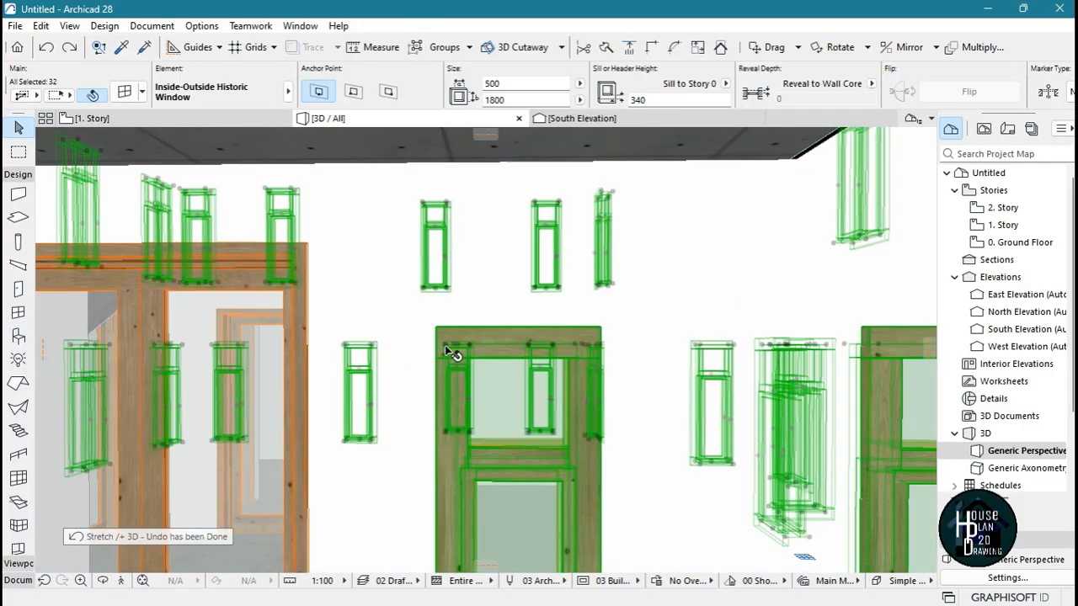
pyautogui.click(445, 347)
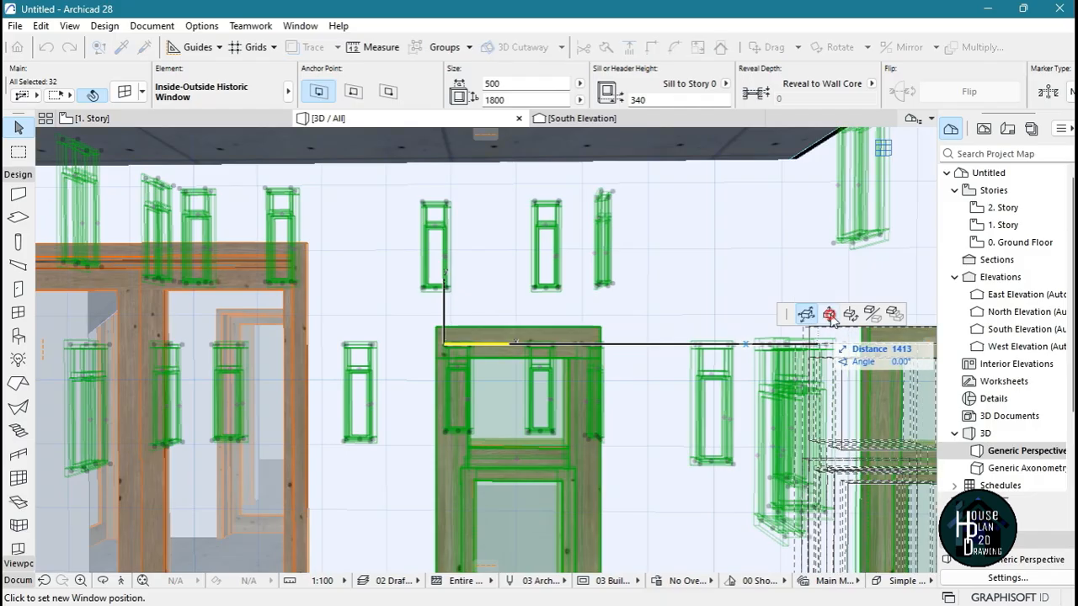
pyautogui.click(829, 314)
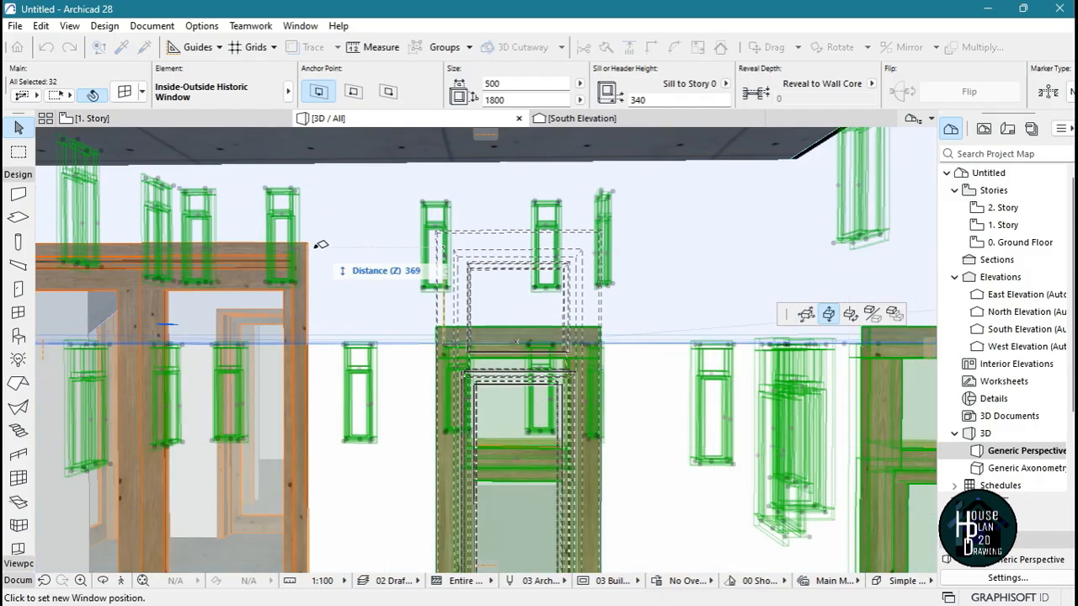
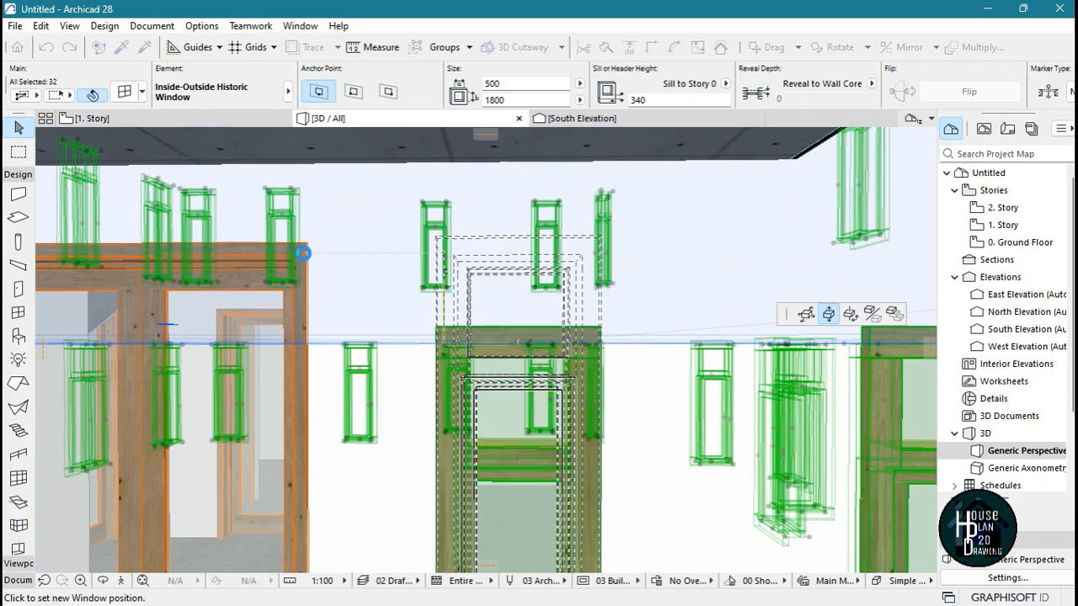
# Place the elevated windows level with the top of the entrance door and clear the selection
pyautogui.click(311, 250)
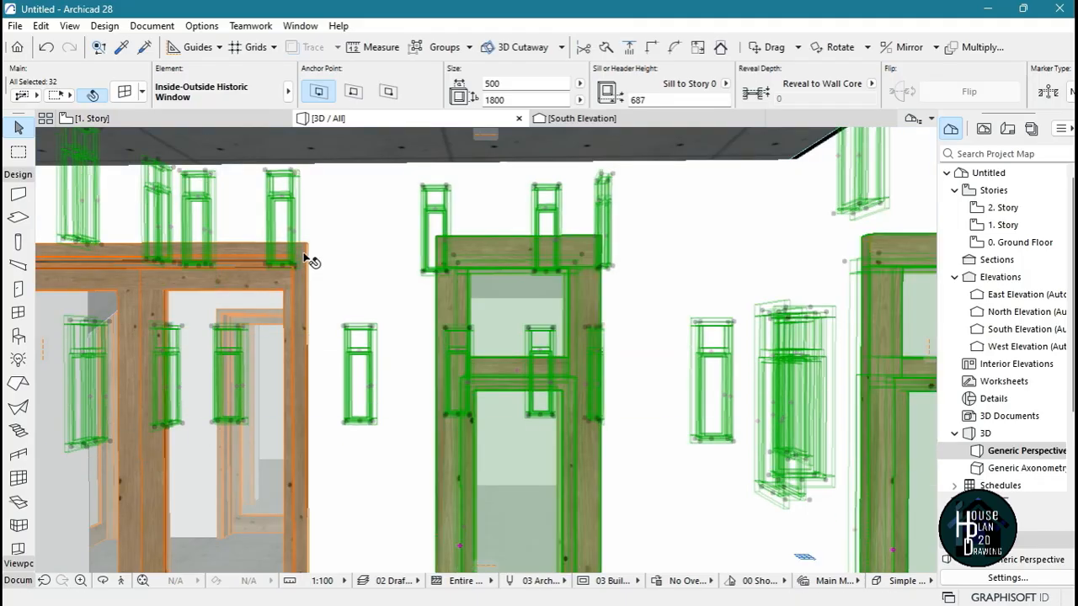
pyautogui.press('Delete')
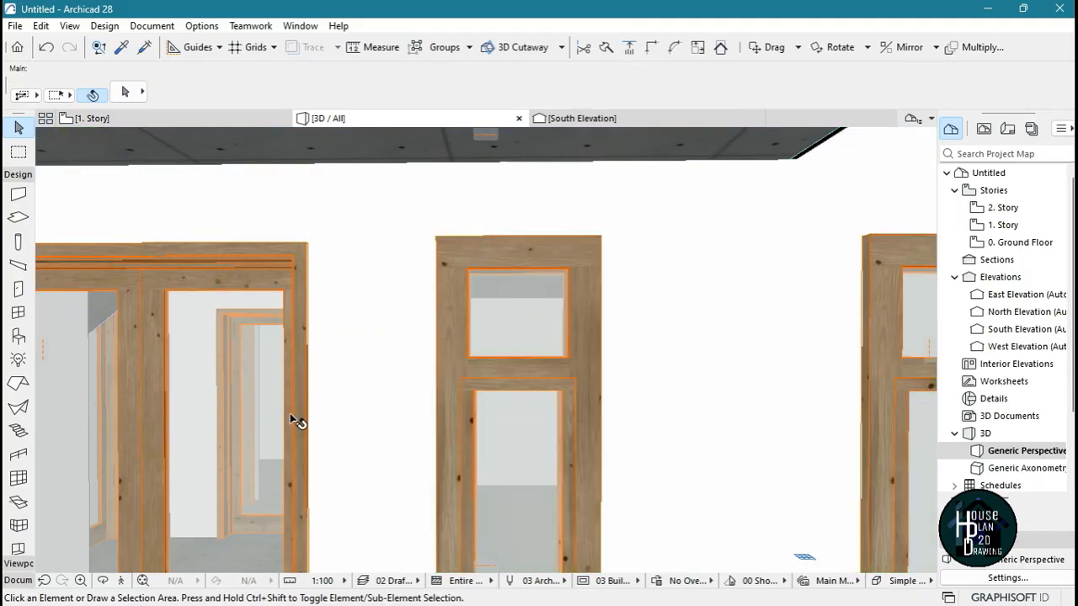
# Fly around the outside of the house to examine the window positions on all facades
pyautogui.click(120, 581)
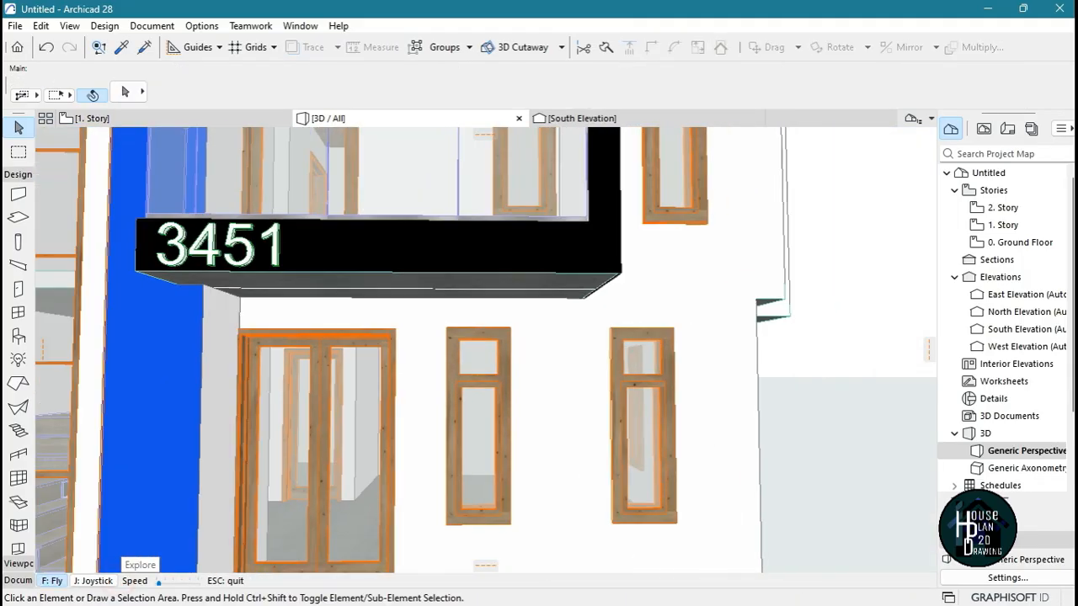
pyautogui.press('Right')
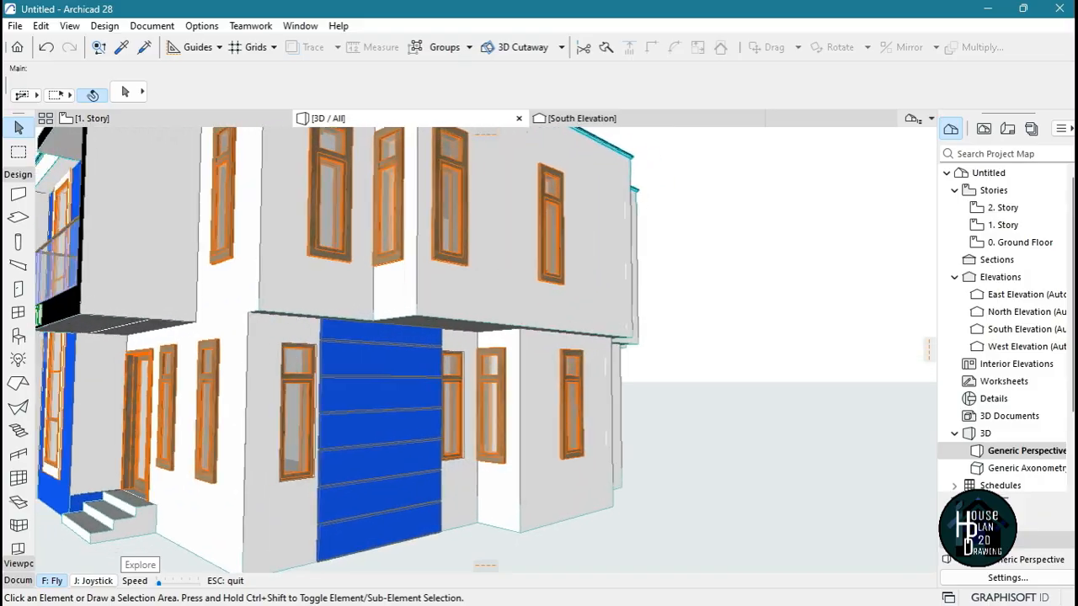
pyautogui.press('Up')
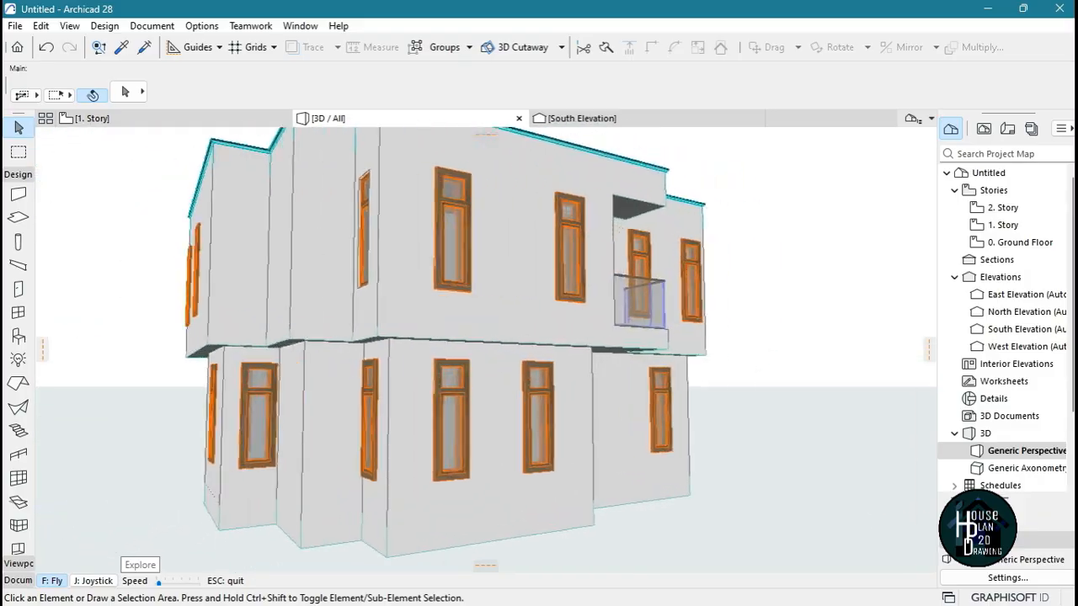
pyautogui.press('Right')
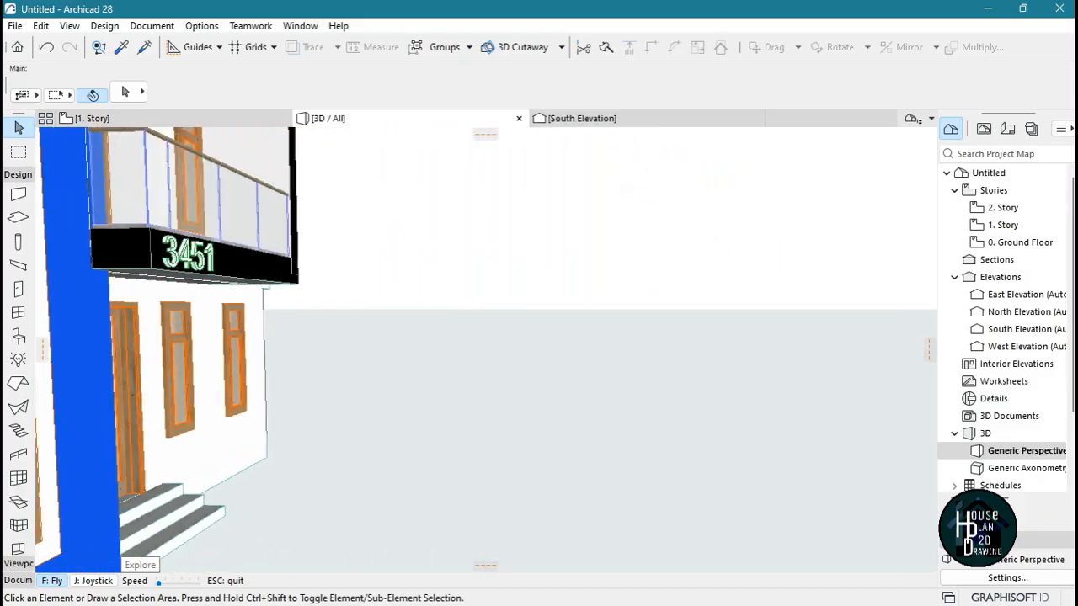
pyautogui.press('Up')
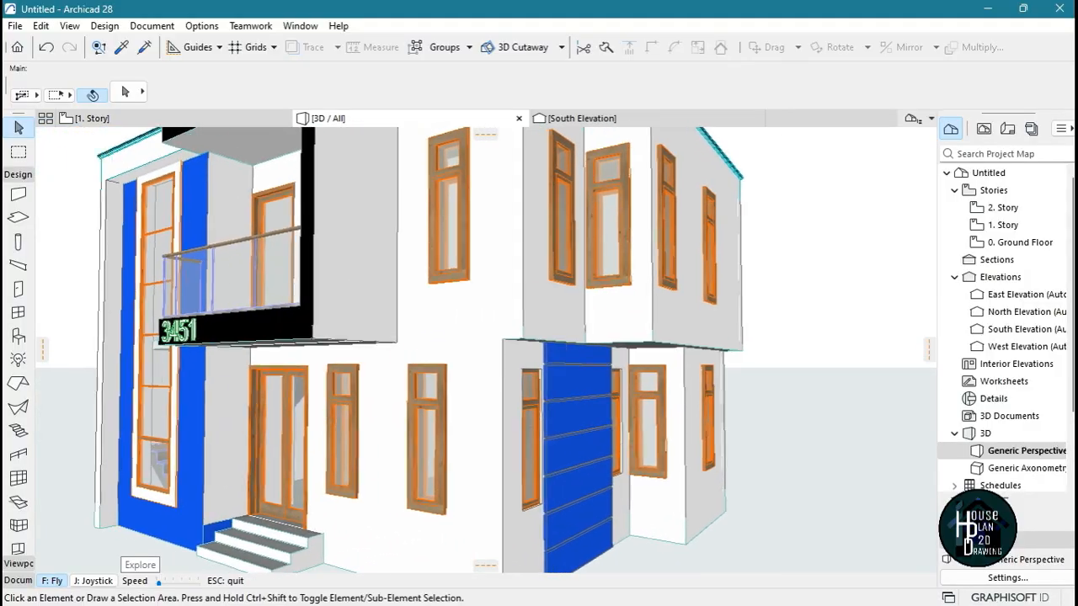
pyautogui.press('Down')
pyautogui.press('Left')
pyautogui.press('Escape')
pyautogui.scroll(6, 493, 358)
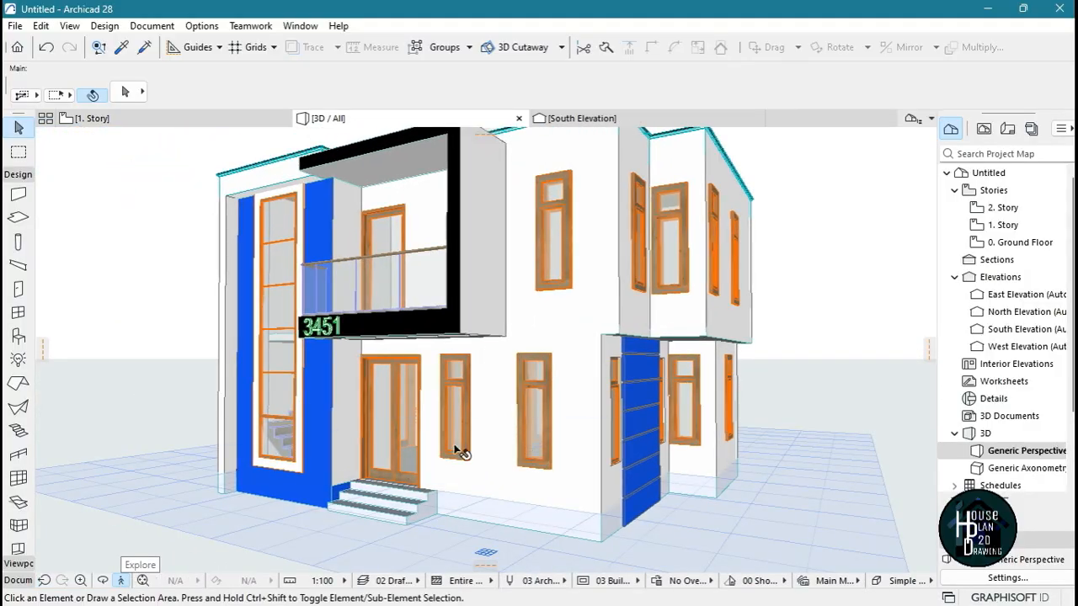
# Examine the ground-floor front windows up close, comparing their tops and frames with the entrance door
pyautogui.scroll(4, 568, 343)
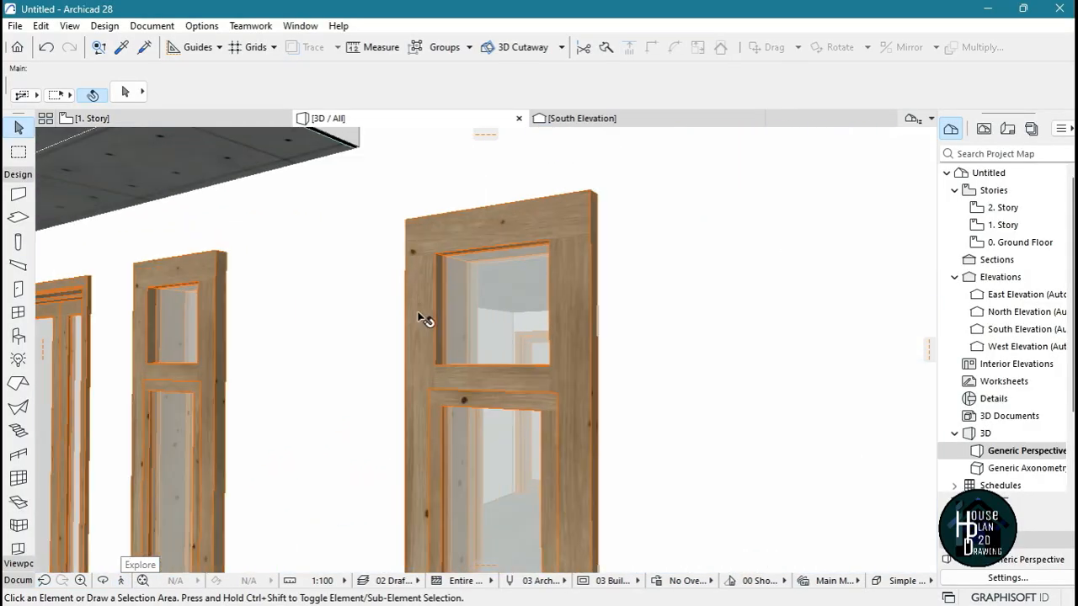
pyautogui.scroll(-1, 543, 320)
pyautogui.scroll(3, 559, 346)
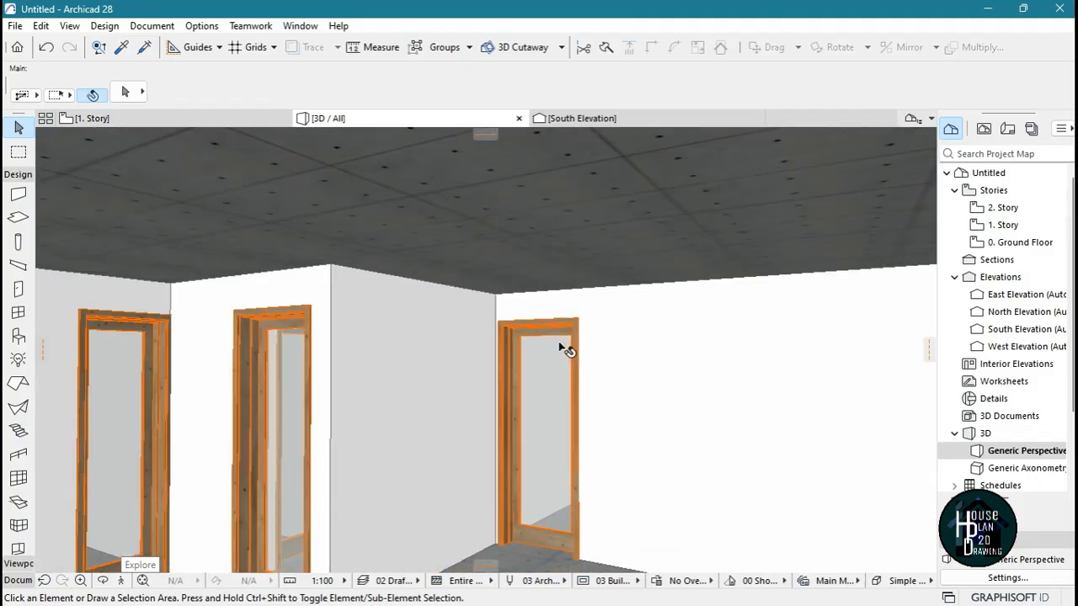
pyautogui.scroll(-5, 559, 343)
pyautogui.scroll(3, 561, 333)
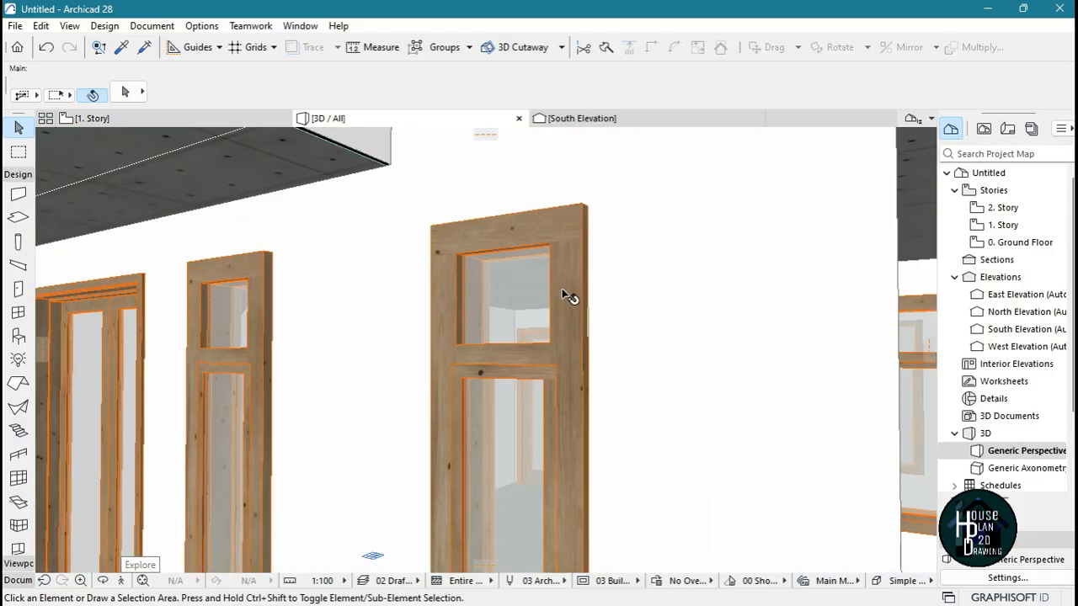
pyautogui.scroll(-5, 509, 370)
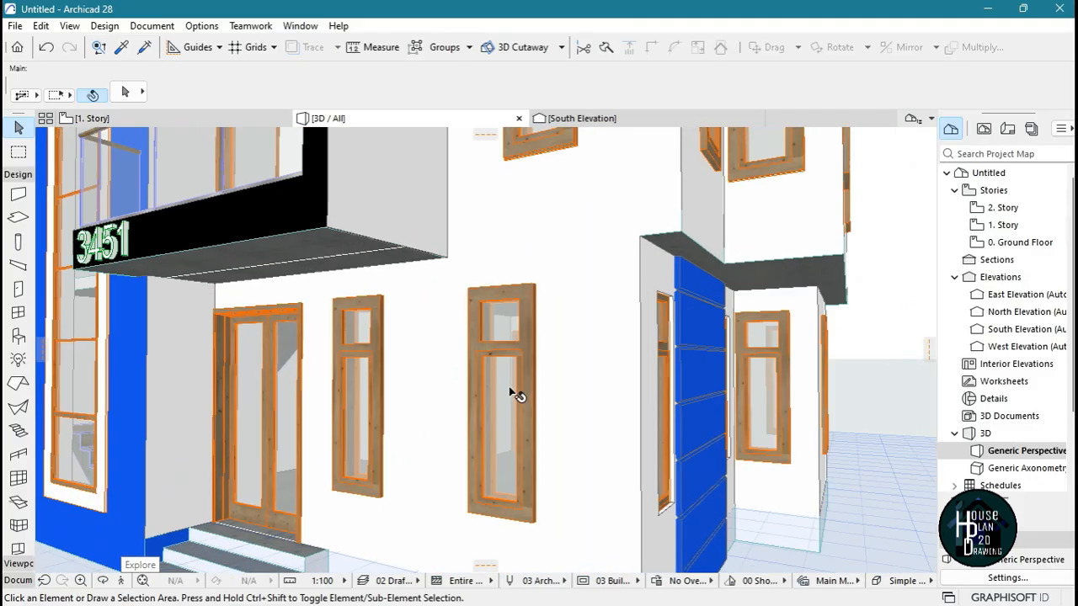
pyautogui.scroll(6, 513, 399)
pyautogui.scroll(-5, 513, 379)
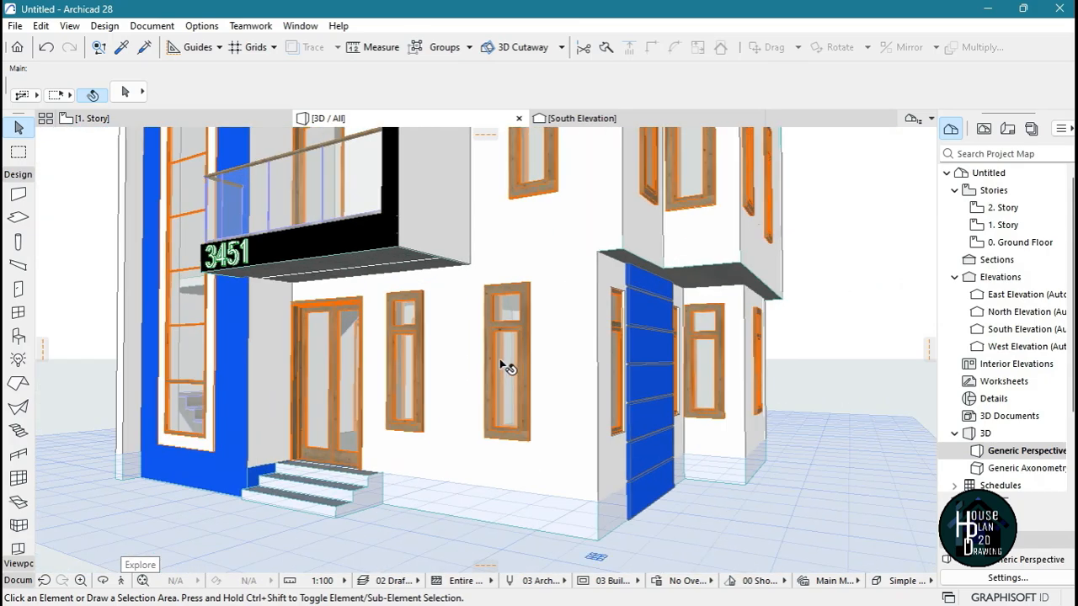
pyautogui.scroll(2, 504, 367)
pyautogui.scroll(2, 505, 371)
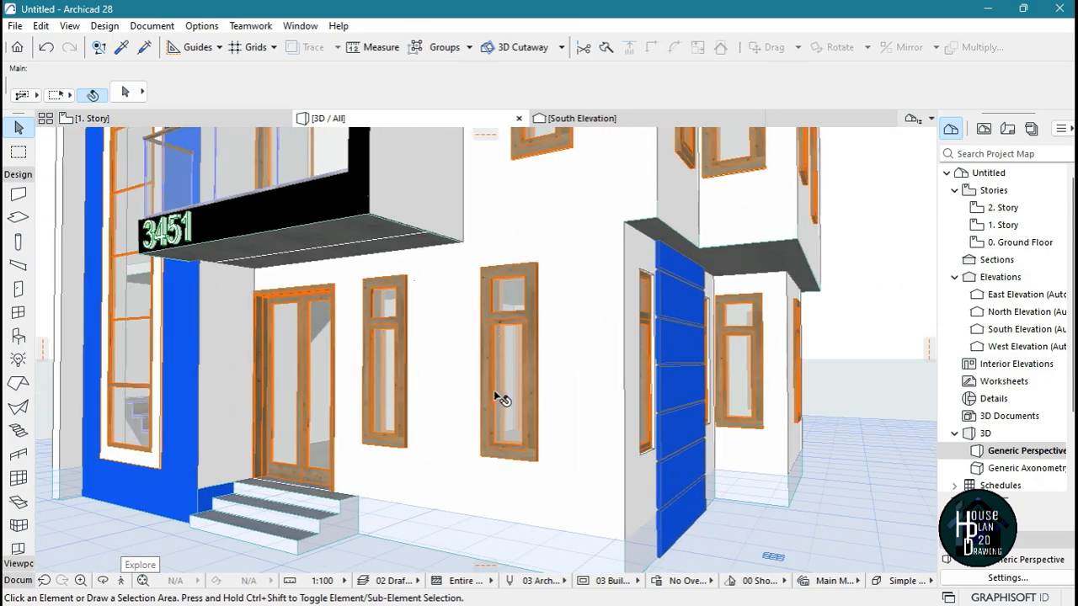
pyautogui.scroll(-4, 490, 379)
pyautogui.scroll(4, 487, 371)
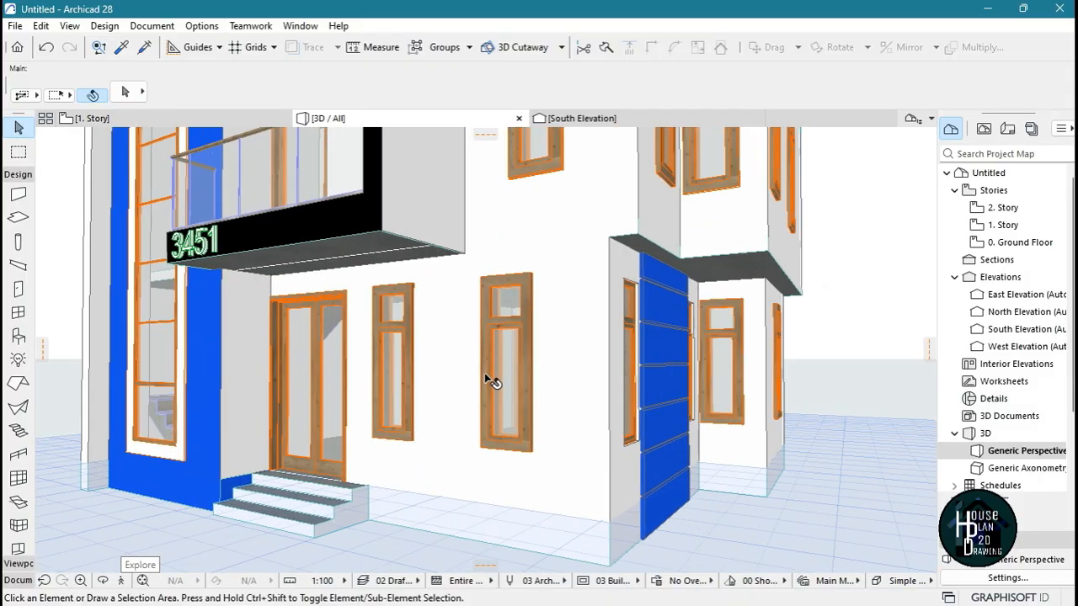
# Select all windows of the house and open the frame and sash surface attributes in their settings
pyautogui.click(17, 311)
pyautogui.hotkey('ctrl', 'a')
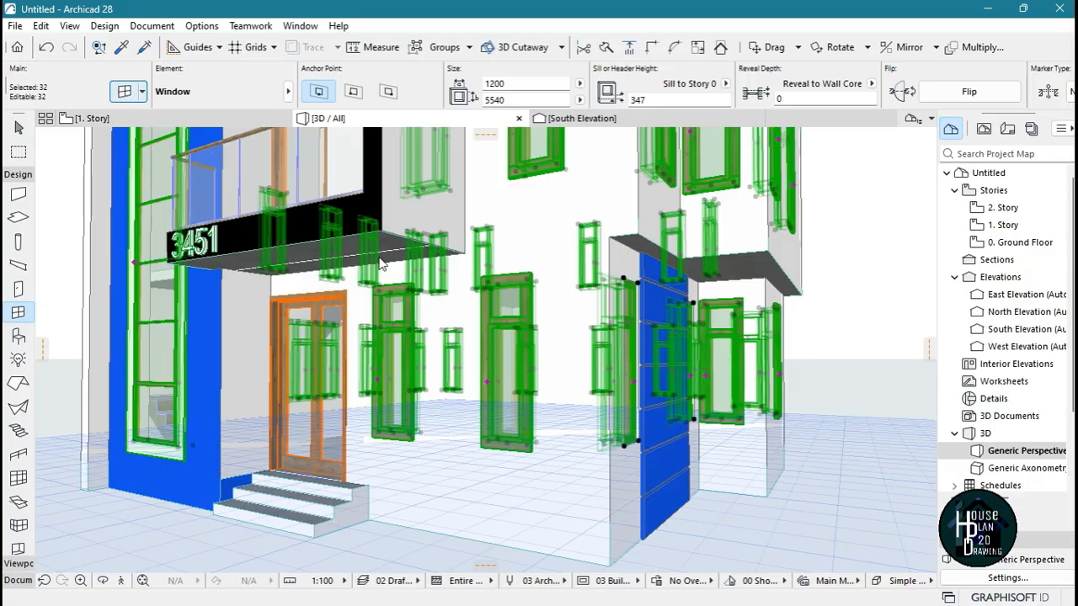
pyautogui.click(124, 91)
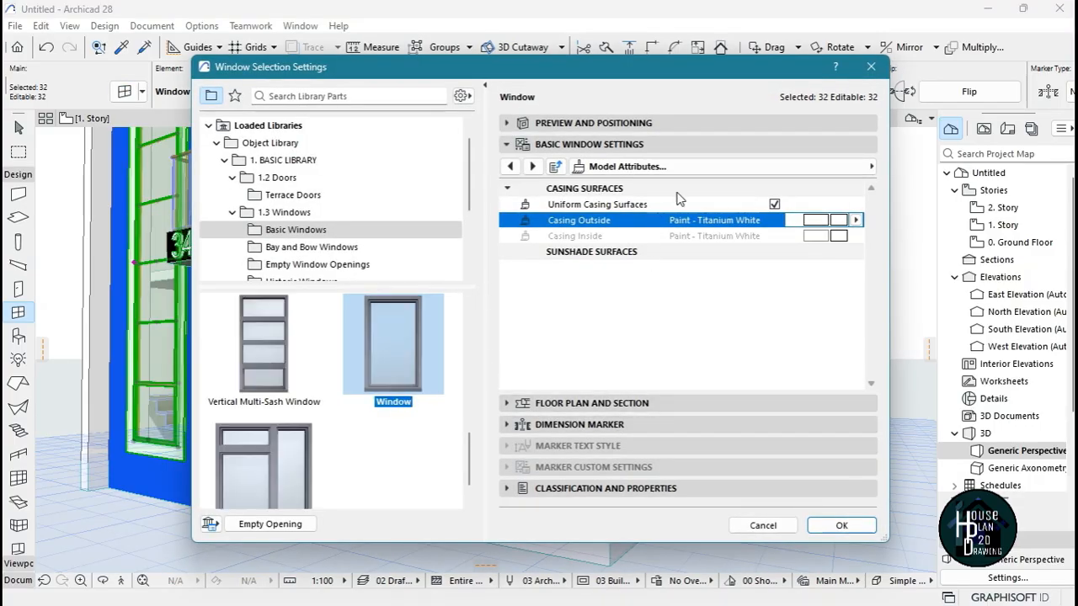
pyautogui.click(704, 167)
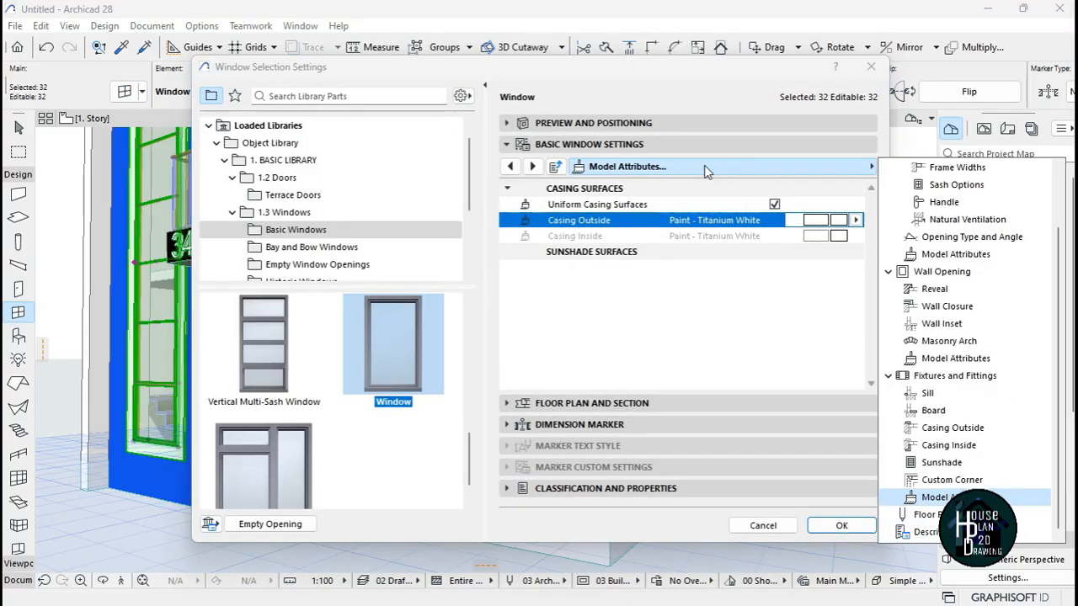
pyautogui.click(1002, 360)
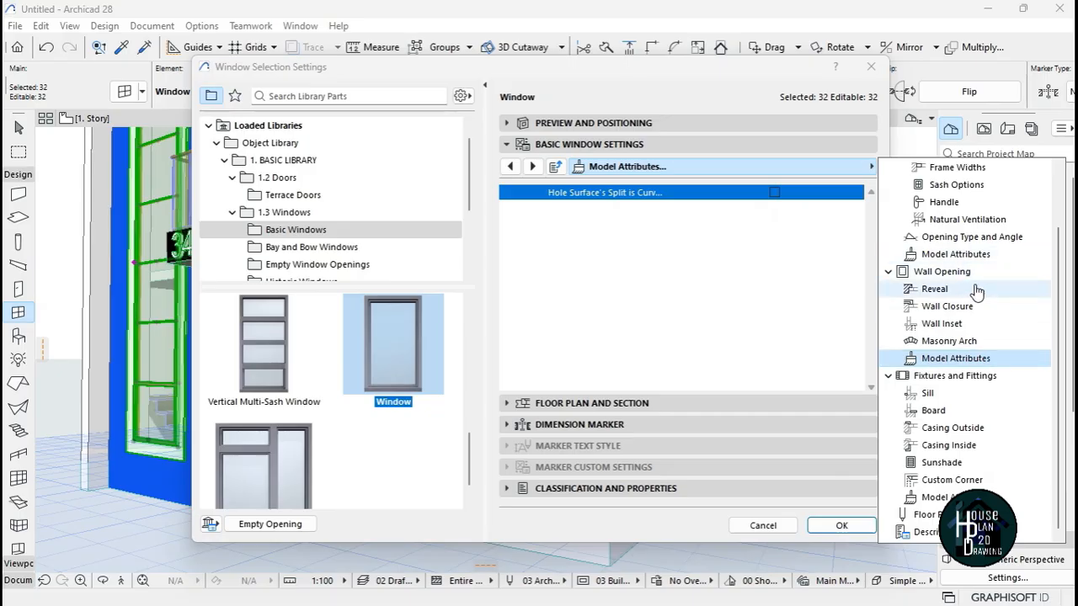
pyautogui.scroll(1, 981, 411)
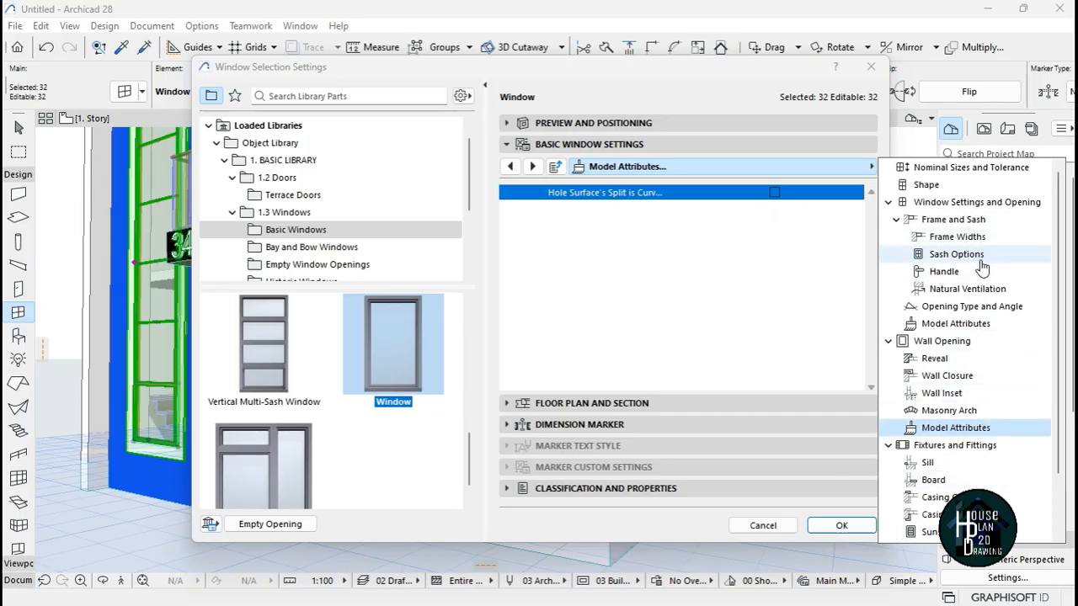
pyautogui.click(991, 325)
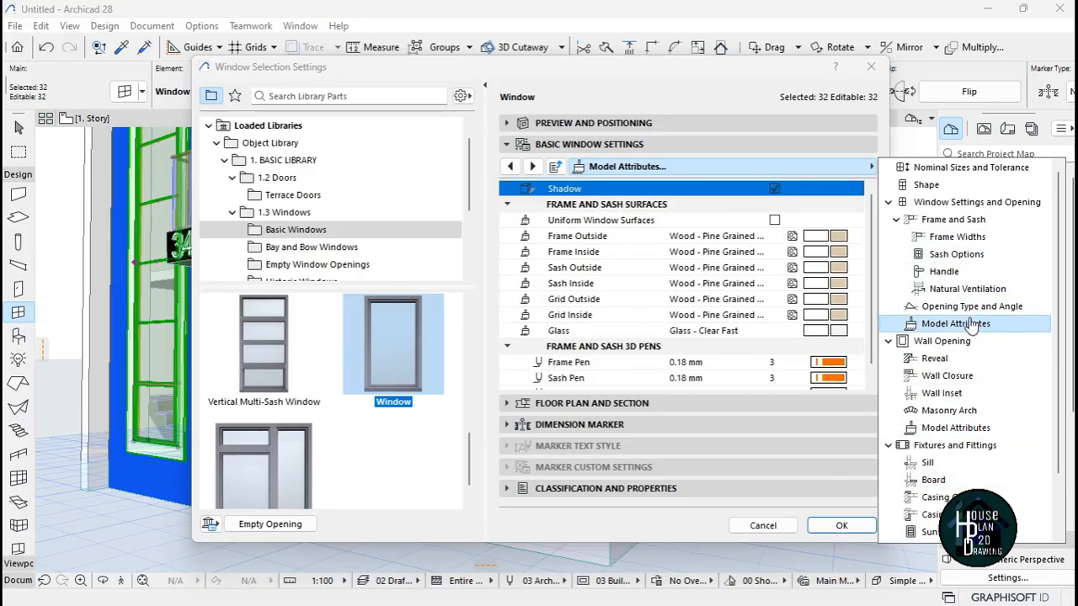
# Enable uniform window surfaces, apply Metal - Aluminium to the frames of all selected windows, and clear the selection
pyautogui.click(774, 220)
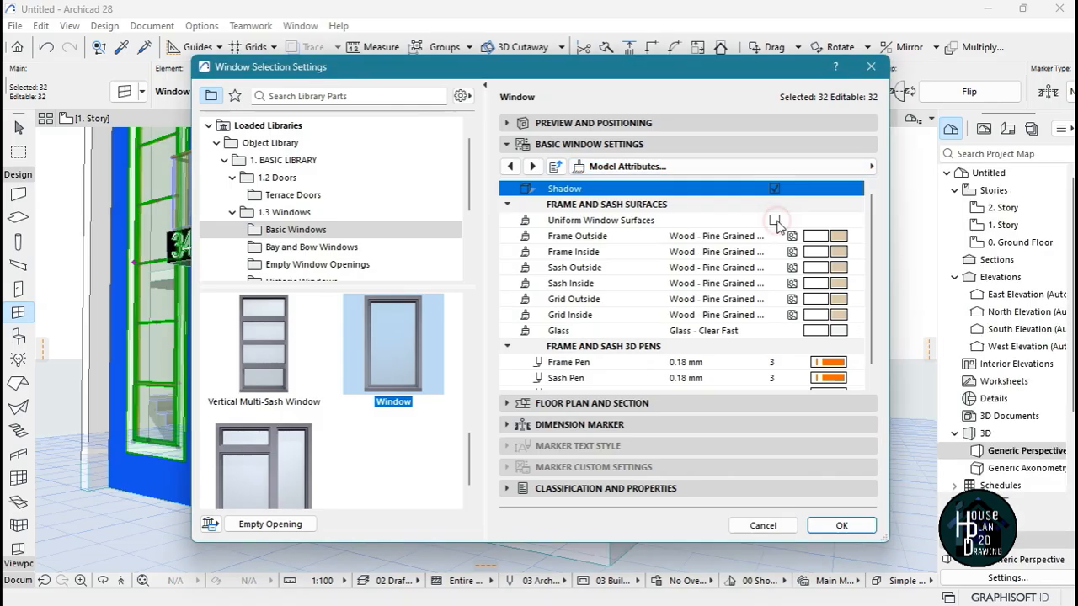
pyautogui.click(838, 238)
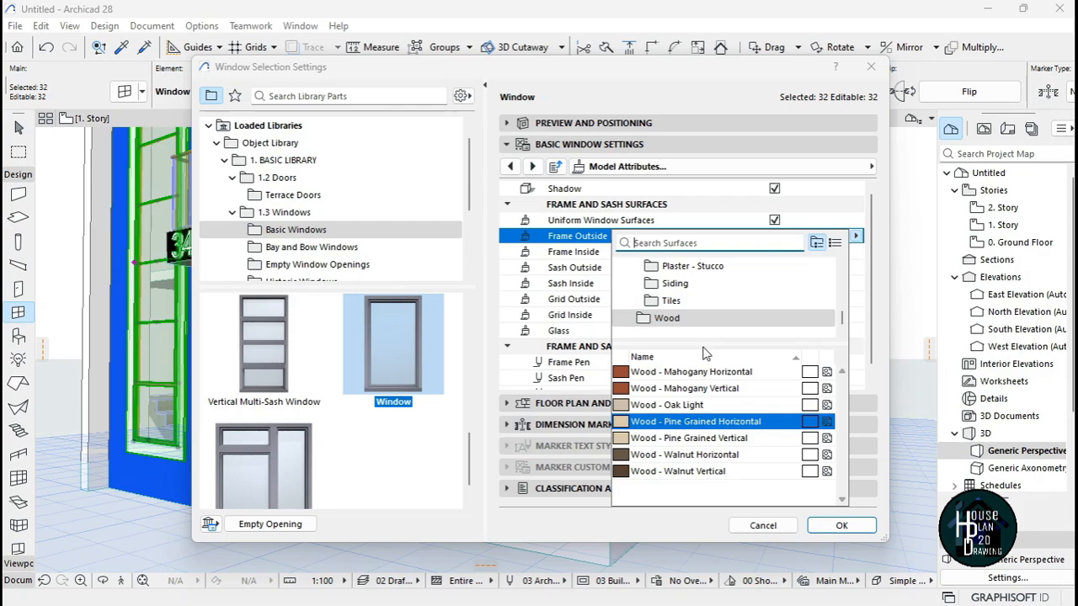
pyautogui.write('alum')
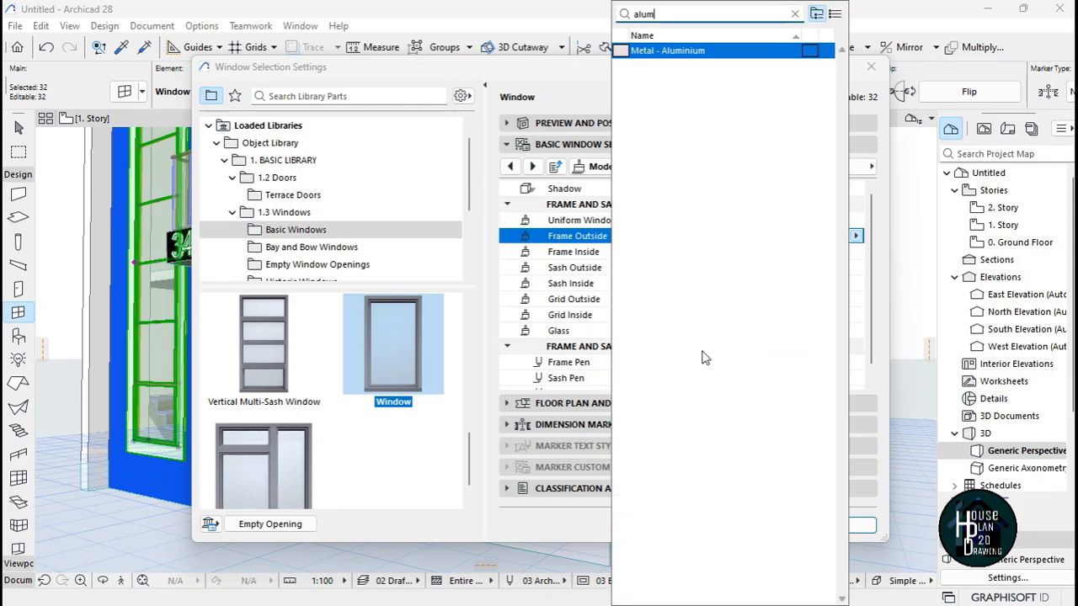
pyautogui.click(698, 50)
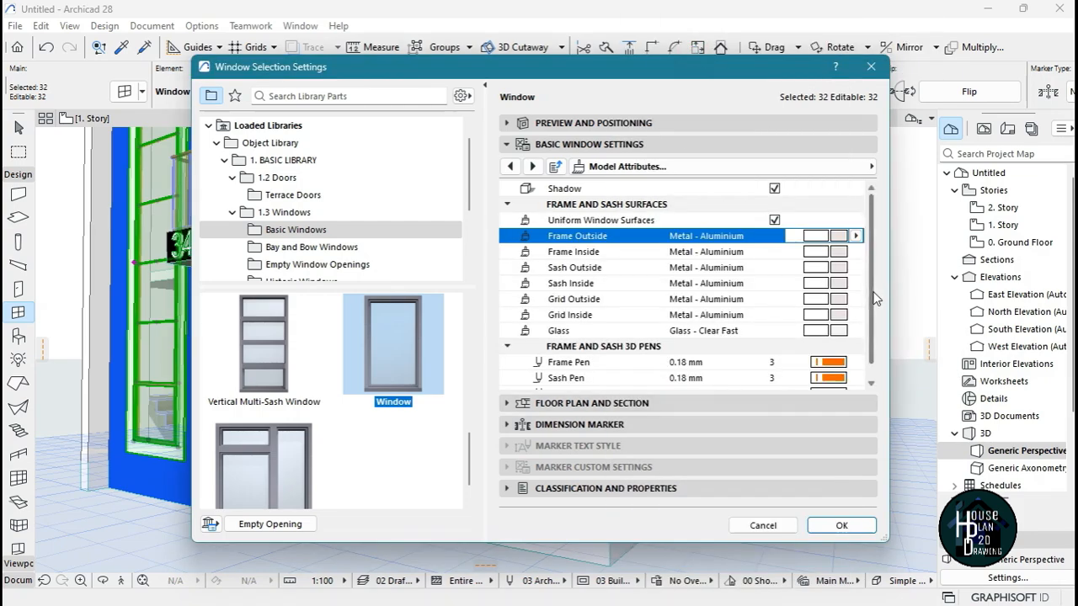
pyautogui.click(842, 525)
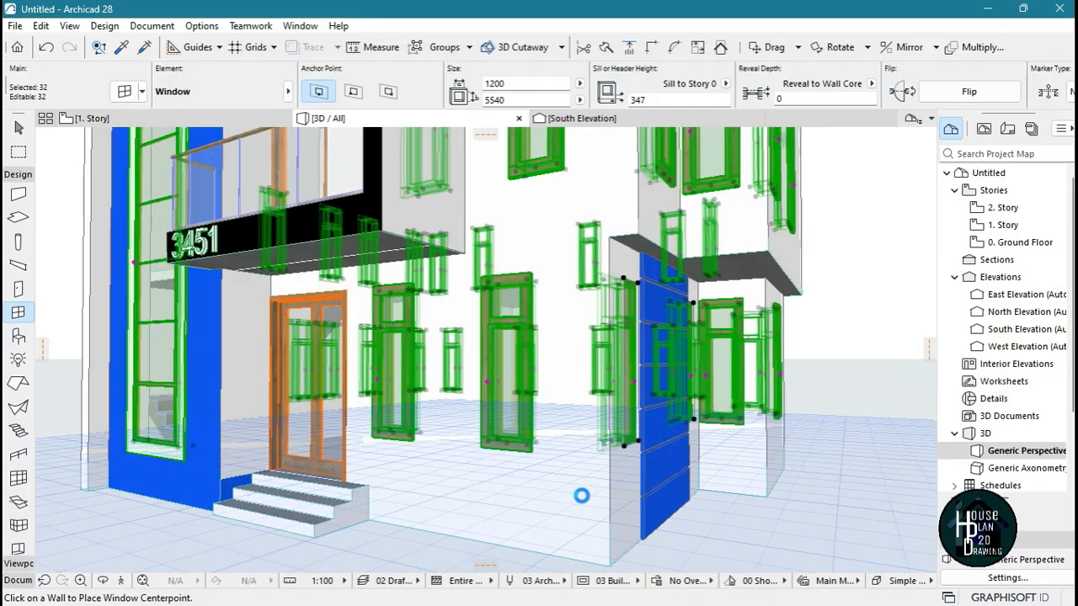
pyautogui.press('Escape')
pyautogui.press('Escape')
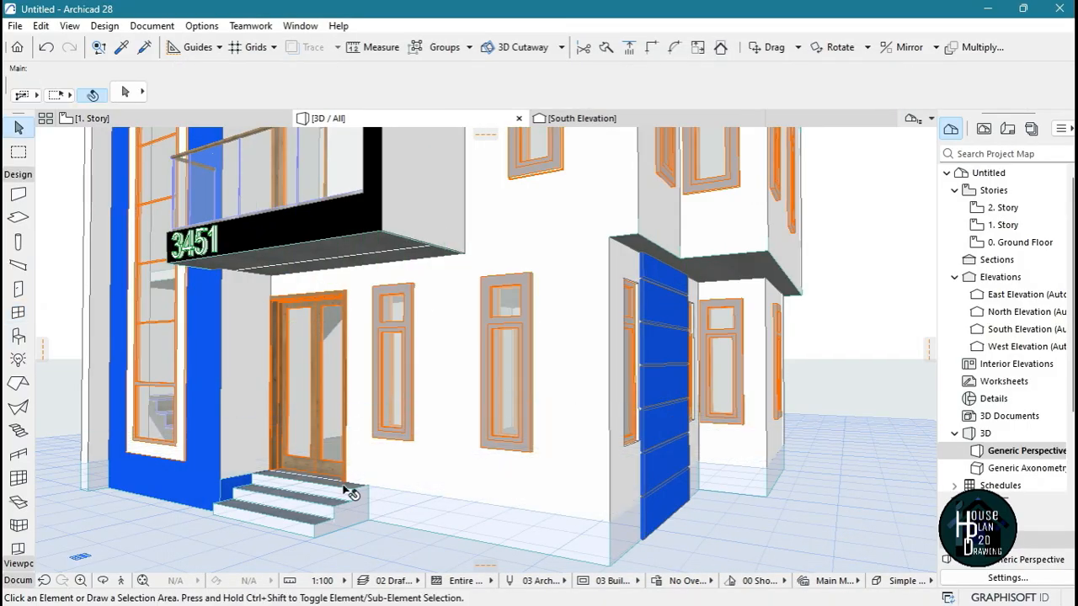
# Fly around the facade to examine the aluminium window frames next to the wooden entrance door
pyautogui.click(123, 580)
pyautogui.press('Up')
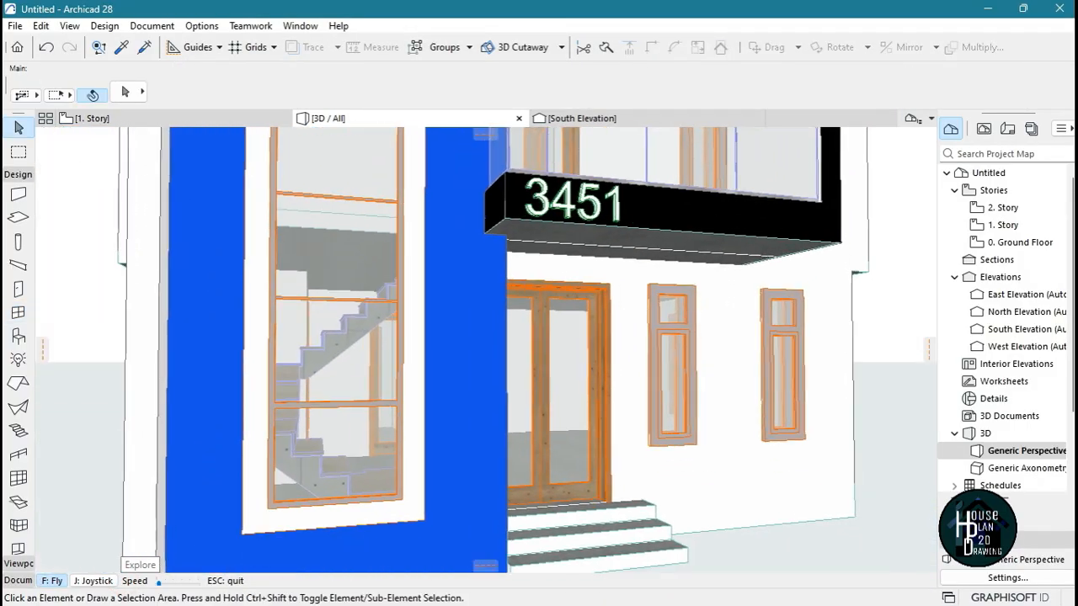
pyautogui.press('Up')
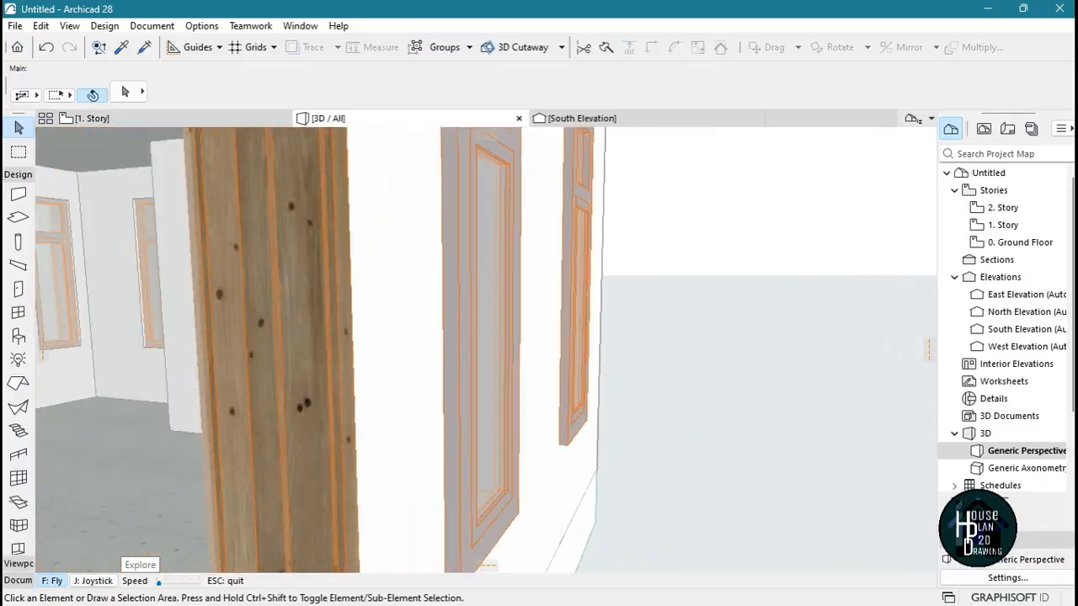
pyautogui.press('Up')
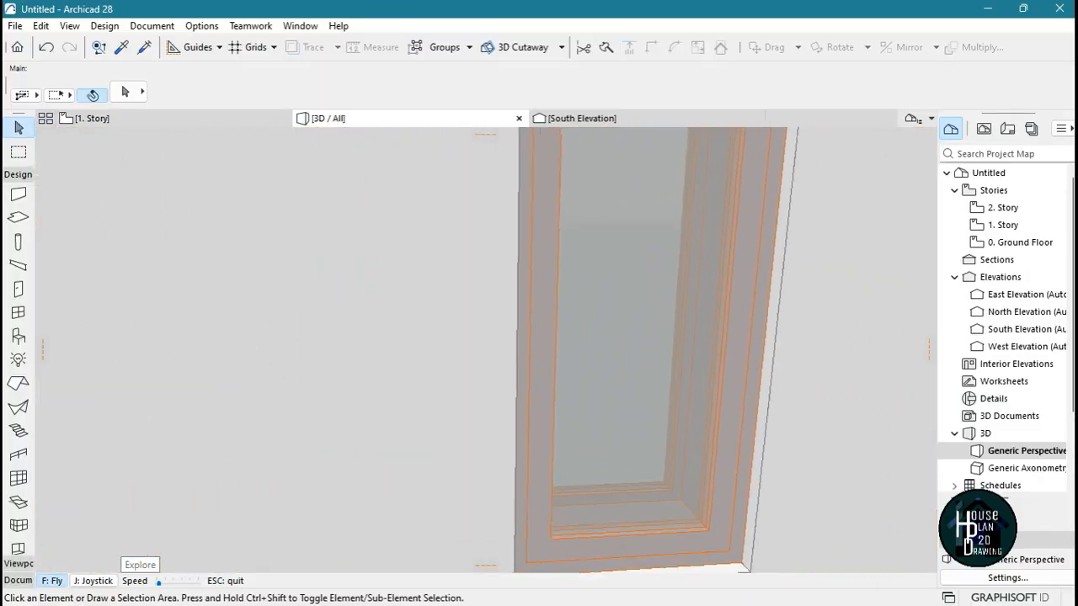
pyautogui.press('Down')
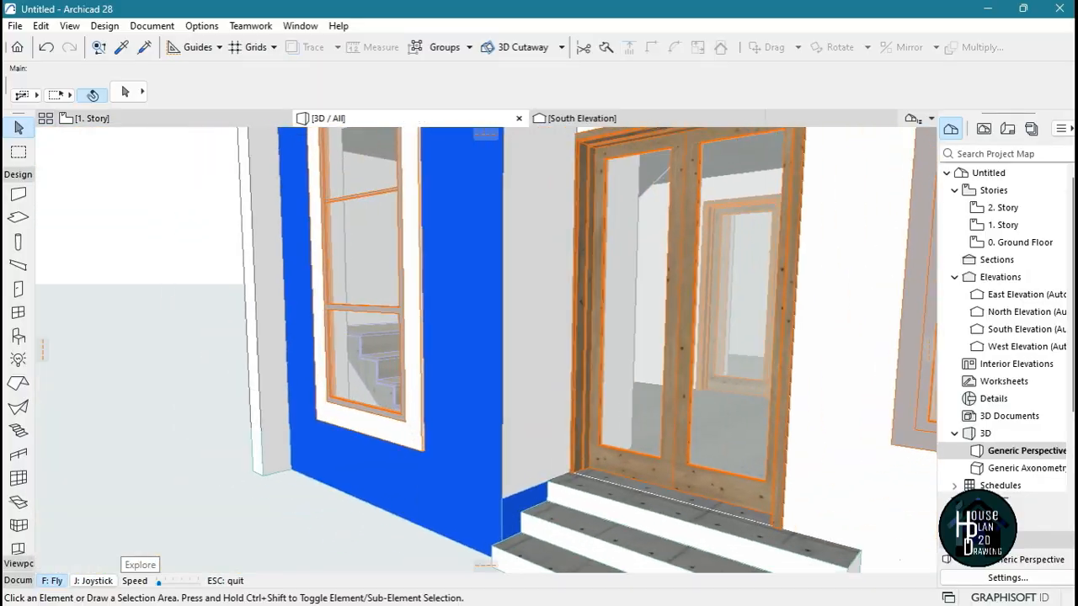
pyautogui.press('Down')
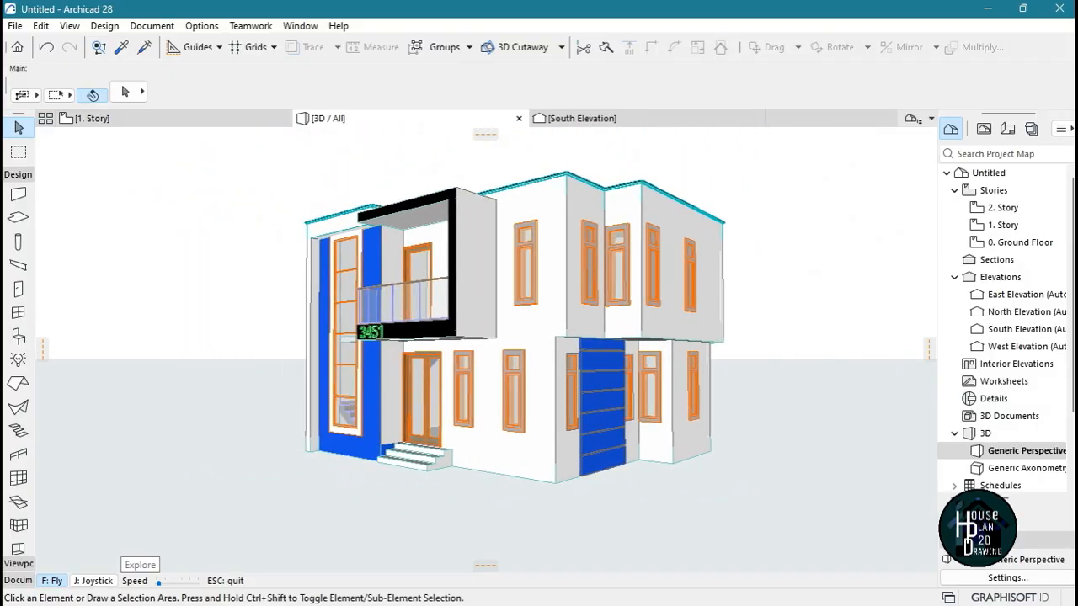
pyautogui.press('Up')
pyautogui.press('Up')
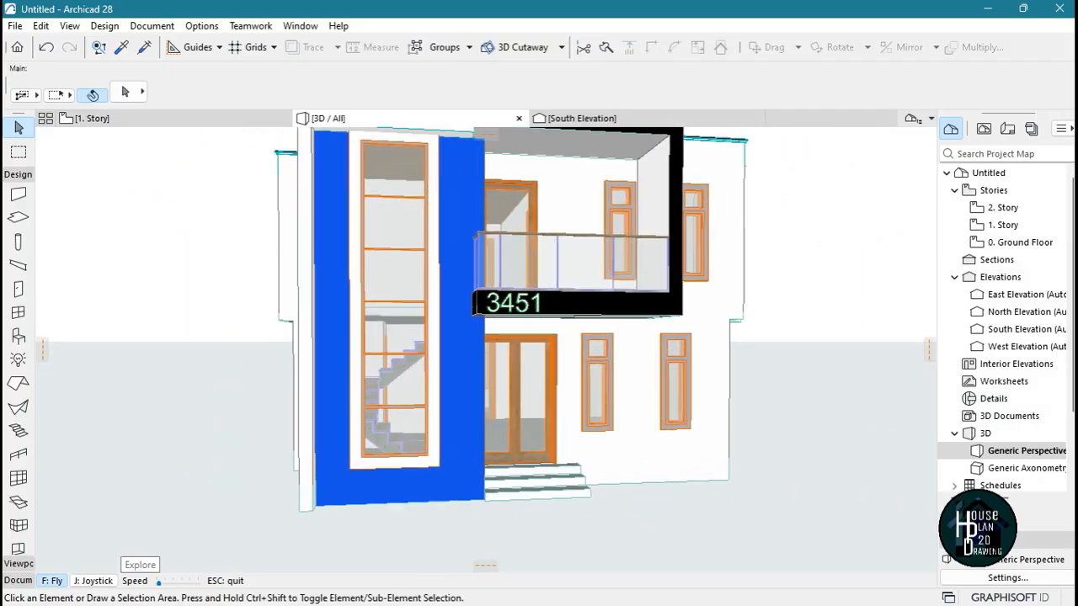
pyautogui.press('Up')
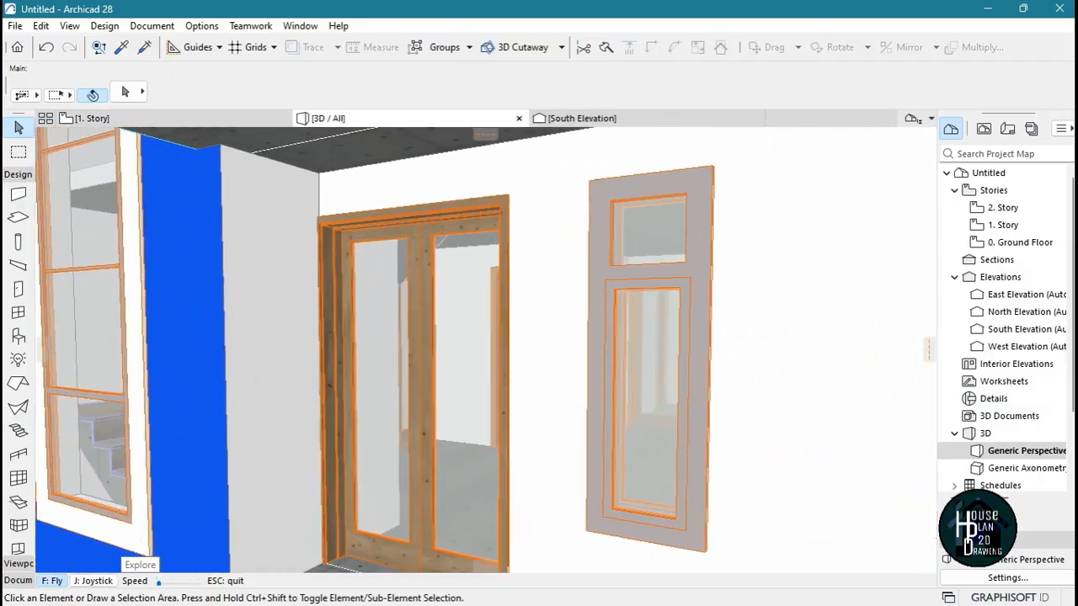
pyautogui.press('Down')
pyautogui.press('Up')
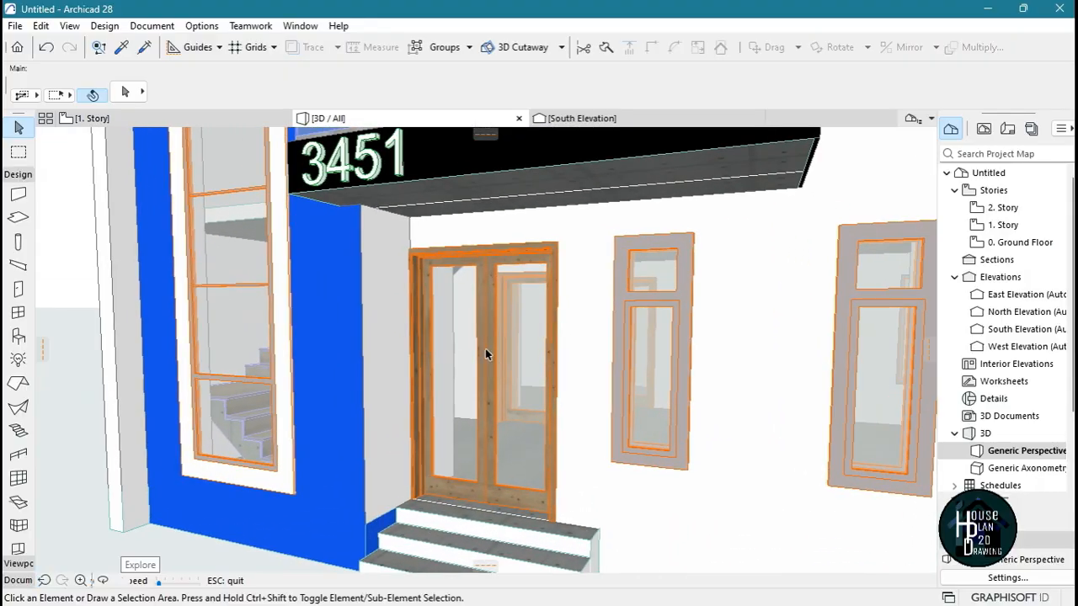
# Give the ground-floor entrance double door the Style 49 door leaf and the Handle 2 handle
pyautogui.press('Escape')
pyautogui.click(486, 282)
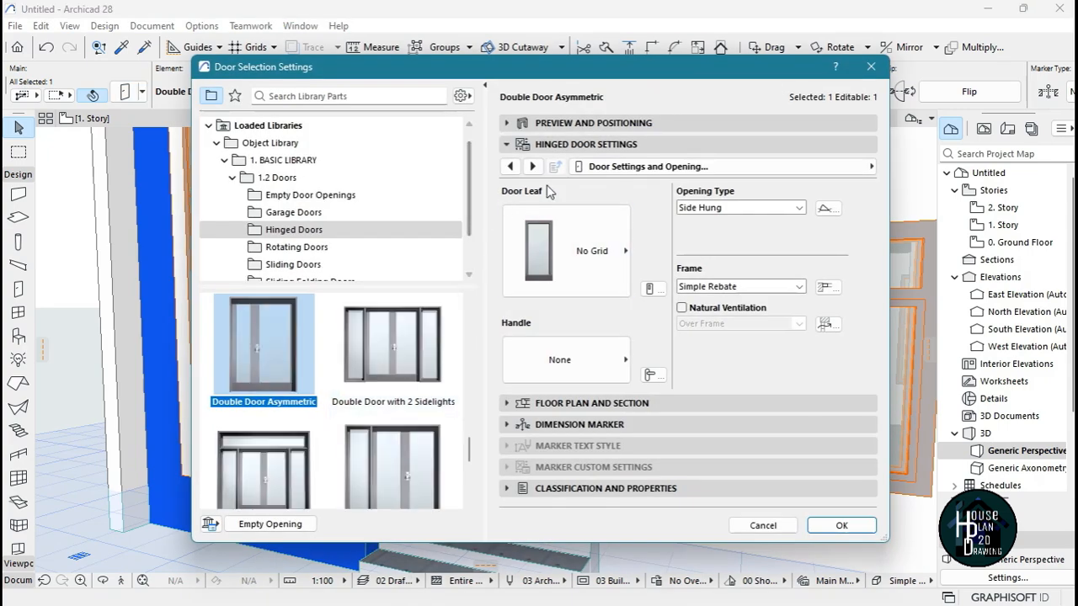
pyautogui.click(582, 259)
pyautogui.moveTo(711, 548)
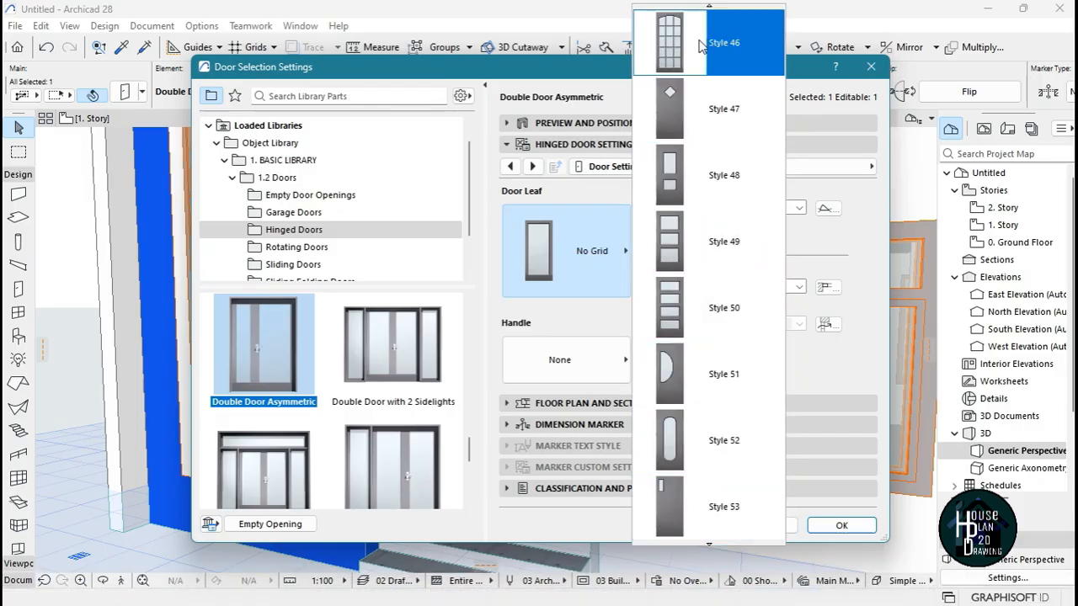
pyautogui.click(723, 245)
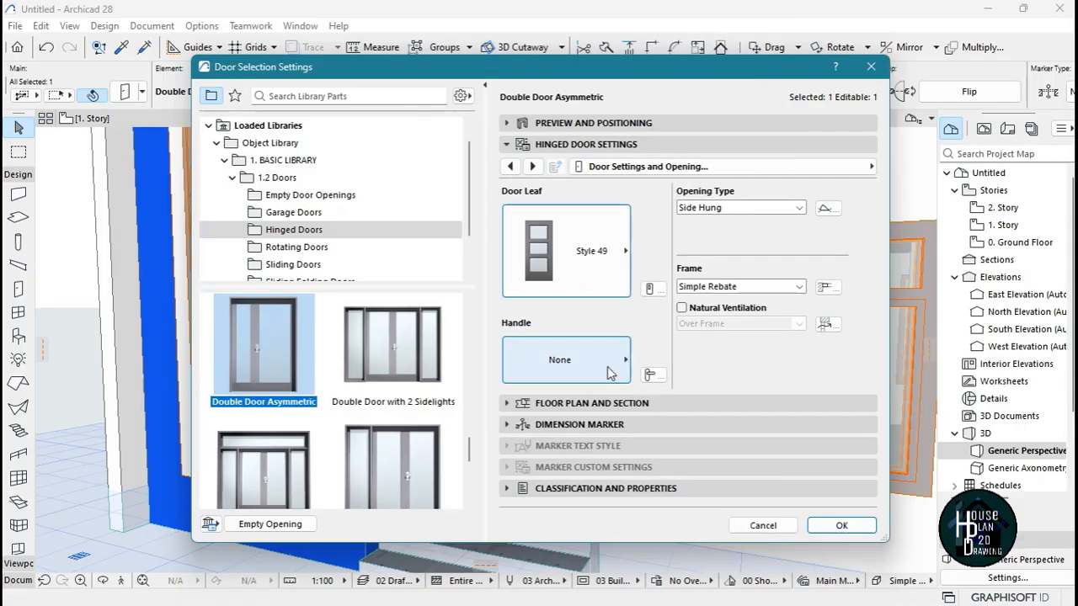
pyautogui.click(564, 362)
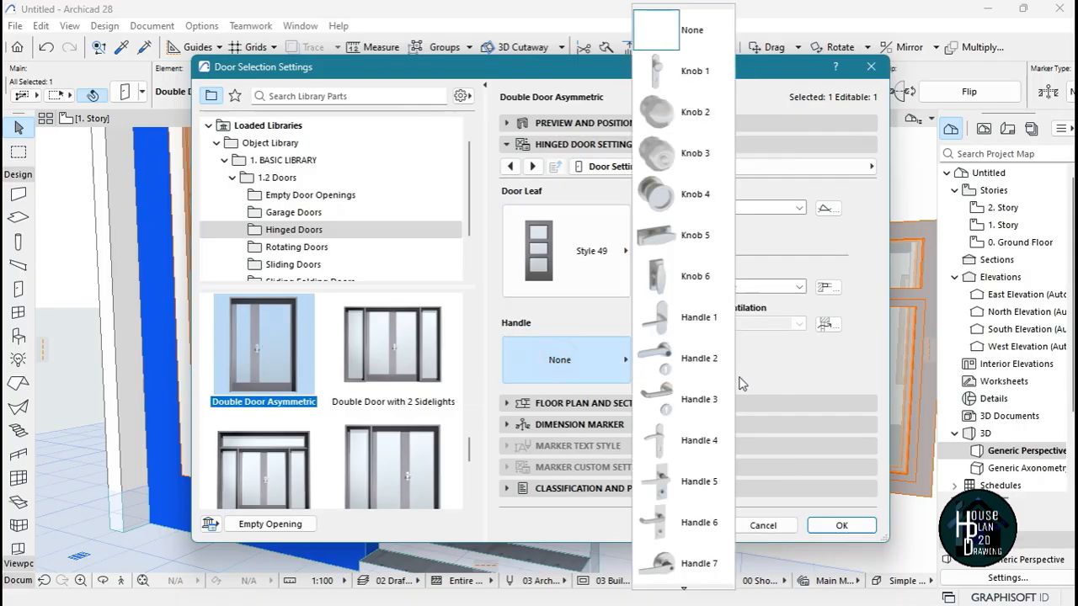
pyautogui.click(716, 362)
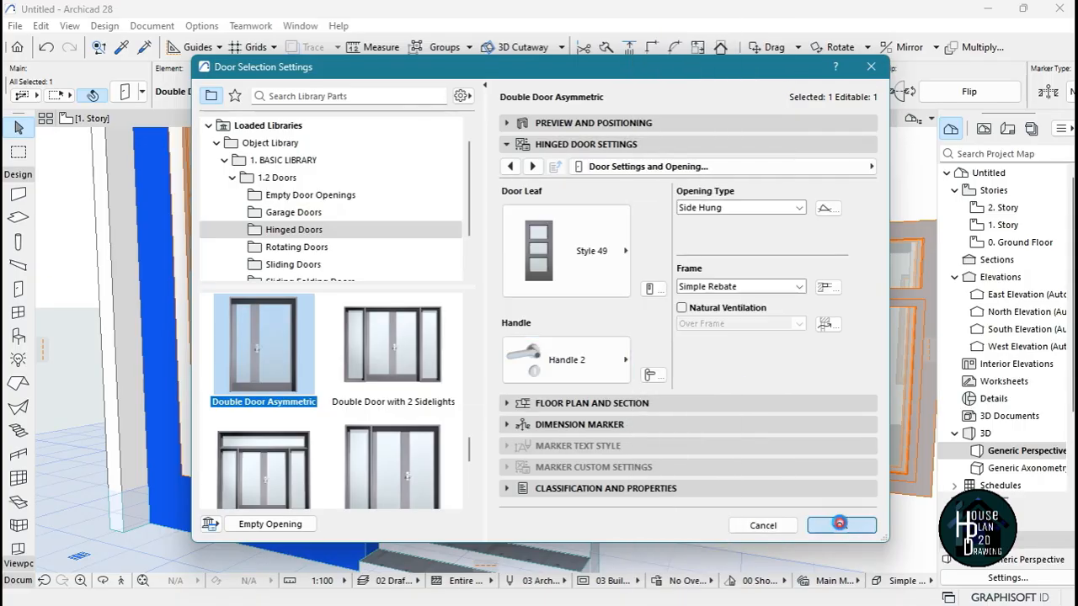
pyautogui.click(839, 524)
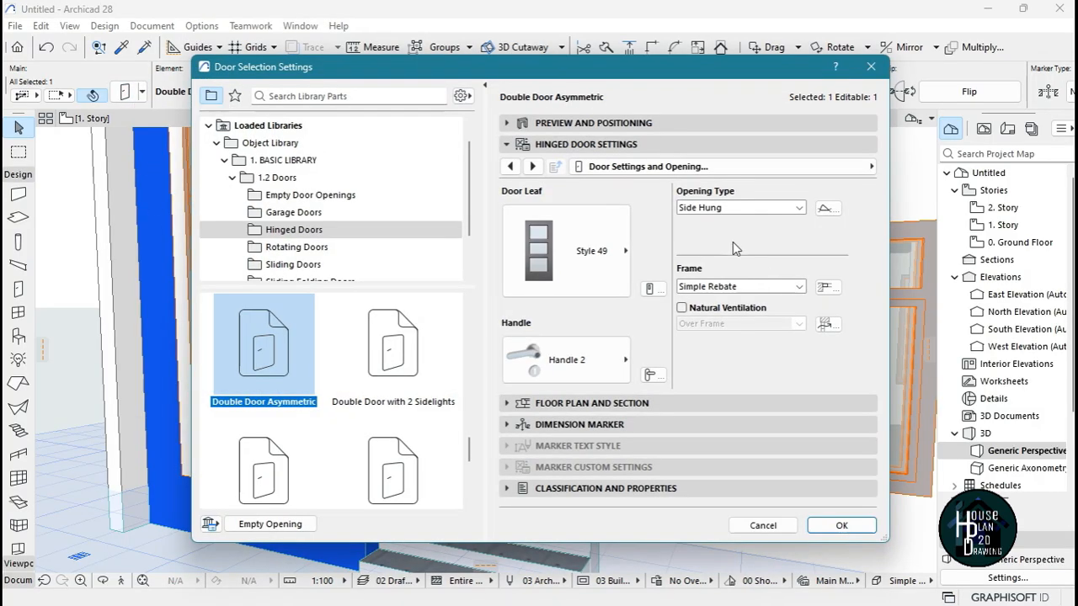
# Change the entrance double door's side panel to Style 49 so it matches the main leaf, and clear the selection
pyautogui.click(777, 168)
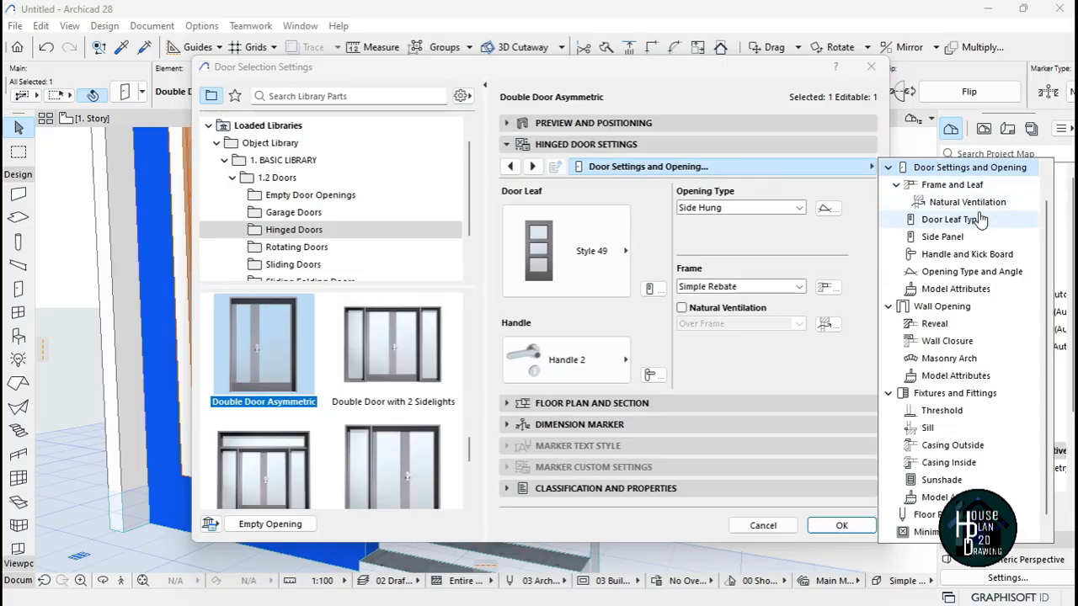
pyautogui.click(978, 240)
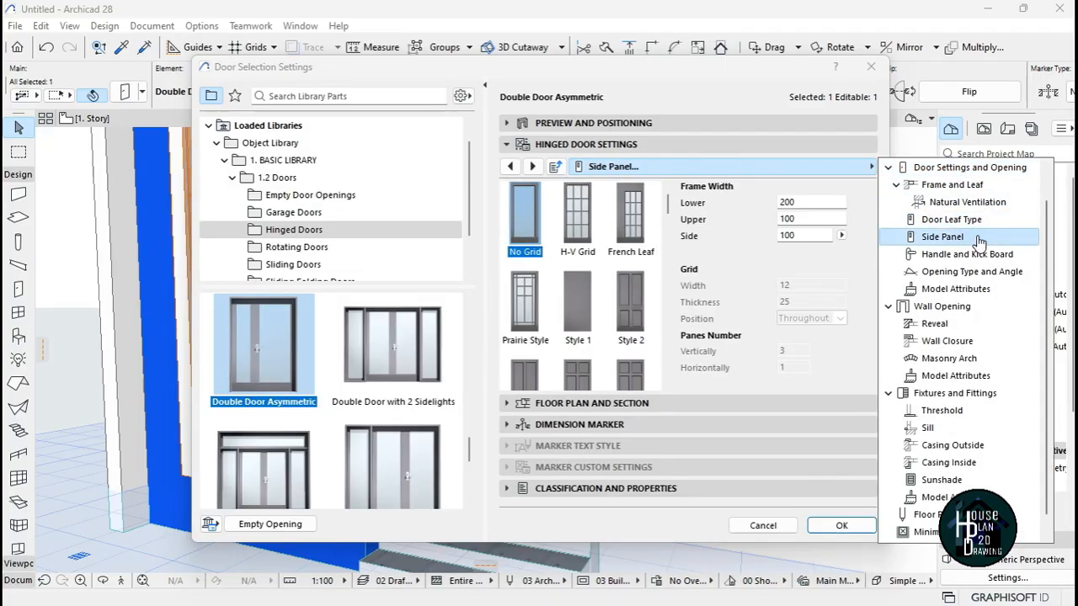
pyautogui.click(975, 168)
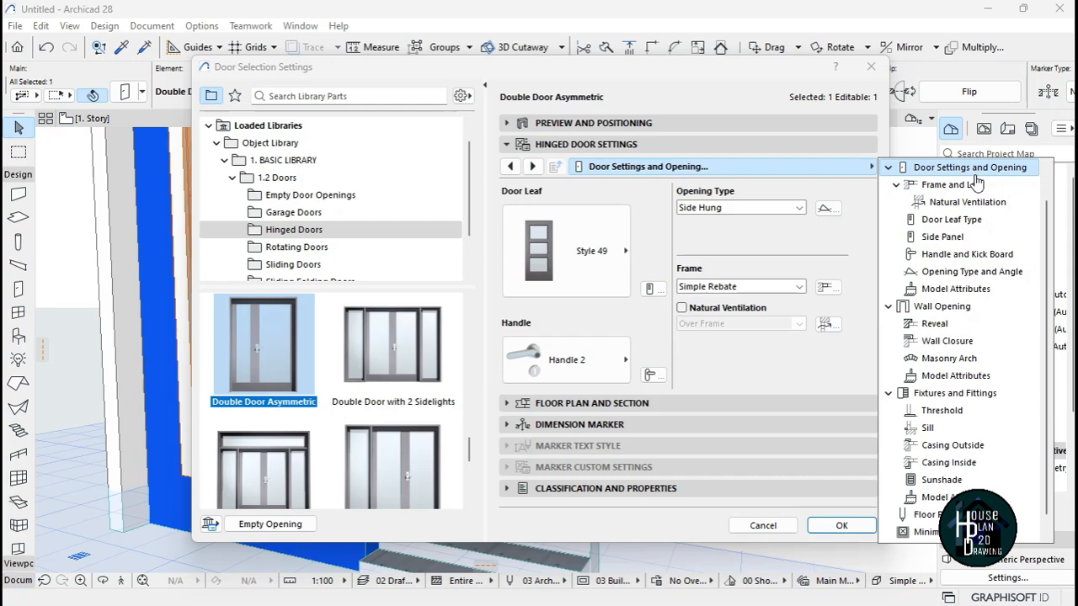
pyautogui.click(975, 239)
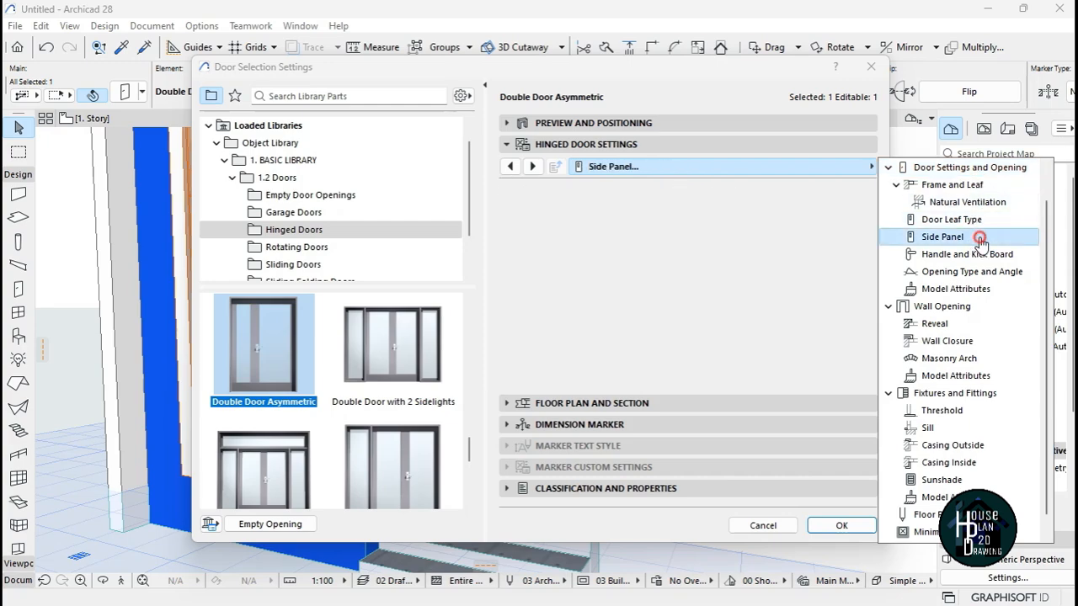
pyautogui.scroll(-10, 574, 334)
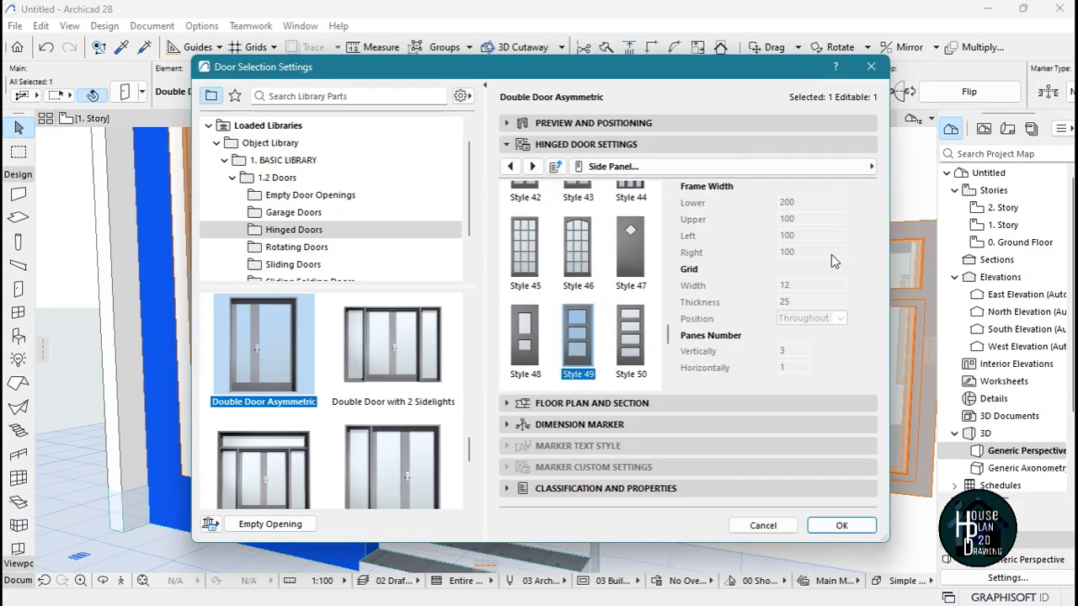
pyautogui.click(724, 165)
pyautogui.click(968, 234)
pyautogui.click(842, 525)
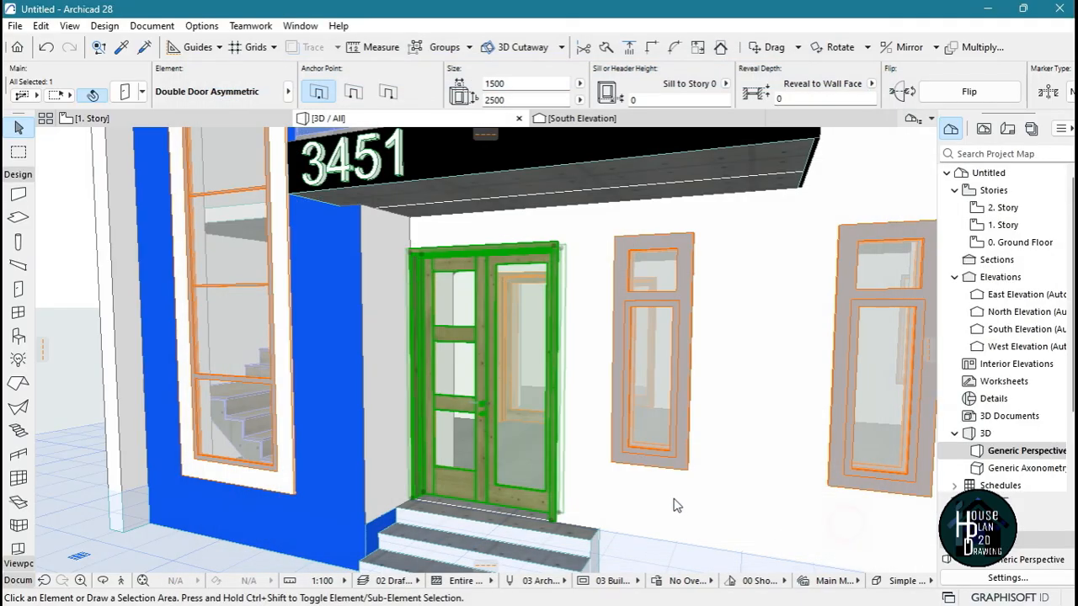
pyautogui.press('Escape')
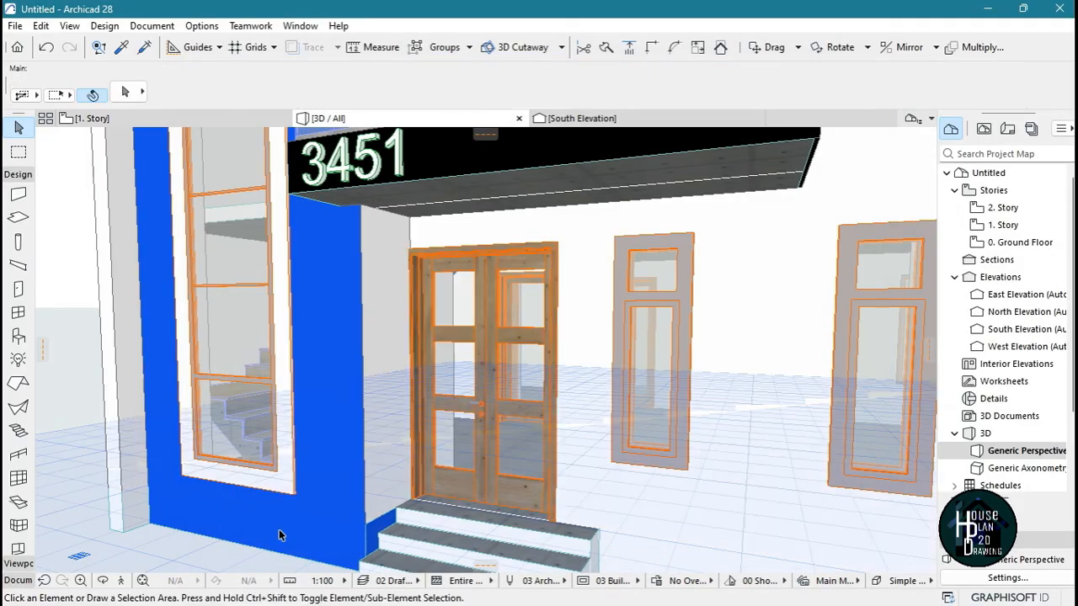
# Give the upper-floor balcony pocket door the Style 37 door leaf and the Fix Handle 1 handle
pyautogui.press('Down')
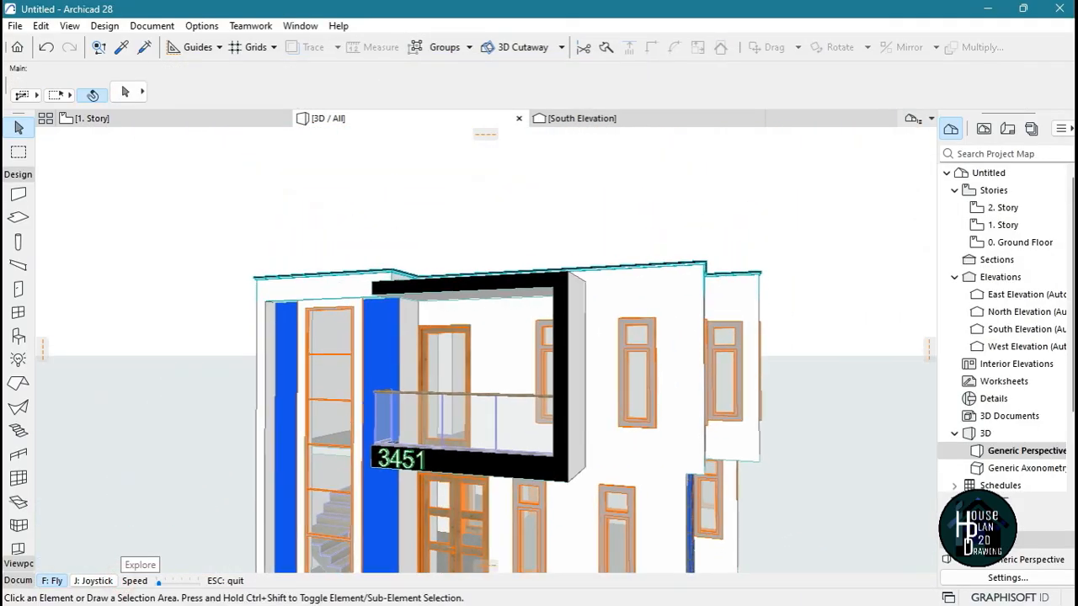
pyautogui.press('Up')
pyautogui.click(466, 337)
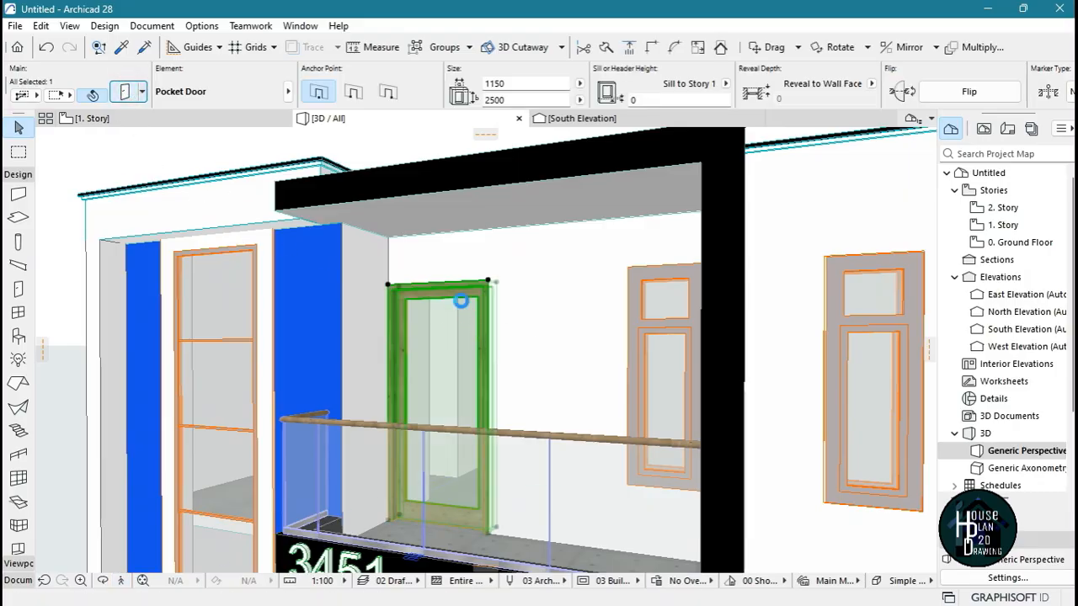
pyautogui.doubleClick(460, 300)
pyautogui.click(566, 250)
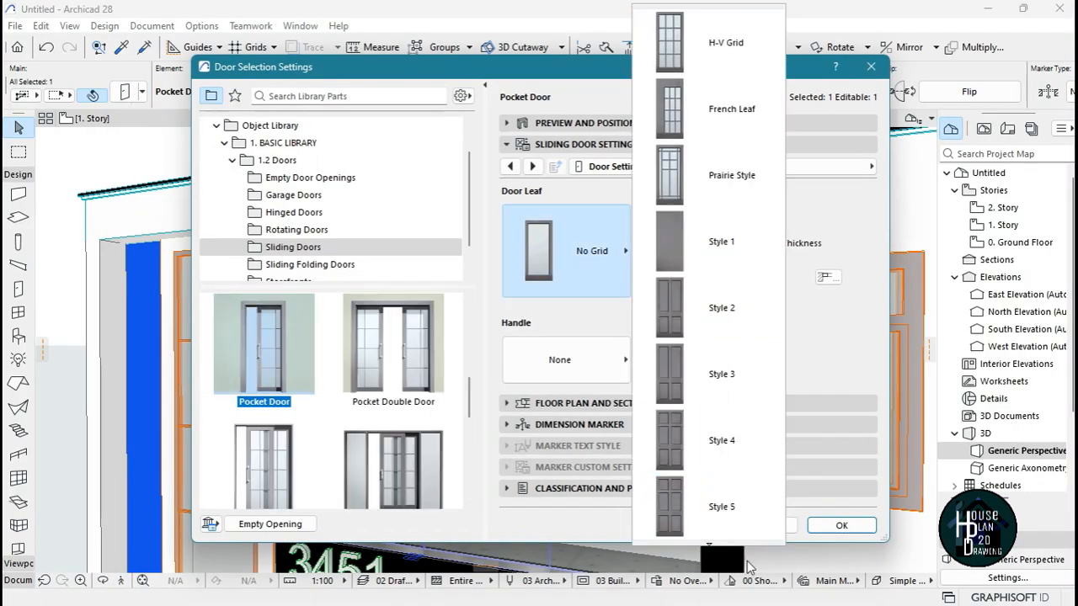
pyautogui.moveTo(712, 547)
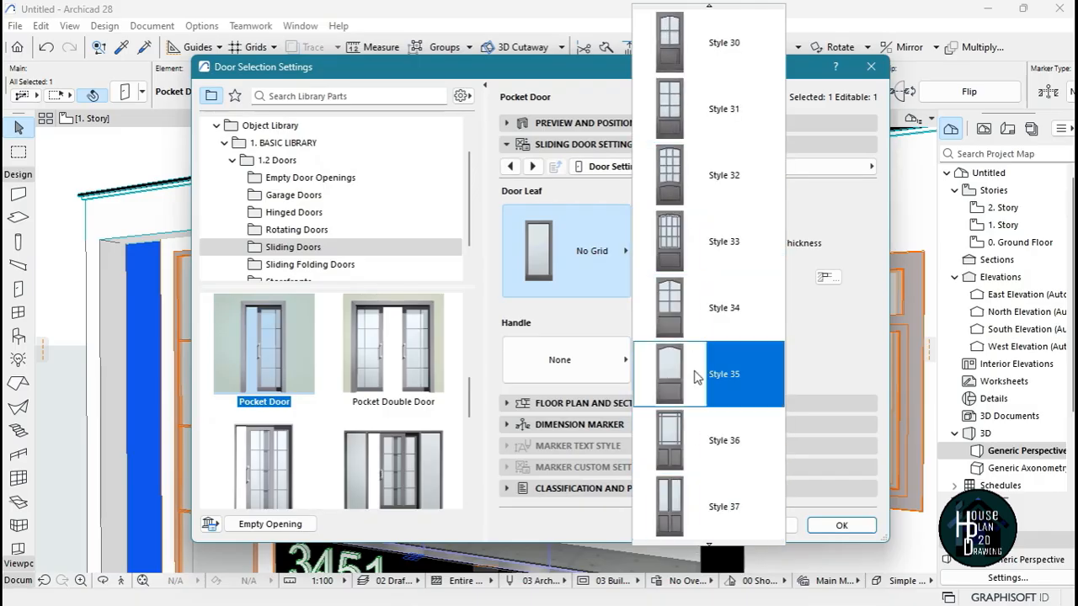
pyautogui.click(698, 505)
pyautogui.click(585, 375)
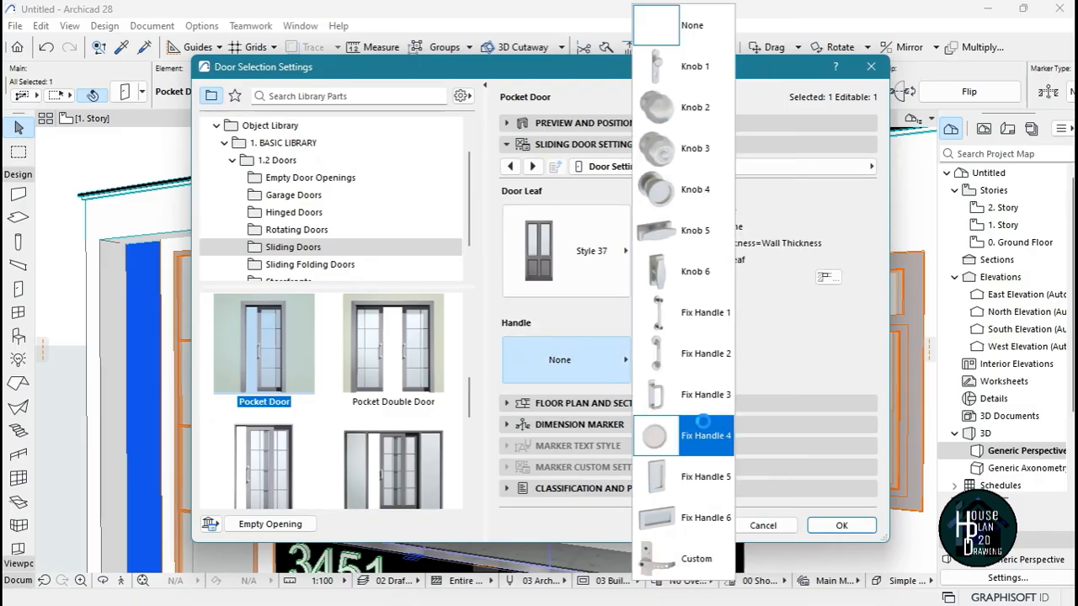
pyautogui.click(701, 324)
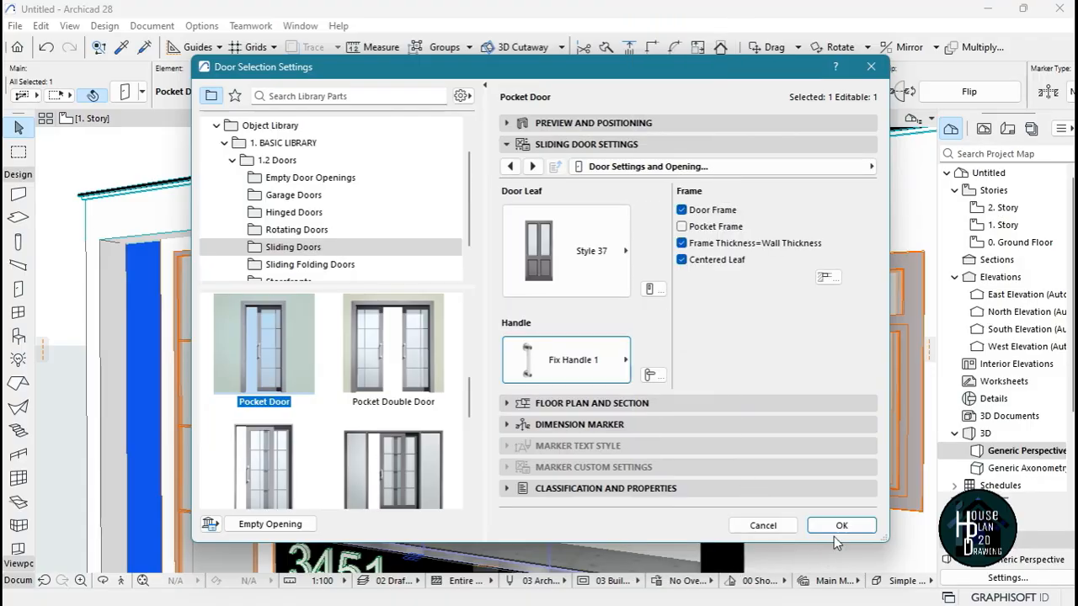
pyautogui.click(839, 525)
pyautogui.press('Escape')
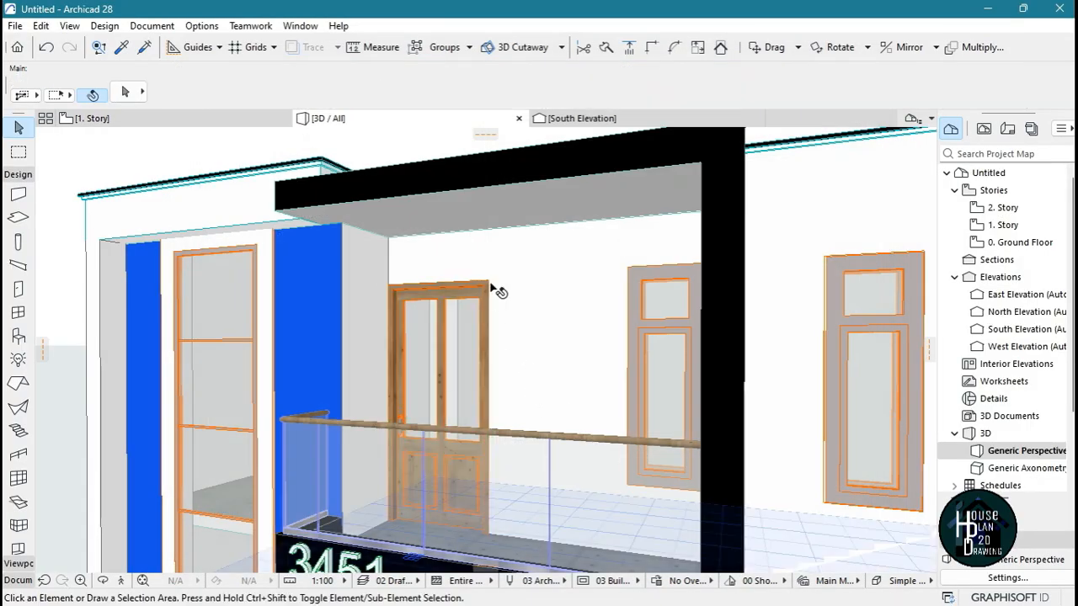
# In the ground-floor plan, move the front window nearest the living room's outer corner to about 63 mm from the side wall, and check it in 3D
pyautogui.click(139, 580)
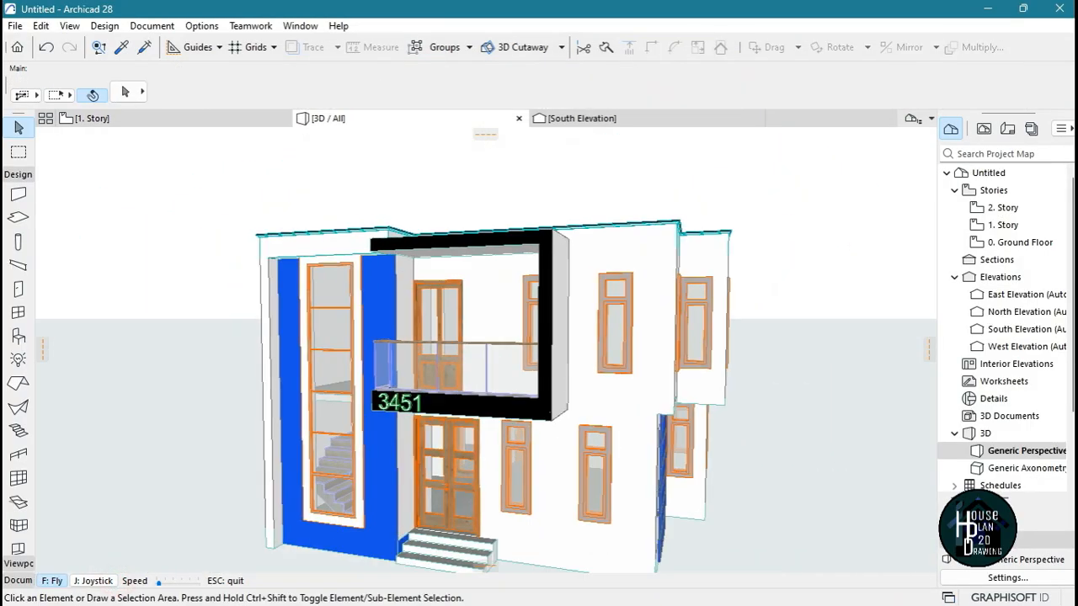
pyautogui.press('Right')
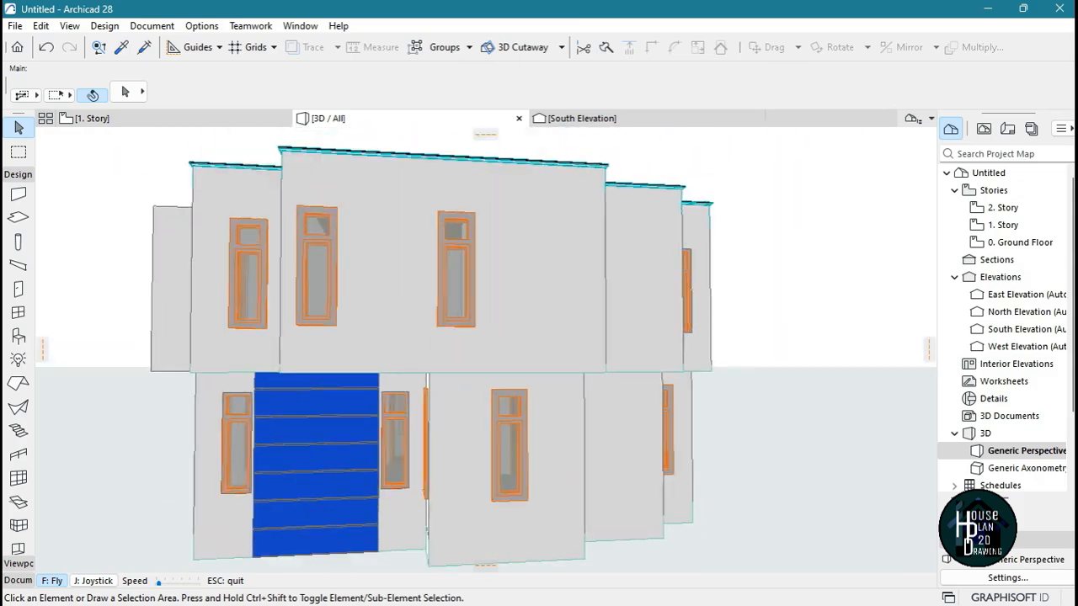
pyautogui.press('Left')
pyautogui.press('Escape')
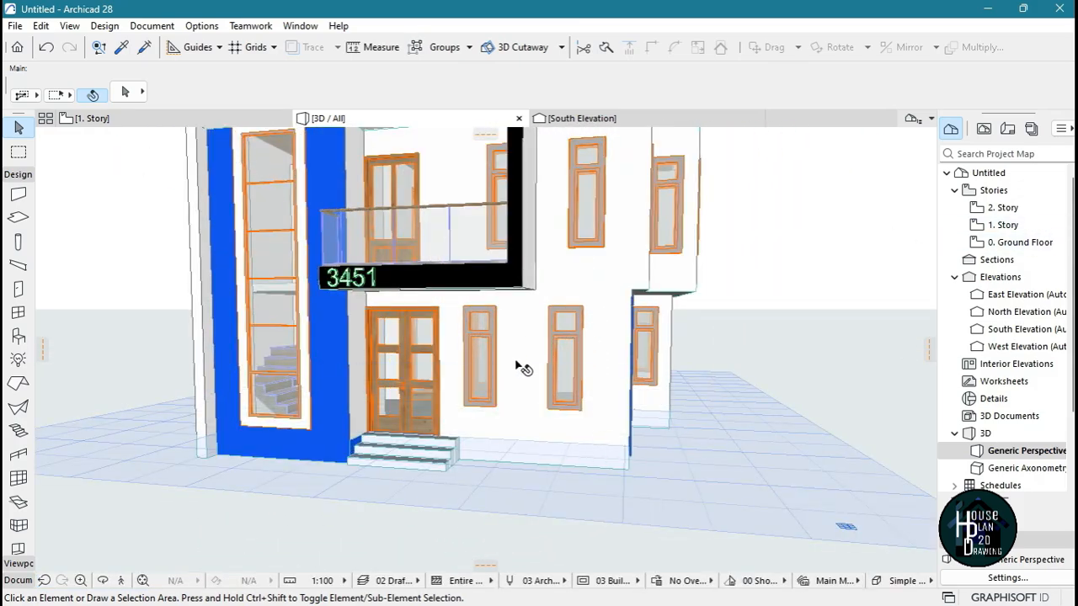
pyautogui.doubleClick(1039, 249)
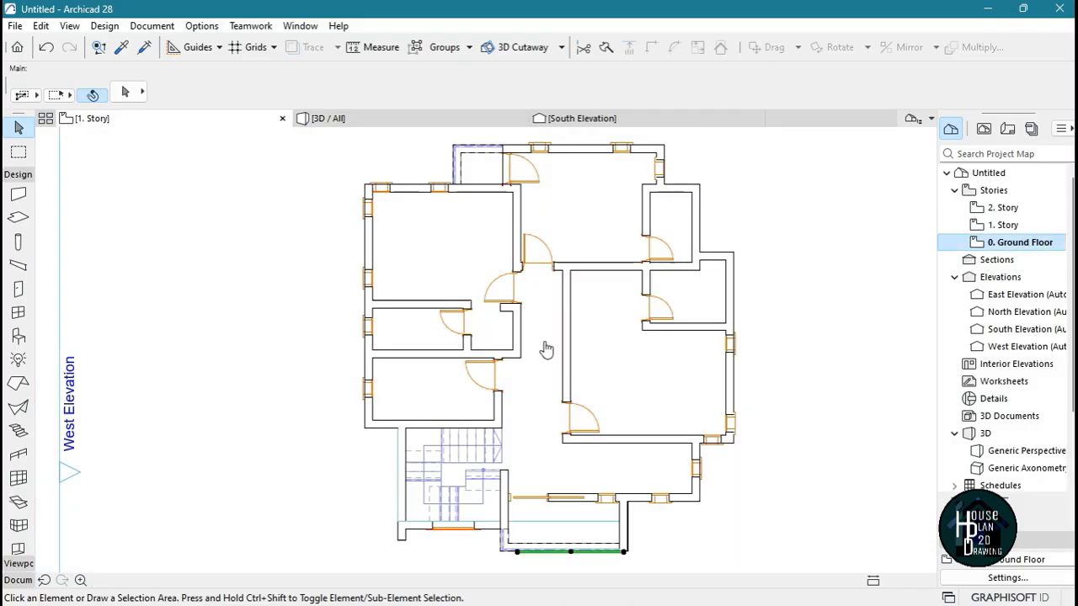
pyautogui.scroll(-4, 528, 310)
pyautogui.scroll(2, 577, 387)
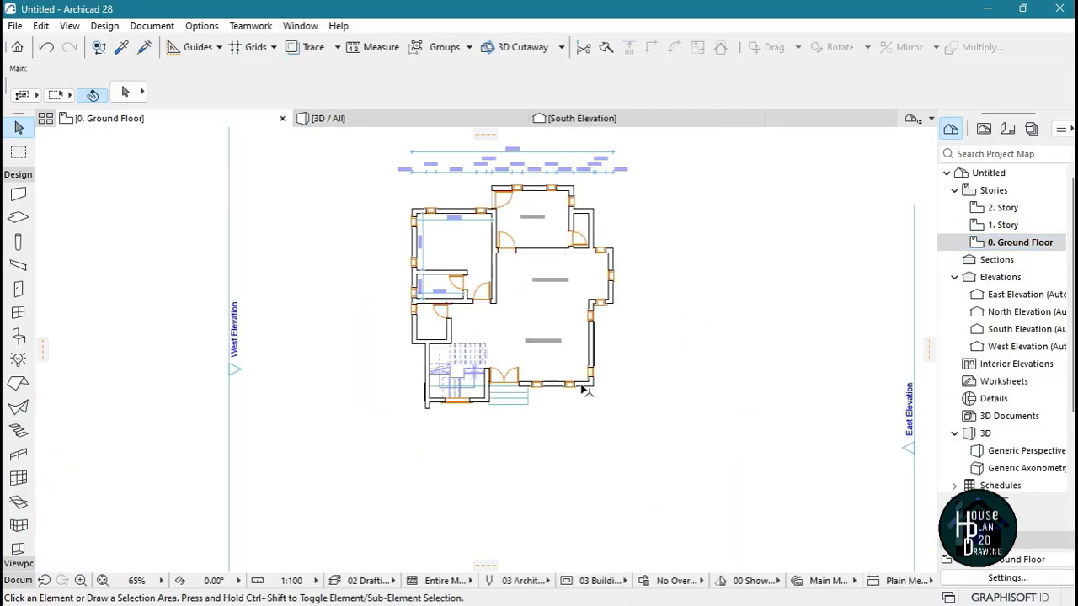
pyautogui.scroll(9, 586, 390)
pyautogui.click(482, 440)
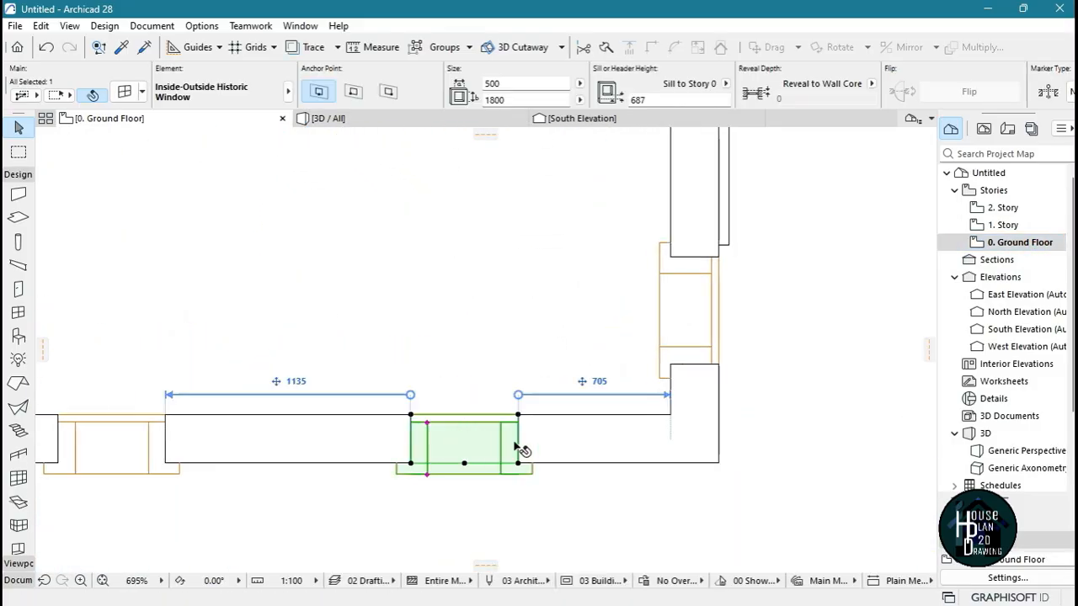
pyautogui.click(517, 415)
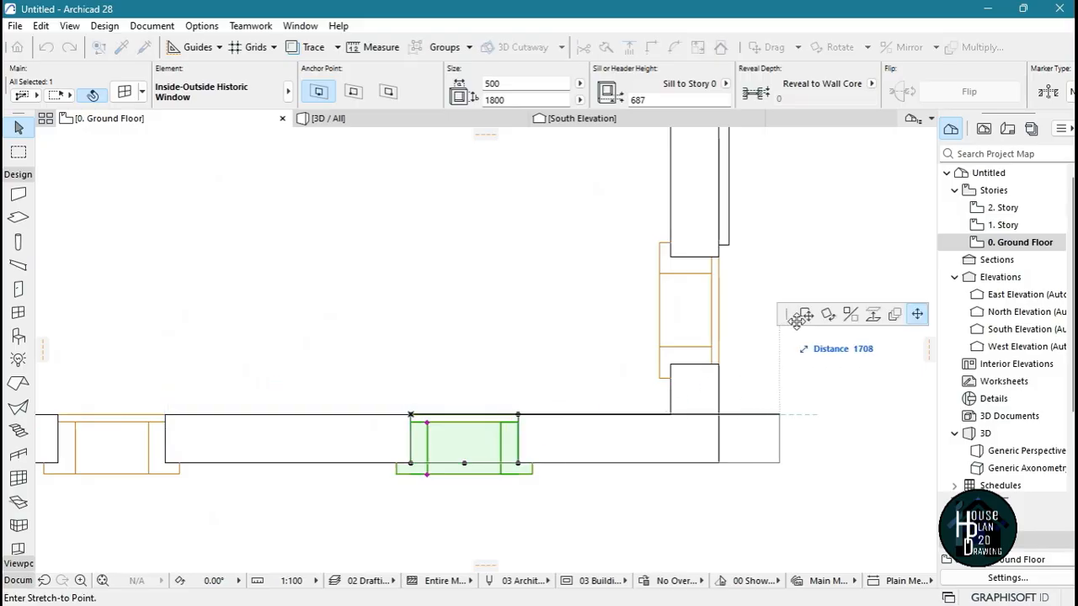
pyautogui.click(713, 457)
pyautogui.scroll(-6, 609, 320)
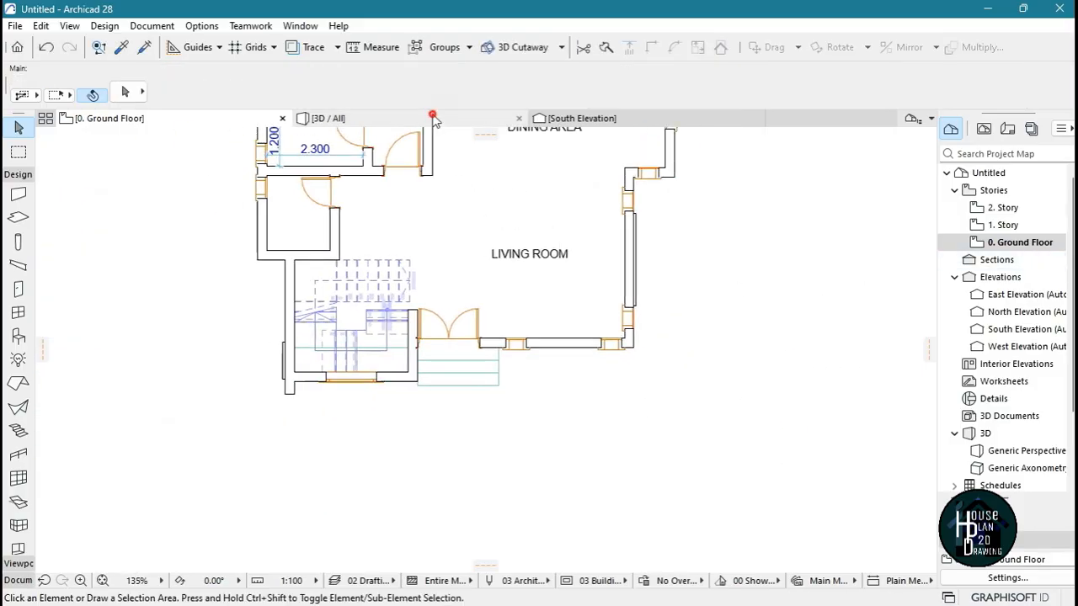
pyautogui.click(432, 118)
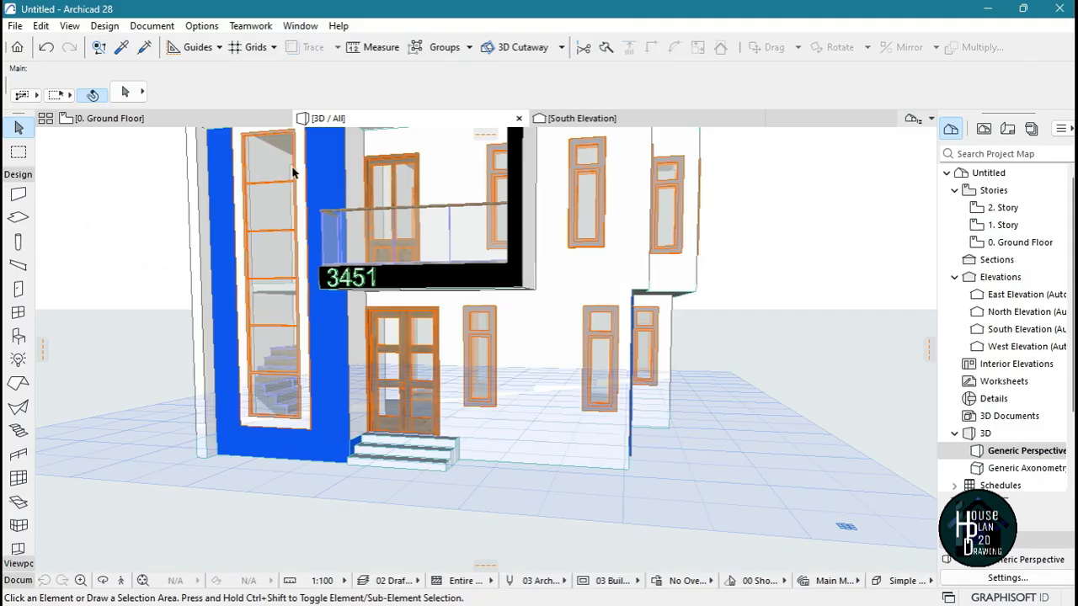
# In the ground-floor plan, move the front window beside the entrance about 175 mm toward the door, in line with the edge of the steps
pyautogui.click(156, 118)
pyautogui.scroll(-6, 449, 439)
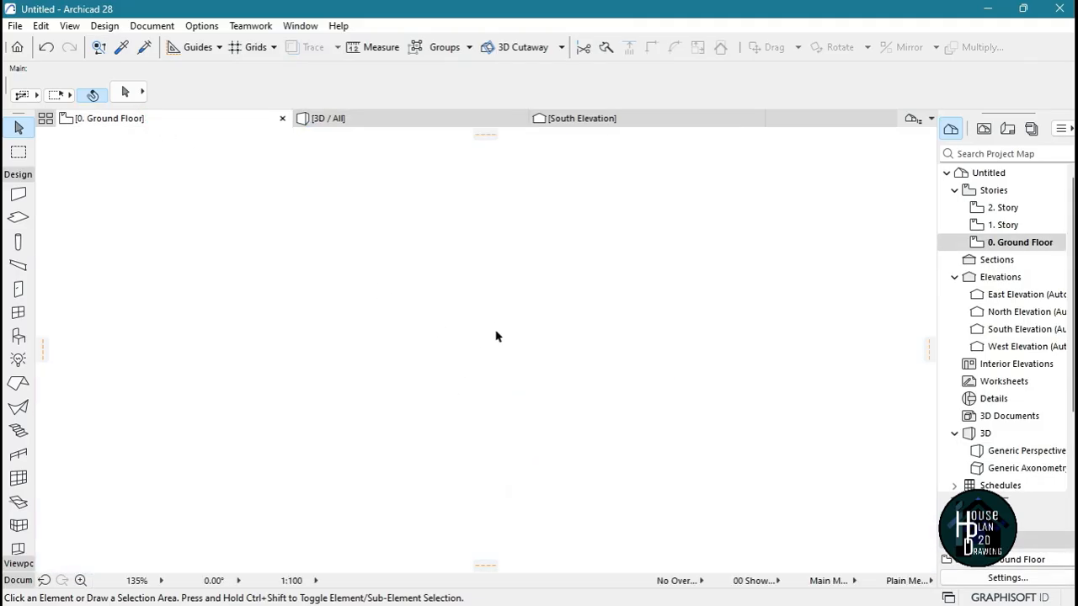
pyautogui.scroll(6, 481, 351)
pyautogui.click(493, 348)
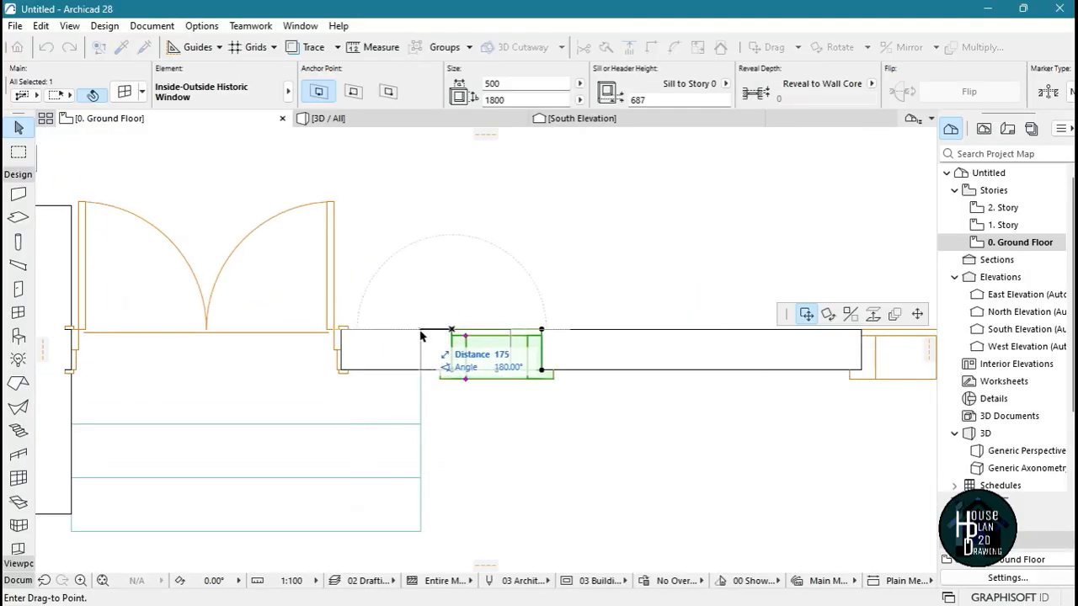
pyautogui.click(479, 441)
pyautogui.scroll(-6, 404, 371)
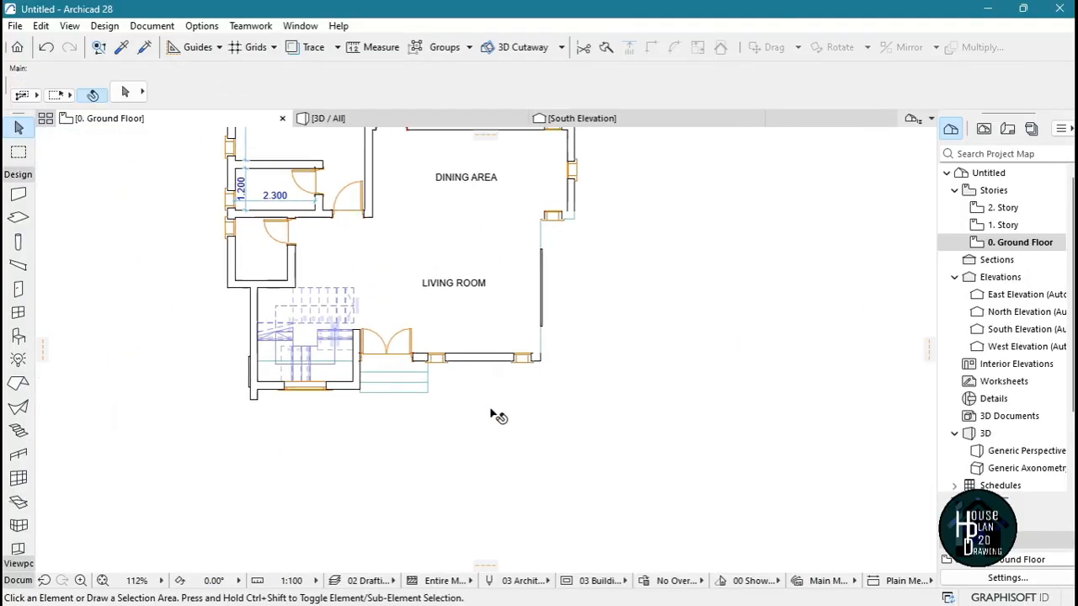
# In the ground-floor plan, pick up the settings of the 45 mm thick panel wall outside the living room's side wall
pyautogui.scroll(15, 551, 289)
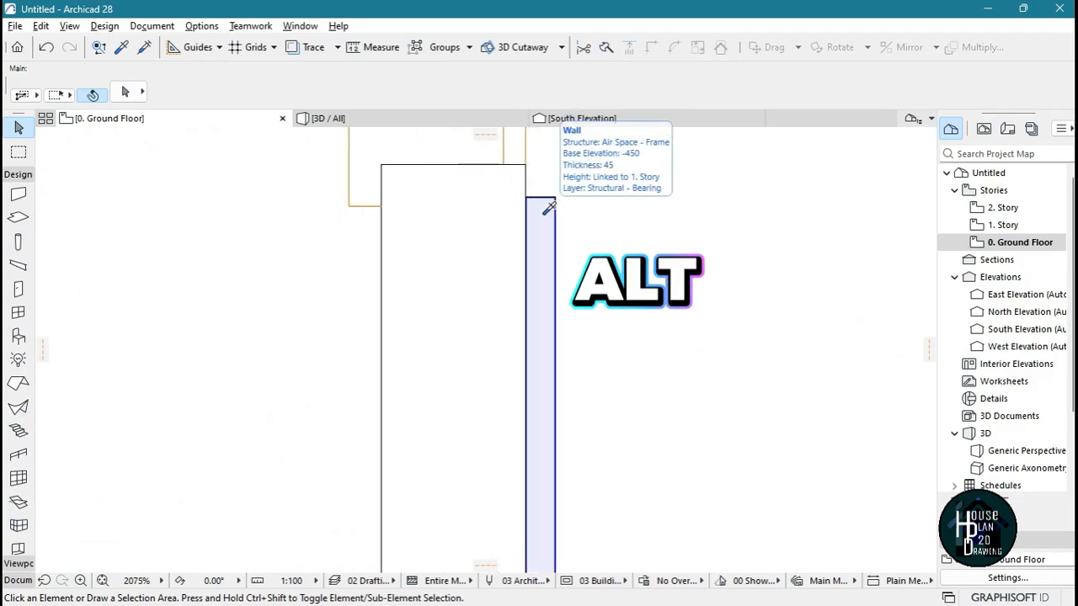
pyautogui.keyDown('alt'); pyautogui.click(549, 229); pyautogui.keyUp('alt')
pyautogui.scroll(-15, 549, 229)
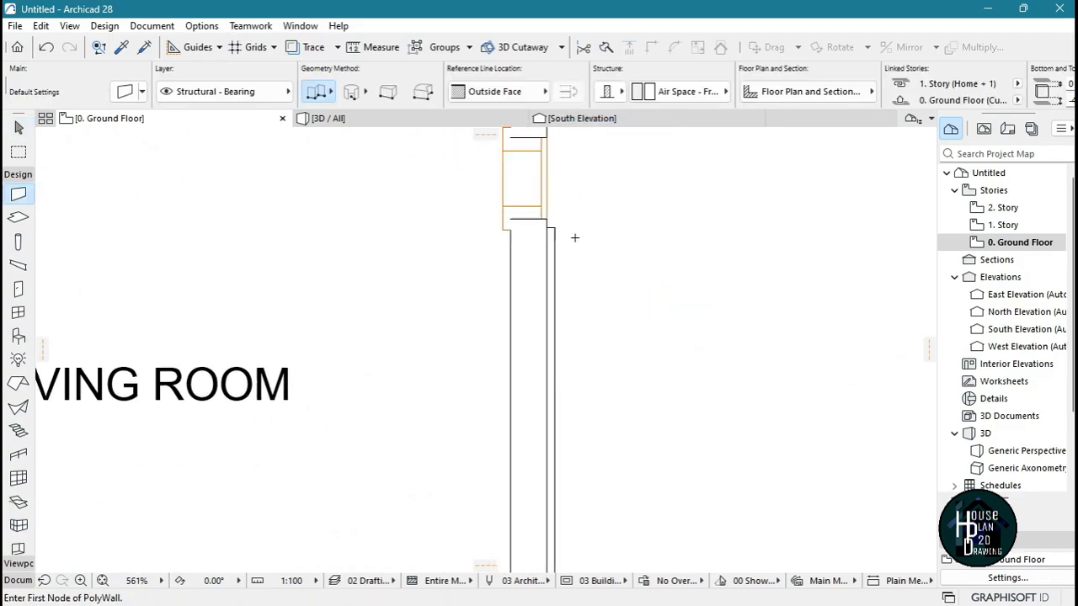
# In 3D, draw a short wall segment about 86 mm long along the base of the front wall, beside the entrance steps
pyautogui.click(376, 122)
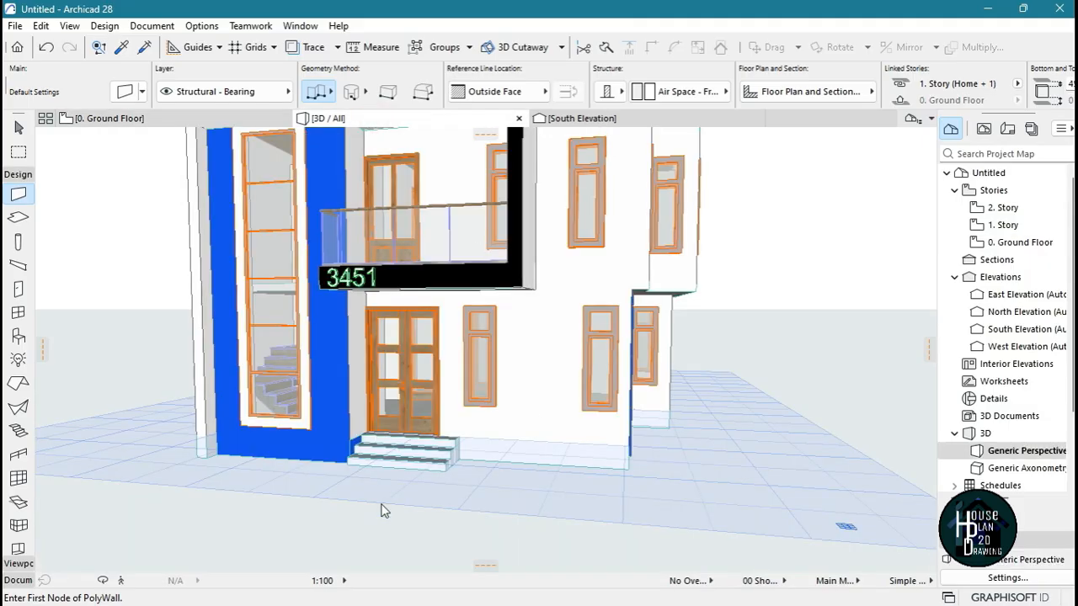
pyautogui.click(120, 583)
pyautogui.press('Right')
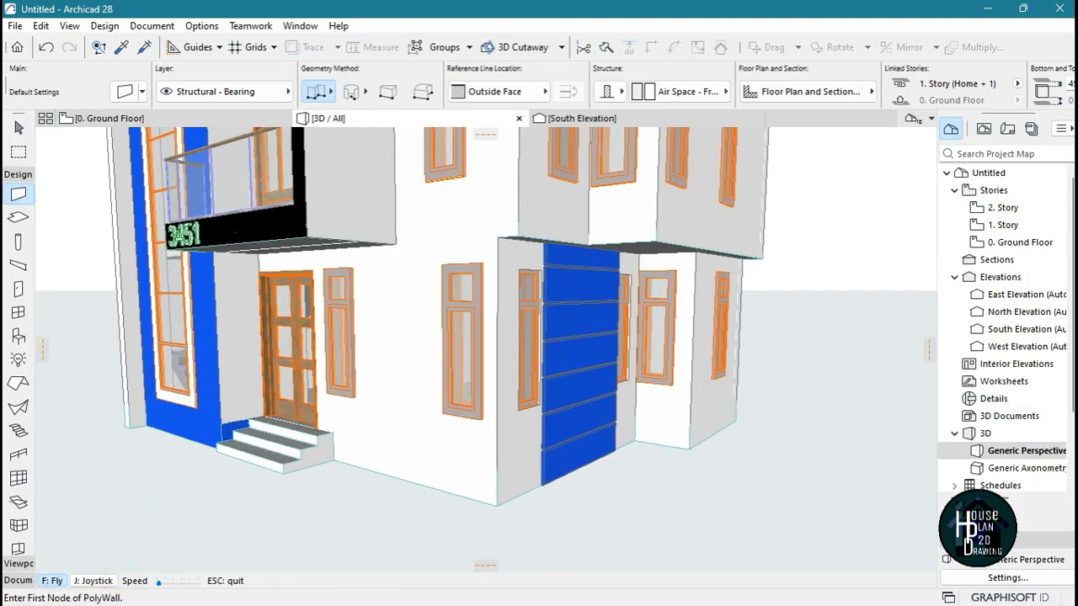
pyautogui.press('Escape')
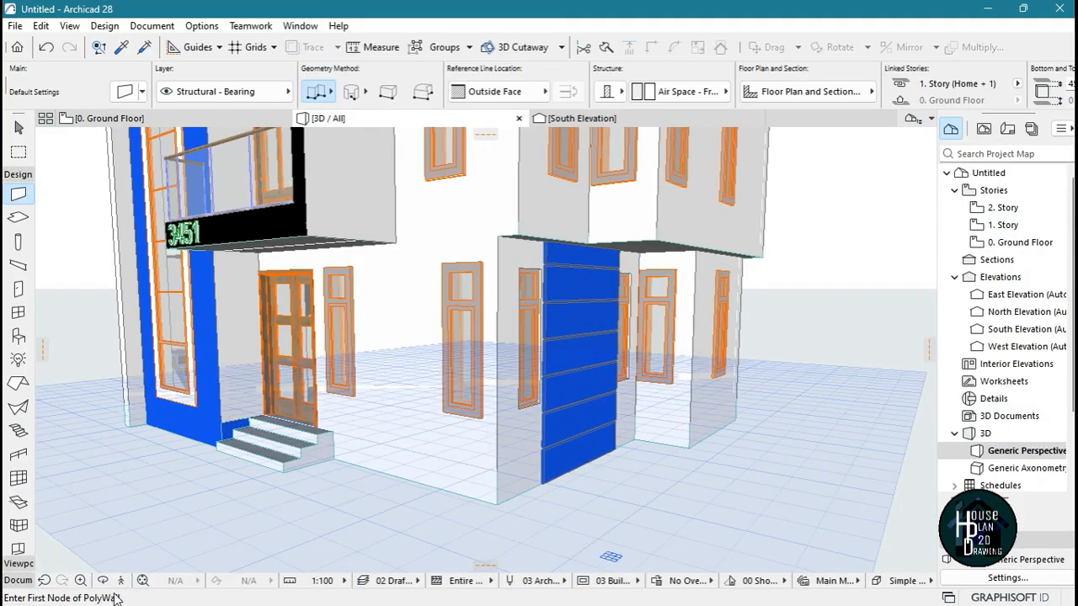
pyautogui.click(121, 583)
pyautogui.press('Up')
pyautogui.press('Escape')
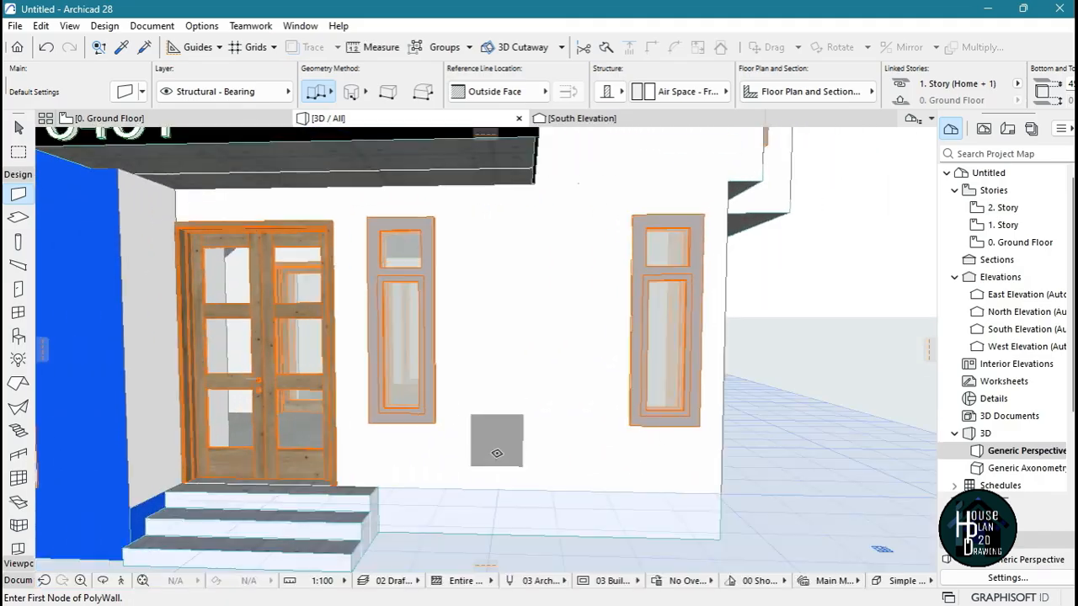
pyautogui.click(121, 583)
pyautogui.press('Up')
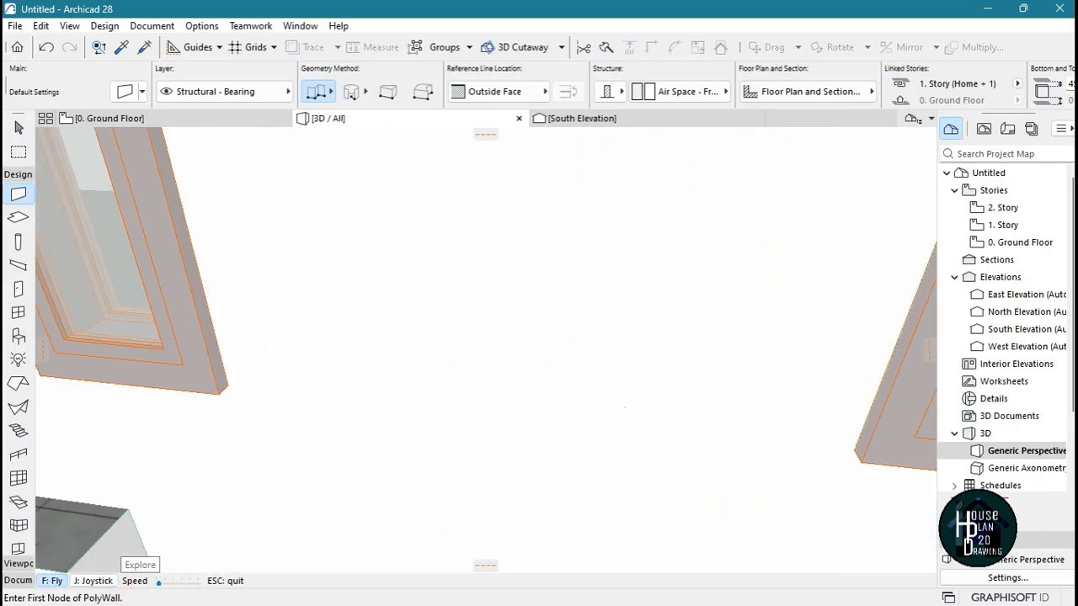
pyautogui.press('Escape')
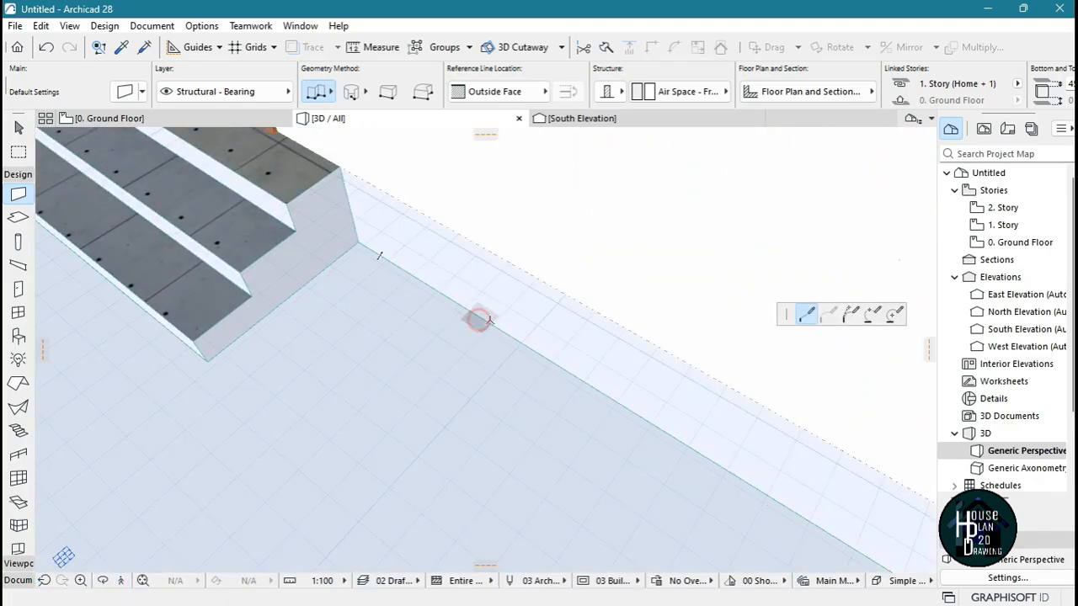
pyautogui.click(478, 319)
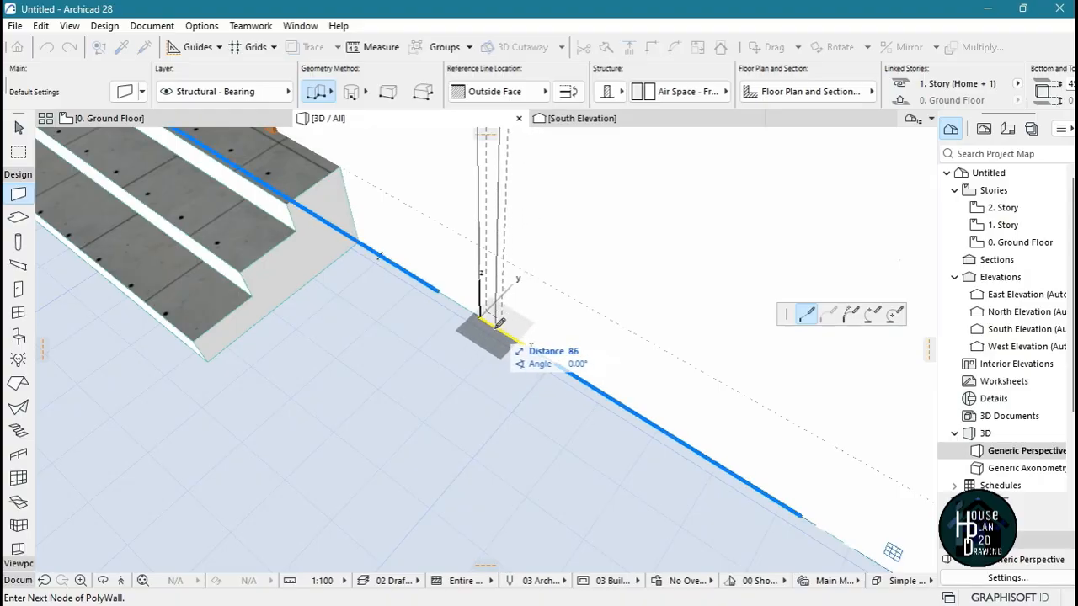
pyautogui.click(500, 322)
pyautogui.click(495, 328)
pyautogui.press('Escape')
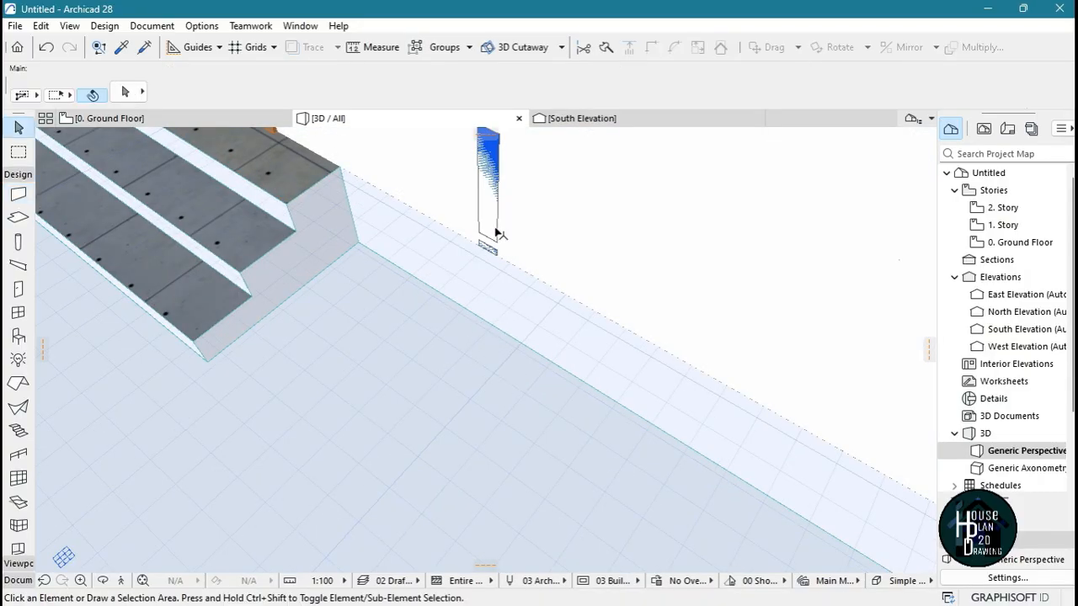
# Move the narrow blue wall strip outward so it stands in front of the front wall's outer face, and clear the selection
pyautogui.click(493, 215)
pyautogui.click(497, 152)
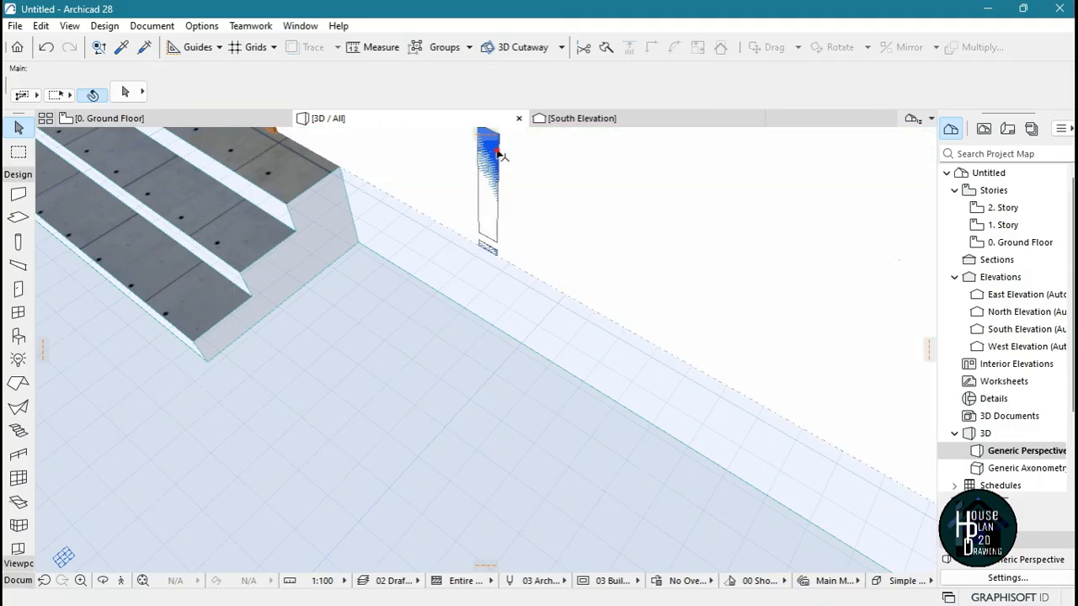
pyautogui.click(499, 167)
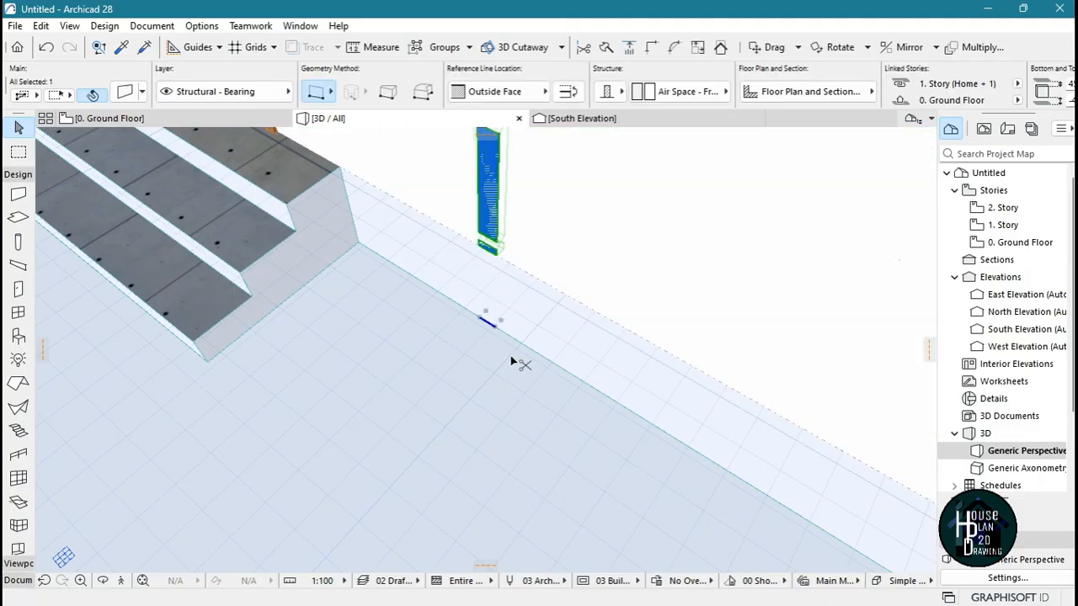
pyautogui.hotkey('ctrl', 'd')
pyautogui.click(485, 316)
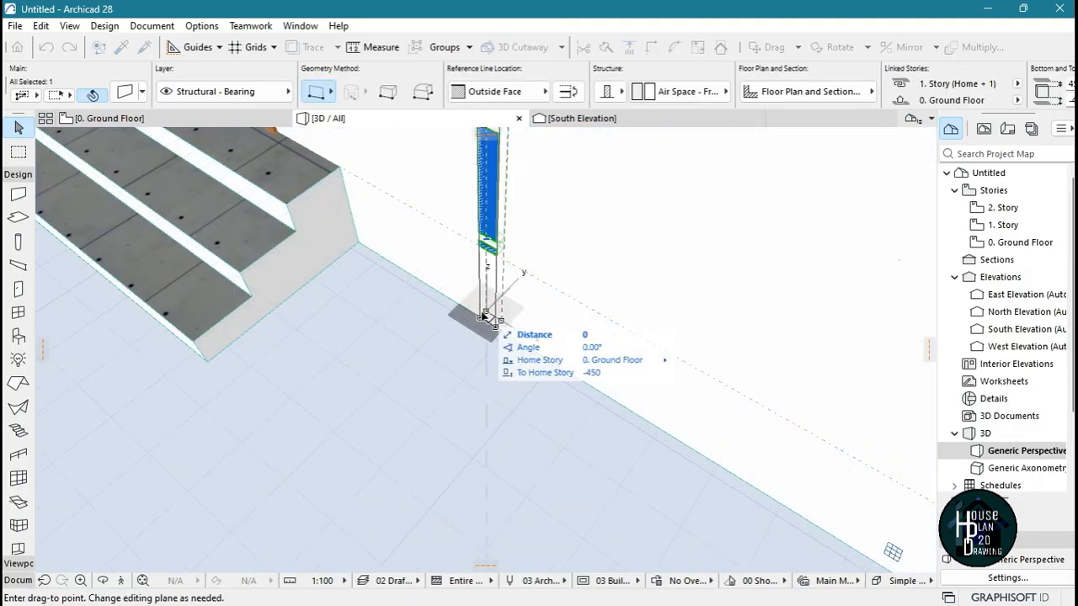
pyautogui.click(477, 328)
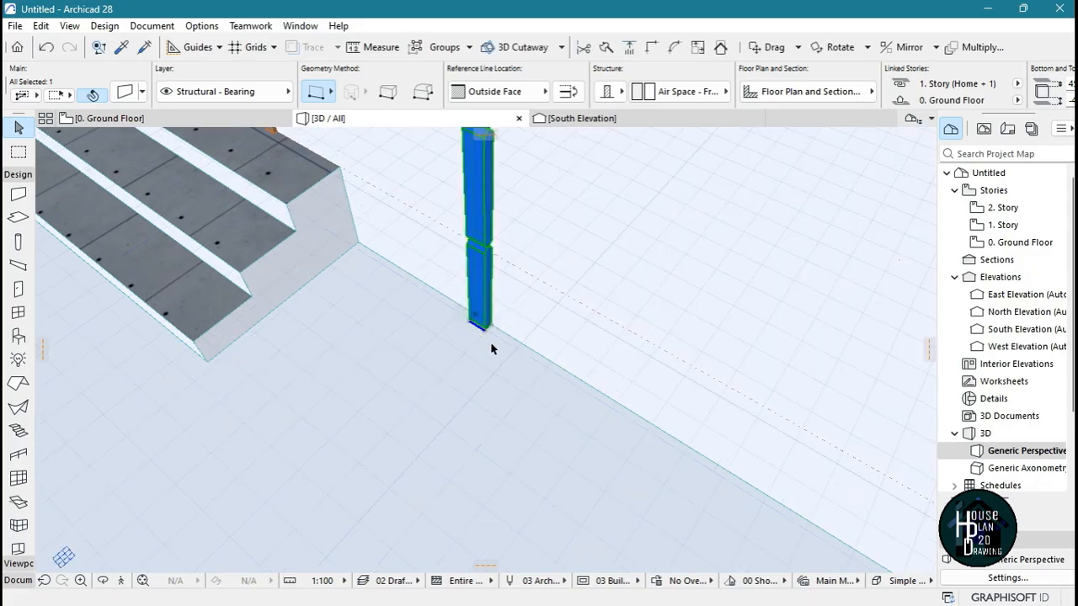
pyautogui.press('Escape')
# Turn off Use Log Wall for the narrow blue strip on the front wall, and clear the selection
pyautogui.click(120, 580)
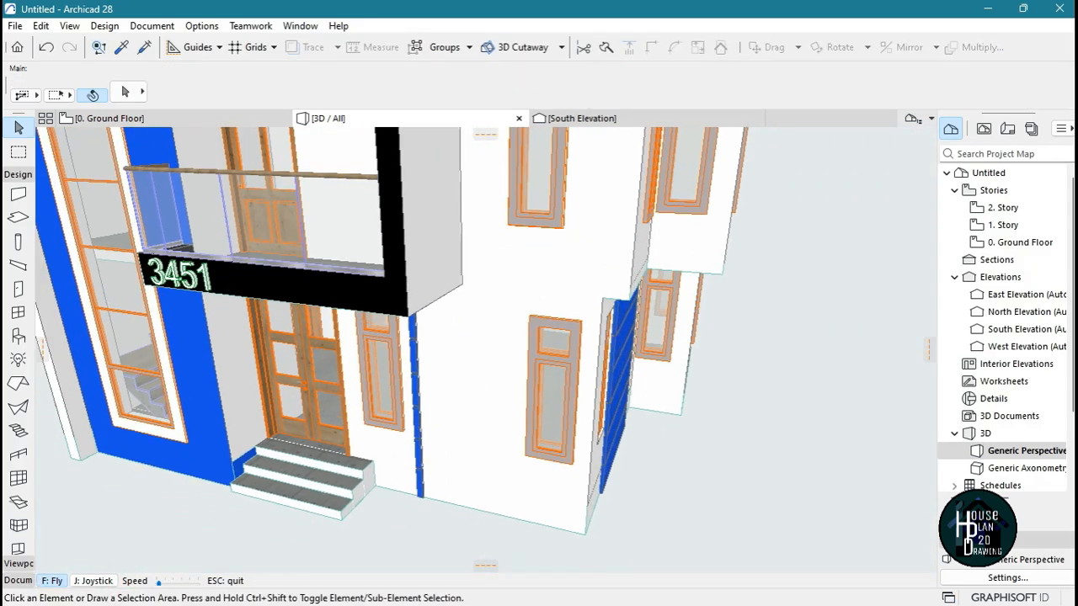
pyautogui.press('Up')
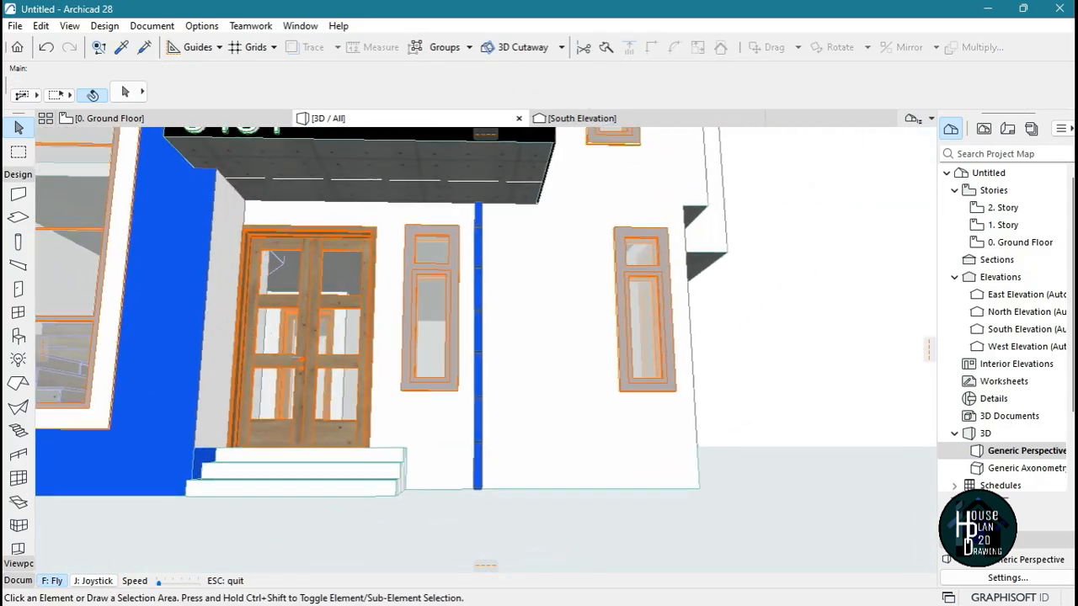
pyautogui.press('Down')
pyautogui.press('Up')
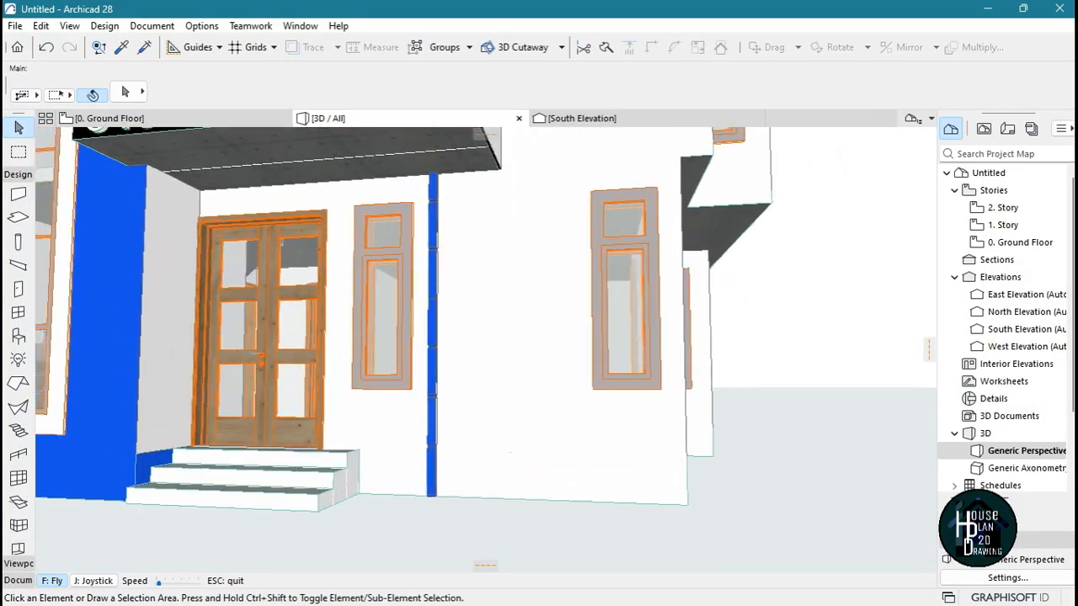
pyautogui.press('Up')
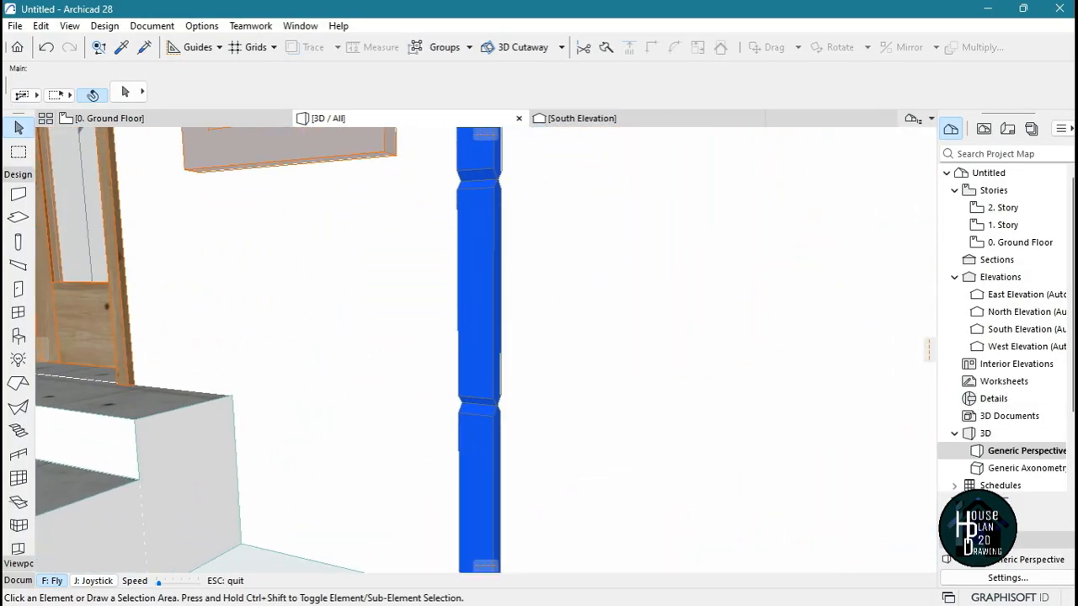
pyautogui.press('Escape')
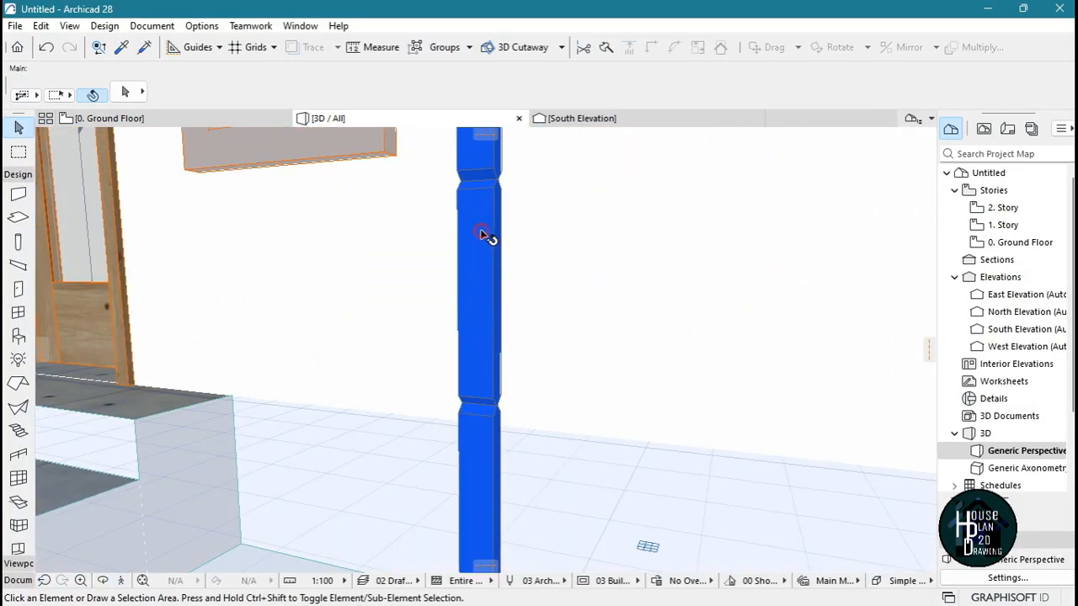
pyautogui.click(486, 235)
pyautogui.doubleClick(467, 261)
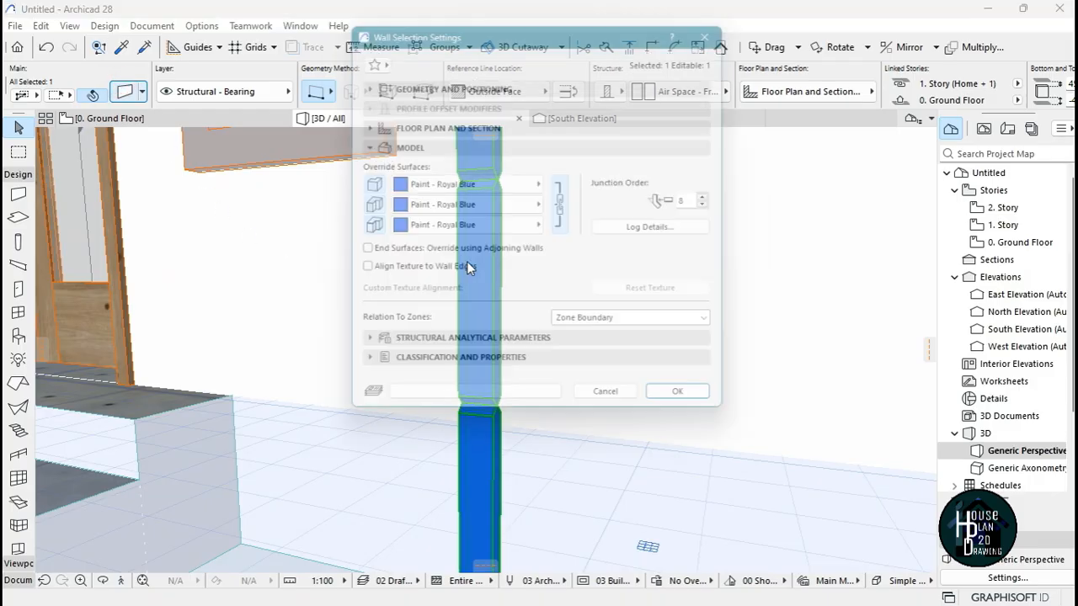
pyautogui.click(679, 230)
pyautogui.click(392, 116)
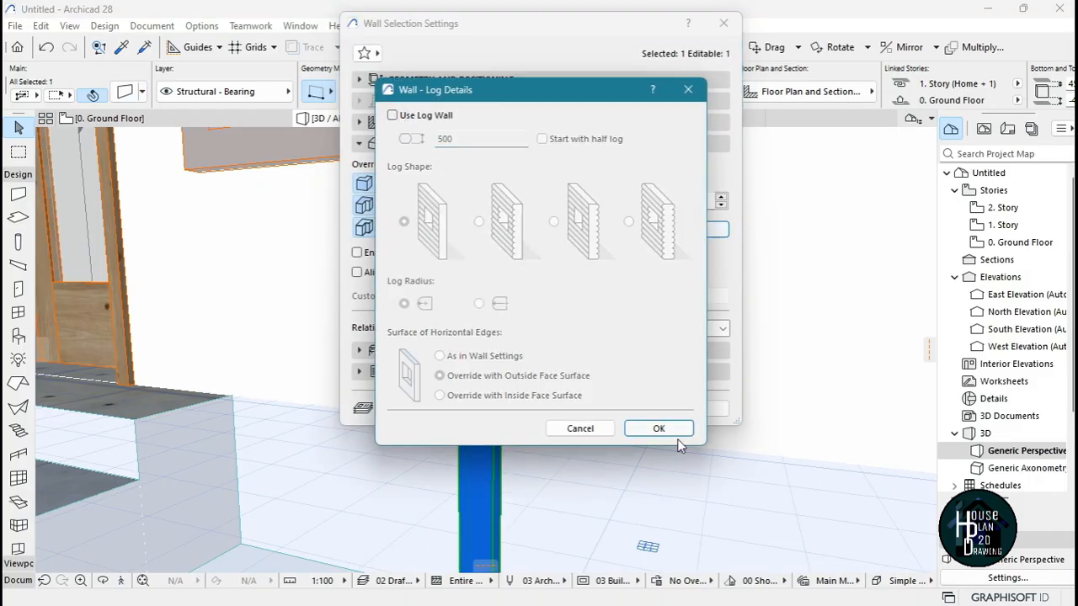
pyautogui.click(659, 428)
pyautogui.click(691, 410)
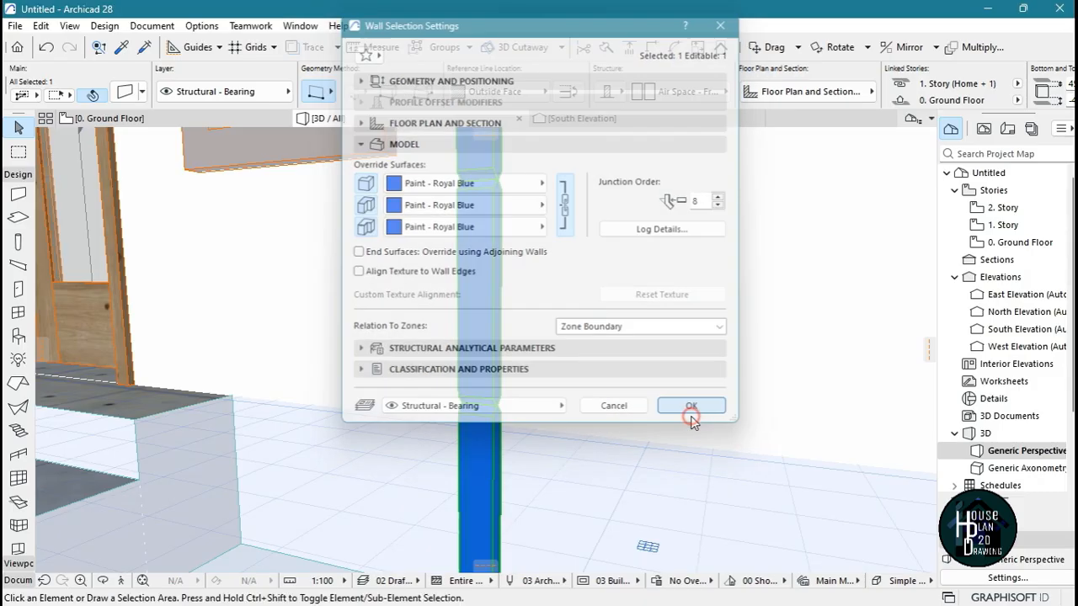
pyautogui.press('Escape')
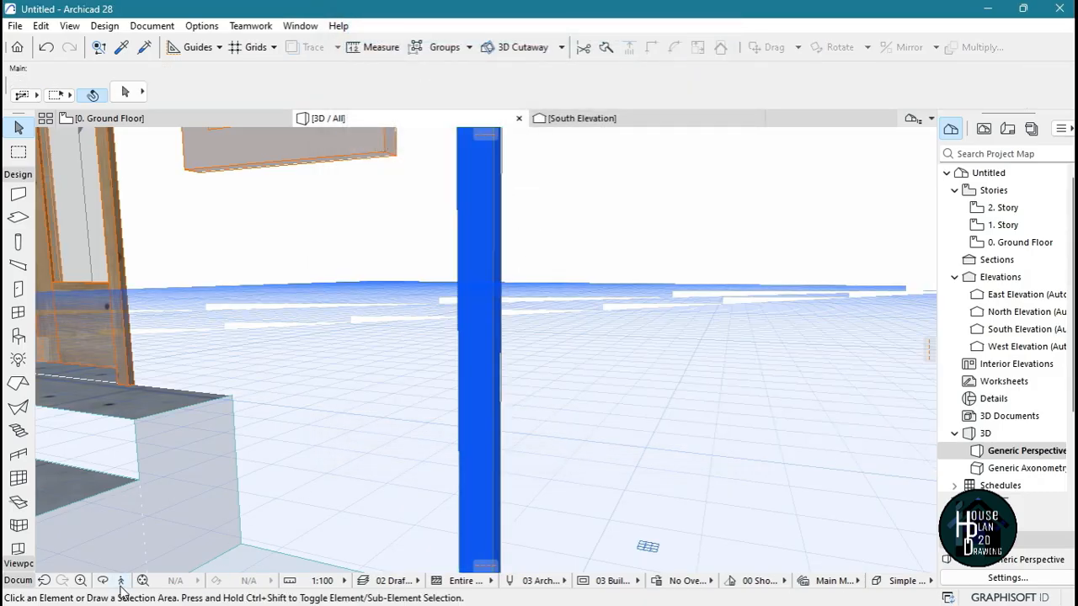
# In the South Elevation, move the blue vertical strip sideways toward the entrance, close to the edge of the neighbouring ground-floor window
pyautogui.click(123, 582)
pyautogui.press('Down')
pyautogui.press('Up')
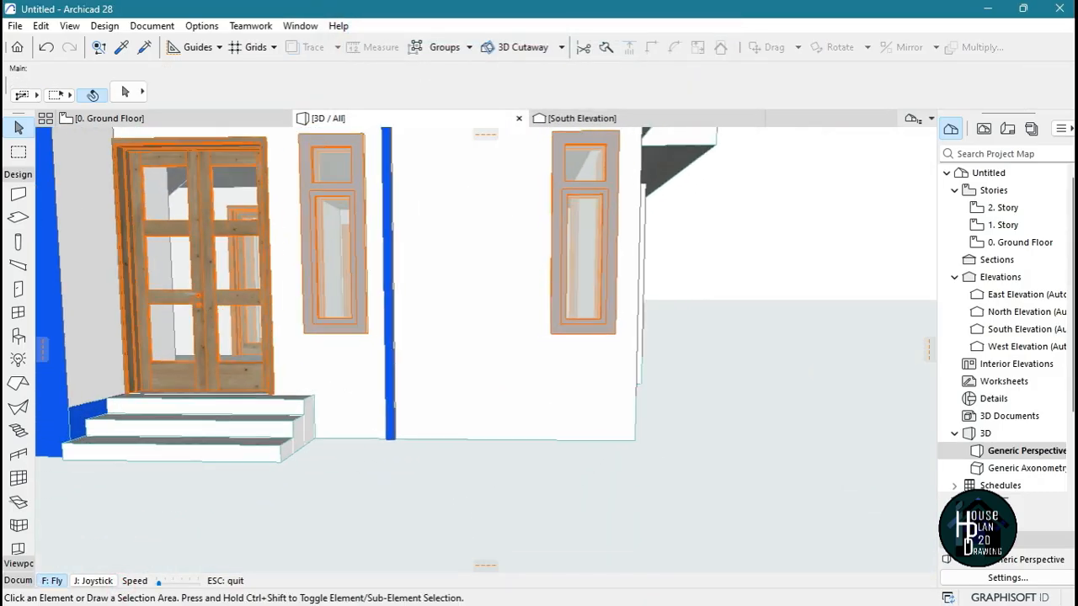
pyautogui.press('Escape')
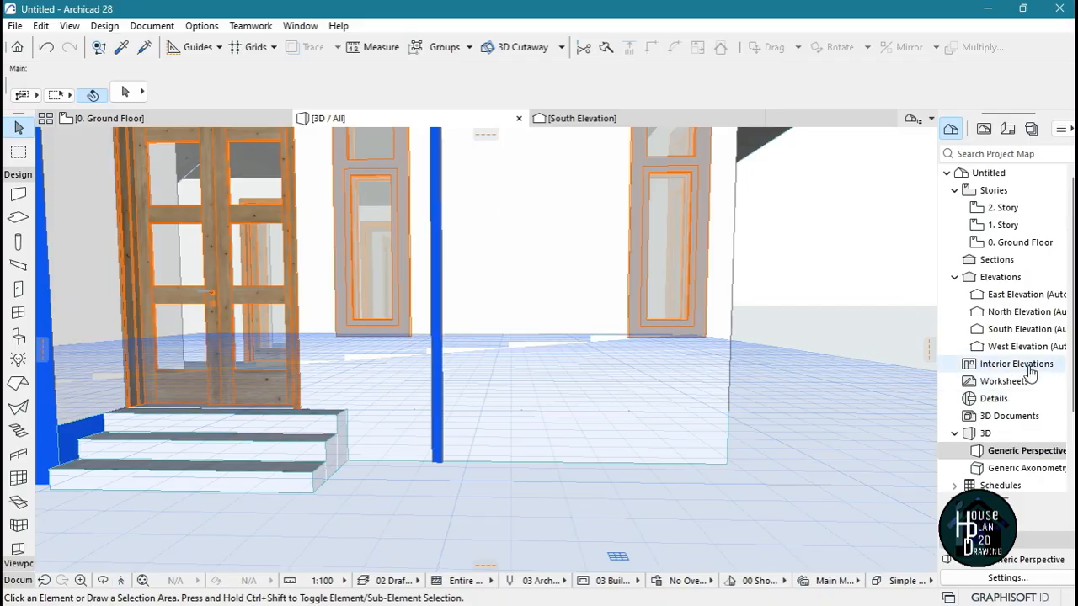
pyautogui.doubleClick(1023, 329)
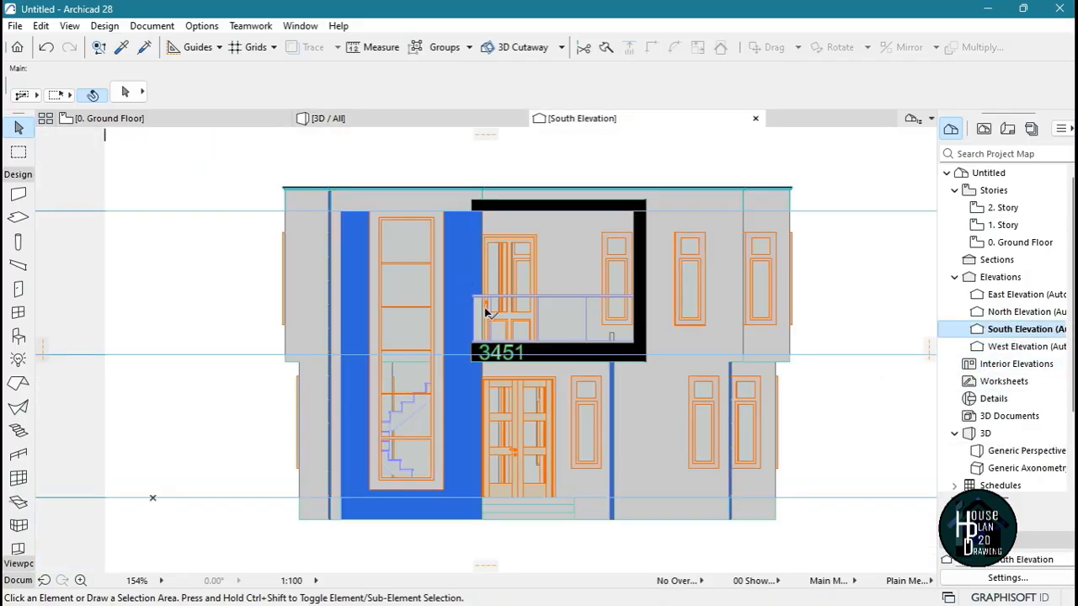
pyautogui.scroll(-2, 542, 343)
pyautogui.scroll(5, 599, 445)
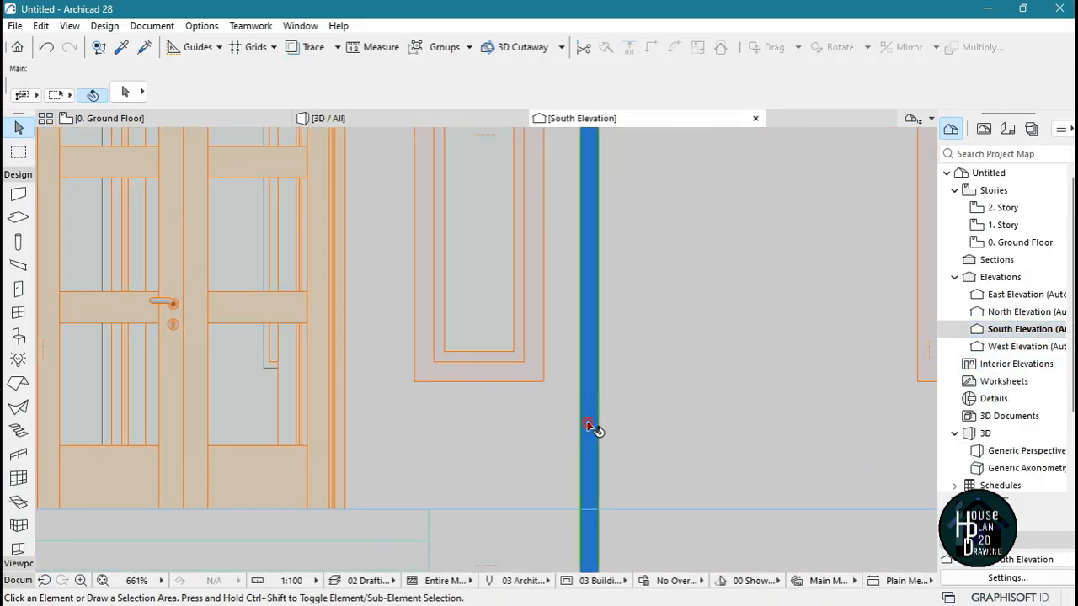
pyautogui.click(586, 431)
pyautogui.hotkey('ctrl', 'd')
pyautogui.click(629, 438)
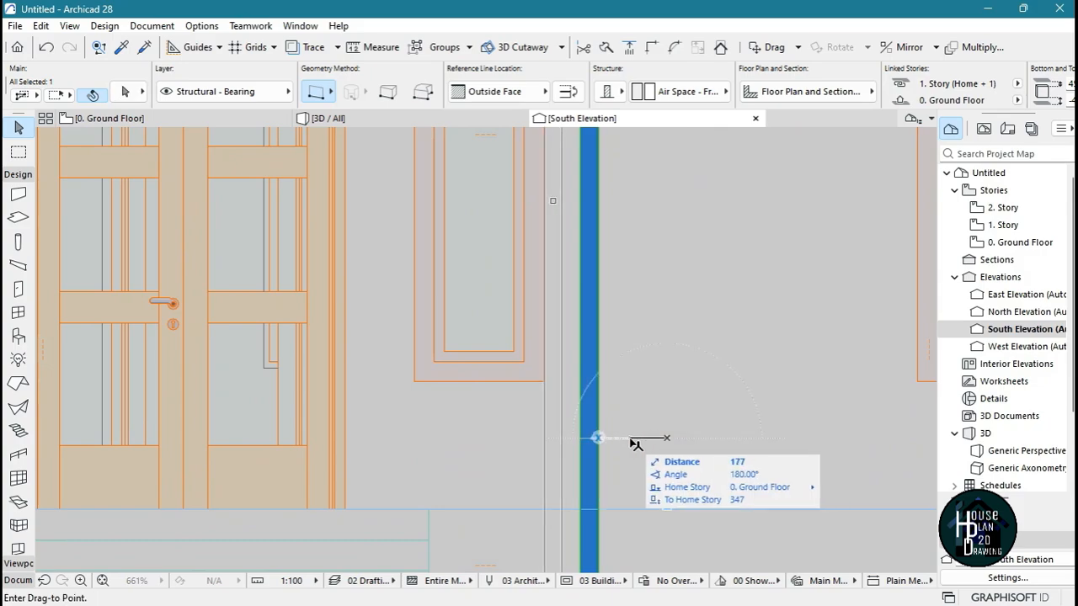
pyautogui.click(547, 431)
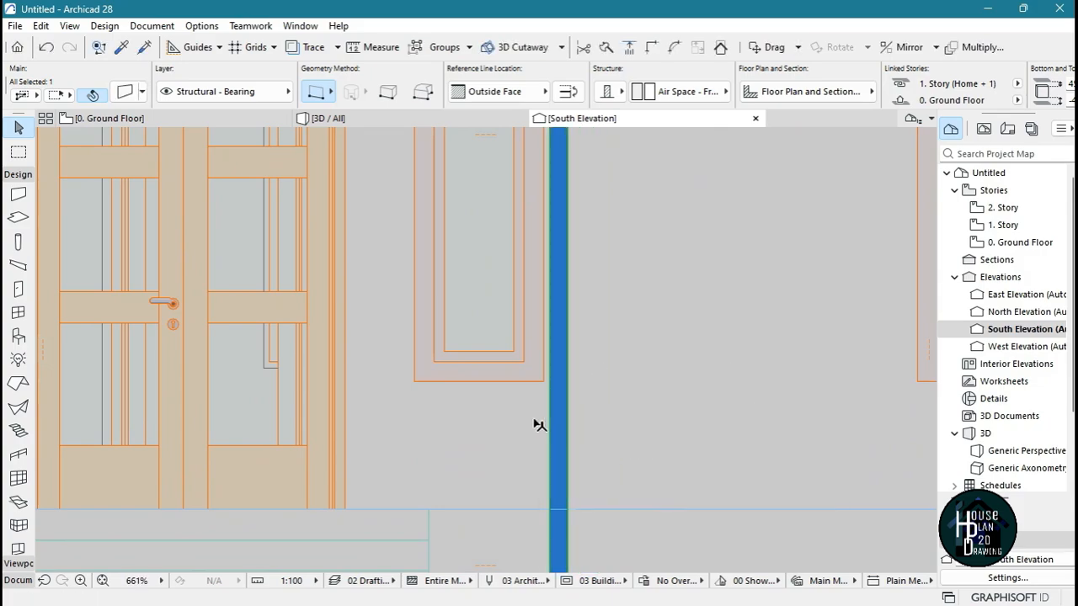
# Shorten the blue vertical strip so its top ends at the underside of the black balcony frame, and check its full height
pyautogui.scroll(-4, 529, 344)
pyautogui.scroll(2, 547, 342)
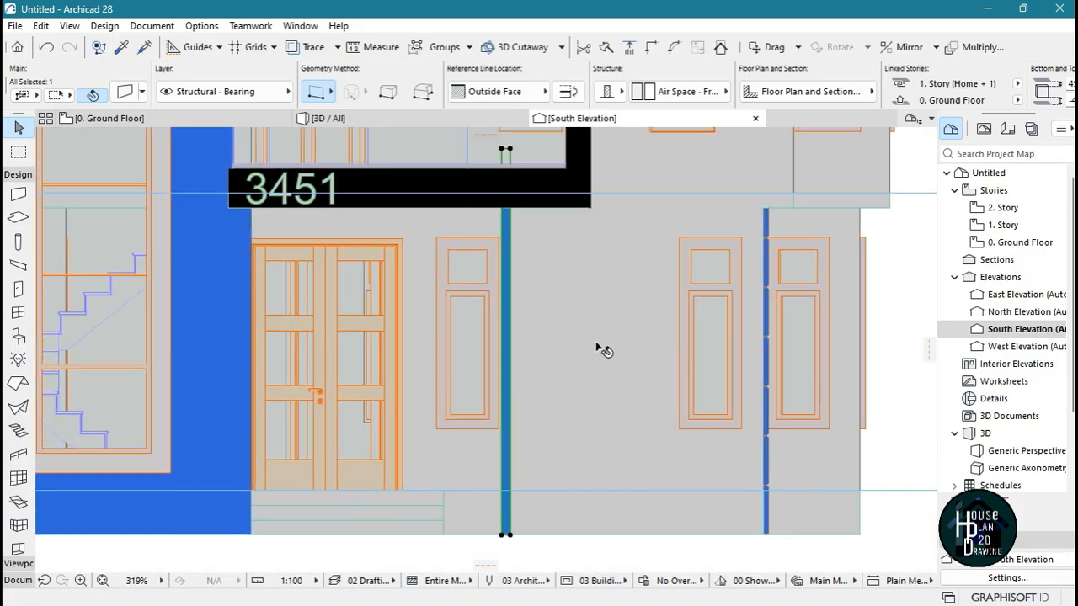
pyautogui.scroll(-1, 590, 259)
pyautogui.scroll(4, 541, 210)
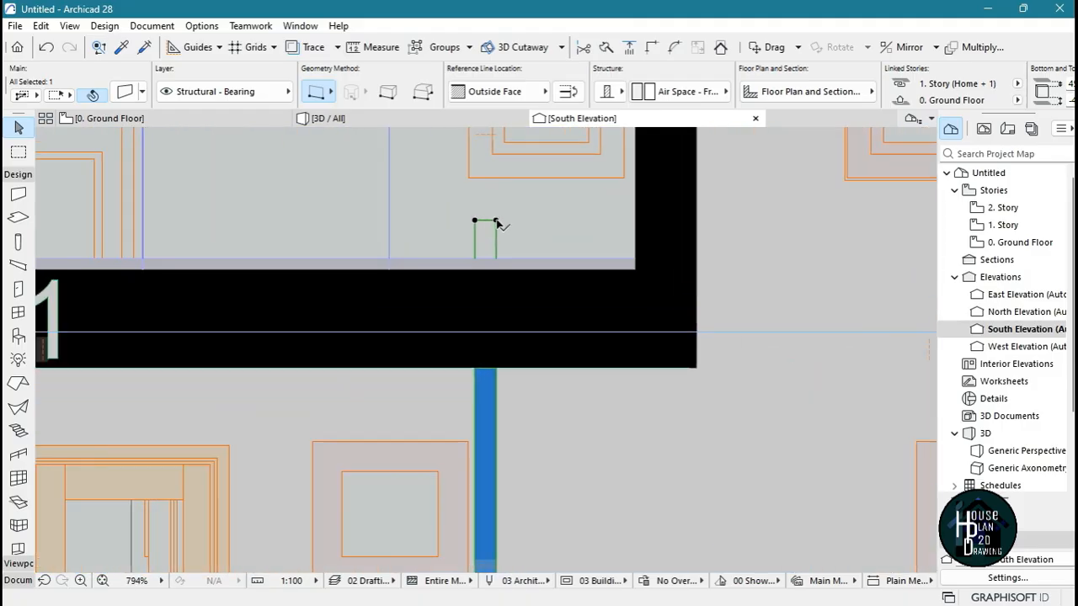
pyautogui.click(496, 220)
pyautogui.click(831, 315)
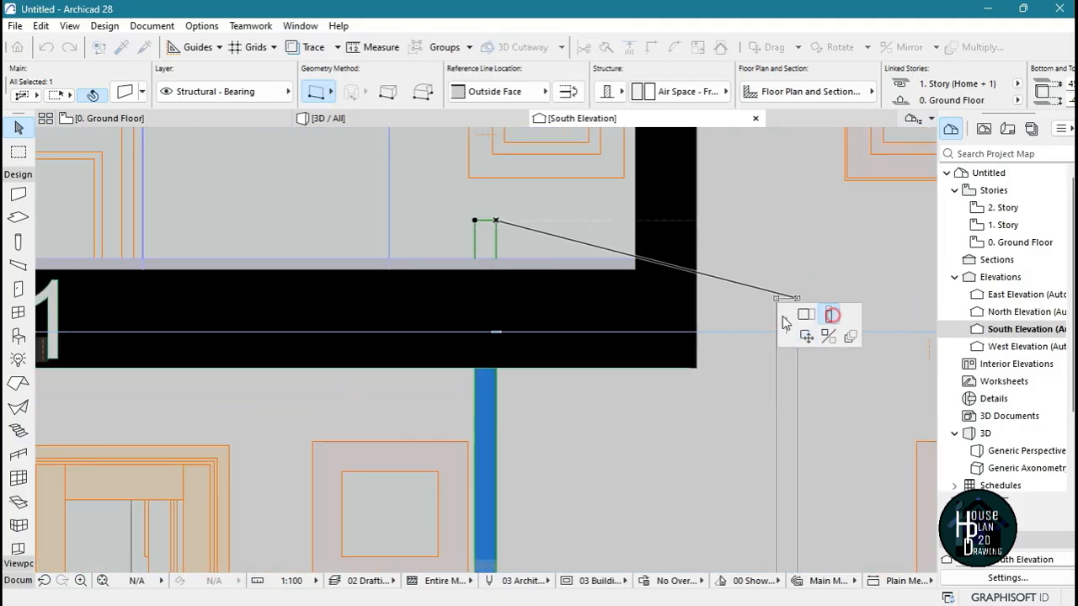
pyautogui.click(497, 368)
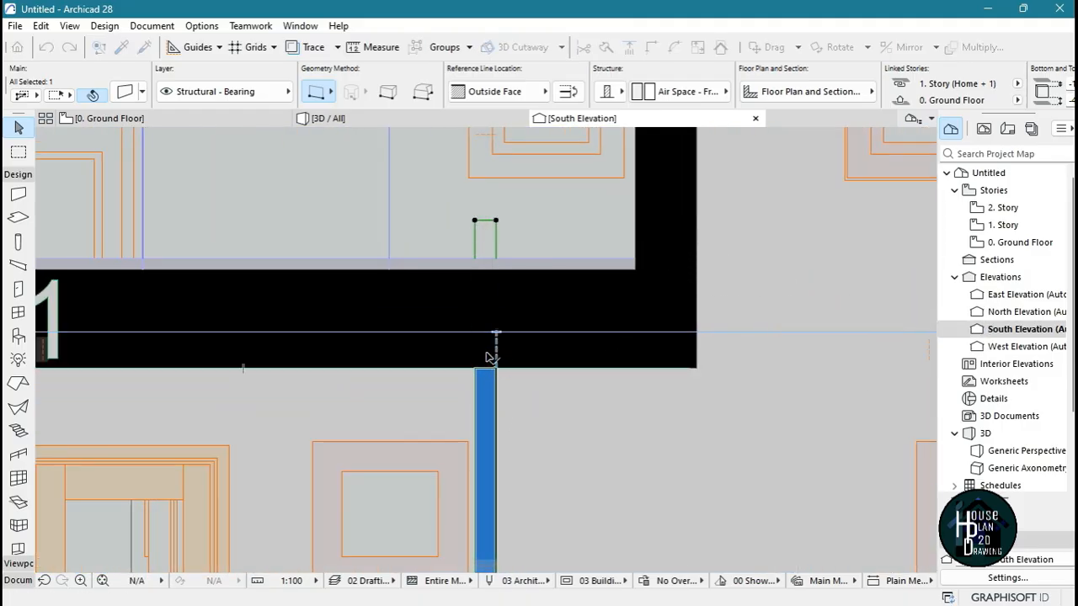
pyautogui.scroll(-5, 497, 337)
pyautogui.scroll(5, 493, 474)
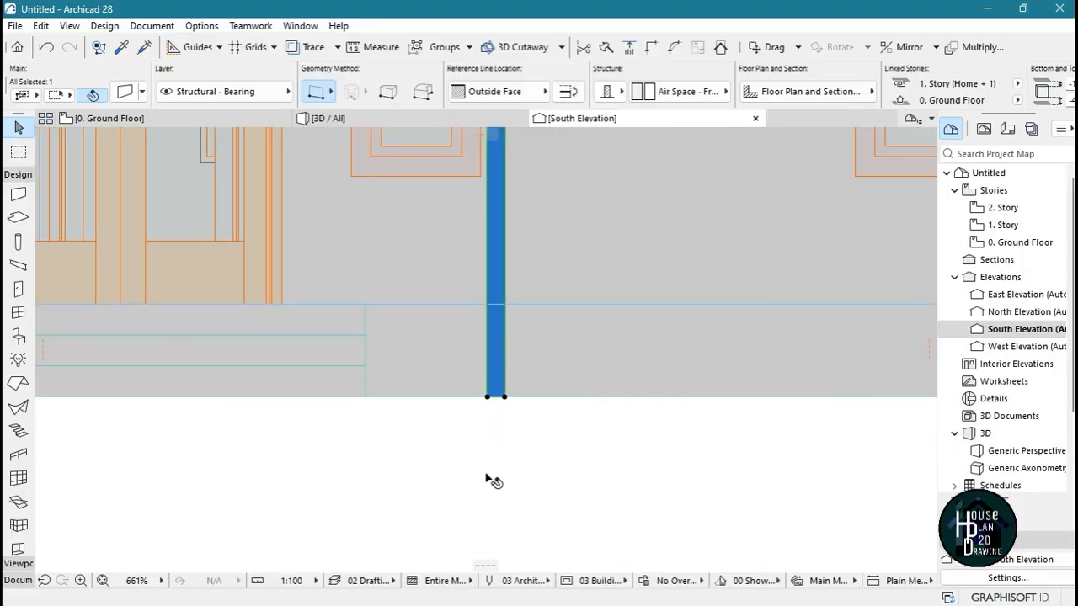
pyautogui.scroll(-5, 561, 354)
pyautogui.scroll(1, 560, 354)
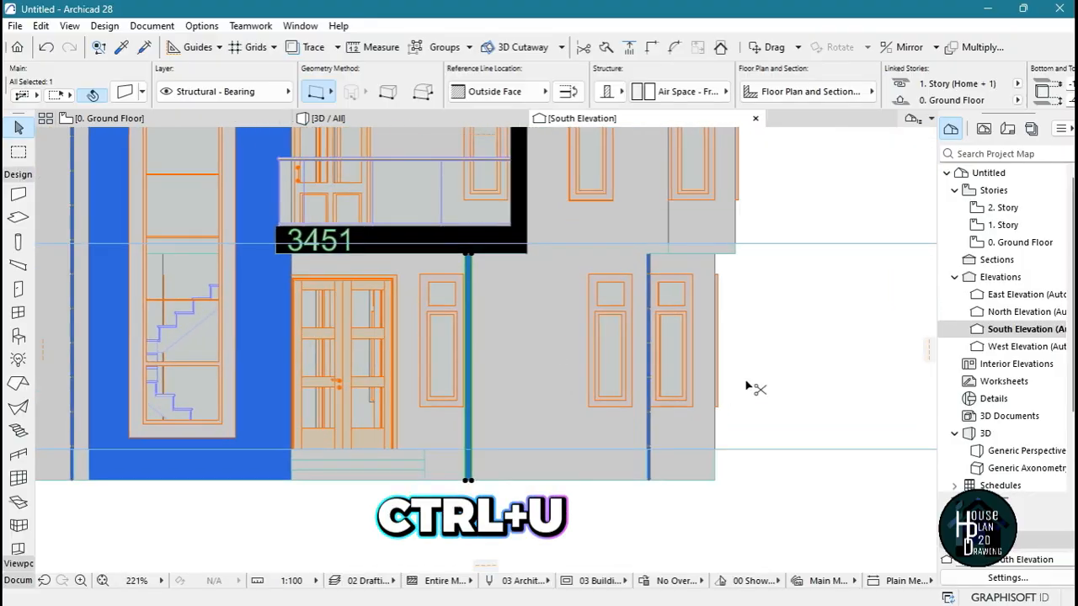
# Multiply the blue vertical strip sideways away from the entrance using Spread with a spacing of 250, producing three copies
pyautogui.hotkey('ctrl', 'u')
pyautogui.click(590, 199)
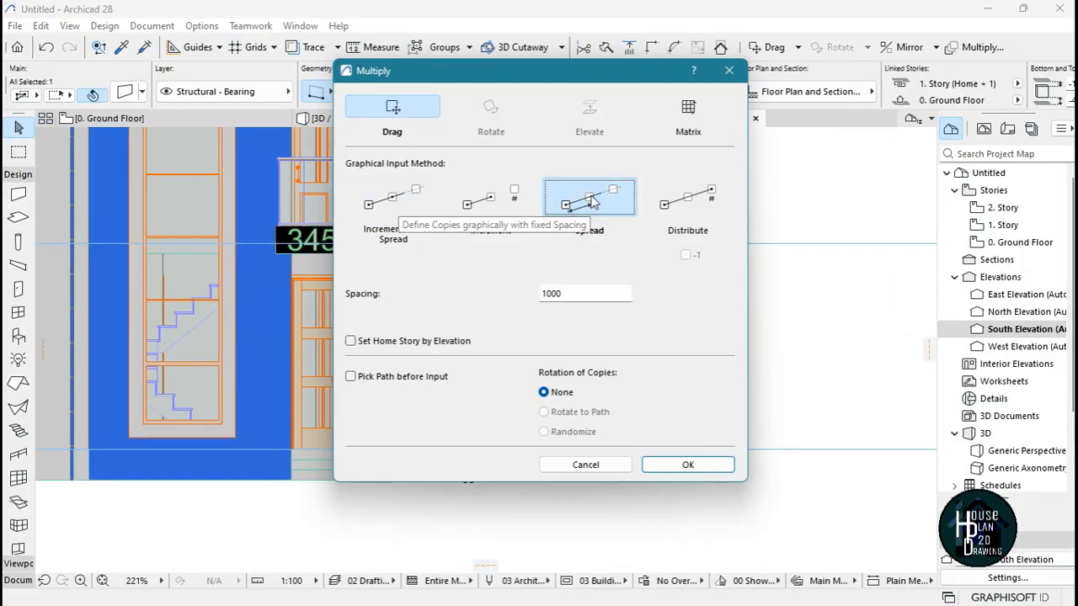
pyautogui.click(571, 293)
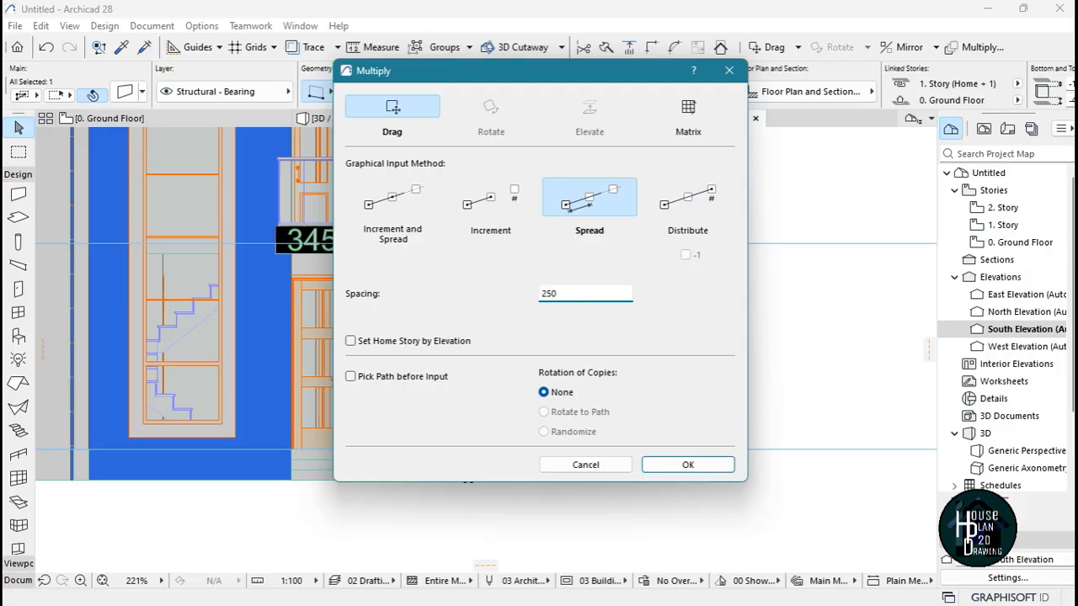
pyautogui.press('Return')
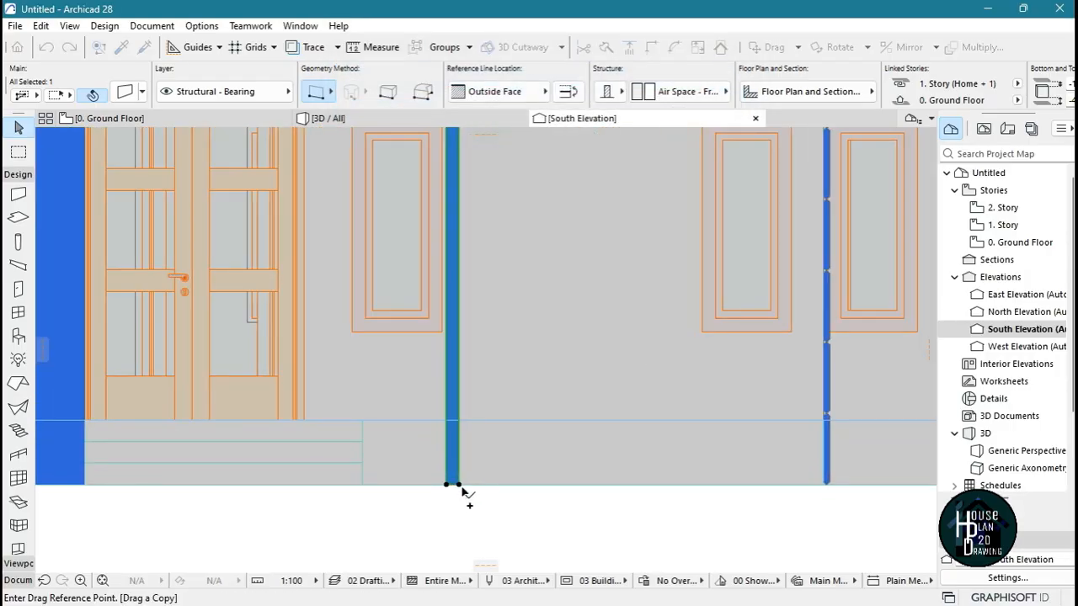
pyautogui.click(458, 487)
pyautogui.scroll(-3, 460, 488)
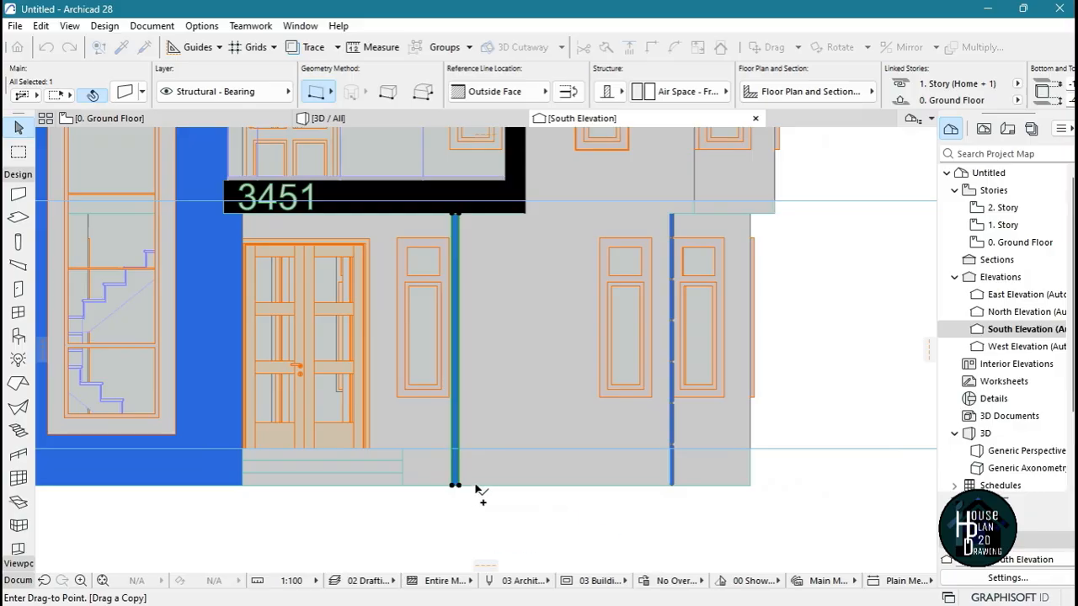
pyautogui.click(526, 488)
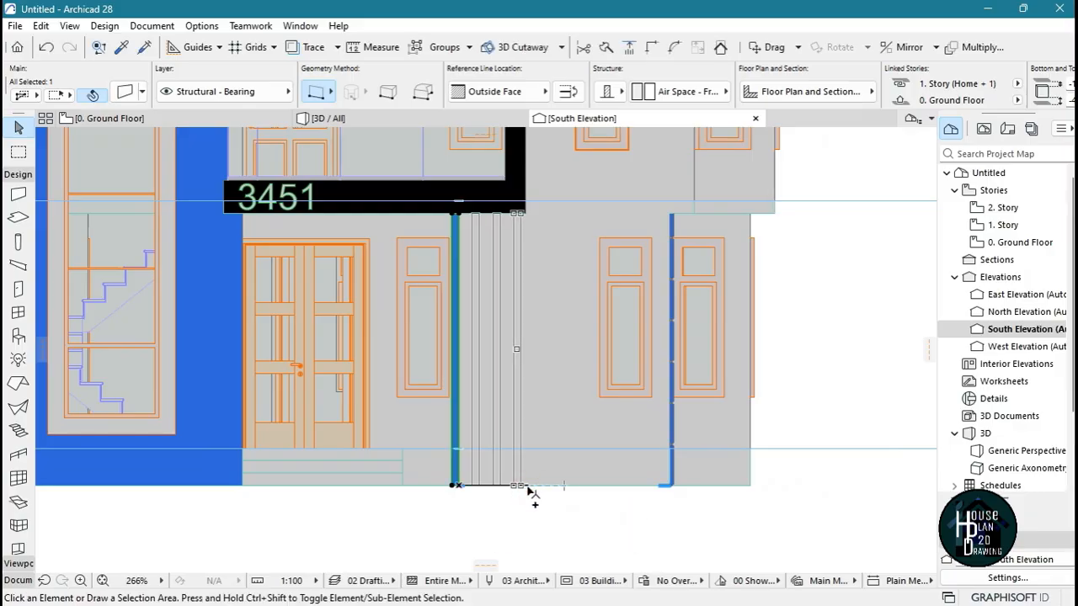
# Examine the row of blue strips in the elevation, and fly around all sides of the house in the 3D view
pyautogui.scroll(-3, 515, 390)
pyautogui.scroll(-1, 515, 390)
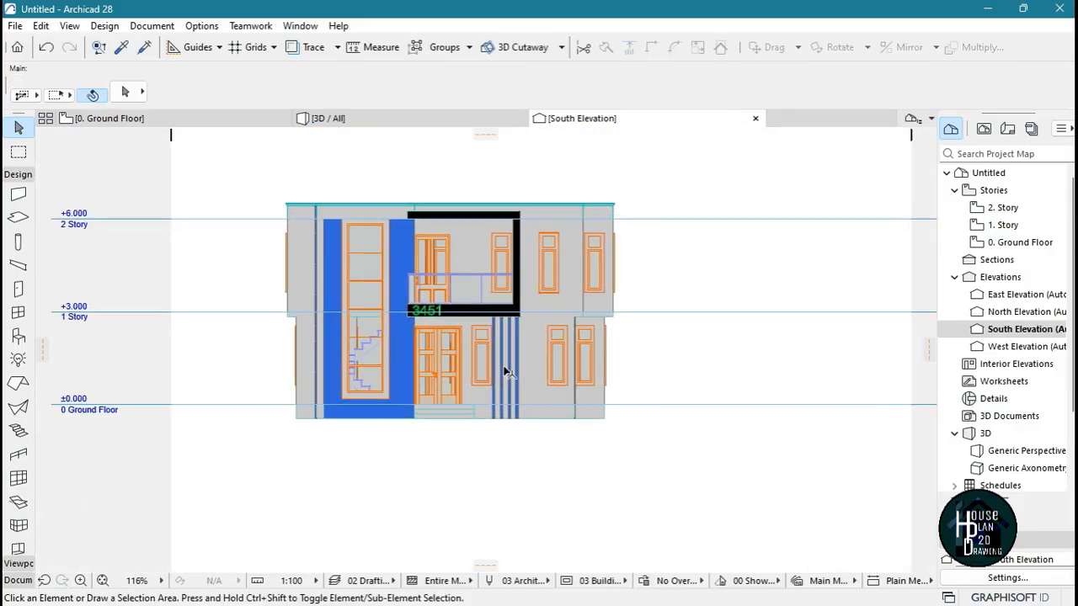
pyautogui.scroll(3, 473, 370)
pyautogui.scroll(1, 511, 361)
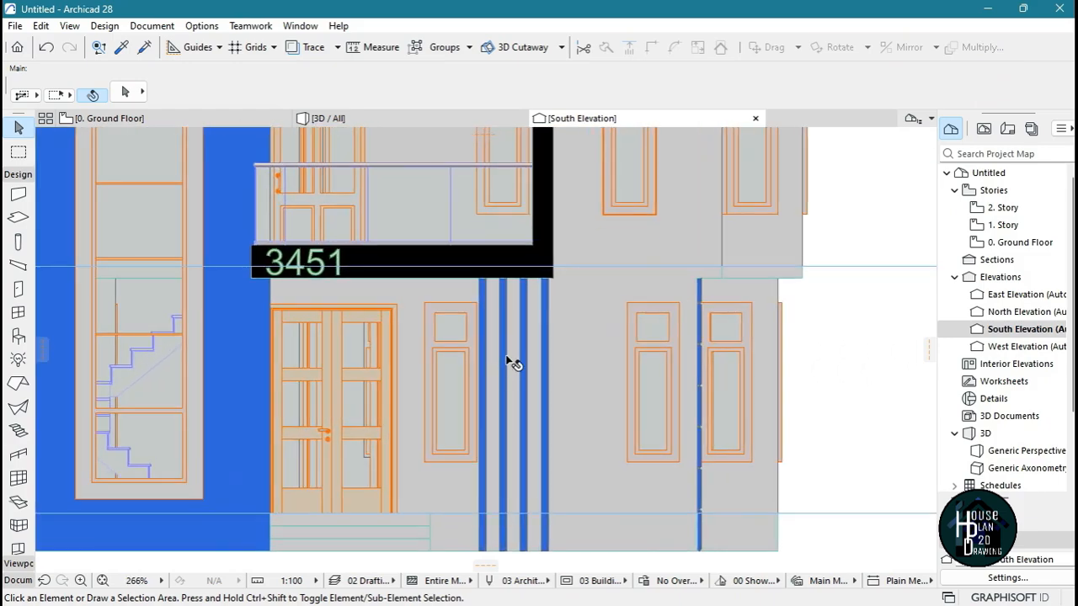
pyautogui.scroll(-4, 505, 341)
pyautogui.scroll(2, 497, 338)
pyautogui.click(377, 118)
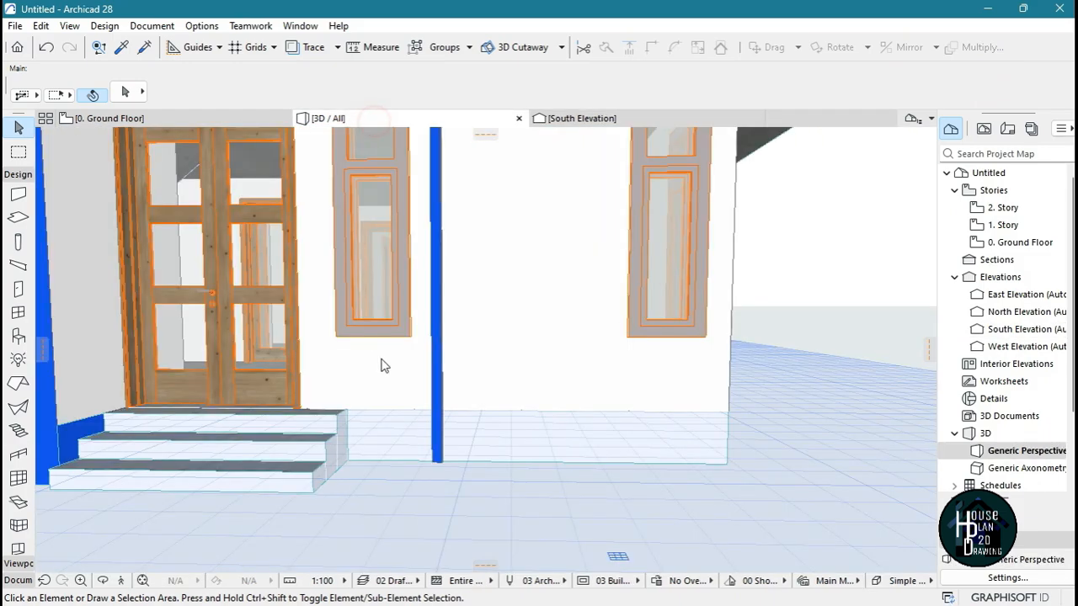
pyautogui.click(122, 580)
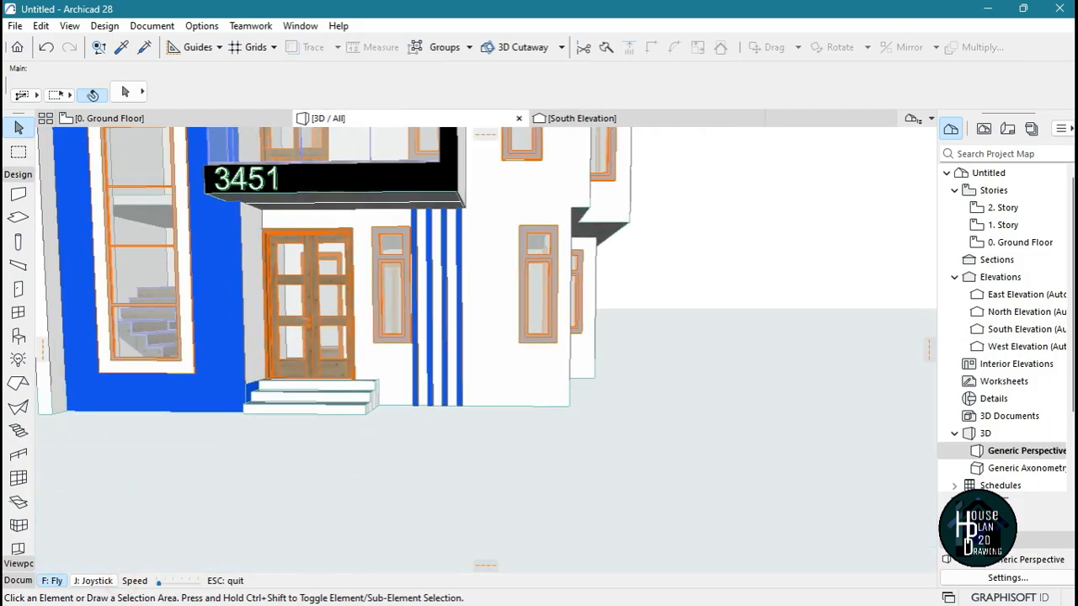
pyautogui.press('Left')
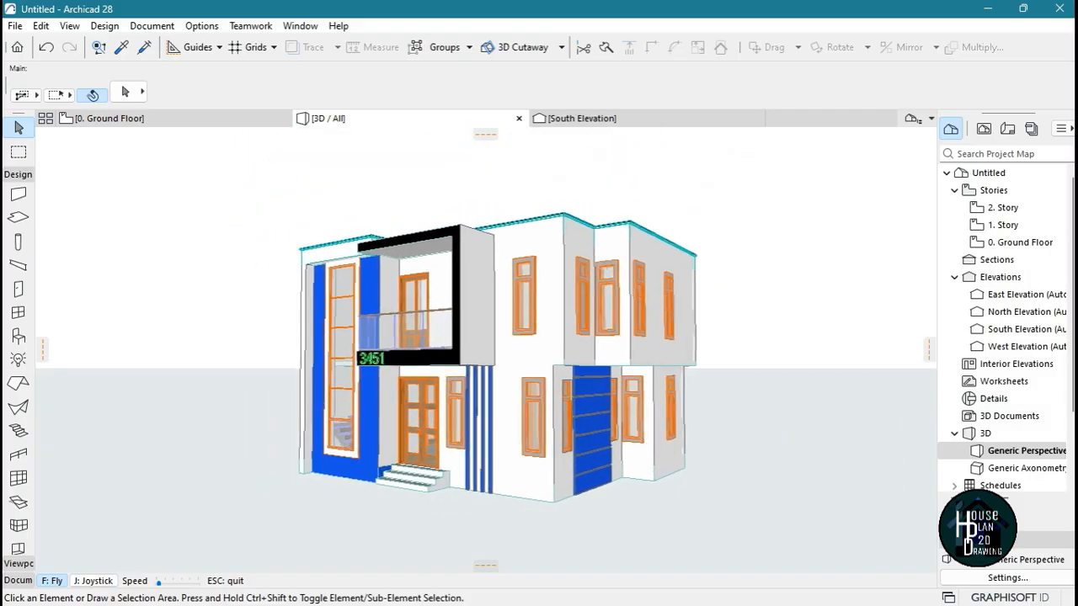
pyautogui.press('Left')
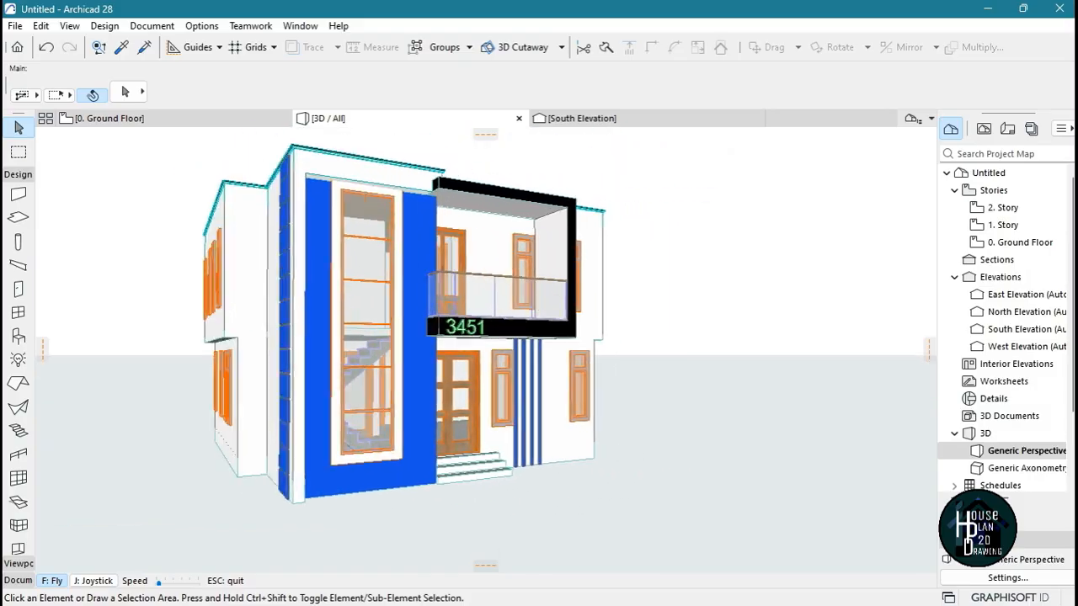
pyautogui.press('Left')
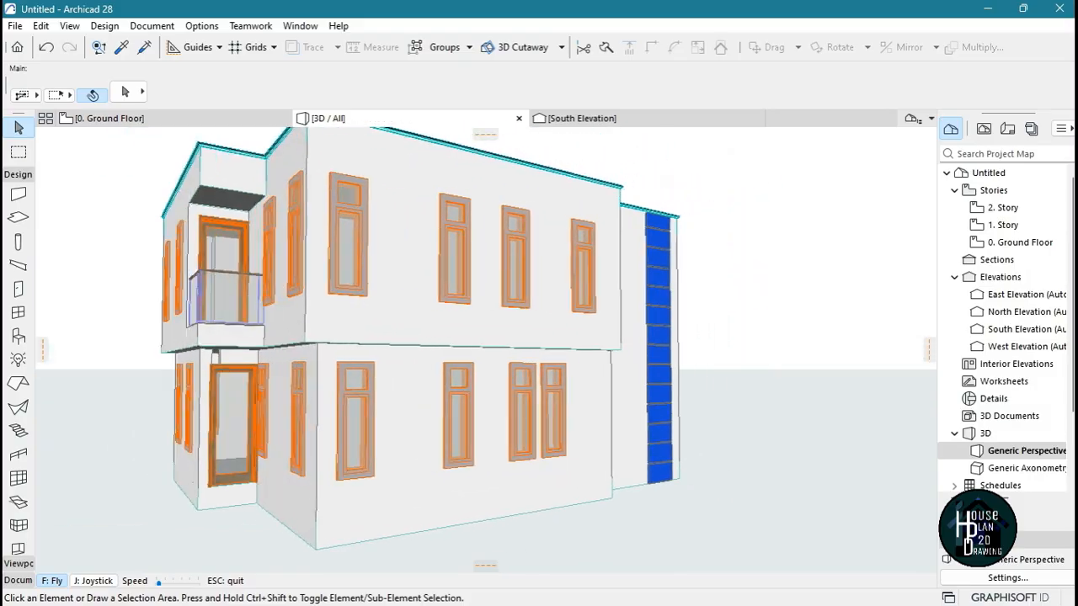
pyautogui.press('Left')
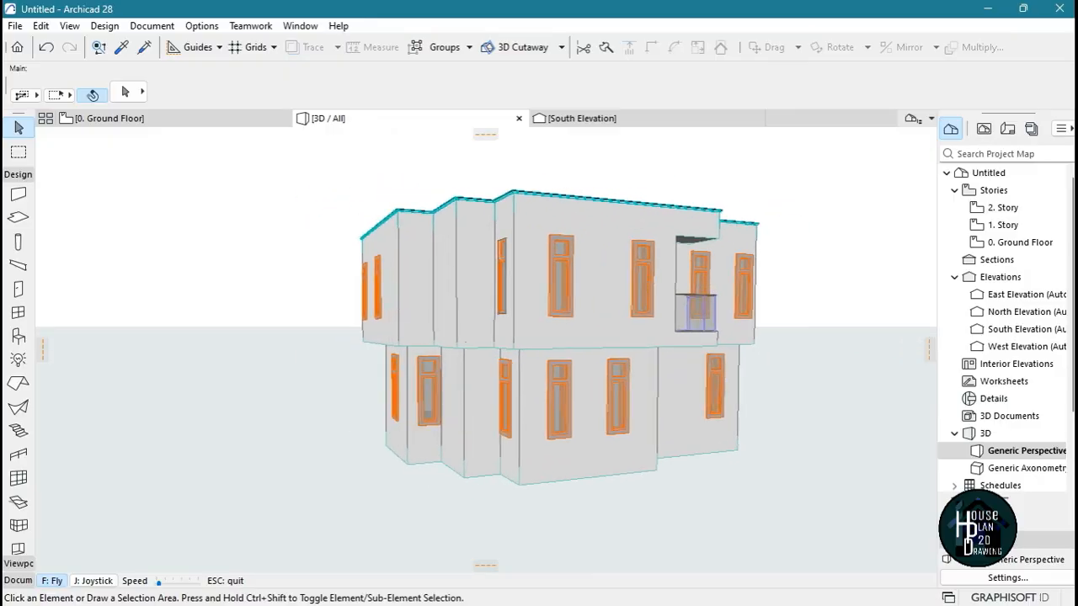
pyautogui.press('Left')
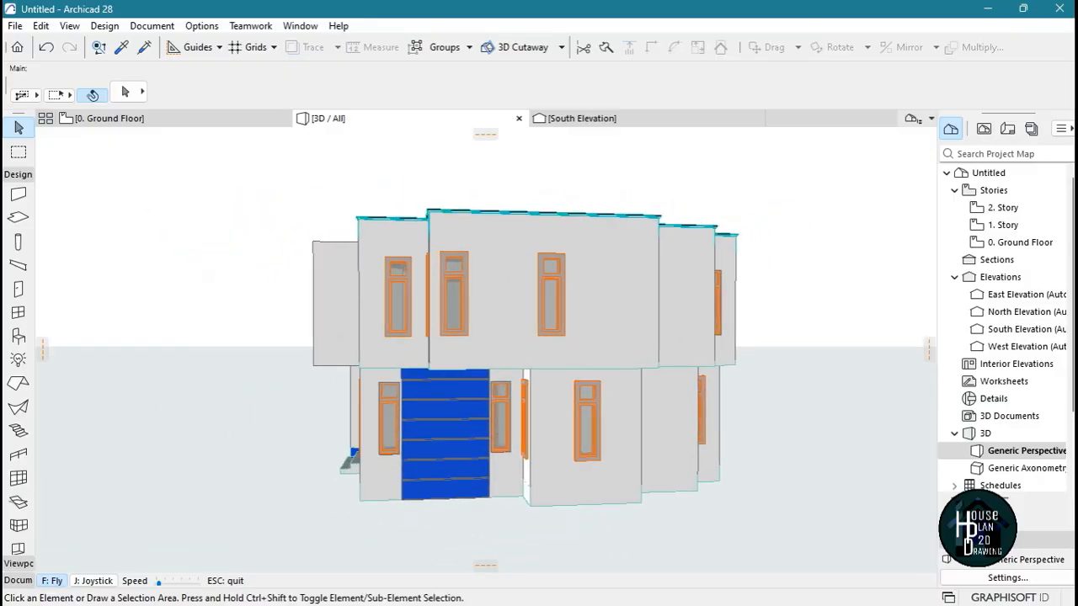
pyautogui.press('Left')
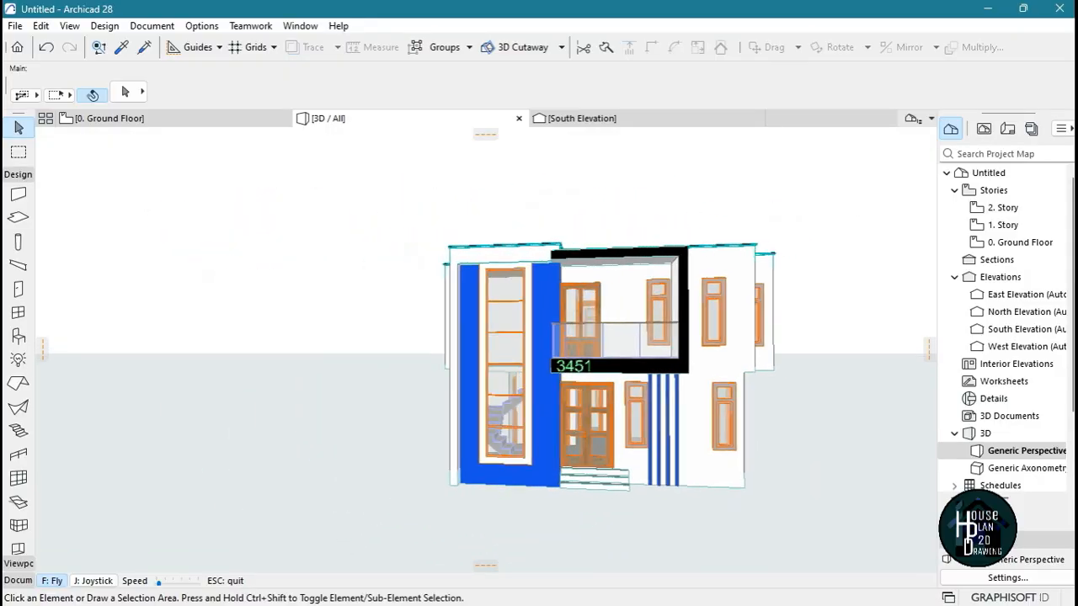
pyautogui.press('Up')
pyautogui.press('Up')
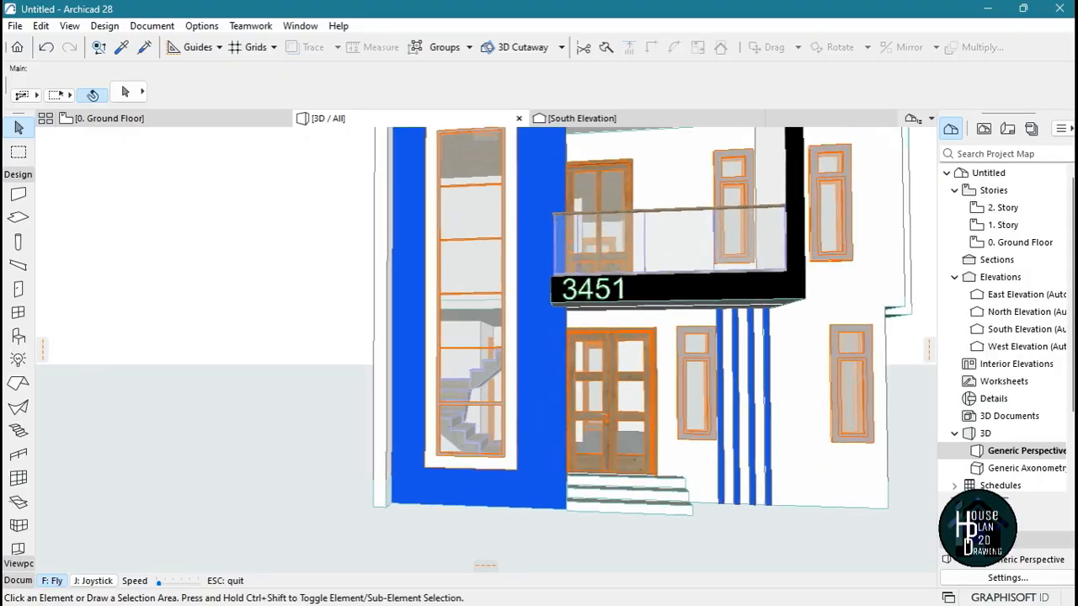
pyautogui.press('Right')
pyautogui.press('Down')
pyautogui.press('Escape')
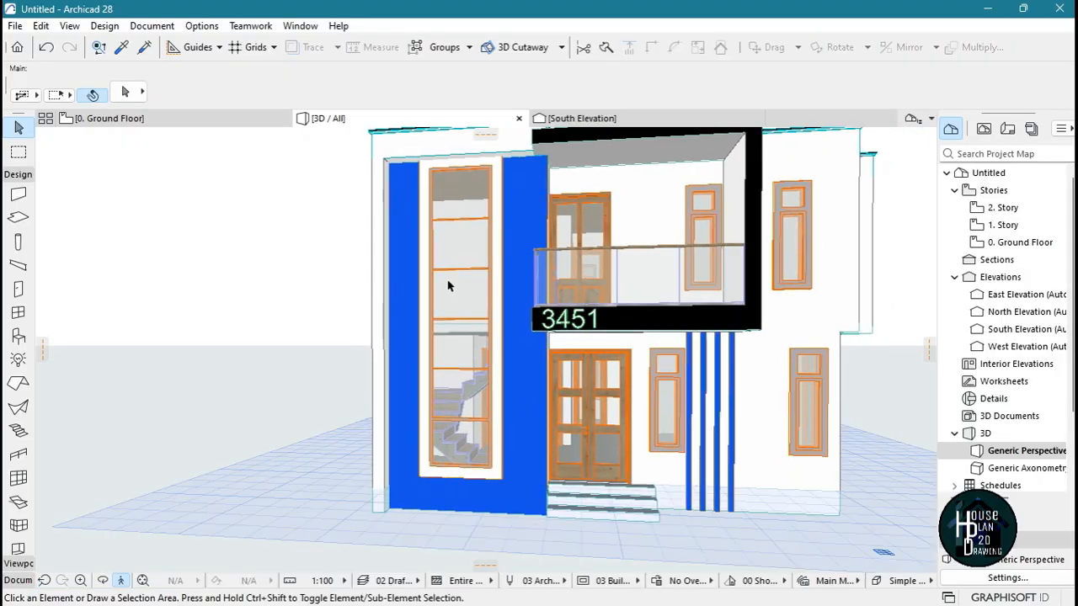
# Lower the top of the tall staircase window to the head height of the first-storey windows, and clear the selection
pyautogui.click(461, 172)
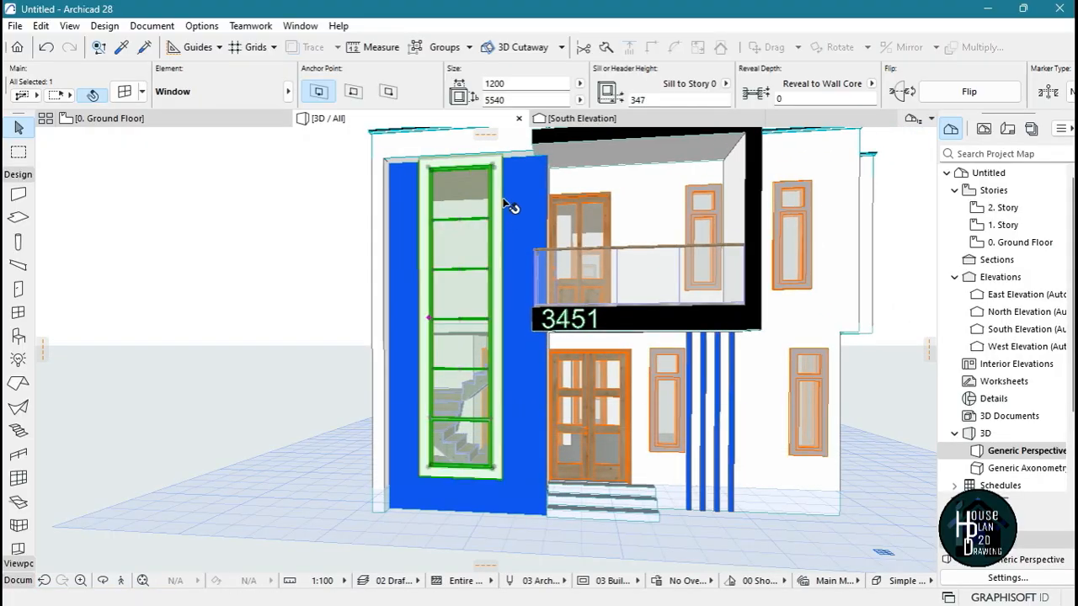
pyautogui.click(492, 167)
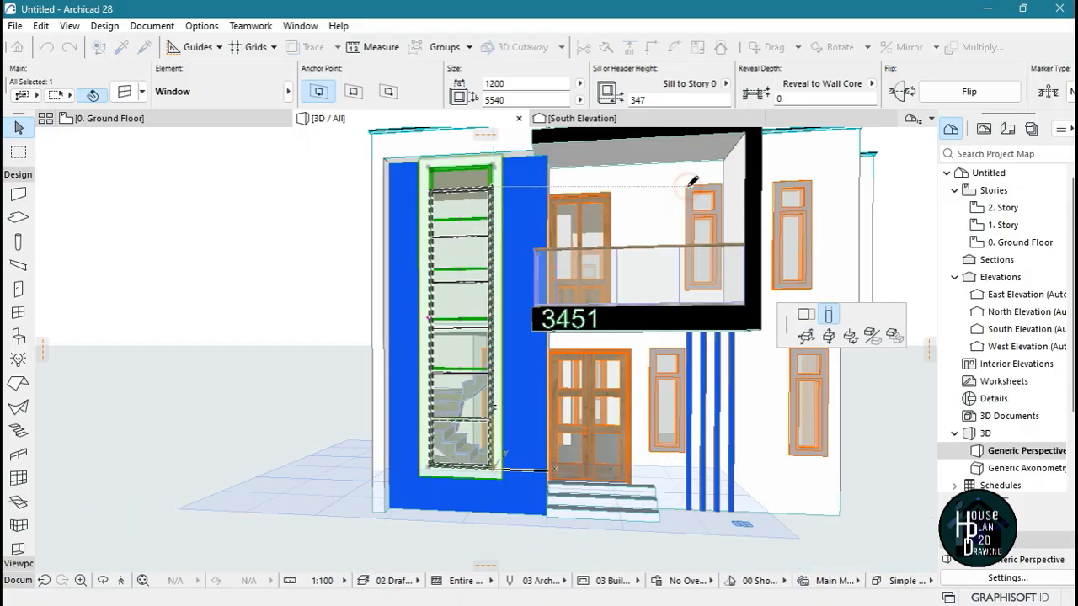
pyautogui.click(691, 184)
pyautogui.press('Escape')
pyautogui.click(143, 580)
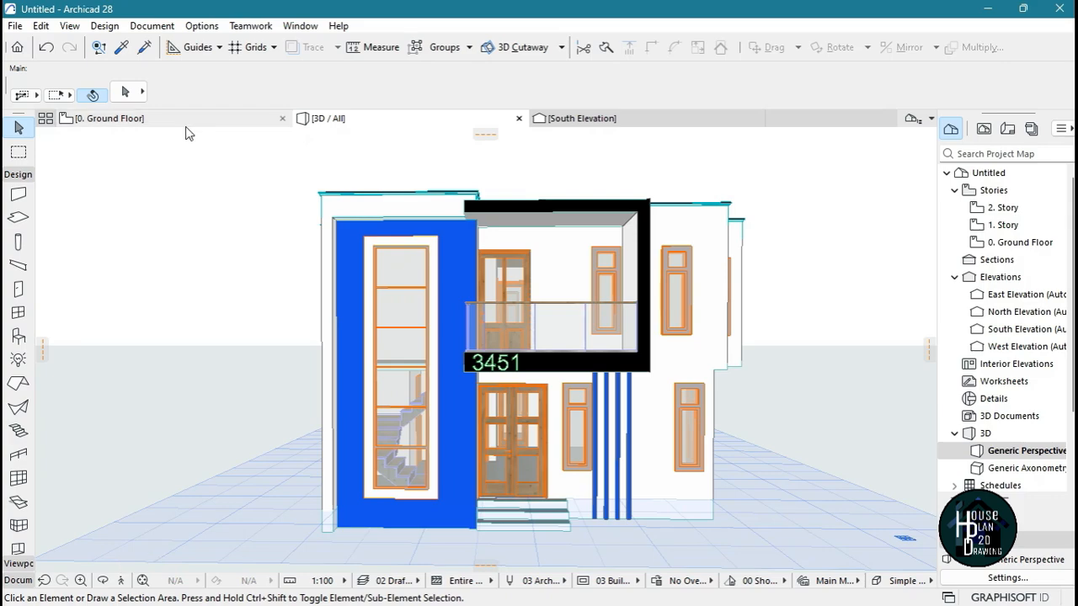
# On the Ground Floor plan, draw a marquee around the whole house plan including its dimension chains
pyautogui.click(173, 118)
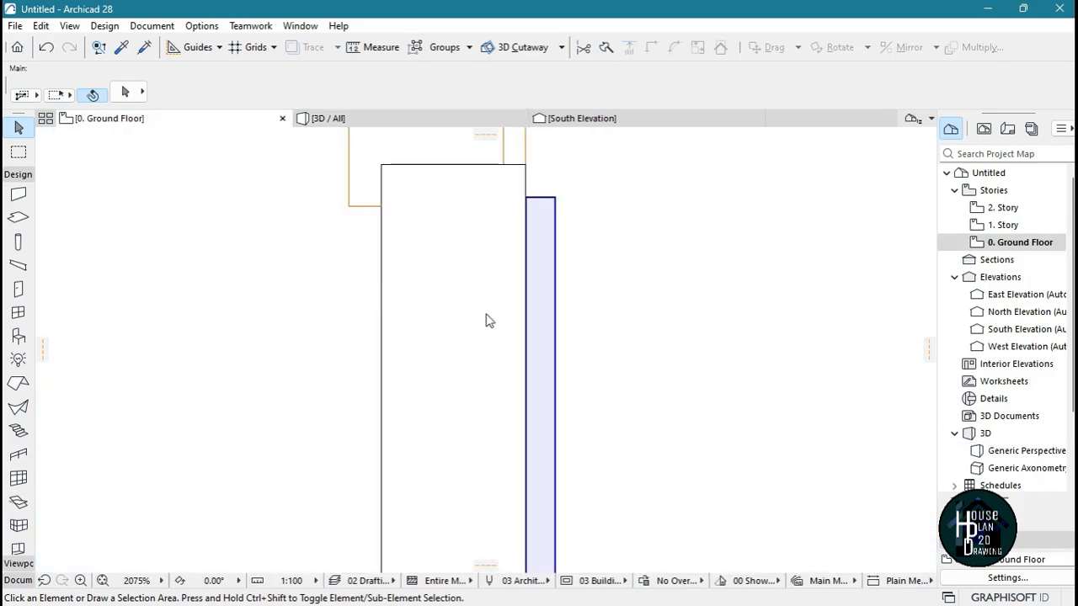
pyautogui.scroll(-7, 503, 279)
pyautogui.scroll(4, 461, 207)
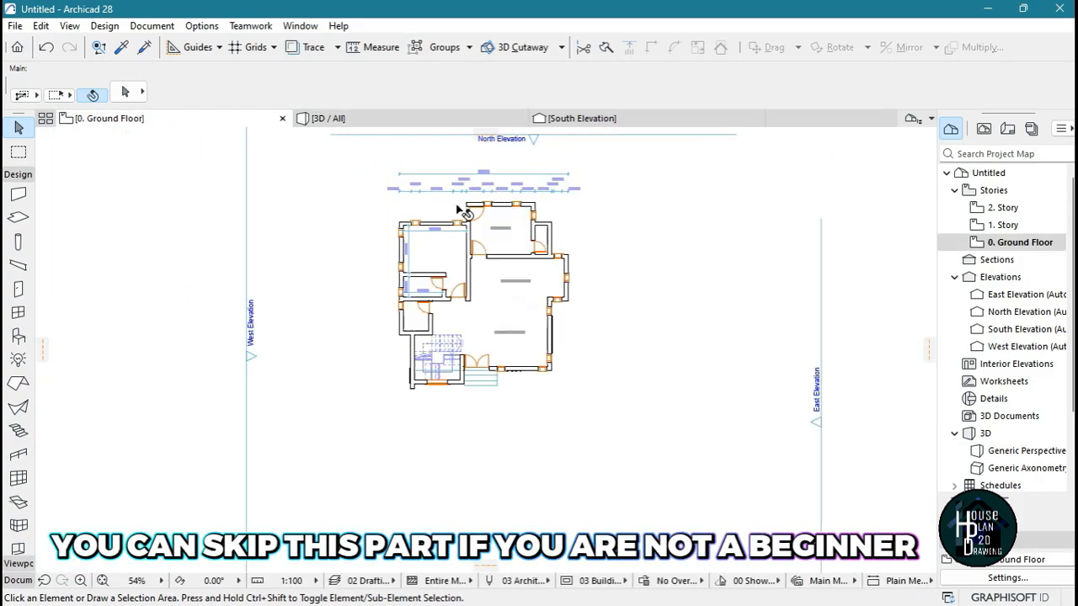
pyautogui.scroll(-2, 502, 257)
pyautogui.scroll(2, 503, 253)
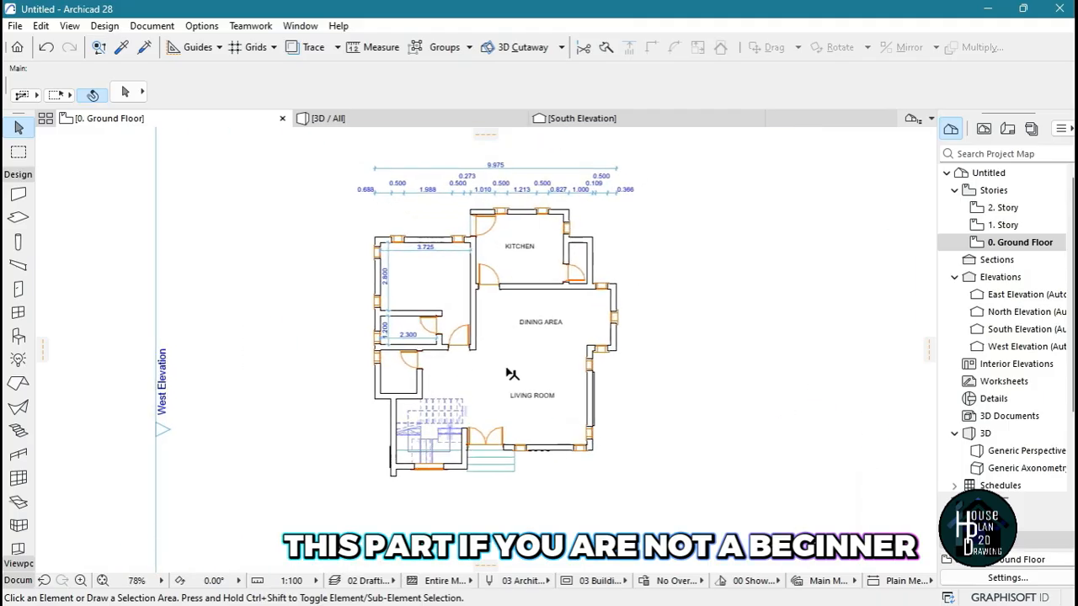
pyautogui.scroll(-2, 481, 285)
pyautogui.scroll(2, 483, 274)
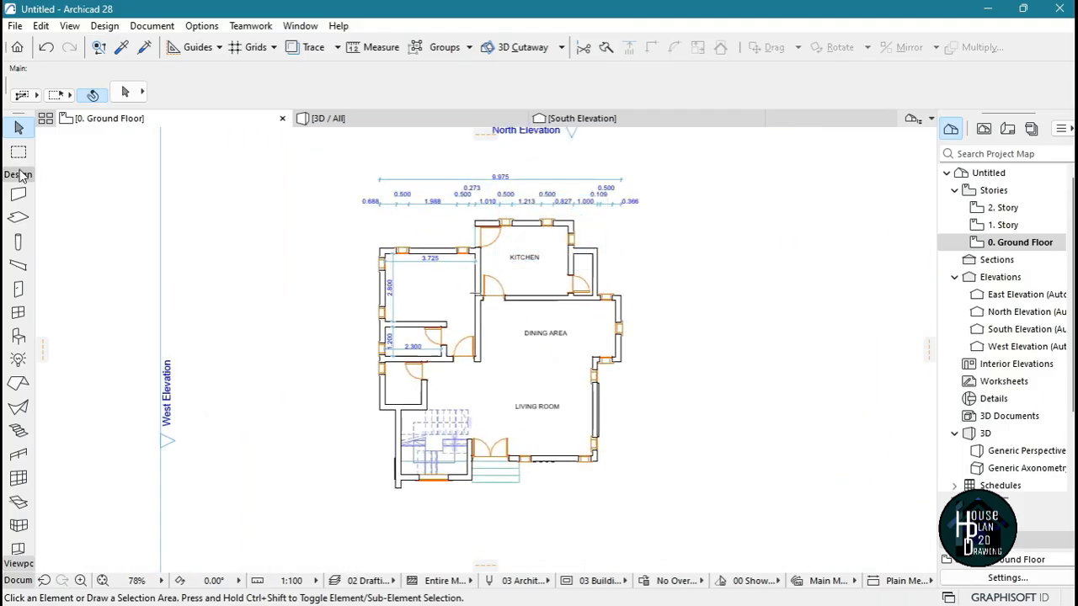
pyautogui.click(18, 157)
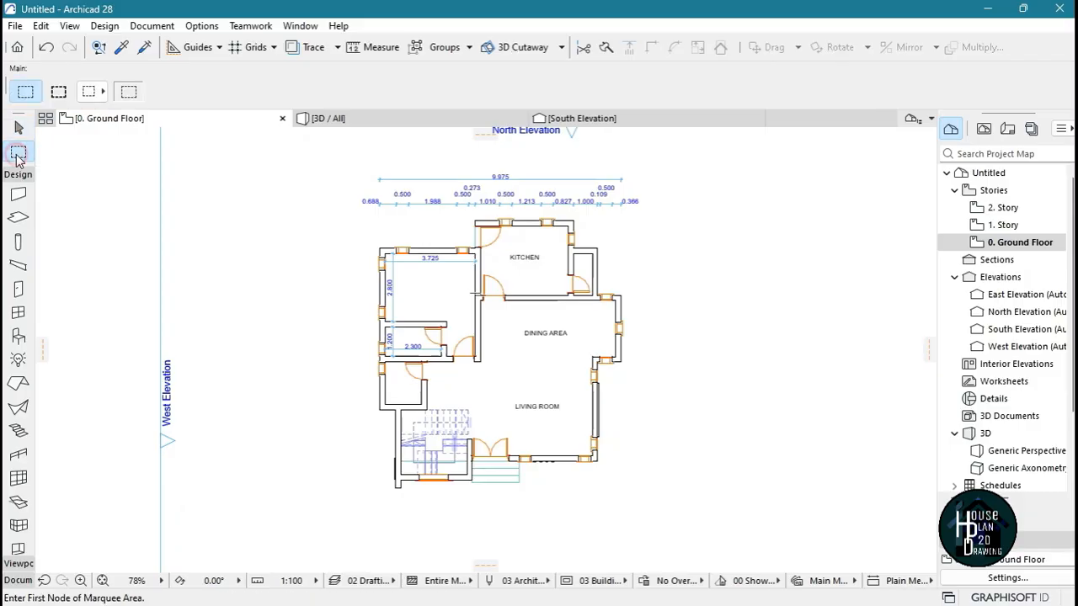
pyautogui.click(337, 167)
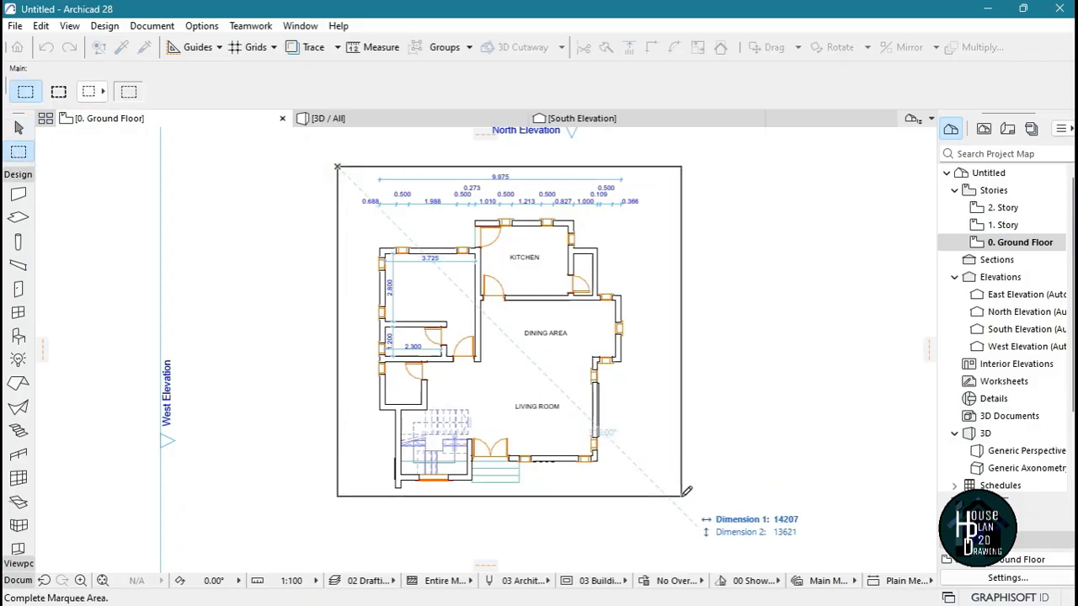
pyautogui.click(656, 517)
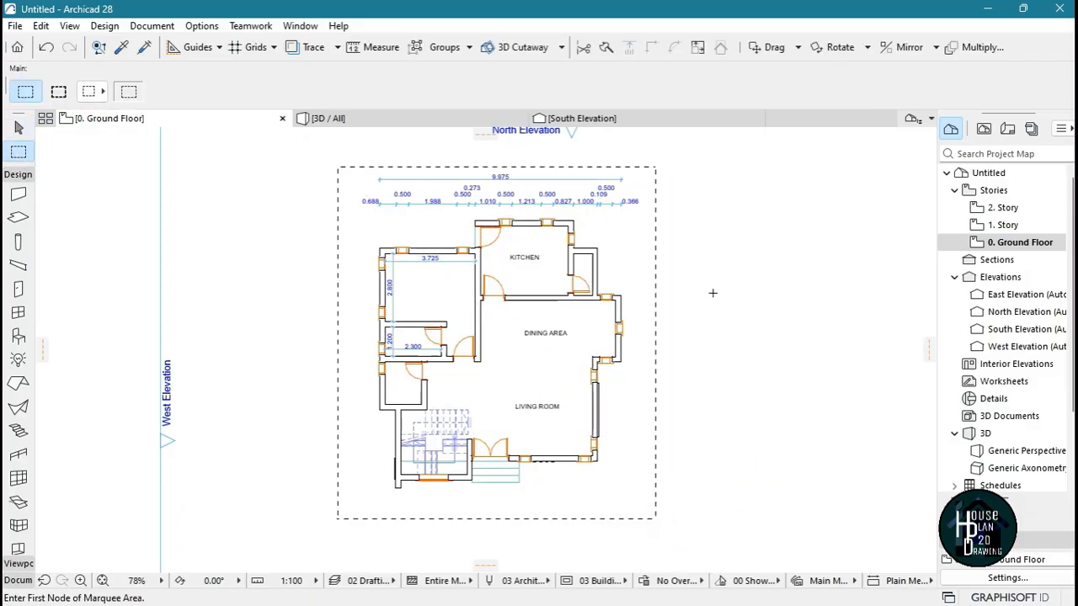
# Start printing the marquee area, with the scale set to Fit to Page and Black and White enabled
pyautogui.hotkey('ctrl', 'p')
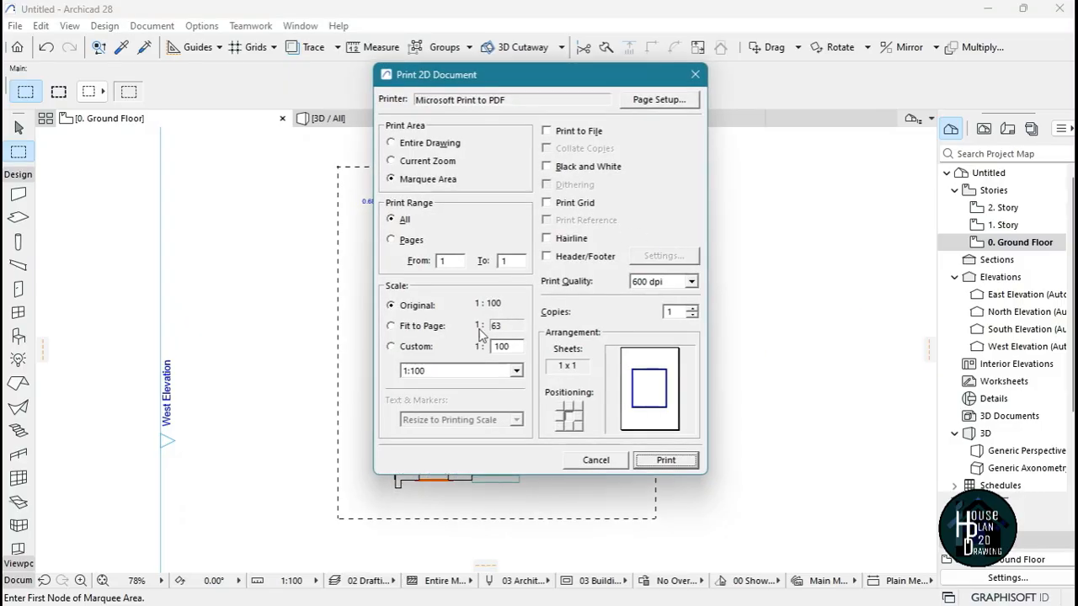
pyautogui.click(420, 327)
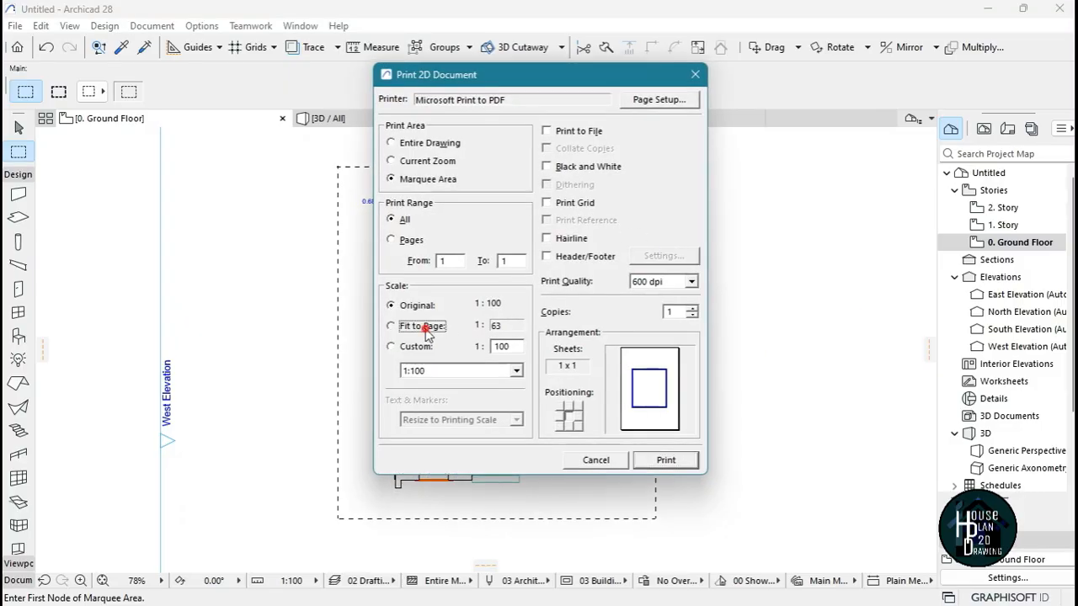
pyautogui.click(594, 169)
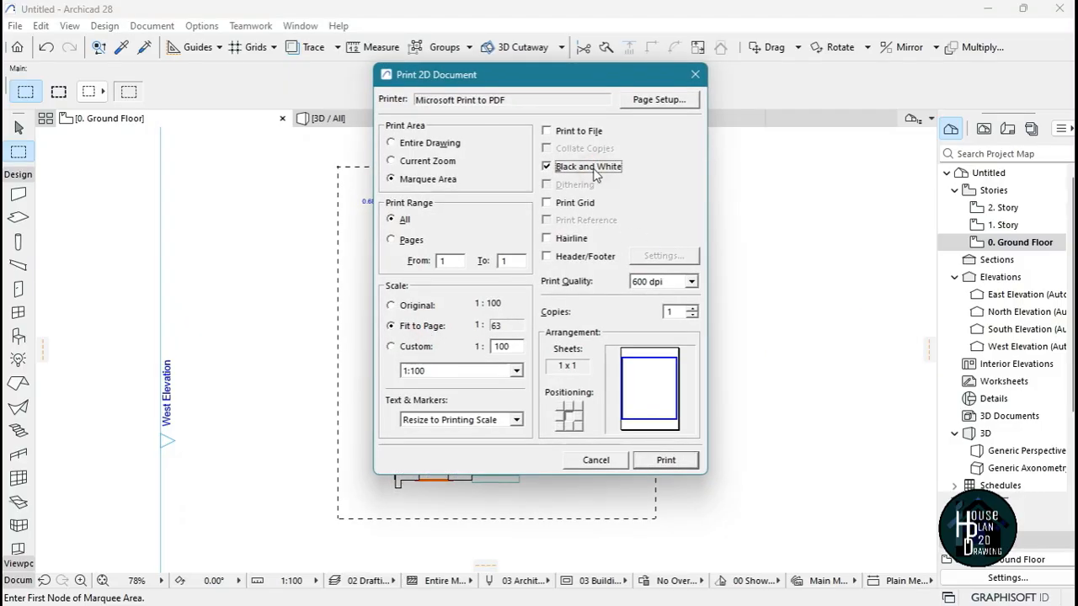
# Set the print page to A3 paper in landscape orientation
pyautogui.click(657, 101)
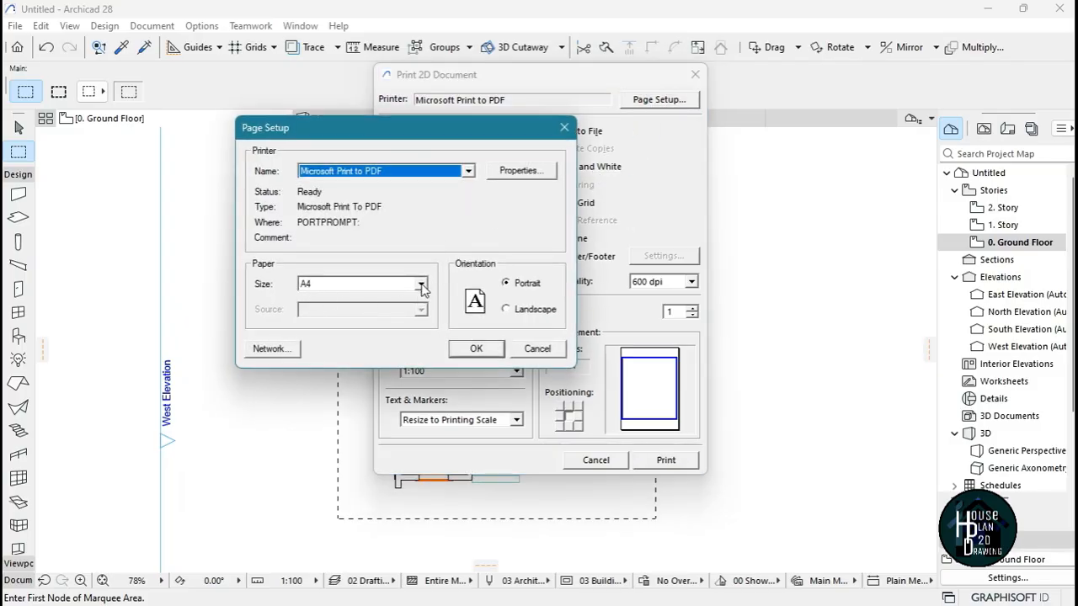
pyautogui.click(421, 285)
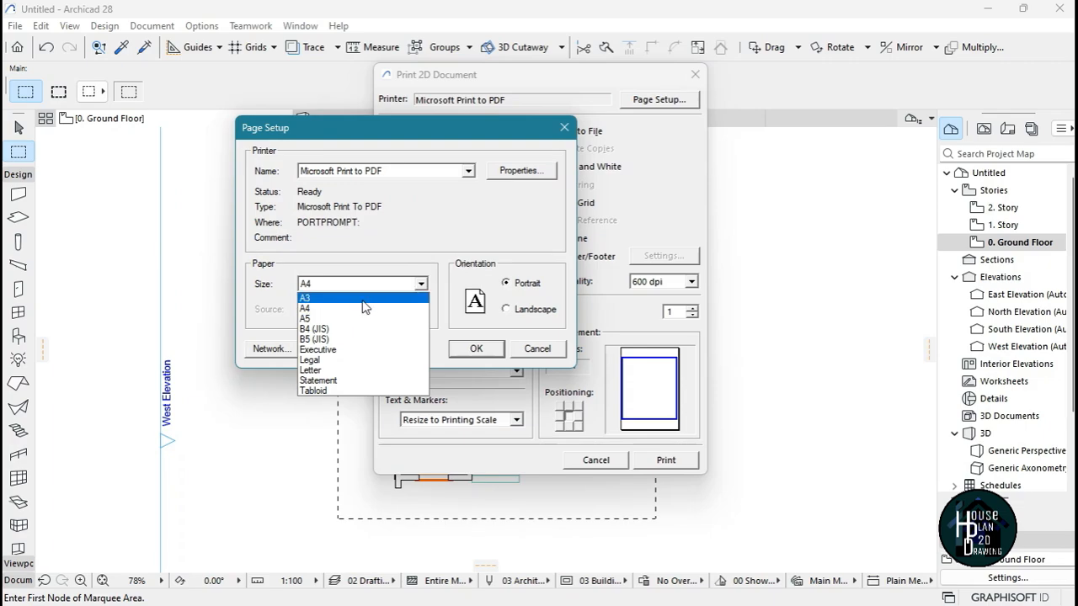
pyautogui.click(362, 298)
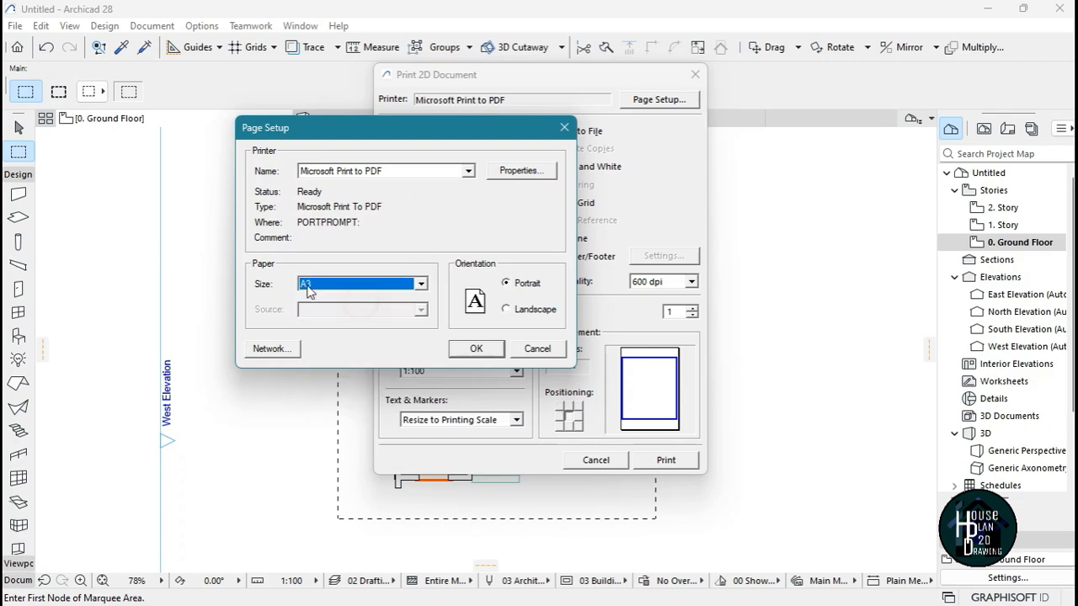
pyautogui.click(532, 312)
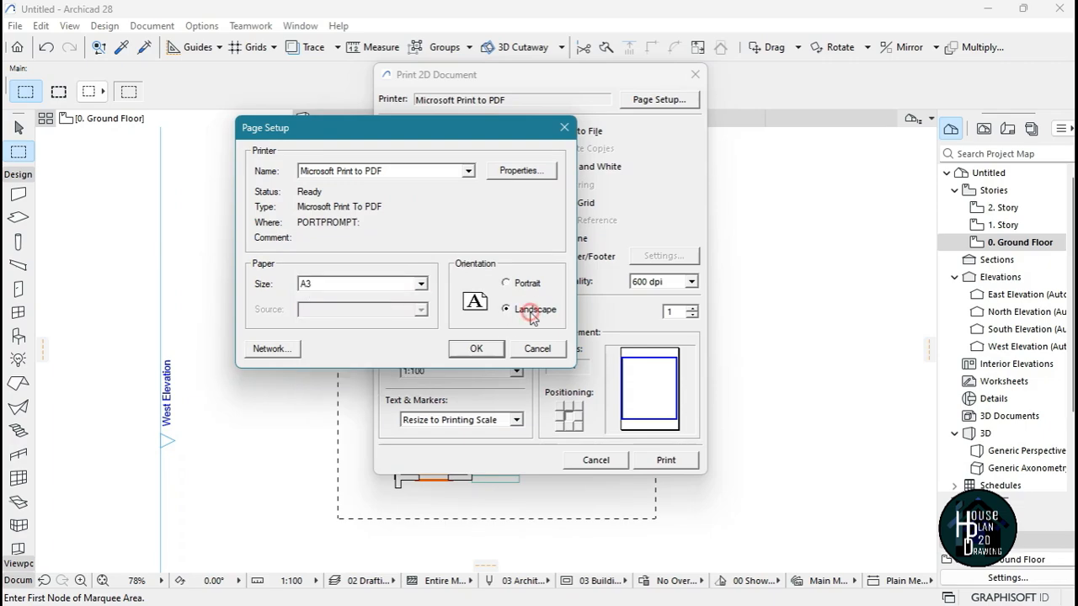
pyautogui.click(476, 348)
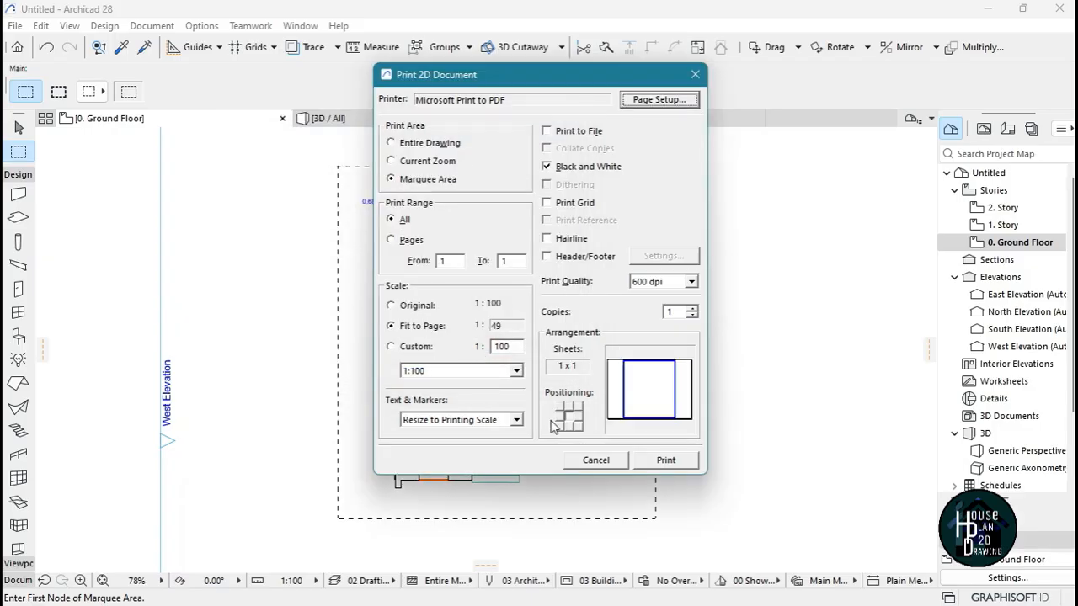
# Print the plan to a PDF named Ground Floor Plan on the Desktop, and clear the marquee
pyautogui.click(673, 461)
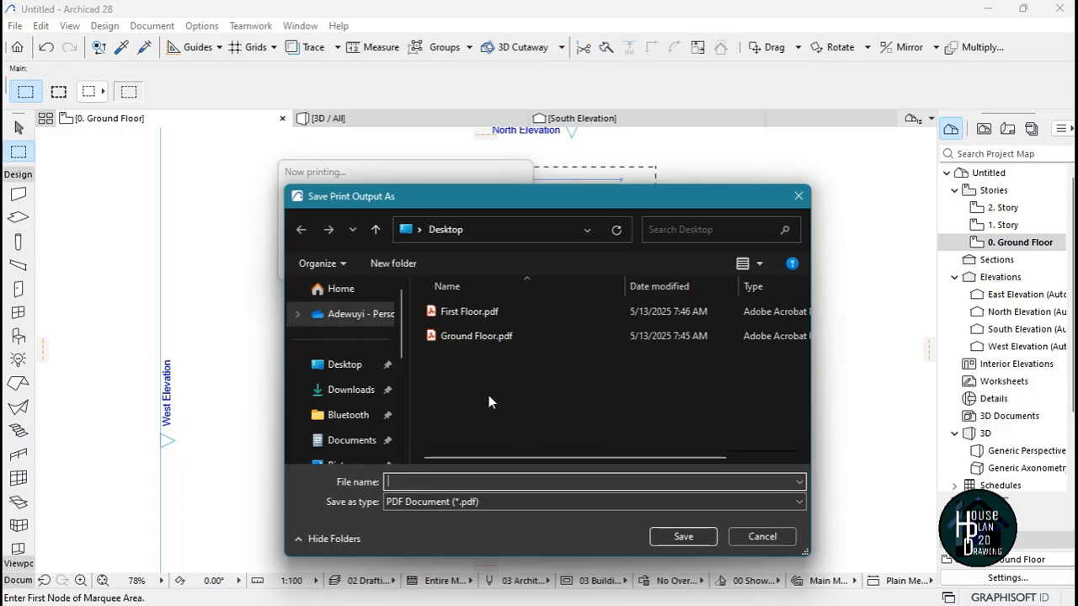
pyautogui.click(345, 367)
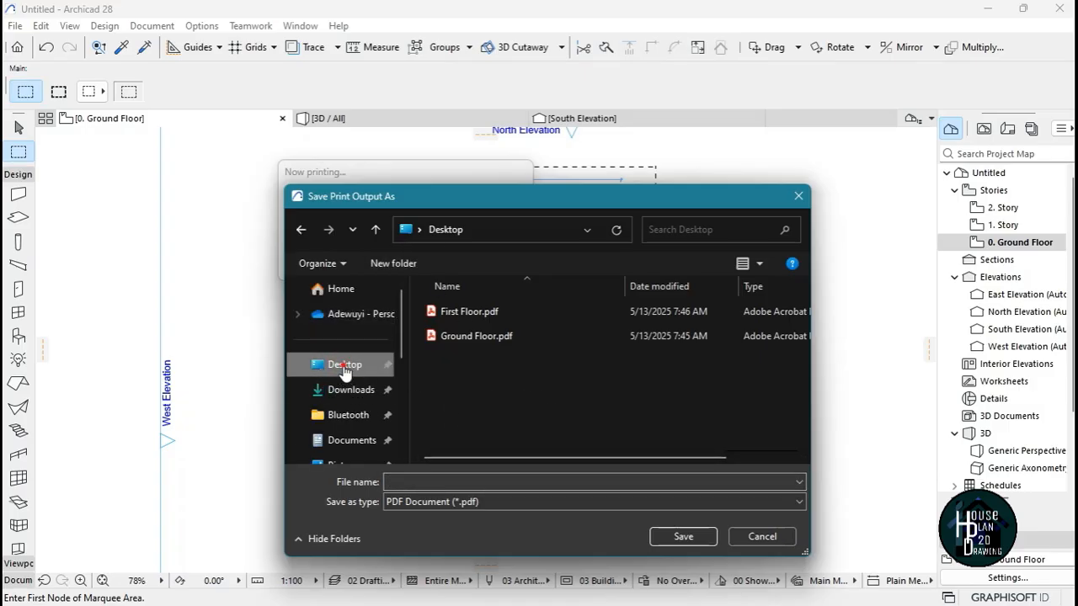
pyautogui.click(427, 481)
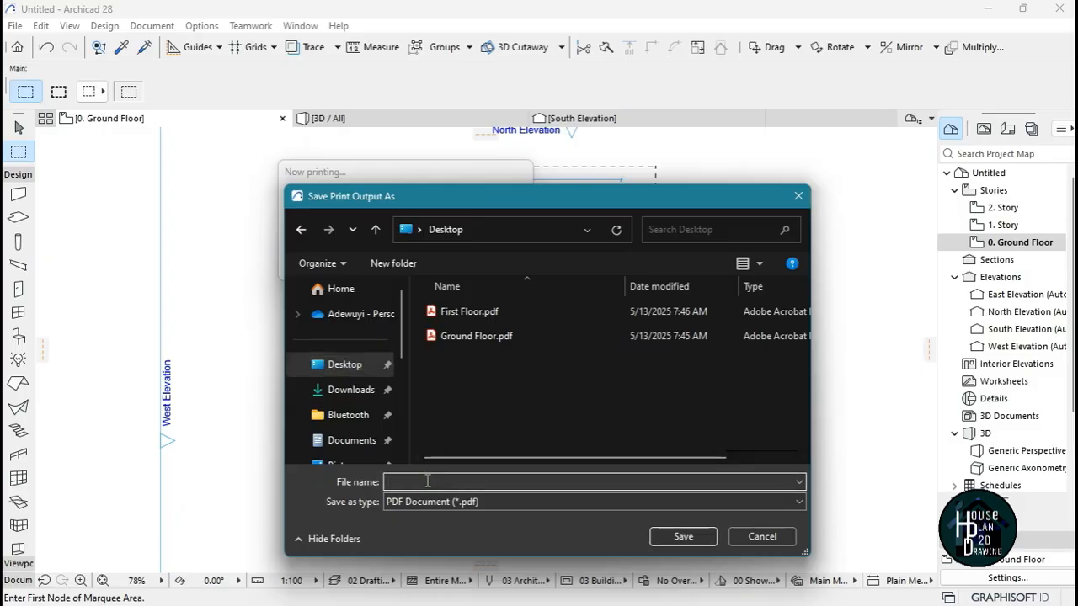
pyautogui.write('Ground F')
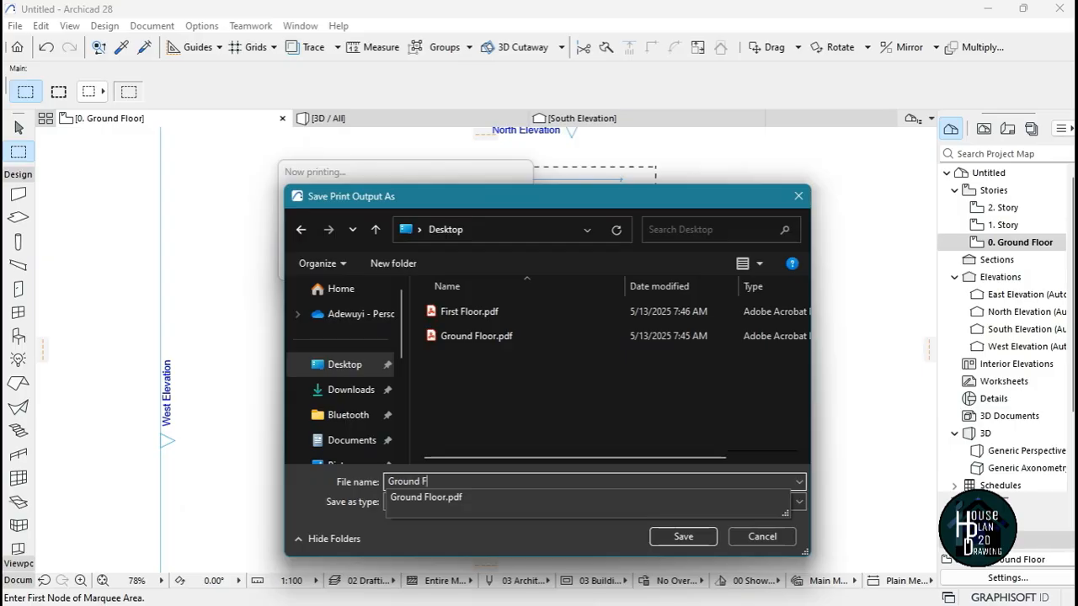
pyautogui.write('loor Plan')
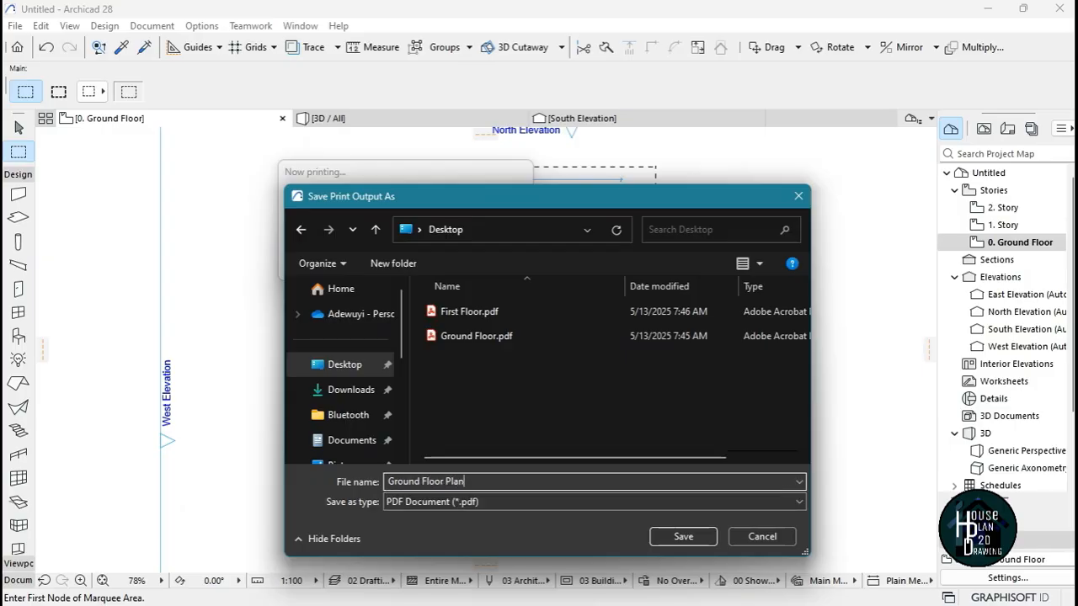
pyautogui.click(674, 535)
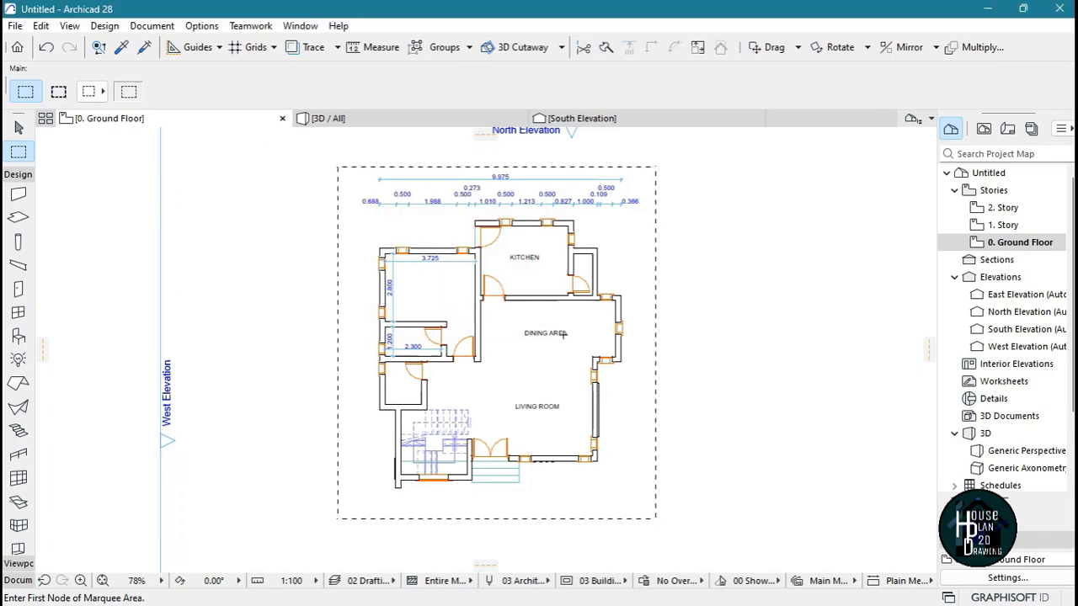
pyautogui.press('Escape')
pyautogui.press('Escape')
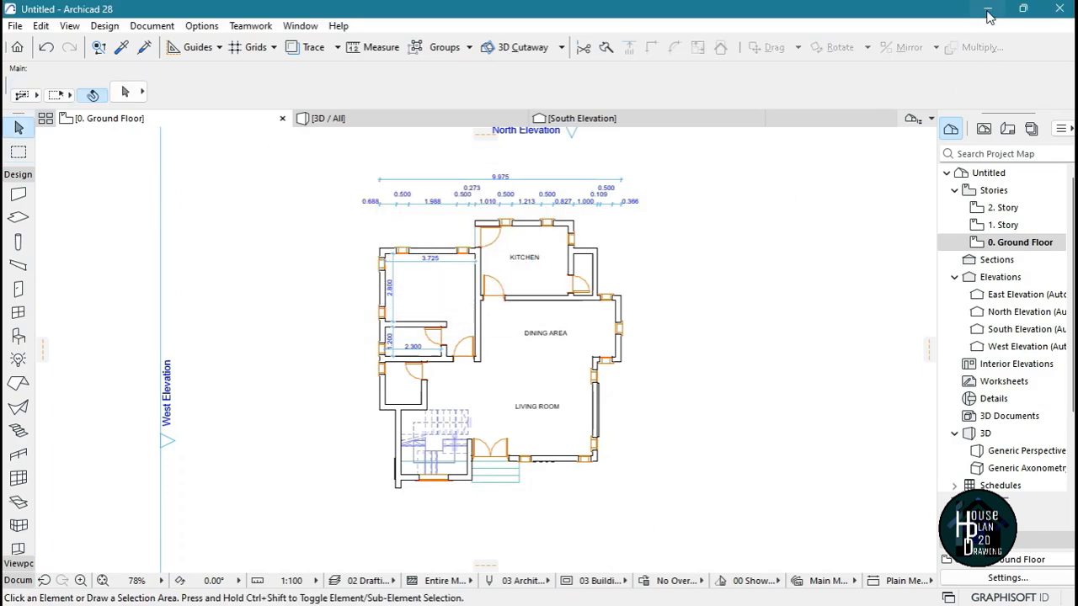
# Open Ground Floor Plan.pdf from the Windows desktop, check the printed plan up close, and close the file
pyautogui.press('super+d')
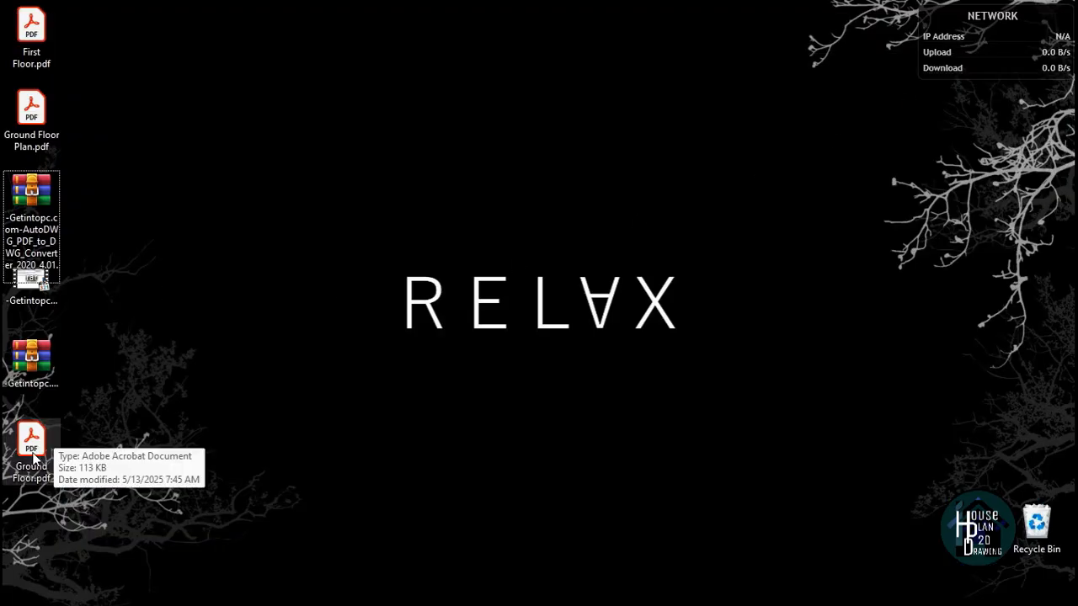
pyautogui.click(32, 118)
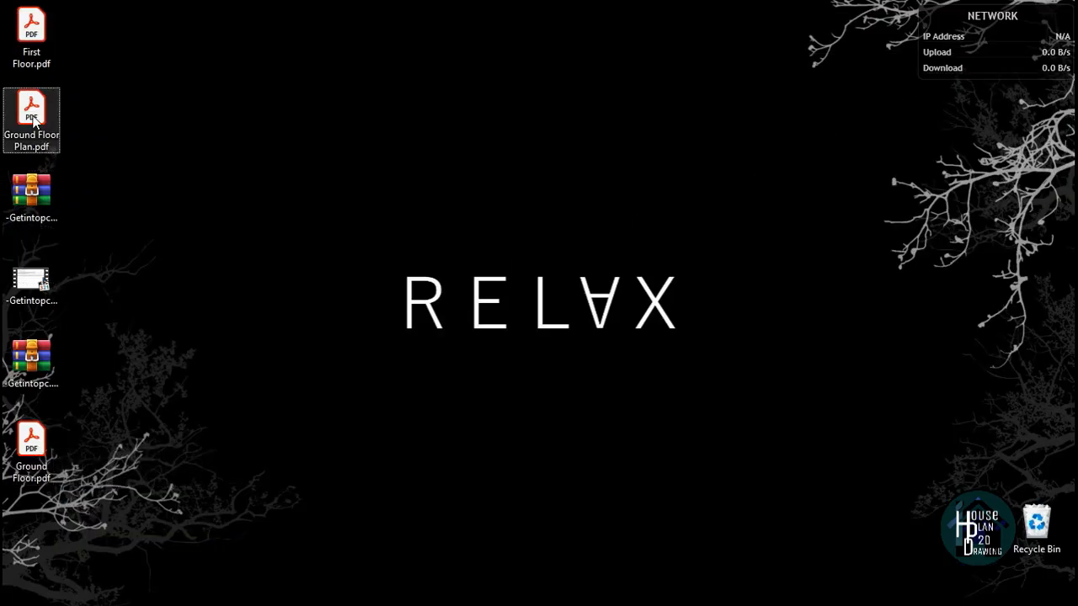
pyautogui.doubleClick(51, 123)
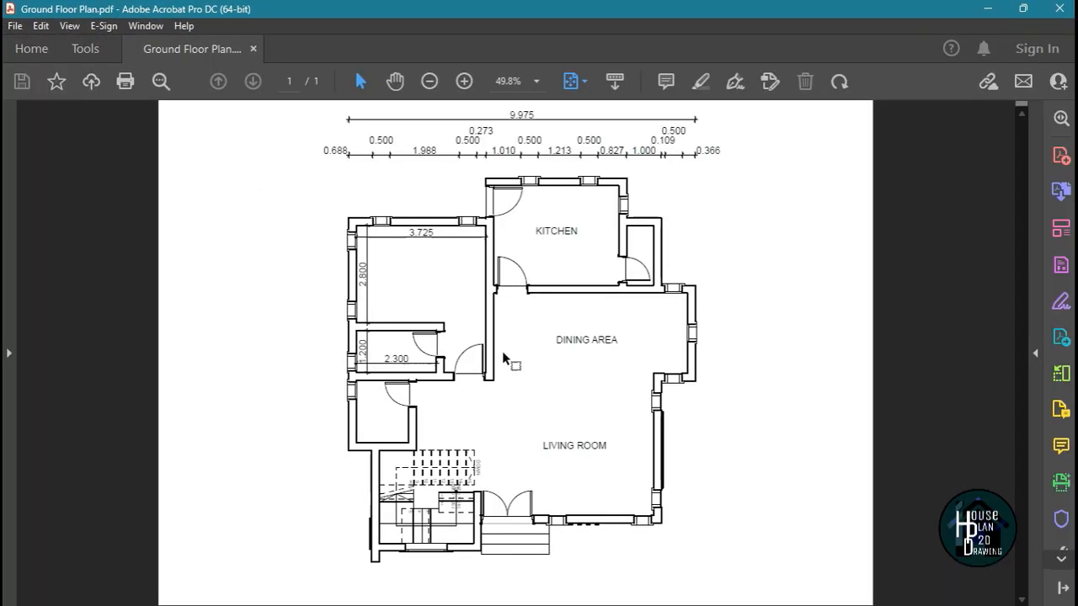
pyautogui.keyDown('ctrl'); pyautogui.scroll(3, 531, 214); pyautogui.keyUp('ctrl')
pyautogui.keyDown('ctrl'); pyautogui.scroll(-2, 530, 211); pyautogui.keyUp('ctrl')
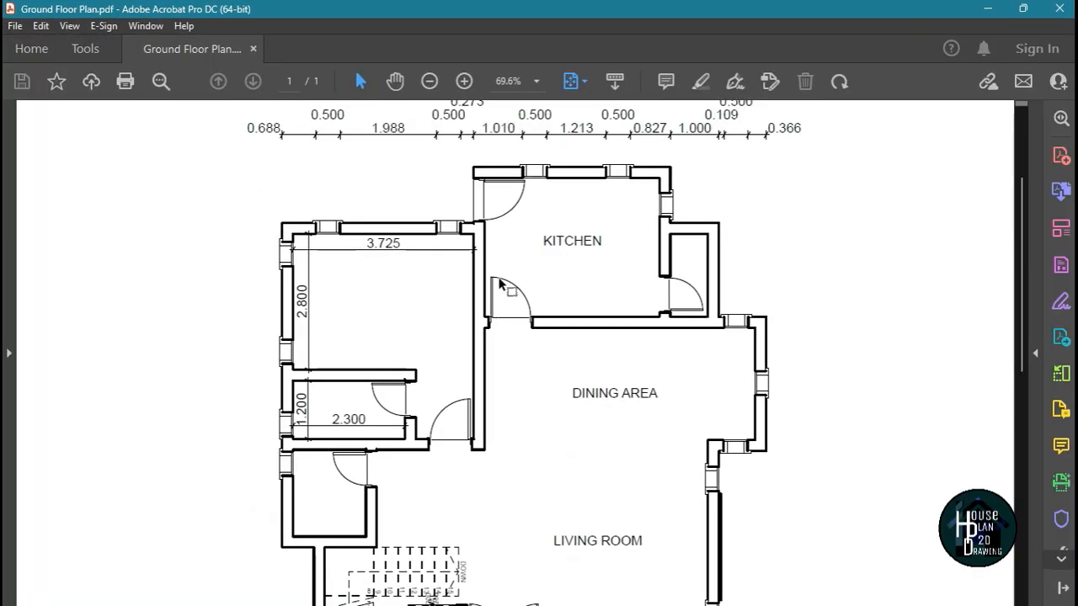
pyautogui.keyDown('ctrl'); pyautogui.scroll(-3, 528, 215); pyautogui.keyUp('ctrl')
pyautogui.keyDown('ctrl'); pyautogui.scroll(2, 533, 337); pyautogui.keyUp('ctrl')
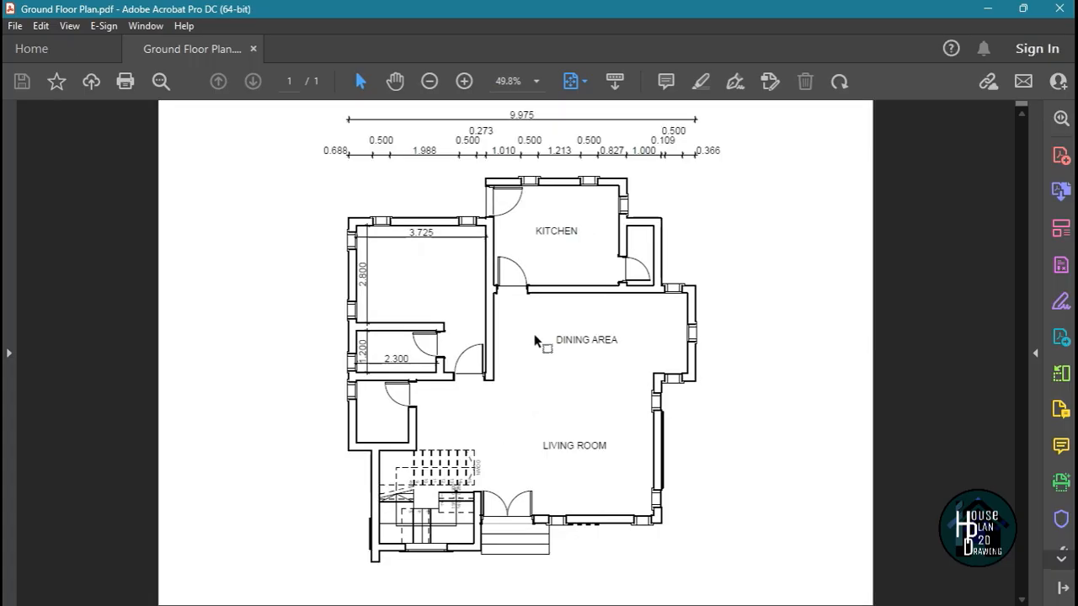
pyautogui.click(1059, 8)
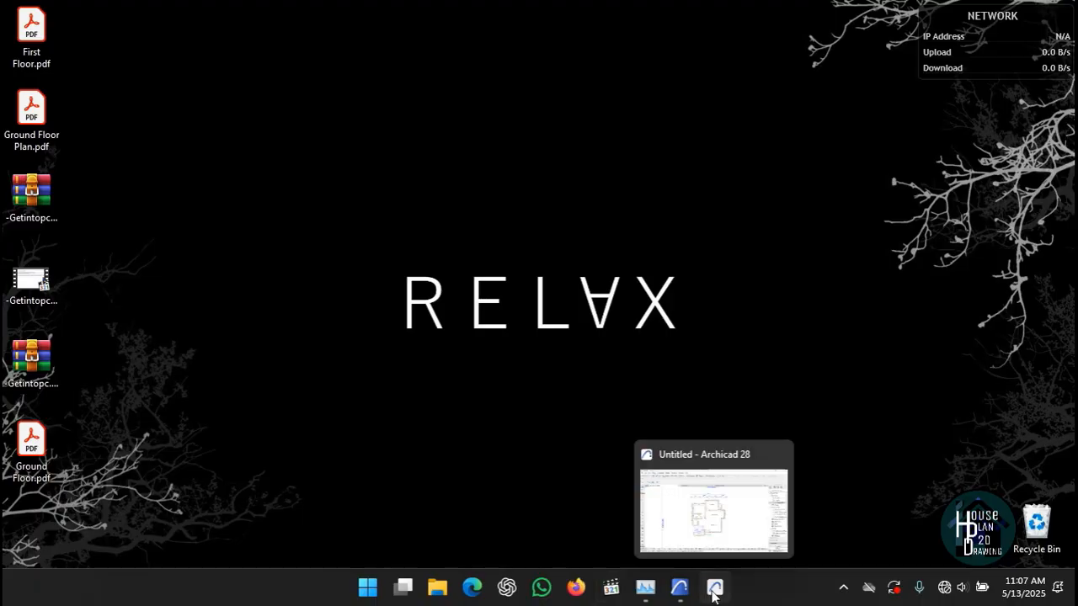
# Switch back to Archicad and save the project on the Desktop as Archicad Tutorial 4bedroom duplex, in Archicad Solo Project format
pyautogui.click(714, 589)
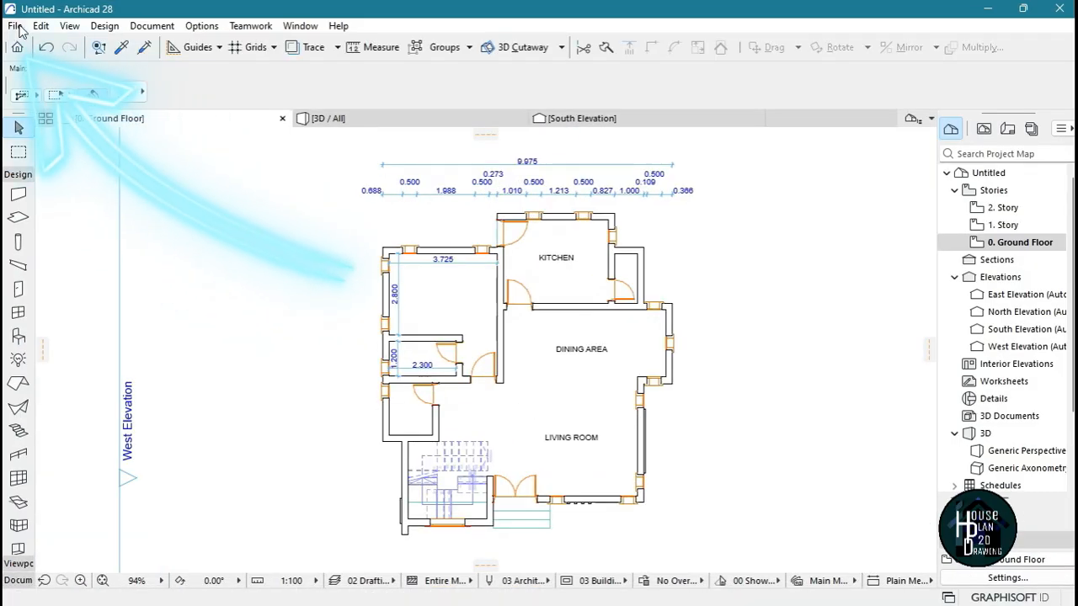
pyautogui.click(15, 26)
pyautogui.click(45, 157)
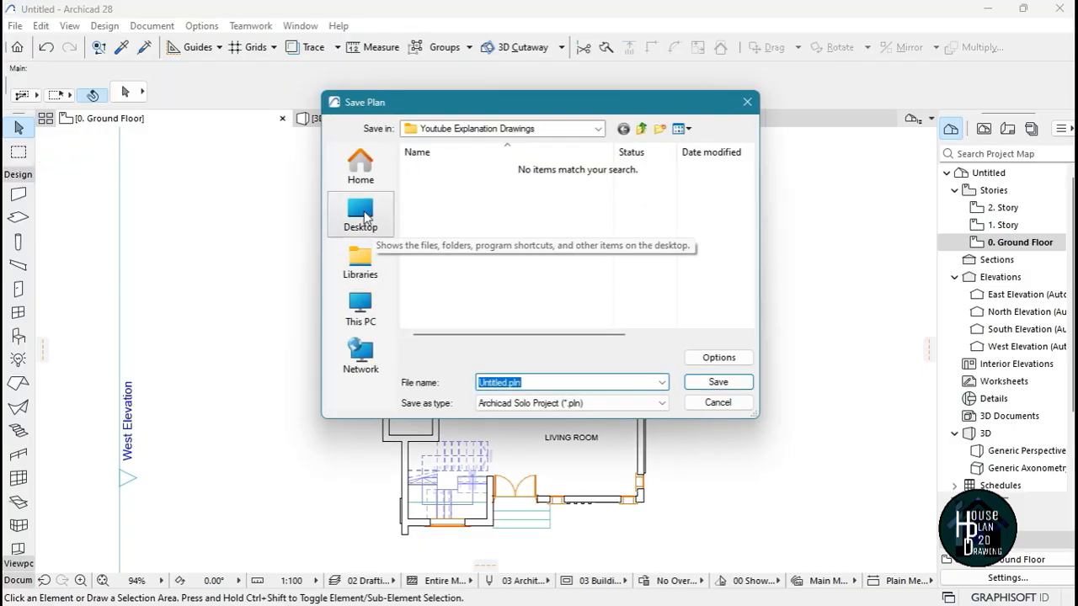
pyautogui.click(362, 216)
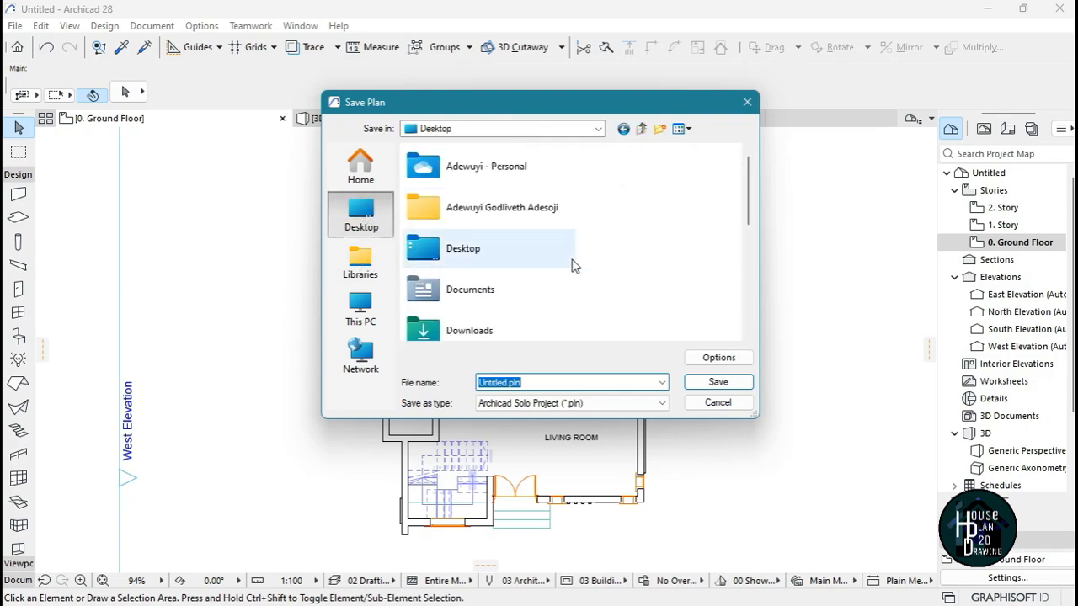
pyautogui.scroll(-3, 510, 268)
pyautogui.scroll(-1, 510, 268)
pyautogui.scroll(5, 511, 294)
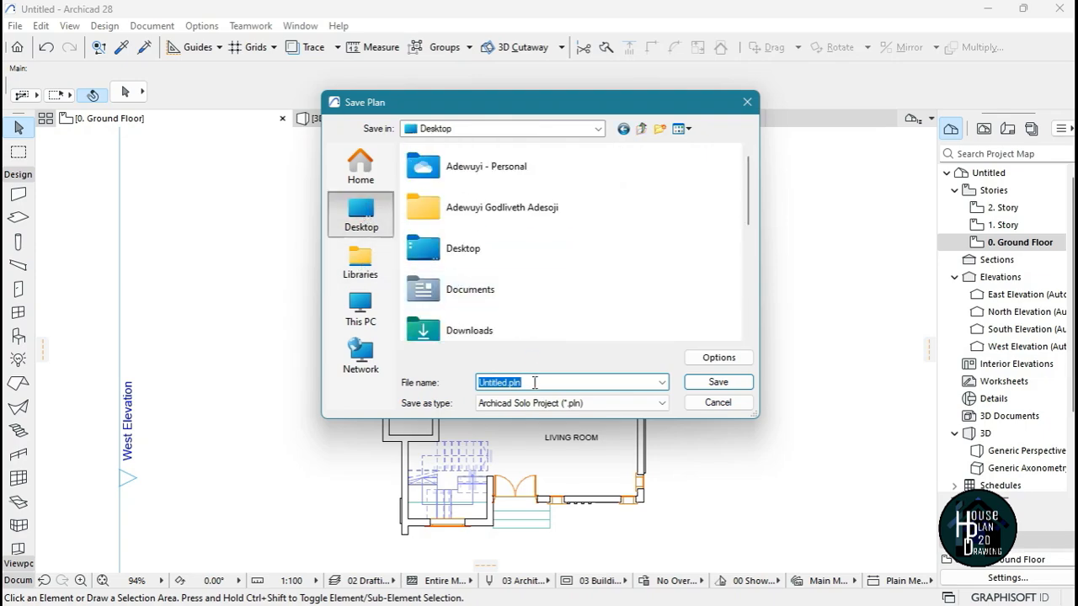
pyautogui.write('Ar')
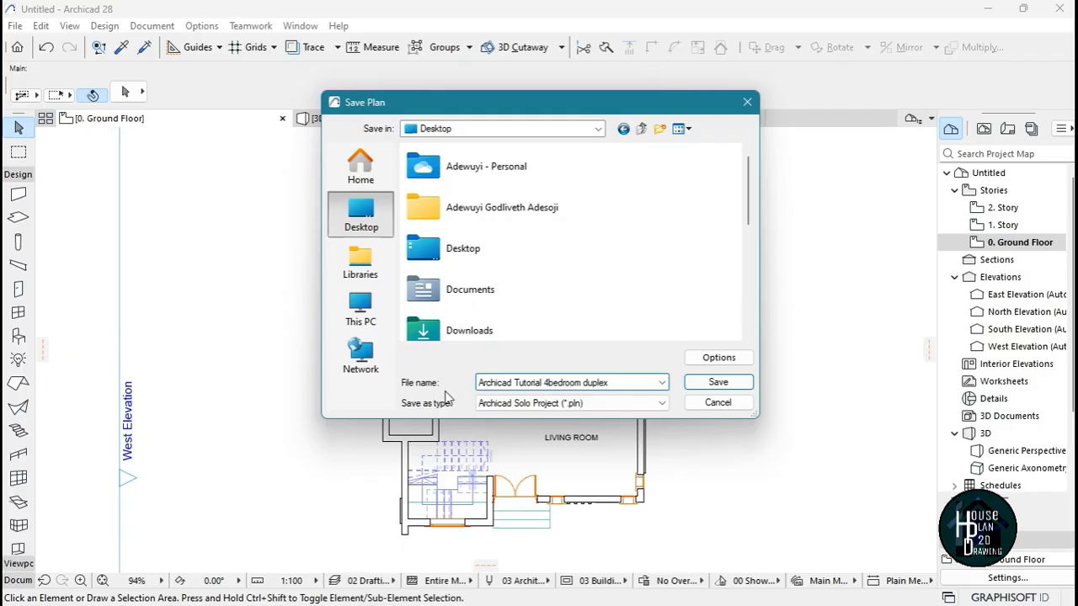
pyautogui.click(715, 384)
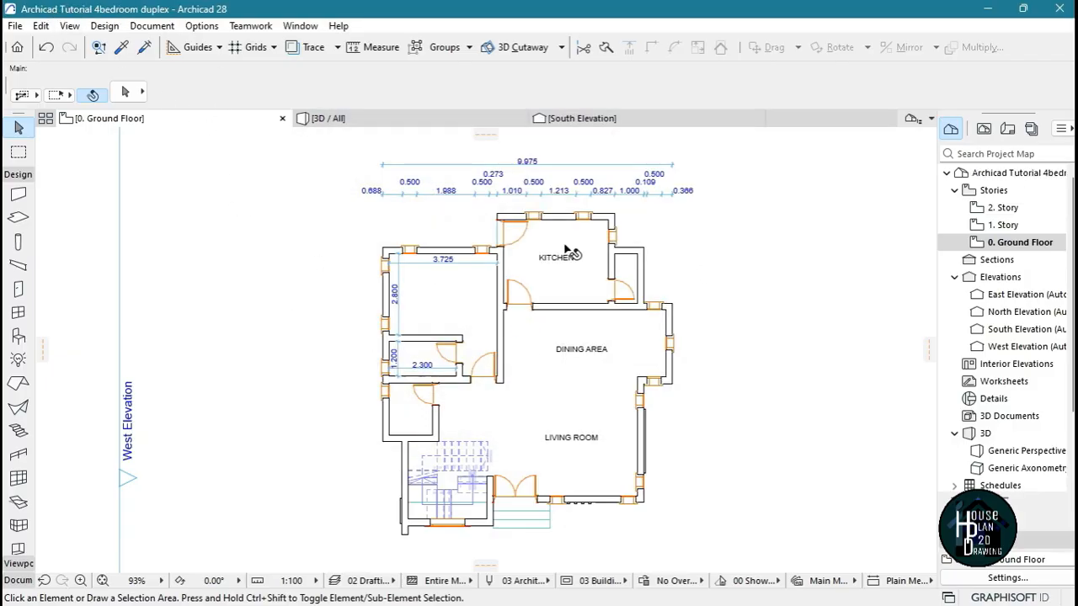
# Show the house in the 3D perspective and explore around it until the front facade is framed head-on
pyautogui.scroll(-2, 568, 252)
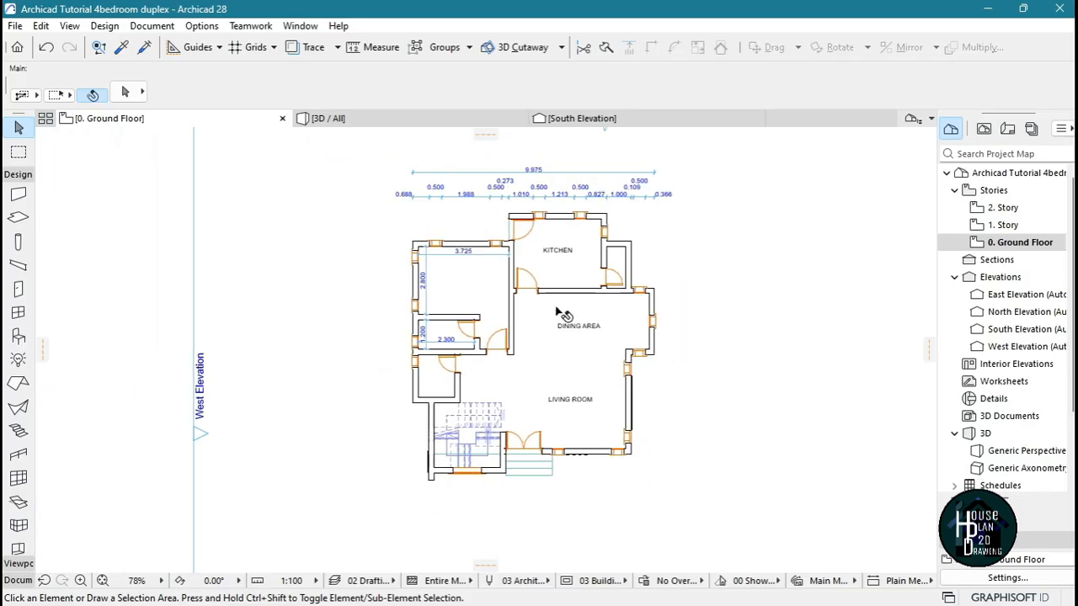
pyautogui.scroll(2, 557, 312)
pyautogui.press('F3')
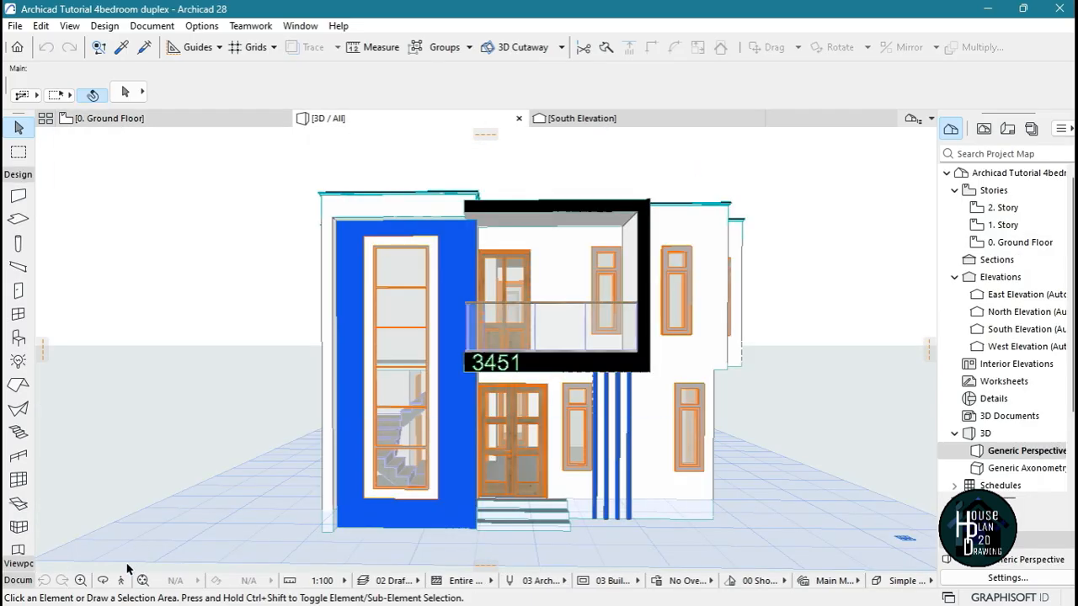
pyautogui.click(120, 580)
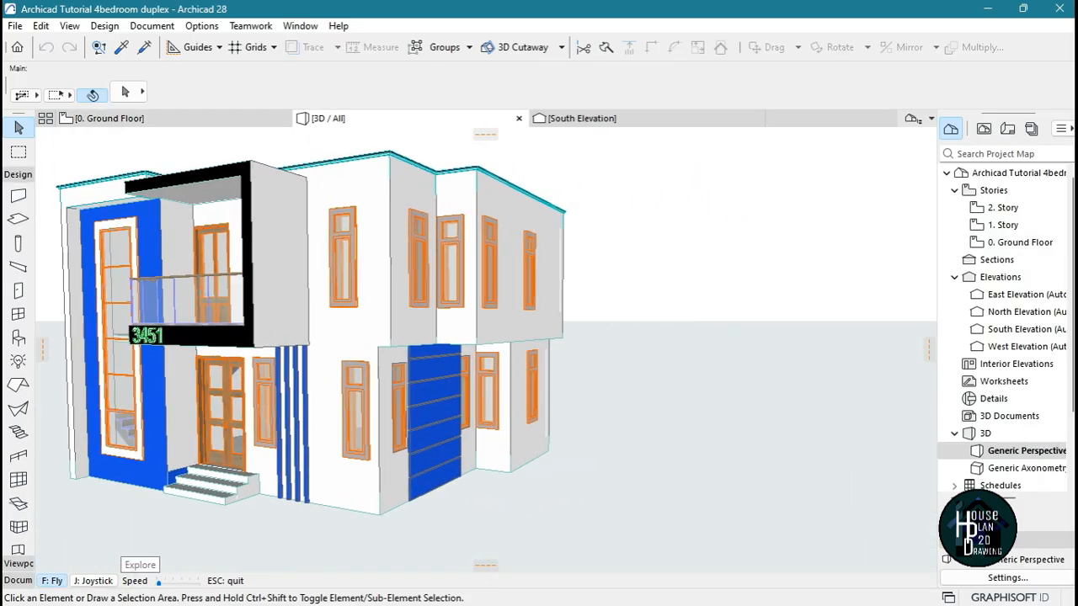
pyautogui.press('Down')
pyautogui.press('Up')
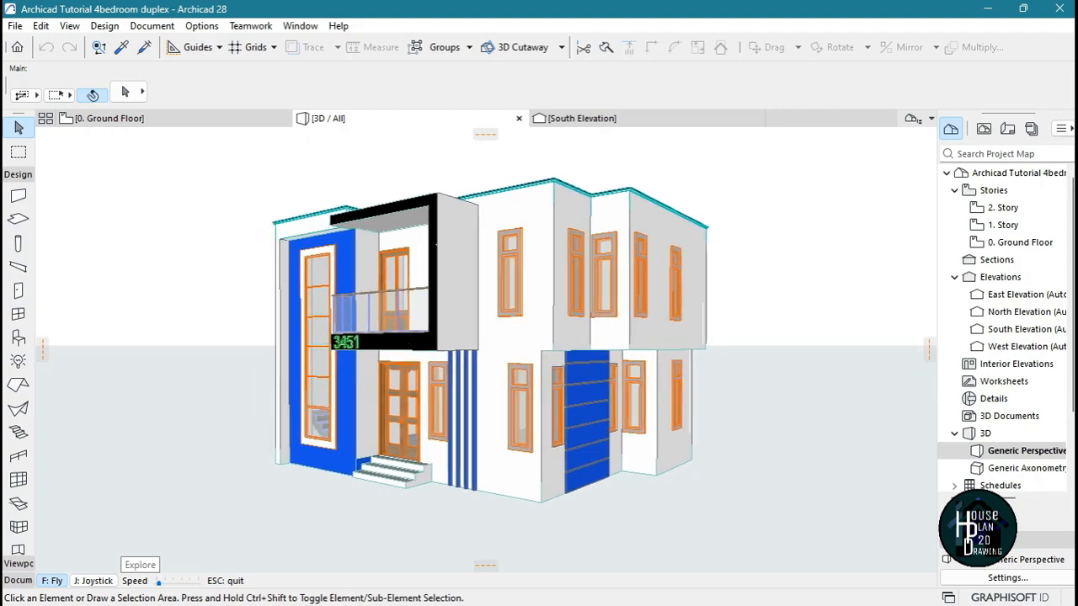
pyautogui.press('Left')
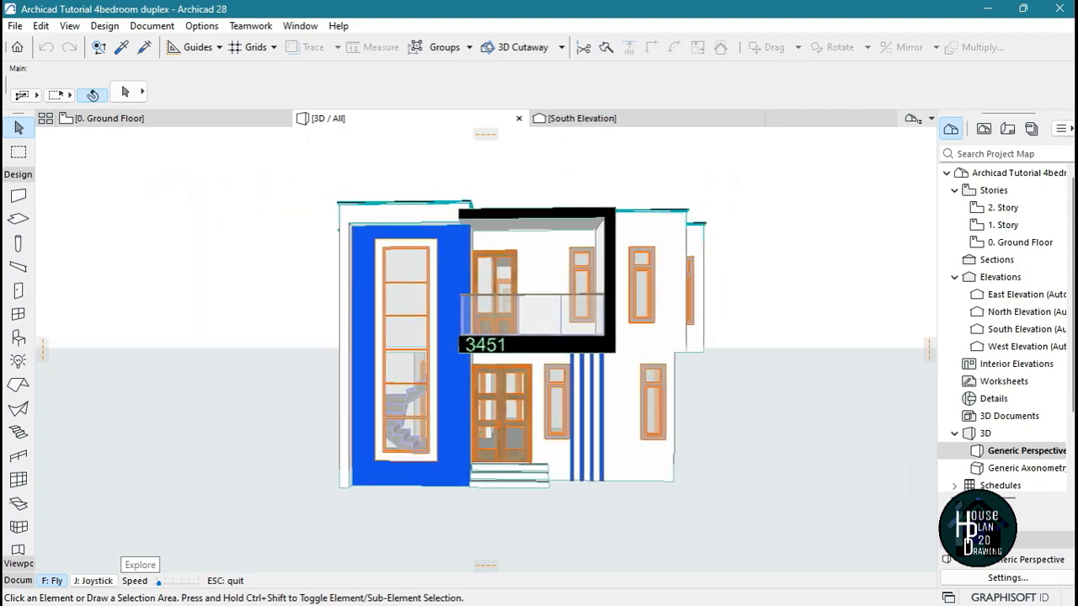
pyautogui.press('Up')
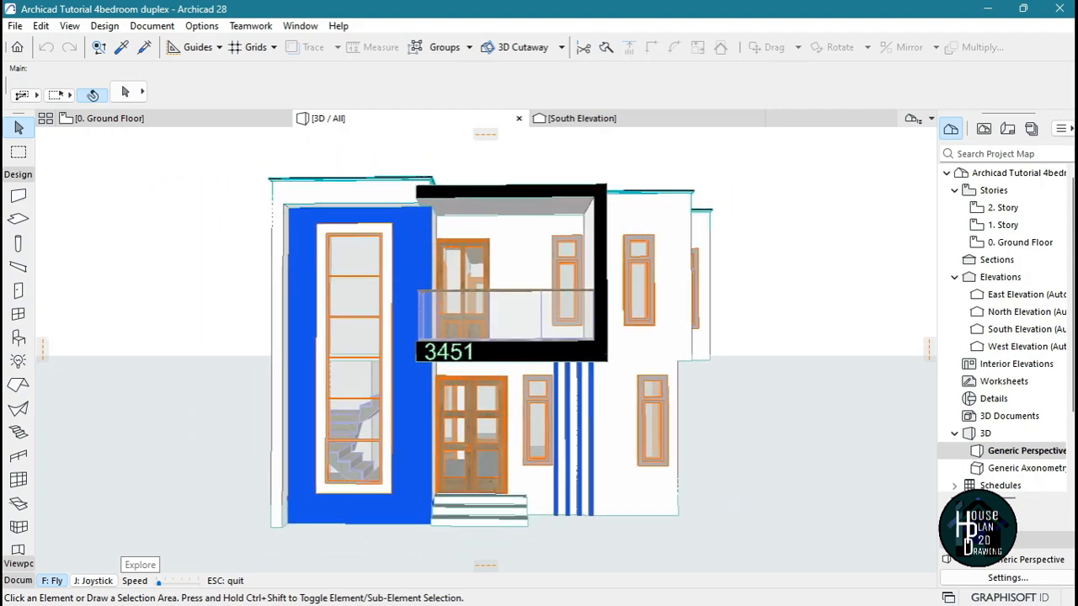
pyautogui.press('Escape')
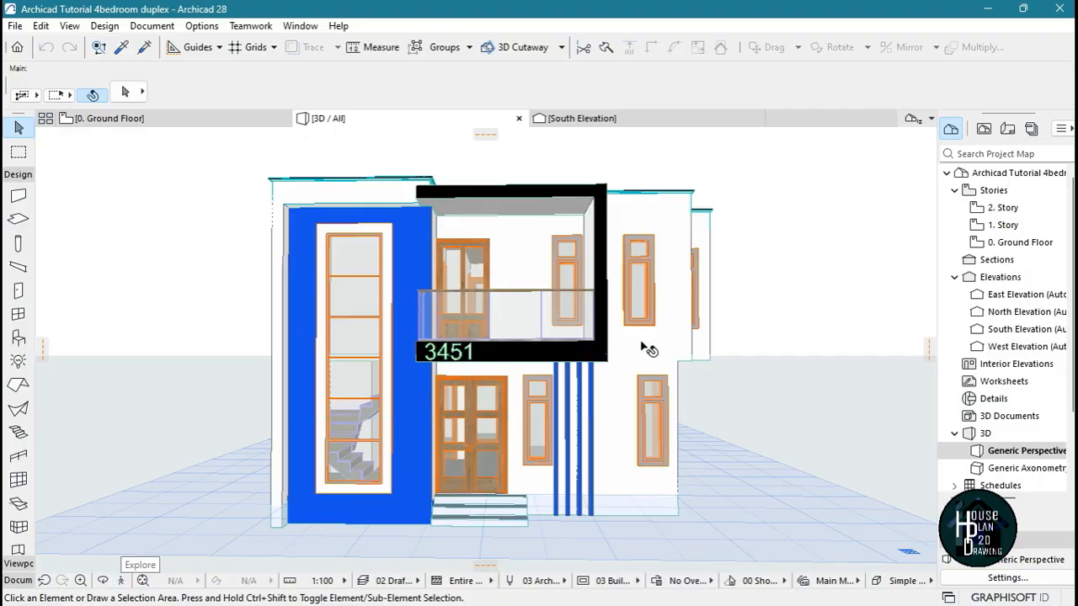
# Bring up the PhotoRendering Settings and match the render image size to the 3D window
pyautogui.click(152, 26)
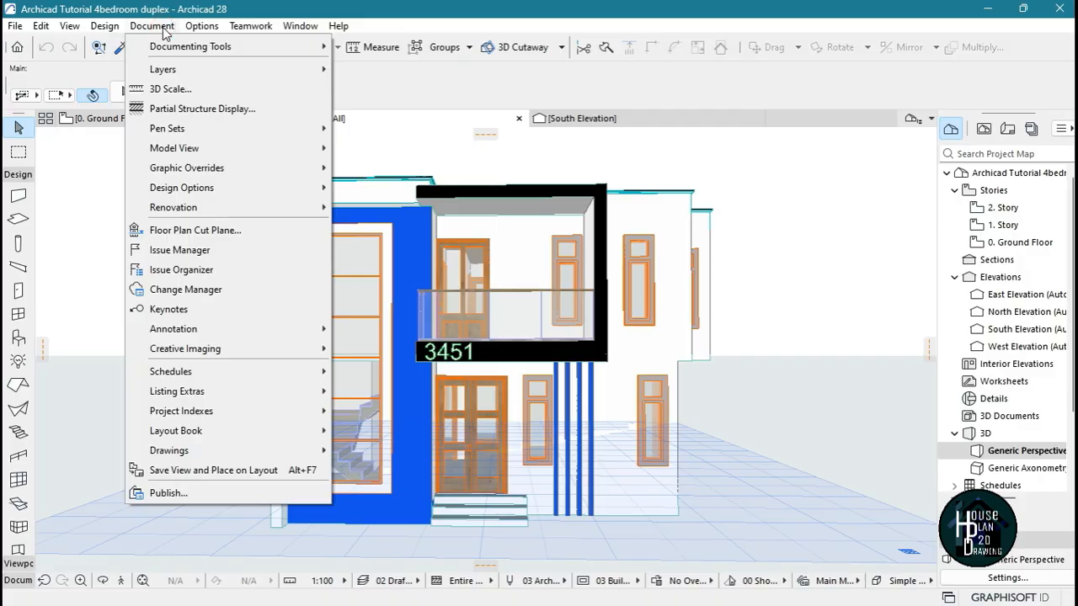
pyautogui.moveTo(212, 351)
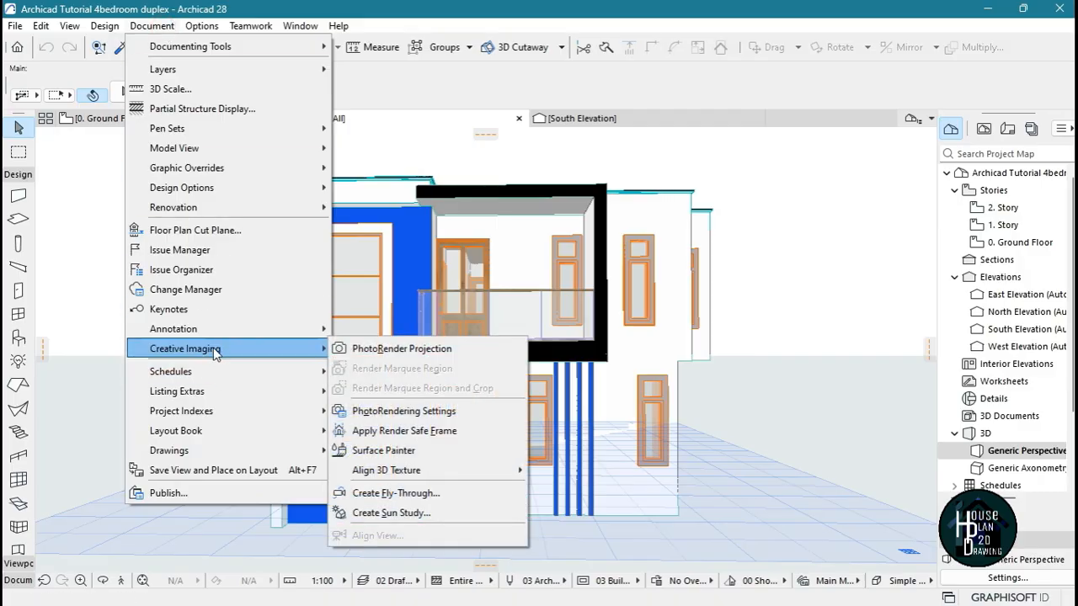
pyautogui.click(403, 410)
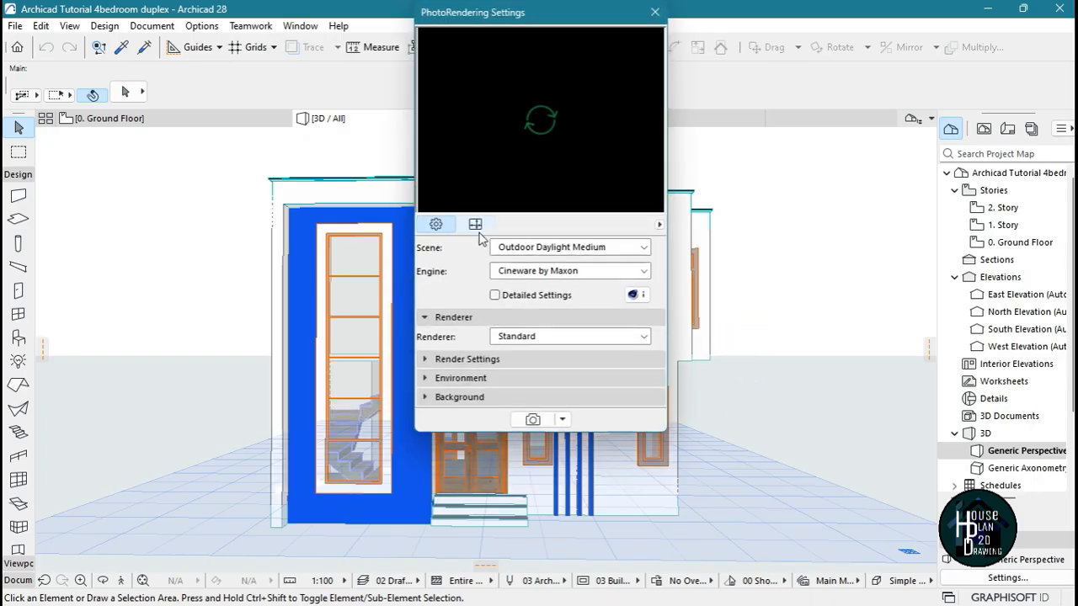
pyautogui.click(476, 227)
pyautogui.click(644, 247)
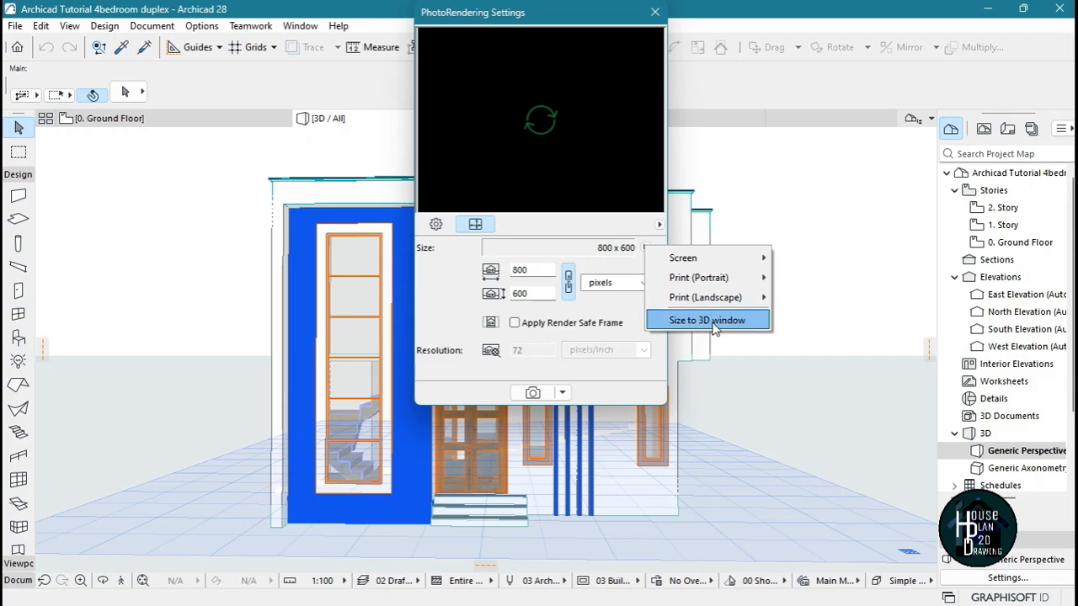
pyautogui.click(743, 326)
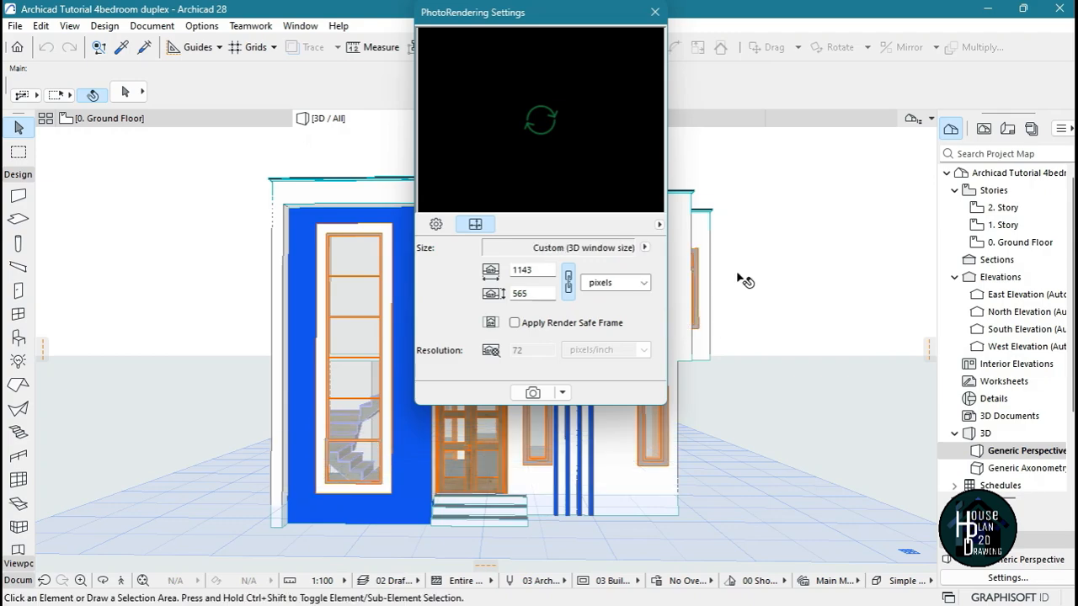
# In the render settings, raise the lamp light and the light intensity below it to 100%, and dismiss the rendering settings
pyautogui.click(435, 224)
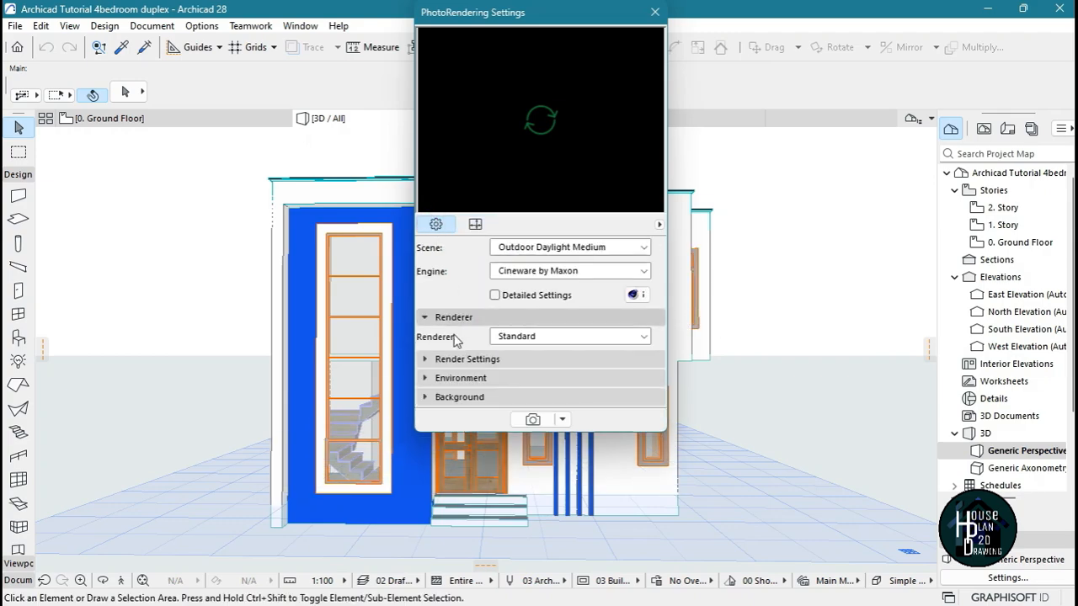
pyautogui.click(457, 361)
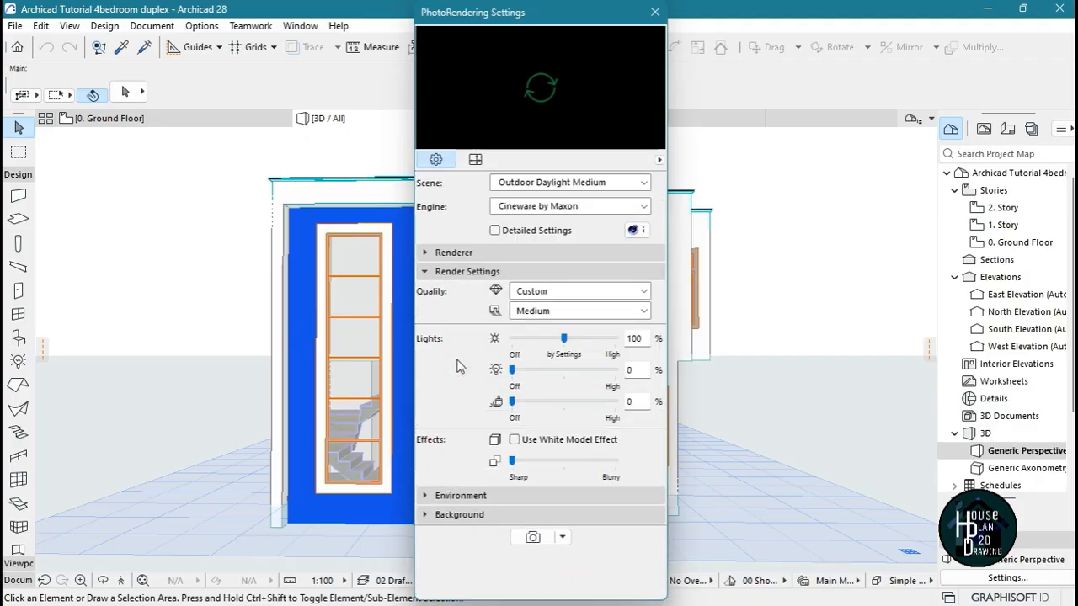
pyautogui.click(551, 369)
pyautogui.click(552, 402)
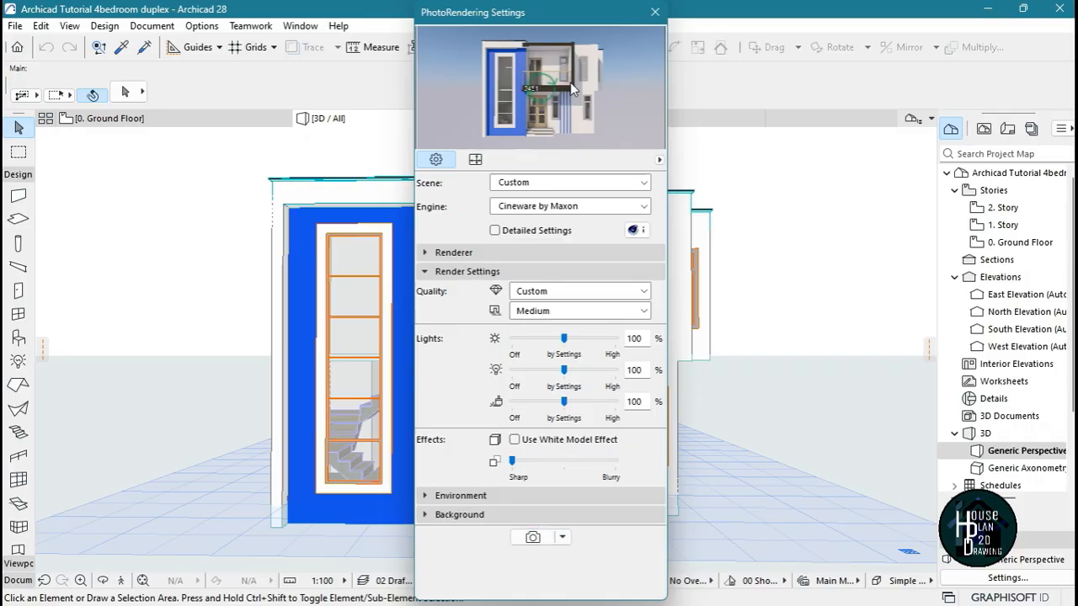
pyautogui.moveTo(576, 40); pyautogui.dragTo(858, 84)
pyautogui.click(944, 61)
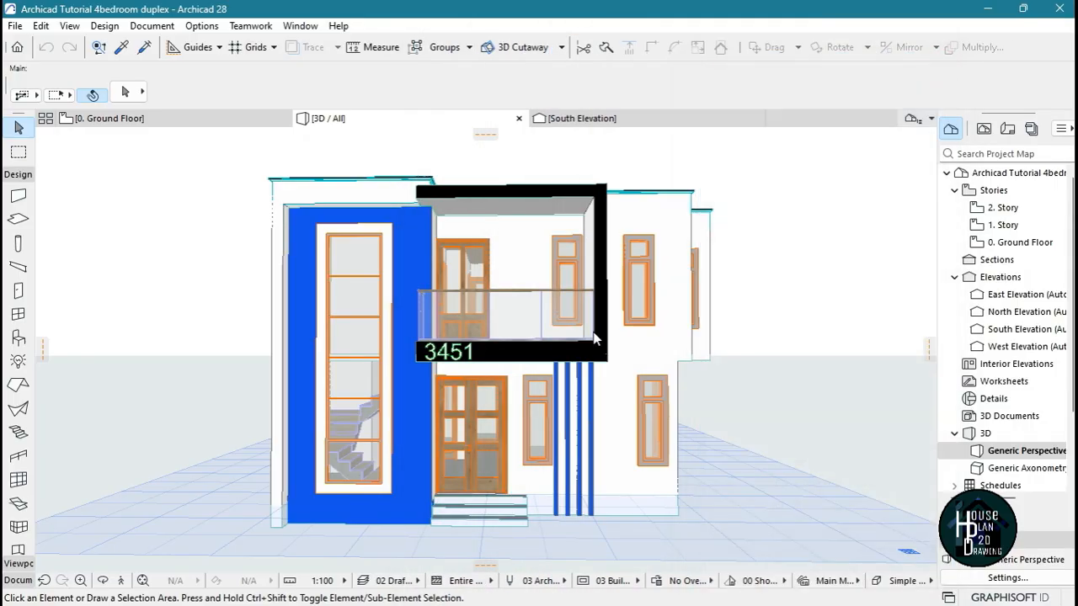
# Override the top surface of the slab above the front balcony with Paint - Titanium White
pyautogui.click(122, 580)
pyautogui.press('Up')
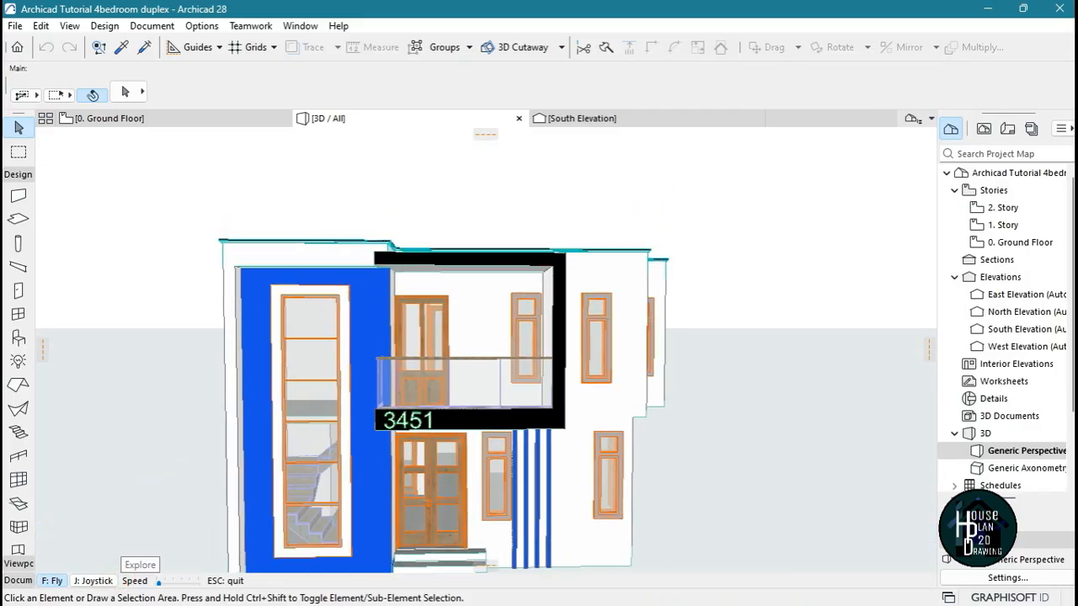
pyautogui.press('pageup')
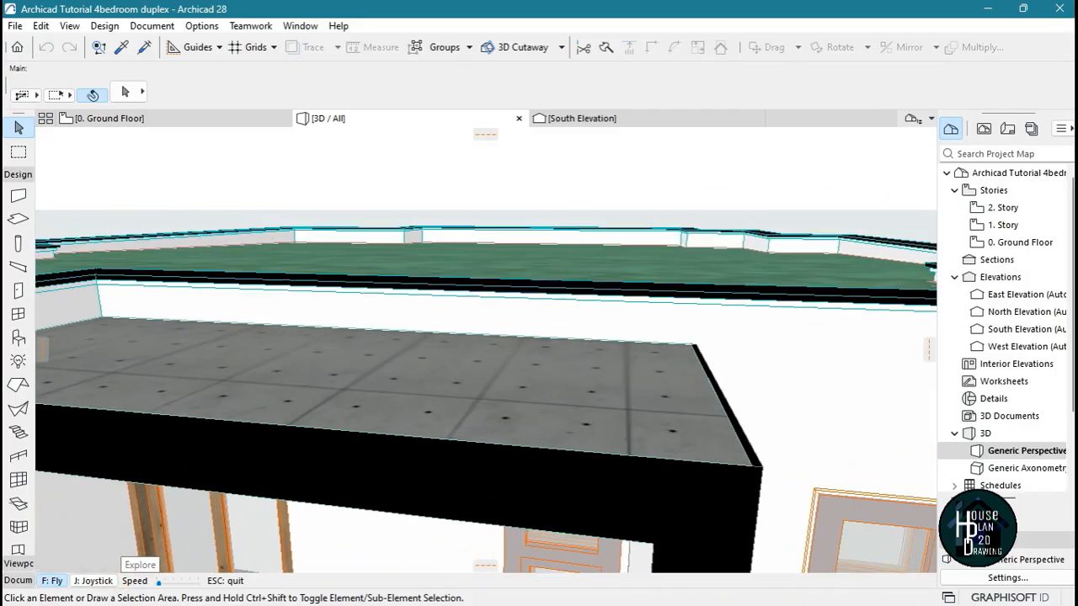
pyautogui.press('Escape')
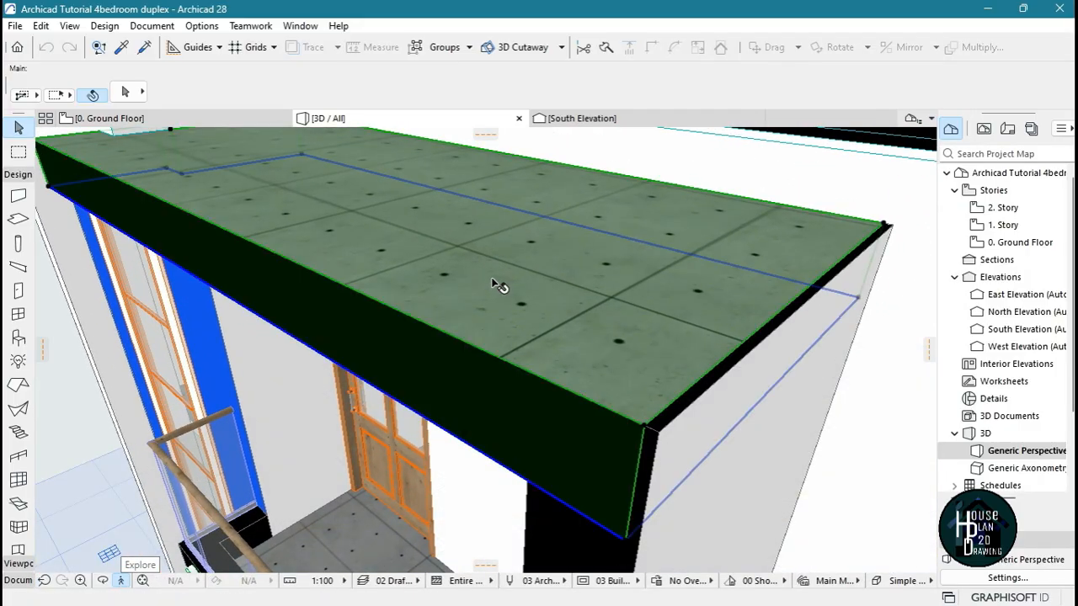
pyautogui.click(491, 277)
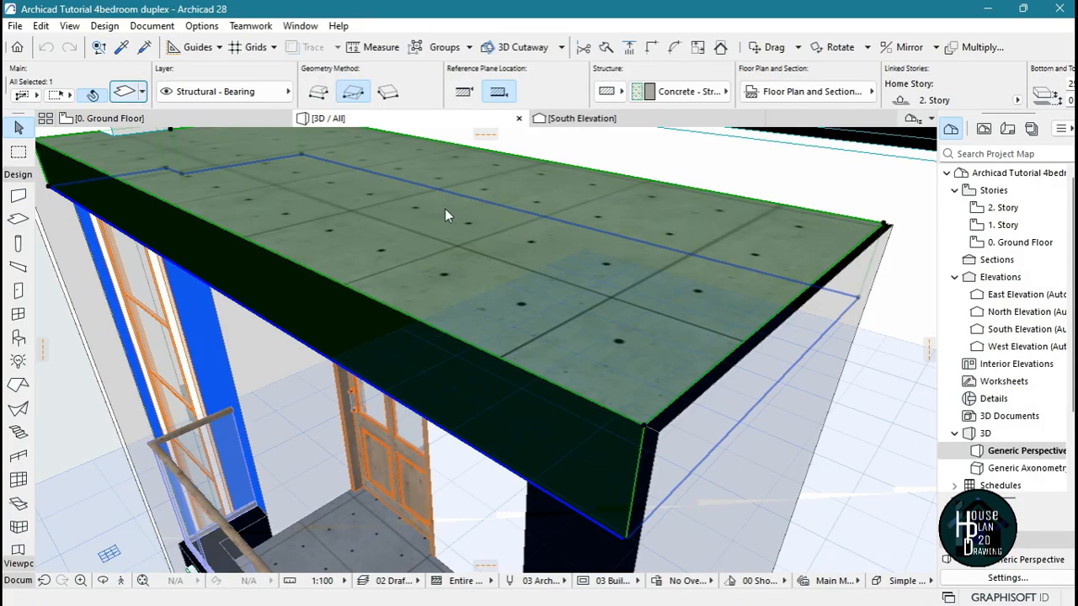
pyautogui.doubleClick(446, 216)
pyautogui.click(440, 344)
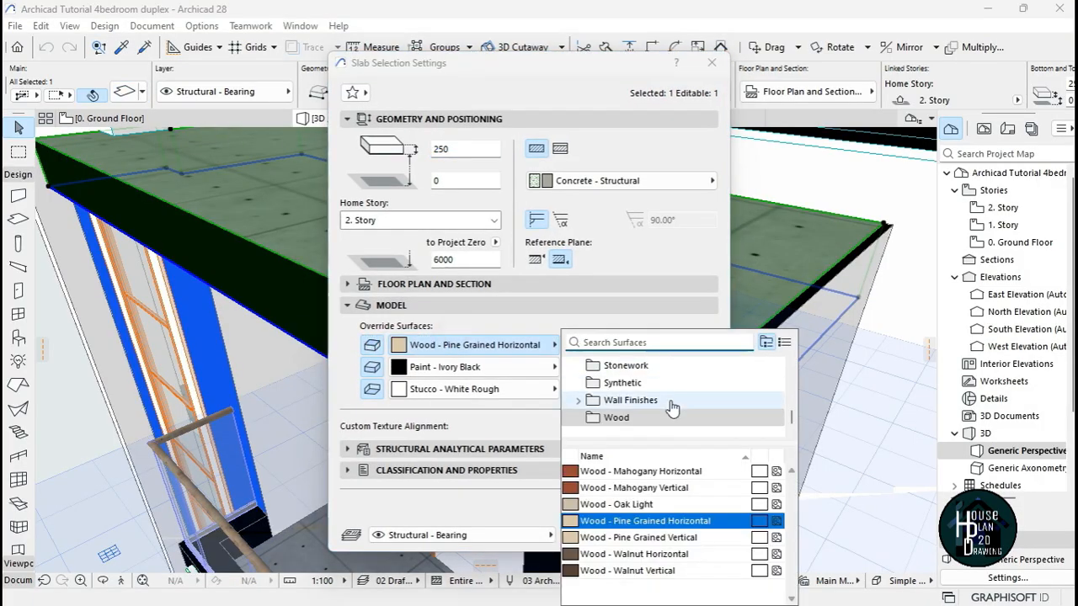
pyautogui.write('tit')
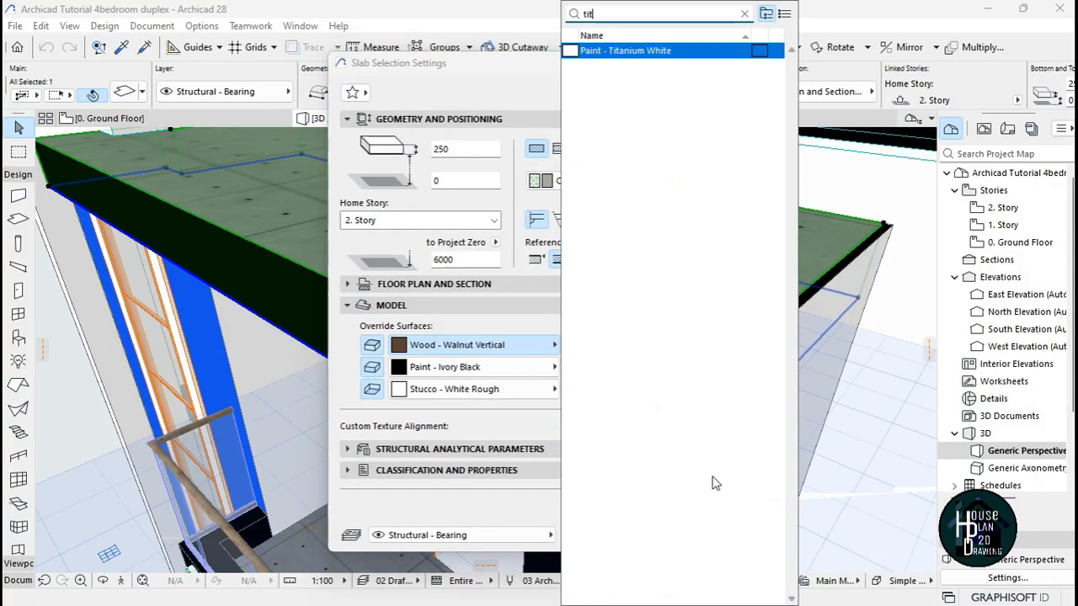
pyautogui.press('Return')
pyautogui.click(686, 535)
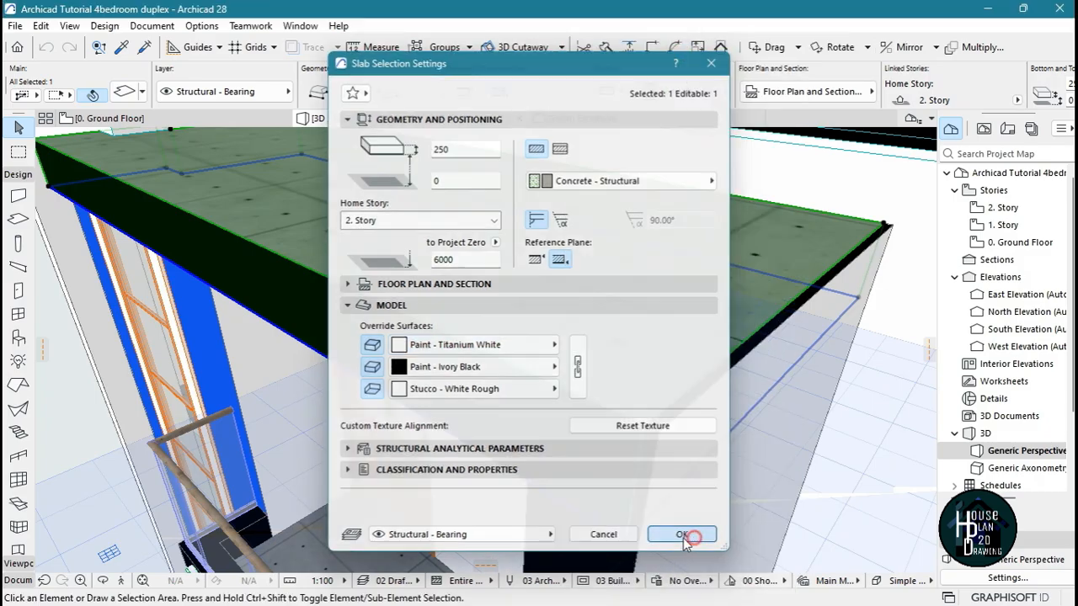
pyautogui.press('Escape')
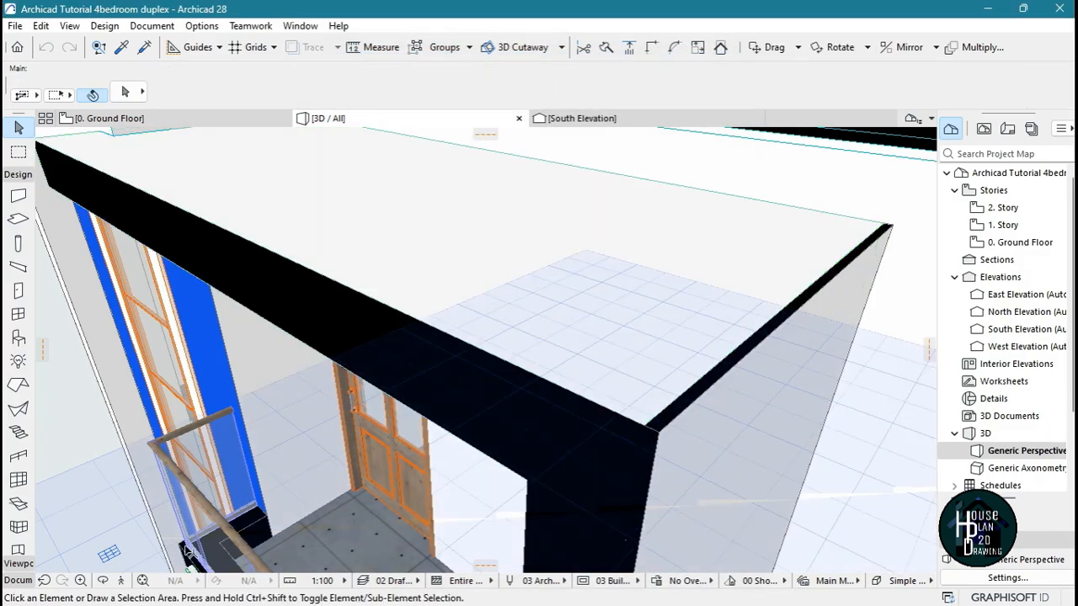
# Place a Recessed Spot from the Interior Lamps library on the underside of the balcony roof slab, near the blue wall
pyautogui.click(121, 580)
pyautogui.press('Down')
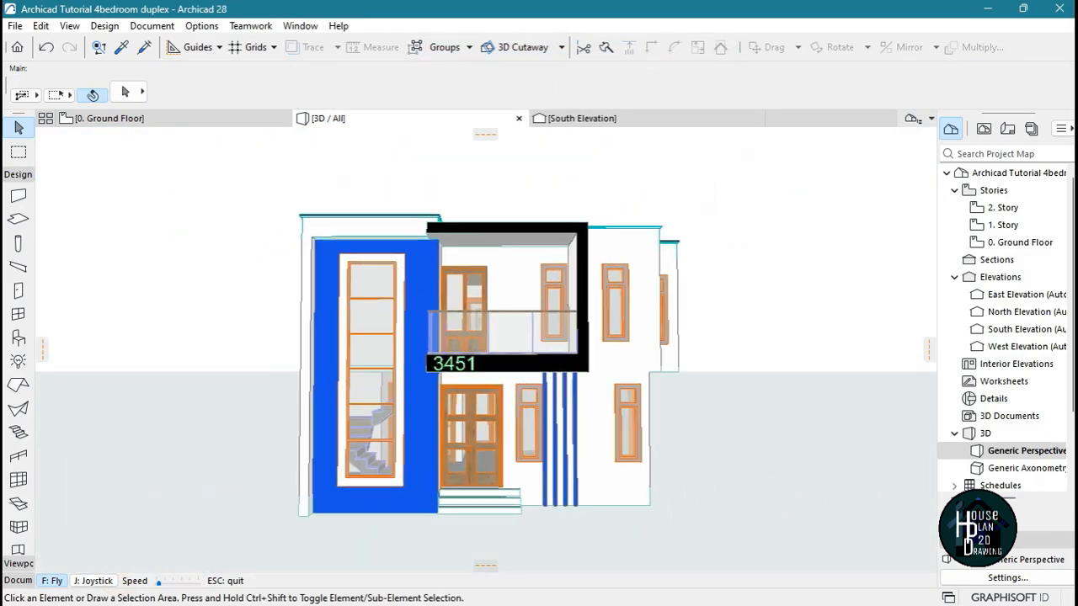
pyautogui.press('Up')
pyautogui.press('Left')
pyautogui.press('Left')
pyautogui.press('Down')
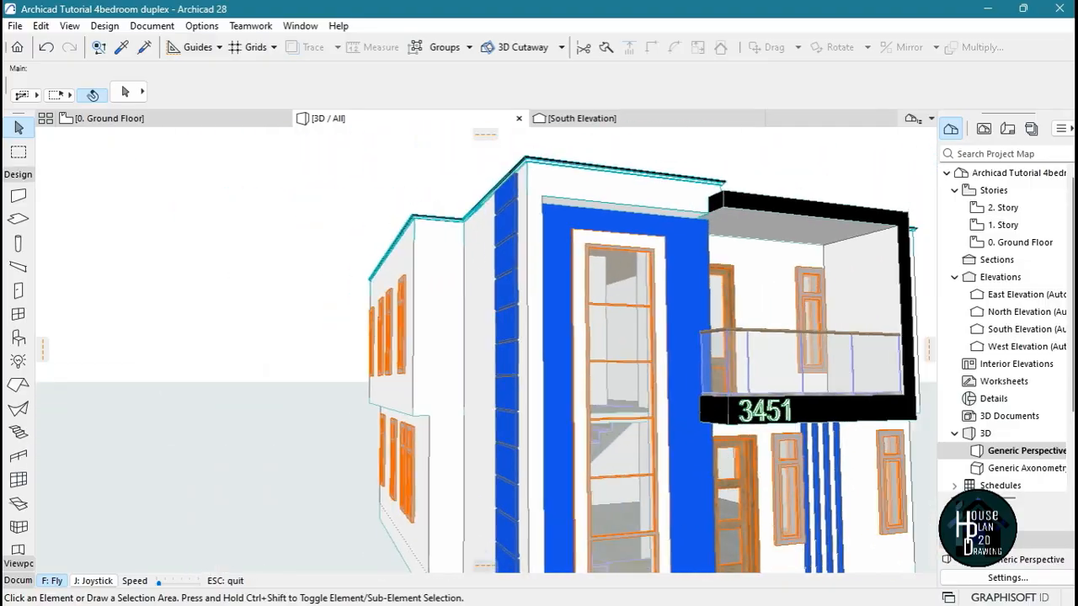
pyautogui.press('Up')
pyautogui.press('Up')
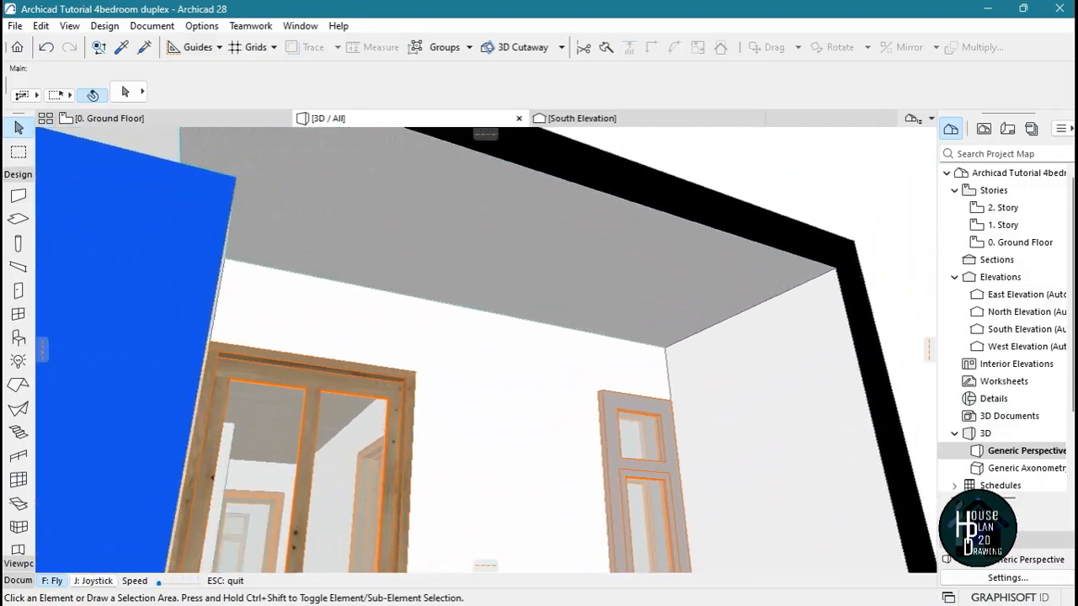
pyautogui.press('Escape')
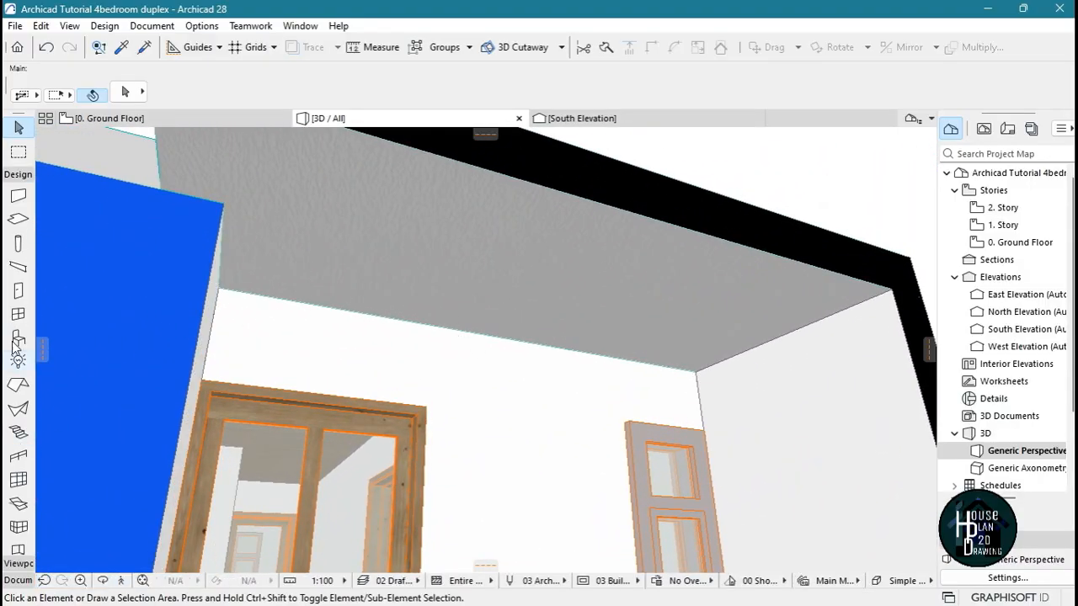
pyautogui.click(19, 361)
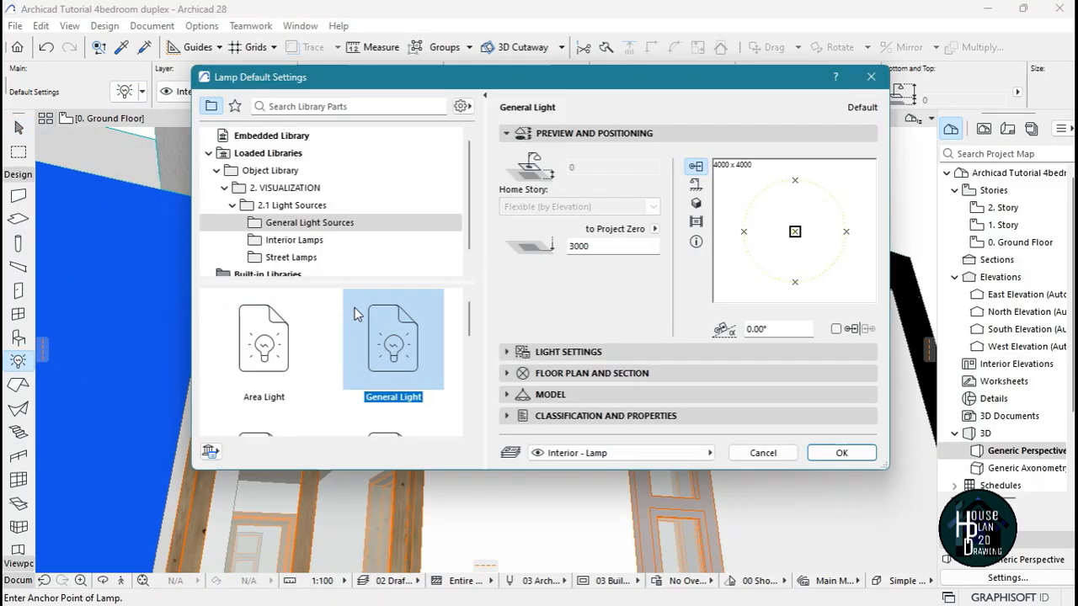
pyautogui.scroll(-1, 327, 263)
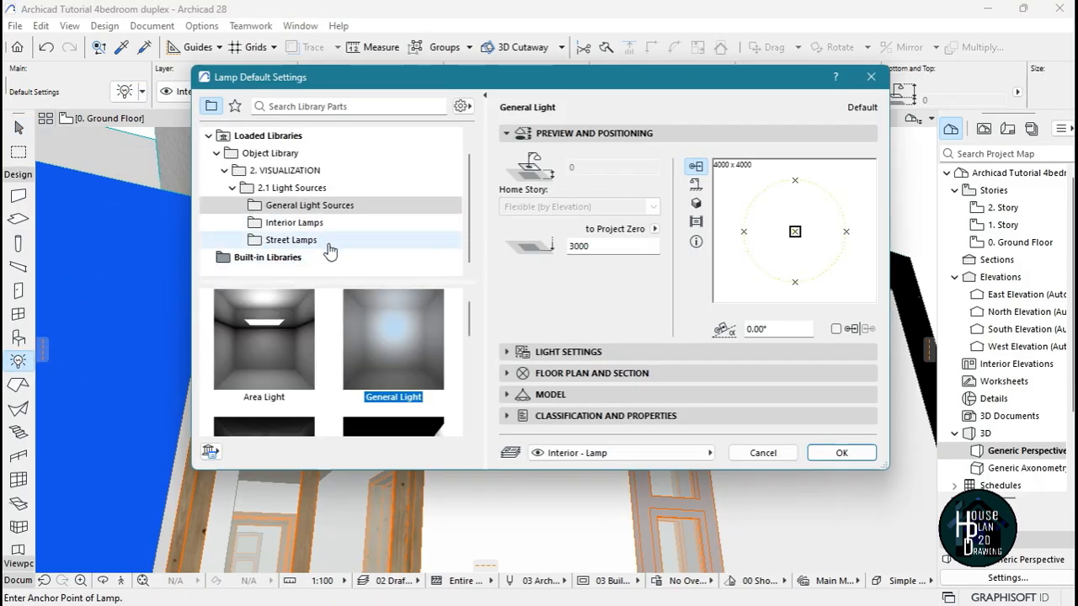
pyautogui.click(332, 224)
pyautogui.scroll(-2, 341, 383)
pyautogui.scroll(-8, 342, 383)
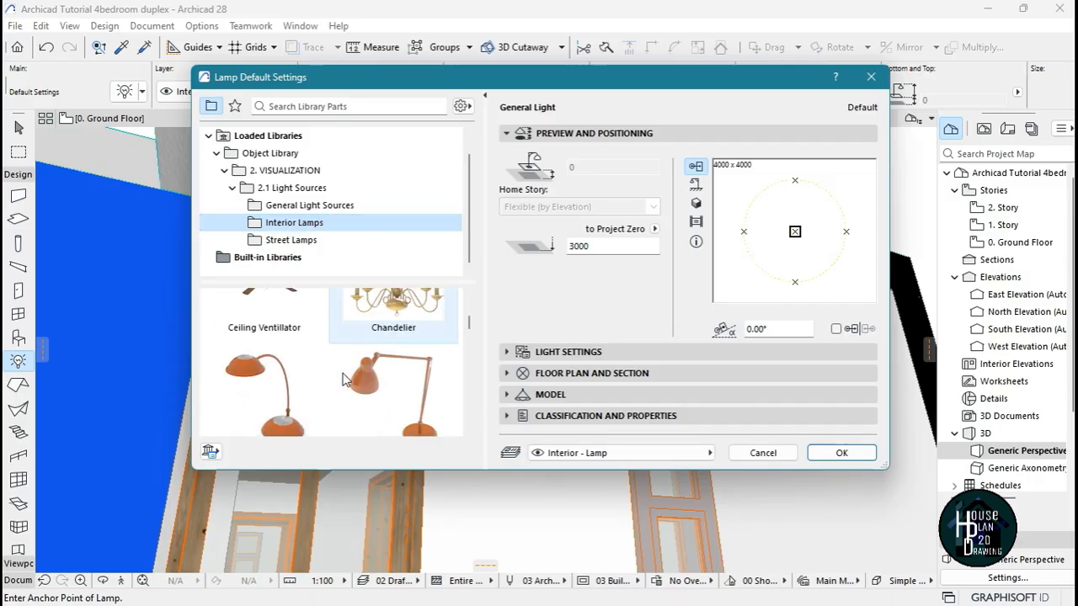
pyautogui.scroll(-8, 342, 379)
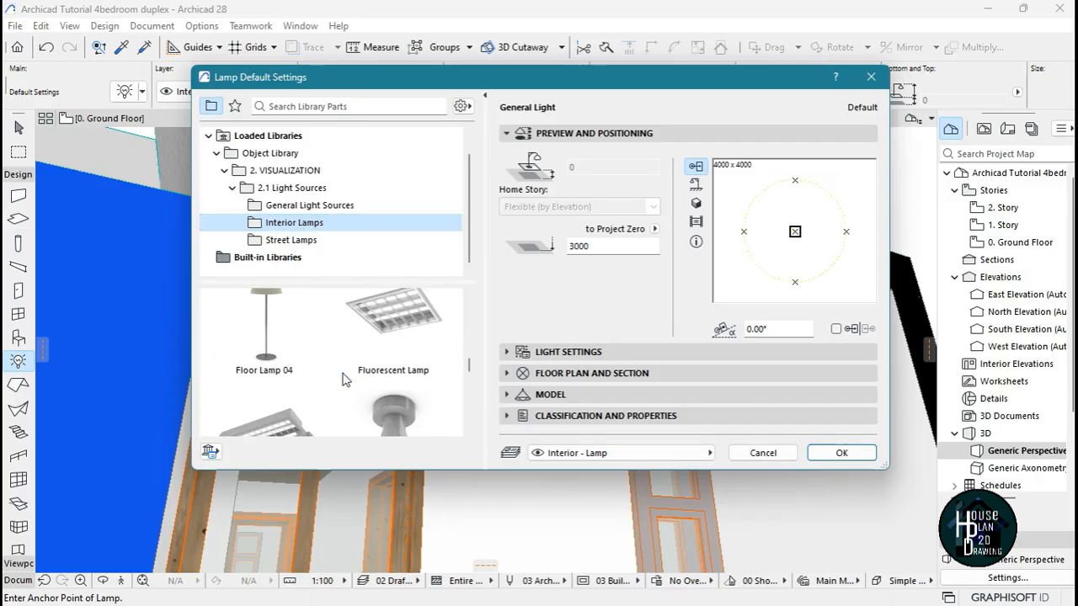
pyautogui.scroll(-2, 342, 379)
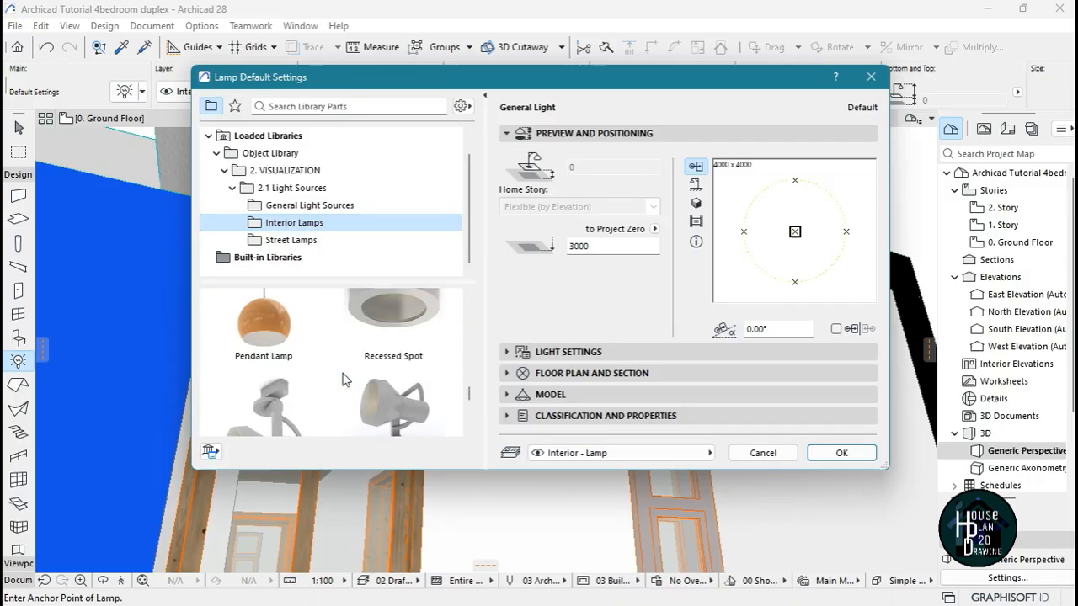
pyautogui.scroll(2, 343, 380)
pyautogui.click(408, 368)
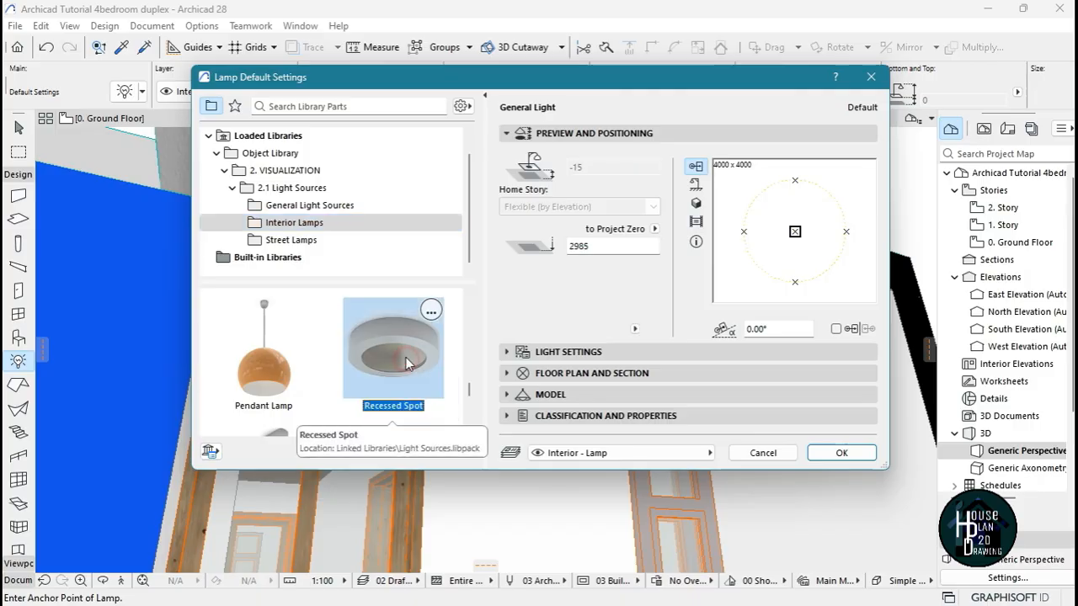
pyautogui.click(842, 453)
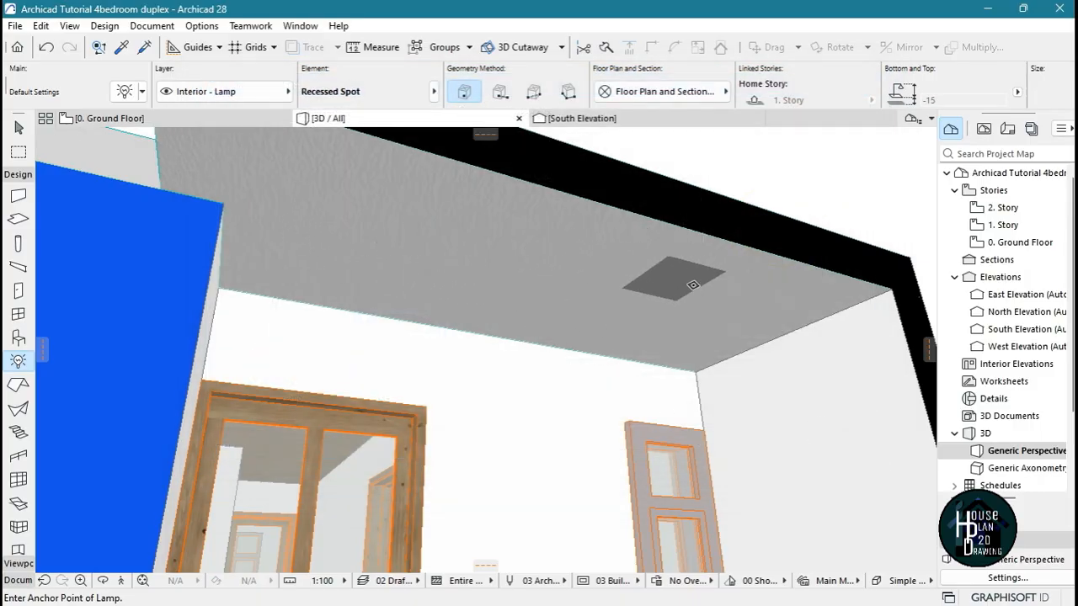
pyautogui.click(364, 237)
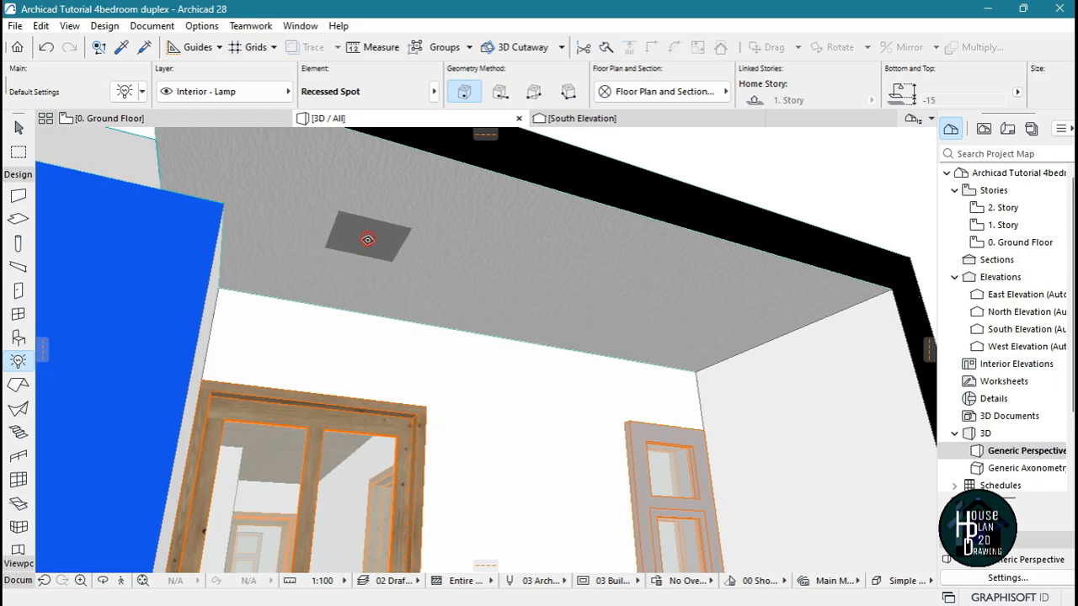
pyautogui.press('Escape')
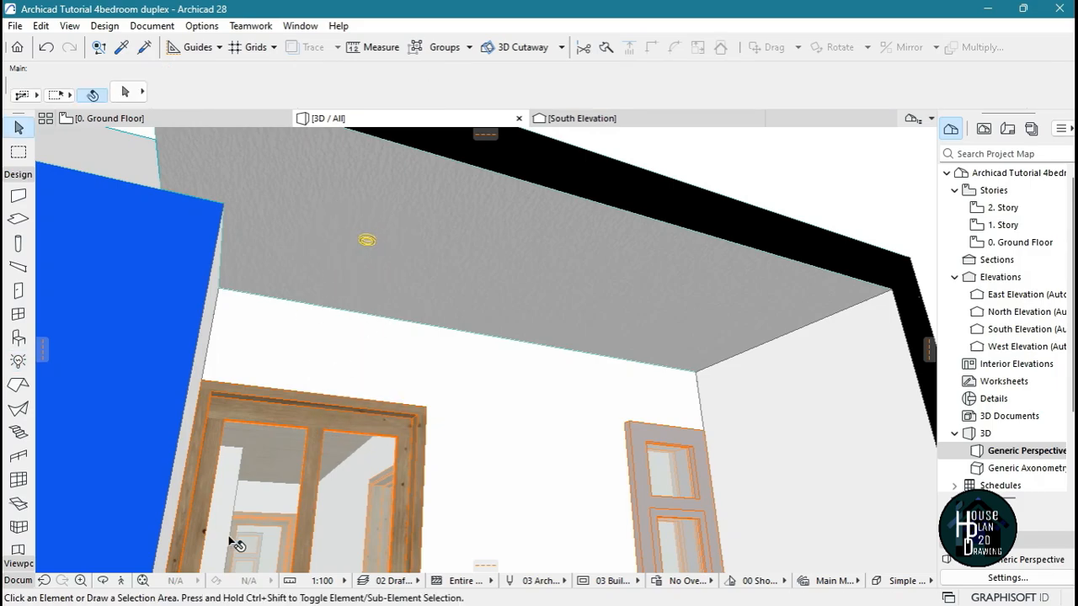
# Stretch the recessed spot on the balcony ceiling outward to a width of about 100 mm
pyautogui.click(115, 580)
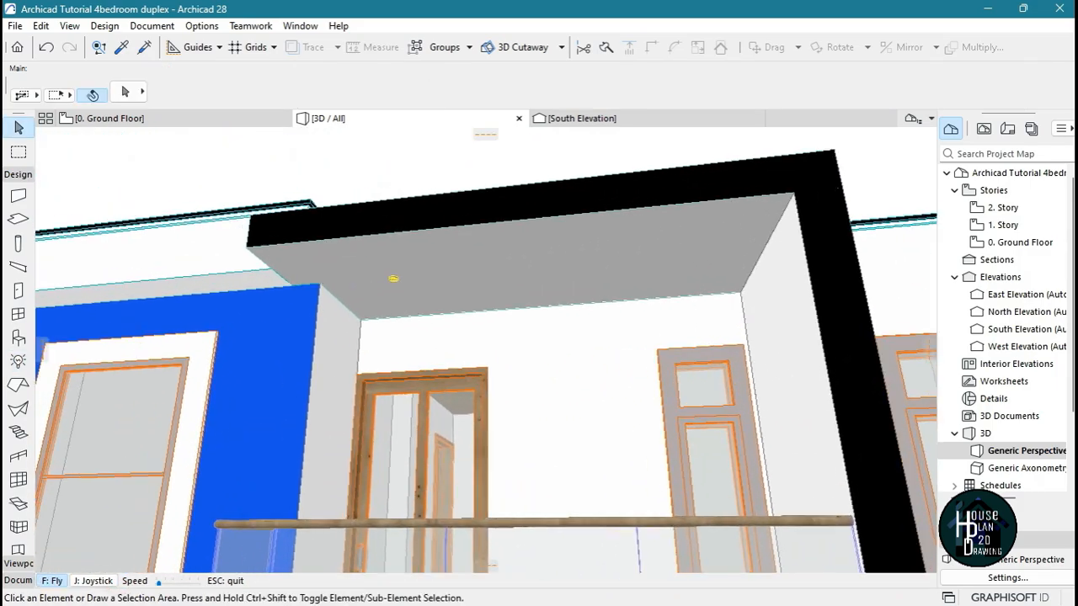
pyautogui.press('Escape')
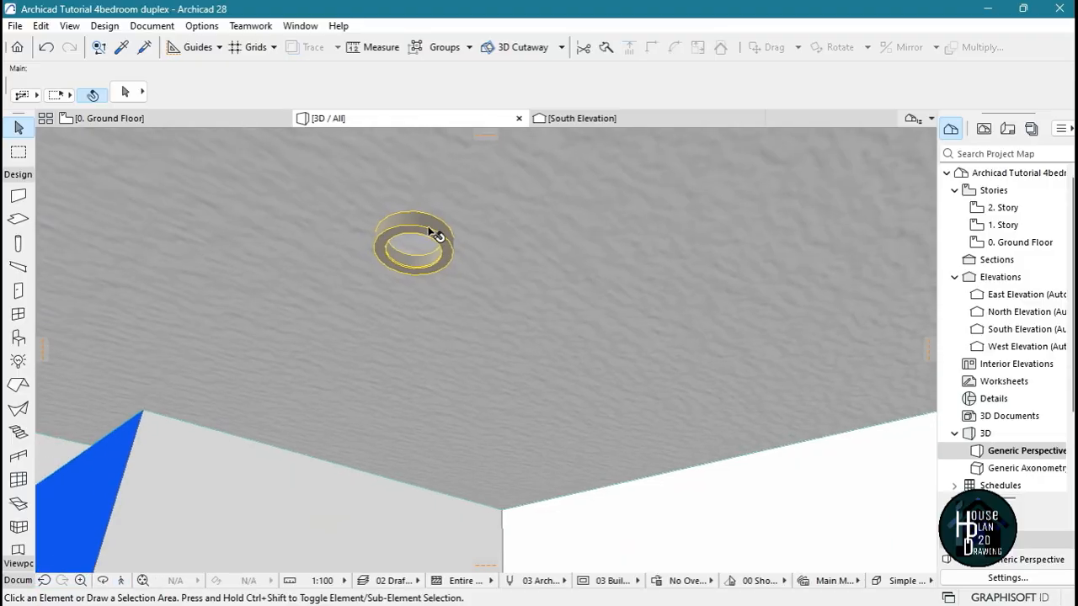
pyautogui.click(436, 236)
pyautogui.click(442, 269)
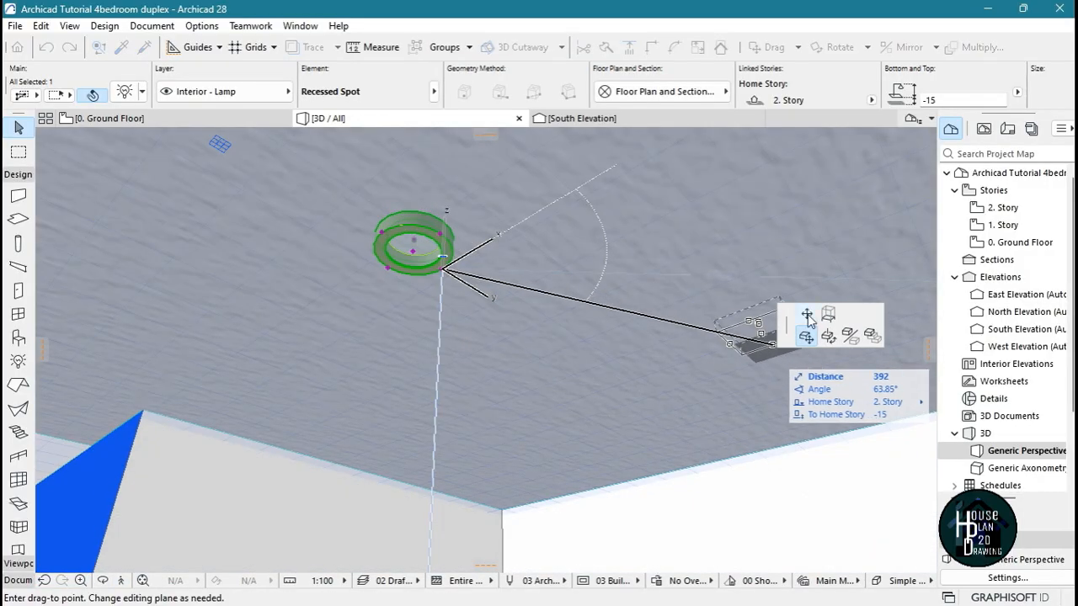
pyautogui.click(806, 313)
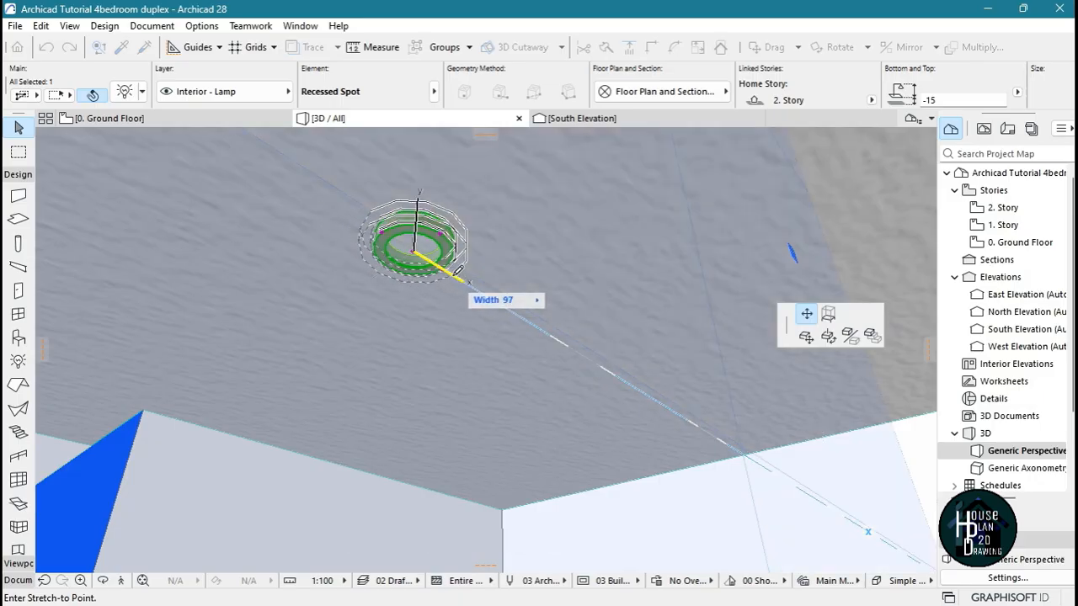
pyautogui.click(455, 268)
pyautogui.click(447, 272)
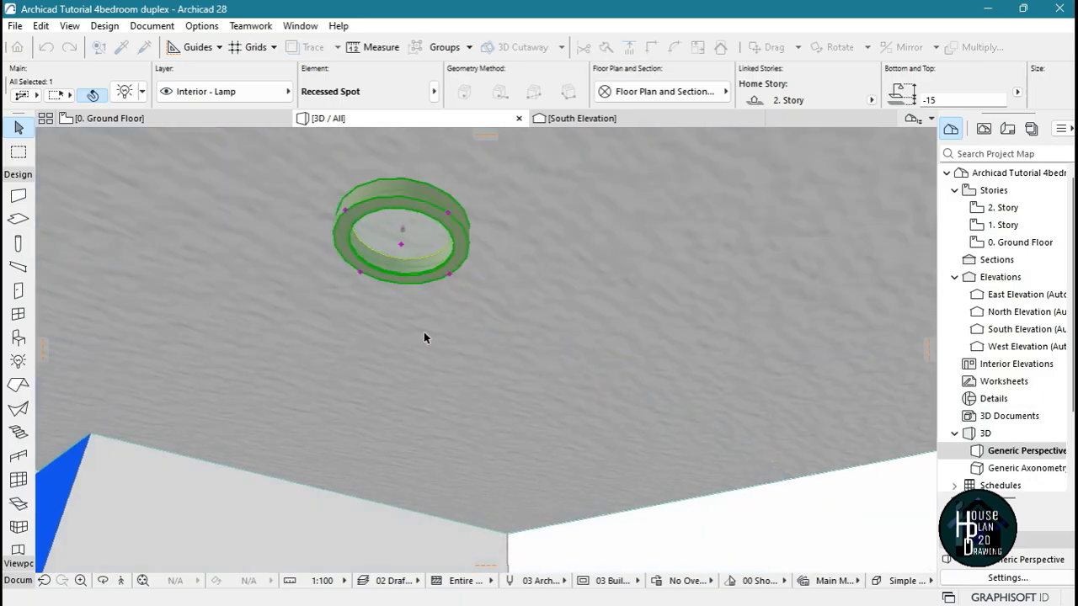
# Open the 2. Story floor plan and find the recessed spot in the balcony roof area
pyautogui.click(121, 580)
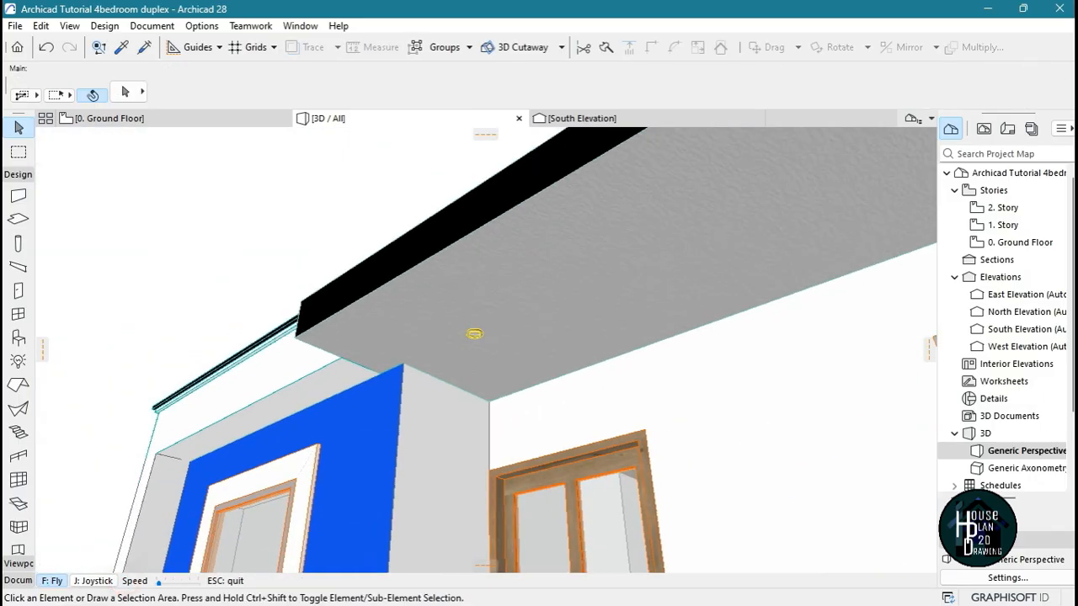
pyautogui.press('Up')
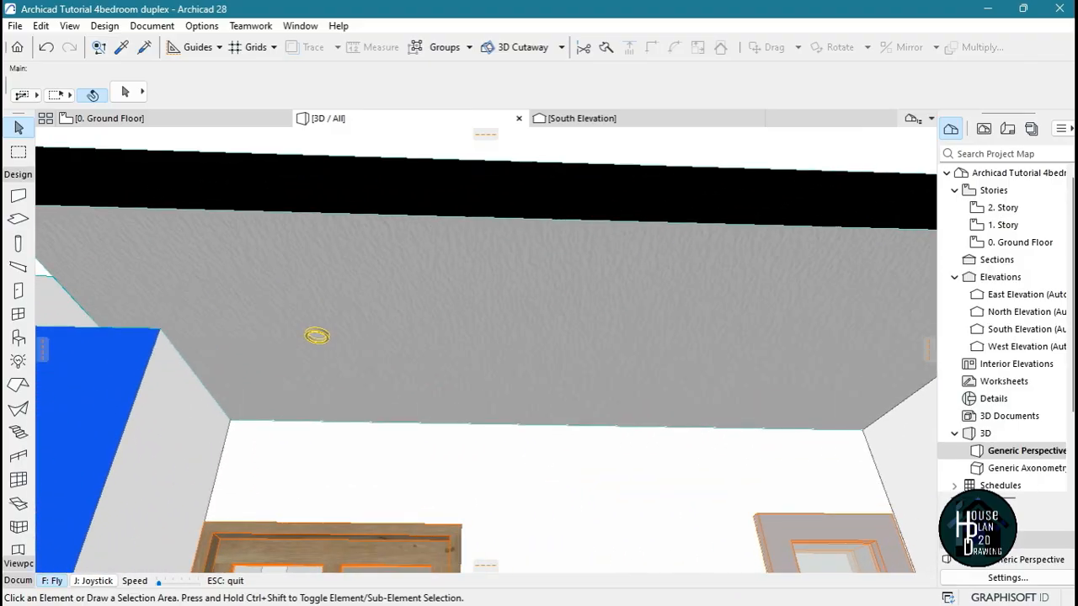
pyautogui.press('Escape')
pyautogui.click(170, 121)
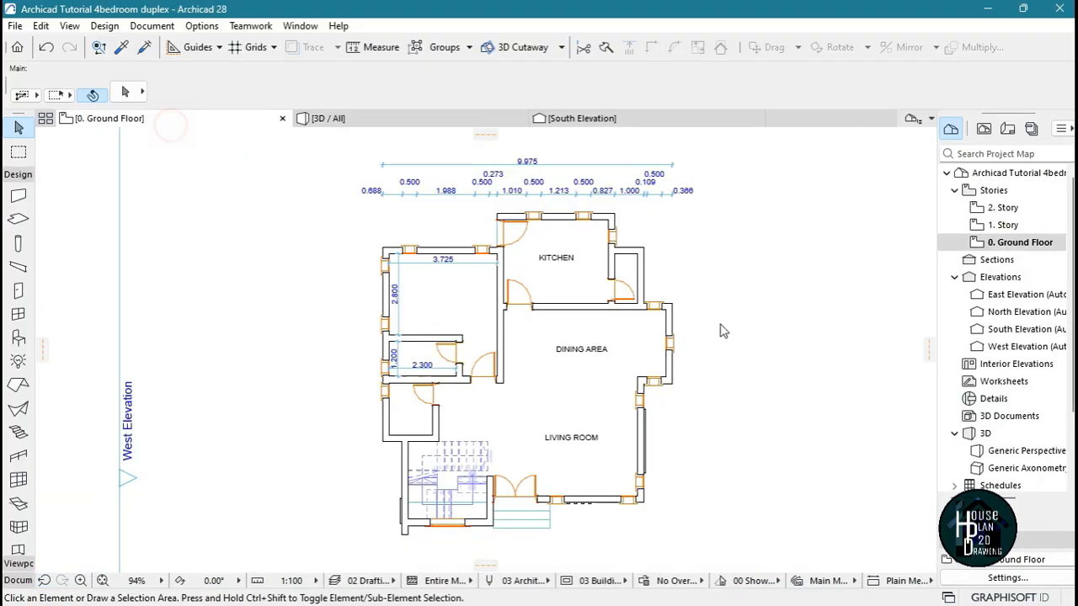
pyautogui.doubleClick(1028, 227)
pyautogui.scroll(5, 570, 522)
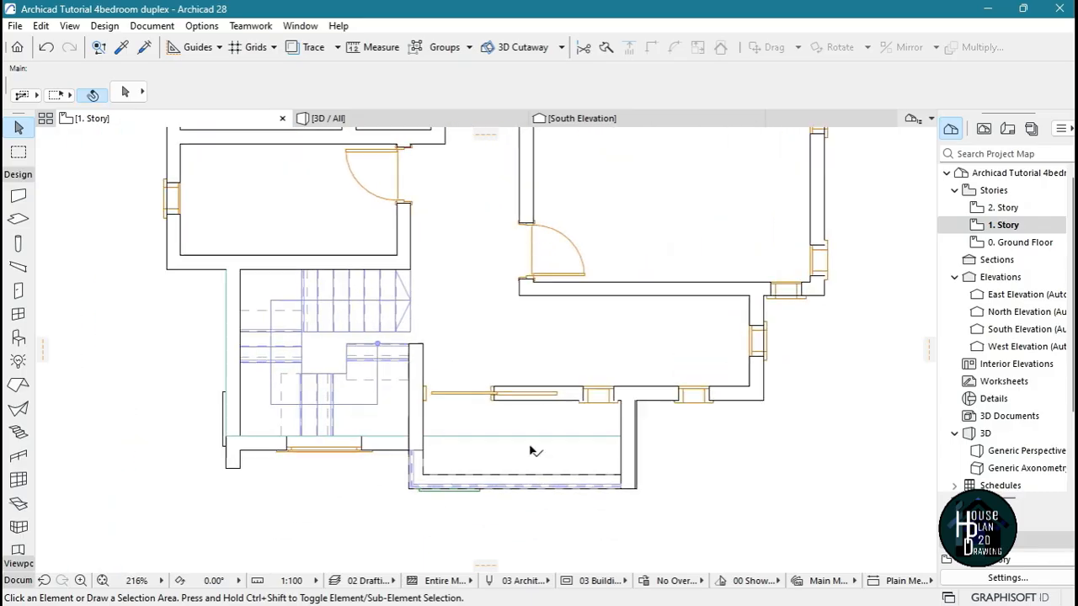
pyautogui.scroll(3, 532, 451)
pyautogui.doubleClick(980, 207)
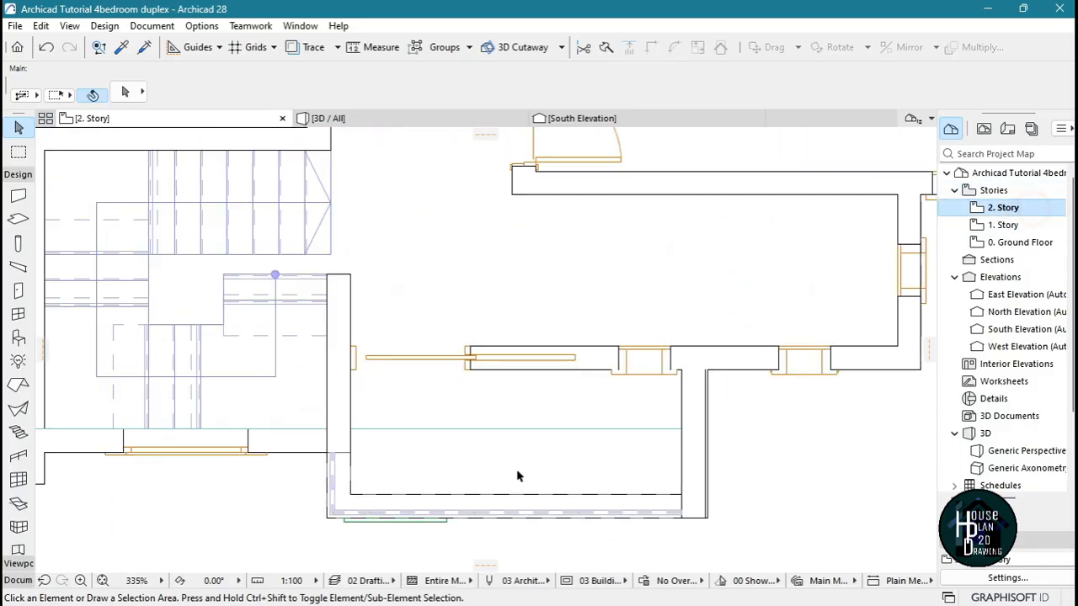
pyautogui.scroll(4, 413, 471)
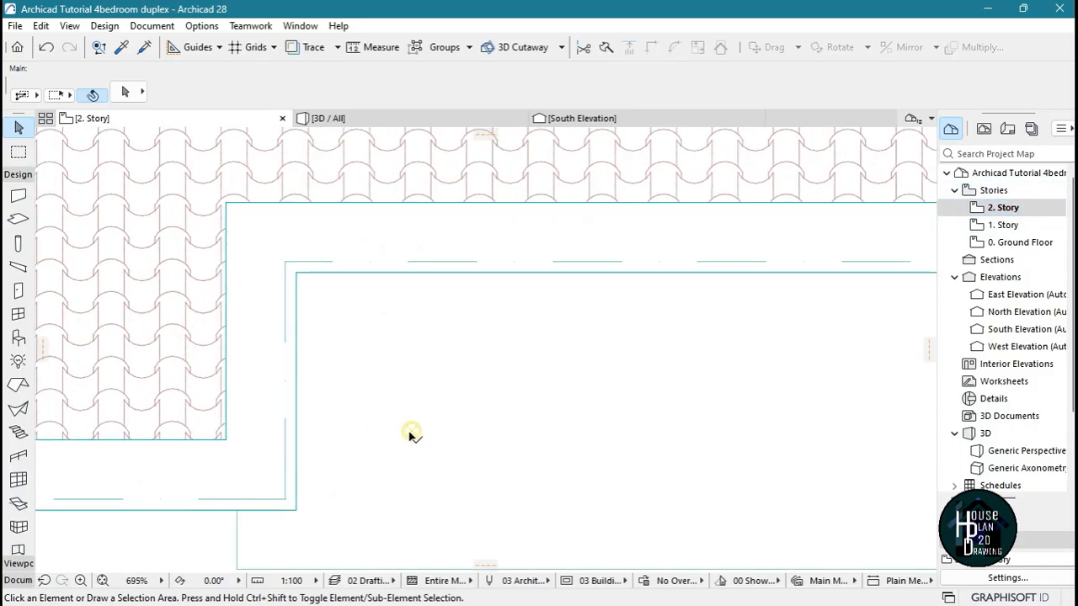
# Drag a copy of the recessed spot horizontally toward the far end of the balcony roof
pyautogui.click(411, 432)
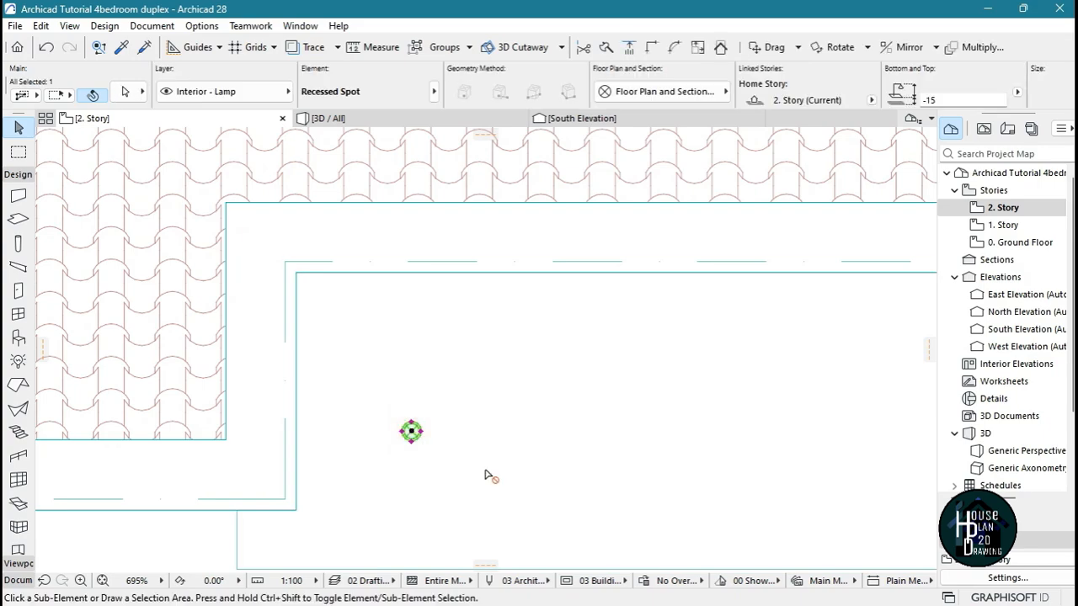
pyautogui.hotkey('ctrl', 'd')
pyautogui.click(411, 468)
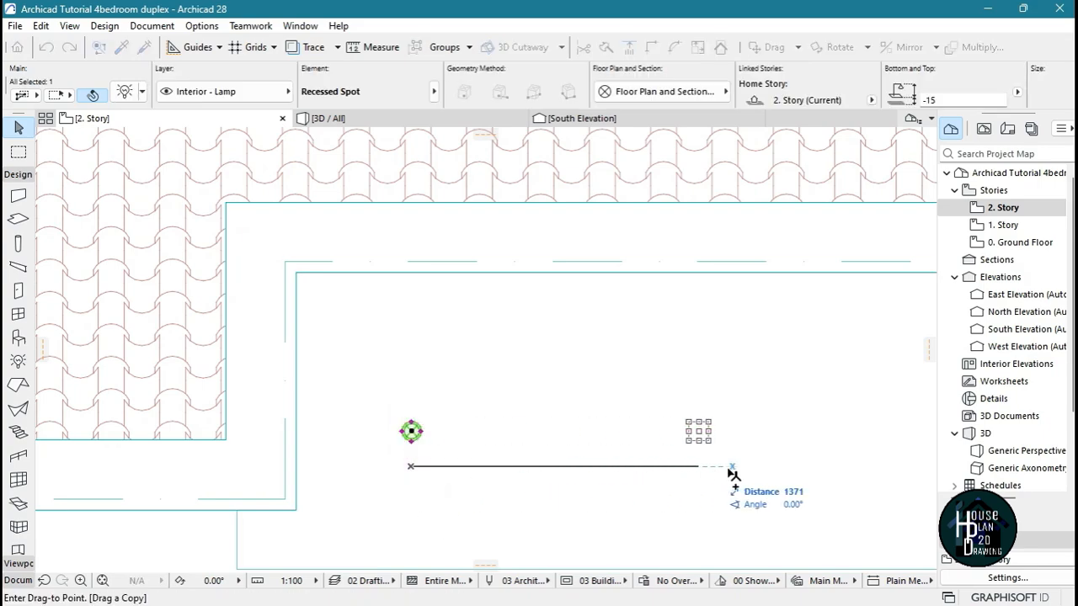
pyautogui.scroll(-3, 647, 428)
pyautogui.click(762, 448)
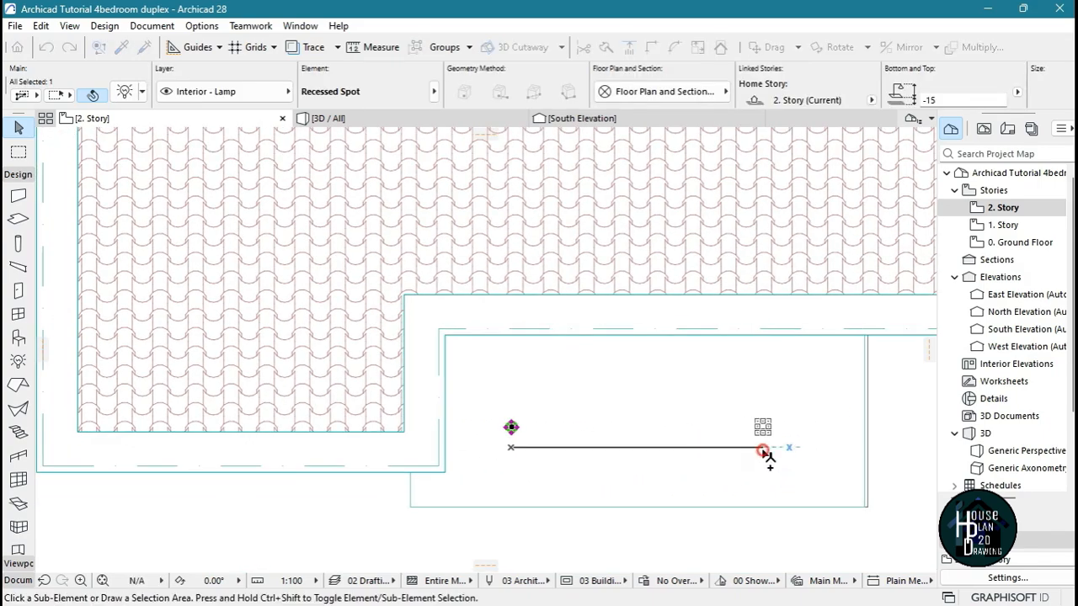
# Return to the 3D perspective and frame the house's entire front facade nearly straight on
pyautogui.click(532, 470)
pyautogui.click(353, 122)
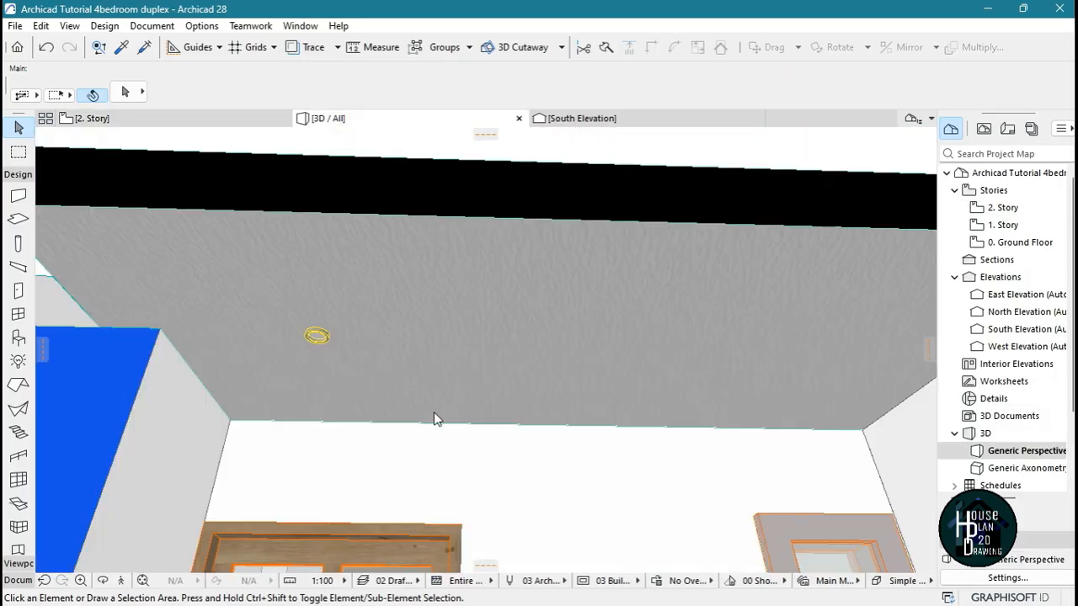
pyautogui.click(121, 581)
pyautogui.press('Down')
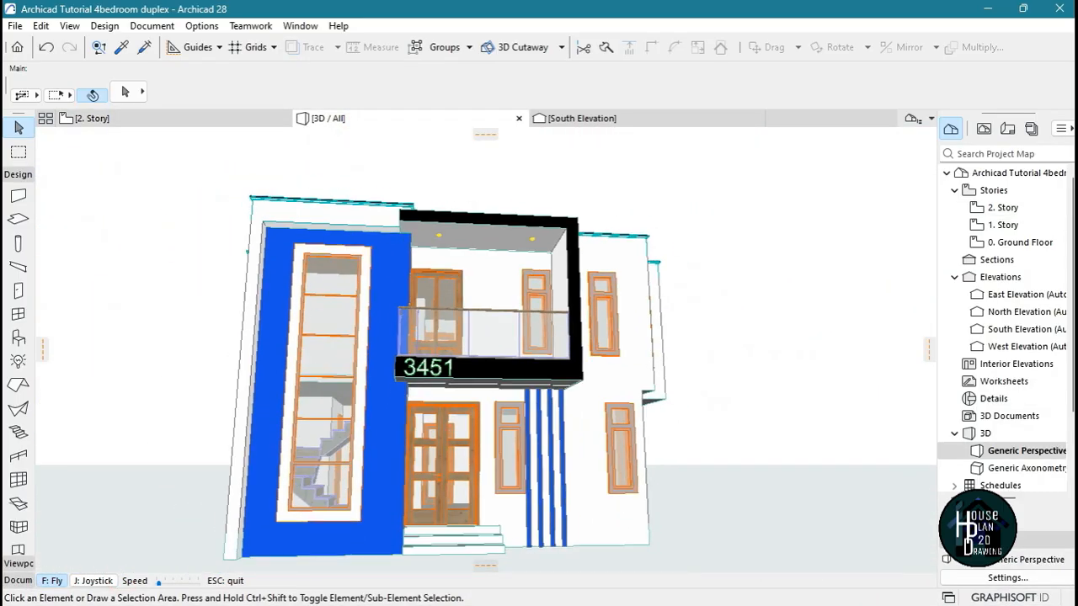
pyautogui.press('Right')
pyautogui.press('Escape')
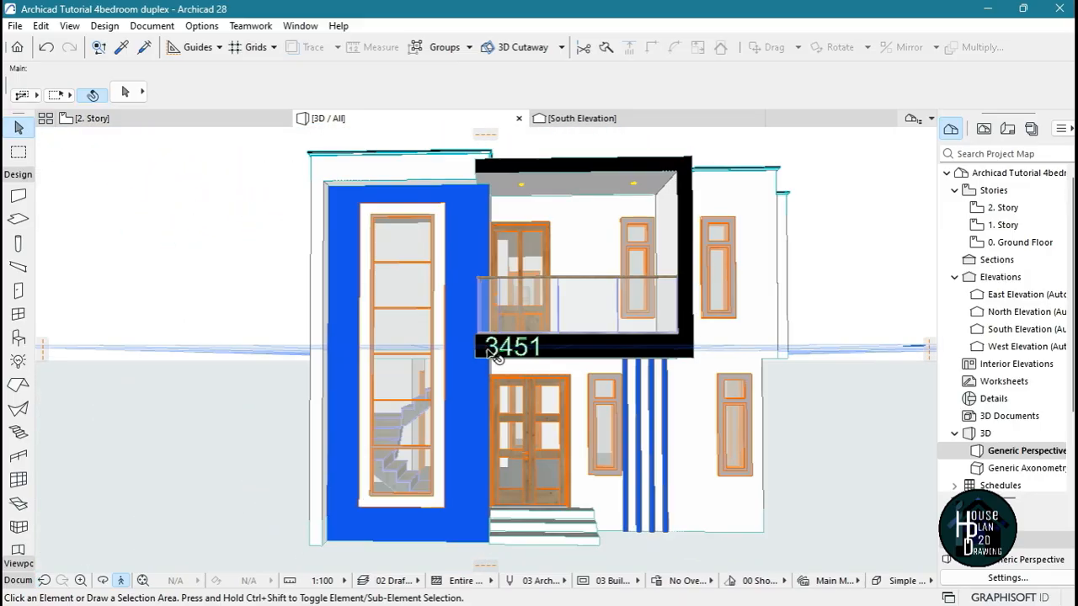
# Render the framed front facade as a picture with the existing Cineware by Maxon PhotoRendering settings
pyautogui.click(151, 26)
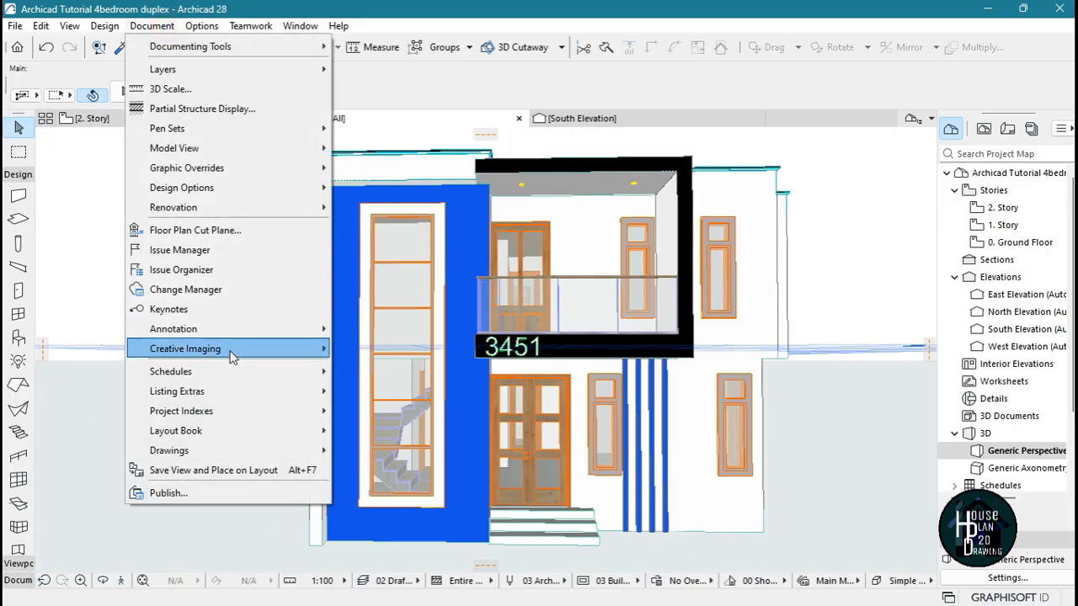
pyautogui.click(233, 348)
pyautogui.click(399, 416)
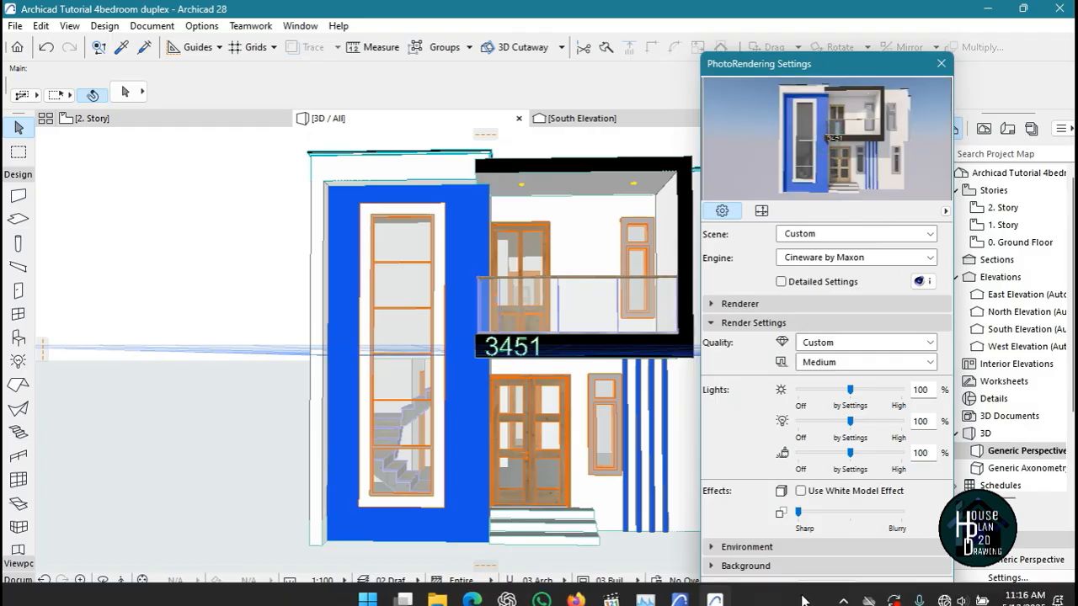
pyautogui.click(818, 588)
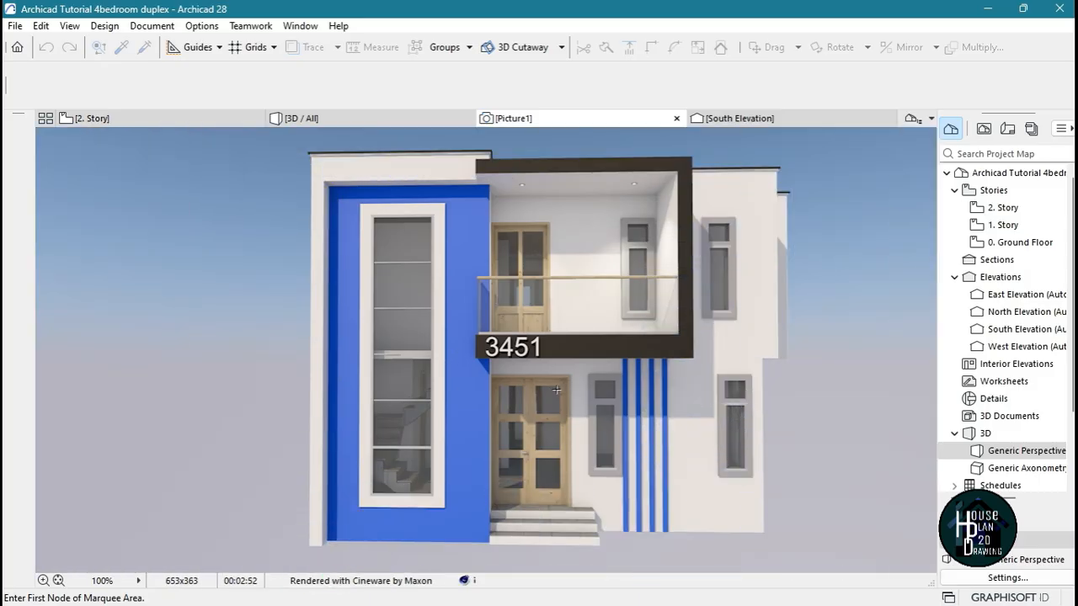
# Examine the rendered front facade up close, checking the balcony spot lights, railing, doors, windows and house number
pyautogui.scroll(2, 556, 390)
pyautogui.scroll(-1, 557, 390)
pyautogui.scroll(3, 605, 359)
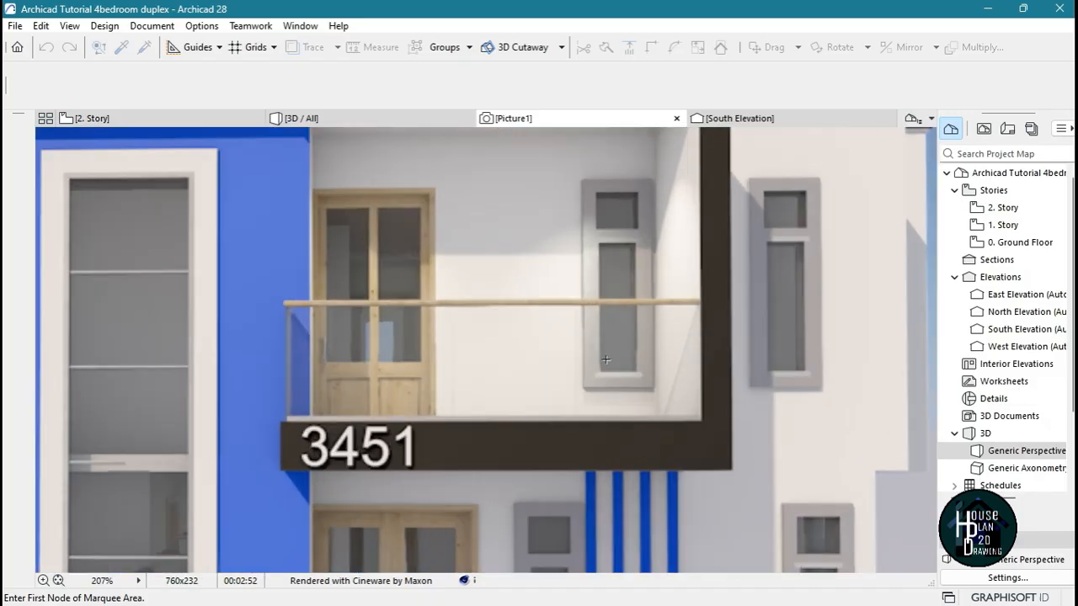
pyautogui.scroll(-4, 617, 343)
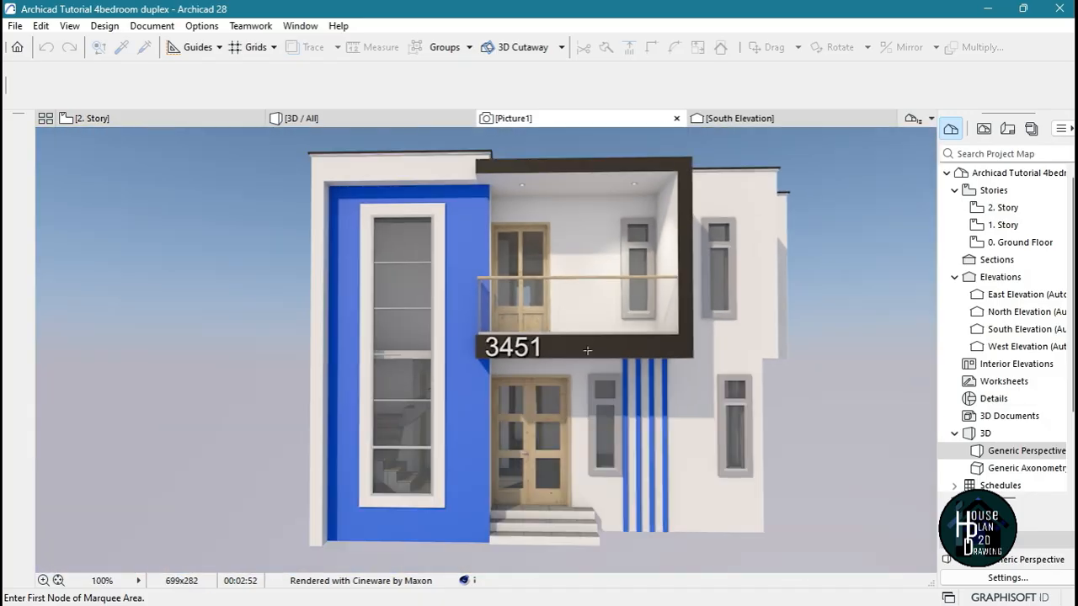
pyautogui.scroll(3, 509, 303)
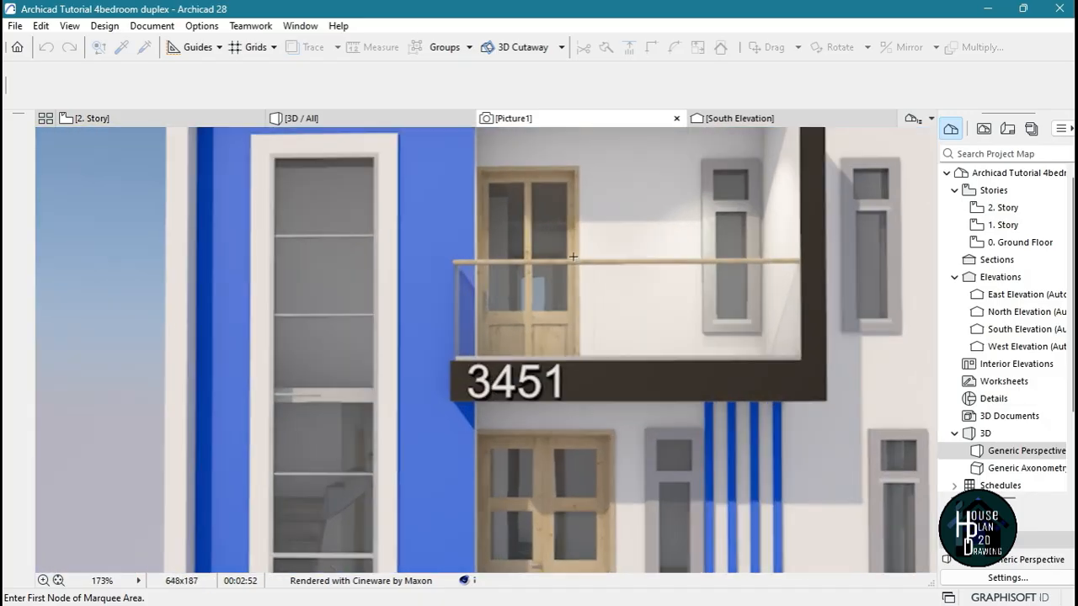
pyautogui.scroll(-3, 573, 257)
pyautogui.scroll(2, 569, 381)
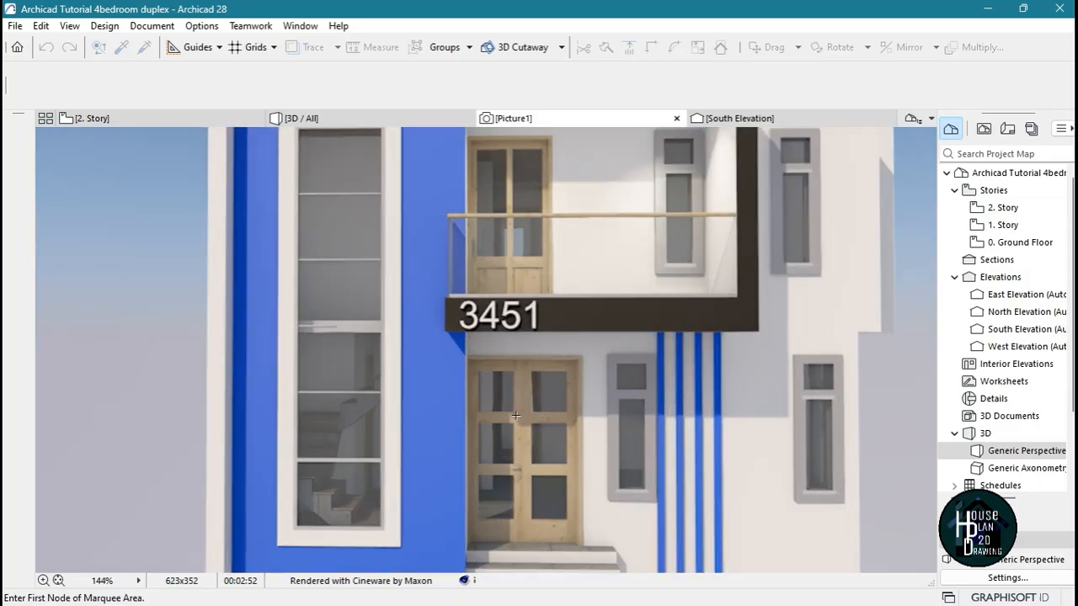
pyautogui.scroll(-3, 516, 415)
pyautogui.scroll(2, 537, 434)
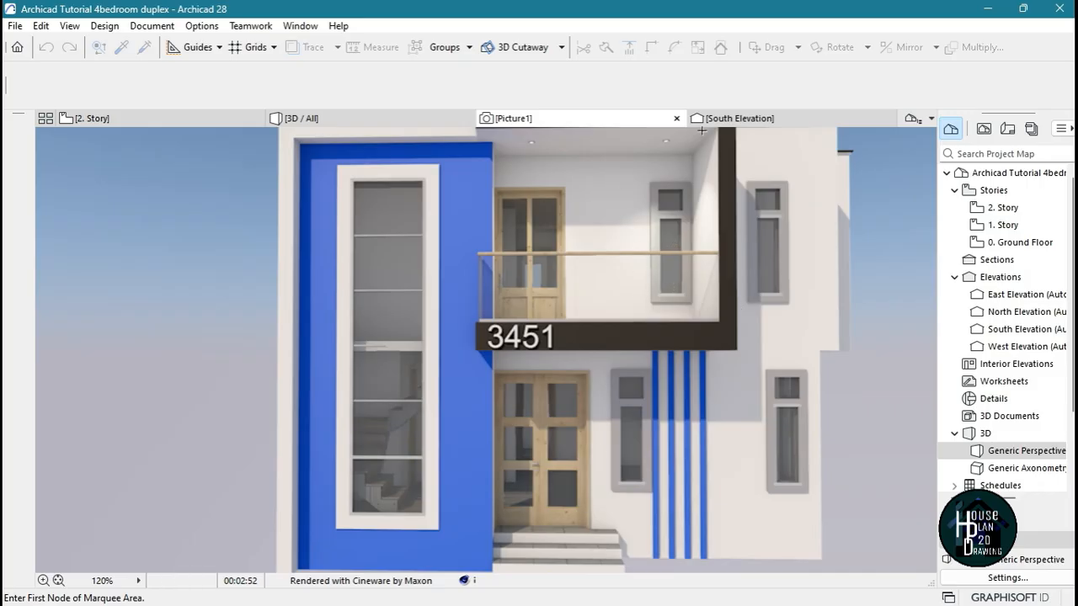
pyautogui.scroll(-3, 594, 257)
pyautogui.scroll(2, 601, 244)
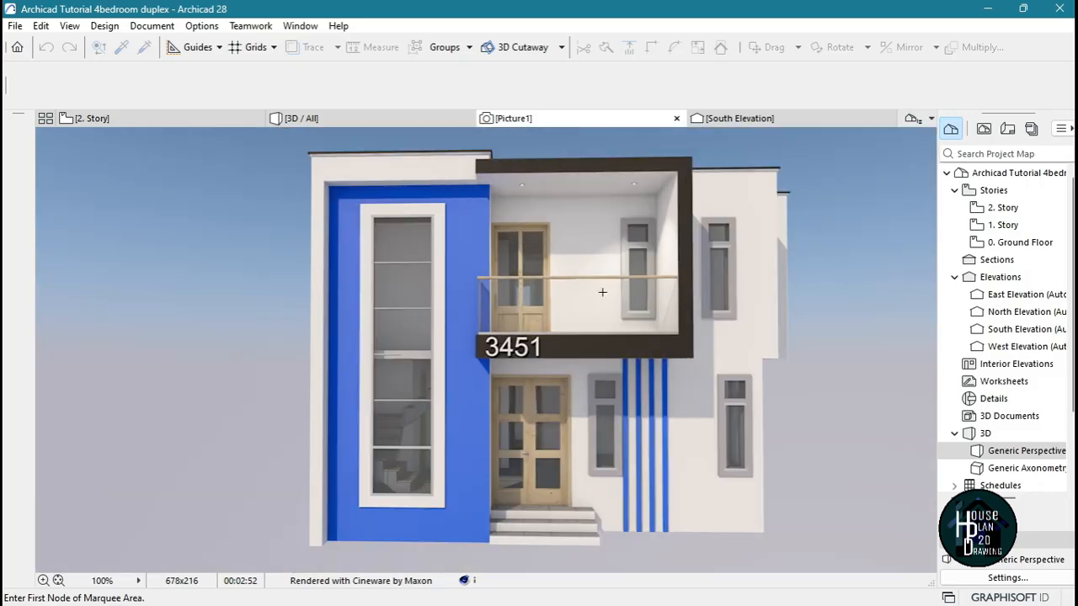
pyautogui.scroll(-3, 634, 275)
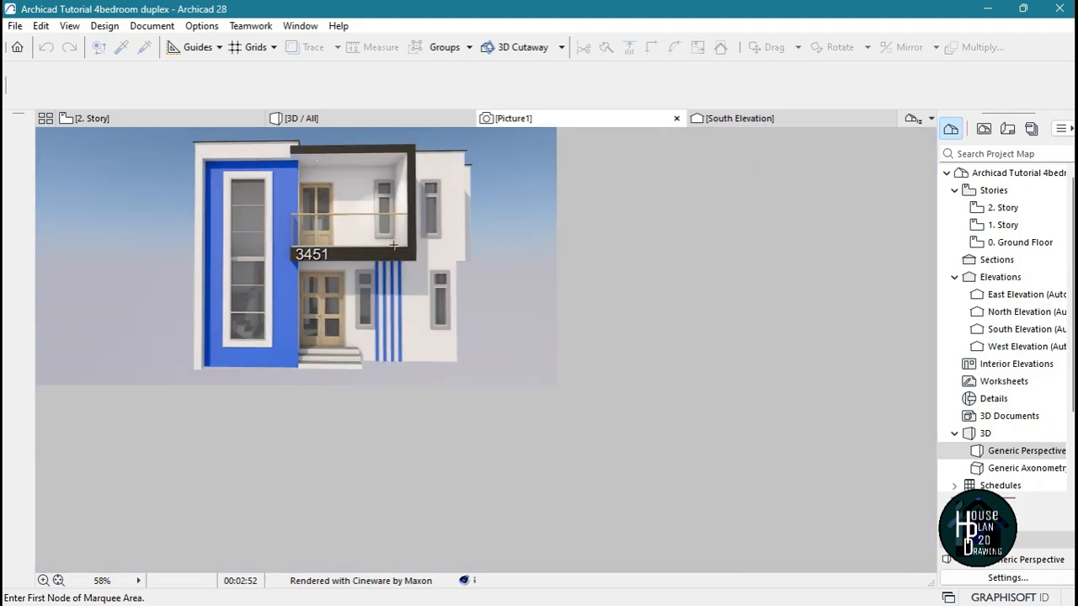
pyautogui.scroll(2, 277, 195)
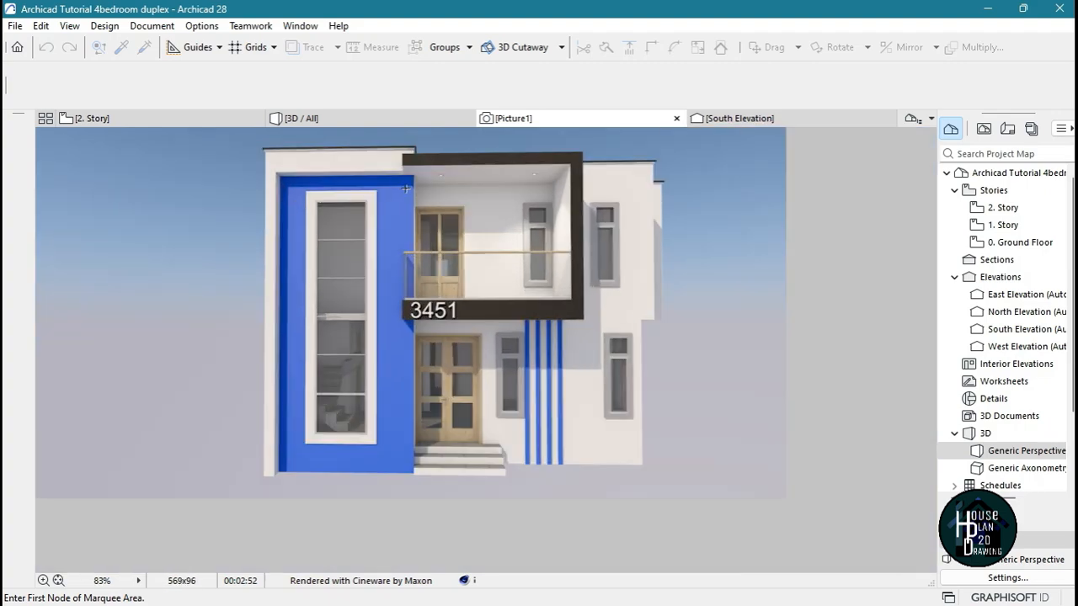
# Select all doors in the 3D model and enable Uniform Door Surfaces in their hinged door model attributes
pyautogui.click(333, 116)
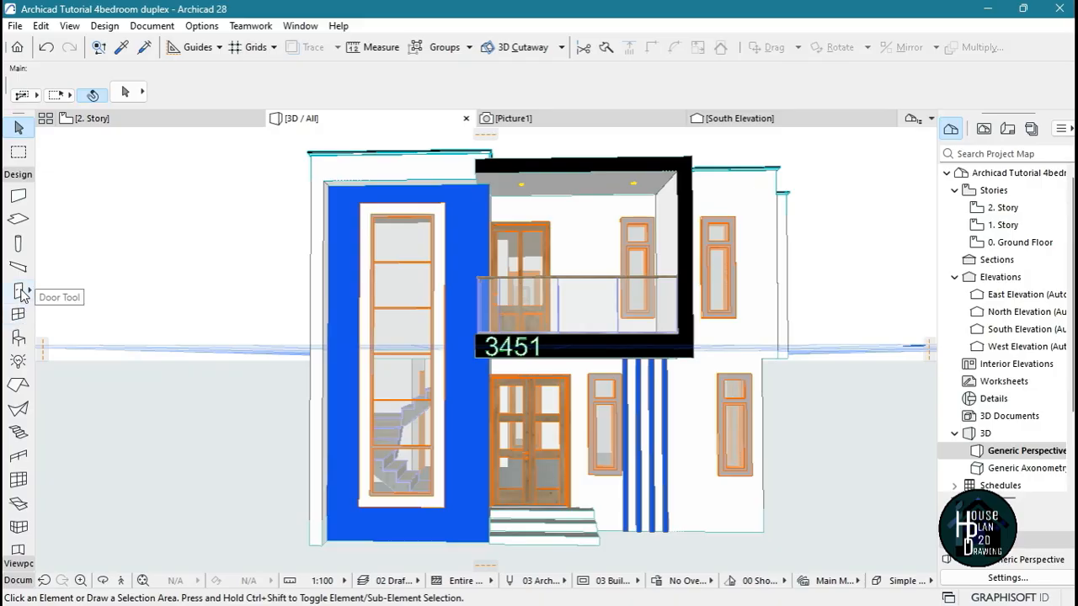
pyautogui.click(20, 290)
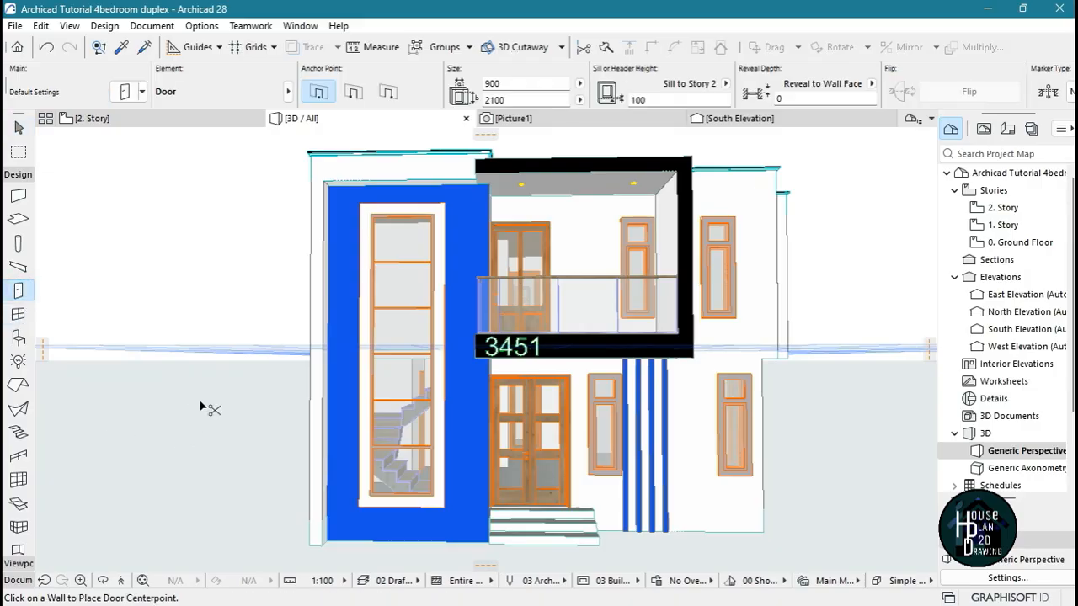
pyautogui.hotkey('ctrl', 'a')
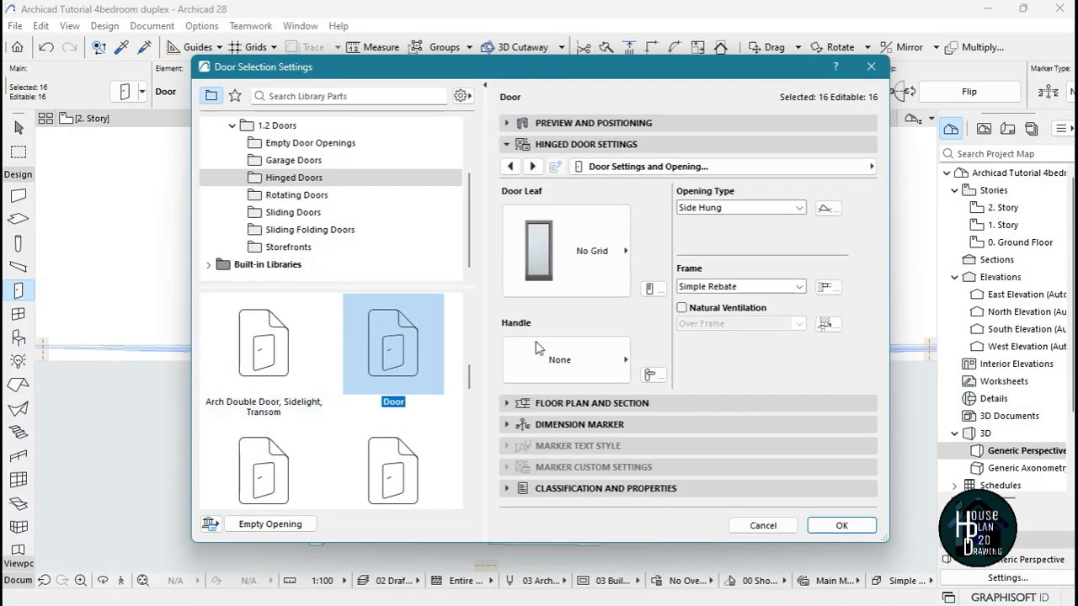
pyautogui.click(715, 169)
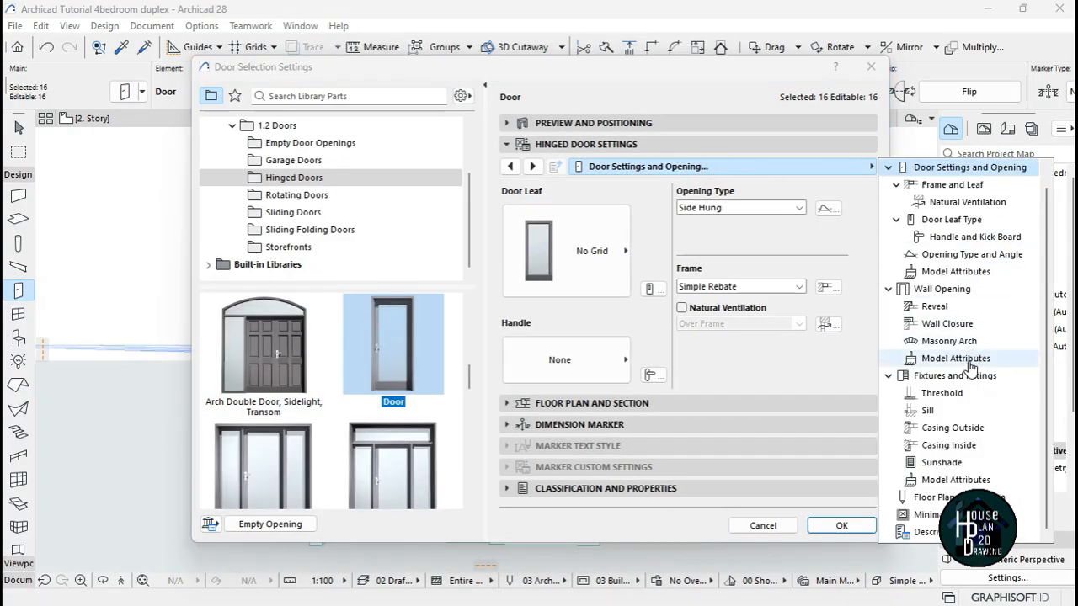
pyautogui.click(968, 271)
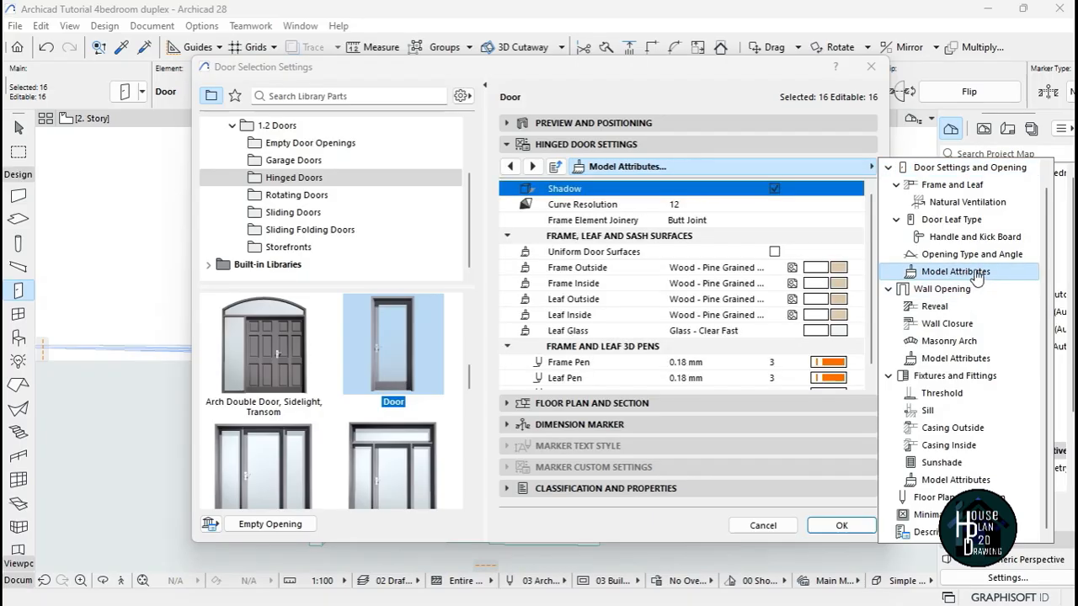
pyautogui.click(774, 252)
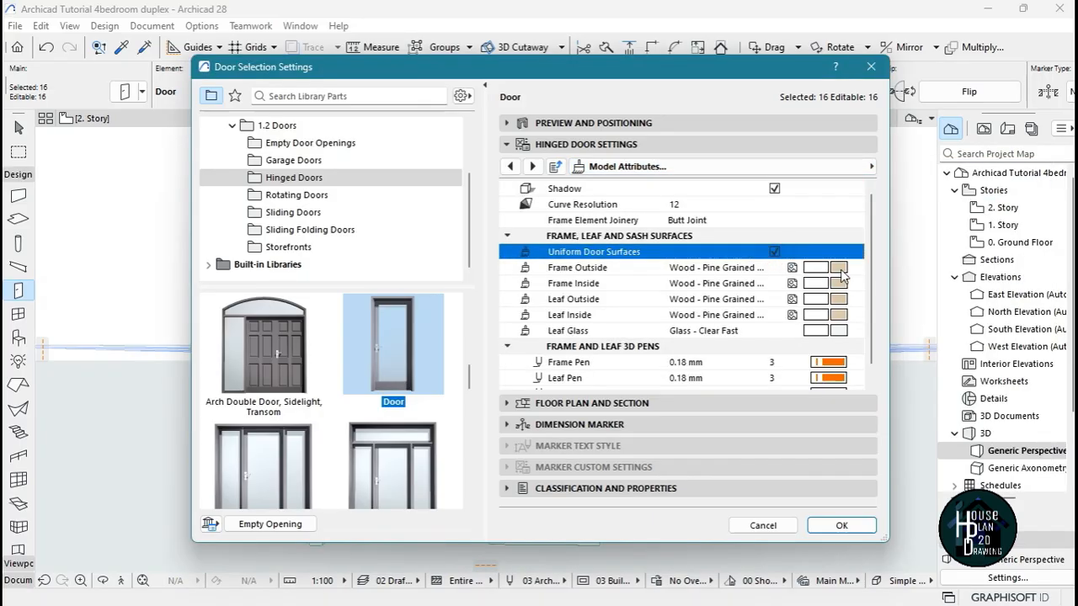
# Set the selected doors' frame and leaf surfaces to Metal - Iron, apply the settings and clear the selection
pyautogui.click(839, 268)
pyautogui.write('metal')
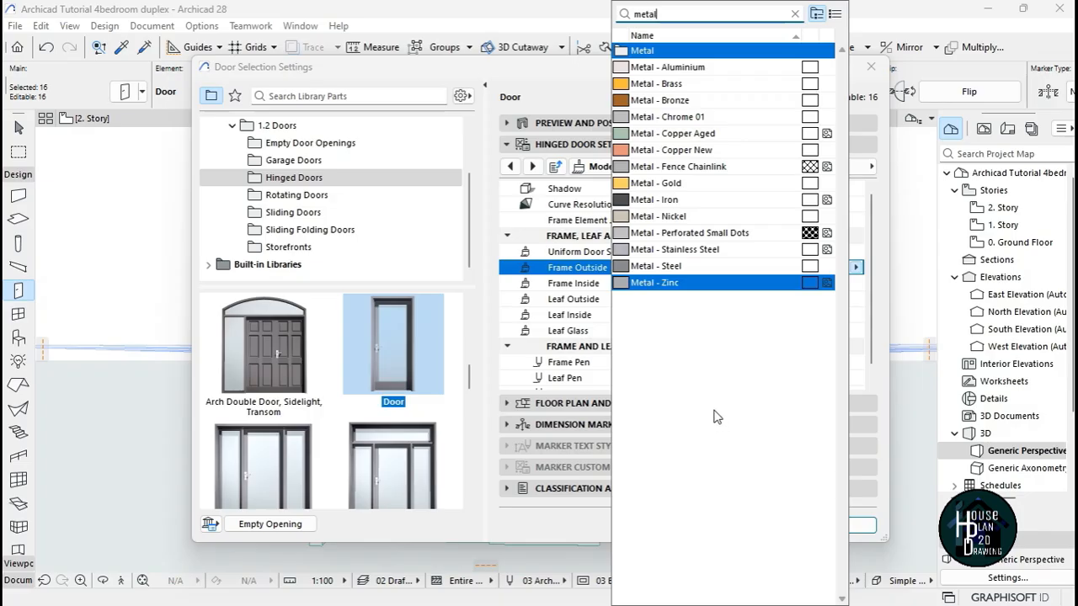
pyautogui.click(682, 202)
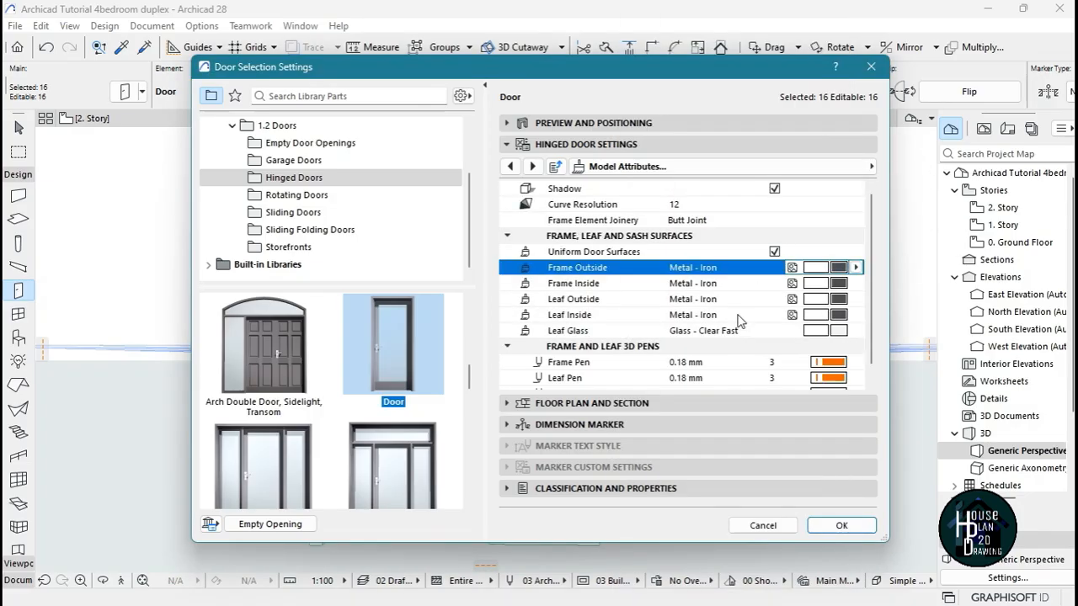
pyautogui.click(842, 525)
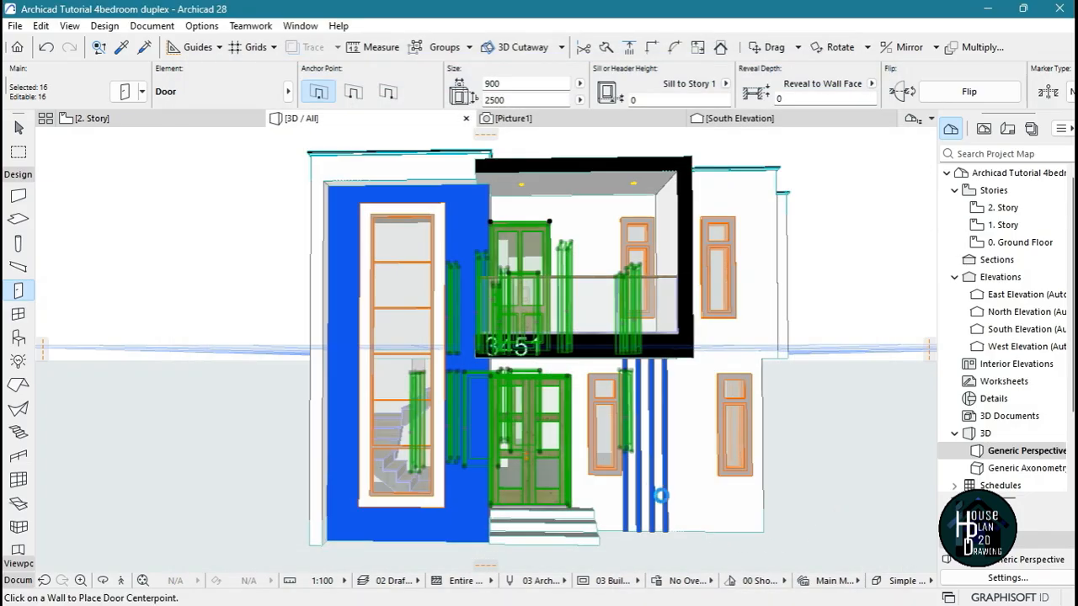
pyautogui.press('Escape')
pyautogui.press('Escape')
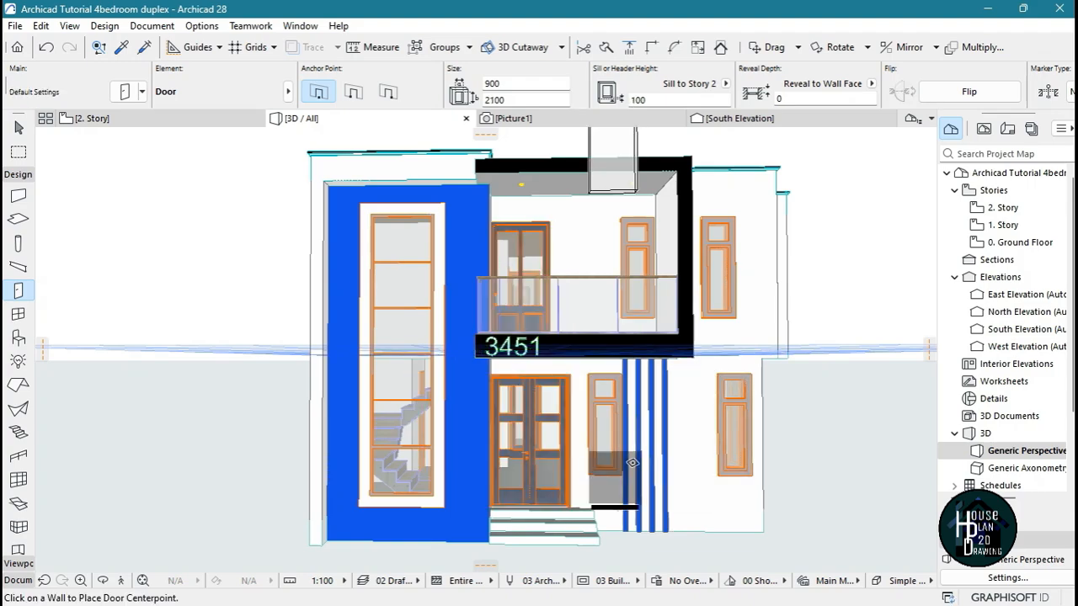
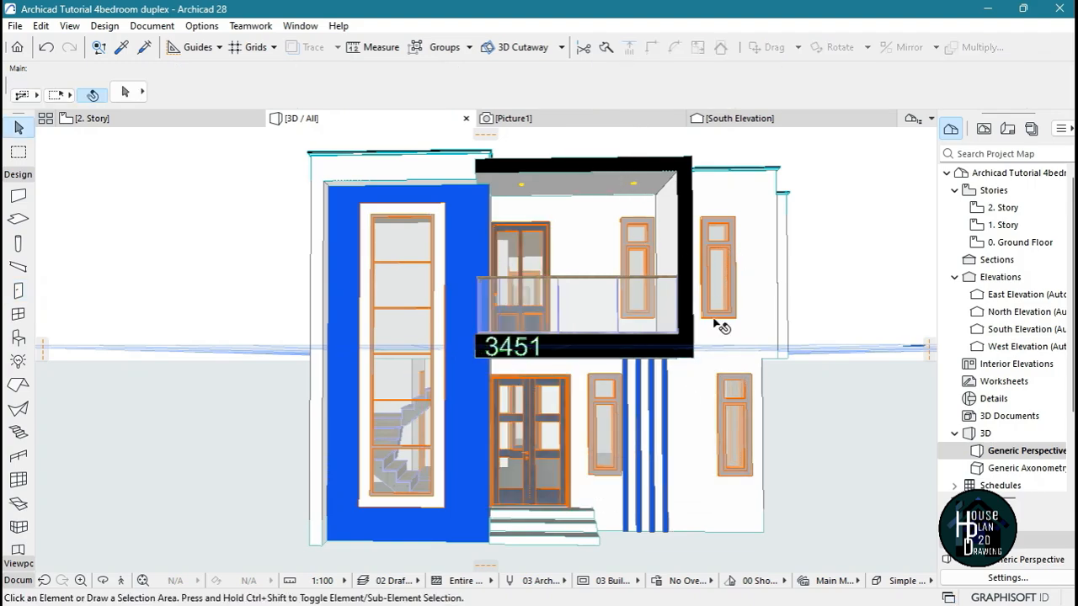
# Select all windows in the 3D model, set their frame, sash and grid surfaces to Paint - Titanium White and clear the selection
pyautogui.click(18, 314)
pyautogui.hotkey('ctrl', 'a')
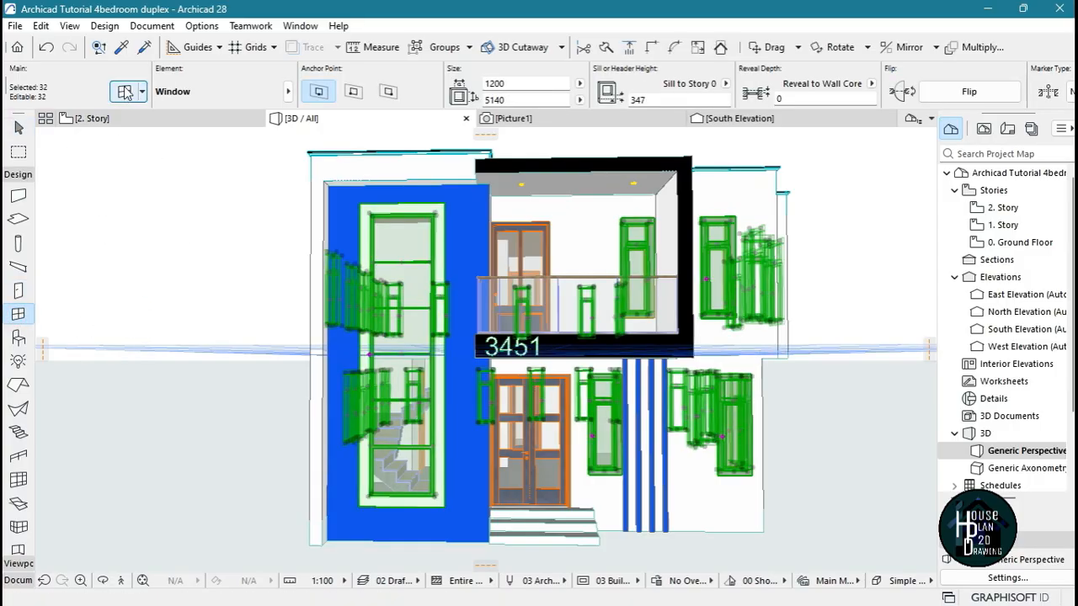
pyautogui.hotkey('ctrl', 't')
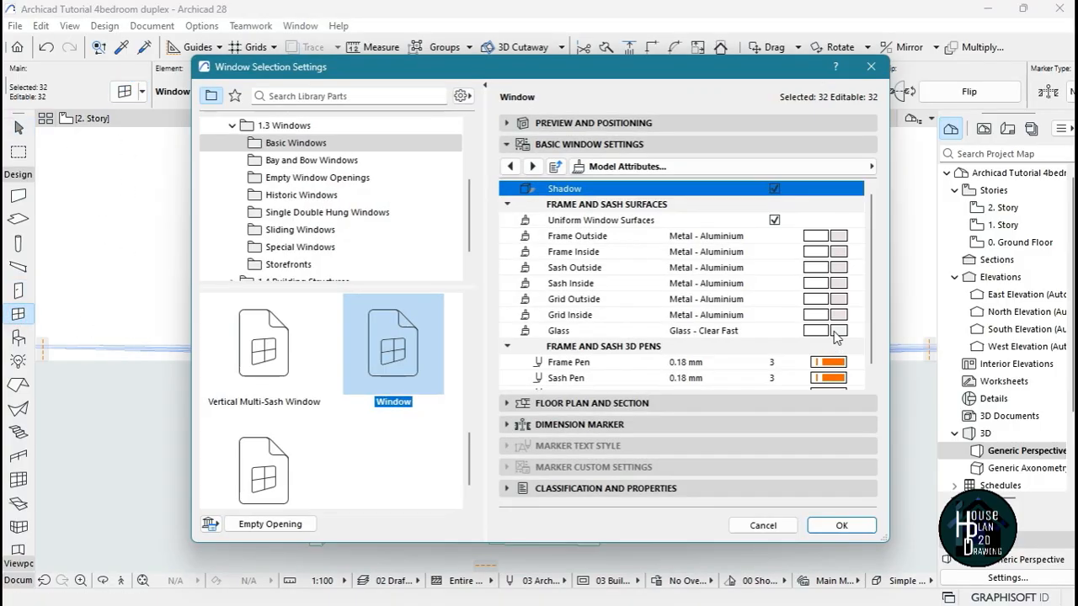
pyautogui.click(839, 245)
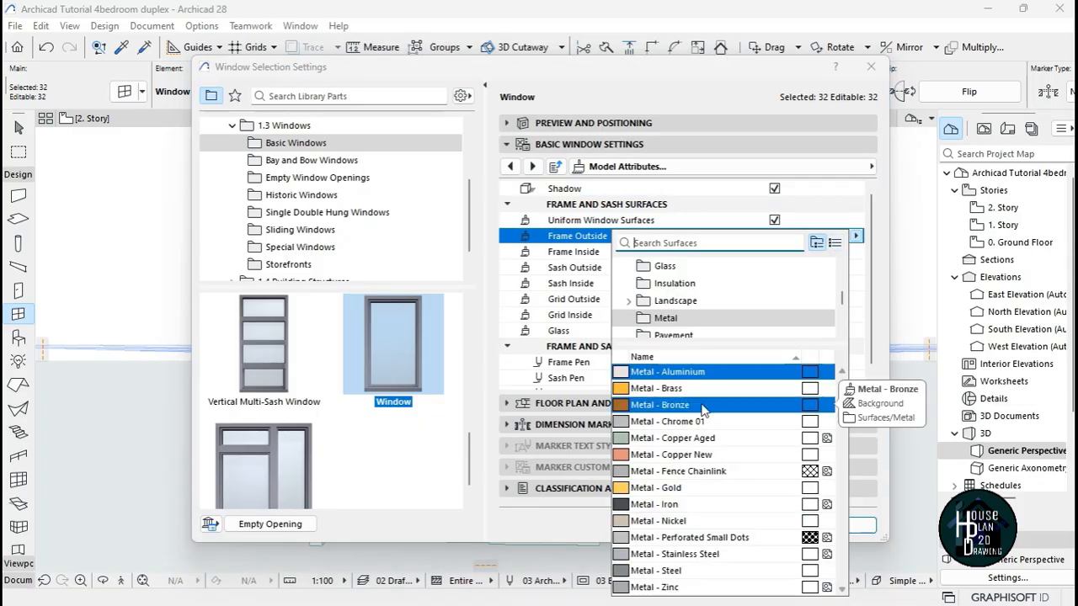
pyautogui.write('tit')
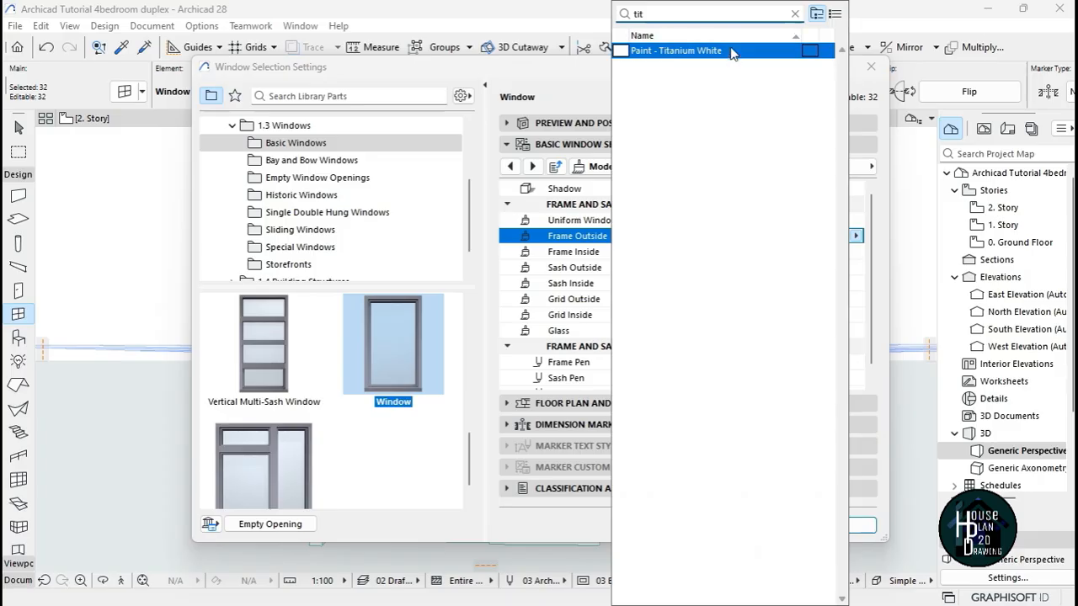
pyautogui.click(730, 51)
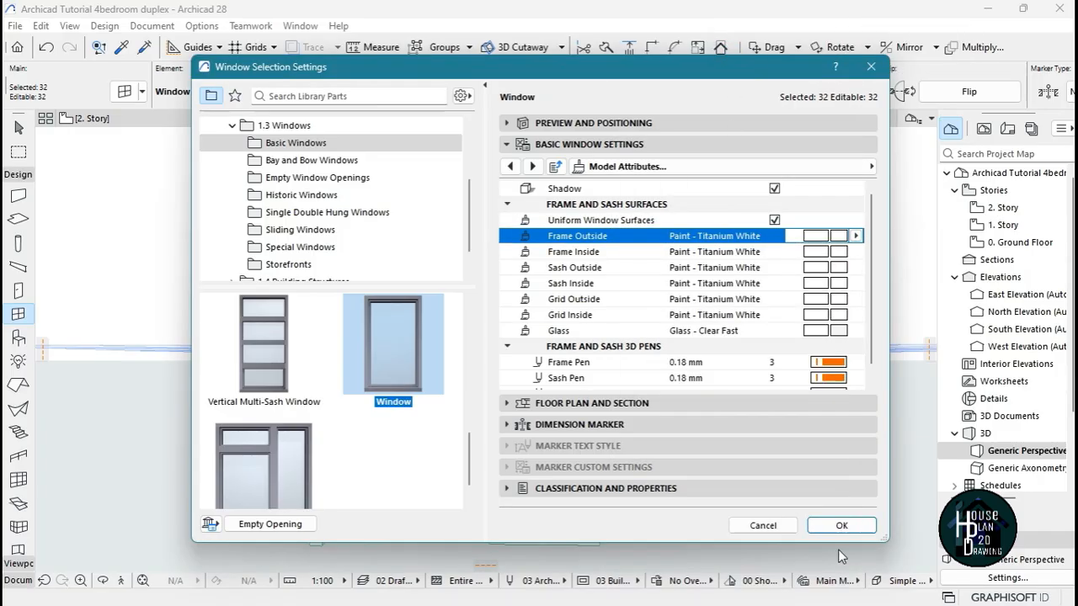
pyautogui.click(837, 524)
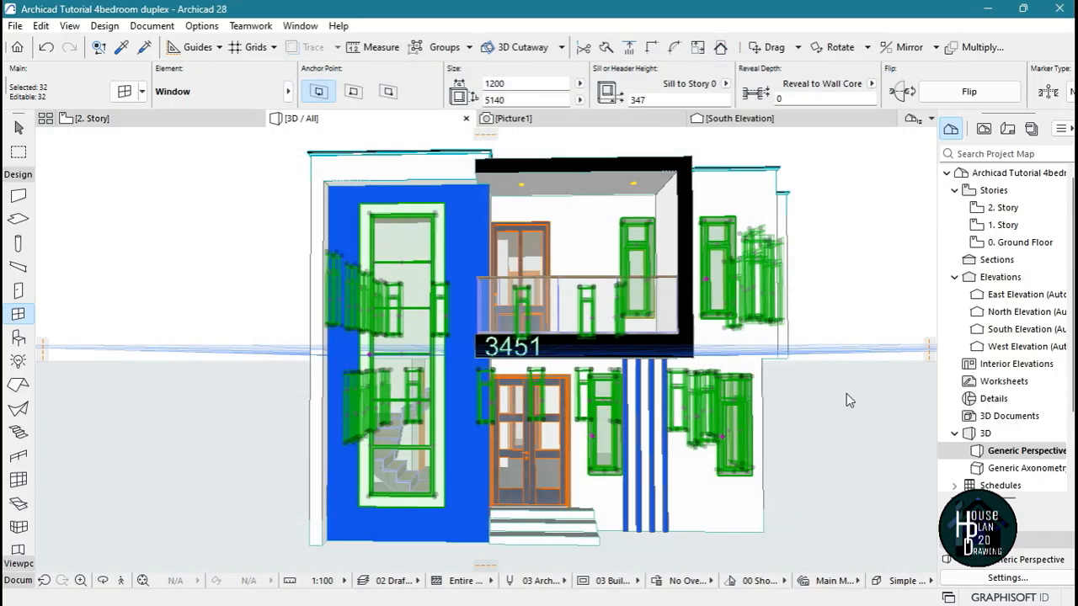
pyautogui.press('Escape')
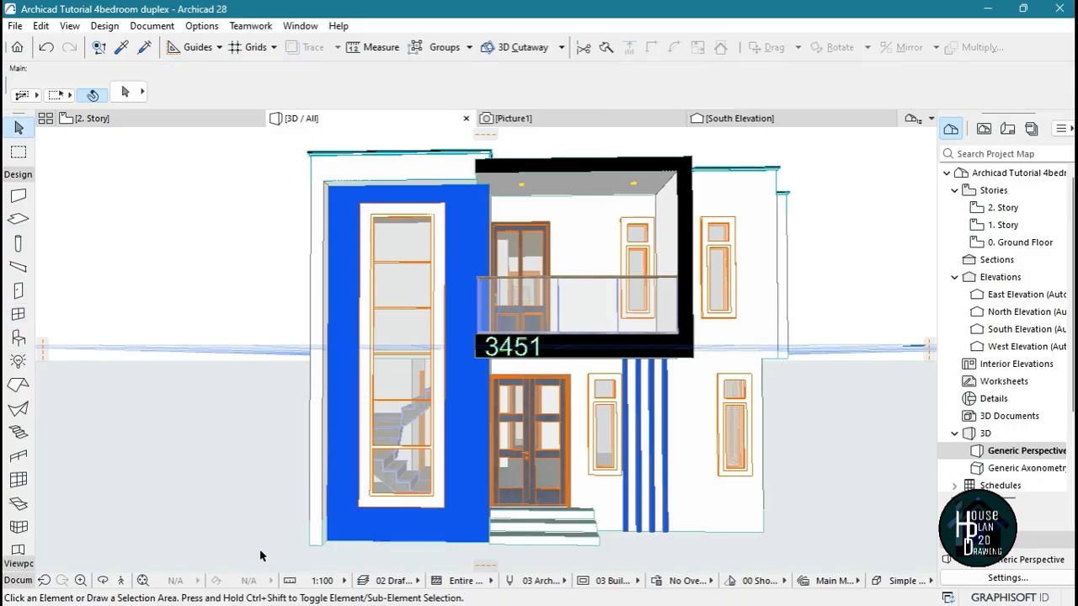
# Explore the house in 3D from all sides, checking the windows on the front, side and rear walls
pyautogui.click(120, 580)
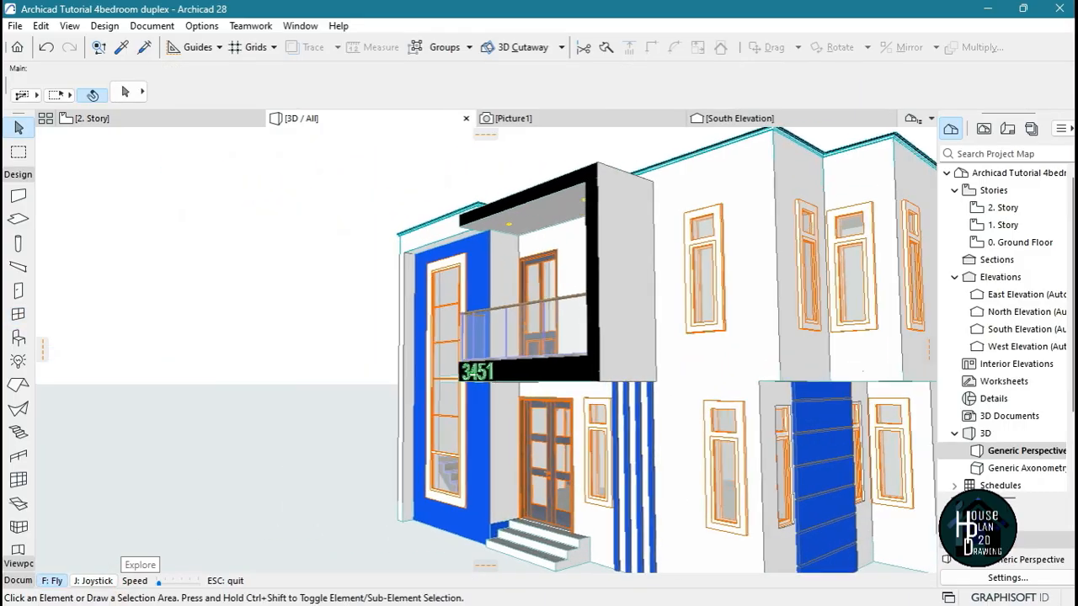
pyautogui.press('Right')
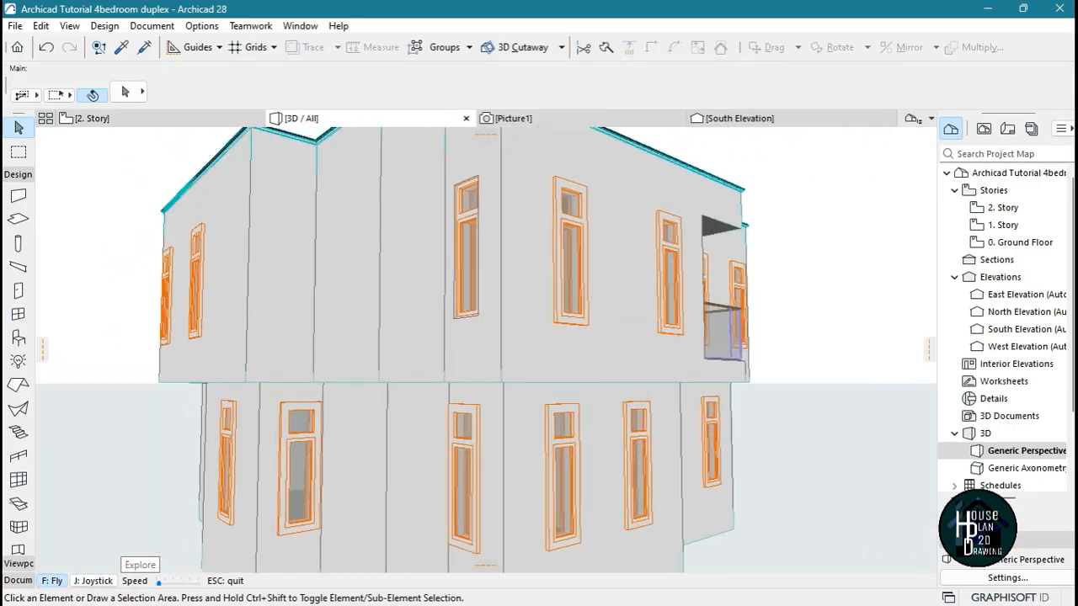
pyautogui.press('Left')
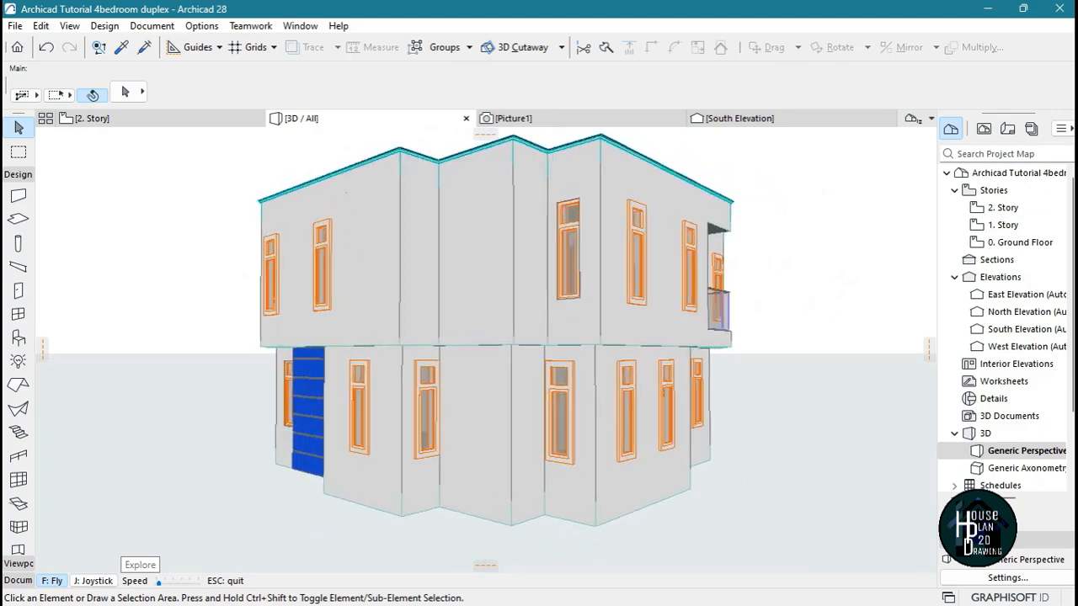
pyautogui.press('Left')
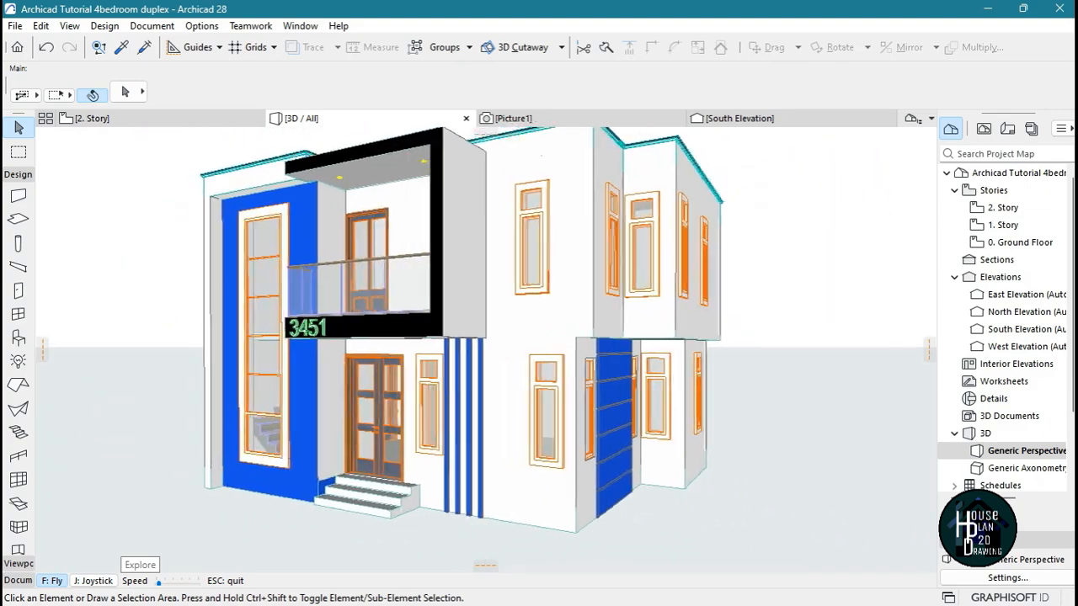
pyautogui.press('Escape')
# On the 1. Story plan, change the small room's window in the west wall to a 2-Sash Sliding Window 600 wide
pyautogui.click(67, 122)
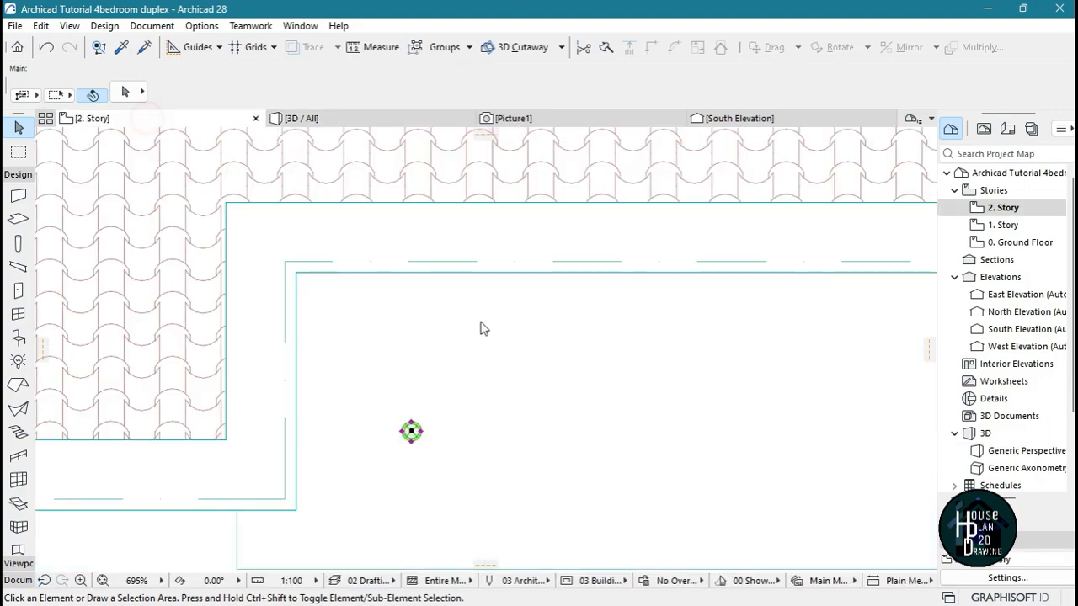
pyautogui.click(970, 226)
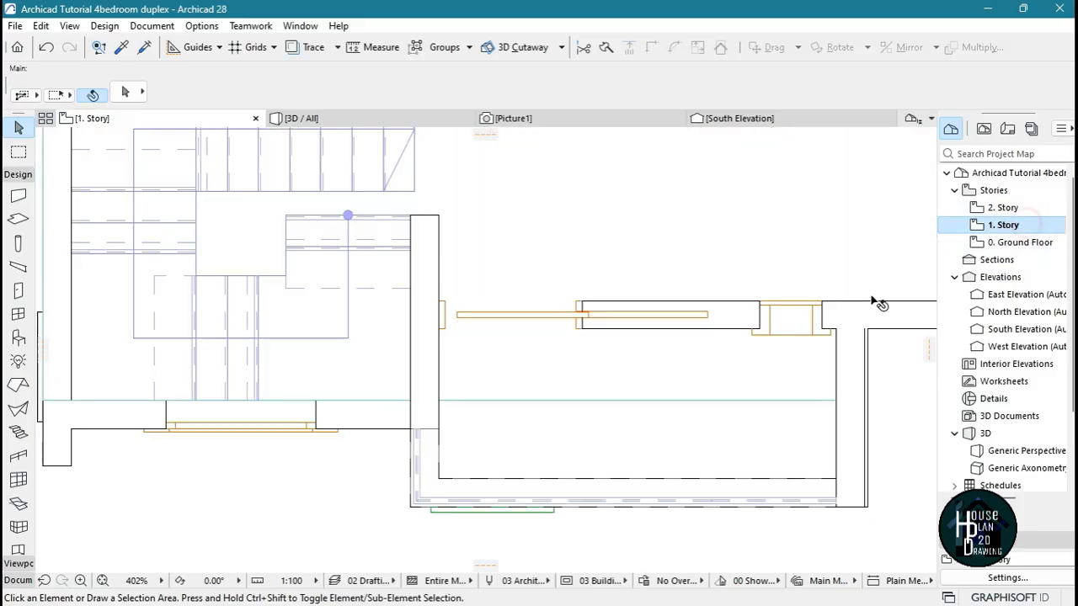
pyautogui.scroll(-5, 526, 363)
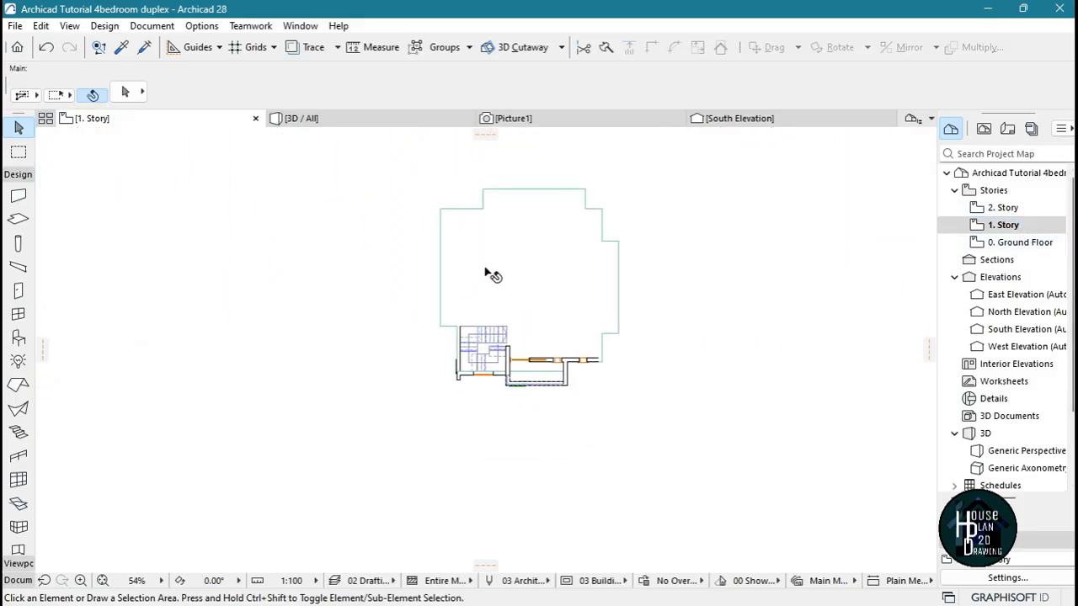
pyautogui.scroll(4, 481, 271)
pyautogui.scroll(3, 421, 320)
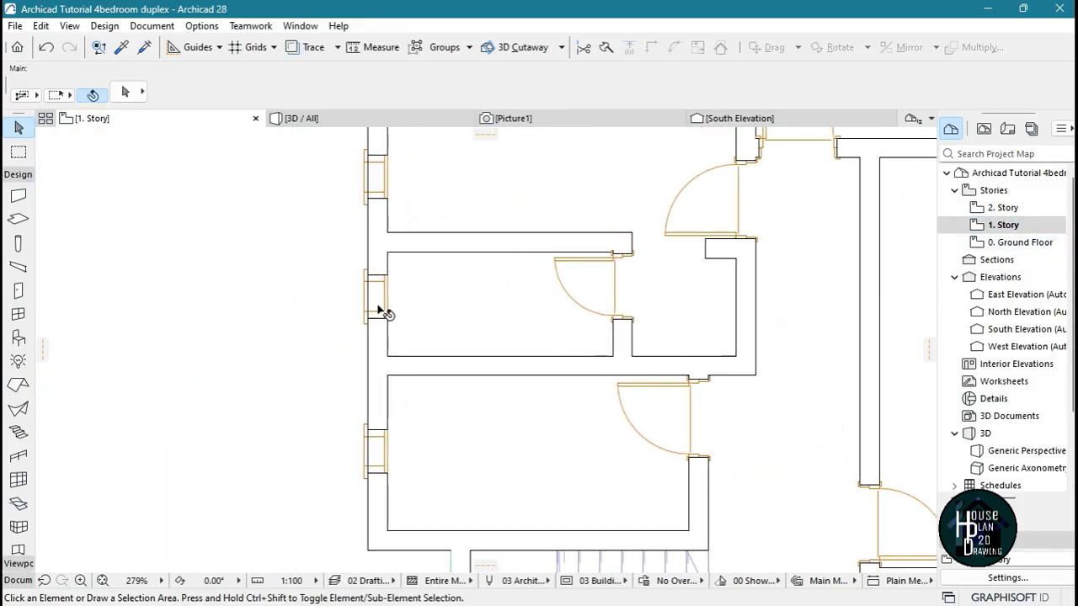
pyautogui.scroll(3, 376, 313)
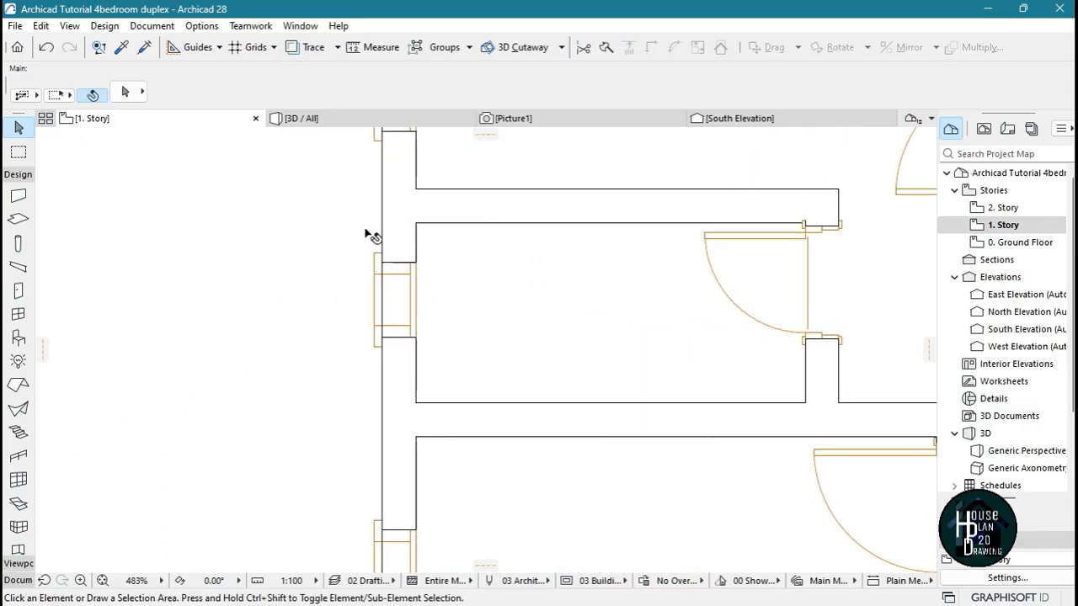
pyautogui.click(402, 304)
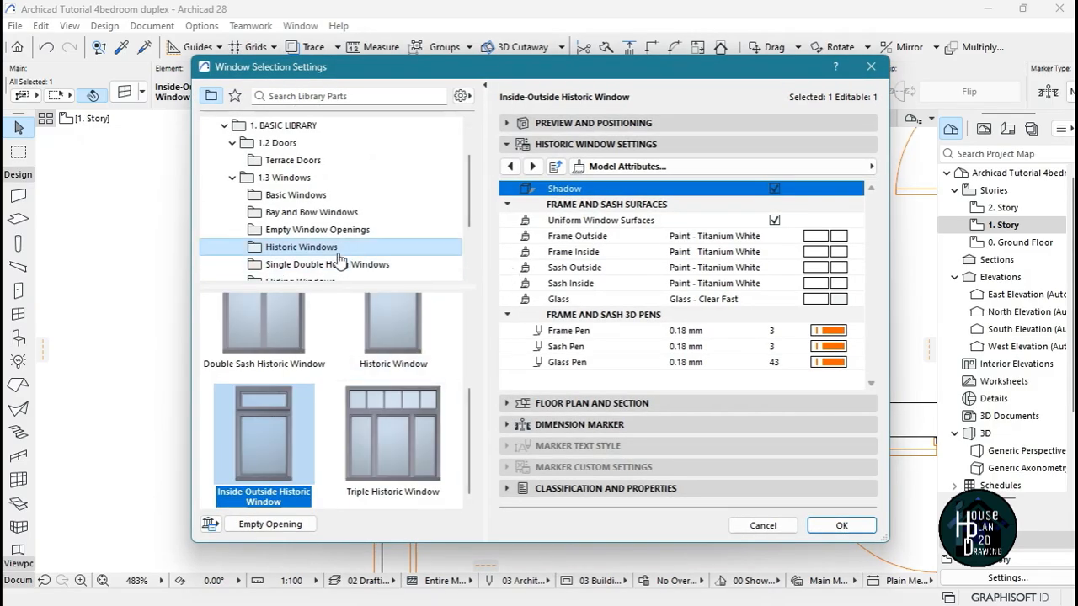
pyautogui.scroll(-1, 333, 227)
pyautogui.click(343, 234)
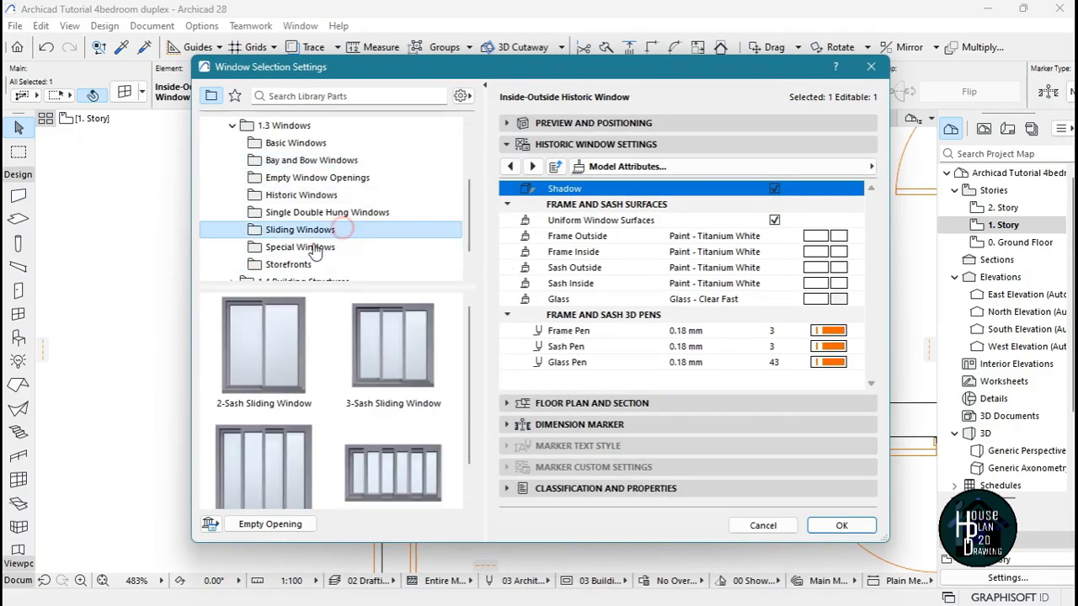
pyautogui.click(254, 366)
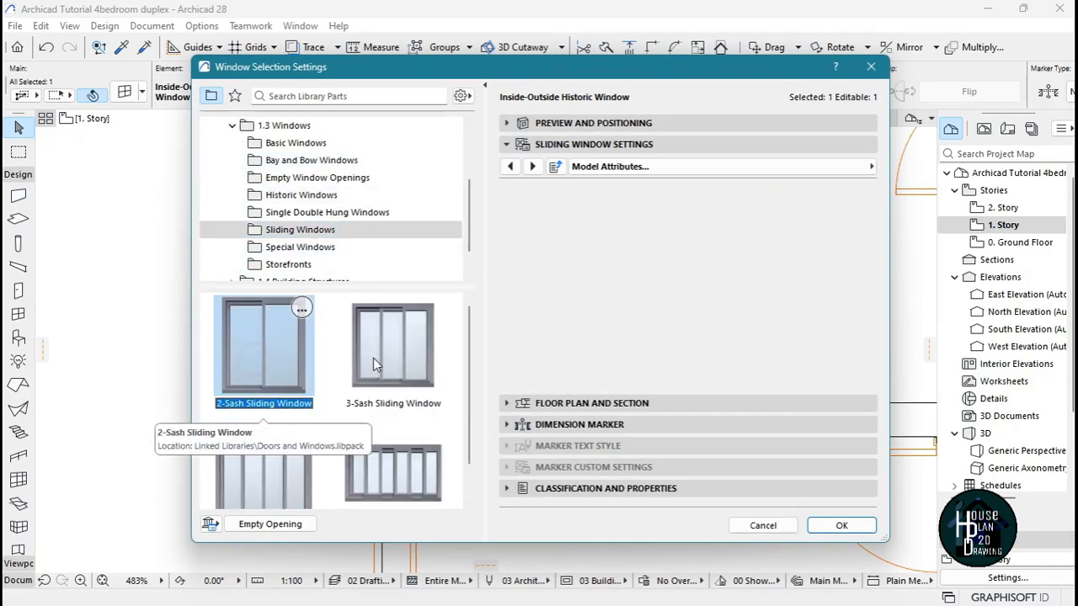
pyautogui.click(739, 130)
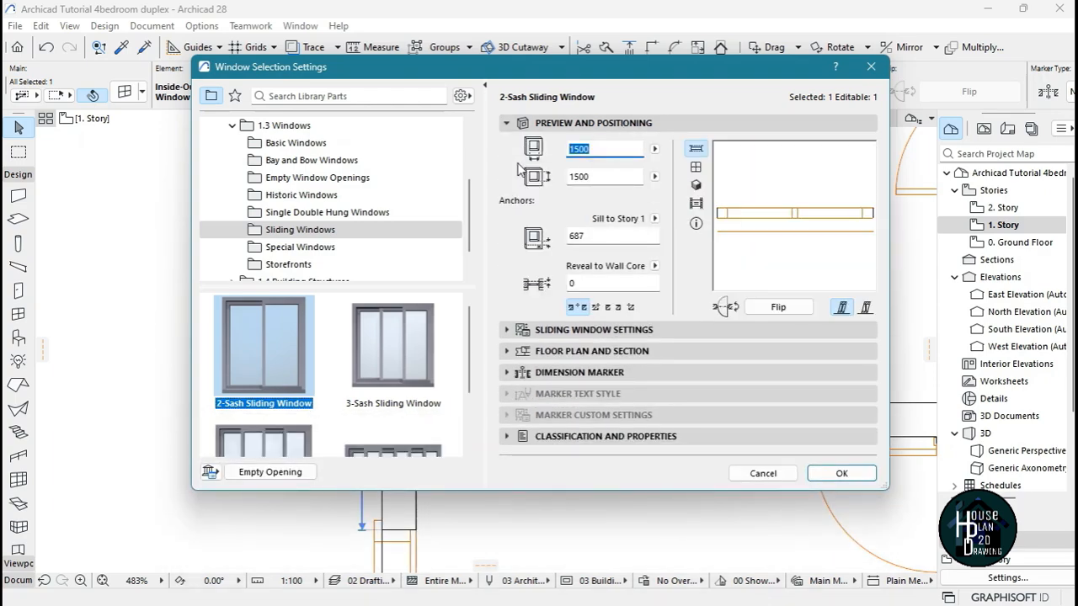
pyautogui.click(841, 473)
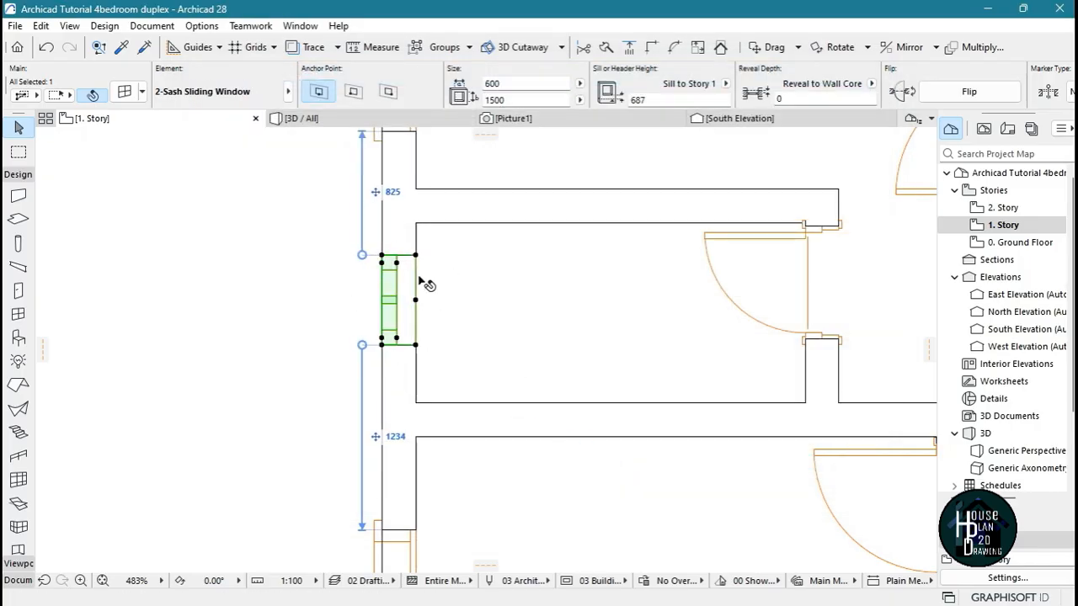
# In the 3D model, stretch the upper-floor sliding window upward so its head aligns with the top of the neighbouring window
pyautogui.scroll(-8, 399, 237)
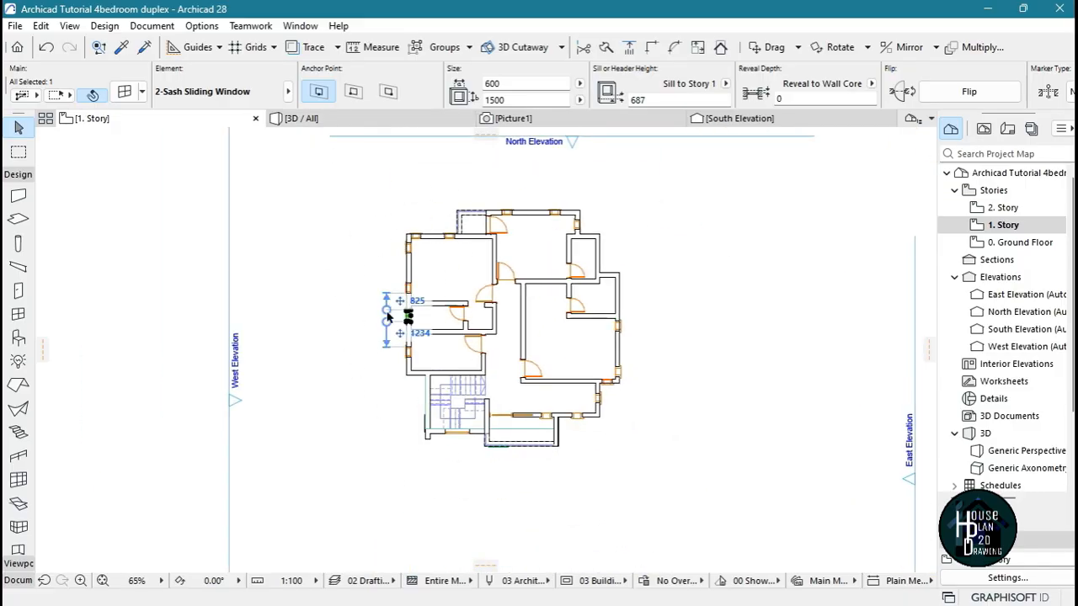
pyautogui.click(299, 118)
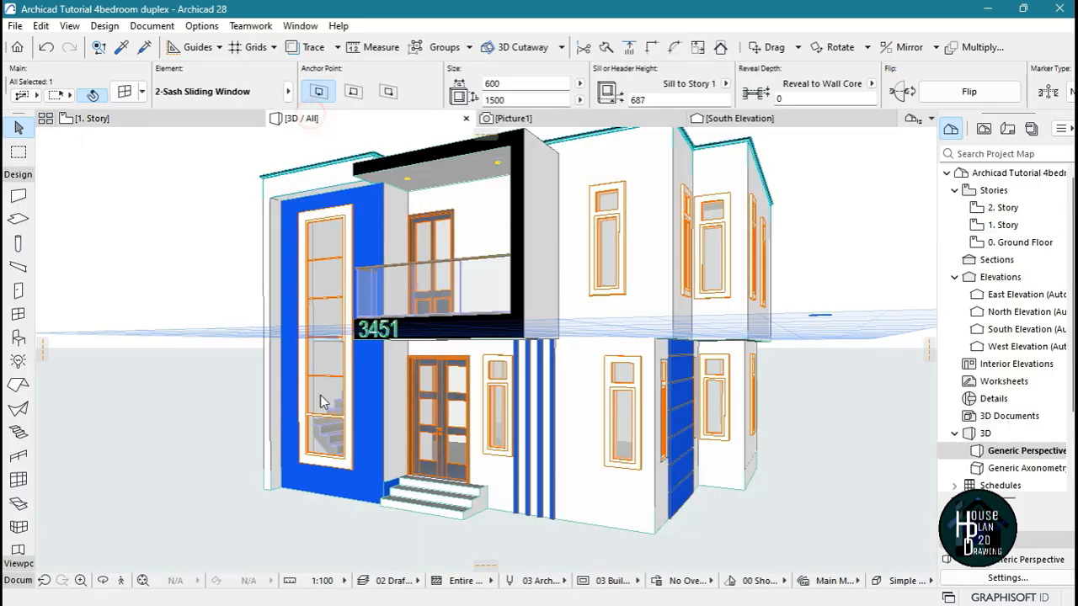
pyautogui.click(120, 580)
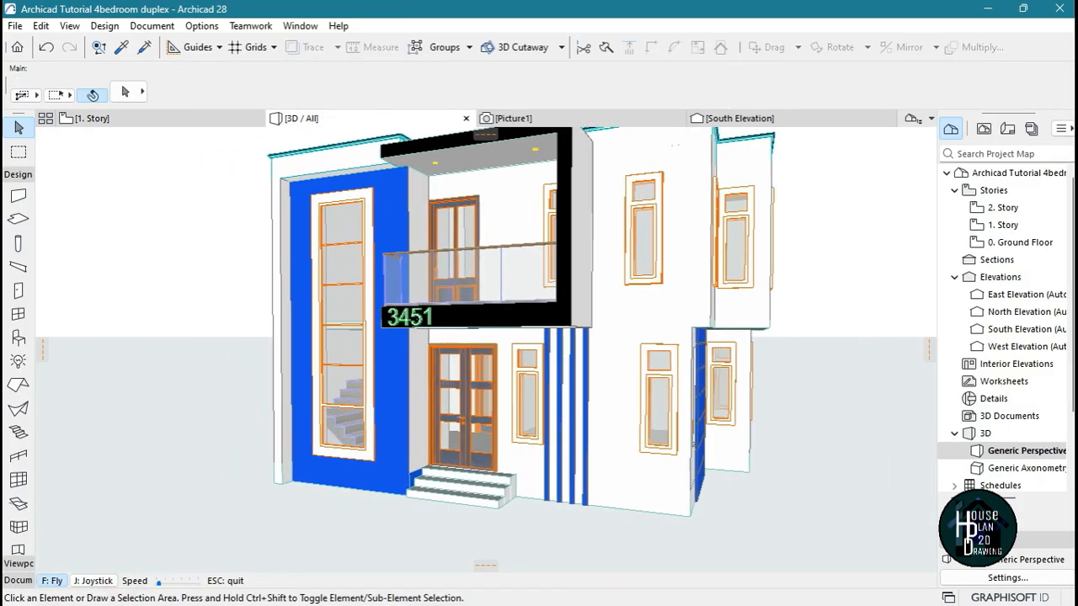
pyautogui.press('Left')
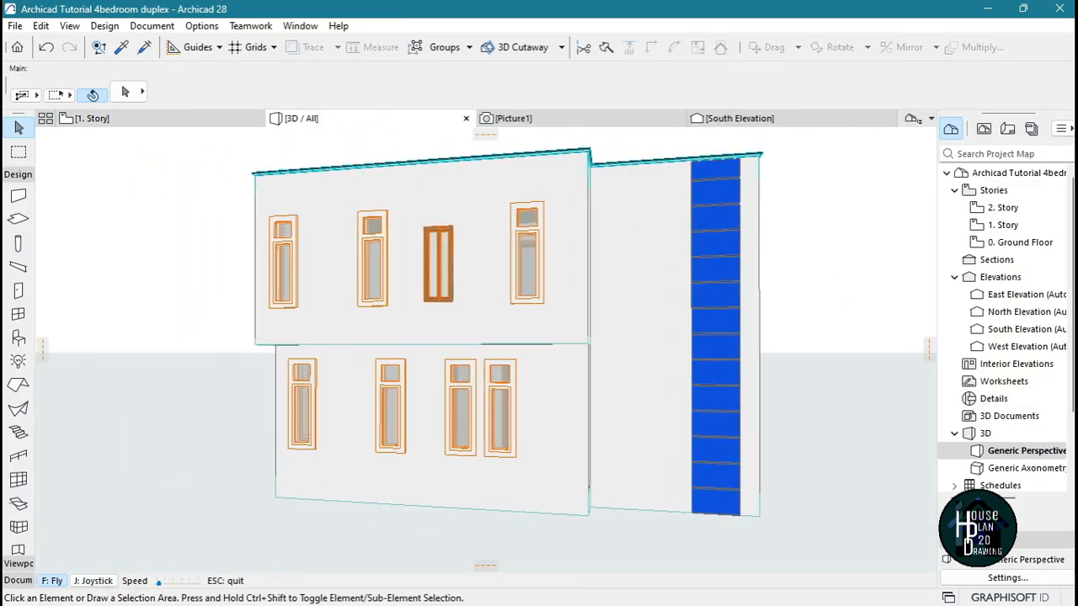
pyautogui.press('Up')
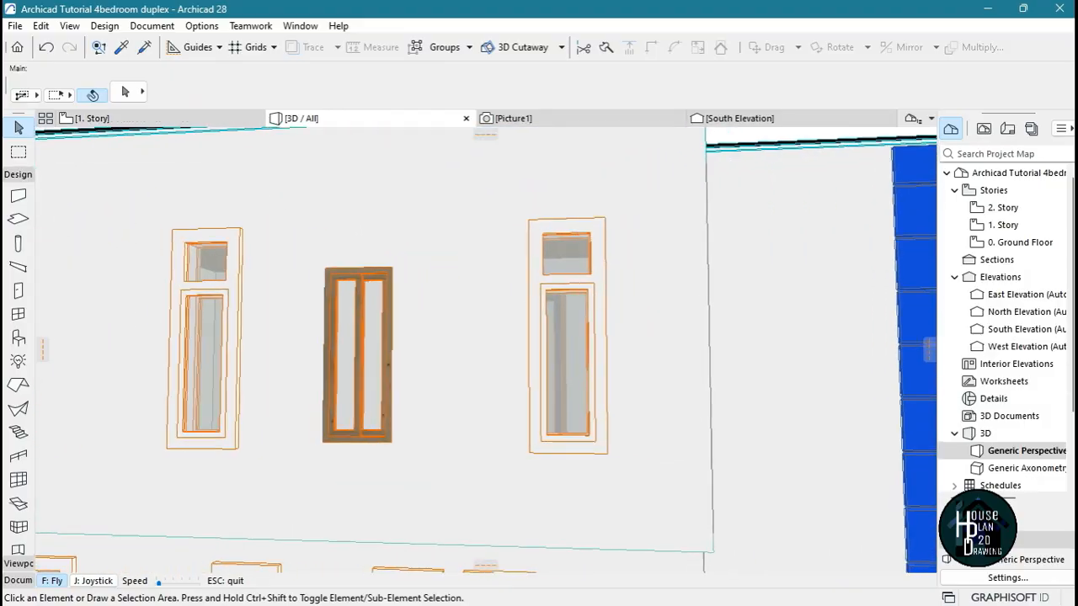
pyautogui.press('Escape')
pyautogui.click(388, 293)
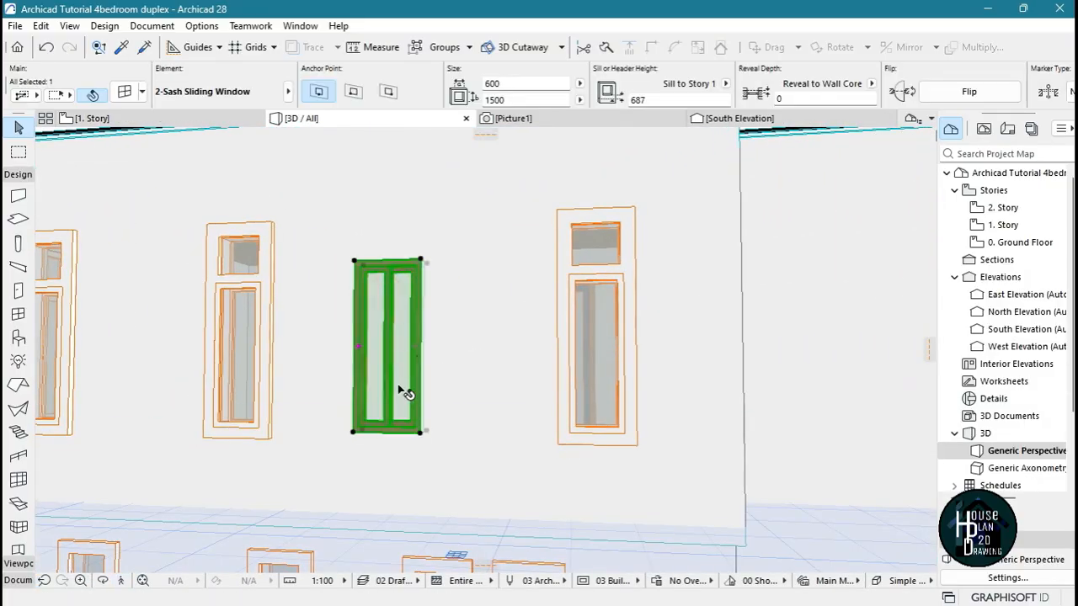
pyautogui.click(353, 261)
pyautogui.click(414, 359)
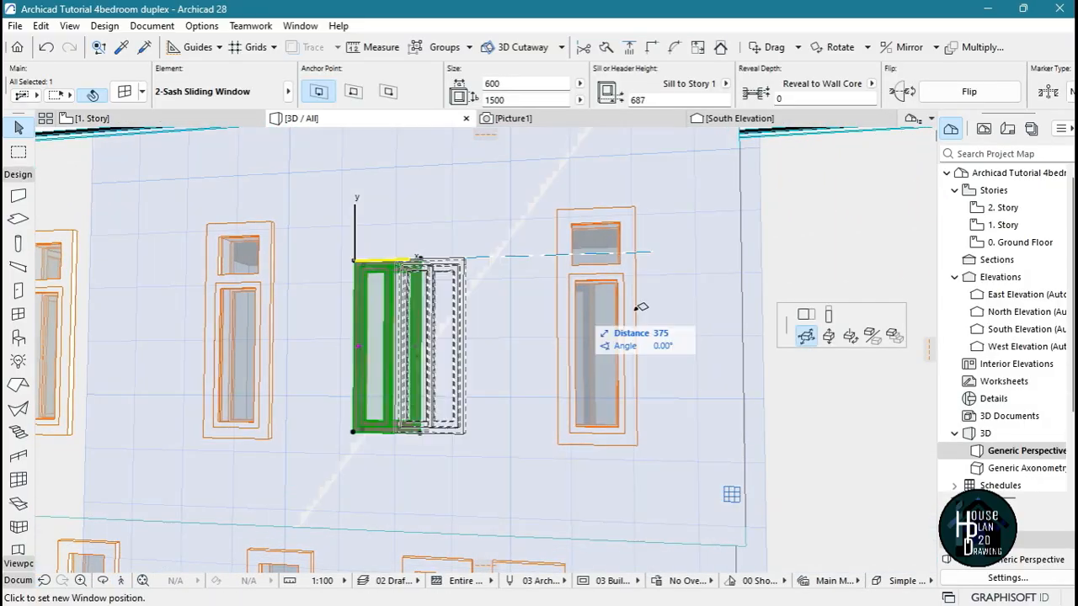
pyautogui.click(828, 317)
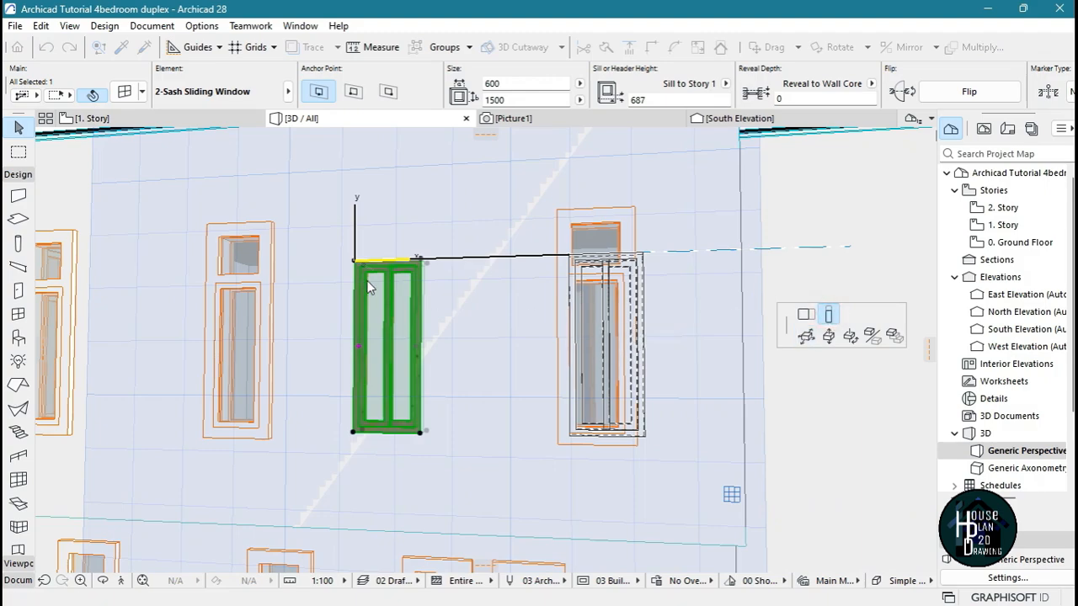
pyautogui.click(279, 220)
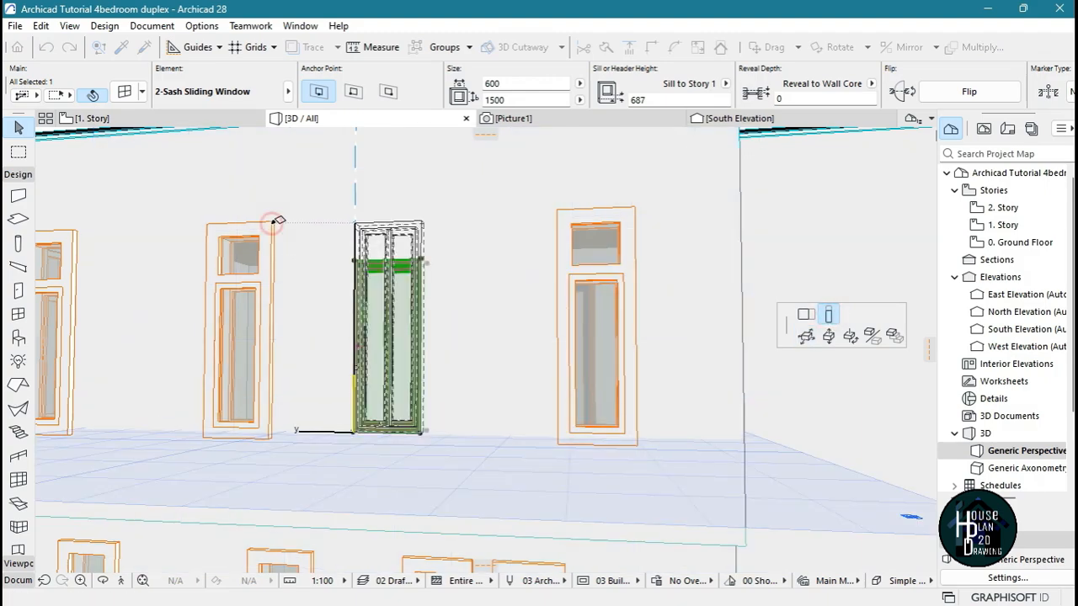
# Raise the sliding window's lower edge to give it a height of 700, then clear the selection
pyautogui.click(421, 433)
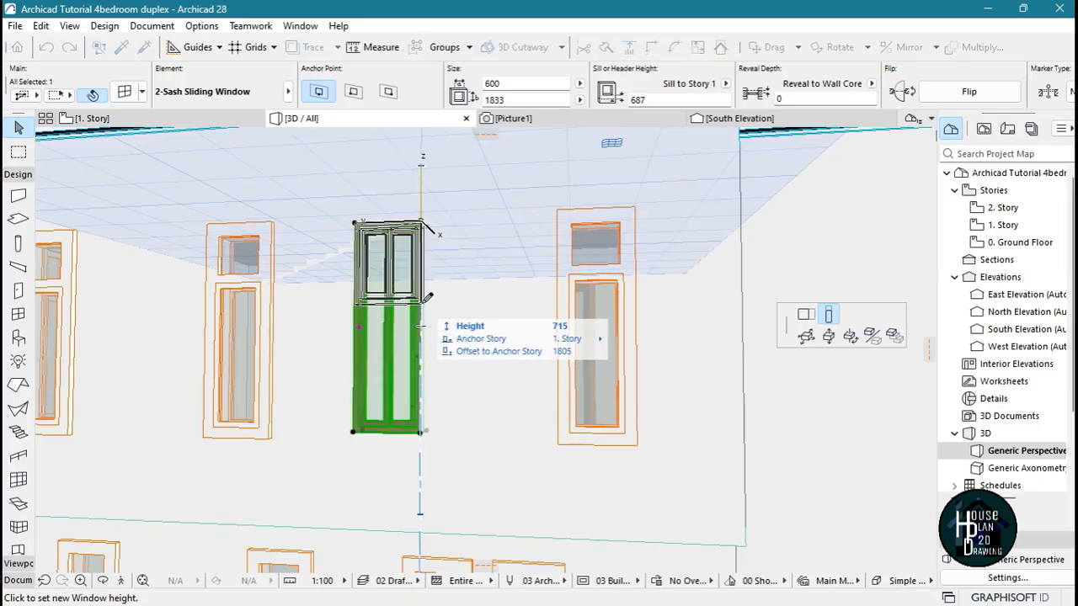
pyautogui.write('700')
pyautogui.press('Return')
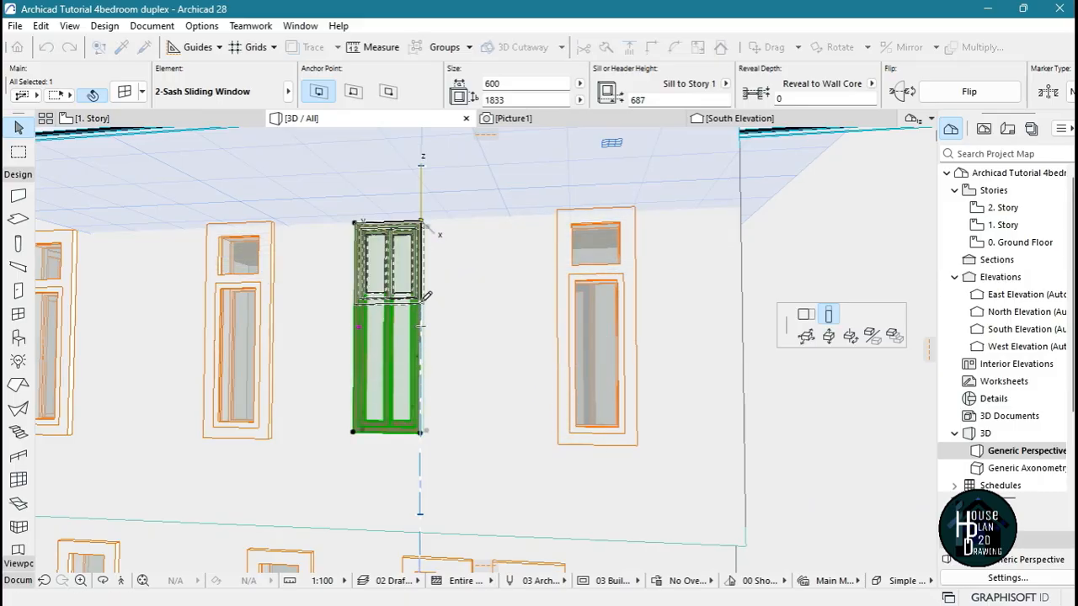
pyautogui.press('Escape')
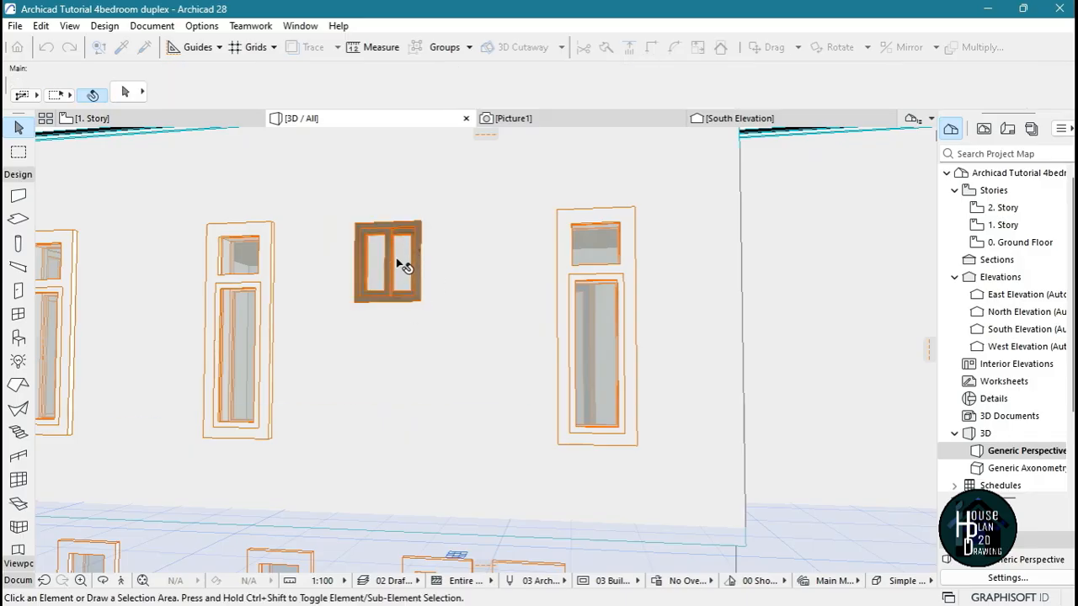
# Open the small upper-floor sliding window's settings and enable its outside casing
pyautogui.click(398, 261)
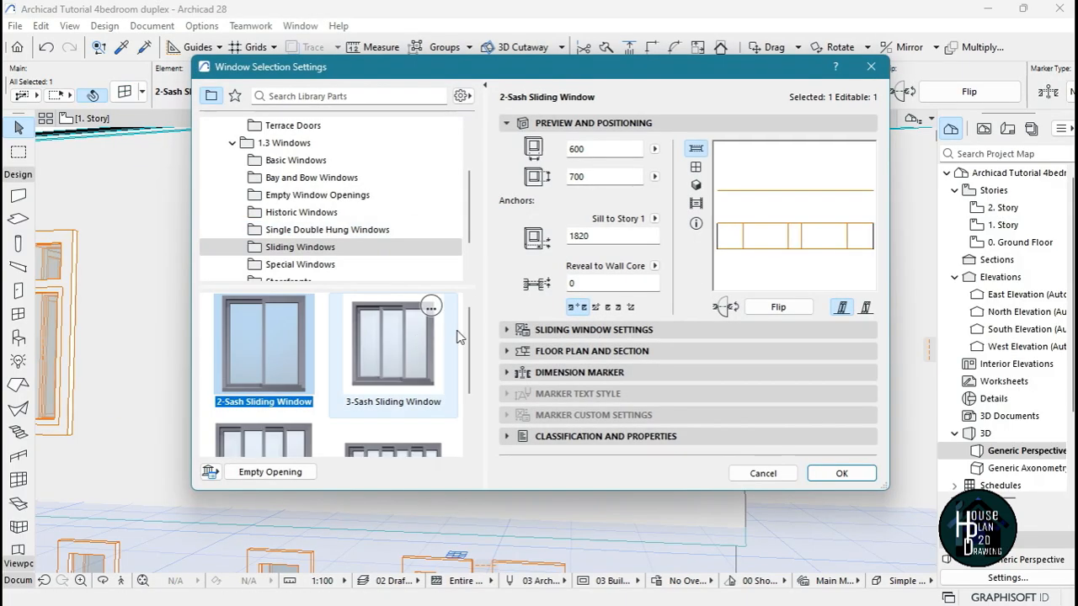
pyautogui.click(649, 330)
pyautogui.click(806, 167)
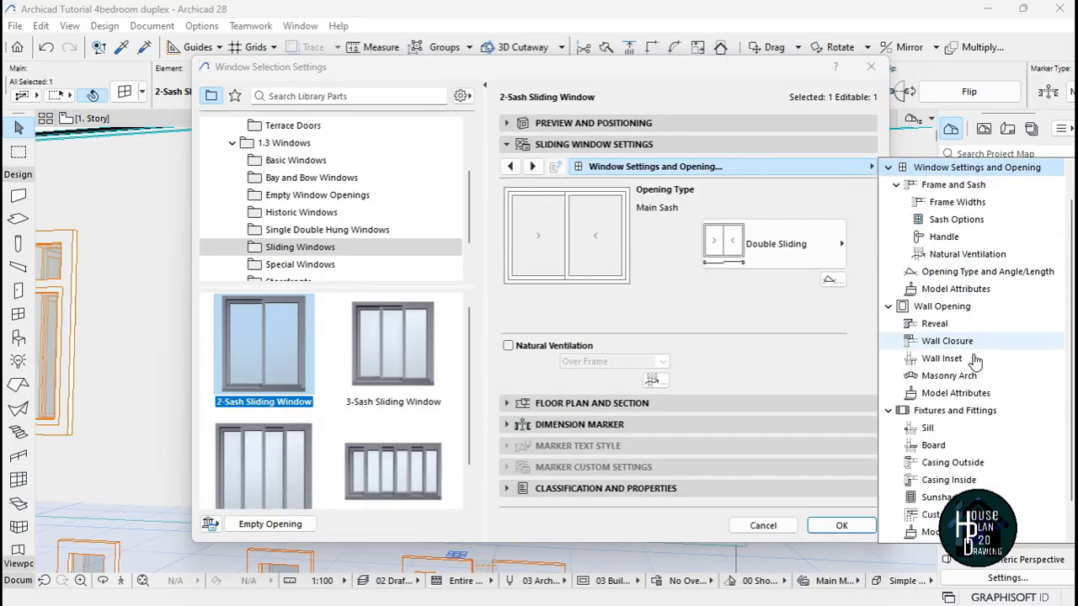
pyautogui.click(952, 462)
pyautogui.click(505, 191)
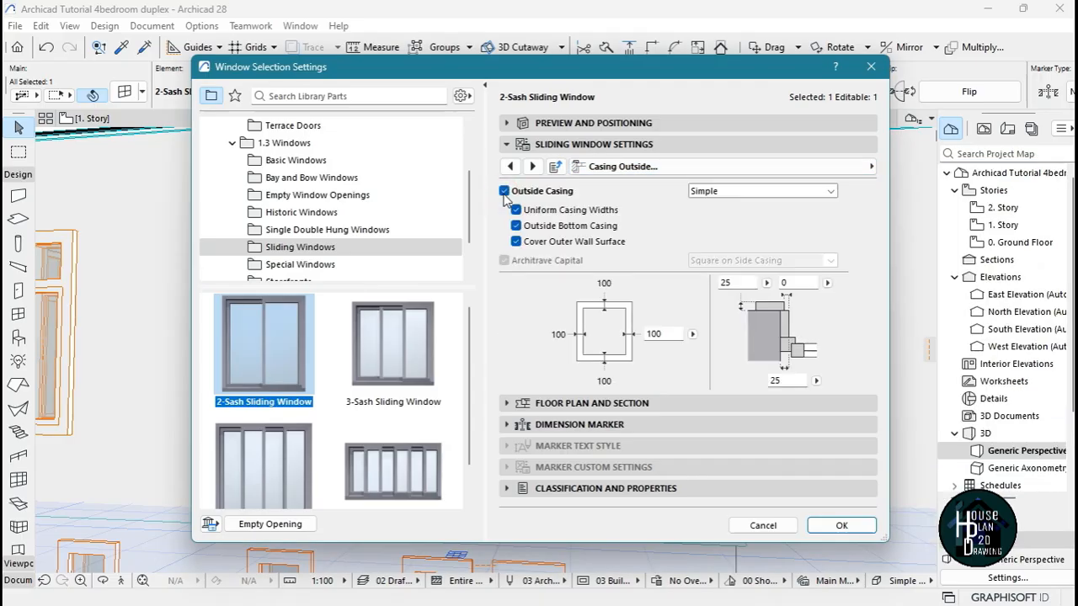
# Set the sliding window's outside casing surface to Paint - Titanium White, apply the settings and clear the selection
pyautogui.click(872, 166)
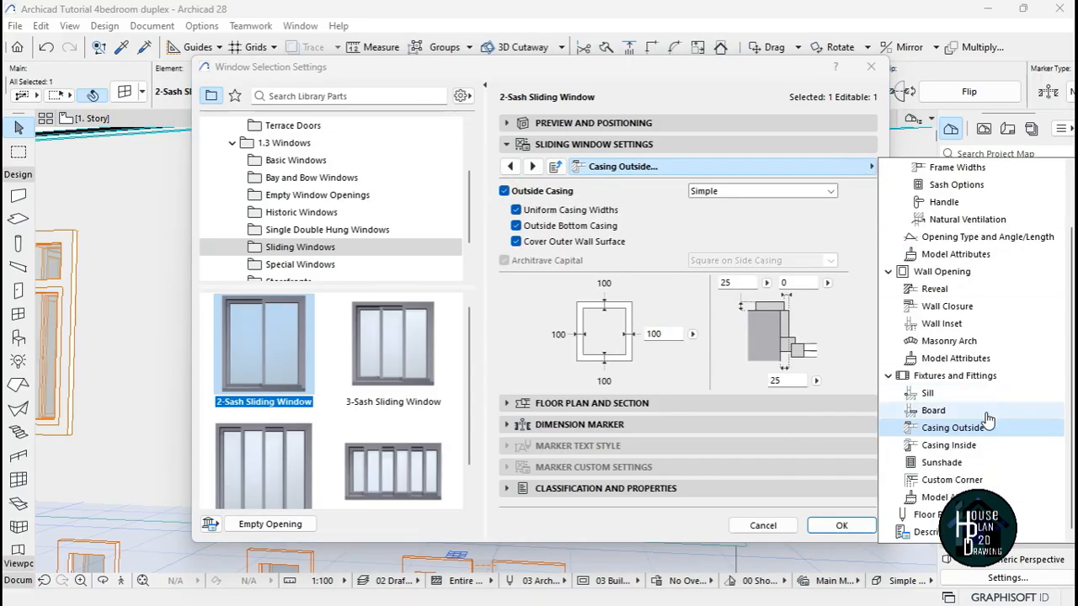
pyautogui.click(939, 497)
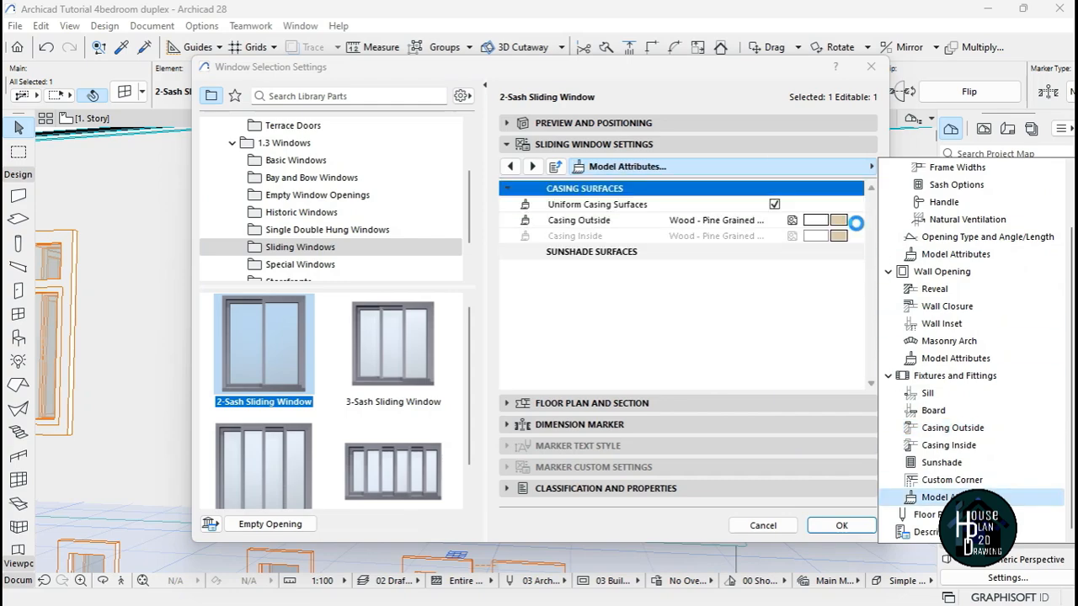
pyautogui.click(836, 220)
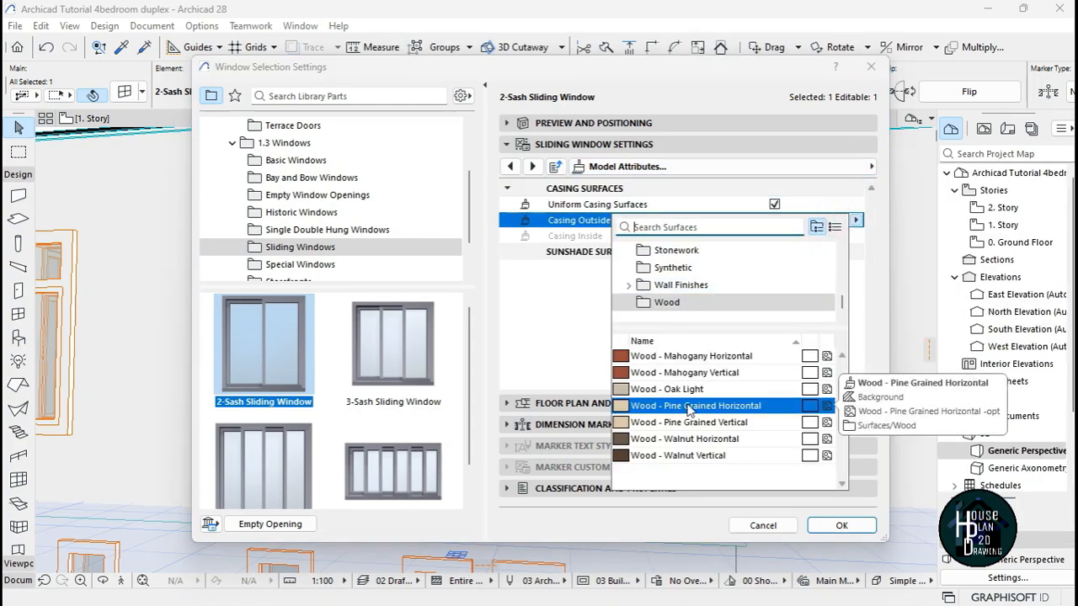
pyautogui.write('tit')
pyautogui.click(716, 51)
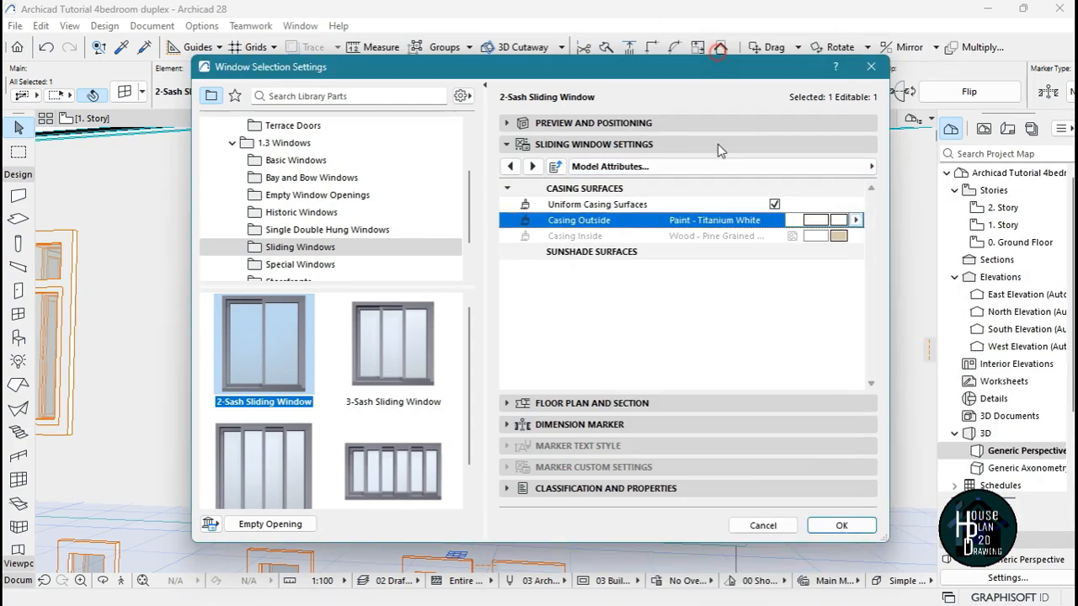
pyautogui.click(857, 527)
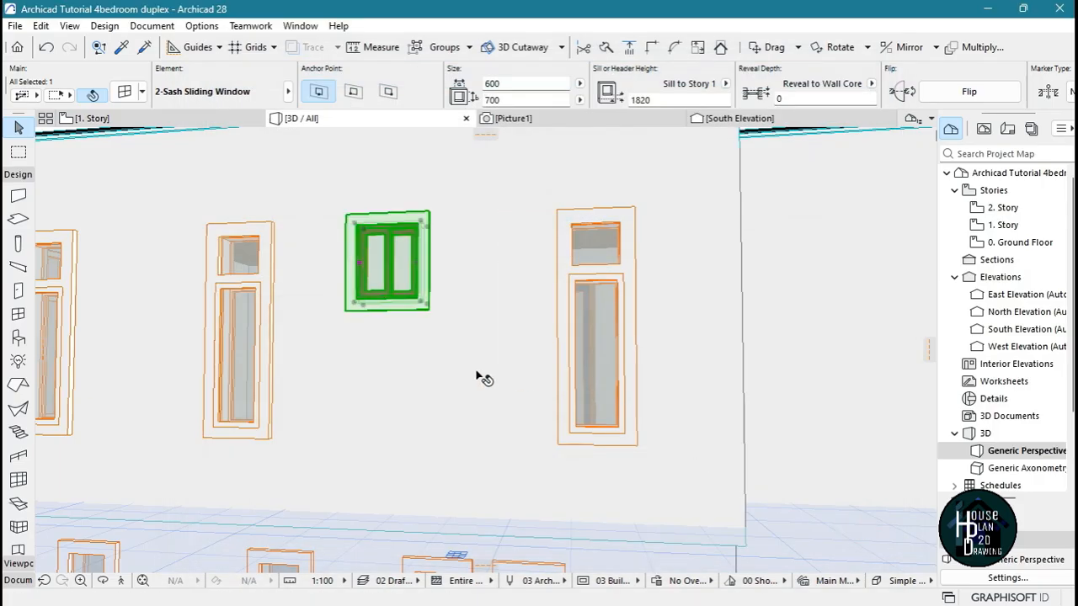
pyautogui.press('Escape')
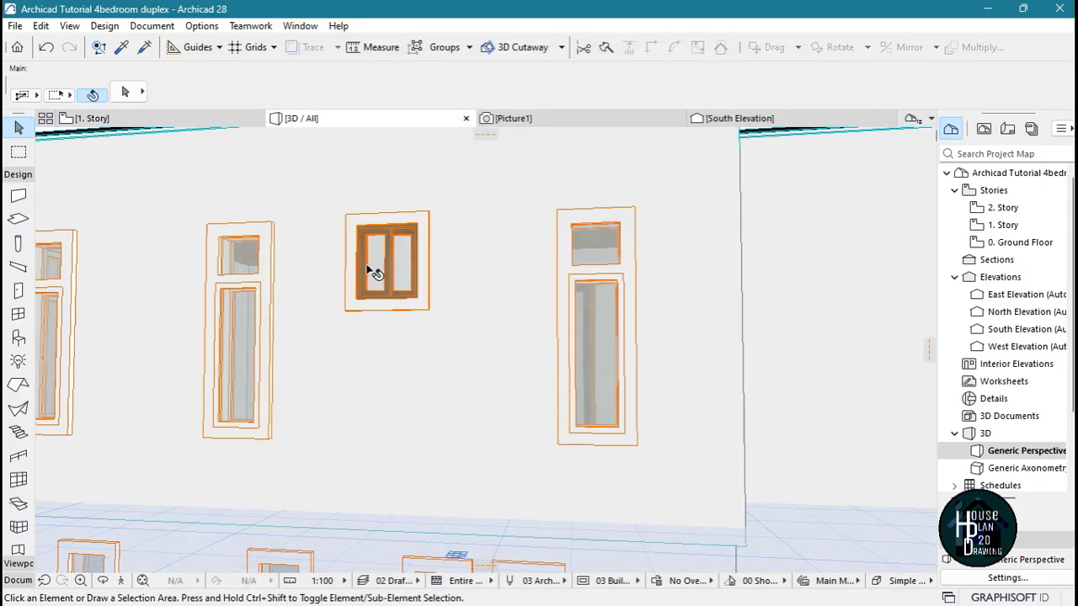
# Enable uniform window surfaces for the small sliding window and set its outside frame surface to Metal - Aluminium
pyautogui.click(385, 257)
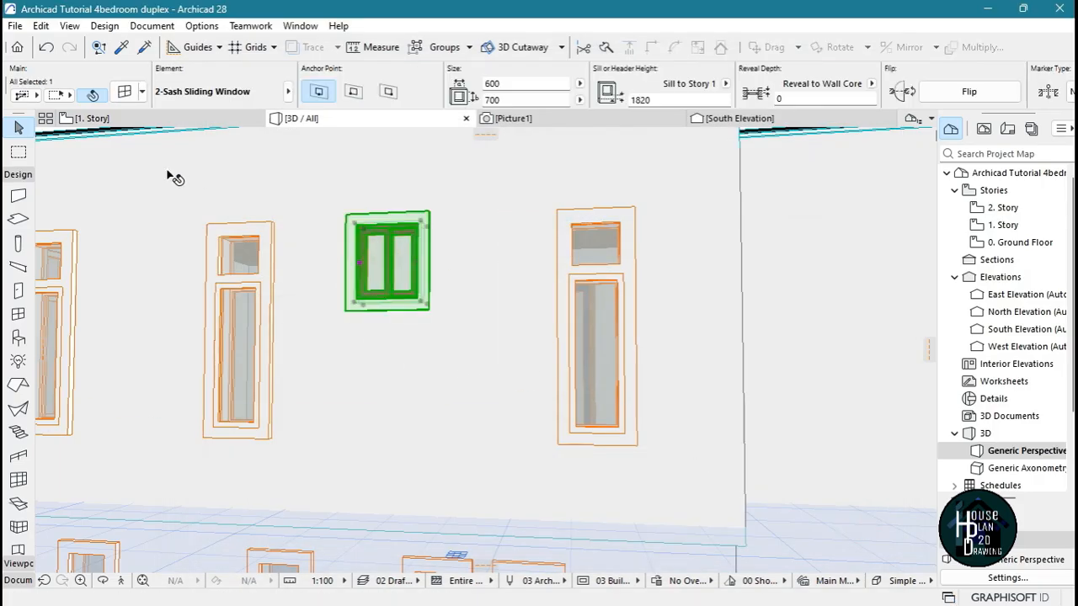
pyautogui.scroll(5, 365, 273)
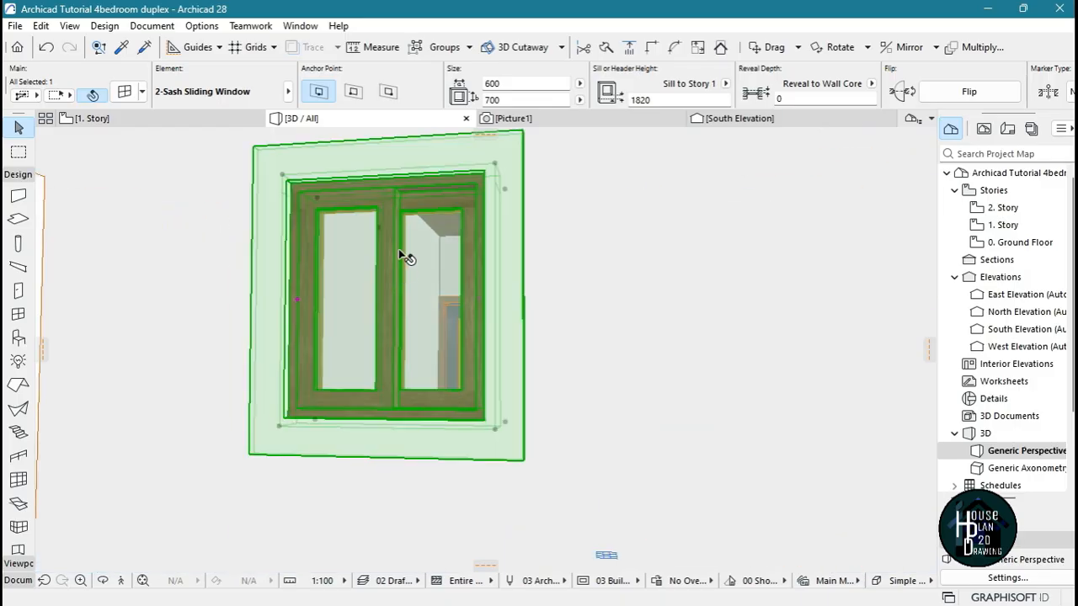
pyautogui.press('Escape')
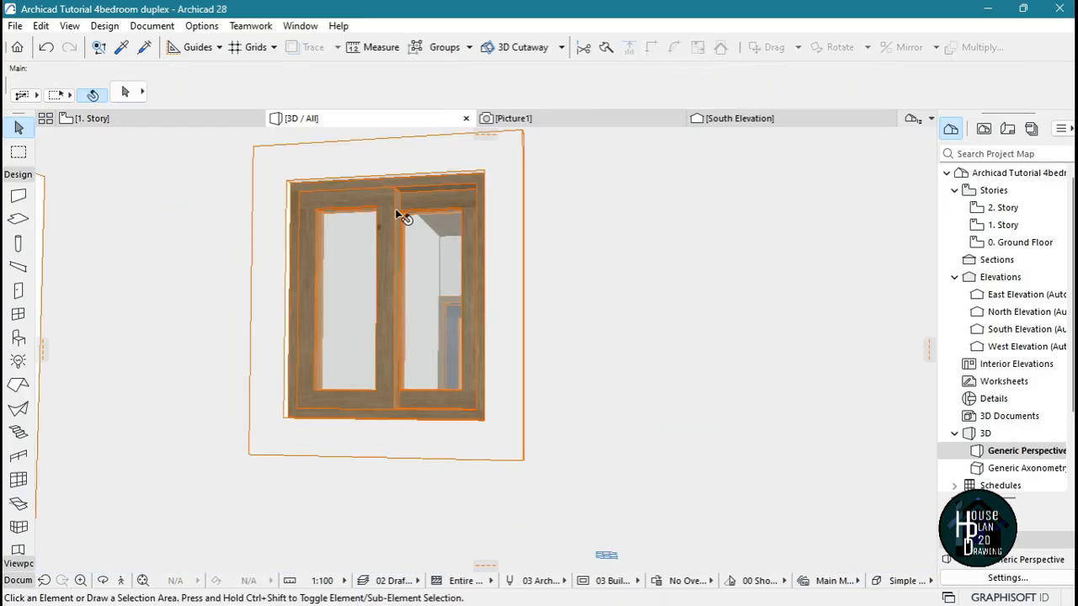
pyautogui.click(387, 251)
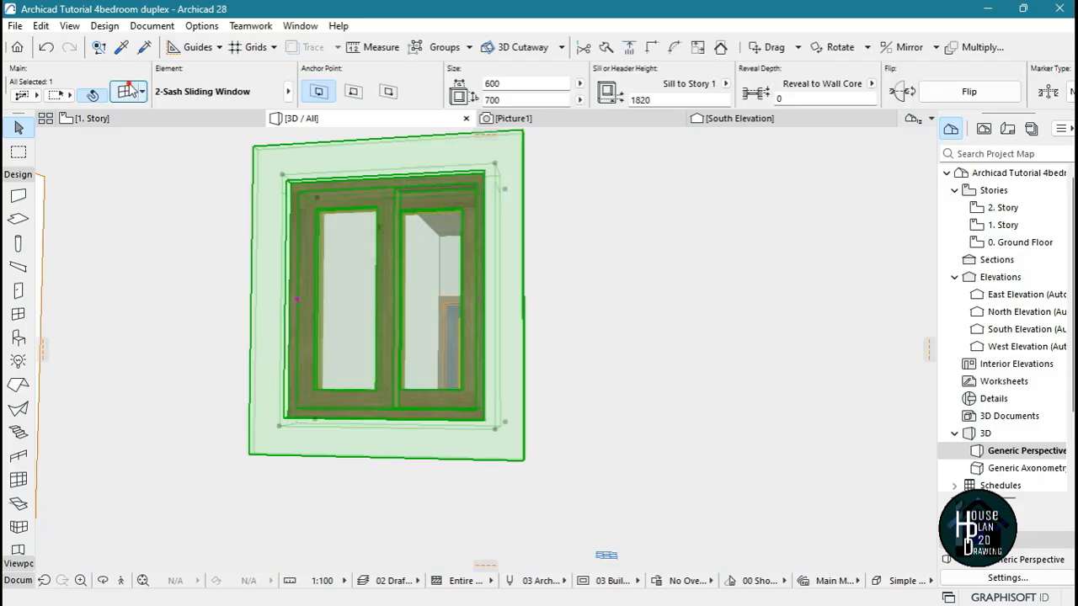
pyautogui.hotkey('ctrl', 't')
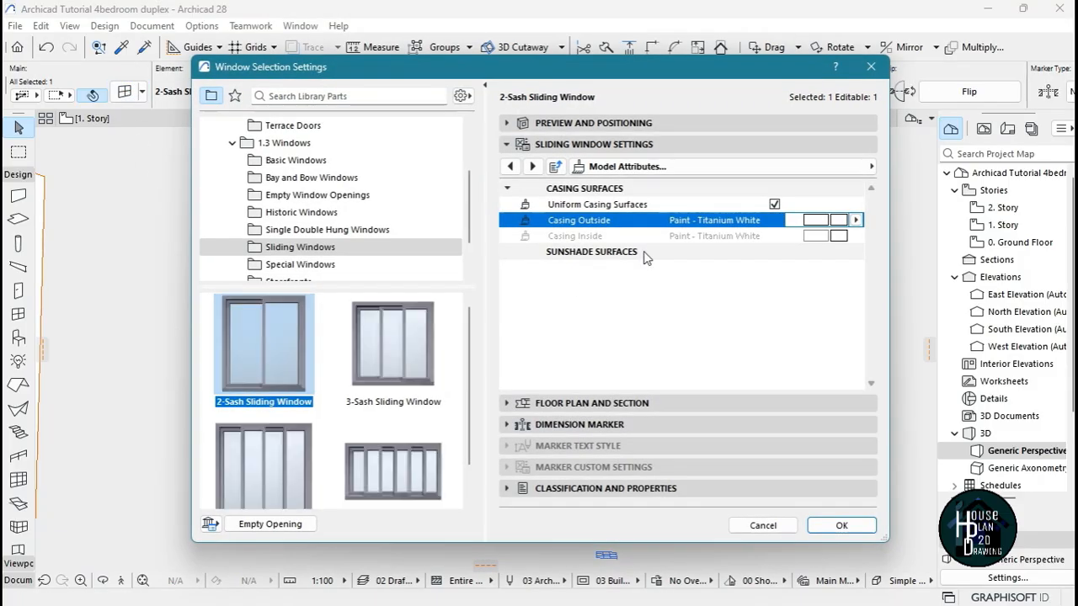
pyautogui.click(700, 168)
pyautogui.click(951, 253)
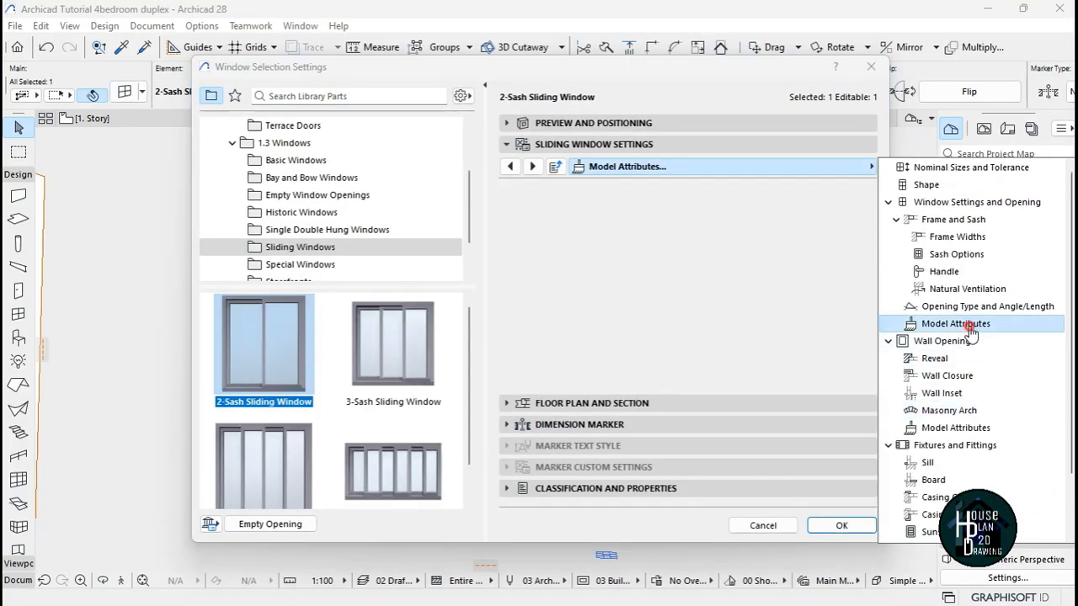
pyautogui.click(773, 221)
pyautogui.click(837, 236)
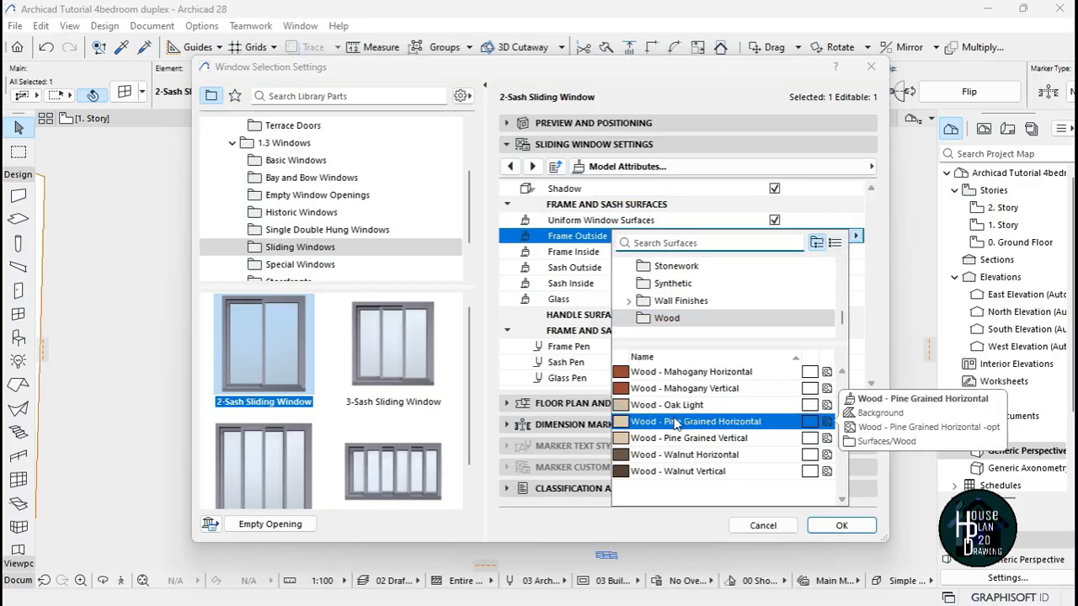
pyautogui.click(653, 244)
pyautogui.write('alum')
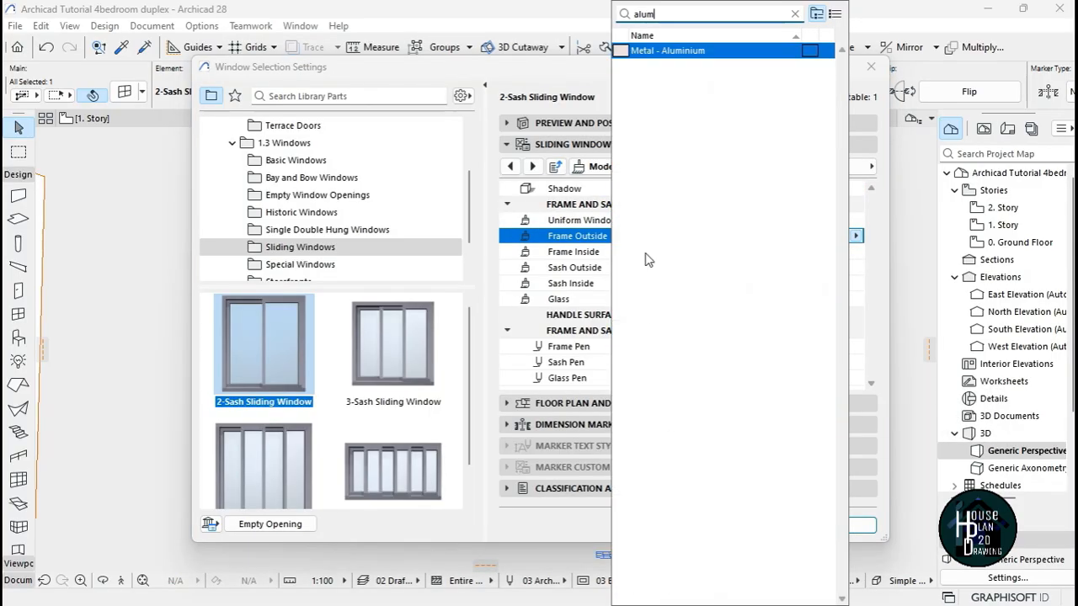
pyautogui.click(686, 52)
pyautogui.click(846, 526)
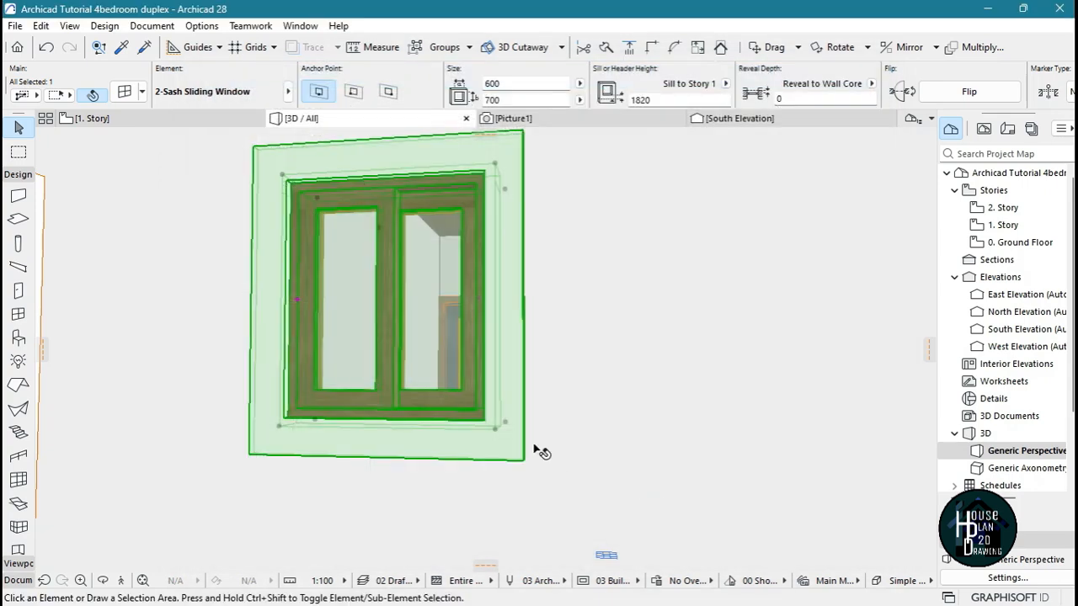
pyautogui.press('Escape')
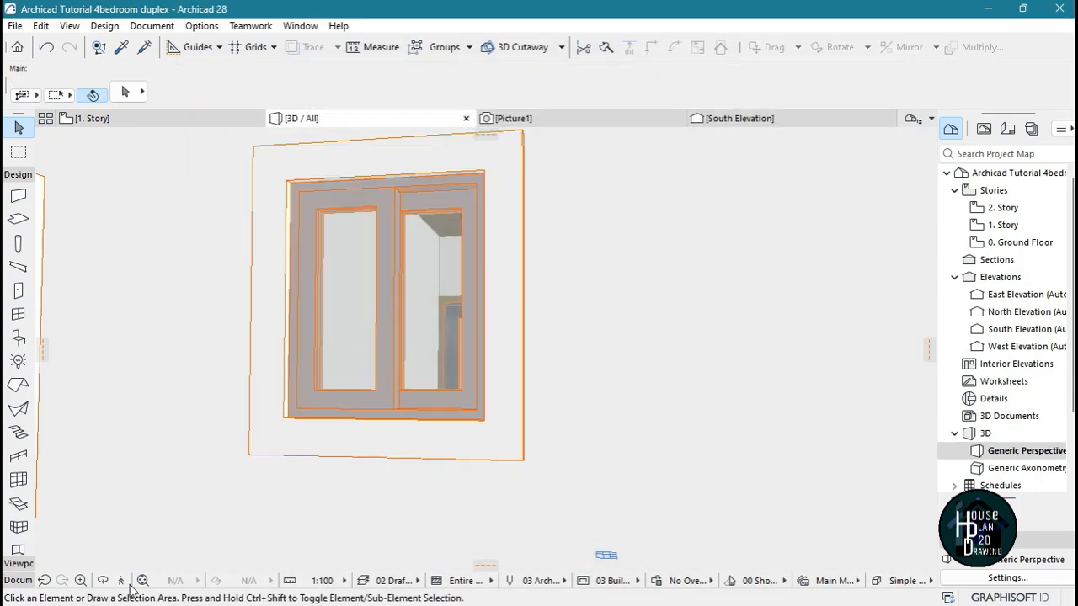
# Move around the west side of the house in 3D to examine how the small sliding window sits among its neighbours
pyautogui.click(122, 580)
pyautogui.press('Down')
pyautogui.press('Down')
pyautogui.press('Up')
pyautogui.press('Right')
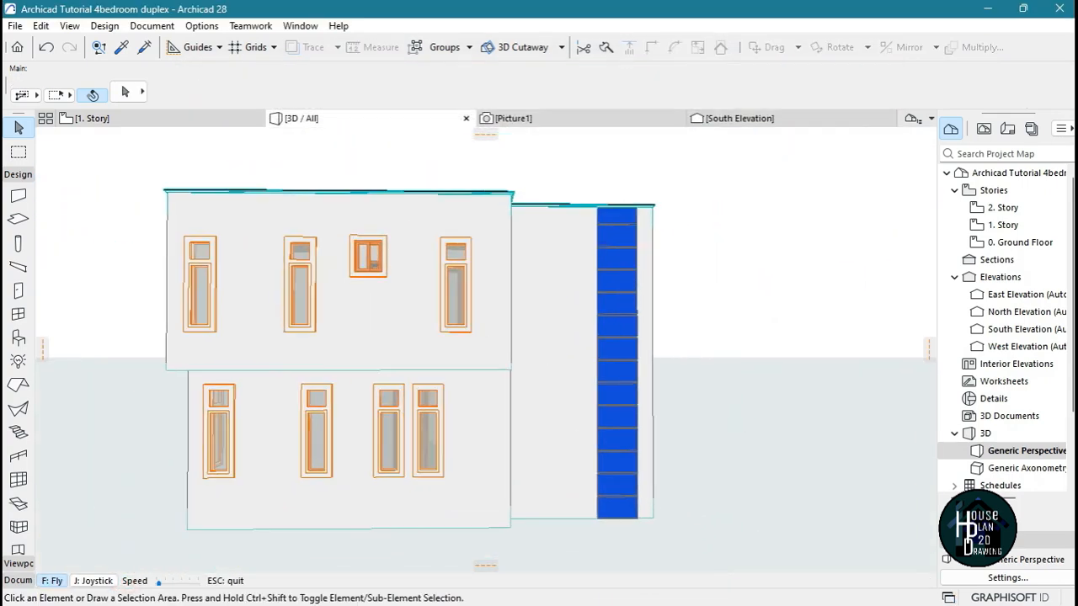
pyautogui.press('Up')
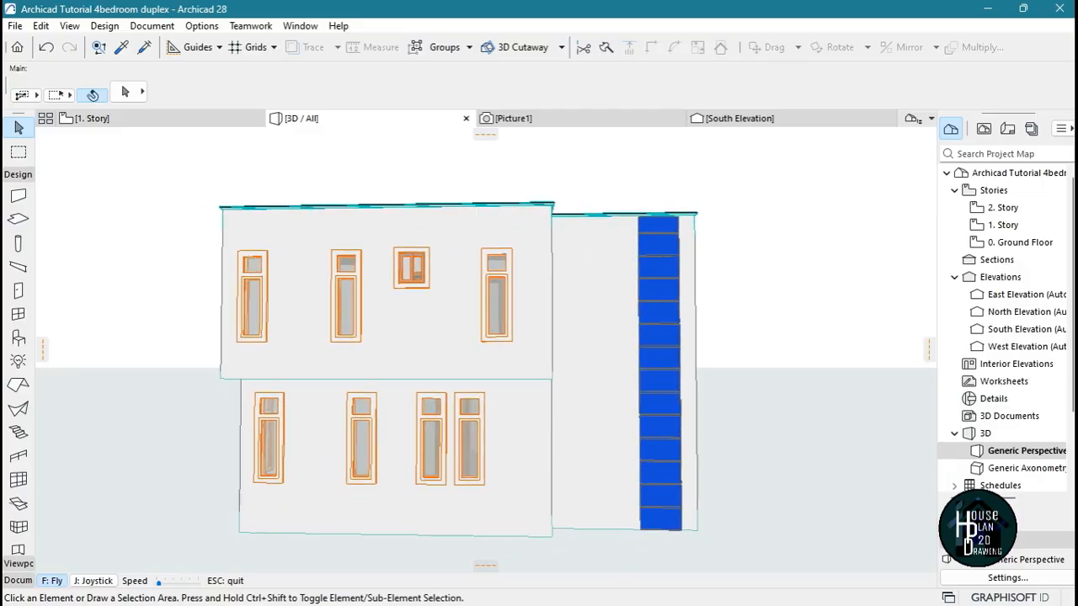
pyautogui.press('Down')
pyautogui.press('Escape')
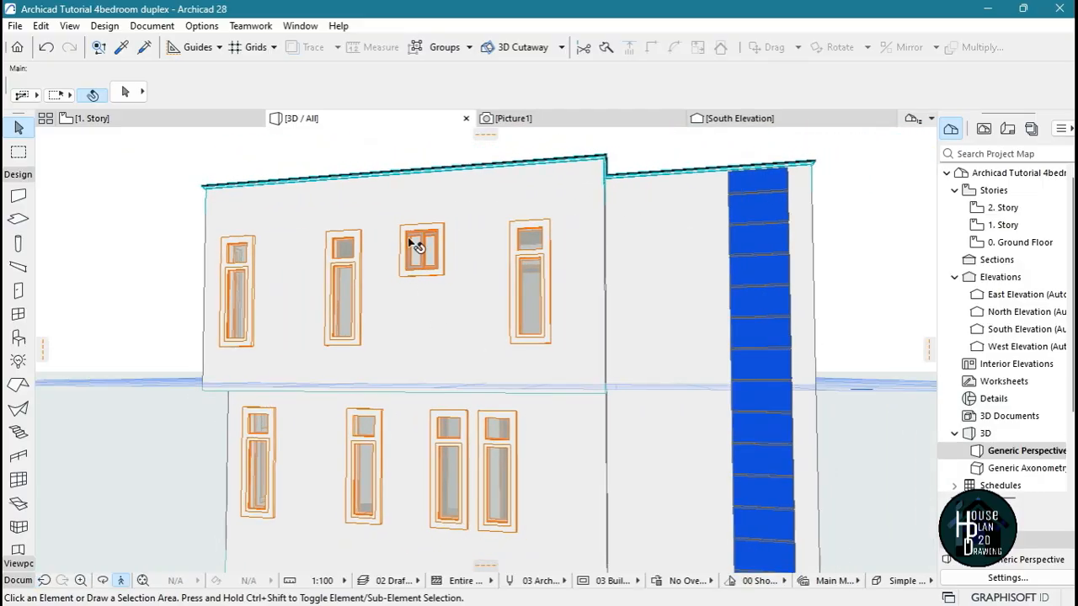
# On the 1. Story plan, transfer the small sliding window's settings to the west-wall window of the room just north of the staircase
pyautogui.click(183, 120)
pyautogui.click(411, 318)
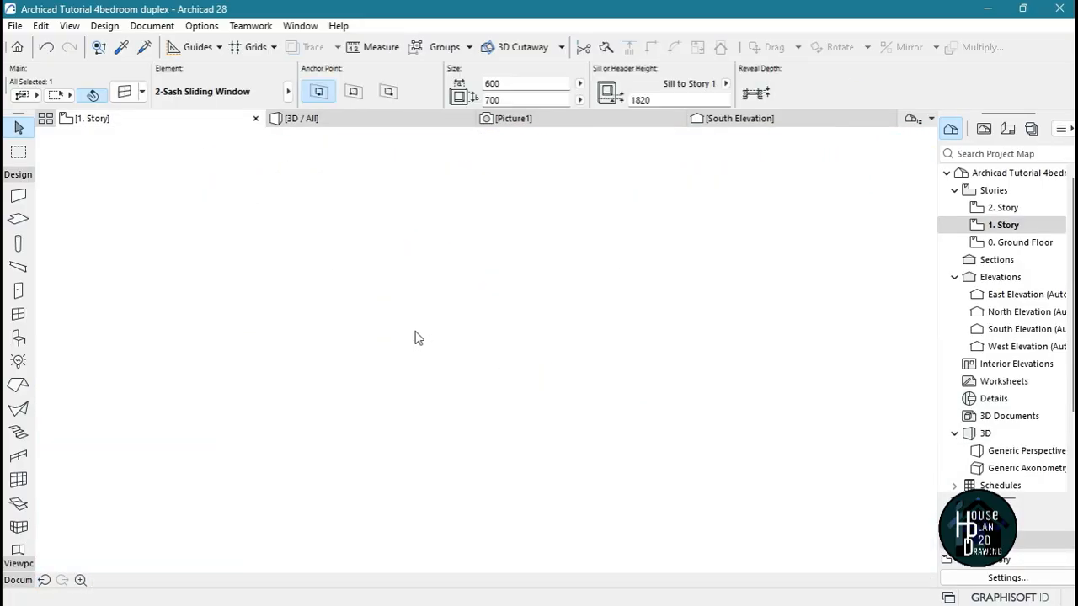
pyautogui.scroll(8, 411, 353)
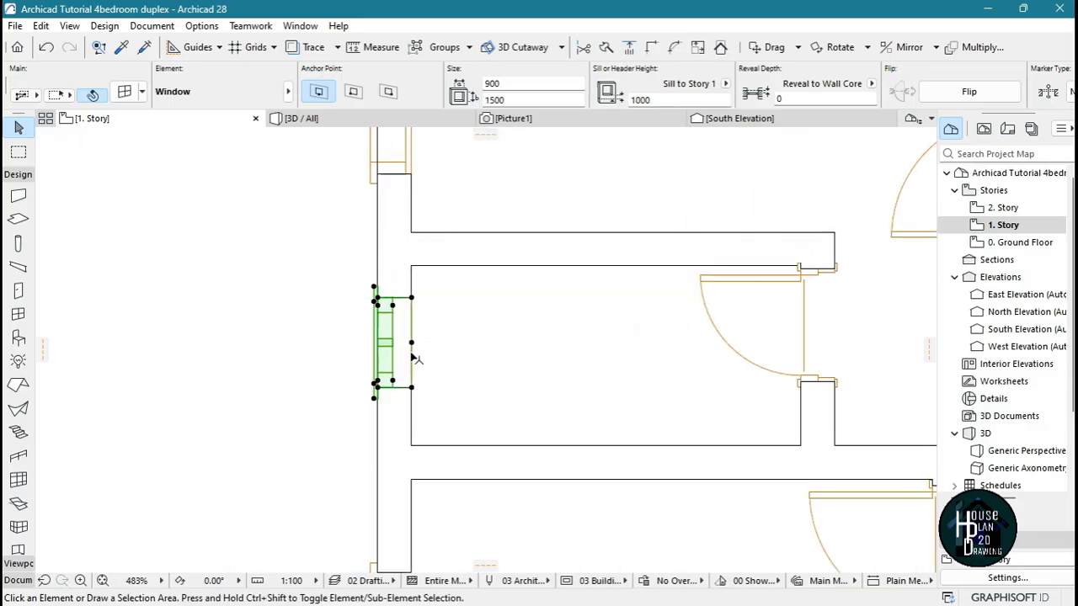
pyautogui.press('Escape')
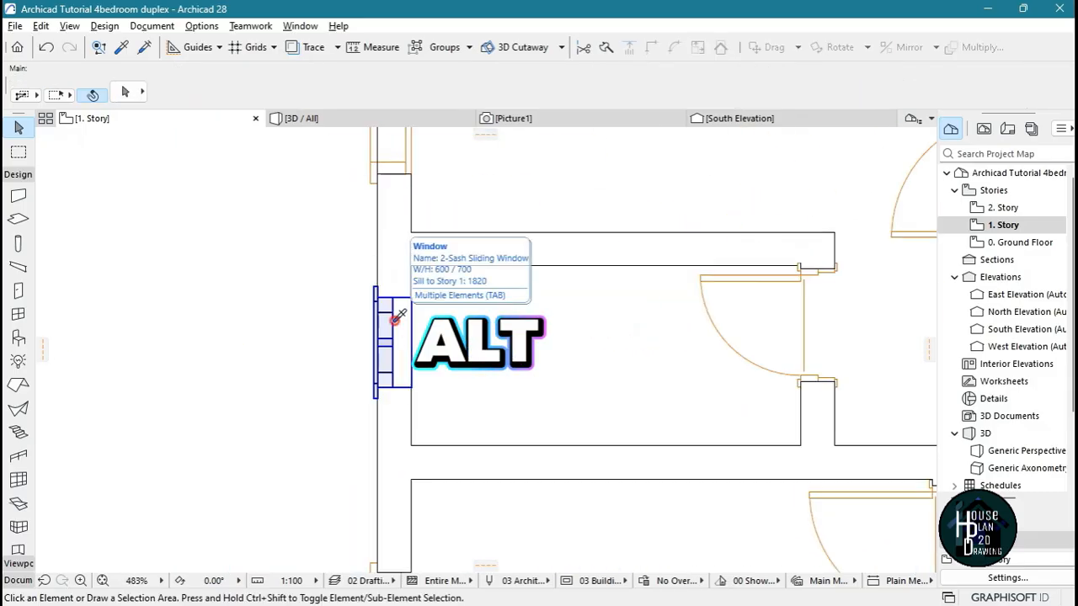
pyautogui.keyDown('alt'); pyautogui.click(393, 320); pyautogui.keyUp('alt')
pyautogui.scroll(-5, 381, 353)
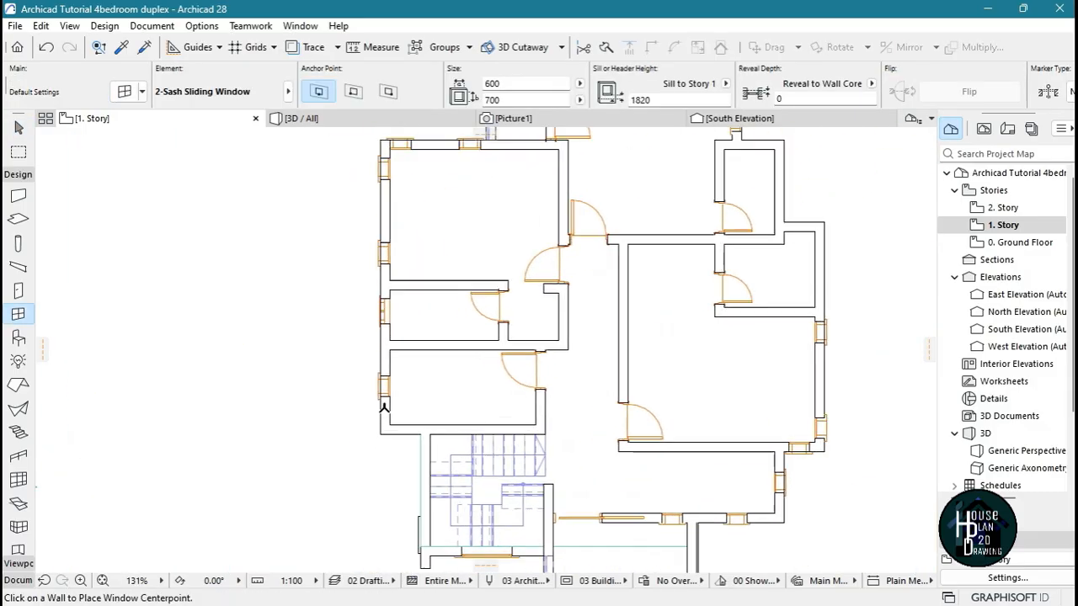
pyautogui.scroll(5, 383, 406)
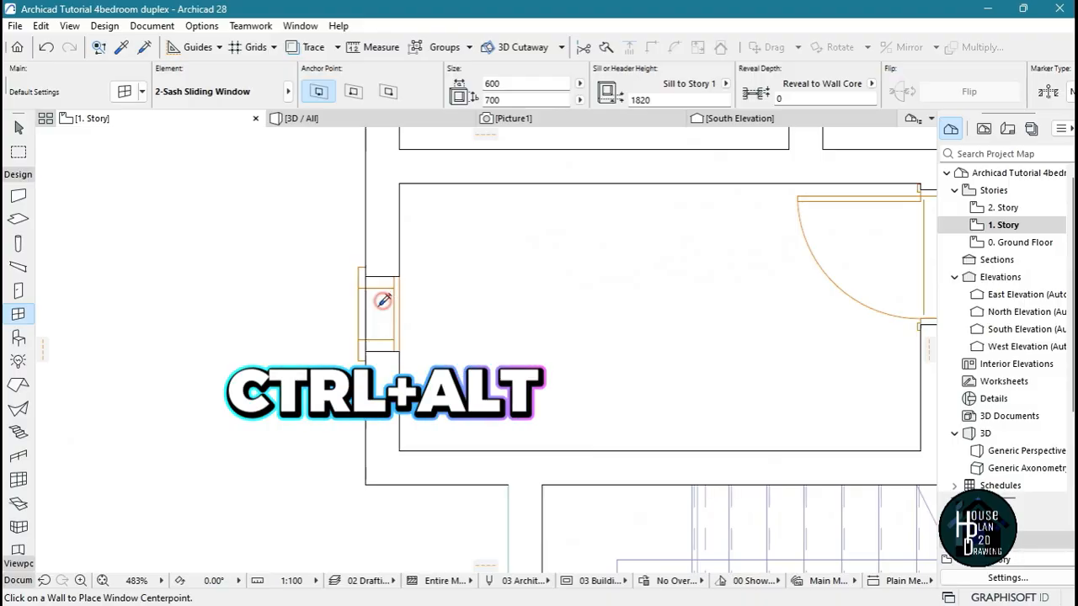
pyautogui.keyDown('ctrl'); pyautogui.keyDown('alt'); pyautogui.click(390, 294); pyautogui.keyUp('alt'); pyautogui.keyUp('ctrl')
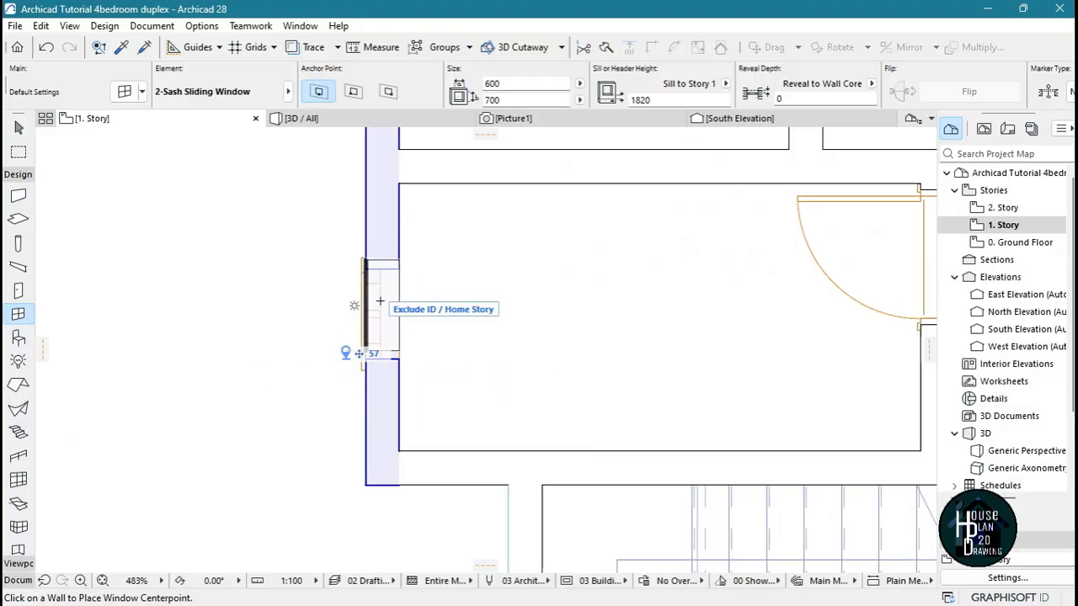
# Try to place a 600 x 700 2-Sash Sliding Window in the east wall of the small room on the plan's east side
pyautogui.scroll(-5, 384, 302)
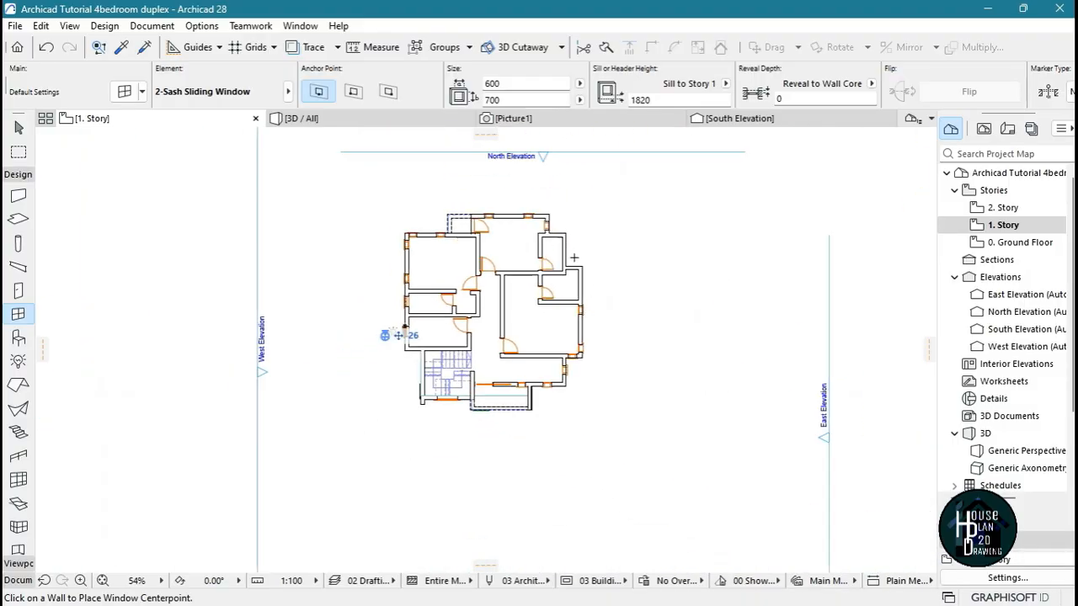
pyautogui.scroll(5, 573, 256)
pyautogui.scroll(-3, 623, 181)
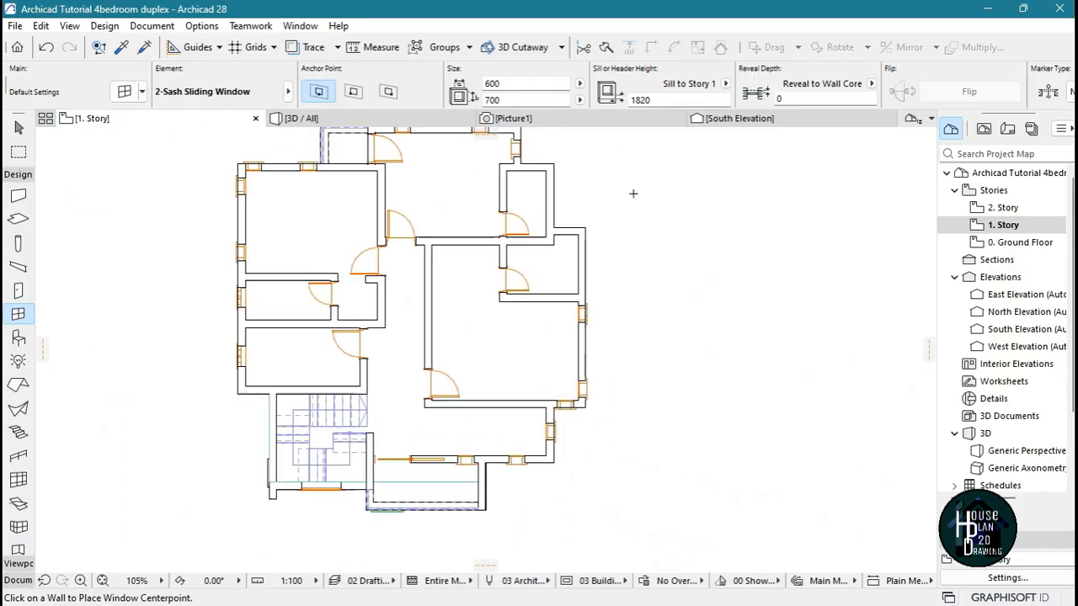
pyautogui.scroll(4, 611, 233)
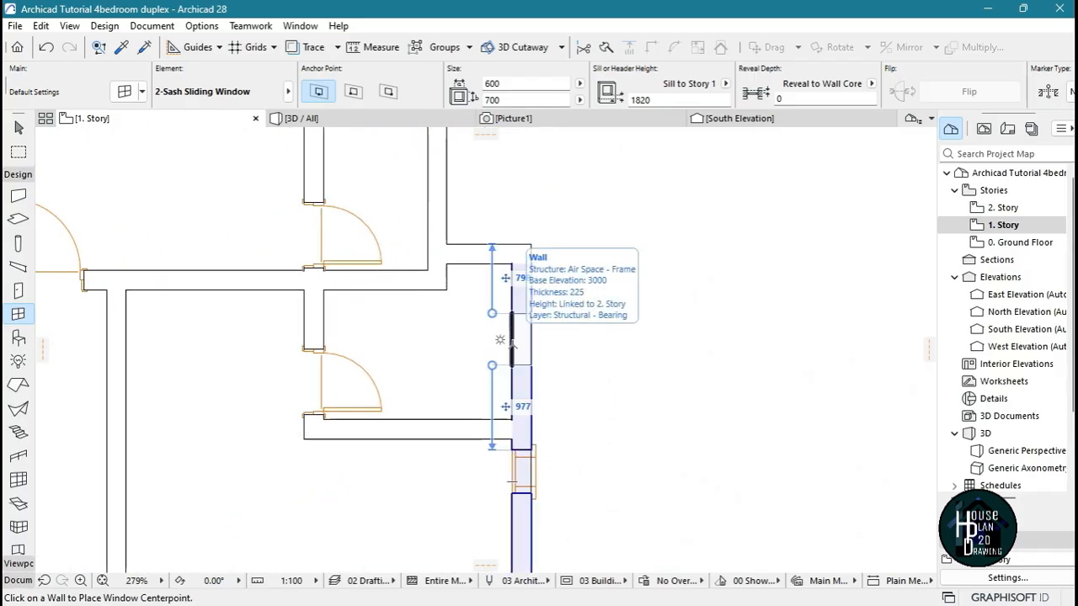
pyautogui.click(509, 345)
pyautogui.click(472, 378)
# Place a 600 x 700 2-Sash Sliding Window in the east wall of the 1. Story small room north of the large east bedroom
pyautogui.scroll(-5, 476, 370)
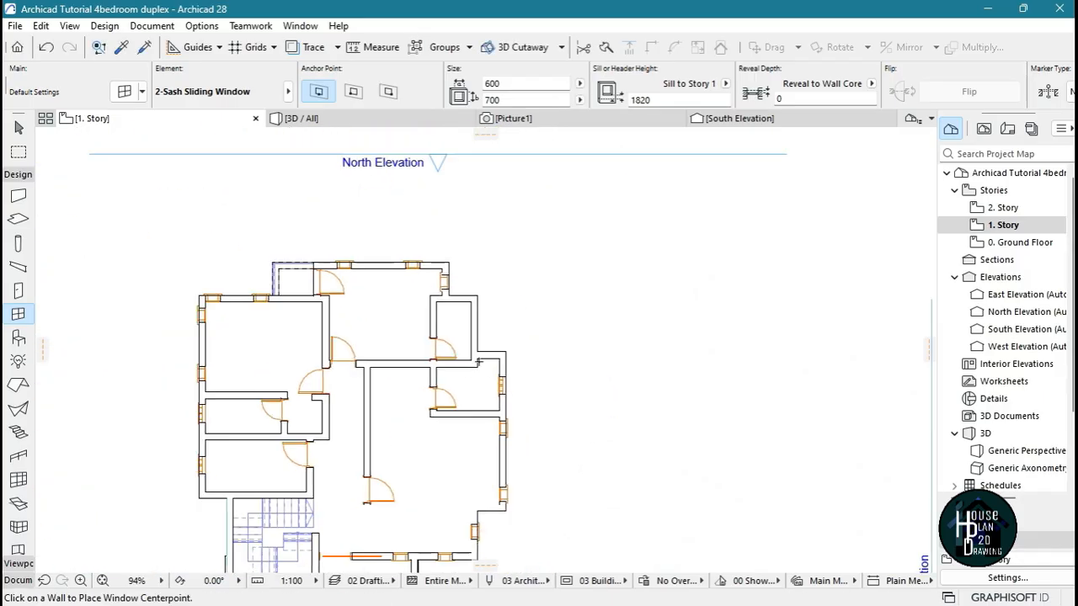
pyautogui.scroll(2, 484, 386)
pyautogui.scroll(-3, 140, 407)
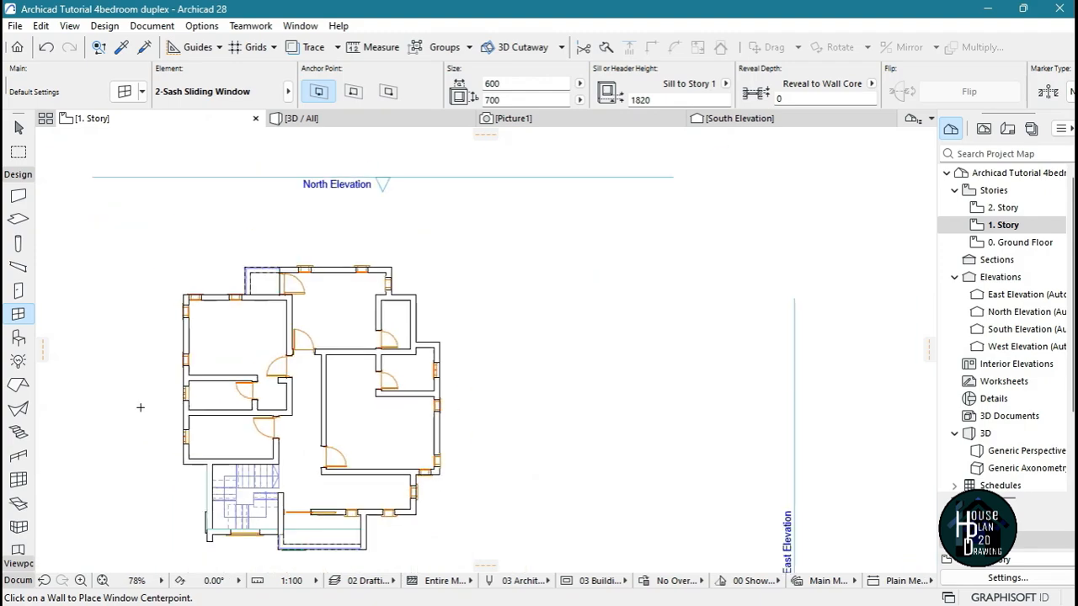
pyautogui.scroll(5, 210, 388)
pyautogui.scroll(-3, 406, 321)
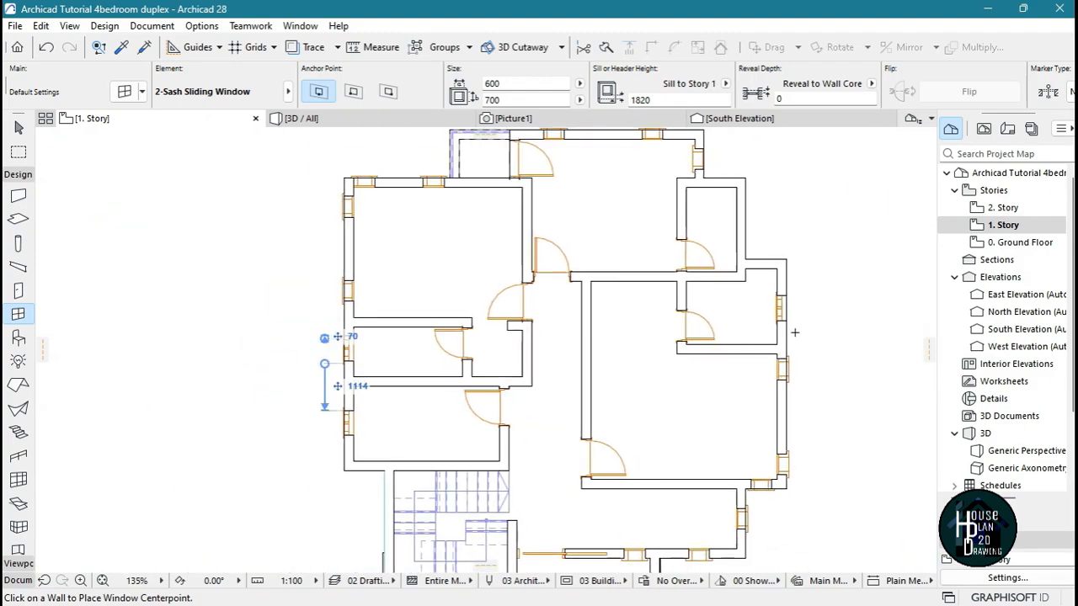
pyautogui.scroll(3, 802, 286)
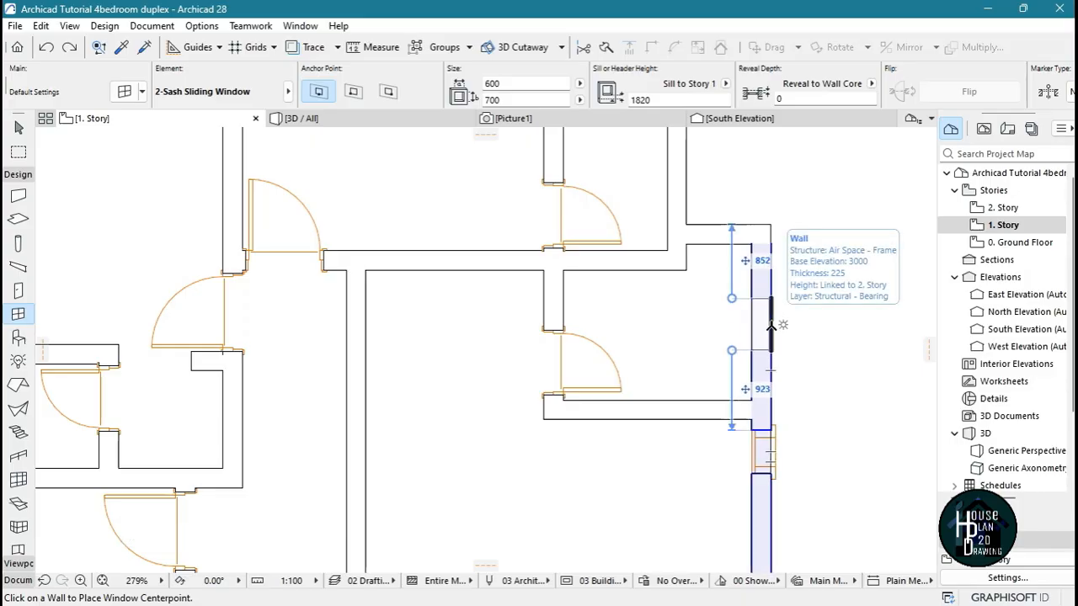
pyautogui.click(770, 324)
pyautogui.click(785, 370)
pyautogui.scroll(-4, 786, 371)
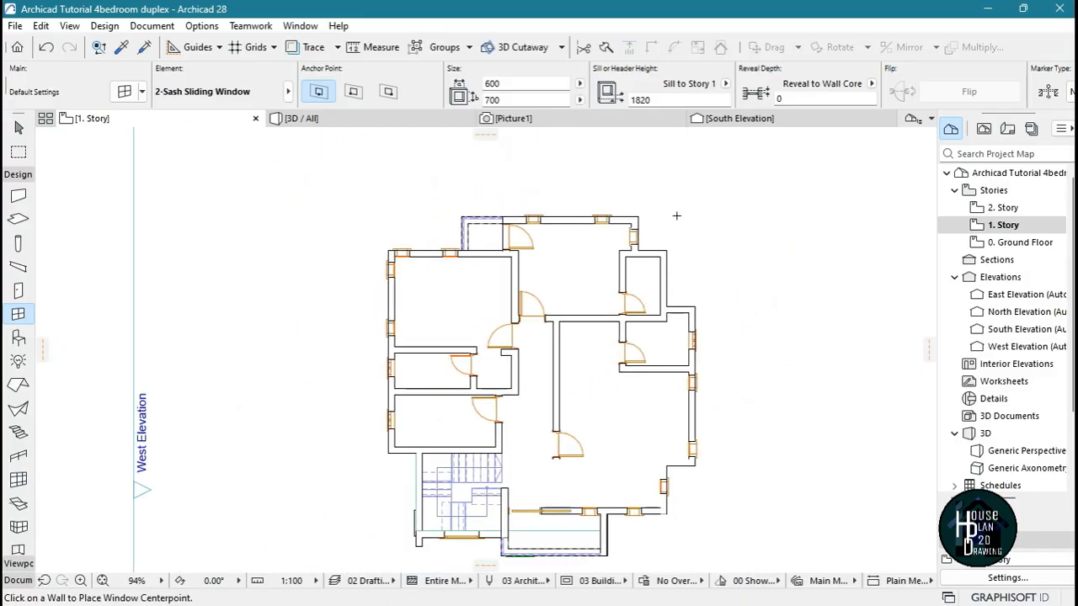
# Place another 600 x 700 2-Sash Sliding Window in the east wall of the narrow northeast room on the 1. Story
pyautogui.scroll(5, 632, 379)
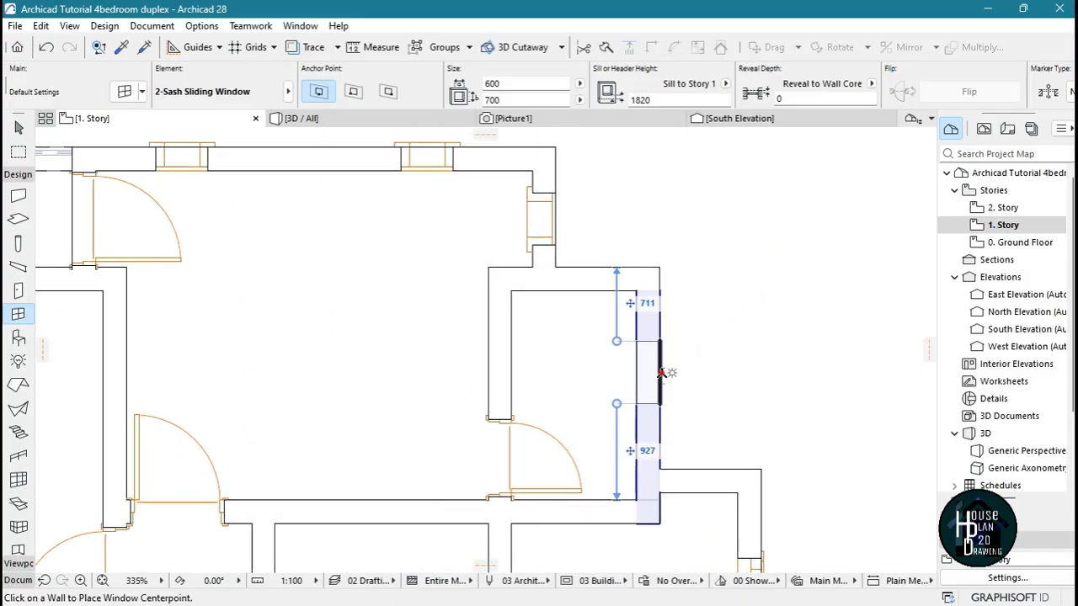
pyautogui.click(661, 373)
pyautogui.scroll(-5, 571, 271)
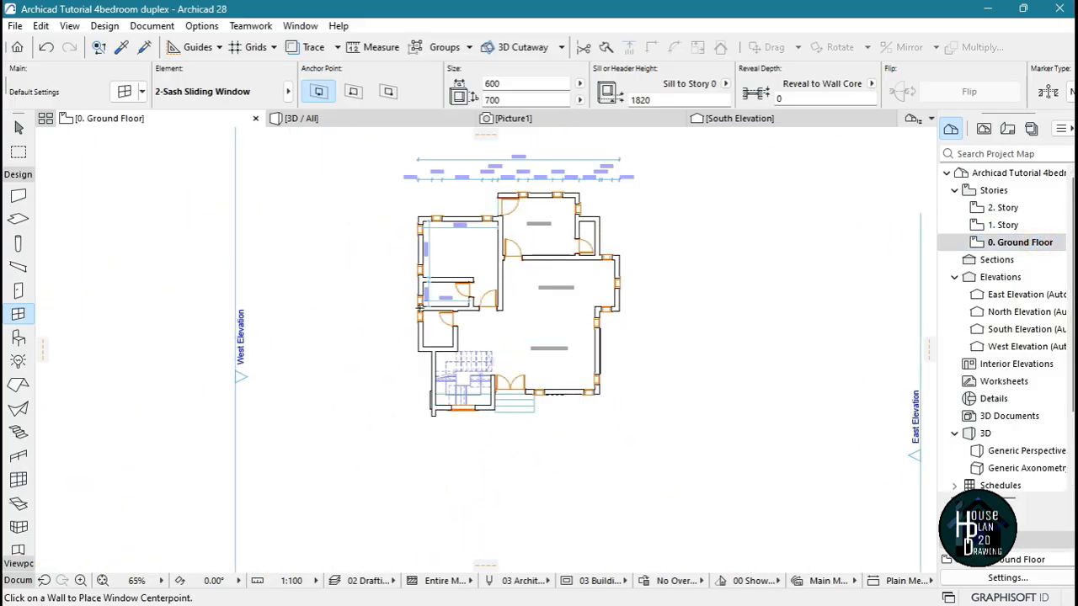
# On the ground floor, transfer the small sliding window's settings to the two adjacent west-wall windows north of the staircase
pyautogui.scroll(10, 419, 307)
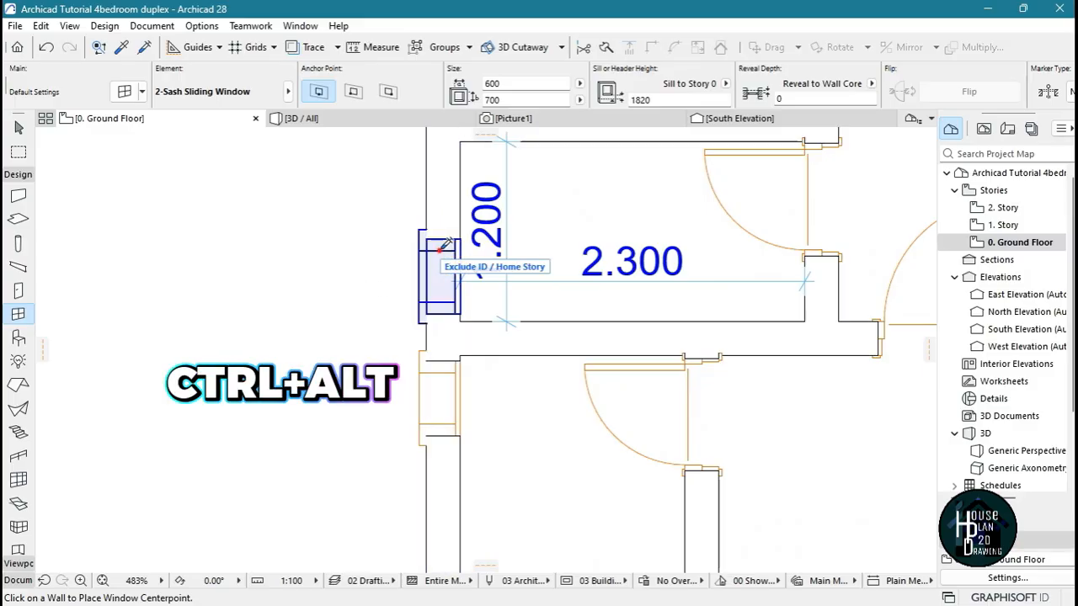
pyautogui.keyDown('ctrl'); pyautogui.keyDown('alt'); pyautogui.click(438, 402); pyautogui.keyUp('alt'); pyautogui.keyUp('ctrl')
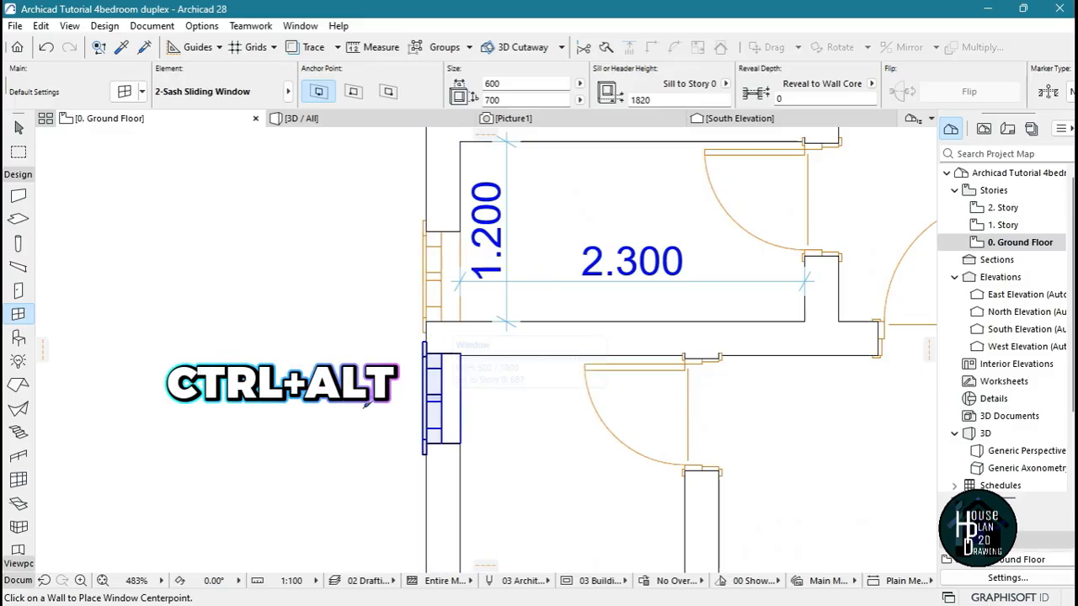
pyautogui.scroll(-6, 348, 363)
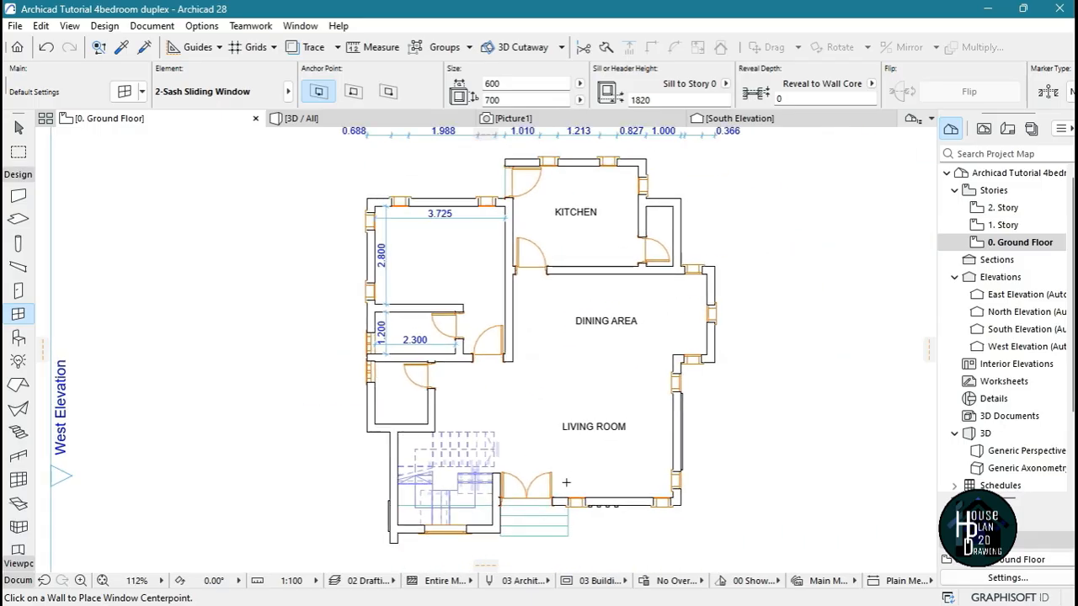
# Place a 600 x 700 2-Sash Sliding Window on the outer face of the east wall of the narrow room beside the ground-floor kitchen
pyautogui.scroll(2, 640, 211)
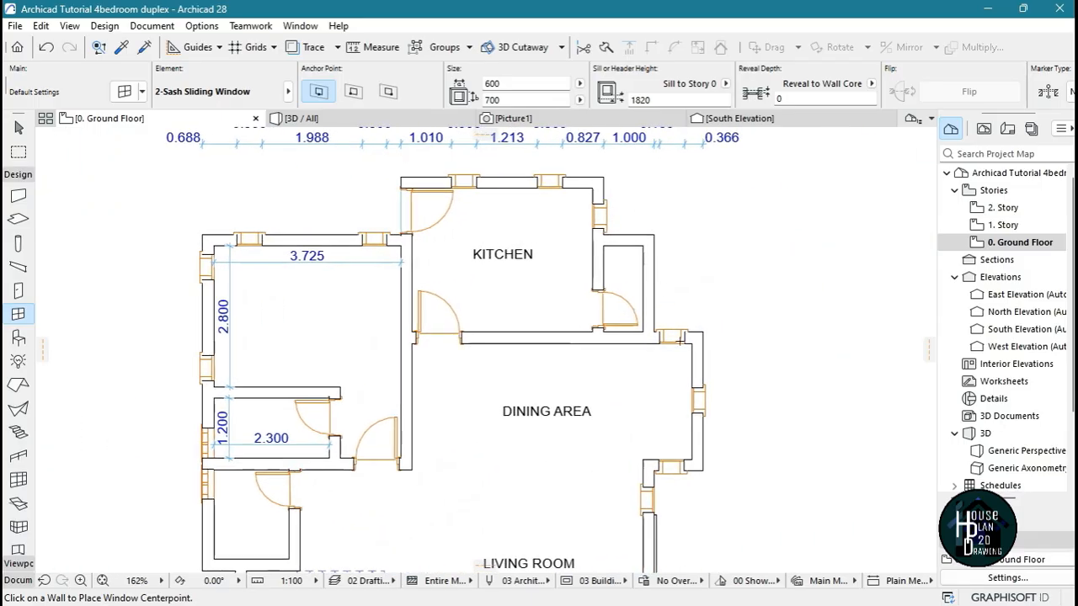
pyautogui.scroll(3, 679, 268)
pyautogui.scroll(-4, 634, 250)
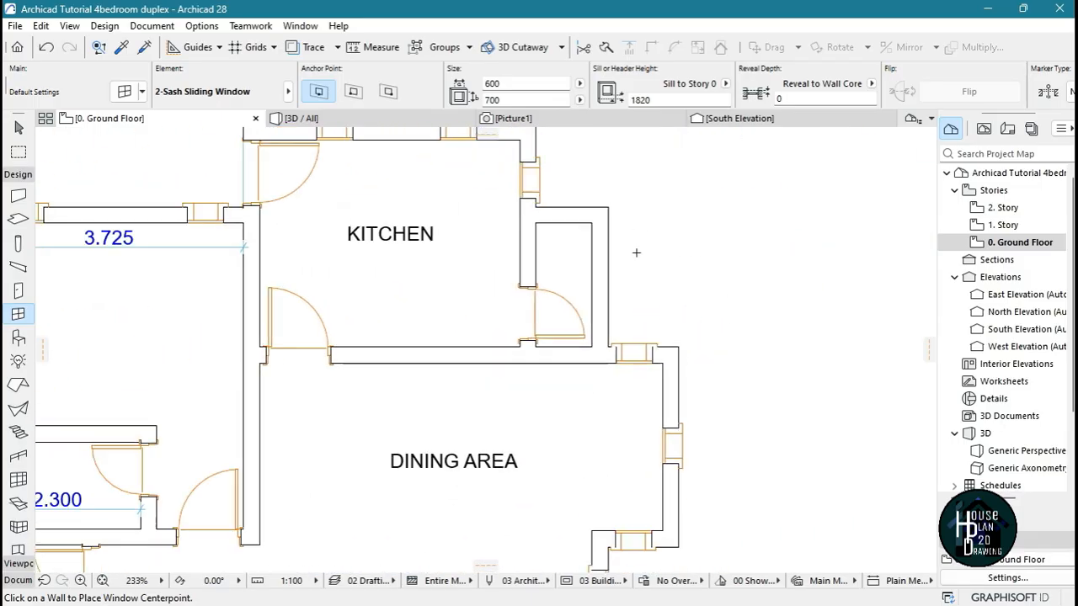
pyautogui.scroll(5, 632, 237)
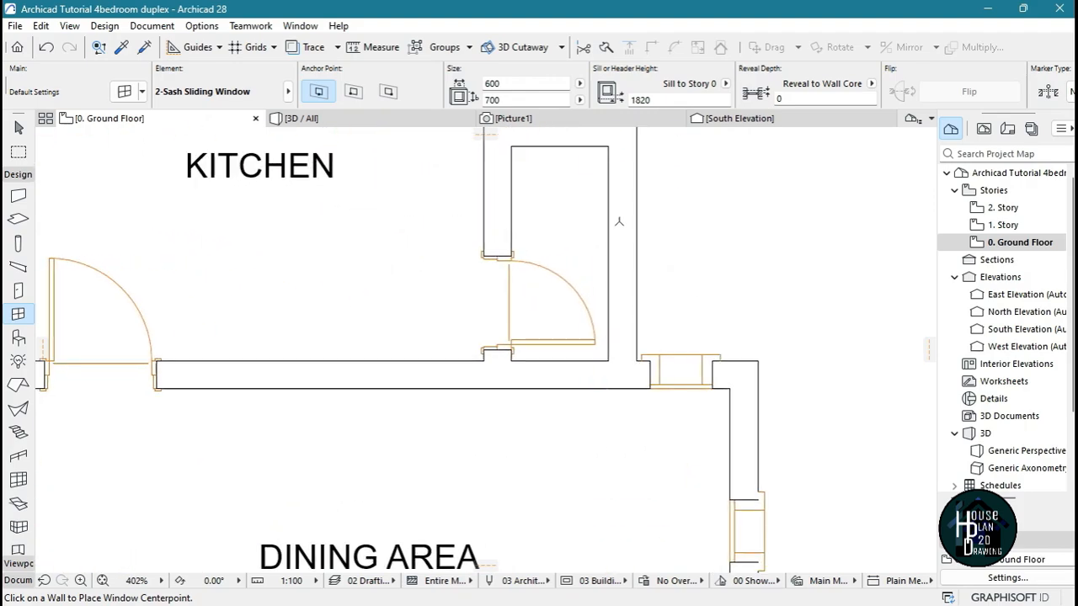
pyautogui.click(605, 242)
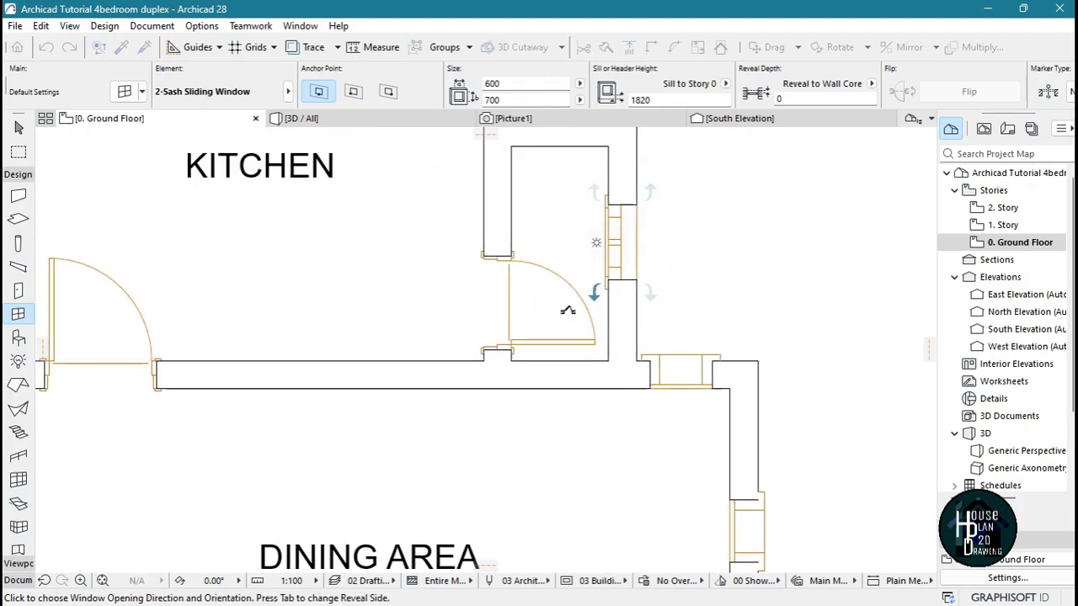
pyautogui.hotkey('ctrl', 'z')
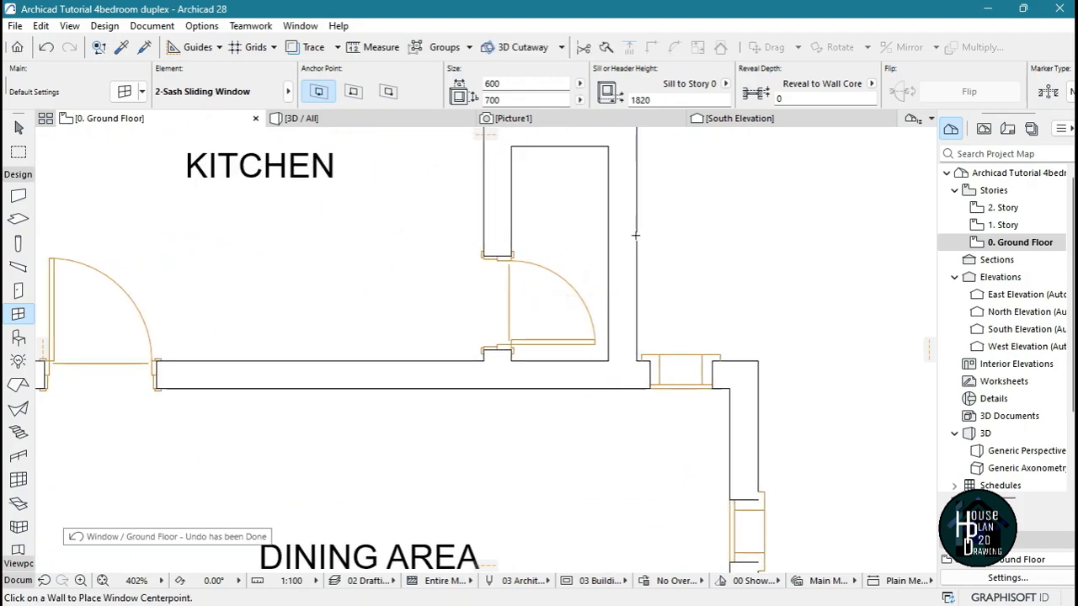
pyautogui.click(637, 231)
pyautogui.click(656, 320)
pyautogui.scroll(-9, 616, 219)
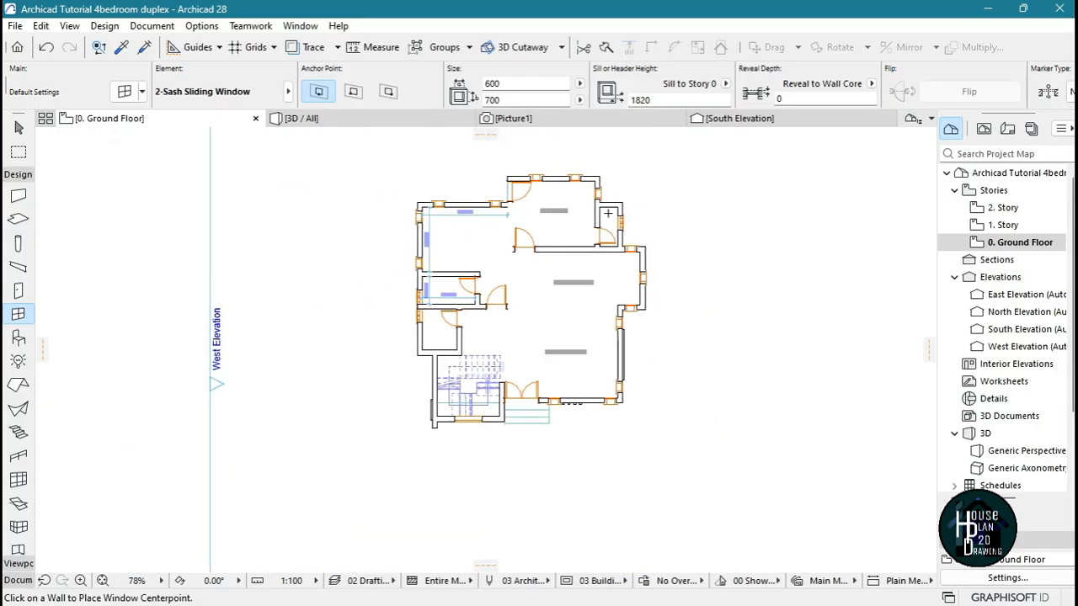
# Fly around the house in 3D to examine the small sliding windows on its west and east sides
pyautogui.press('Escape')
pyautogui.click(370, 119)
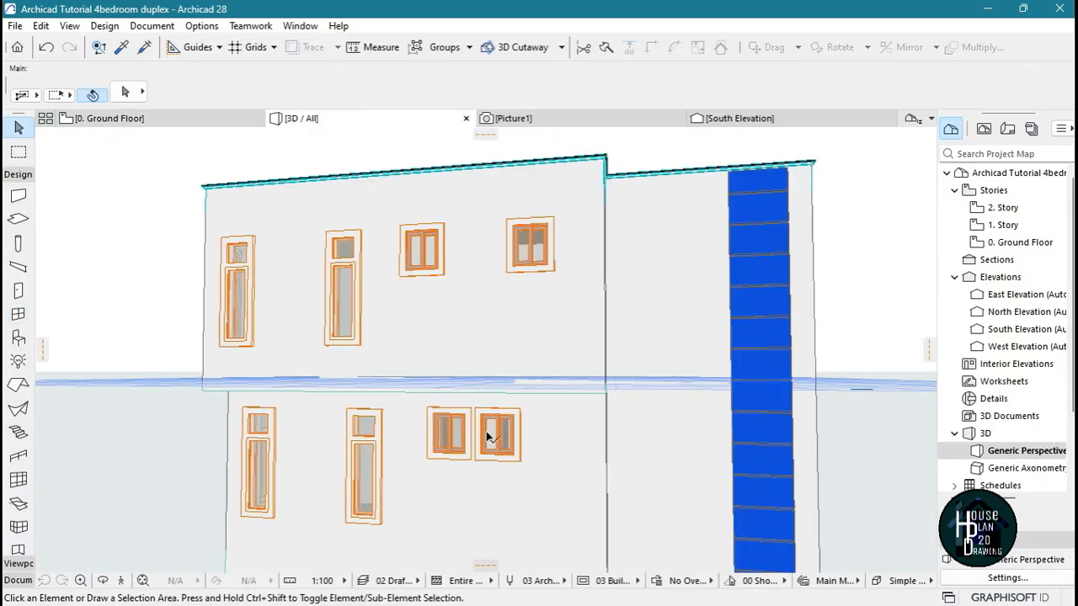
pyautogui.click(141, 580)
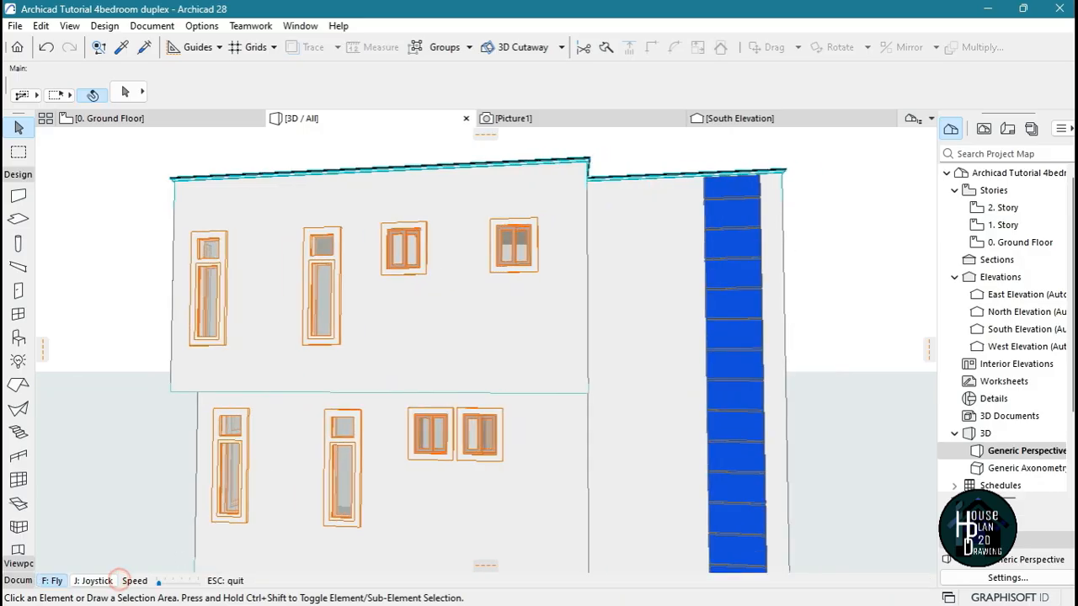
pyautogui.press('Left')
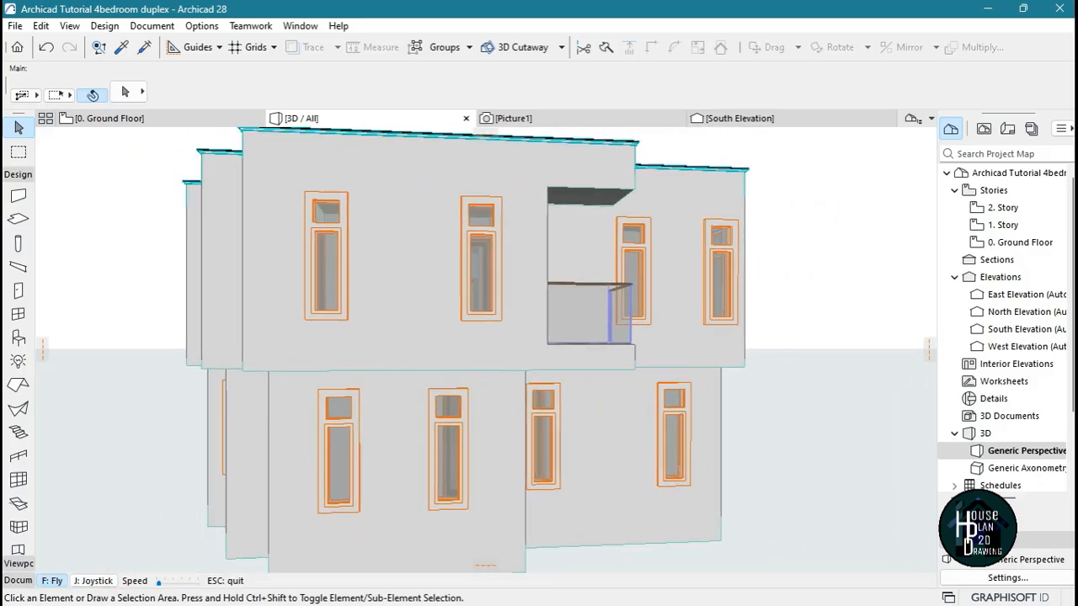
pyautogui.press('Left')
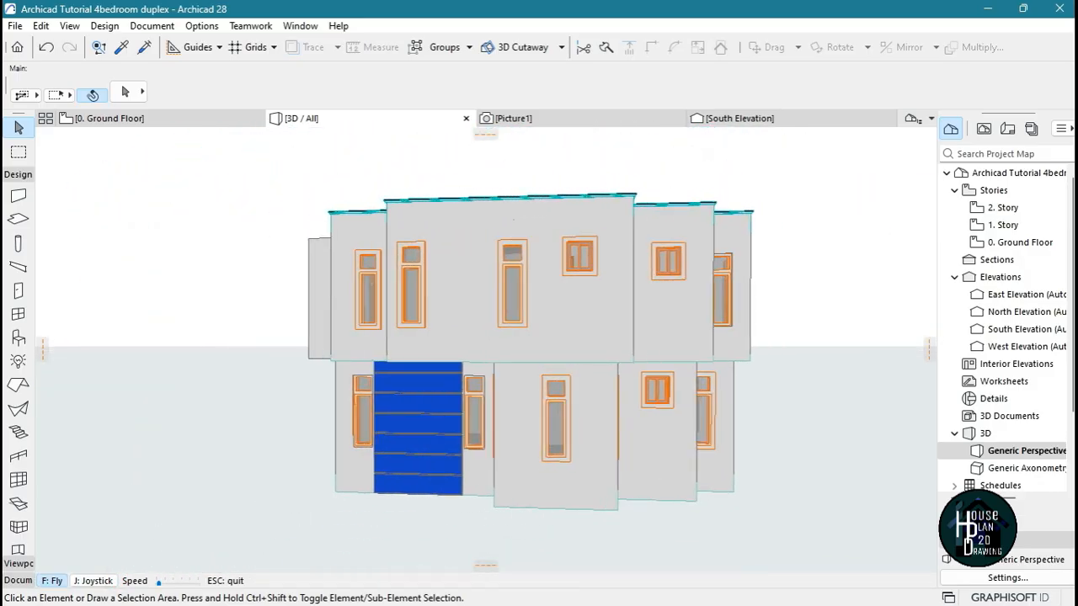
pyautogui.press('Left')
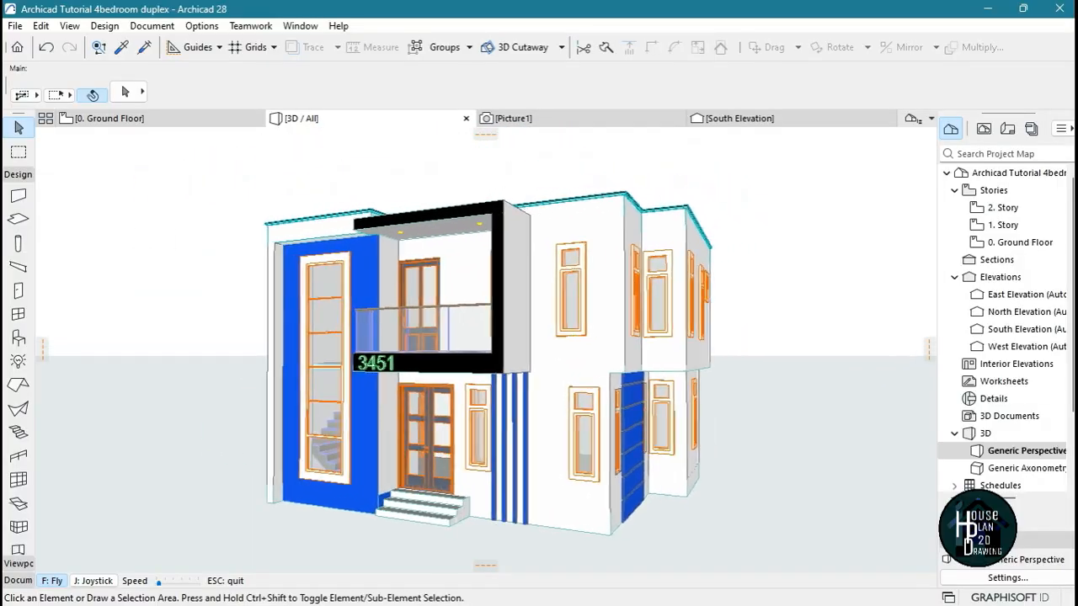
# Frame the whole front facade in the 3D view and create a PhotoRender projection of it
pyautogui.press('Up')
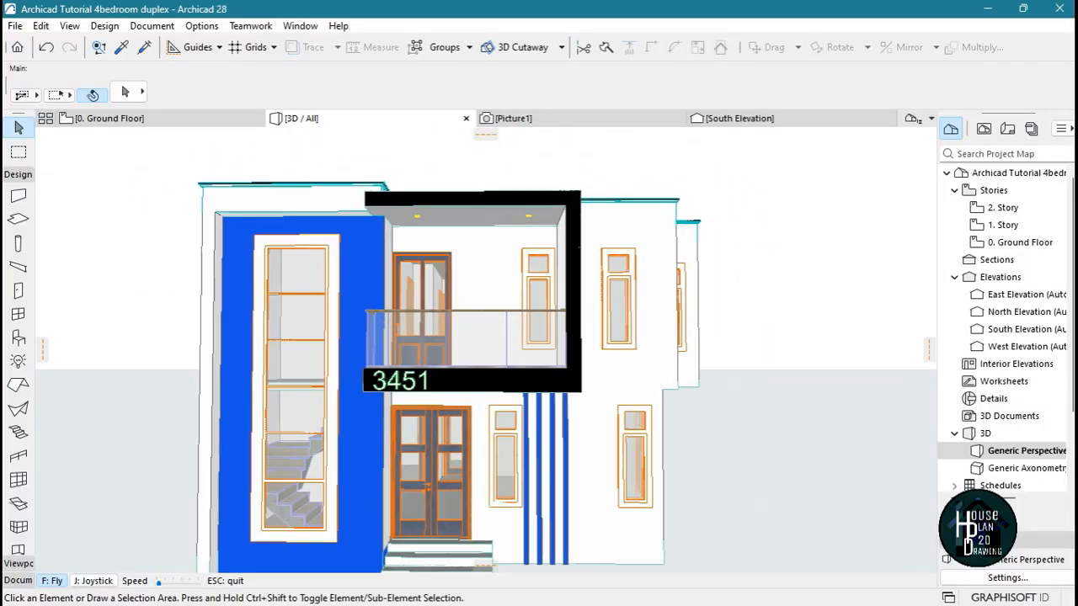
pyautogui.press('Down')
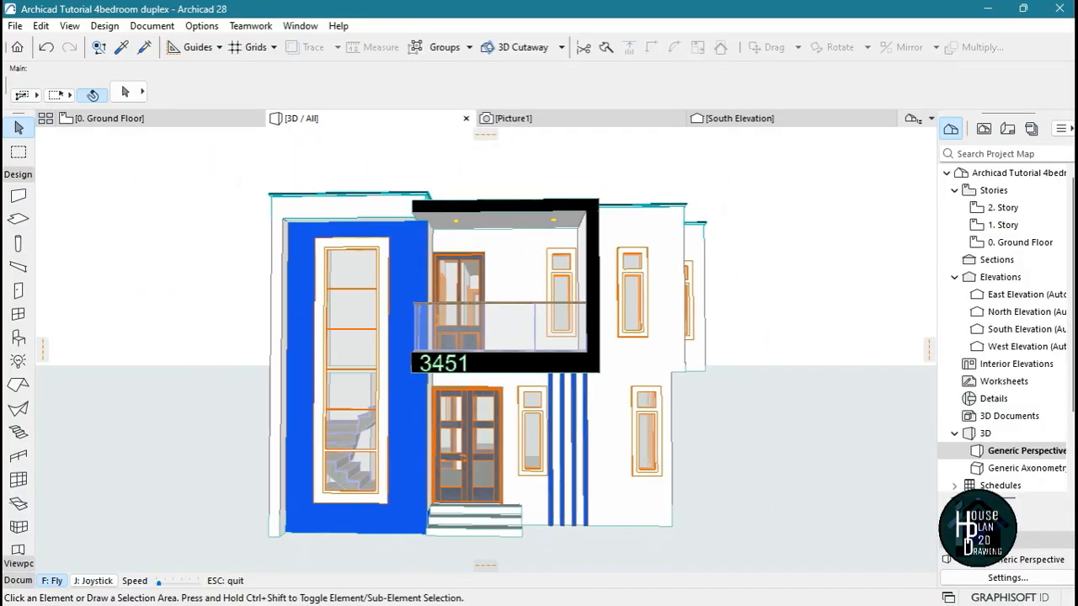
pyautogui.press('Up')
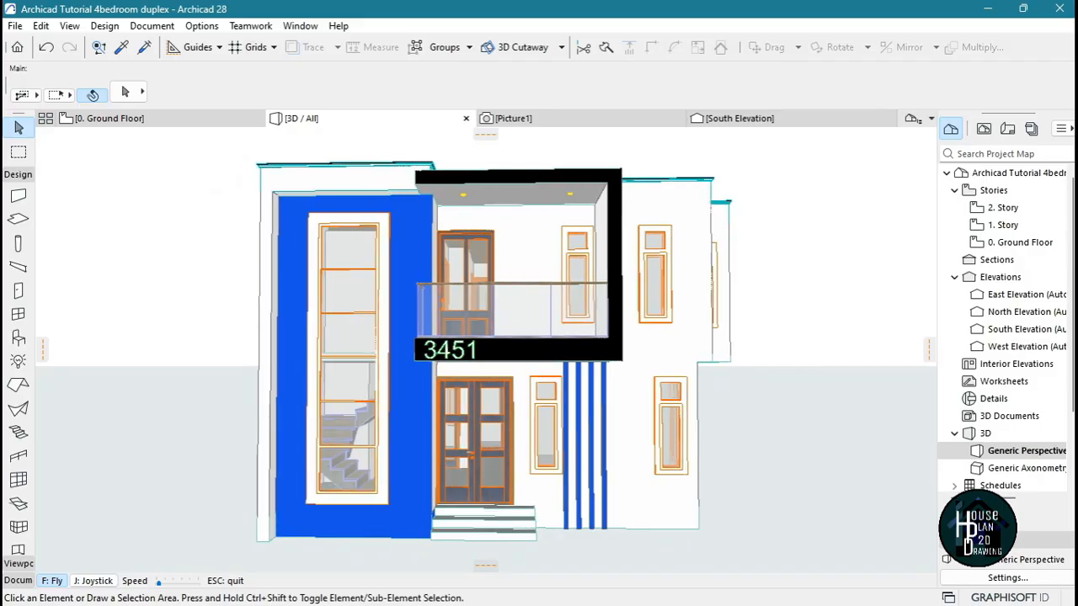
pyautogui.press('Escape')
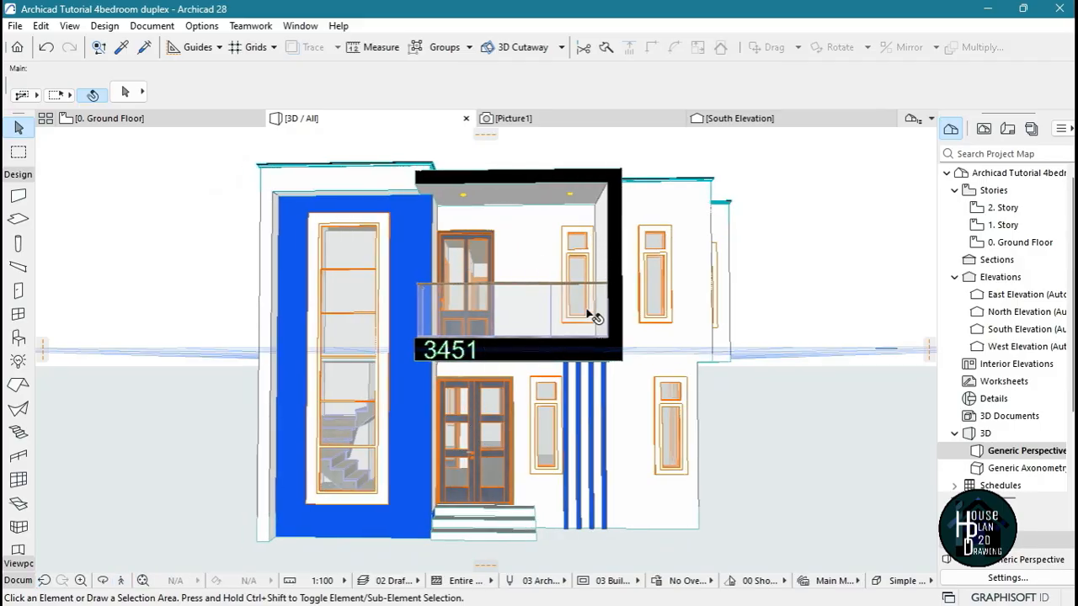
pyautogui.click(151, 25)
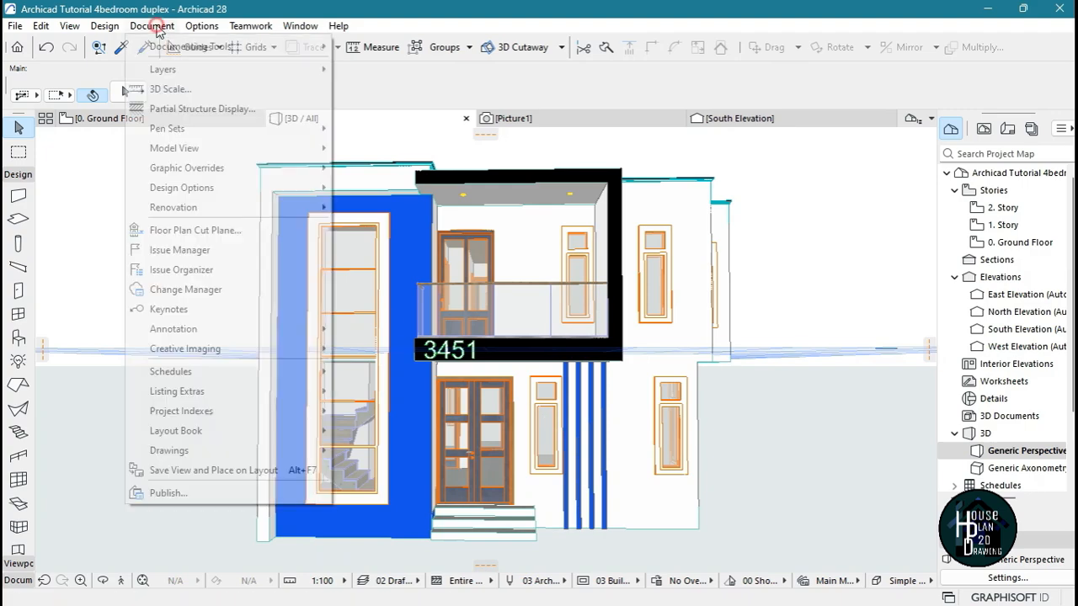
pyautogui.moveTo(239, 350)
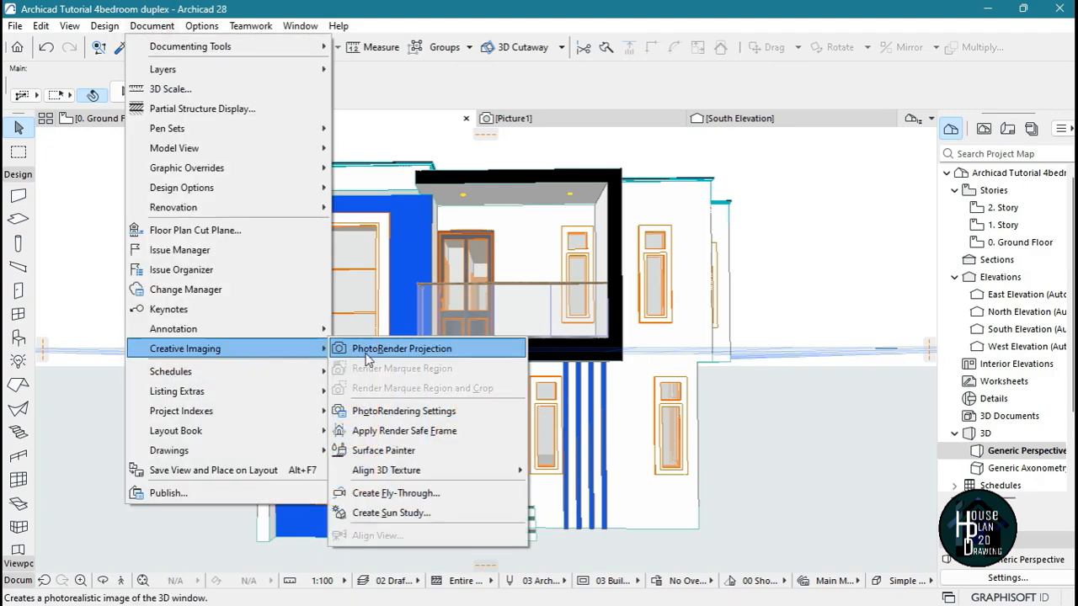
pyautogui.click(452, 350)
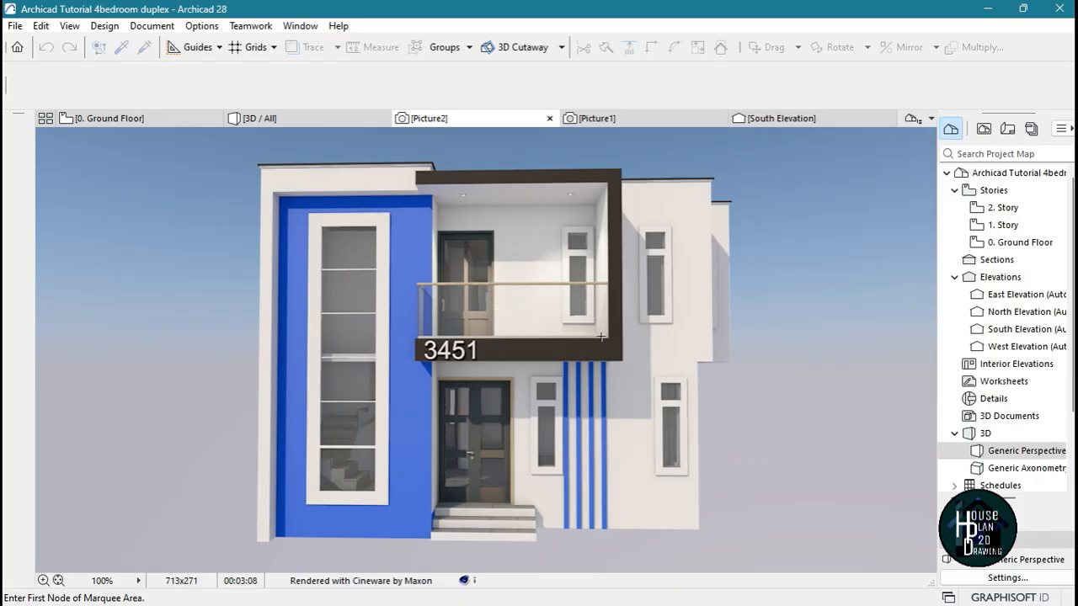
# Examine the rendered balcony, its door and the window casings on the front facade up close
pyautogui.scroll(5, 600, 336)
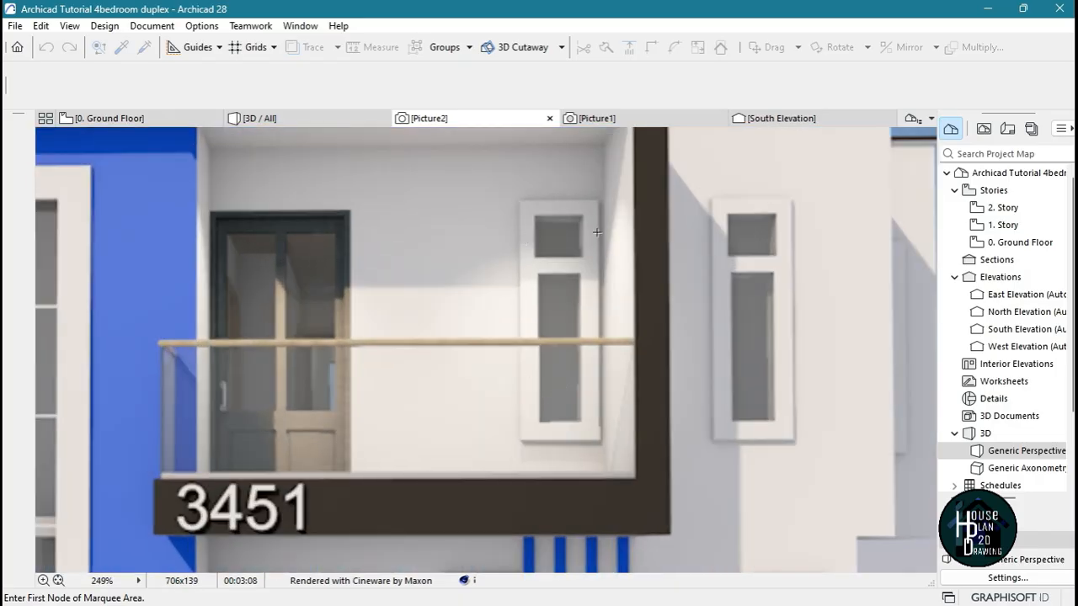
pyautogui.scroll(-3, 606, 209)
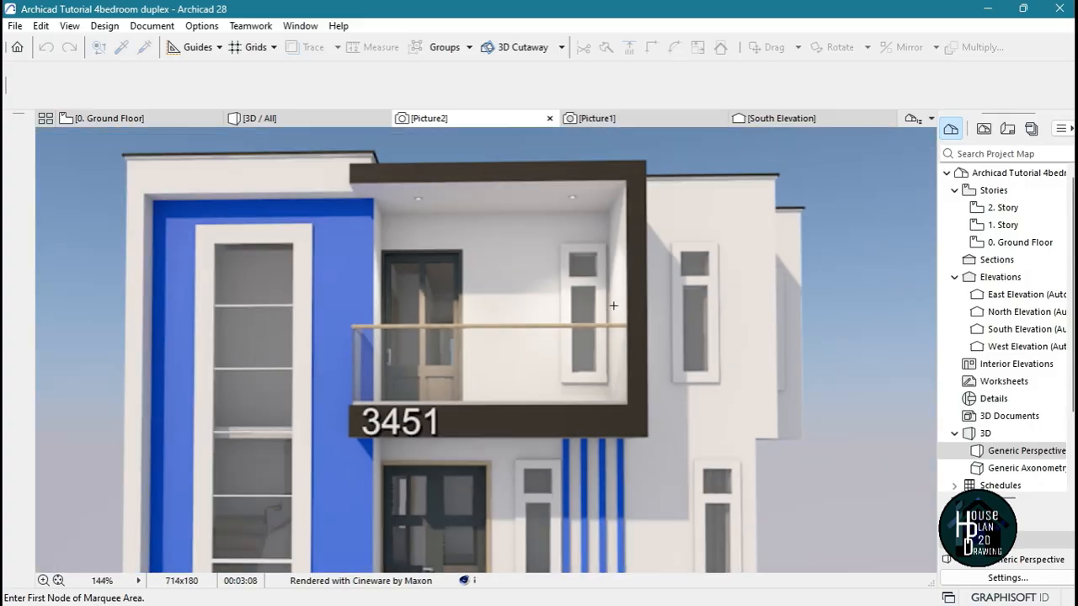
pyautogui.scroll(4, 453, 376)
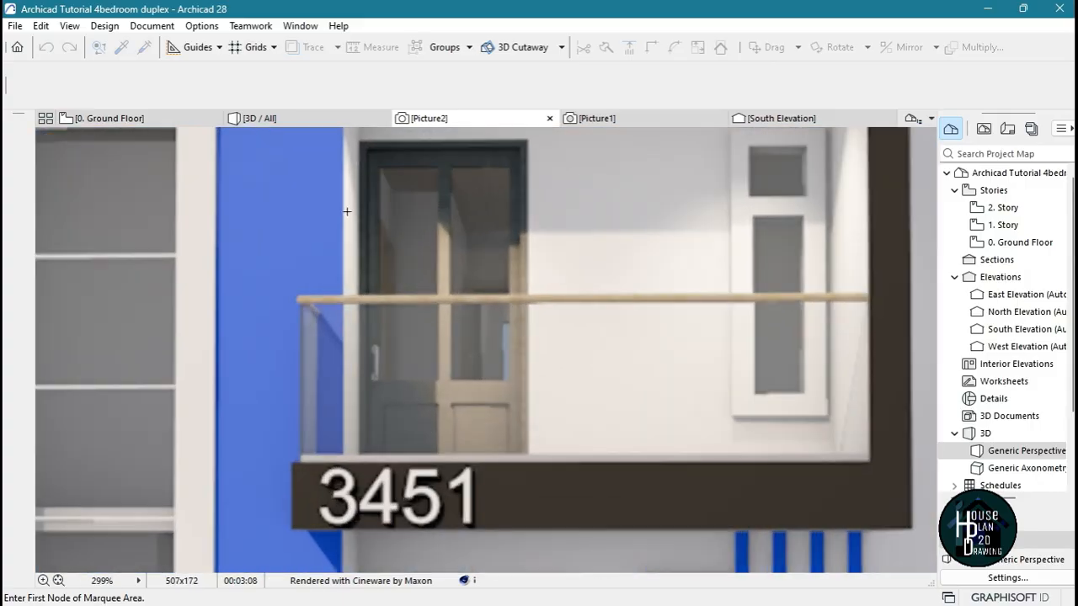
pyautogui.scroll(-5, 476, 238)
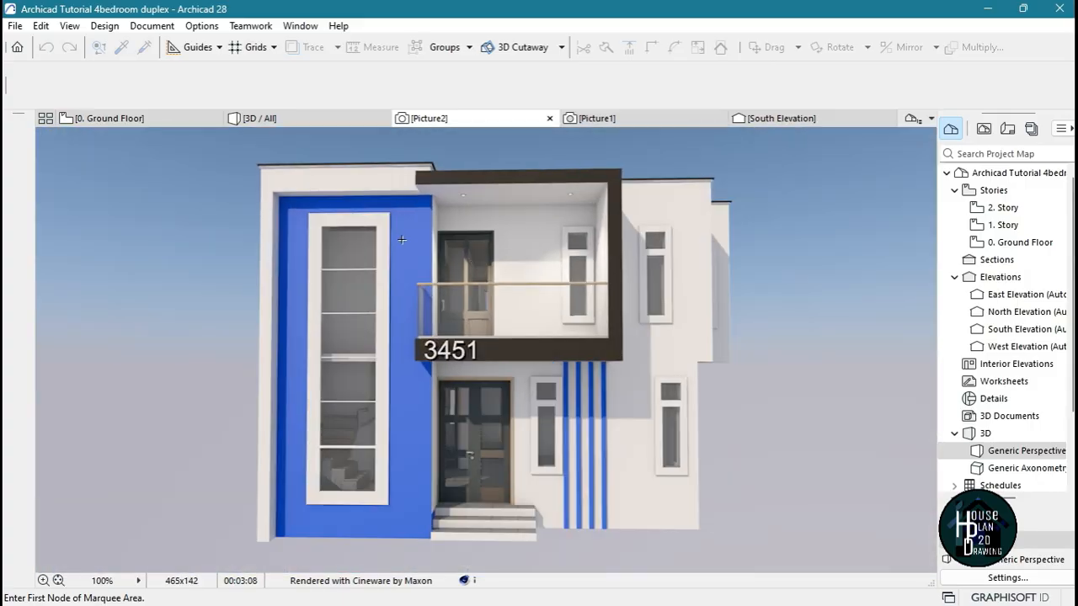
pyautogui.scroll(1, 411, 250)
# Return to the 3D model and fly around to a corner view showing the front and east facades
pyautogui.click(307, 123)
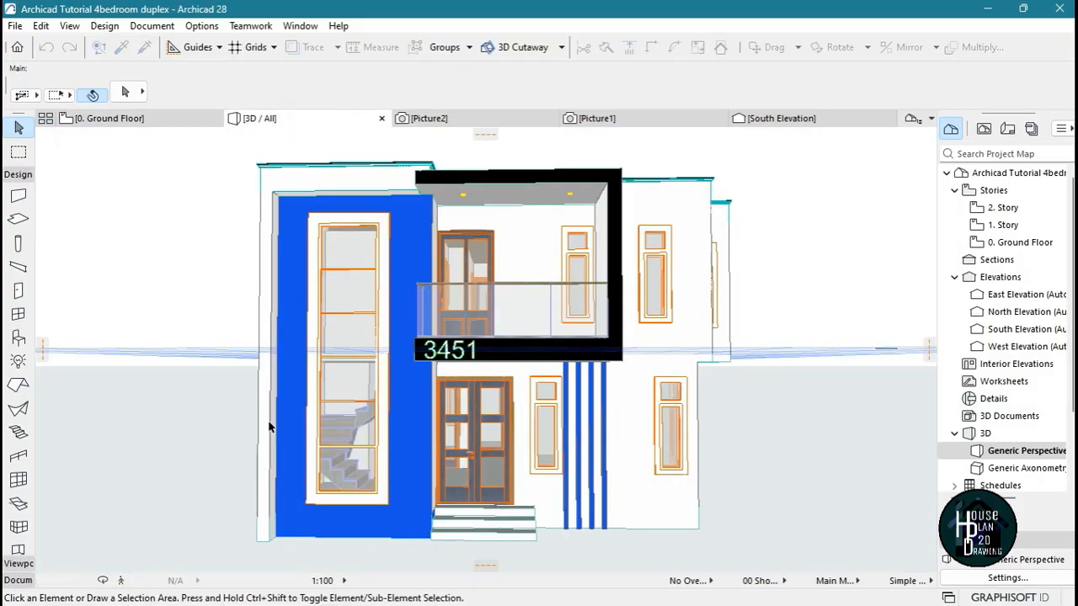
pyautogui.click(118, 580)
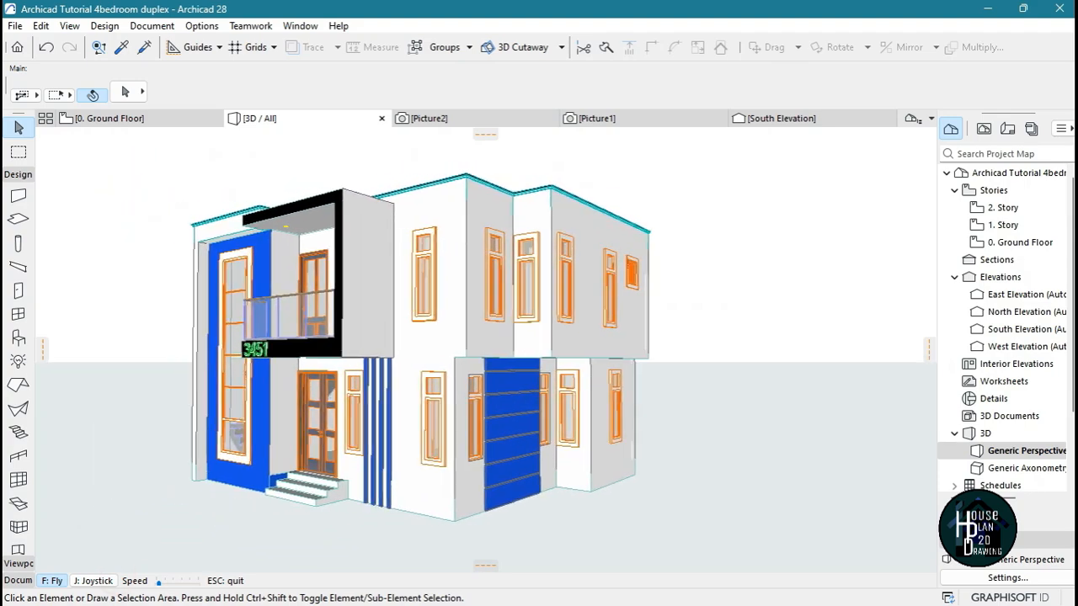
pyautogui.press('Escape')
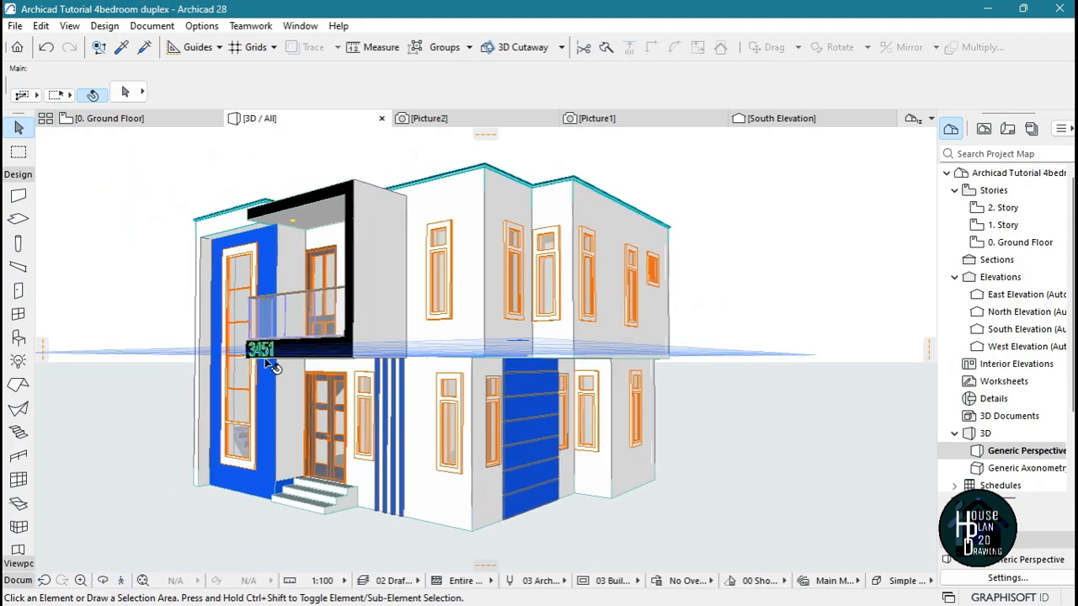
# Review the front facade render, and fly through the 3D model into the stairwell to examine the first-floor slab above the stair
pyautogui.click(429, 118)
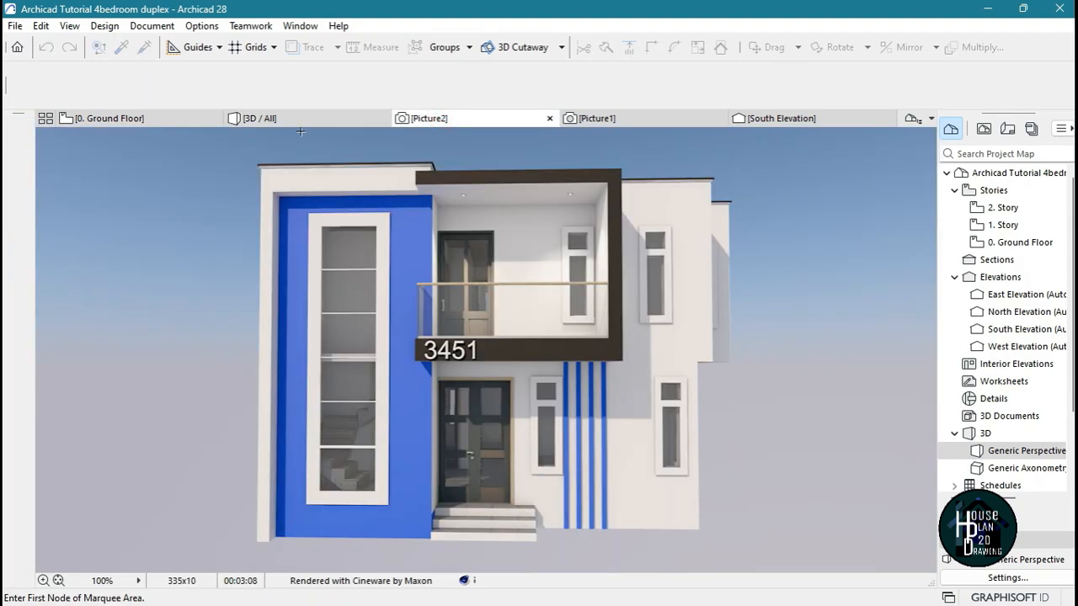
pyautogui.click(259, 119)
pyautogui.click(118, 580)
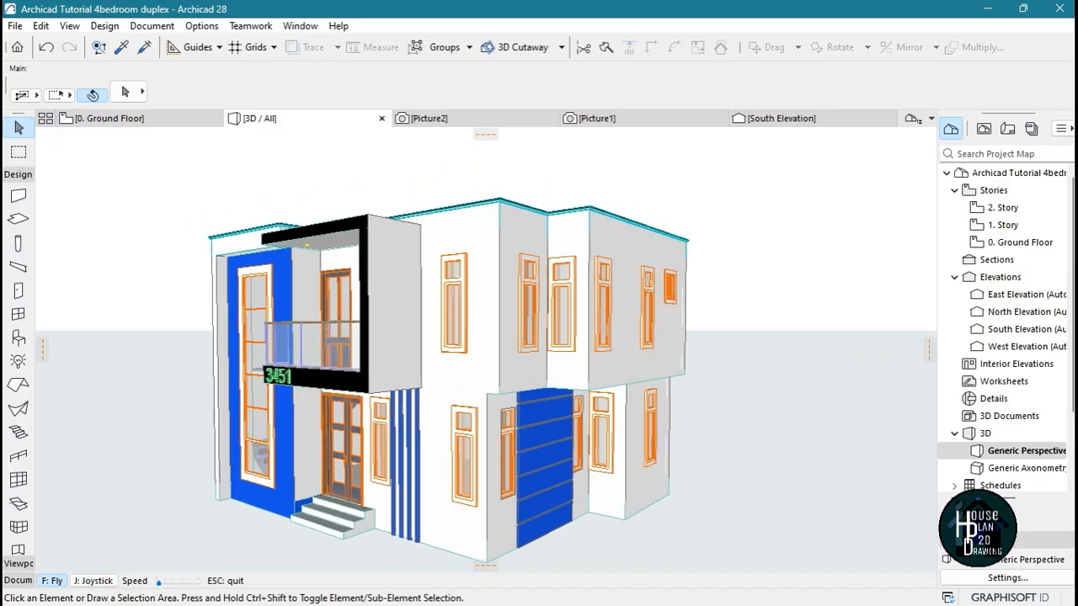
pyautogui.press('pageup')
pyautogui.press('Up')
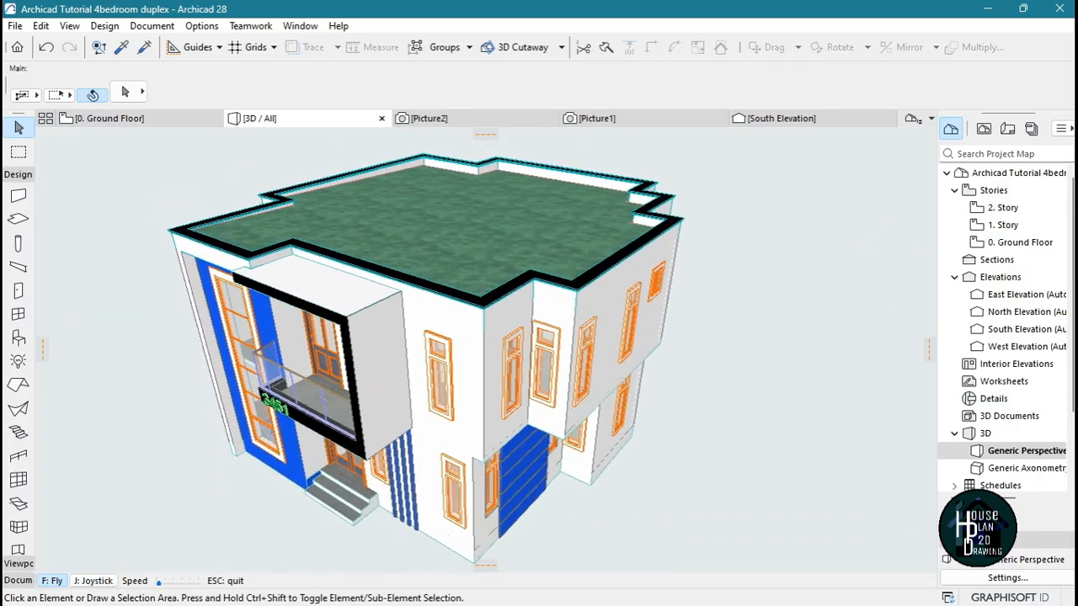
pyautogui.press('Left')
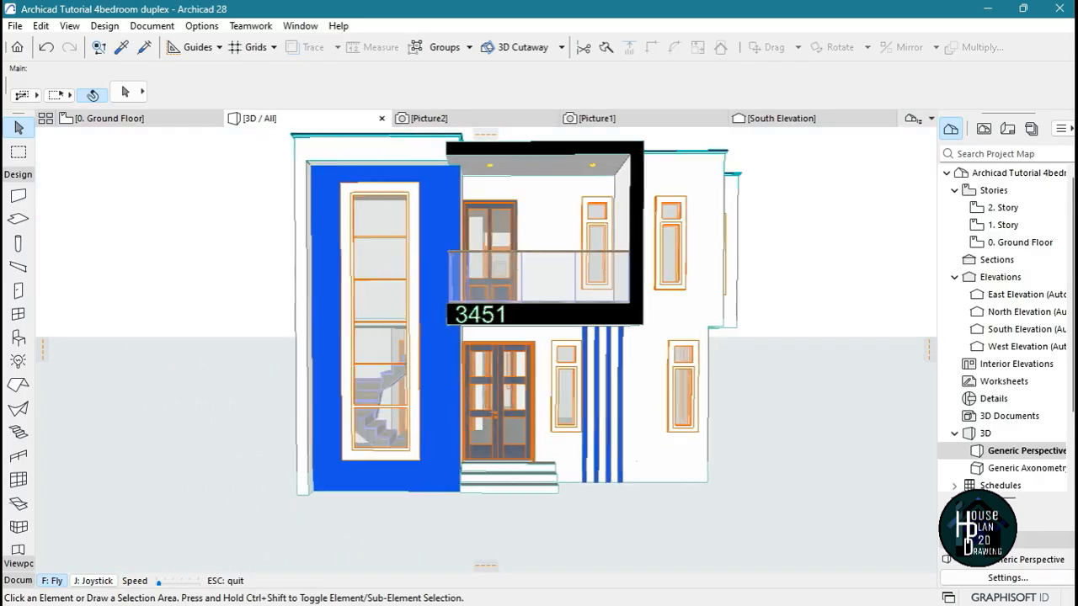
pyautogui.press('Up')
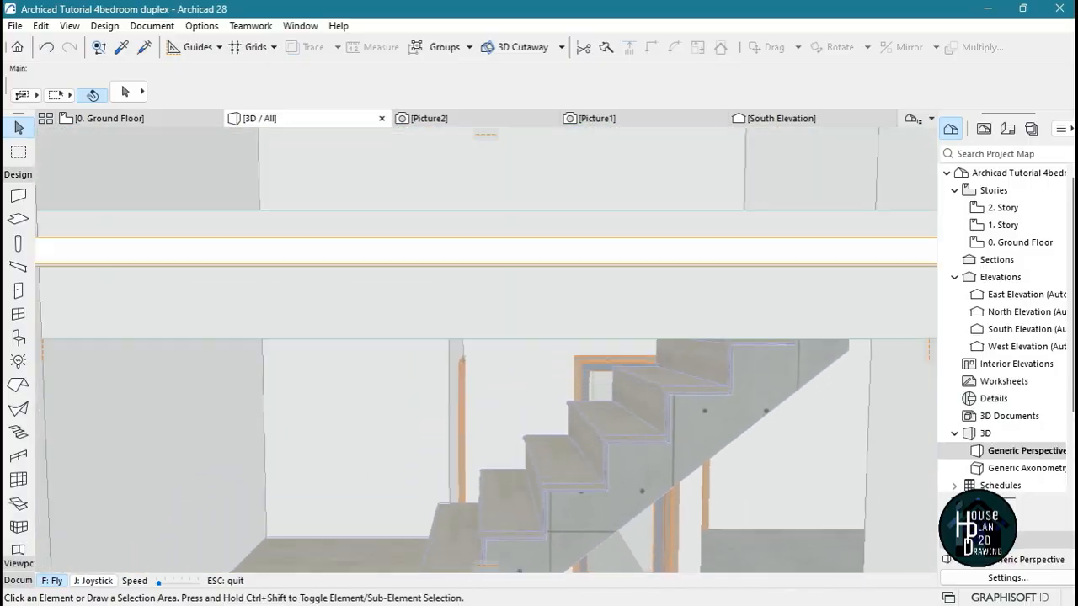
pyautogui.press('Up')
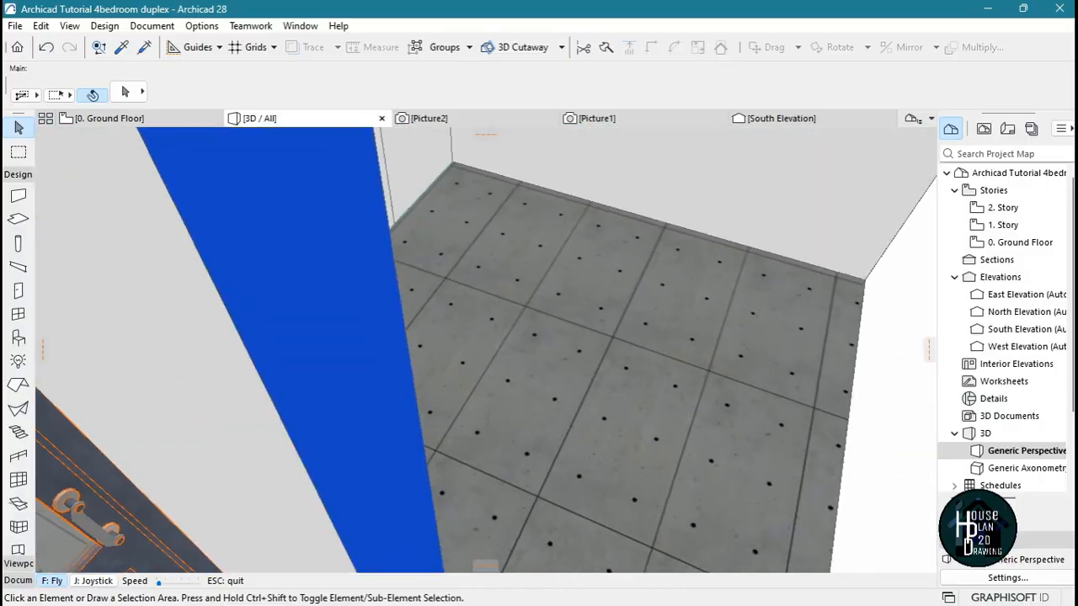
pyautogui.press('Down')
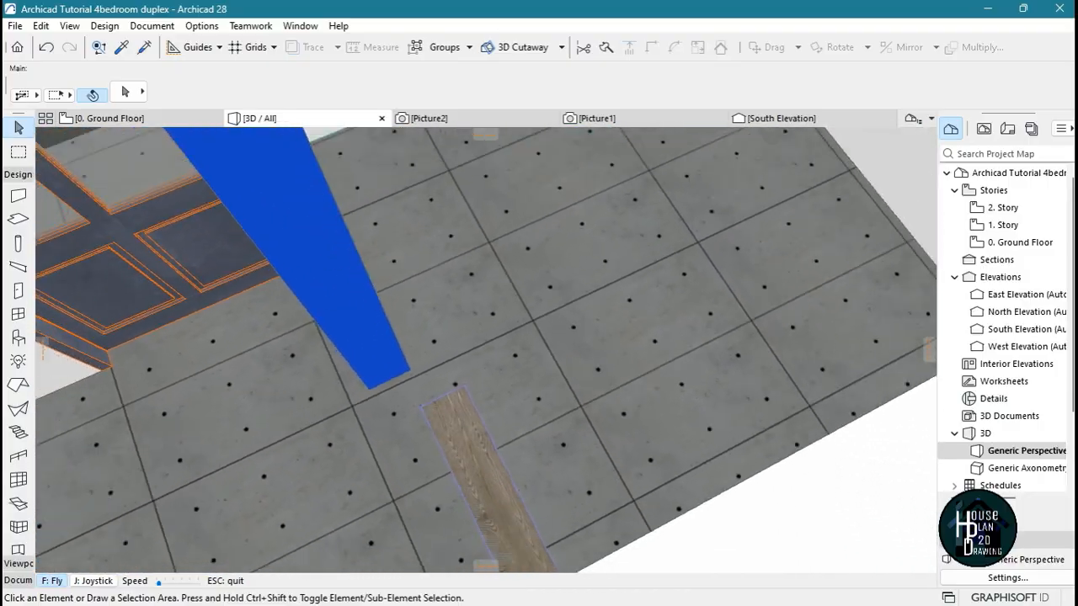
pyautogui.press('Escape')
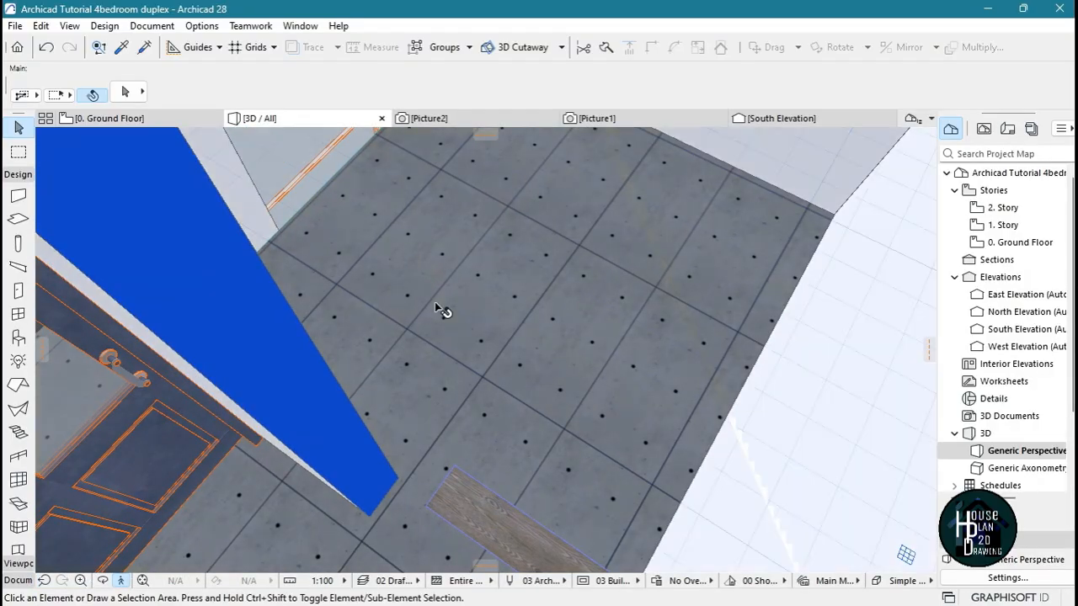
# On the 1. Story plan, subtract a rectangular area covering the stairwell from the floor slab
pyautogui.doubleClick(1020, 242)
pyautogui.scroll(-1, 537, 320)
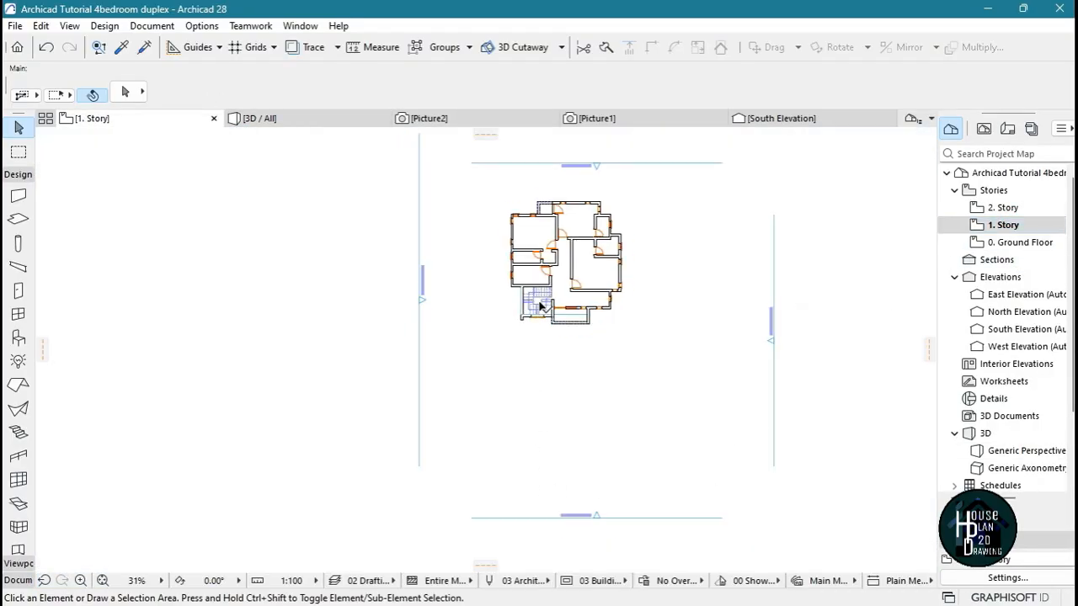
pyautogui.scroll(10, 547, 306)
pyautogui.click(653, 208)
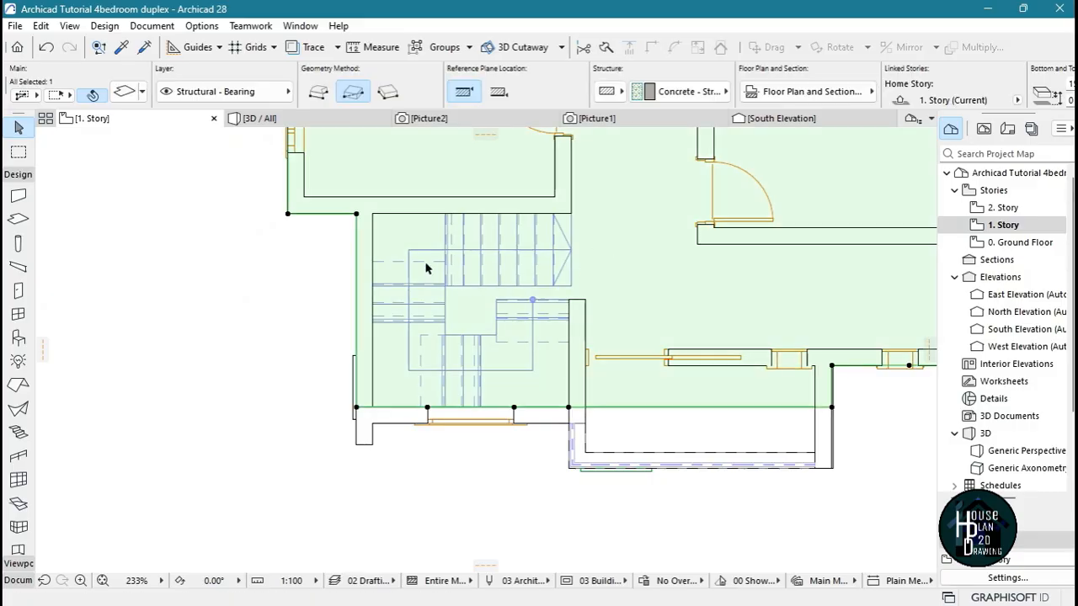
pyautogui.click(356, 215)
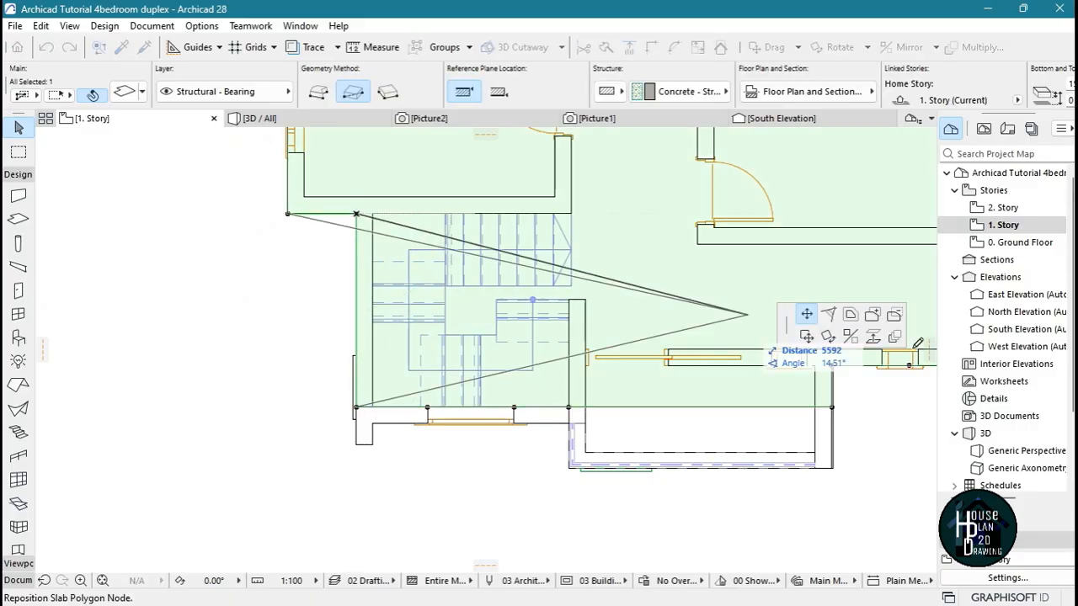
pyautogui.click(894, 317)
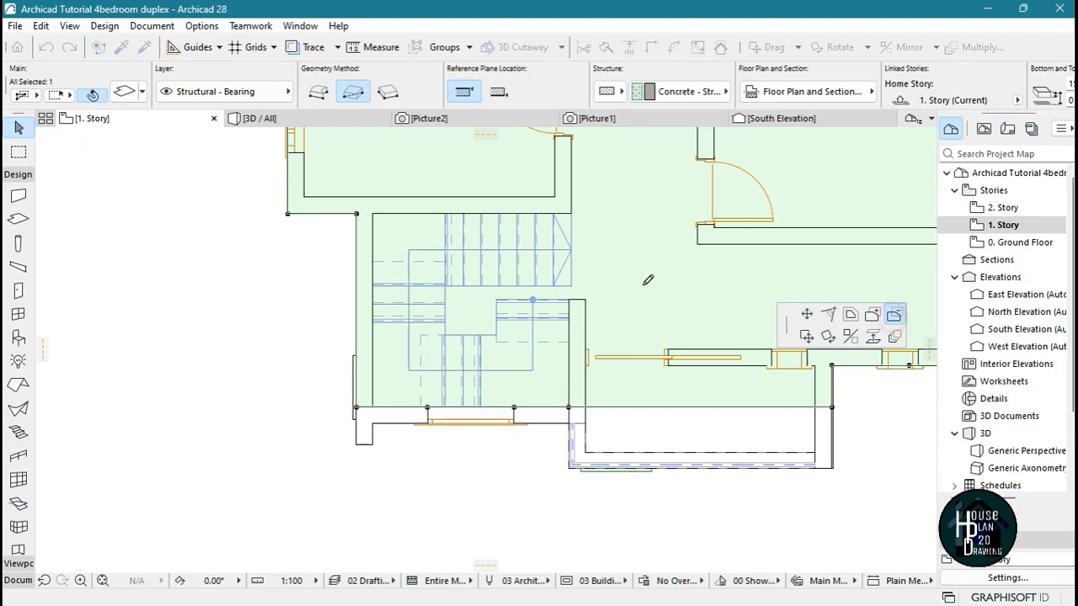
pyautogui.click(569, 408)
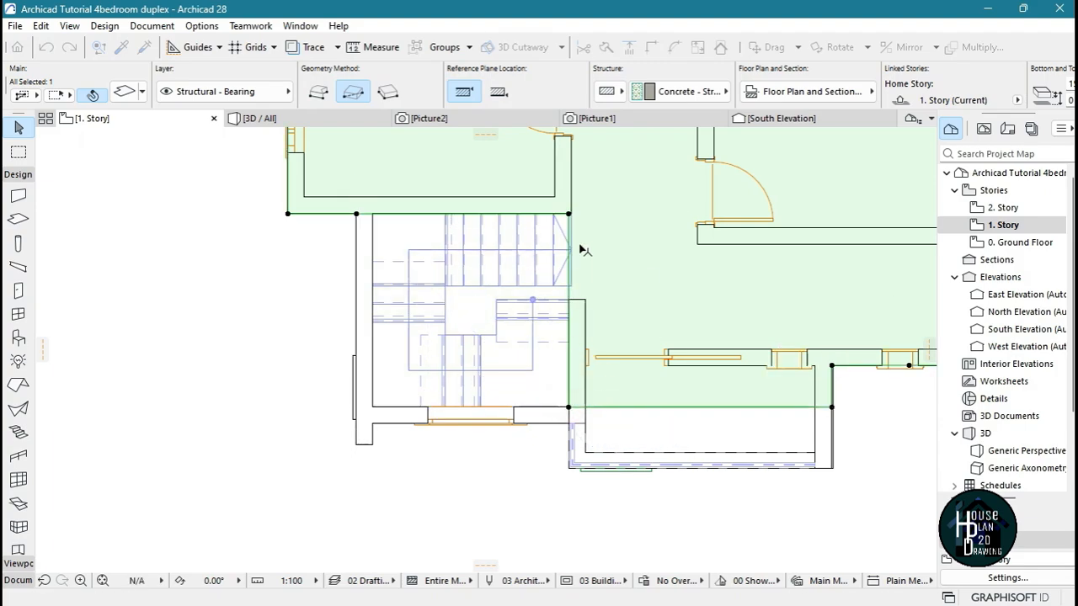
# Subtract a narrow rectangular strip from the slab so its edge meets the end of the upper stair flight
pyautogui.scroll(6, 579, 248)
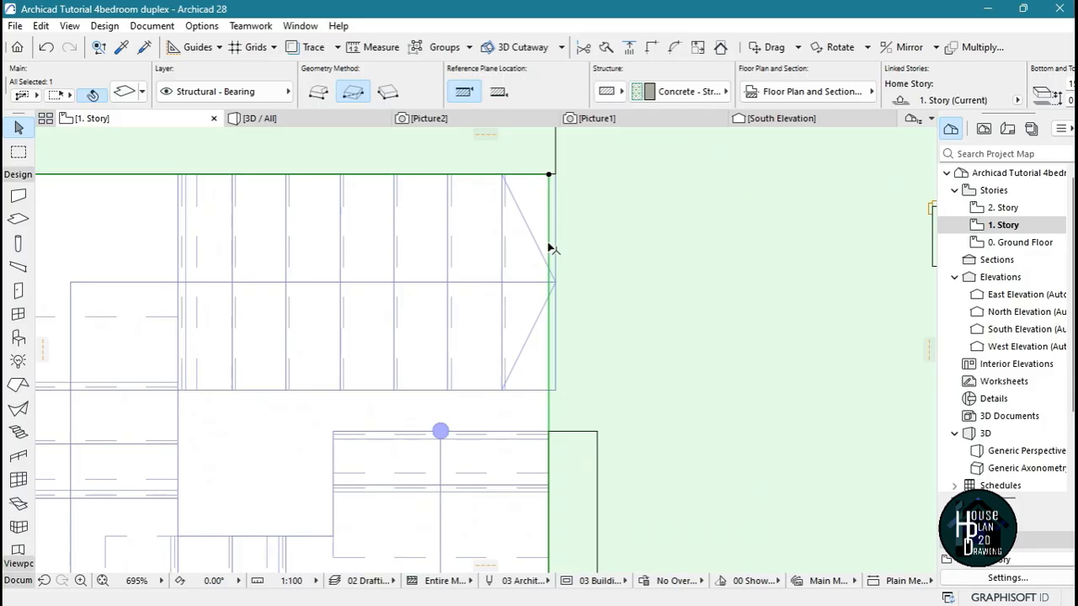
pyautogui.click(549, 175)
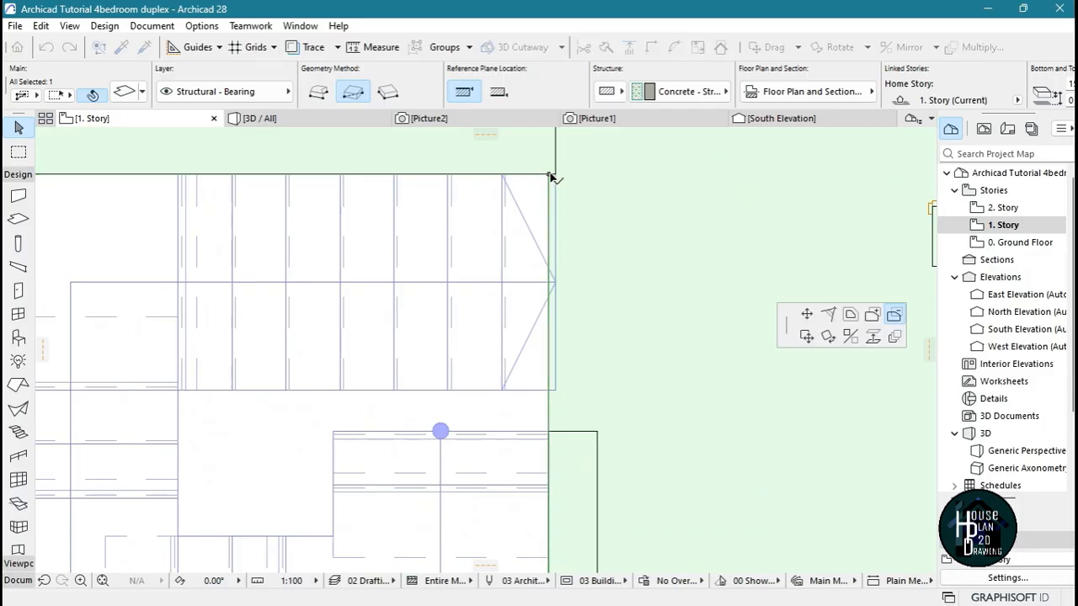
pyautogui.click(549, 175)
pyautogui.click(555, 389)
pyautogui.press('Escape')
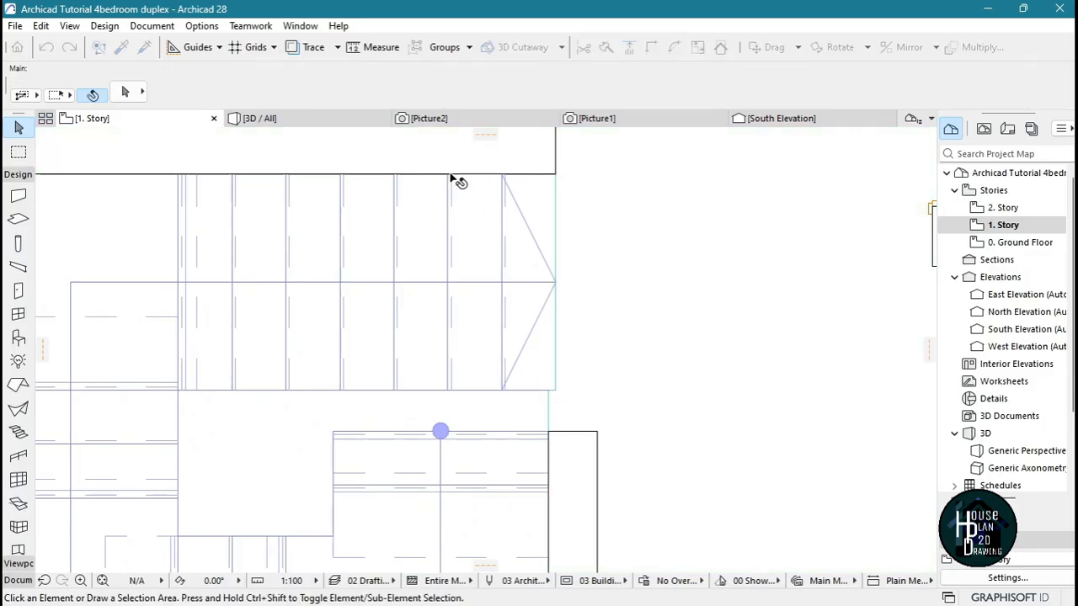
# Fly through the 3D model to examine the stairwell opening and the stair from inside and from the front facade
pyautogui.click(328, 122)
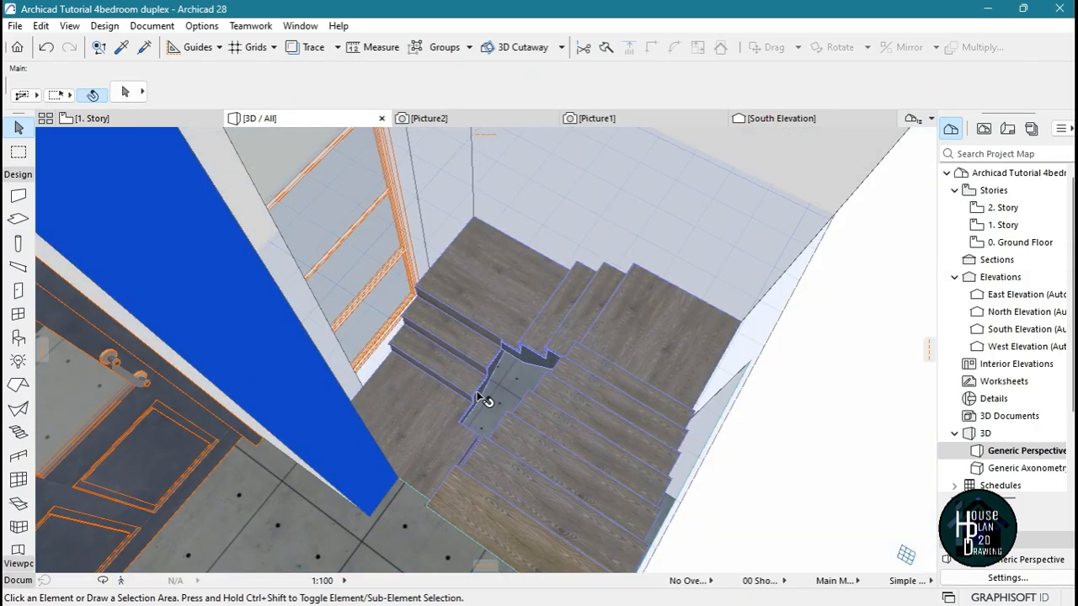
pyautogui.click(121, 581)
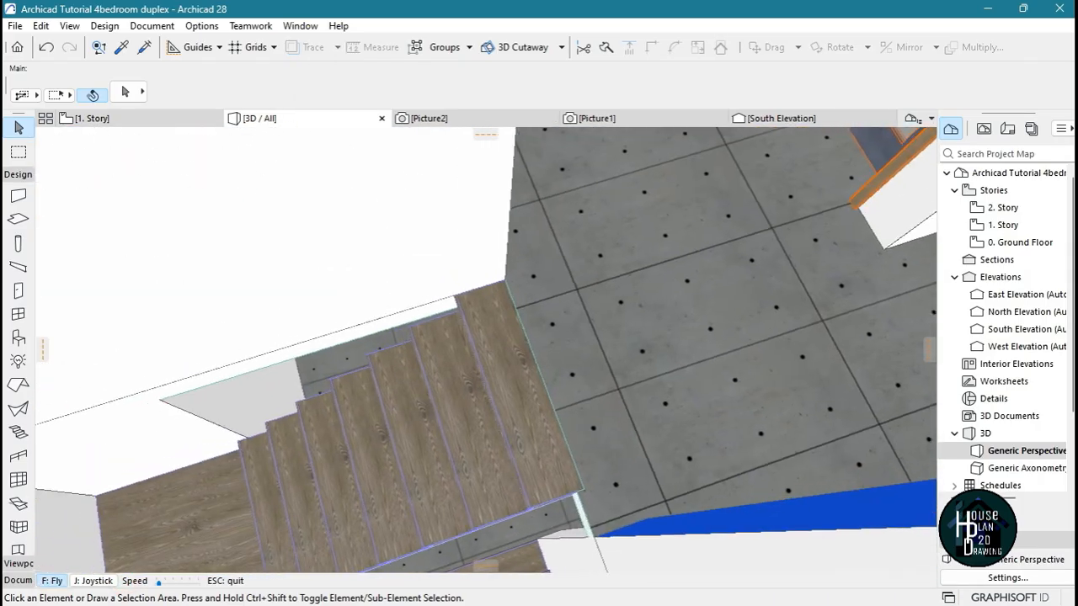
pyautogui.press('Down')
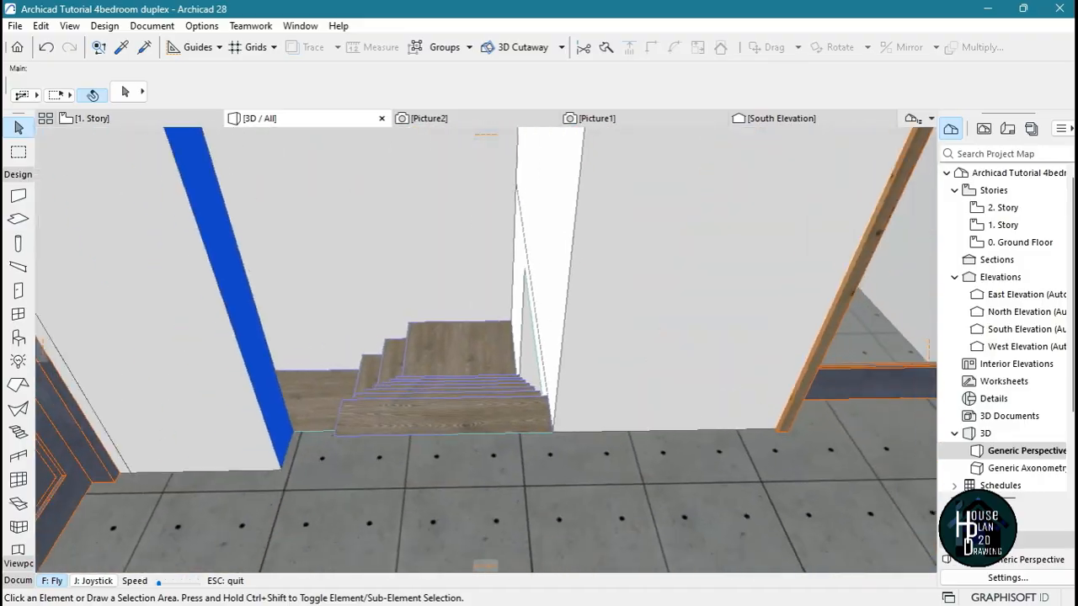
pyautogui.press('Down')
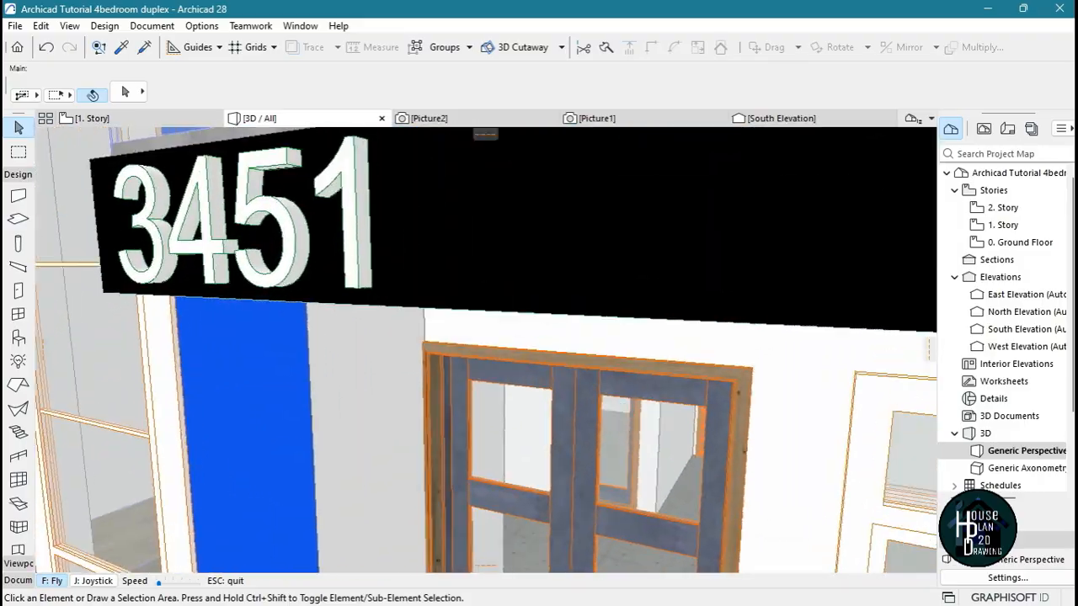
pyautogui.press('Up')
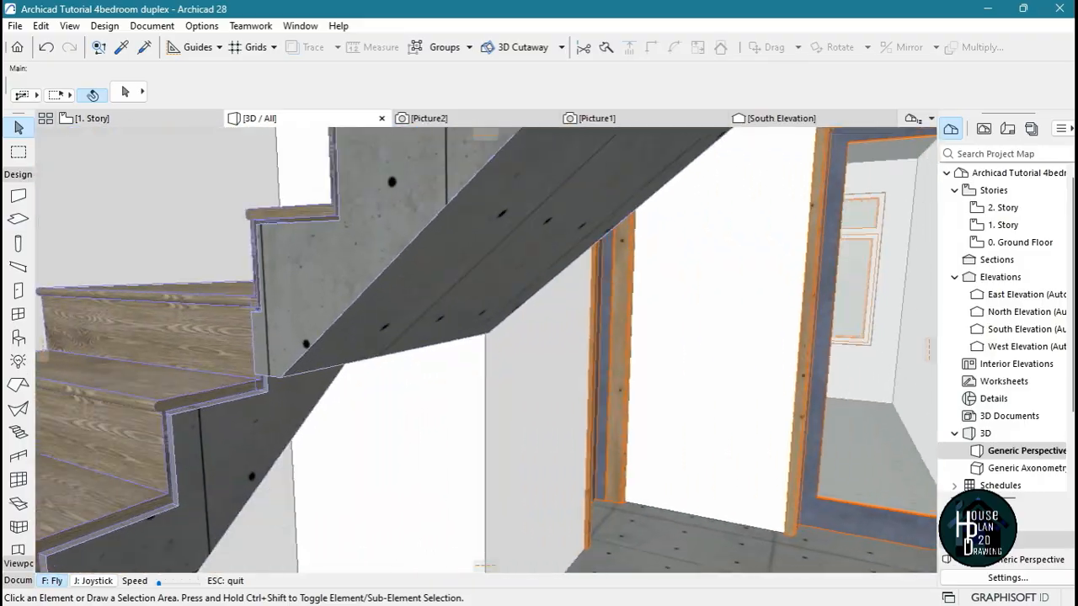
pyautogui.press('Down')
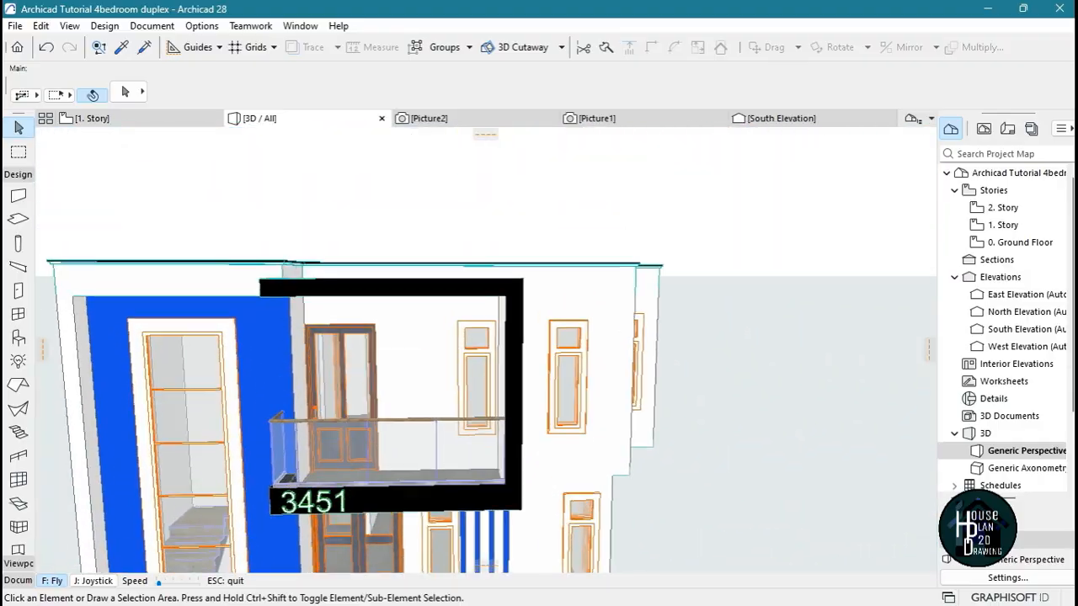
pyautogui.press('Escape')
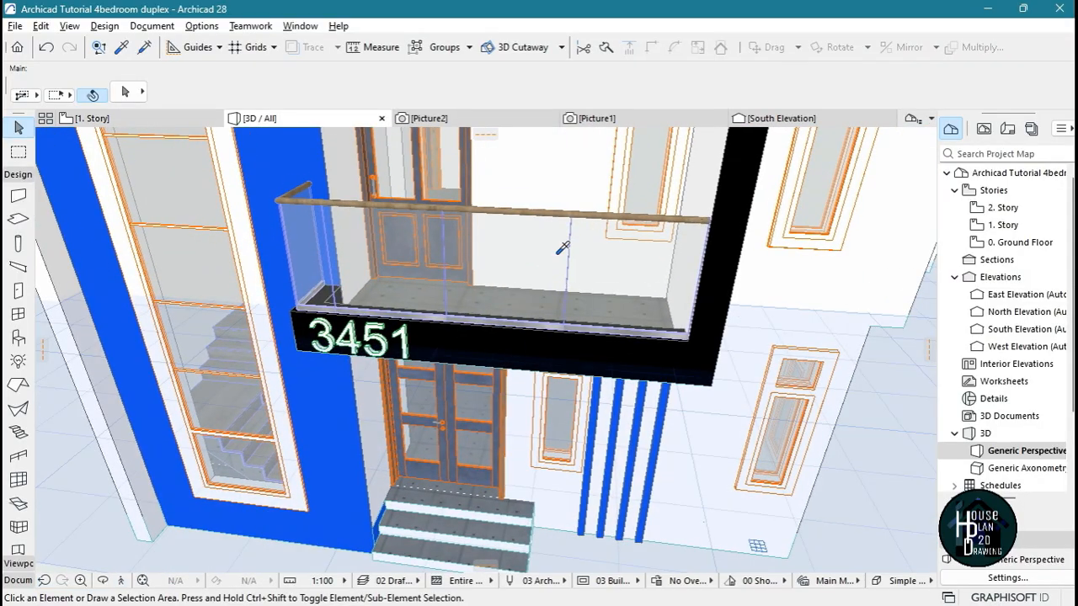
# Copy the balcony glass railing's settings and place a matching railing along the inner edge of the stair
pyautogui.keyDown('alt'); pyautogui.click(546, 266); pyautogui.keyUp('alt')
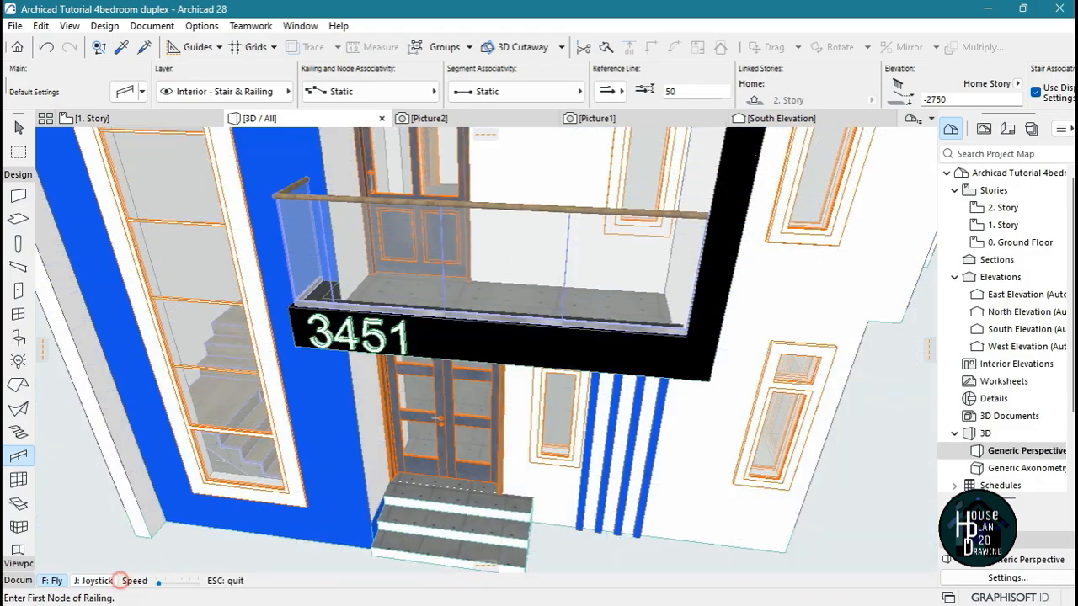
pyautogui.press('Up')
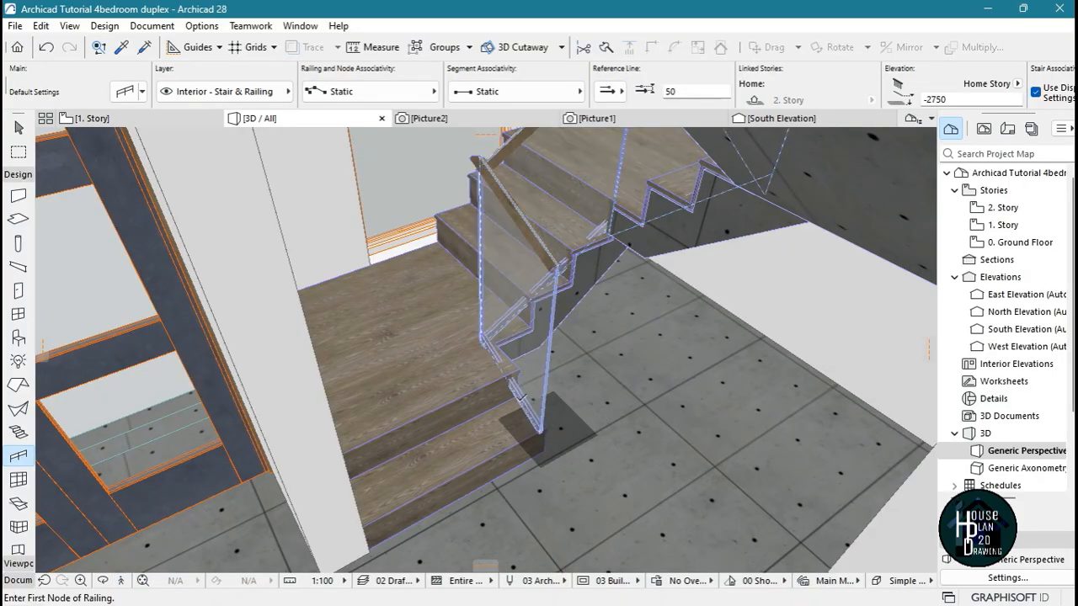
pyautogui.press('Escape')
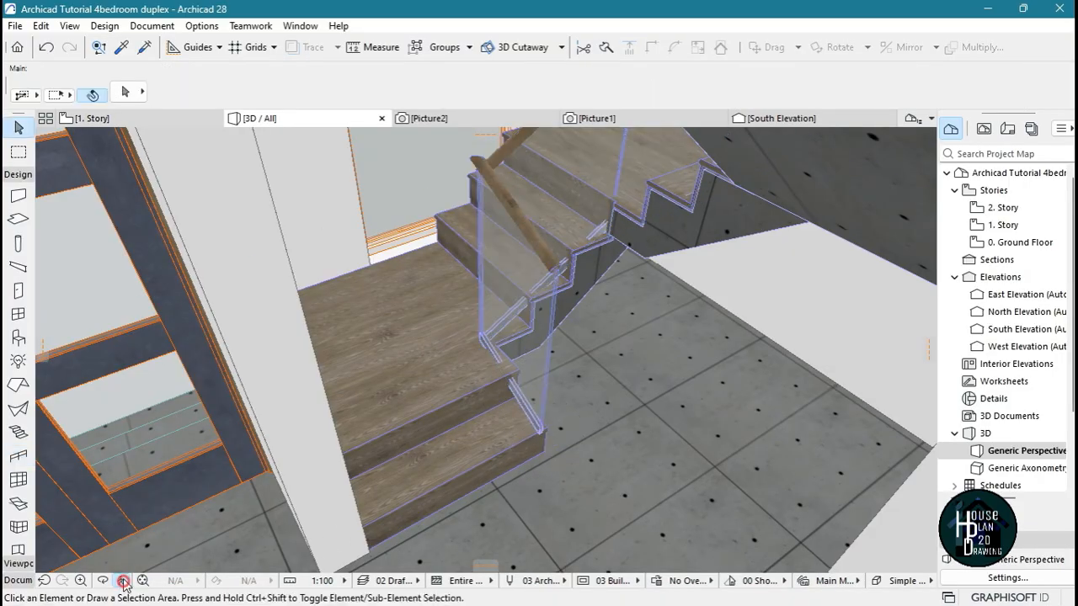
# Fly around the stairwell to examine the railing on each flight and how it looks through the tall front window
pyautogui.click(123, 580)
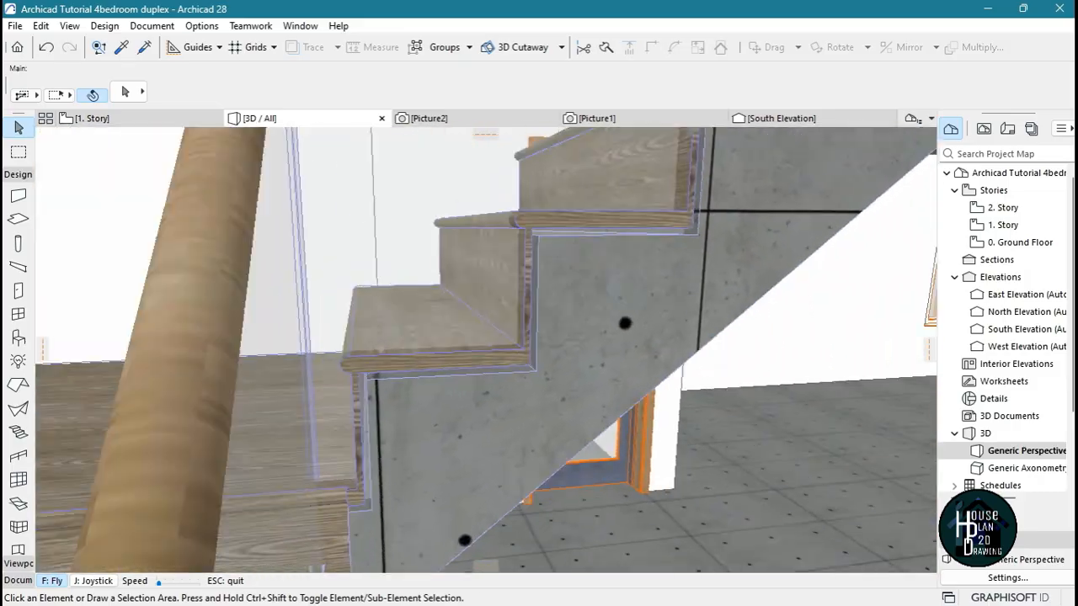
pyautogui.press('Down')
pyautogui.press('Up')
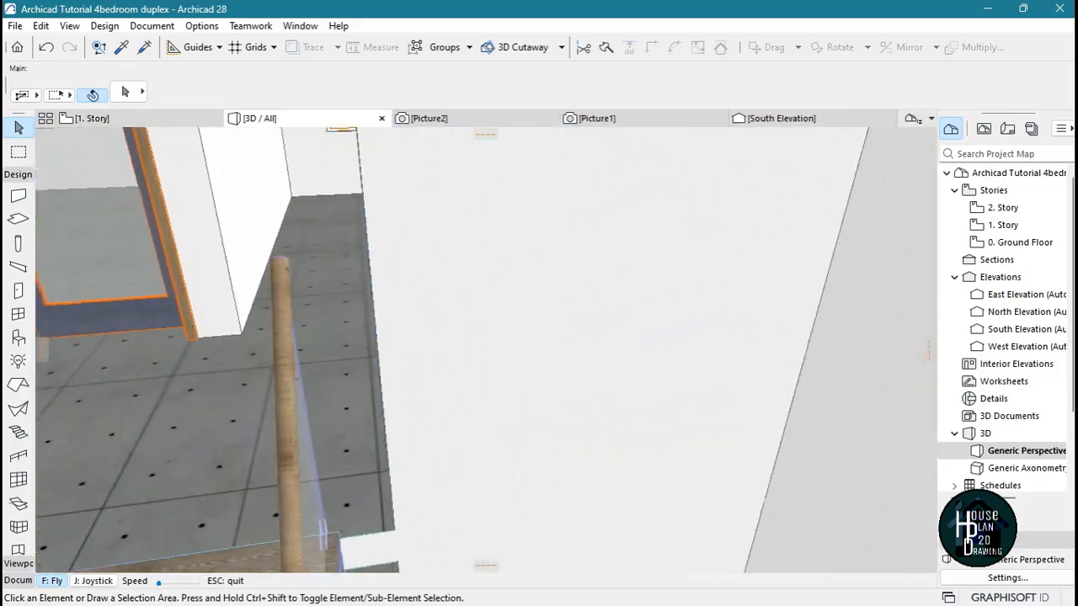
pyautogui.press('Down')
pyautogui.press('Left')
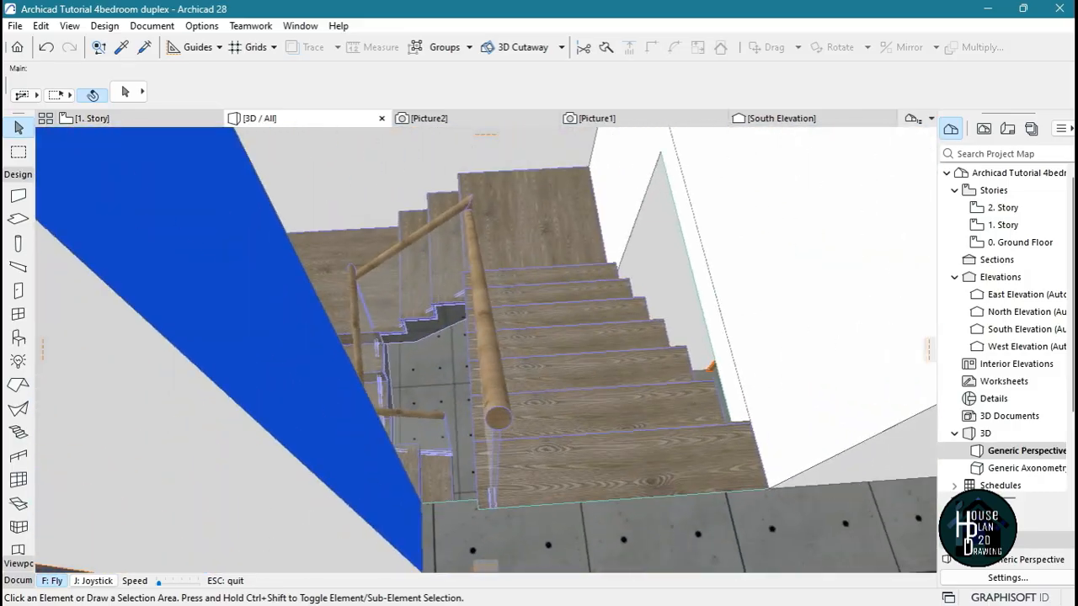
pyautogui.press('Up')
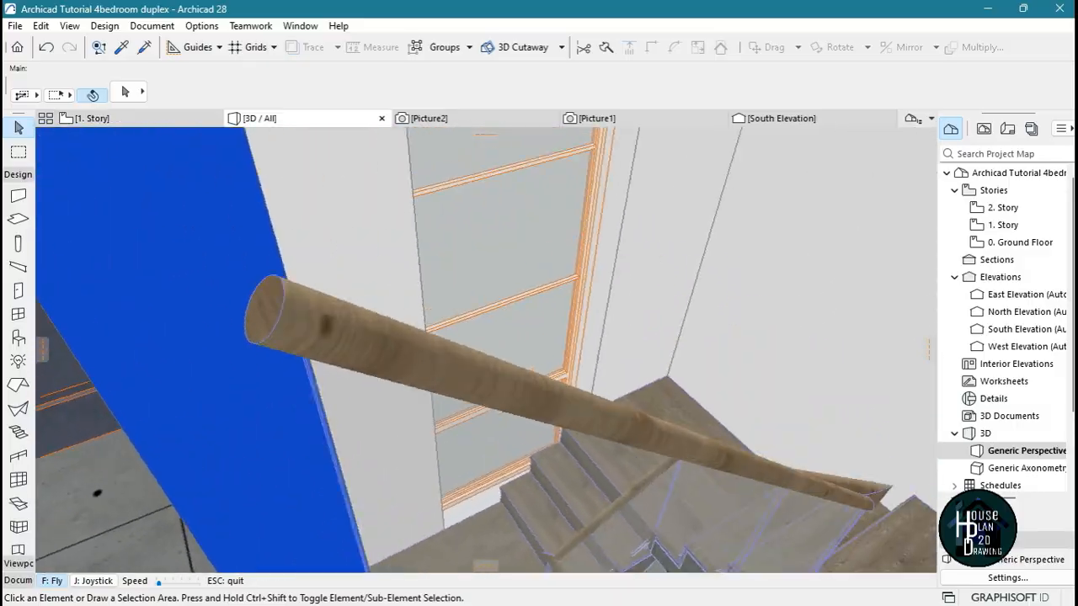
pyautogui.press('Up')
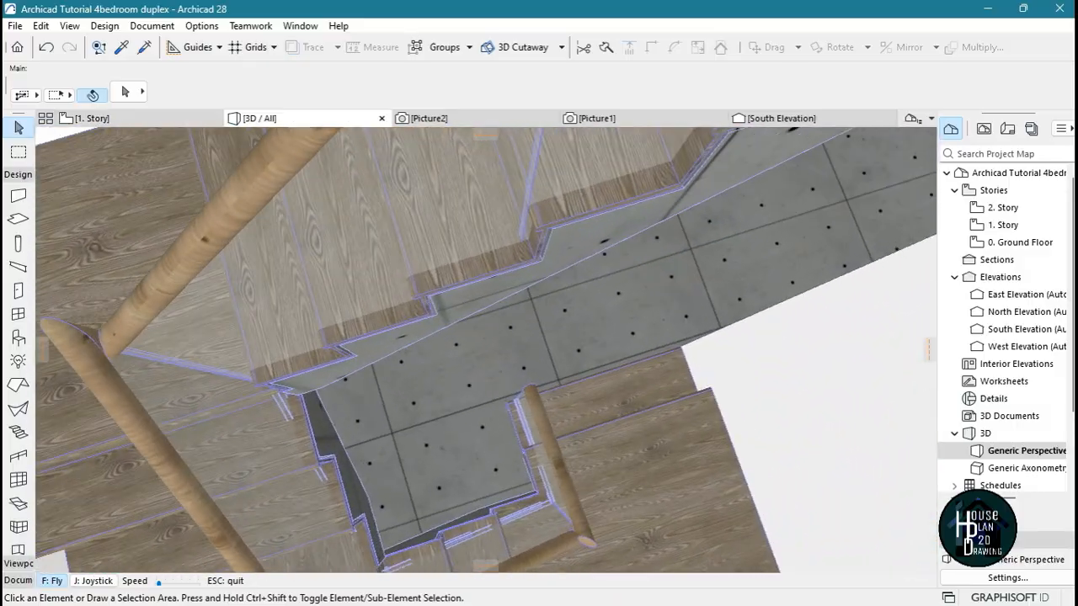
pyautogui.press('Down')
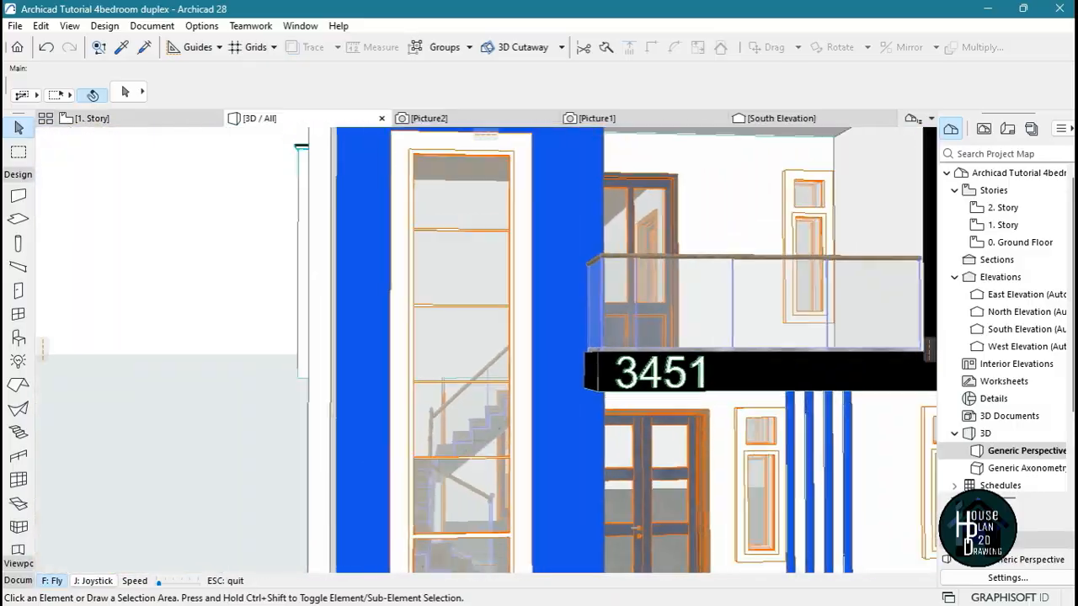